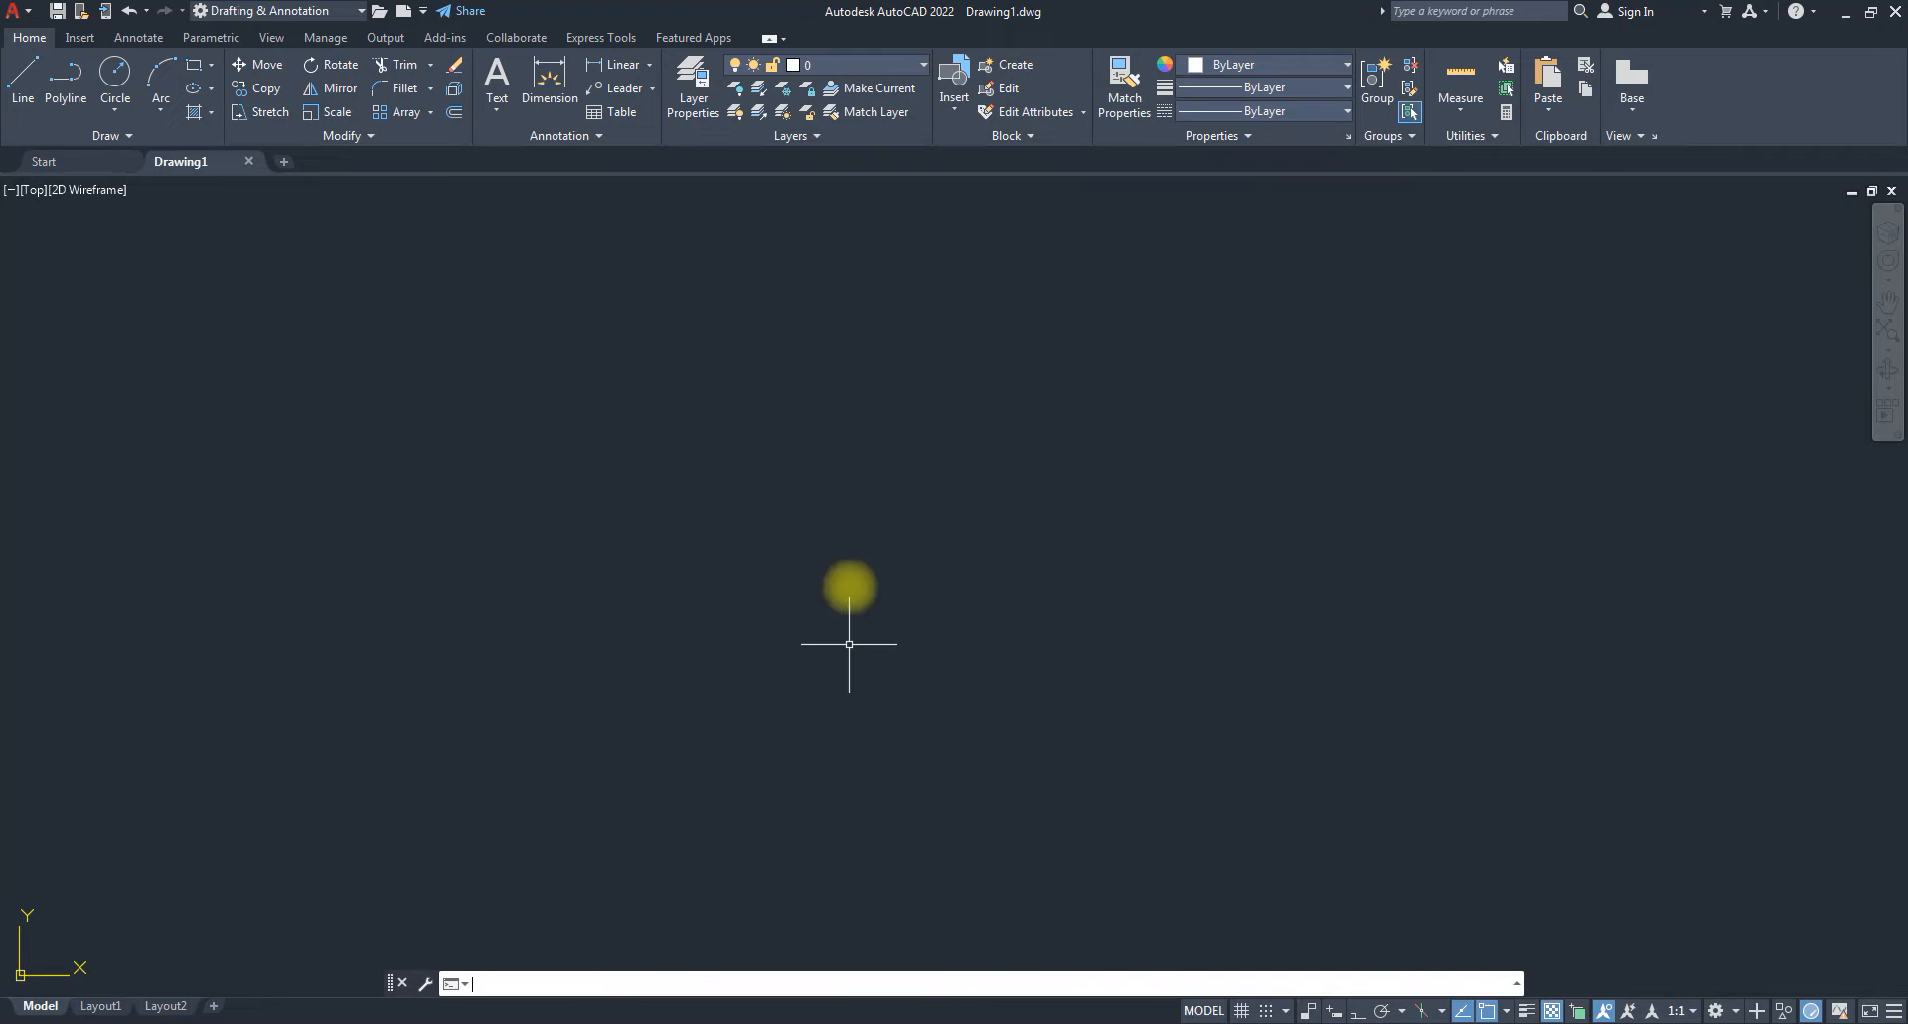
Start a line with Ortho on, place its first point, then cancel it.
text(l)
key(Return)
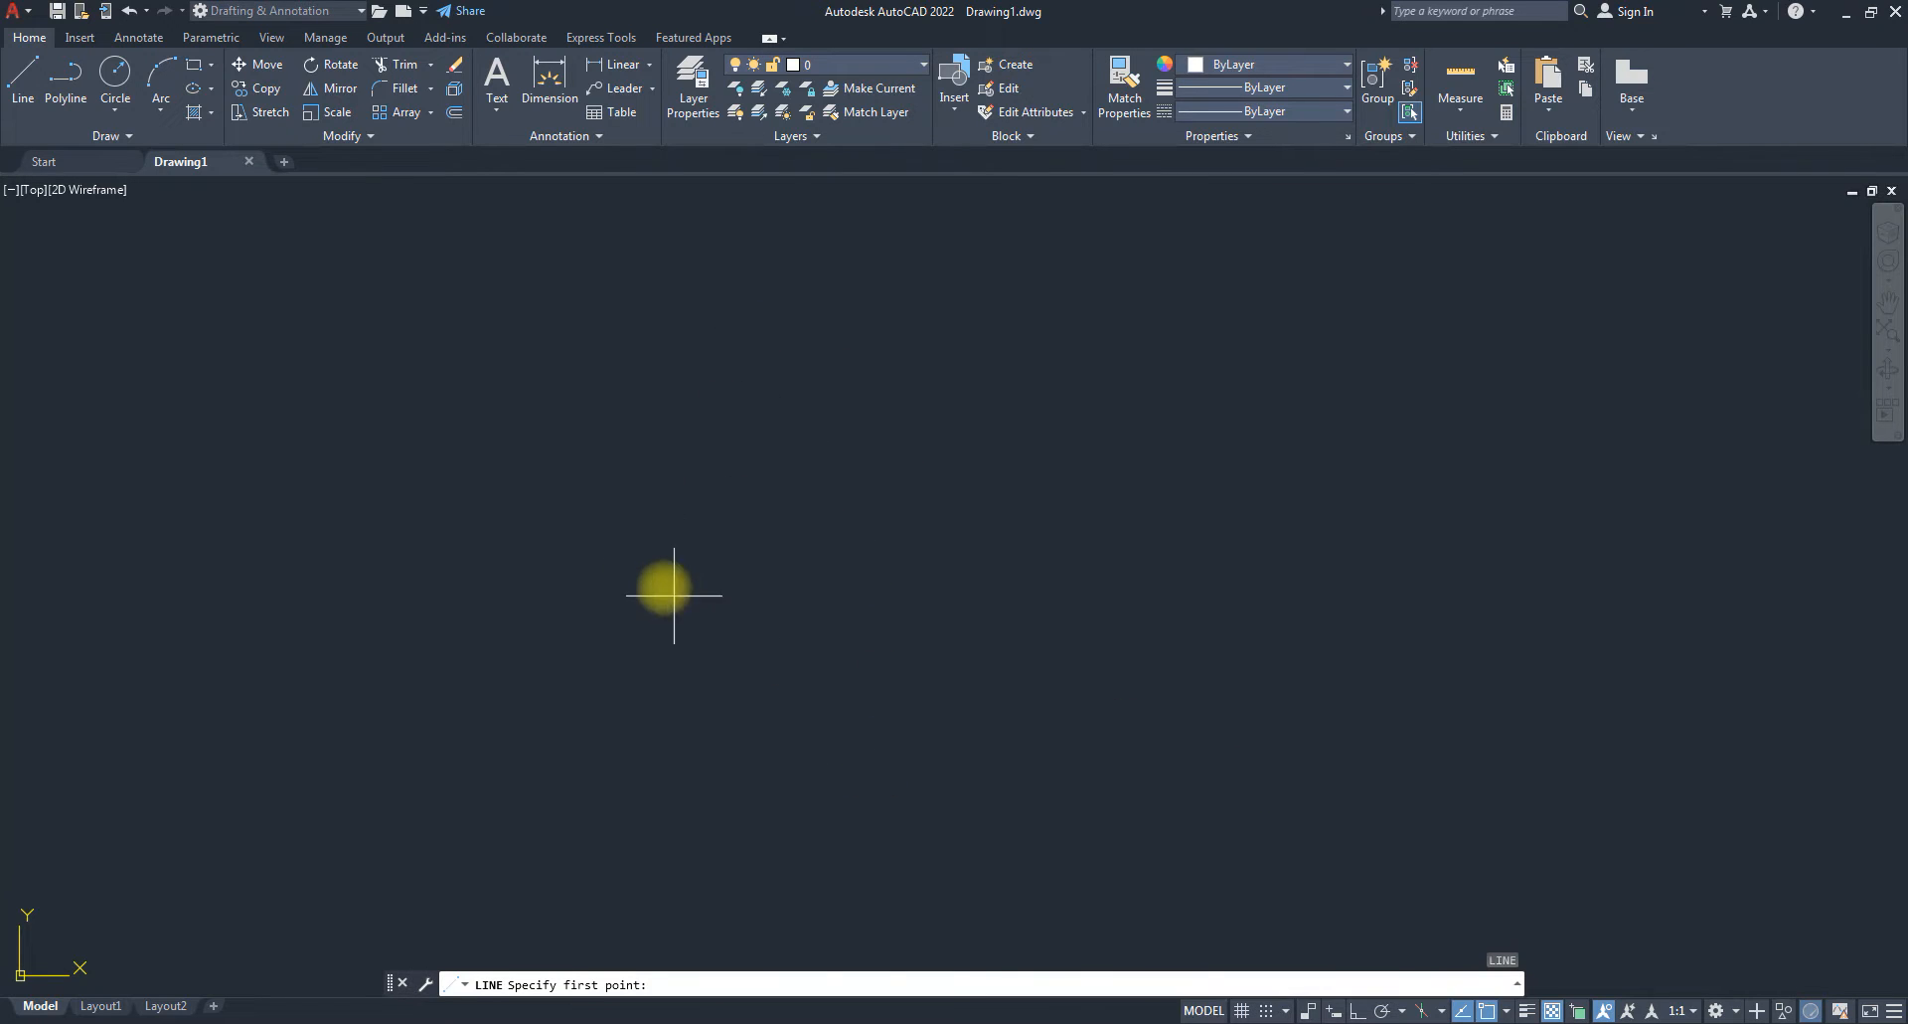
click(618, 578)
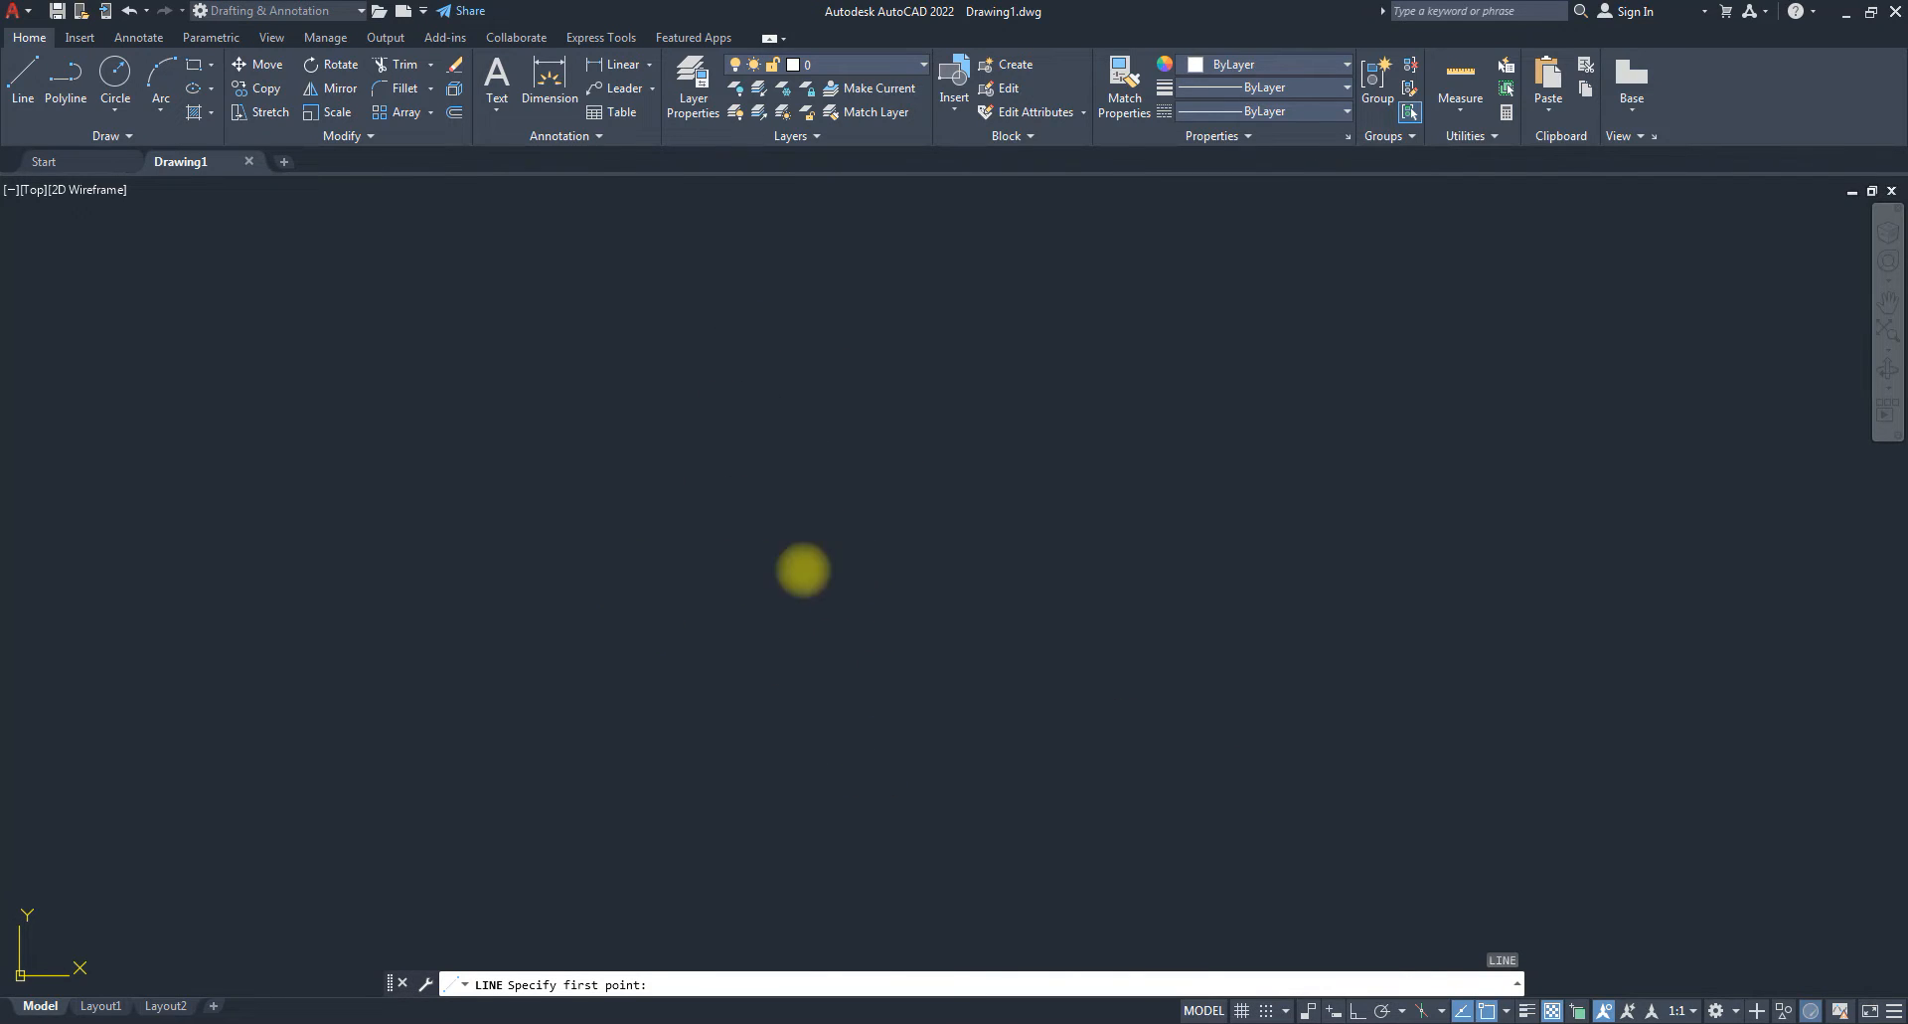
key(F8)
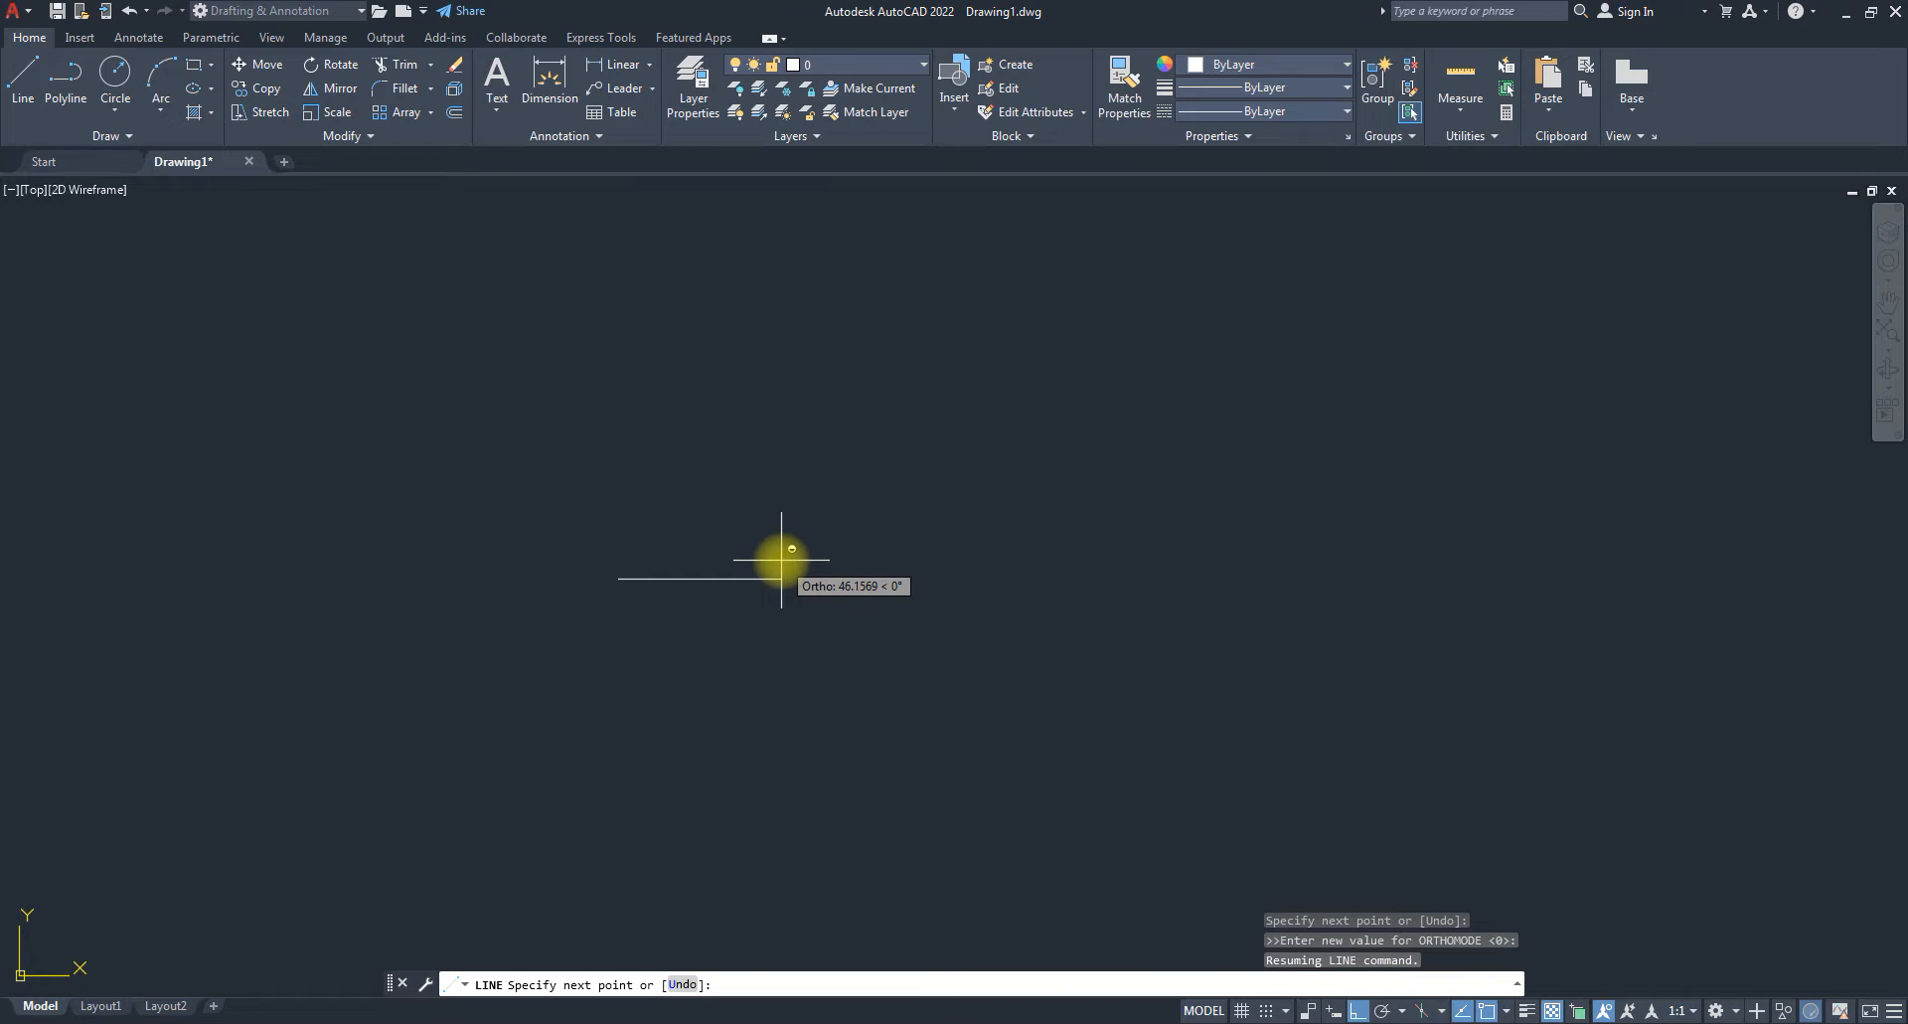
key(Escape)
Open Drawing Units with the UN alias, then close it unchanged.
text(un)
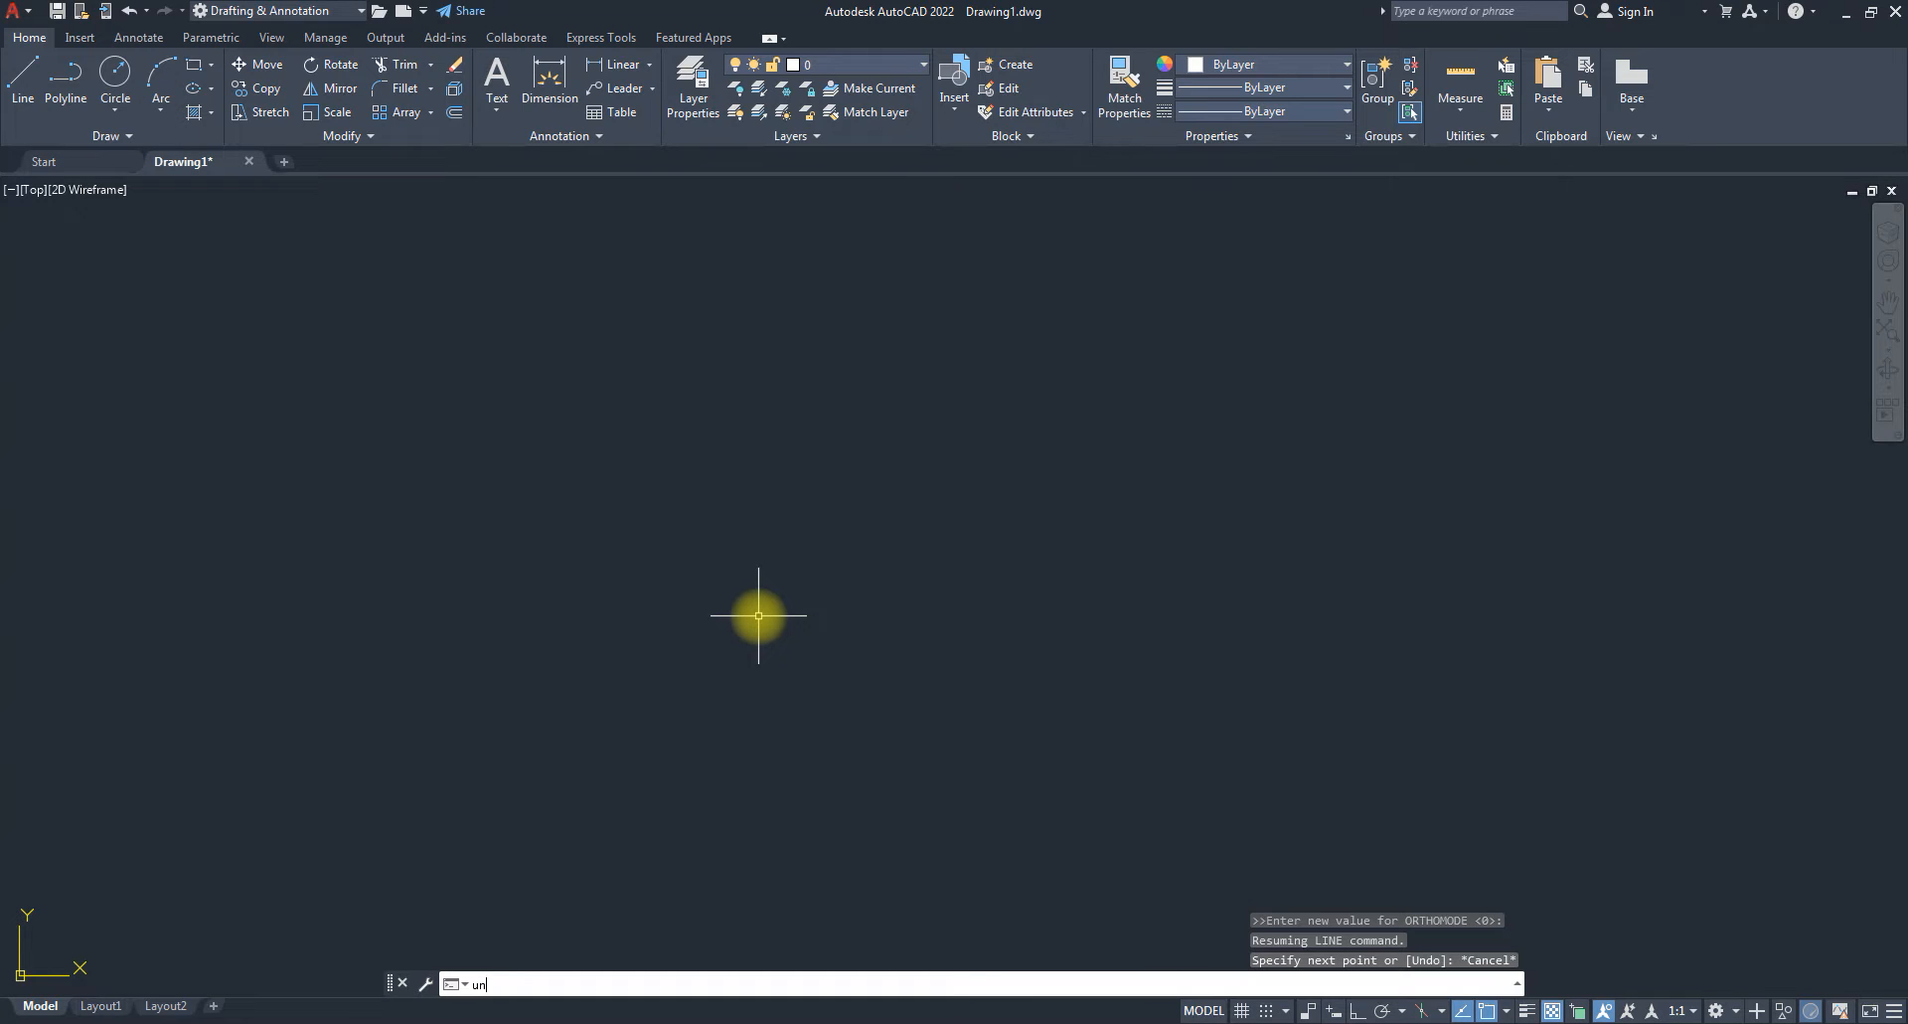
key(Return)
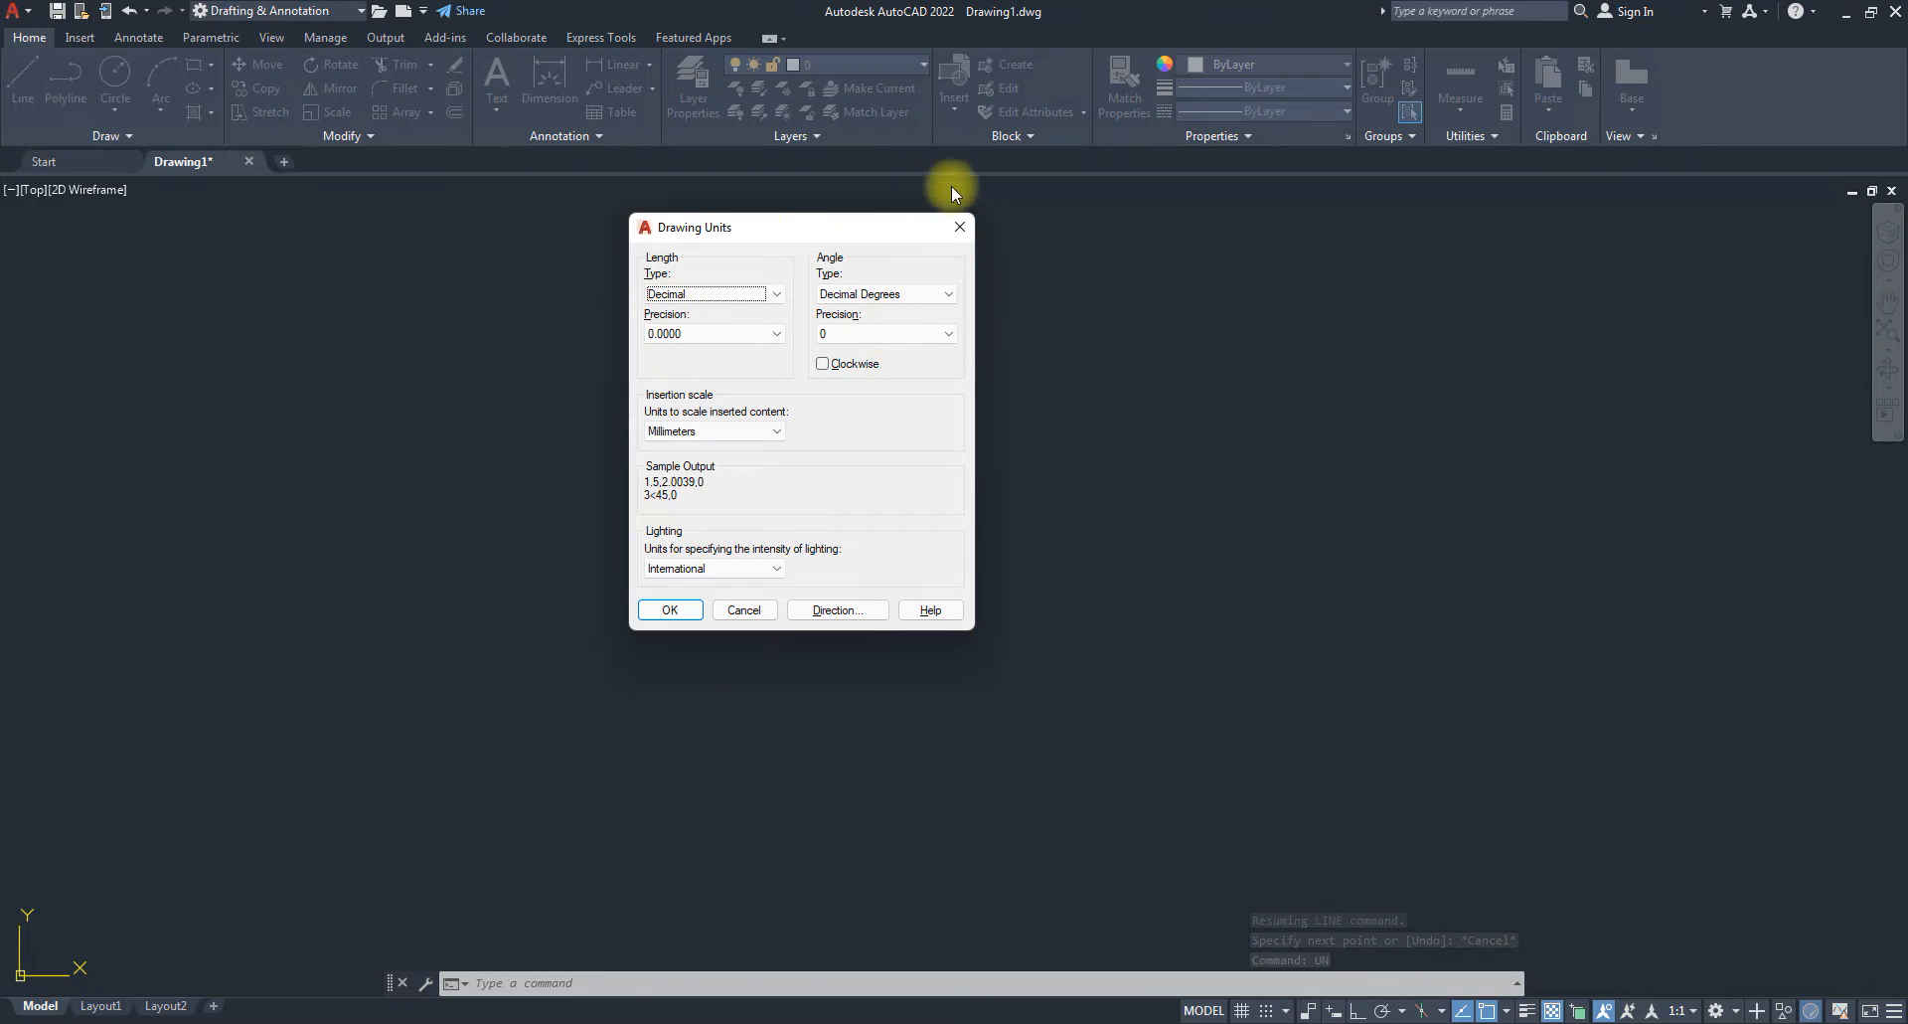
click(960, 231)
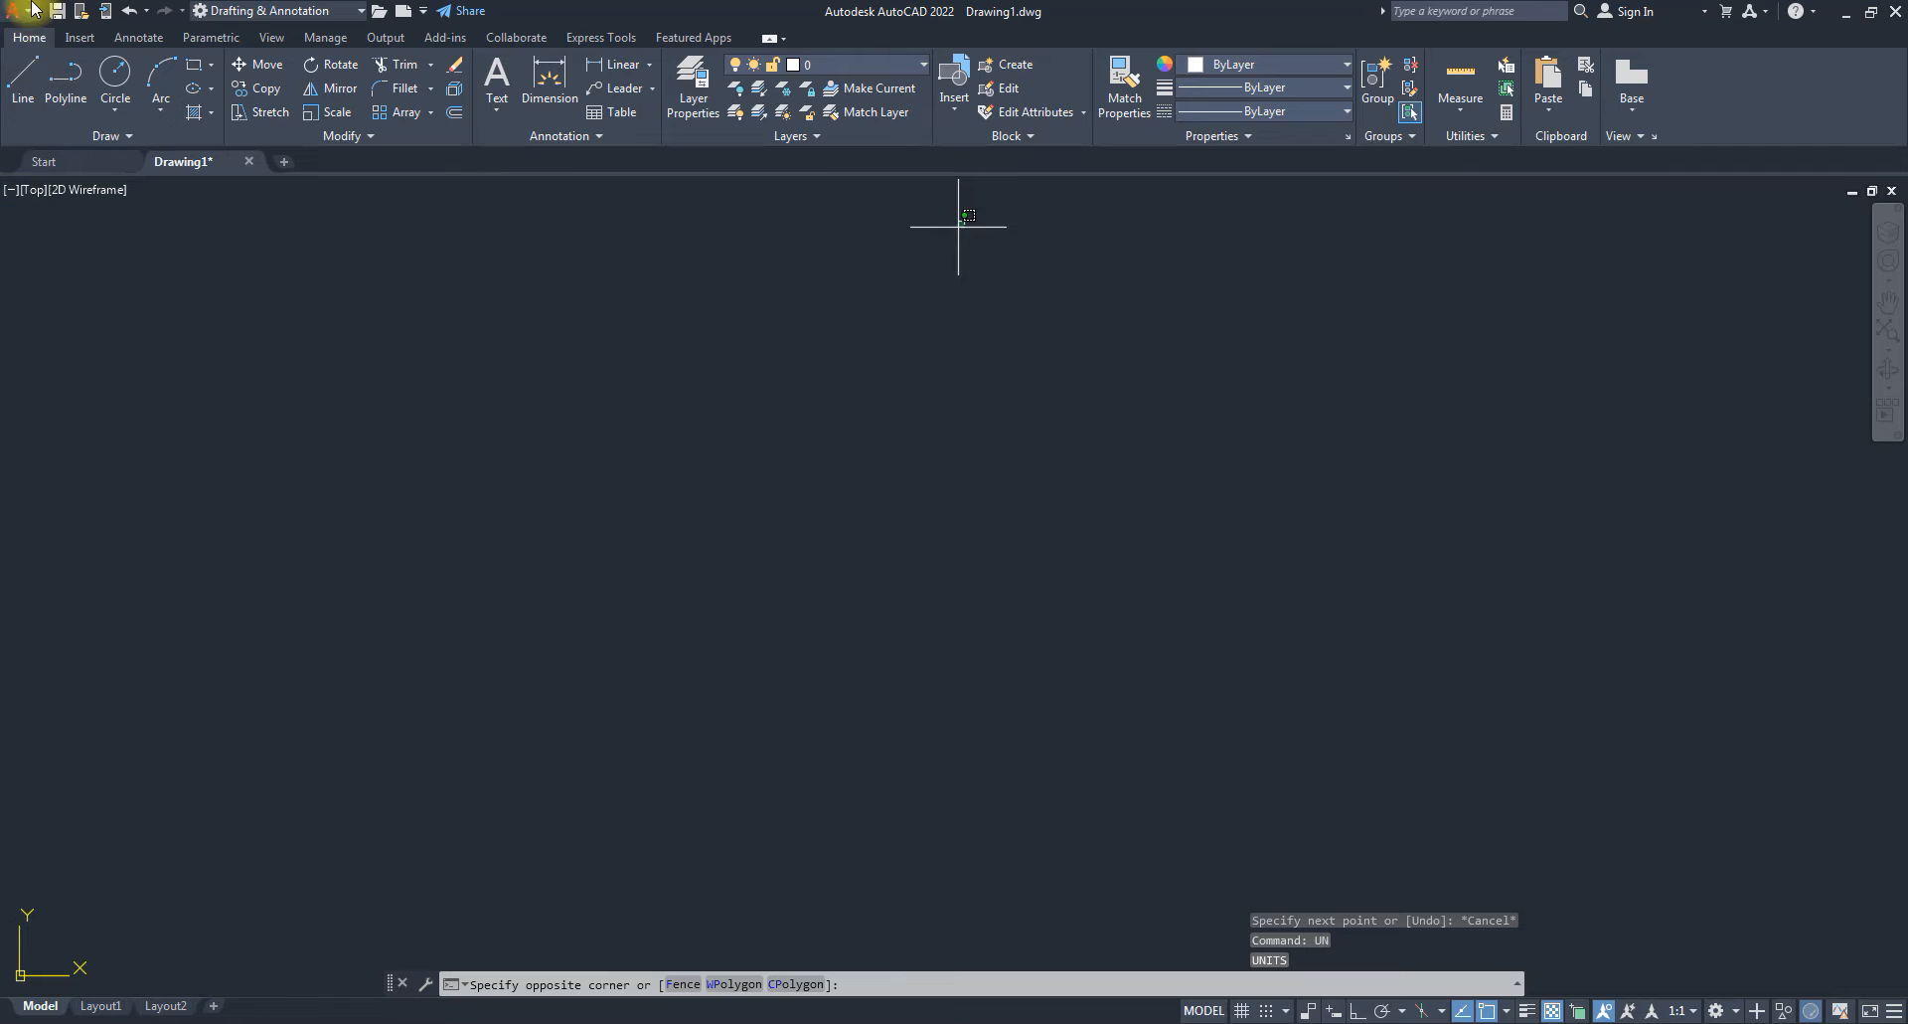
Reopen Drawing Units from Application menu > Drawing Utilities and move it aside.
click(20, 12)
mouse_move(94, 499)
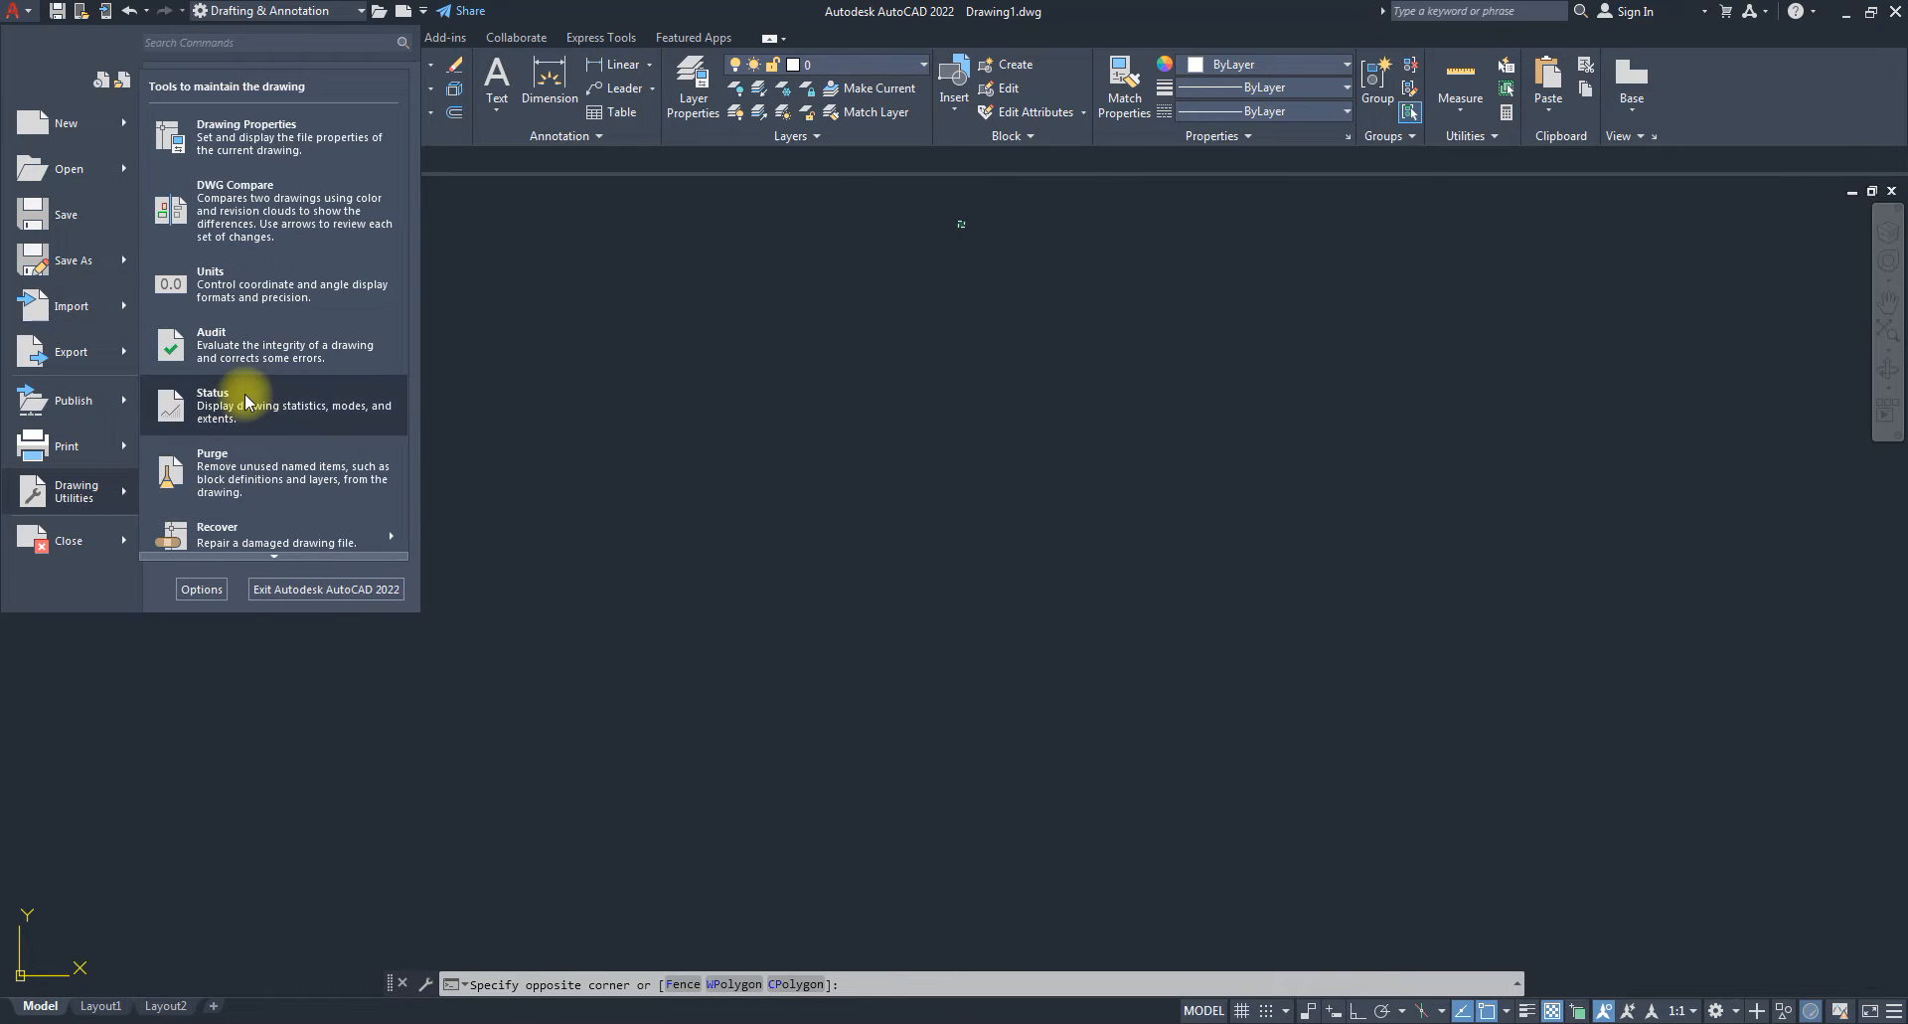
click(208, 282)
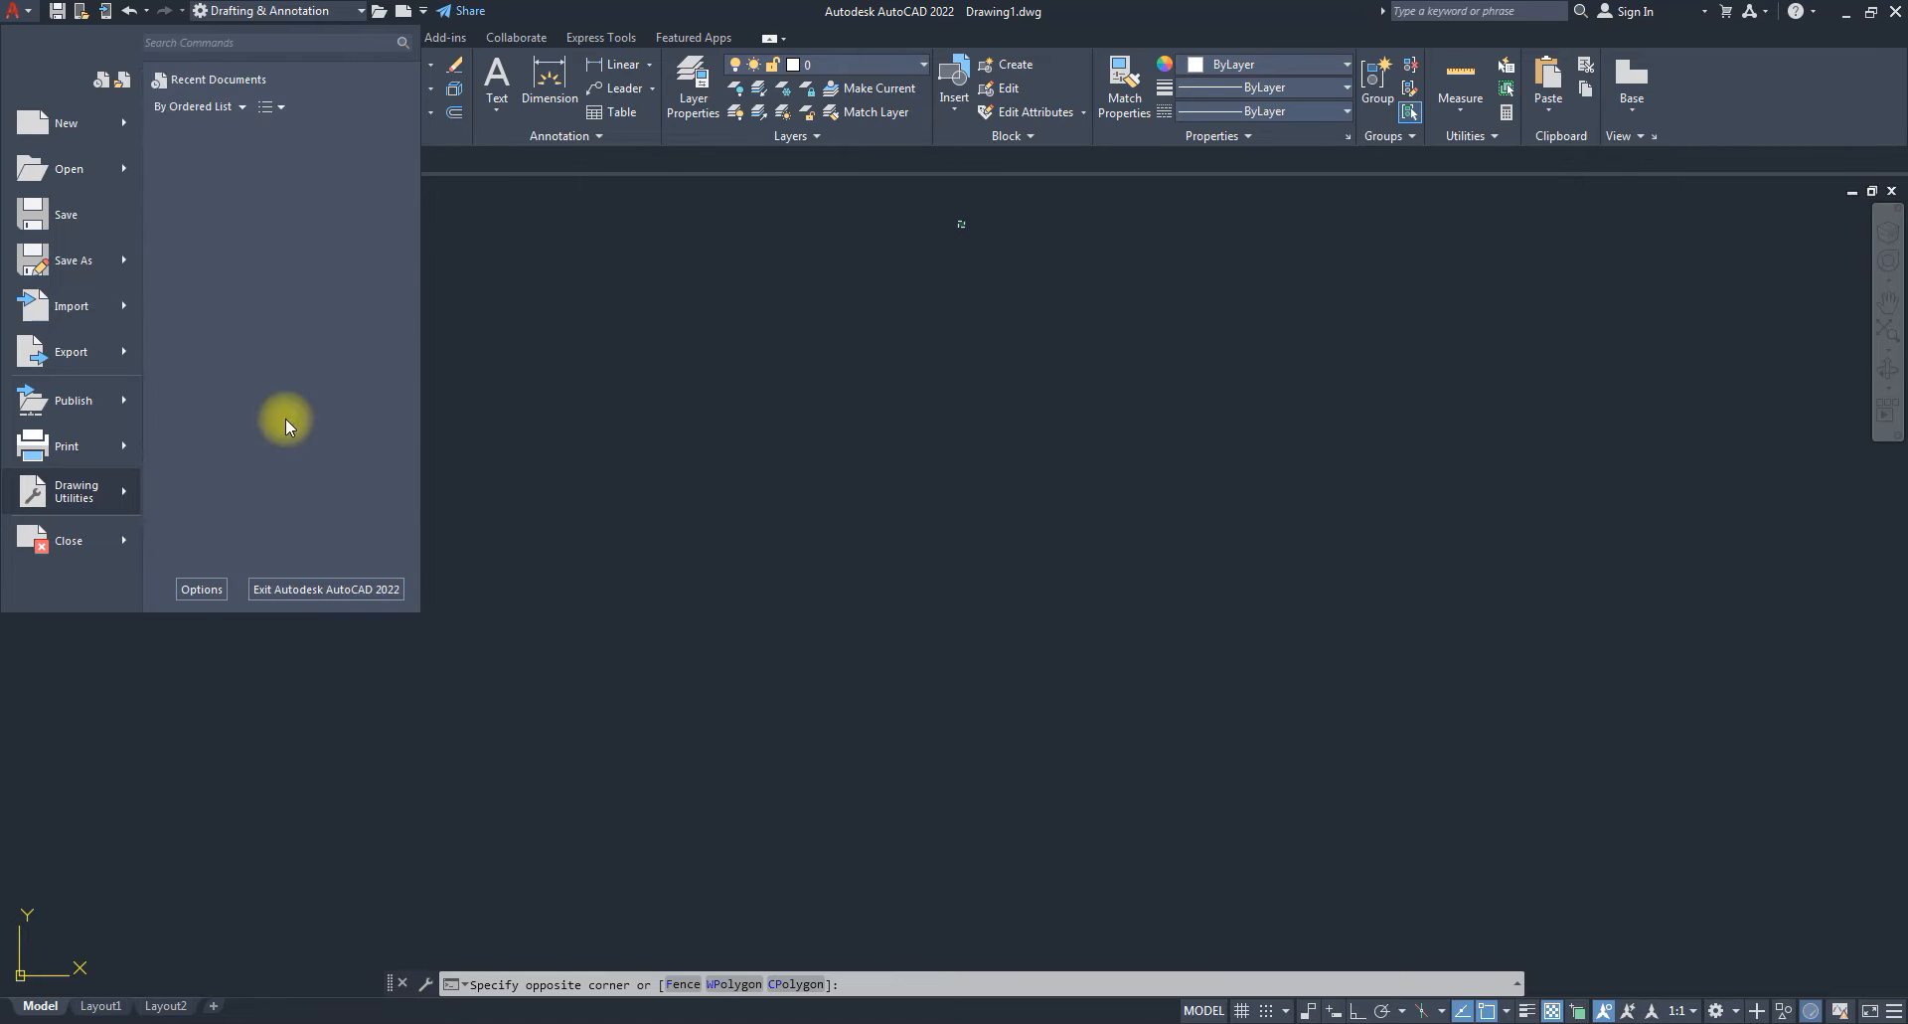
mouse_move(790, 228)
mouse_down()
mouse_move(920, 494)
mouse_move(1209, 477)
mouse_move(1219, 340)
mouse_up()
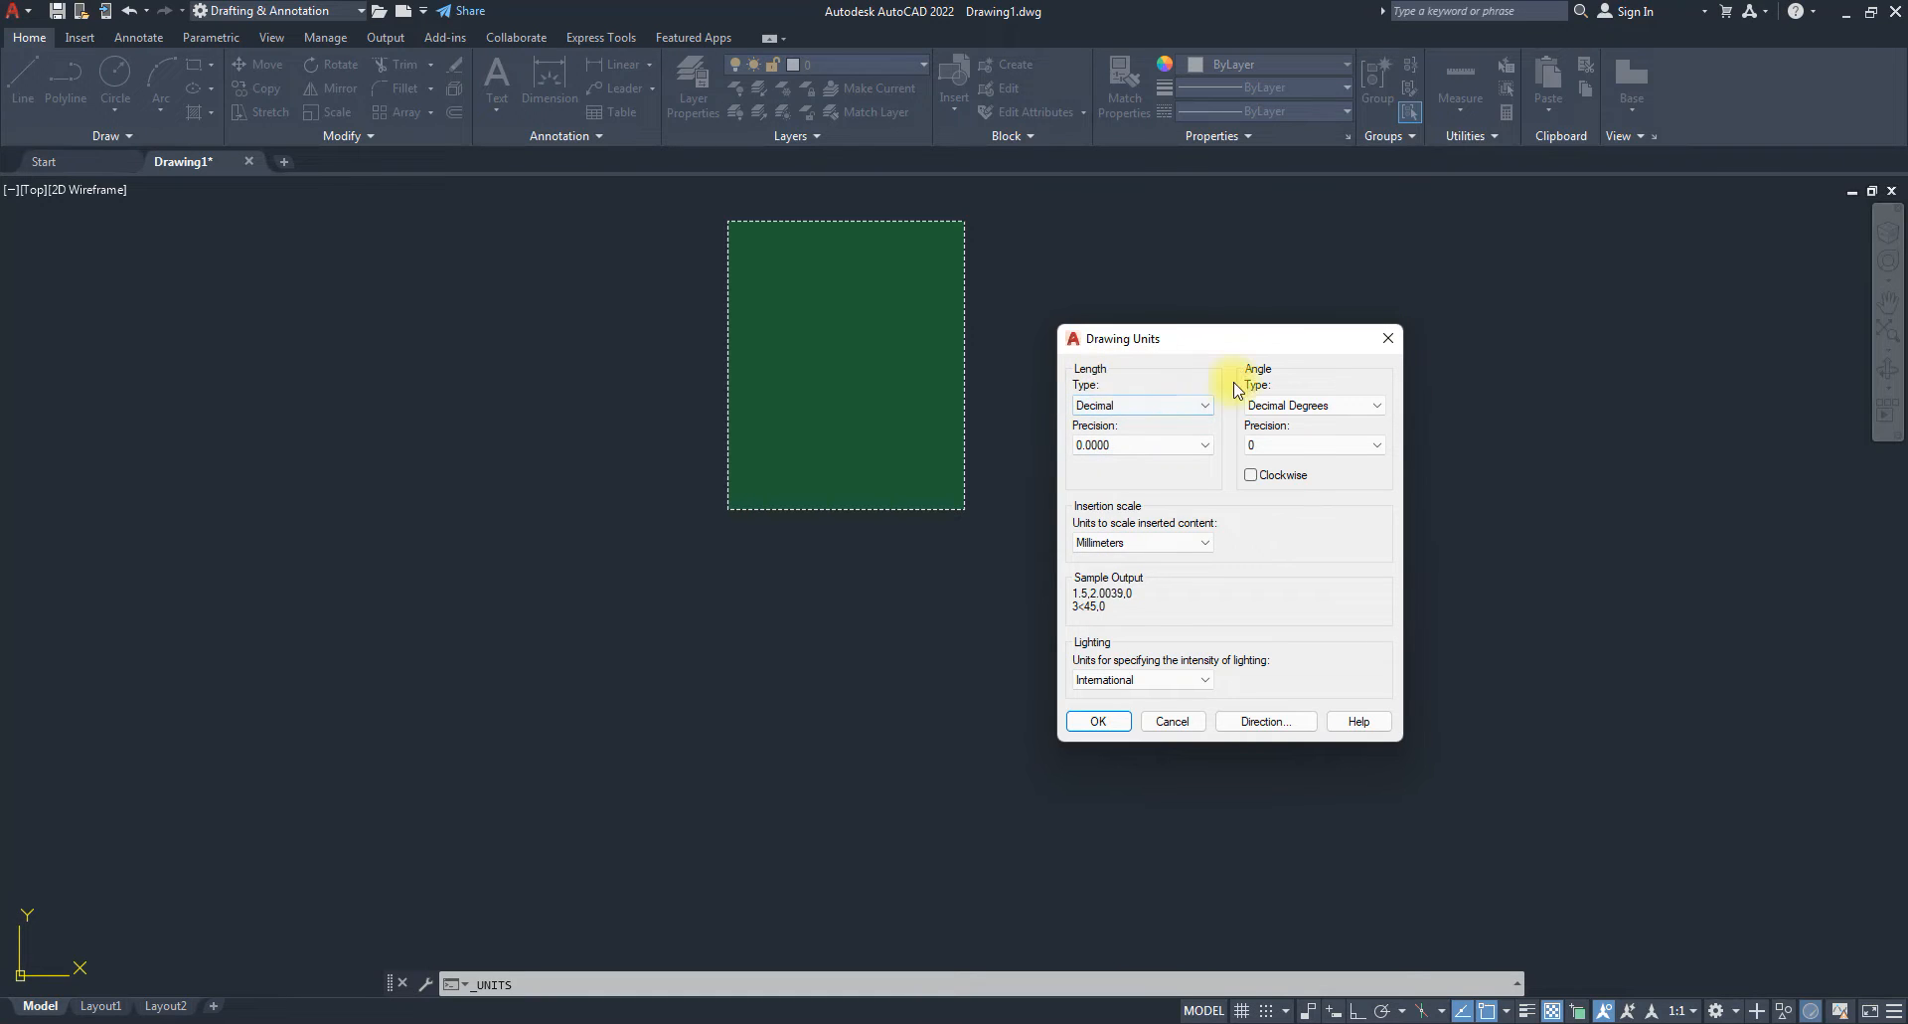
Set length type to Architectural at 1/16" precision and insertion scale to Inches.
click(1108, 407)
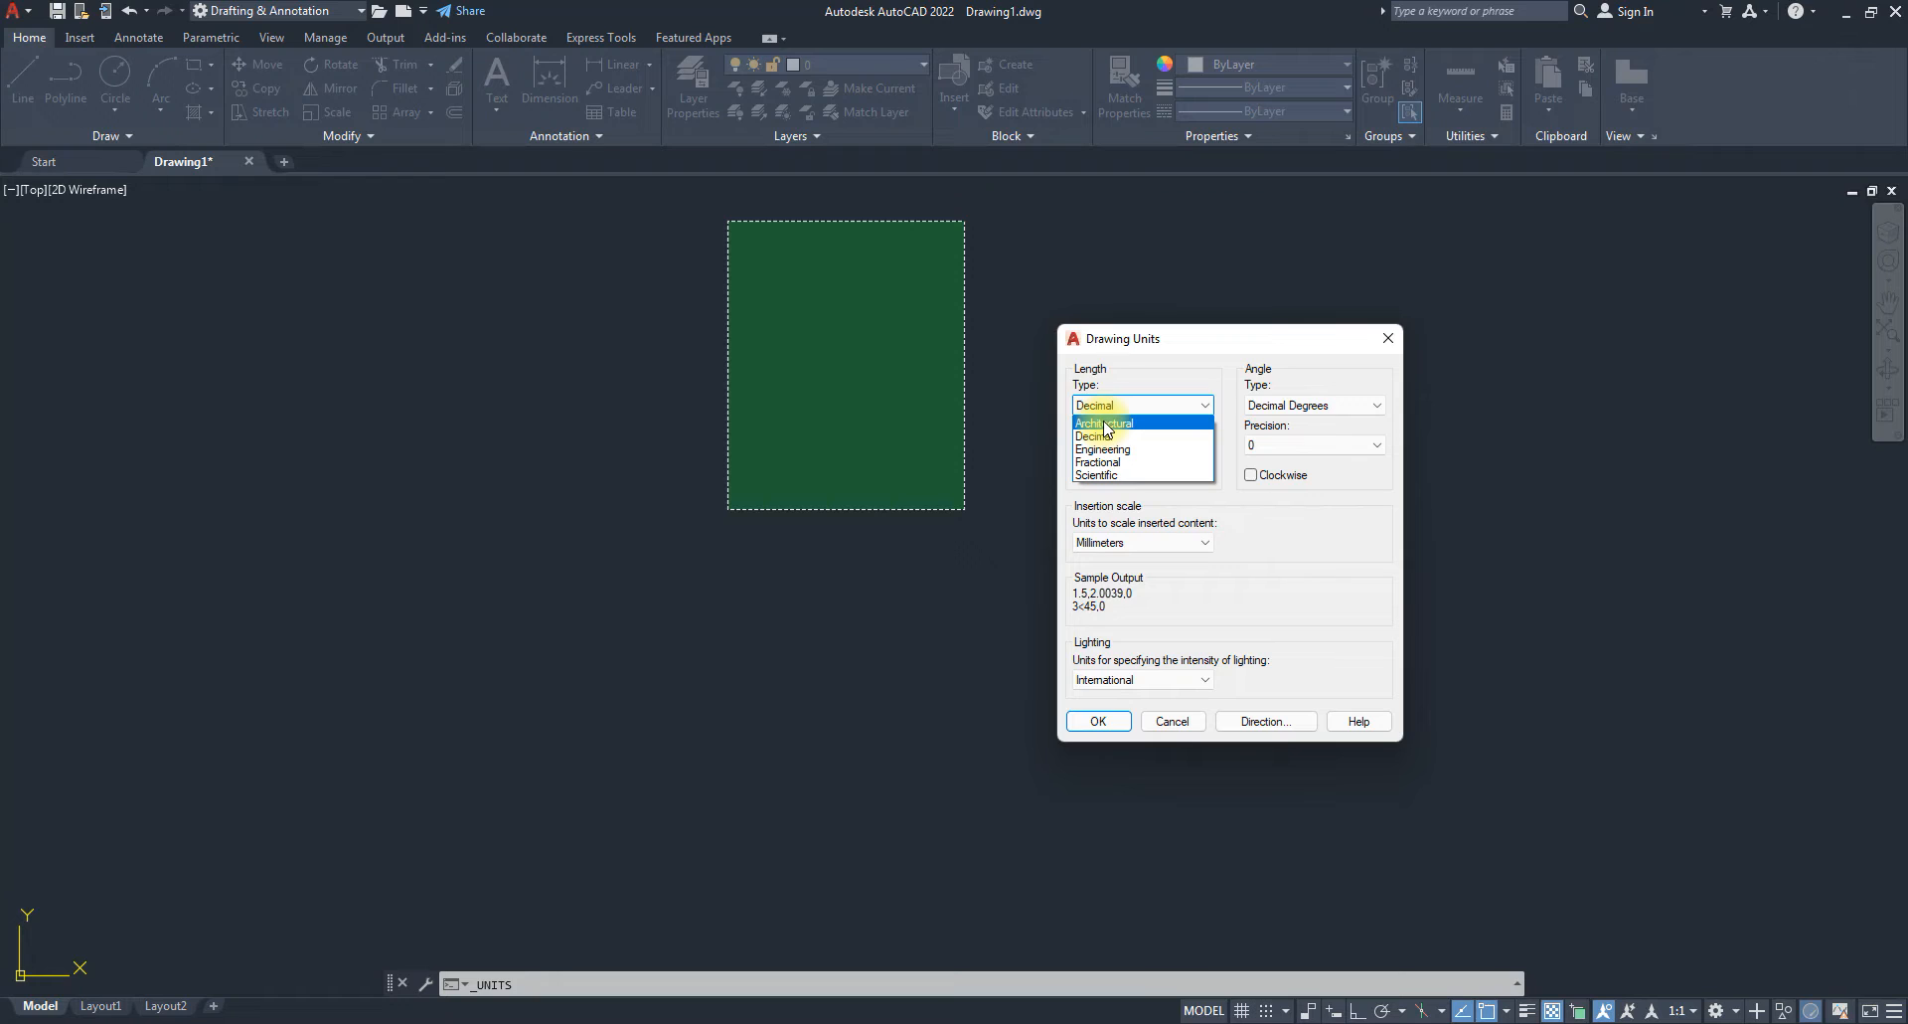
click(1106, 424)
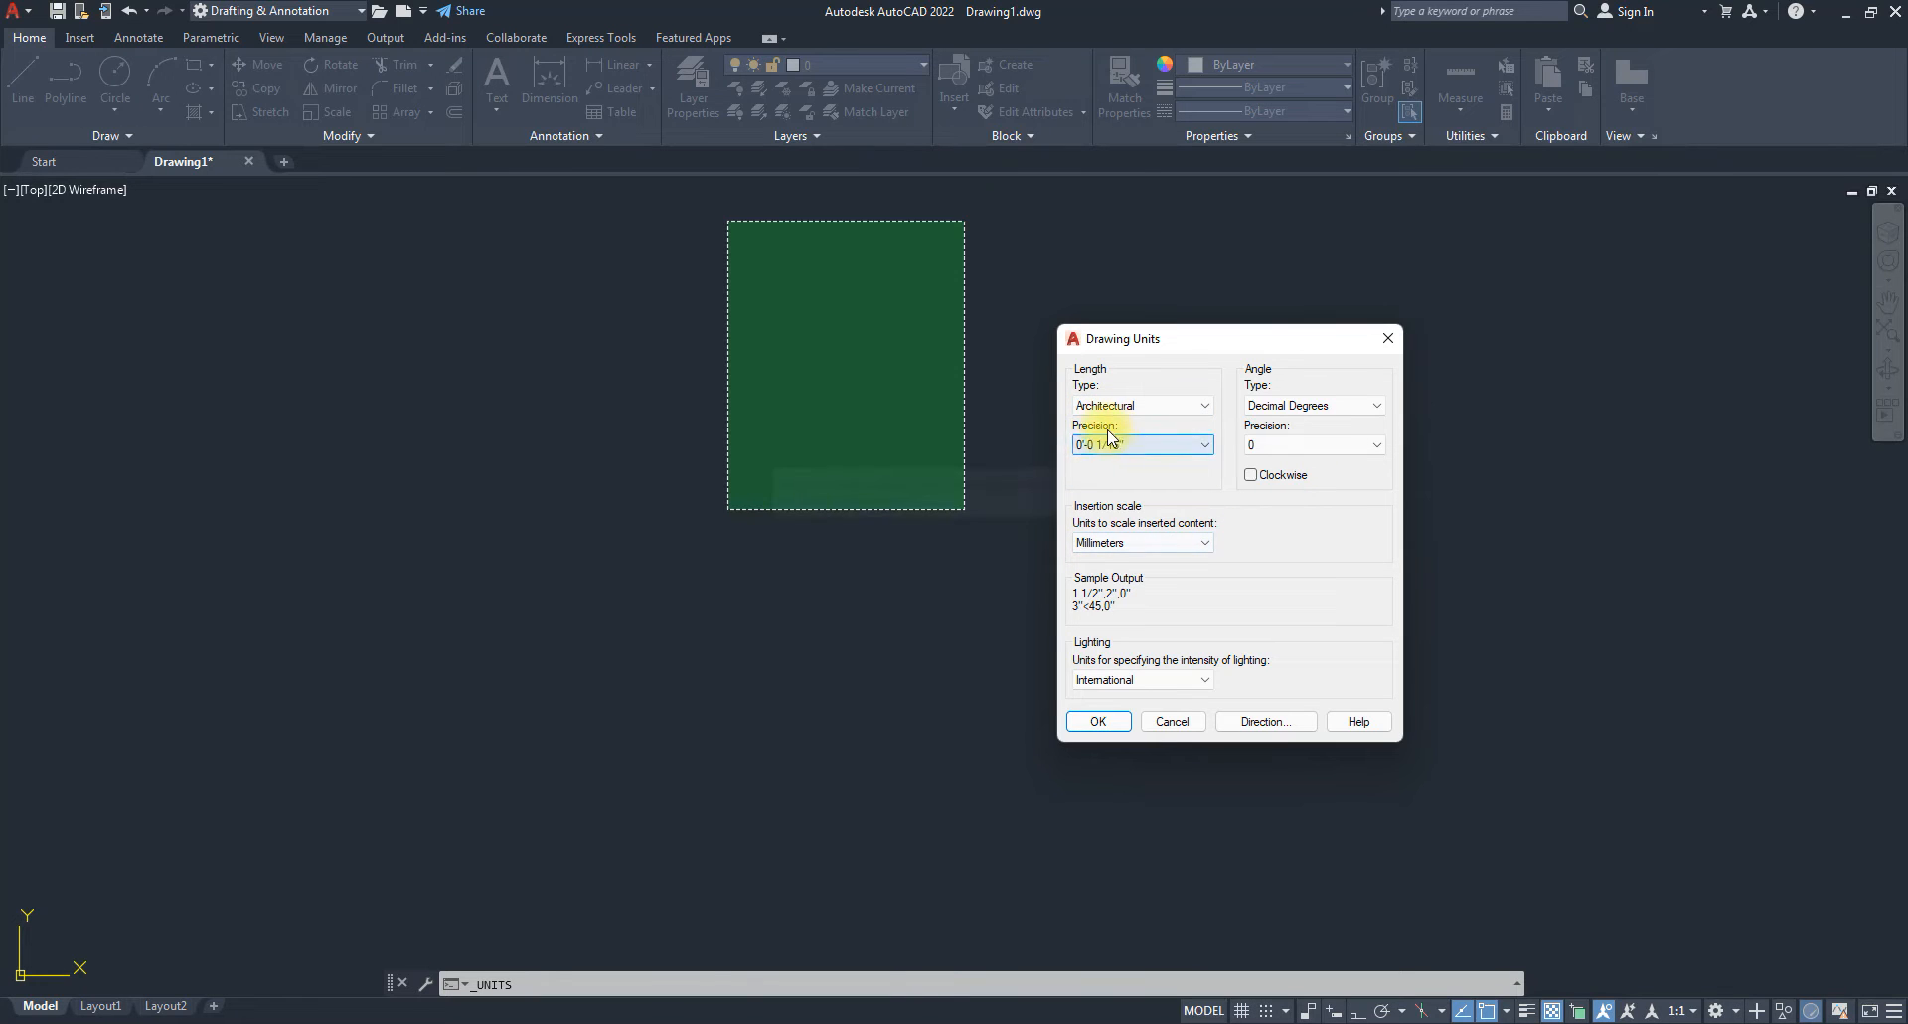
click(1193, 447)
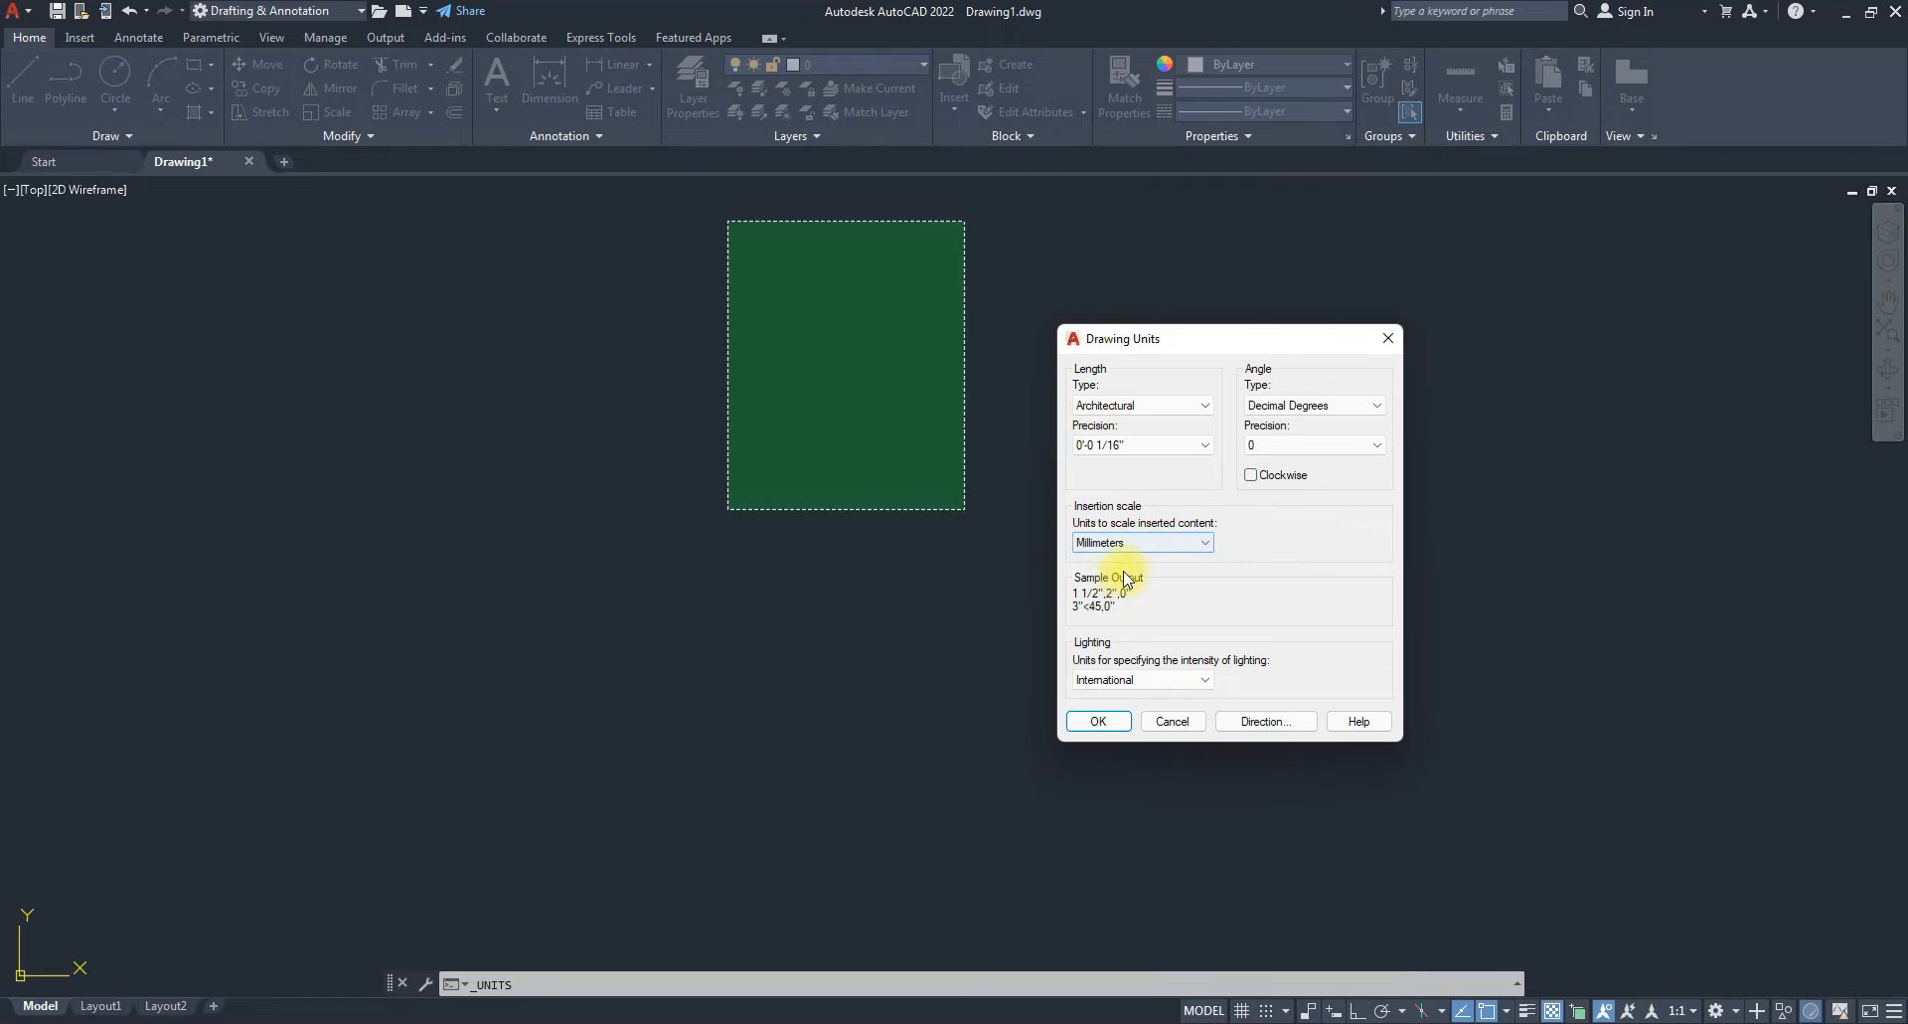
click(1190, 545)
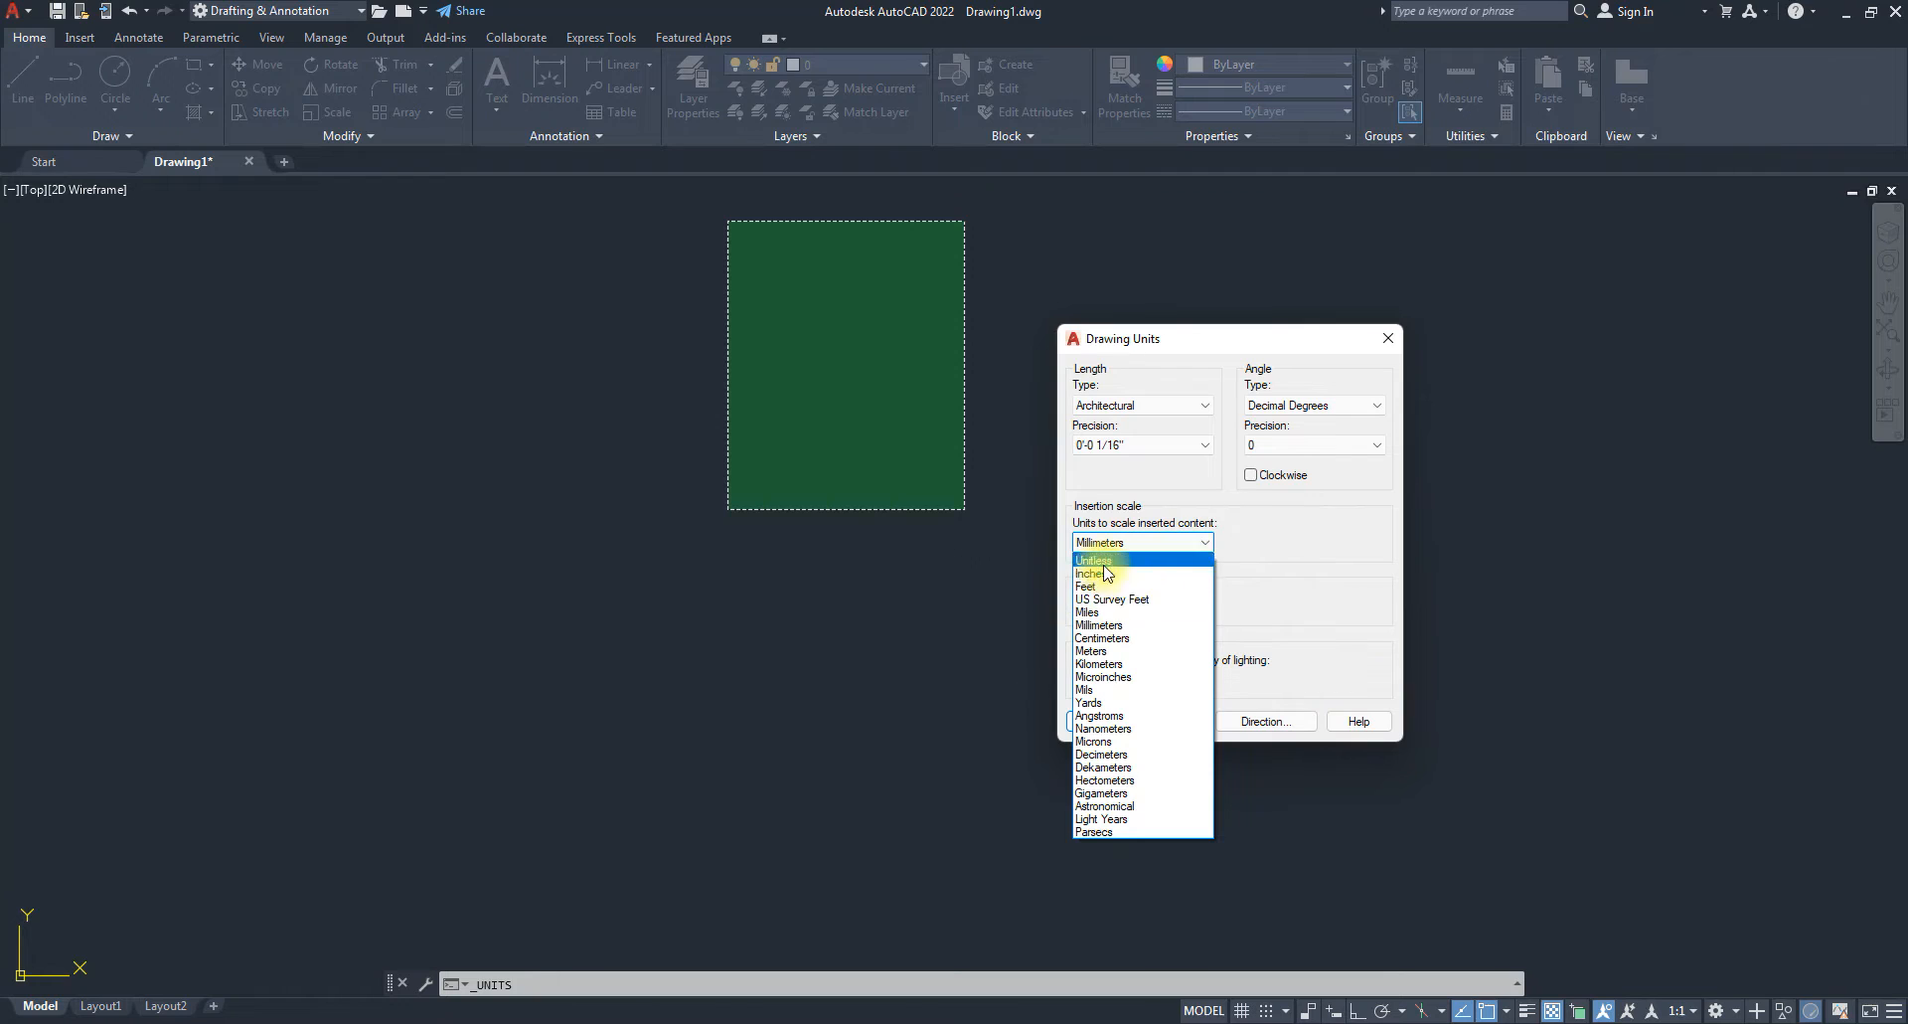
click(1092, 573)
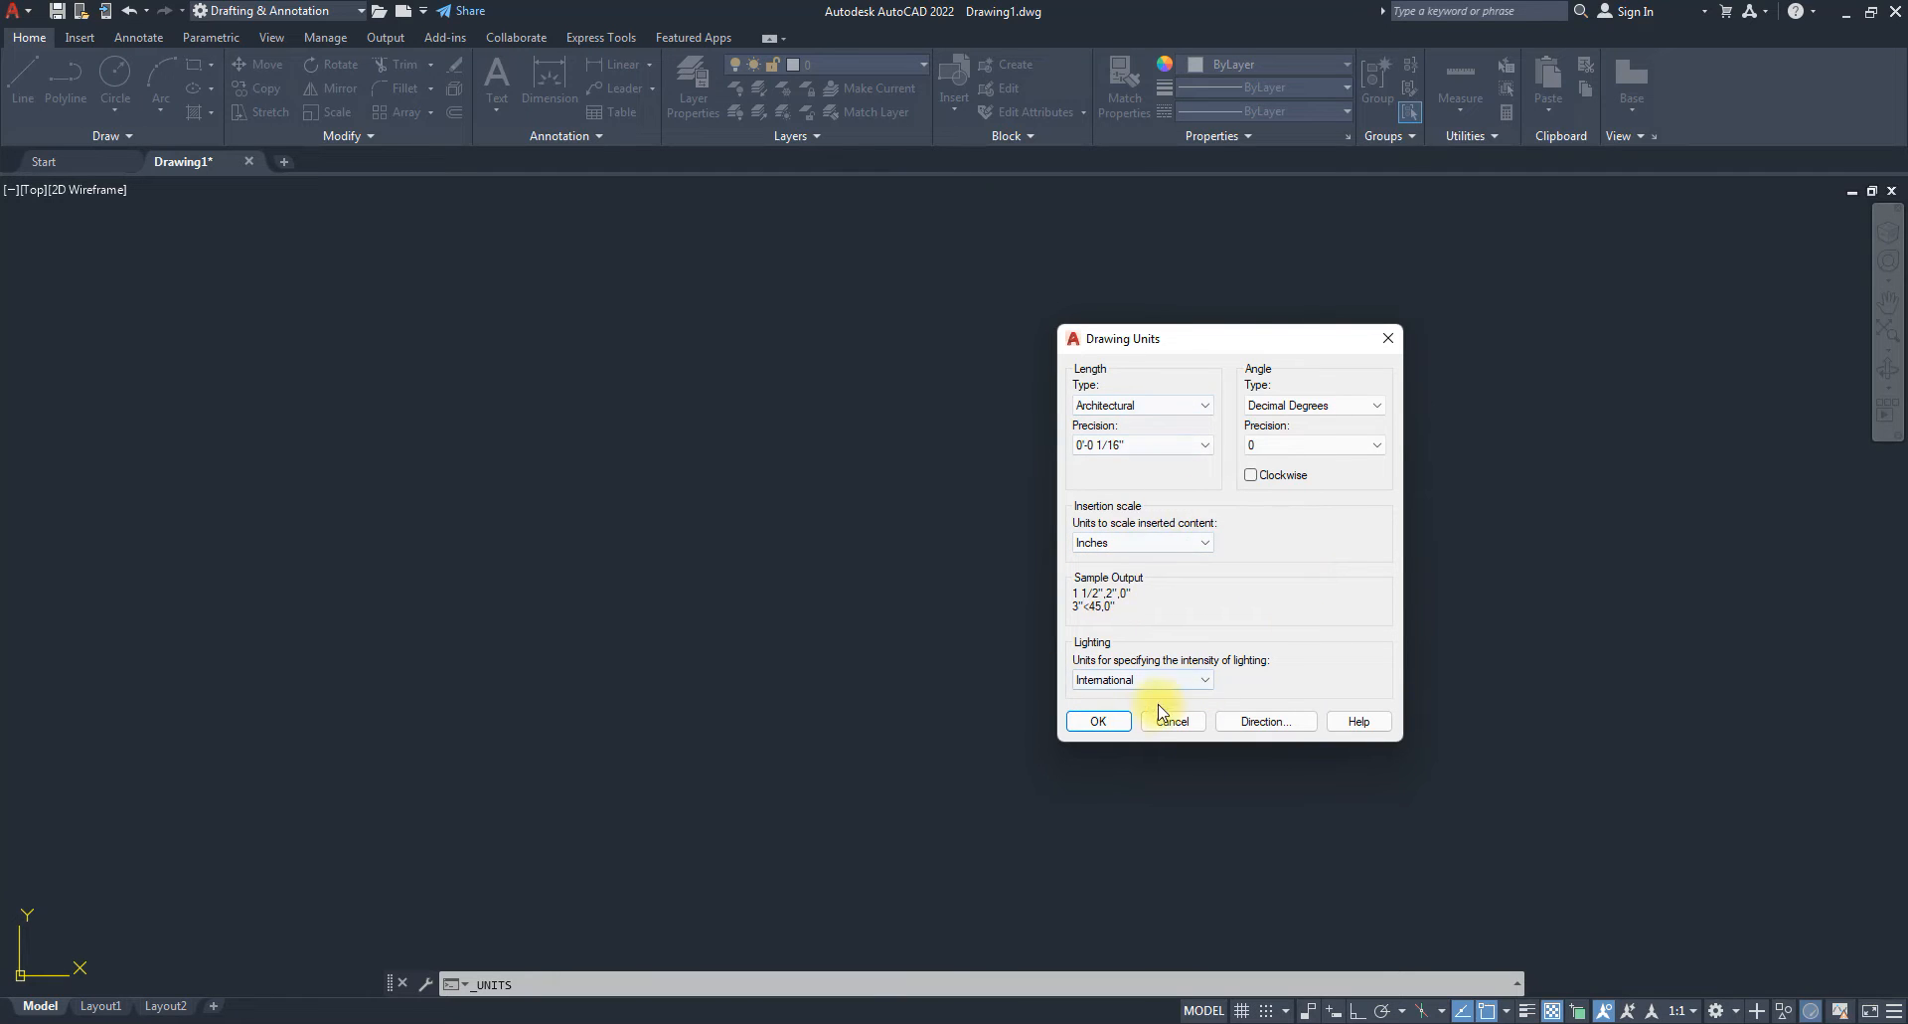
click(1098, 722)
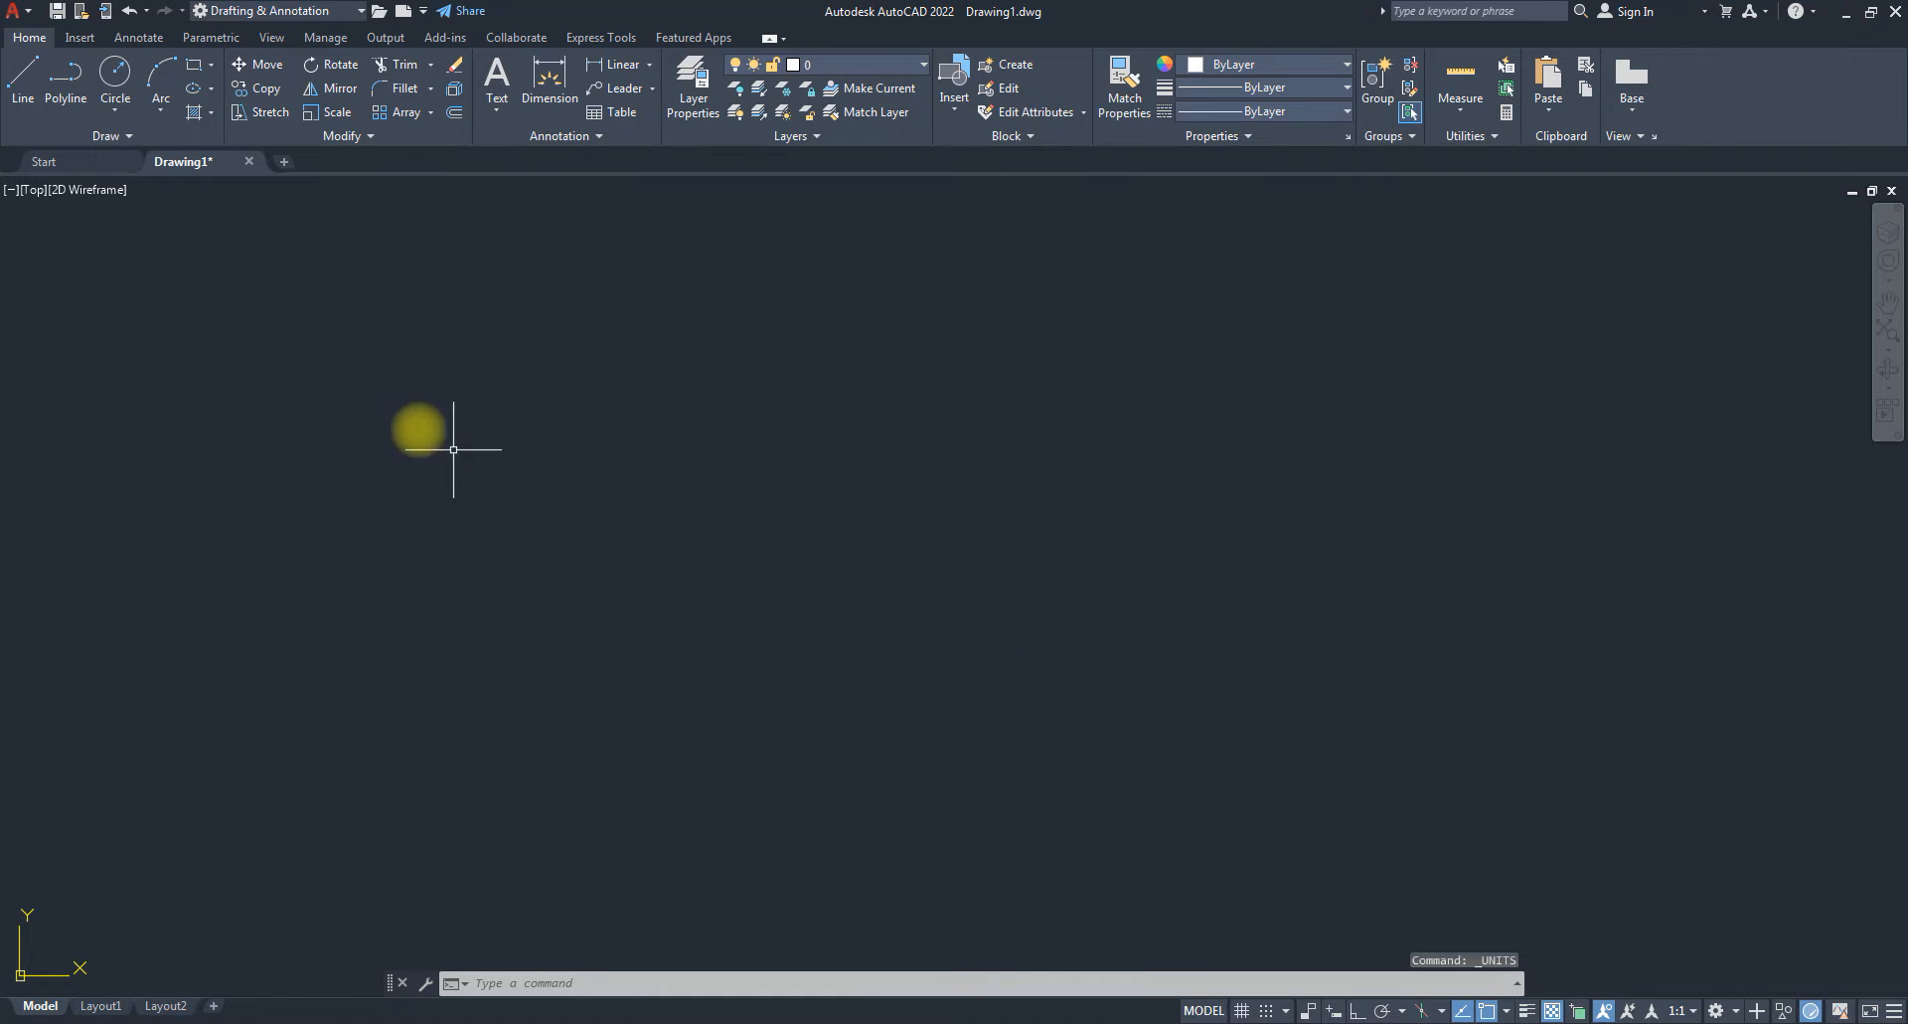
Start a Line with Ortho turned on and pick its first point.
click(22, 84)
click(1356, 1010)
click(736, 519)
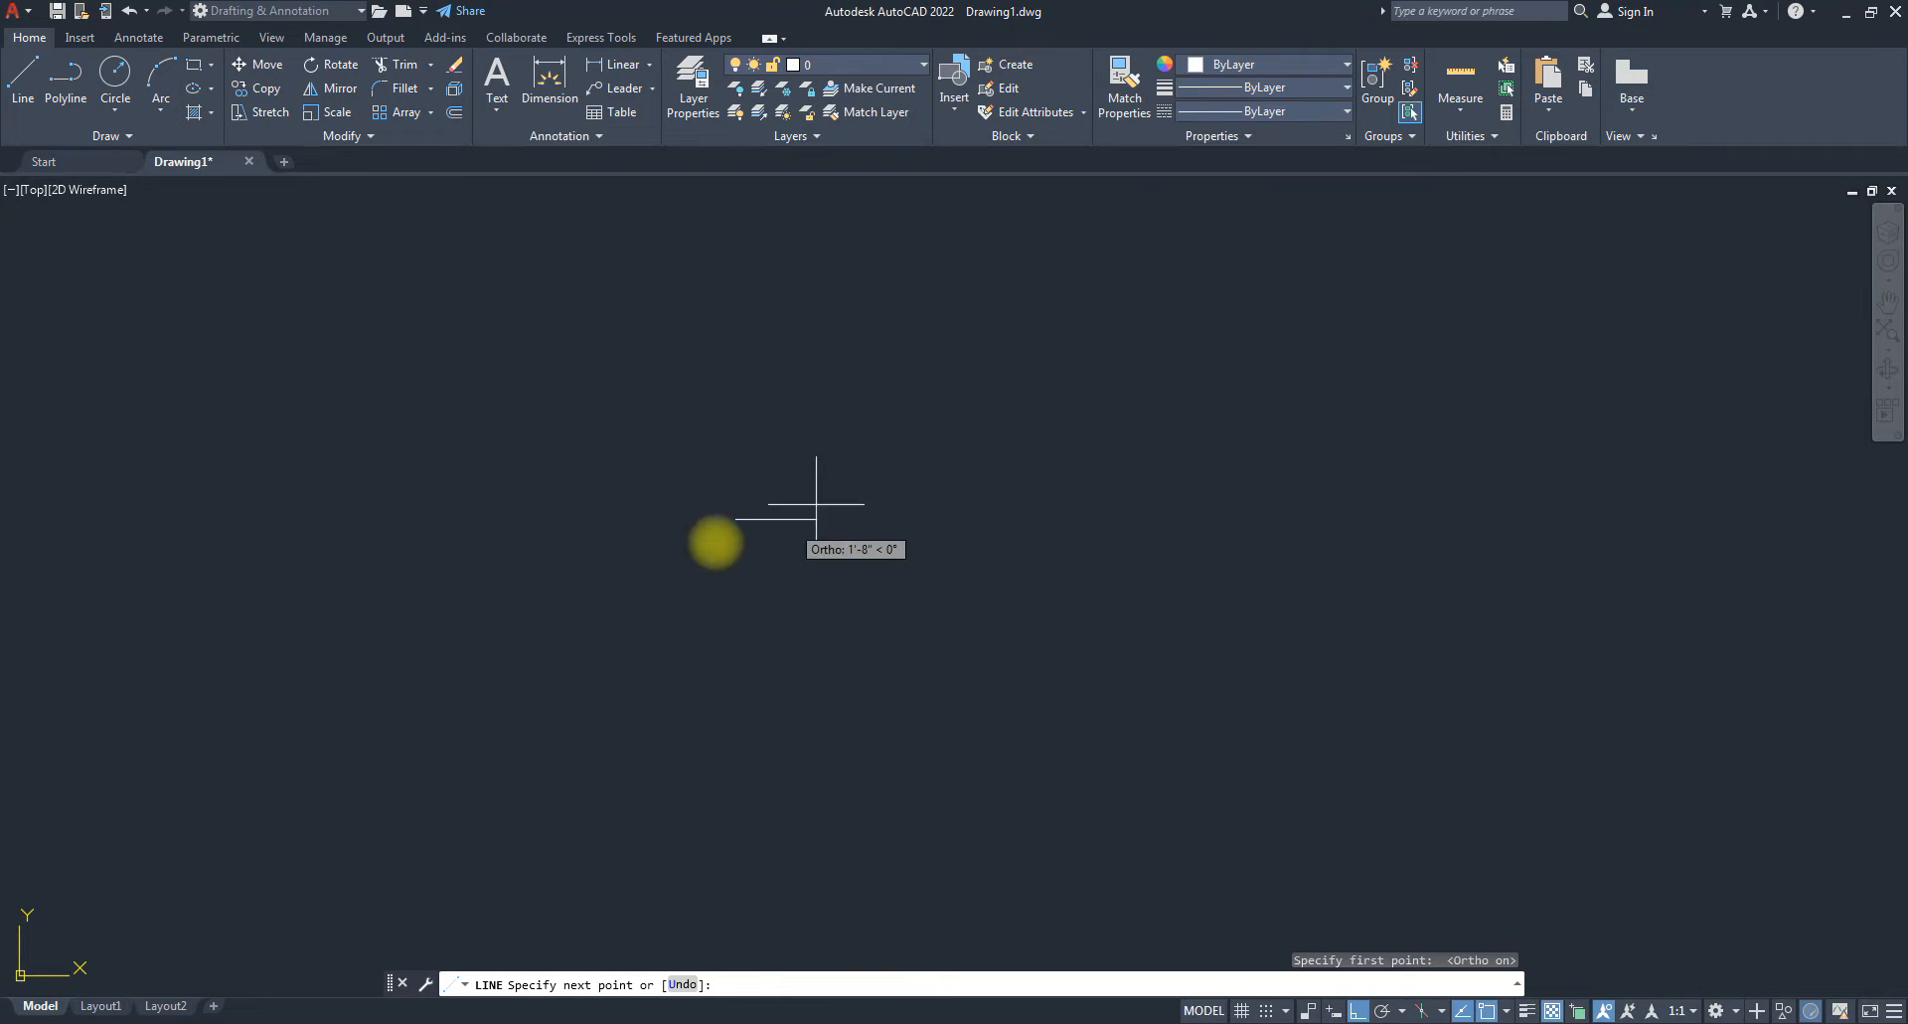
scroll(712, 527, up, 8)
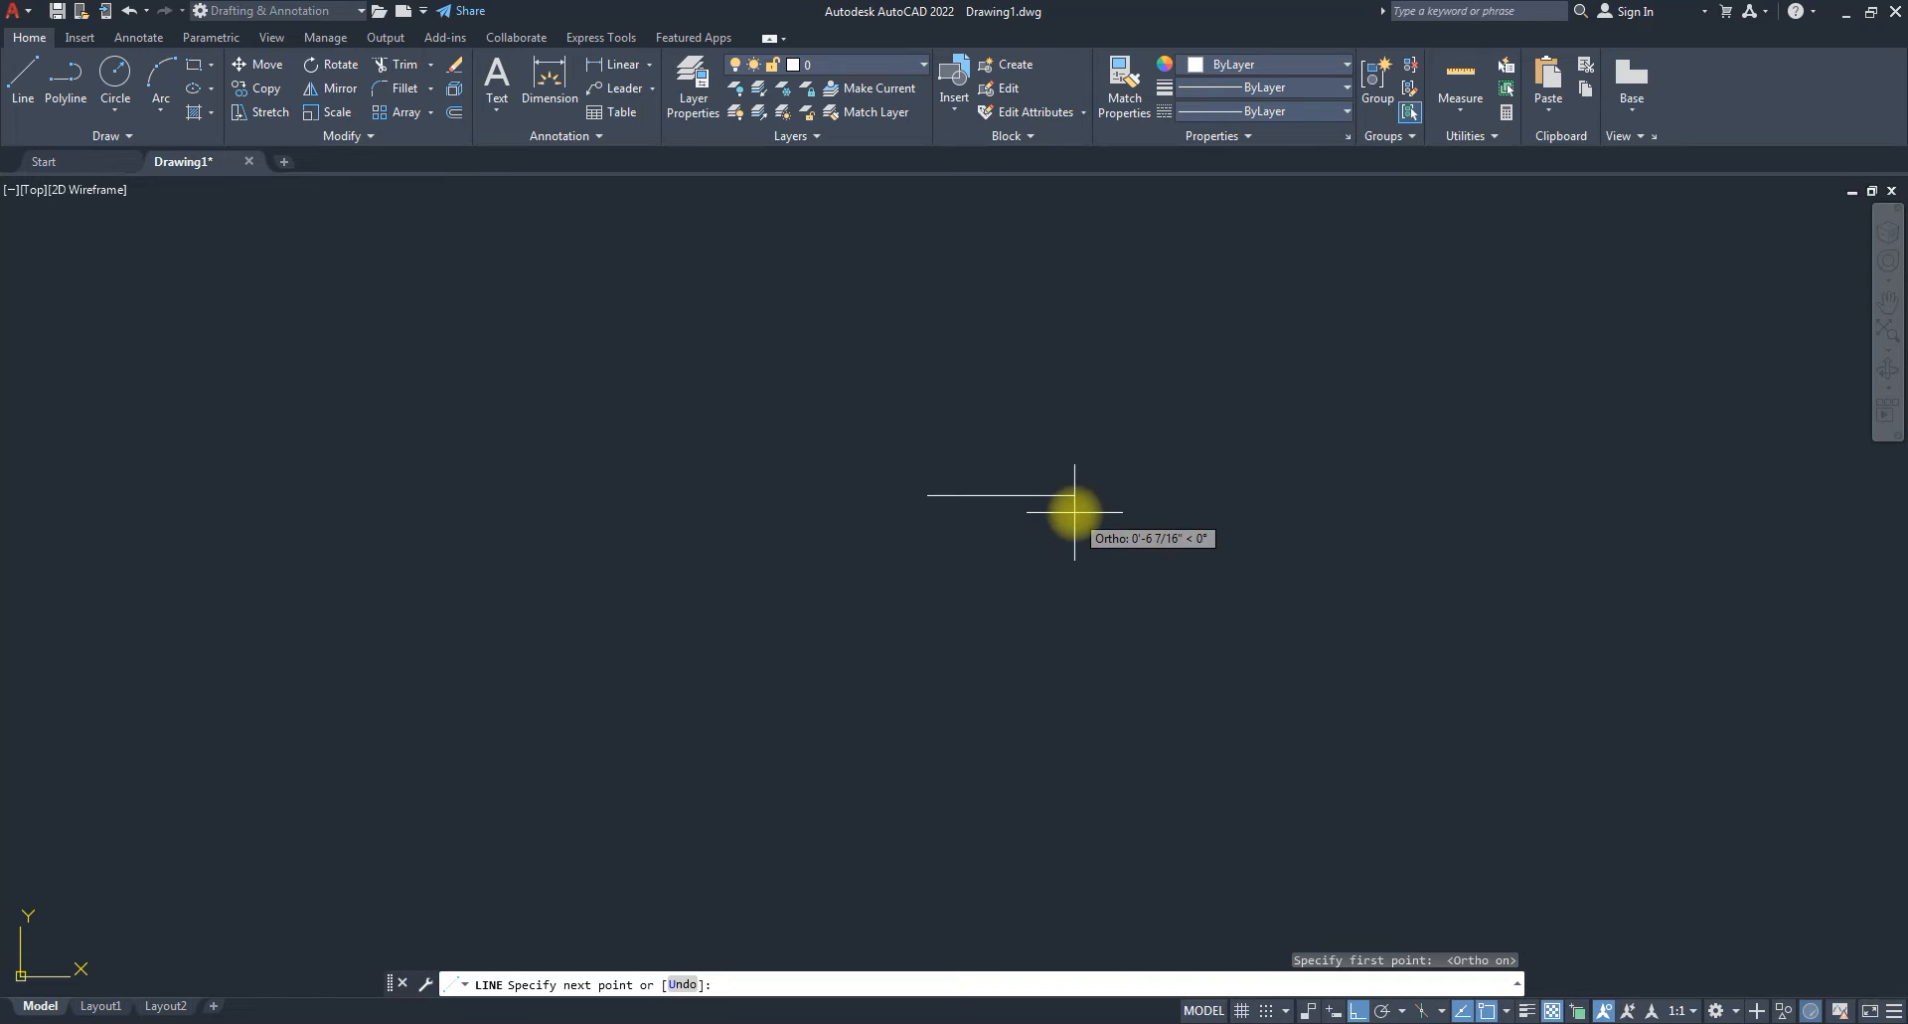
Draw the 3'7" horizontal segment to the right.
text(3)
text(7)
key(Return)
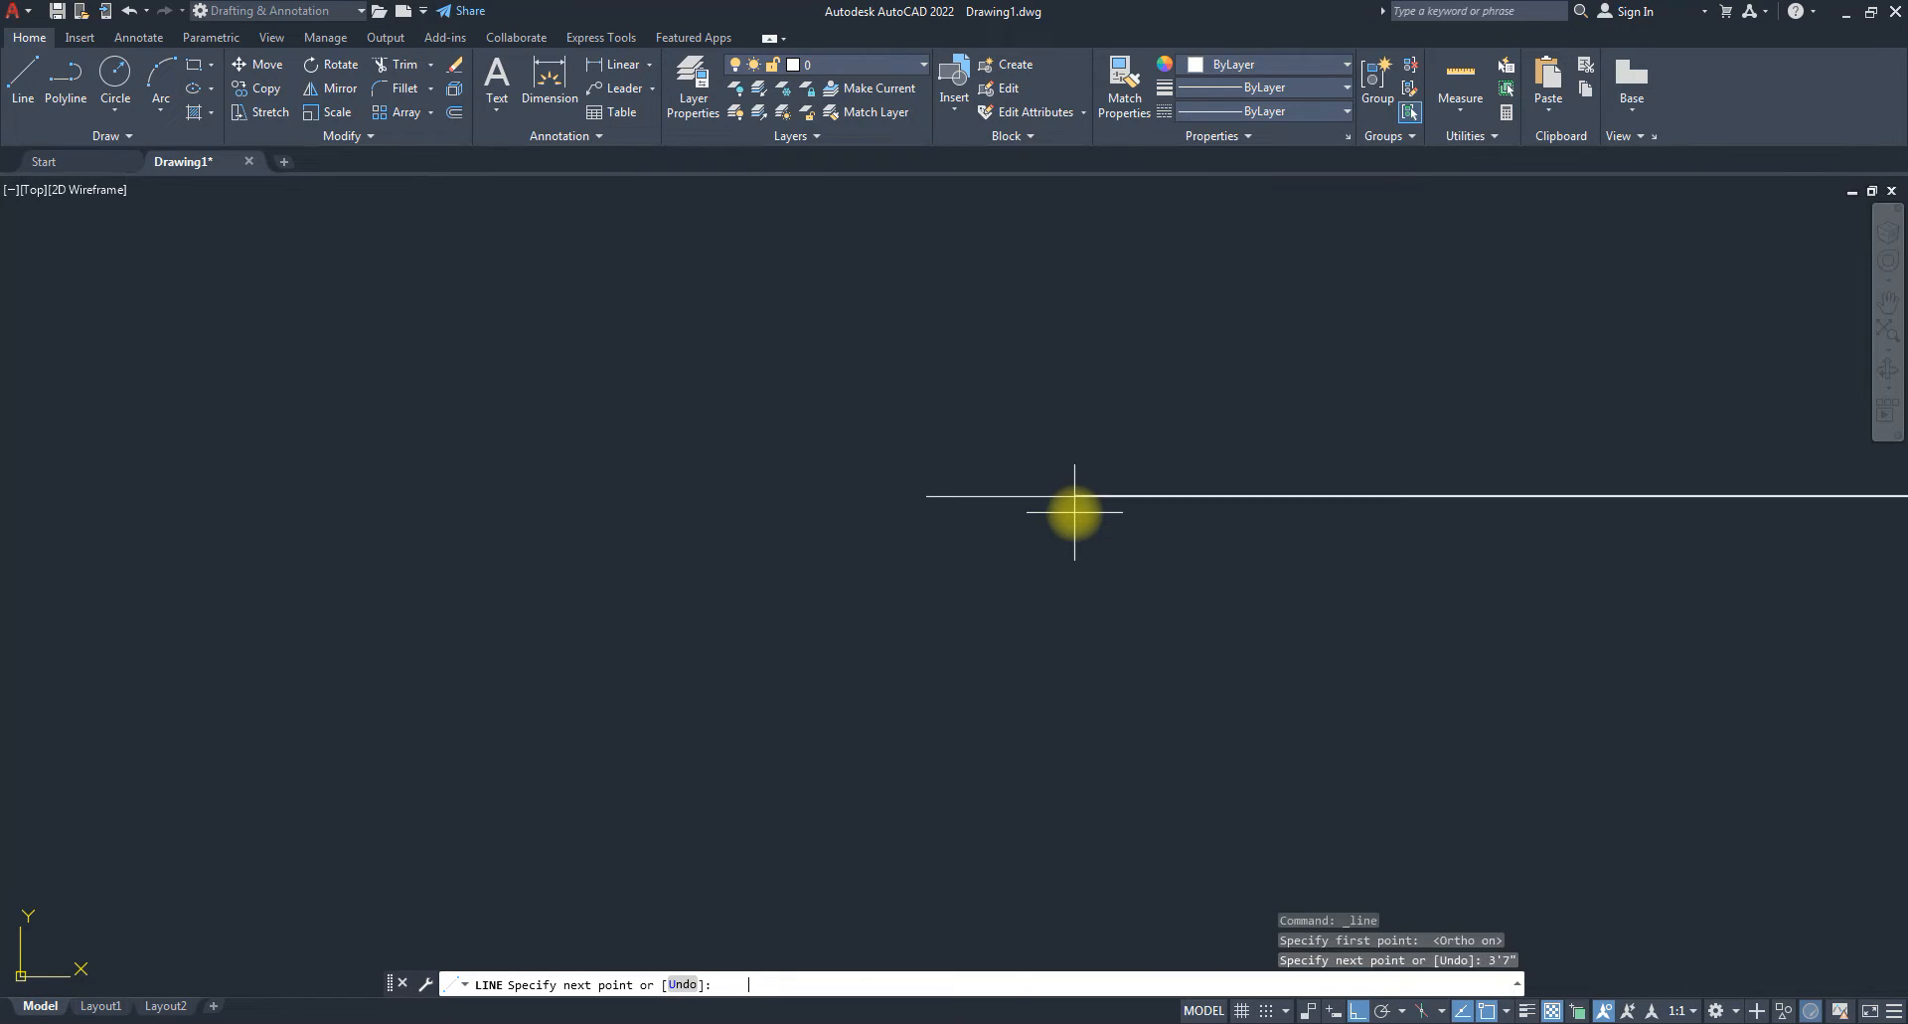
scroll(994, 649, down, 6)
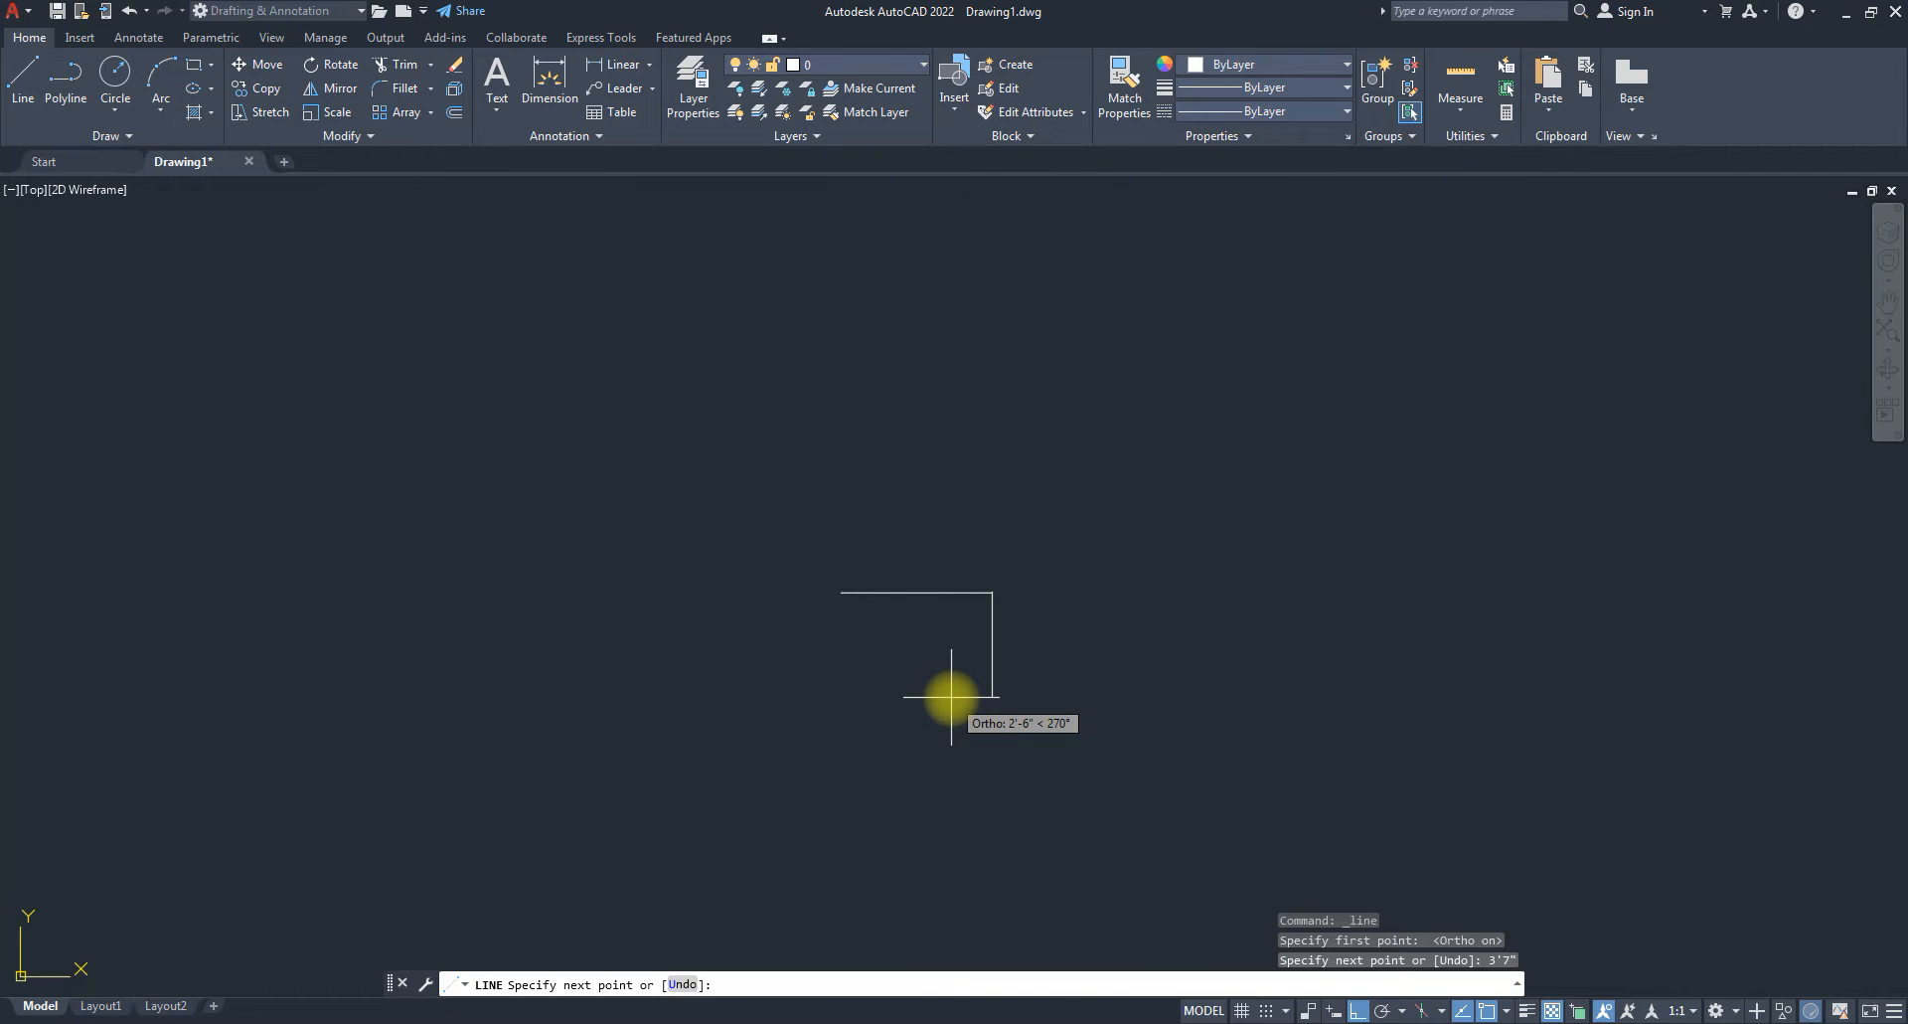
scroll(963, 660, up, 2)
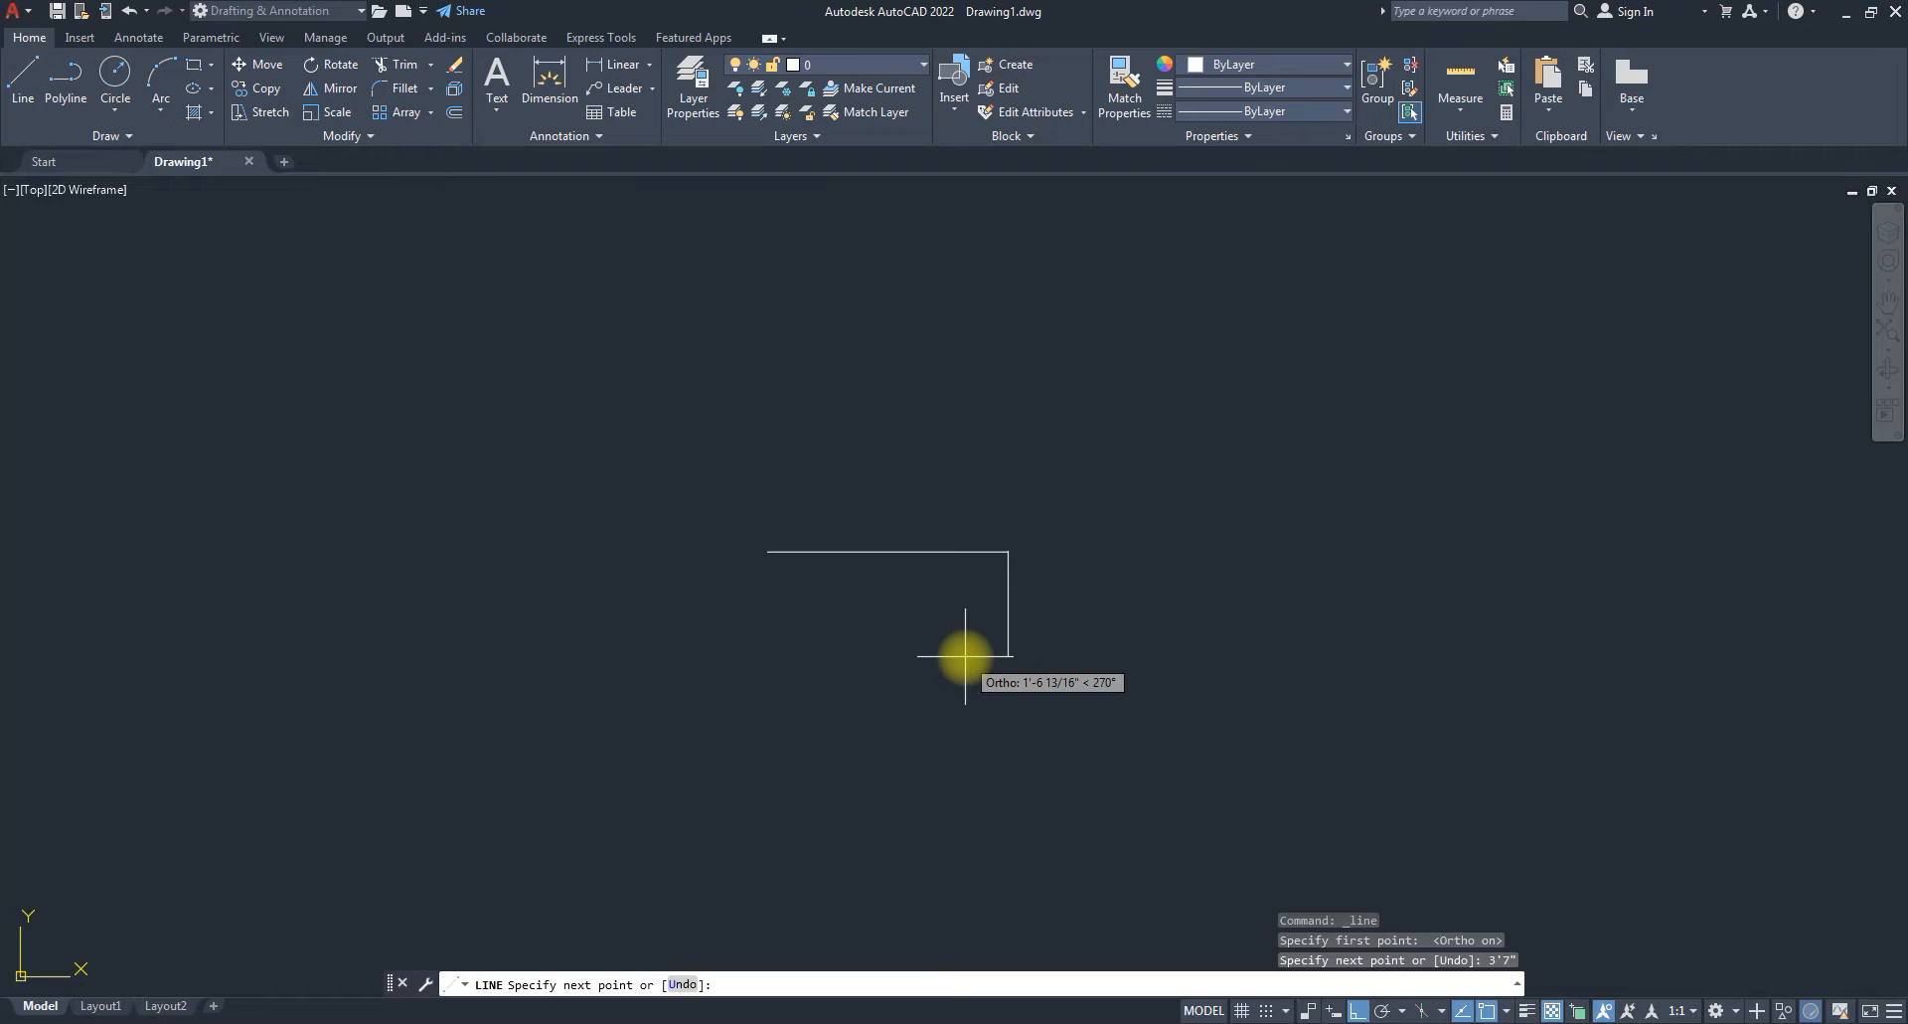
Draw a 2'4" segment straight down from its end and finish the line.
text(2'4")
key(Return)
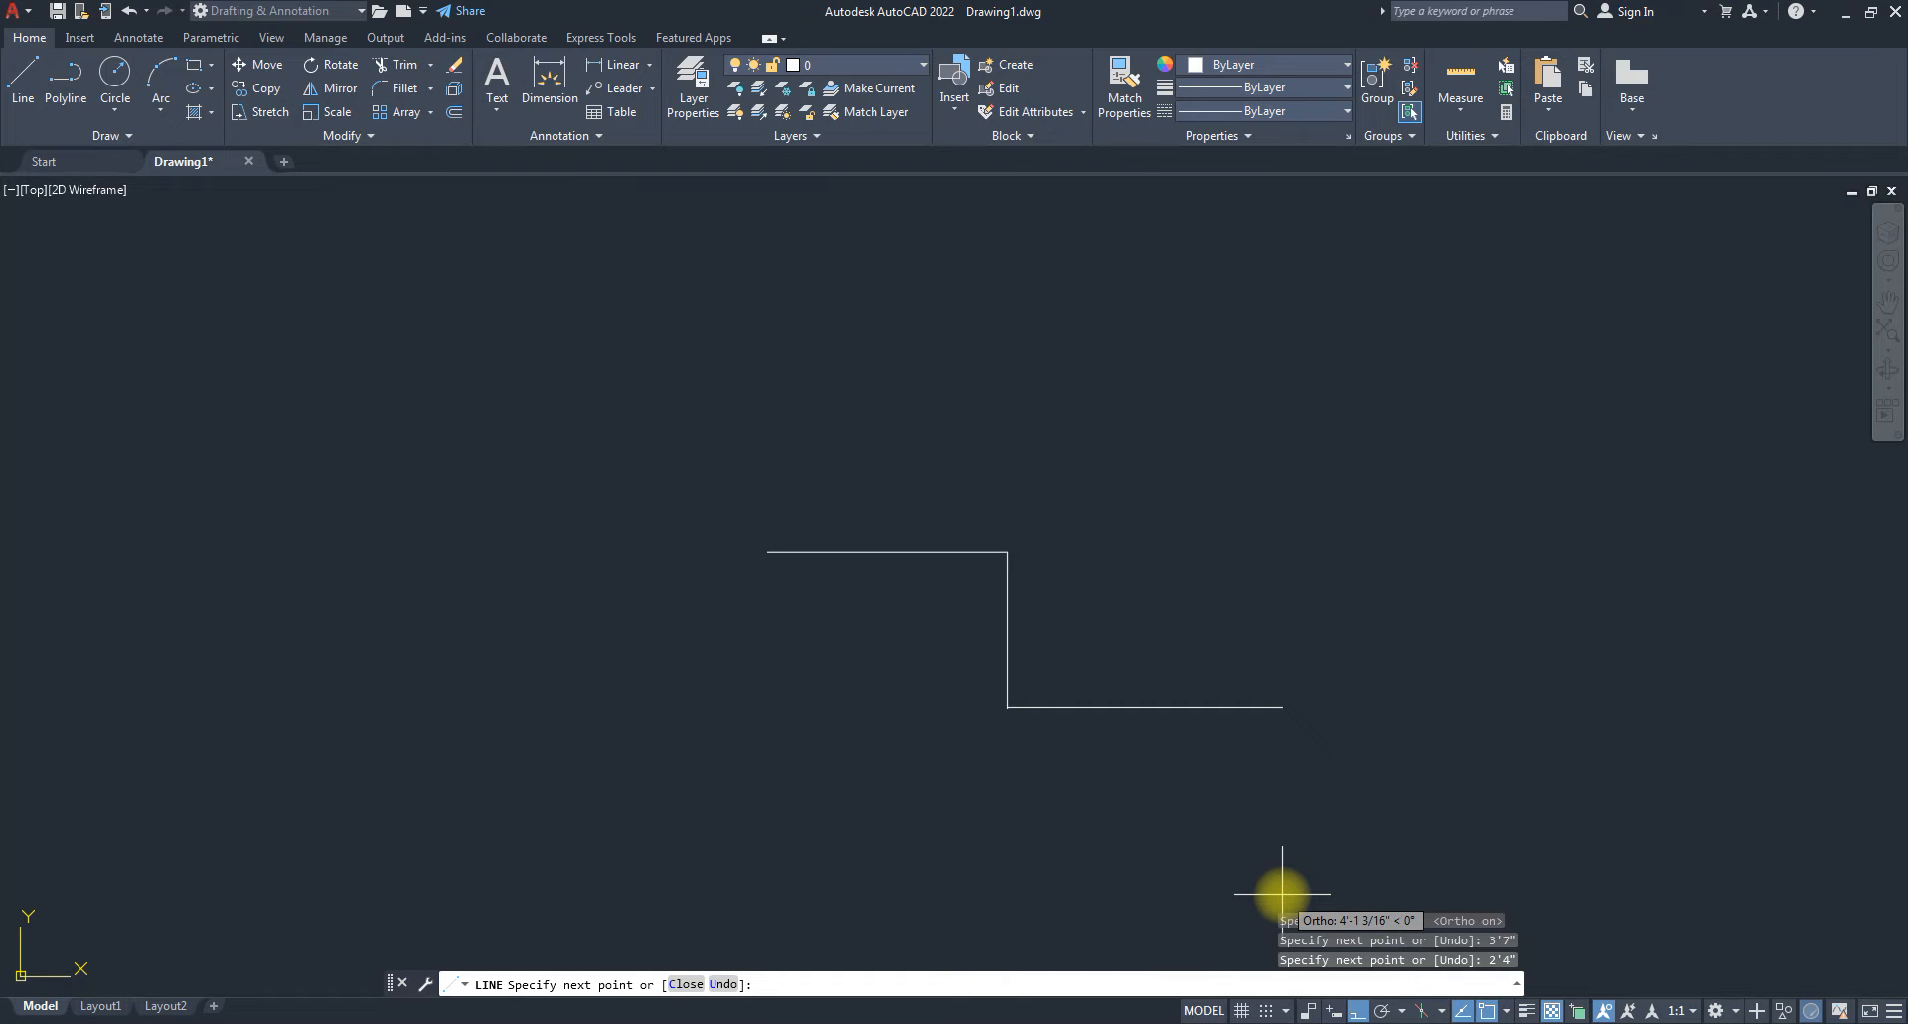
key(Return)
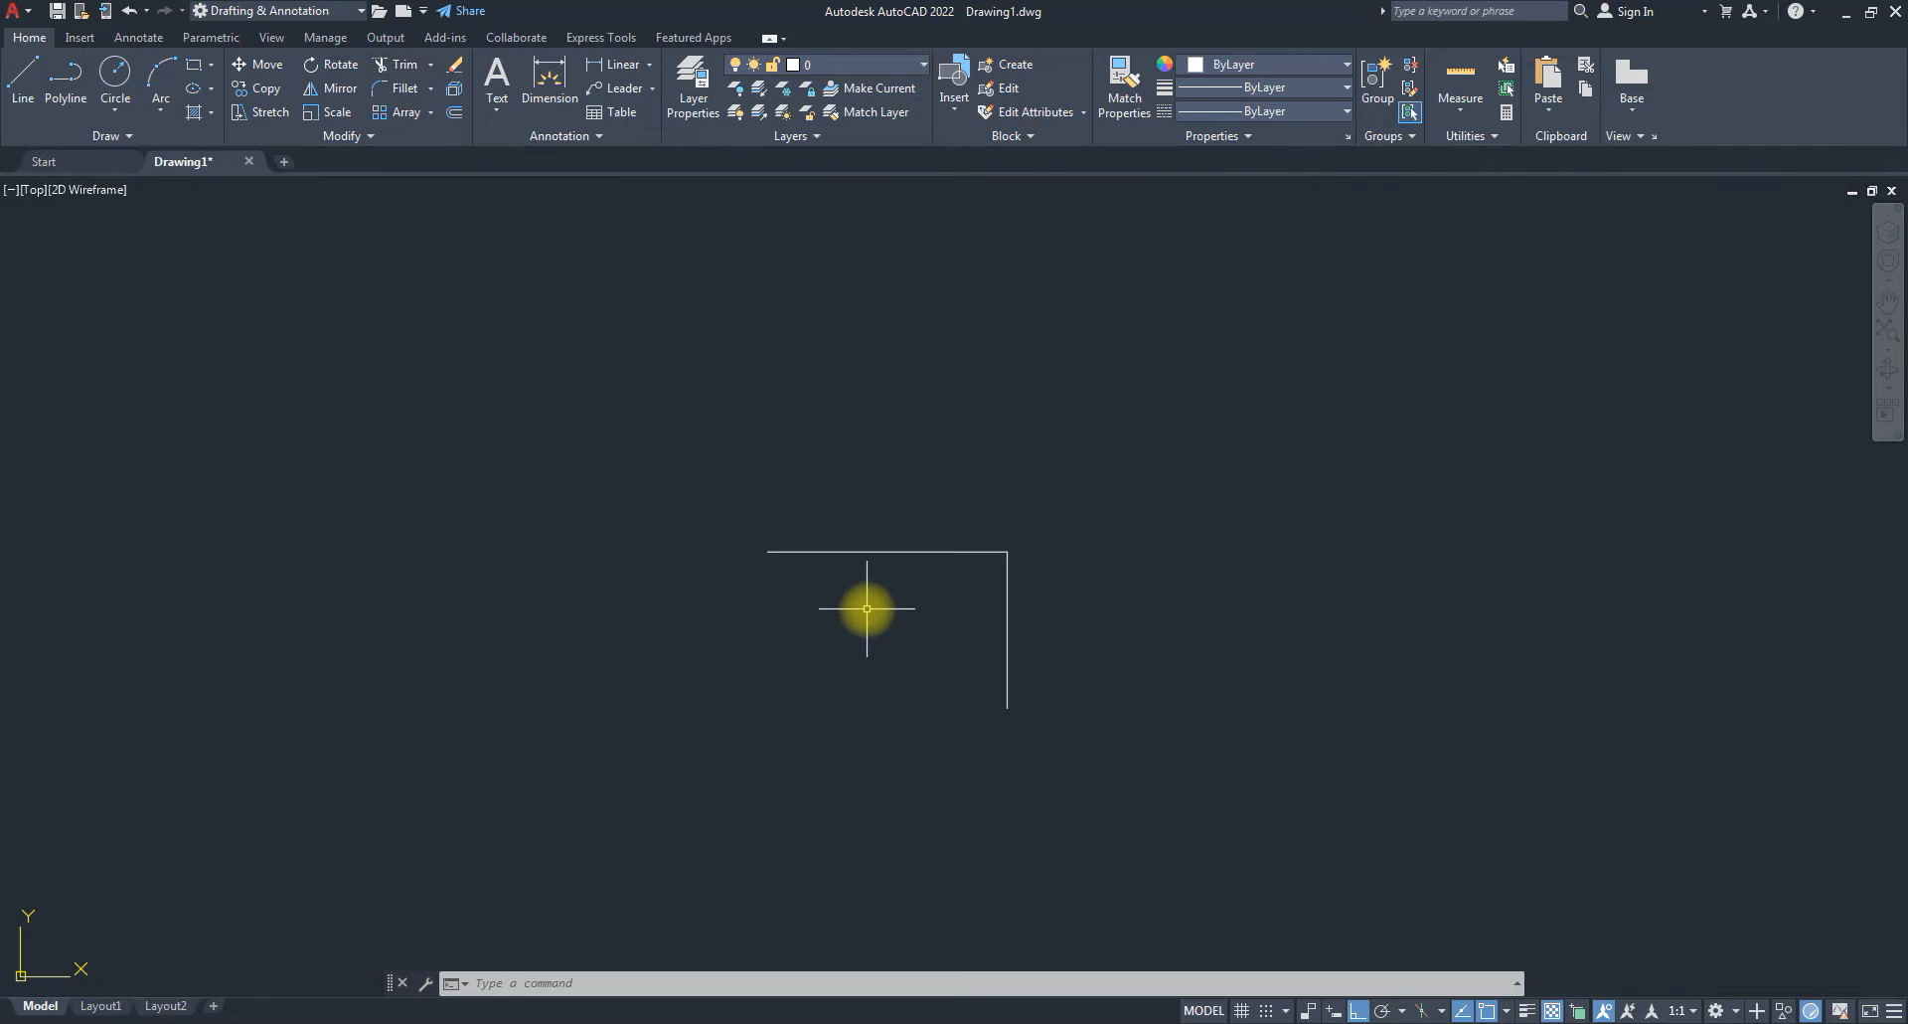
text(diml)
key(Return)
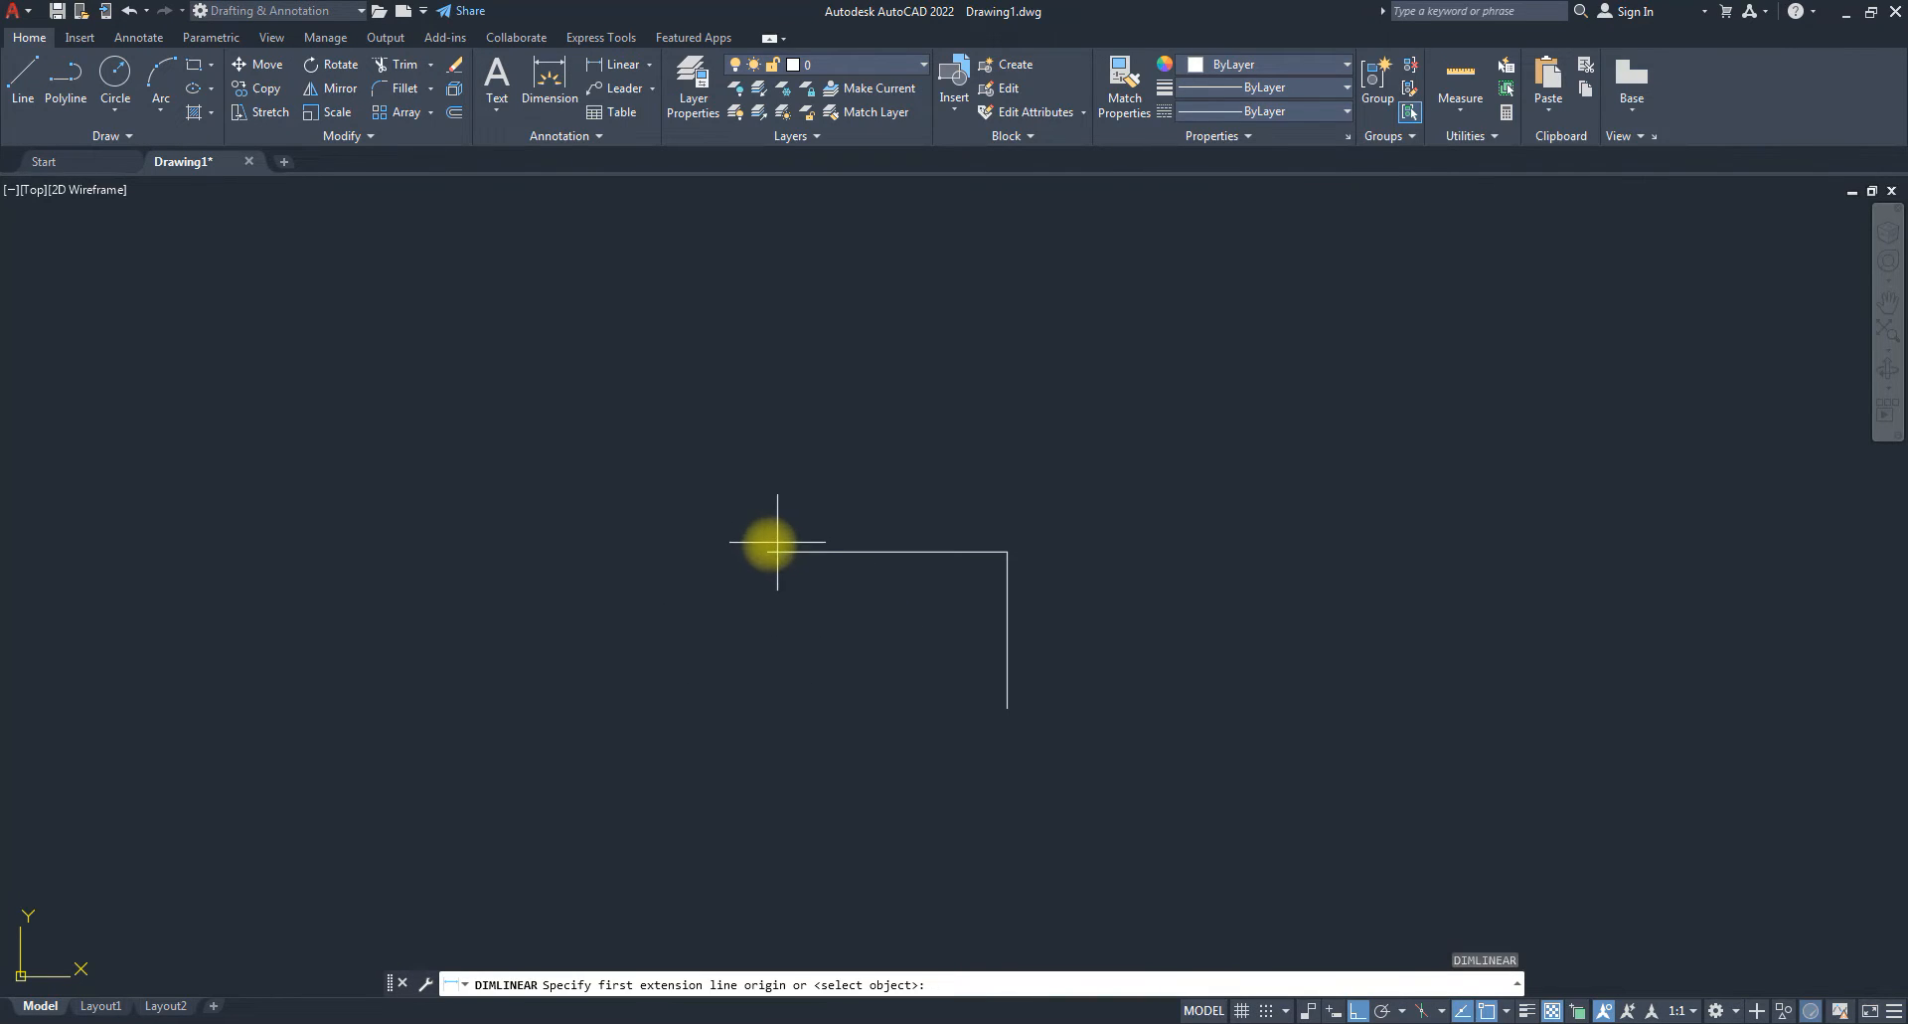
click(769, 551)
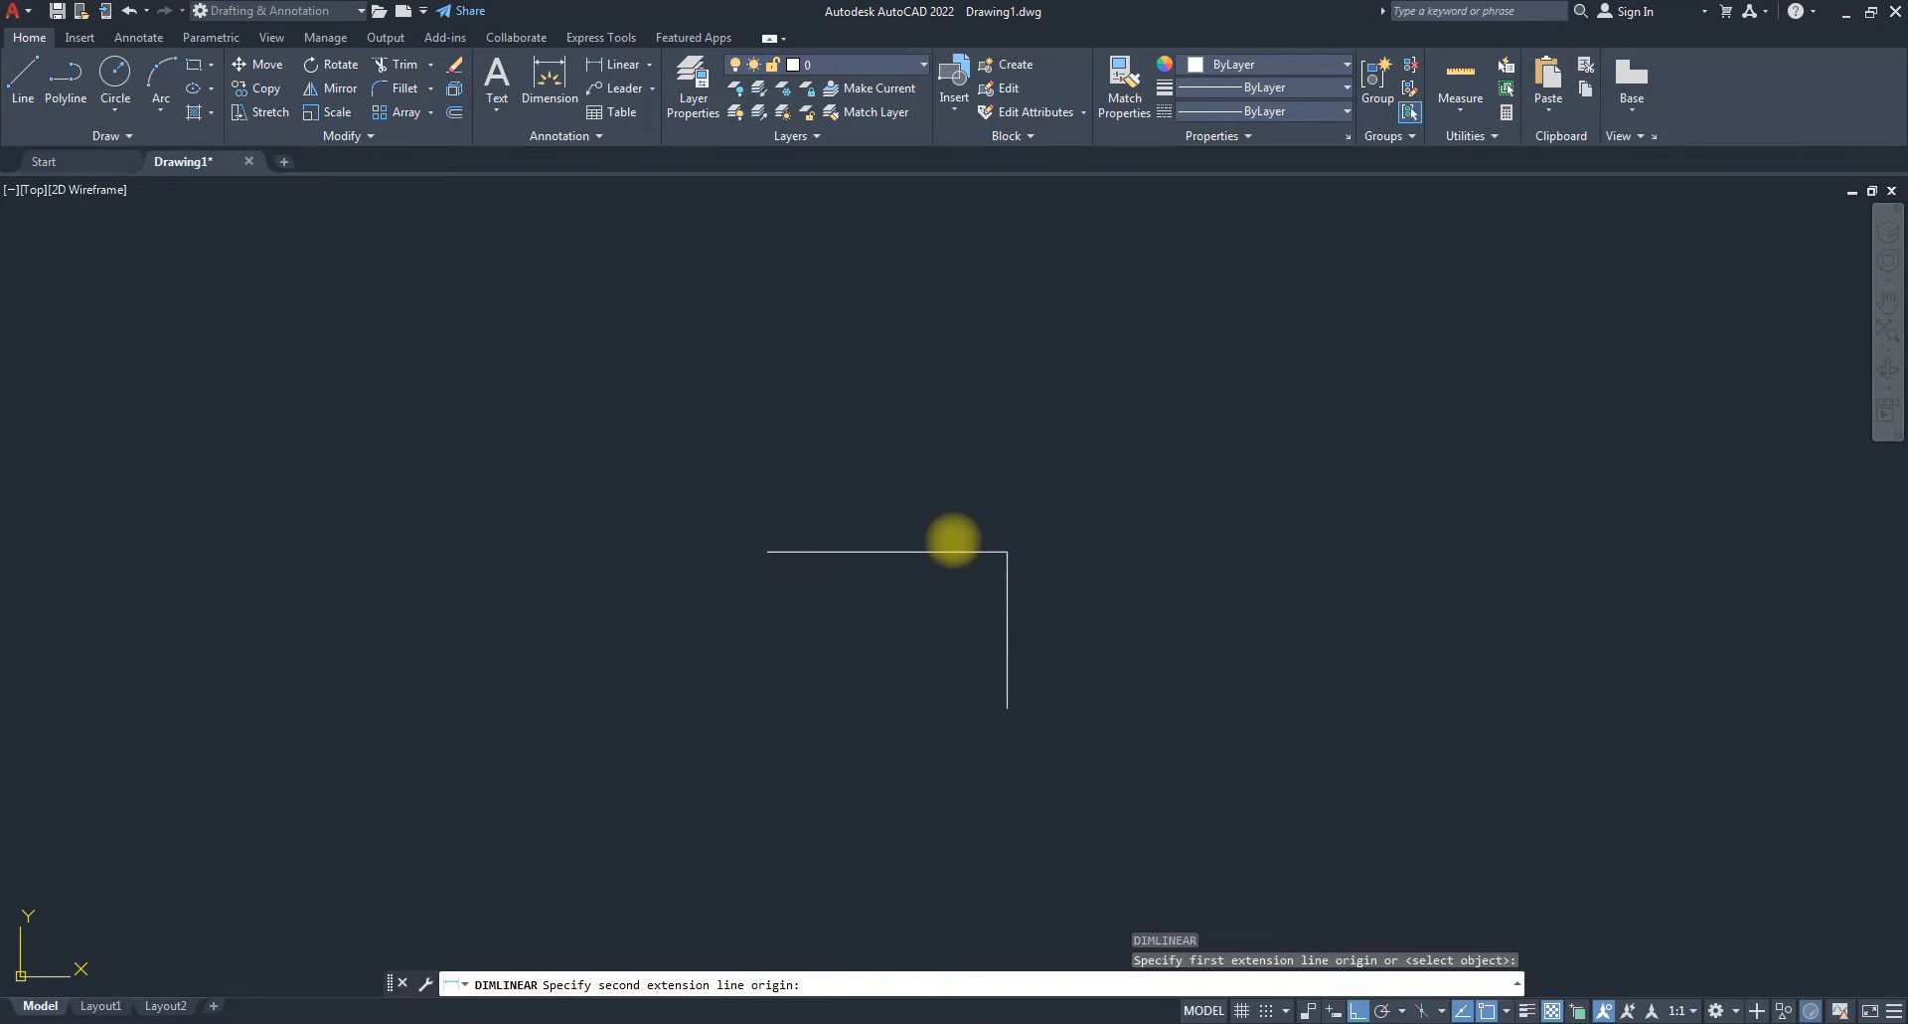
click(955, 540)
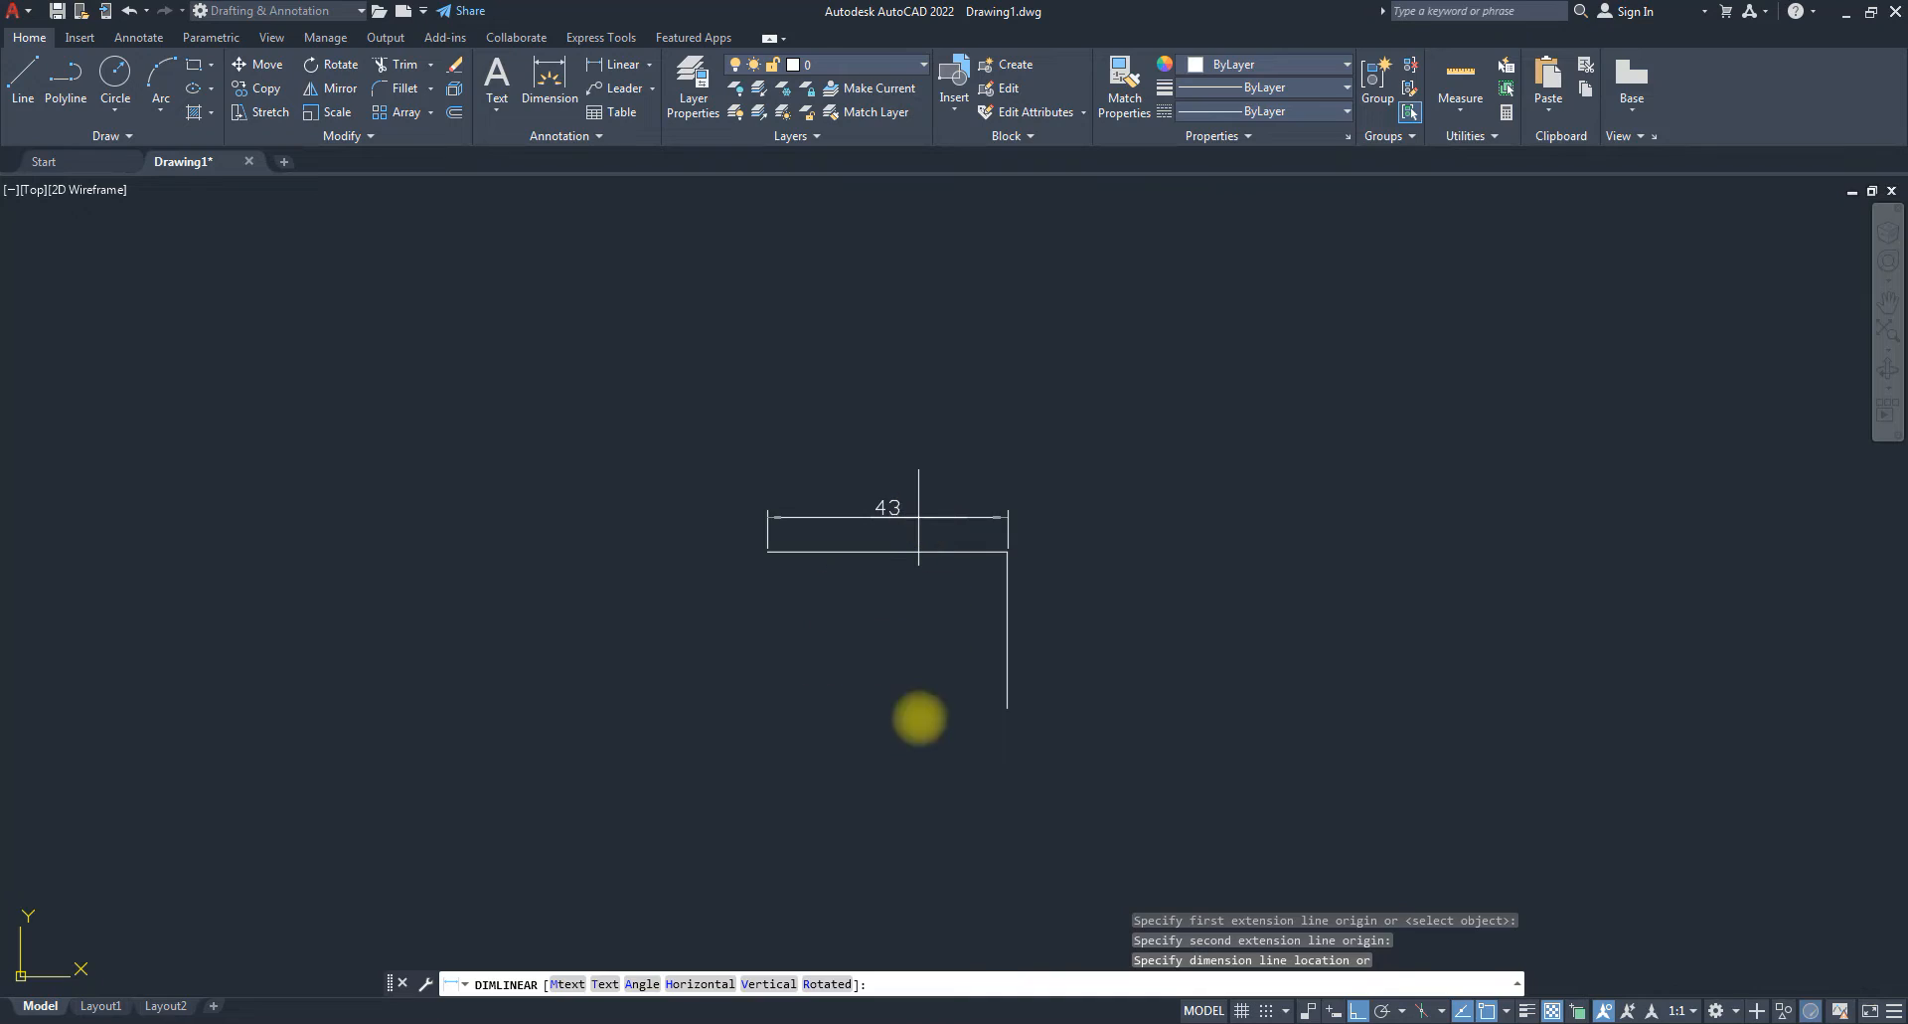
click(919, 517)
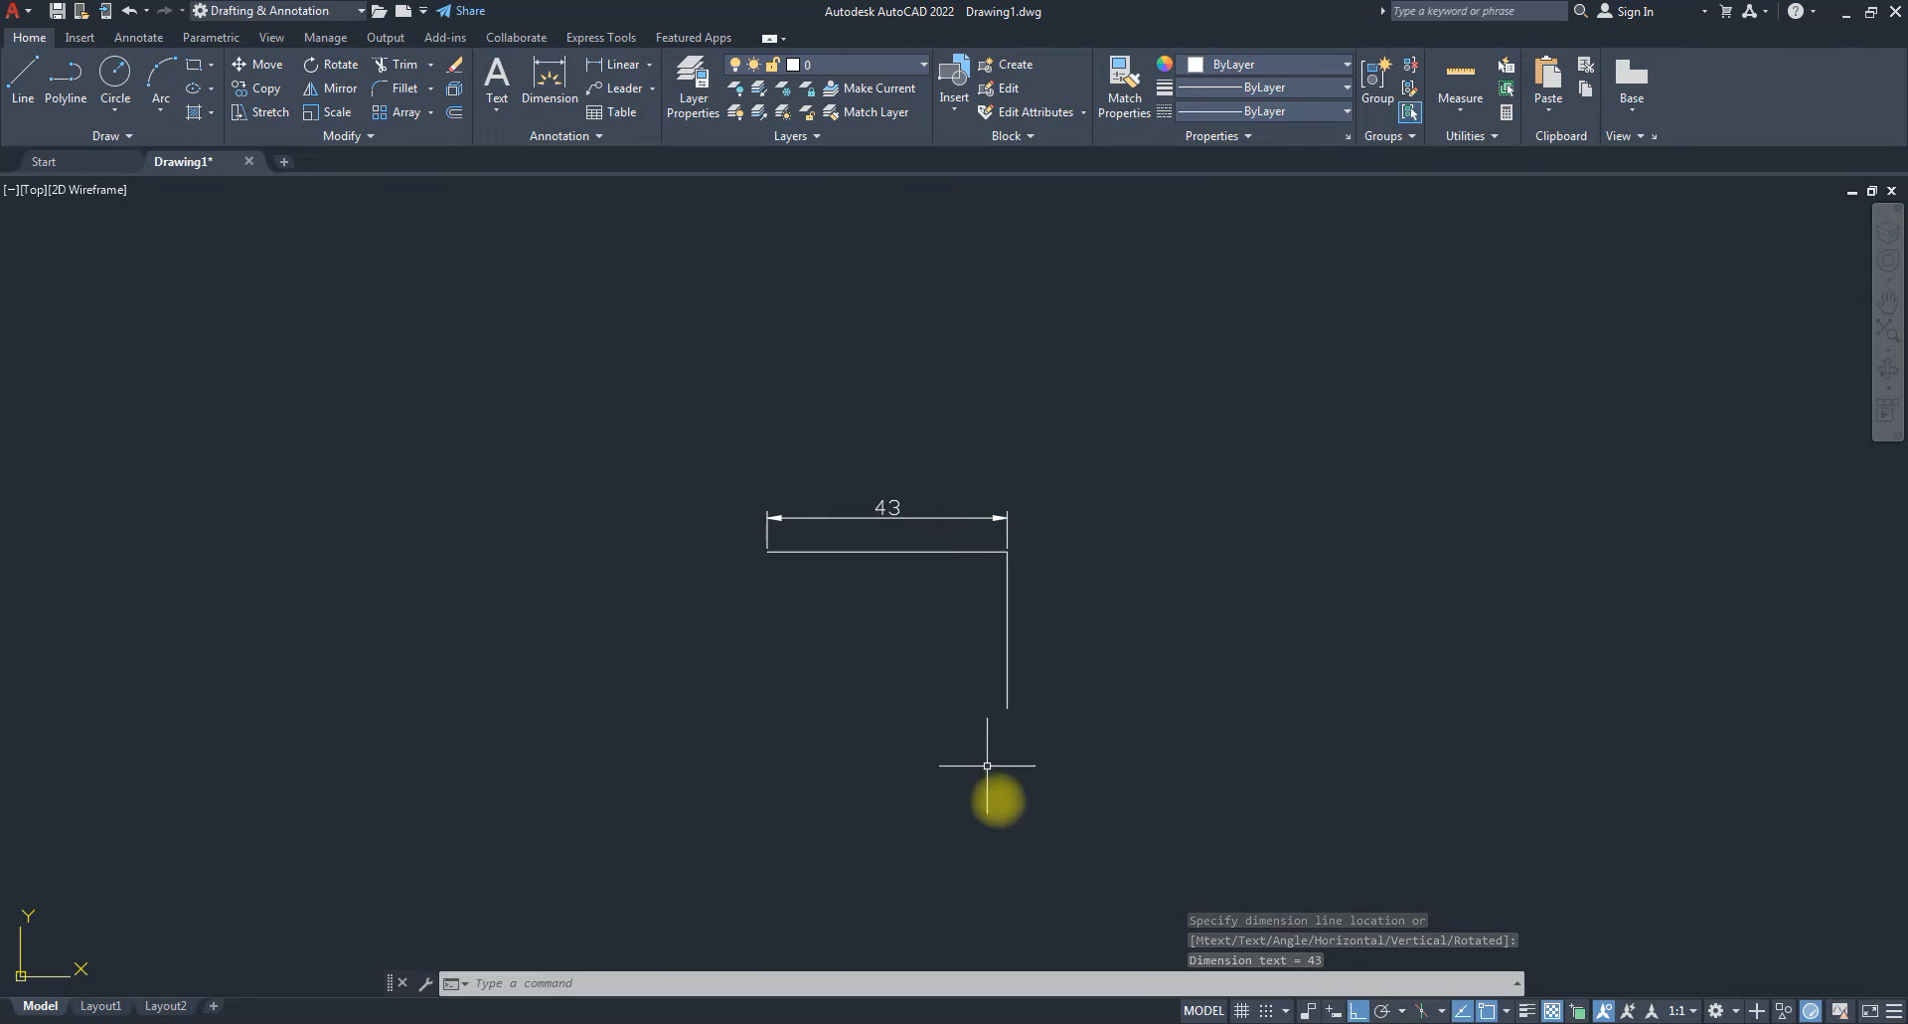
click(1038, 539)
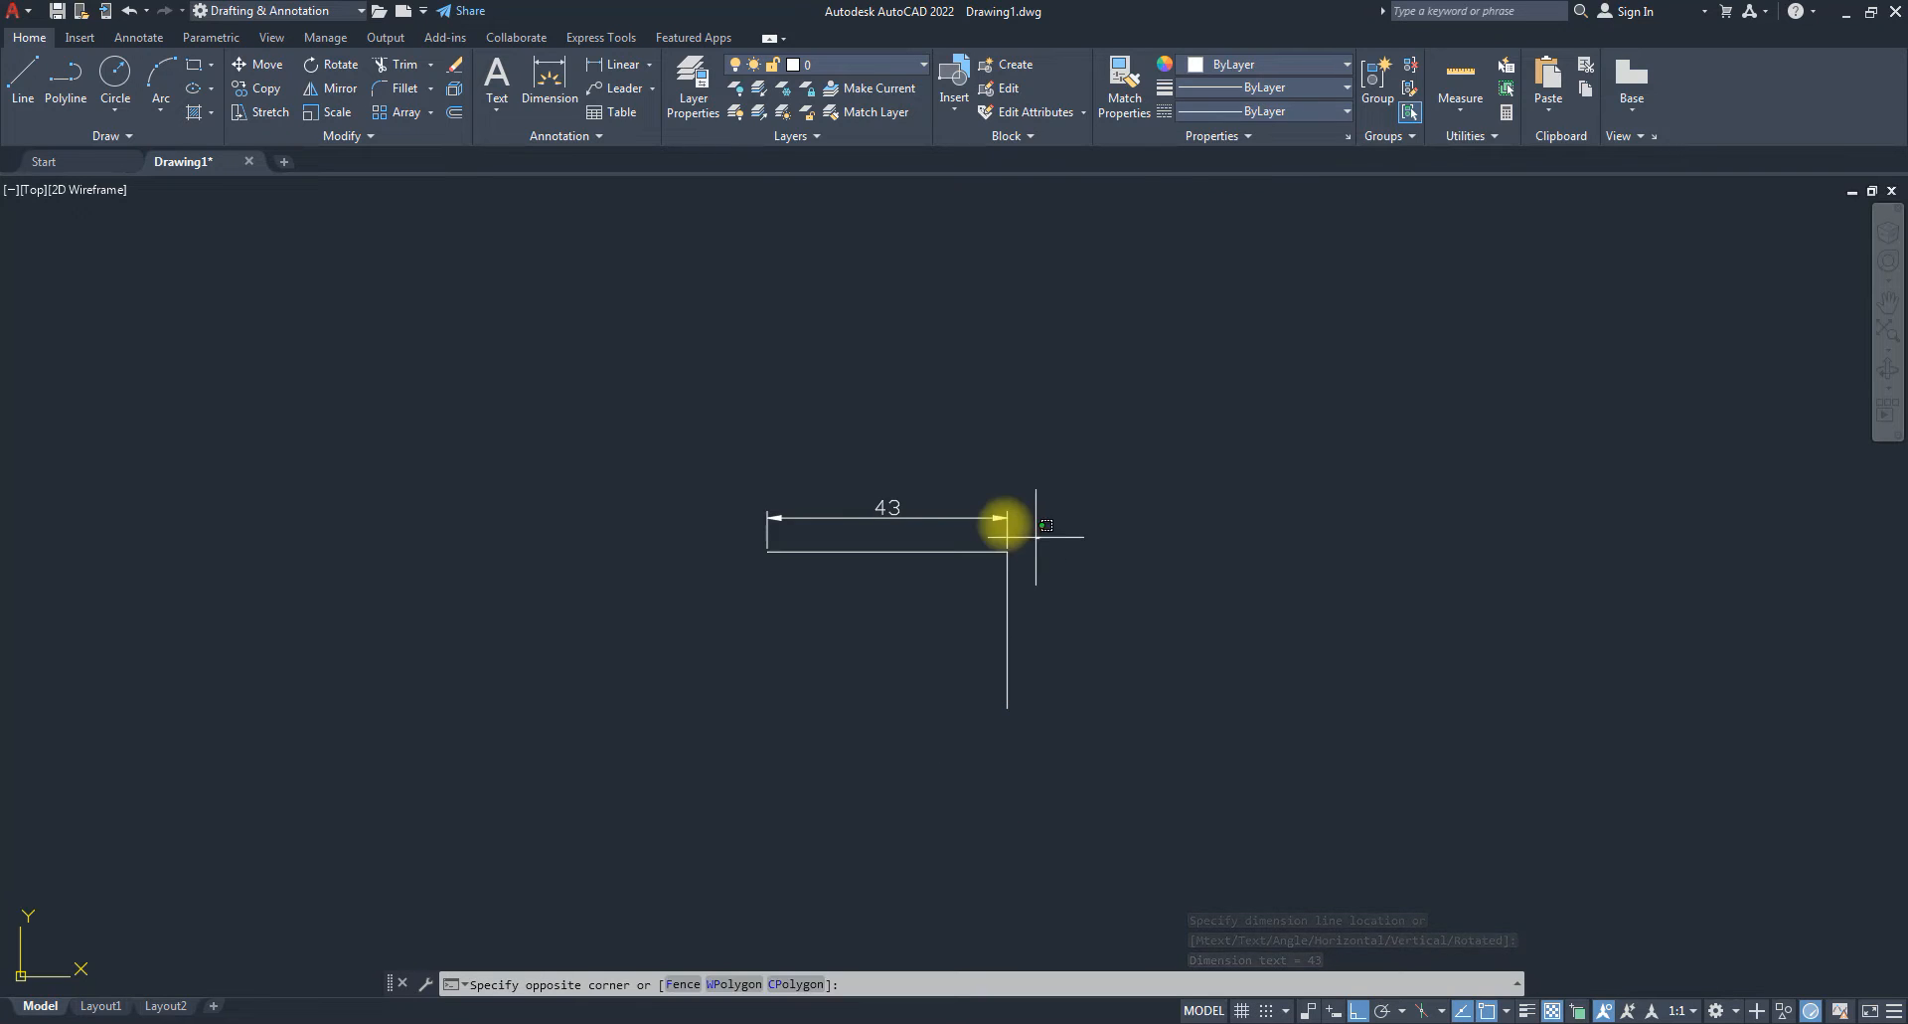
click(939, 487)
key(Delete)
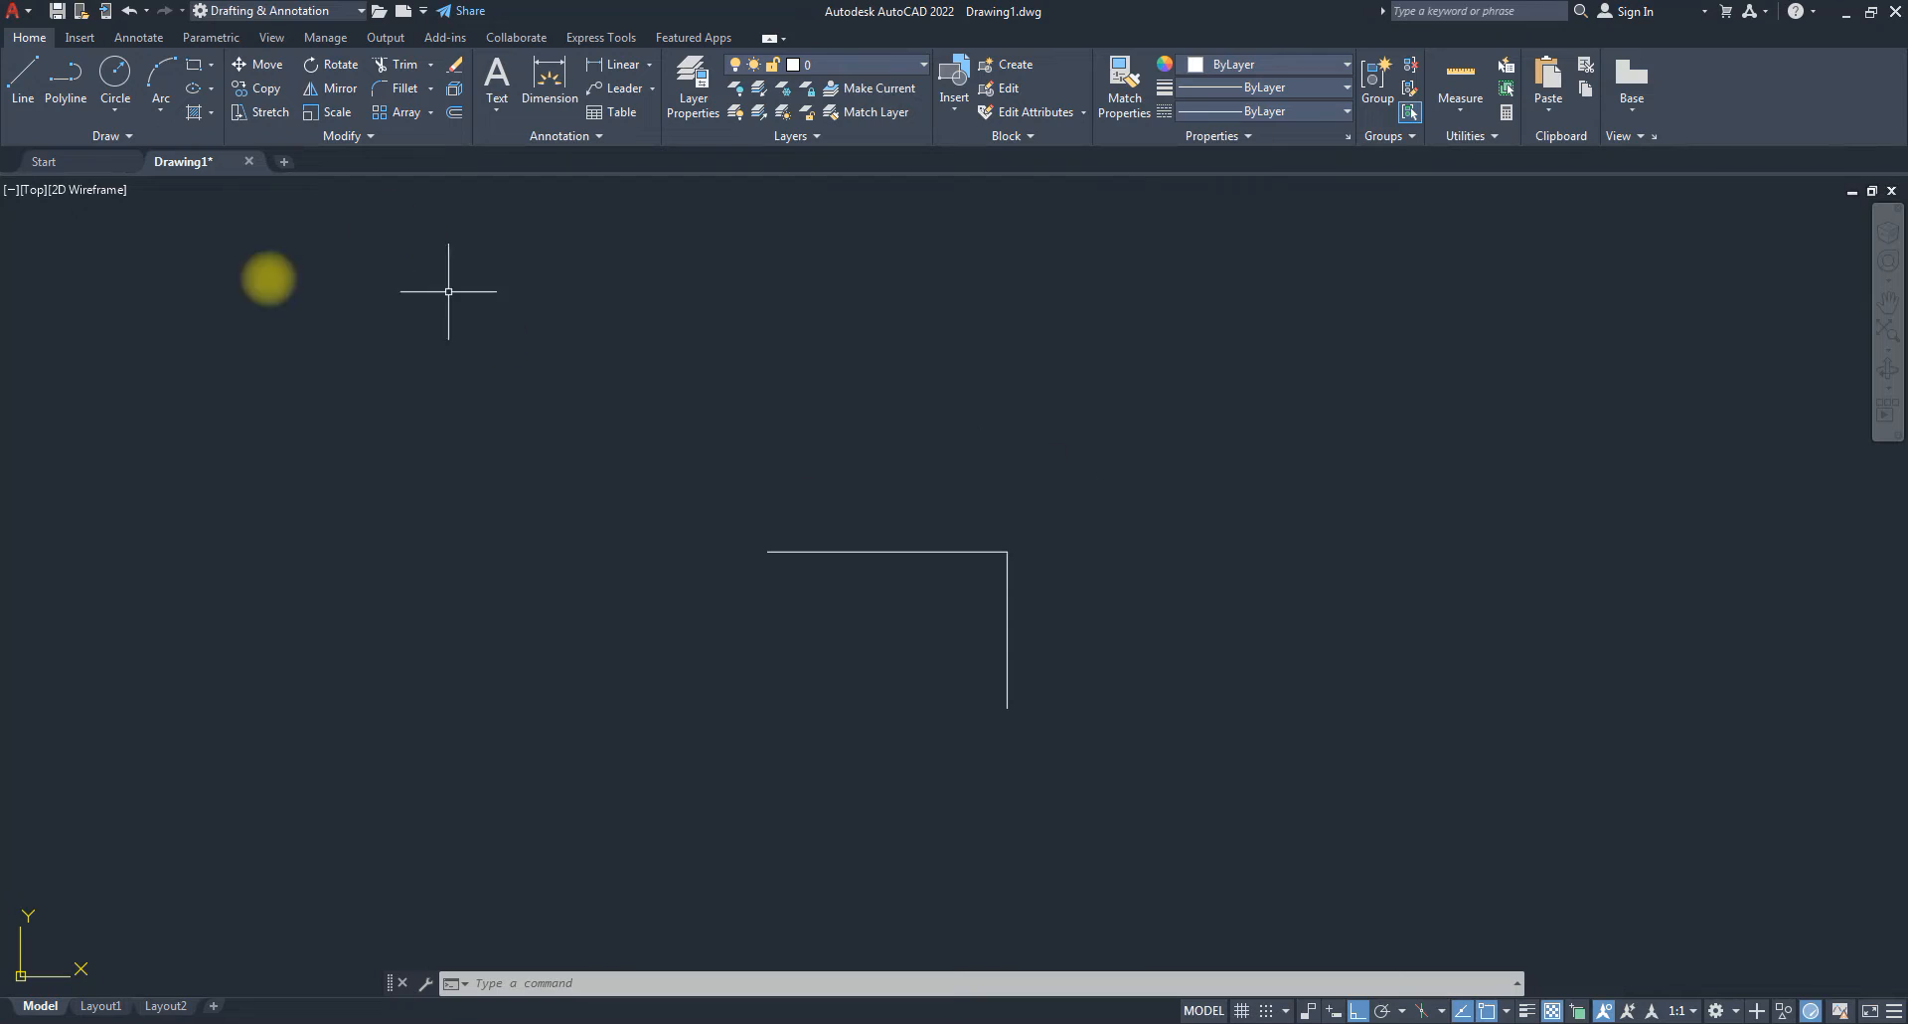
click(598, 69)
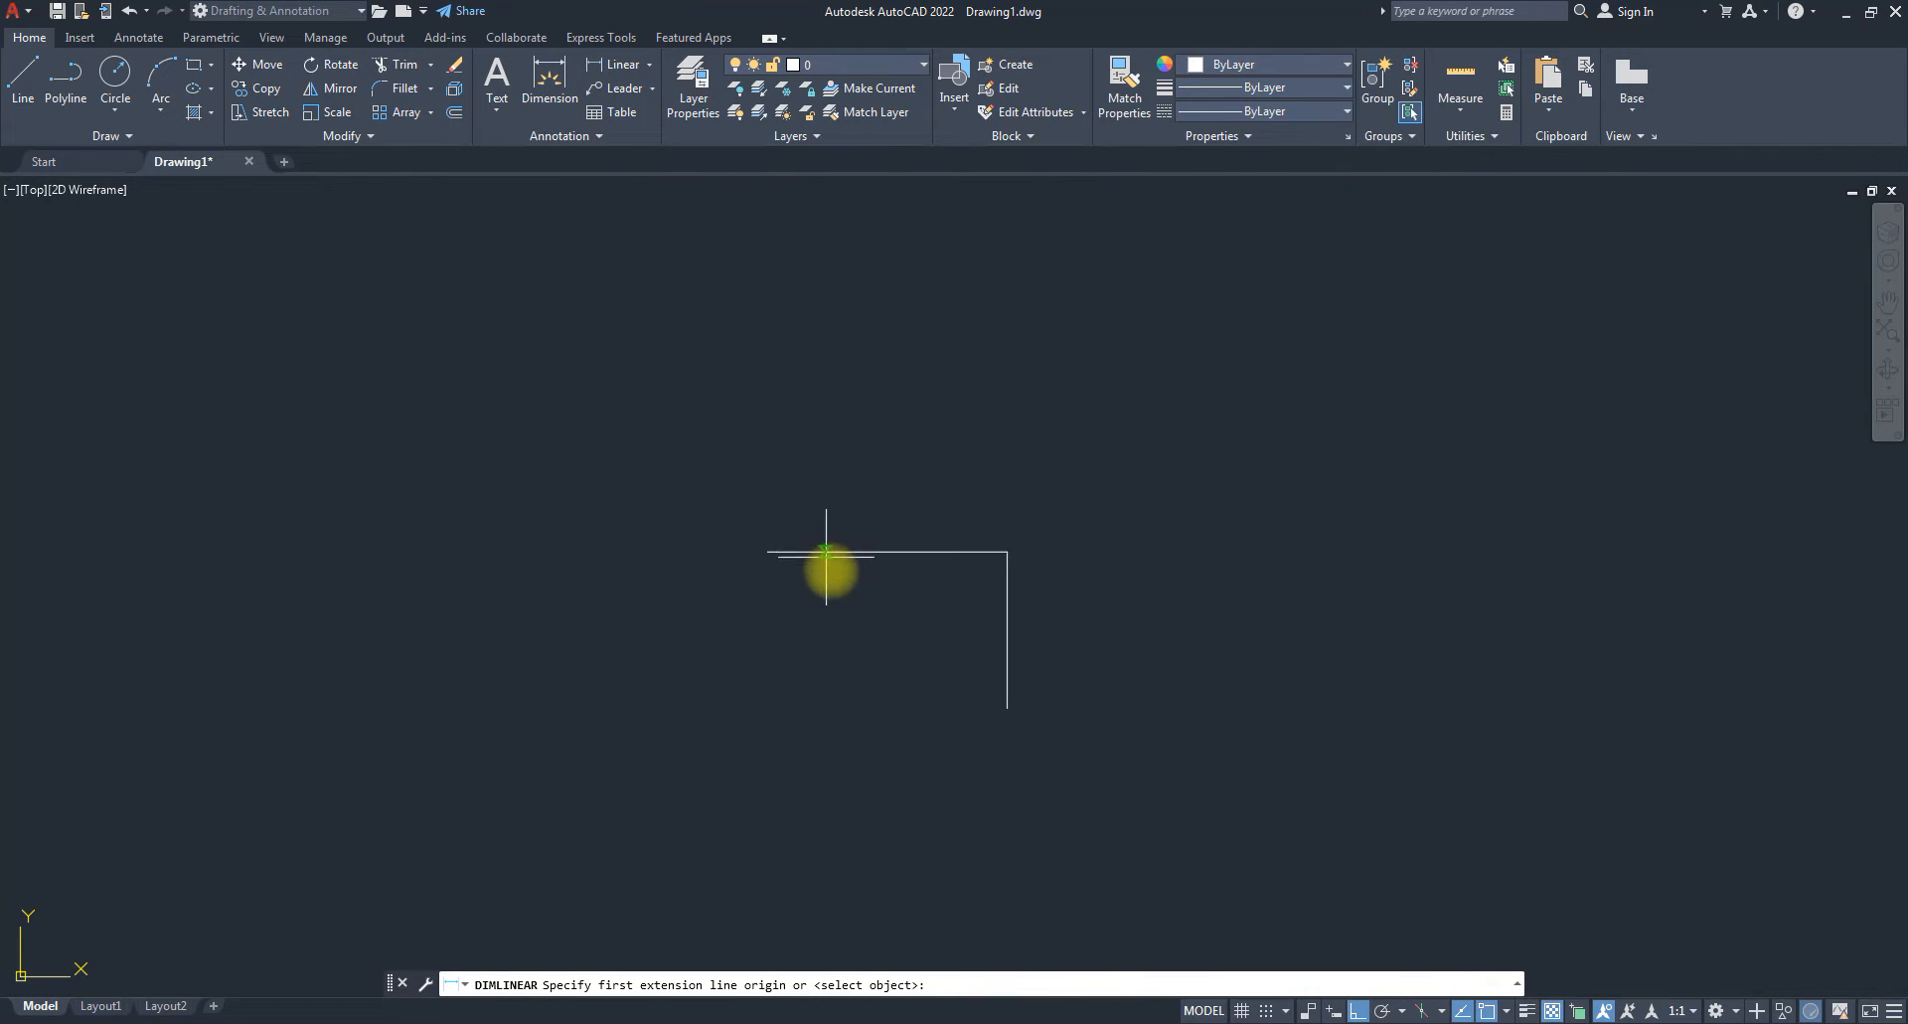
click(767, 551)
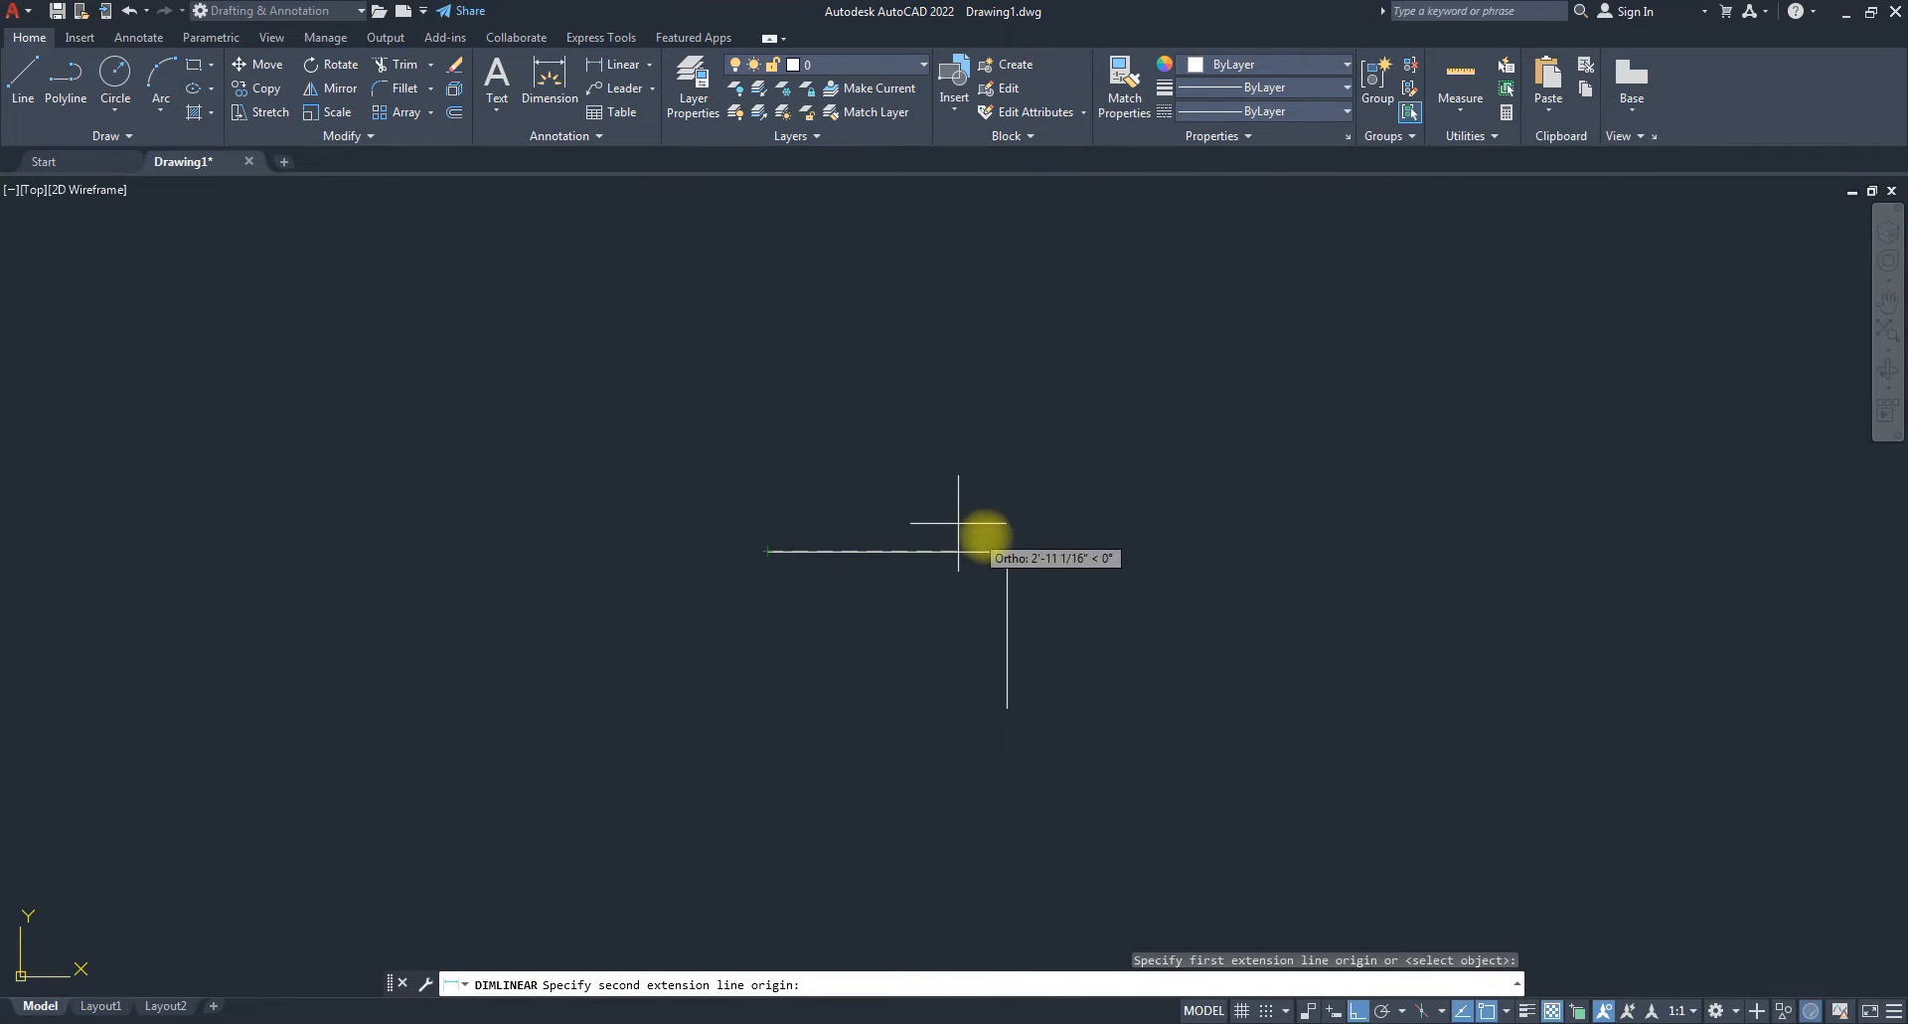
click(1007, 550)
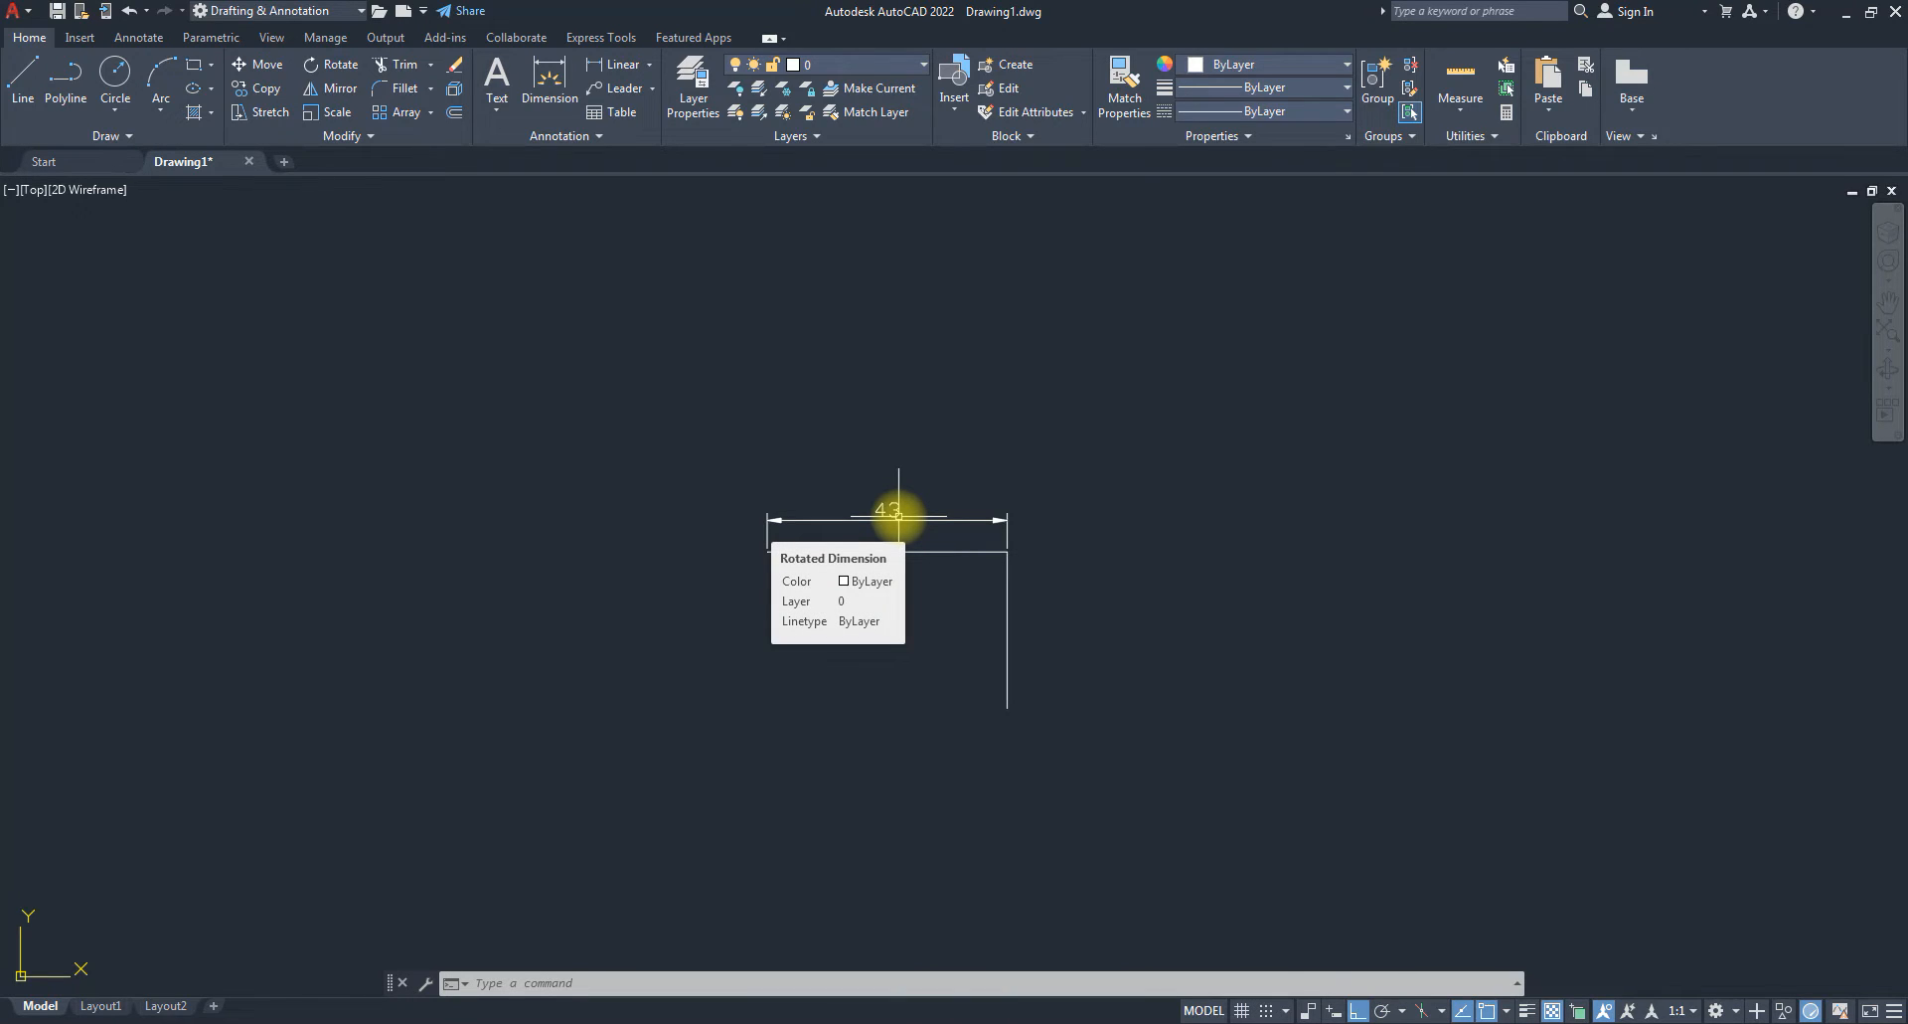
click(1027, 525)
click(976, 494)
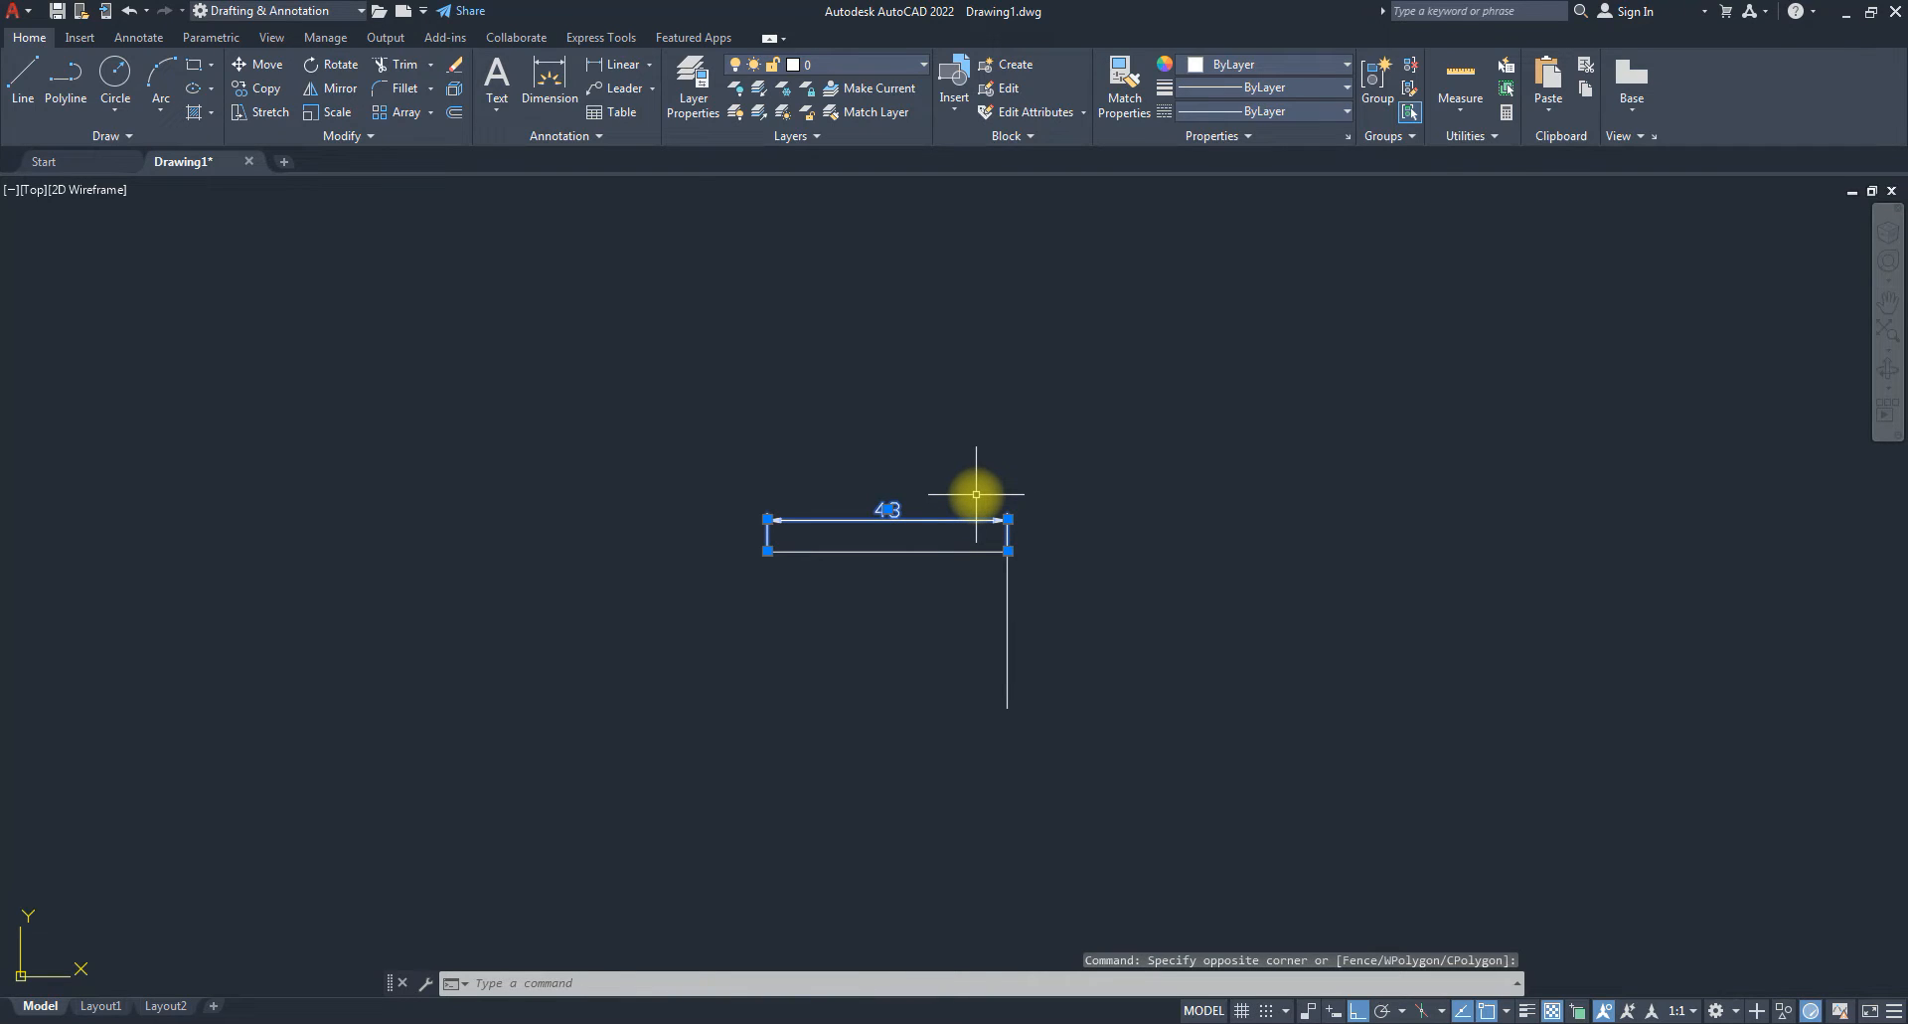
key(Delete)
text(dimst)
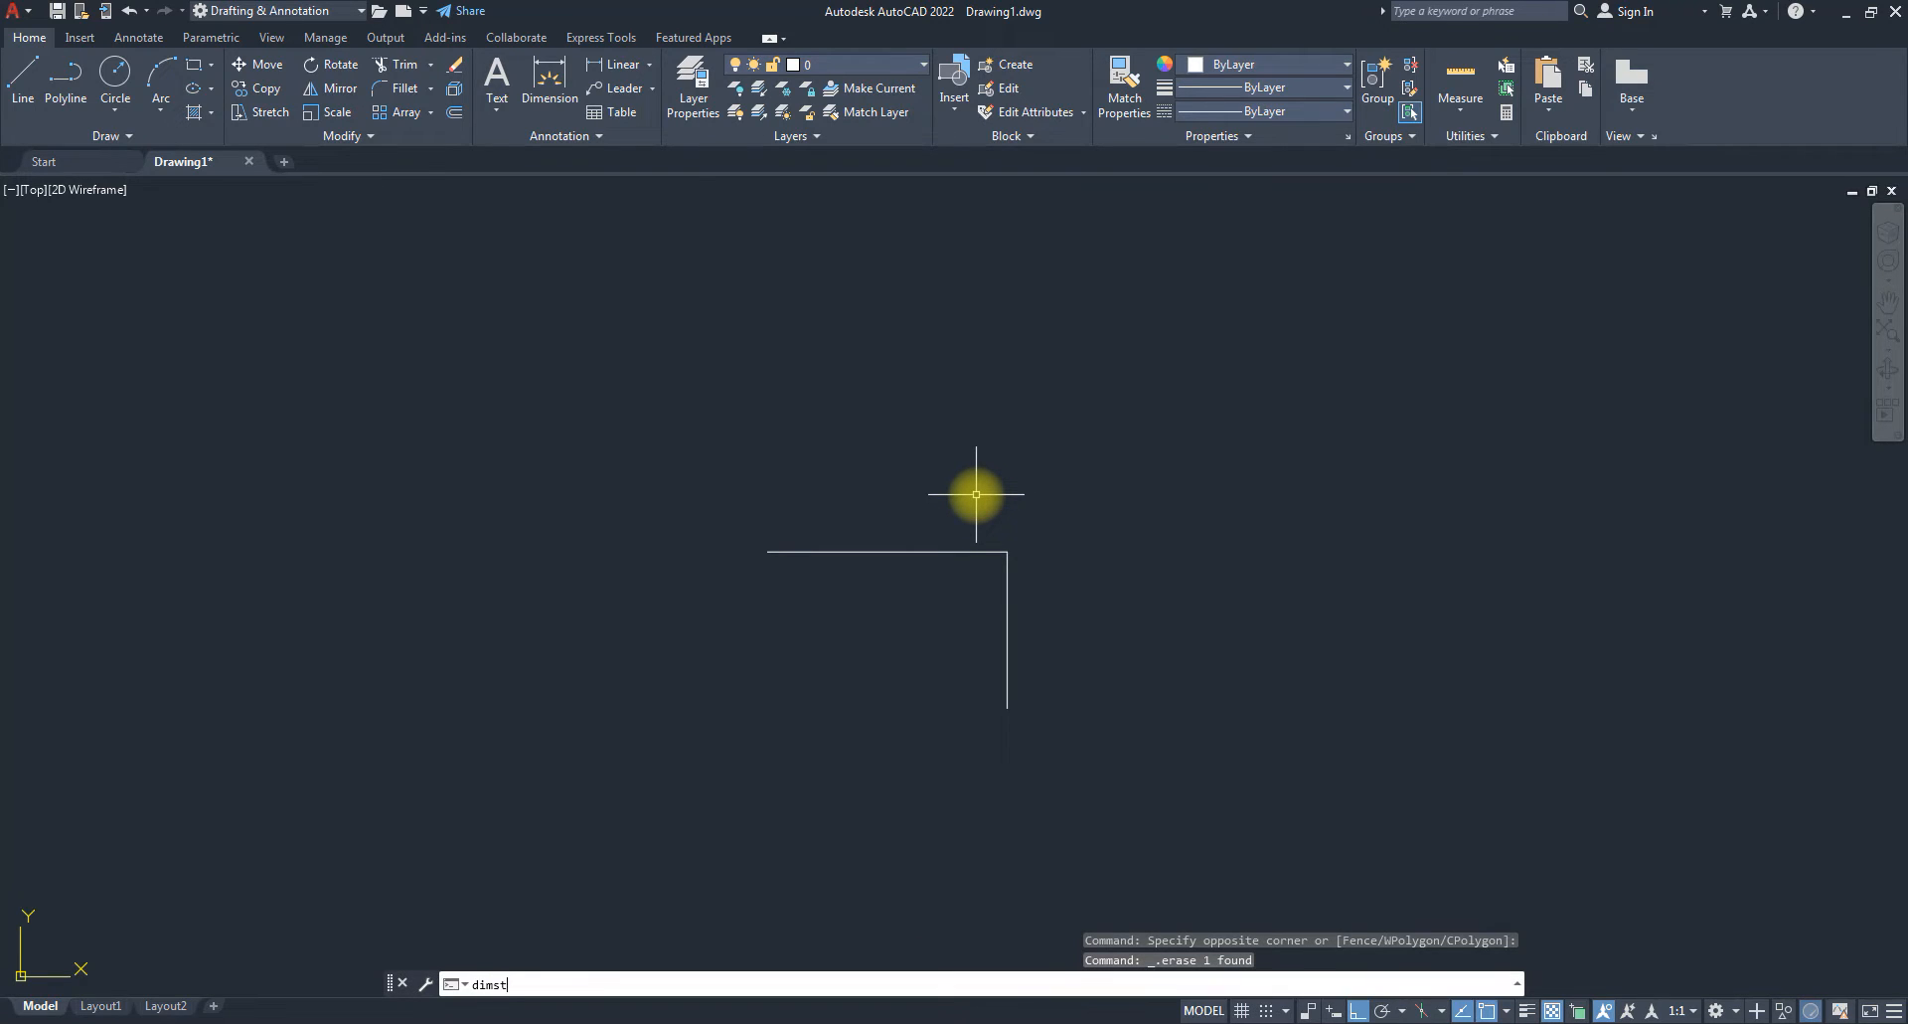
text(yle)
Change ISO-25's primary unit format to Architectural with Horizontal fractions and close the manager.
key(Return)
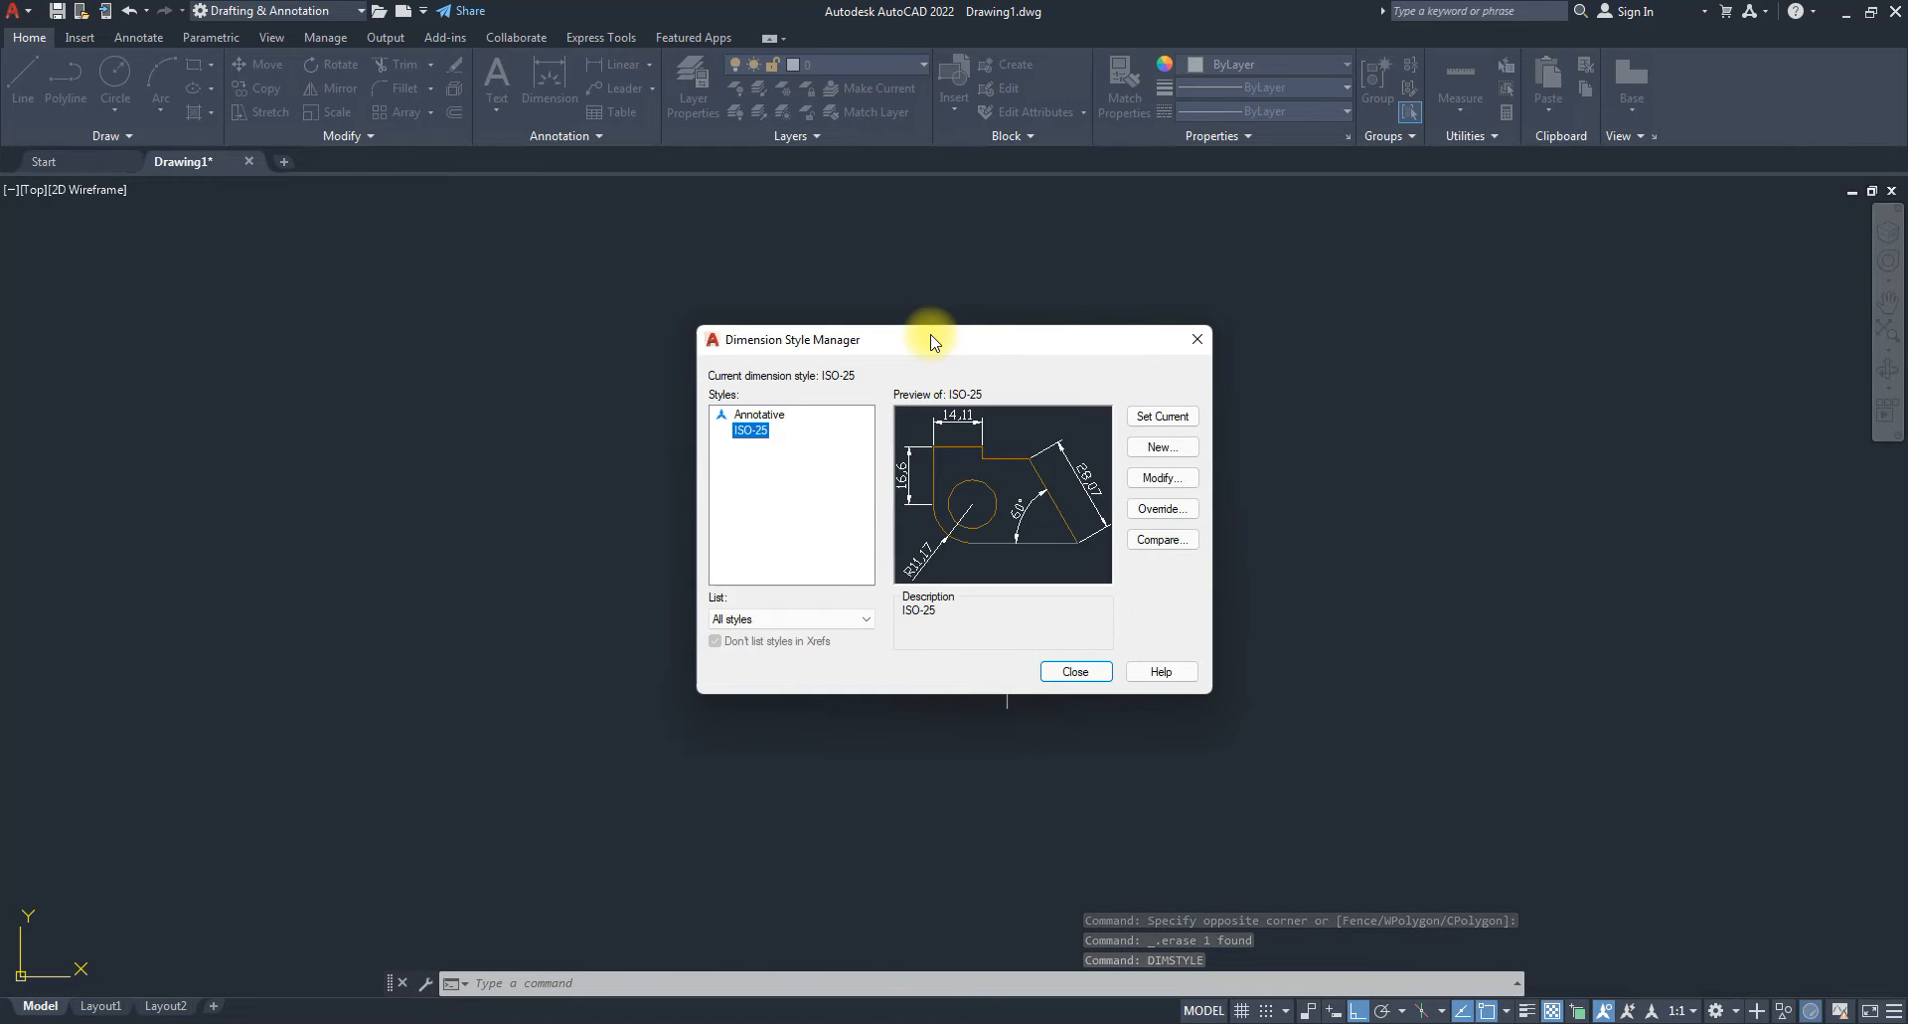
drag(968, 341, 478, 261)
click(664, 399)
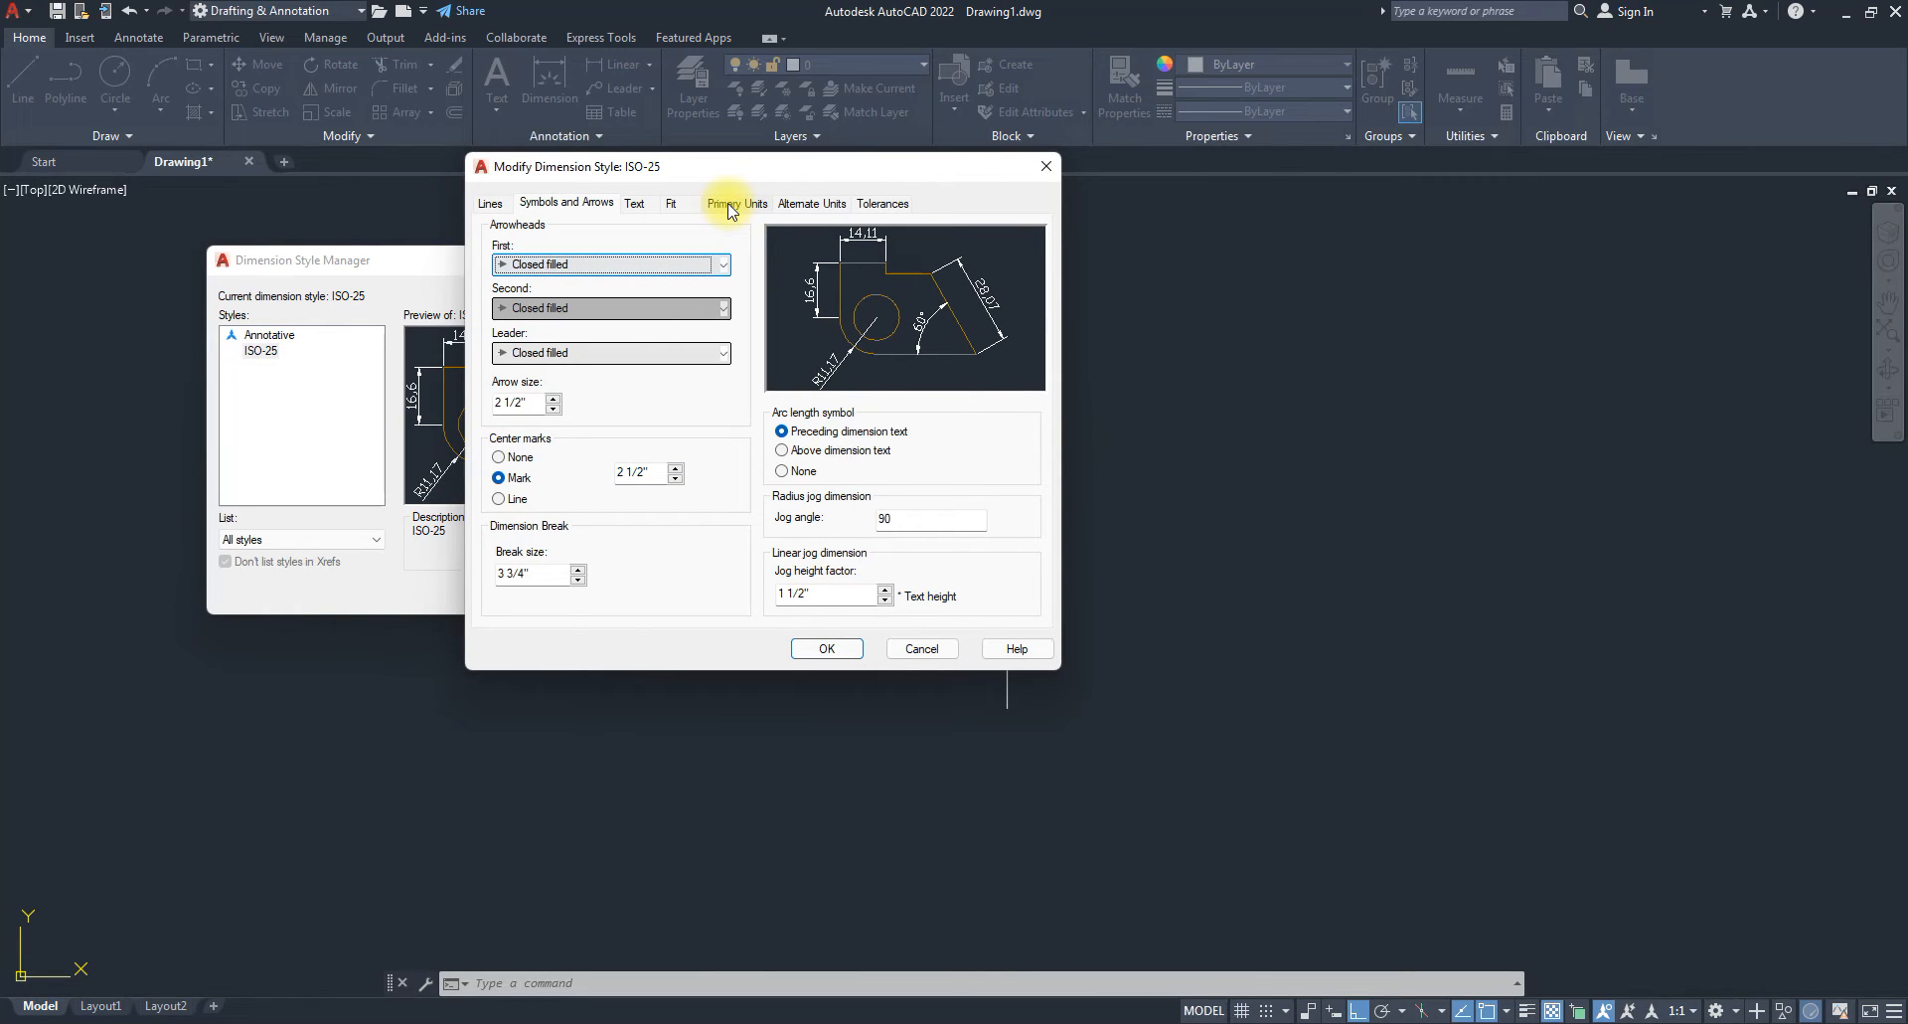
click(731, 206)
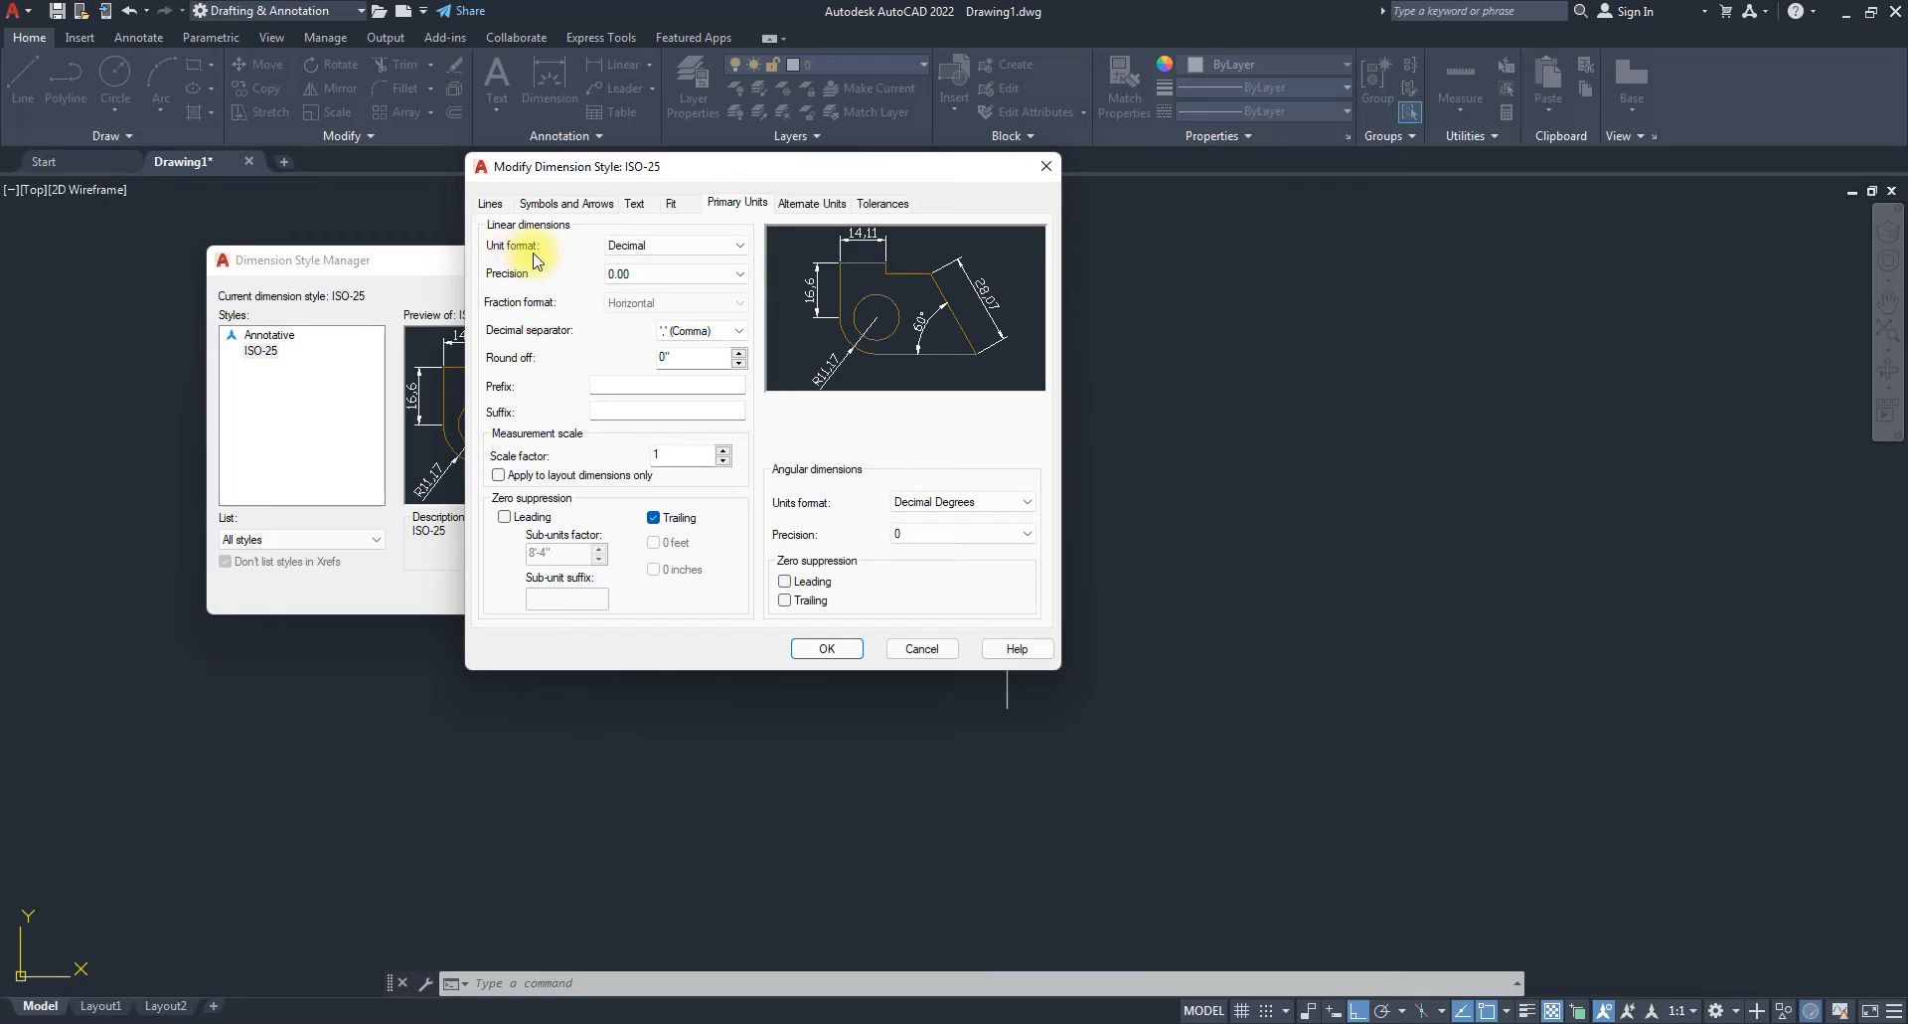
click(628, 256)
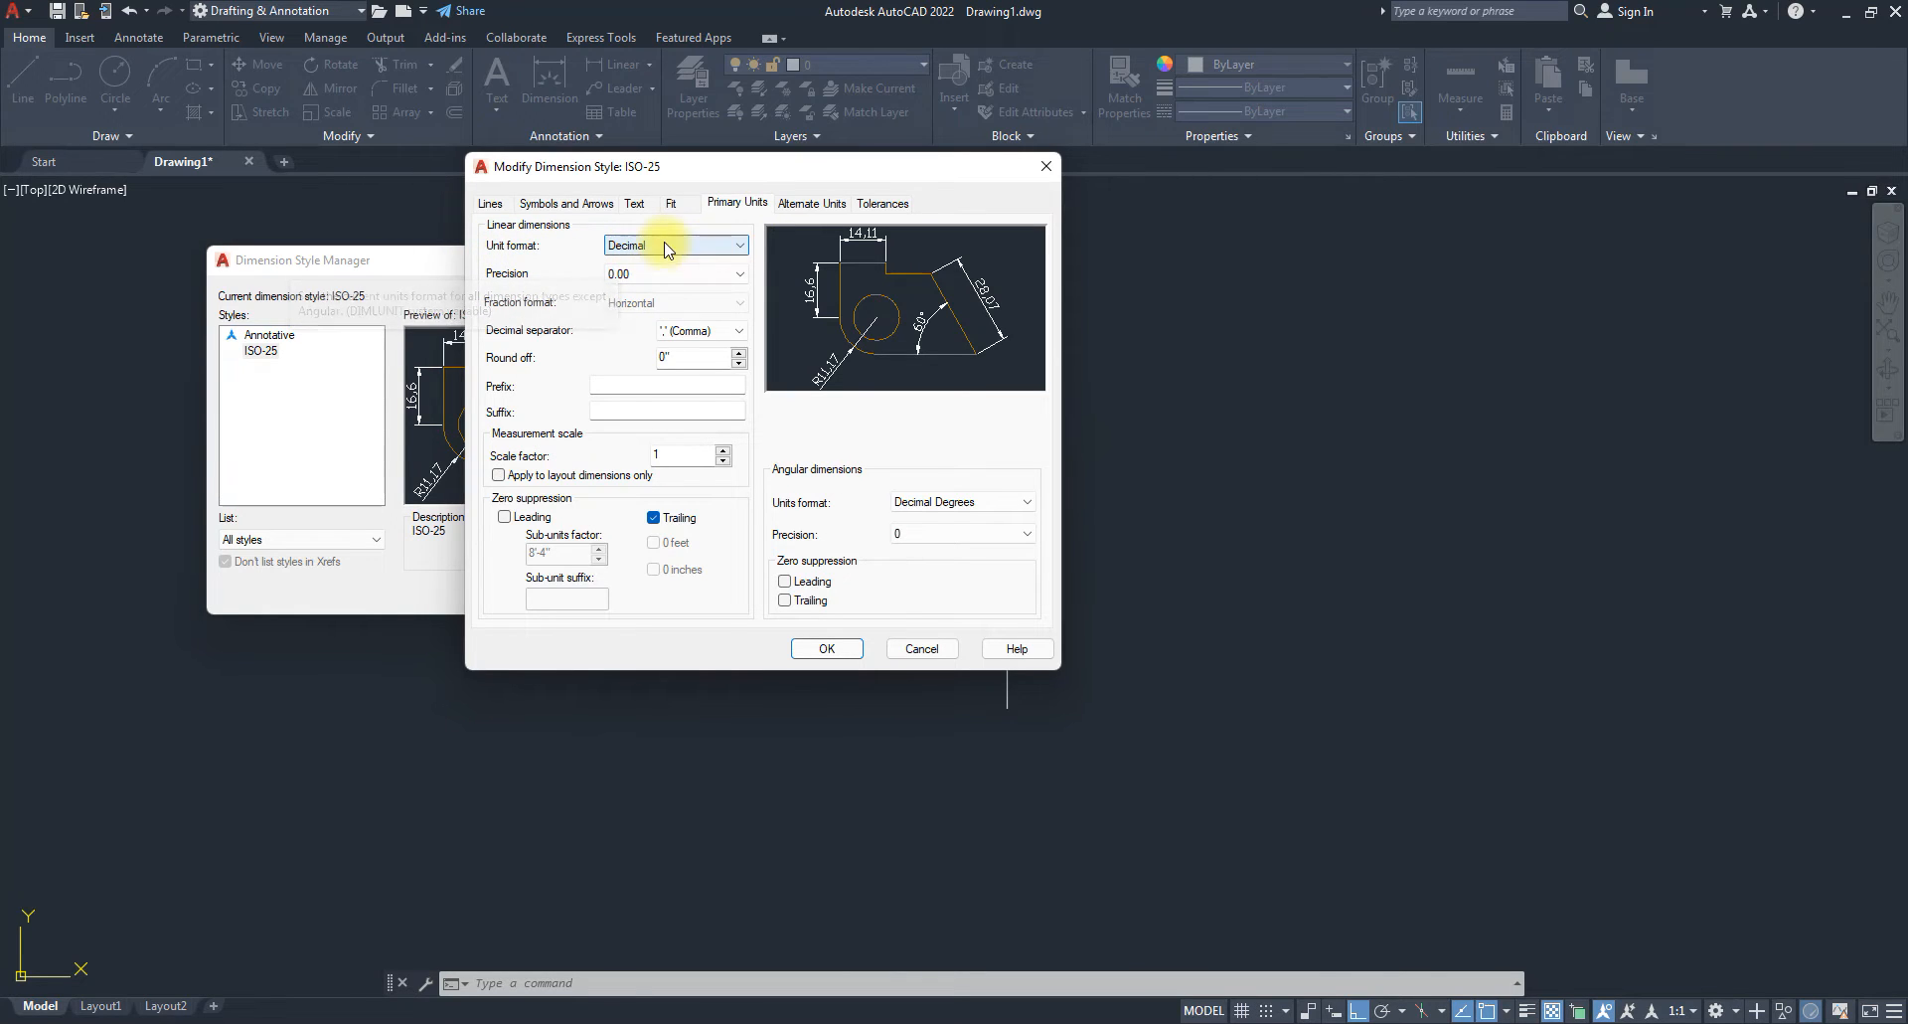
click(666, 247)
click(634, 301)
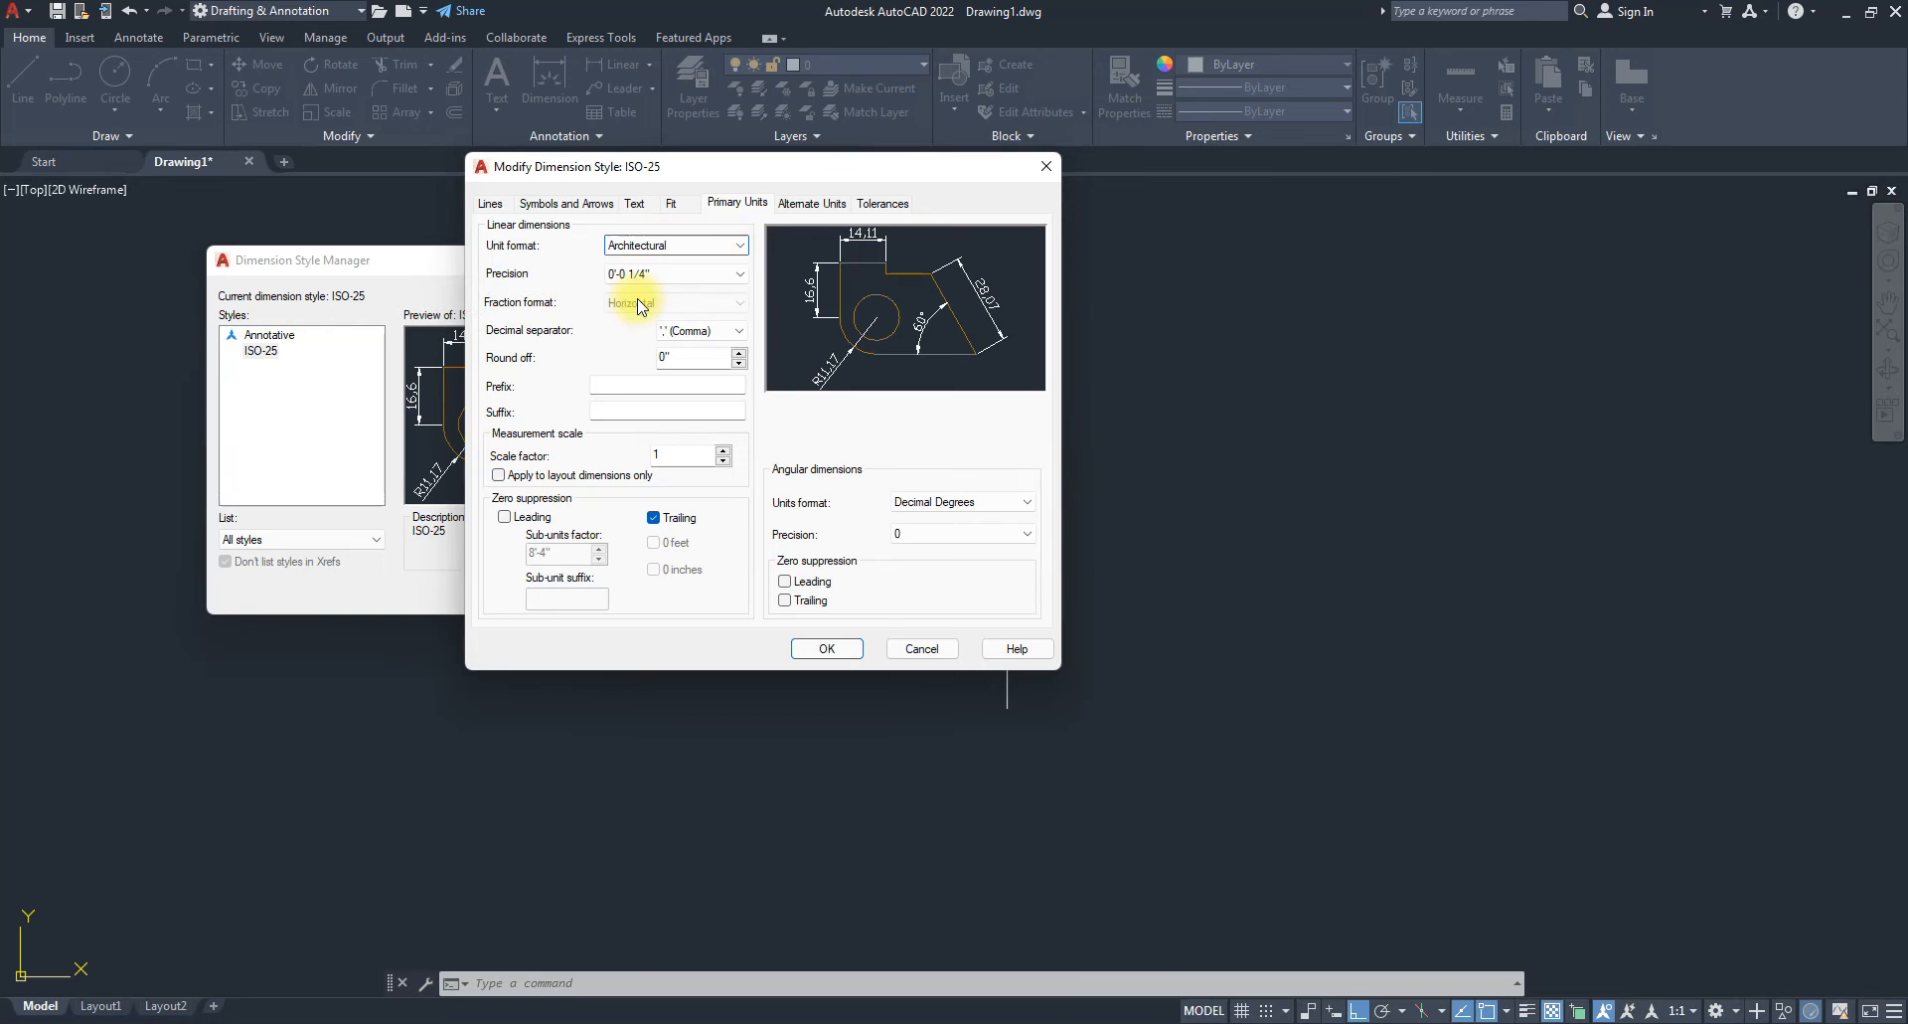
click(637, 303)
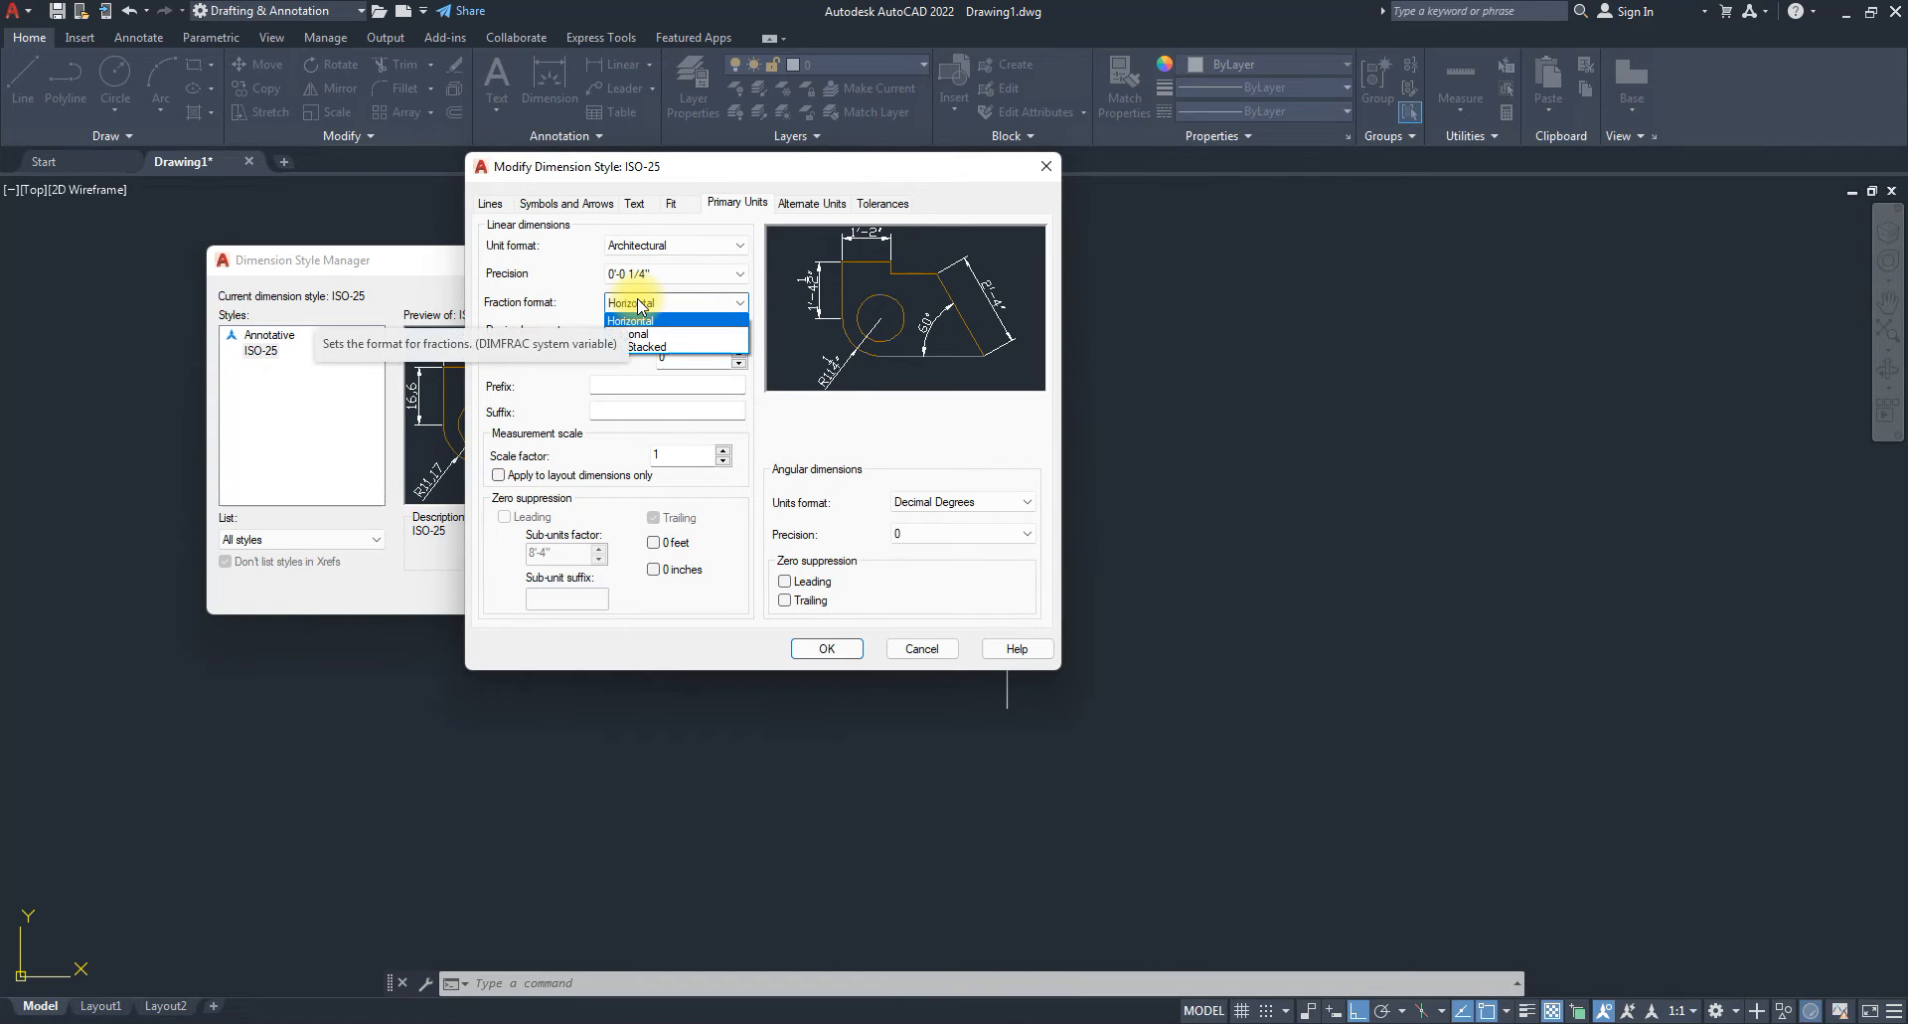
click(543, 288)
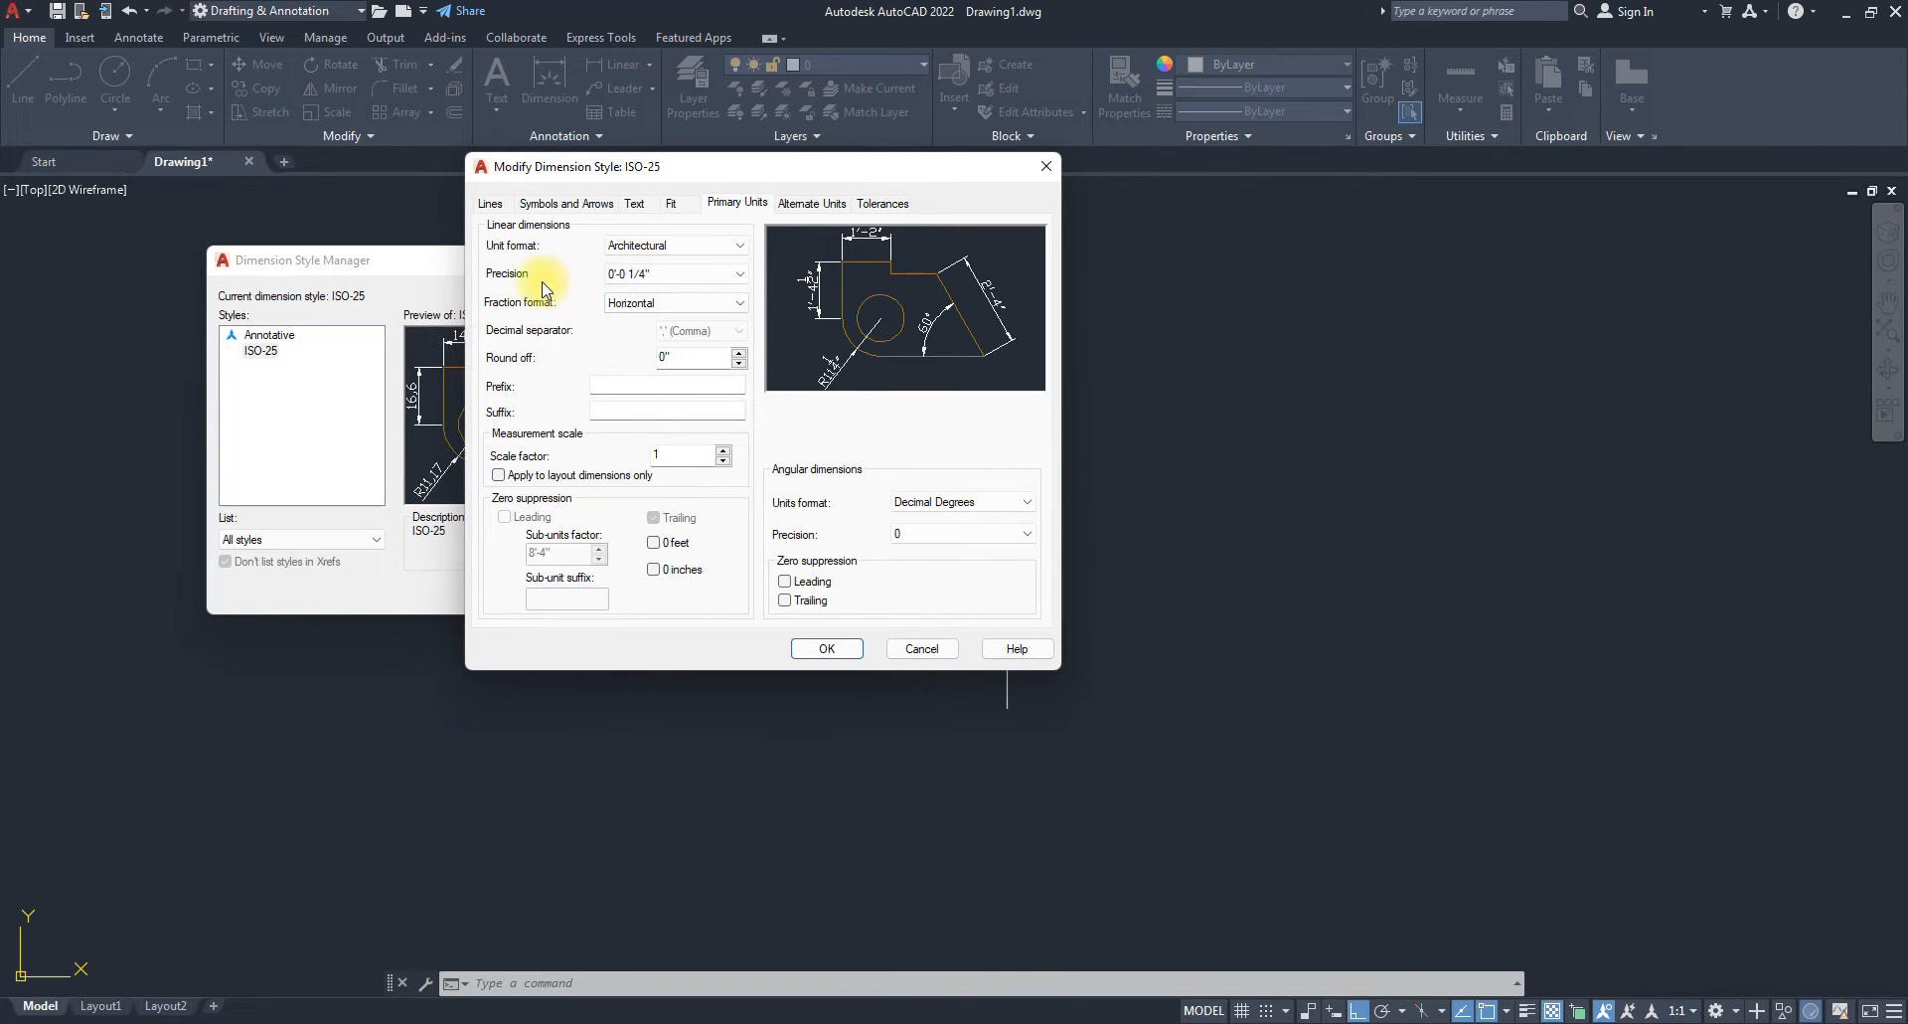
click(827, 650)
click(582, 593)
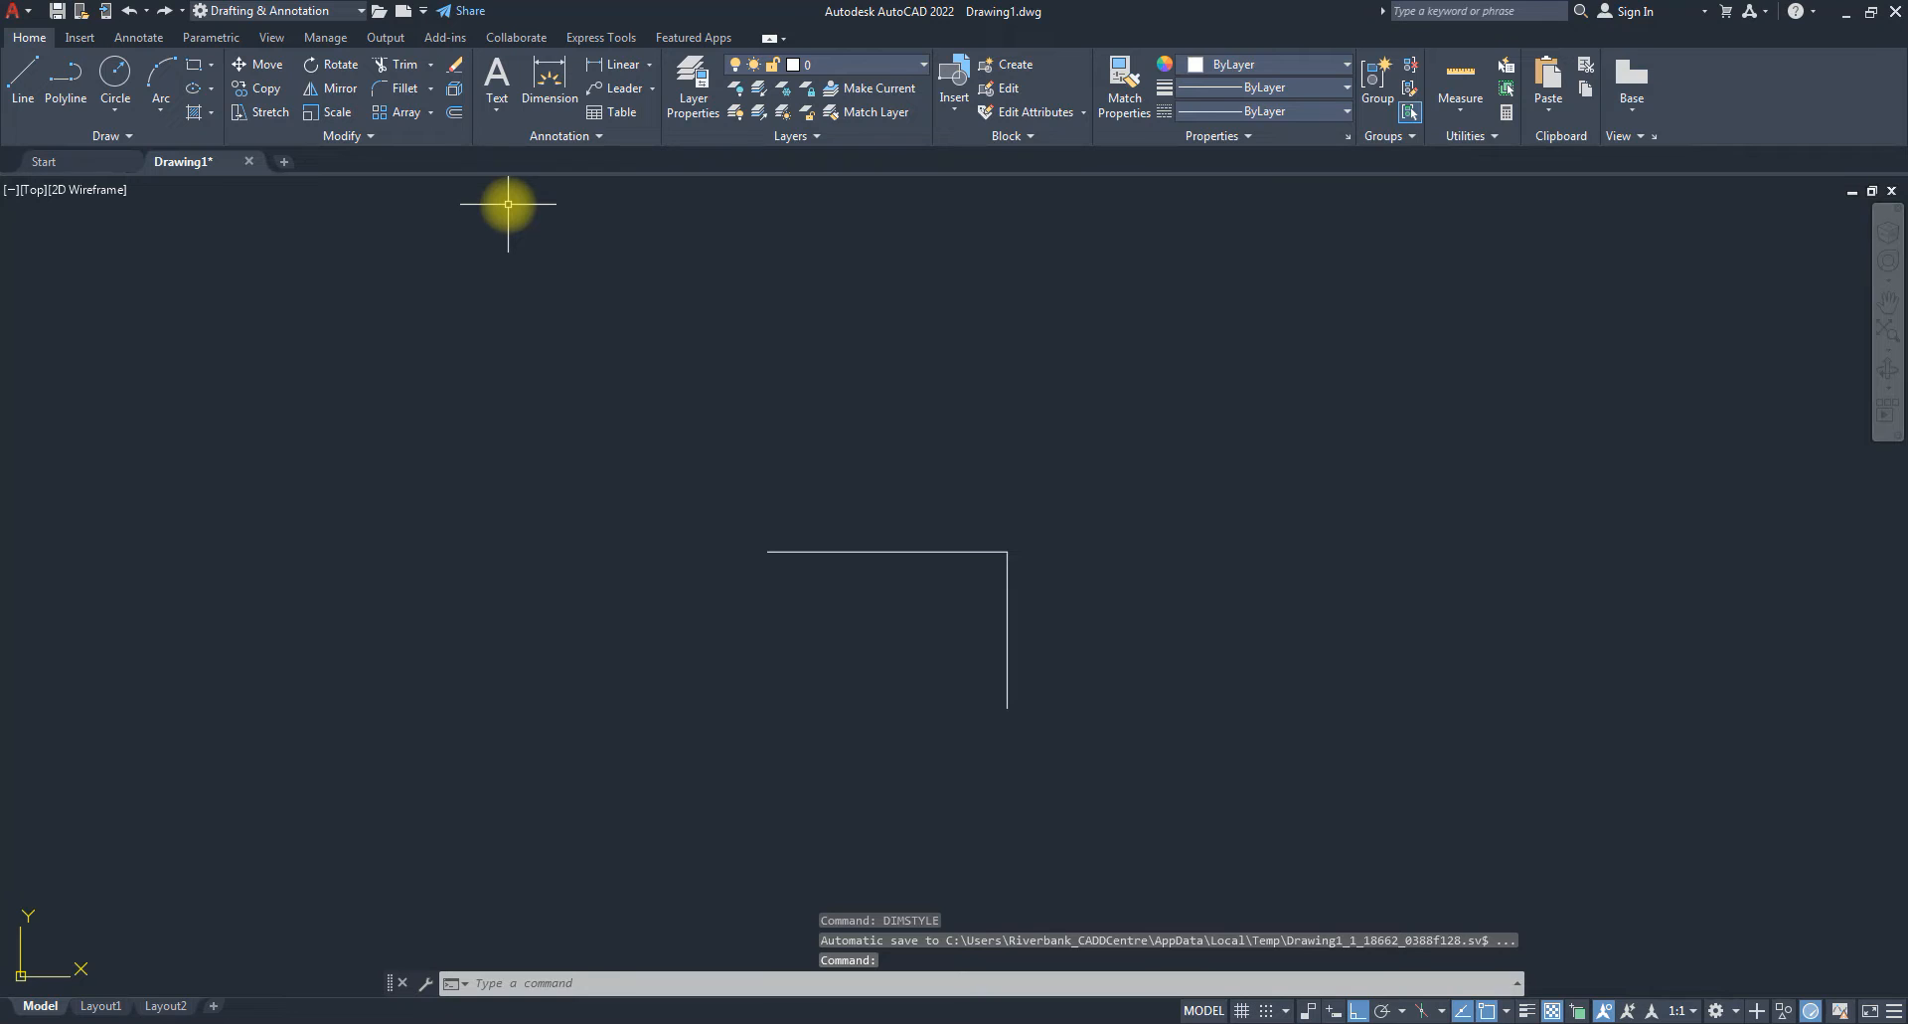
text(dimsty)
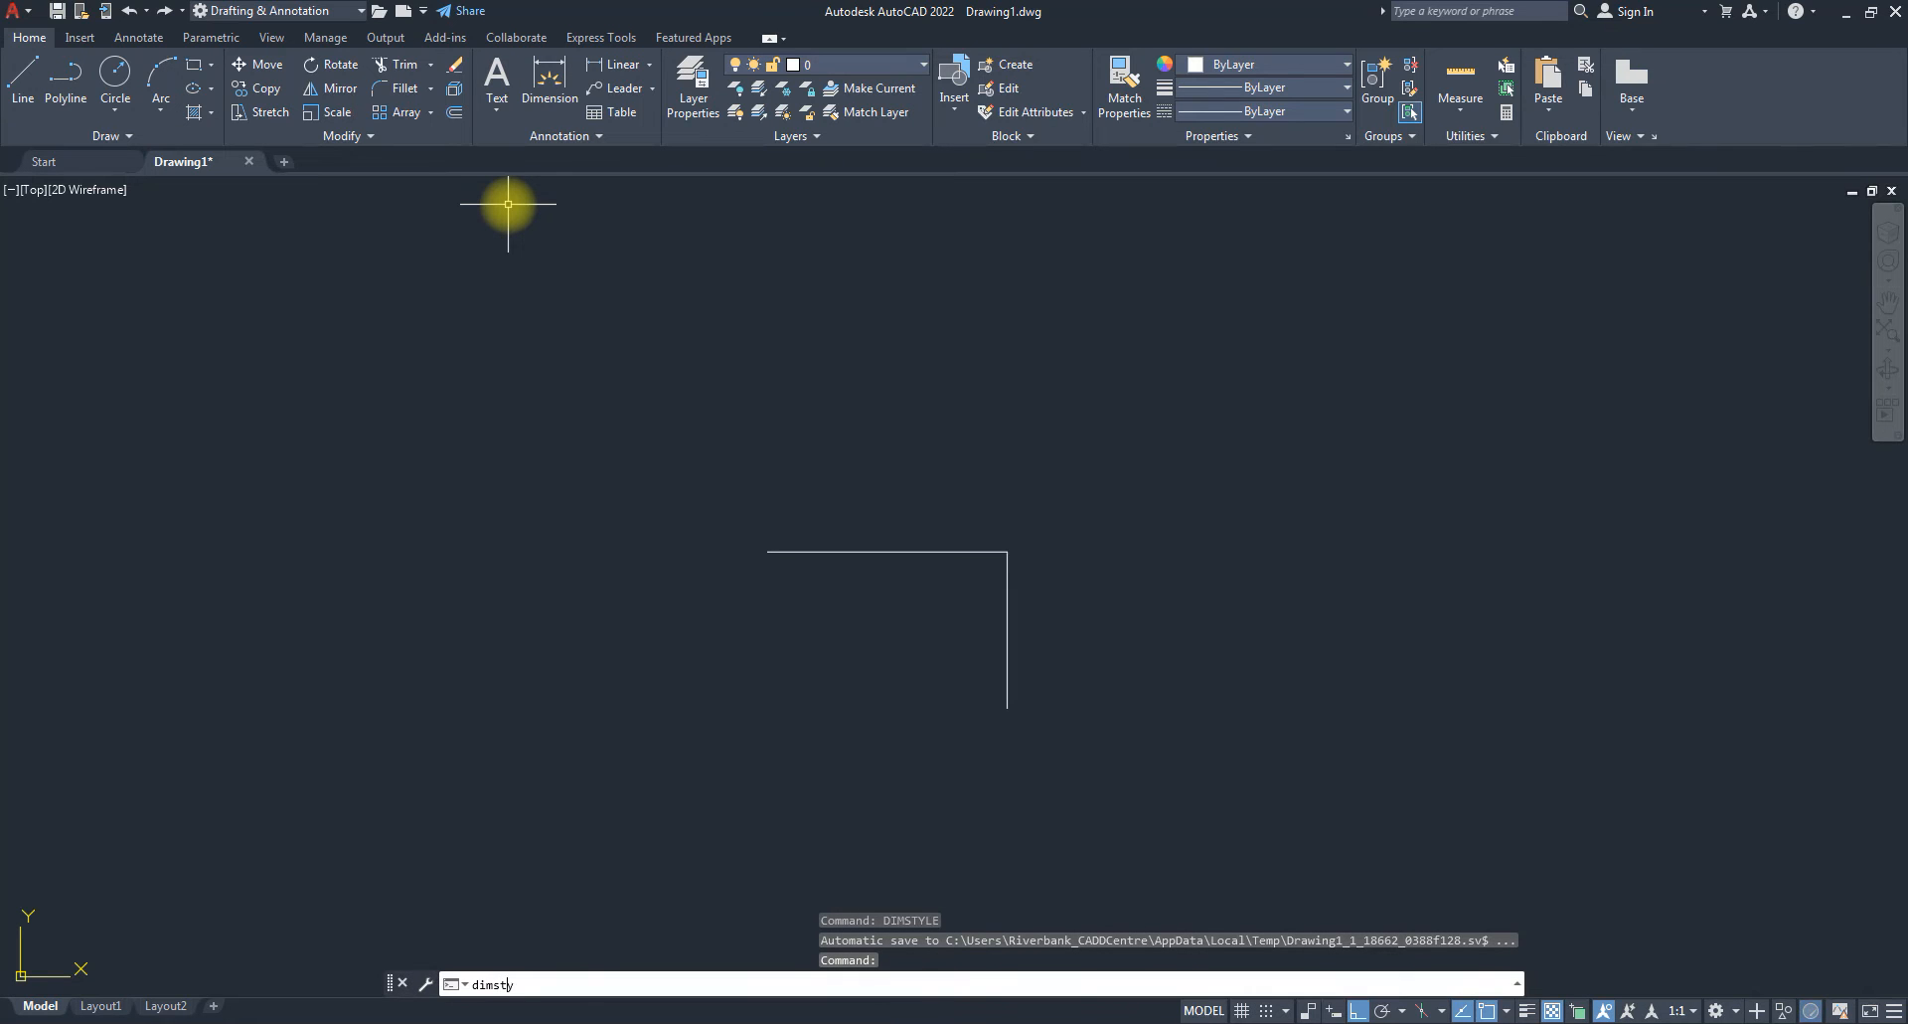
key(Return)
drag(926, 340, 621, 259)
click(855, 396)
click(491, 202)
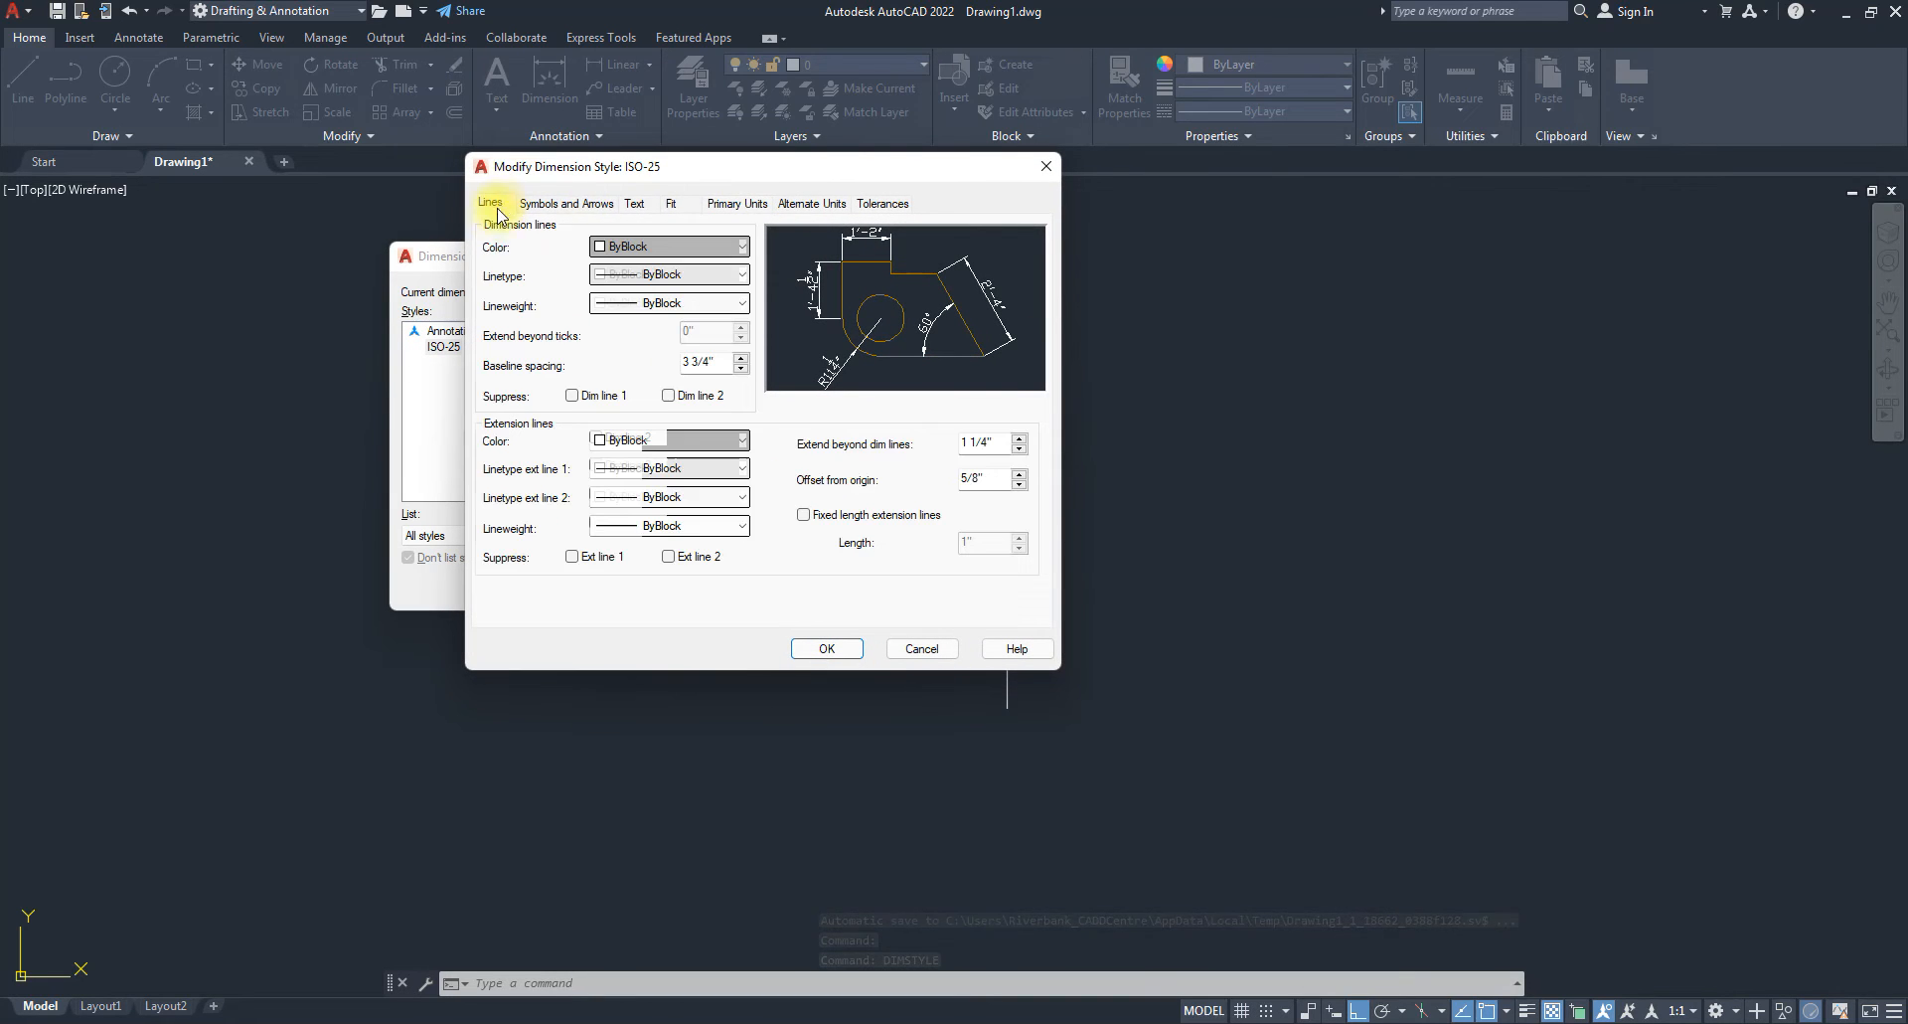
click(738, 204)
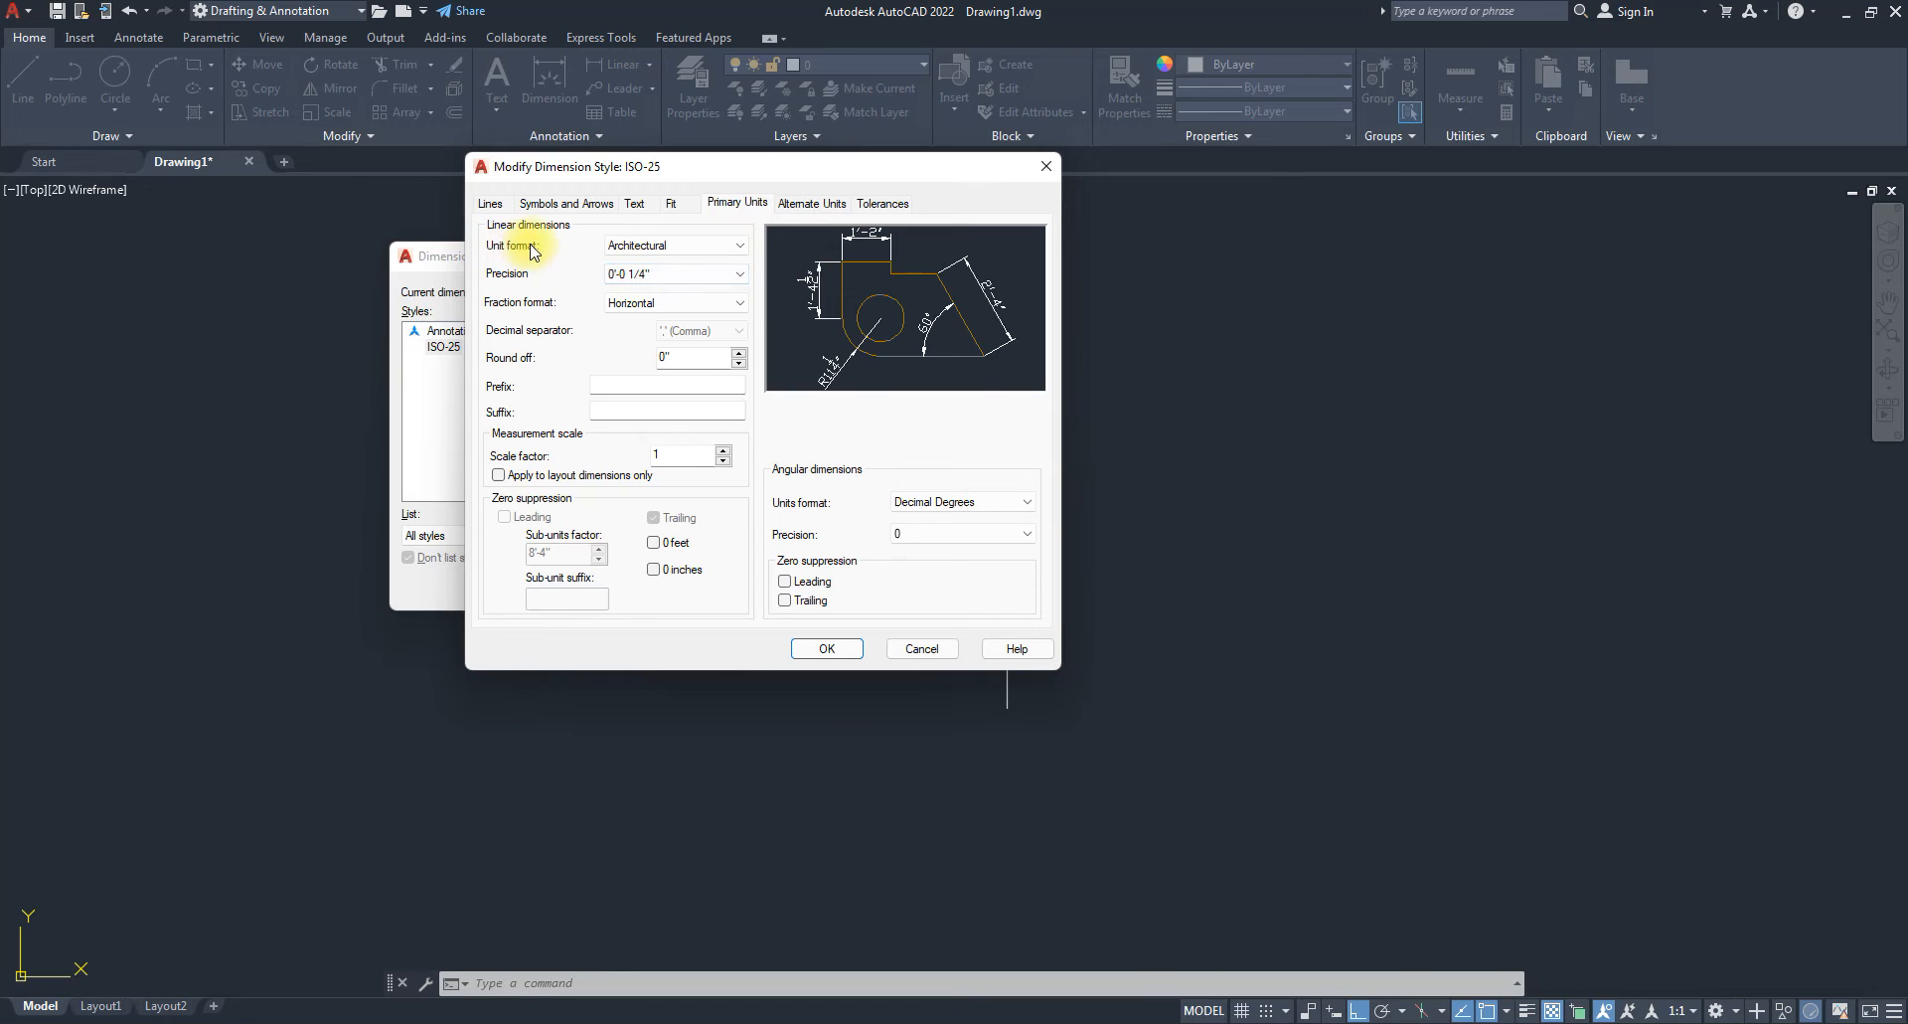
click(1044, 166)
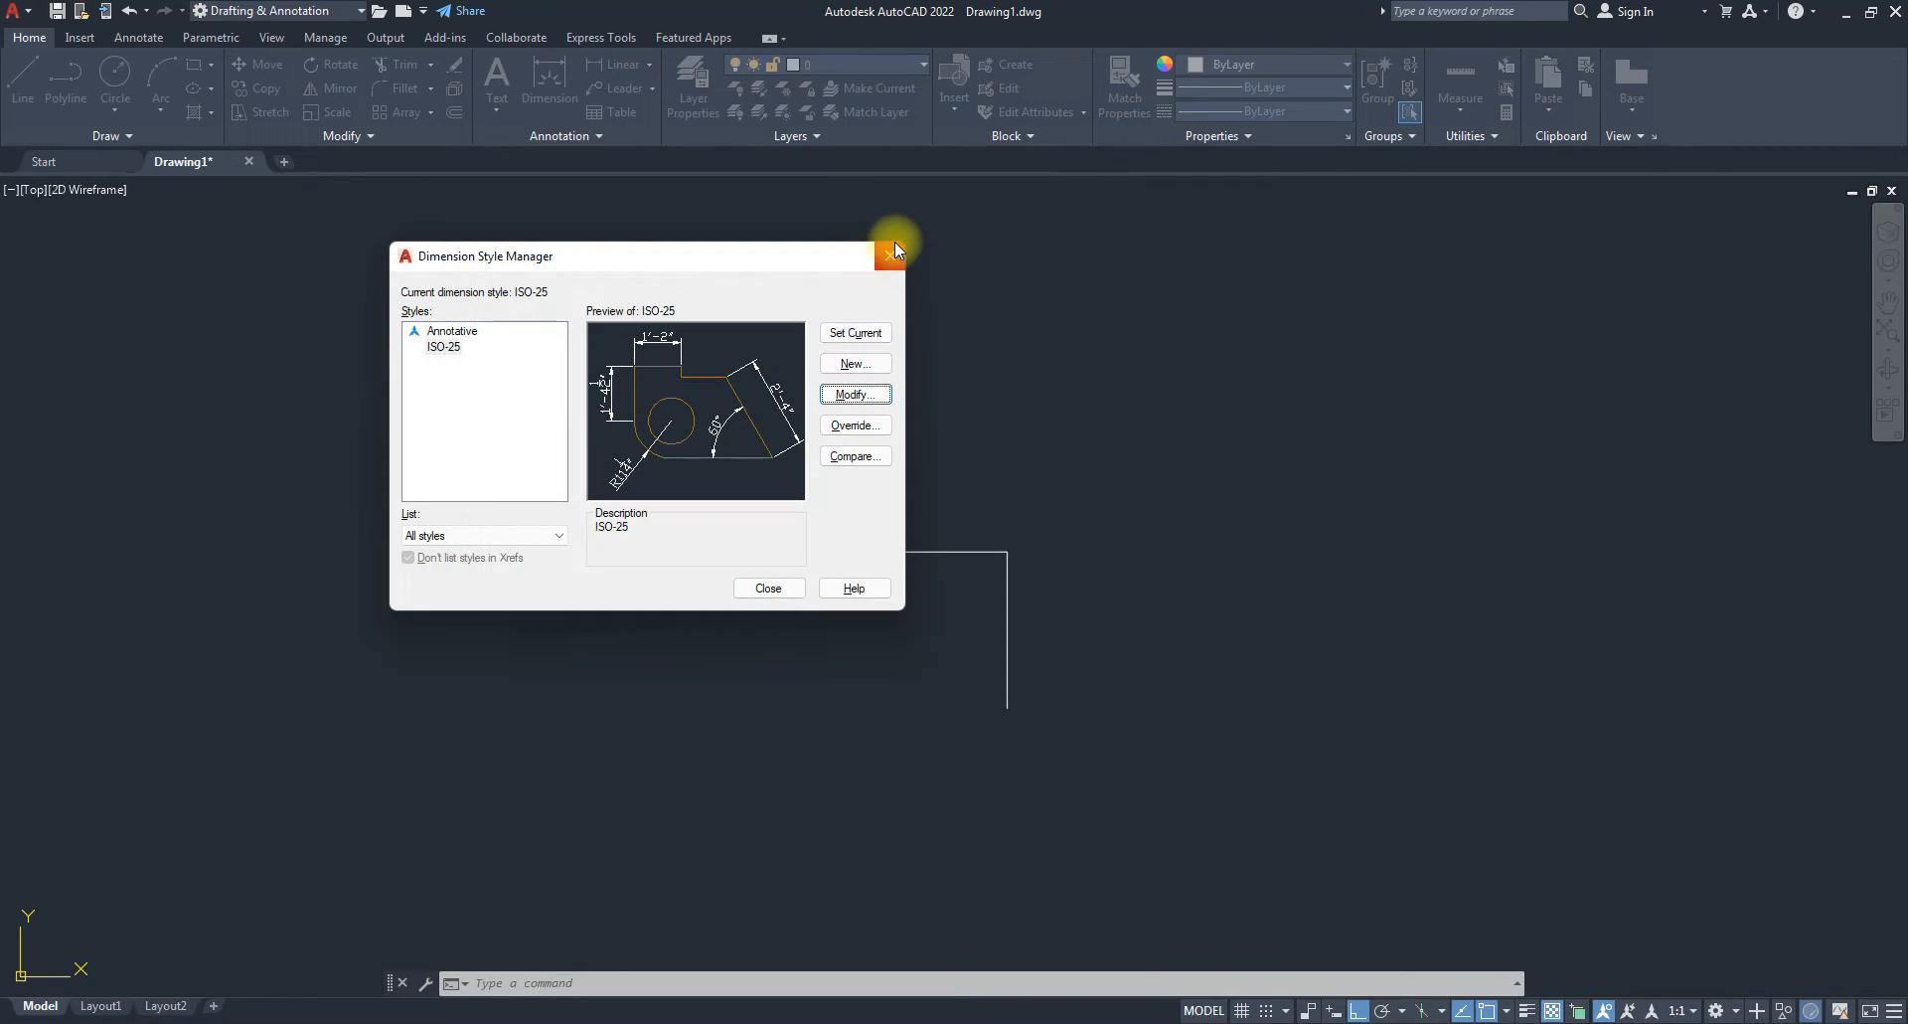
click(891, 252)
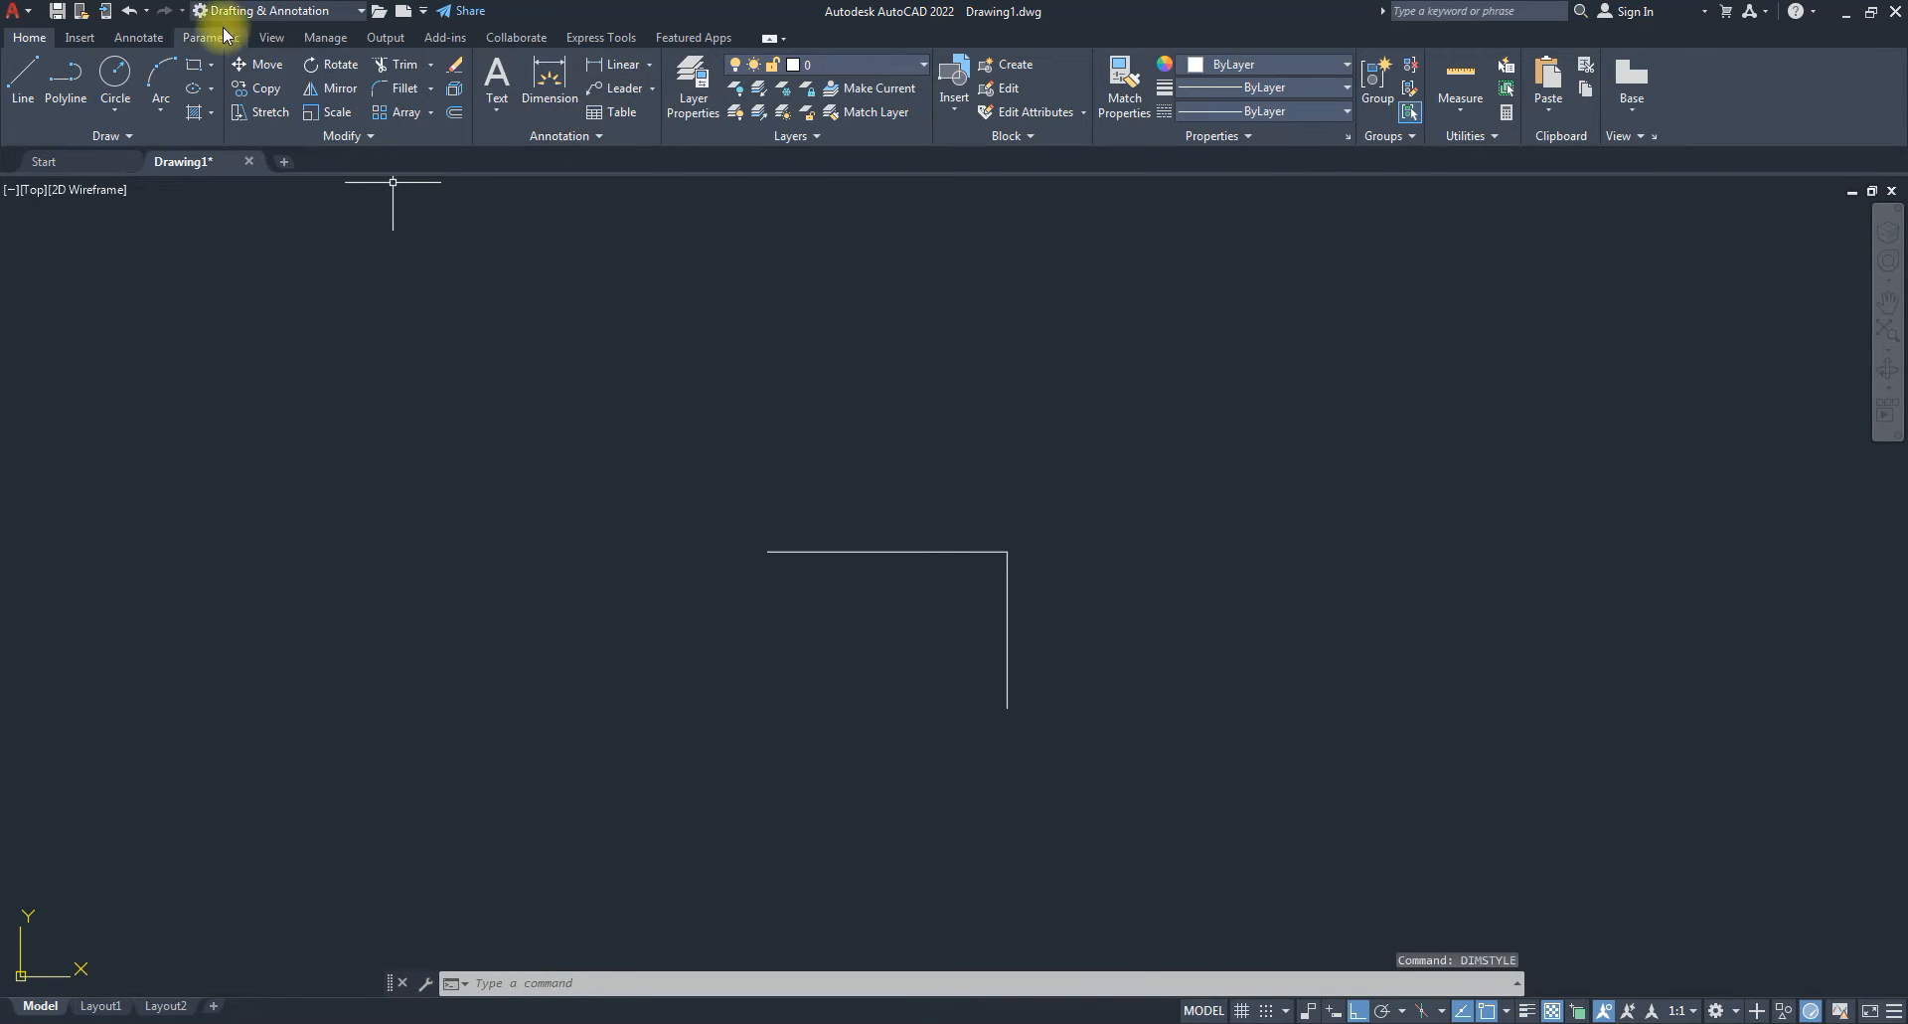
click(651, 65)
click(651, 65)
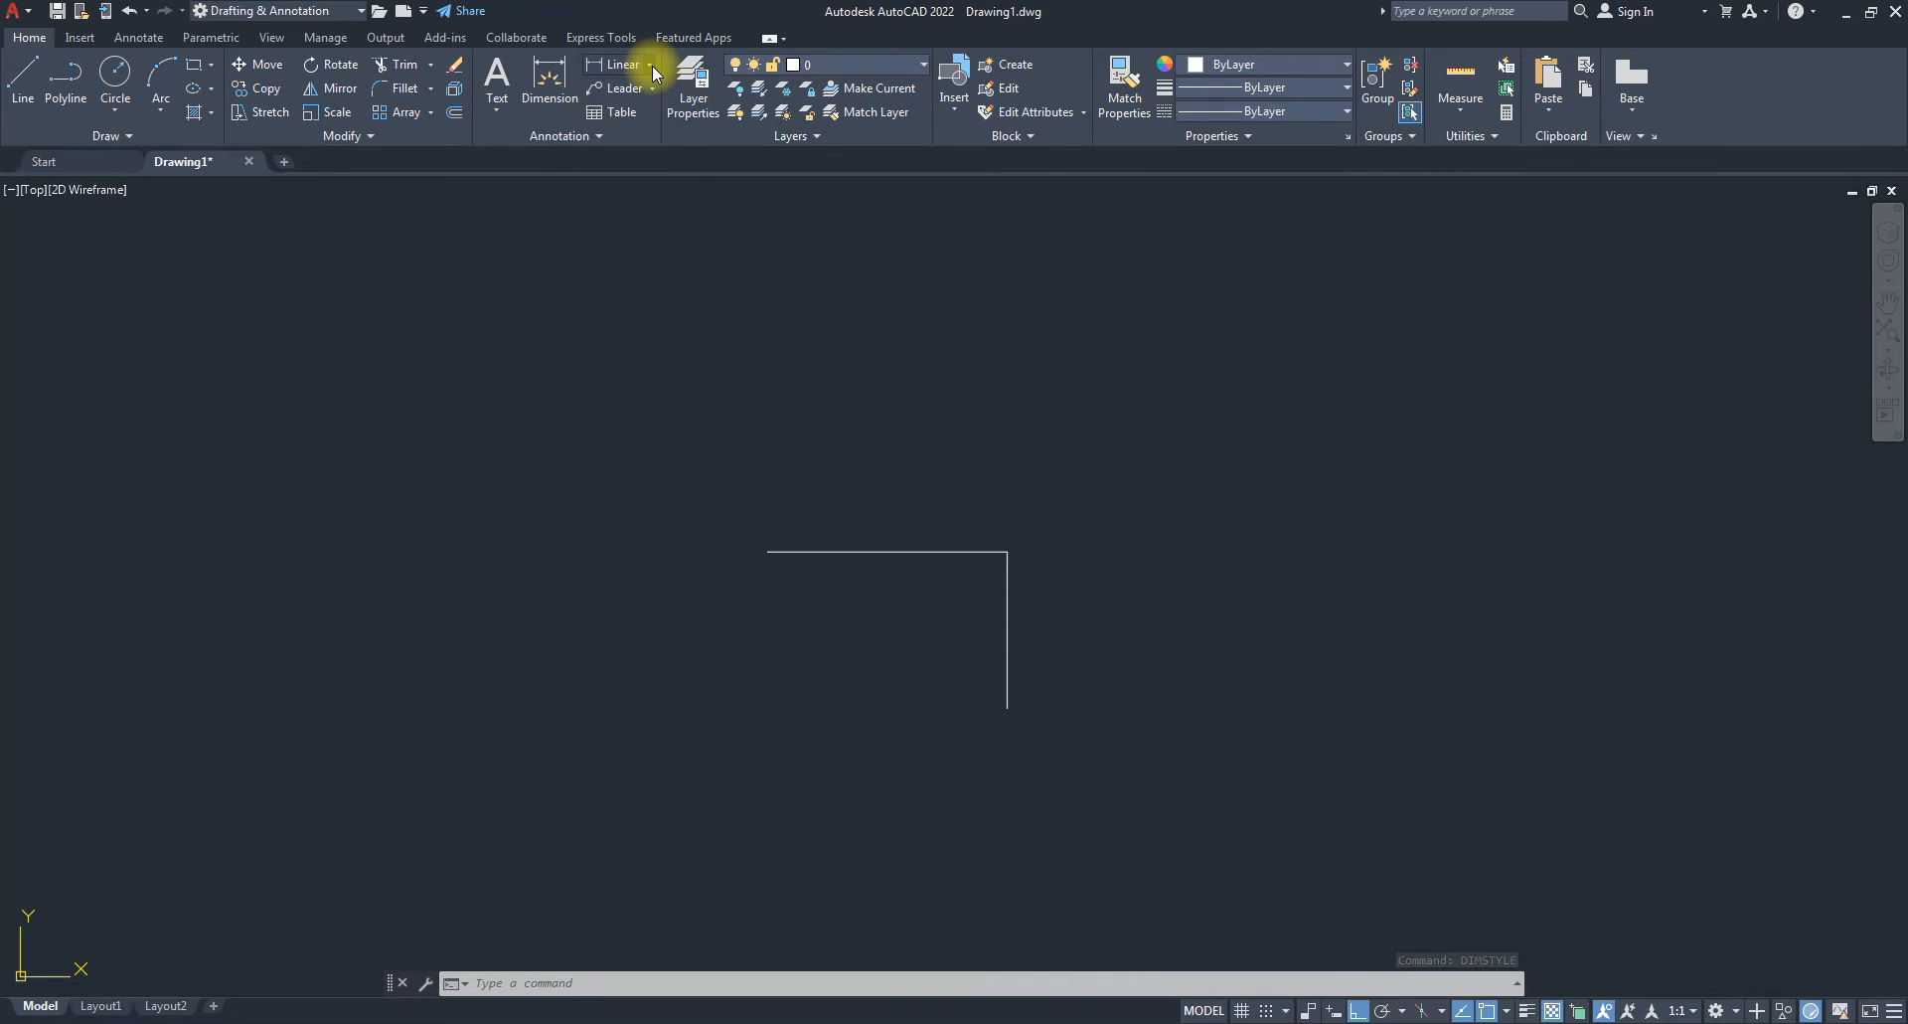
click(582, 136)
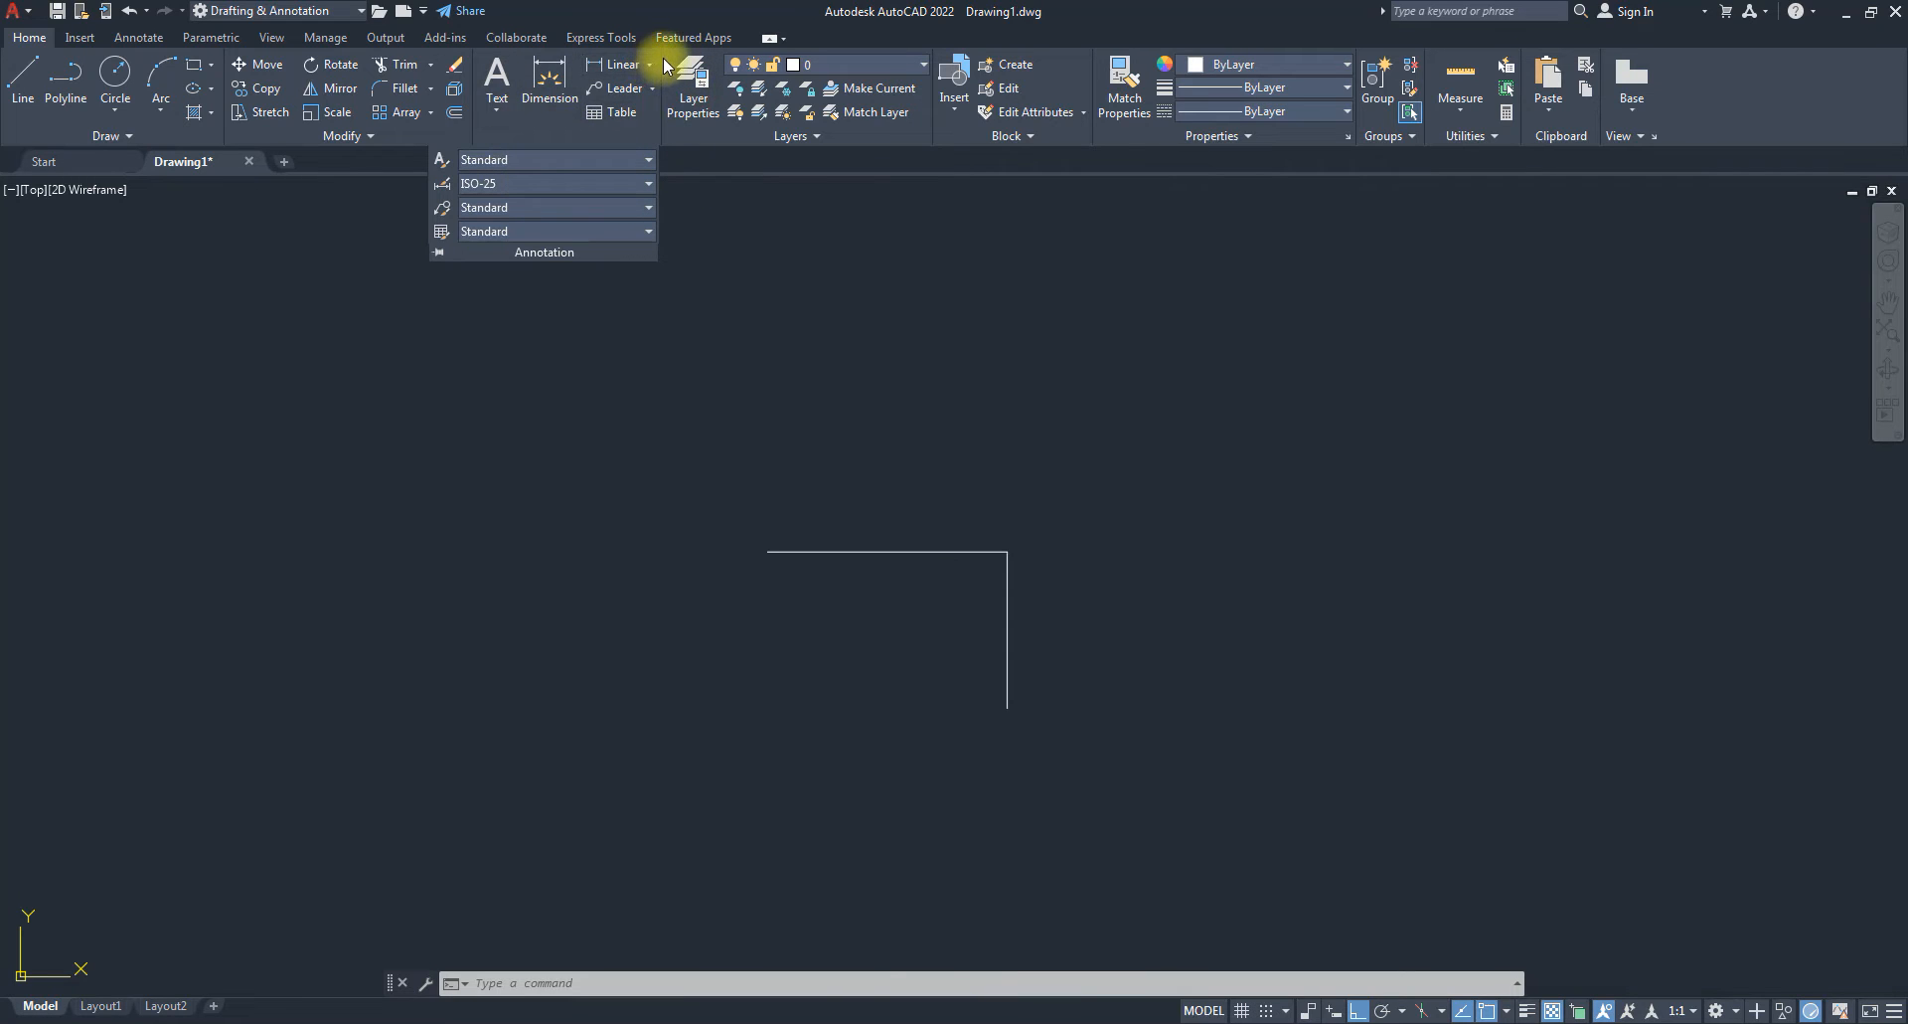
click(443, 189)
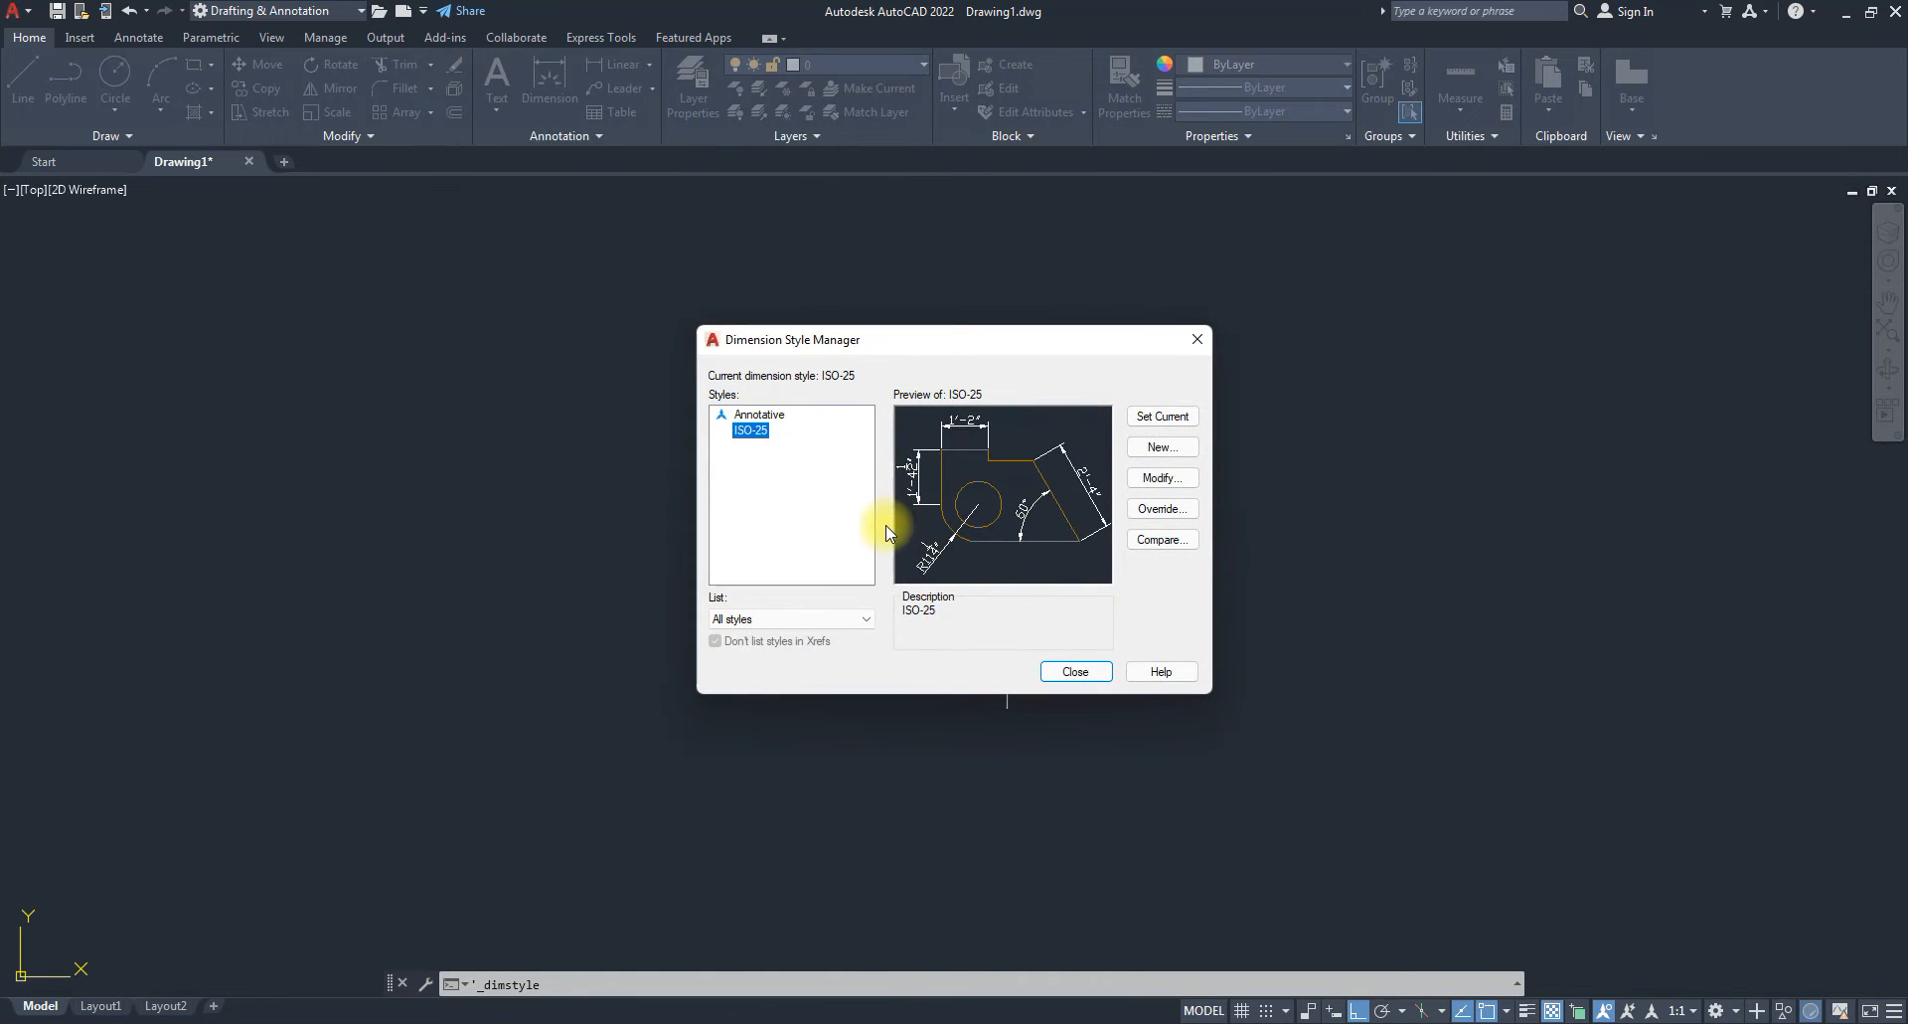
click(1200, 339)
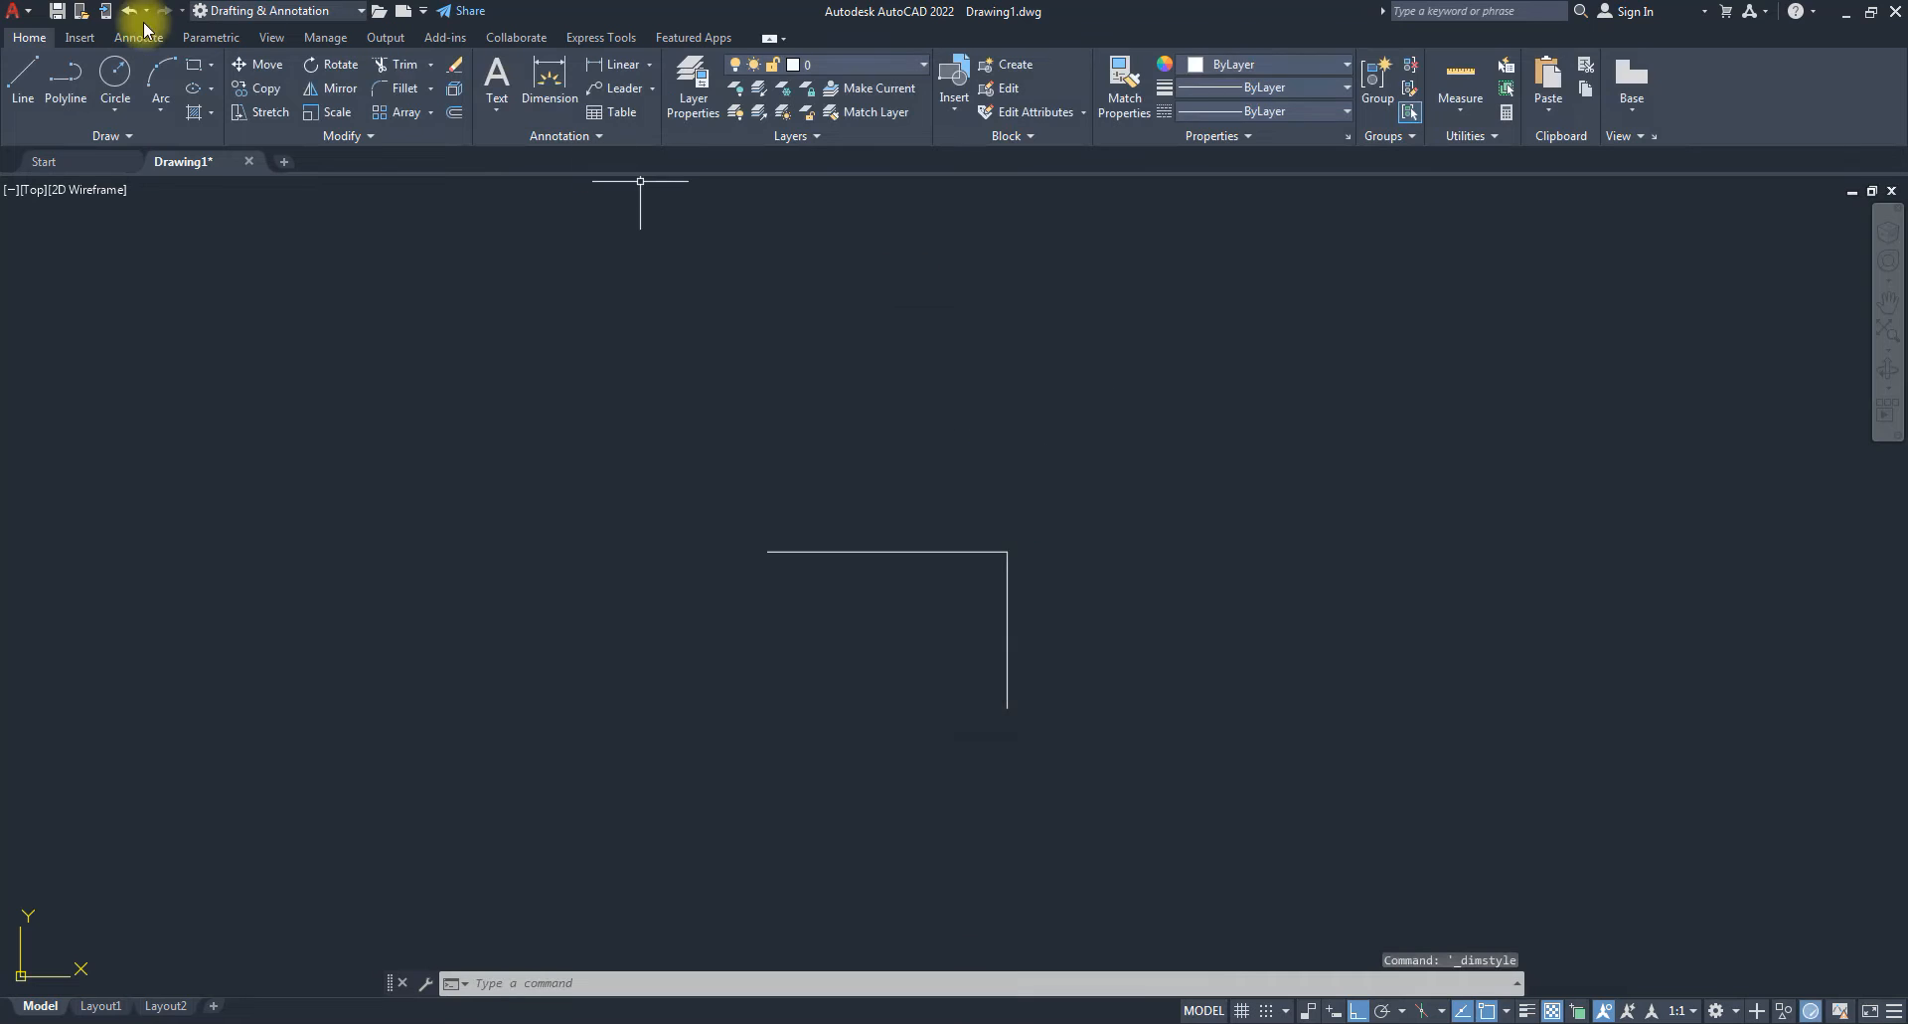
click(139, 37)
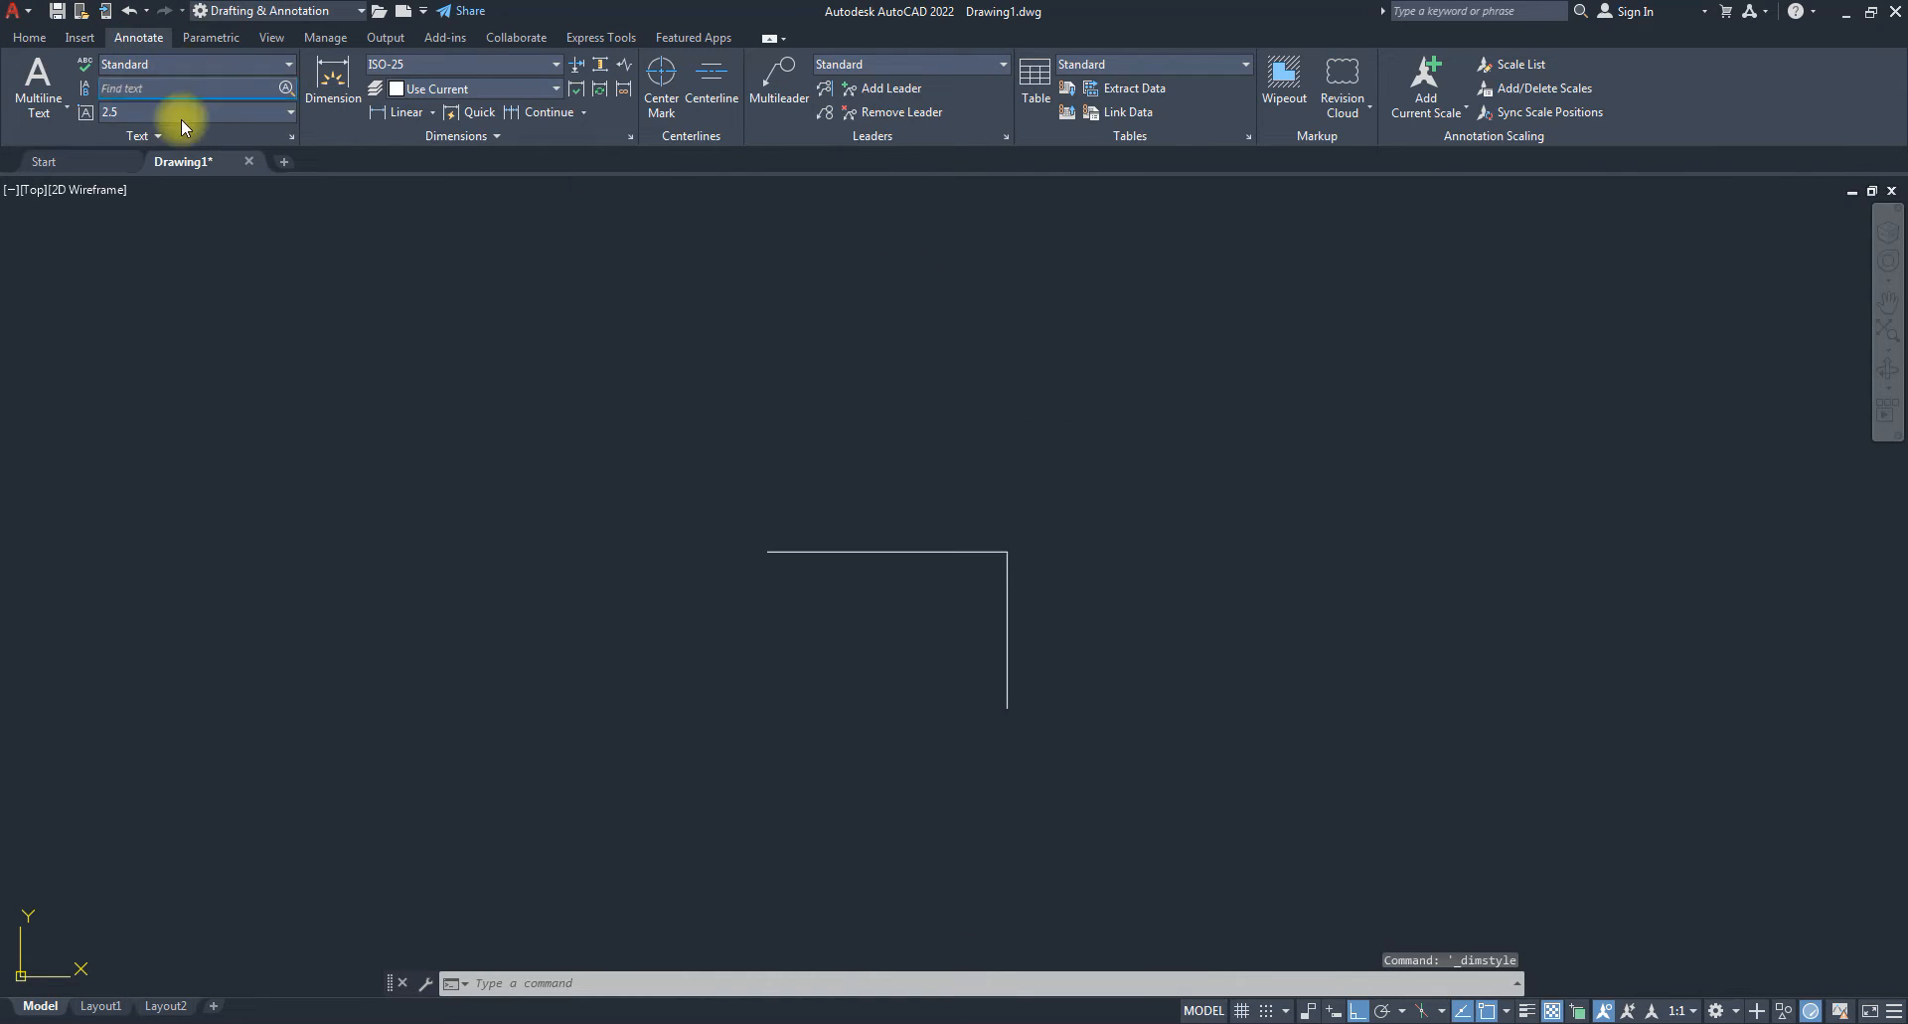
click(554, 64)
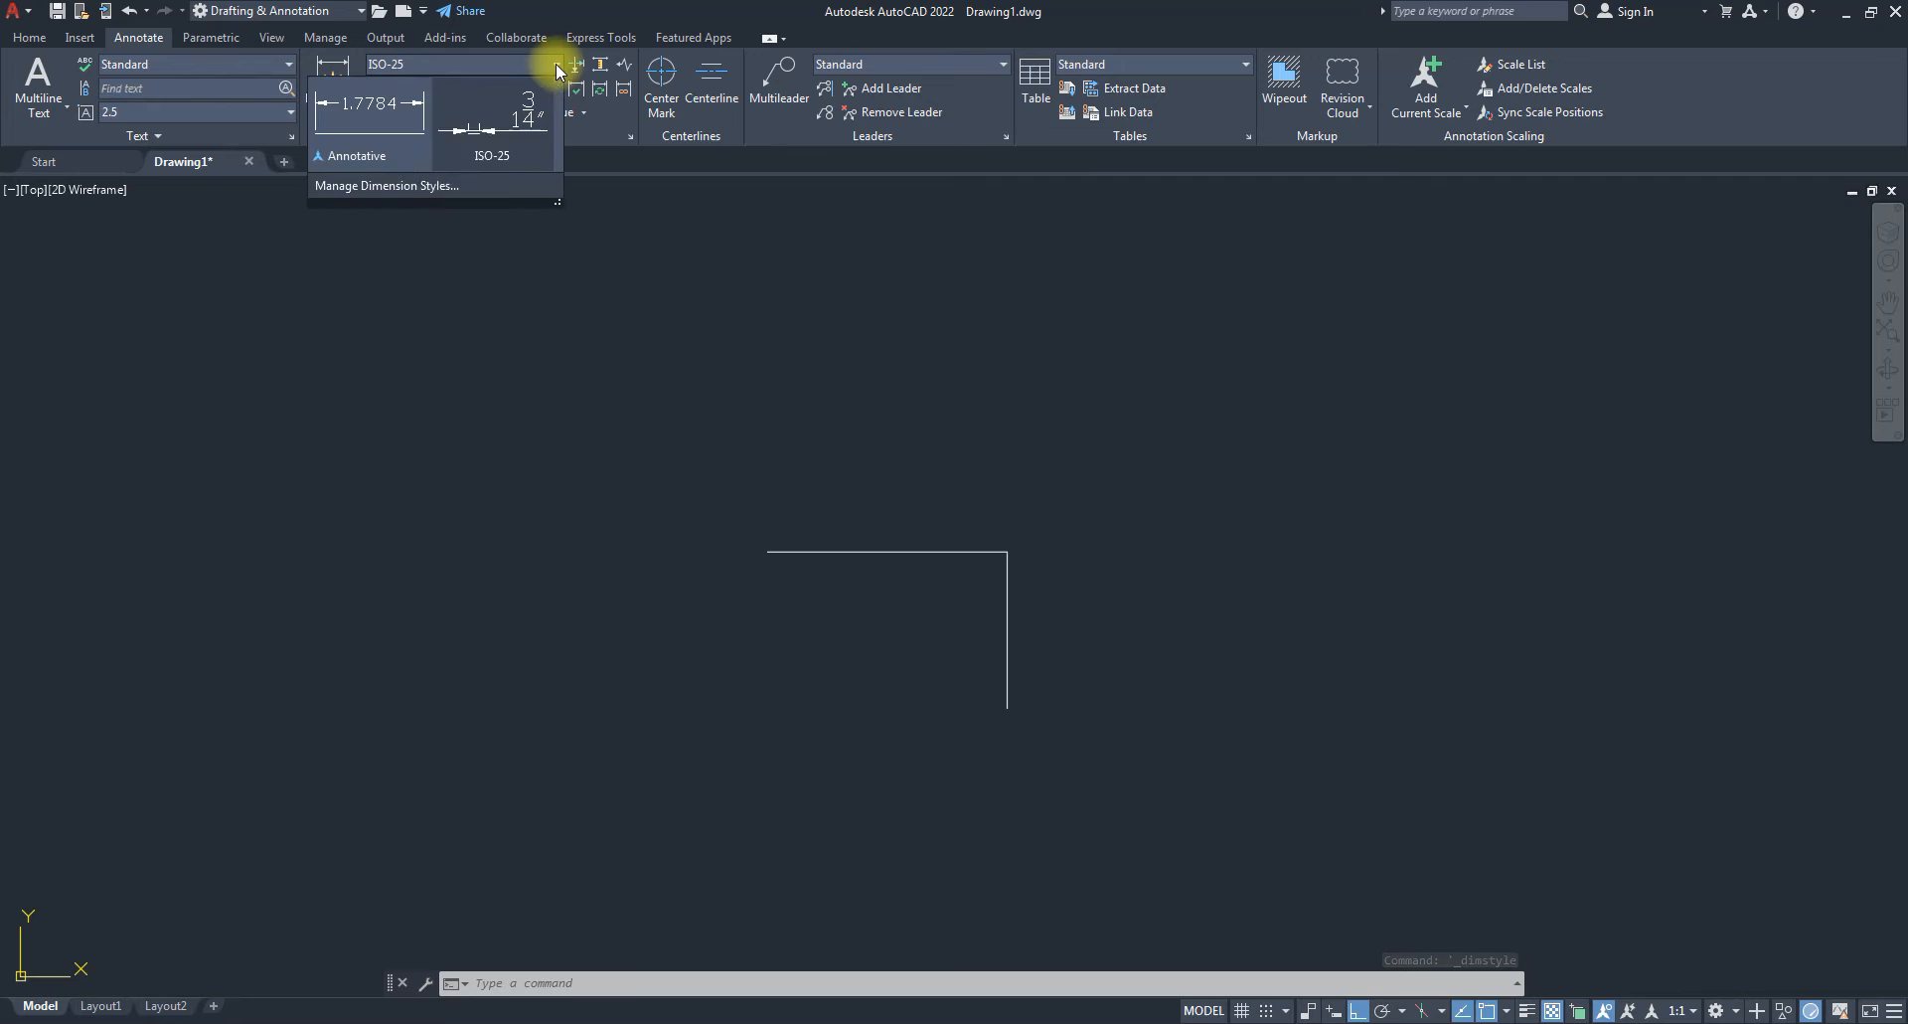
click(376, 189)
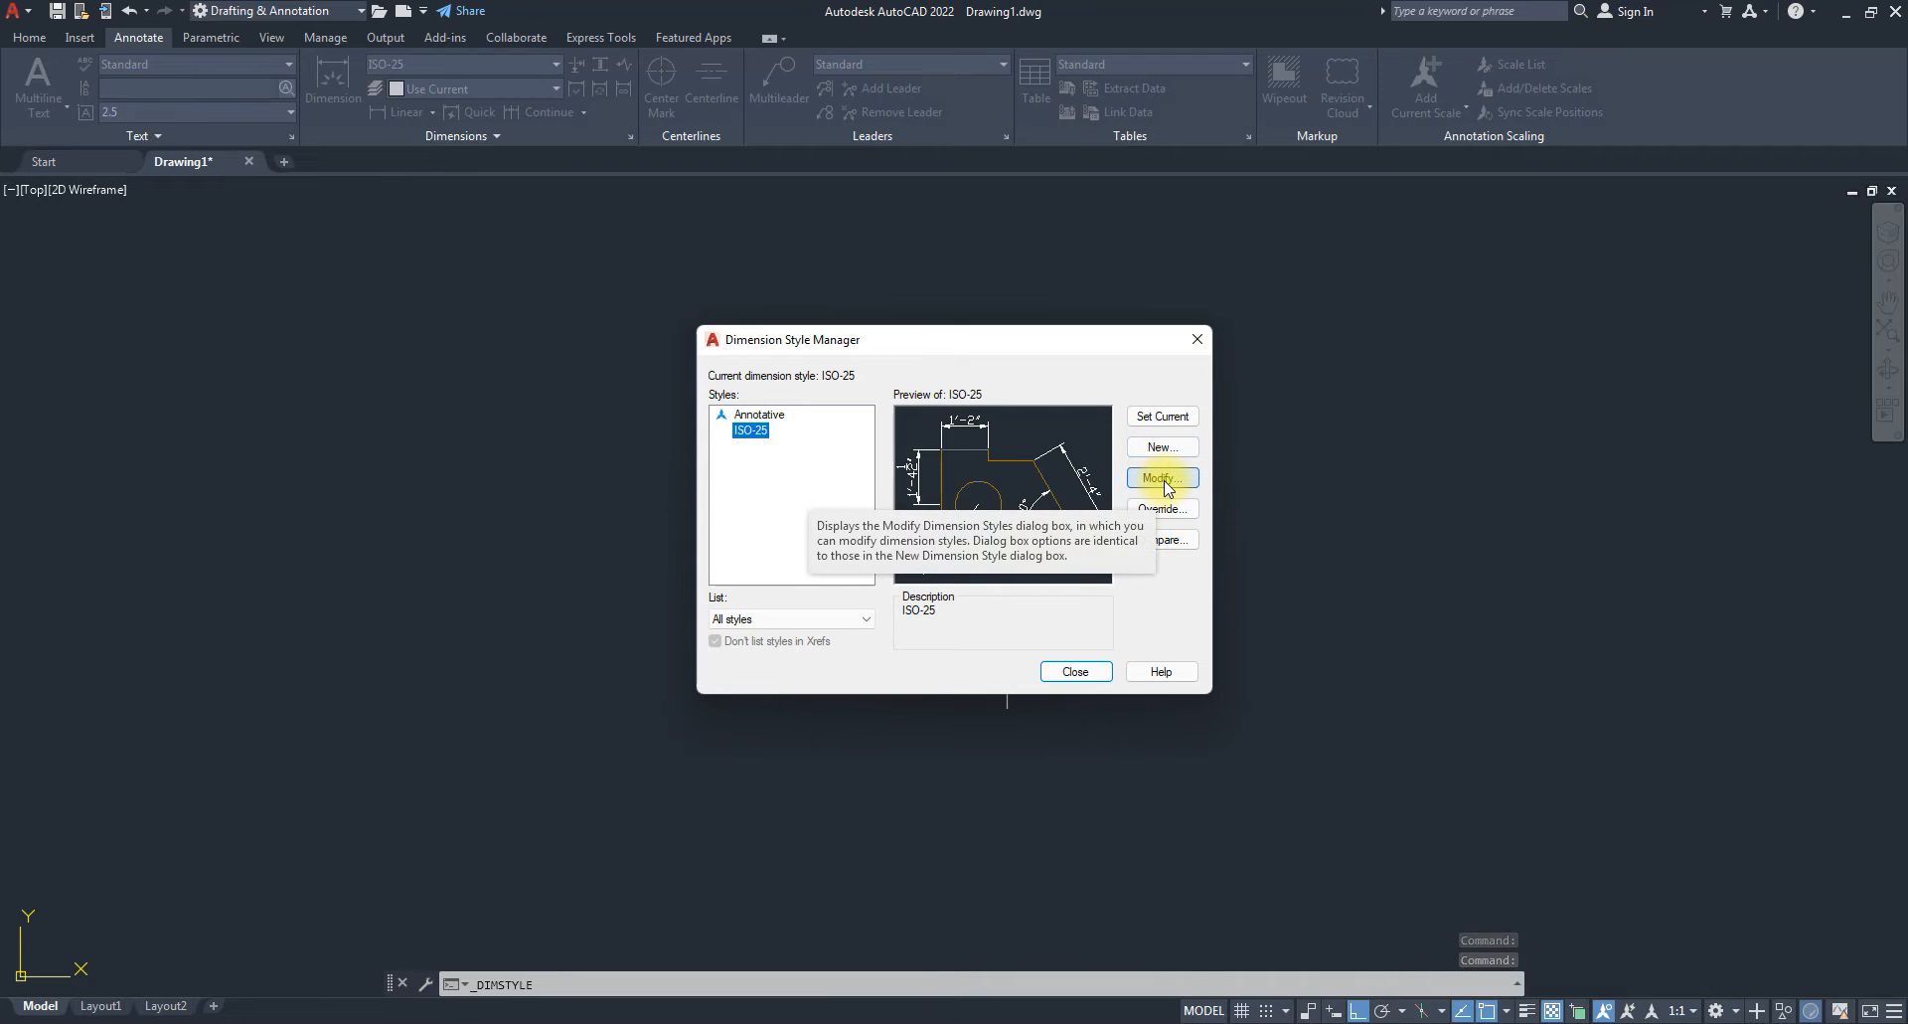
click(1198, 339)
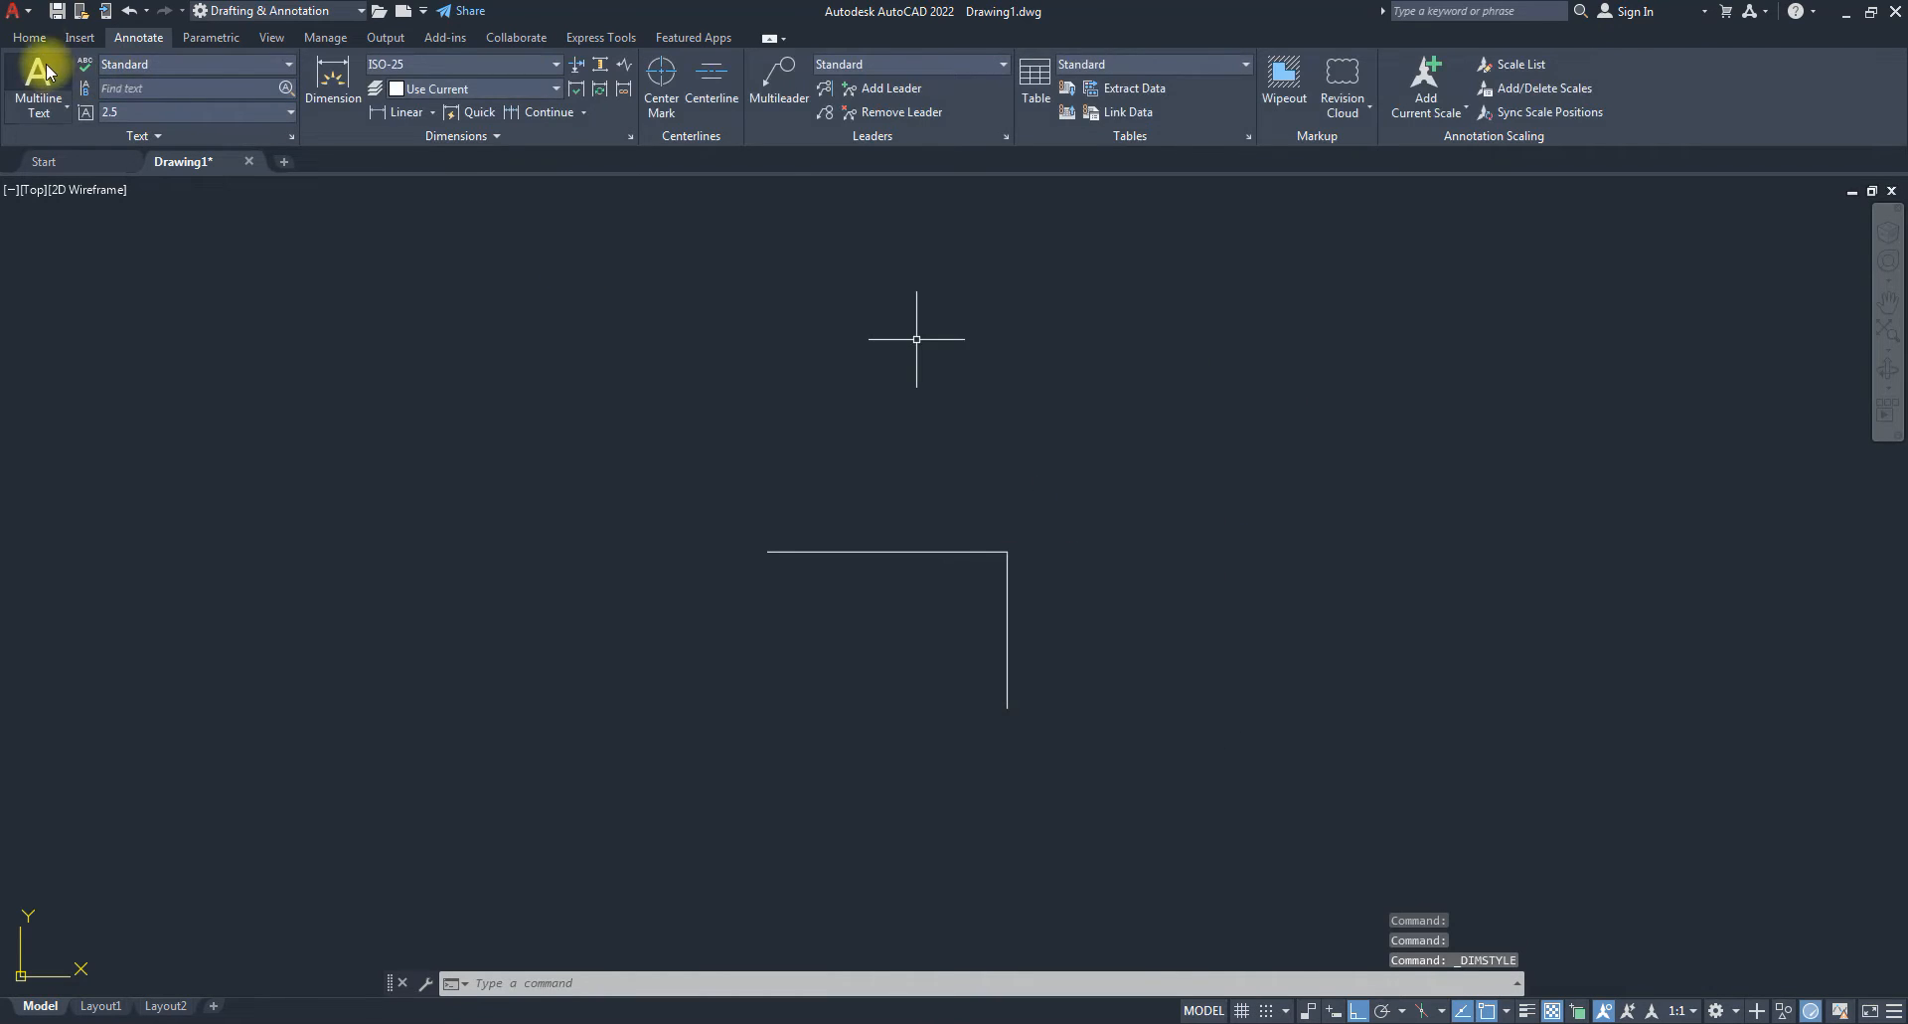
click(30, 37)
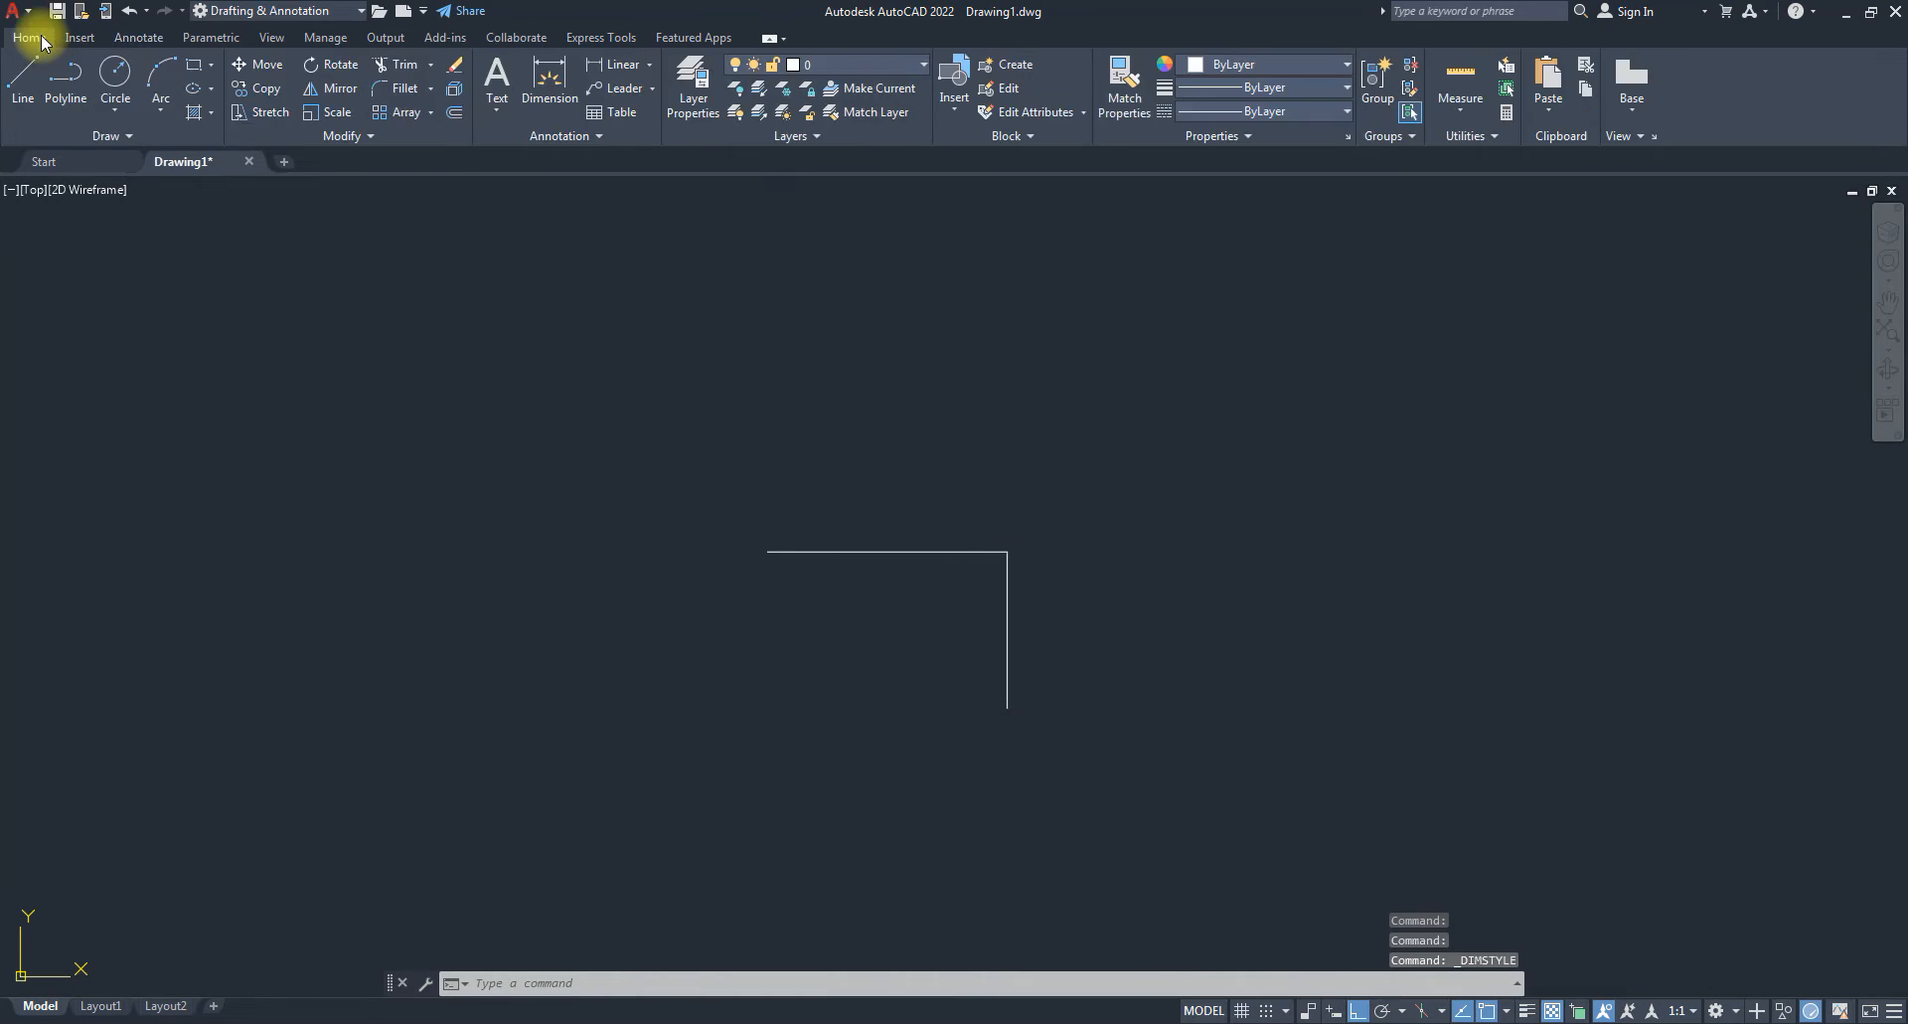
Add linear dimensions of 3'-7" to the horizontal line and 2'-4" to the vertical line.
click(619, 66)
click(767, 550)
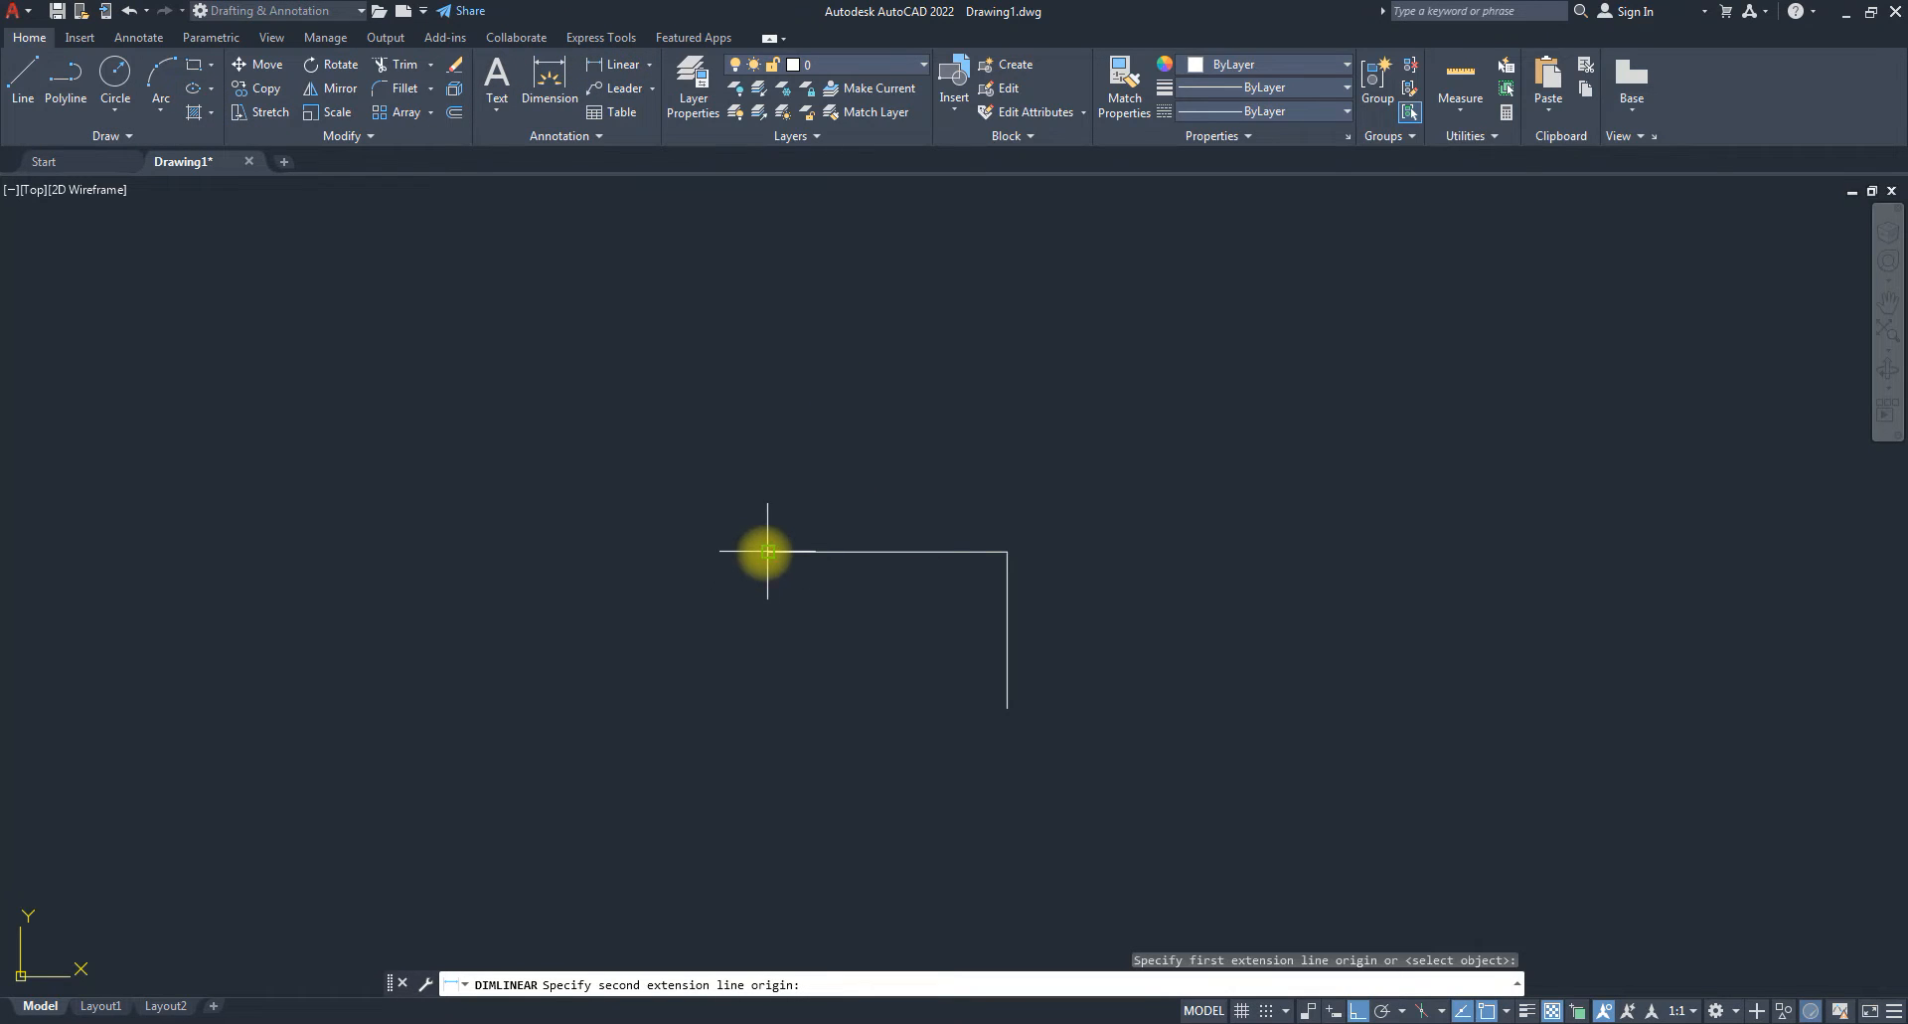
click(1007, 551)
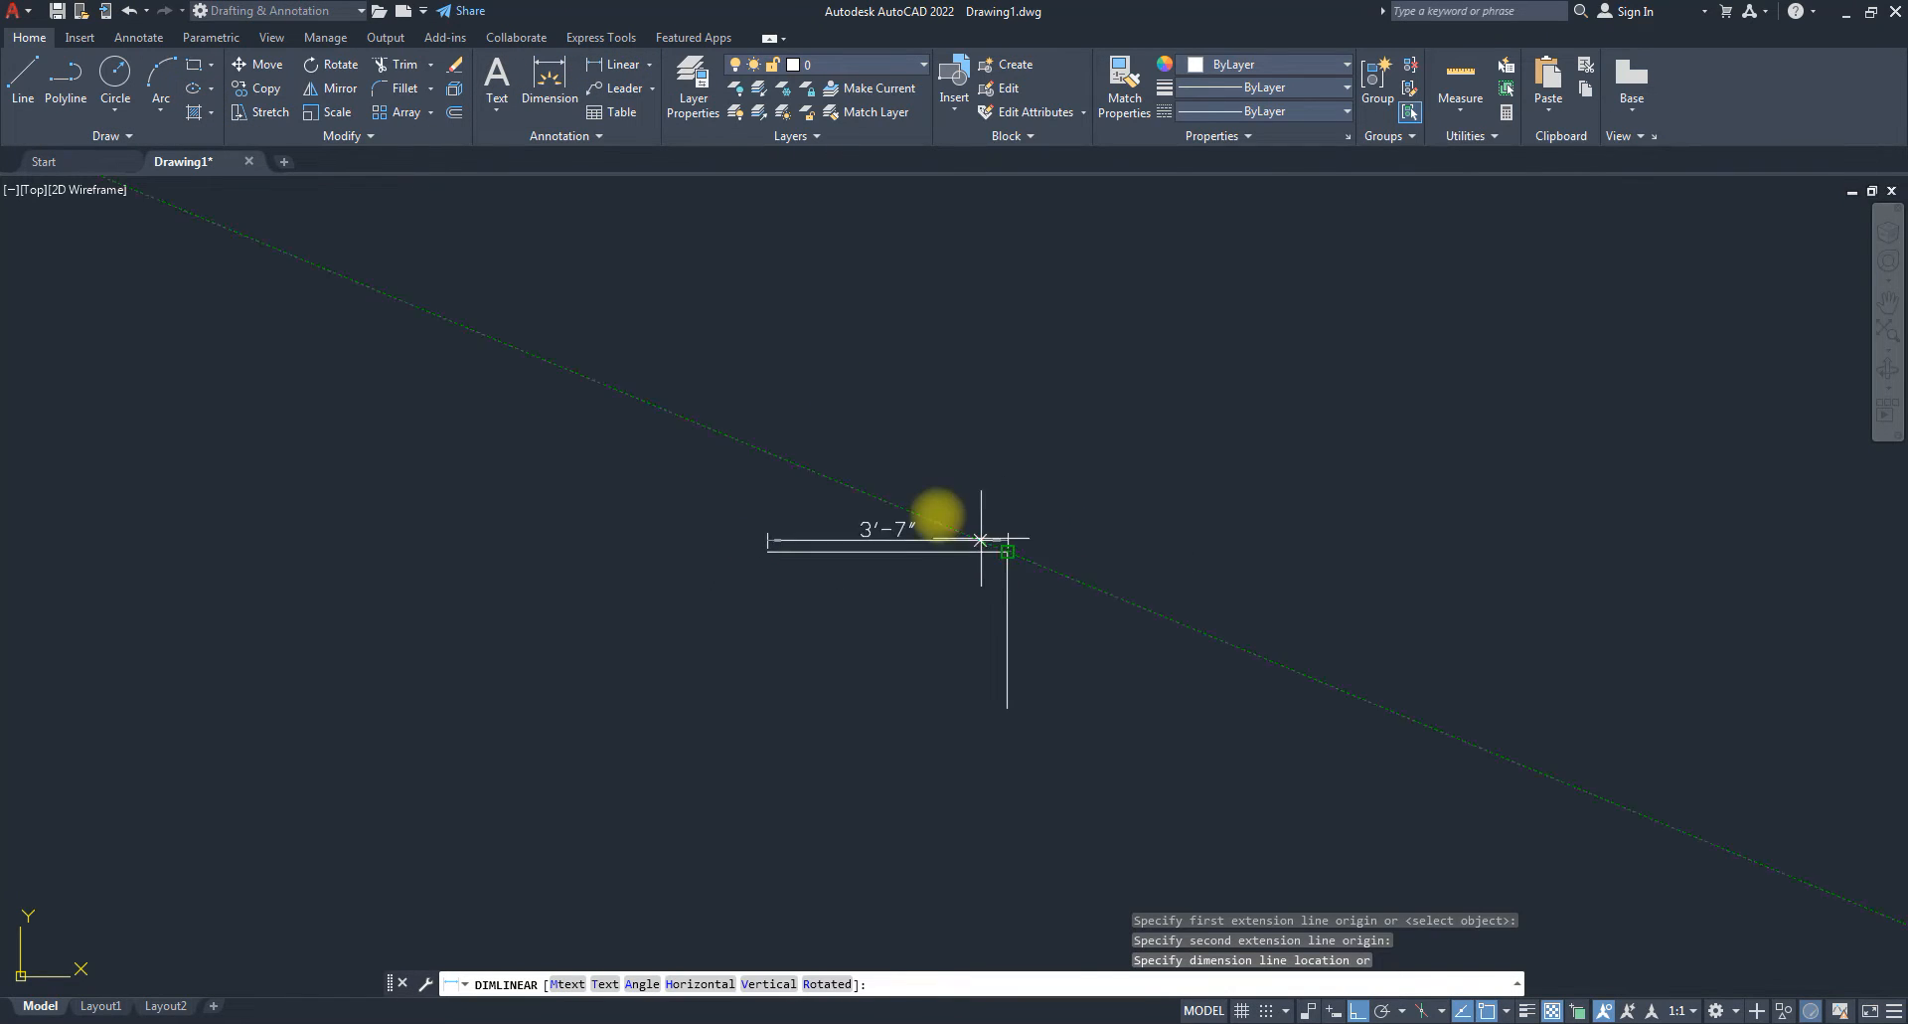
click(923, 514)
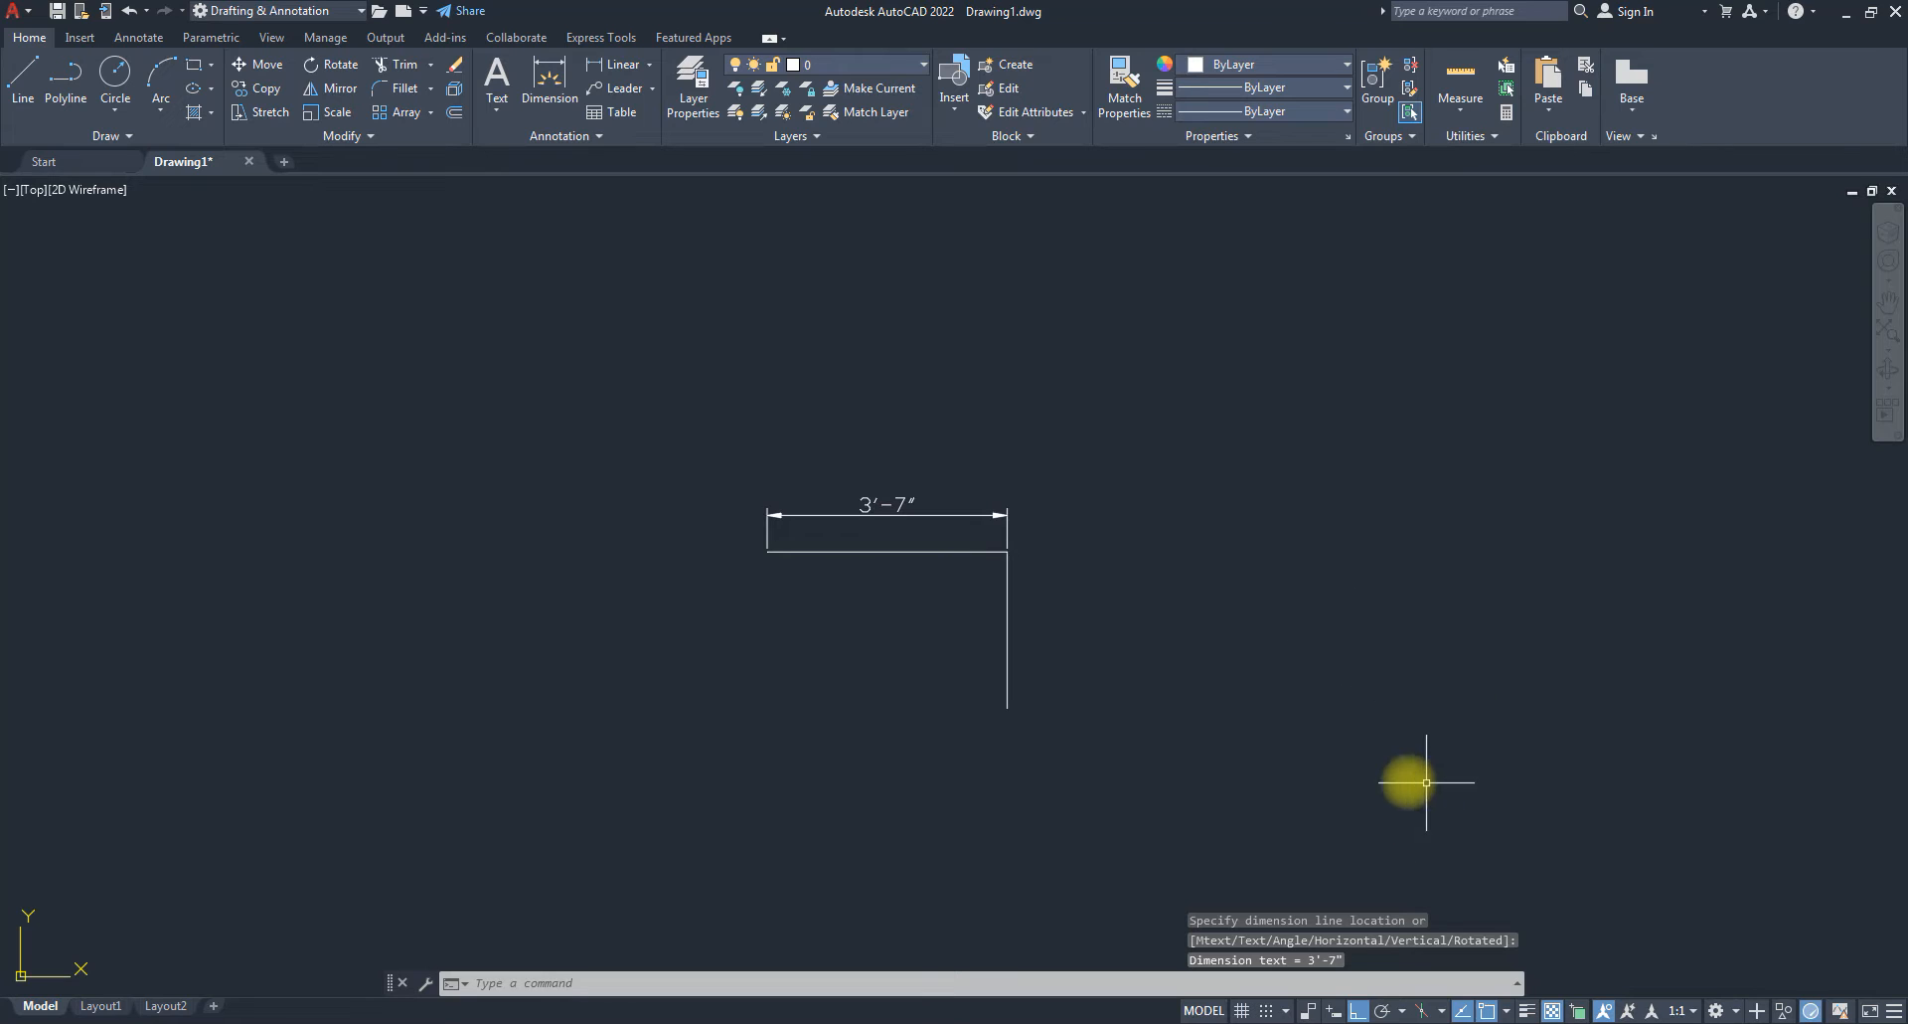
key(space)
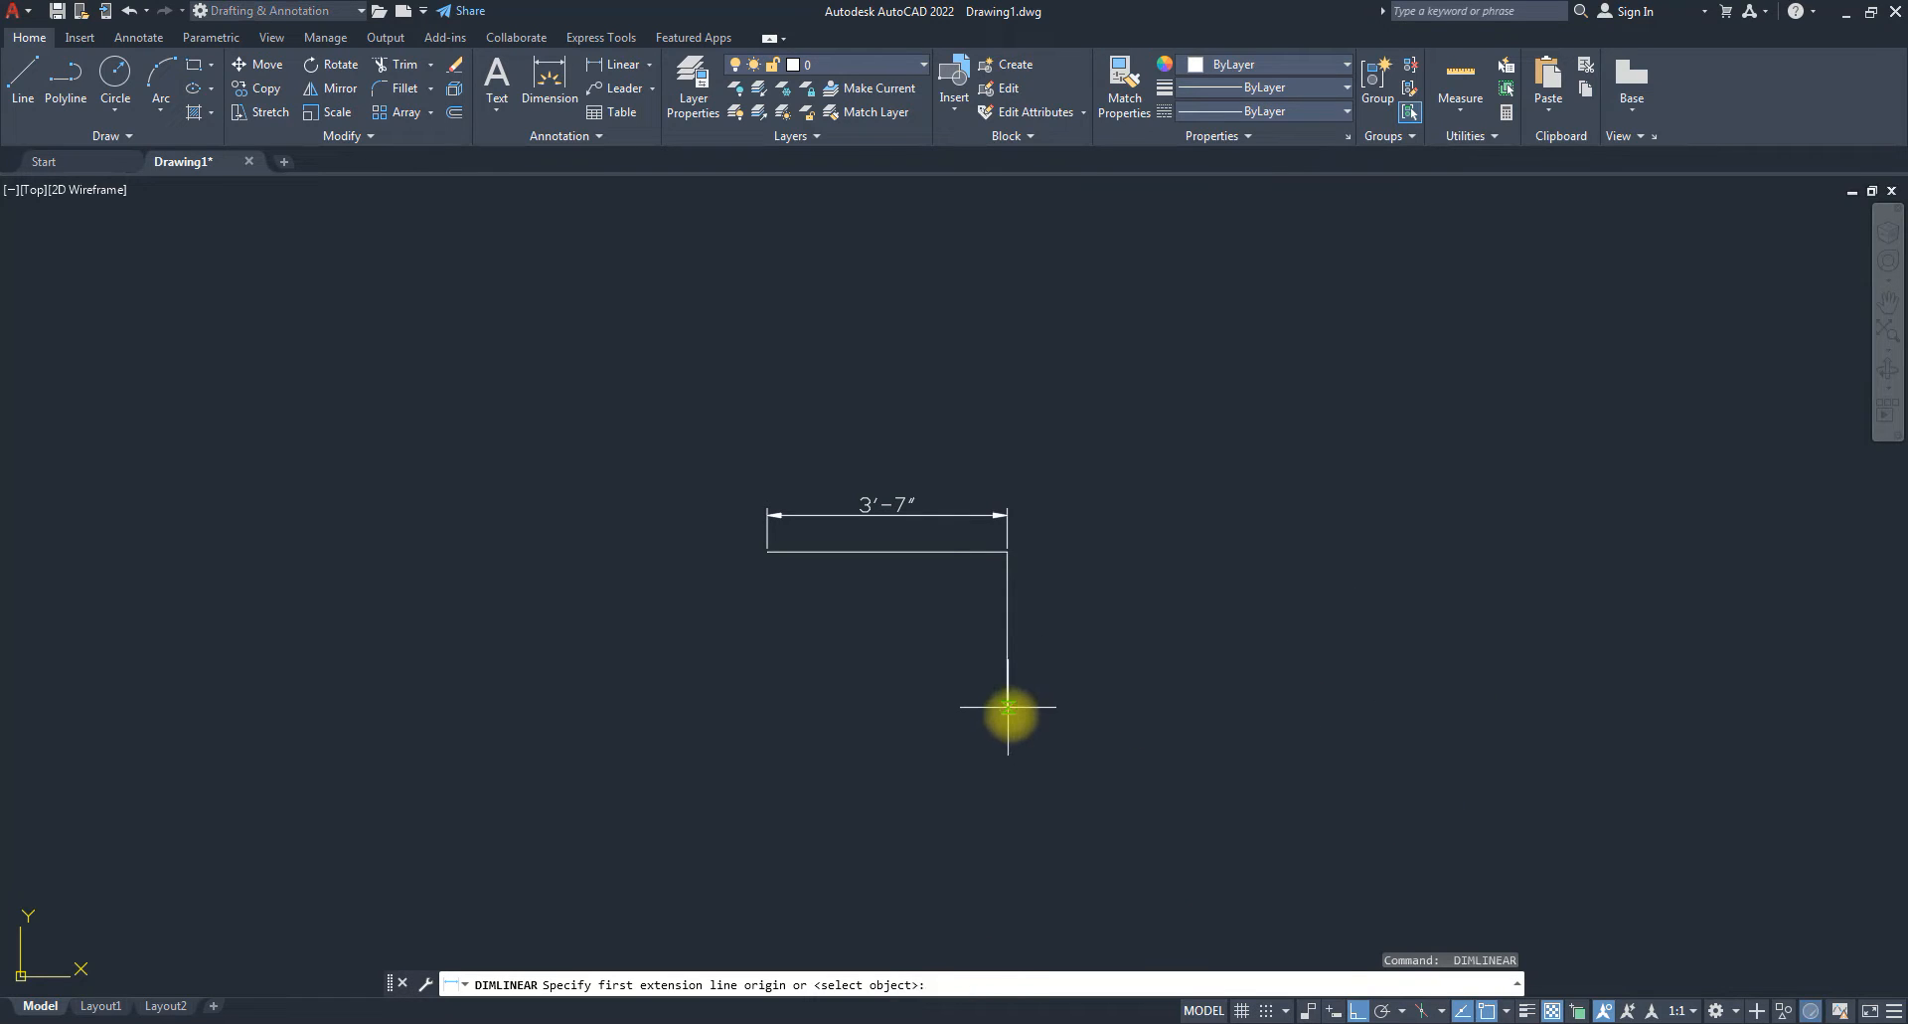
click(1008, 707)
click(1008, 551)
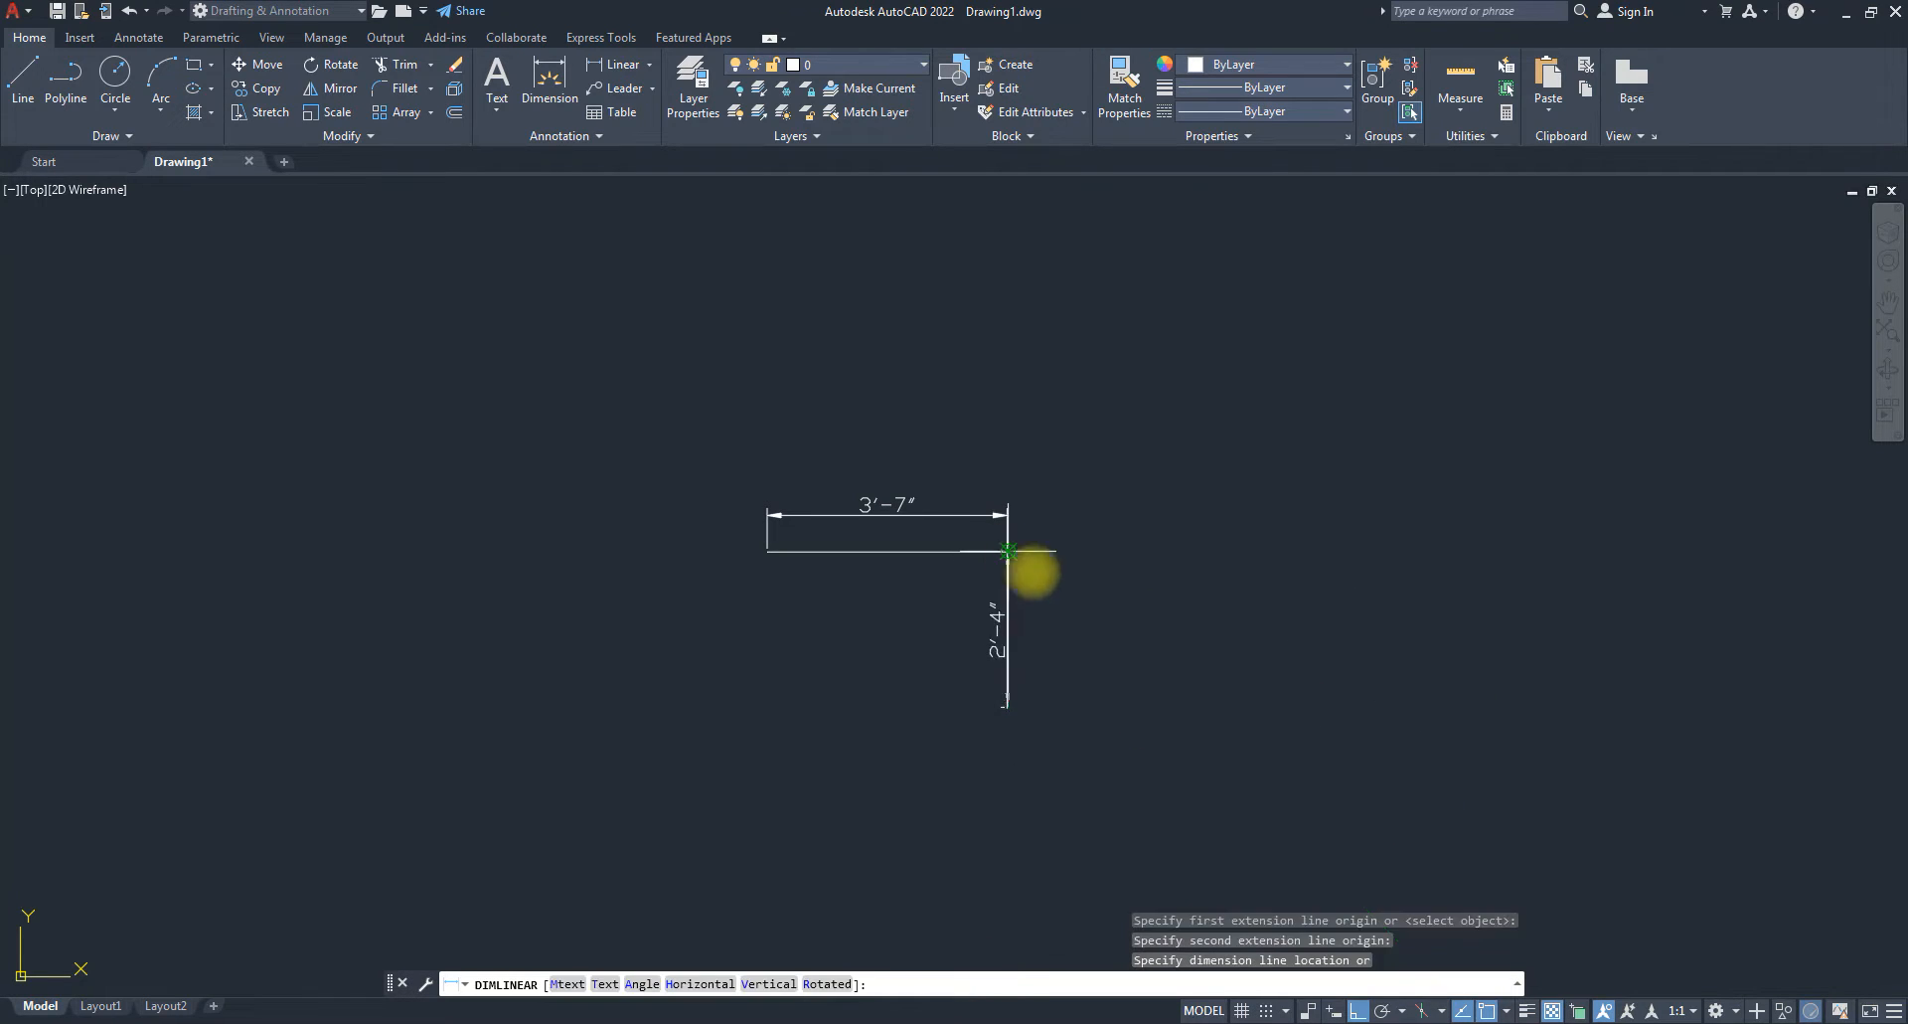
click(1063, 611)
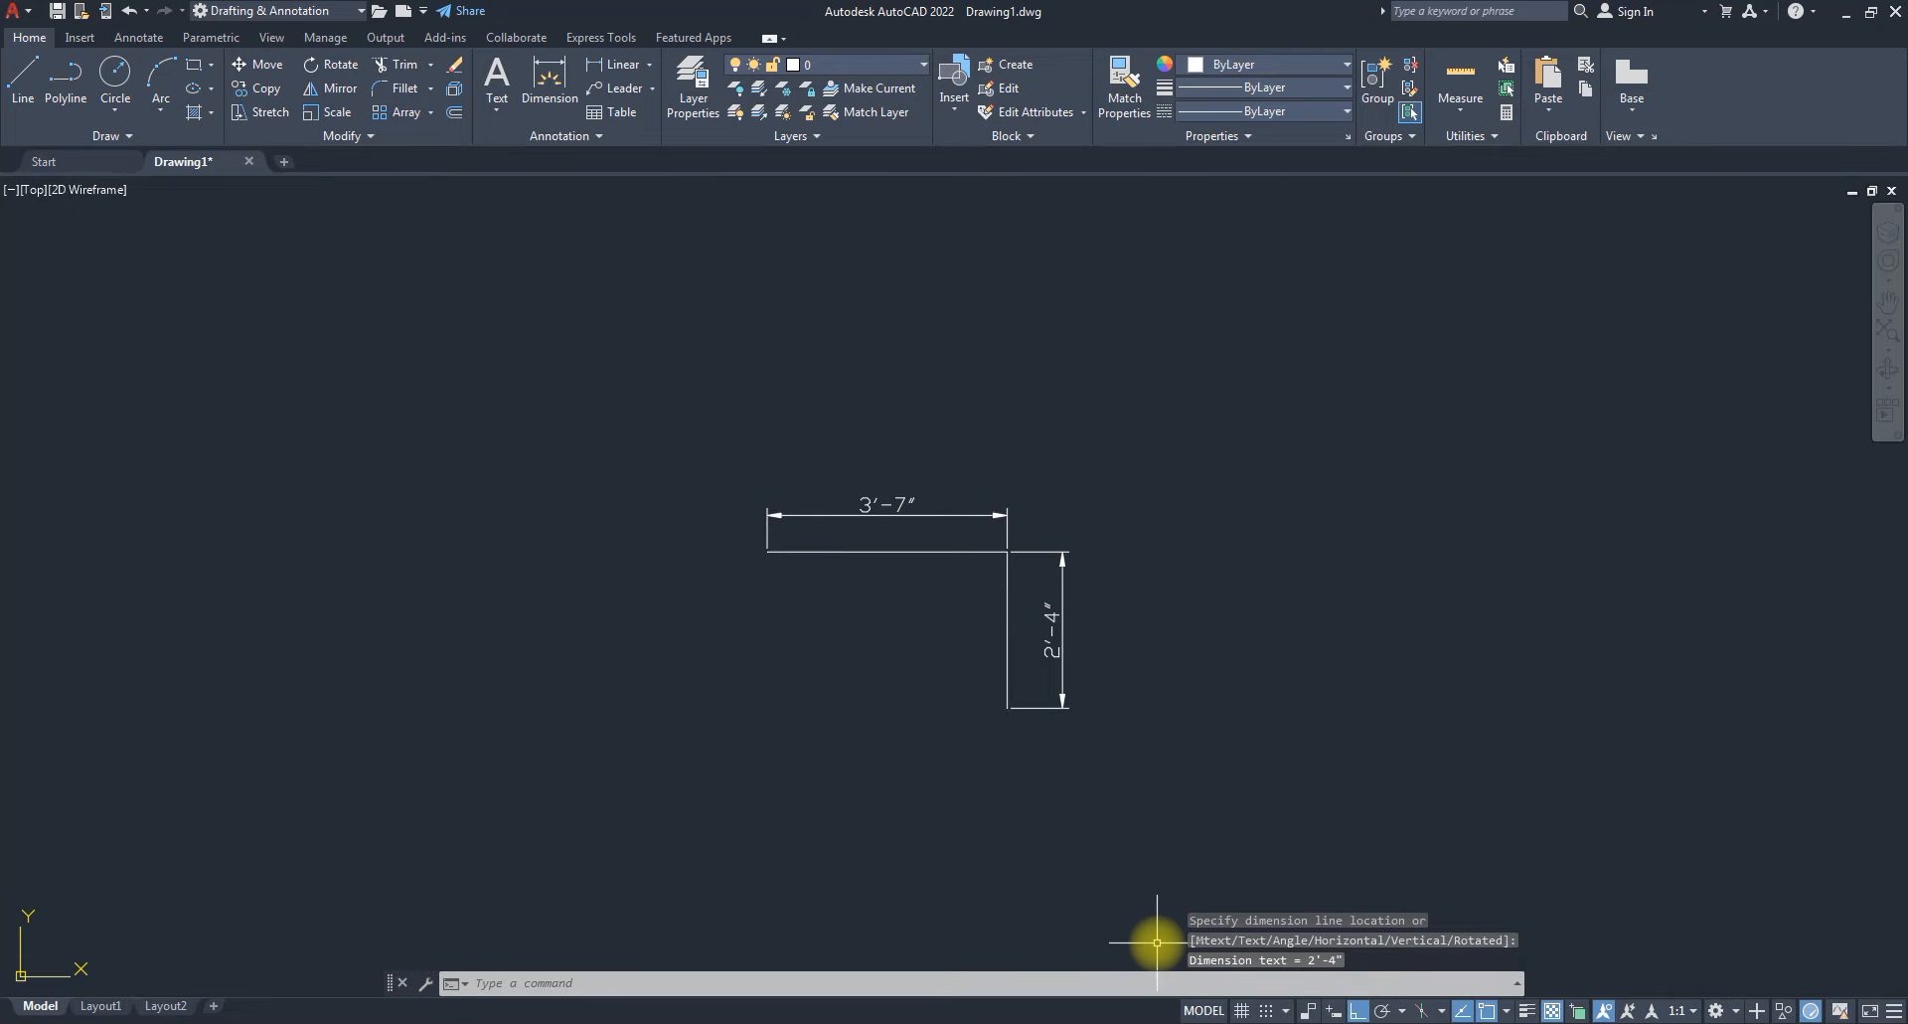
Erase both dimensions, then select the two corner lines.
click(1140, 693)
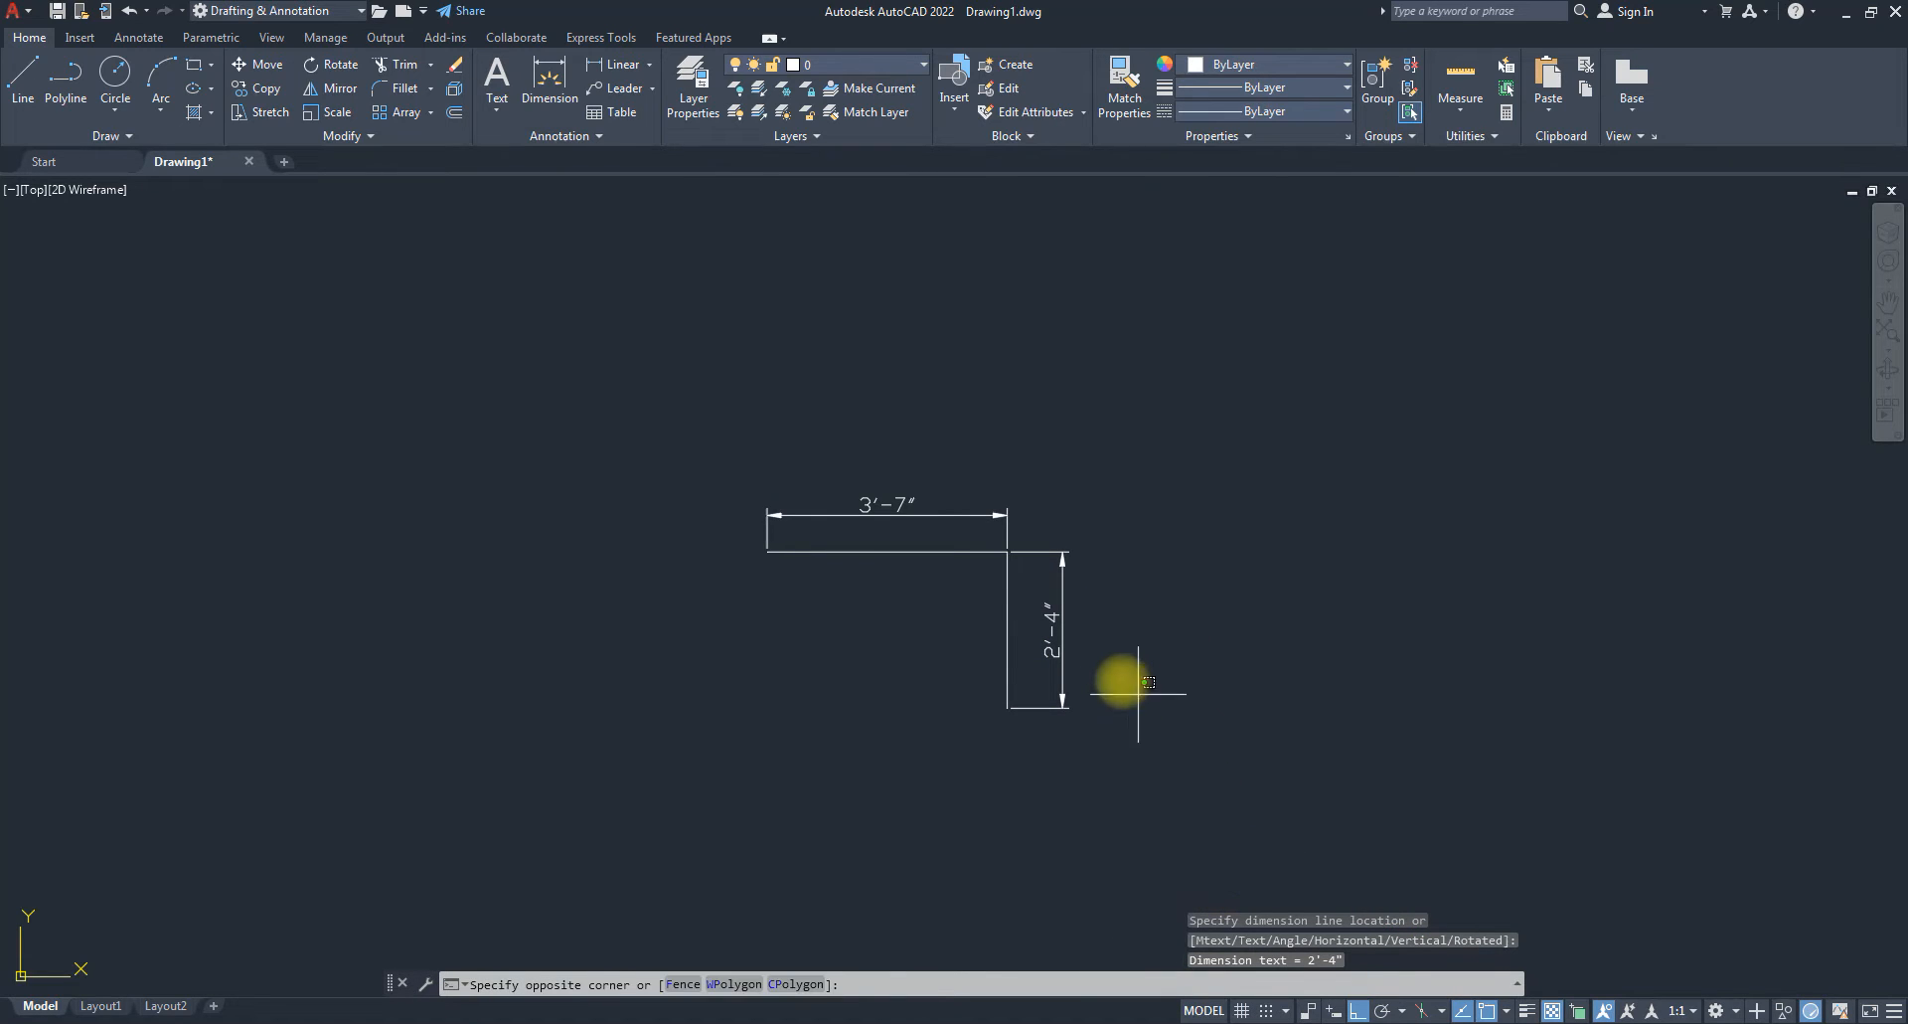
click(1049, 570)
click(1029, 527)
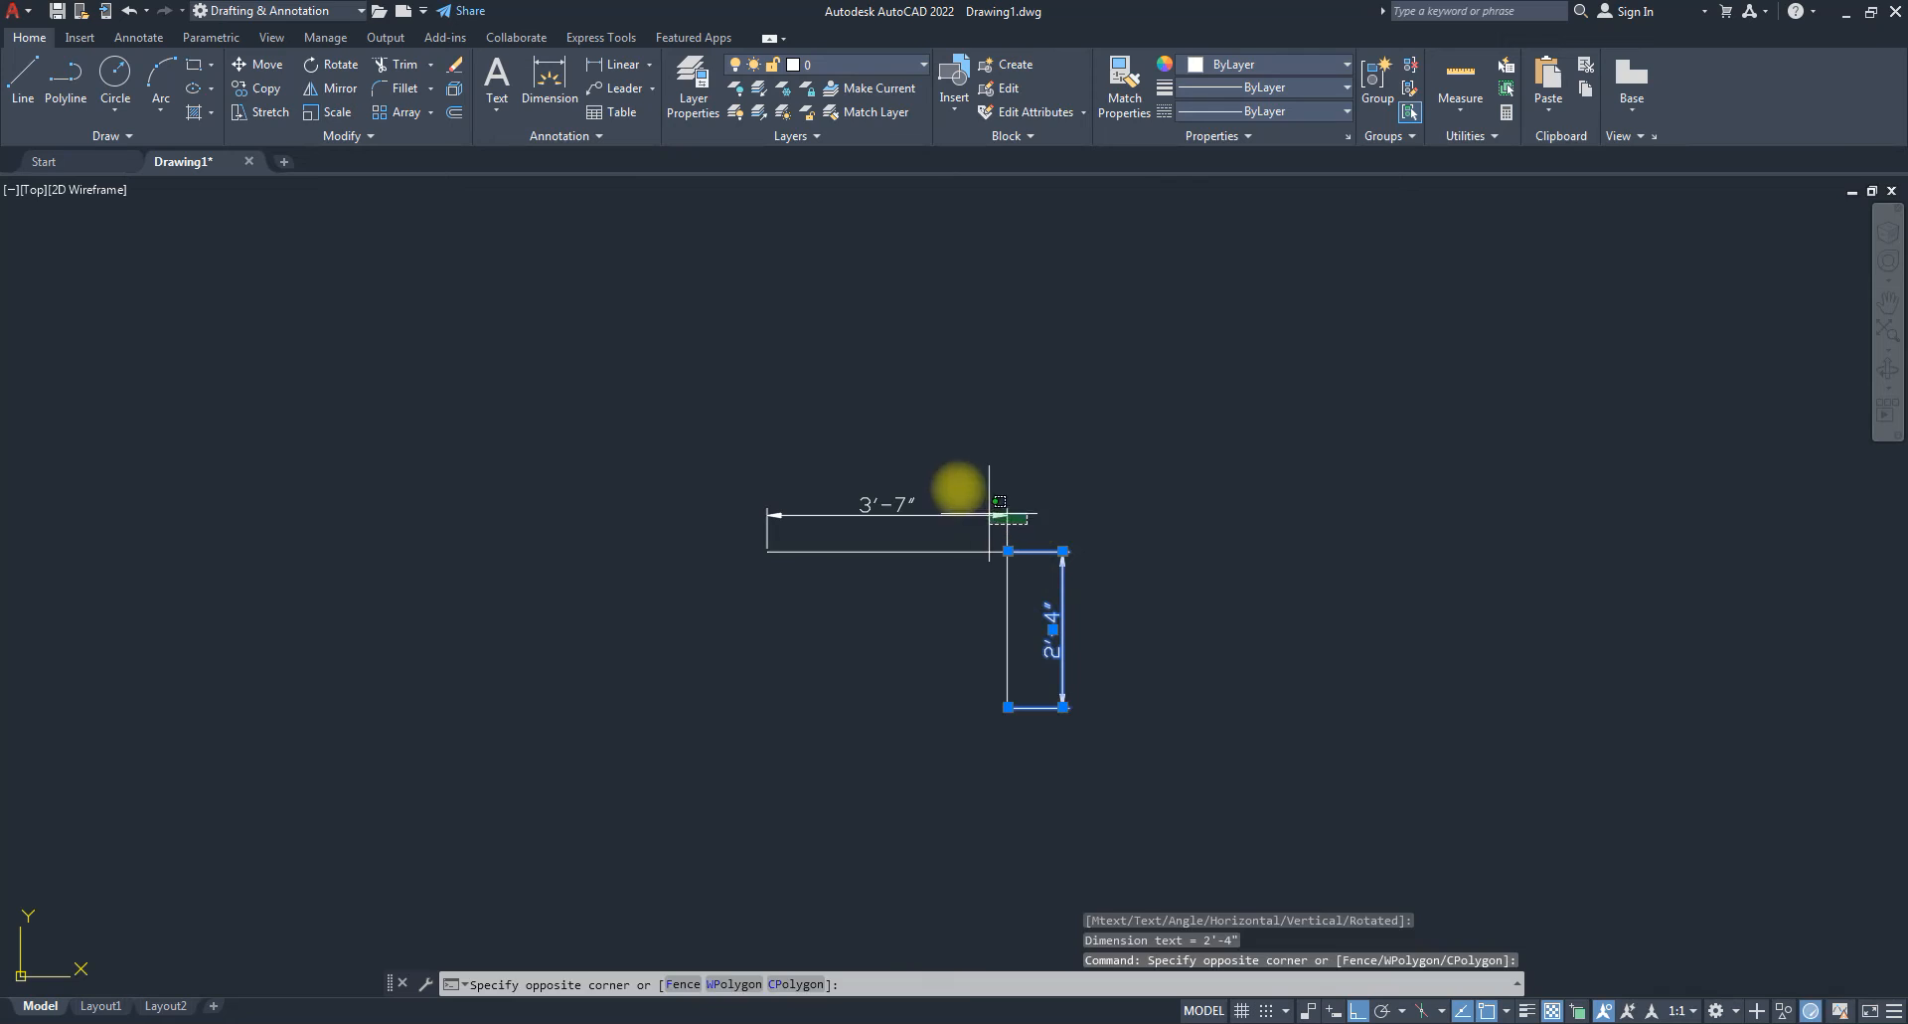
click(958, 485)
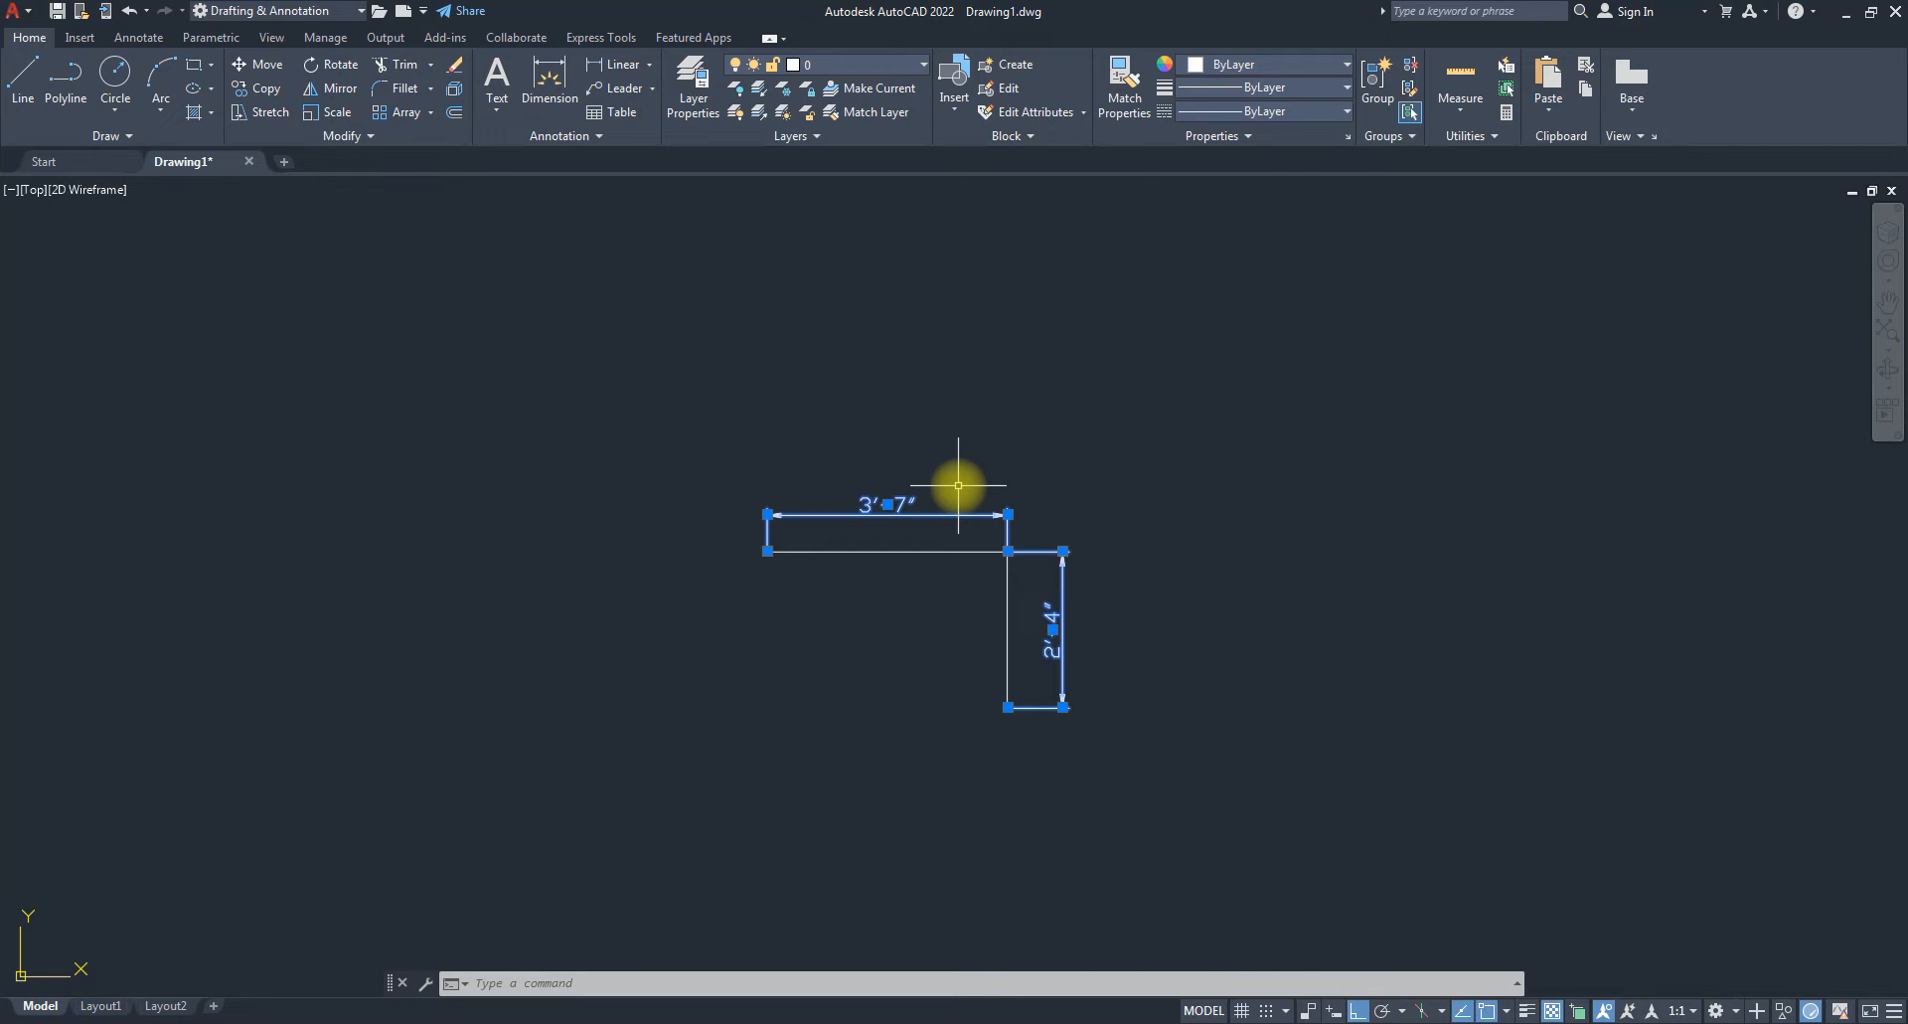
key(Delete)
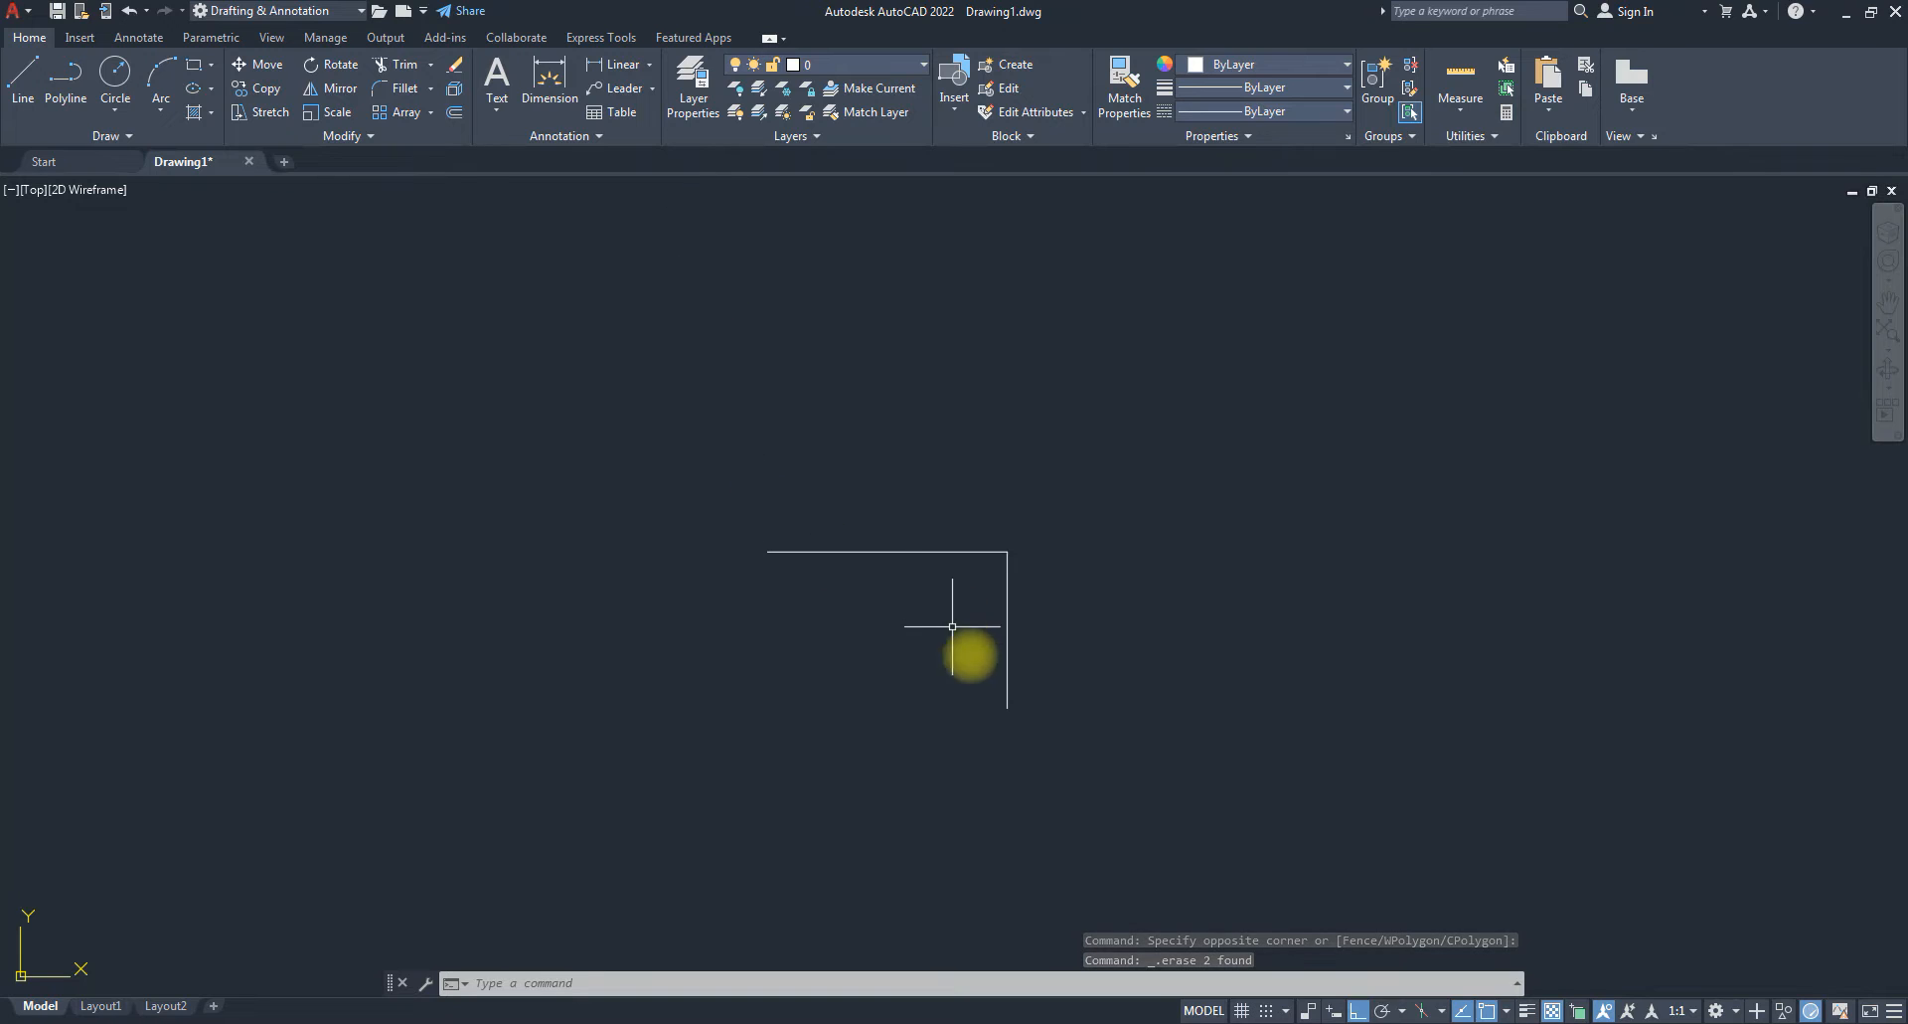
click(1066, 681)
click(750, 370)
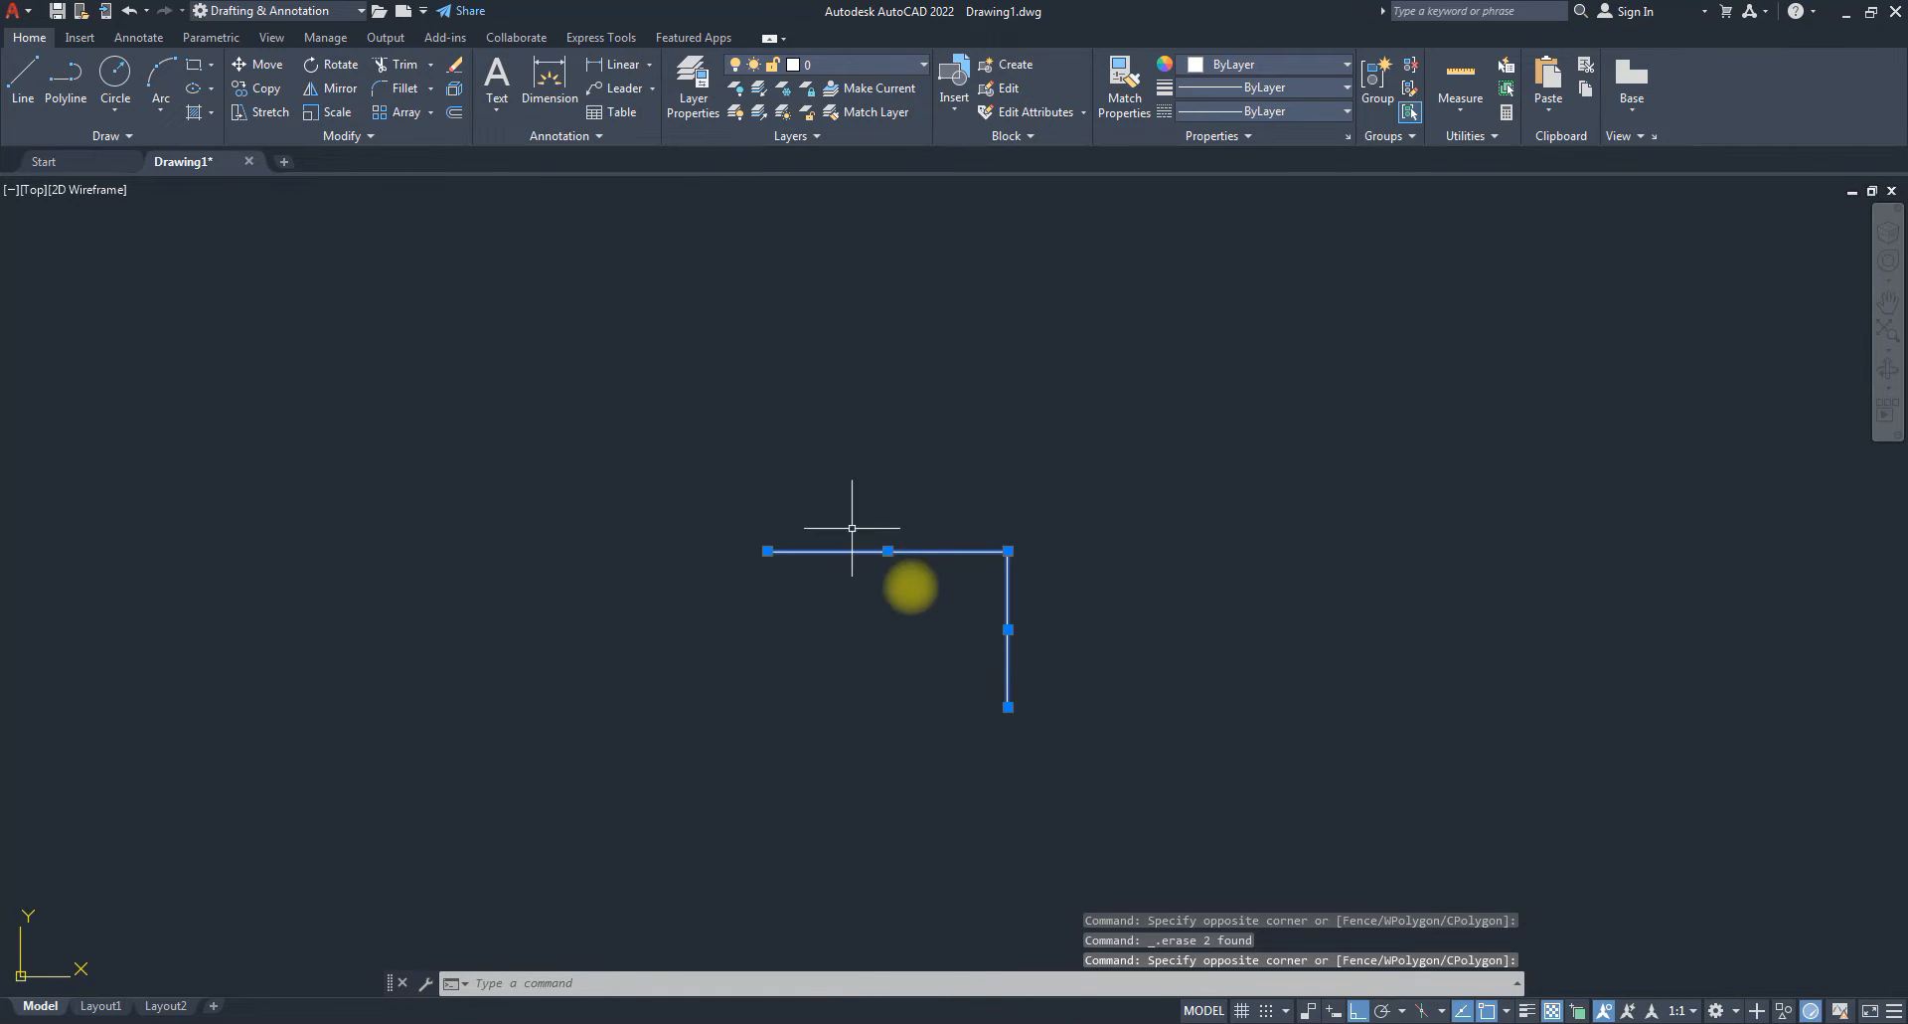
Delete the two selected corner lines and switch to the Annotate ribbon.
key(Delete)
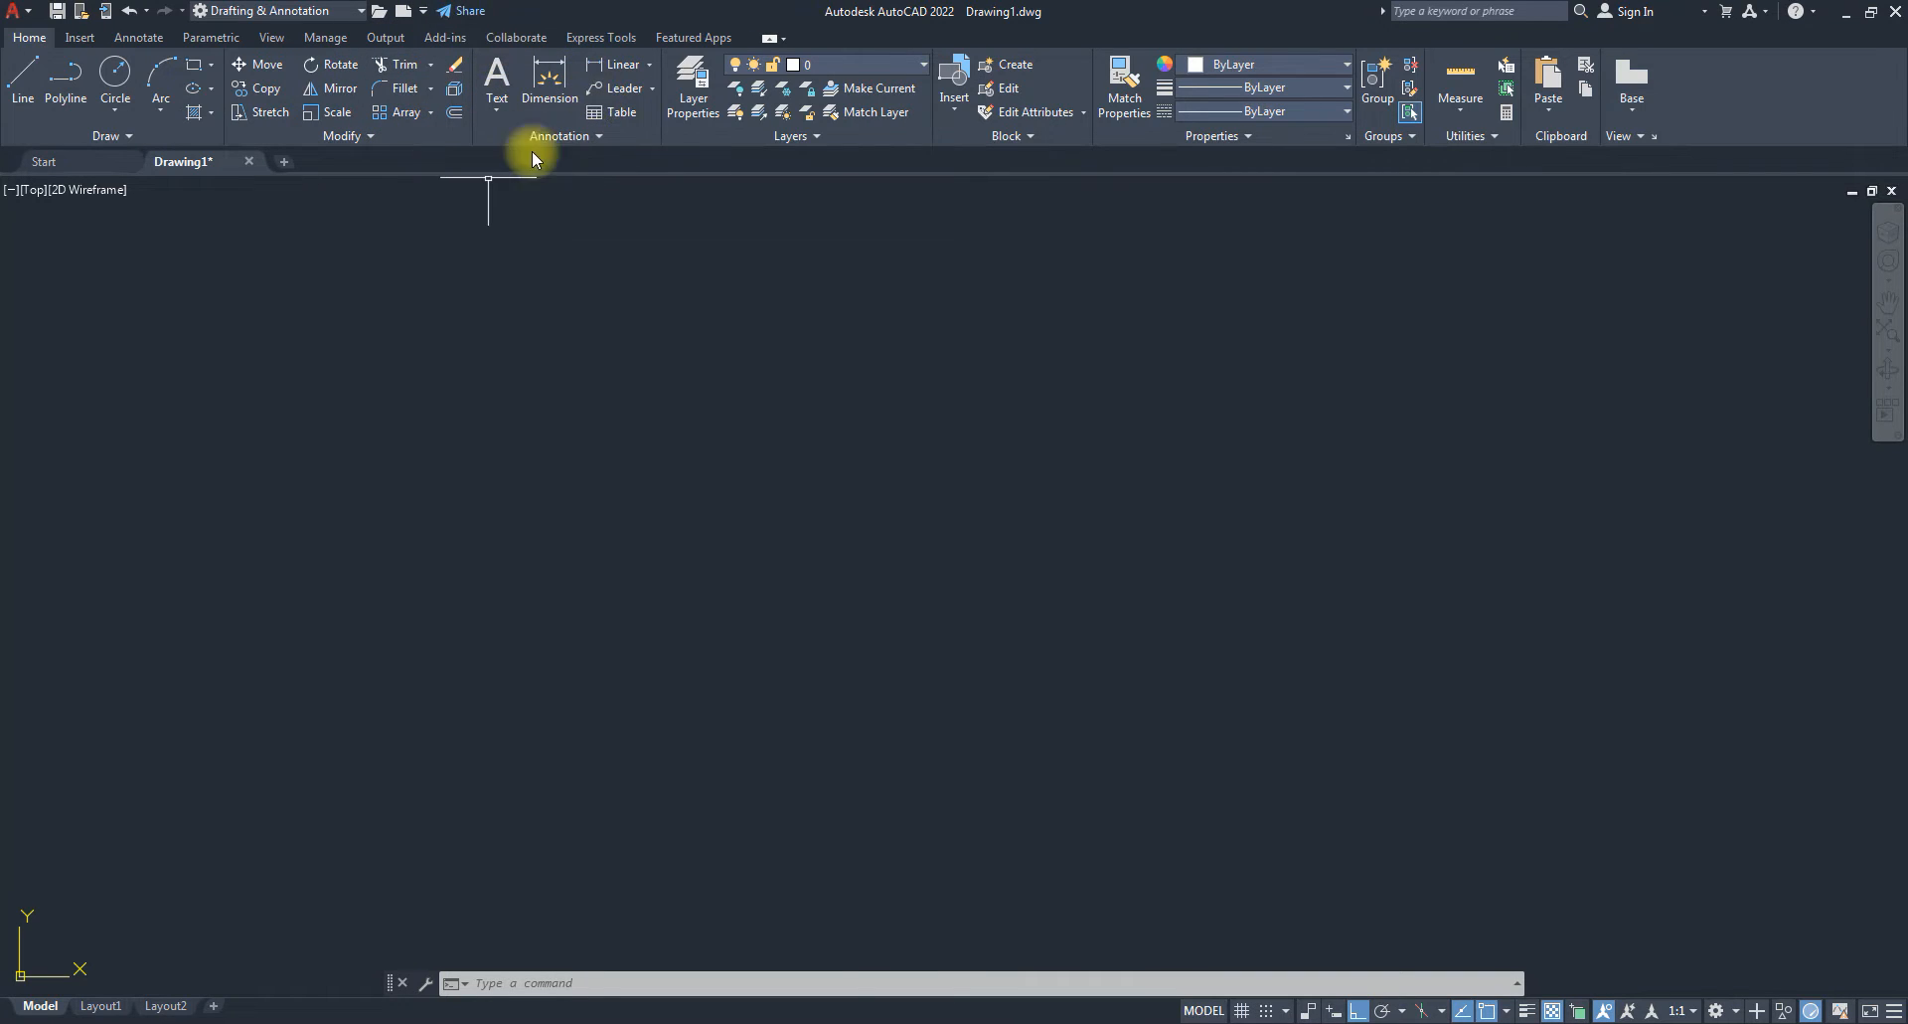
click(138, 37)
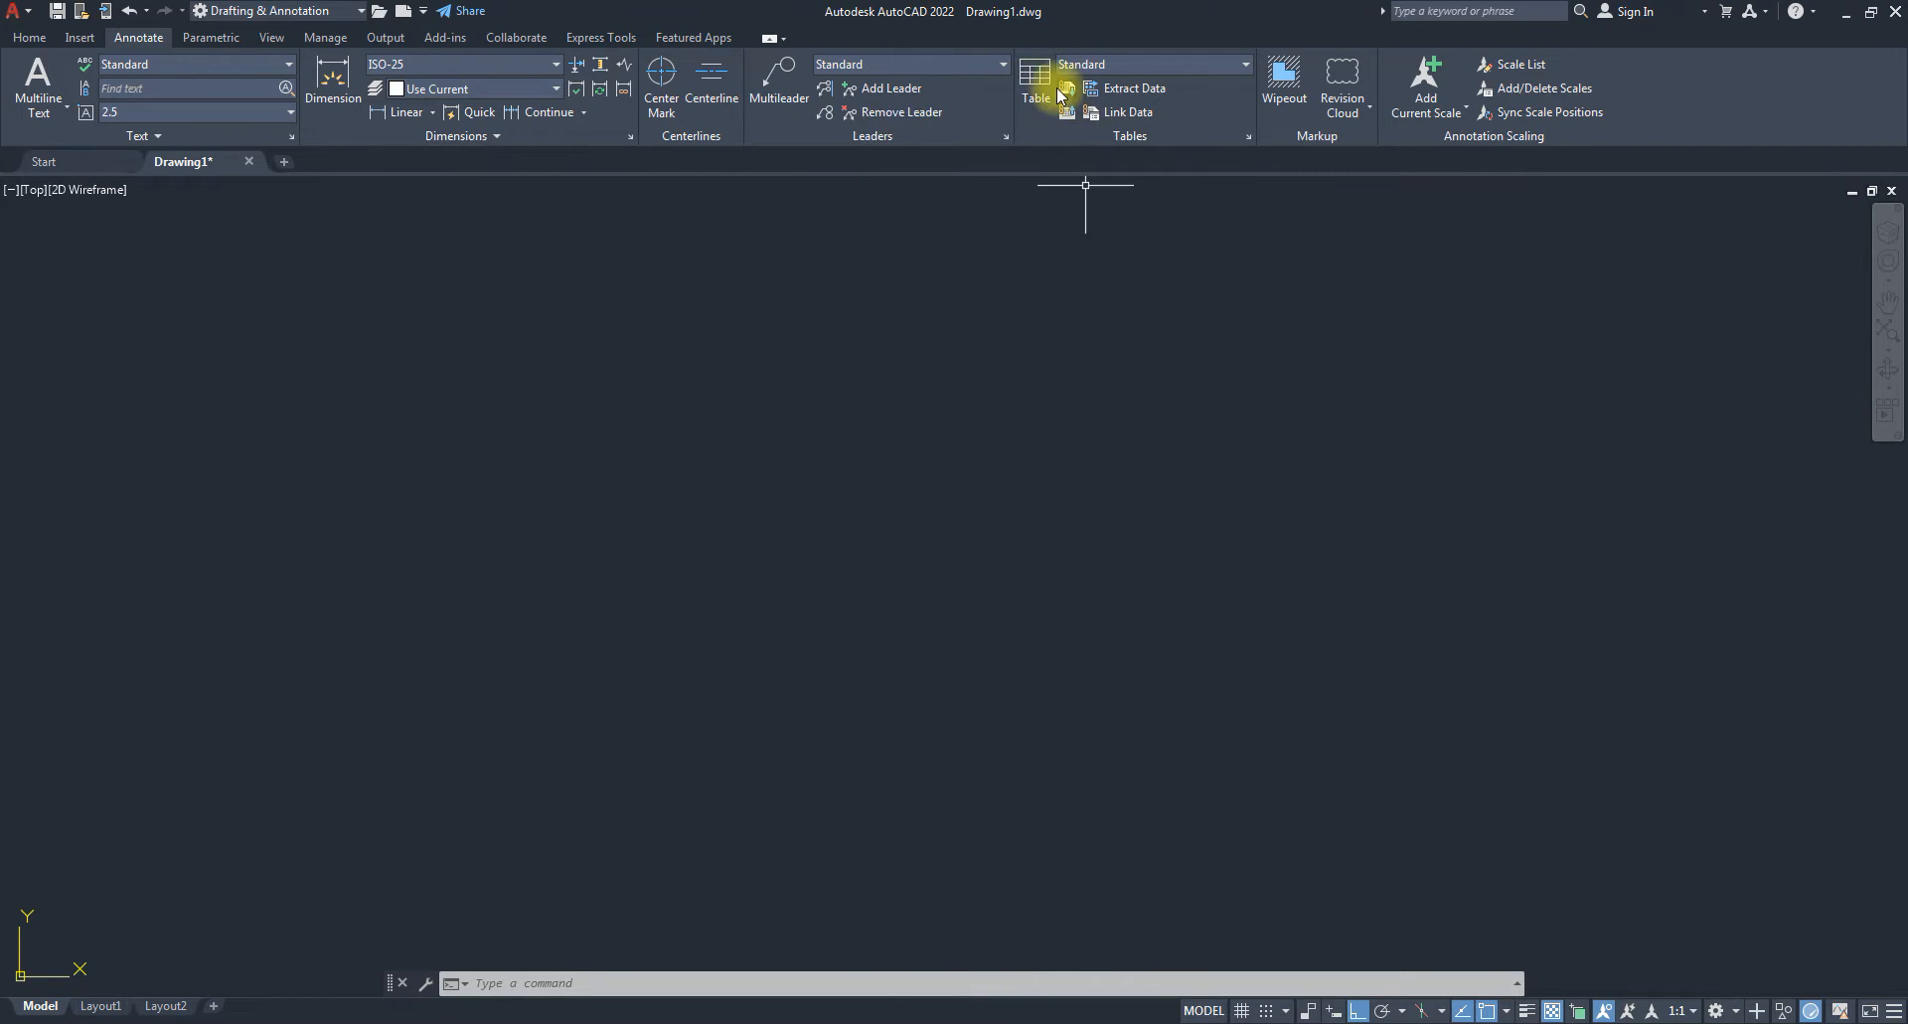
Return to the Home ribbon tab.
click(31, 40)
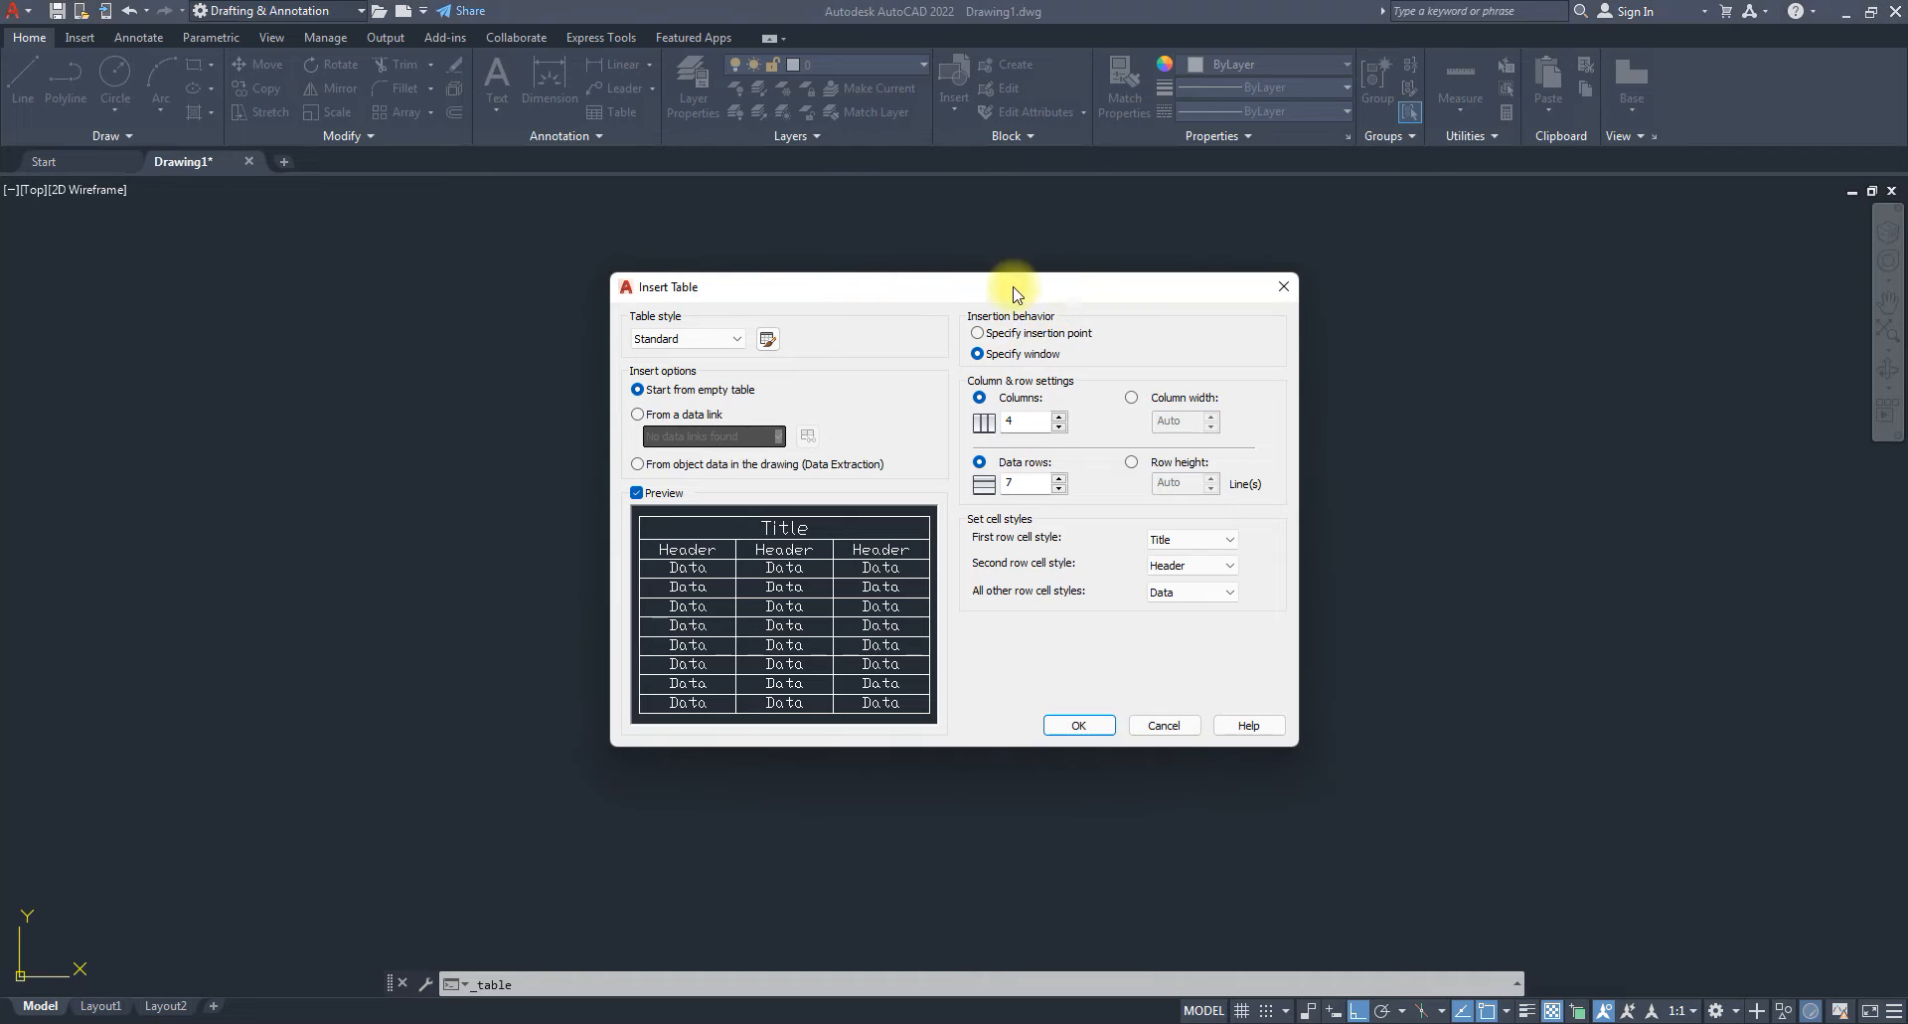
Reposition the Insert Table dialog and set insertion behavior to Specify insertion point.
mouse_move(1056, 291)
mouse_down()
mouse_move(1133, 288)
mouse_move(1030, 281)
mouse_up()
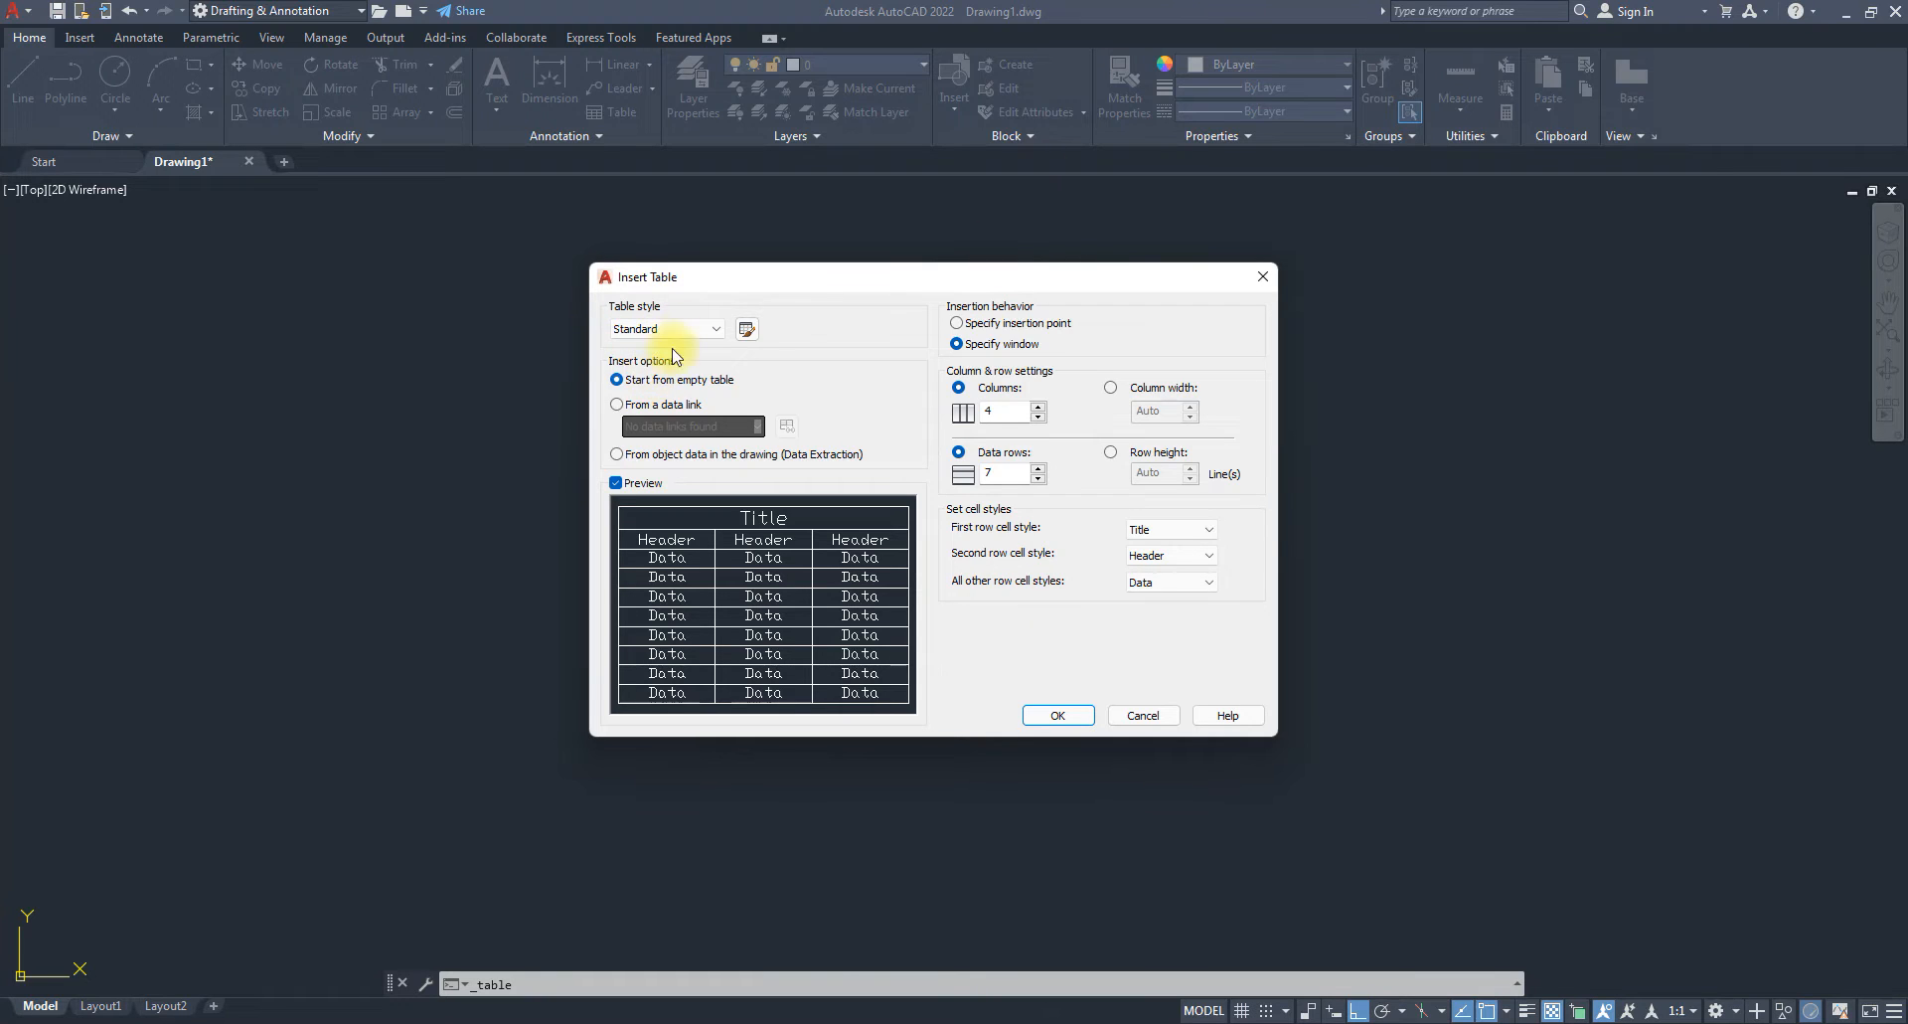
mouse_move(832, 286)
mouse_down()
mouse_move(900, 313)
mouse_move(863, 277)
mouse_up()
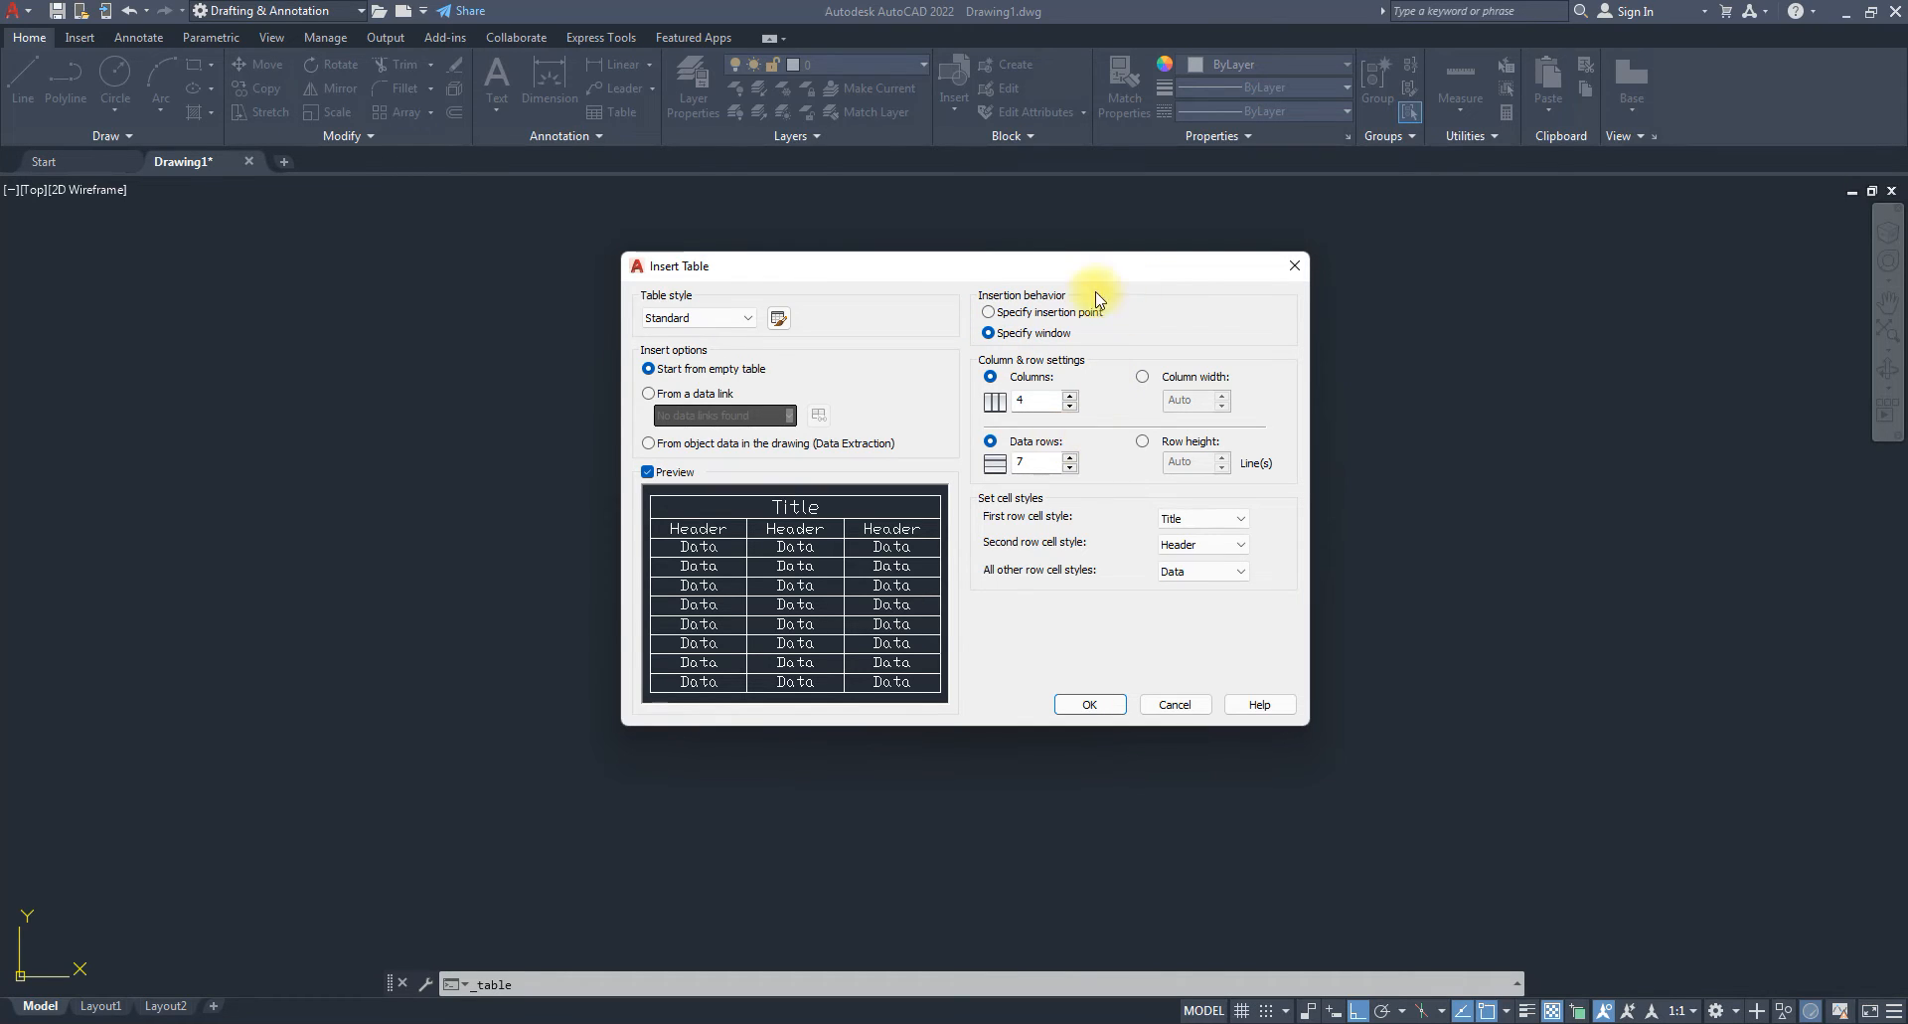
click(1024, 312)
click(1024, 334)
click(1026, 314)
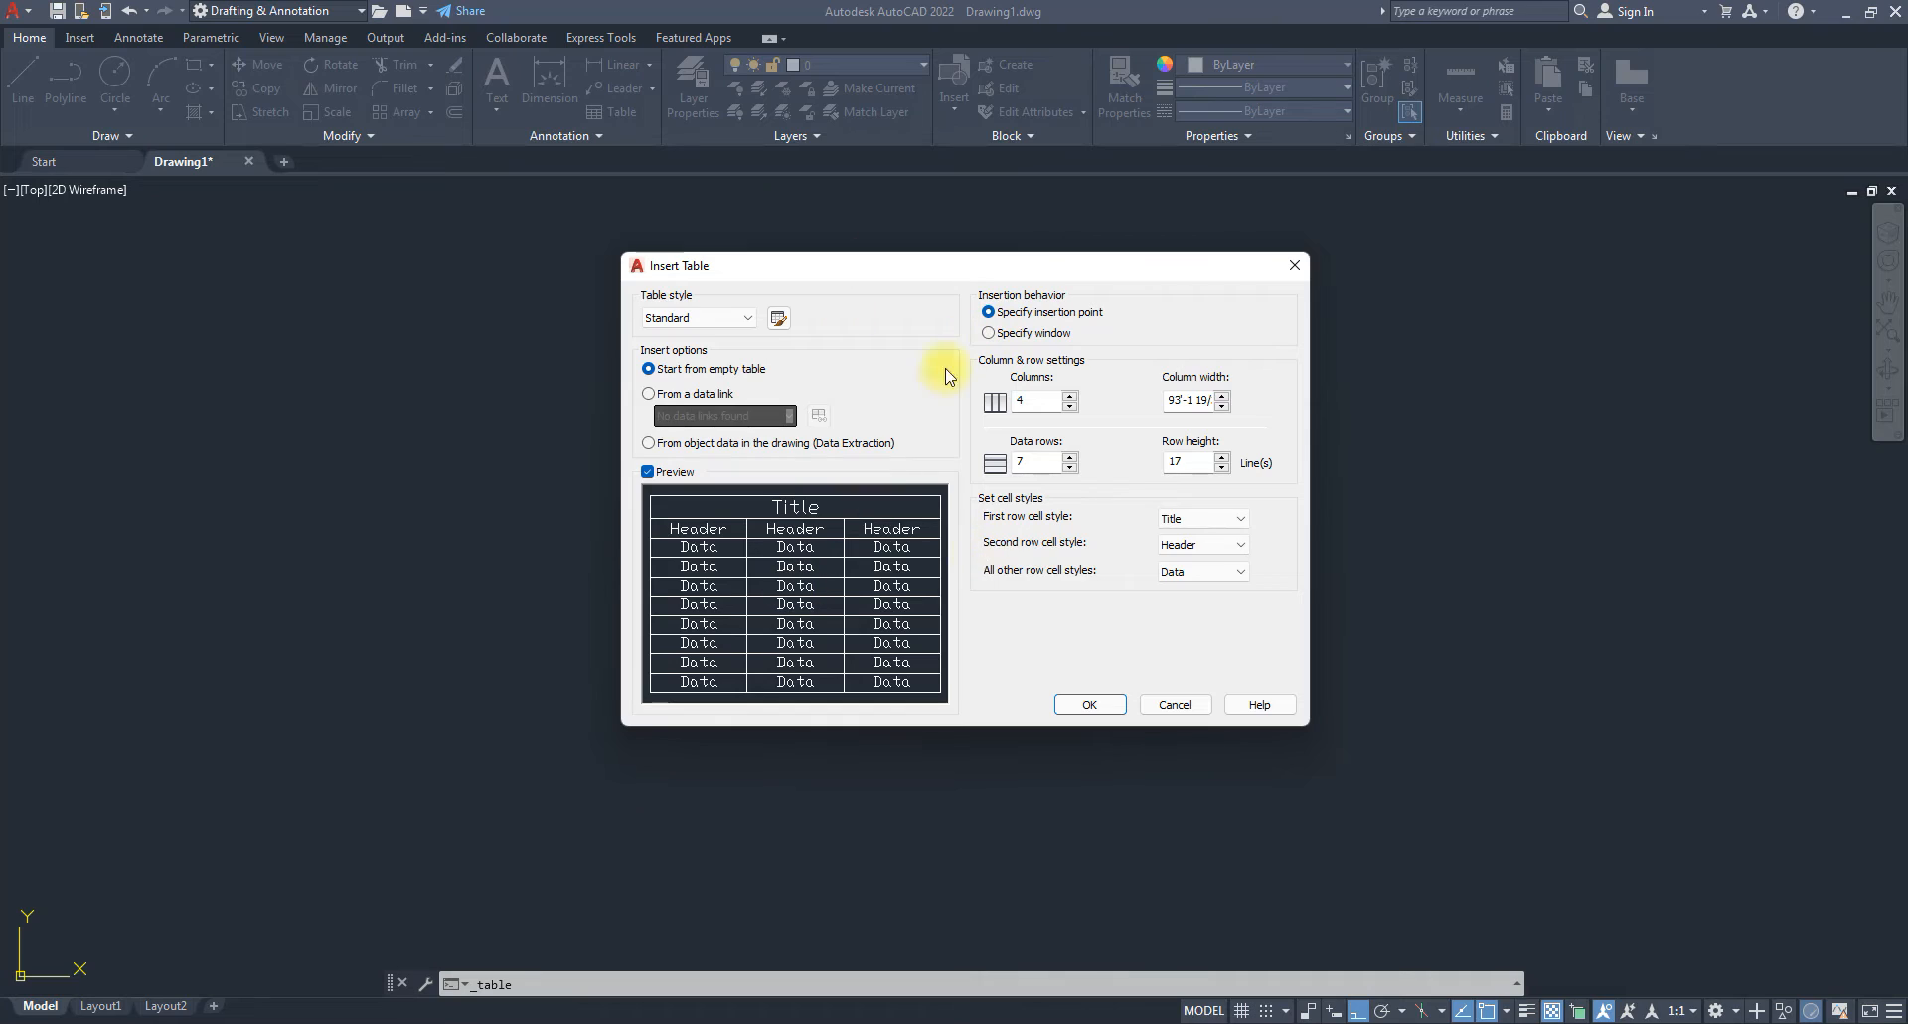
Switch the table to Specify window, checking row height 17, 4 columns and 7 data rows.
double_click(1210, 407)
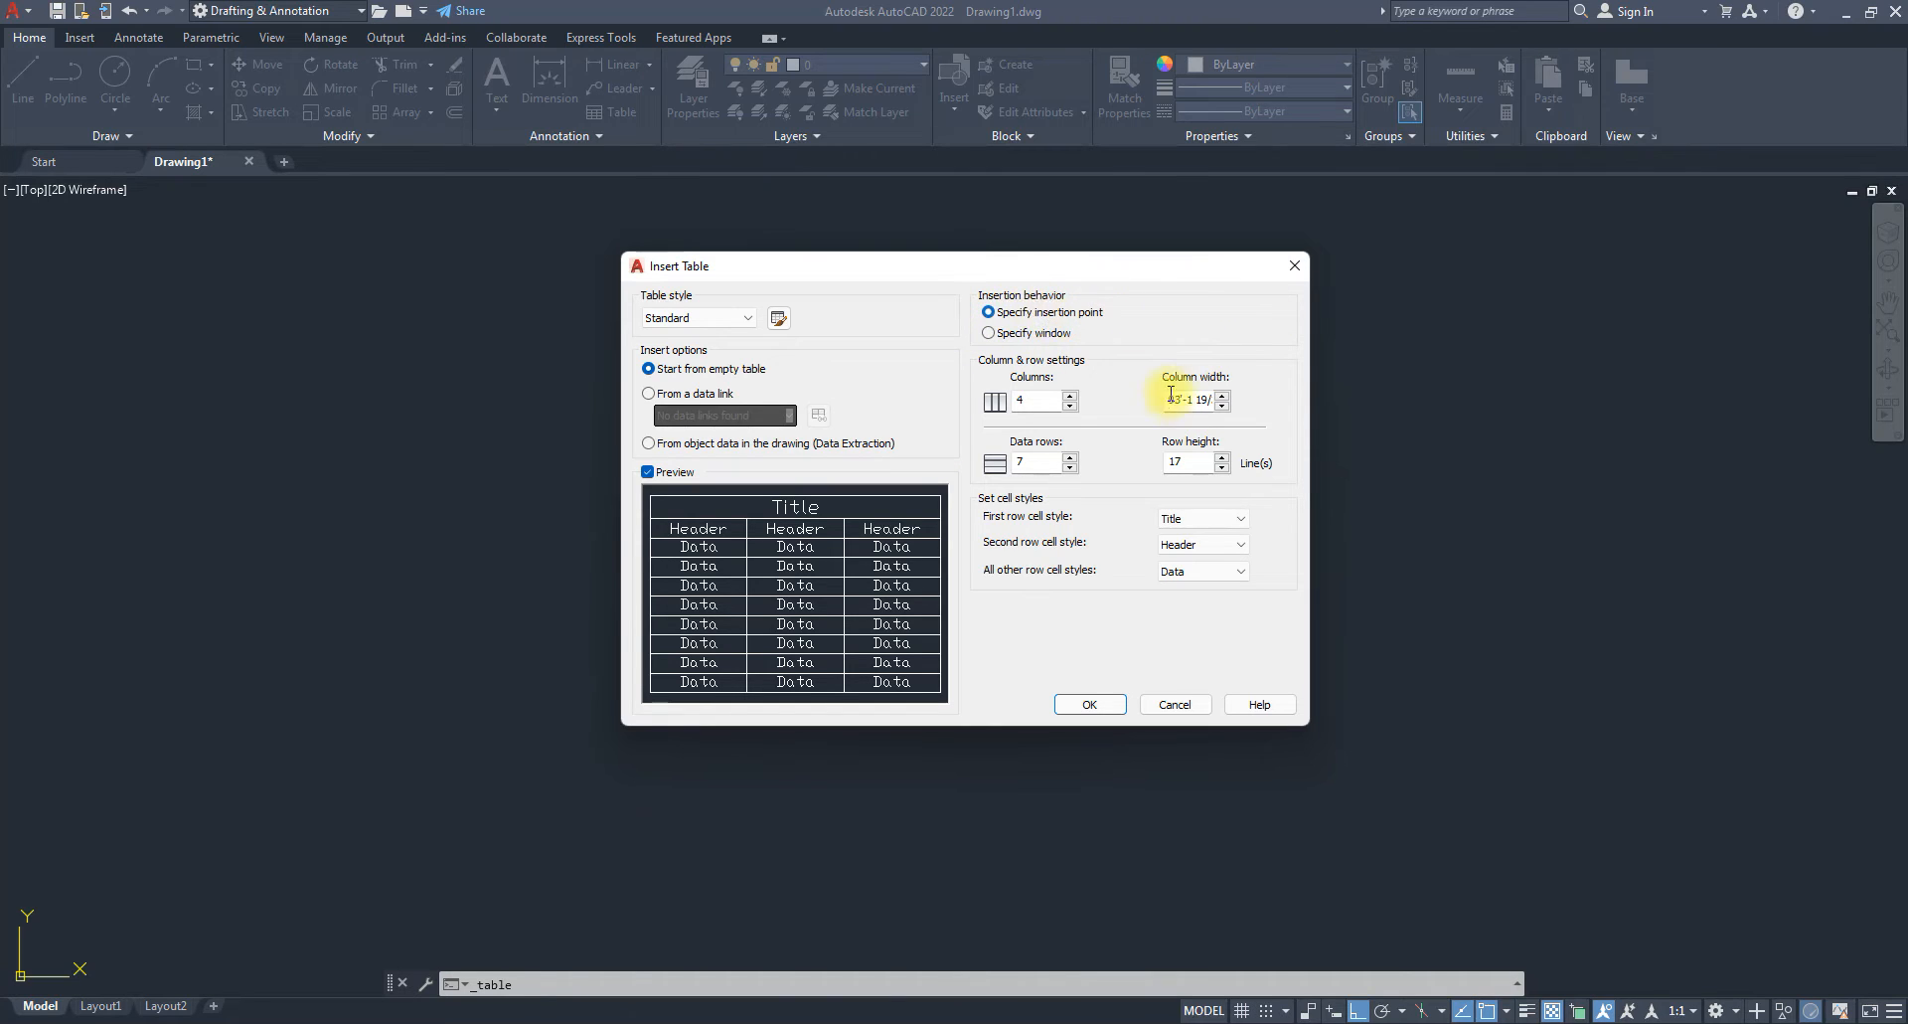
drag(1173, 401, 1264, 398)
double_click(1181, 463)
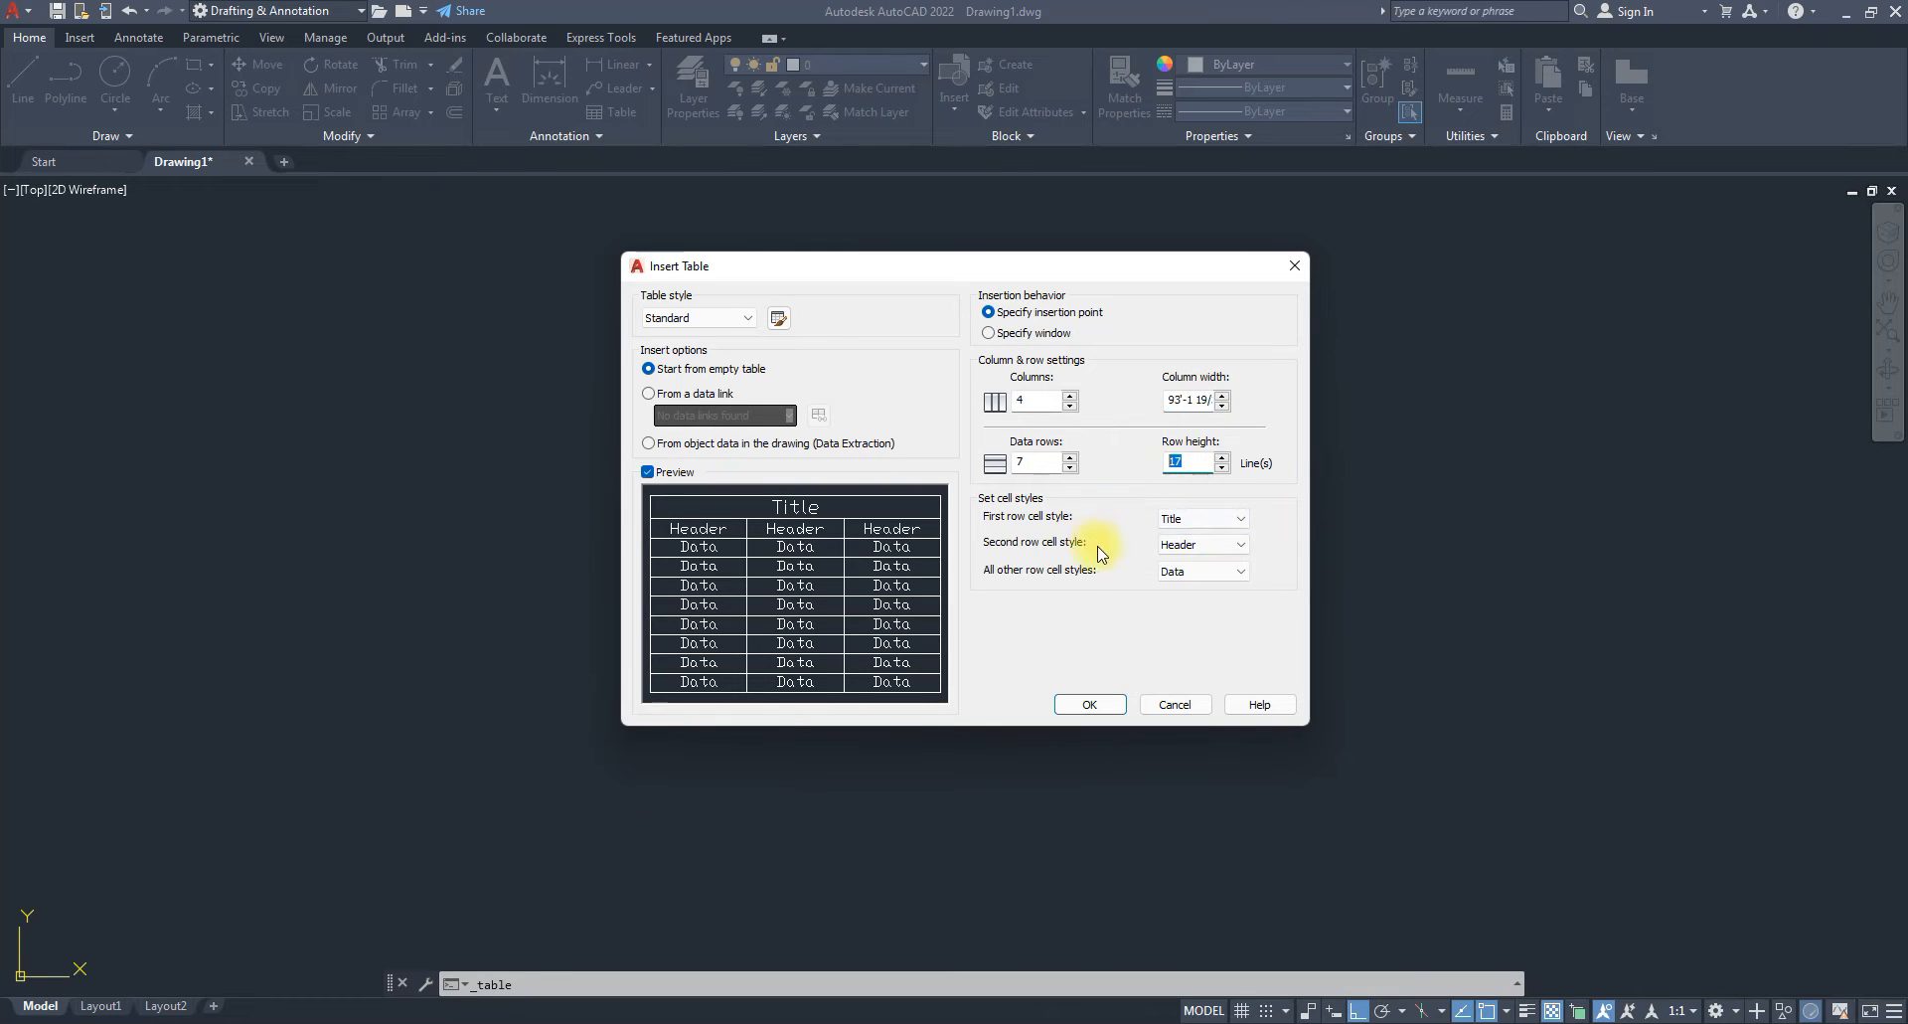
click(987, 333)
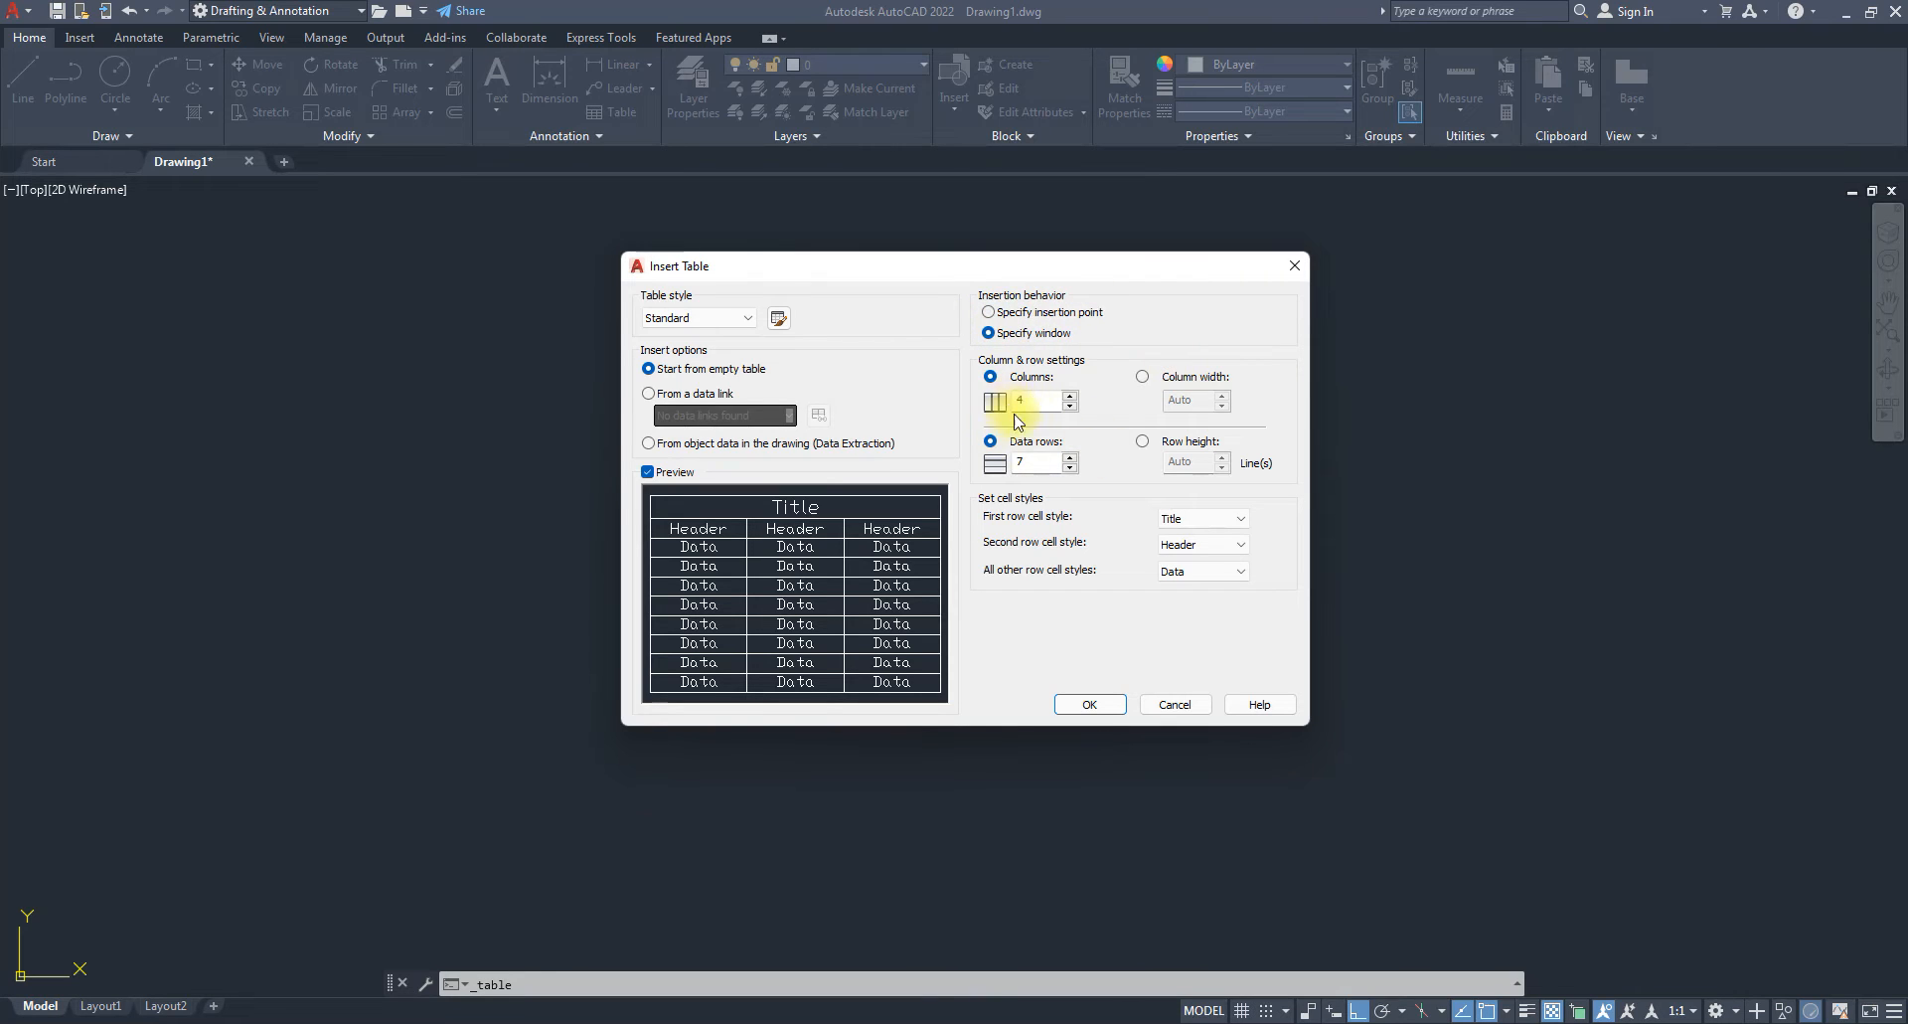
double_click(1047, 401)
double_click(1040, 459)
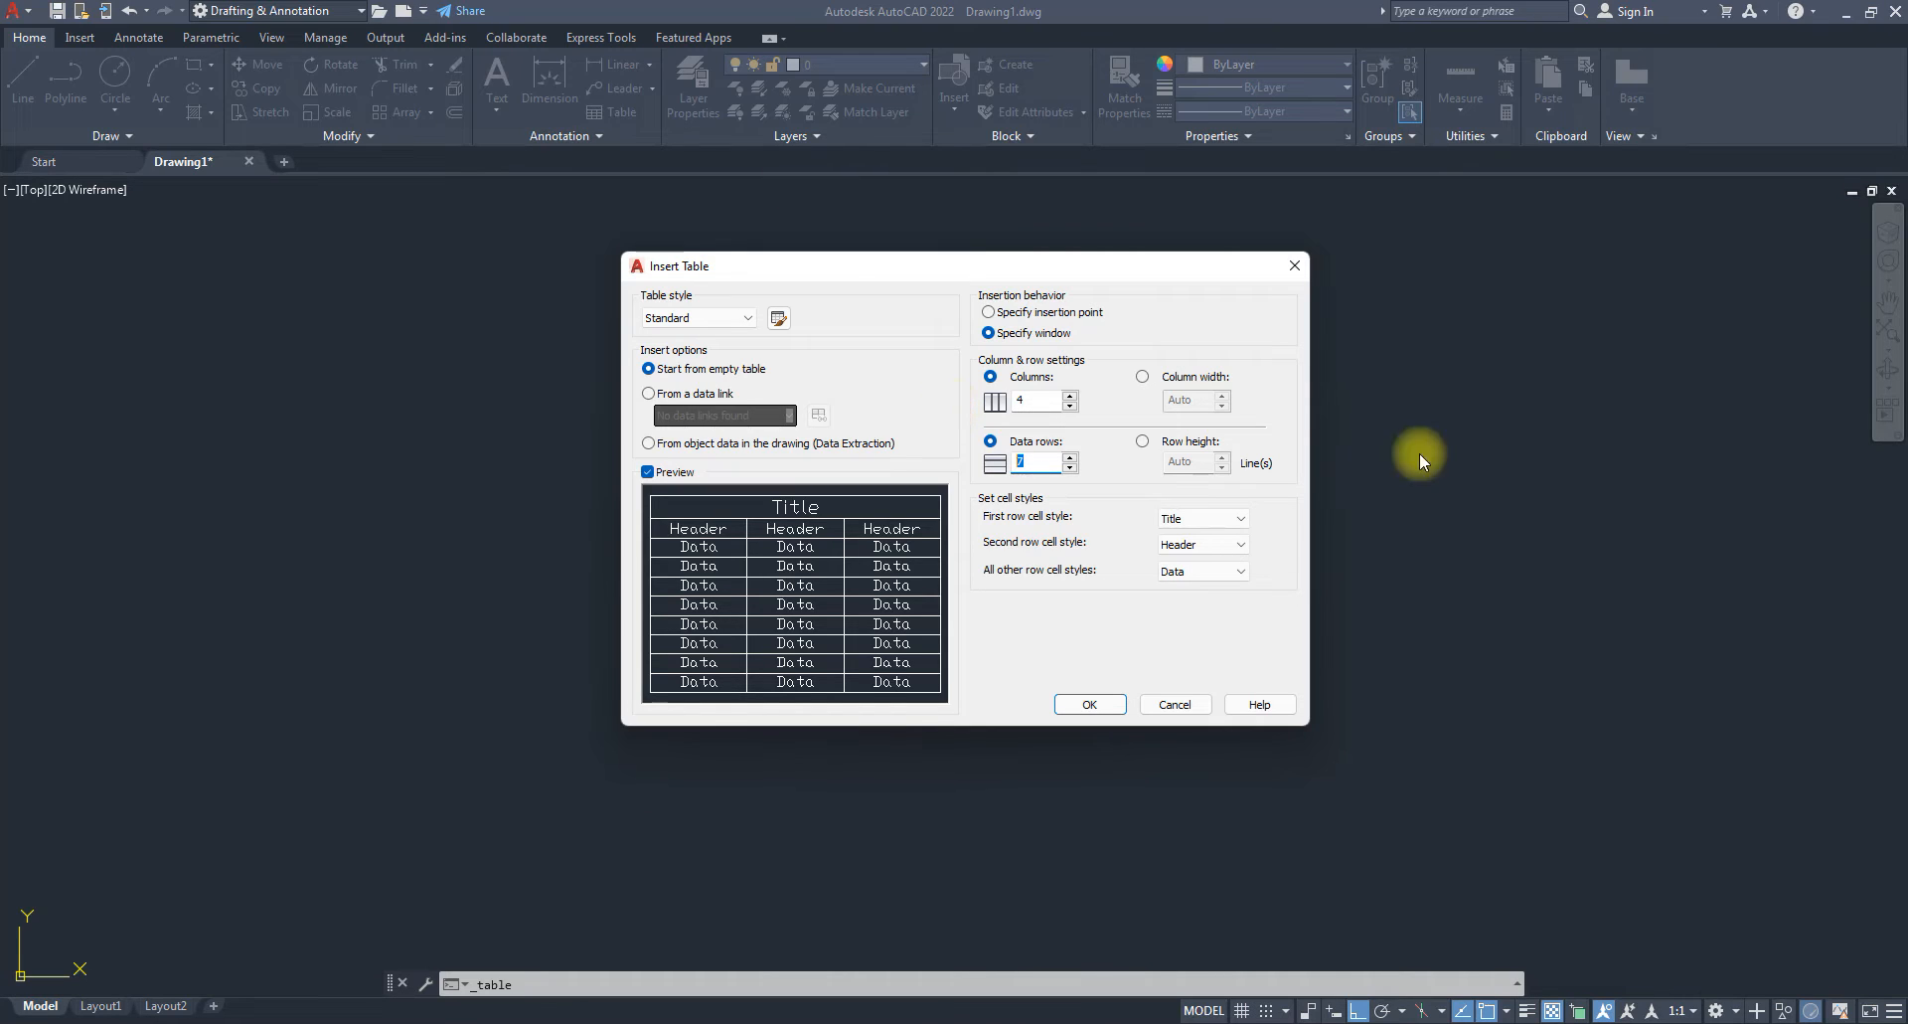
click(1241, 519)
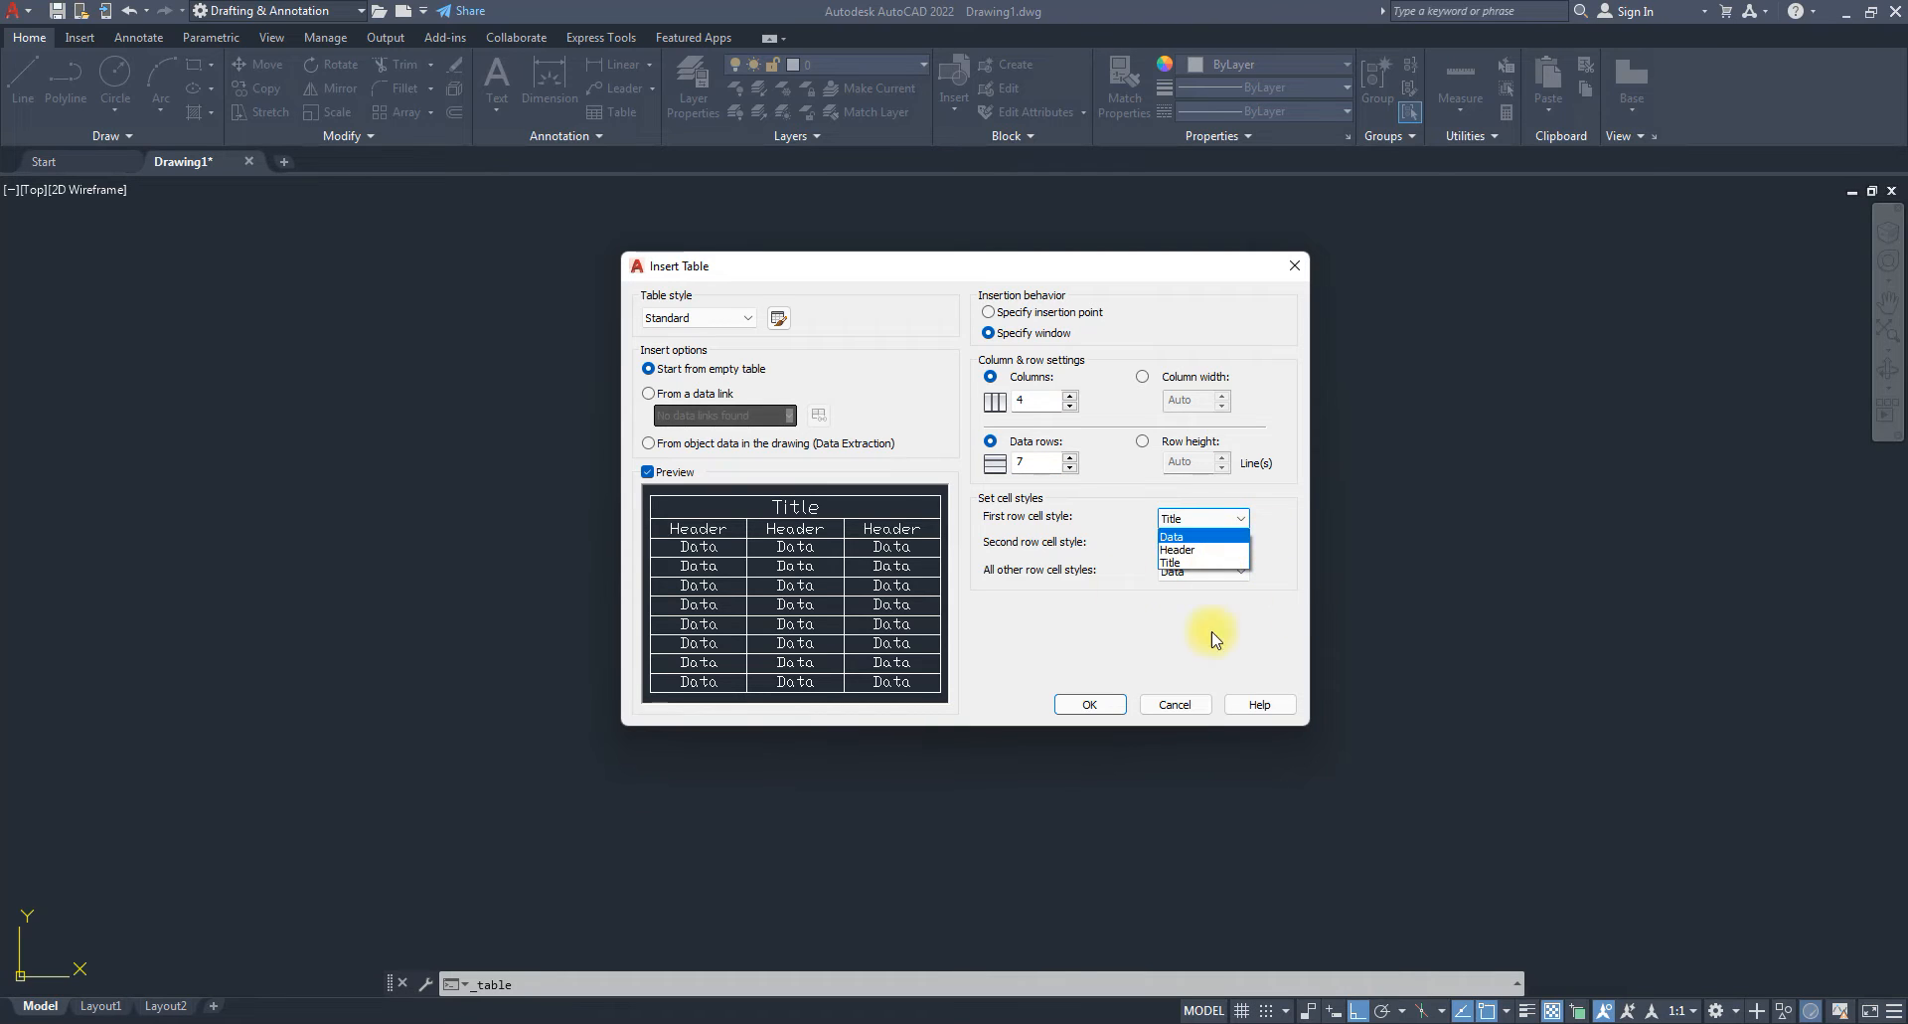
click(1178, 548)
click(1225, 544)
click(1178, 586)
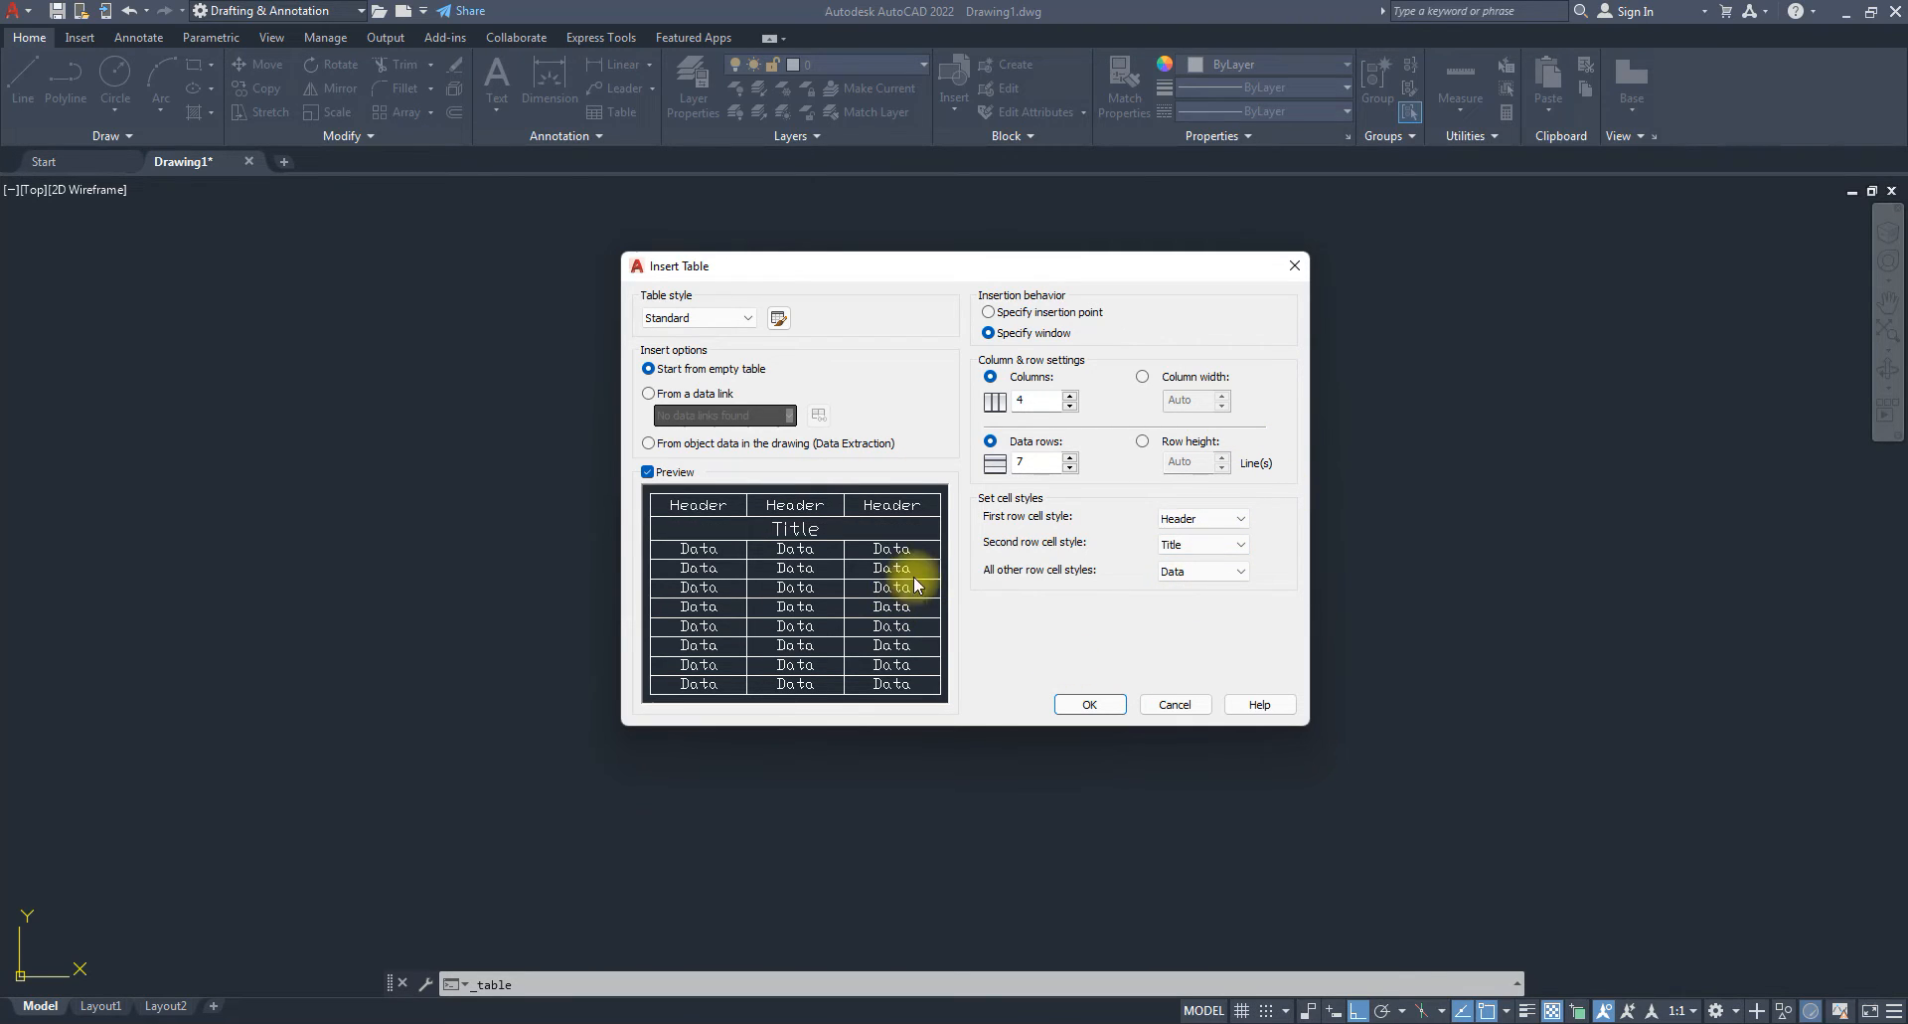
click(1187, 548)
click(1192, 571)
click(1194, 520)
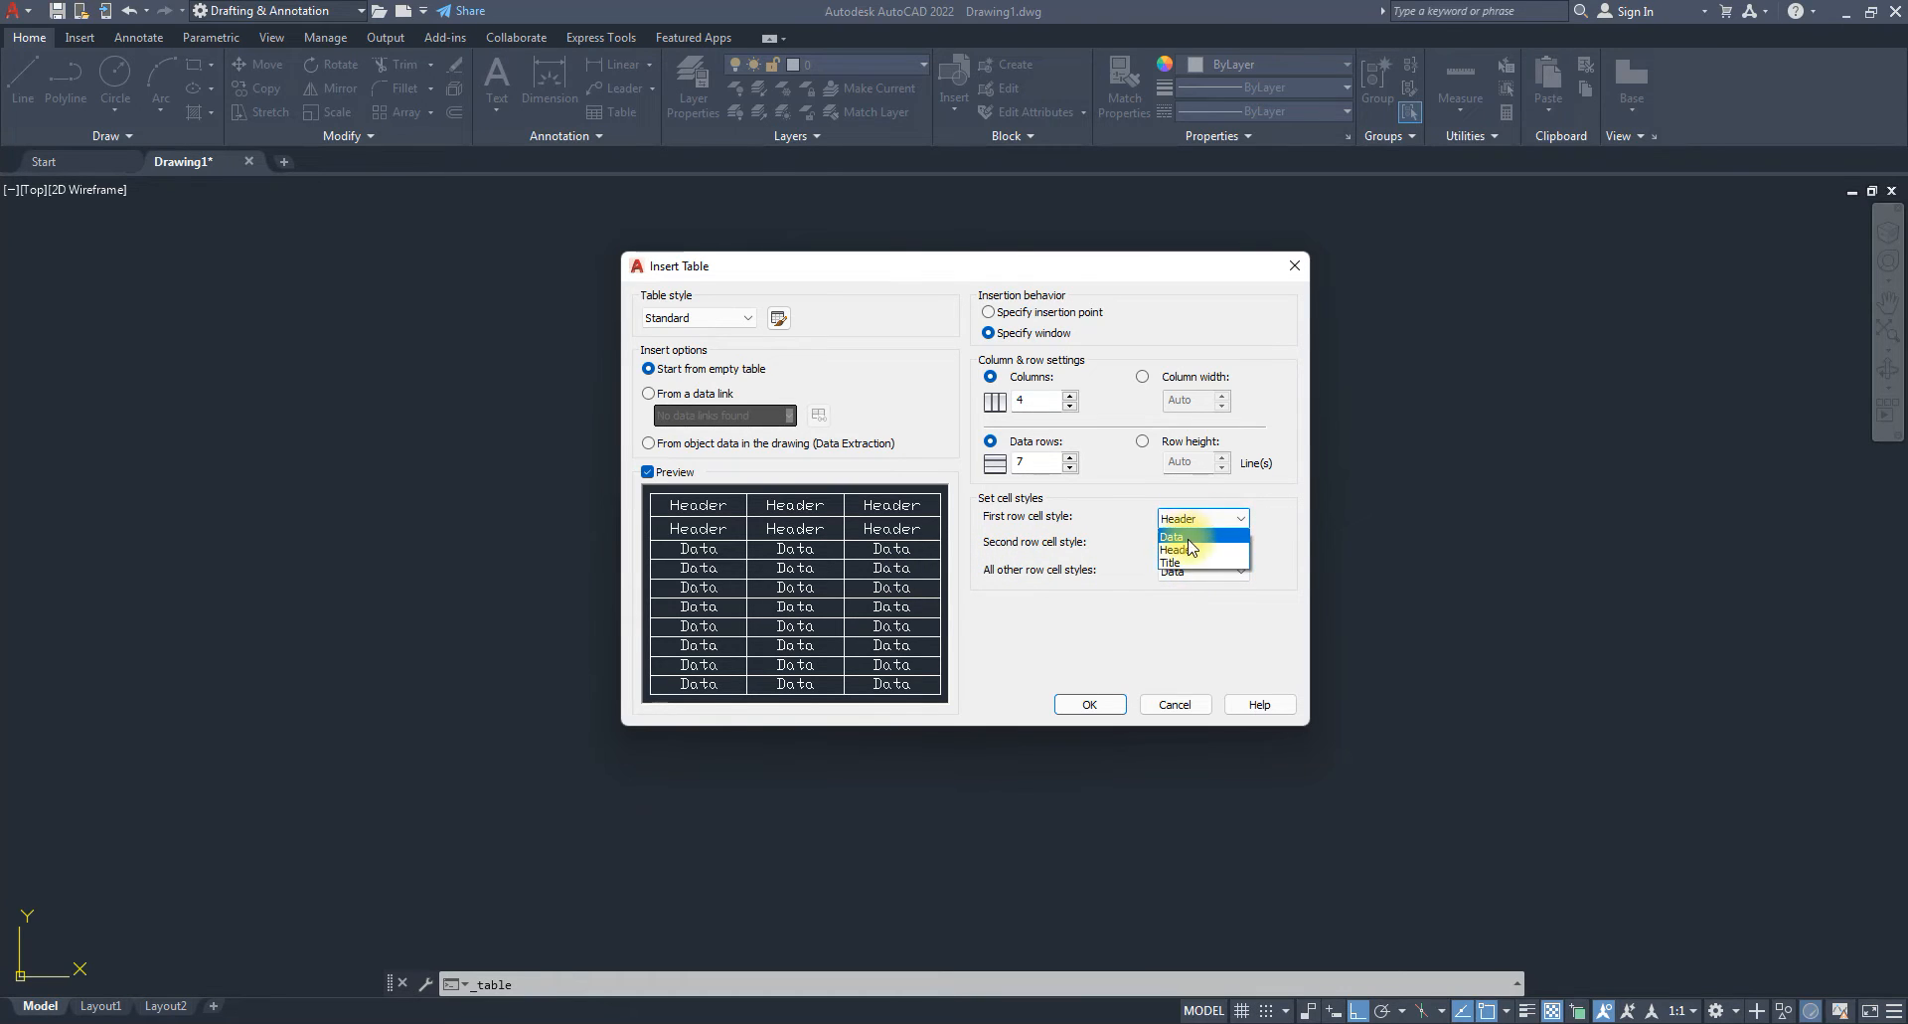
click(1178, 560)
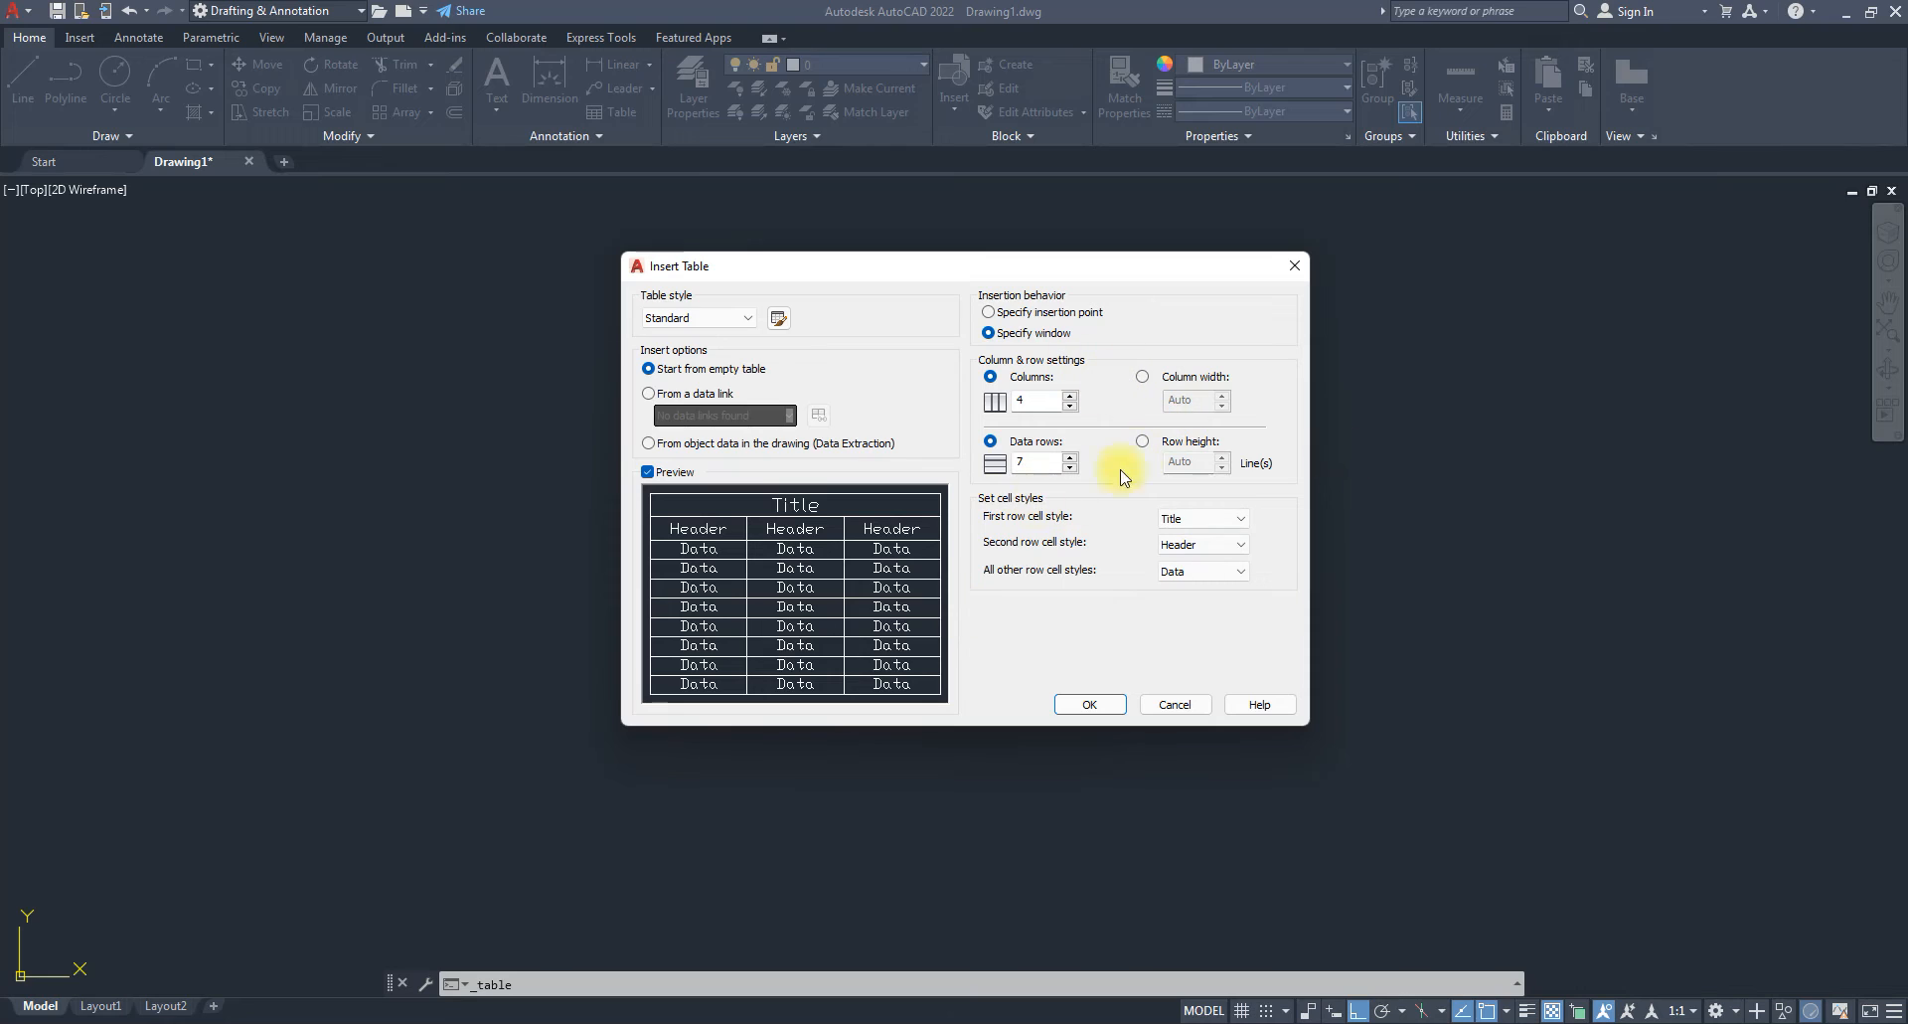
drag(904, 266, 663, 251)
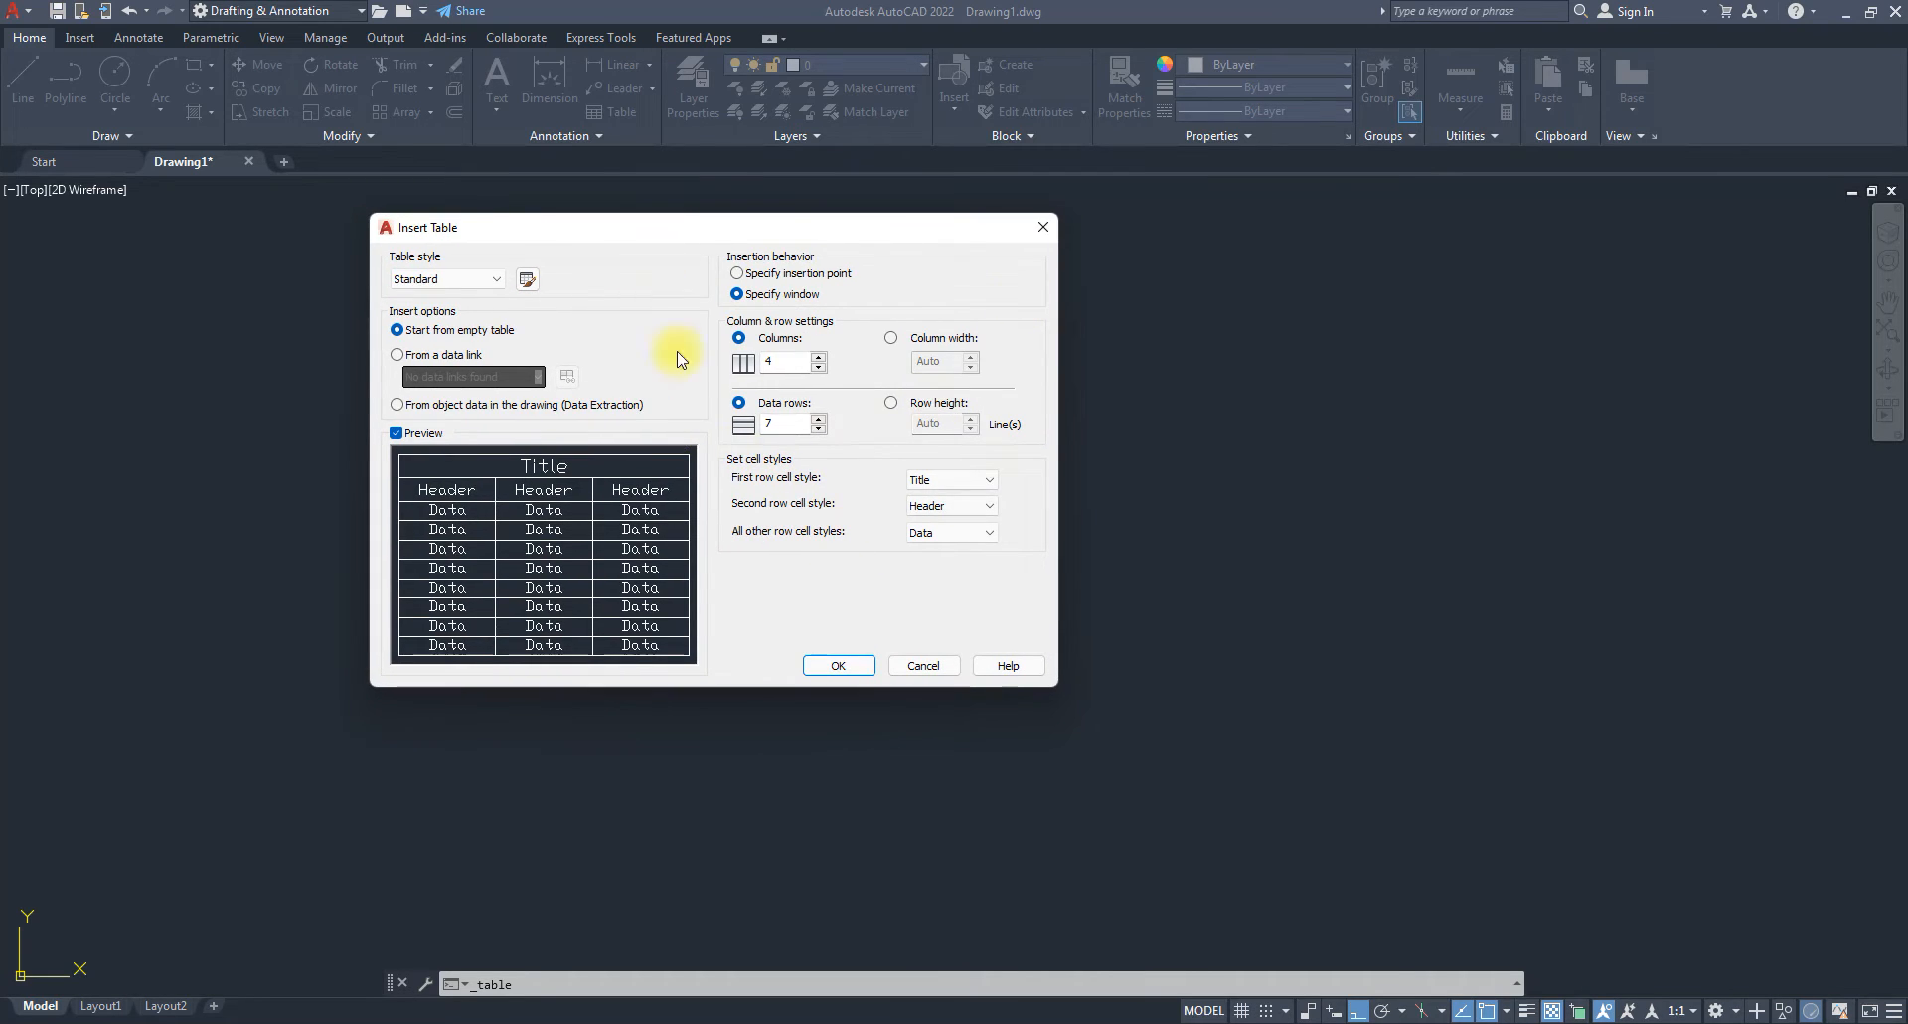
Accept the table settings and place the four-column table by picking its upper-left and opposite corners.
click(838, 665)
scroll(534, 348, down, 2)
scroll(535, 349, down, 3)
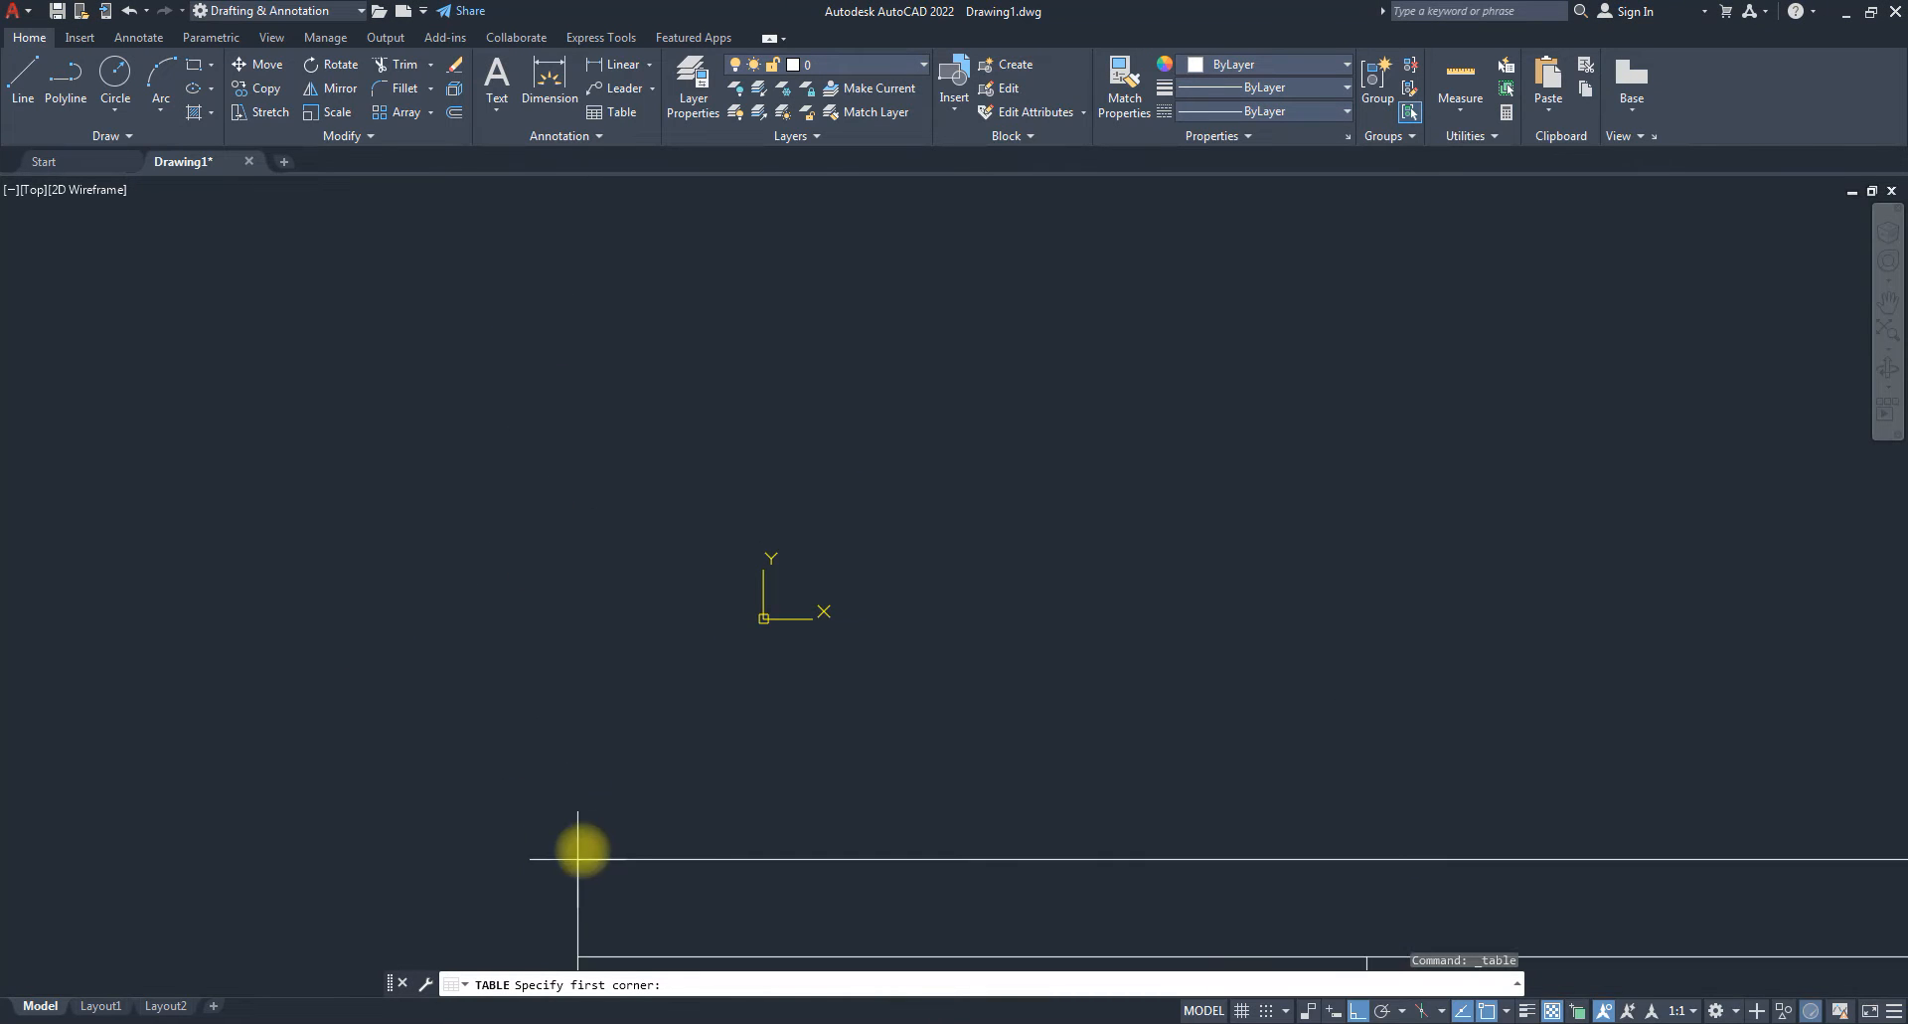
scroll(713, 392, up, 3)
scroll(746, 397, down, 5)
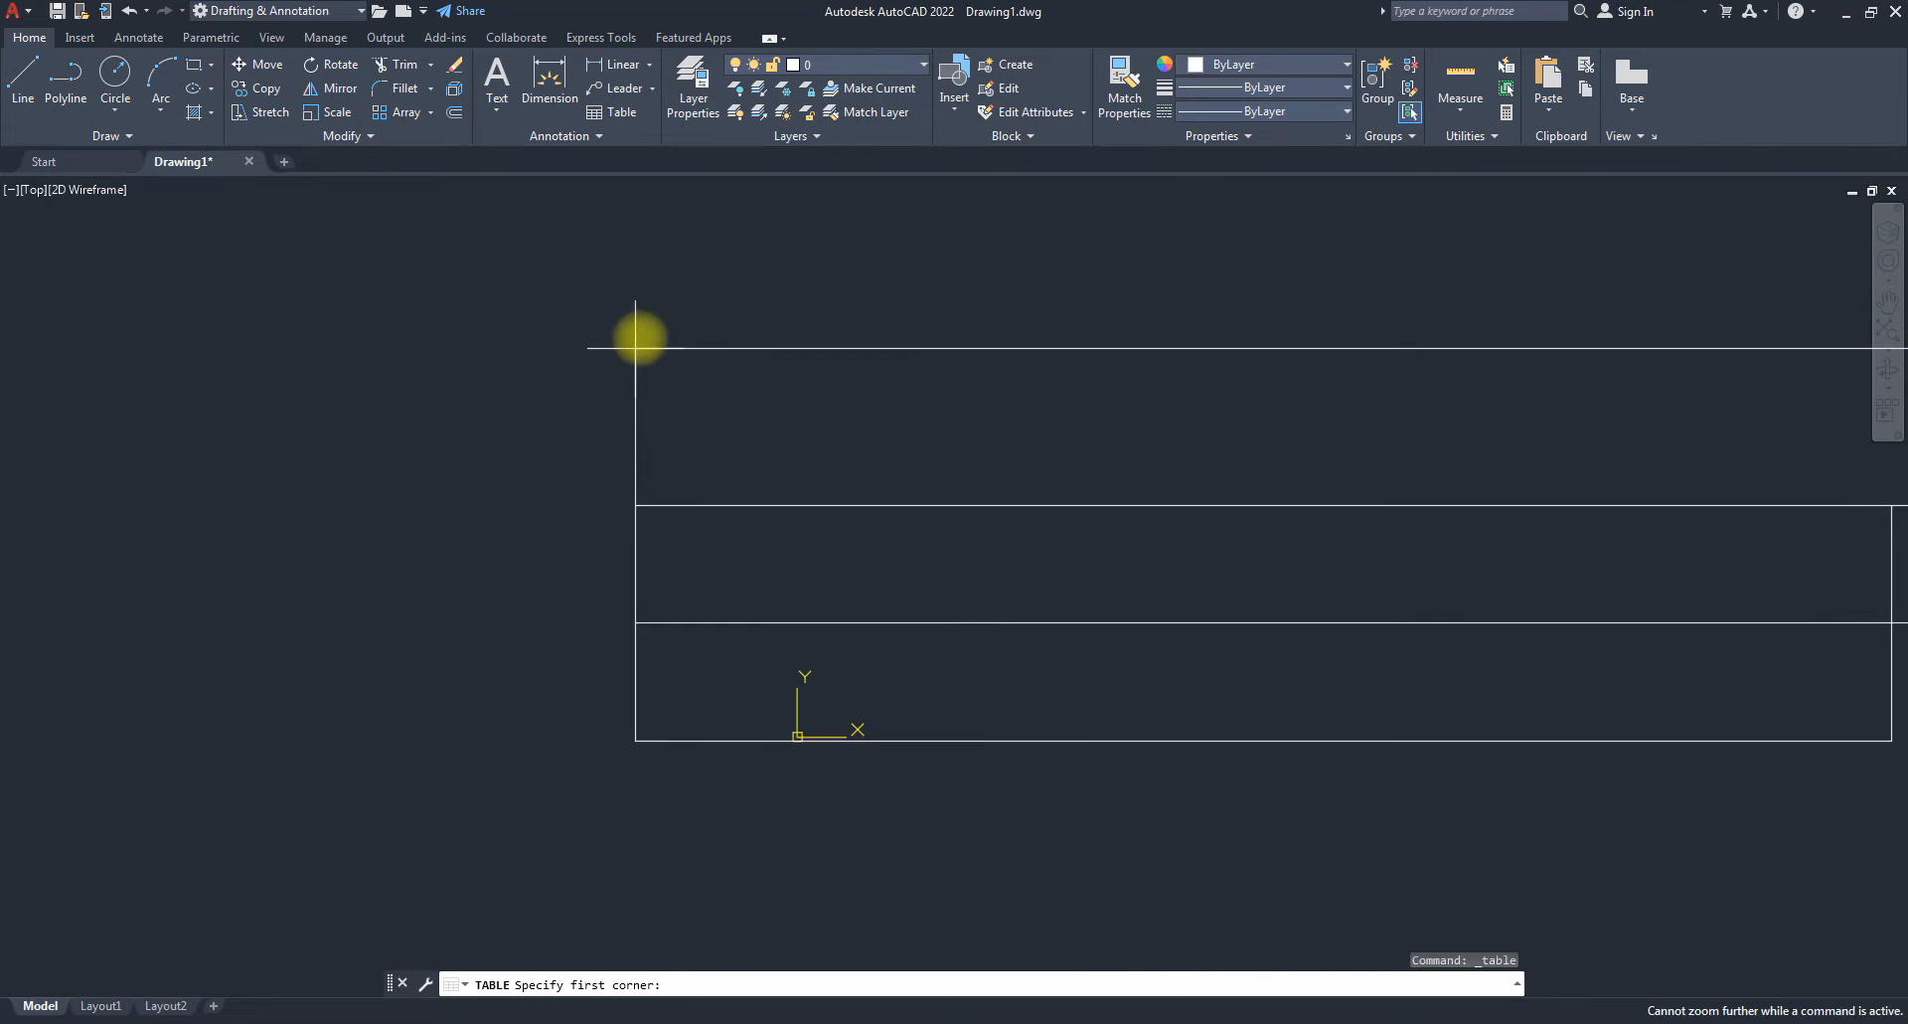
click(641, 339)
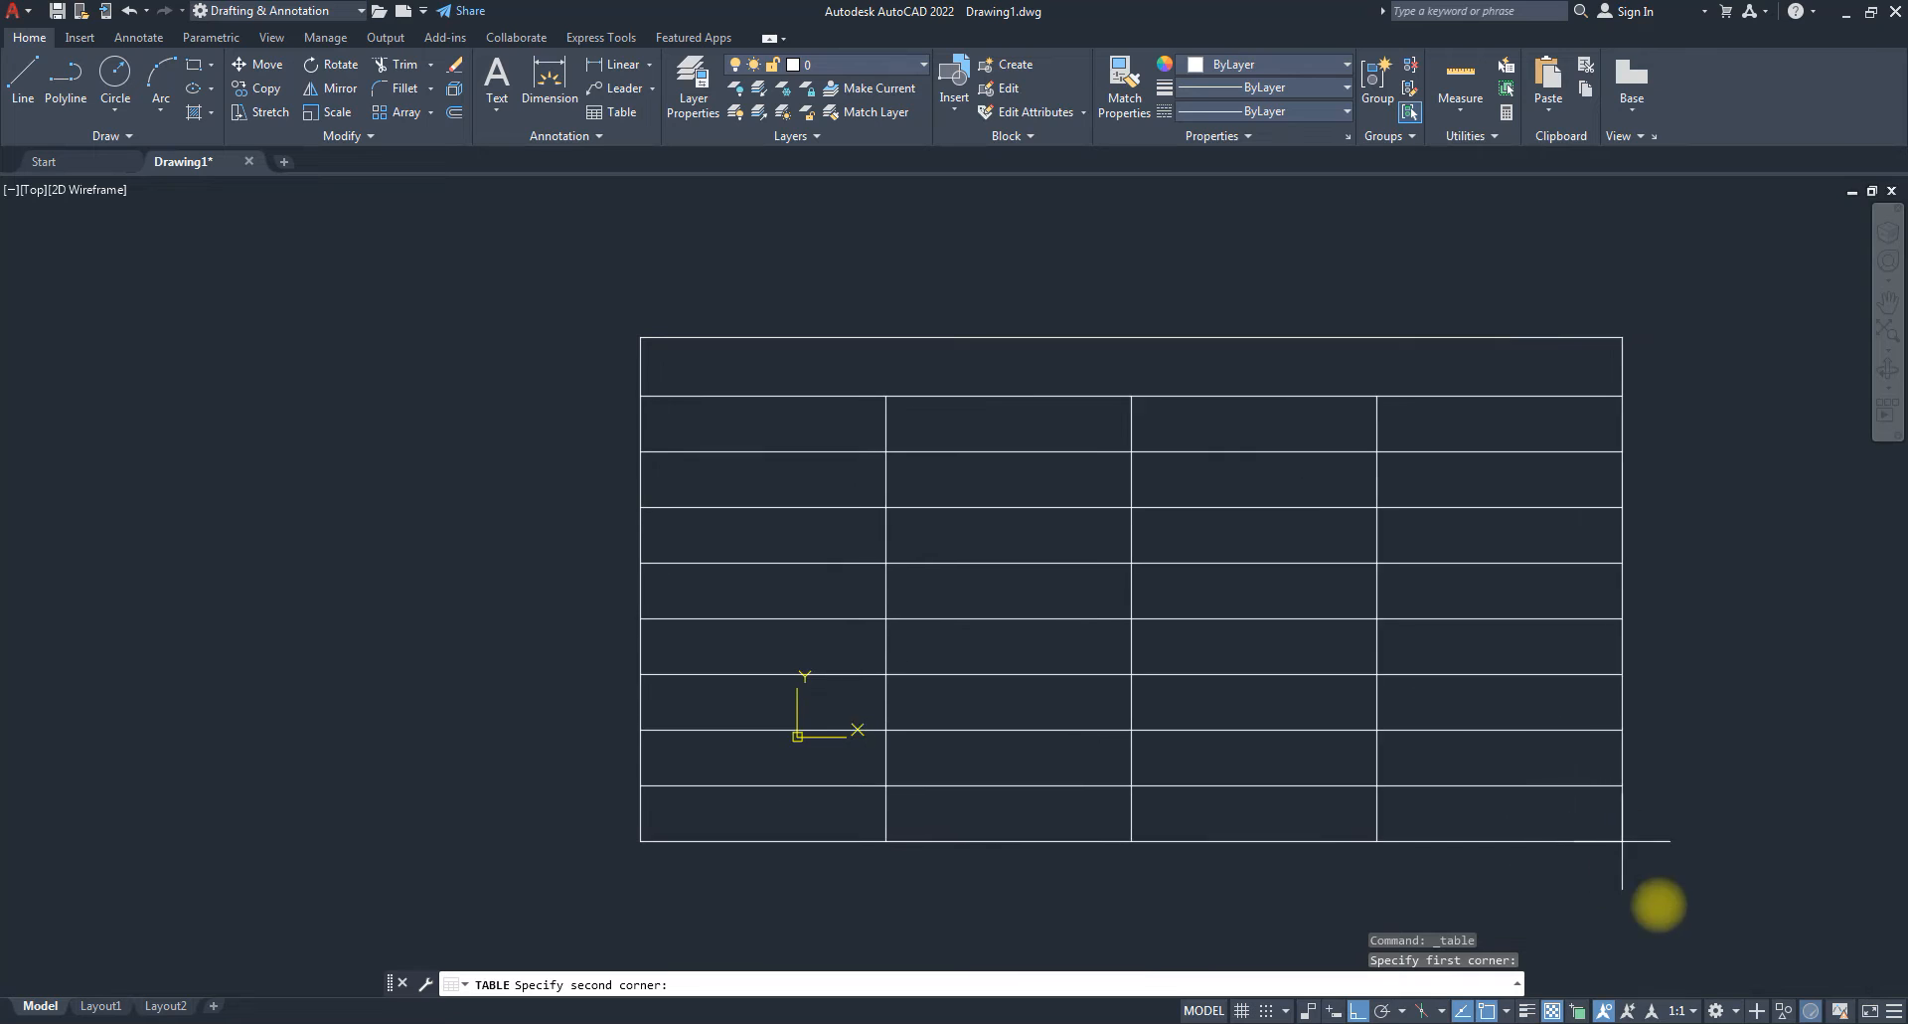
click(1690, 899)
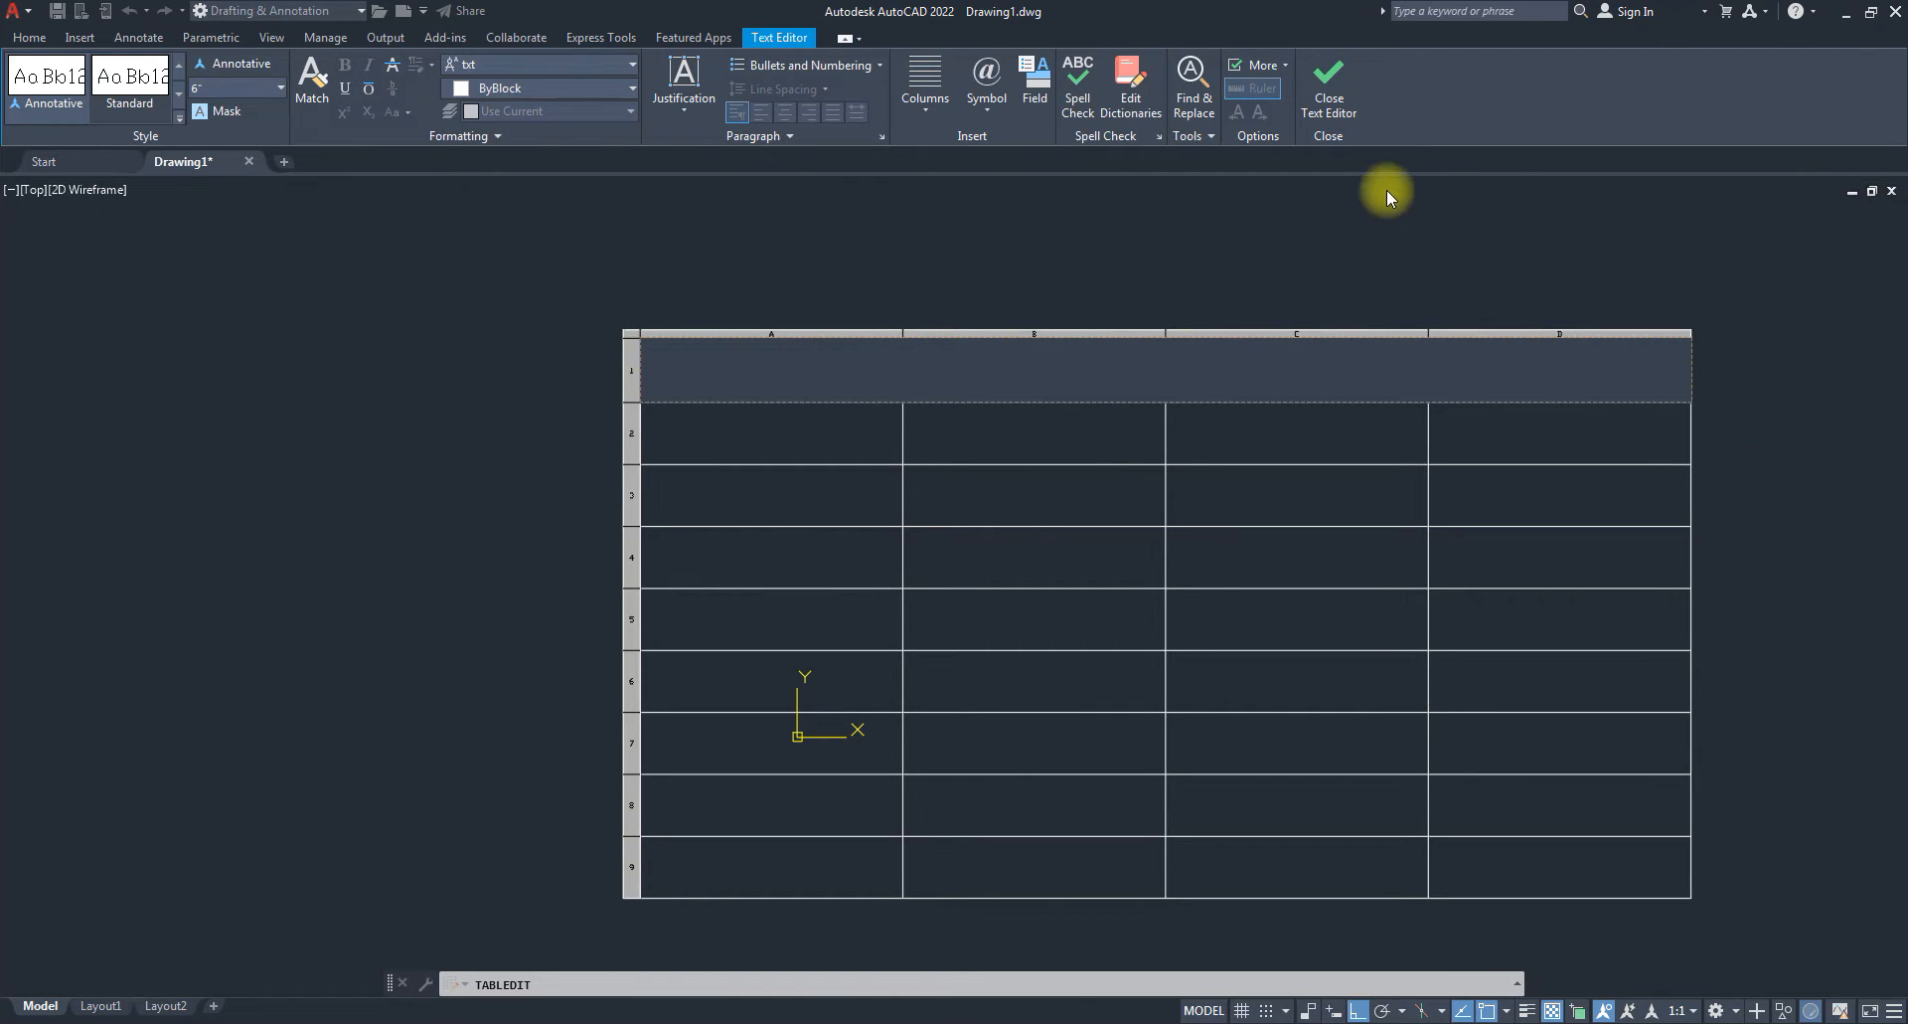
Leave table text editing and select the table's empty title cell.
click(1349, 107)
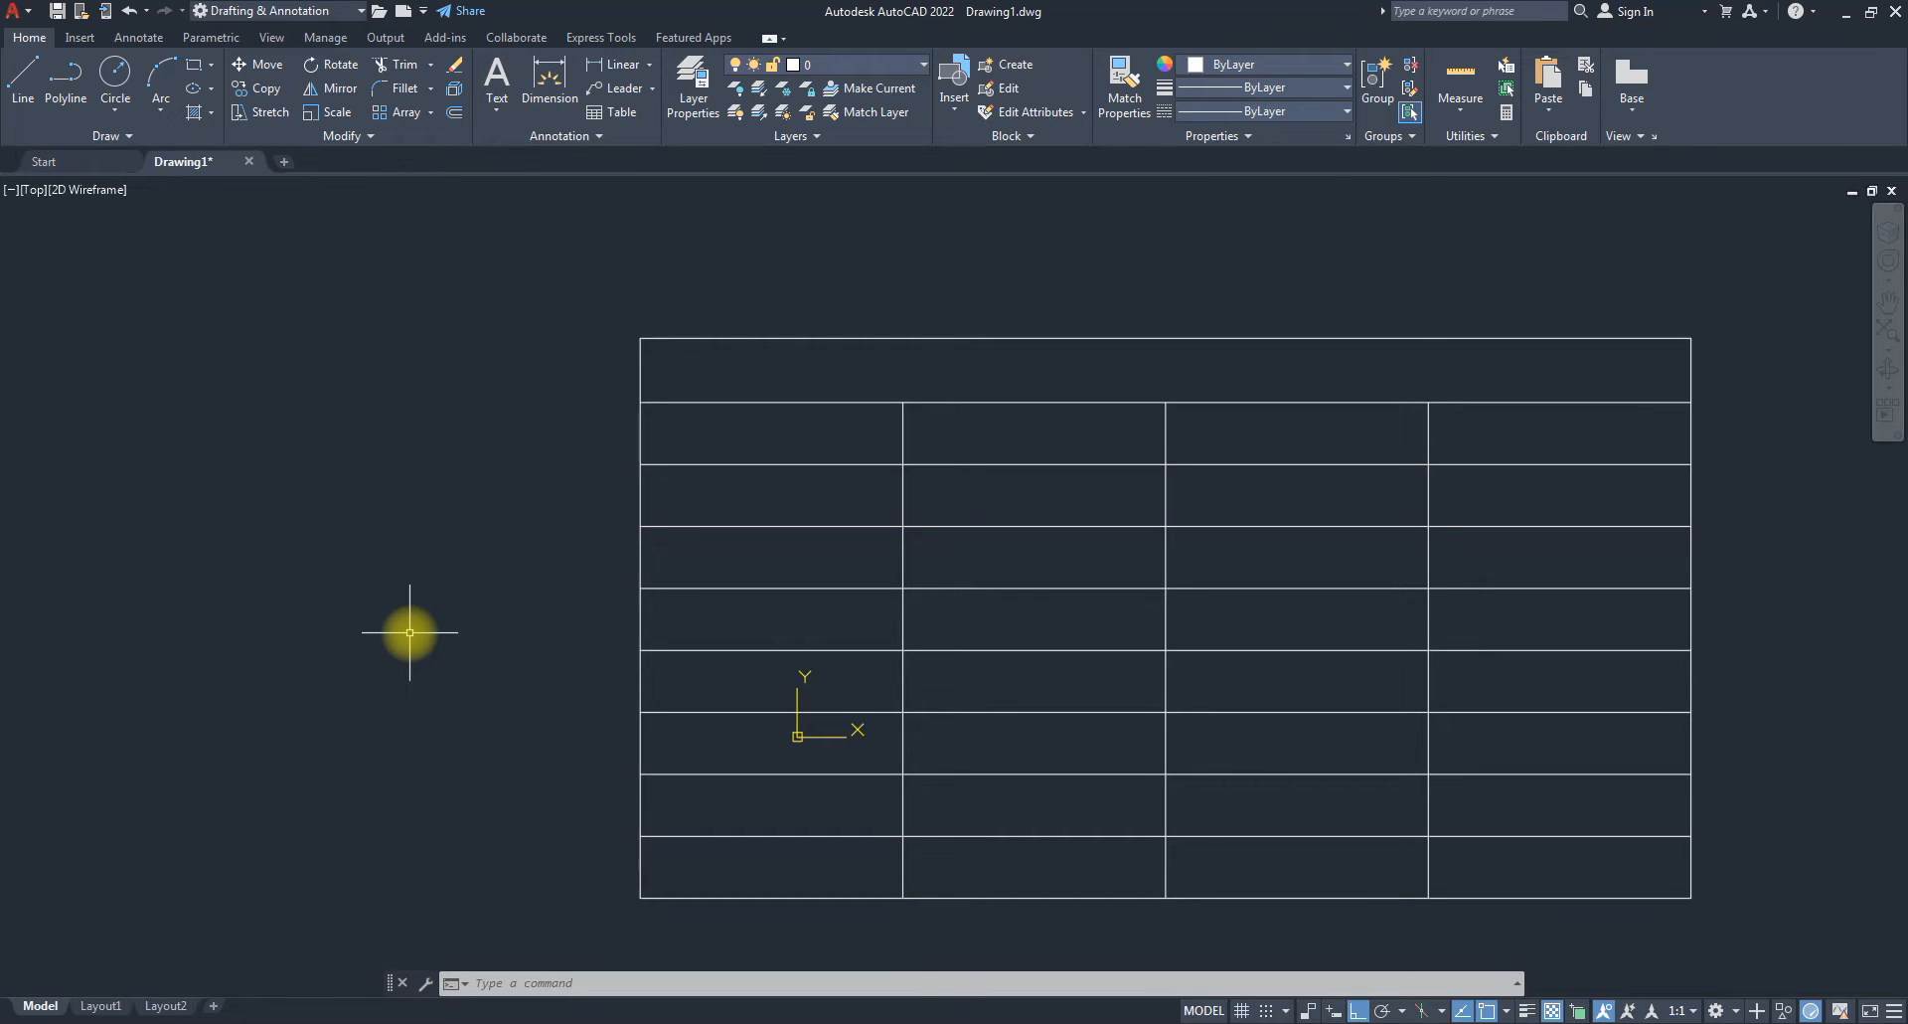
click(825, 355)
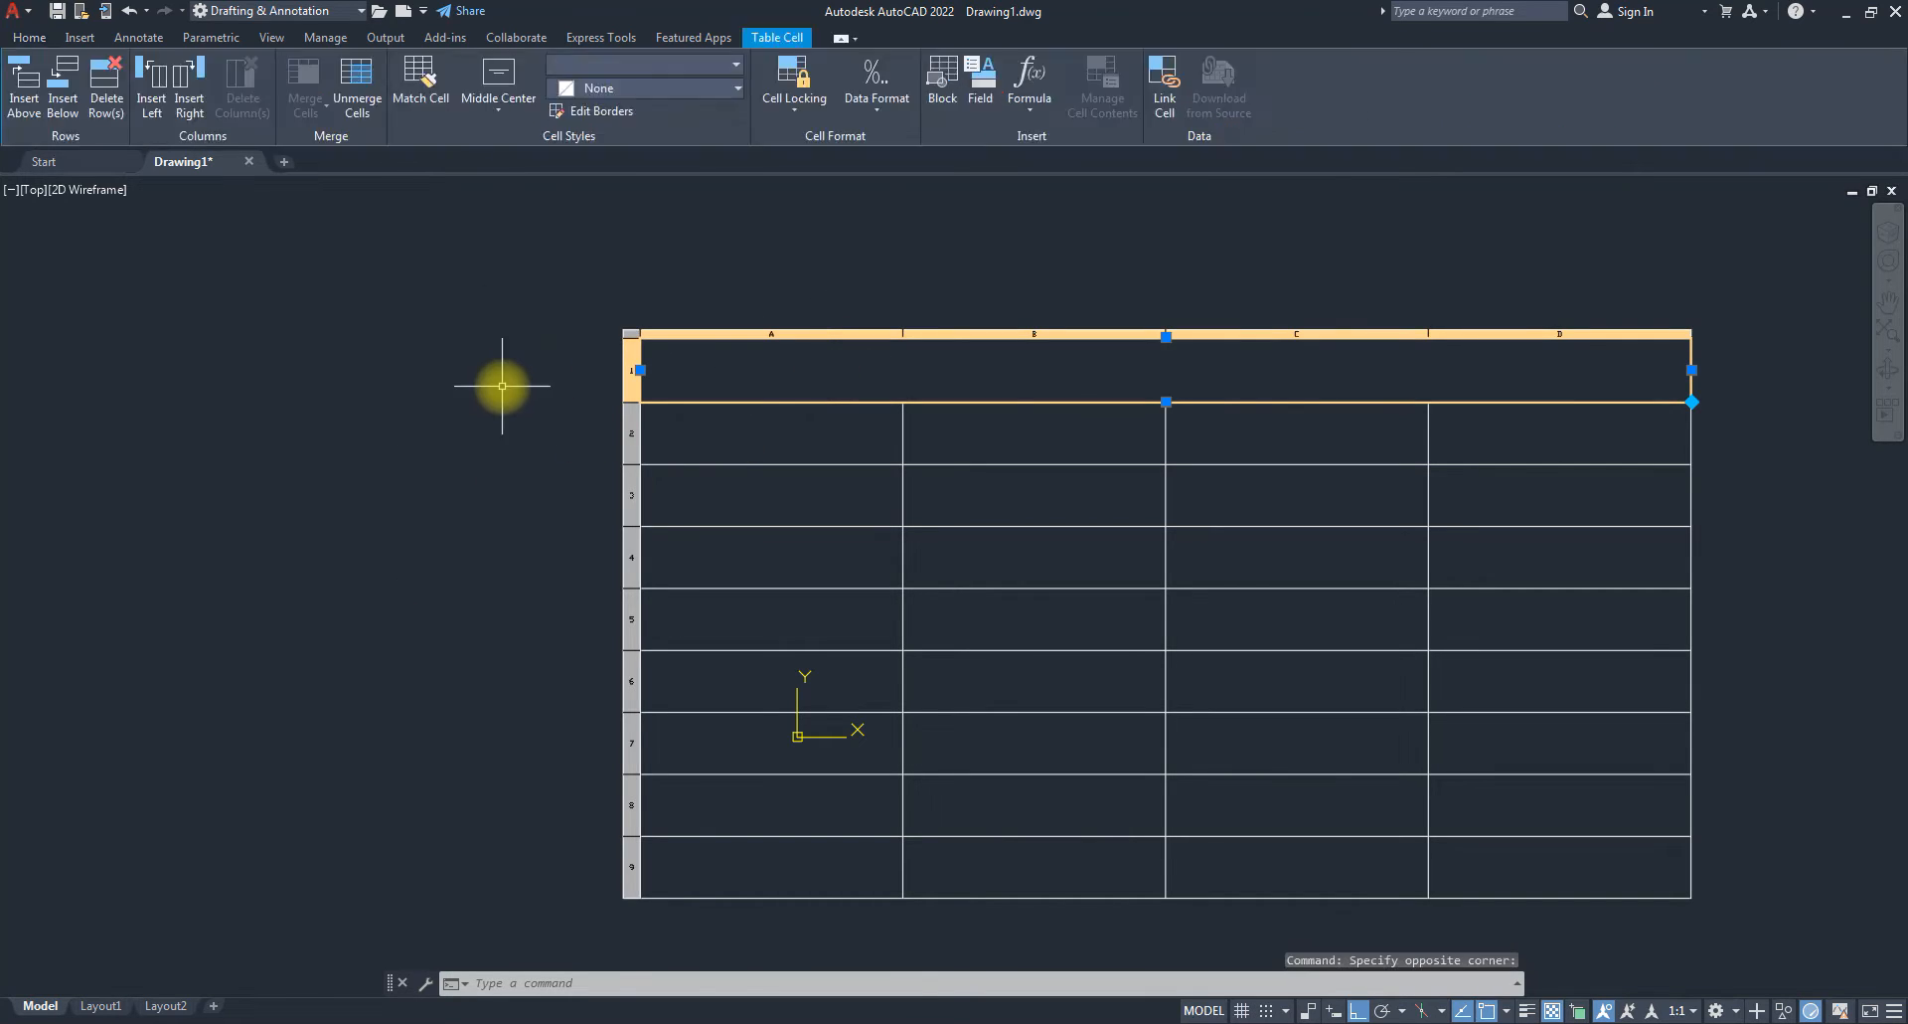
Enter 'TITLE OF THE TABLE' in the title cell, step through the cells, exit, and select A2.
double_click(1053, 380)
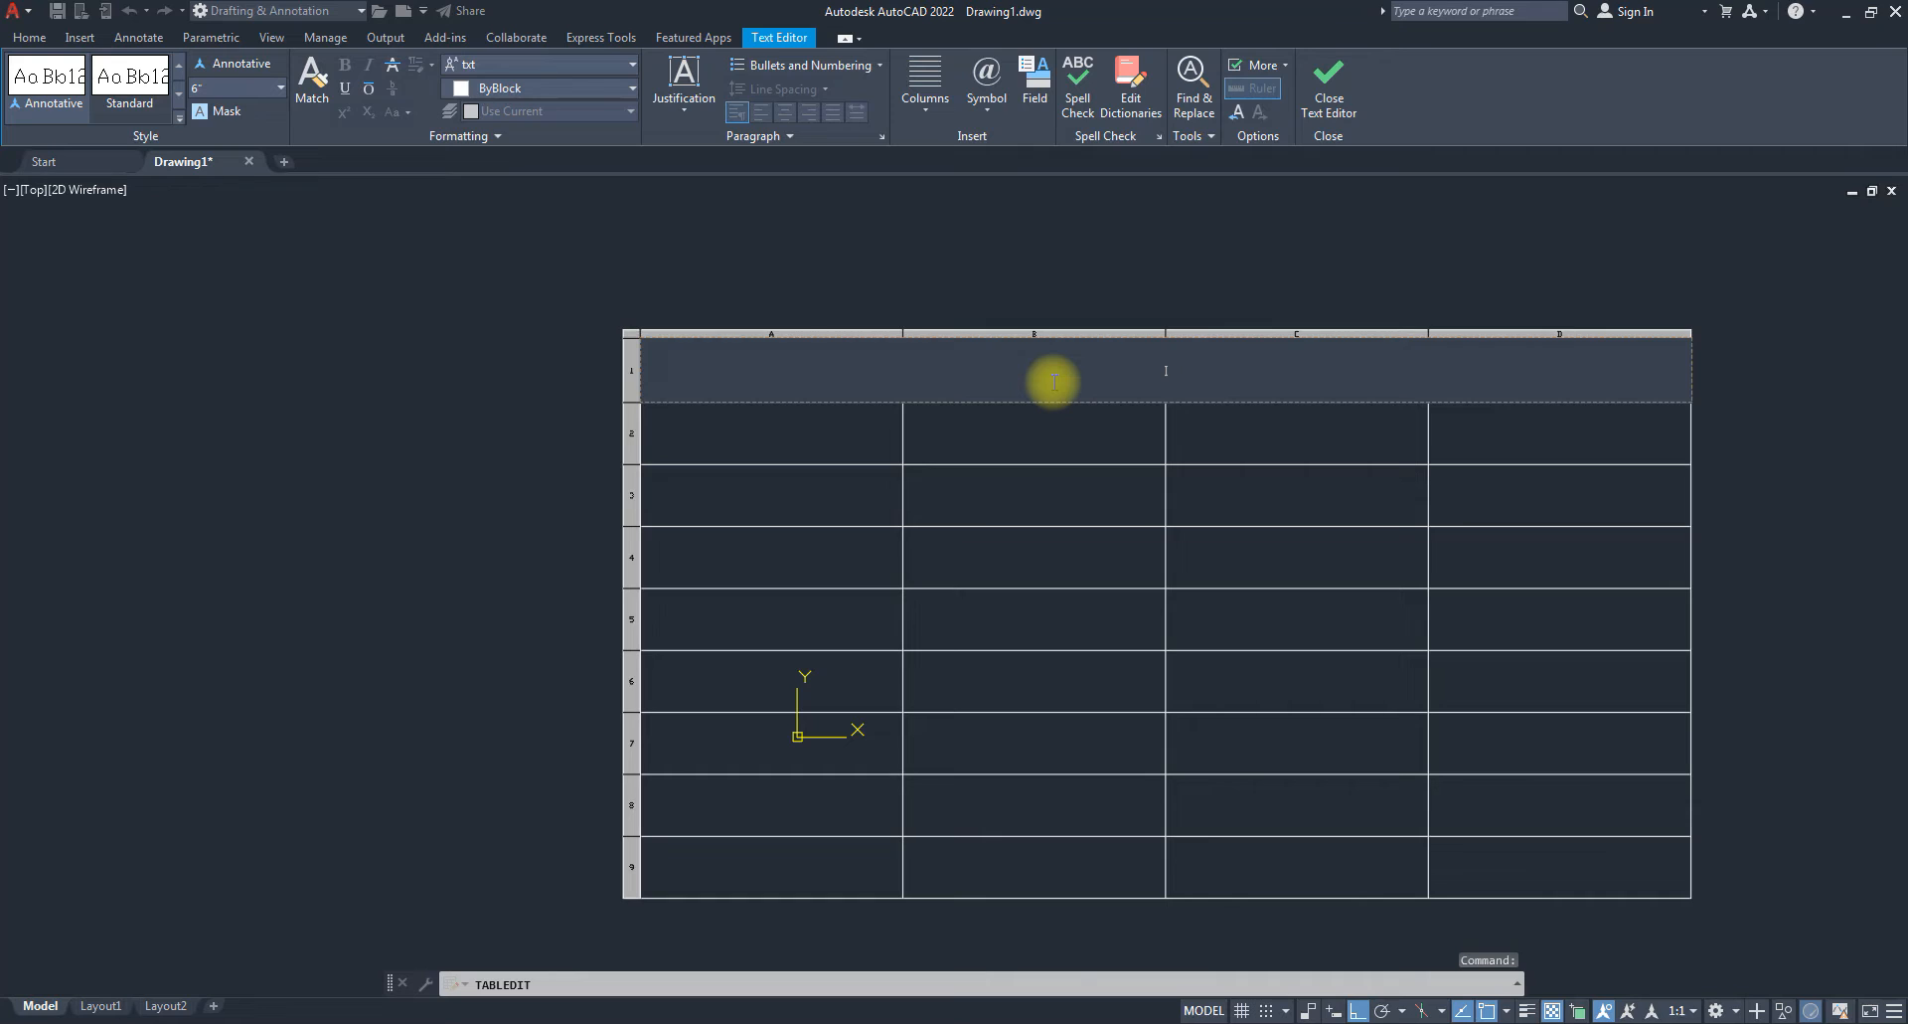
text(TITLE OF THE TABLE)
key(Tab)
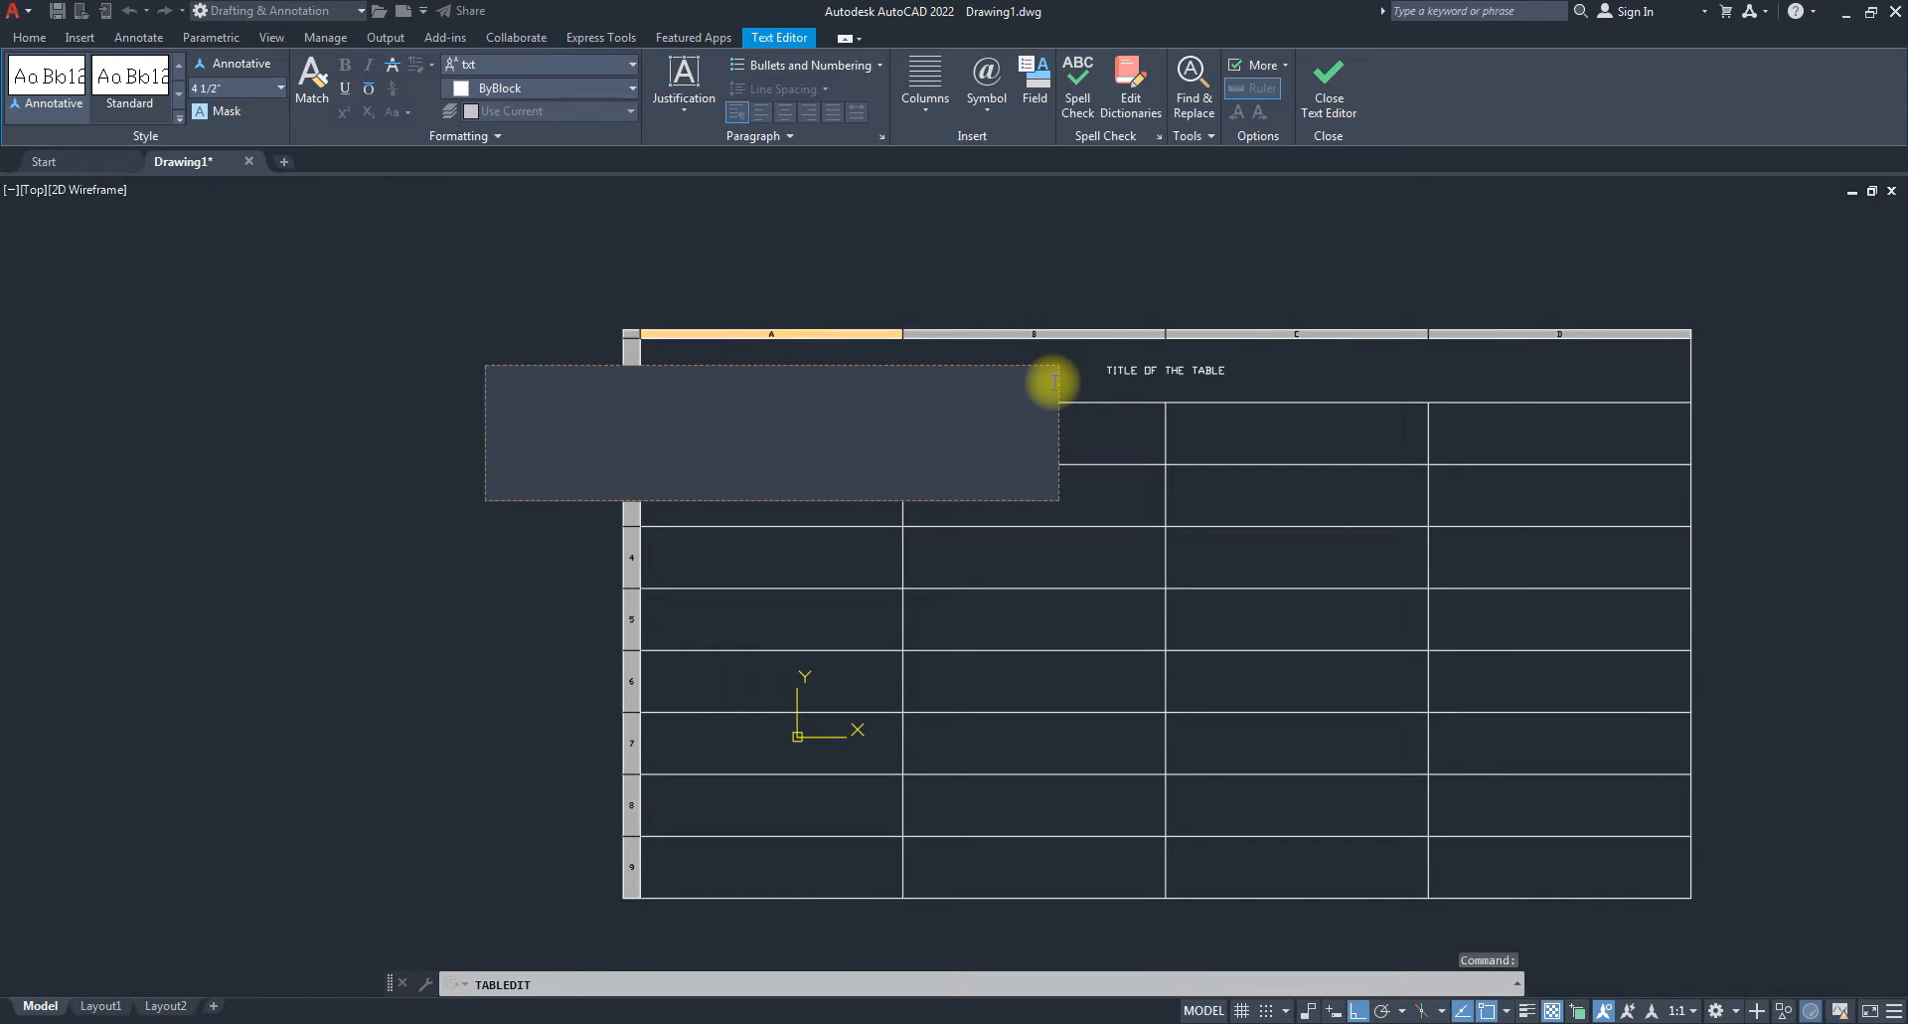
key(Right)
key(Right)
key(Right)
key(Left)
key(Left)
key(Left)
key(Right)
key(Down)
key(Down)
key(Down)
key(Down)
key(Down)
key(Up)
key(Up)
key(Up)
key(Up)
key(Up)
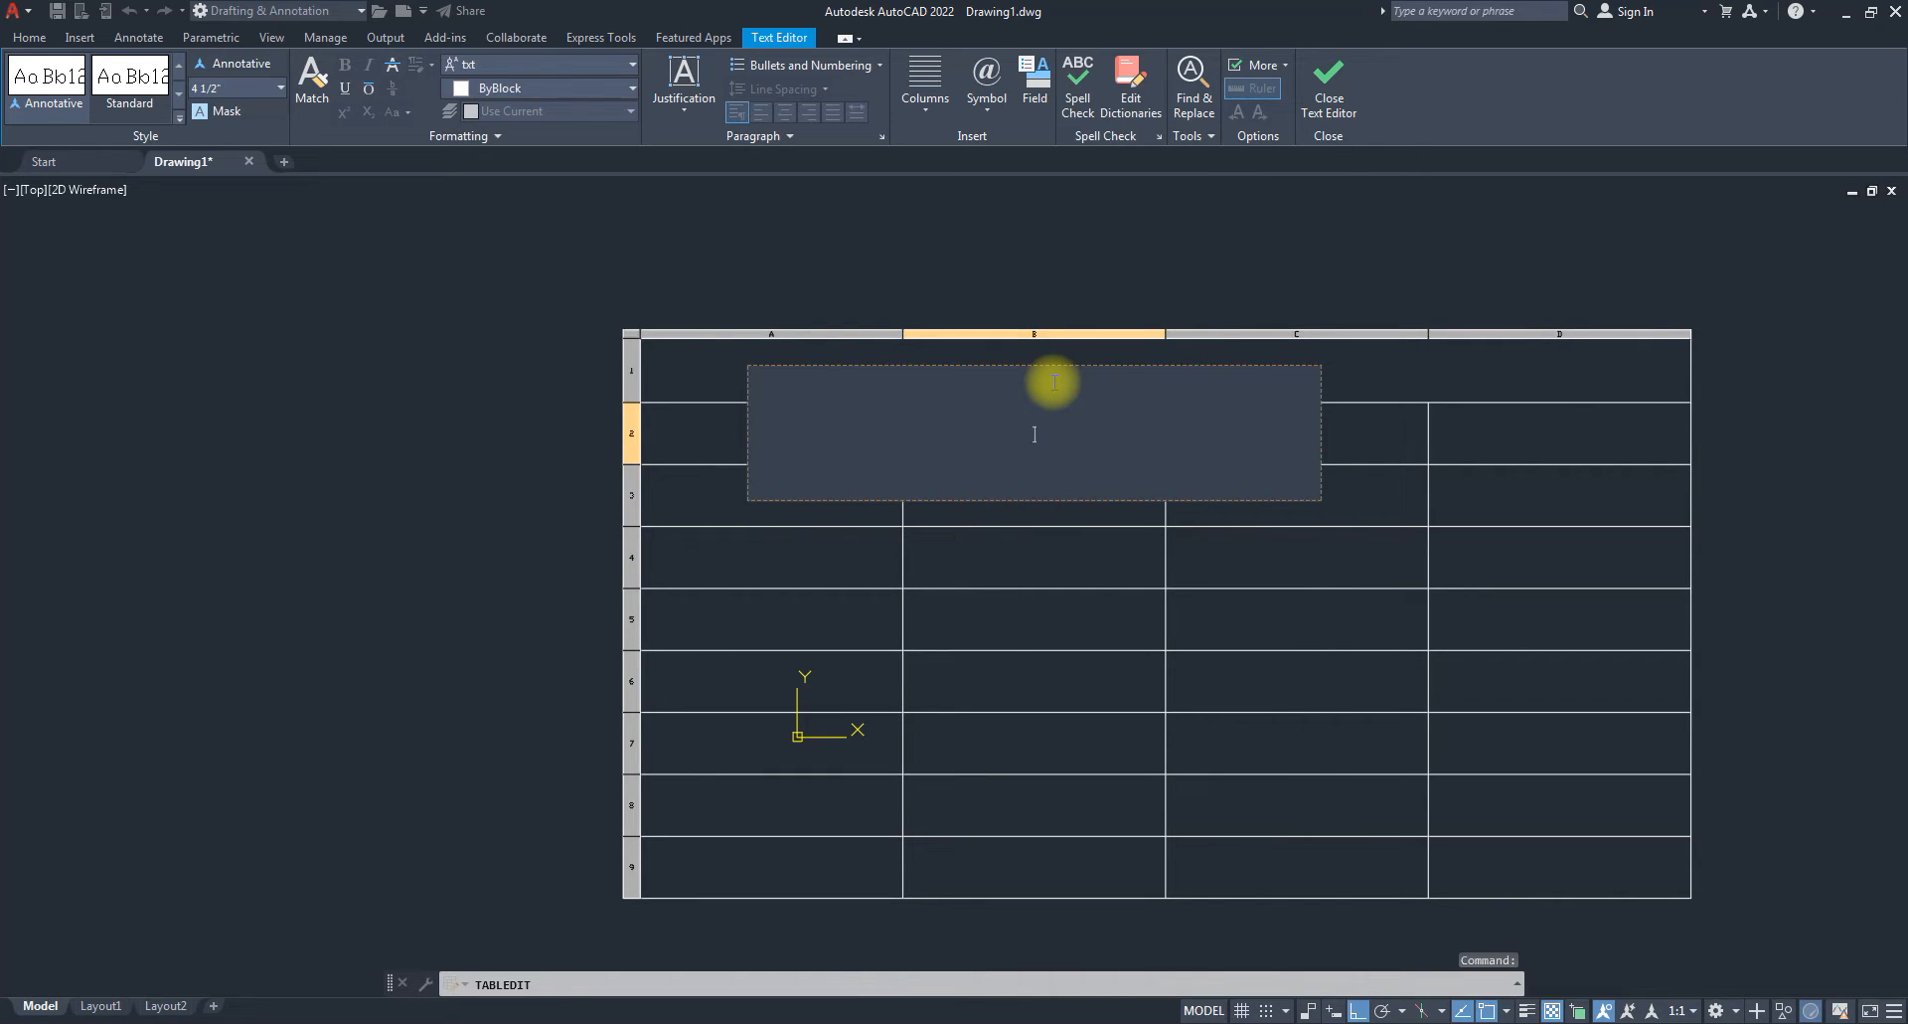
key(Up)
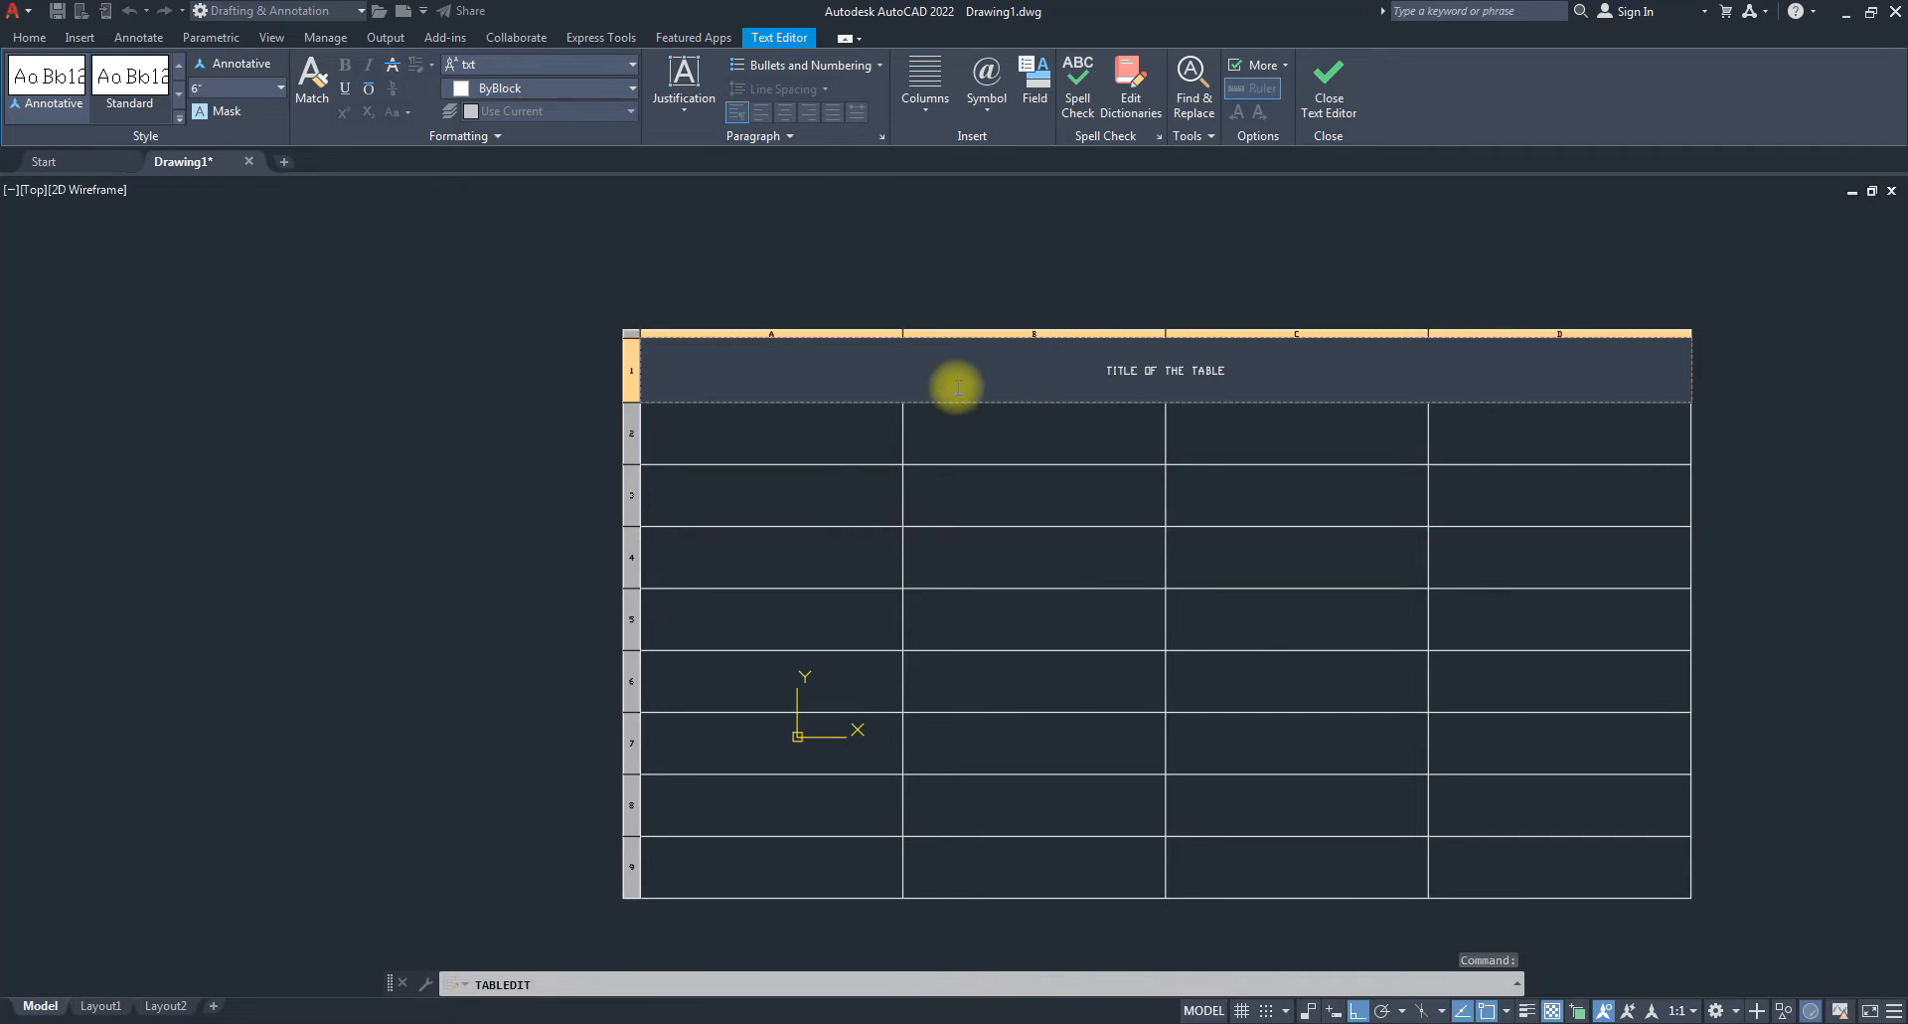
key(Escape)
click(864, 443)
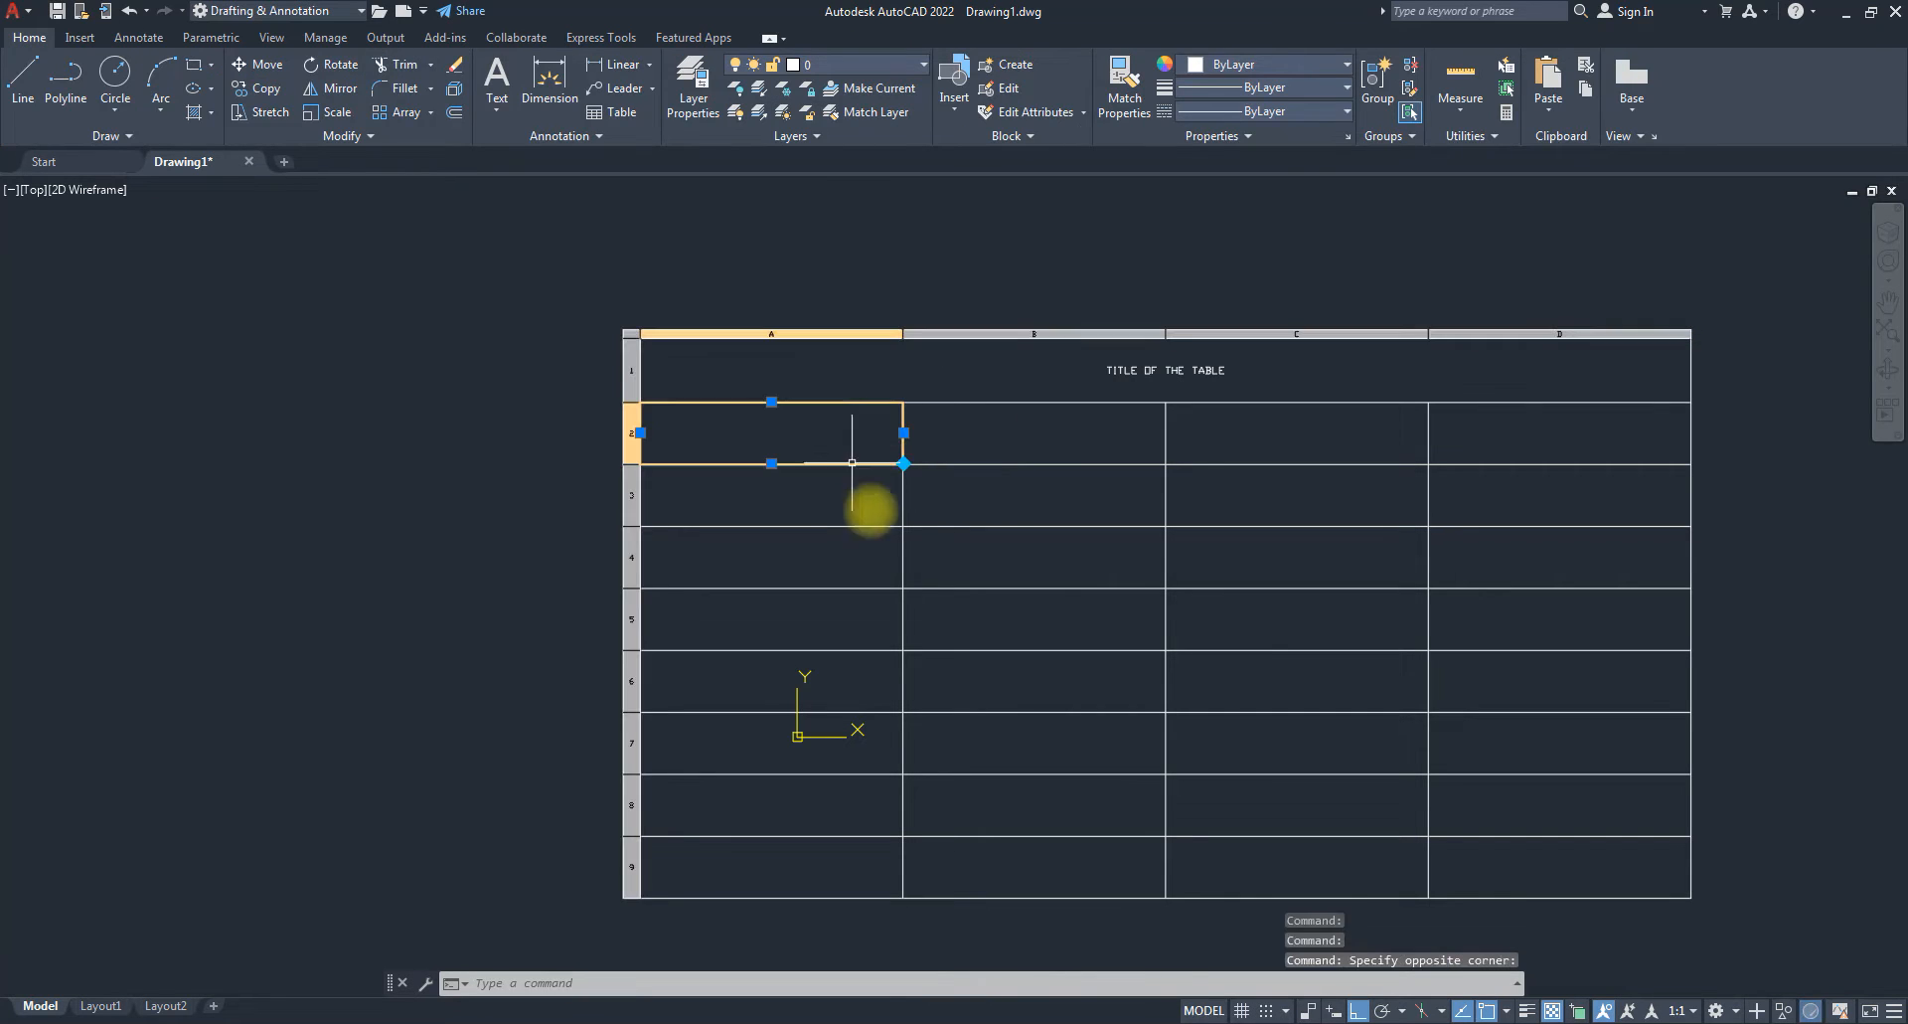
click(1034, 462)
click(1265, 442)
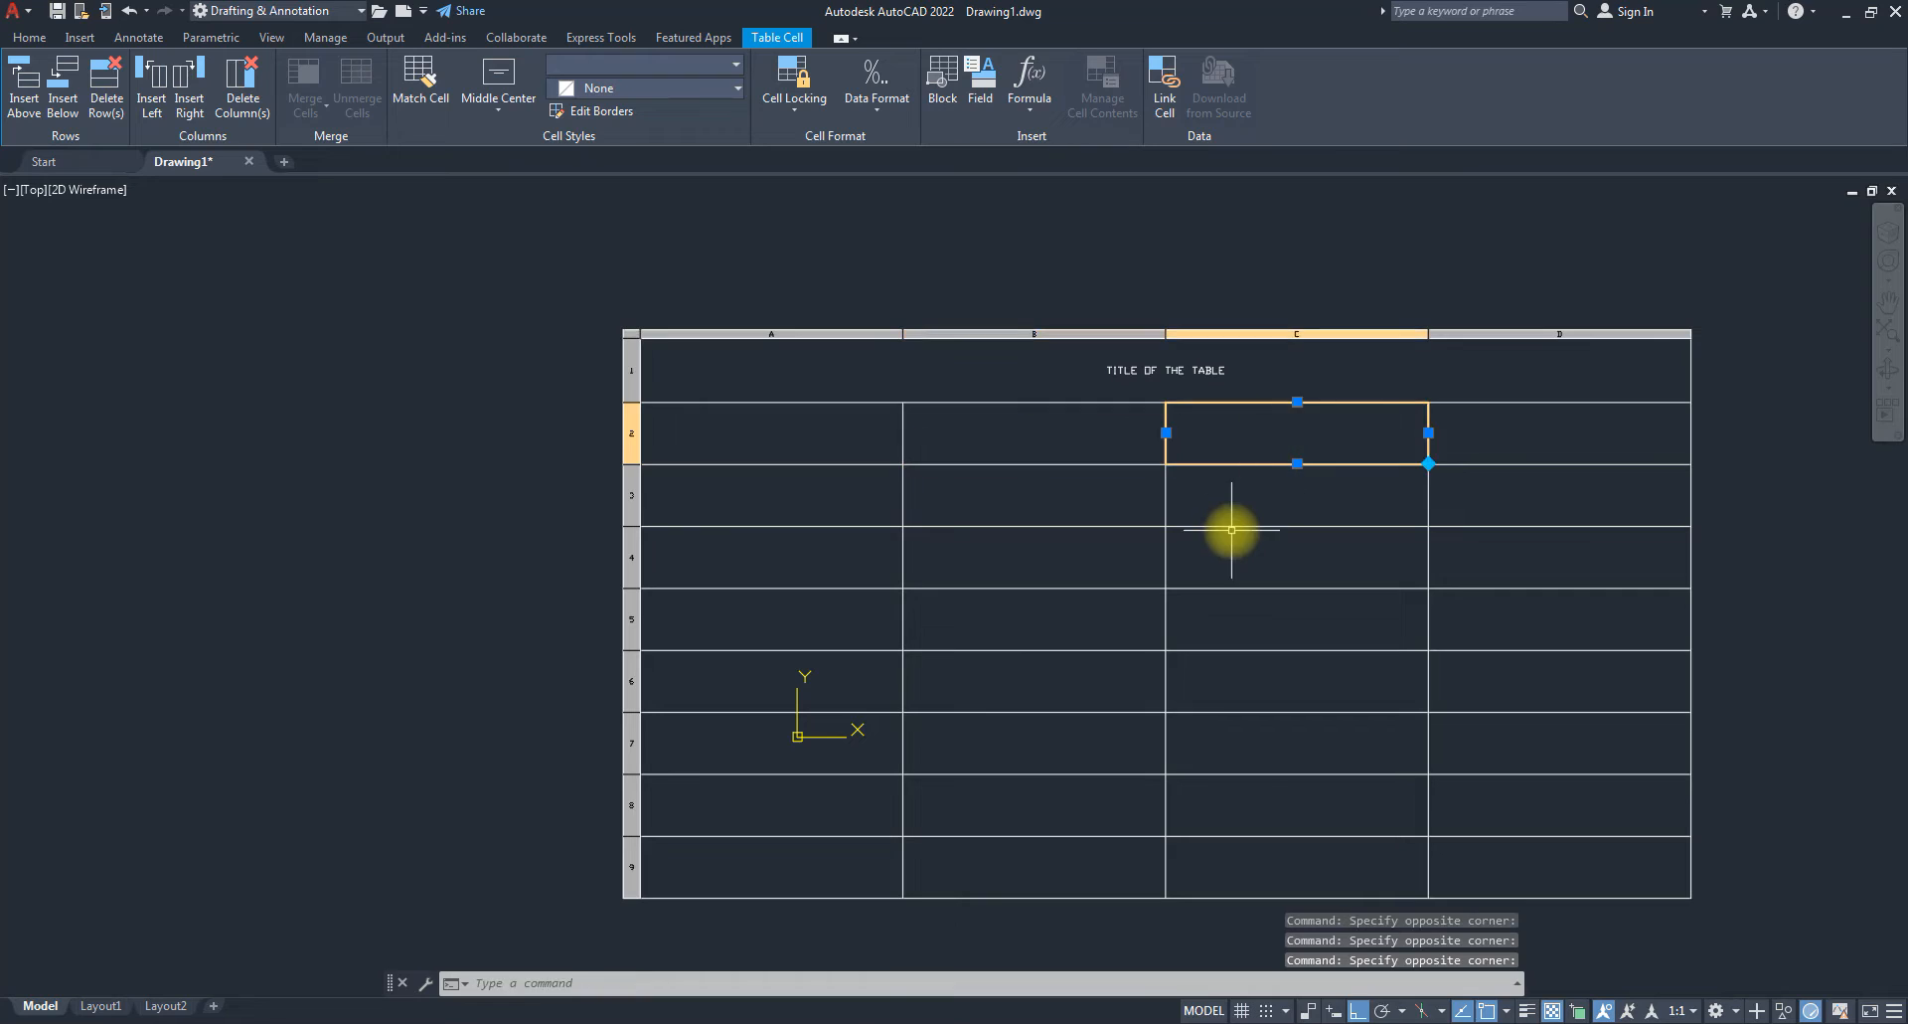
key(Escape)
text(NBC)
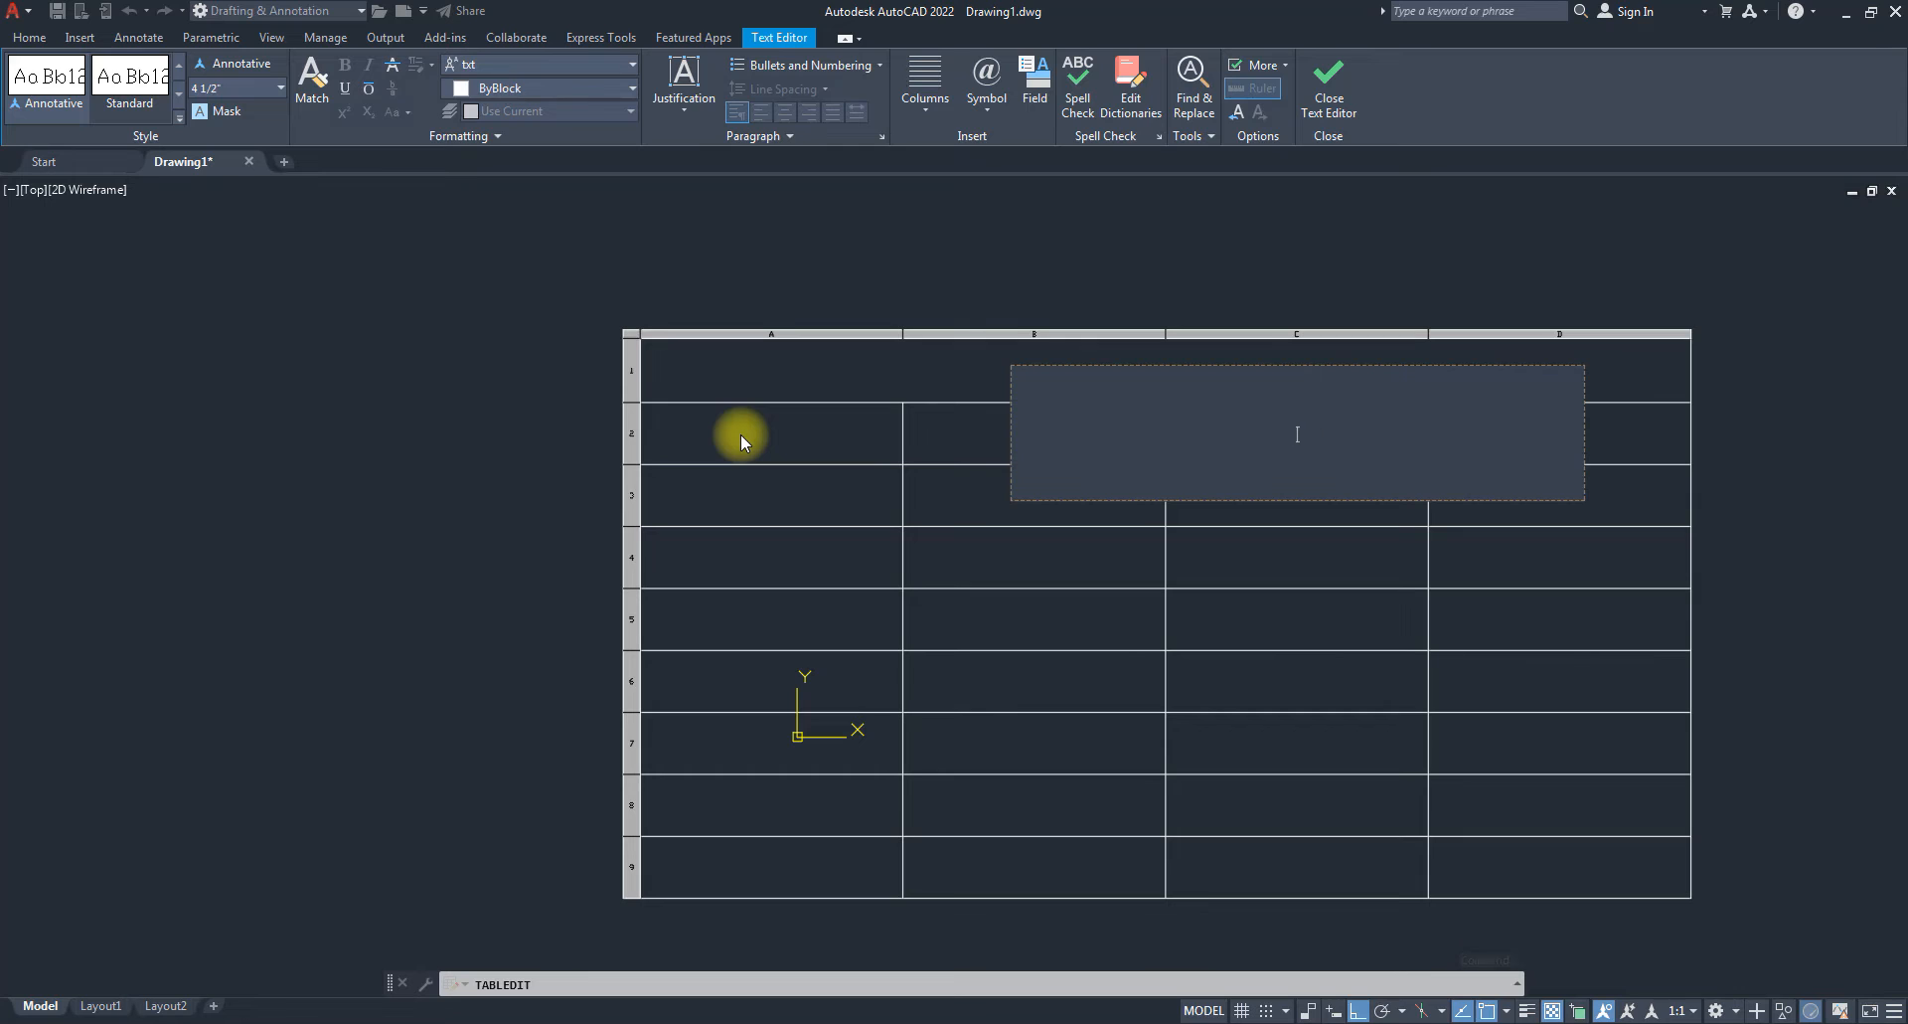
key(Escape)
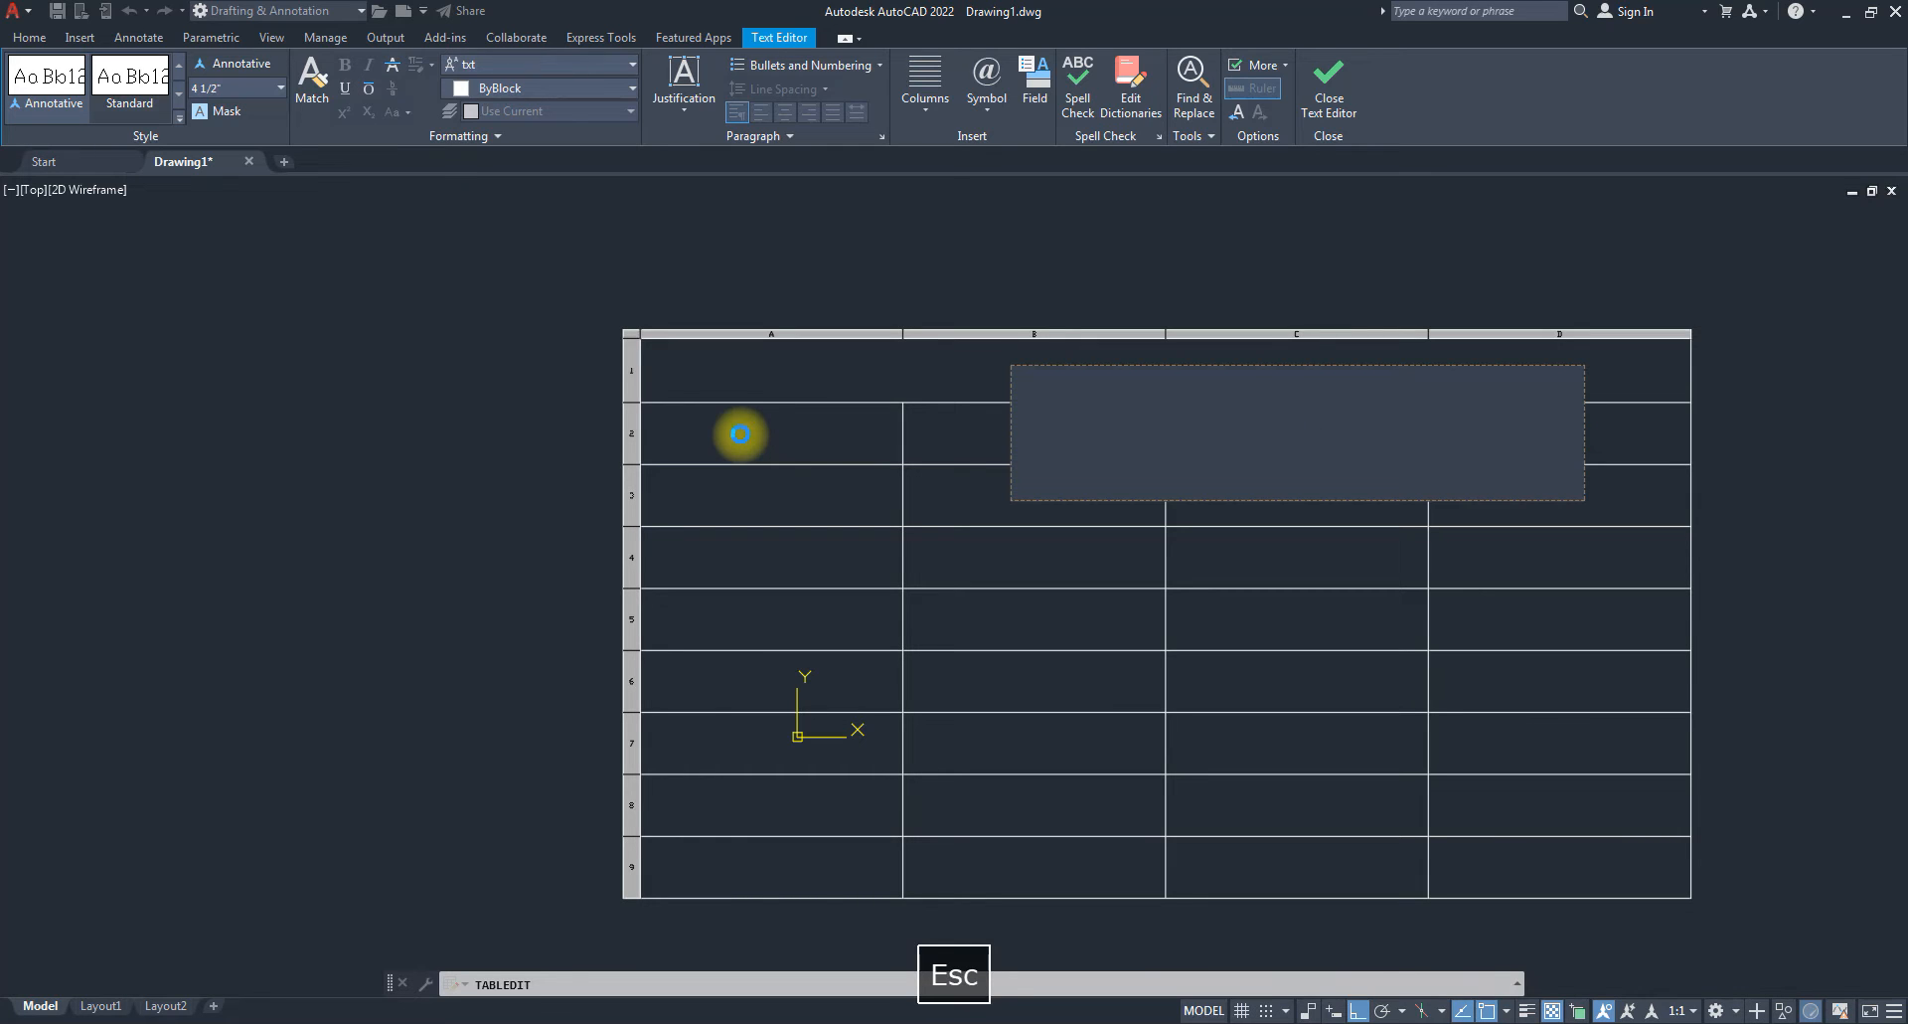
click(1184, 575)
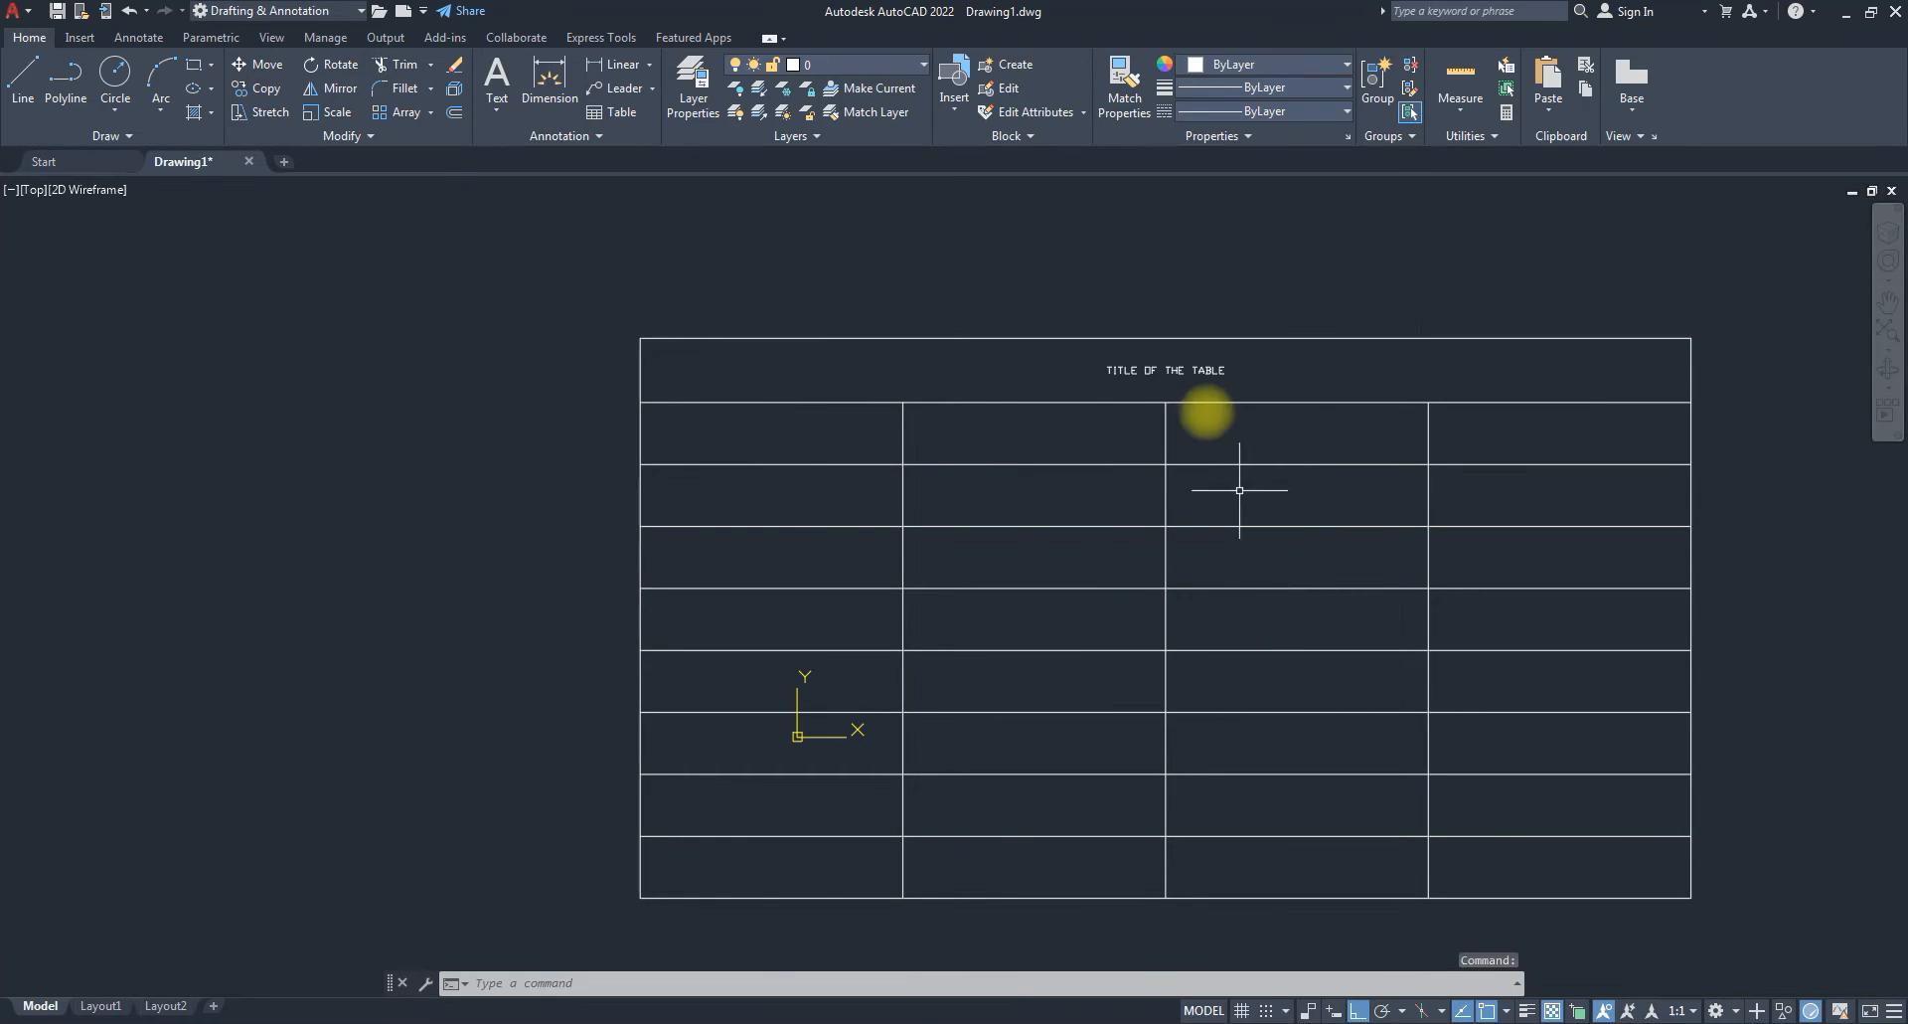
click(816, 425)
click(802, 497)
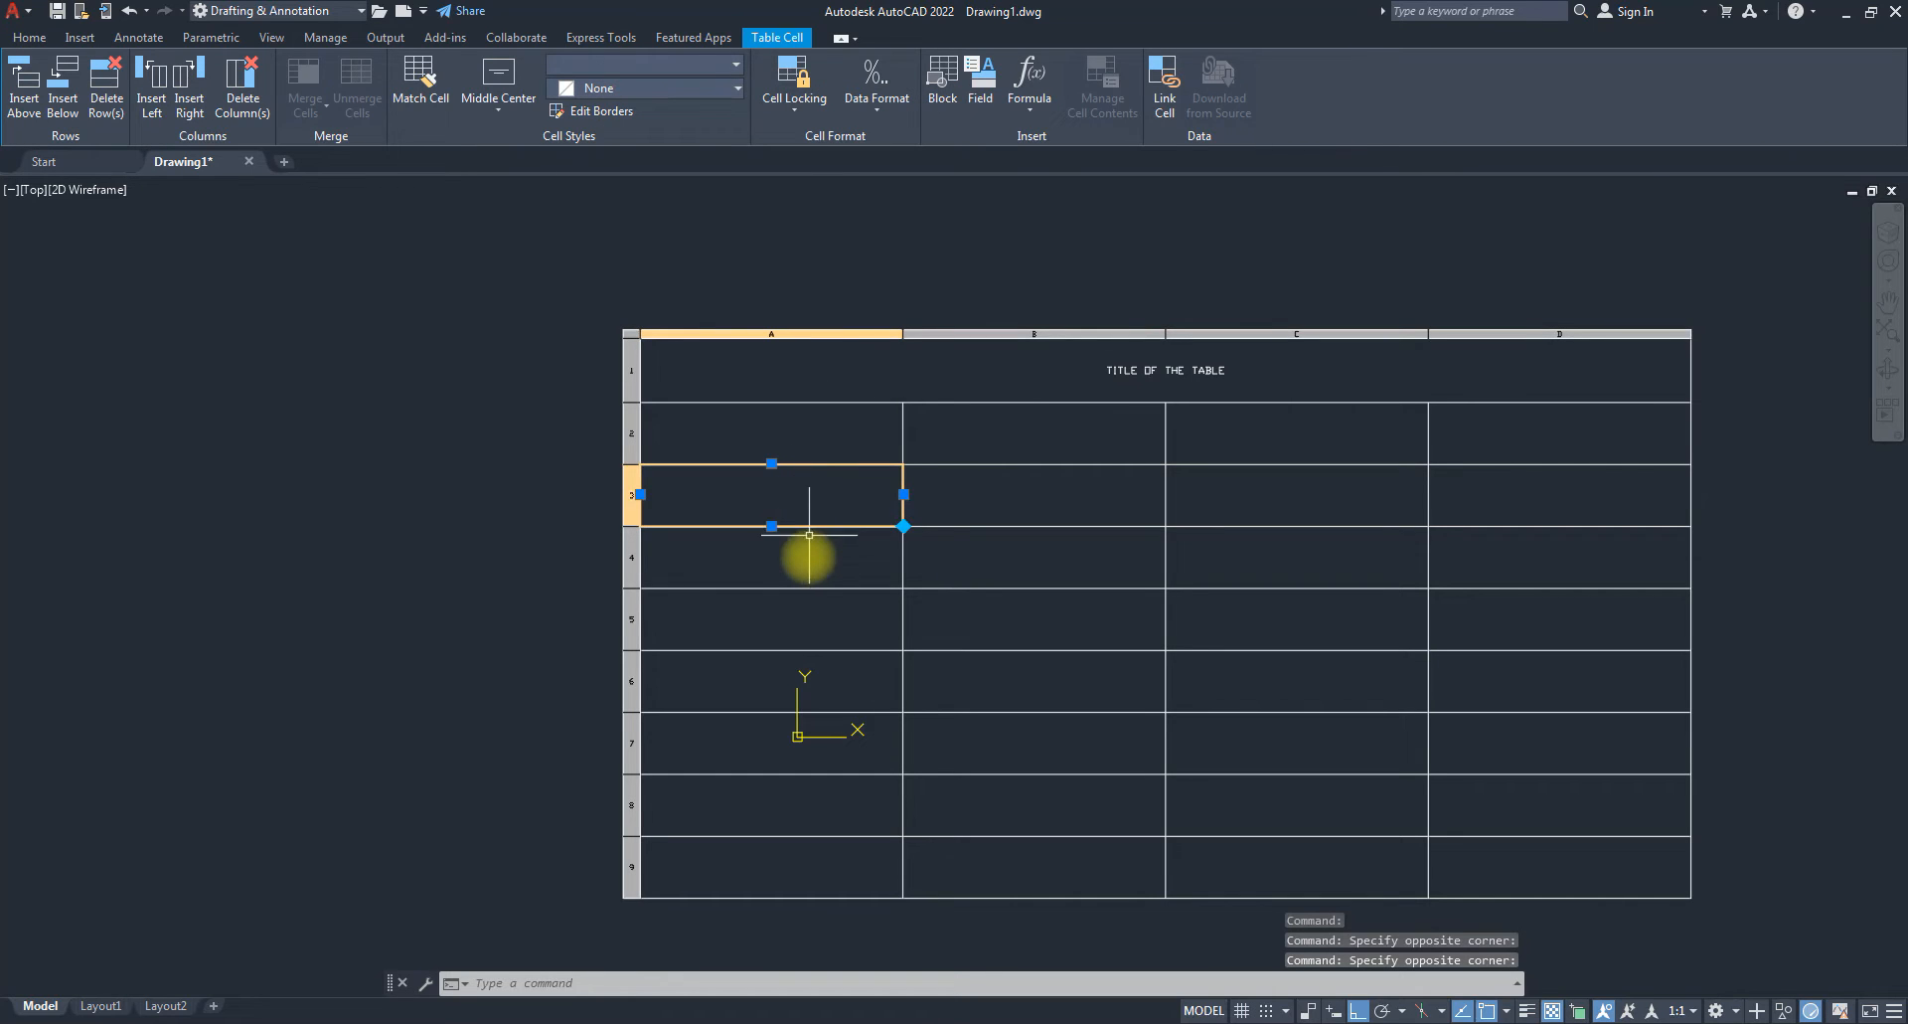
click(808, 582)
key(Escape)
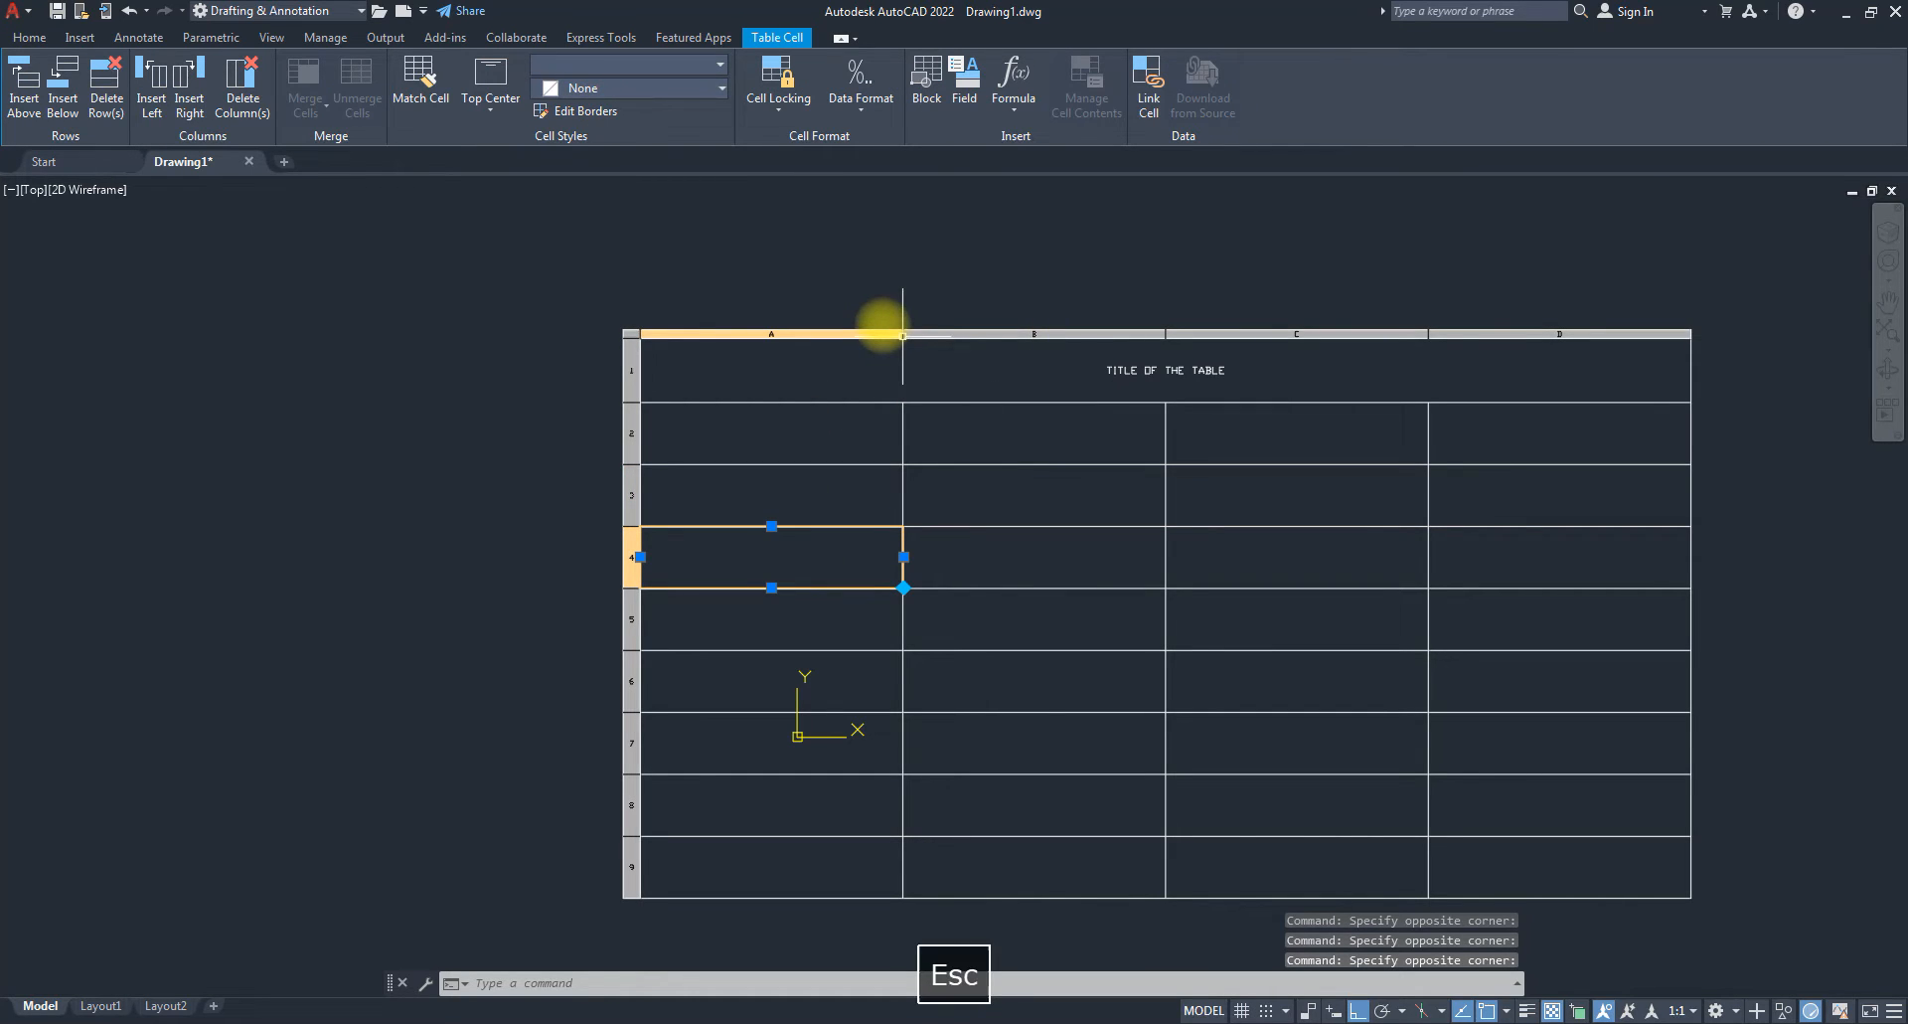
key(Escape)
click(864, 435)
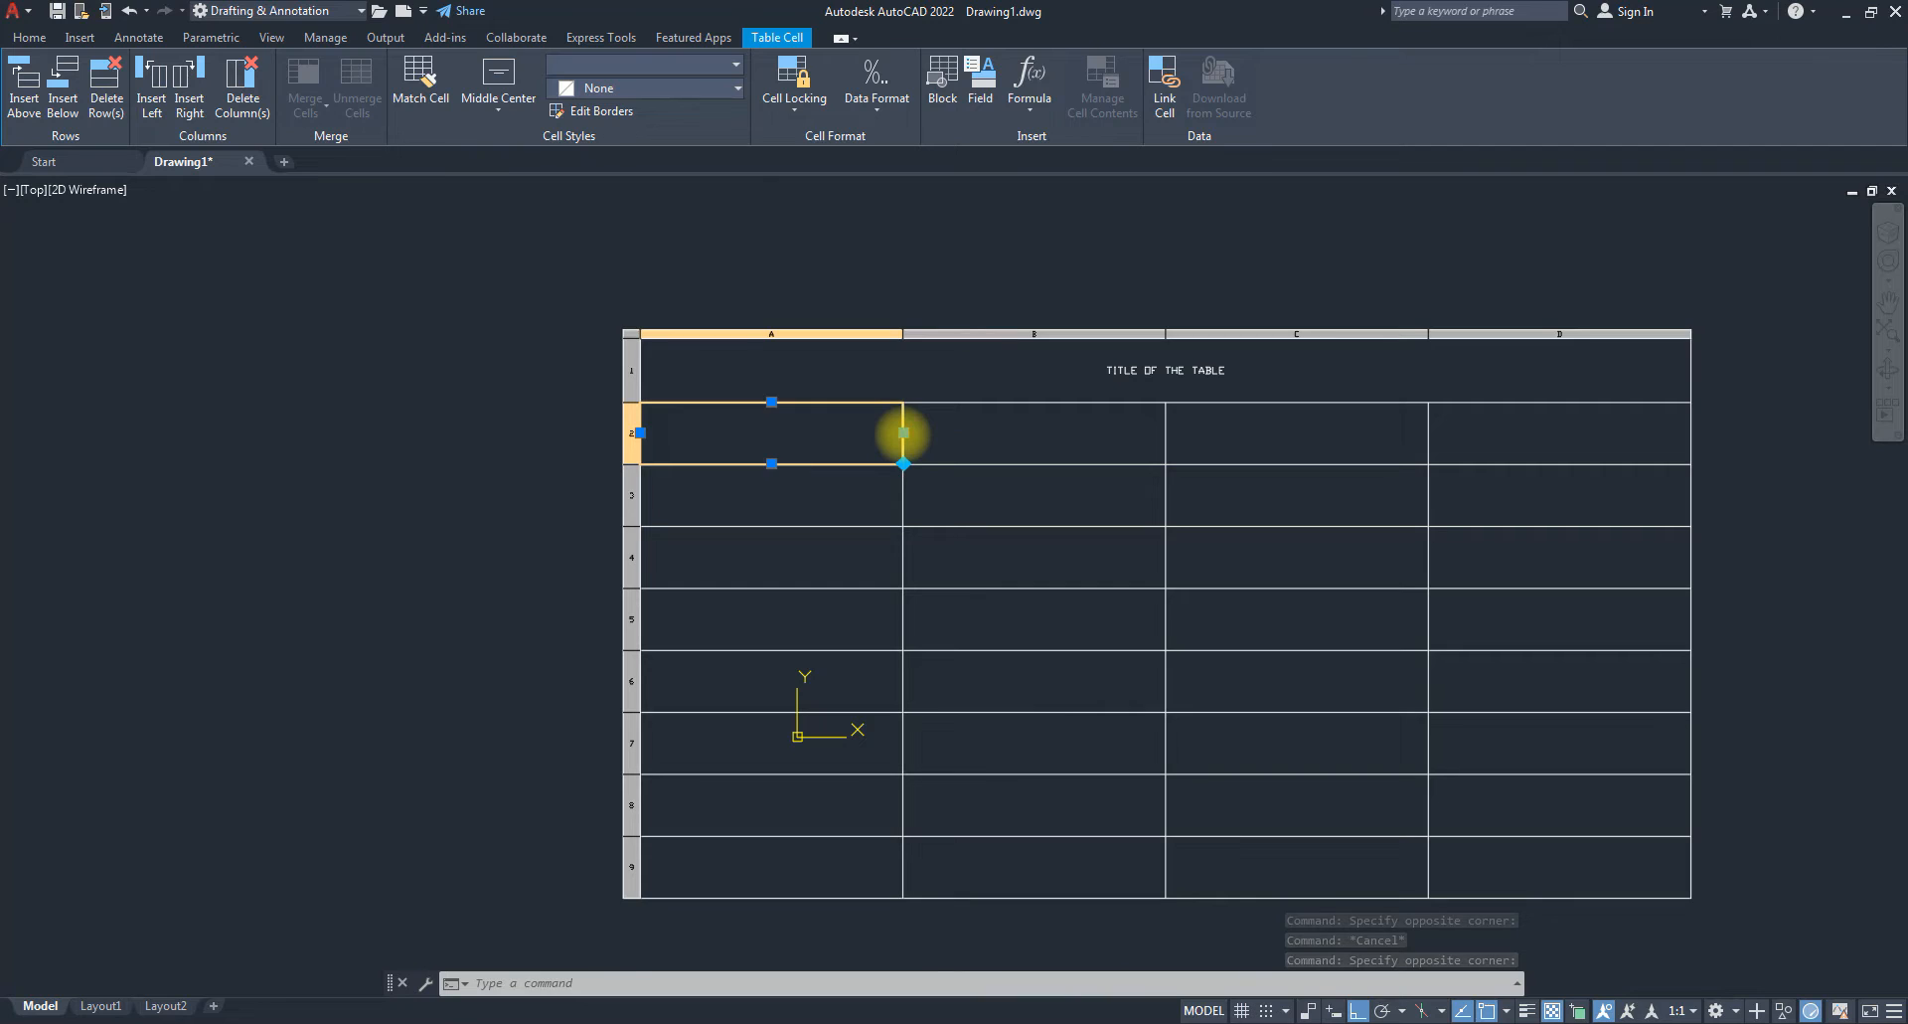
Drag edge grips to narrow column A and move column C's left edge rightward.
click(903, 433)
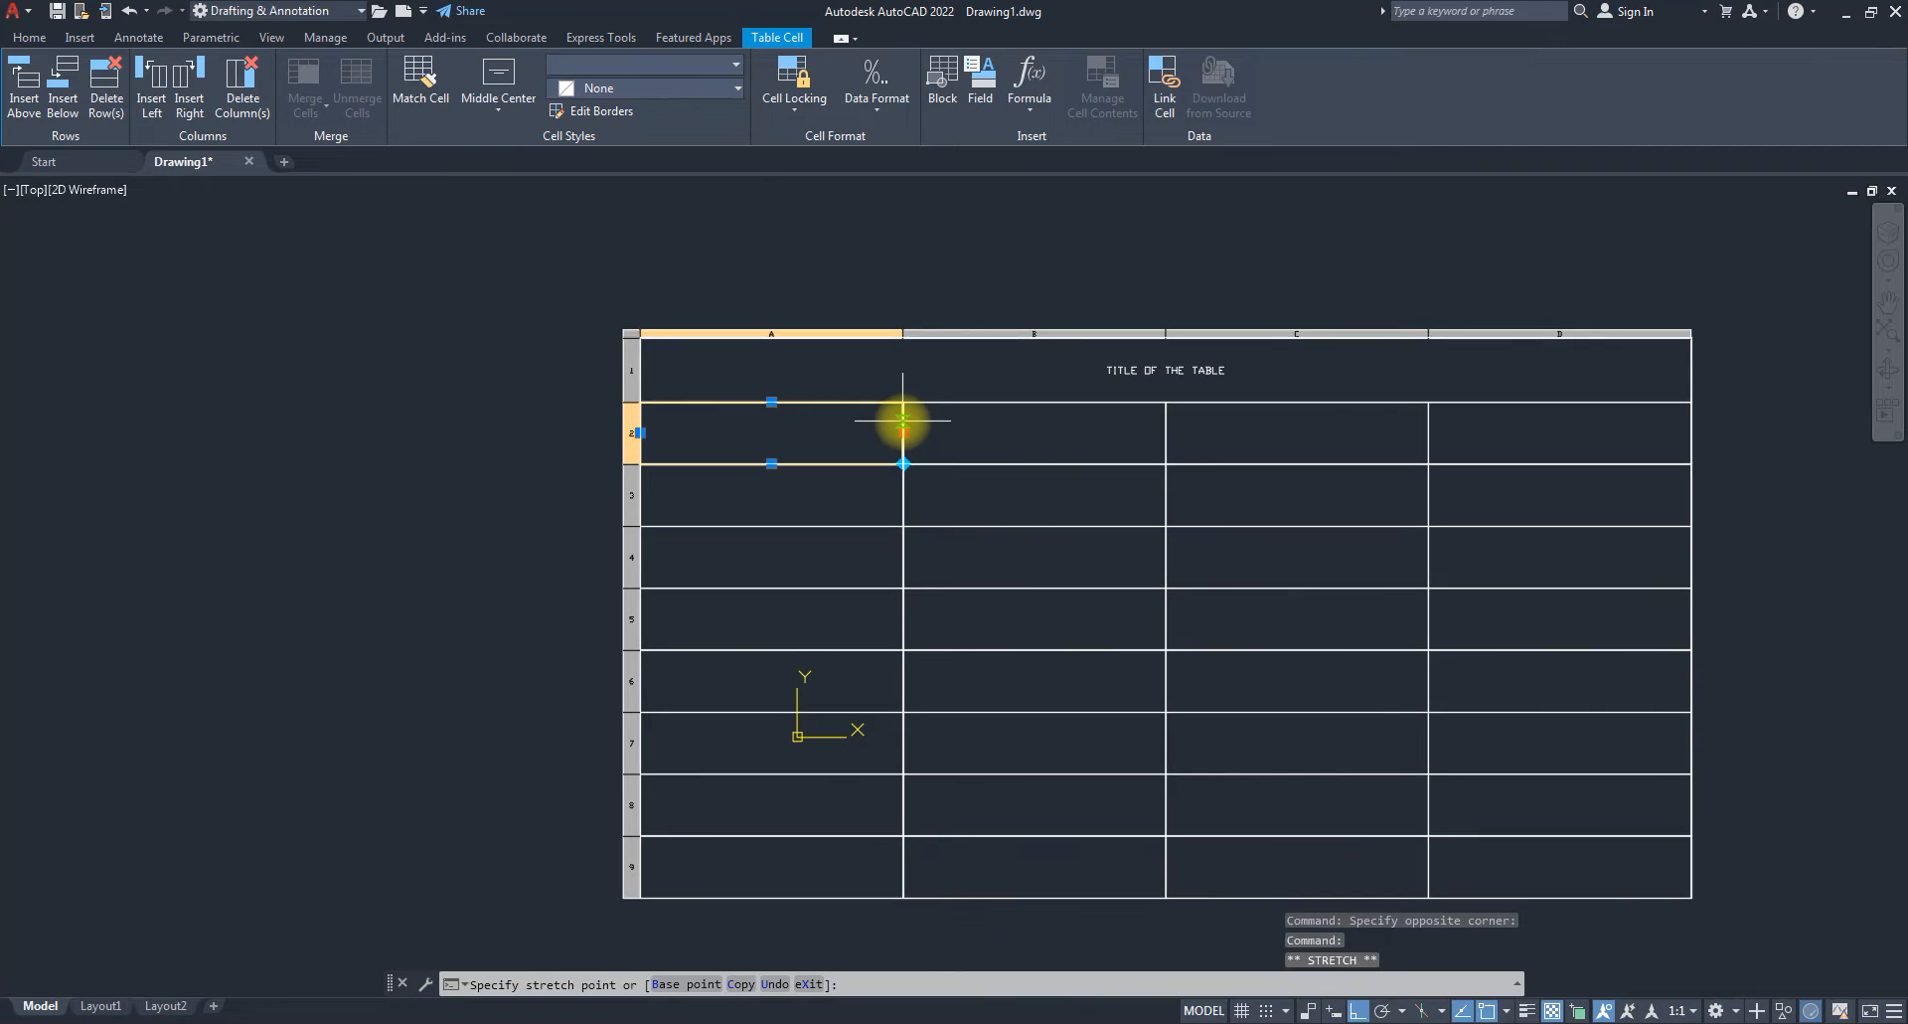
click(797, 433)
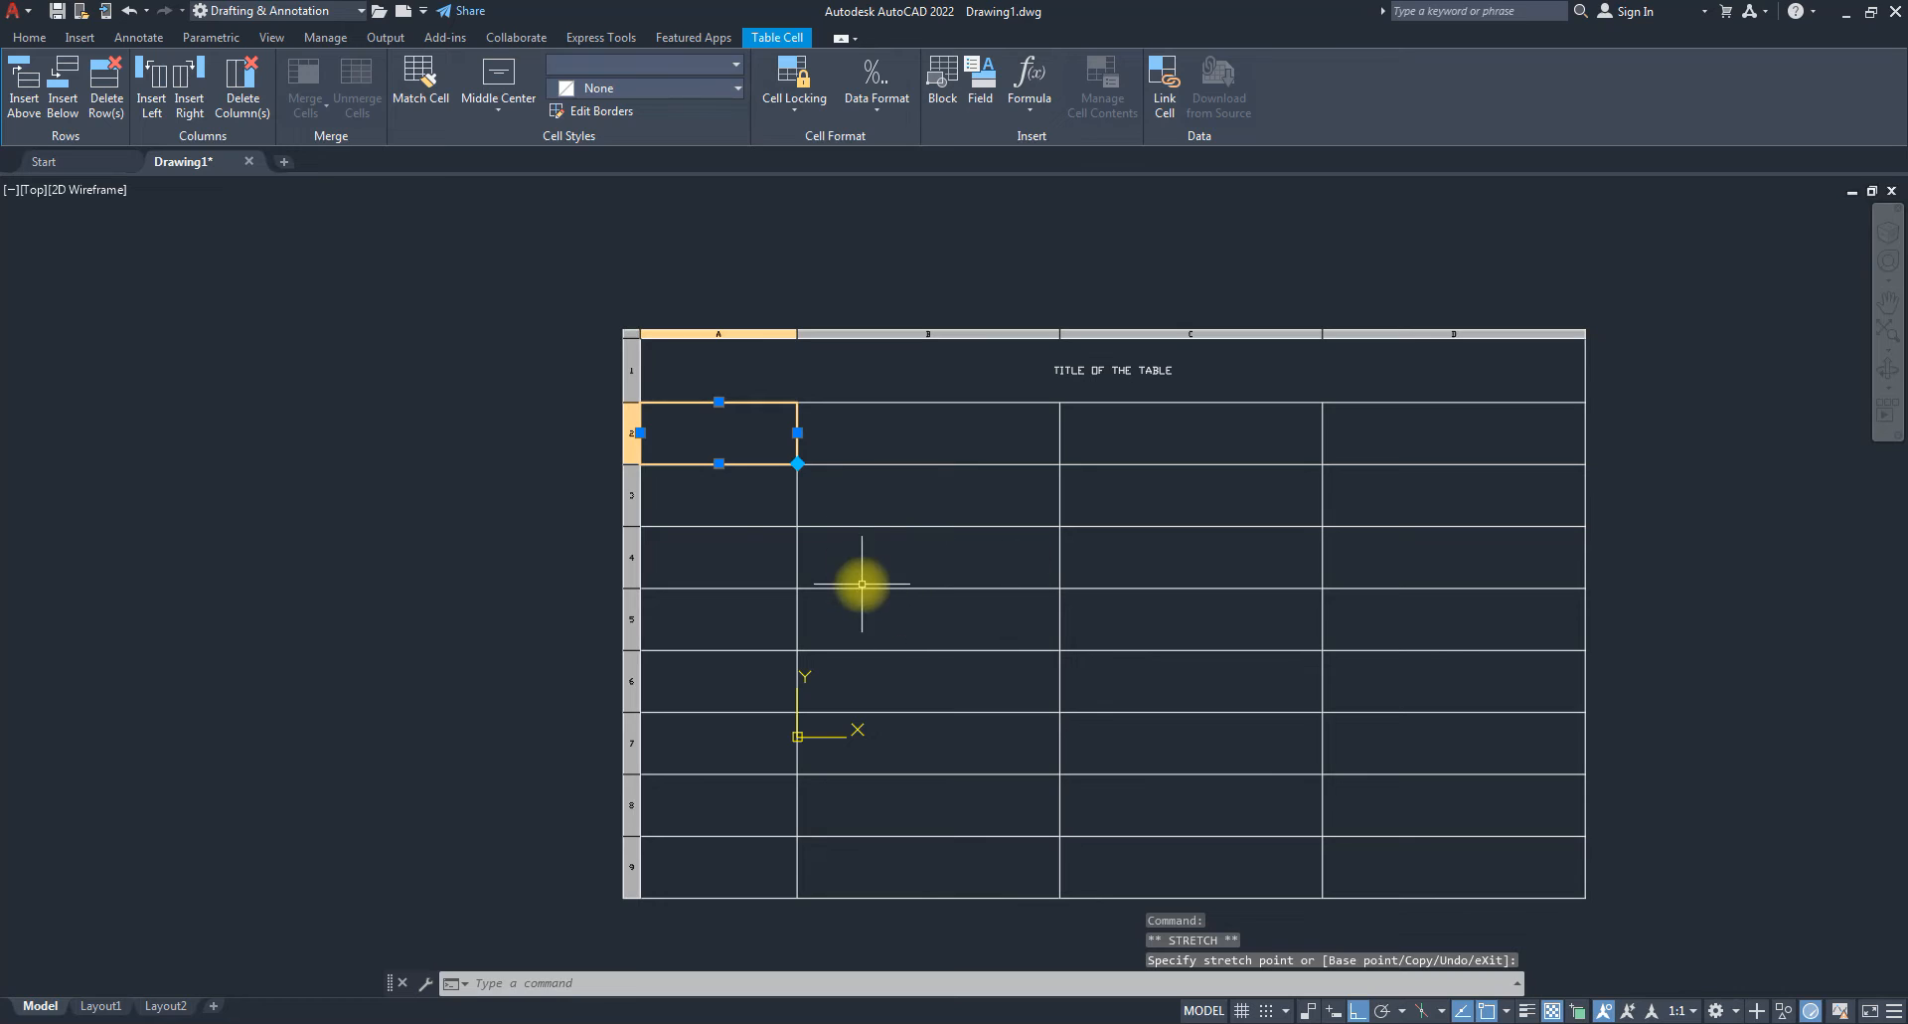
click(1118, 502)
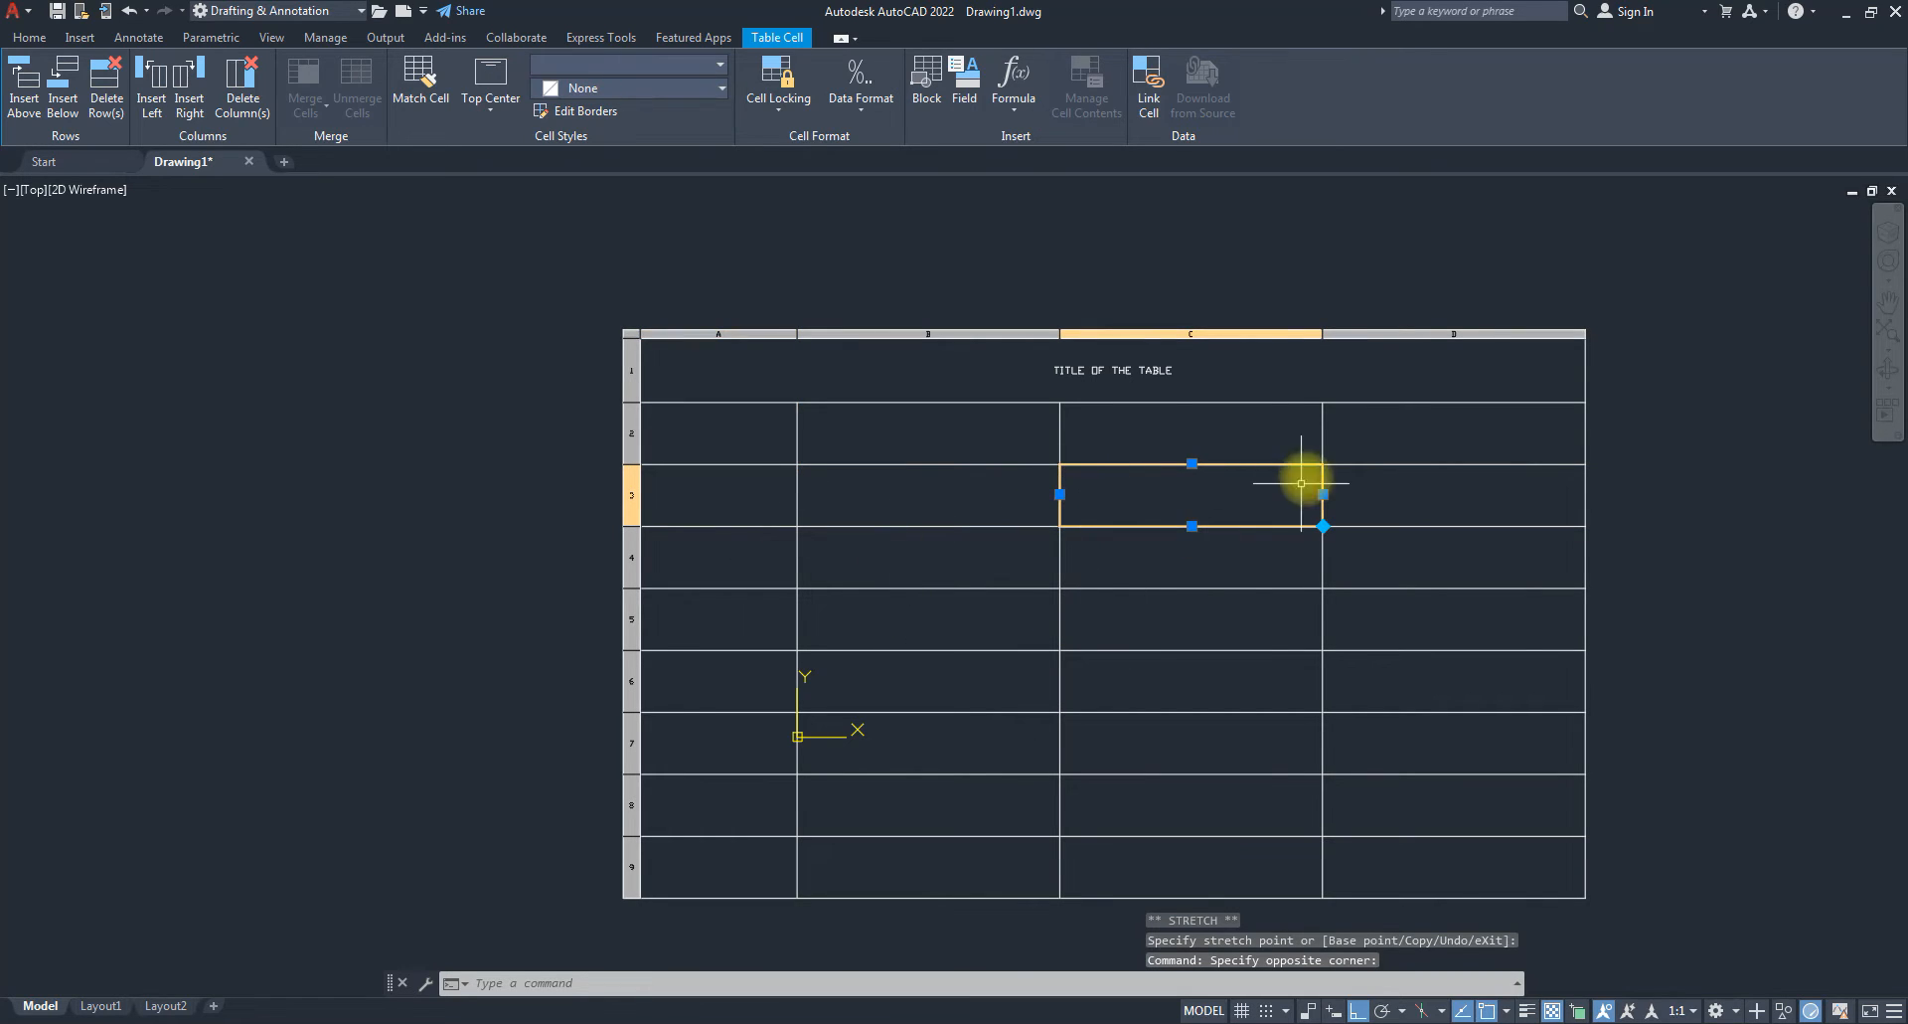
click(1060, 494)
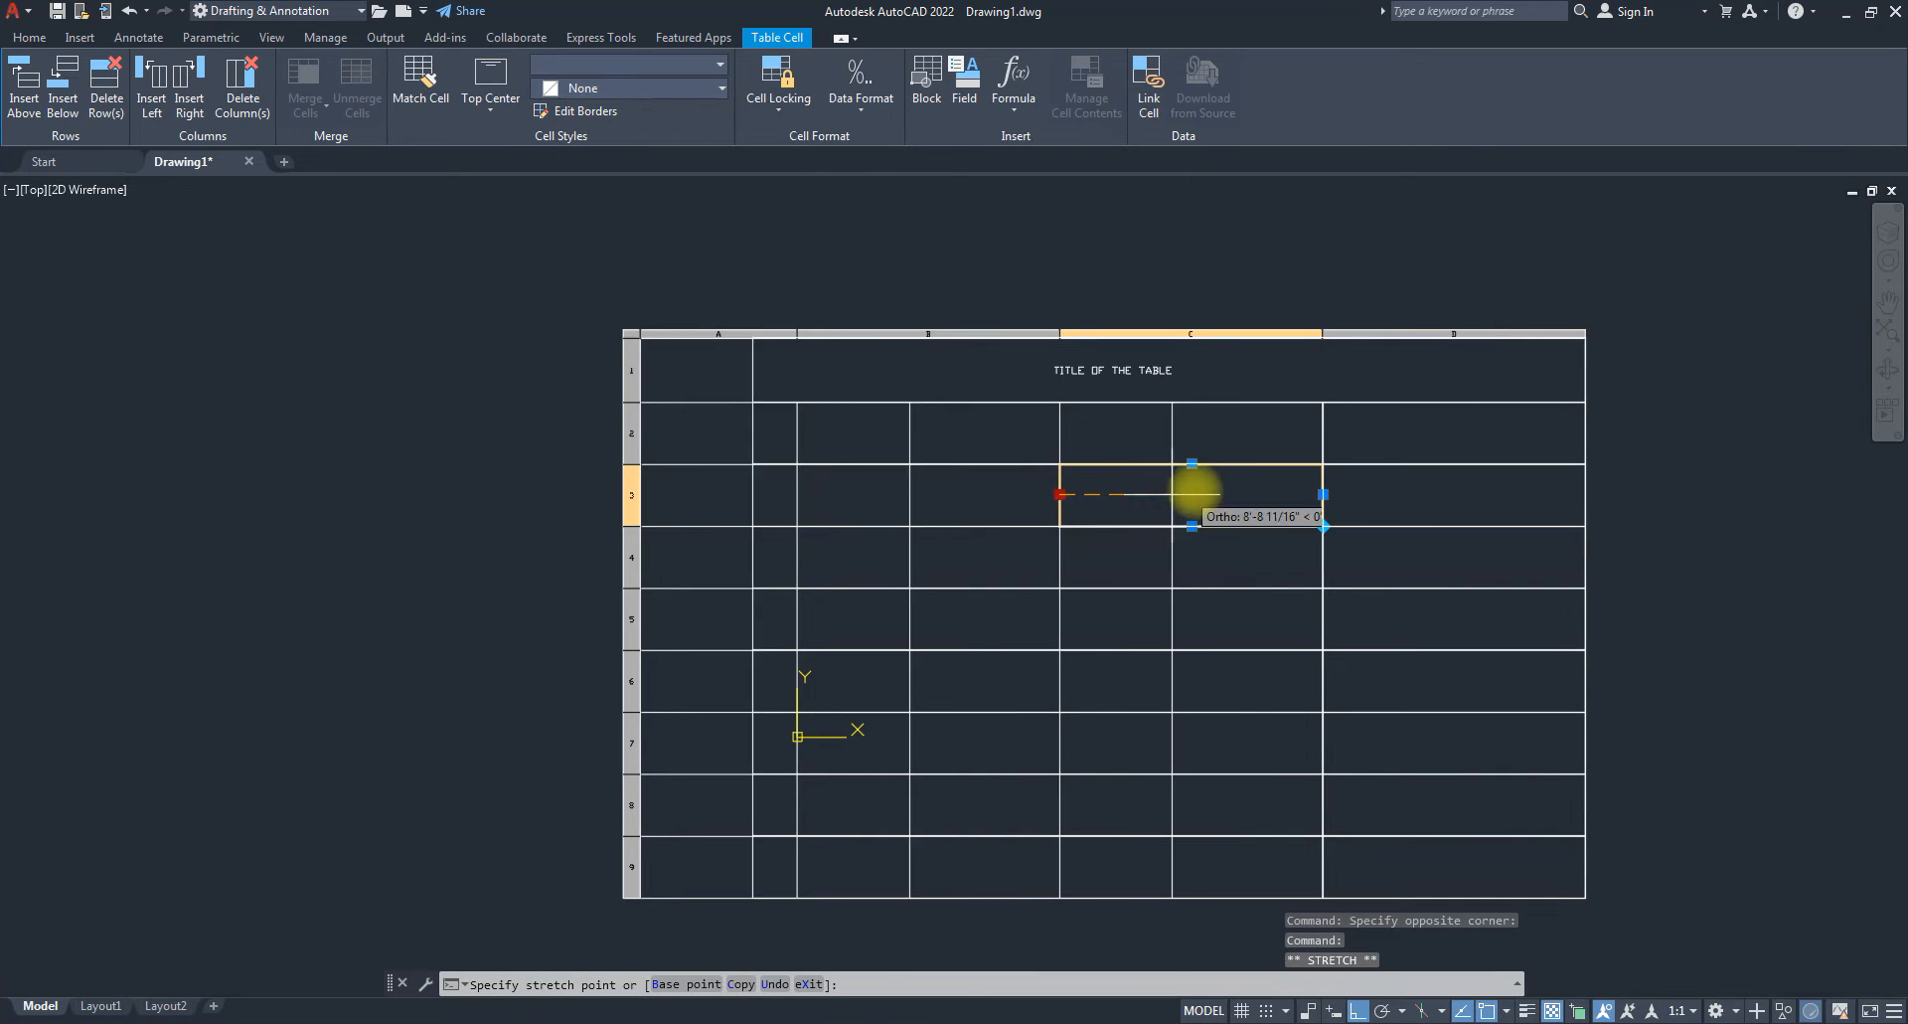
click(1232, 492)
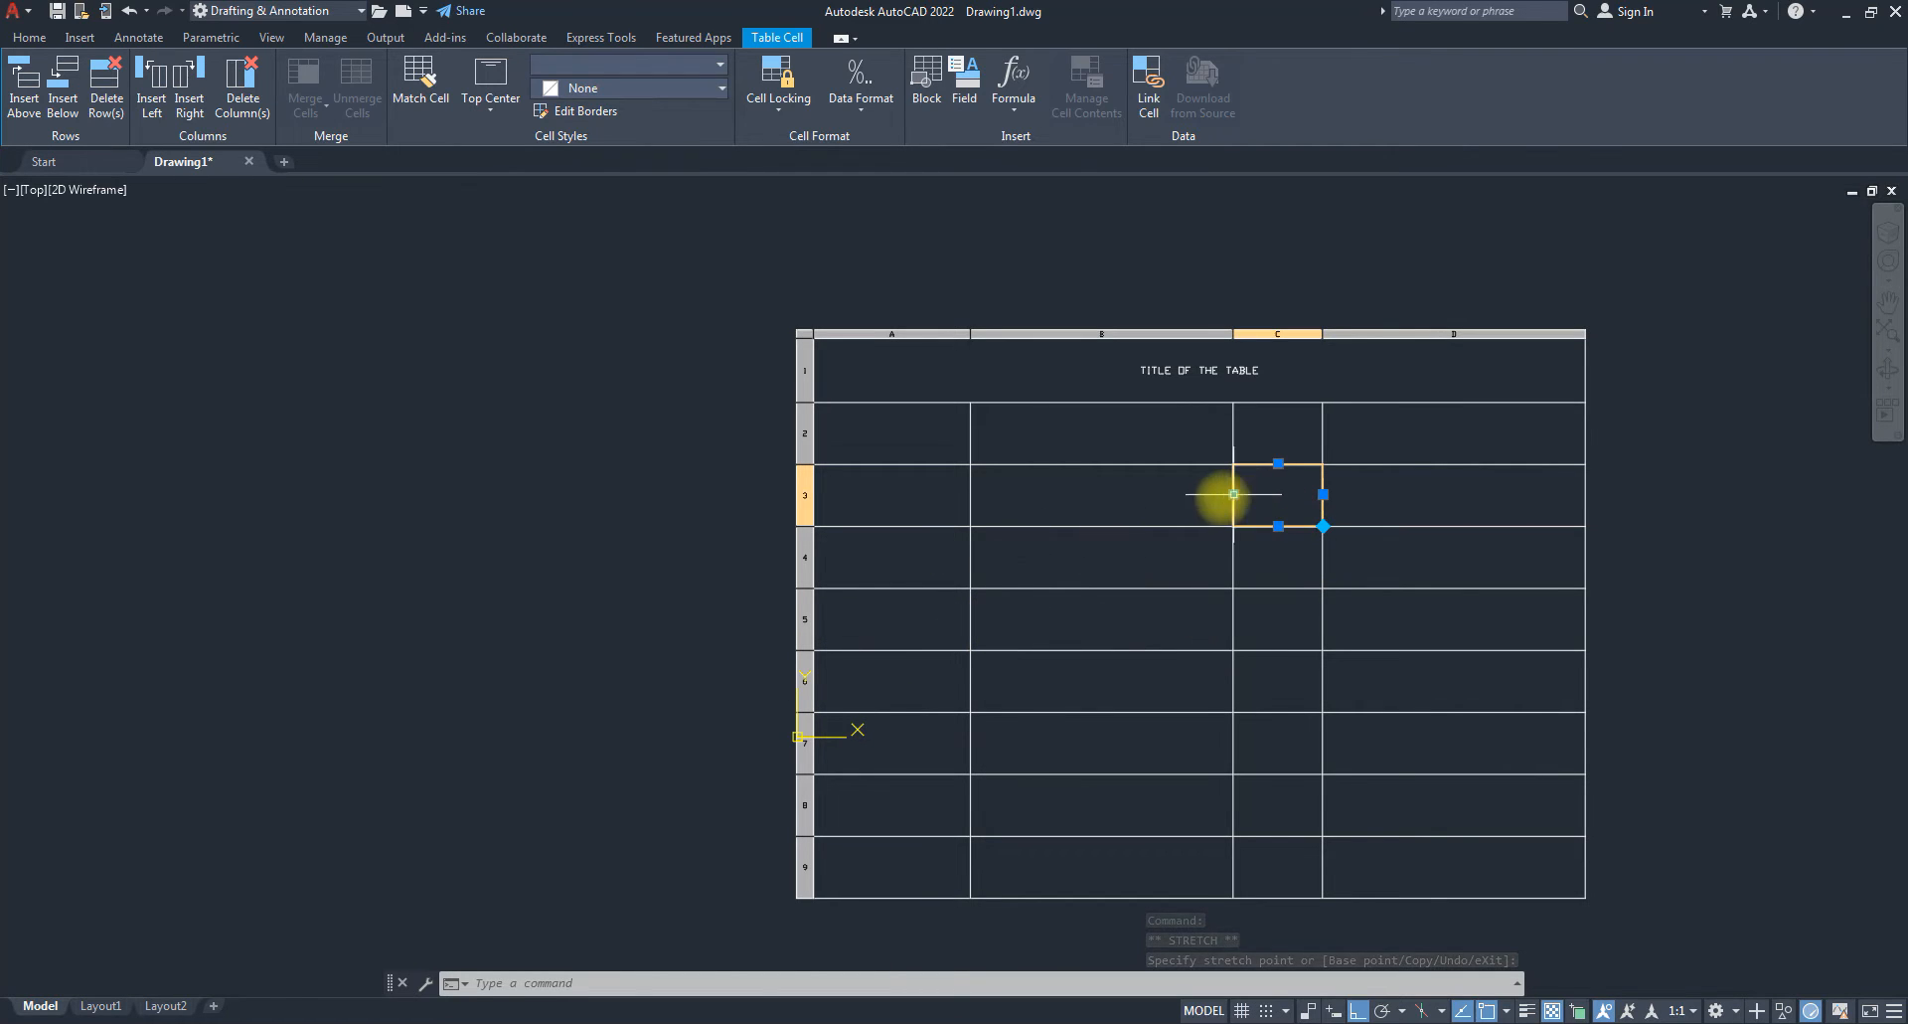
Narrow column B from its right edge, then open and cancel editing of cell C3.
click(1098, 501)
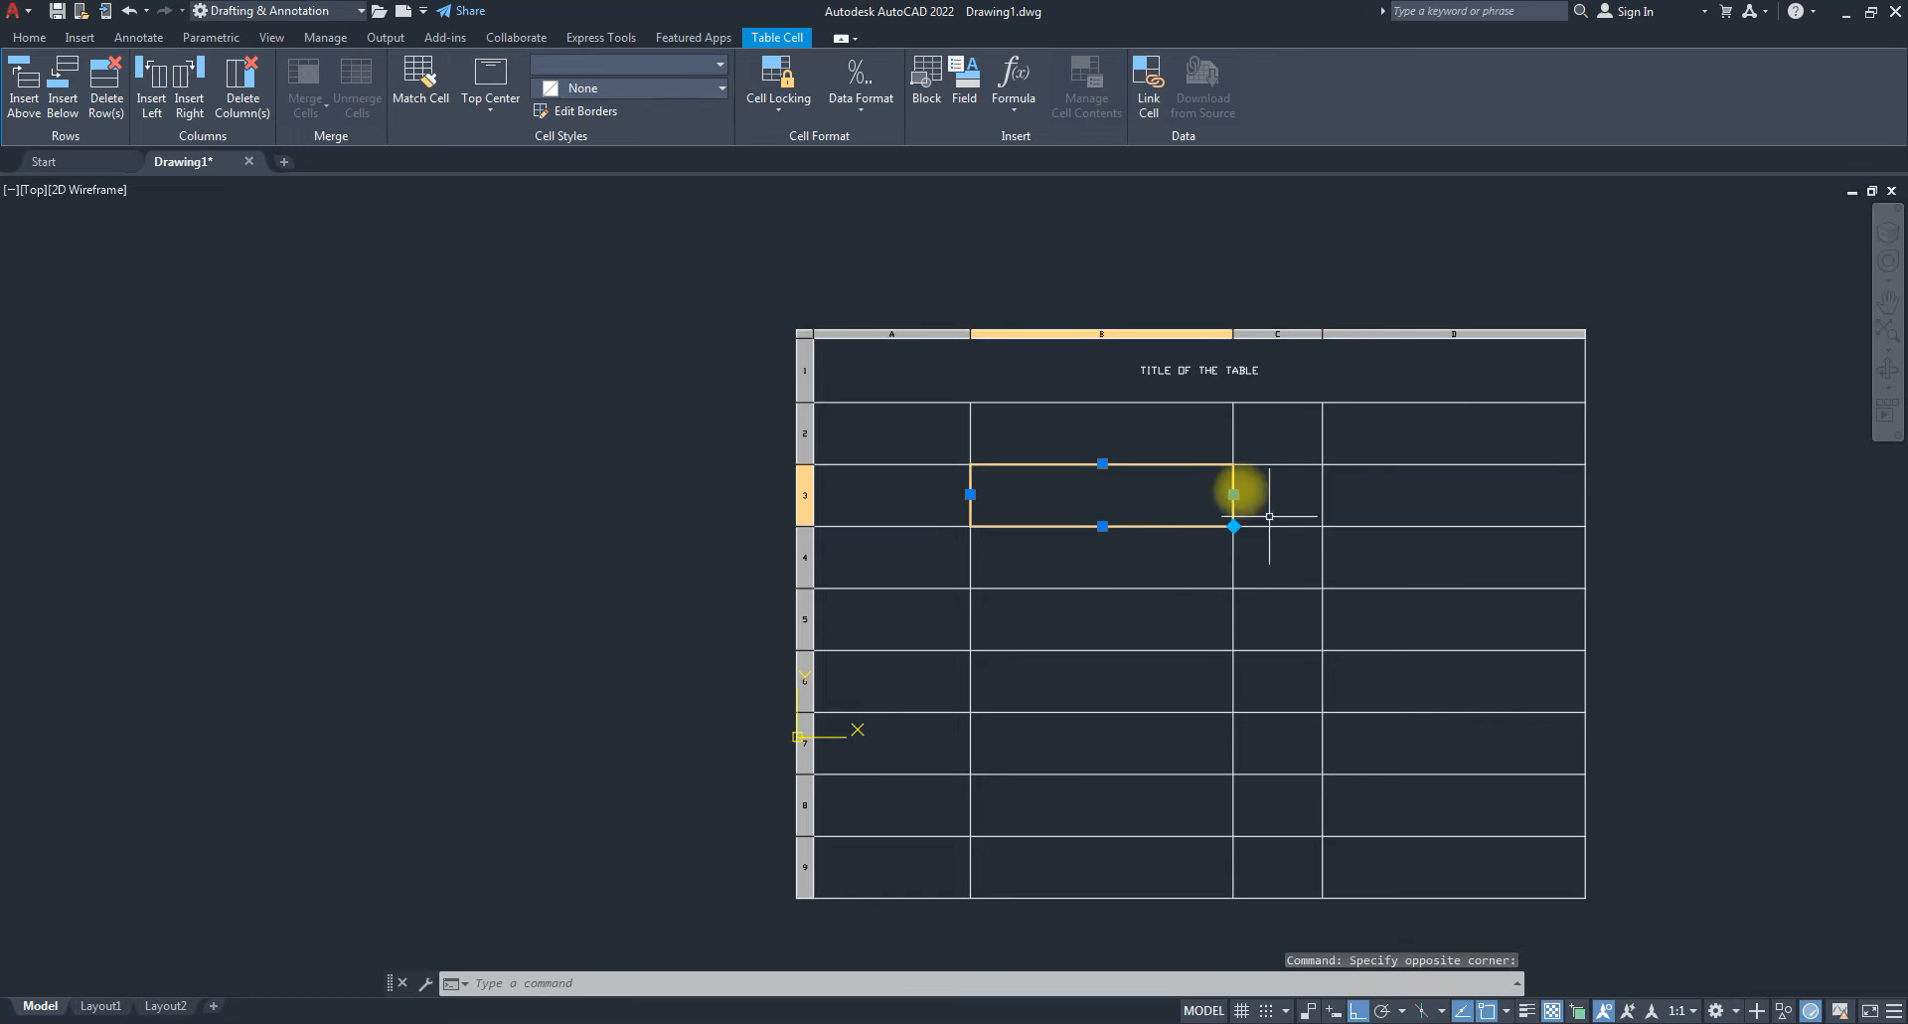
click(1233, 494)
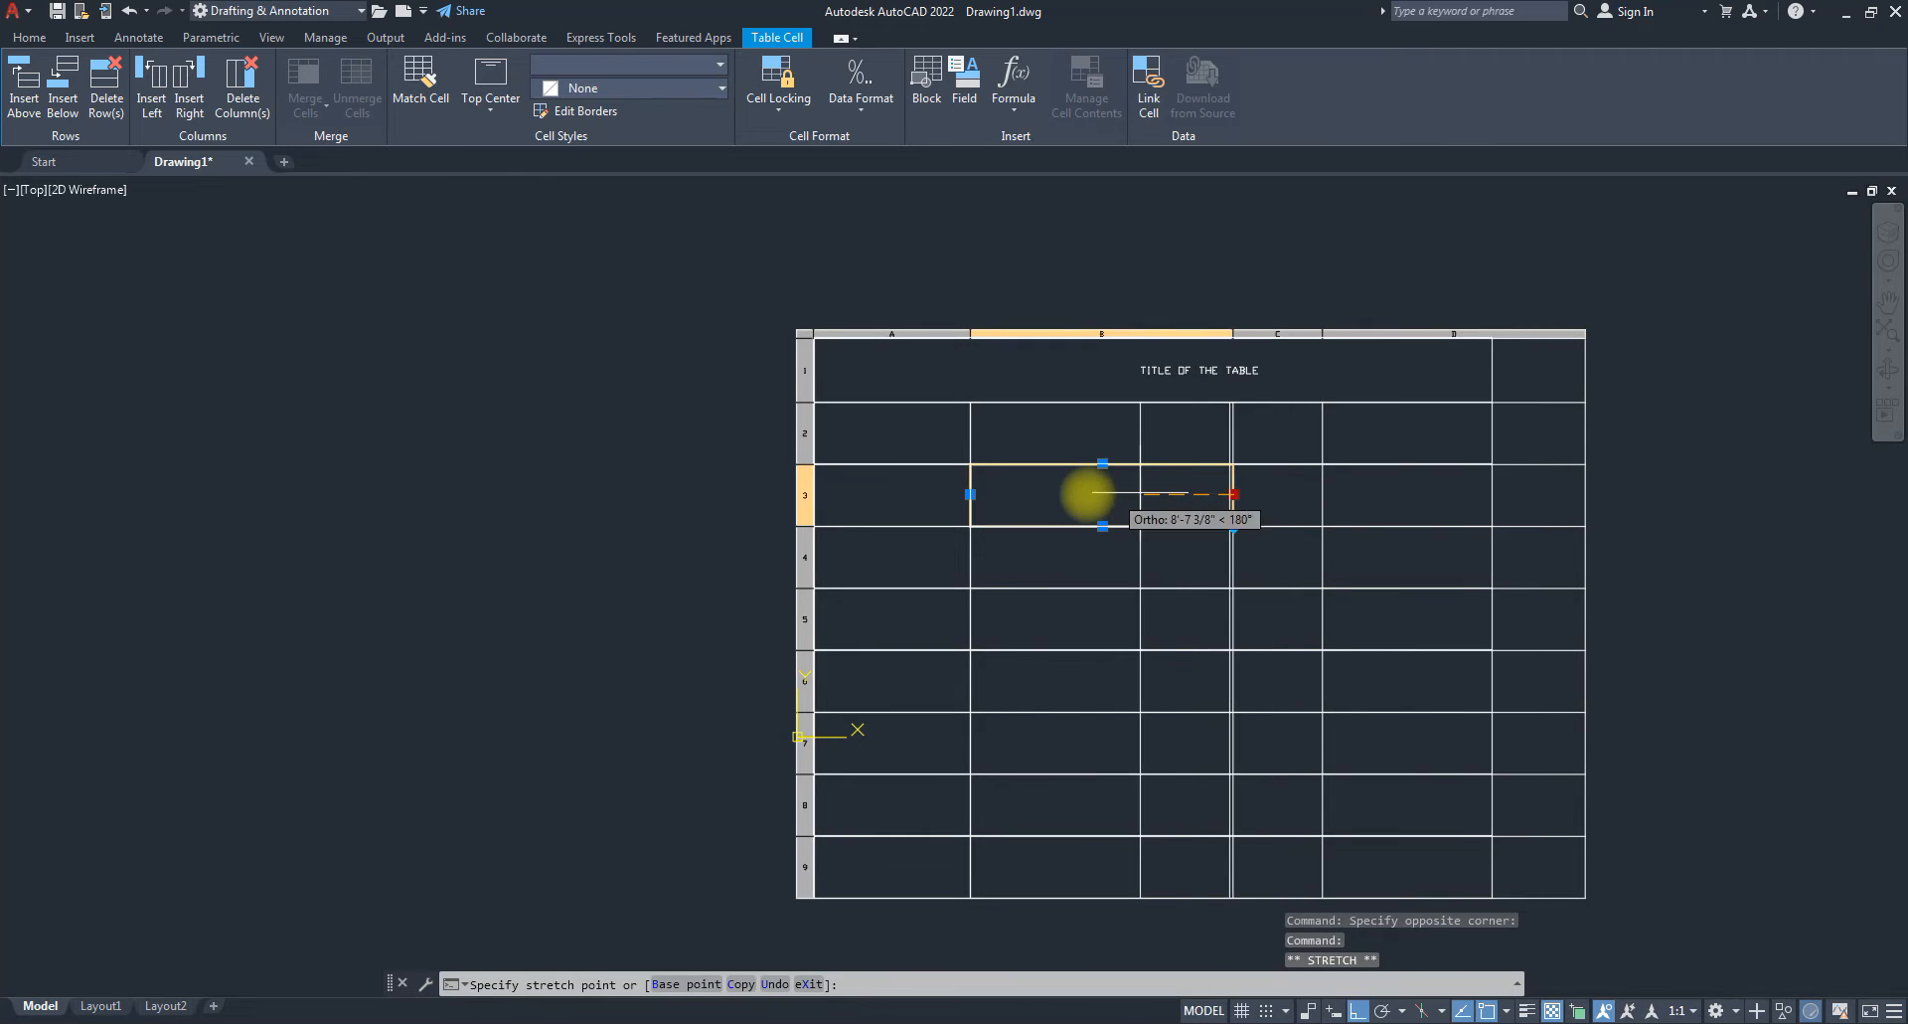
click(1032, 494)
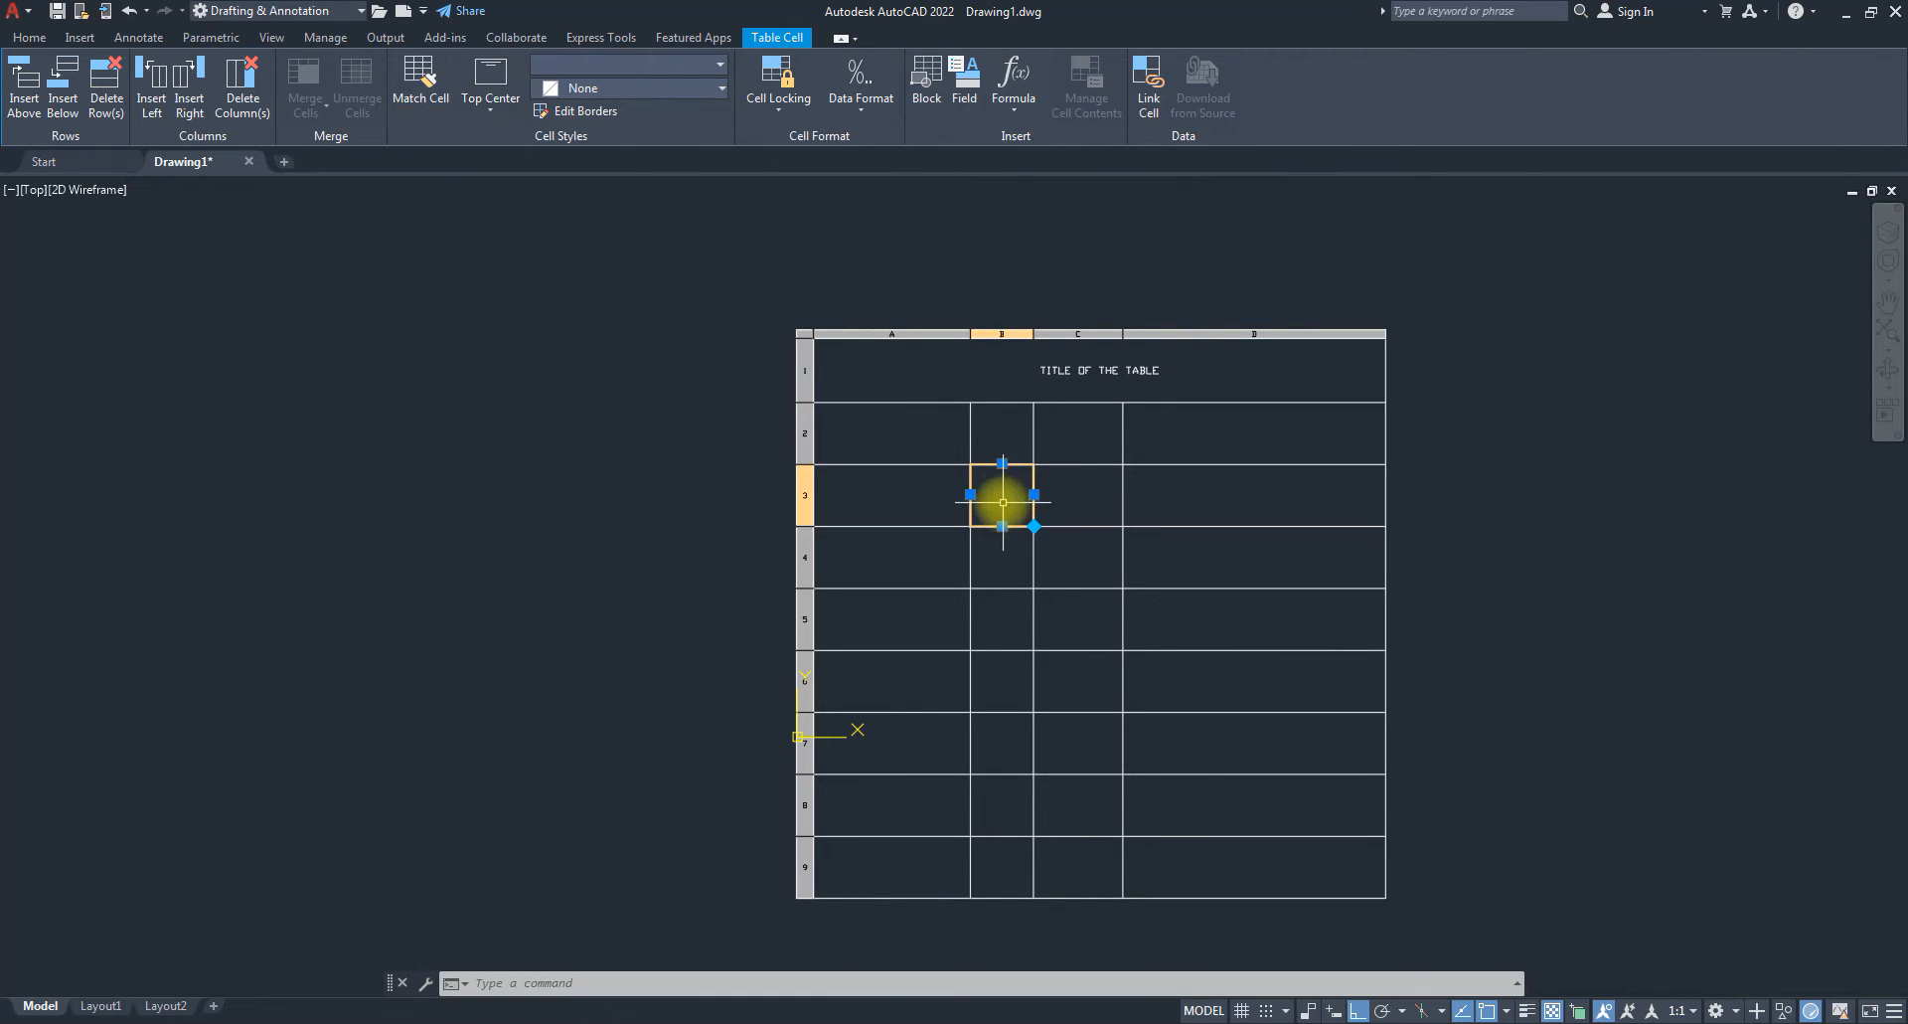
double_click(1069, 497)
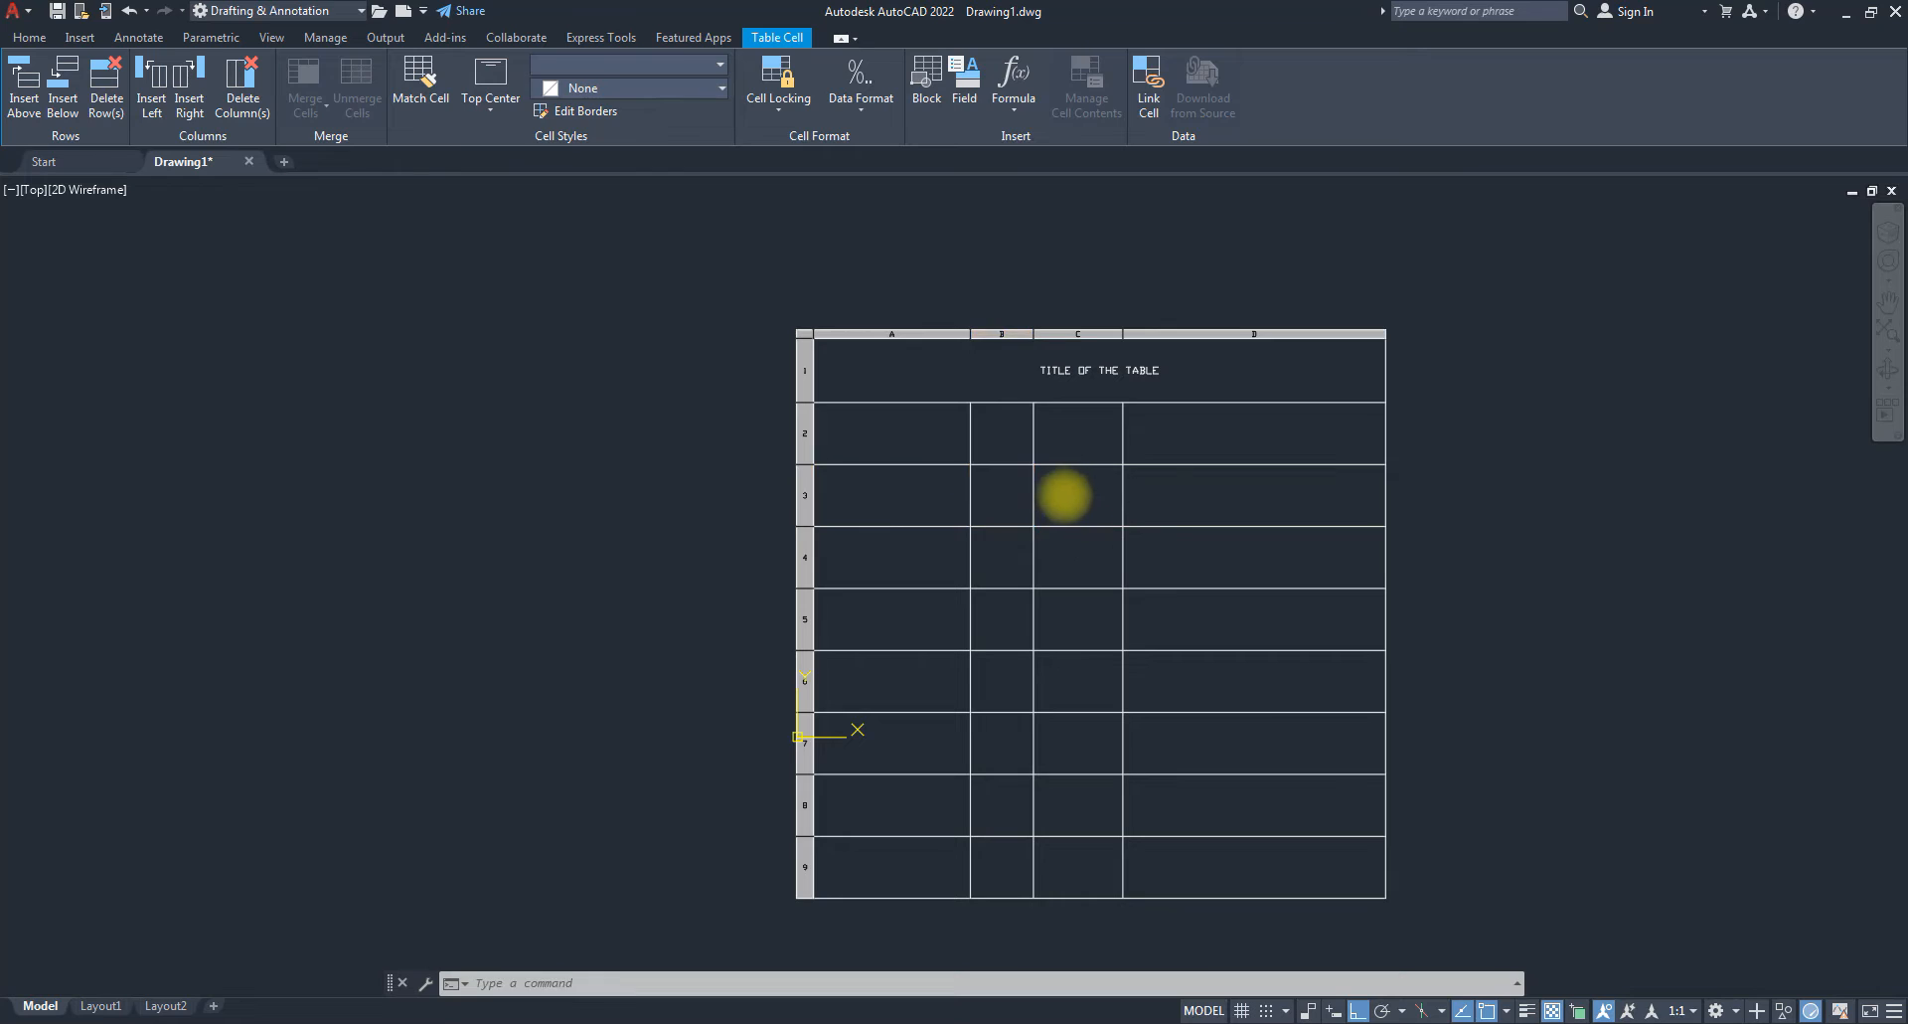
key(Escape)
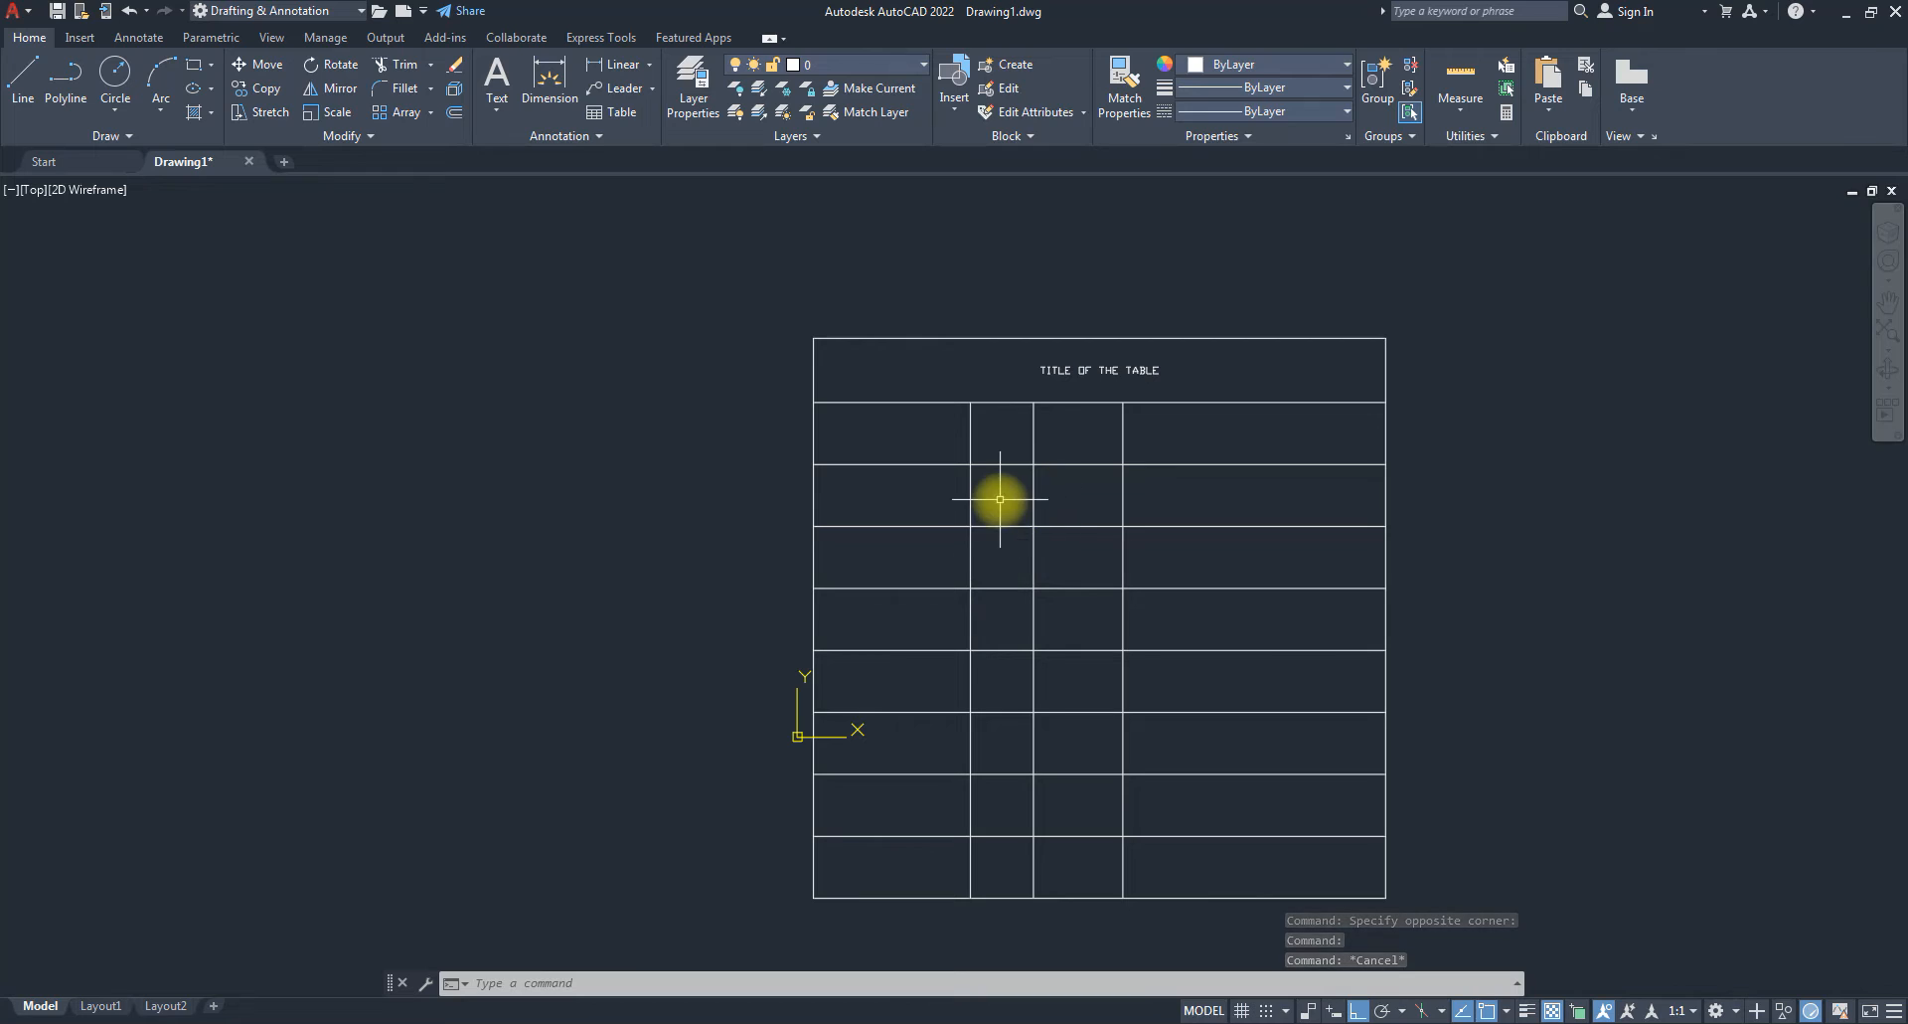
Widen column B, stretch row 3's height, then undo the row 3 stretch.
click(1005, 491)
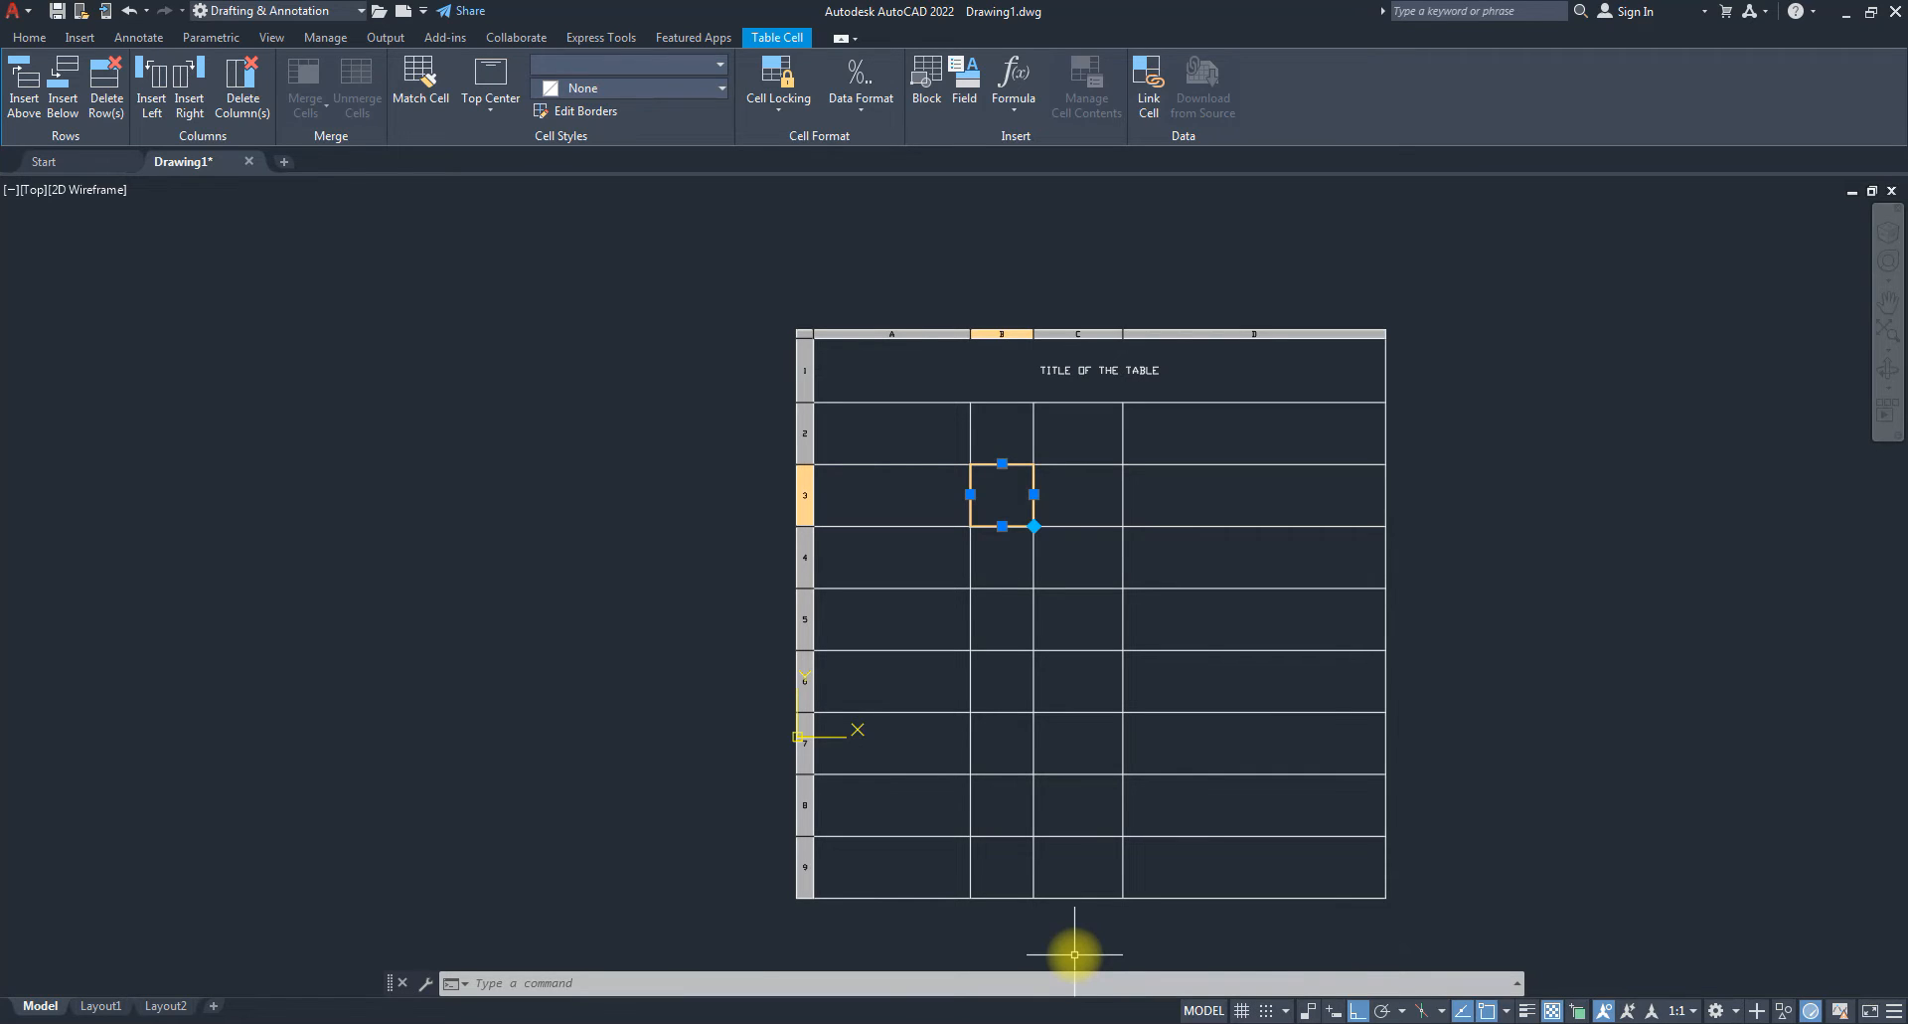
click(1034, 494)
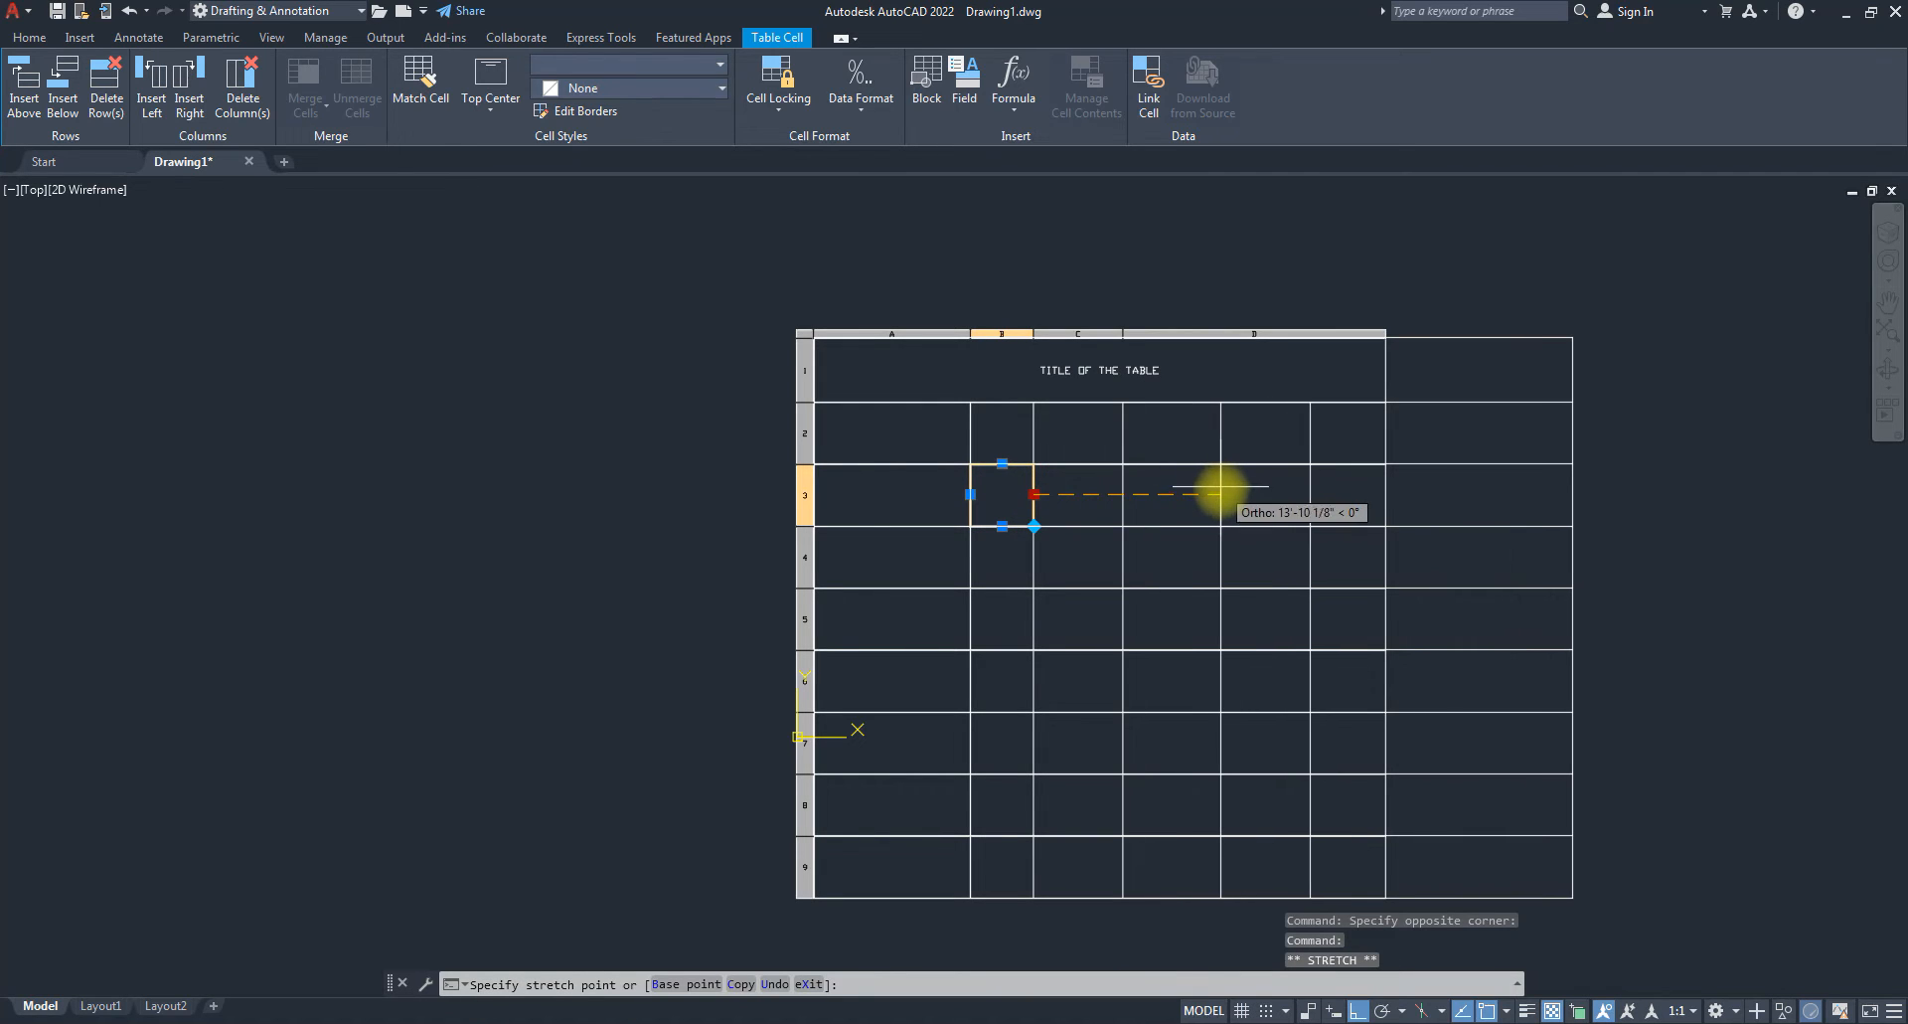
click(1222, 494)
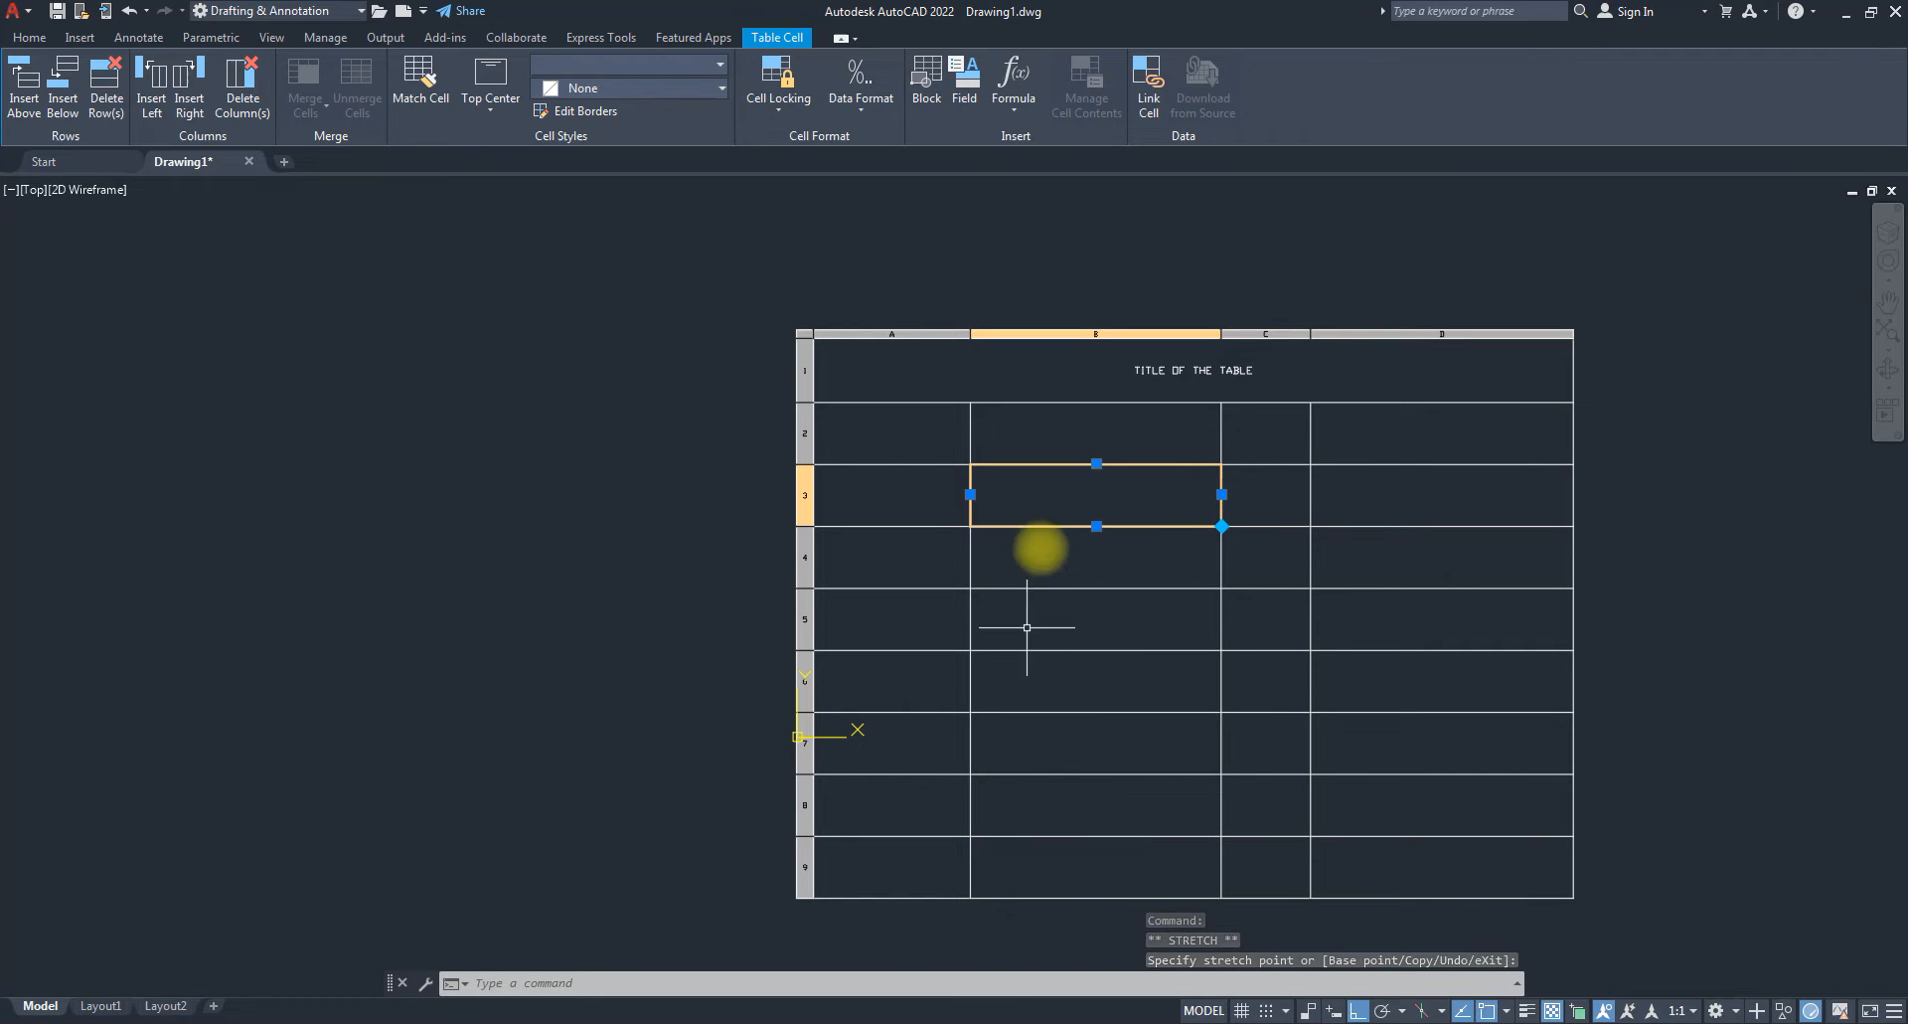
click(1097, 463)
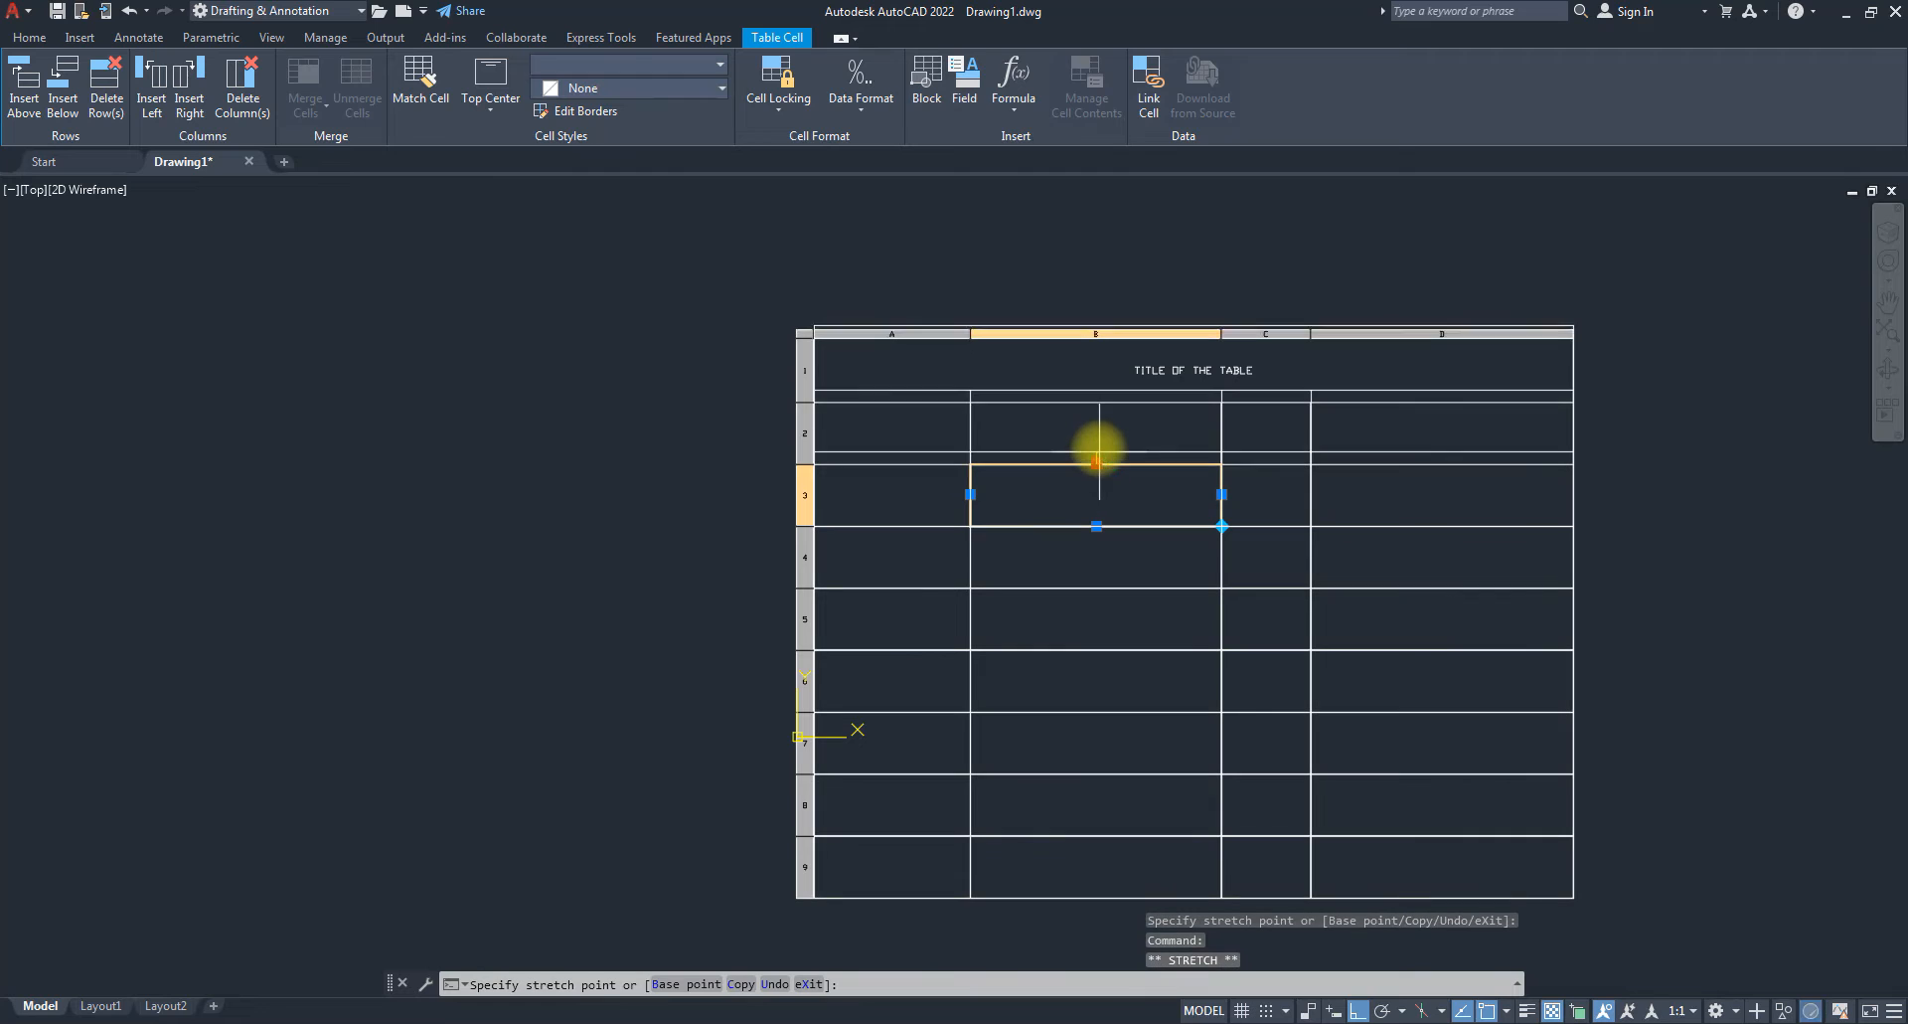
click(1094, 422)
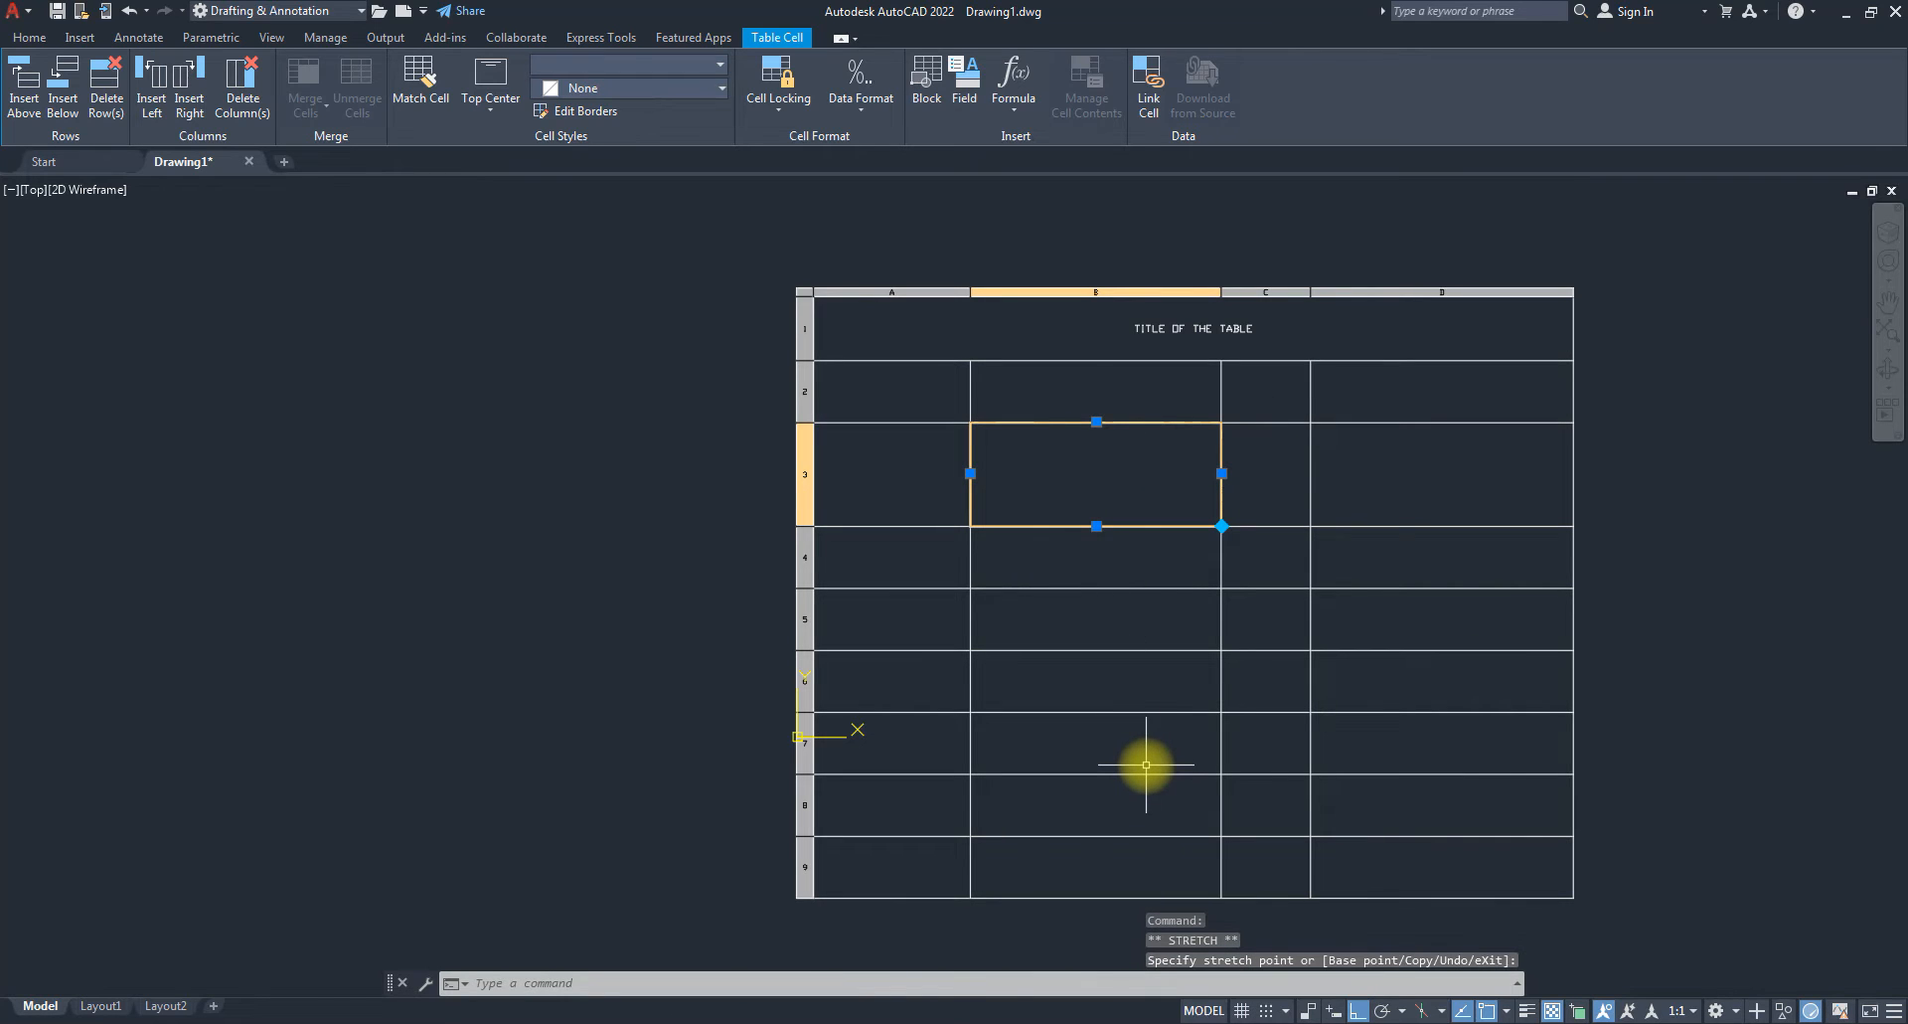
key(ctrl+z)
Extend cell B3's auto-fill grip down to row 6, cancel it, and select B6.
click(1097, 503)
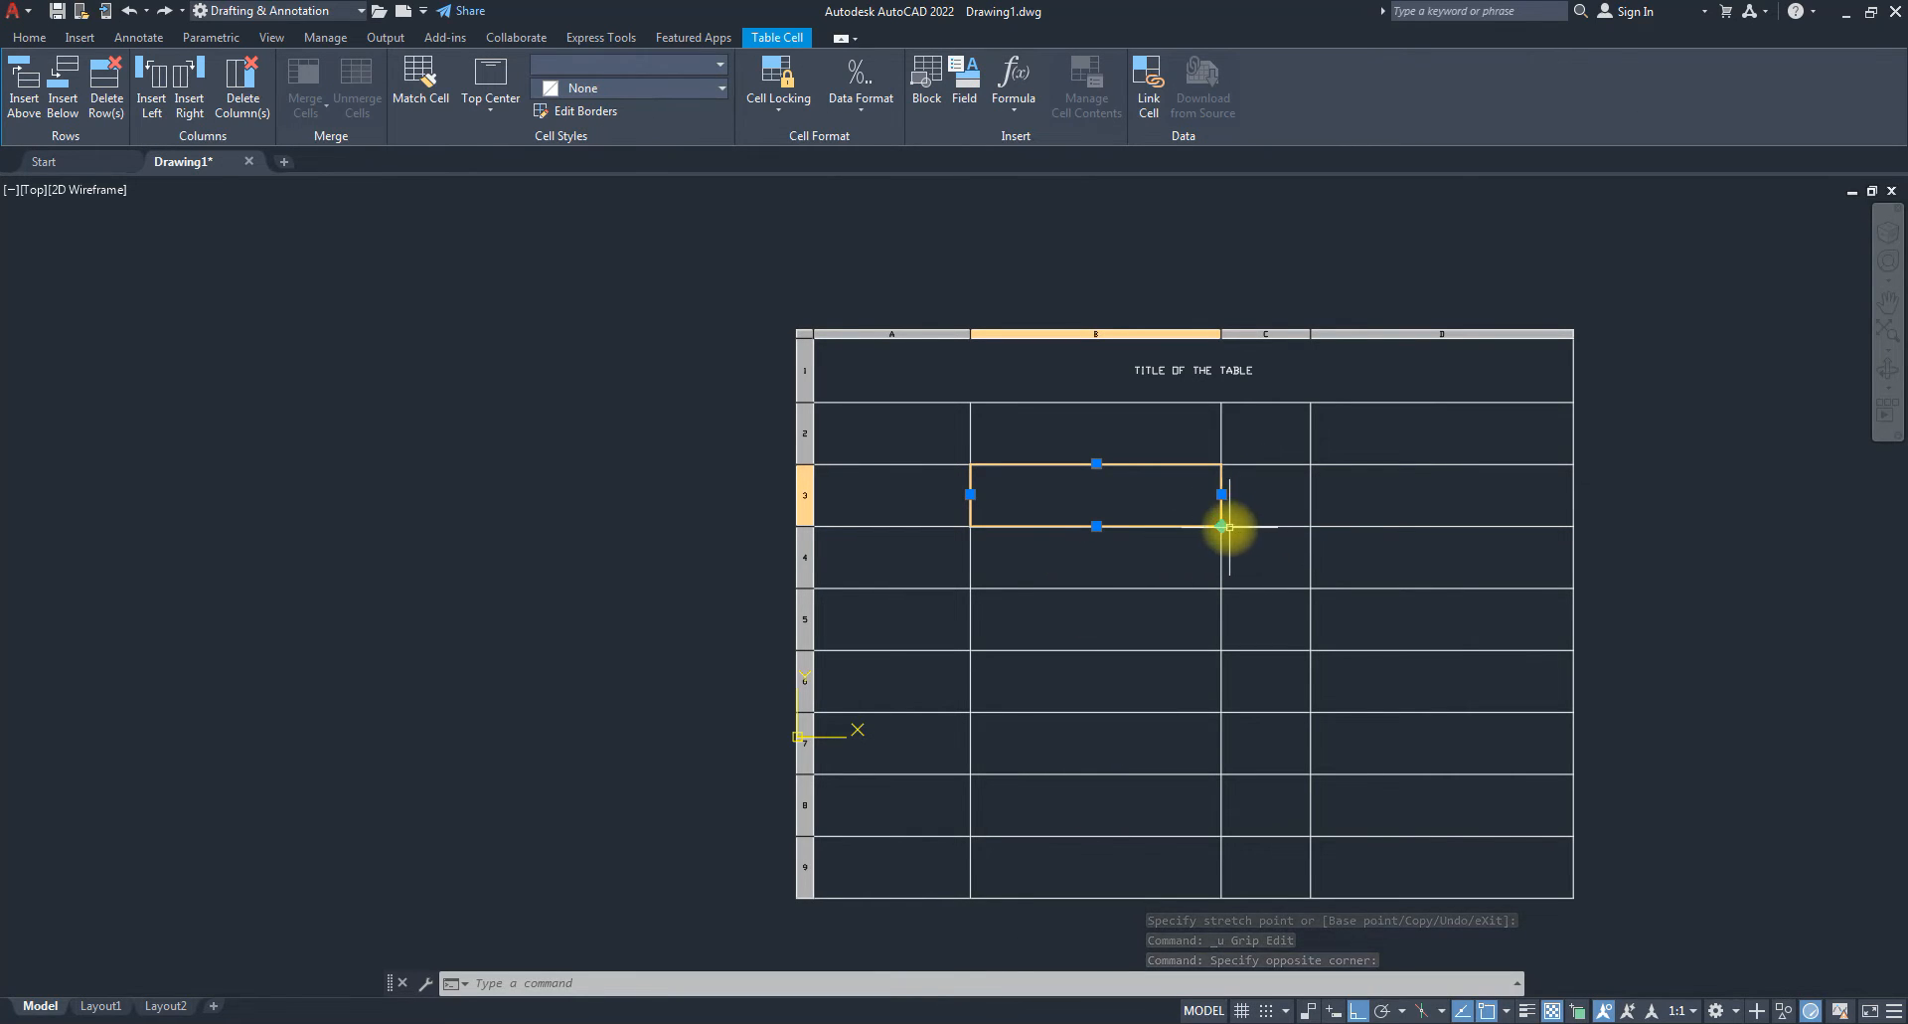
click(1222, 526)
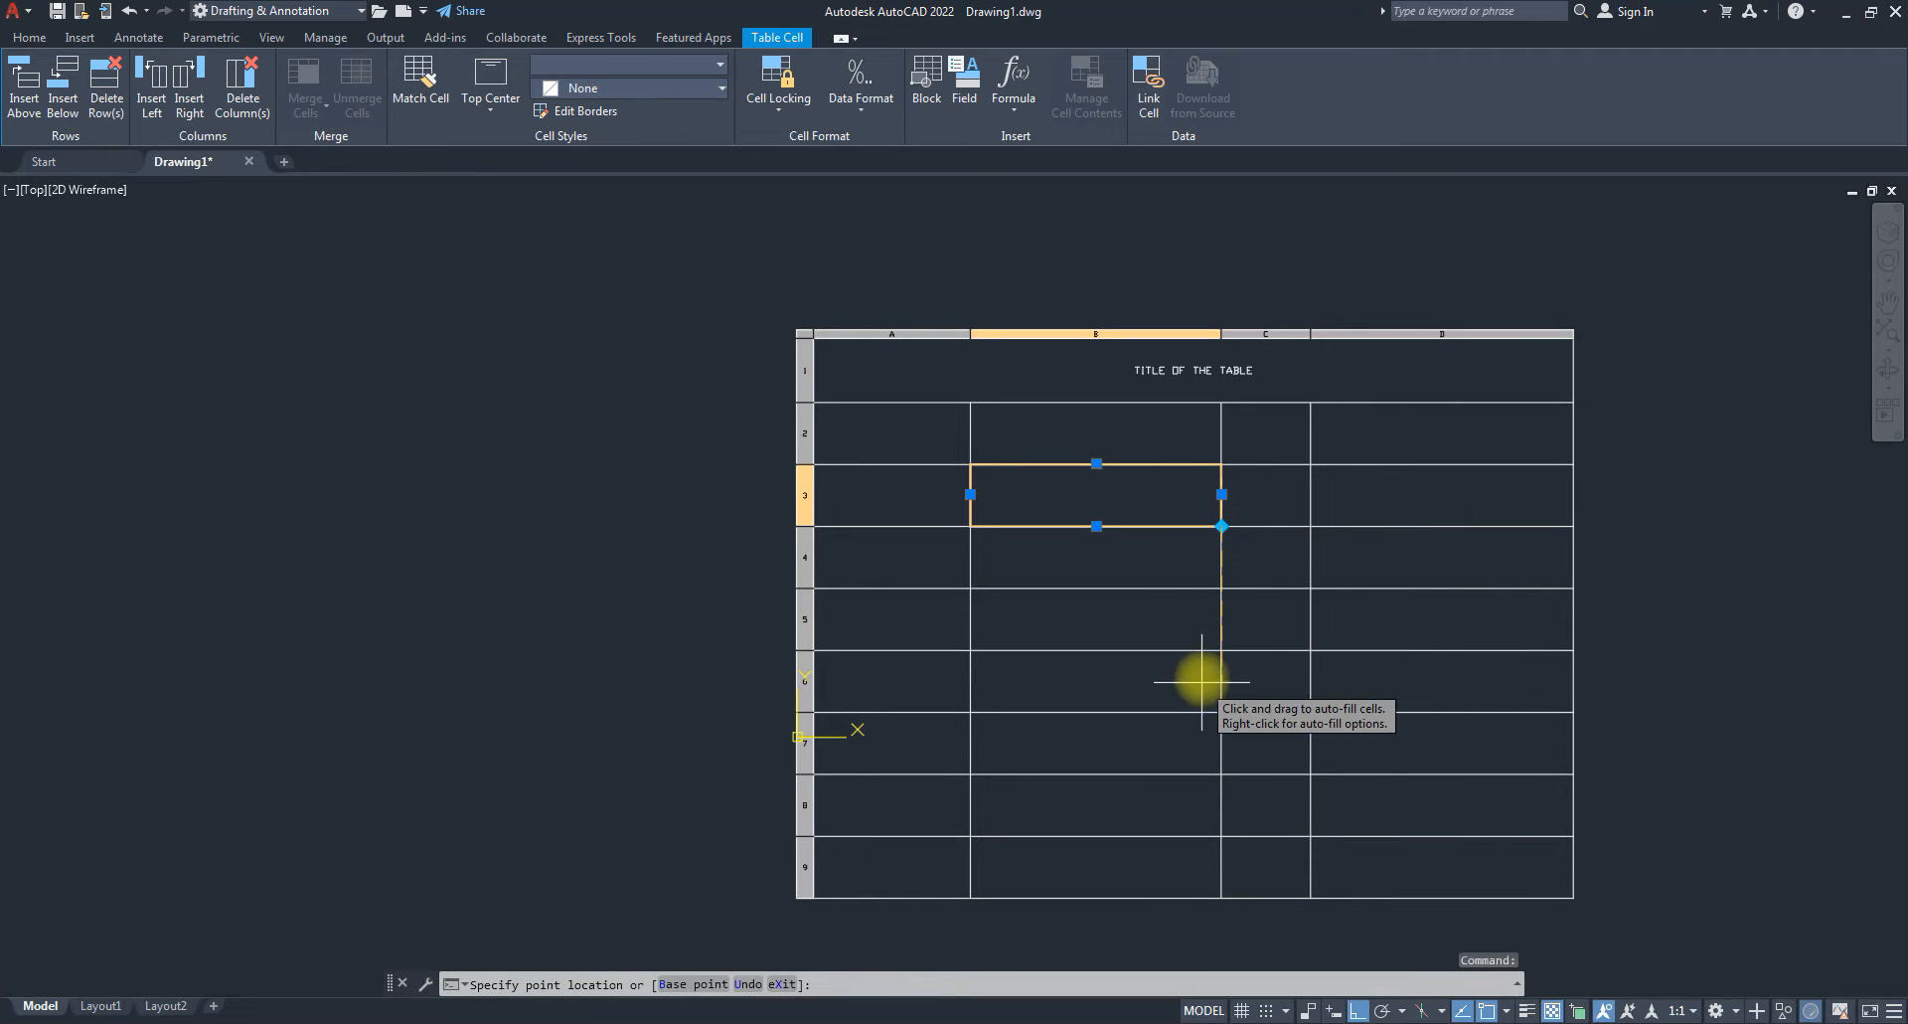
click(1221, 588)
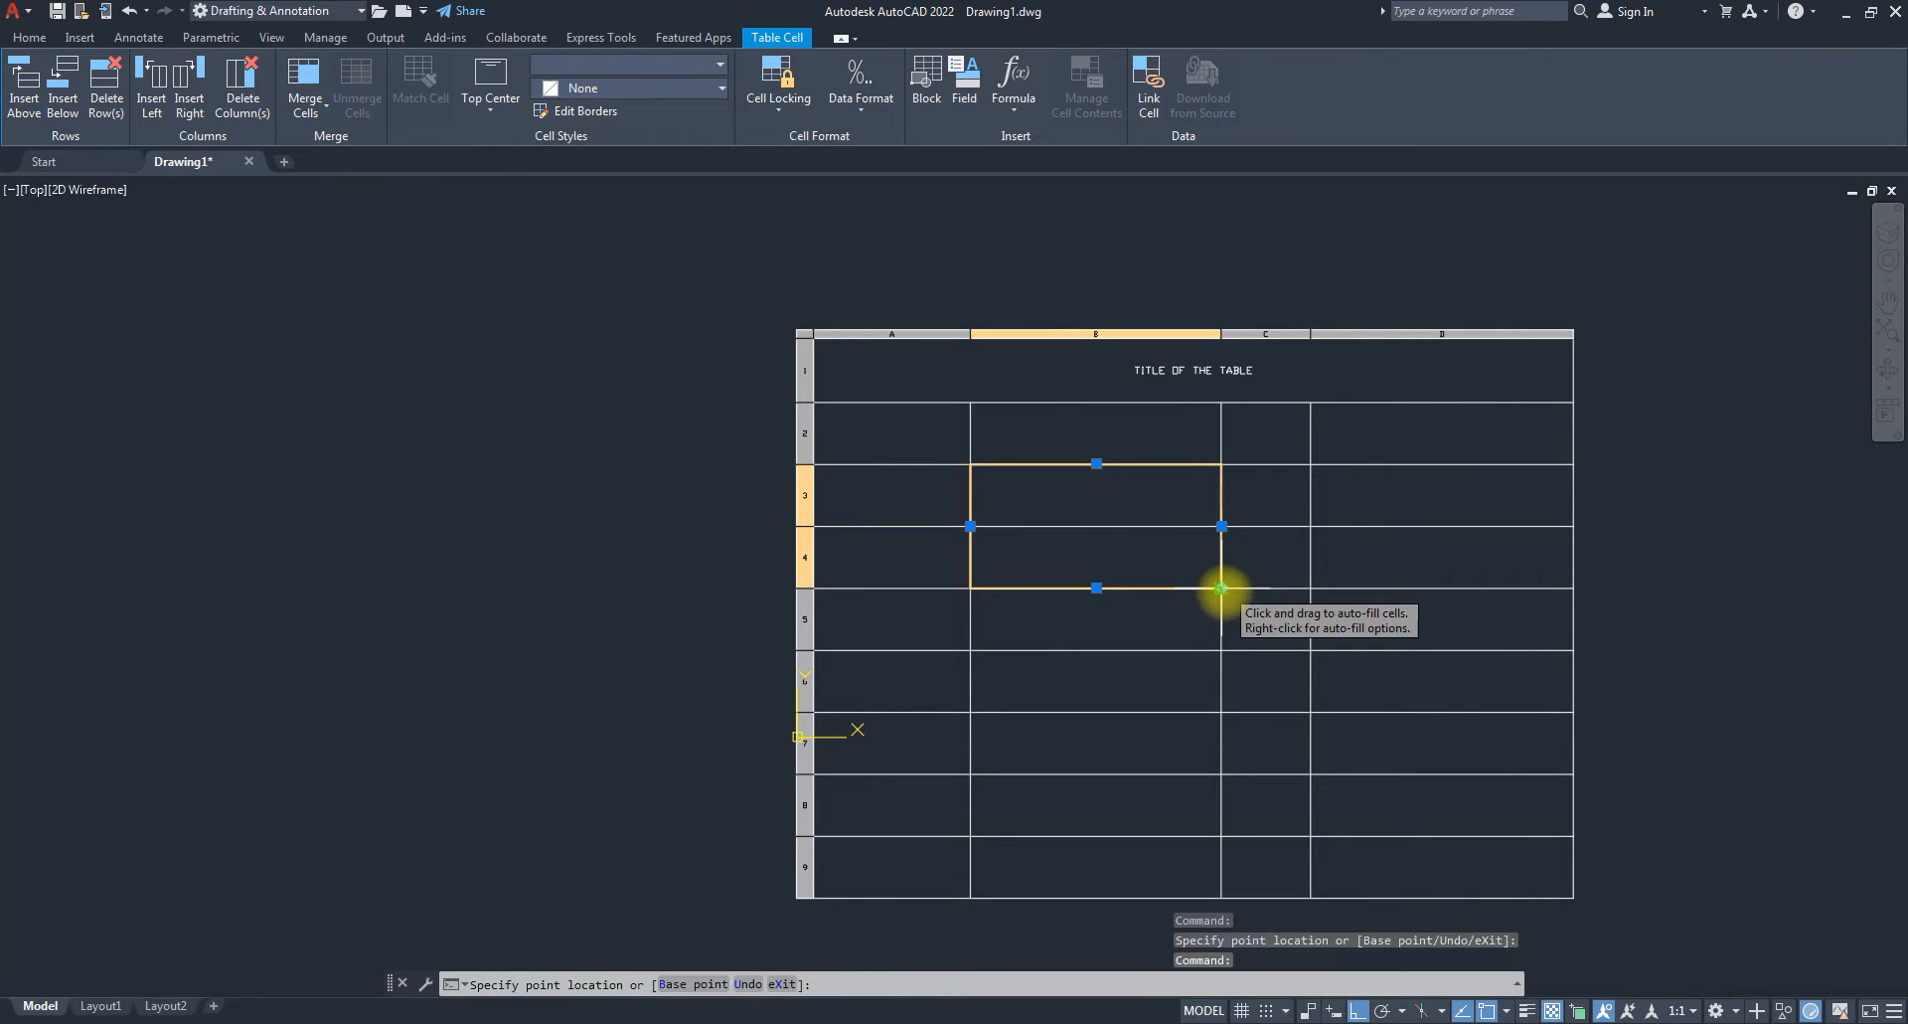
click(1222, 711)
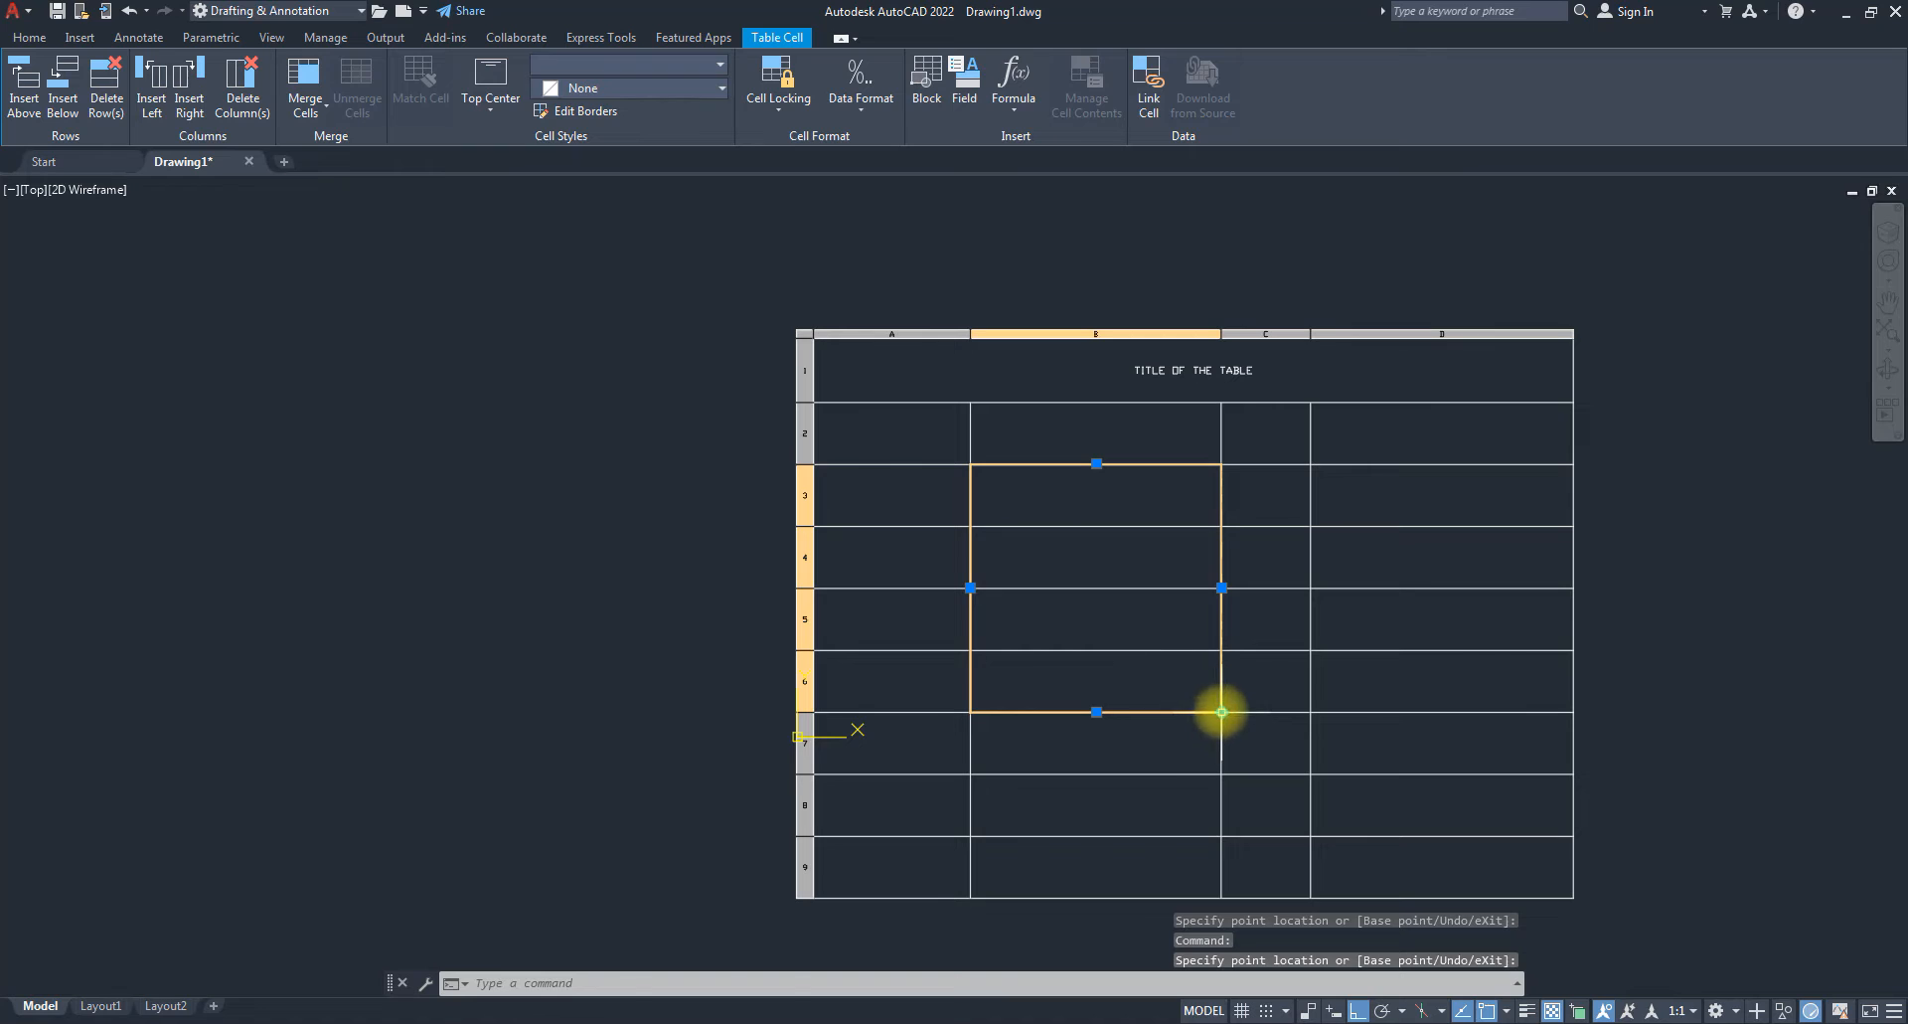
click(1222, 712)
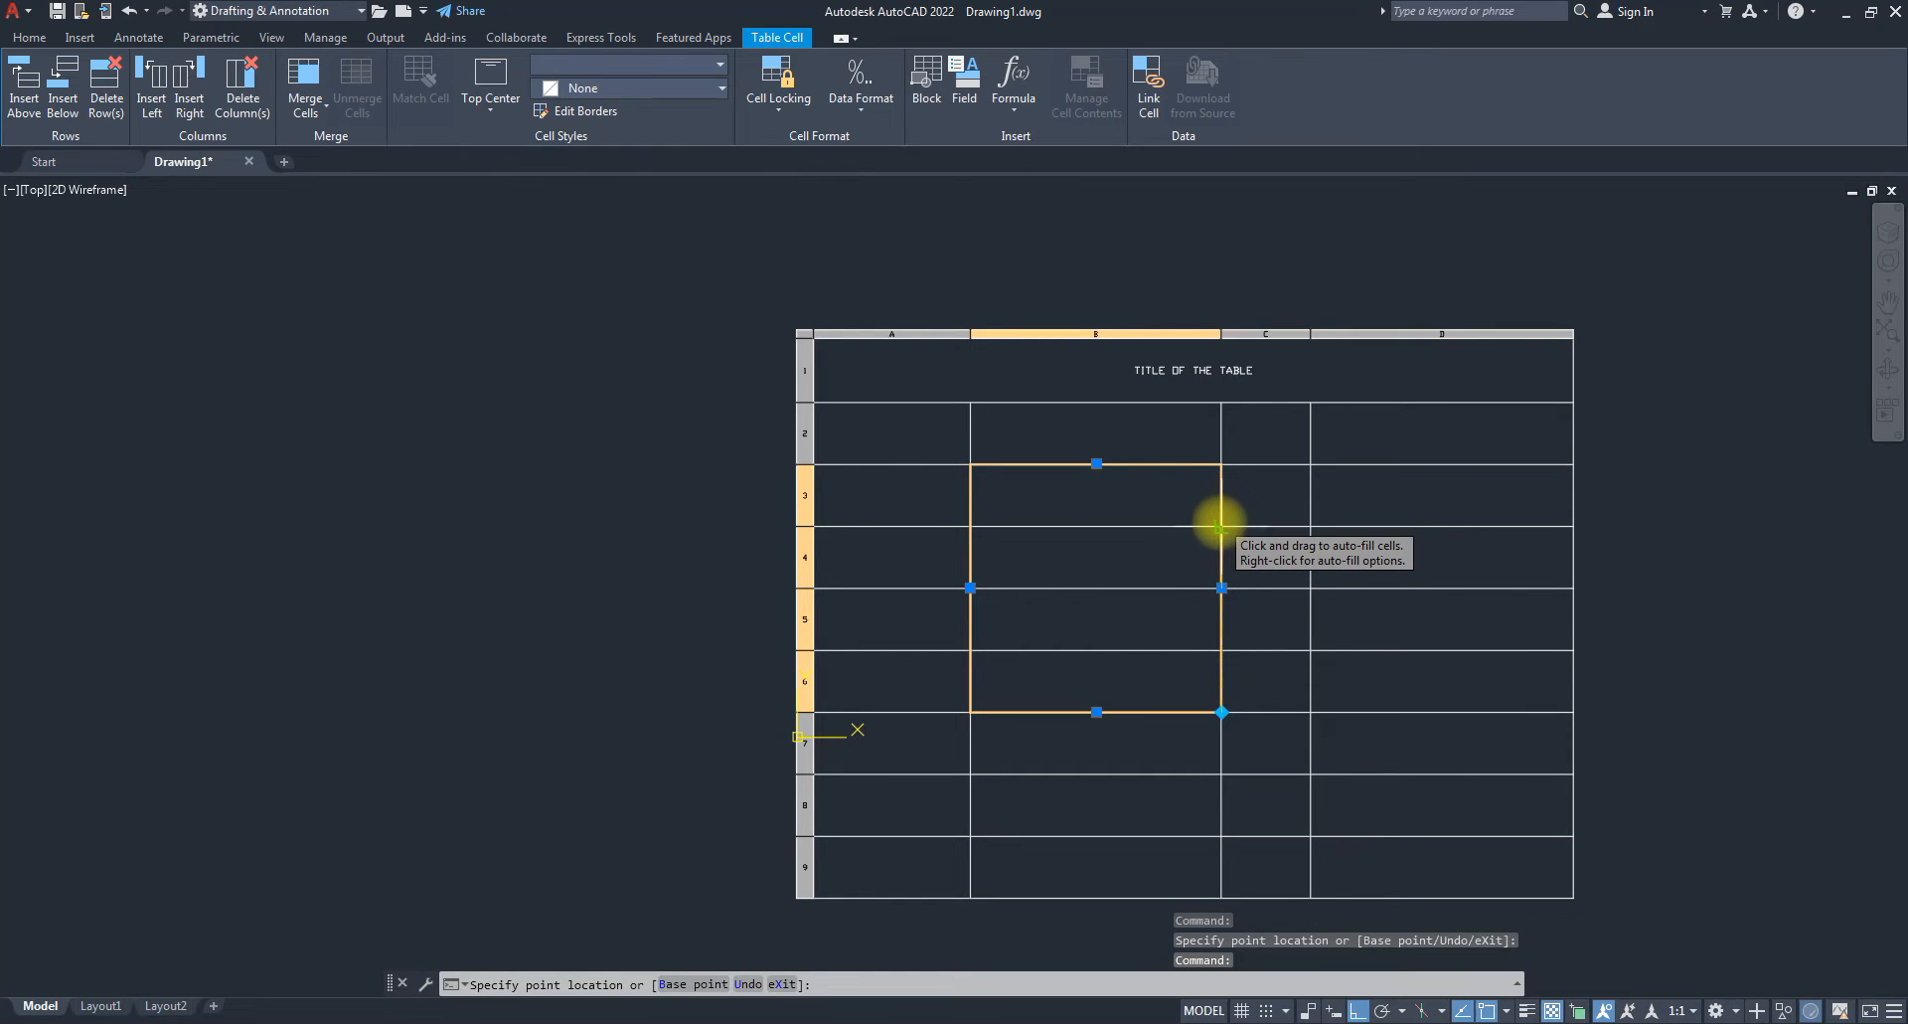
key(Escape)
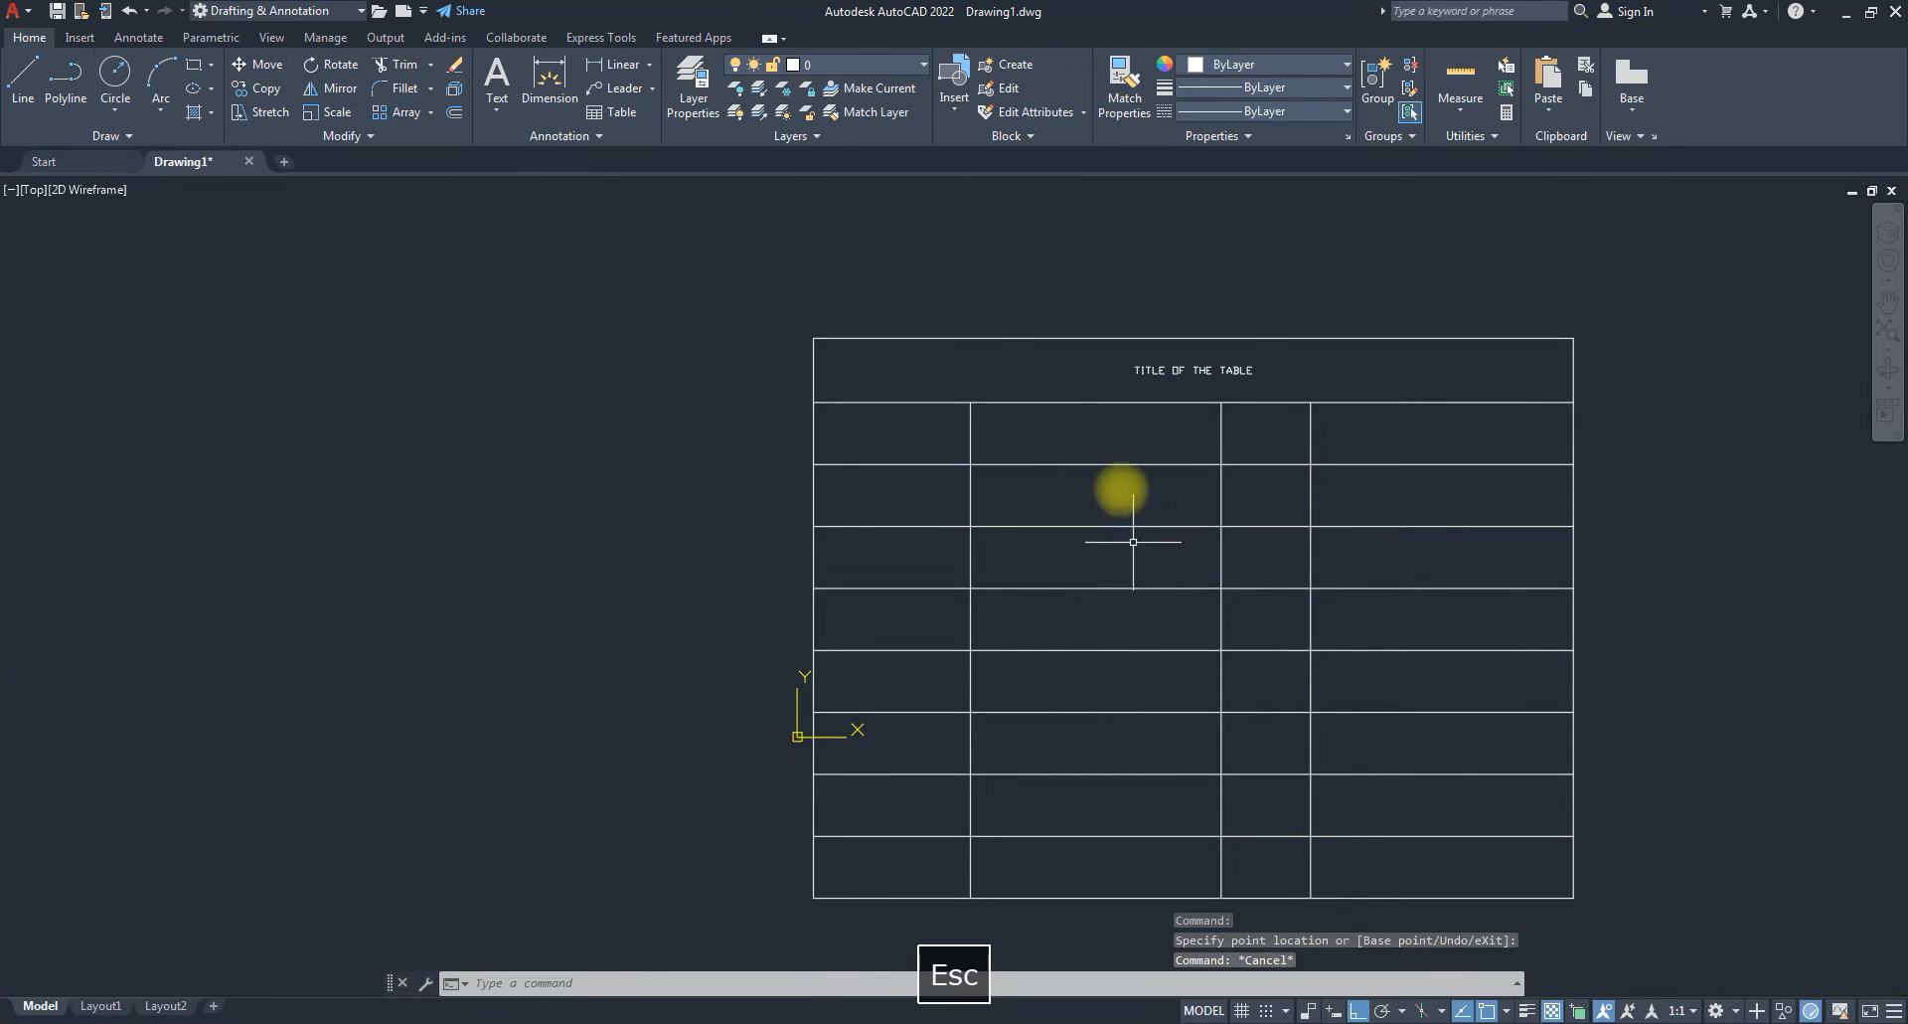
click(1117, 695)
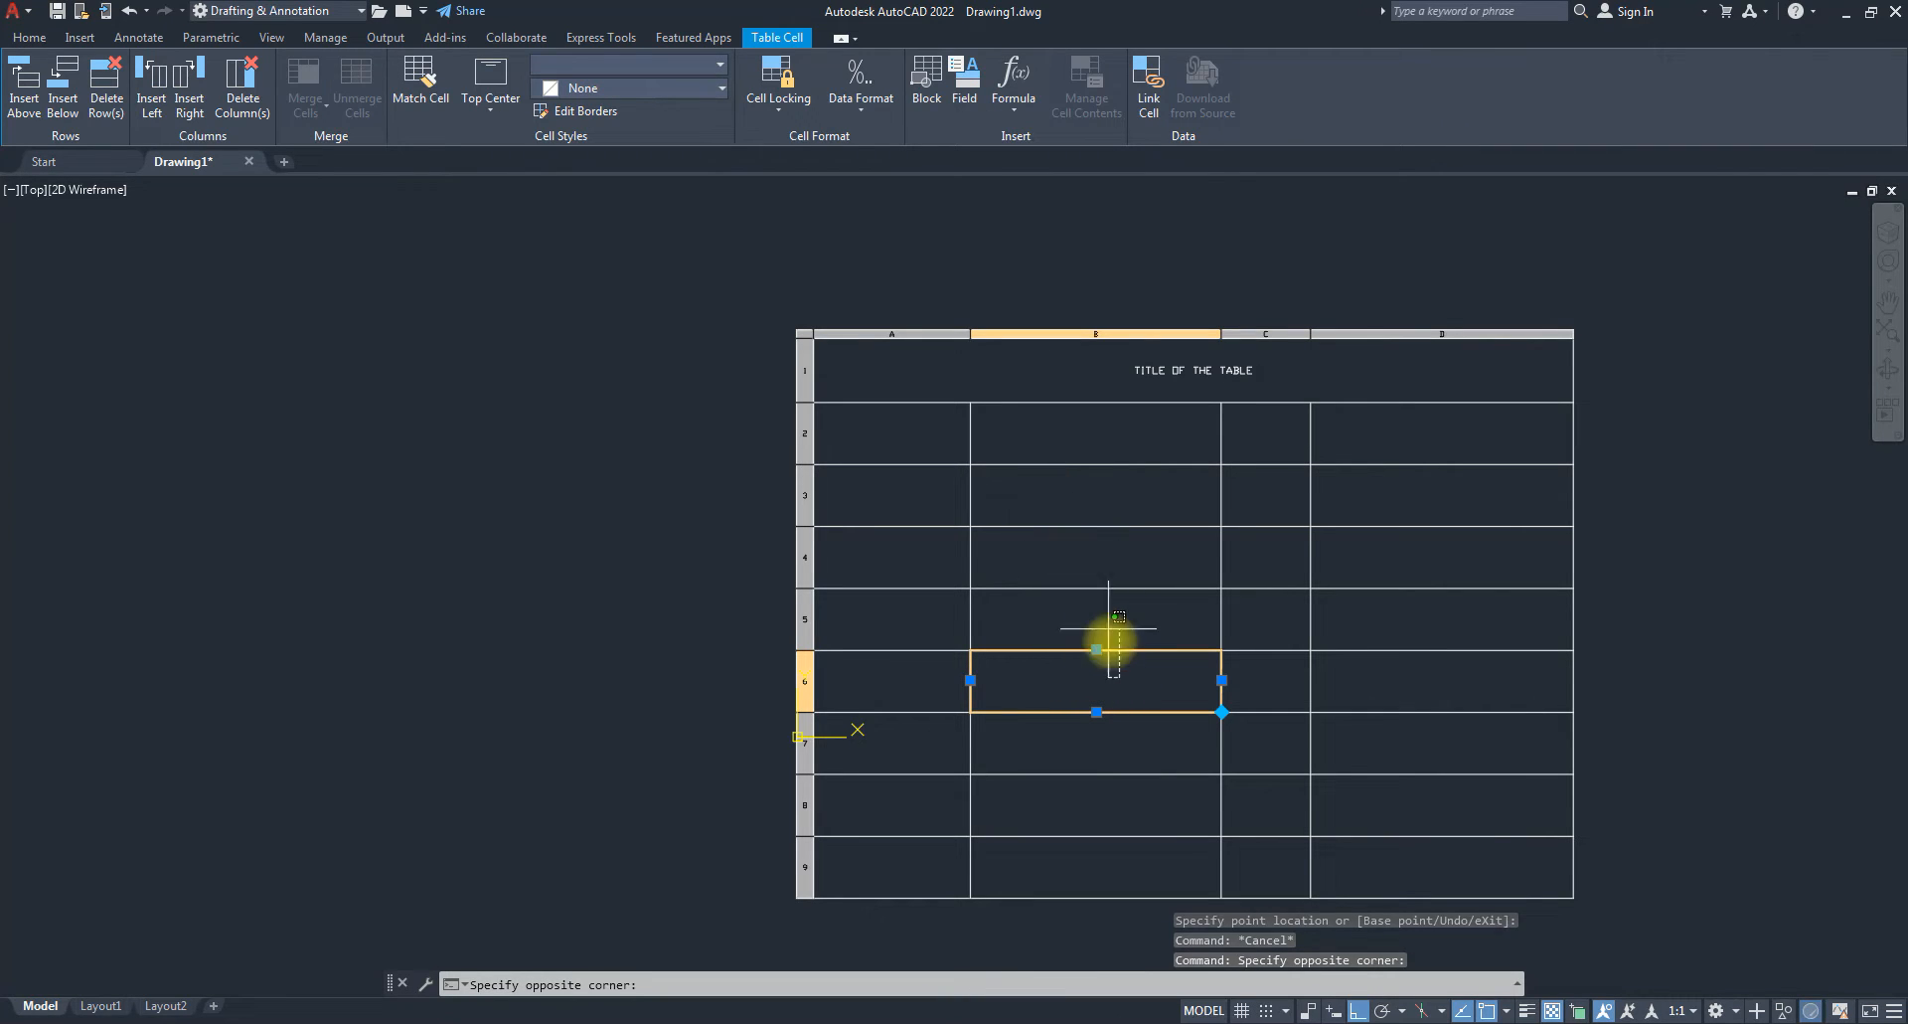
Try selecting B3–B6 and row 7, then window-select B2 and C2 and open their context menu.
click(1040, 498)
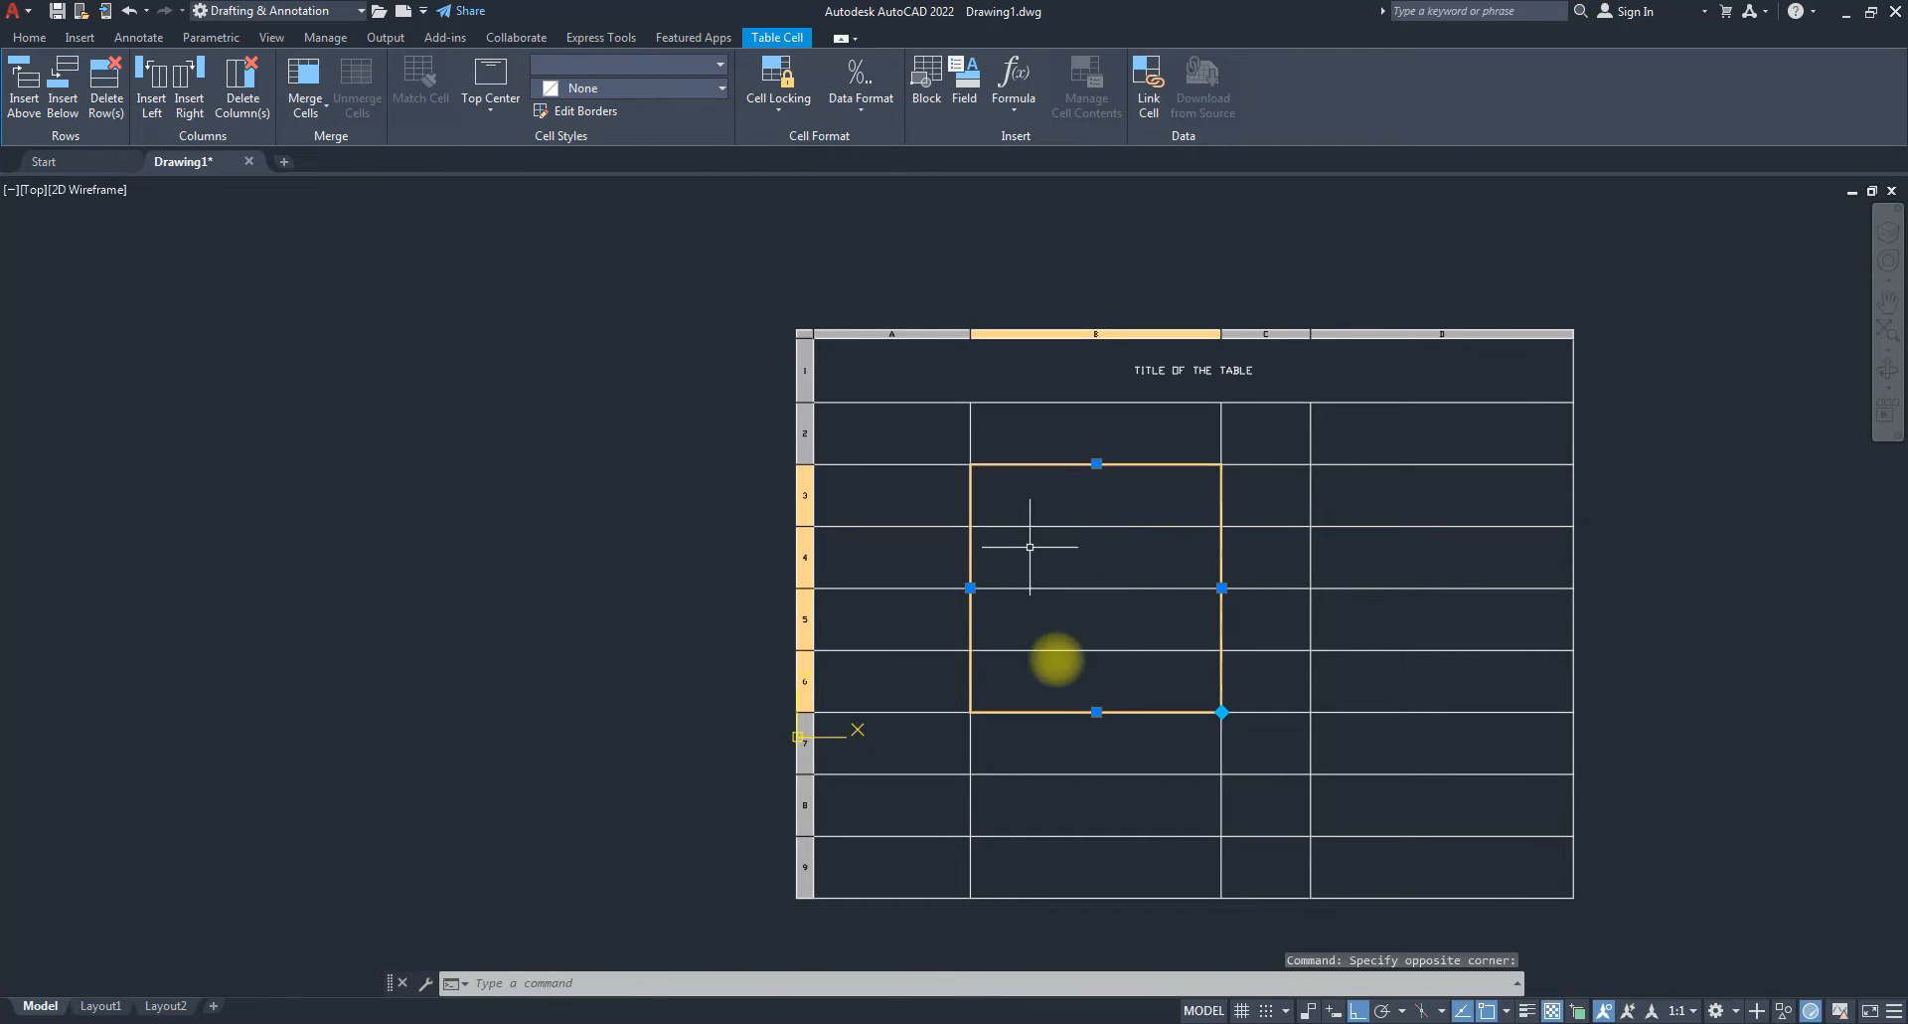
click(1506, 752)
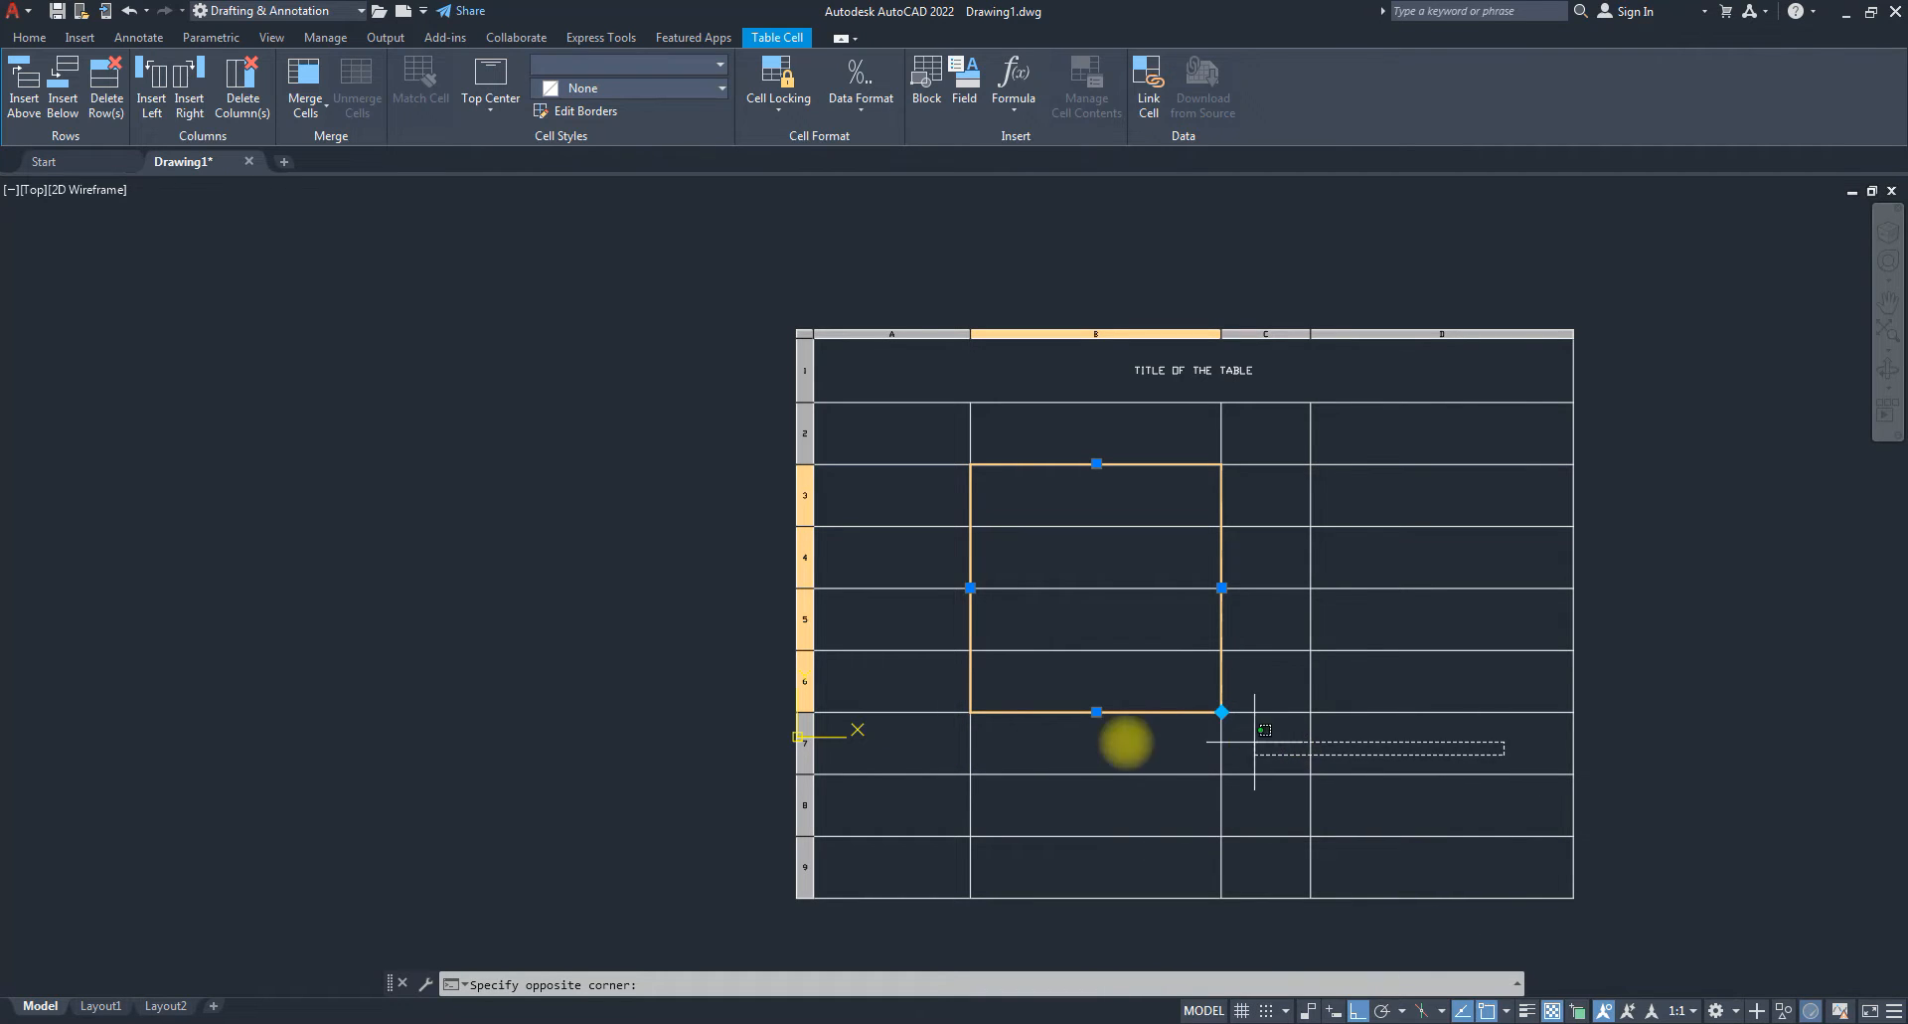
click(894, 735)
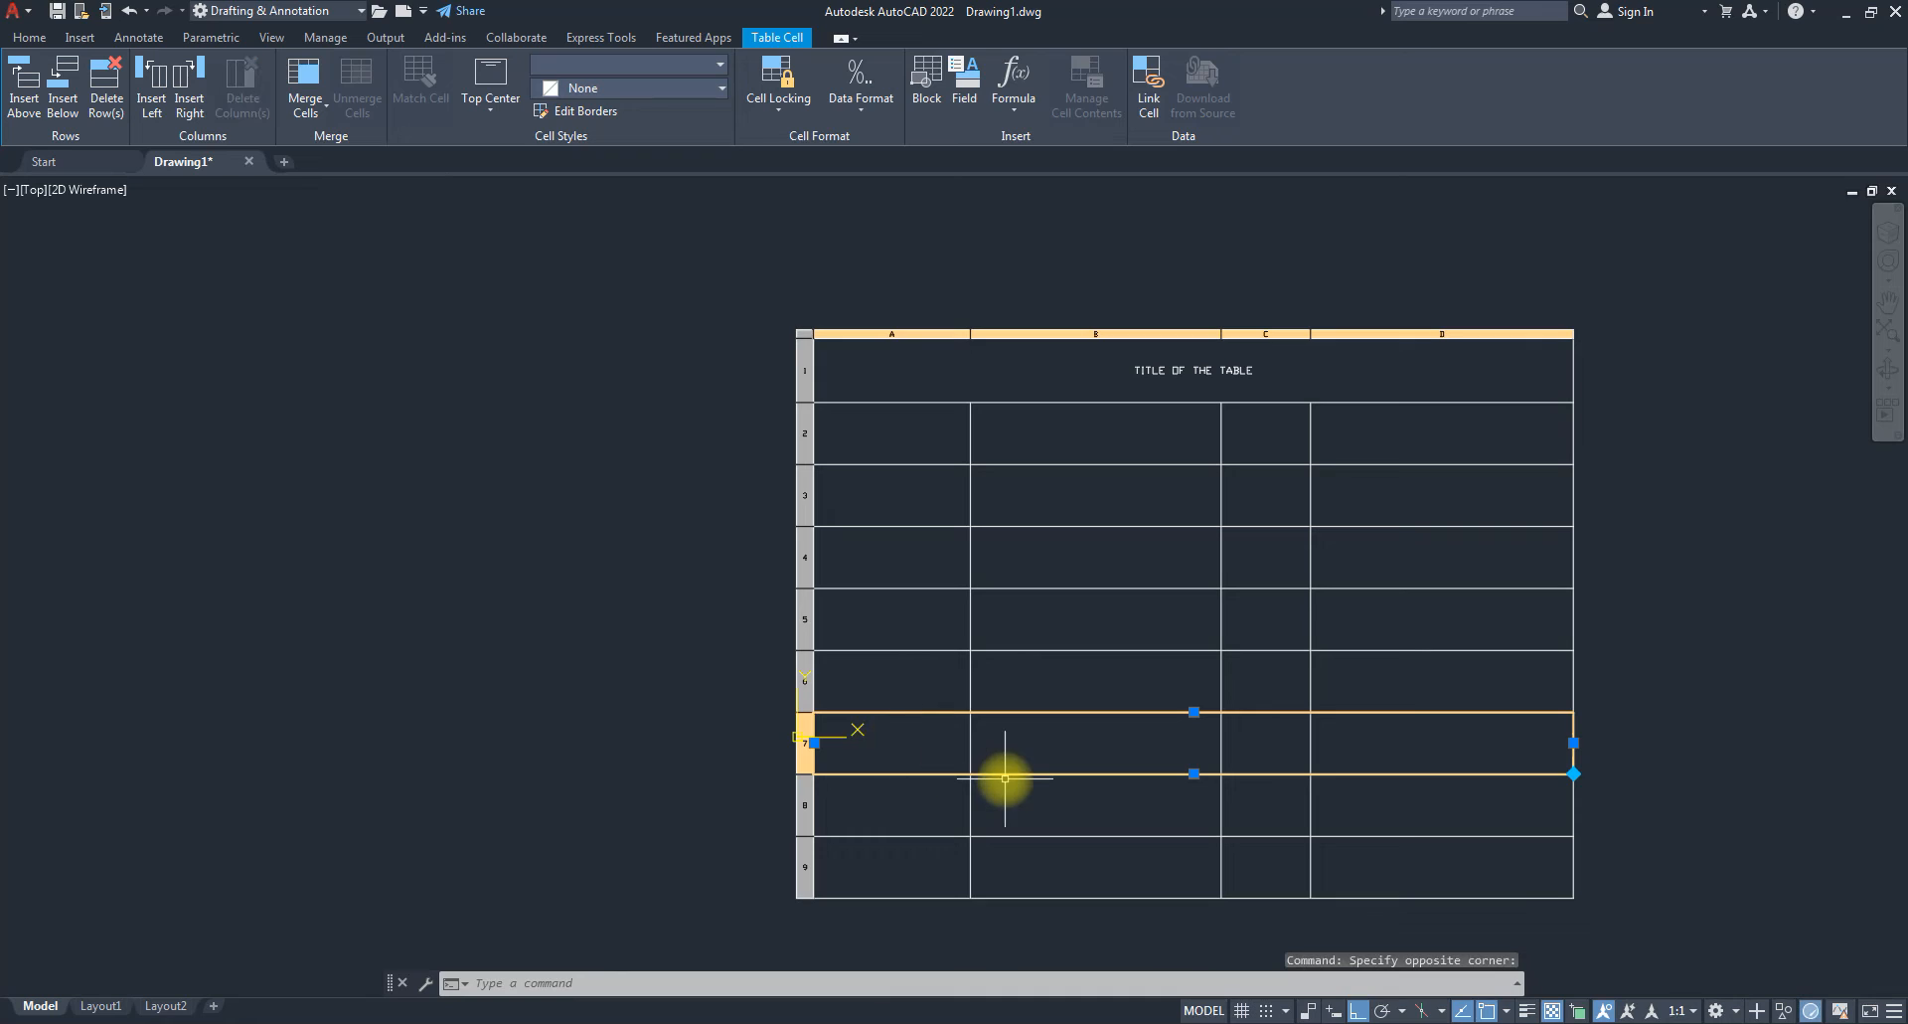
click(1275, 420)
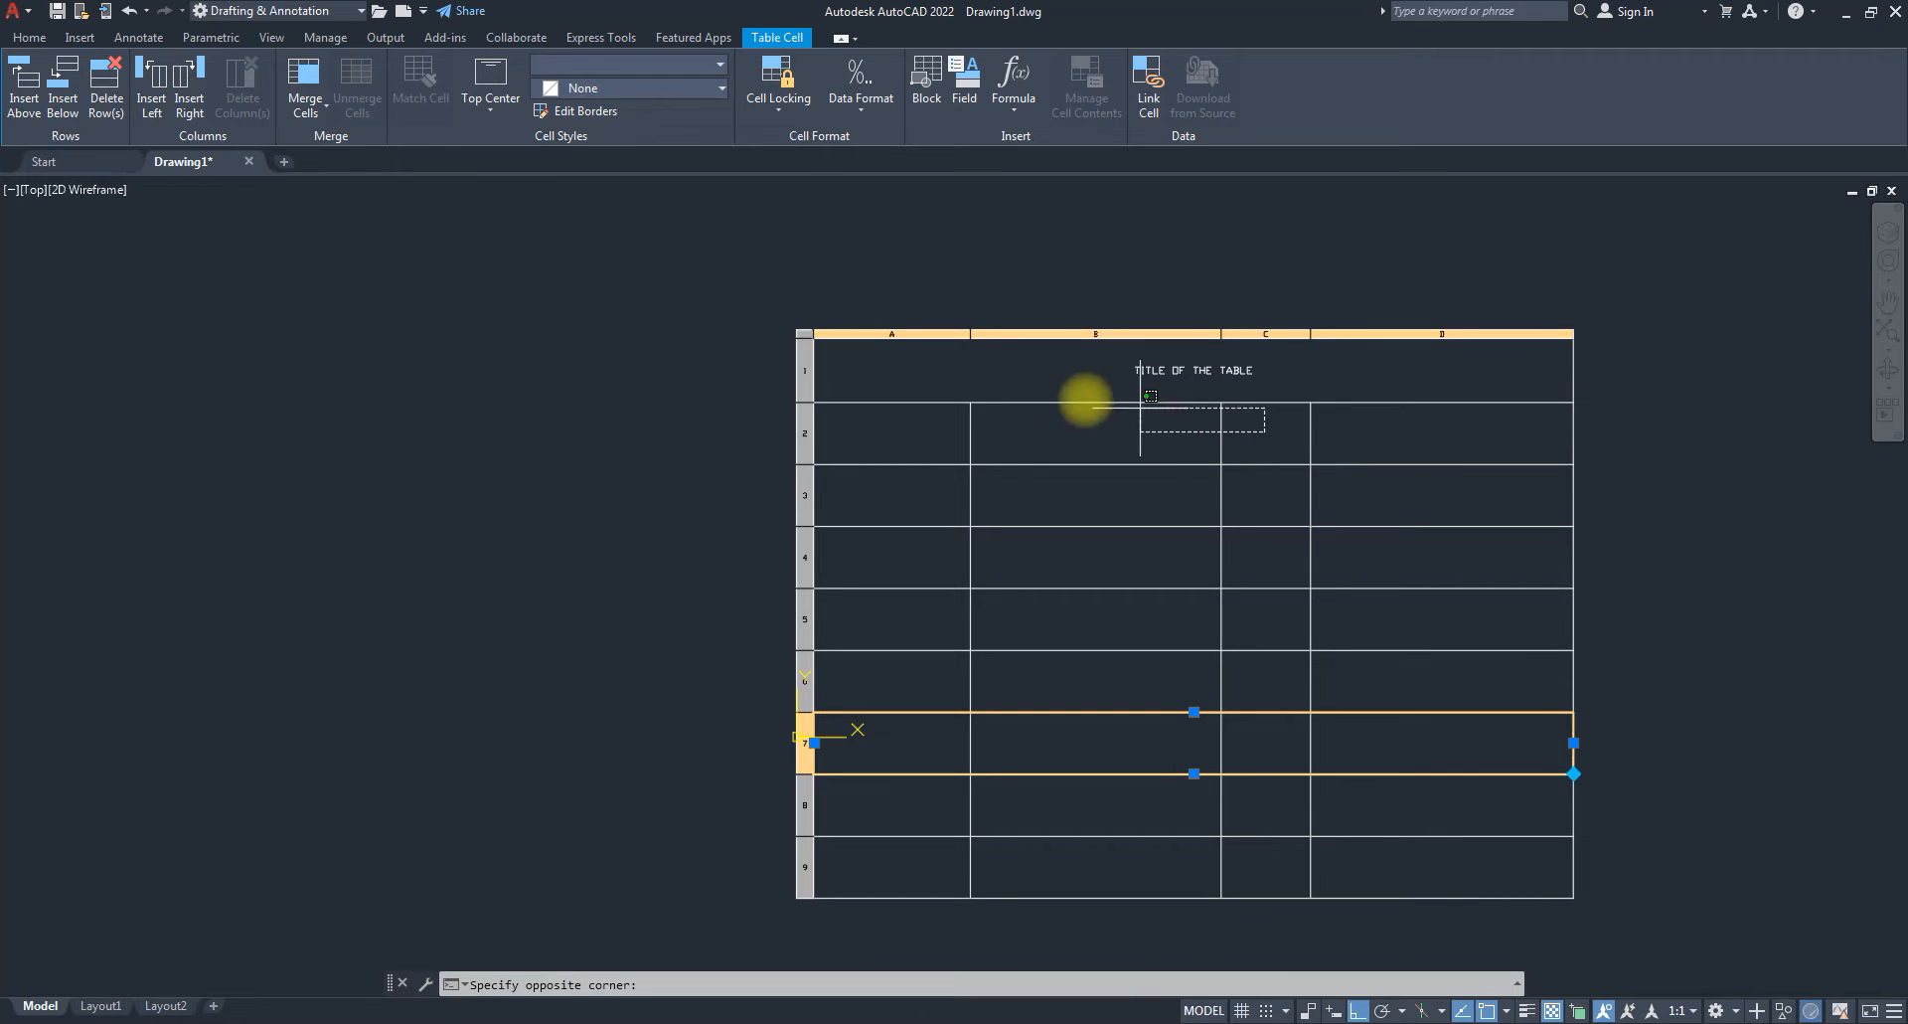
click(1001, 418)
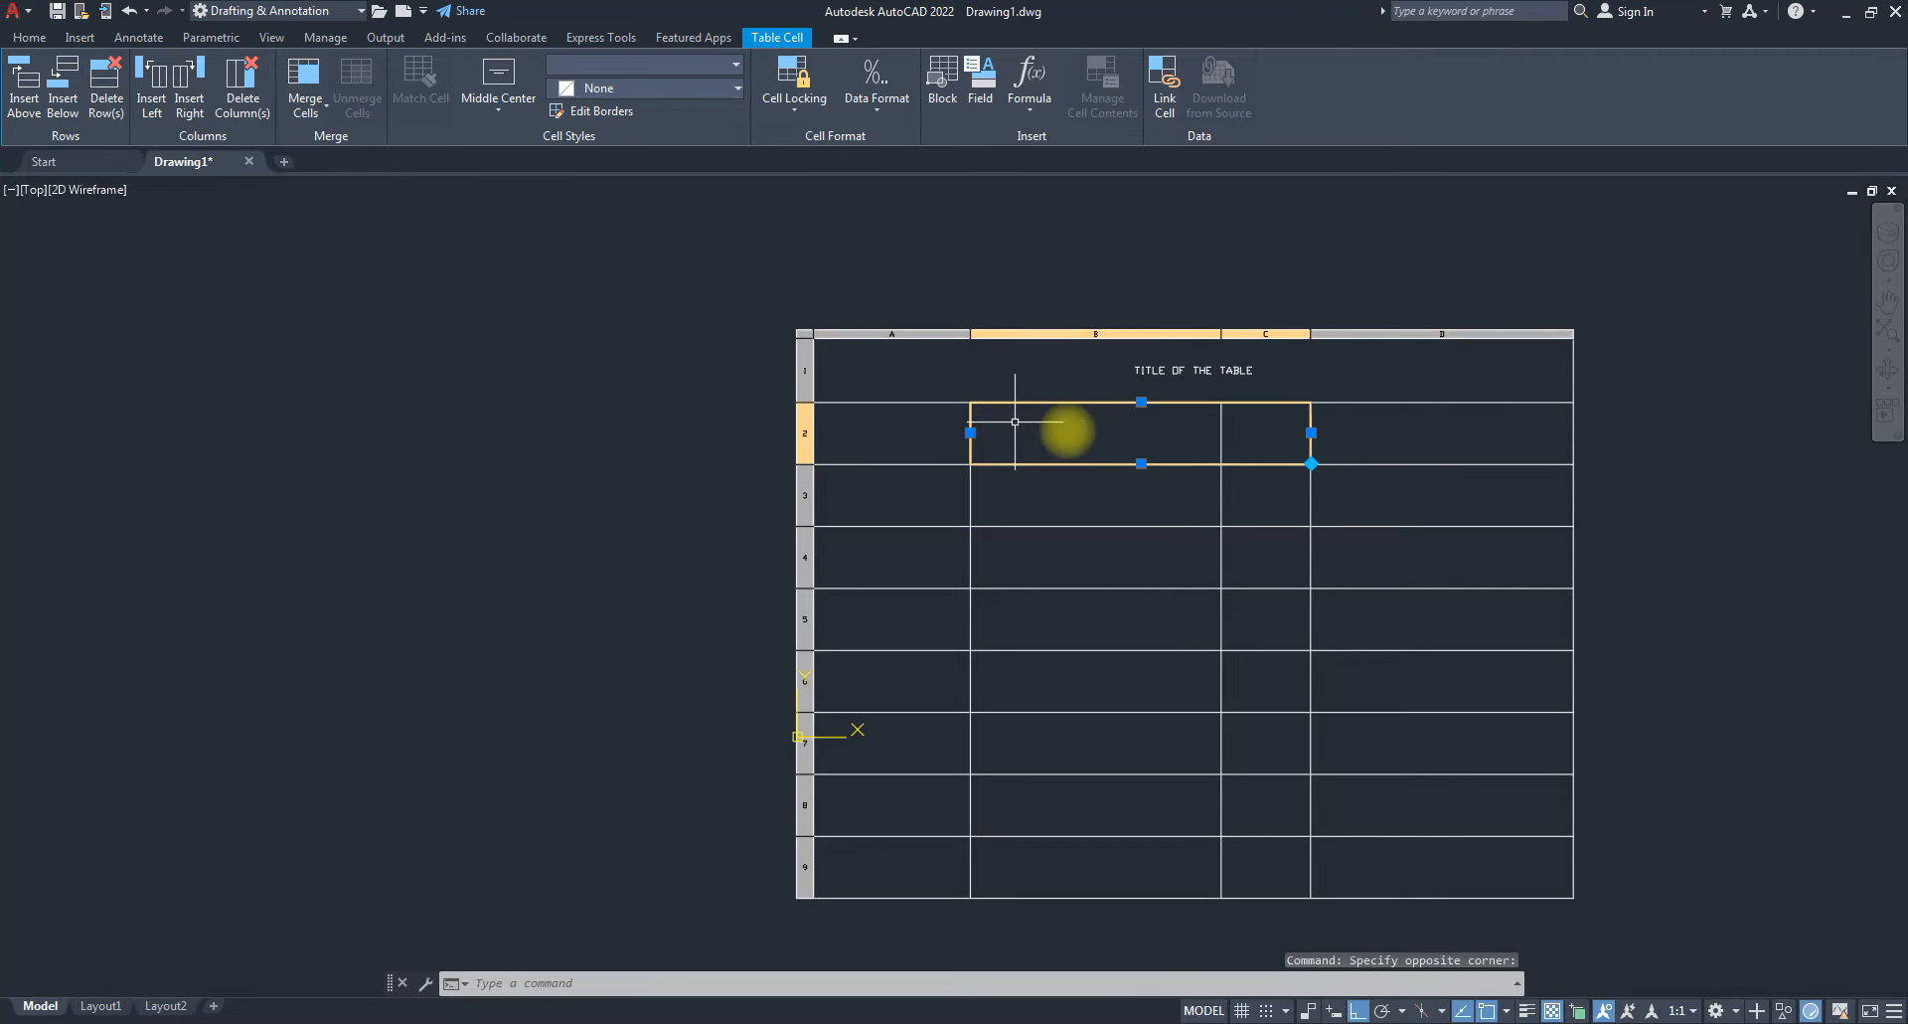
right_click(1071, 435)
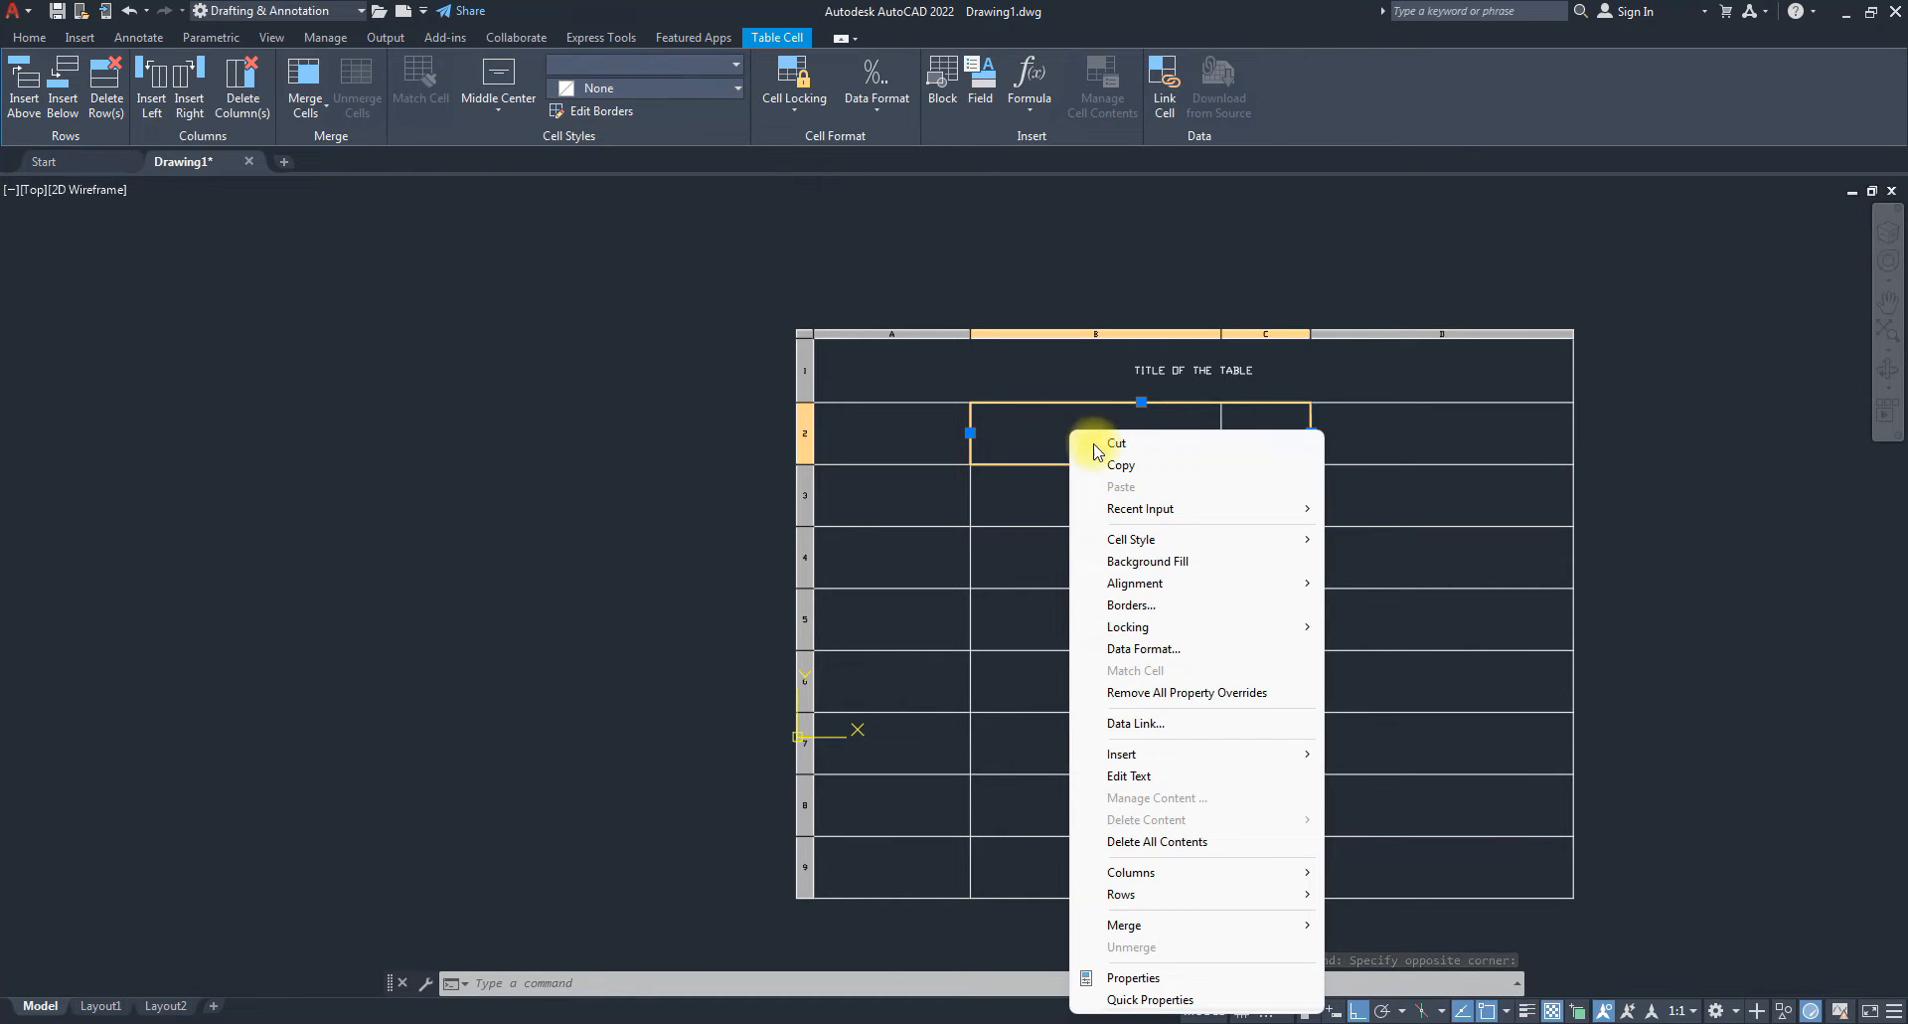
mouse_move(1191, 927)
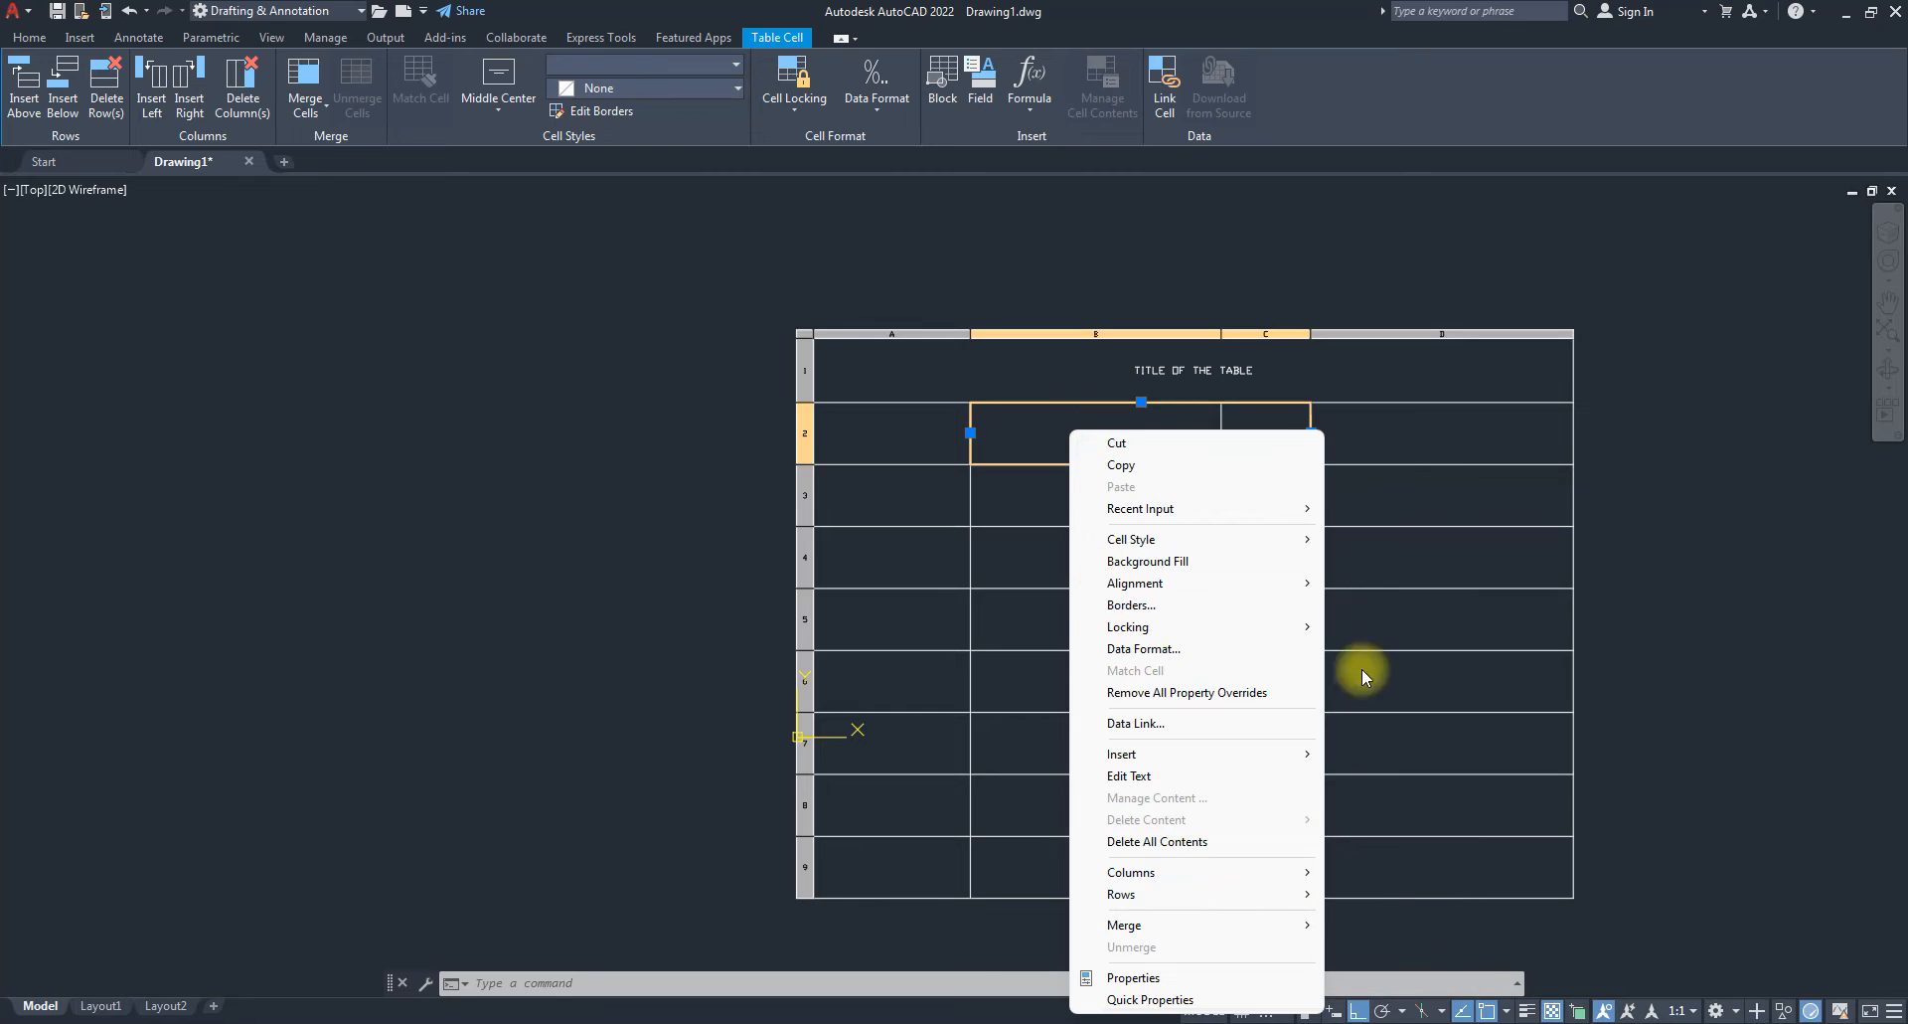
mouse_move(1280, 932)
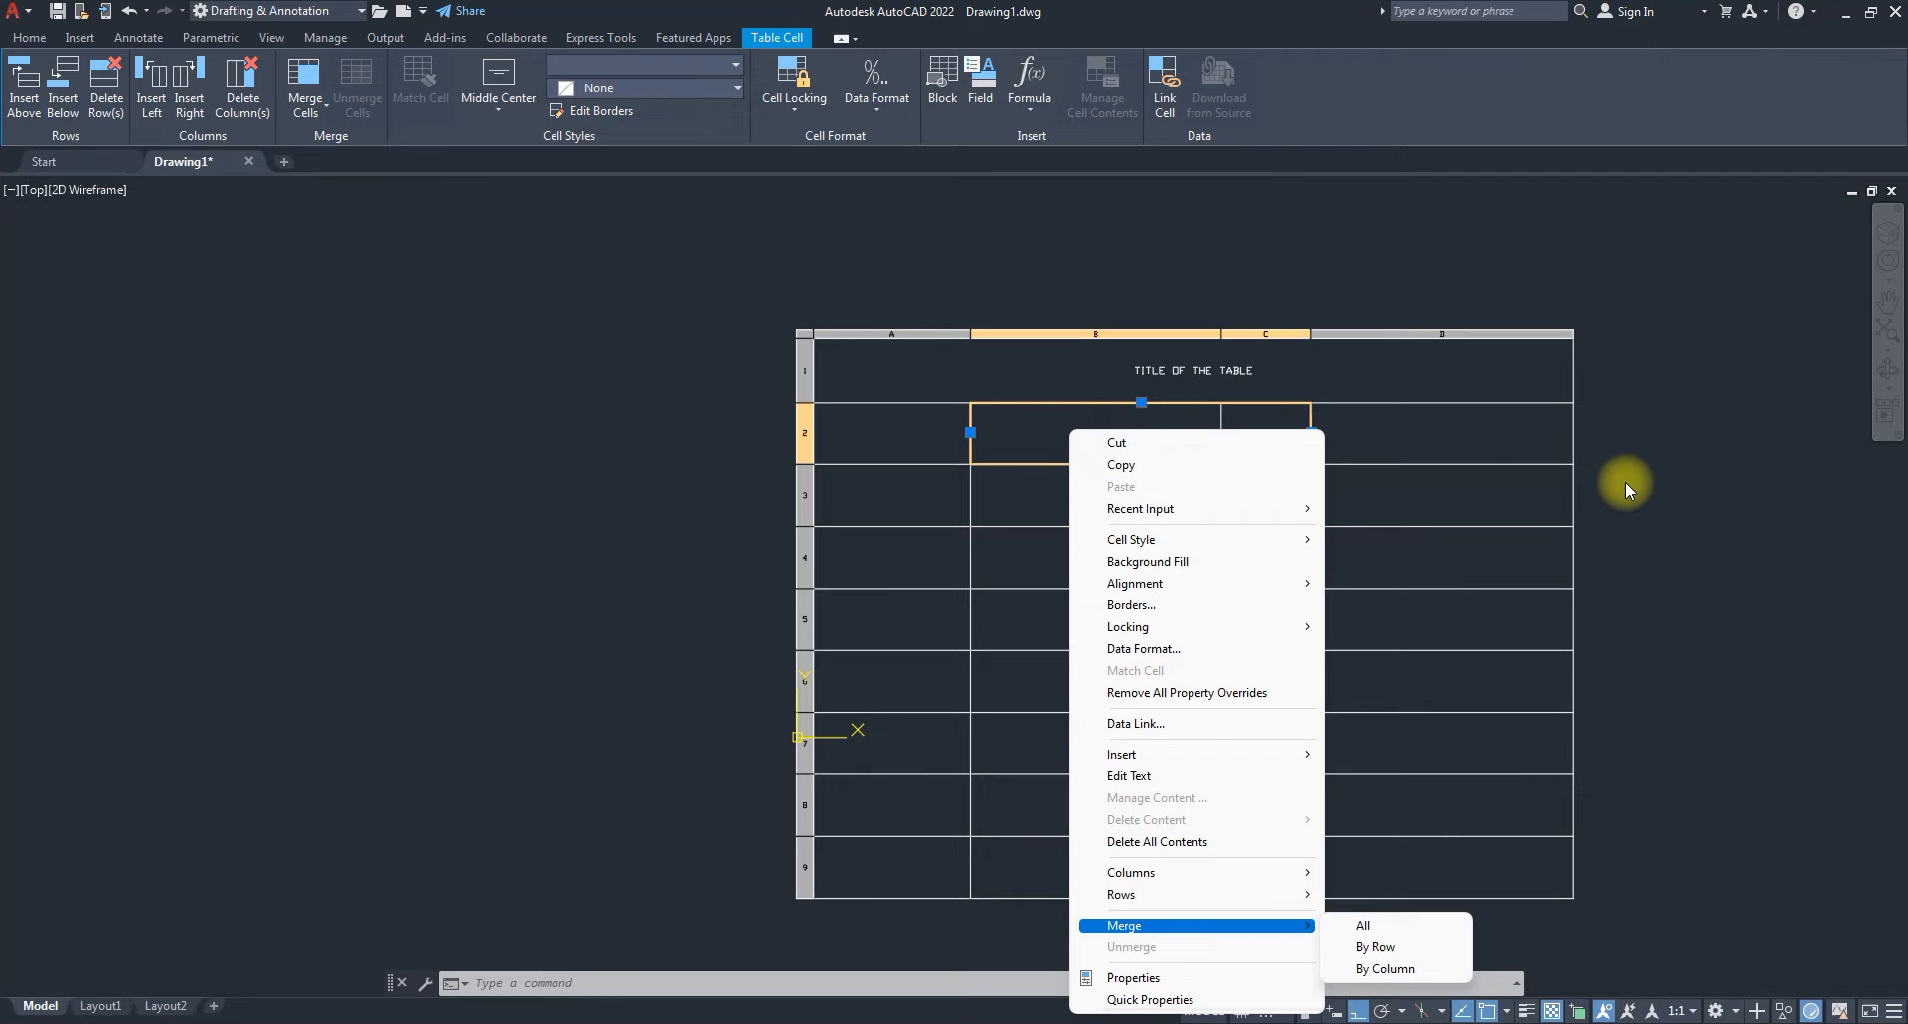
click(1676, 524)
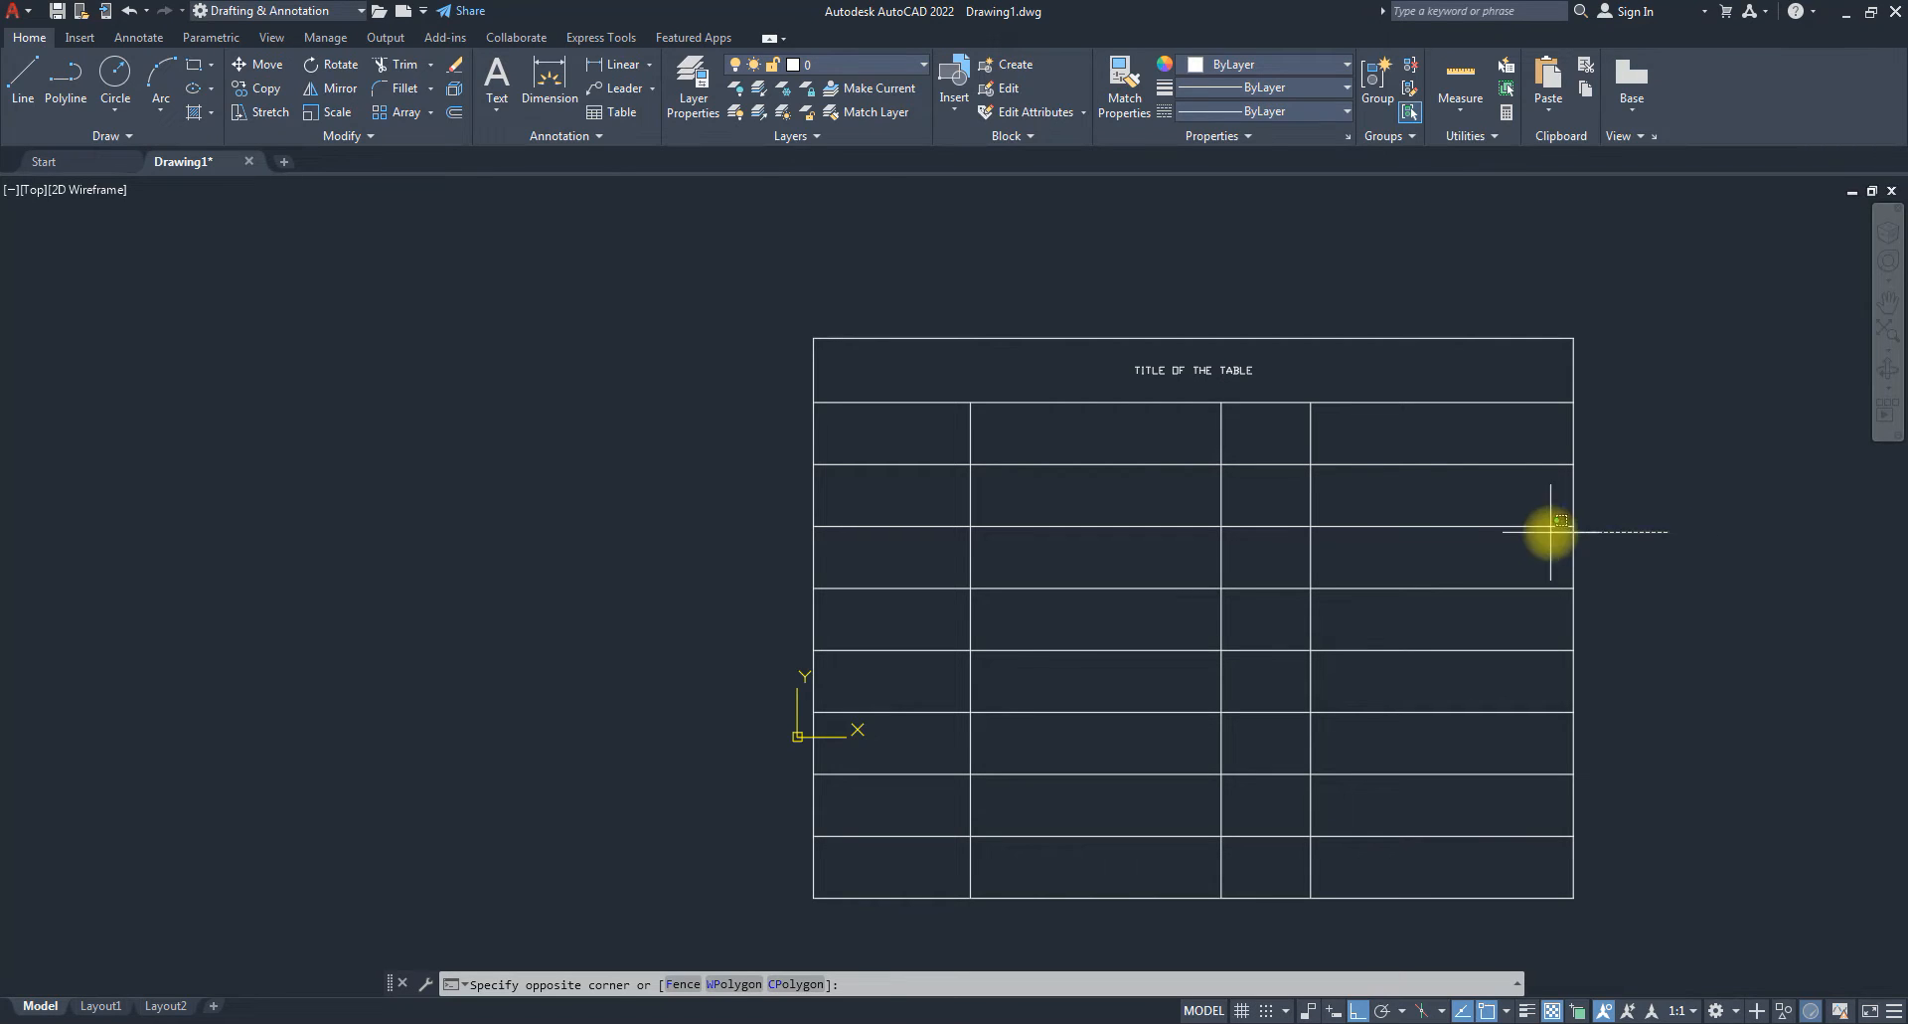
Cancel the pending window, drop the B2 selection, and select cell A2.
key(Escape)
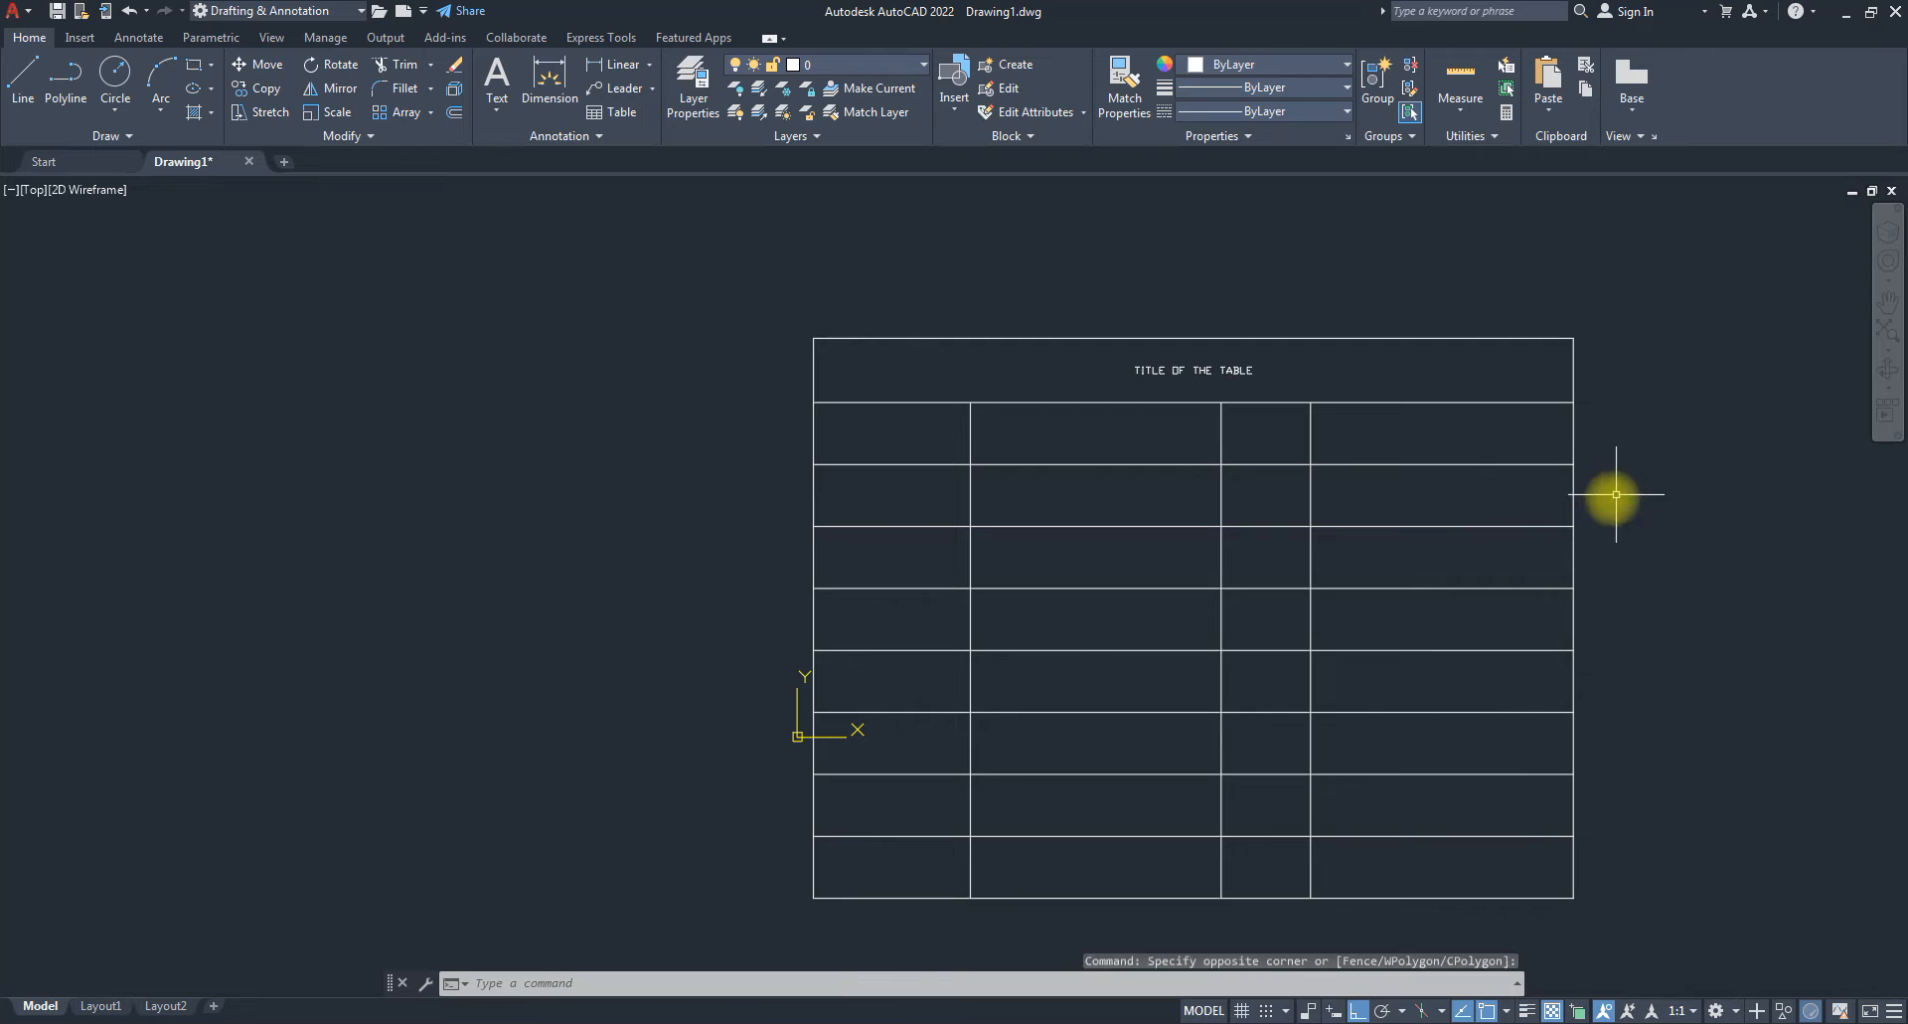
click(975, 436)
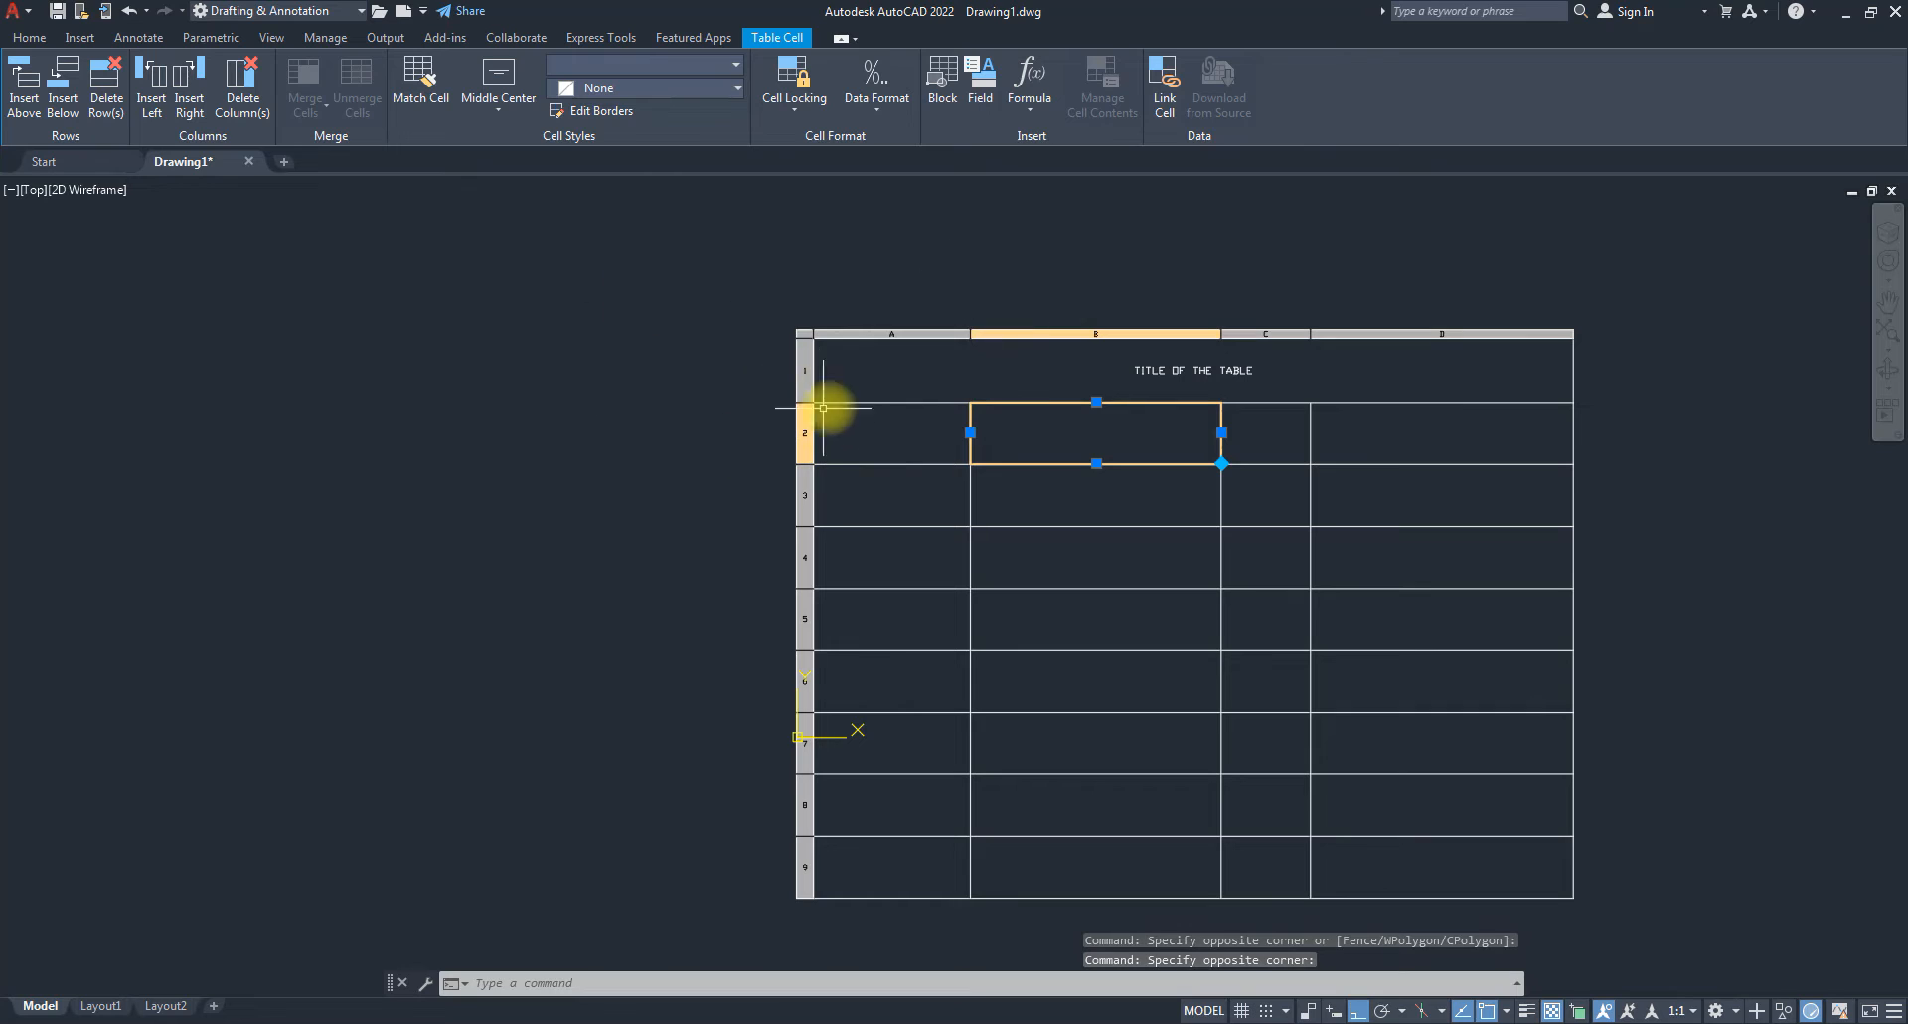
click(814, 344)
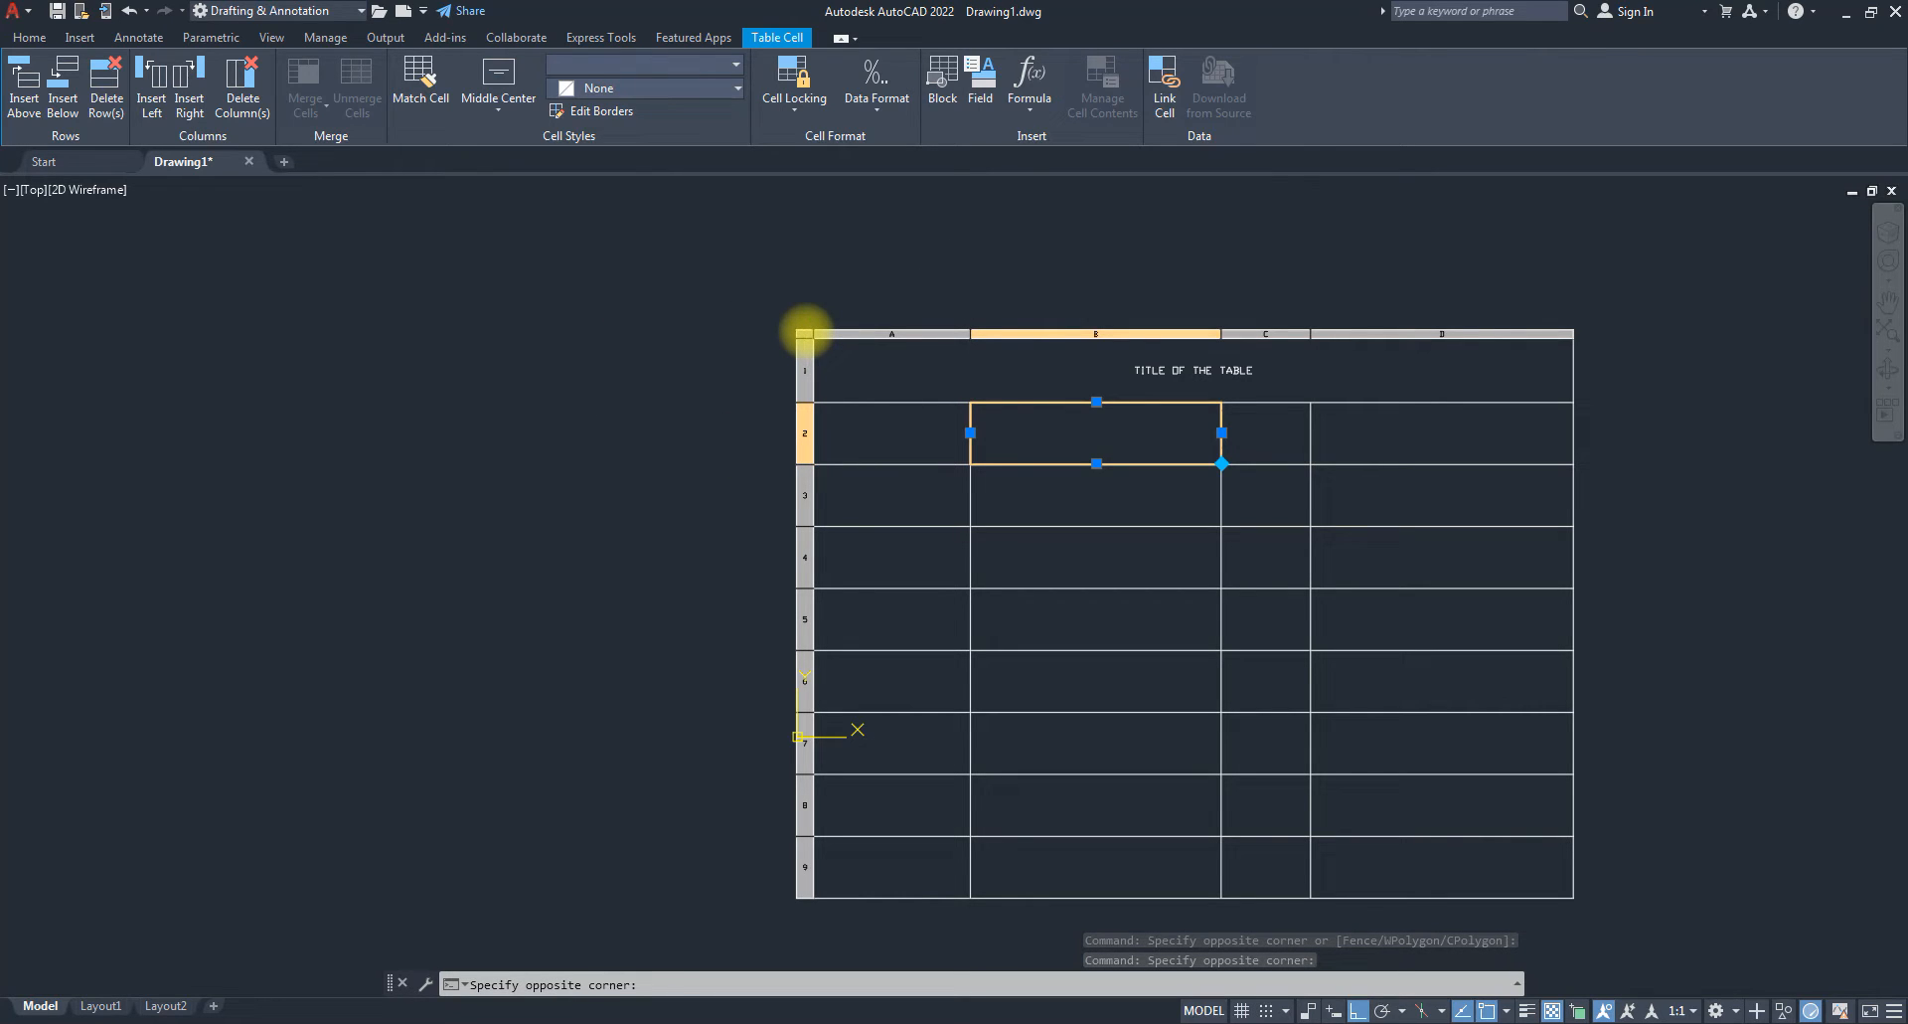
click(626, 364)
click(766, 351)
click(851, 427)
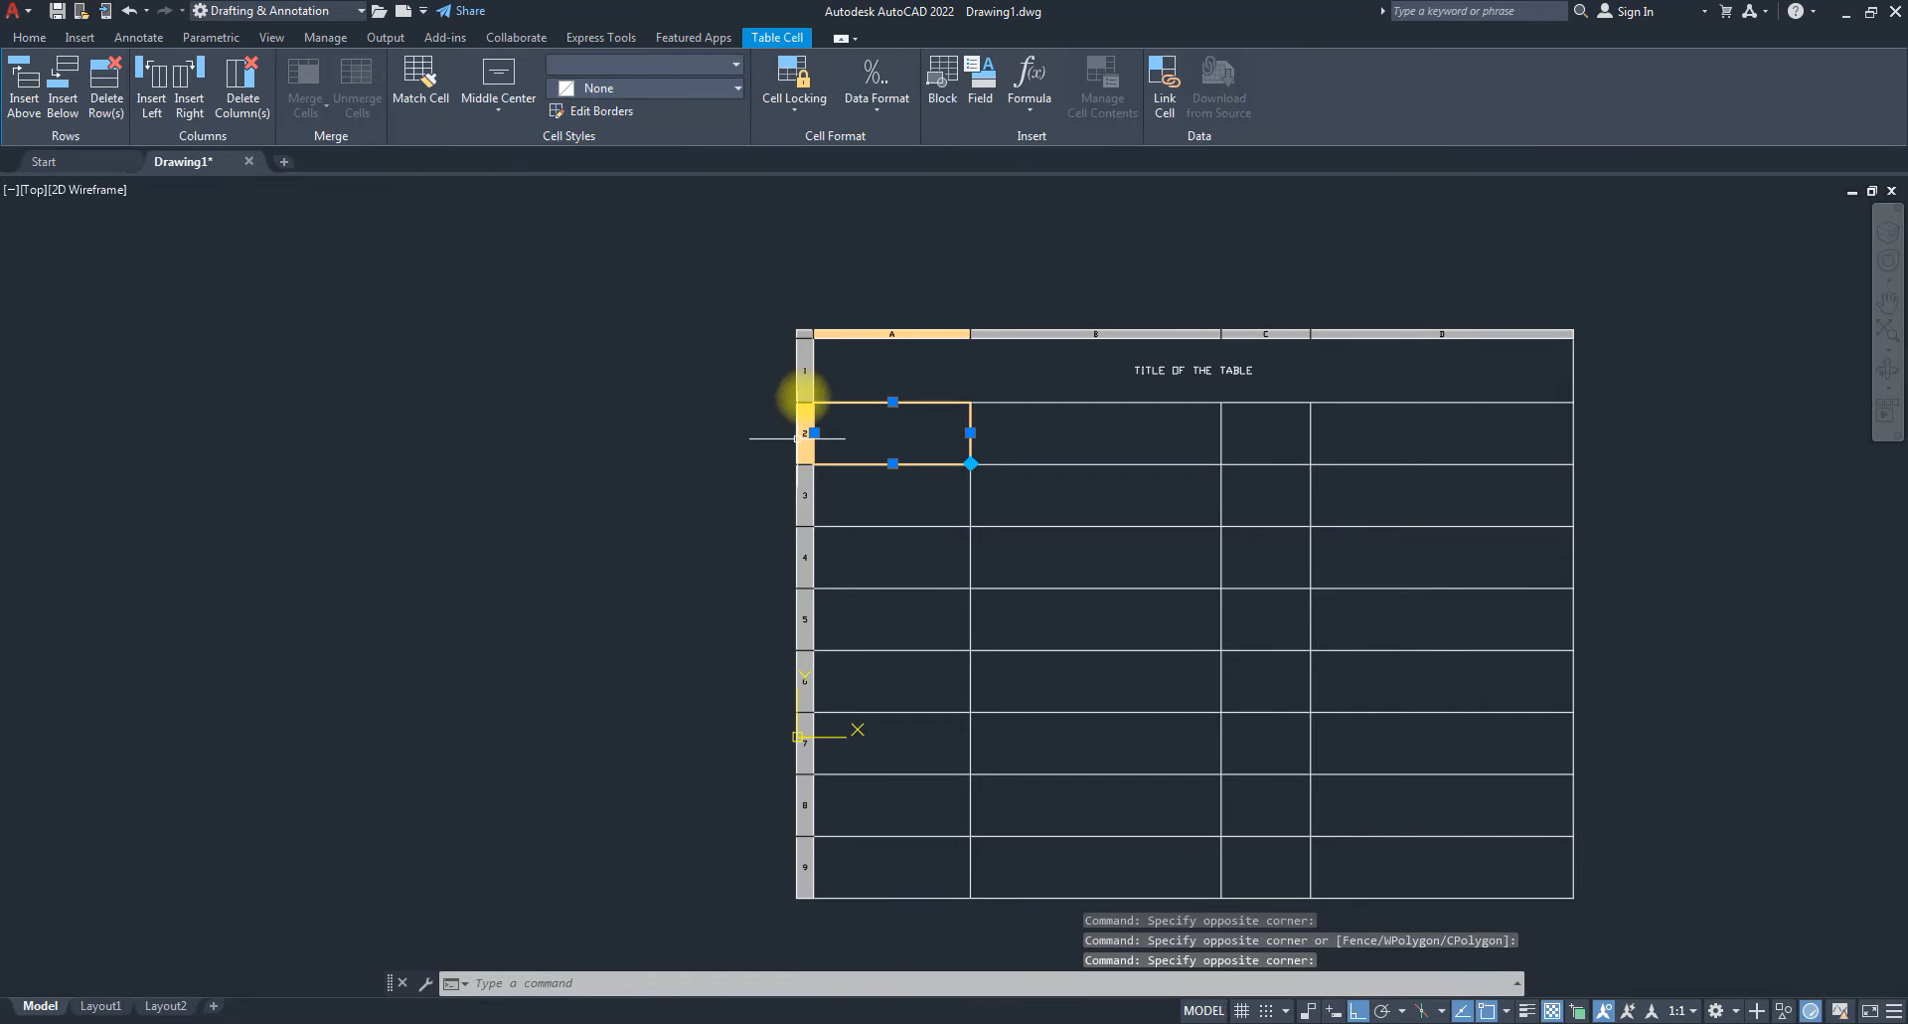
Open and close the title cell, then select the whole table and all its cells.
click(805, 333)
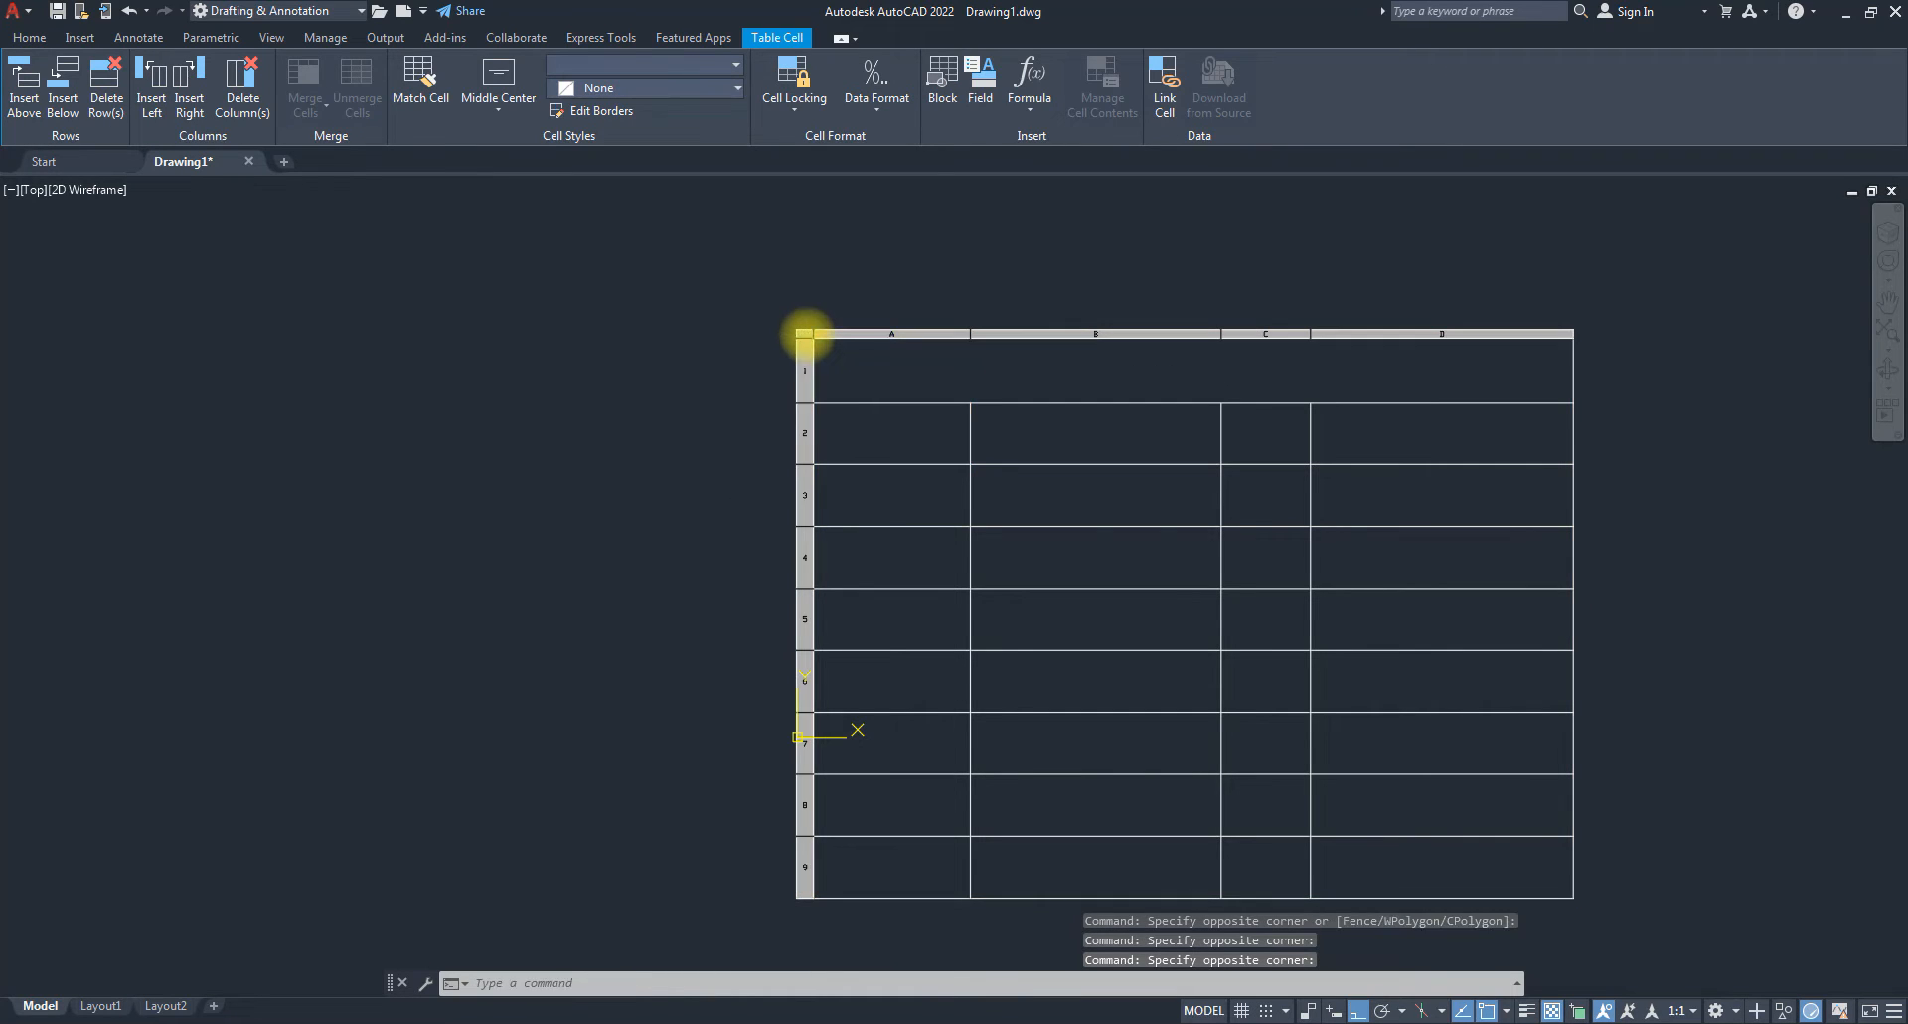
click(801, 339)
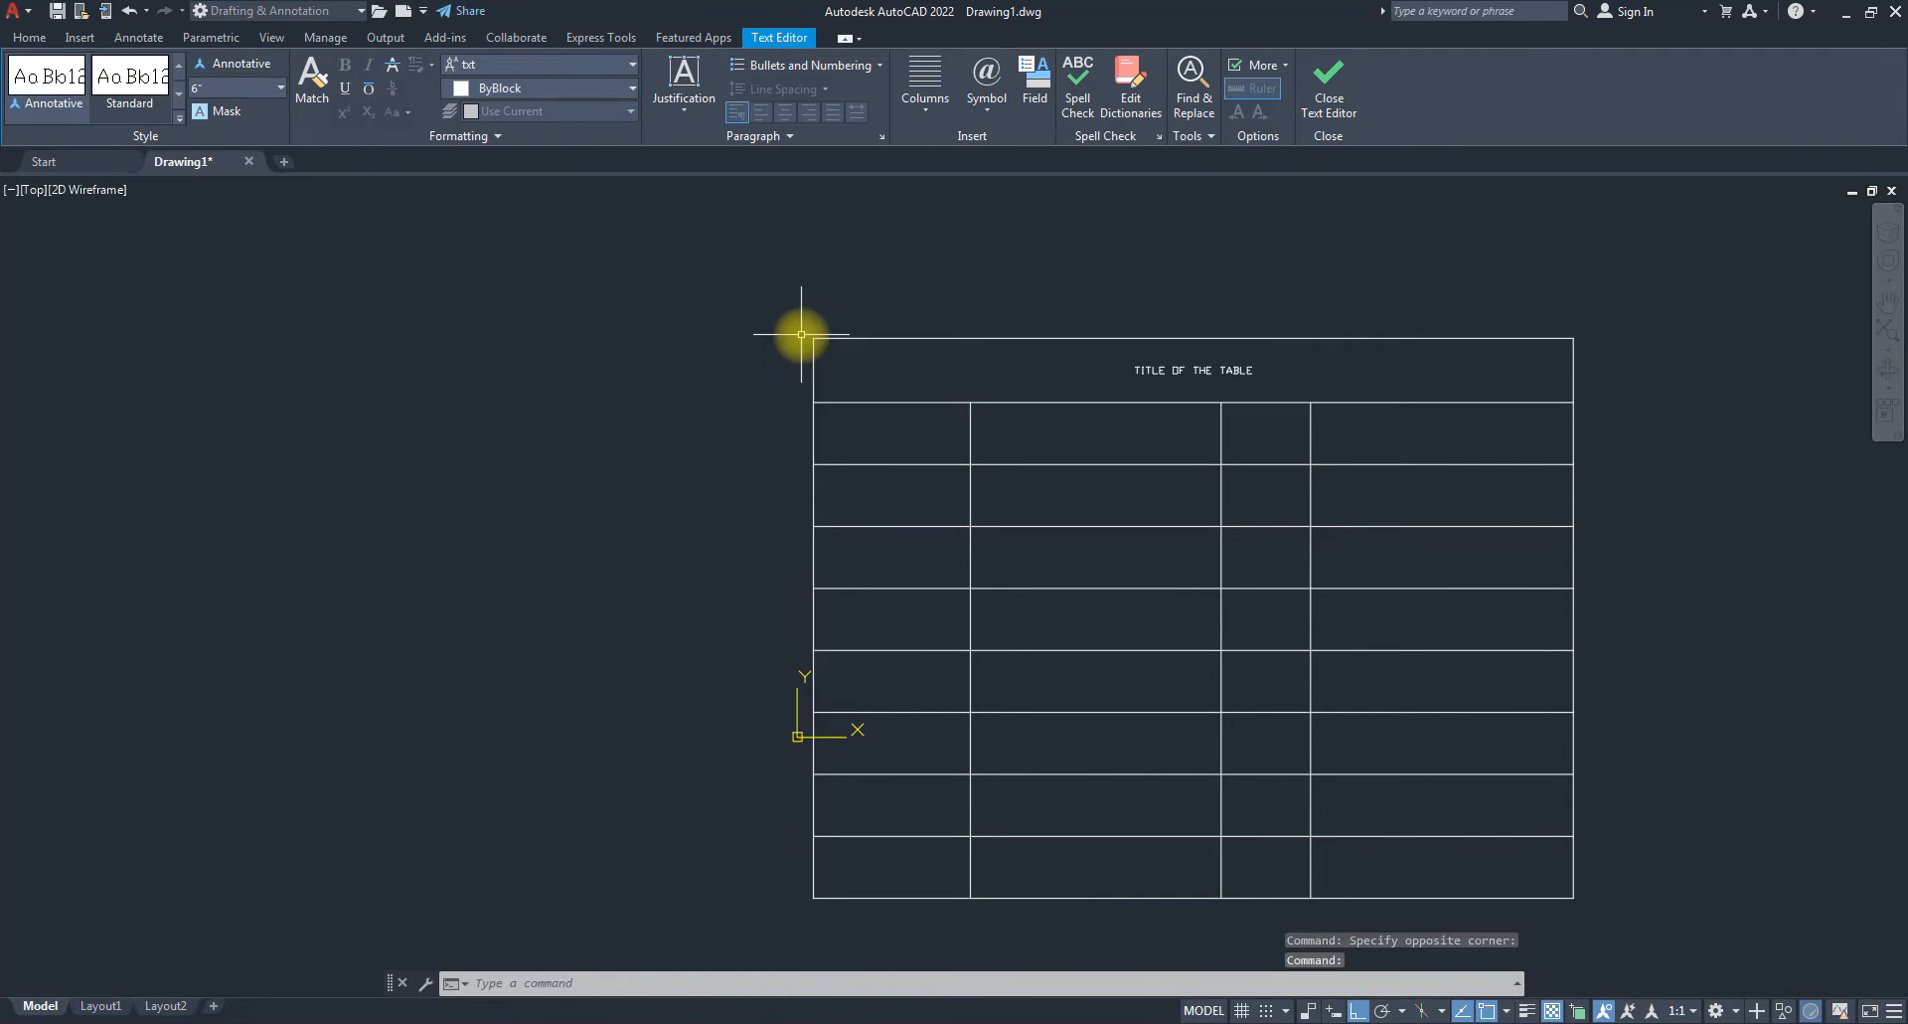
click(813, 350)
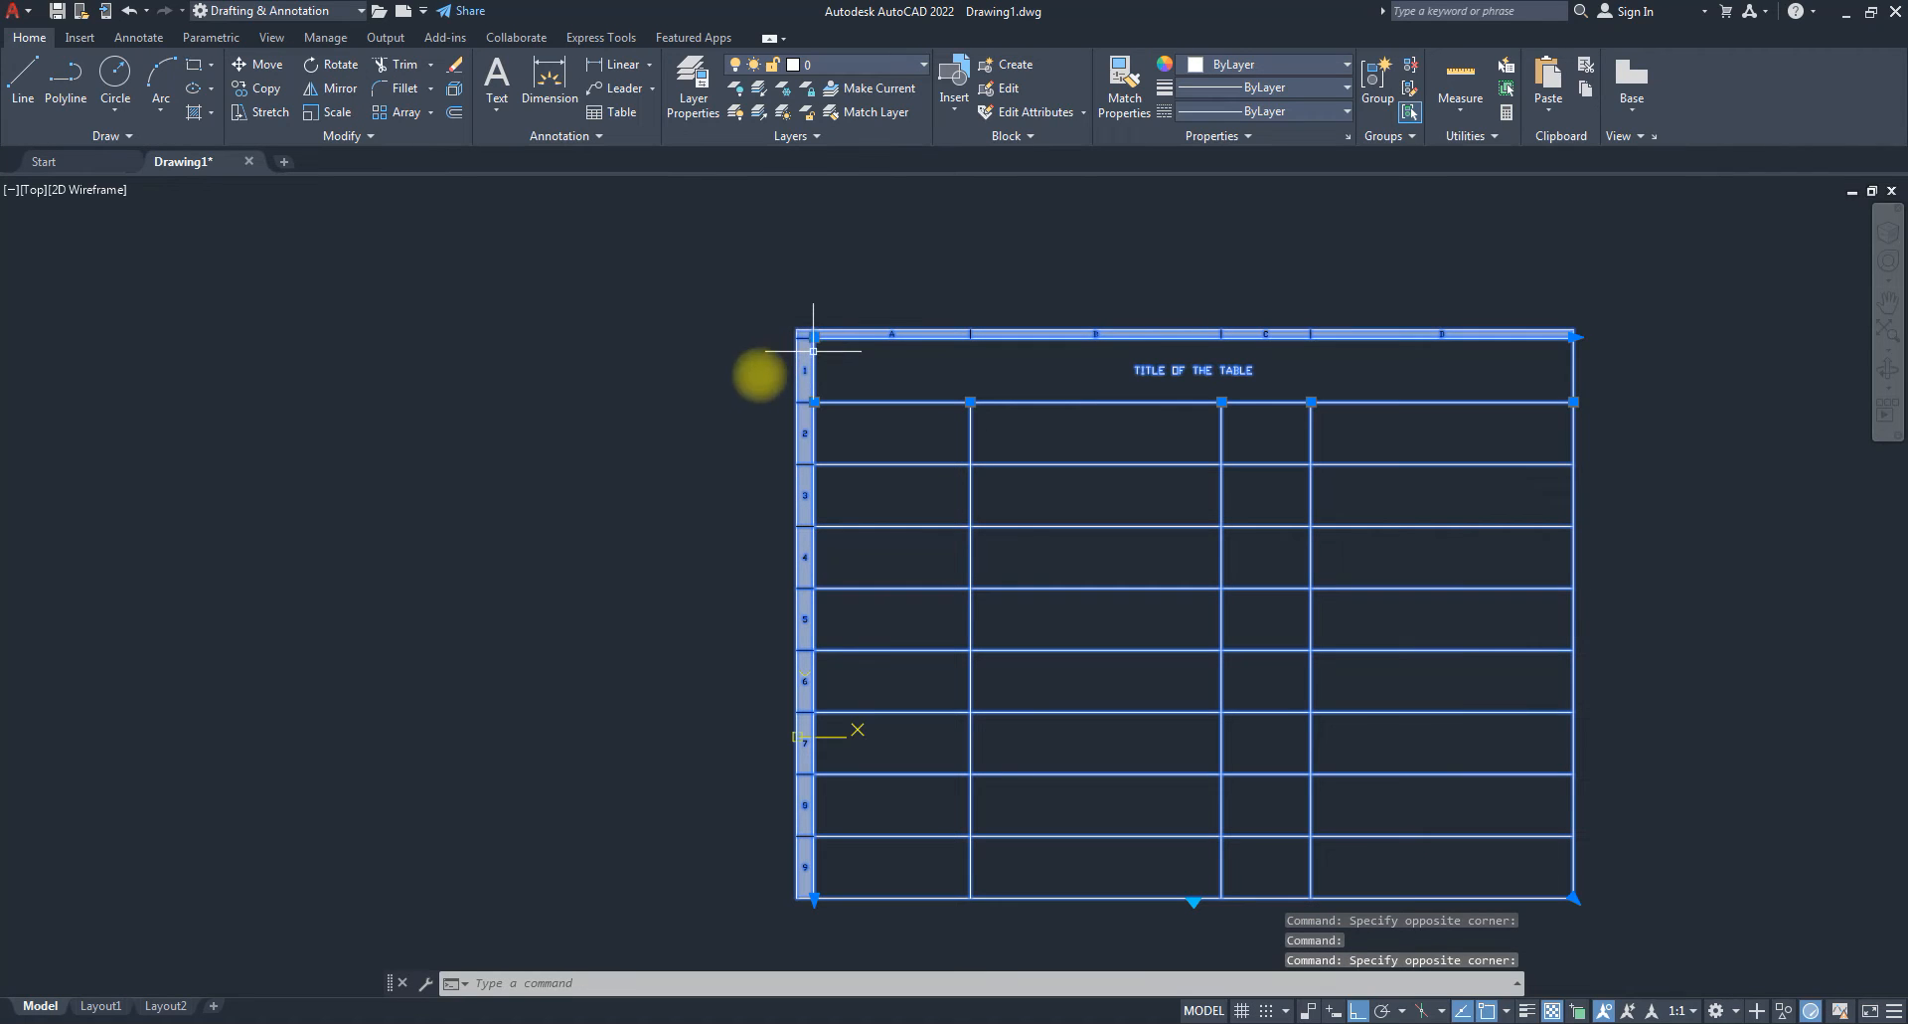
key(Escape)
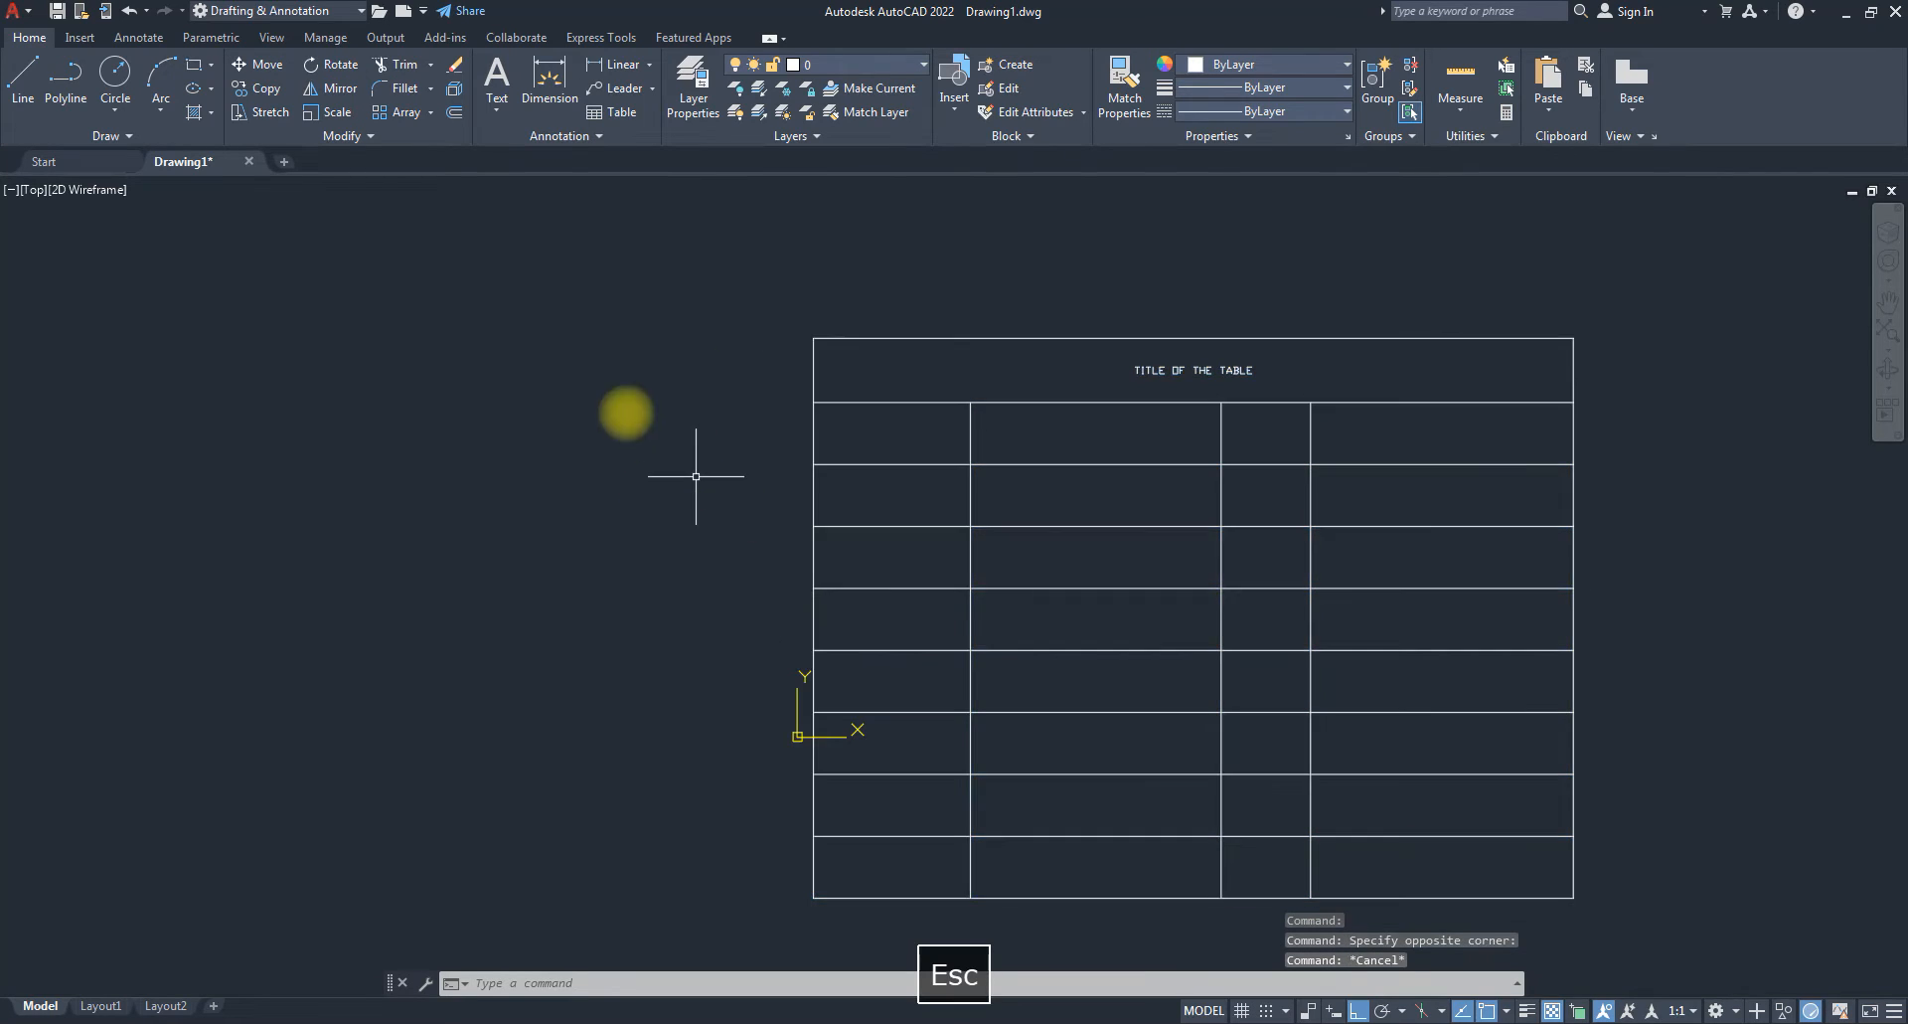
click(813, 378)
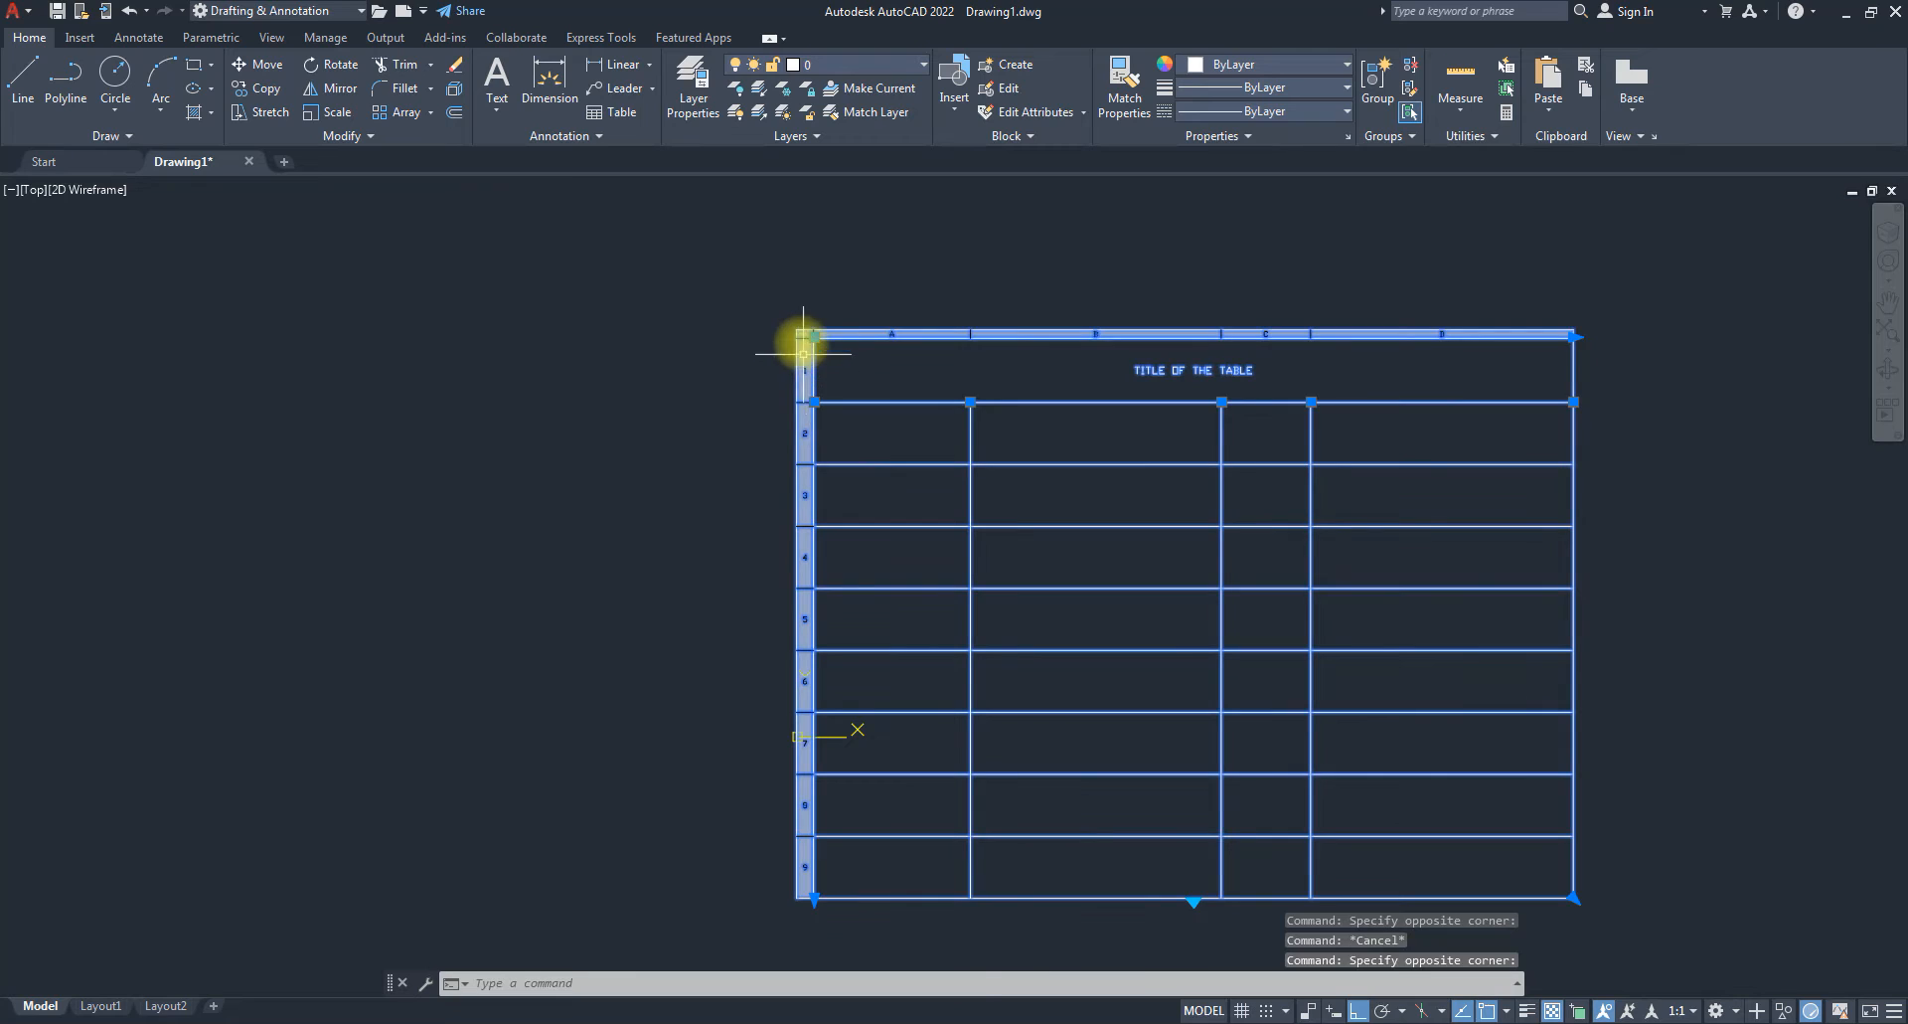
key(Escape)
click(809, 345)
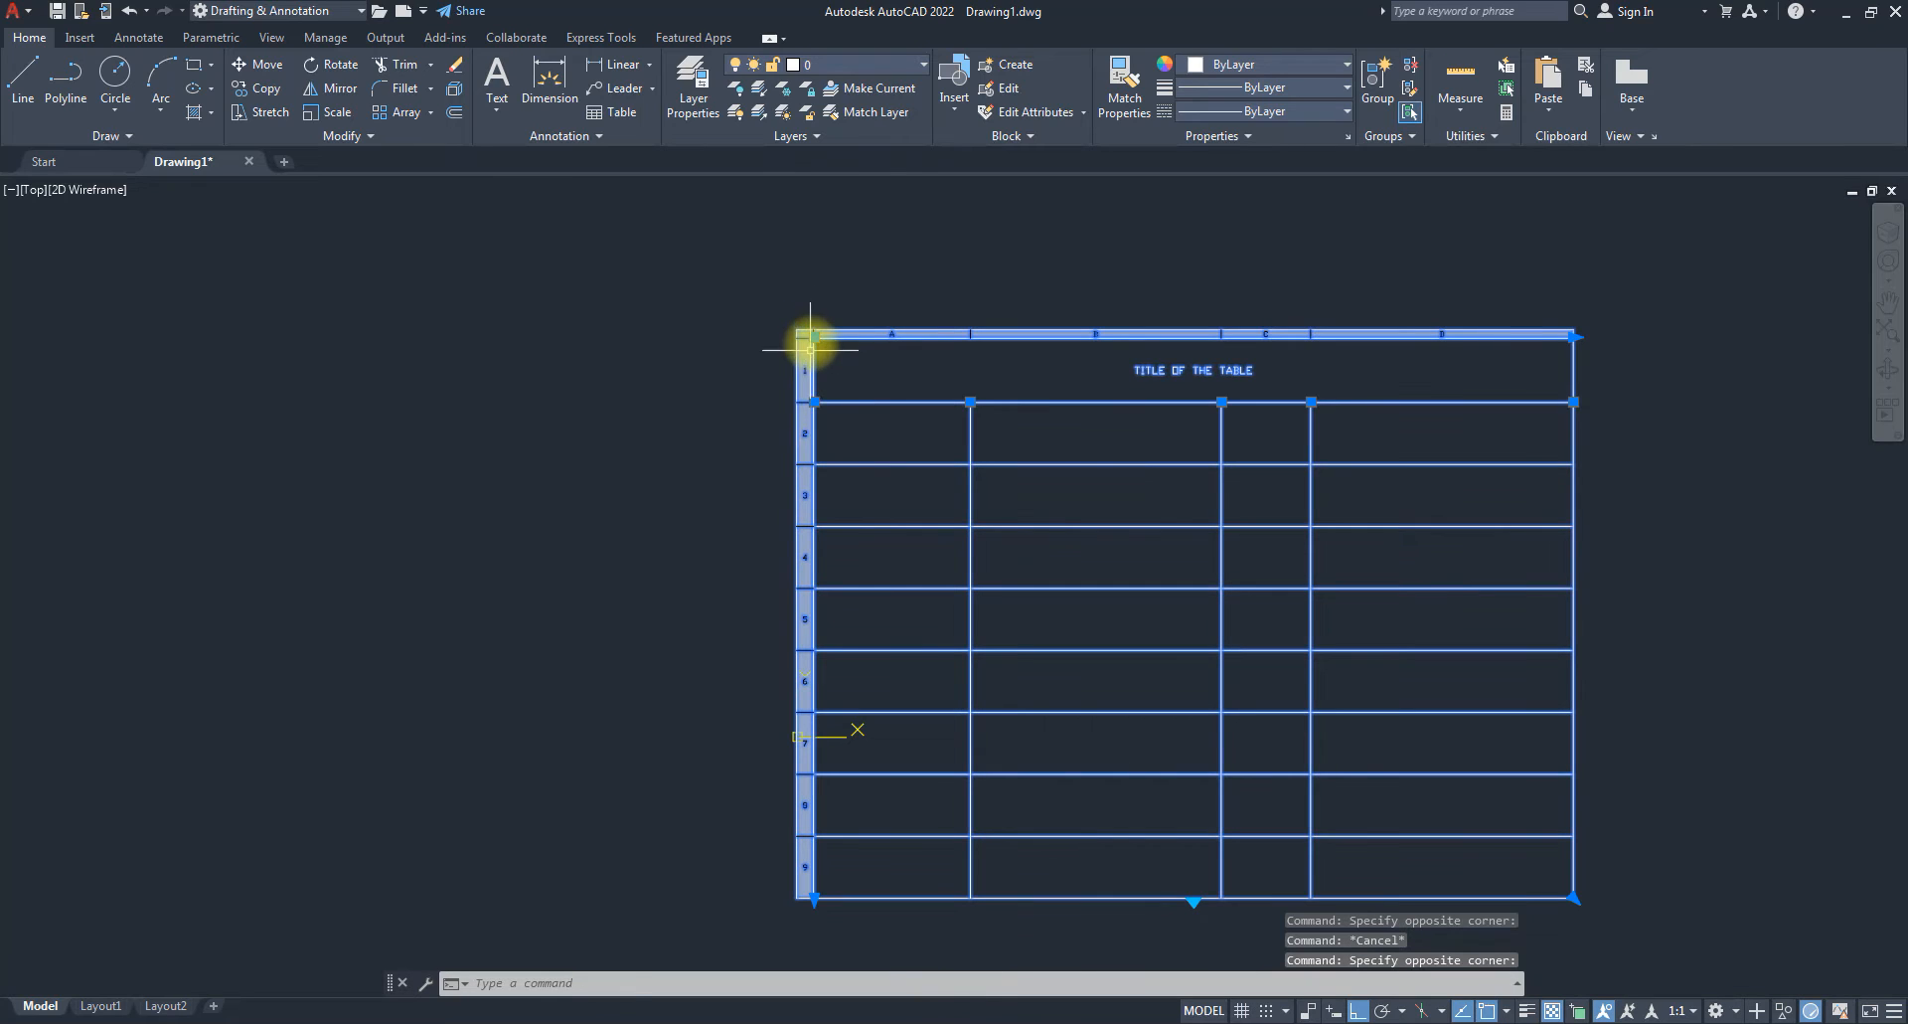
click(803, 335)
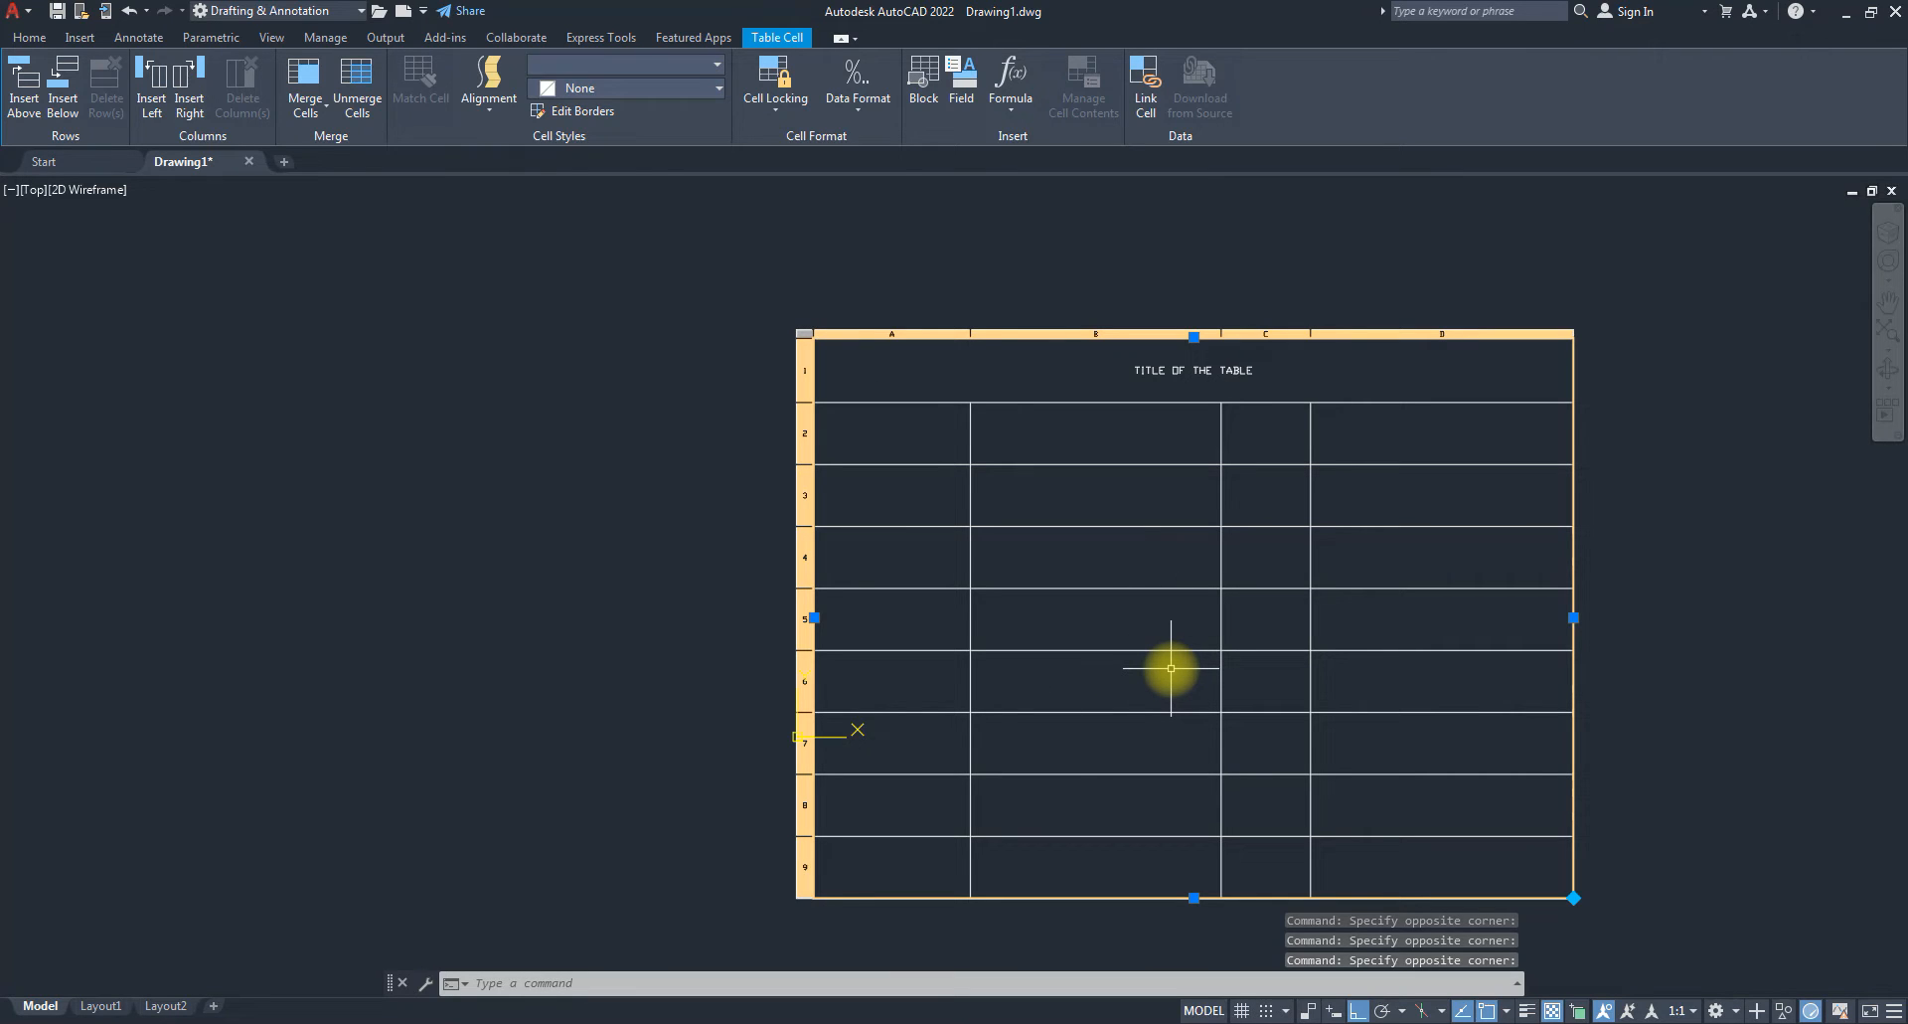
Replace the old title text with M and exit table editing.
key(Delete)
text(M)
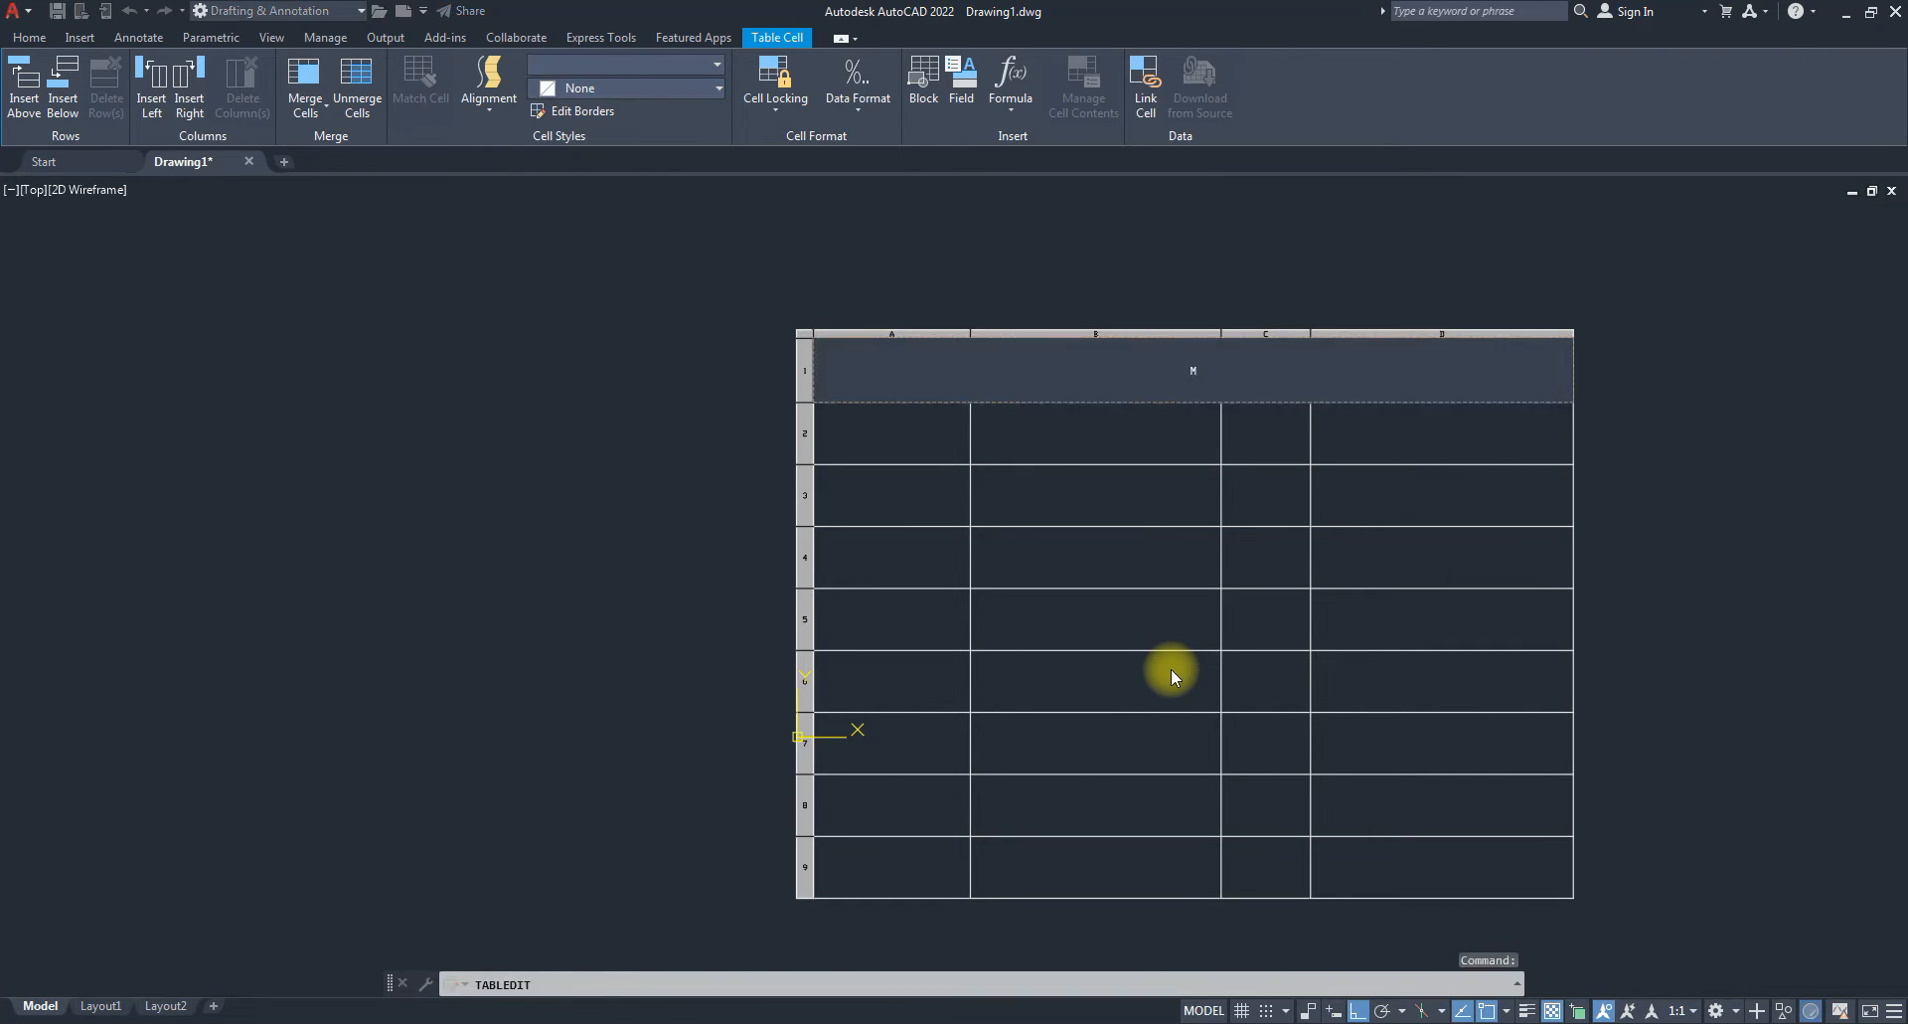
key(Return)
key(Escape)
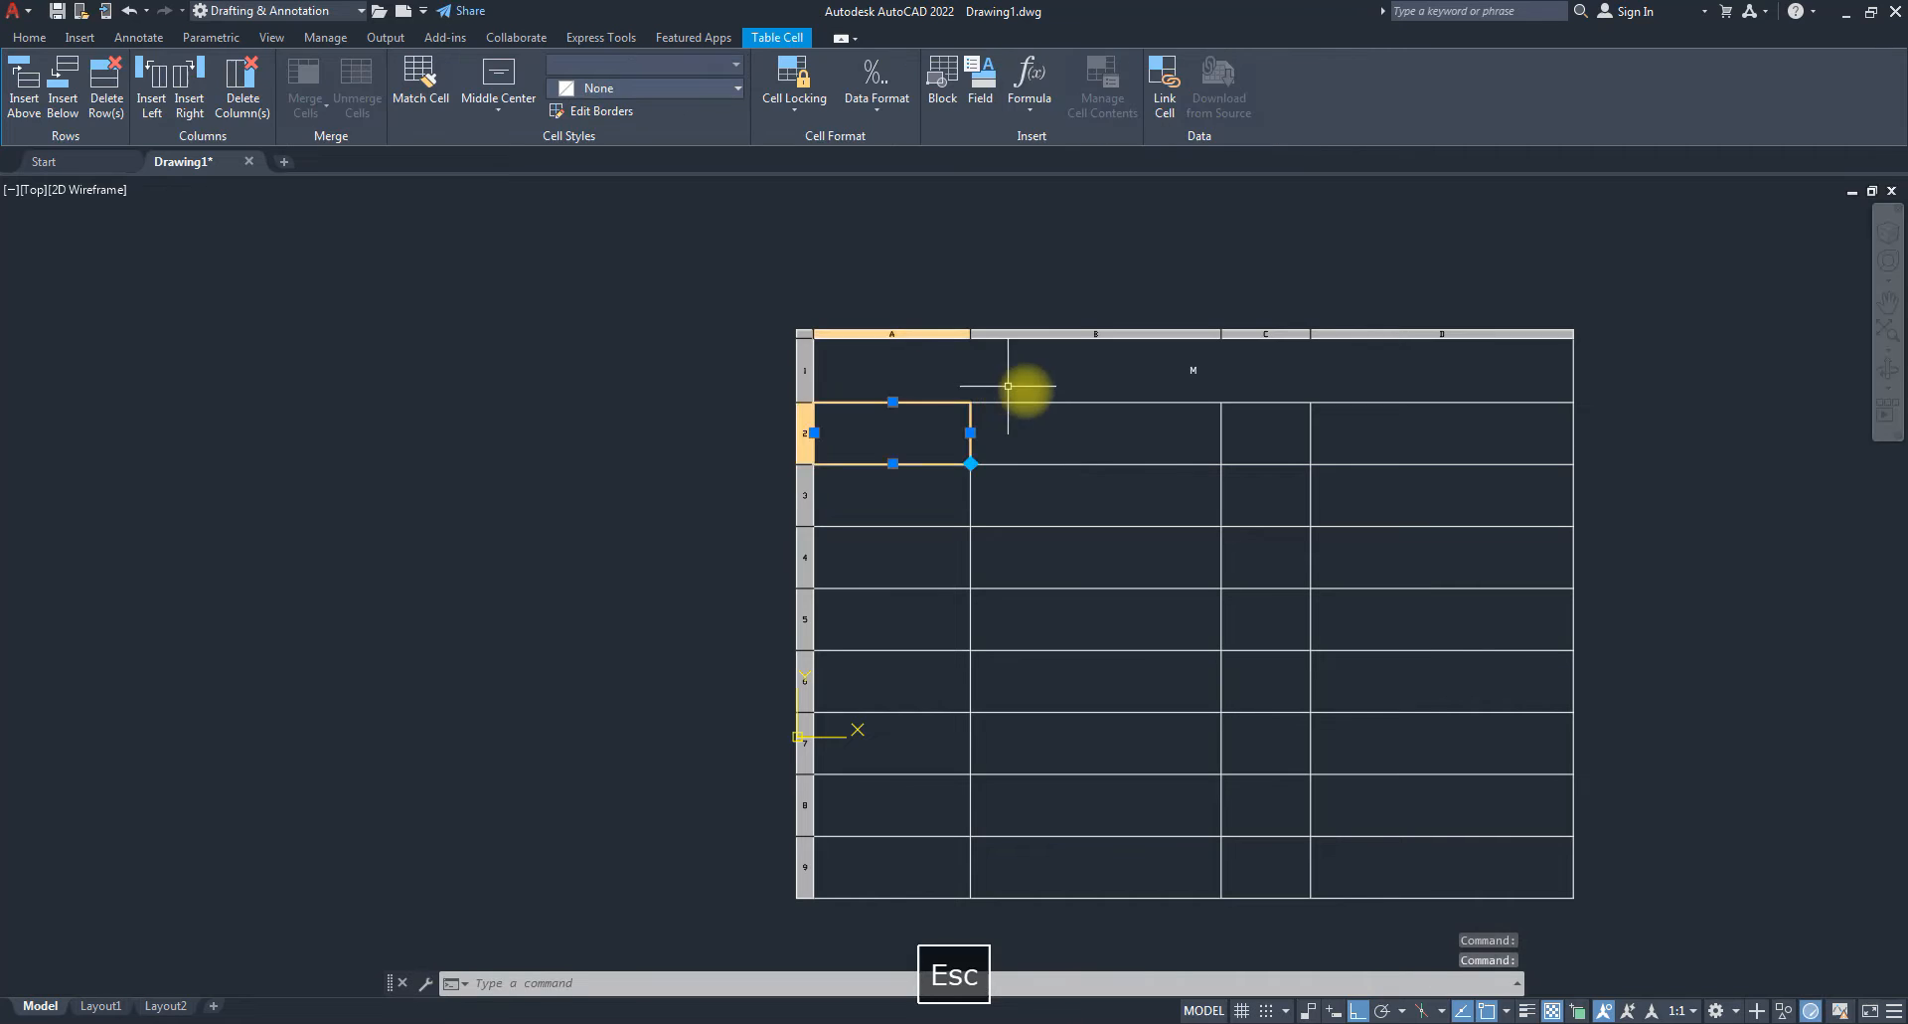
key(Escape)
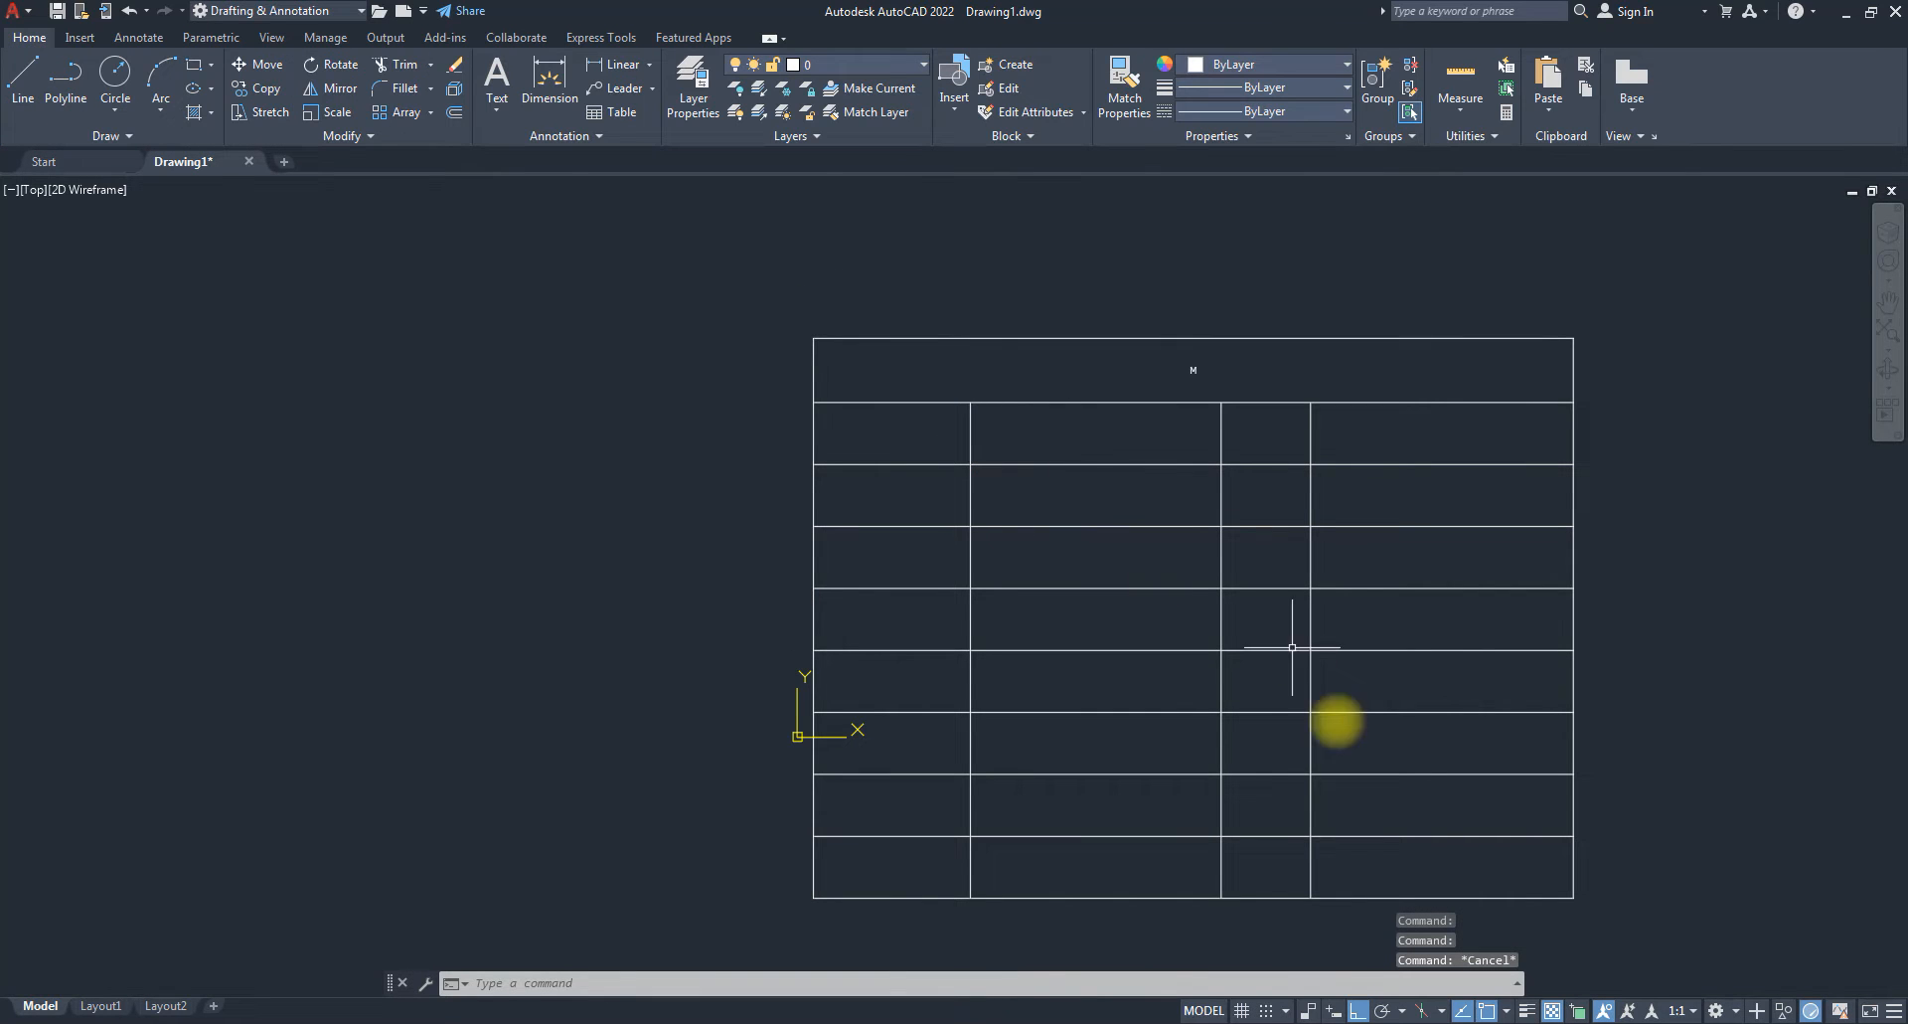
Window-select the table and use MOVE (m) to shift it left of the origin.
click(1591, 911)
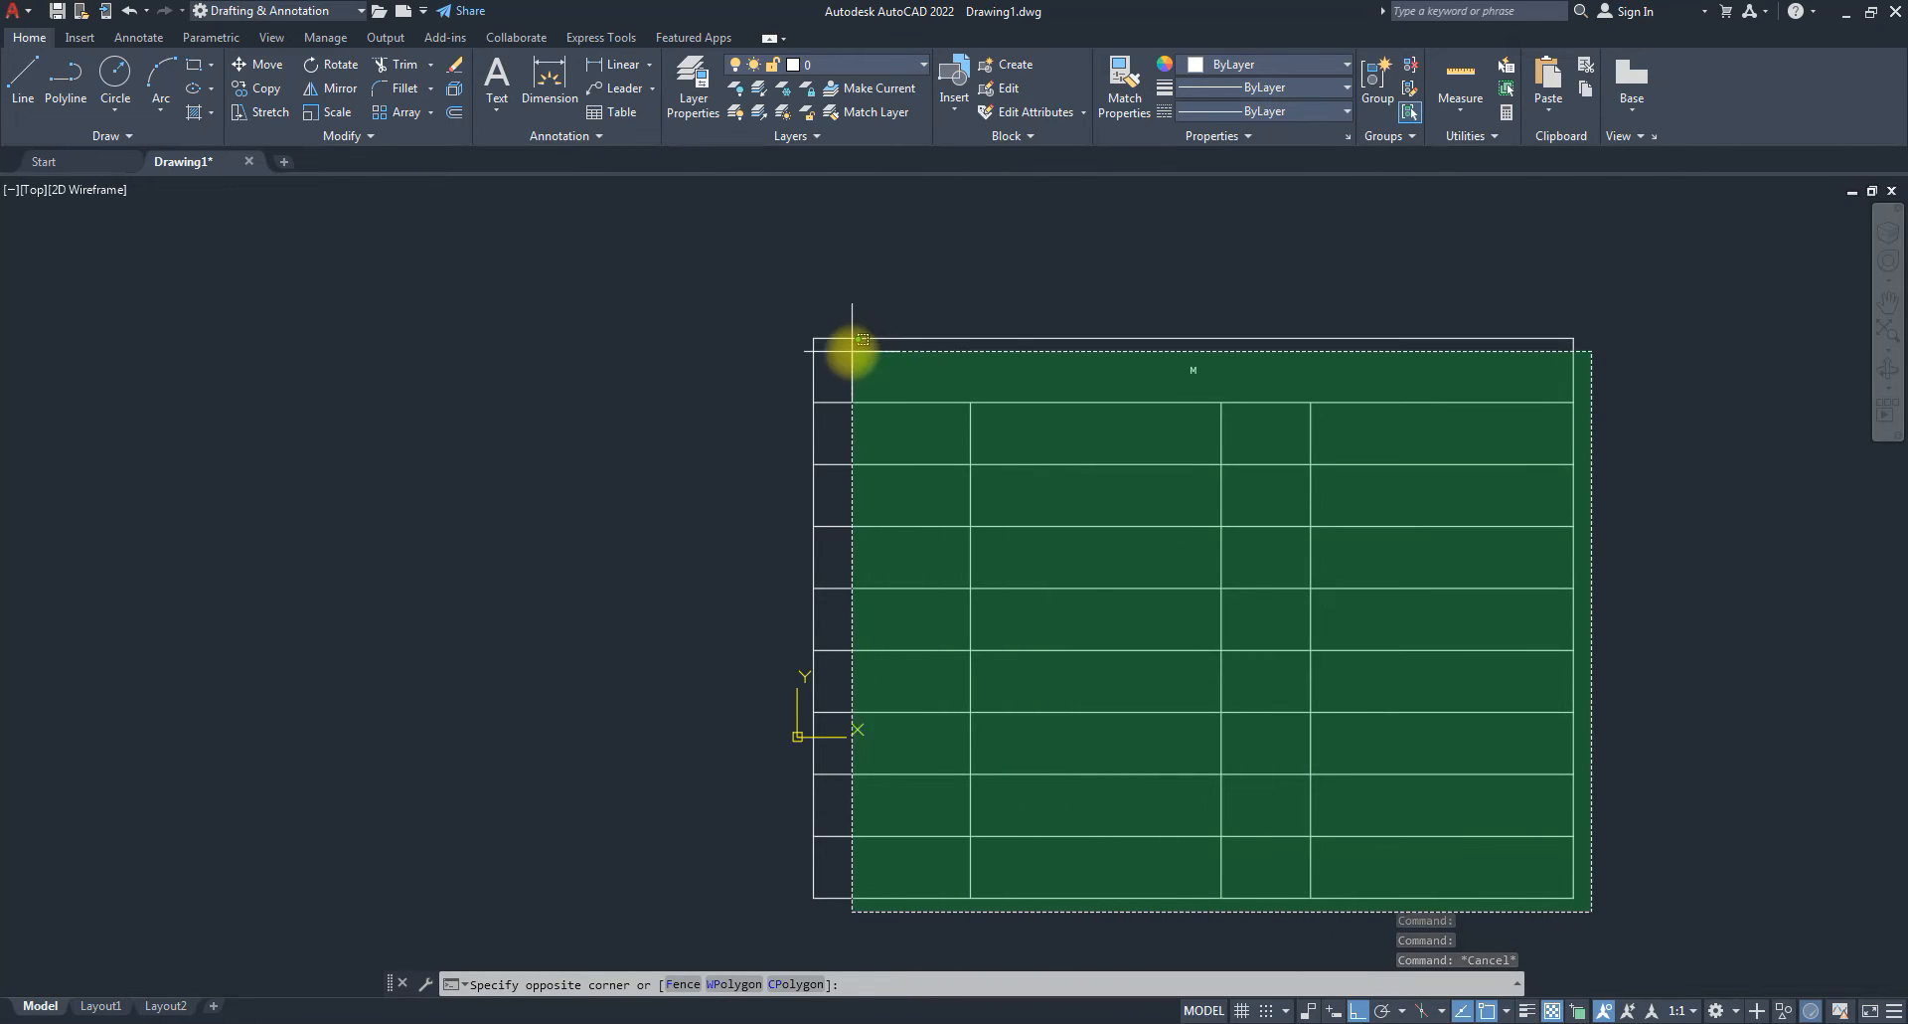
click(810, 336)
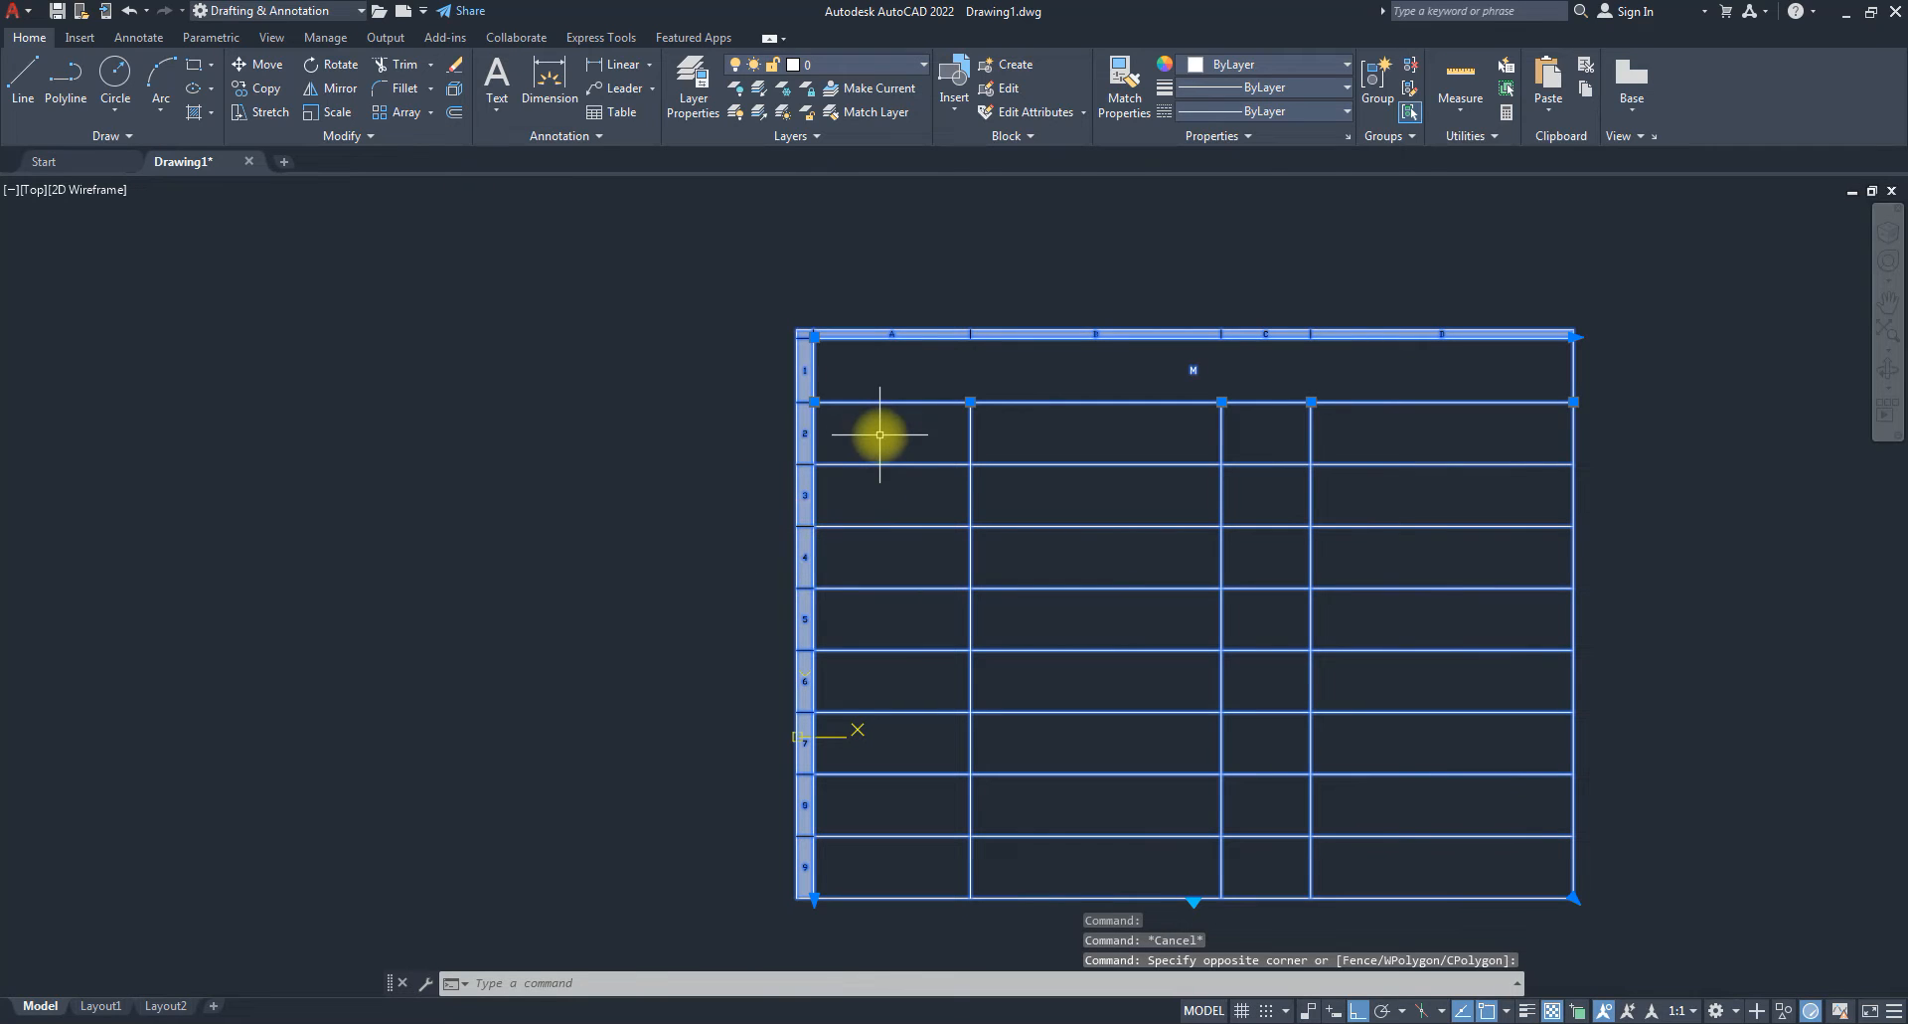
text(m)
key(Return)
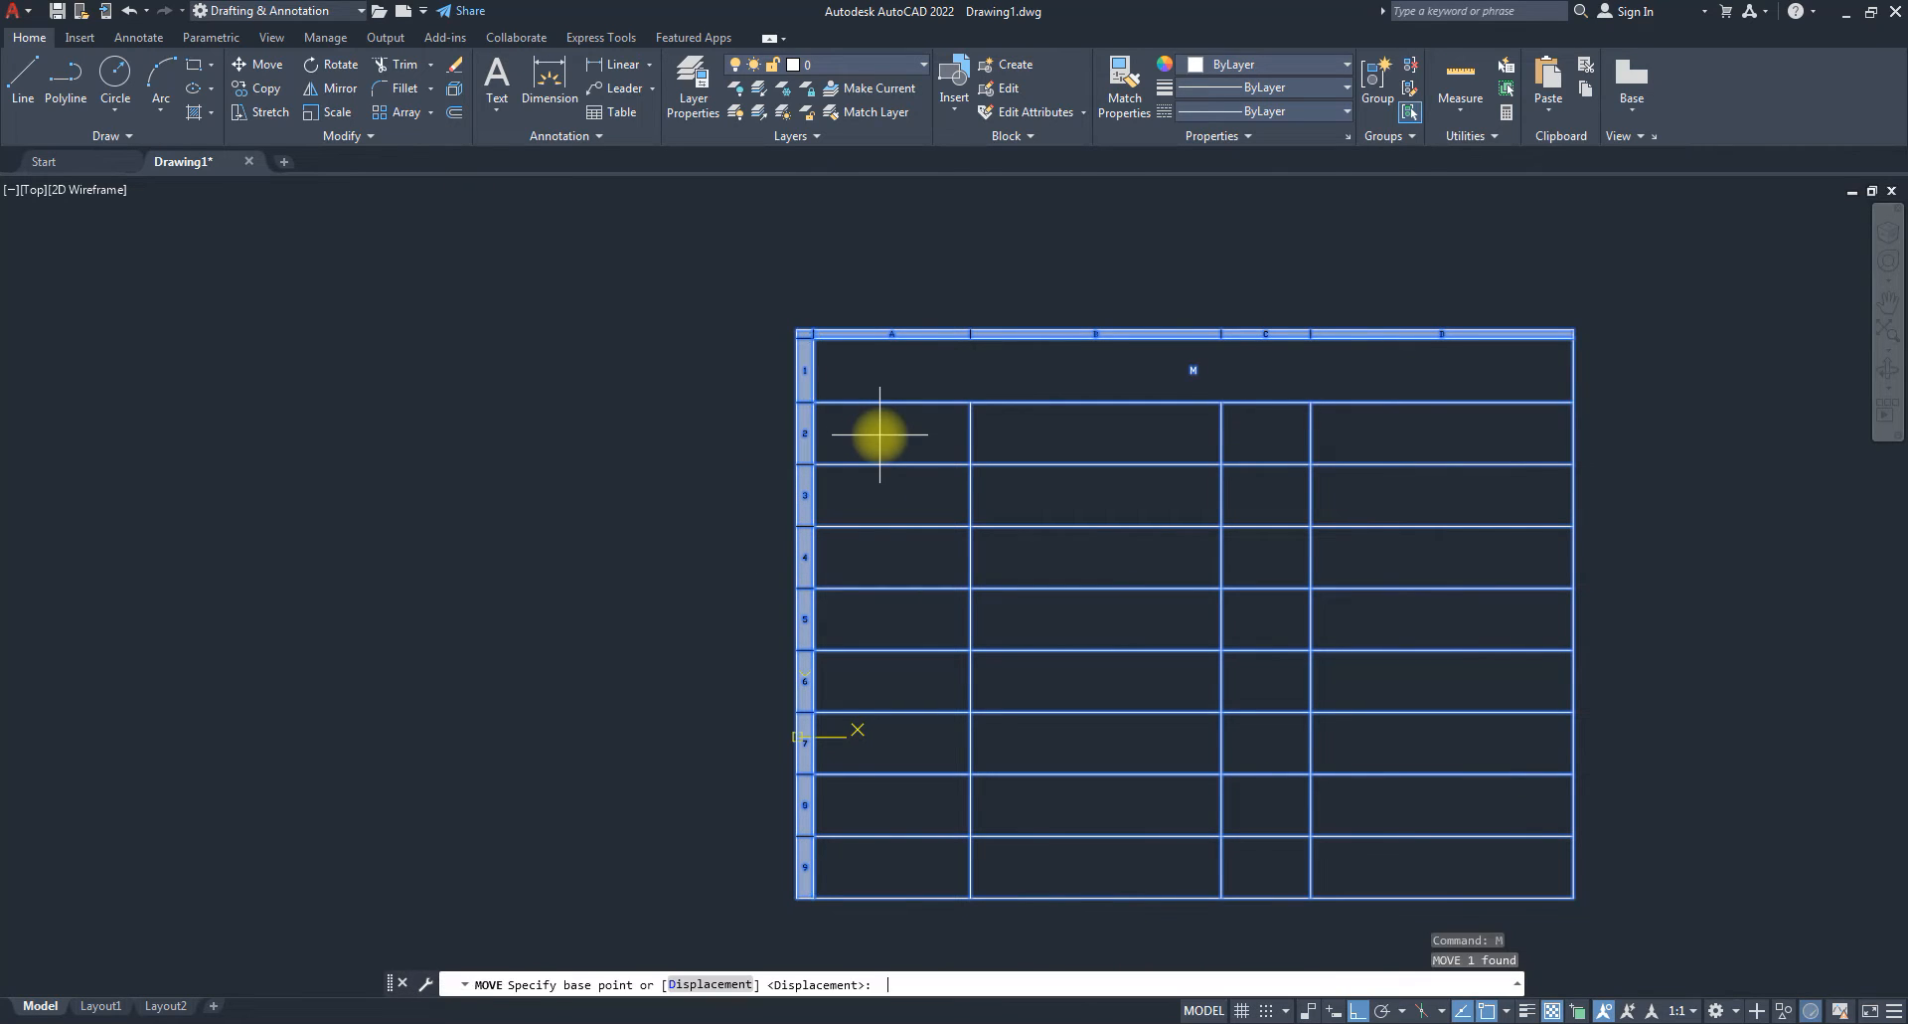
click(1329, 890)
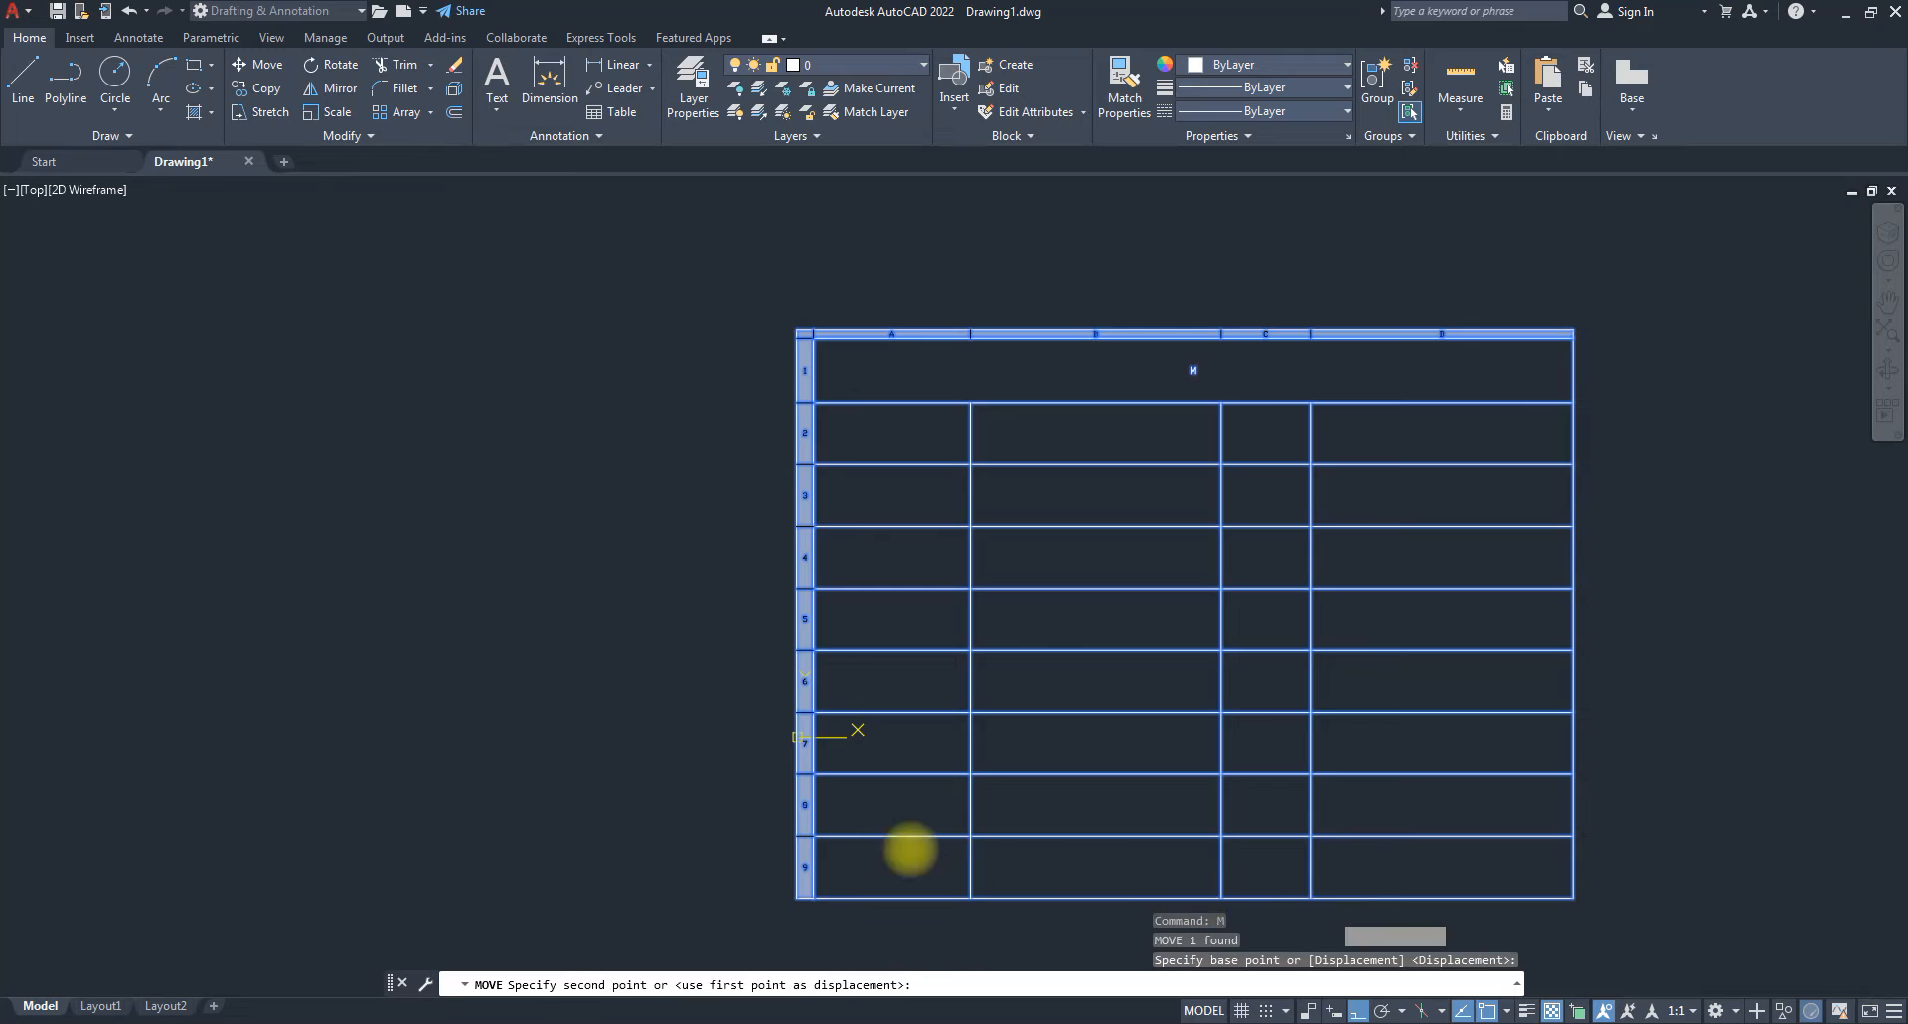
click(247, 681)
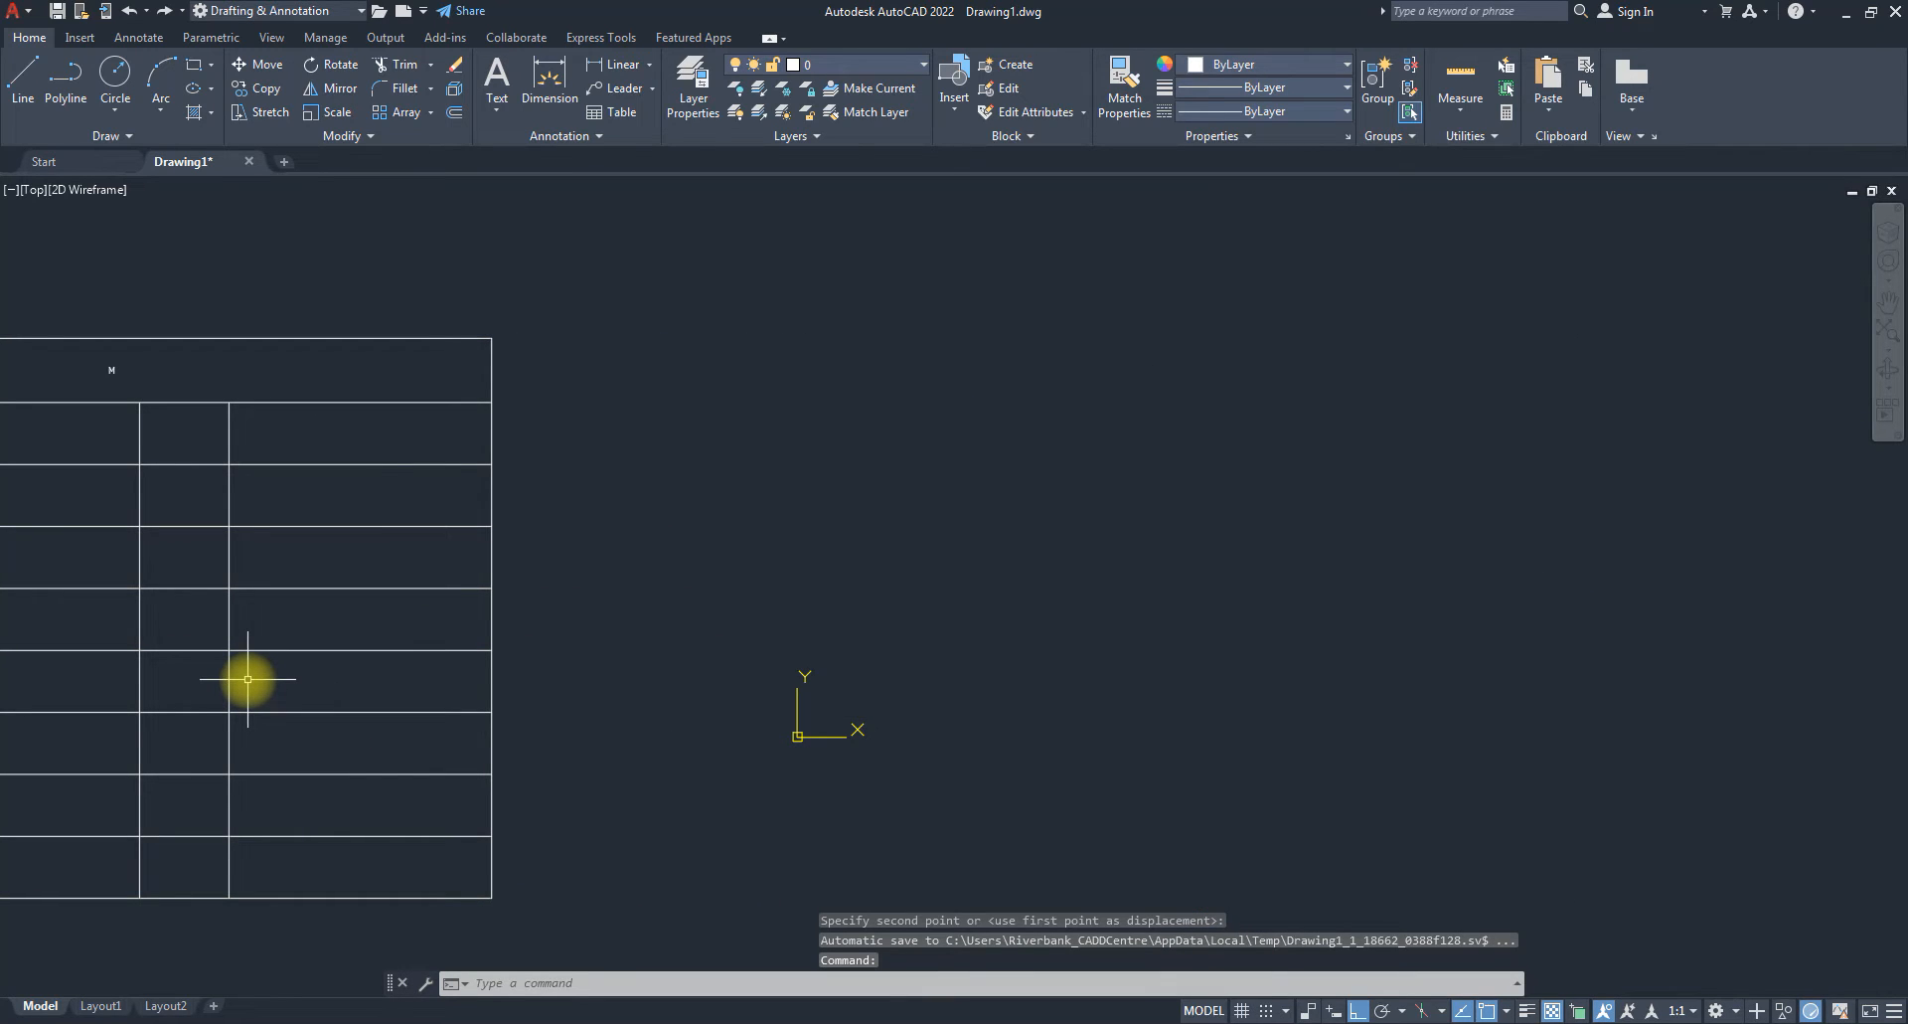
scroll(631, 585, down, 8)
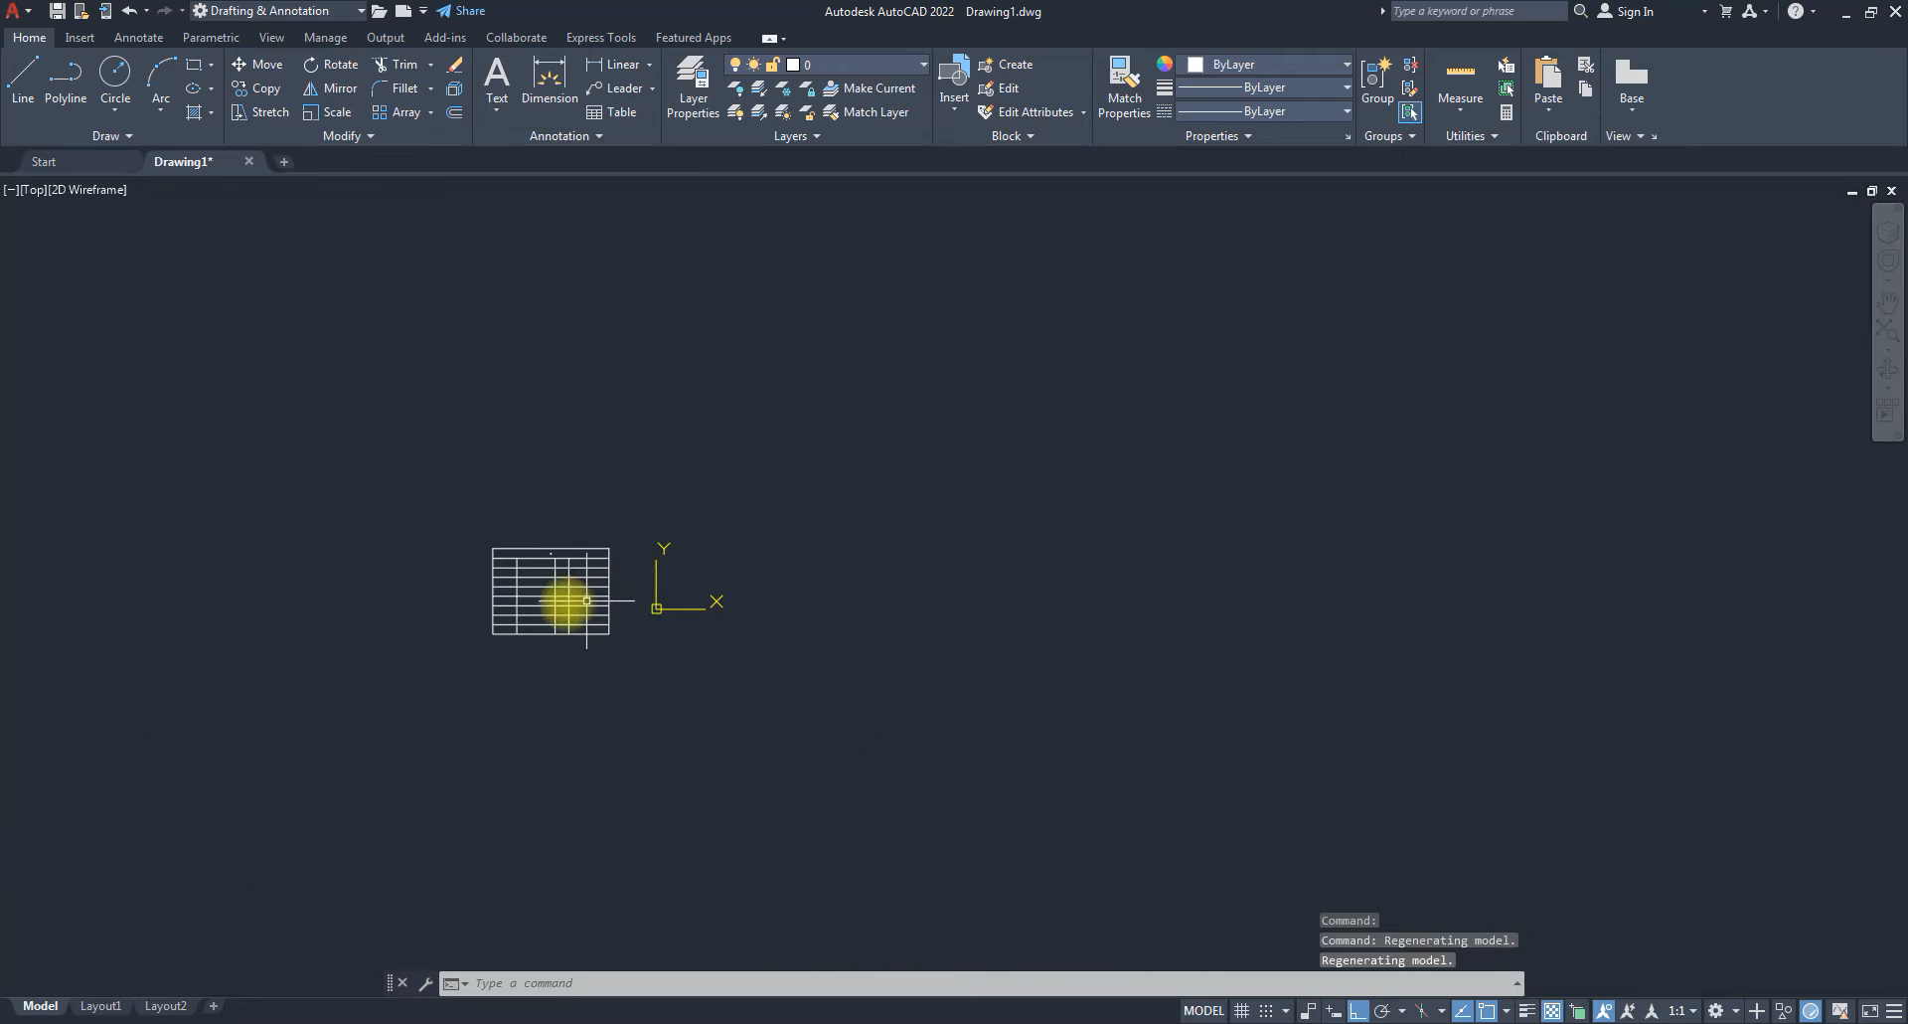
middle_drag(595, 601, 1153, 634)
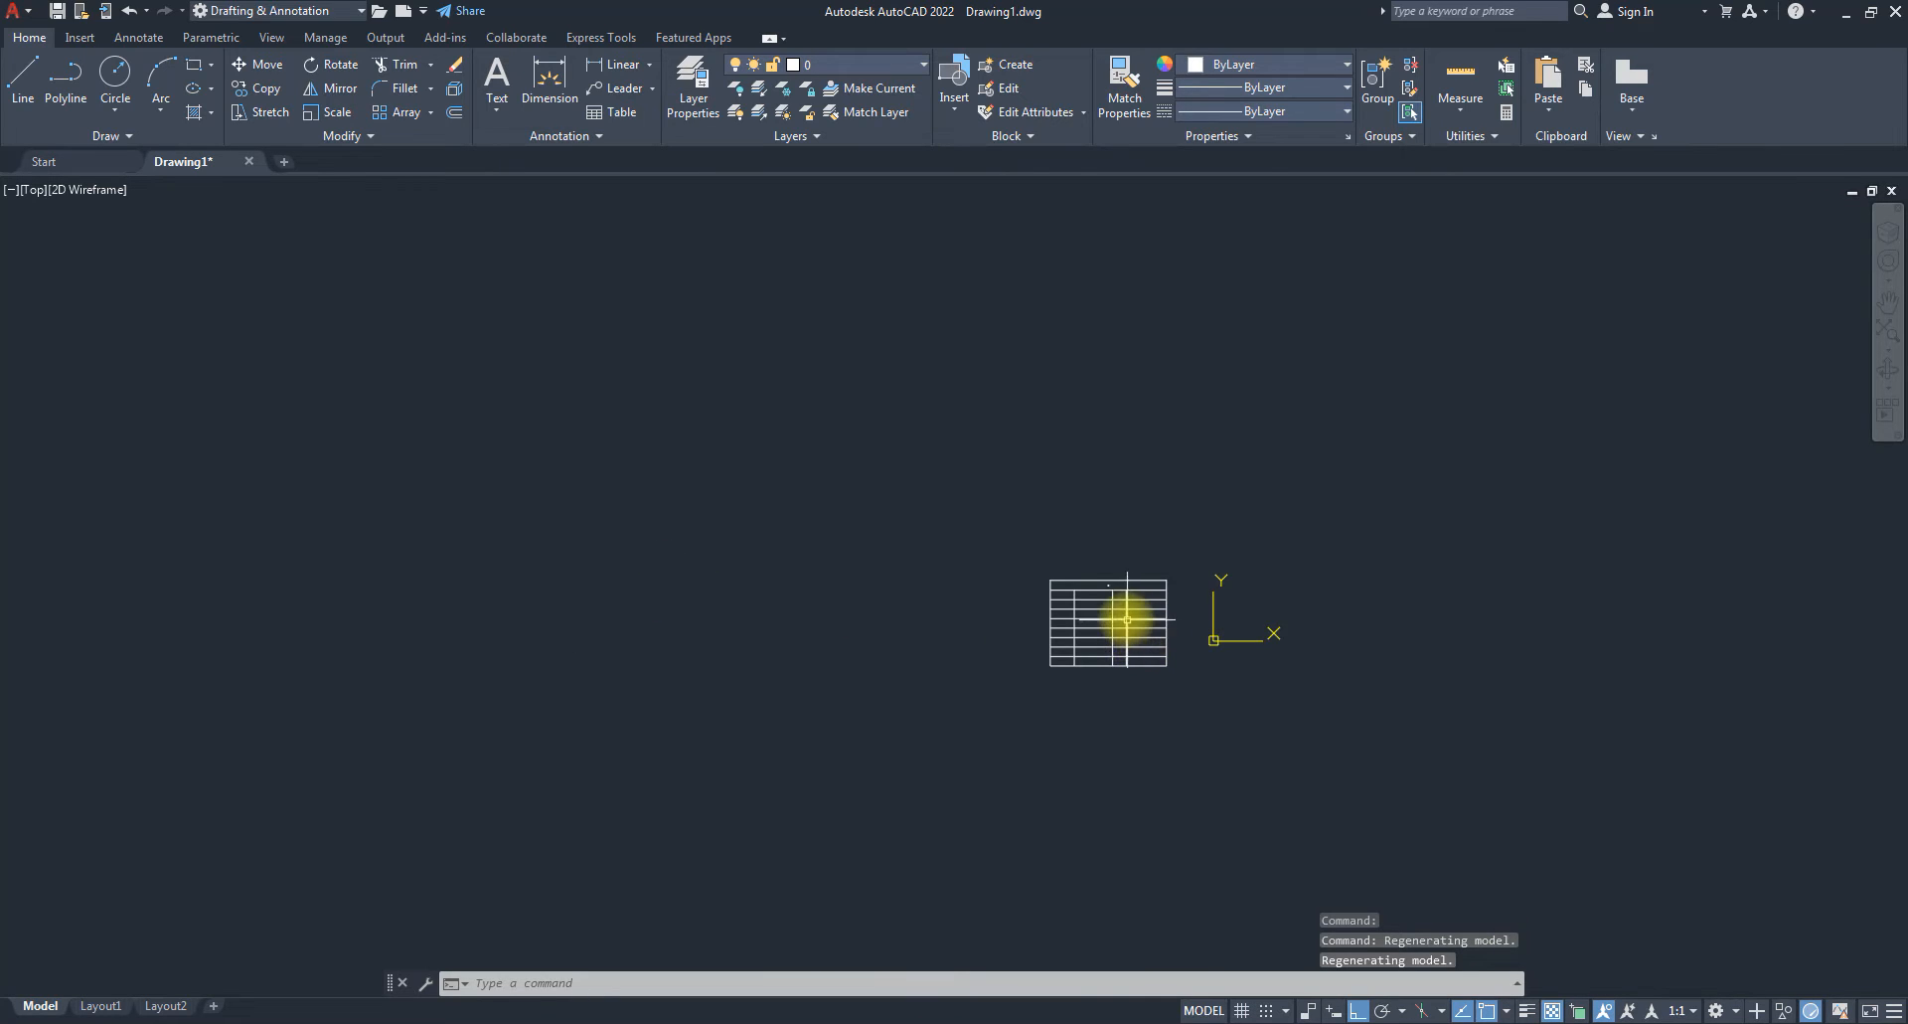
scroll(1126, 618, up, 6)
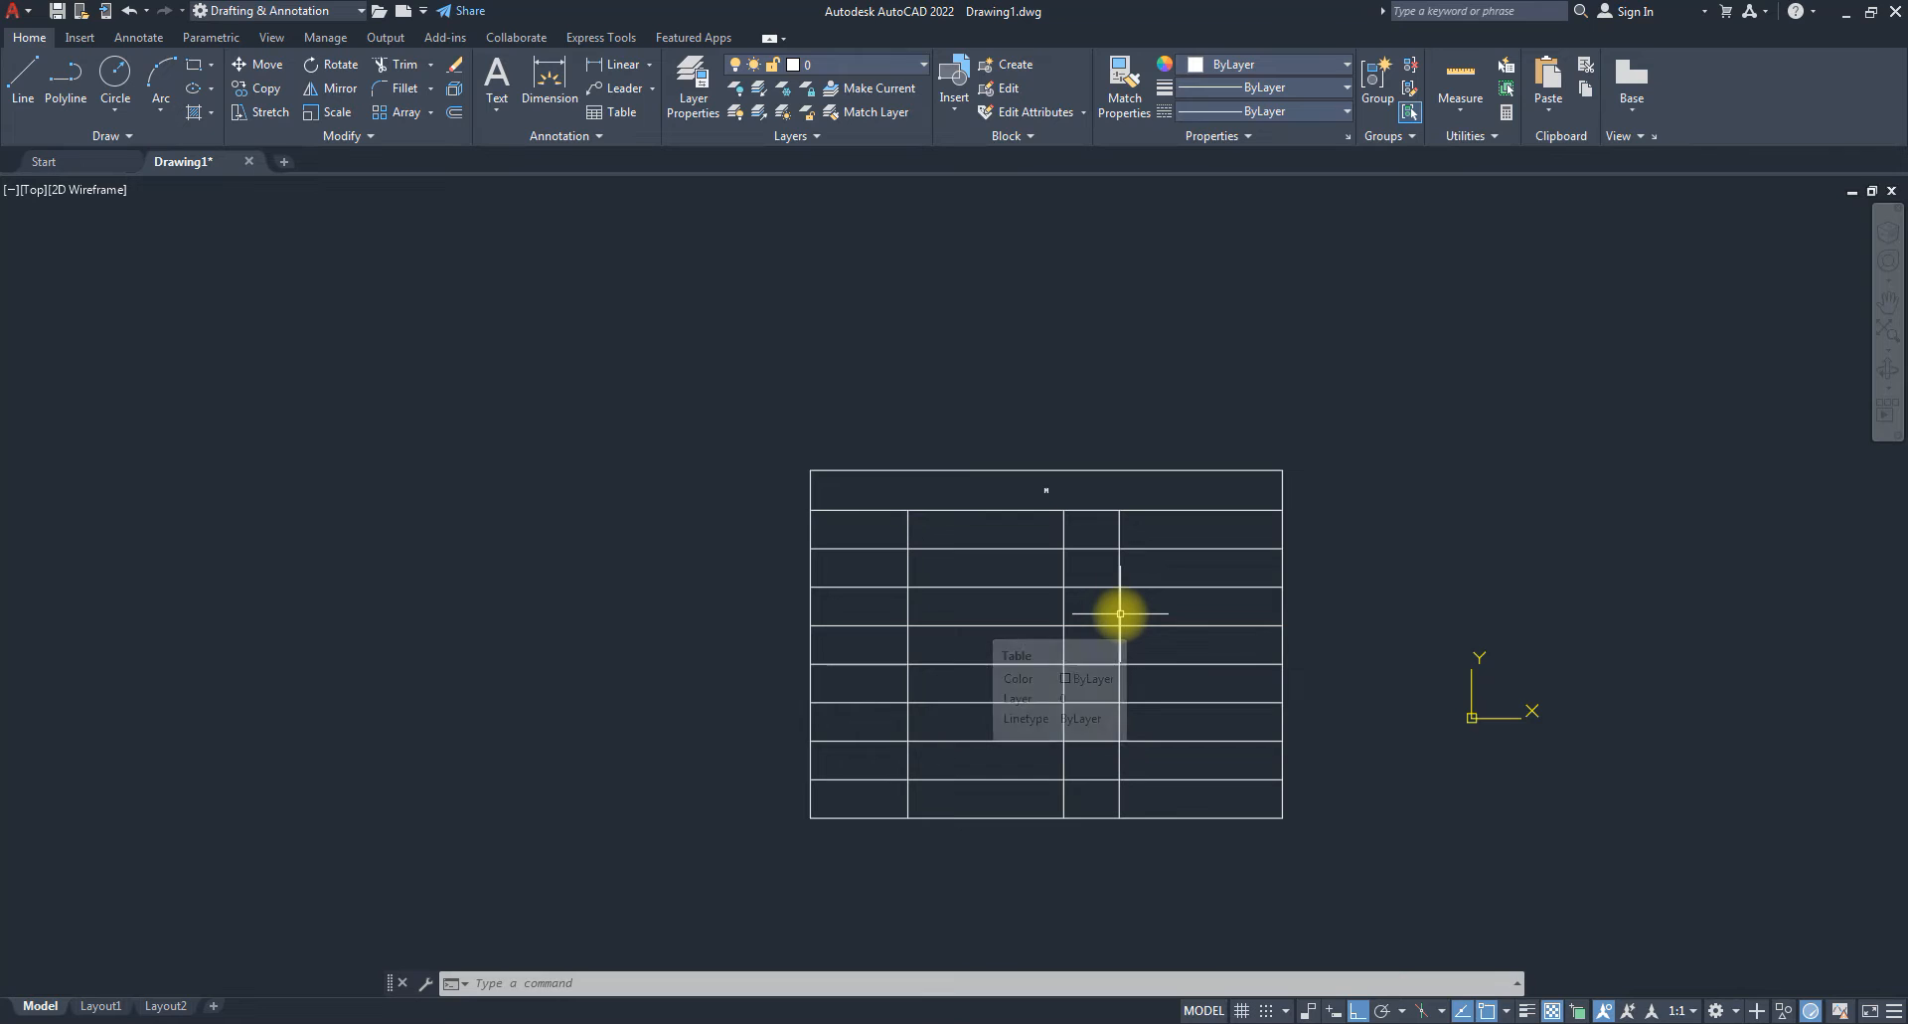
scroll(1120, 613, up, 2)
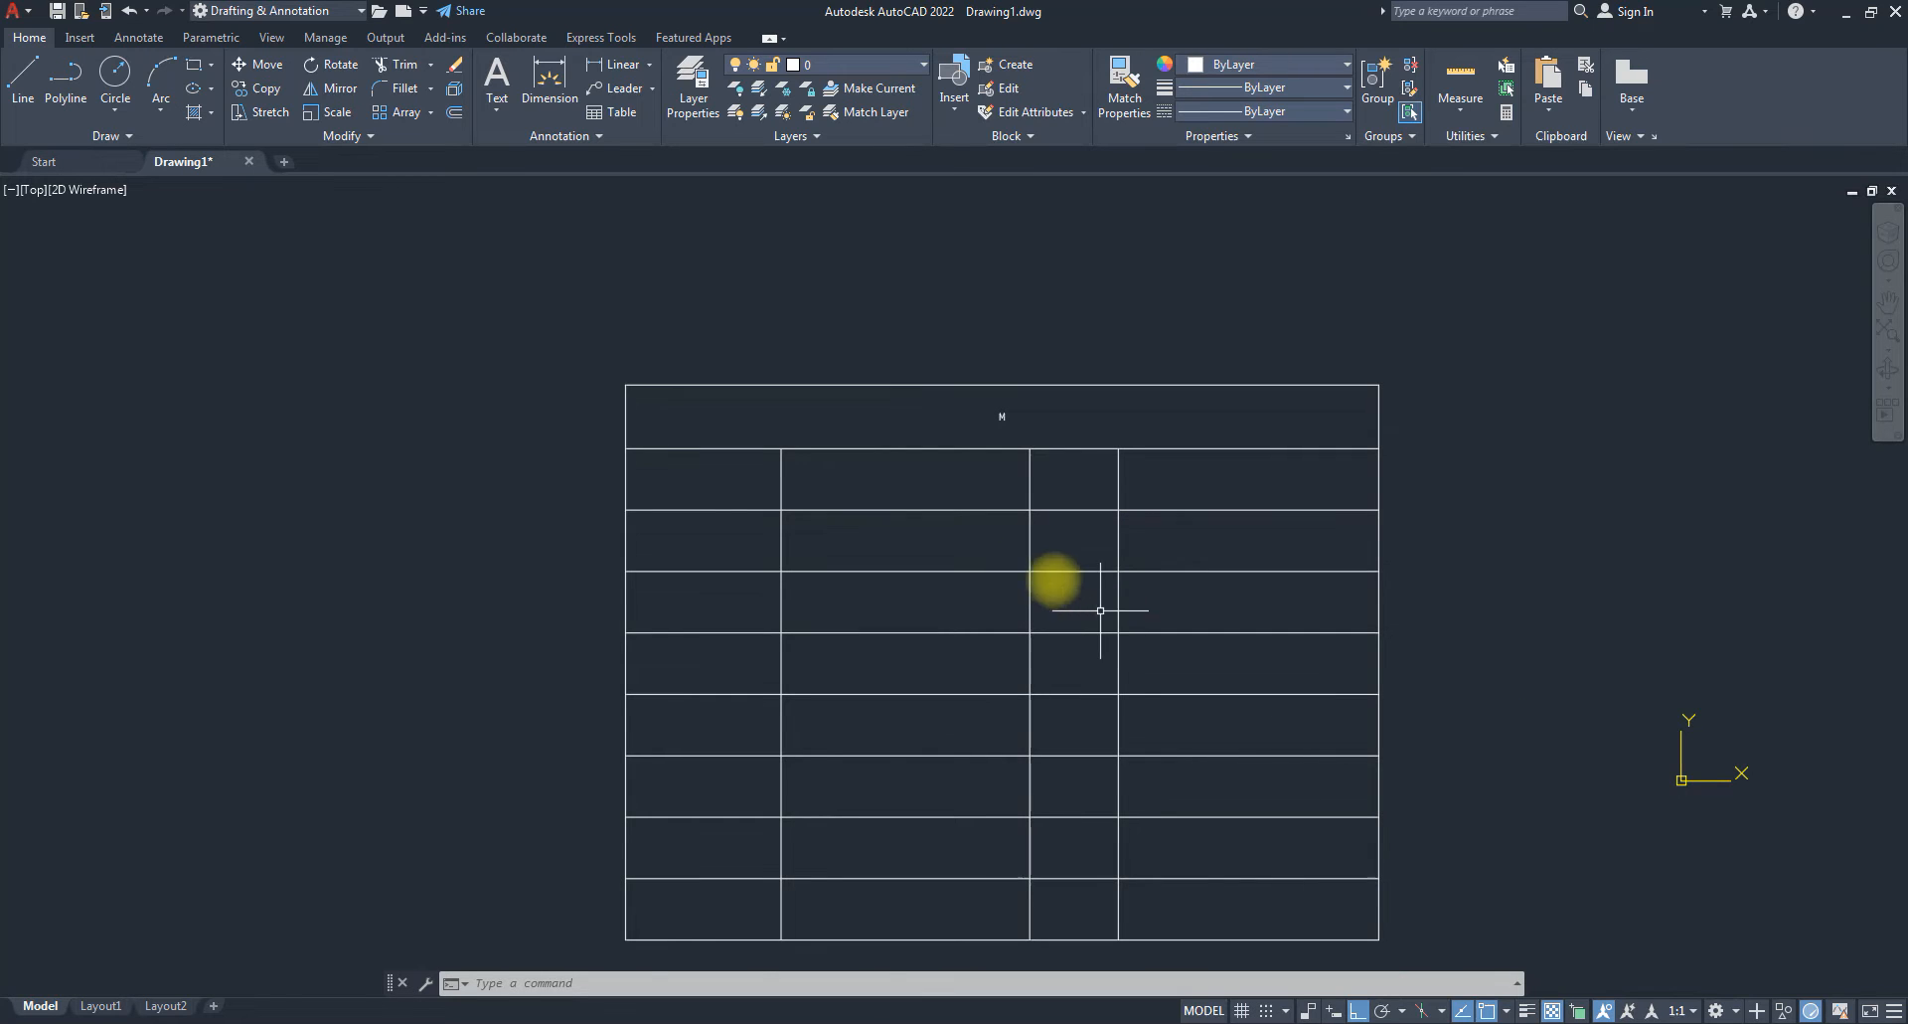
Select cell B3 of the M table.
click(971, 537)
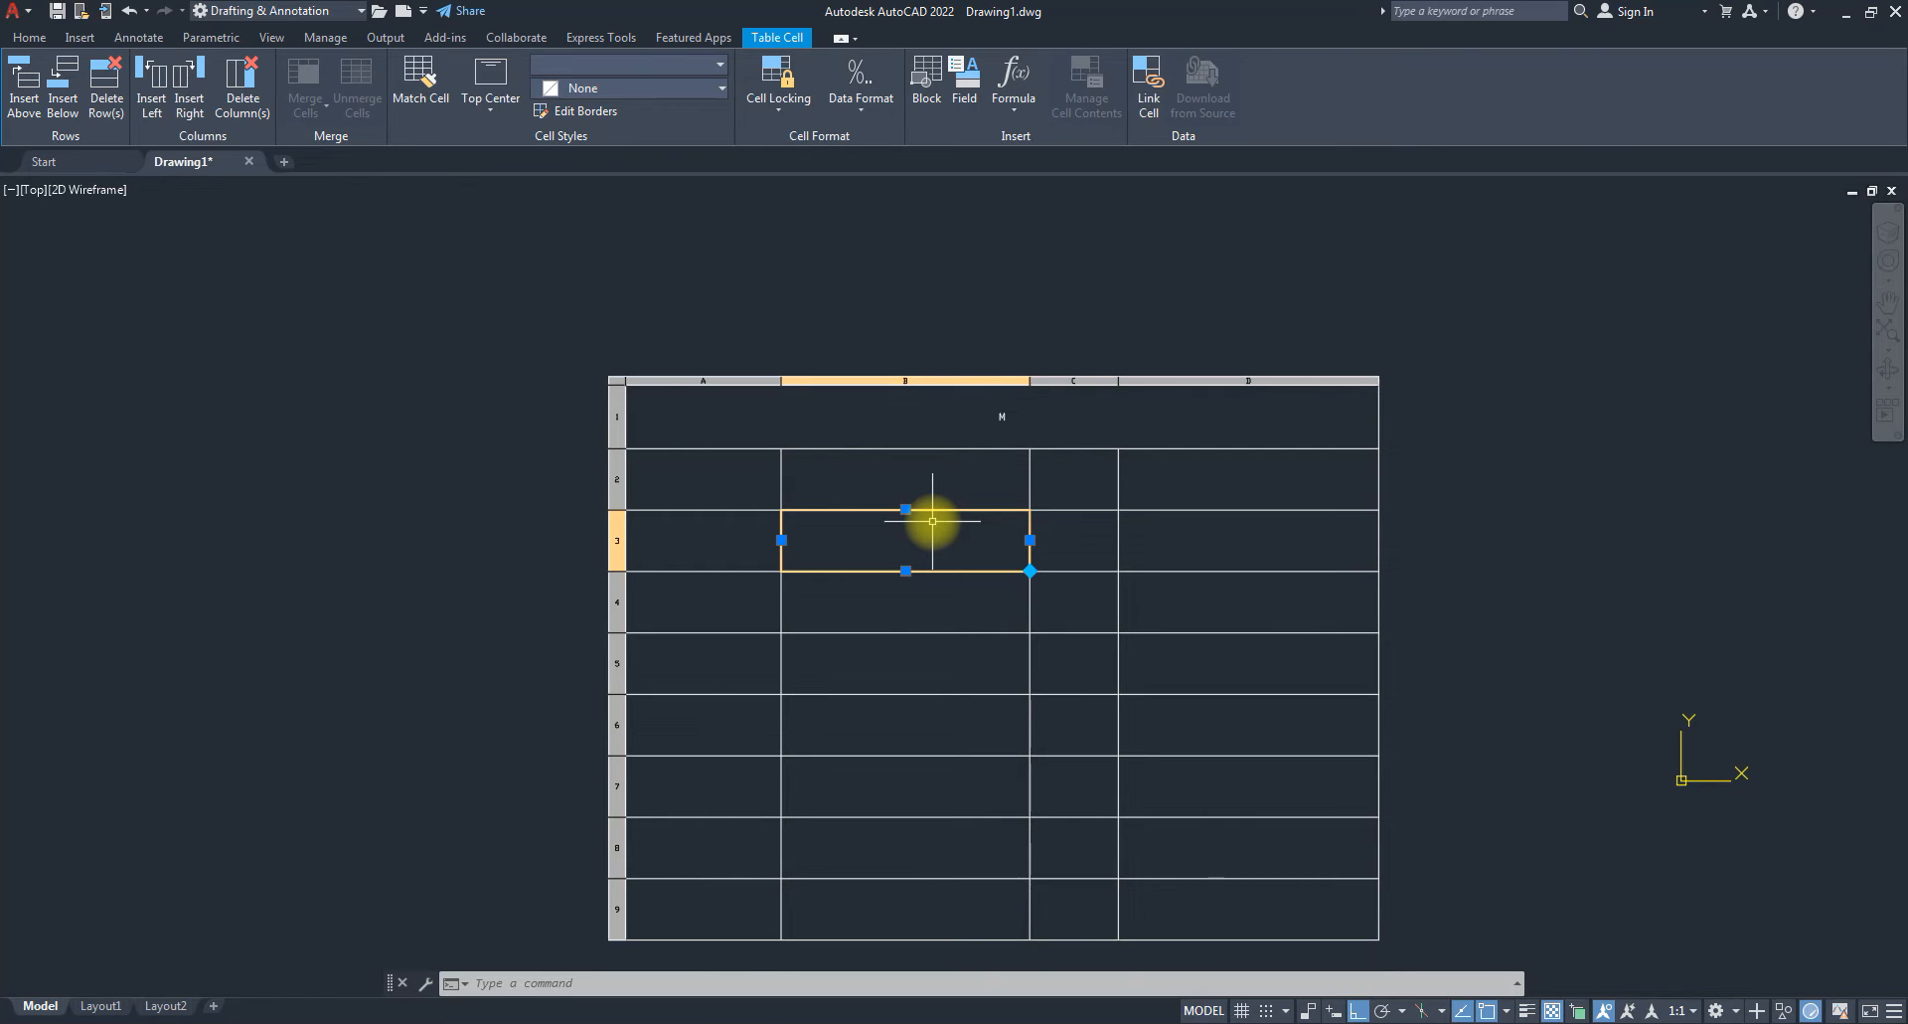
Select all table cells, then drag the right-edge and bottom grips to widen and heighten the table.
key(Escape)
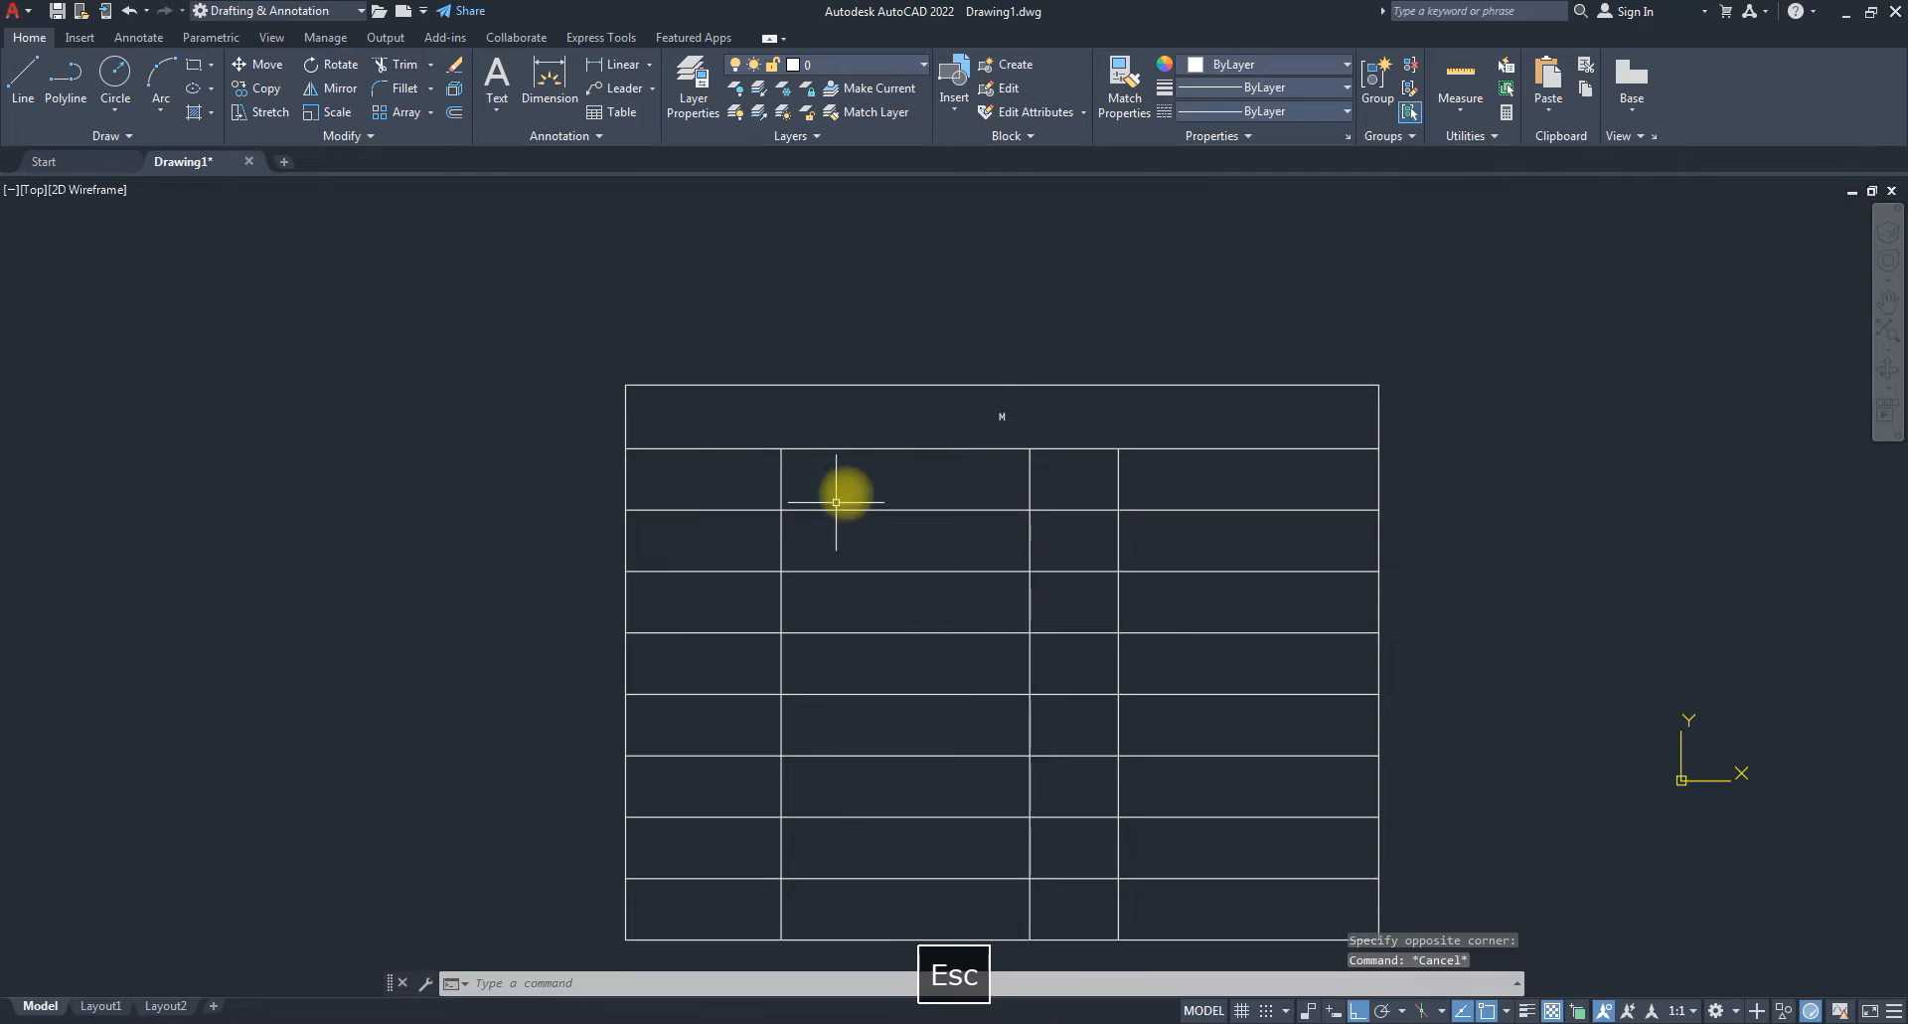
click(835, 502)
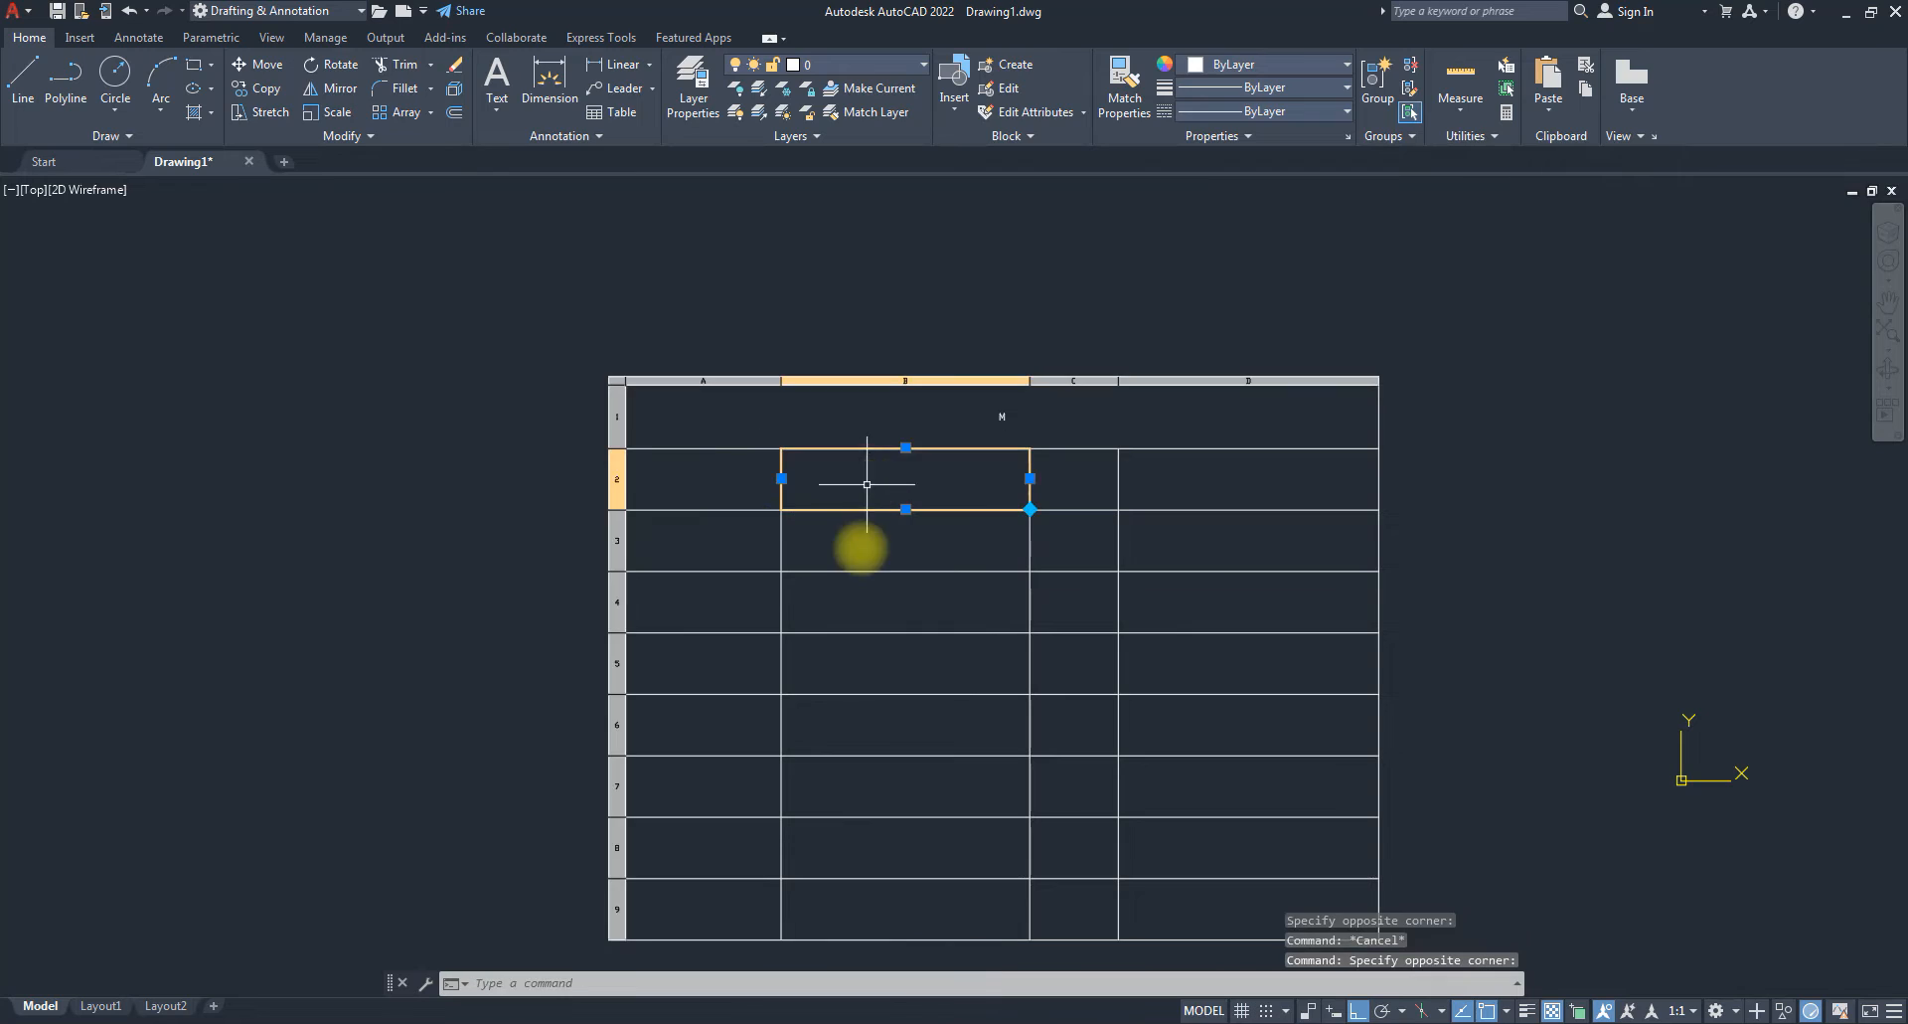
click(619, 379)
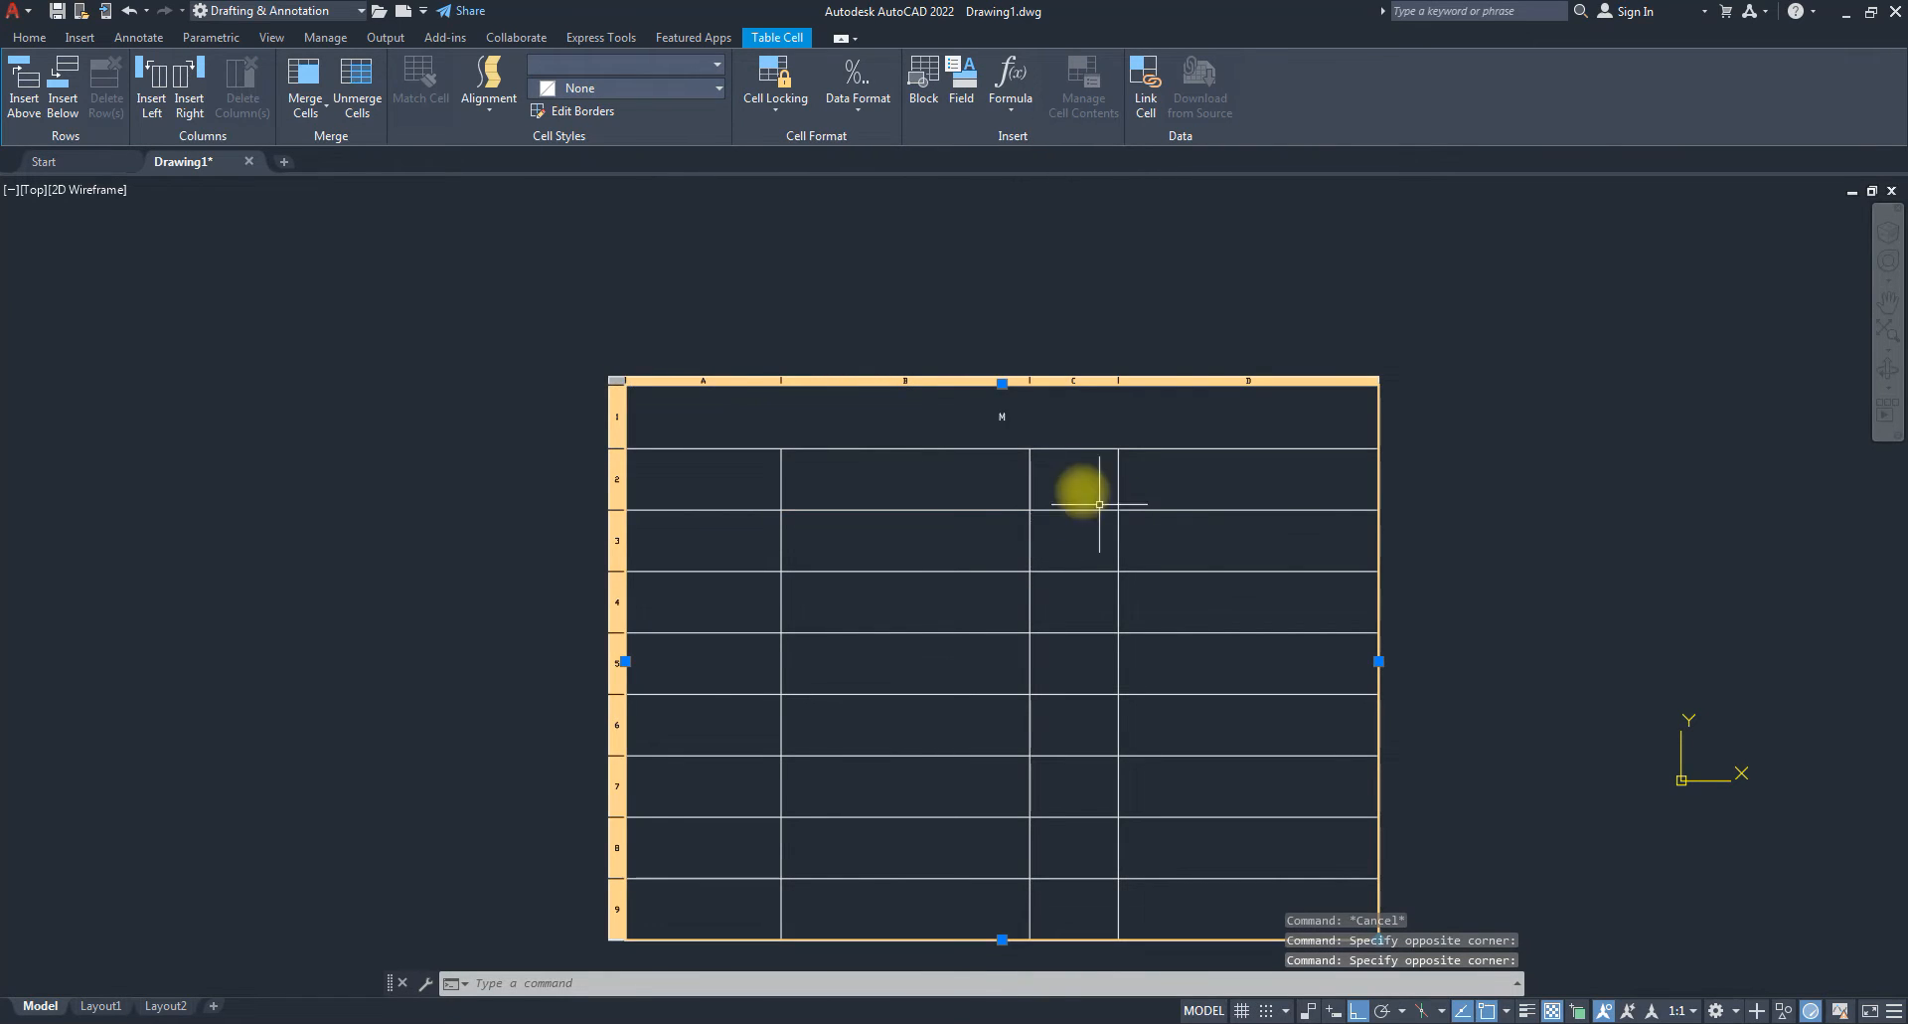
scroll(1099, 503, down, 2)
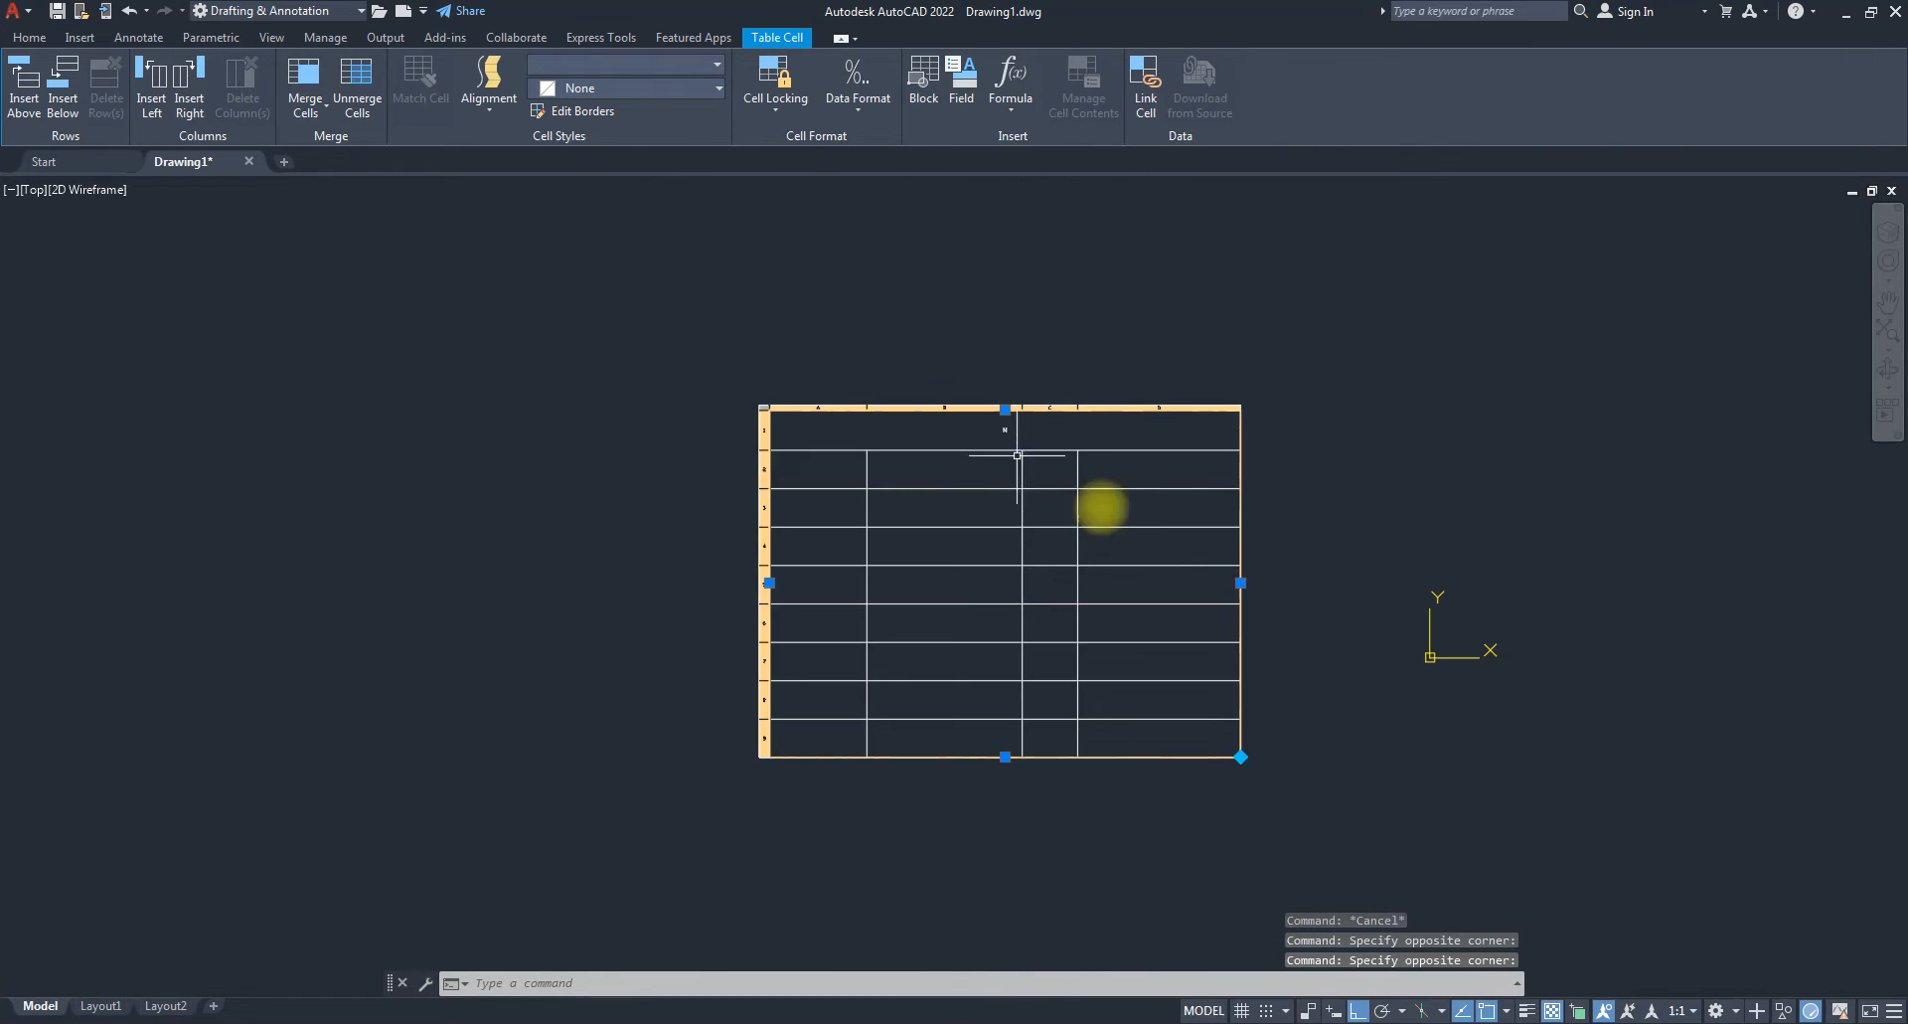
click(1240, 581)
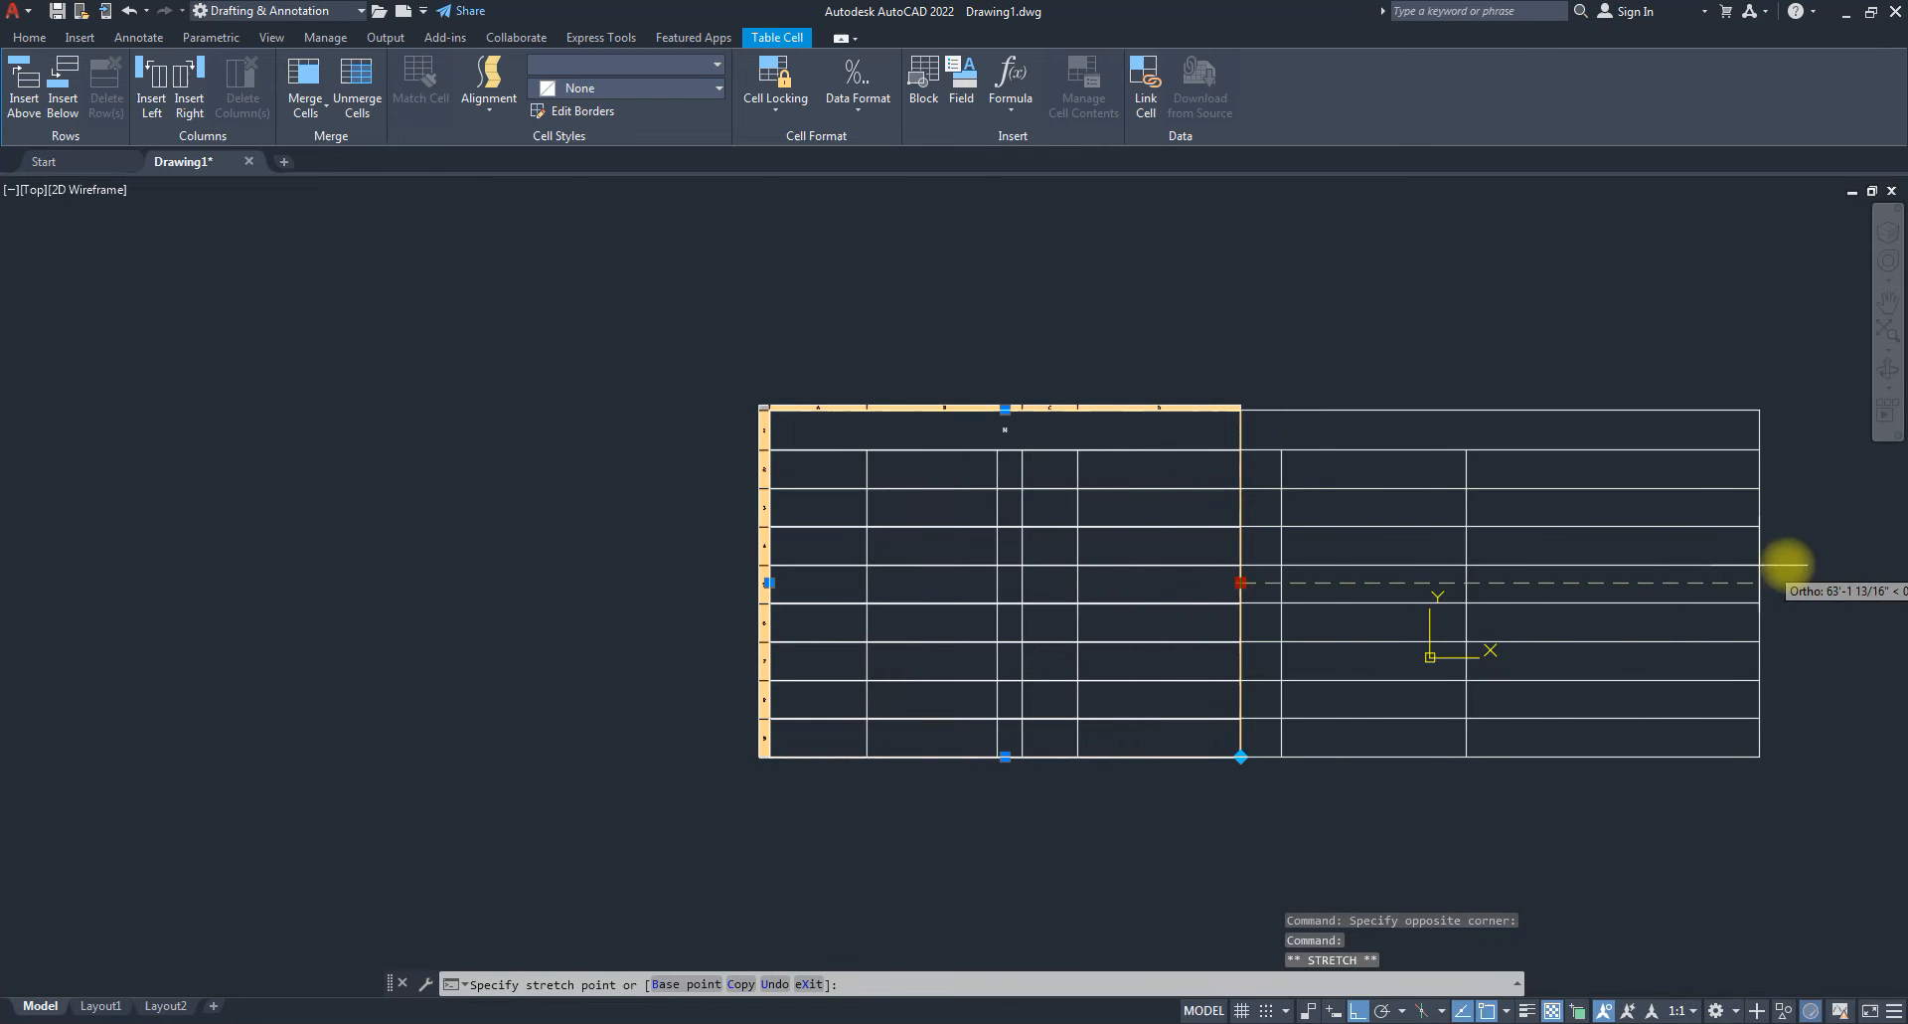
click(1374, 545)
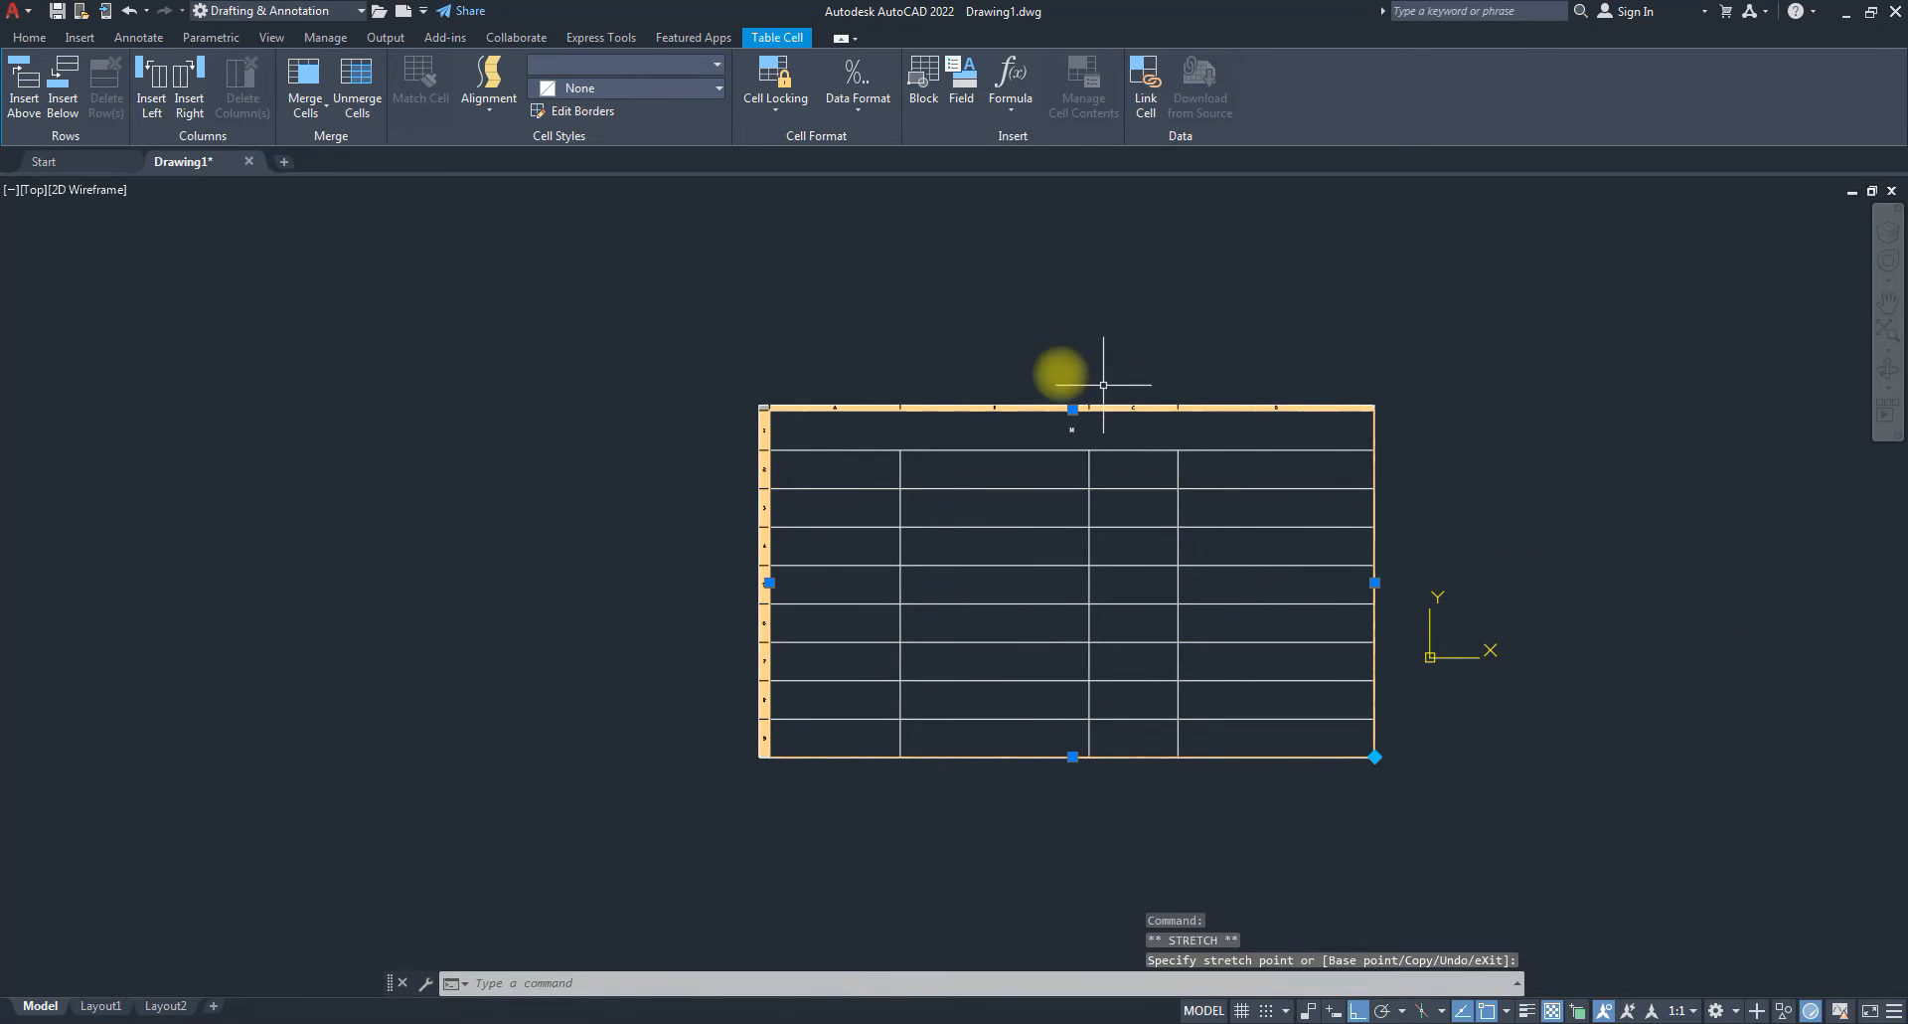
click(1072, 756)
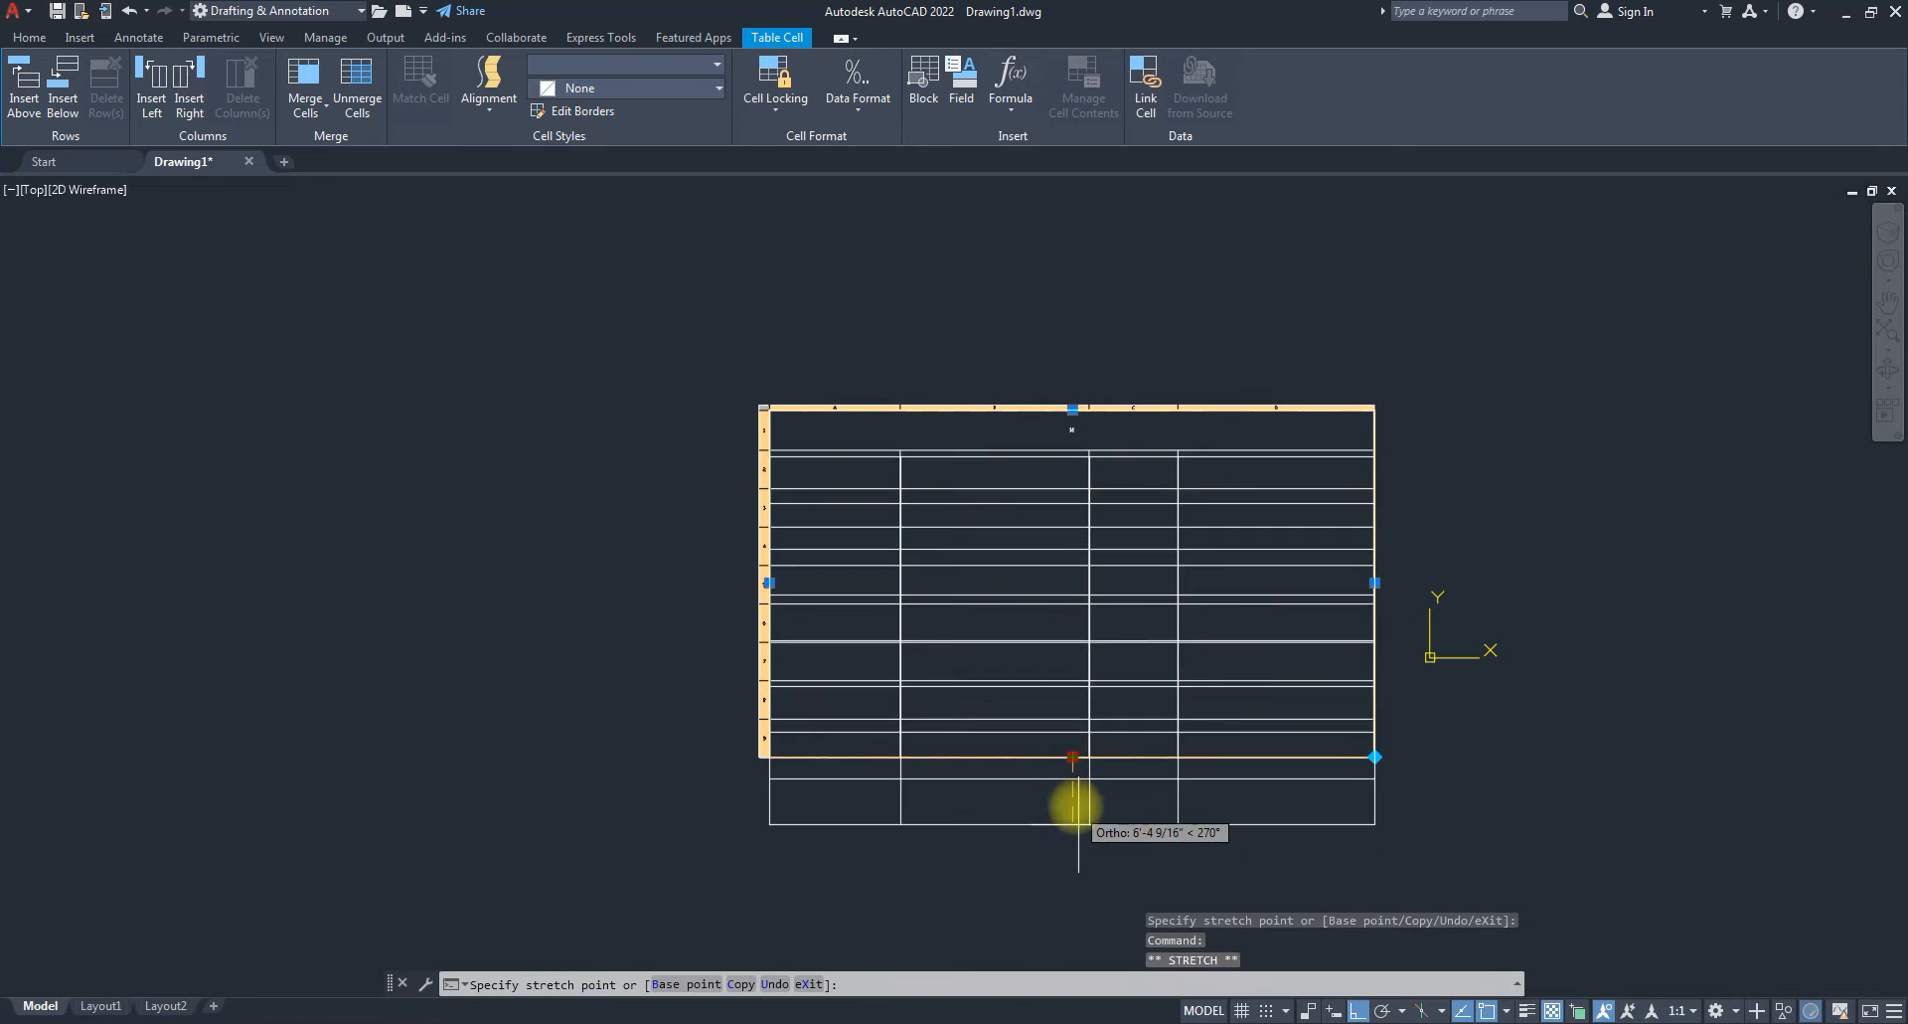
click(1074, 805)
Try the auto-fill grip twice below the table, then start a window selection over it.
click(1375, 805)
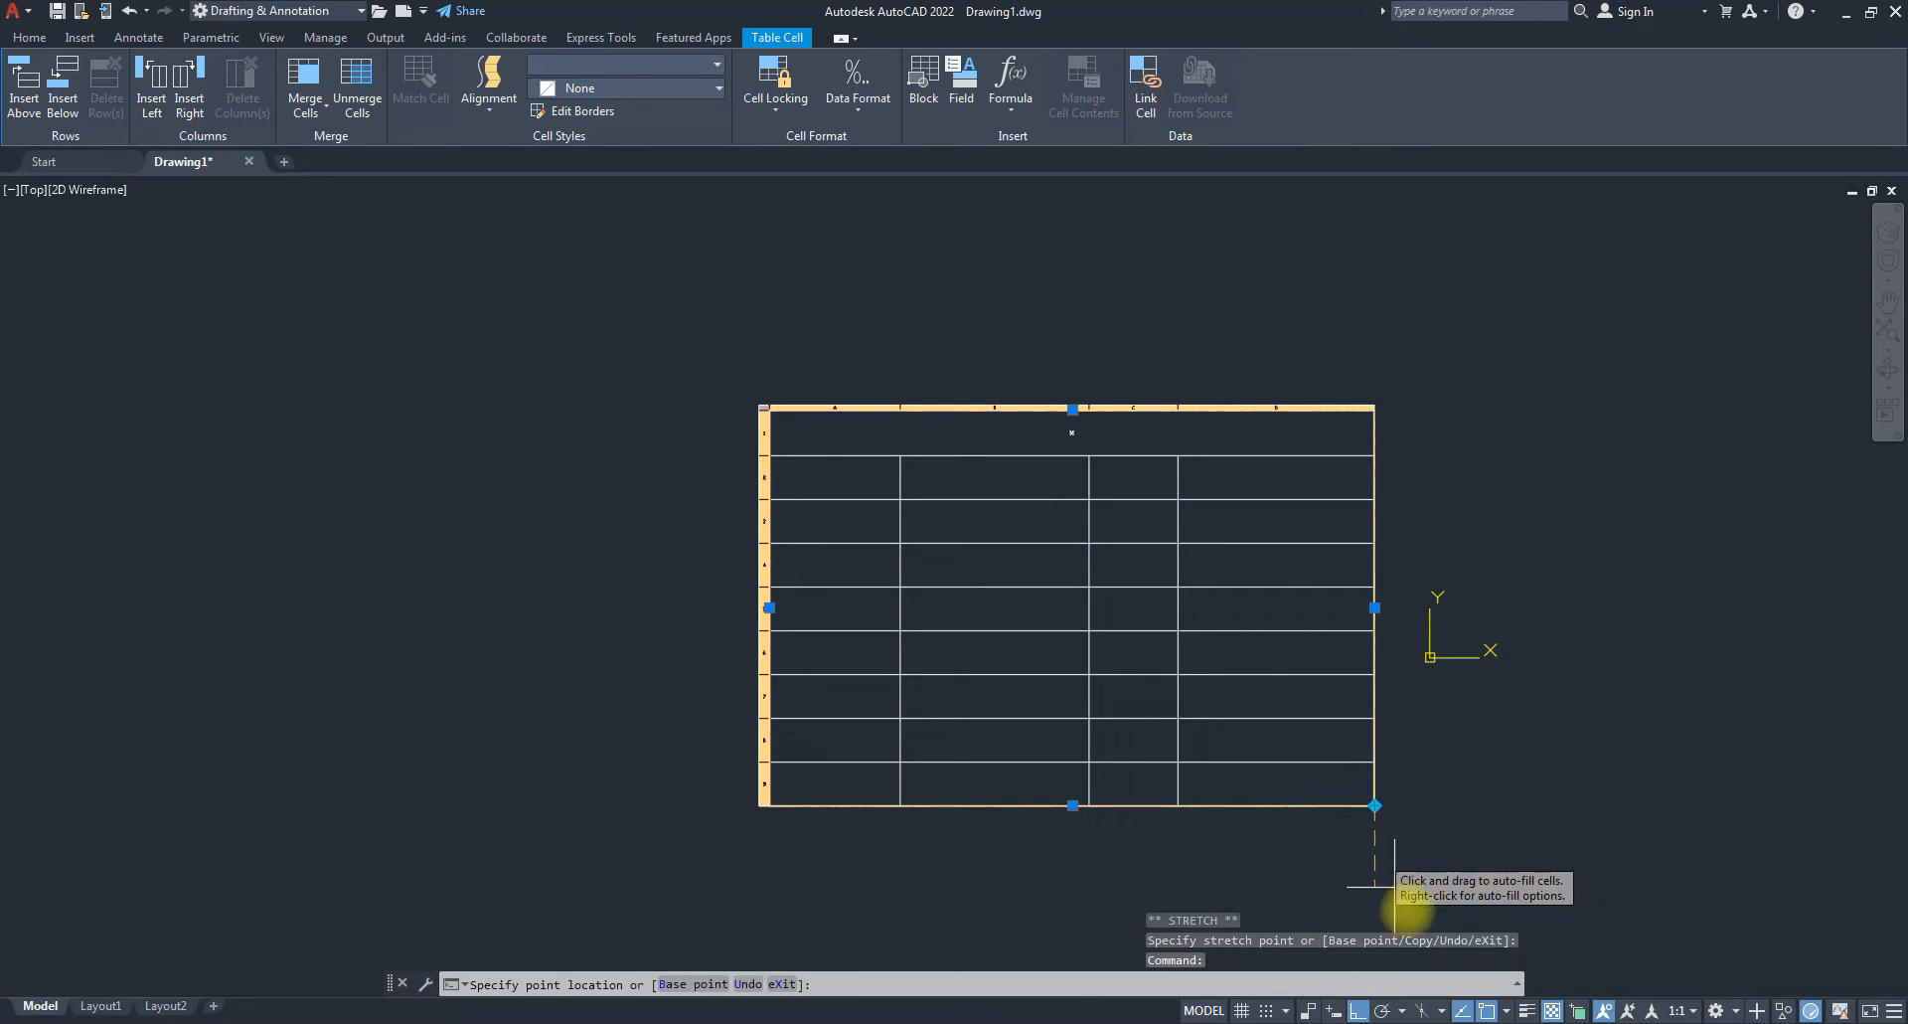
scroll(1332, 760, down, 4)
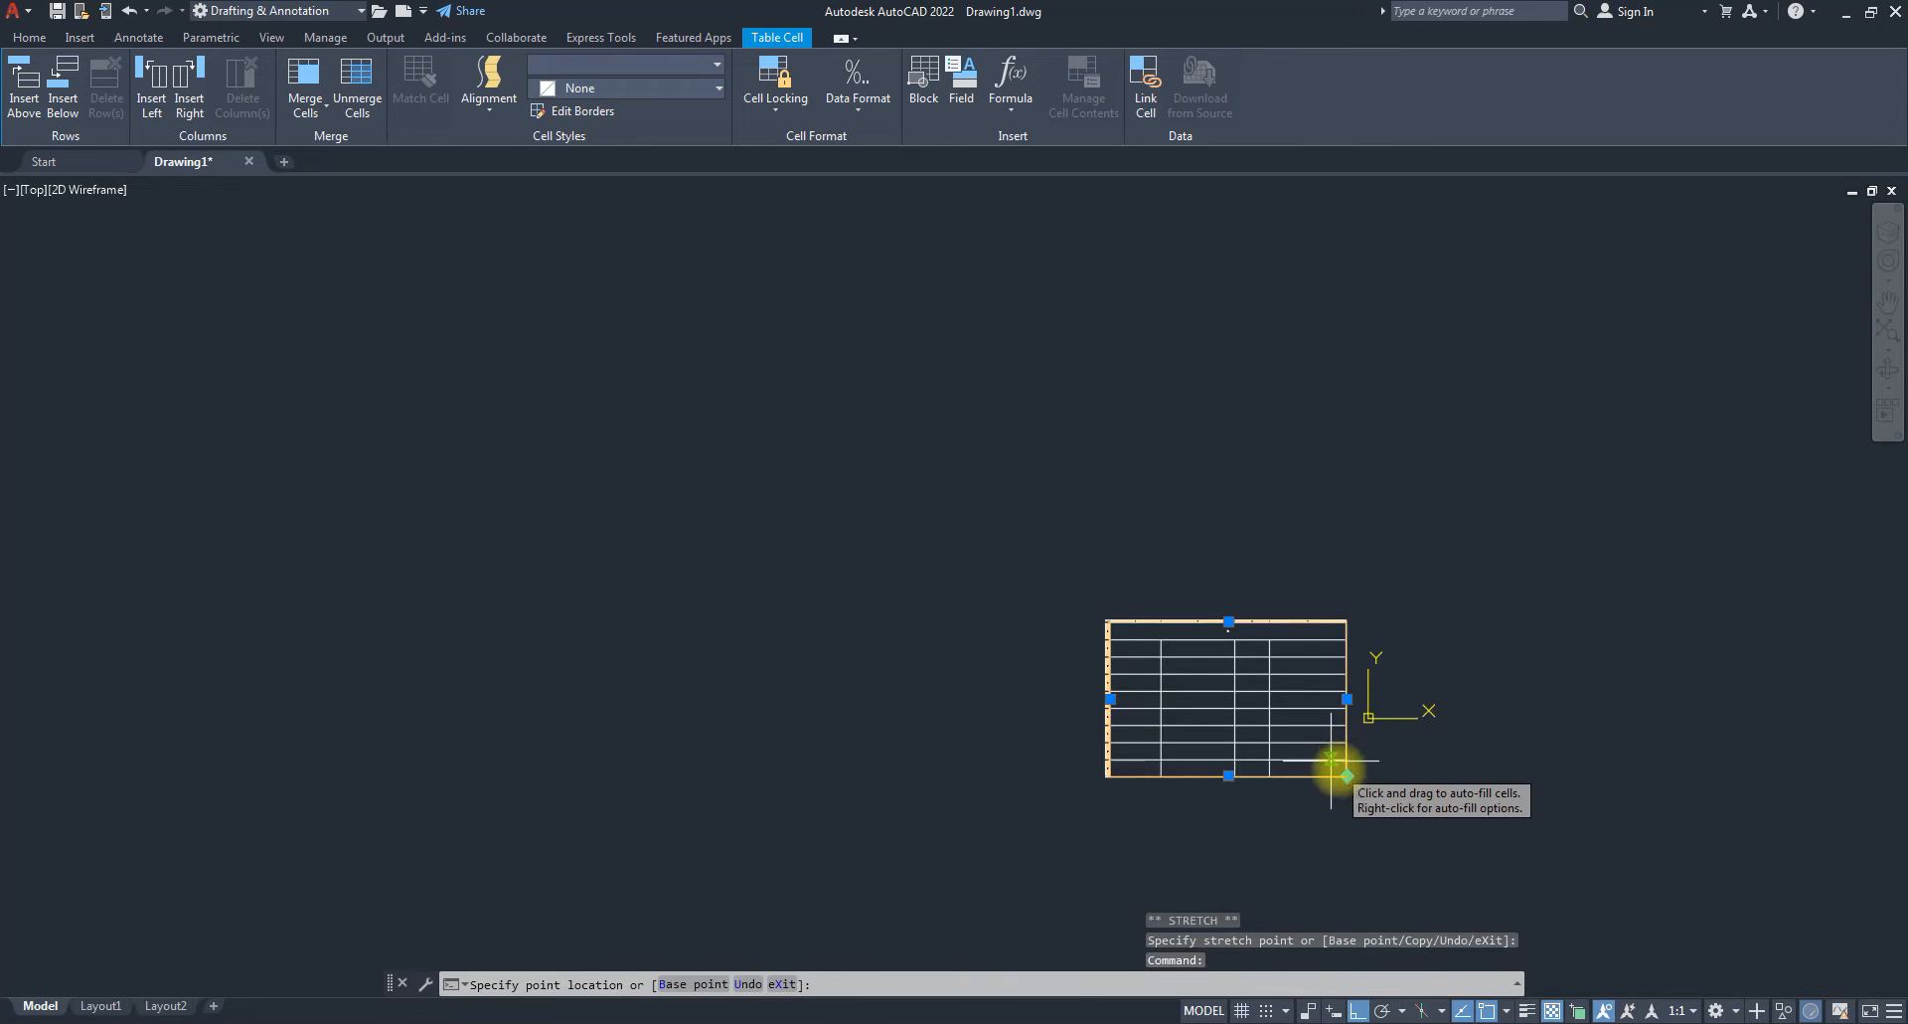
click(1353, 841)
click(1347, 776)
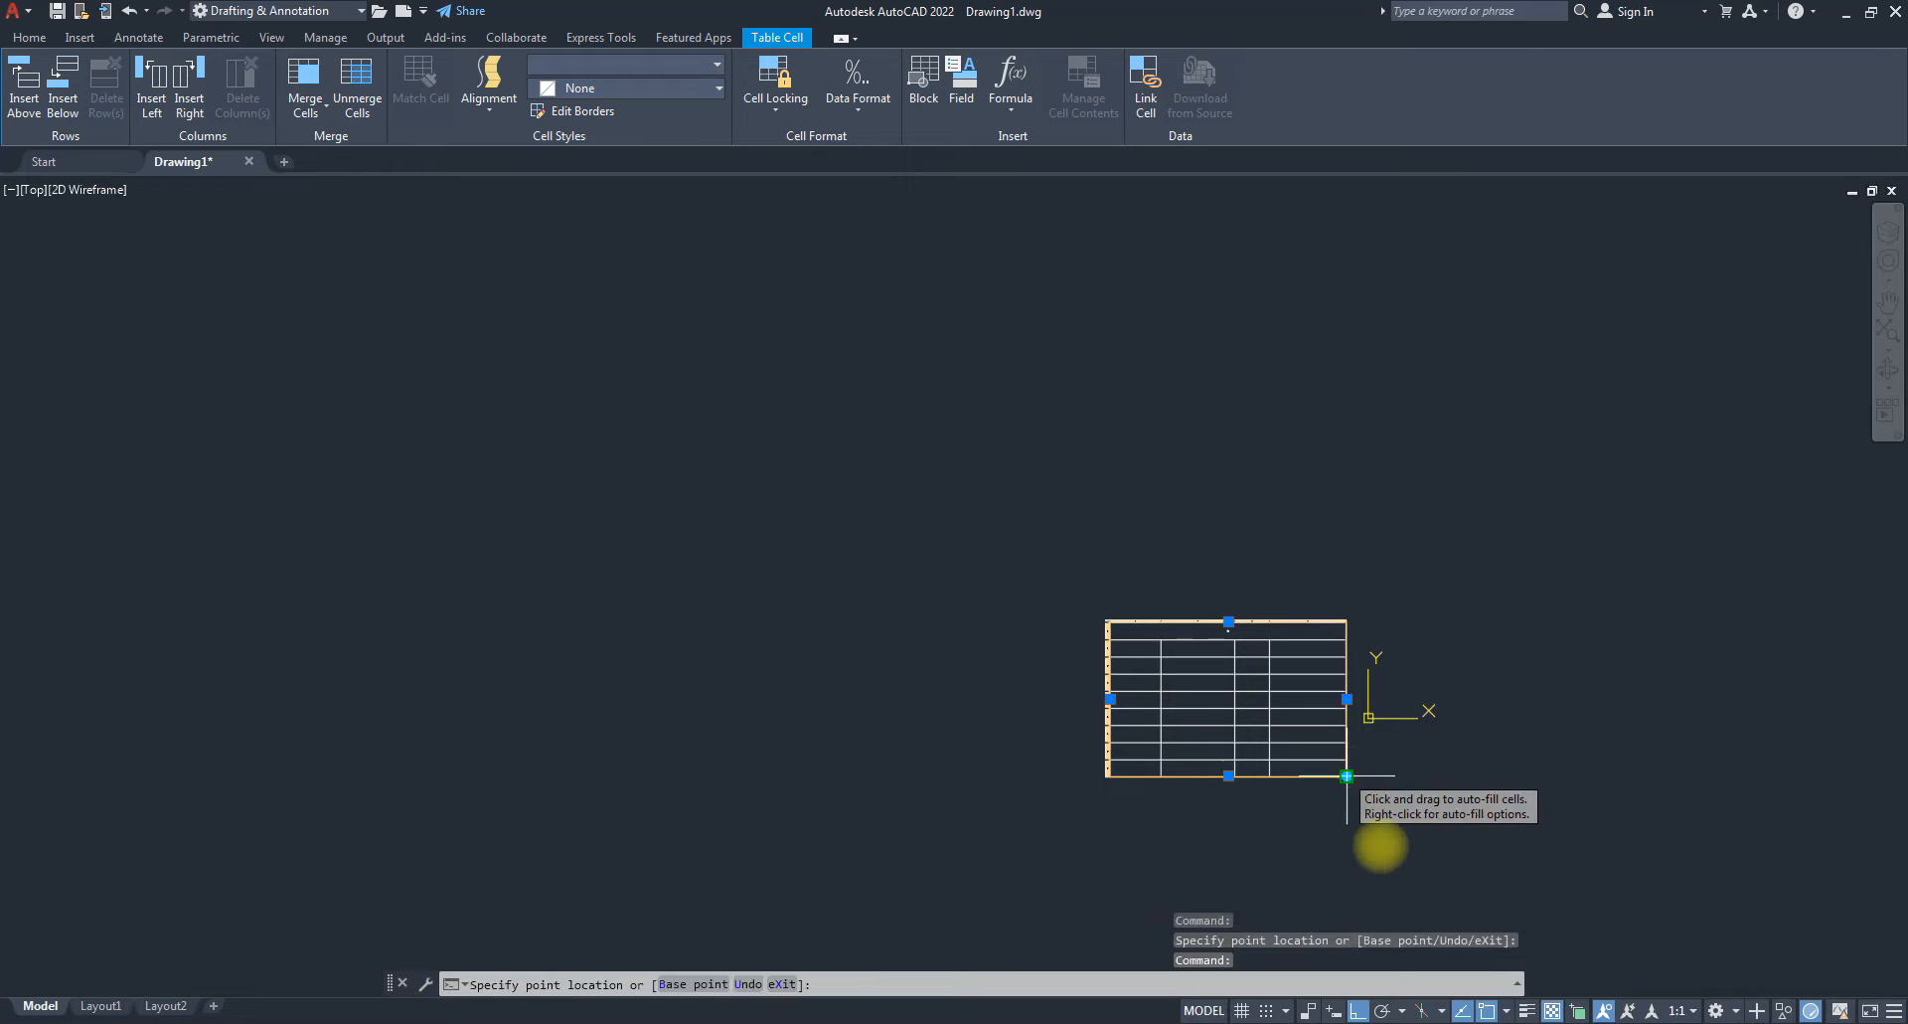
click(1358, 865)
scroll(1323, 724, up, 5)
scroll(1292, 727, down, 2)
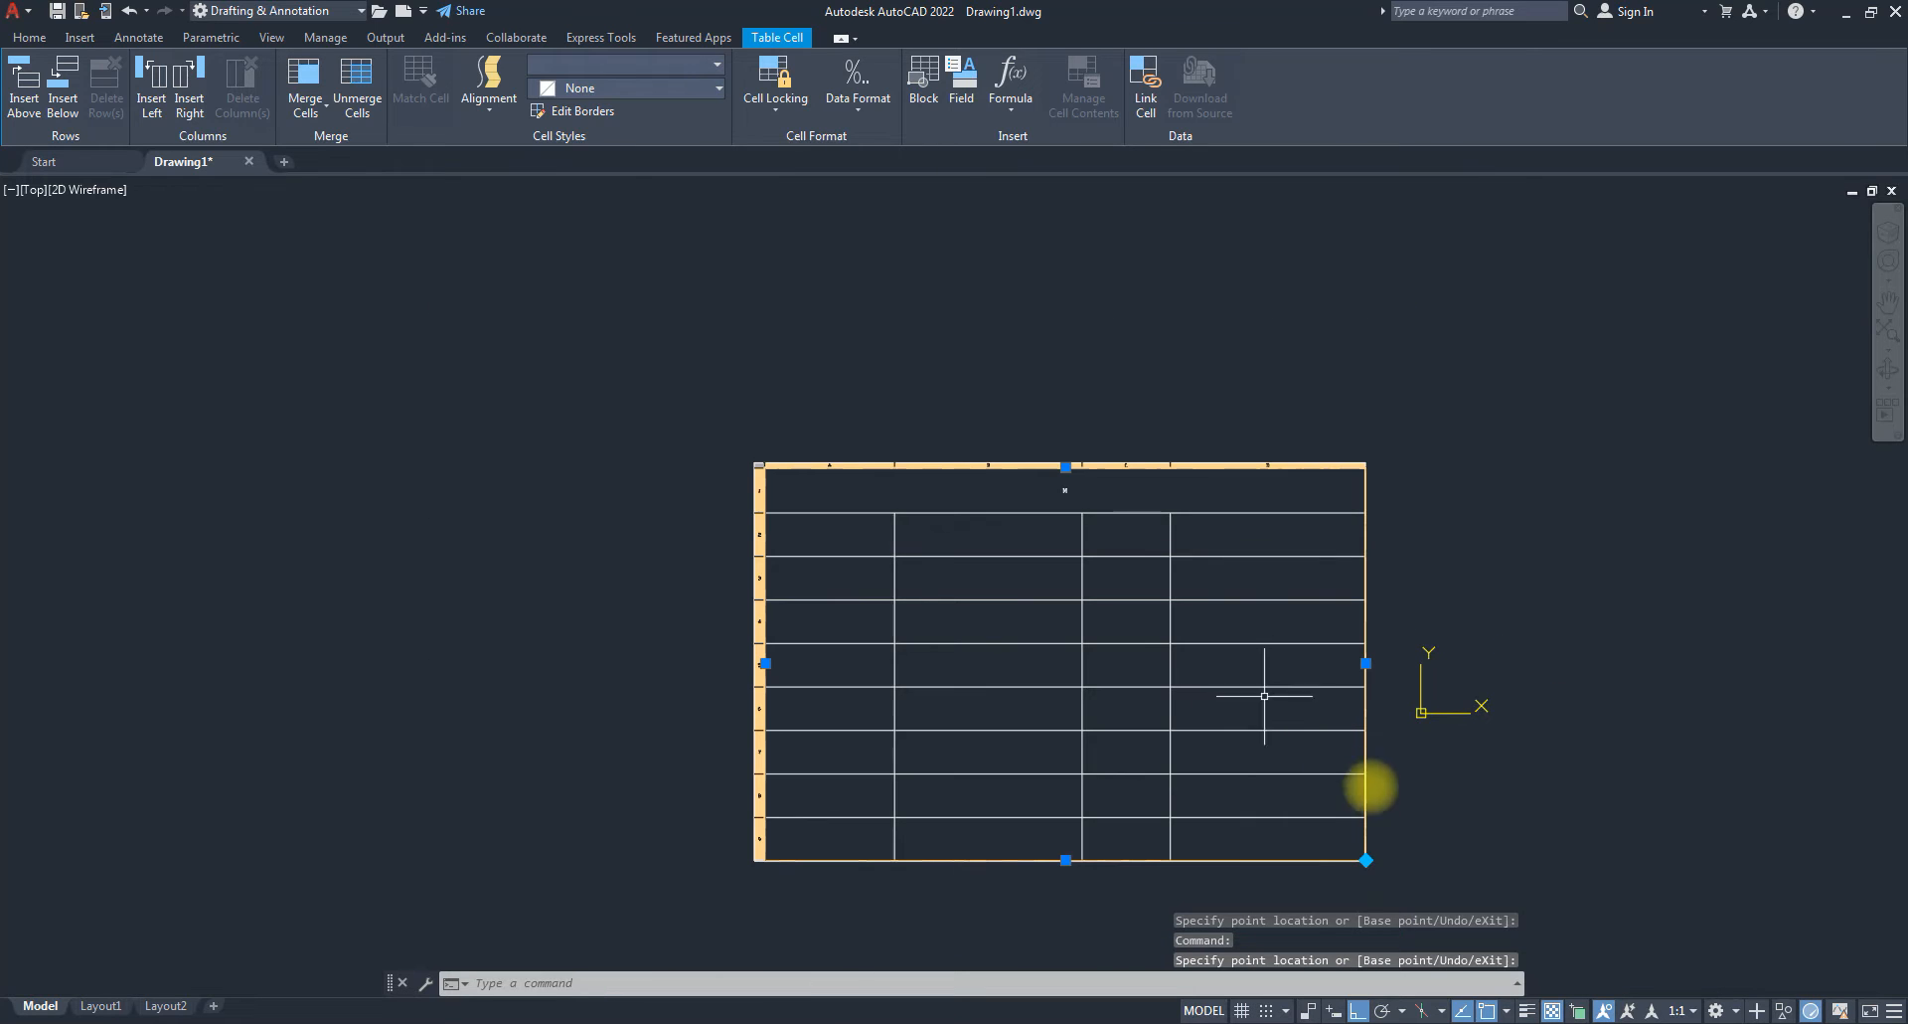
click(1401, 896)
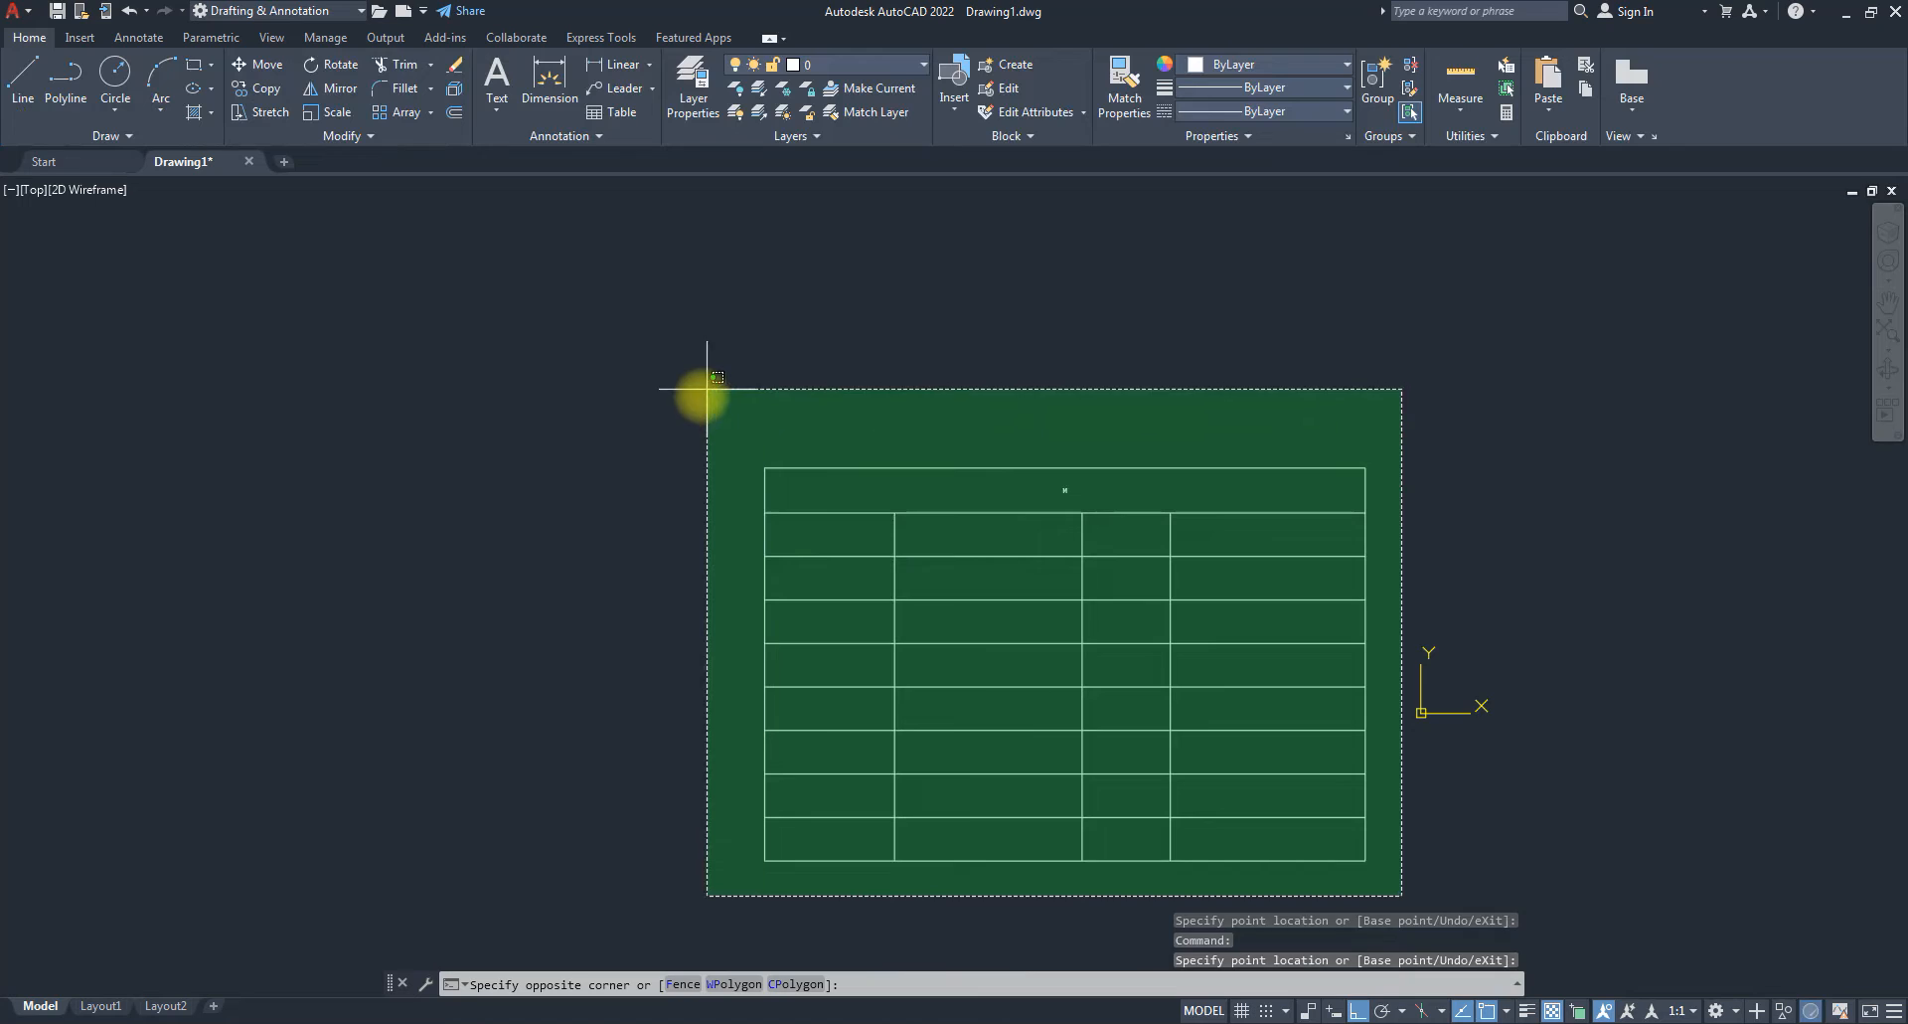
click(706, 389)
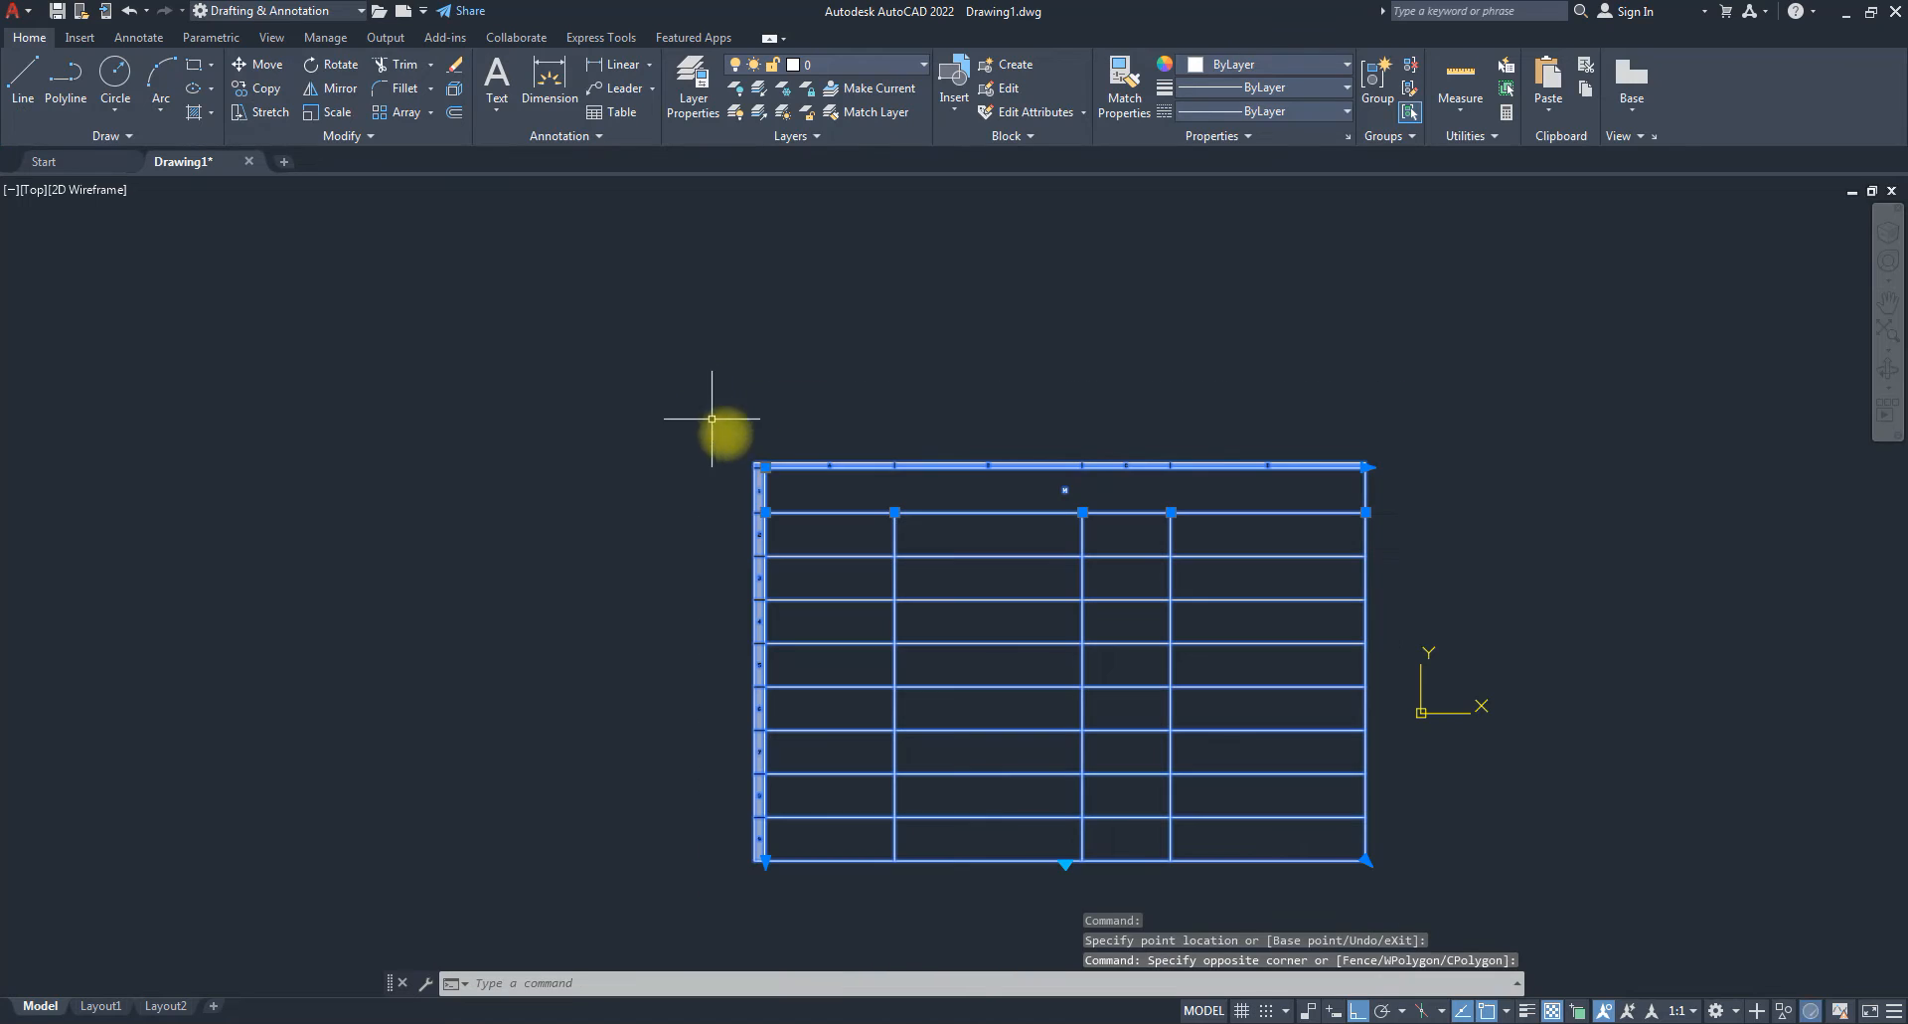
click(1368, 467)
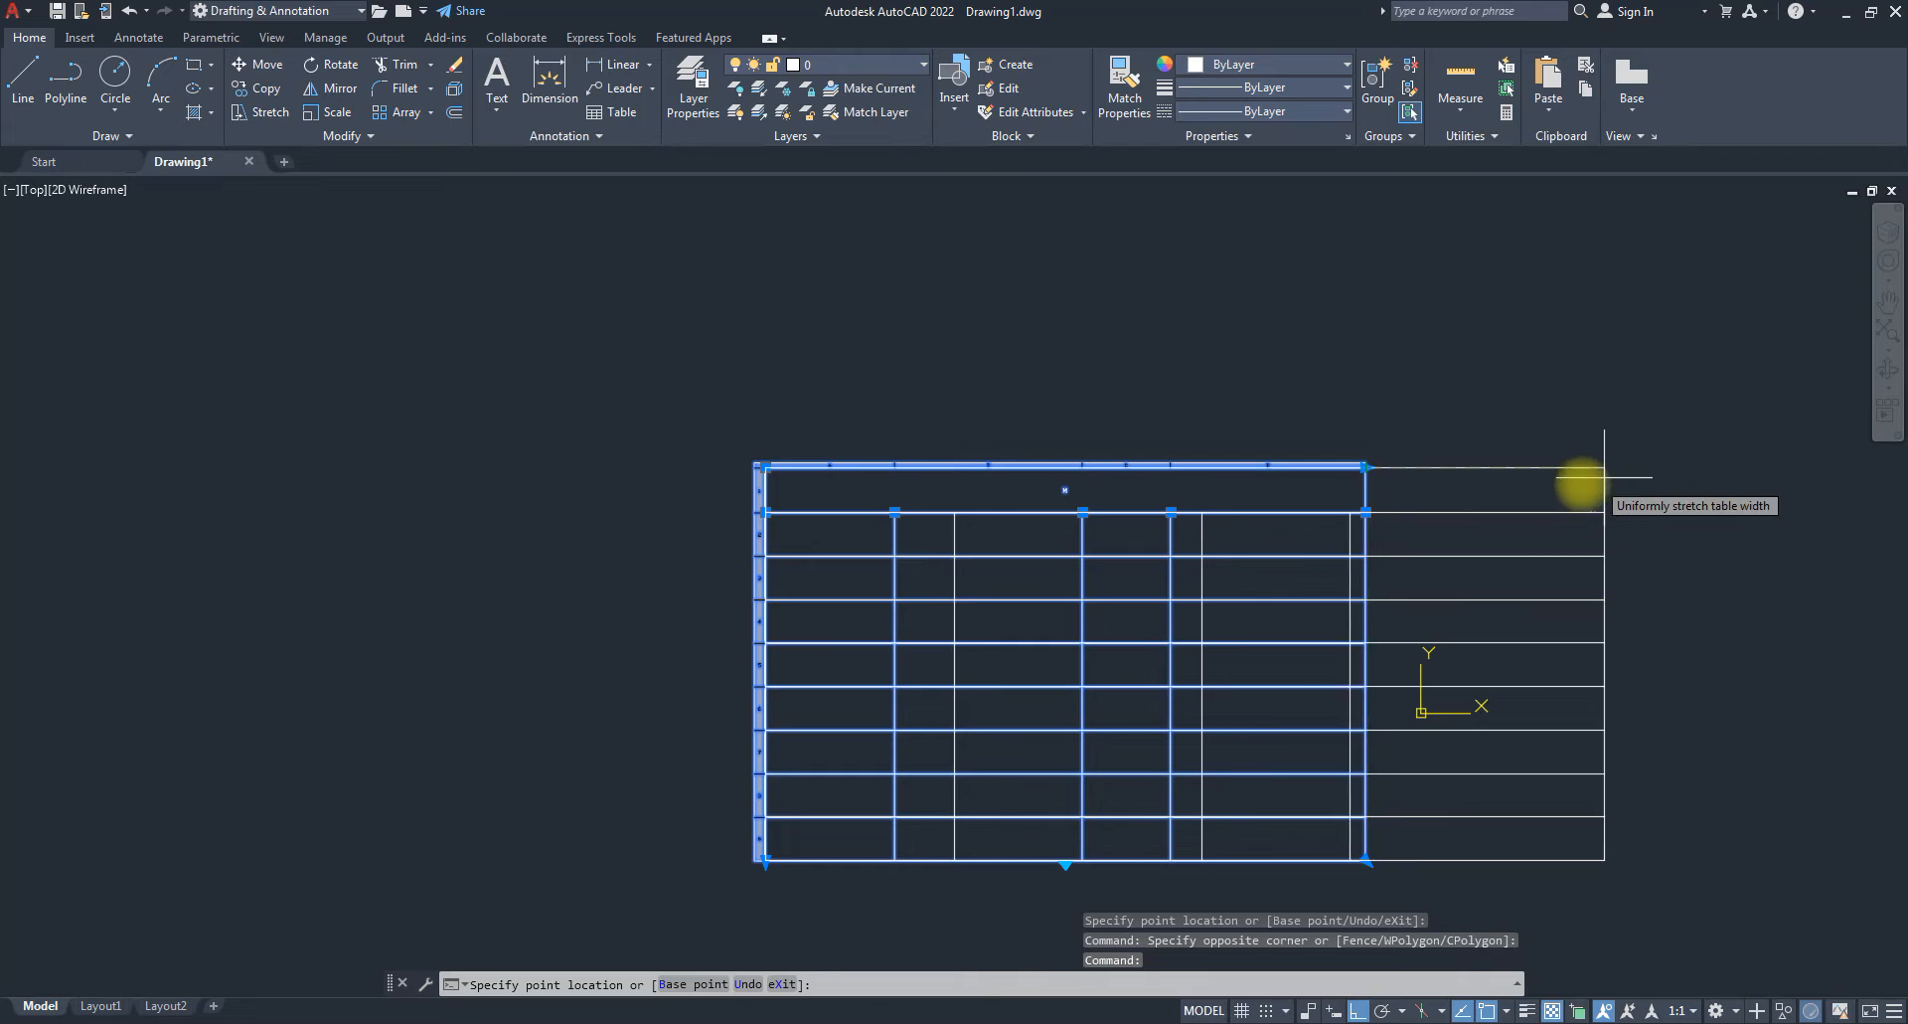
key(Escape)
key(Escape)
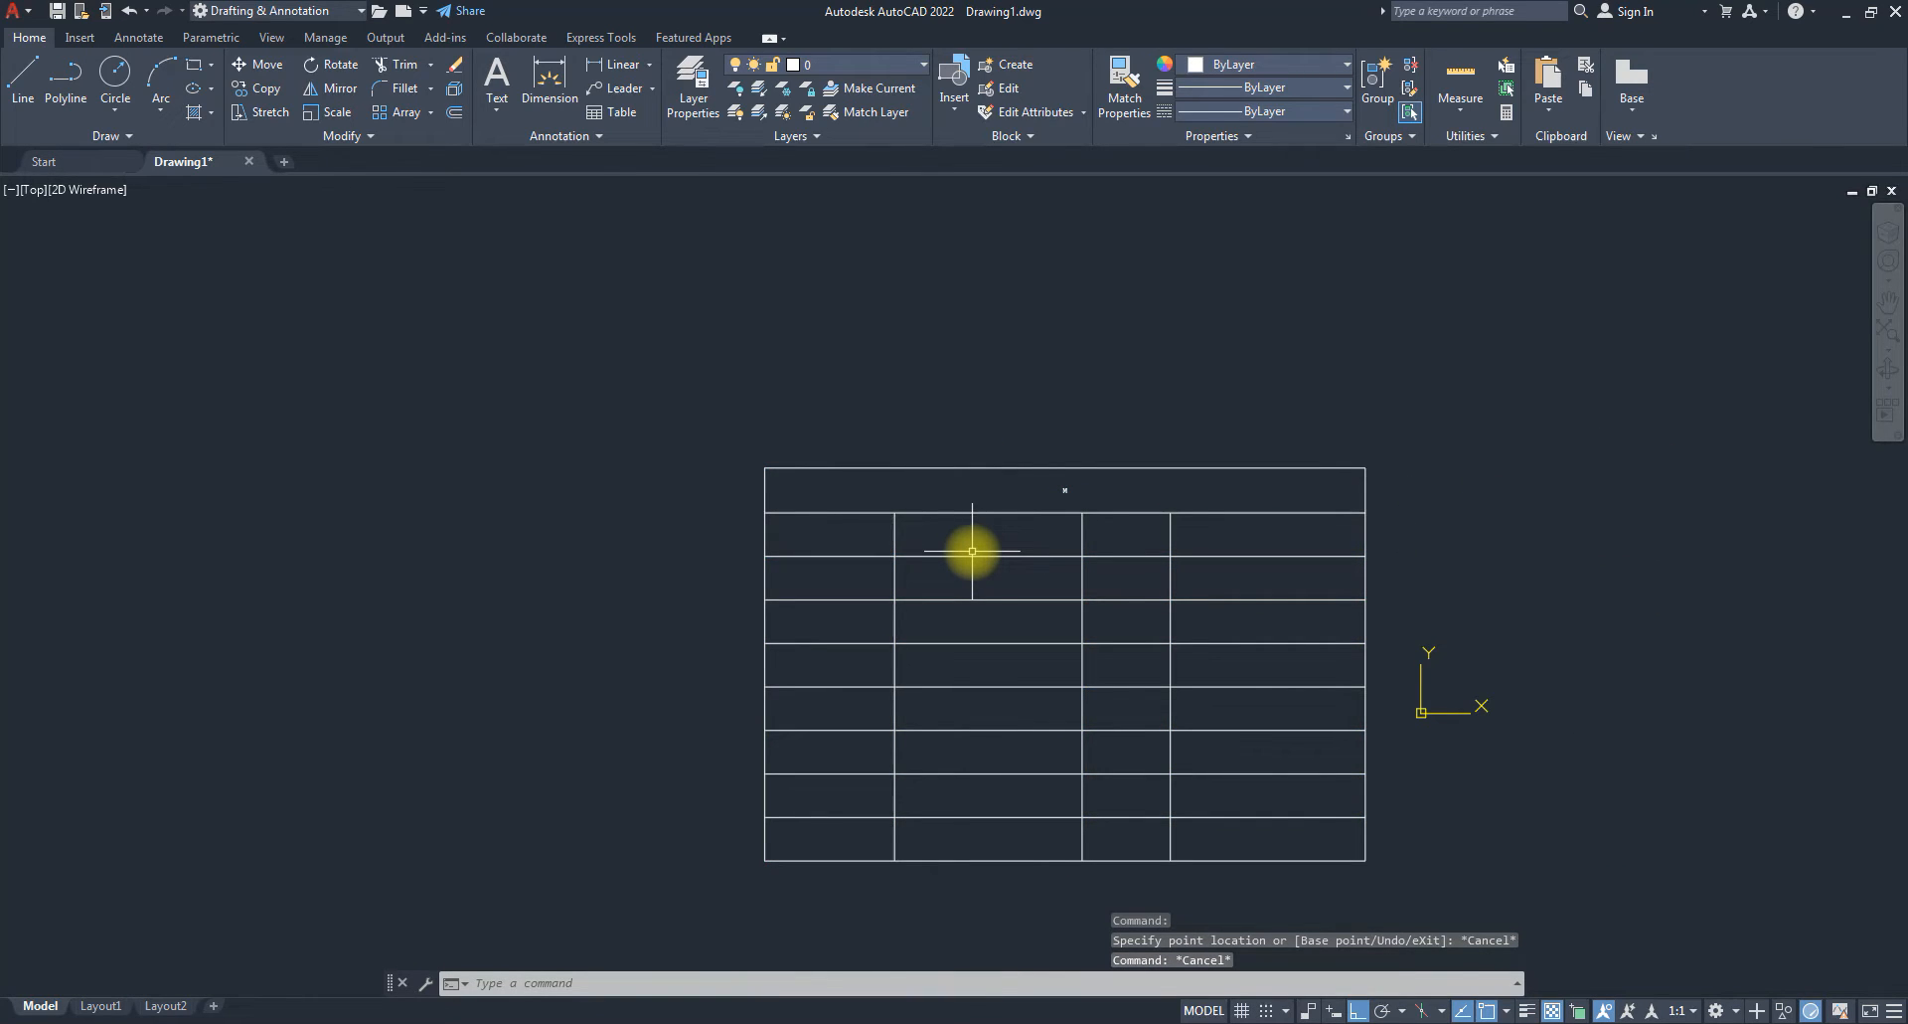
click(1229, 537)
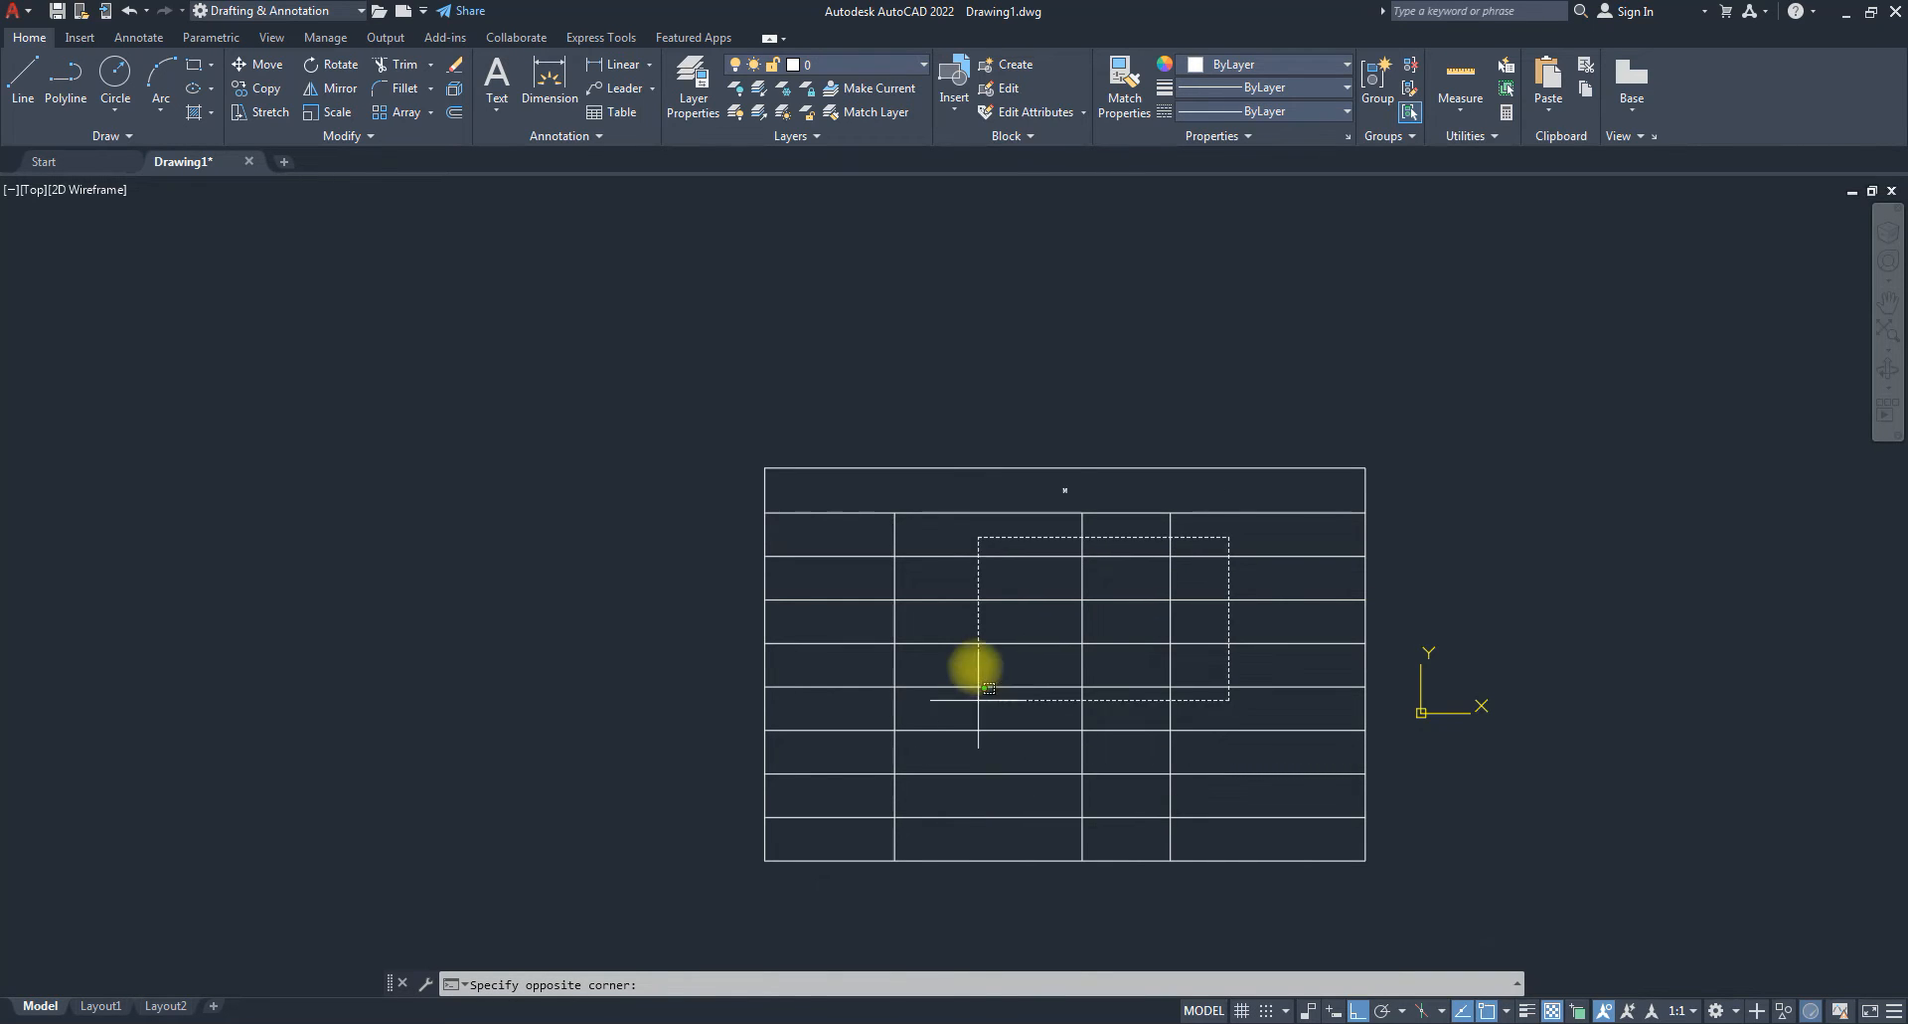
click(983, 659)
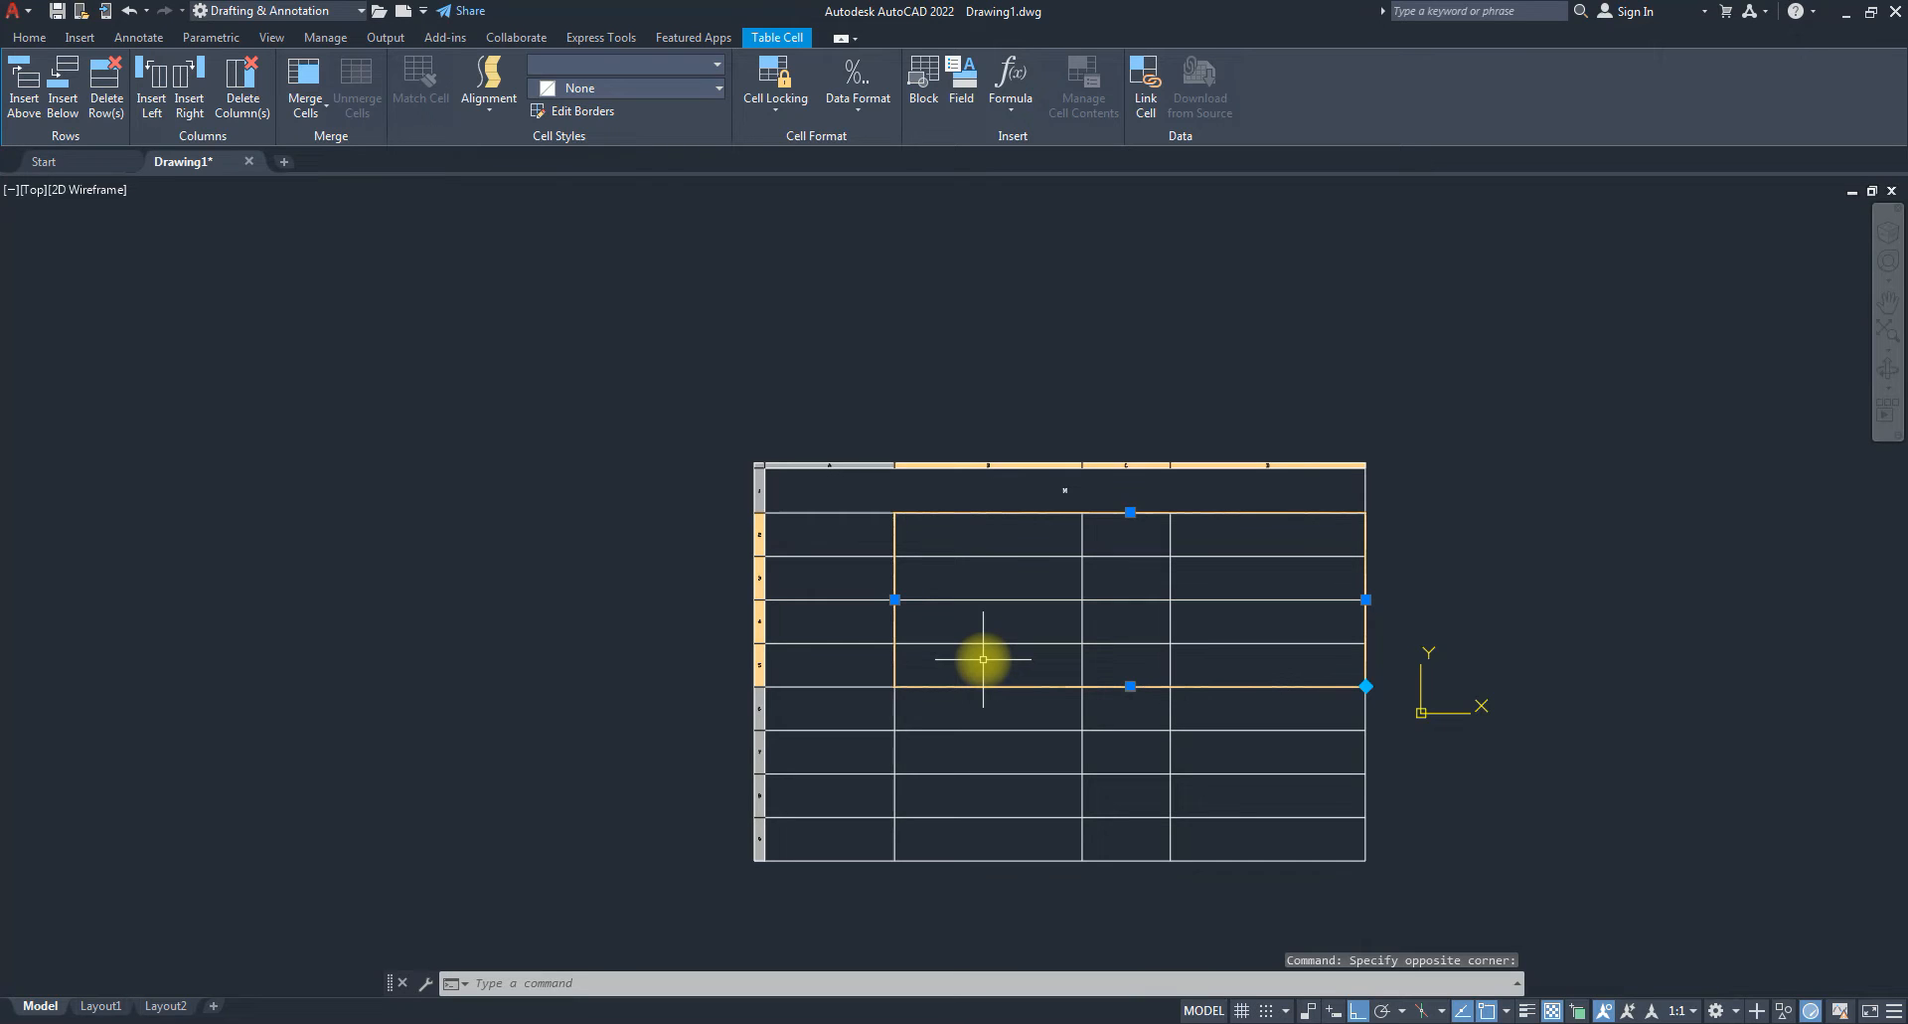
click(1120, 536)
click(1126, 537)
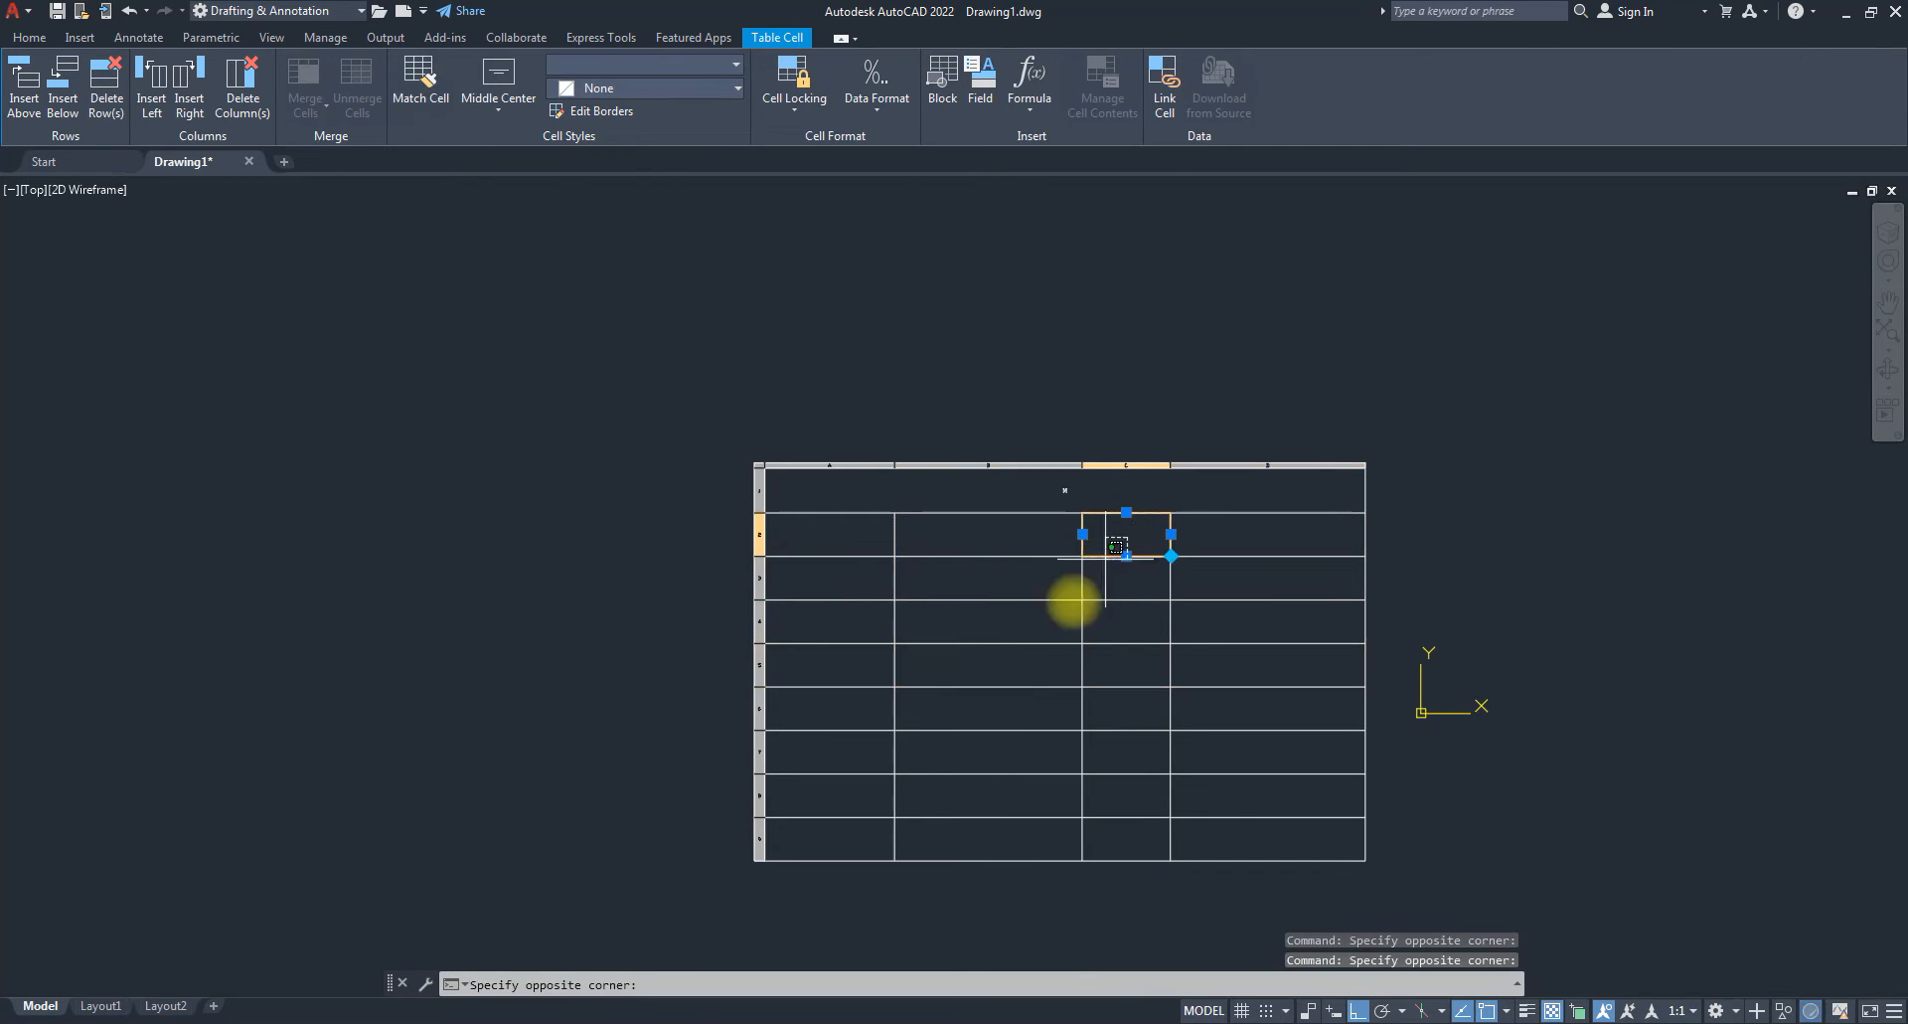
click(1006, 662)
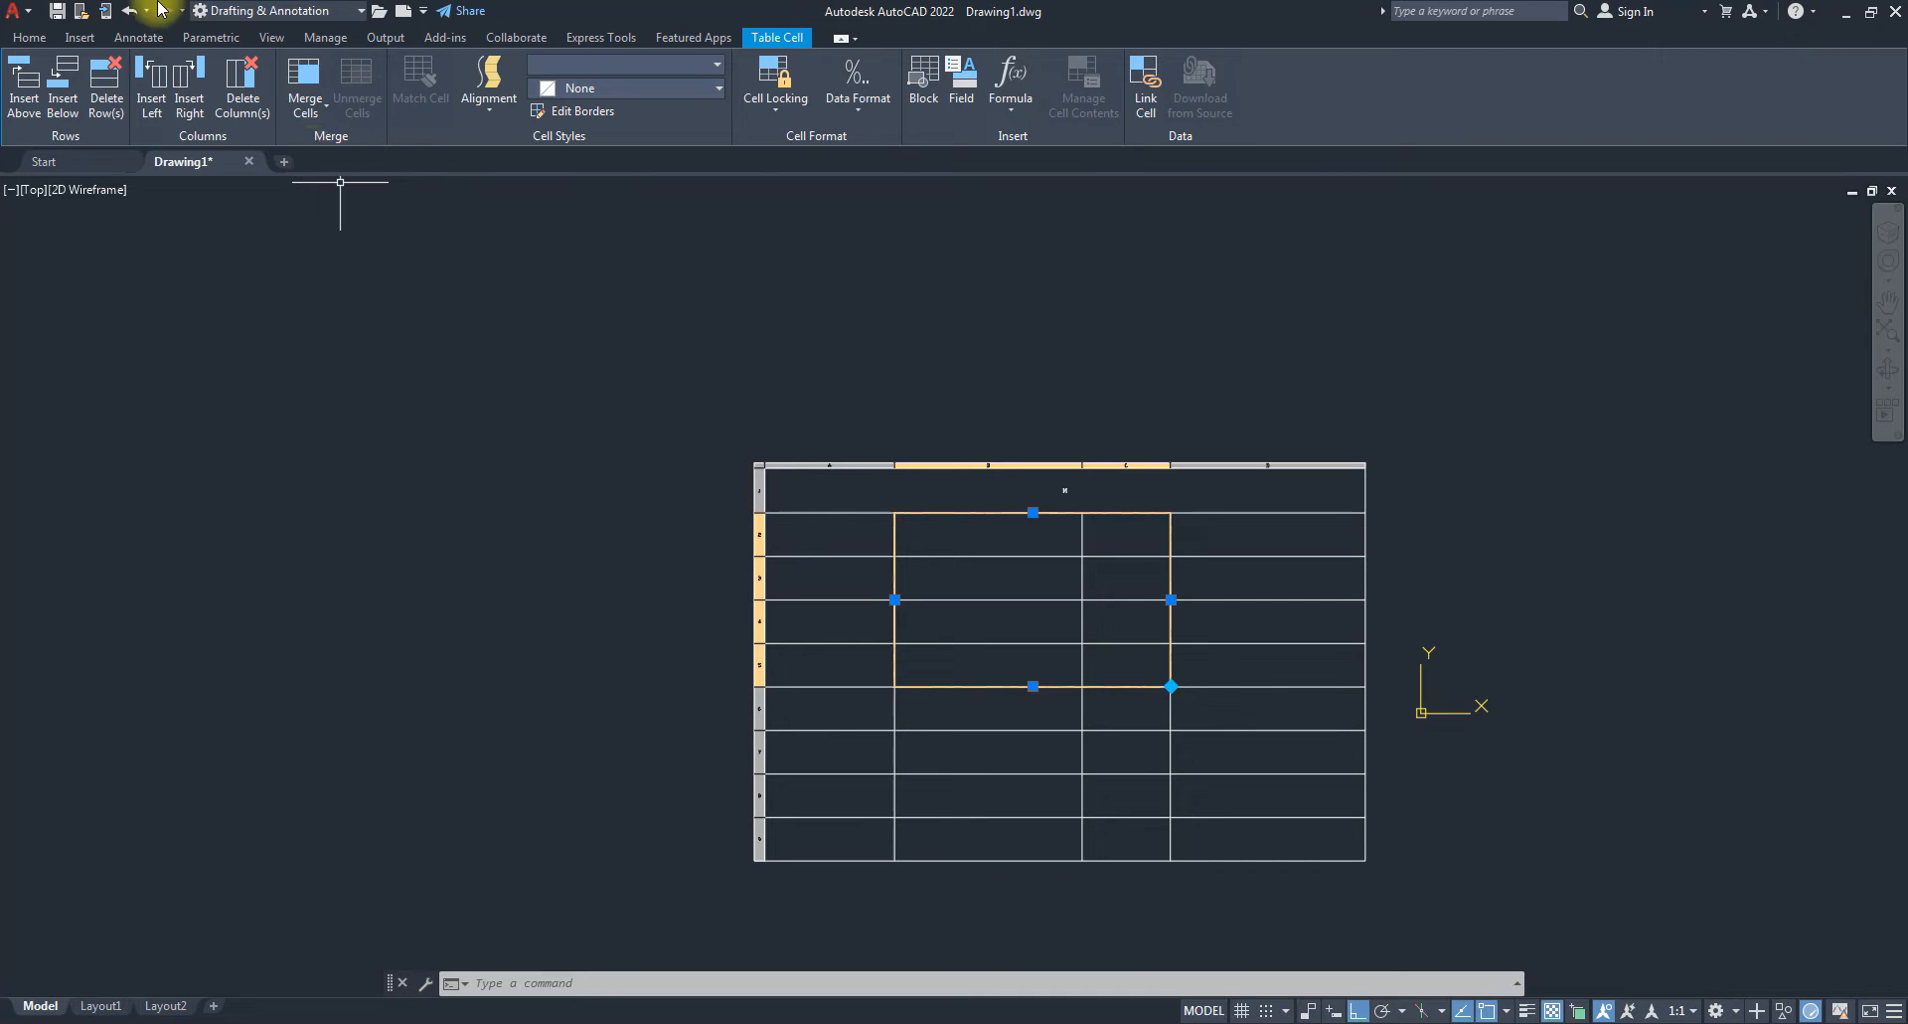
click(319, 125)
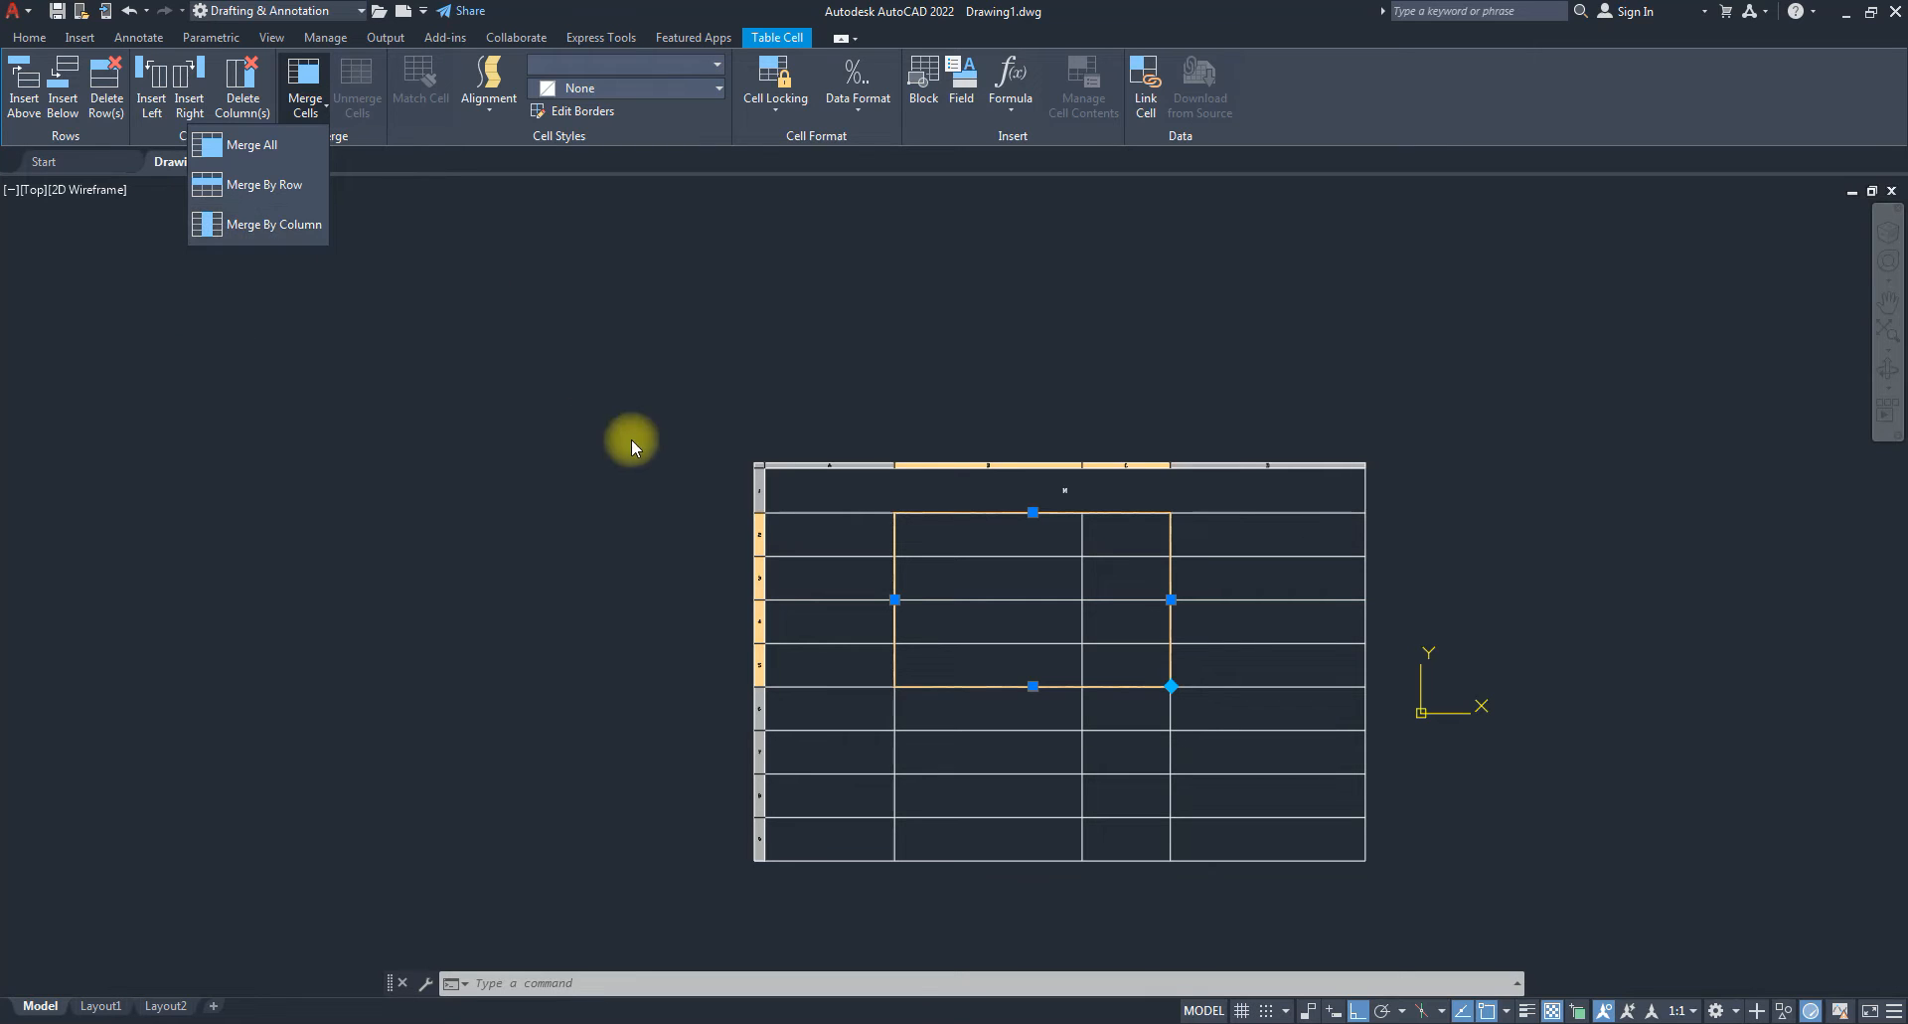
click(730, 390)
key(Escape)
key(Escape)
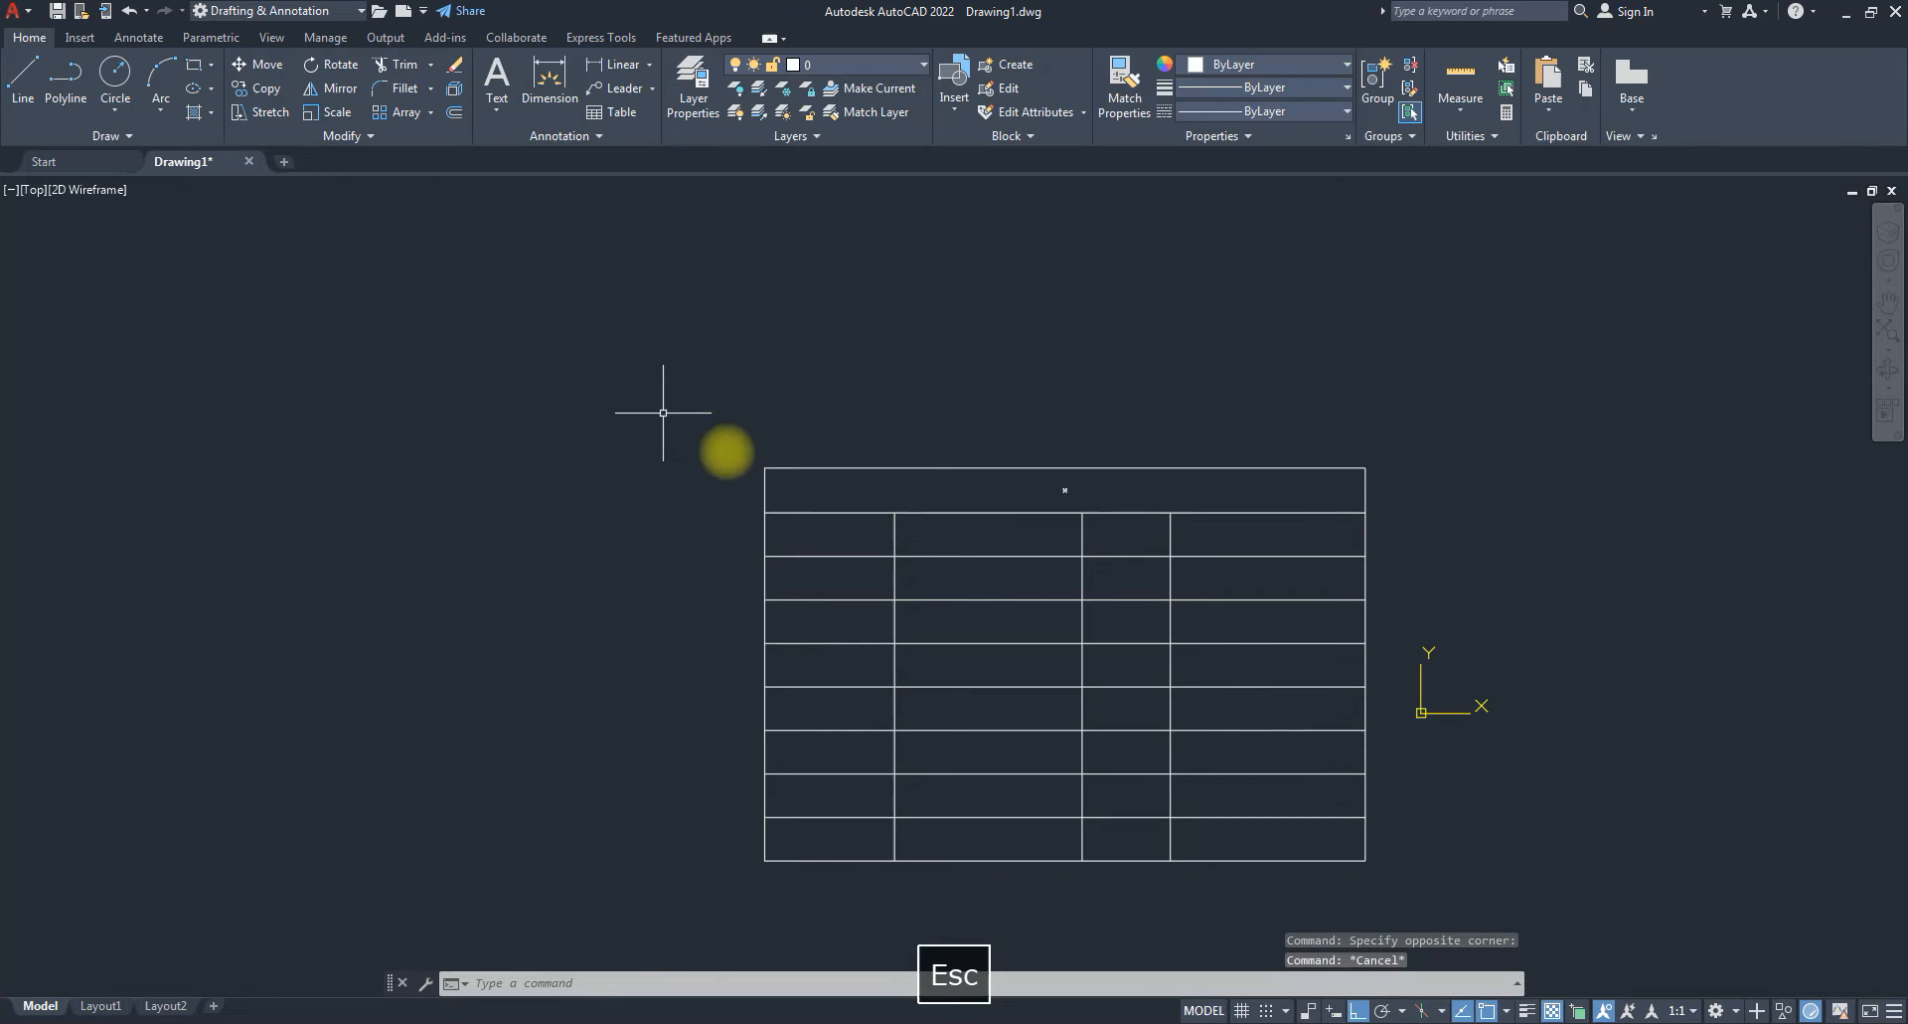
click(910, 533)
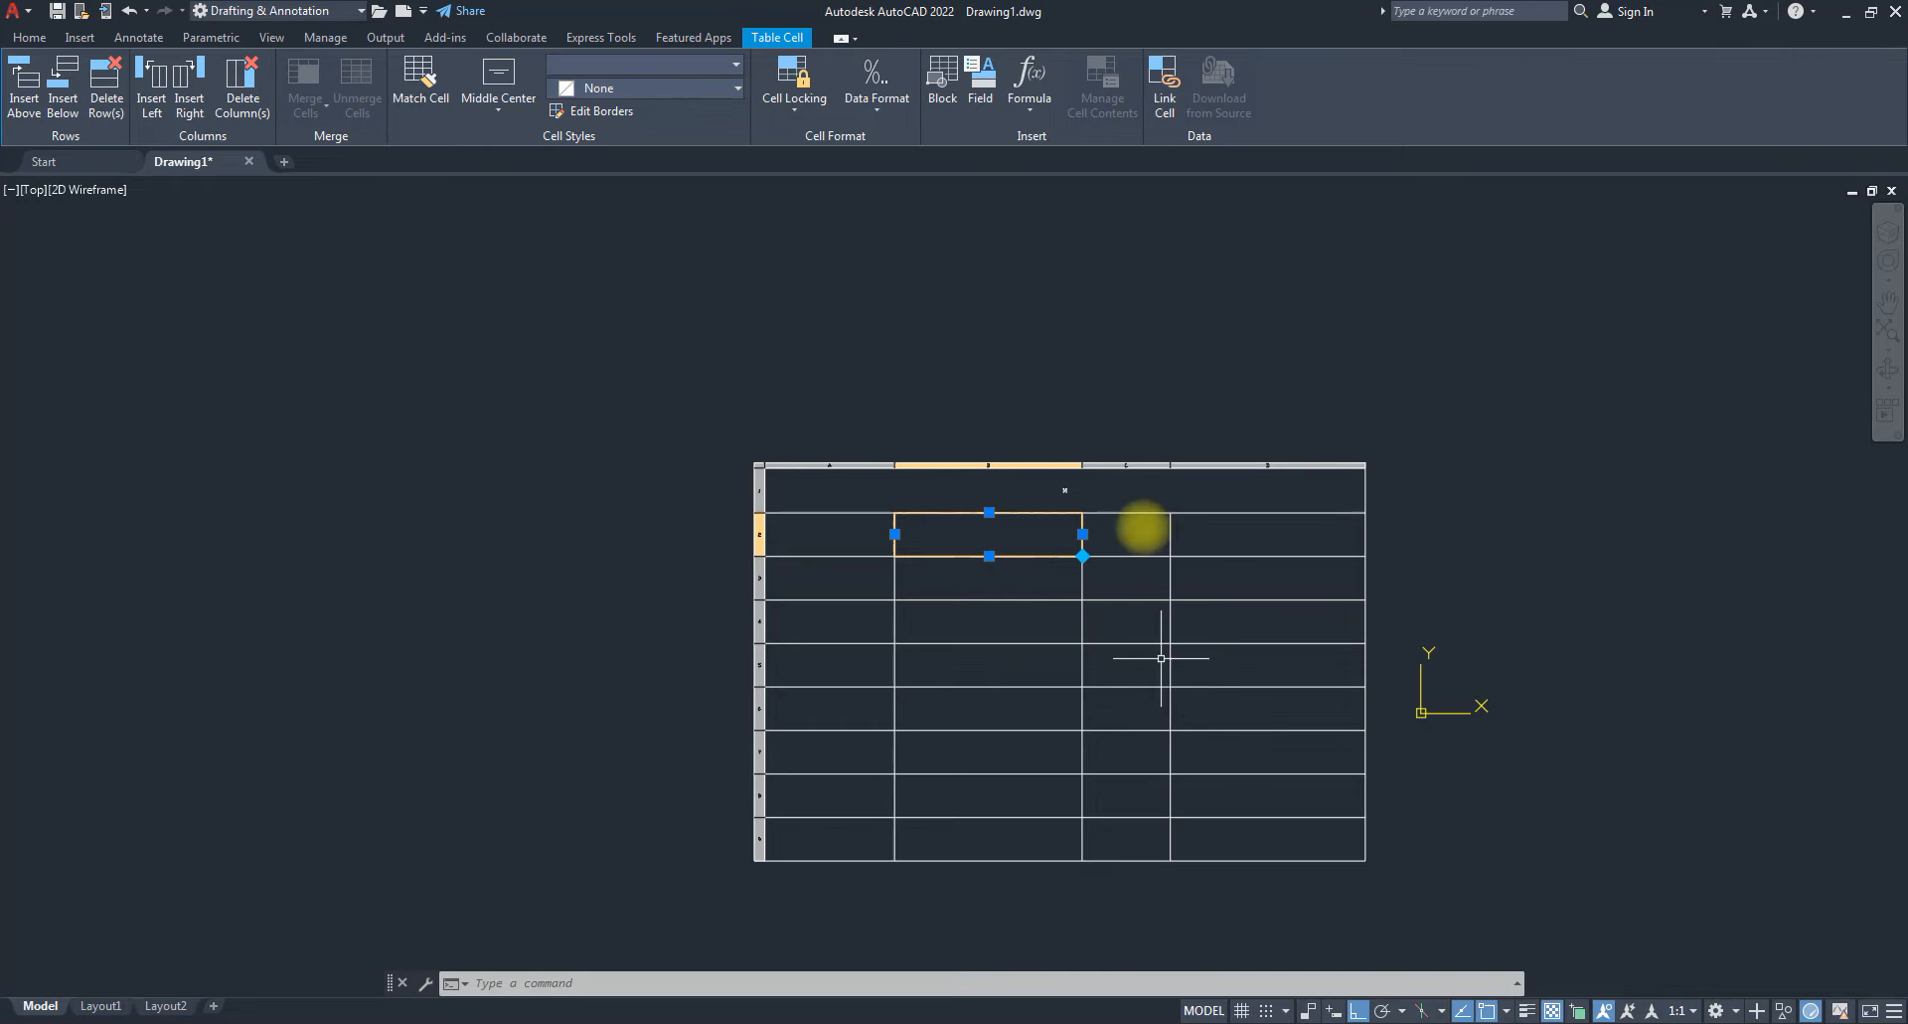
click(1152, 621)
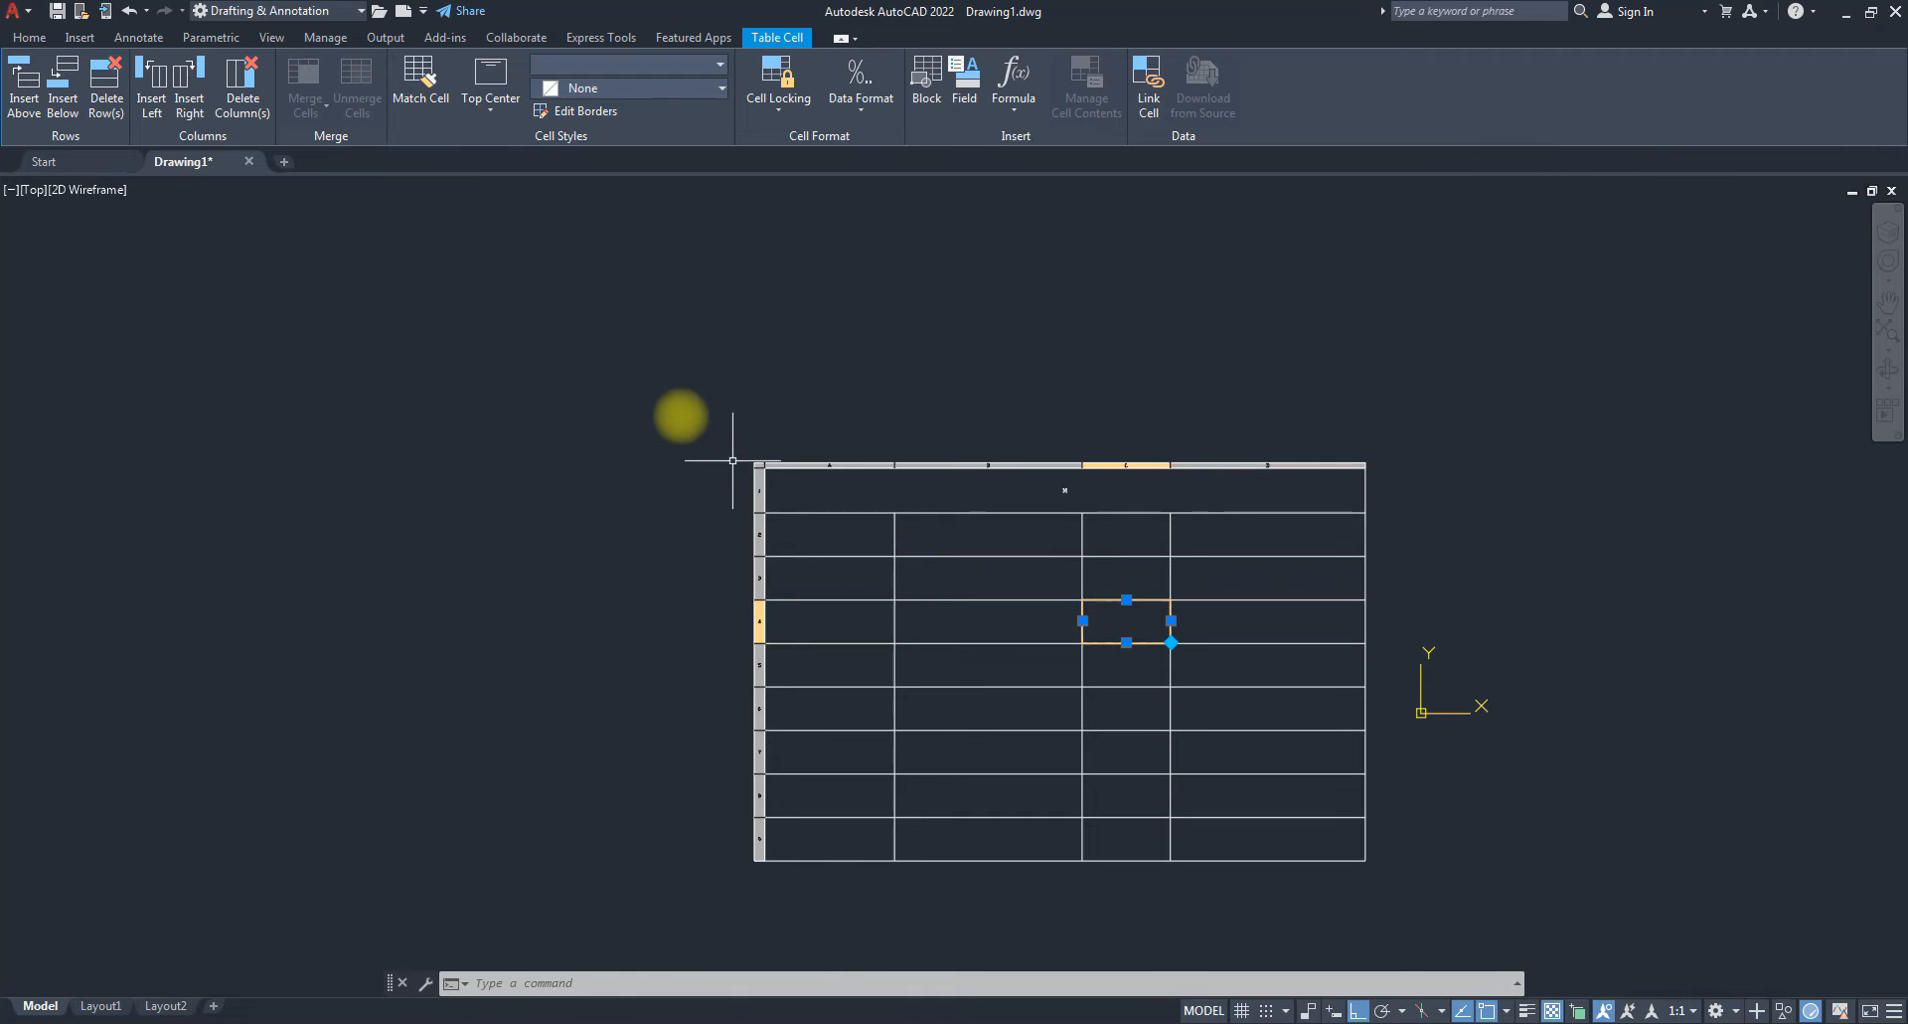
click(670, 402)
click(717, 416)
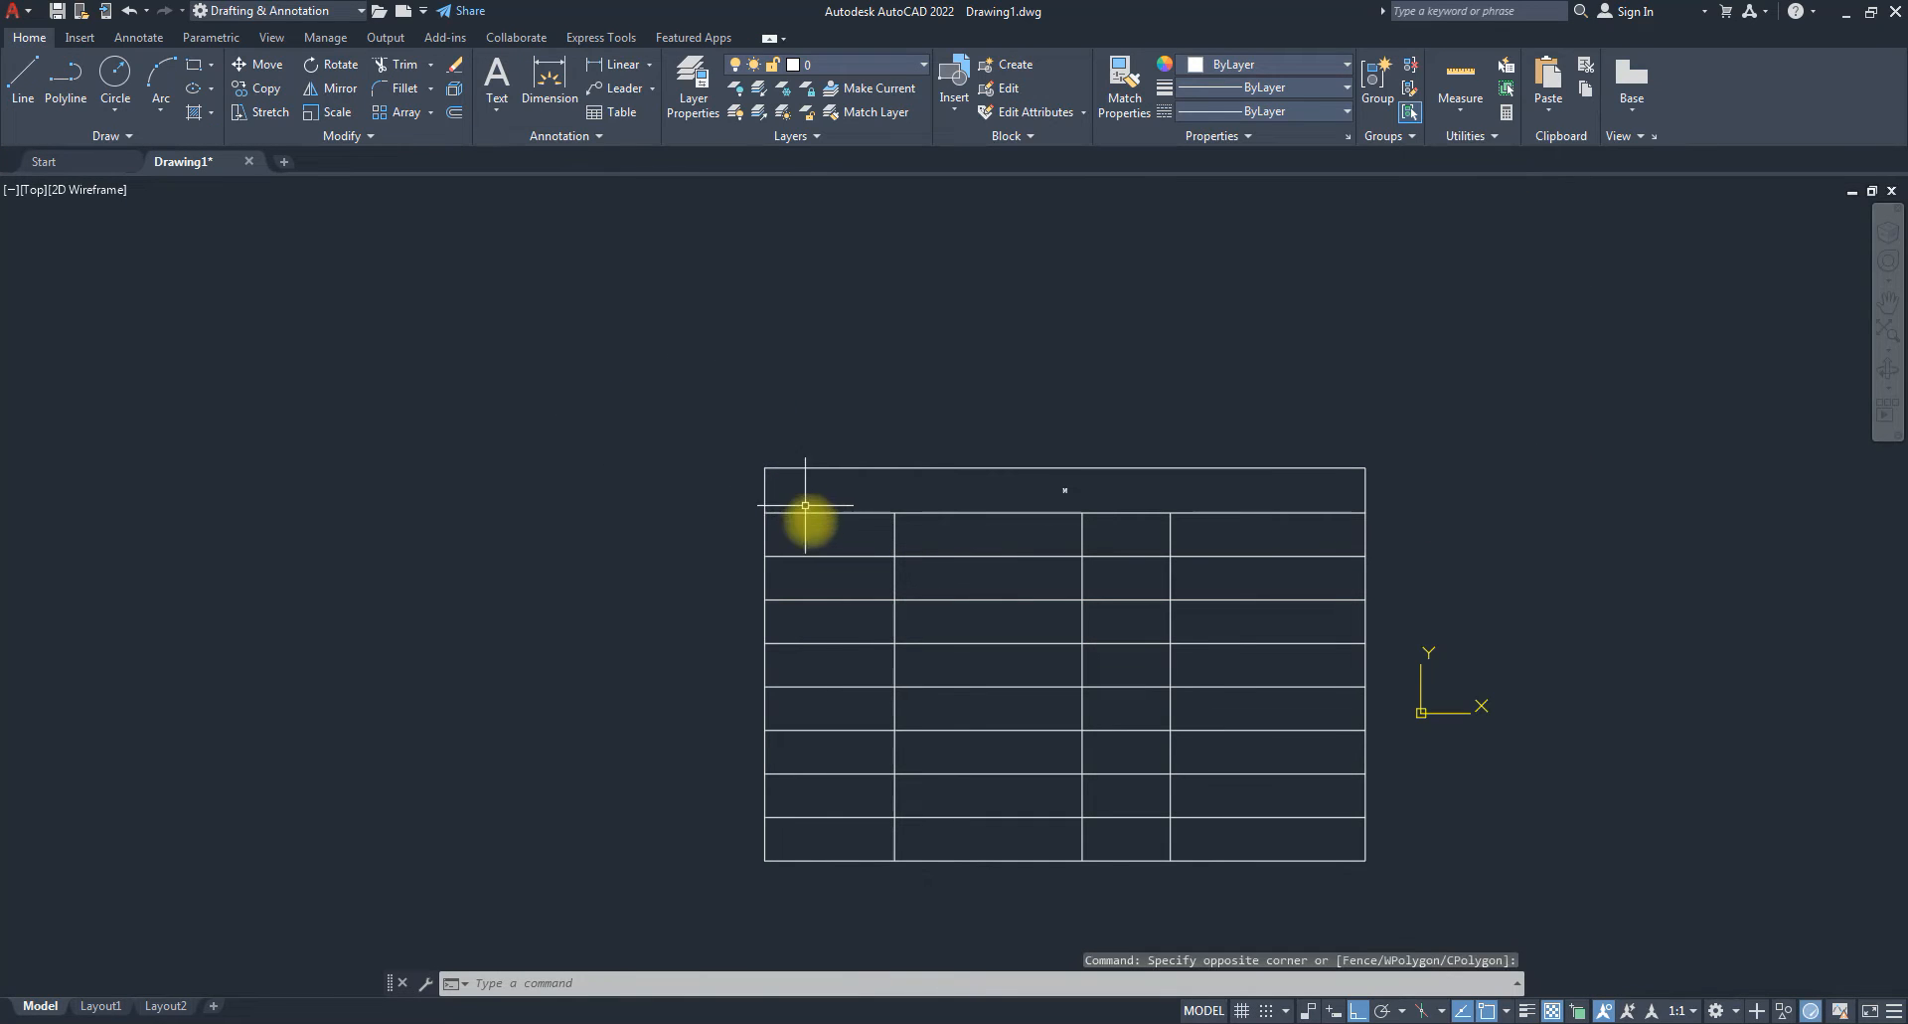
click(816, 533)
click(1014, 535)
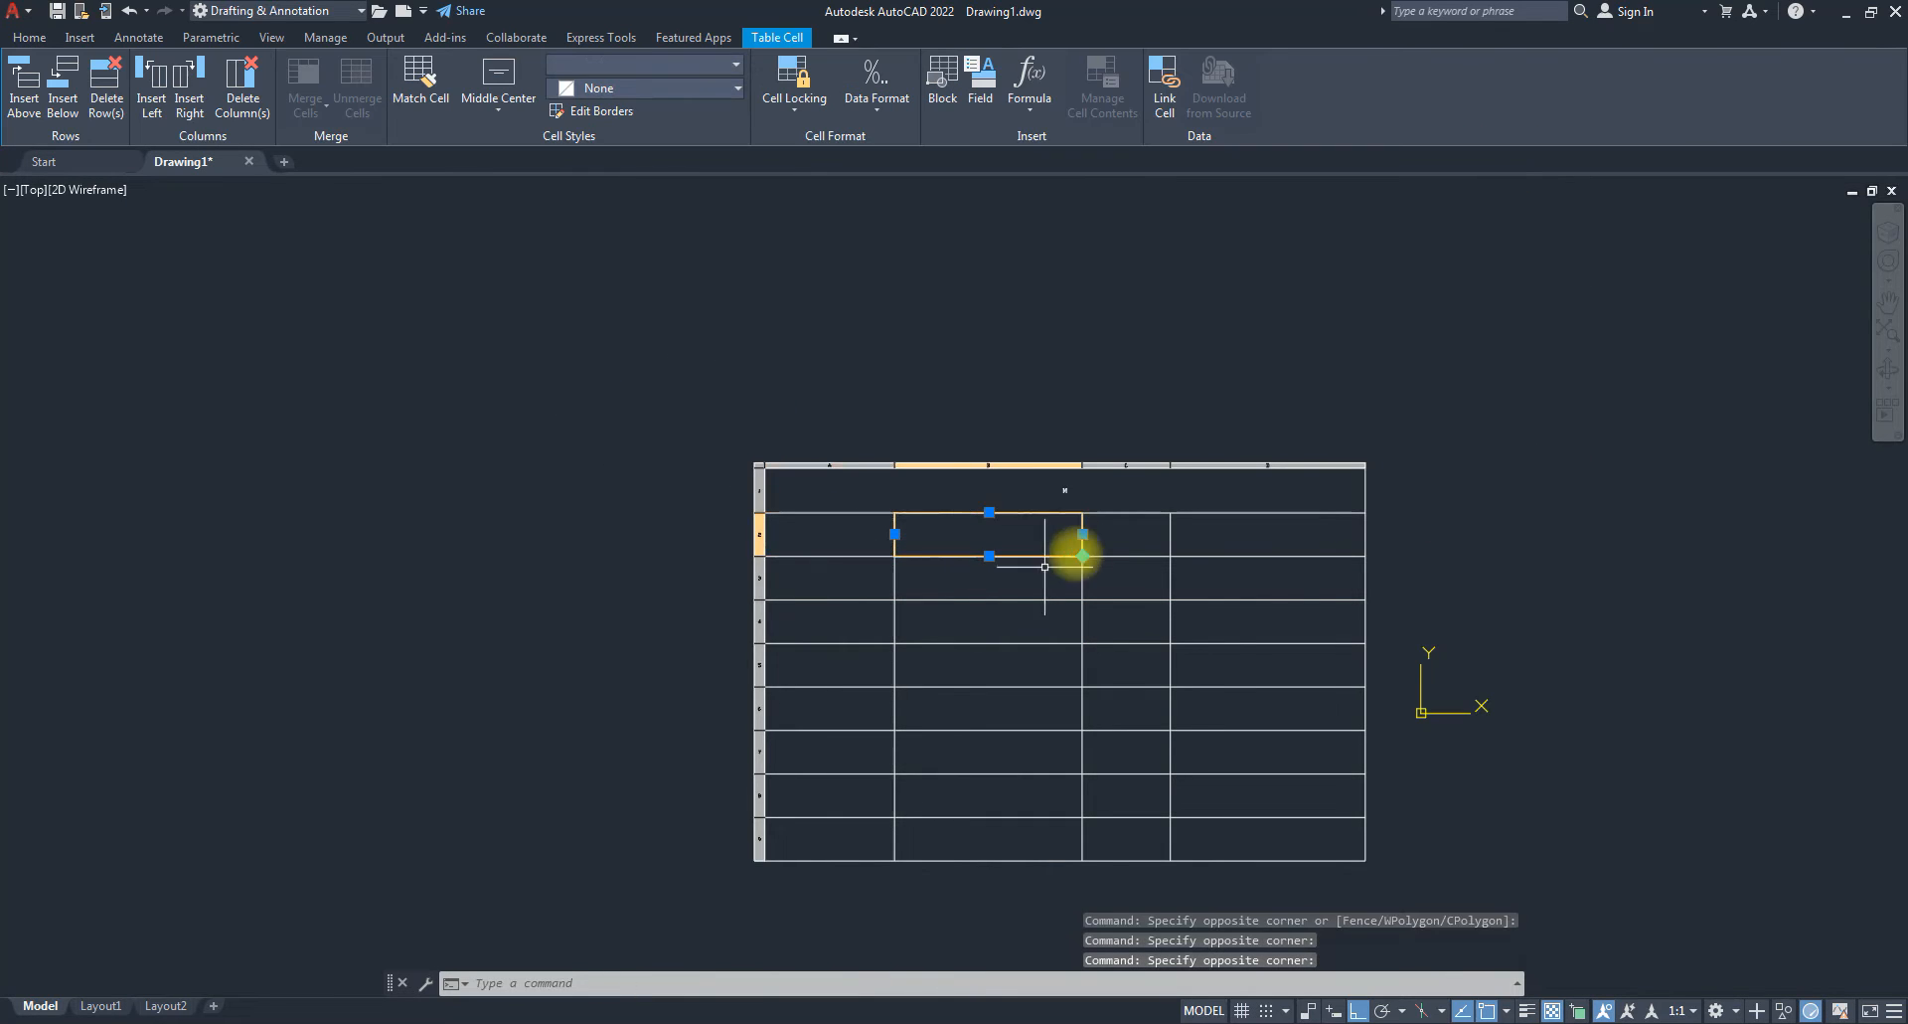
click(1133, 536)
click(1254, 535)
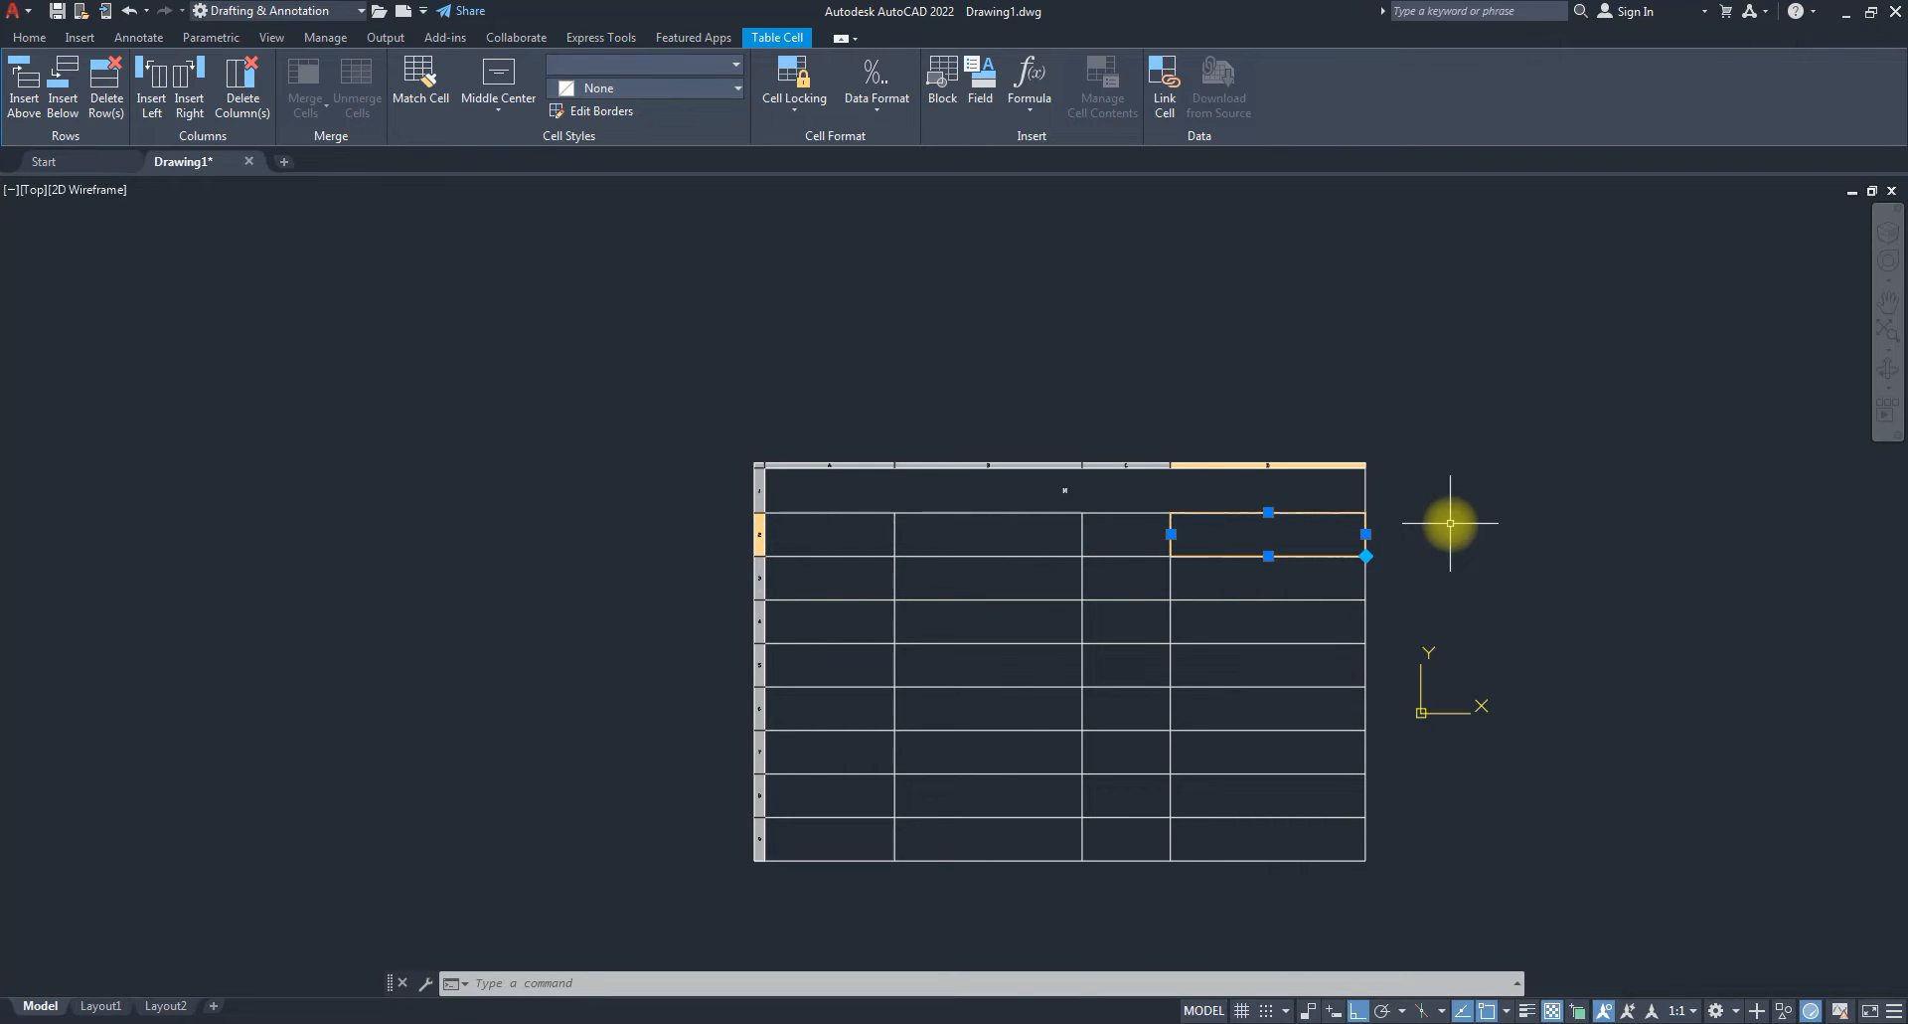
click(759, 539)
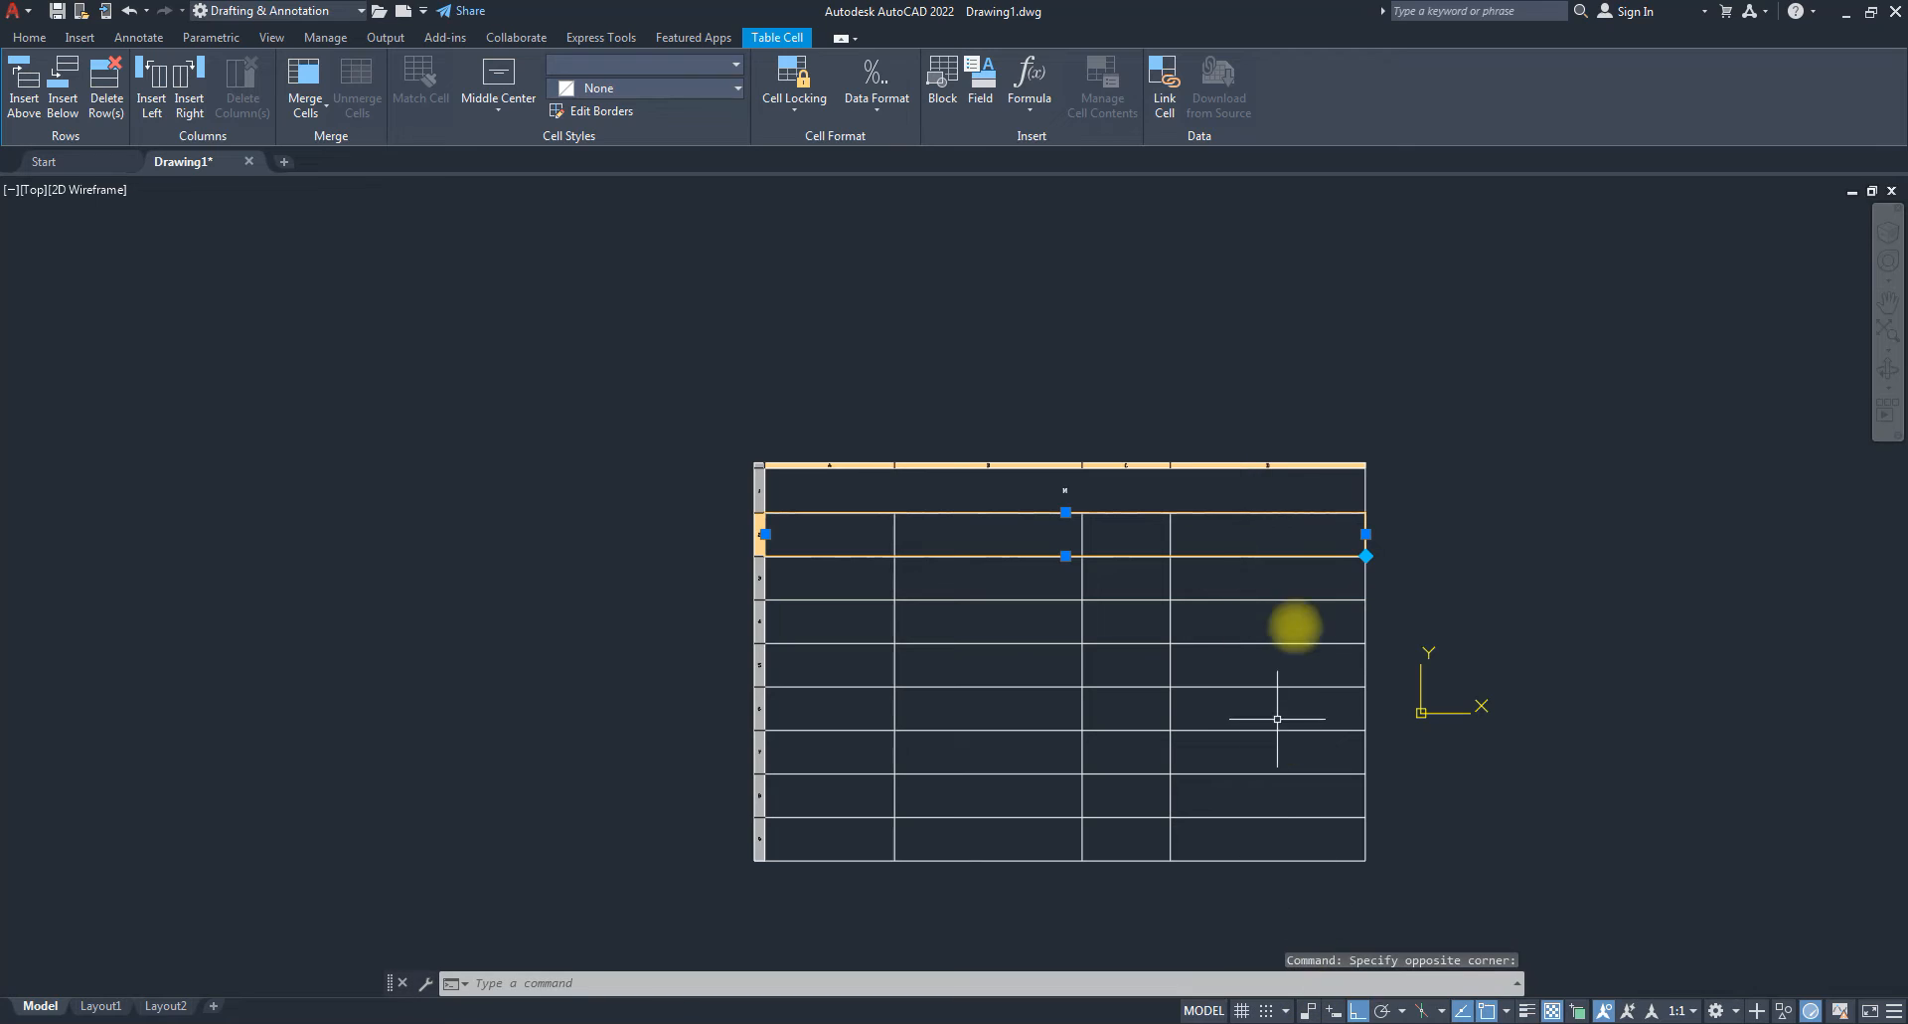
click(1287, 464)
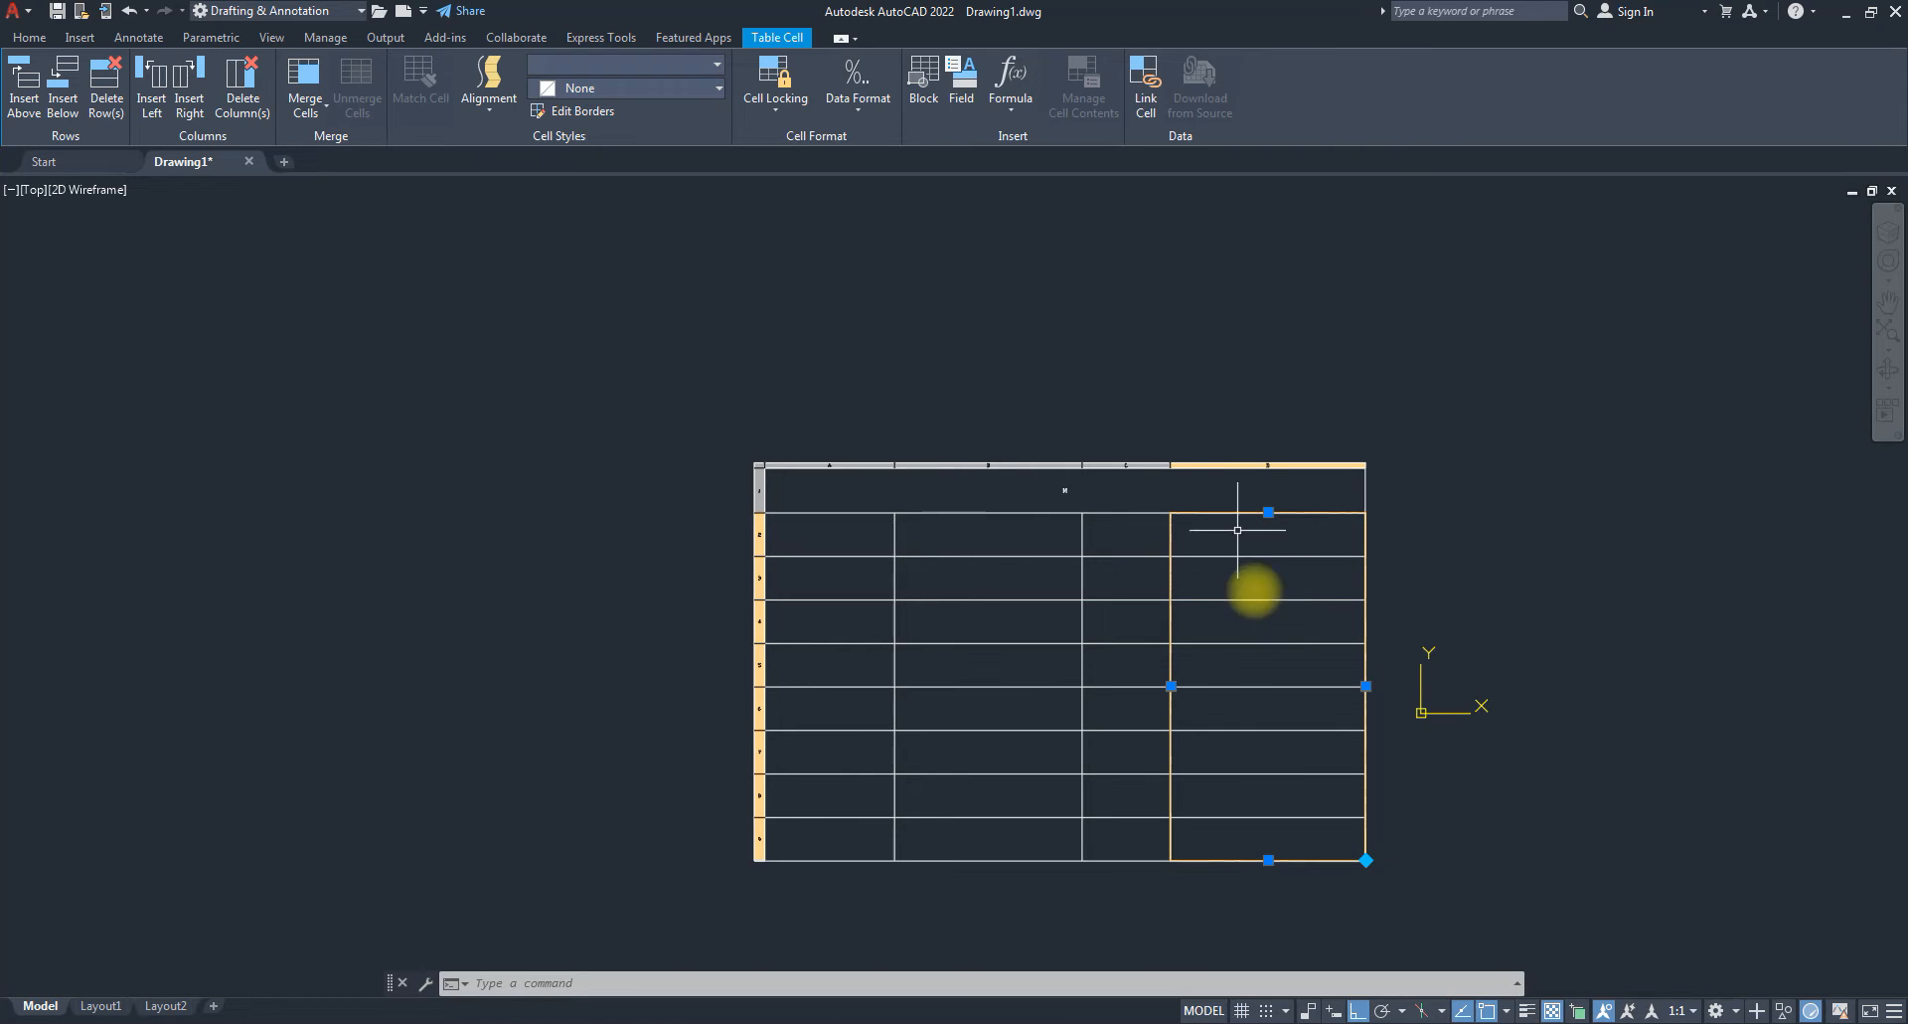
key(Escape)
click(1127, 548)
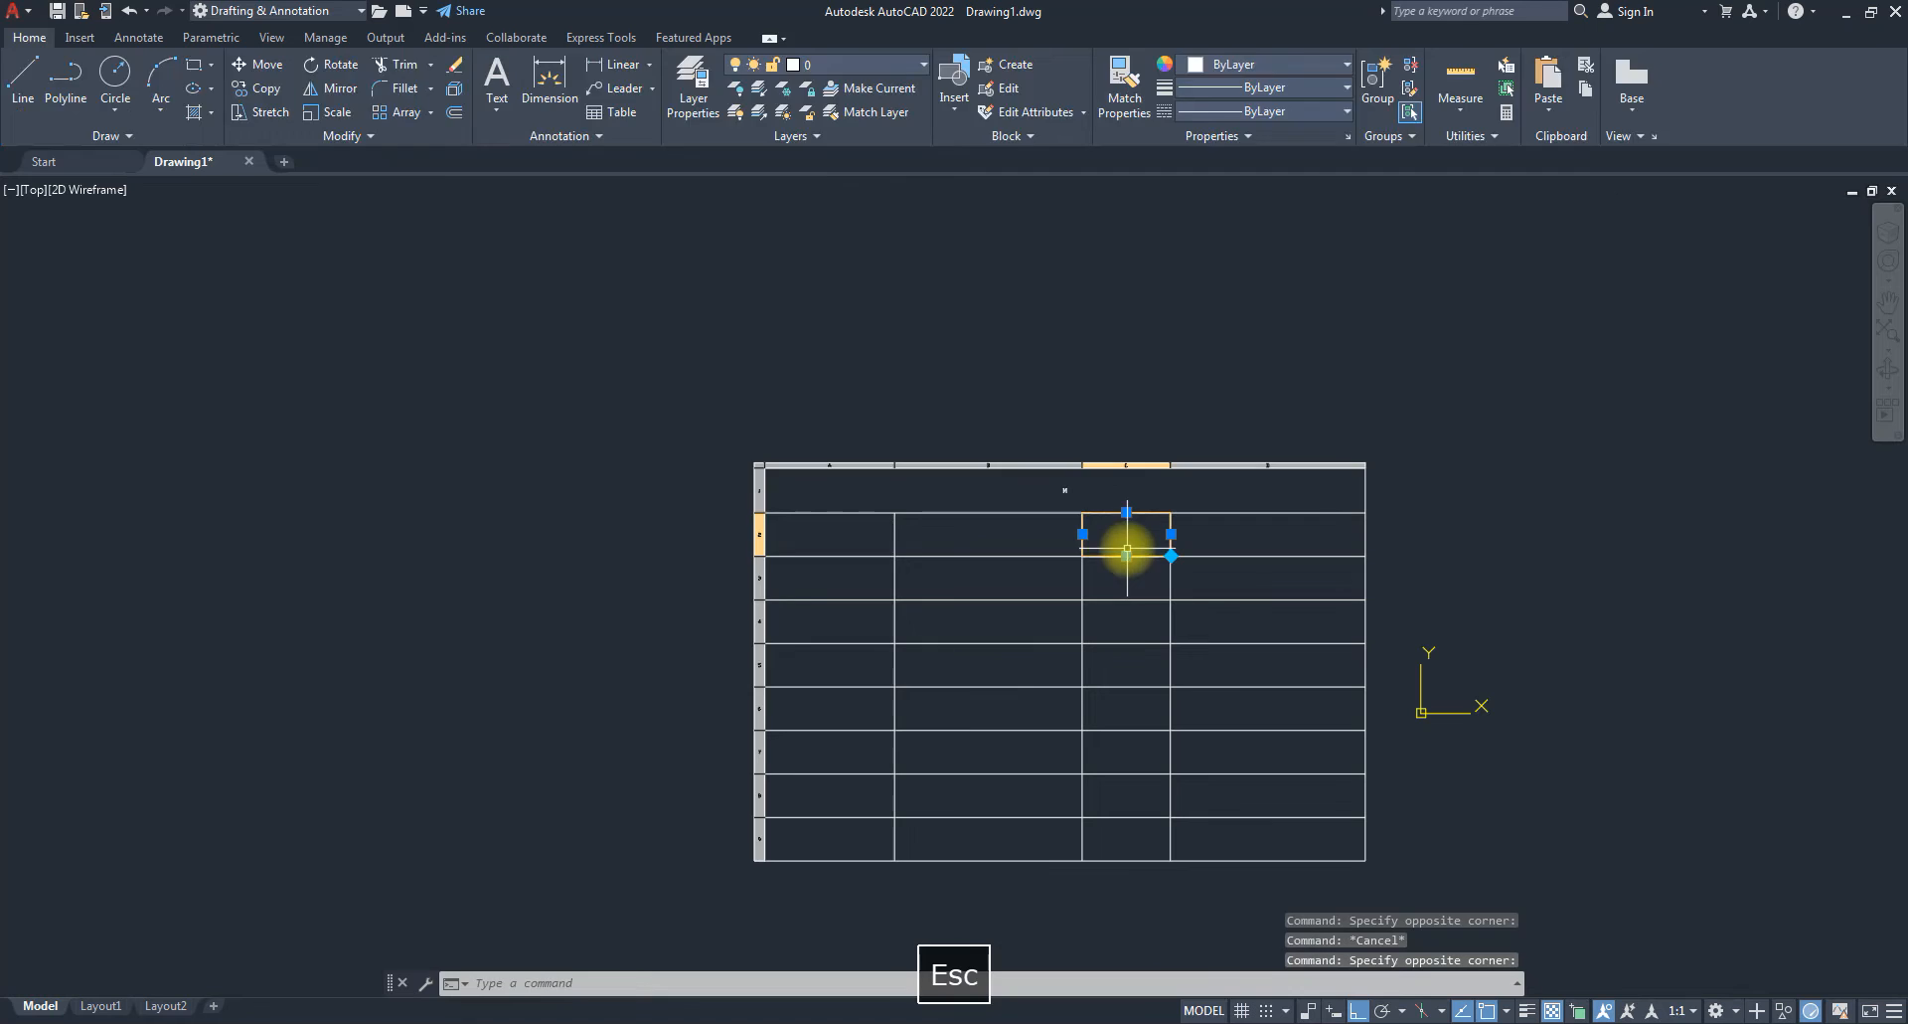
click(827, 536)
Enter headings C and E in row 2 so the headings read A, B, C, E.
double_click(827, 535)
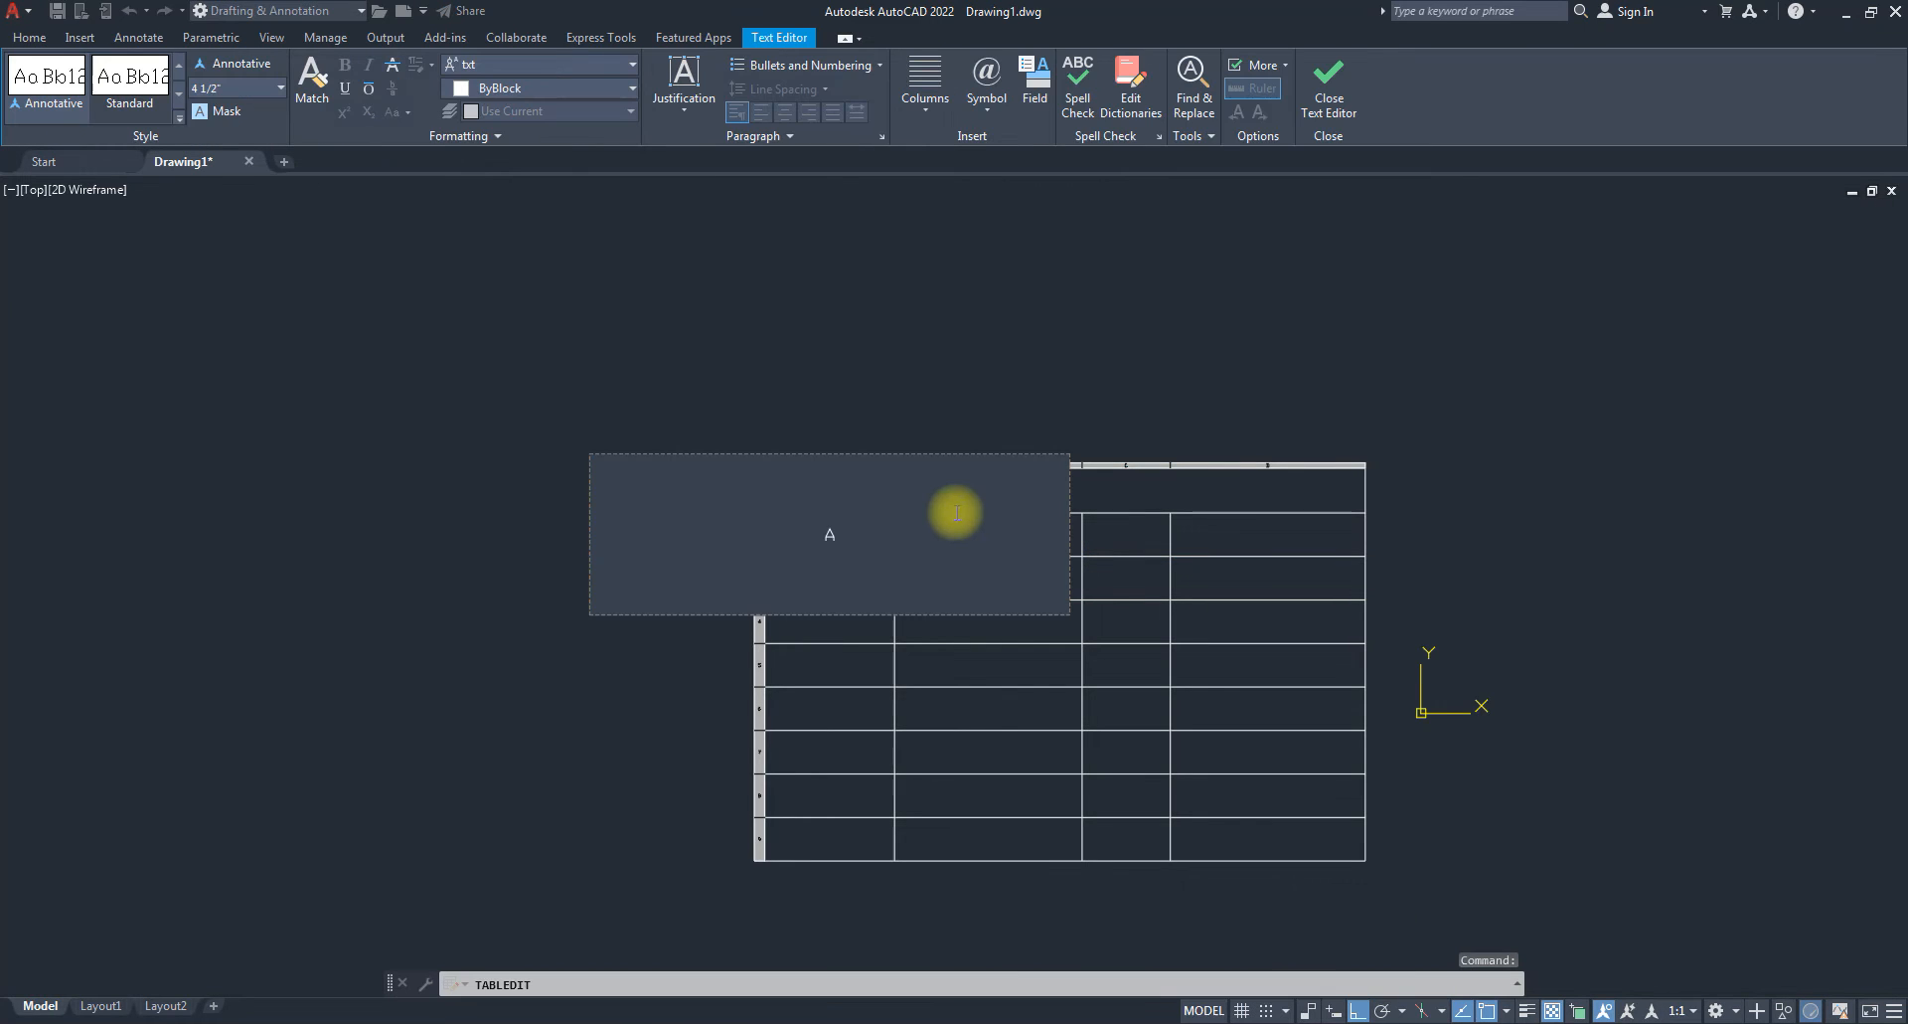
key(Right)
key(Right)
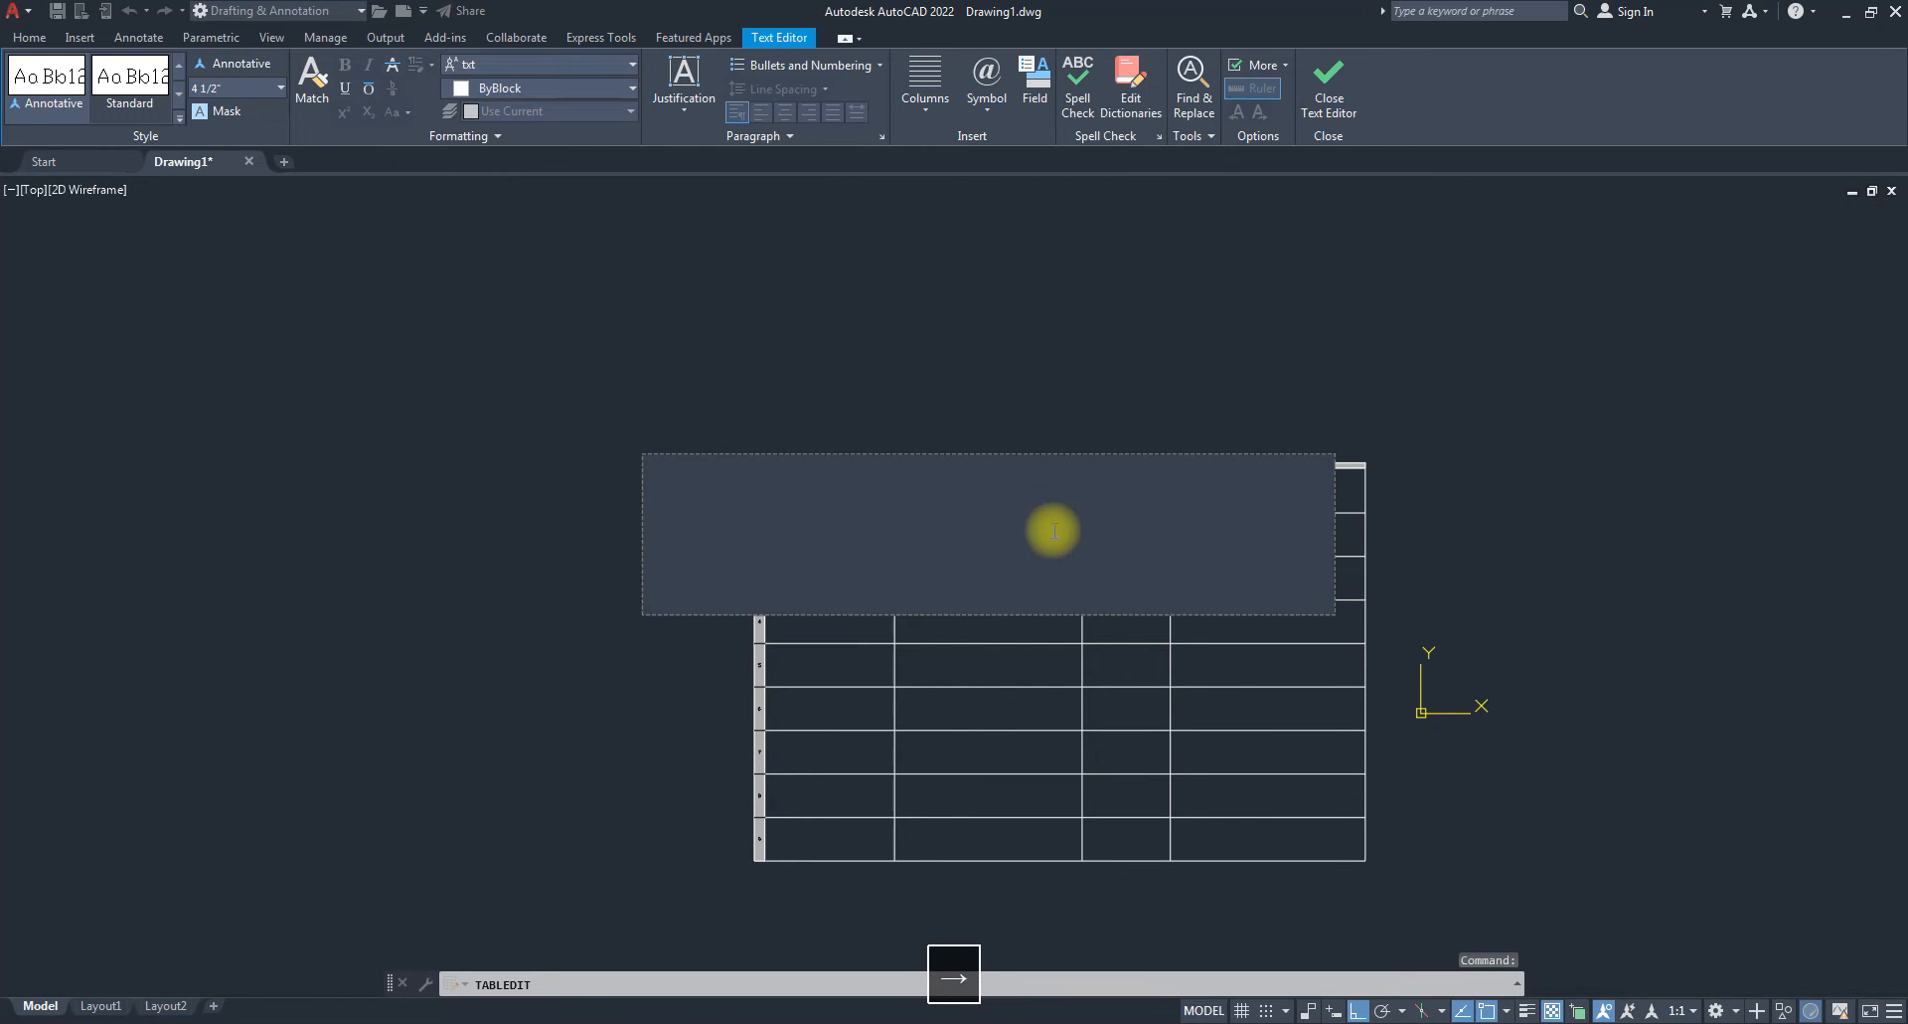
key(Right)
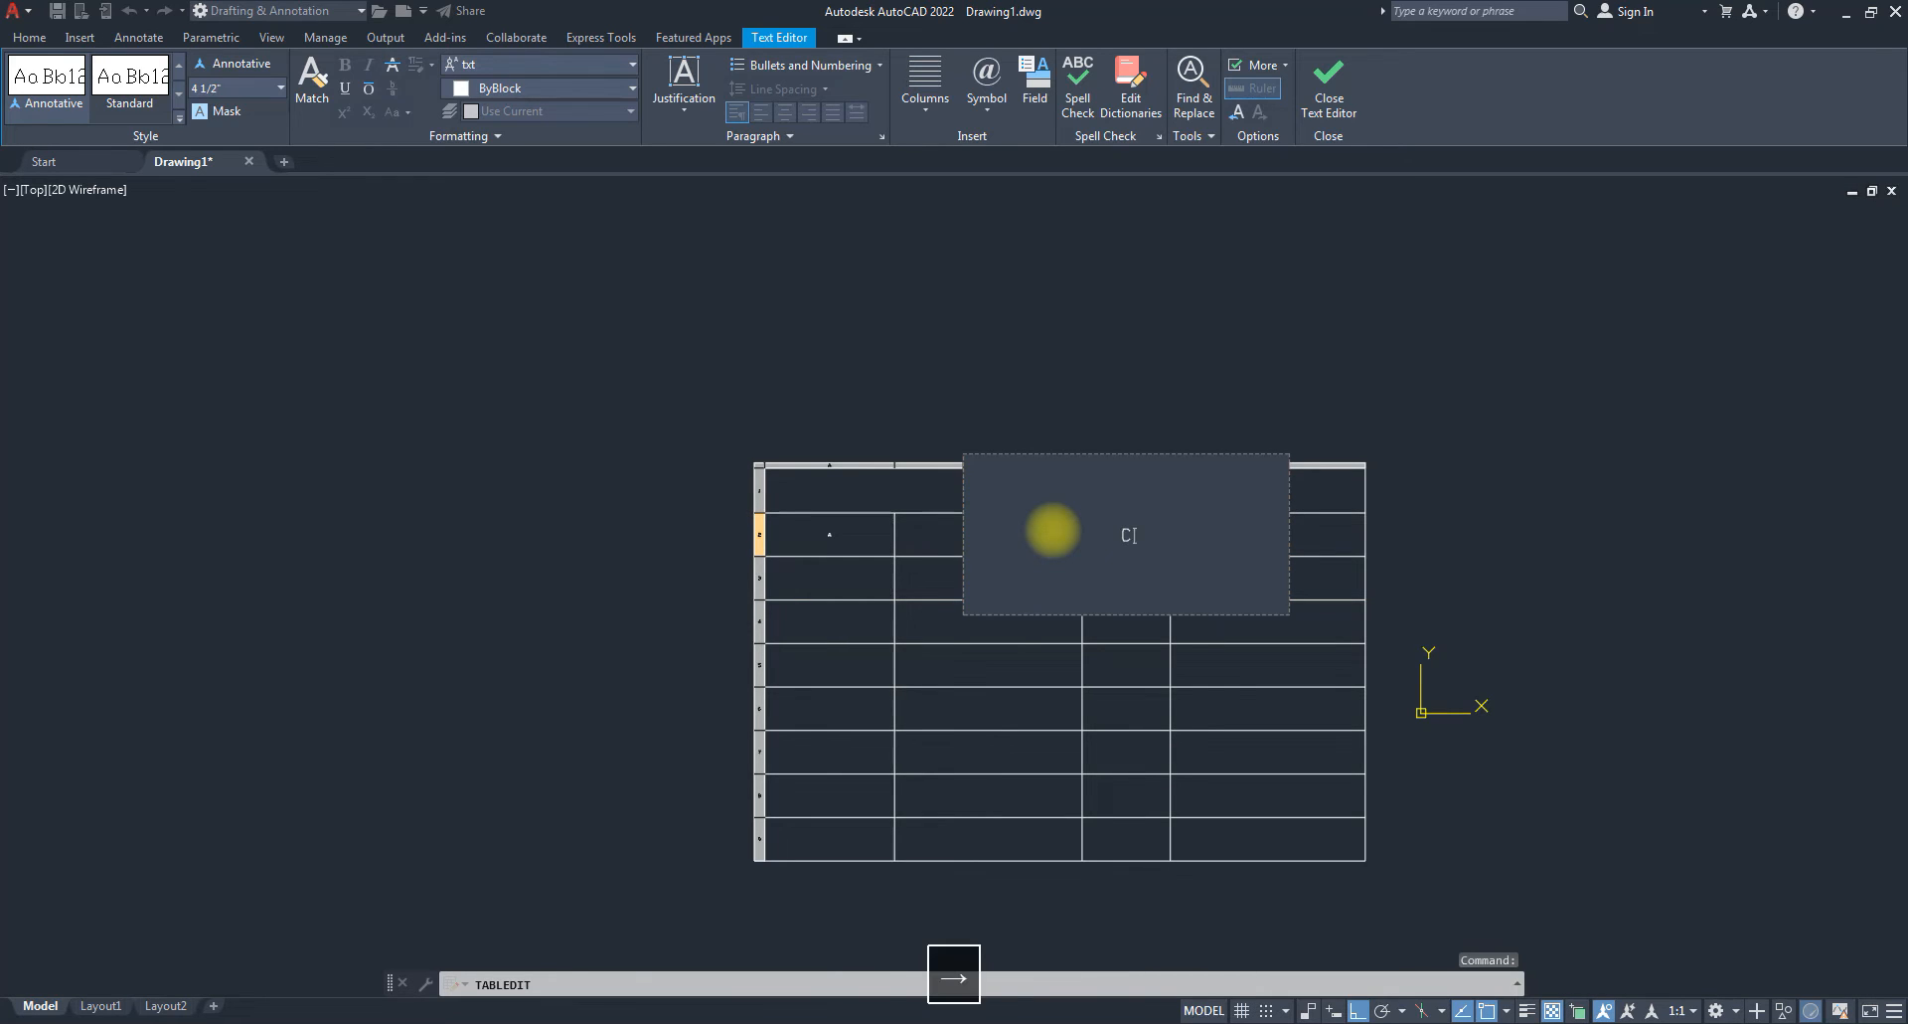
text(C)
key(Right)
text(E)
key(Down)
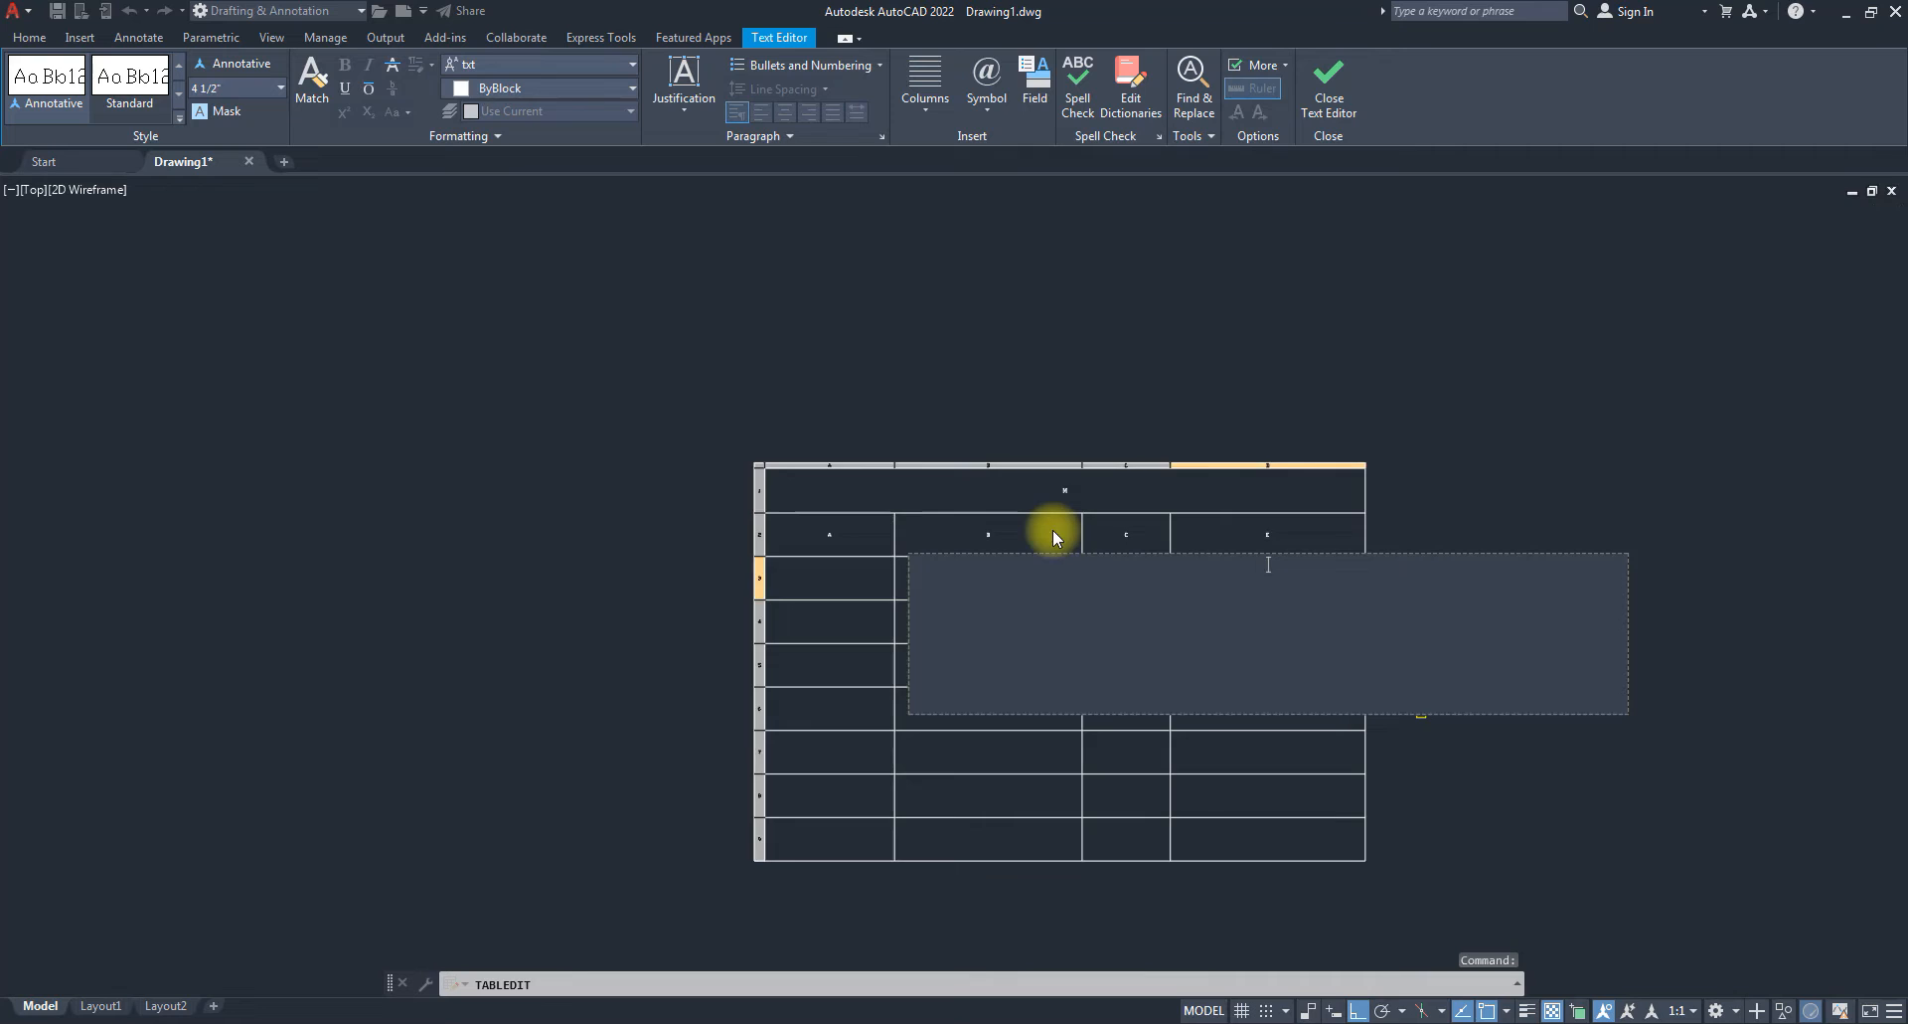
Select column D and insert an empty column to its left.
scroll(1069, 566, up, 2)
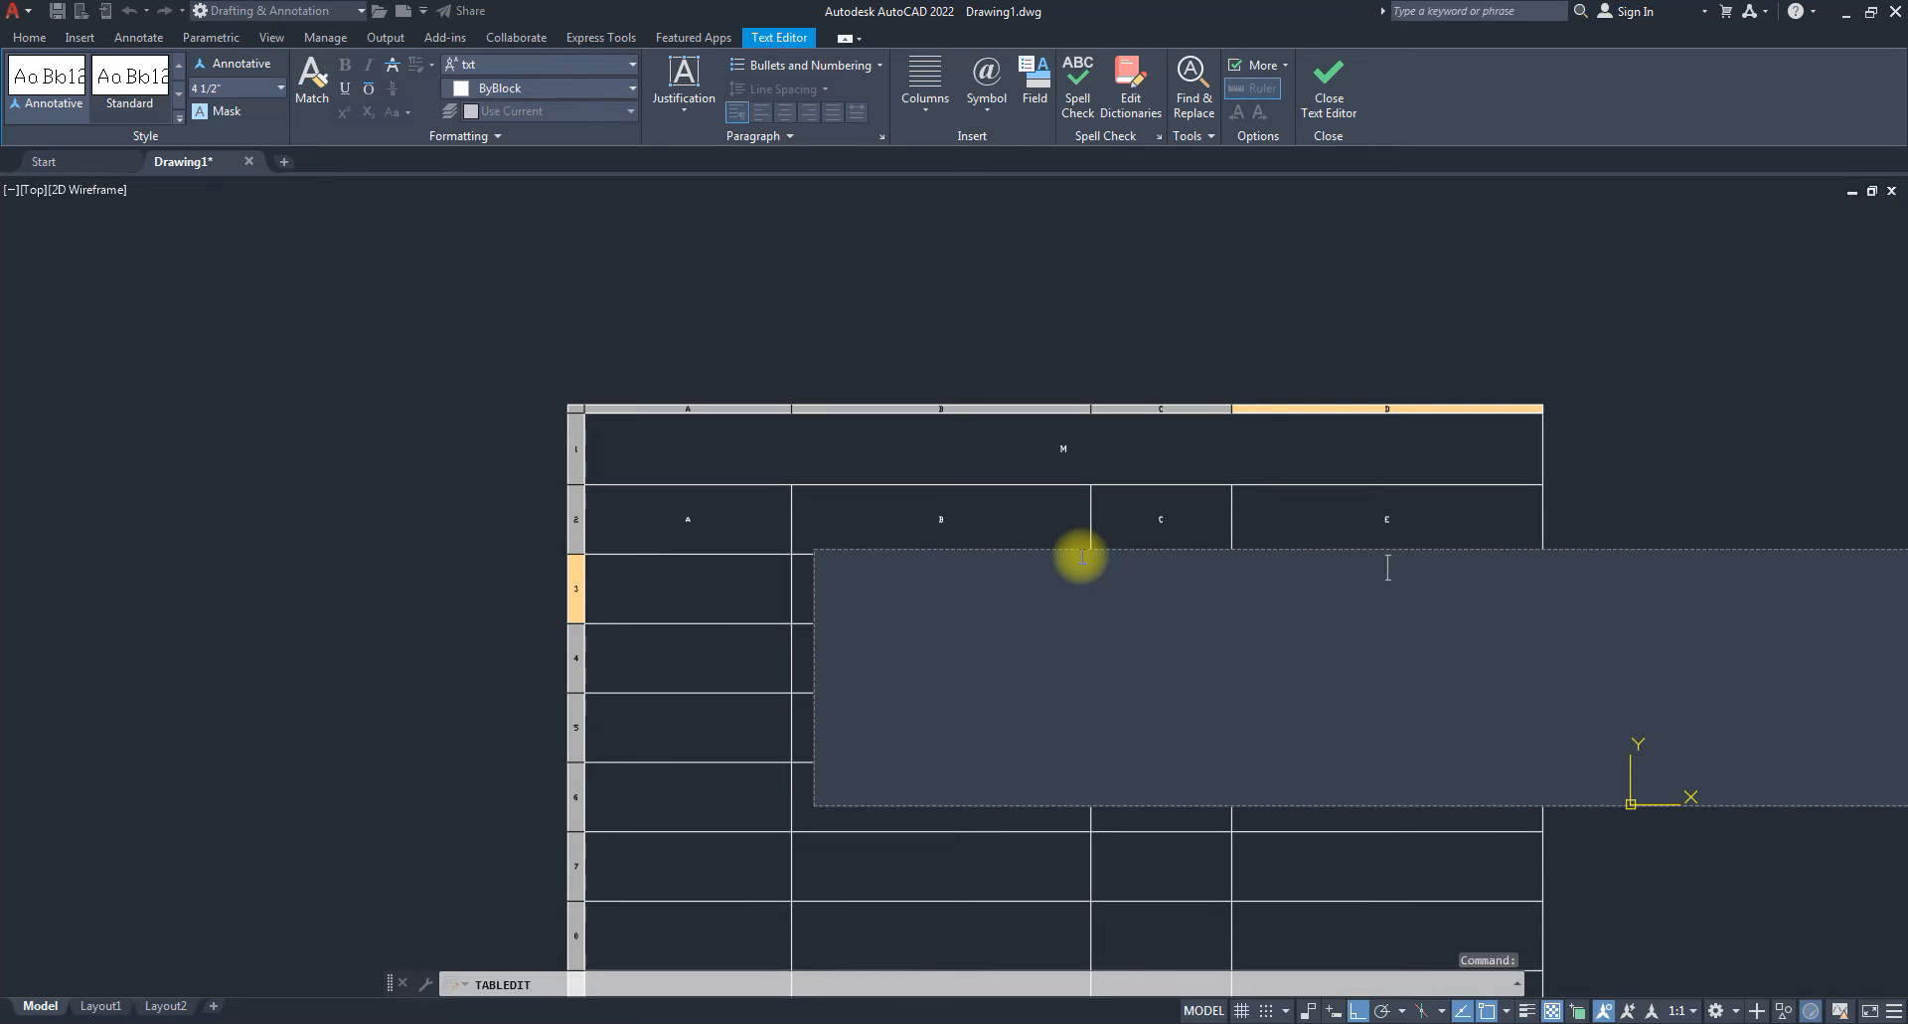
key(Escape)
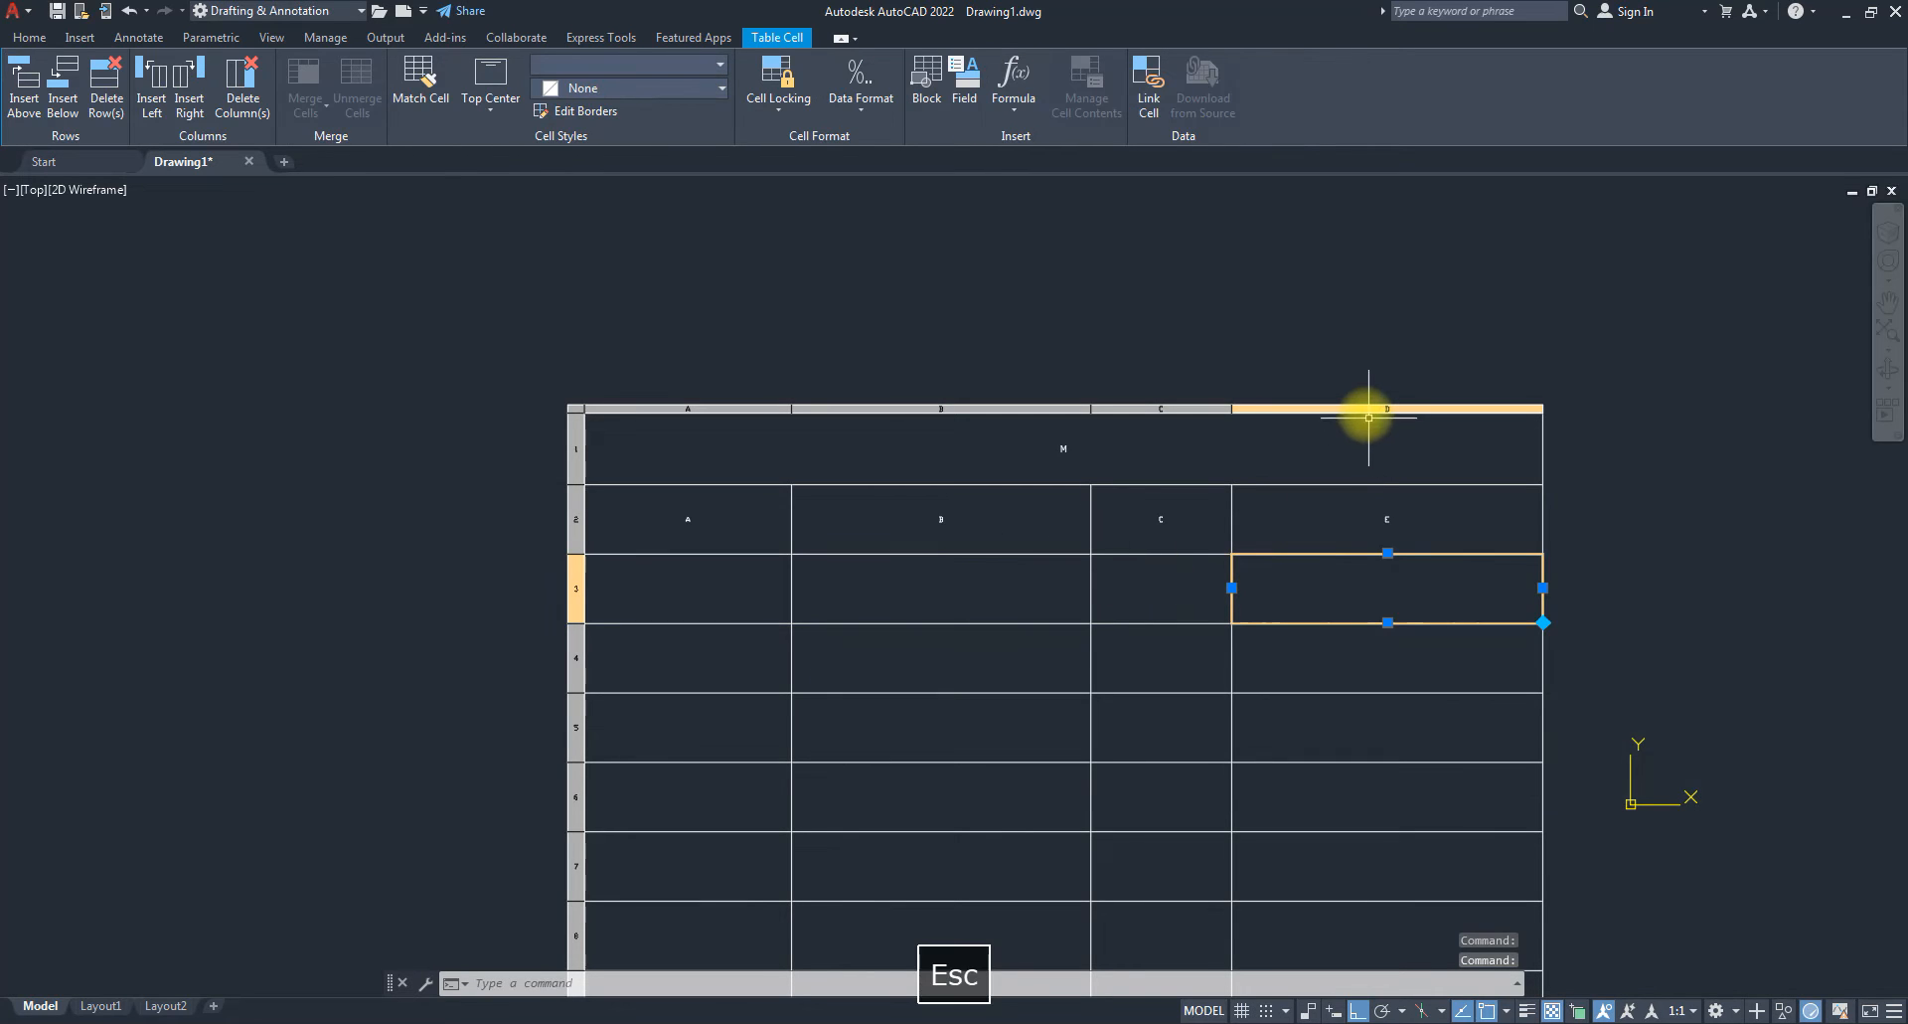
click(1364, 408)
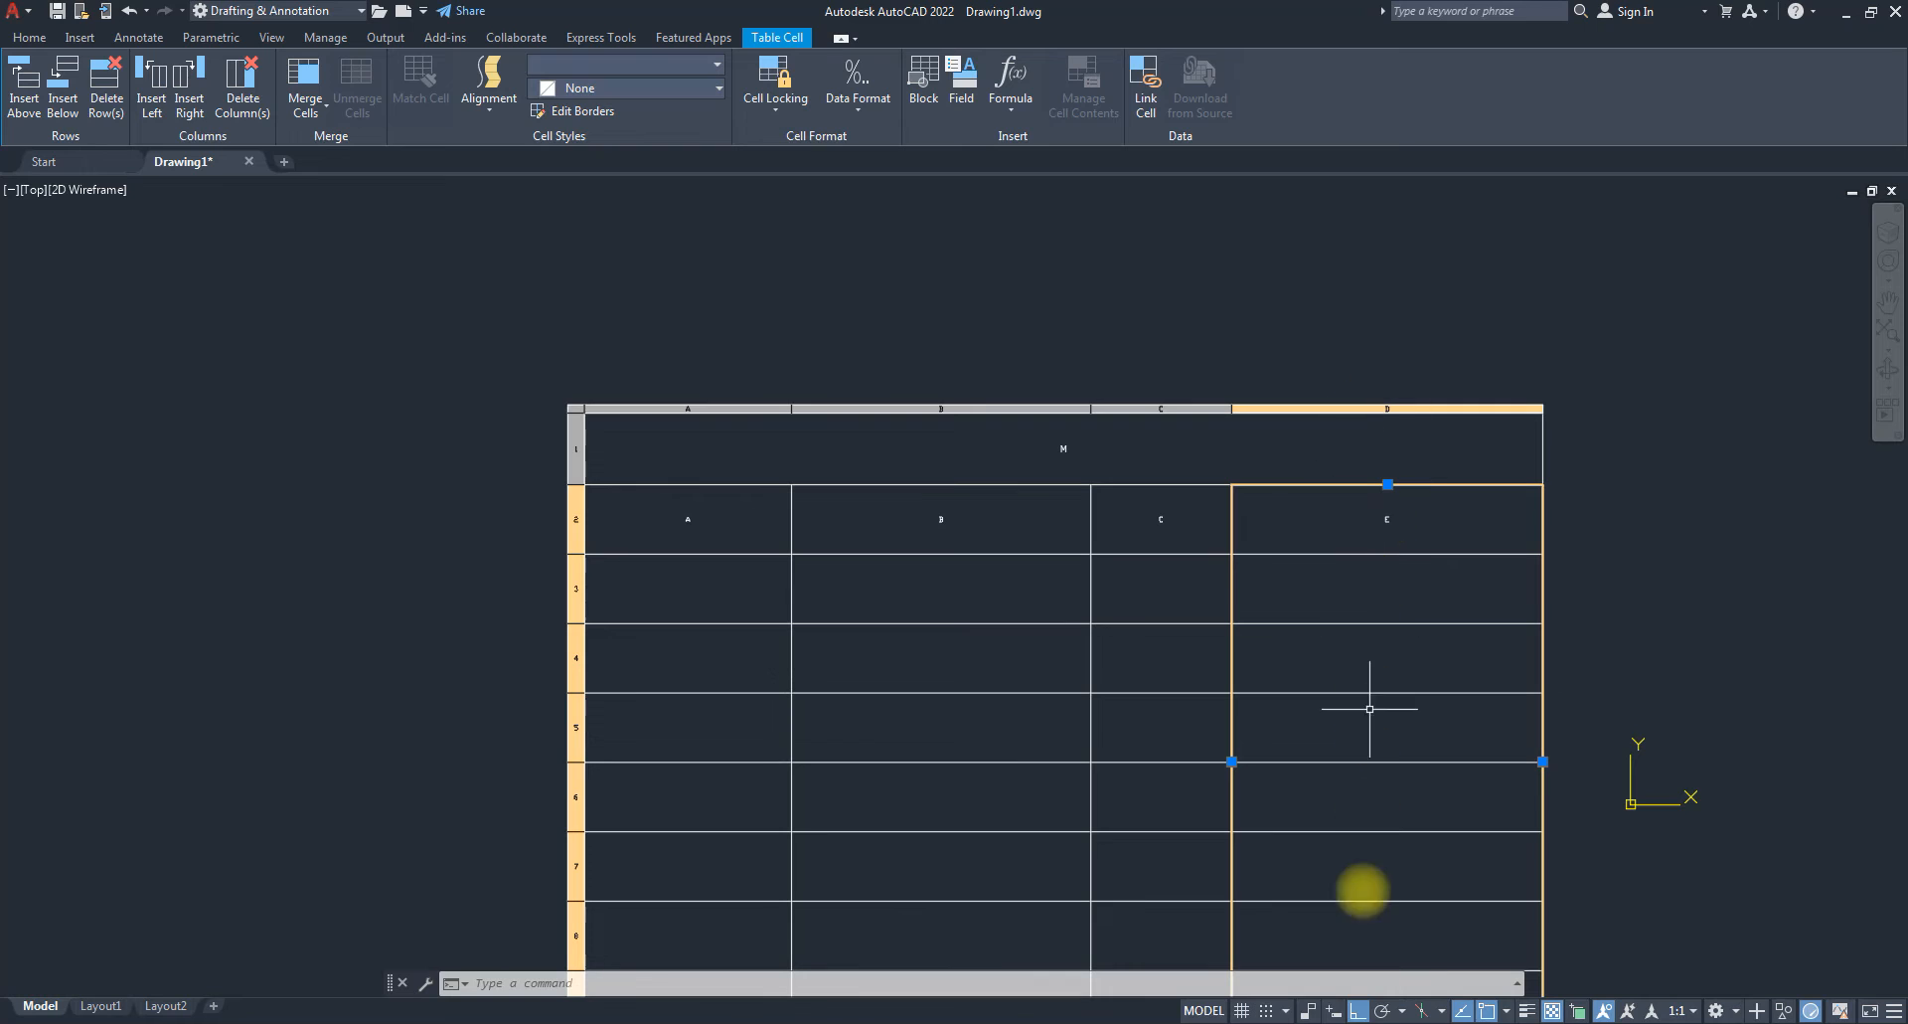
click(152, 85)
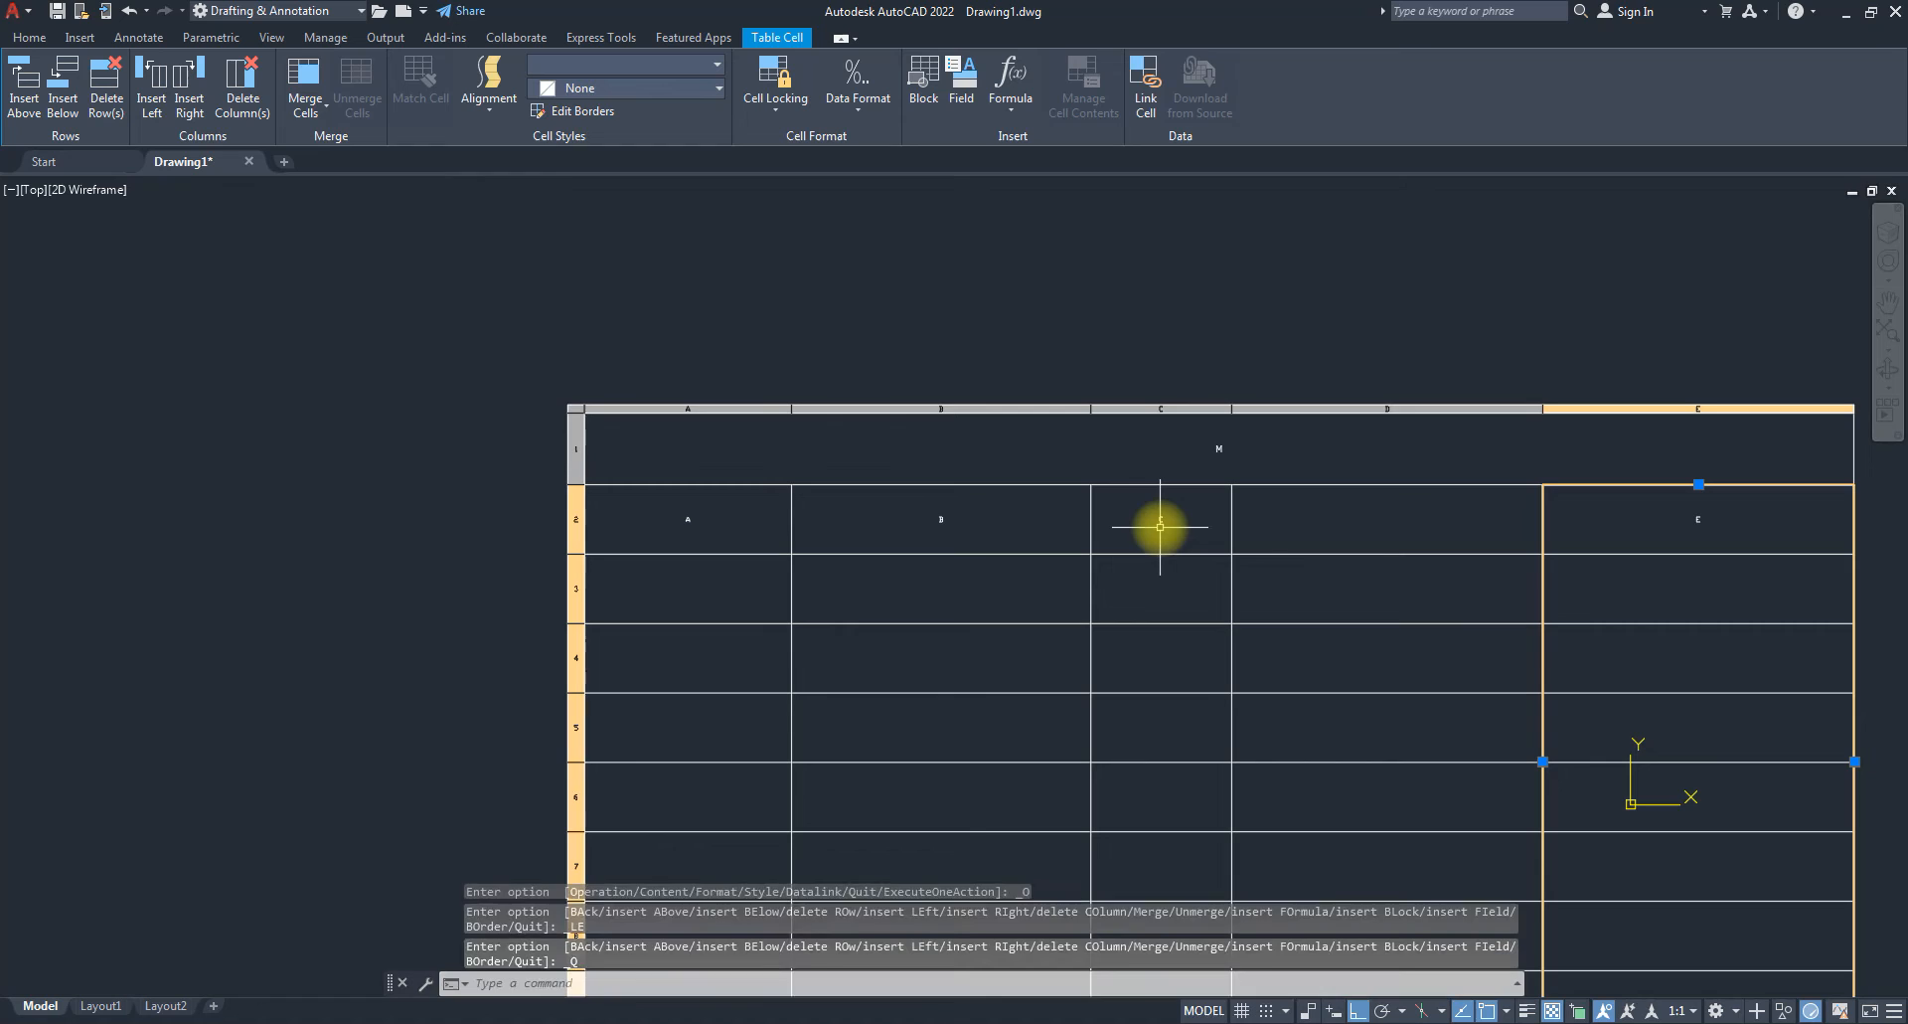
Check the new blank column, then select row 4 and insert a row below it.
click(1394, 517)
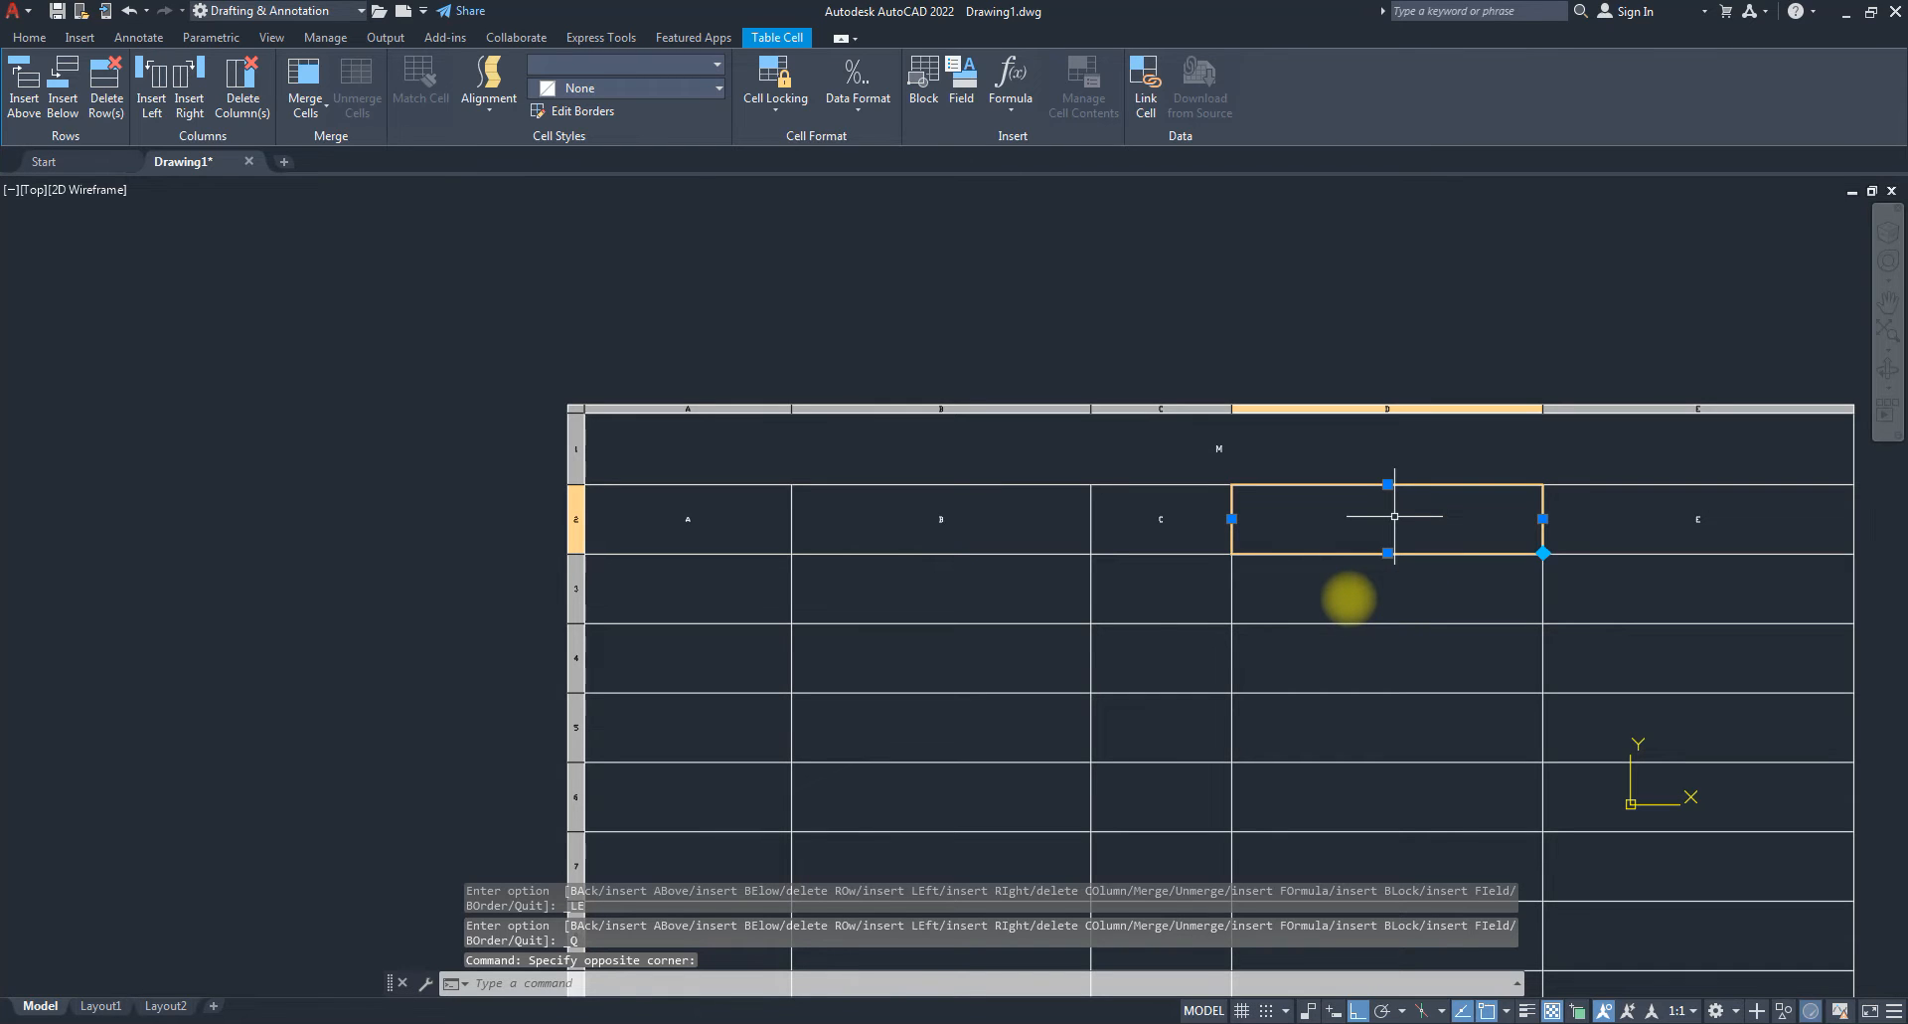
key(Escape)
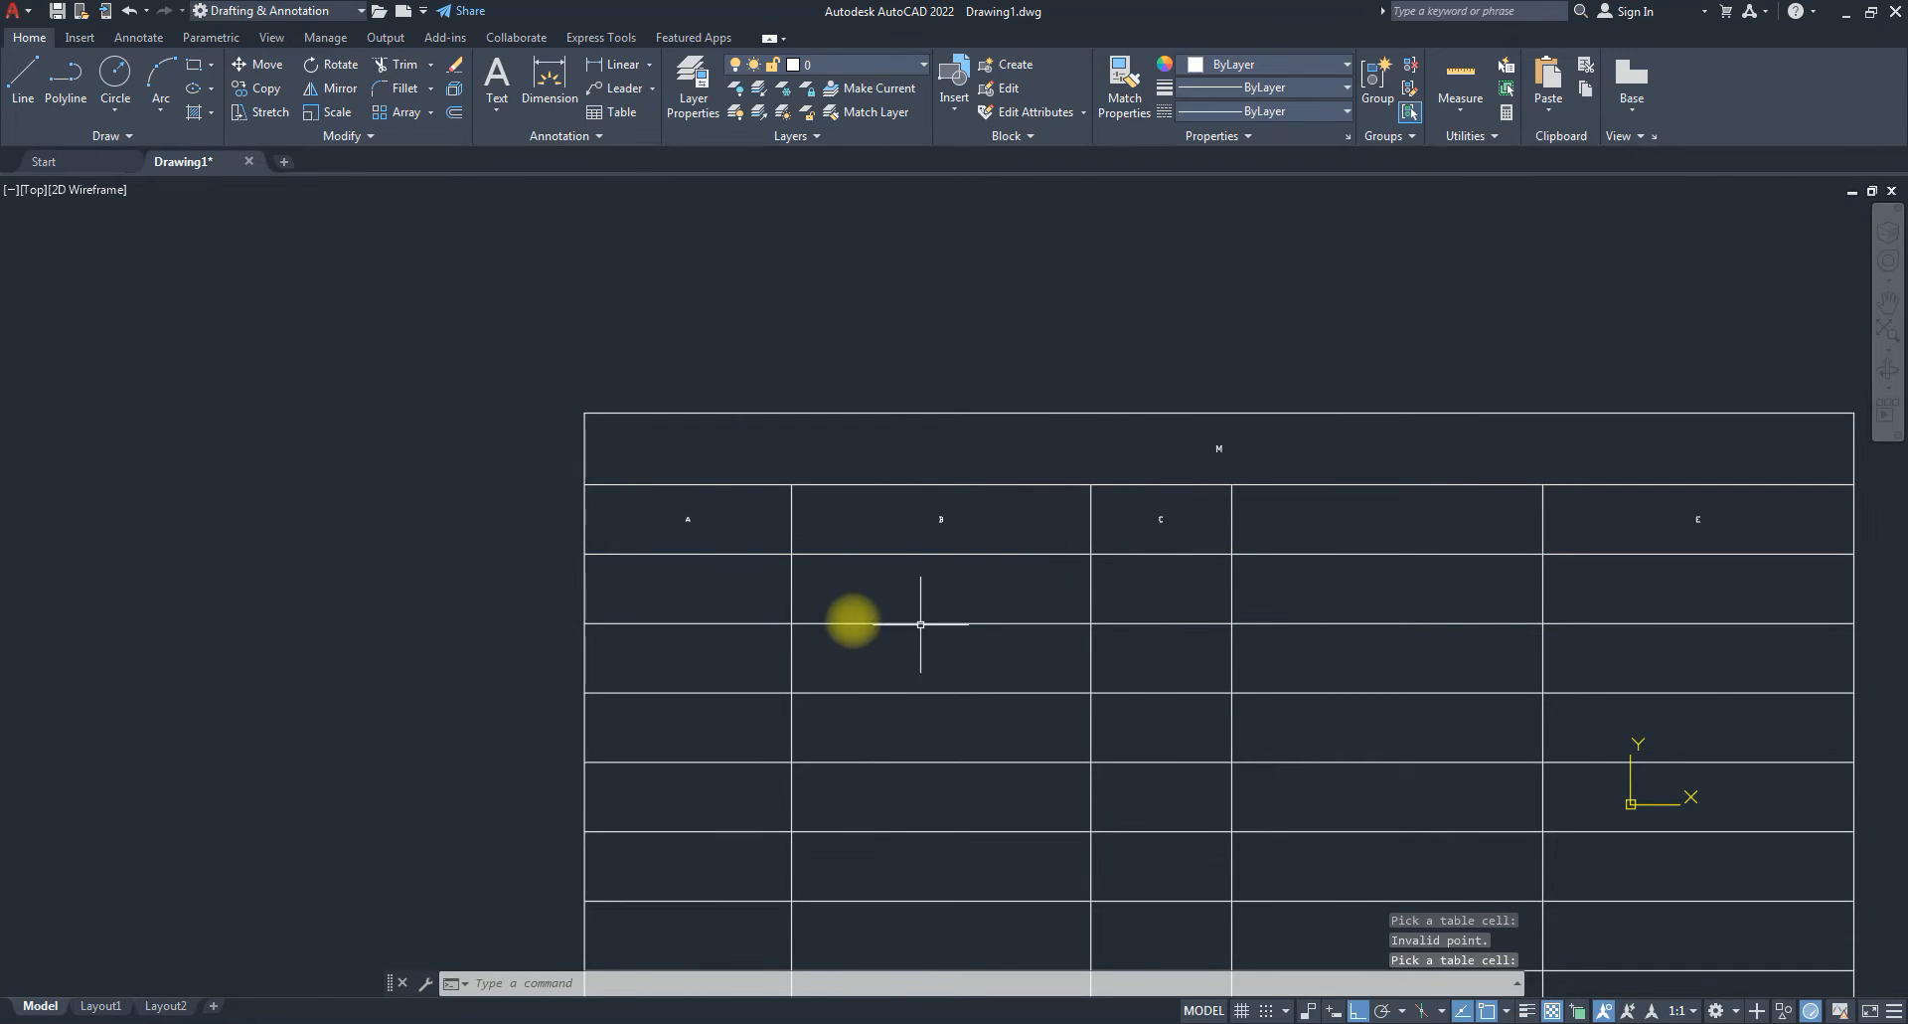
click(660, 660)
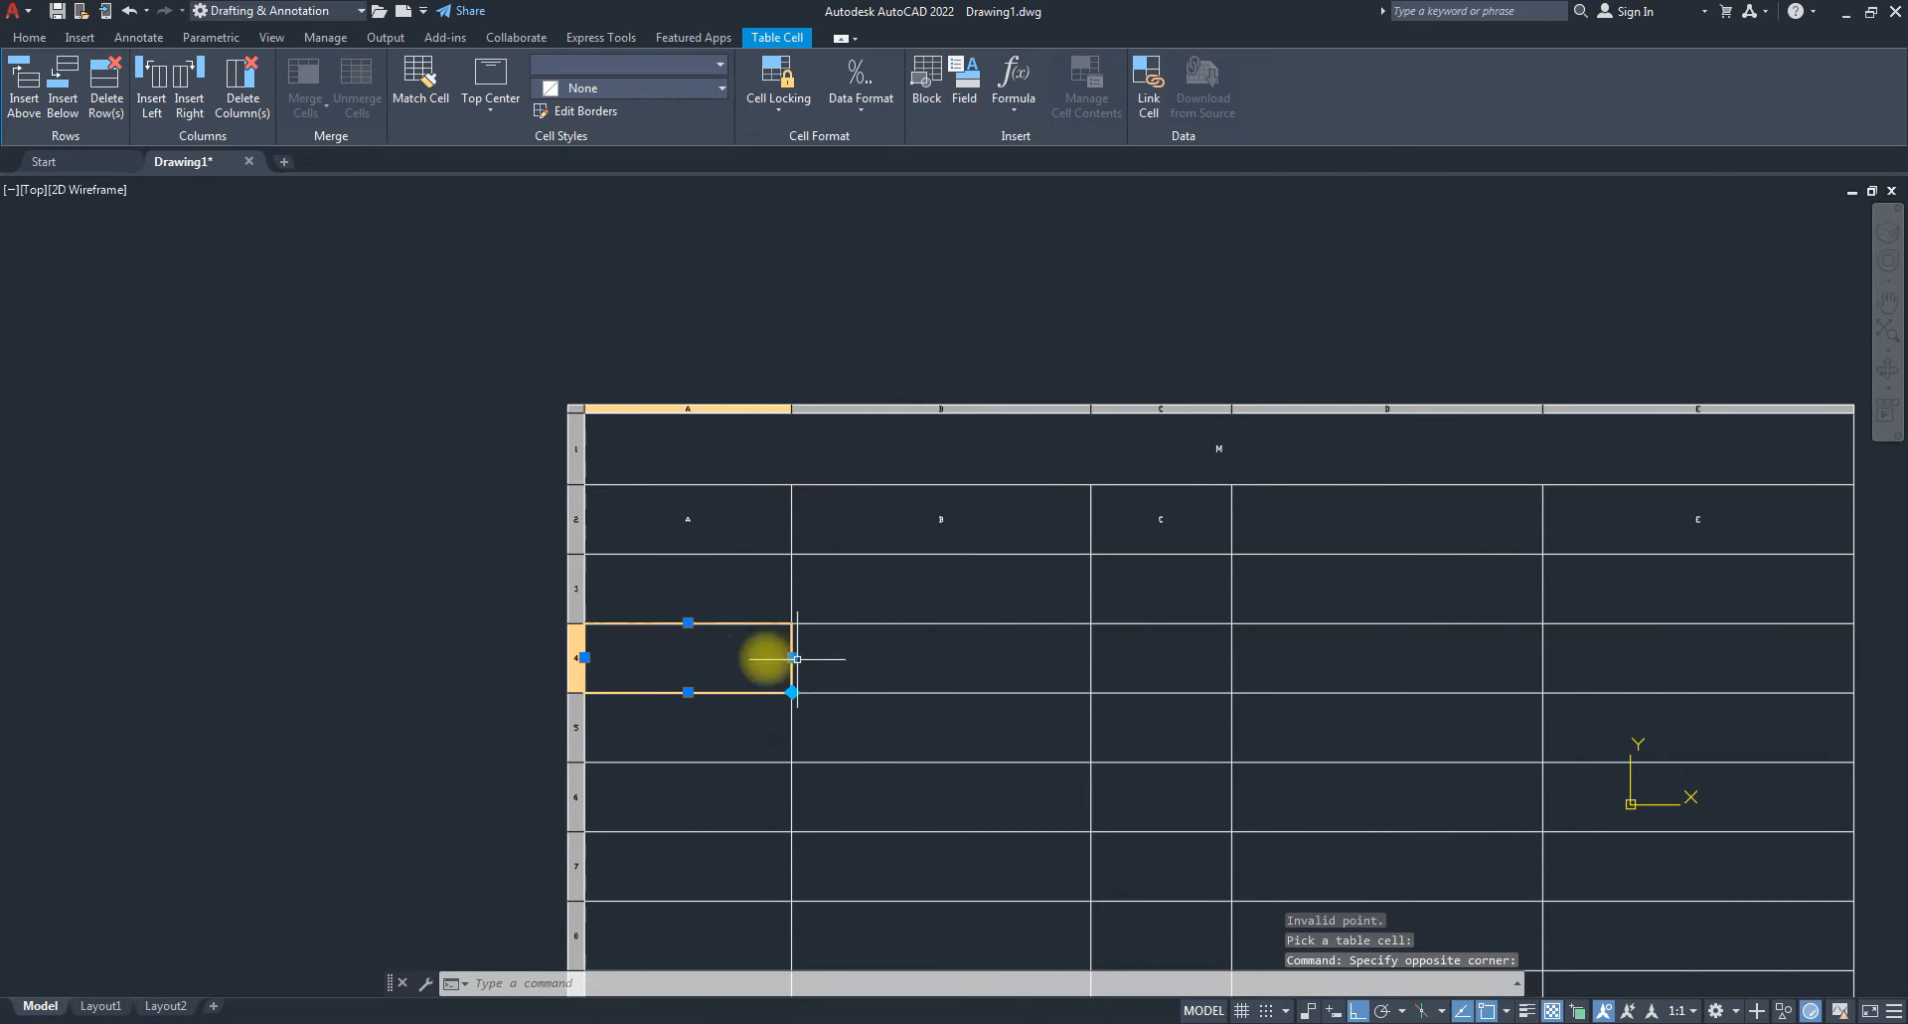
click(574, 668)
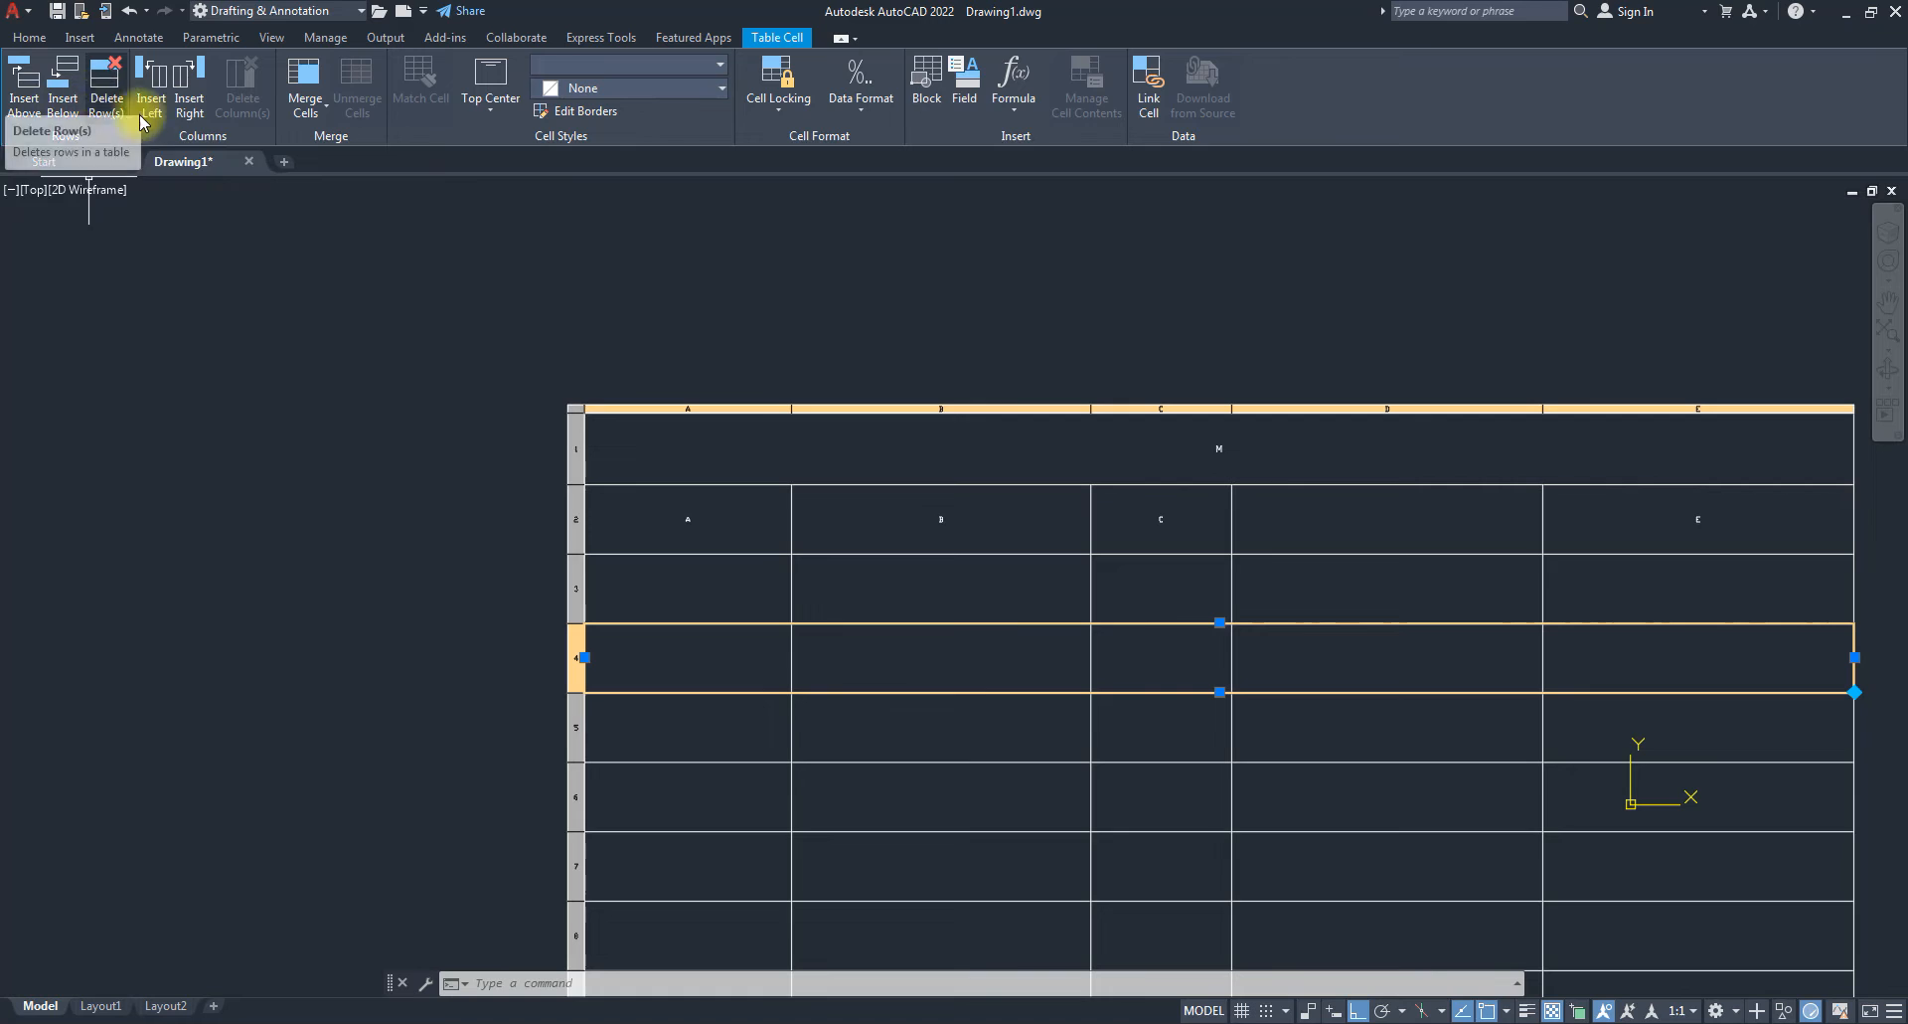
click(62, 90)
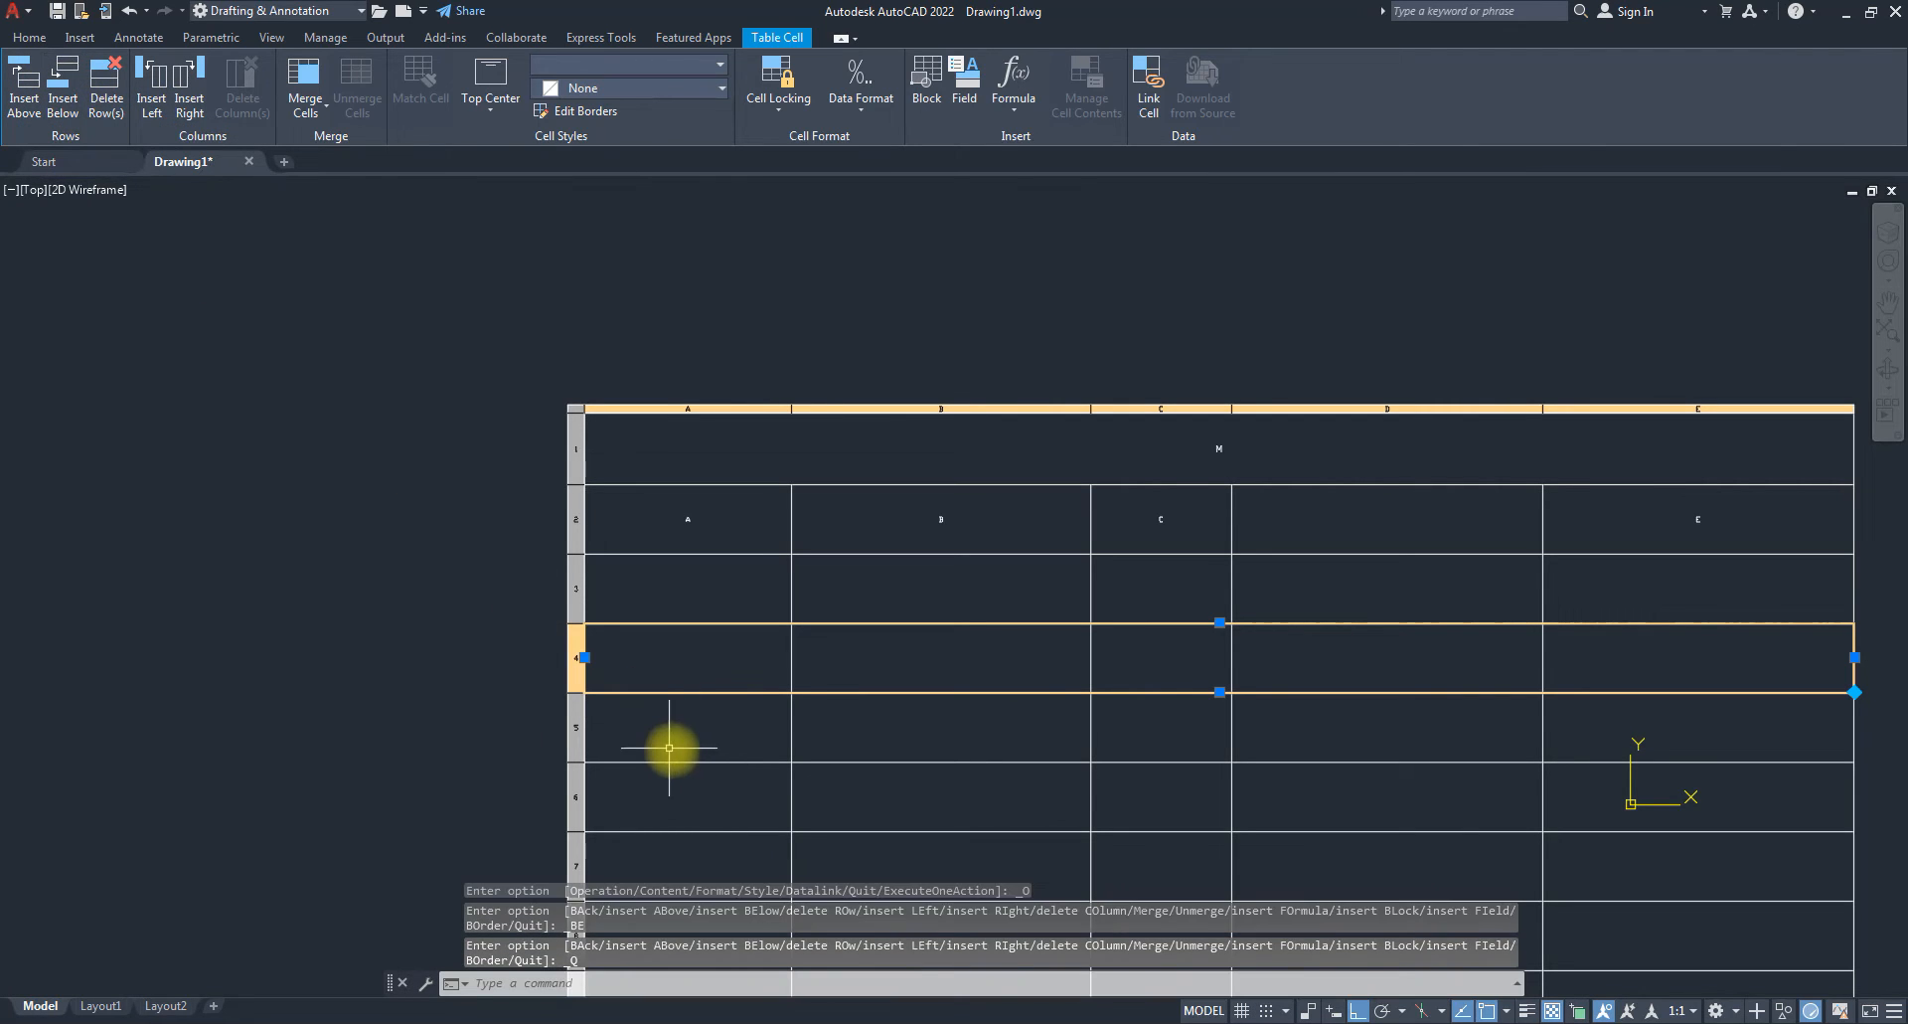
Insert one more empty row below row 4, giving the table 11 rows.
scroll(531, 449, down, 2)
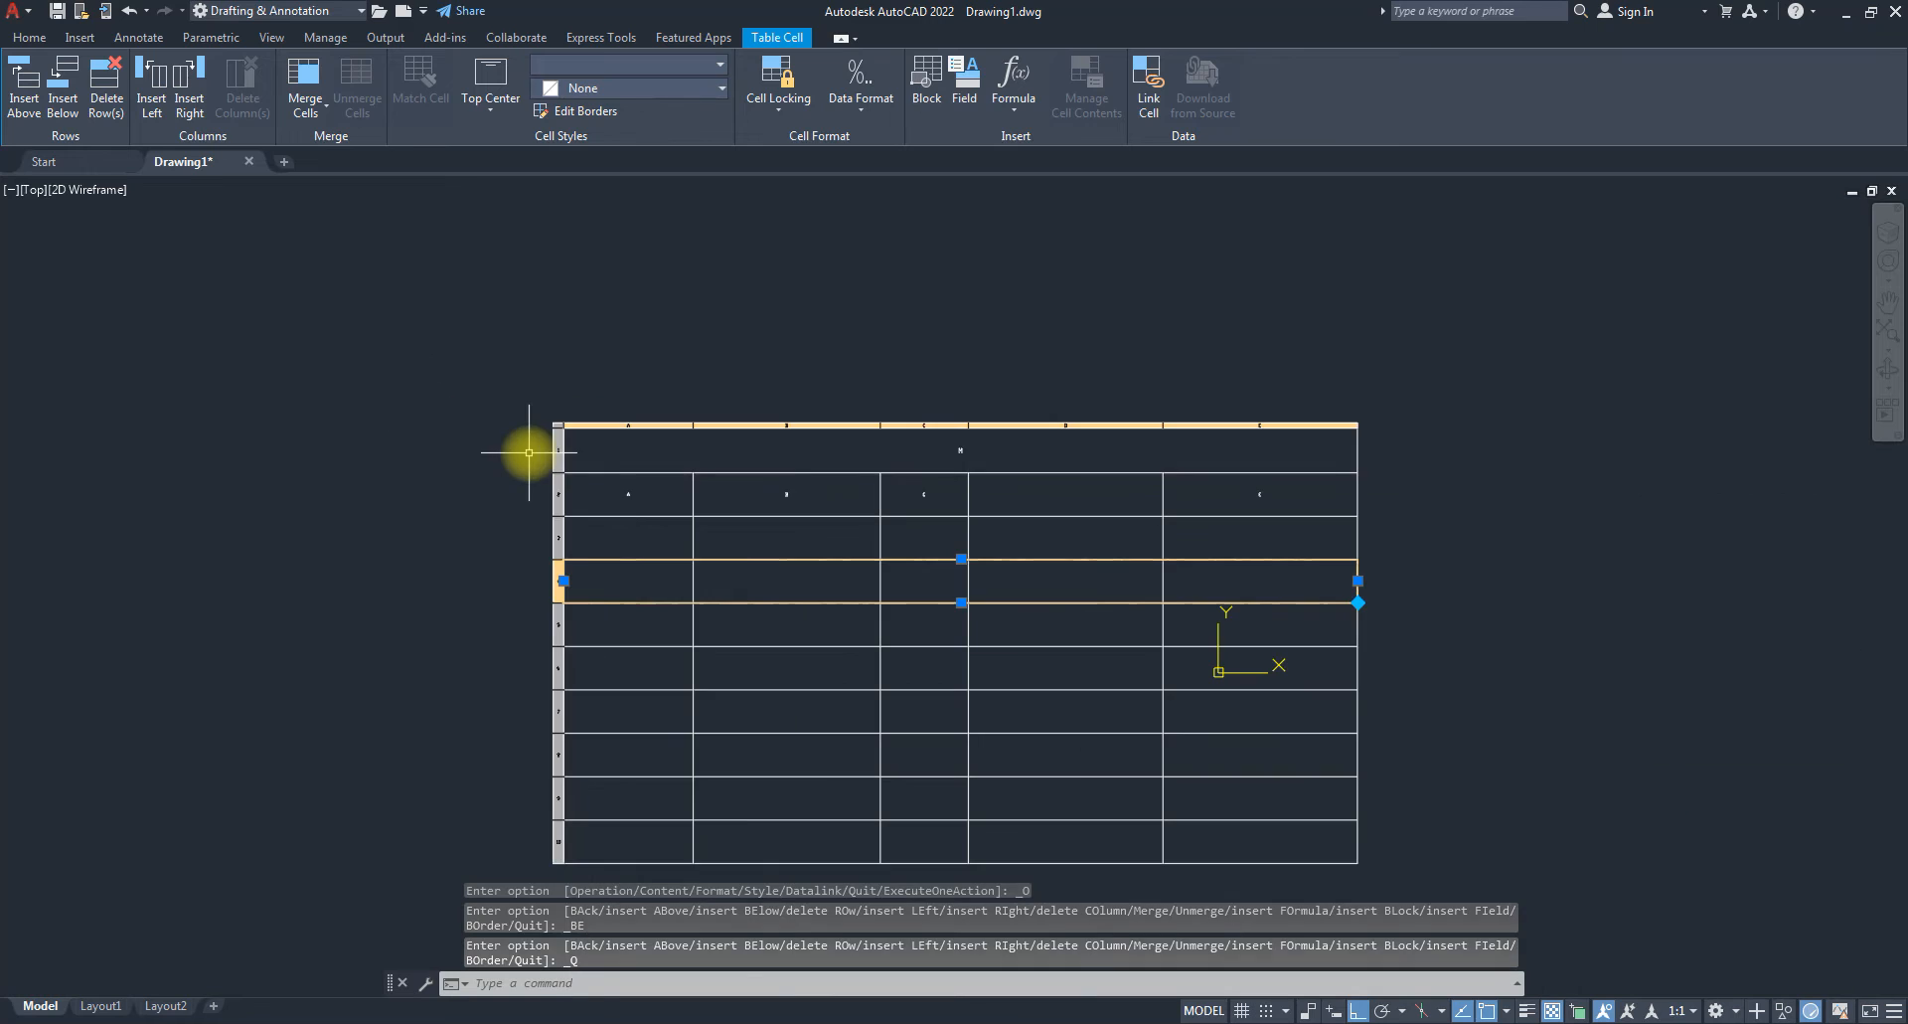
scroll(601, 603, up, 2)
scroll(575, 426, down, 4)
scroll(631, 566, up, 2)
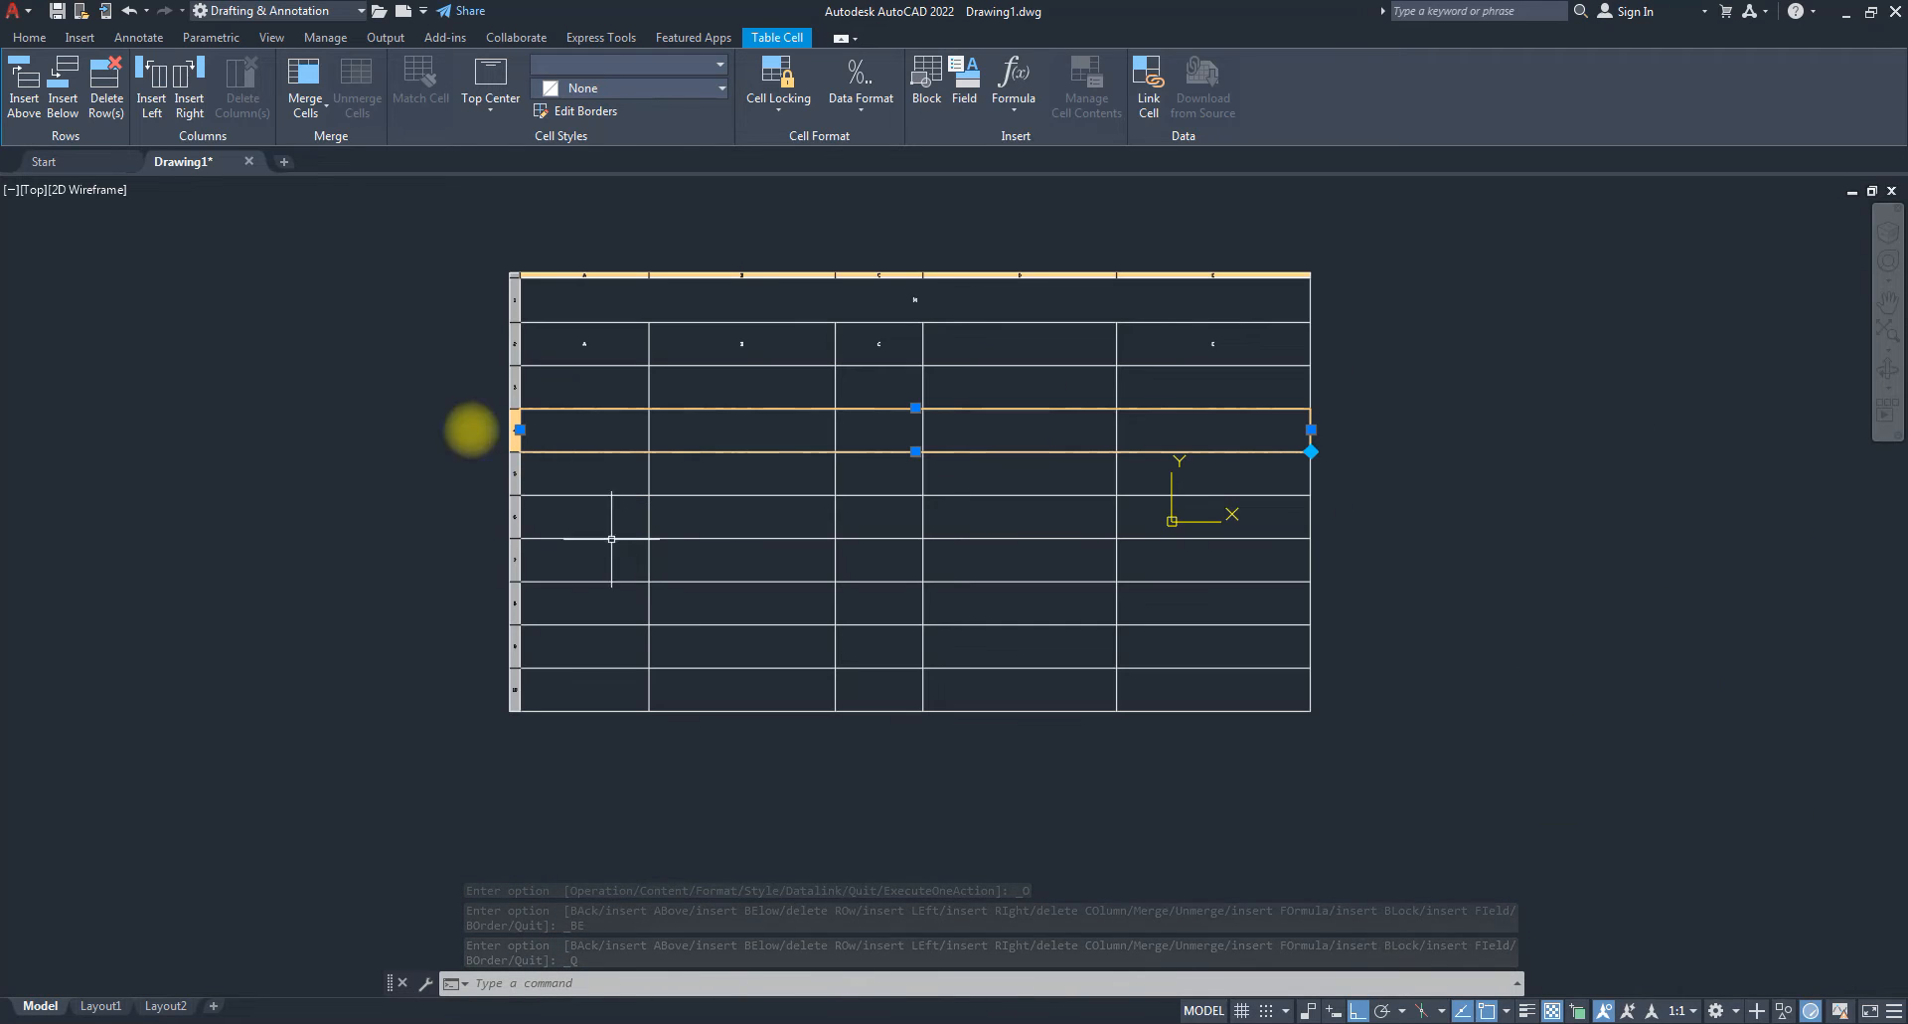
click(68, 87)
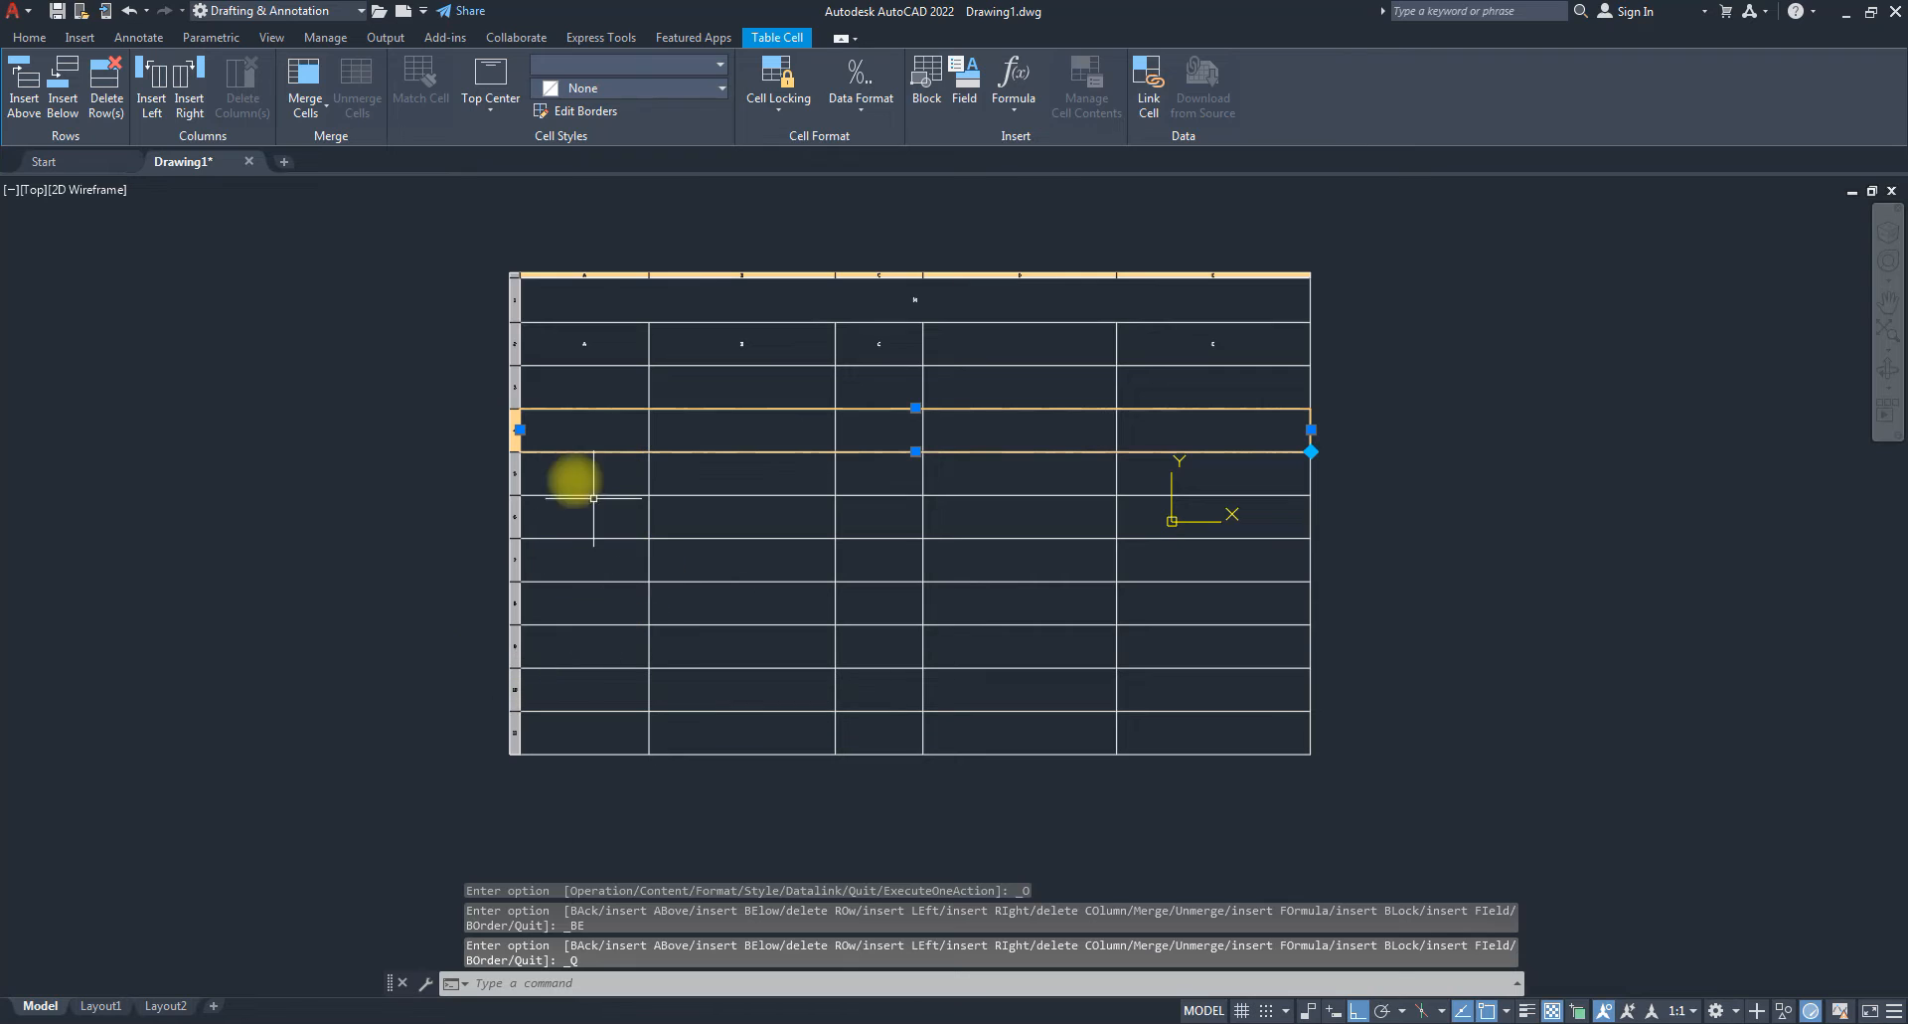
scroll(569, 411, up, 2)
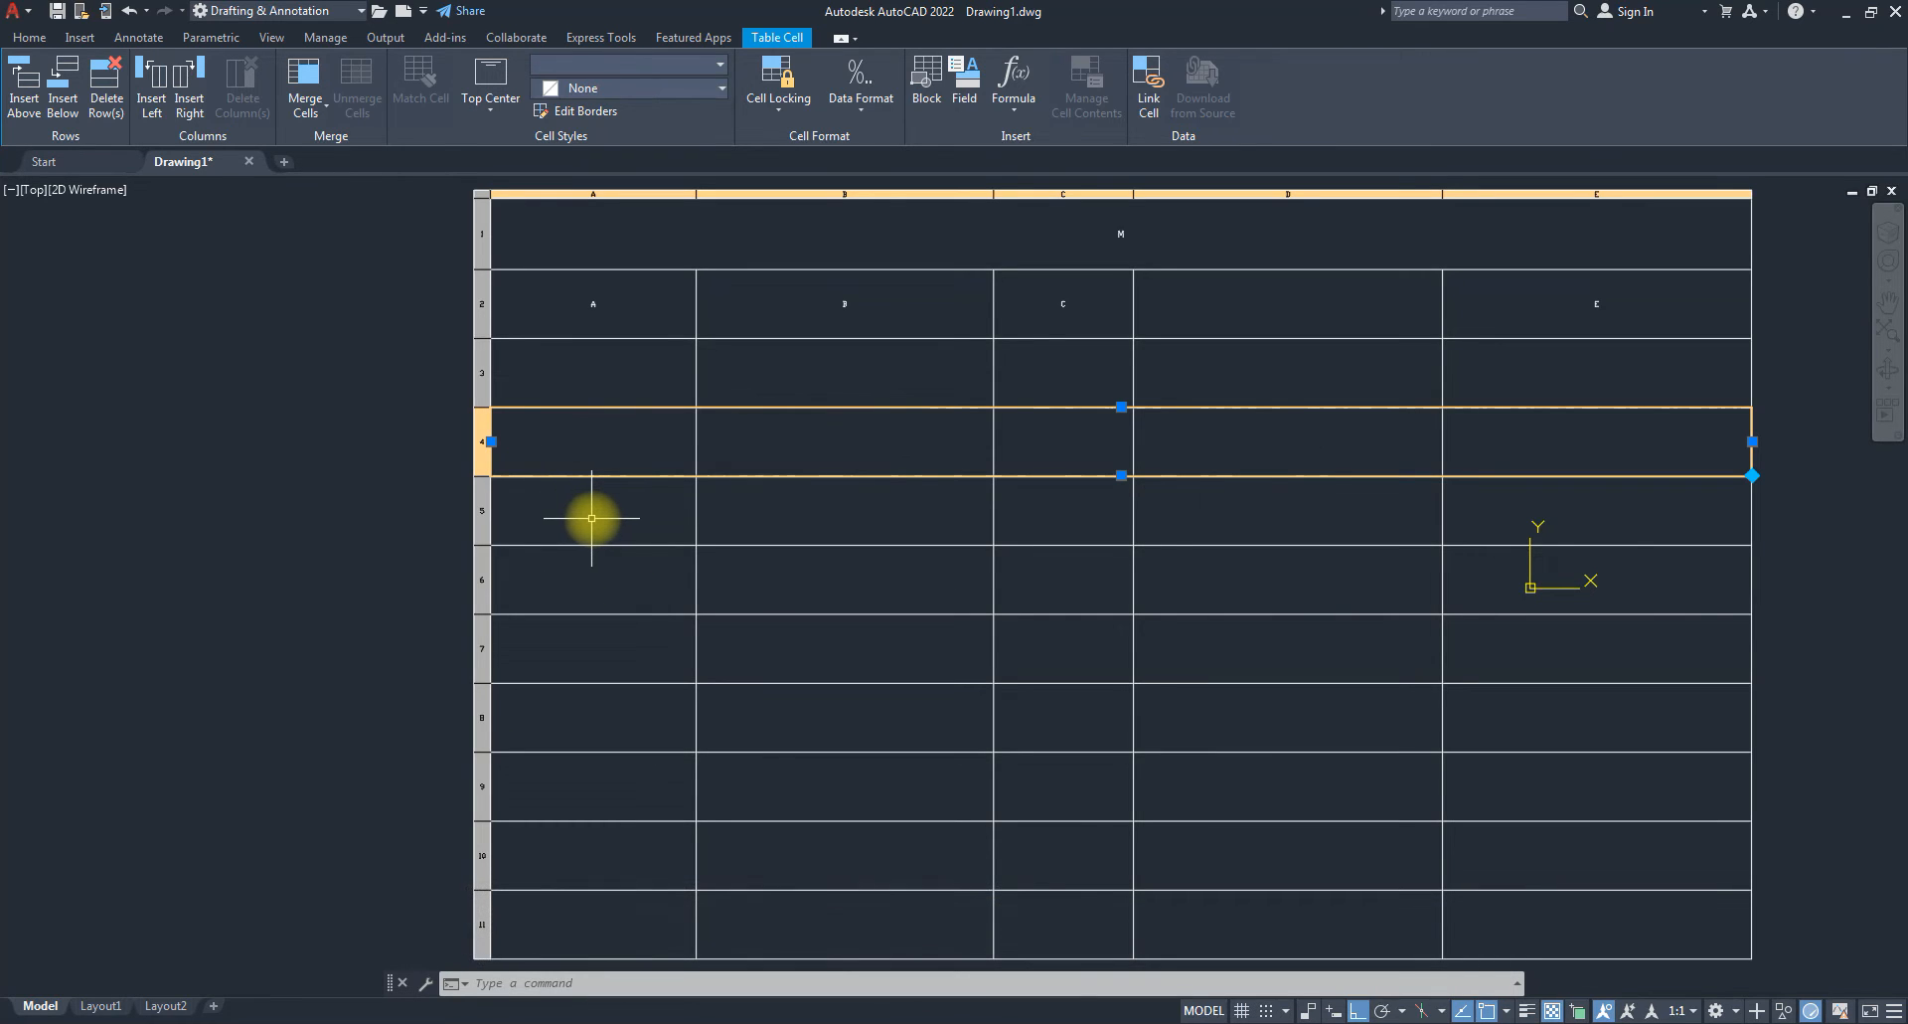
scroll(867, 785, down, 2)
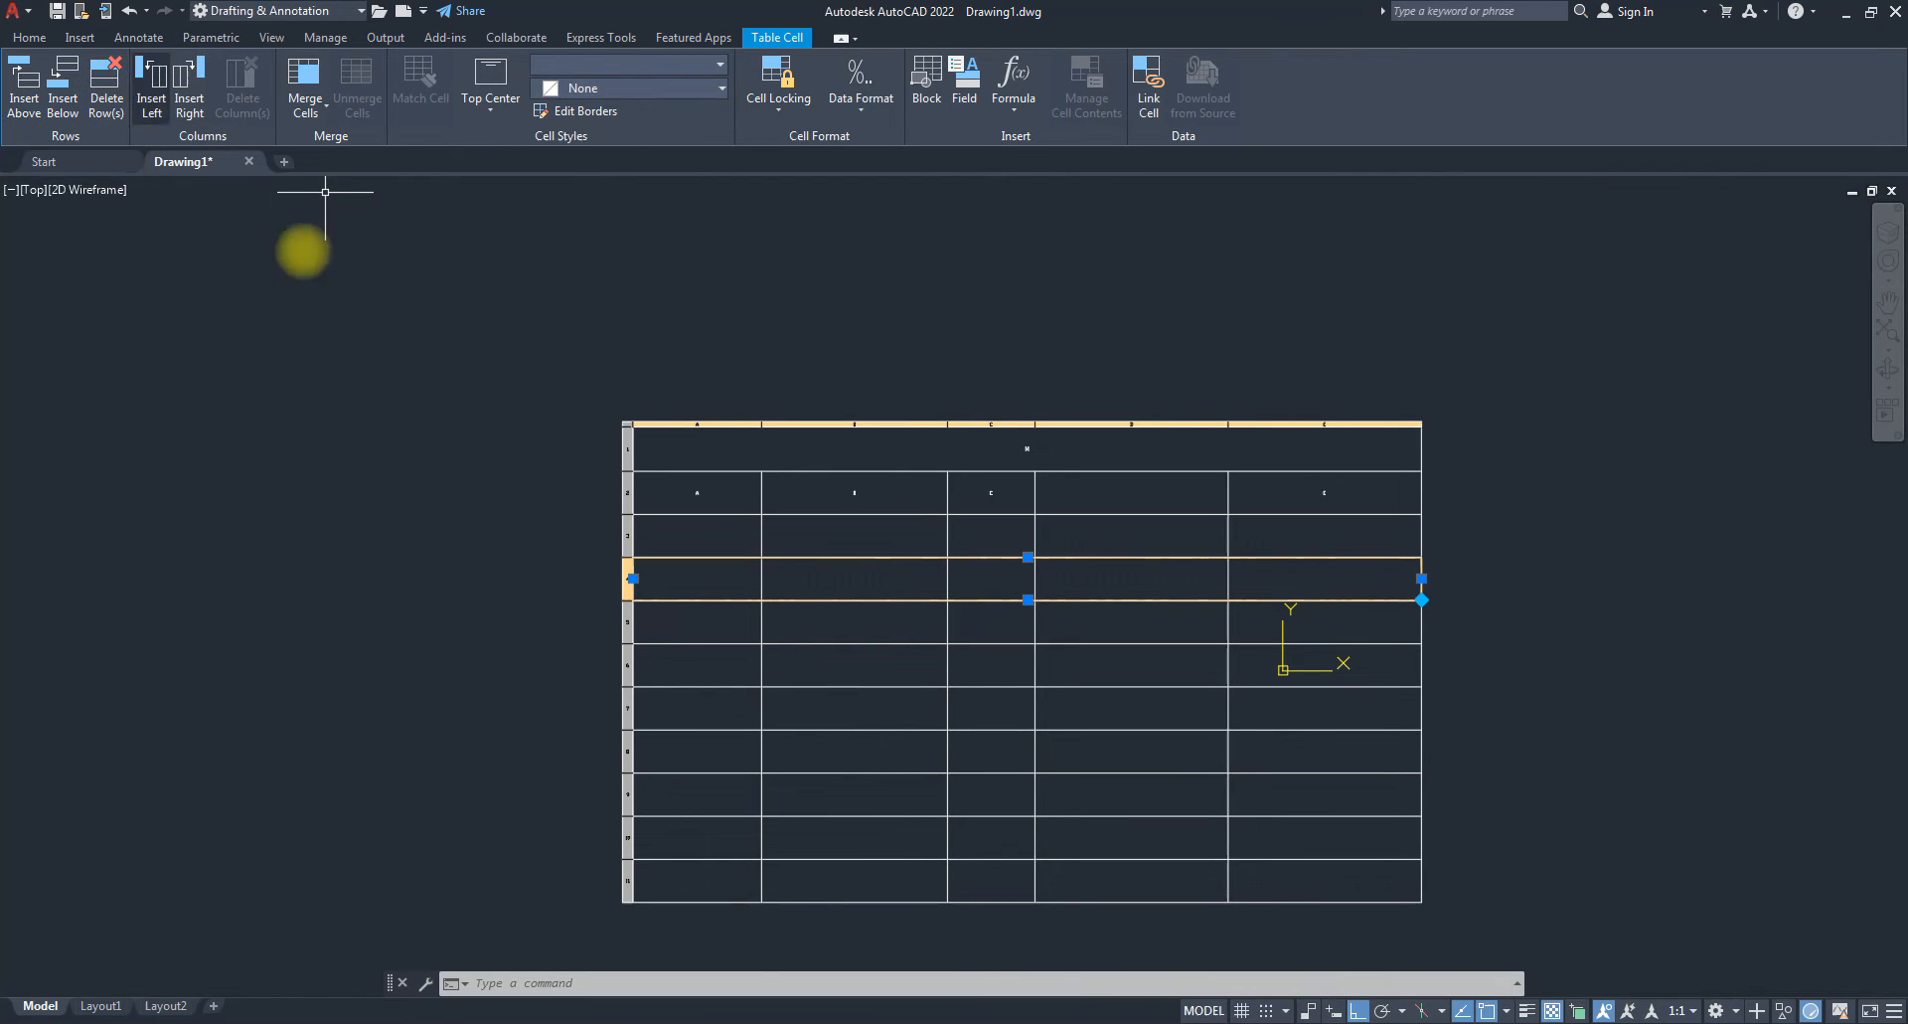
Delete four rows, cutting the table down to 7 rows.
click(126, 97)
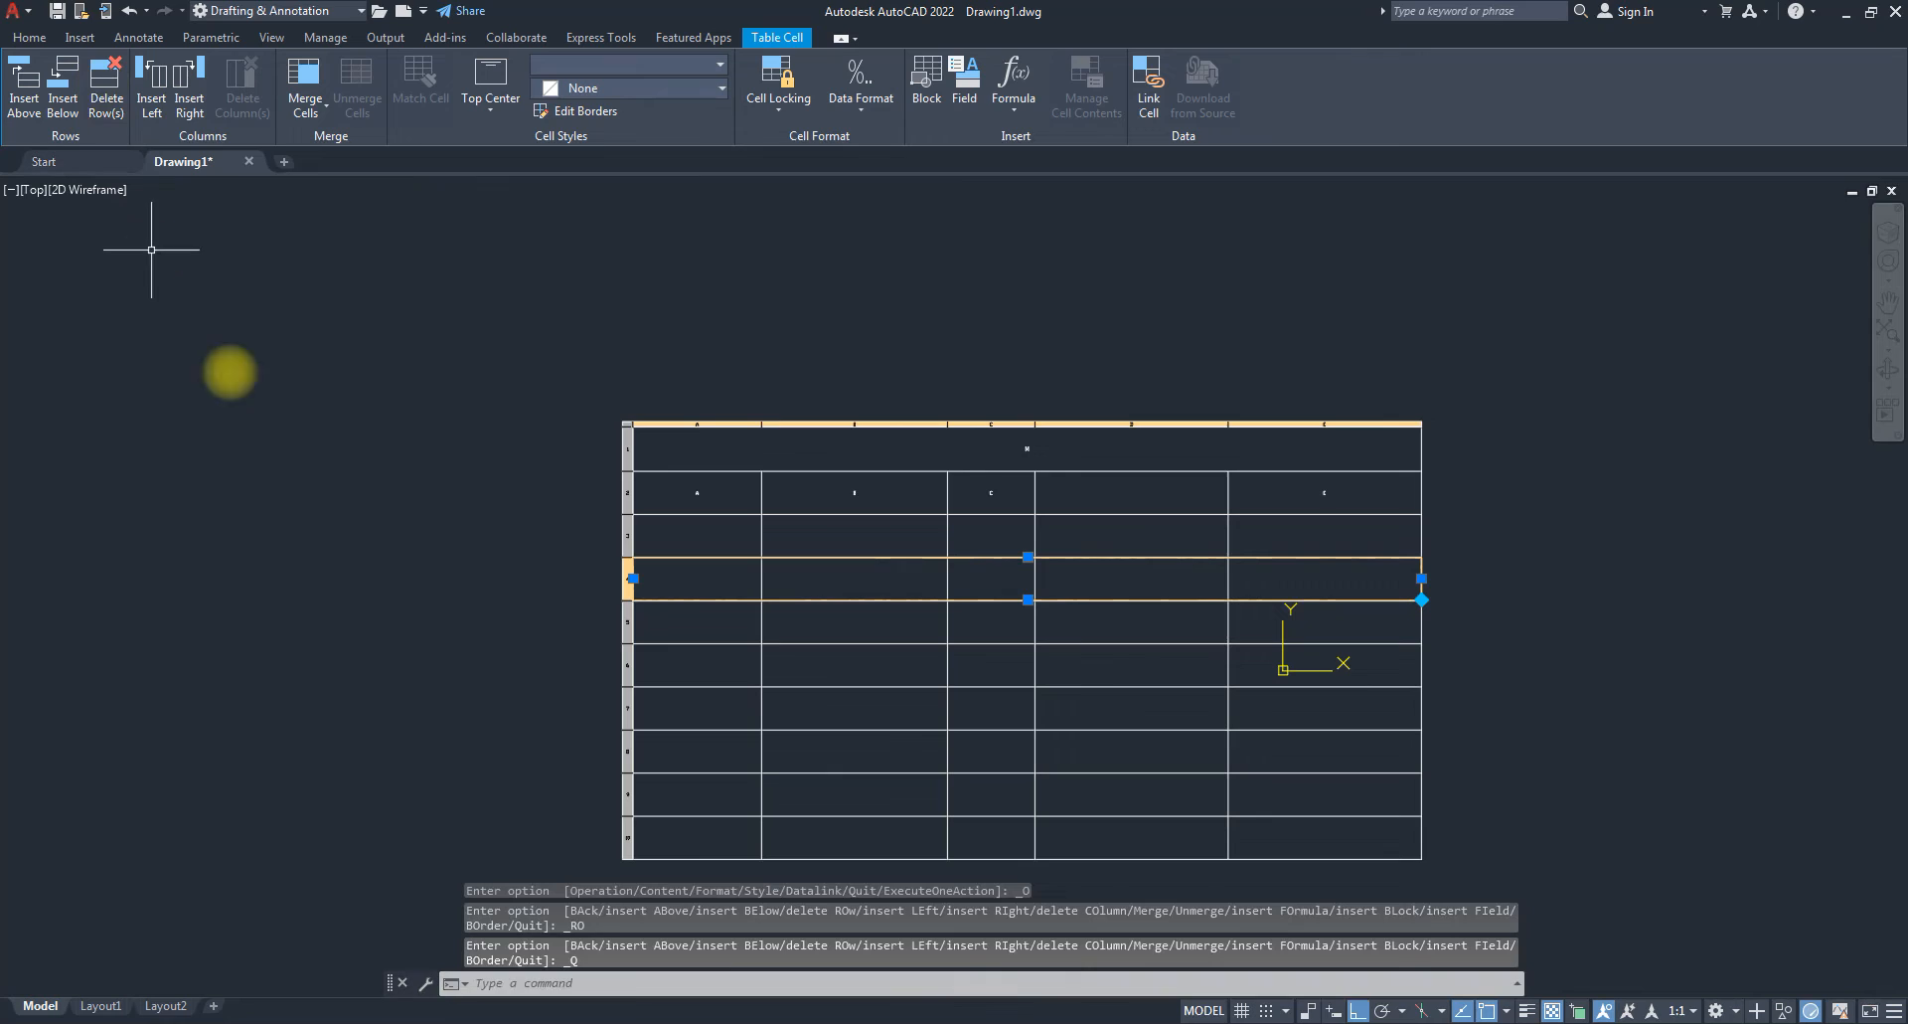
click(117, 95)
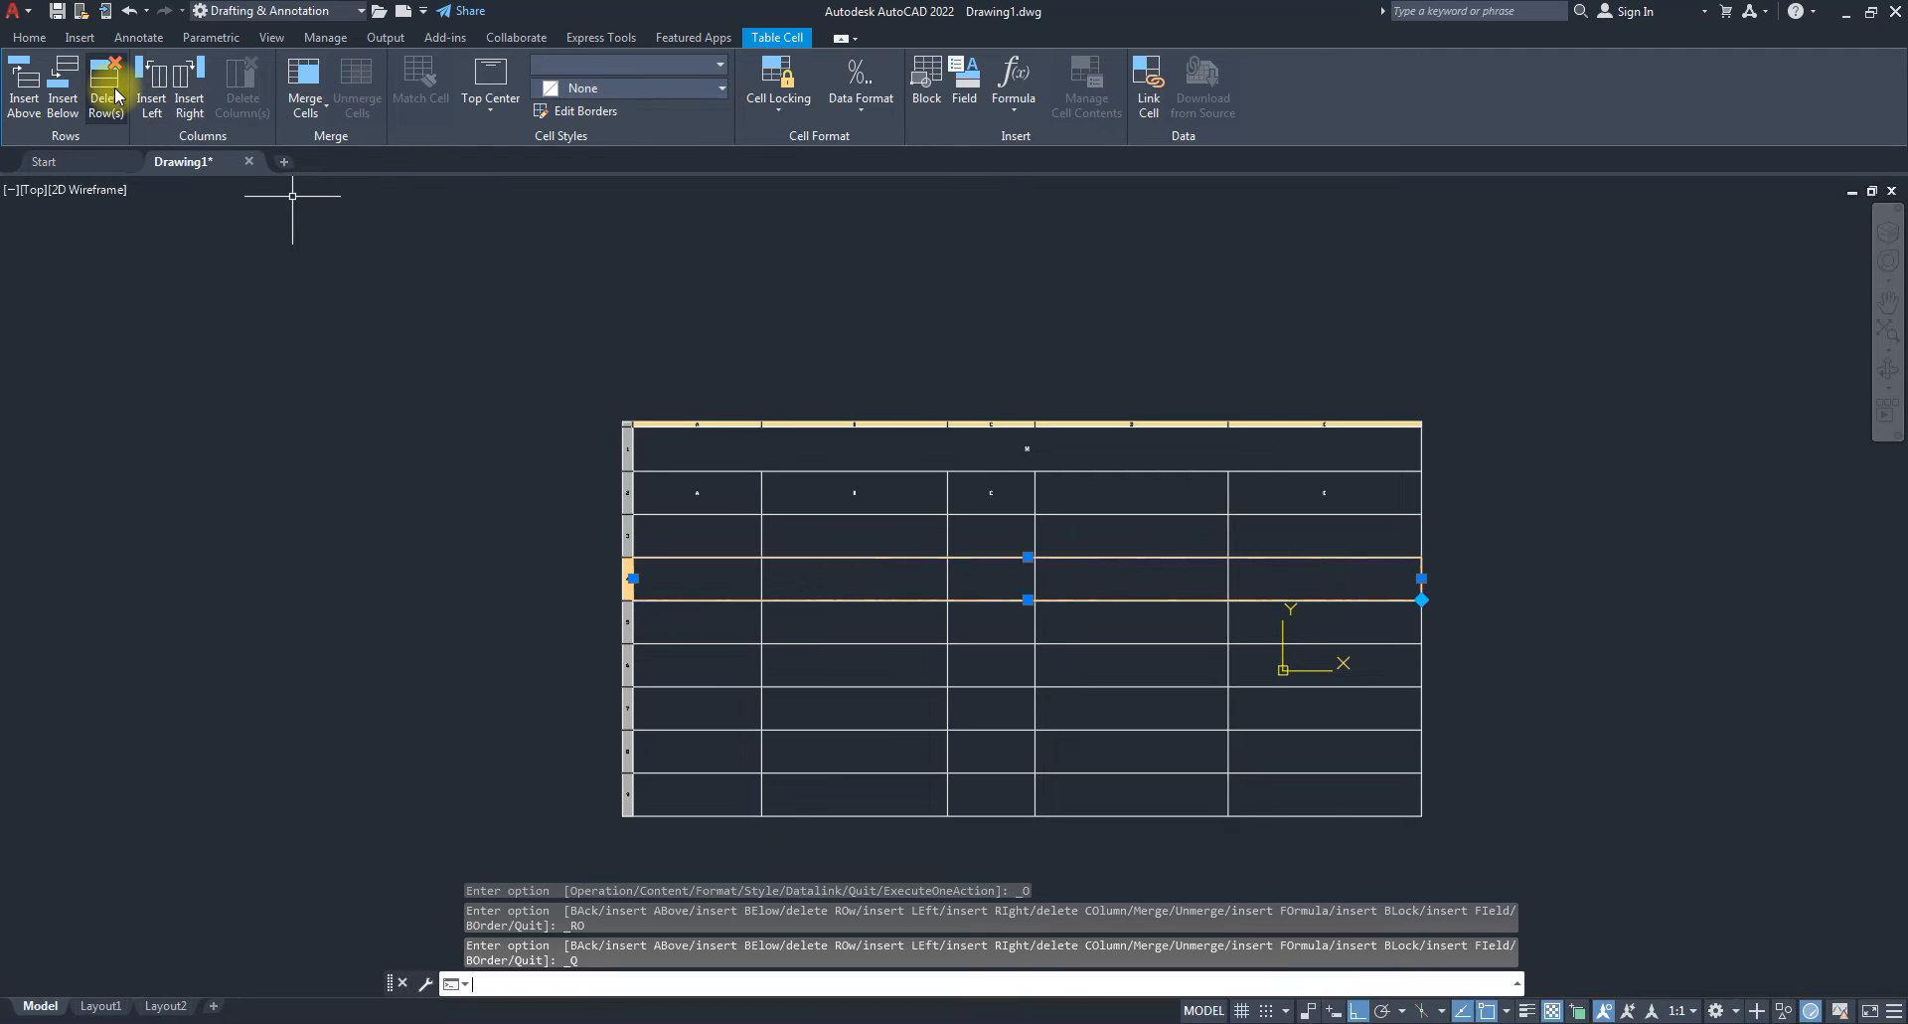
click(116, 95)
click(116, 95)
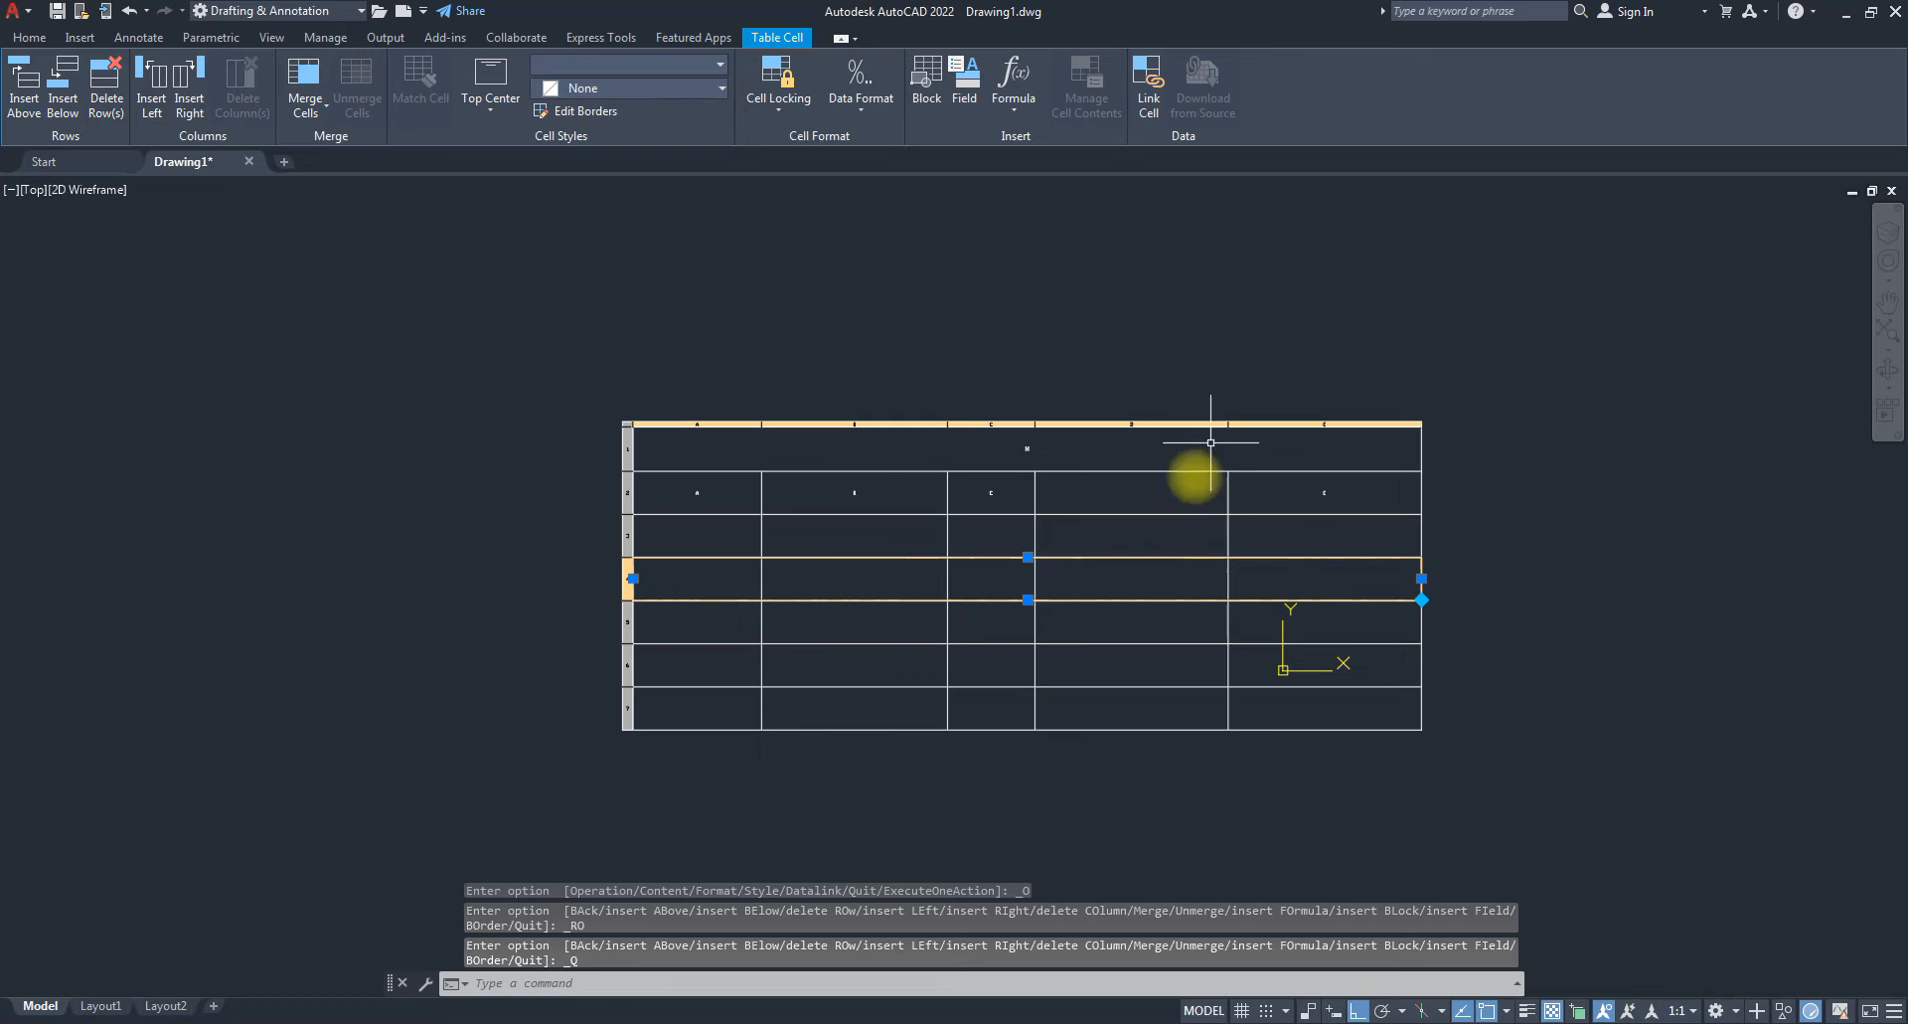
Delete column D so four columns remain, then clear the selection.
click(1124, 417)
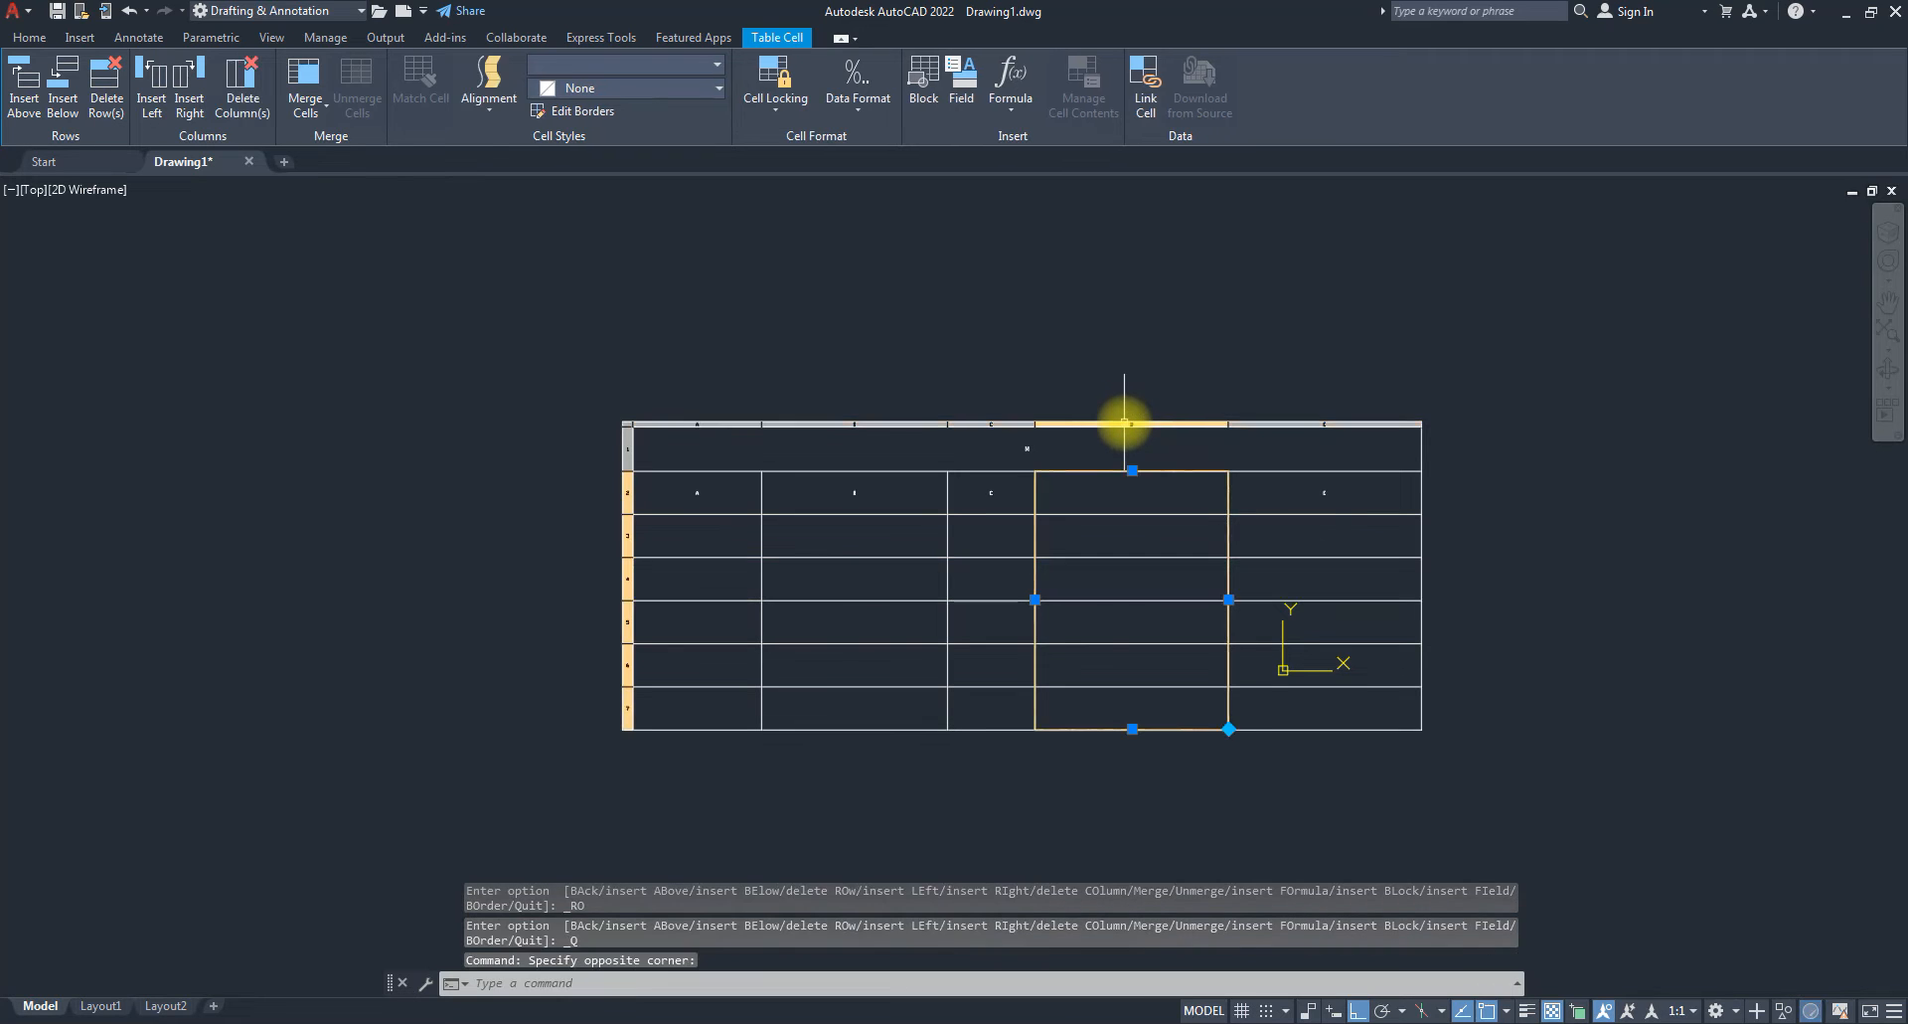
click(254, 87)
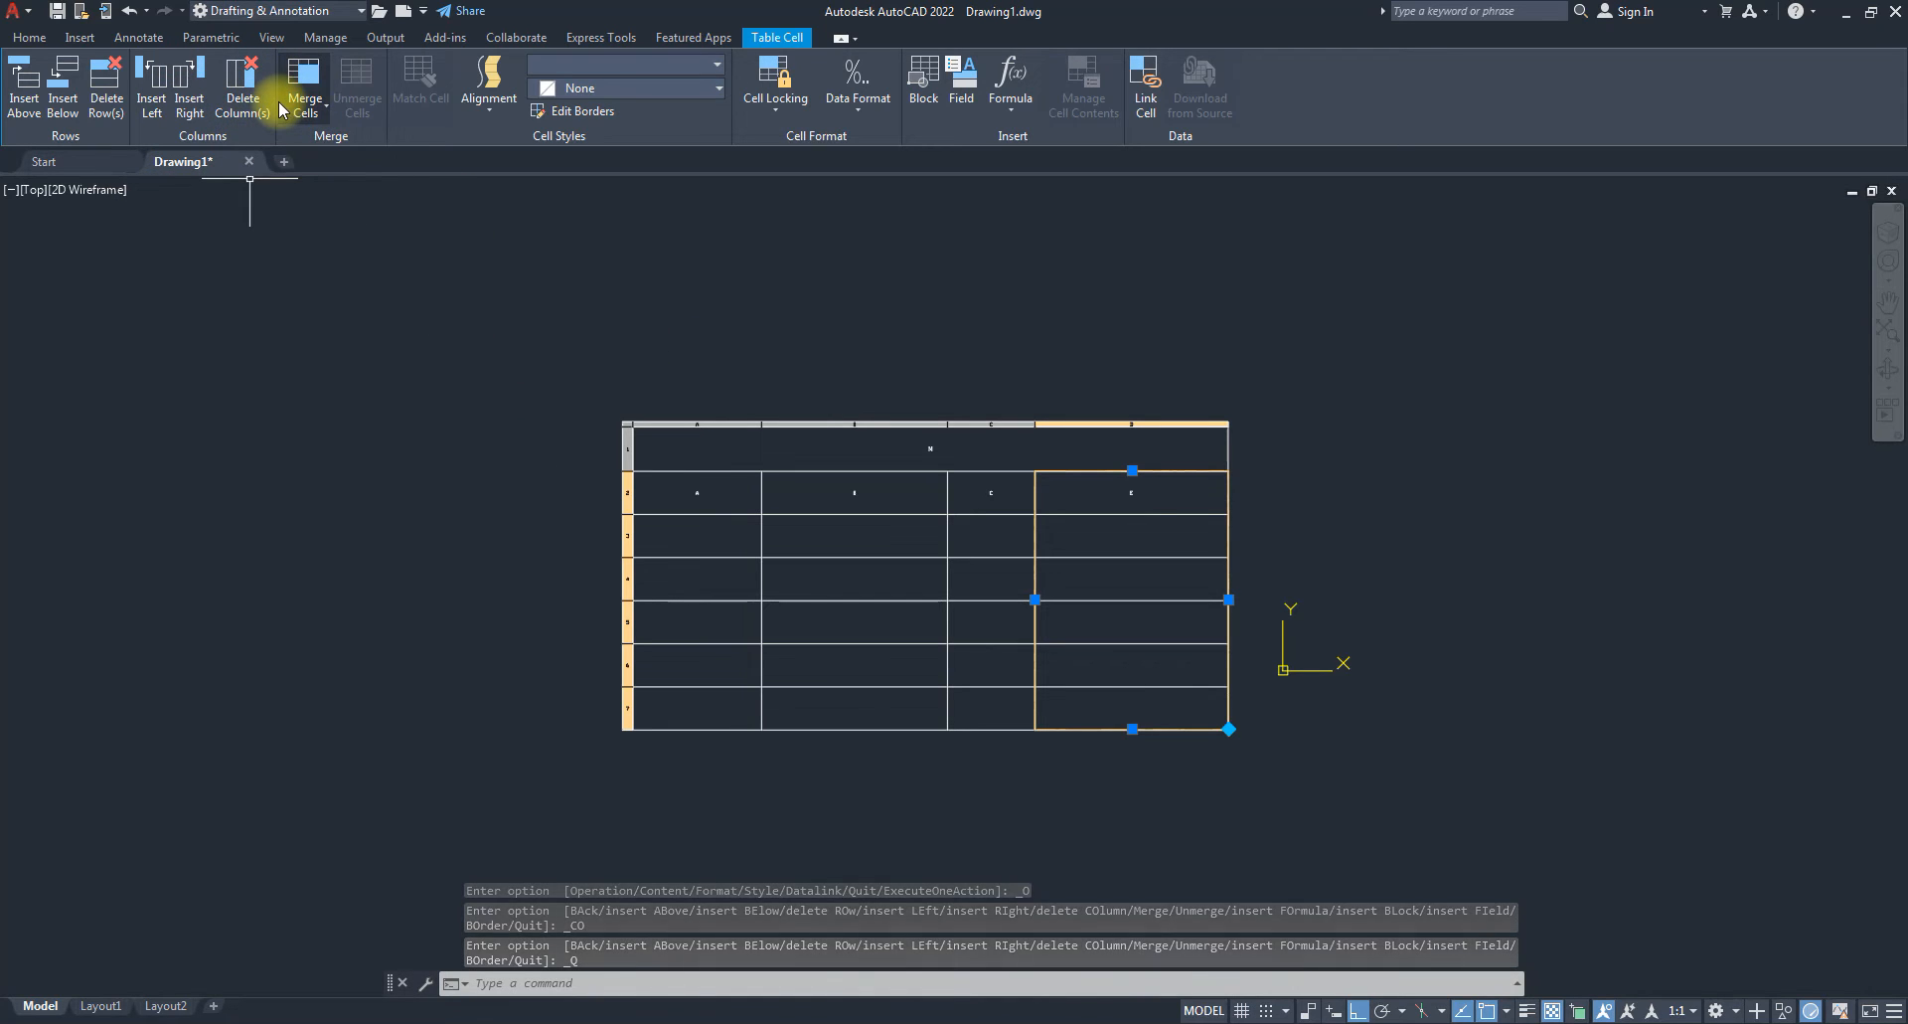
key(Escape)
key(Escape)
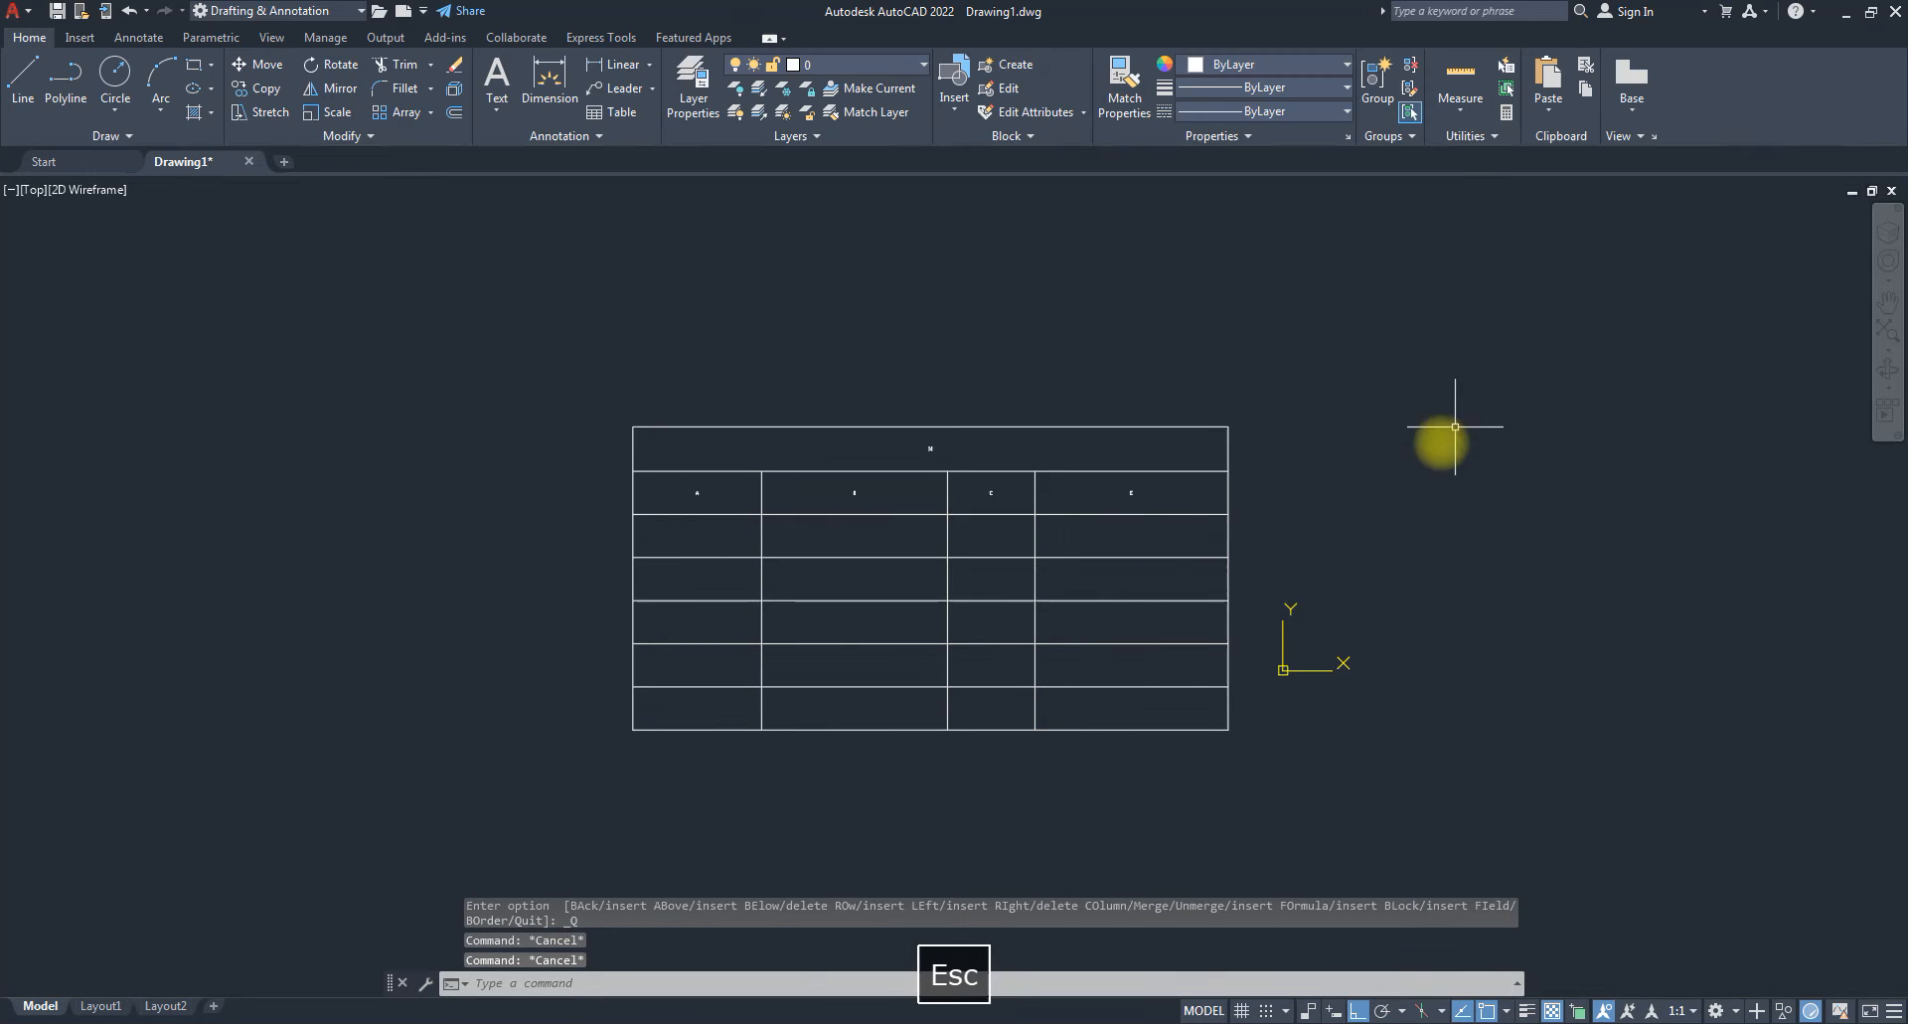
click(888, 520)
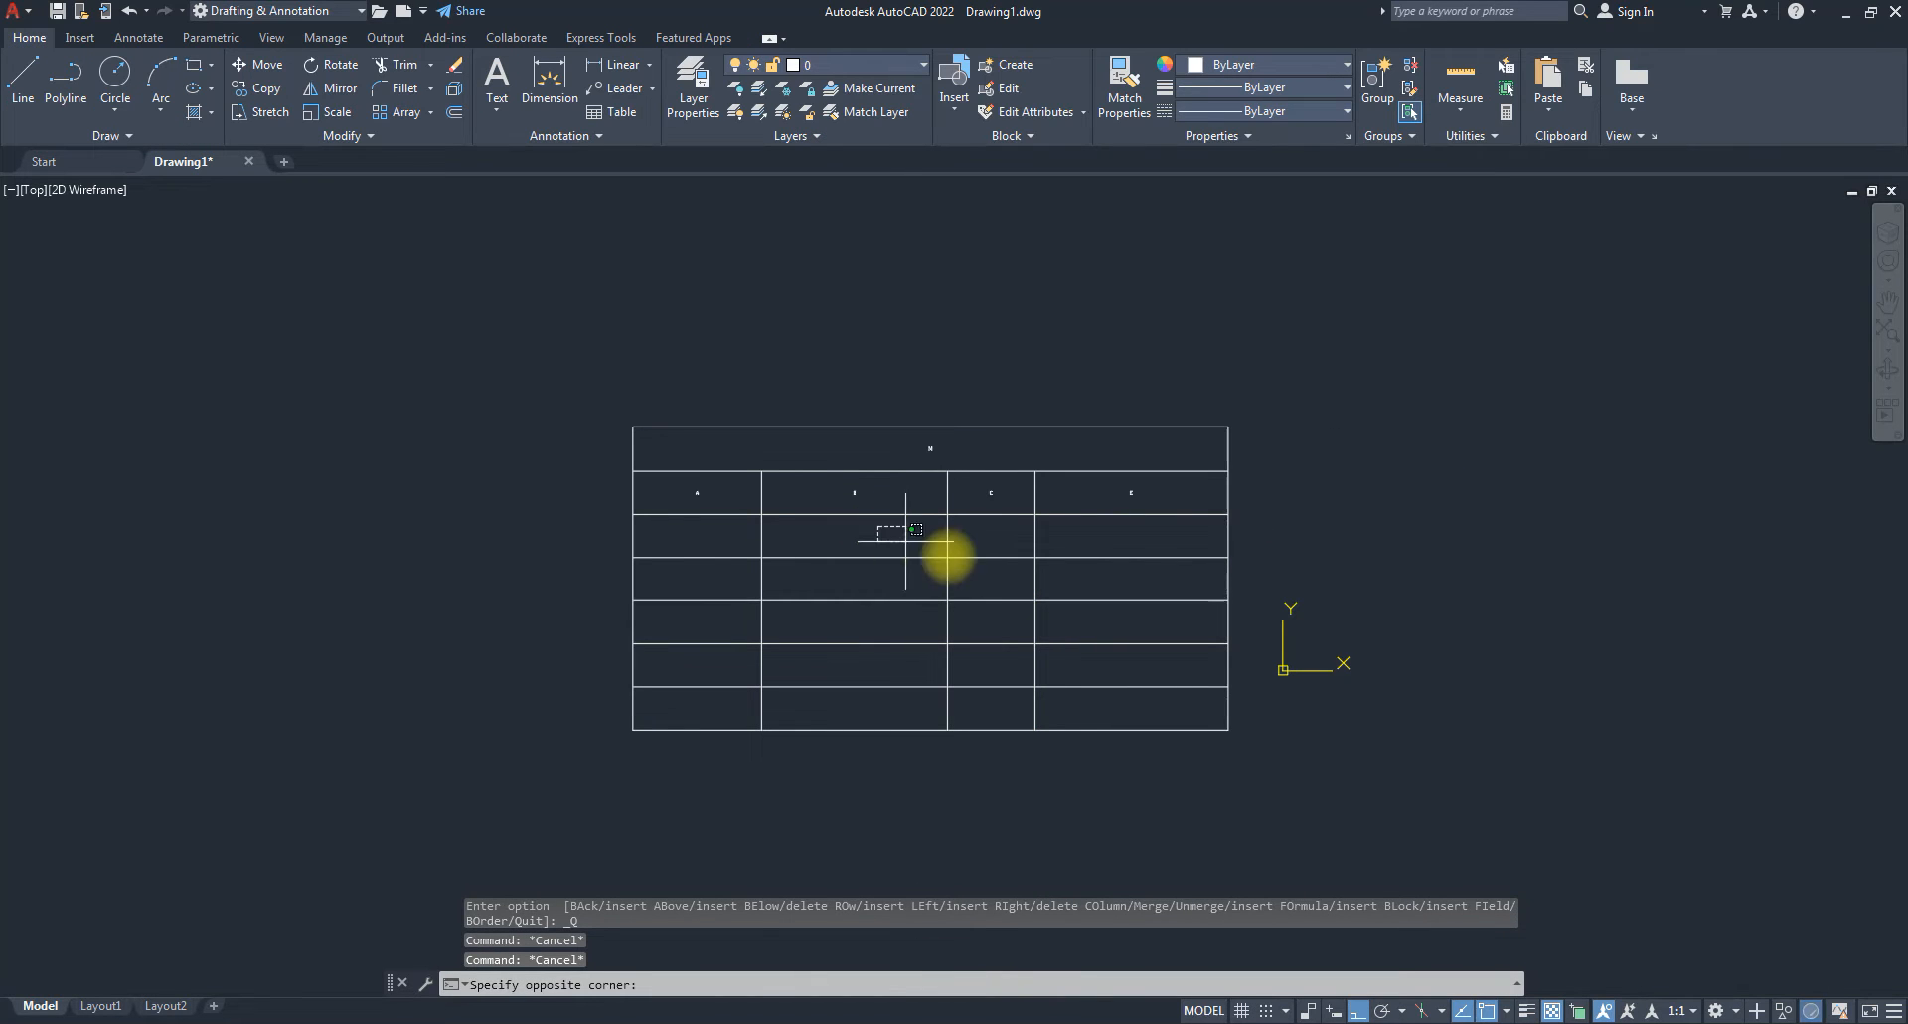
Select cells B3:C5, merge them with Merge All, then unmerge them.
click(911, 547)
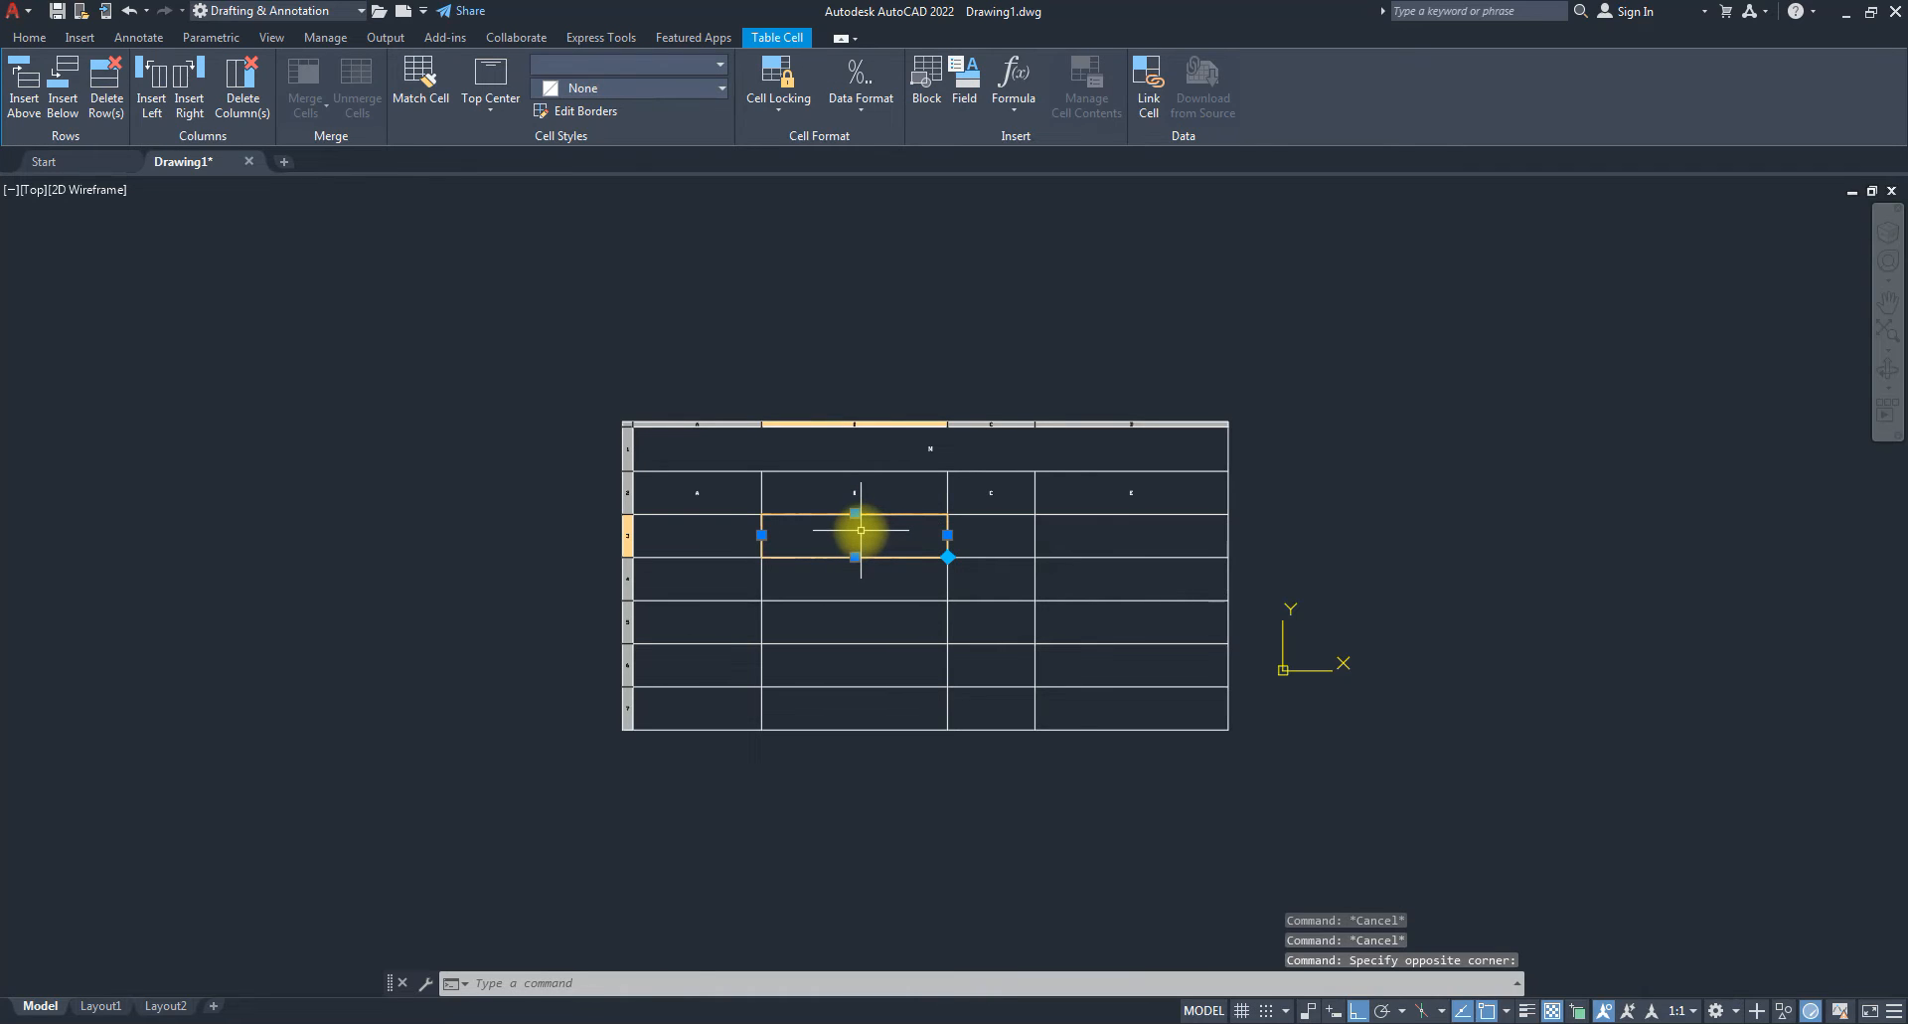
click(865, 537)
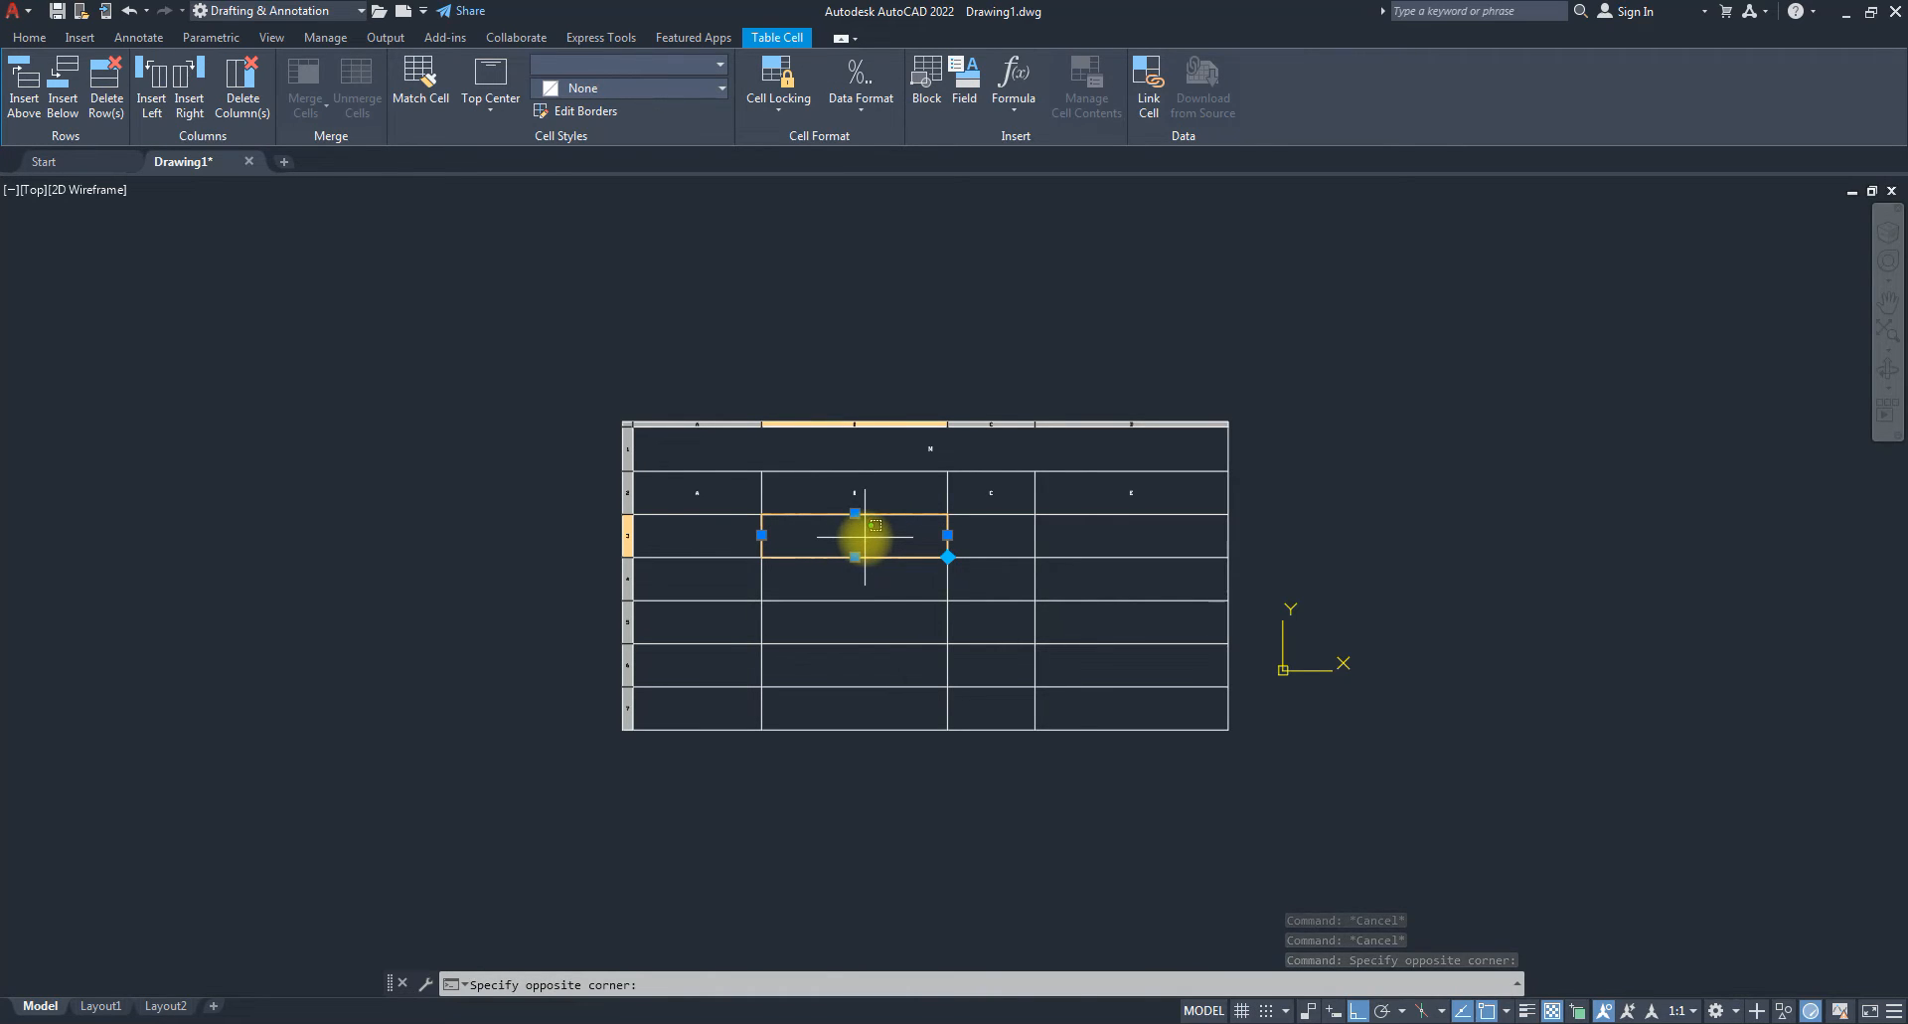
click(991, 619)
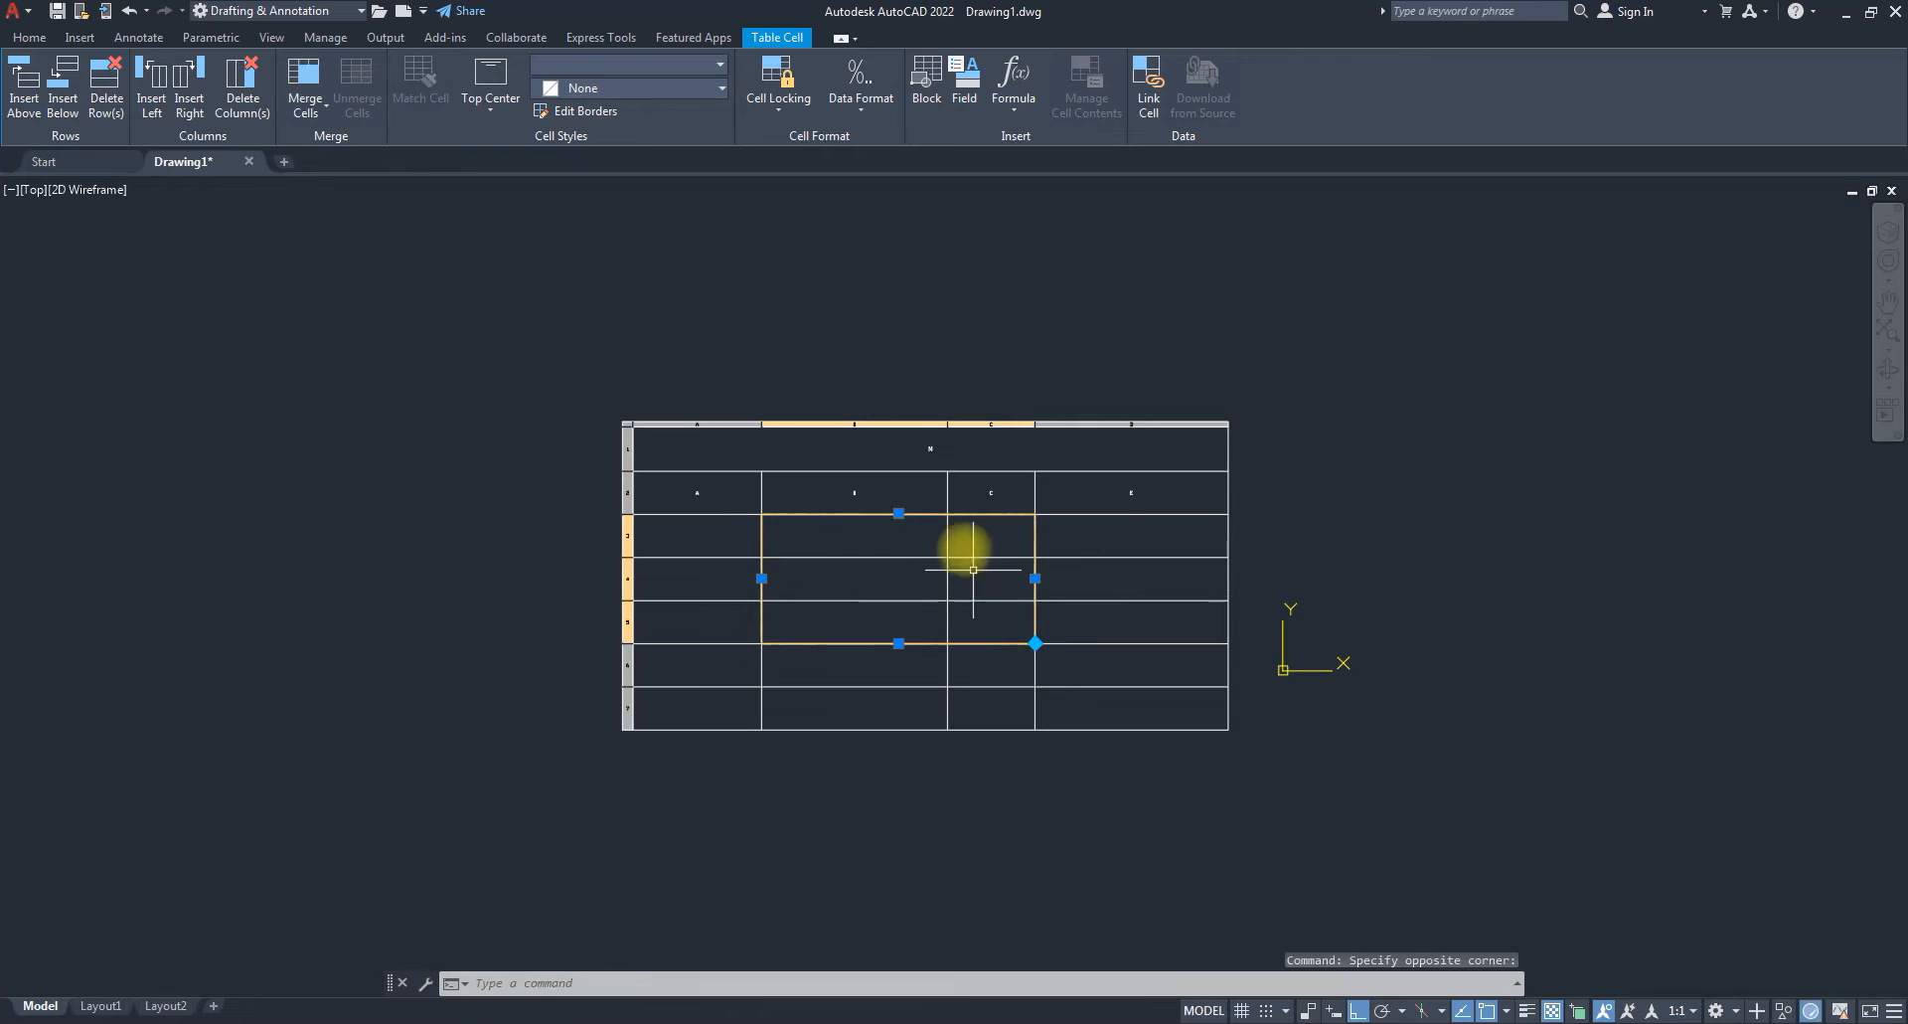
click(310, 118)
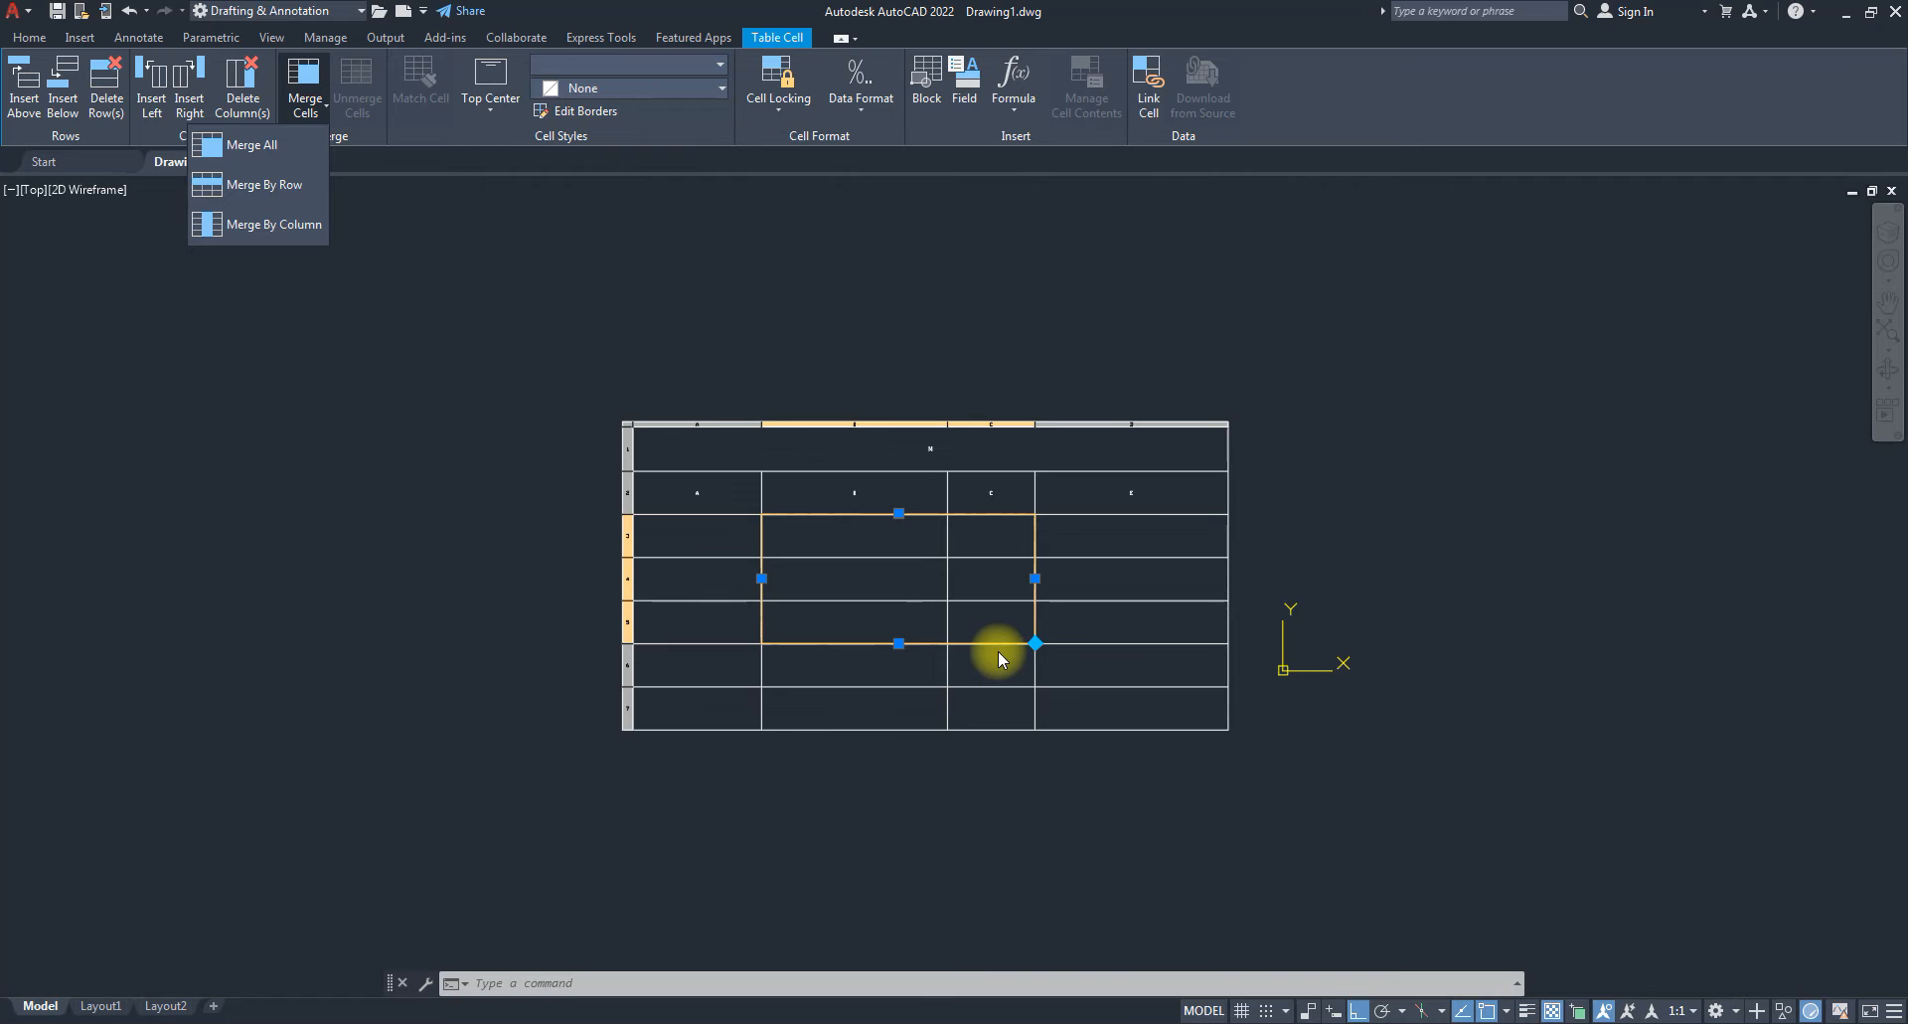
click(251, 144)
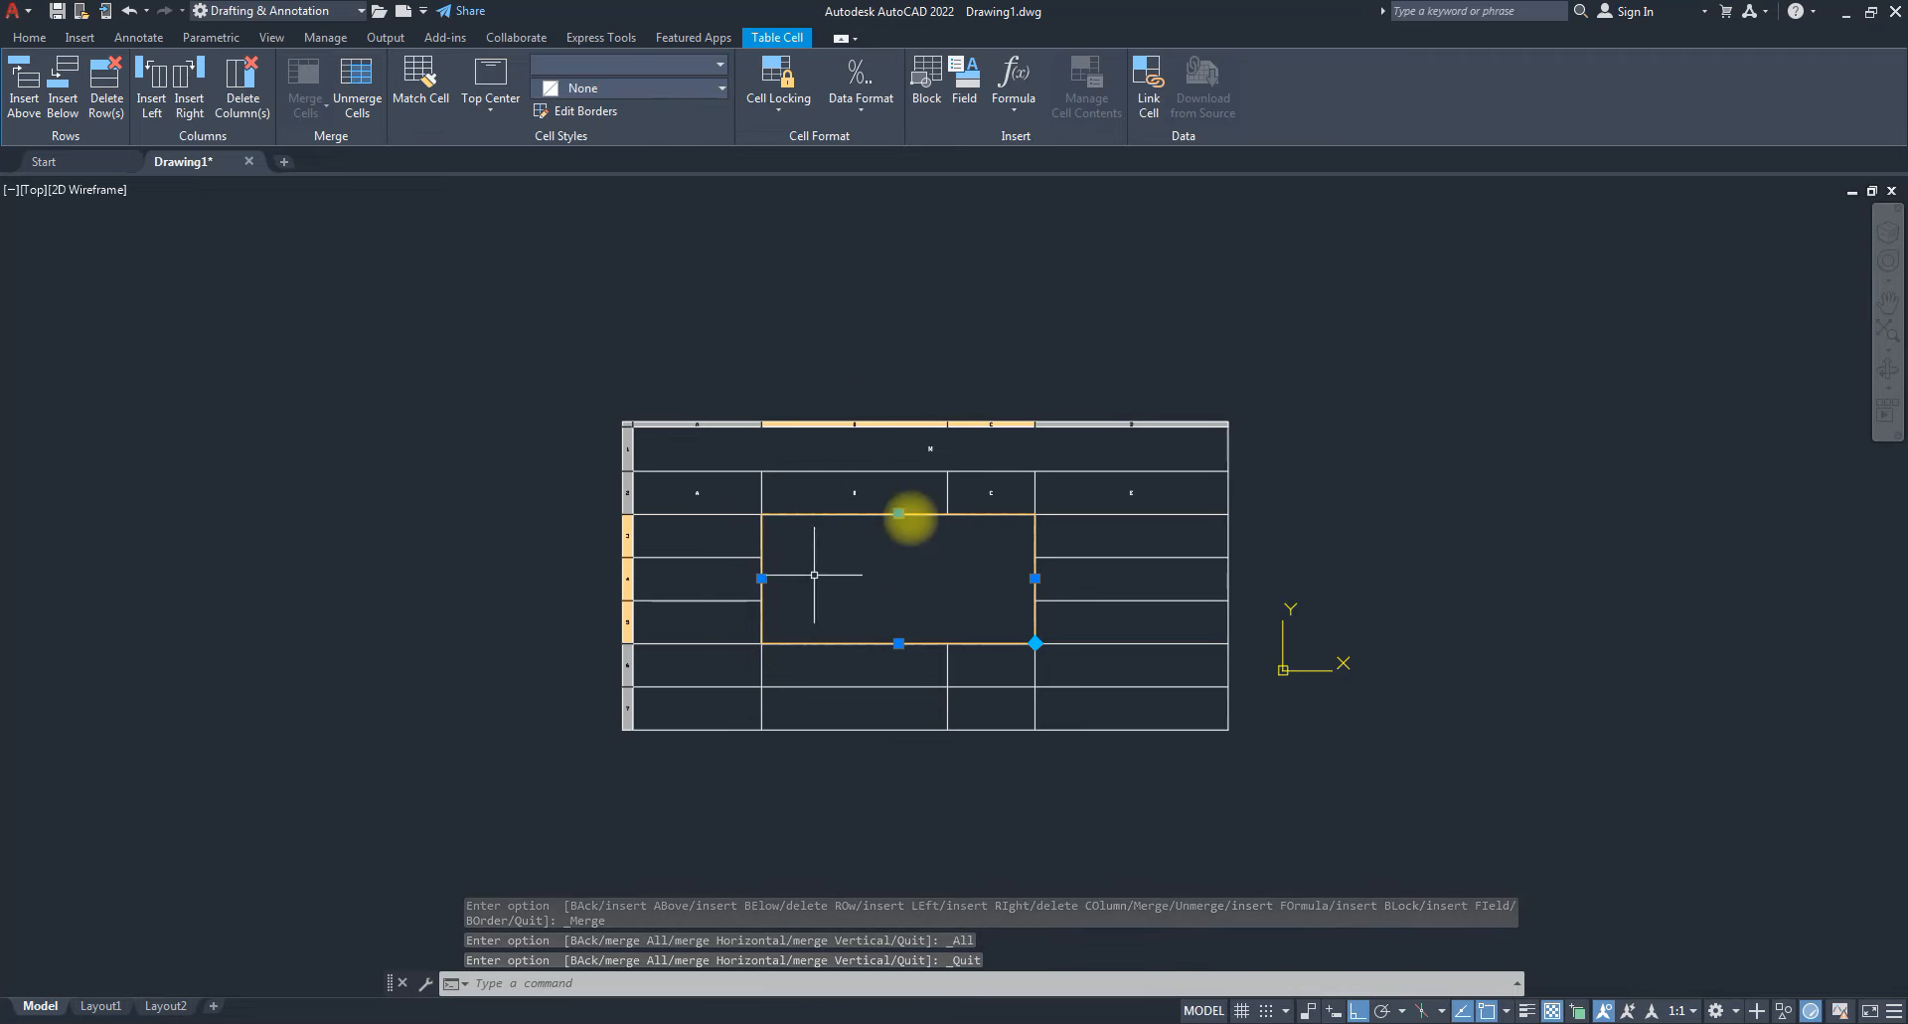
click(357, 101)
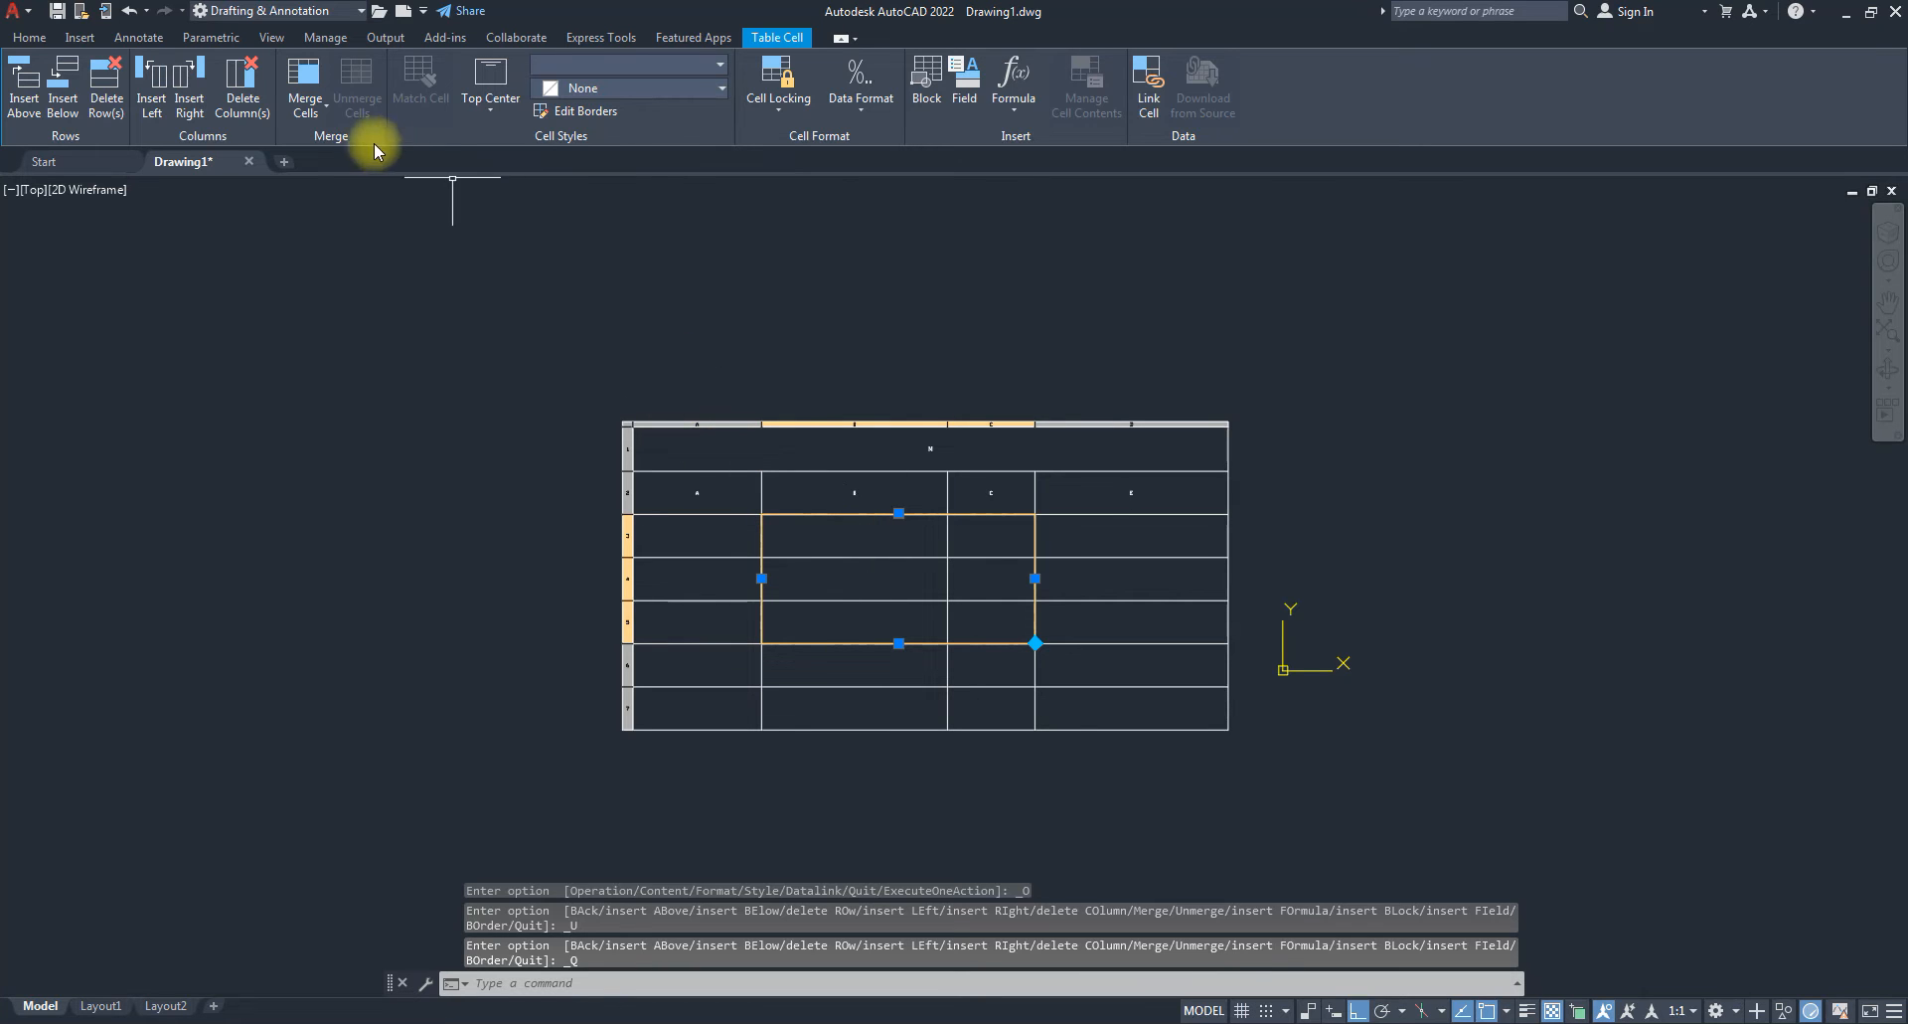
click(314, 109)
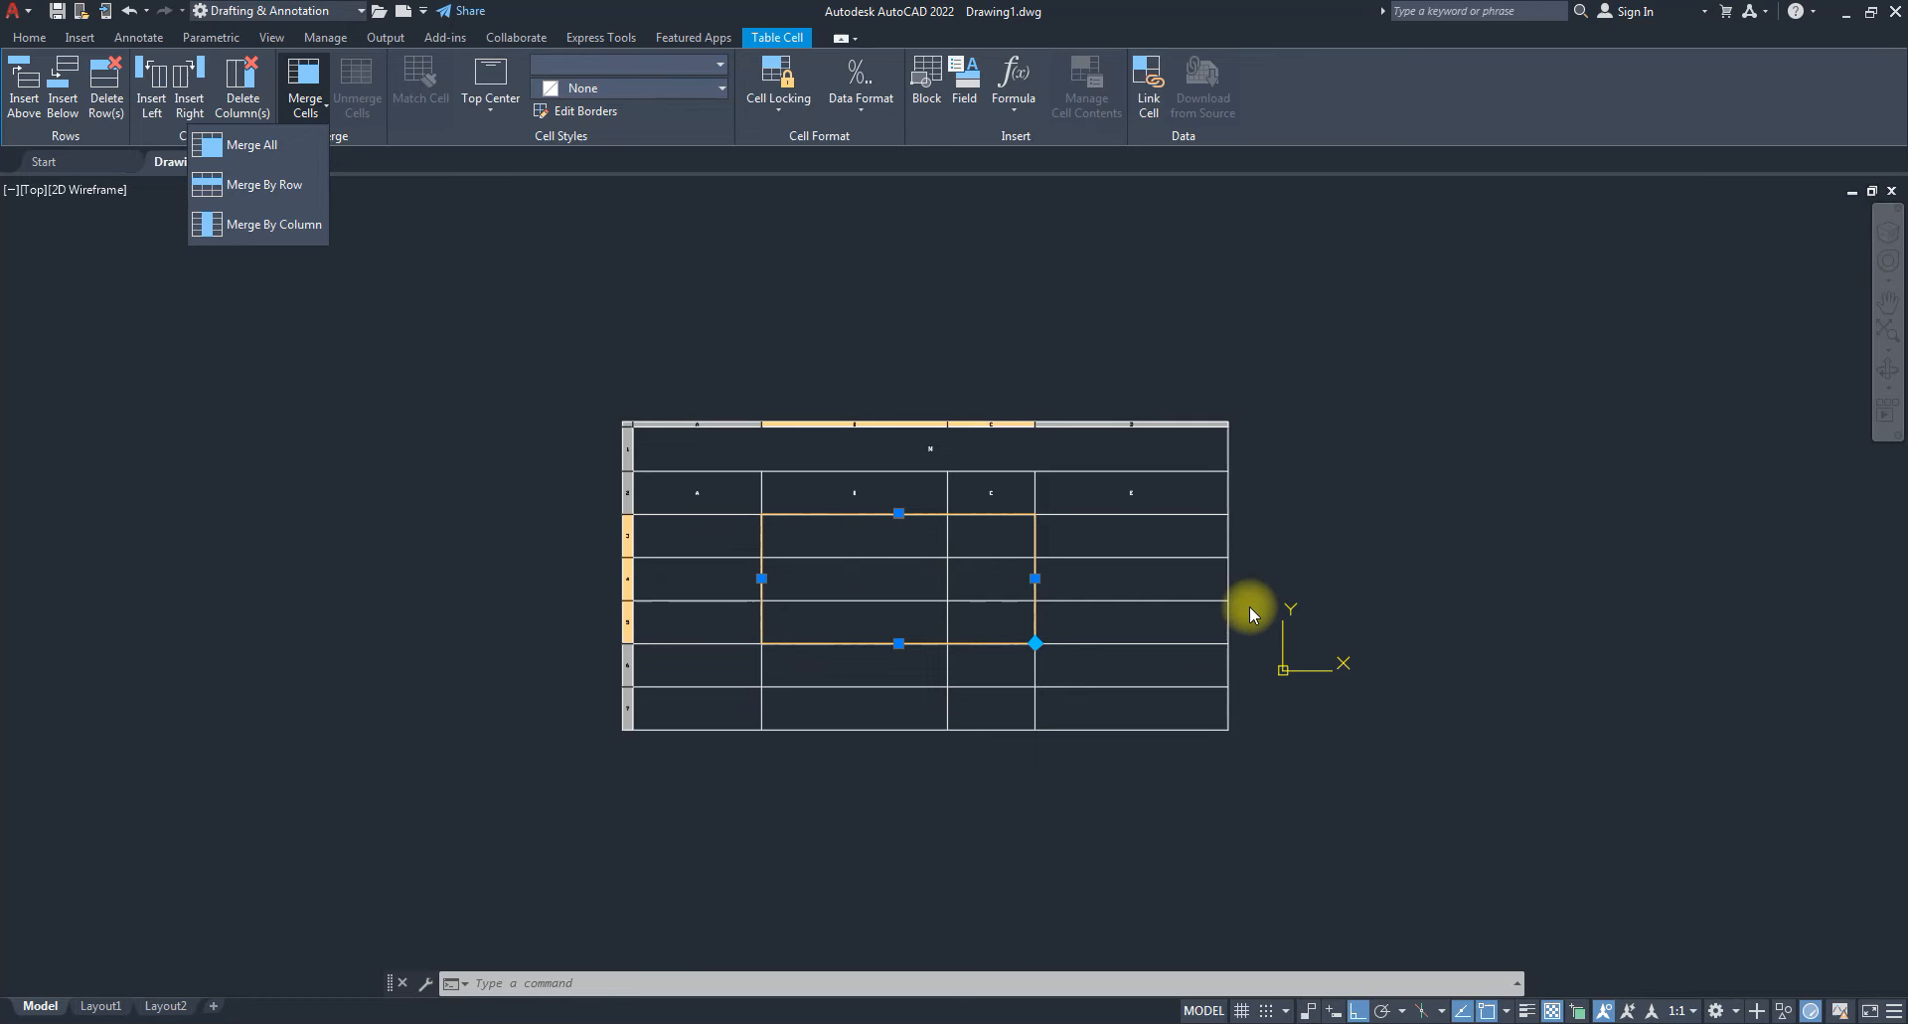
Apply Merge By Row, then Merge By Column to B3:C5, unmerging after each.
click(238, 188)
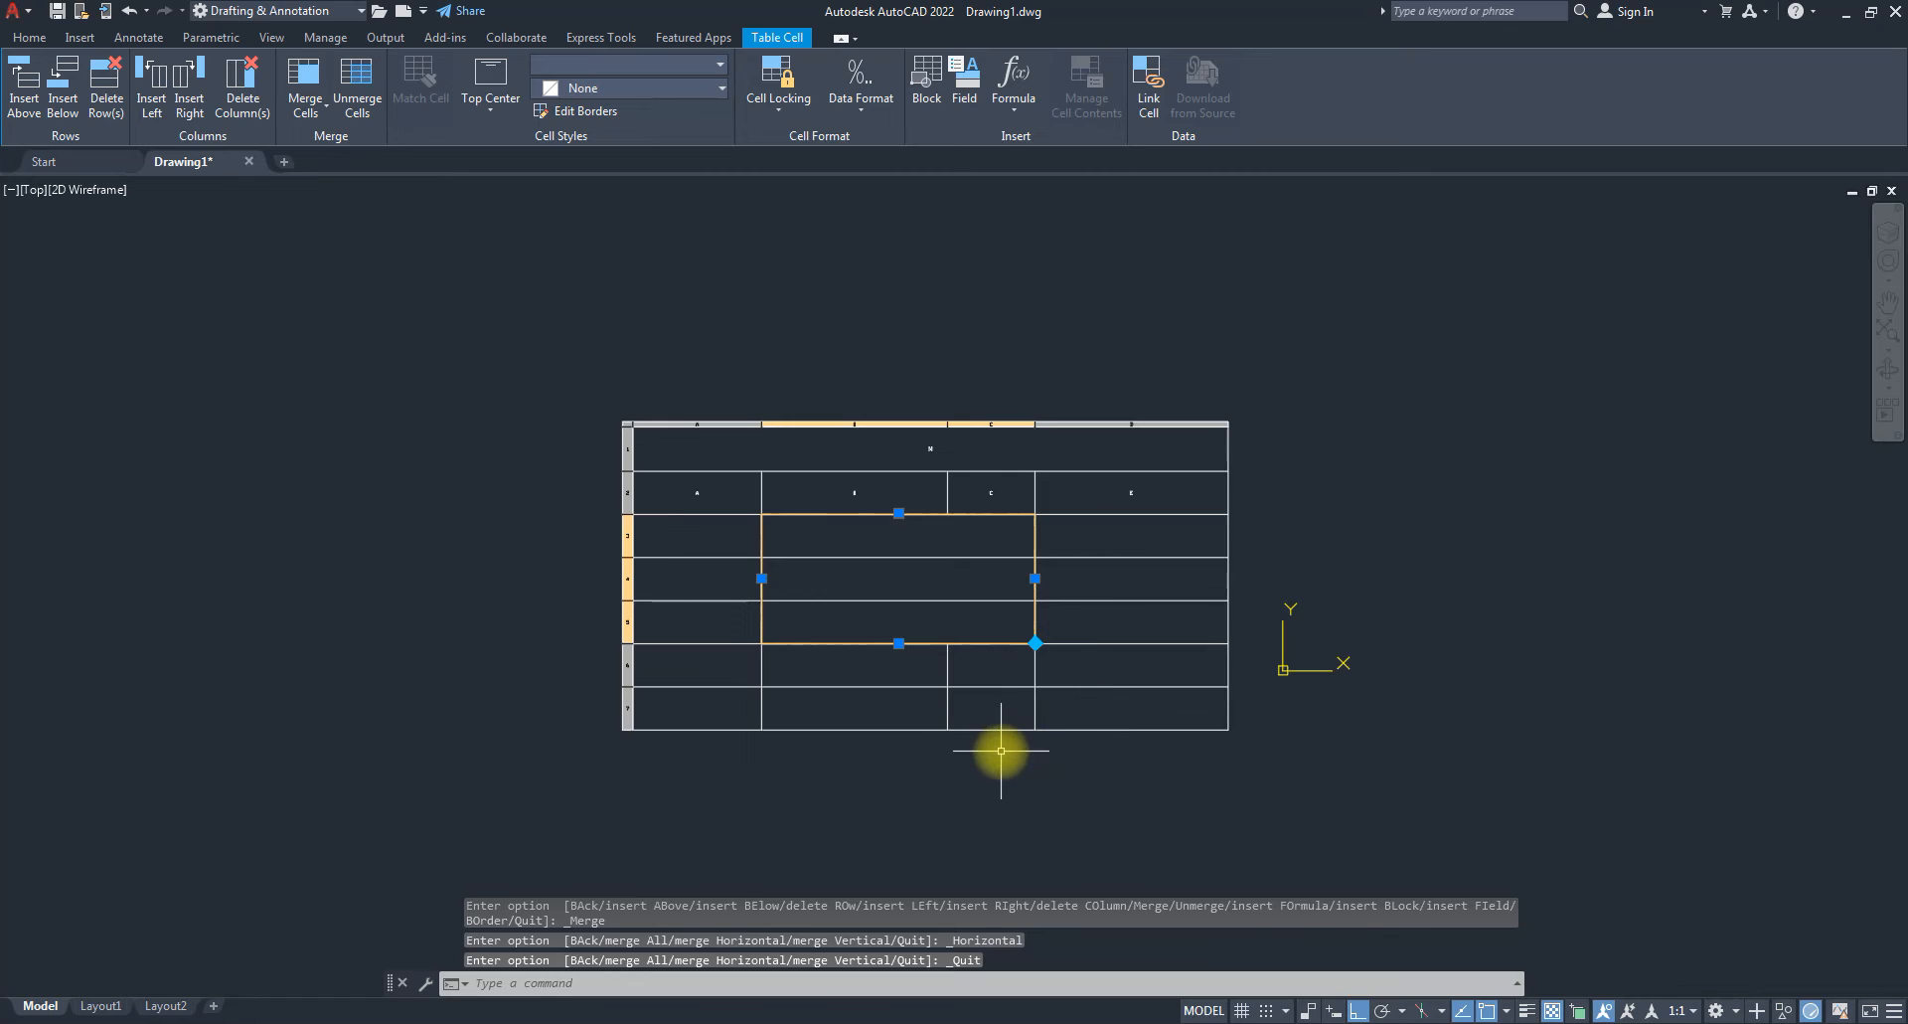
click(367, 95)
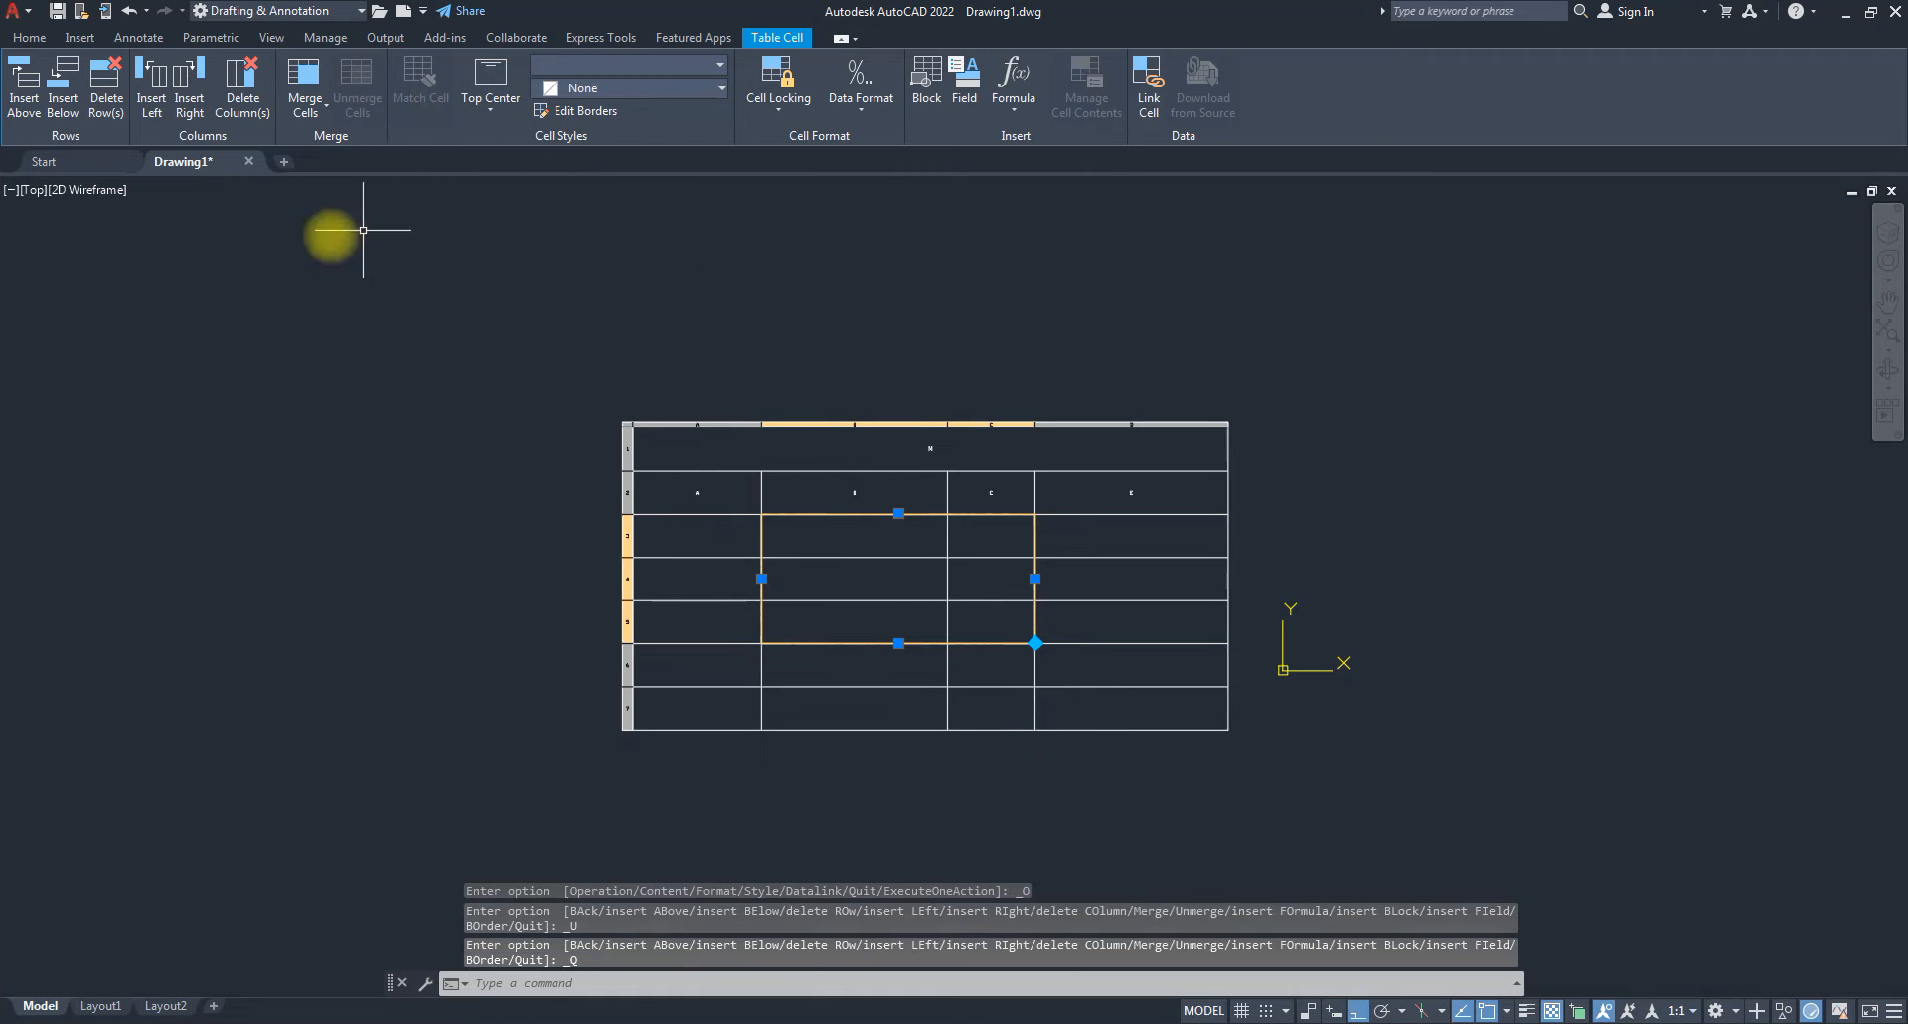
click(305, 99)
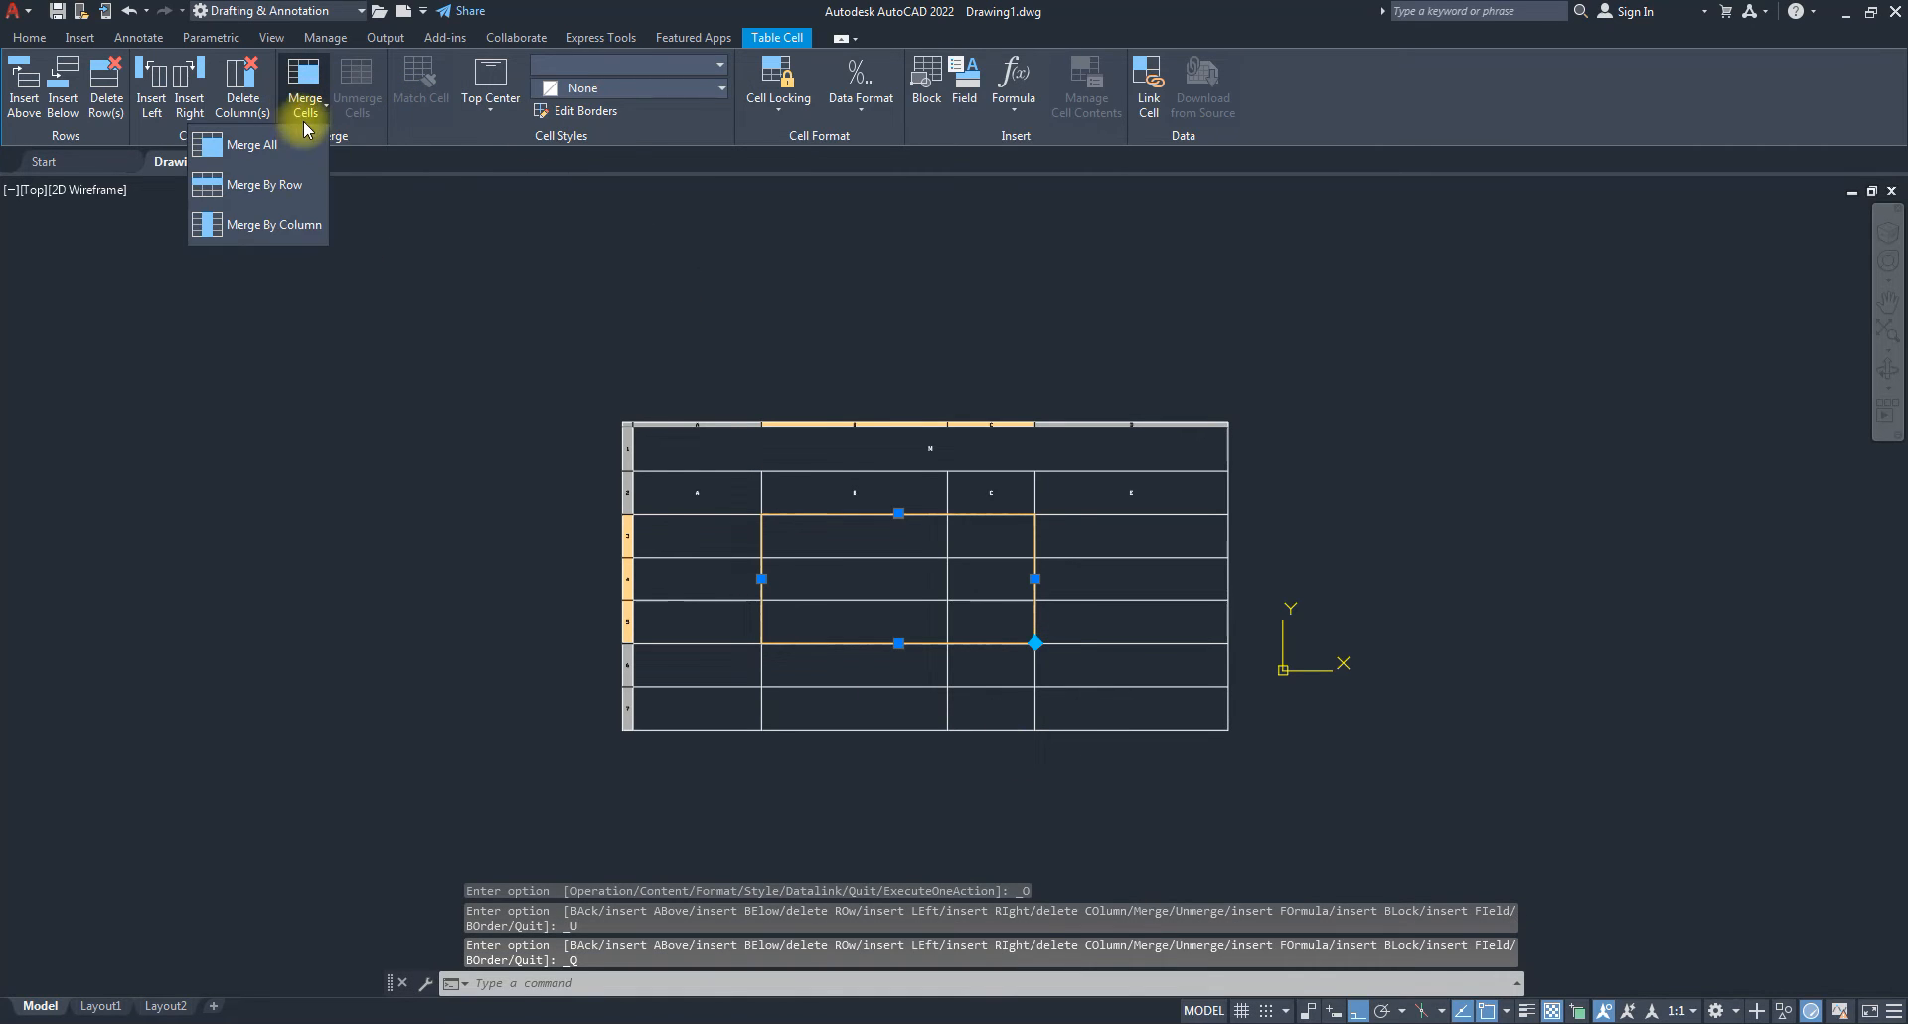
click(300, 227)
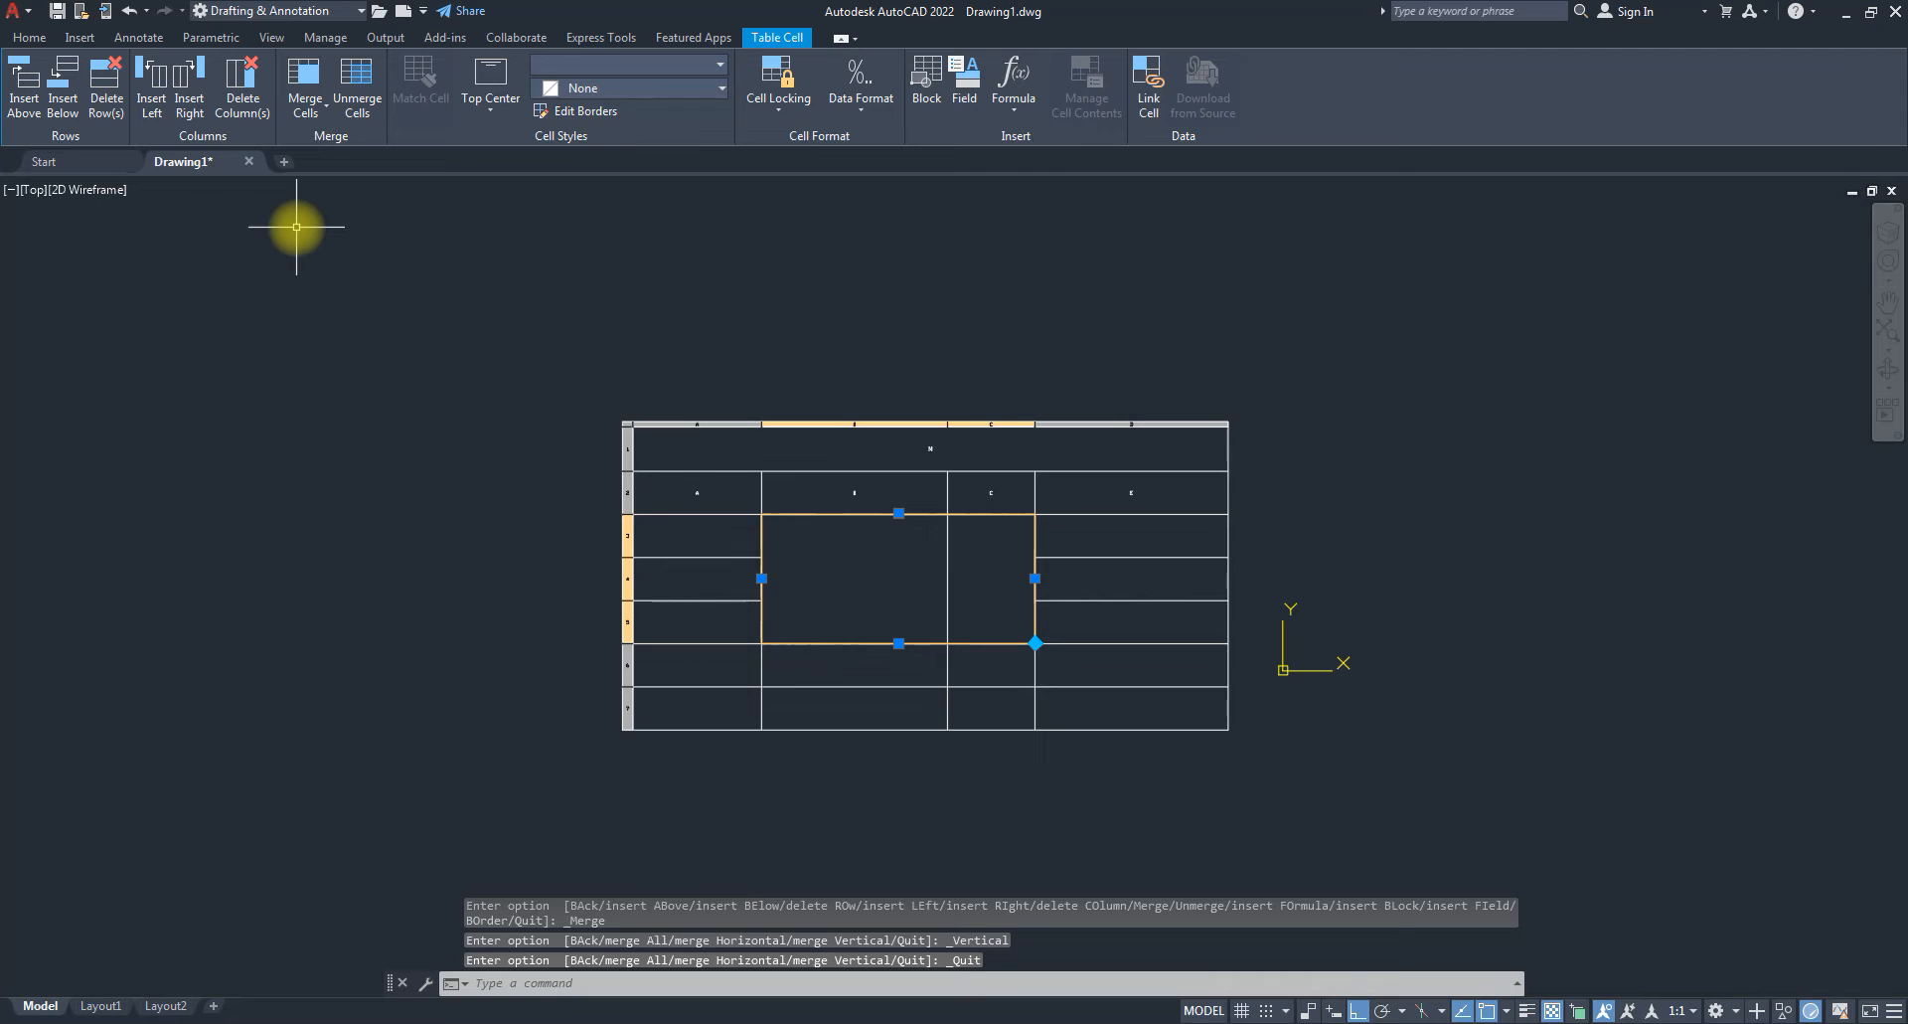
click(365, 97)
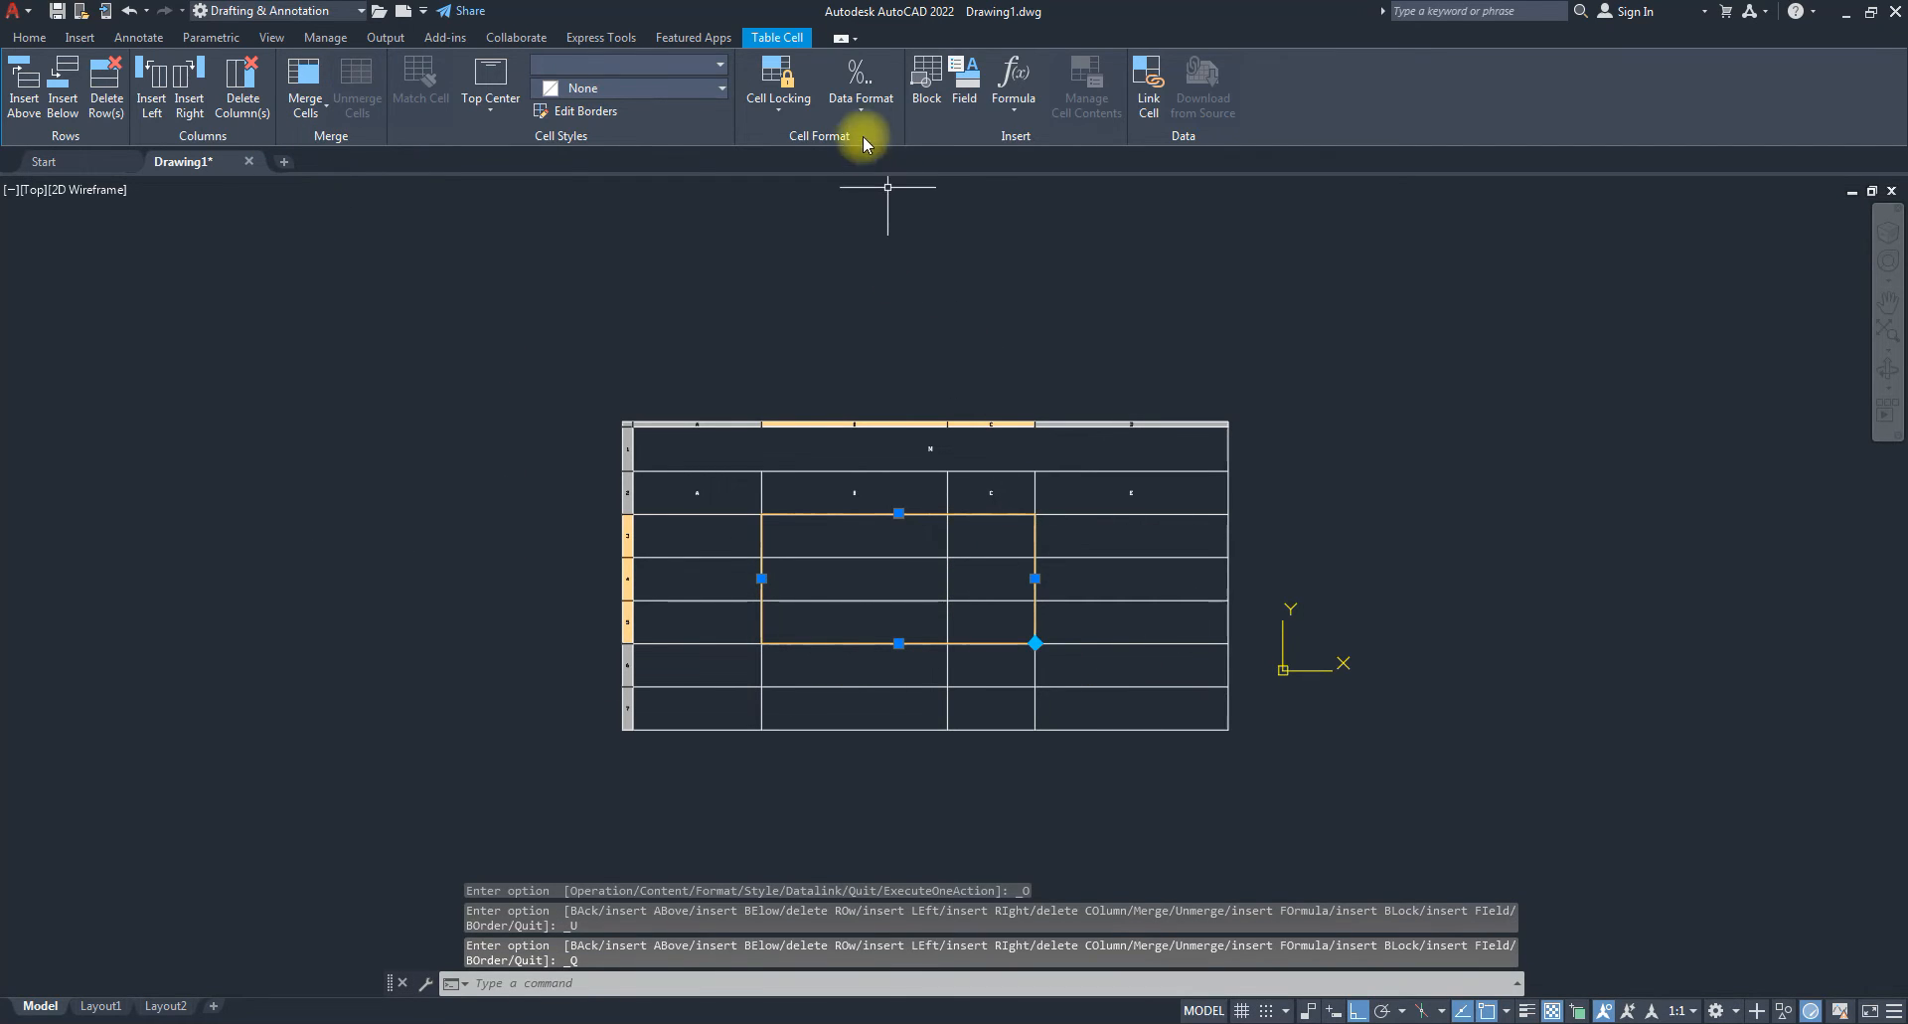
click(1146, 547)
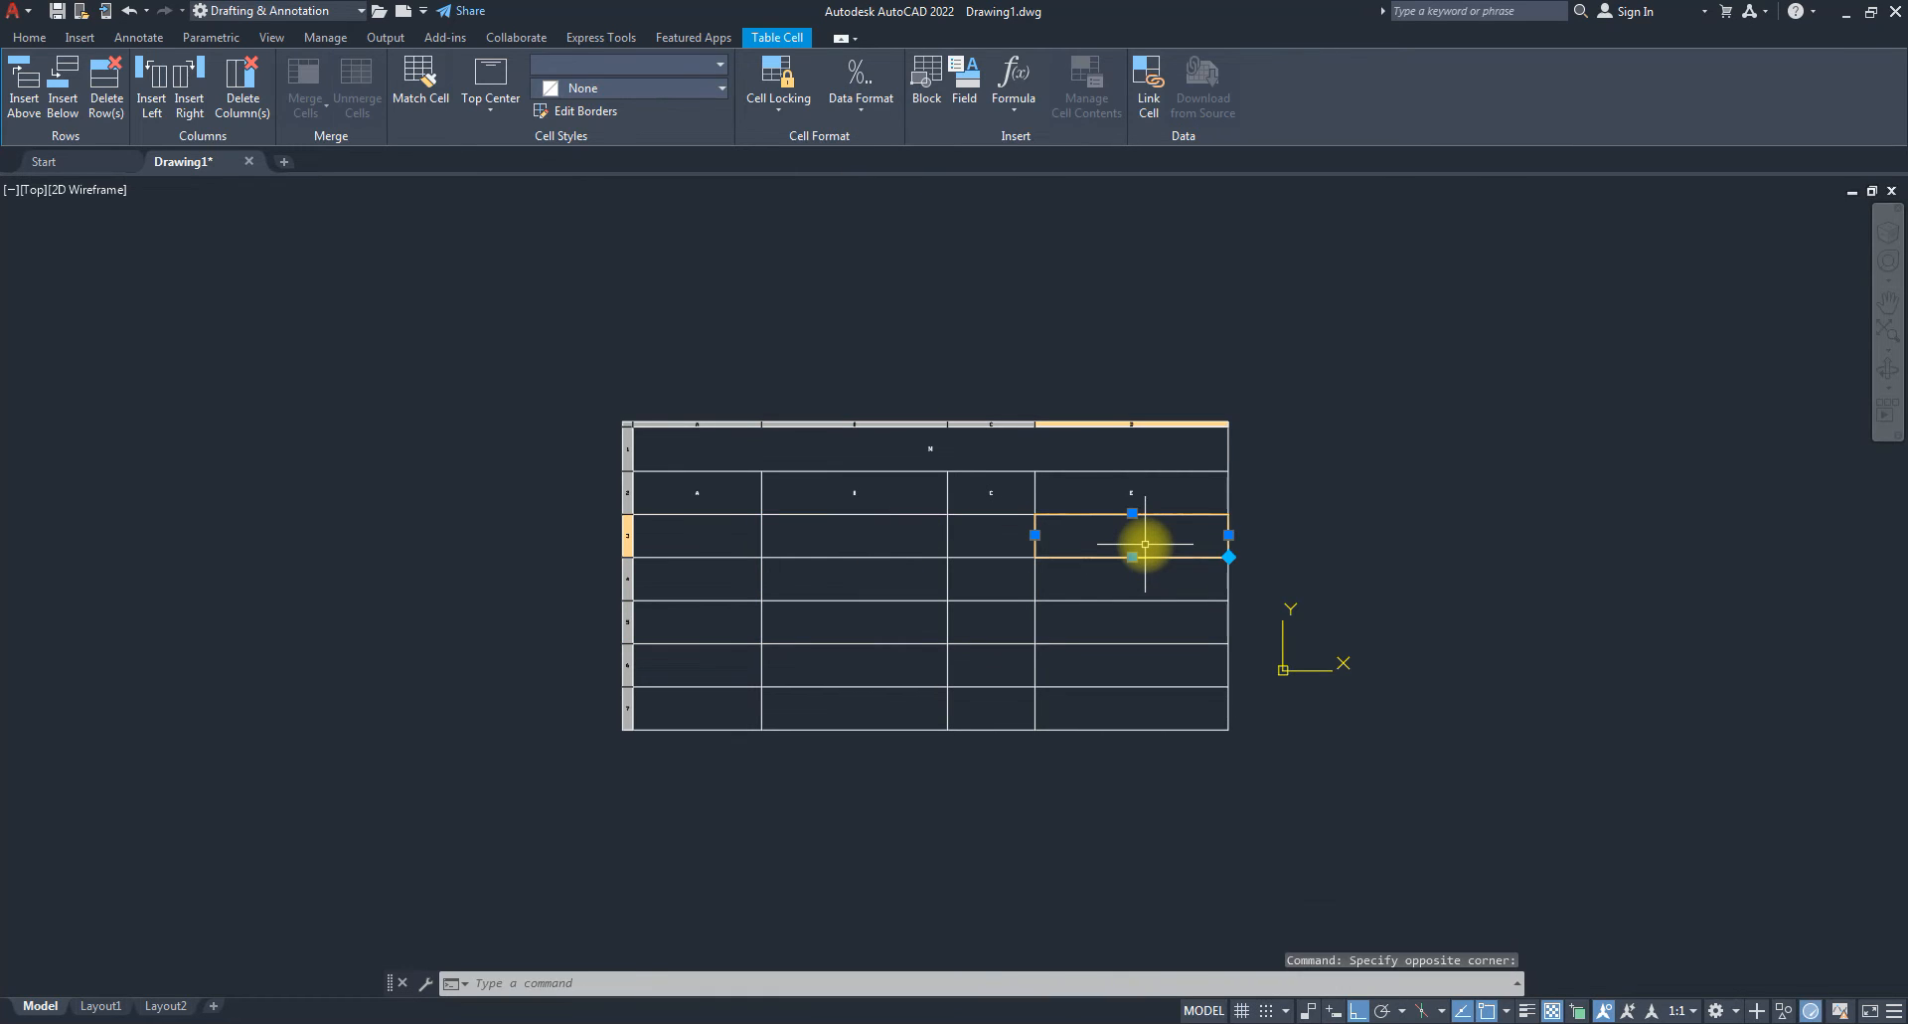
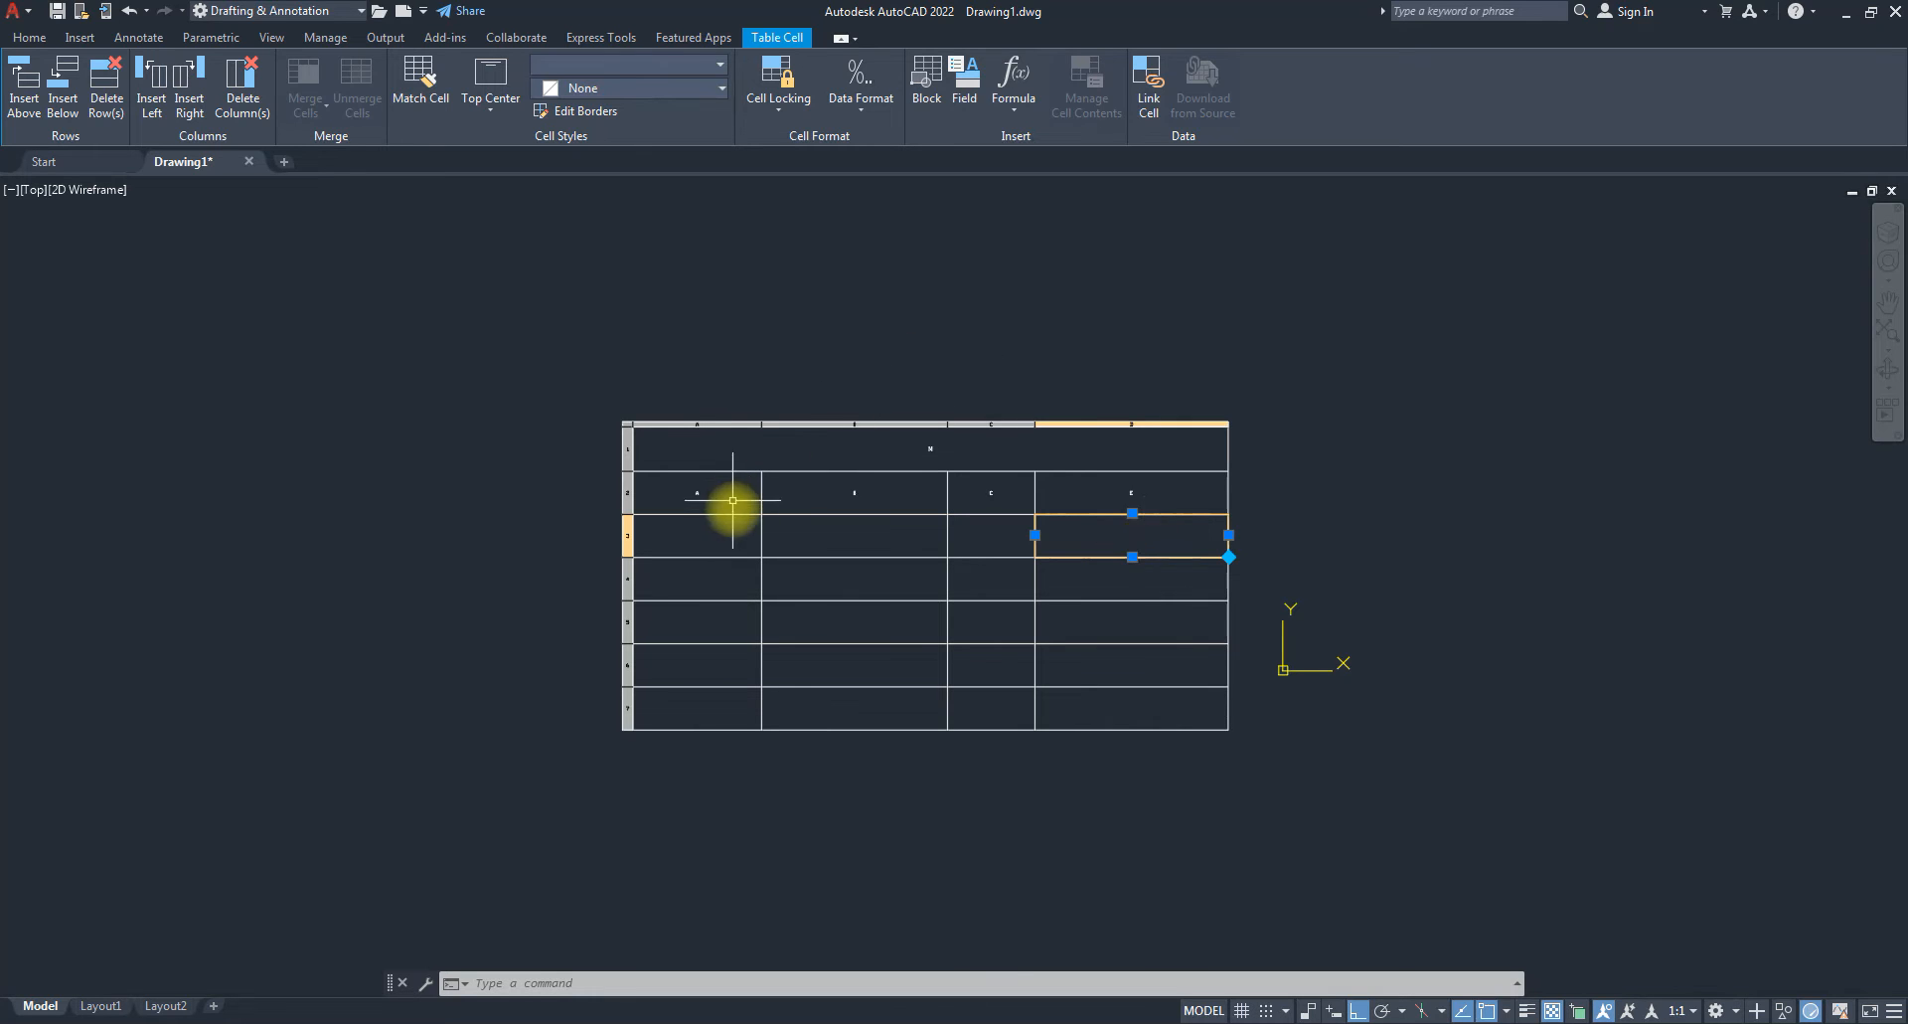
Enter S/N as the first header label in cell A2.
scroll(701, 520, up, 2)
scroll(646, 402, up, 2)
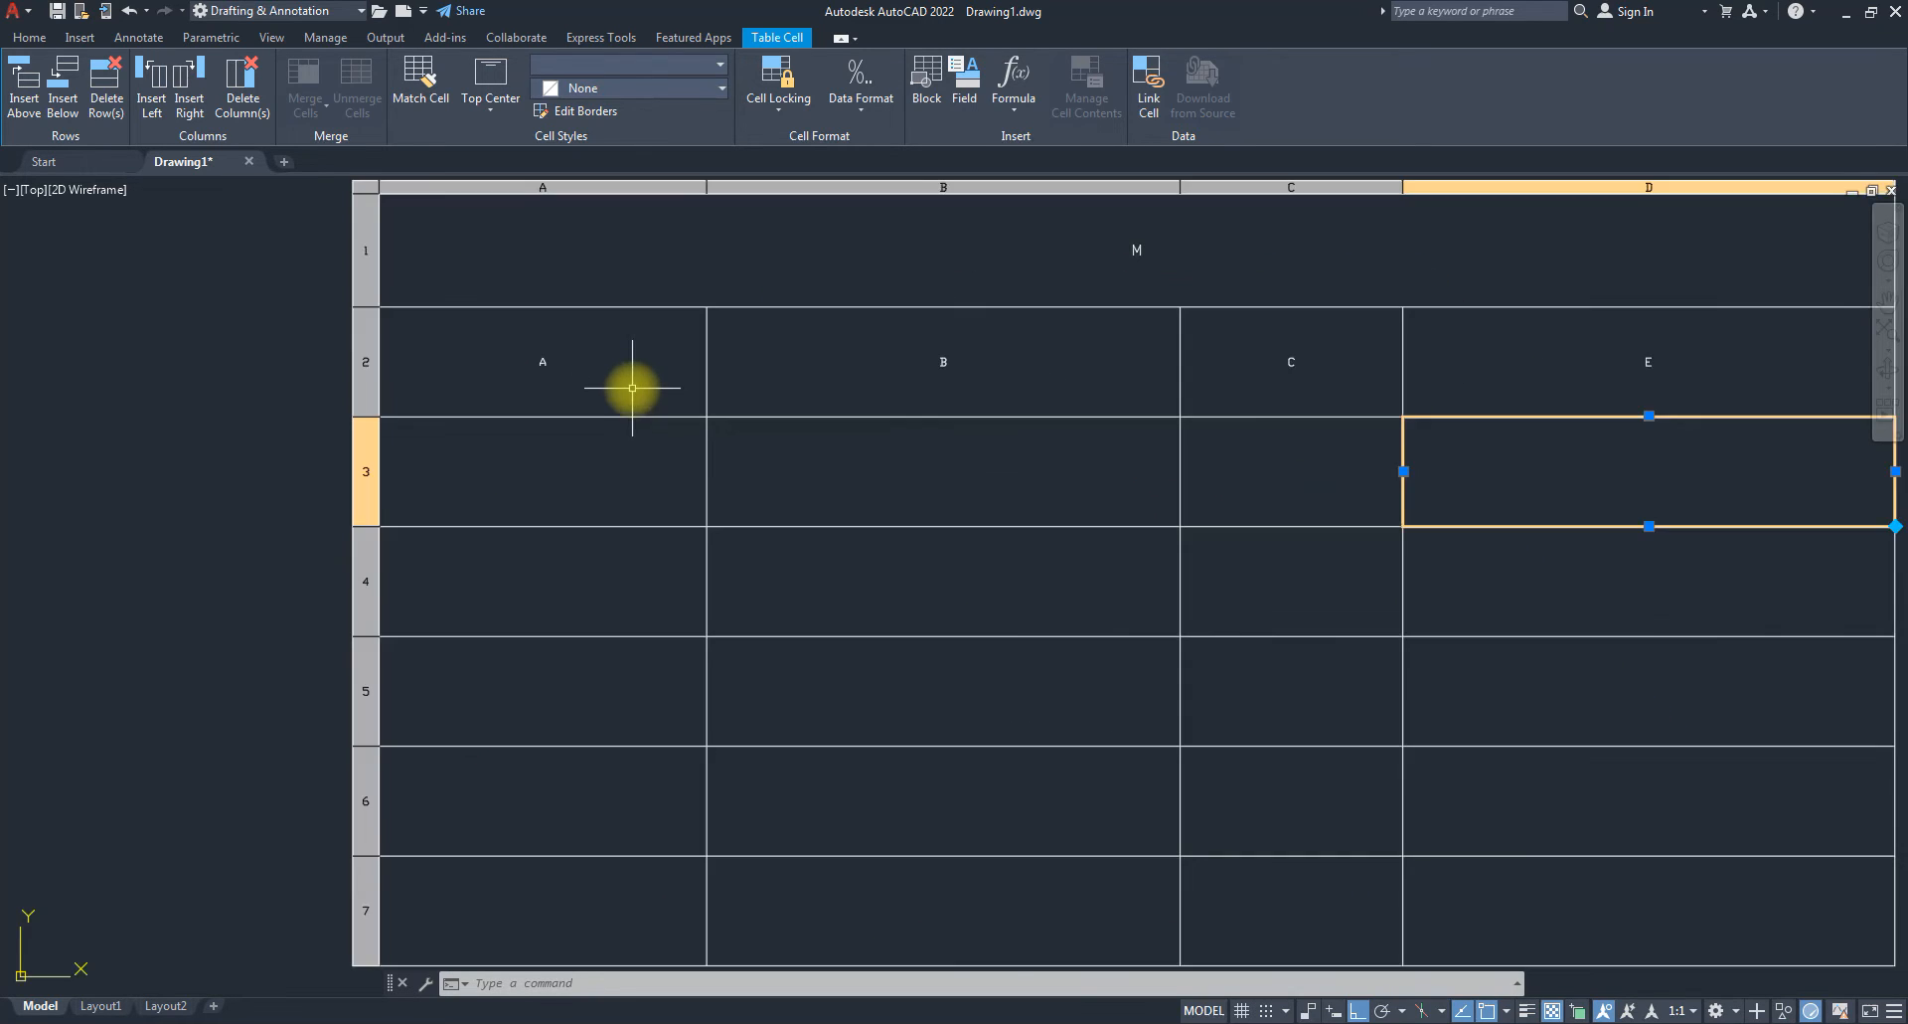
click(578, 372)
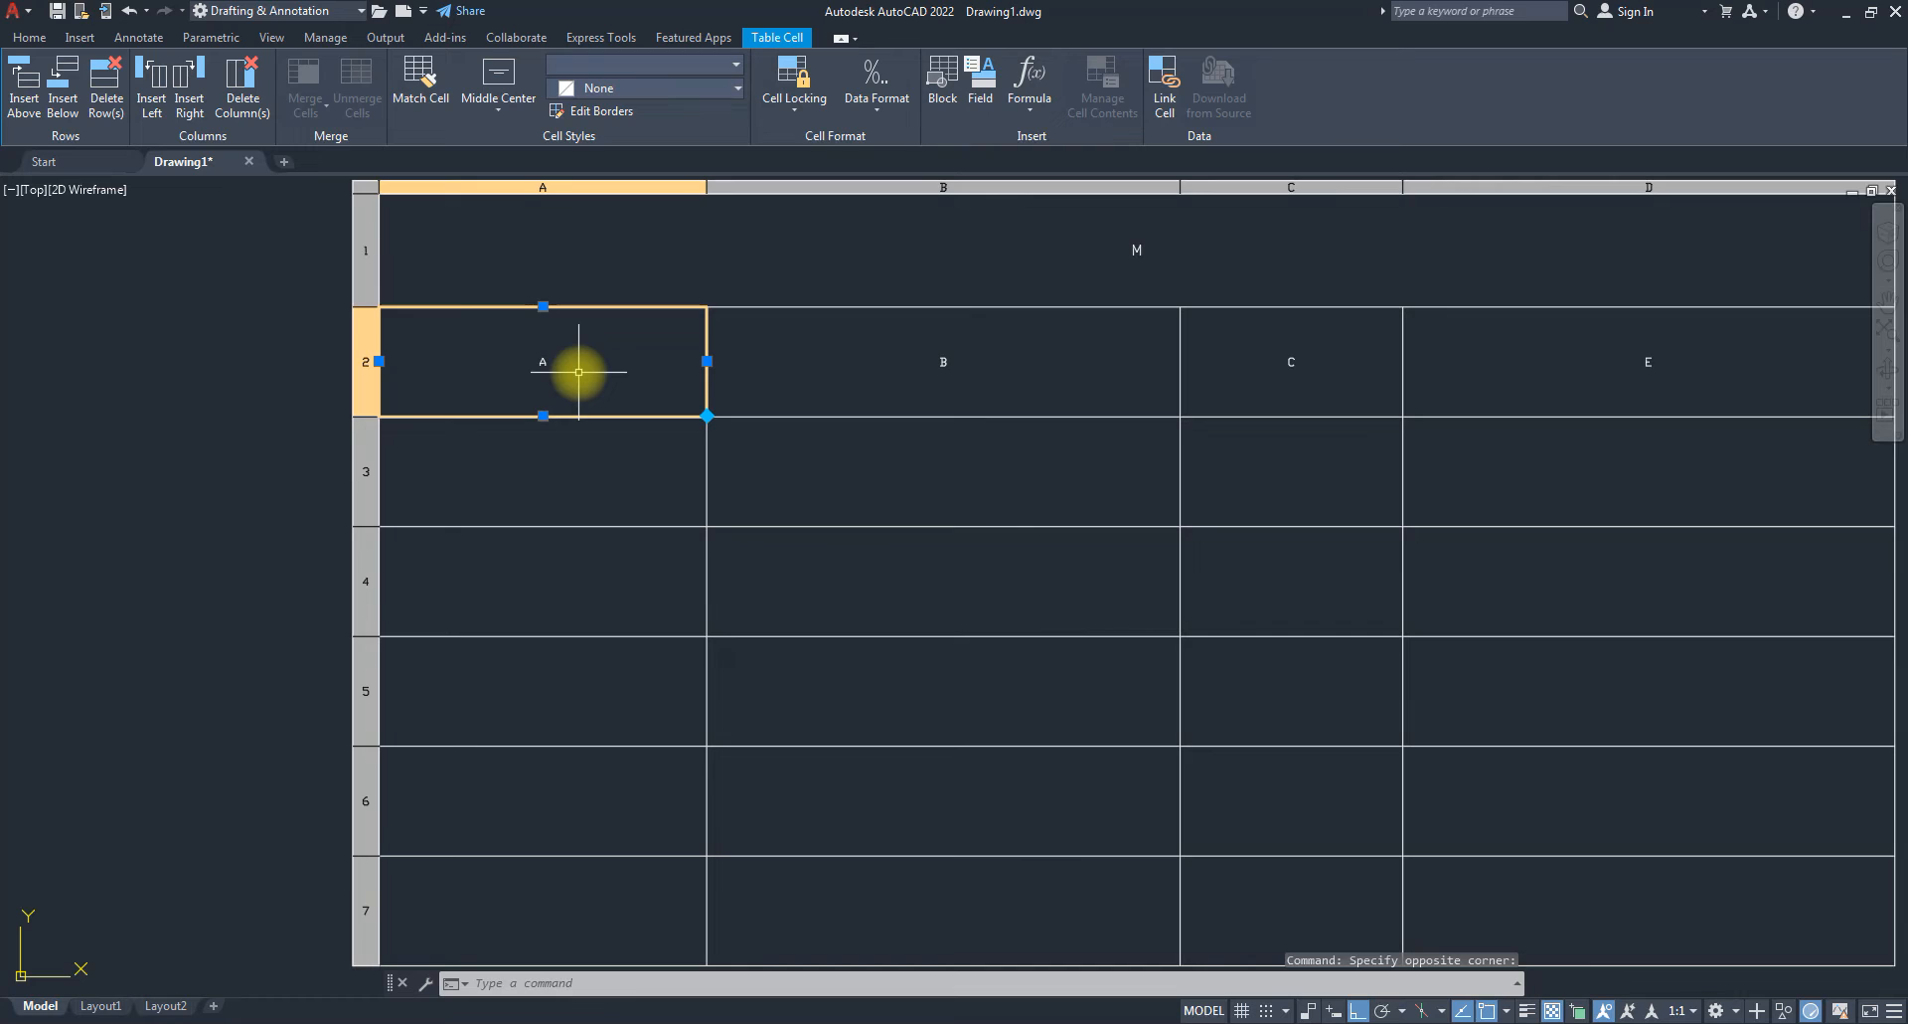
double_click(578, 371)
text(S/N)
key(Return)
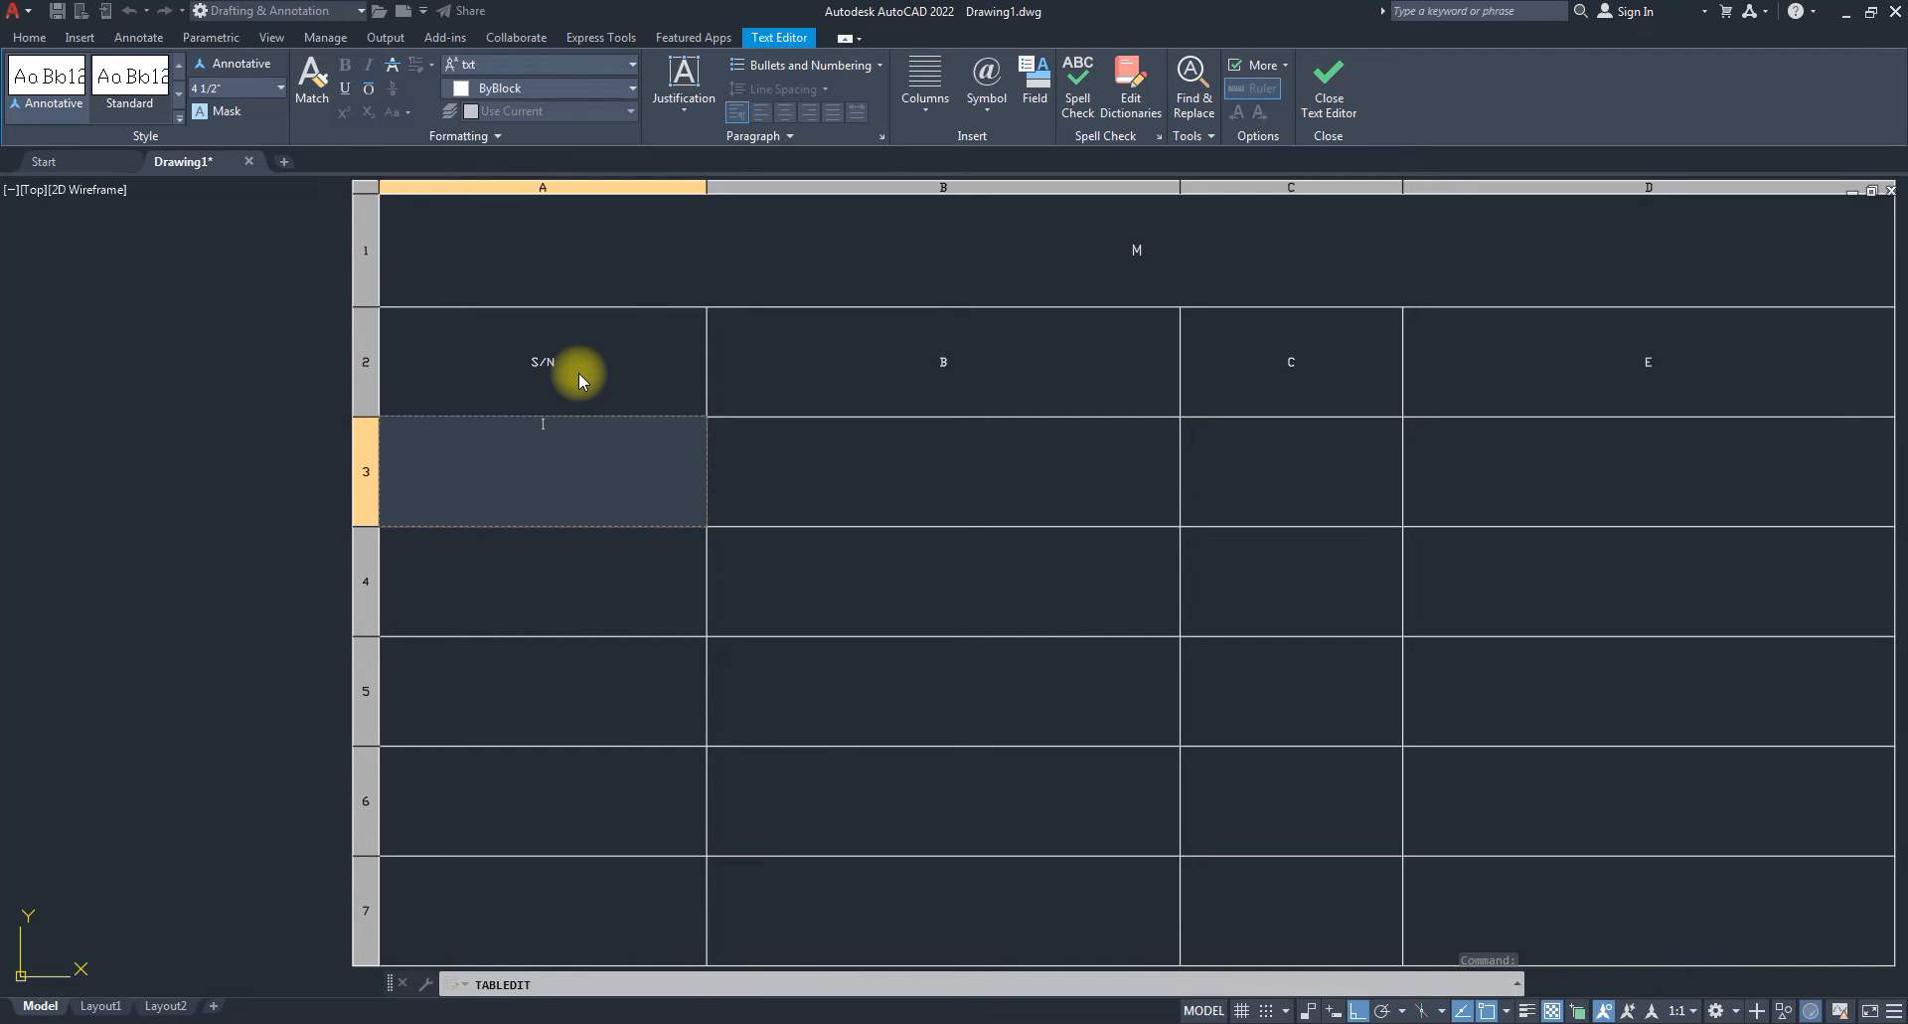
Label header cells B2 and C2 as NAMES and TIME IN, then exit cell editing.
click(920, 362)
click(923, 362)
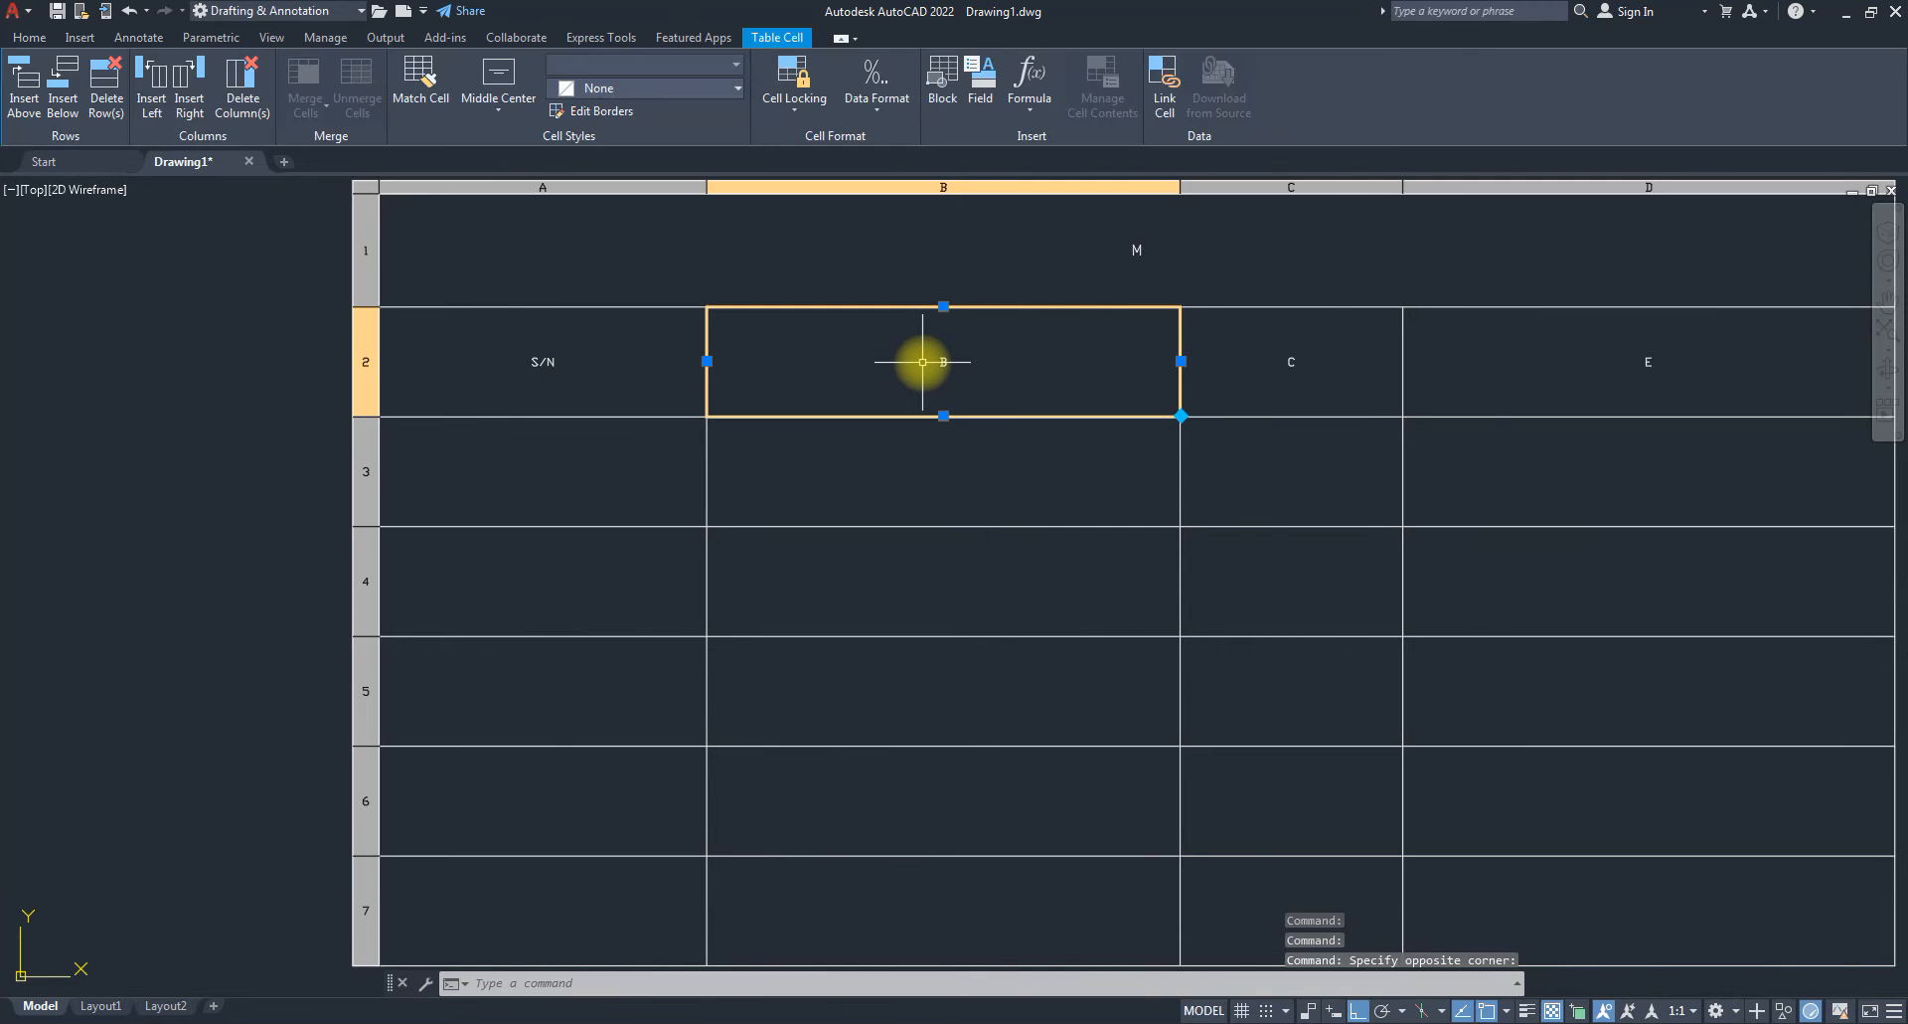
text(NM)
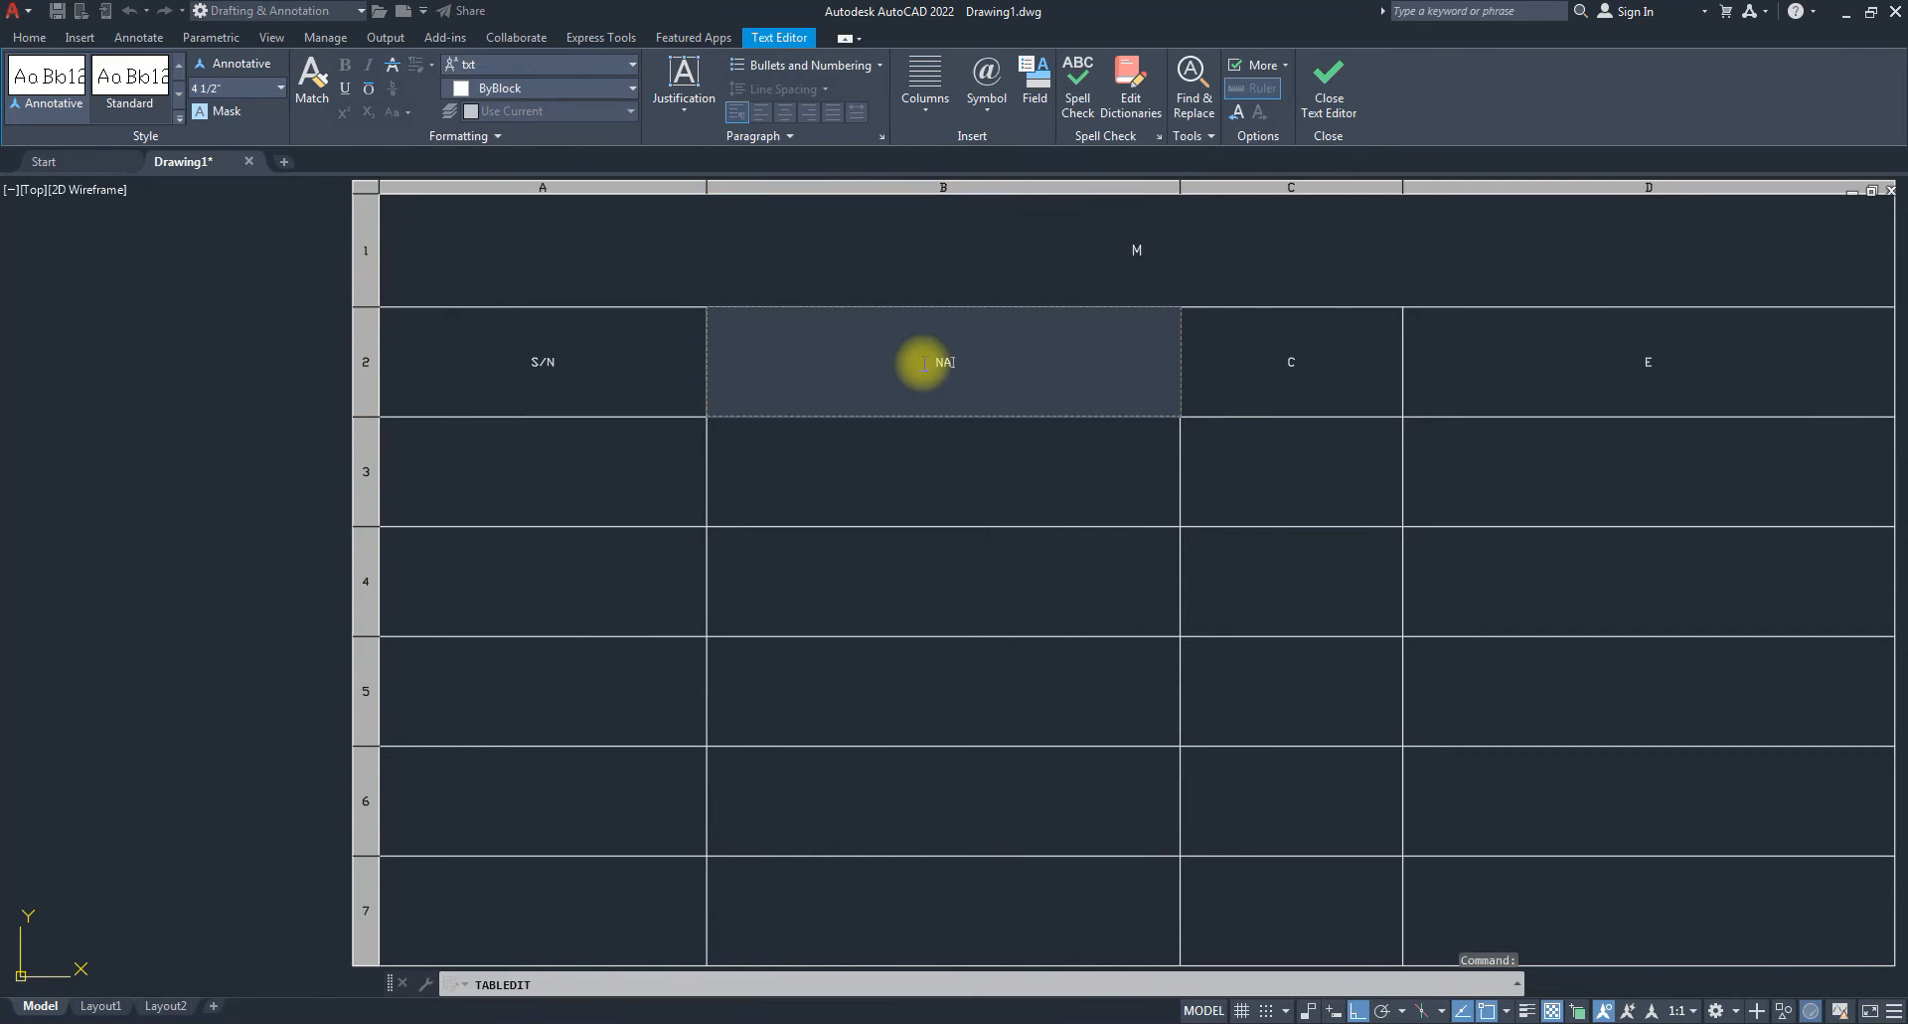
text(MES)
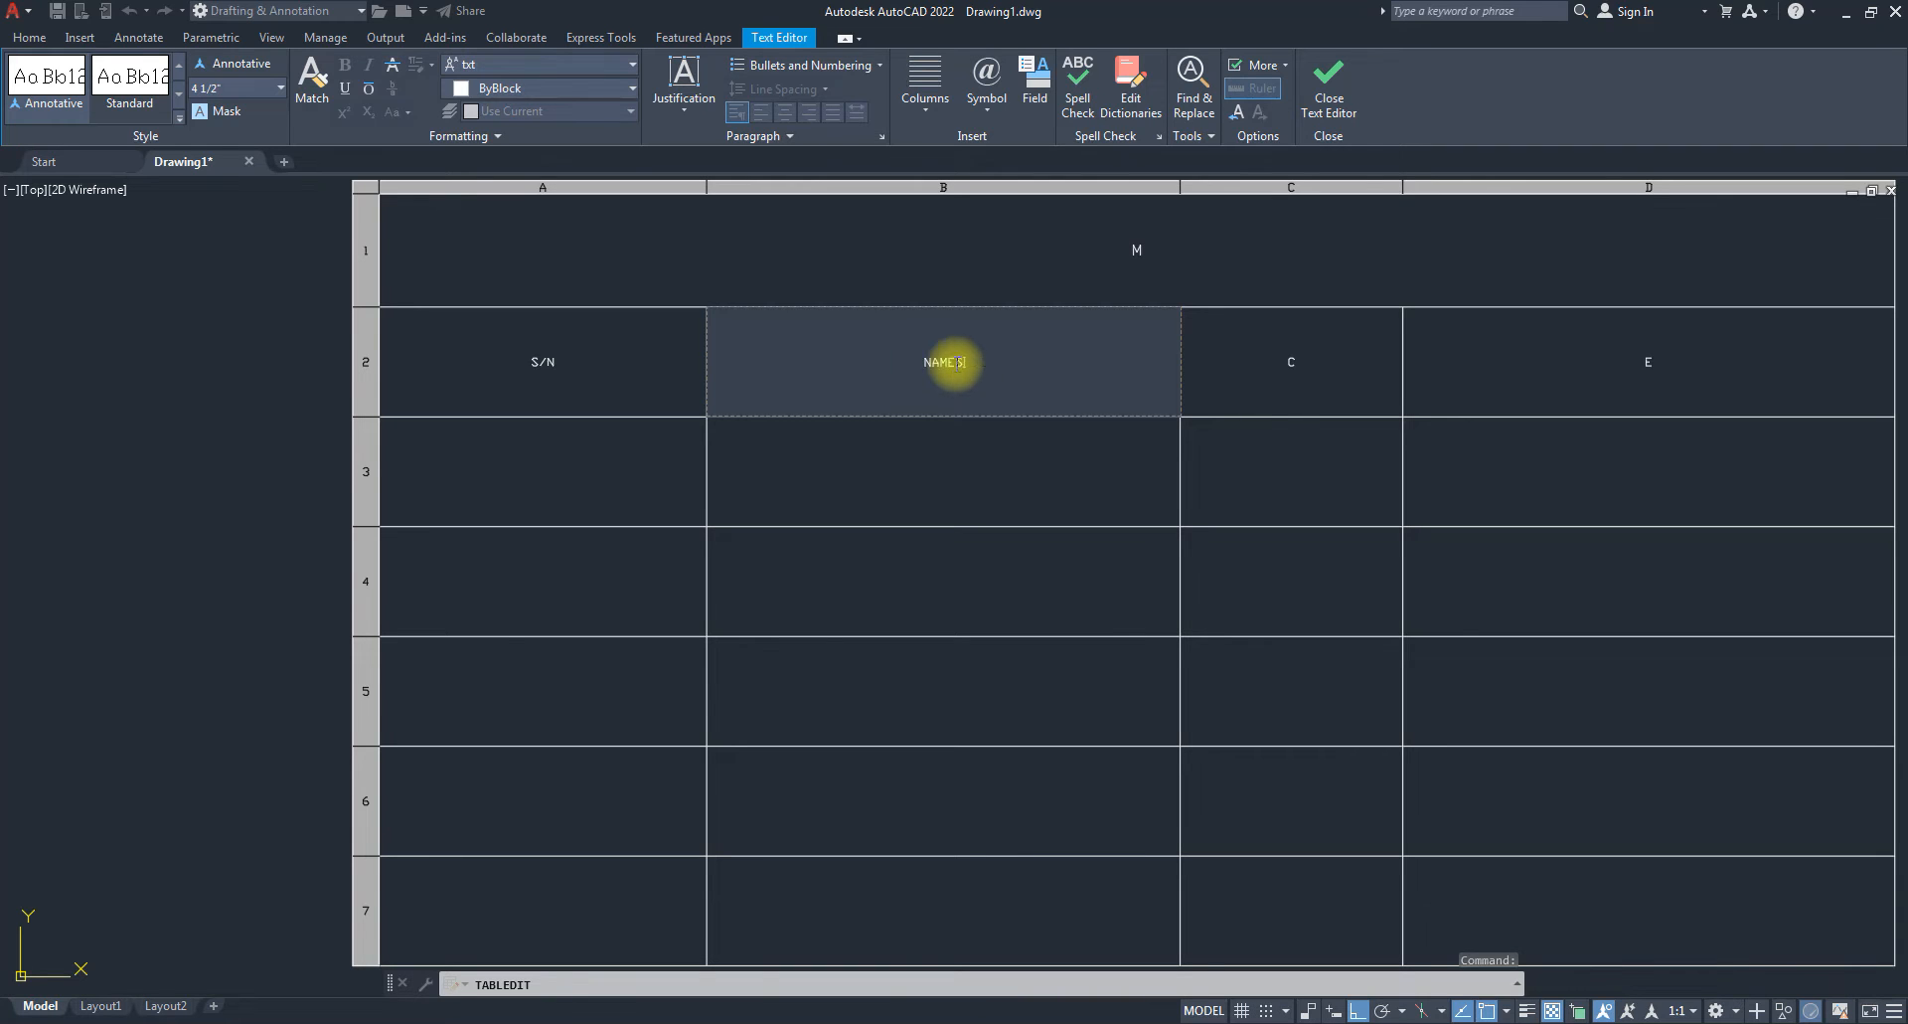
click(1260, 370)
click(1268, 365)
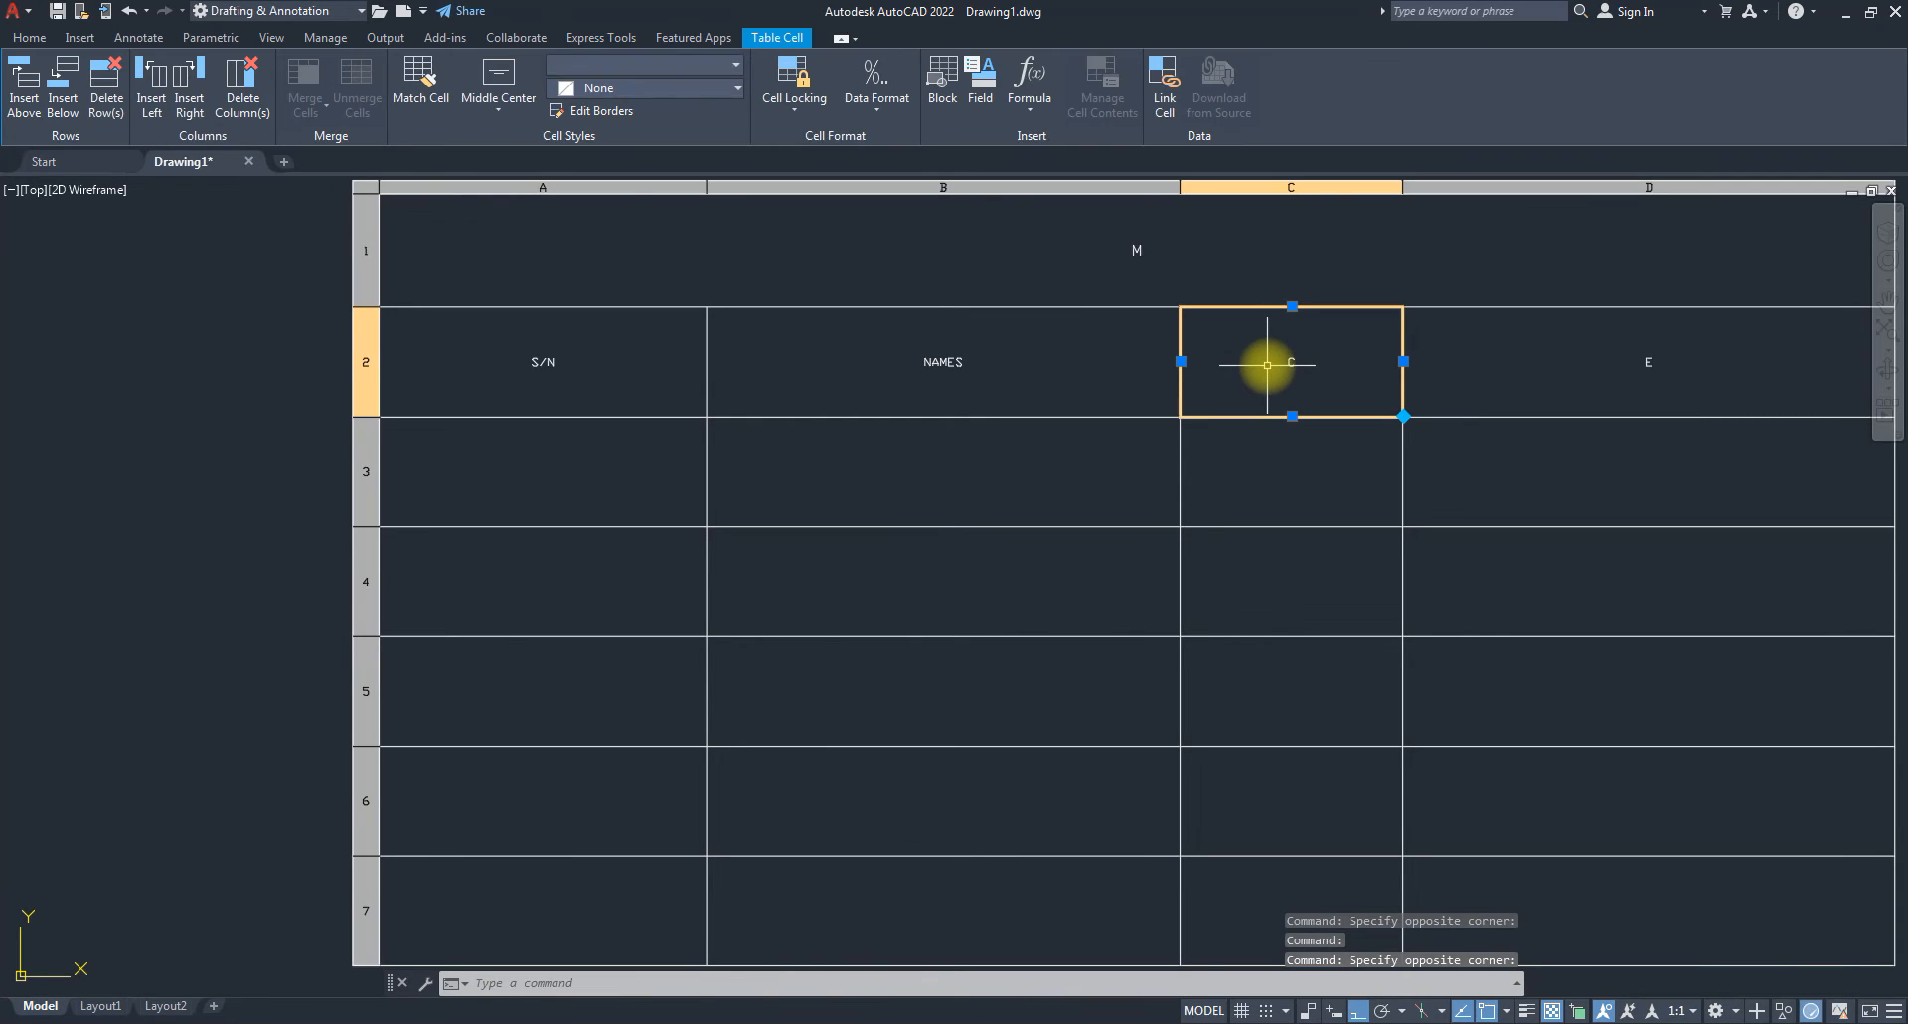
text(TIME IN)
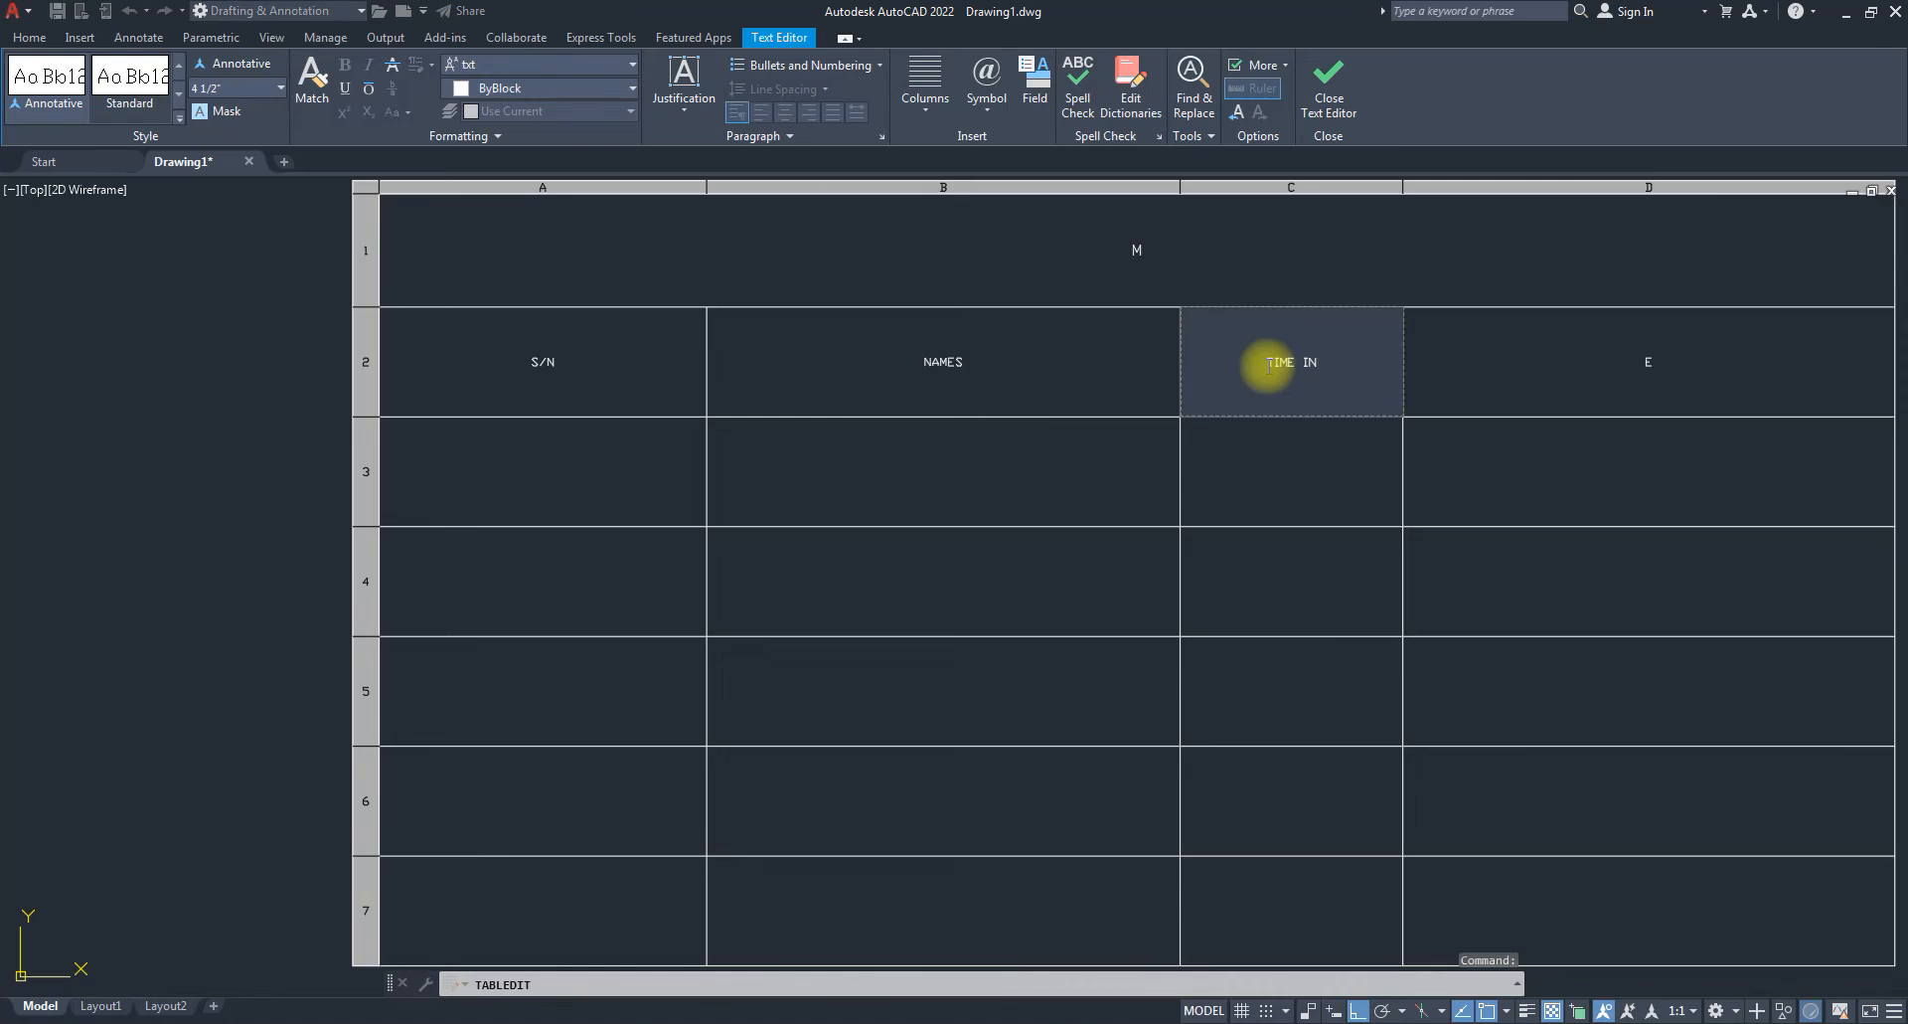
key(Return)
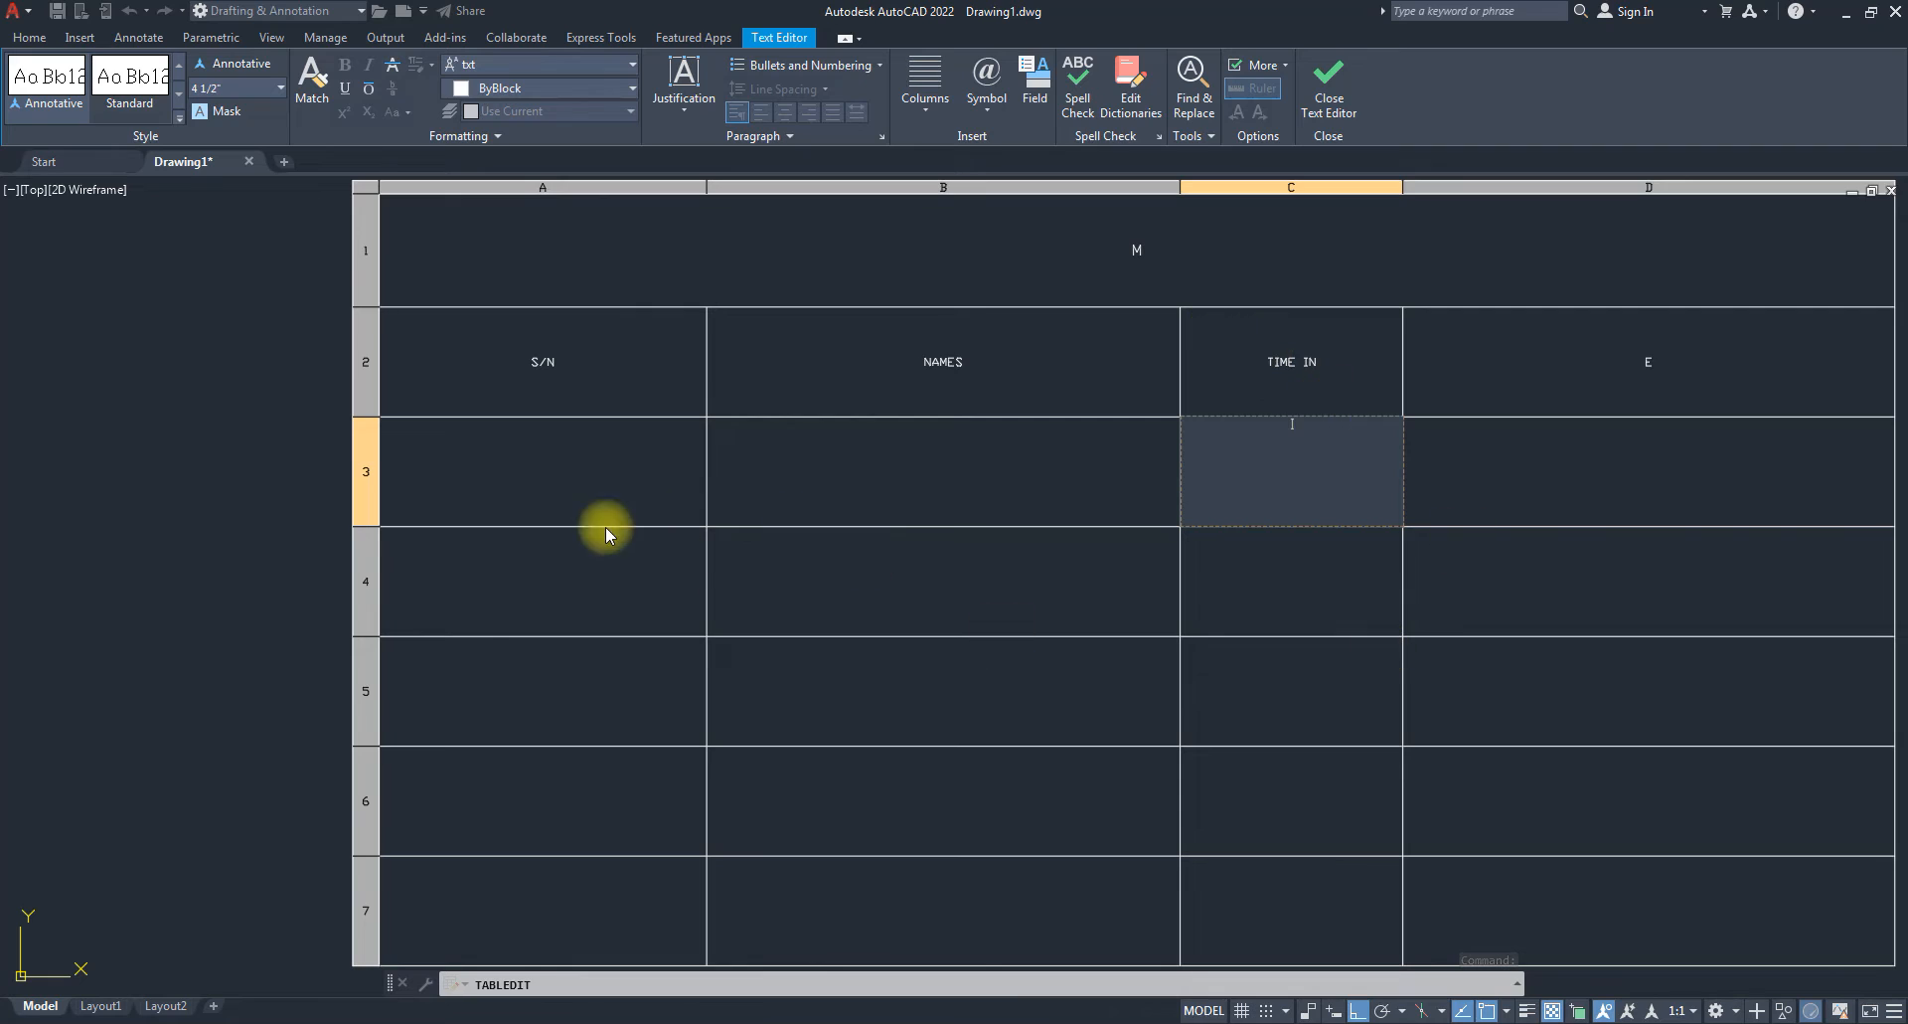
scroll(693, 450, down, 4)
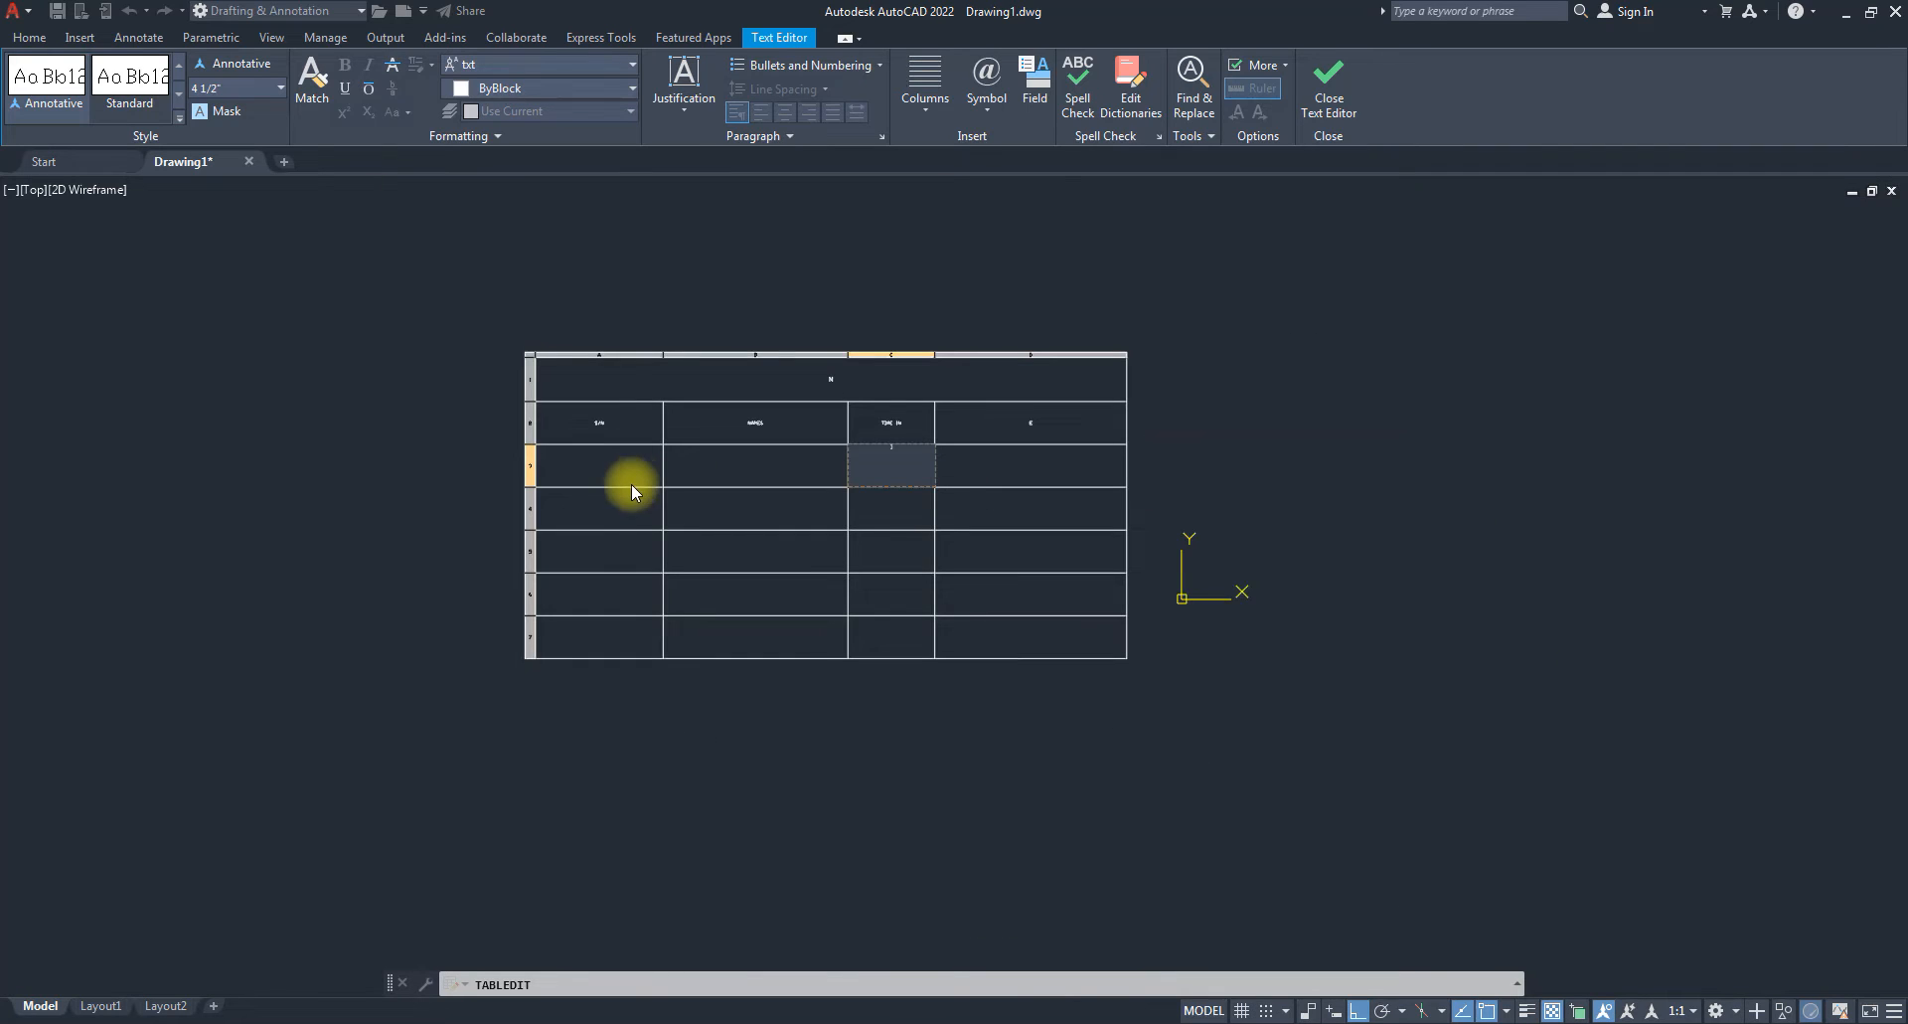
scroll(623, 468, up, 2)
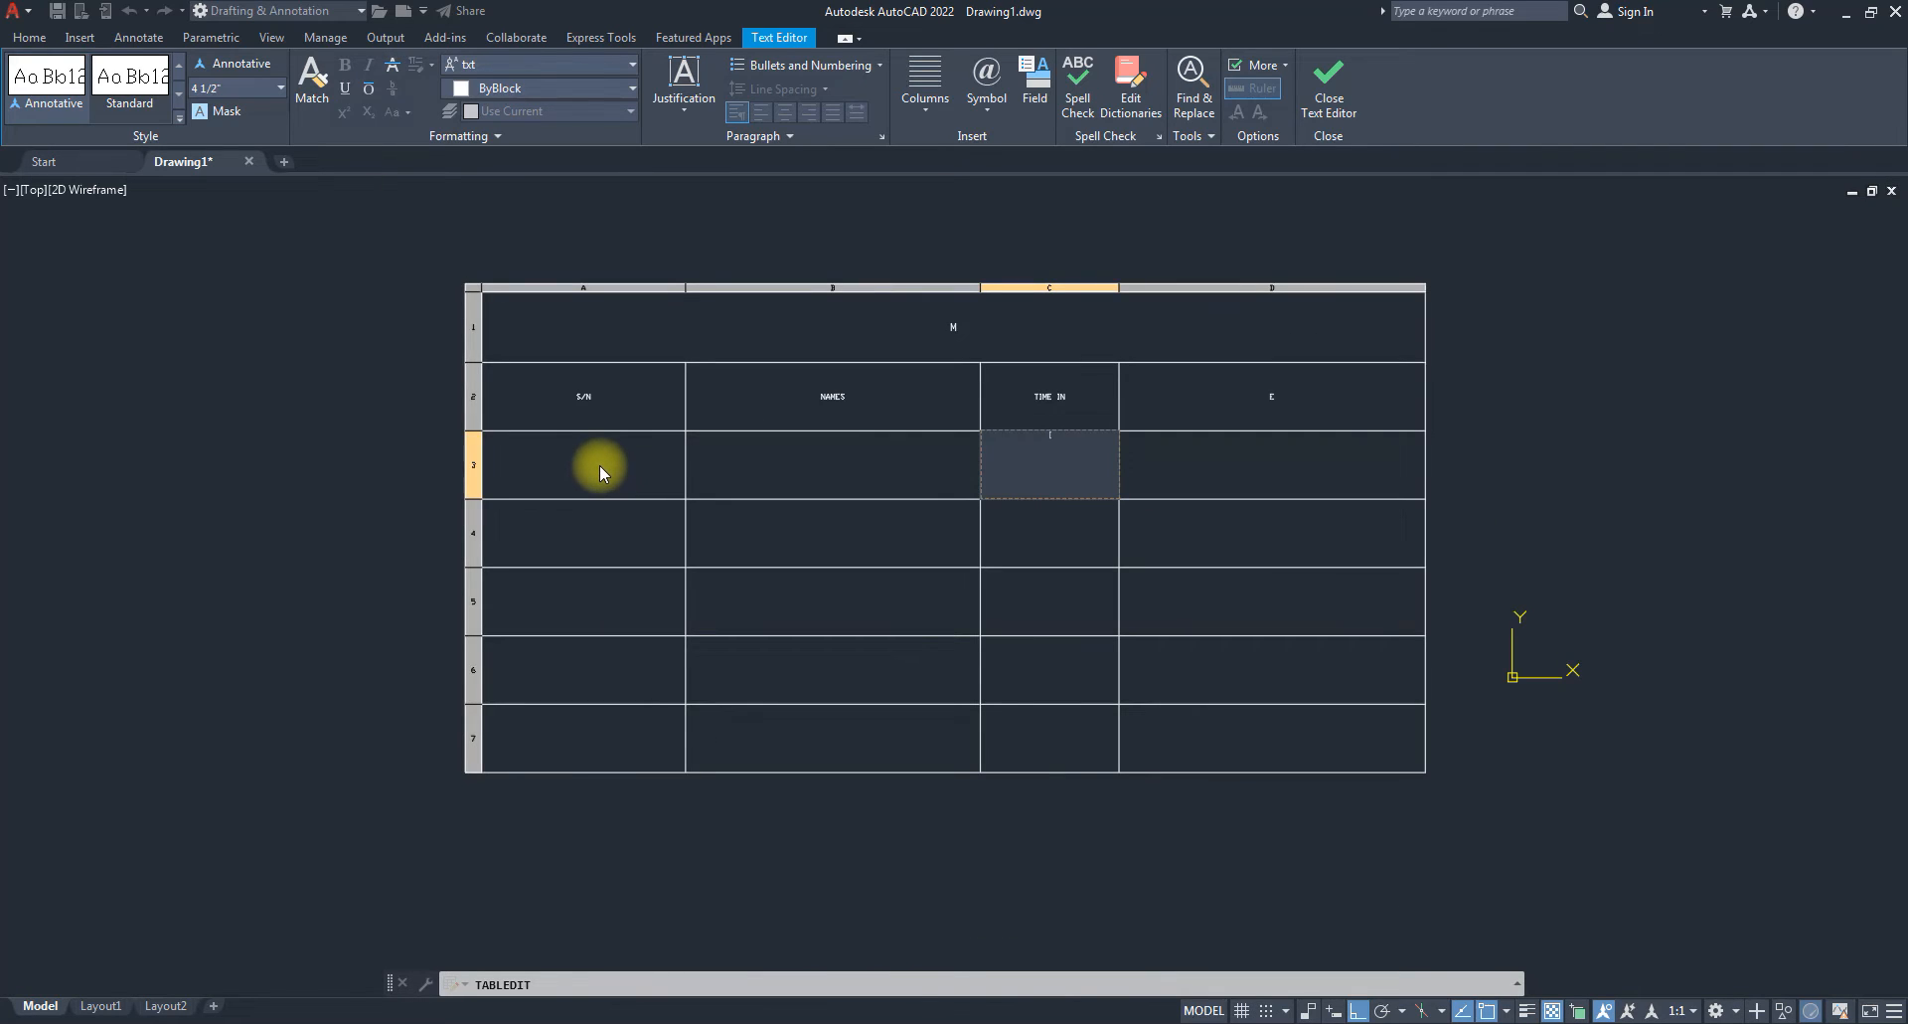
key(Escape)
Window-select S/N cells A3–A7 and apply the Whole Number data format.
click(610, 471)
click(540, 752)
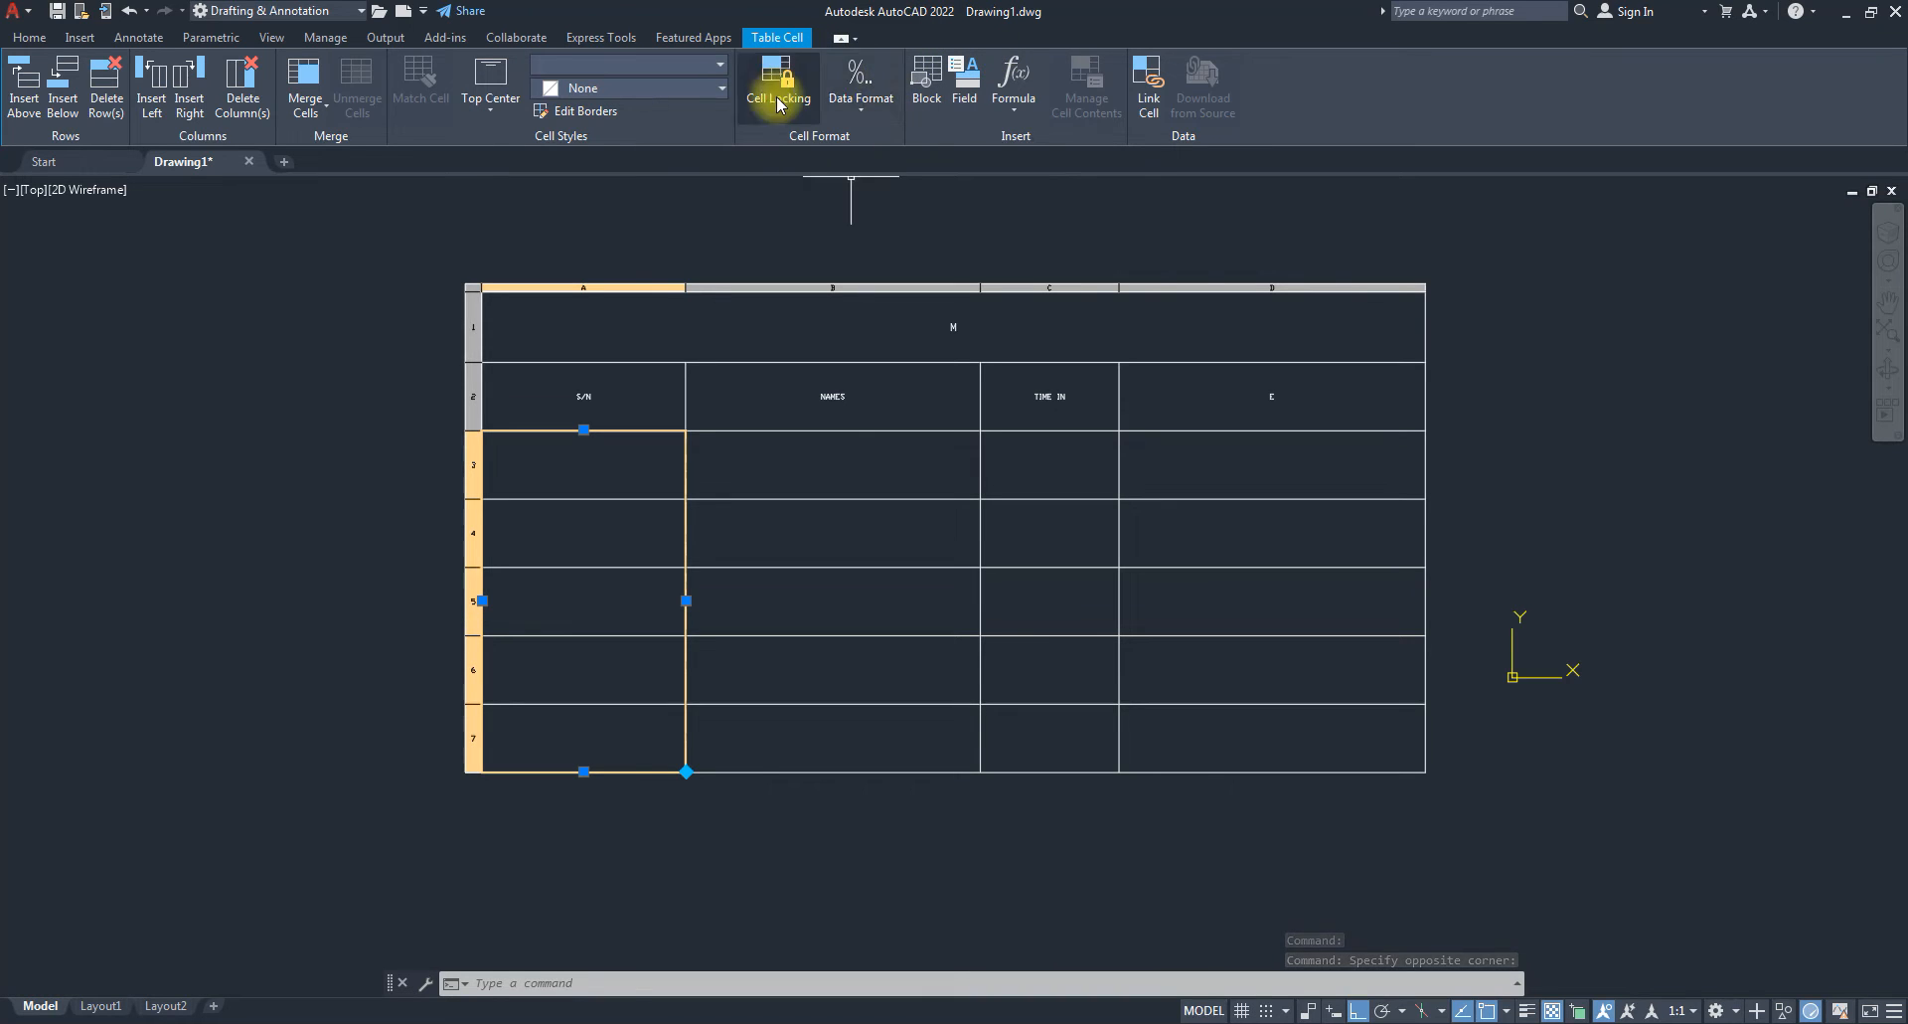
click(865, 117)
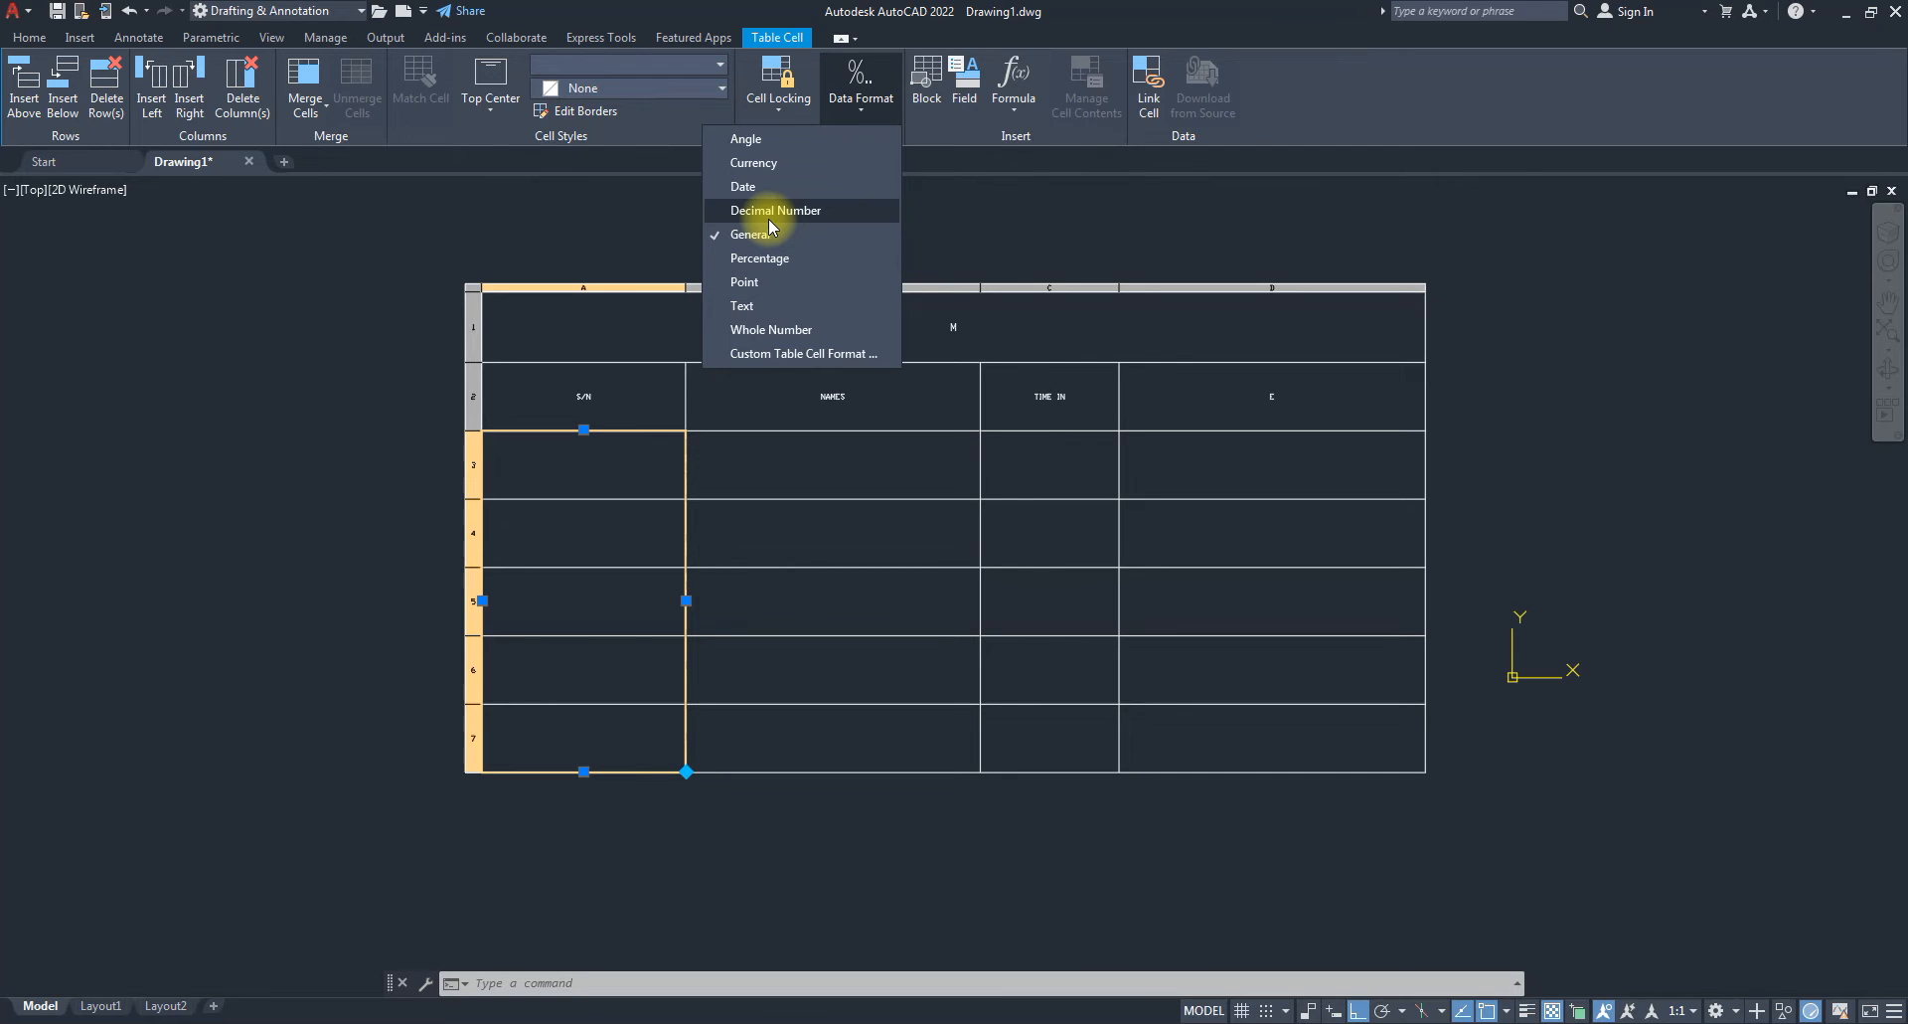
click(783, 334)
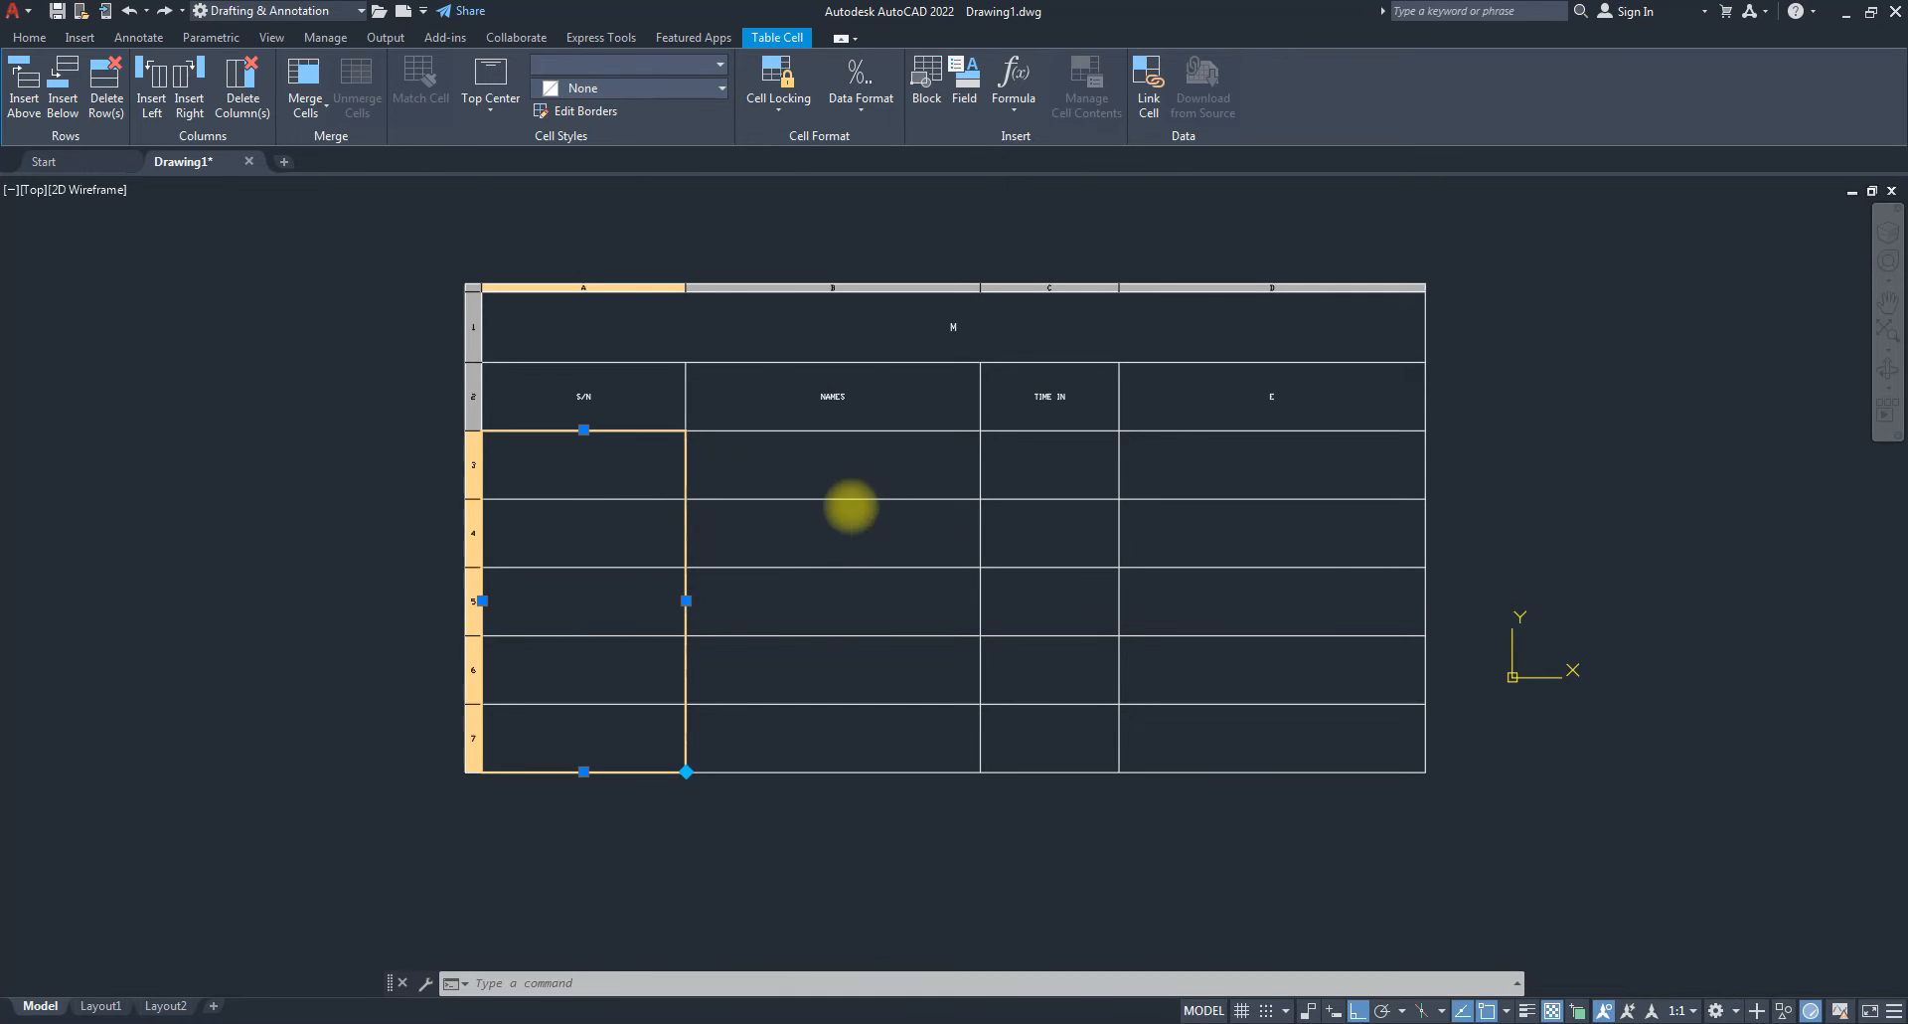
Try entering 'HG' in cell A3 and dismiss the invalid cell value warning.
click(853, 509)
click(593, 453)
double_click(592, 452)
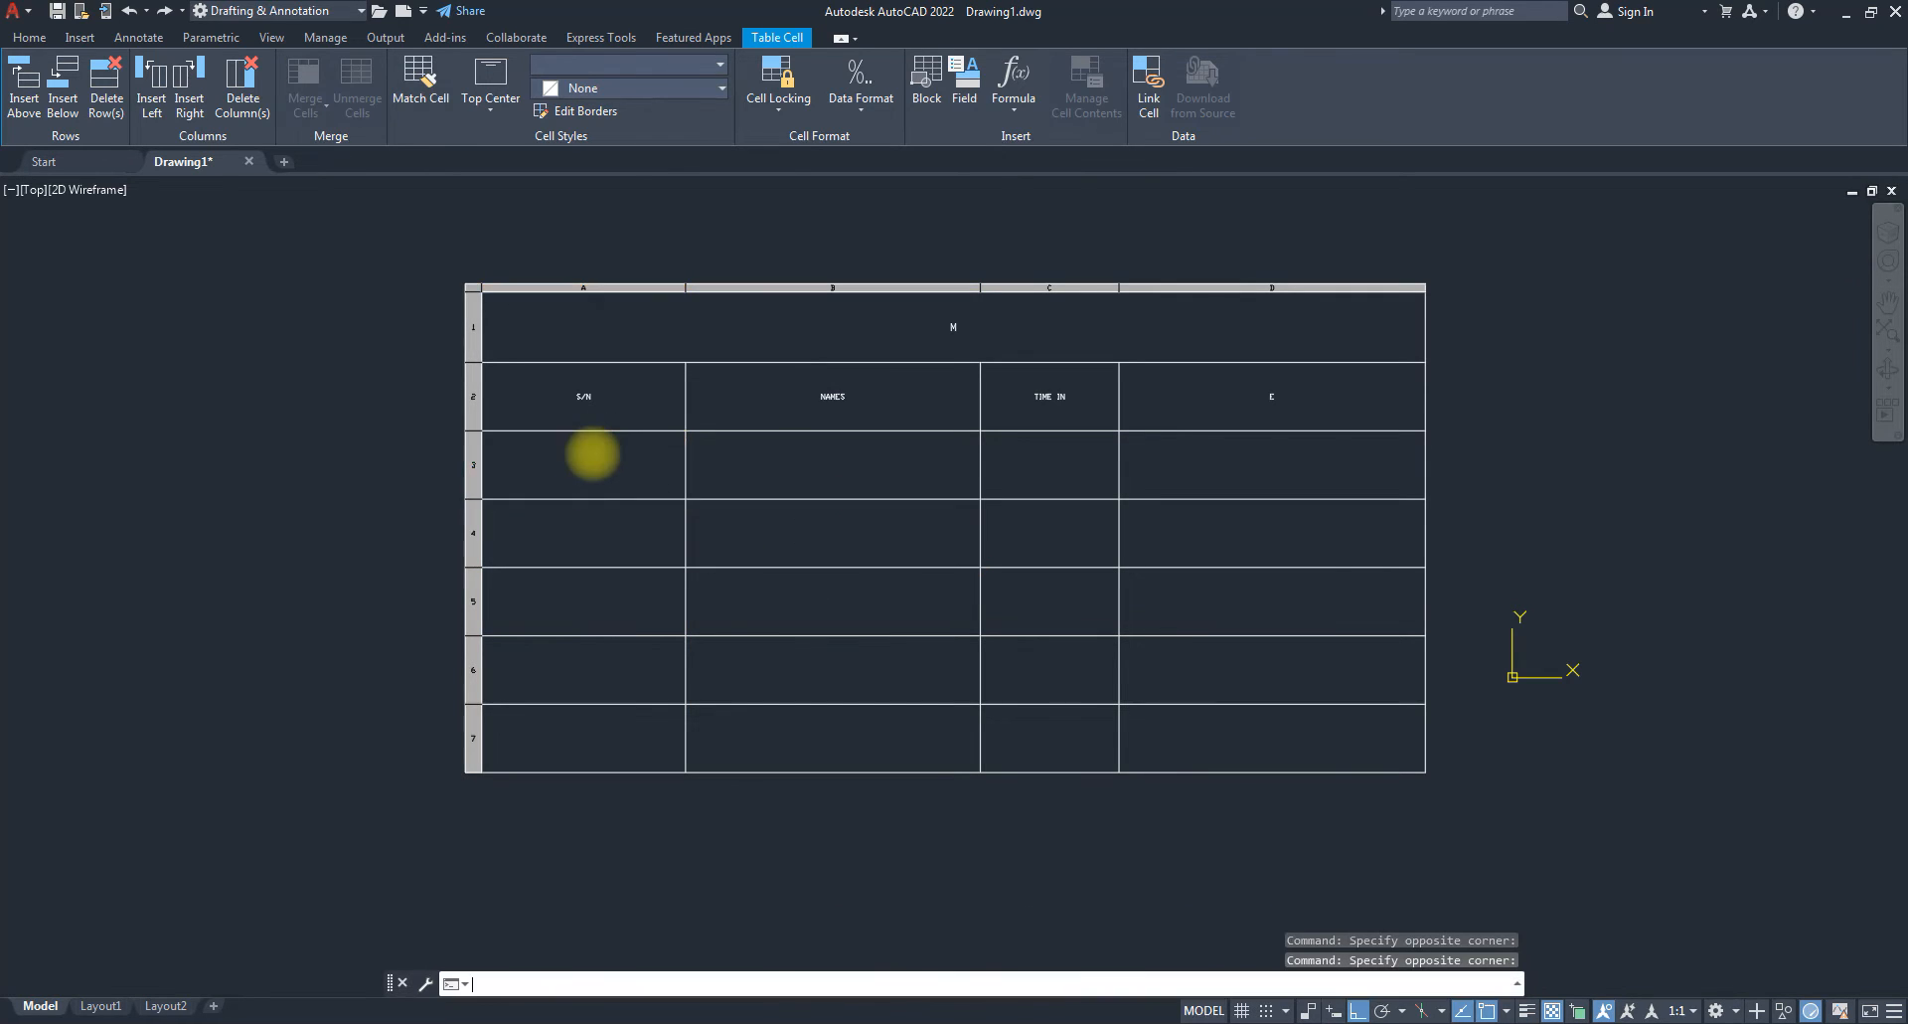
text(HG)
key(Return)
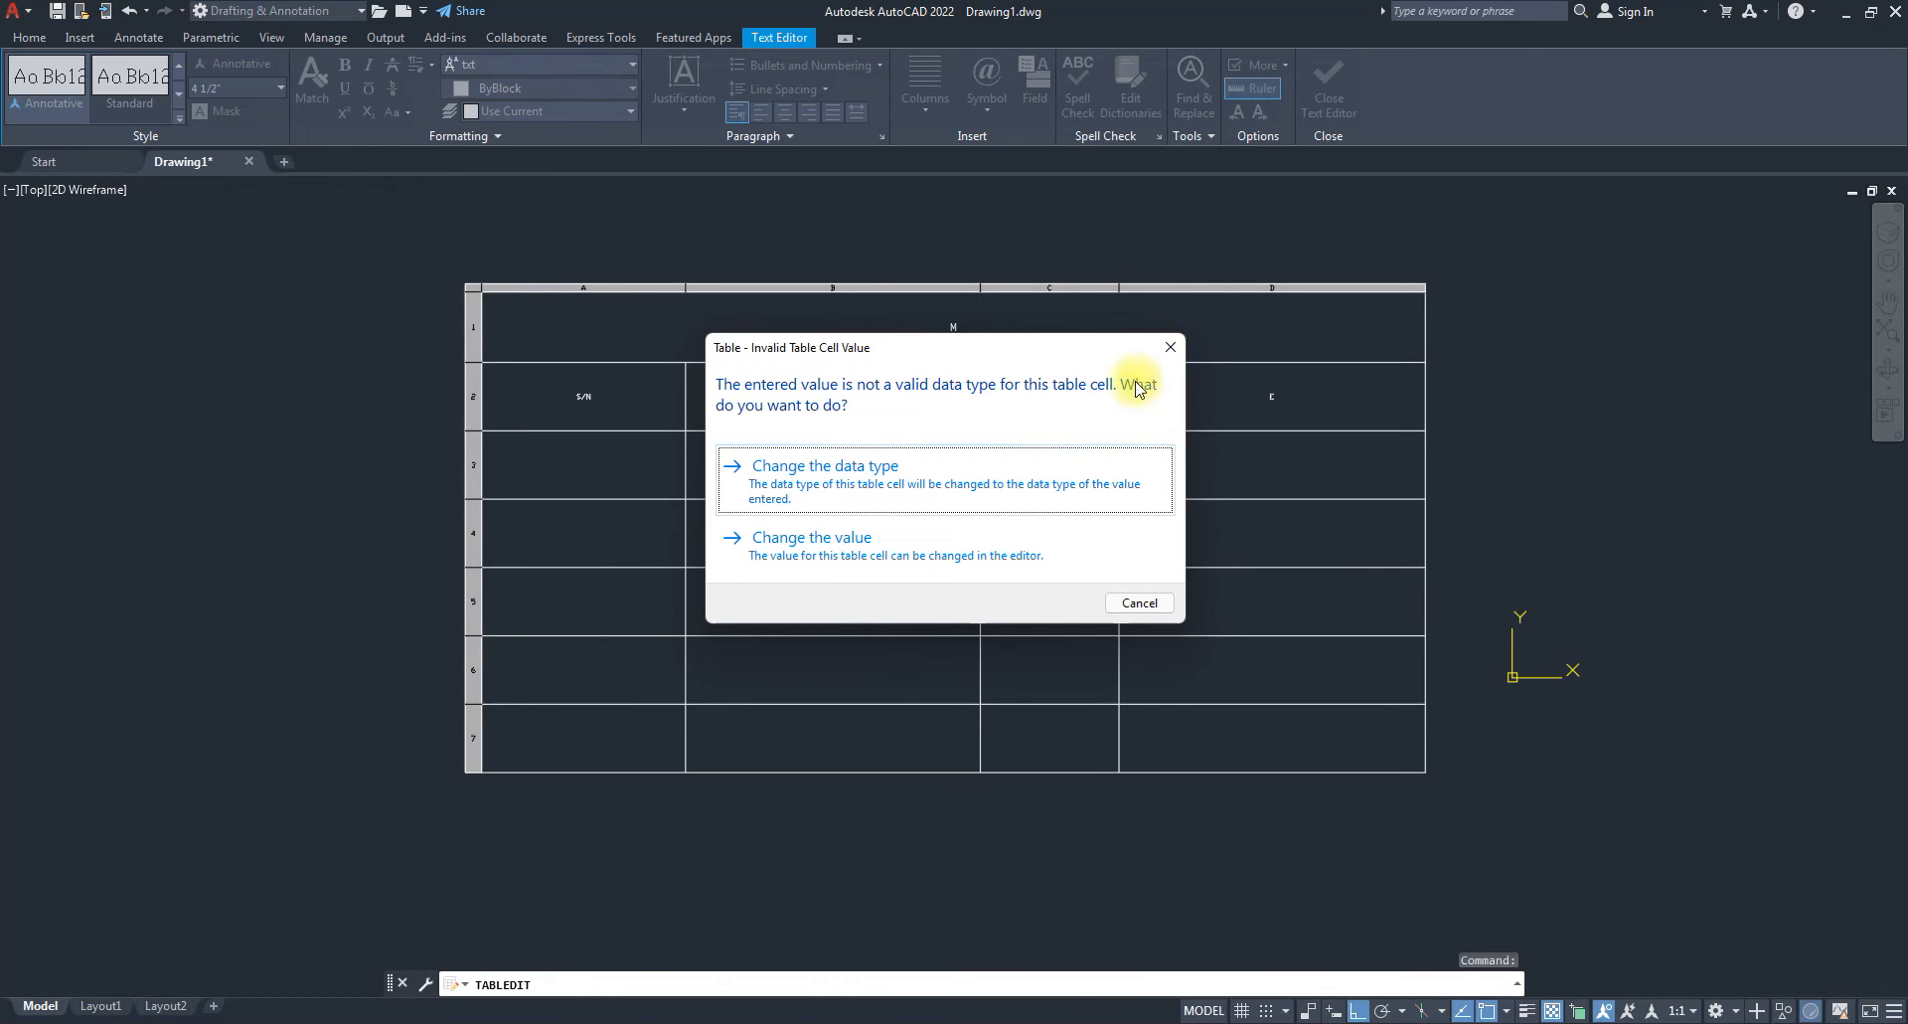
click(1167, 347)
click(636, 477)
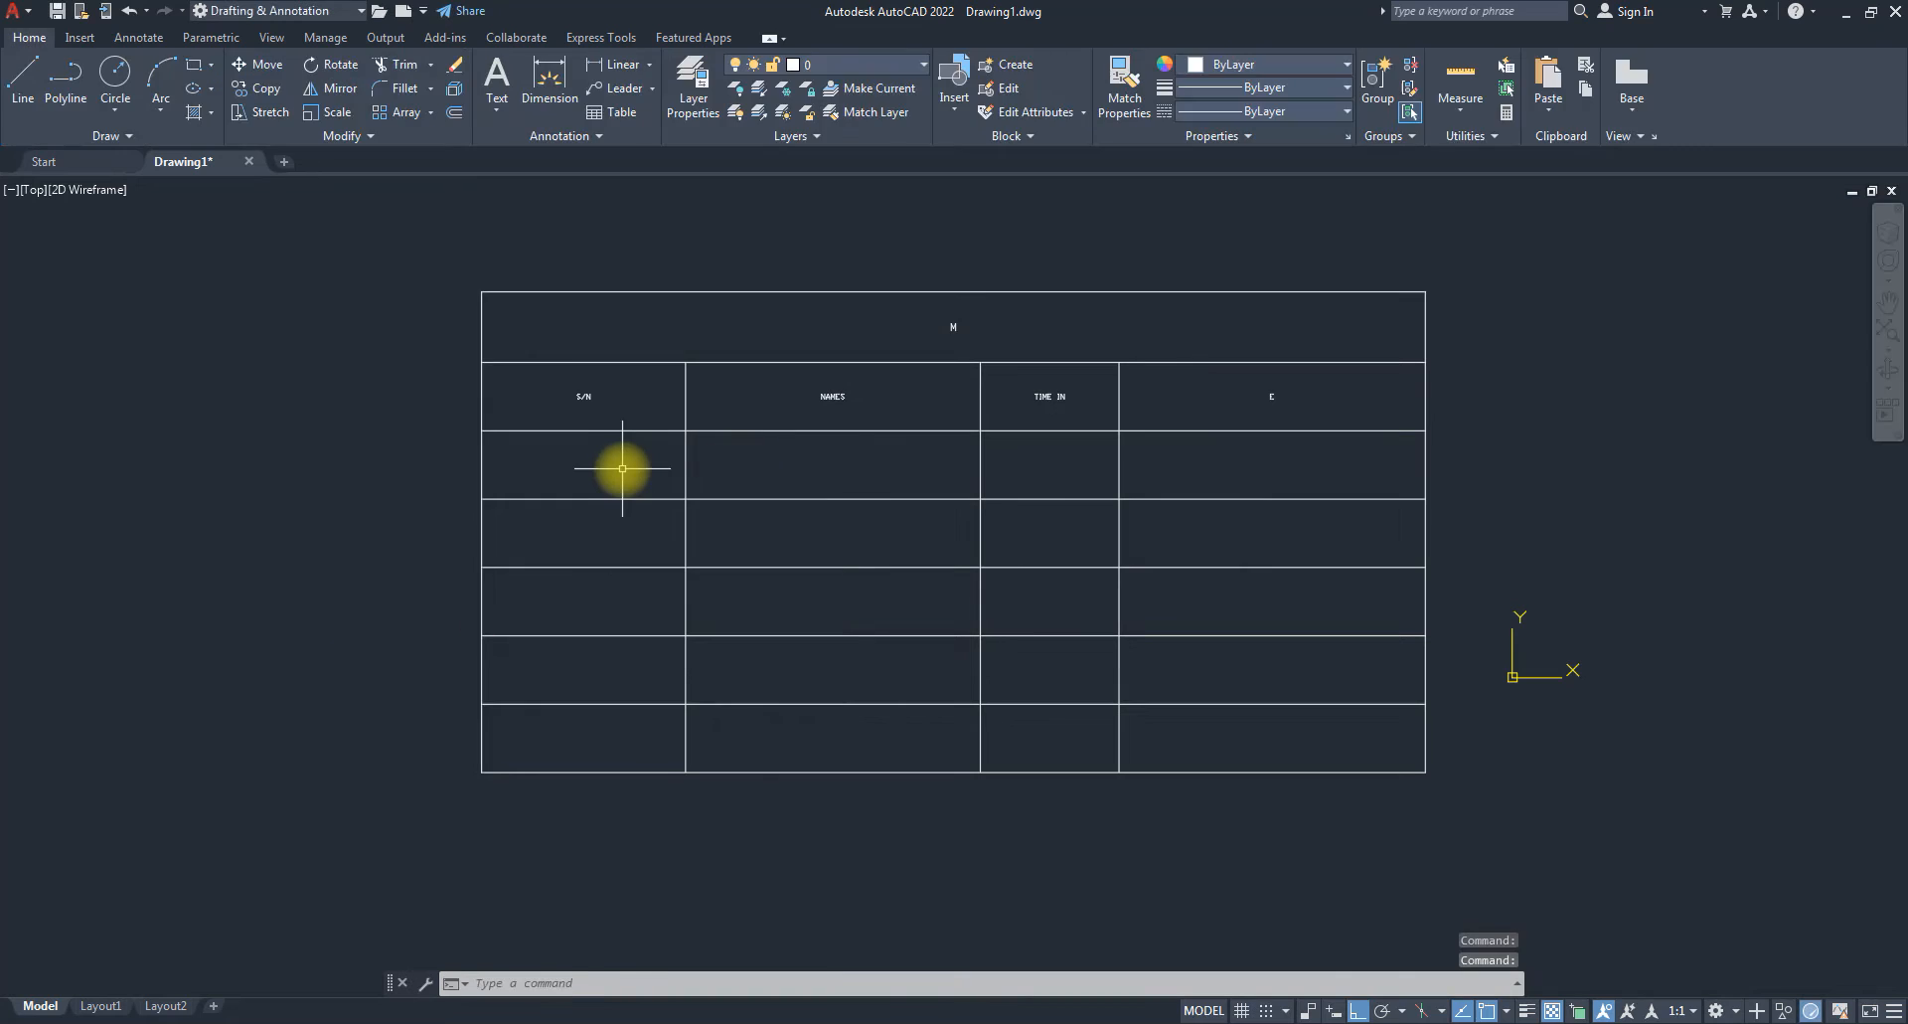
Type serial numbers 2 and 3 down the S/N column and exit the cell editor.
click(626, 469)
double_click(623, 469)
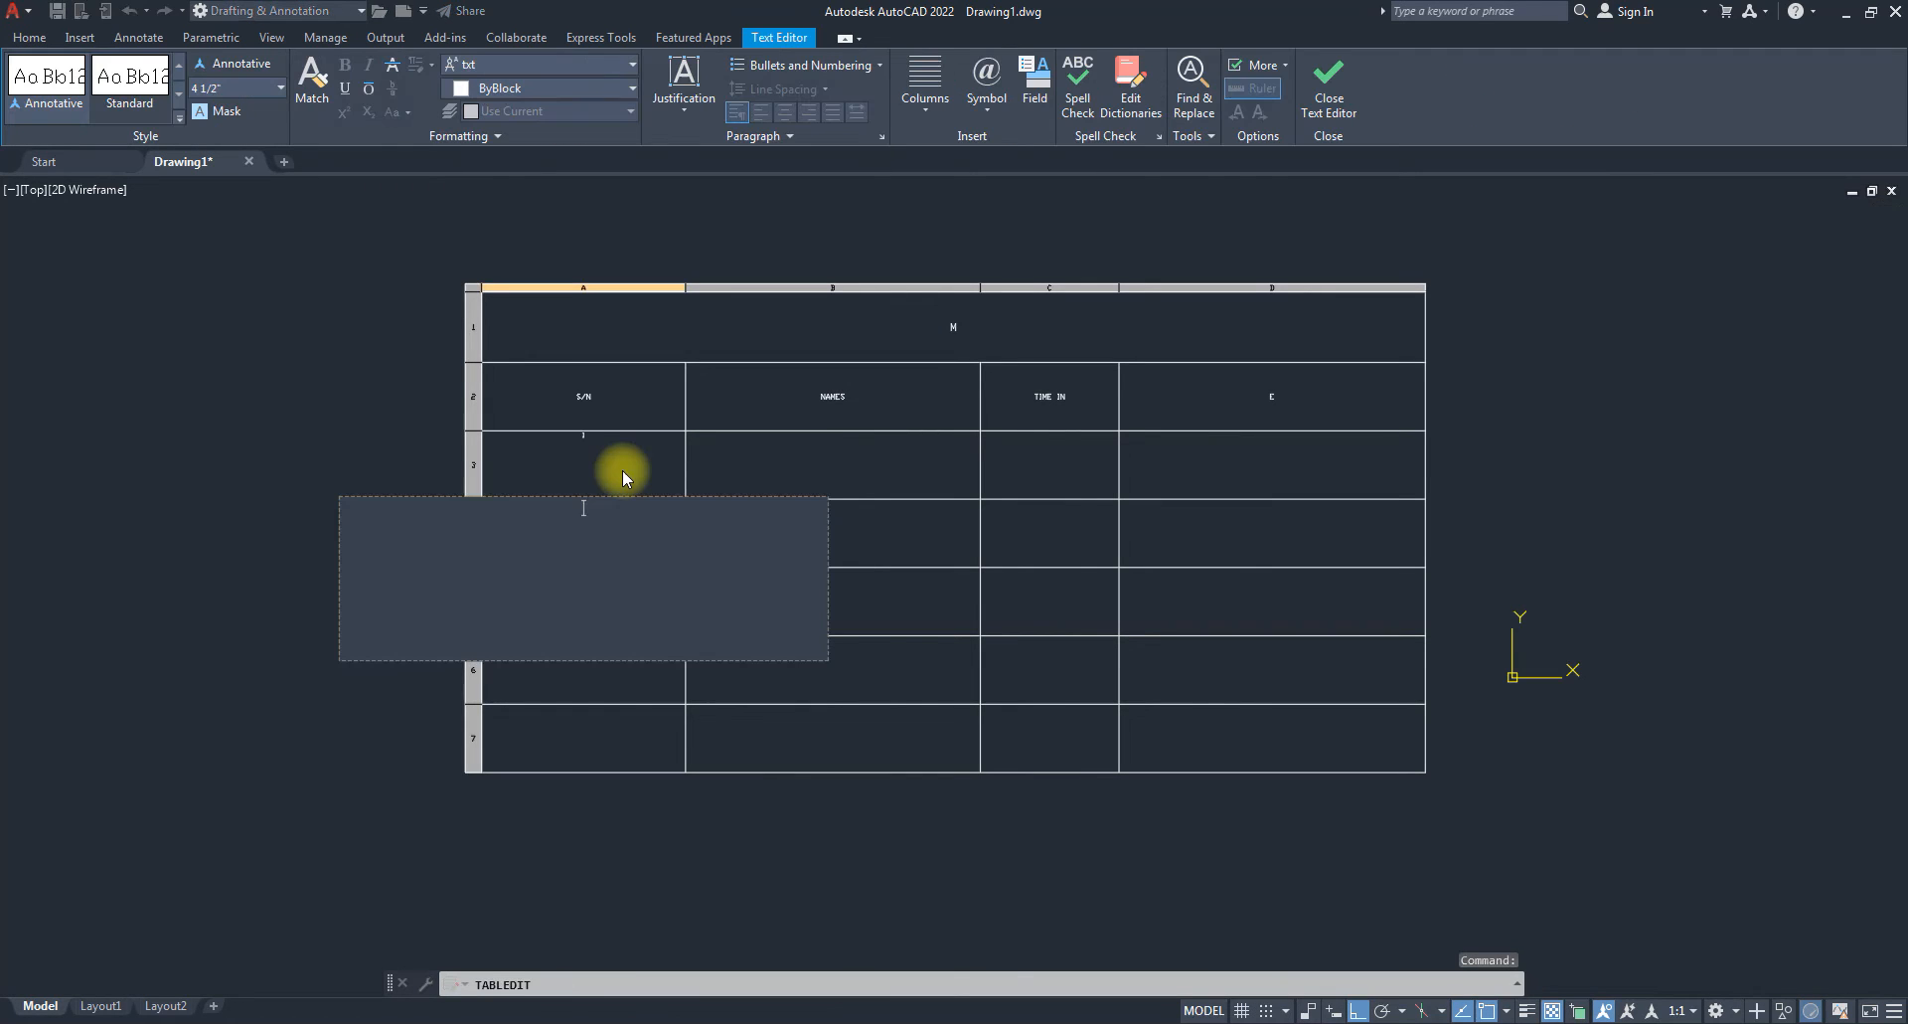
text(2)
key(Return)
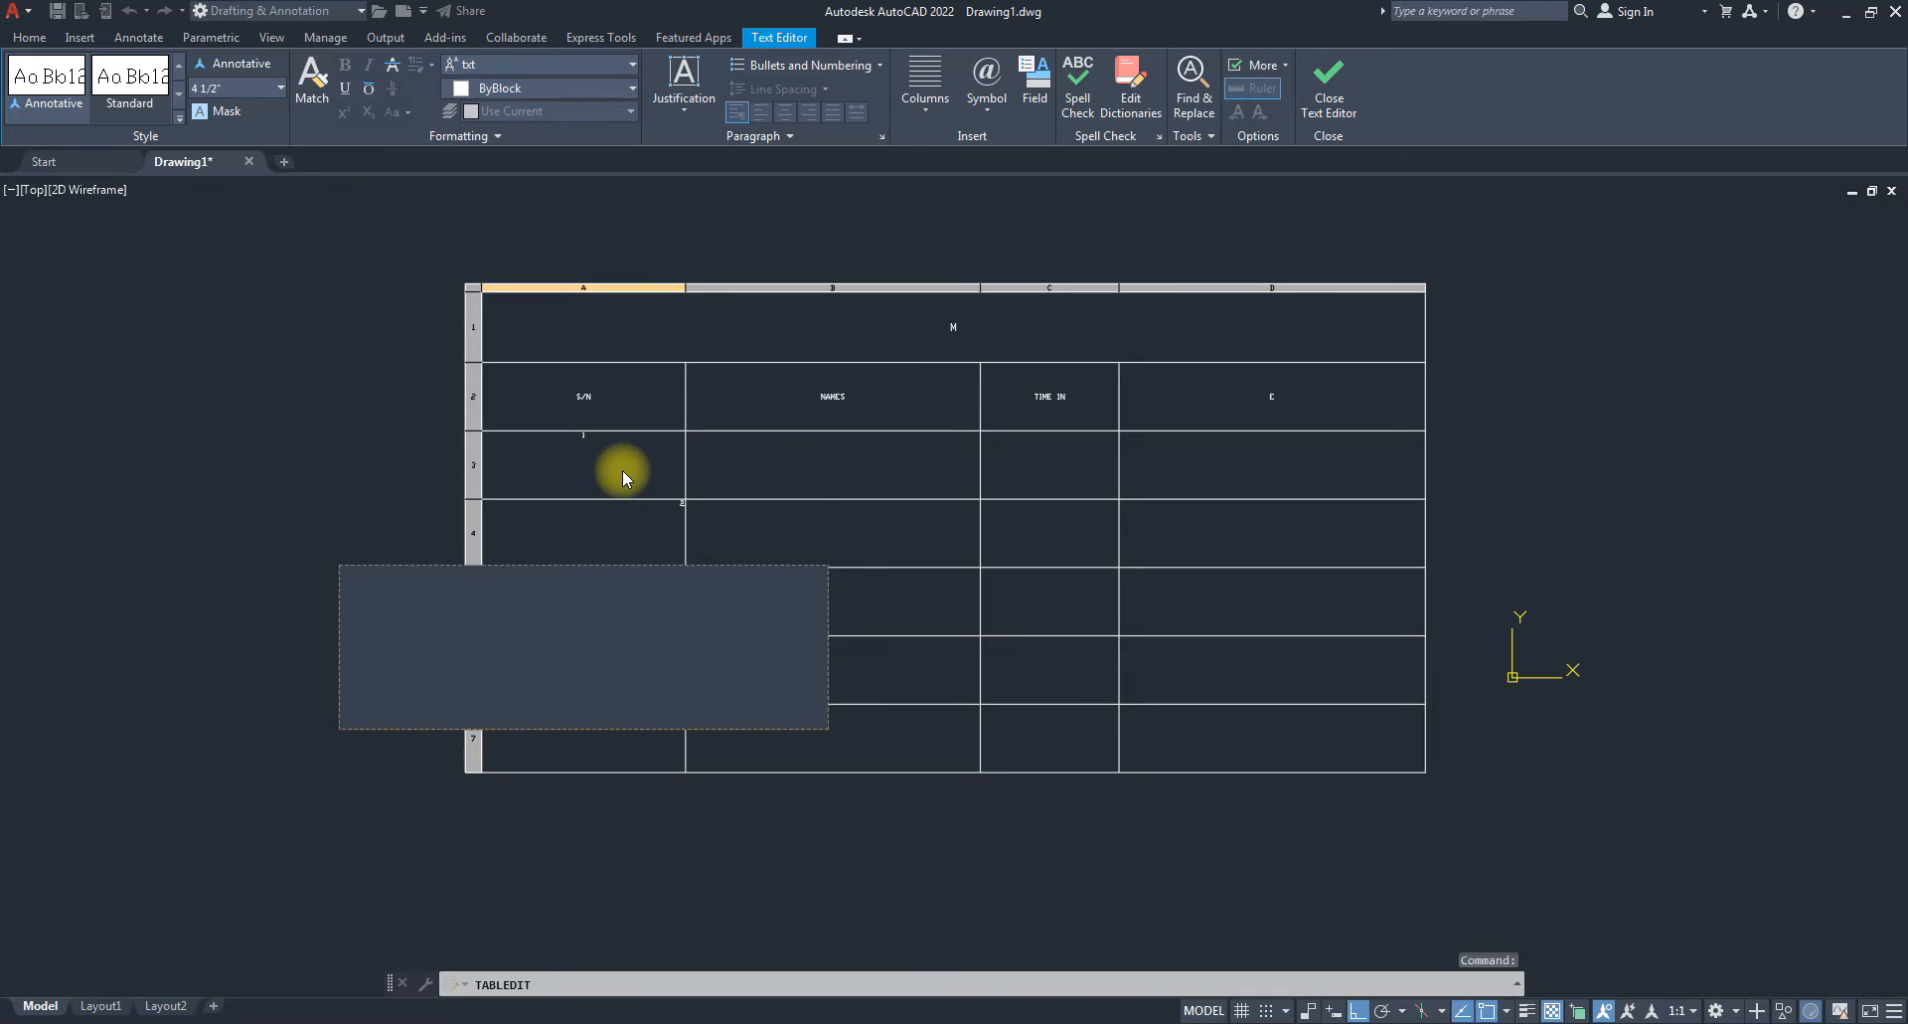
text(3)
key(Return)
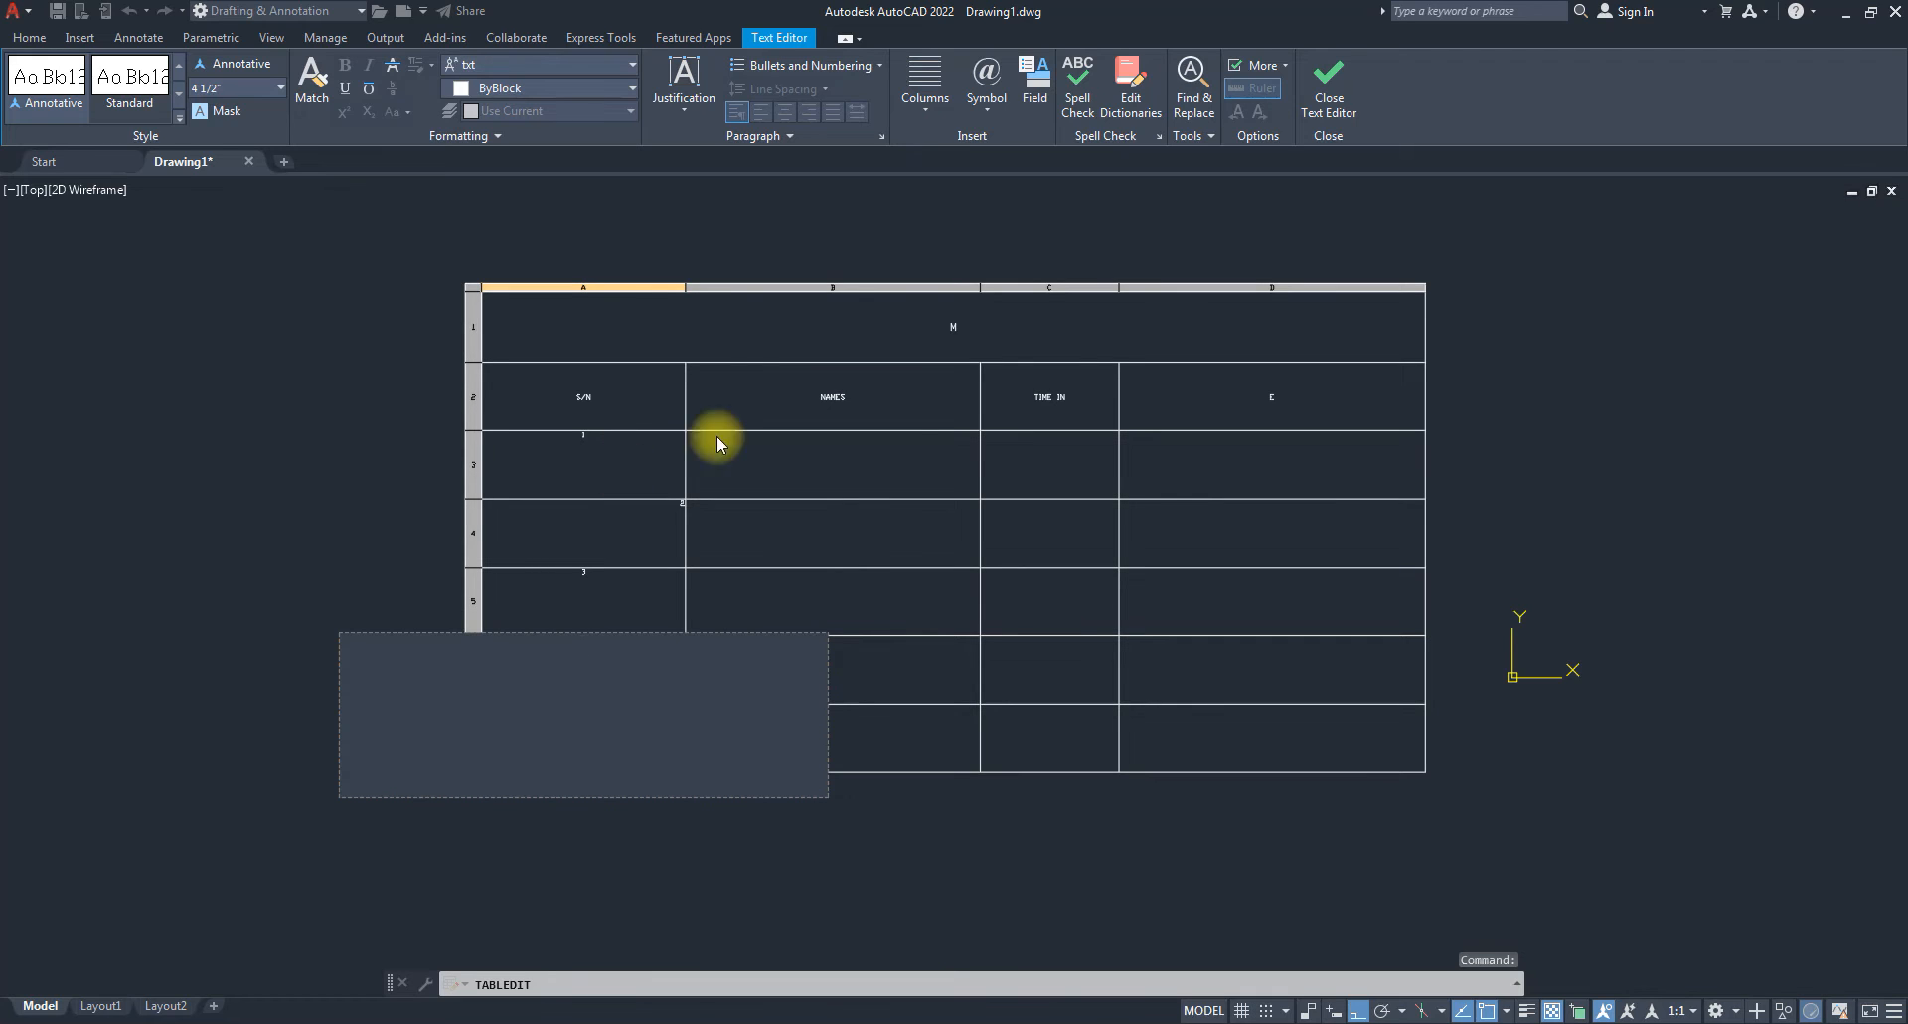
key(Escape)
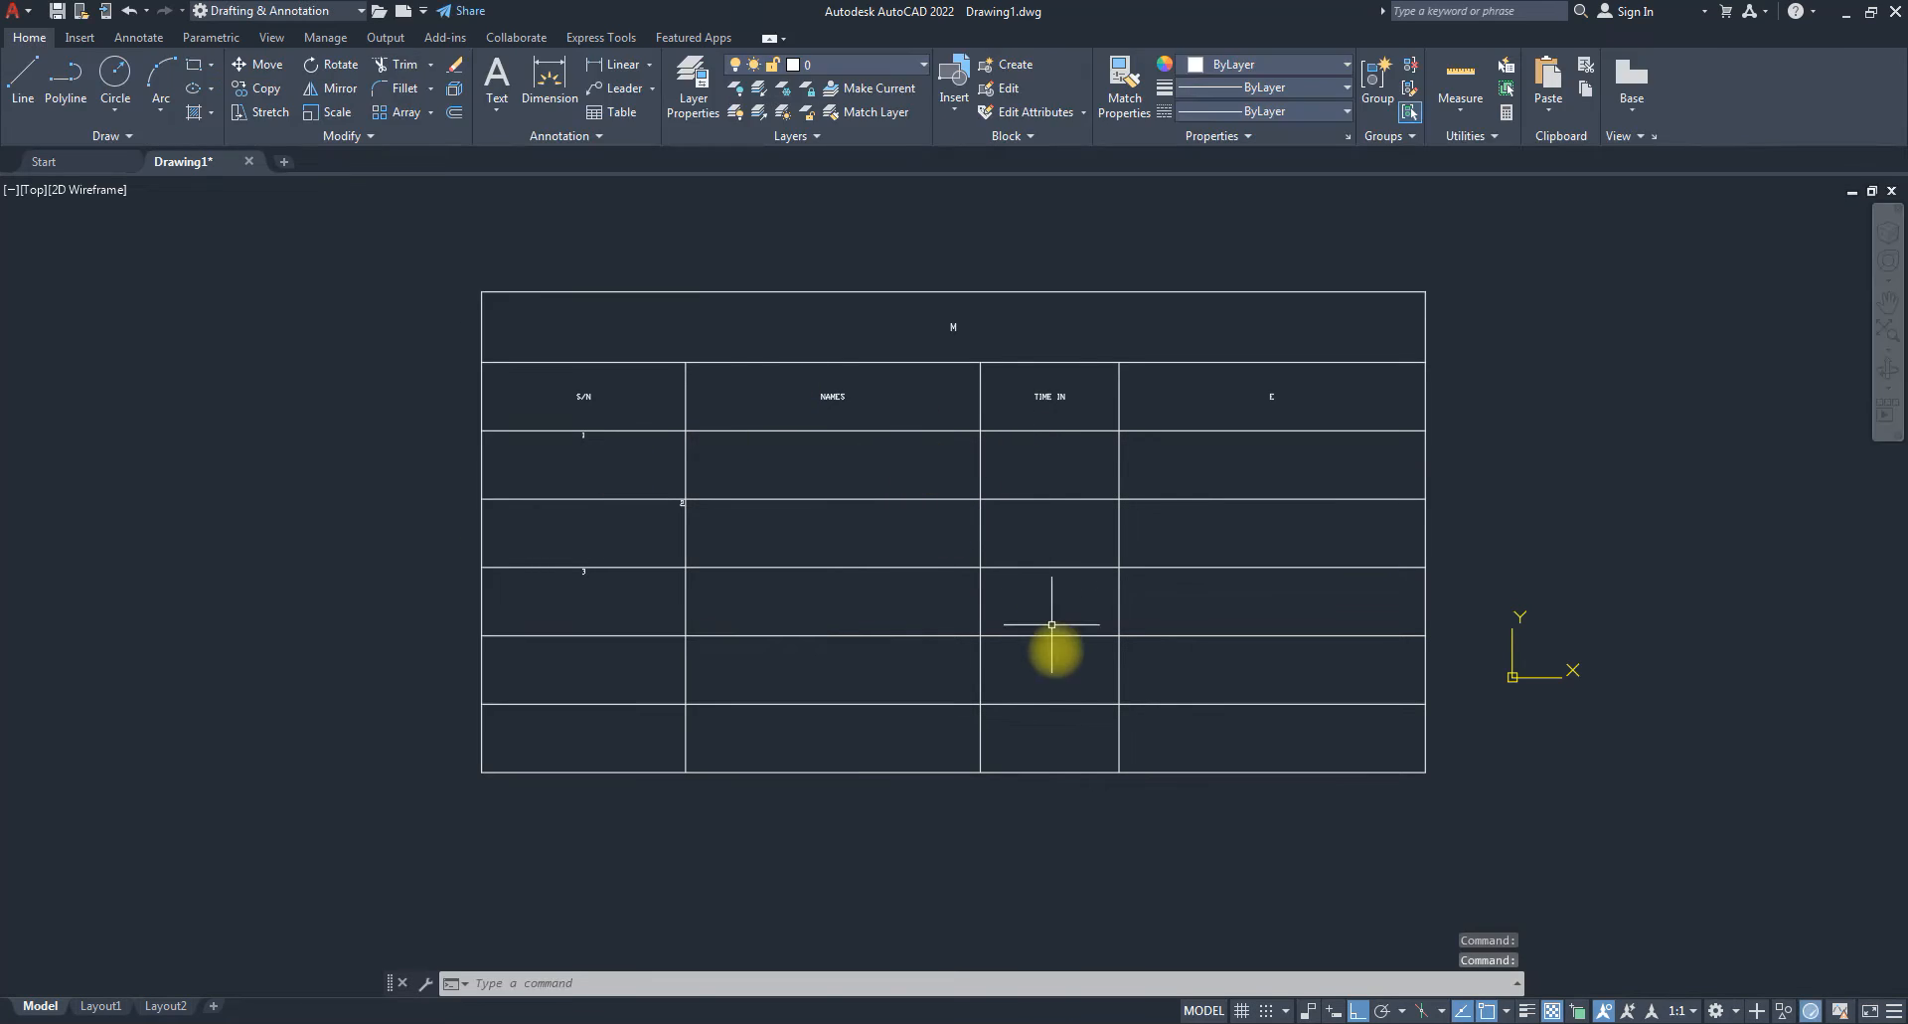
drag(1016, 421, 1111, 754)
key(Escape)
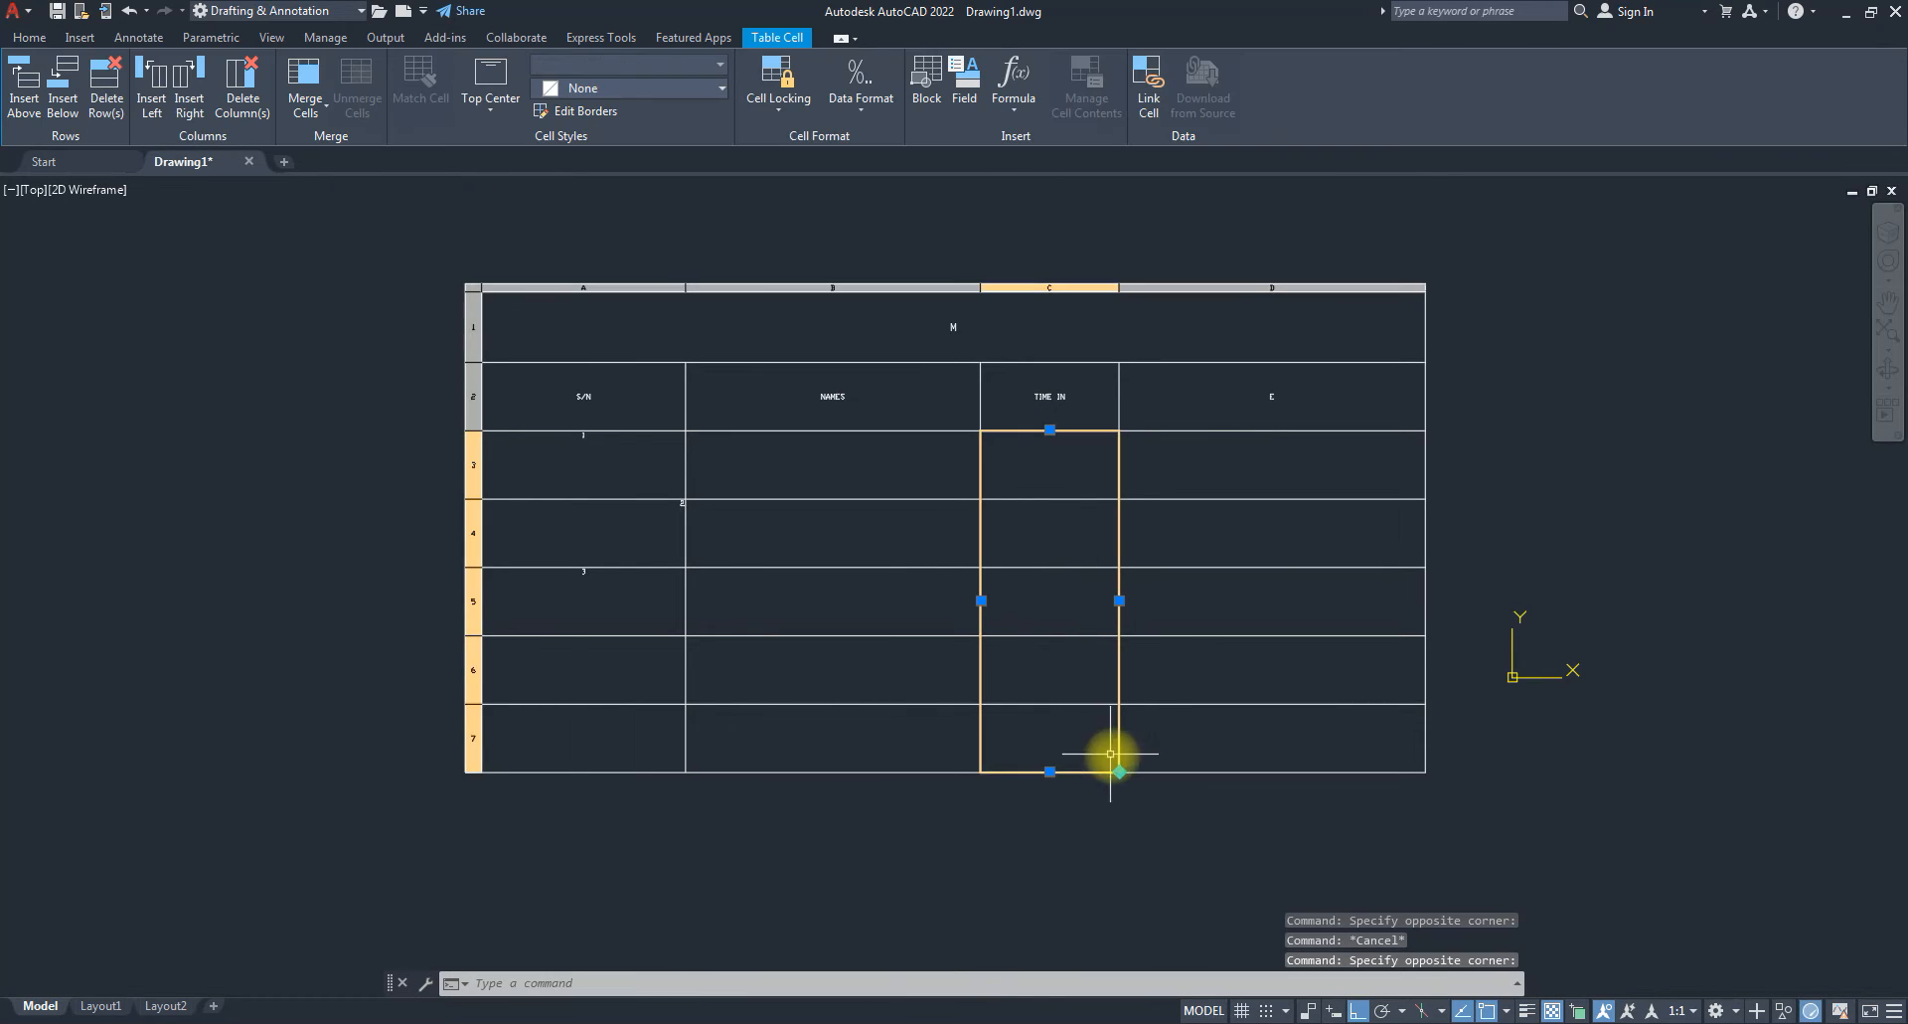
Set the selected TIME IN cells to the Date data format.
click(859, 92)
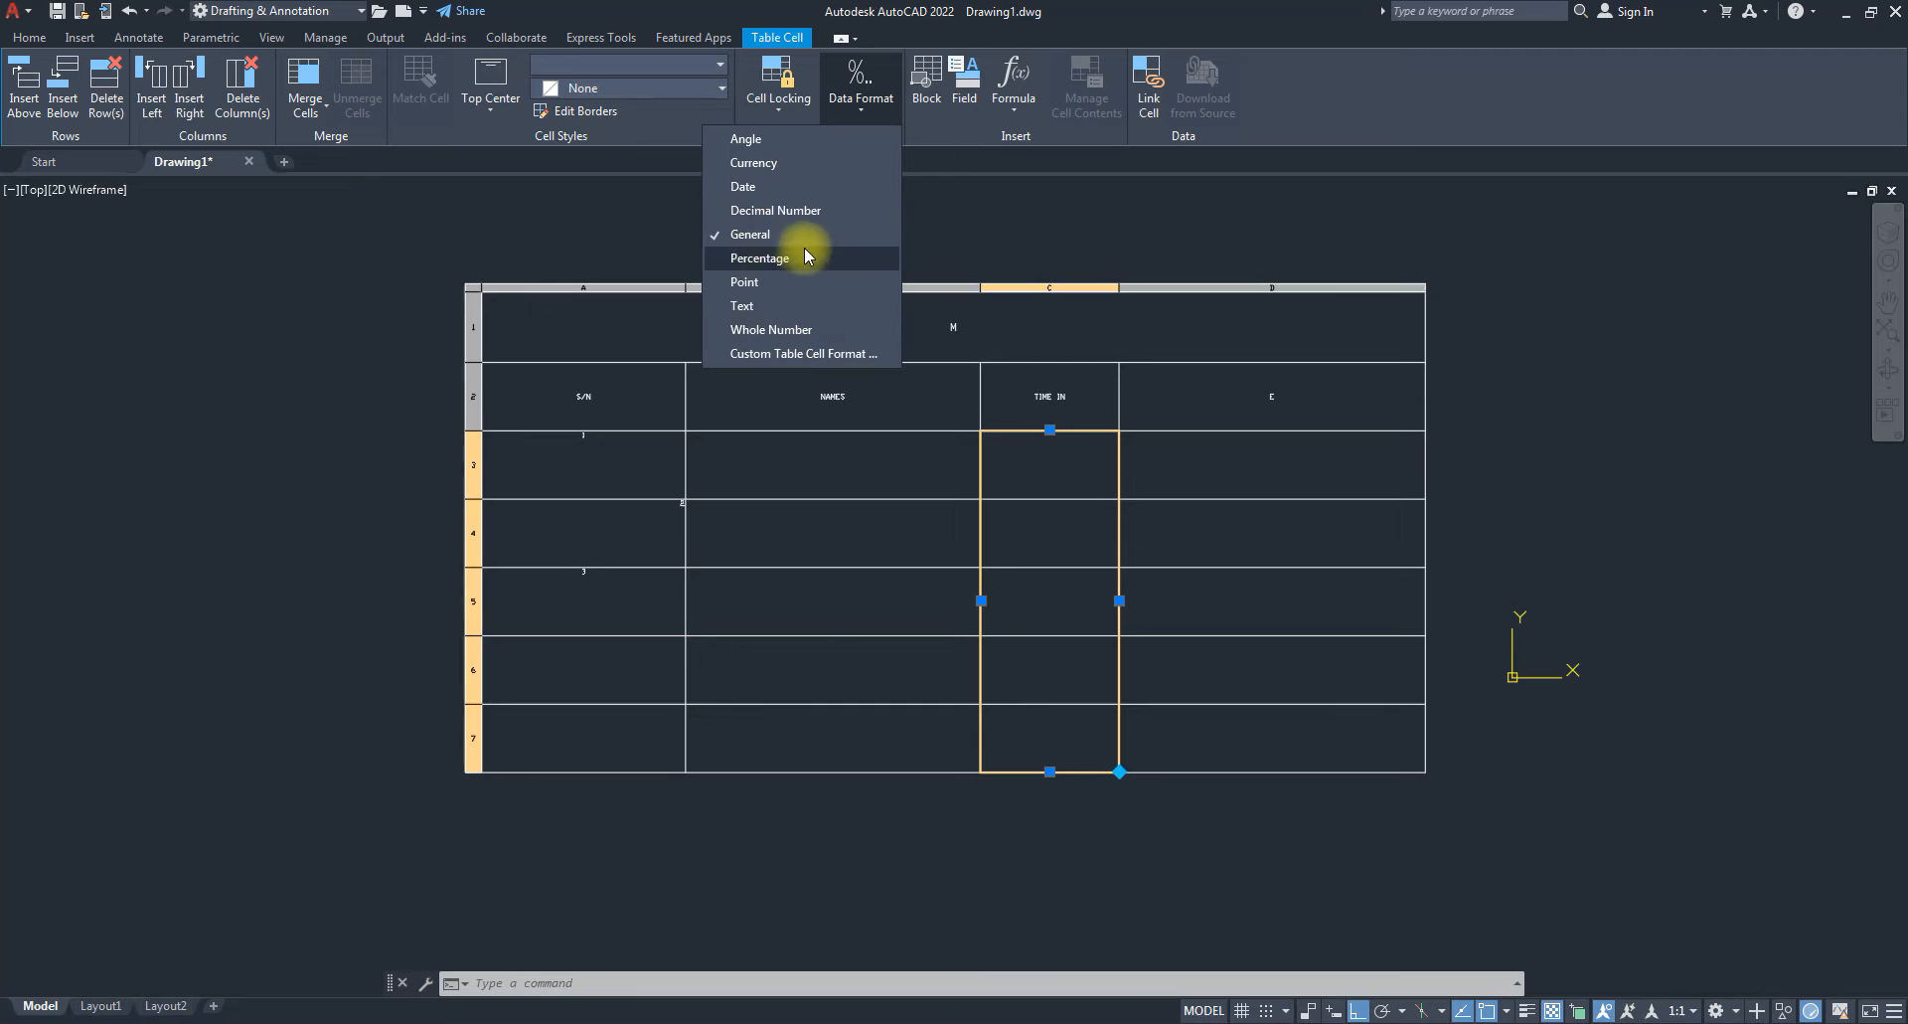
click(748, 188)
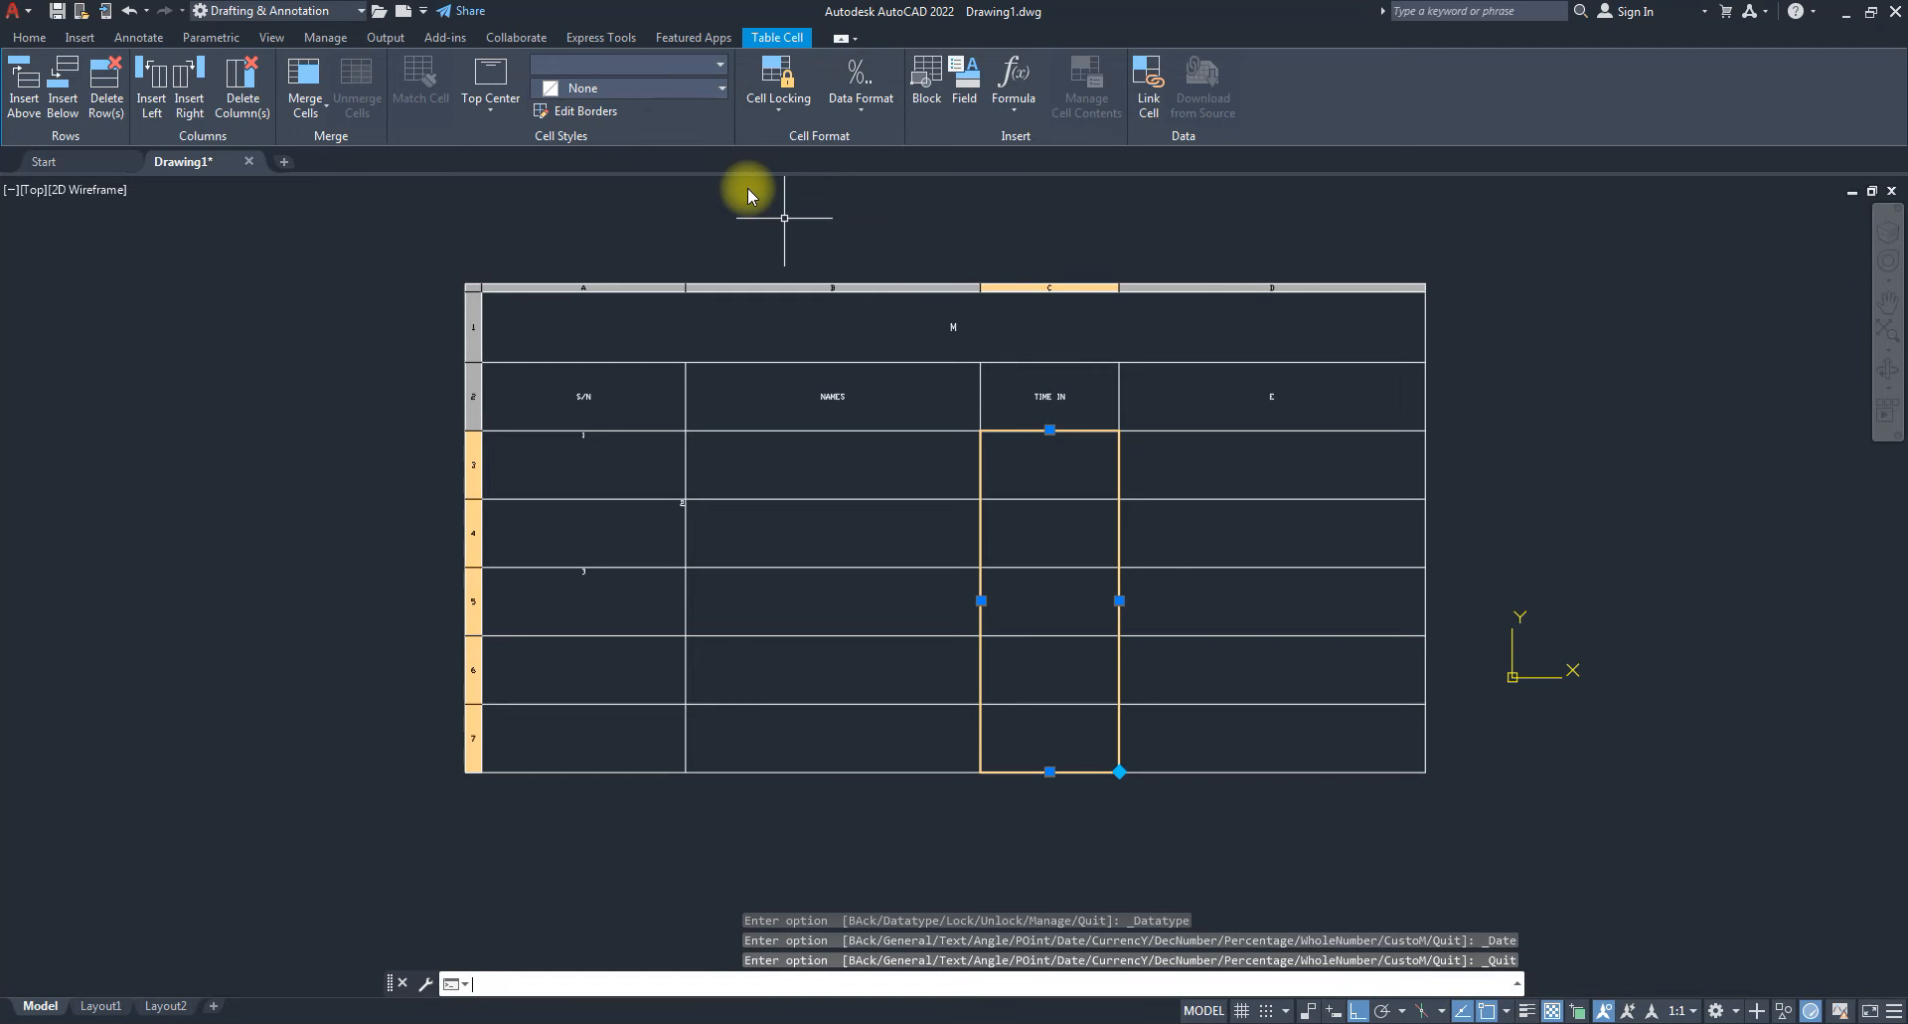
key(Escape)
key(Escape)
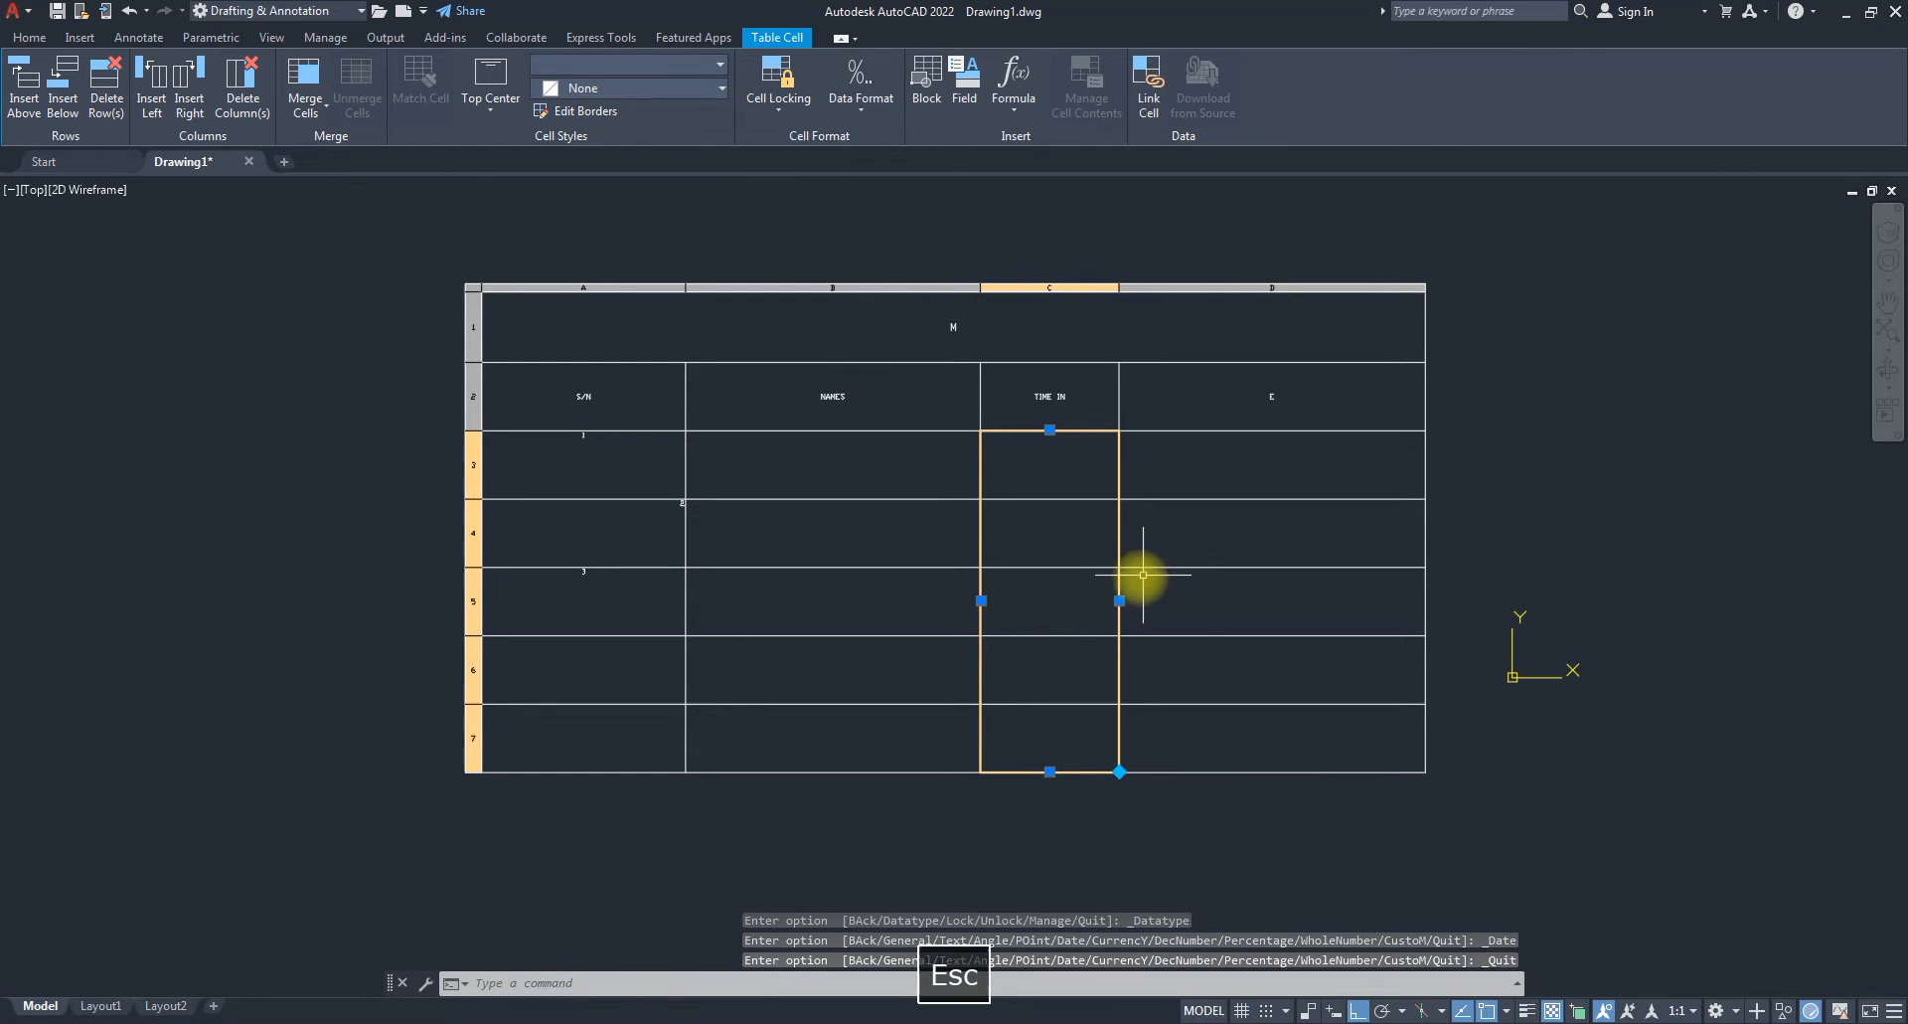
Enter 11/11/2021 in cells C3 and C4, dismiss the invalid value warning, and leave table editing.
click(1056, 483)
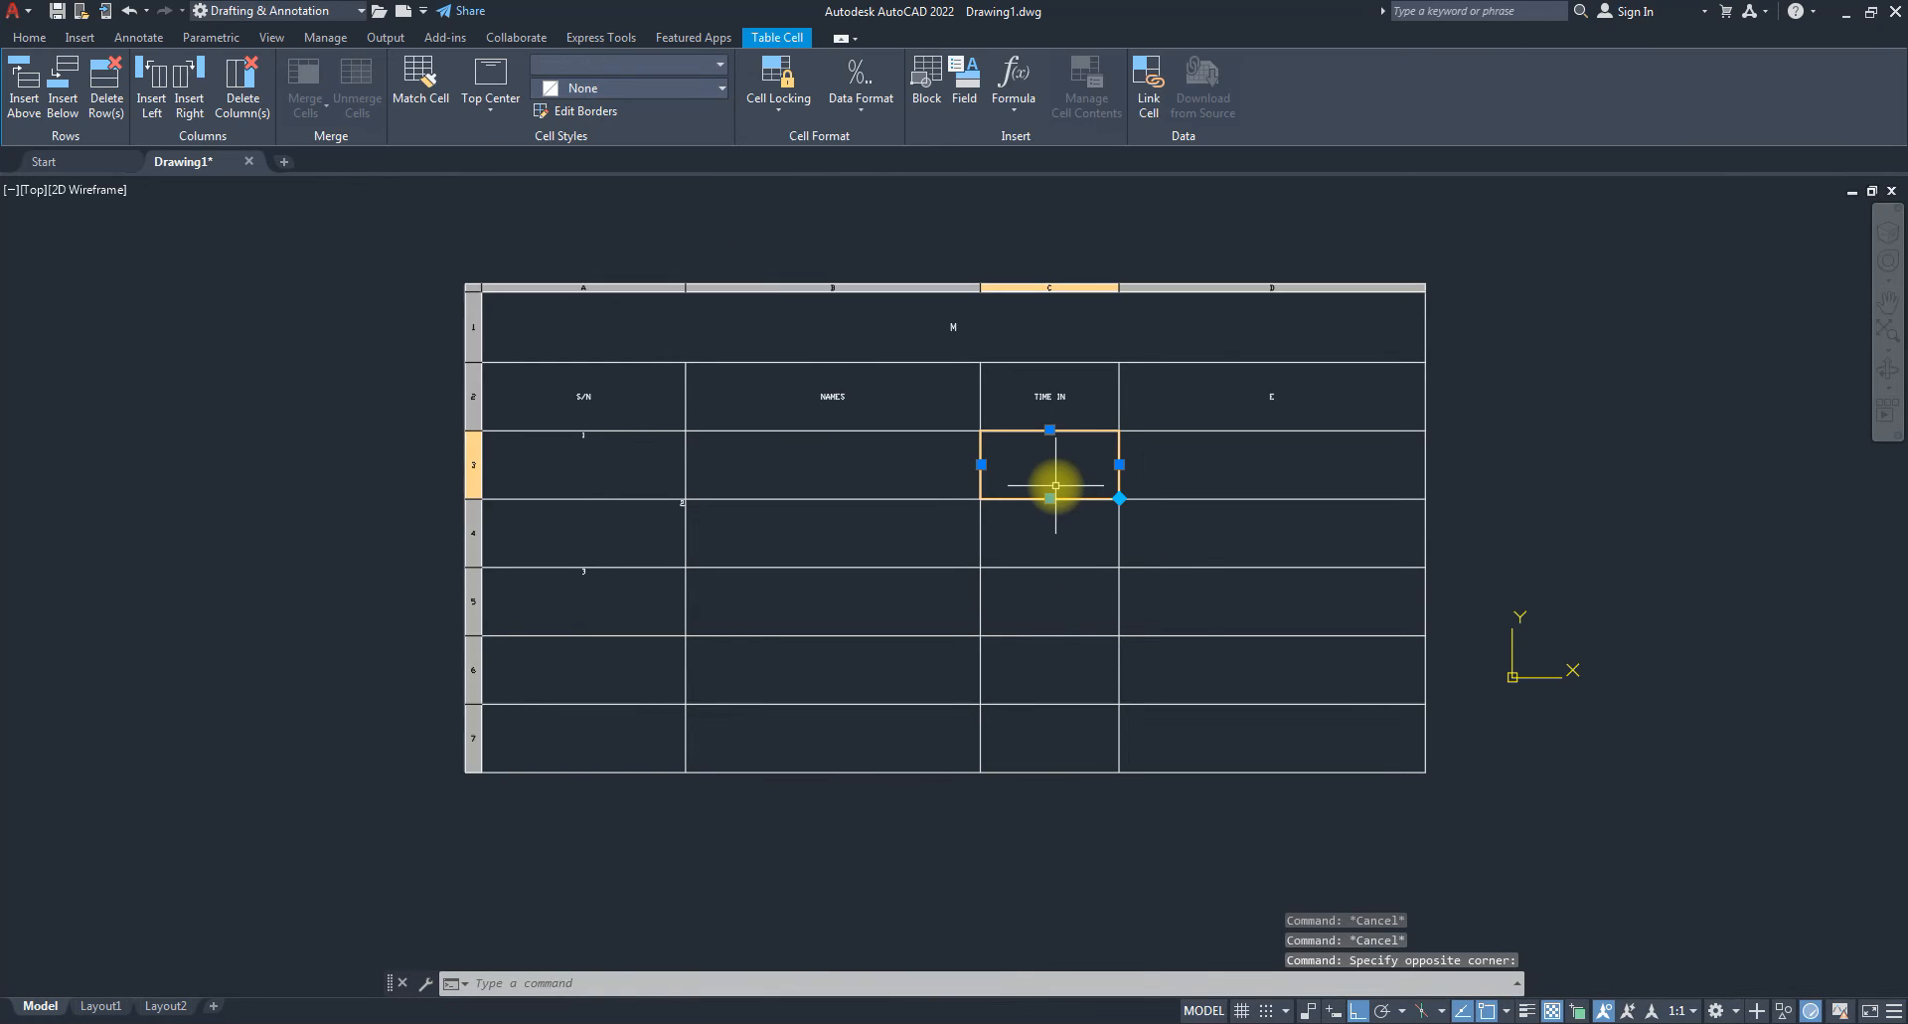
double_click(1055, 485)
text(11/11/2021)
key(Return)
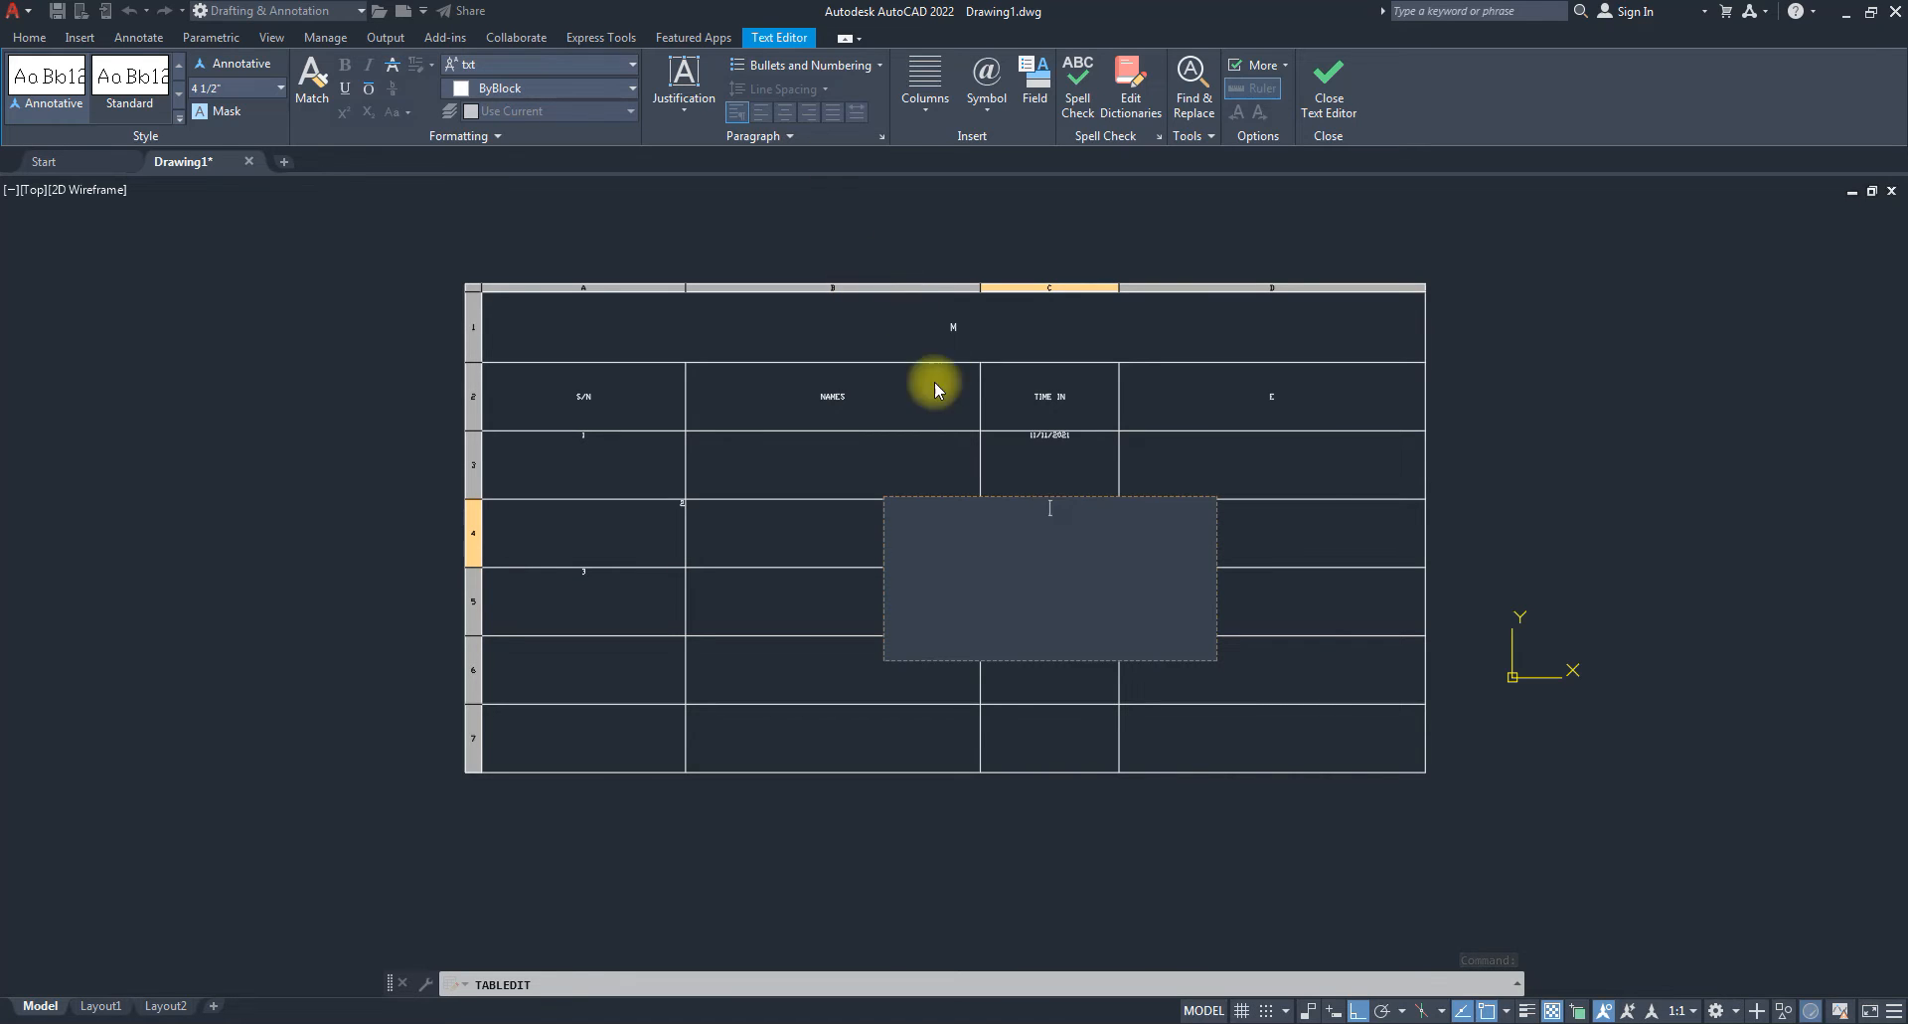
text(11/11/2021)
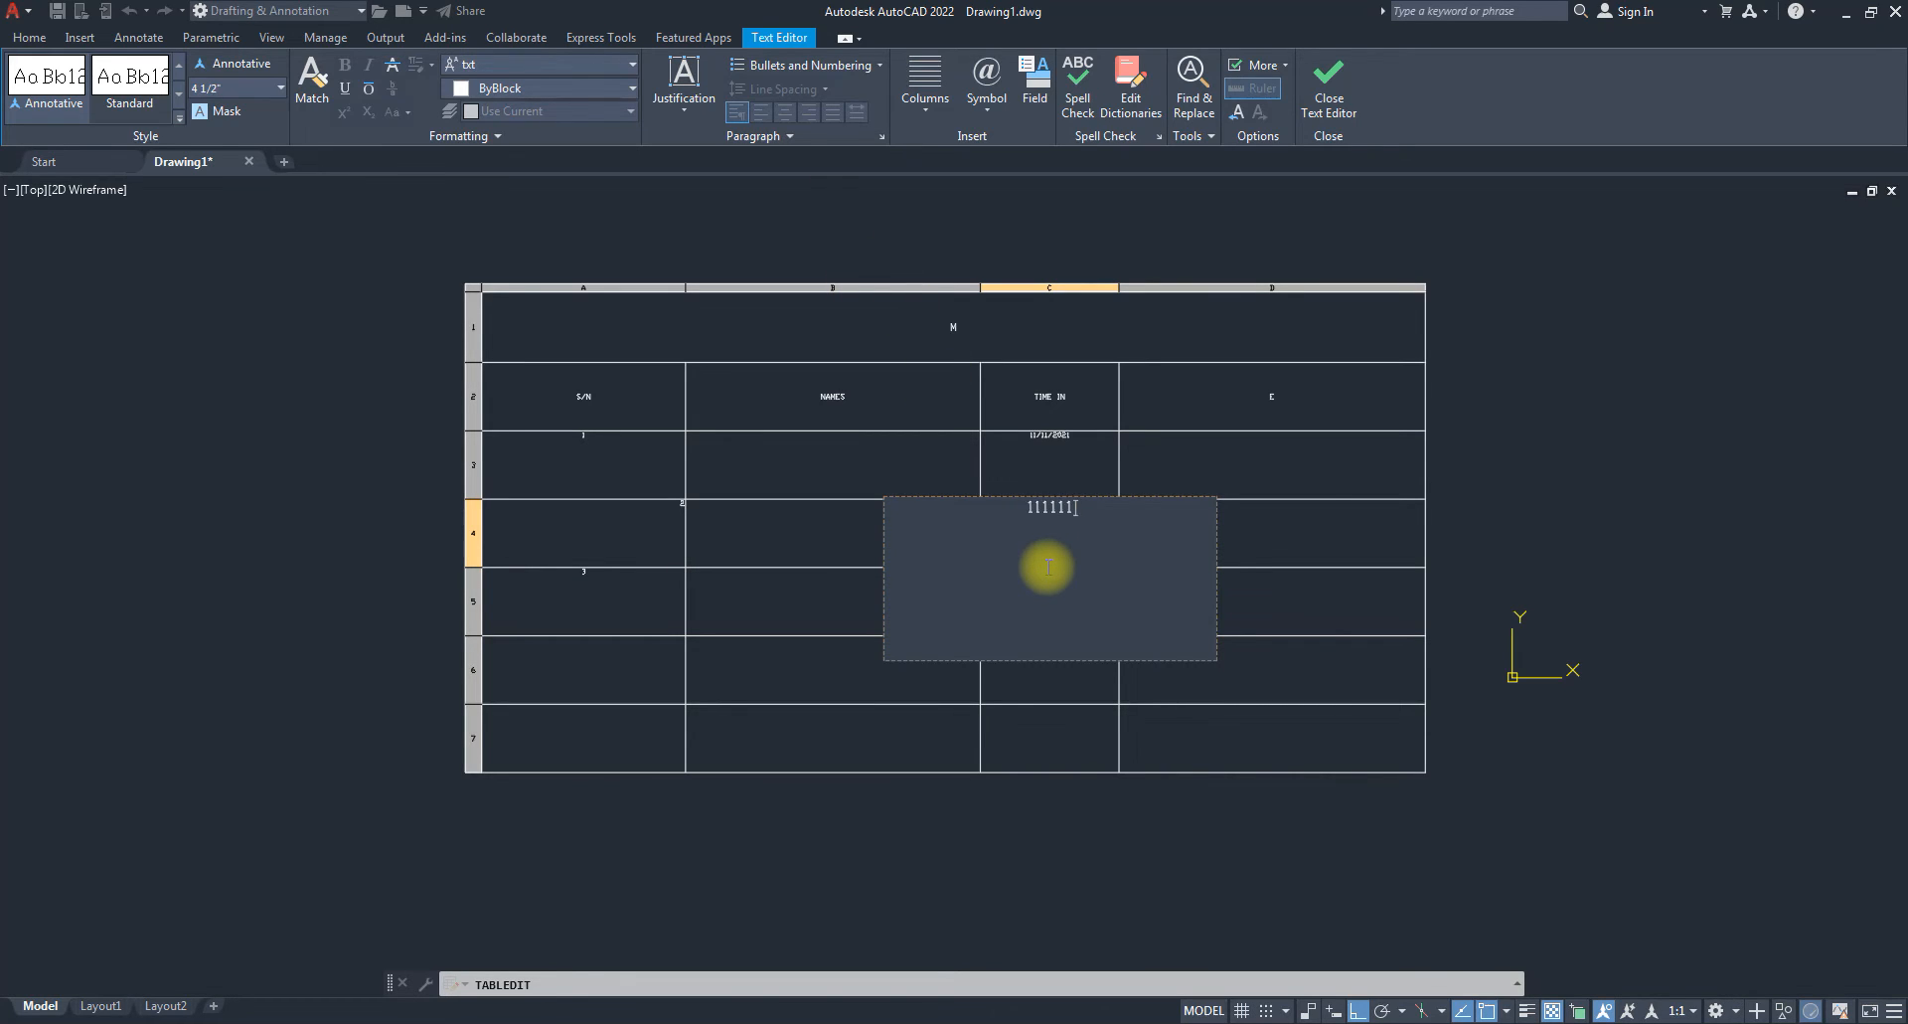
key(Return)
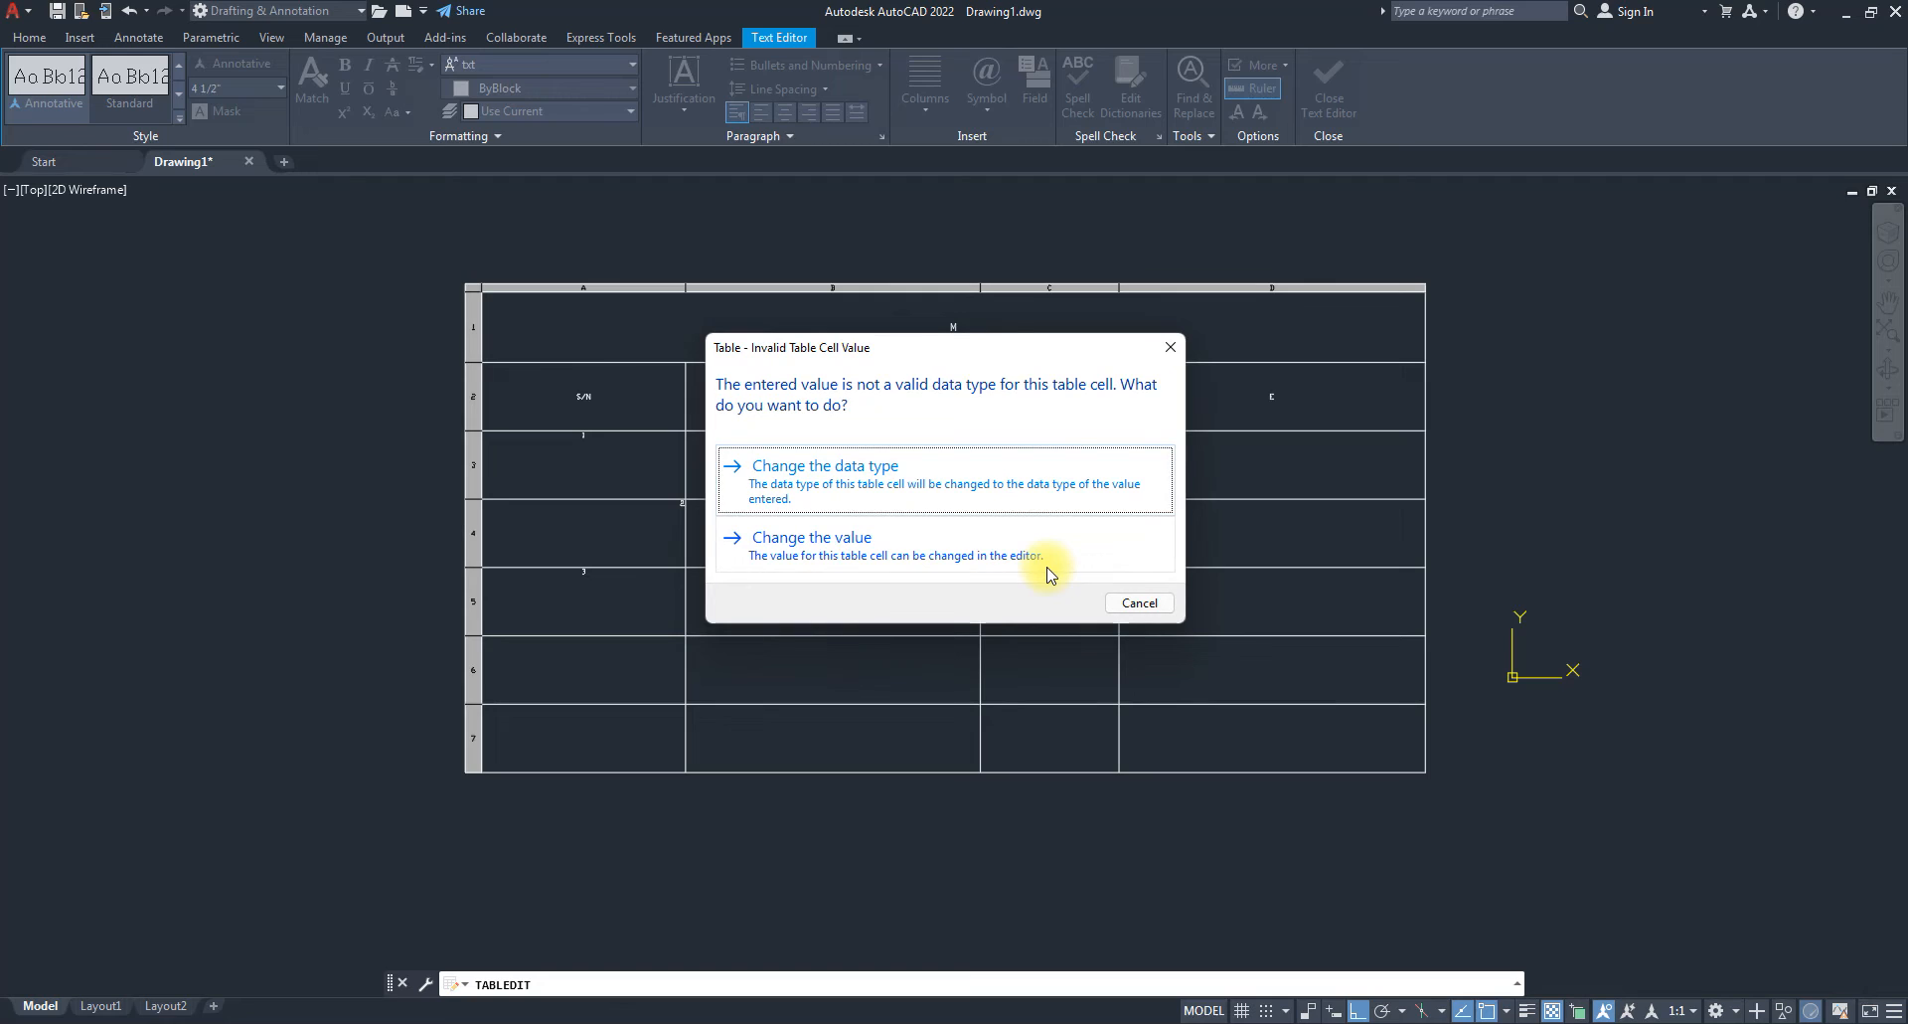
click(1168, 345)
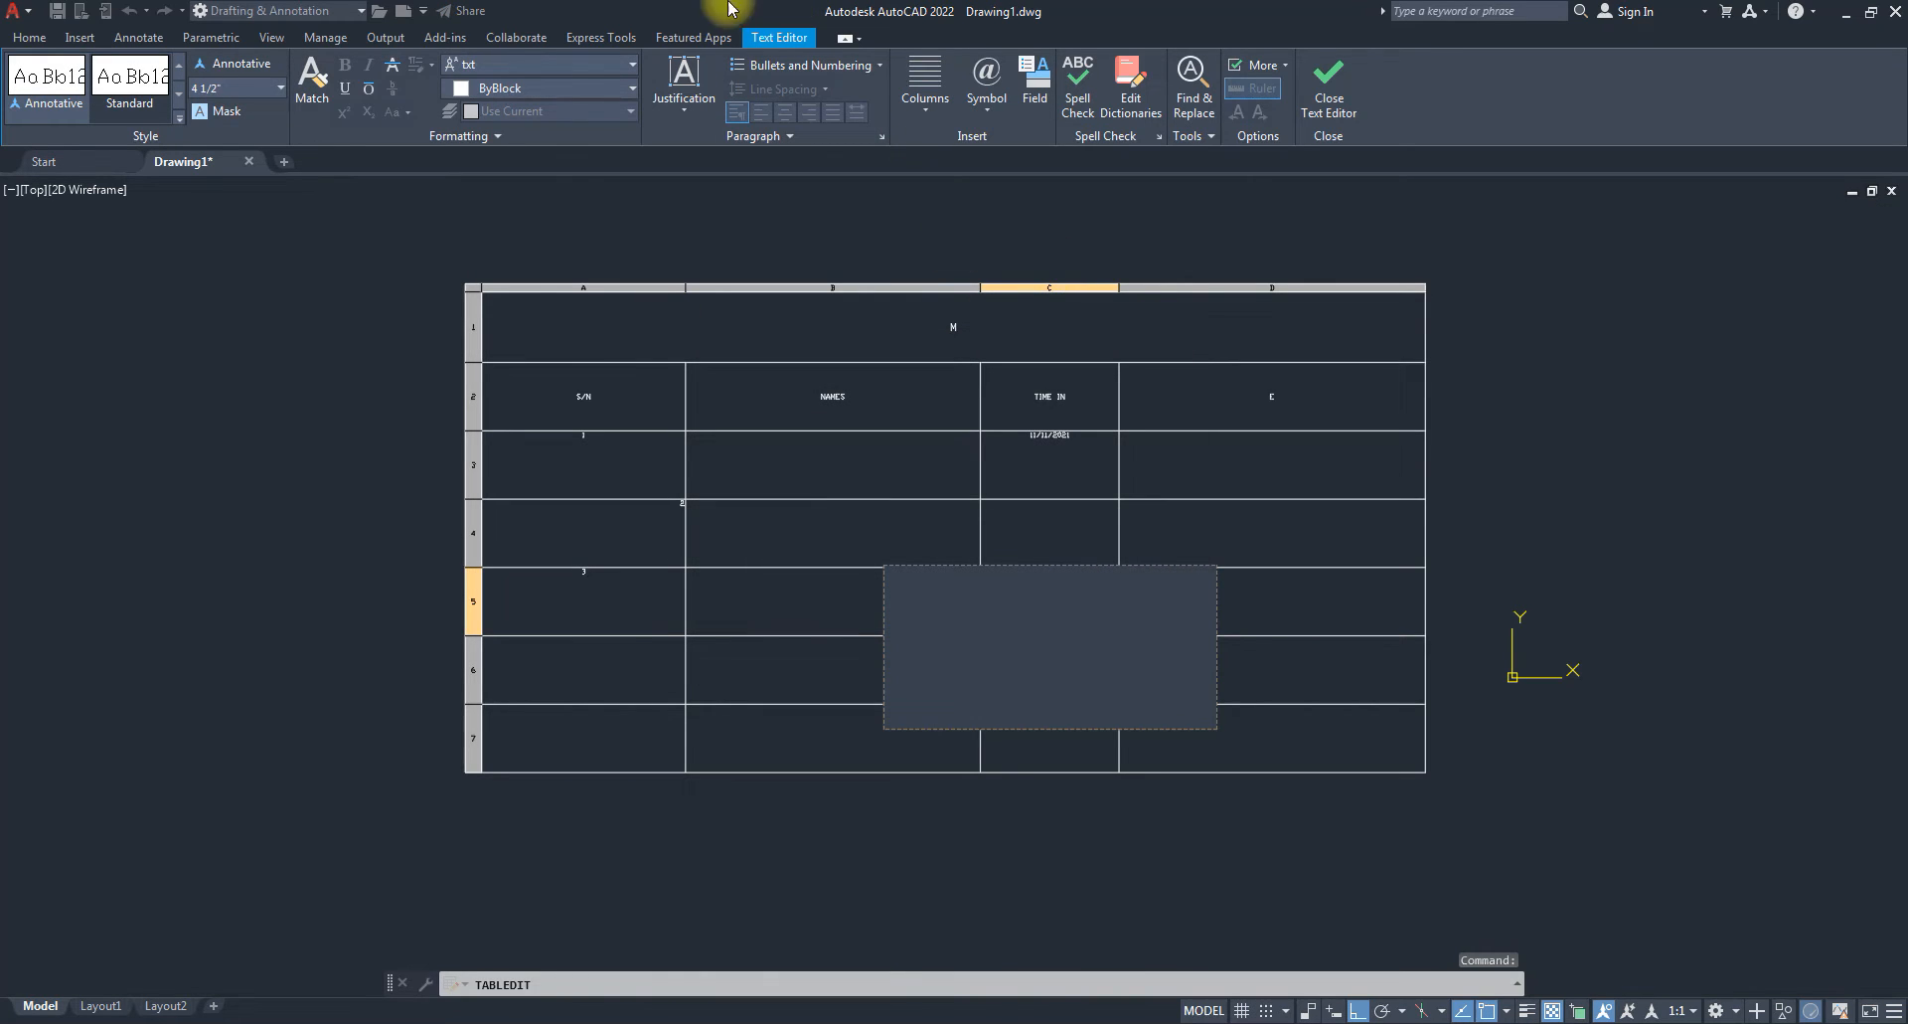
key(Escape)
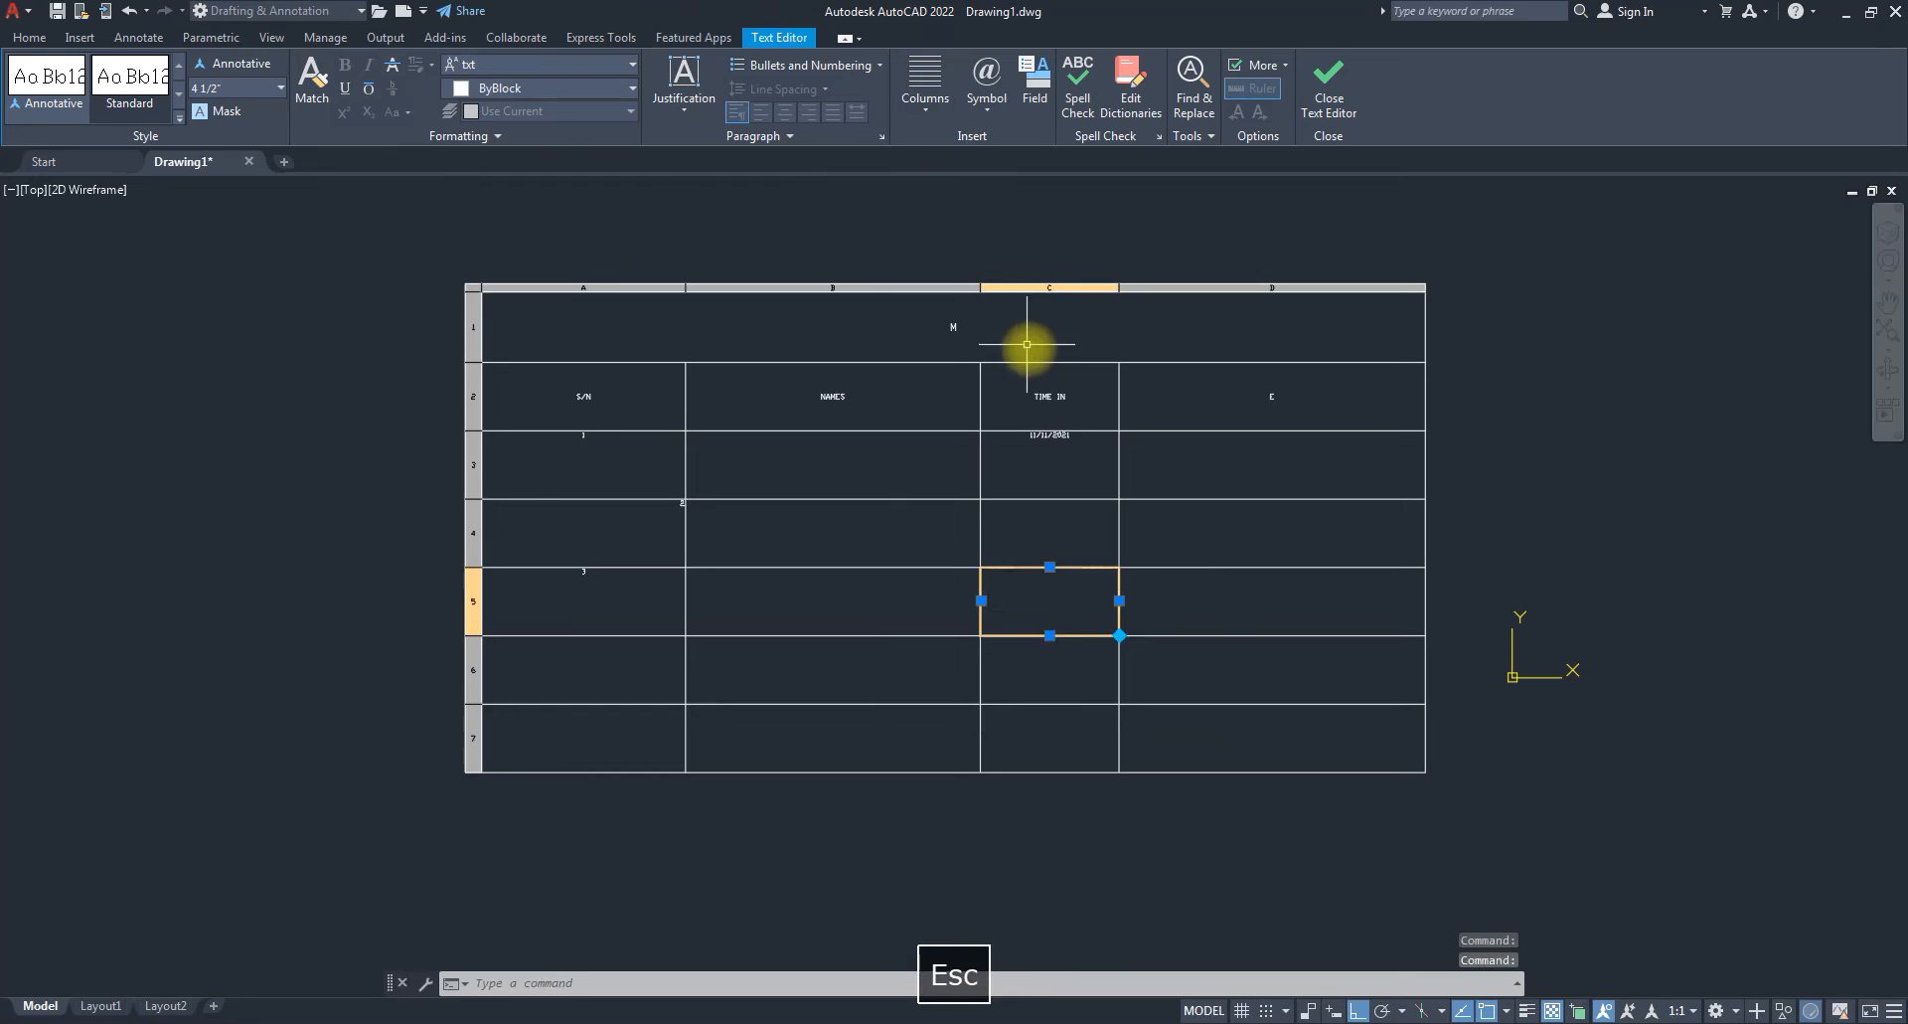
key(Escape)
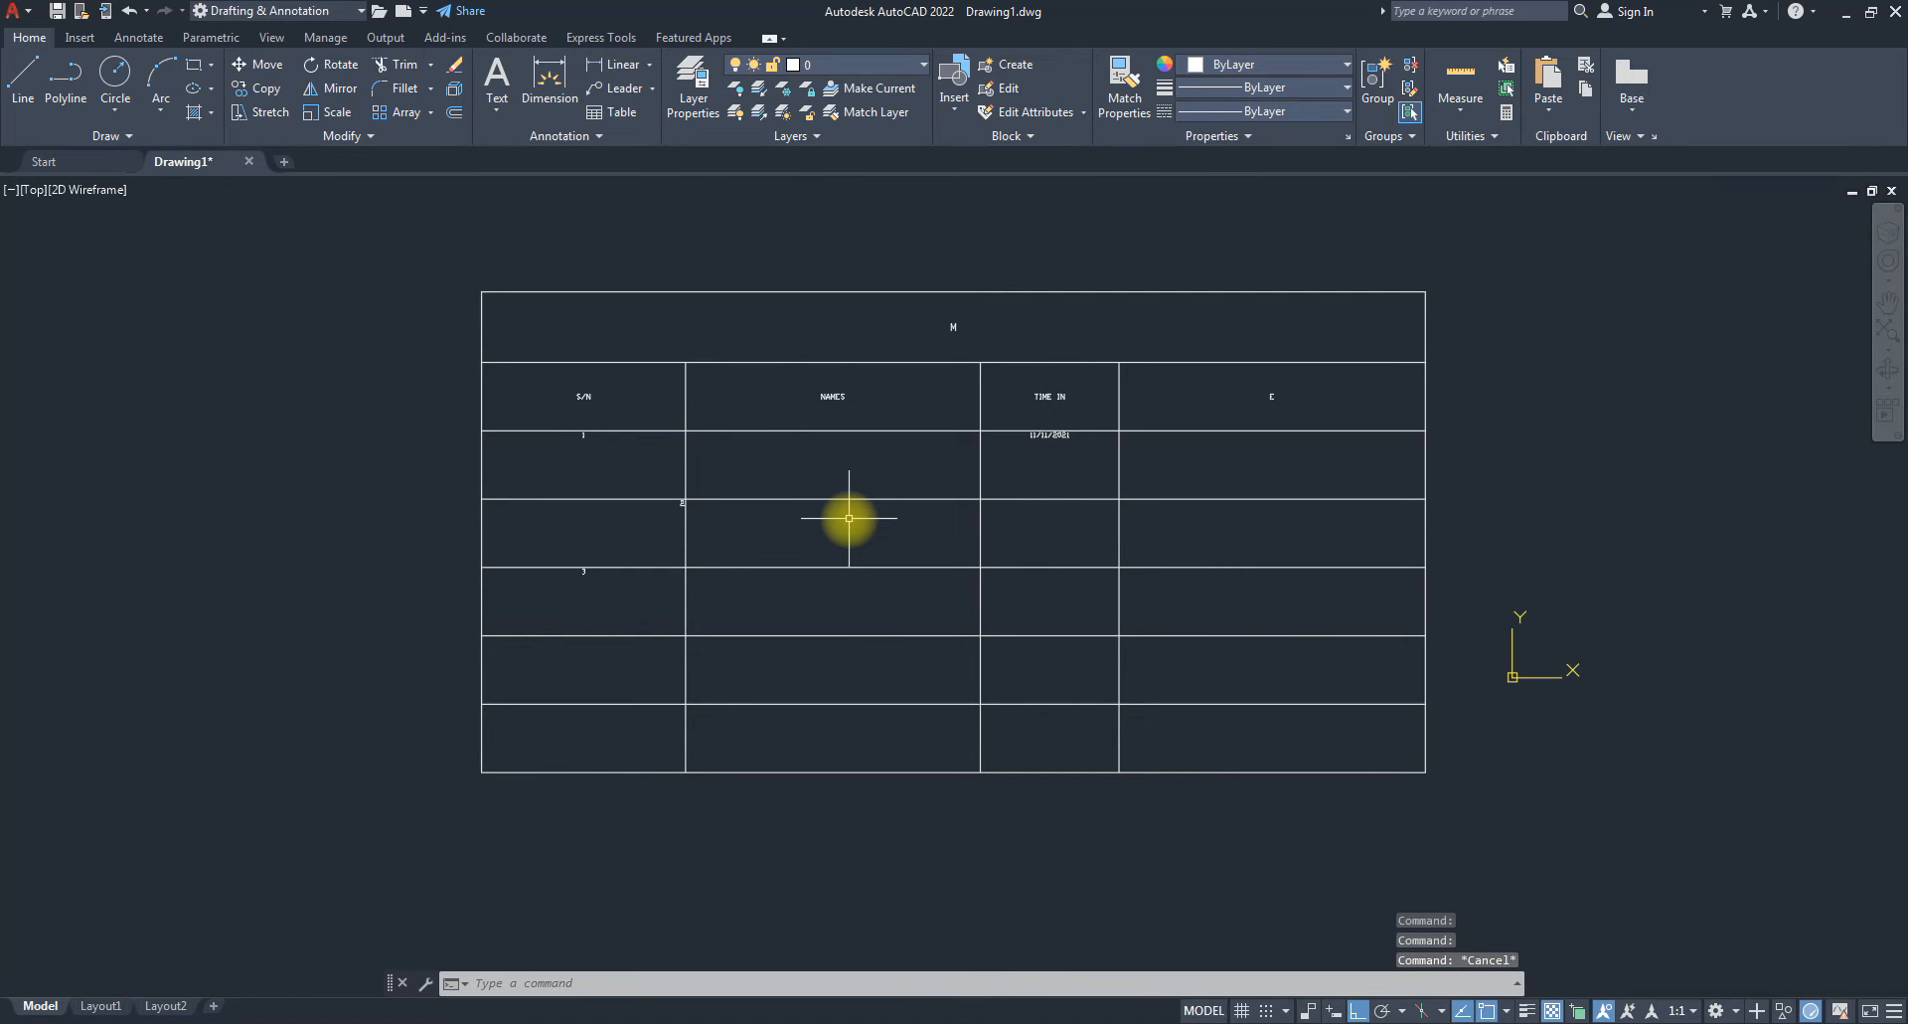
scroll(666, 572, down, 4)
Start a line with its first point beside the table, then cancel it.
scroll(860, 577, up, 4)
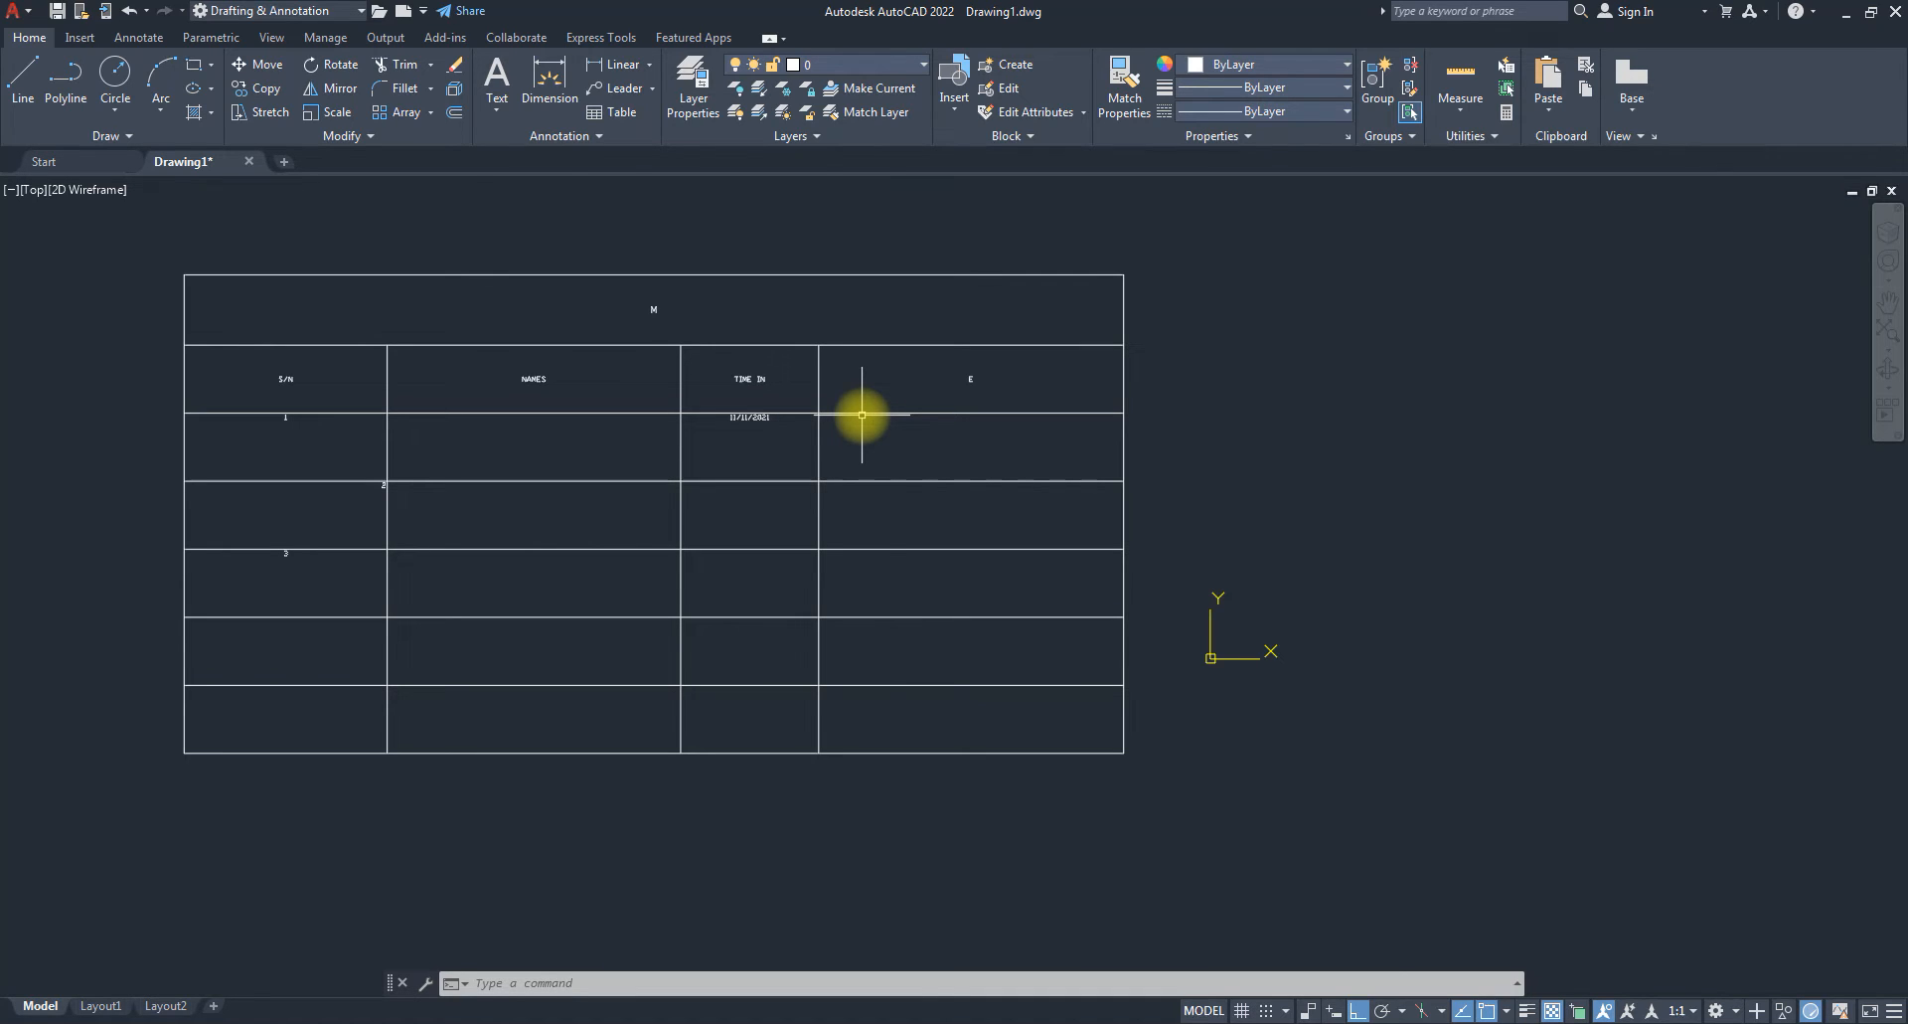
click(32, 83)
click(1199, 292)
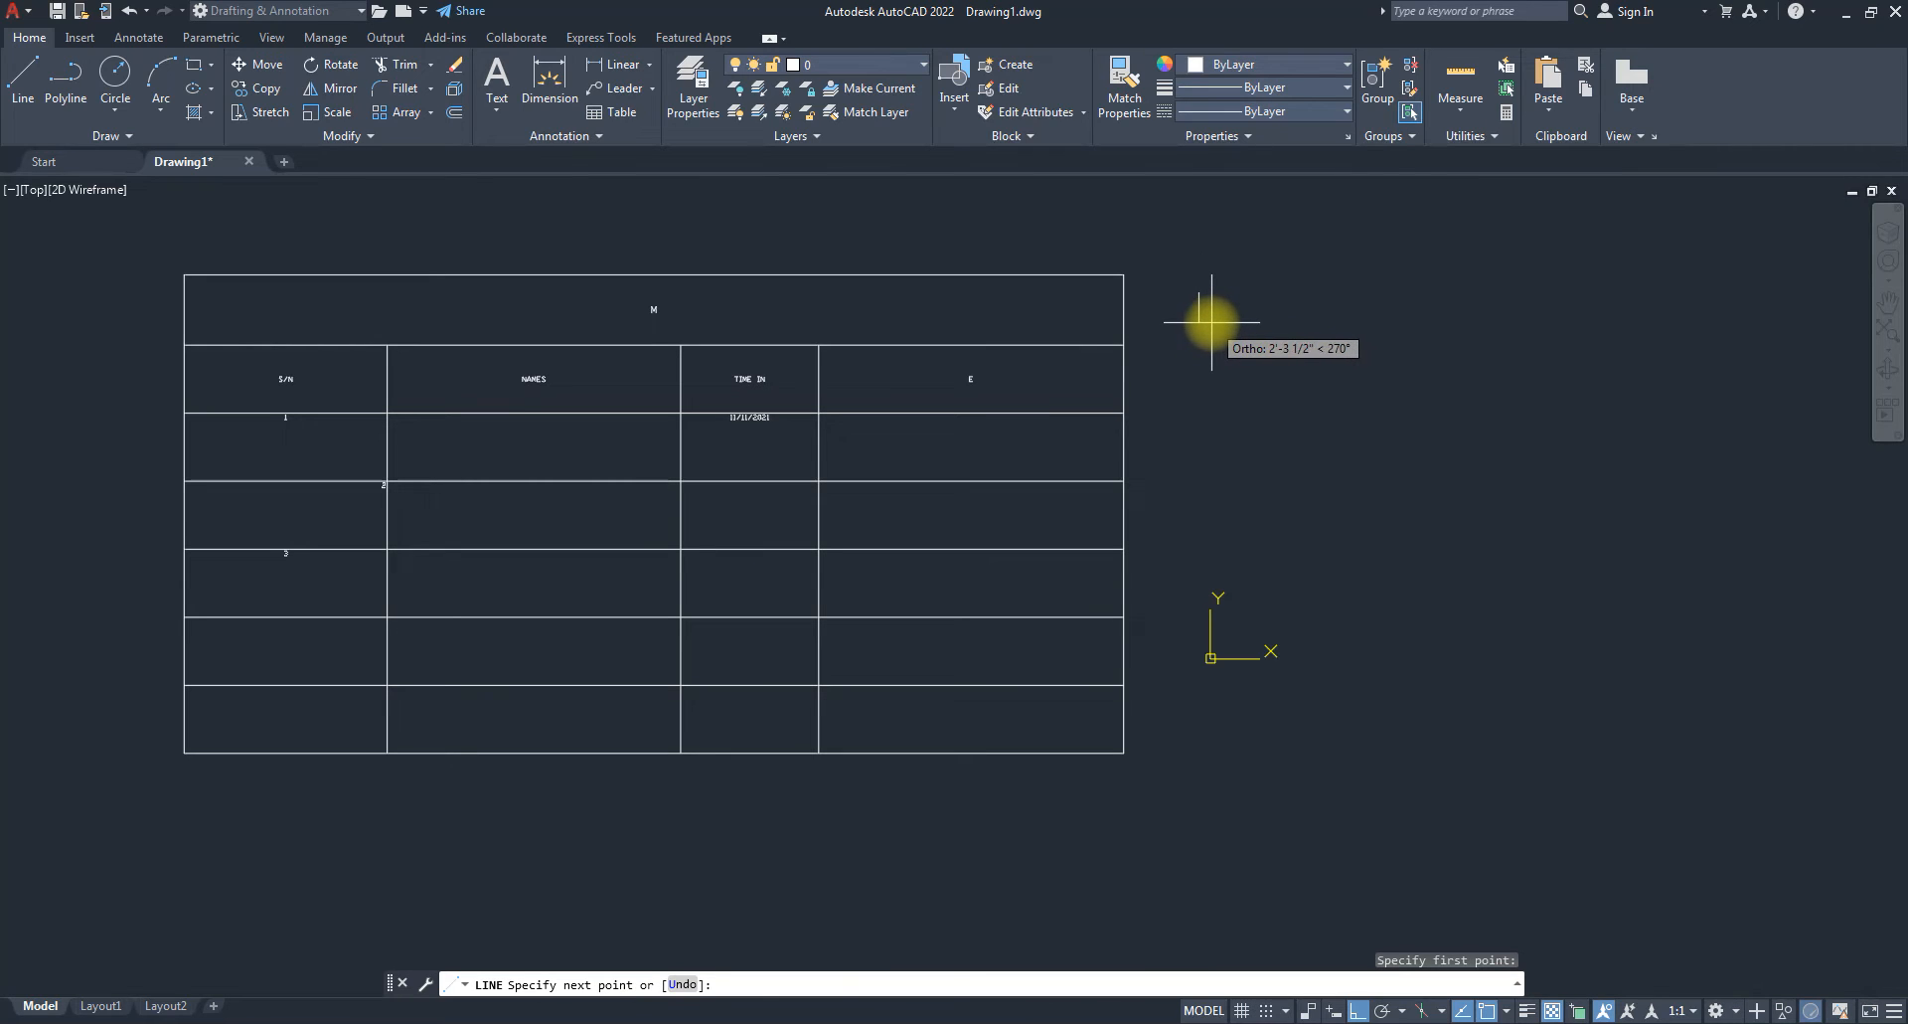
key(Escape)
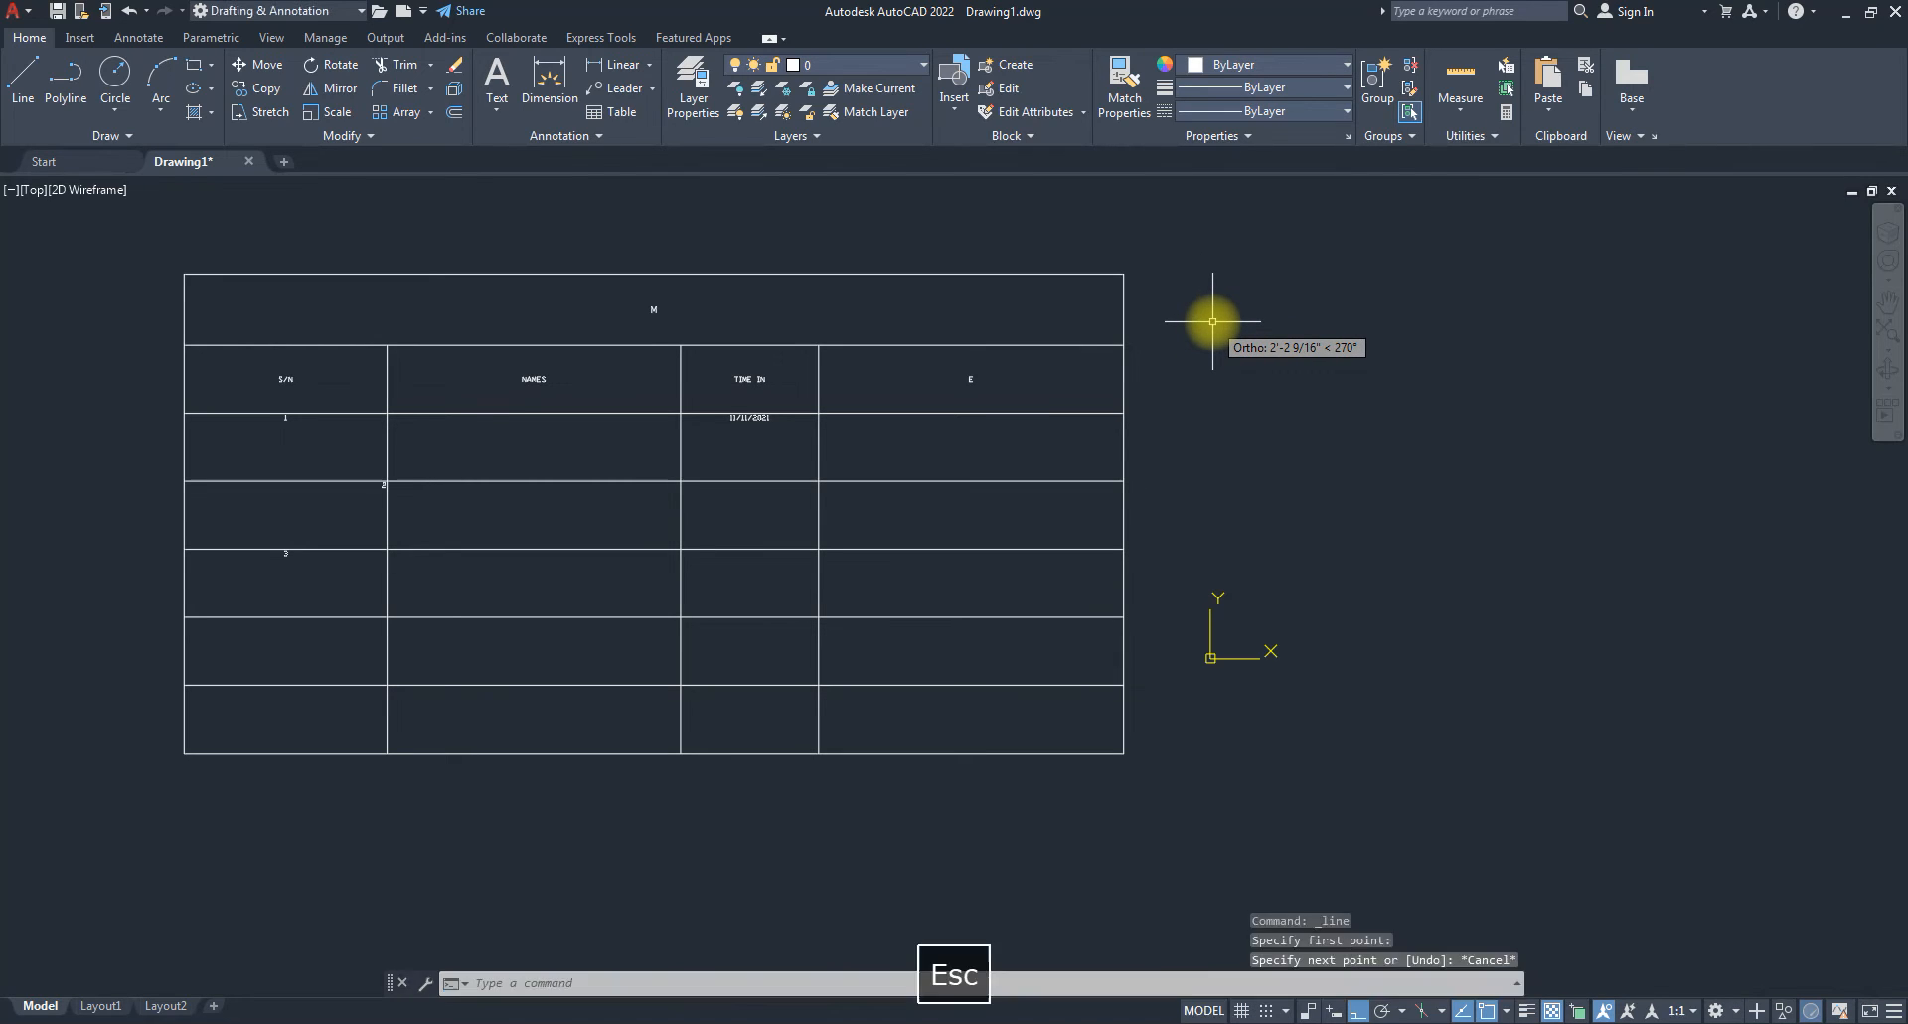
key(Escape)
Change the length type from Architectural to Decimal in Drawing Units (UN).
text(UN)
key(Return)
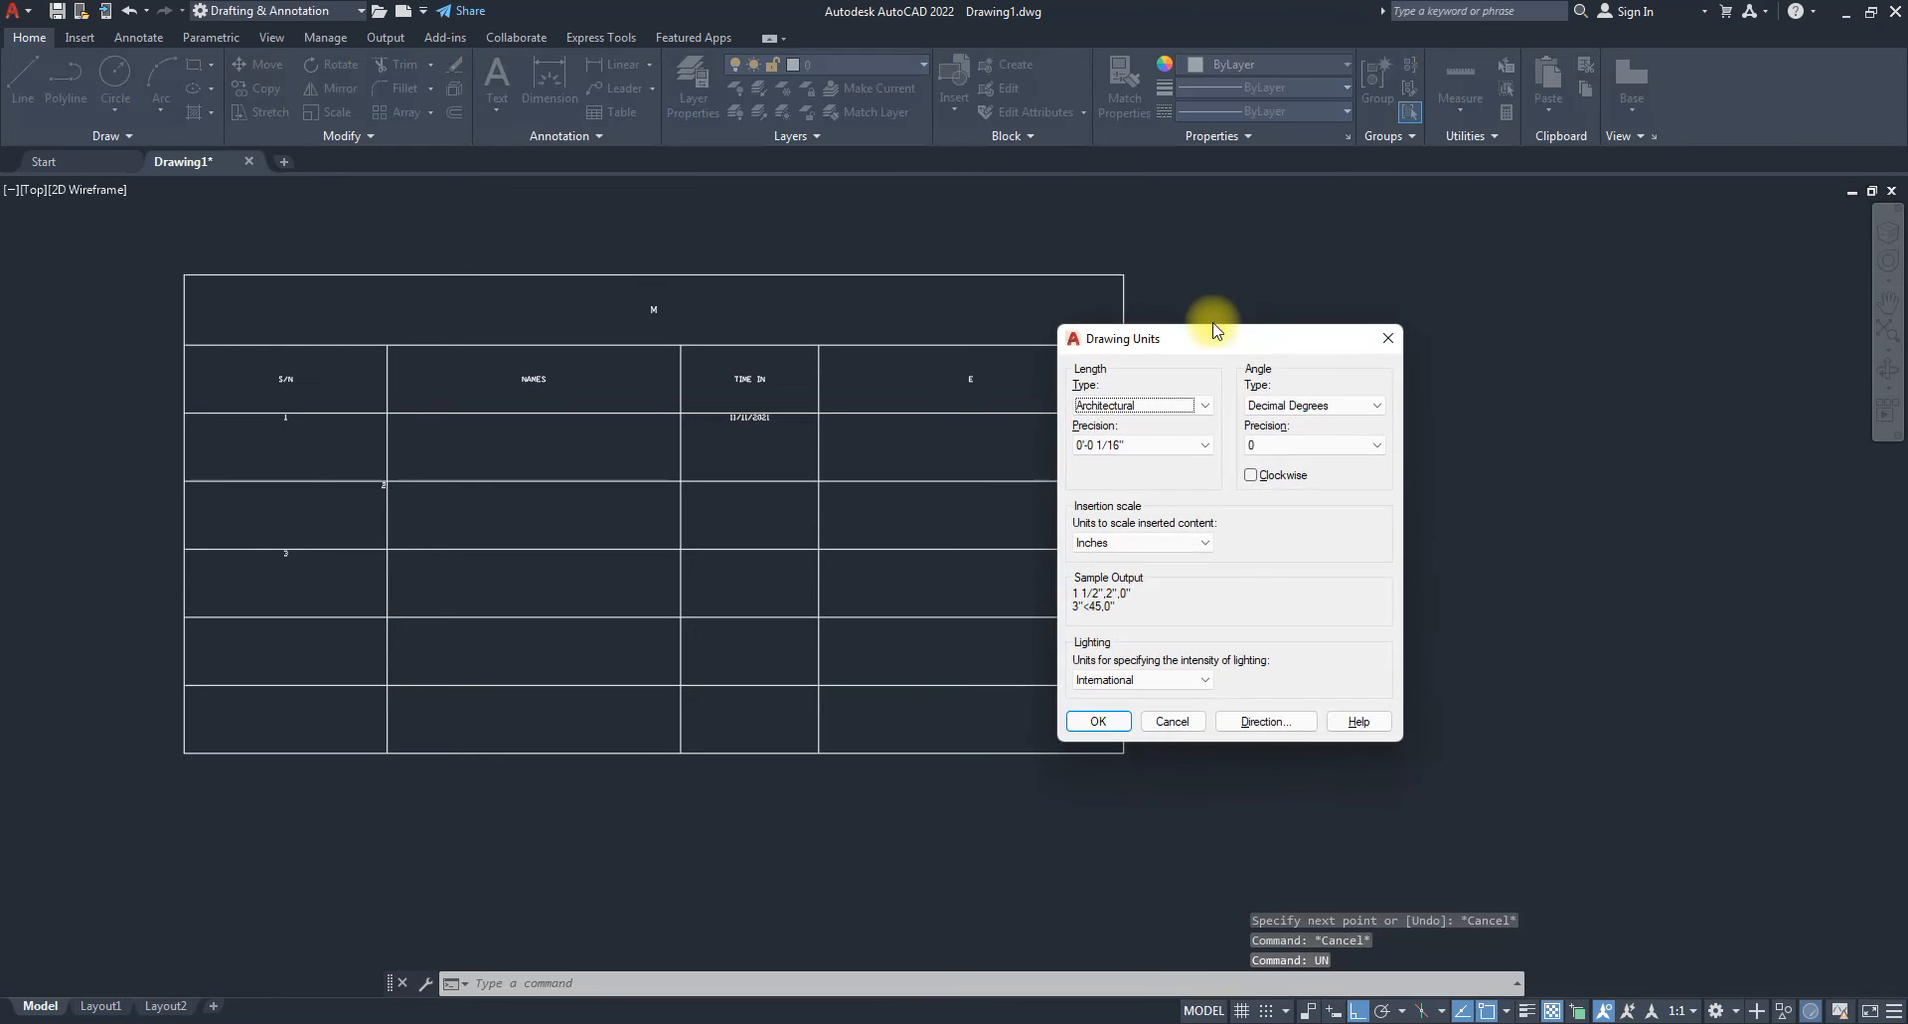
click(1138, 405)
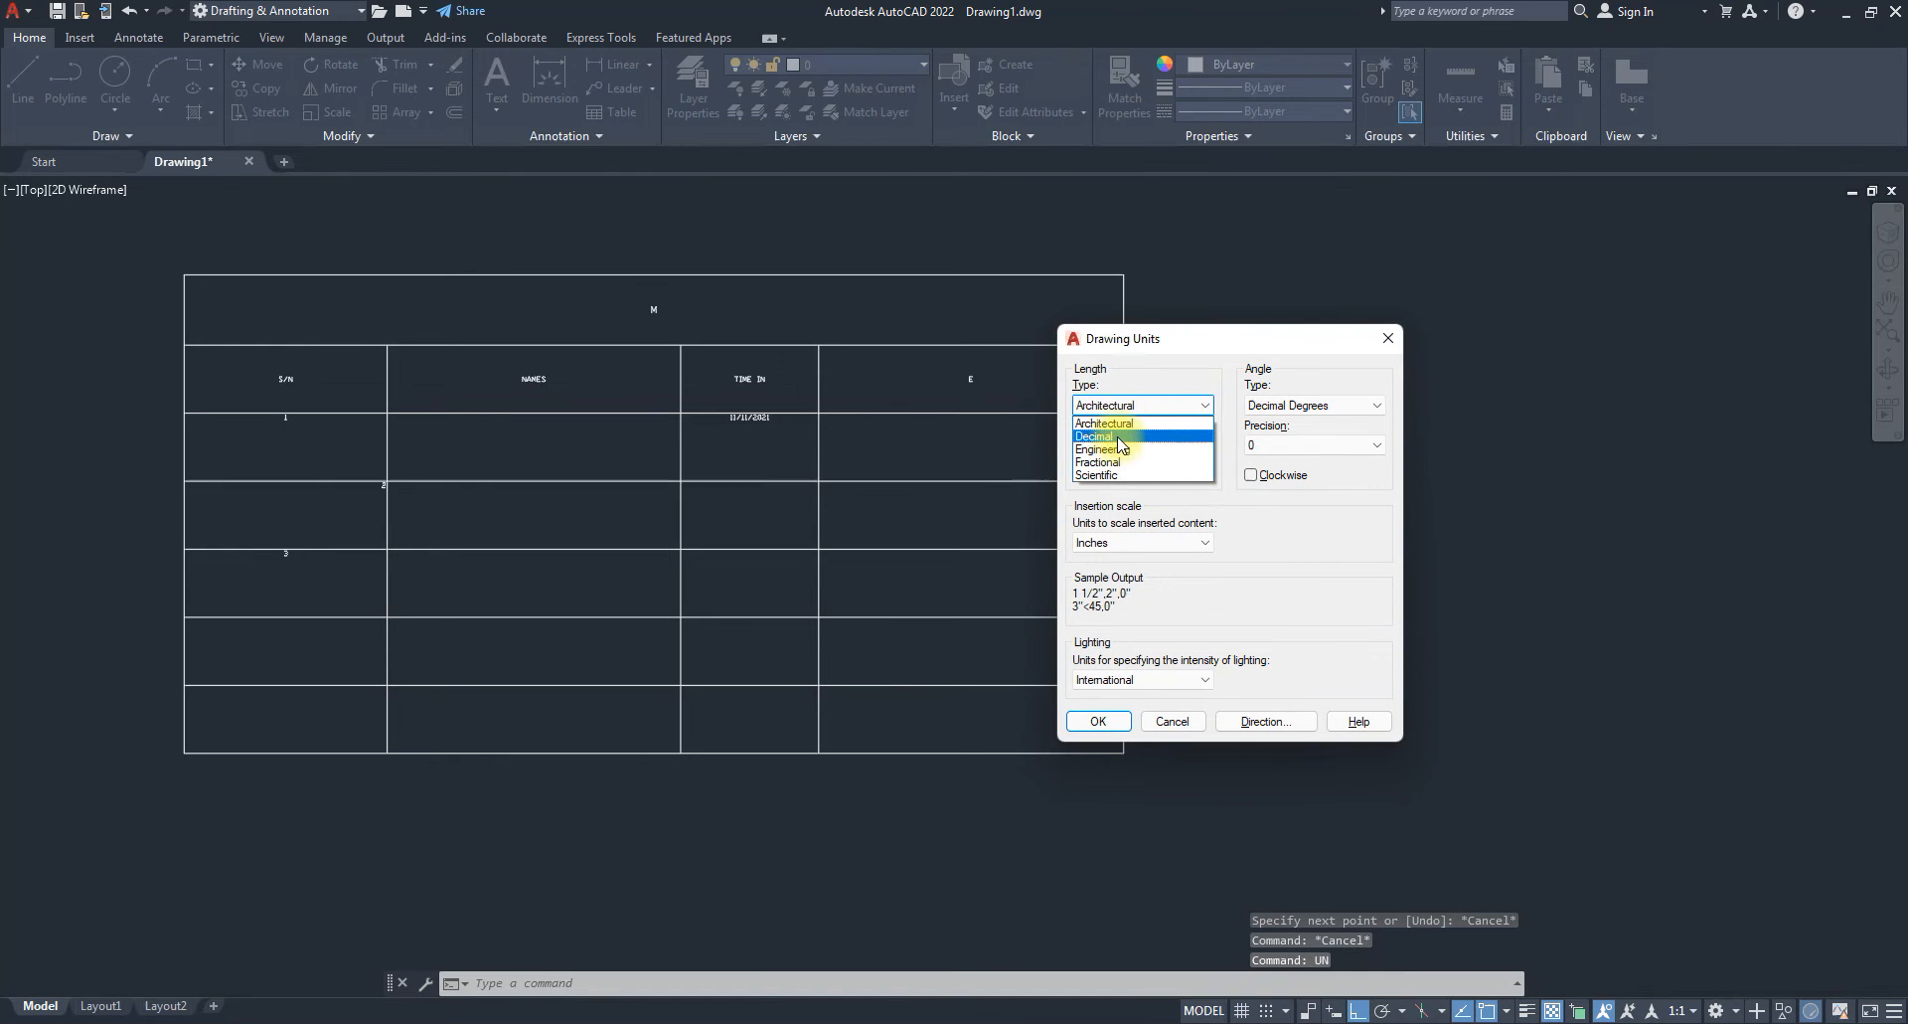
click(1121, 431)
click(1101, 720)
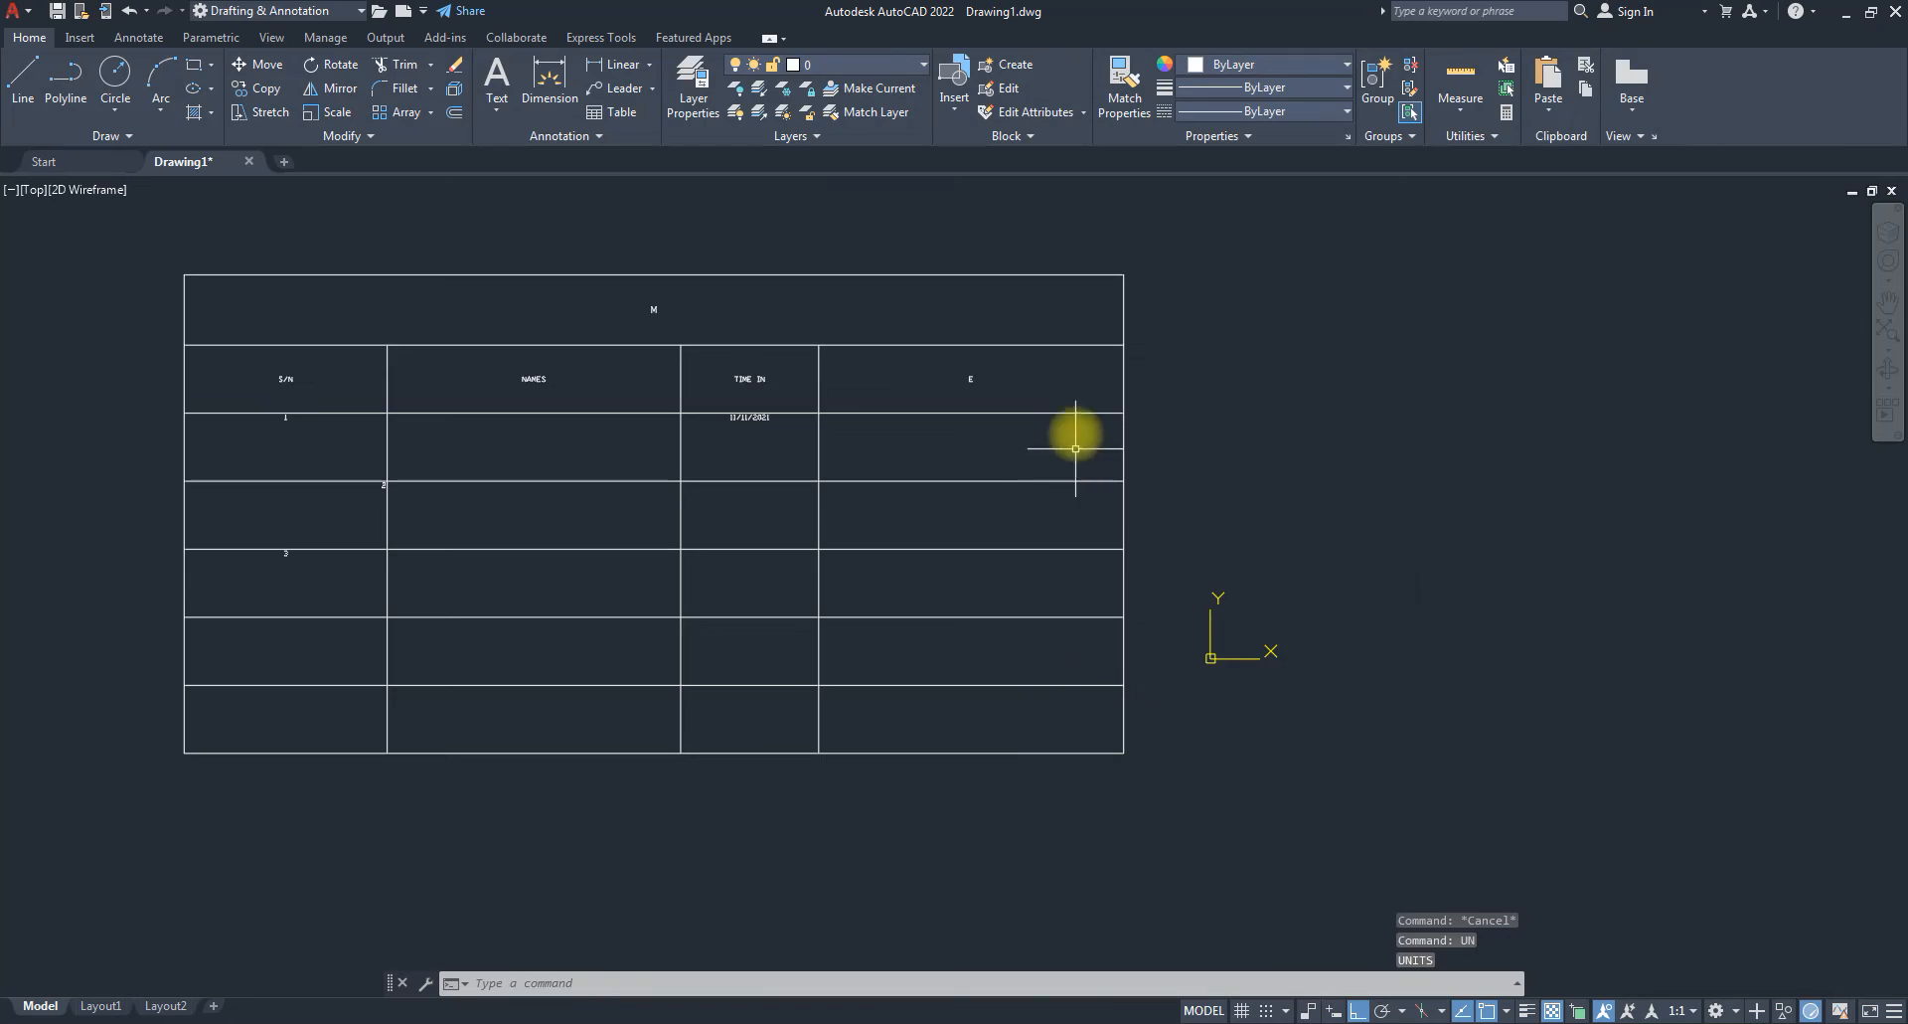
Start a line right of the table, cancel it, then start the line command again.
text(l)
key(Return)
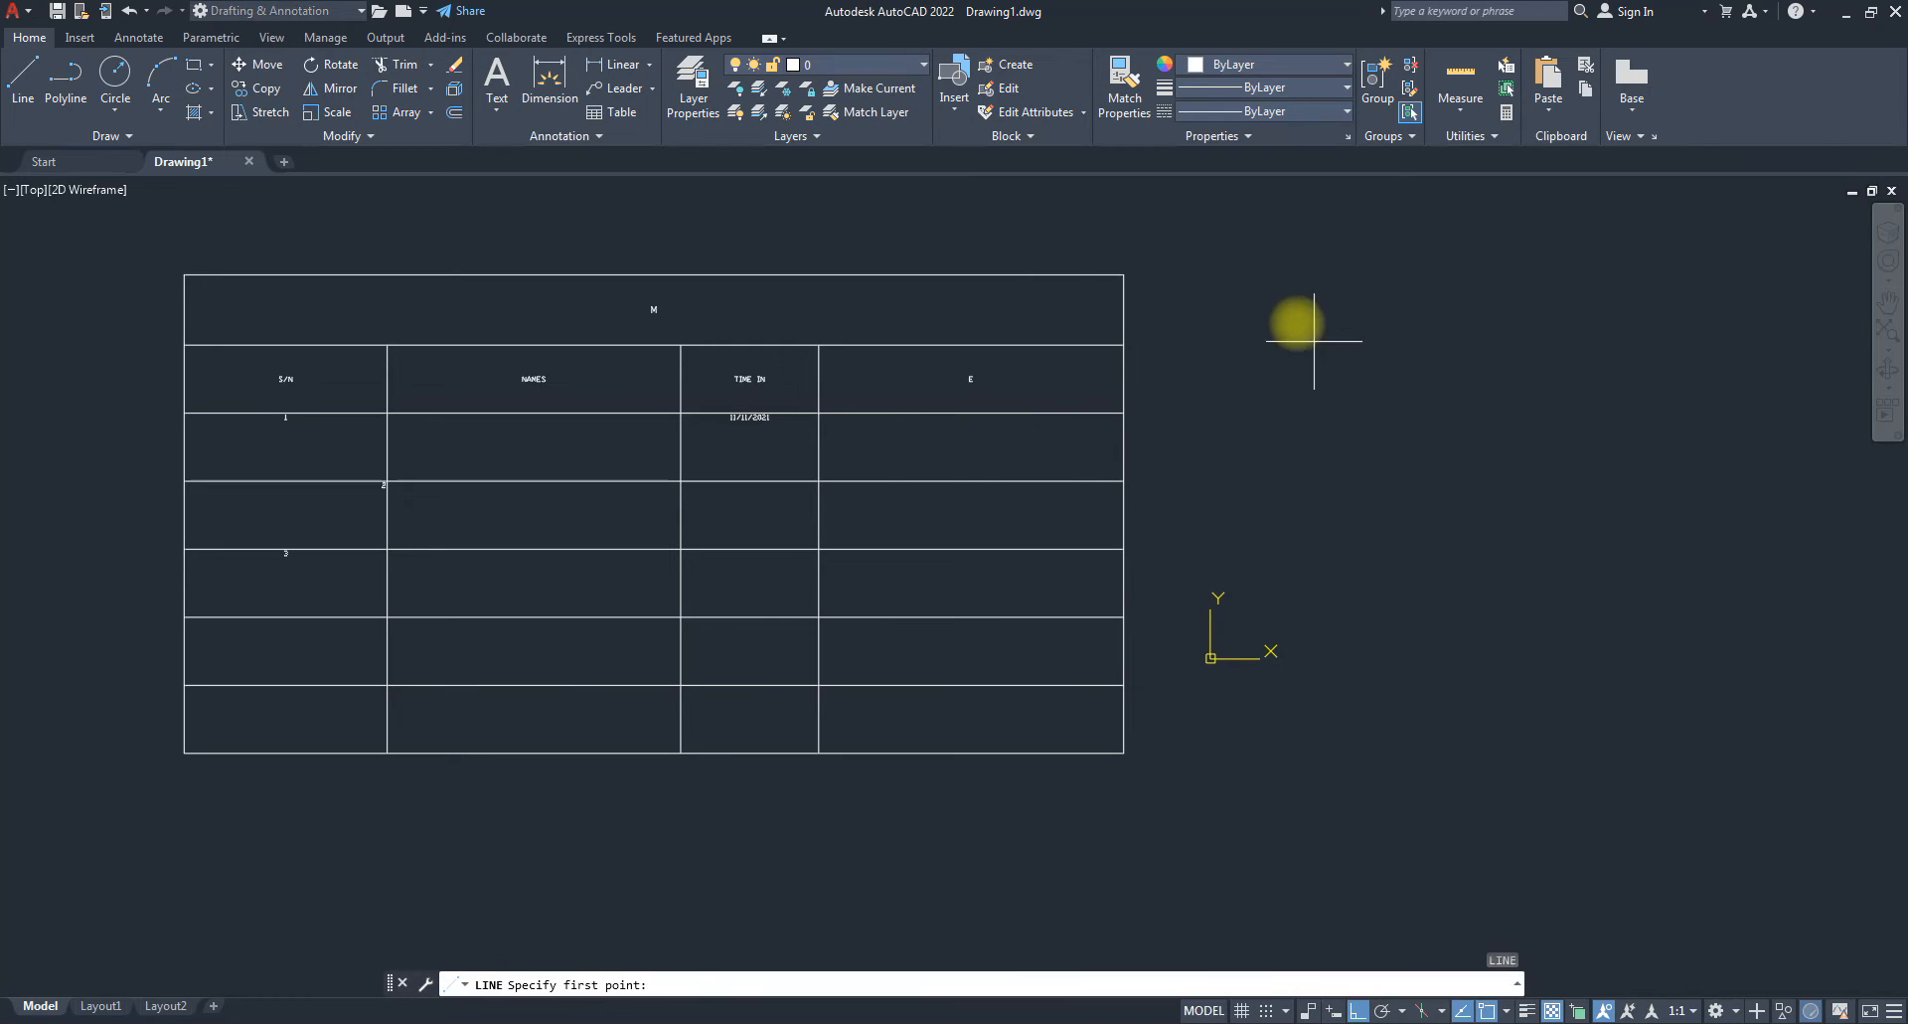
click(1297, 323)
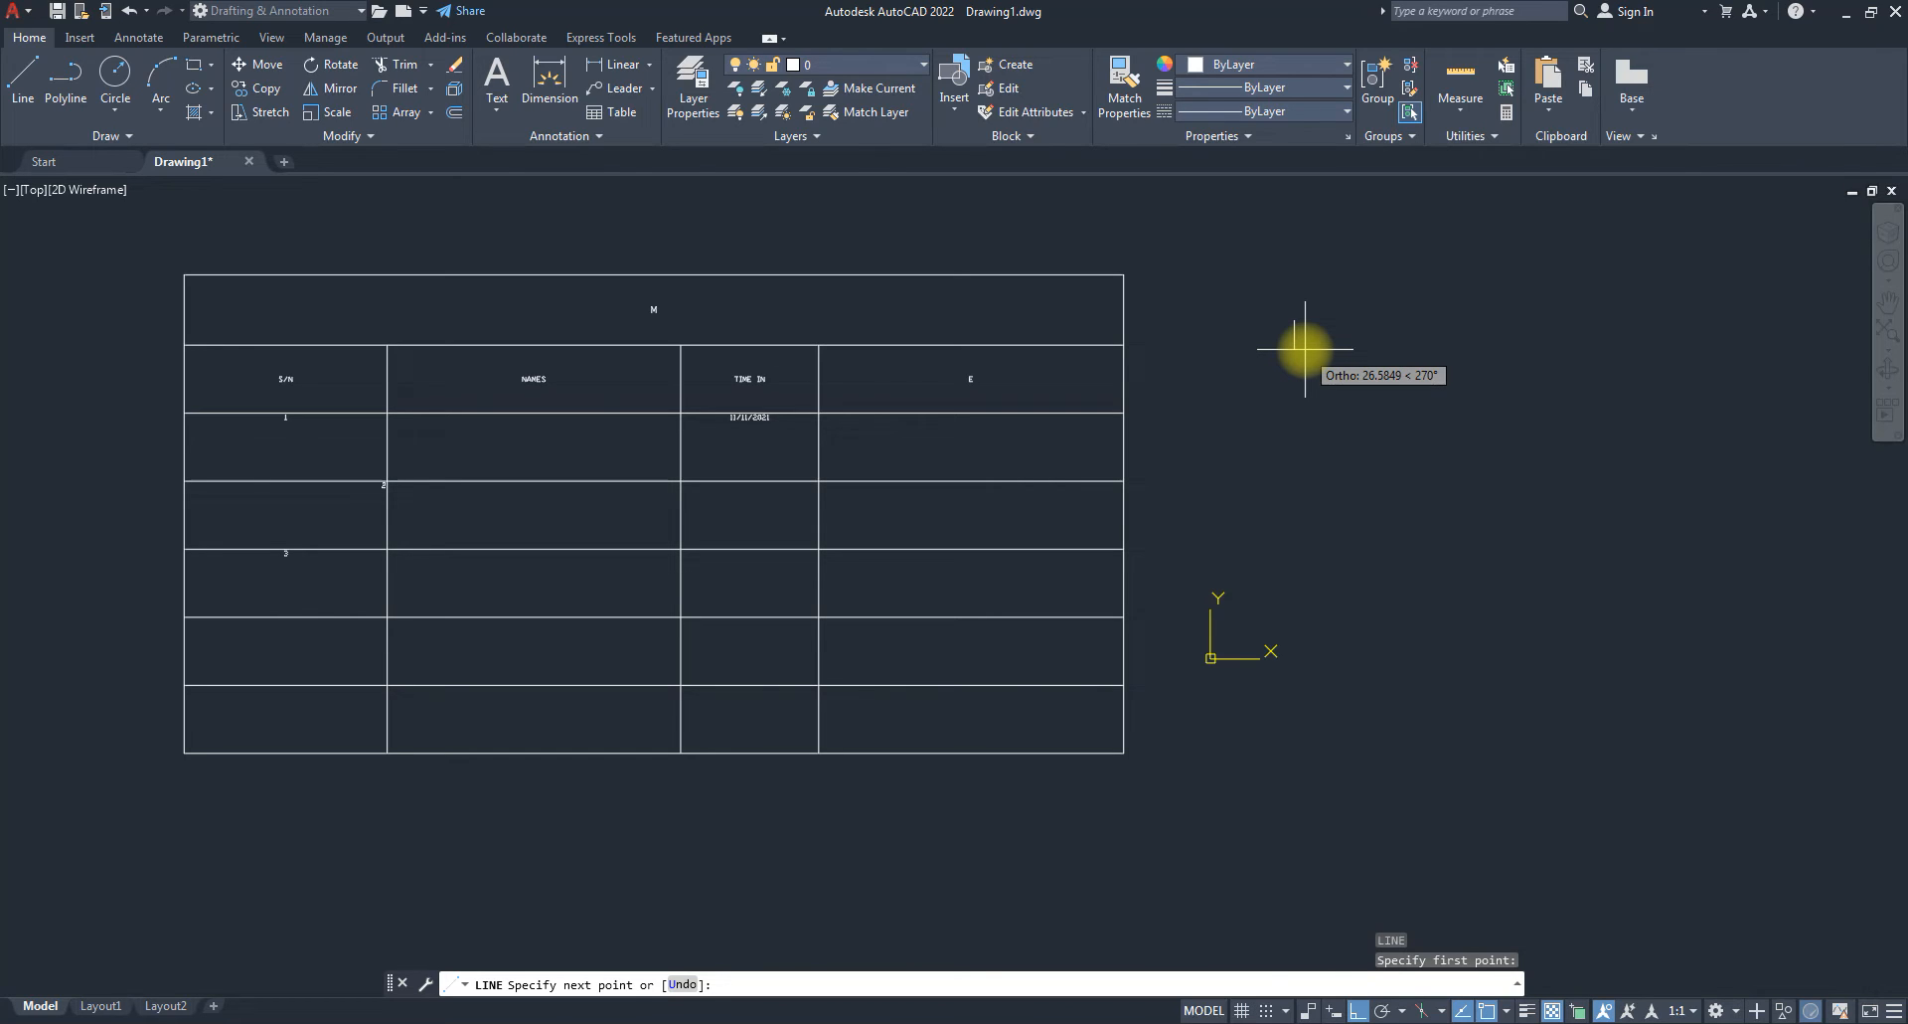
key(Escape)
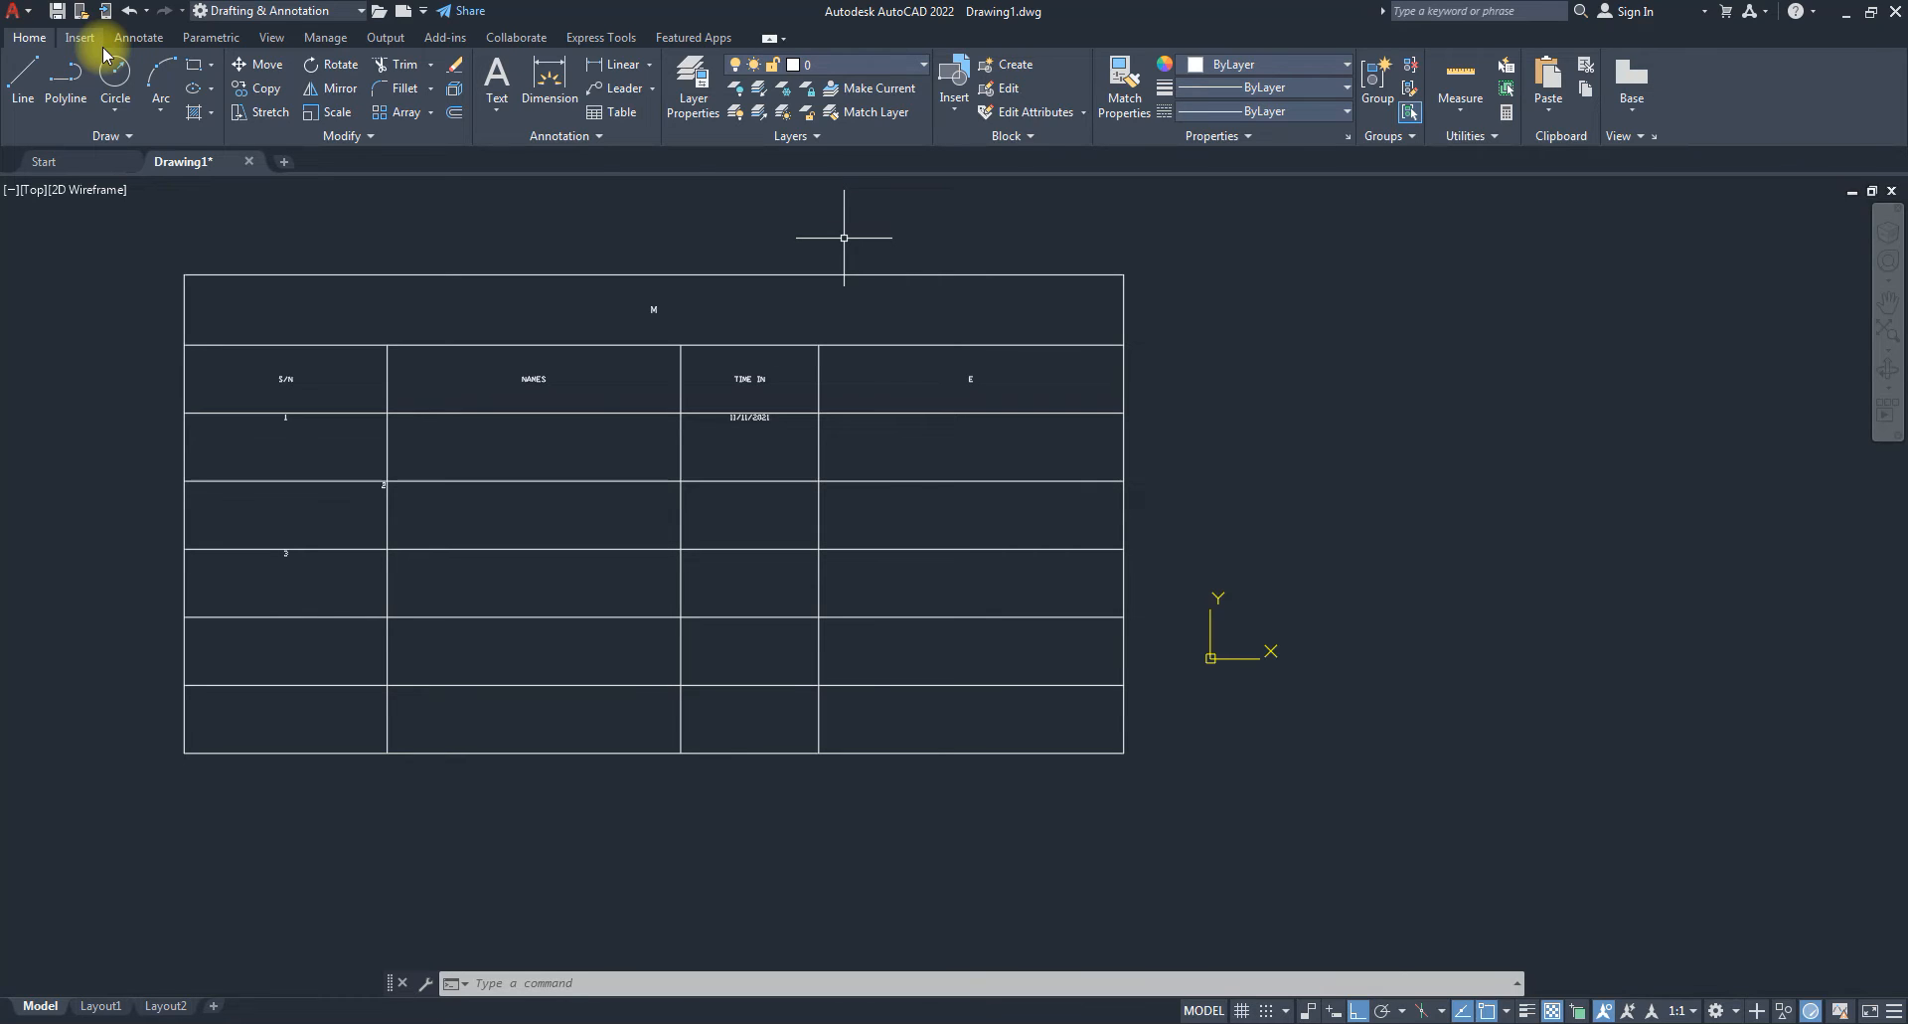
mouse_move(416, 274)
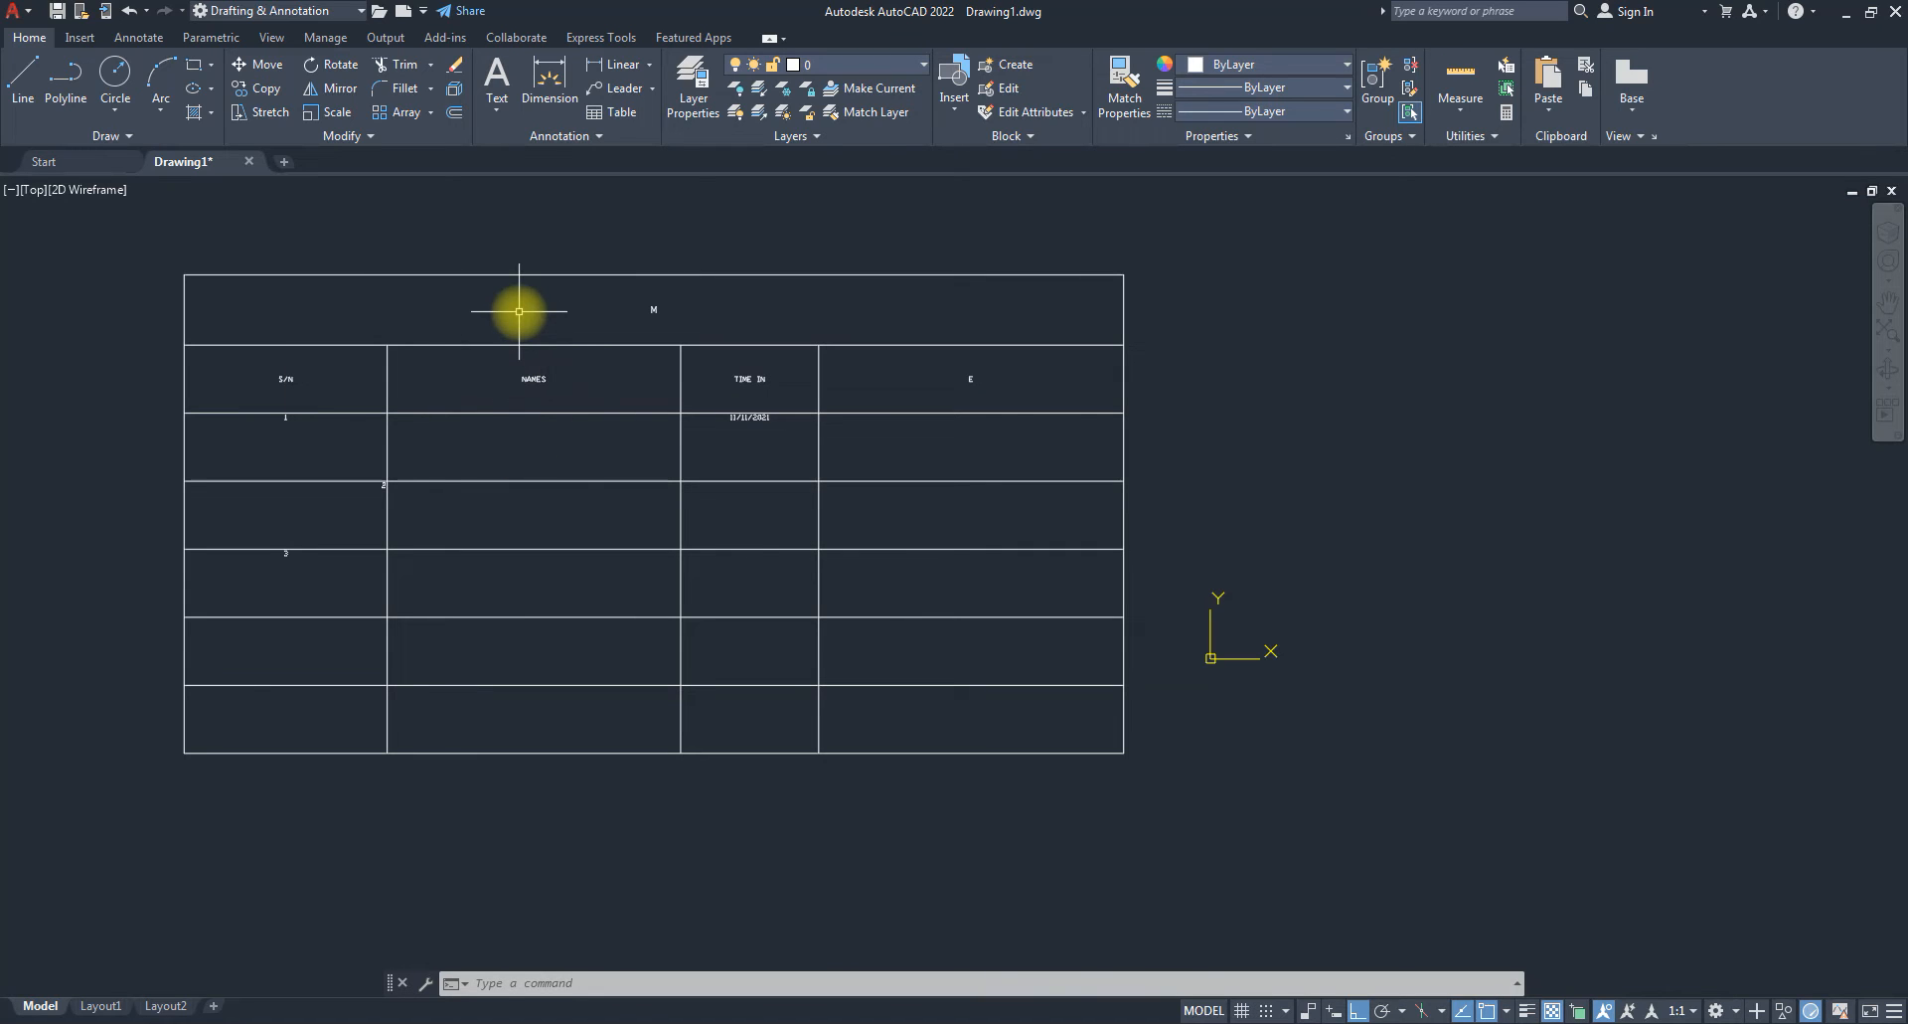
click(22, 80)
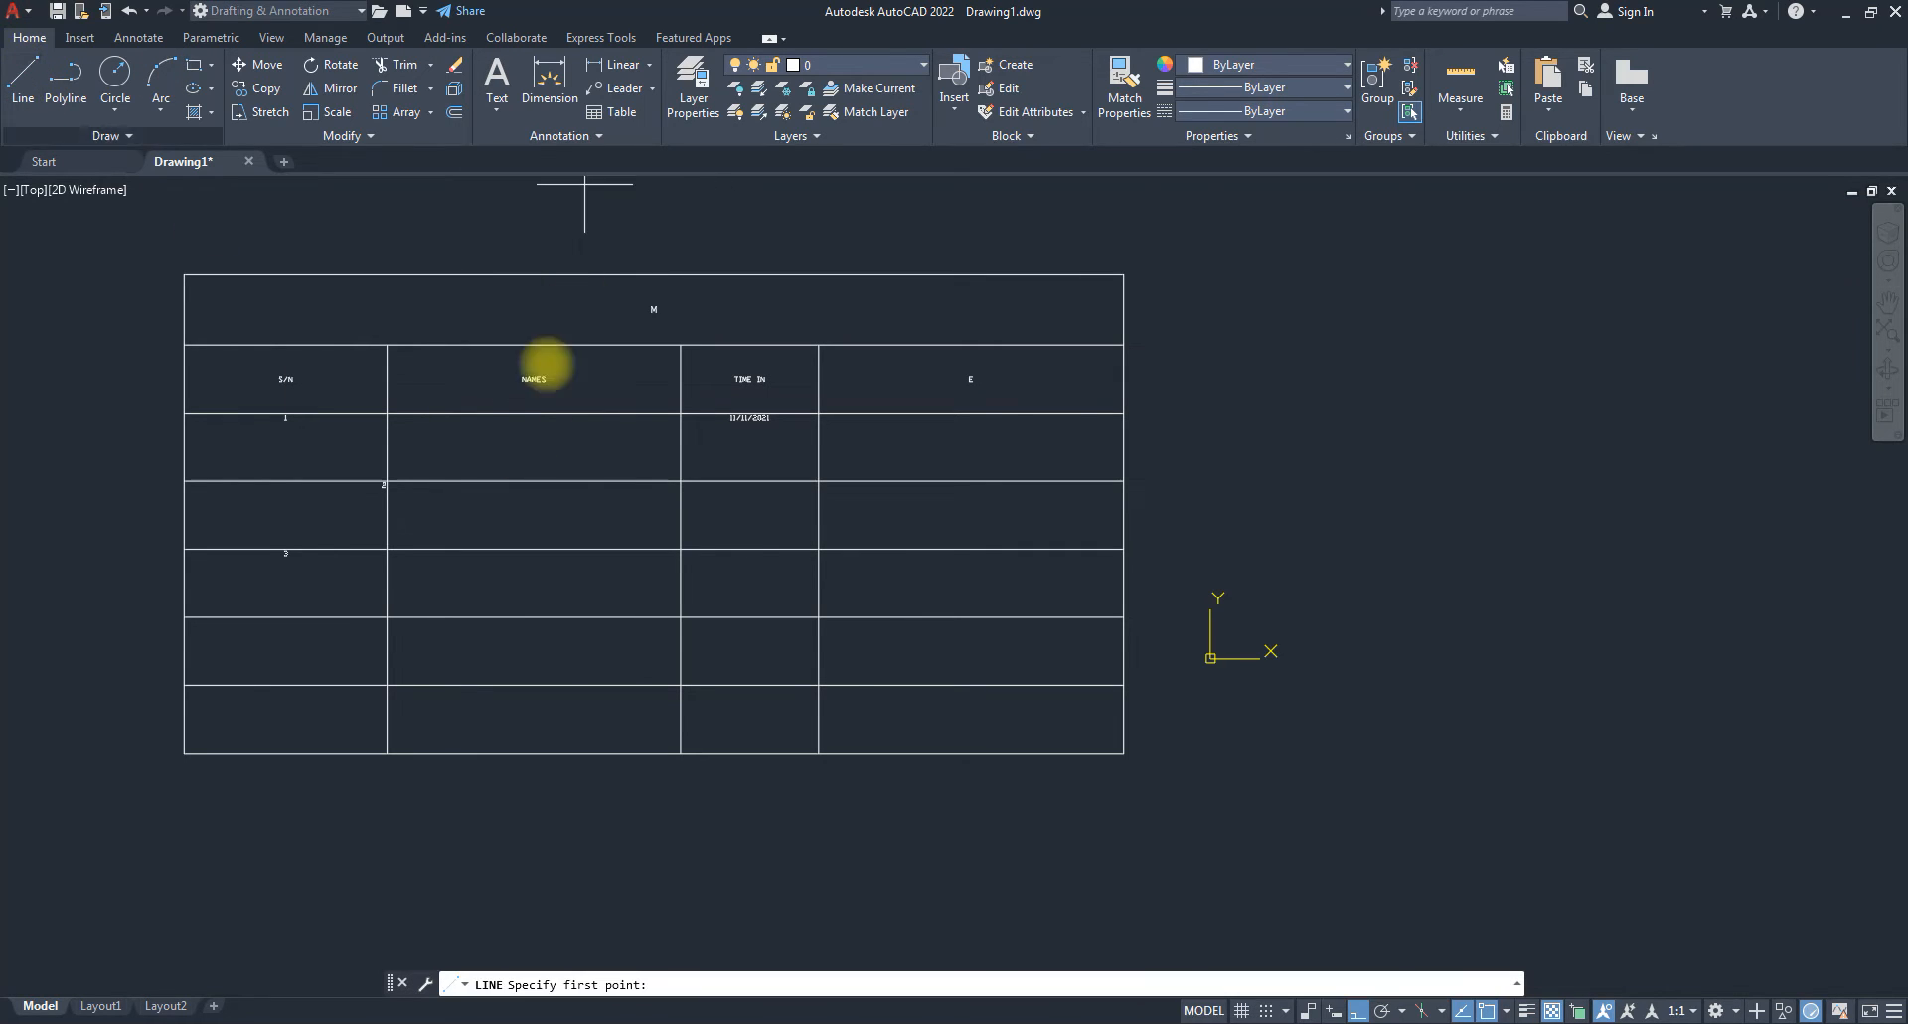
click(1245, 293)
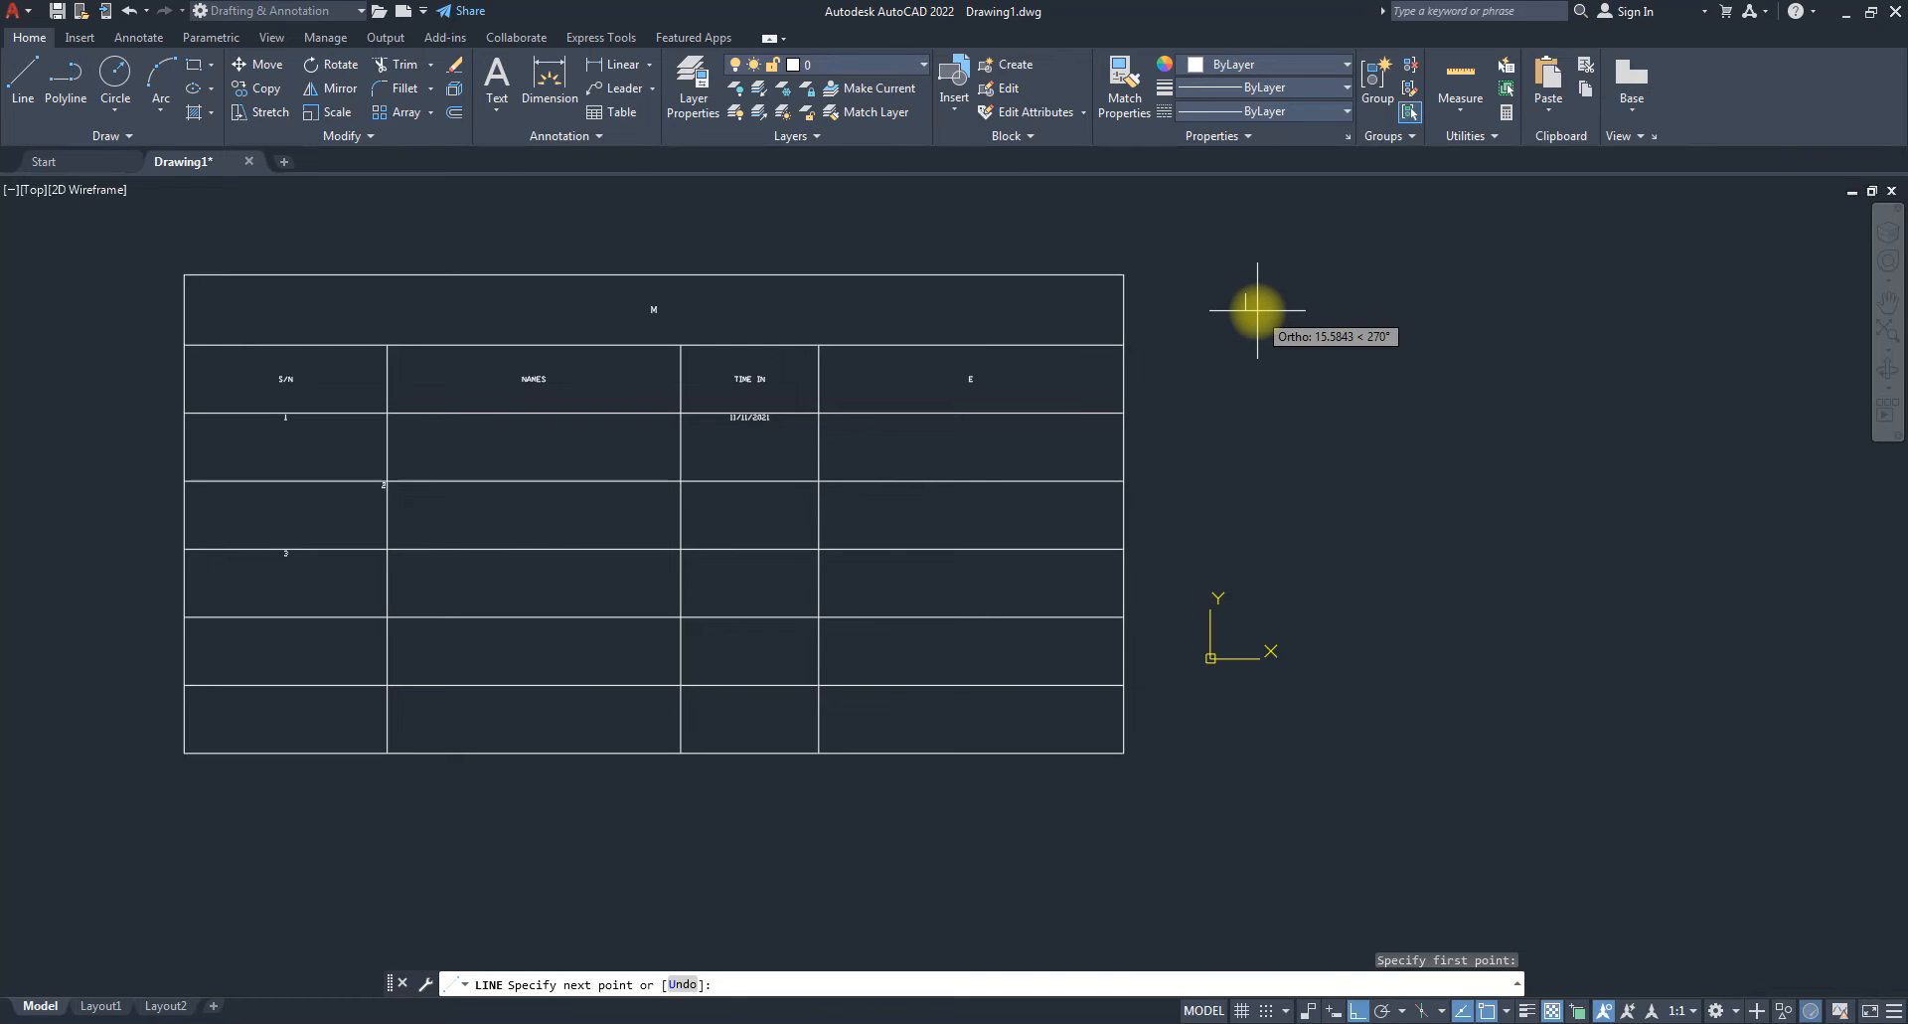
key(Escape)
key(Escape)
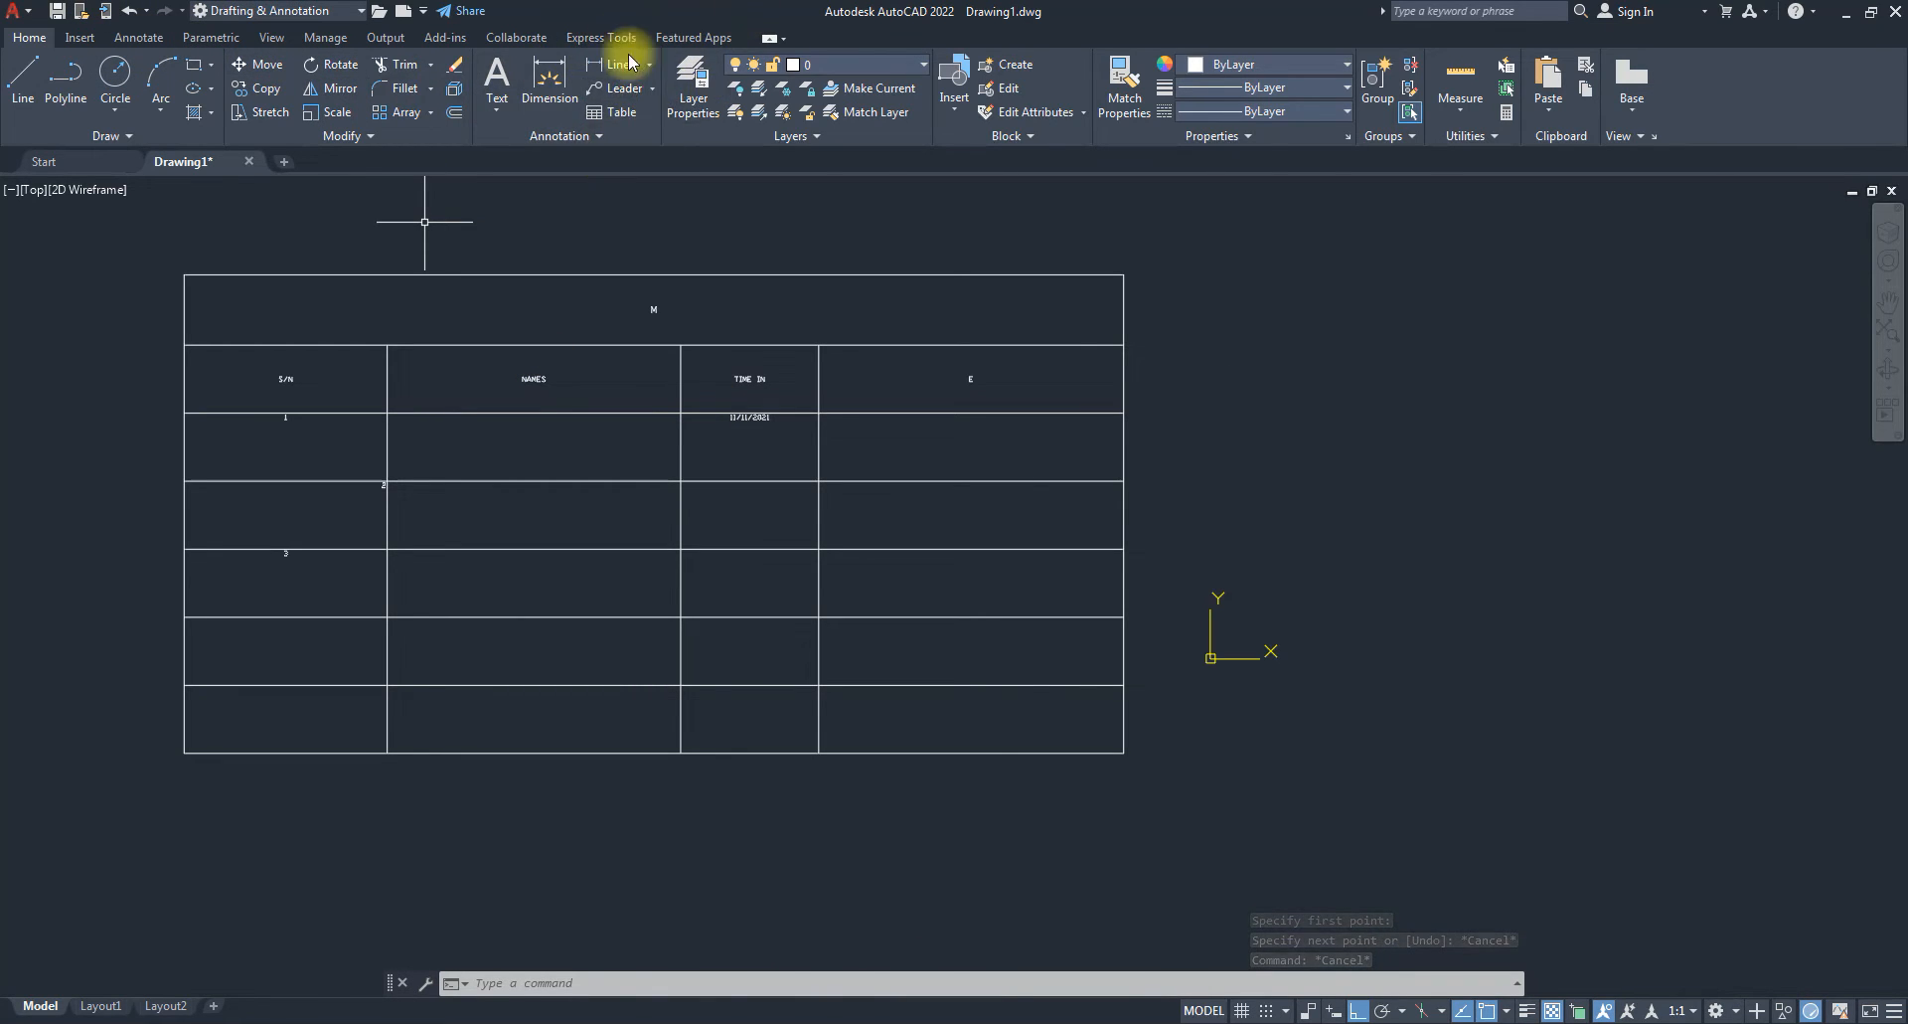
click(610, 140)
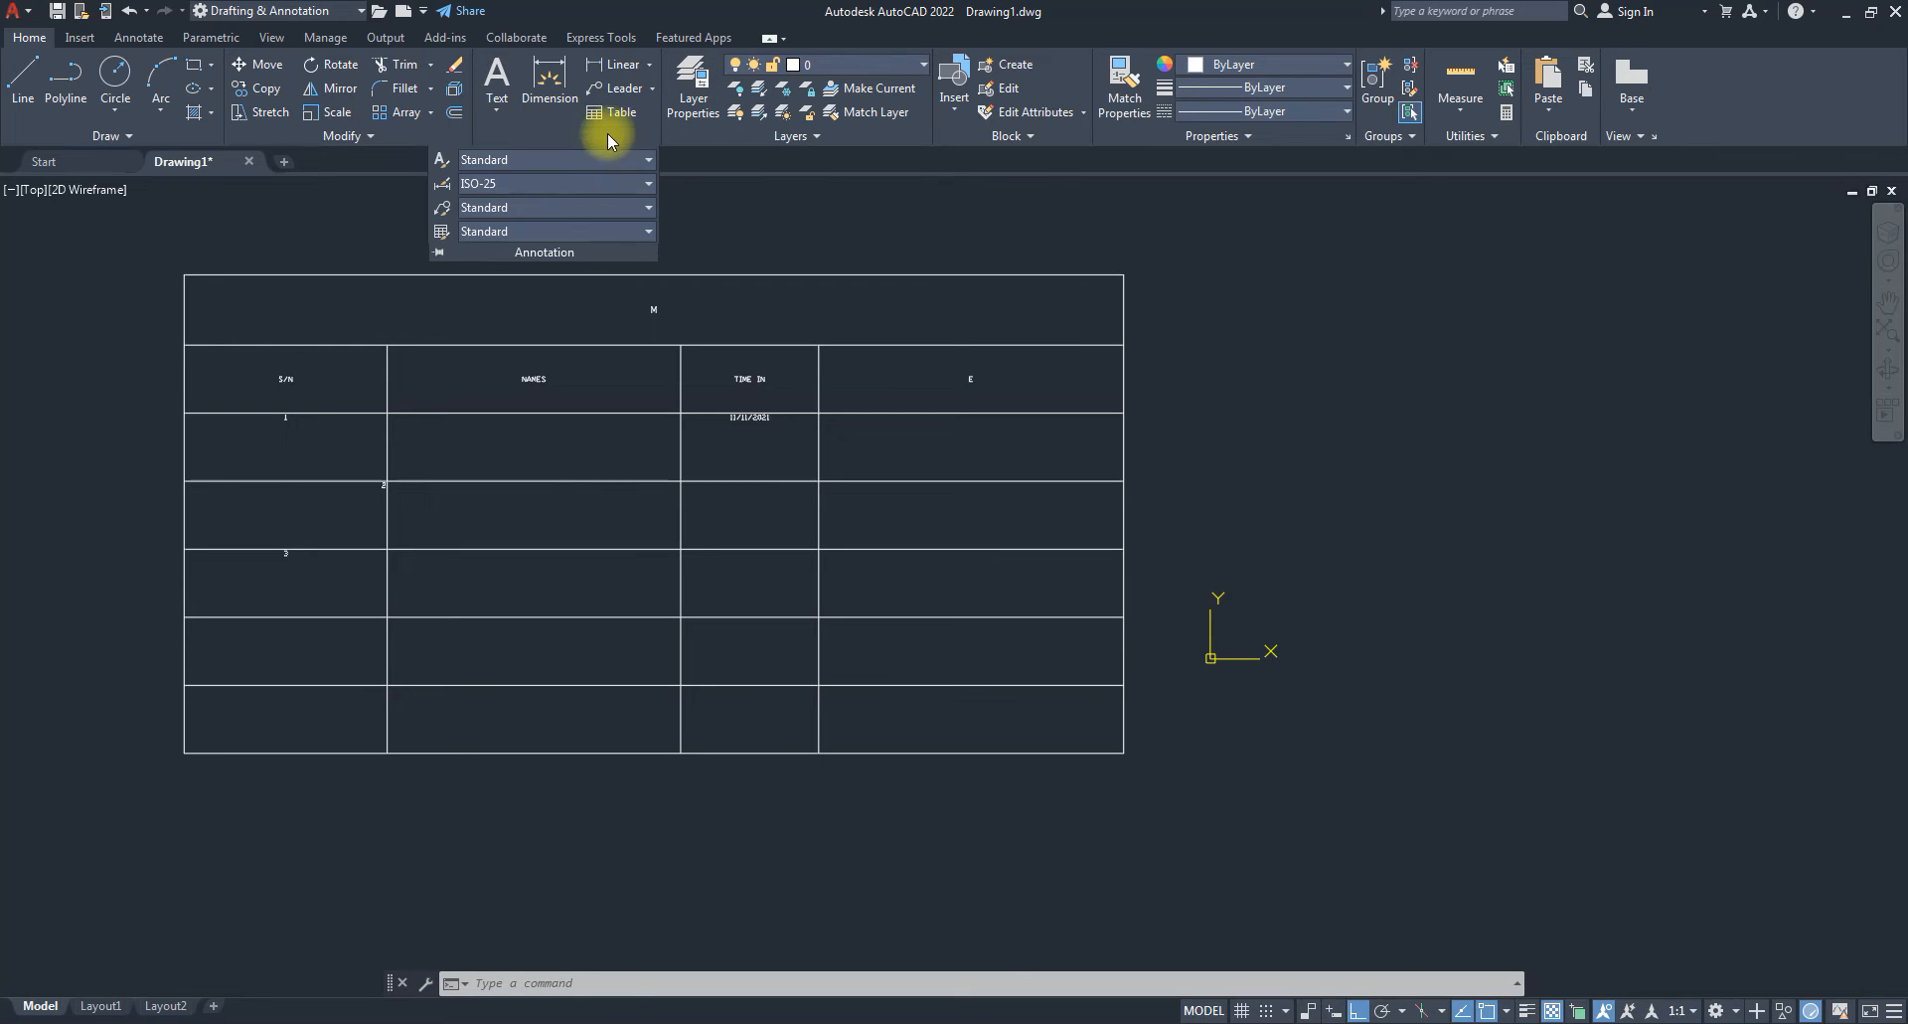
Name a new Standard-based table style, retyping the miscapitalized name, and continue to its settings.
click(439, 236)
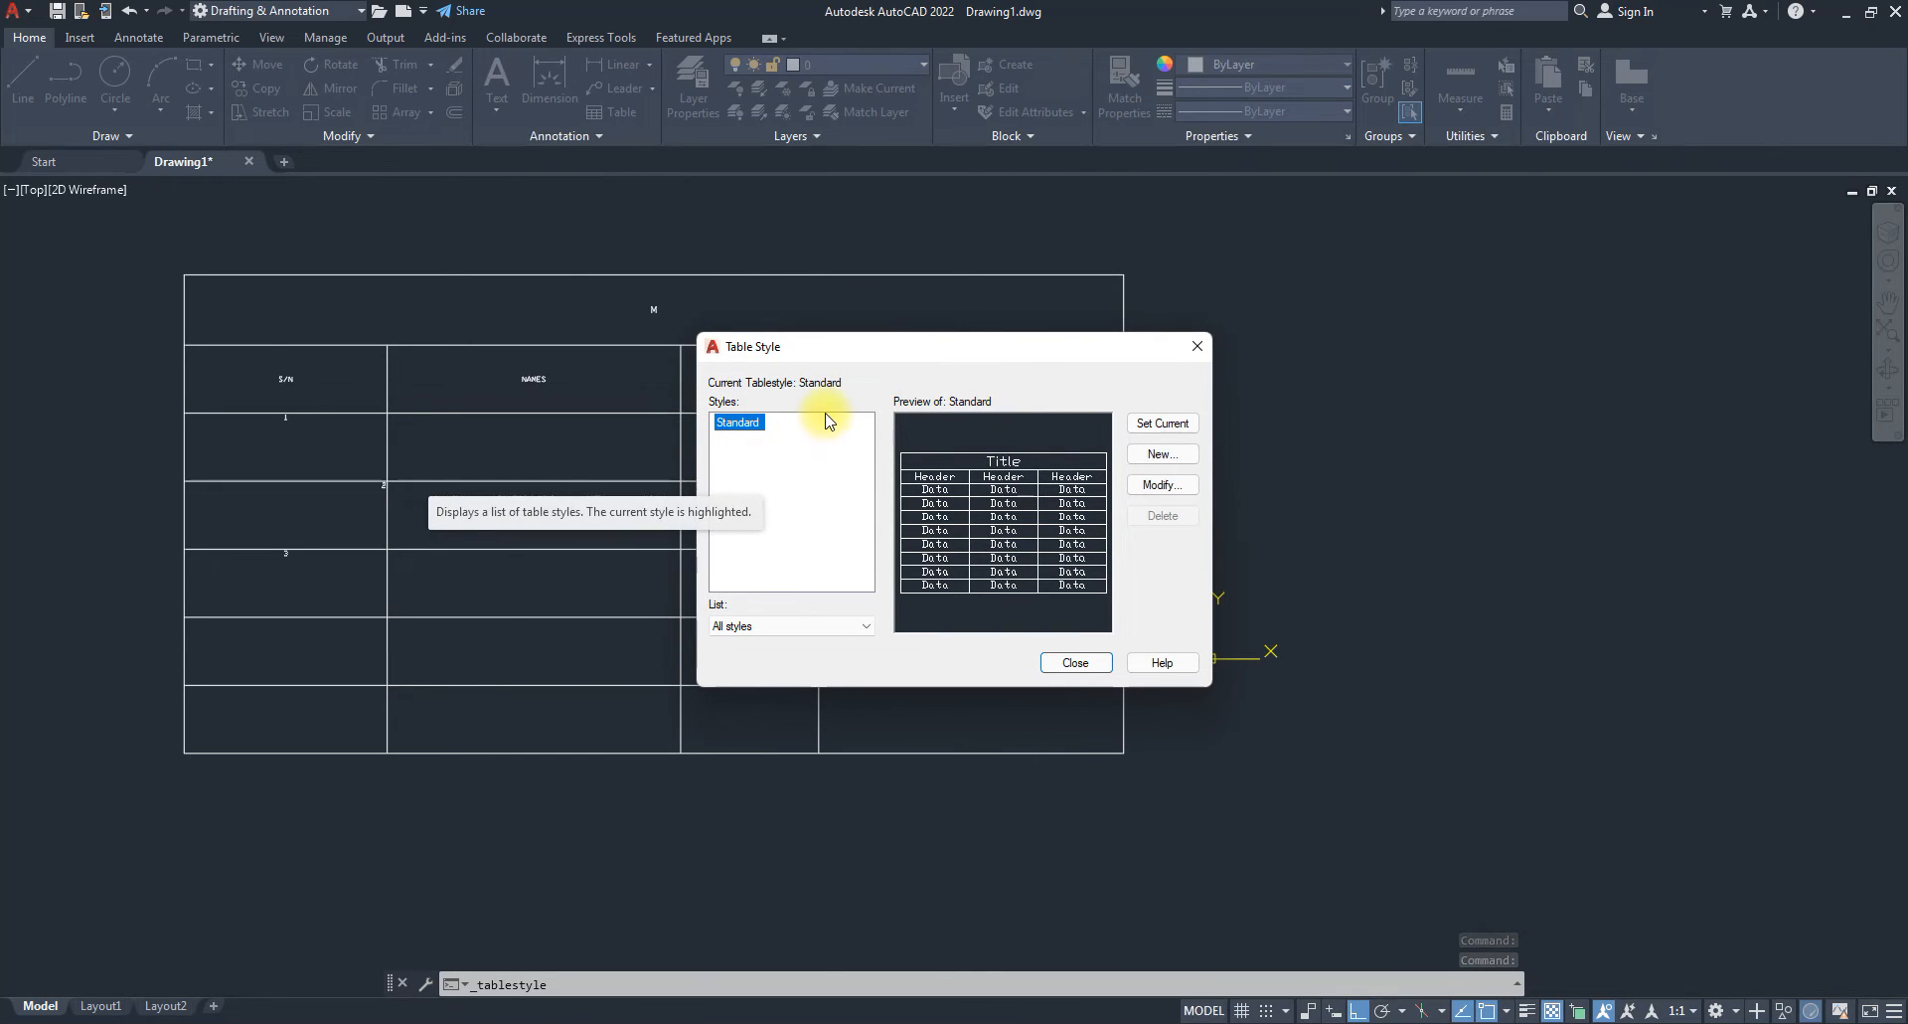
drag(943, 371, 843, 286)
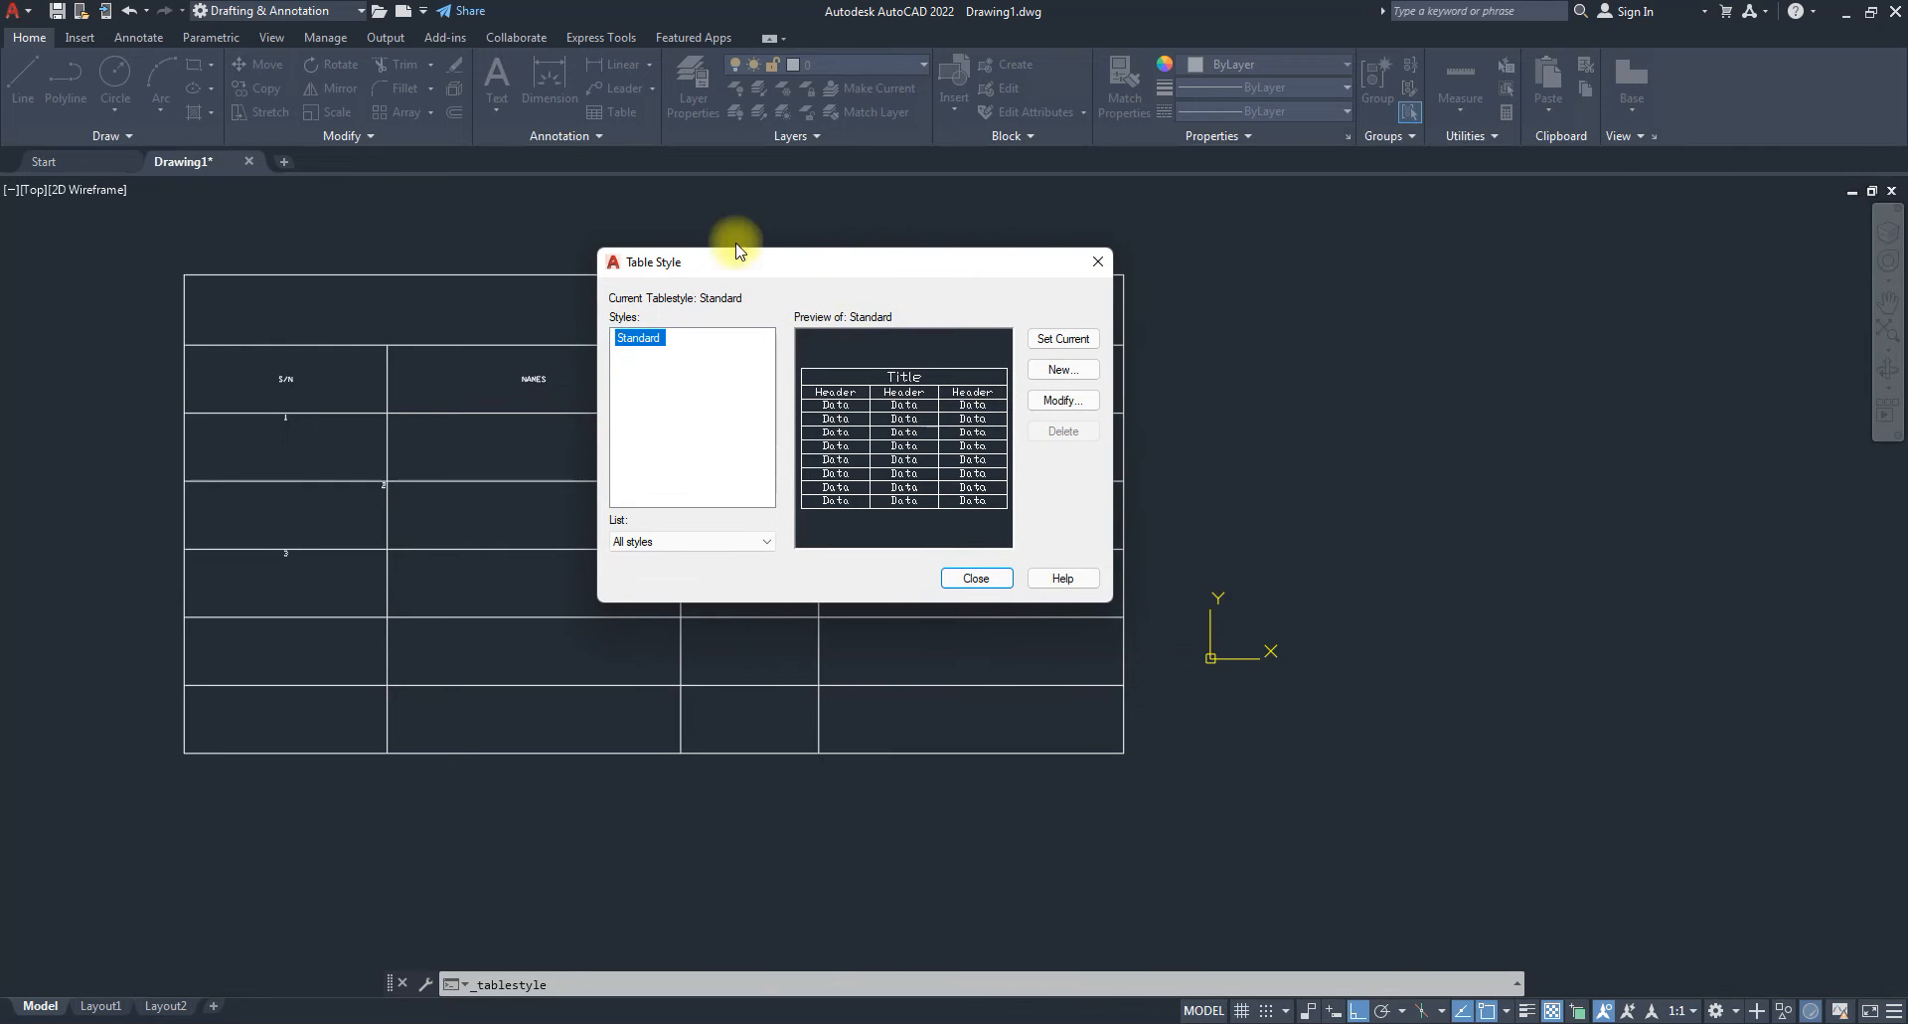
click(1061, 370)
text(jO)
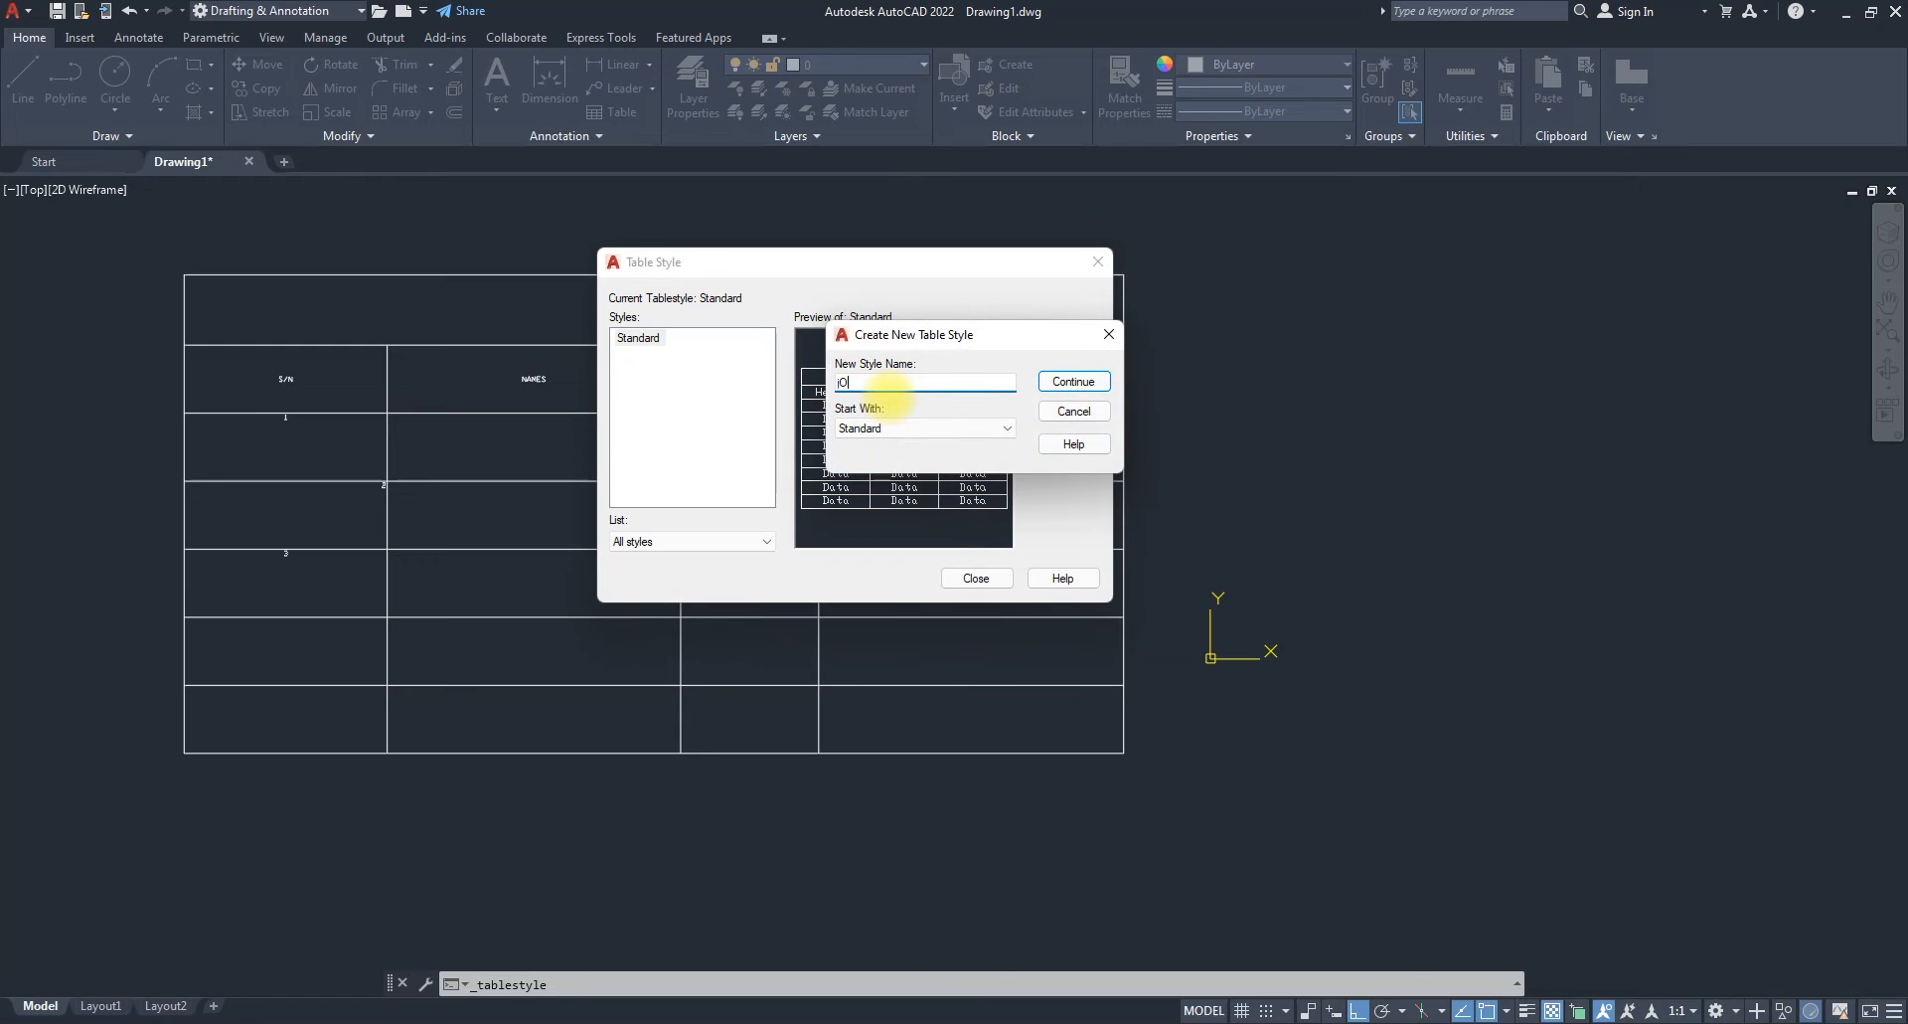
text(E tABLE STYLE)
key(ctrl+a)
text(Joe )
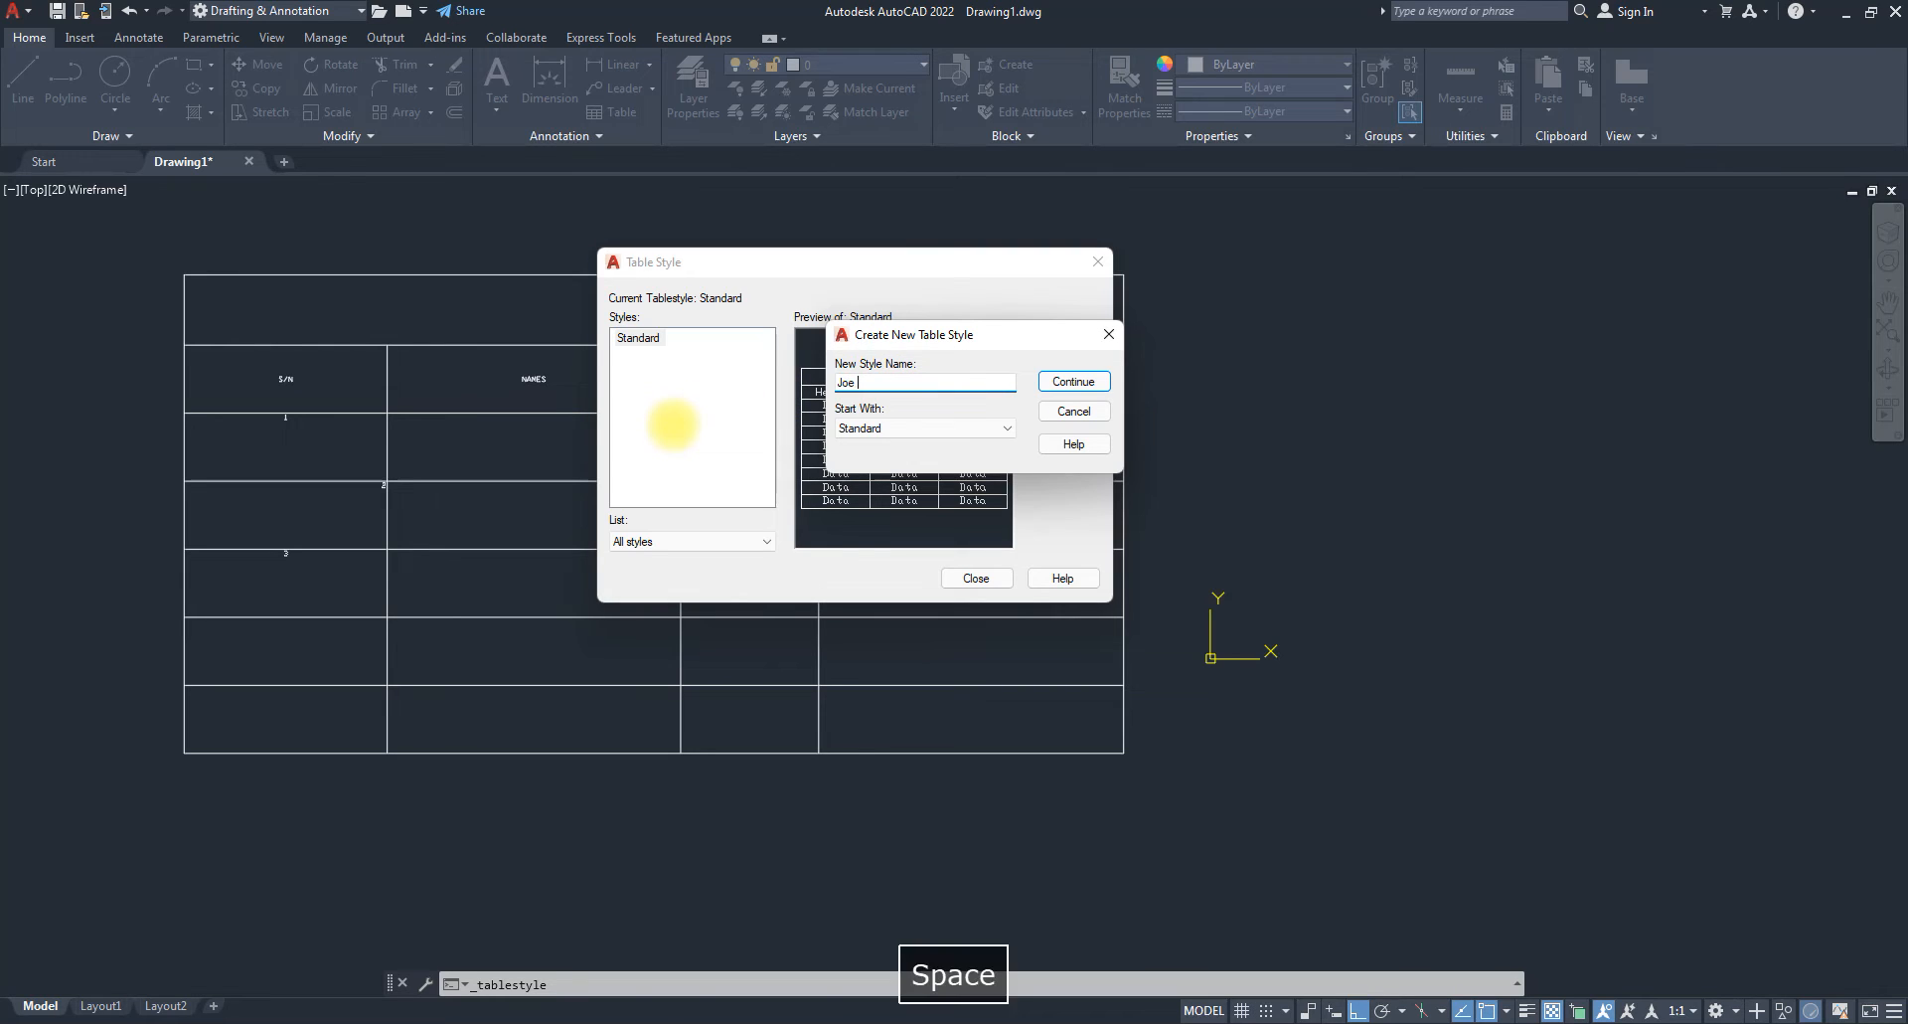
text(Table Style)
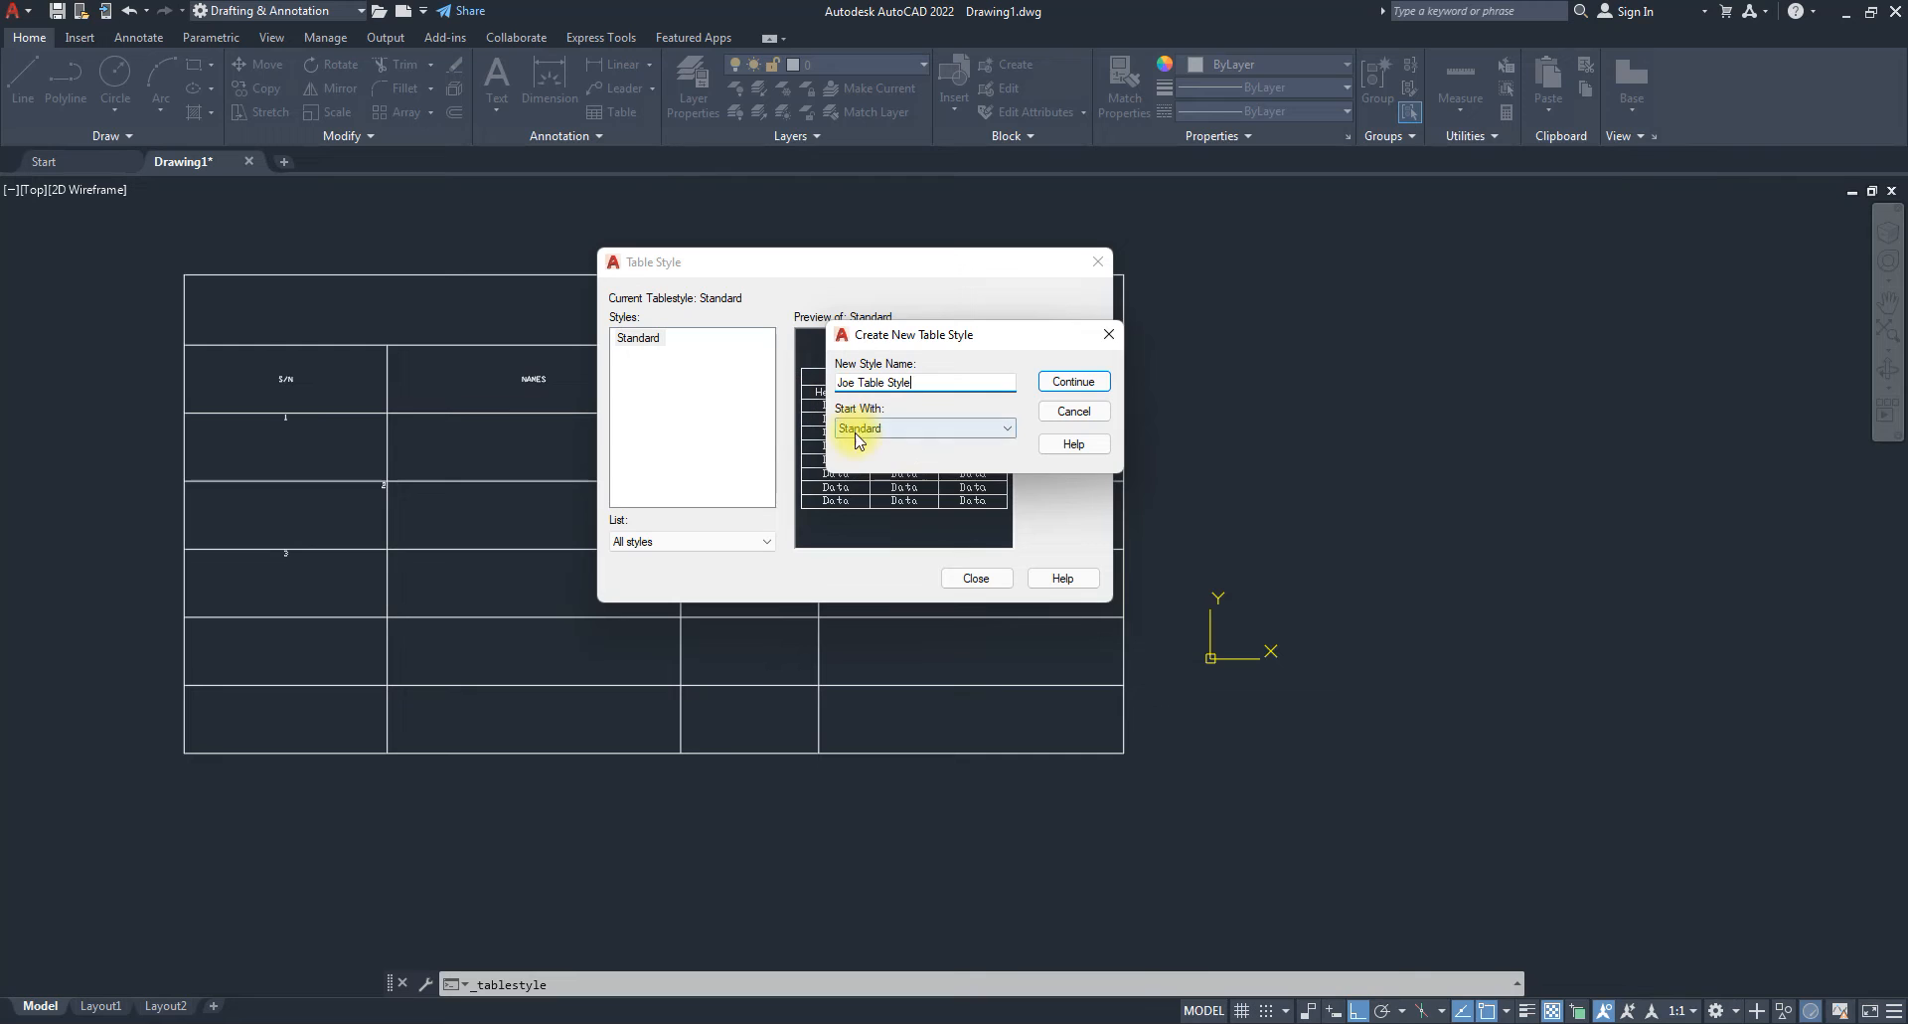
click(1074, 381)
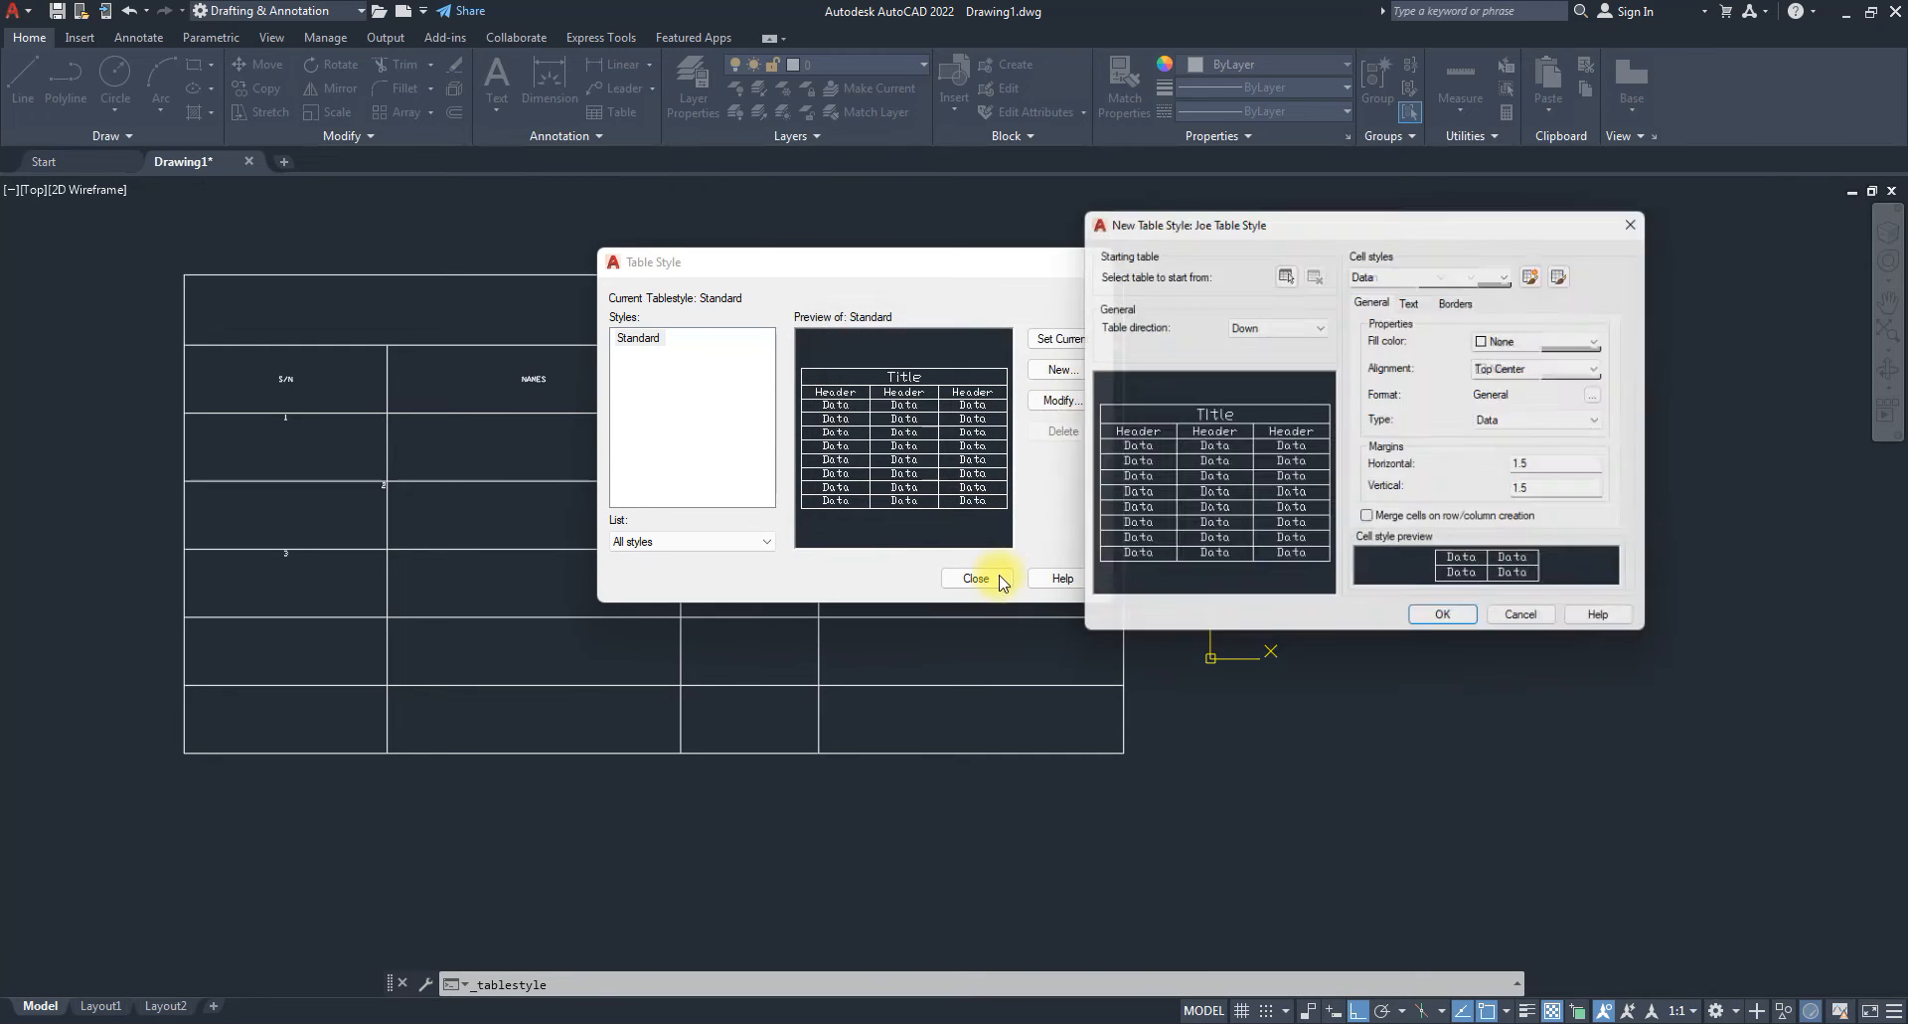
drag(1268, 228, 1218, 291)
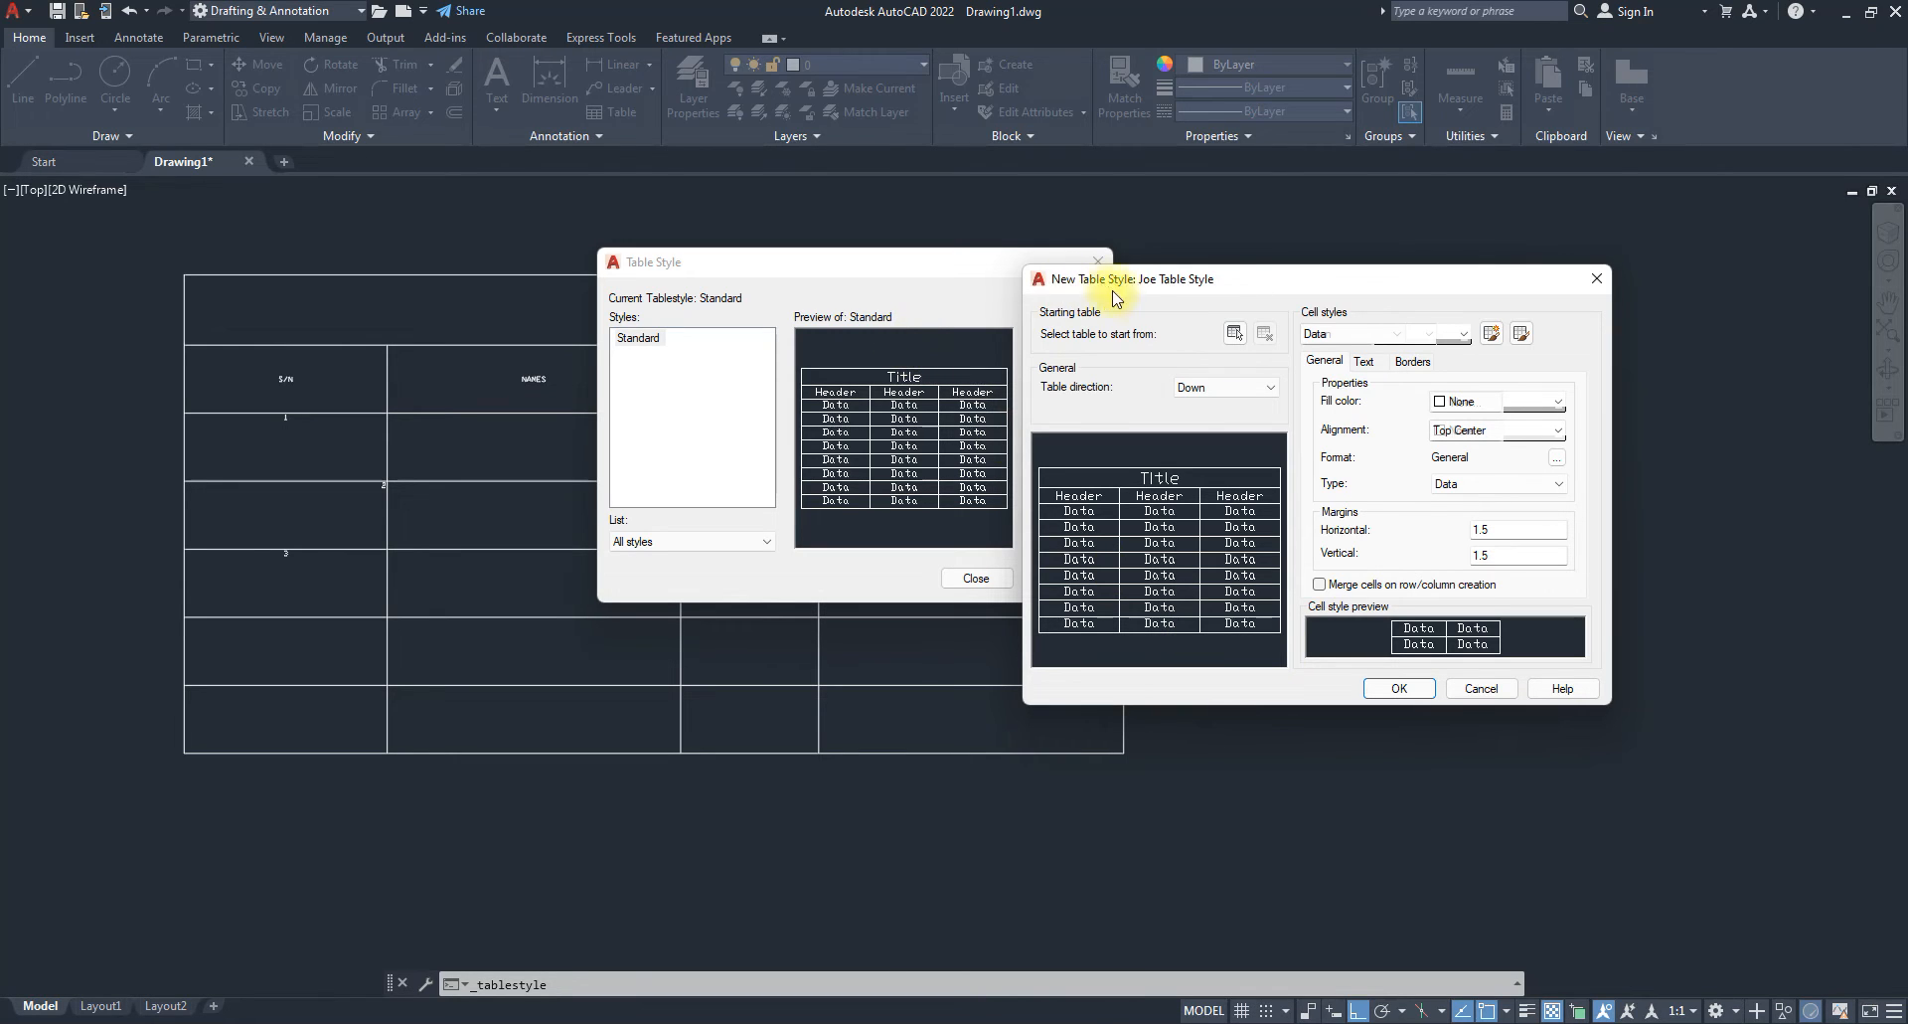
drag(1148, 284, 1396, 298)
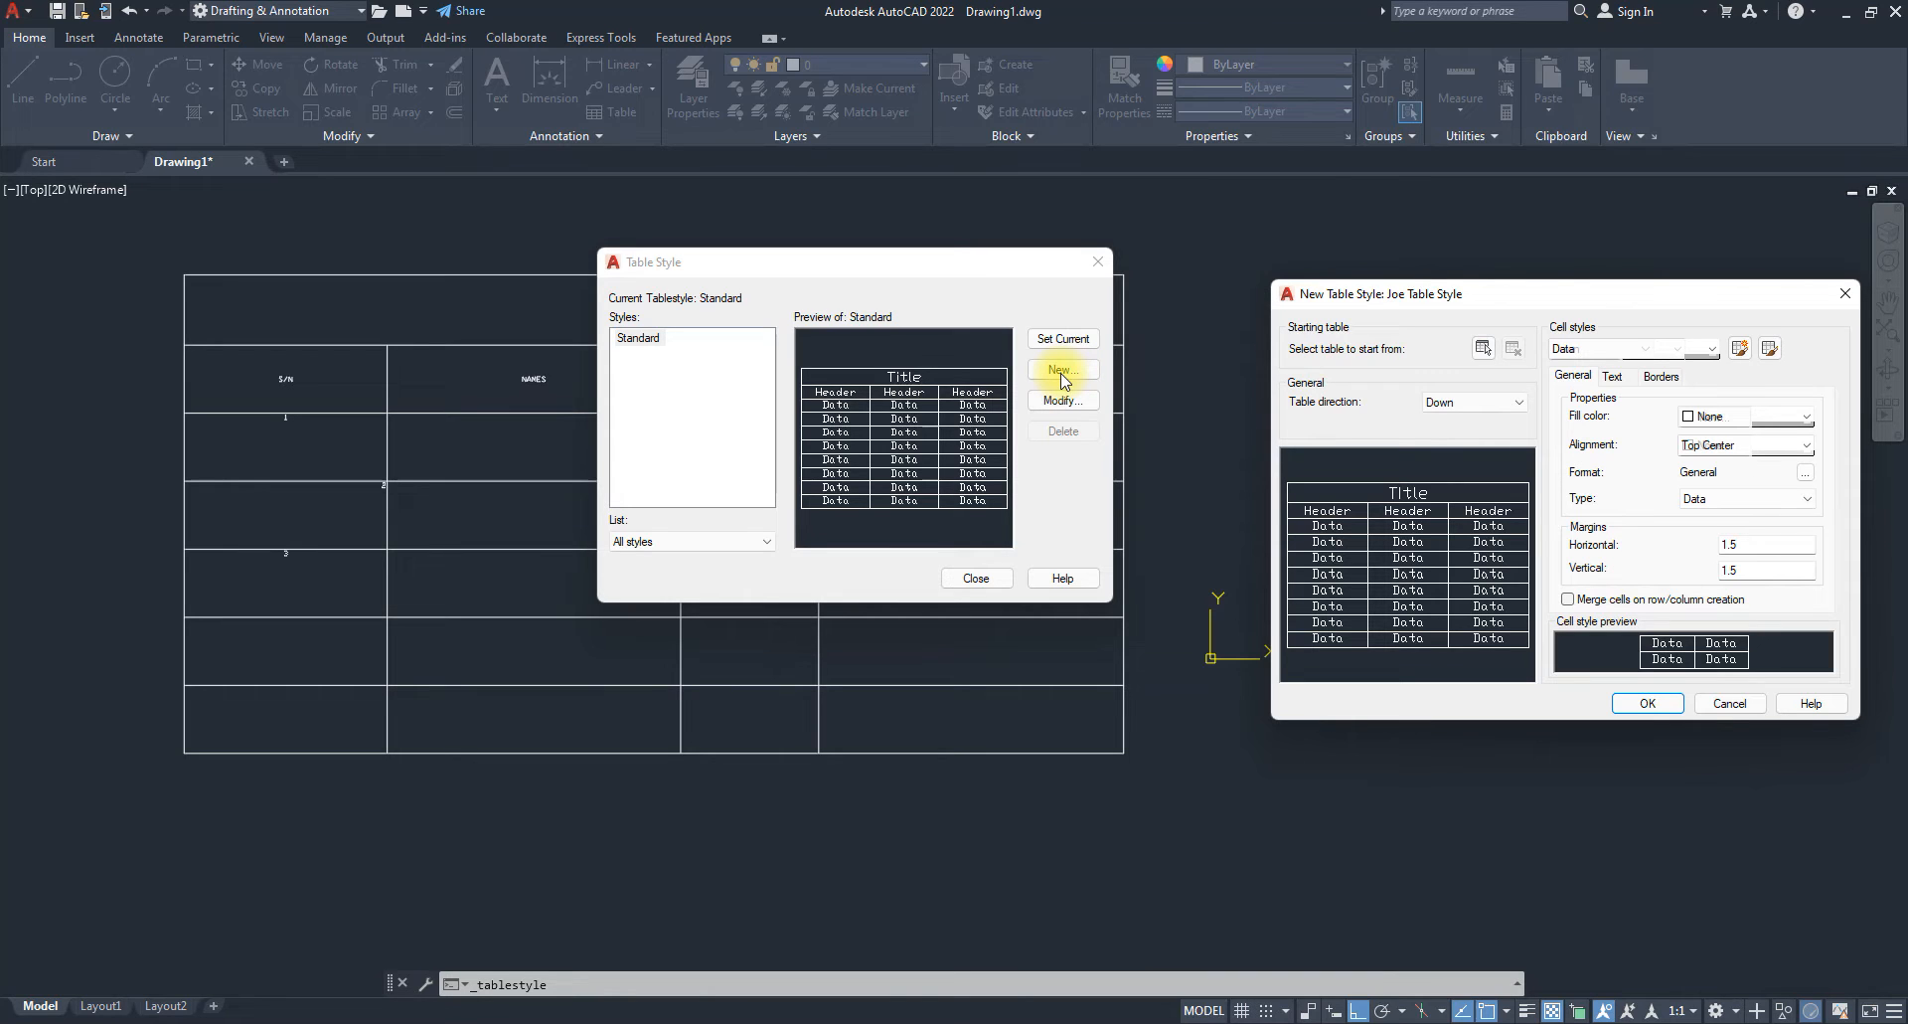
drag(1587, 308, 1475, 305)
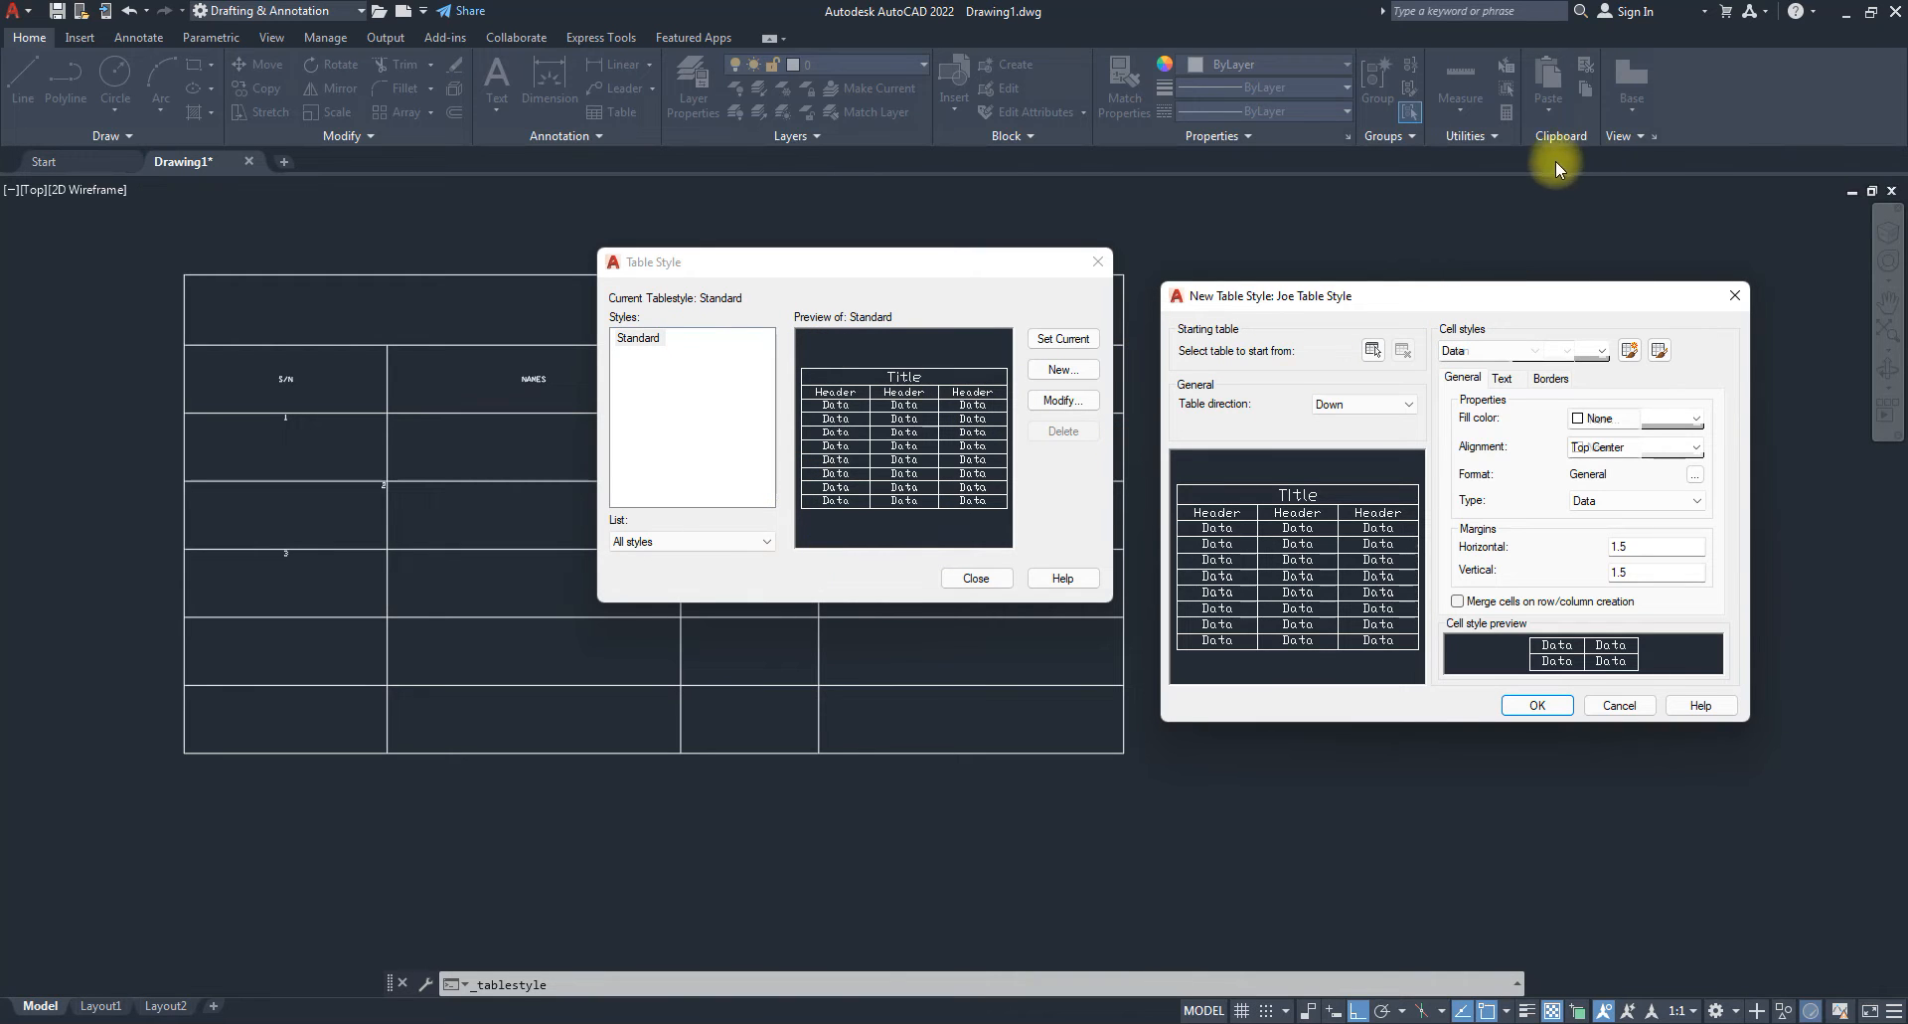
drag(1493, 303, 1457, 262)
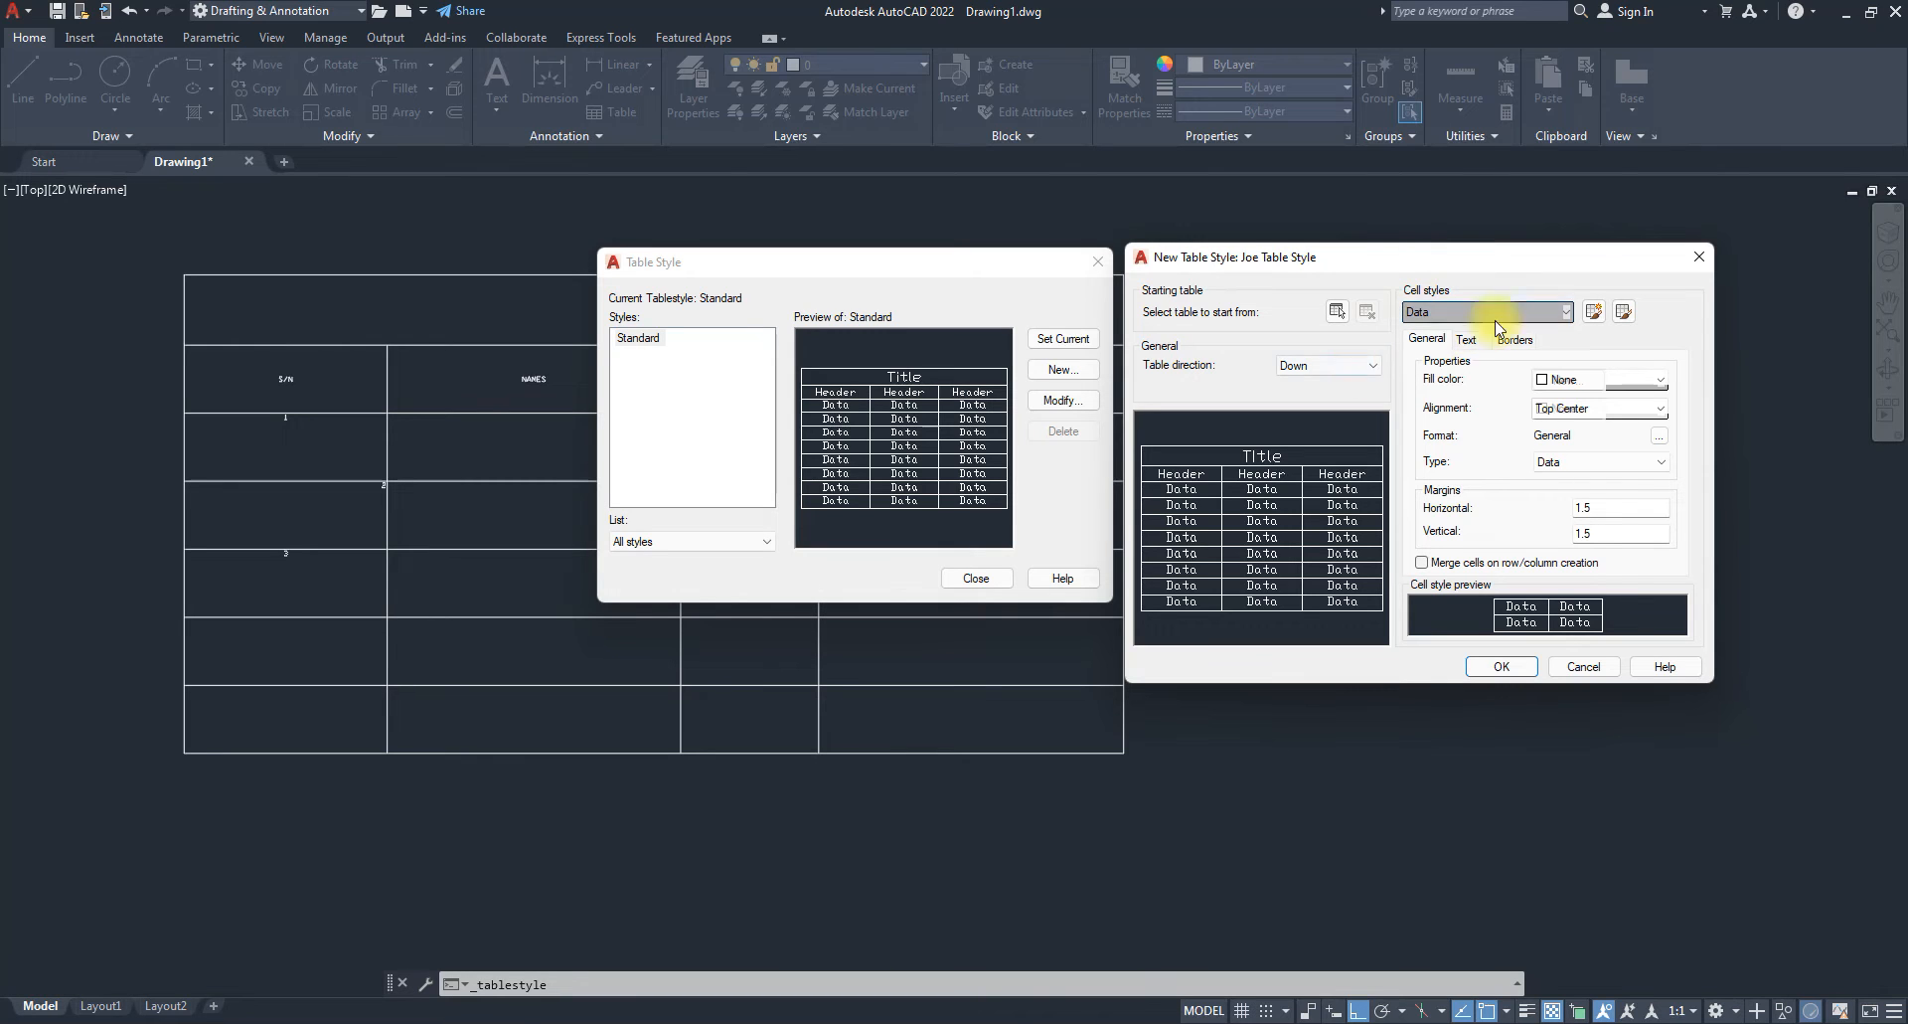
mouse_move(1330, 263)
mouse_down()
mouse_move(1358, 257)
mouse_move(1330, 260)
mouse_up()
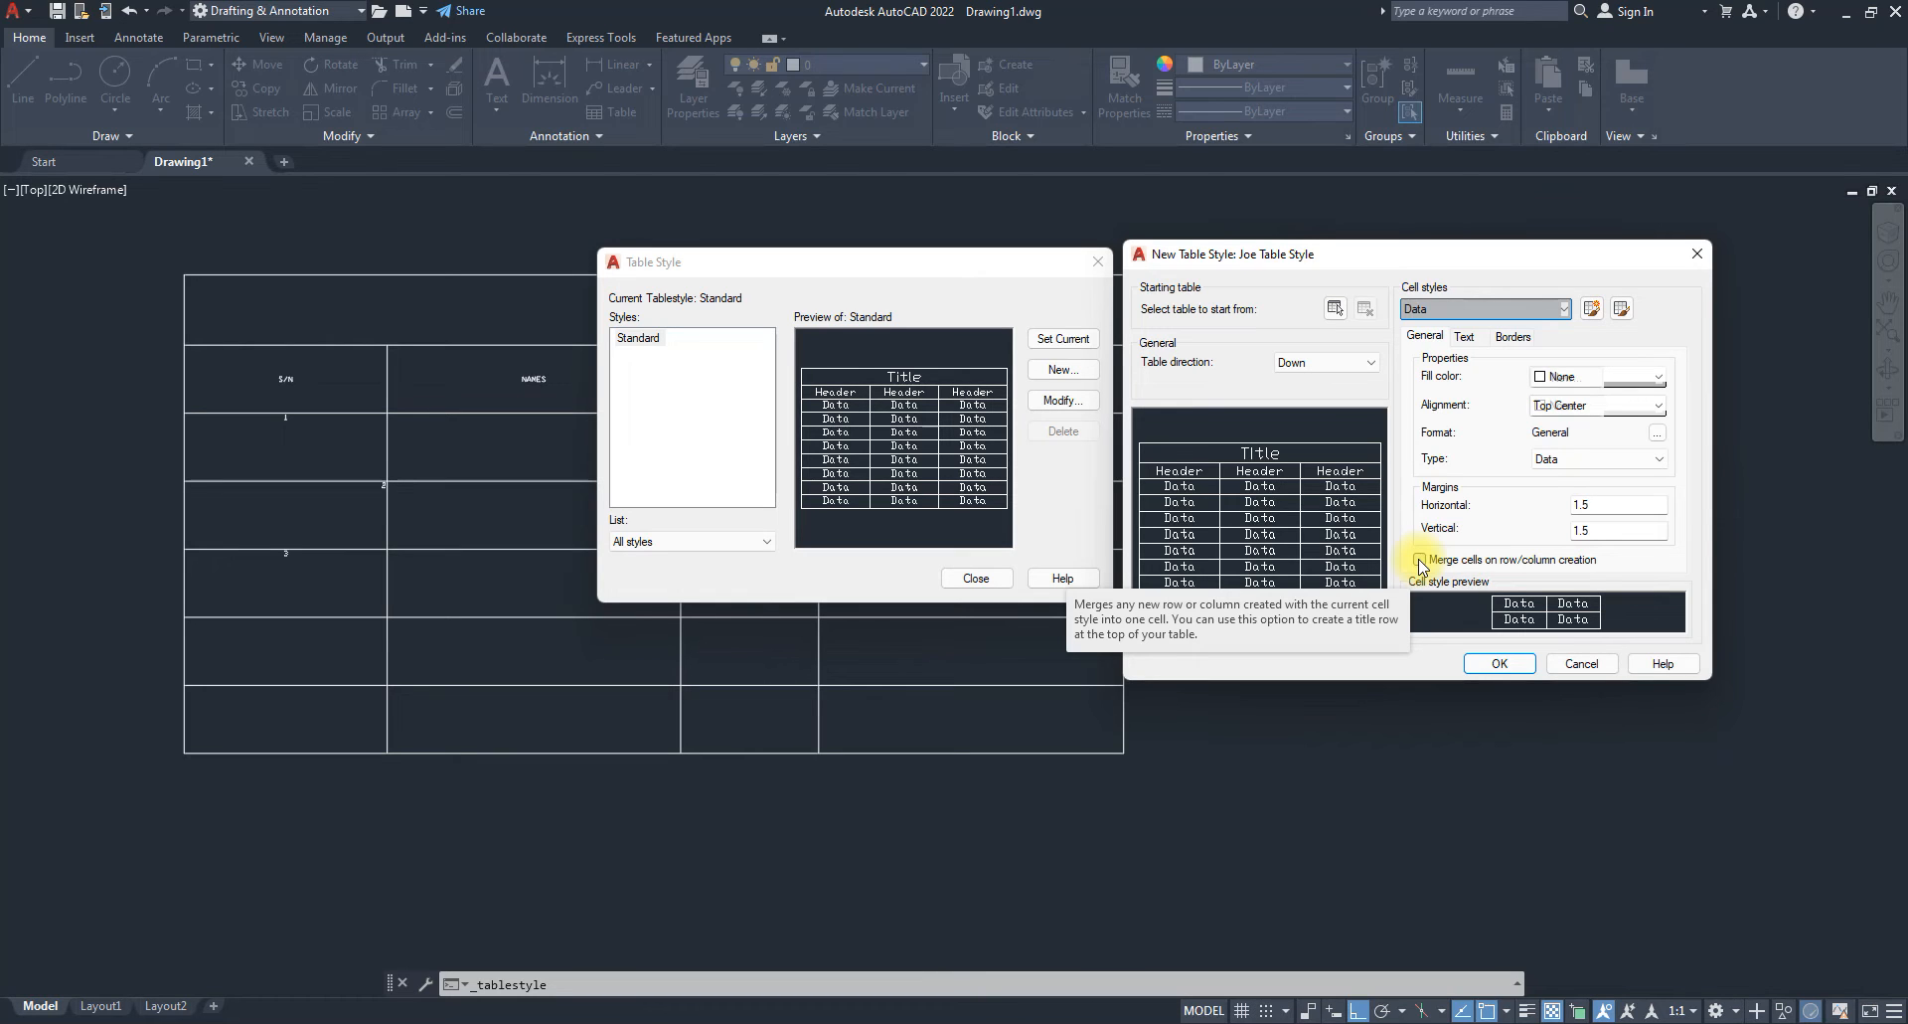
click(1540, 308)
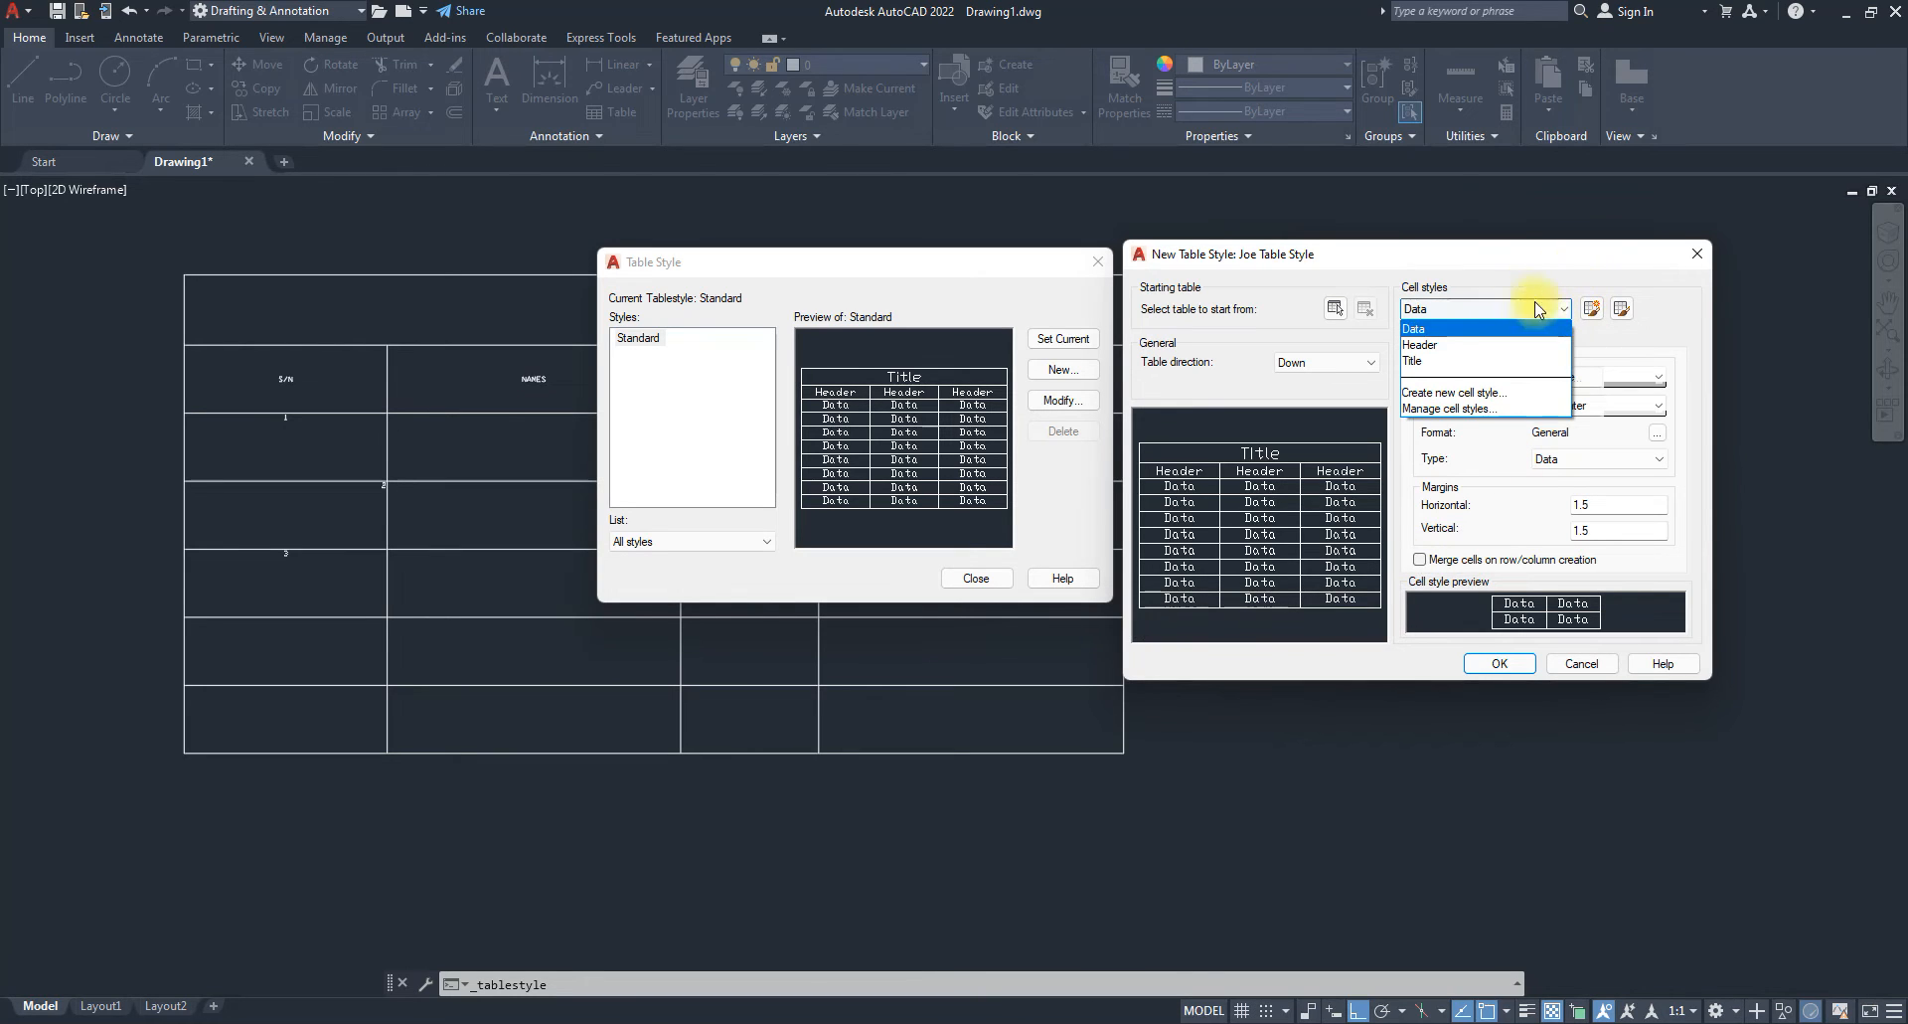
Switch the Cell styles list through Data, Header and Title, ending on Title.
click(1417, 329)
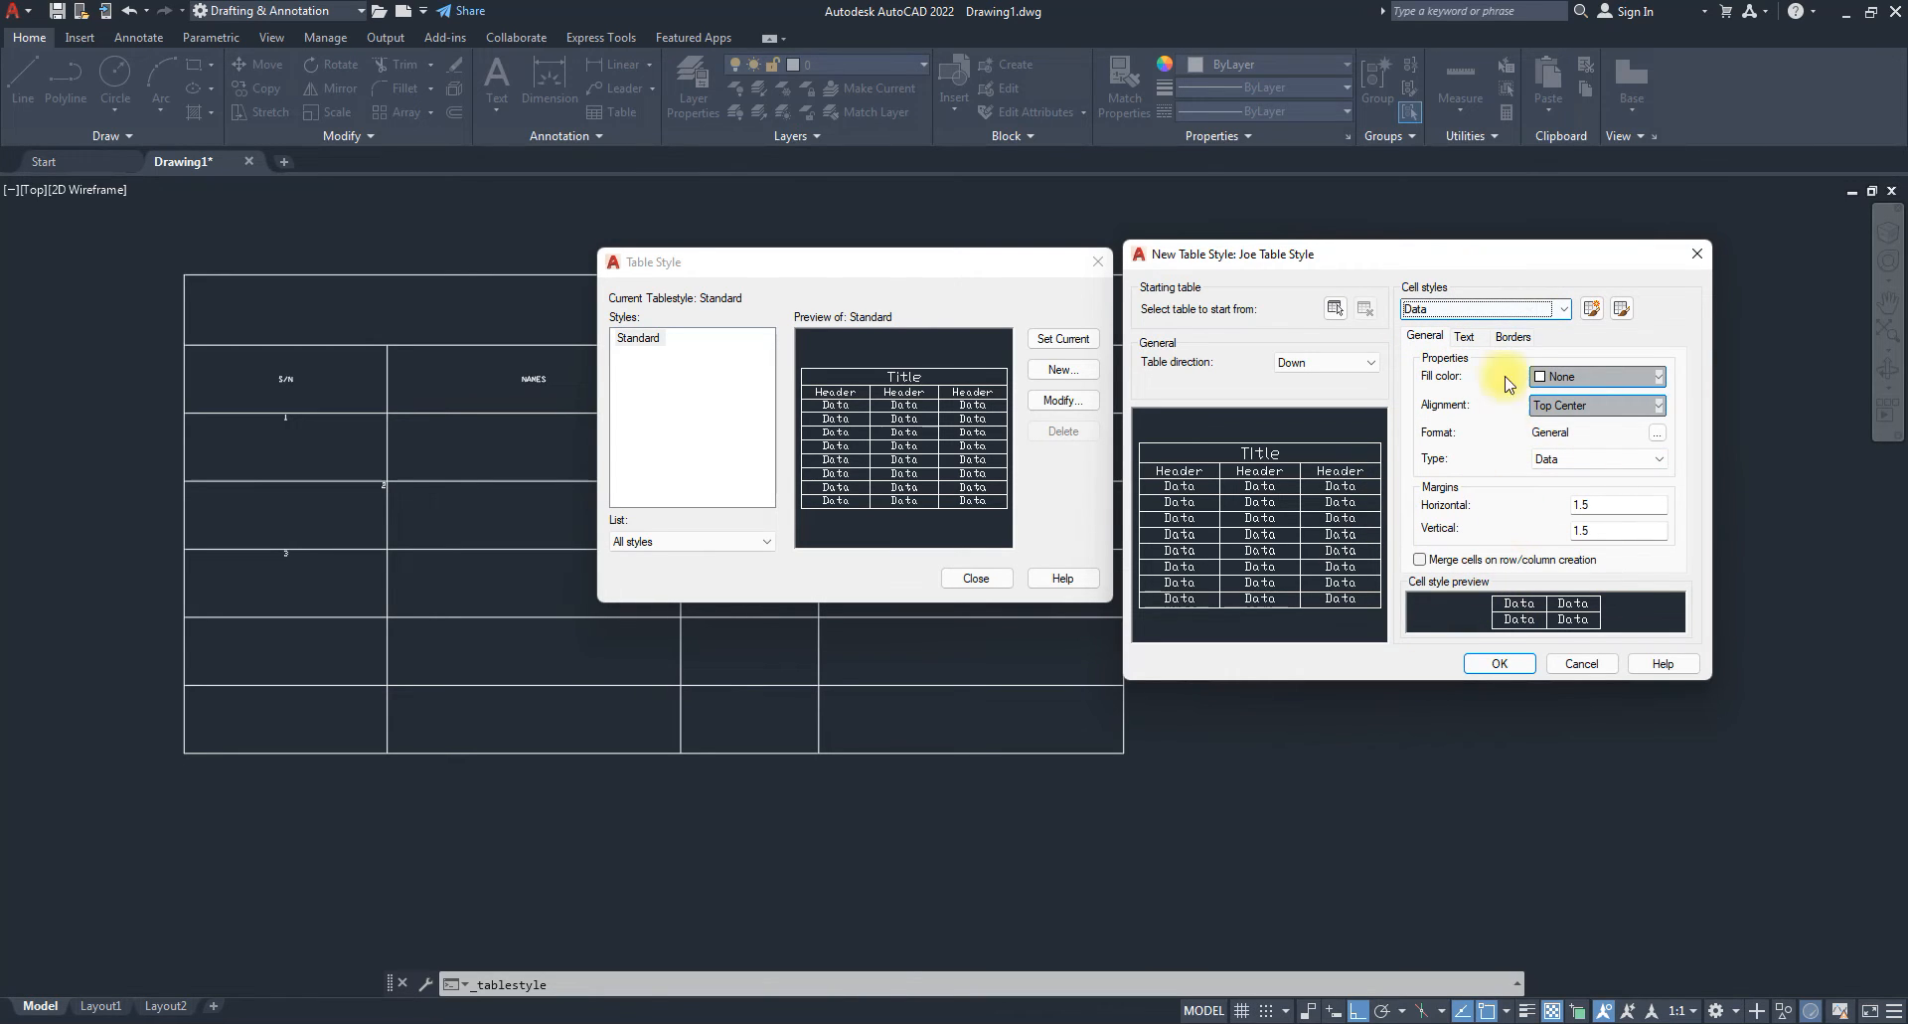
click(1496, 308)
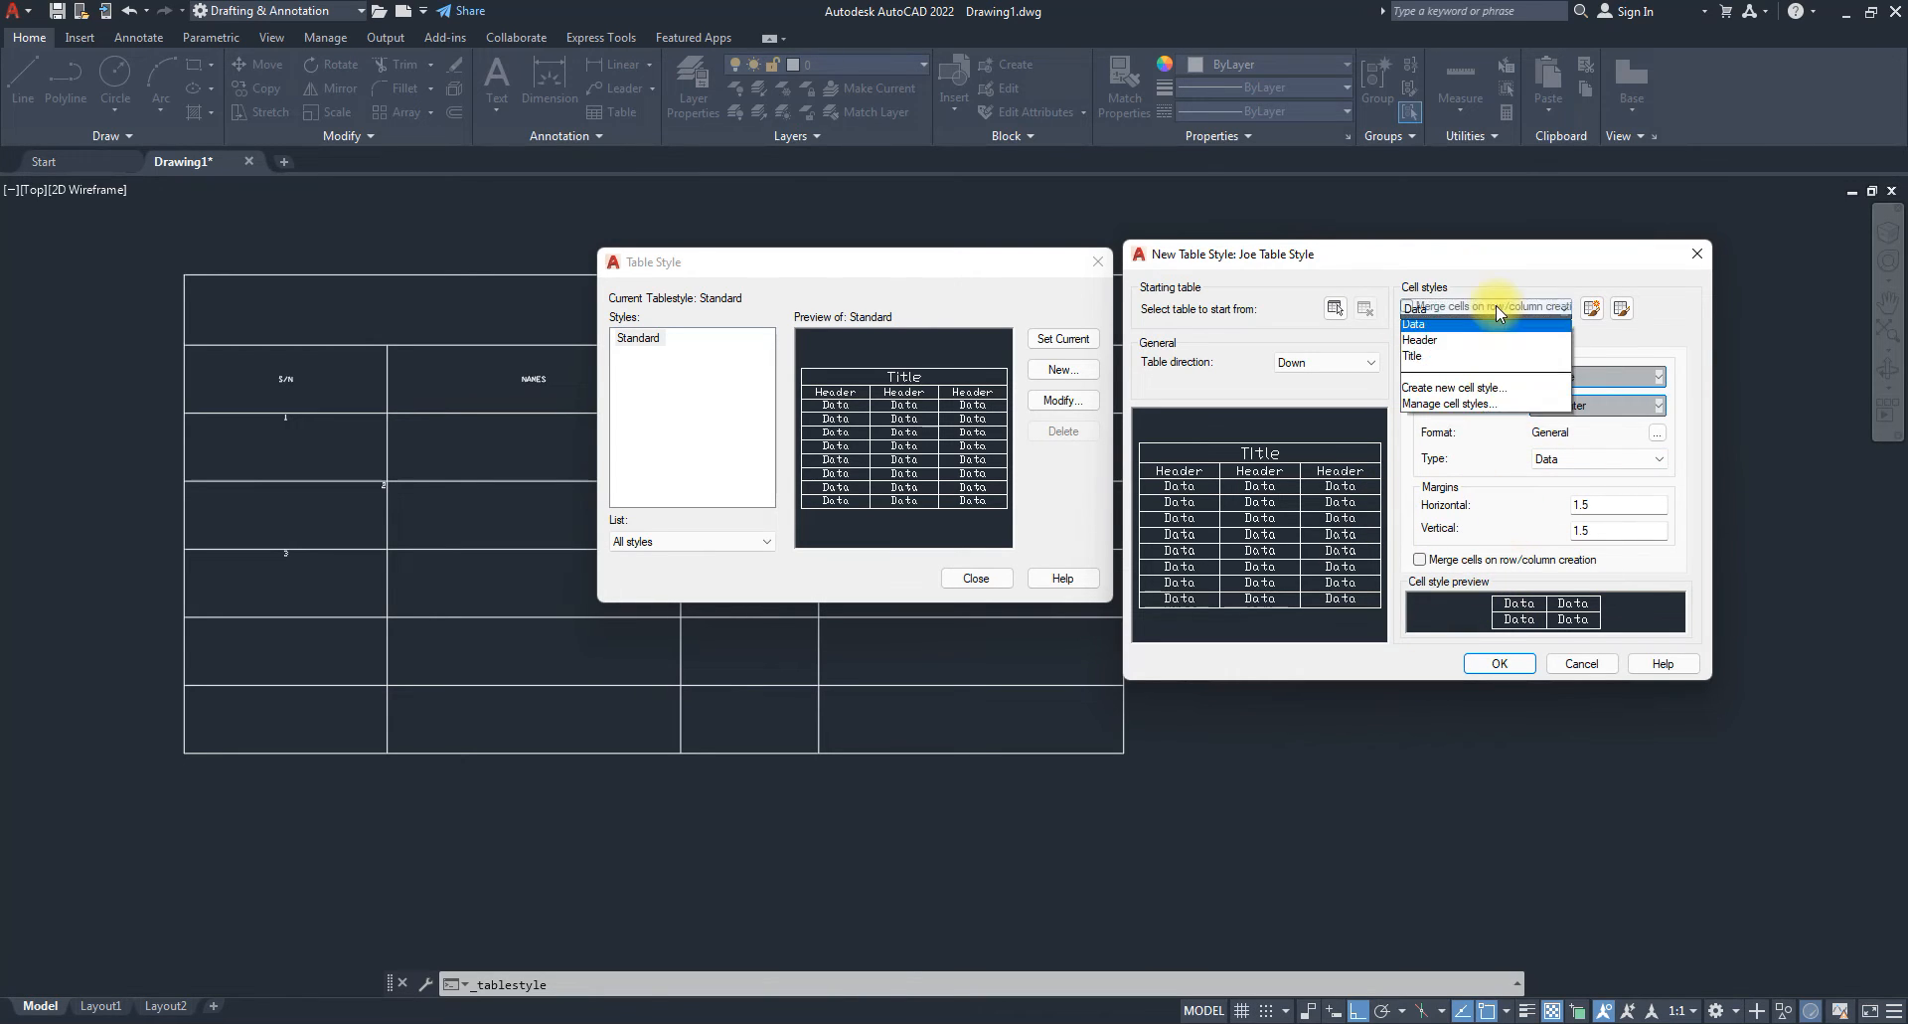
click(1422, 347)
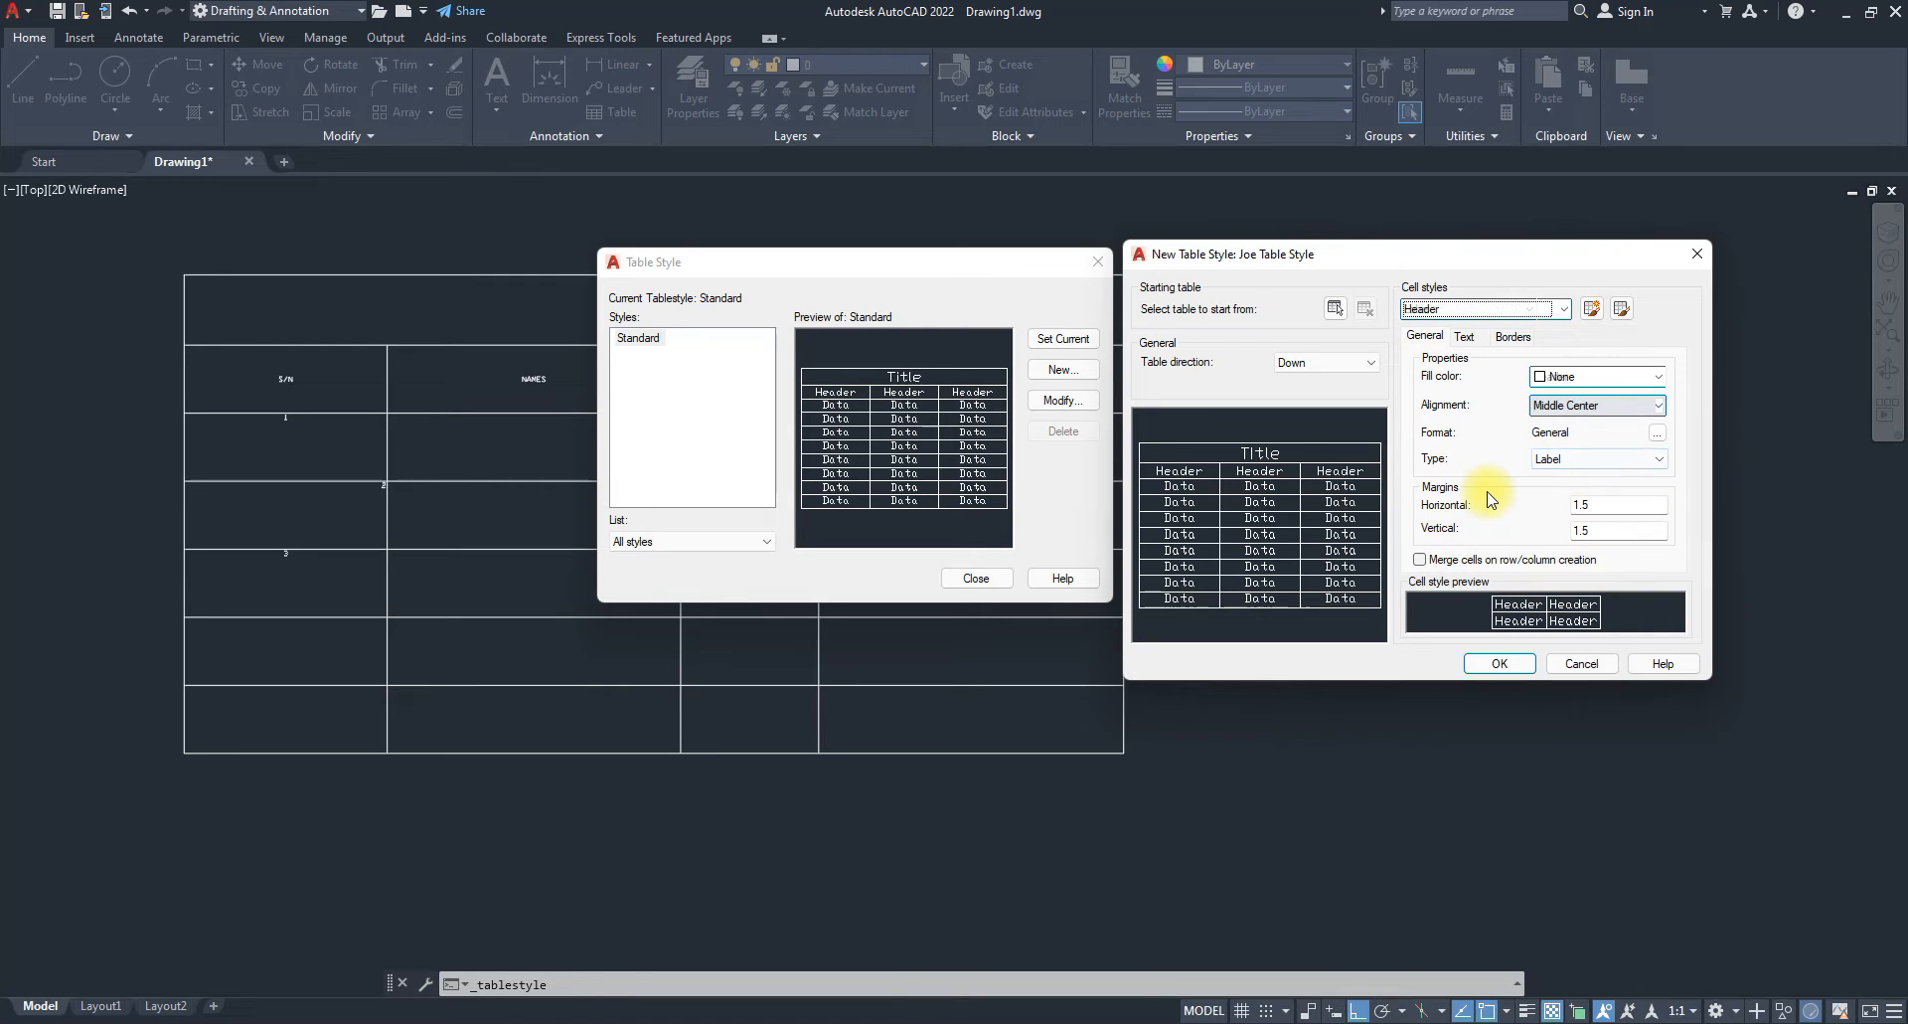
click(1471, 308)
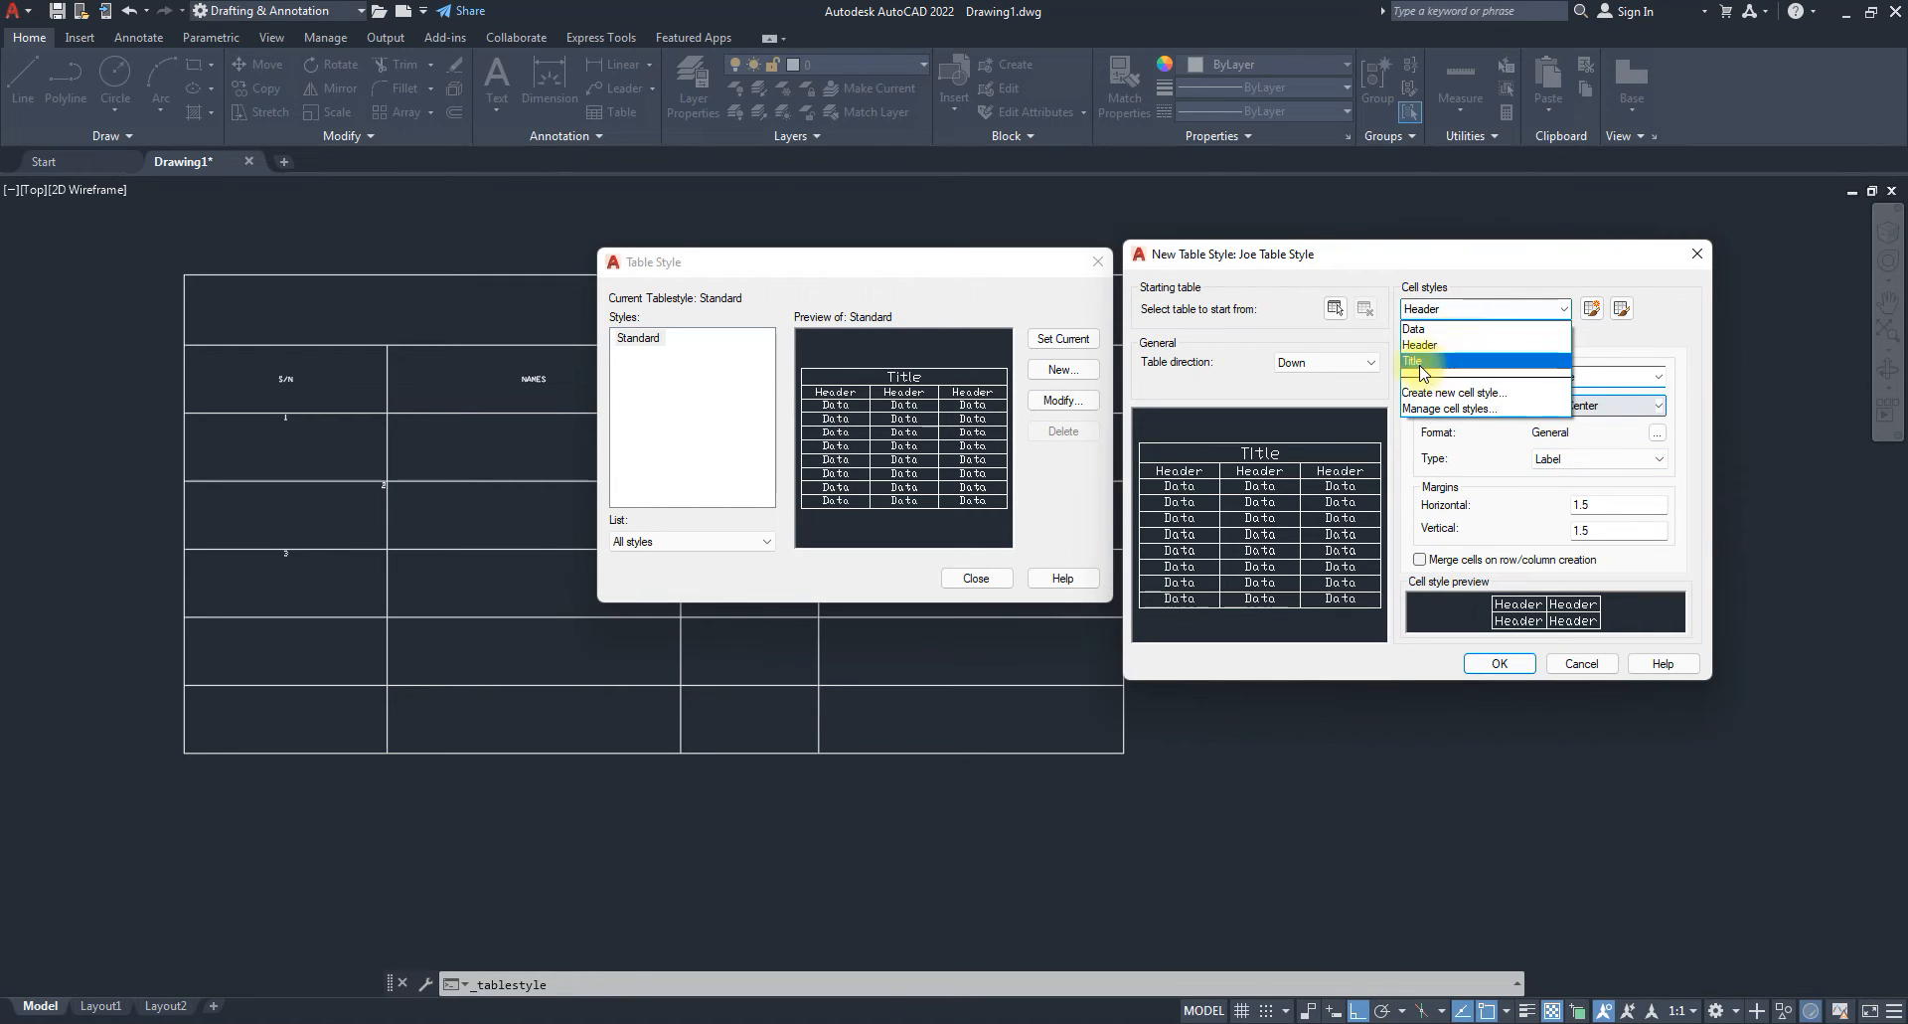
click(1424, 361)
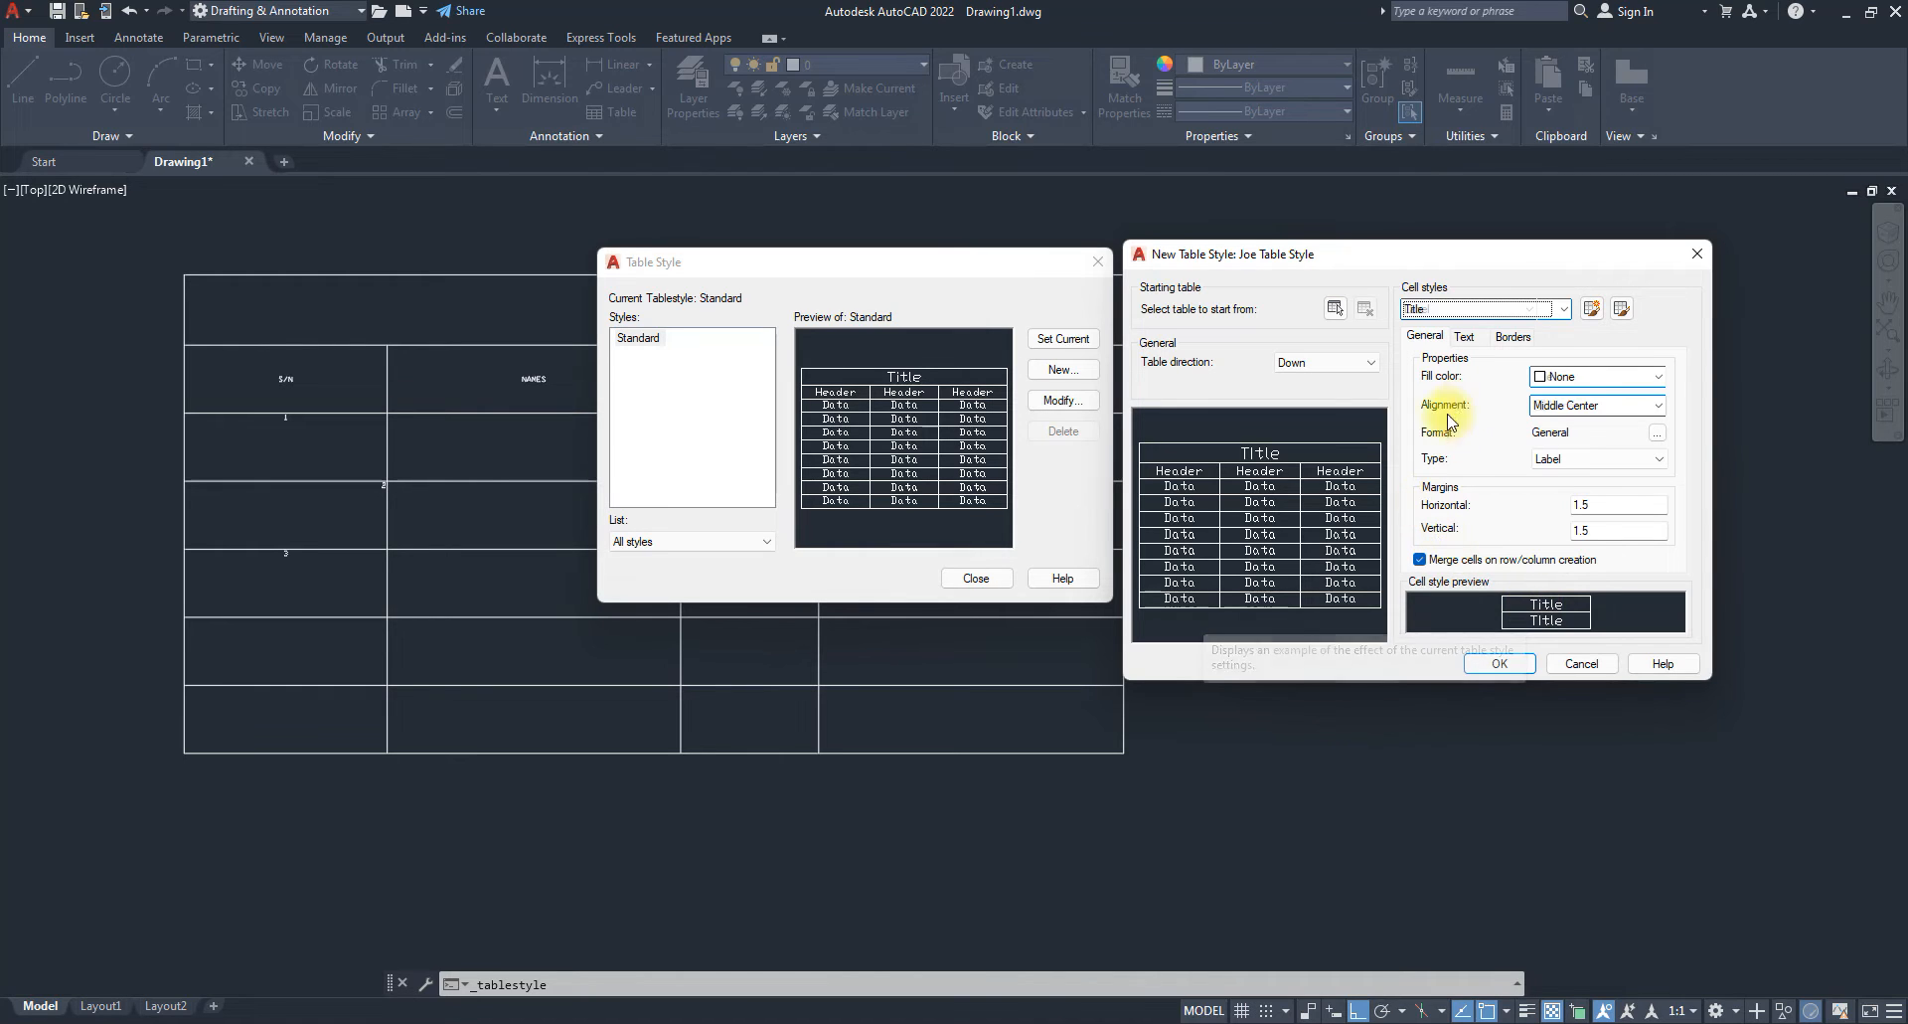
click(1451, 306)
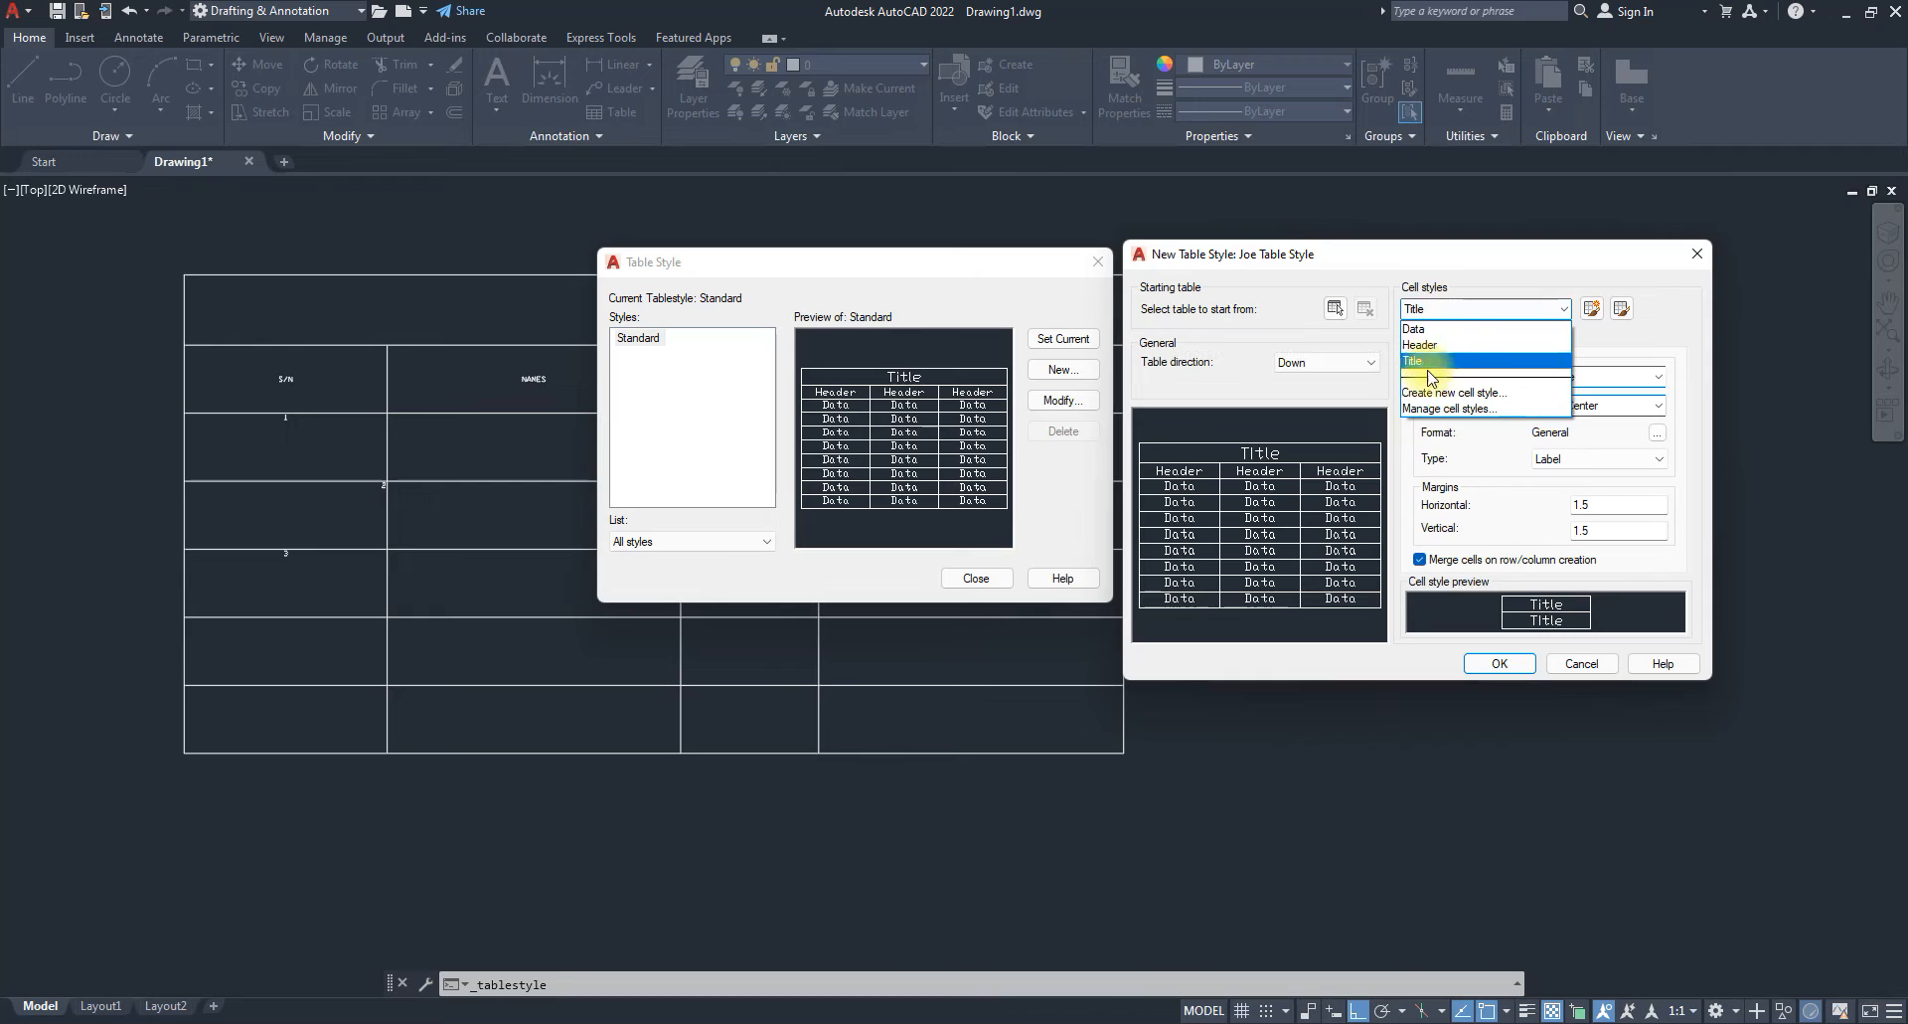
click(1424, 363)
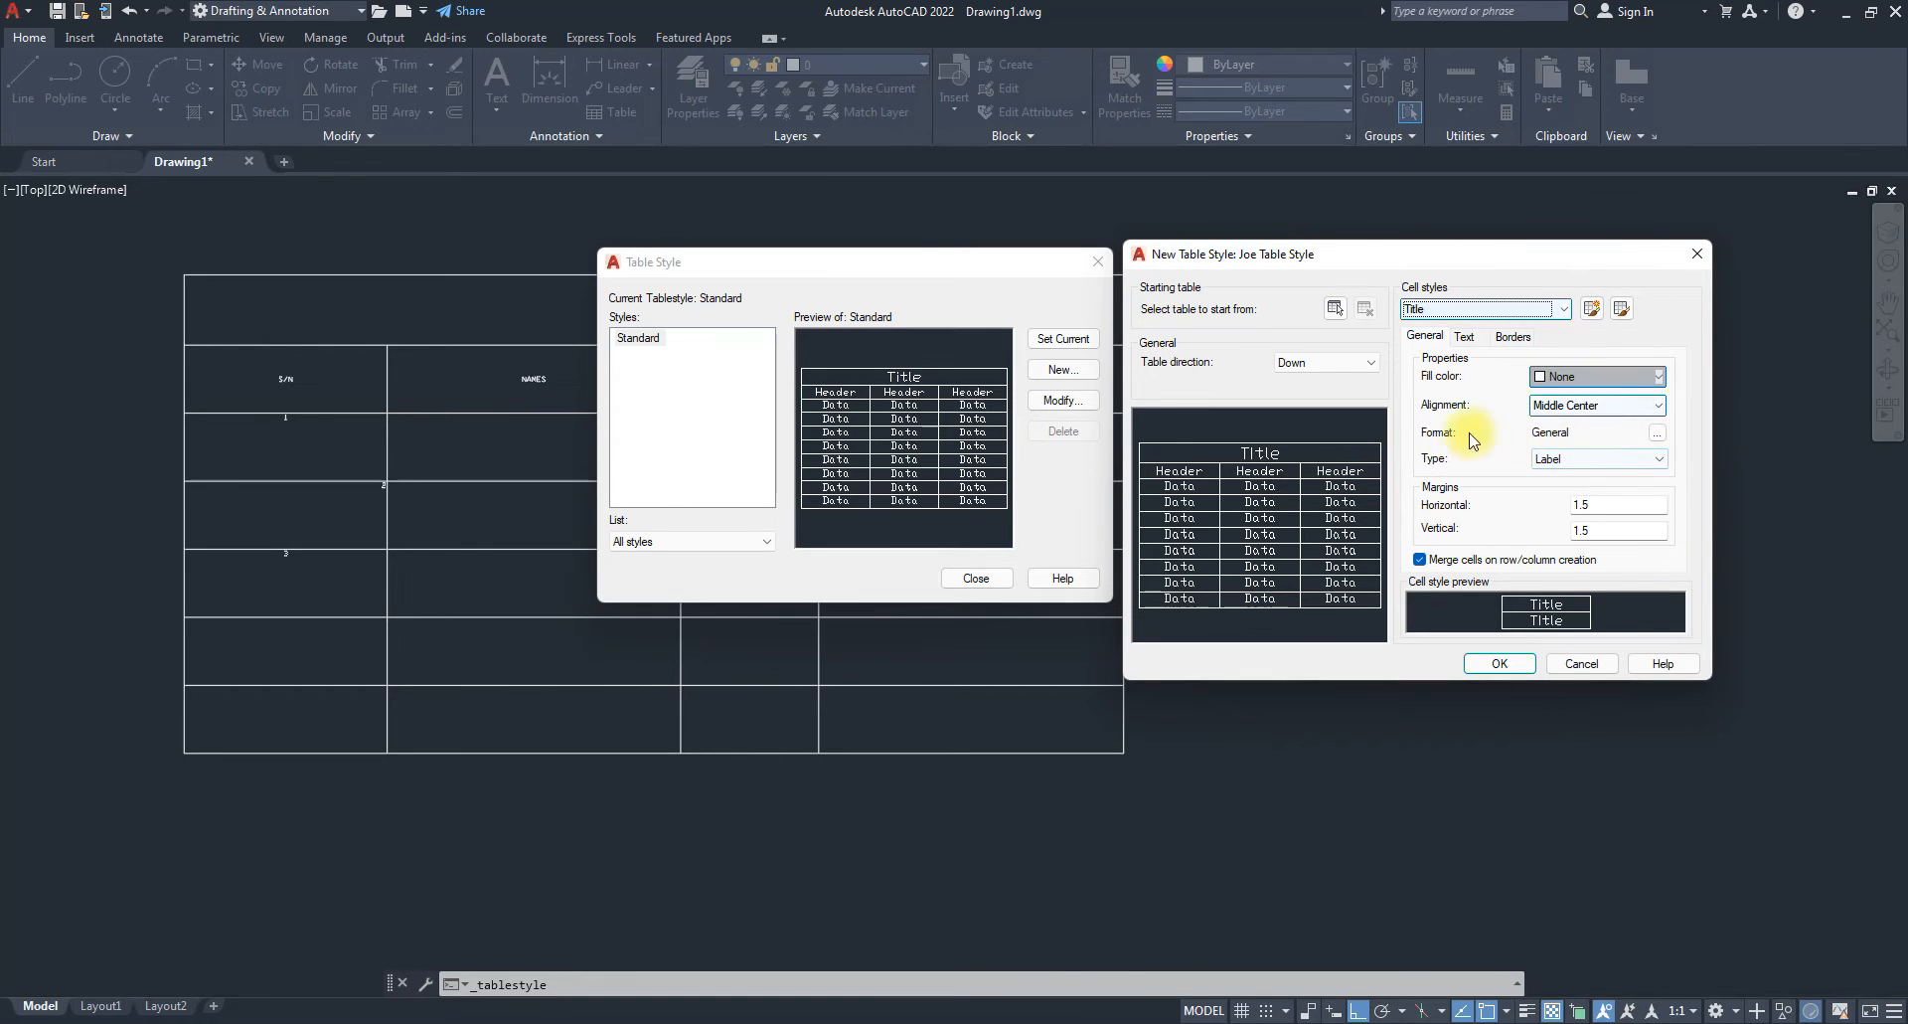
Review Title's Format, Fill color, Alignment and Type unchanged, then open Manage Cell Styles.
click(1657, 434)
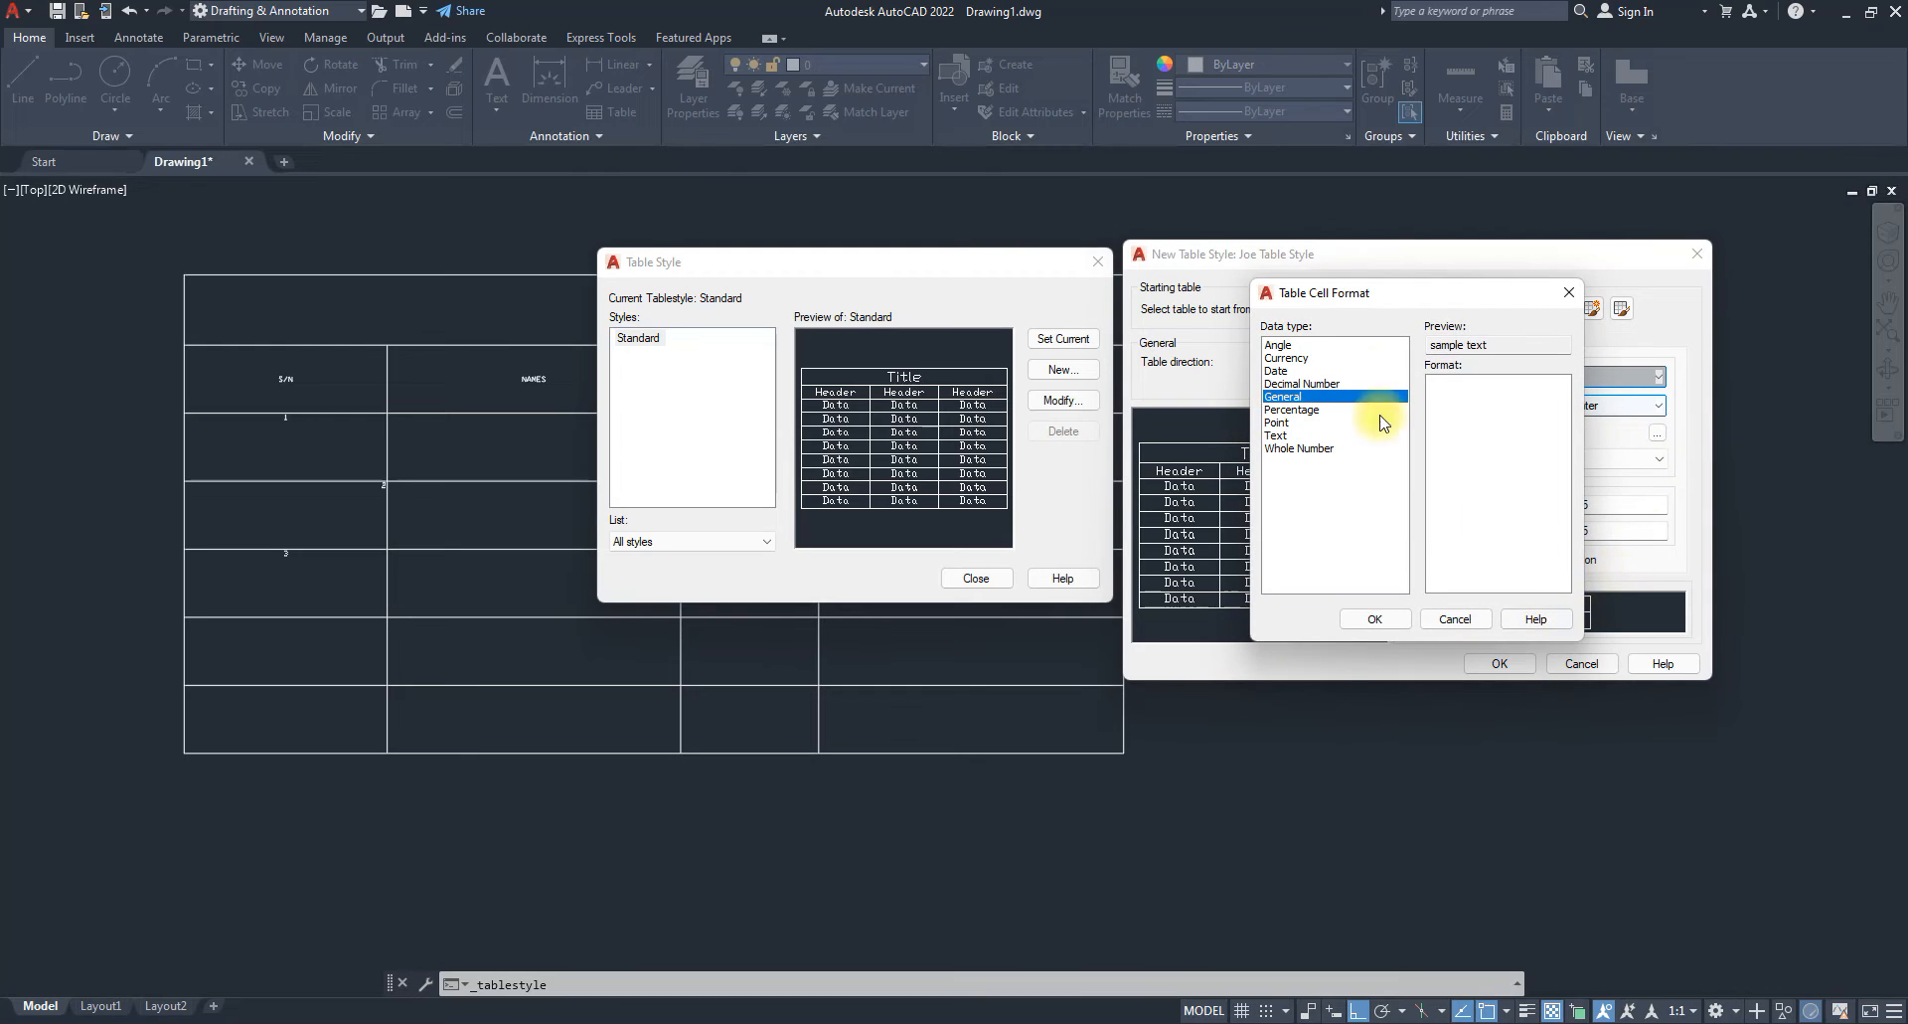
click(1568, 293)
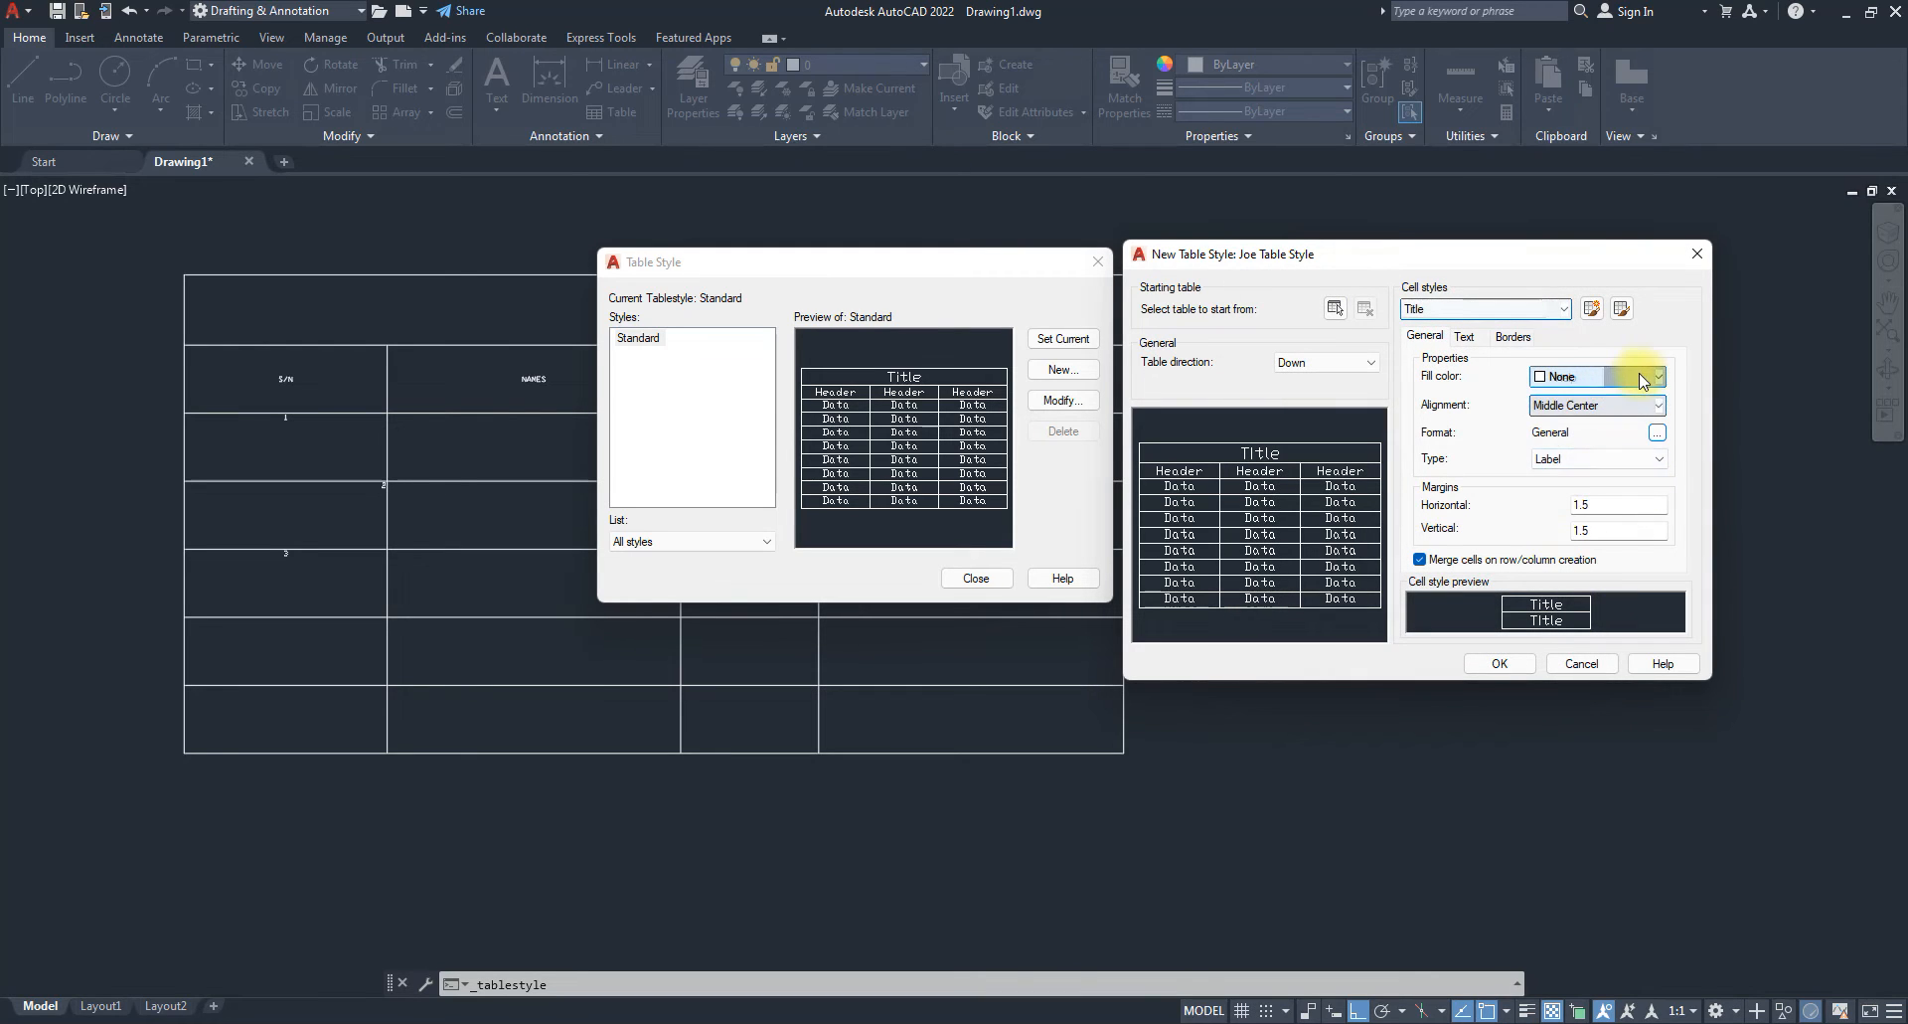
click(1642, 378)
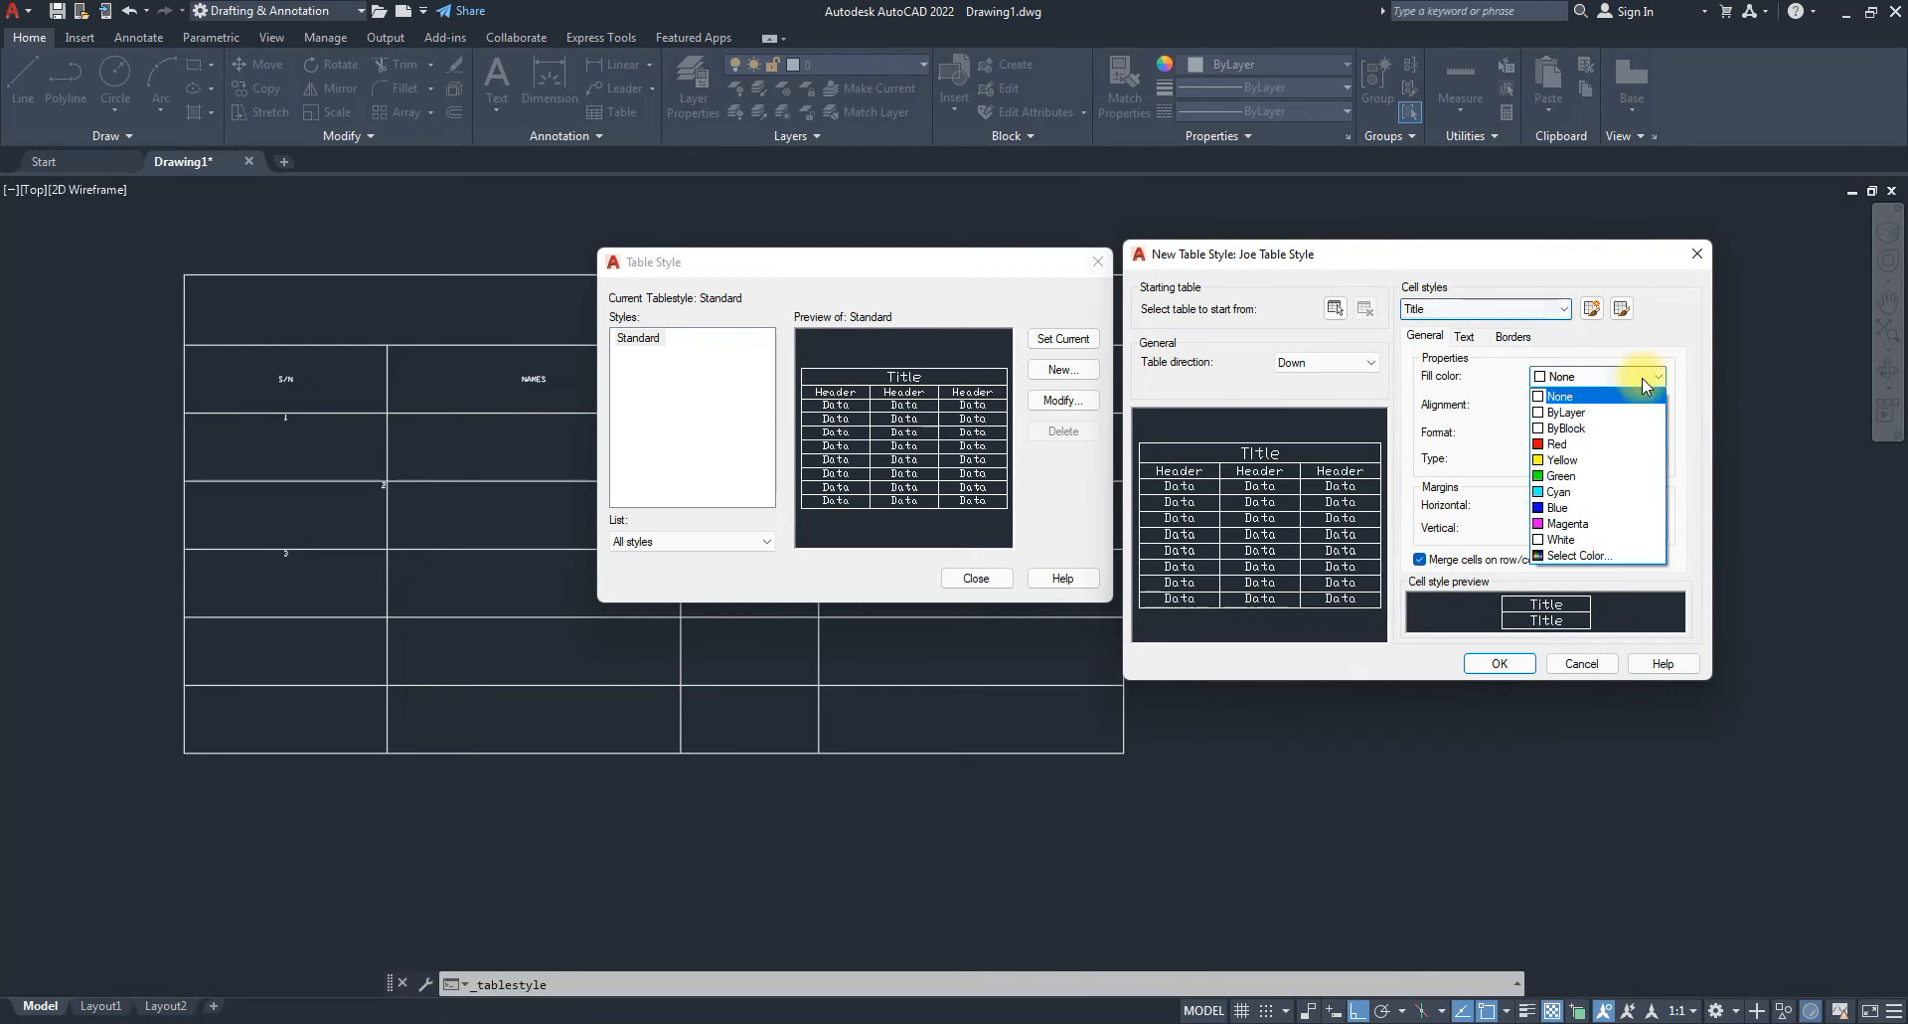
click(1475, 407)
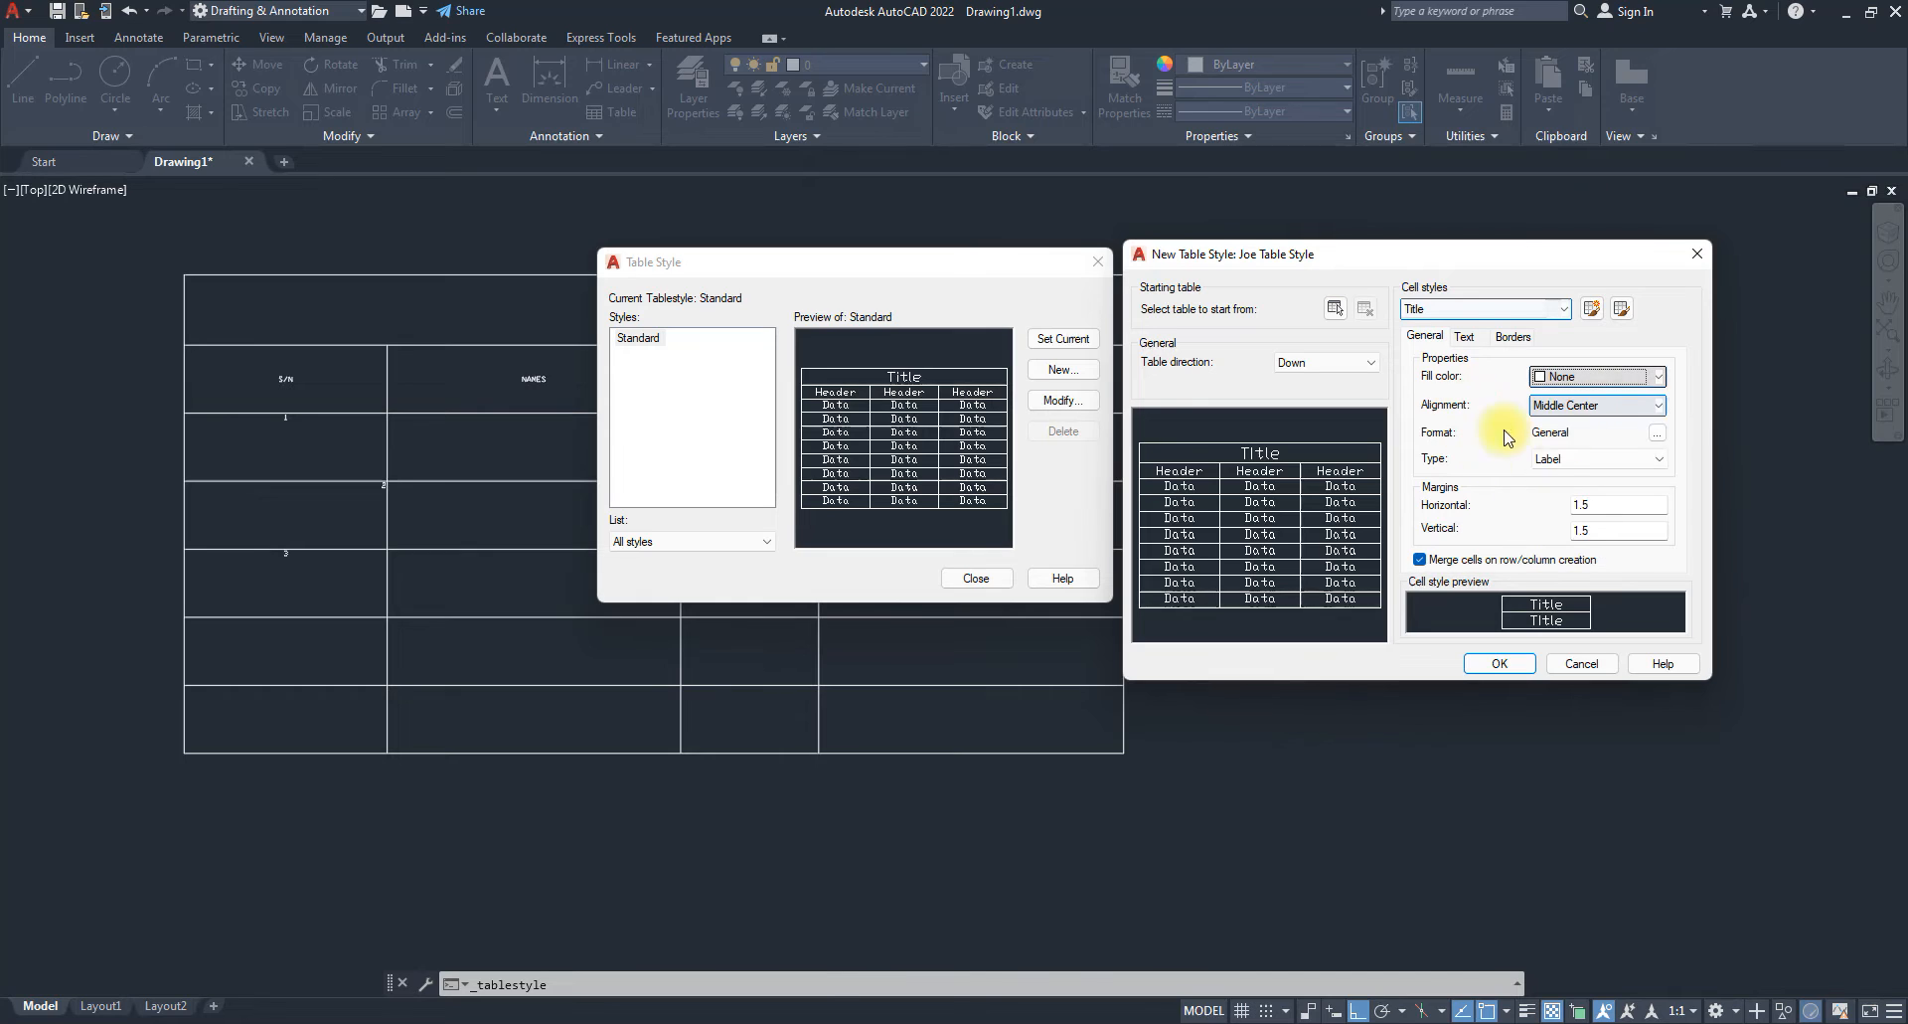
click(1591, 407)
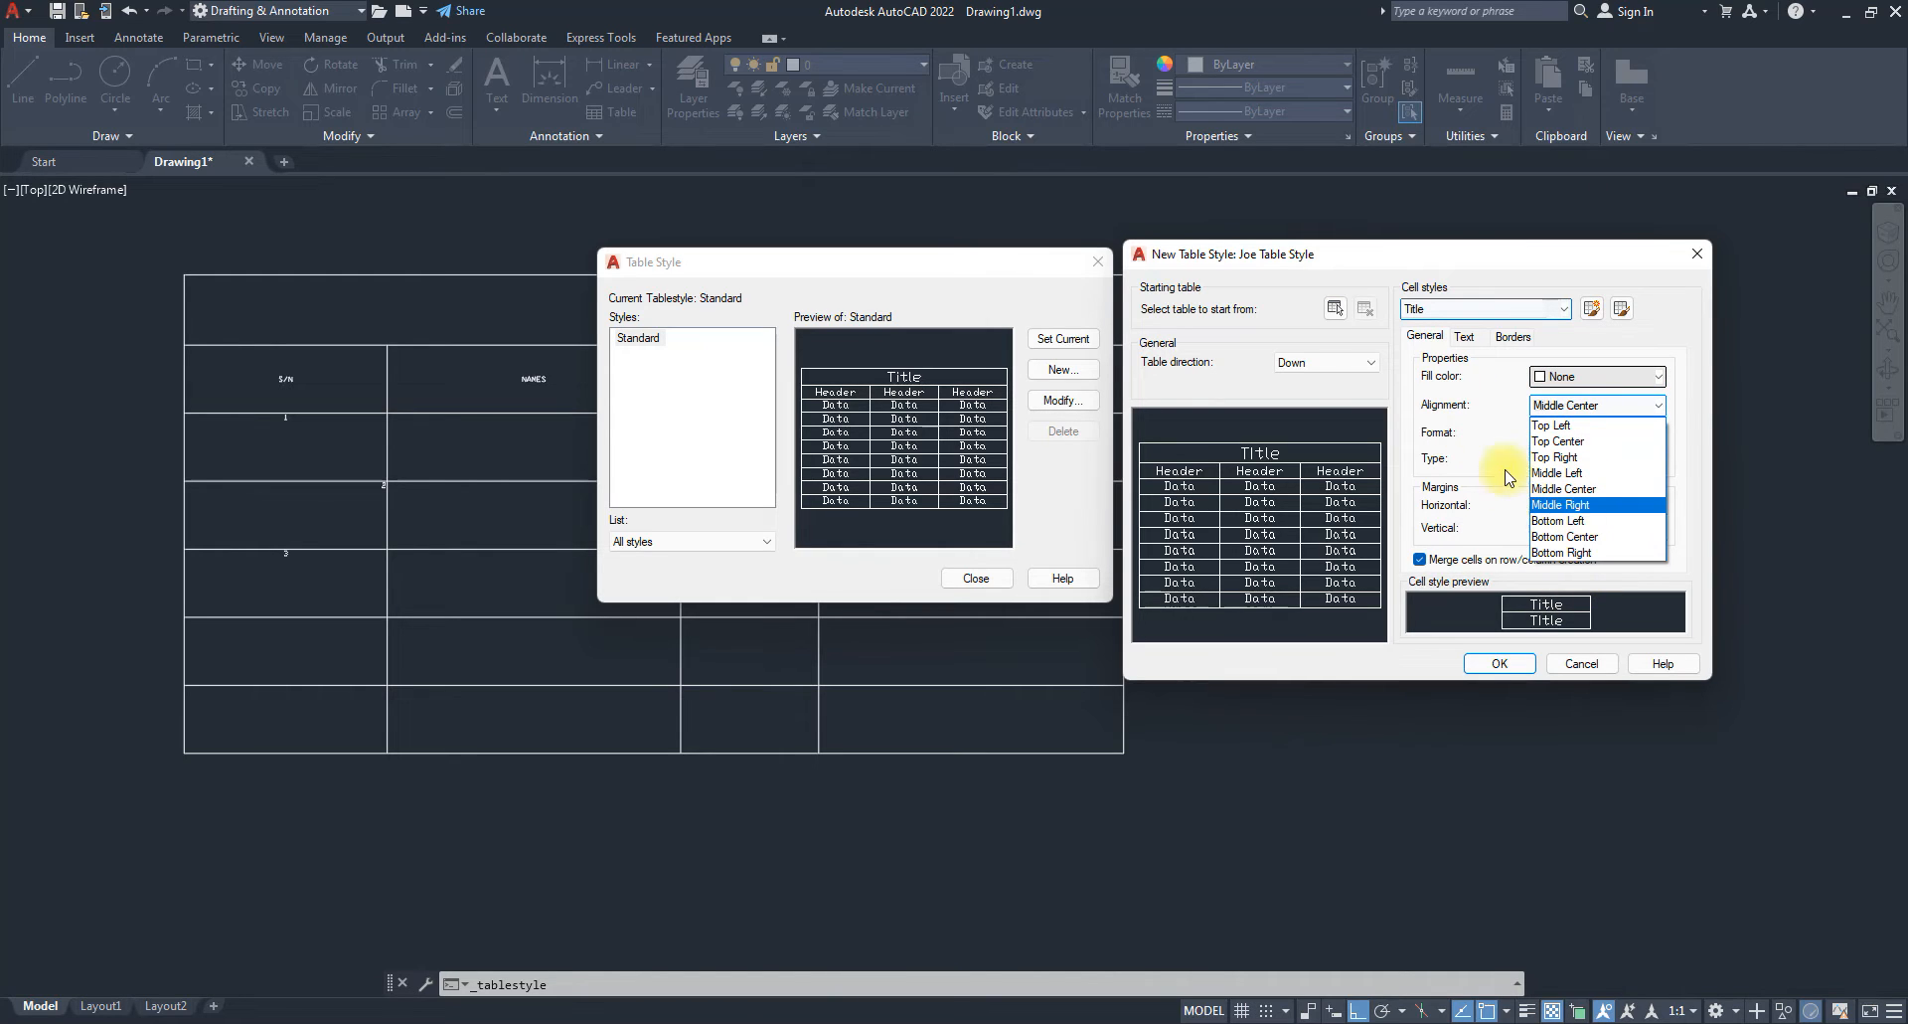
click(1484, 434)
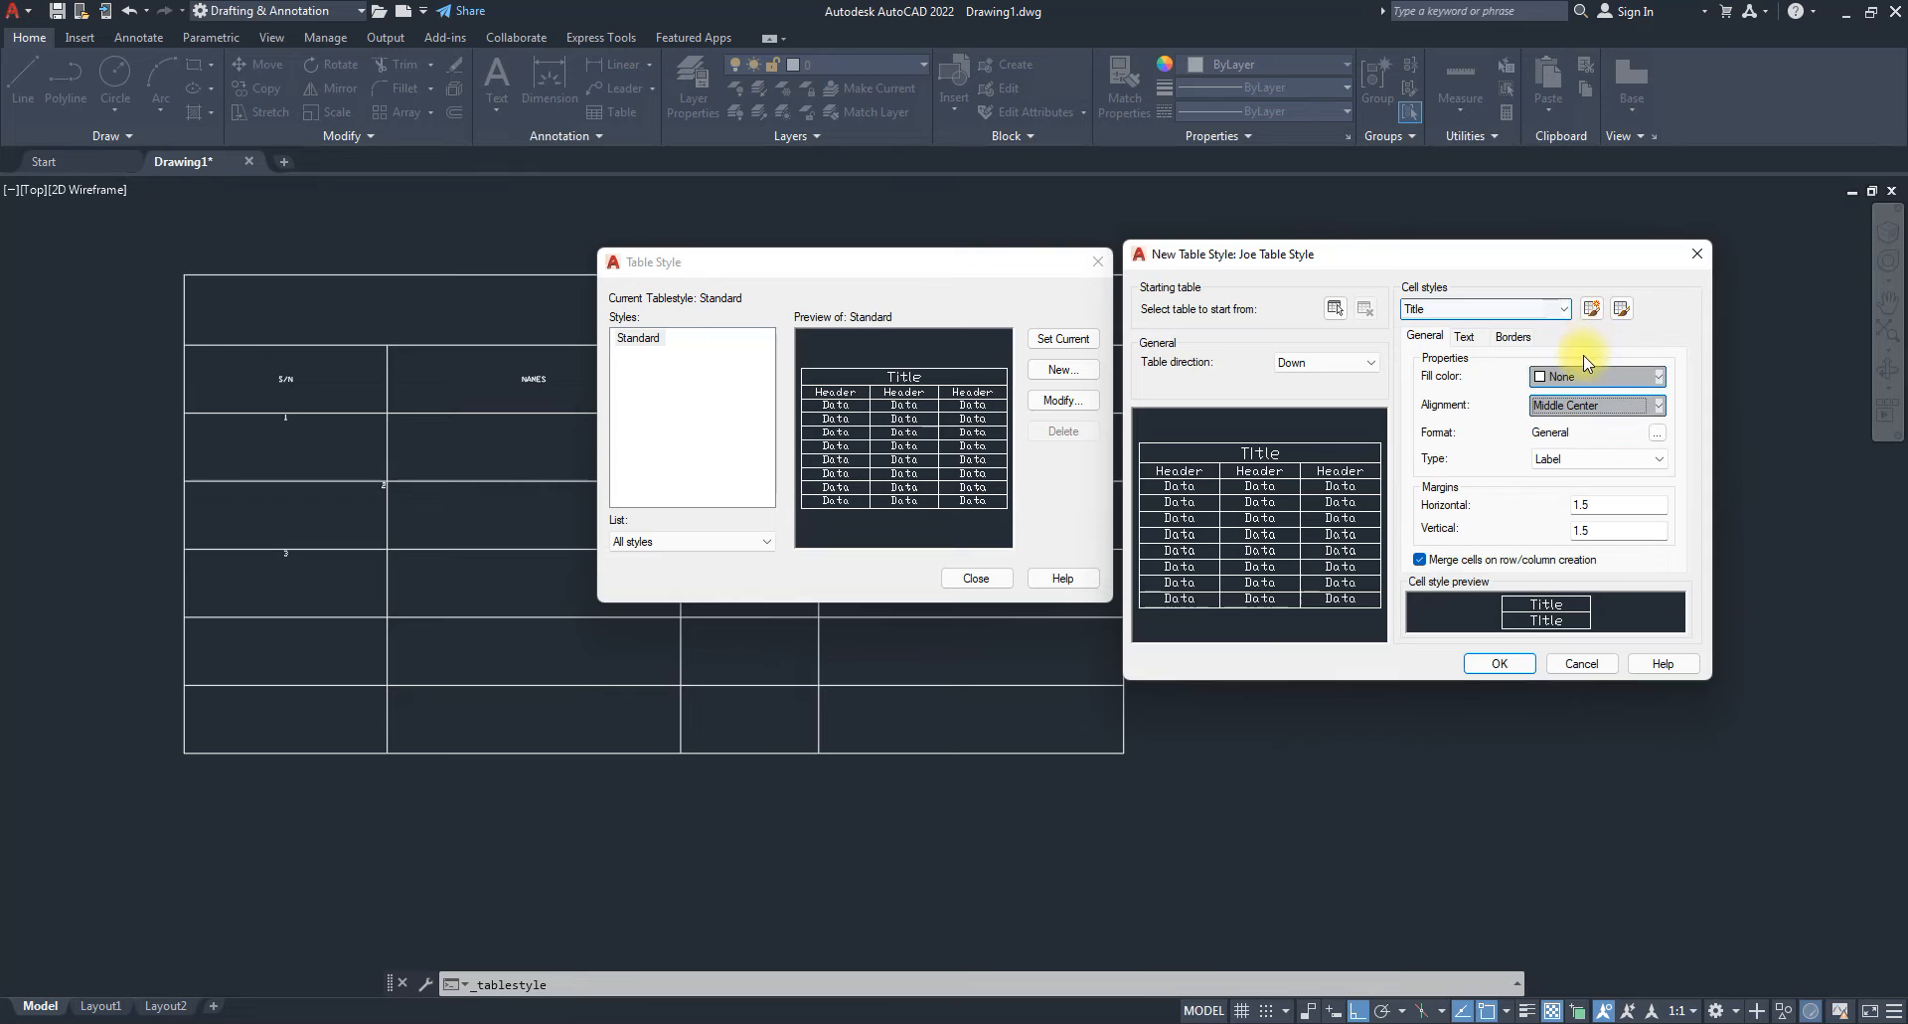
click(1602, 459)
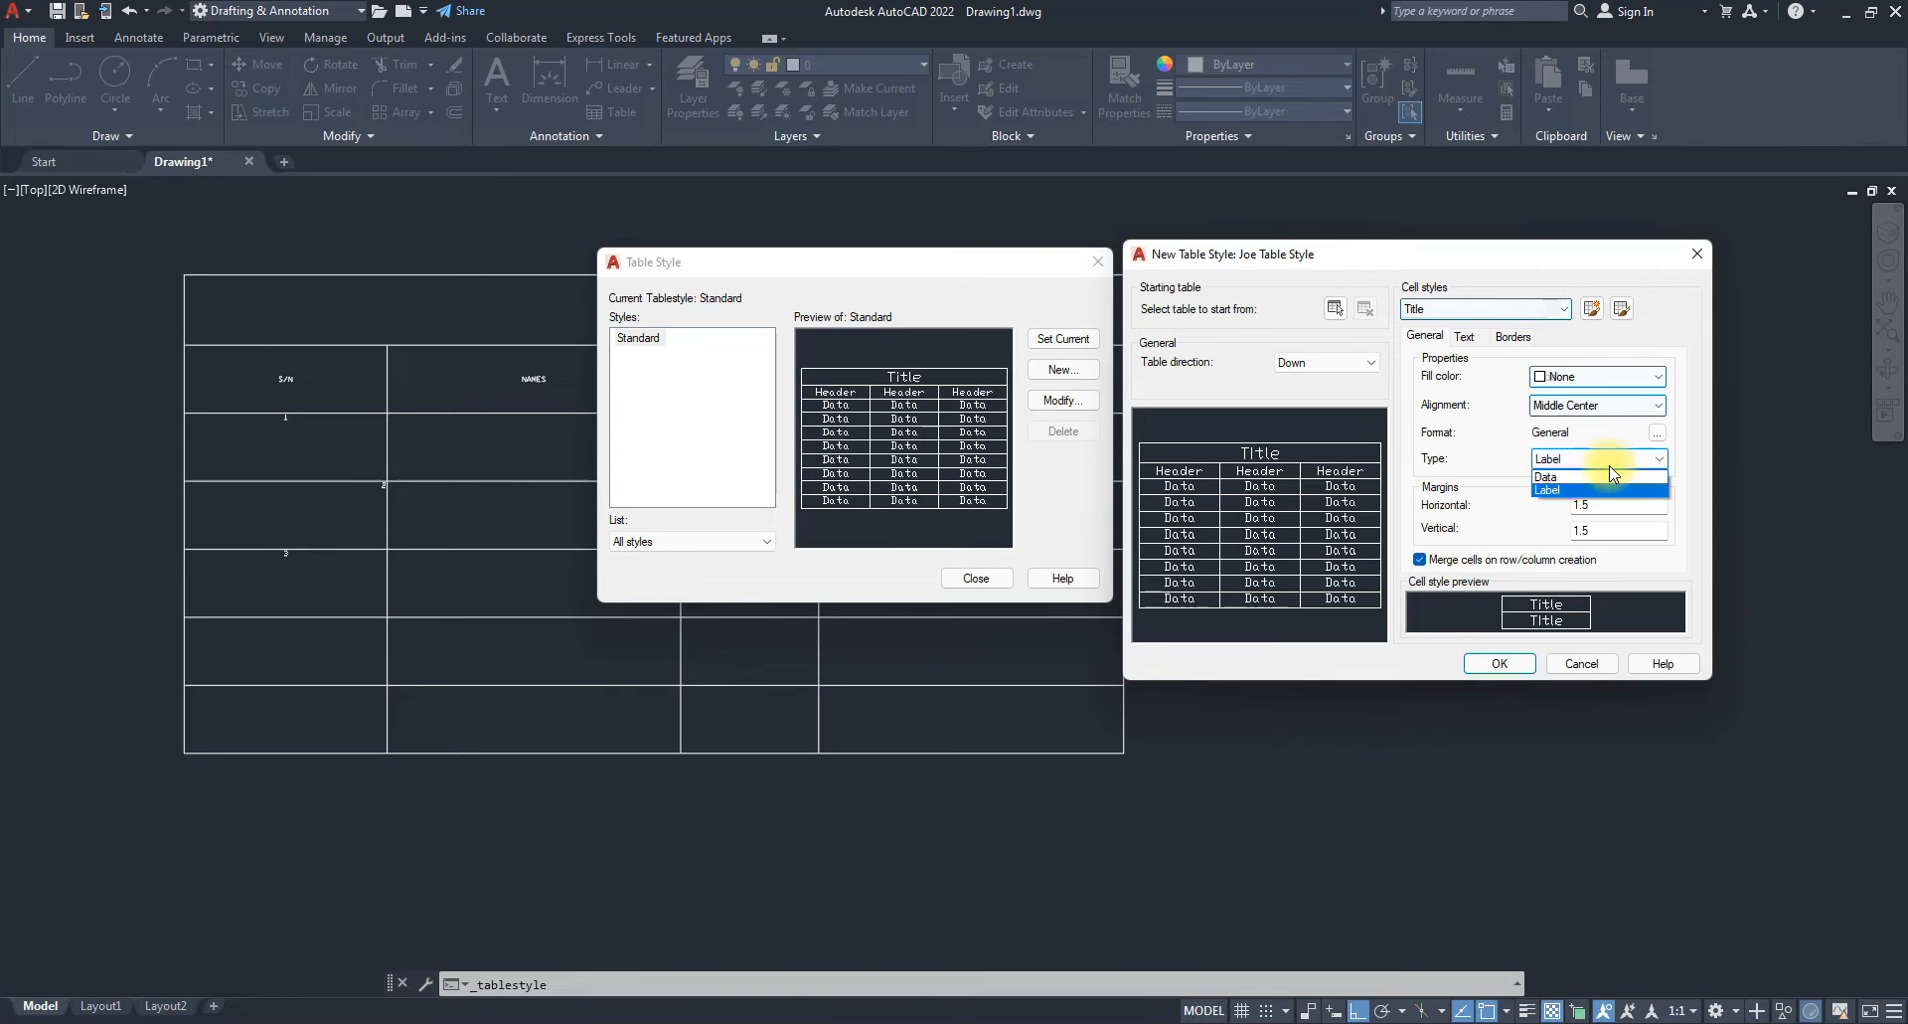
click(1556, 491)
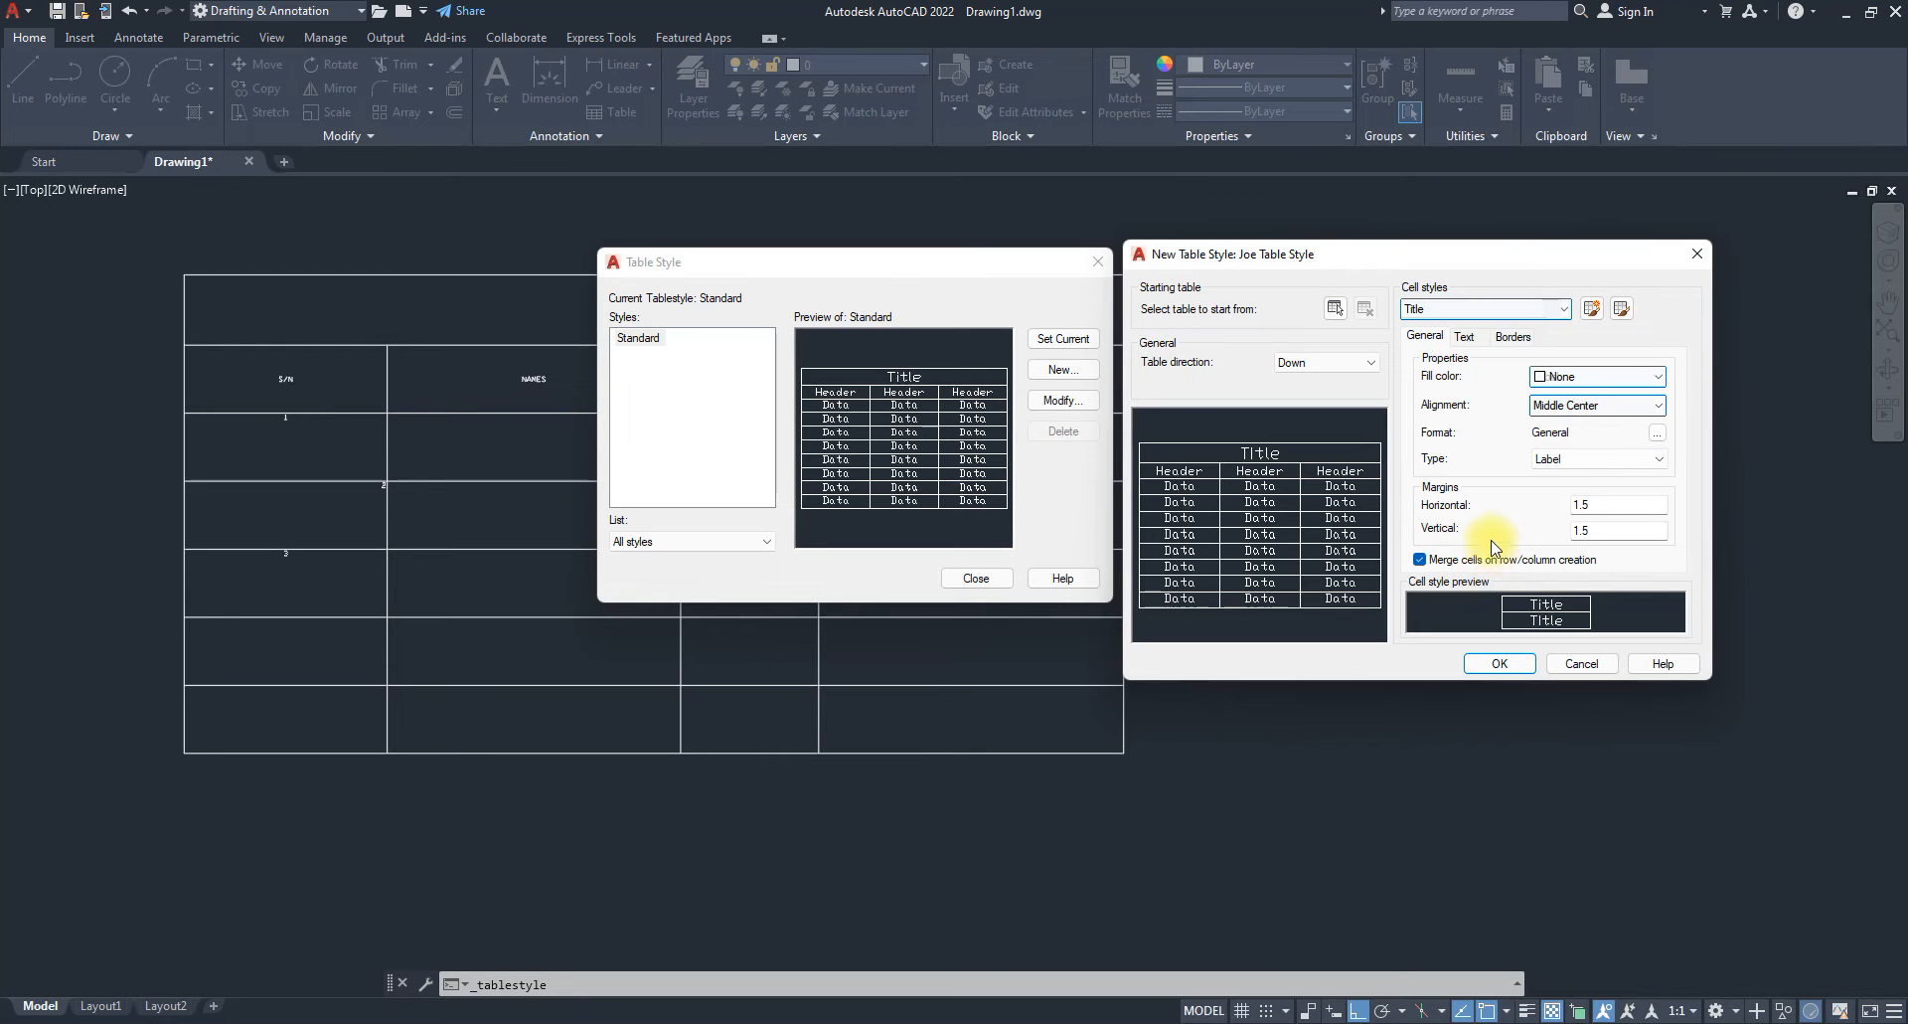
click(1623, 311)
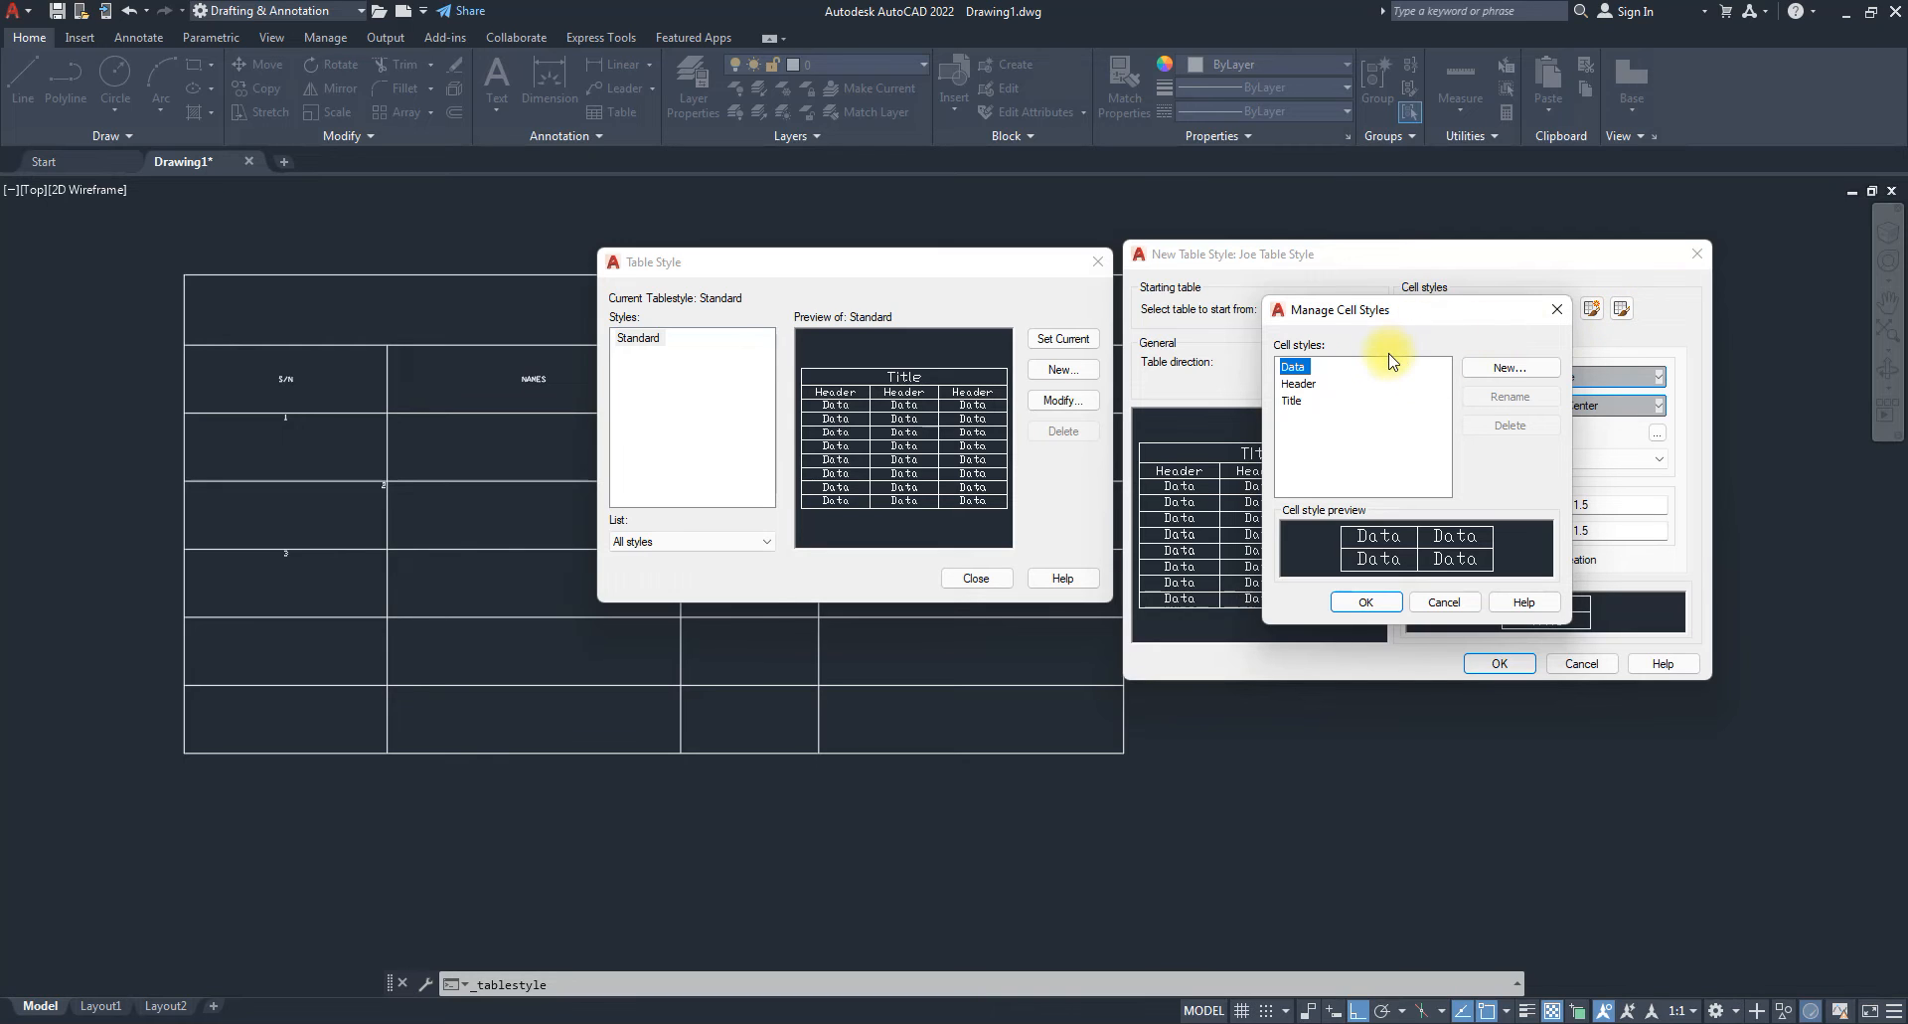
Close Manage Cell Styles, toggle Title's Merge cells off and on, and switch Type to Data and back to Label.
click(1557, 314)
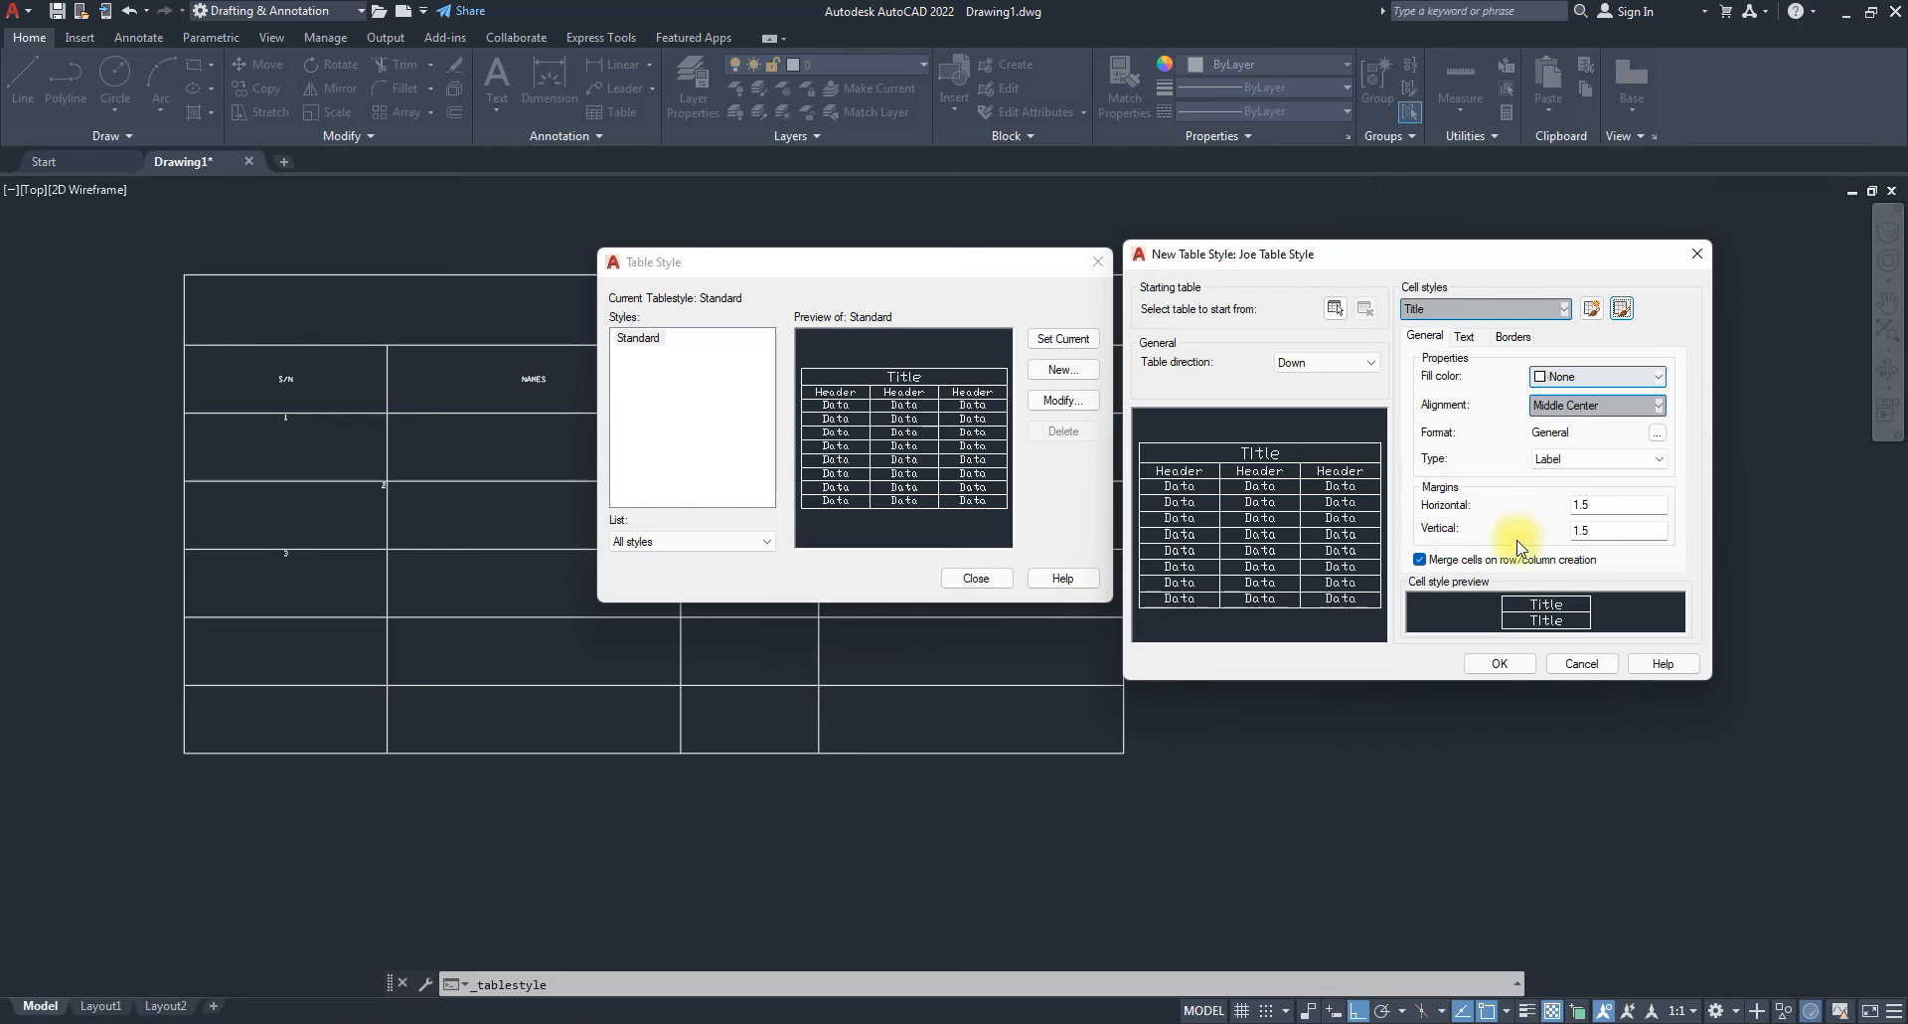
click(1419, 559)
click(1419, 559)
click(1630, 505)
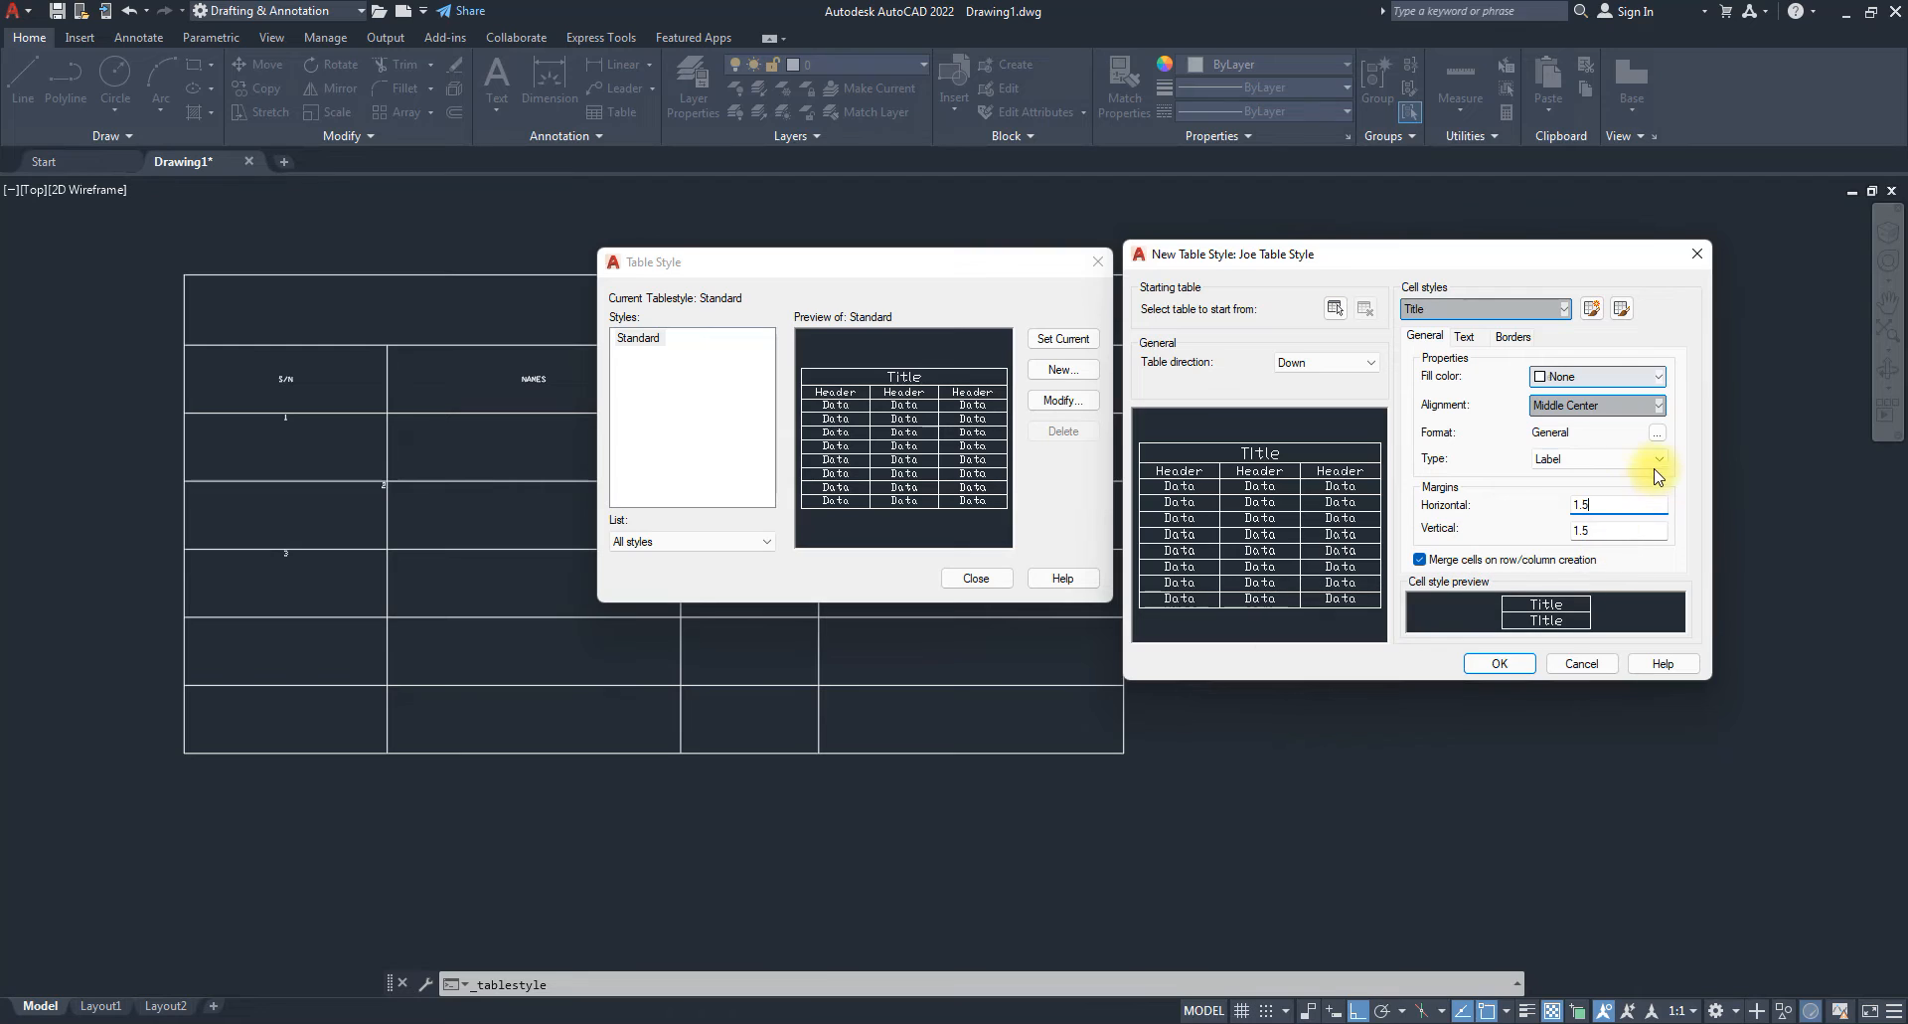
click(1656, 460)
click(1557, 479)
click(1601, 460)
click(1558, 494)
click(1592, 378)
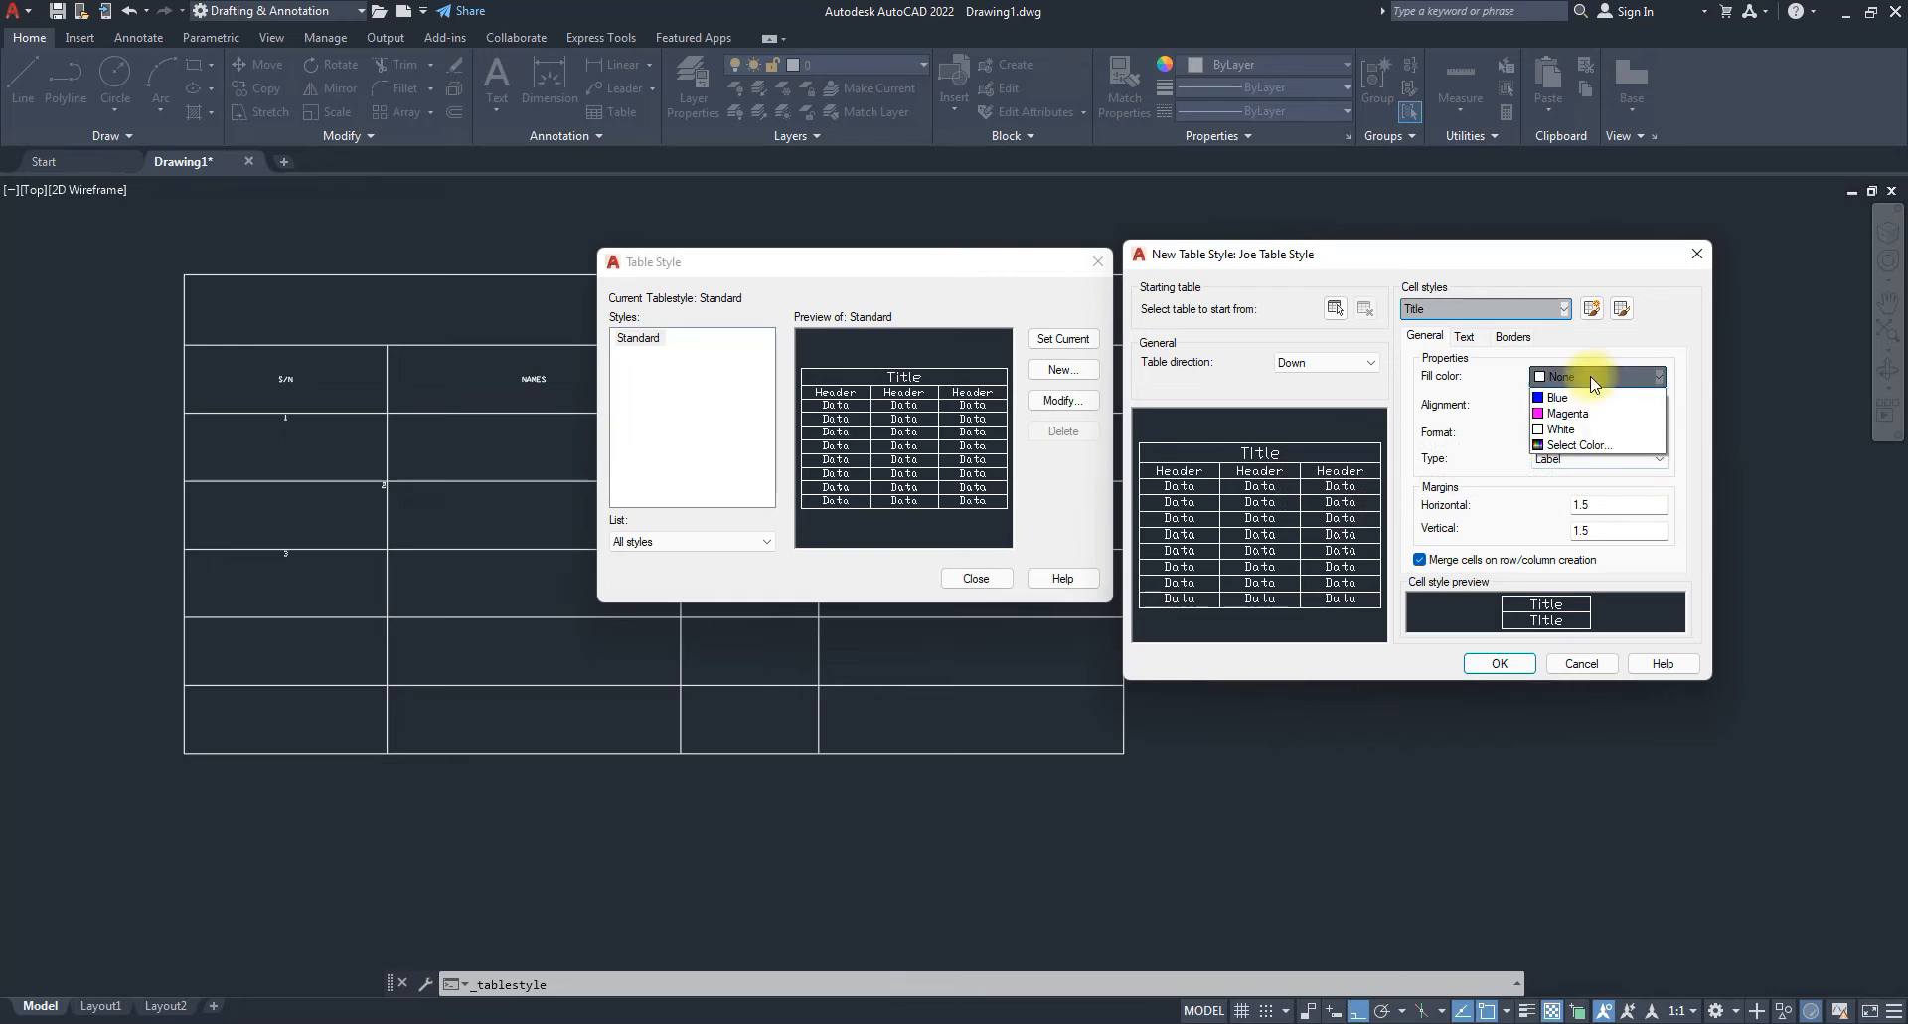
click(1459, 404)
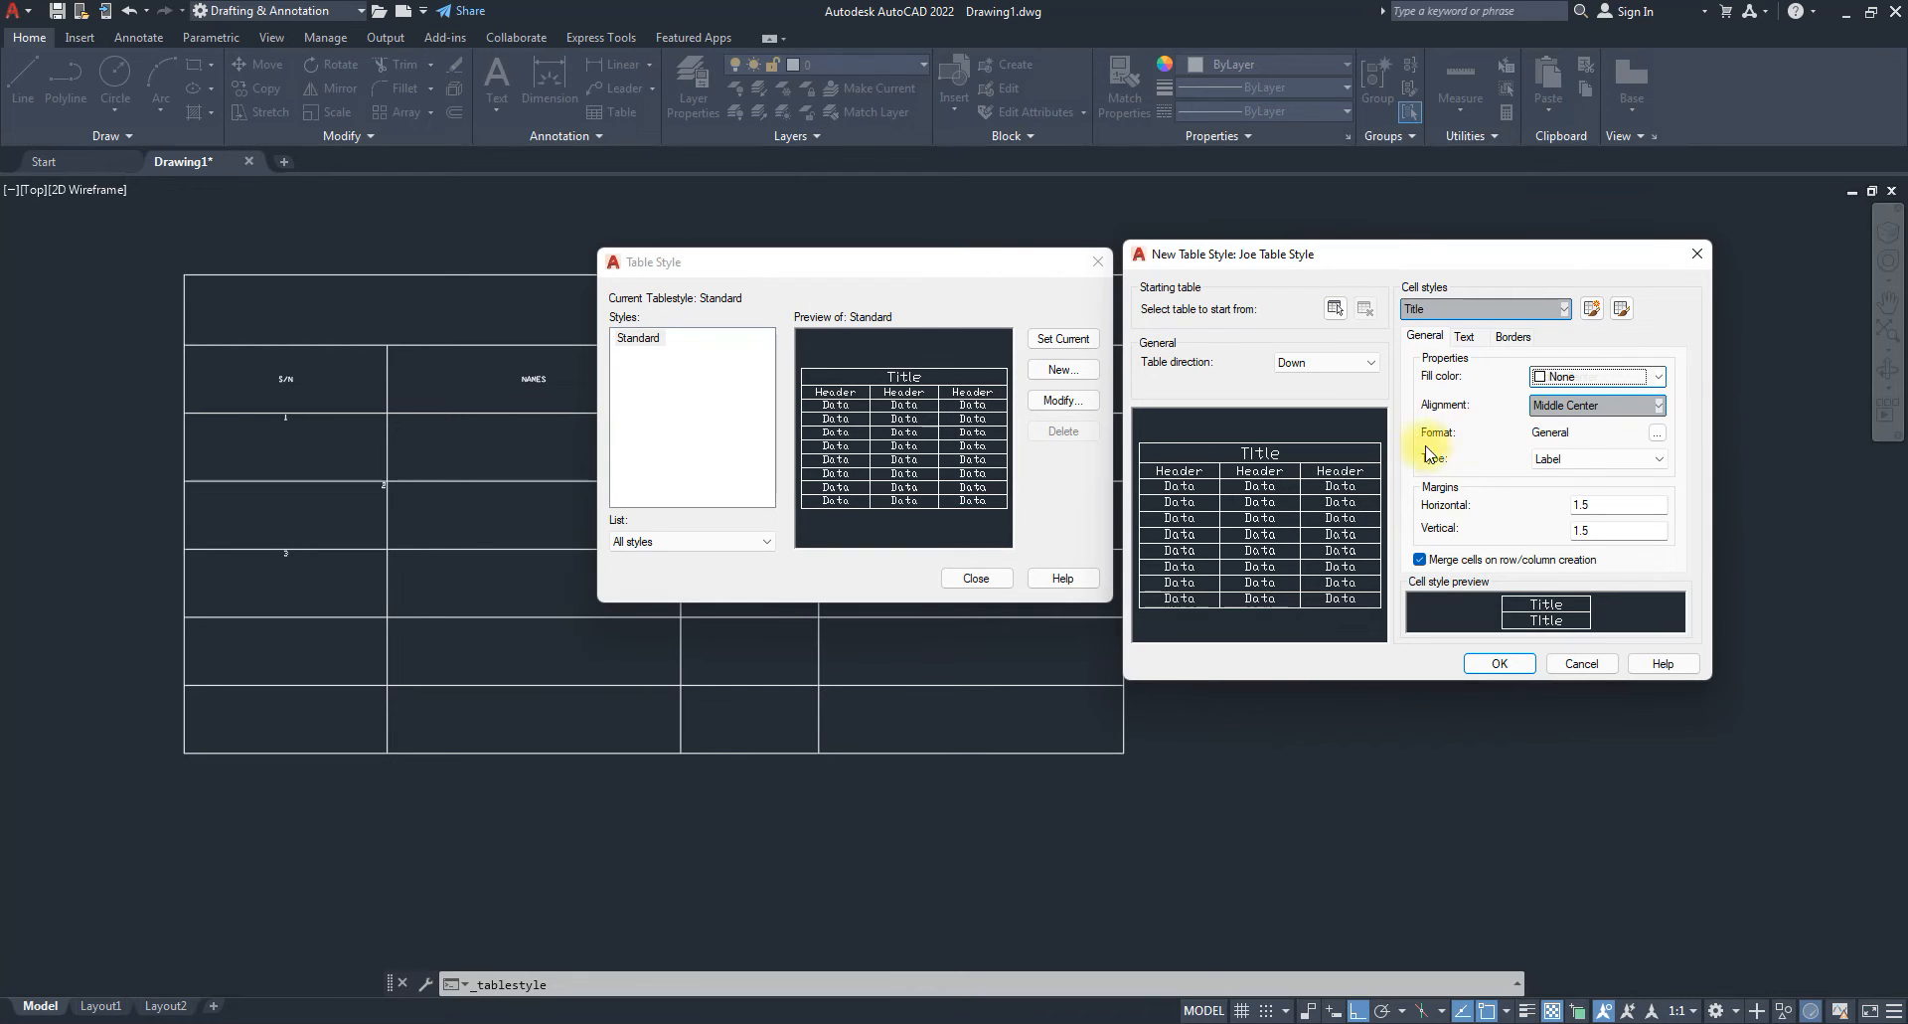
click(1466, 336)
Set the Title cell text height to 25 and make its text yellow.
click(1552, 406)
double_click(1557, 404)
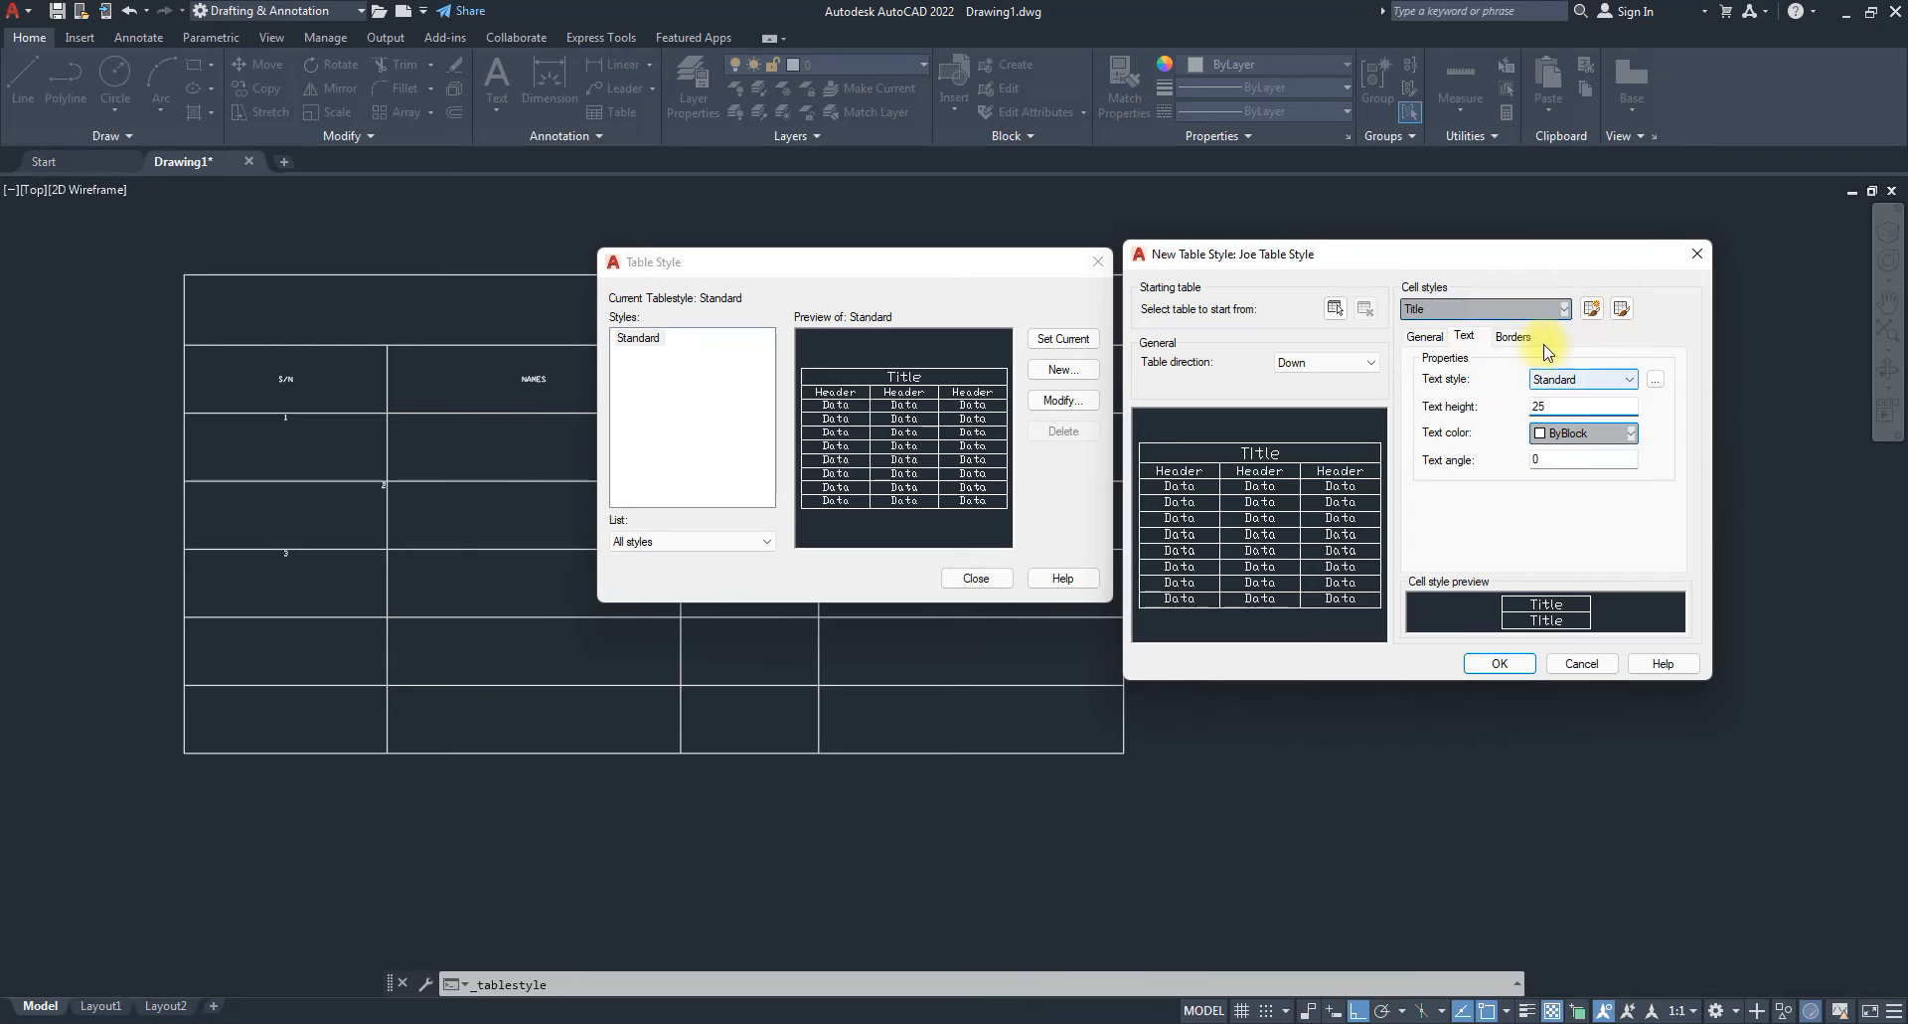
click(1605, 379)
click(1510, 493)
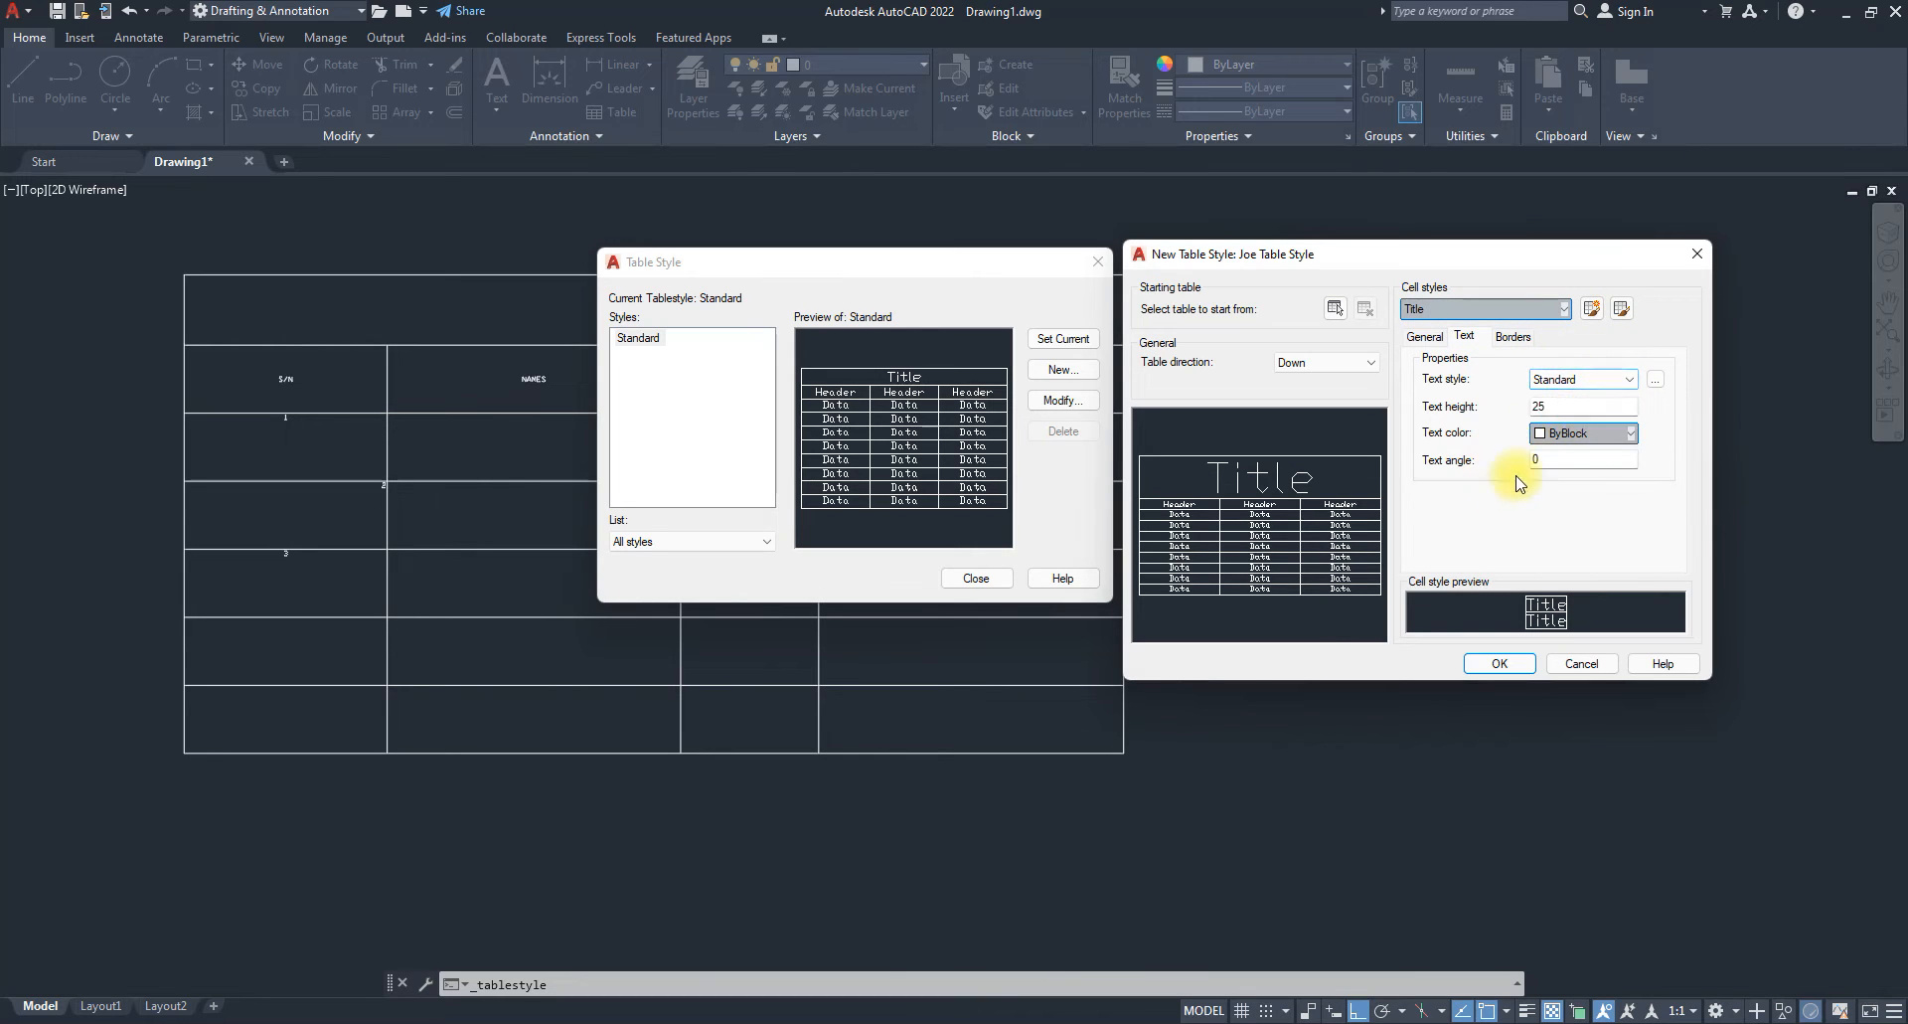
click(1612, 434)
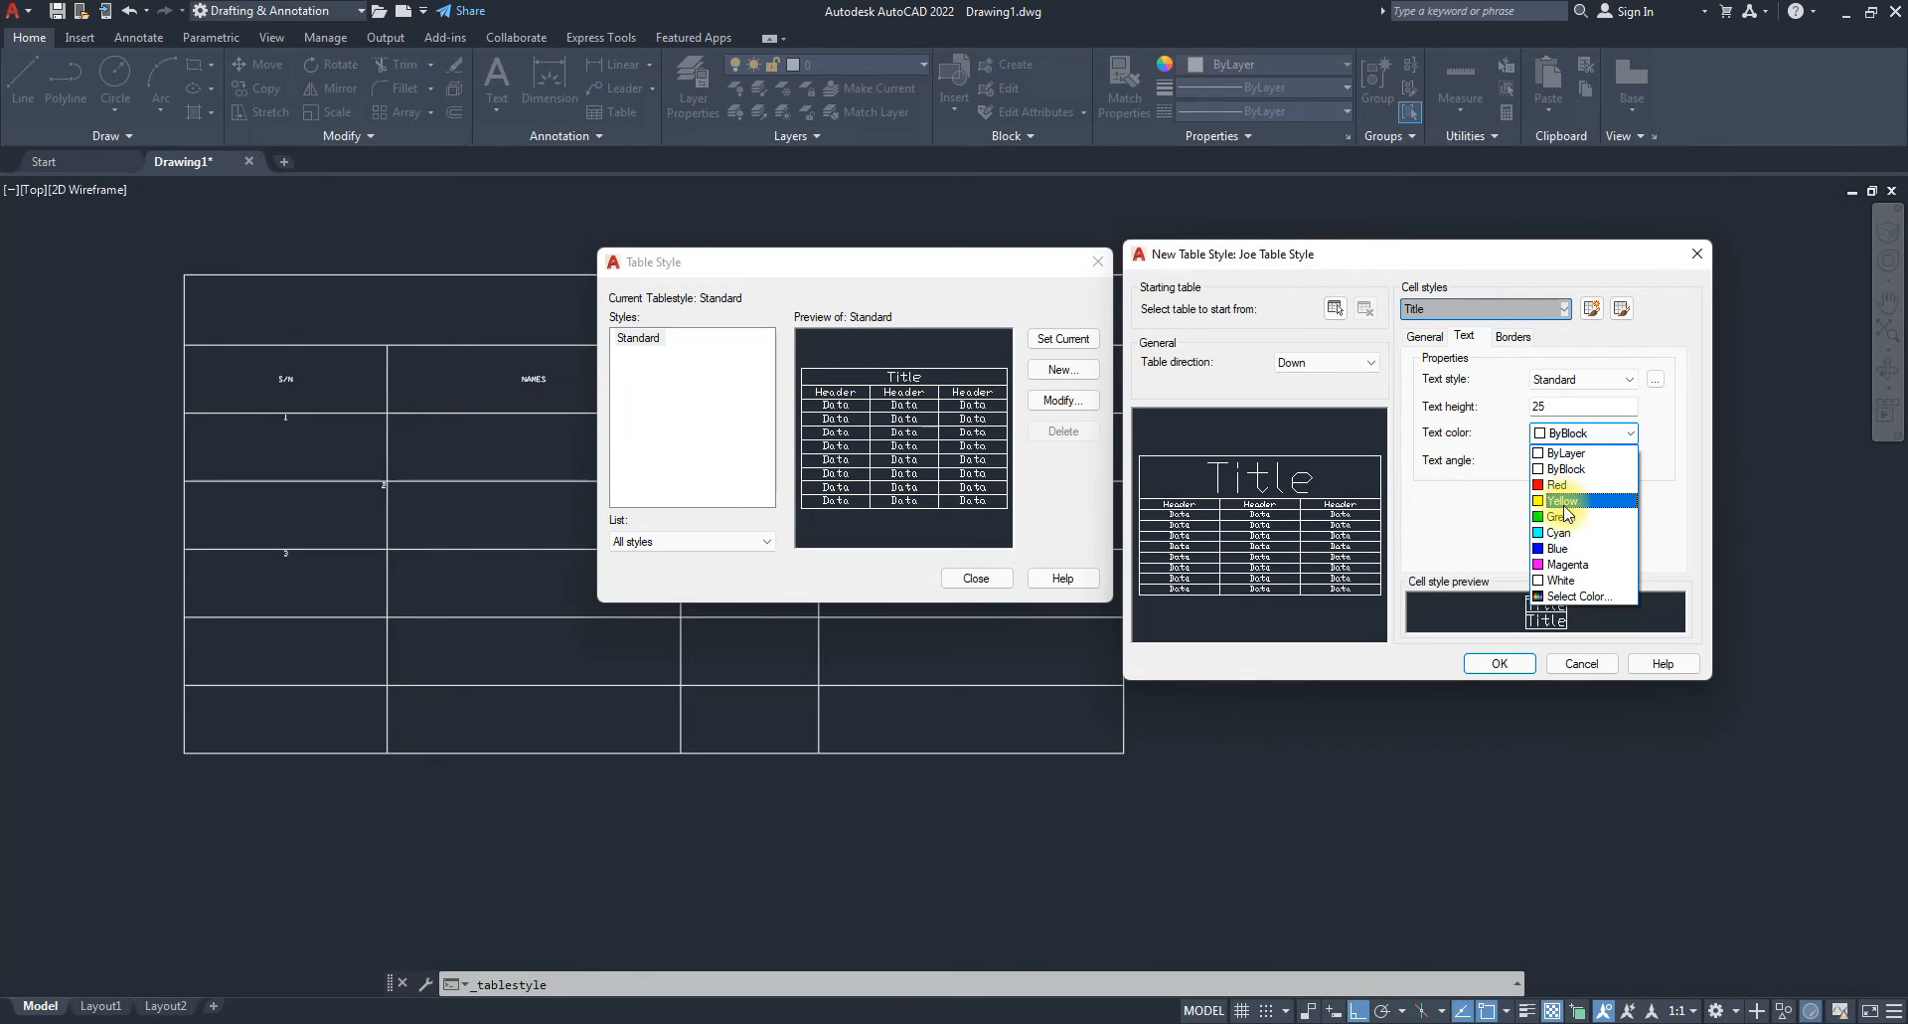
click(1563, 502)
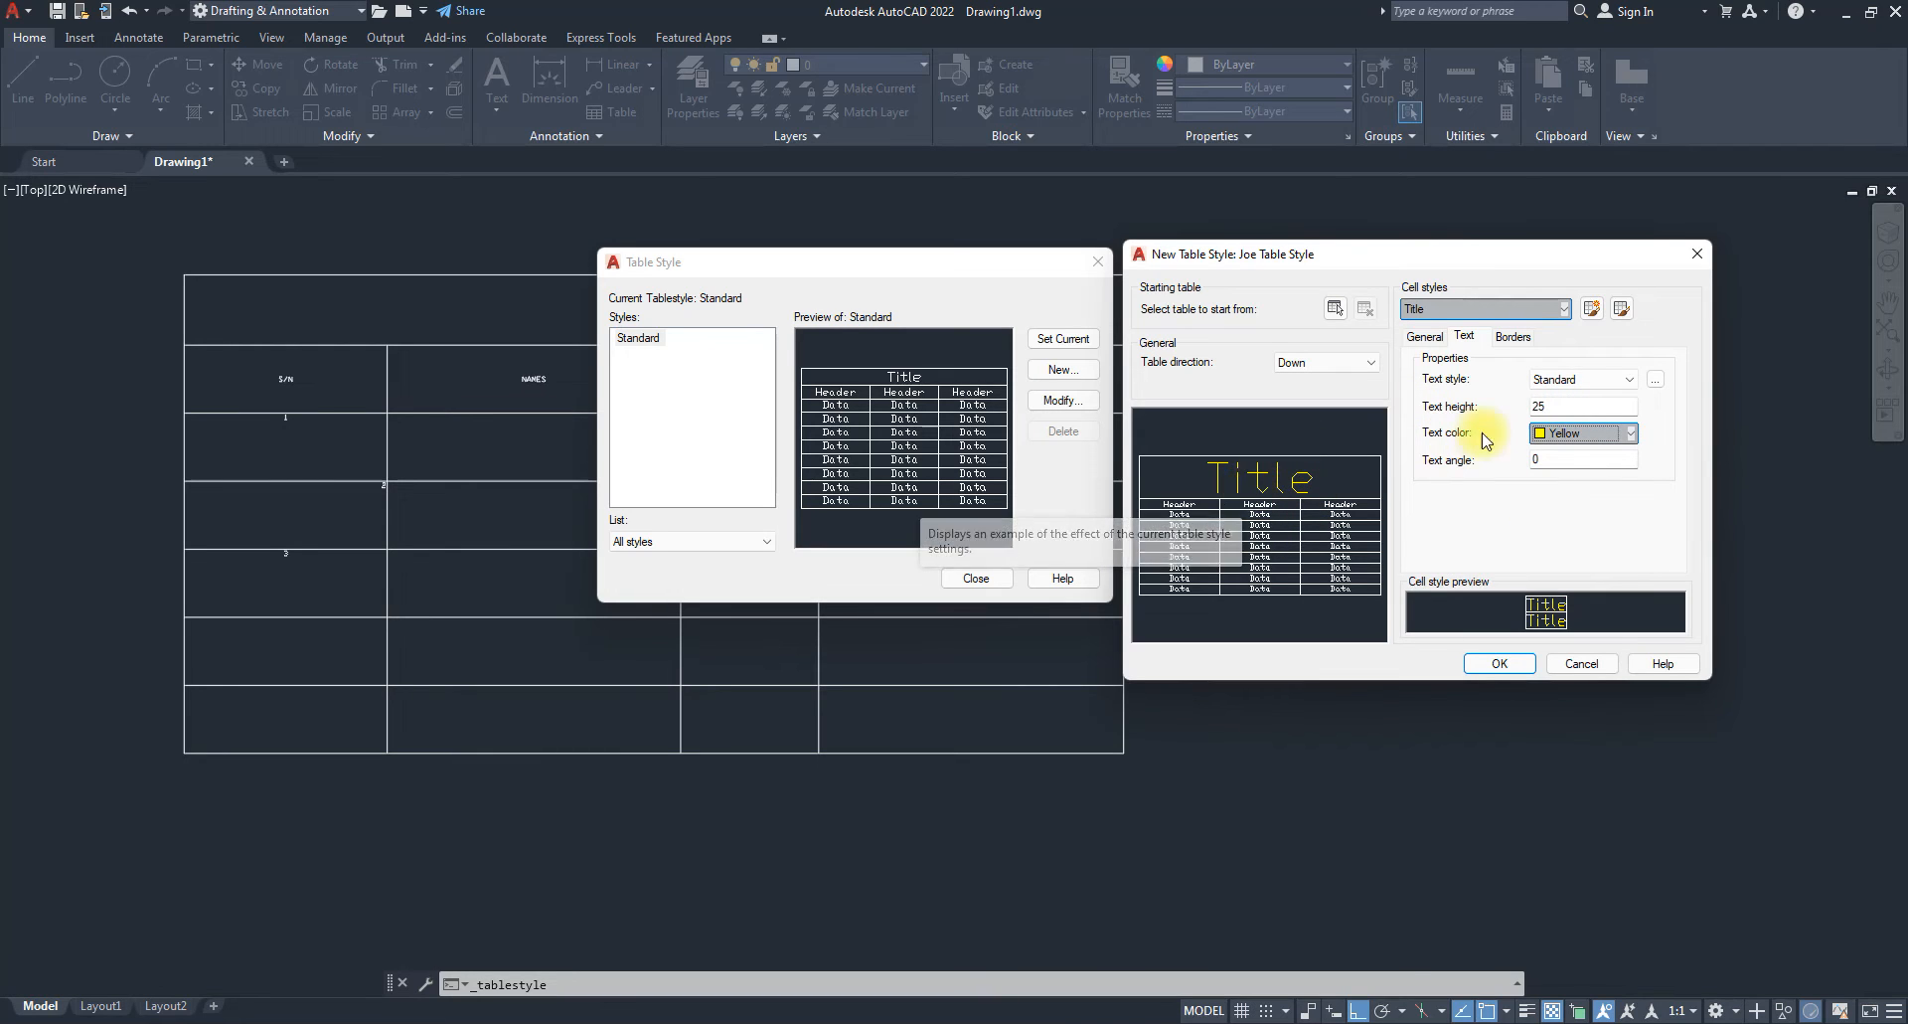
Change the Standard text style's font to Vani, apply it, and close the Text Style dialog.
click(1622, 383)
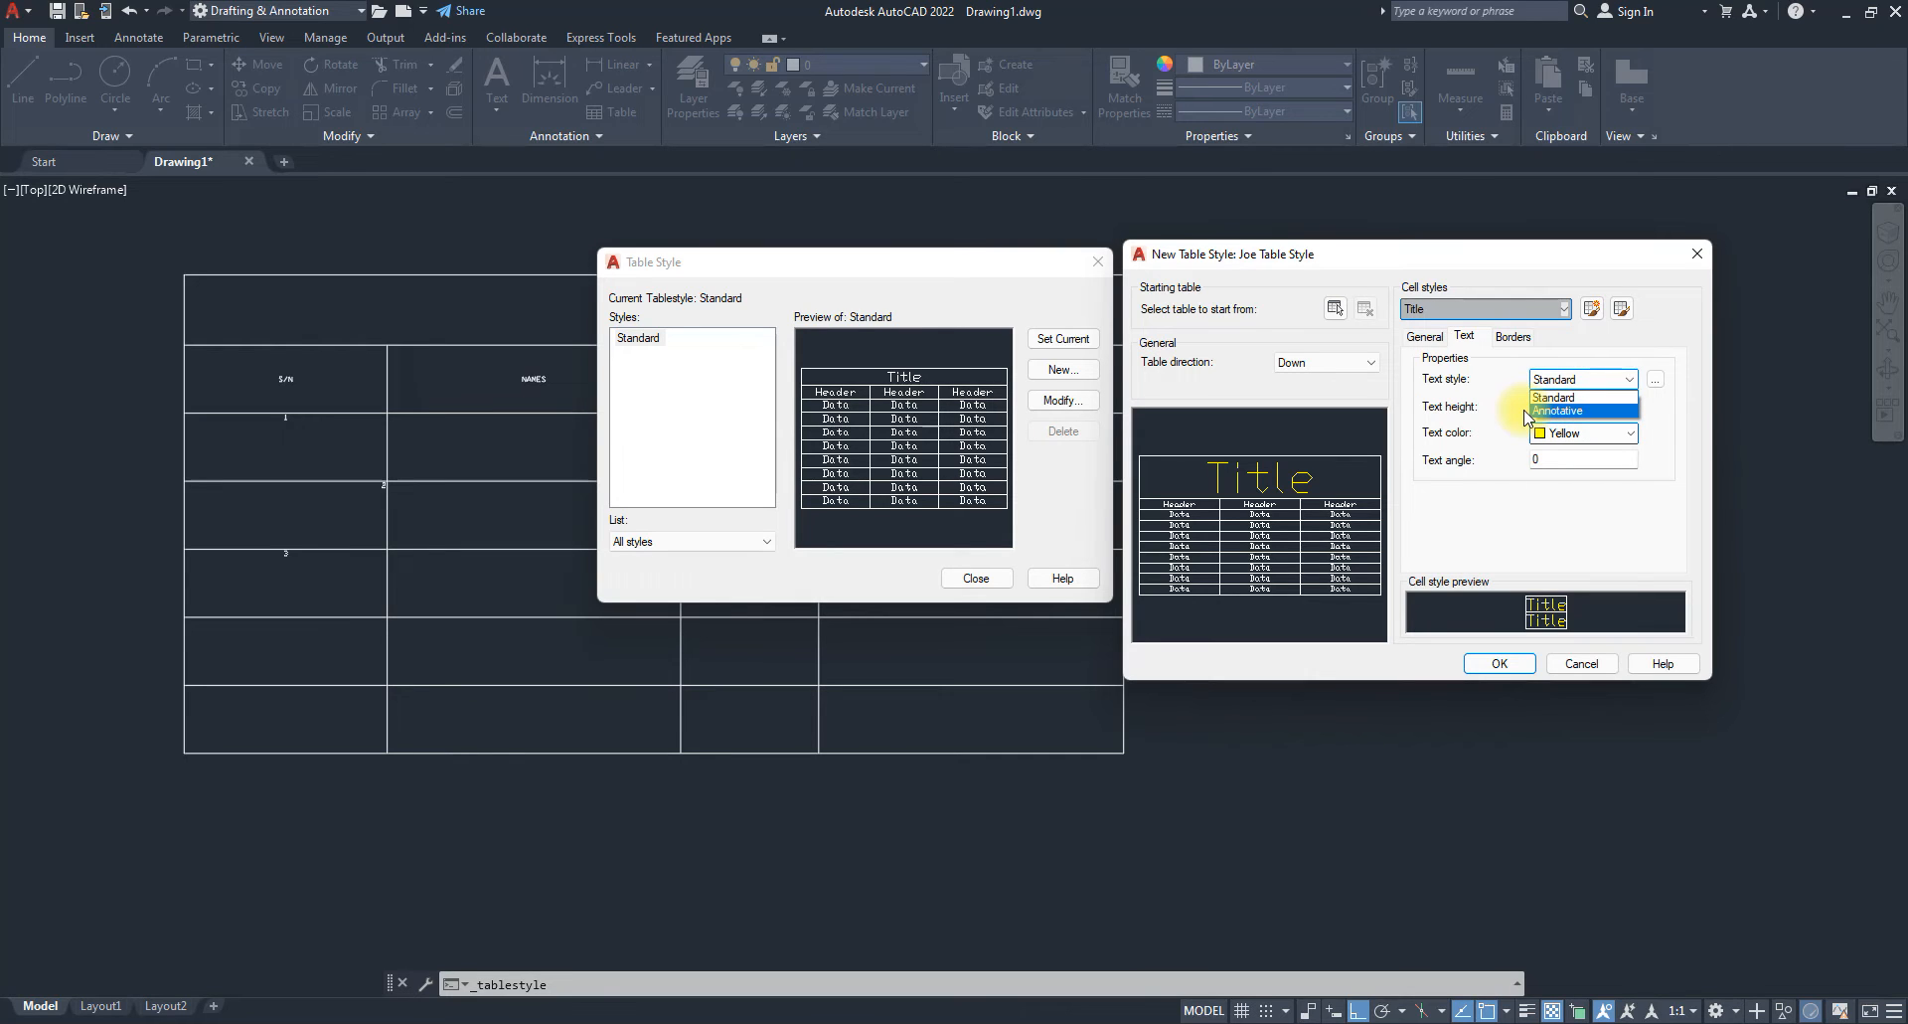
click(1494, 496)
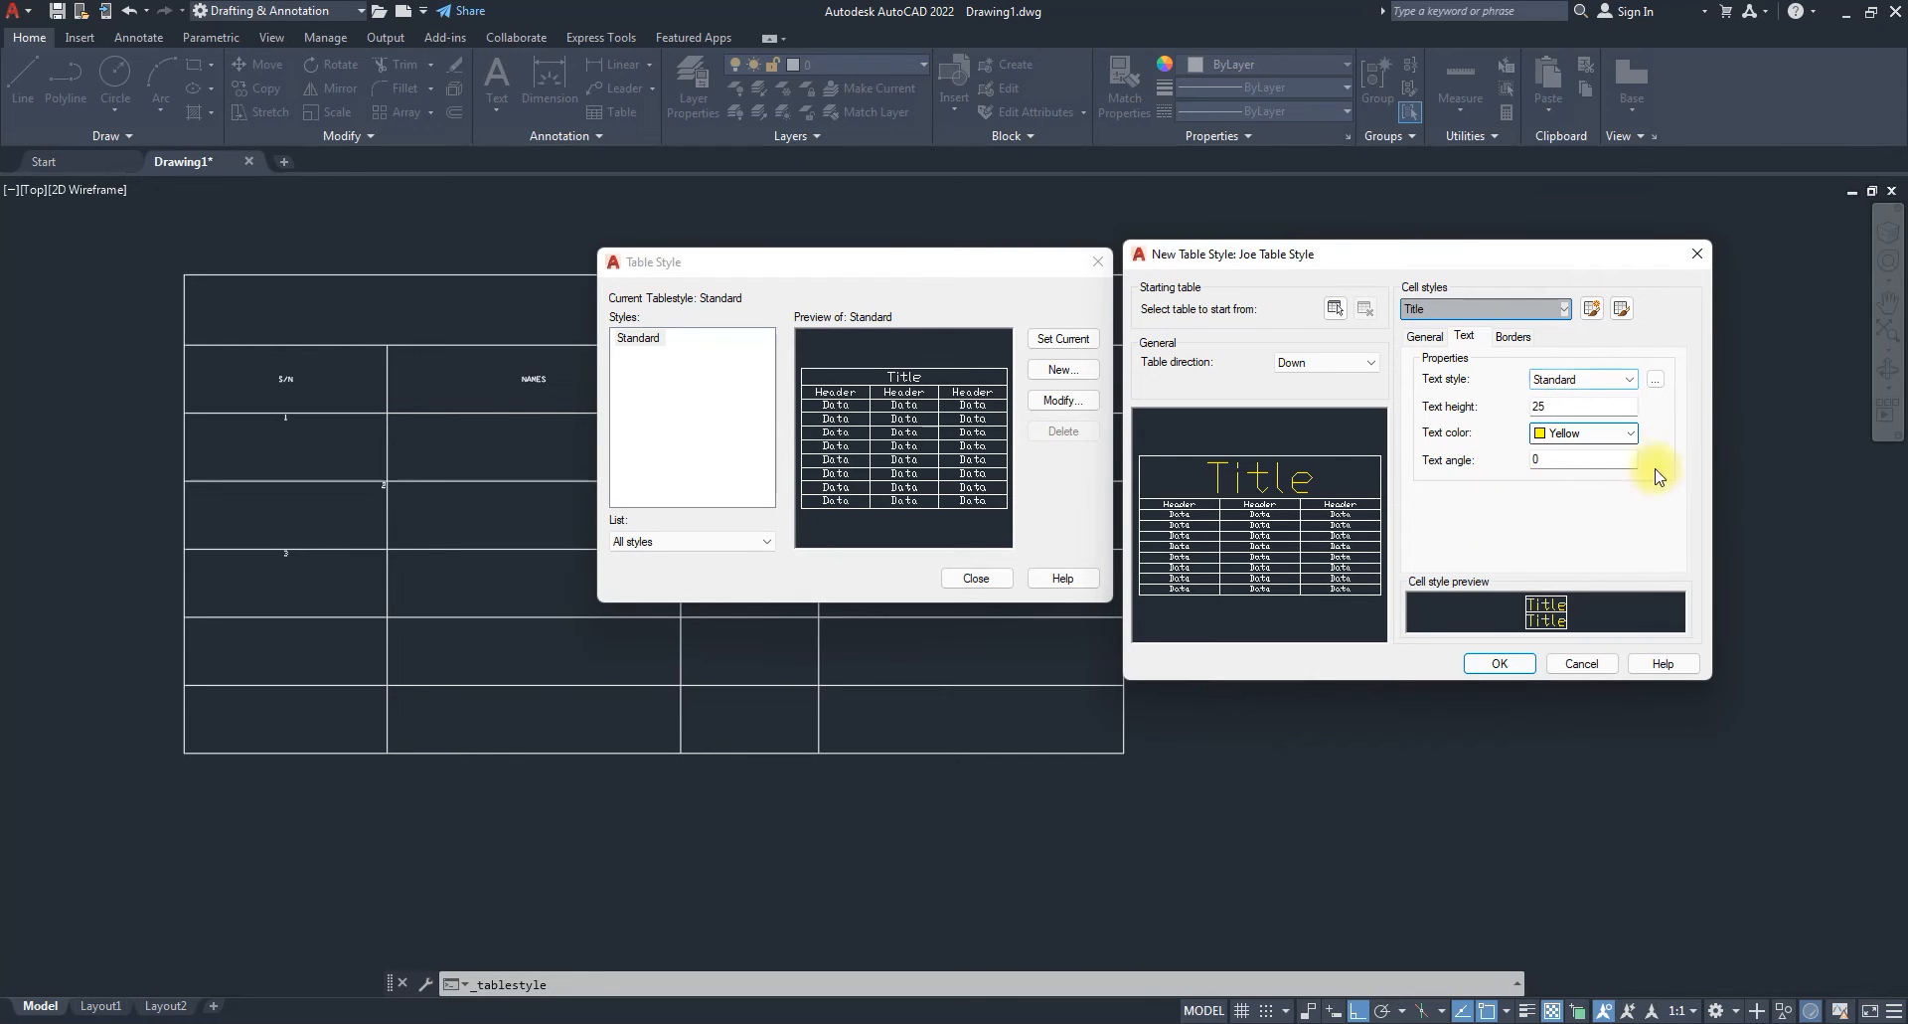
click(1658, 383)
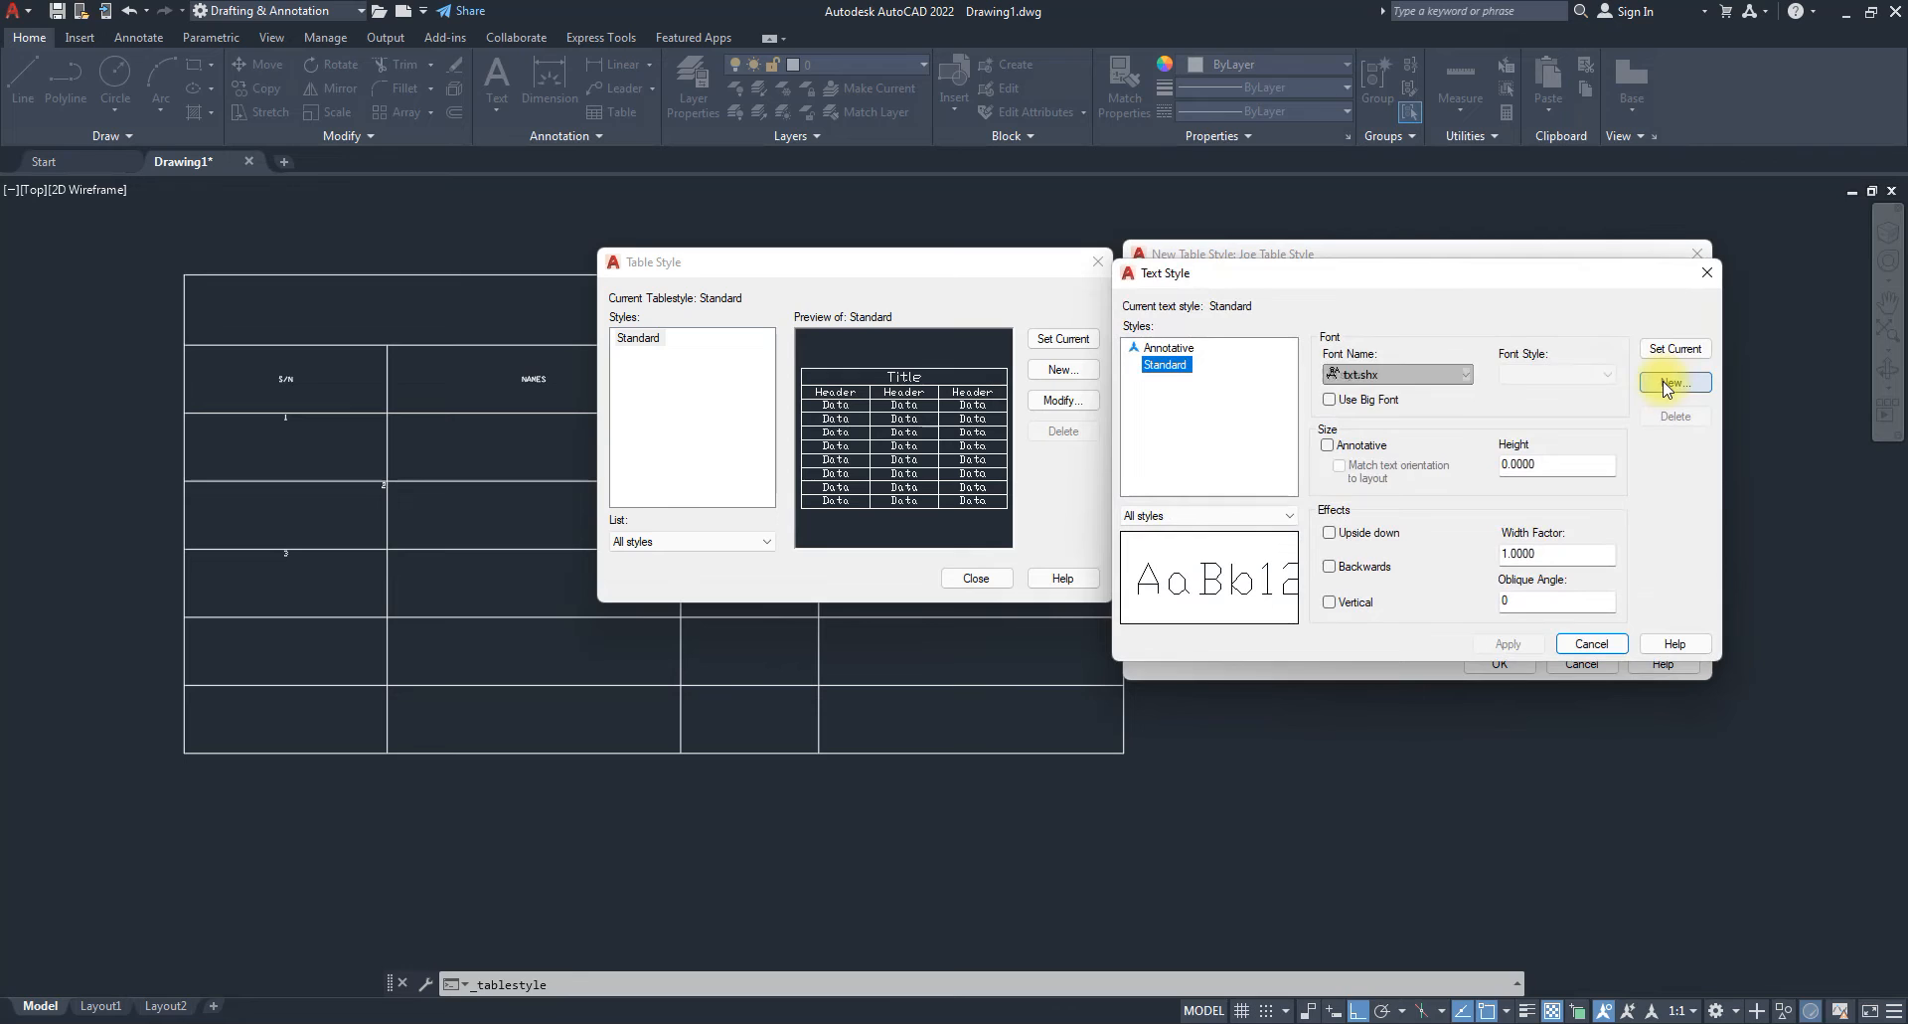
click(1401, 375)
scroll(1388, 518, down, 5)
scroll(1387, 518, down, 15)
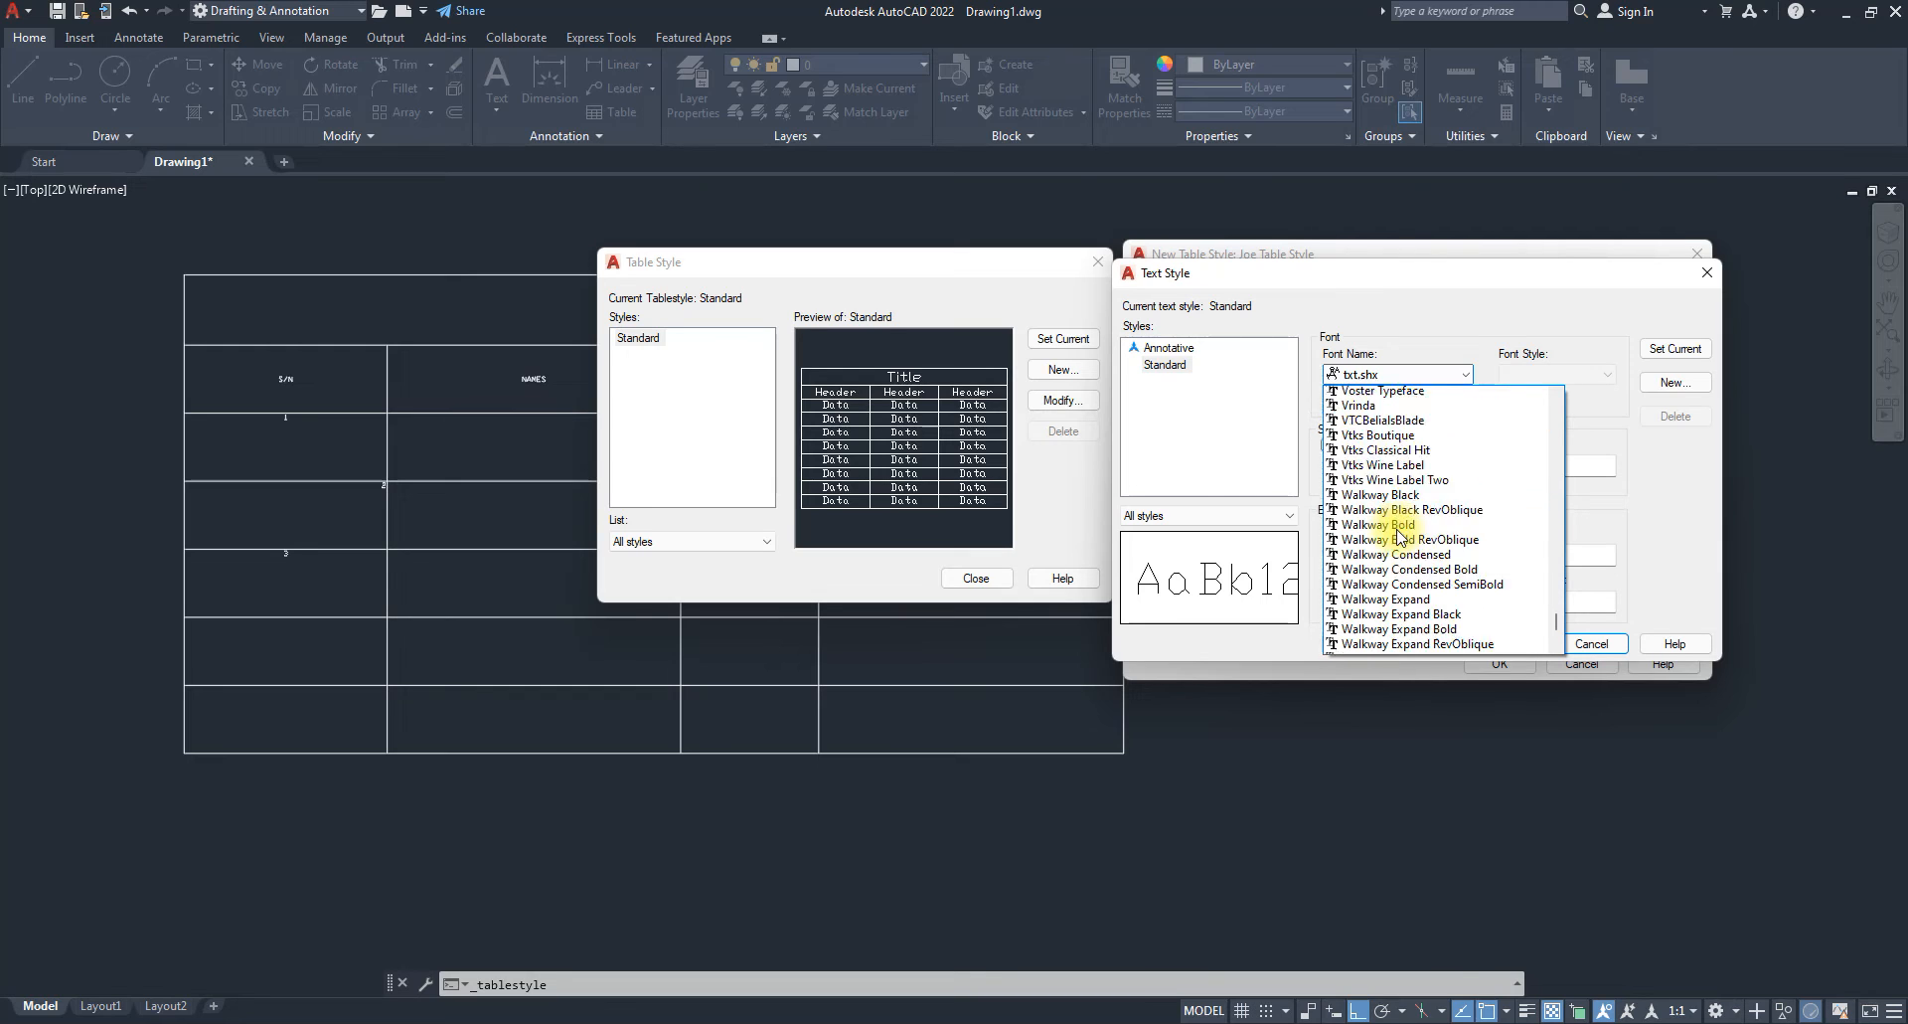
scroll(1415, 561, down, 10)
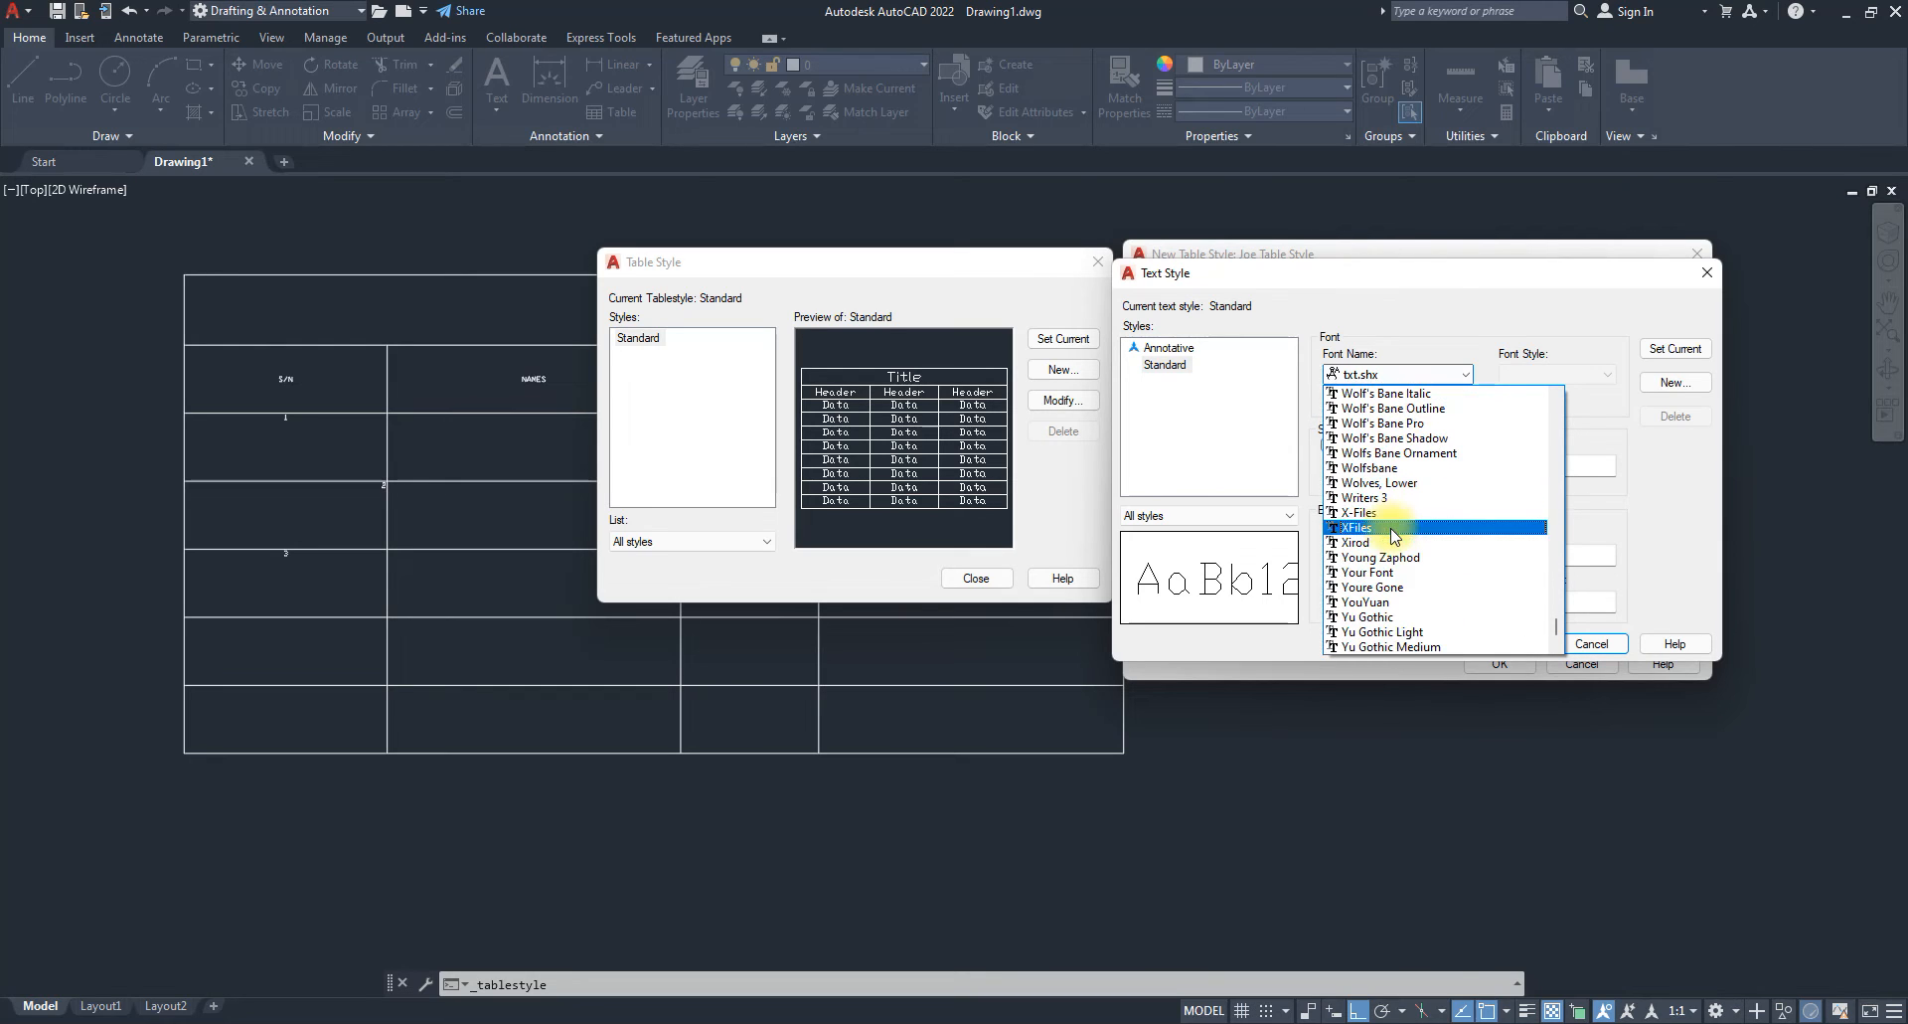
scroll(1413, 542, down, 5)
scroll(1401, 522, up, 3)
scroll(1401, 518, up, 10)
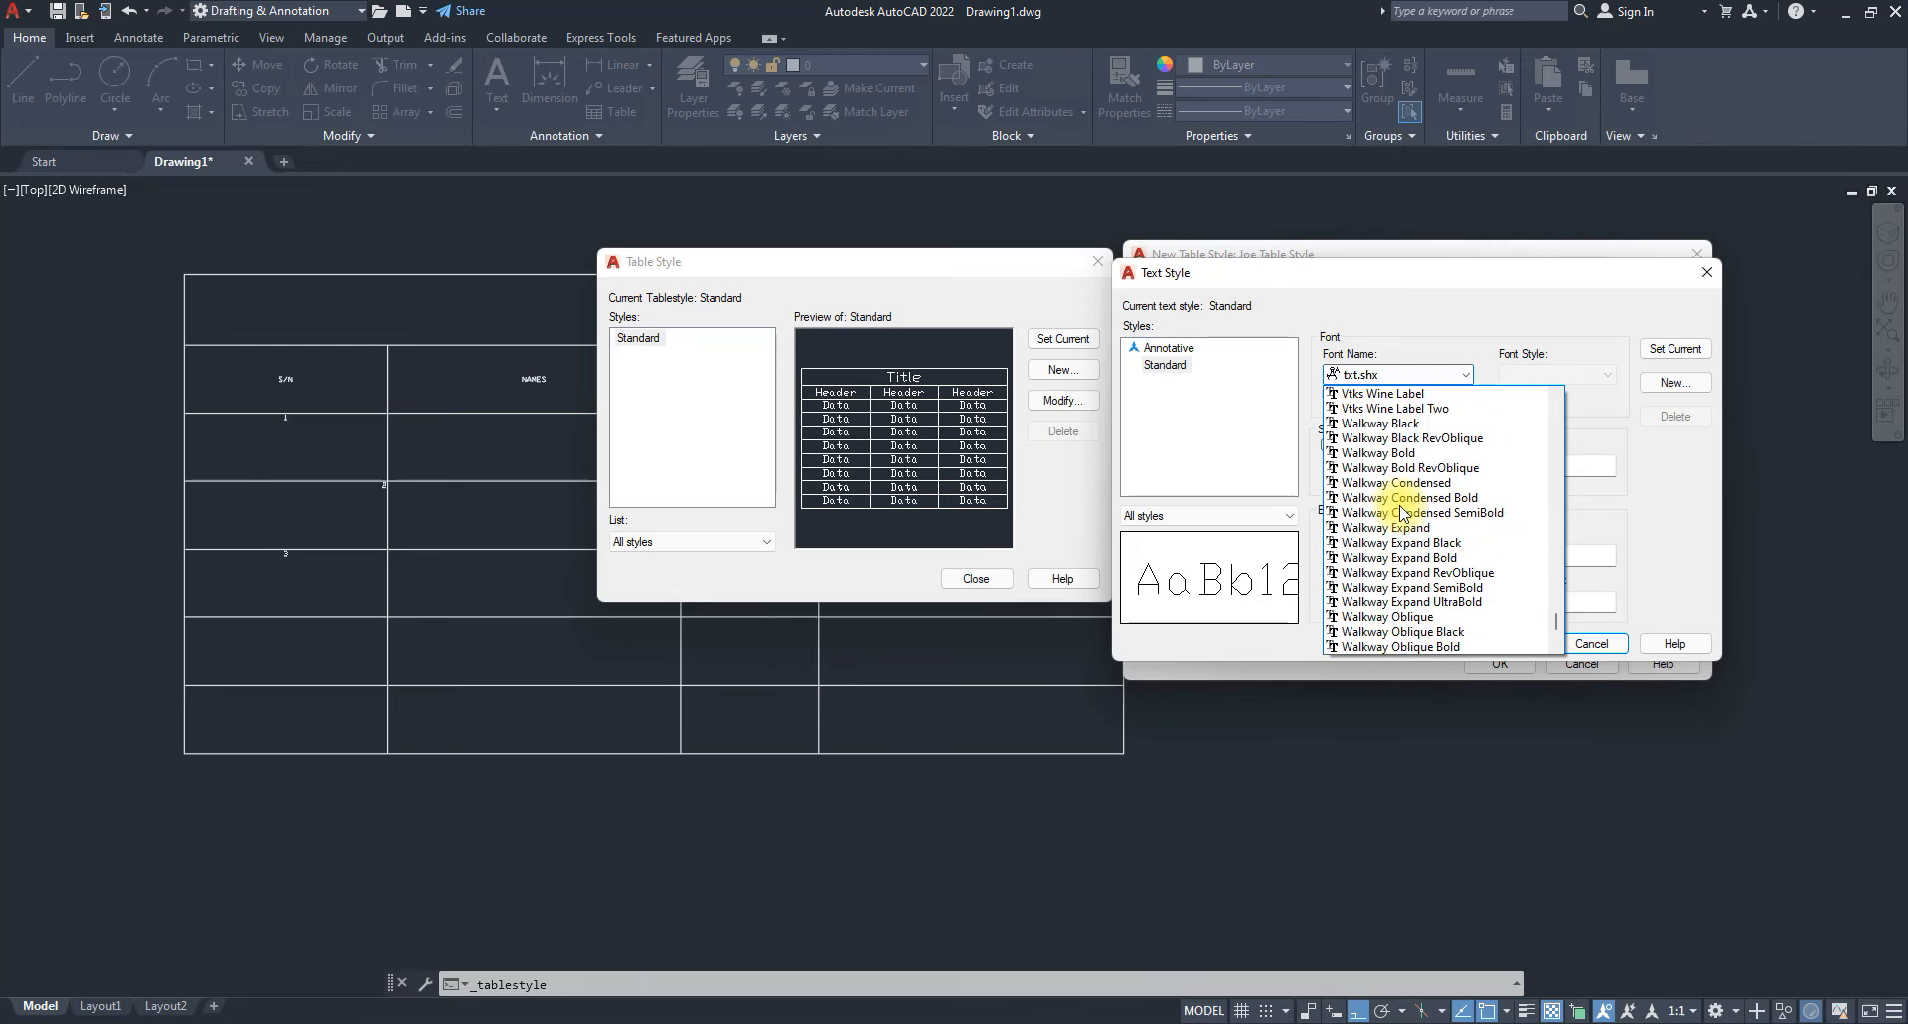
scroll(1403, 514, up, 3)
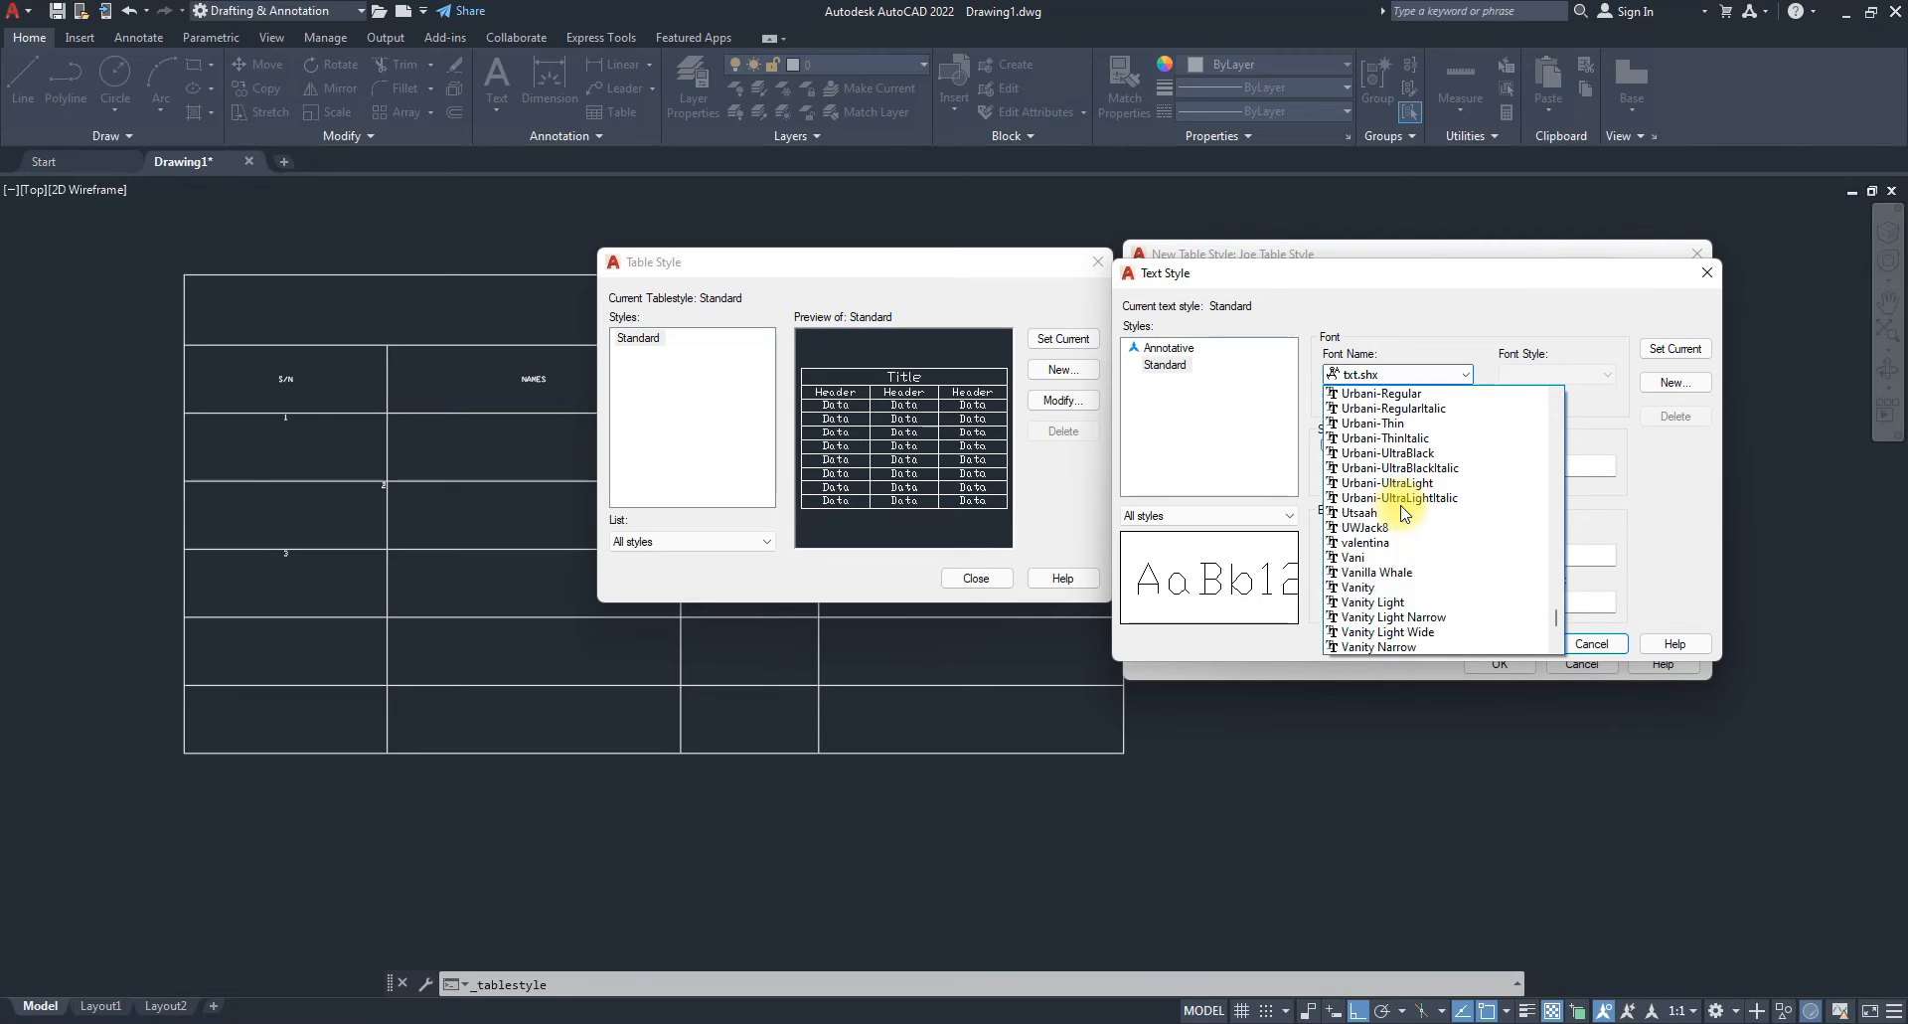
click(1378, 567)
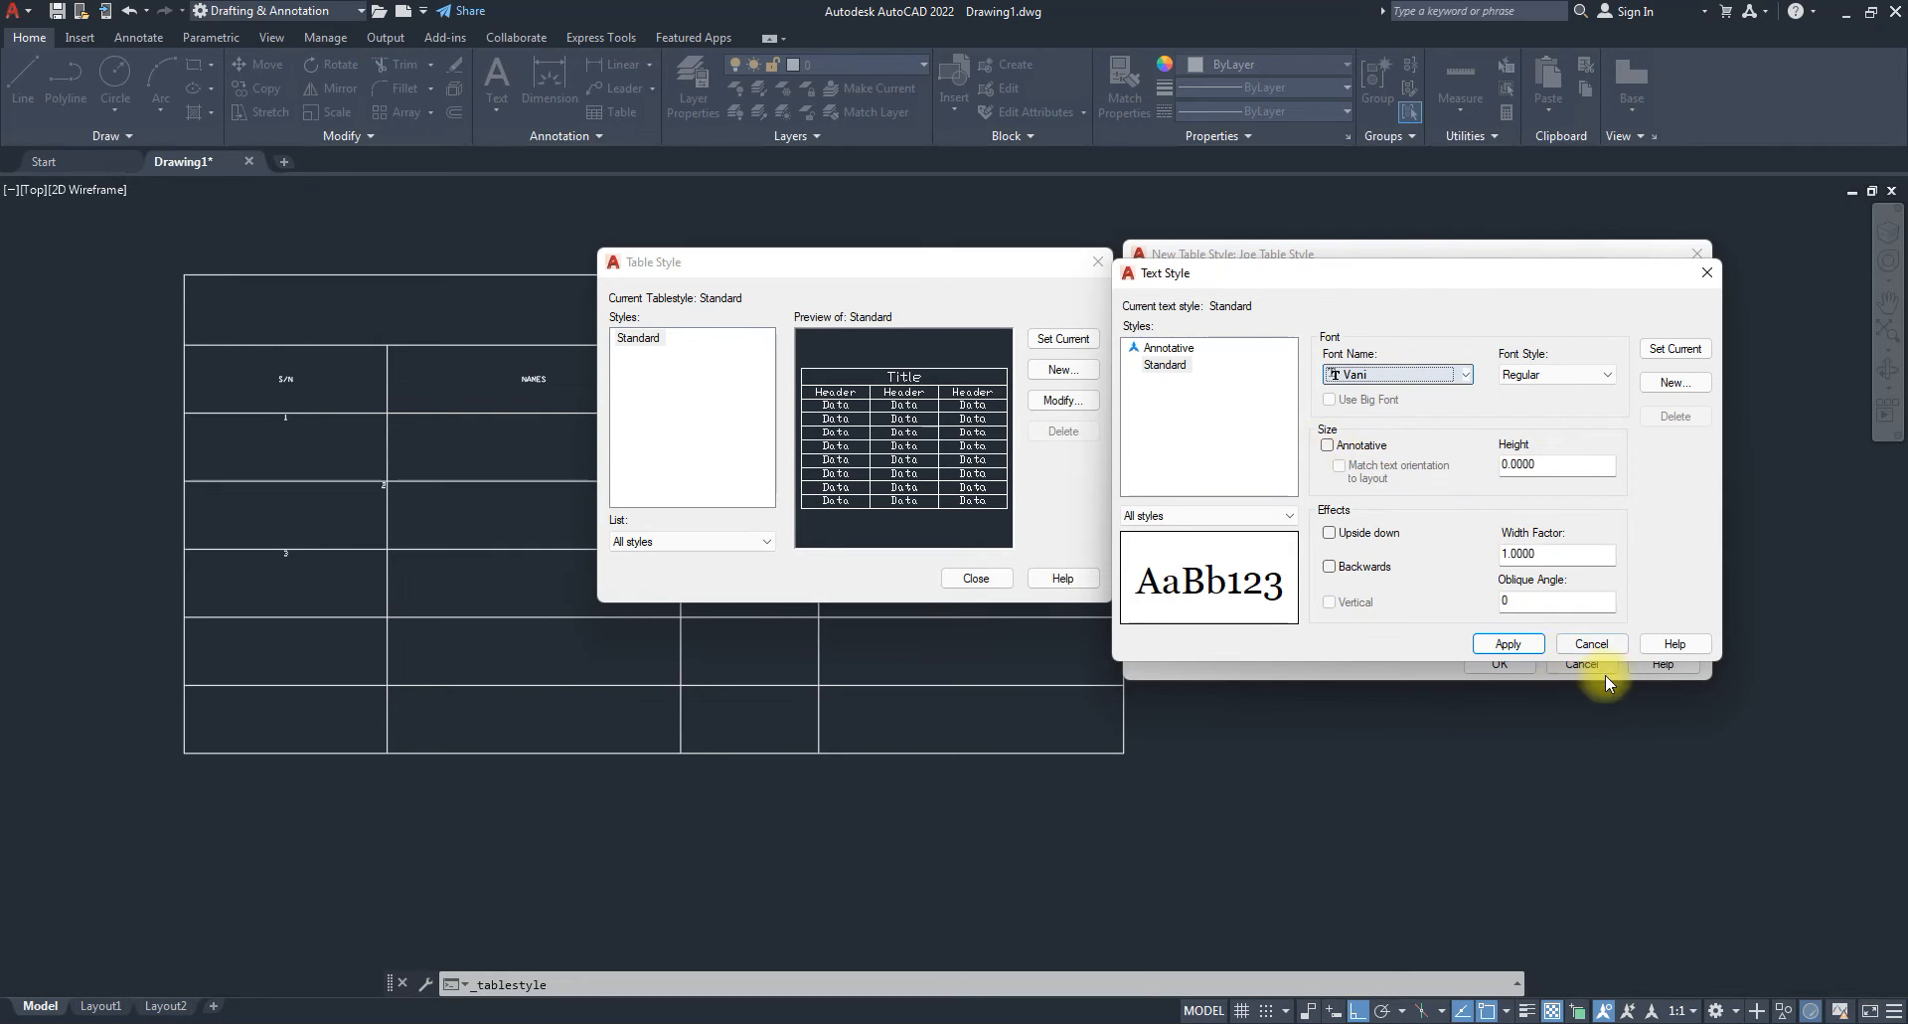
click(1506, 643)
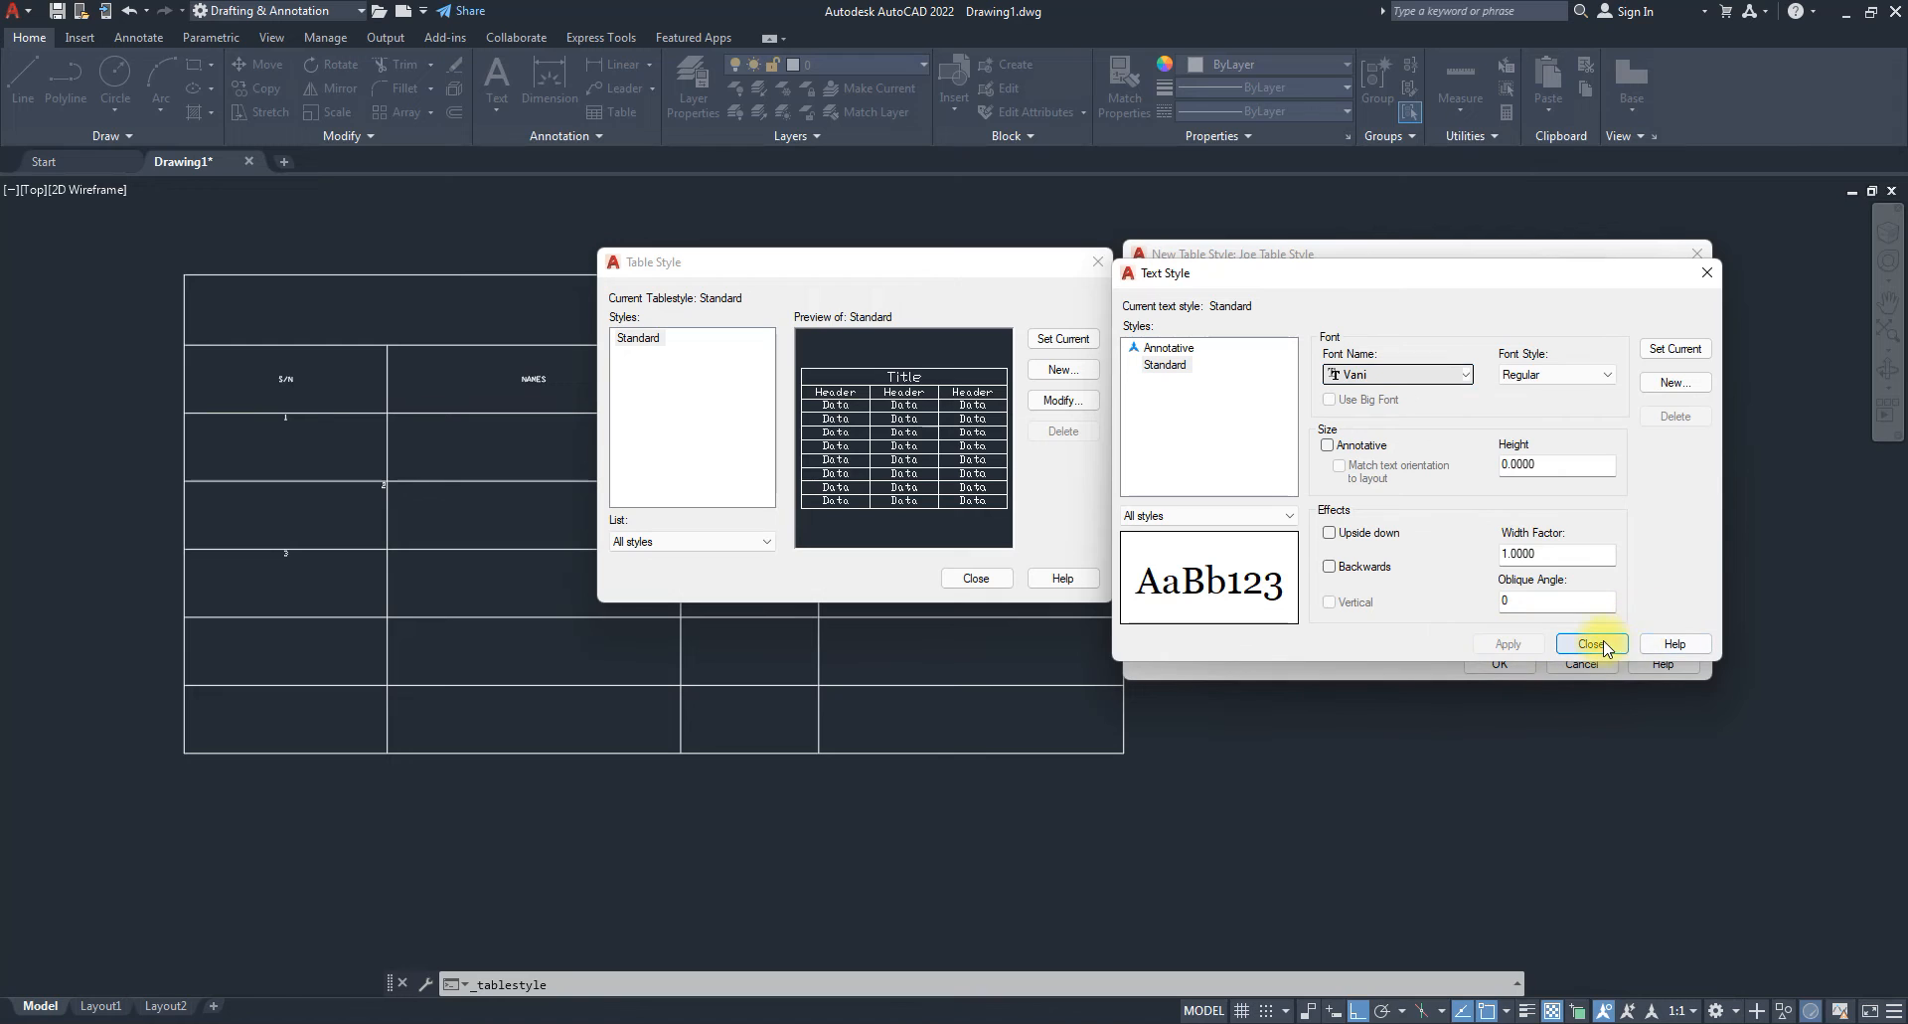
click(1591, 644)
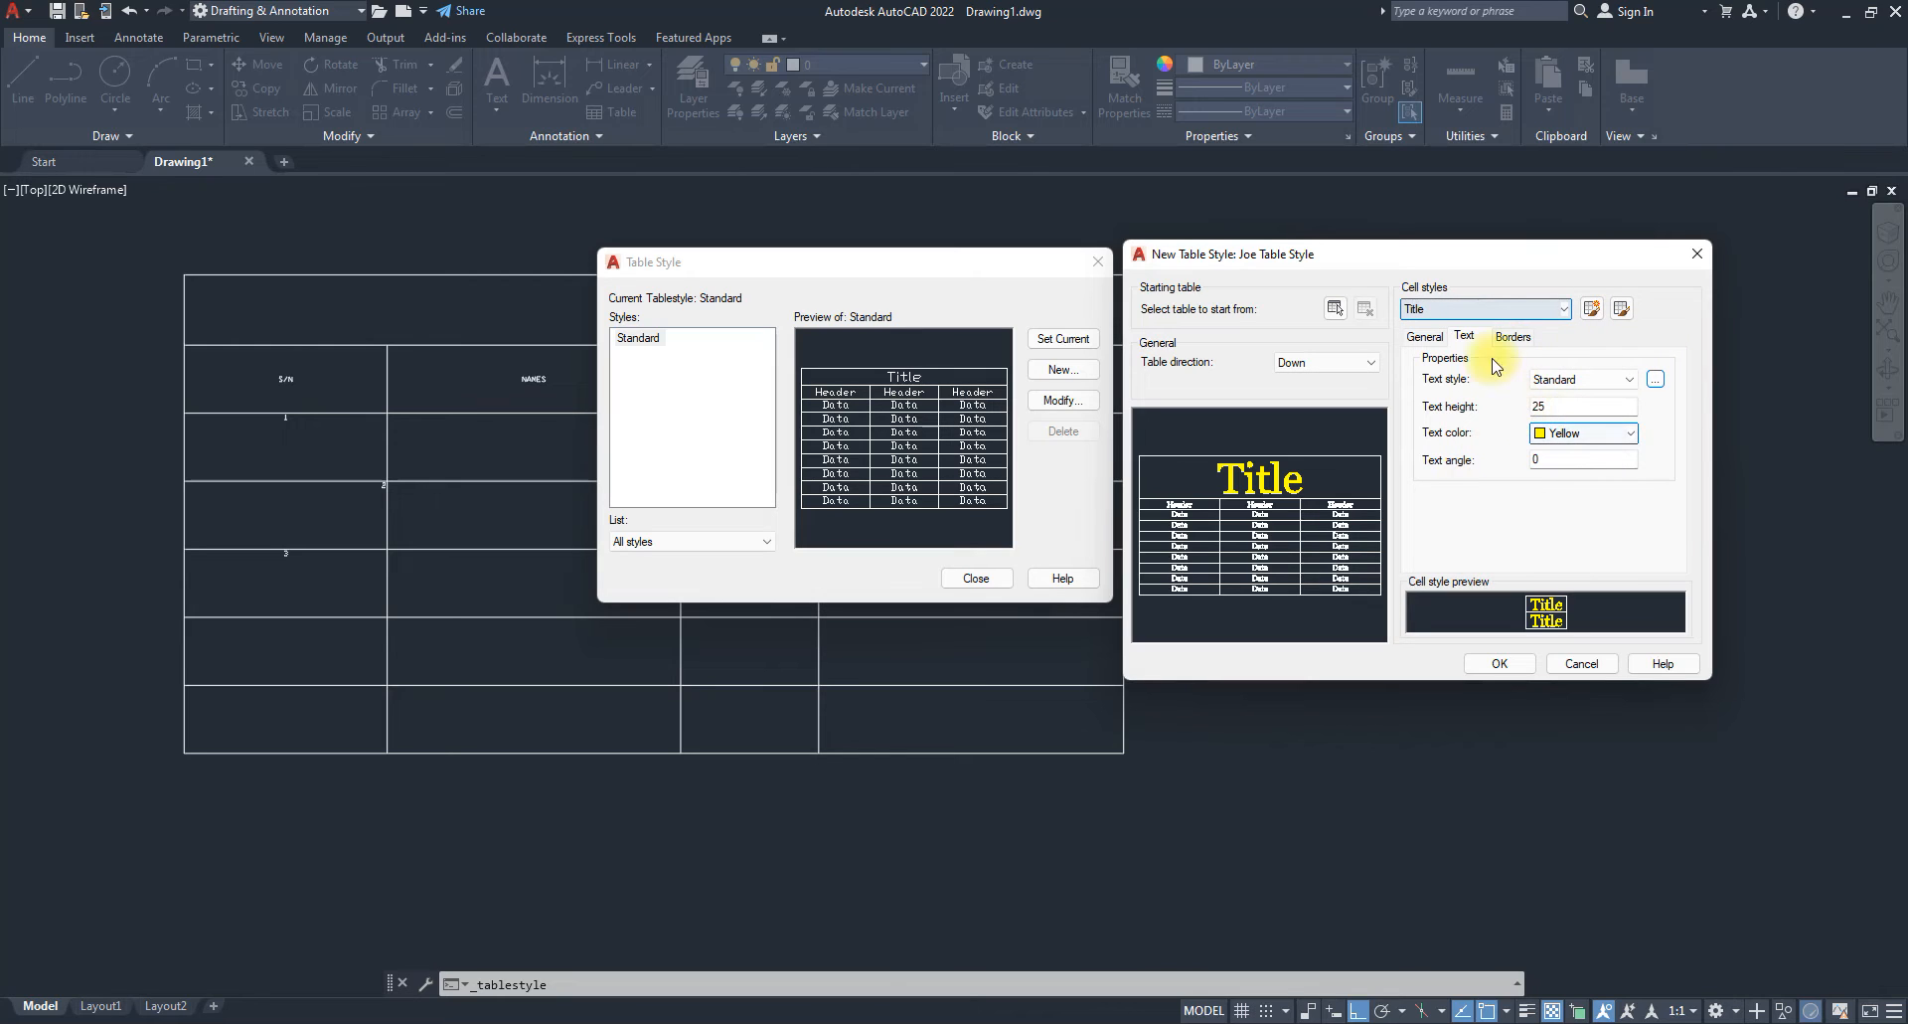
After reviewing the Title borders, switch to the Header cell style and set its text height to 15.
click(1512, 337)
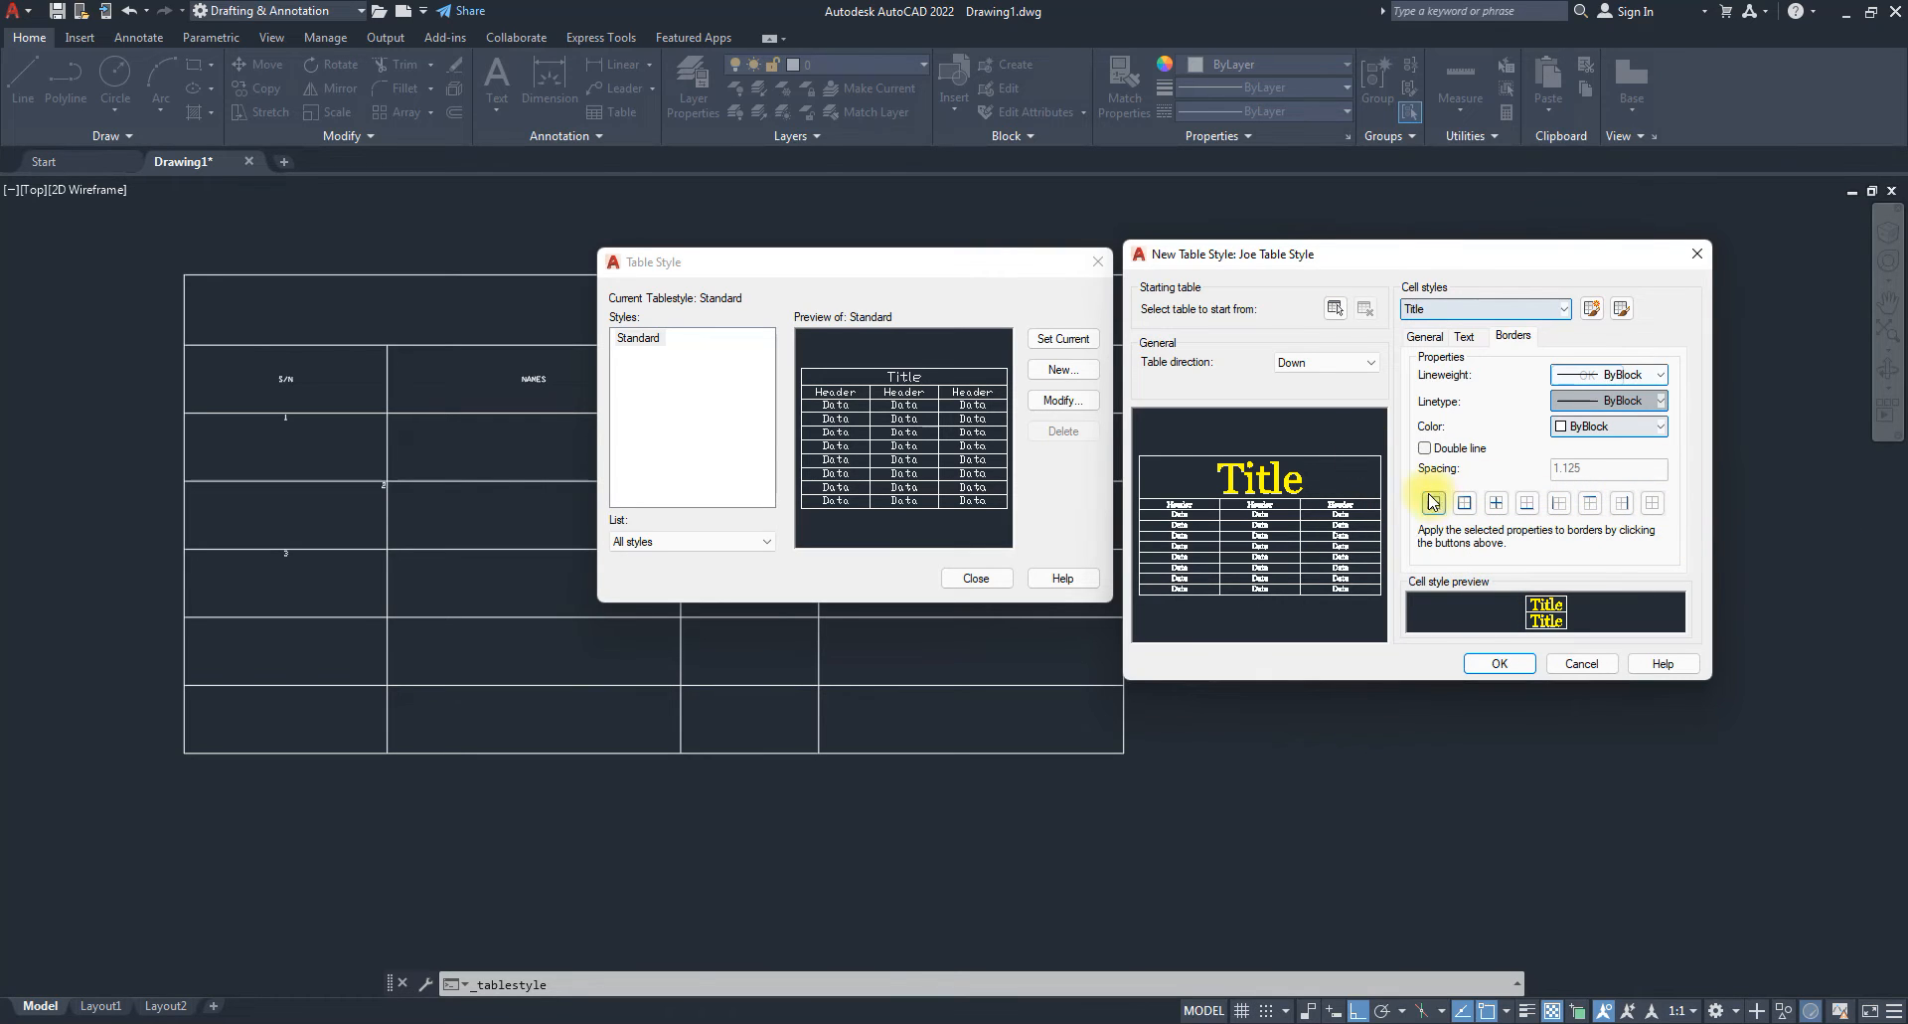
click(1427, 338)
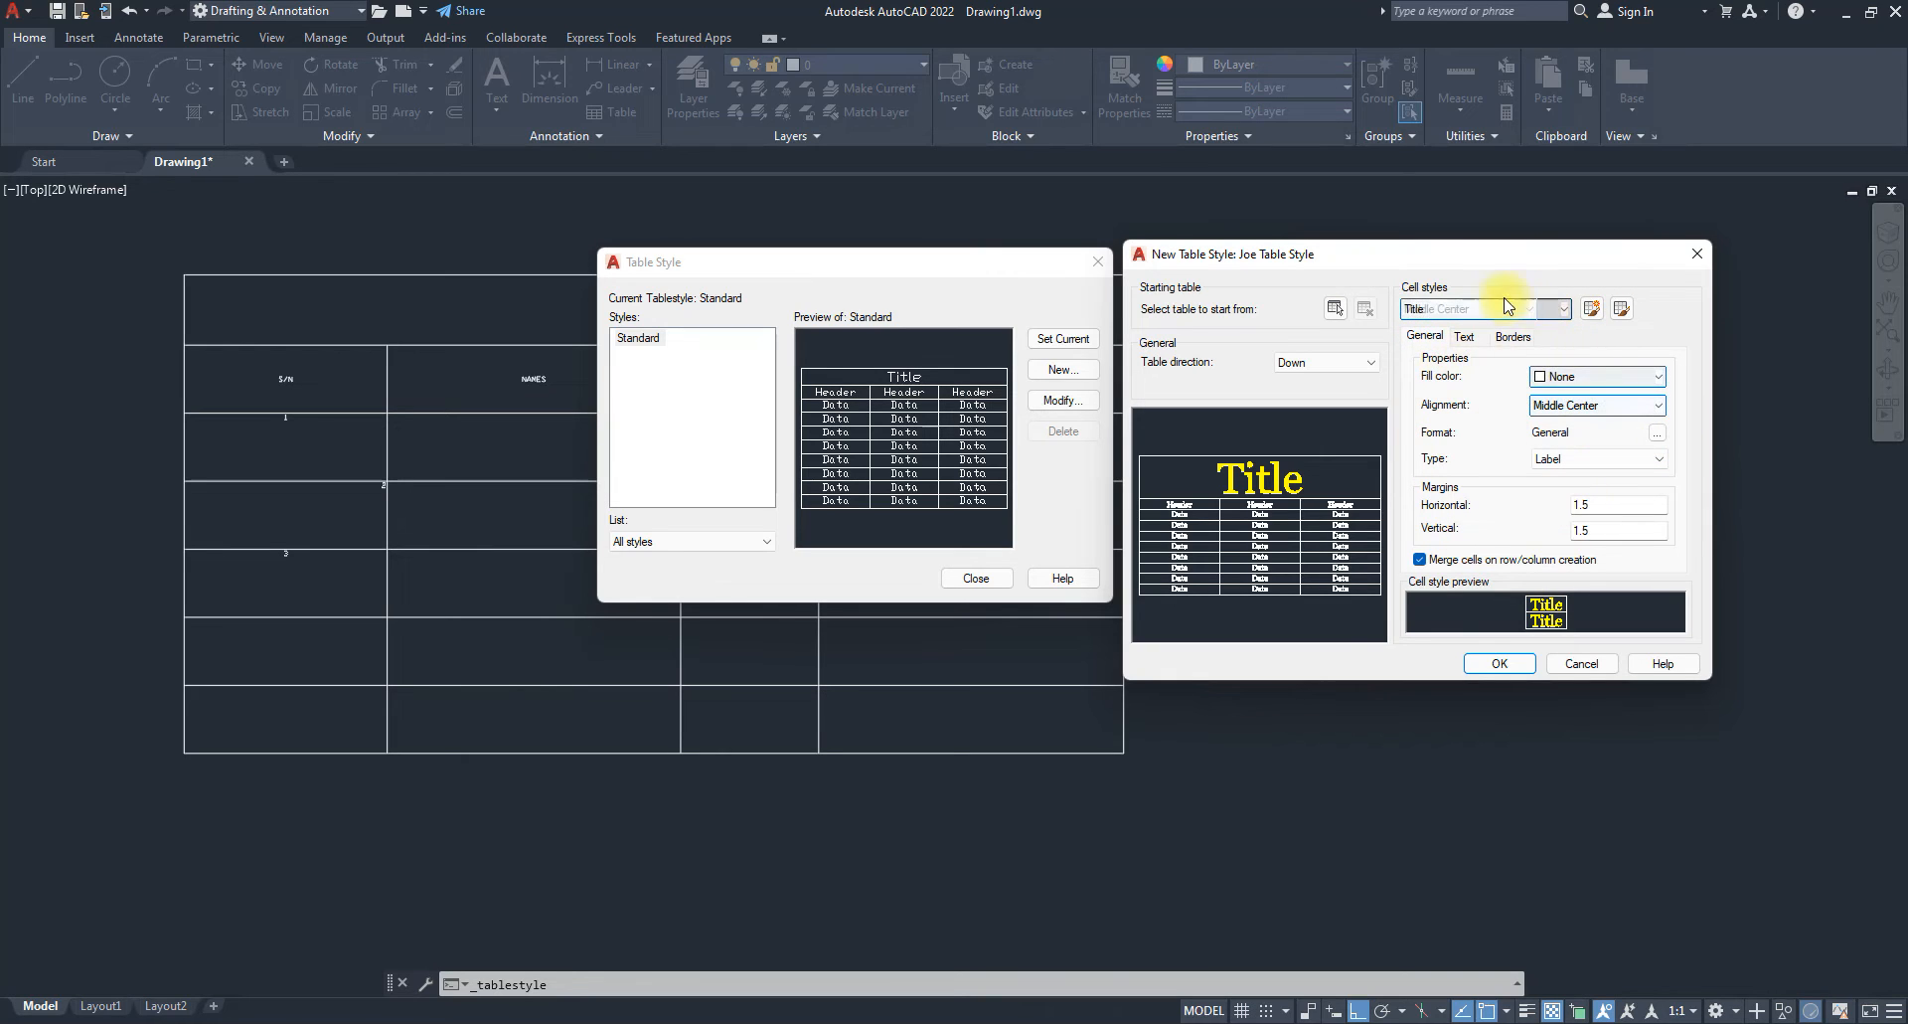
click(1525, 308)
click(1420, 345)
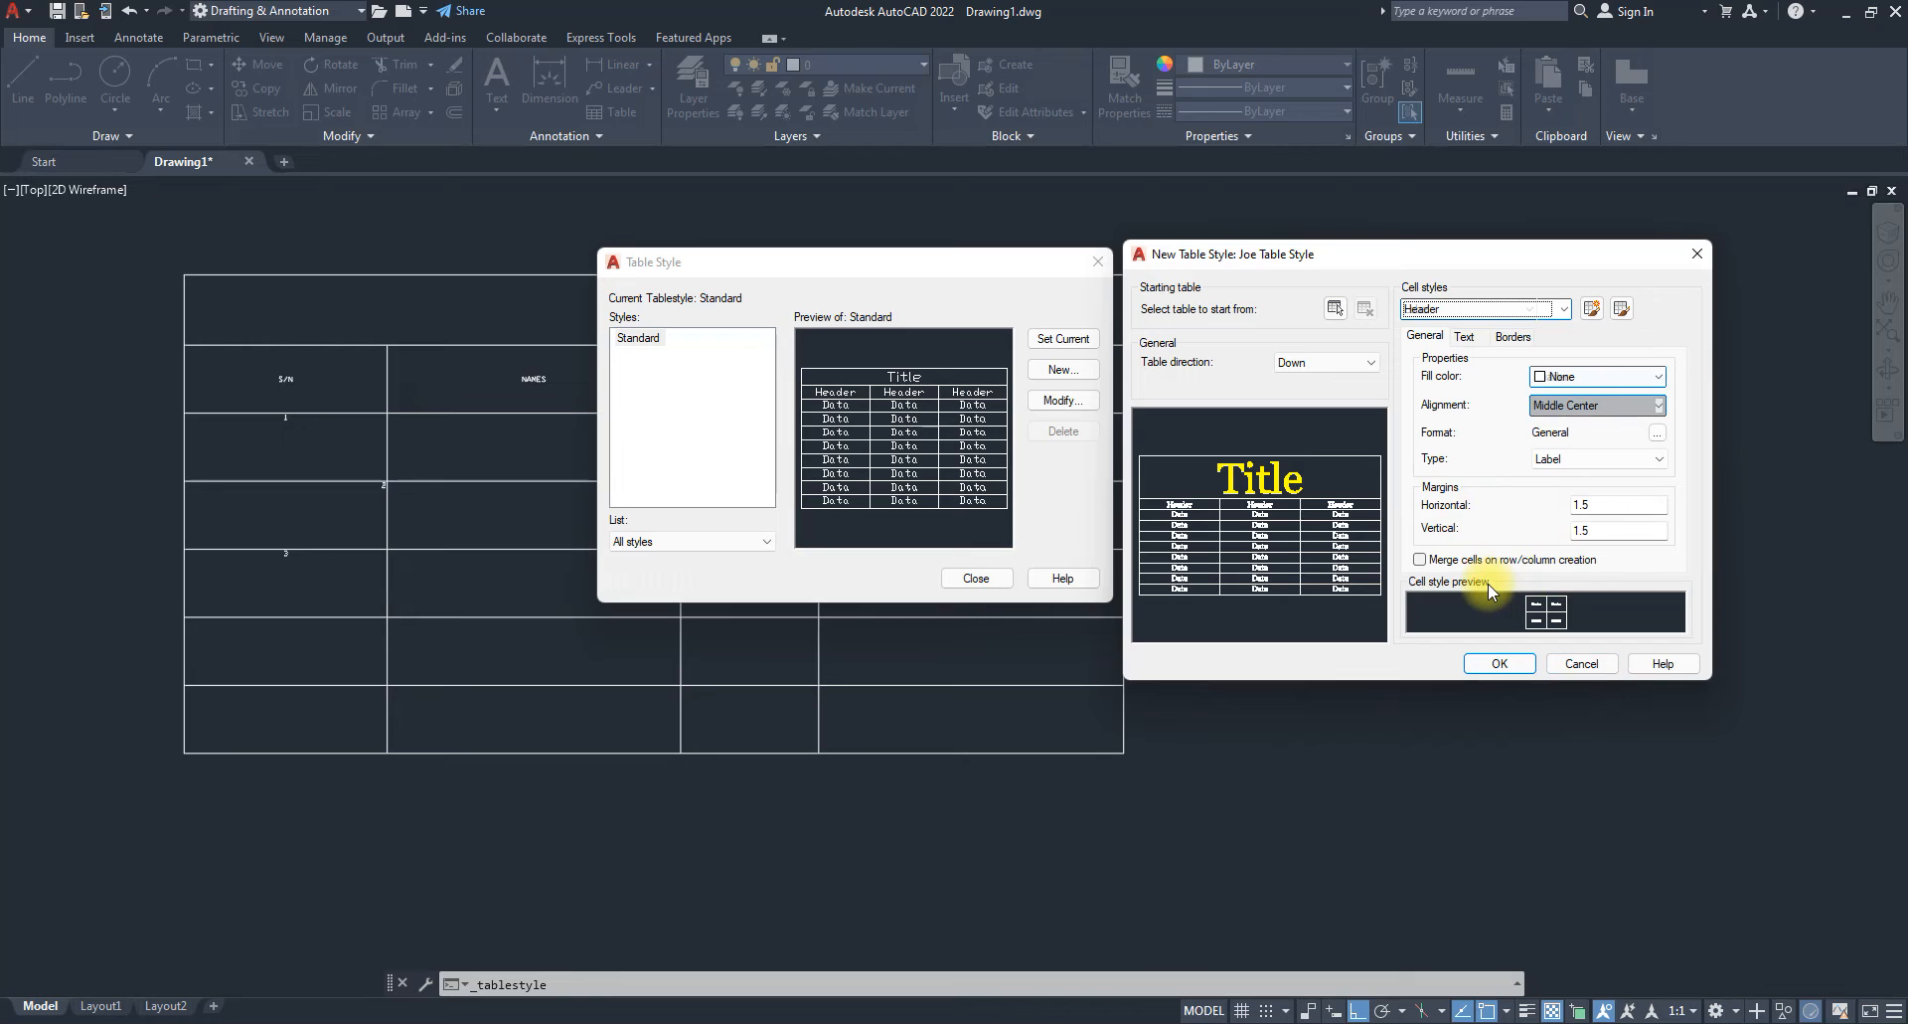
click(1468, 340)
double_click(1554, 402)
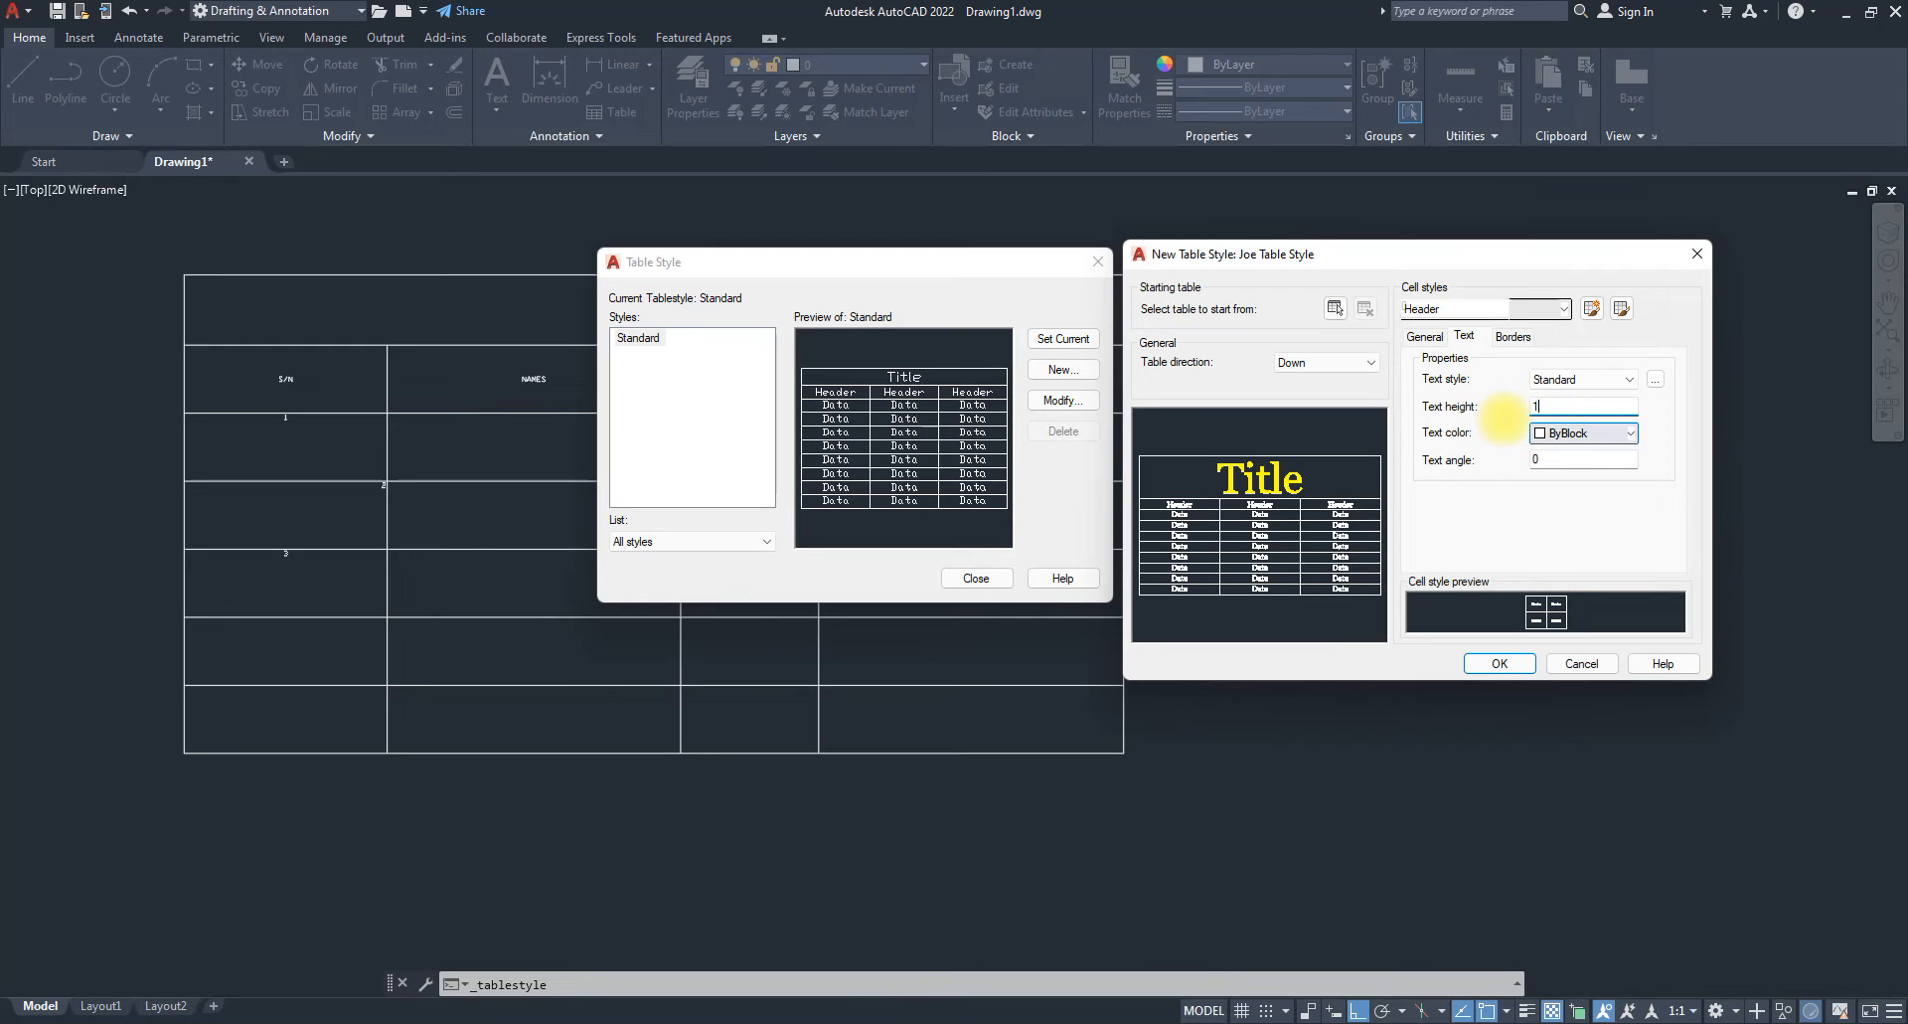
text(15)
click(1568, 463)
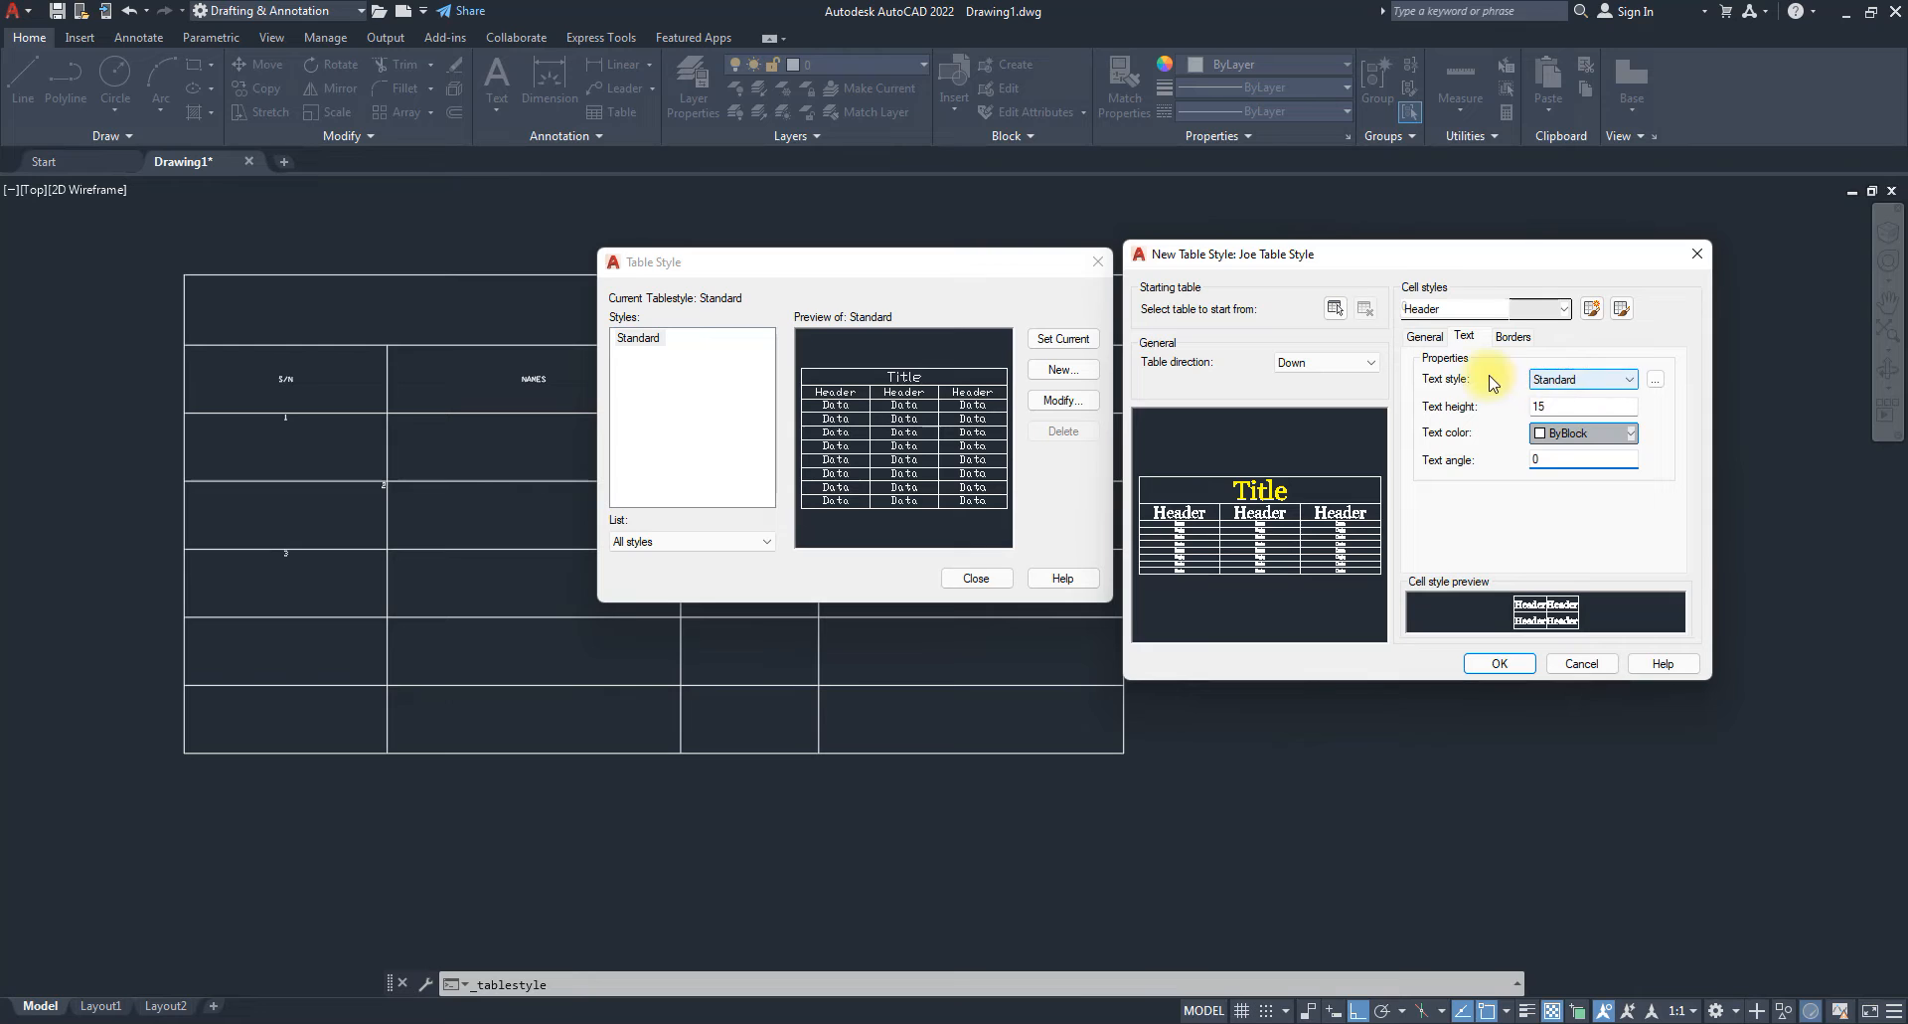
click(1655, 380)
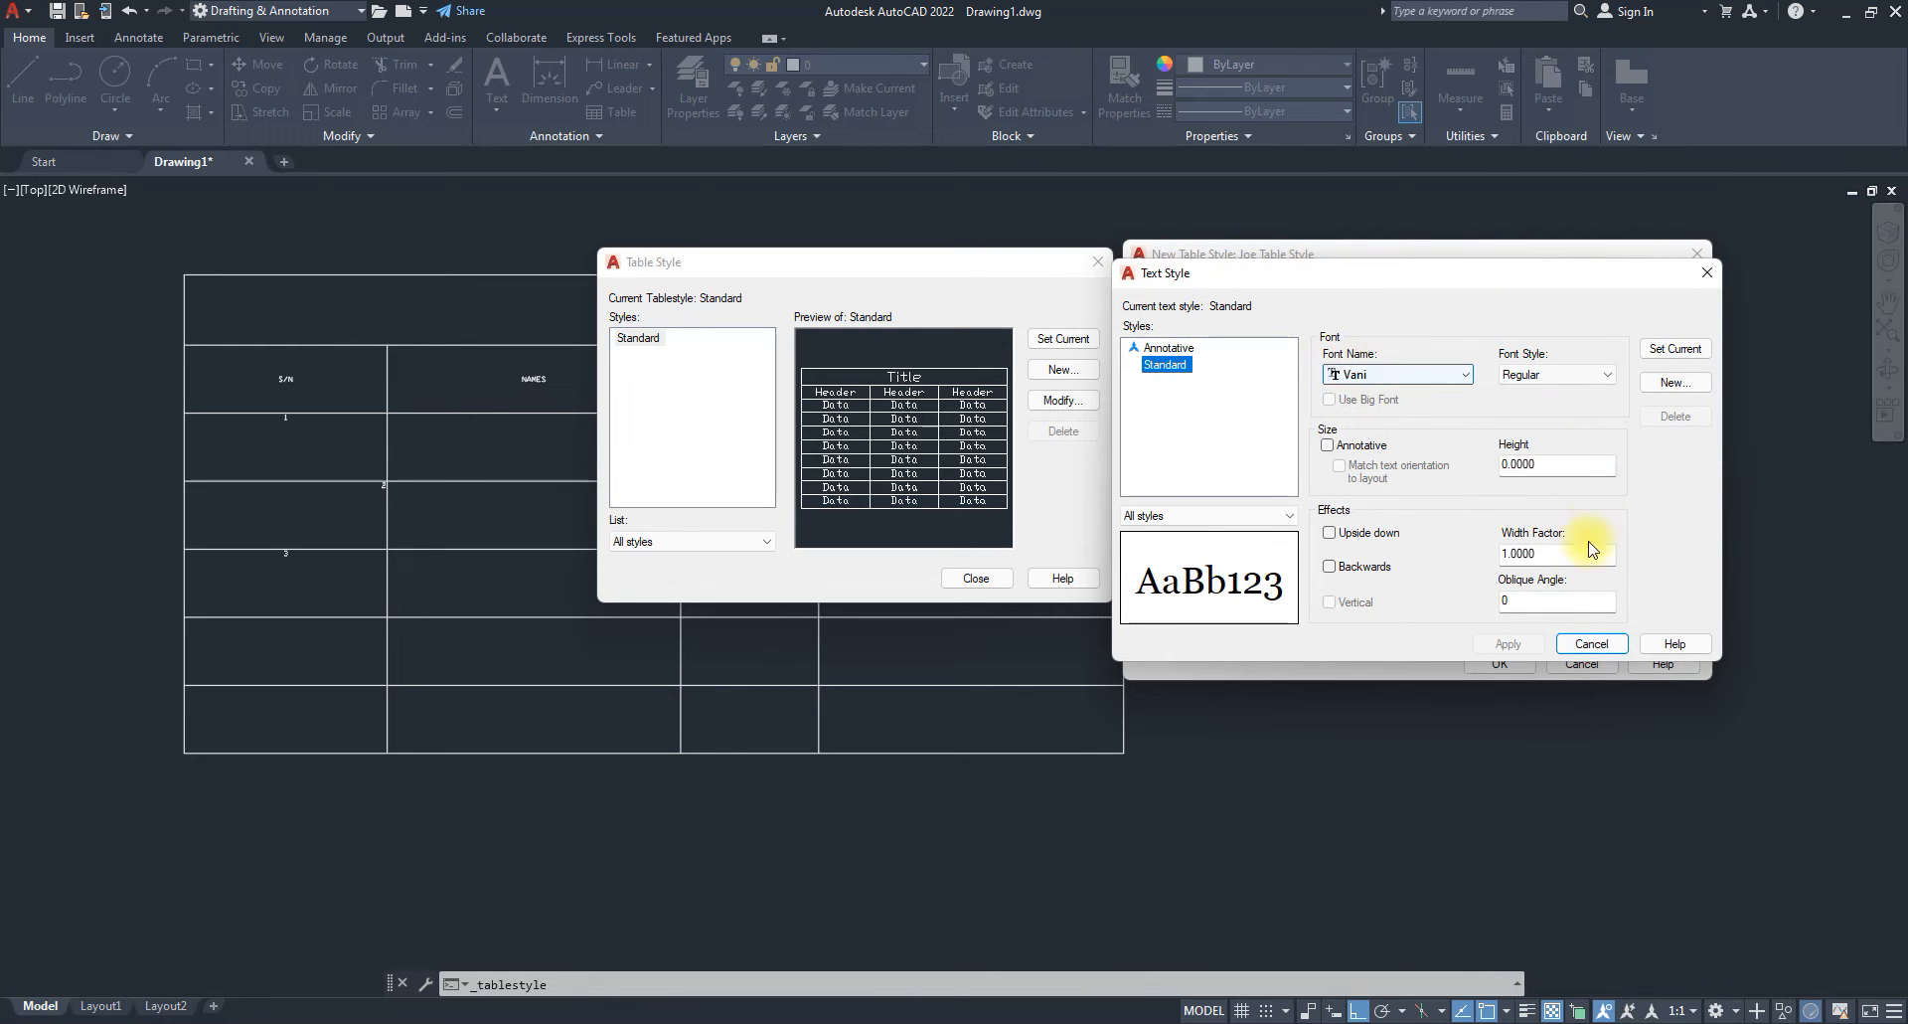
click(1590, 643)
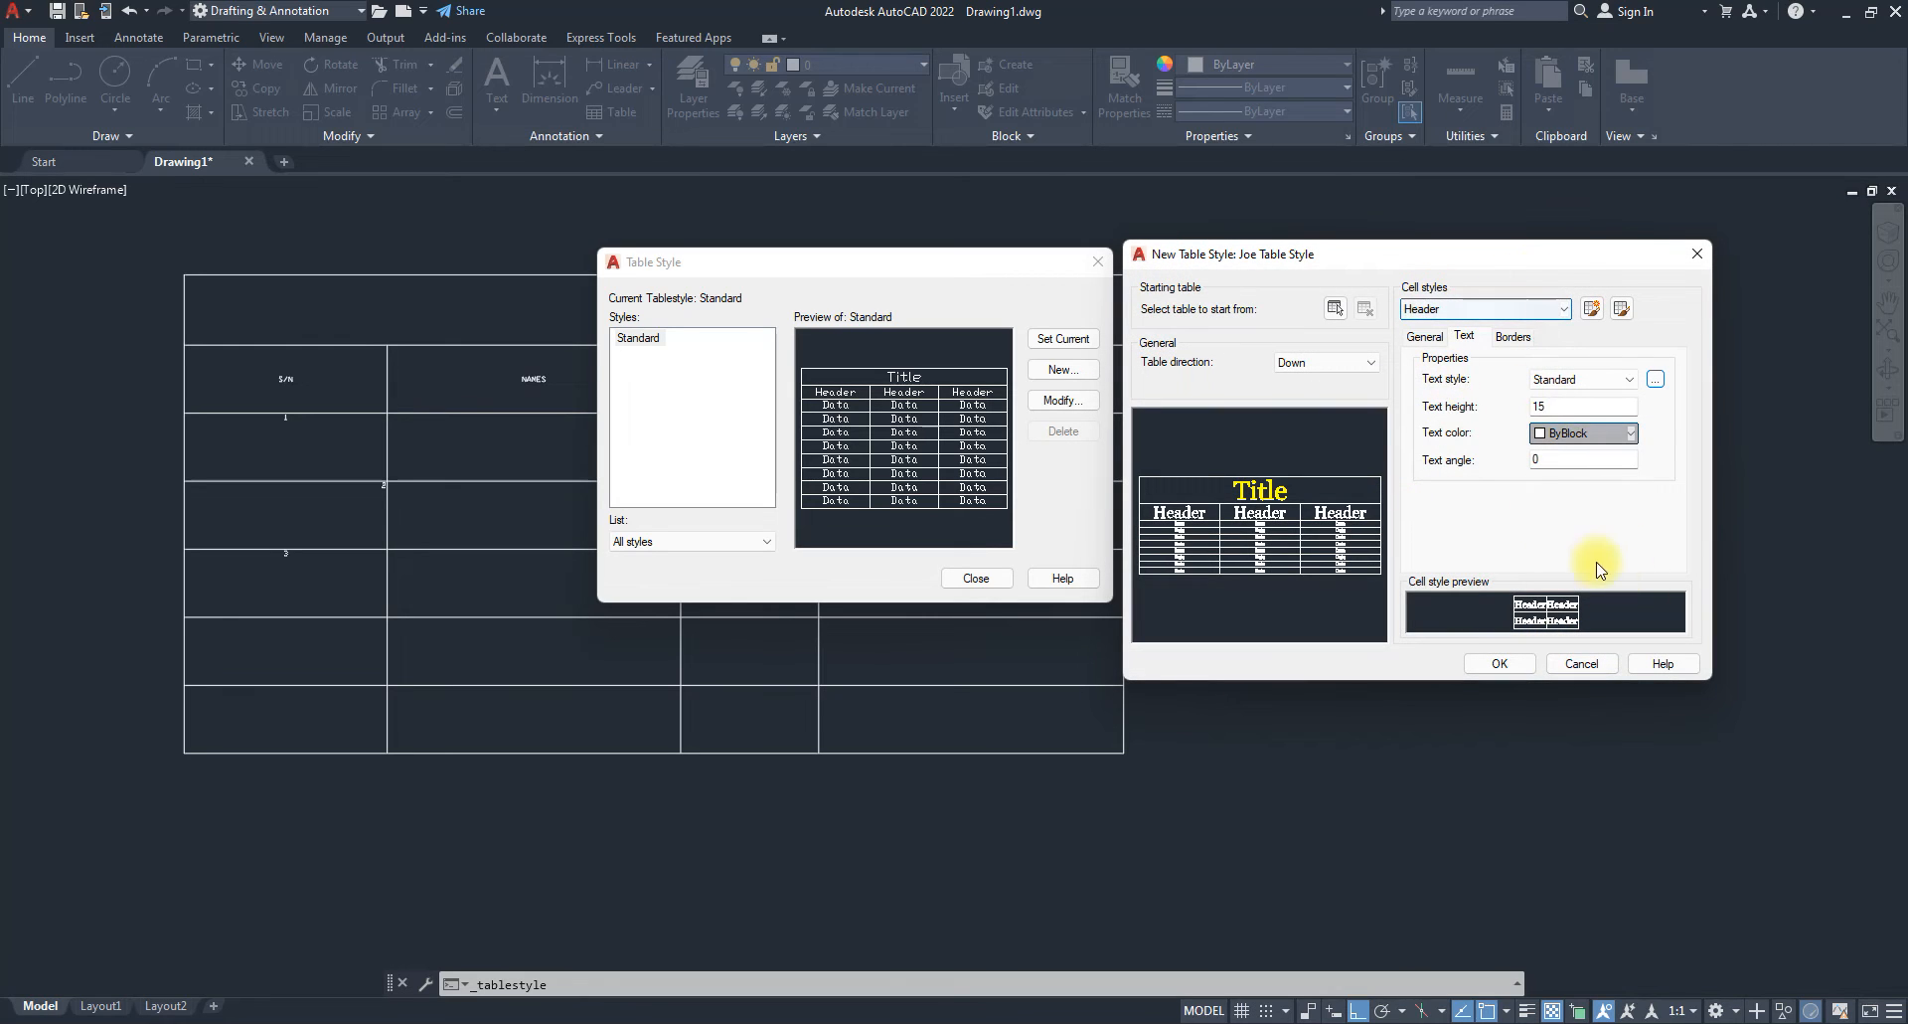
Switch to the Data cell style and set its text height to 10.
click(1428, 310)
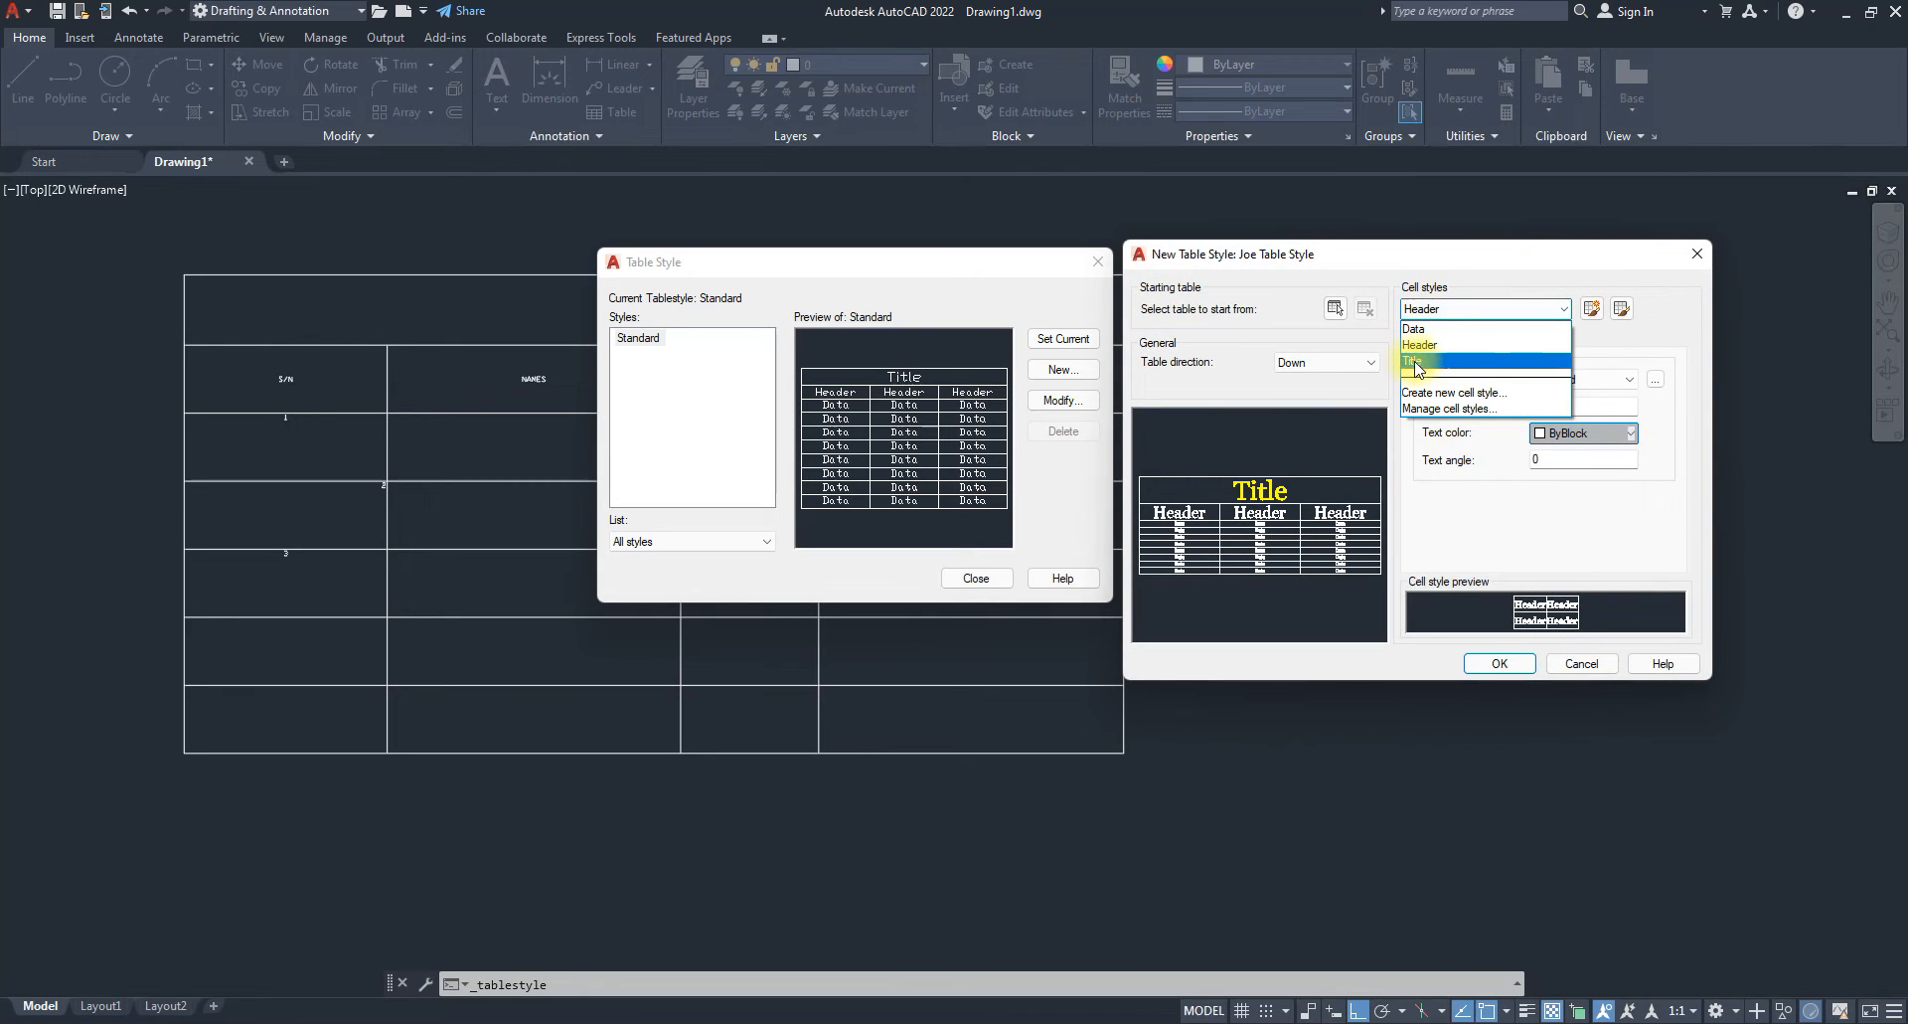
click(1413, 362)
click(1429, 309)
click(1416, 328)
drag(1557, 407, 1473, 457)
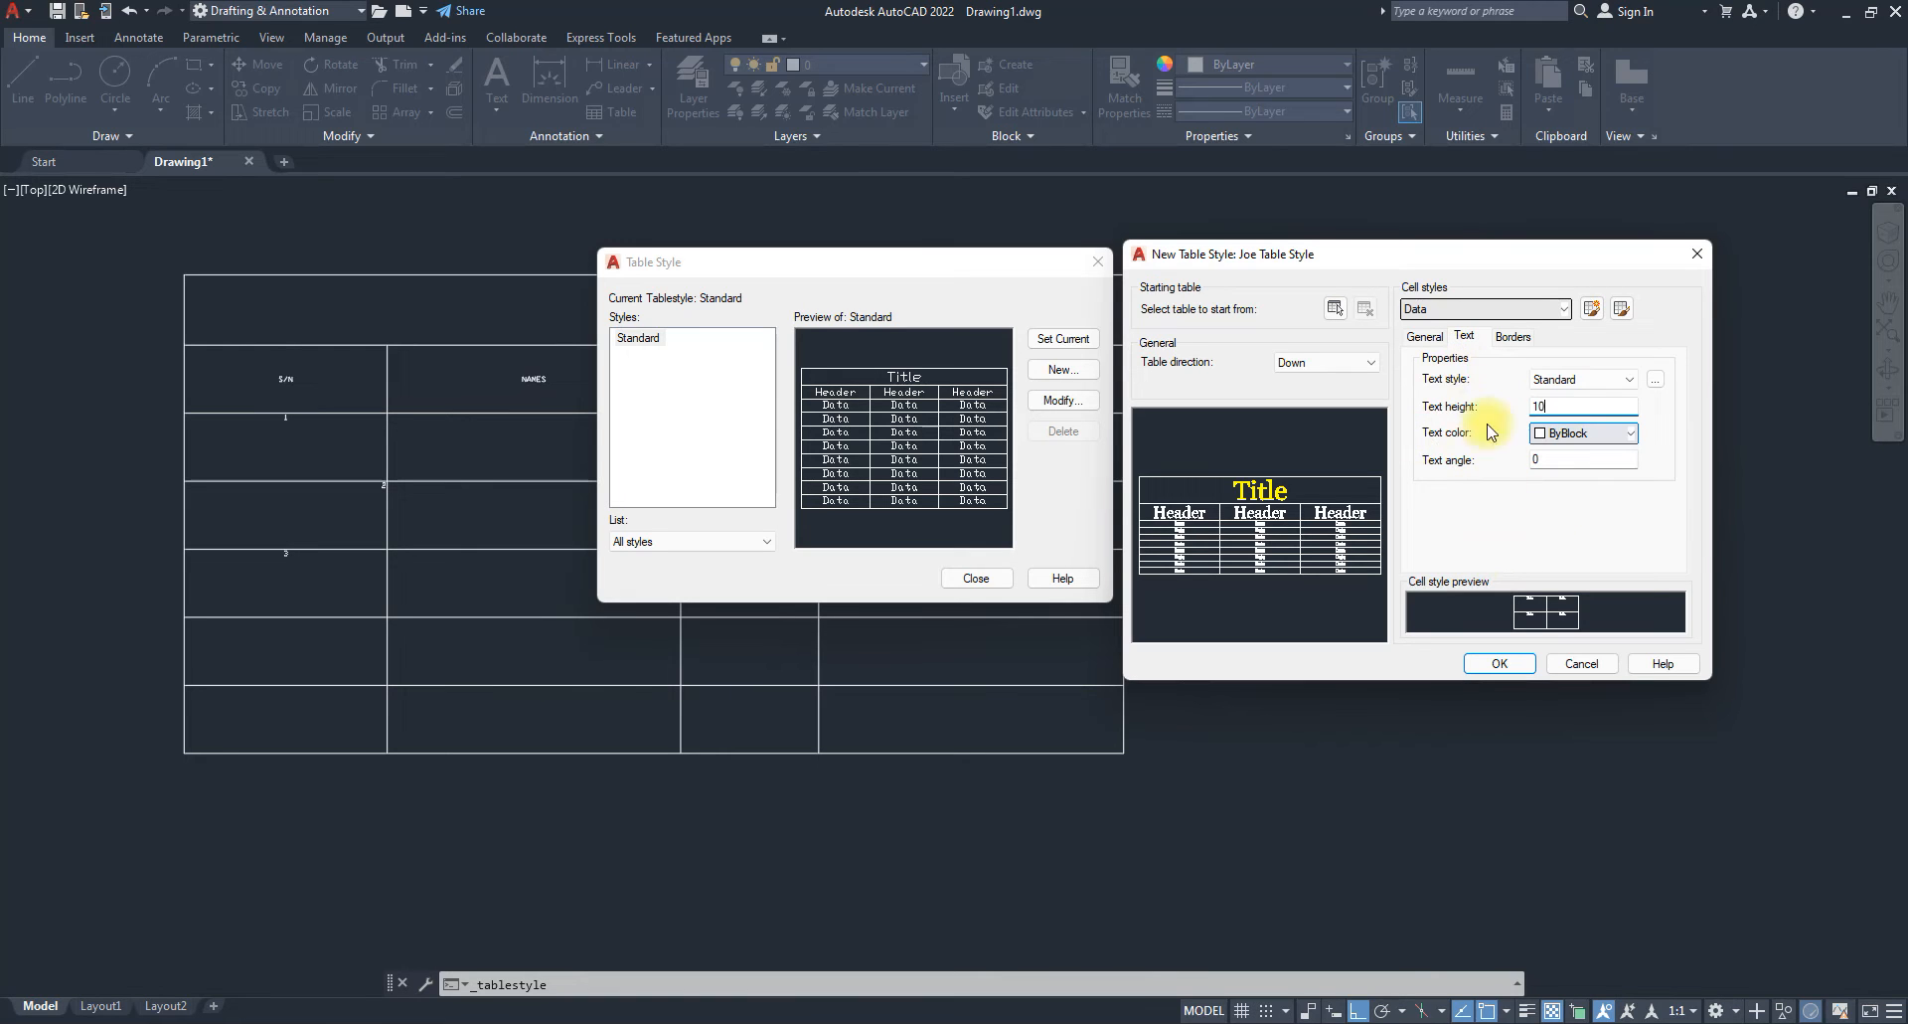
Save the new table style and close the Table Style manager.
click(1655, 380)
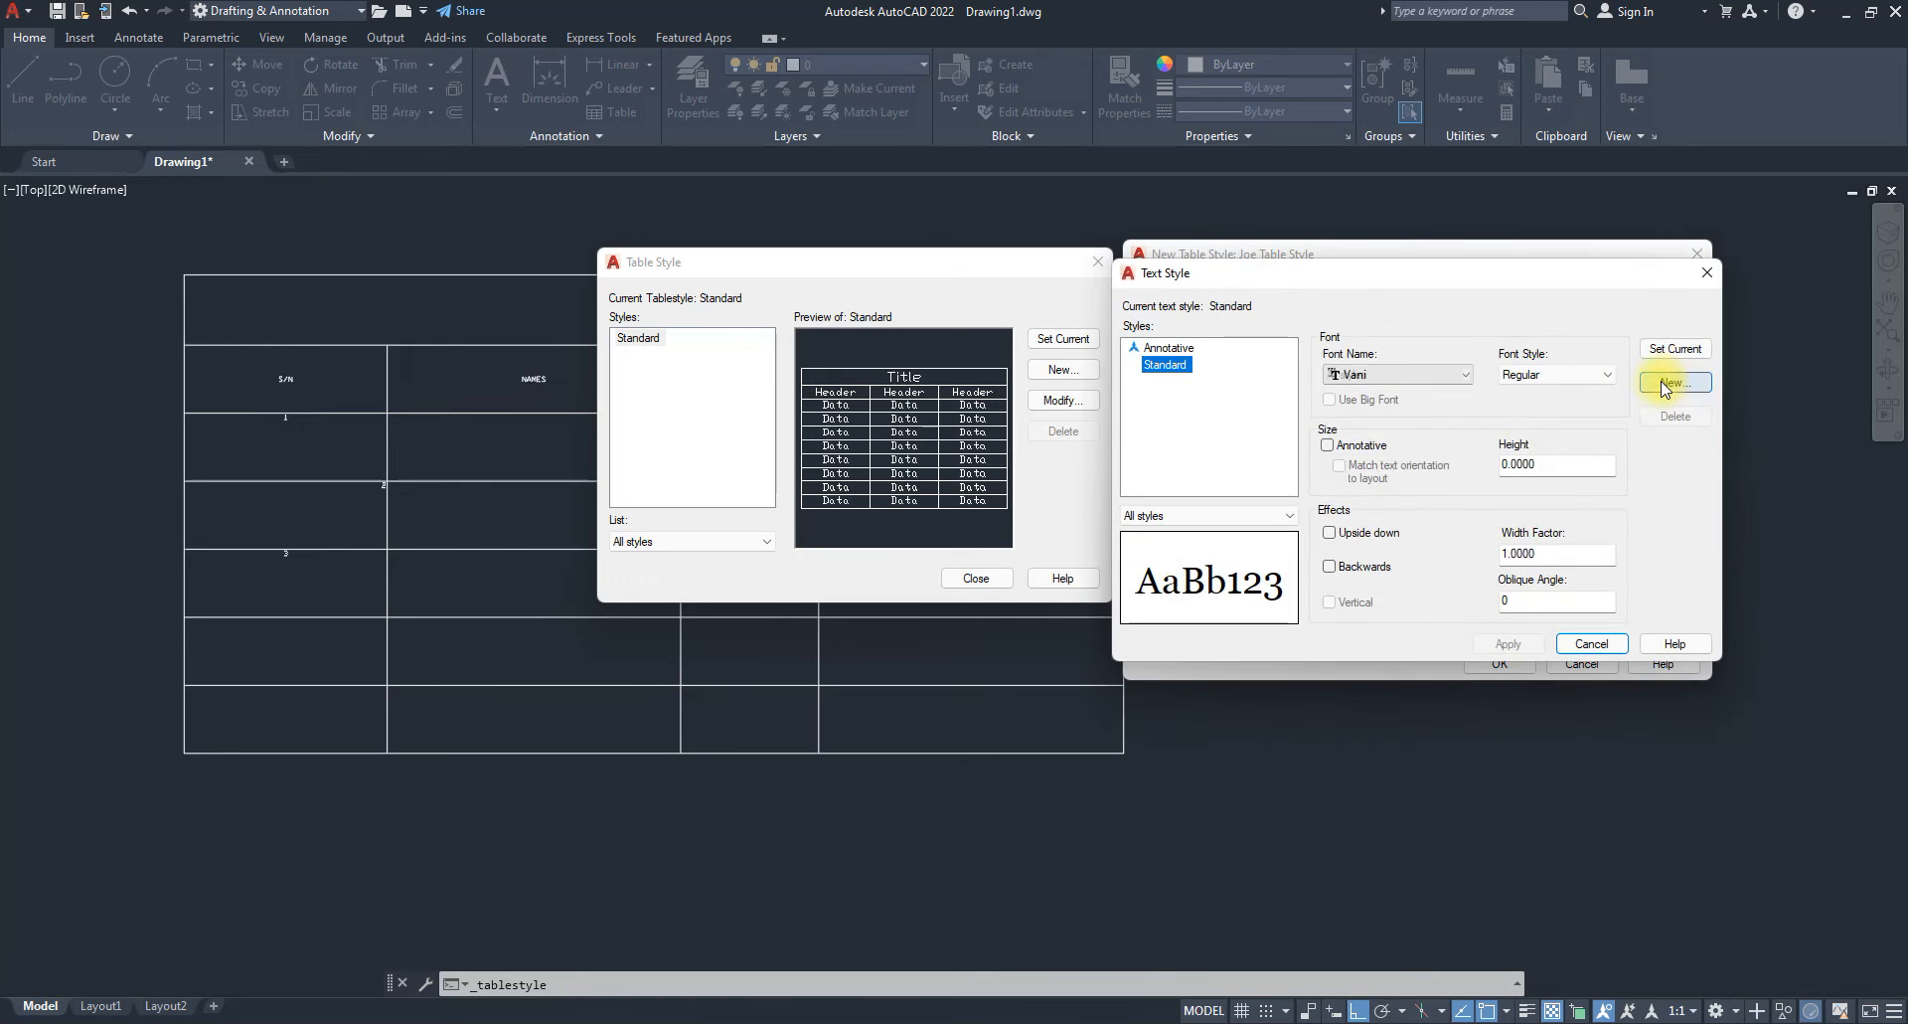
click(1701, 275)
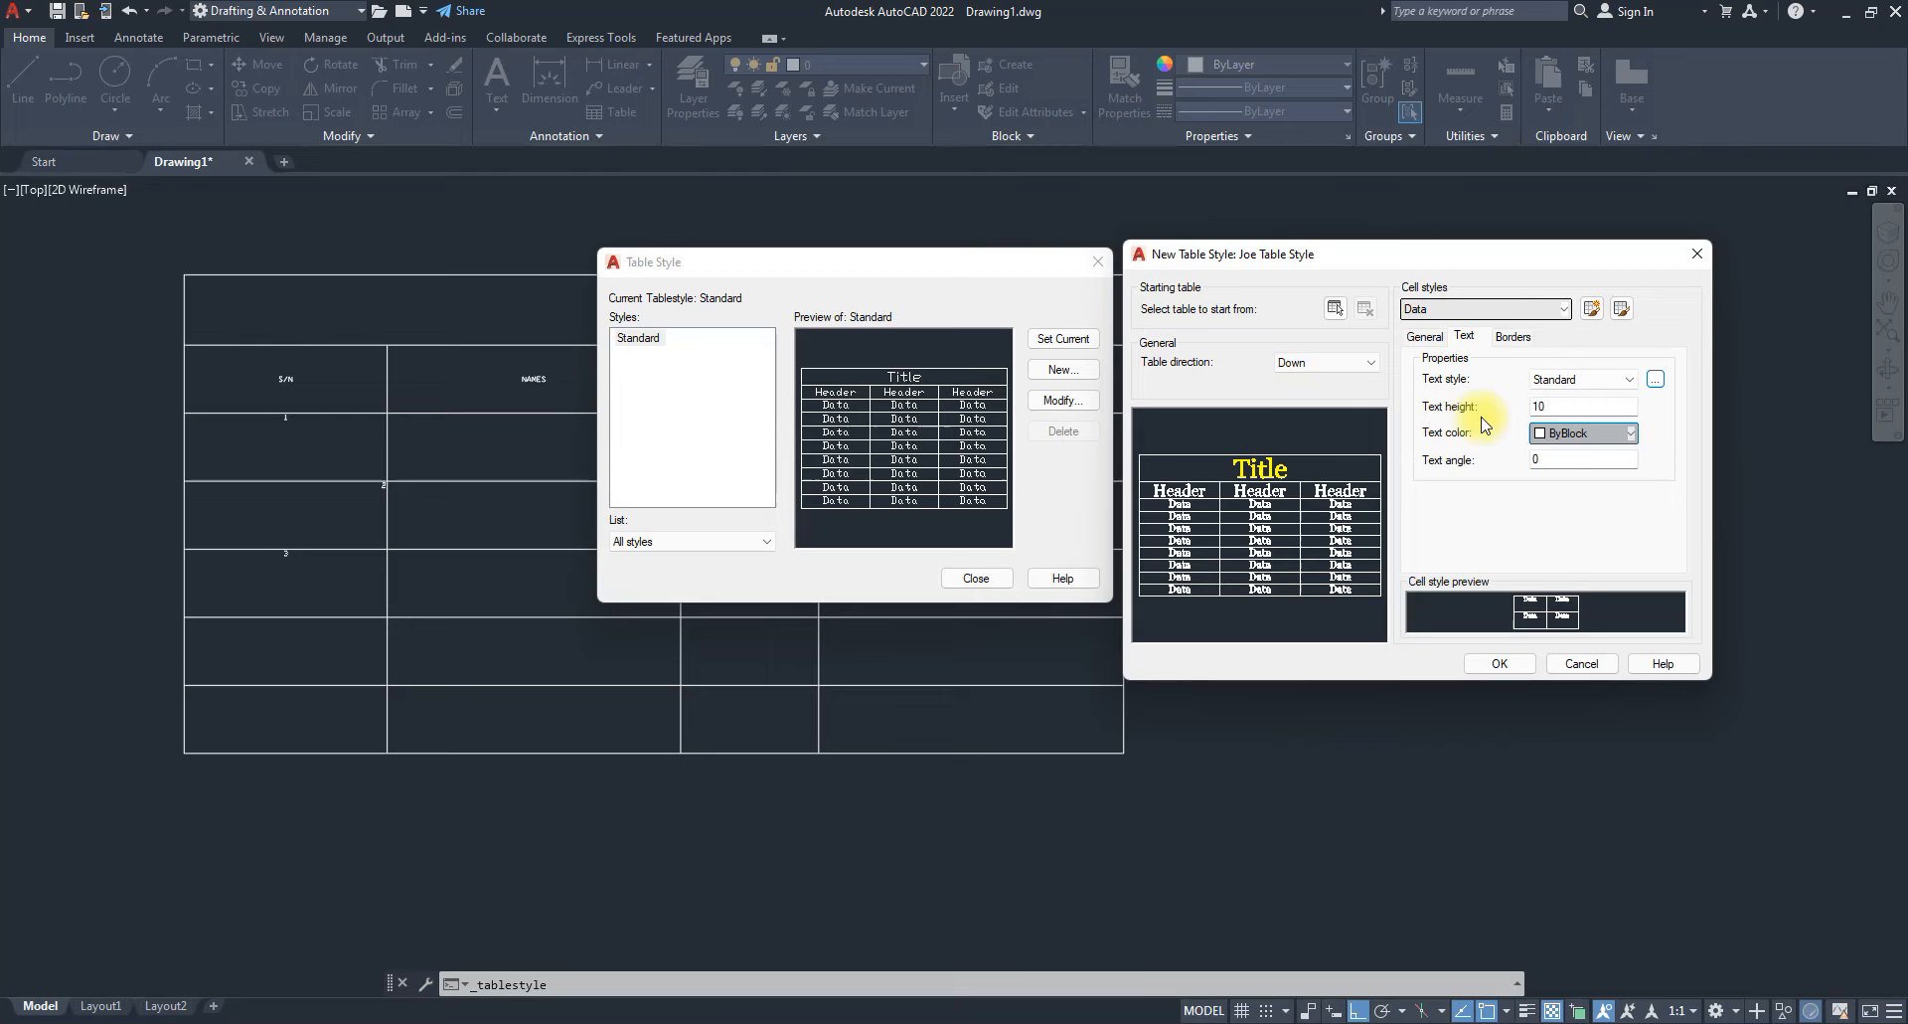
click(1487, 664)
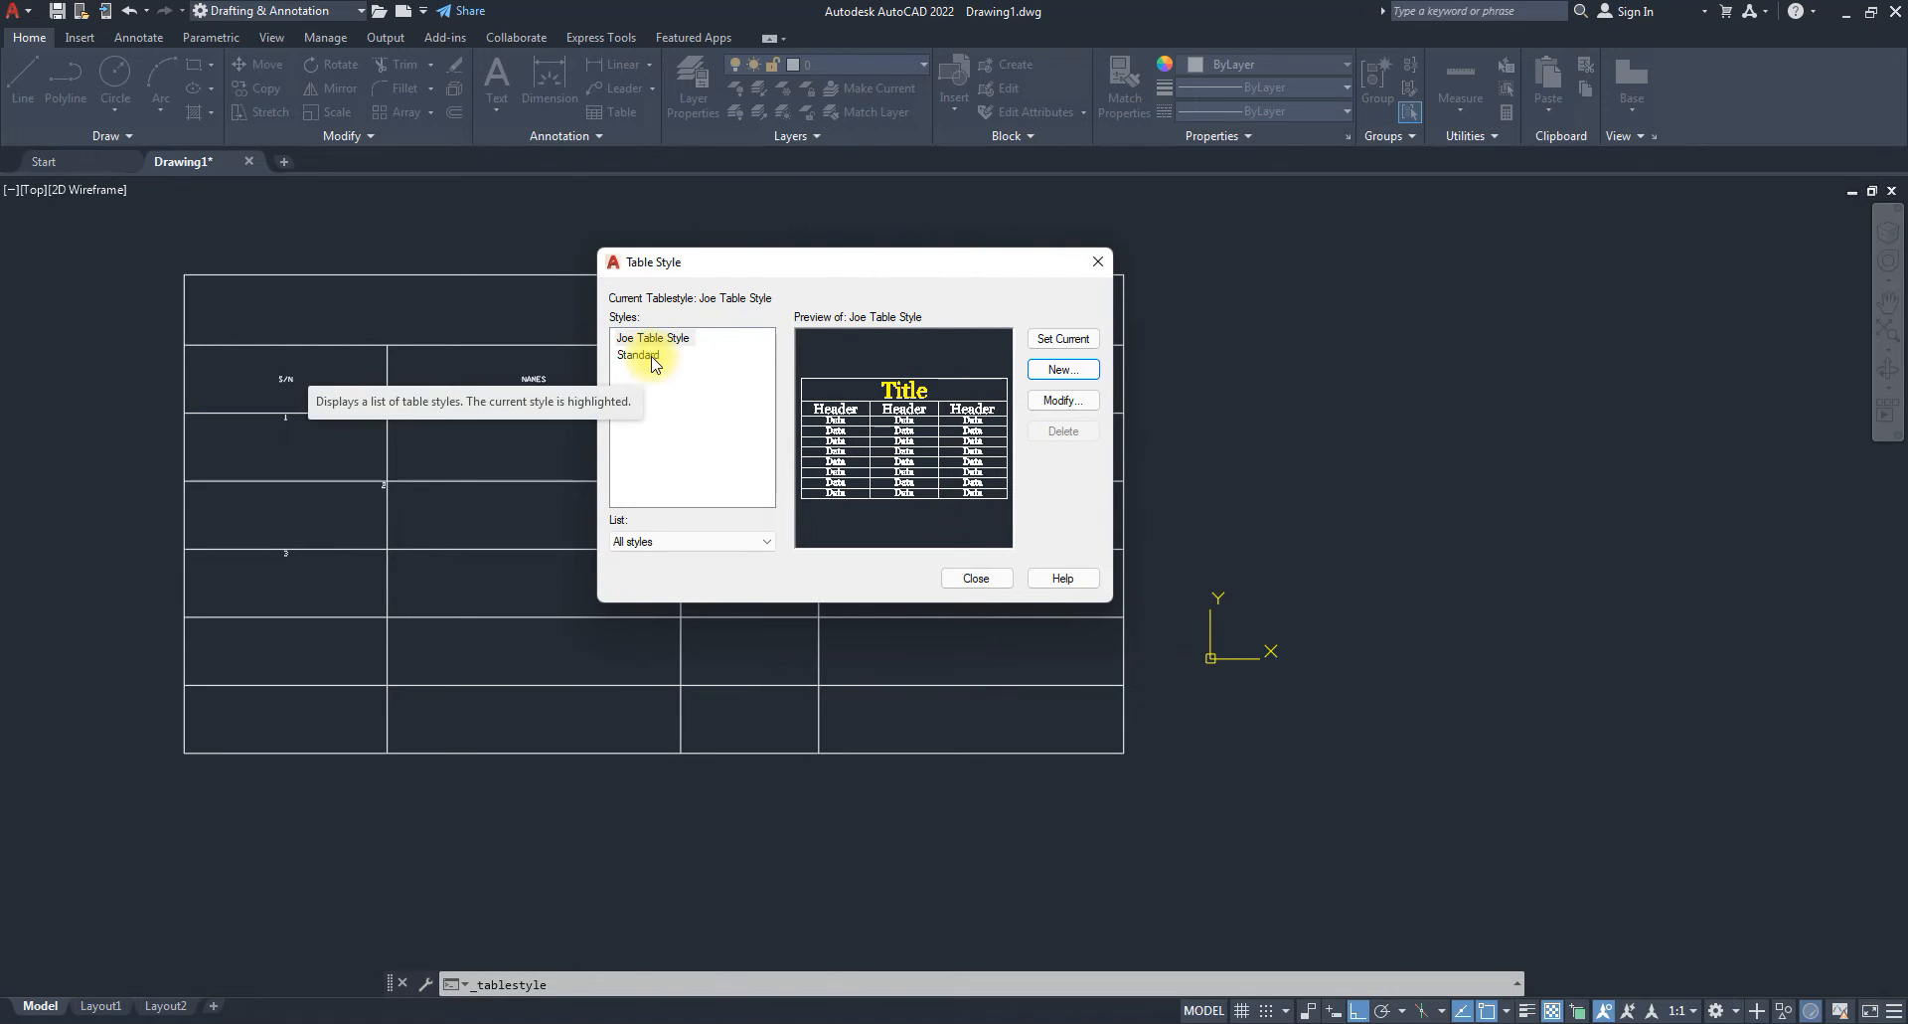
click(978, 583)
Begin inserting a table that uses the new custom table style.
scroll(547, 395, down, 3)
scroll(701, 399, up, 4)
scroll(652, 427, down, 2)
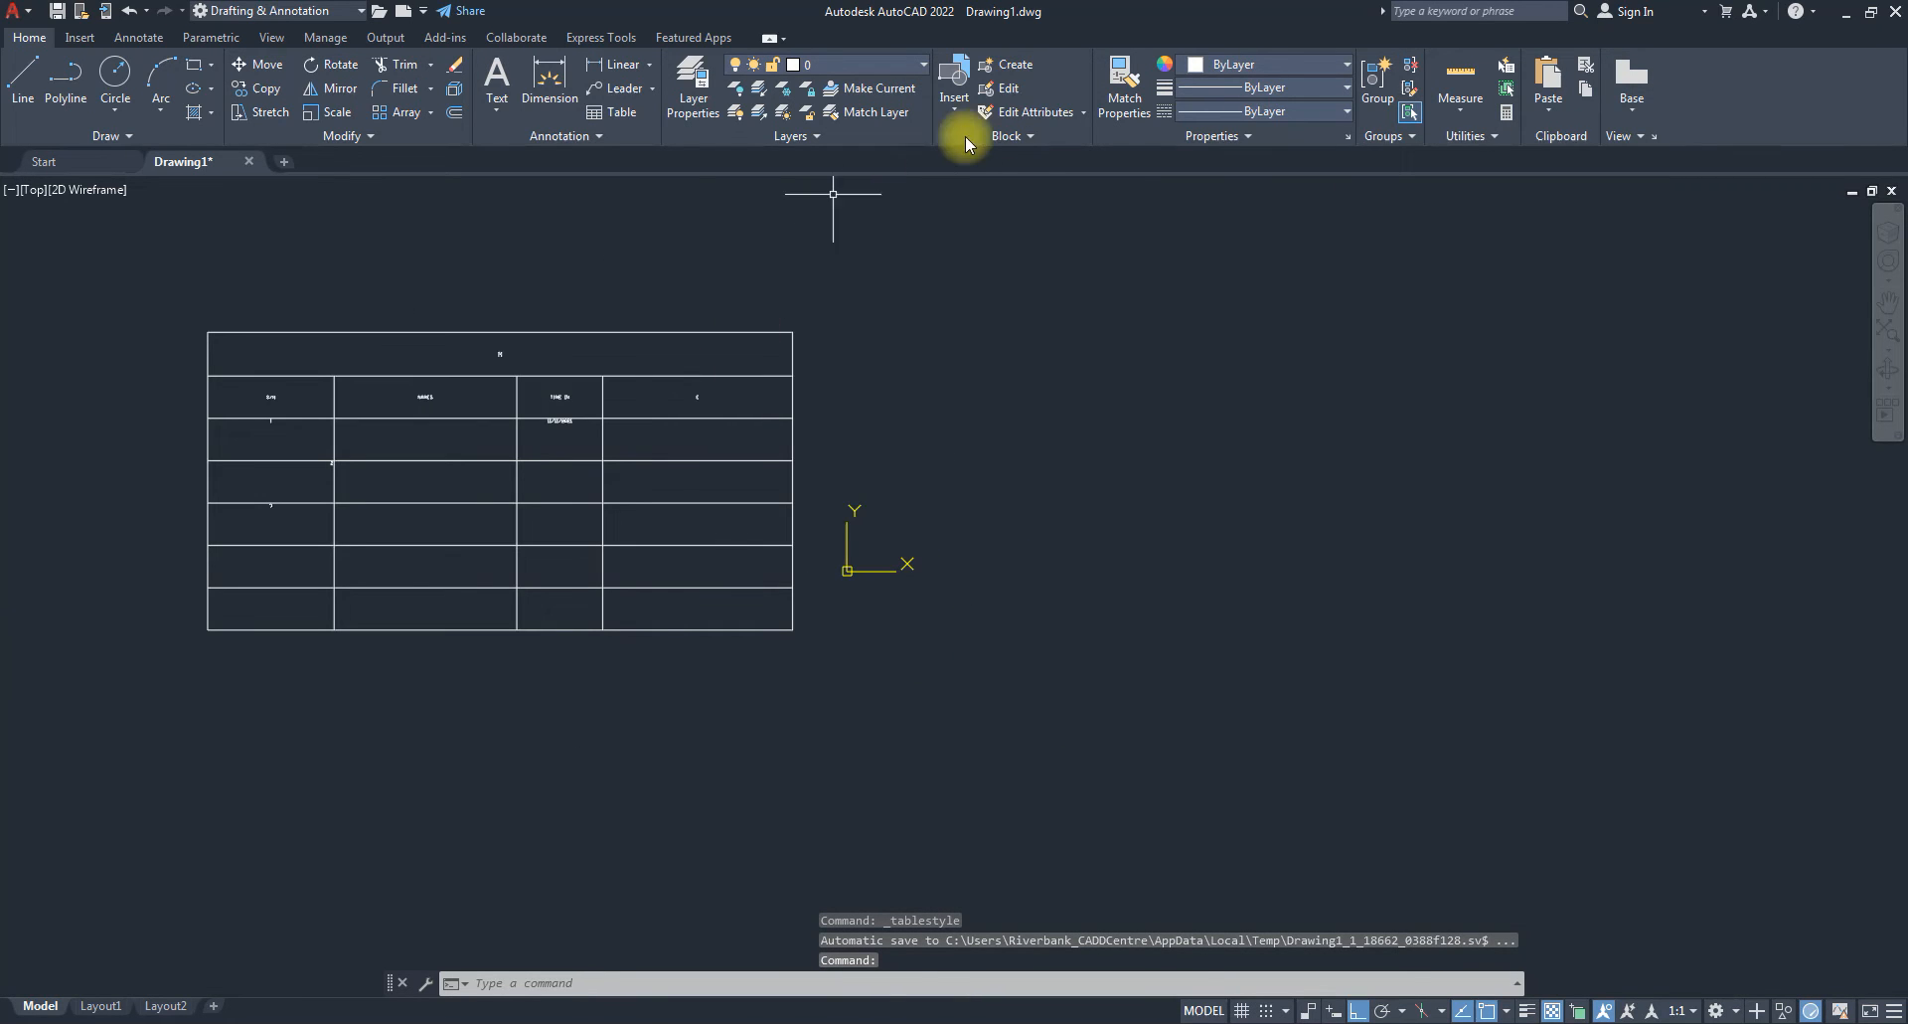
click(609, 111)
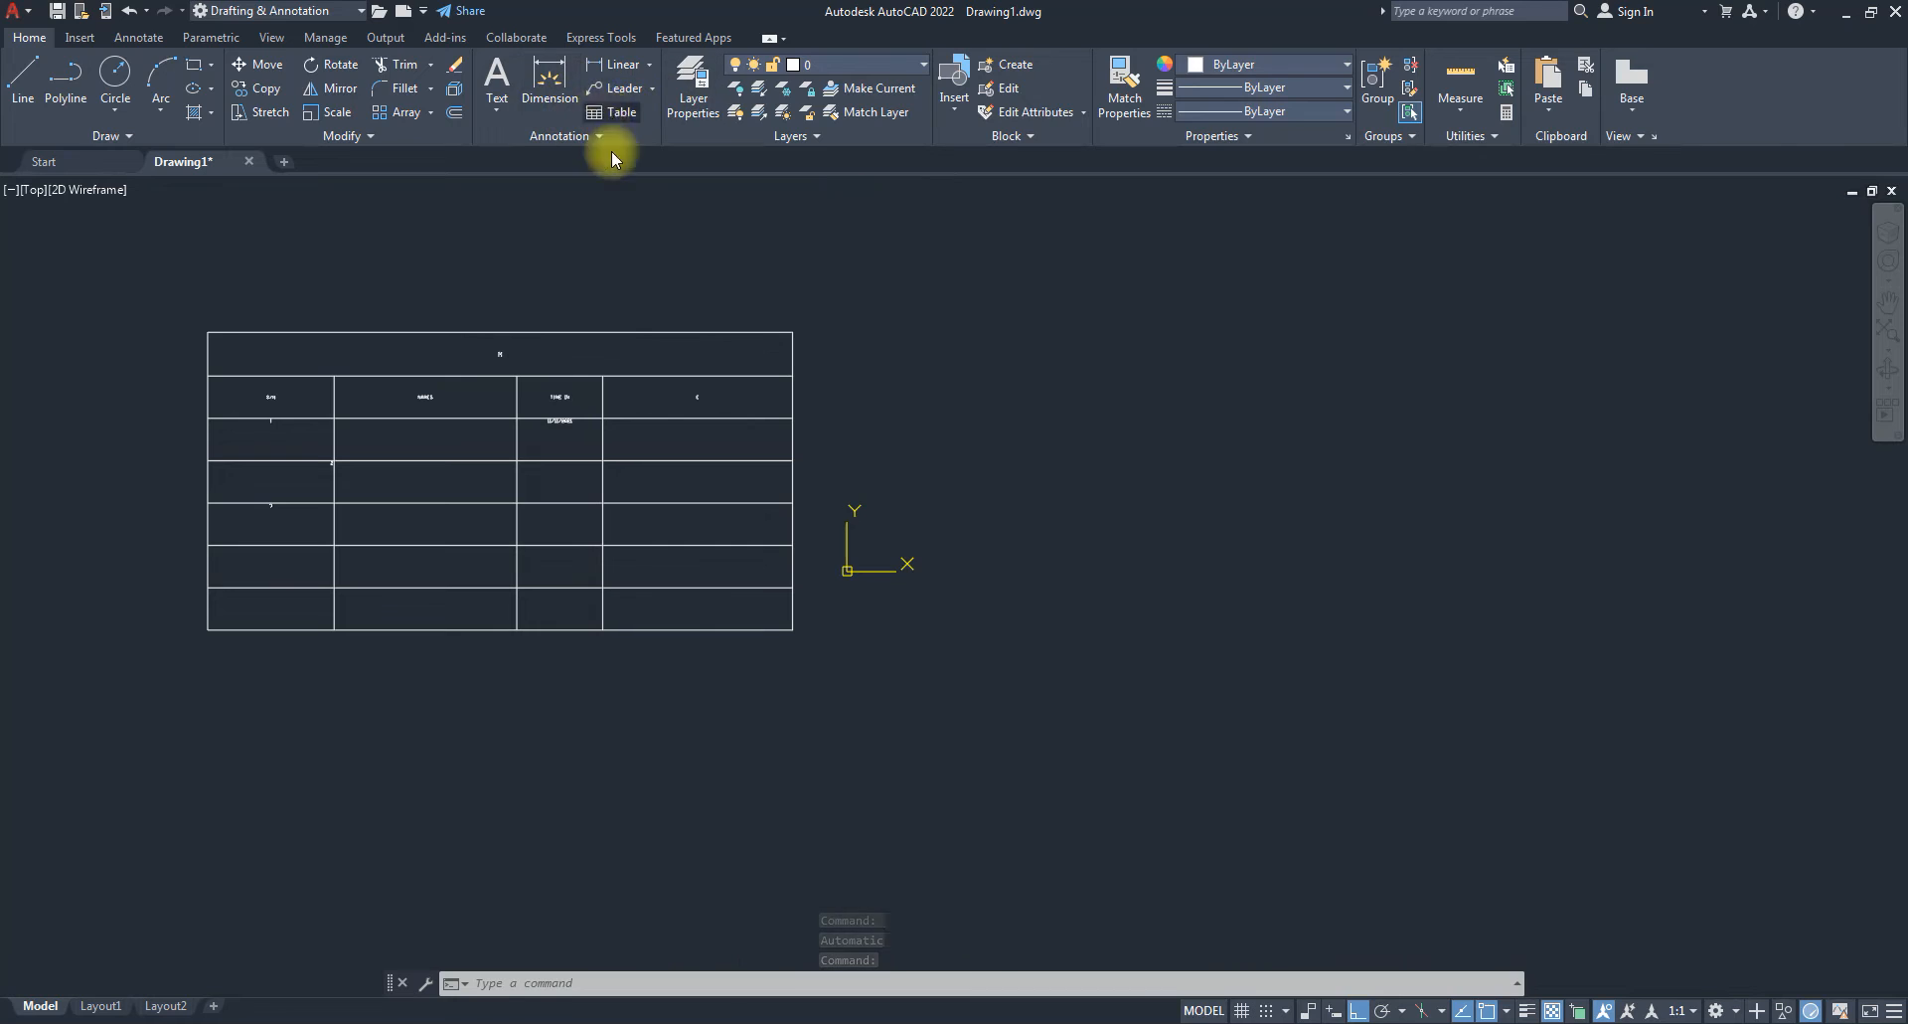
click(728, 346)
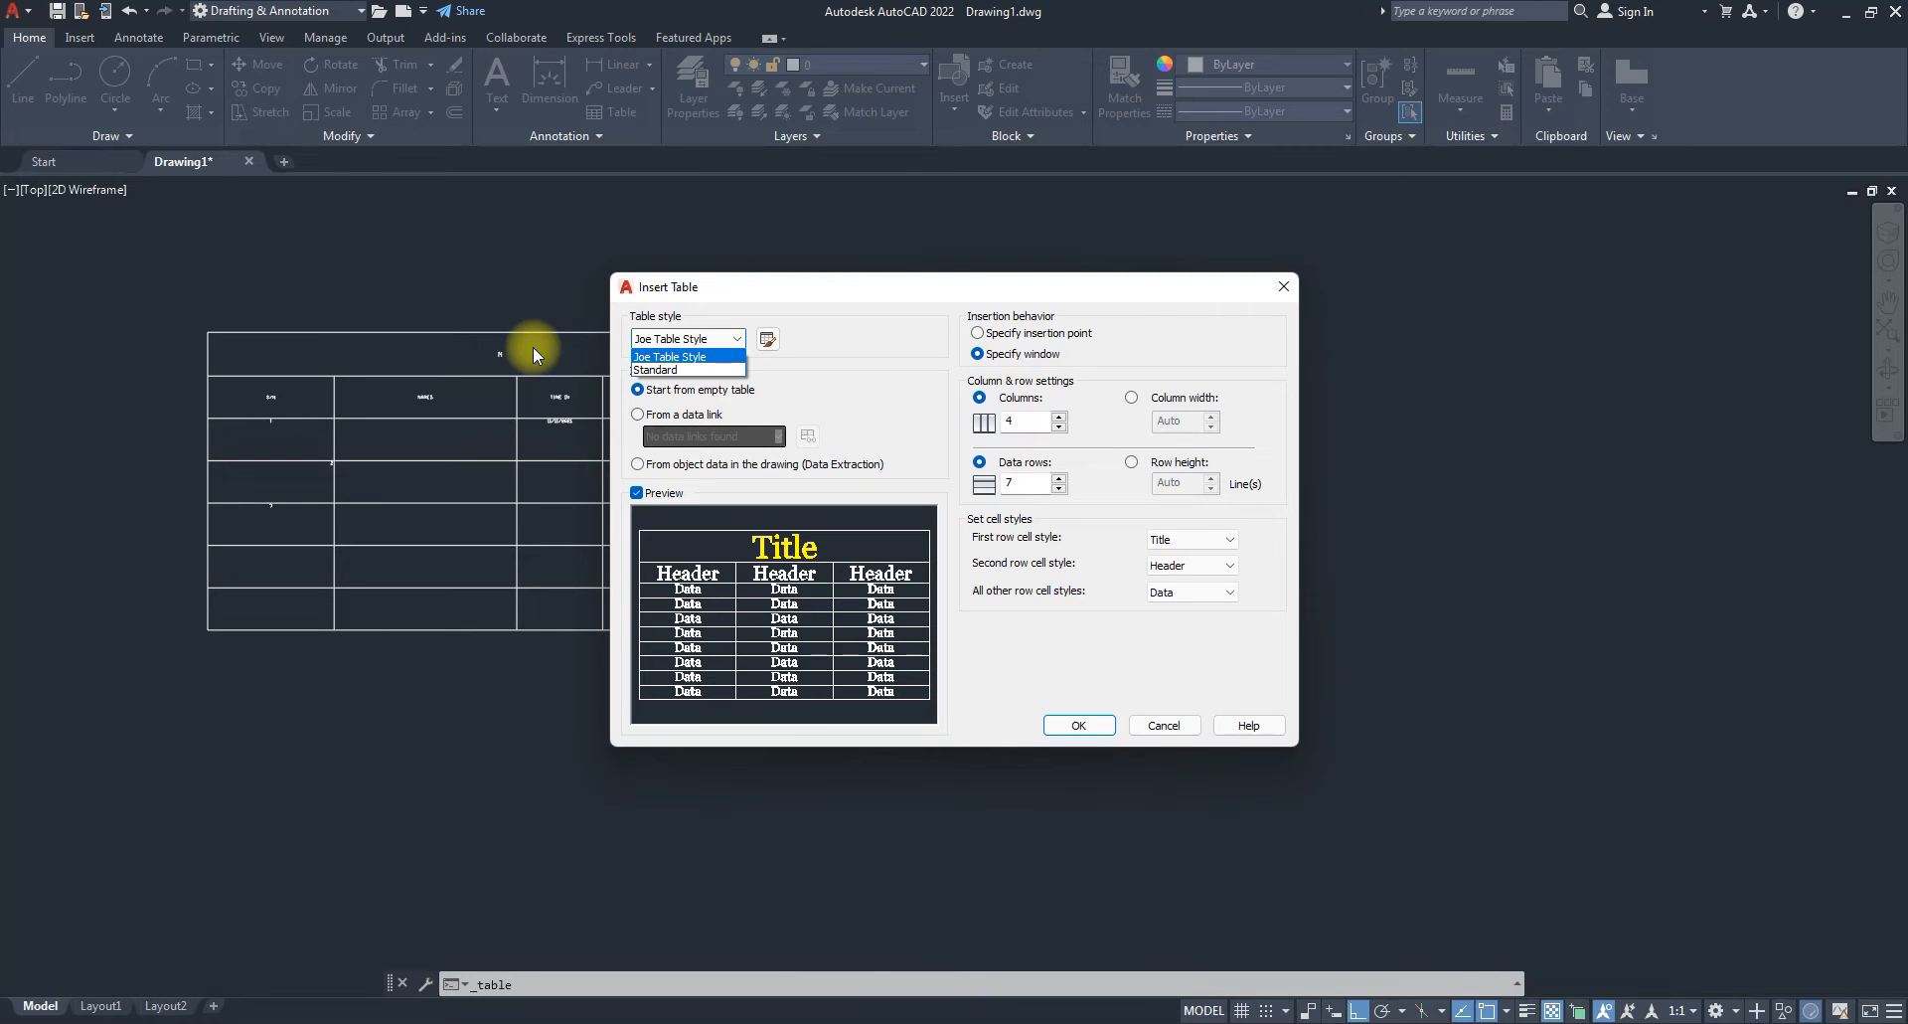
click(676, 355)
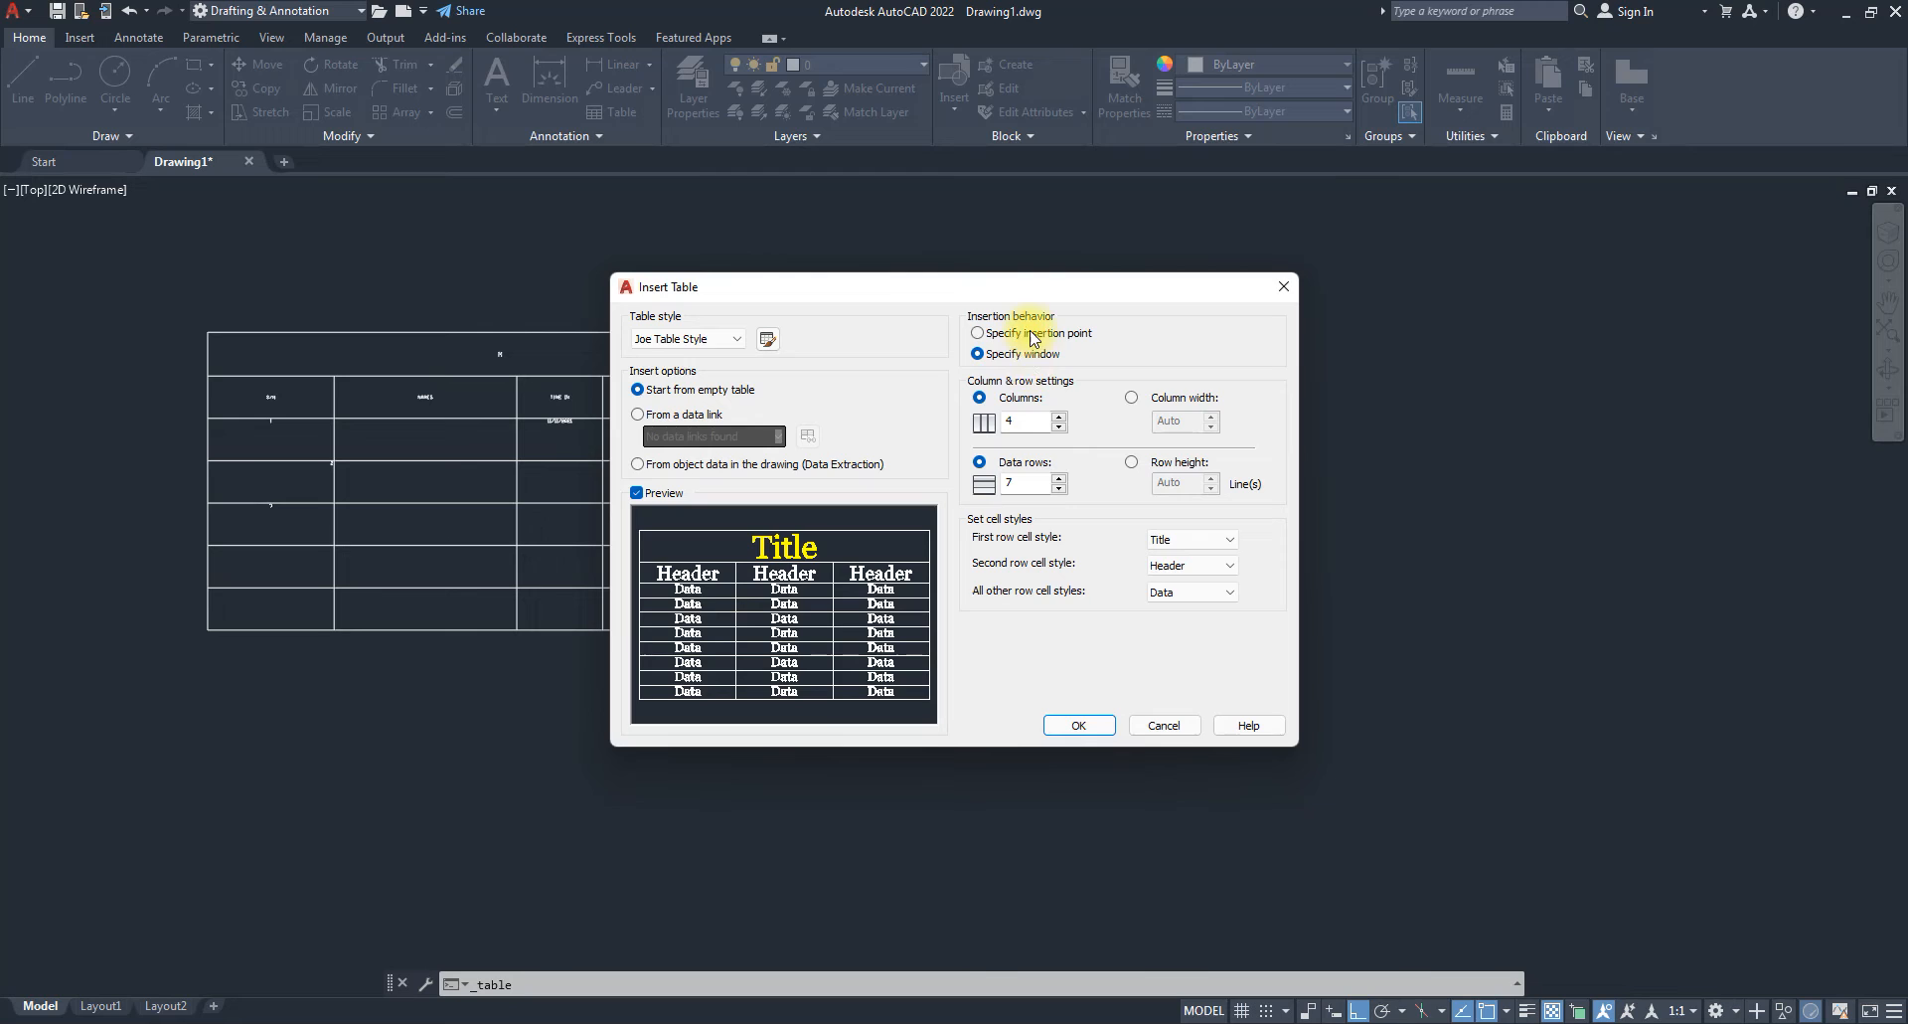
click(1066, 714)
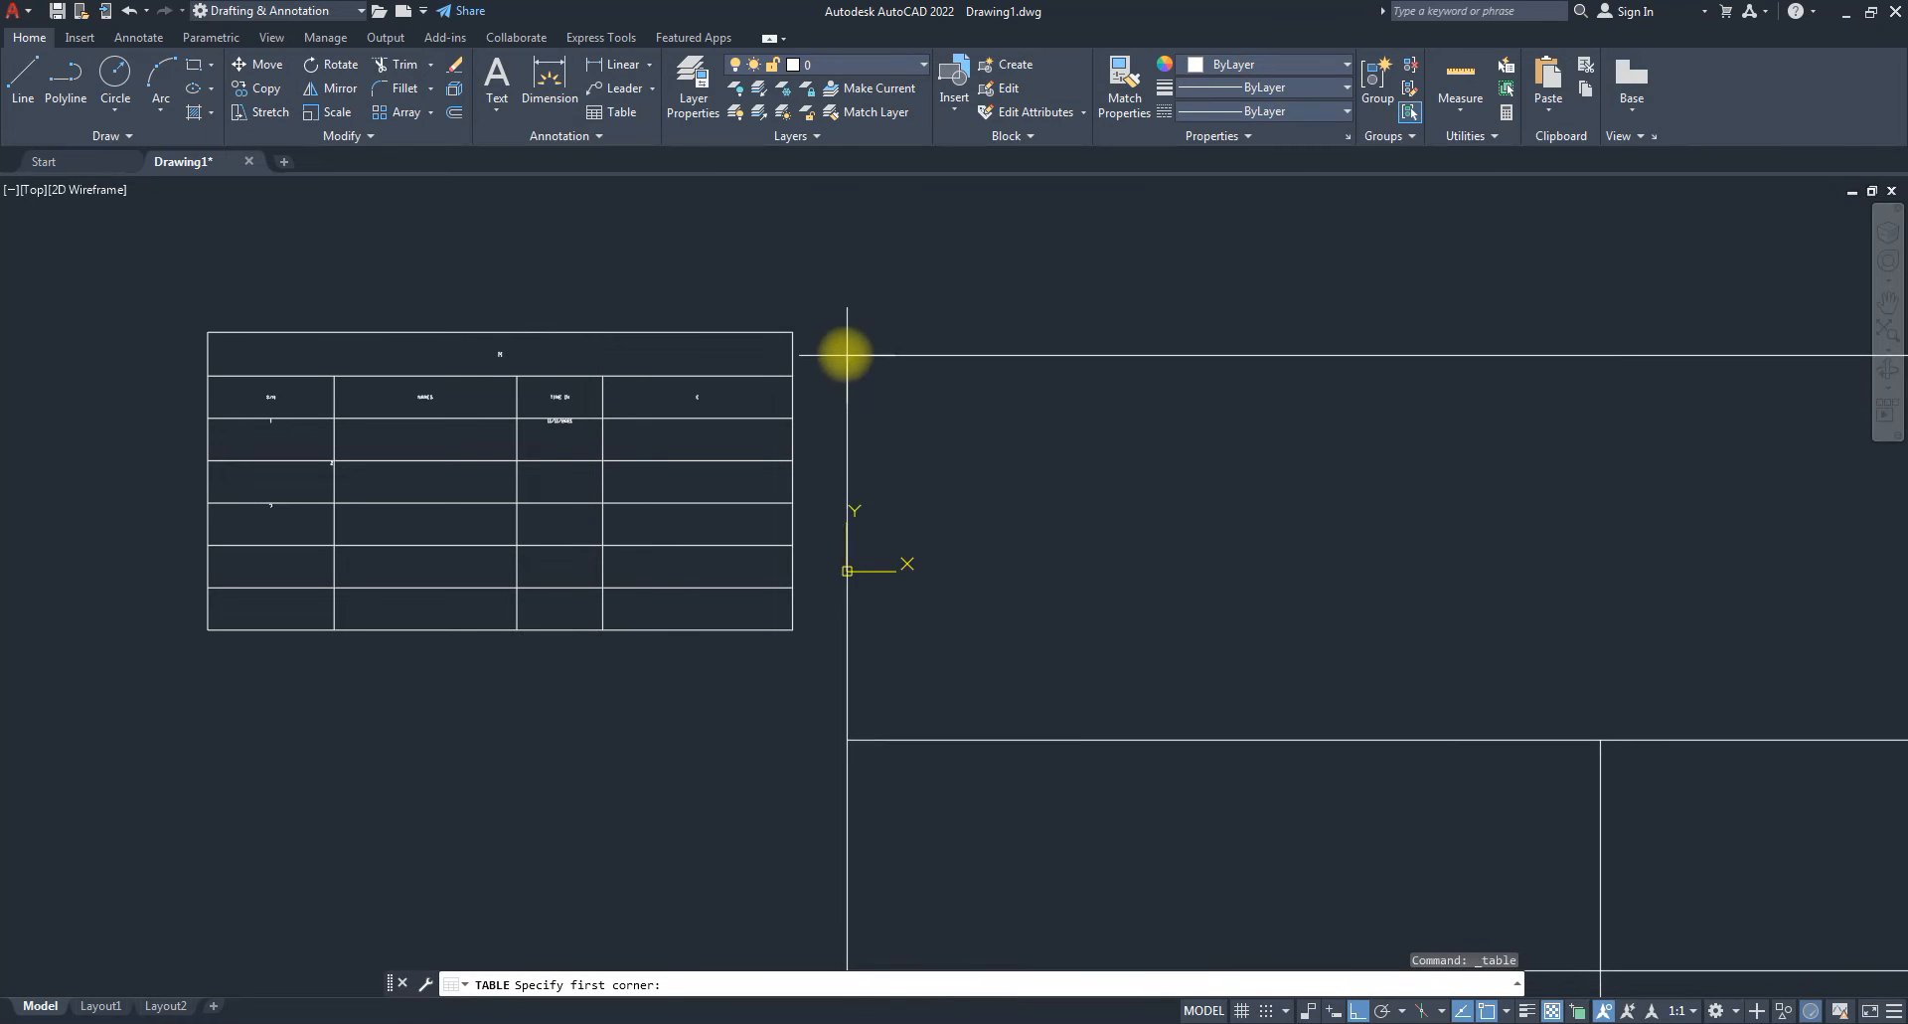
Place the table right of the old one by two corners and title it 'Title goes here'.
click(817, 331)
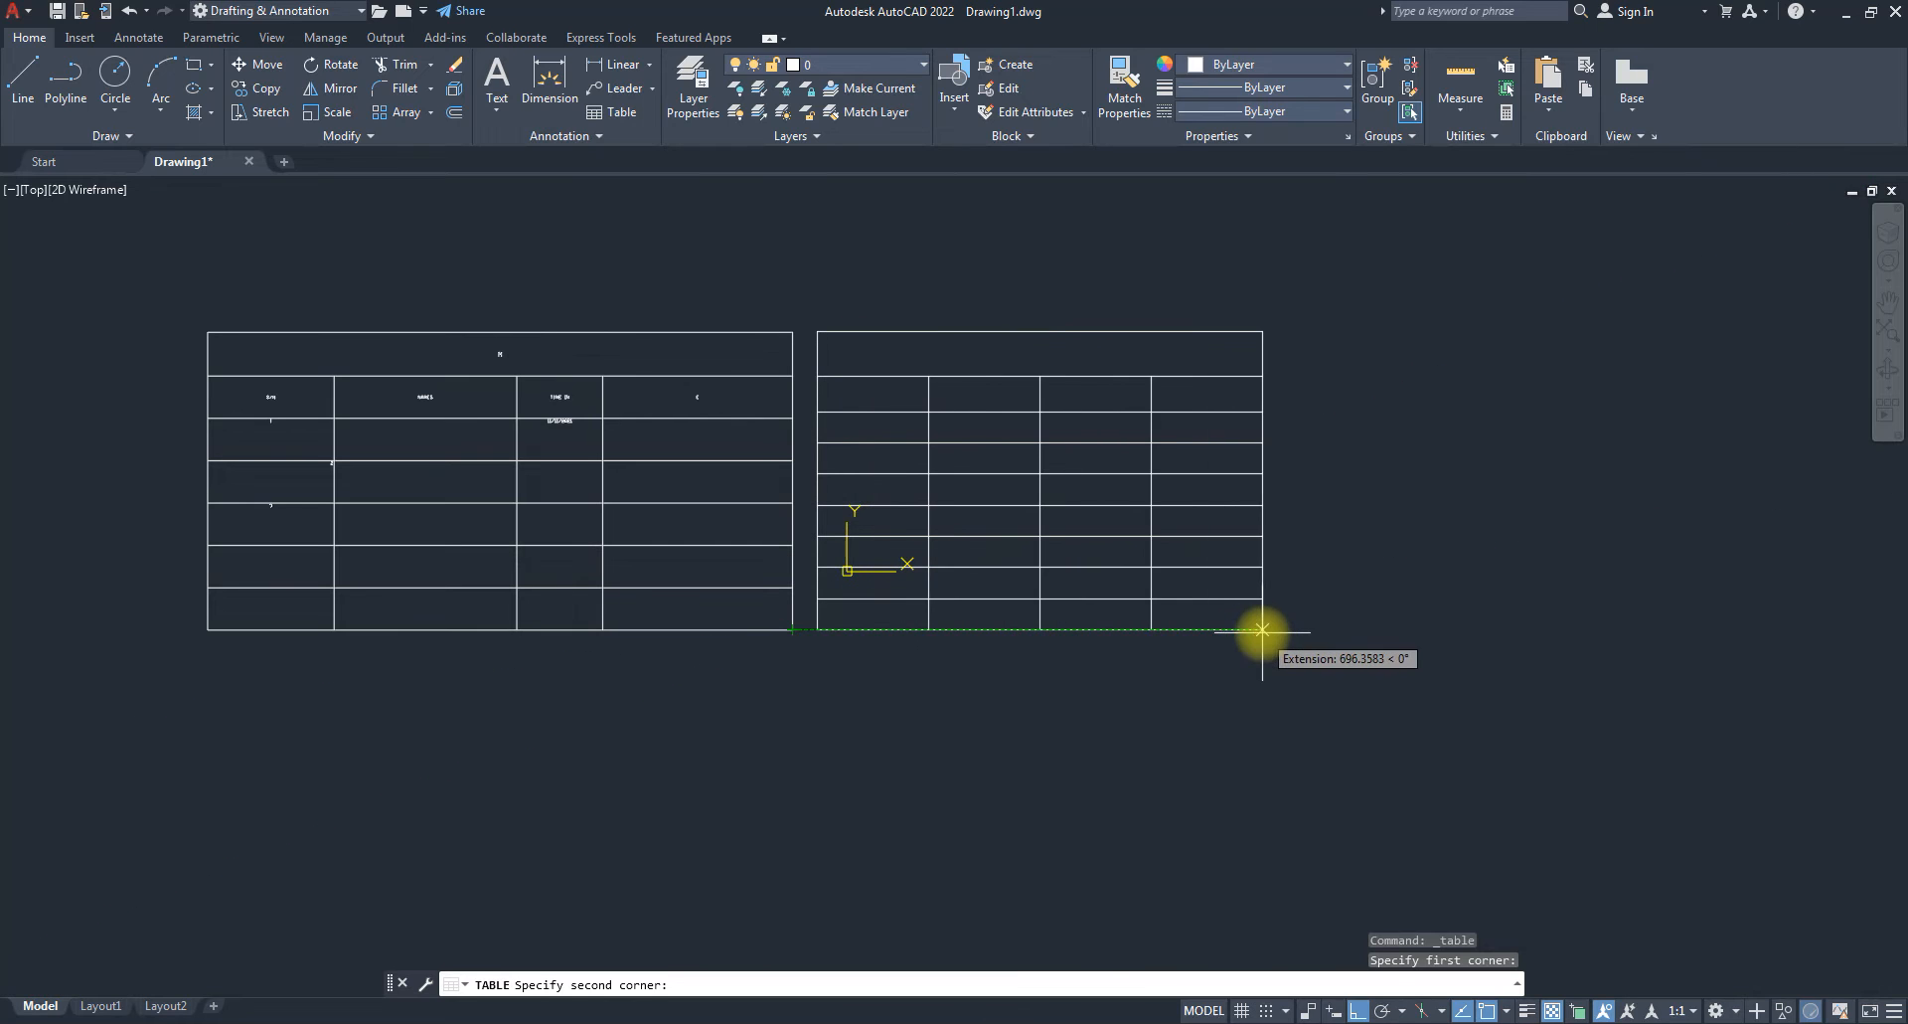
click(1132, 599)
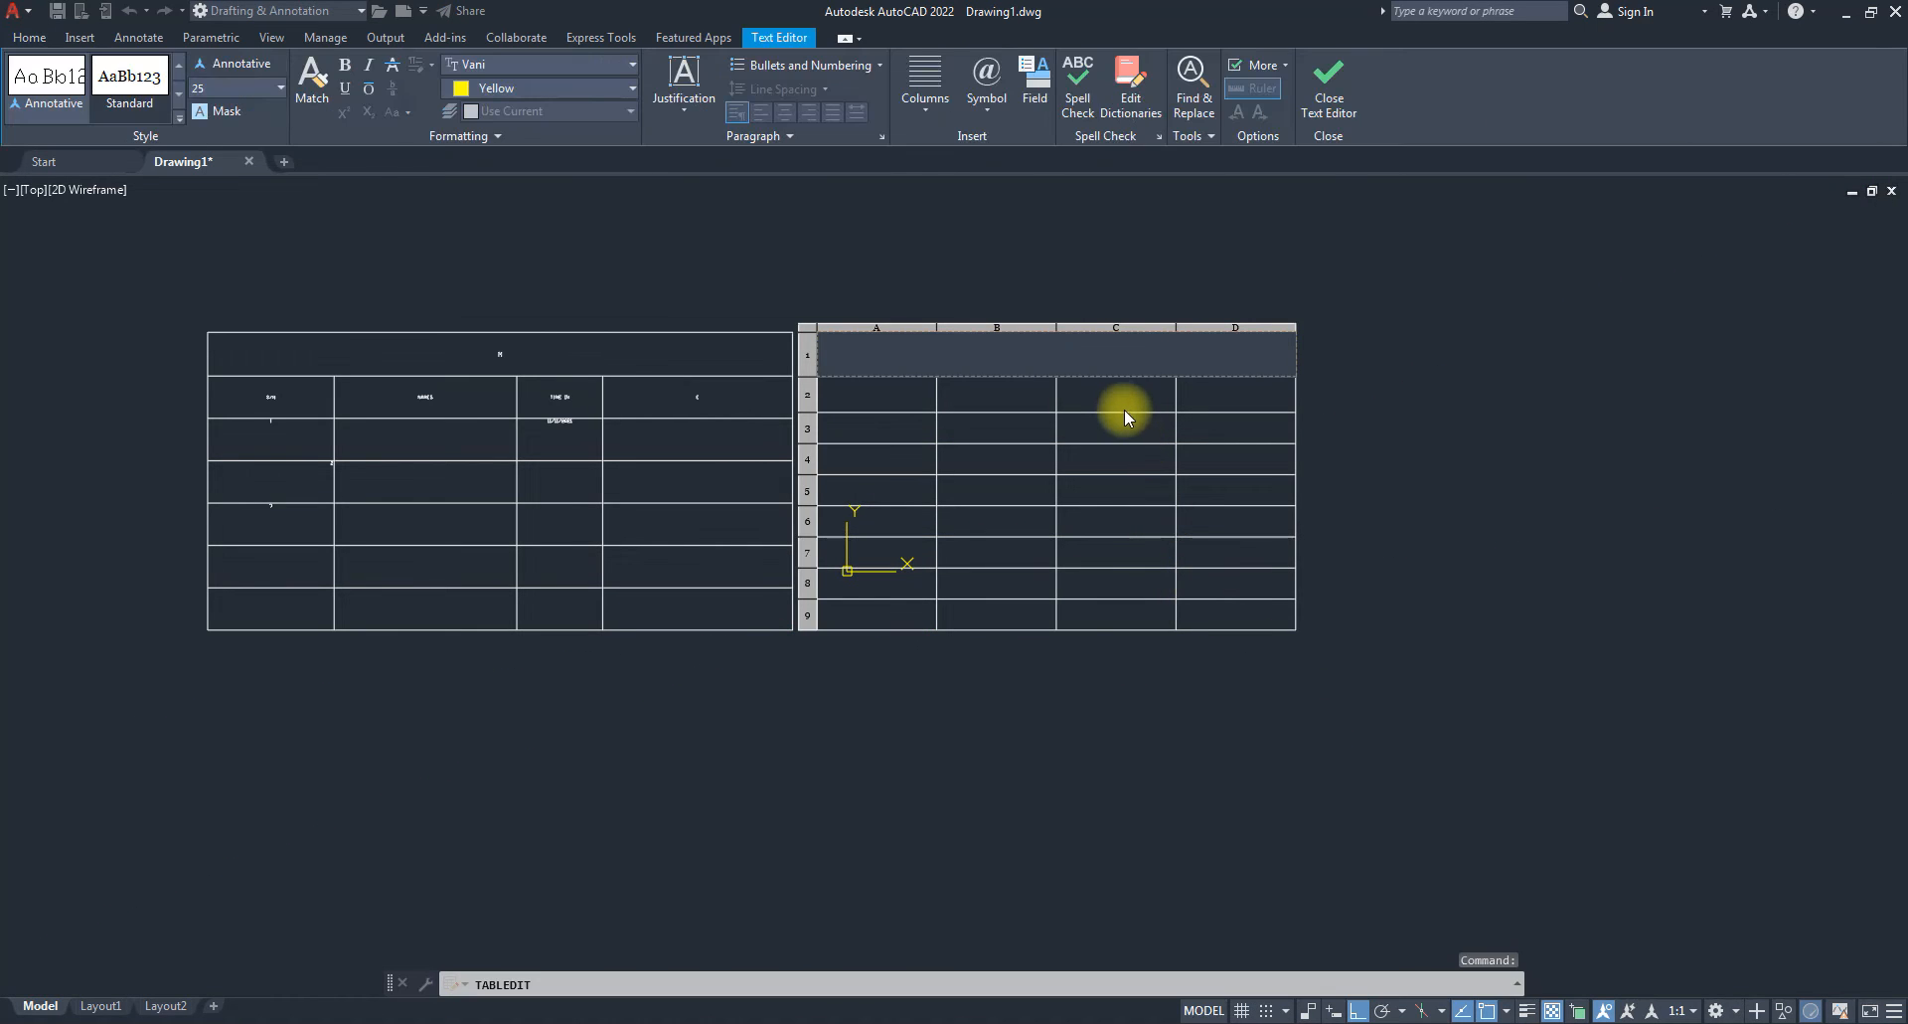
text(Title goes here)
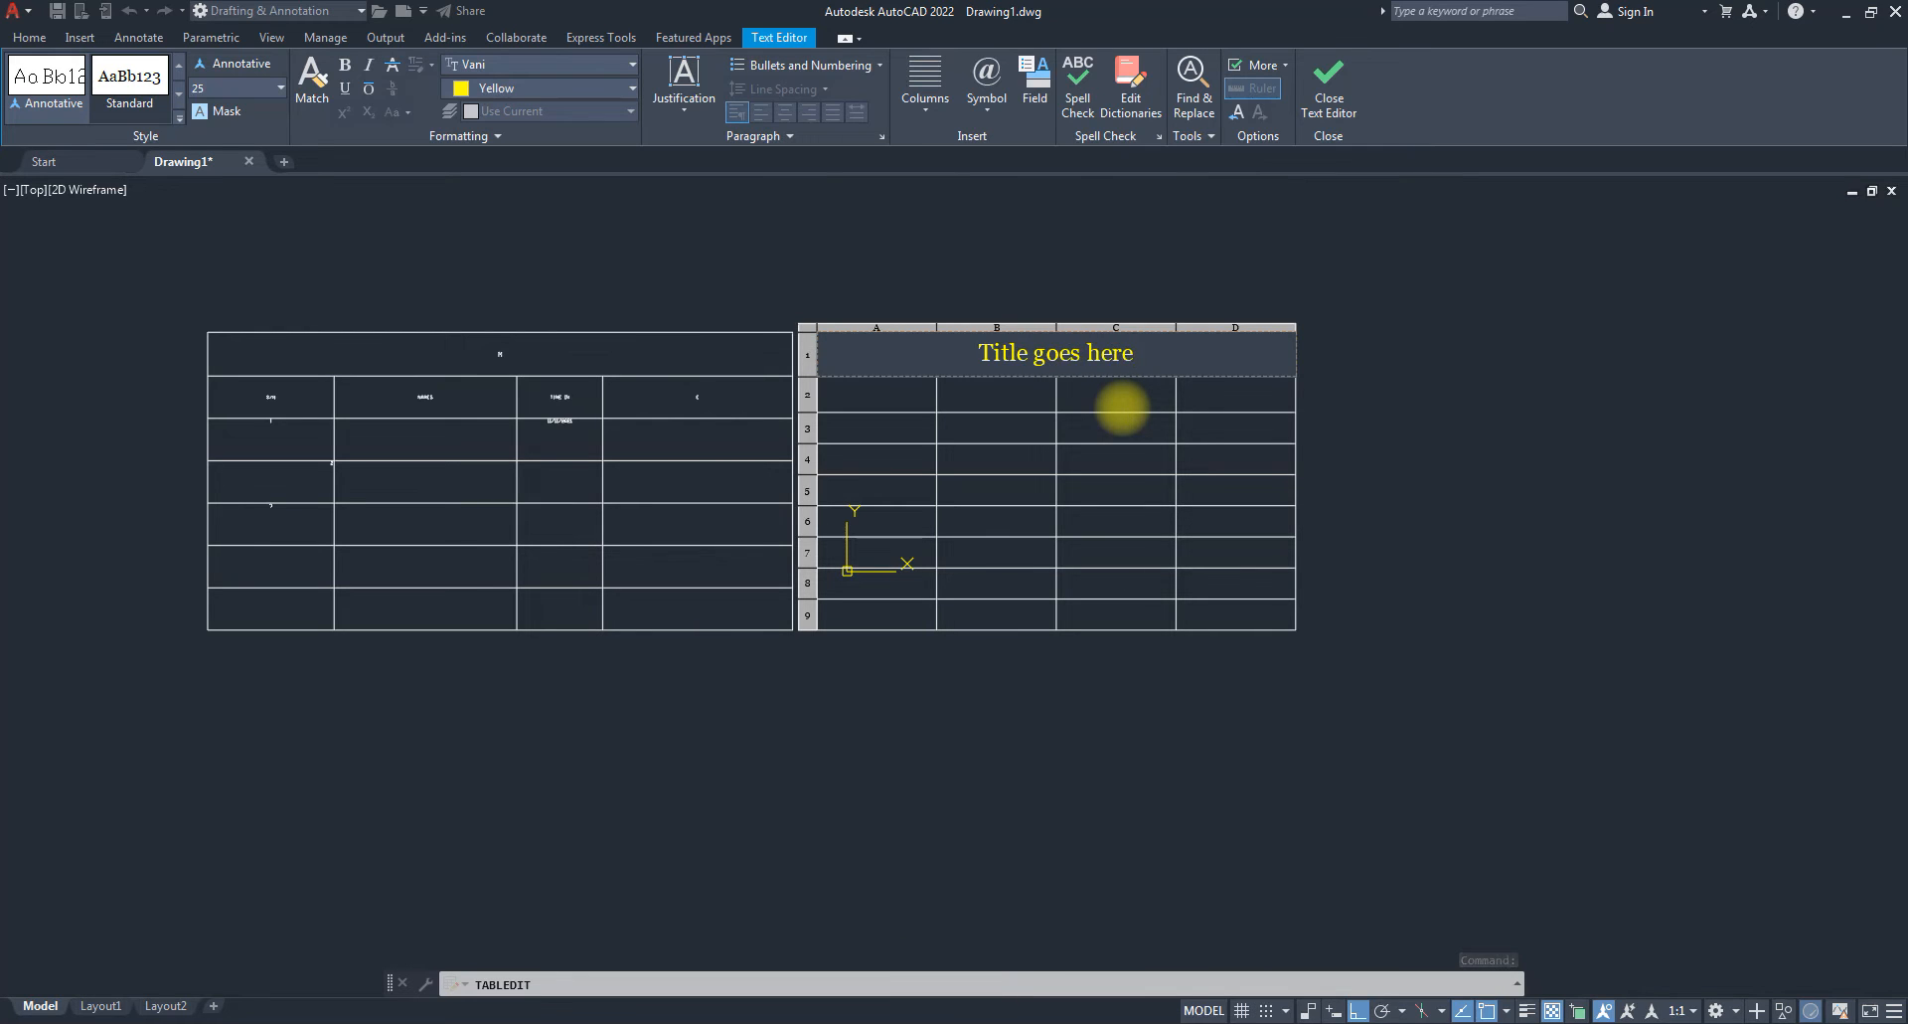
key(Tab)
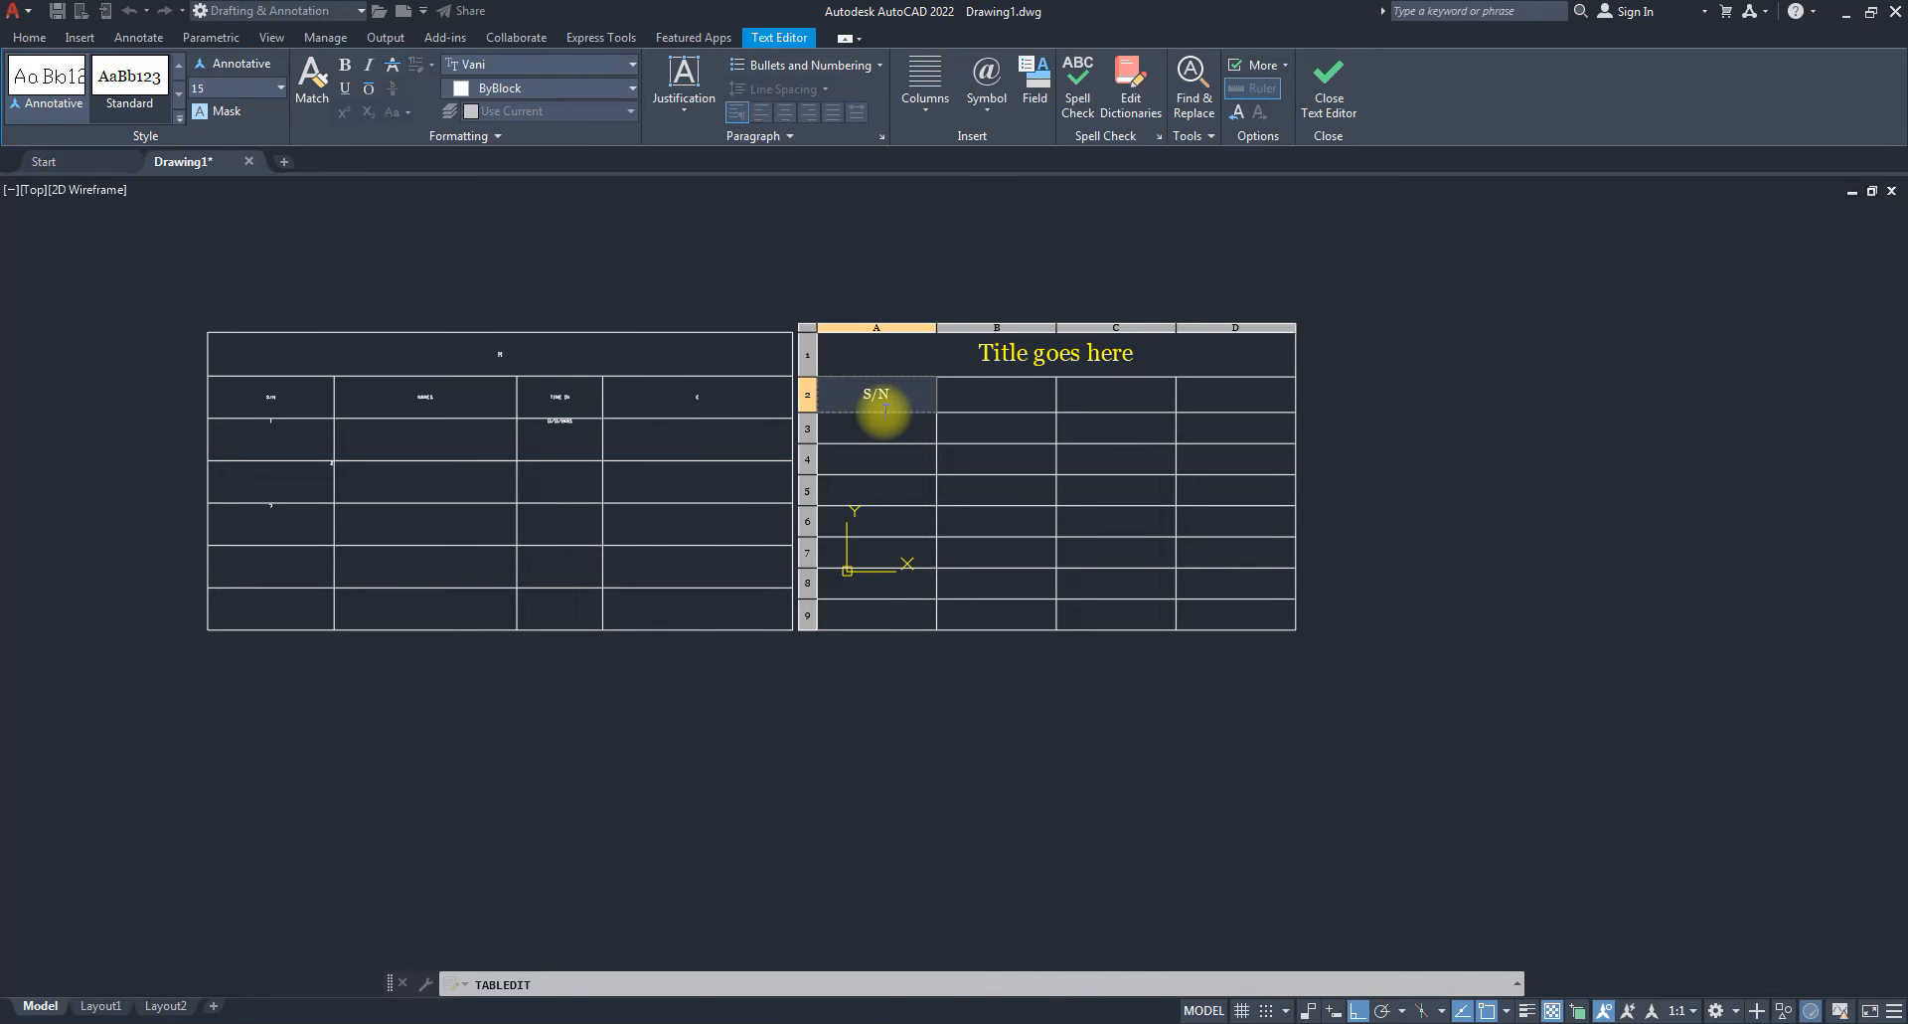
Enter the headings NAME and DATE in cells B2 and C2.
key(Tab)
text(NAME)
key(Tab)
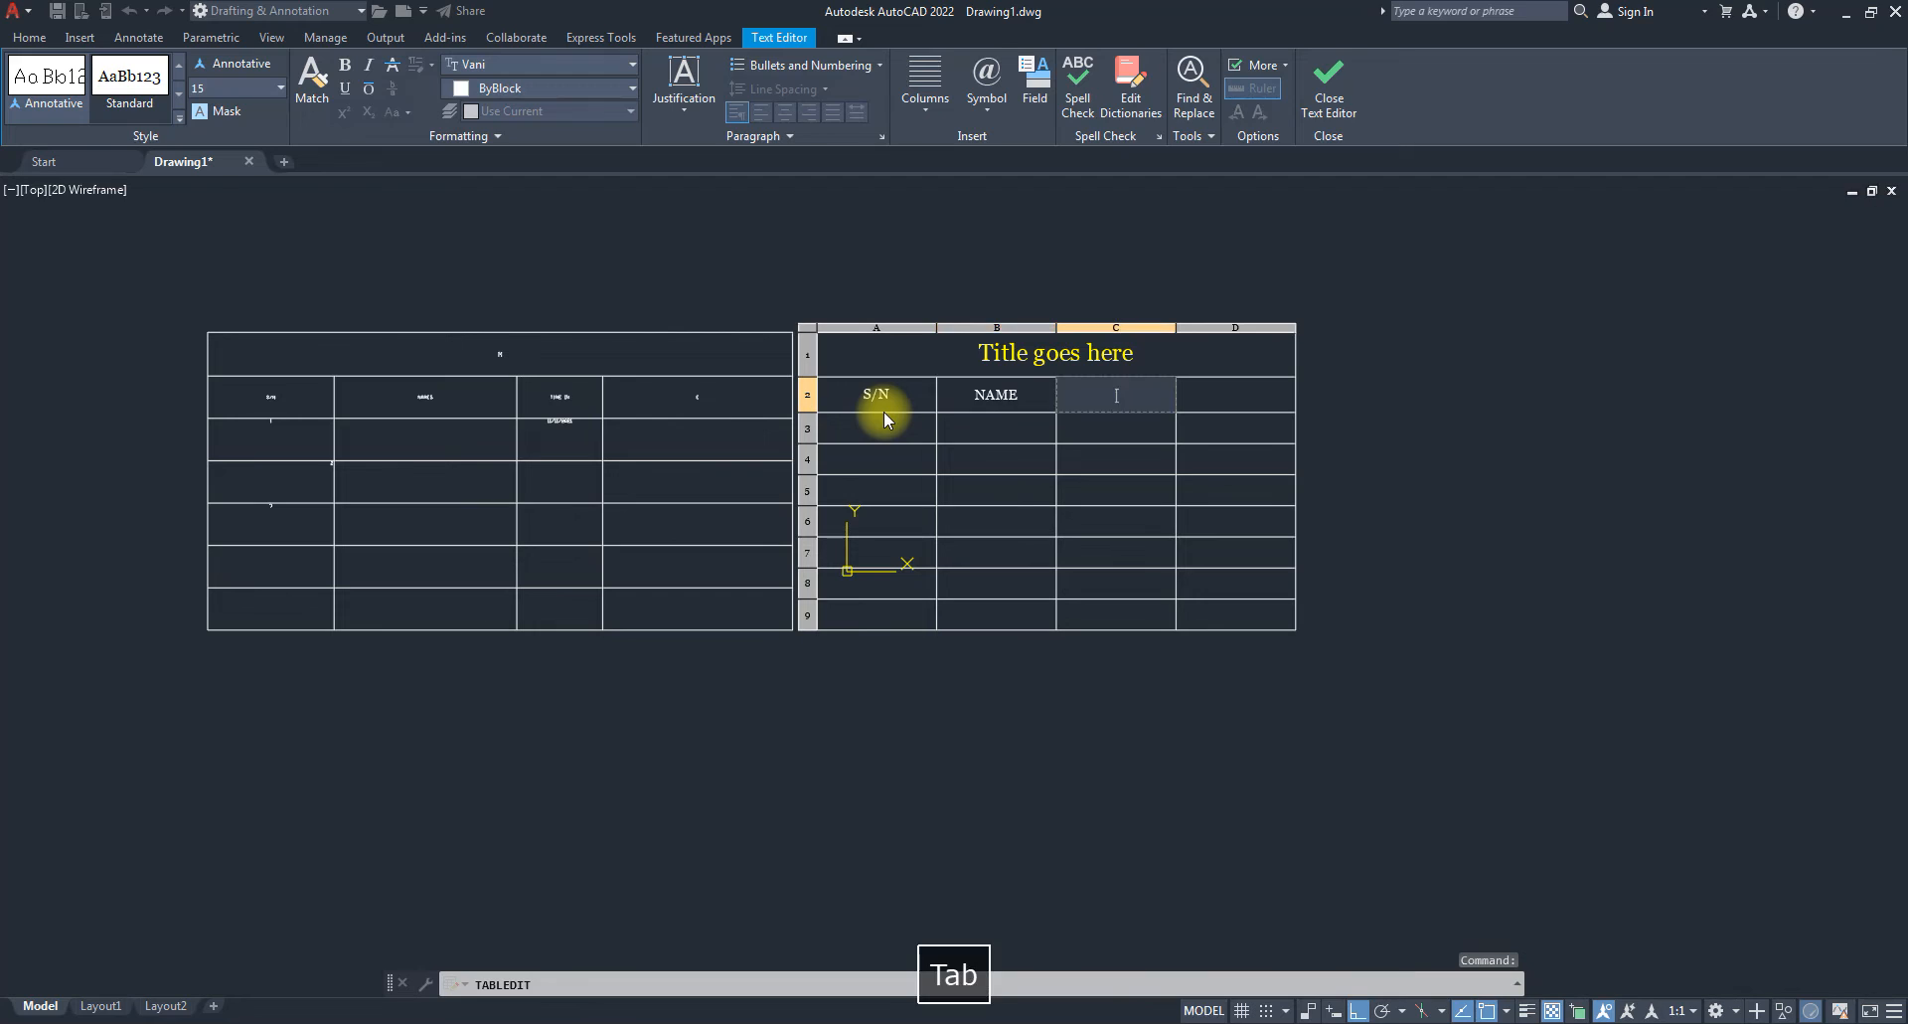
text(DATE)
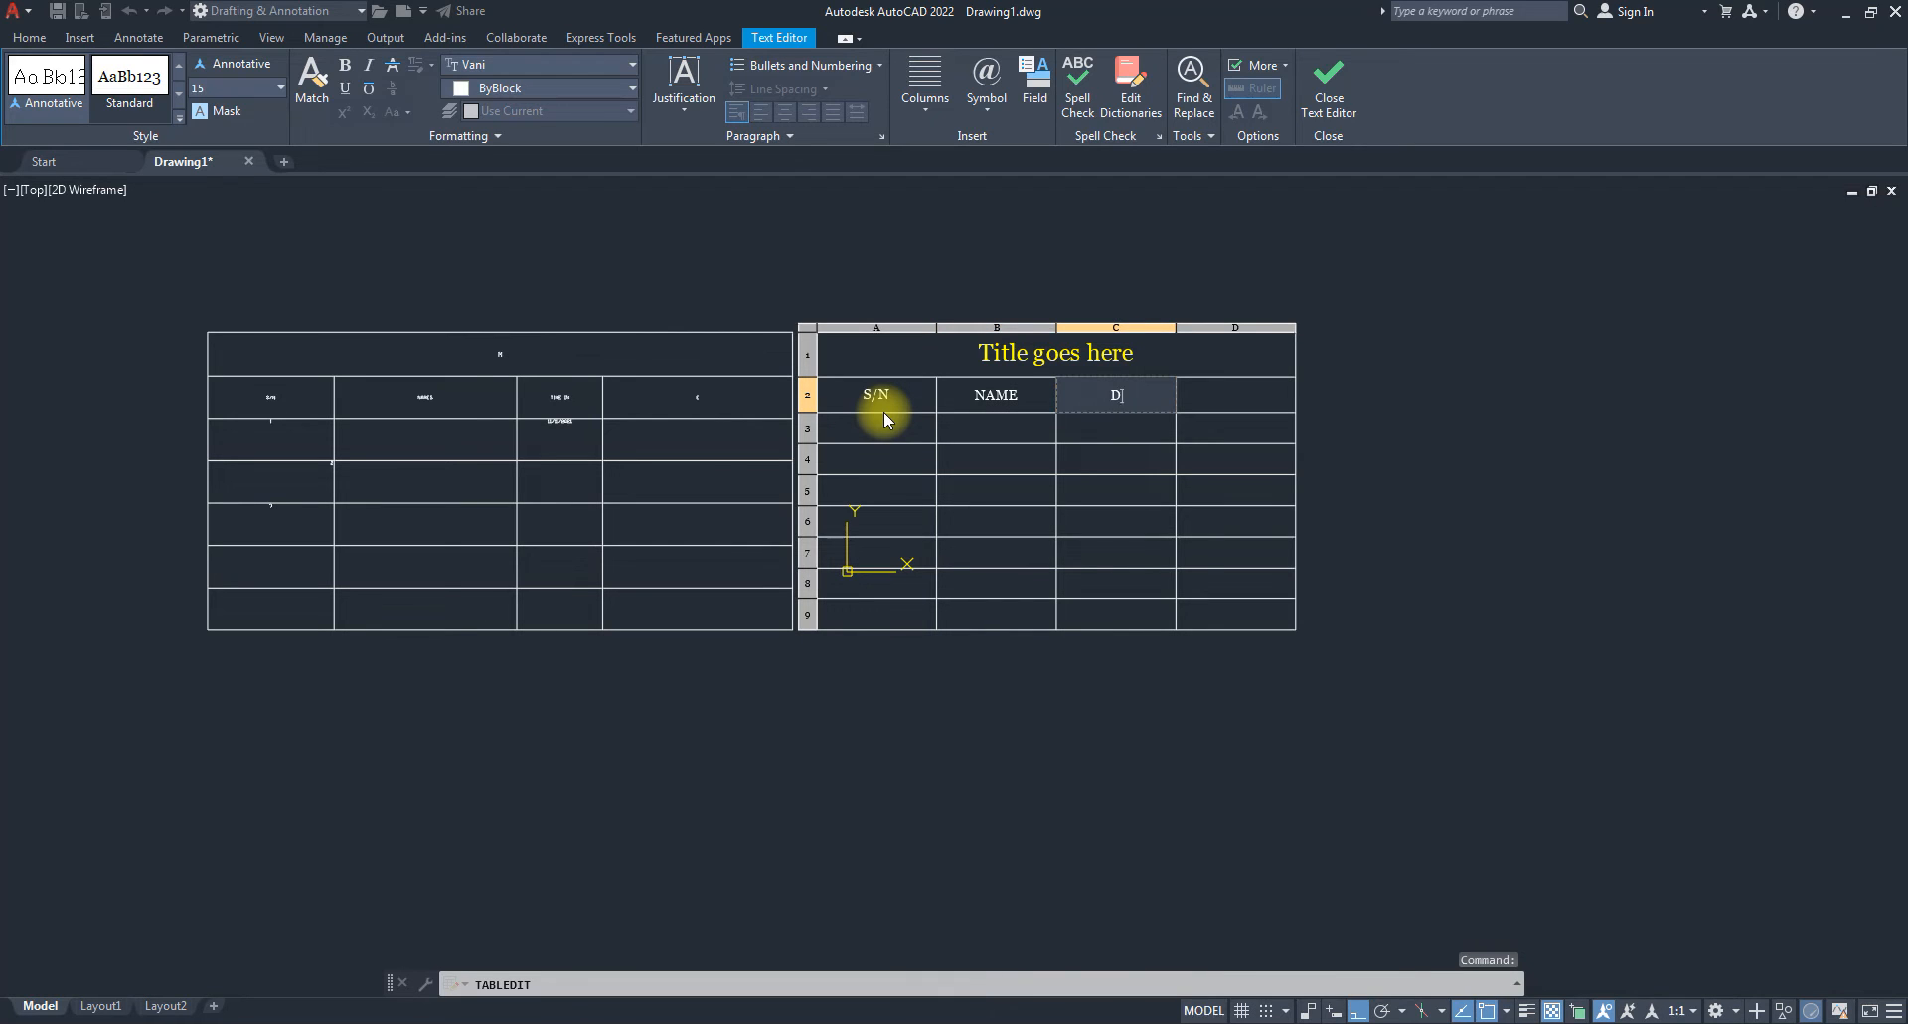
key(Return)
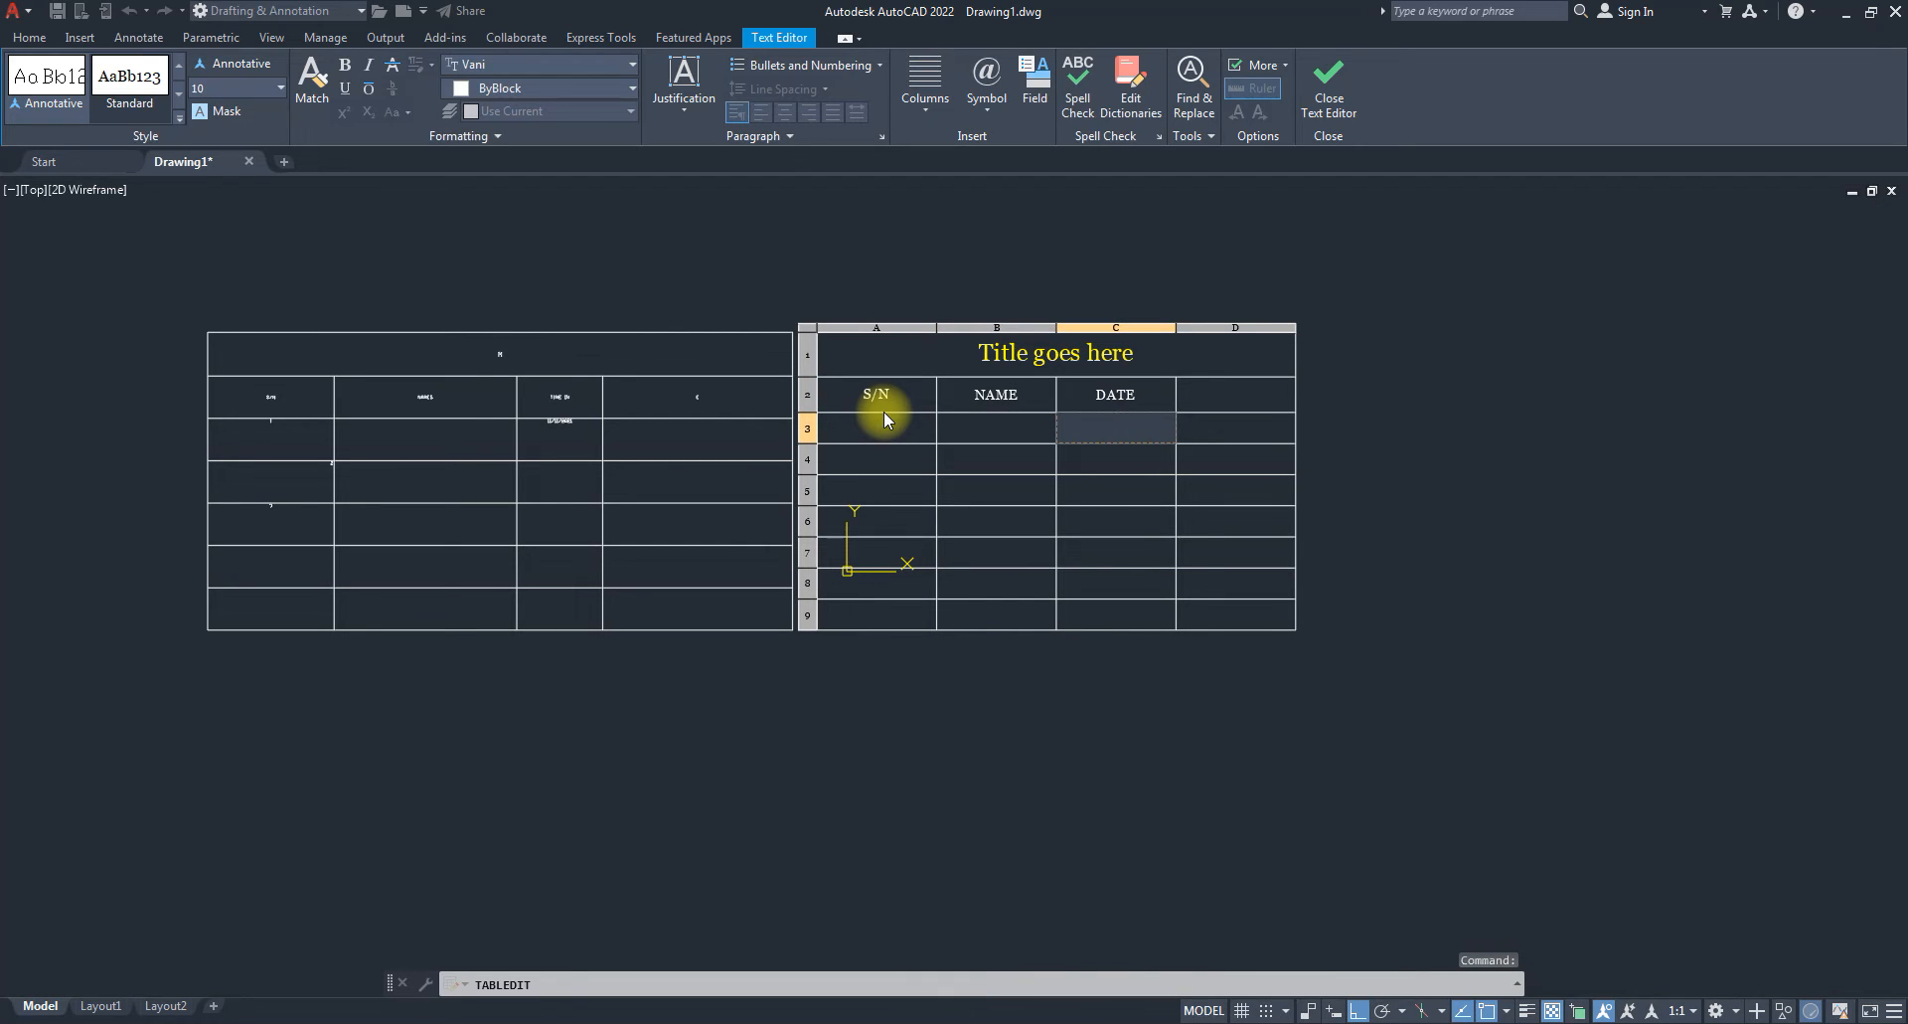
key(Escape)
Fill the S/N column with serial numbers, entering 2 and 3 down column A.
click(876, 441)
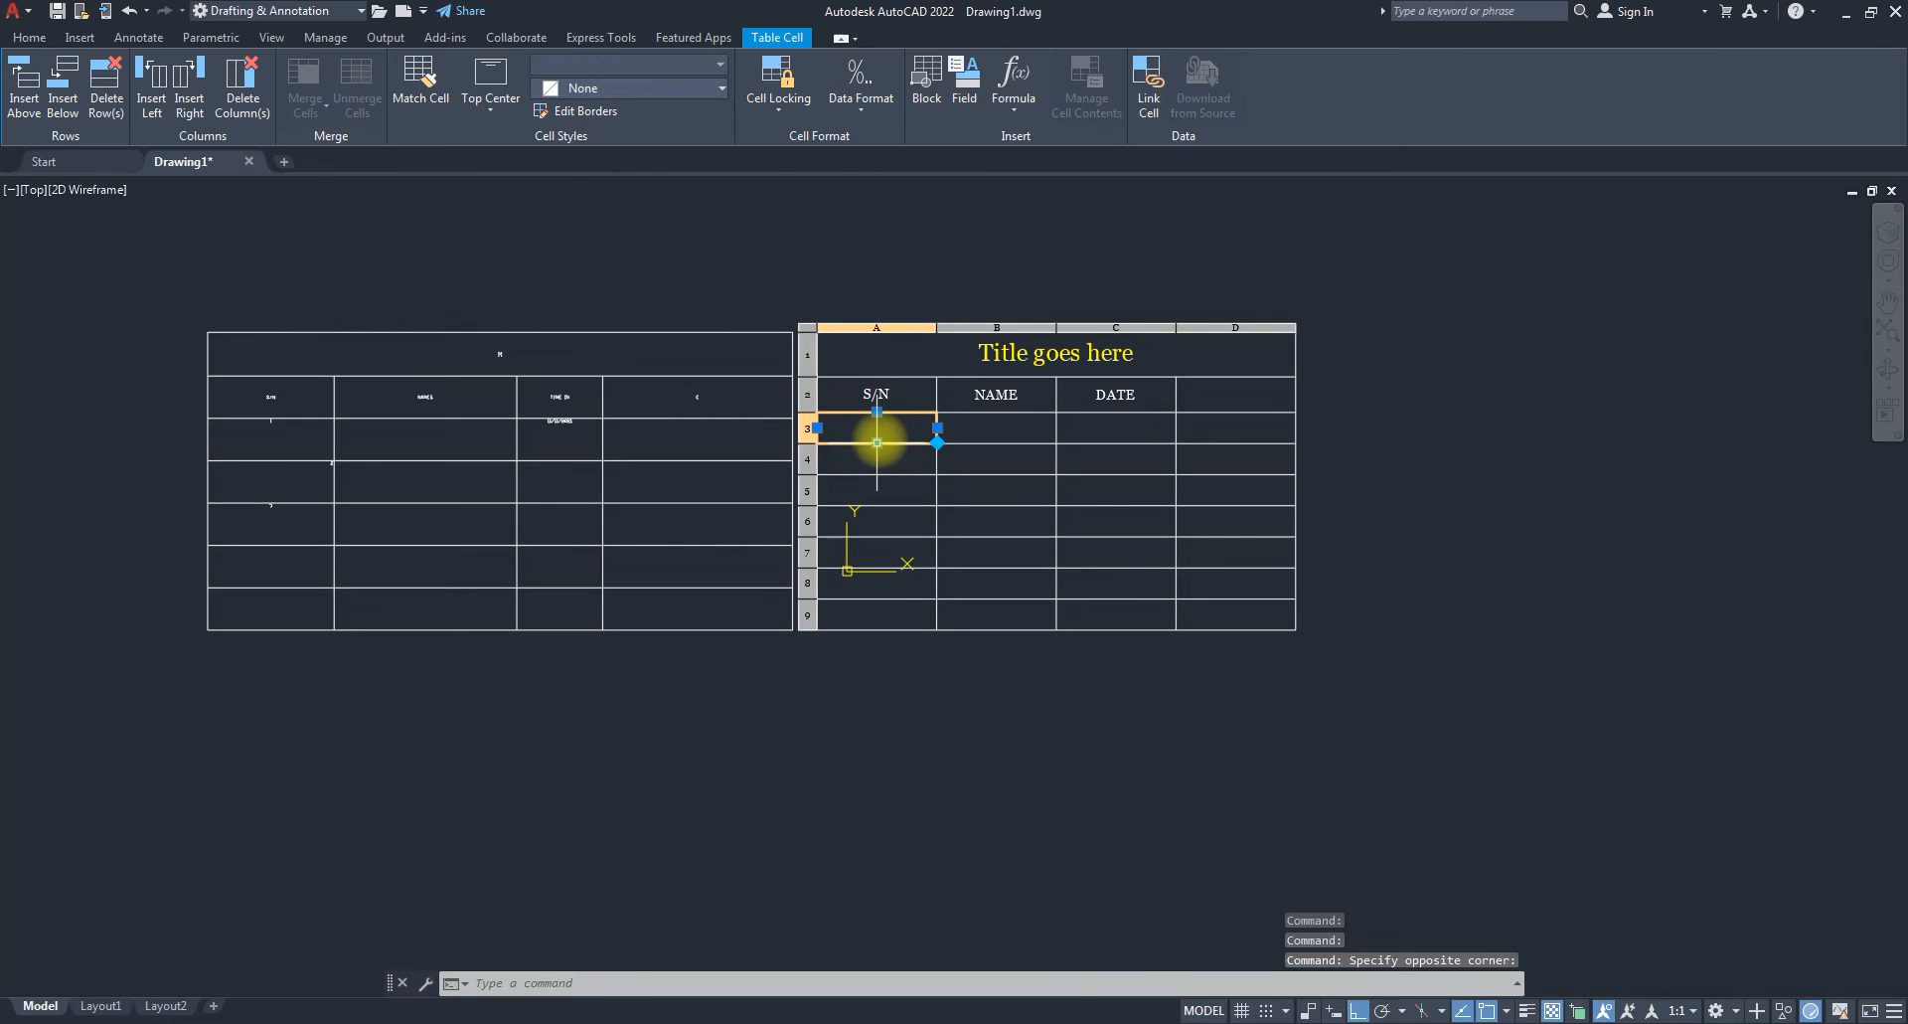
double_click(879, 439)
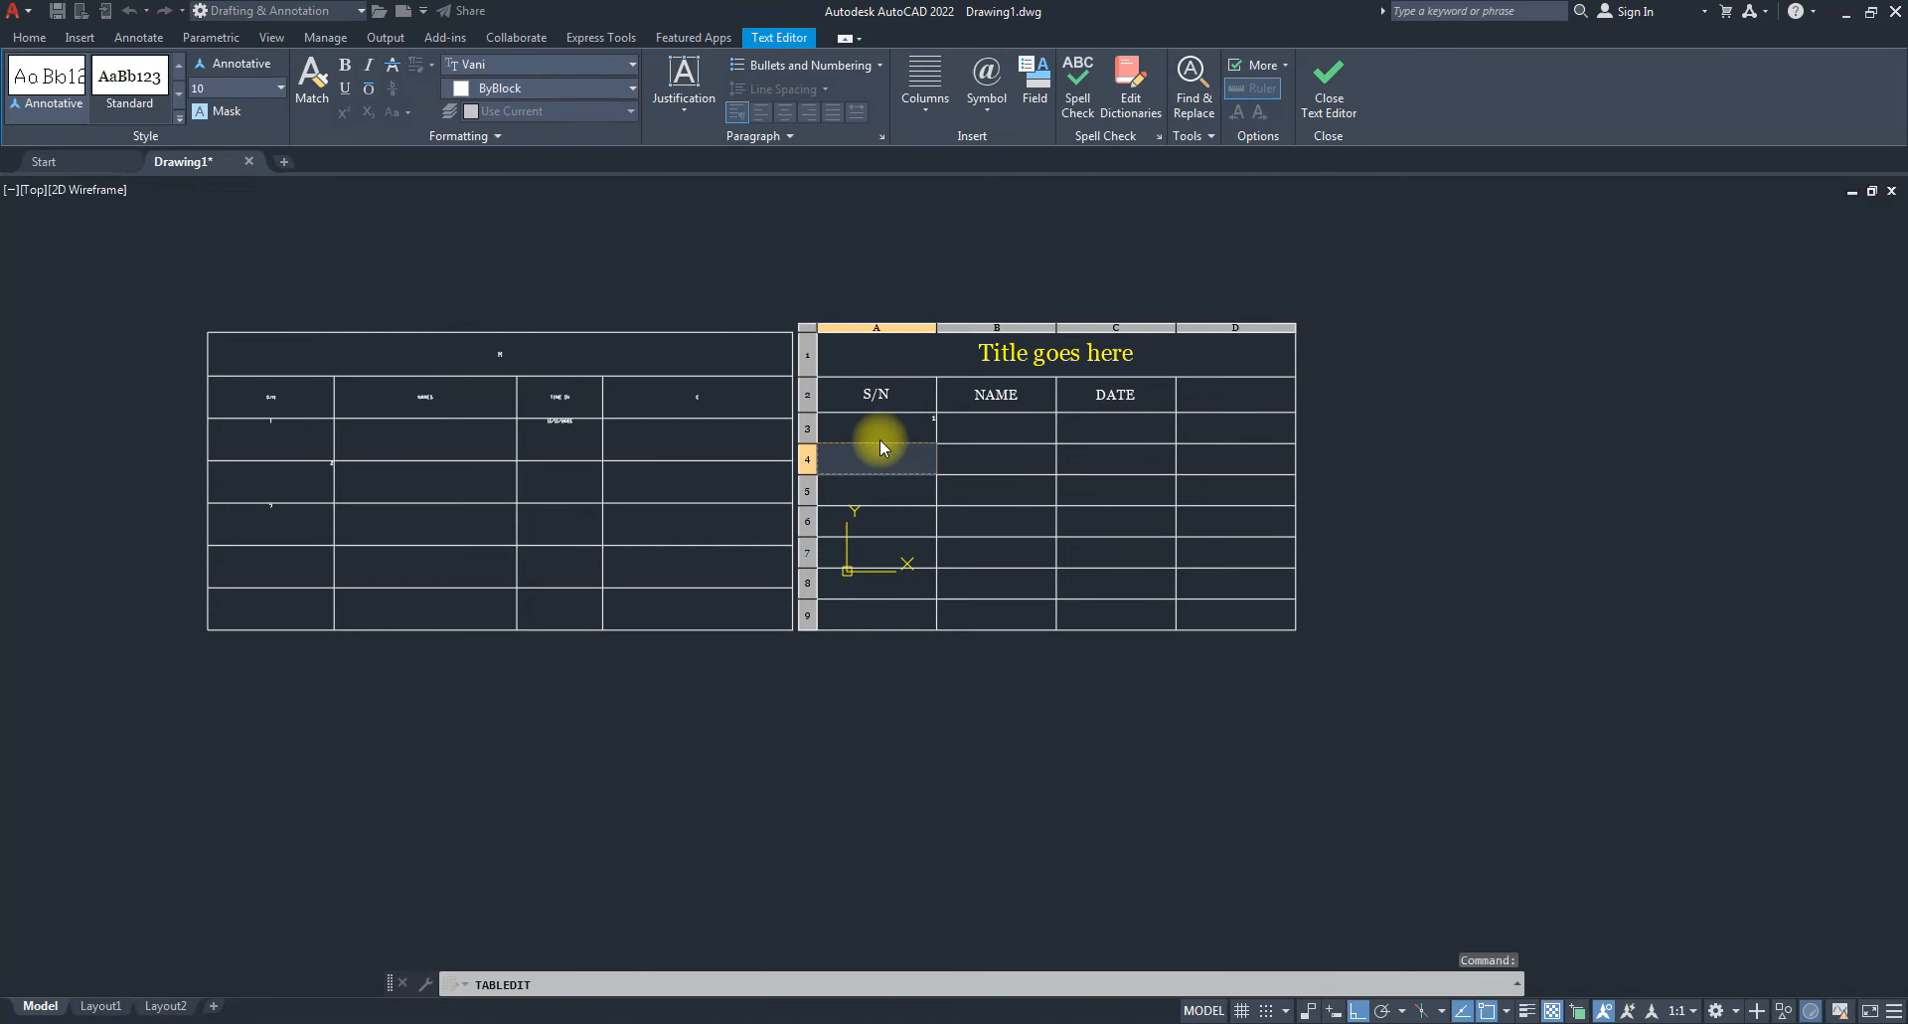
text(2)
key(Return)
text(3)
key(Return)
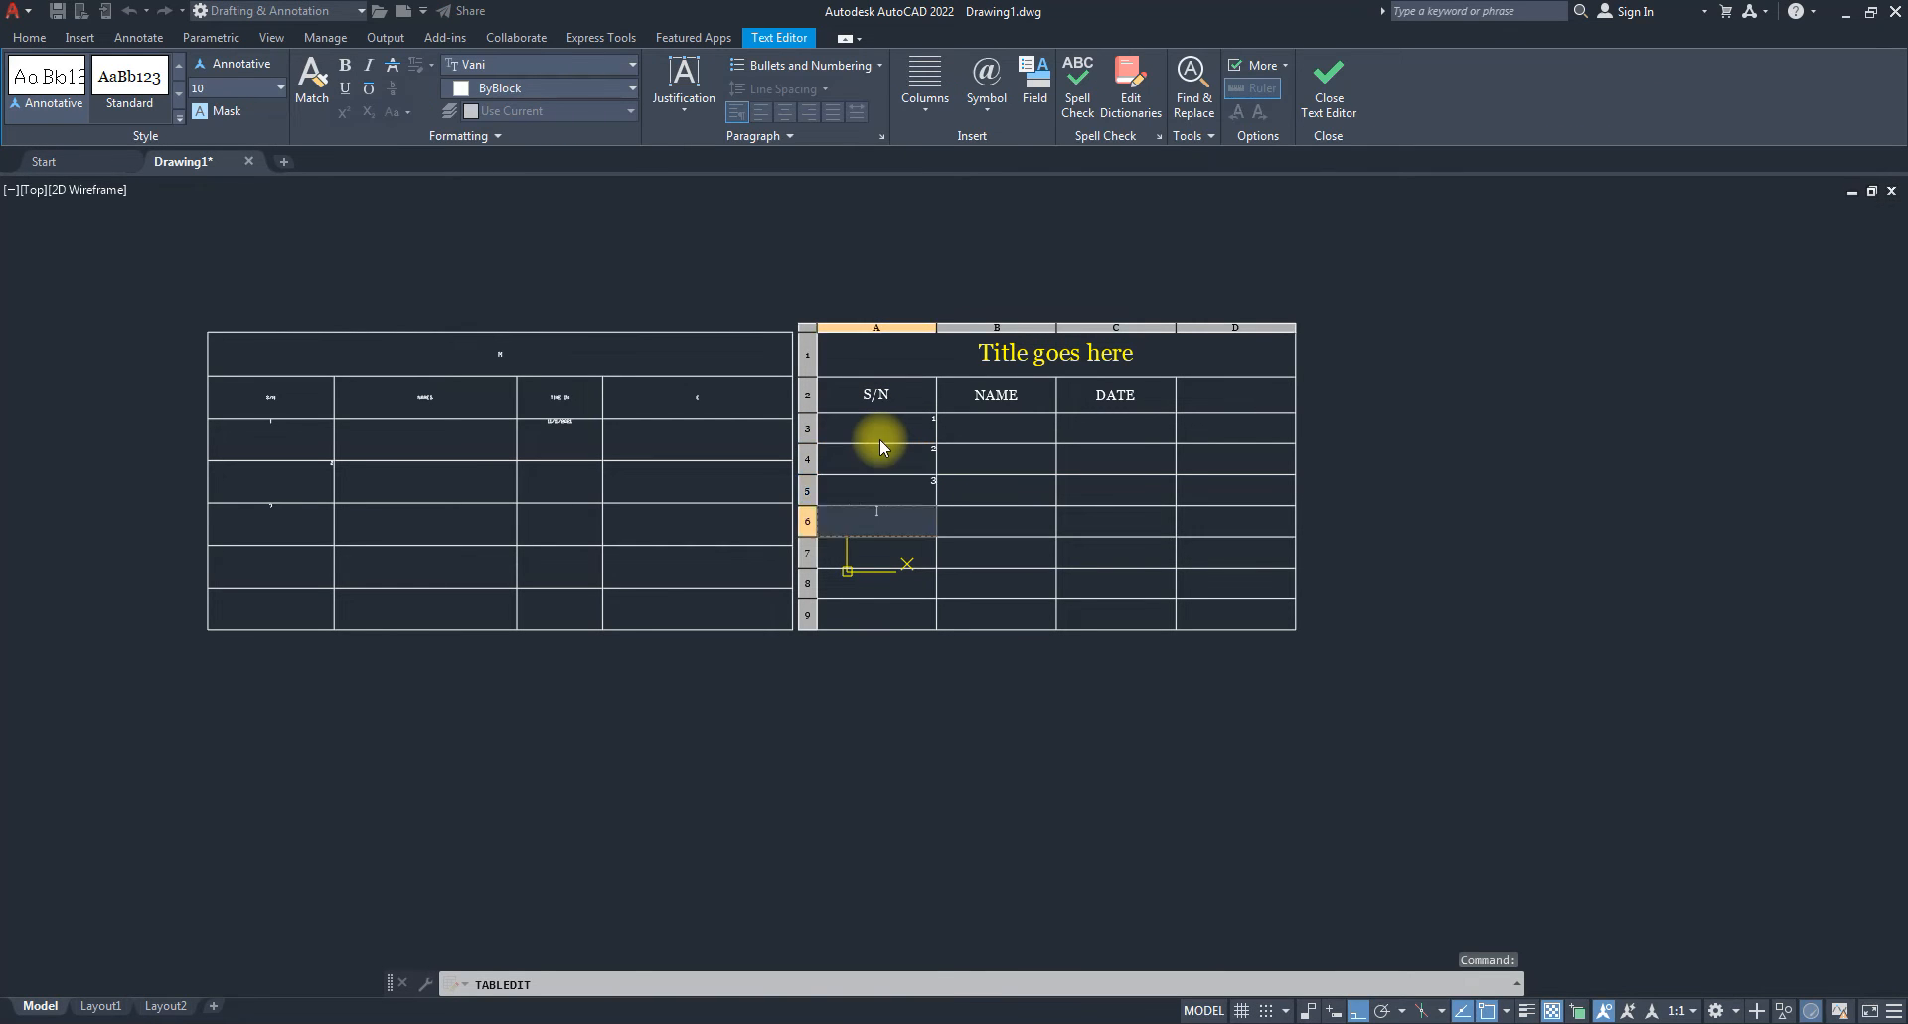
key(Escape)
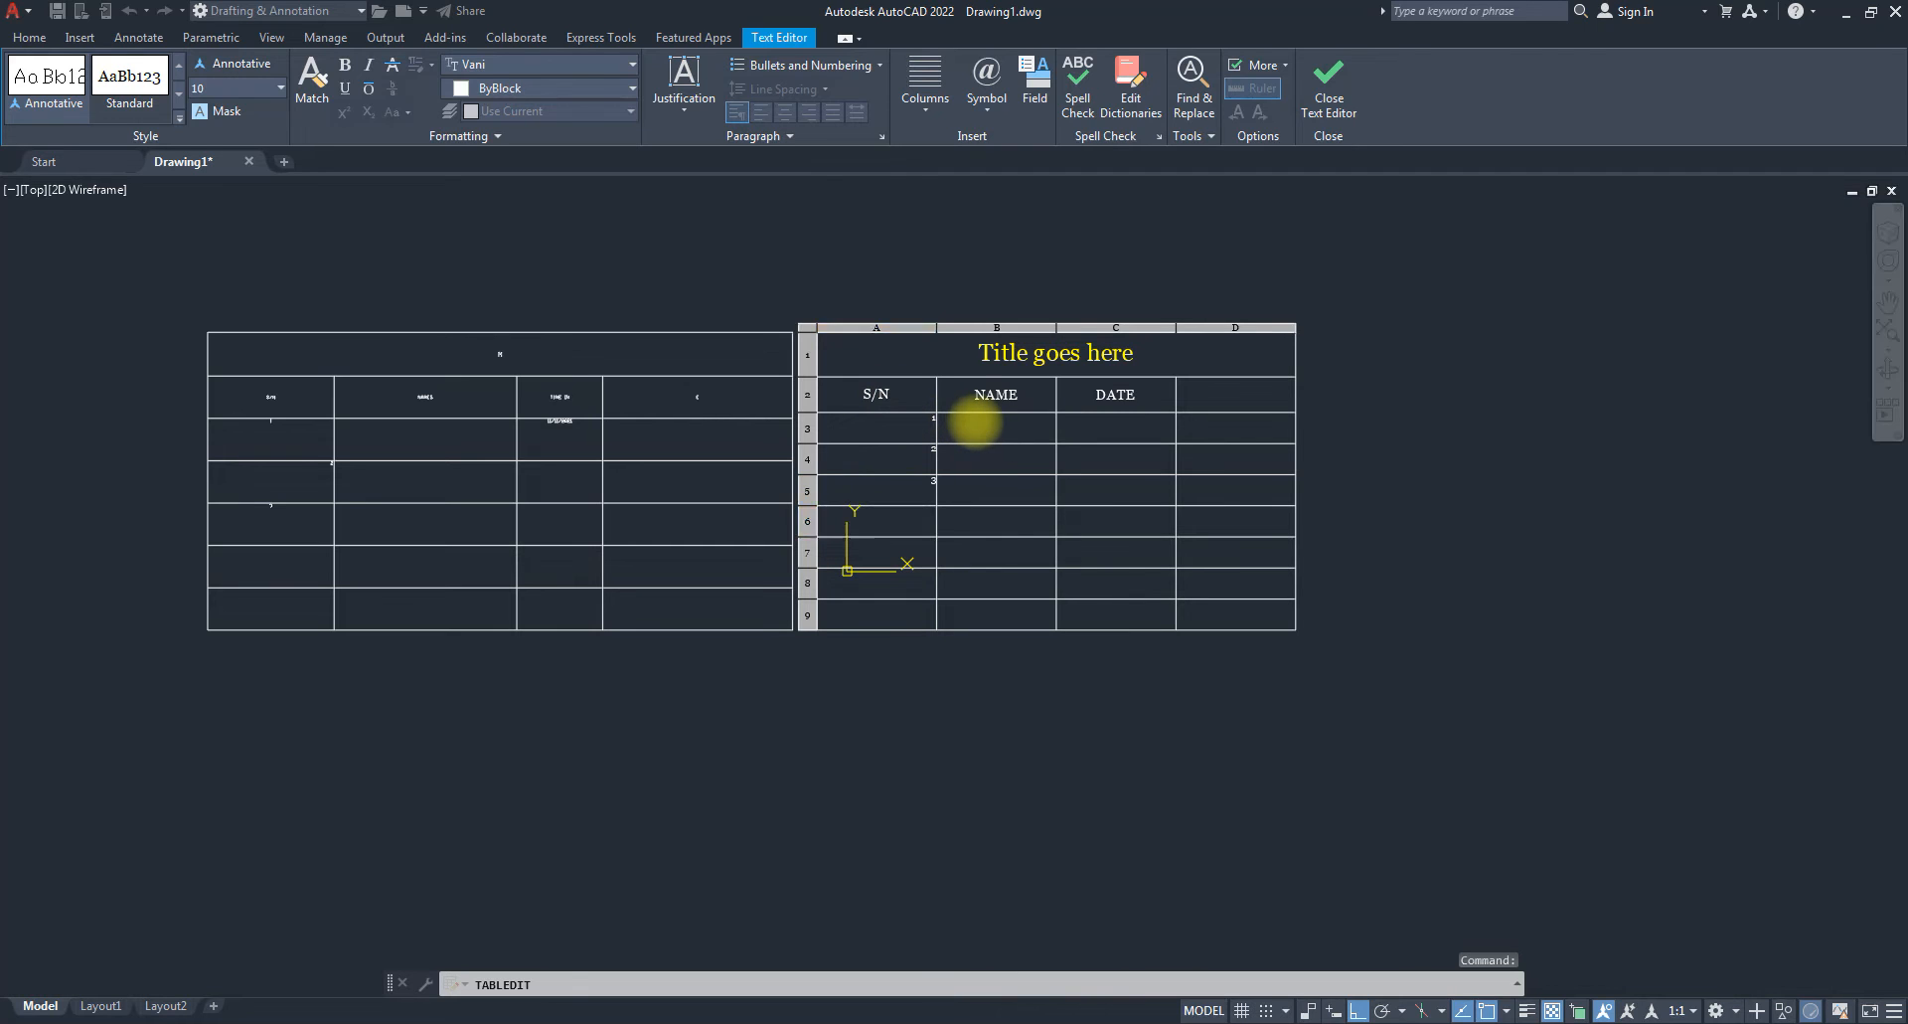
Enter the first person's name in cell B3 under NAME.
click(976, 422)
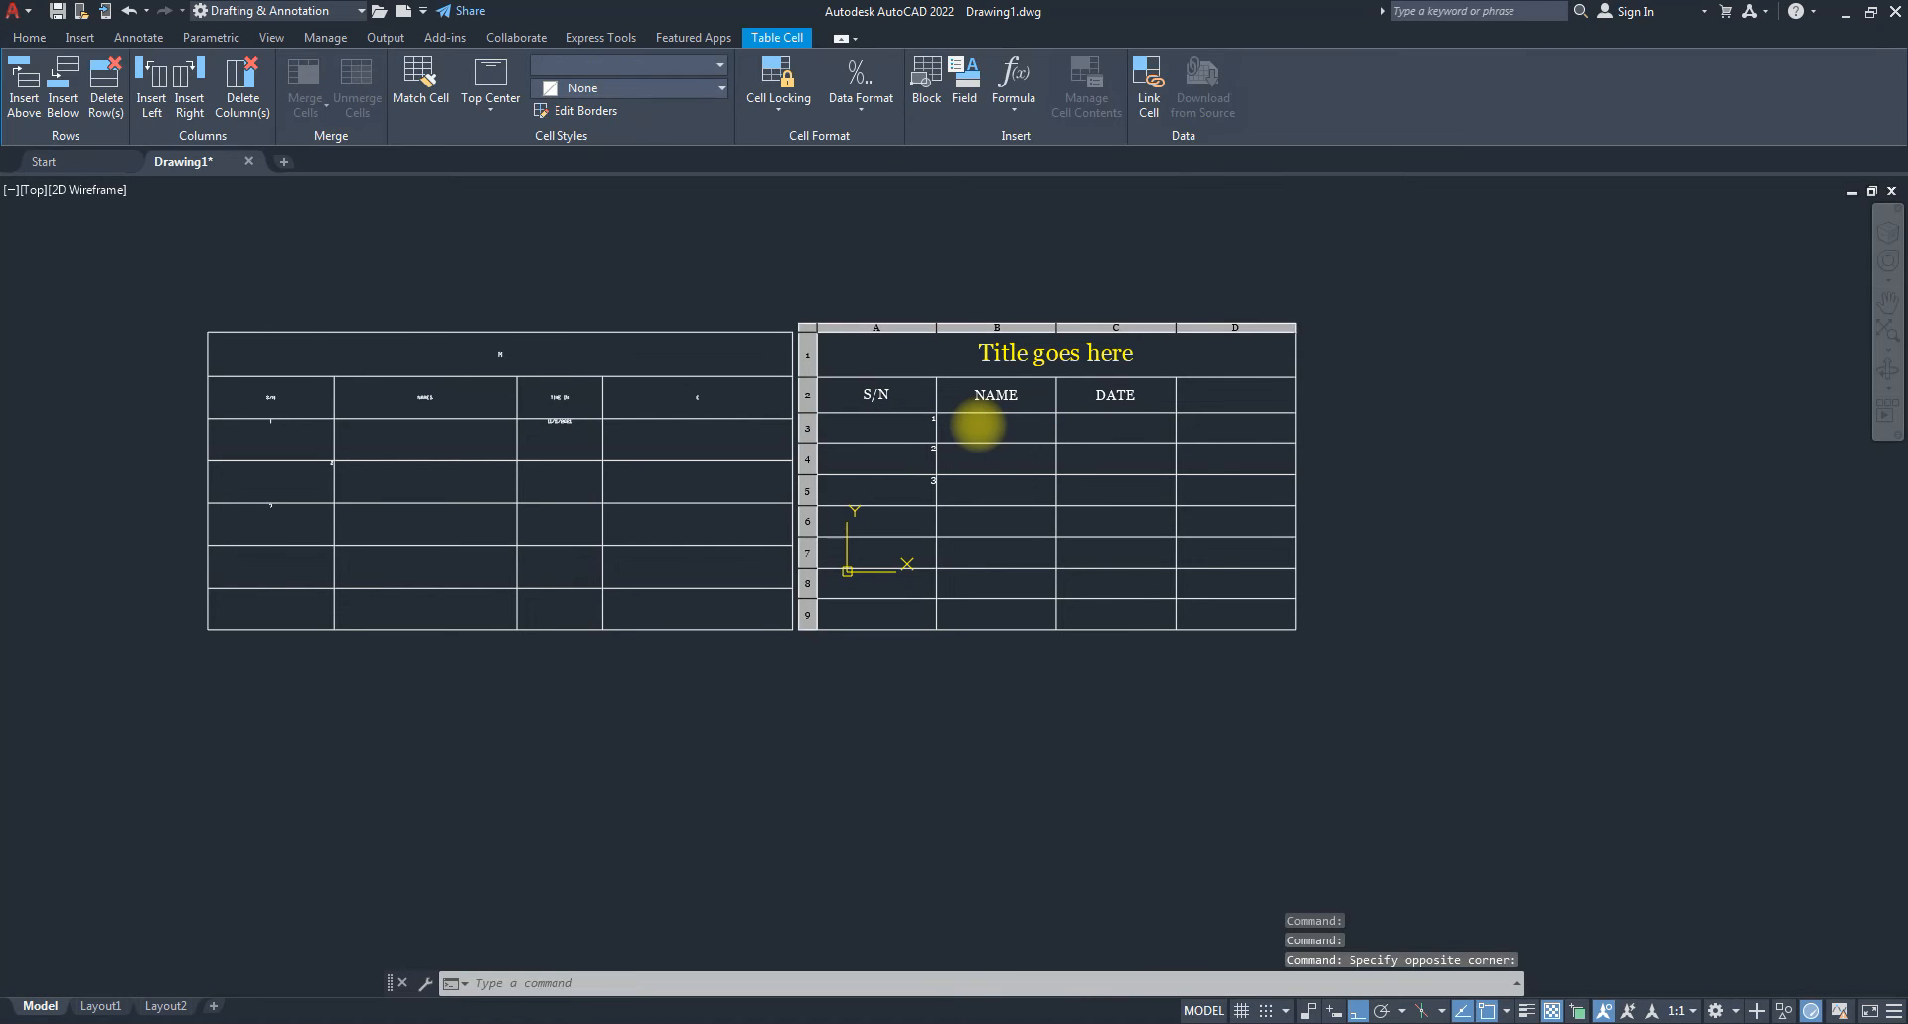
double_click(978, 424)
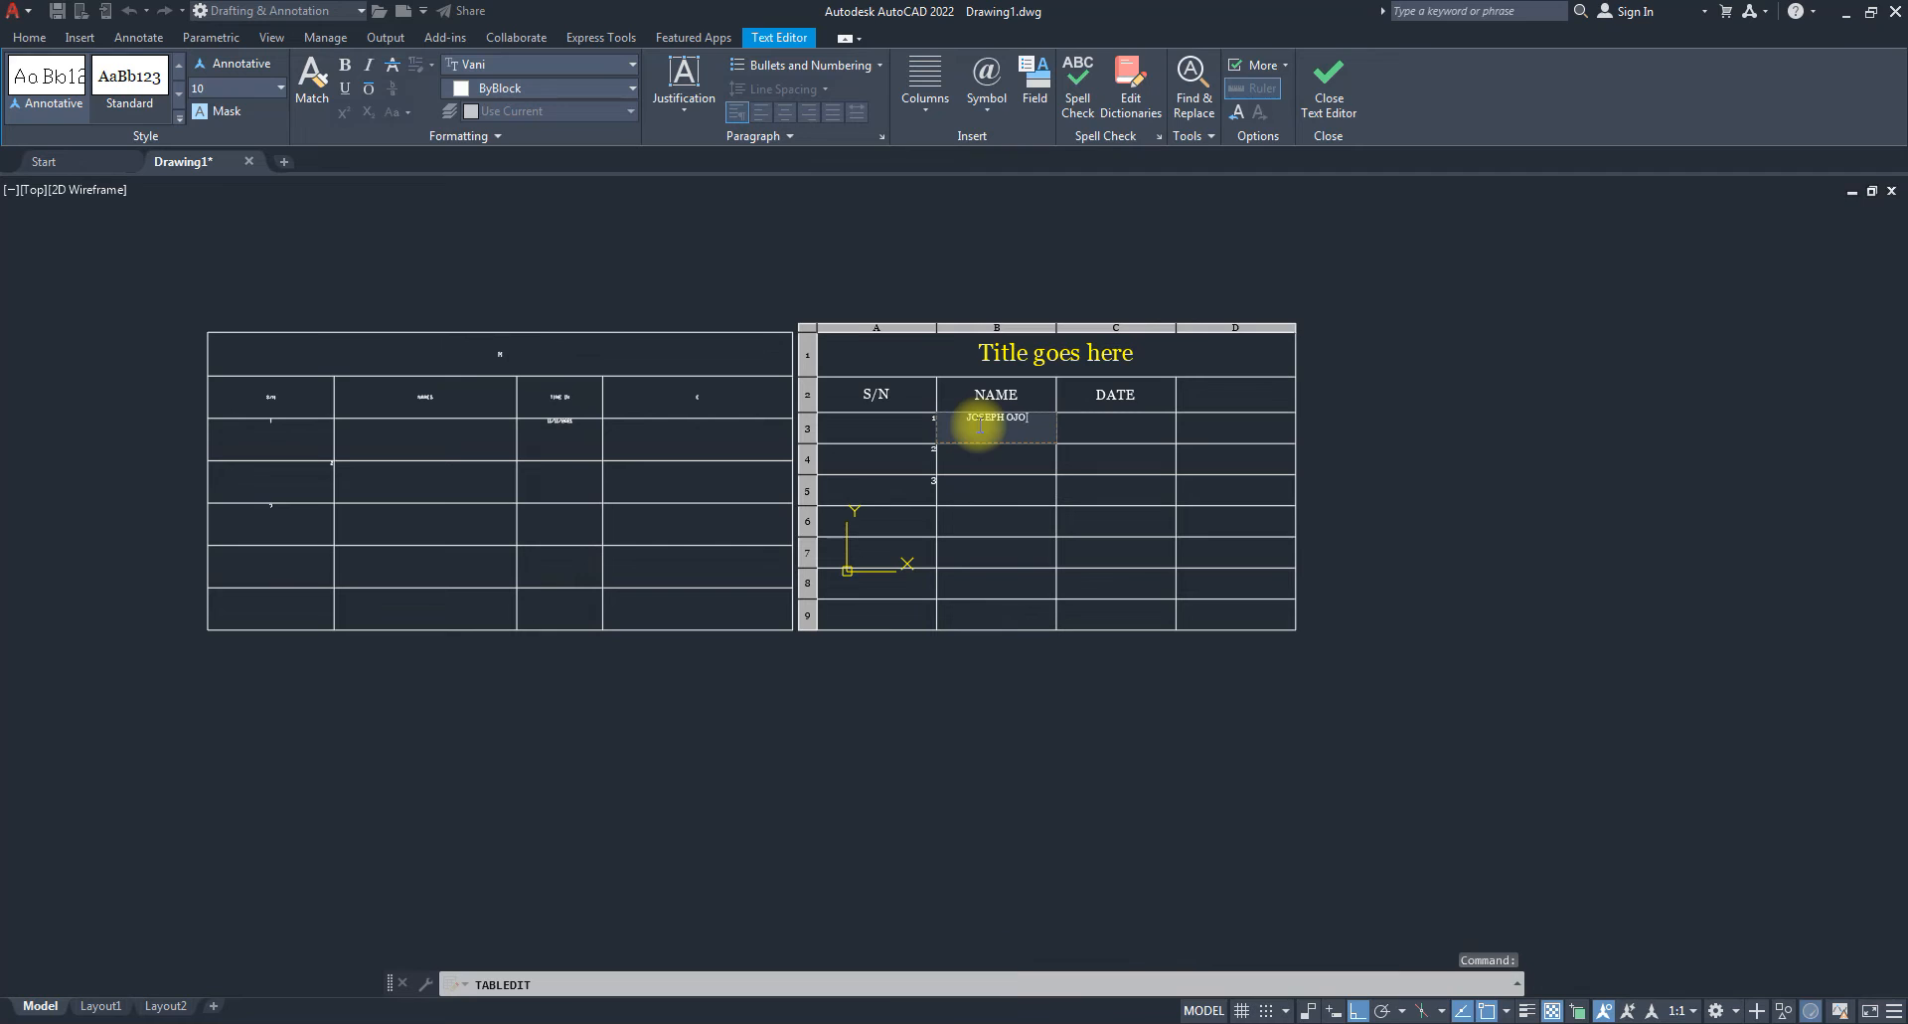
key(Return)
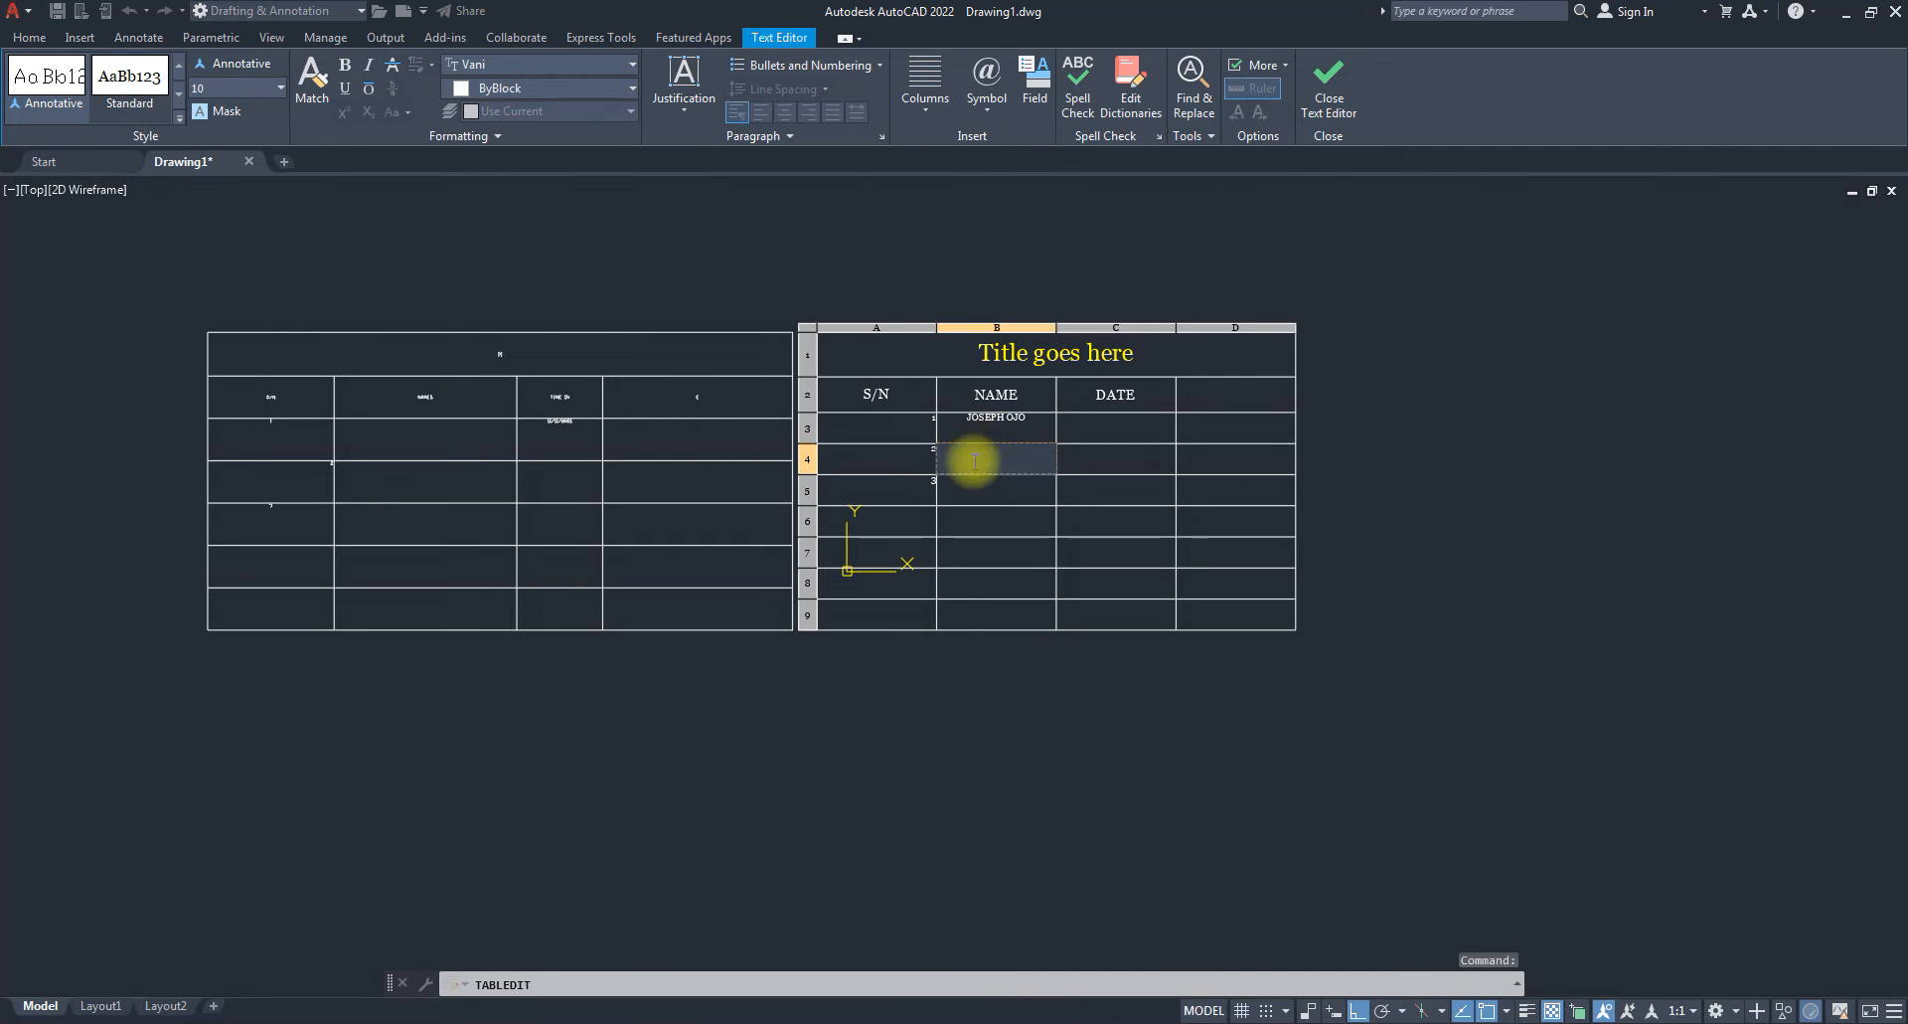
scroll(1005, 427, up, 2)
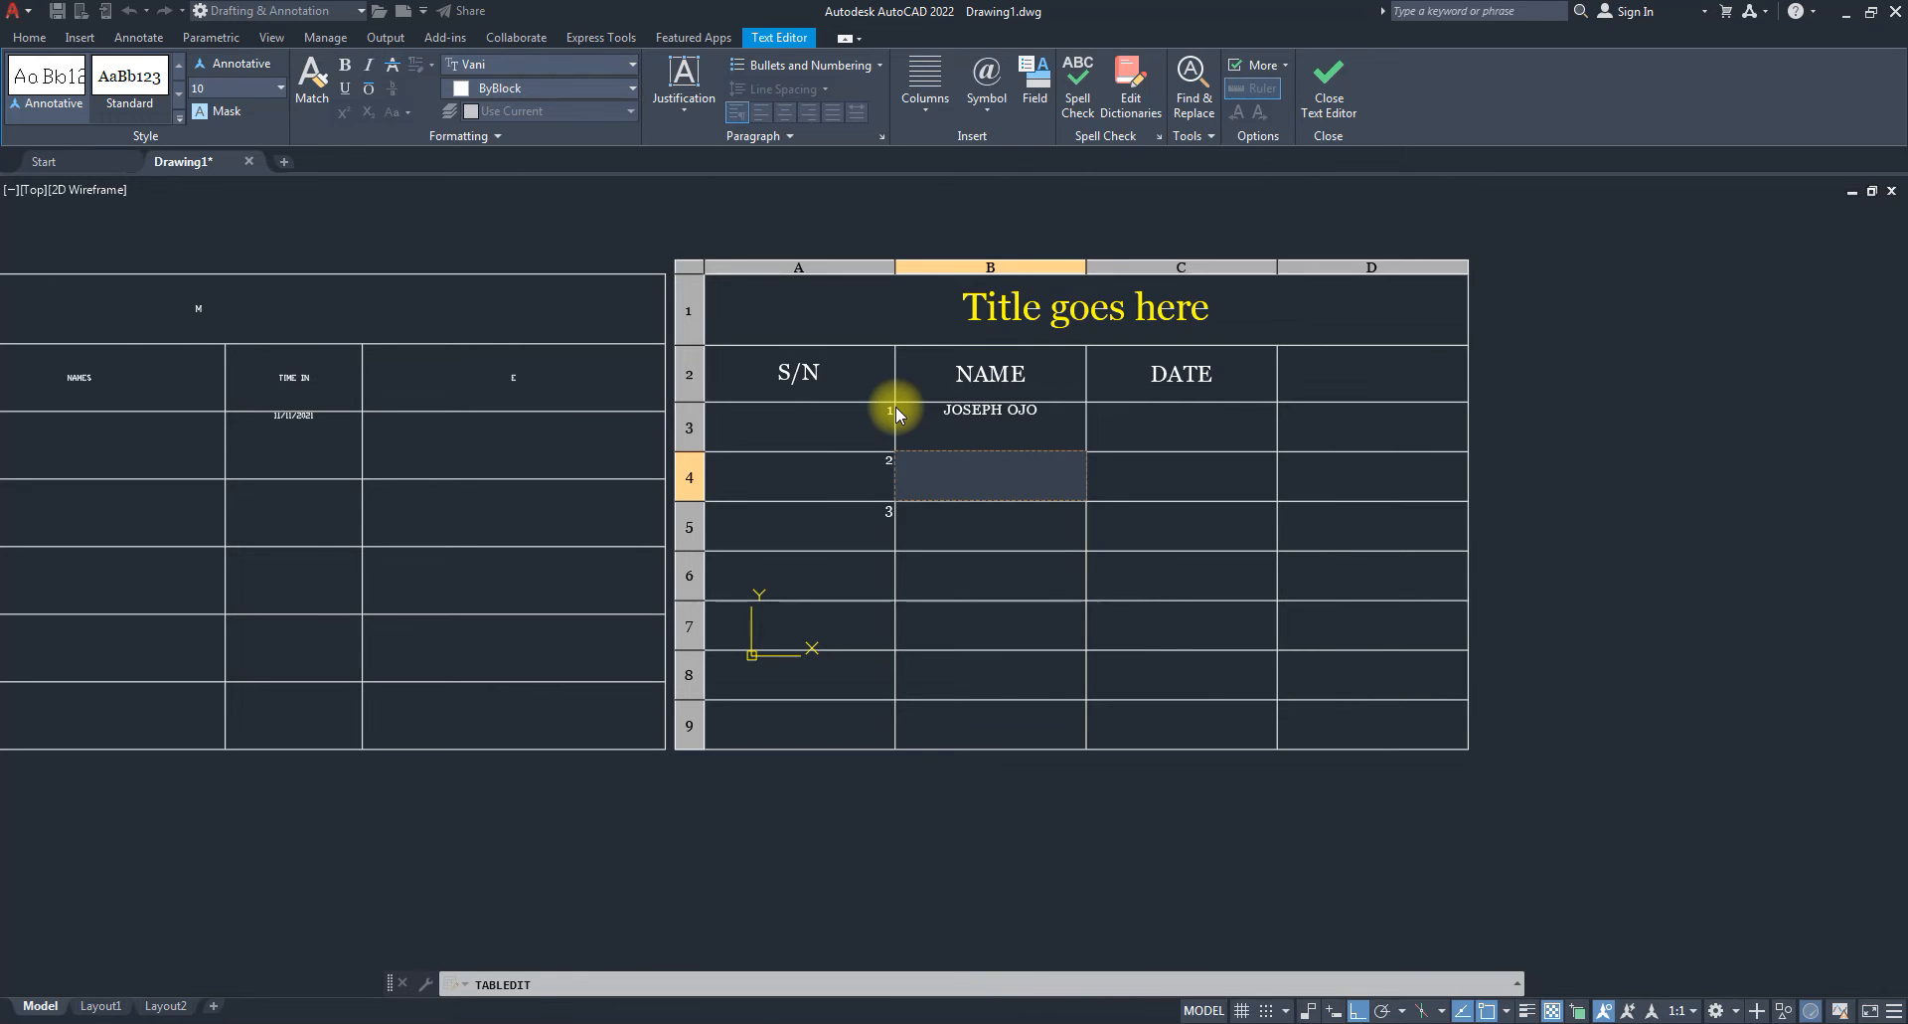
key(Escape)
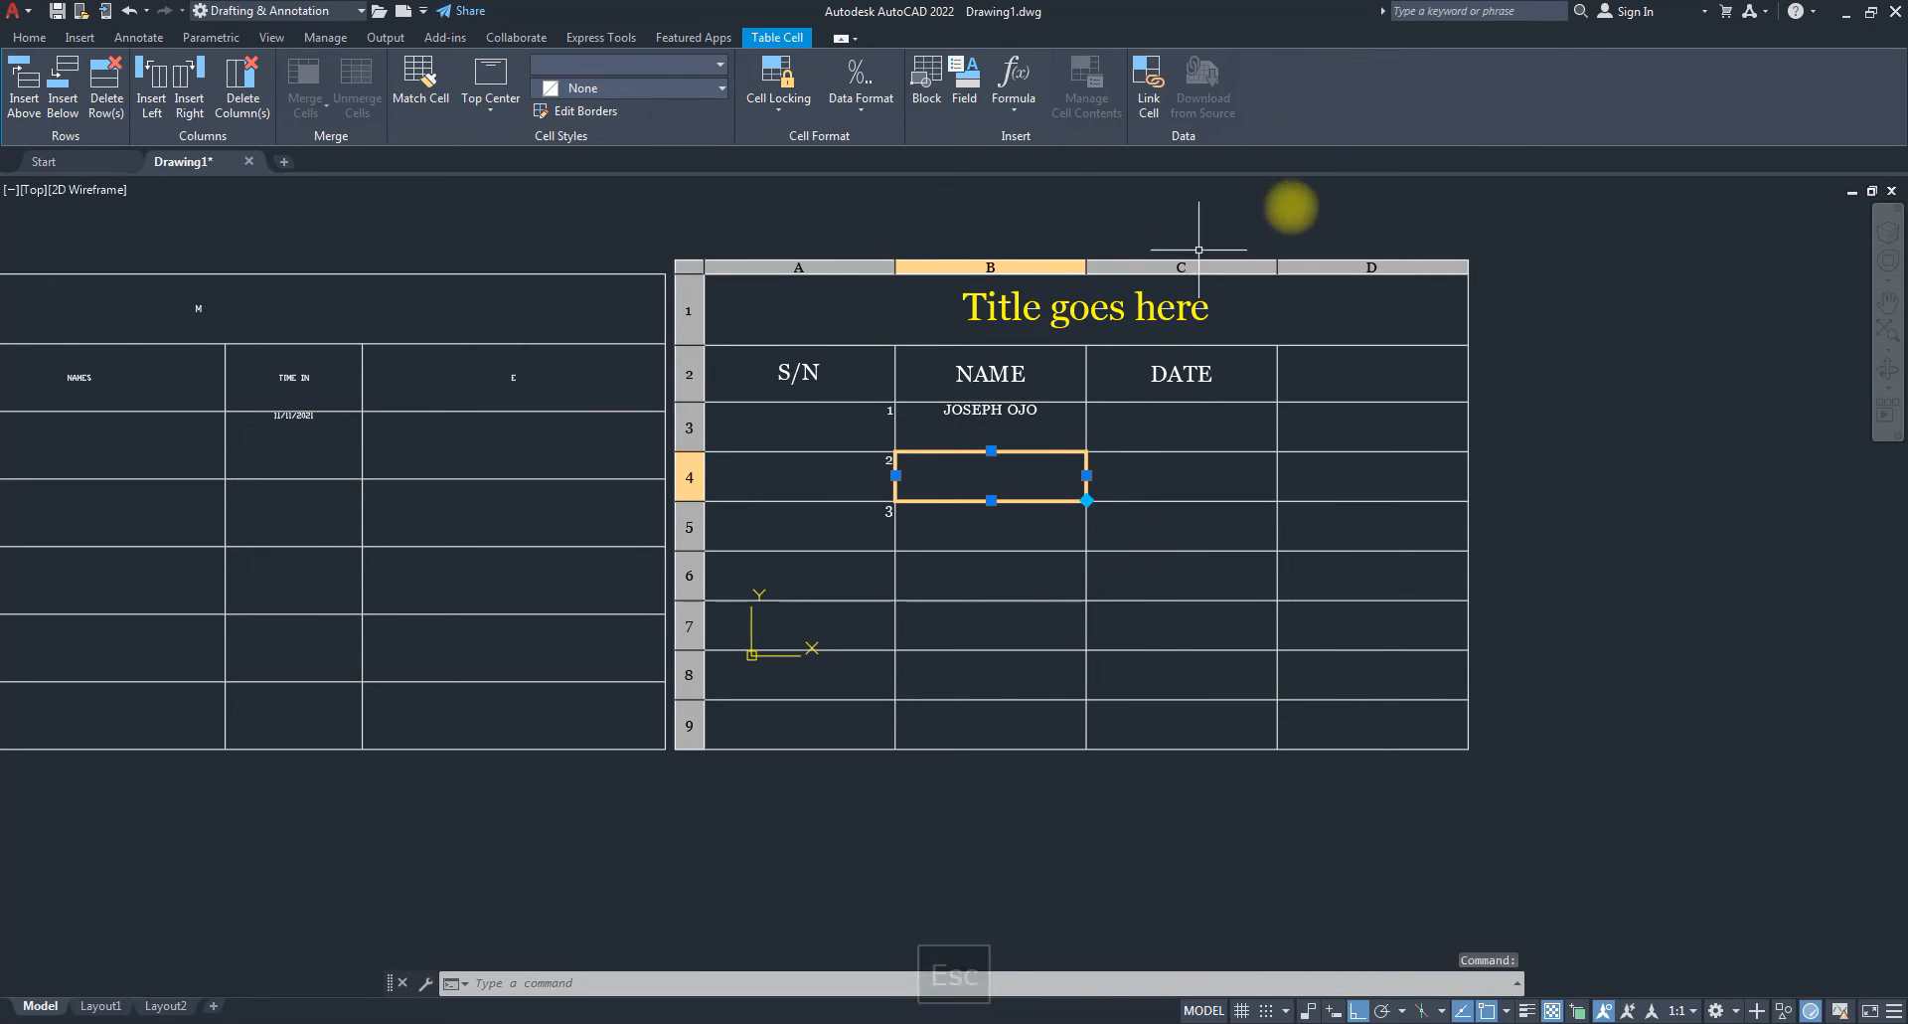
Modify Joe Table Style so its Data cells use Middle Center alignment on the General tab.
key(Escape)
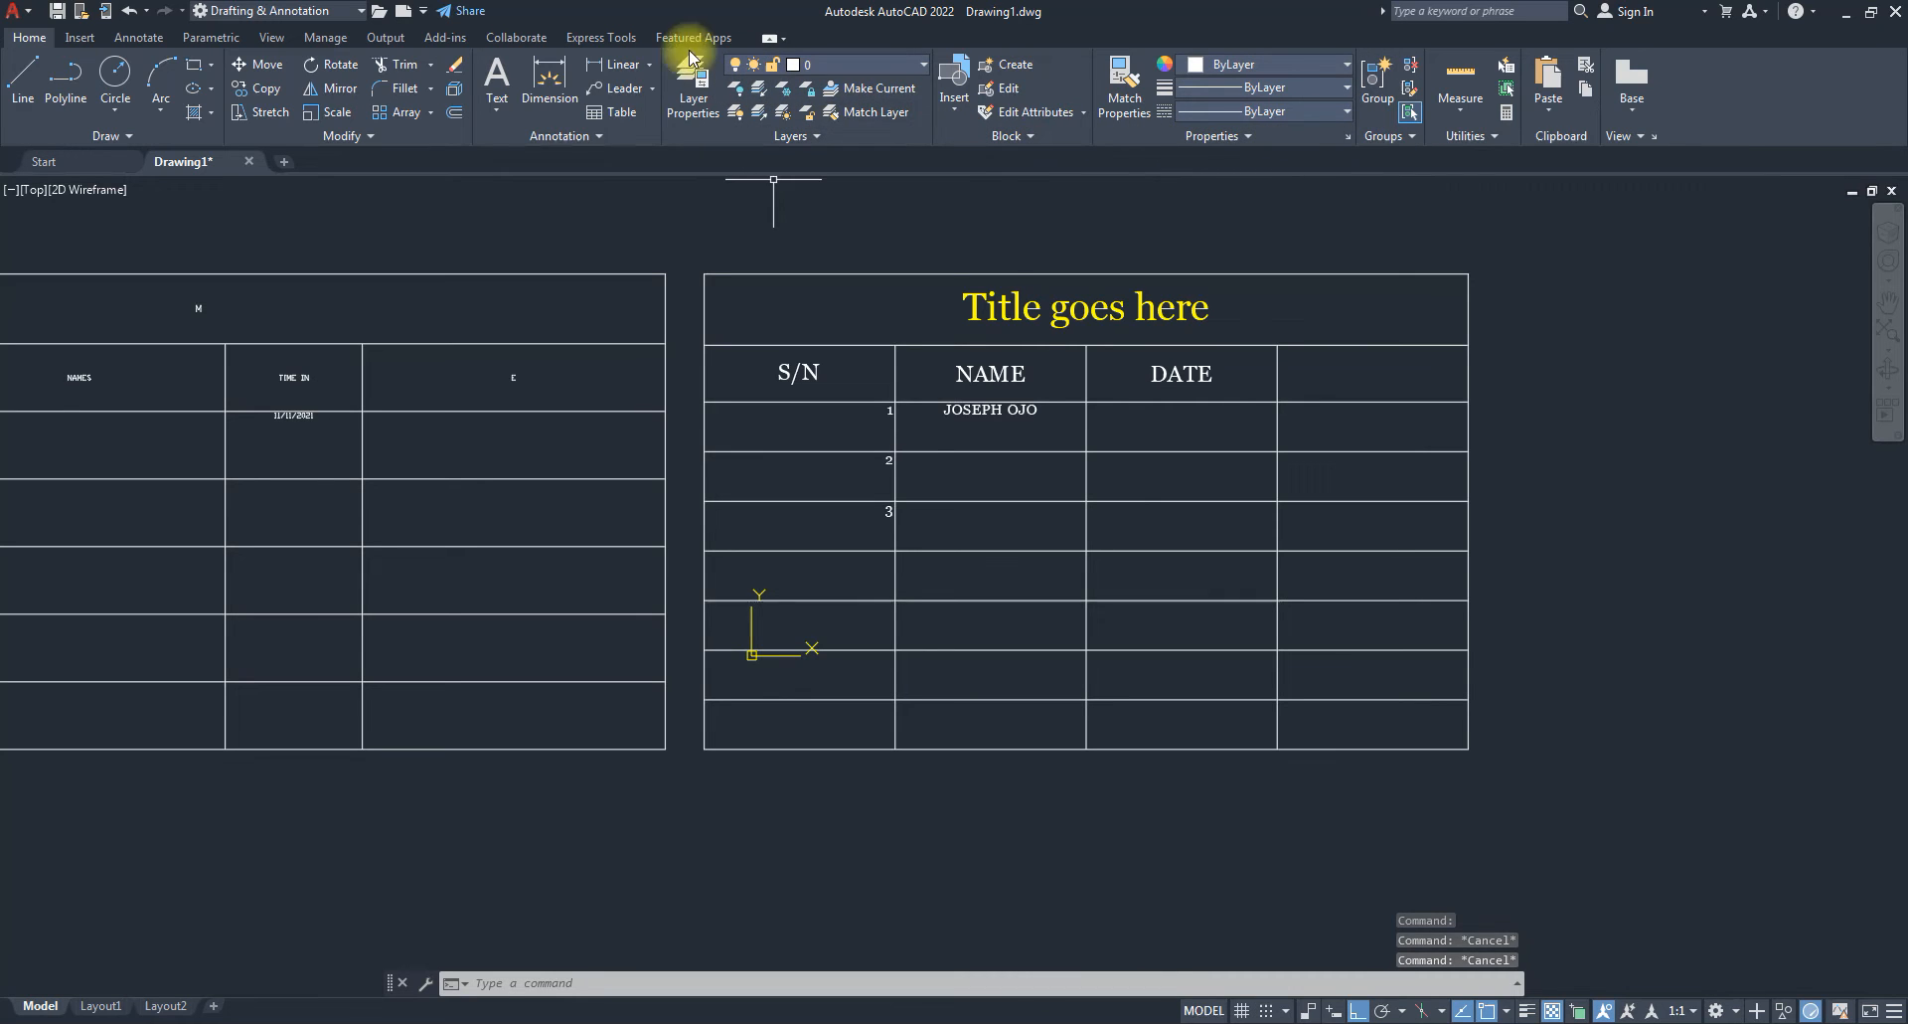
click(599, 136)
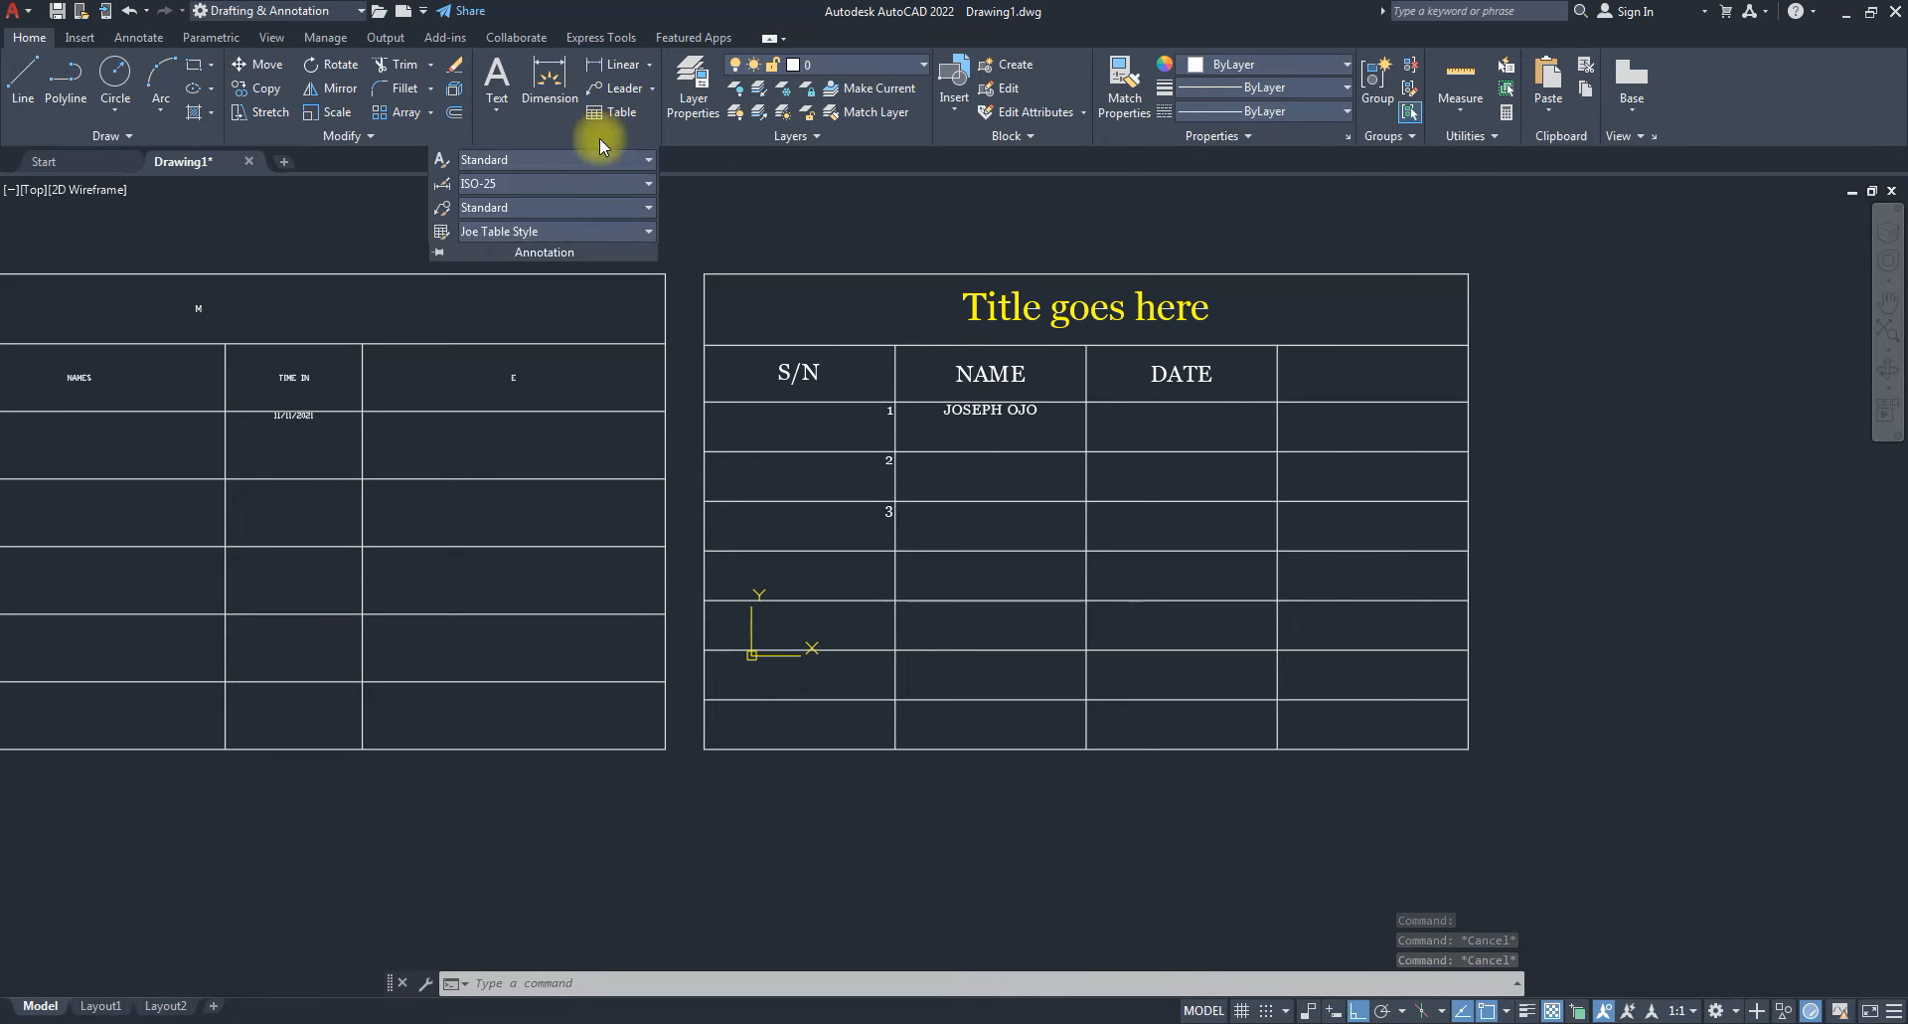
click(440, 239)
click(1163, 487)
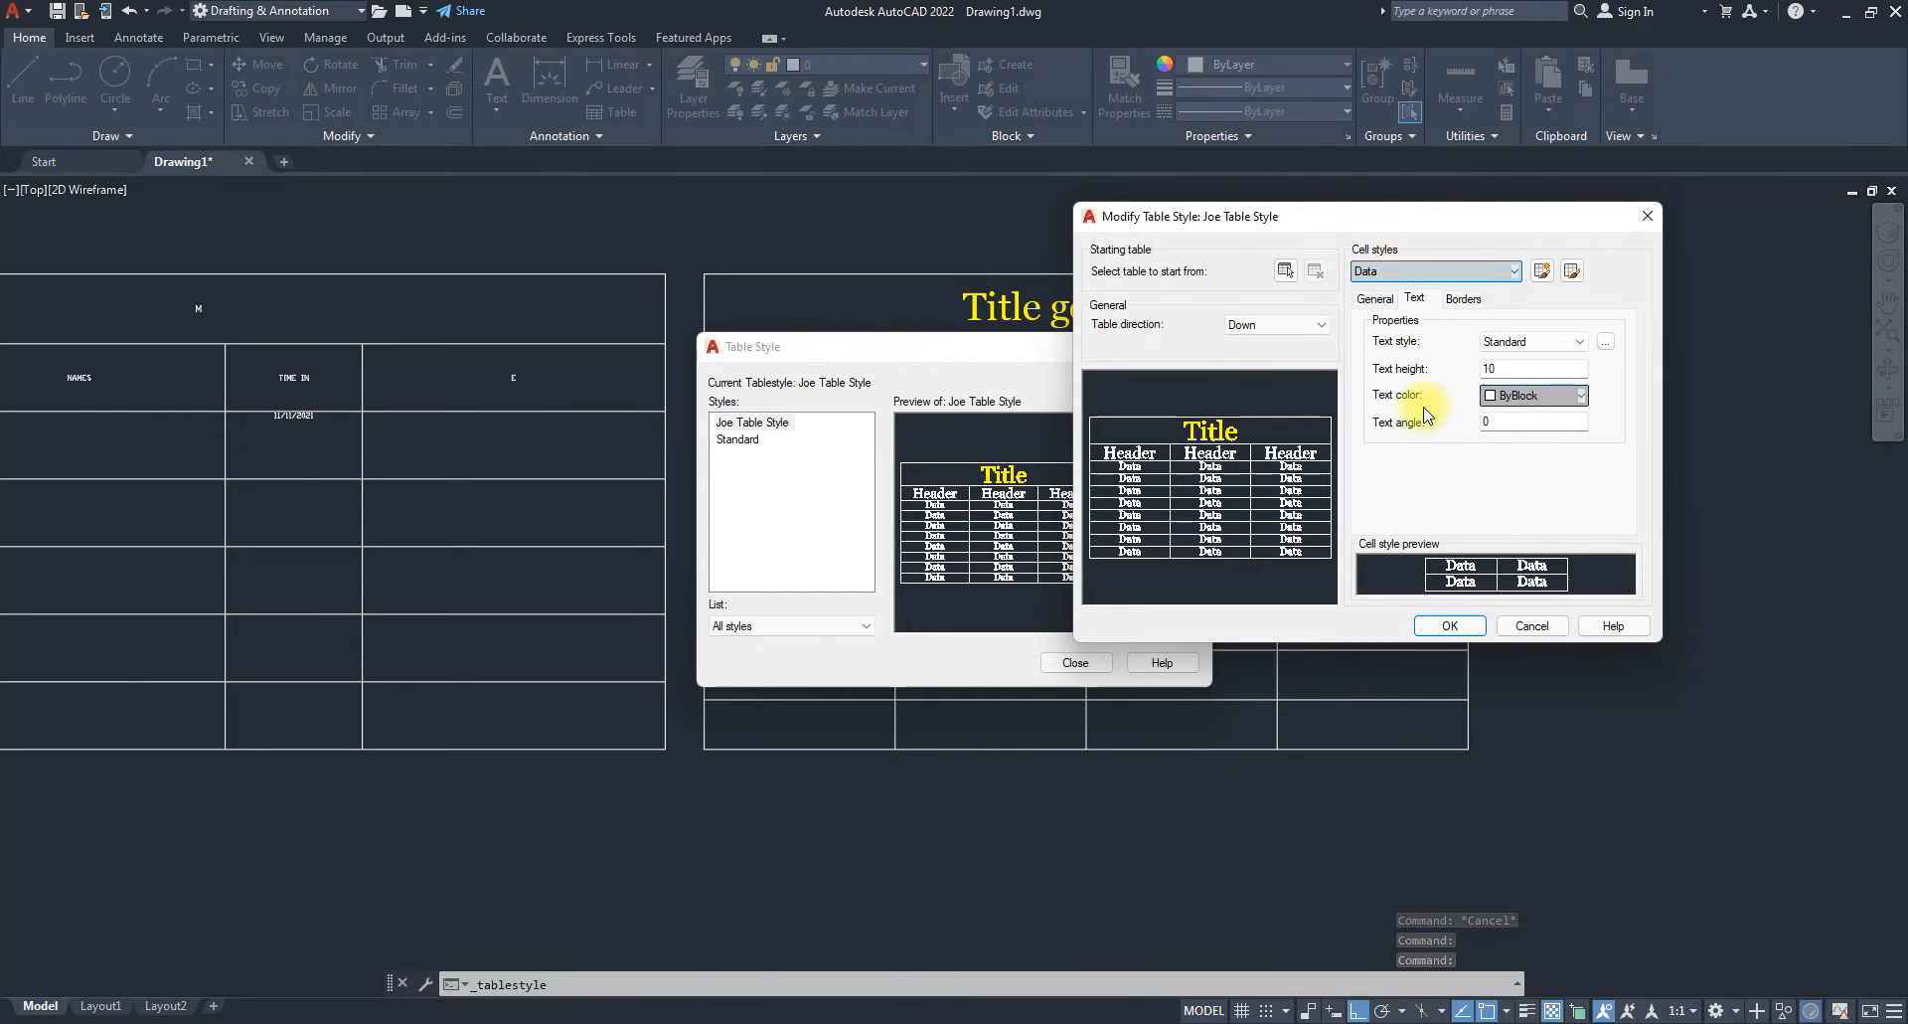
click(1374, 300)
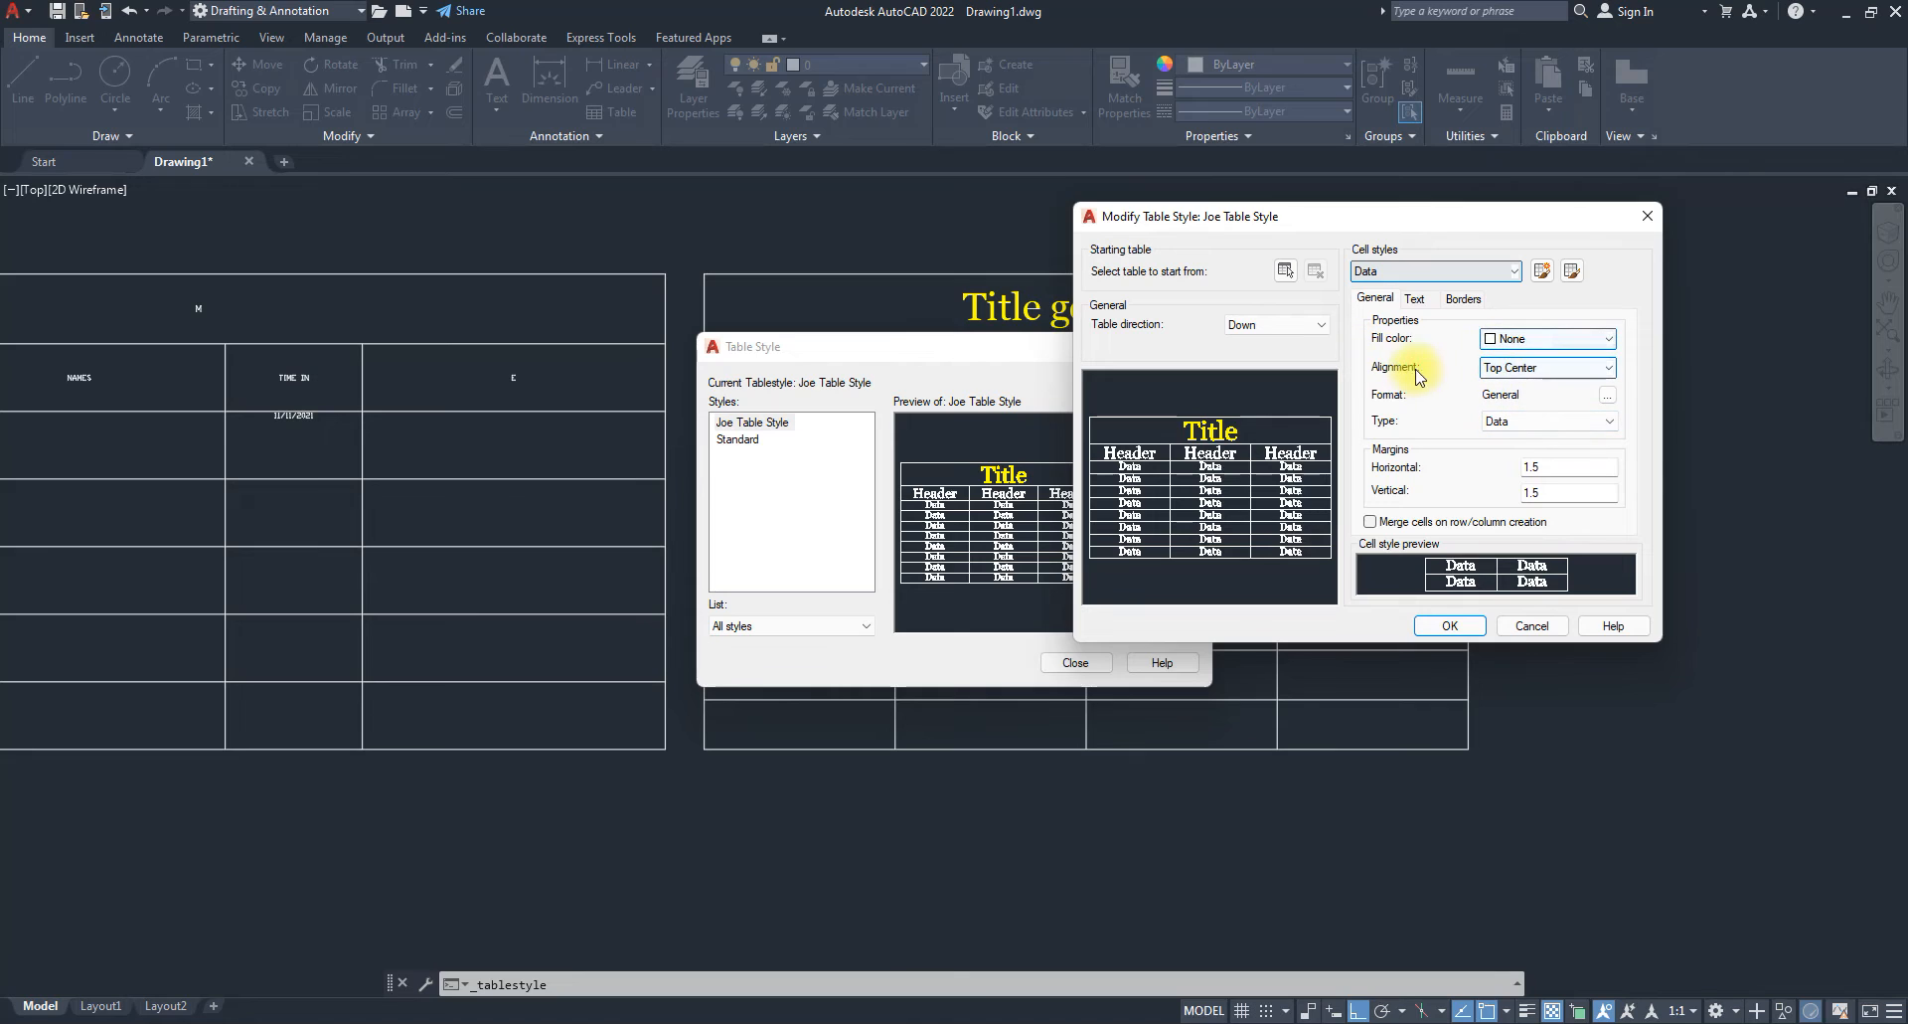
click(1544, 369)
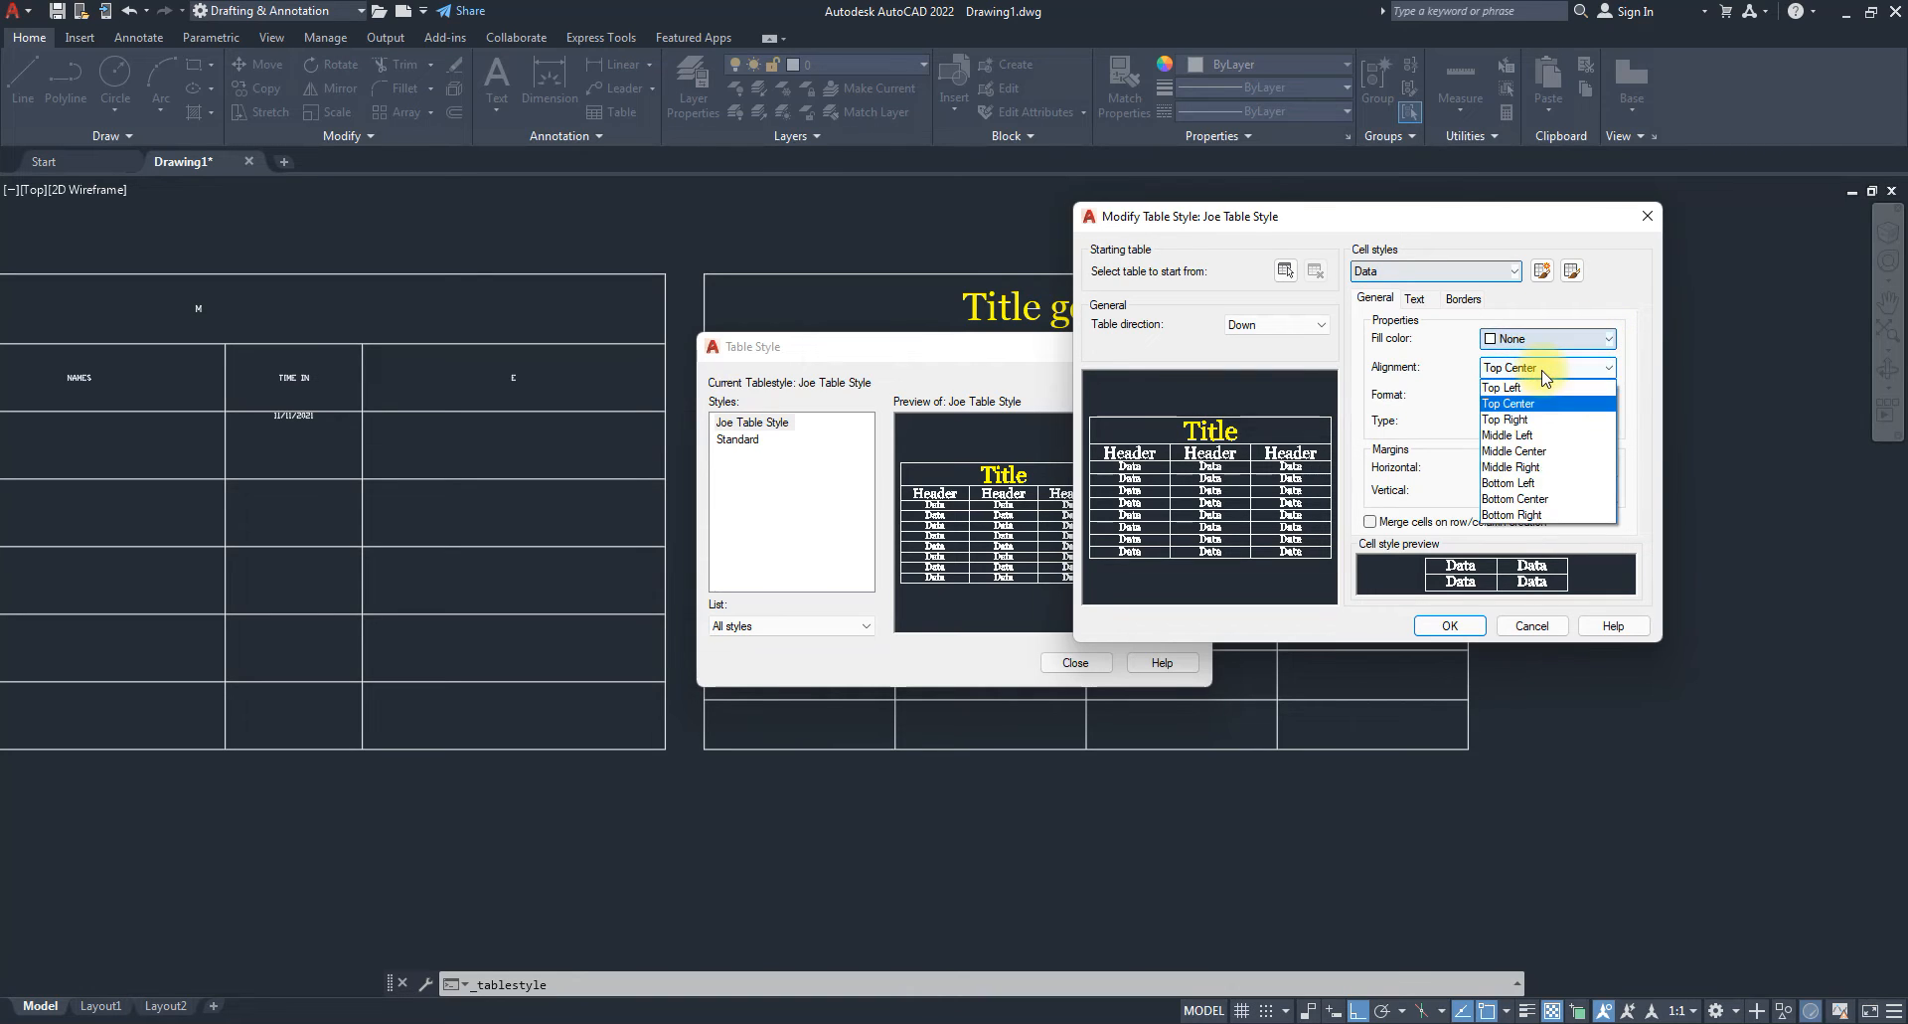
click(1517, 452)
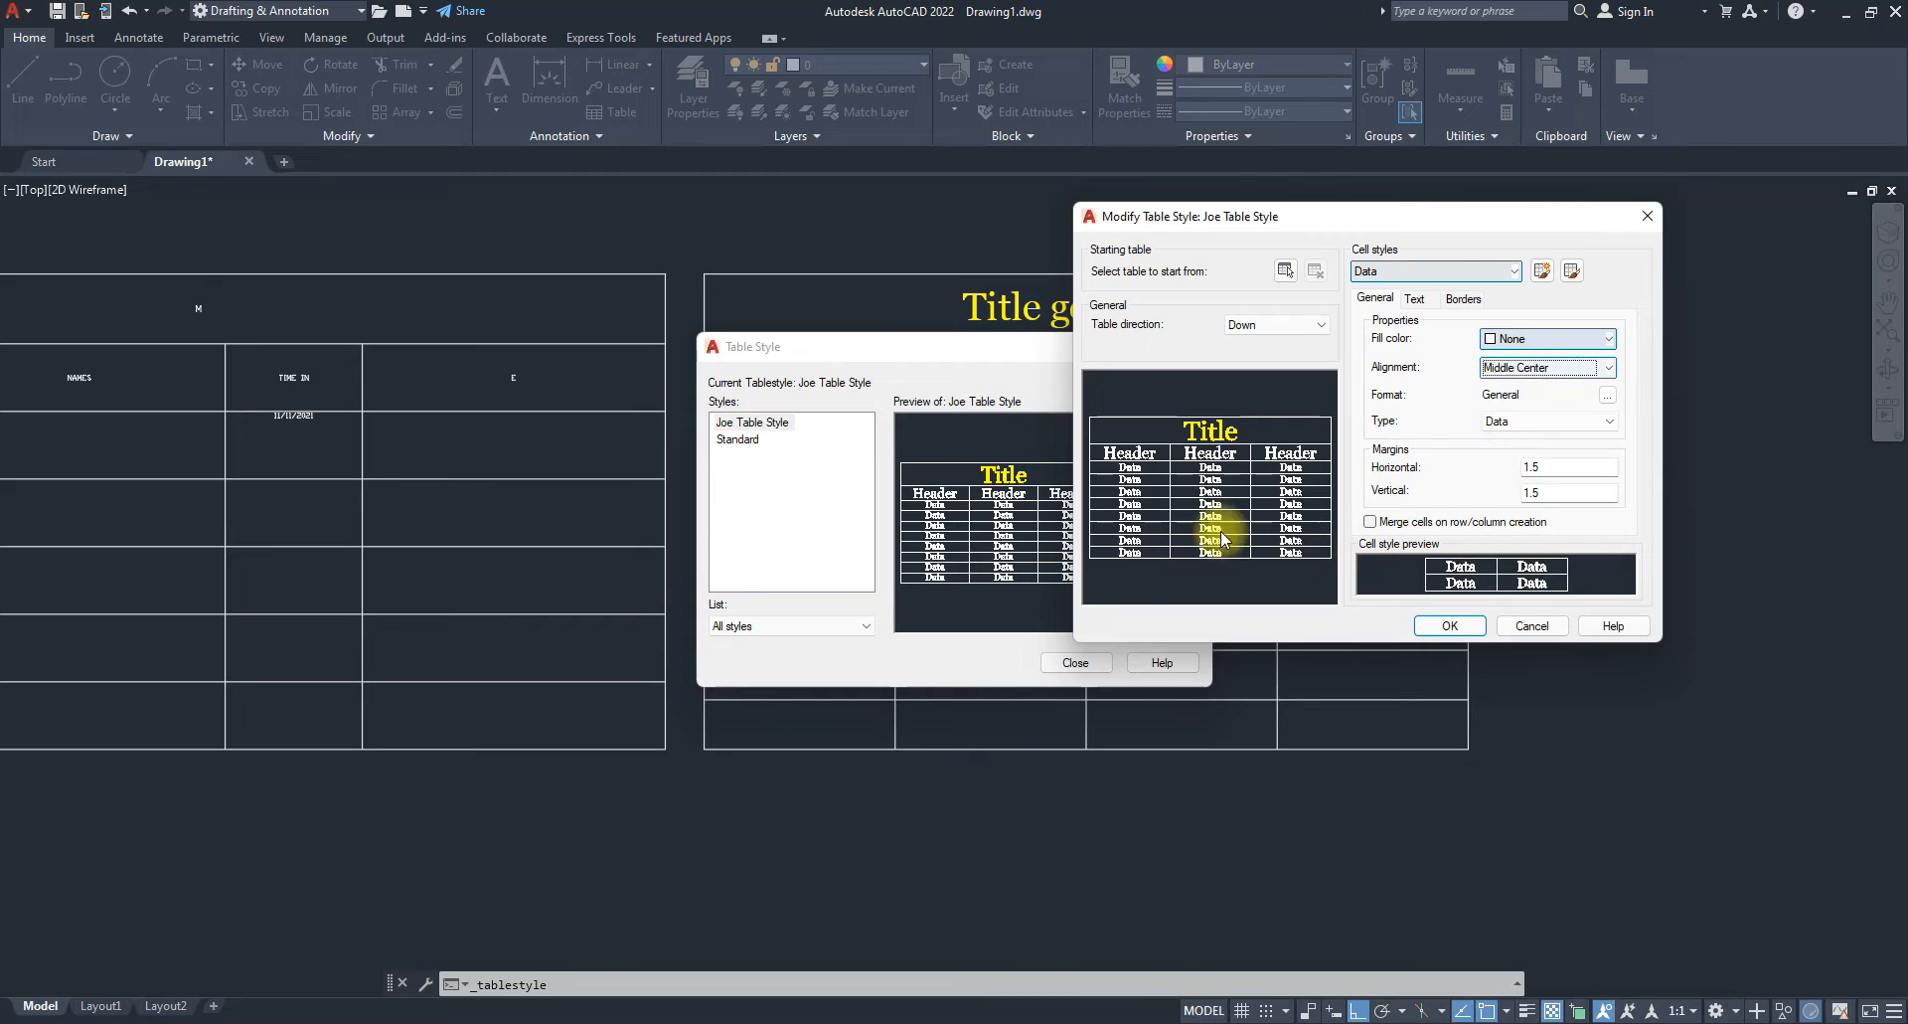
click(1449, 626)
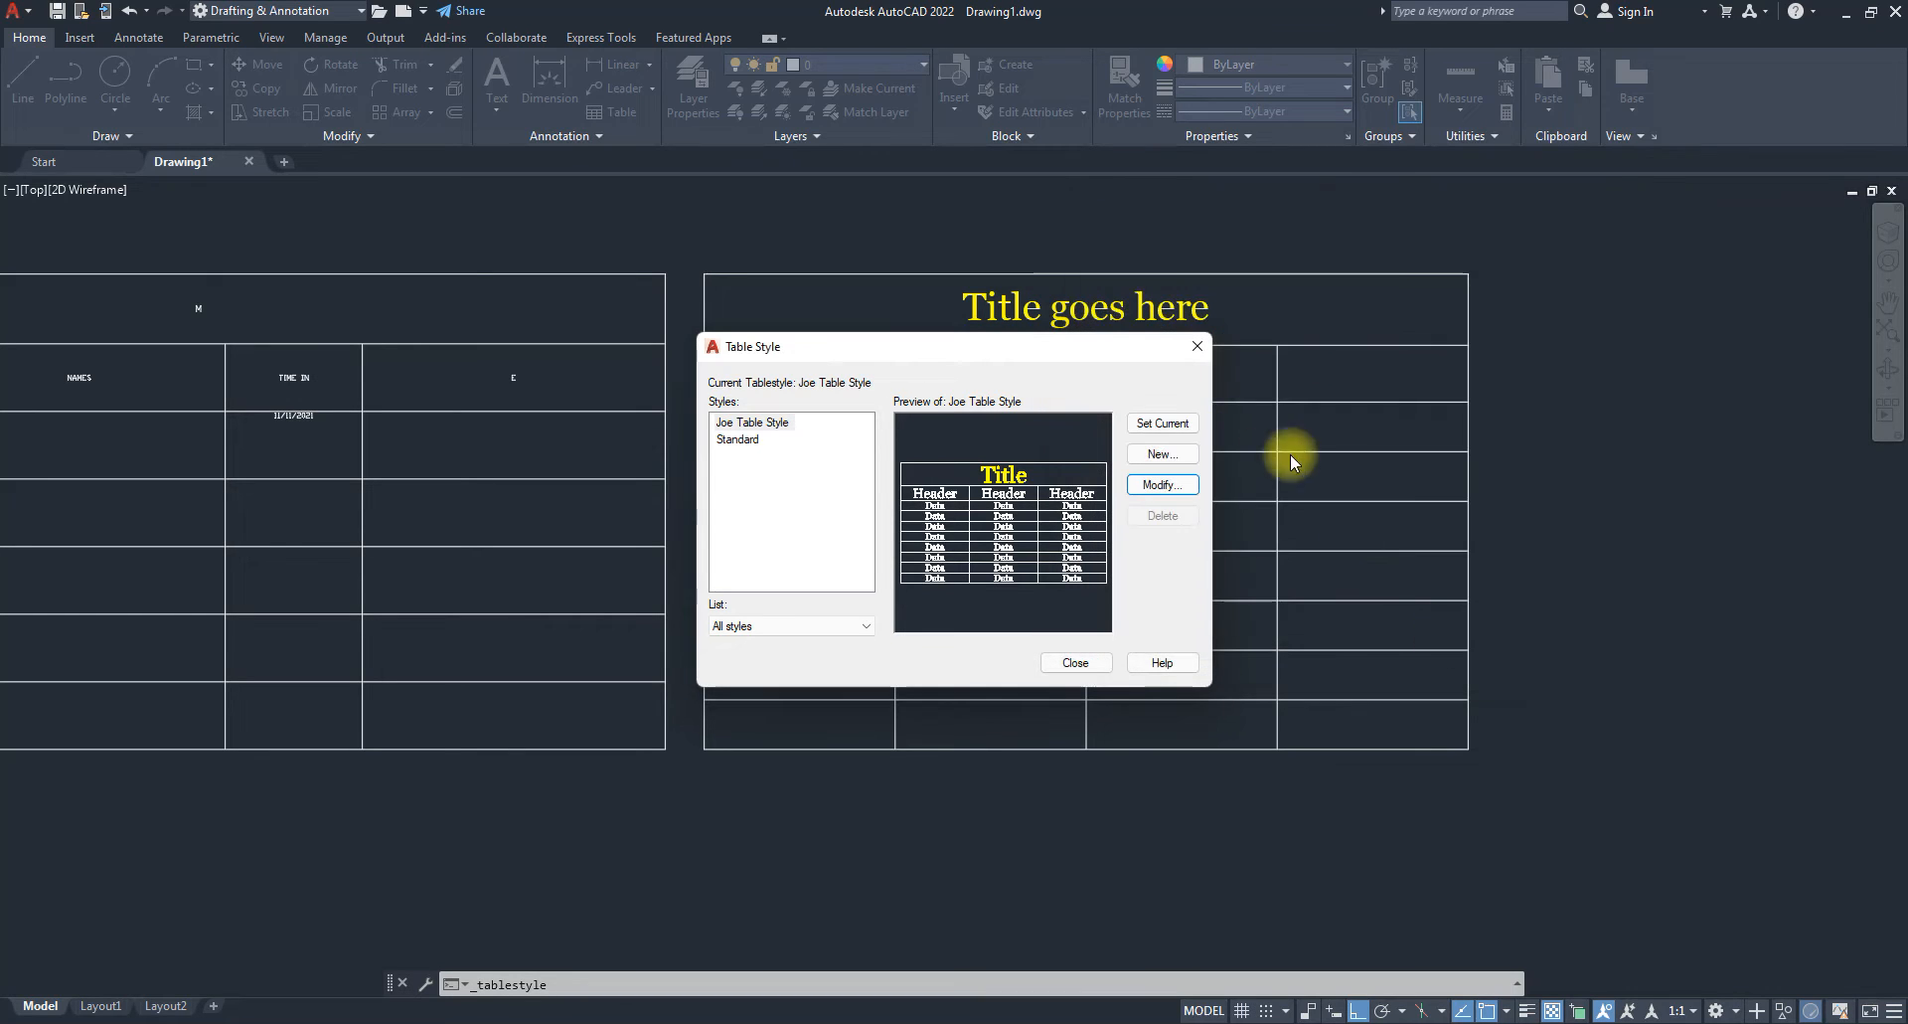
Close the Table Style manager and inspect the S/N and NAME cells of the table.
click(1080, 665)
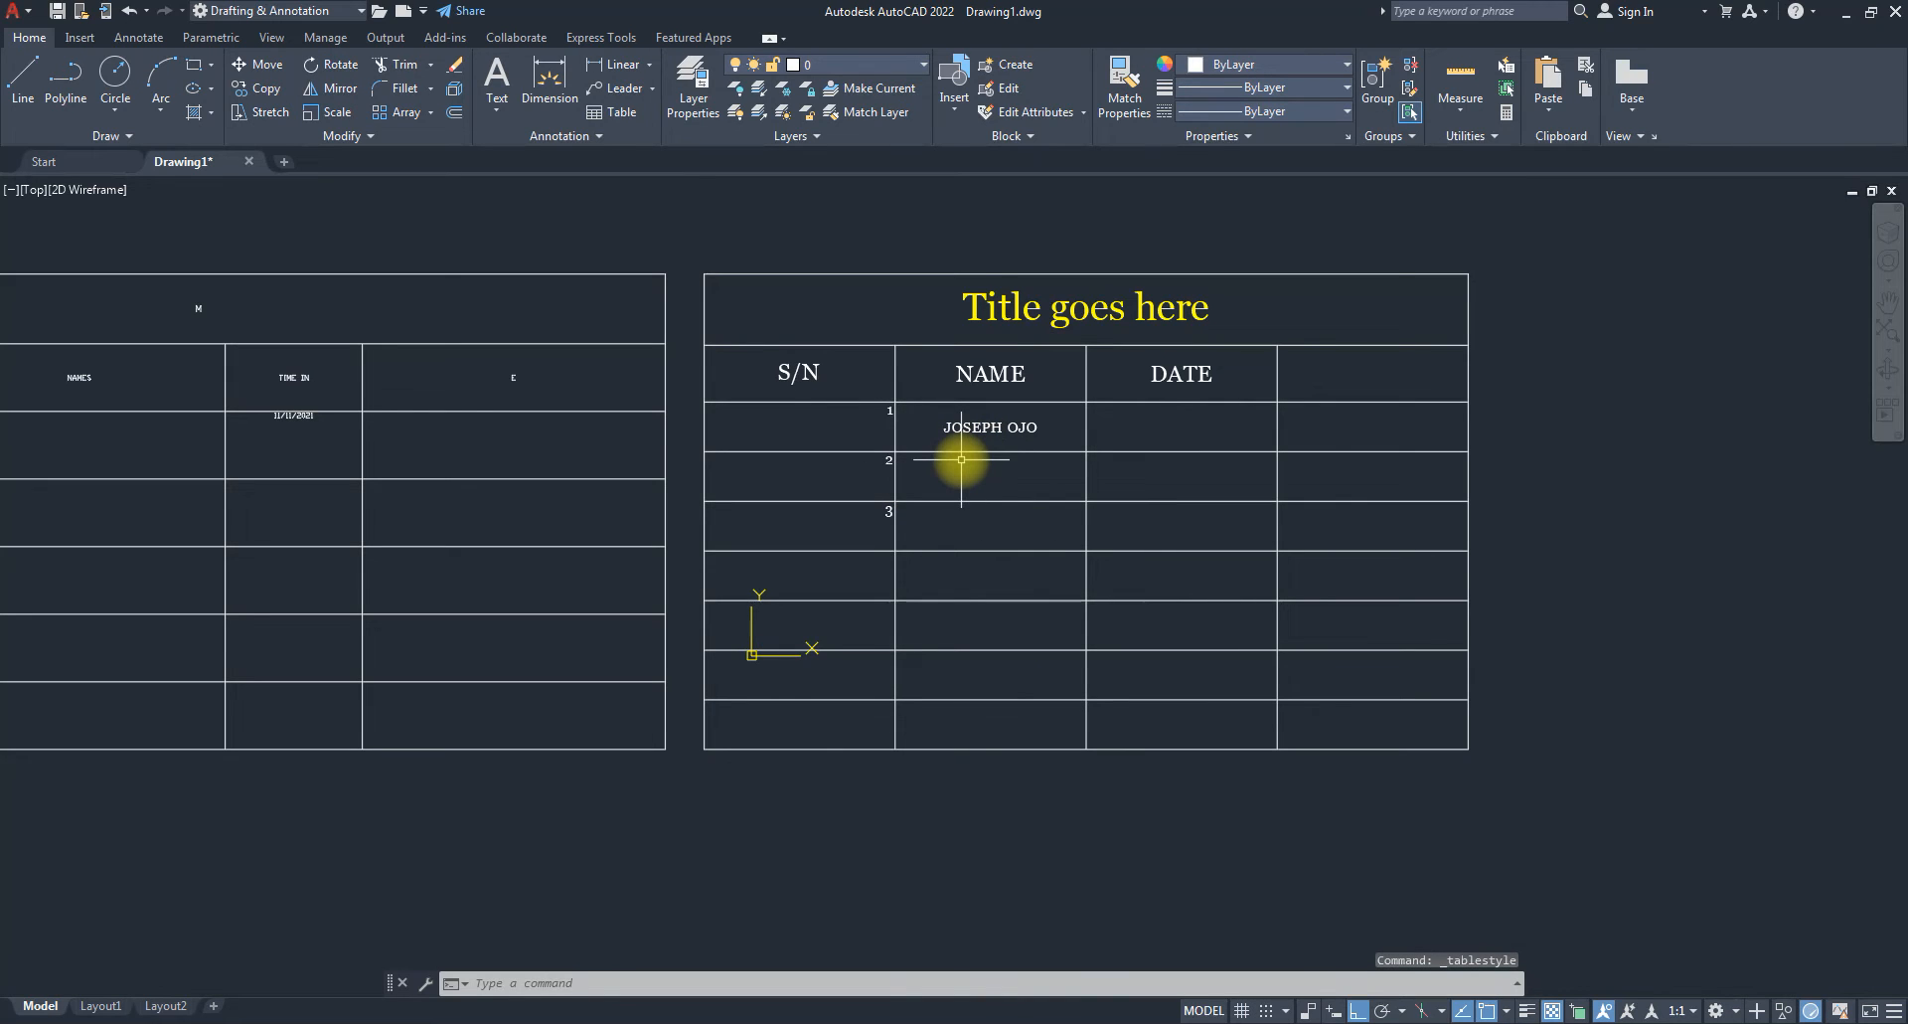
click(839, 427)
click(836, 477)
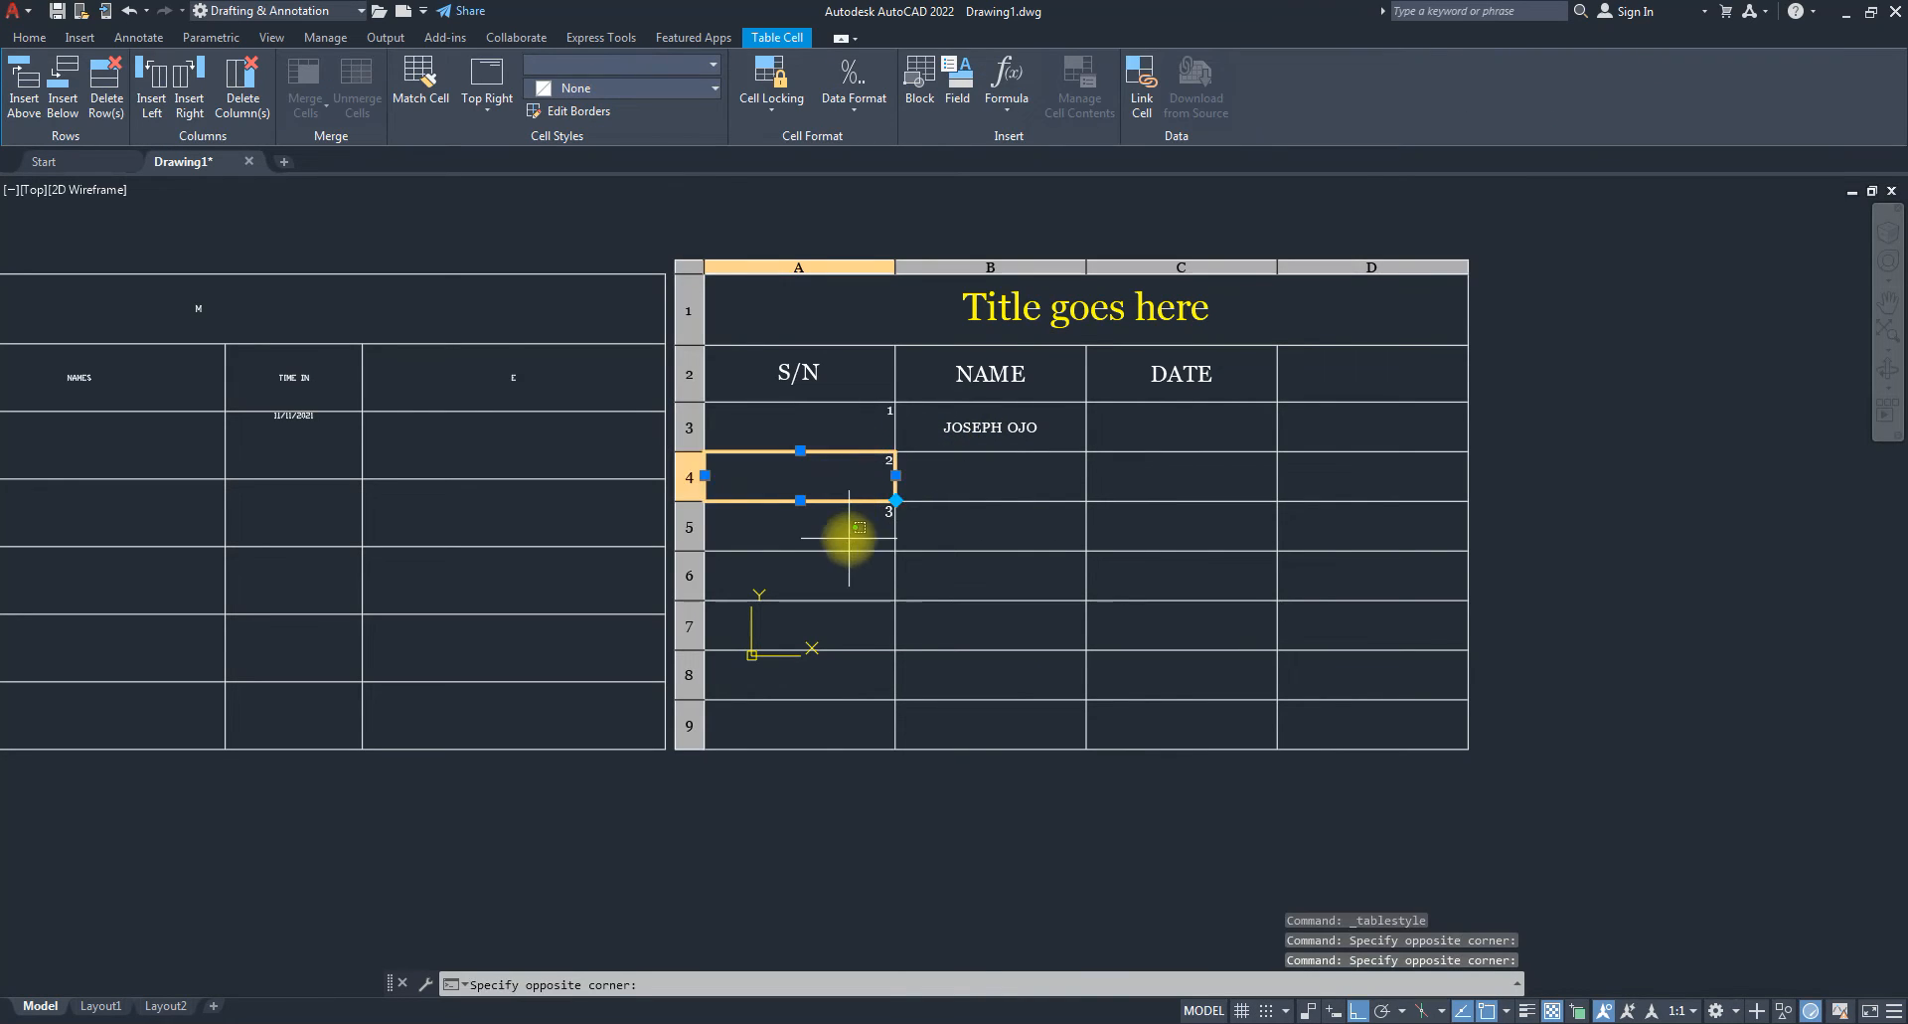
click(853, 427)
click(852, 475)
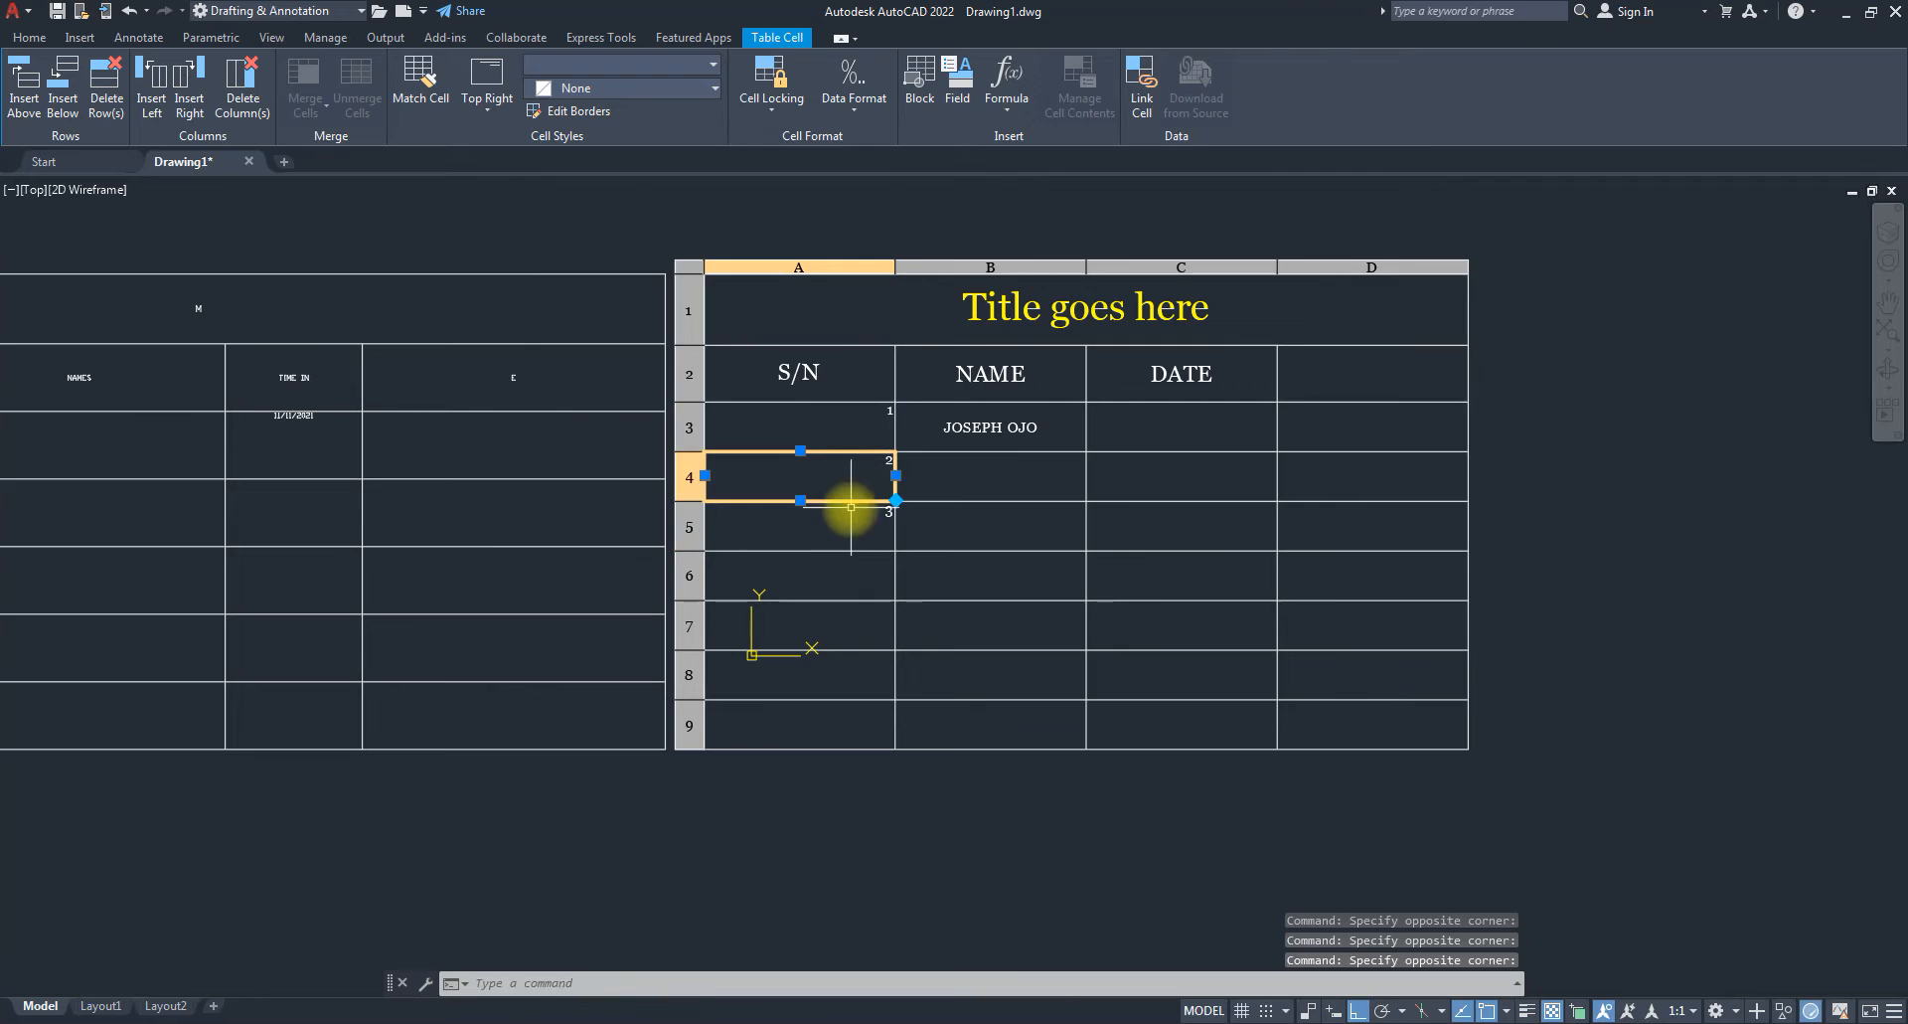
click(843, 526)
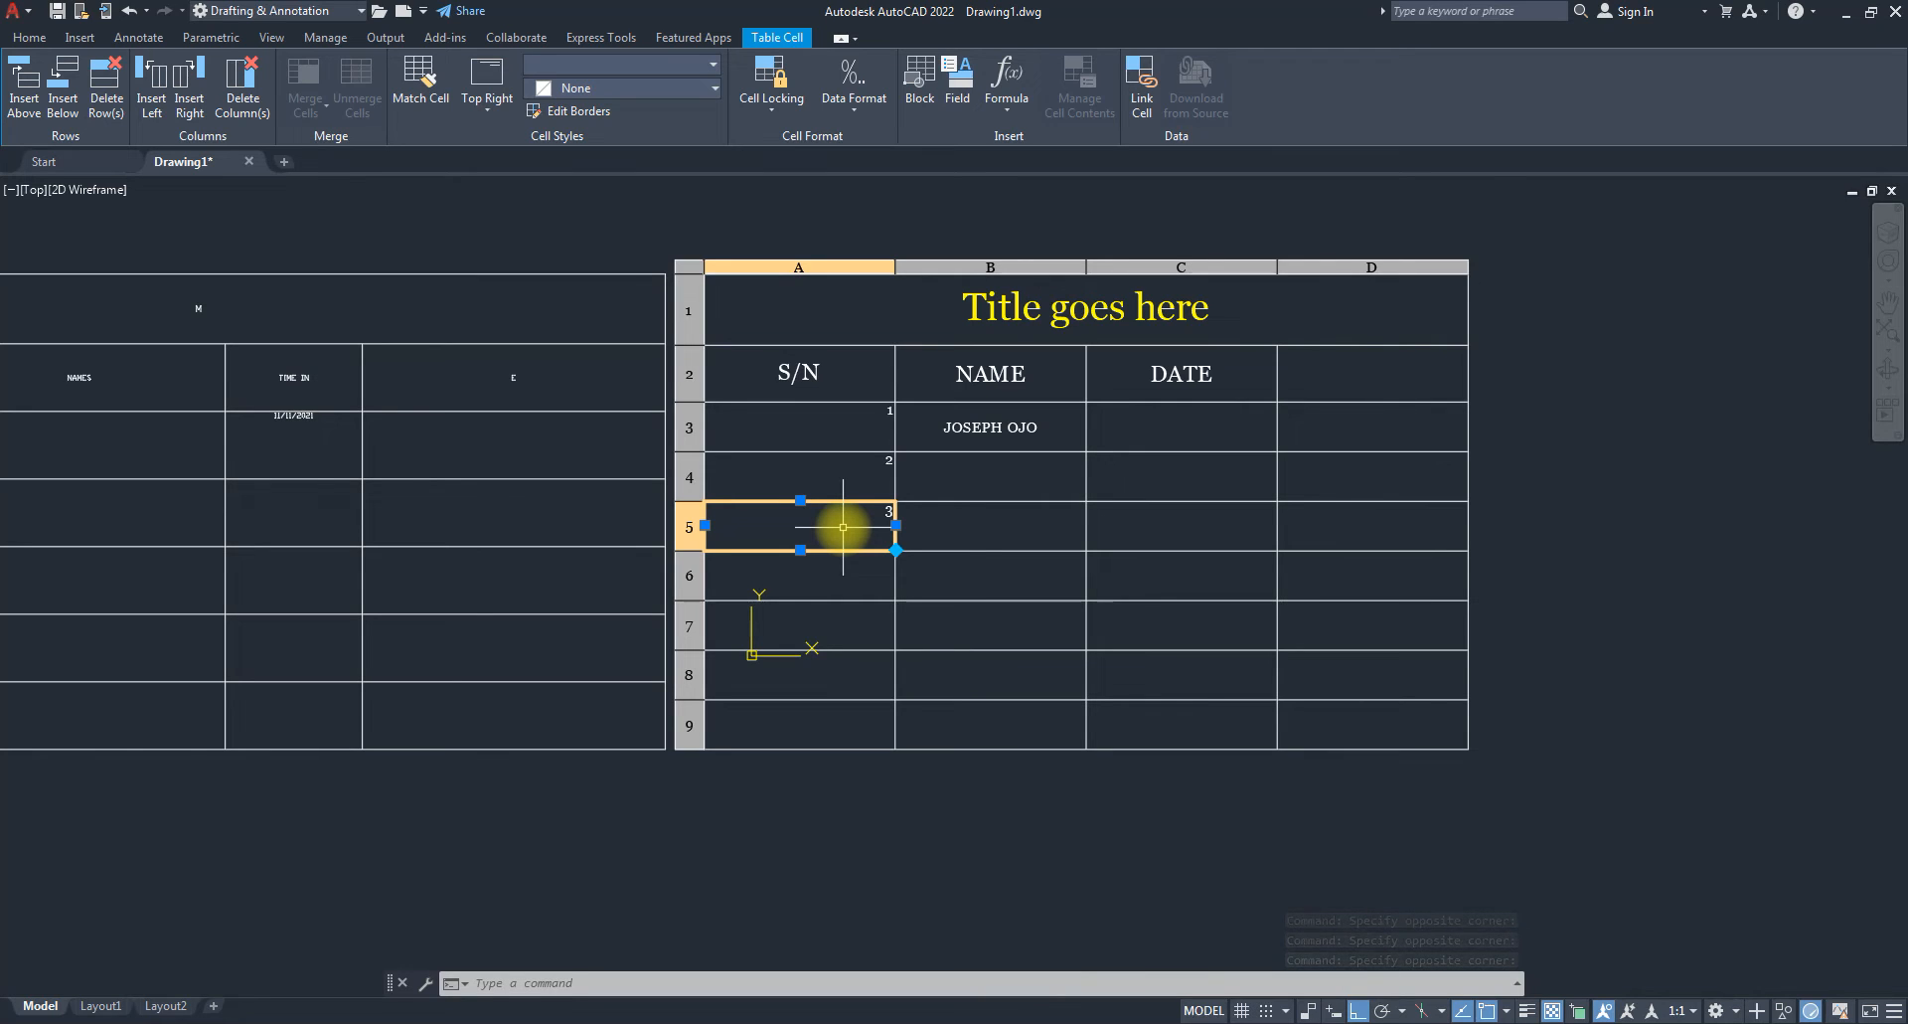
click(978, 509)
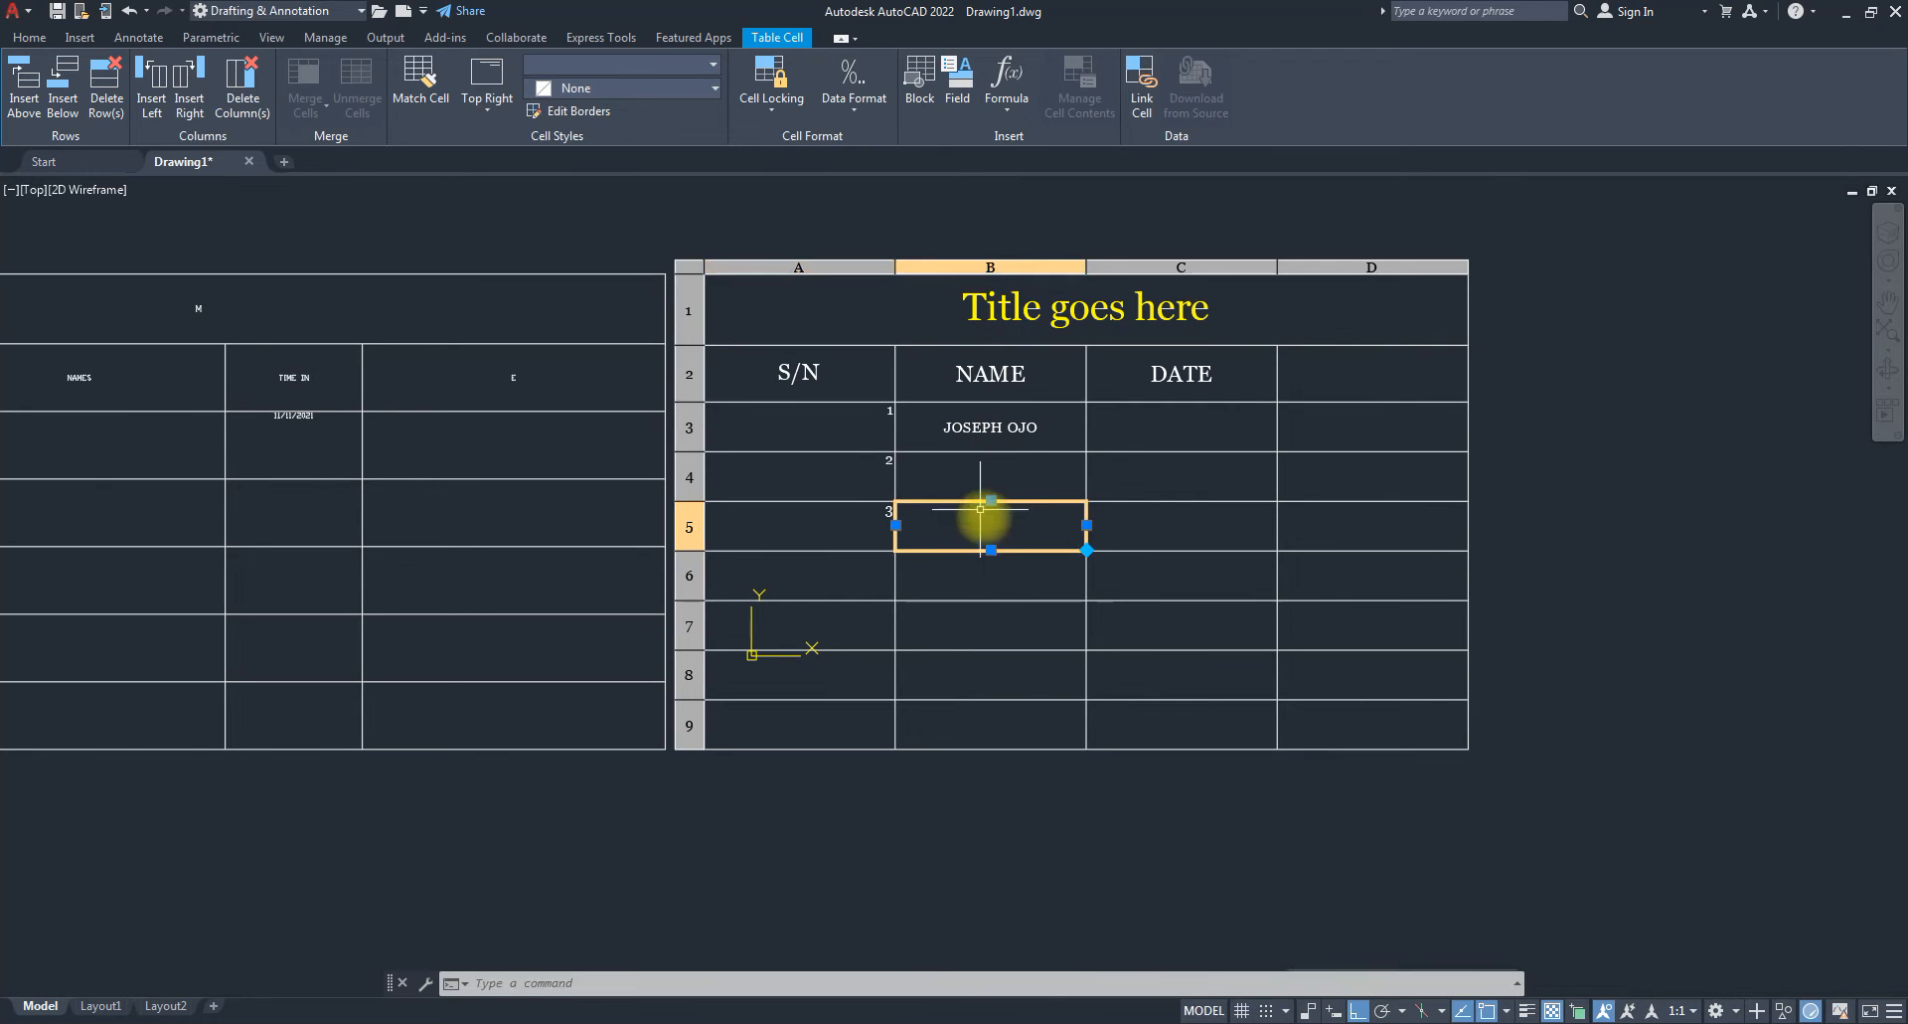
click(981, 578)
click(991, 644)
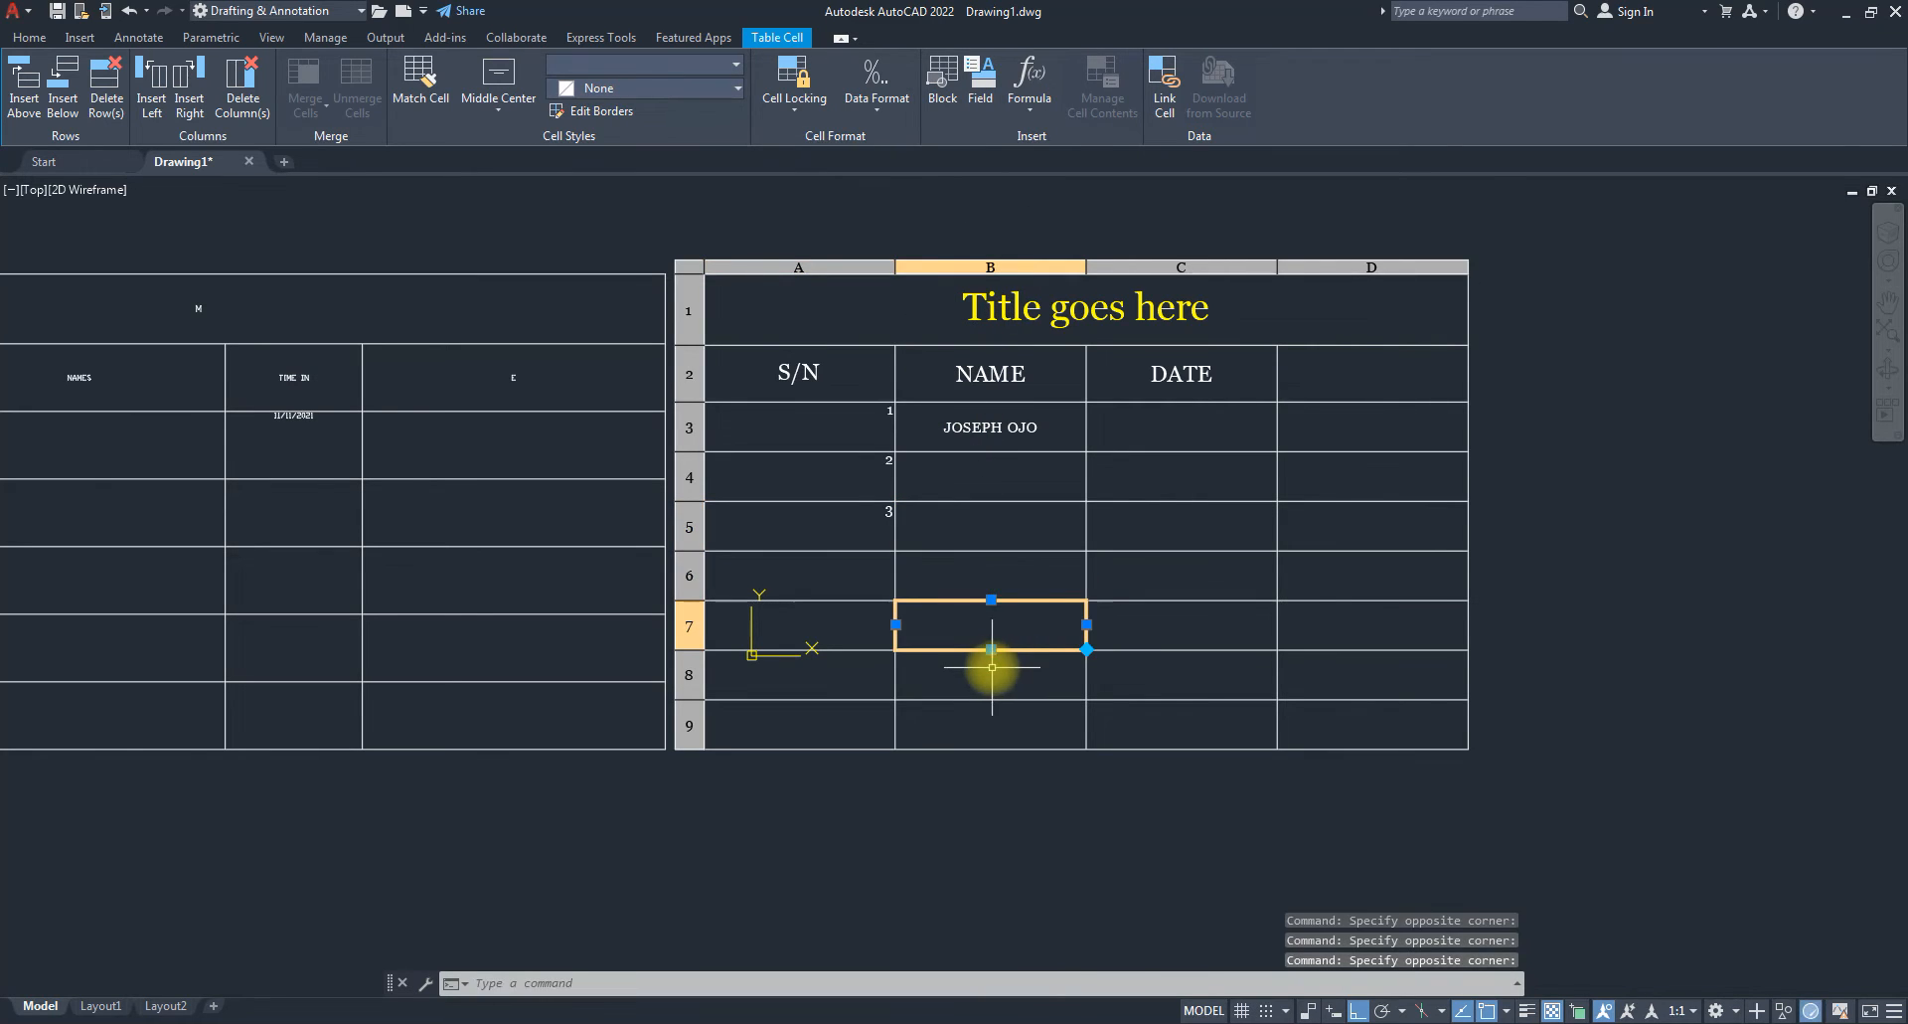
click(990, 663)
click(991, 494)
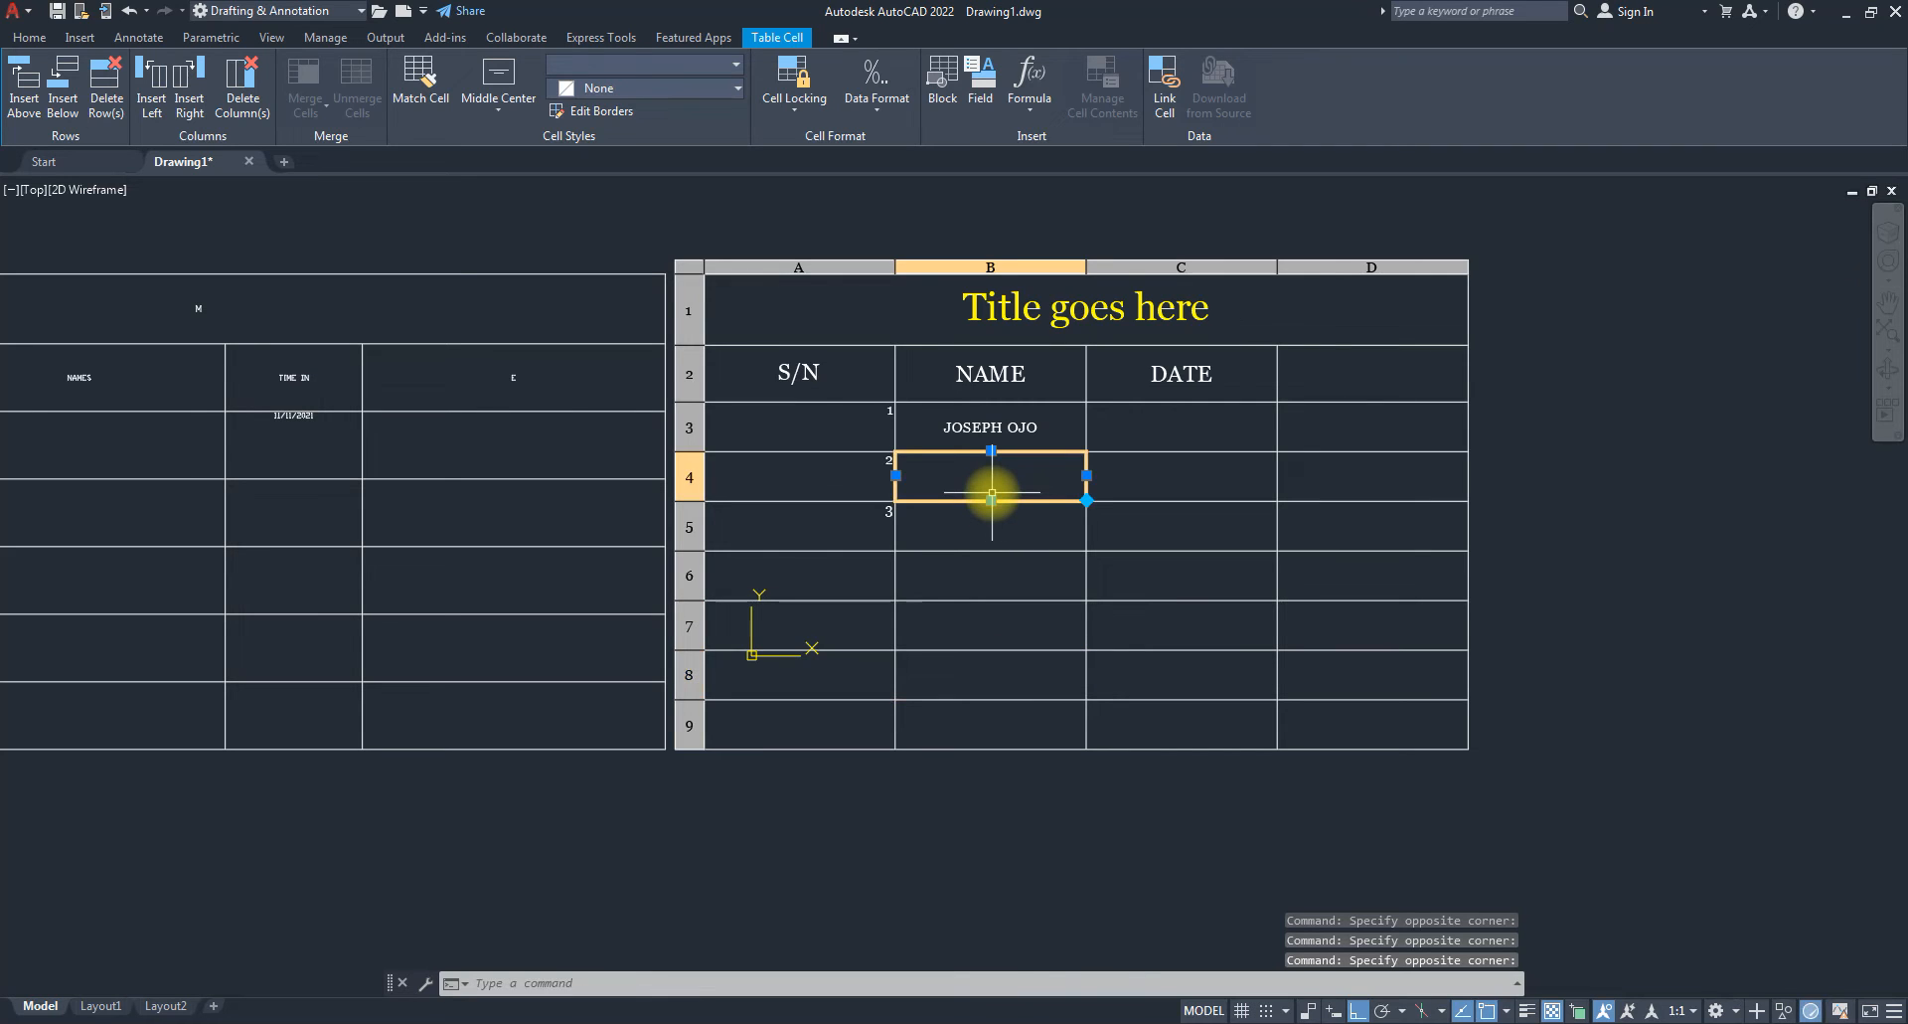
Enter the second and third people's names in cells B4 and B5, fixing a typo.
double_click(991, 494)
text(AFOLA)
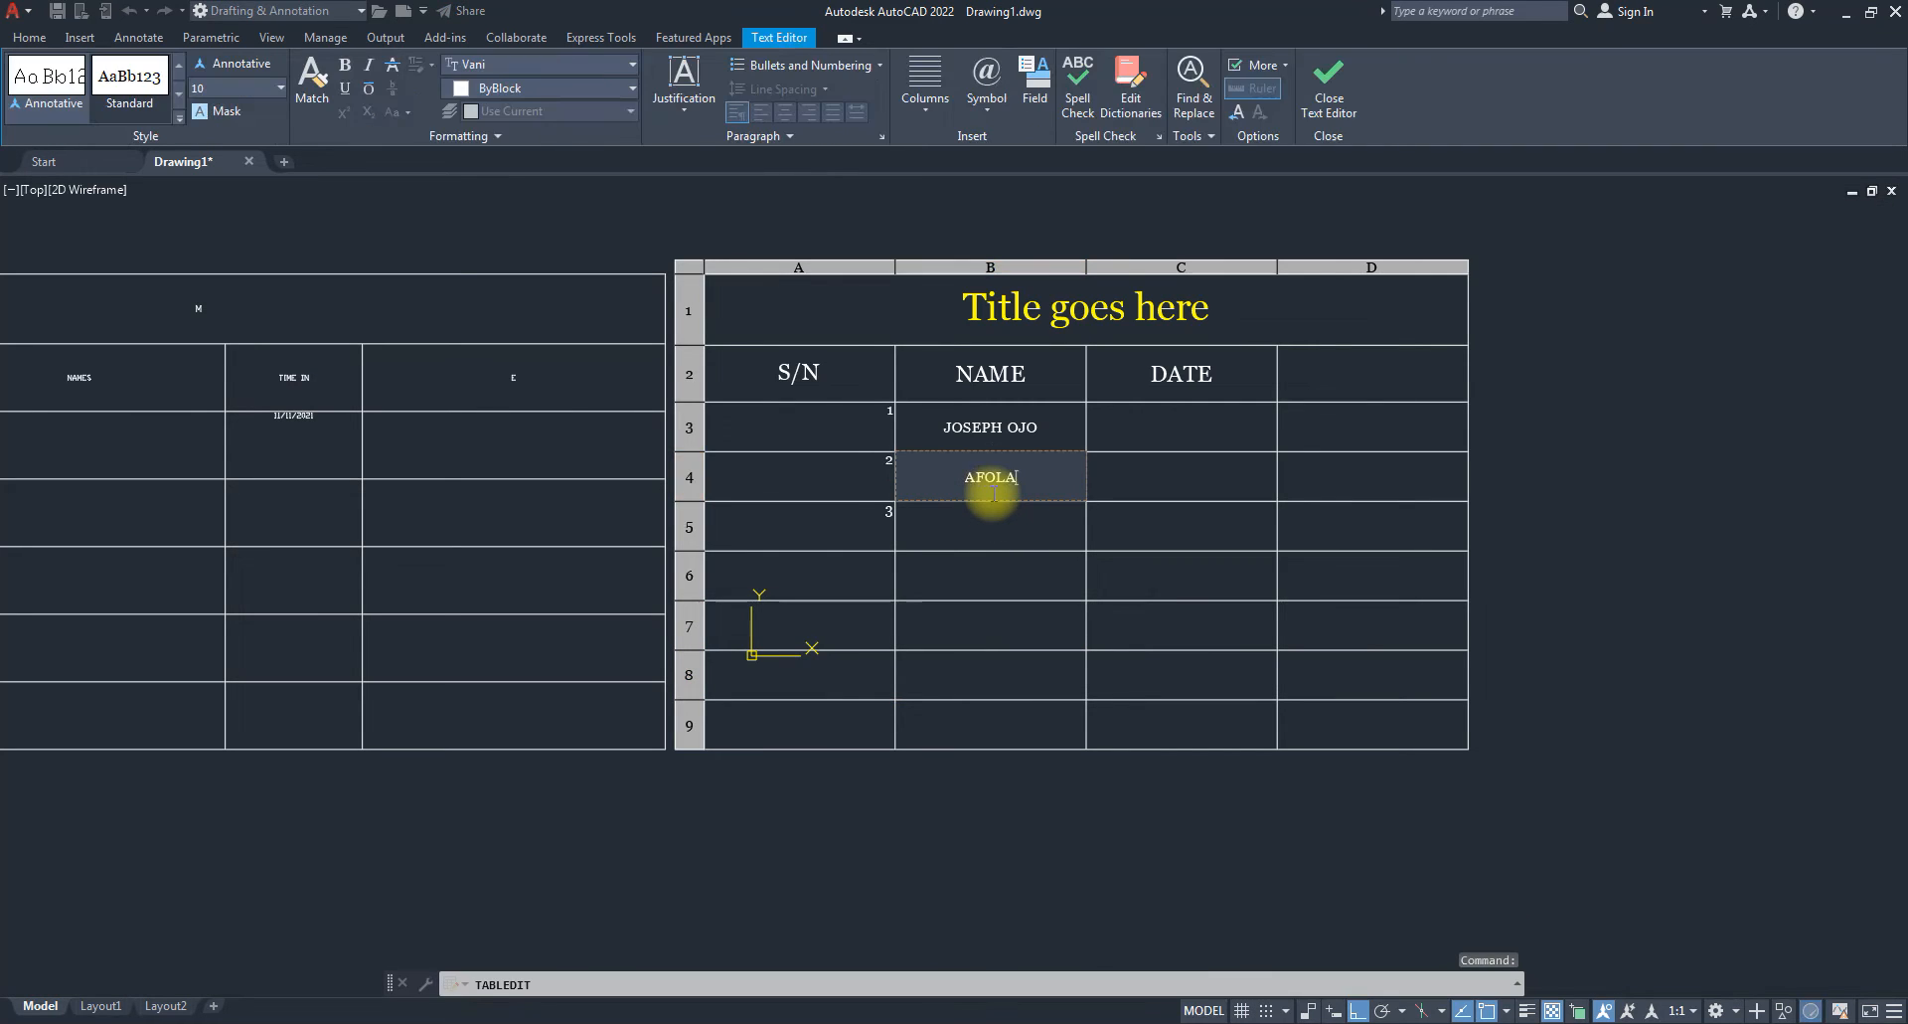
text(BI)
key(Return)
text(EAITH)
key(BackSpace)
key(BackSpace)
key(BackSpace)
key(BackSpace)
text(STHER)
key(Return)
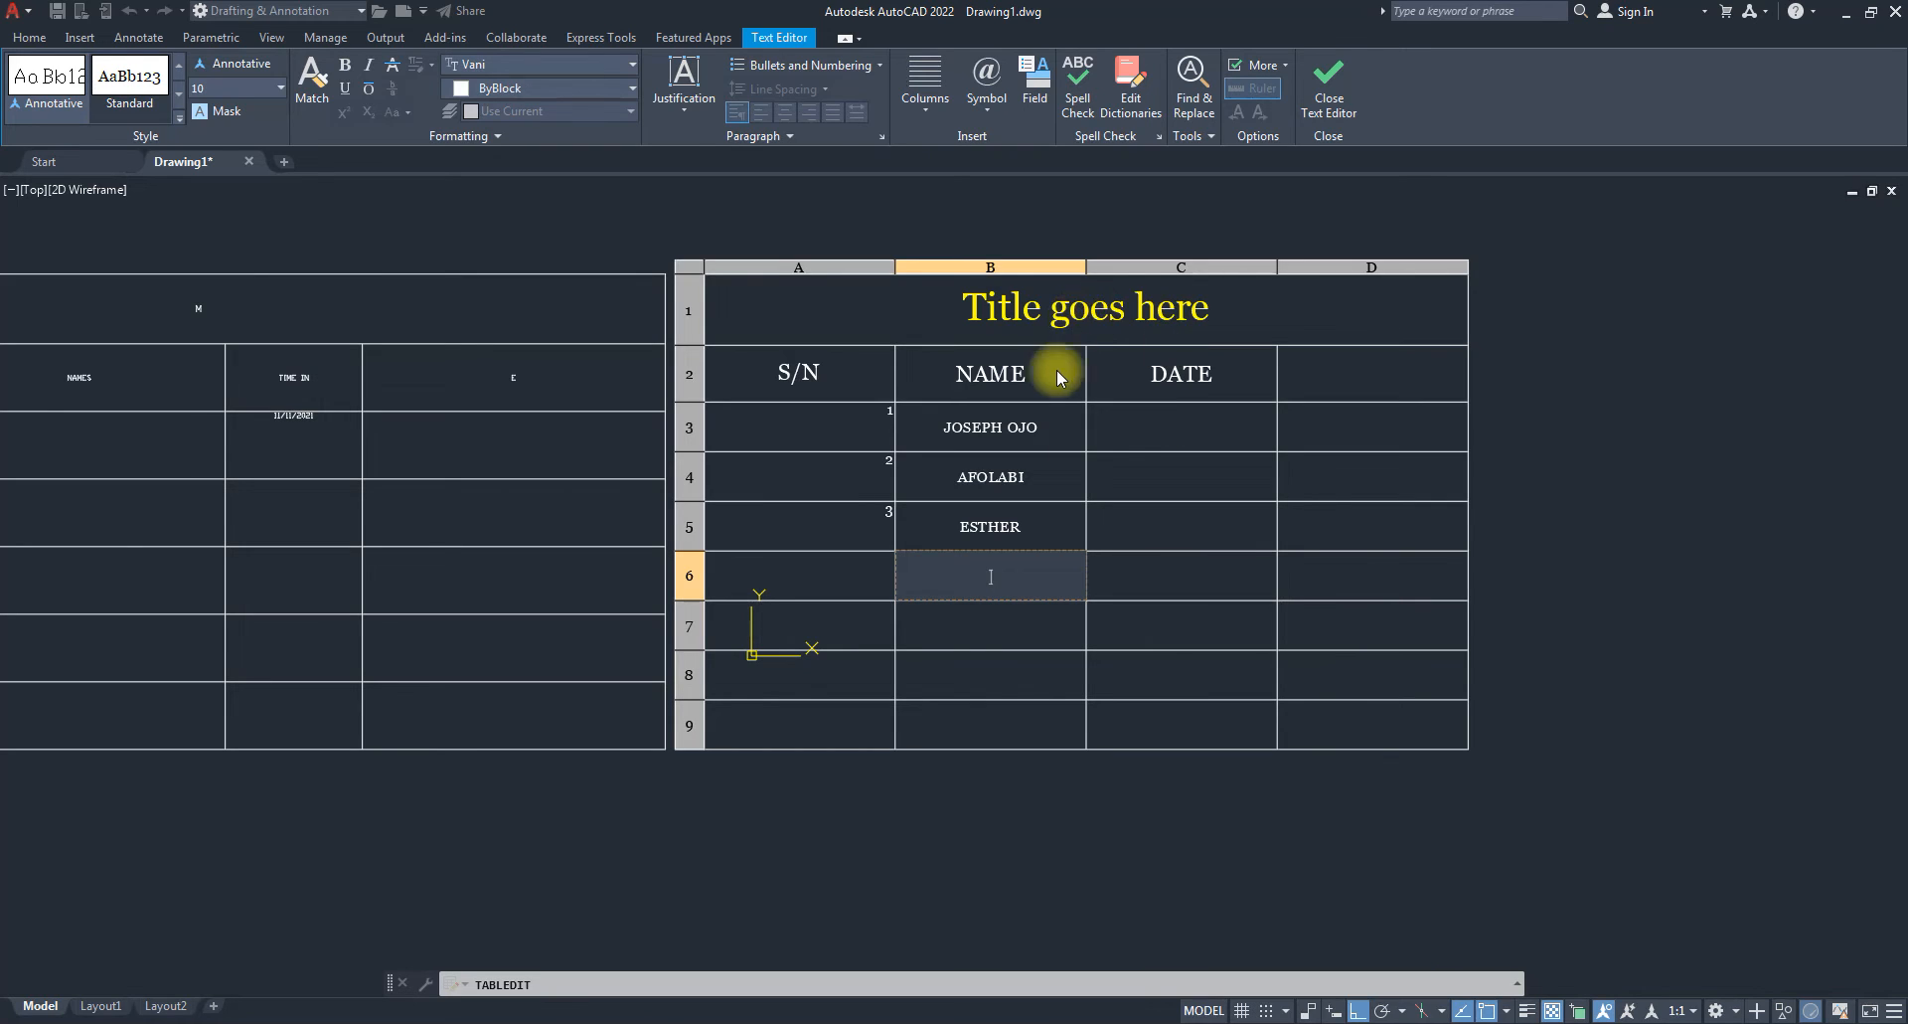
key(Return)
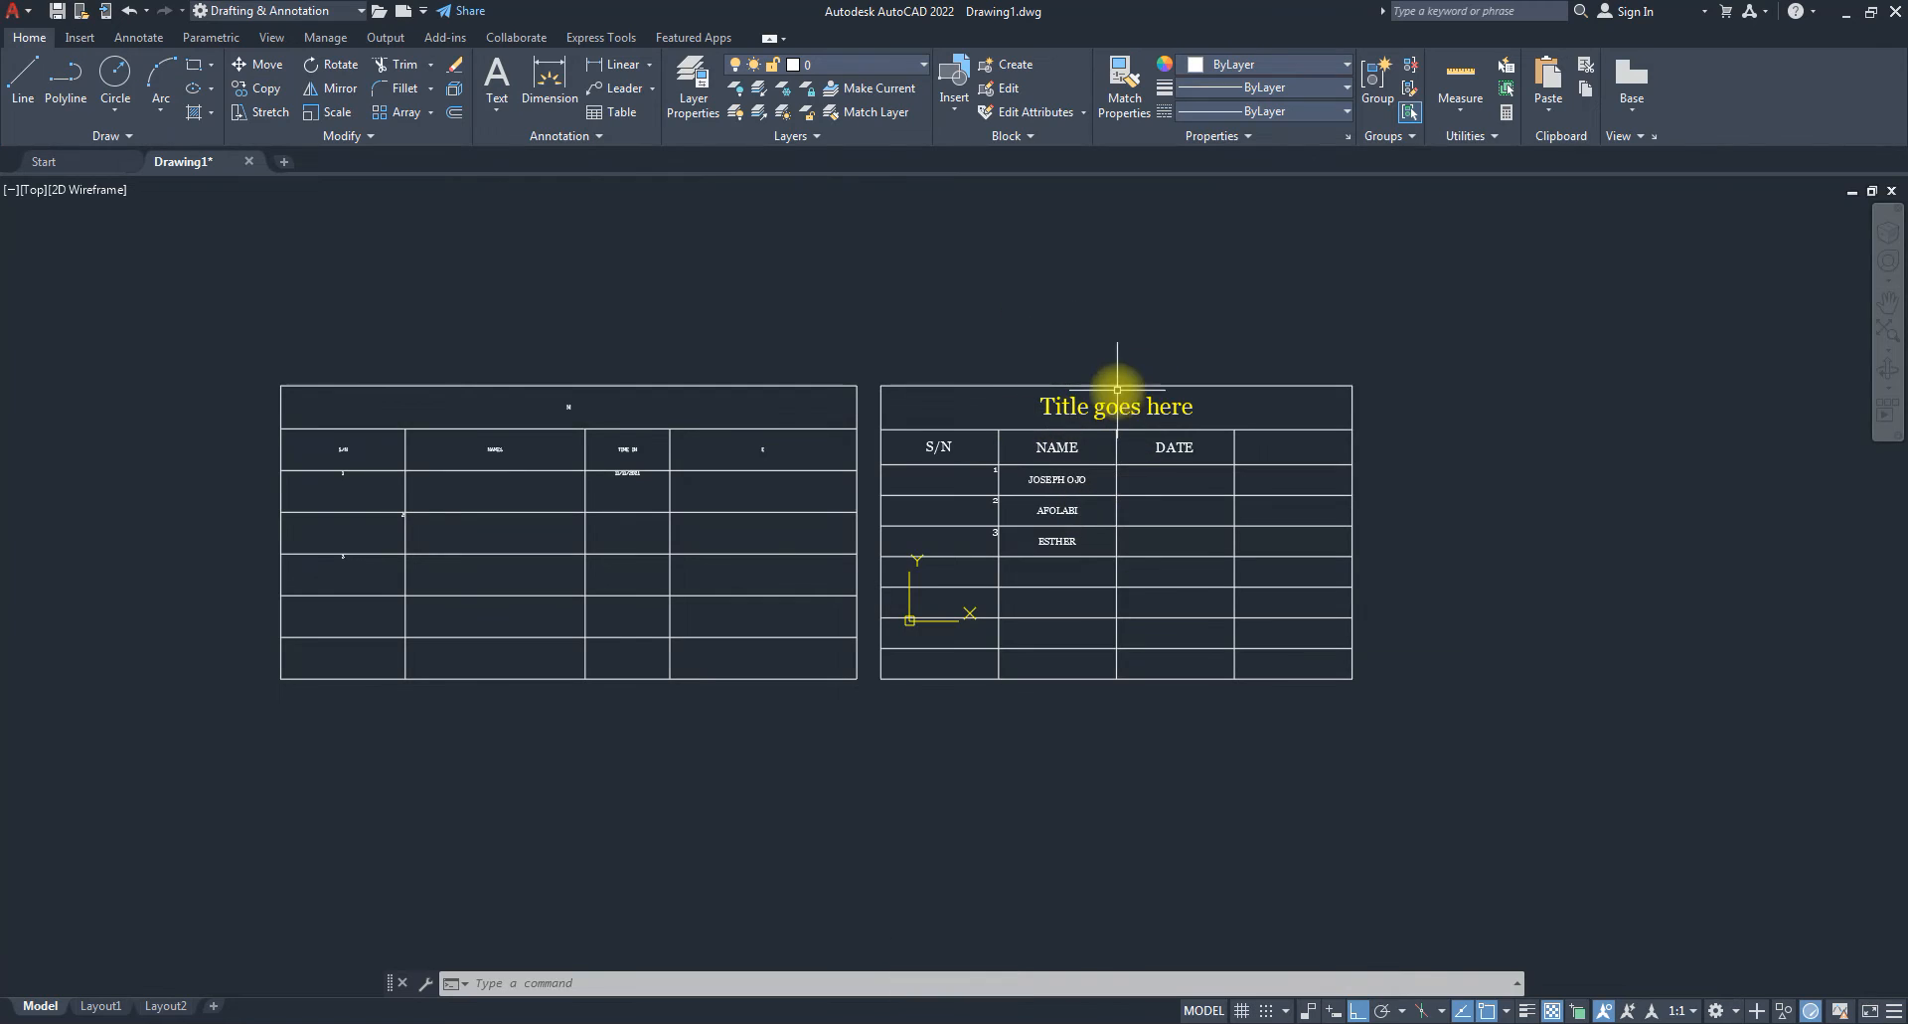
Zoom to show both tables, crossing-select them and delete them.
scroll(1101, 389, down, 4)
scroll(1087, 408, up, 4)
middle_click(1183, 443)
middle_click(1183, 442)
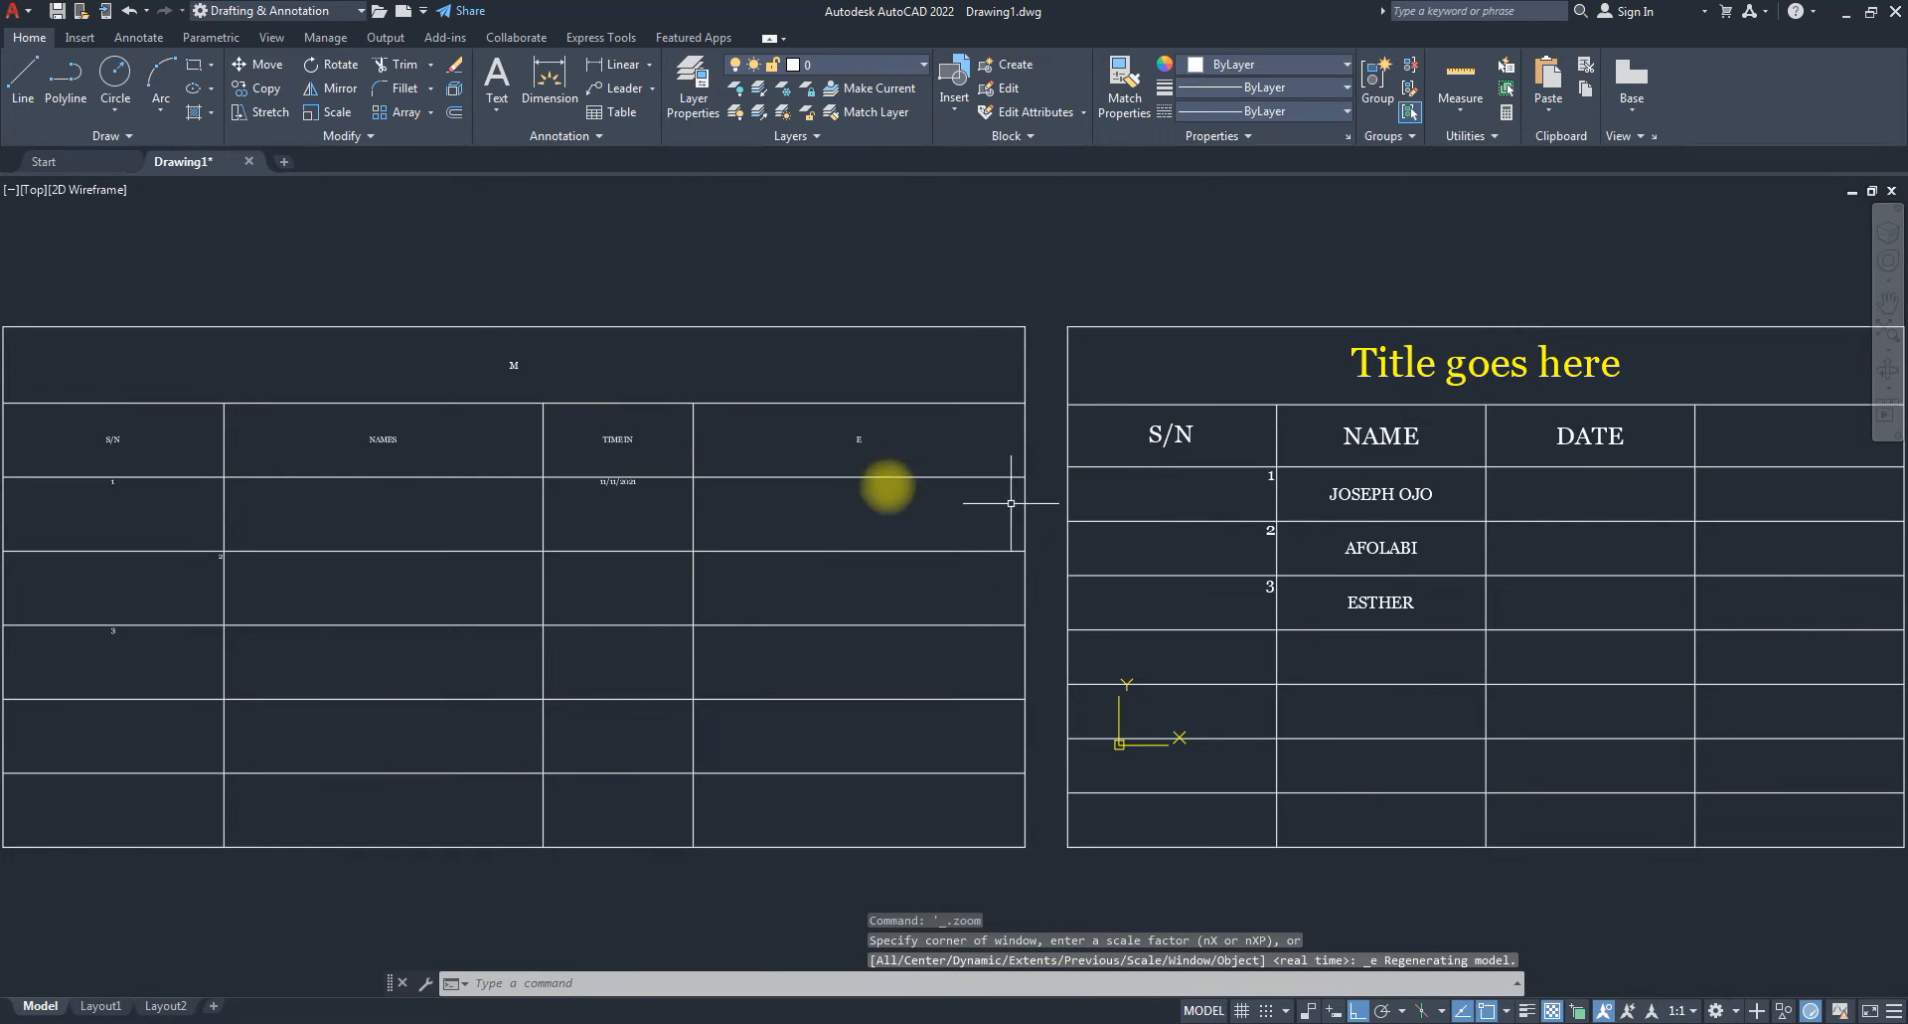
scroll(988, 498, down, 3)
scroll(980, 494, up, 3)
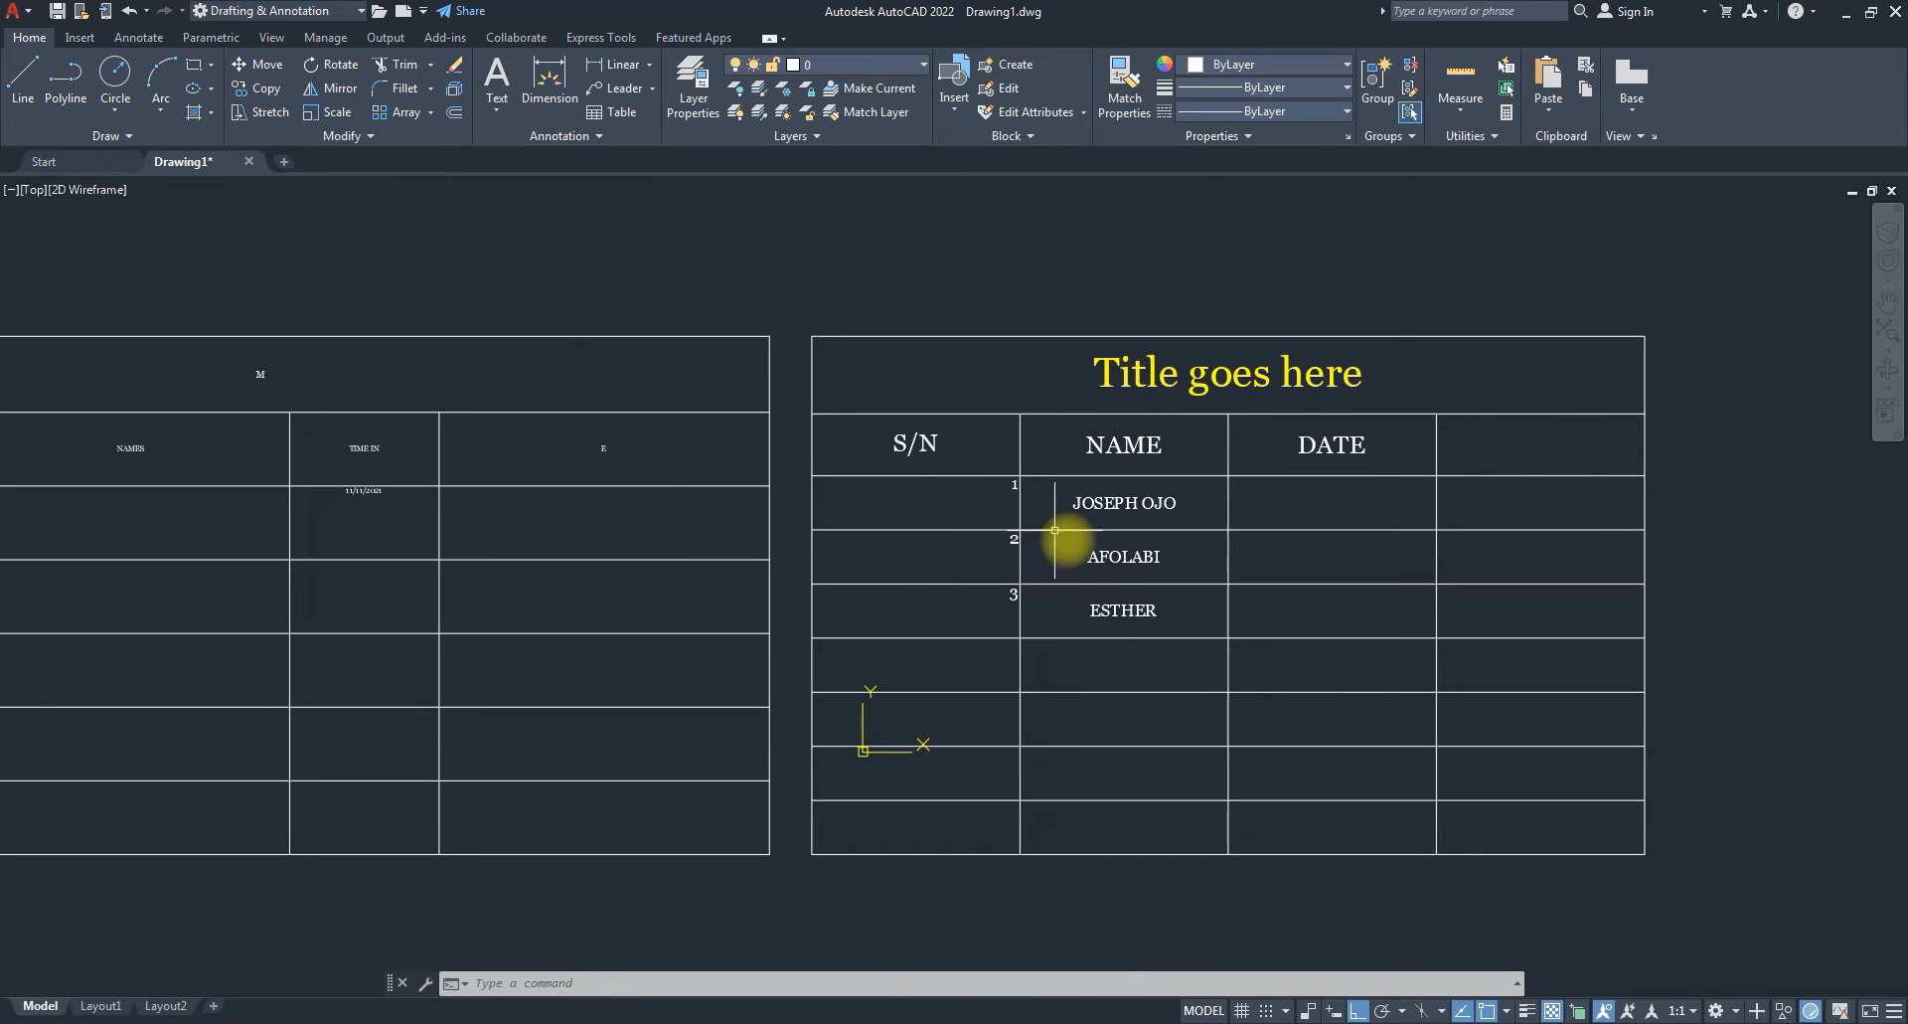
scroll(1065, 541, down, 5)
click(1160, 629)
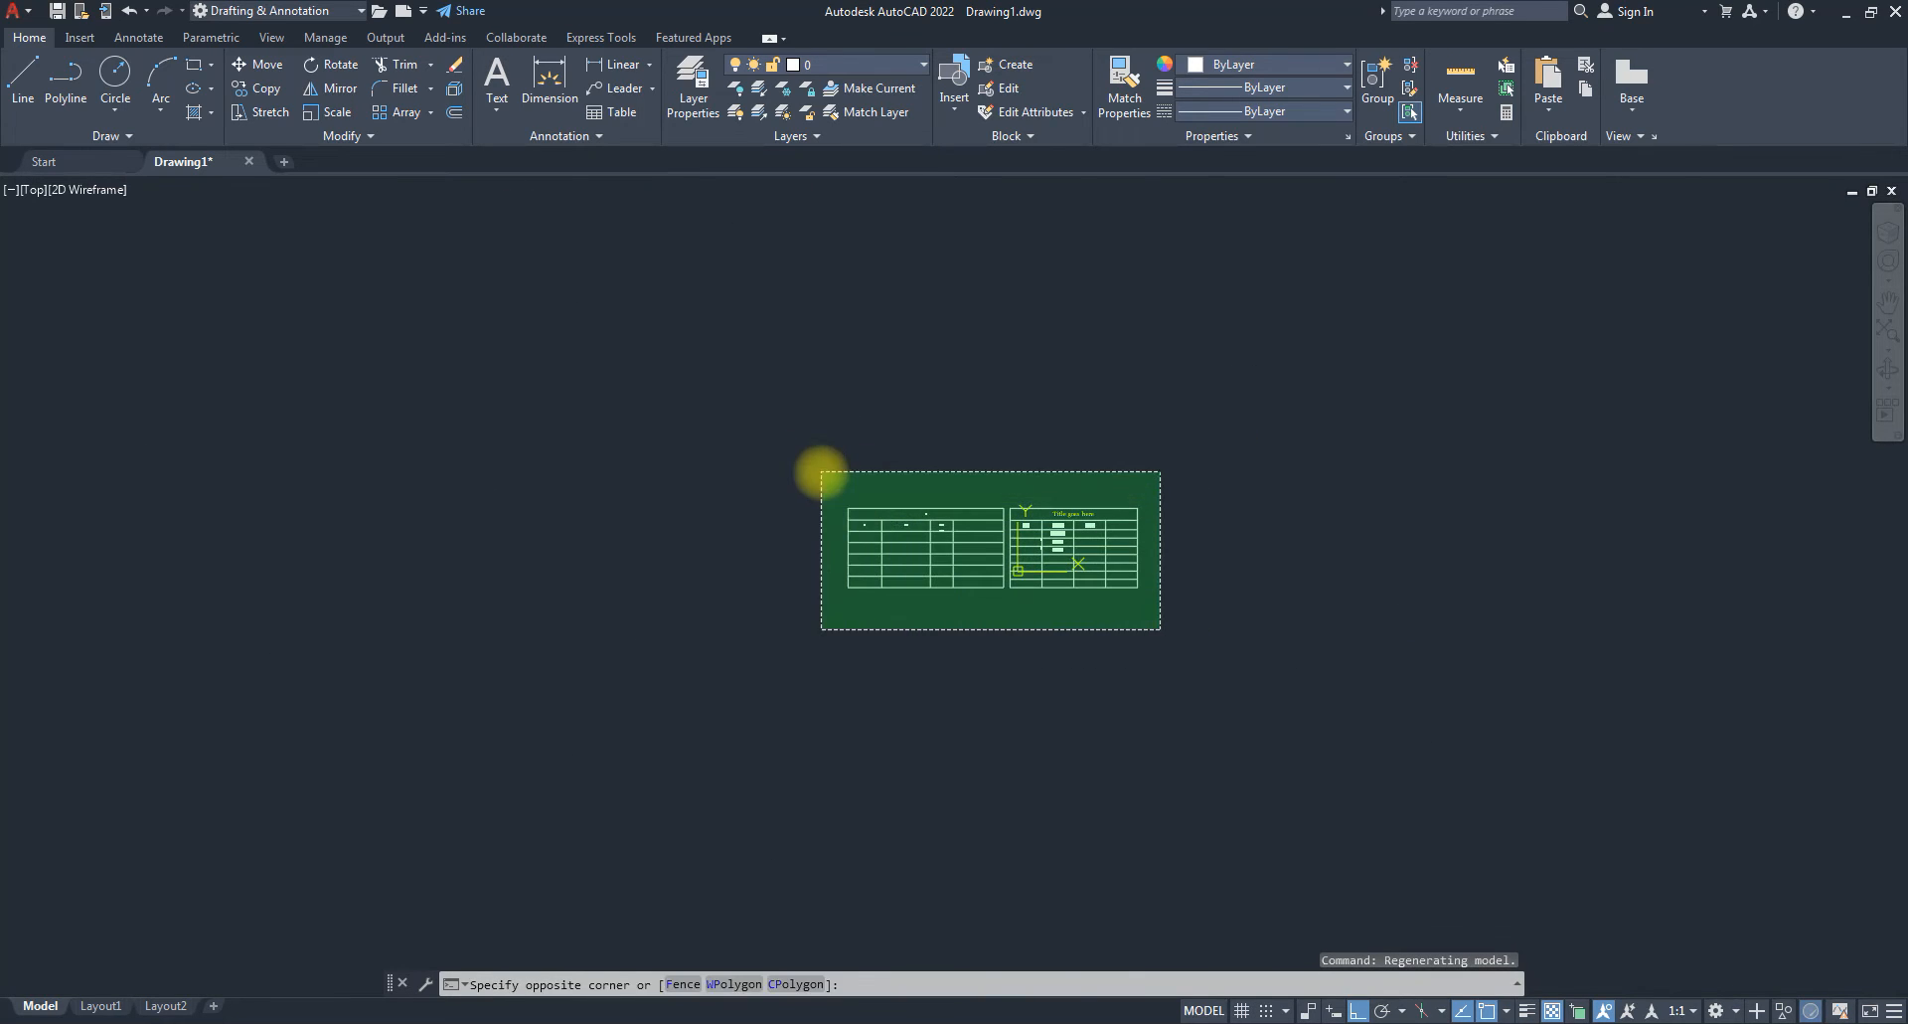
click(821, 471)
key(Delete)
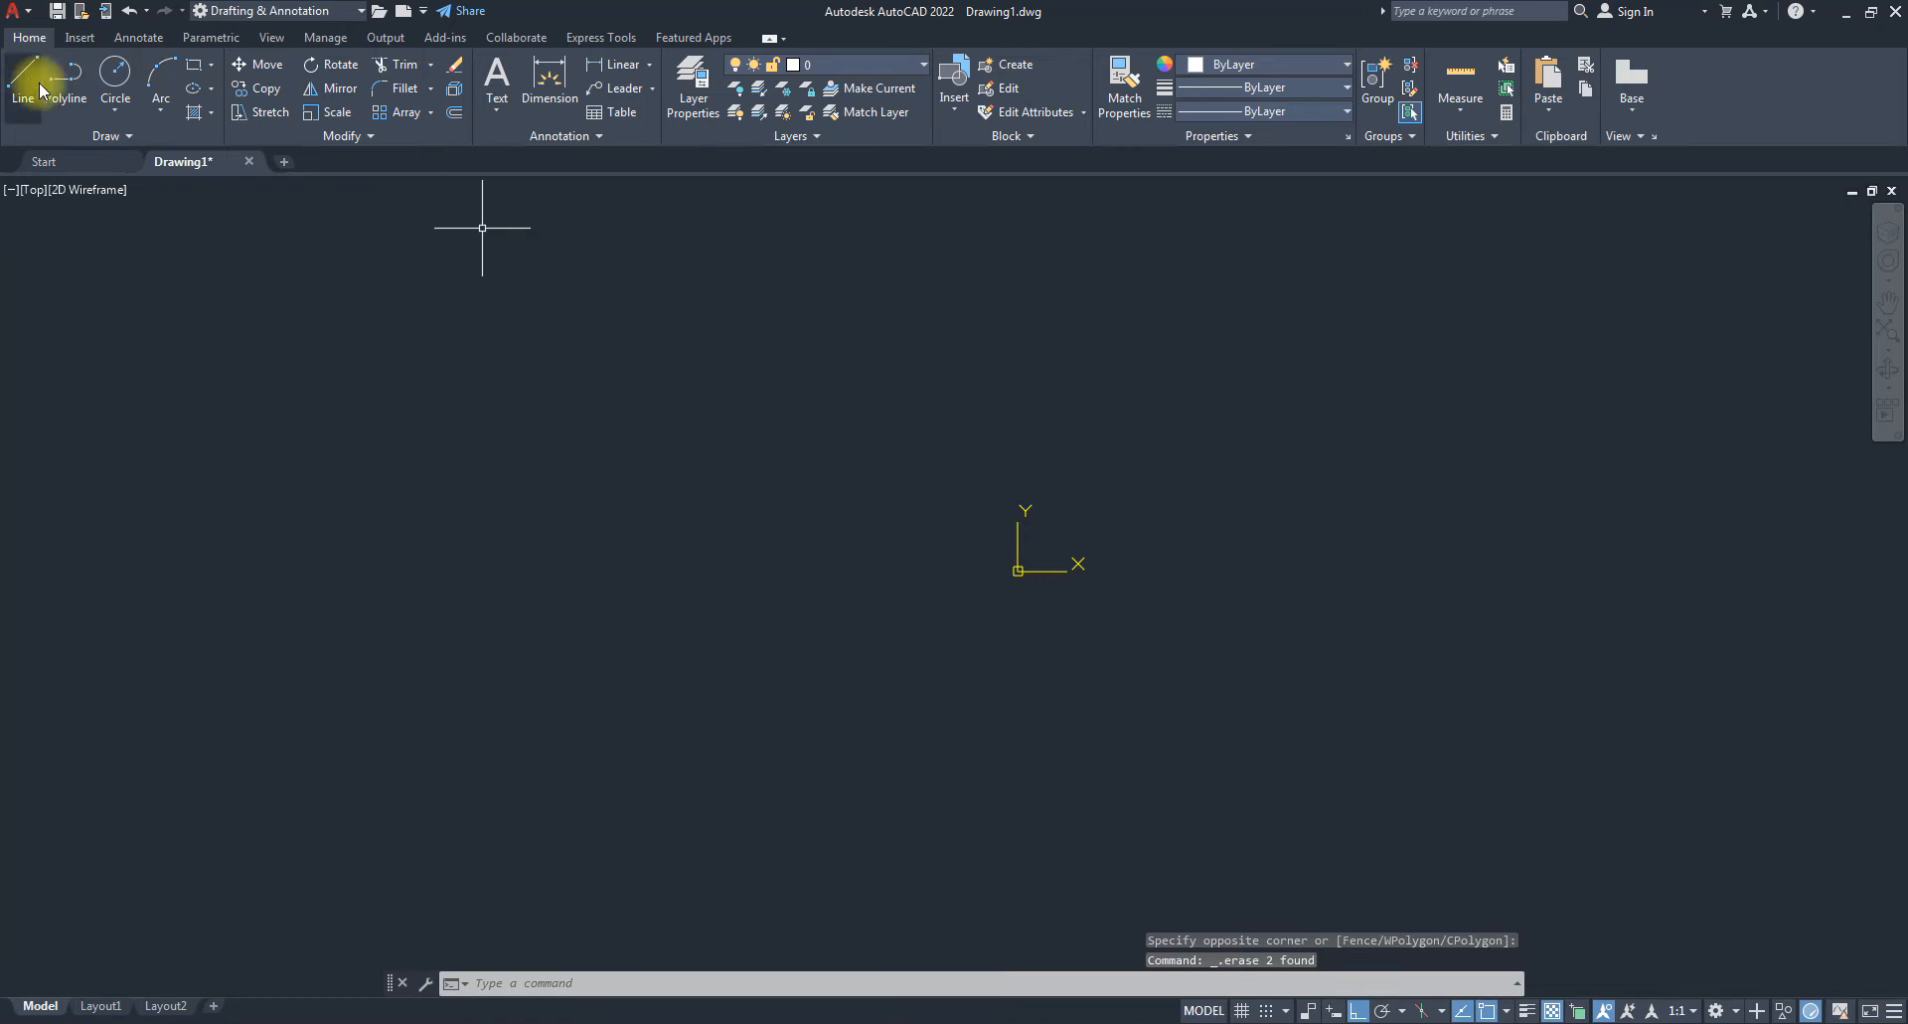
Draw three circles of different sizes around the drawing area.
click(115, 74)
click(1087, 489)
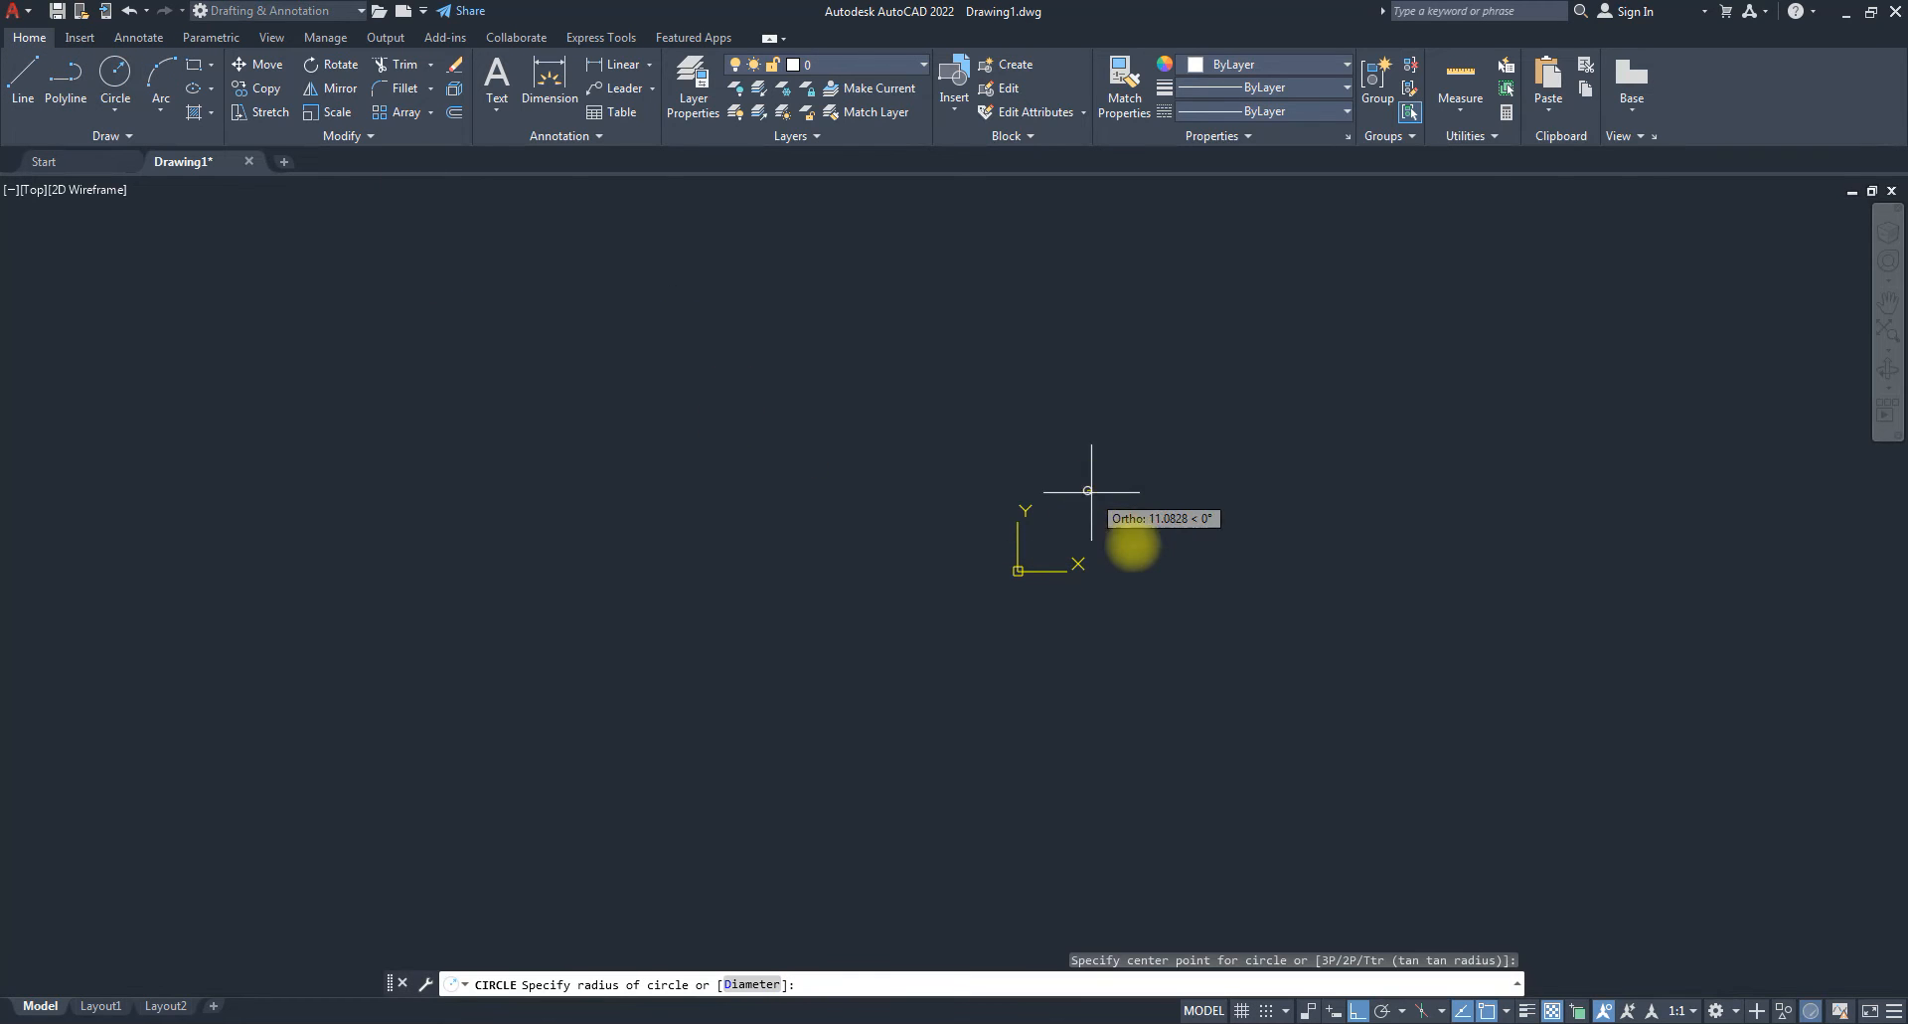
click(1133, 528)
key(space)
click(1287, 614)
click(1334, 661)
key(space)
click(1372, 397)
click(1415, 462)
key(space)
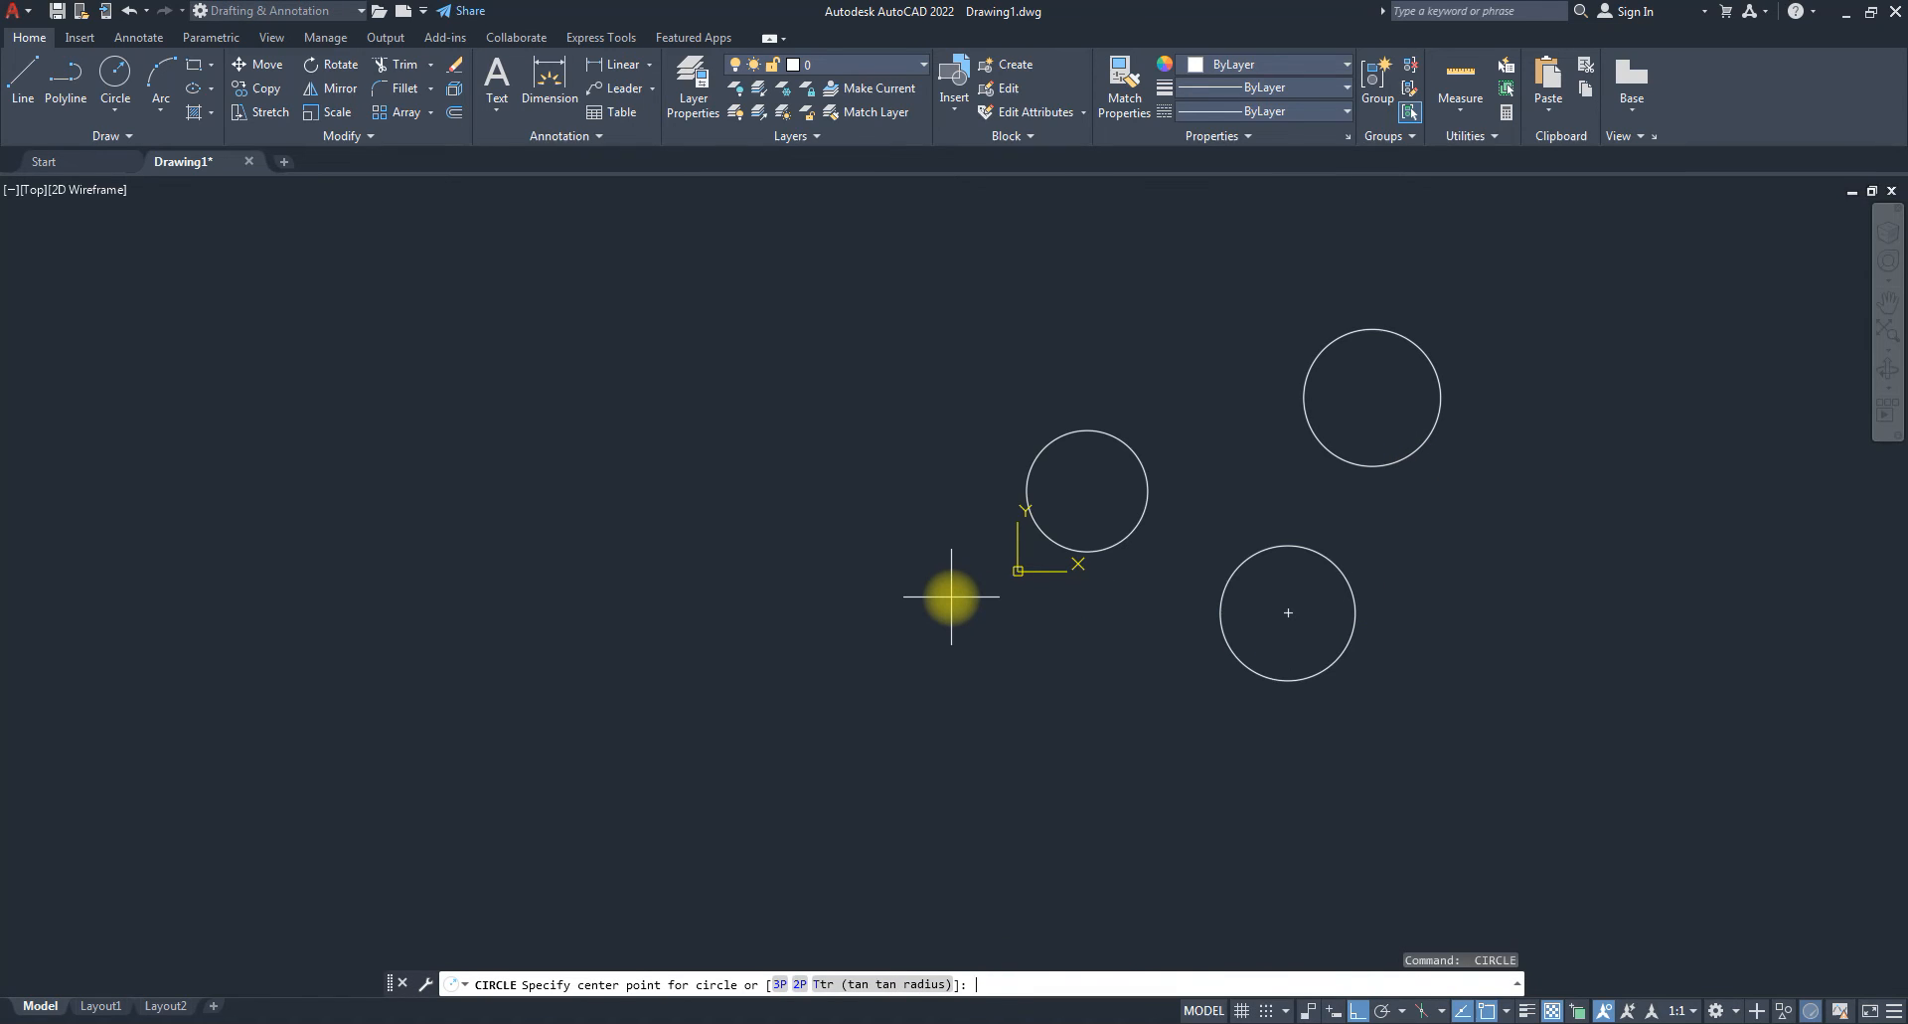
Draw an L-shaped line, then a diagonal line with Ortho turned off.
text(l)
key(Escape)
text(l)
key(space)
click(888, 705)
click(1090, 690)
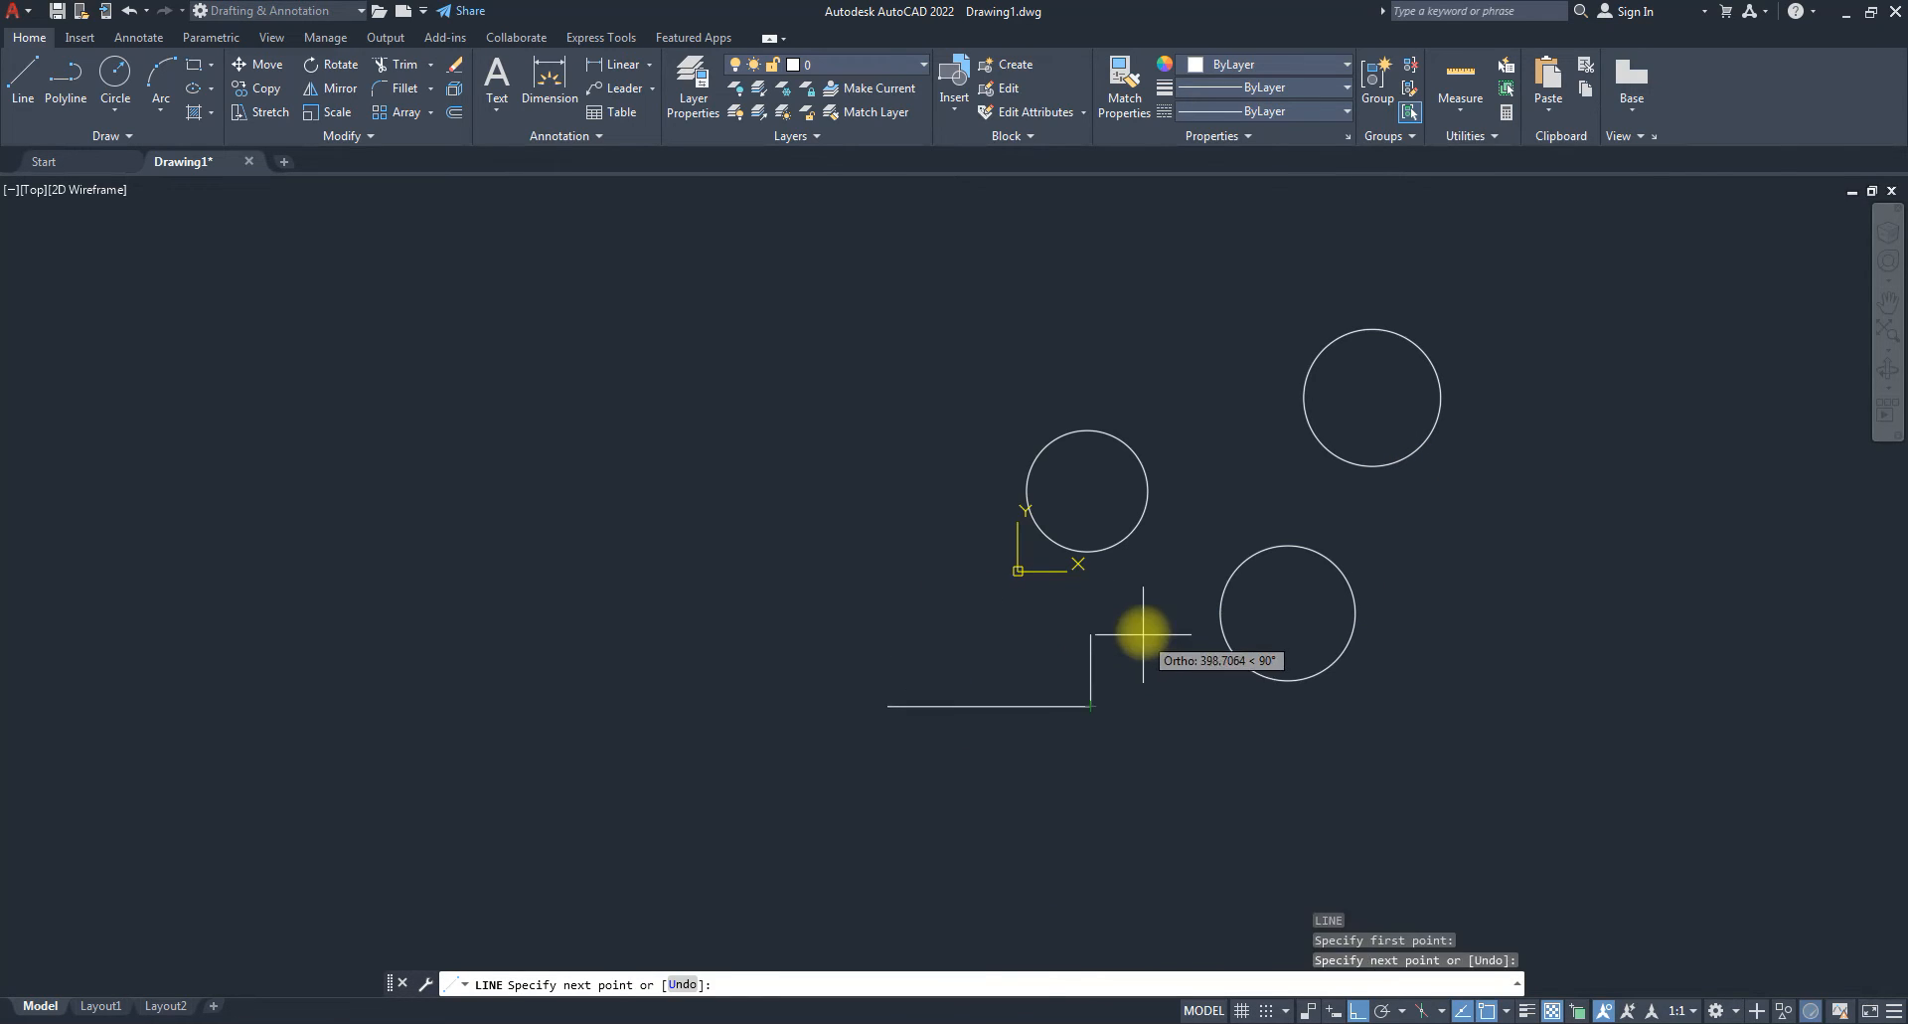
click(1121, 611)
key(space)
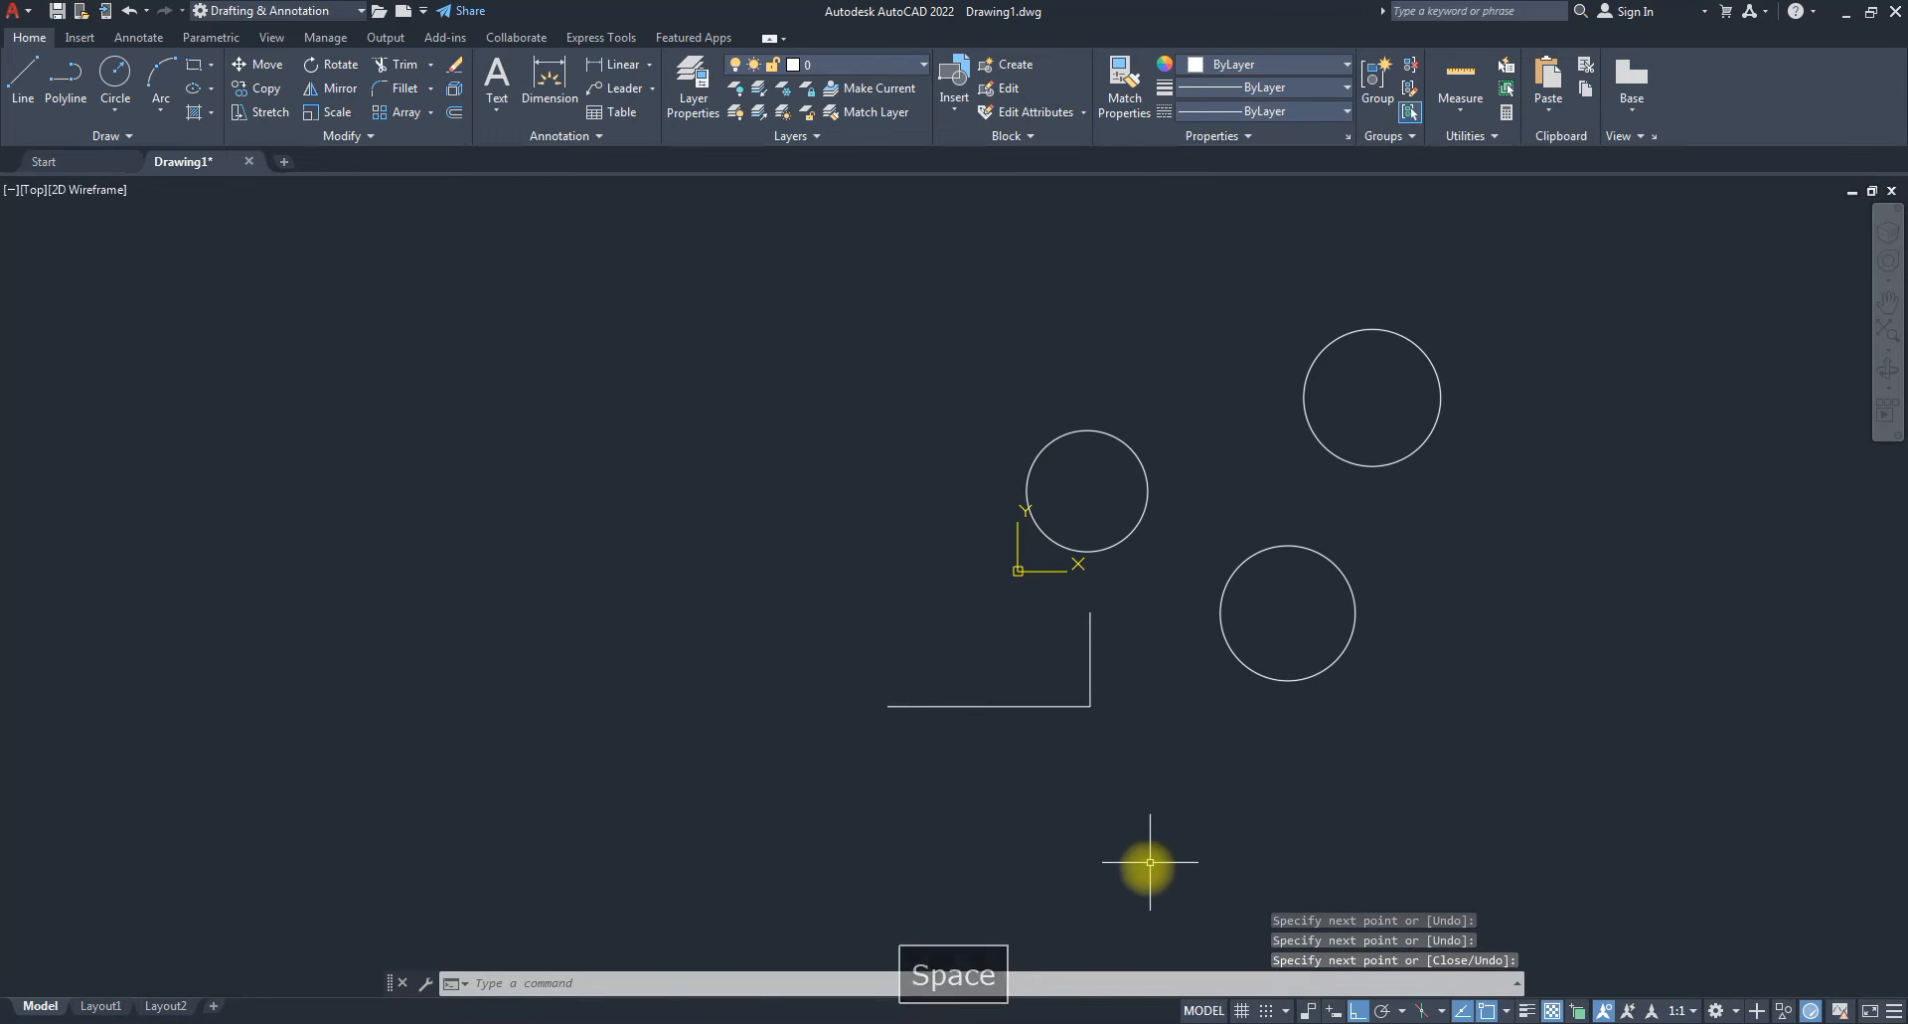
key(space)
click(1141, 891)
key(F8)
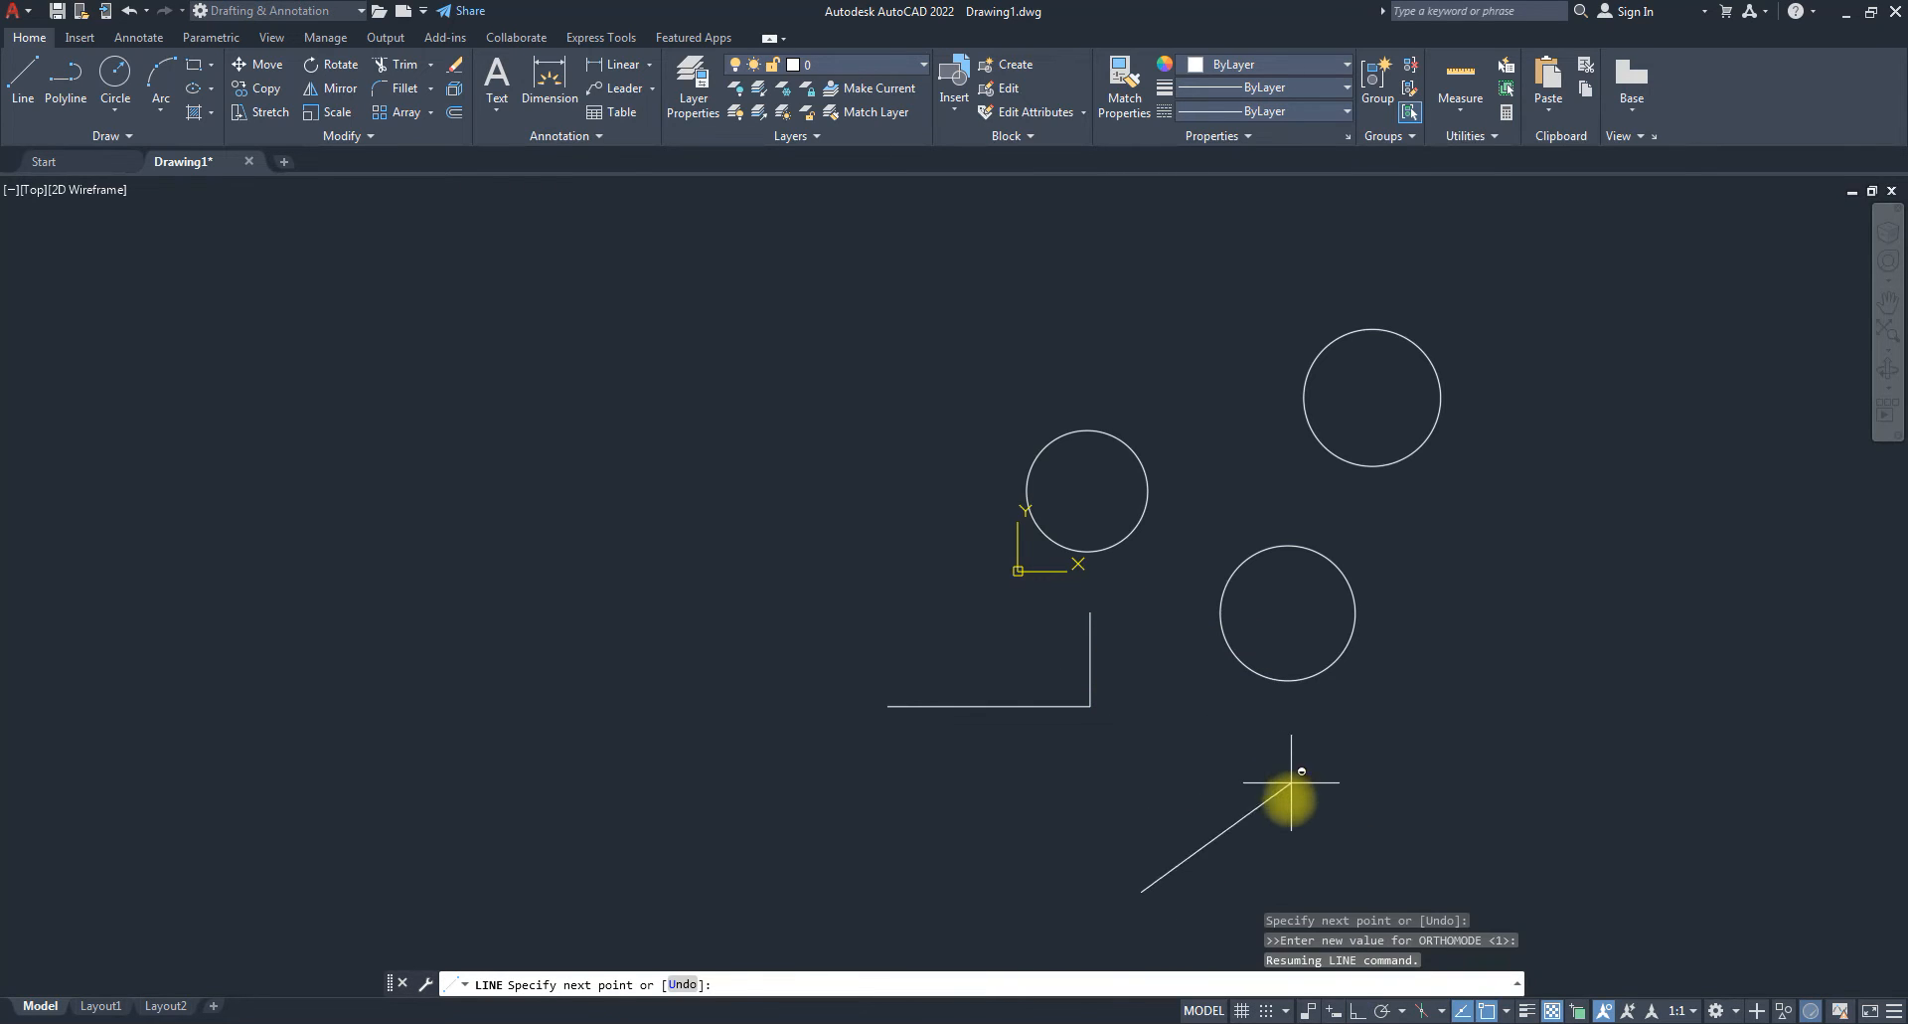
click(1296, 787)
key(space)
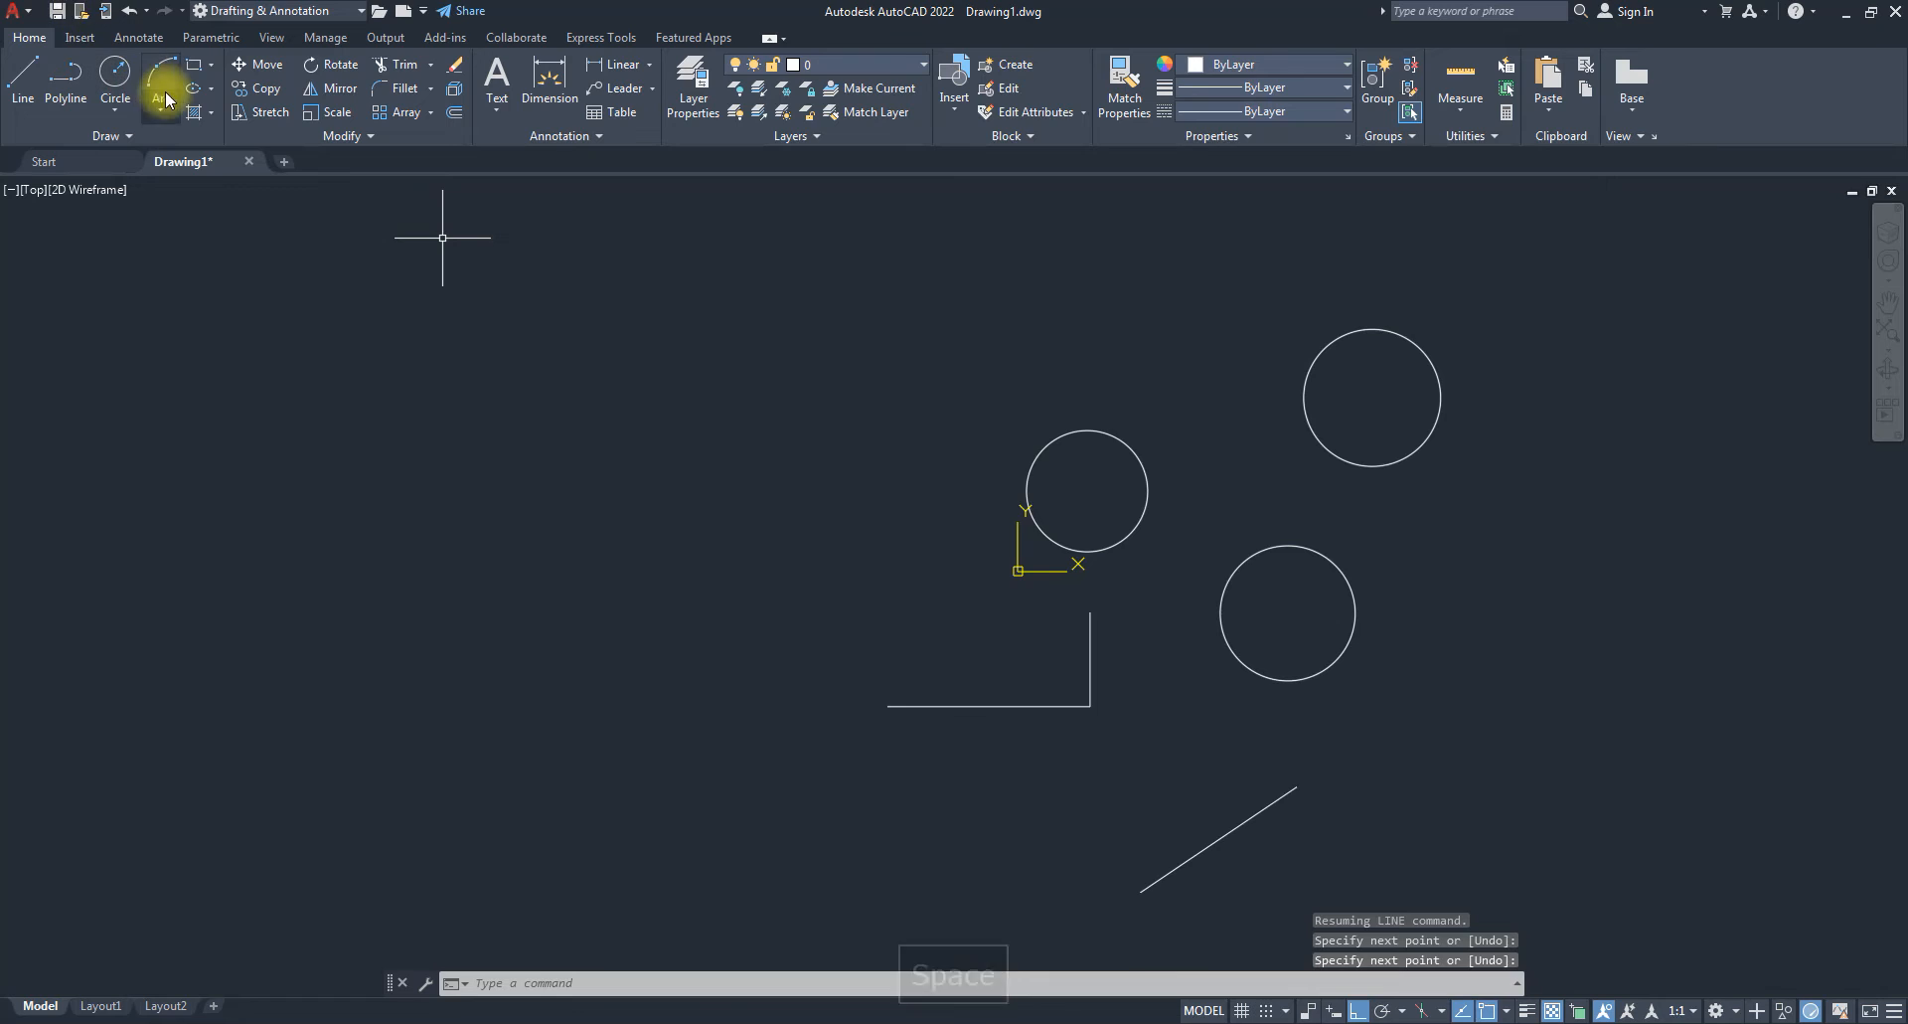
Draw three rectangles: a lower one, a tall one, and a small one inside the lower-right circle.
click(815, 767)
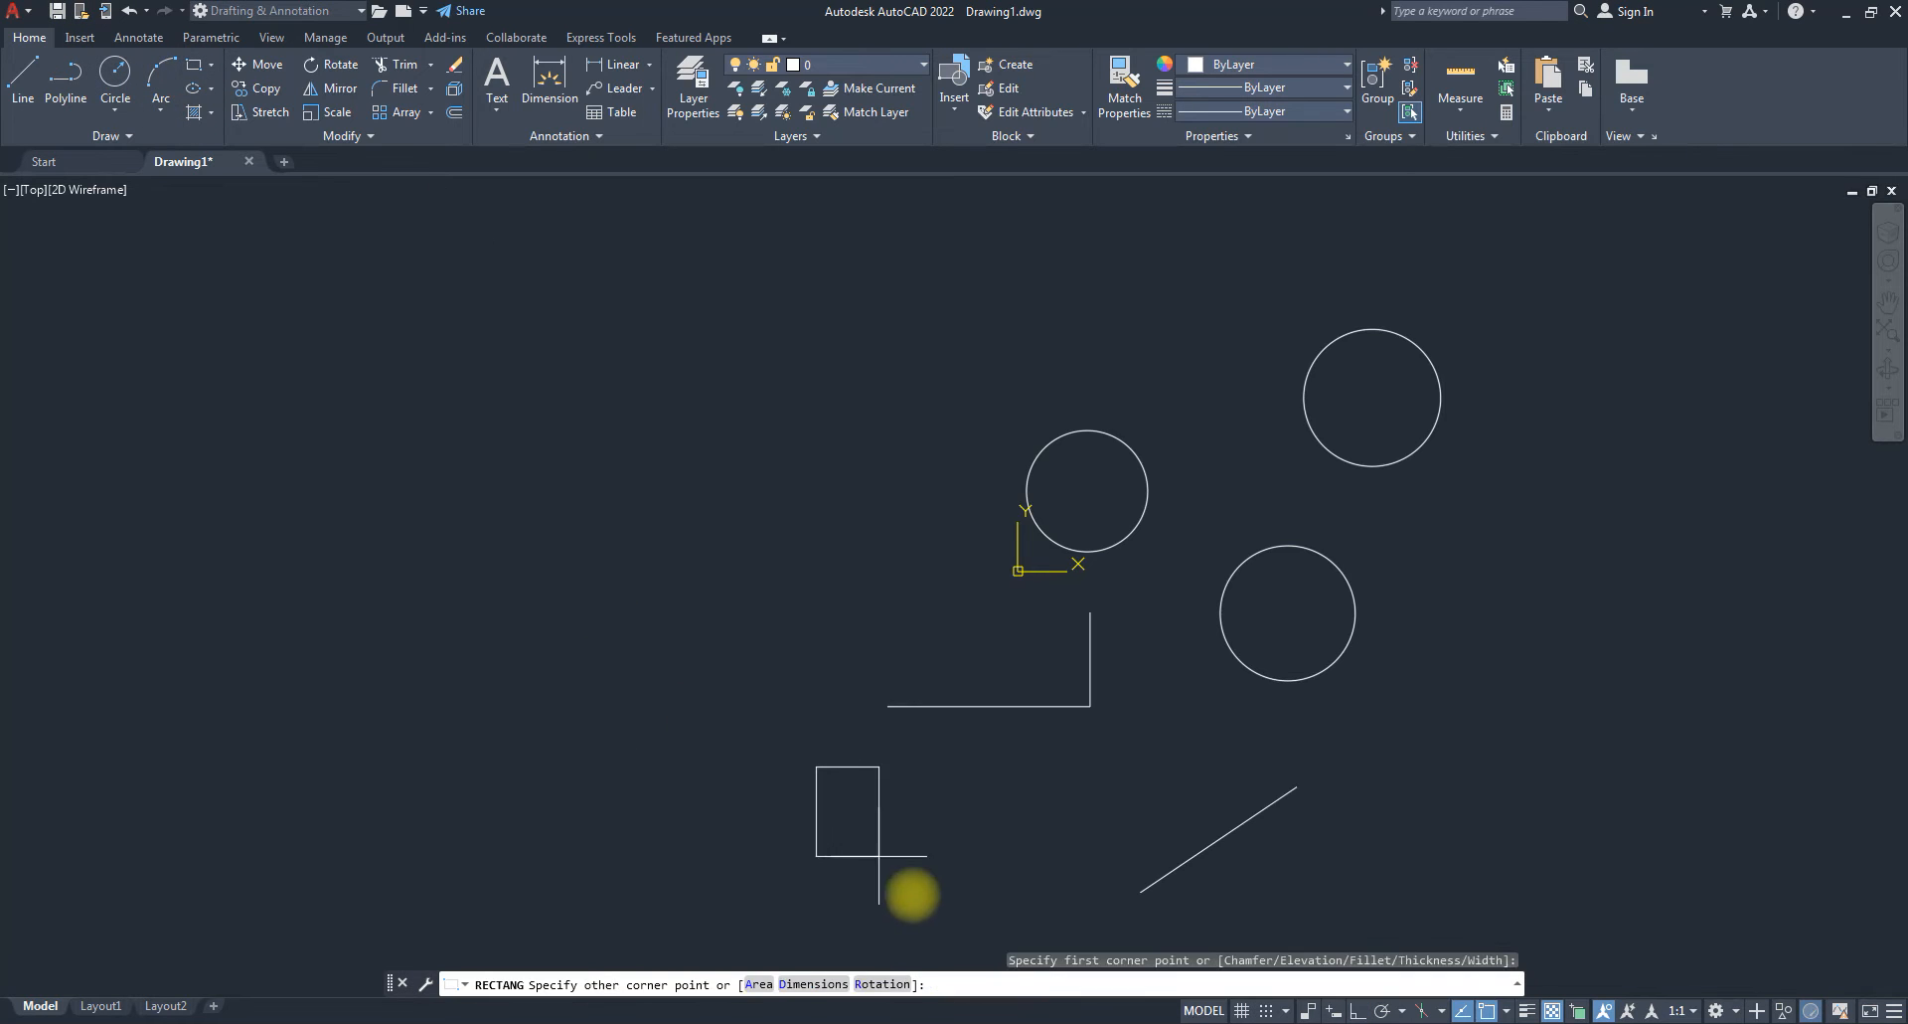
click(928, 912)
key(space)
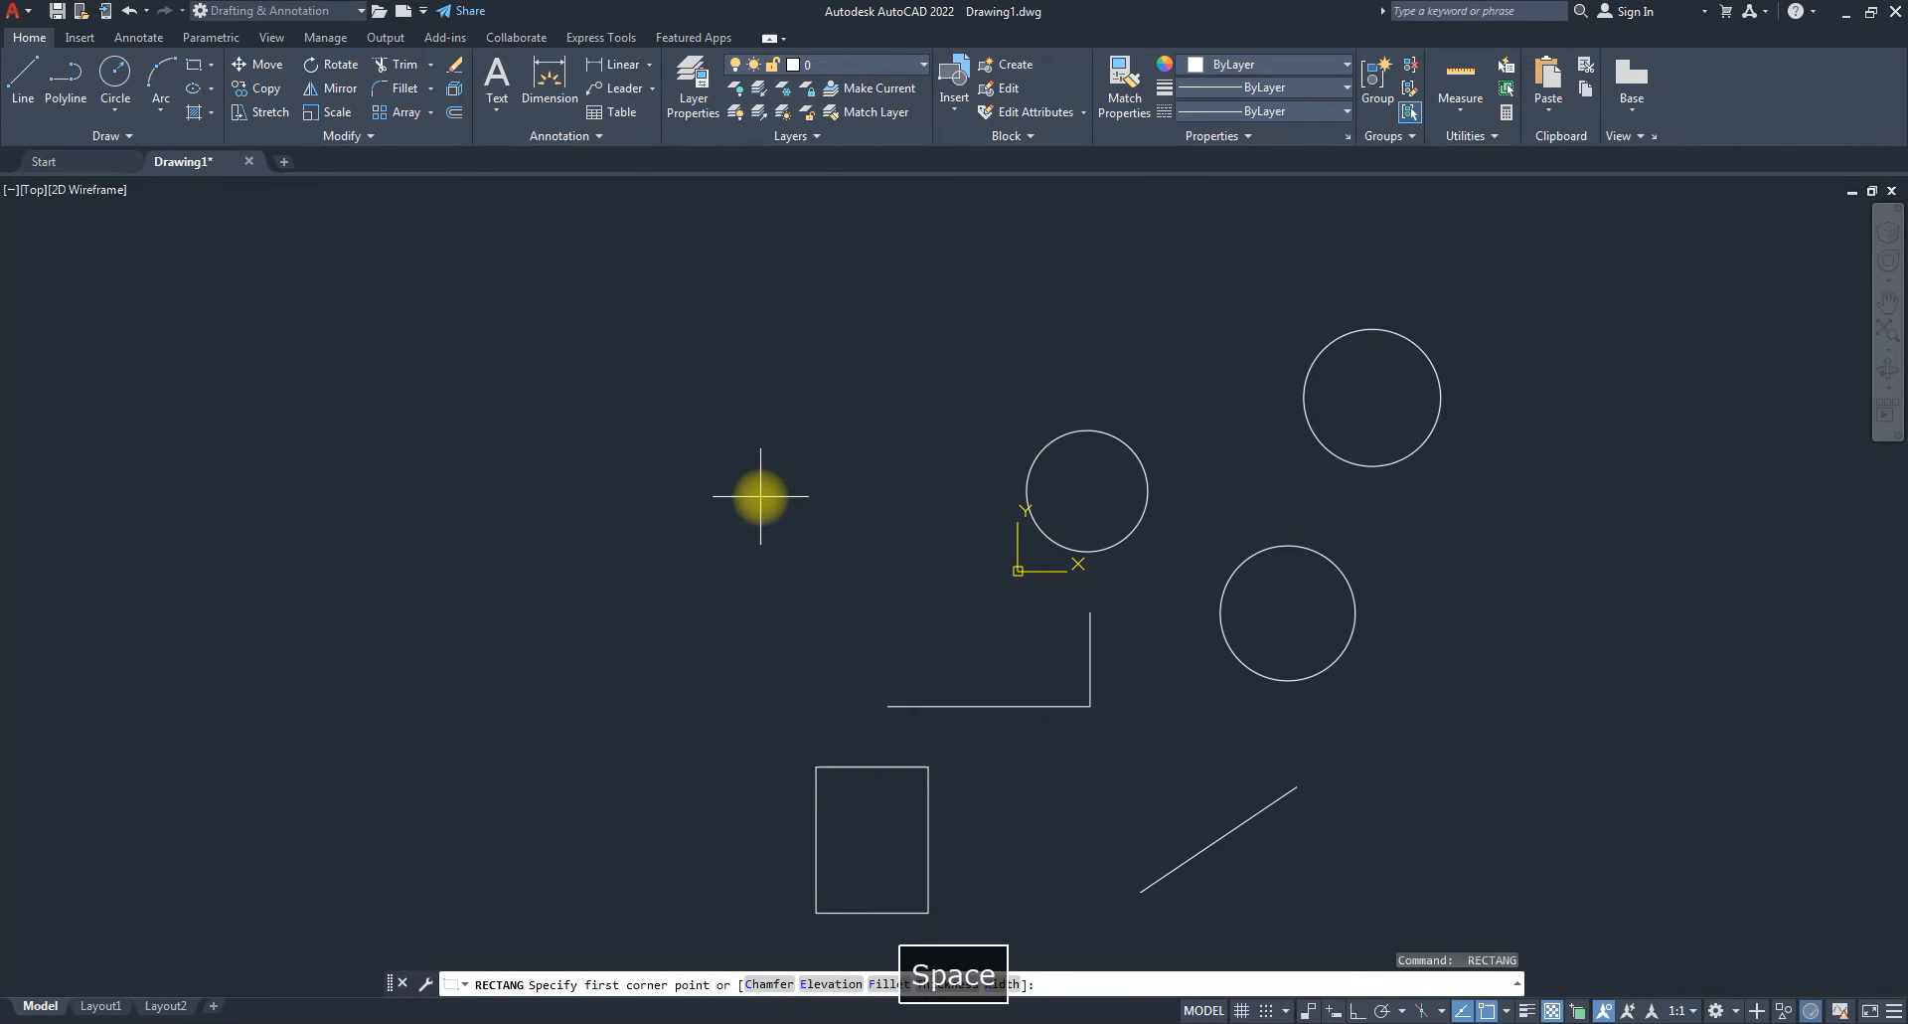
click(761, 496)
click(832, 661)
key(space)
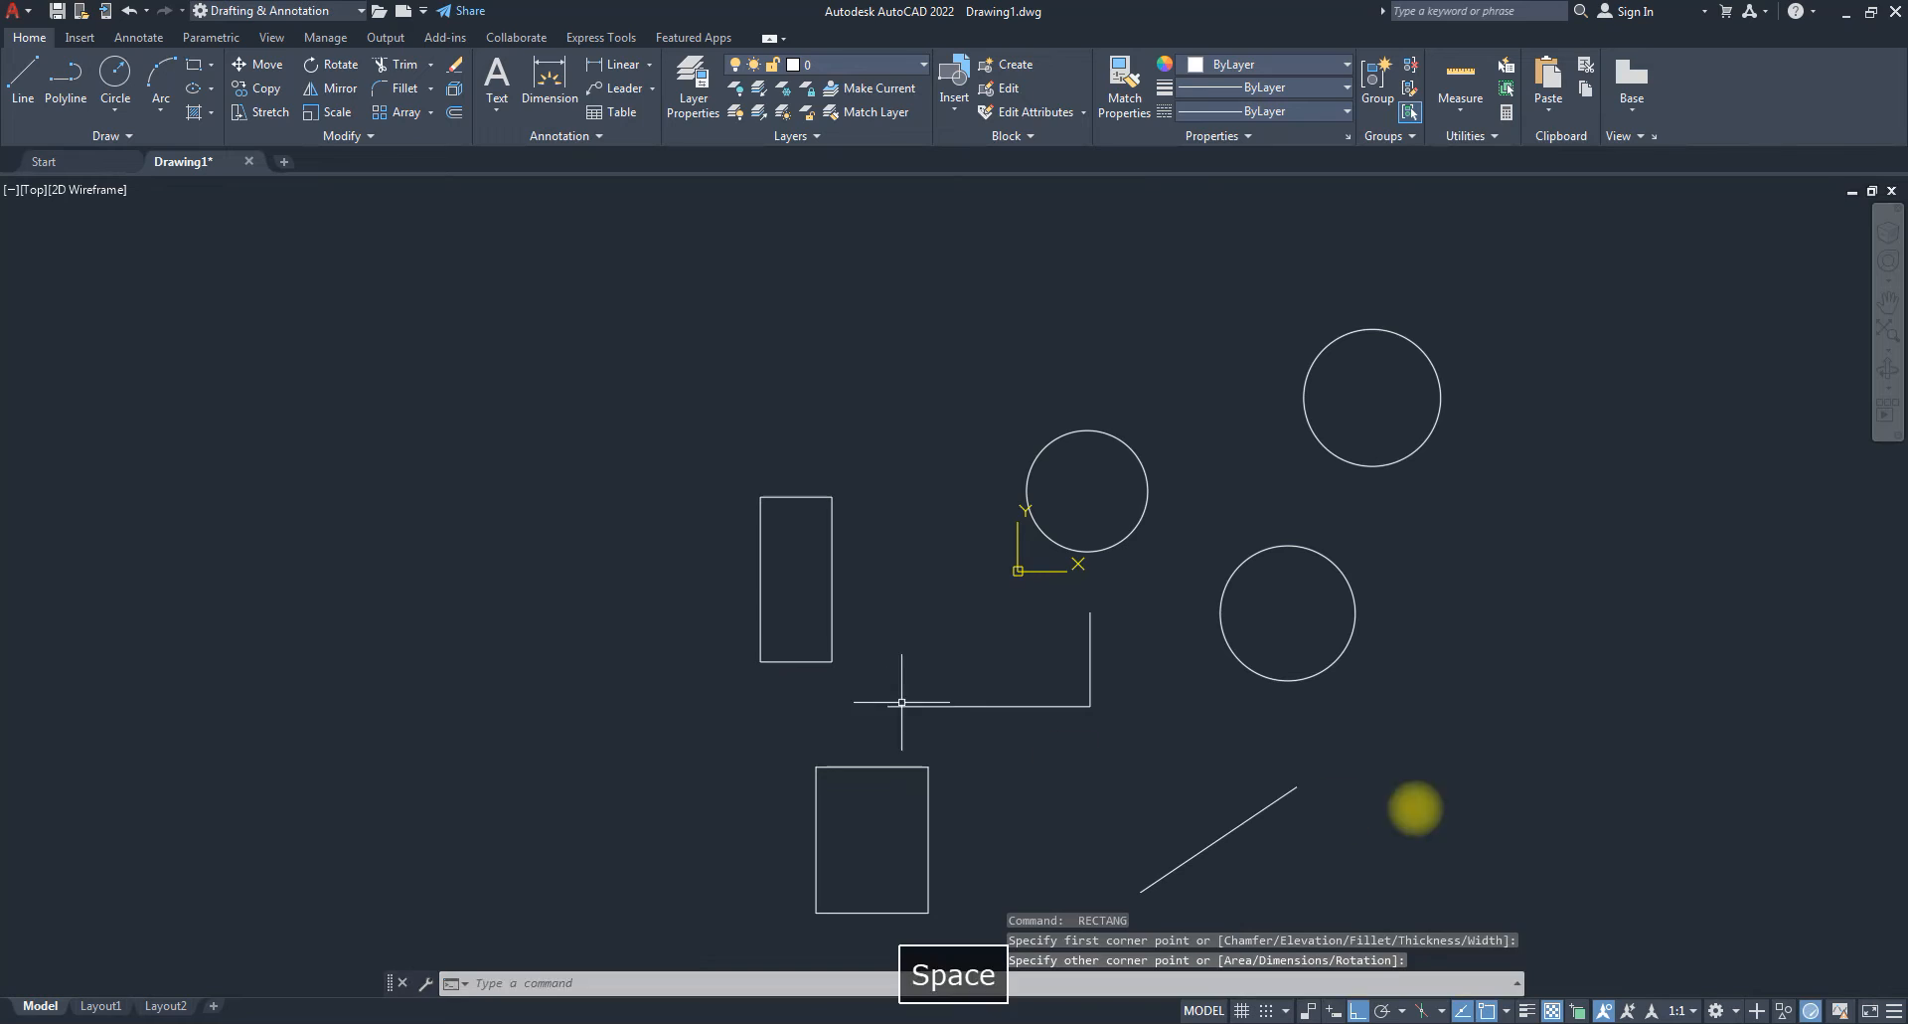
click(1273, 582)
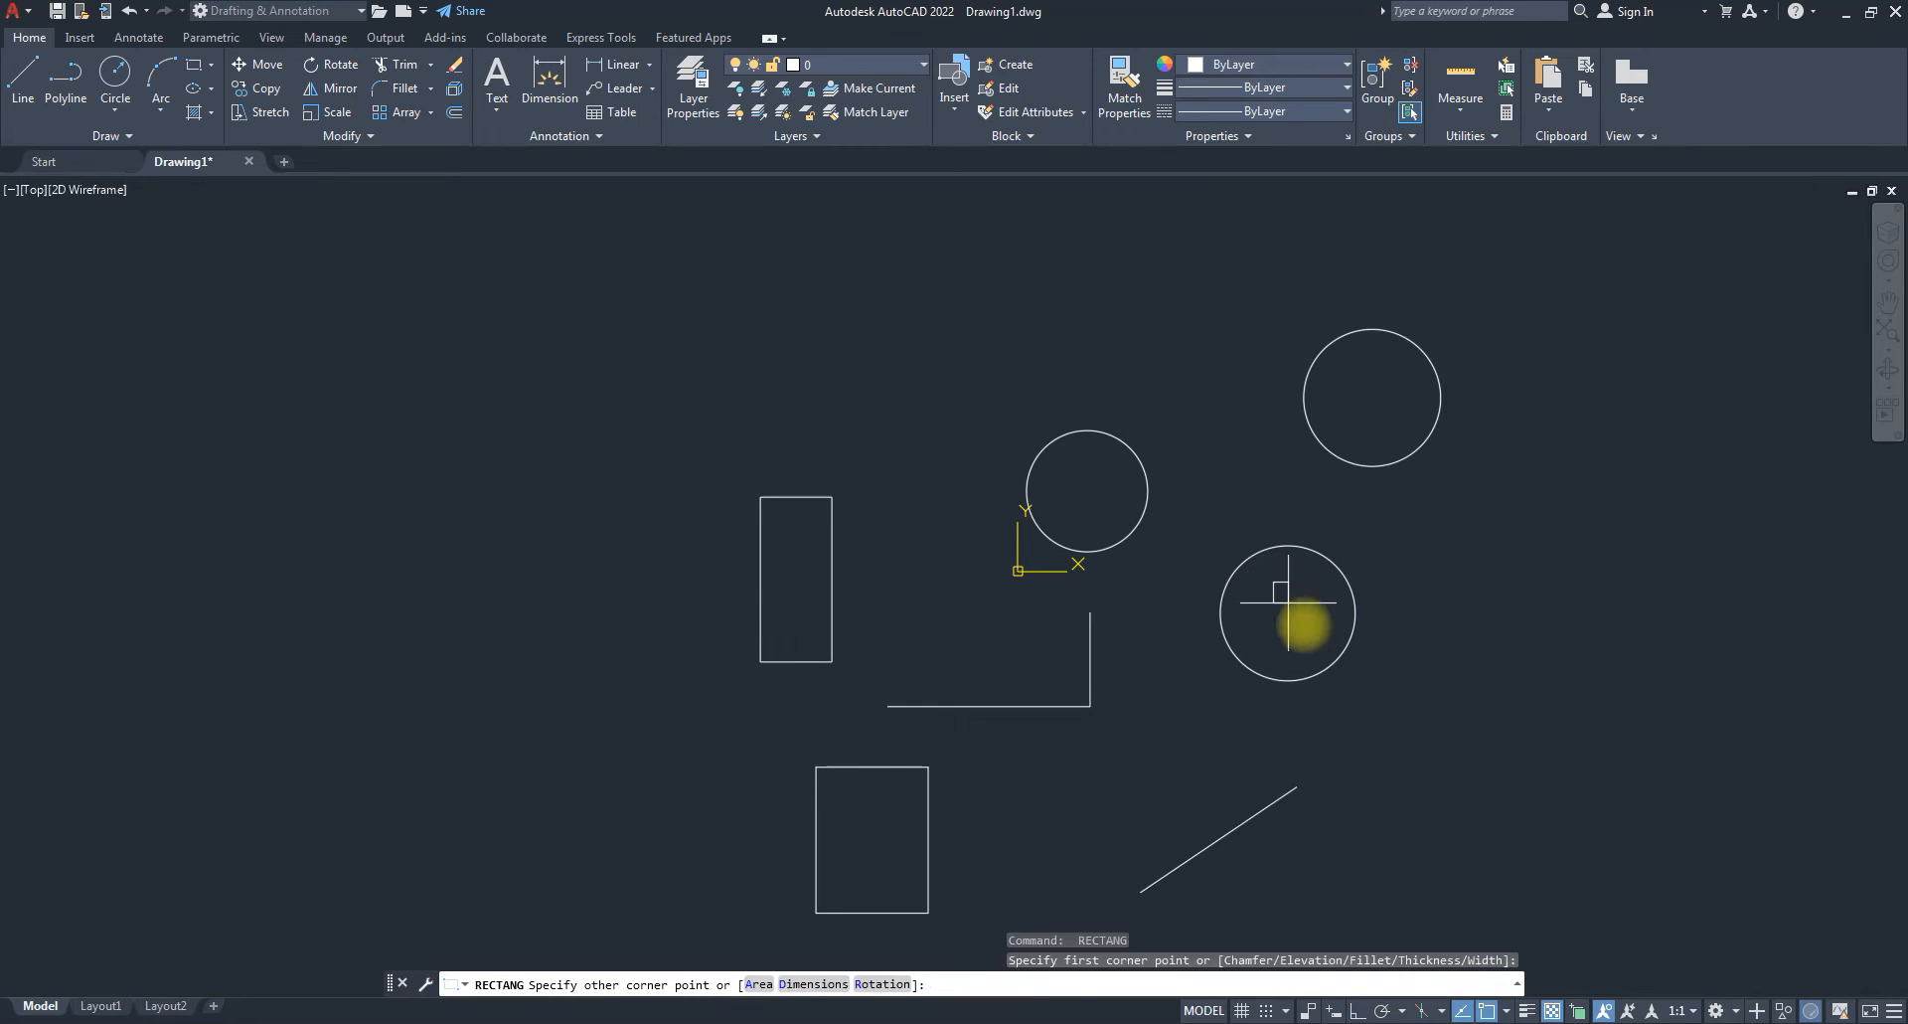
click(1318, 642)
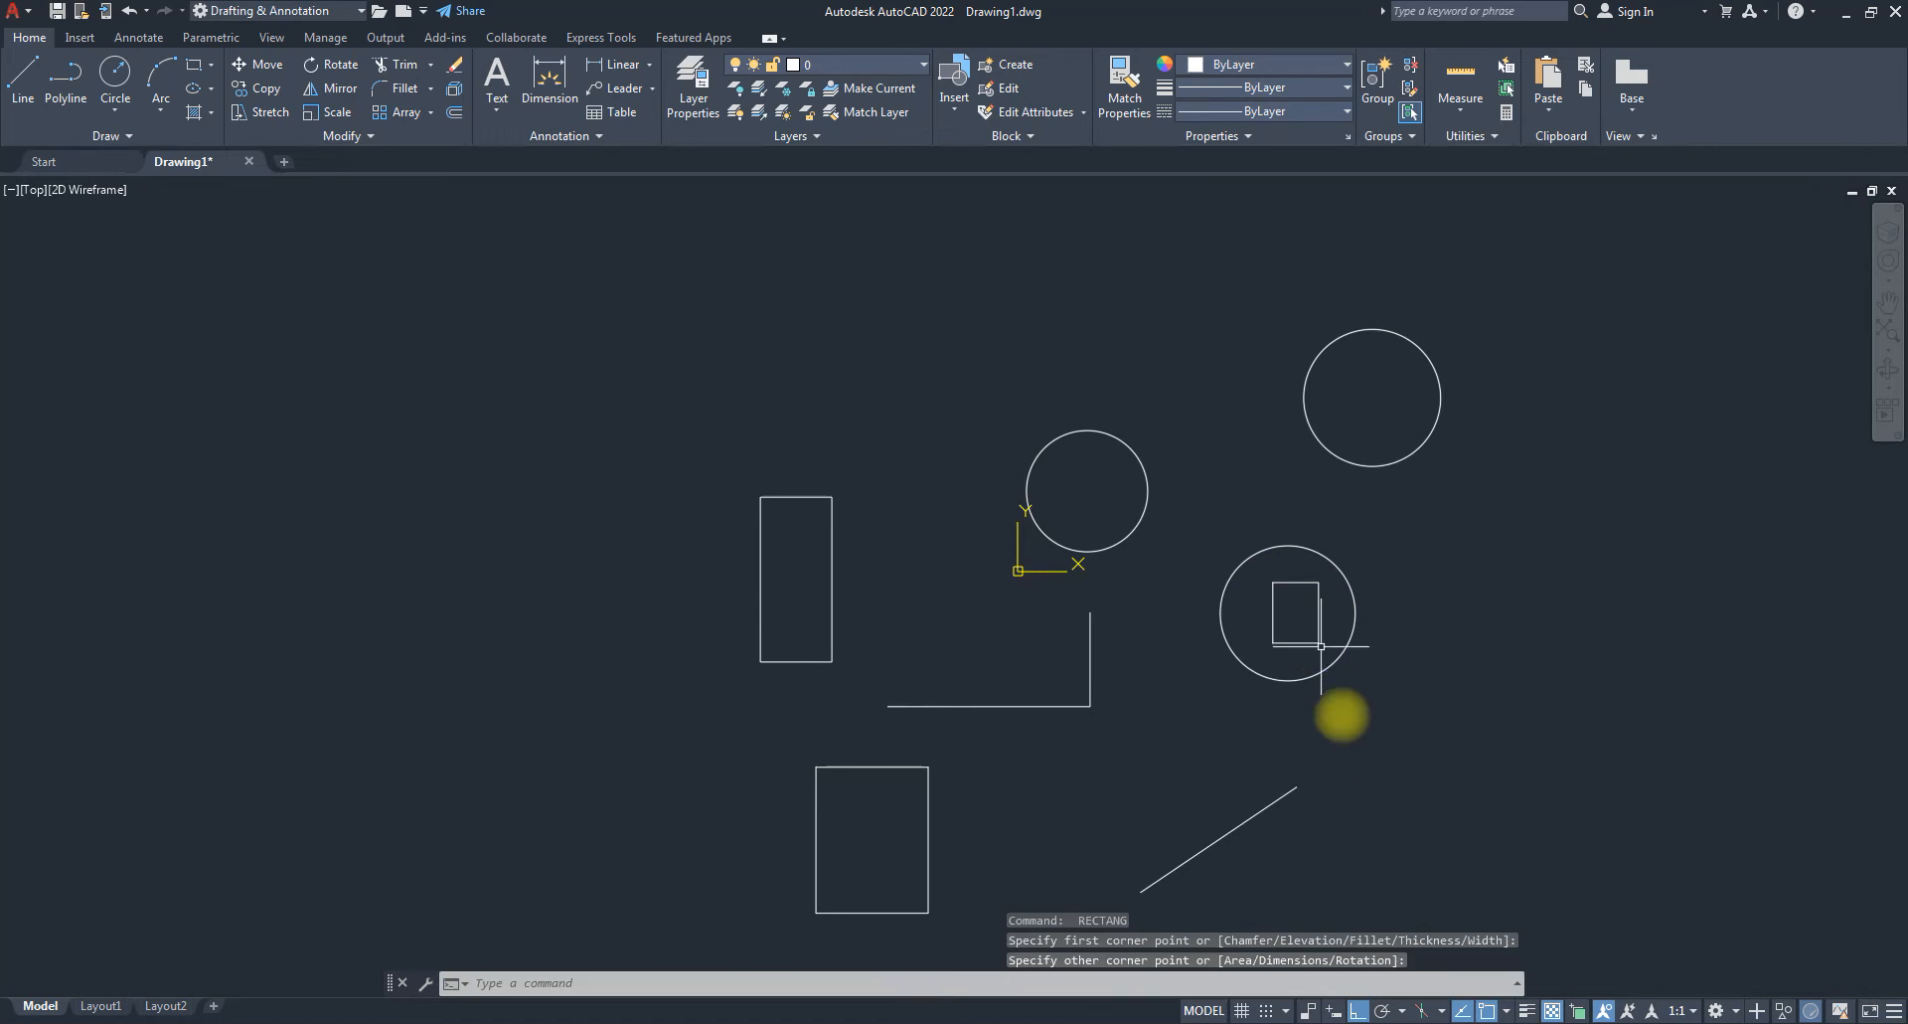
key(space)
key(Escape)
scroll(1009, 541, down, 2)
scroll(1254, 606, up, 4)
scroll(1098, 660, down, 3)
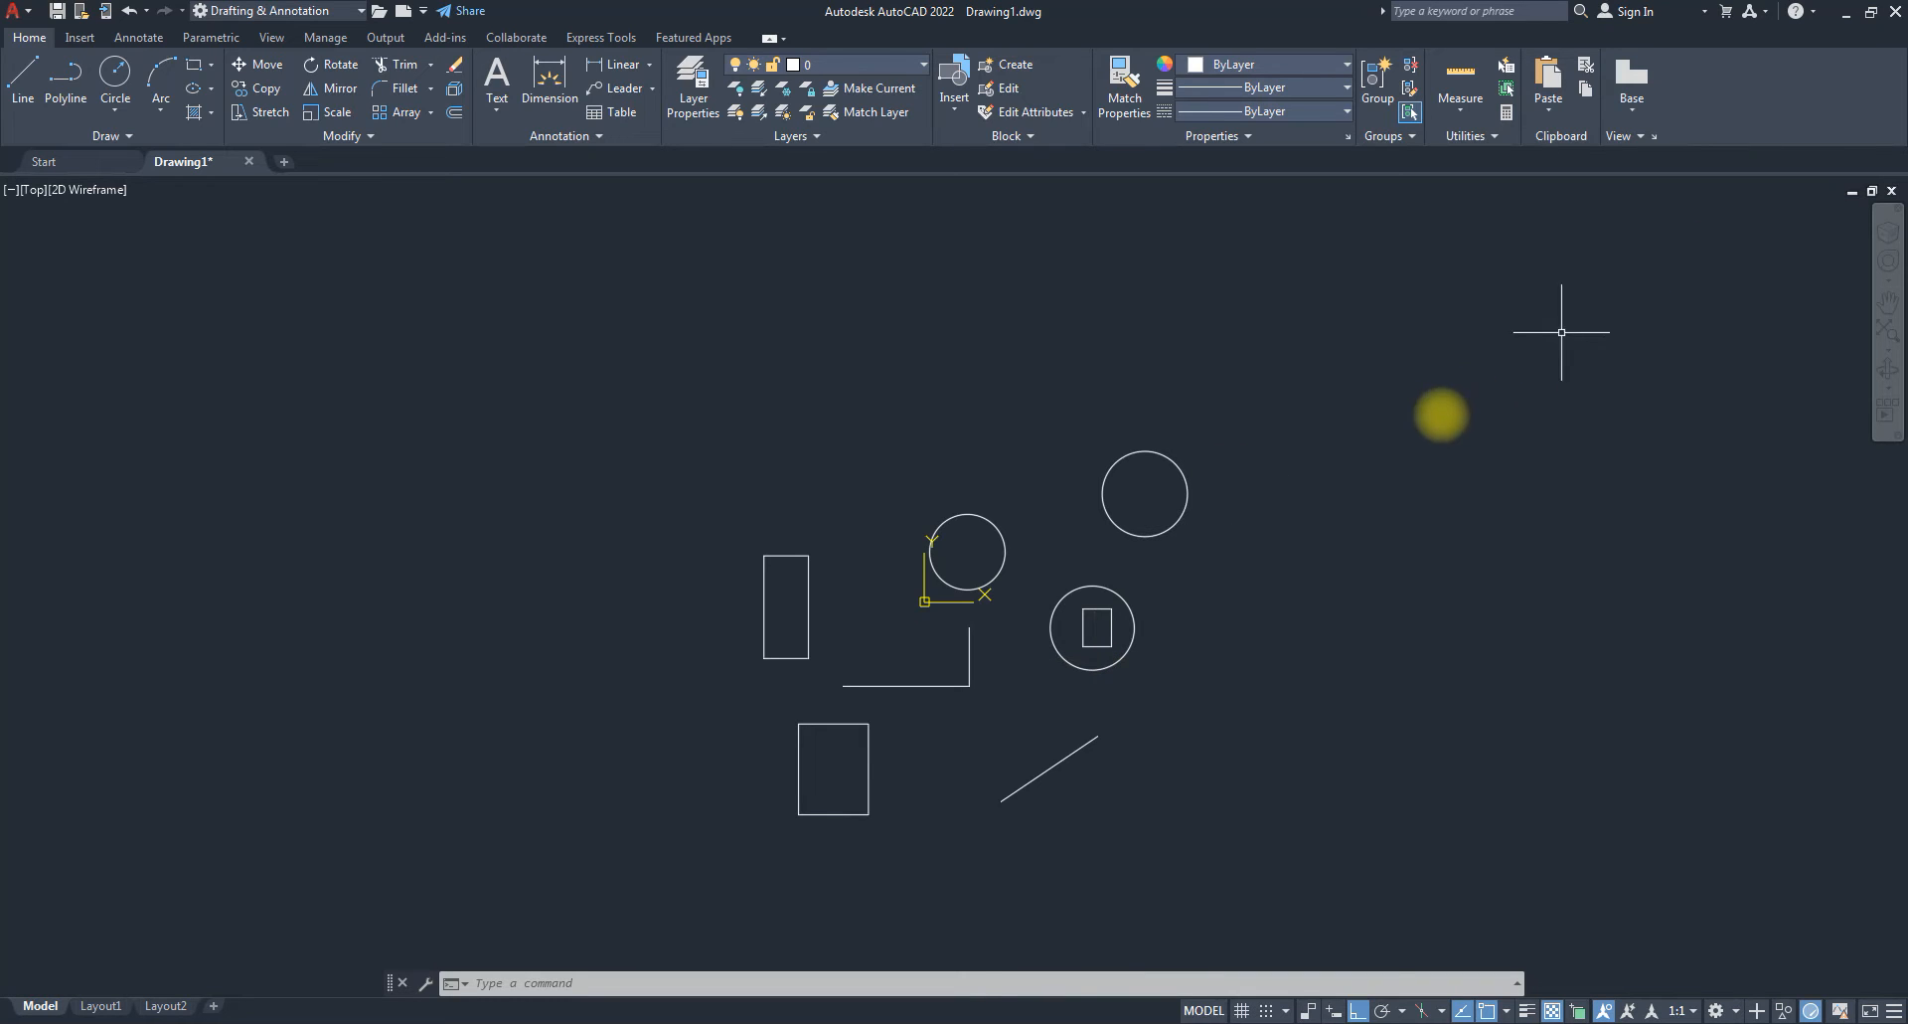
key(Escape)
key(Escape)
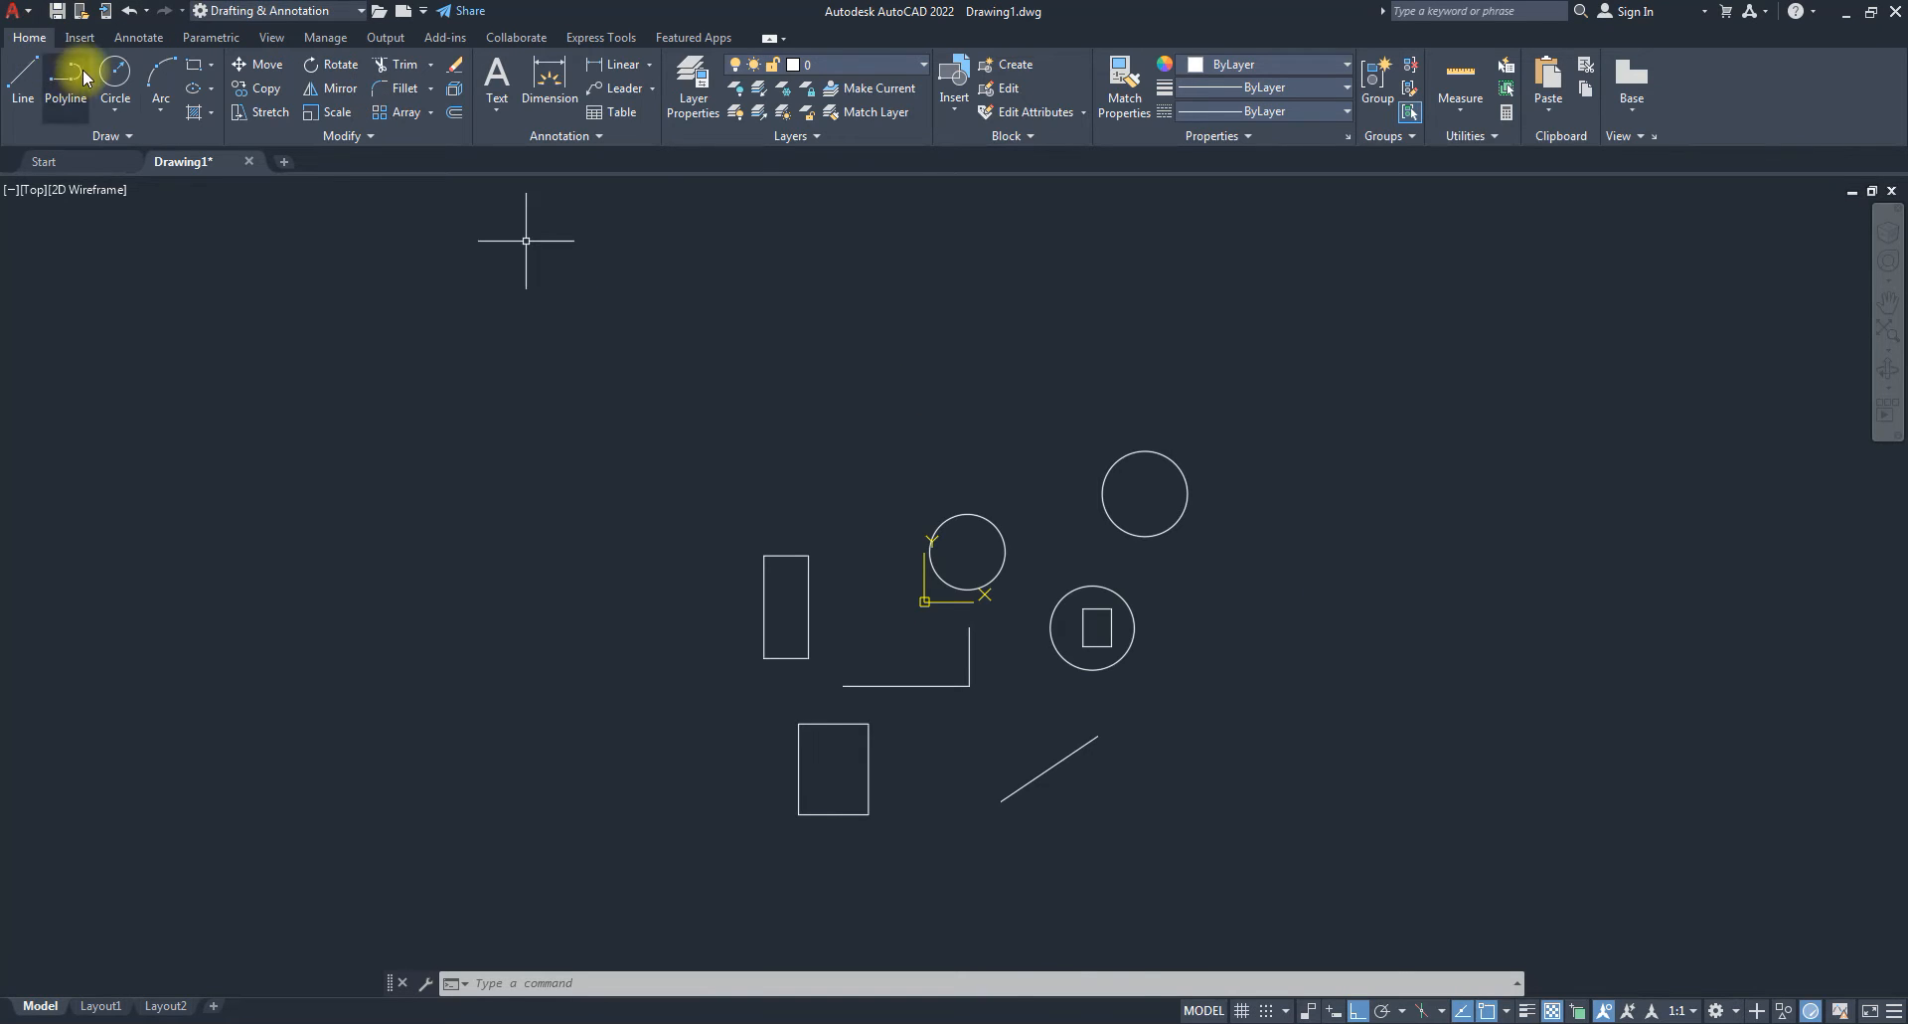
Draw a larger circle to the right of the existing shapes.
click(115, 77)
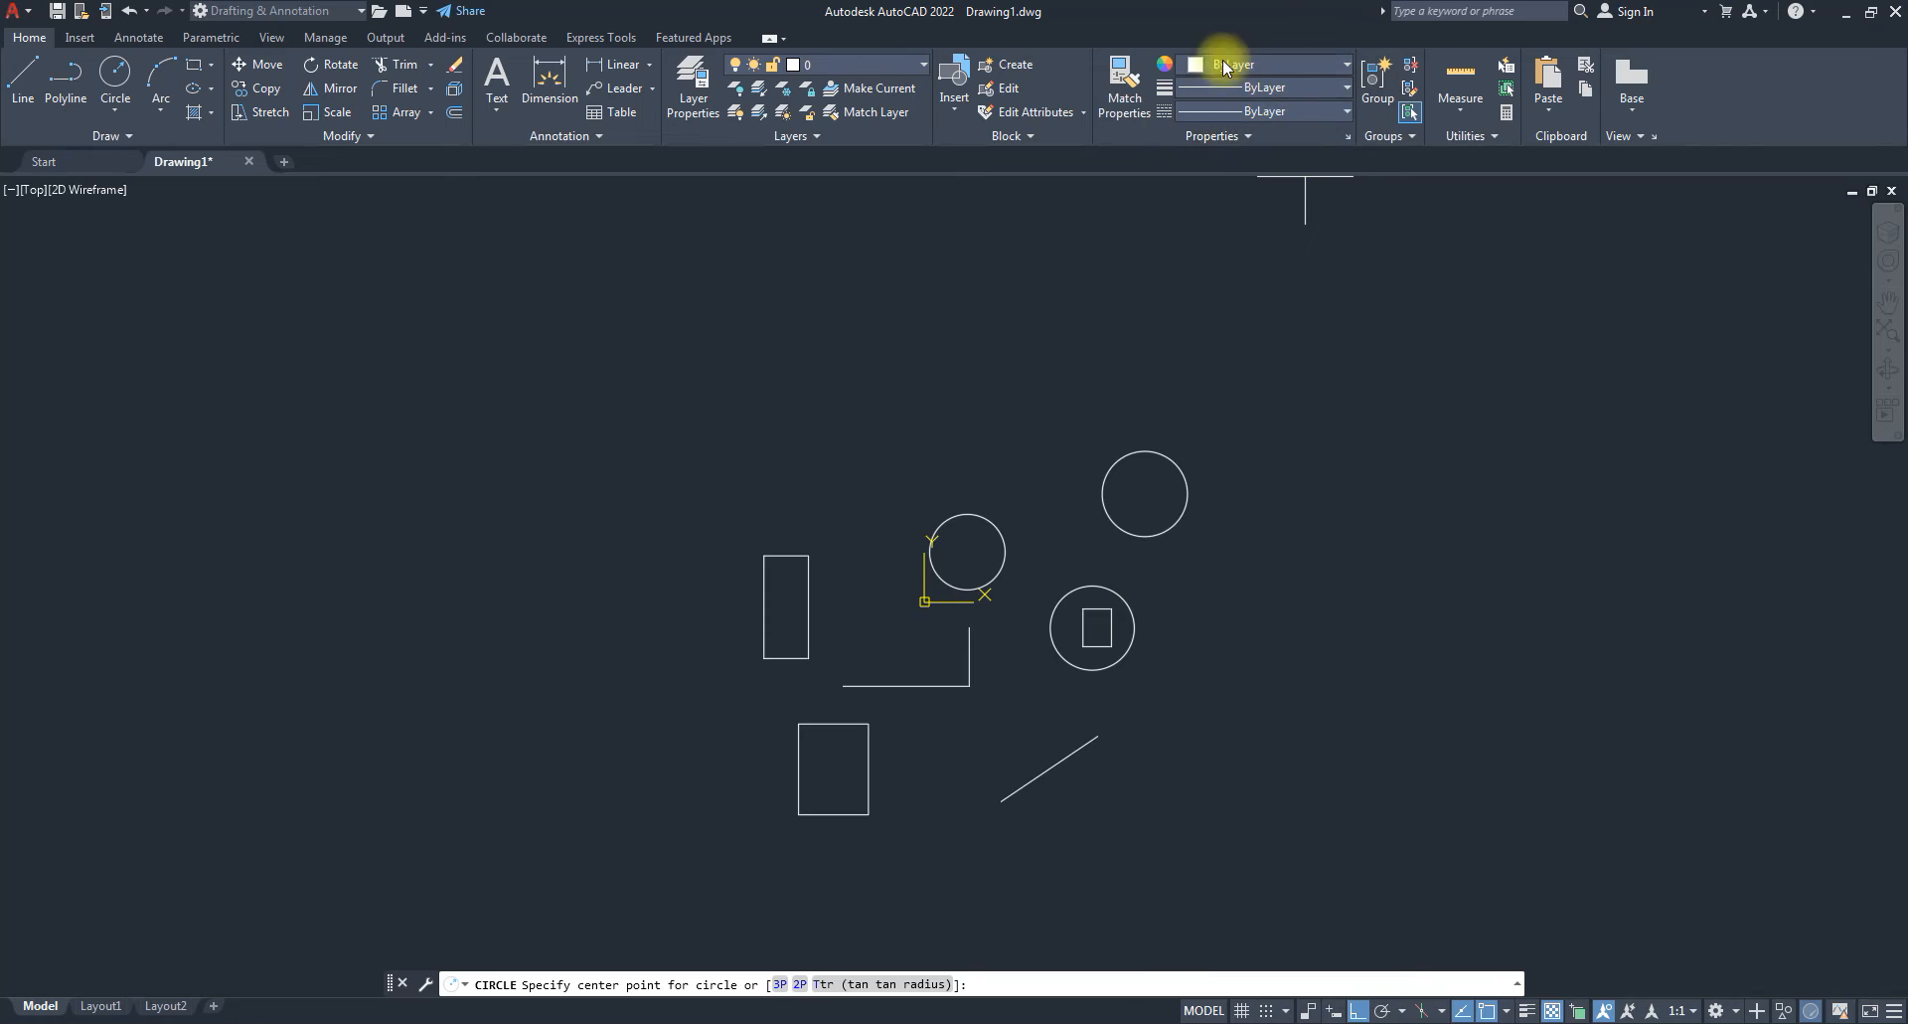
click(1392, 587)
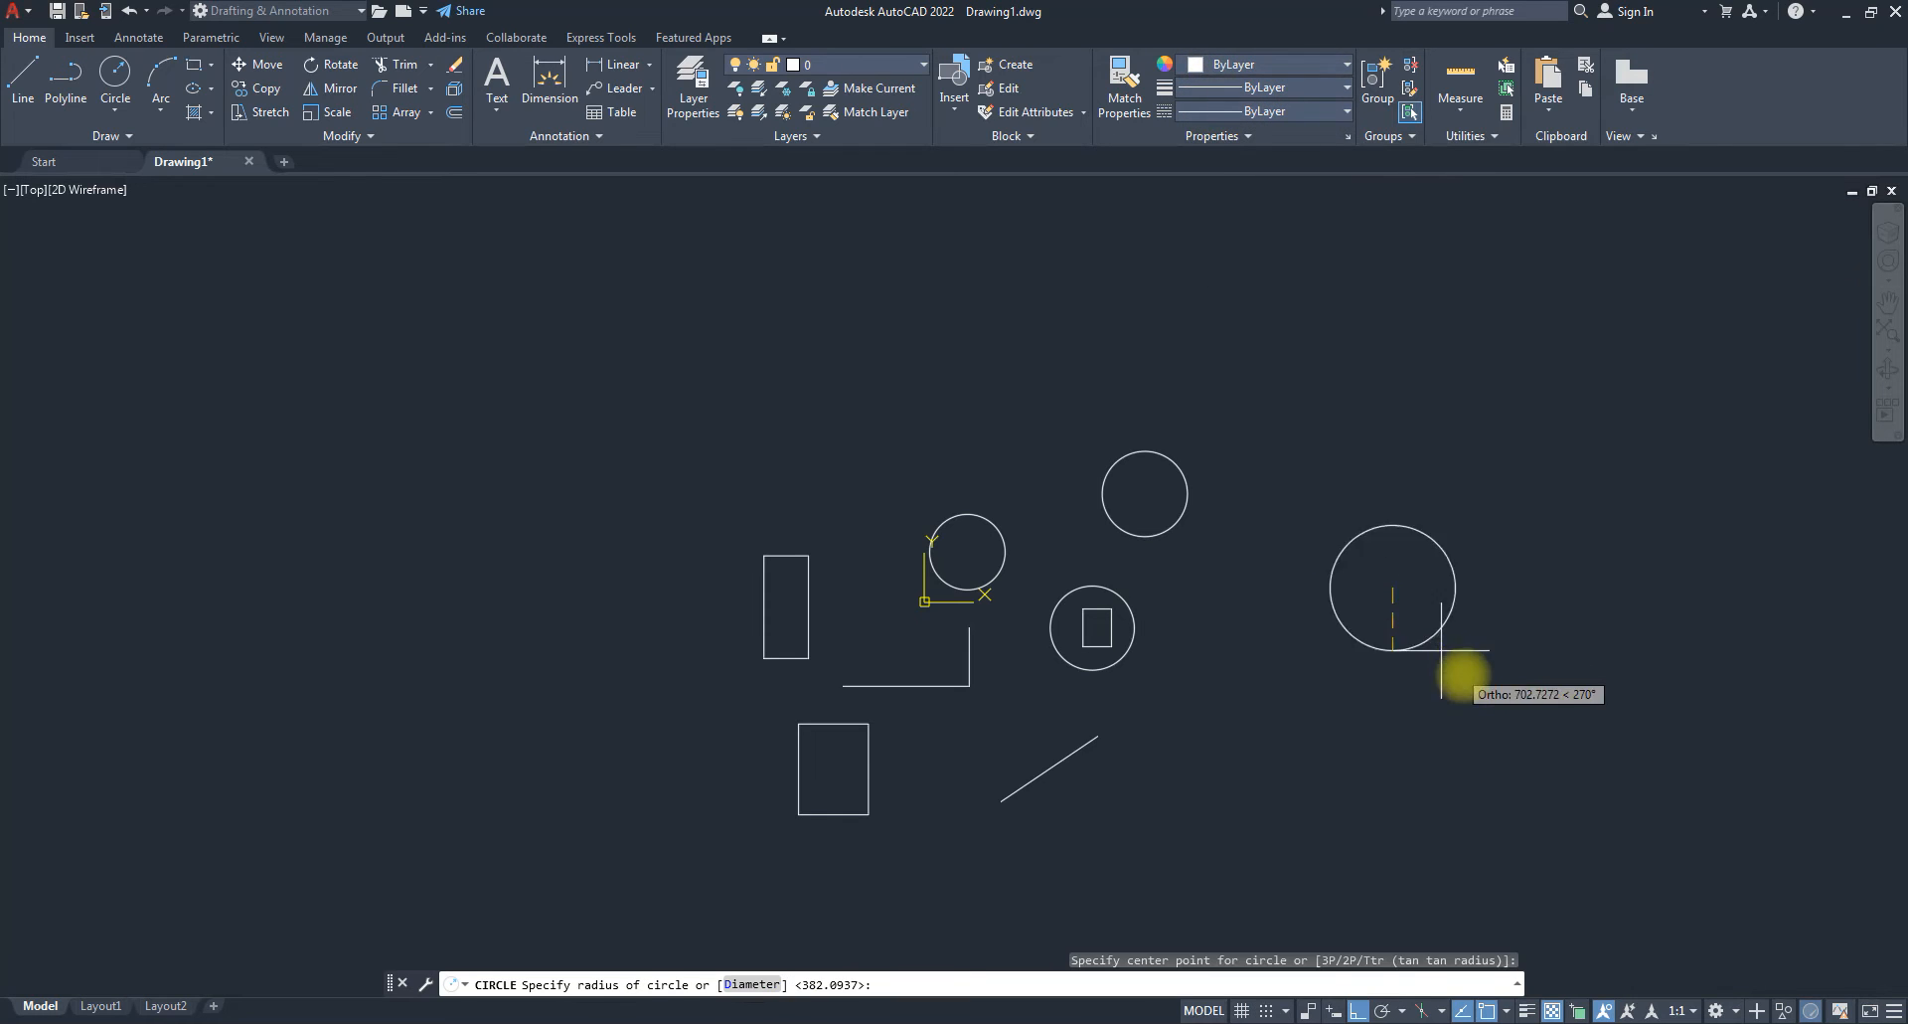
click(1443, 638)
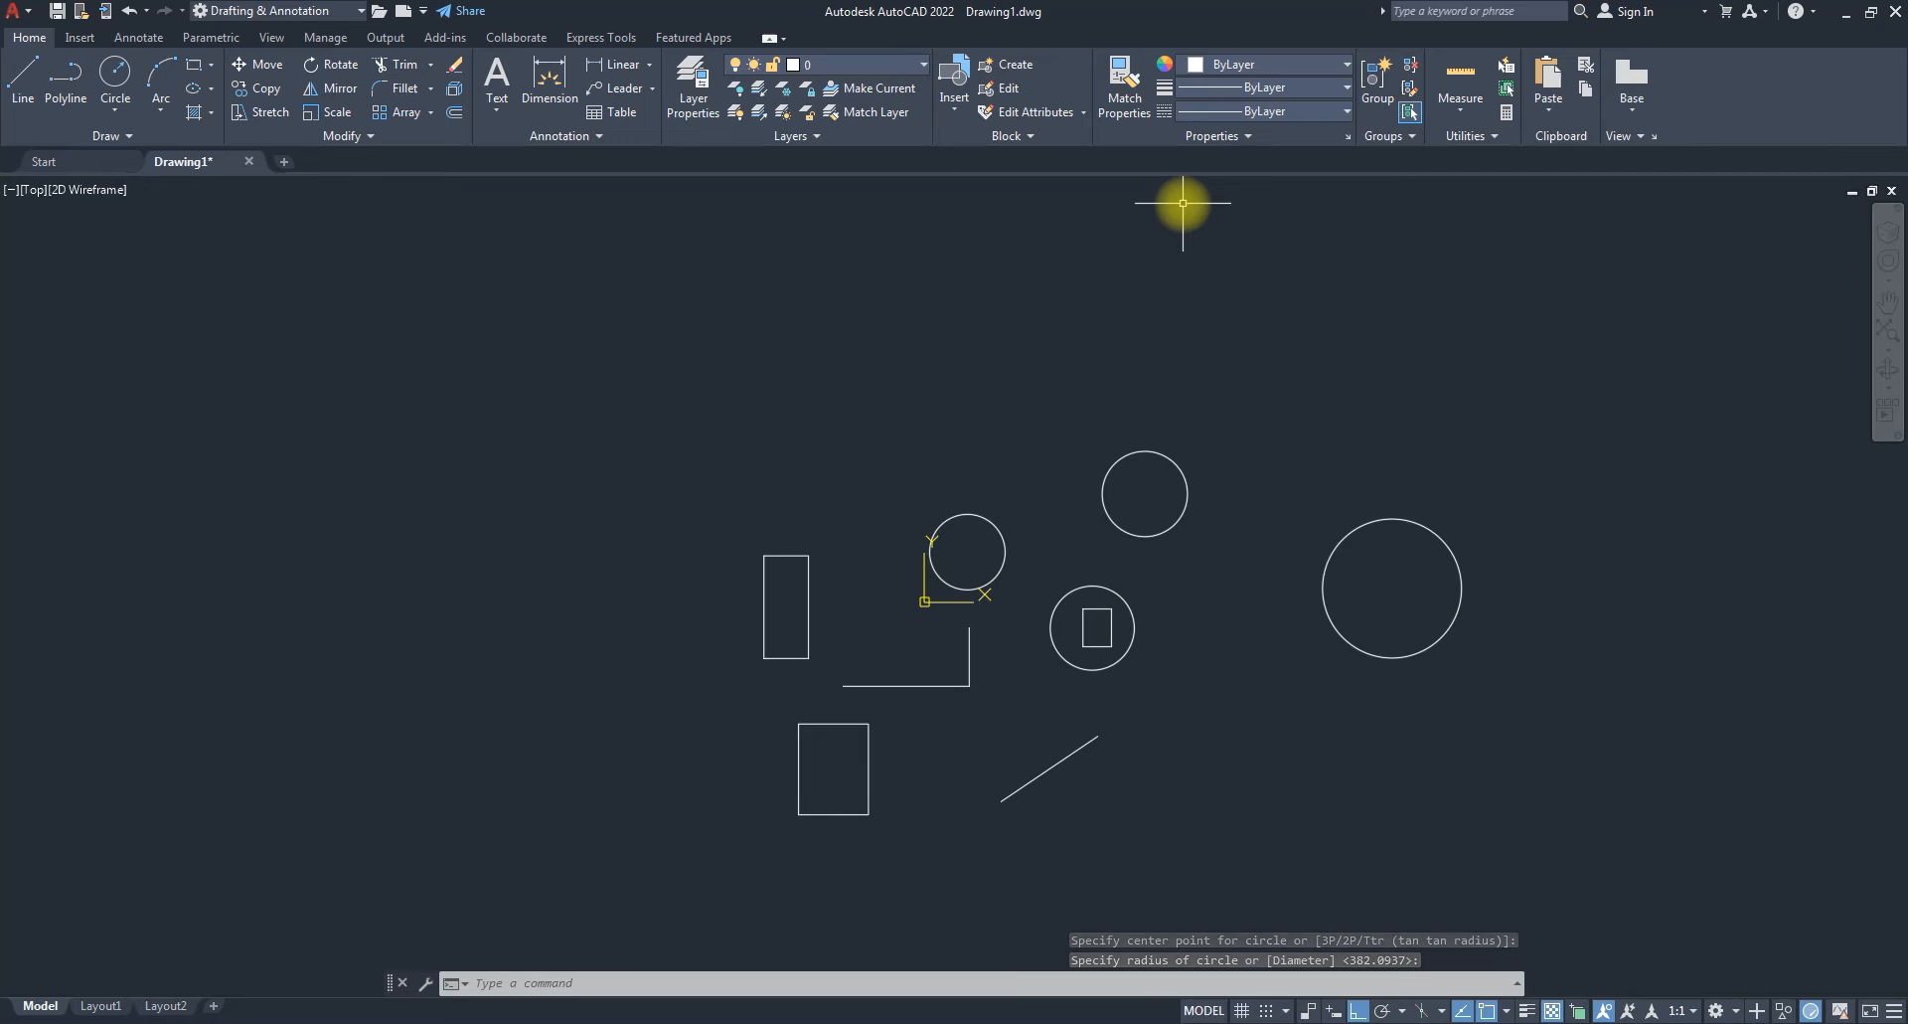
Window-select the large circle, deselect it, then window-select the upper circle.
click(1390, 553)
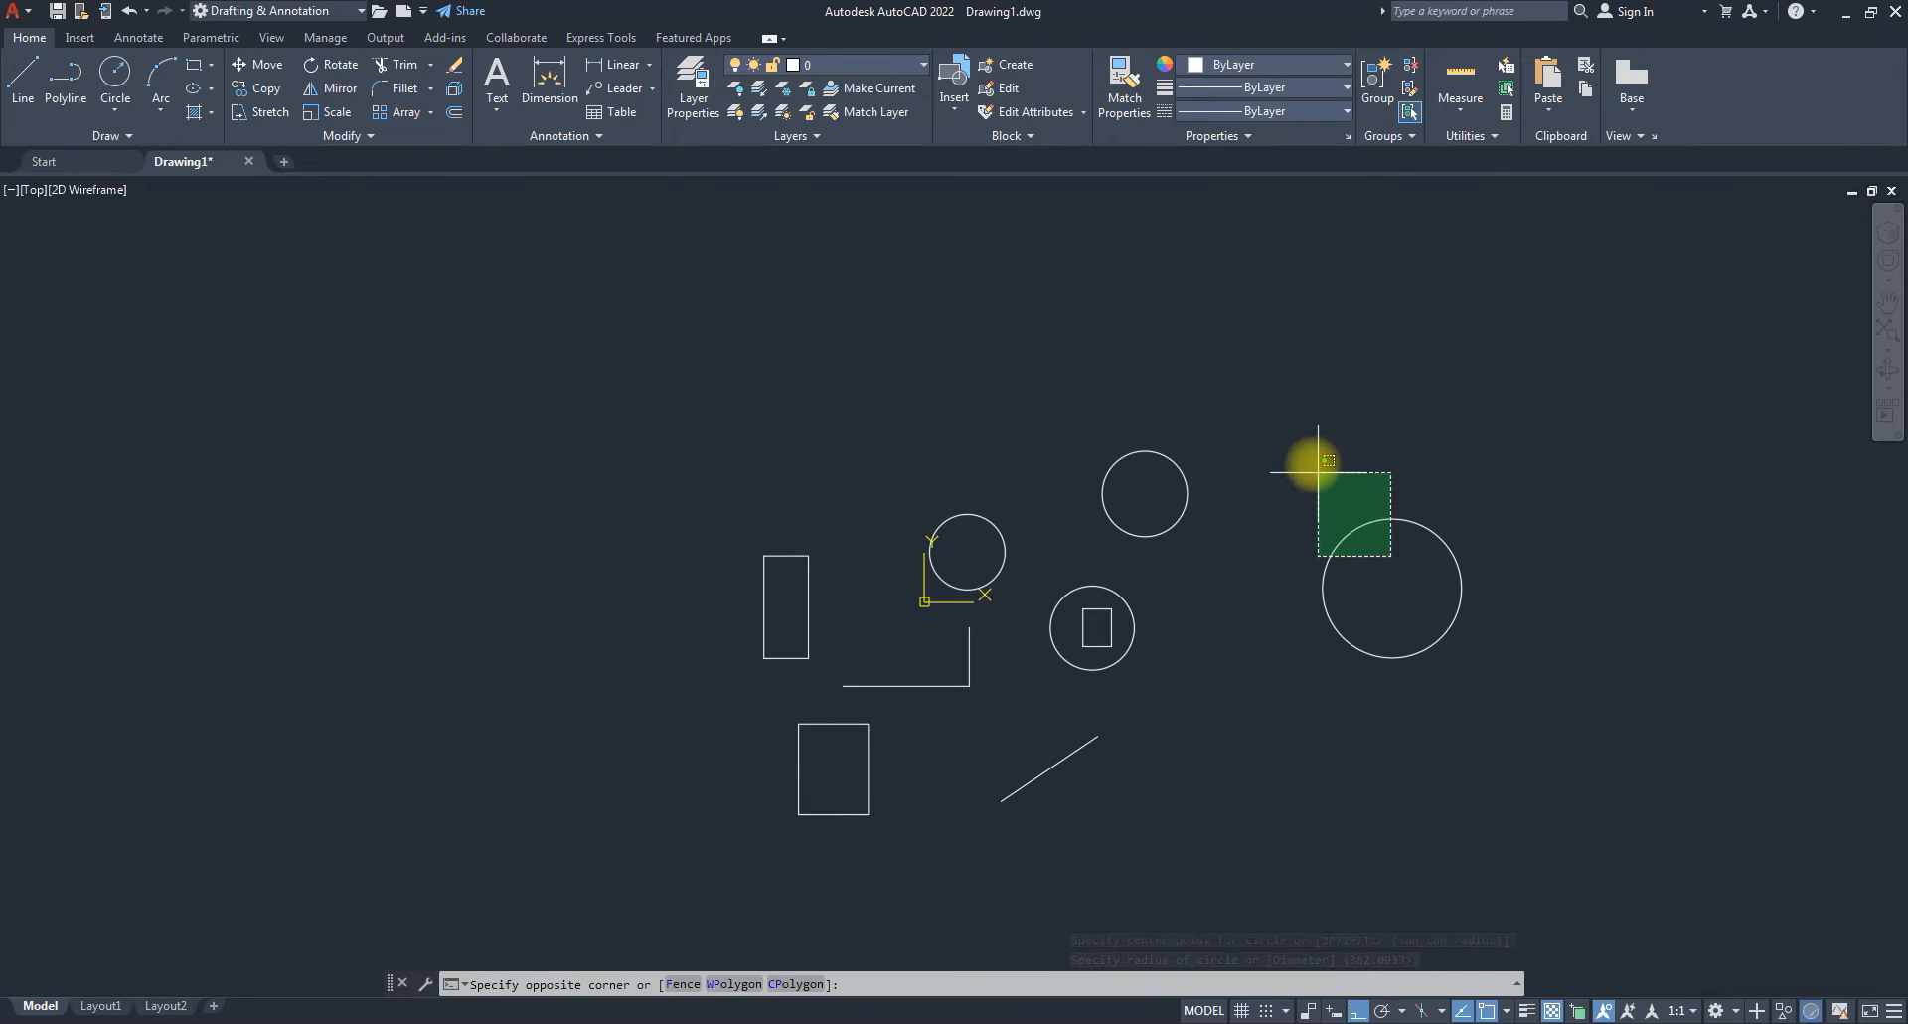
click(1313, 459)
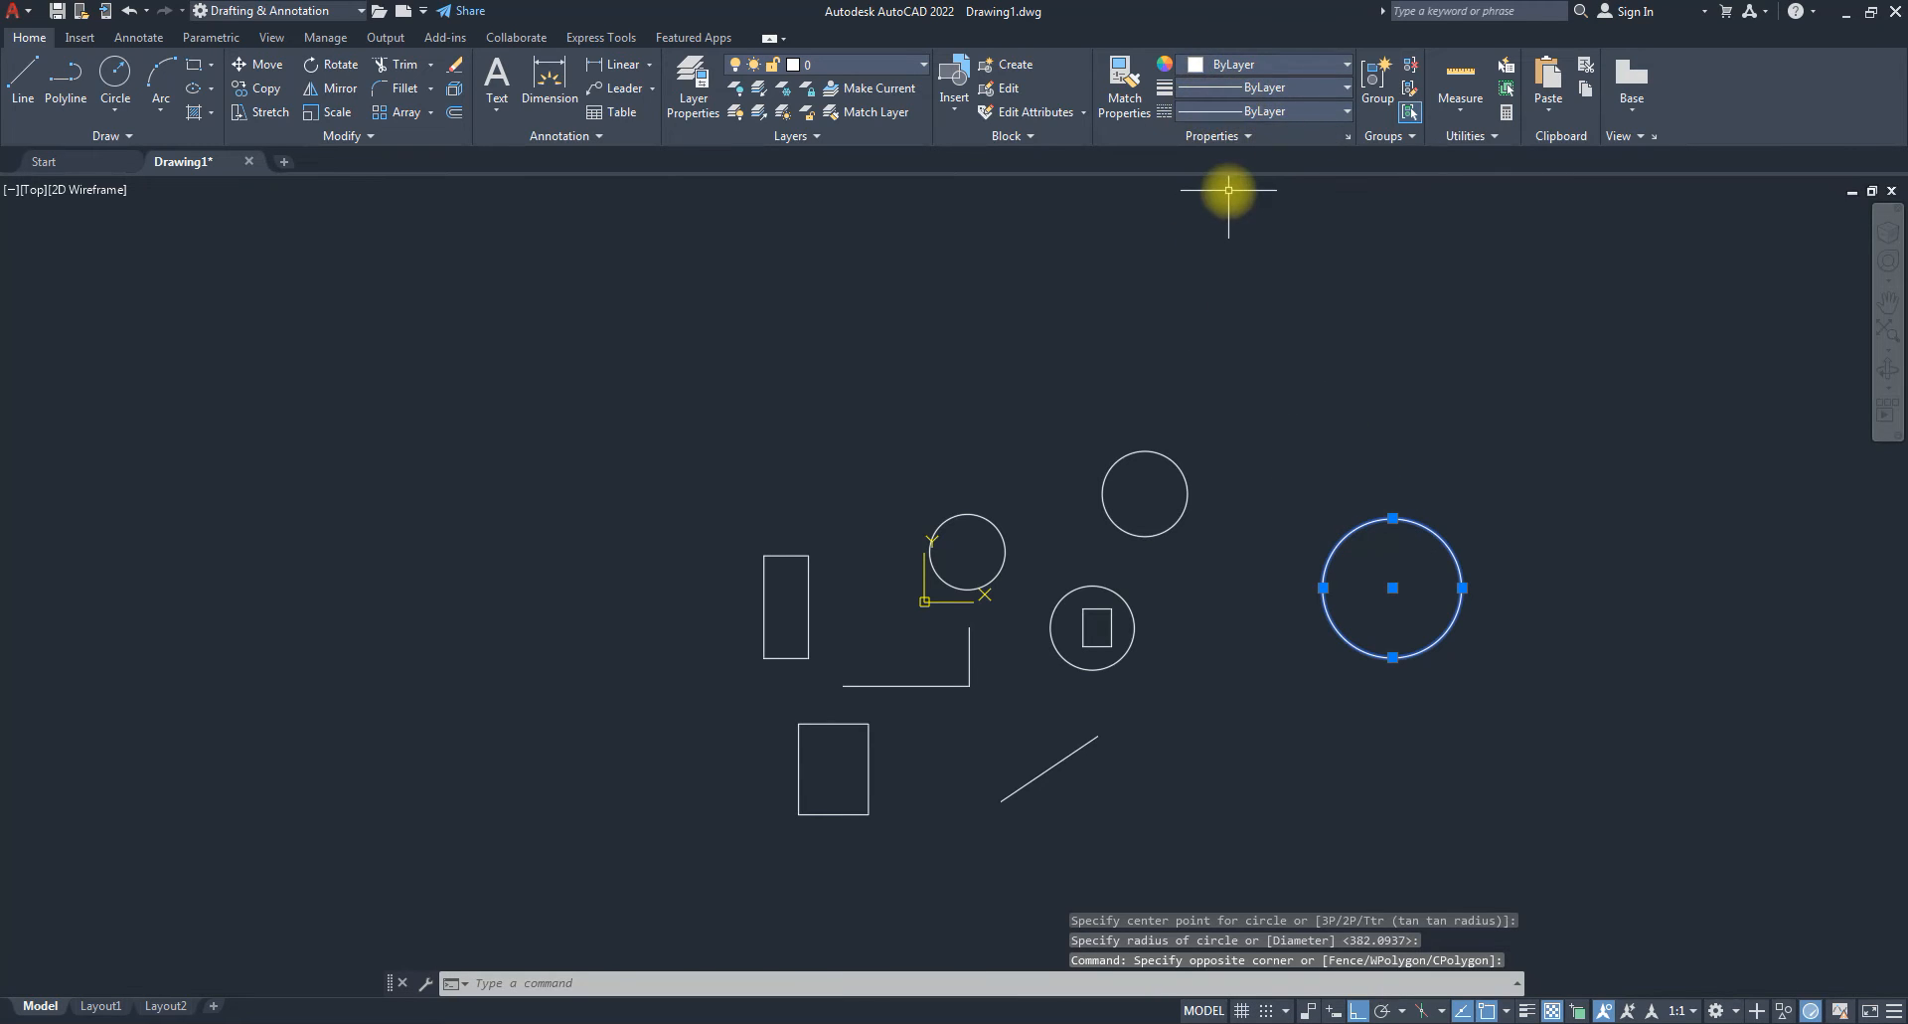
key(Escape)
key(Escape)
click(1233, 546)
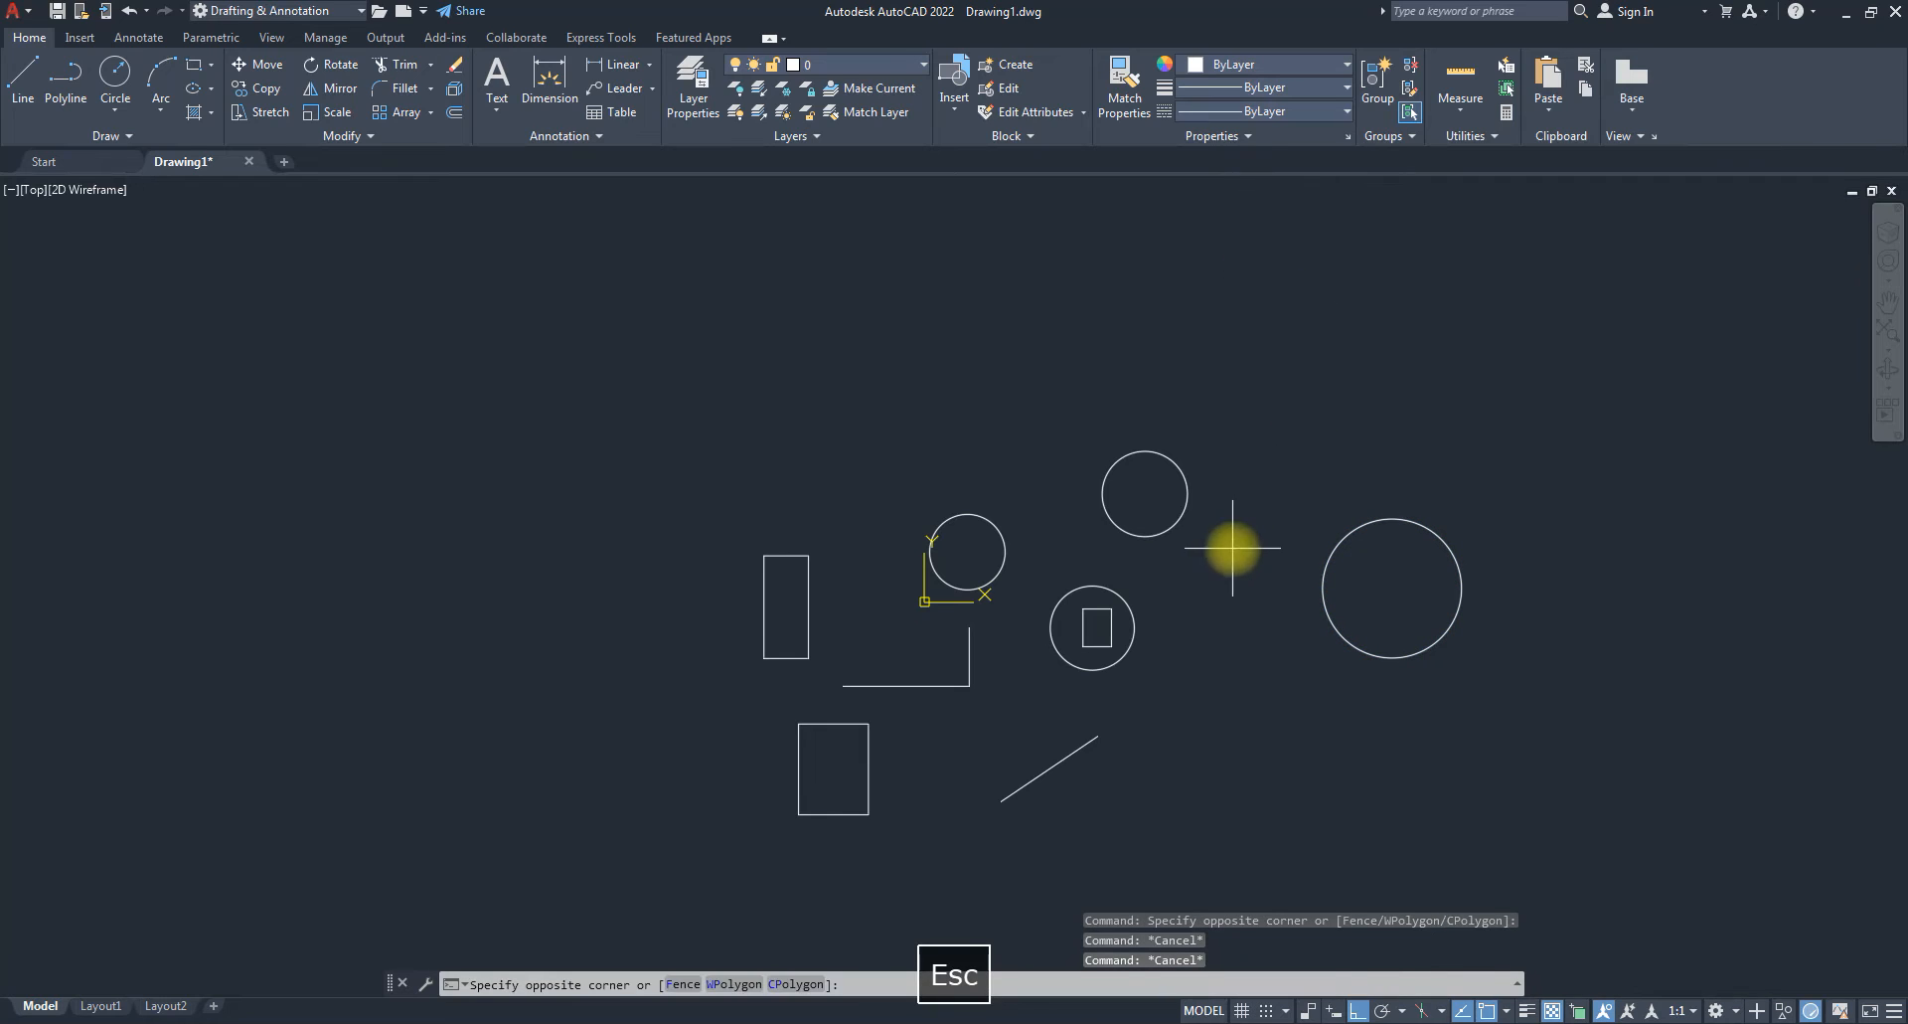
click(1160, 498)
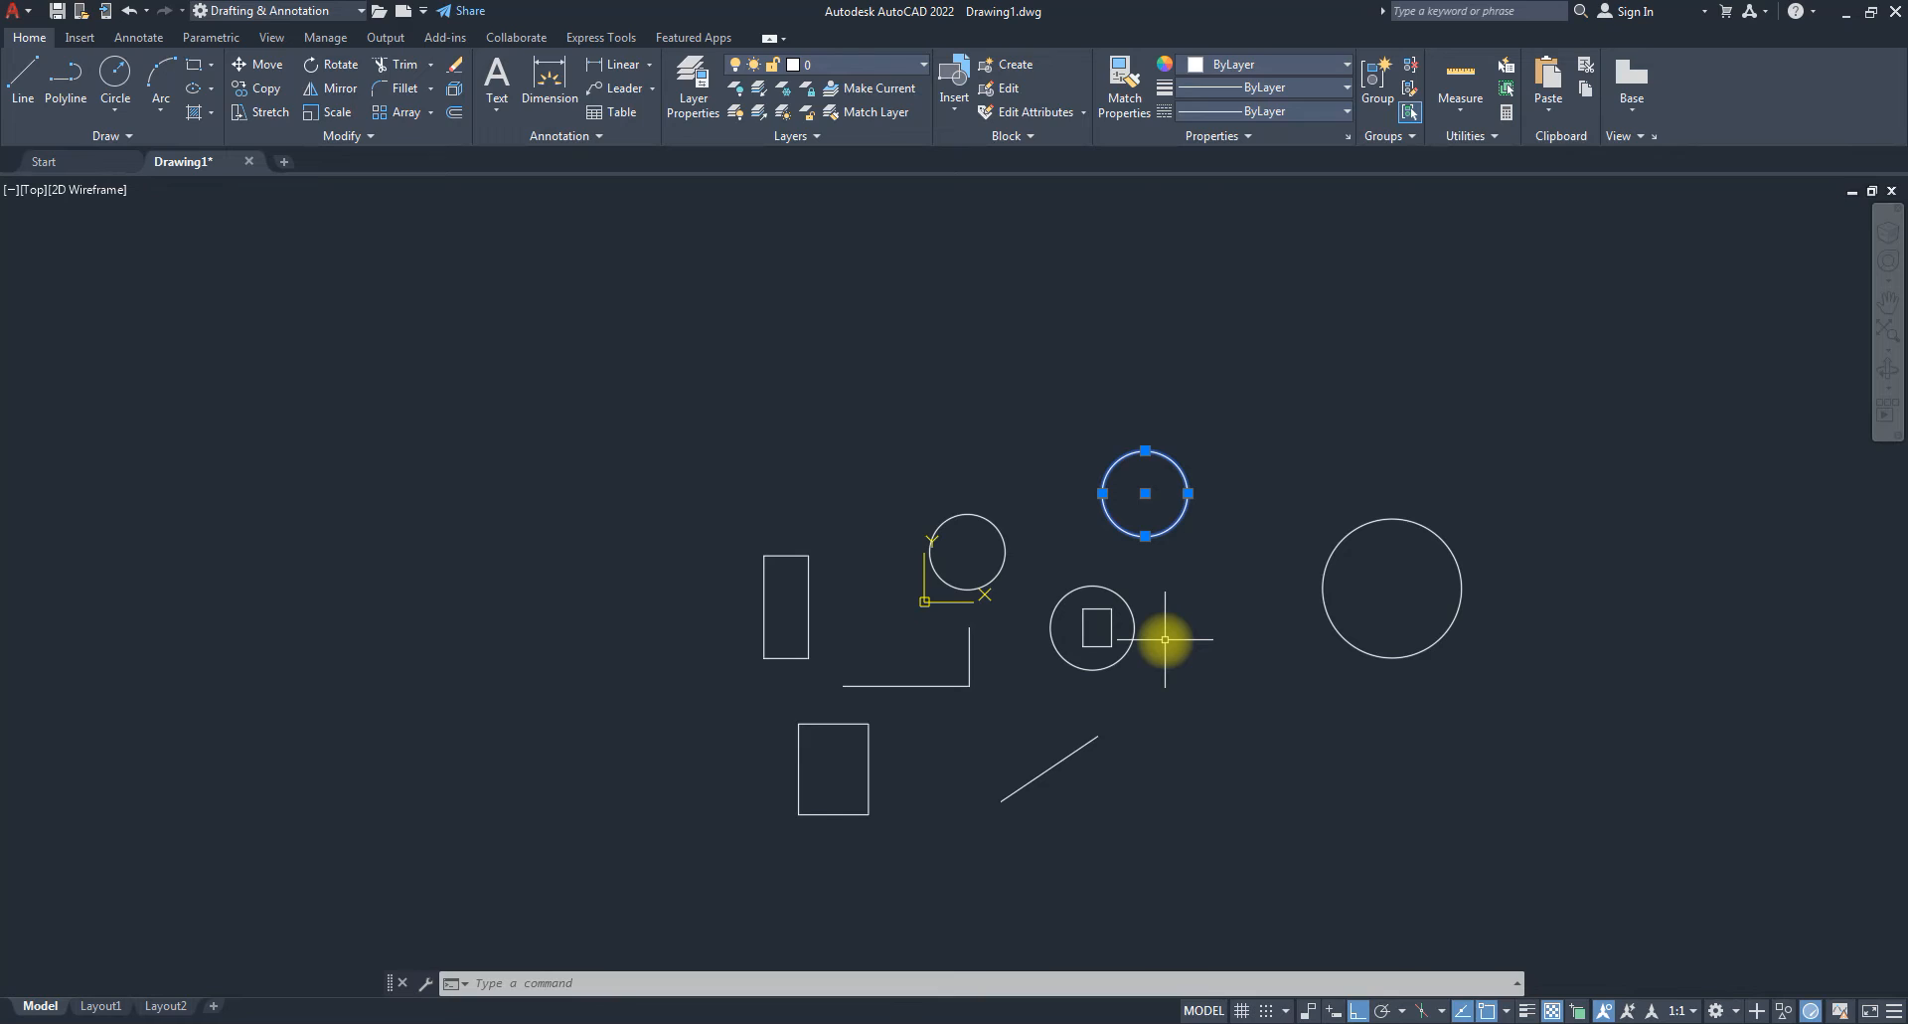
Reselect the upper circle with a crossing window and expand the Properties panel slide-out.
key(Escape)
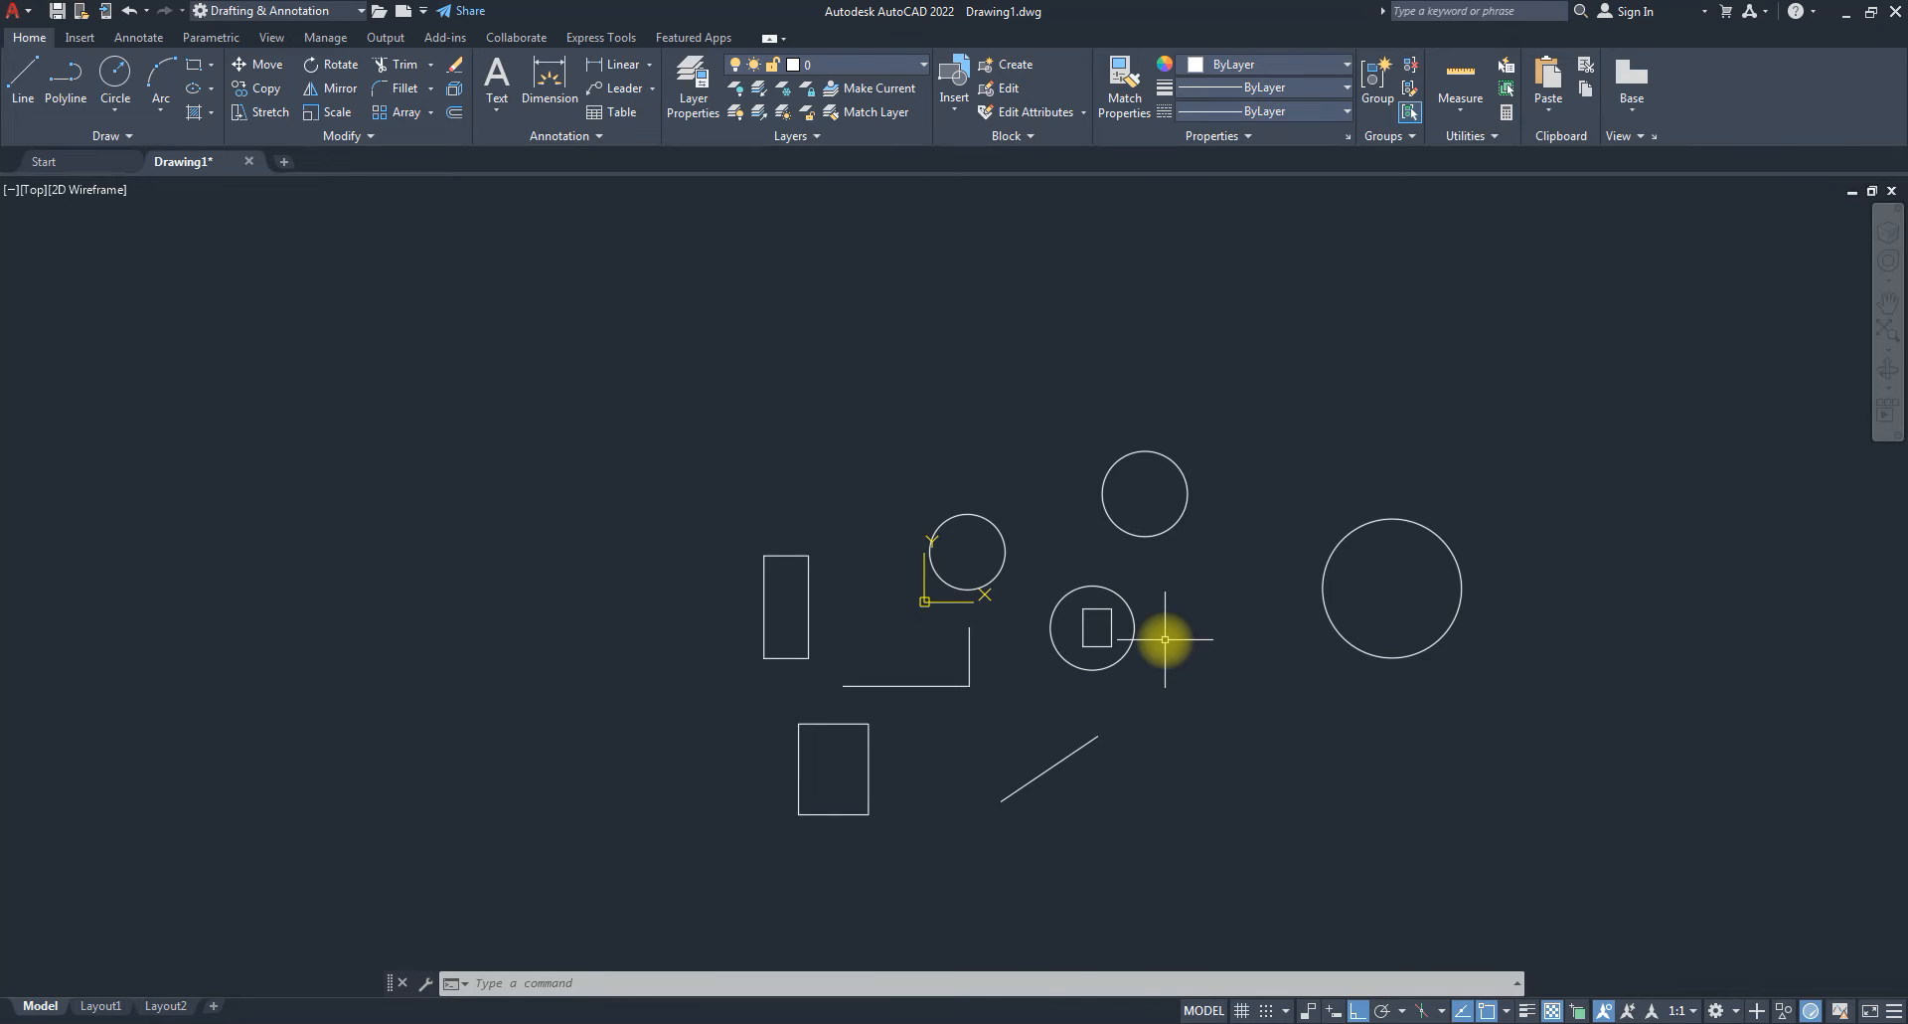
click(1219, 529)
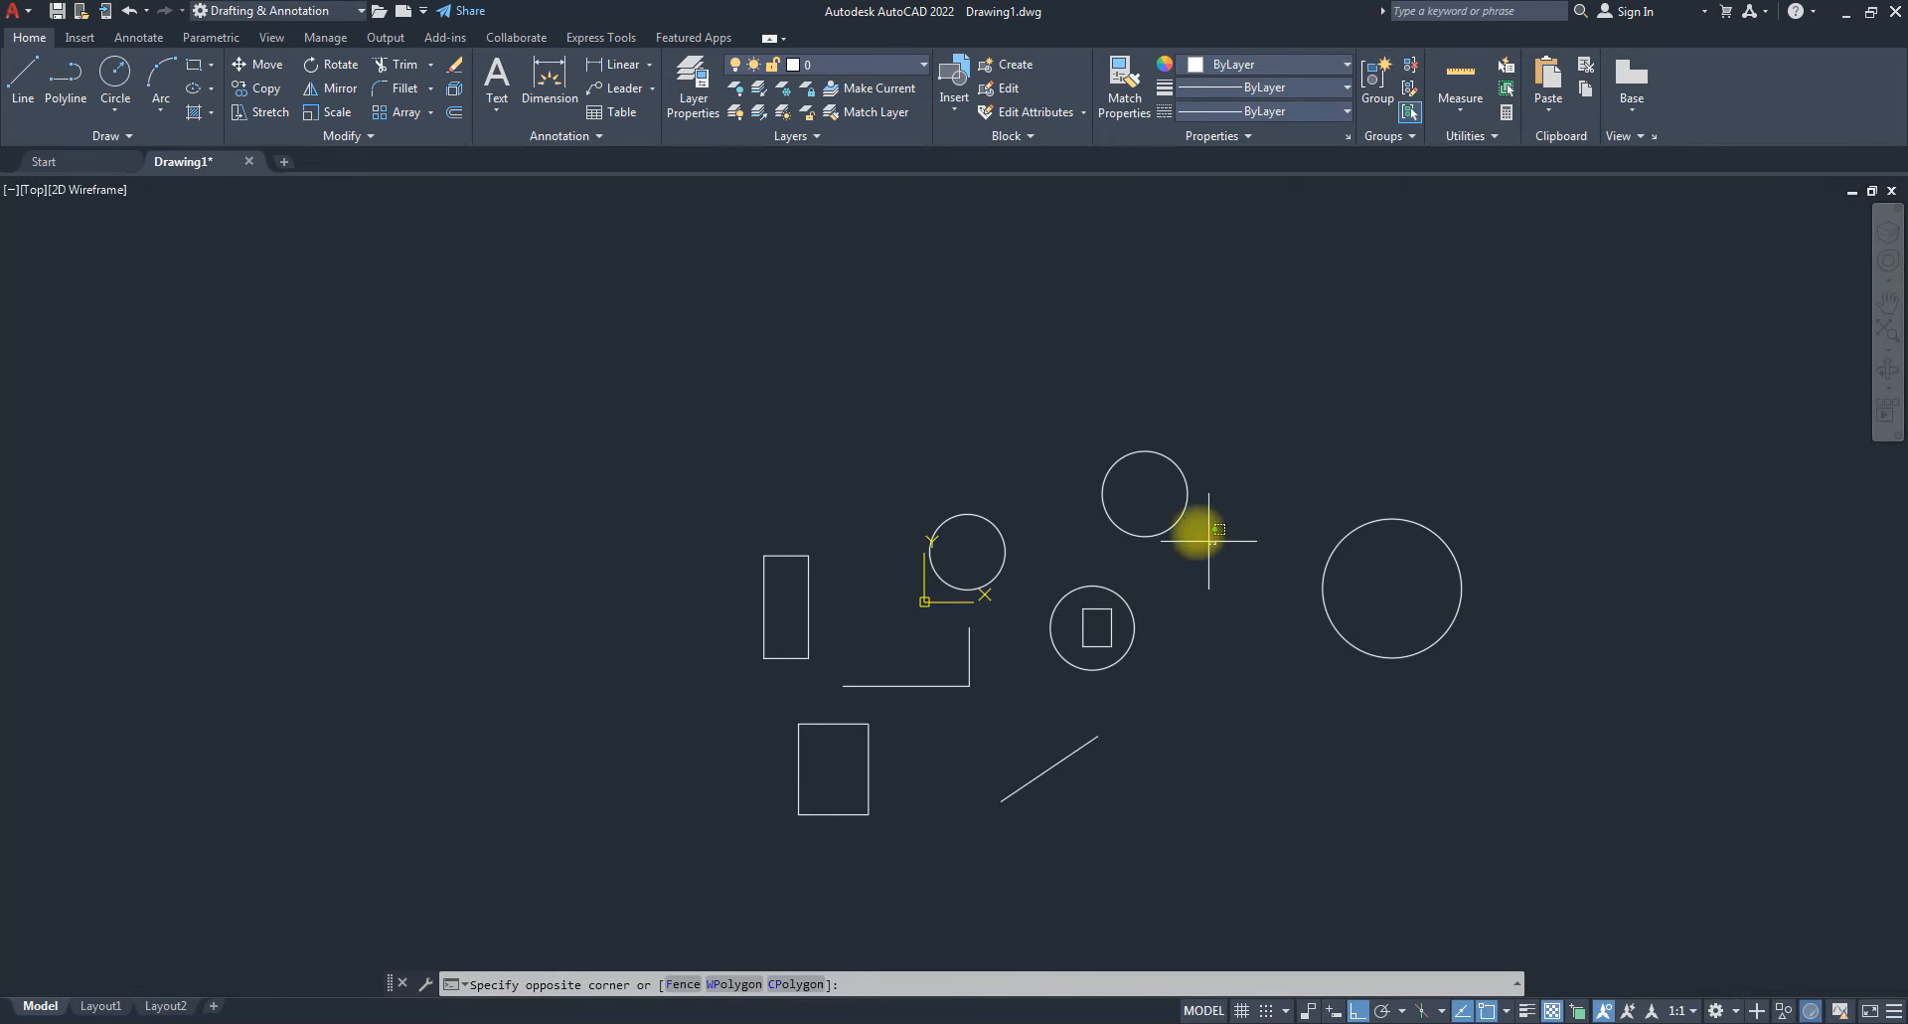
click(1163, 498)
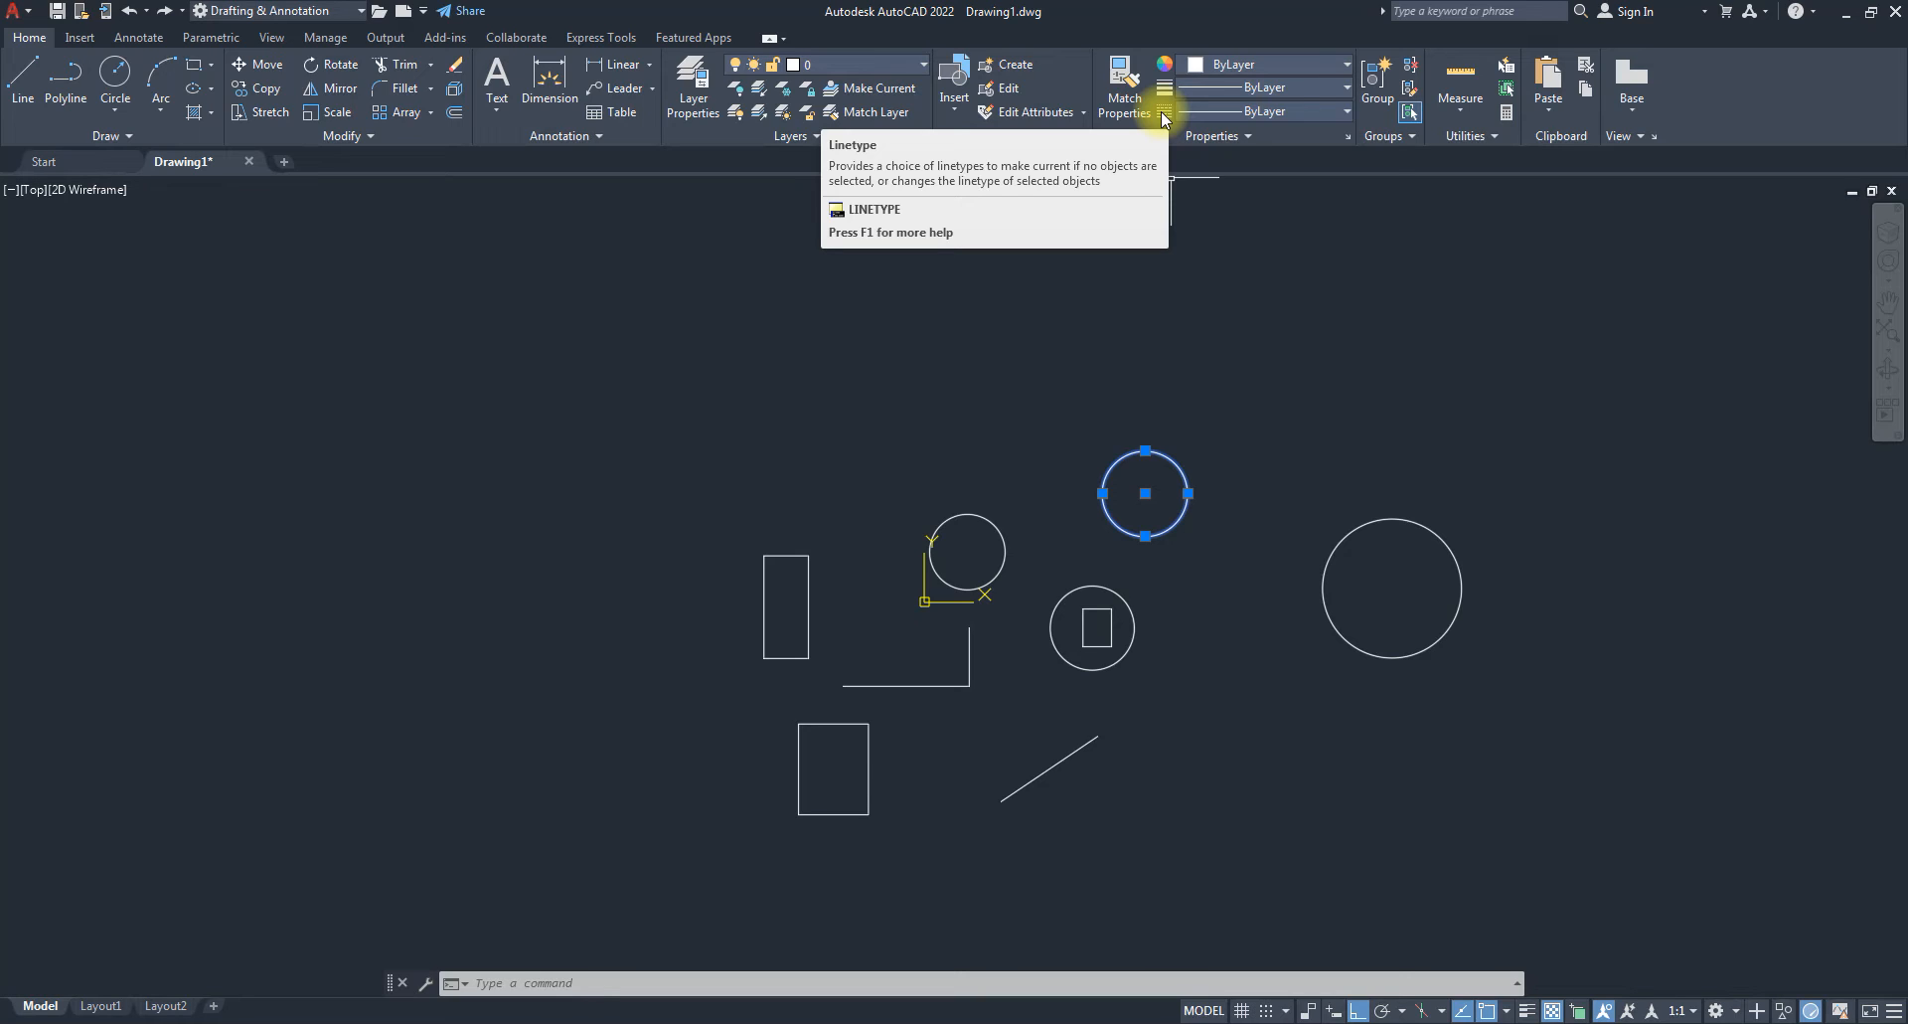
click(1247, 136)
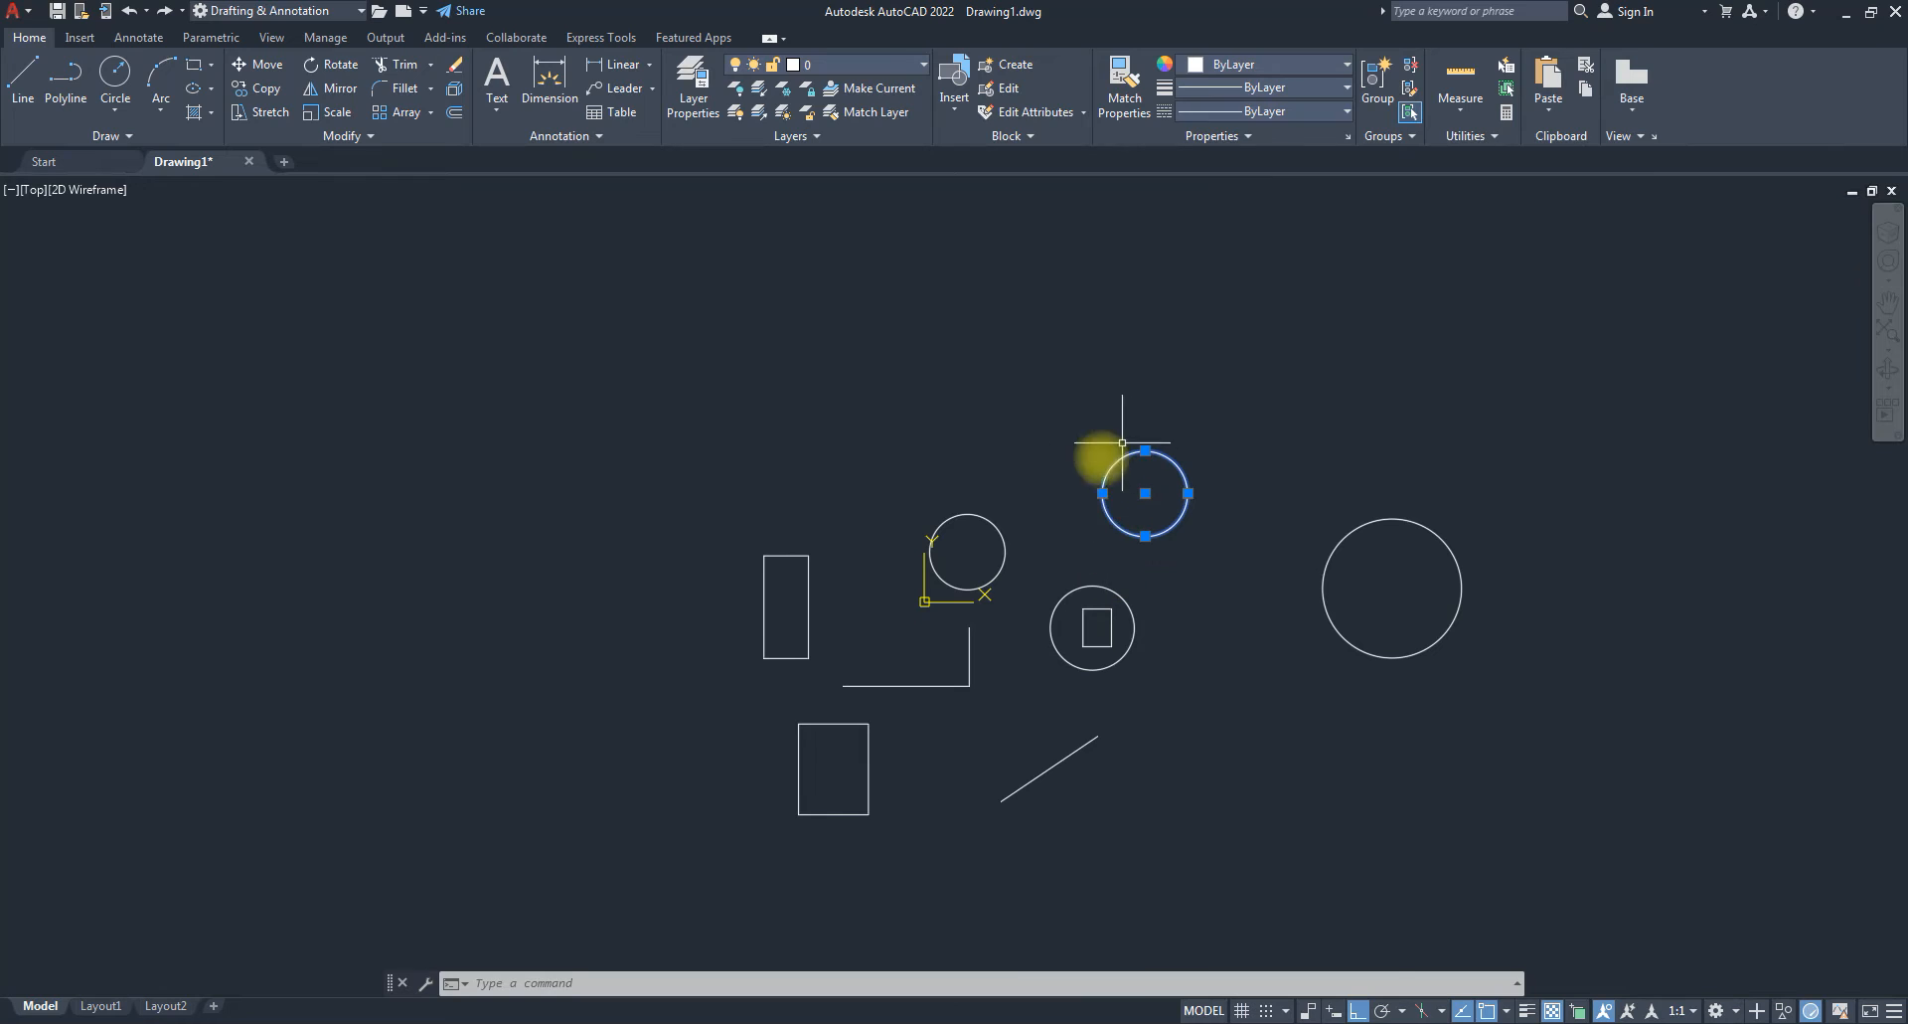
click(1266, 69)
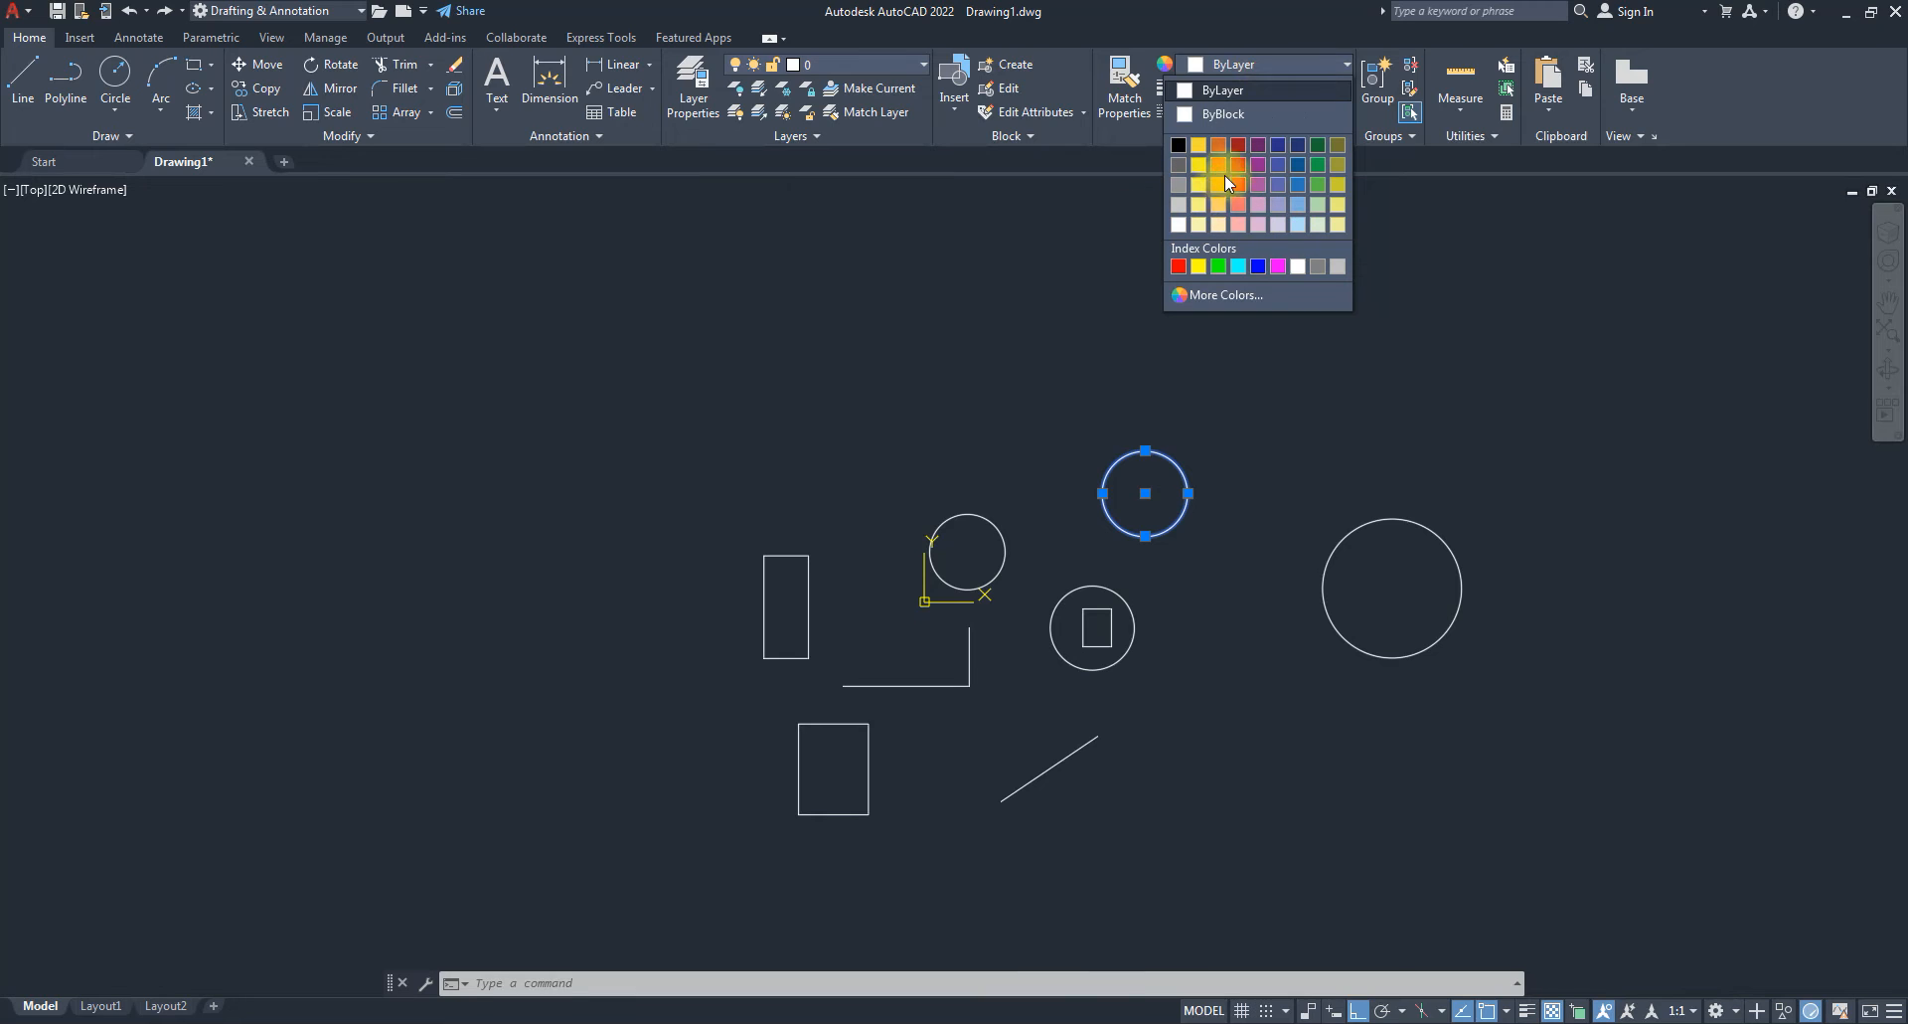
click(1222, 267)
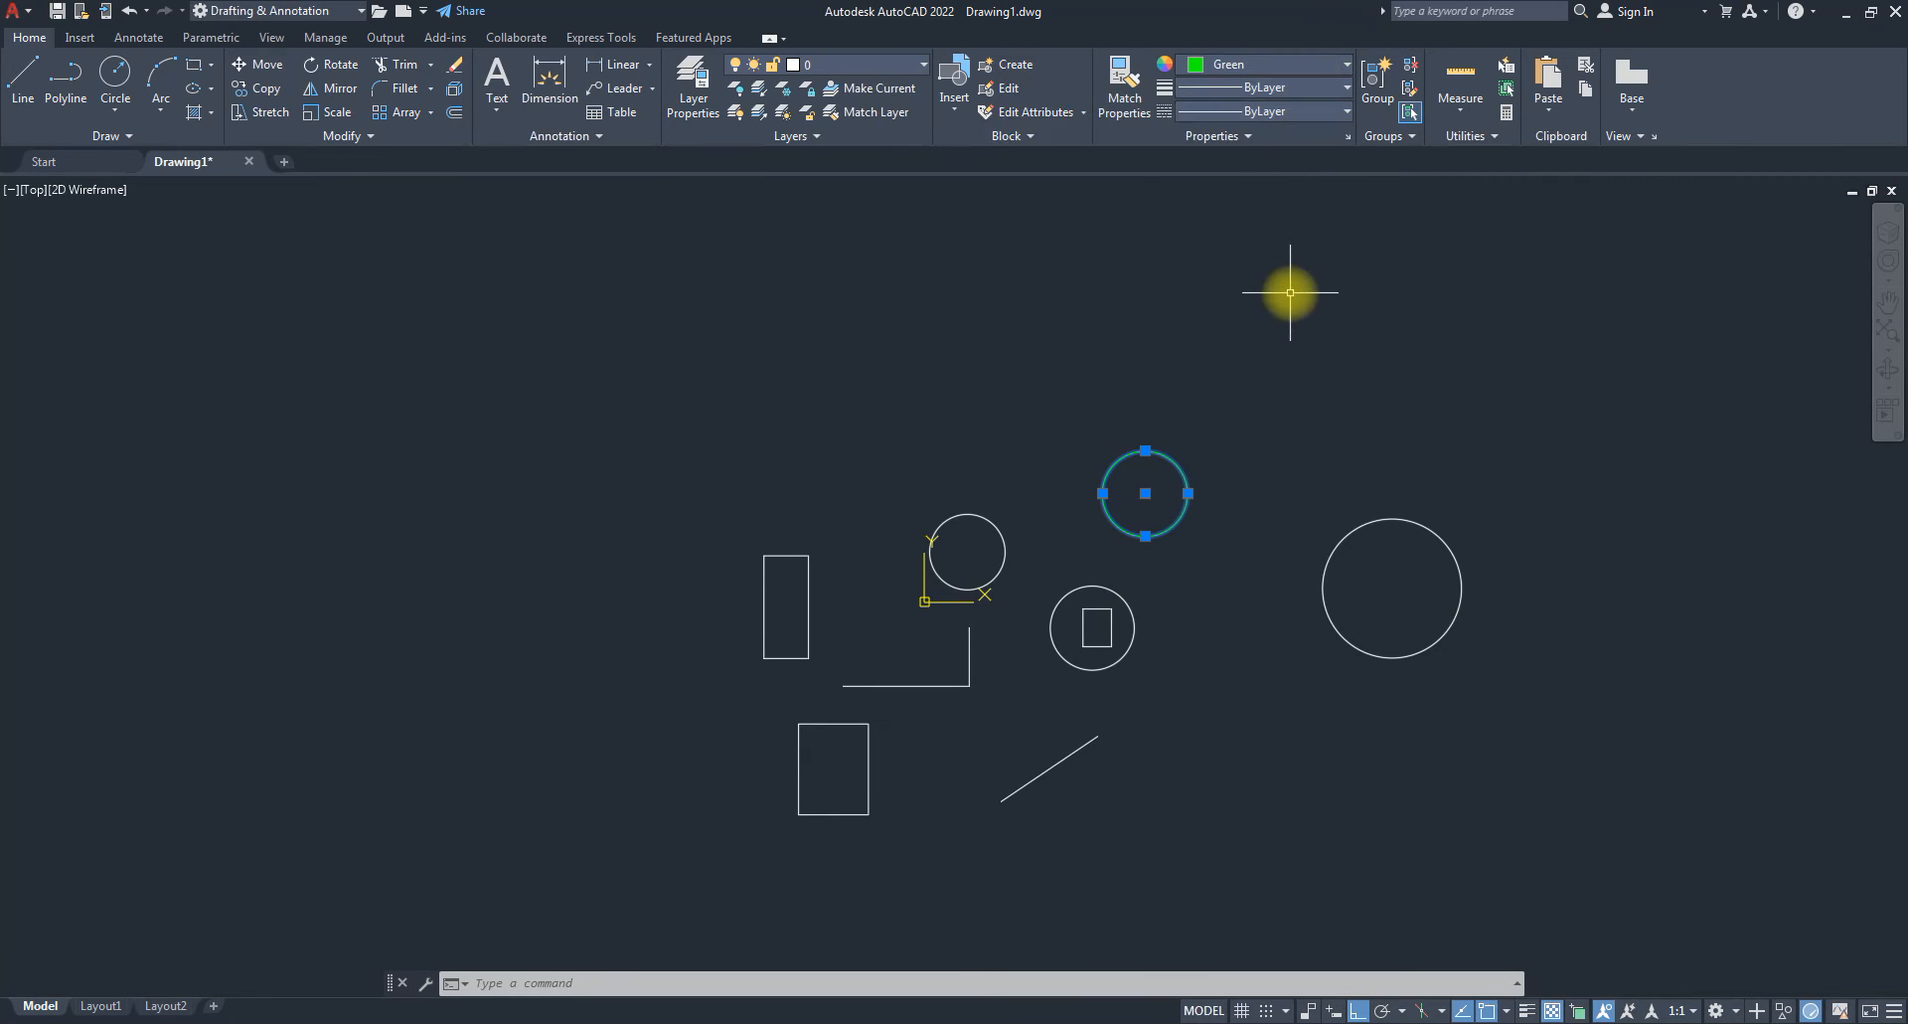
key(Escape)
key(Escape)
key(Escape)
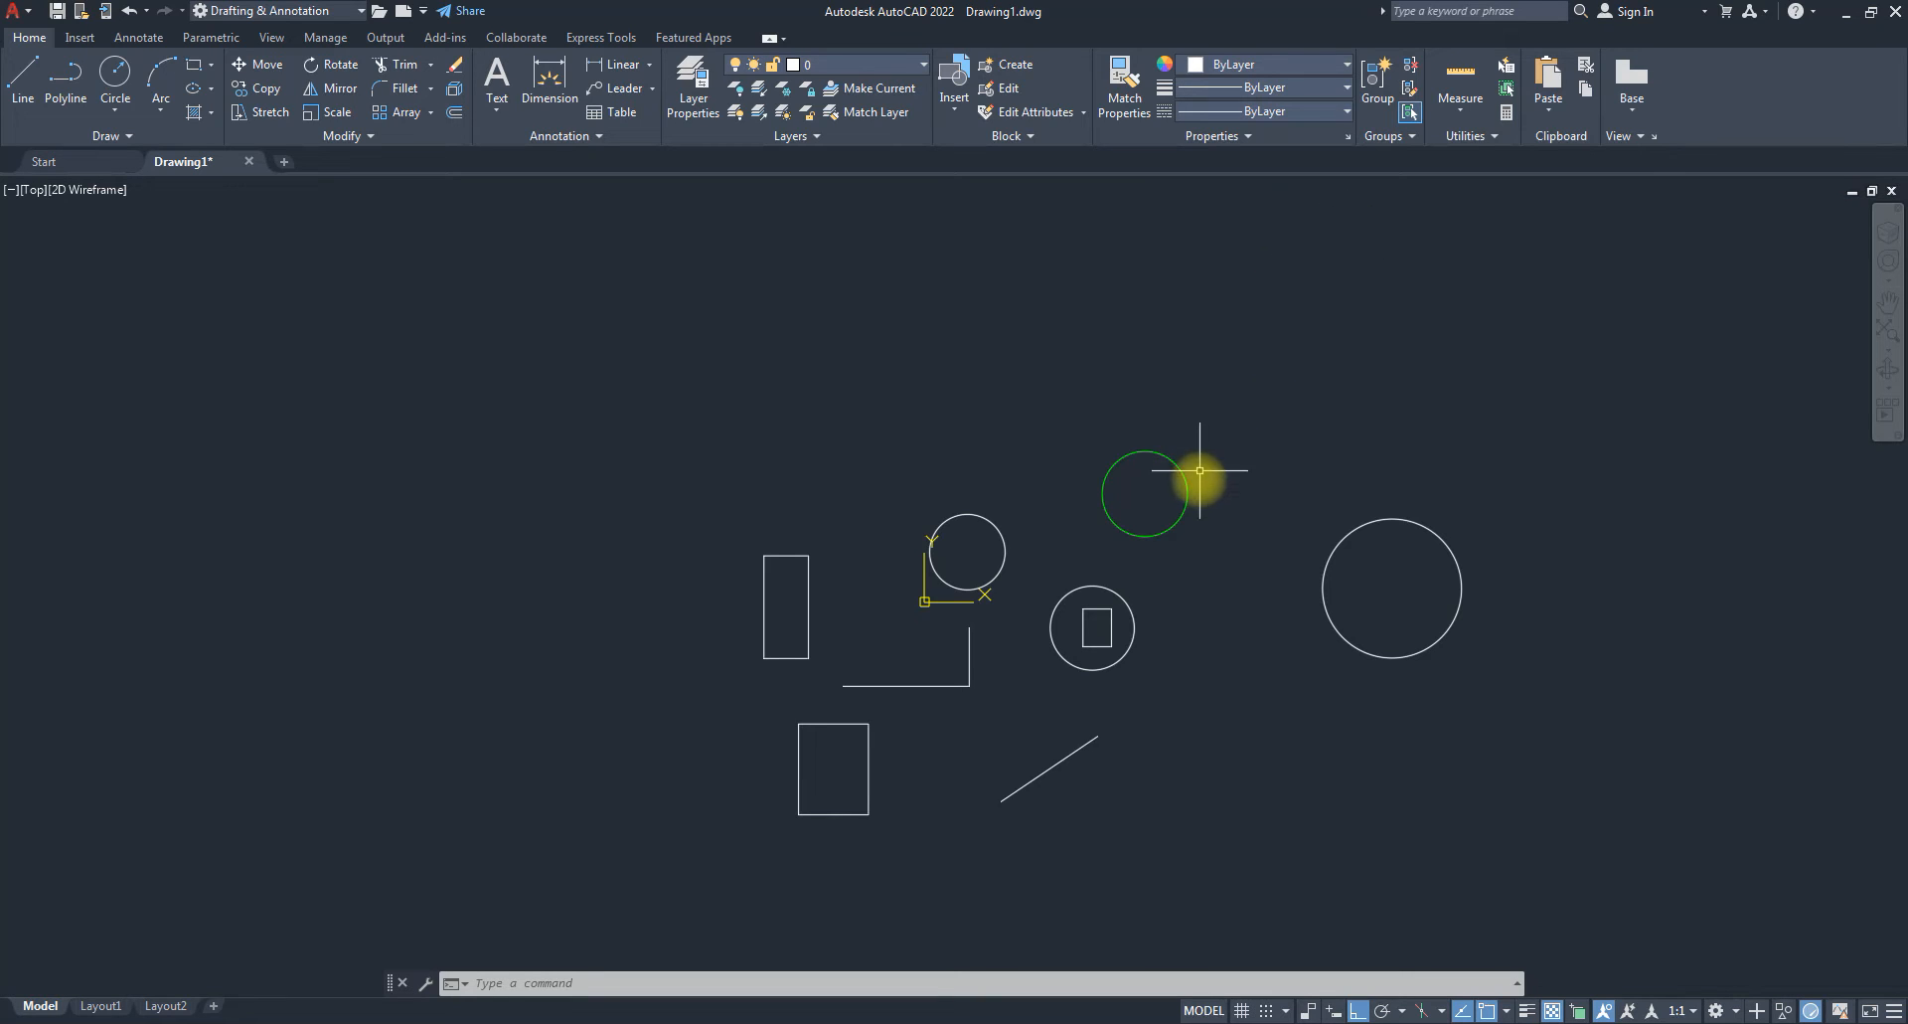
mouse_move(1187, 482)
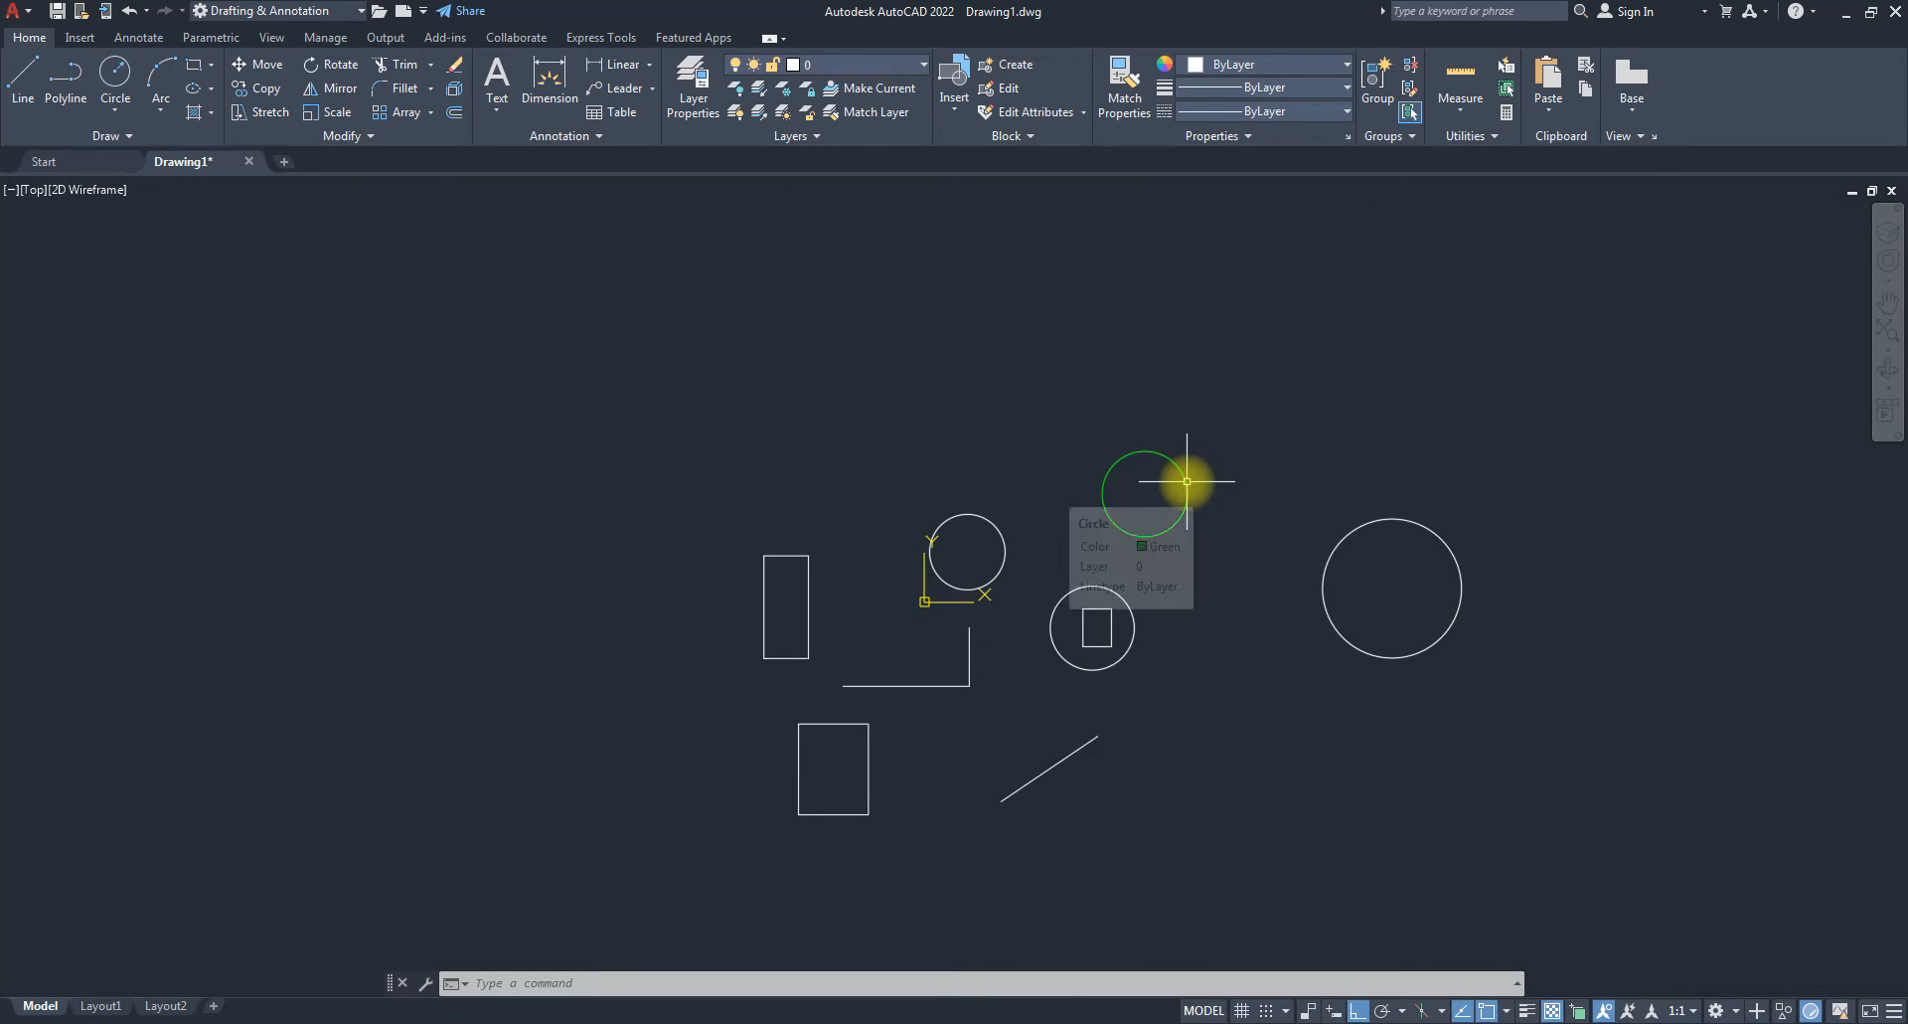
click(1411, 518)
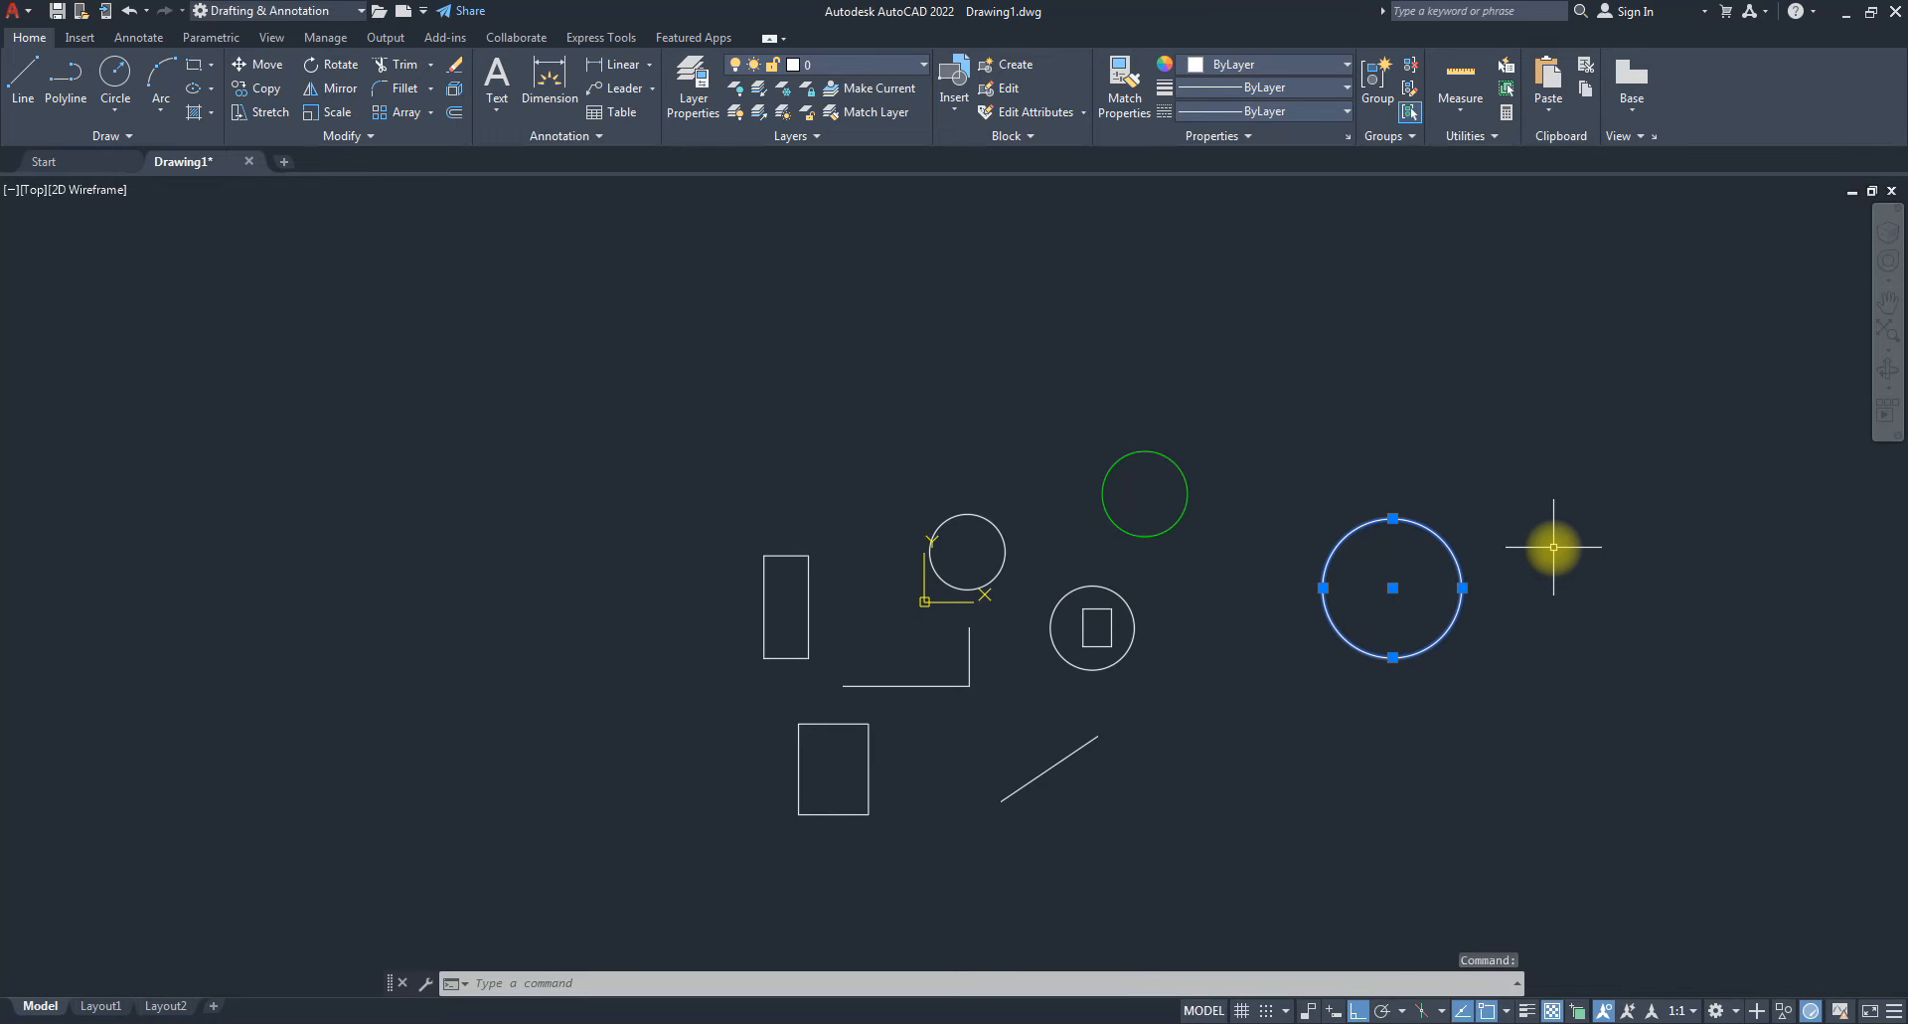
key(Escape)
key(Escape)
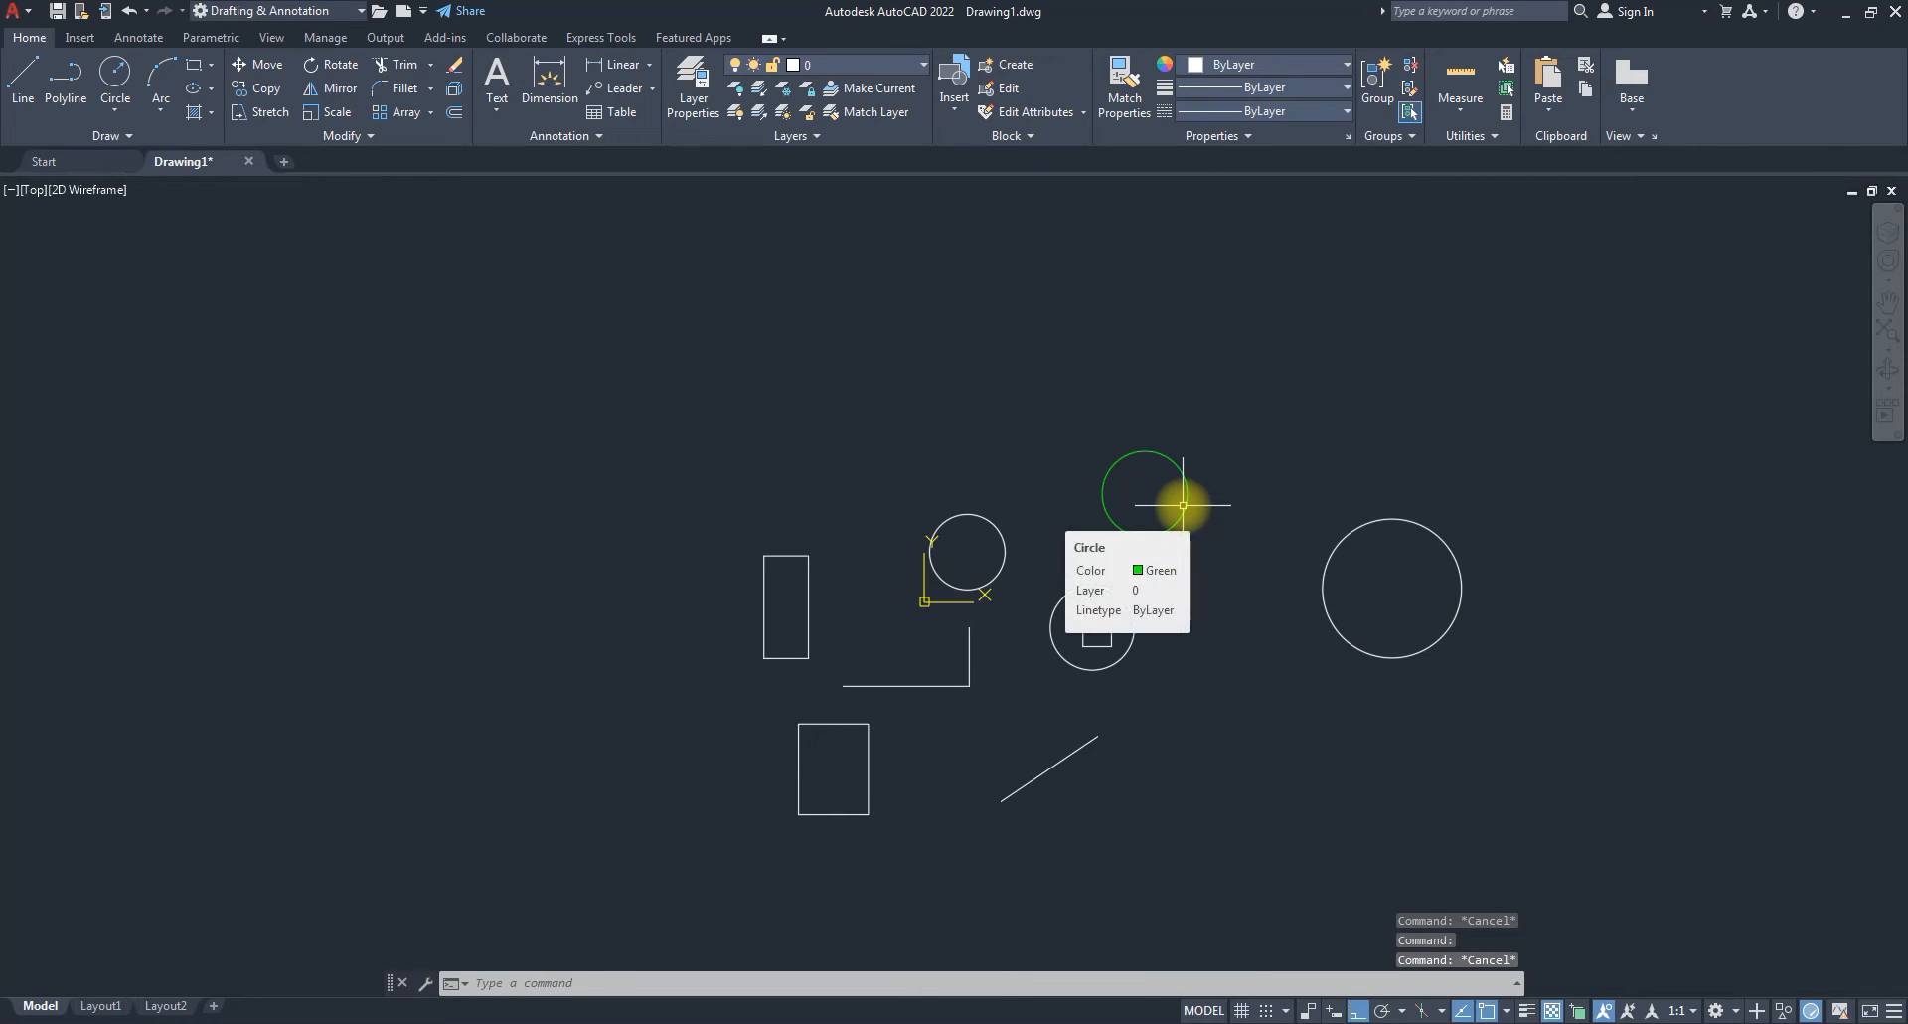
click(1183, 505)
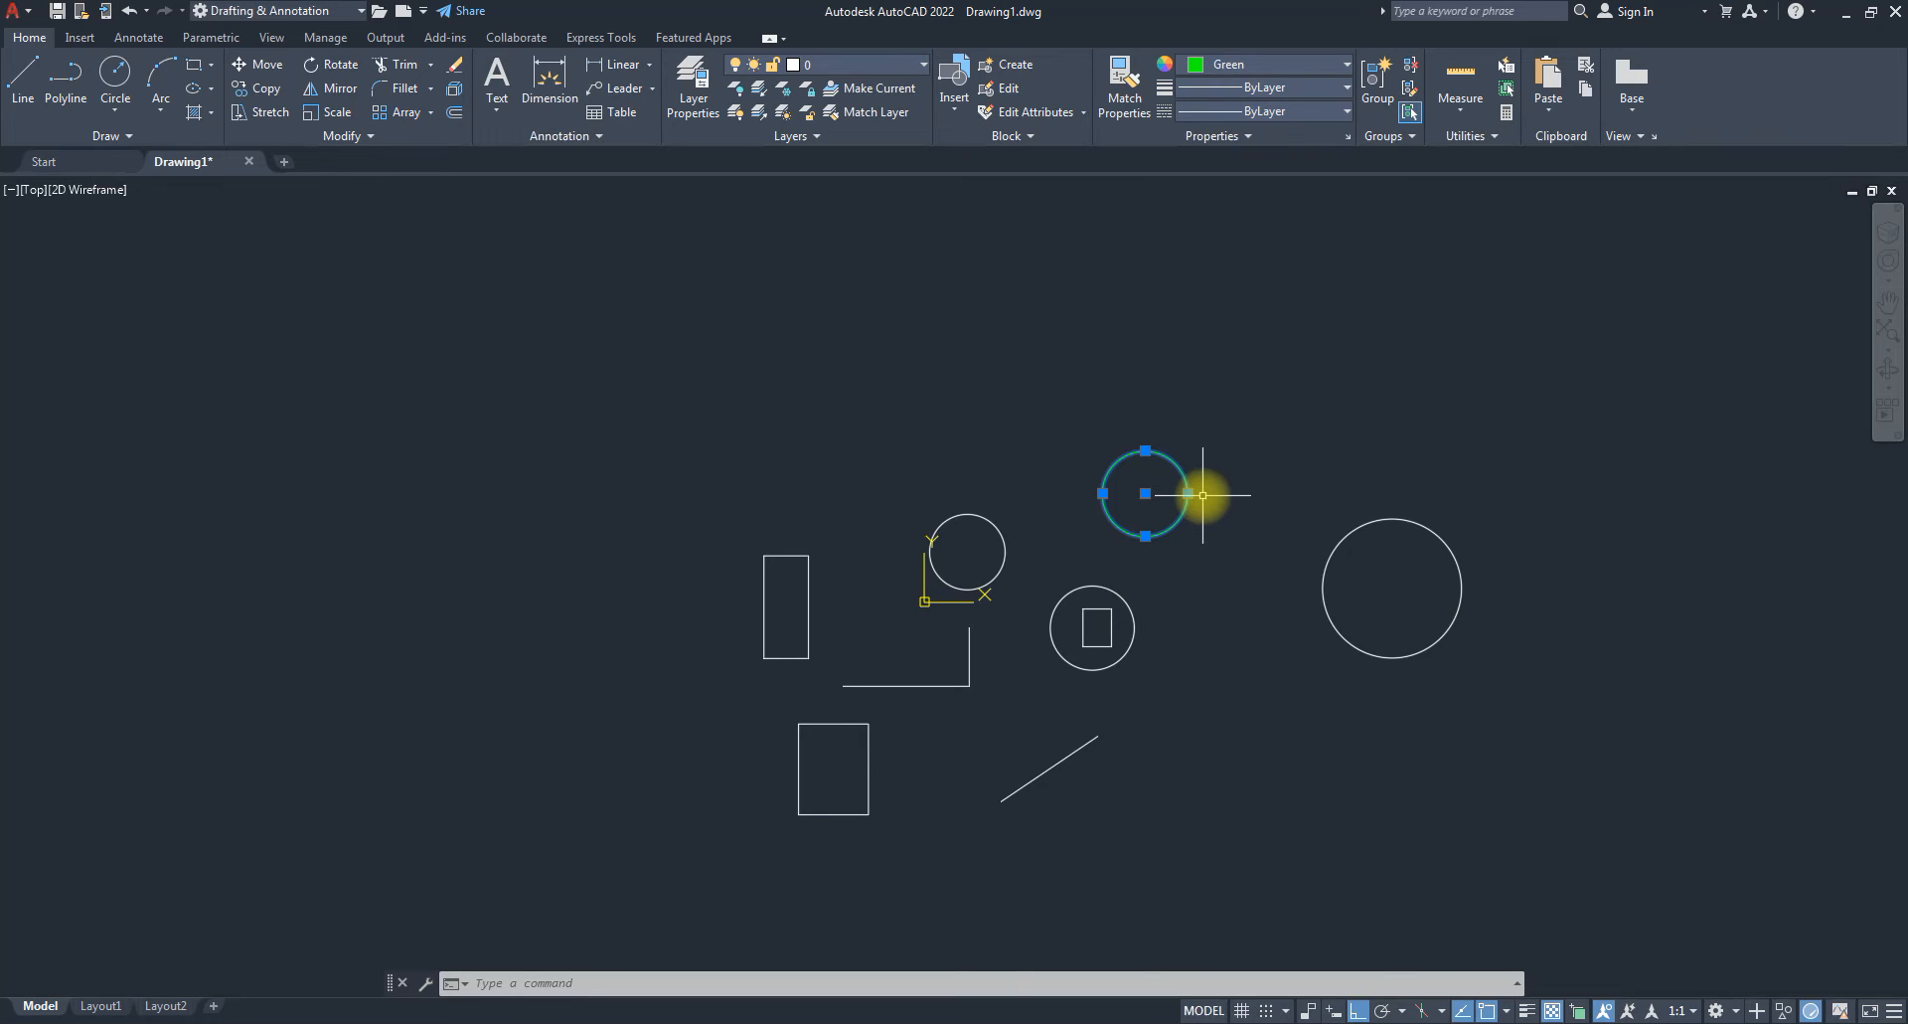
key(Escape)
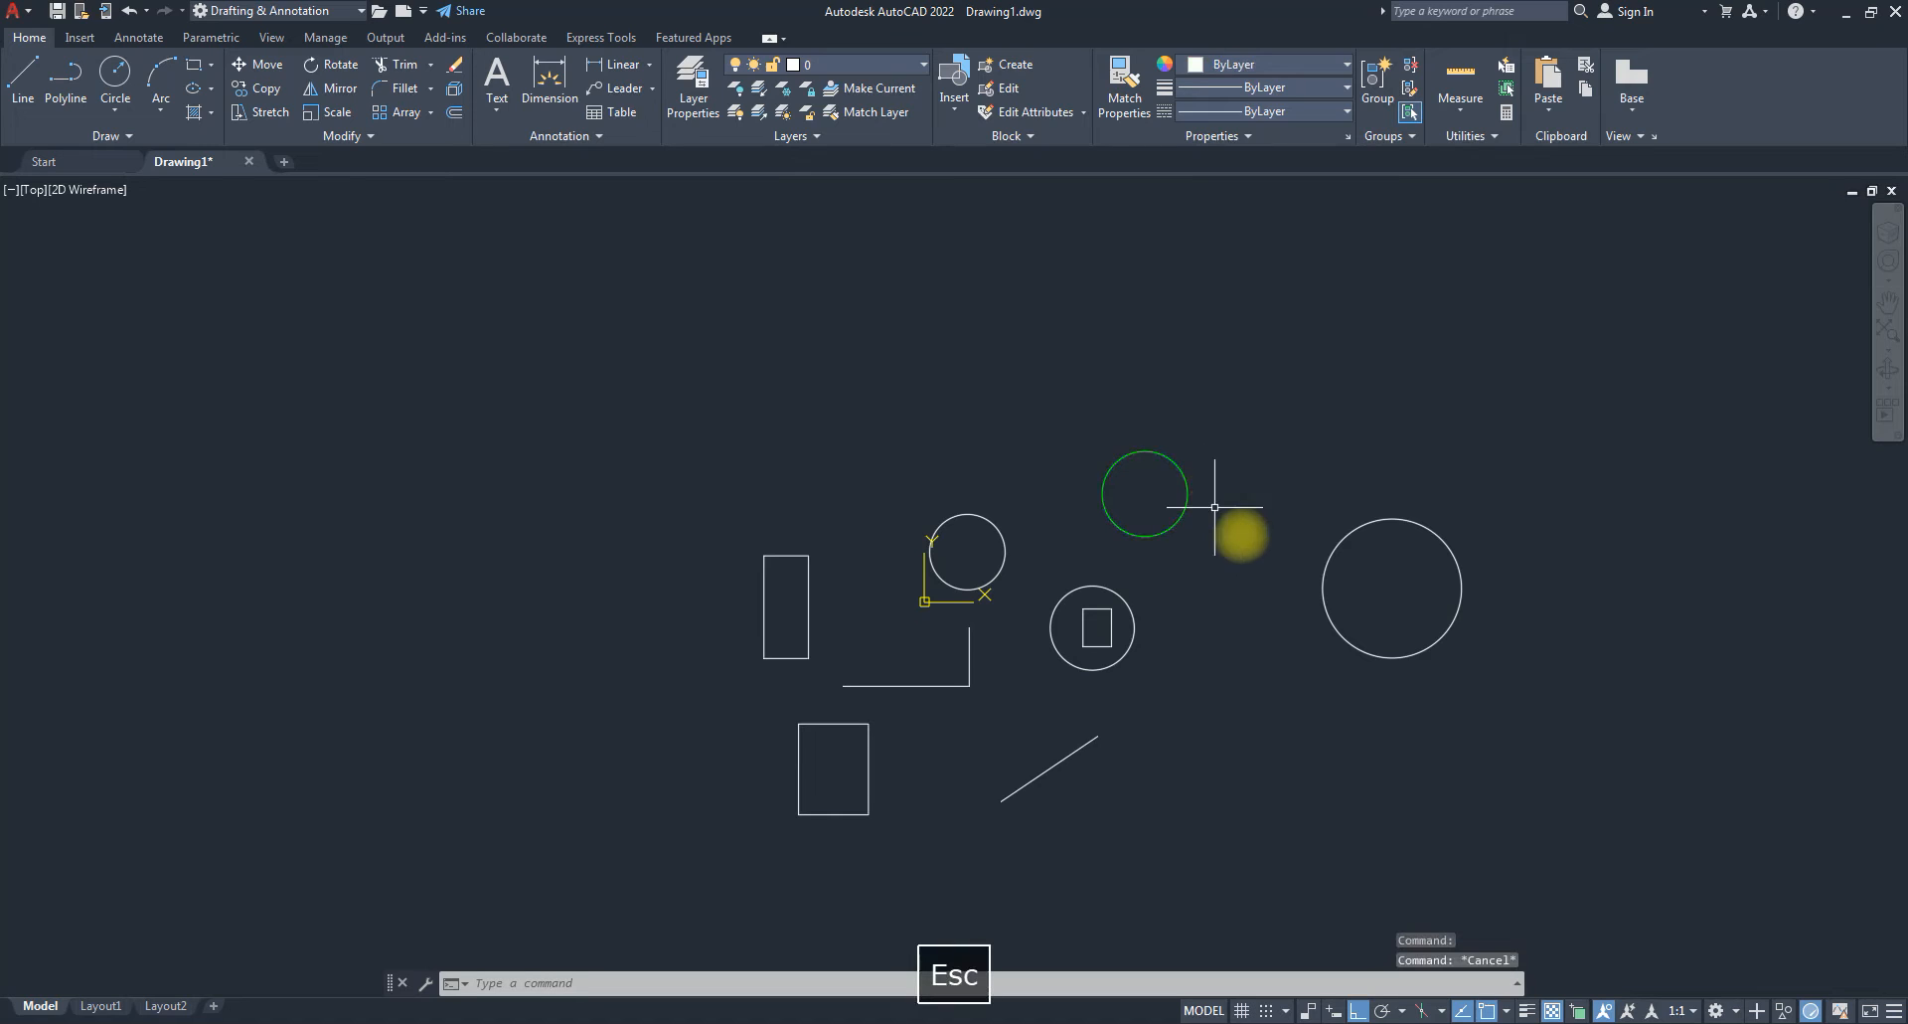
Window-select the large right circle, set its Color to Yellow, then reselect it.
click(1349, 565)
click(1307, 504)
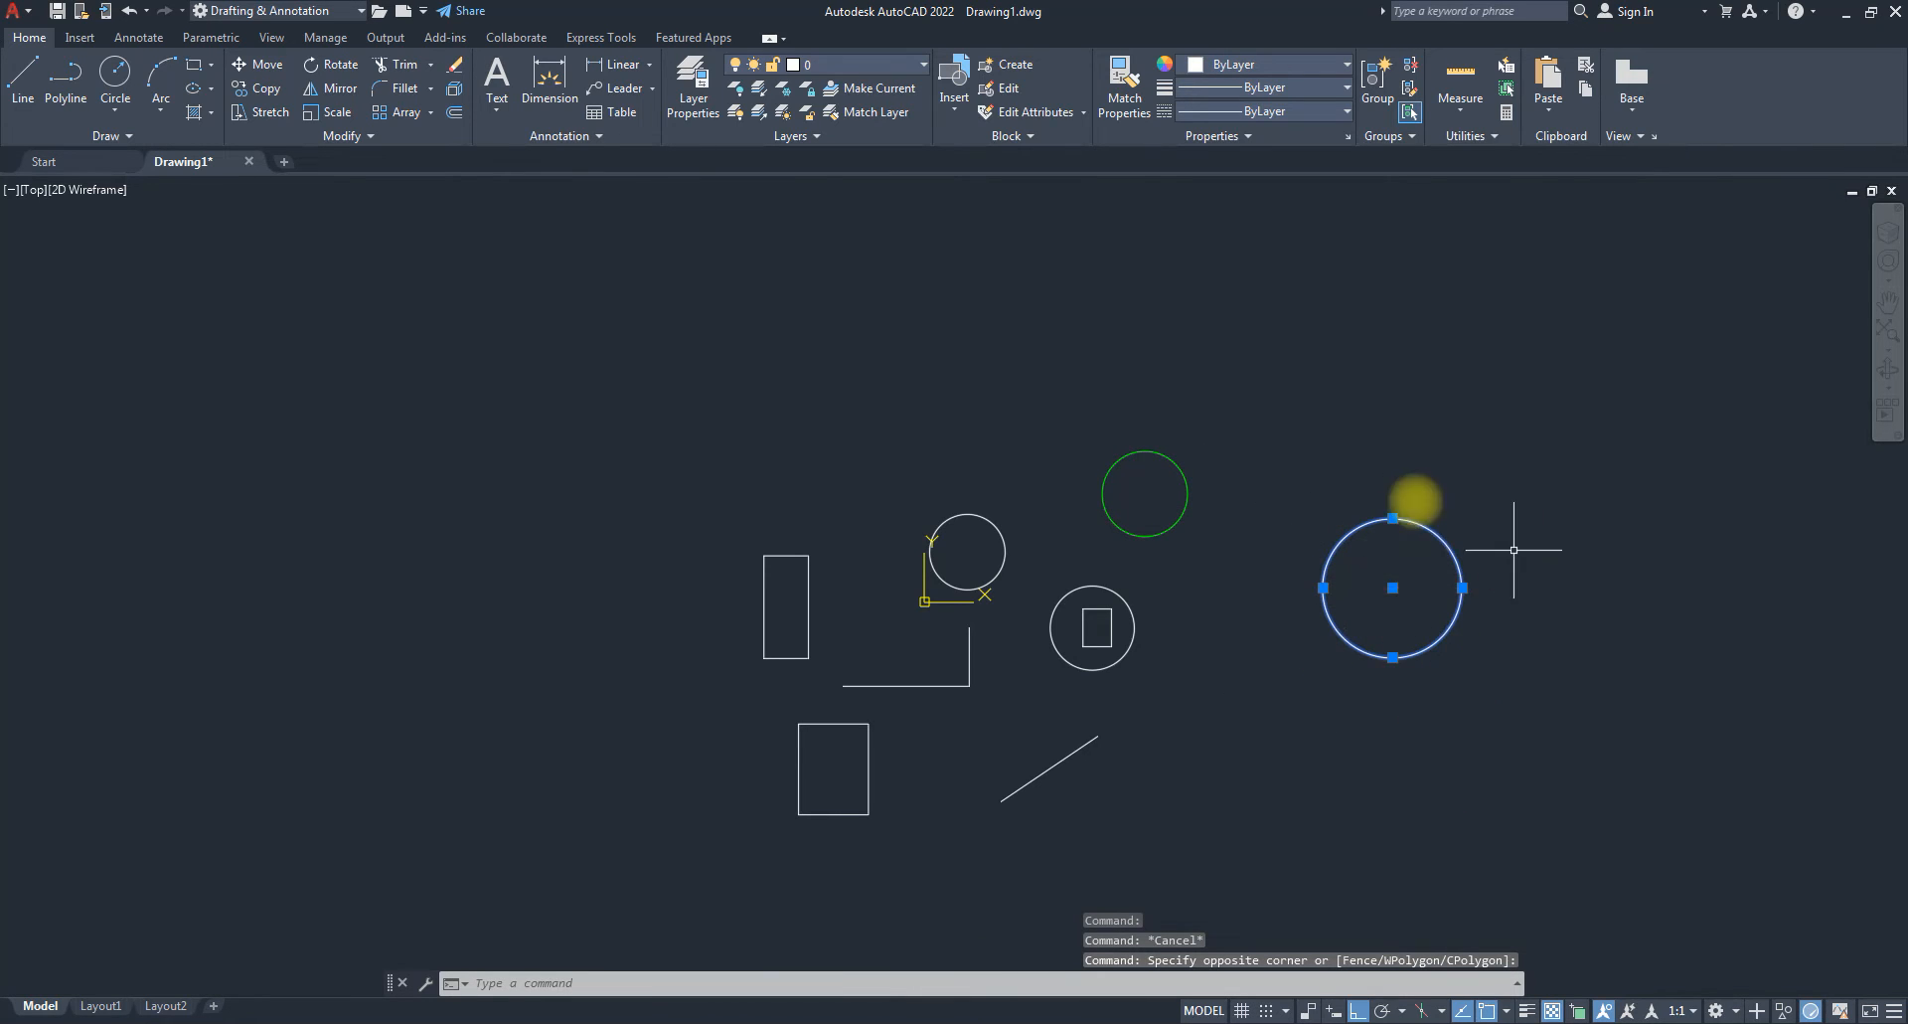
click(1298, 62)
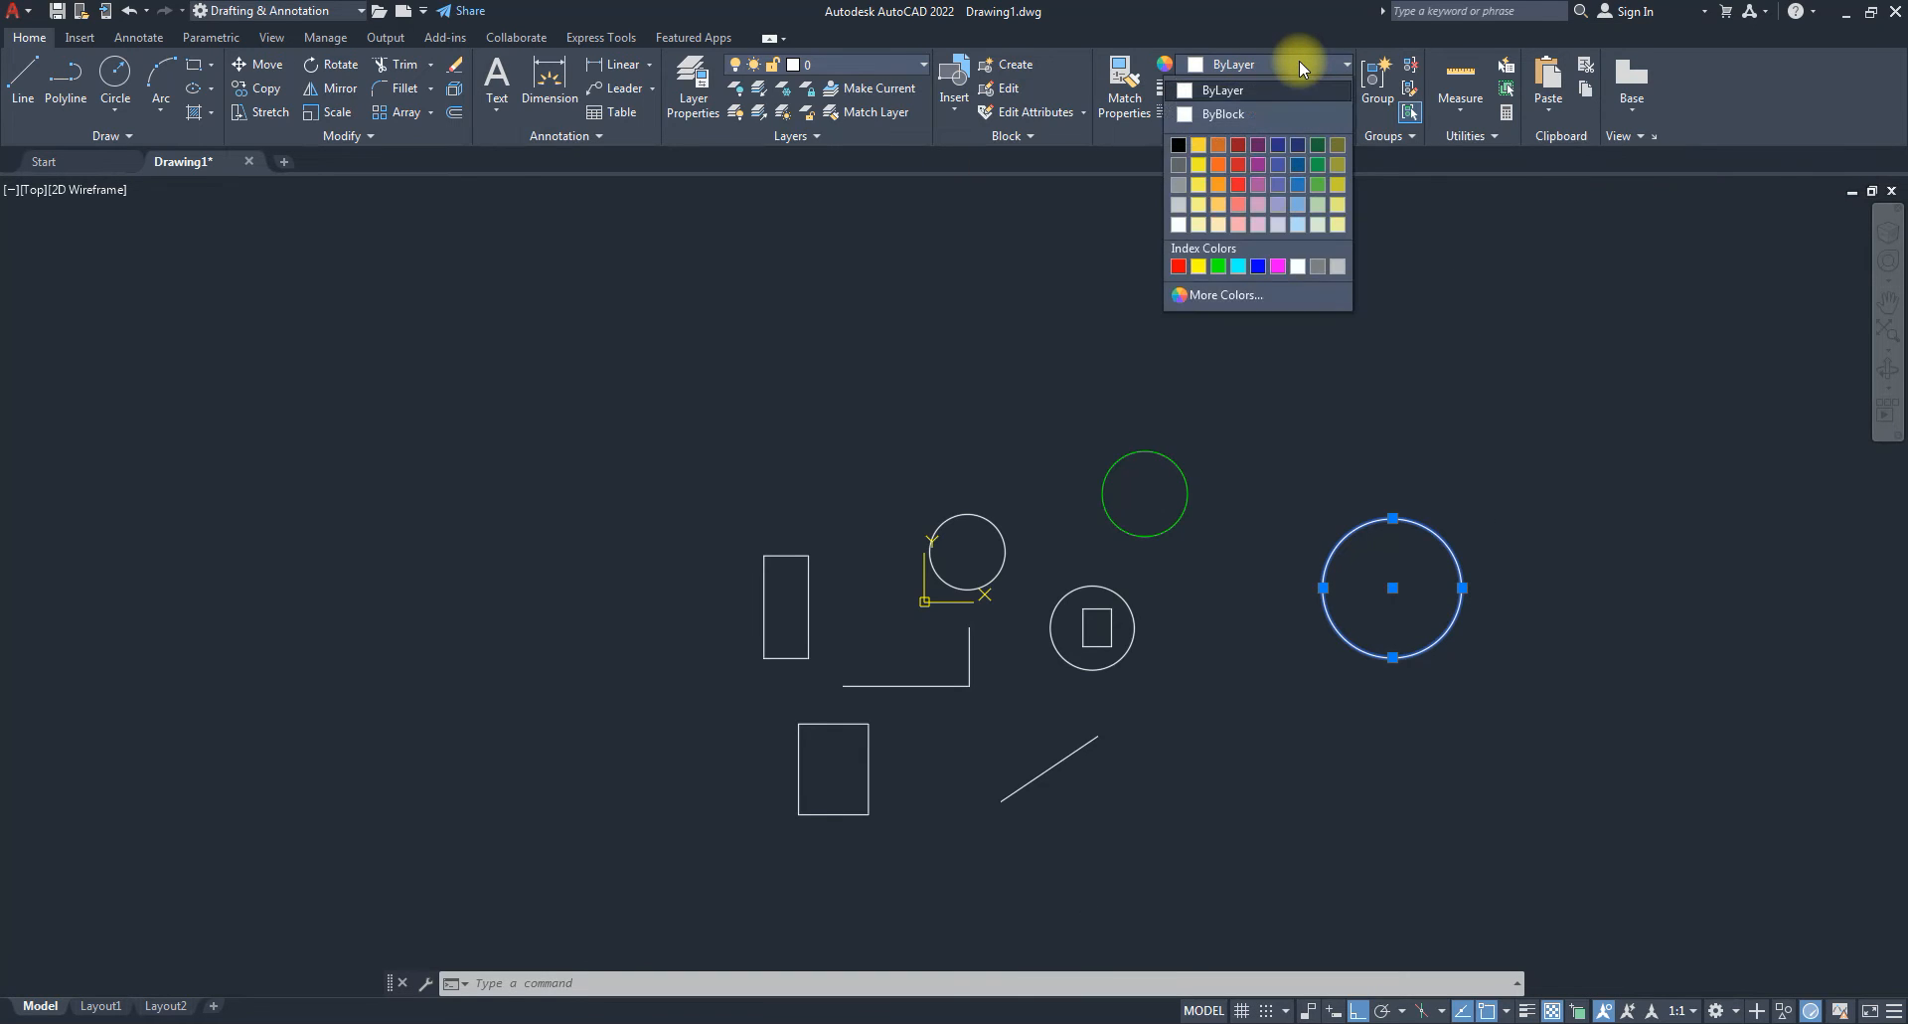
click(1199, 265)
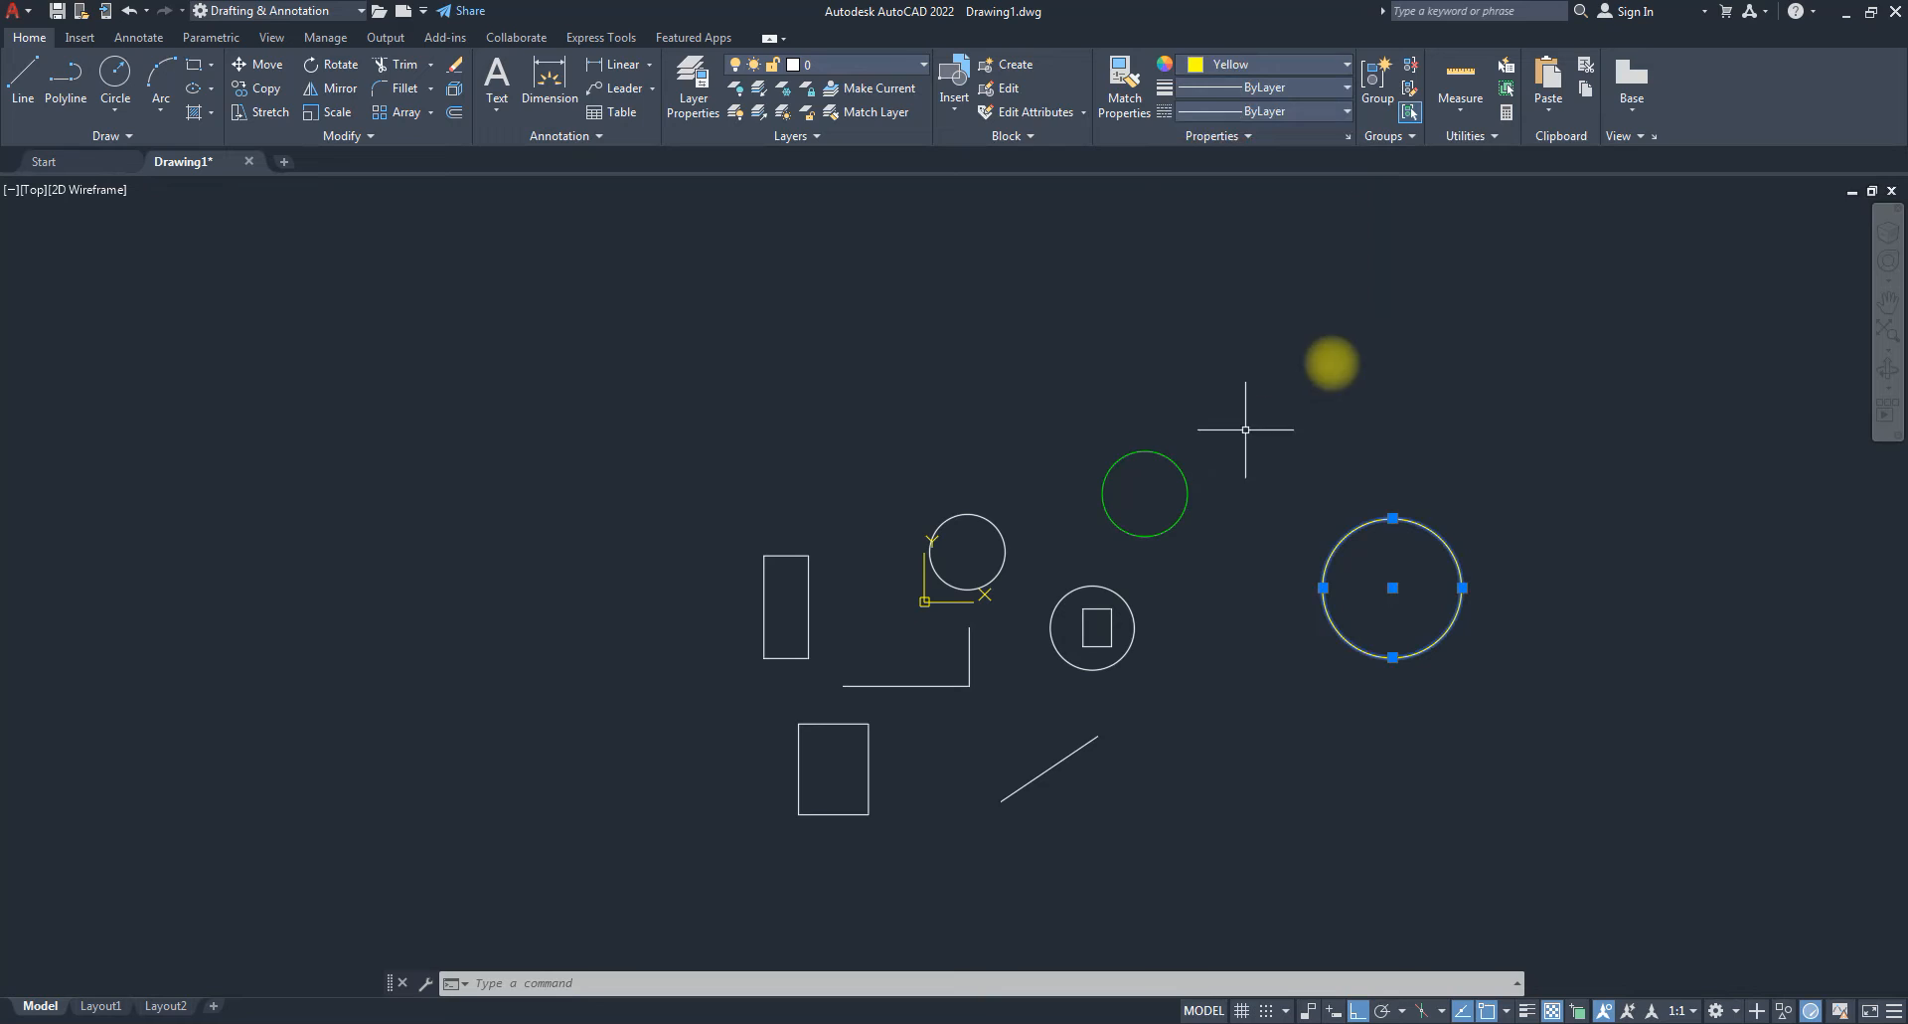
key(Escape)
key(Escape)
key(Escape)
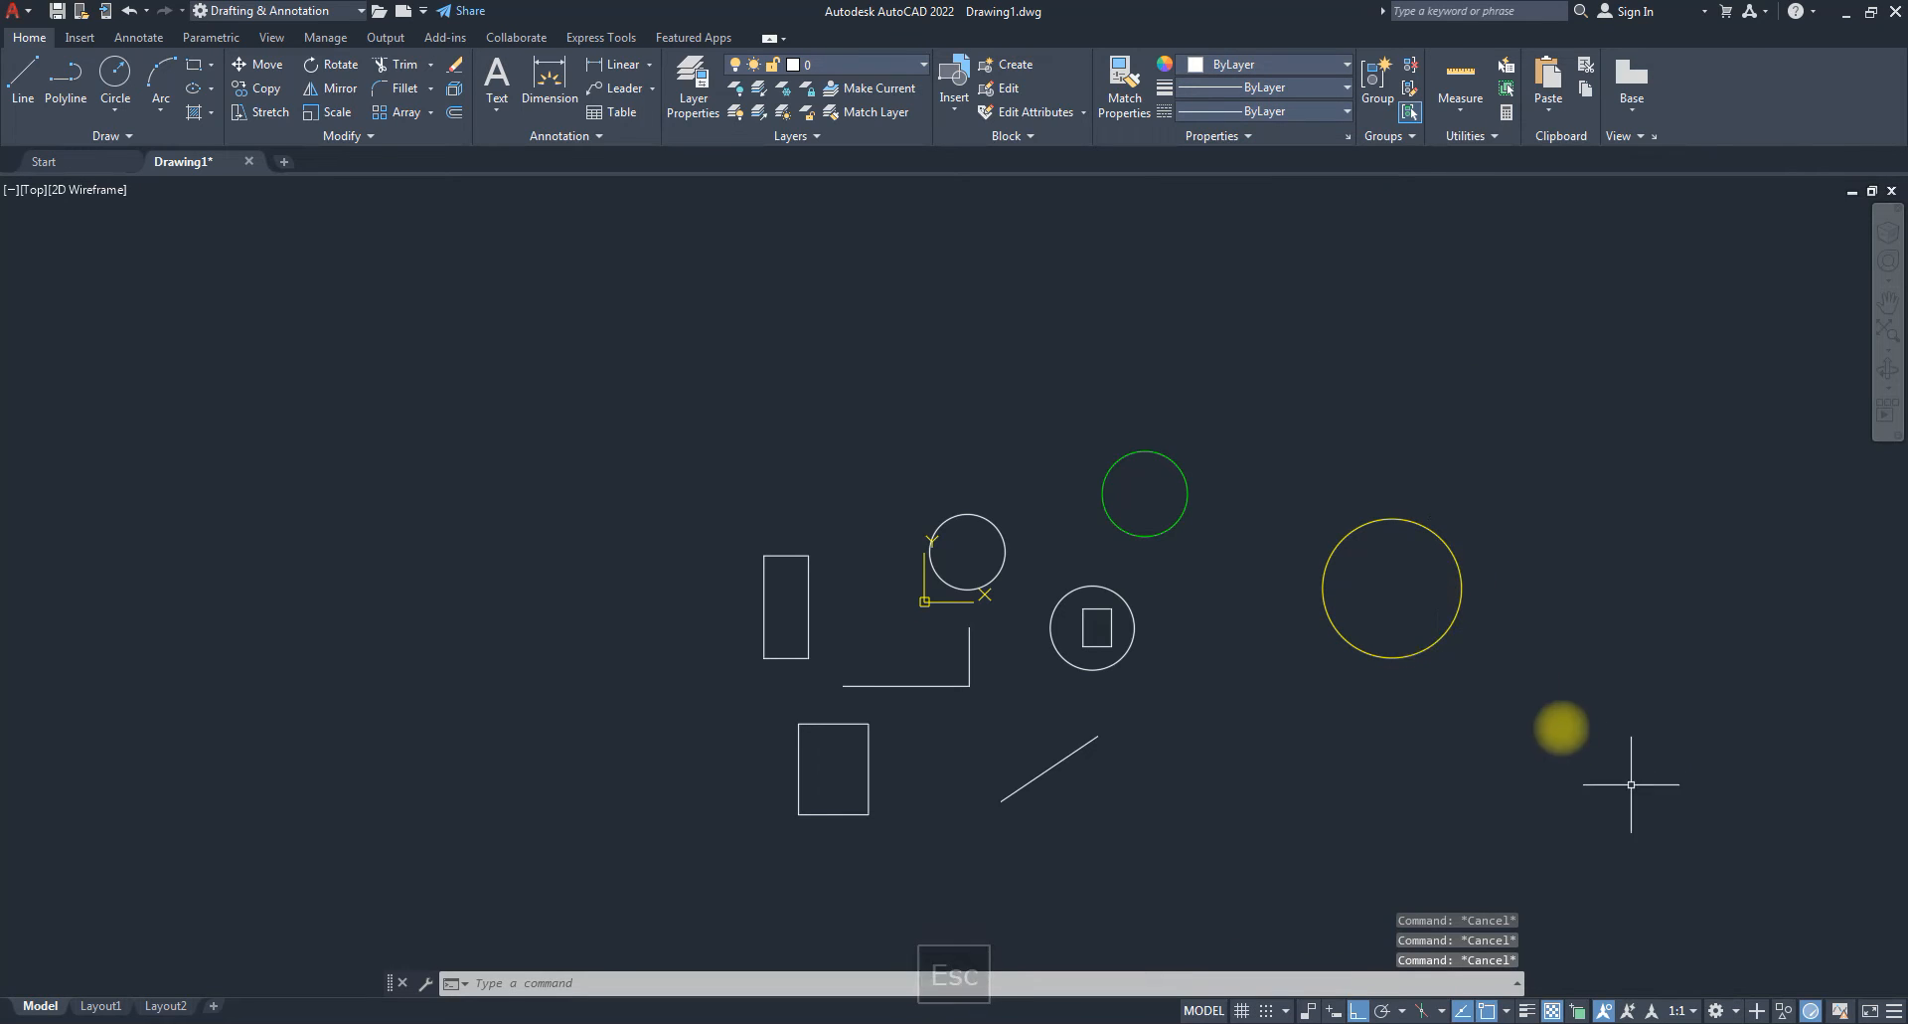
click(1453, 615)
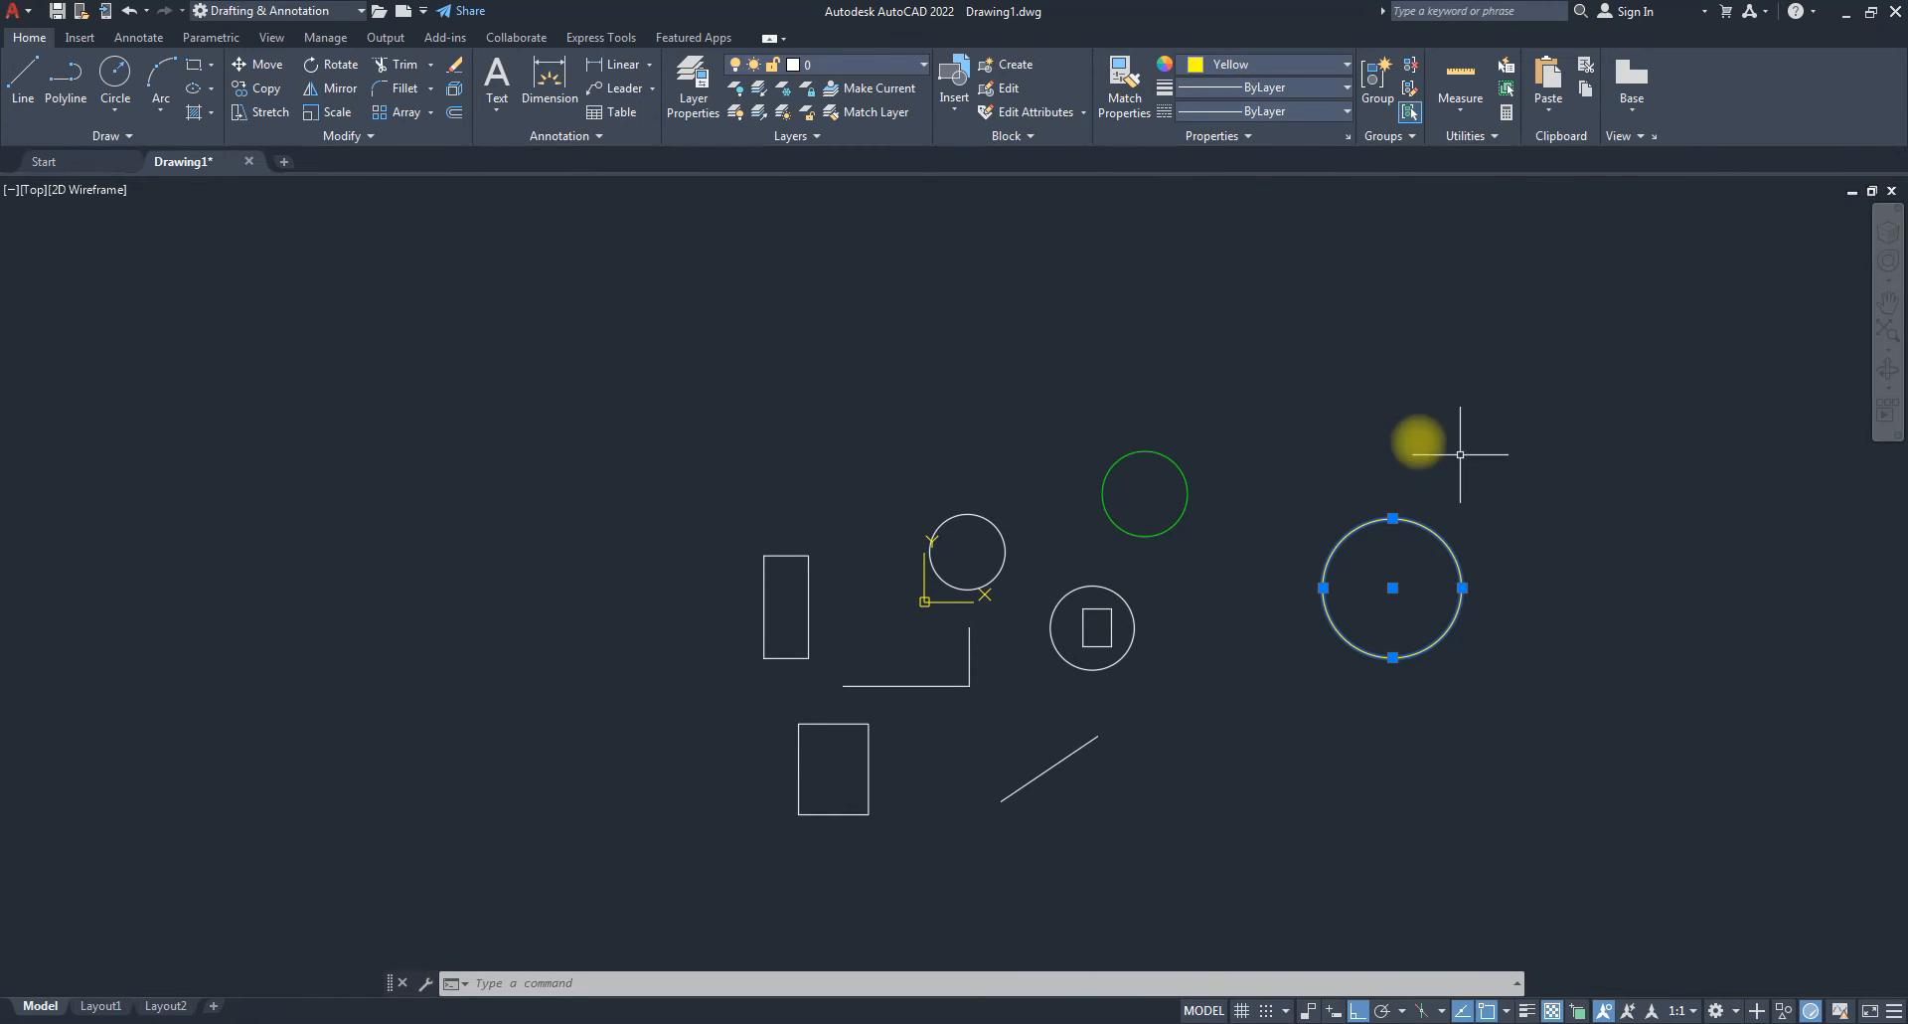
scroll(1405, 562, up, 1)
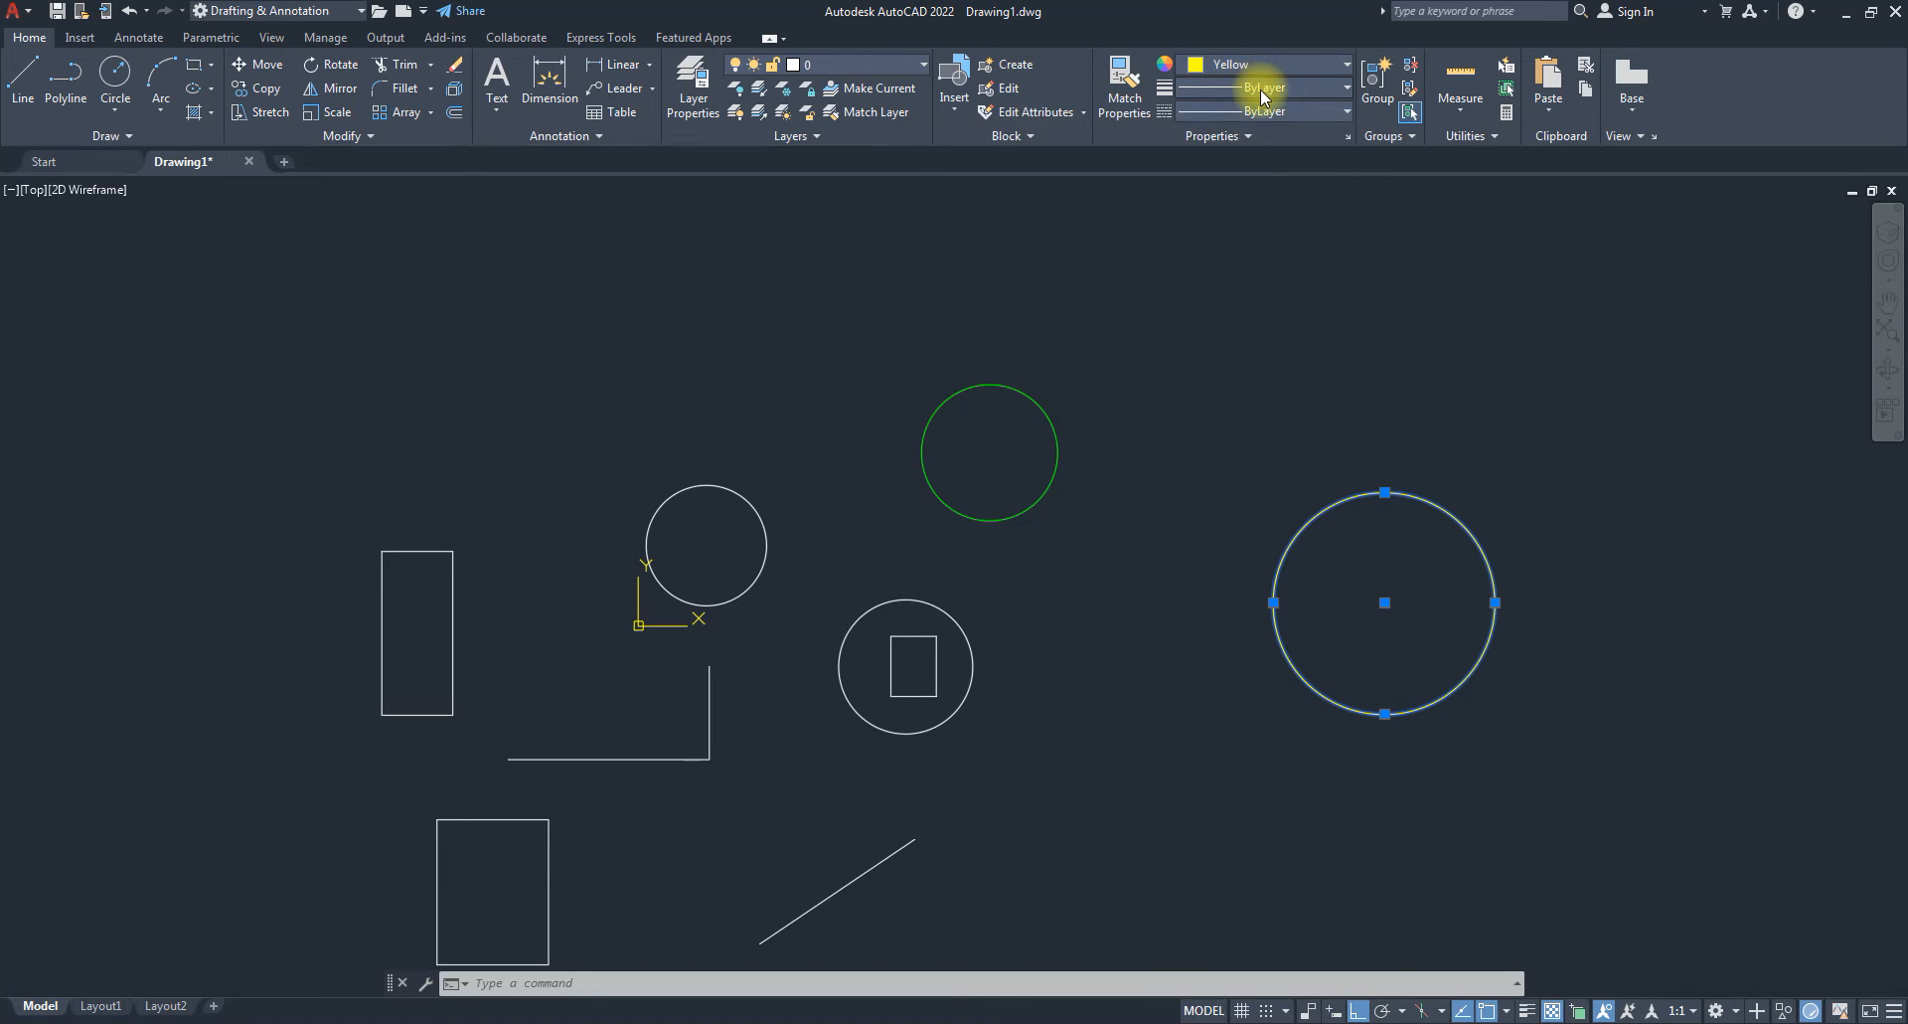
Set the selected yellow circle's Lineweight to 0.50 mm and deselect it.
click(1247, 87)
scroll(1232, 377, down, 1)
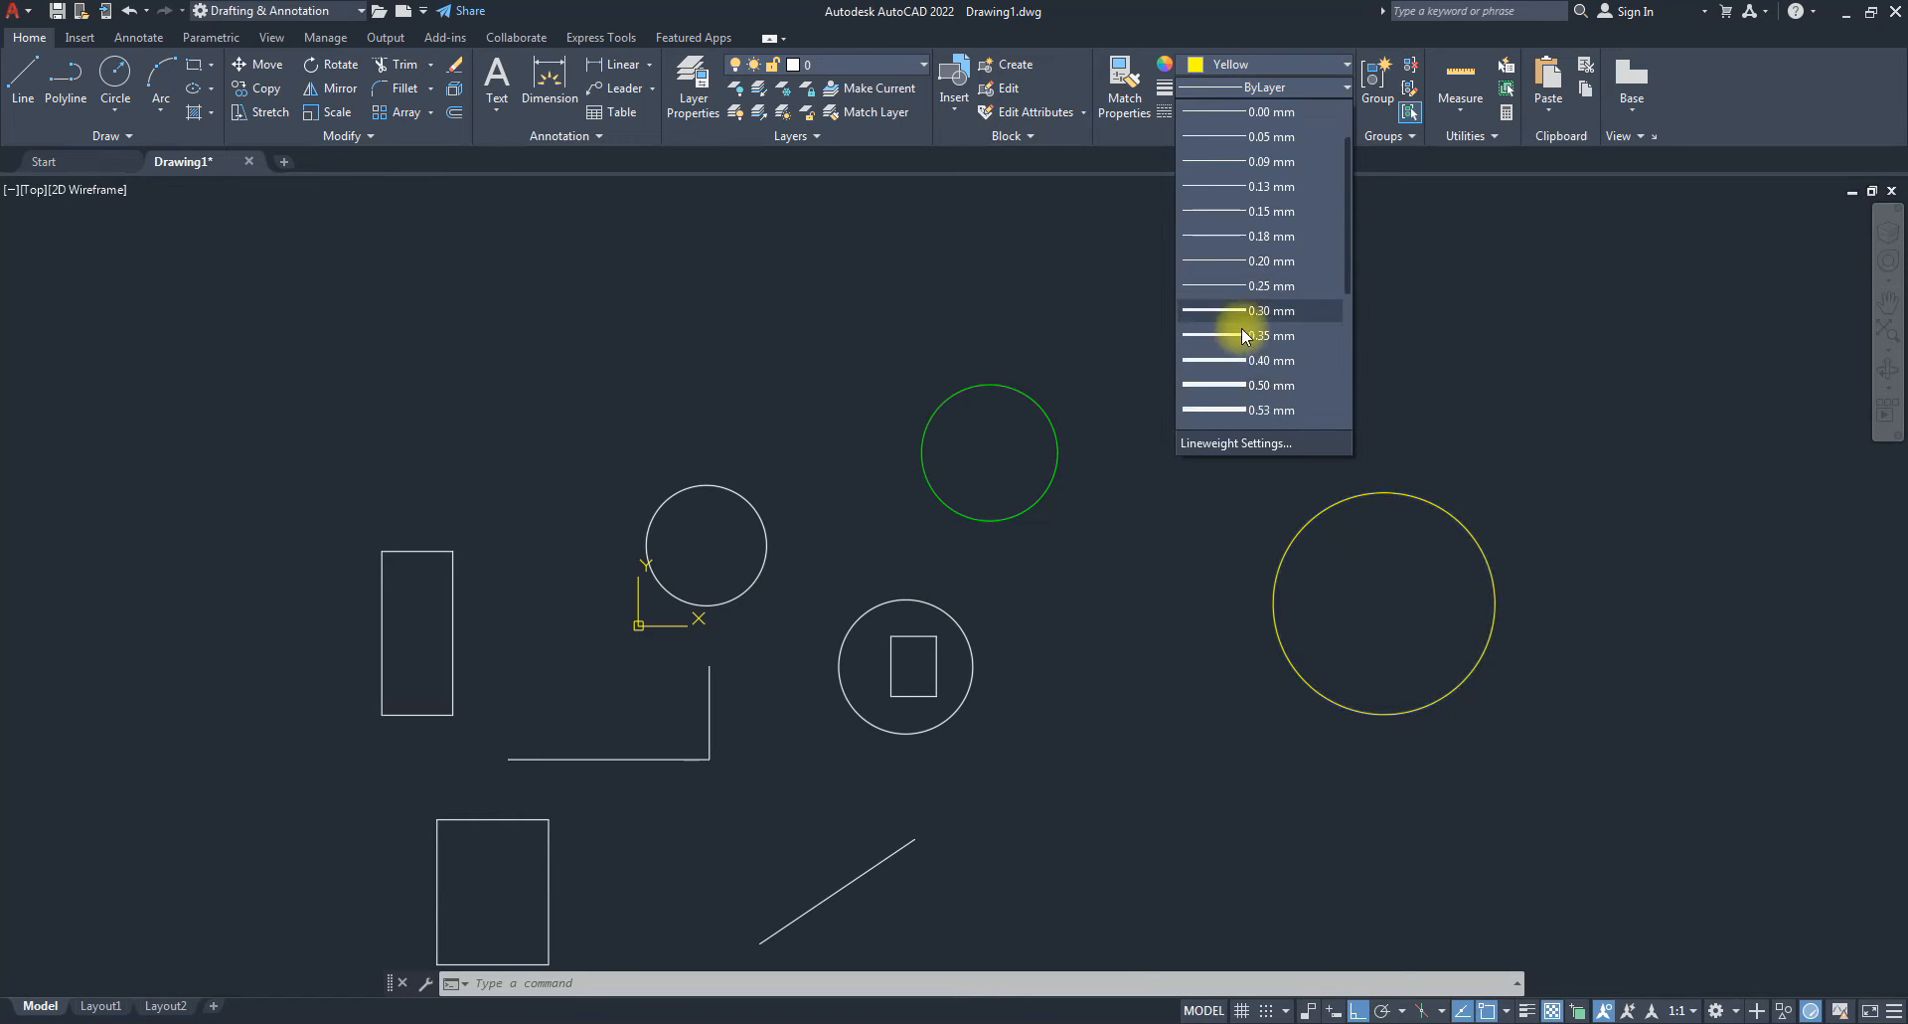
click(1226, 386)
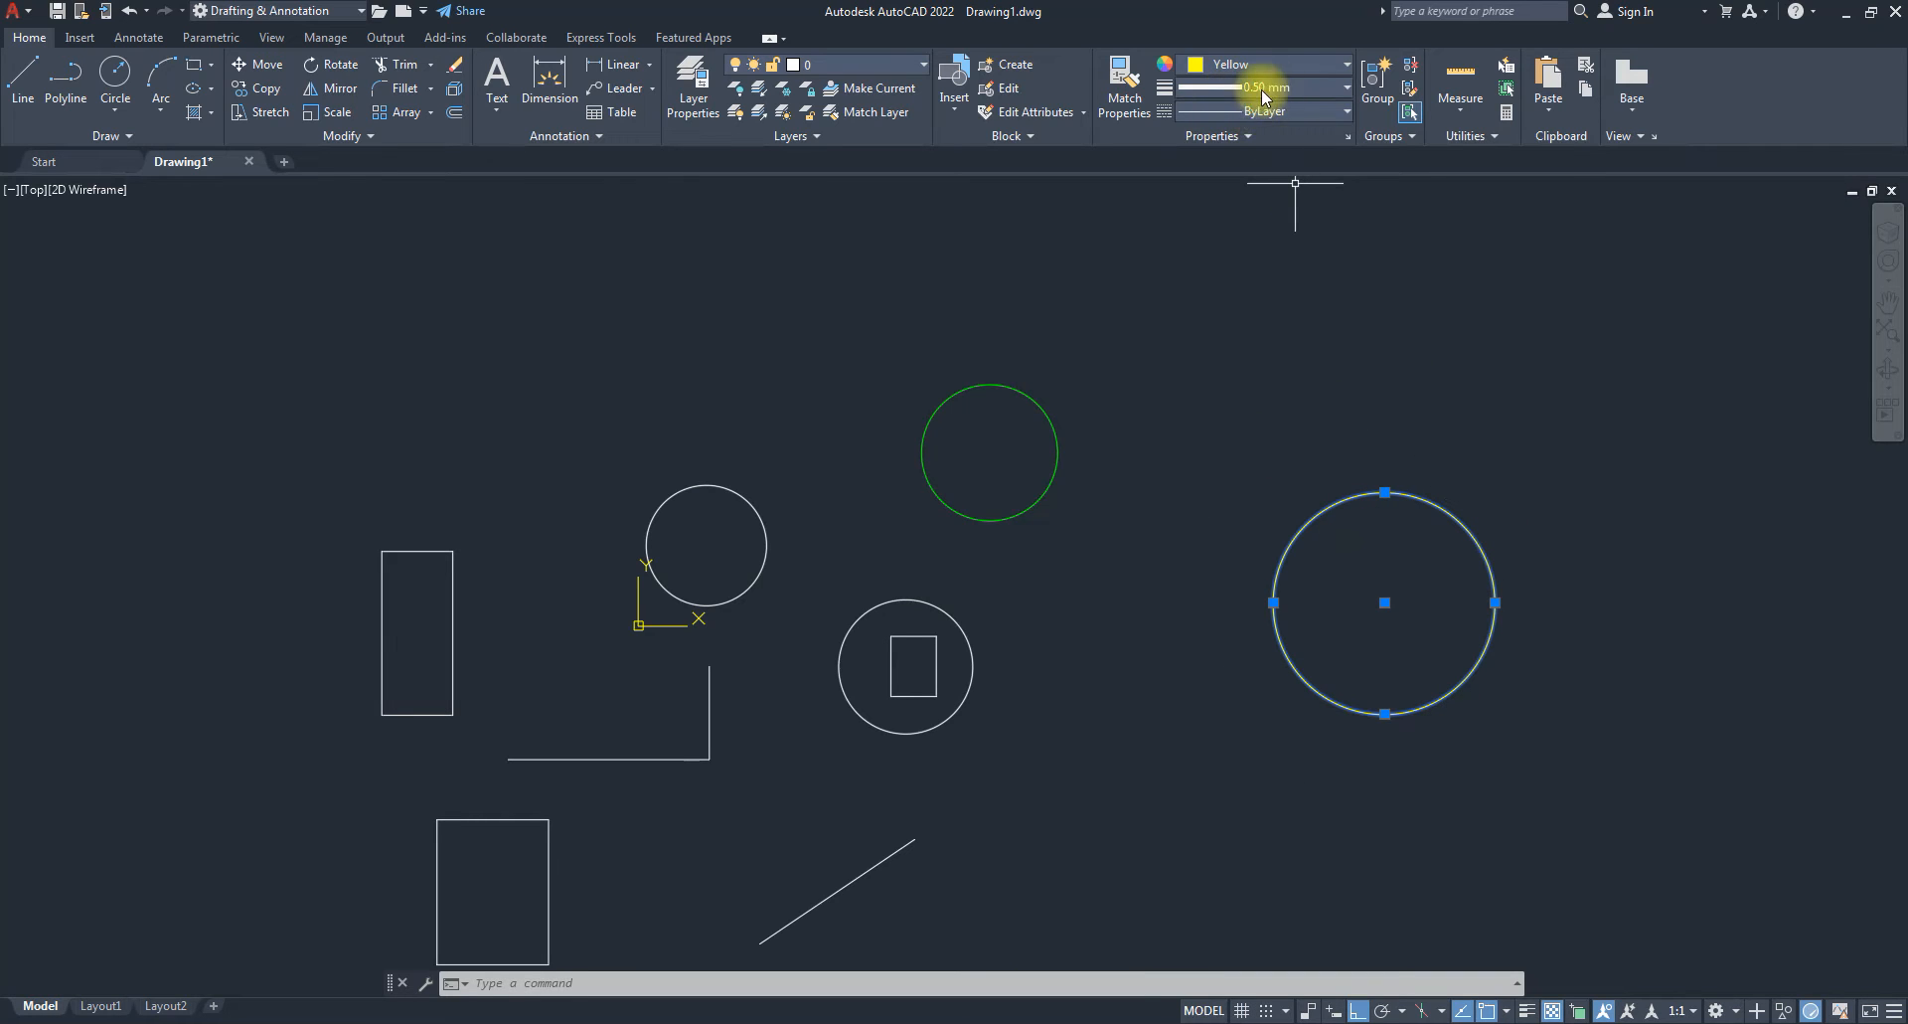
key(Escape)
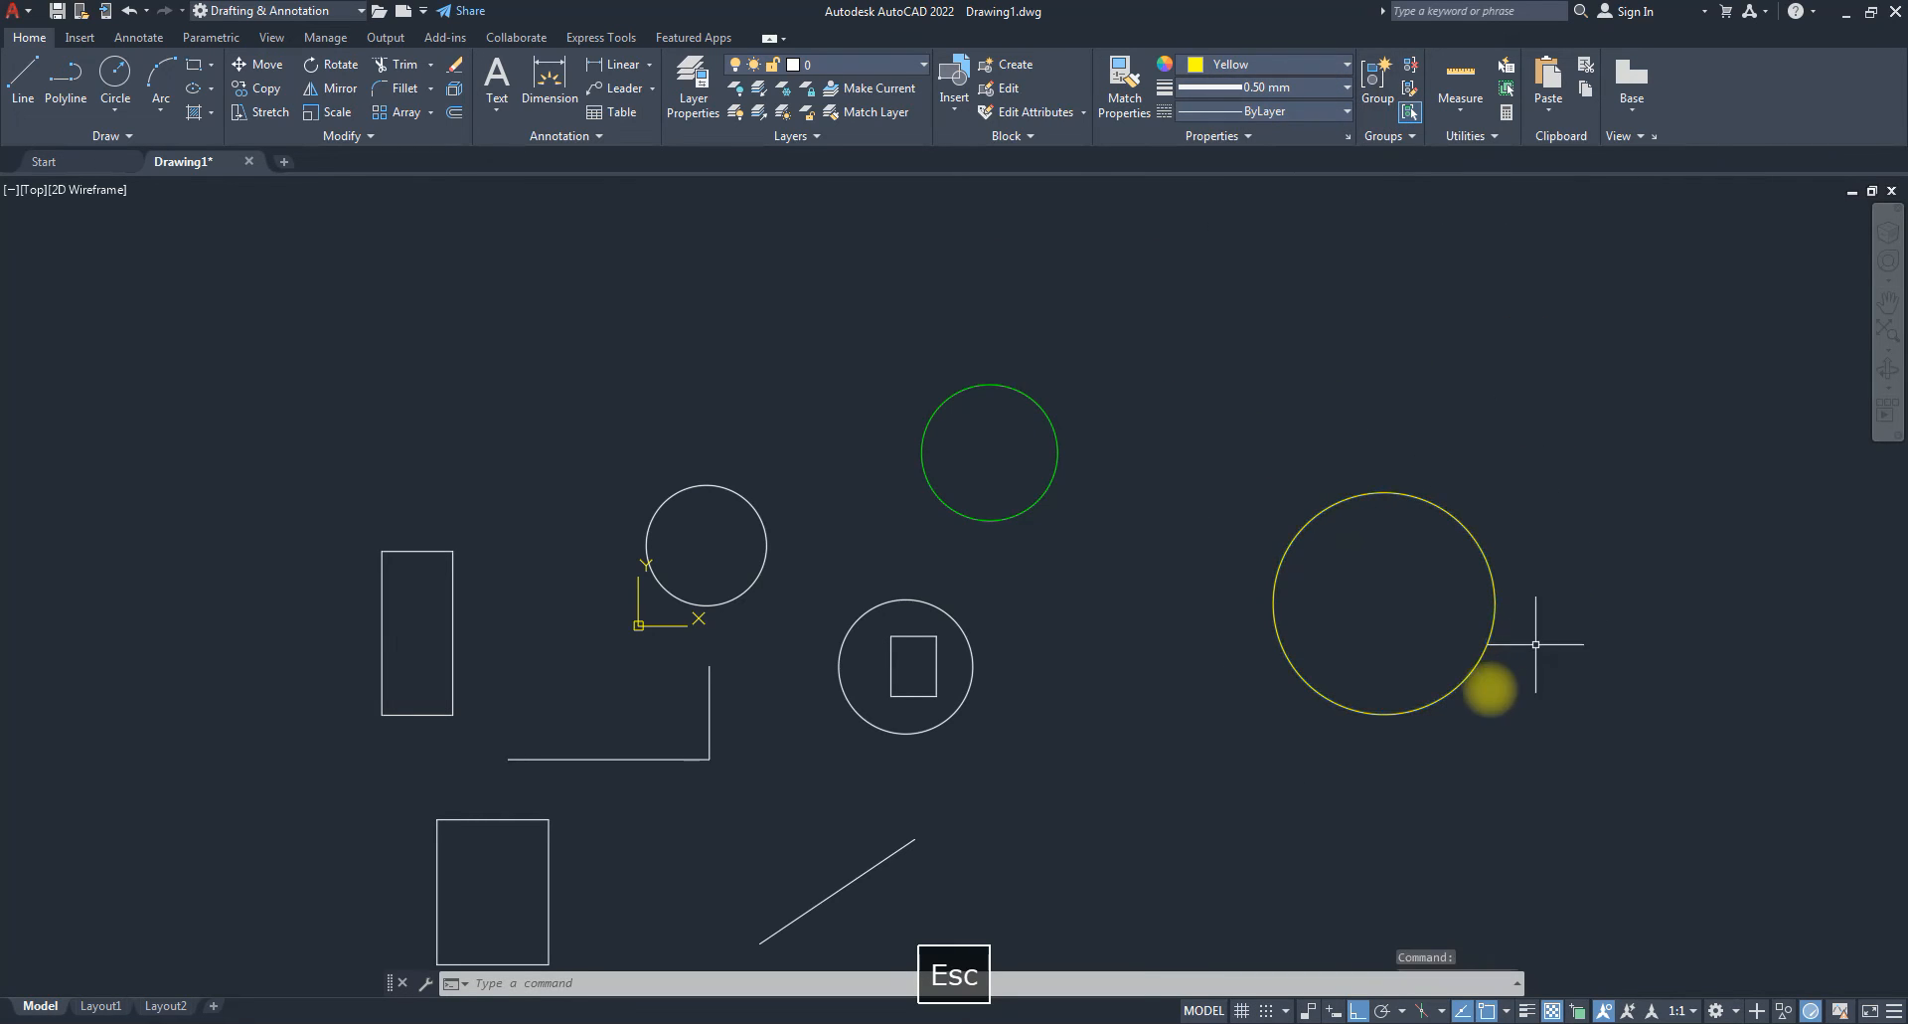
mouse_move(1297, 672)
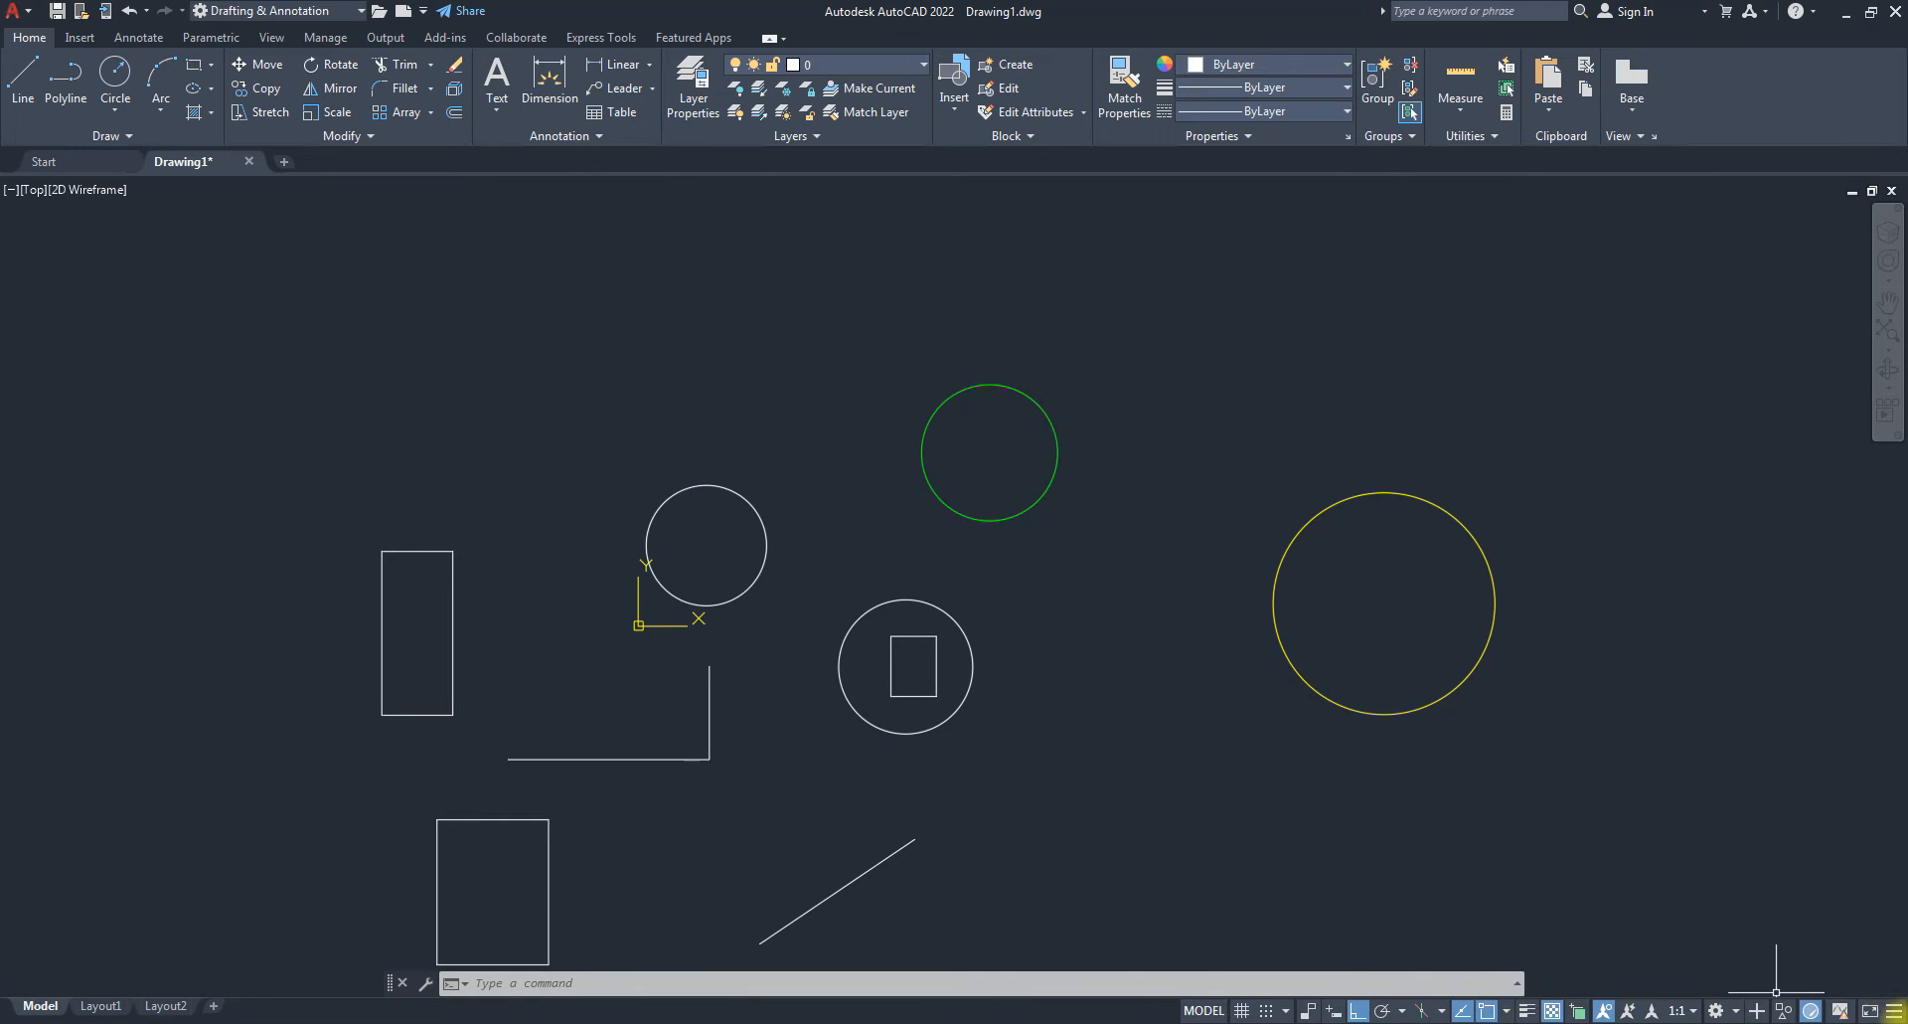
Keep LineWeight checked in the status bar Customization list and switch lineweight display on.
click(1894, 1012)
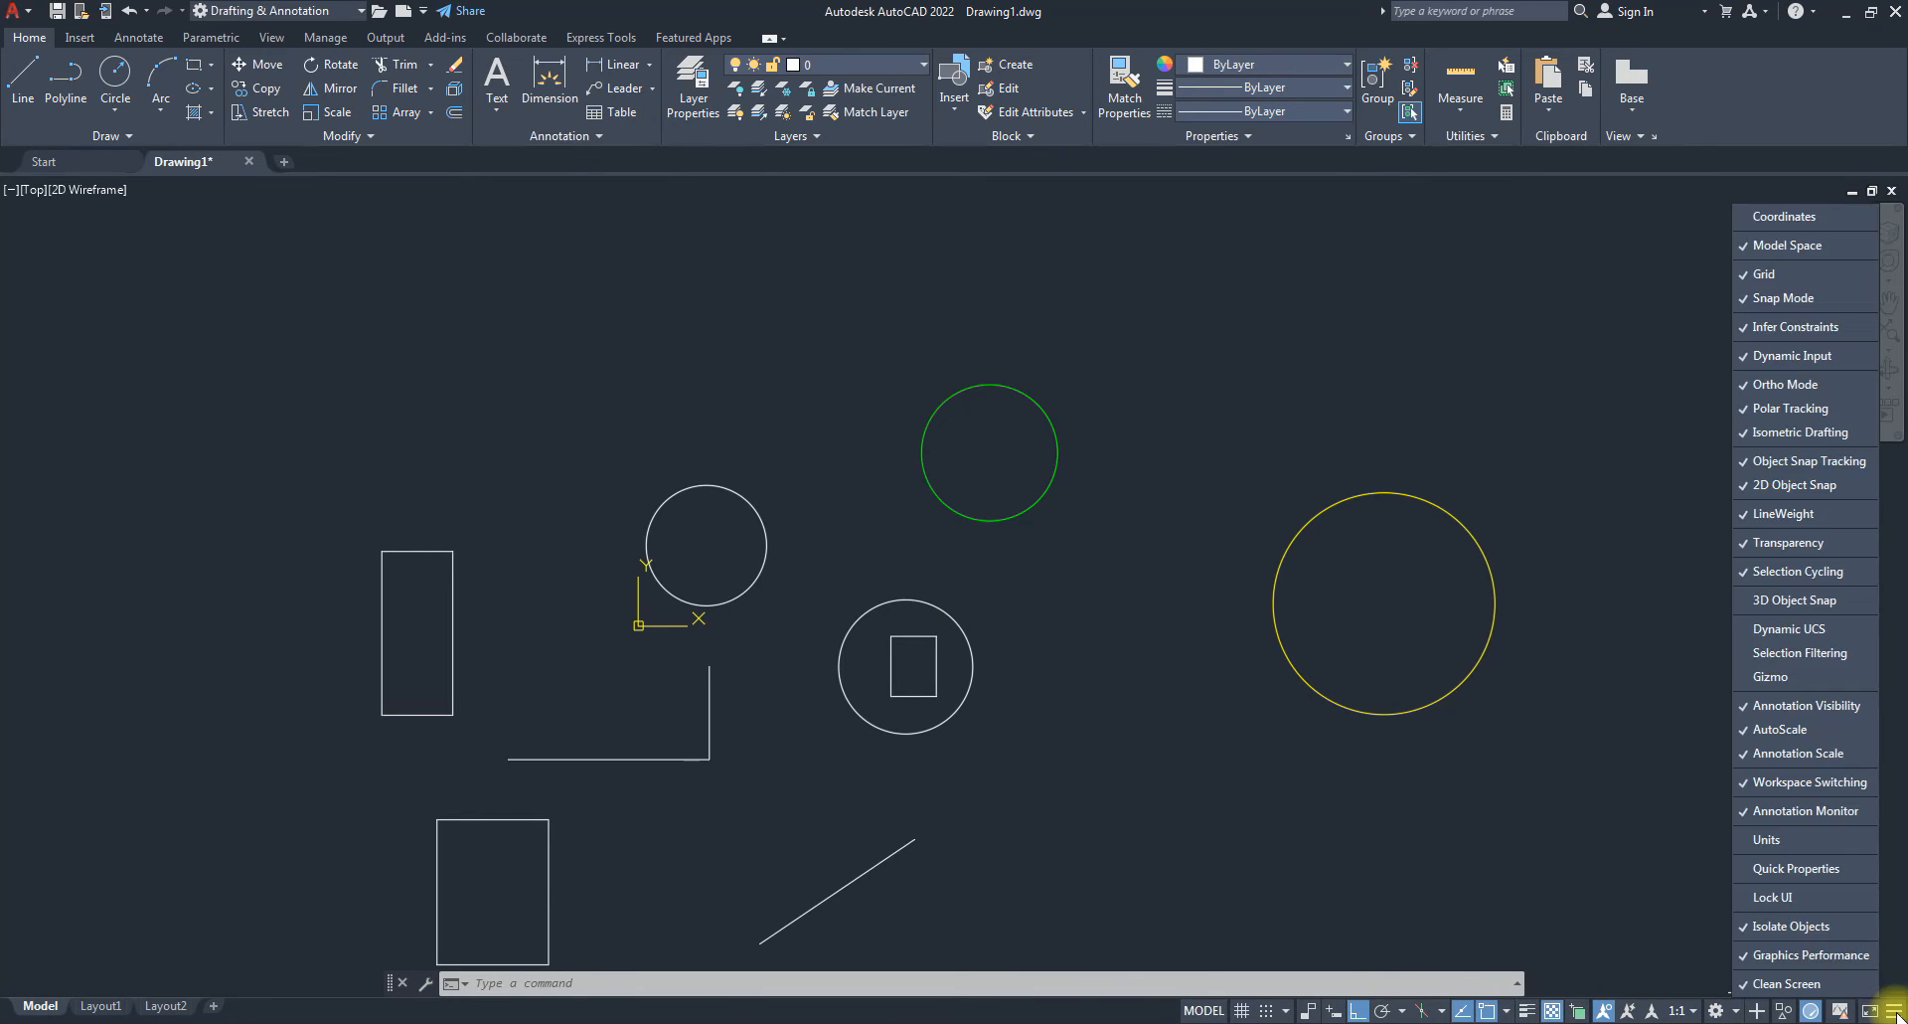
click(1774, 515)
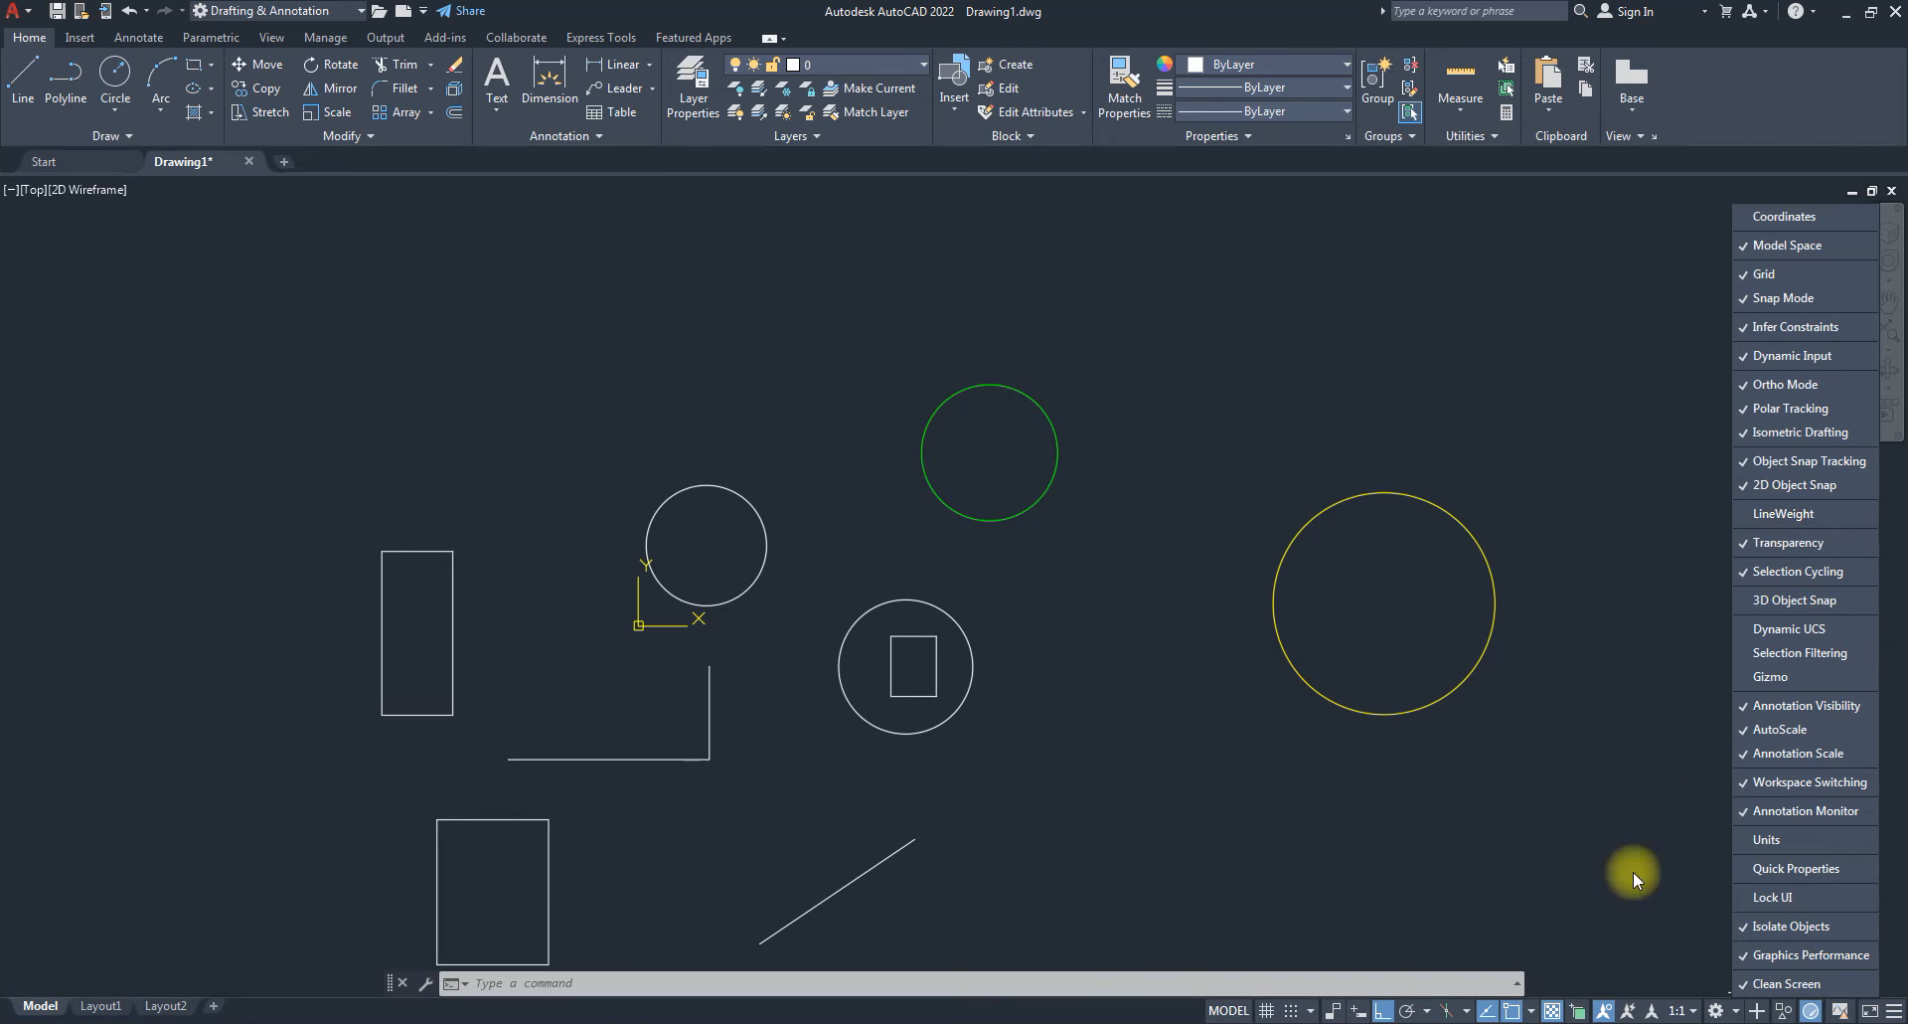
click(1767, 517)
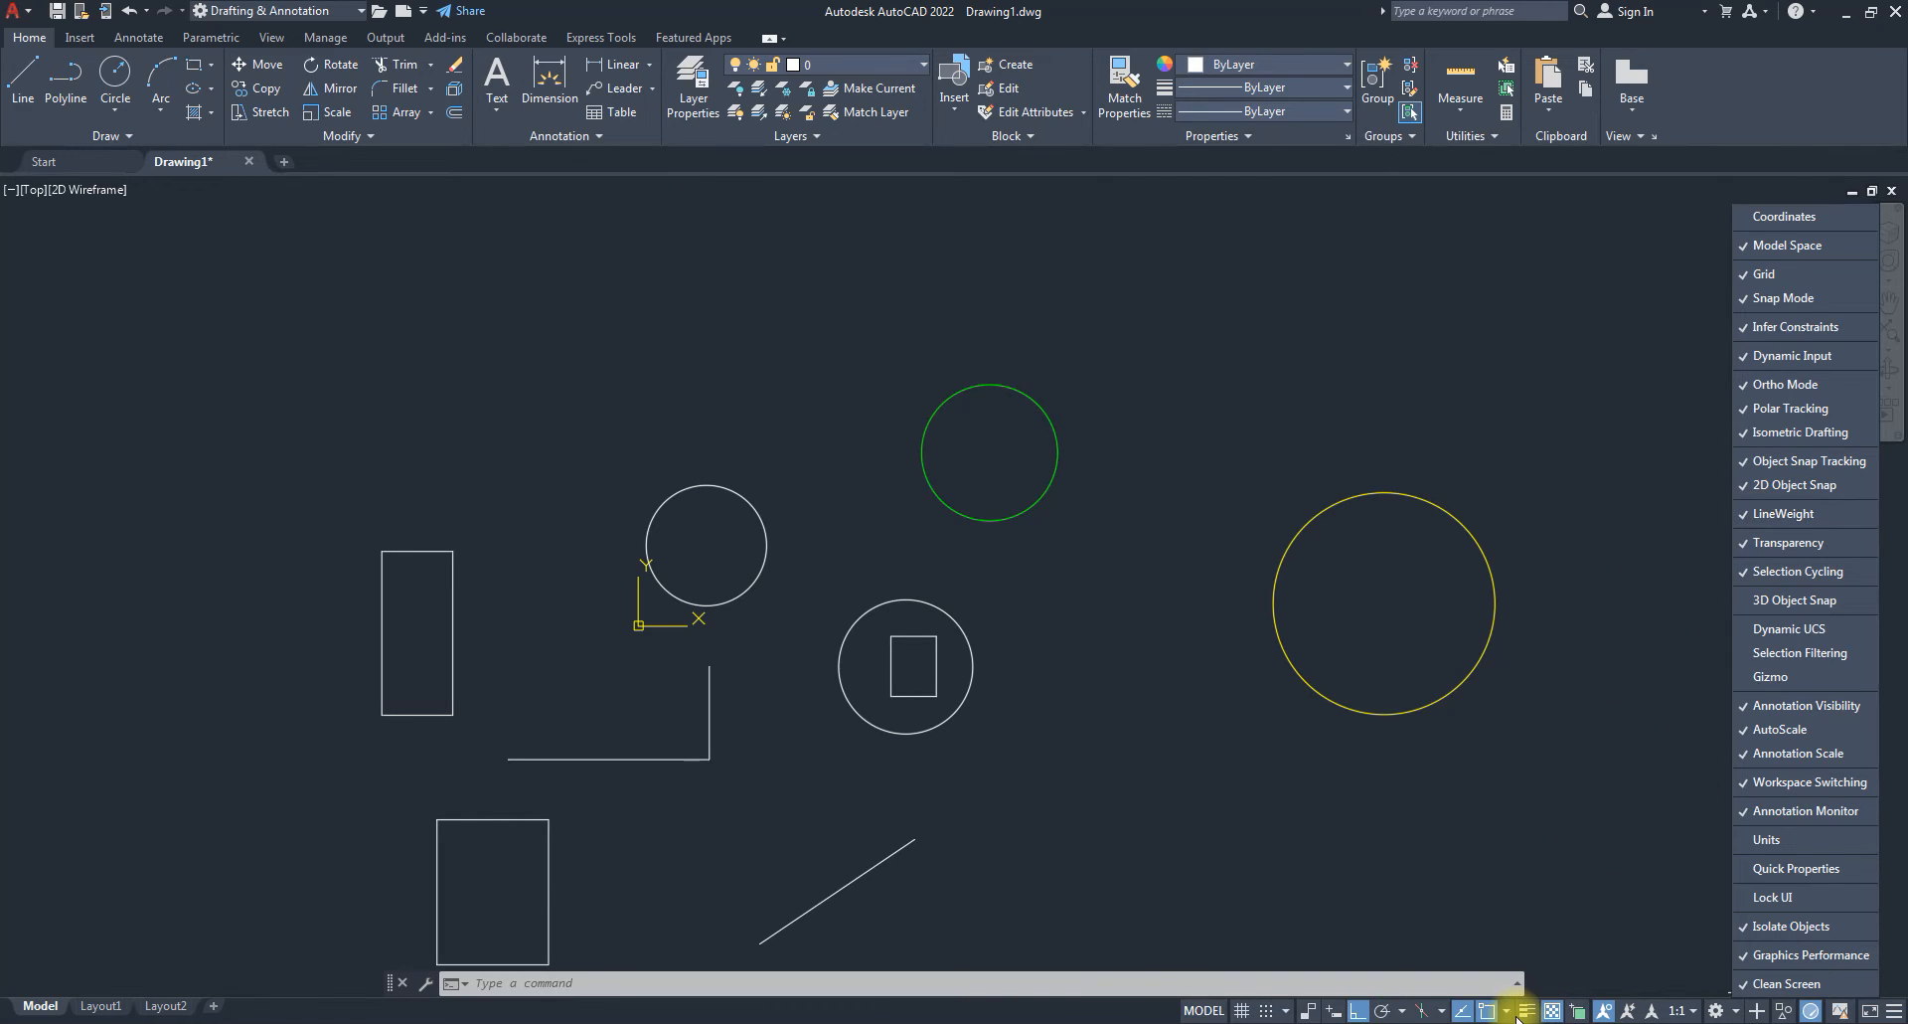
click(1571, 847)
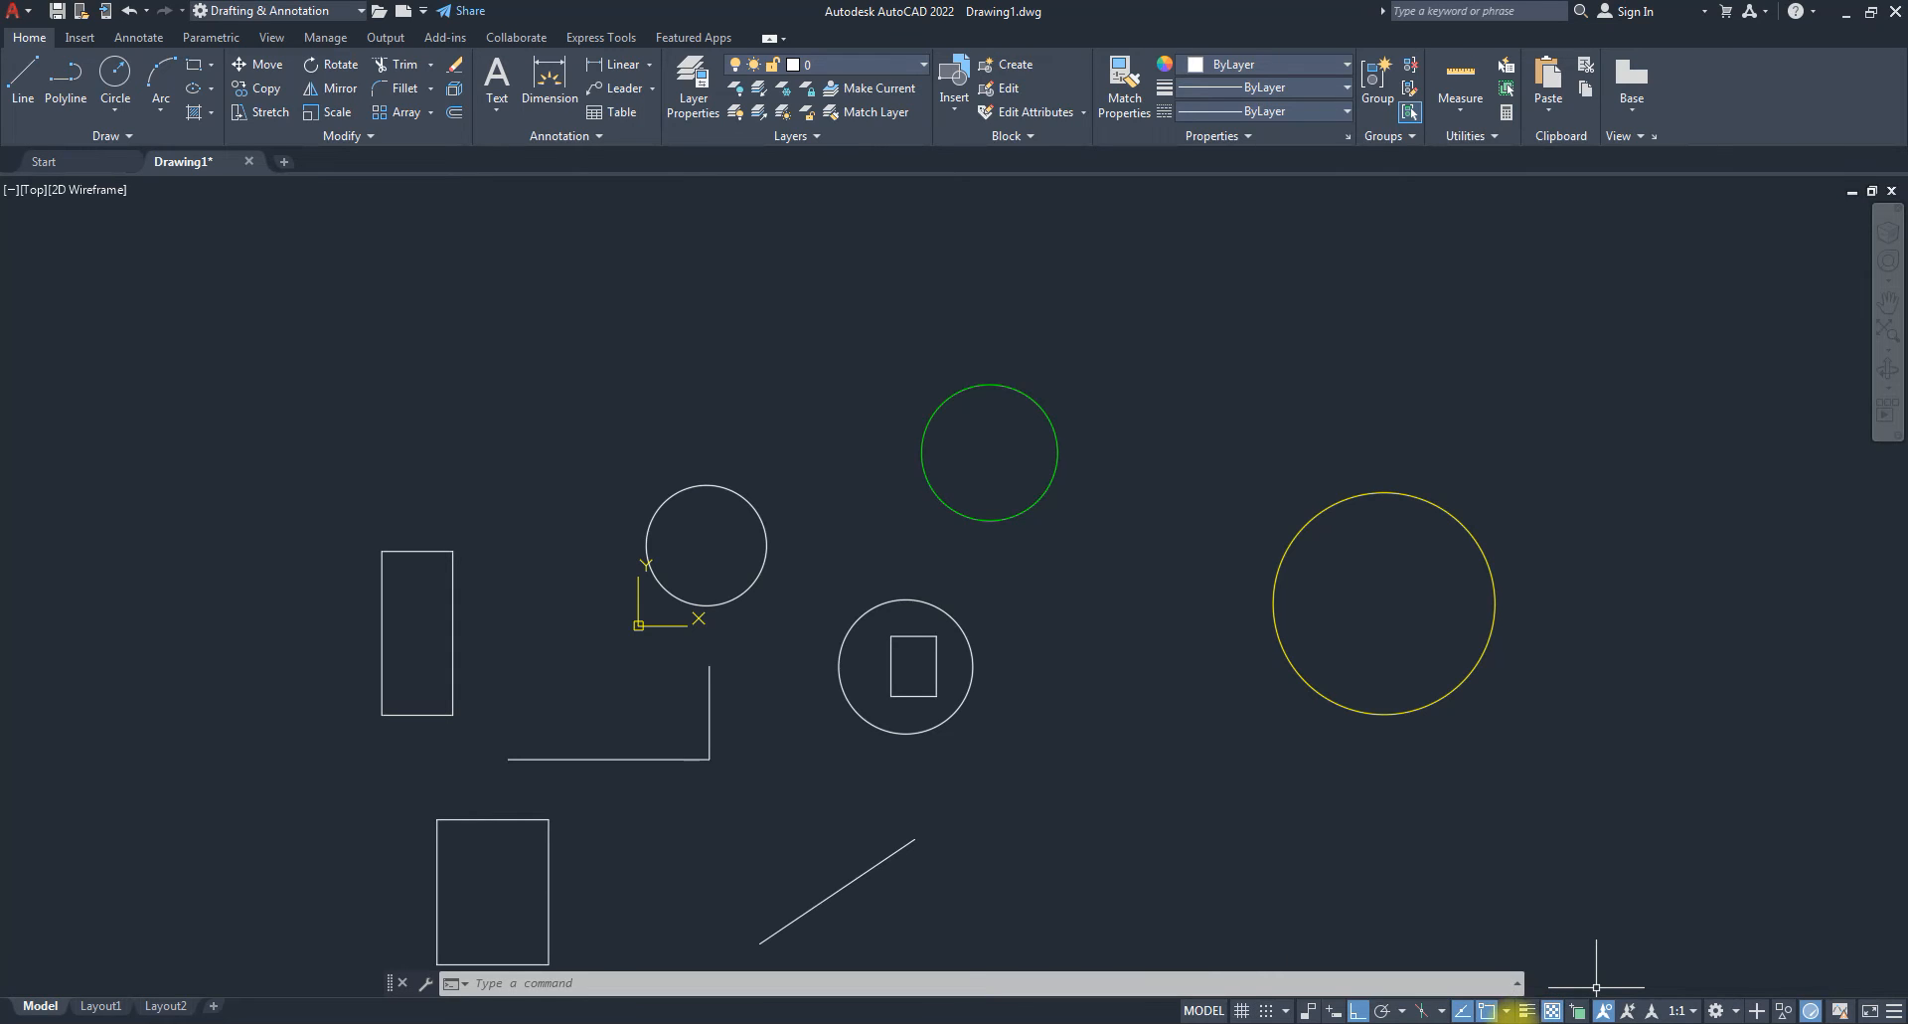
click(1526, 1012)
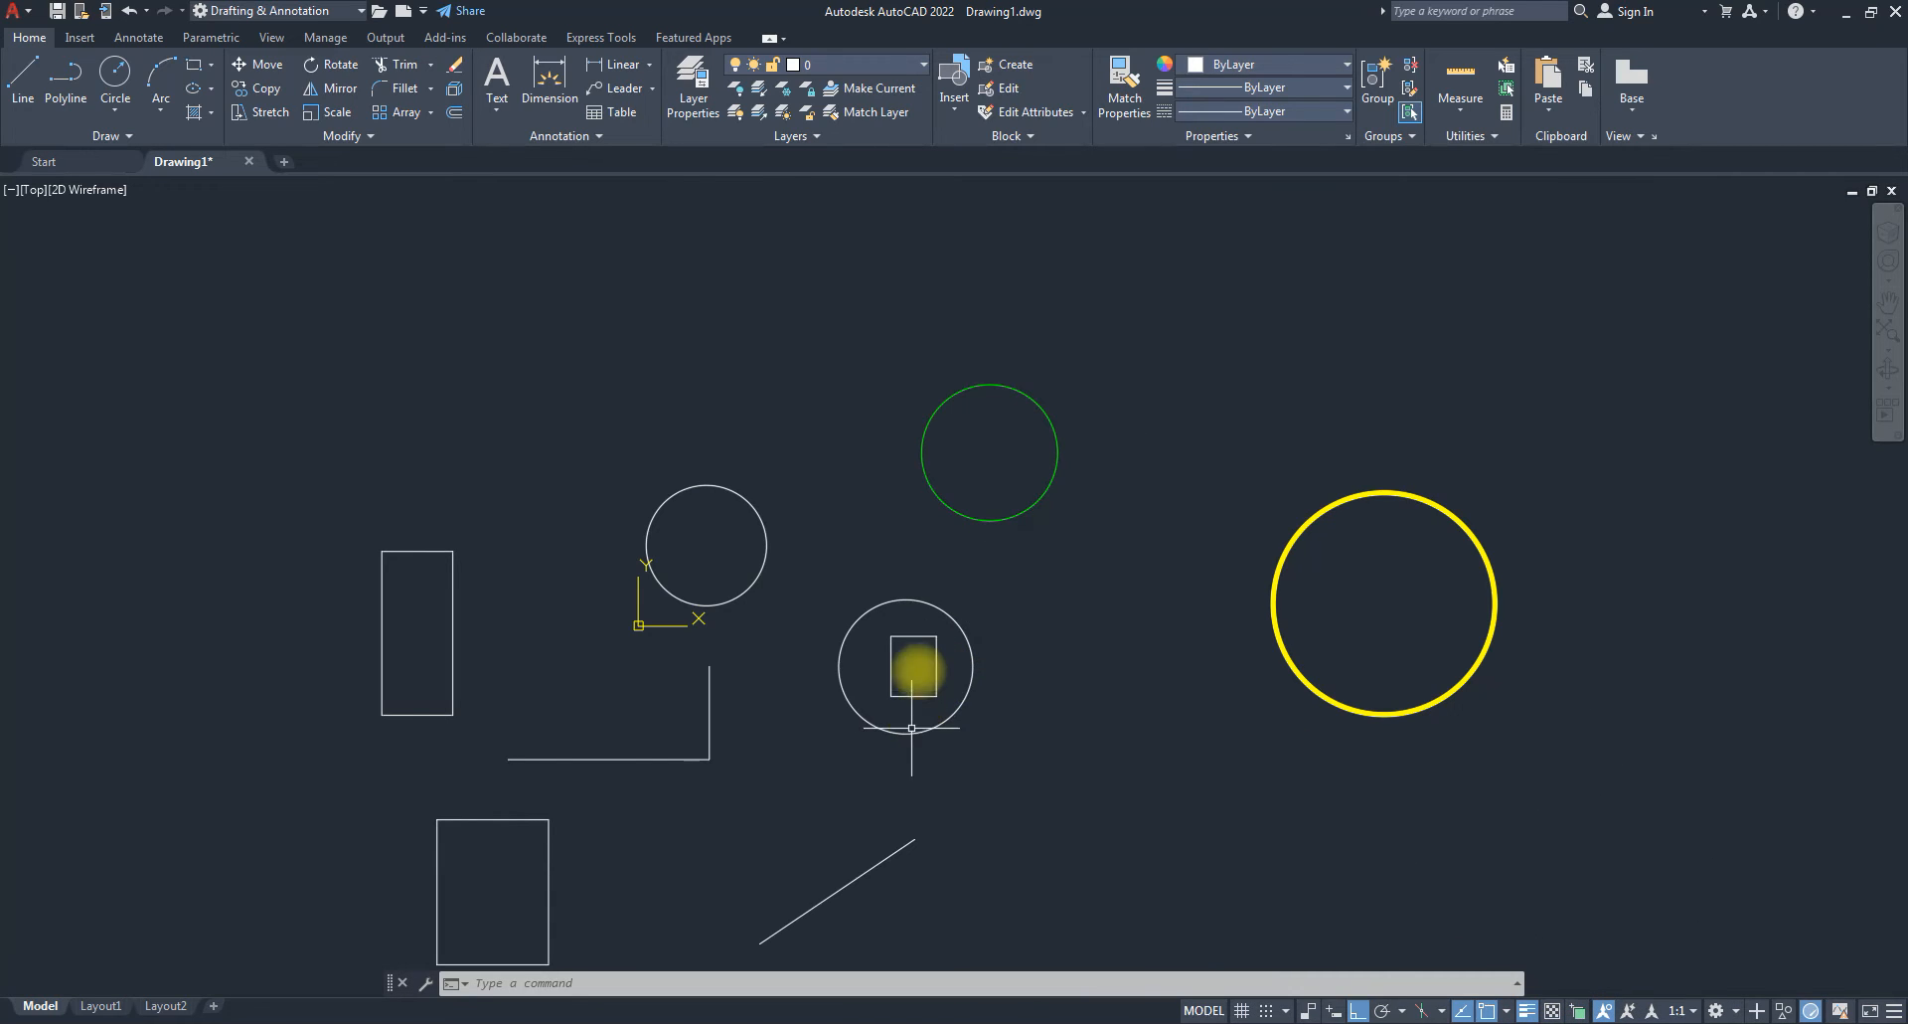
Select the diagonal line, set its Color to Red and Lineweight to 1.06 mm.
click(886, 854)
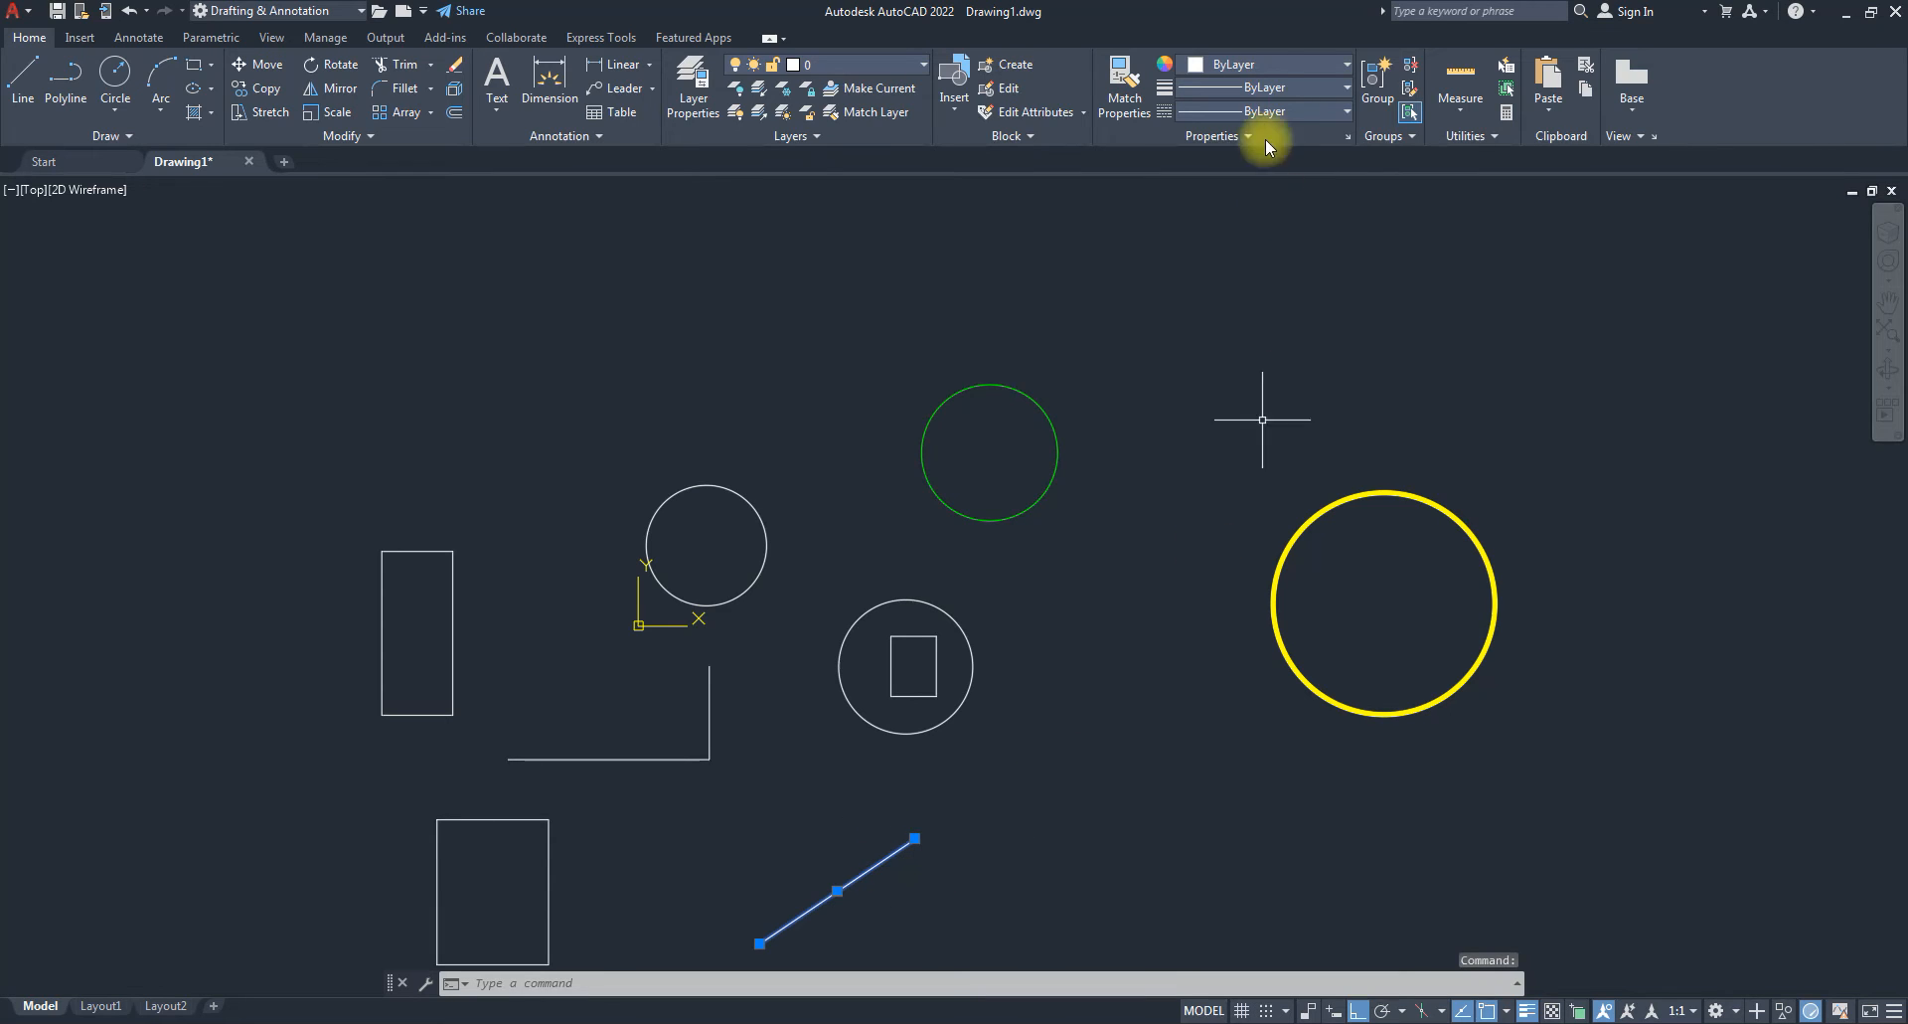
click(1282, 67)
click(1181, 266)
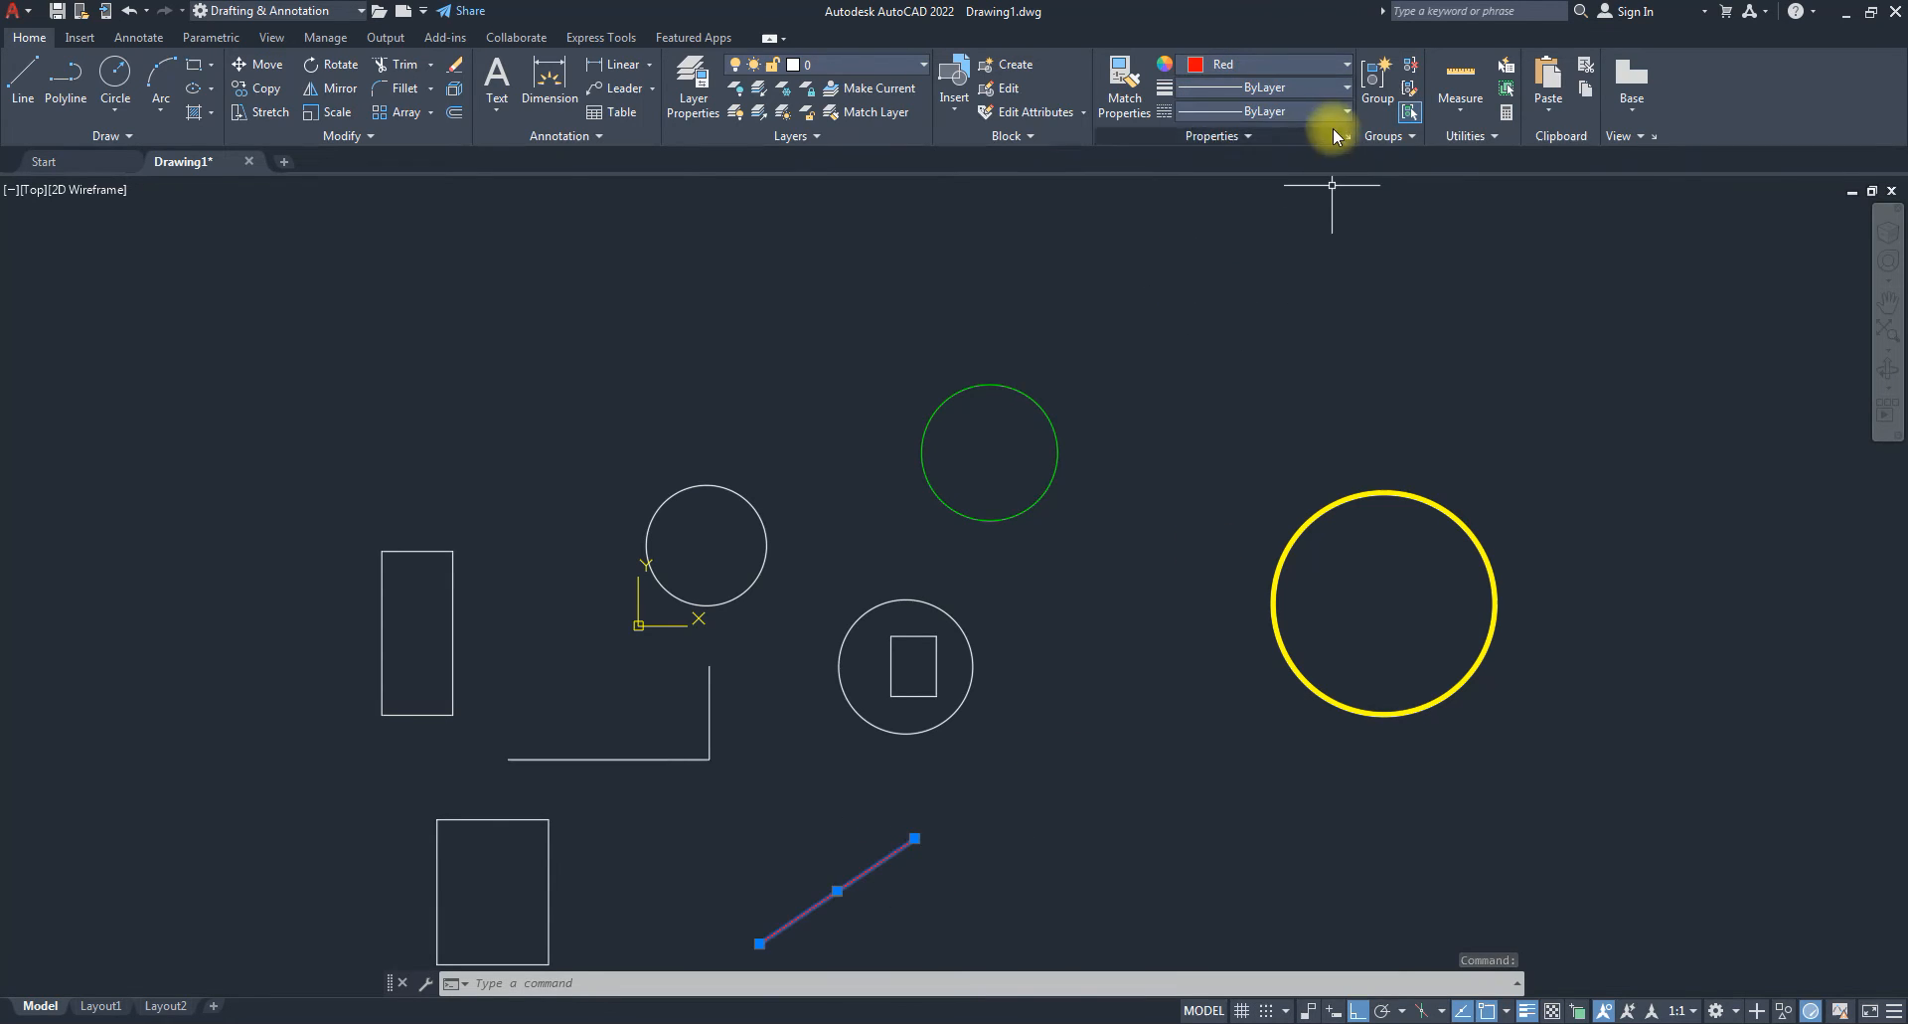
click(1312, 110)
scroll(1242, 298, down, 4)
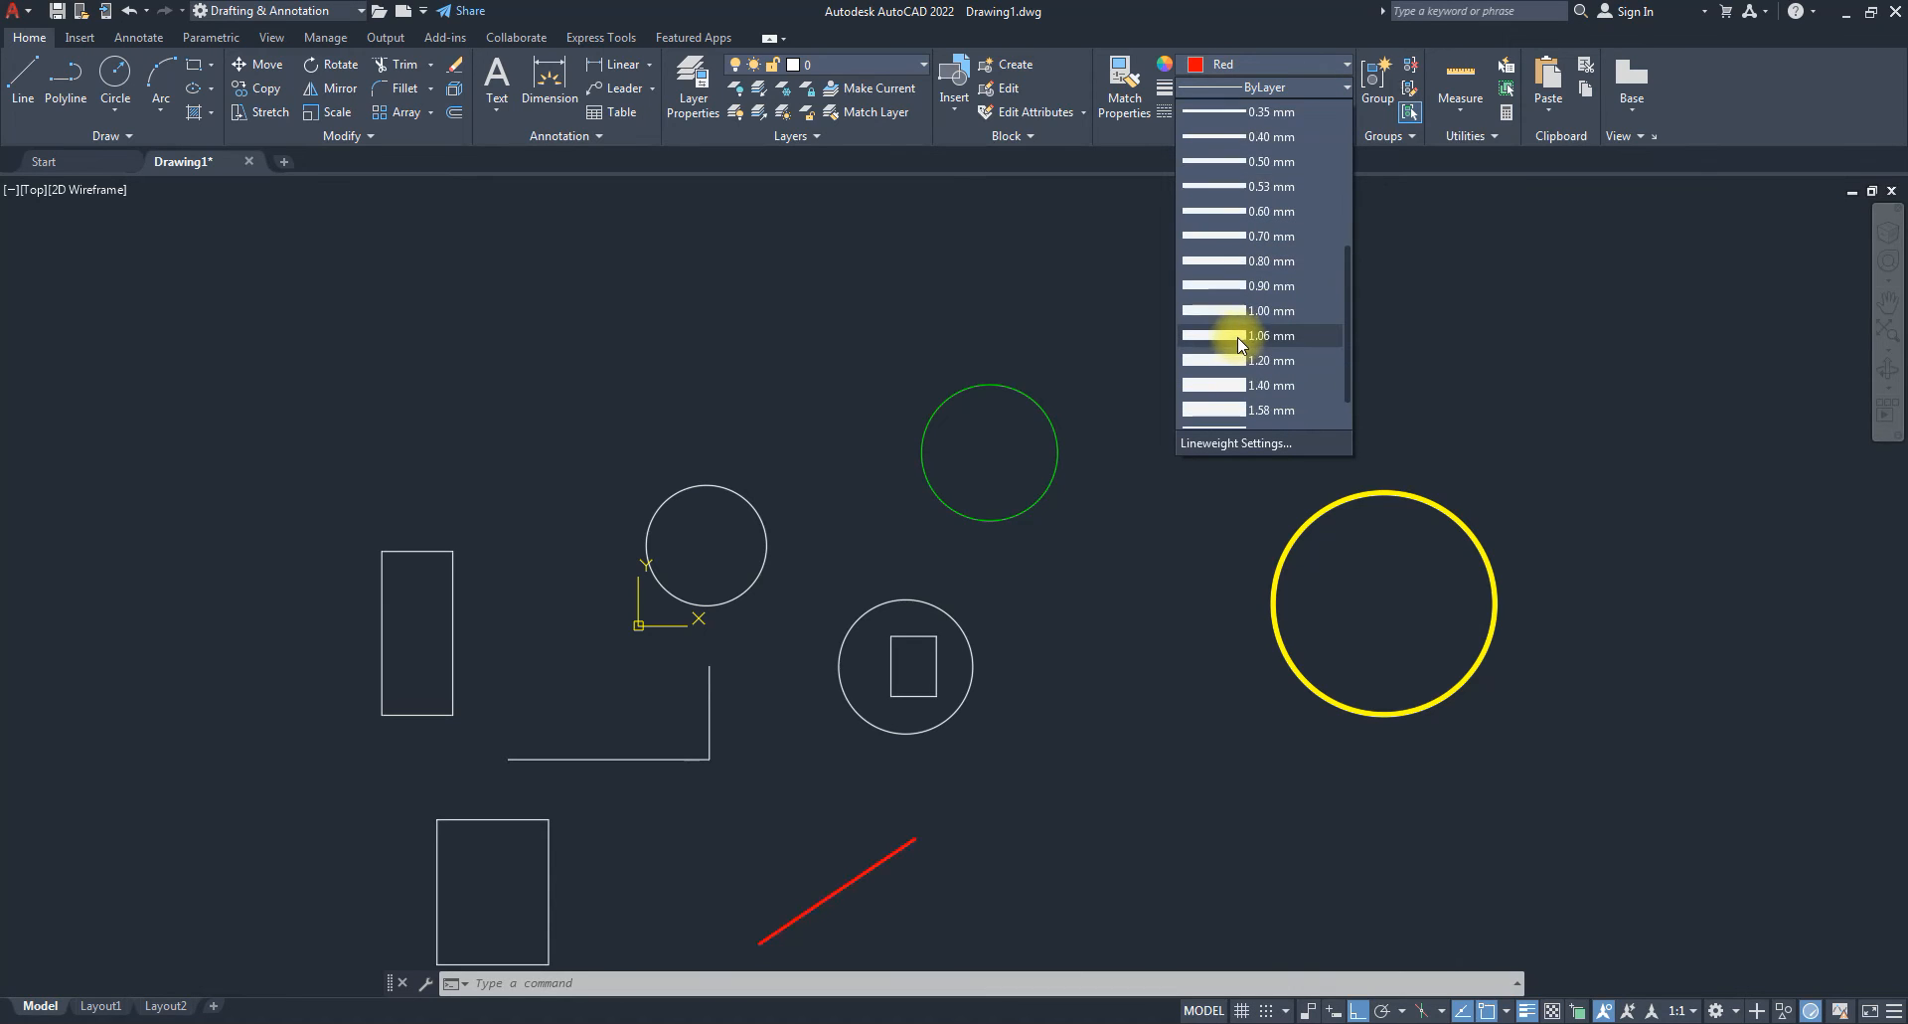
click(1255, 338)
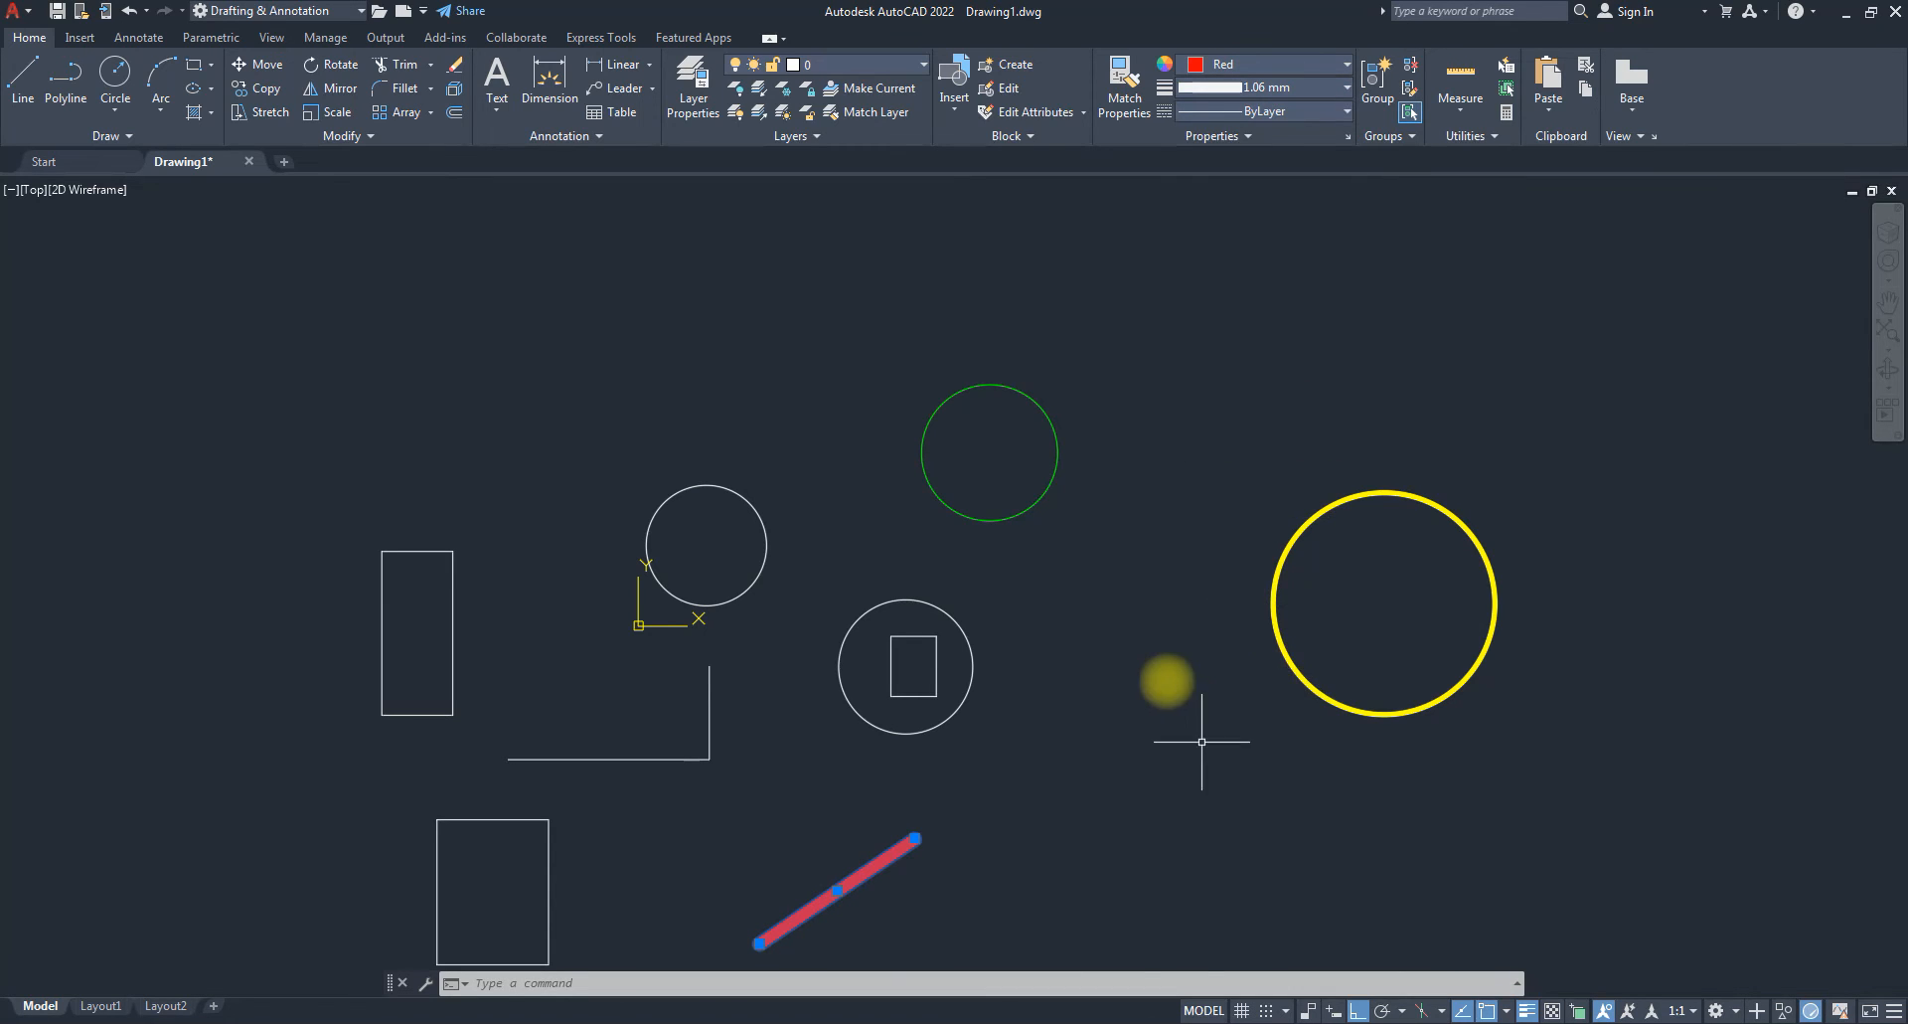
scroll(1183, 676, down, 2)
scroll(1277, 836, down, 2)
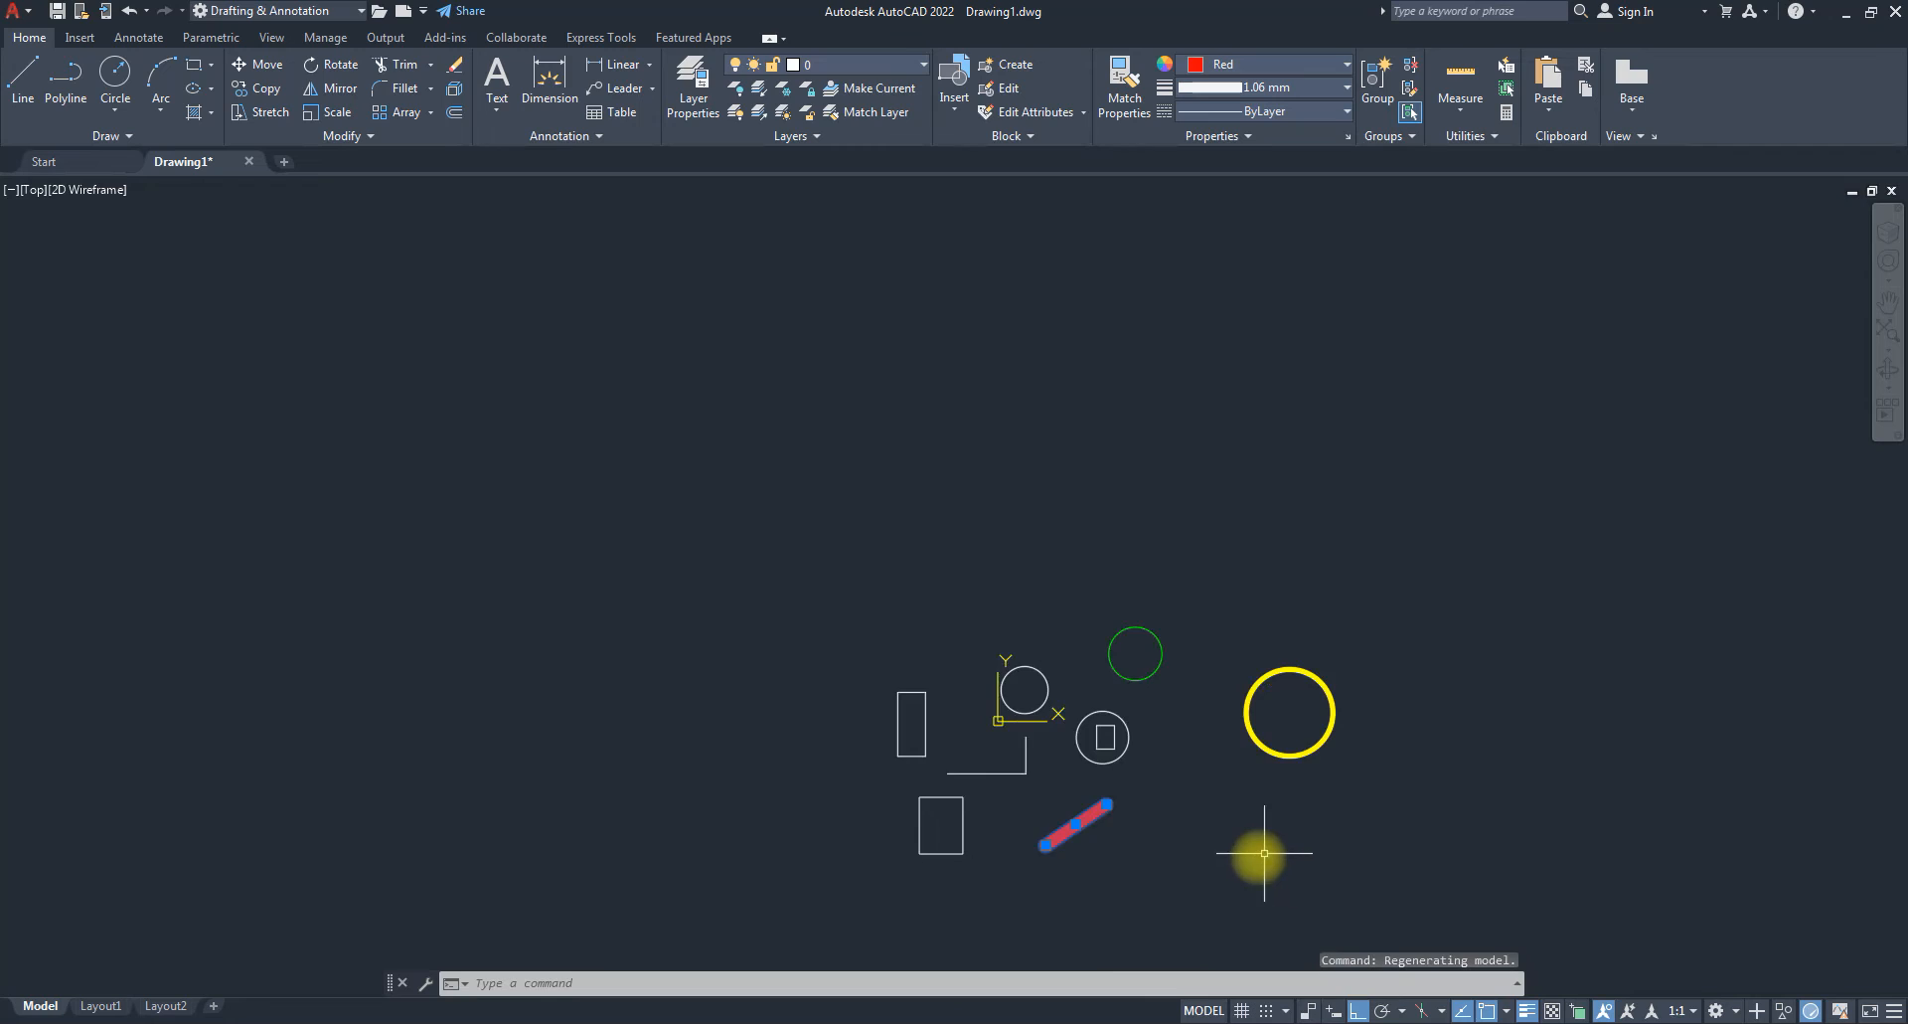
scroll(1261, 851, up, 4)
key(Escape)
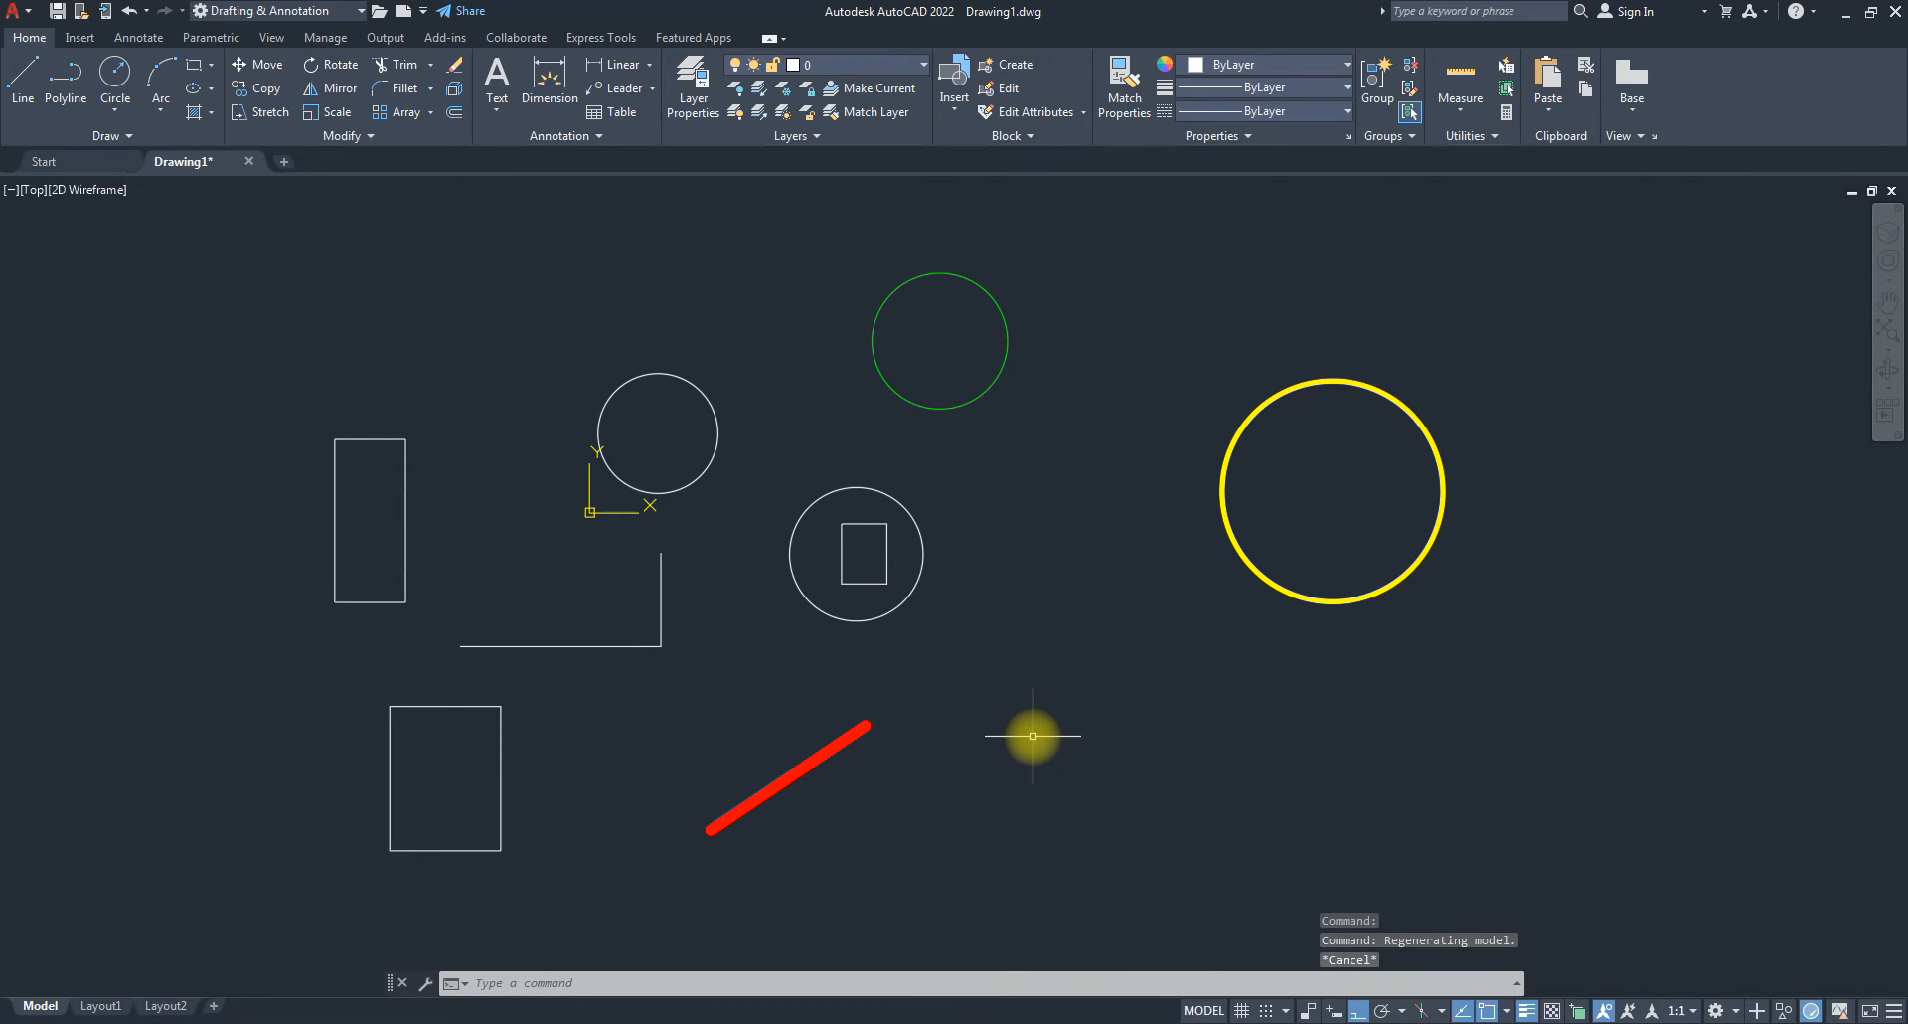
scroll(561, 637, up, 2)
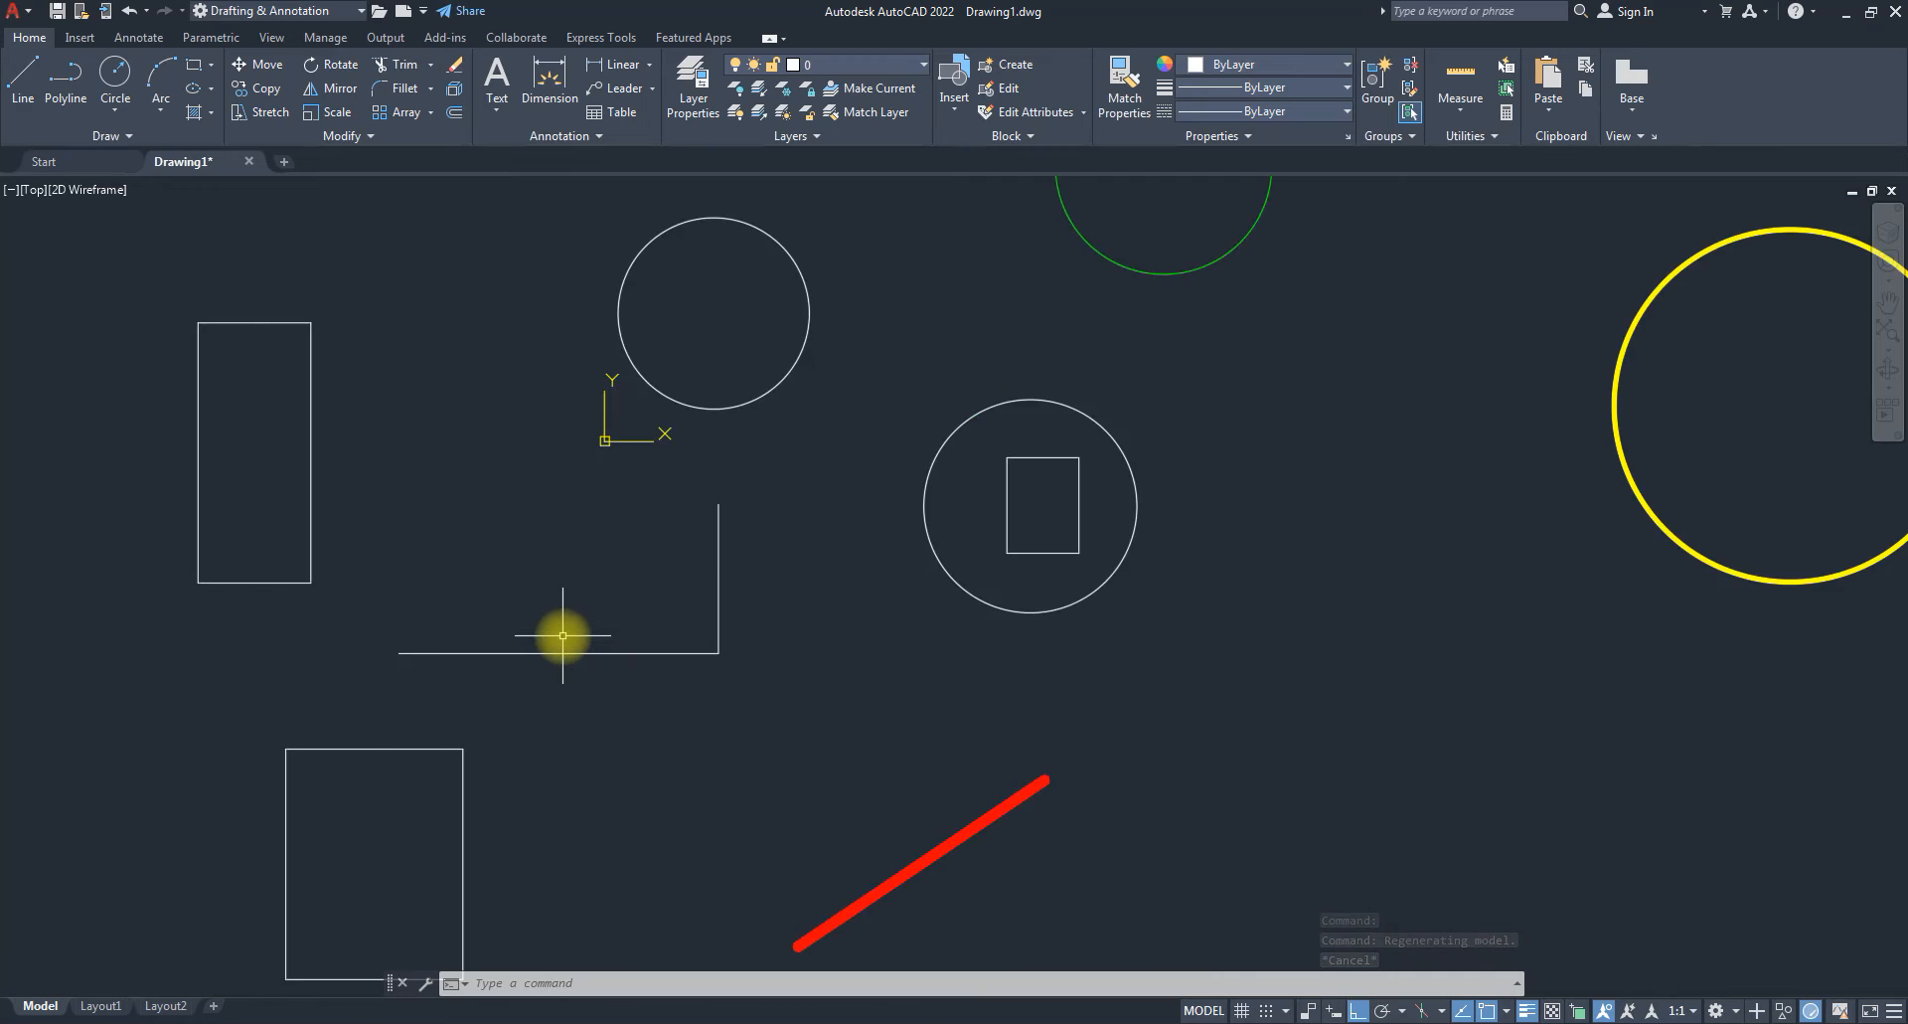
Select the L-shape's horizontal line and choose Other... from the Linetype list.
click(555, 652)
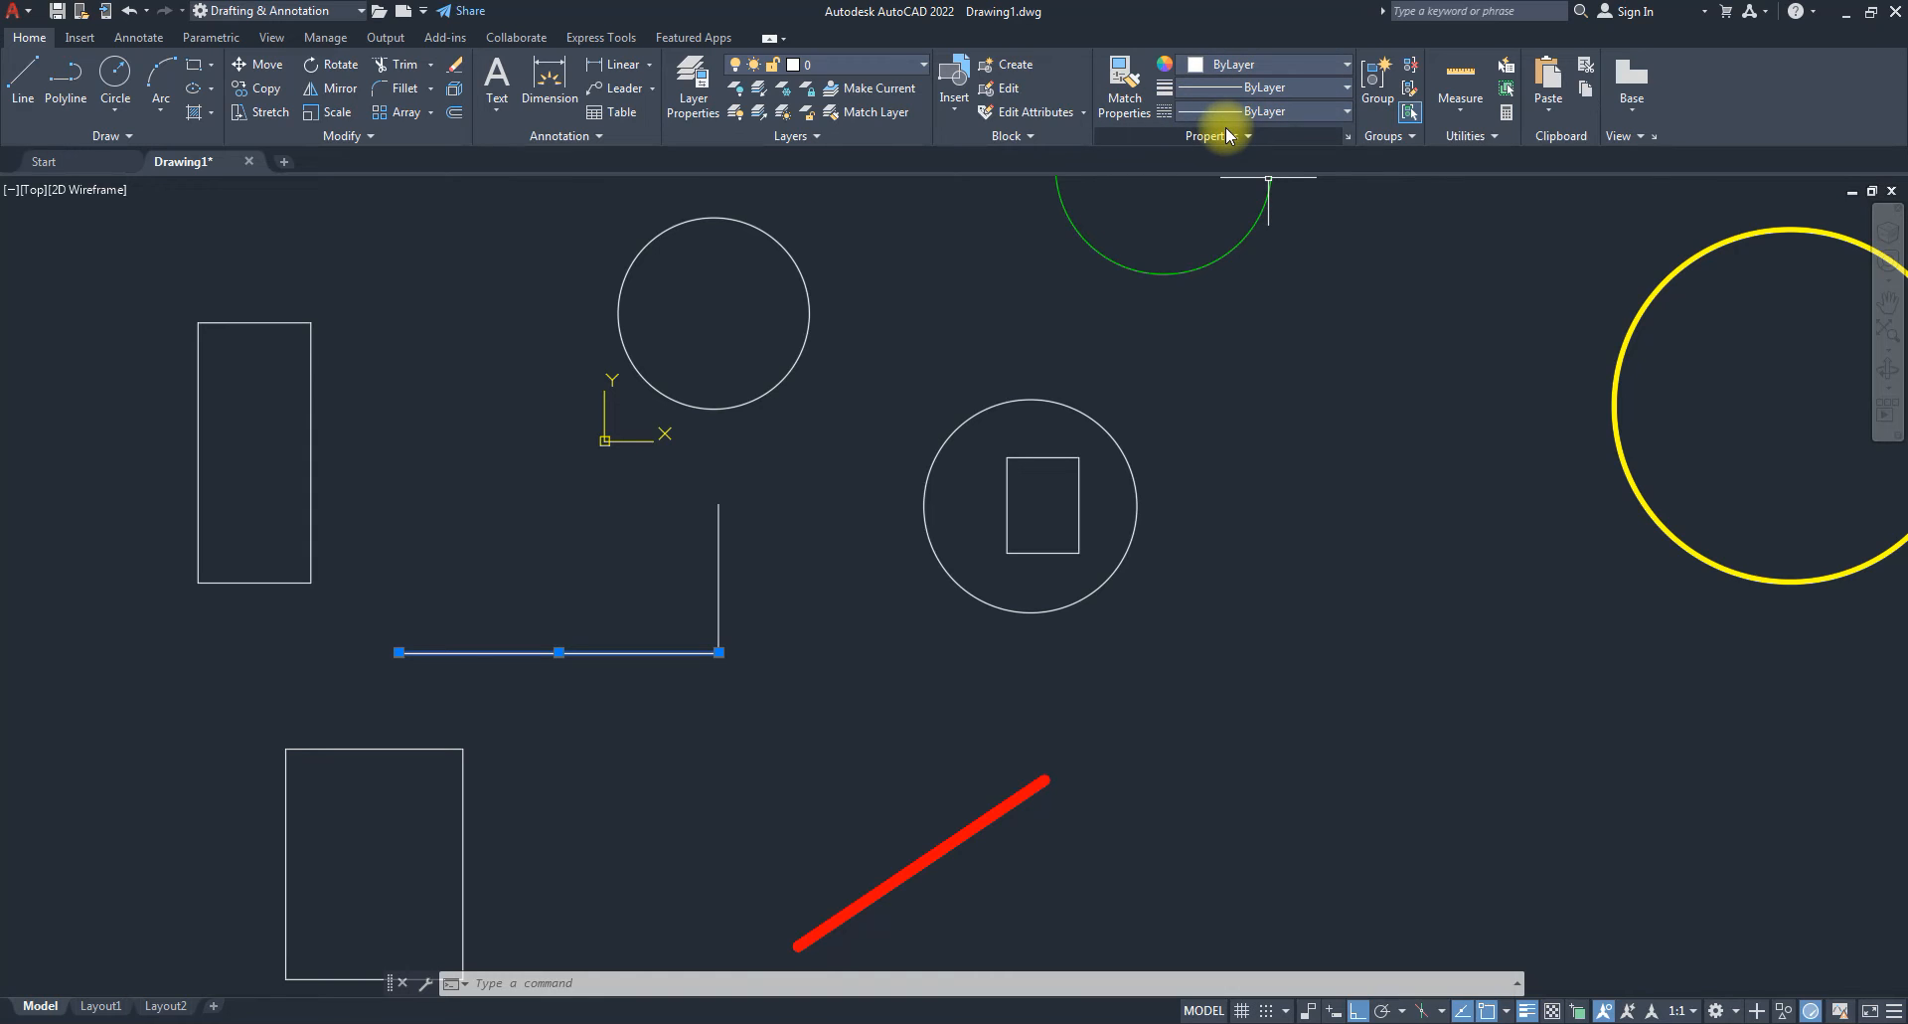
click(1302, 111)
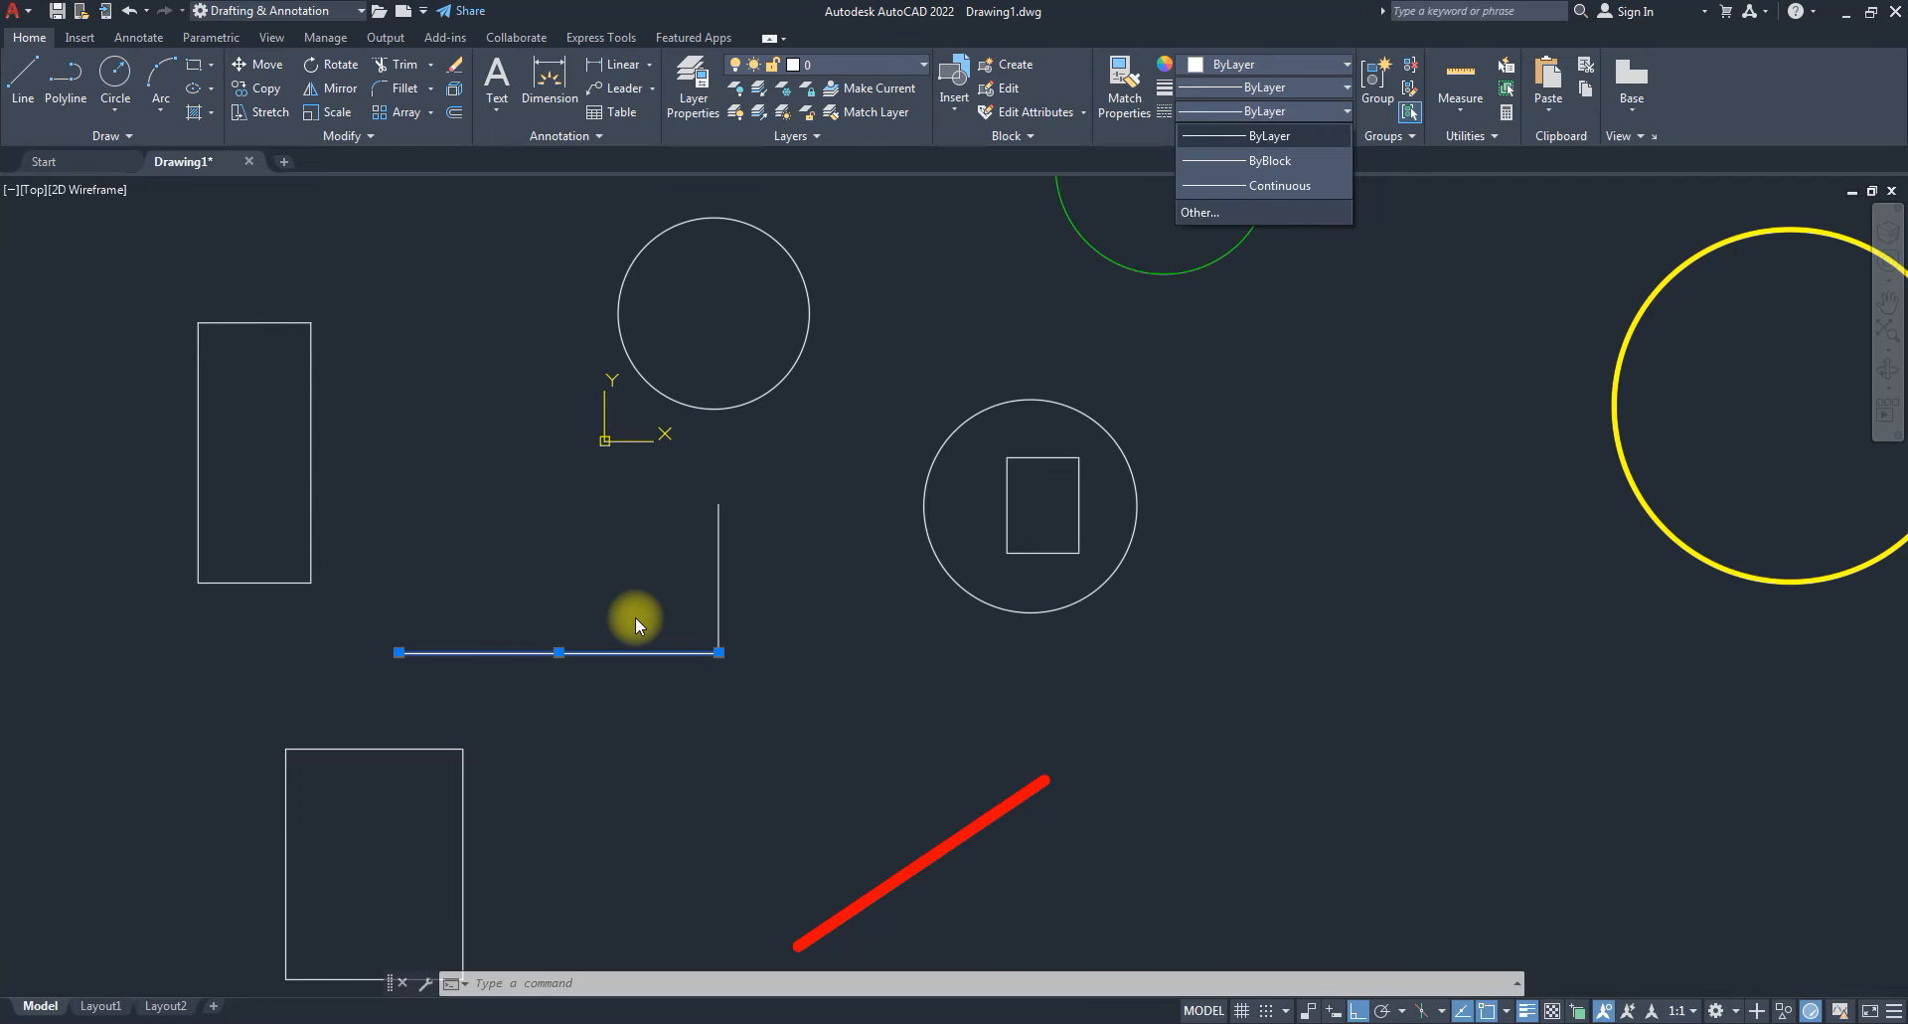
click(1213, 211)
drag(1382, 263, 1257, 271)
drag(1086, 485, 1060, 405)
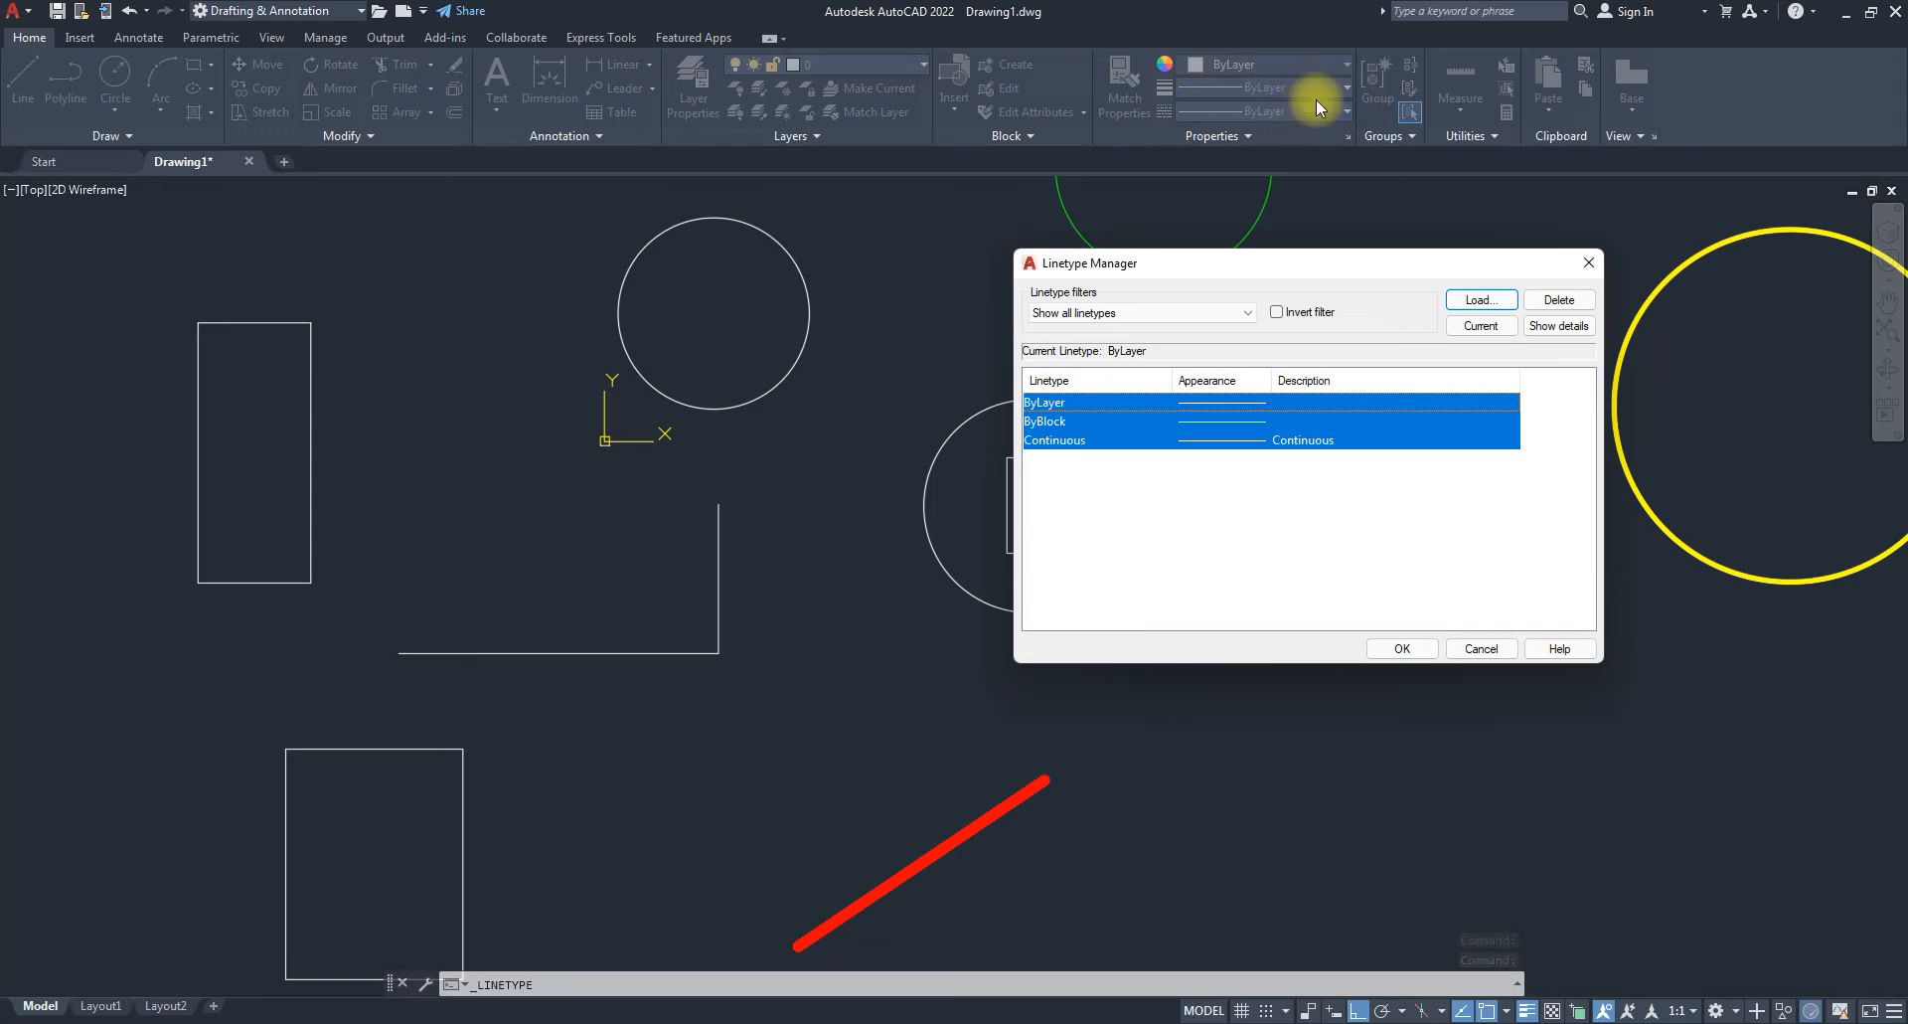
click(1133, 502)
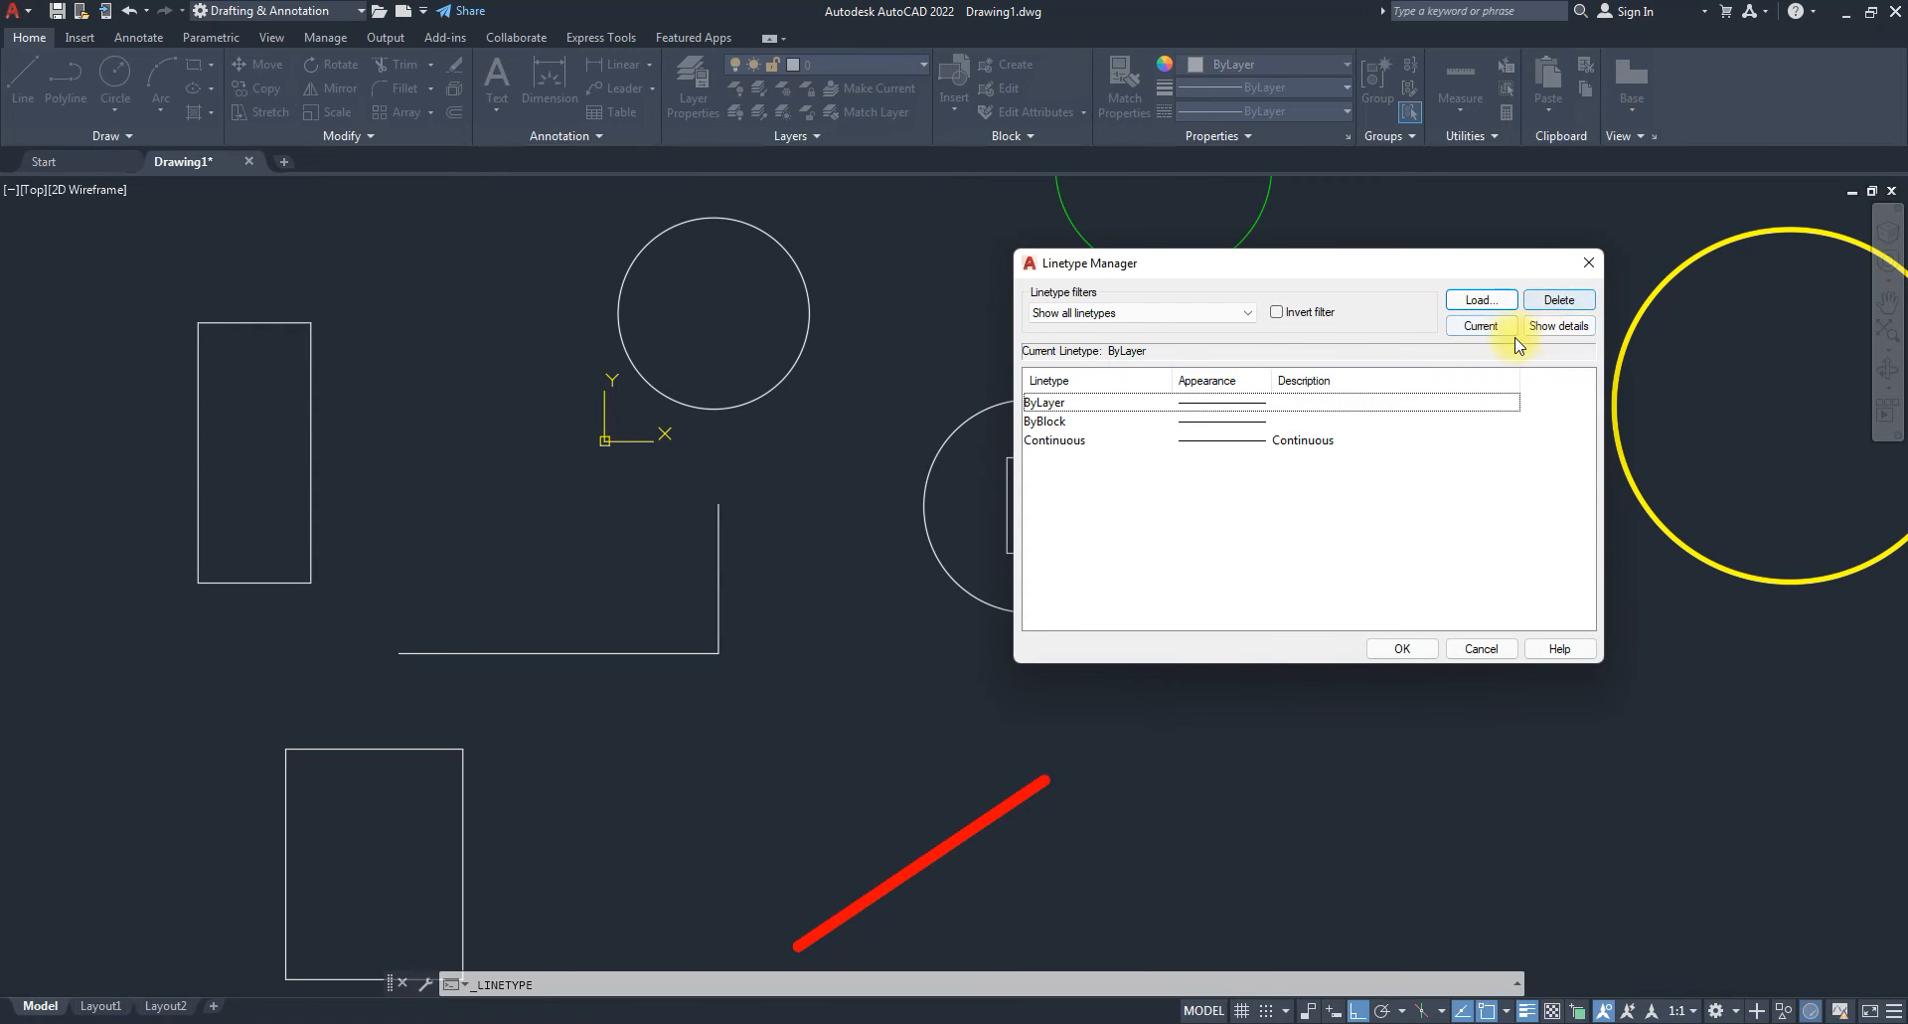
In the Load Linetypes list, select PHANTOM and PHANTOM2 for loading.
click(1481, 301)
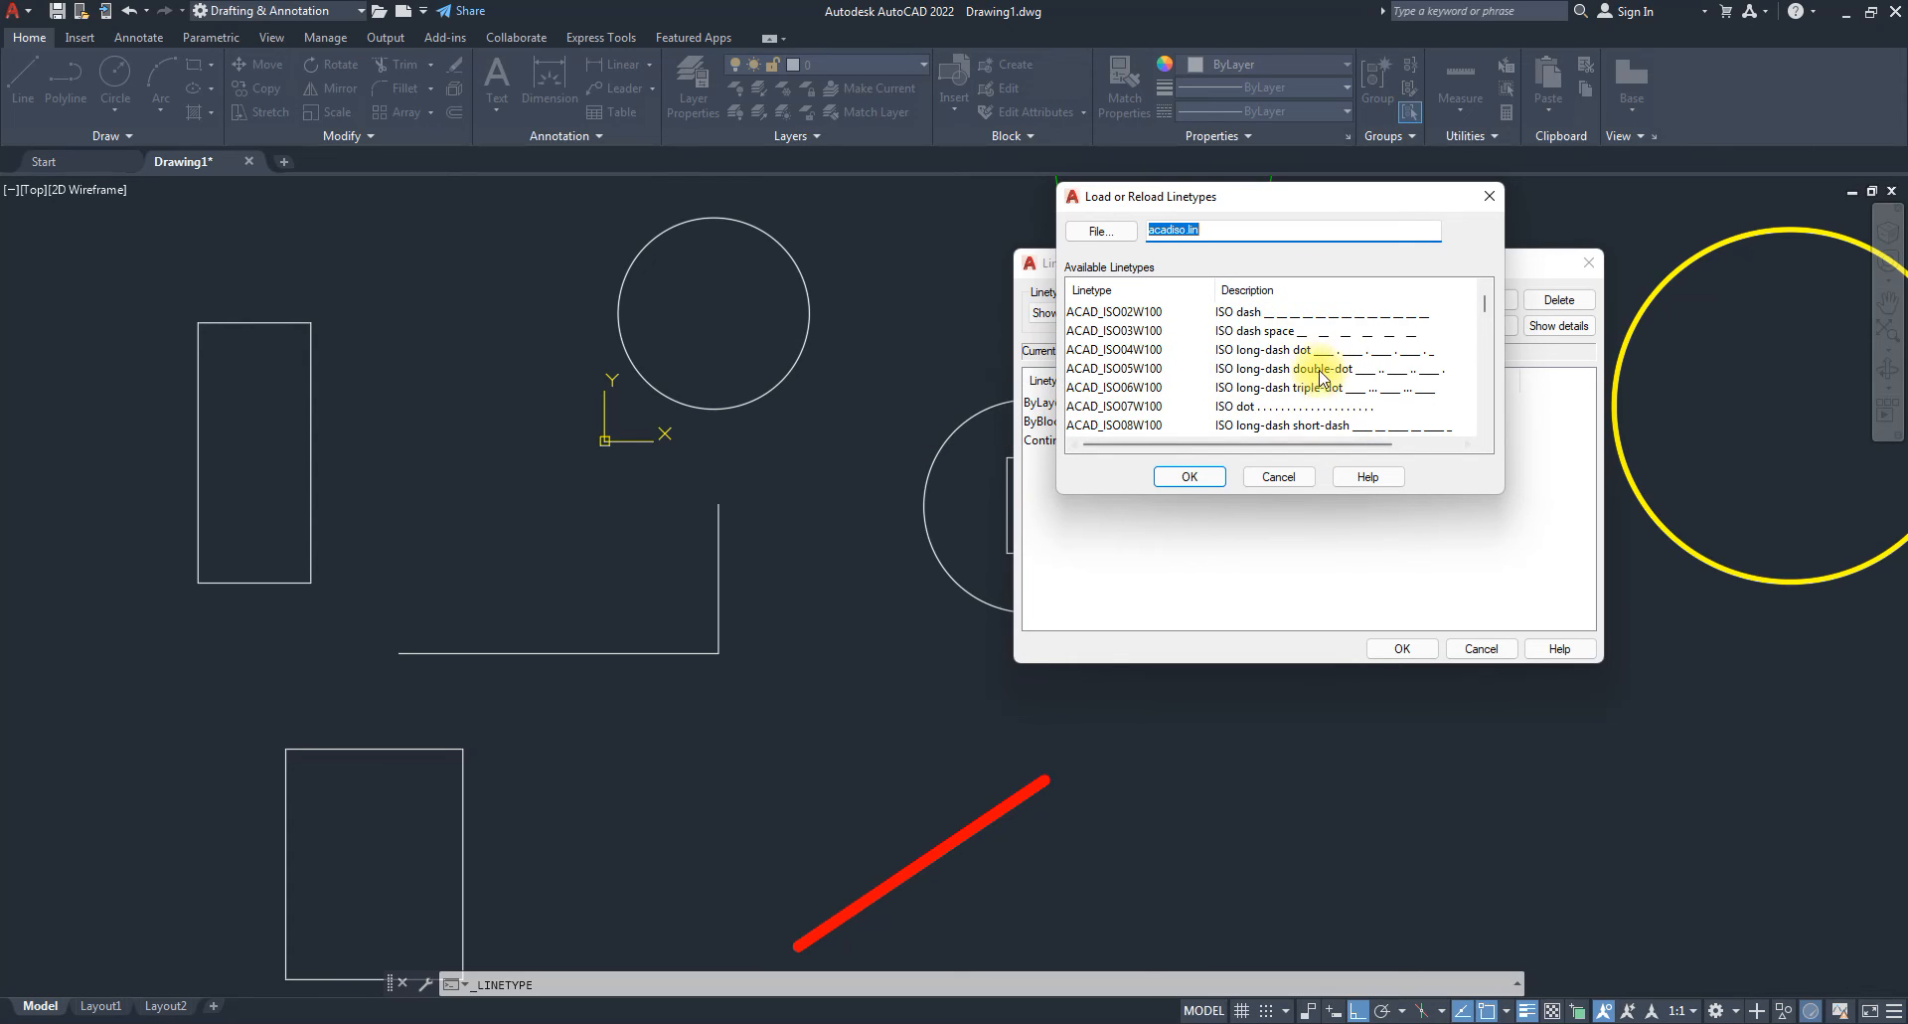
scroll(1305, 358, down, 3)
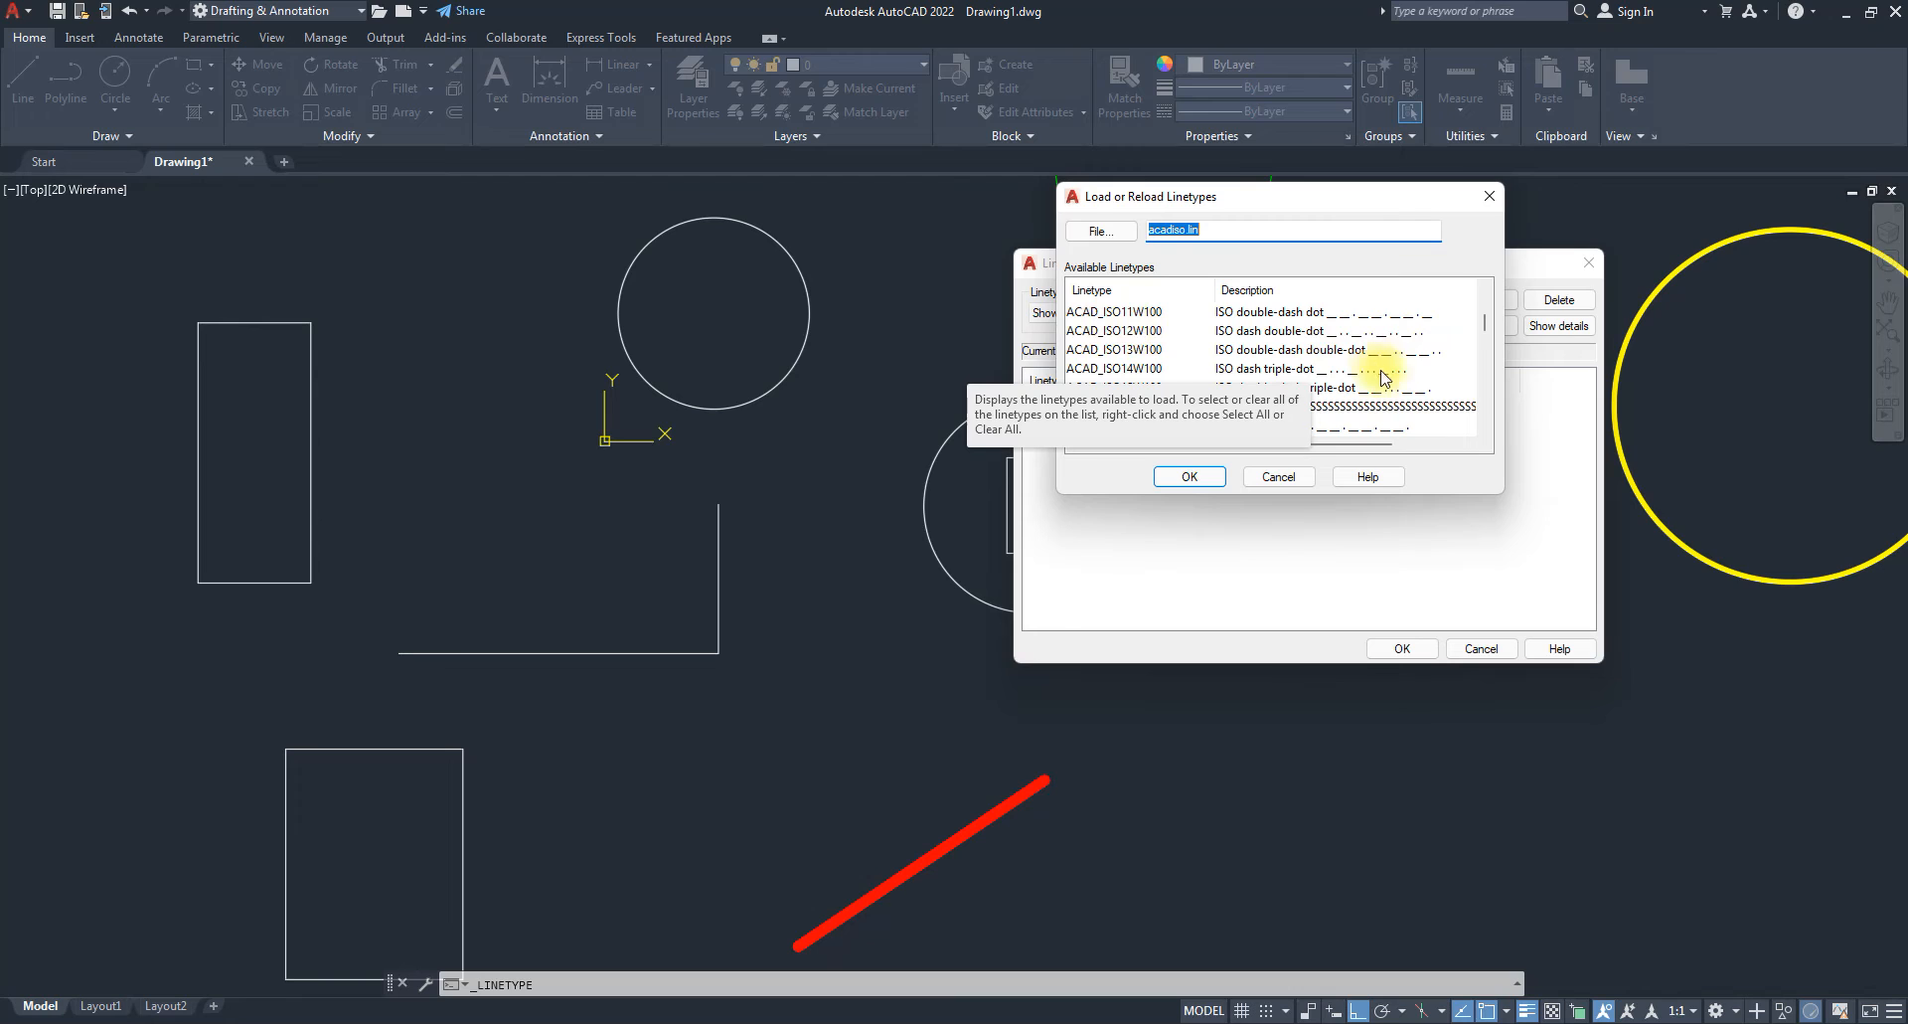
scroll(1420, 402, down, 2)
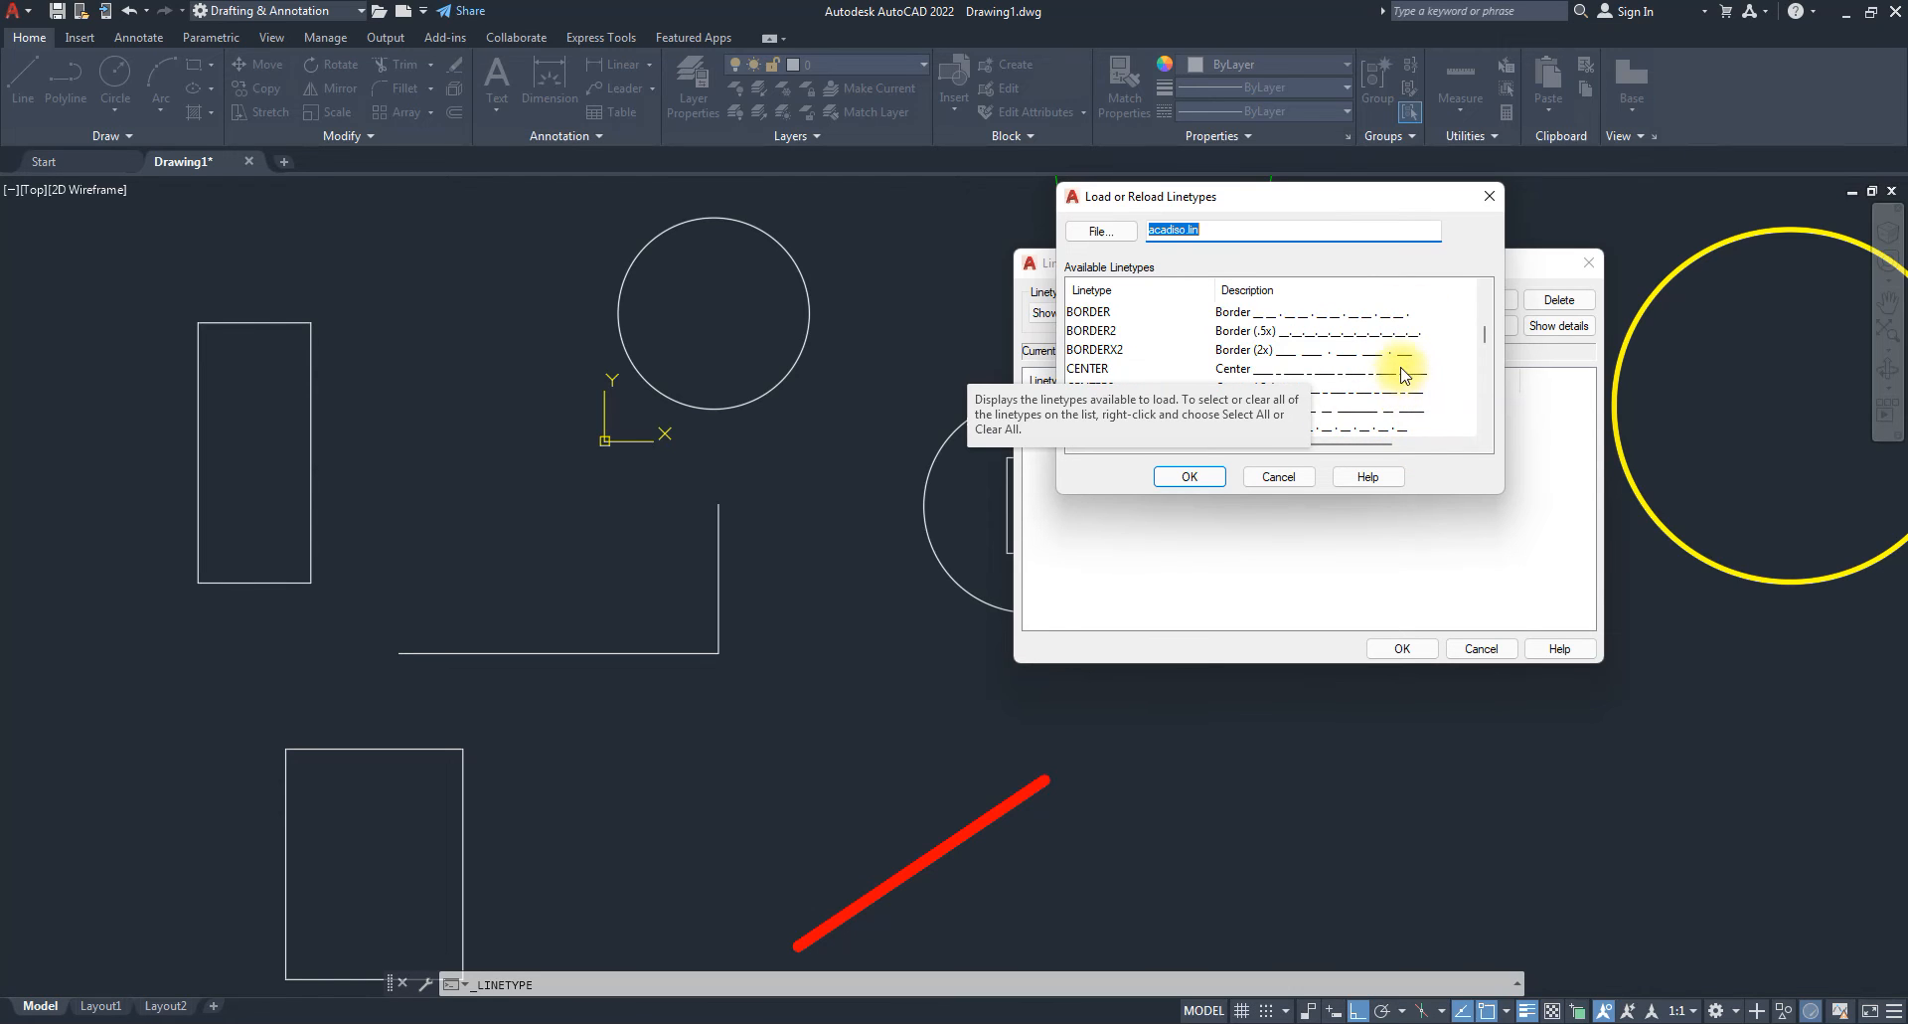
scroll(1402, 378, down, 1)
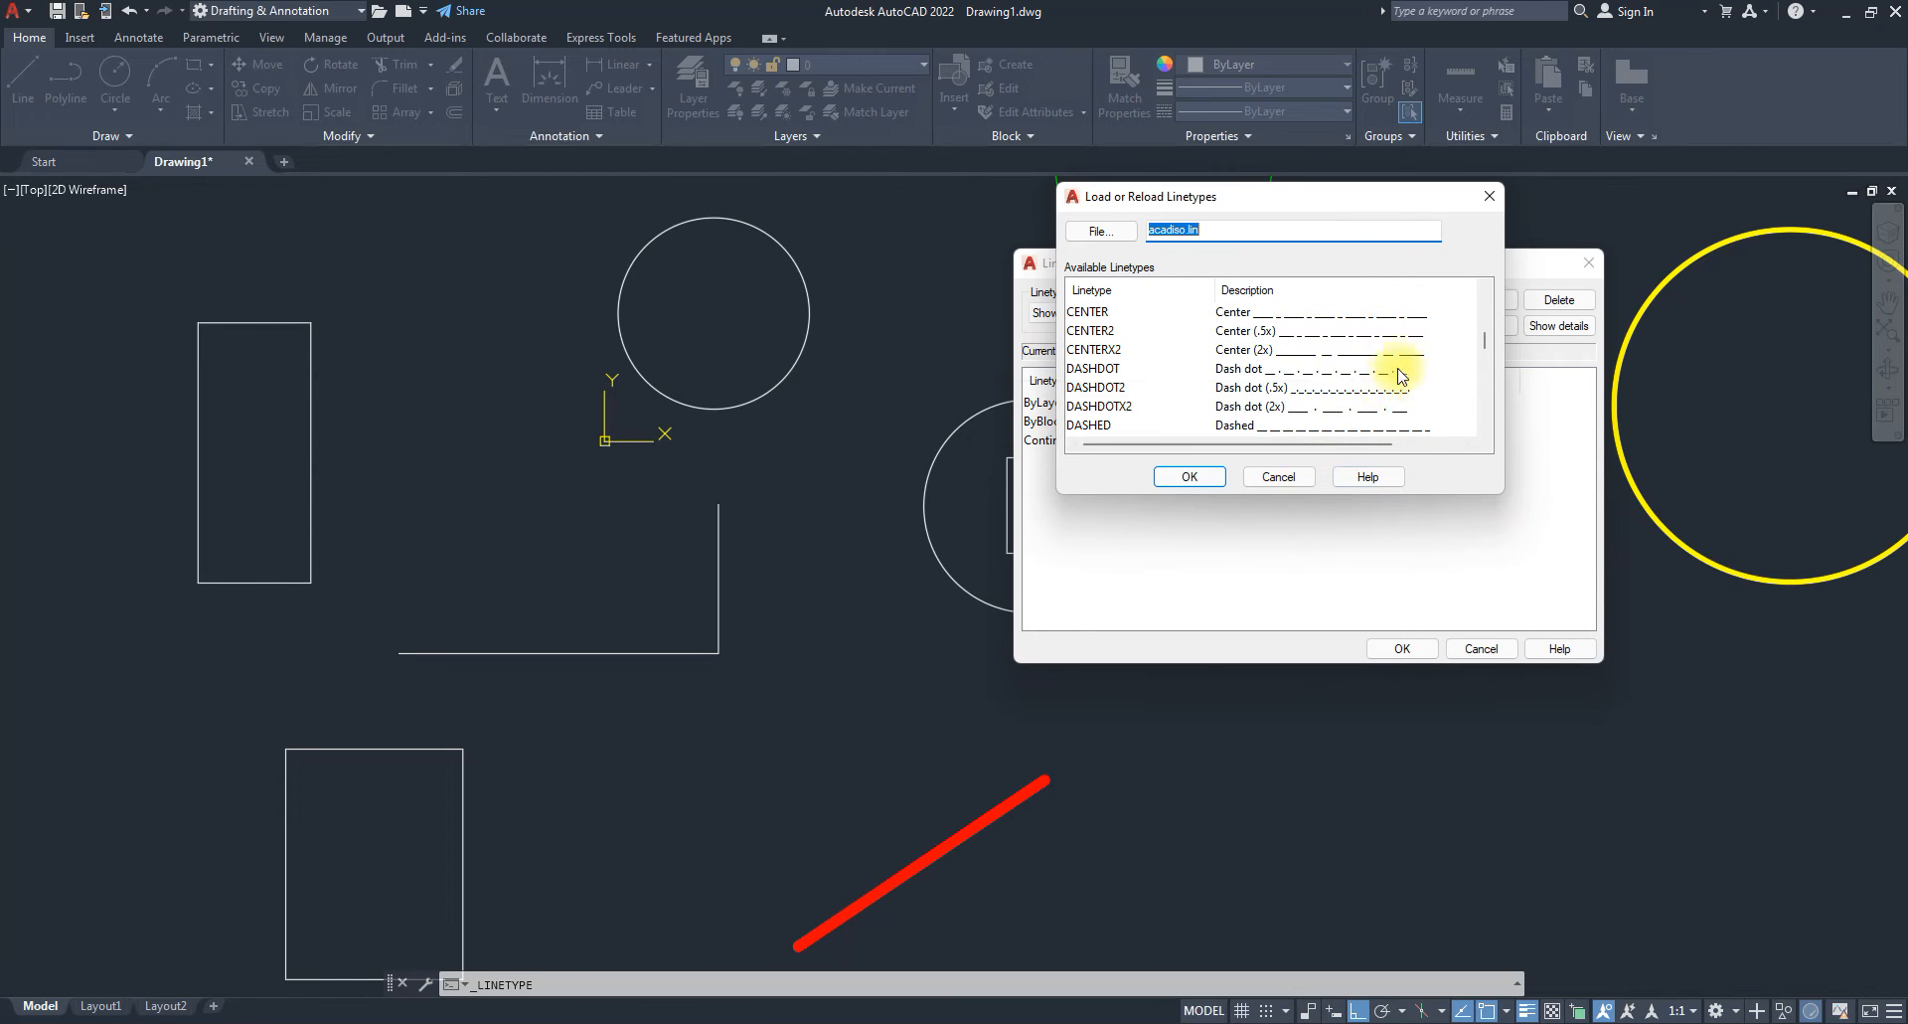
scroll(1385, 378, down, 4)
scroll(1372, 393, down, 3)
scroll(1265, 379, down, 5)
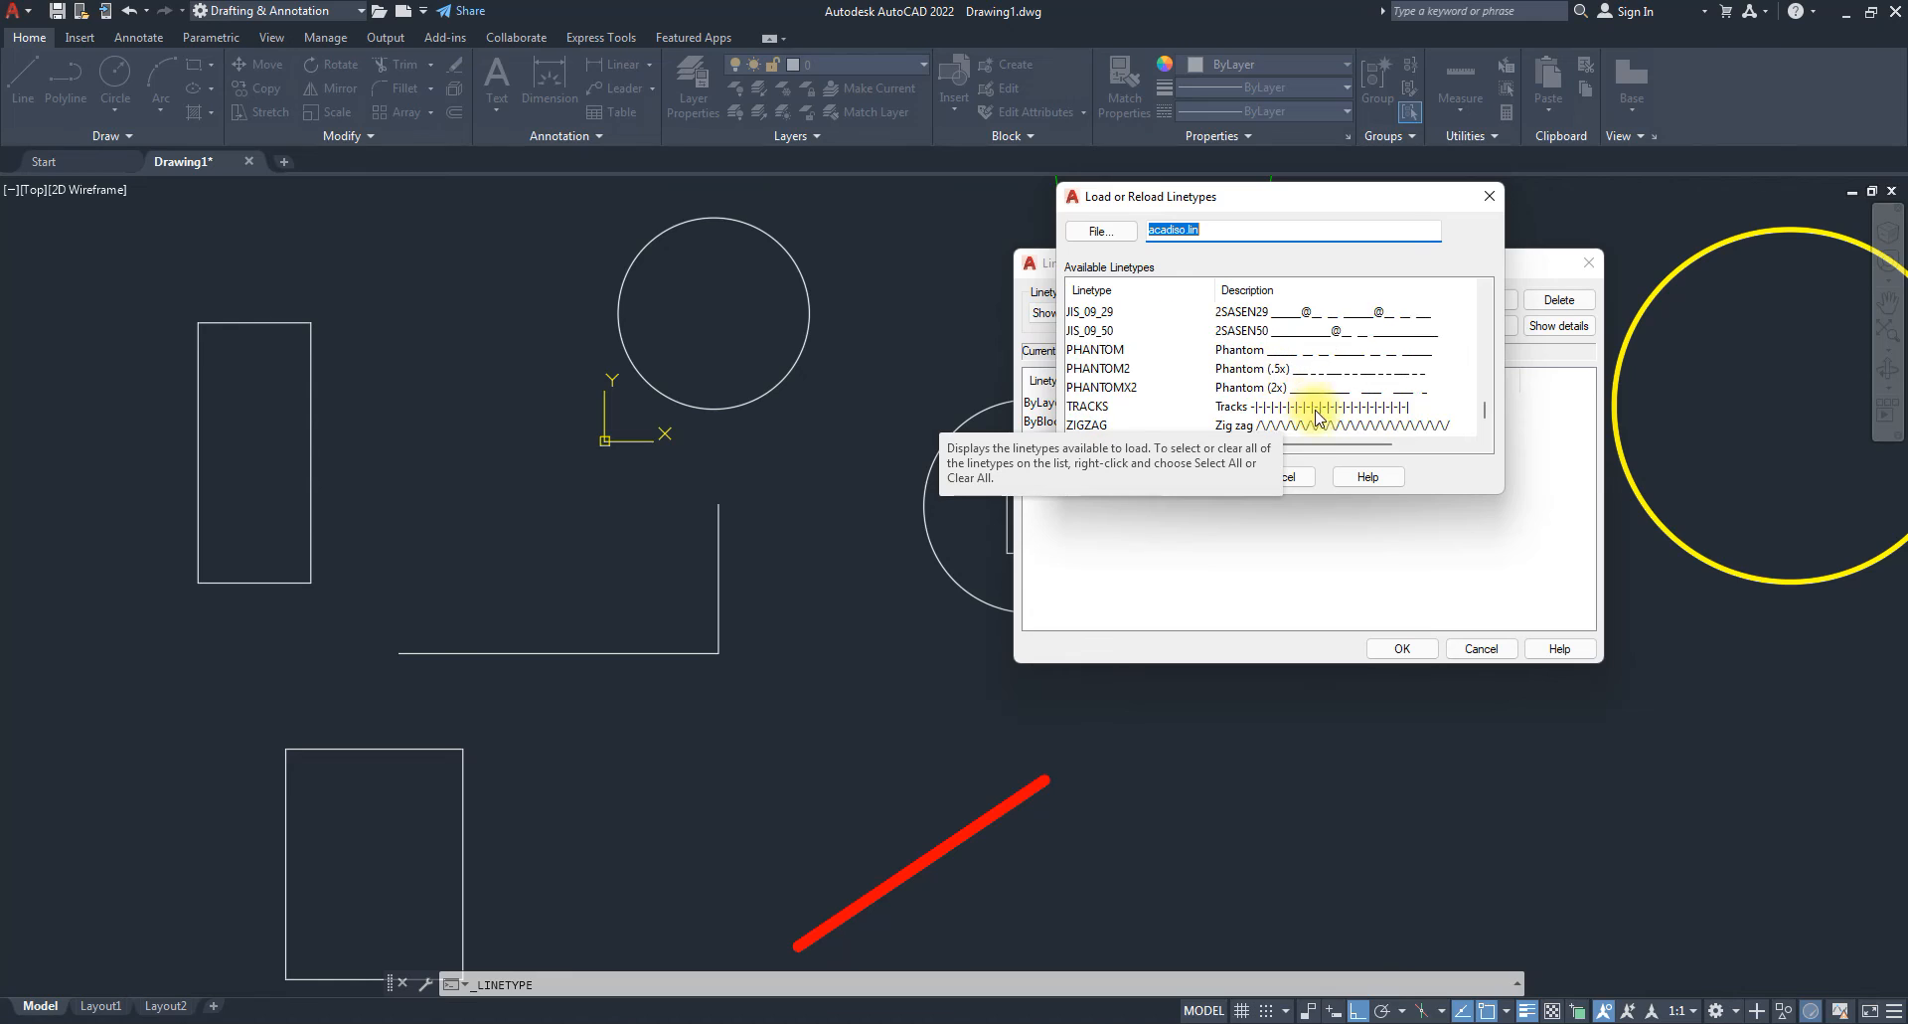
click(1314, 370)
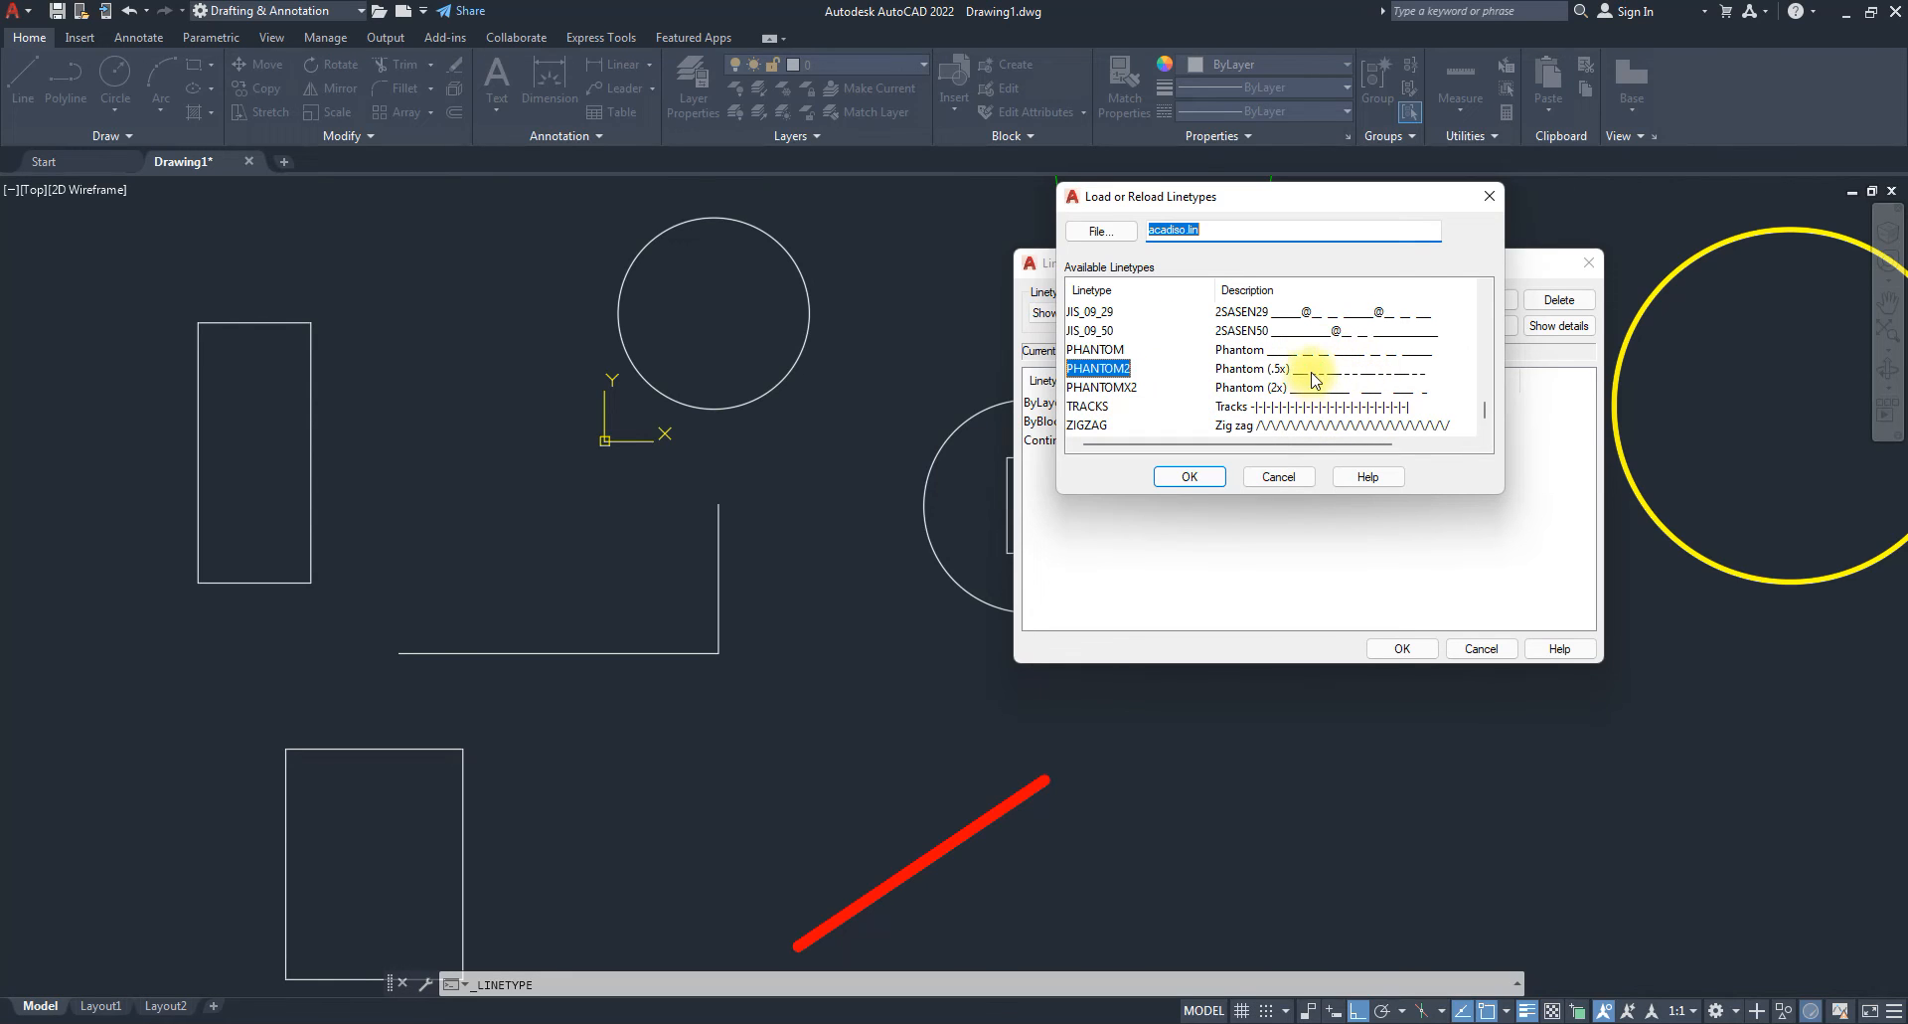
shift+click(1104, 349)
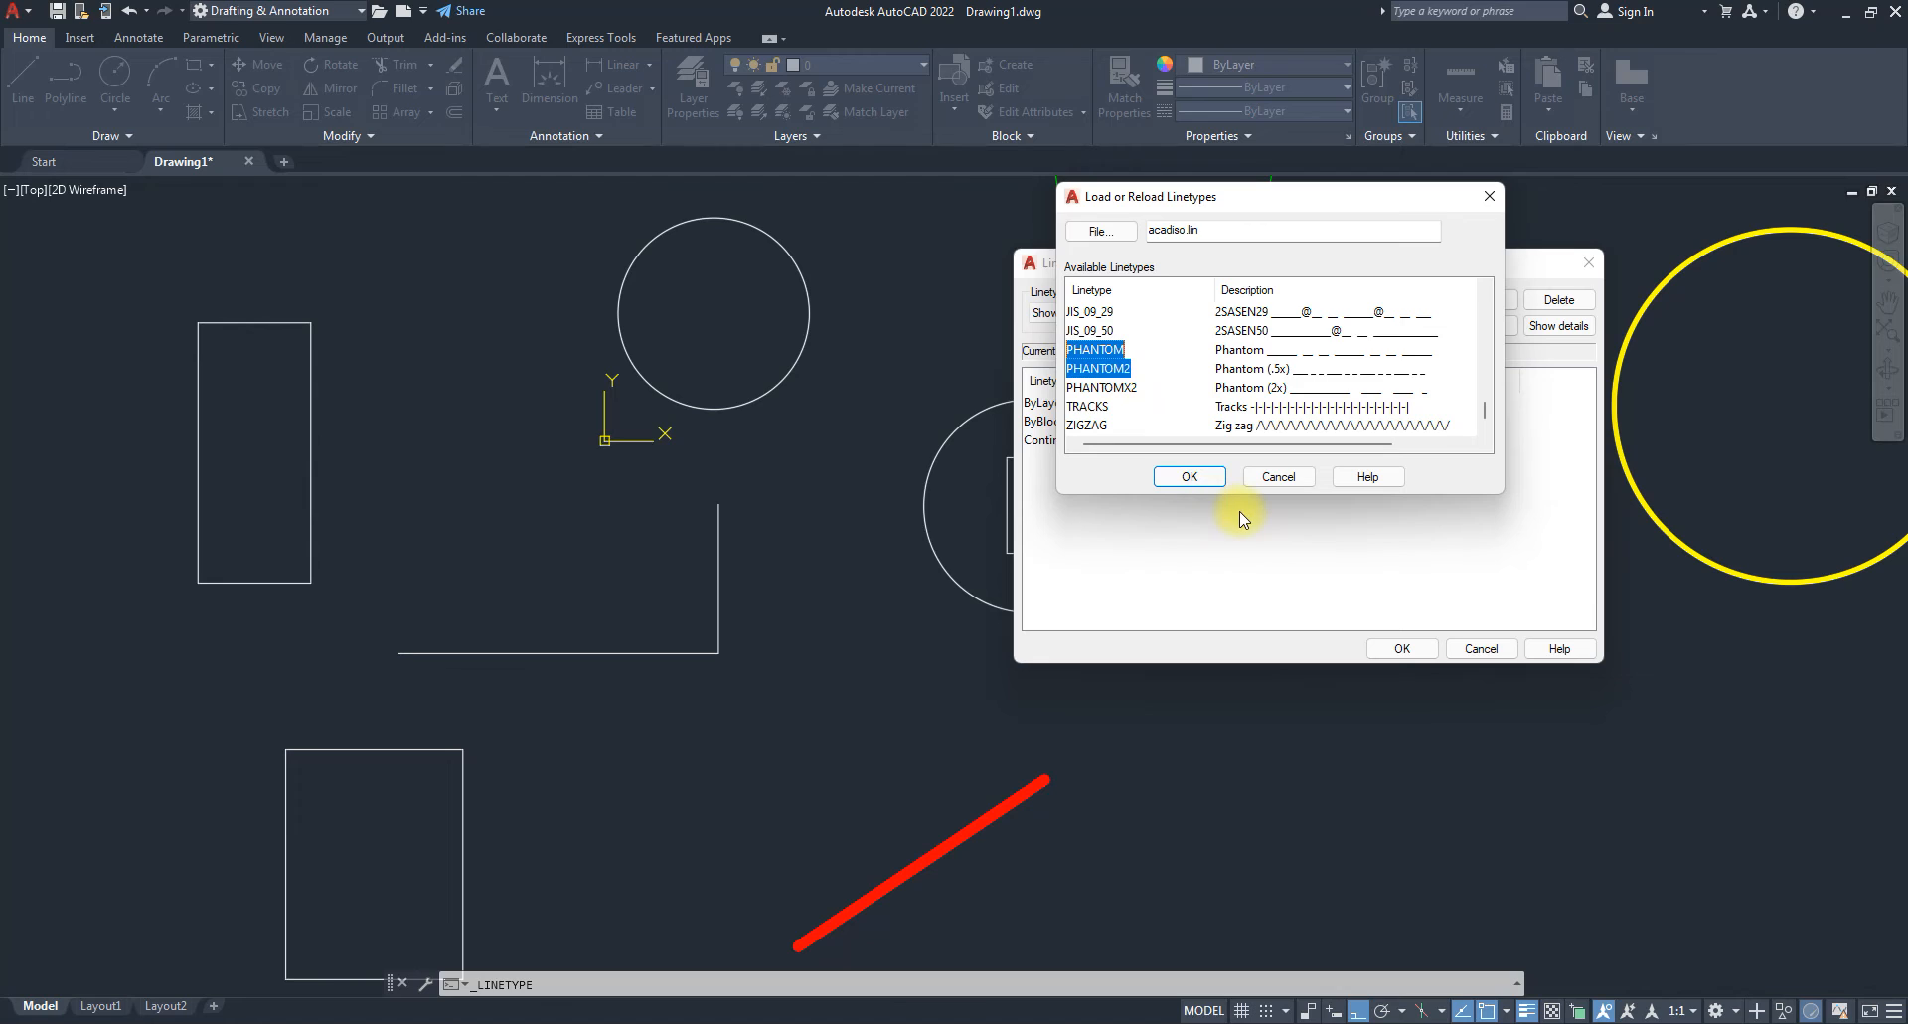
key(ctrl+a)
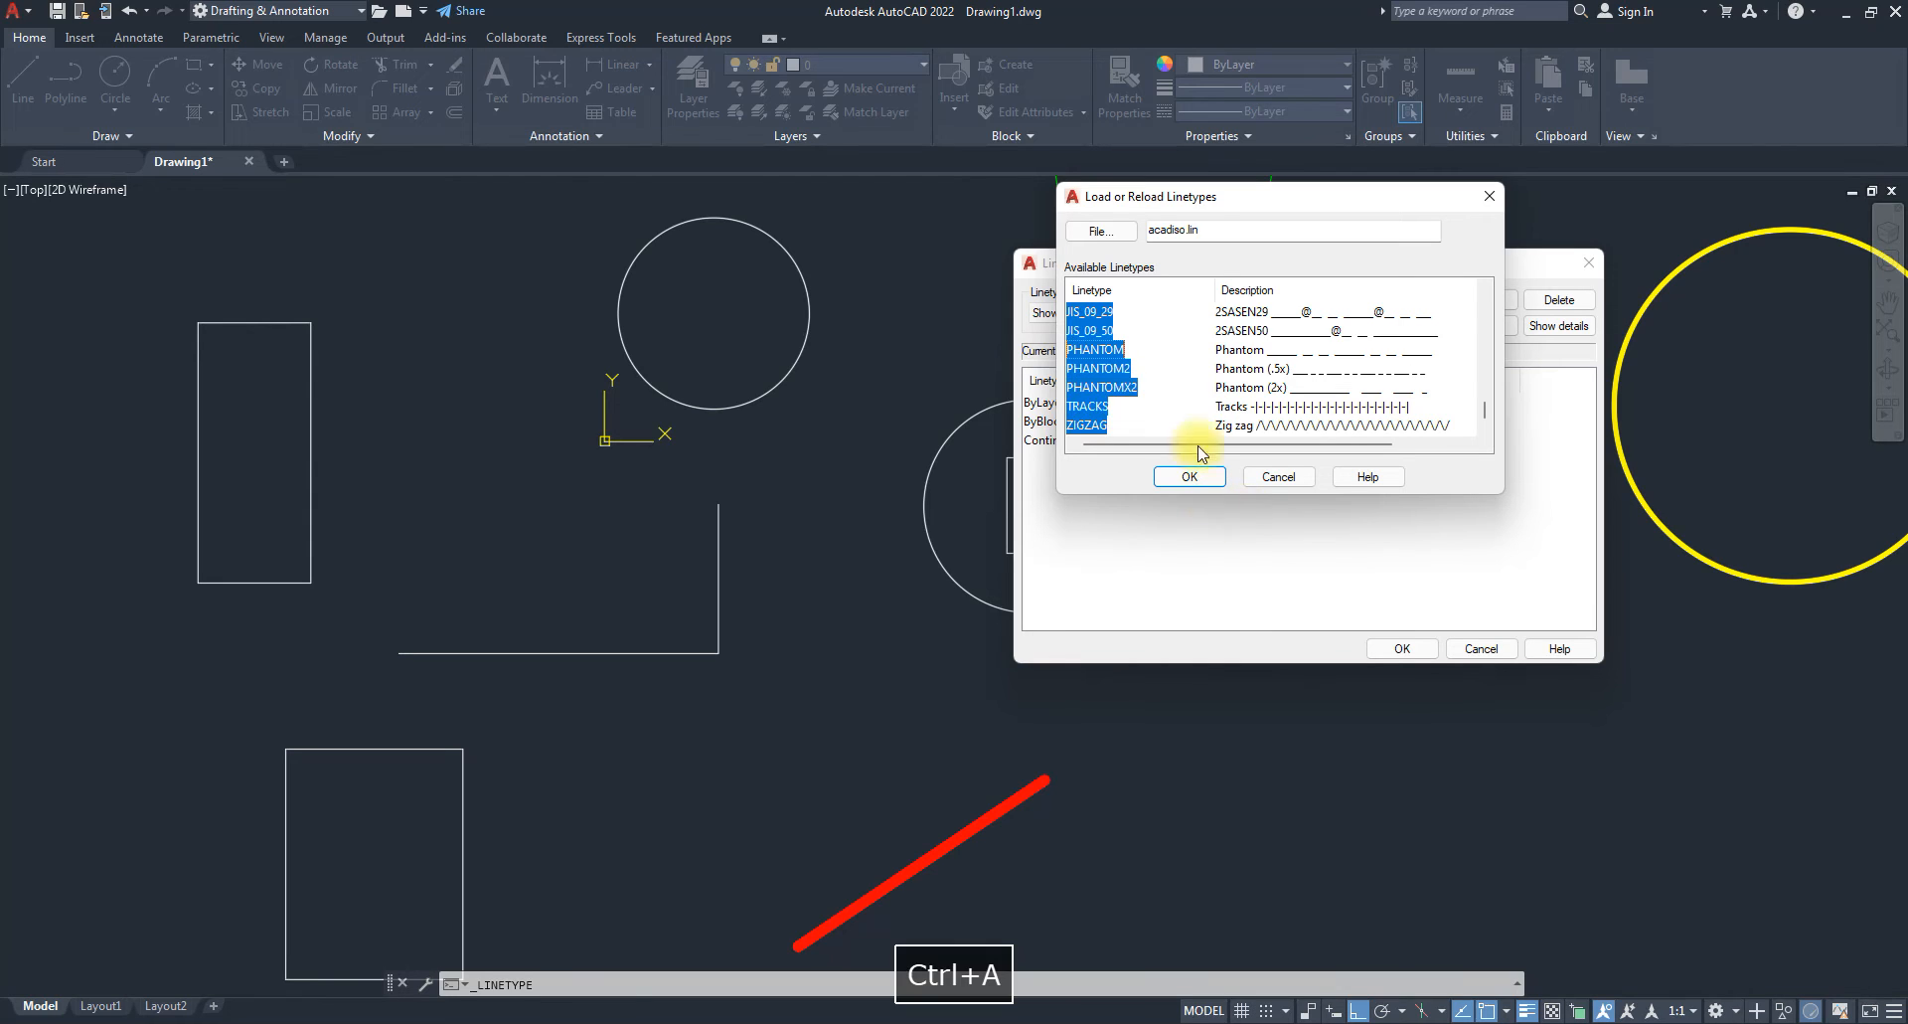
click(1105, 371)
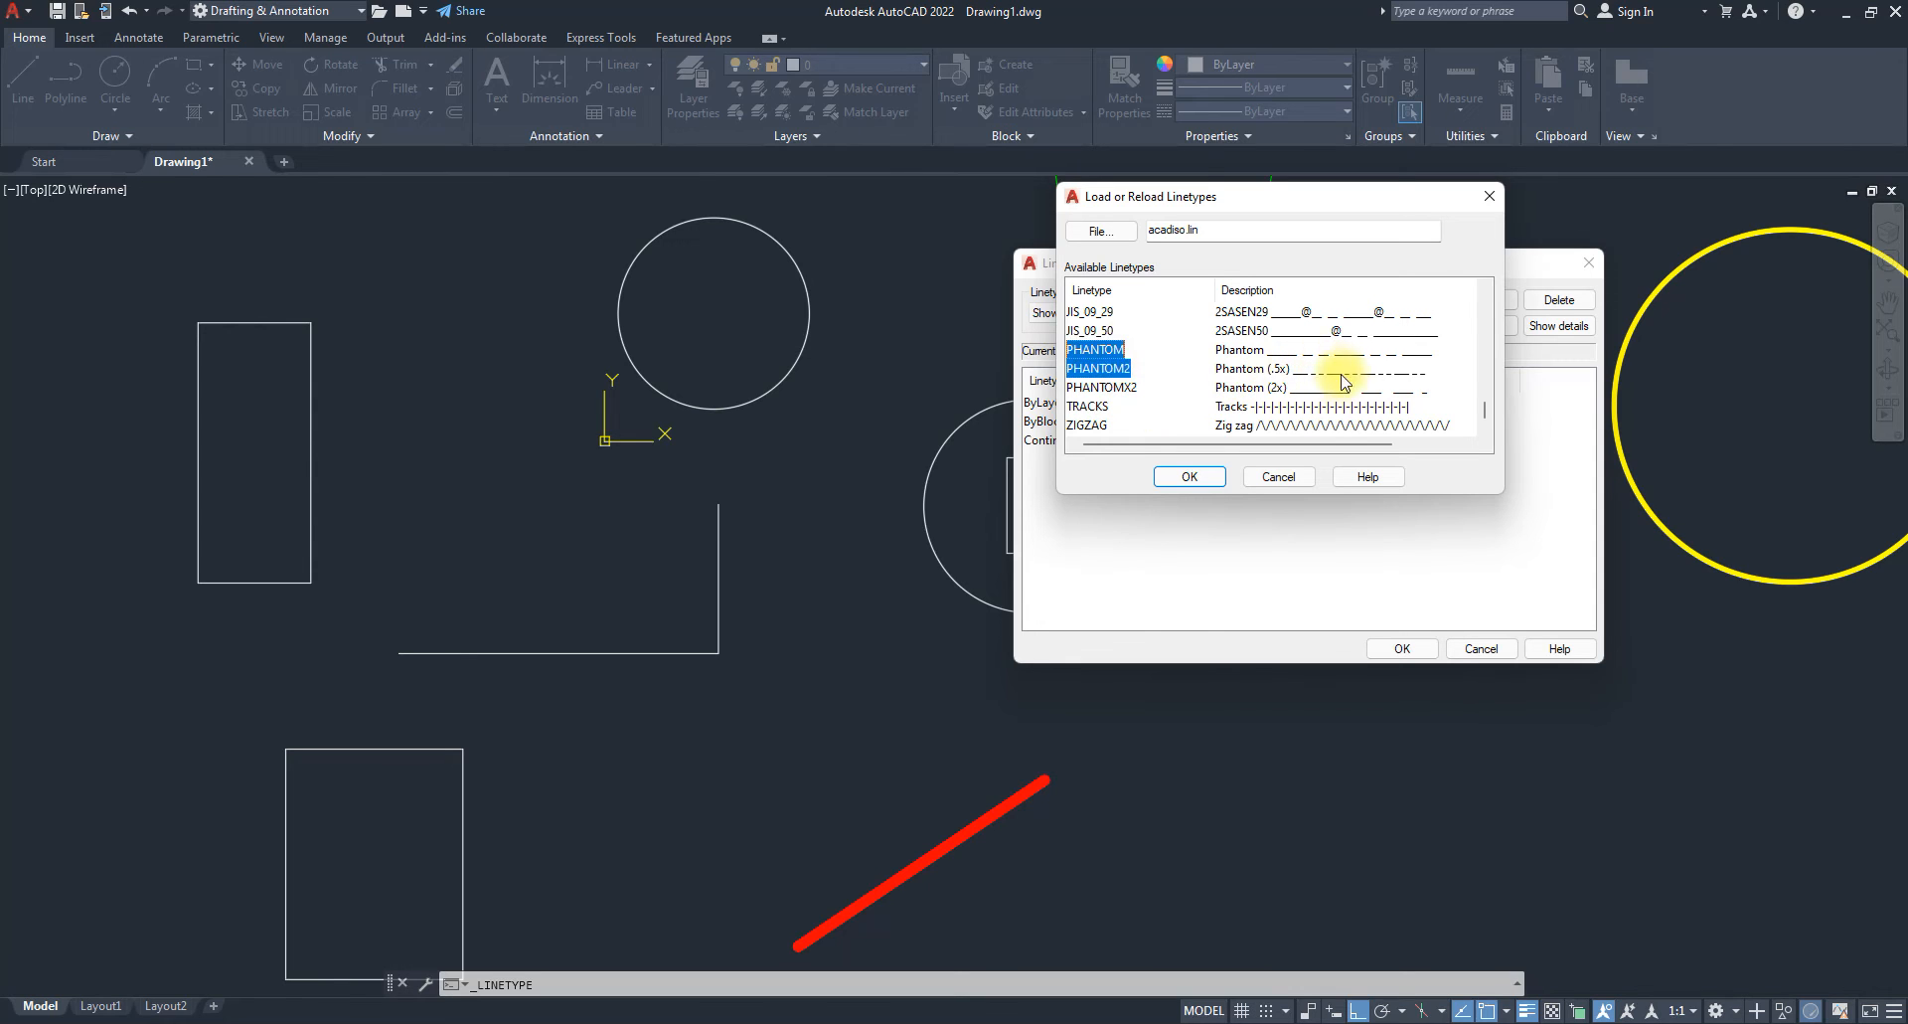
scroll(1346, 397, up, 4)
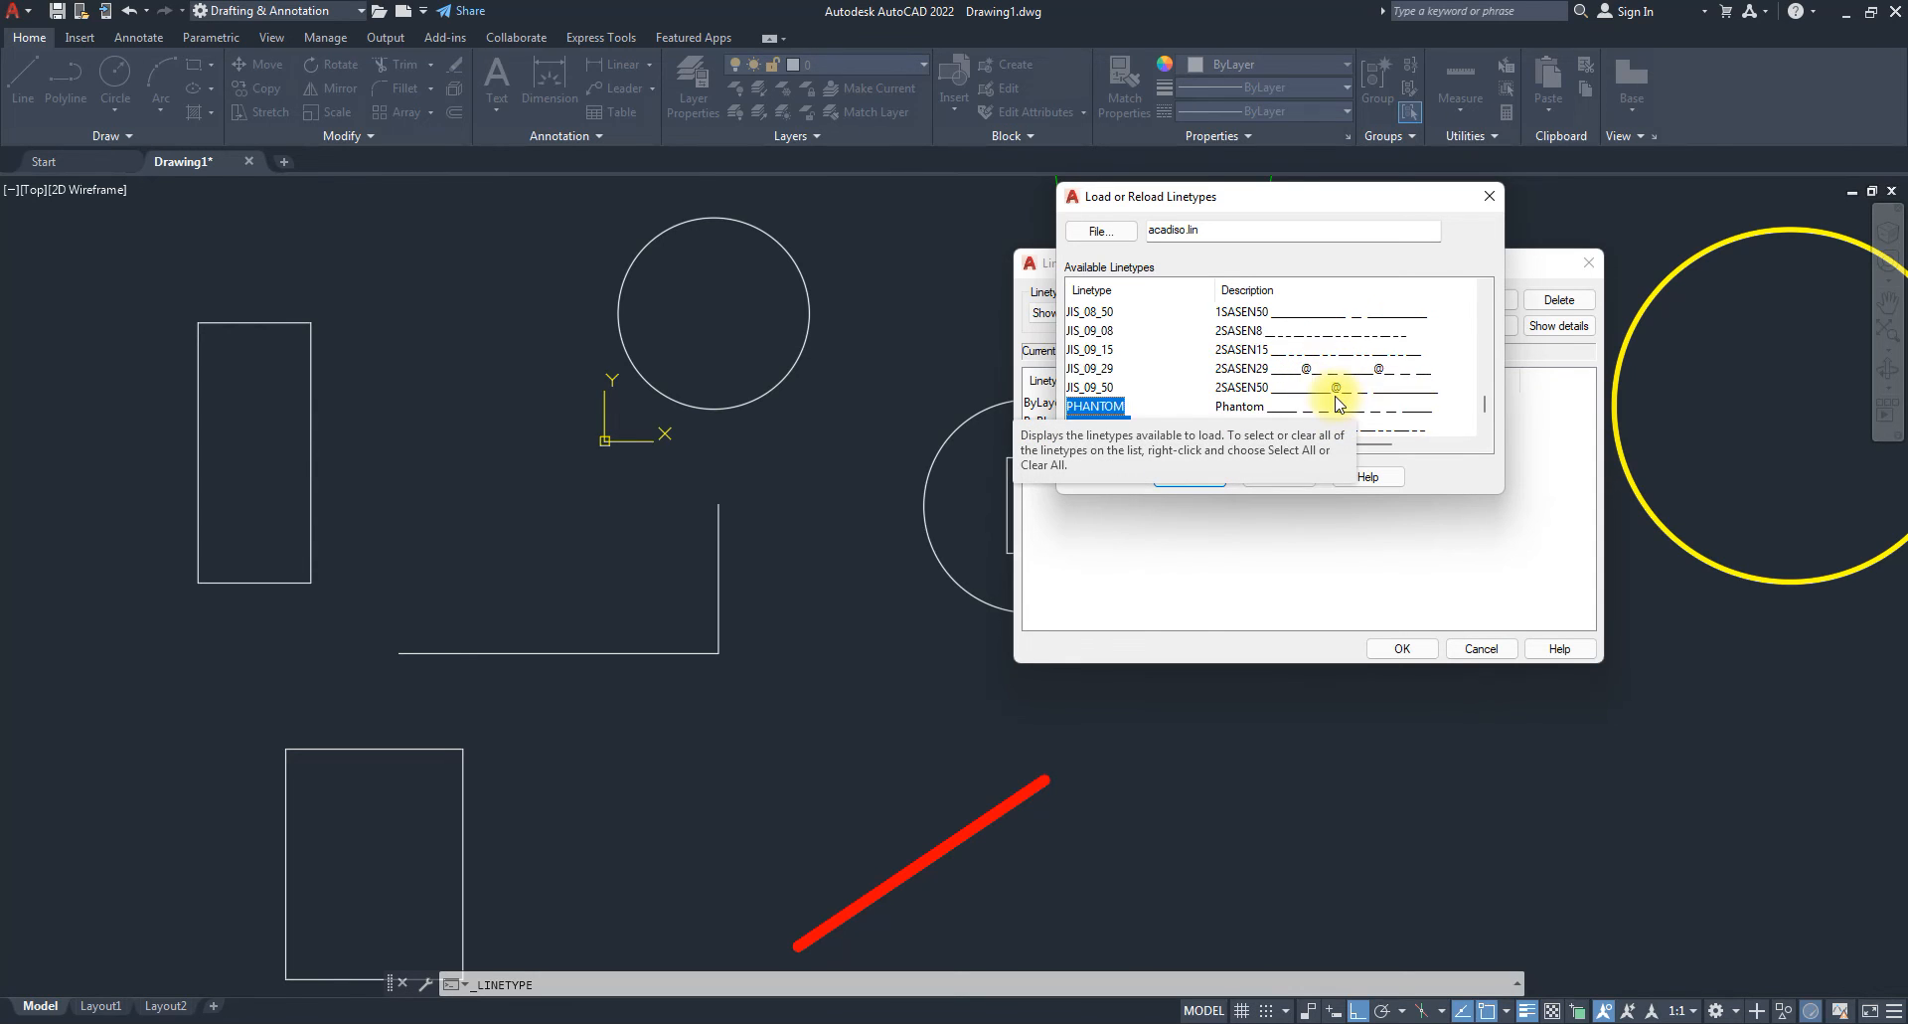
scroll(1337, 403, up, 6)
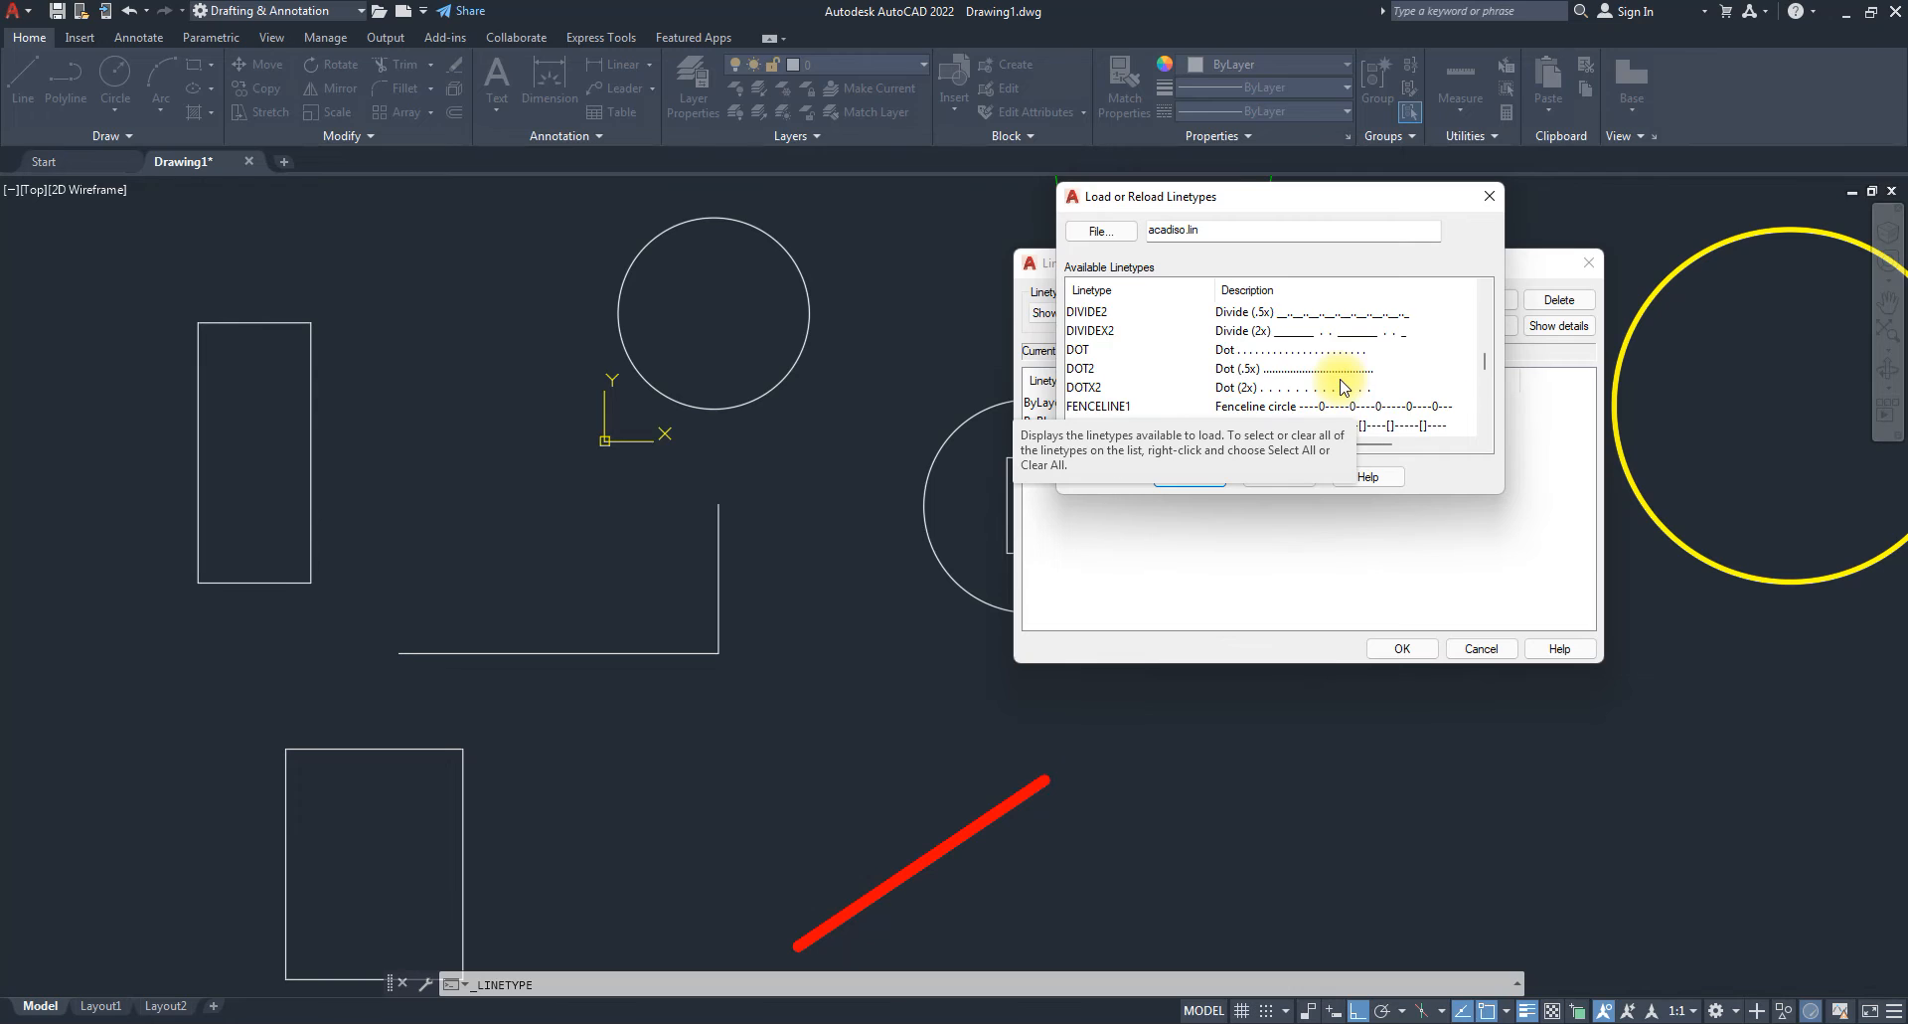
scroll(1341, 386, up, 8)
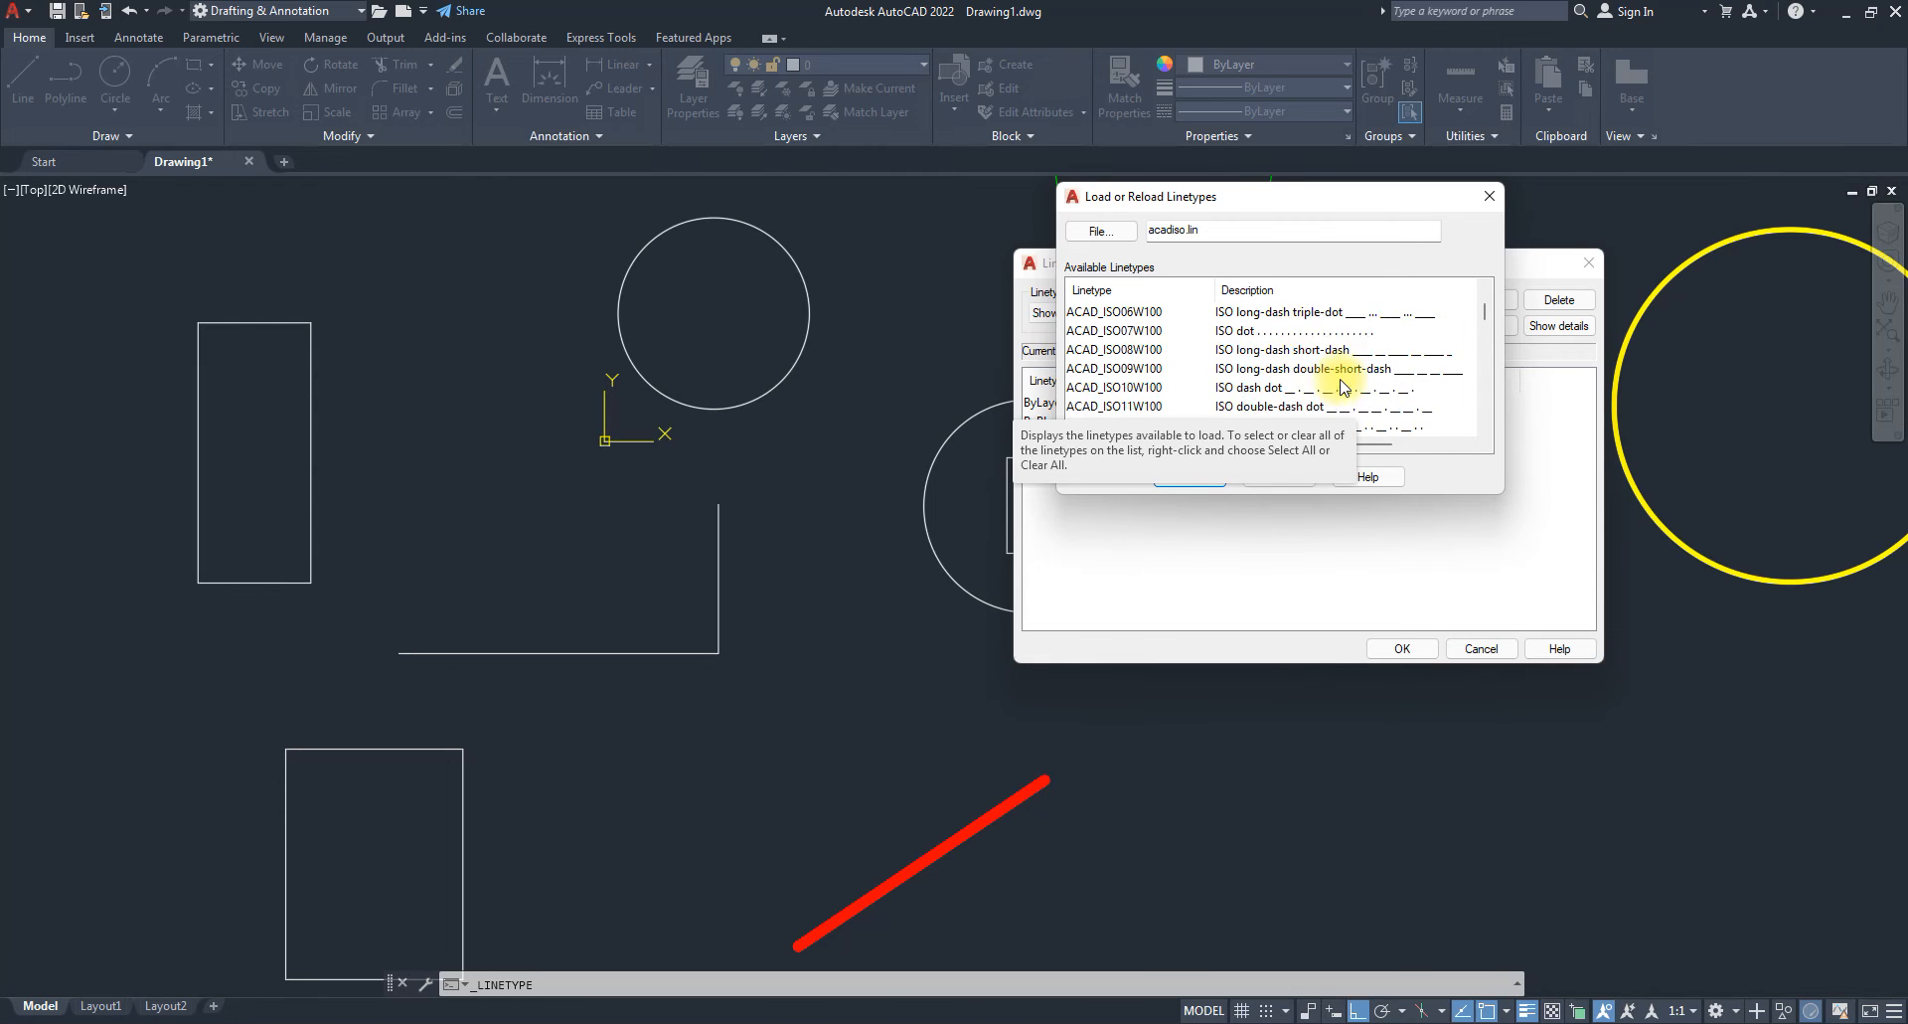
scroll(1342, 386, down, 5)
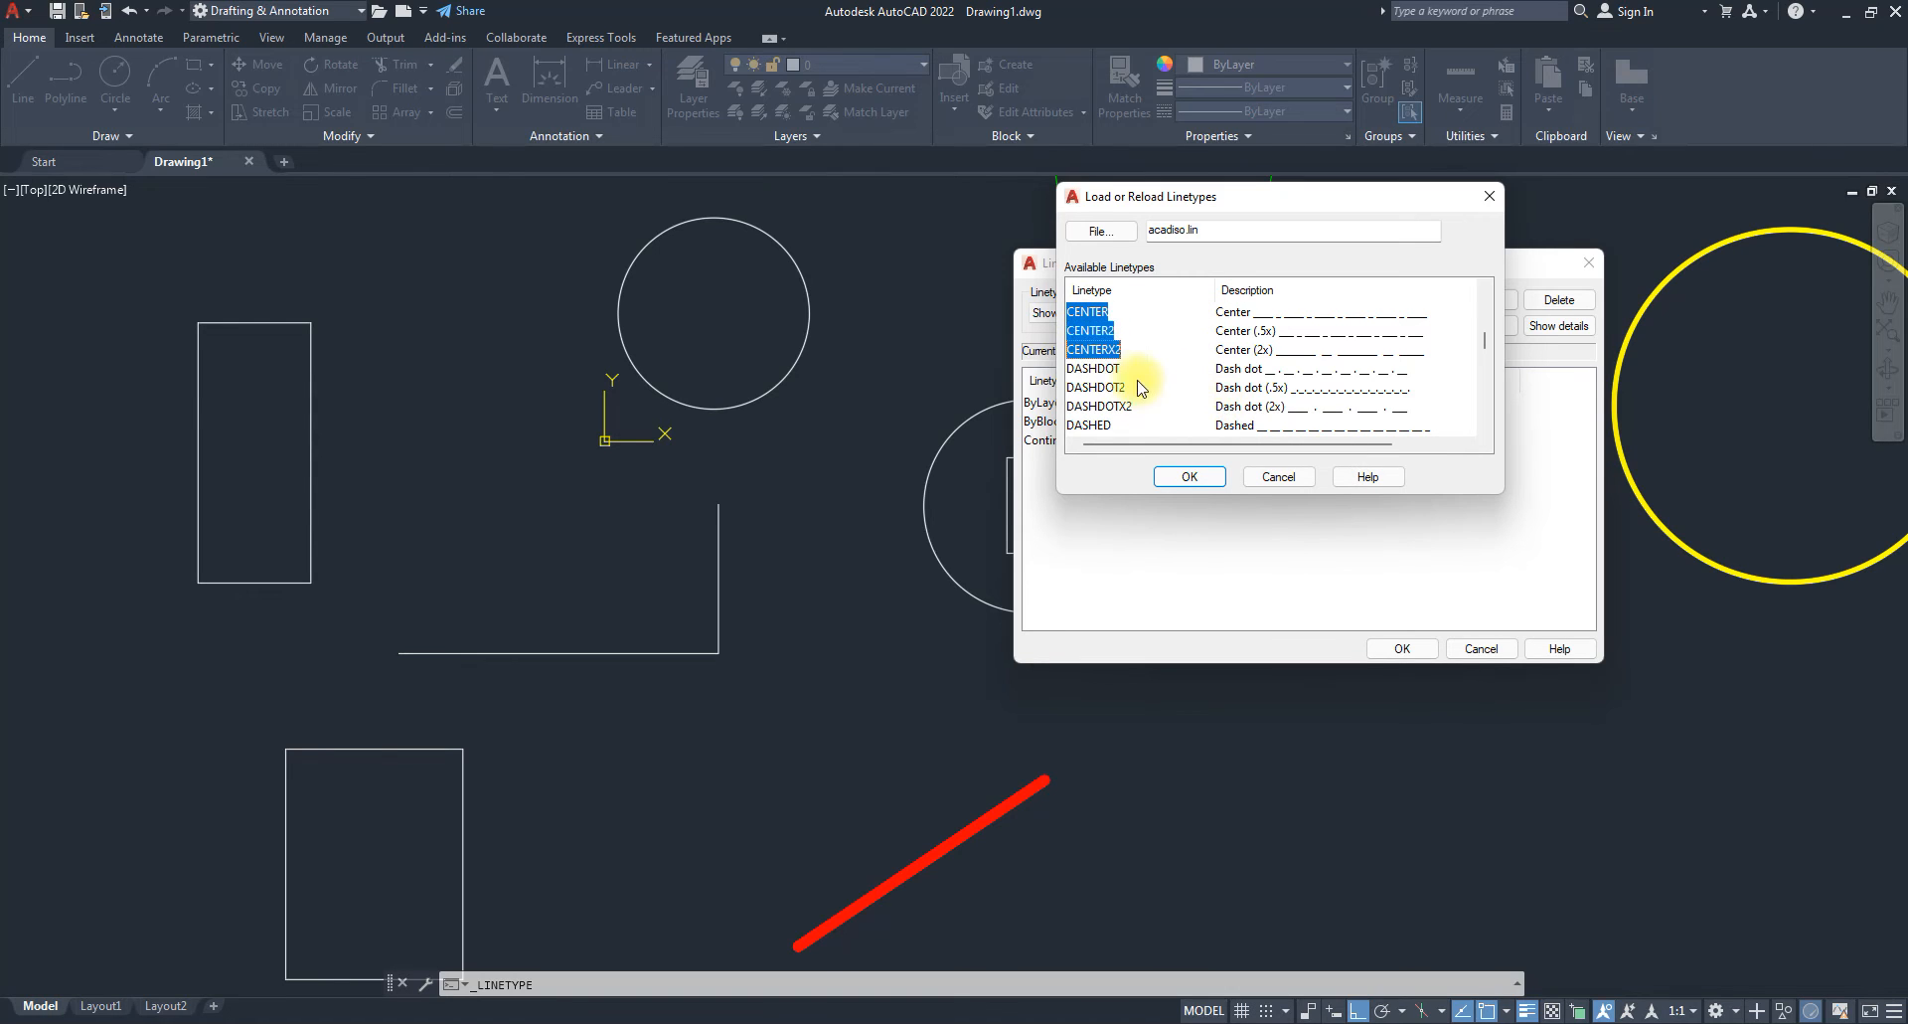
Add DASHDOT, DASHED, DOTX2, FENCELINE2, GAS_LINE, HIDDEN and HIDDEN2, load them, and close the manager.
ctrl+click(1109, 373)
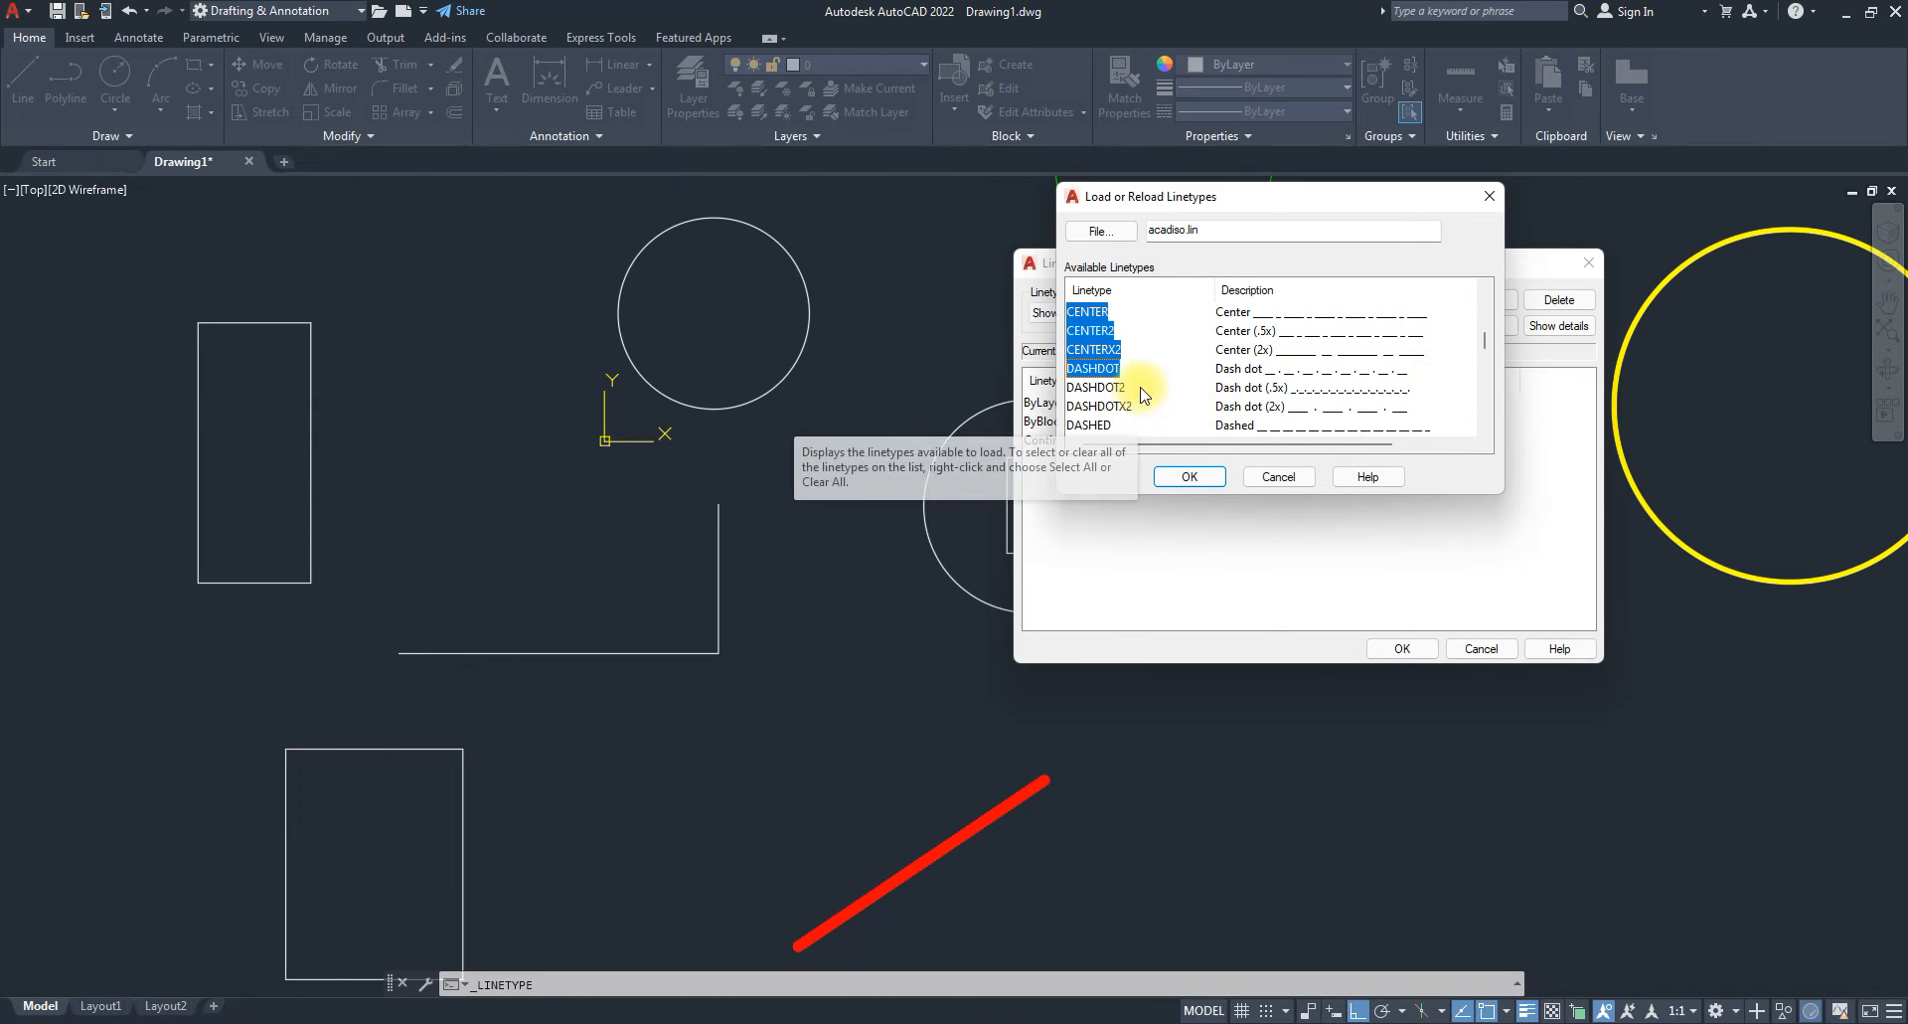
scroll(1141, 388, down, 1)
ctrl+click(1096, 370)
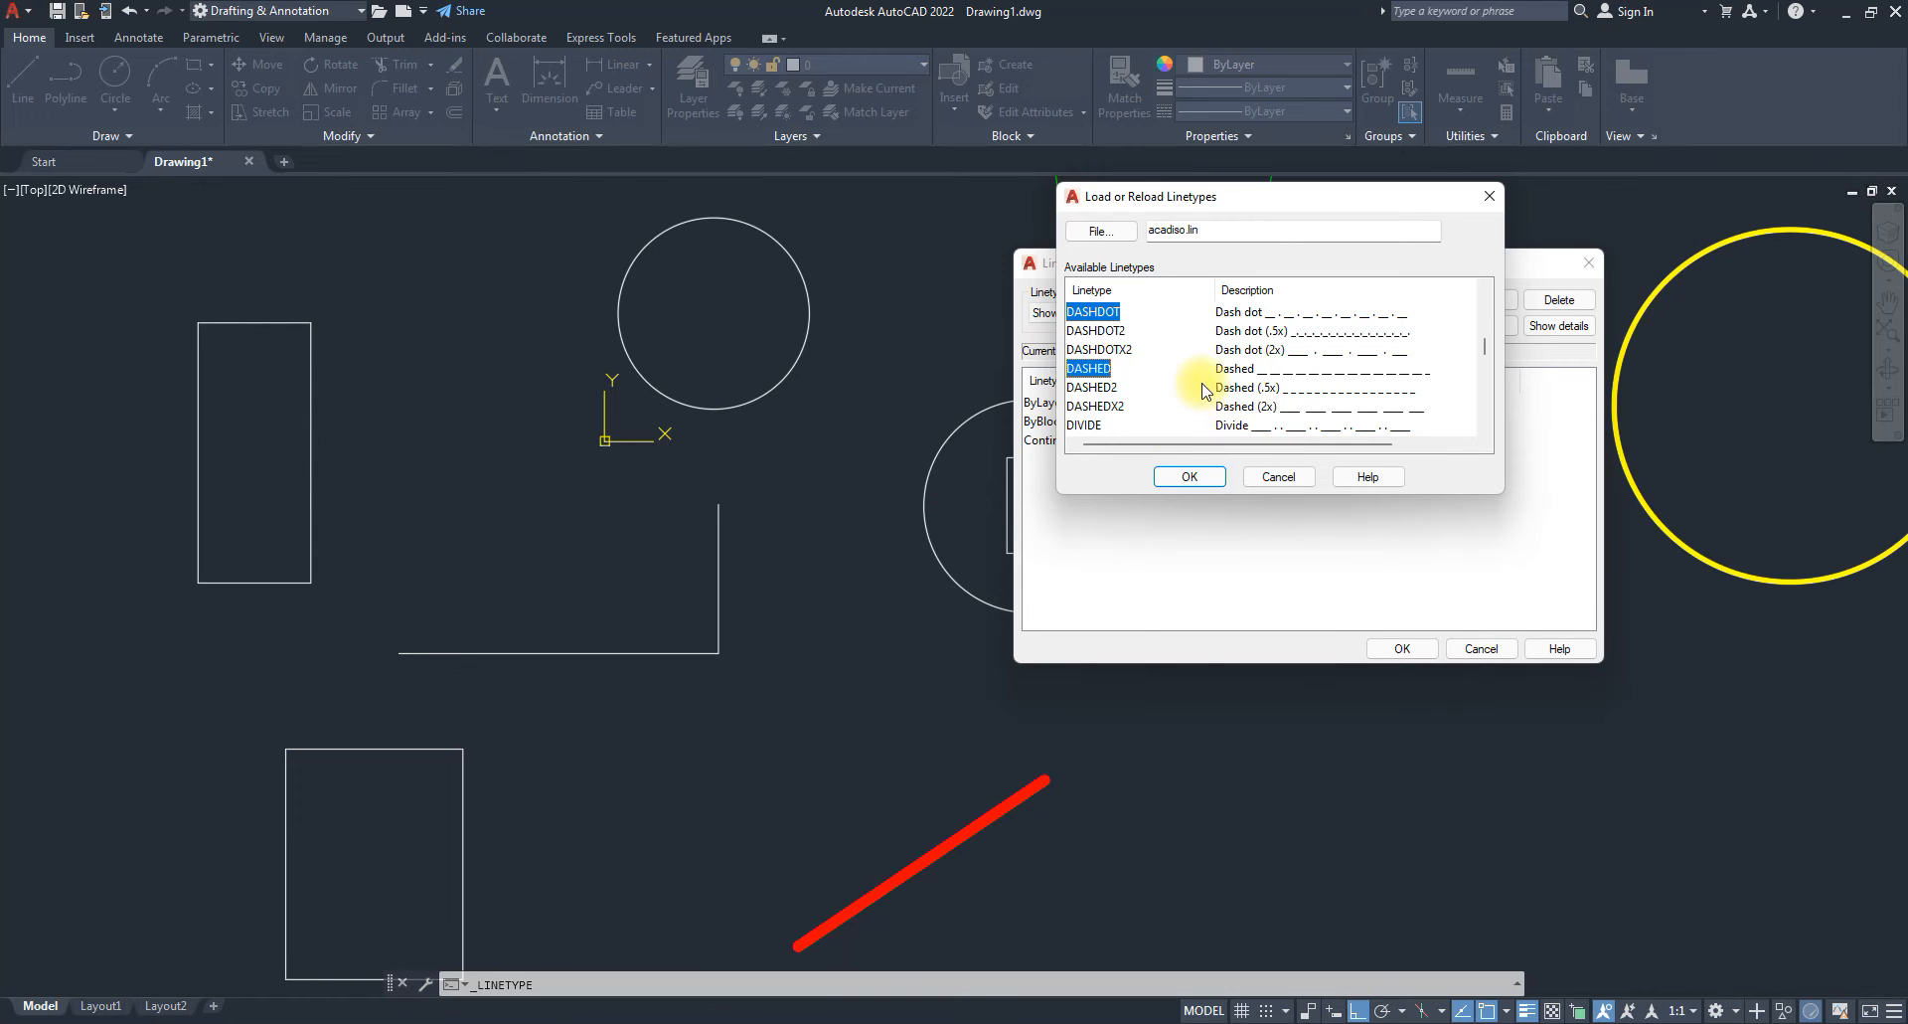
scroll(1192, 386, down, 1)
scroll(1382, 406, down, 1)
scroll(1382, 398, down, 1)
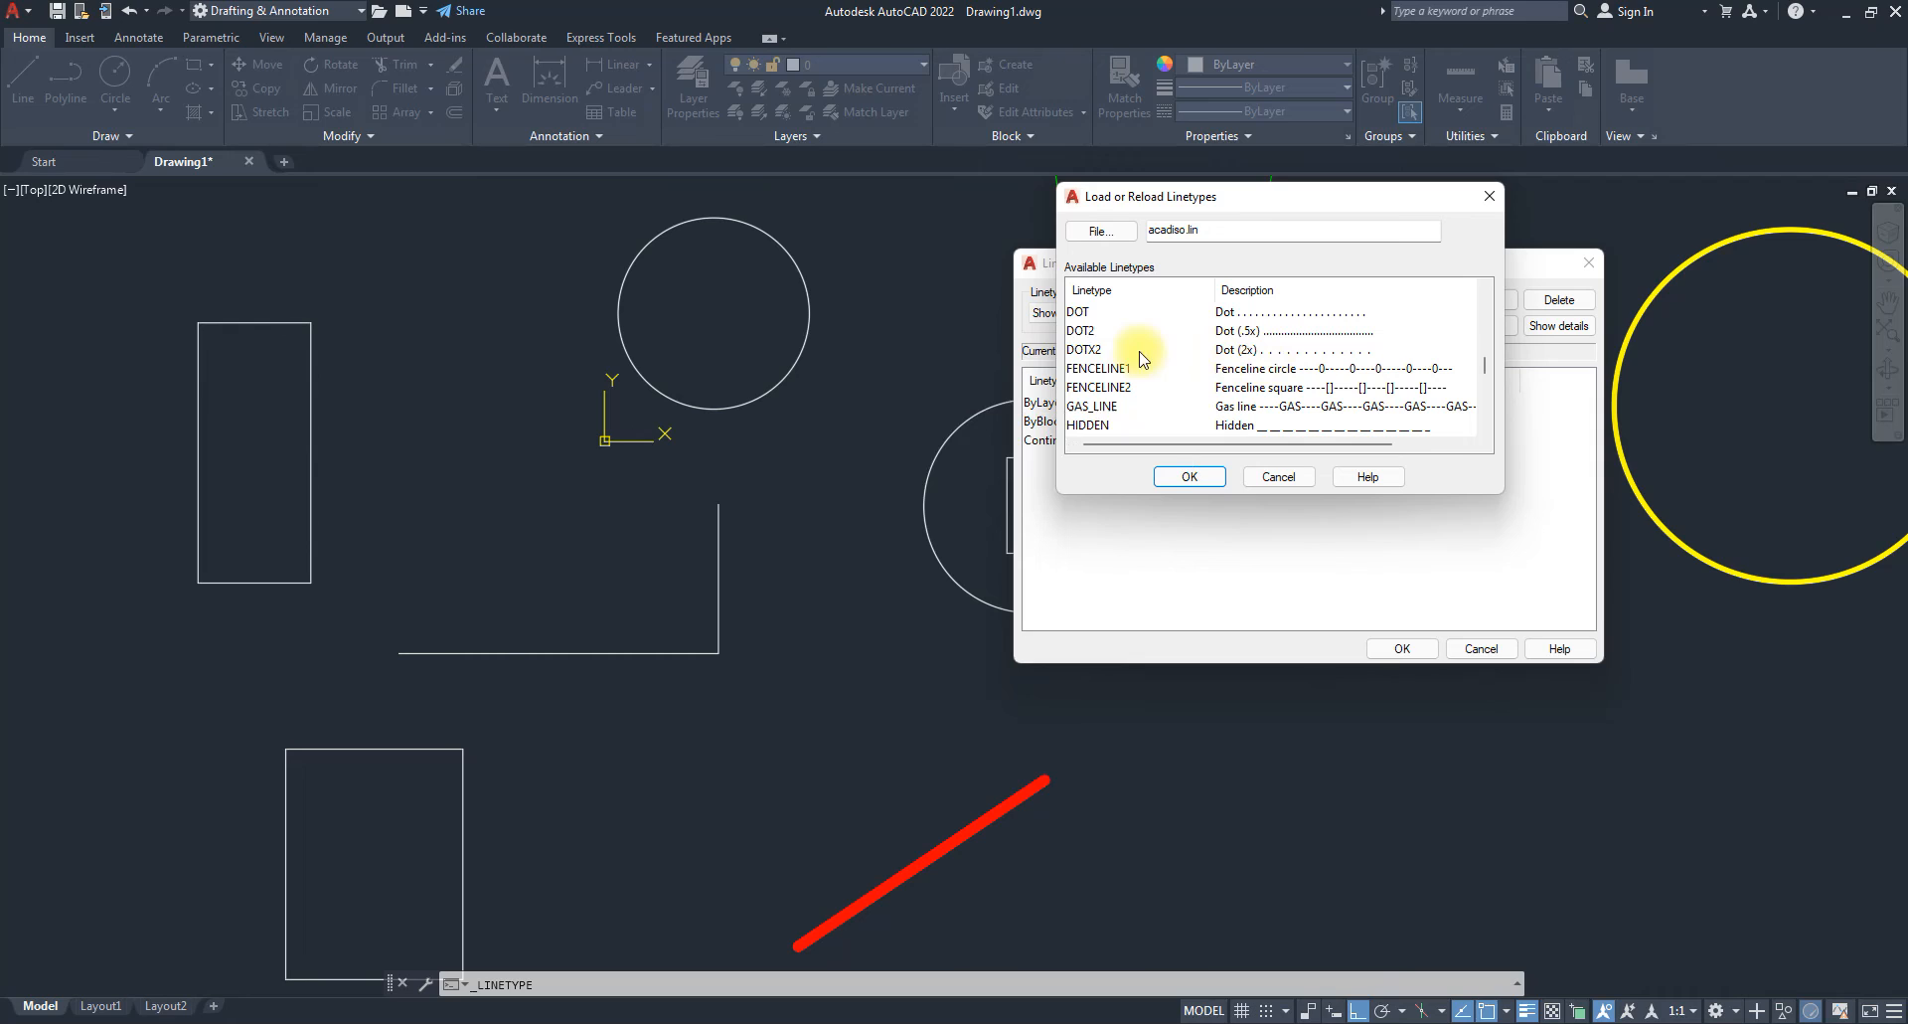
ctrl+click(1080, 352)
scroll(1432, 376, down, 1)
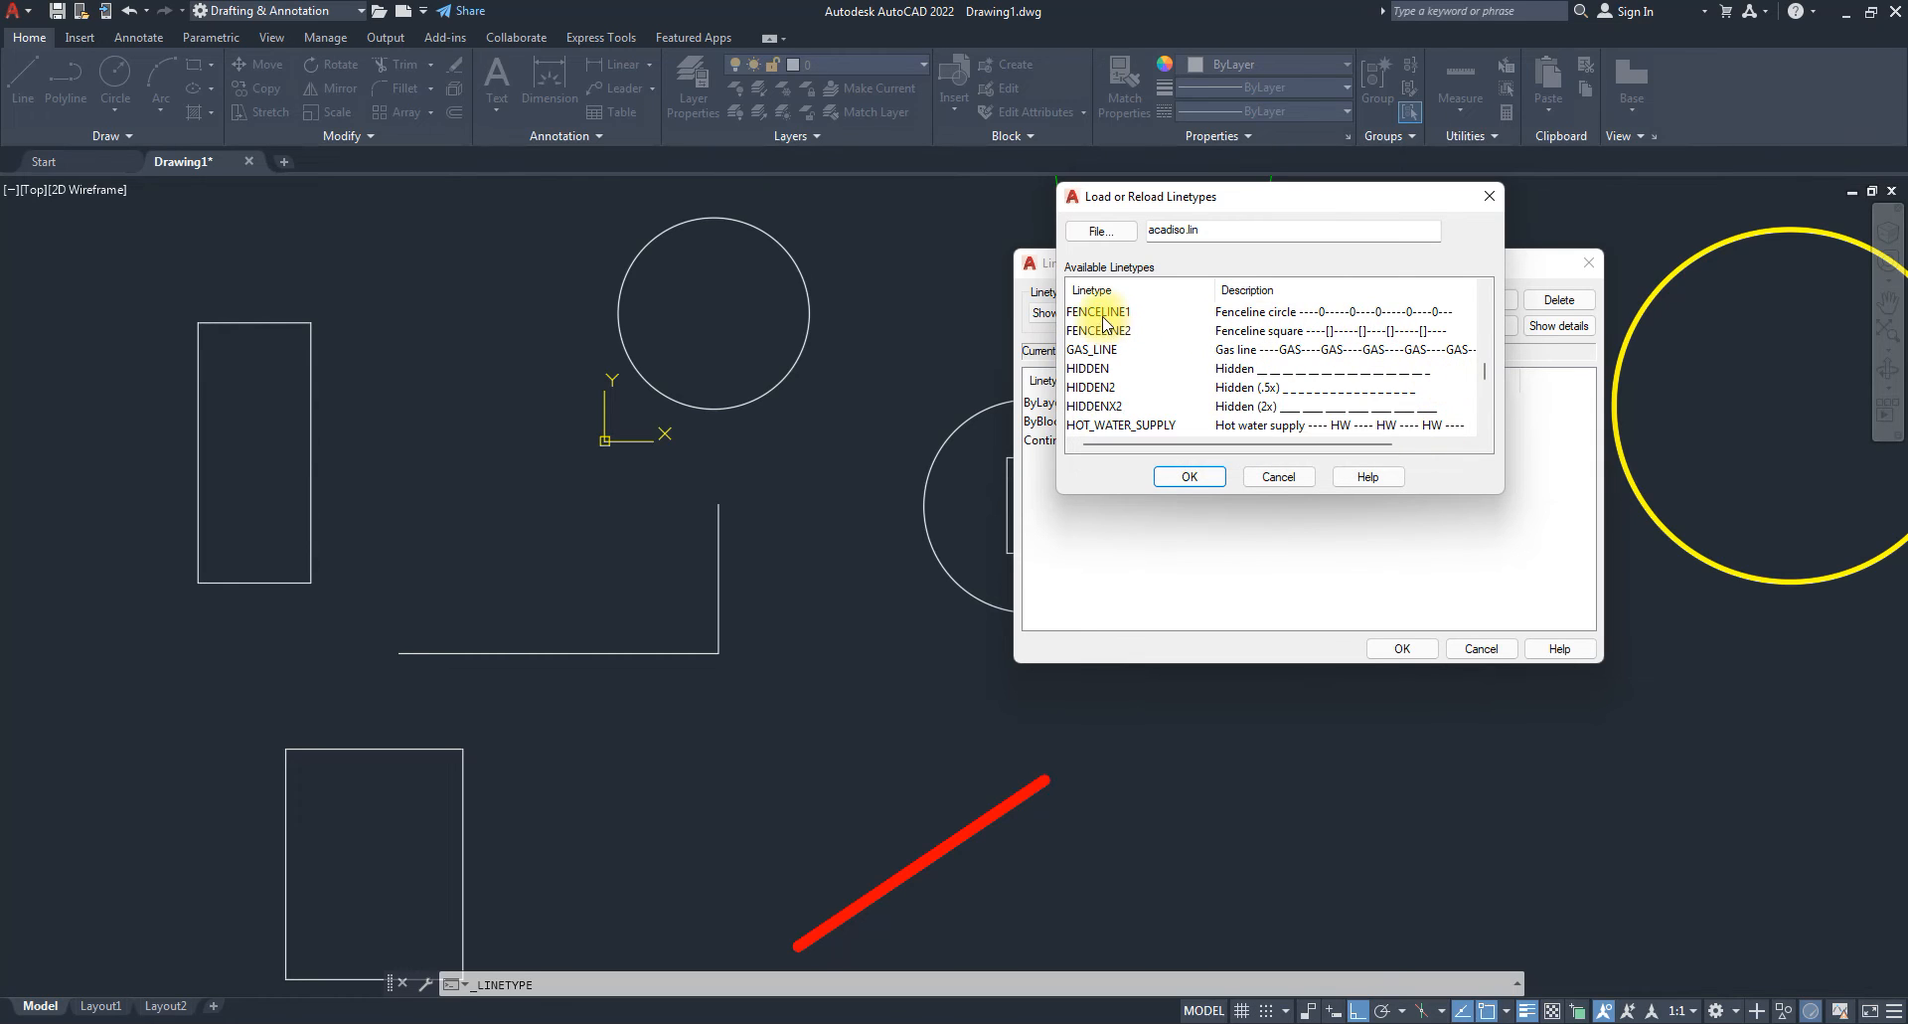
shift+click(1099, 350)
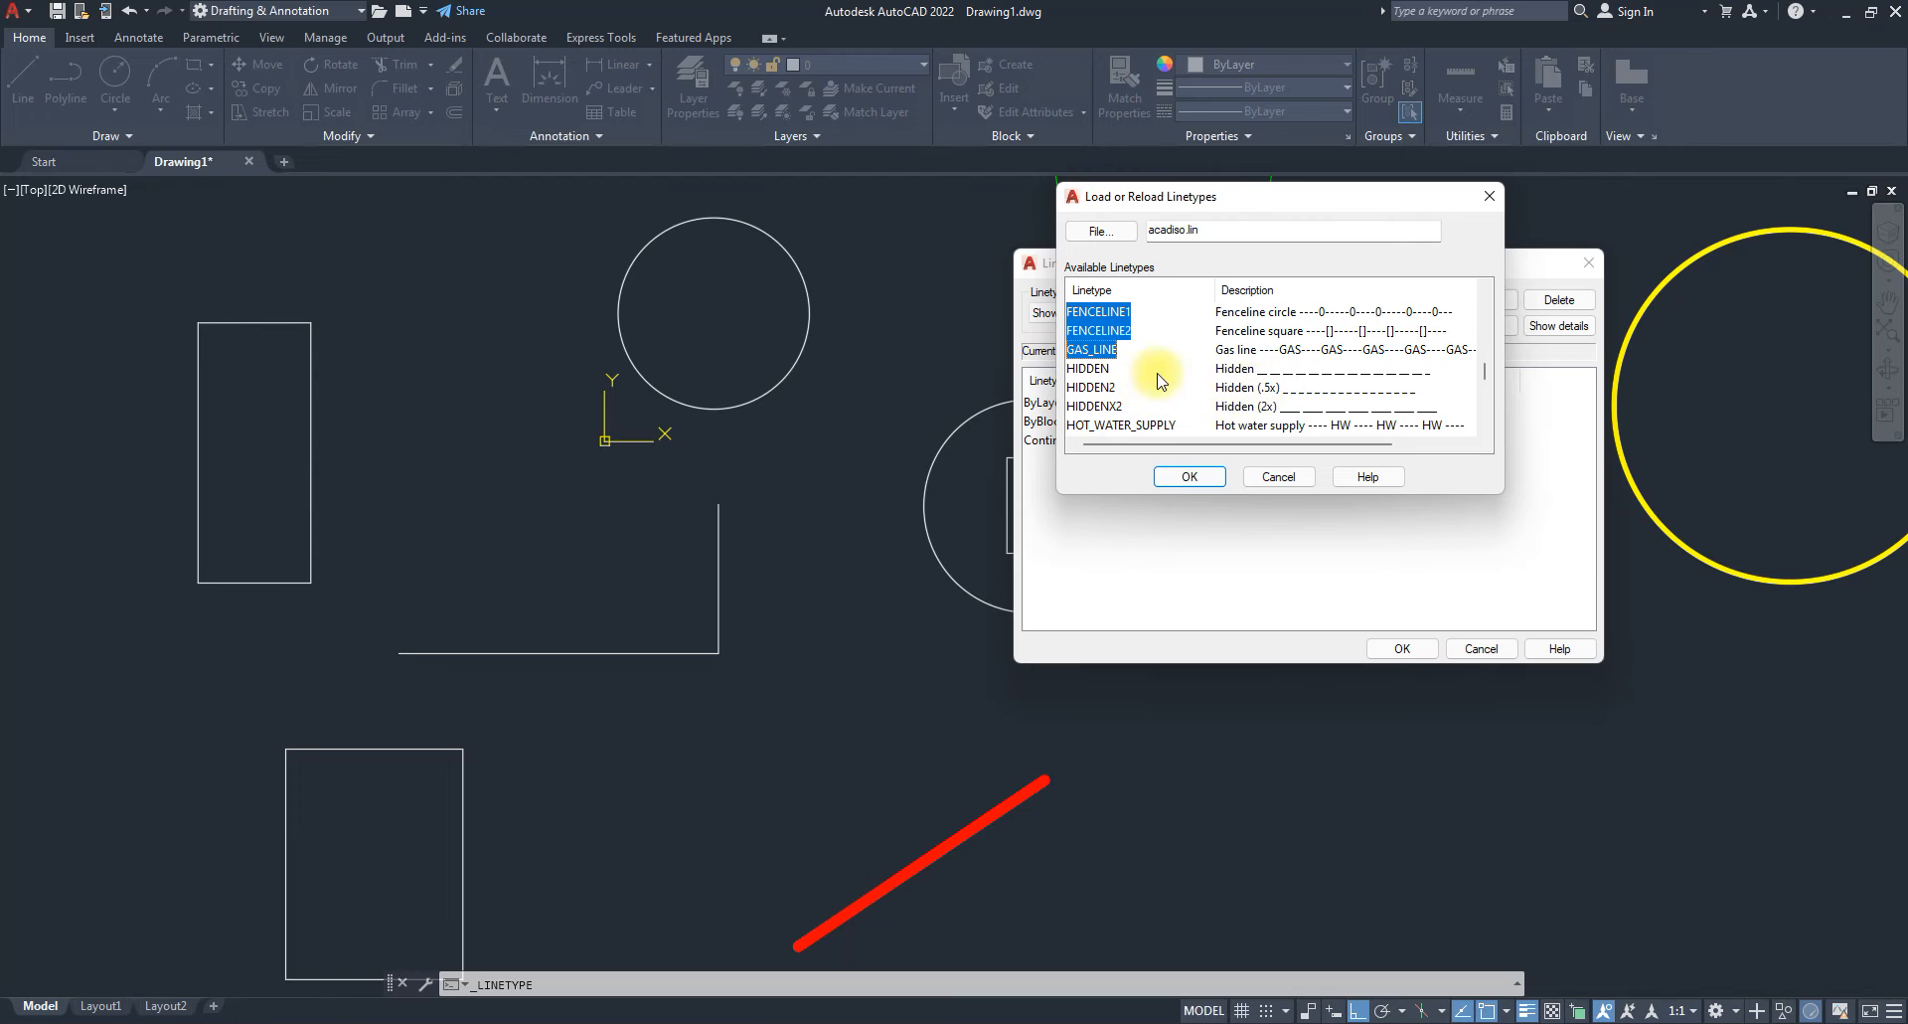
ctrl+click(1087, 372)
ctrl+click(1096, 388)
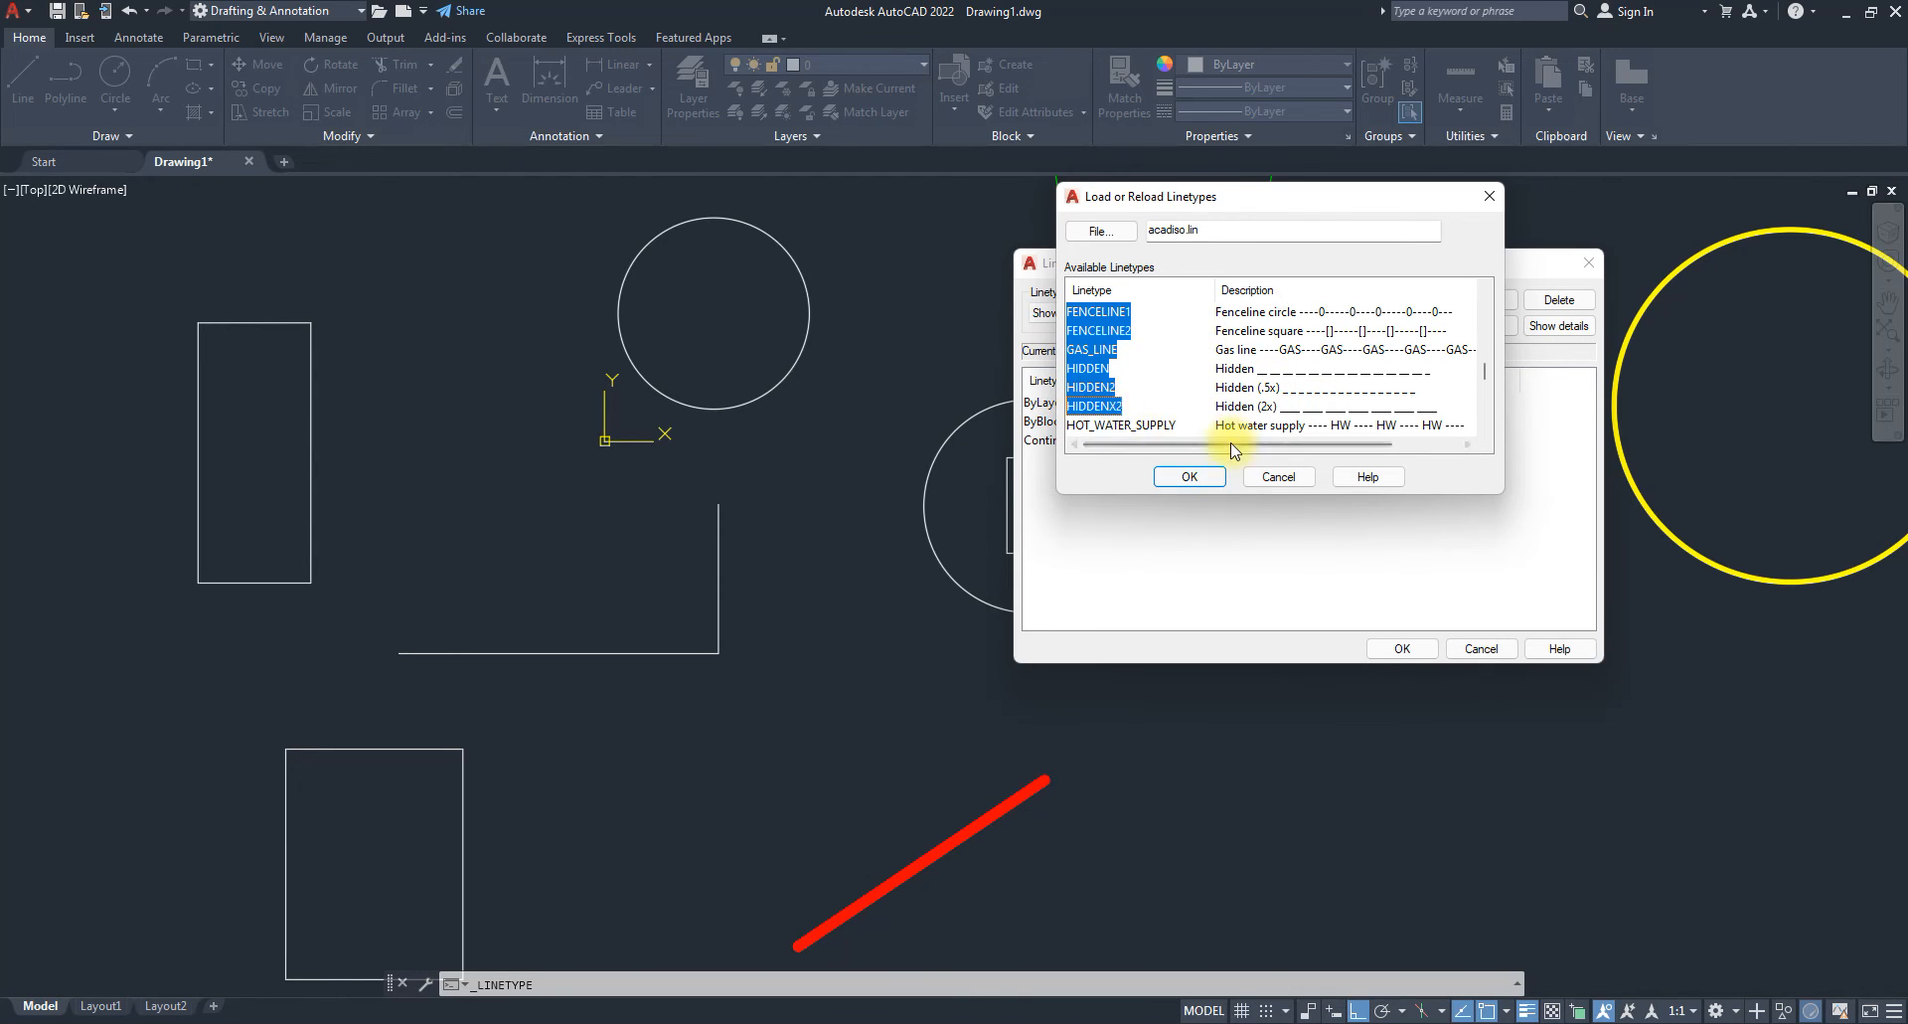
scroll(1139, 396, up, 1)
scroll(1139, 396, up, 3)
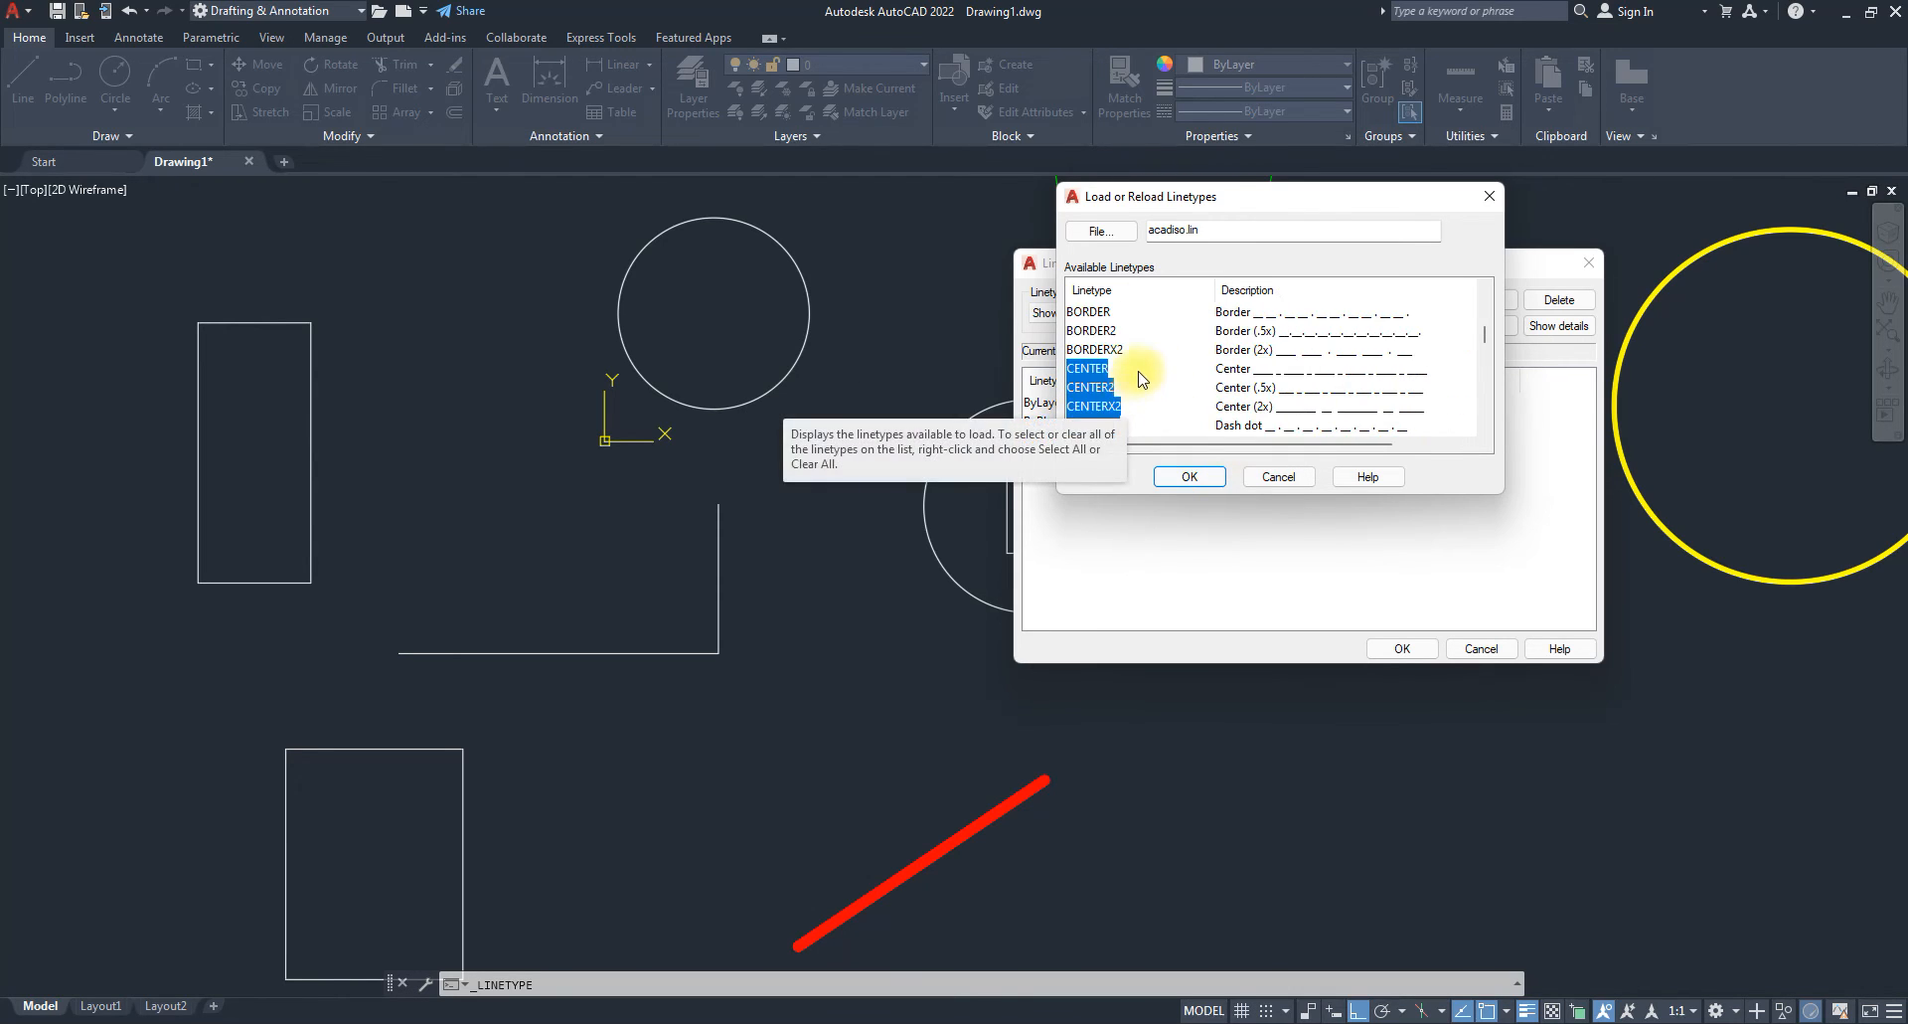
click(1190, 479)
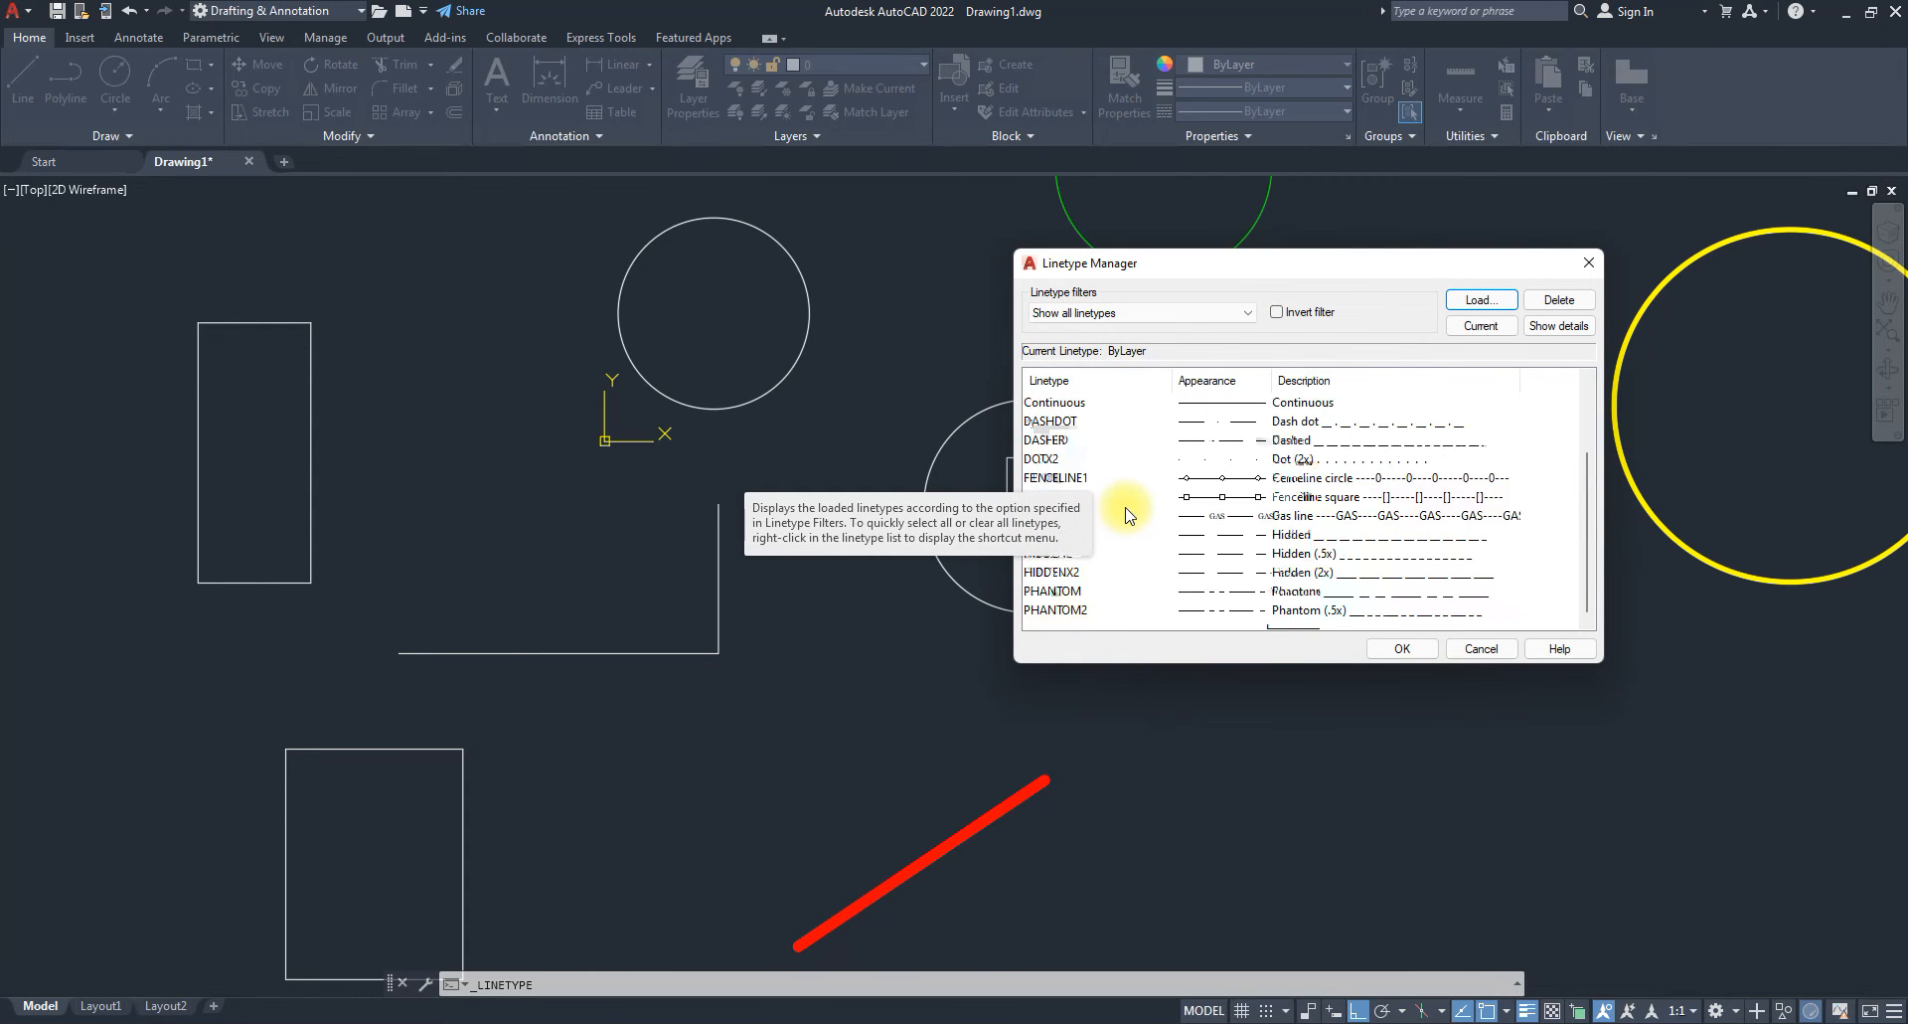
click(1405, 648)
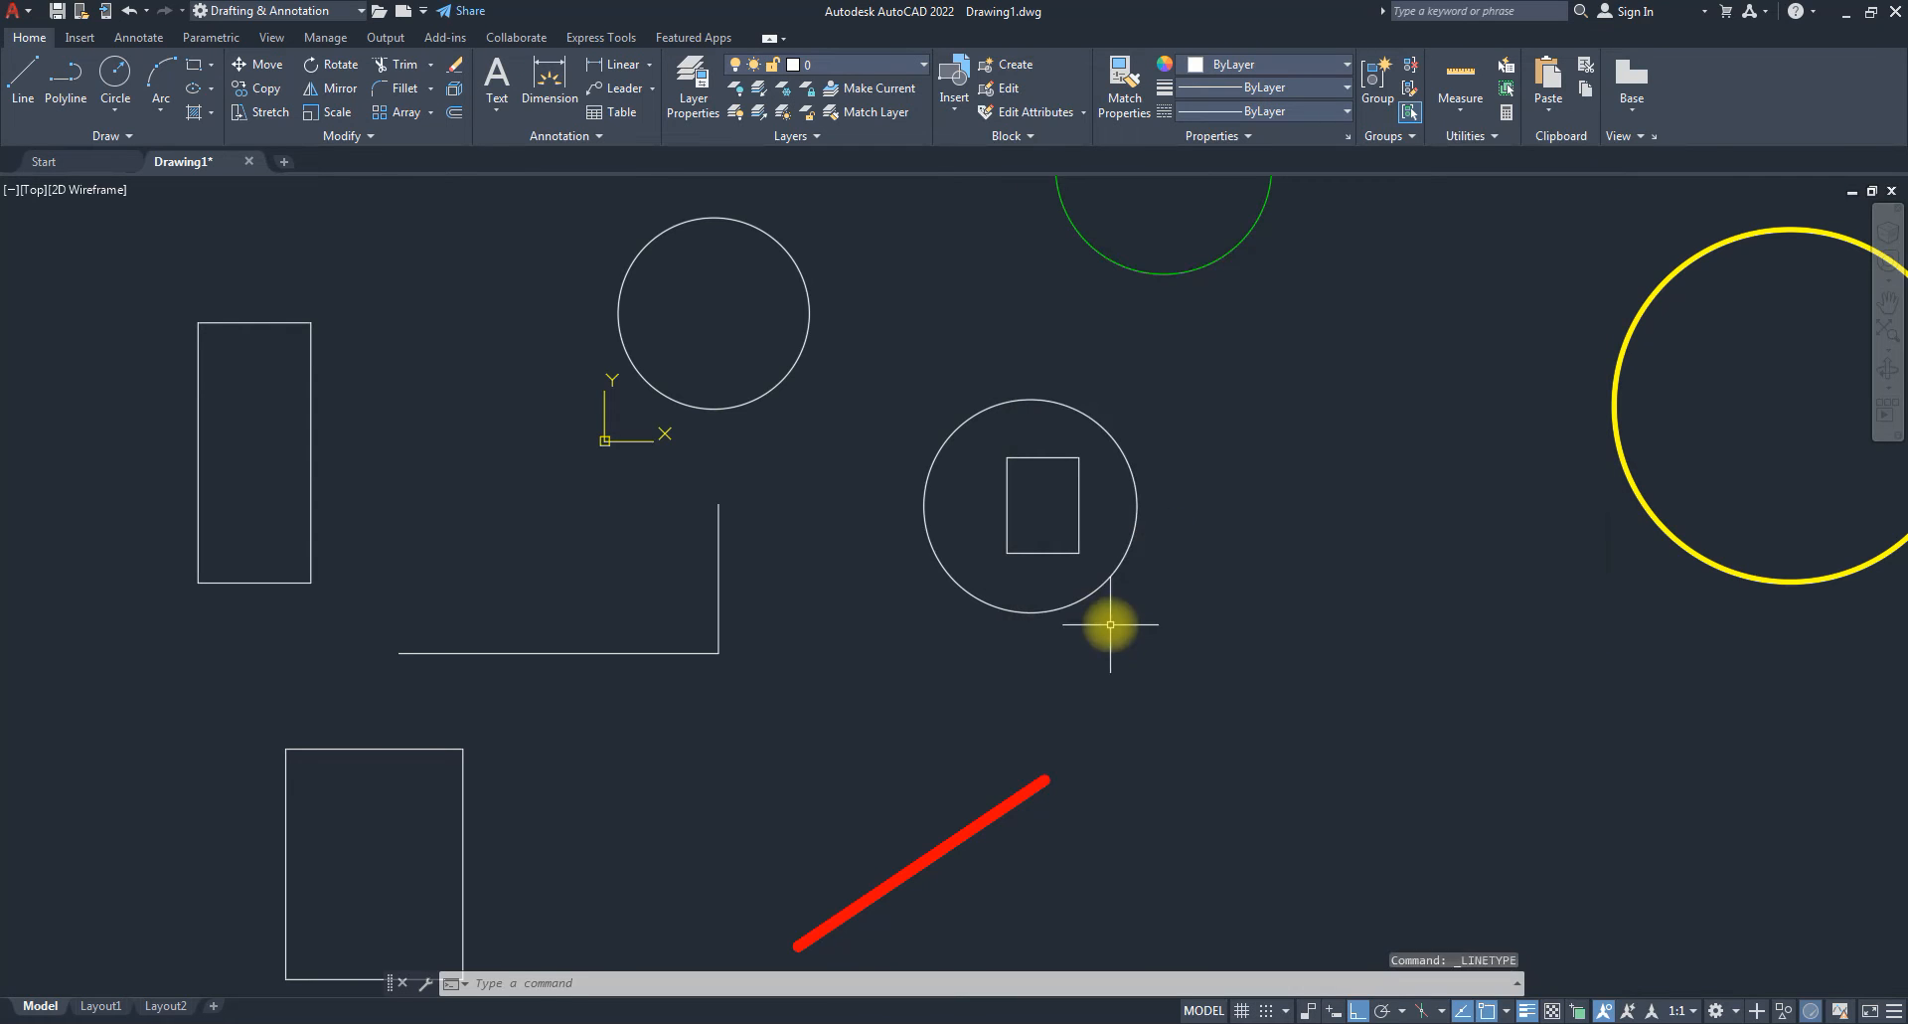
click(571, 703)
click(475, 634)
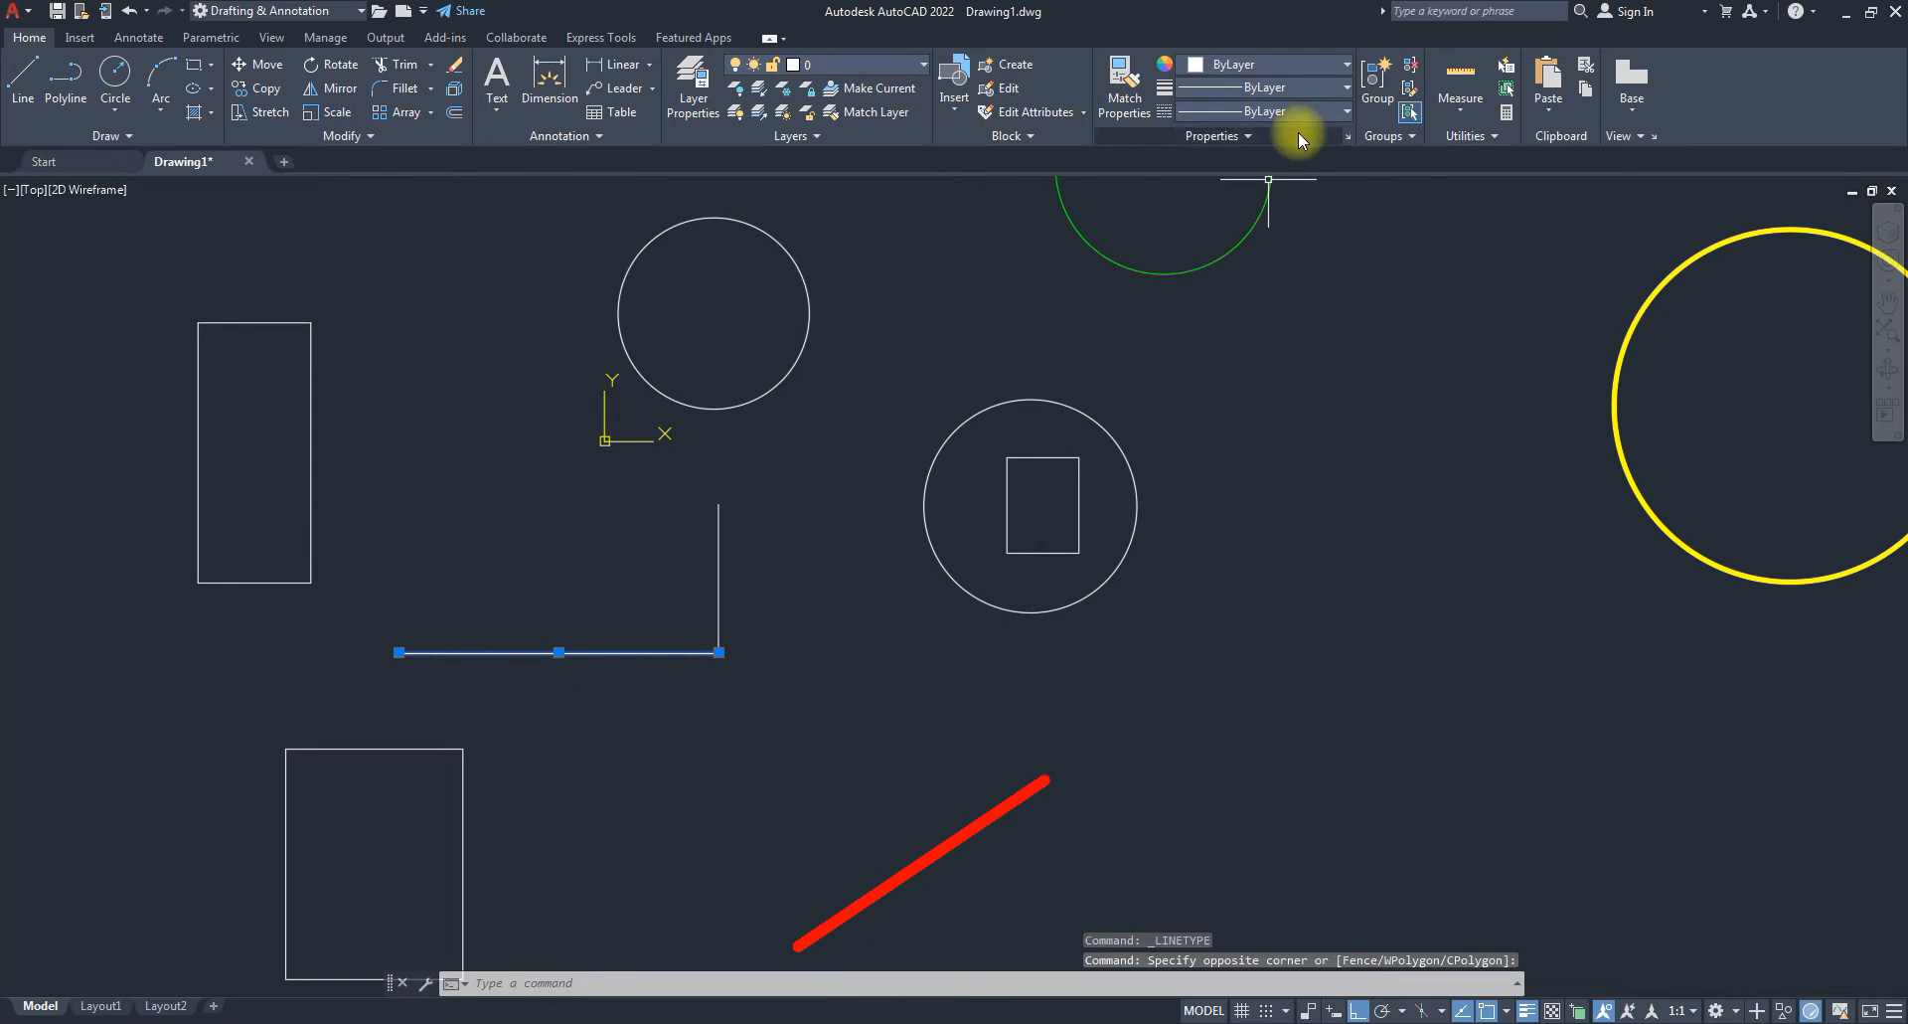
click(1322, 112)
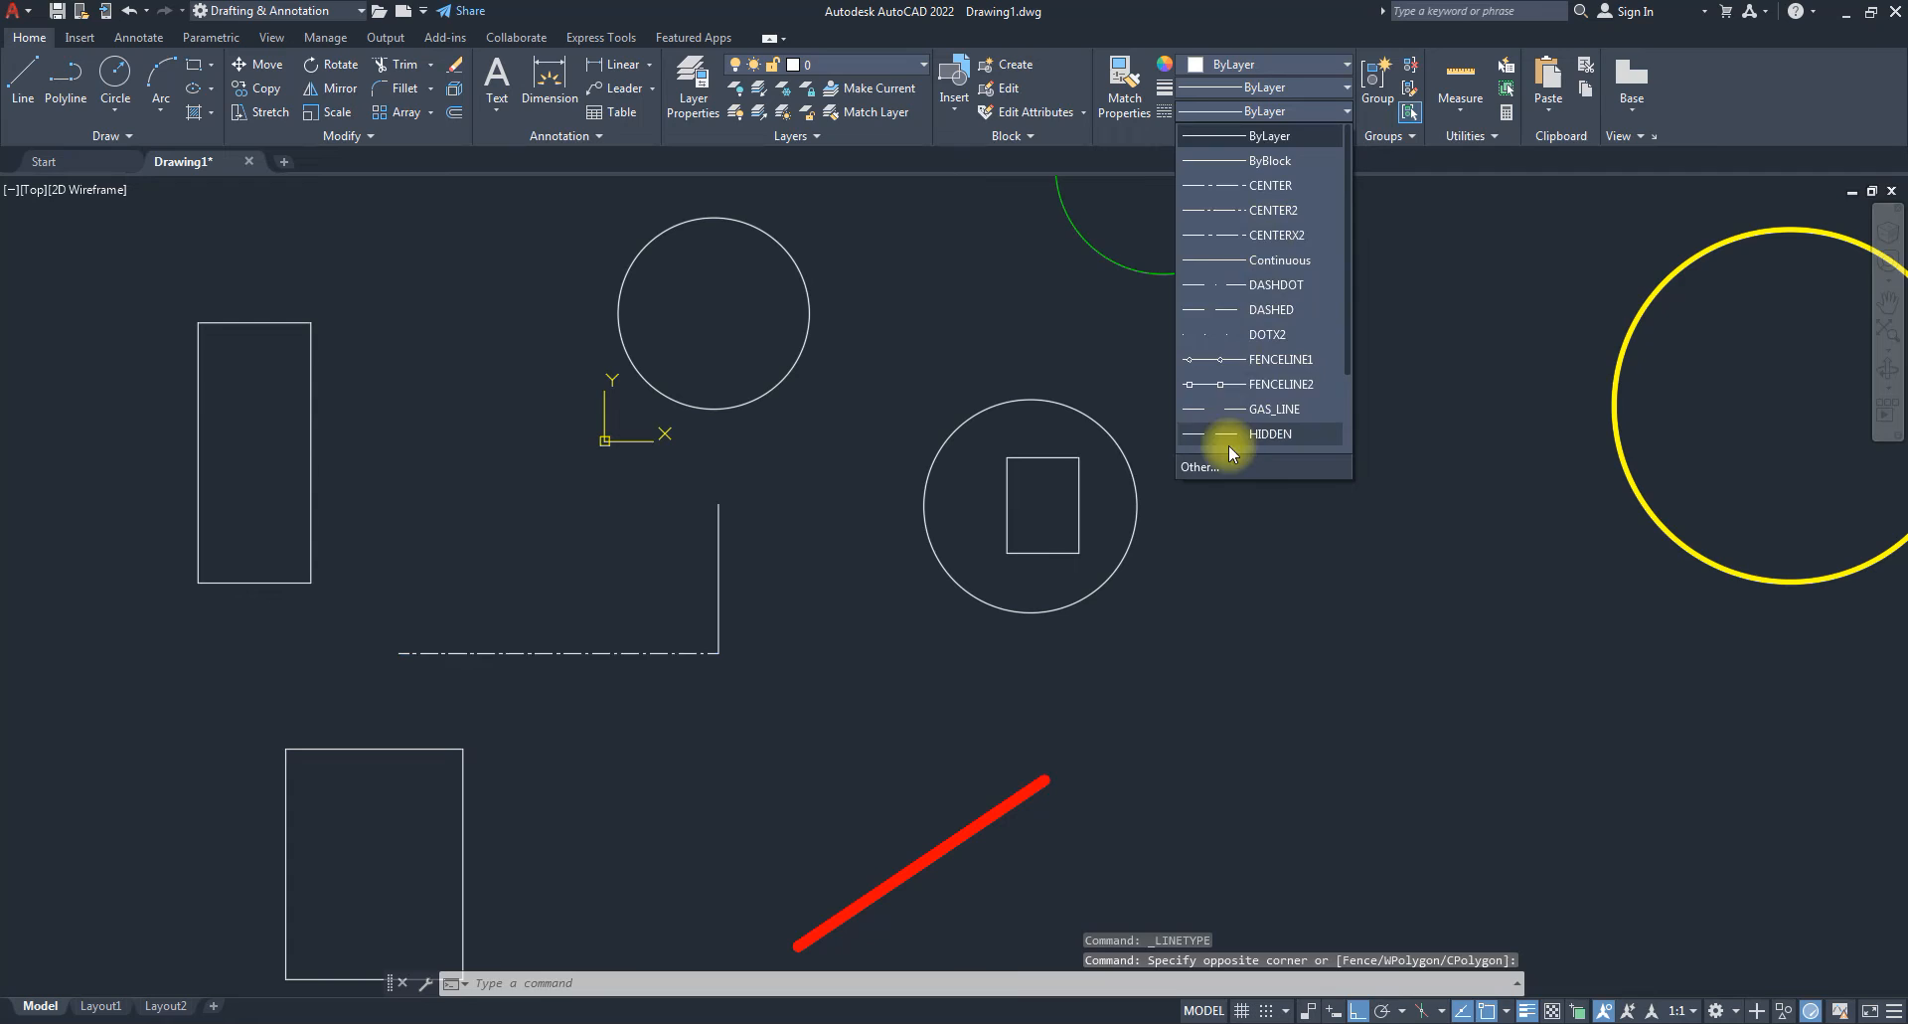
scroll(1218, 289, down, 2)
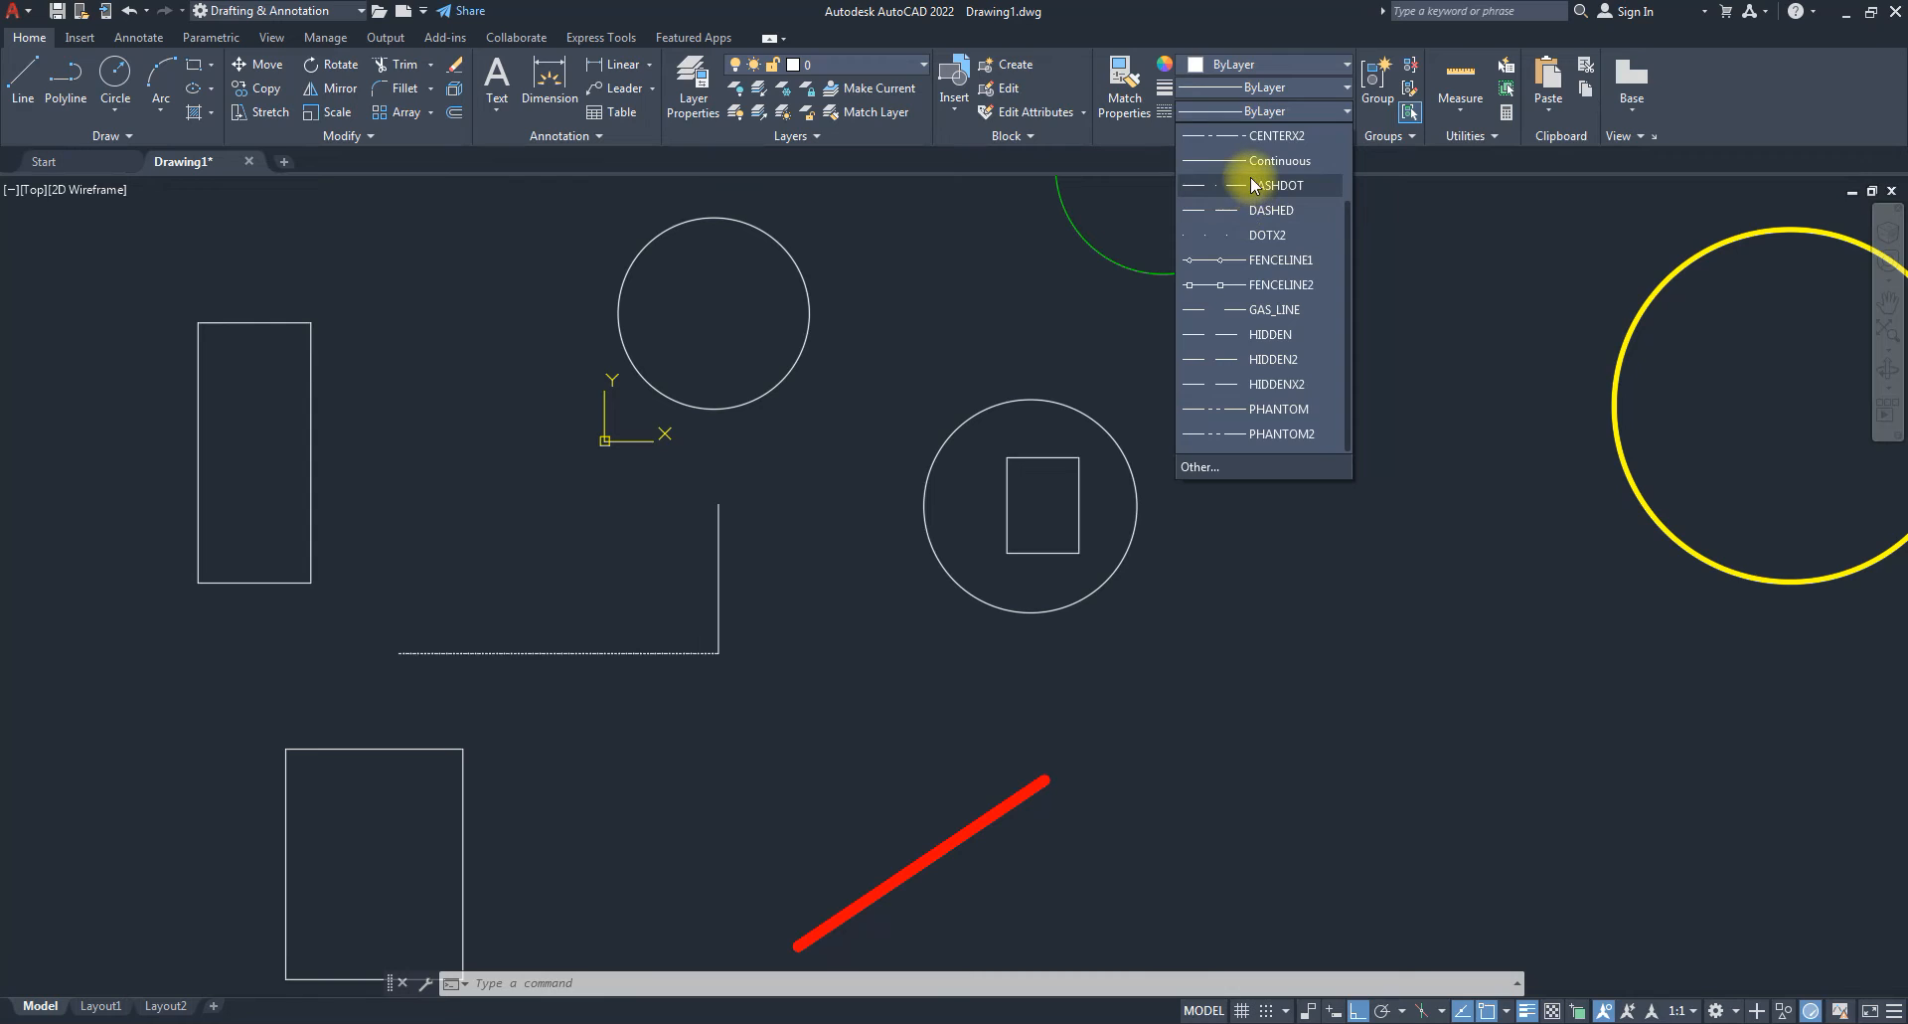
scroll(1250, 185, up, 2)
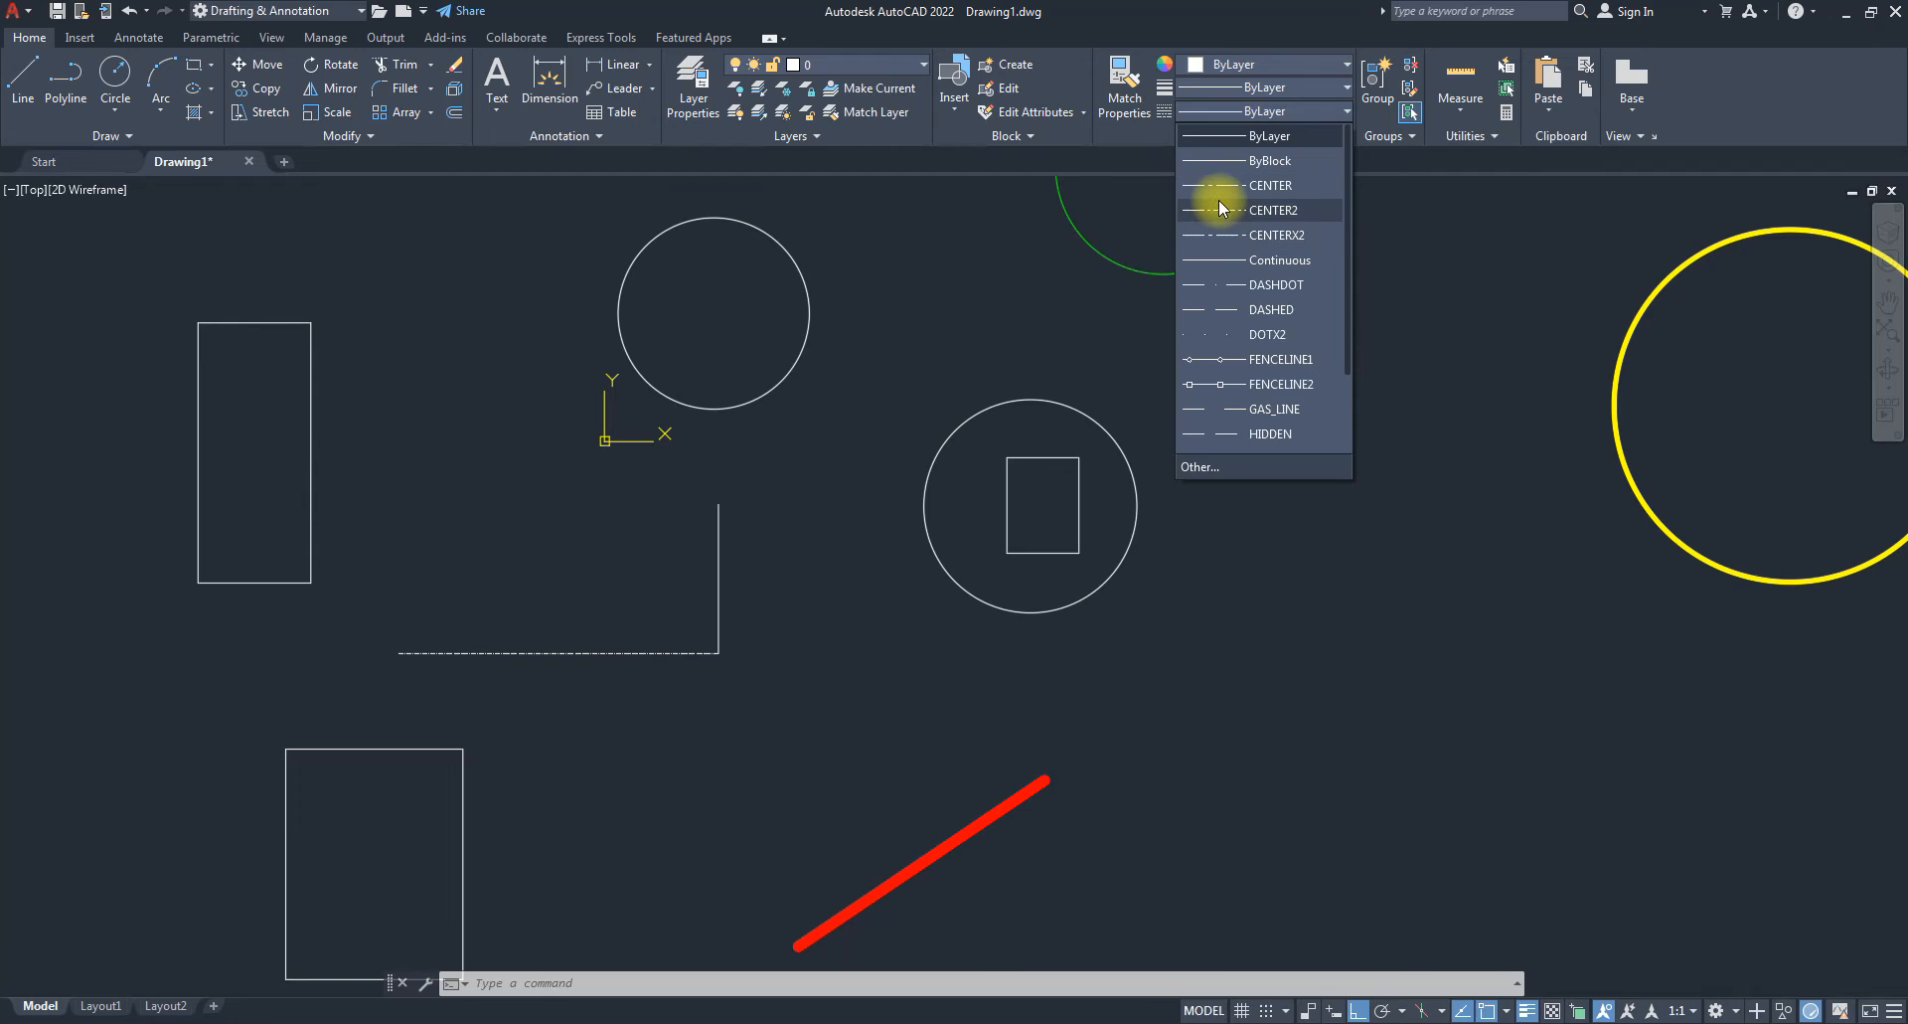
click(1222, 208)
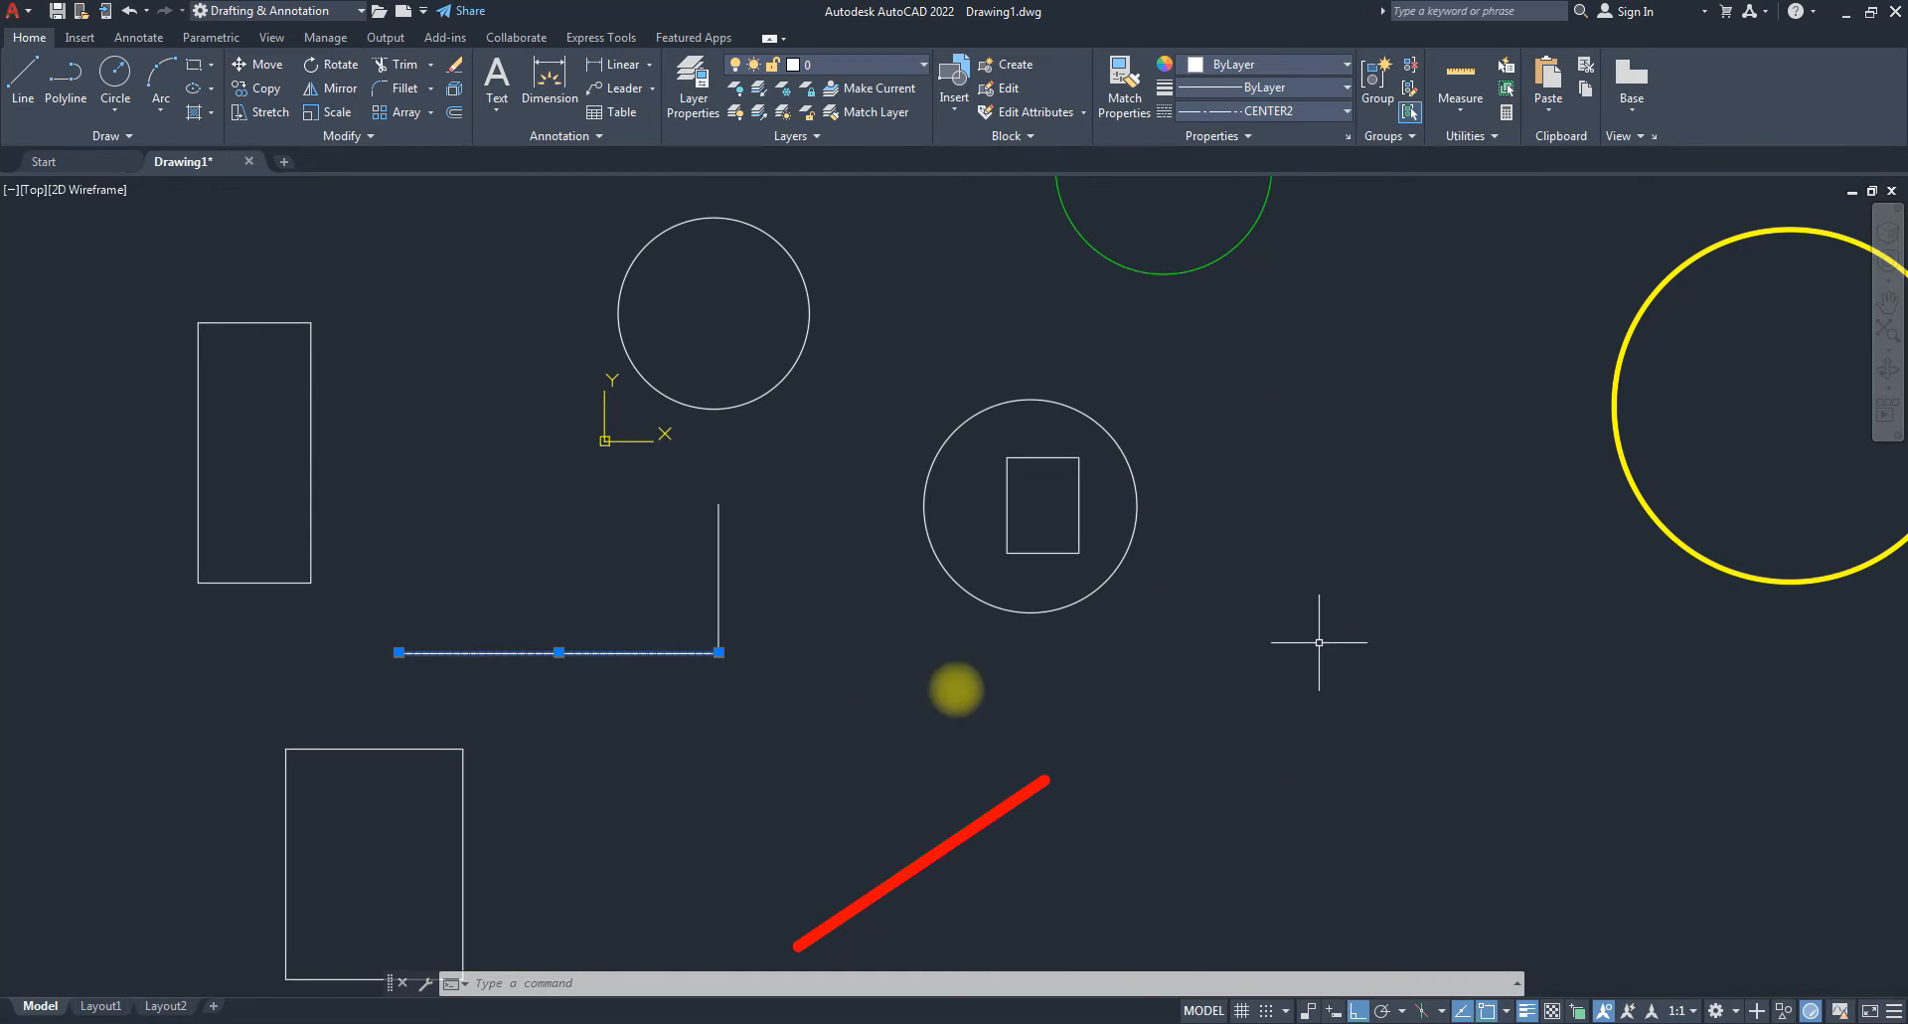
key(Escape)
key(Escape)
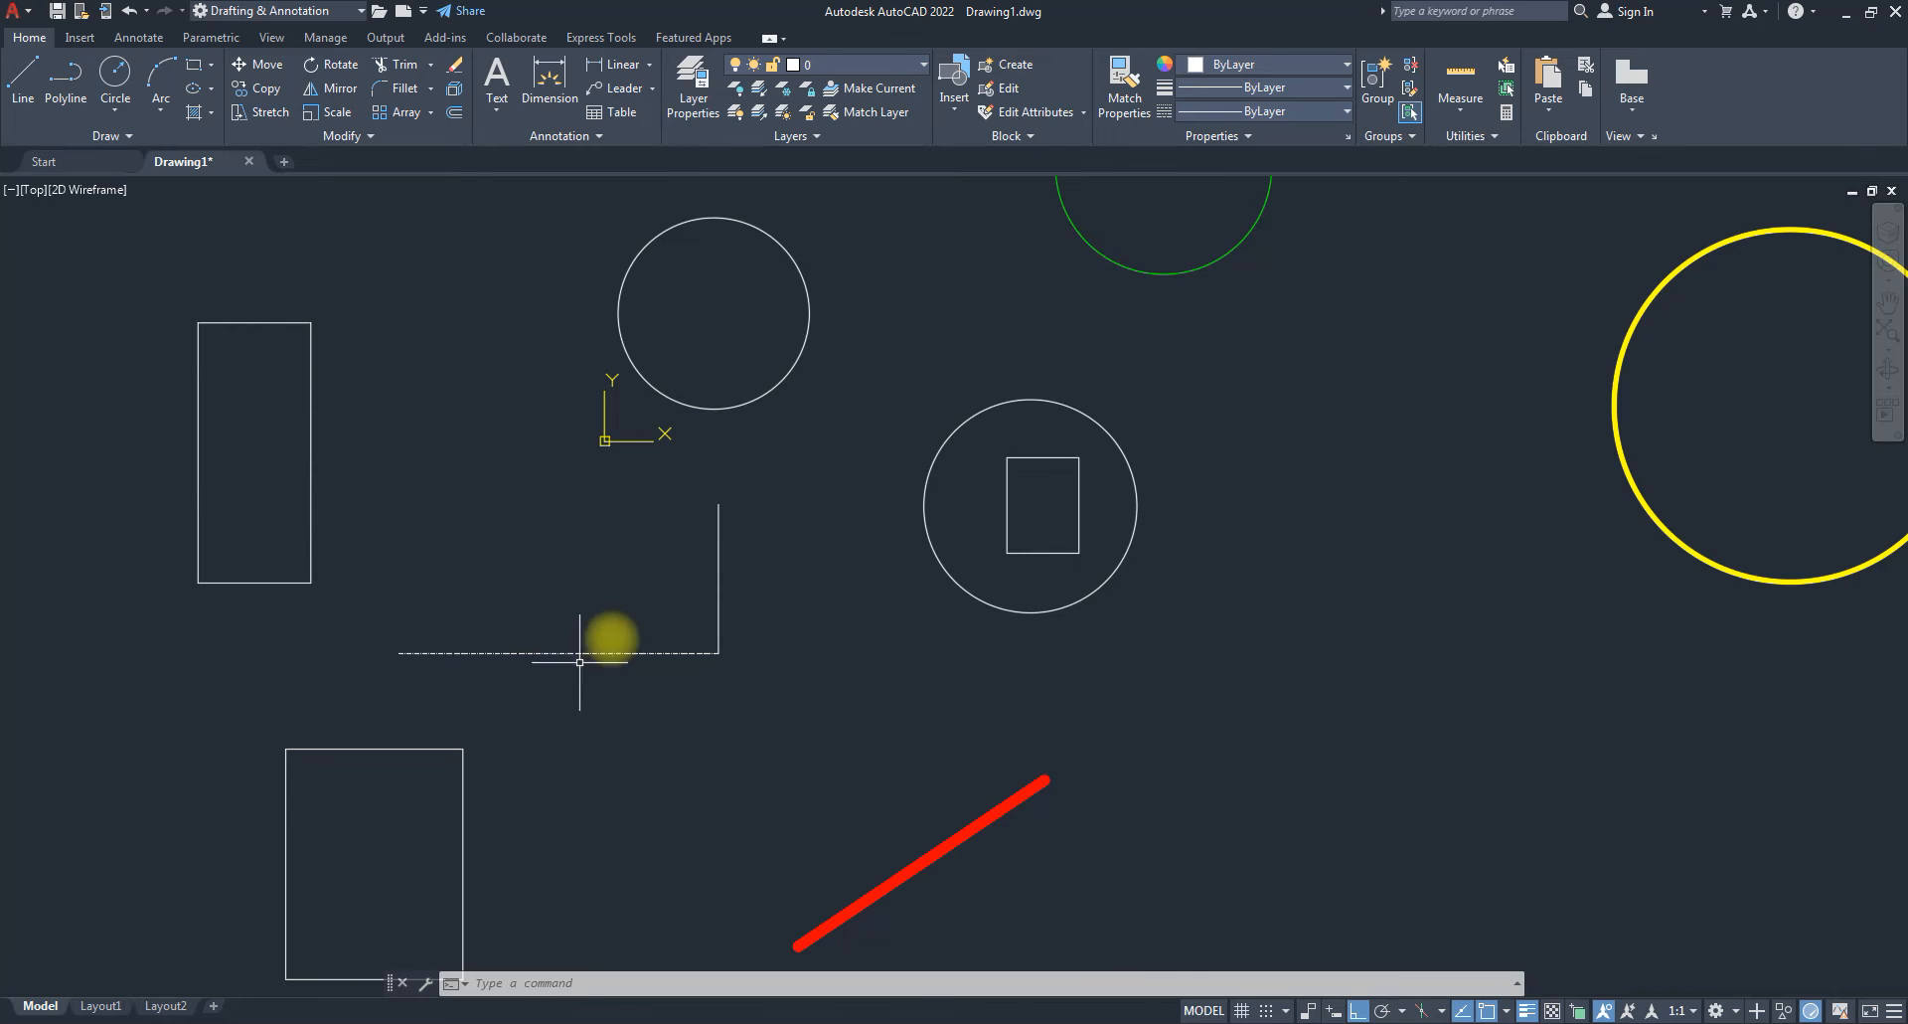
scroll(598, 662, up, 5)
scroll(597, 662, up, 5)
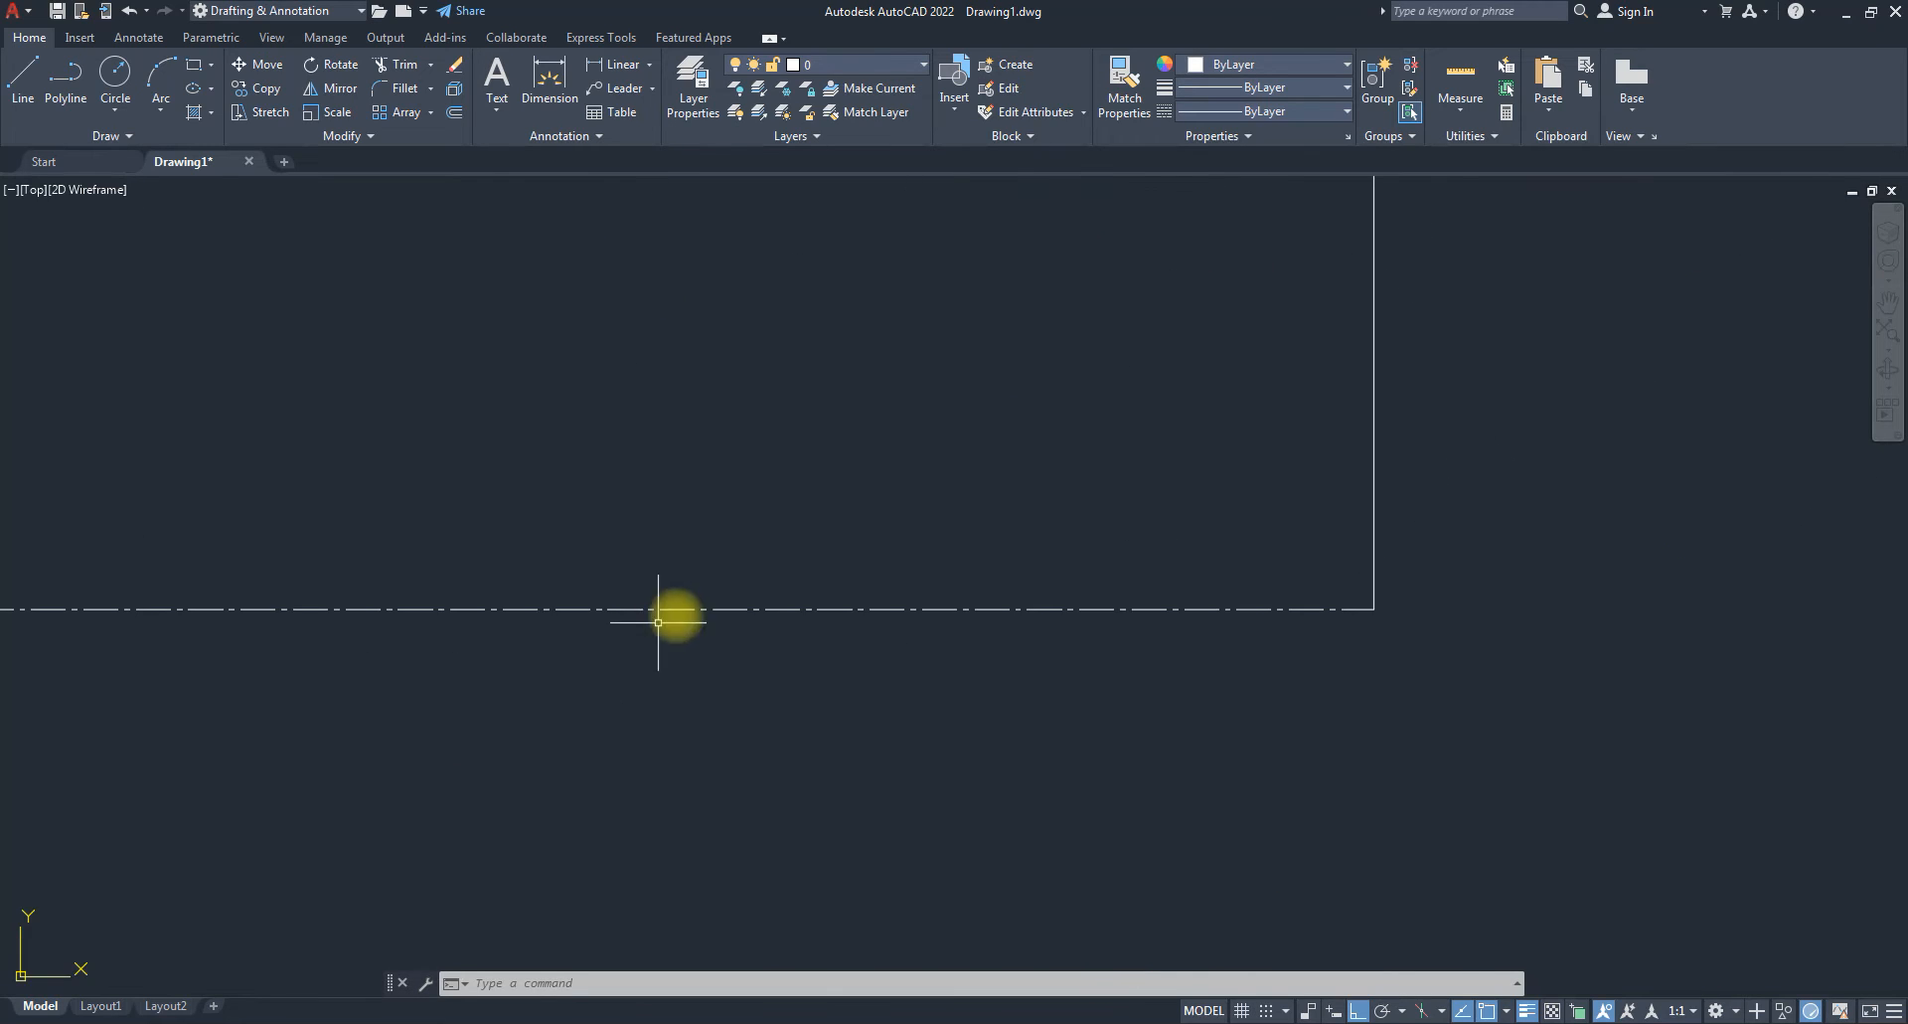
scroll(784, 622, down, 6)
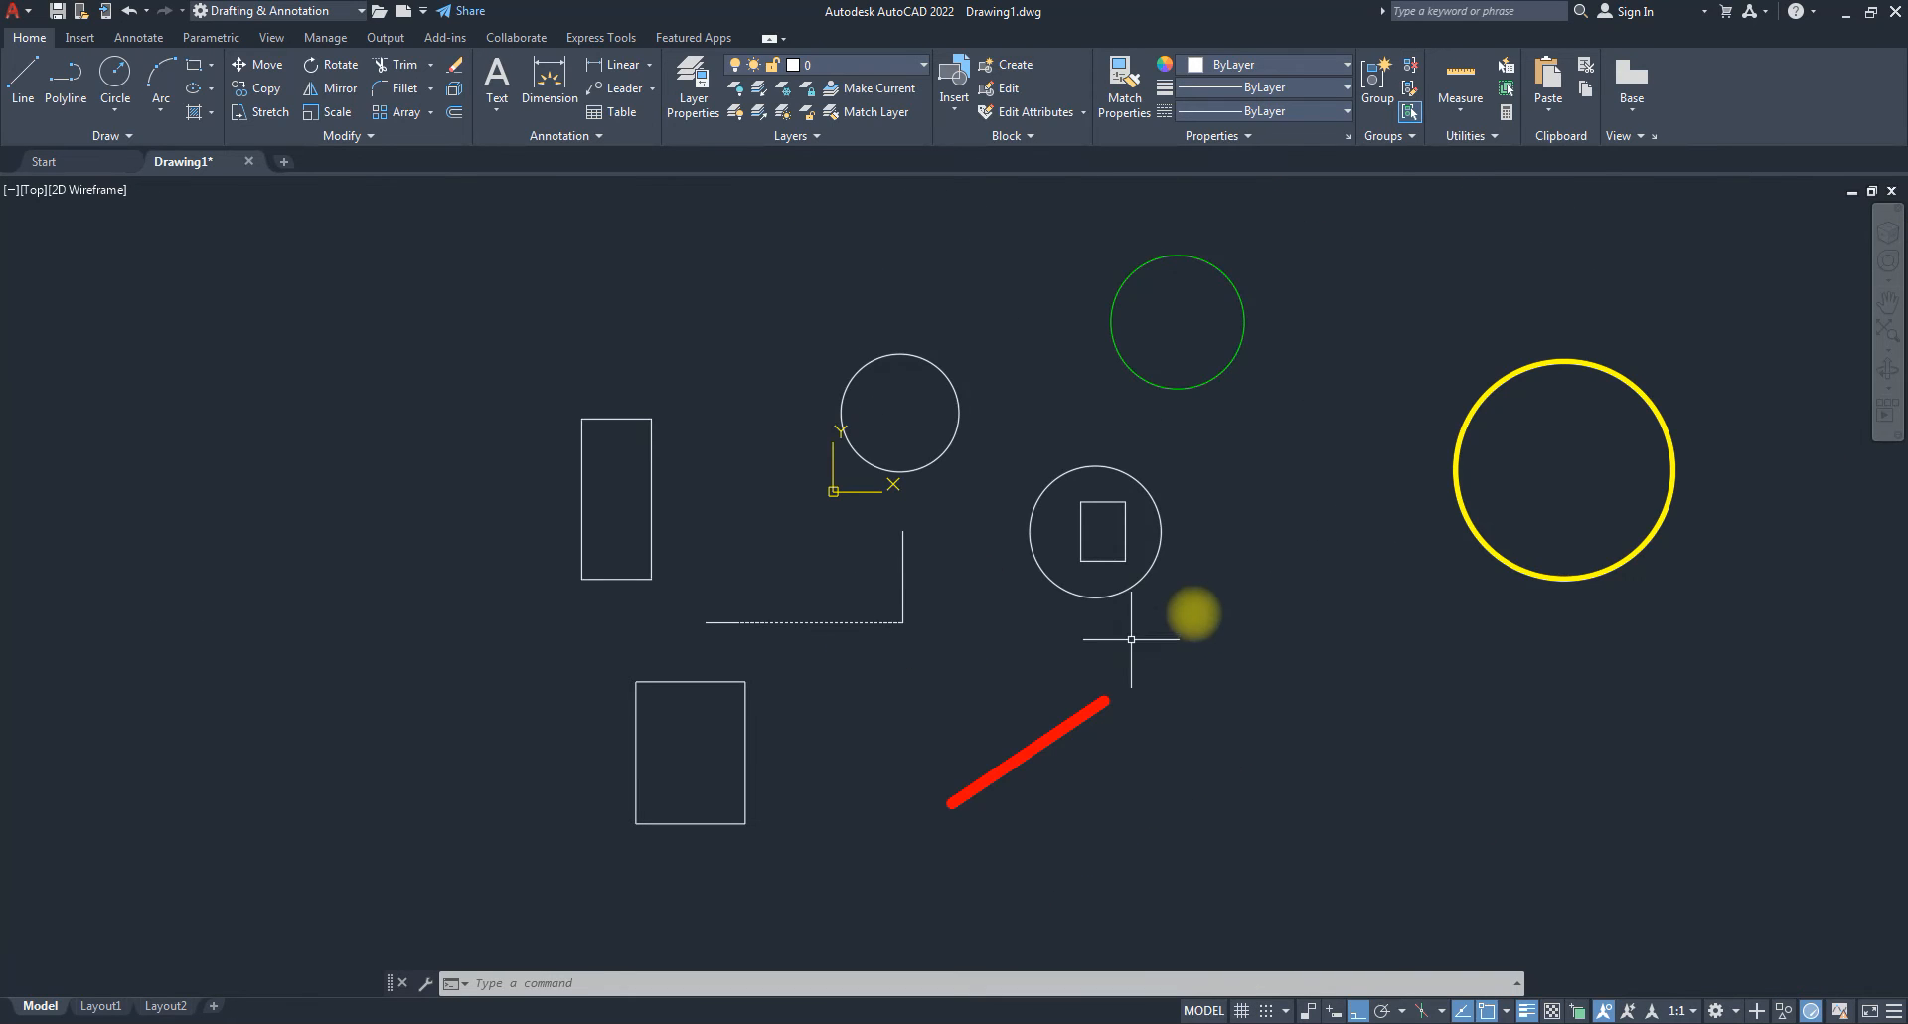
scroll(1178, 617, up, 2)
scroll(949, 629, down, 4)
scroll(1100, 597, up, 2)
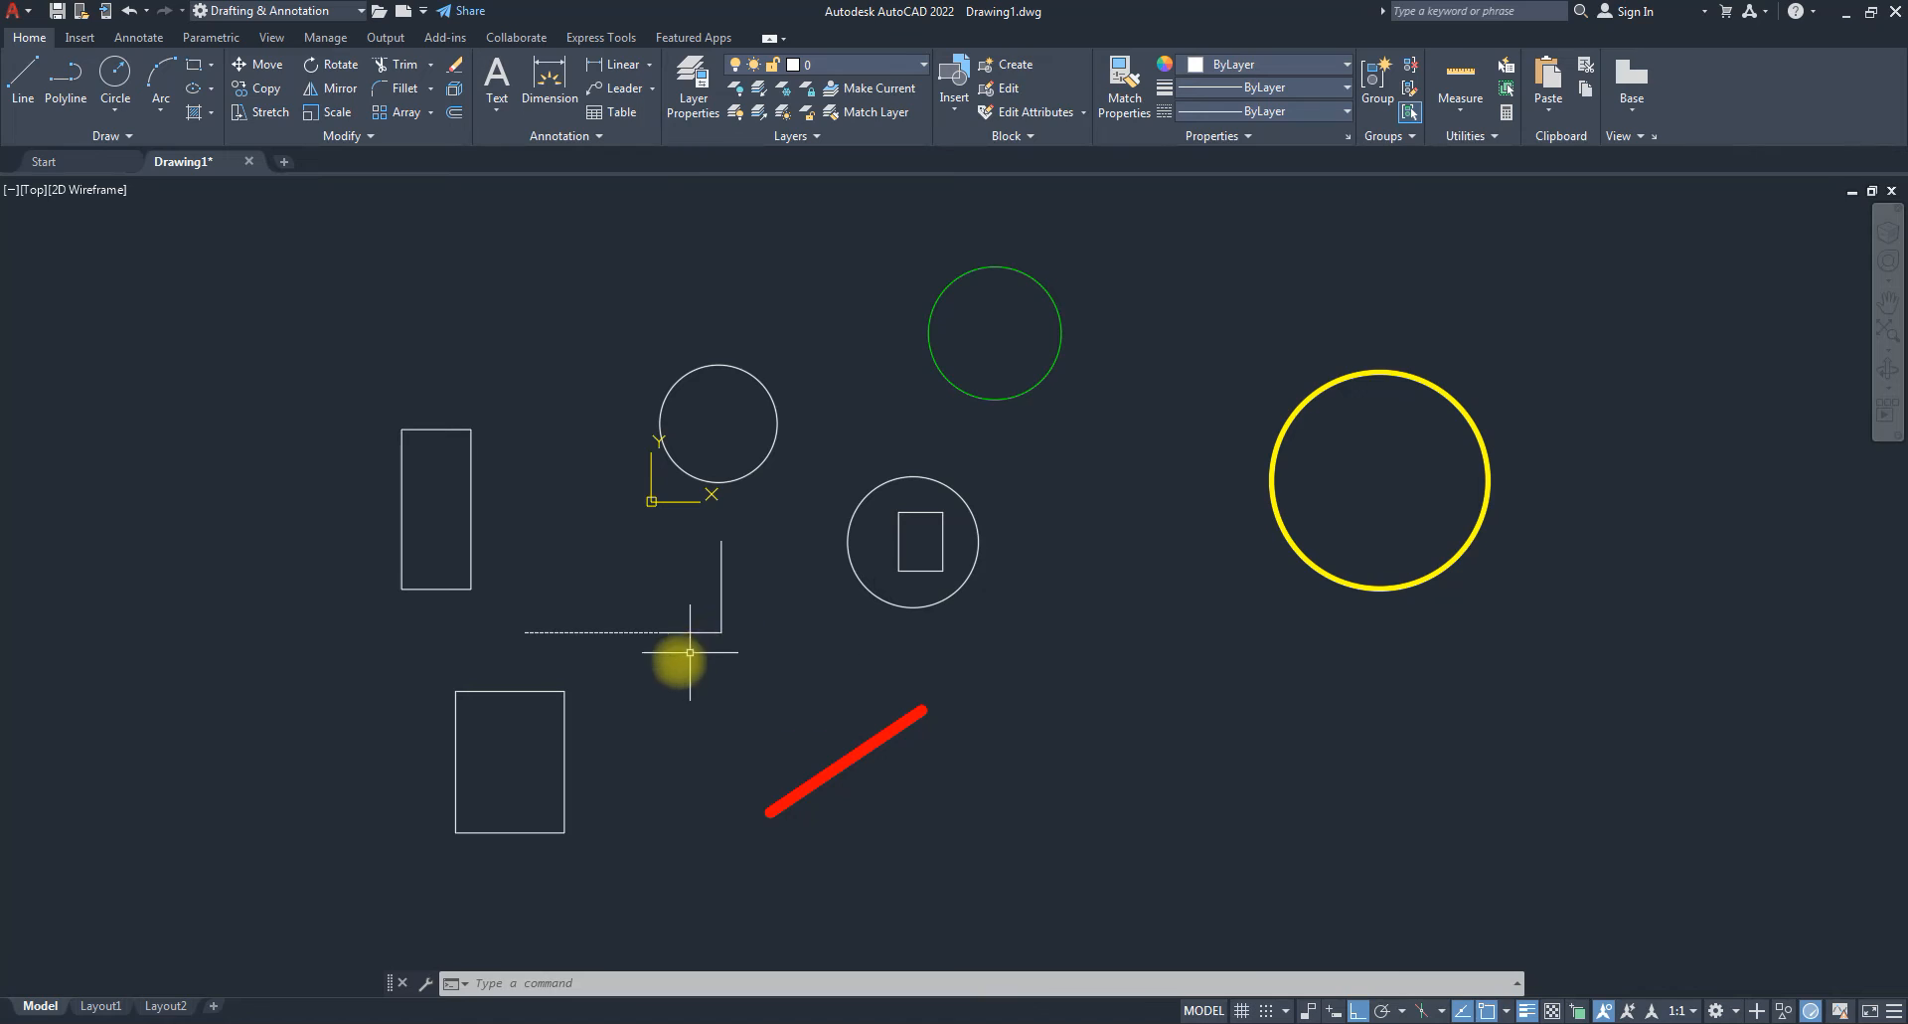
click(666, 632)
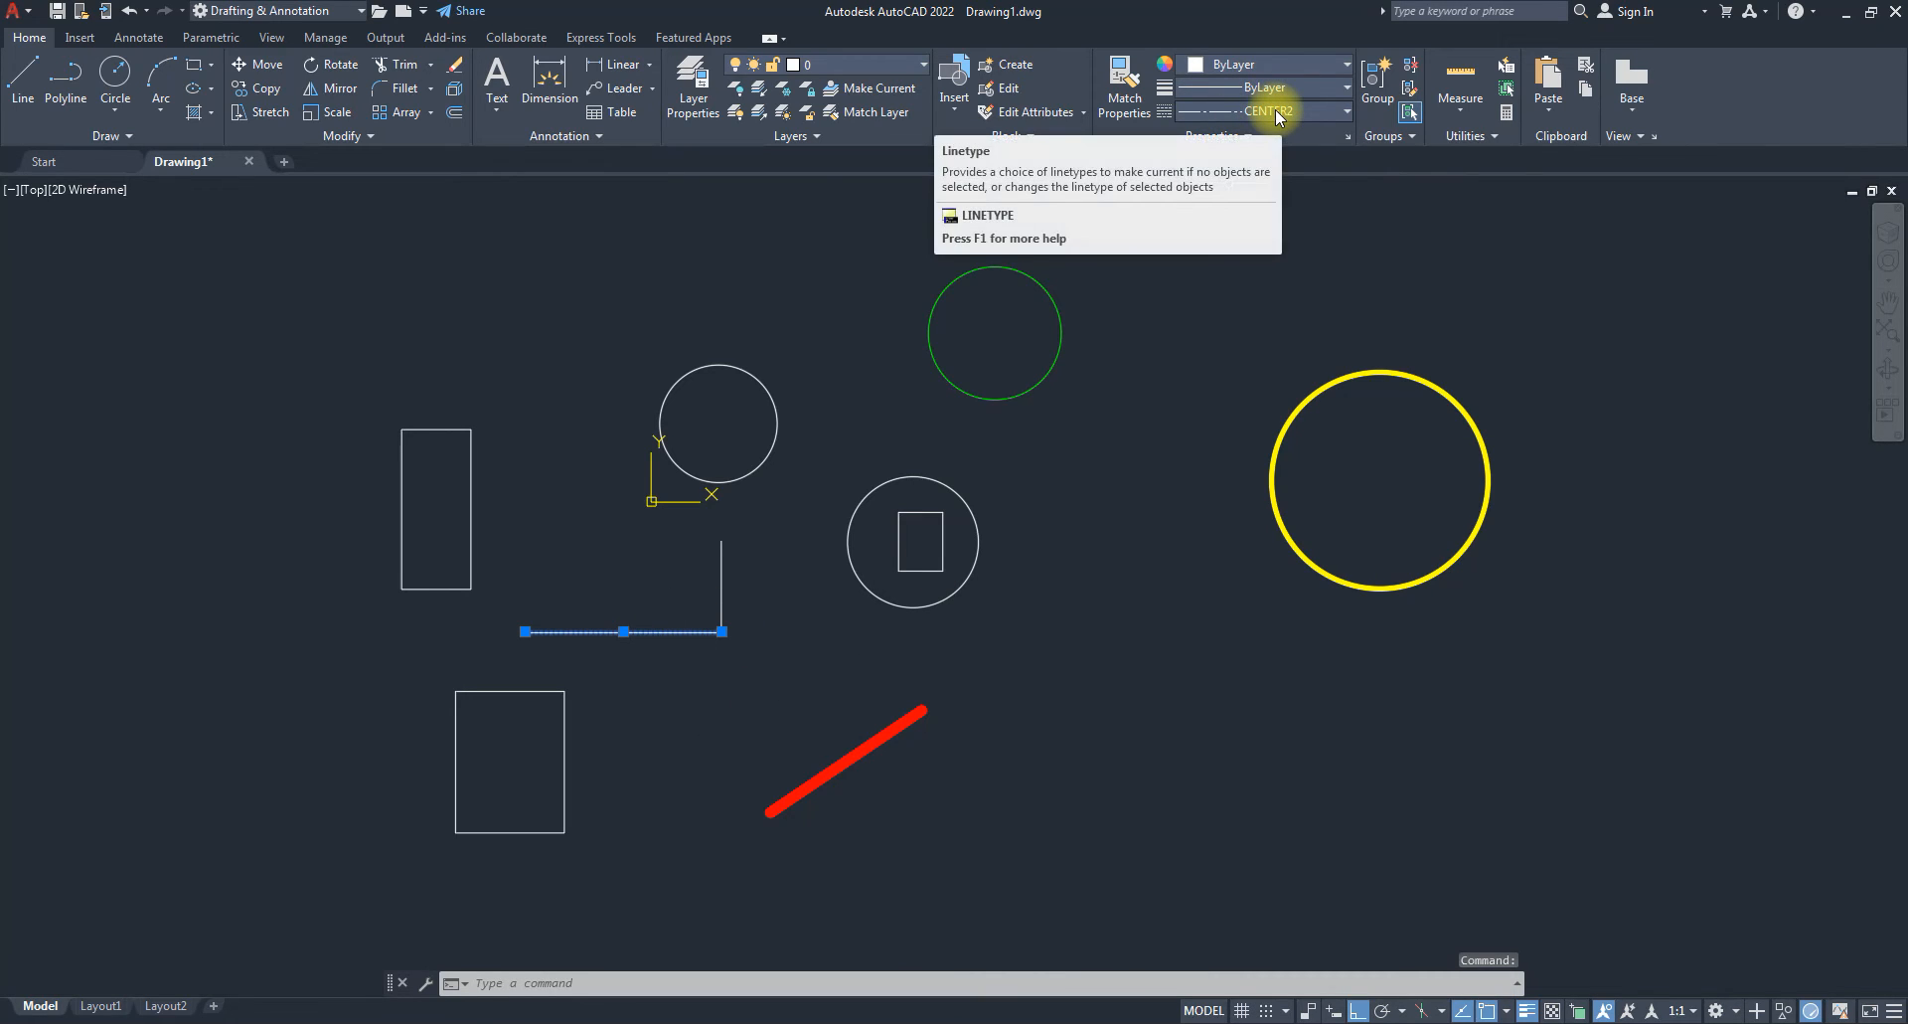
key(Escape)
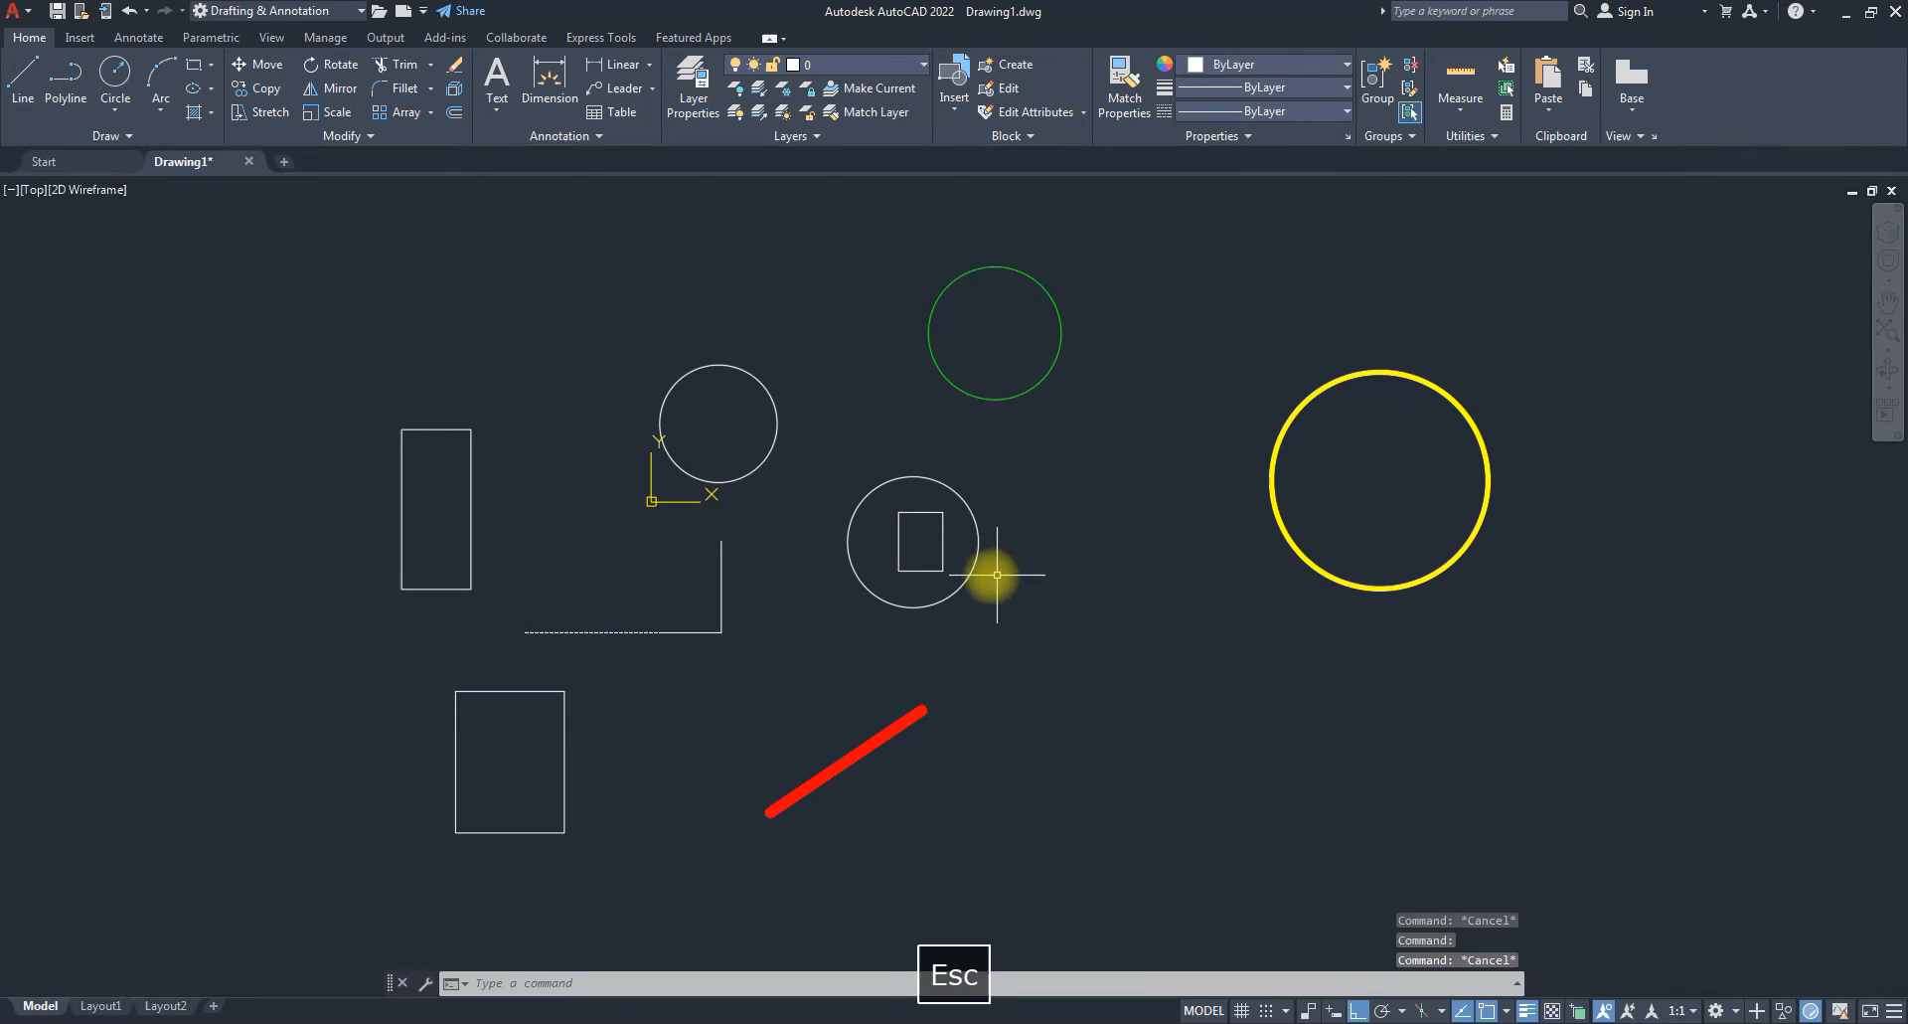
click(965, 588)
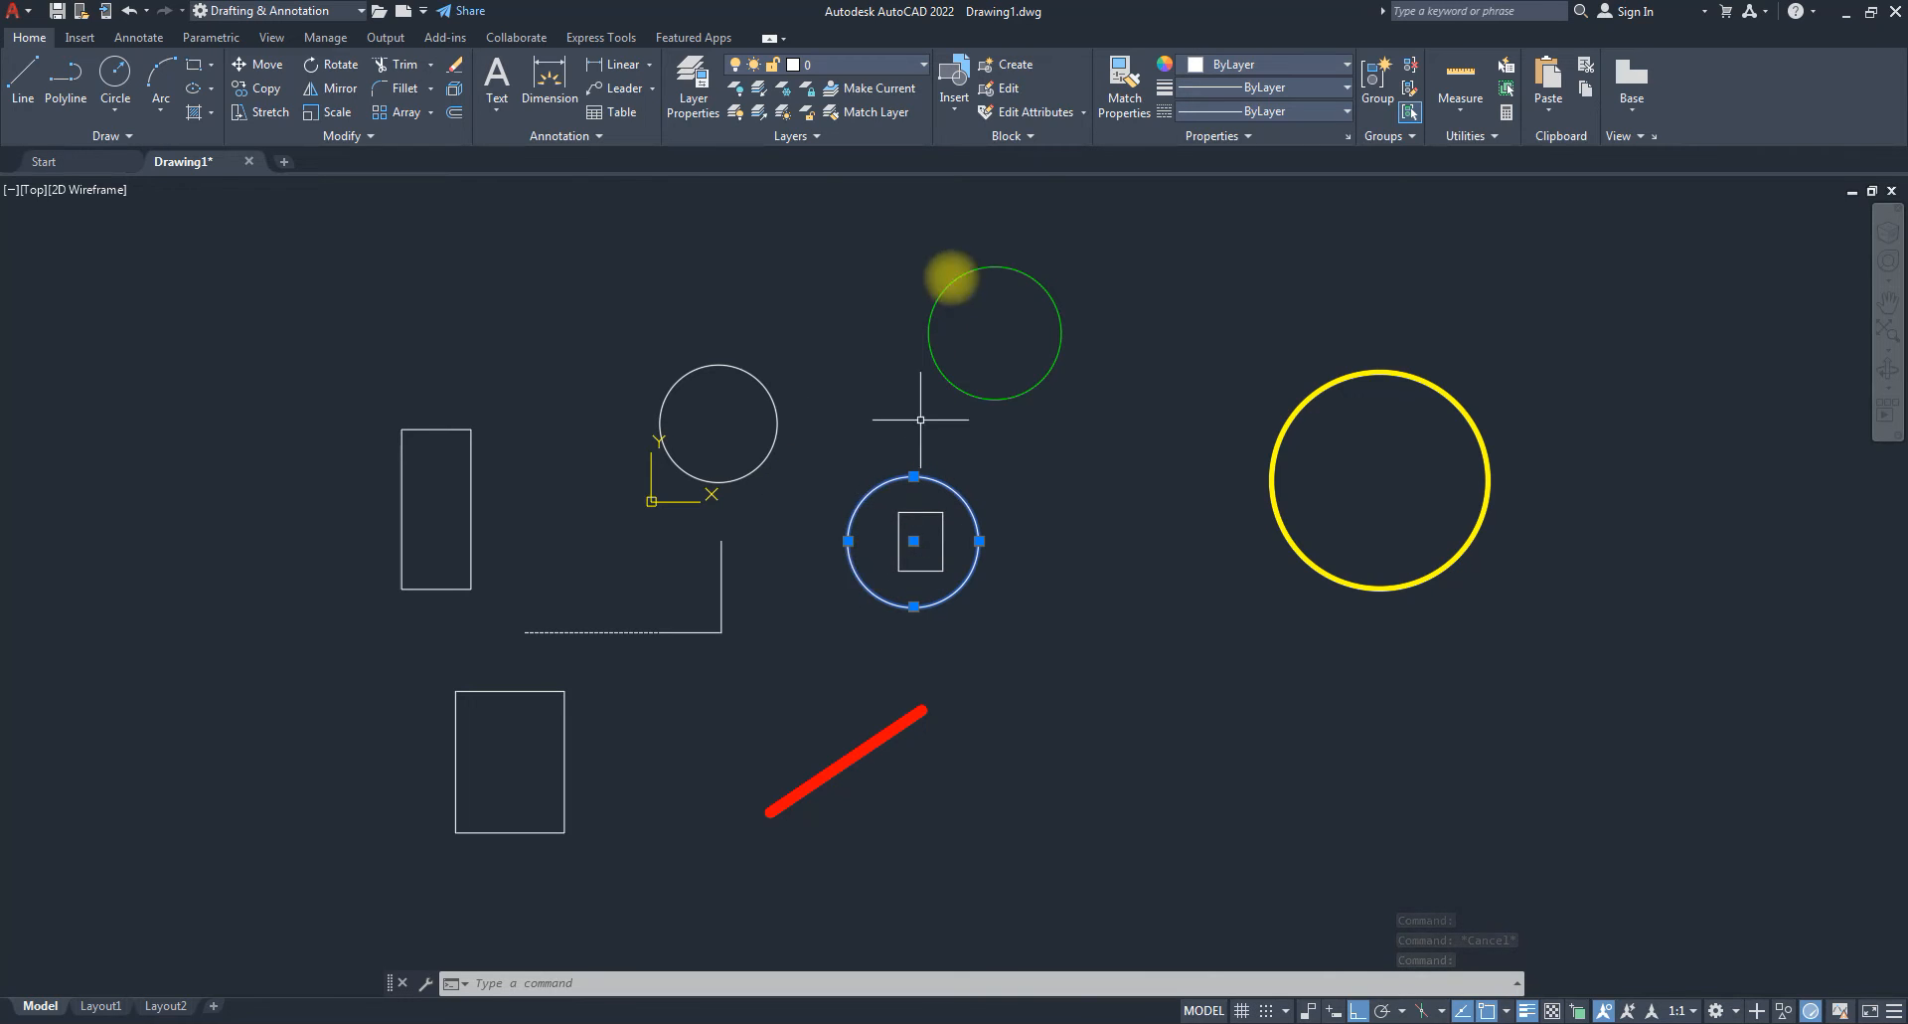
Raise the inner circle's transparency with the slide-out slider and turn on transparency display.
click(1251, 133)
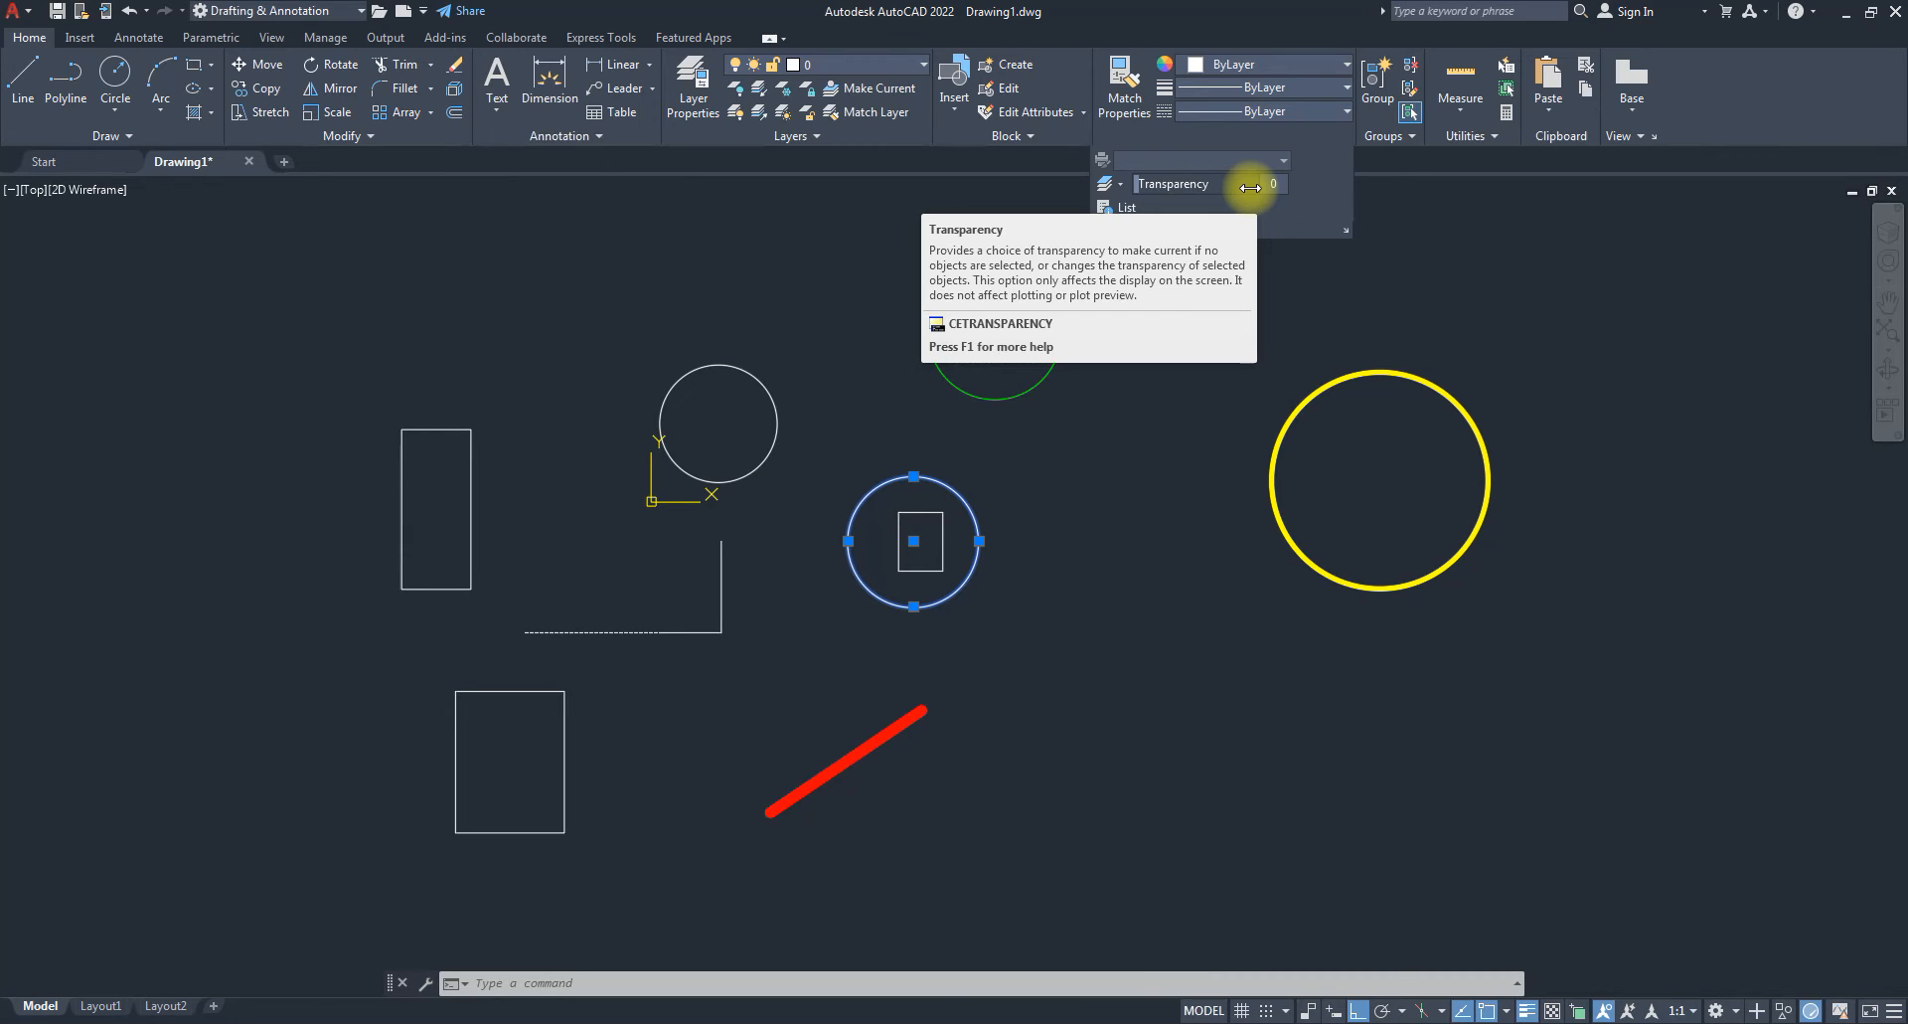
mouse_move(1256, 180)
mouse_down()
mouse_move(1137, 188)
mouse_move(1290, 195)
mouse_up()
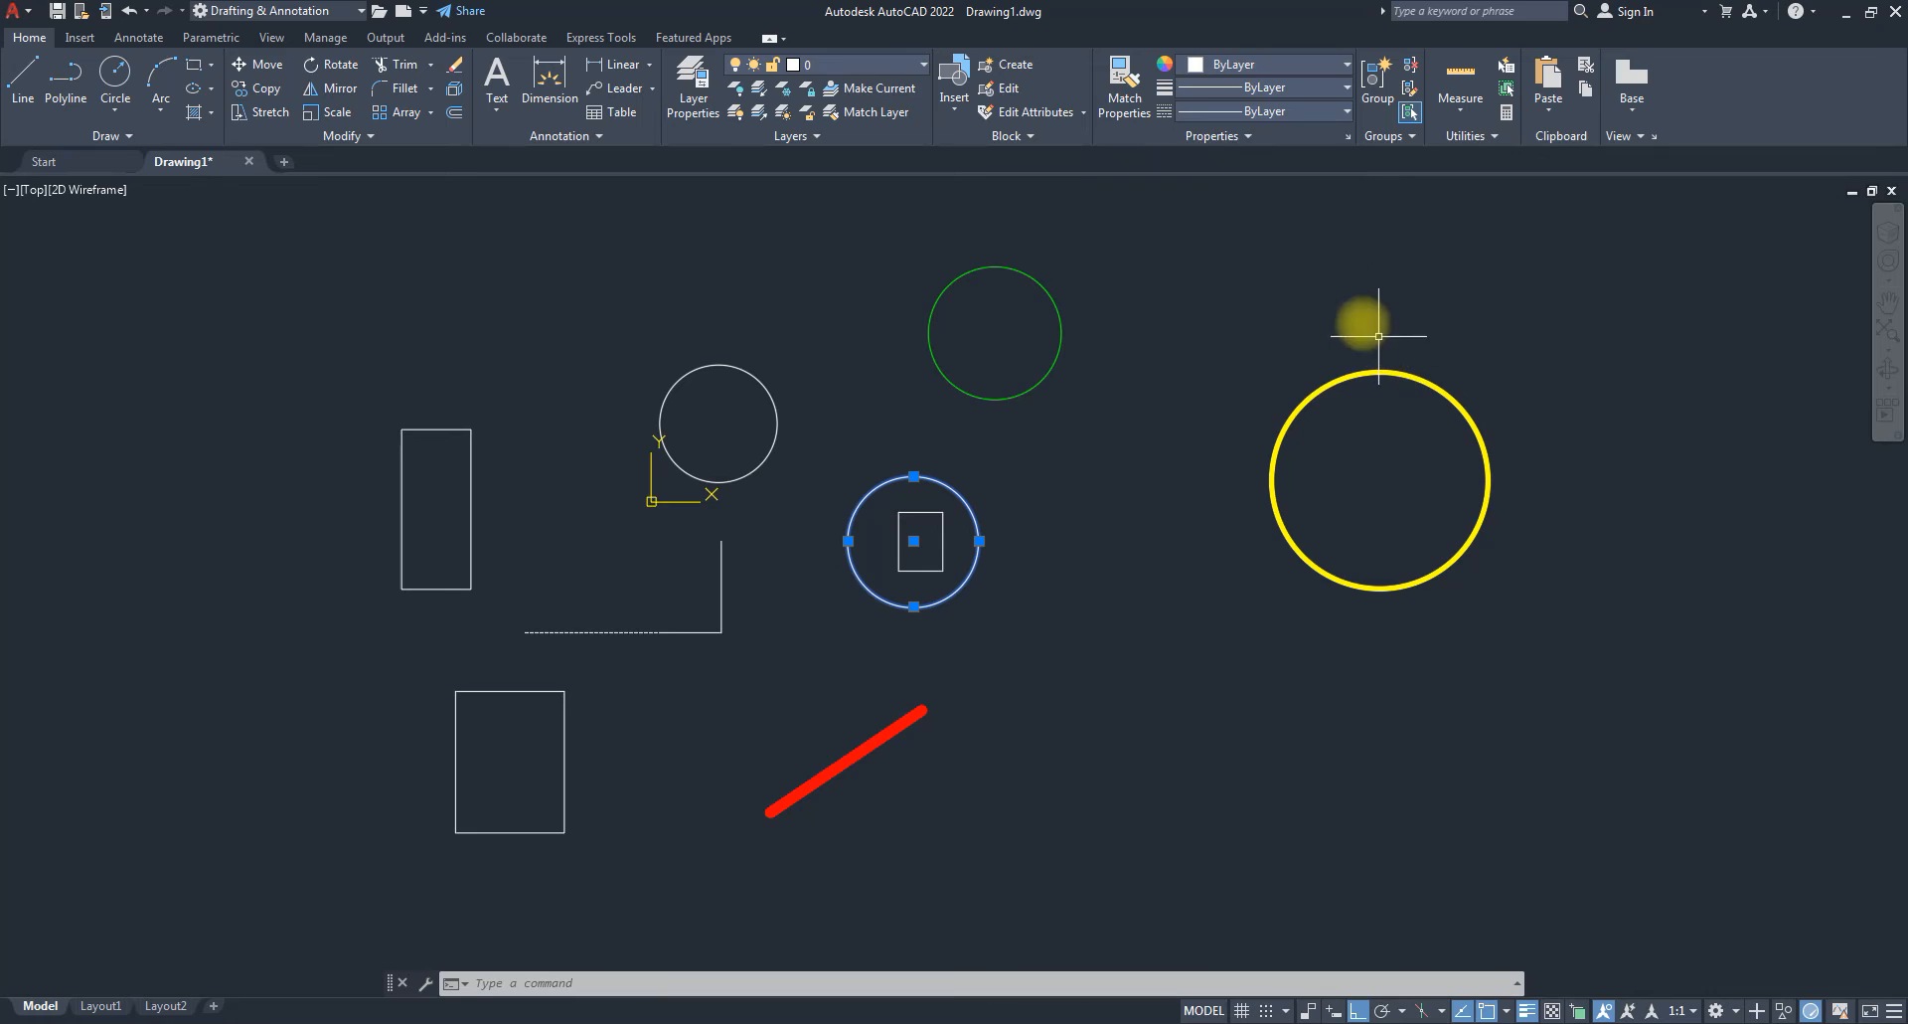
key(Escape)
key(Escape)
scroll(969, 587, up, 4)
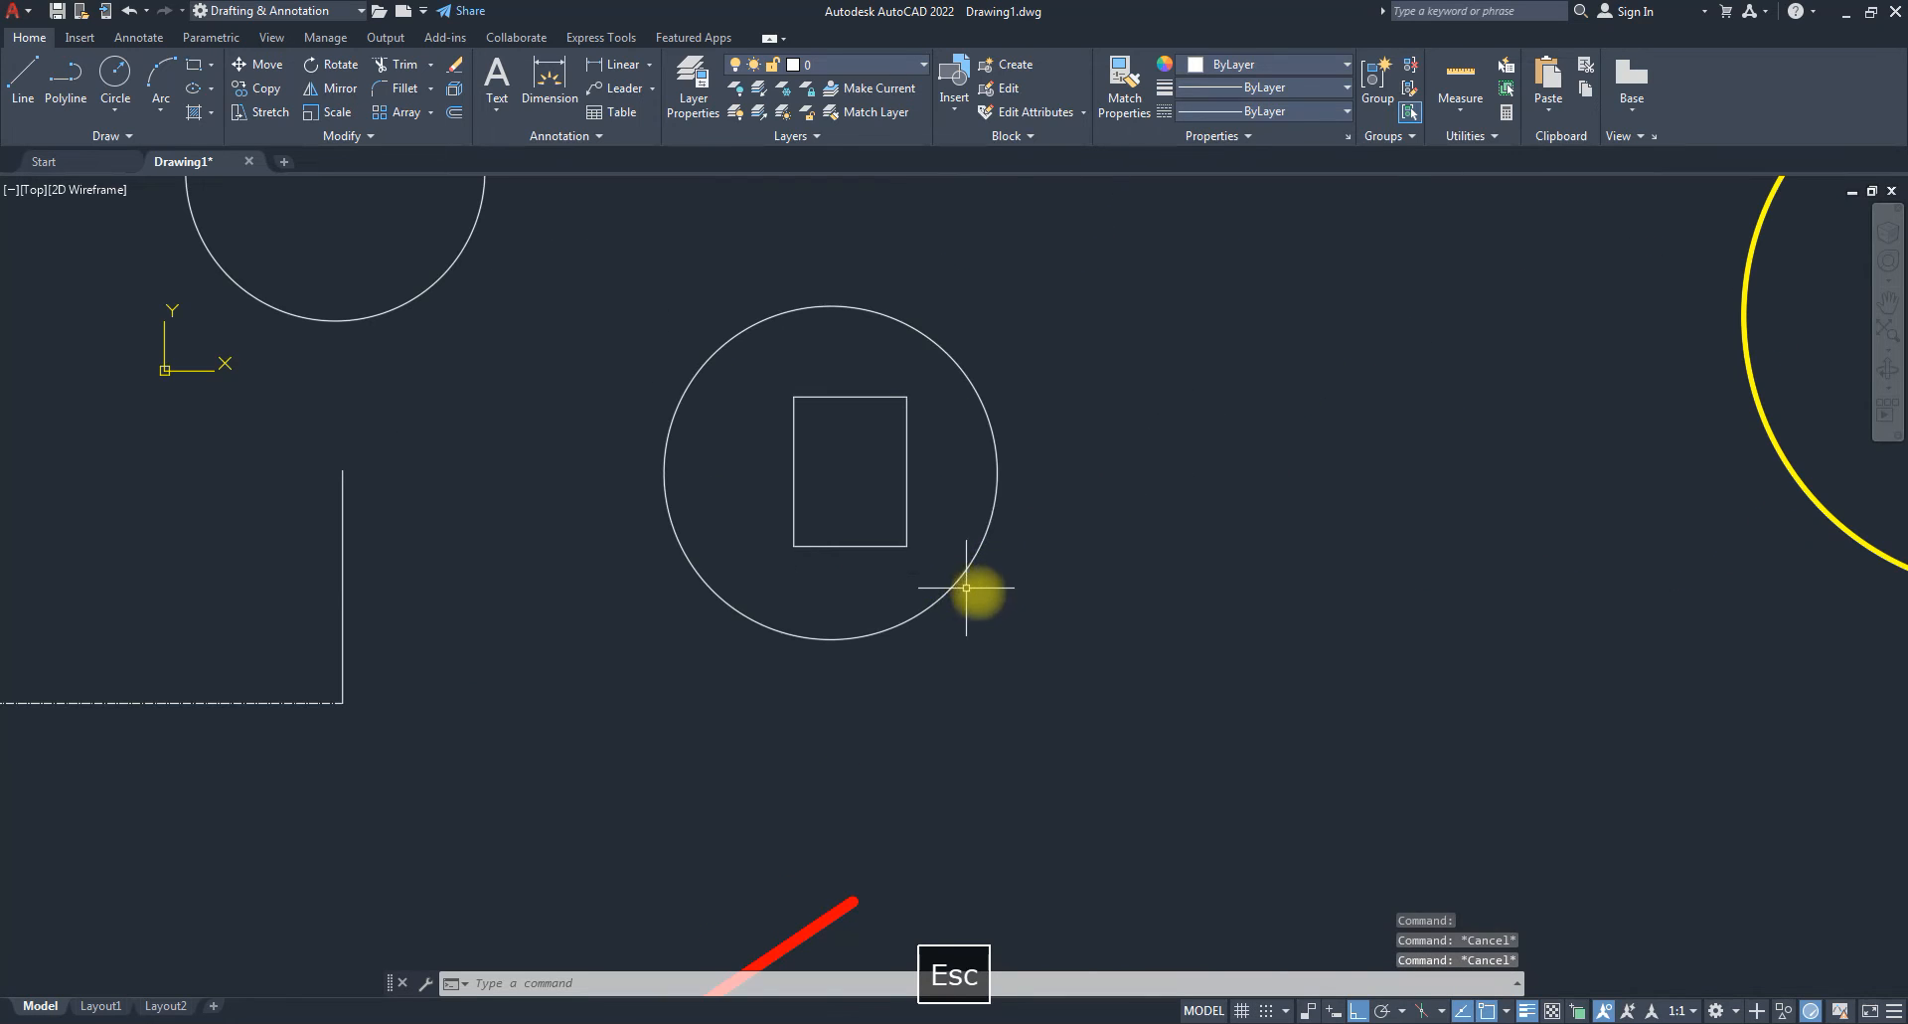
click(1553, 1011)
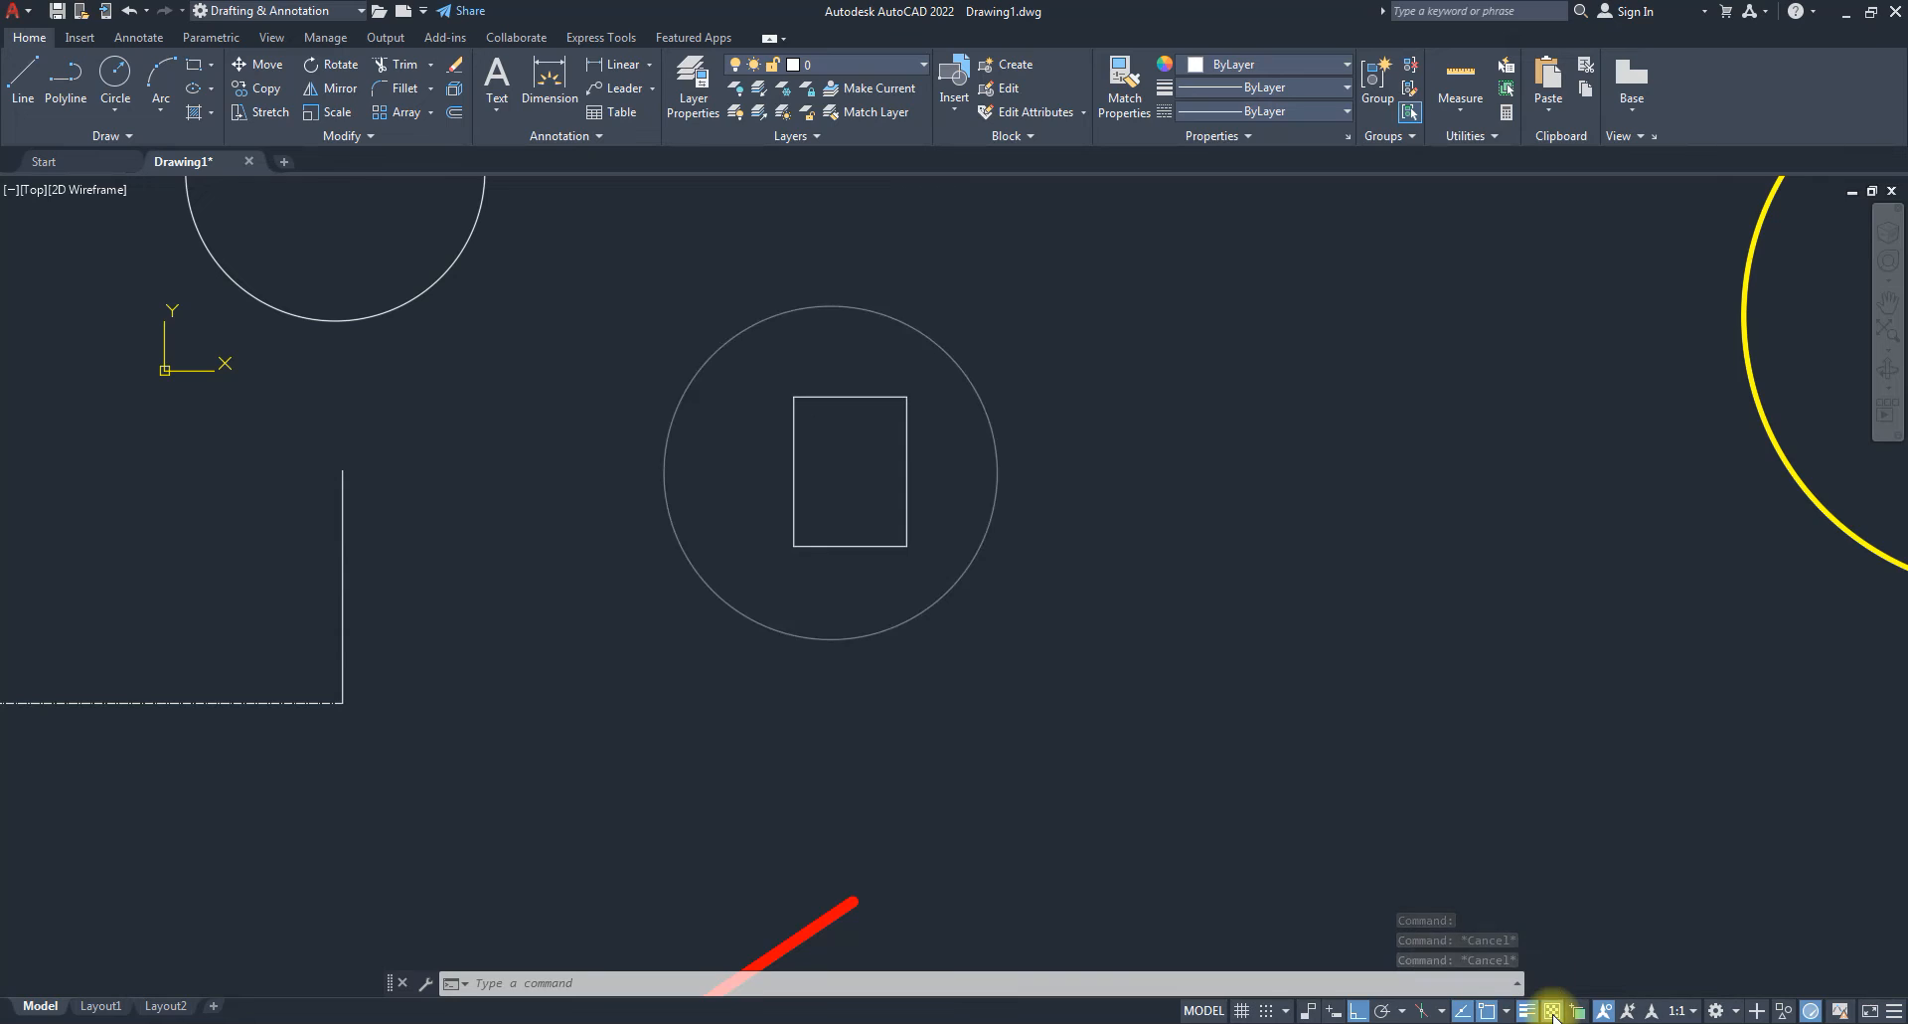
click(1552, 1011)
click(1553, 1011)
click(1553, 1011)
click(1553, 1011)
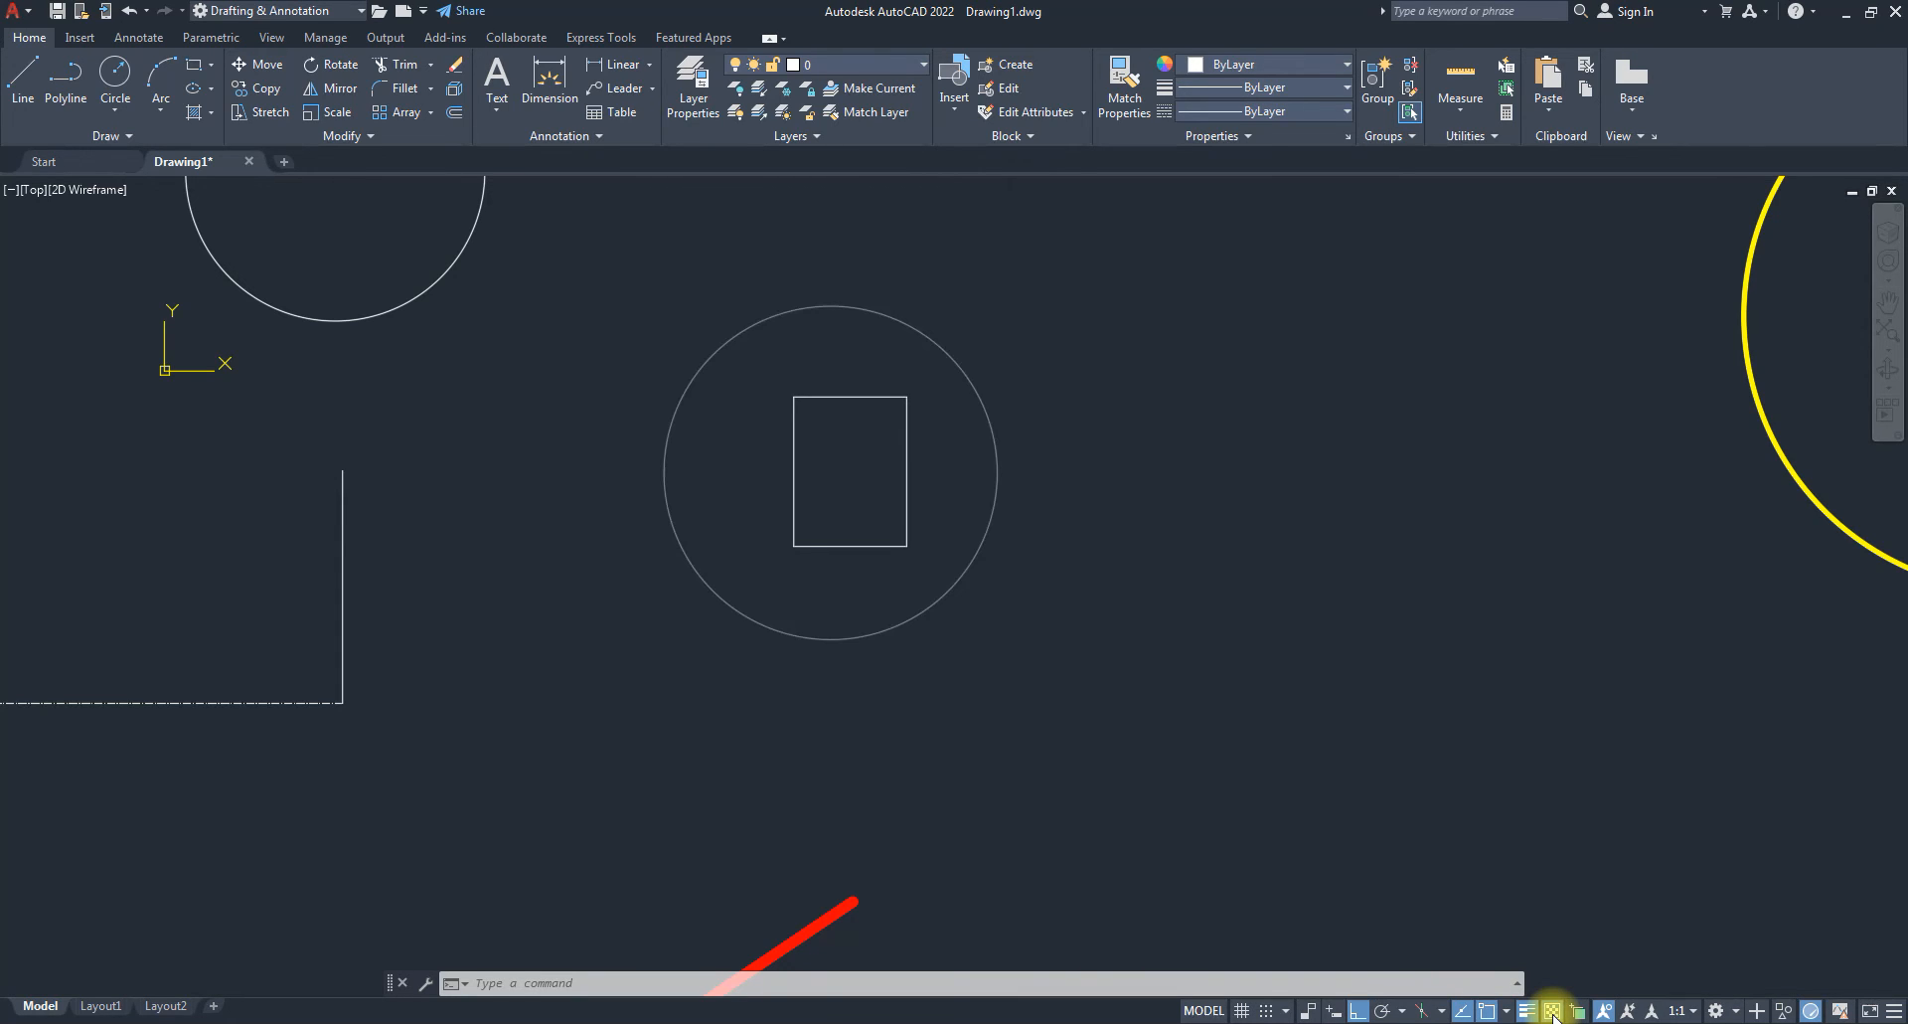
Increase the inner circle's transparency from 55 to 90 and compare with transparency display toggled.
click(944, 575)
click(1221, 135)
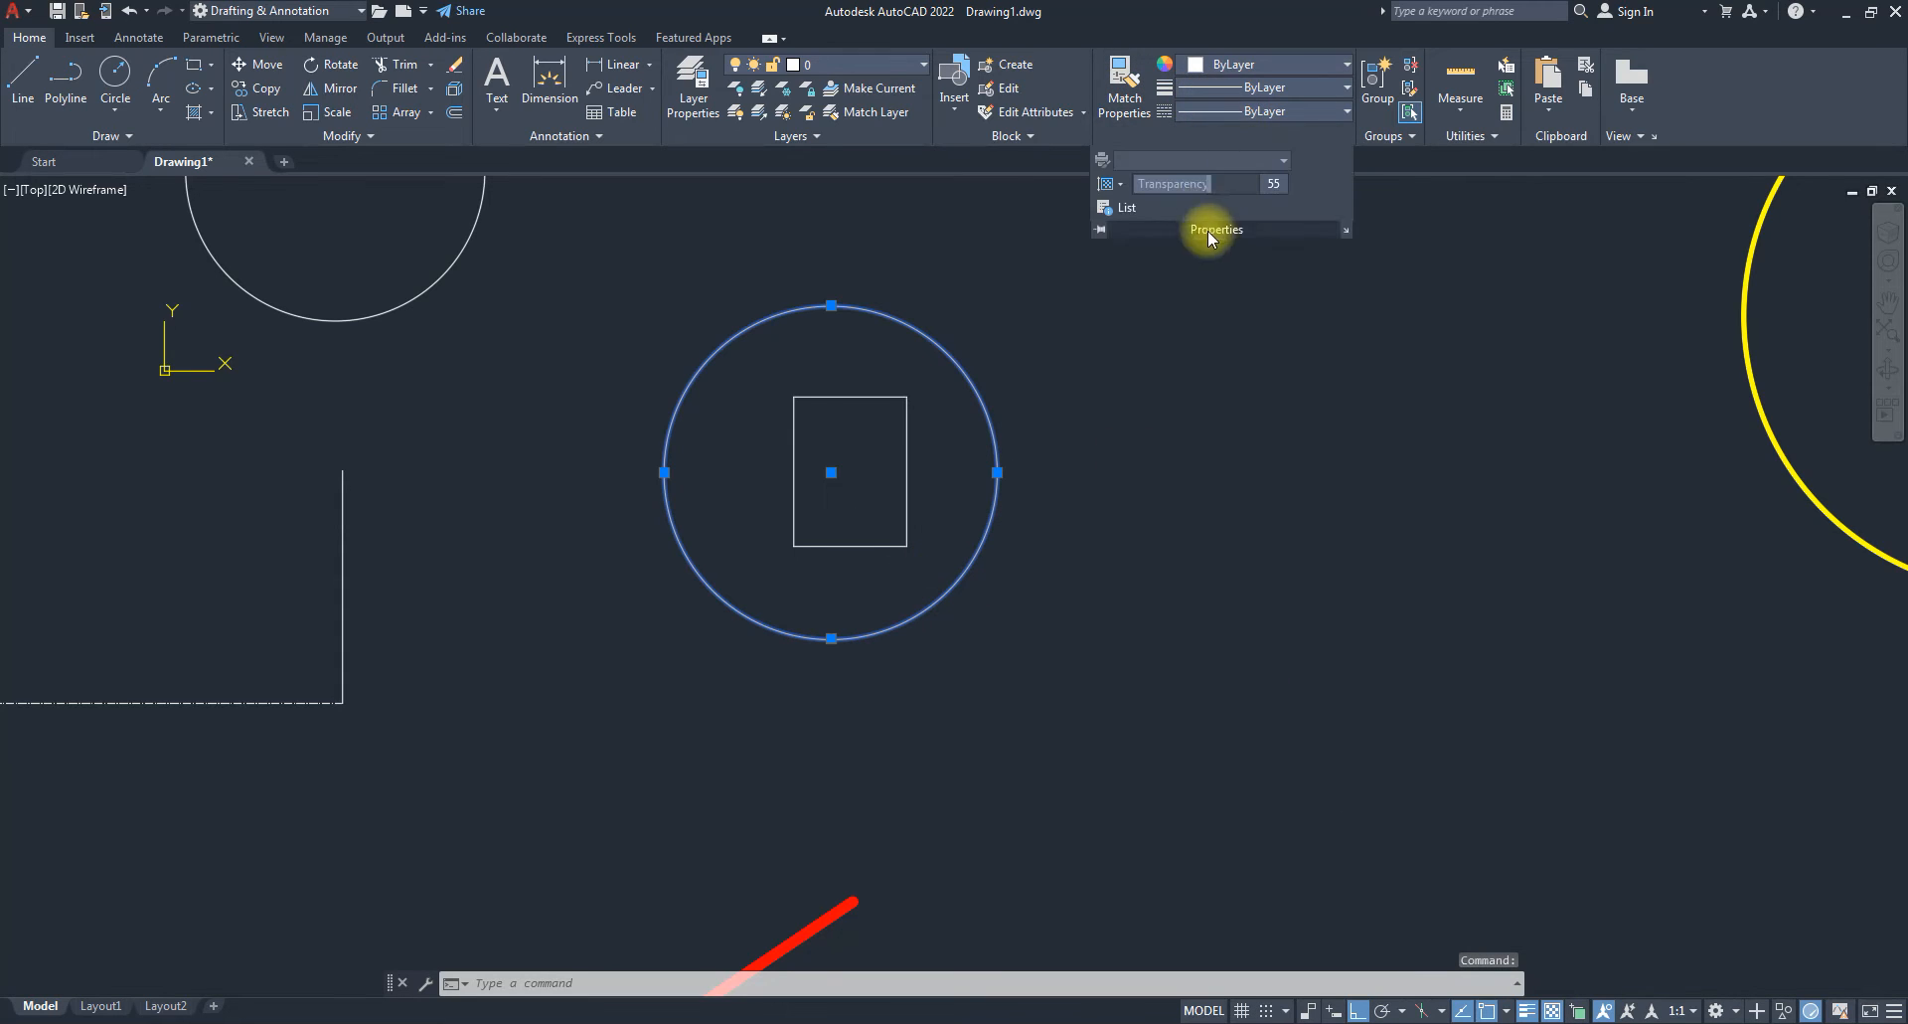
drag(1206, 187, 1768, 153)
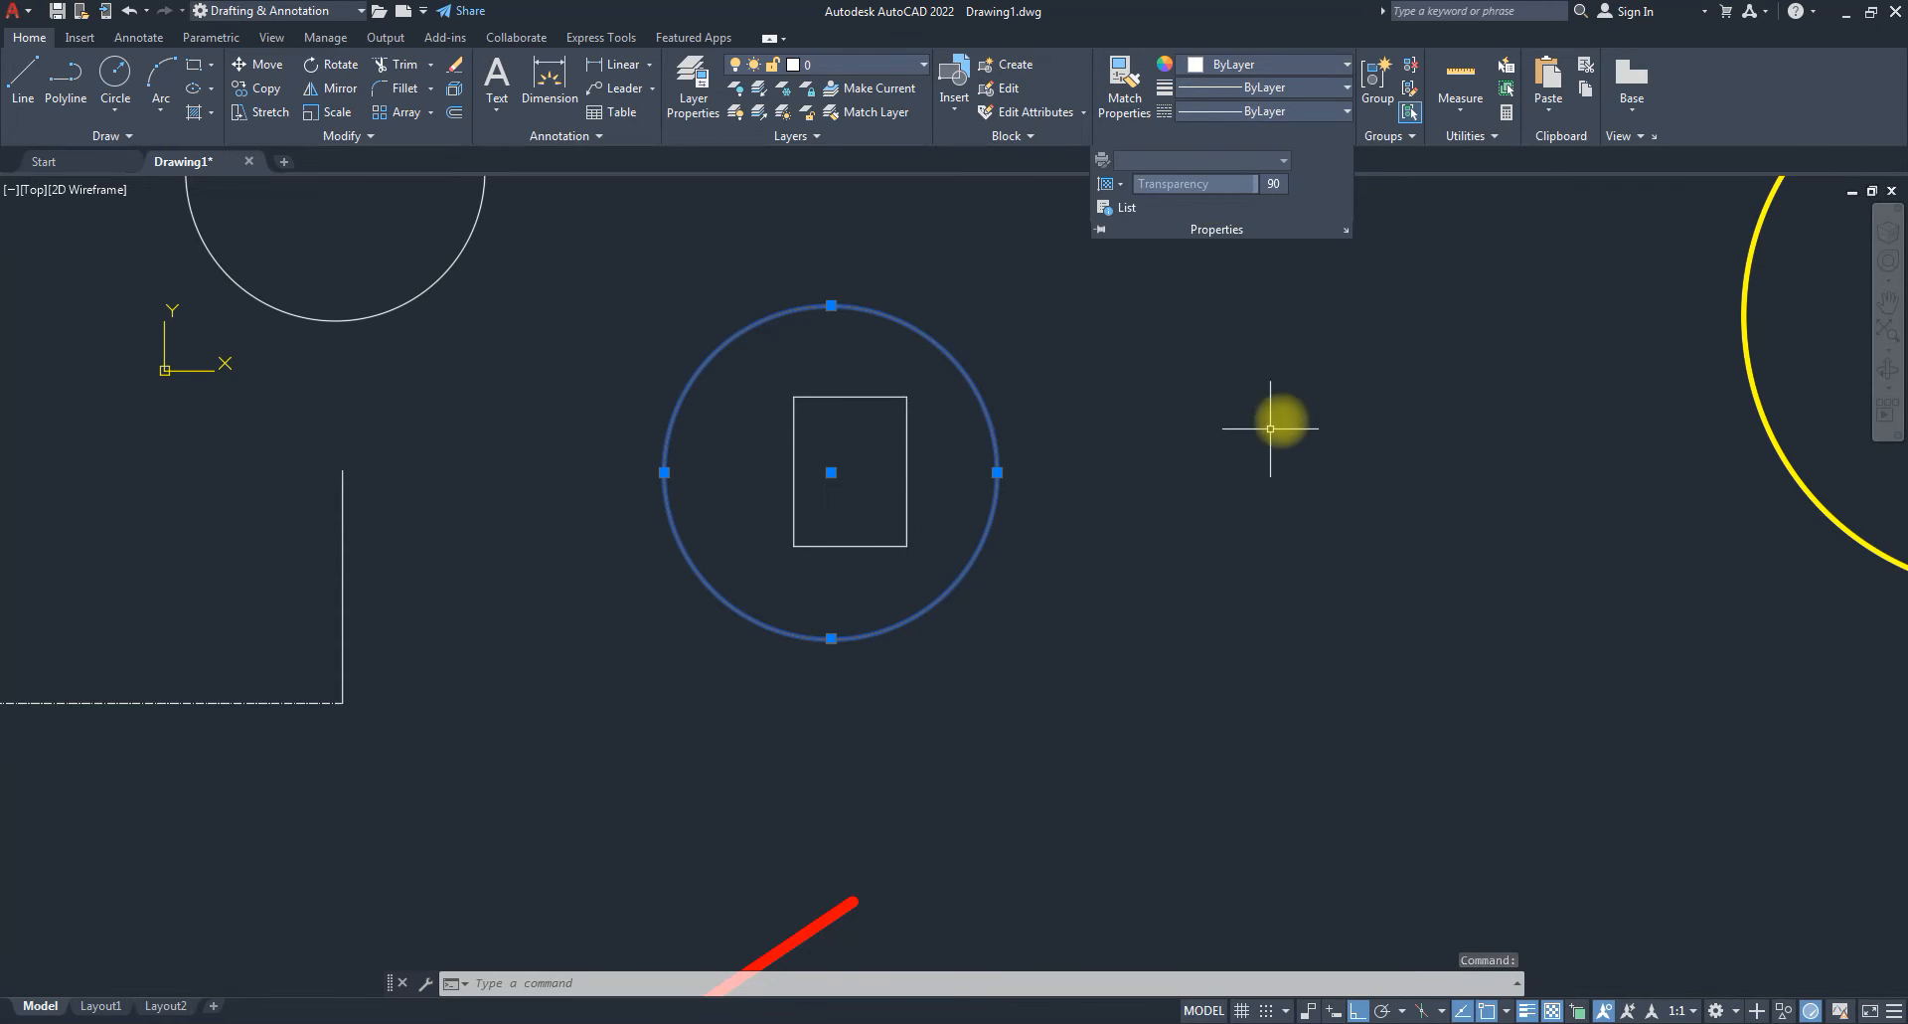
key(Escape)
key(Escape)
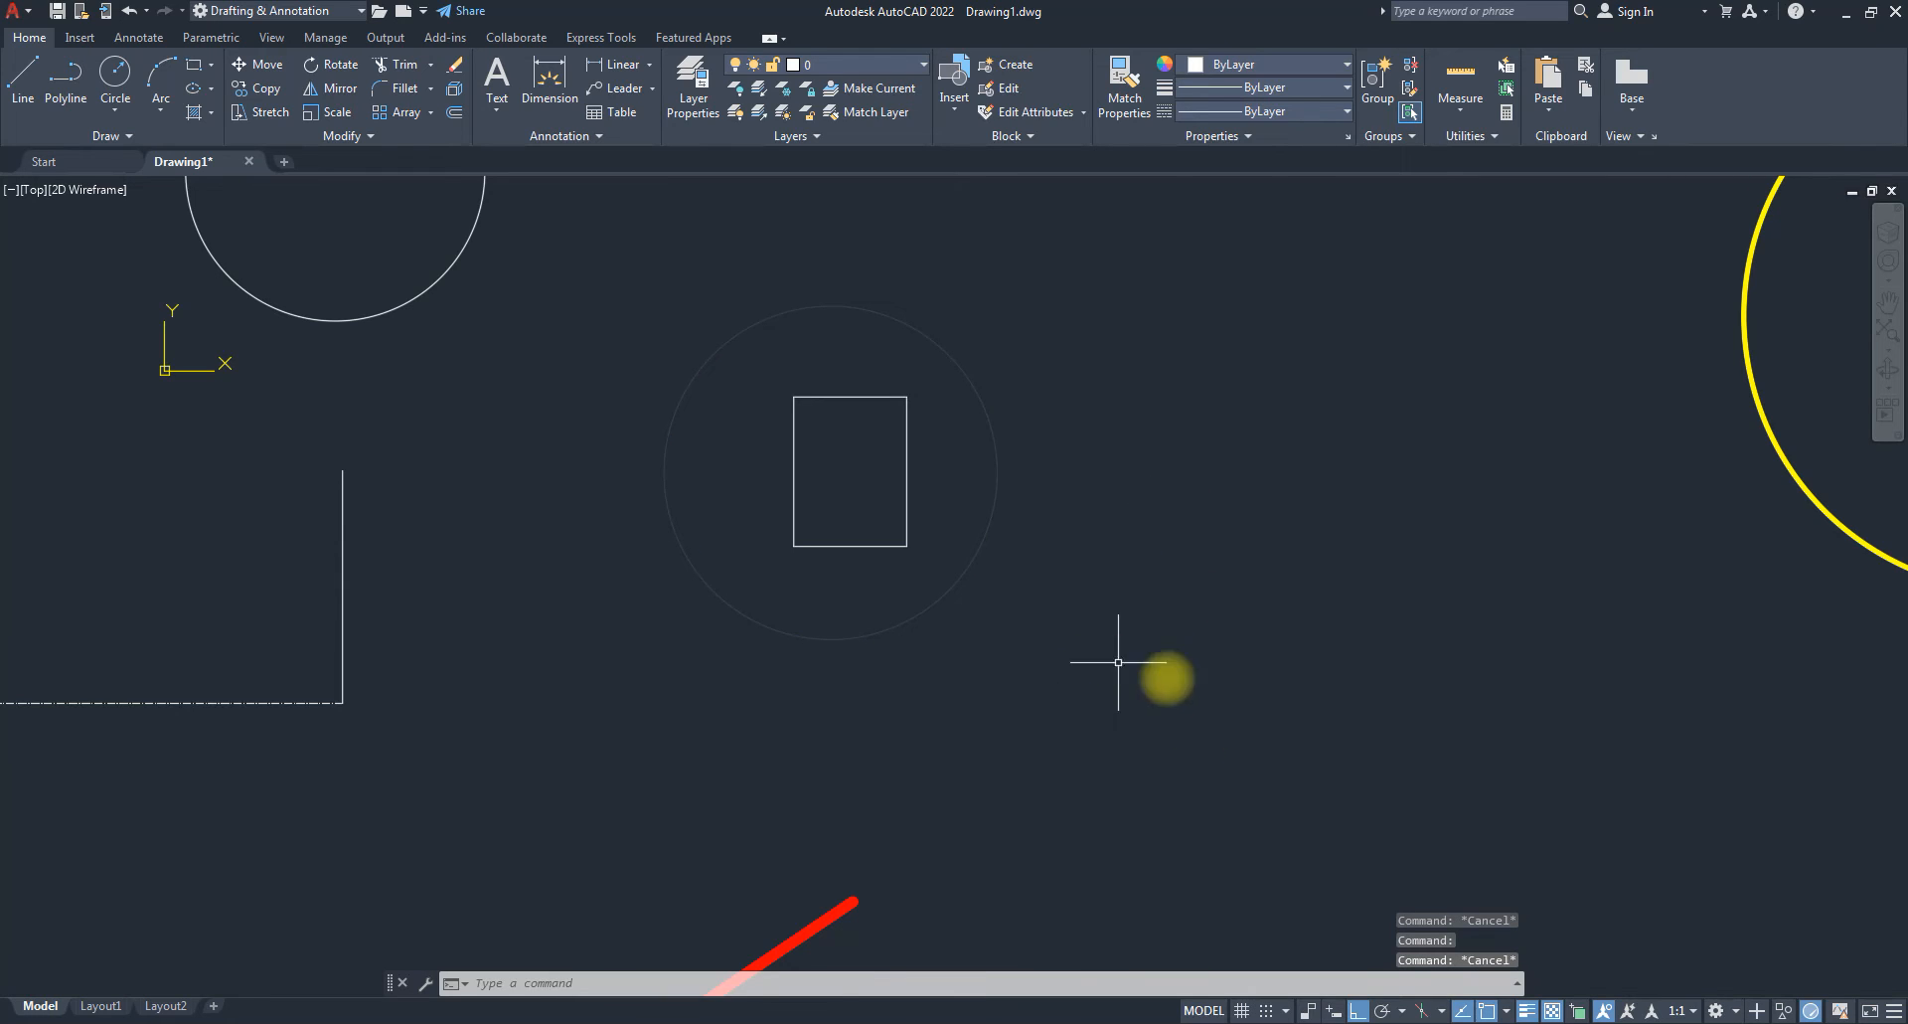
click(1552, 1011)
click(1551, 1011)
click(1551, 1010)
click(1552, 1011)
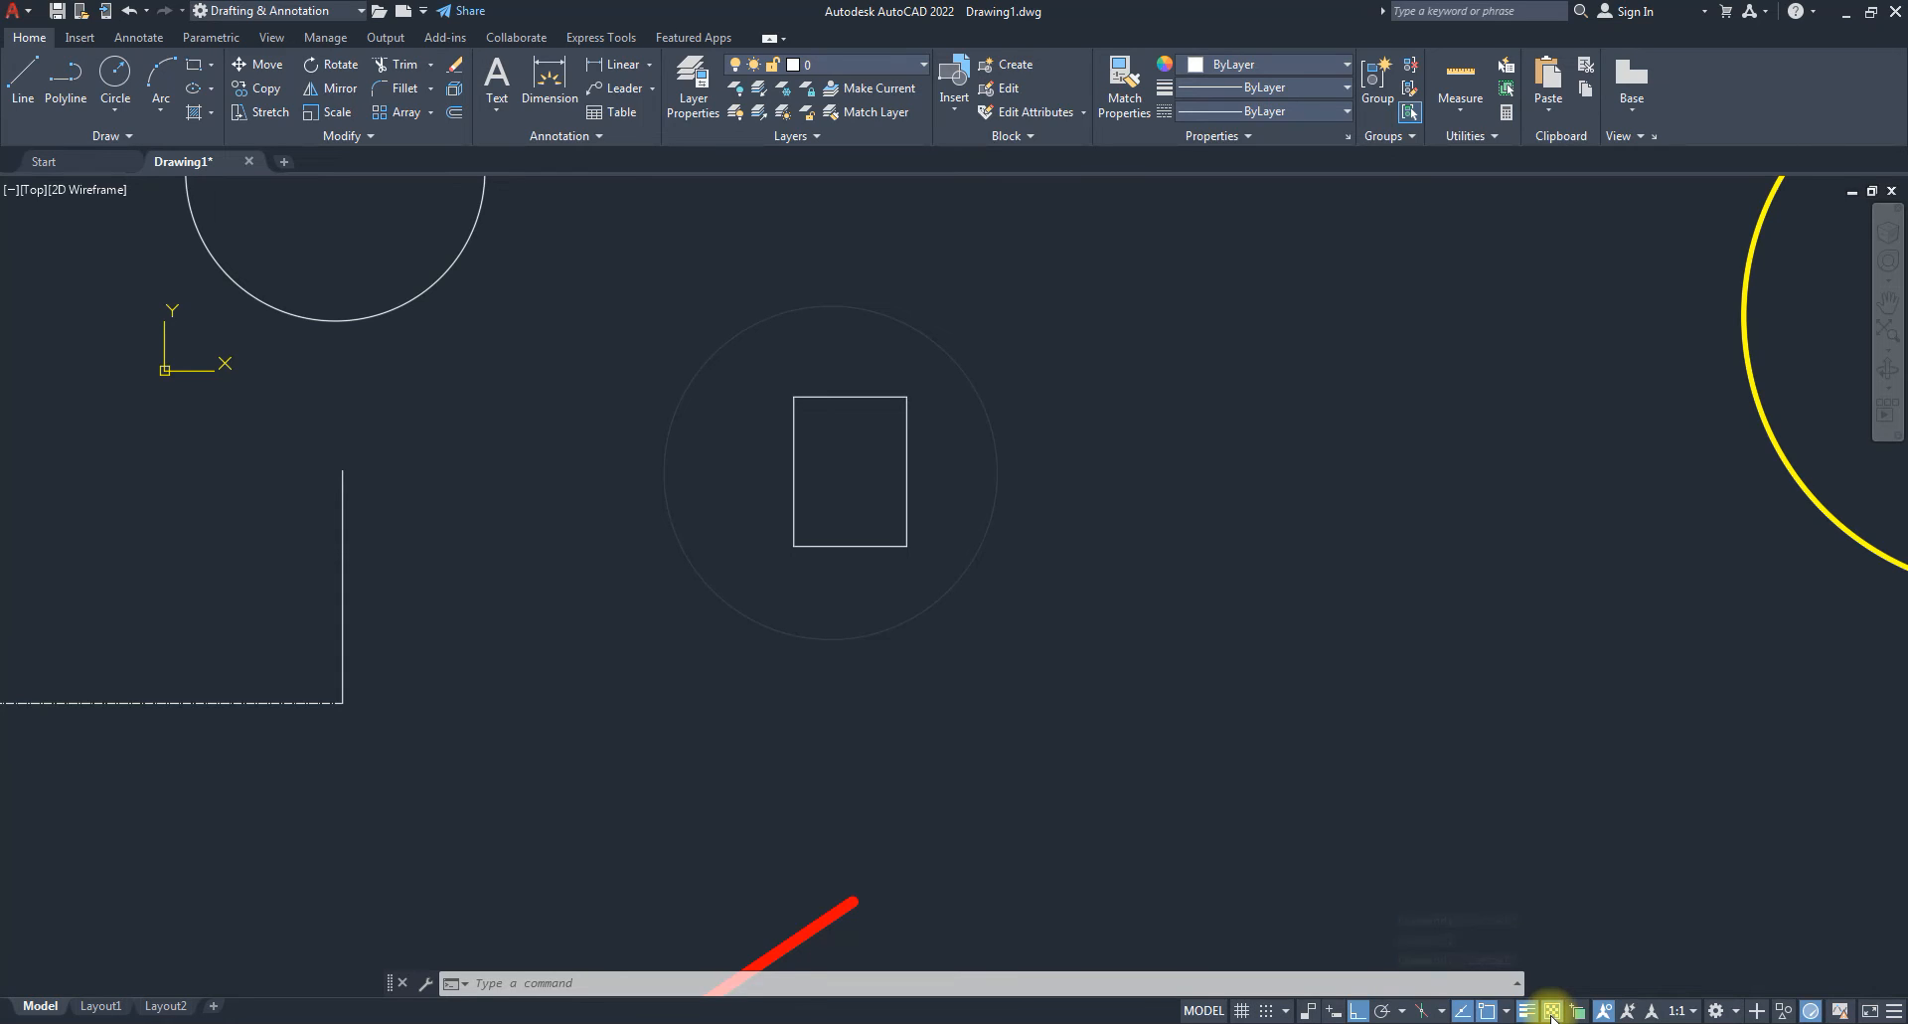
click(1551, 1011)
Leave transparency display on, zoom out, and open the Properties palette from the panel launcher.
click(1552, 1010)
click(1552, 1011)
click(1551, 1011)
scroll(900, 527, down, 4)
scroll(899, 527, down, 4)
scroll(911, 539, up, 2)
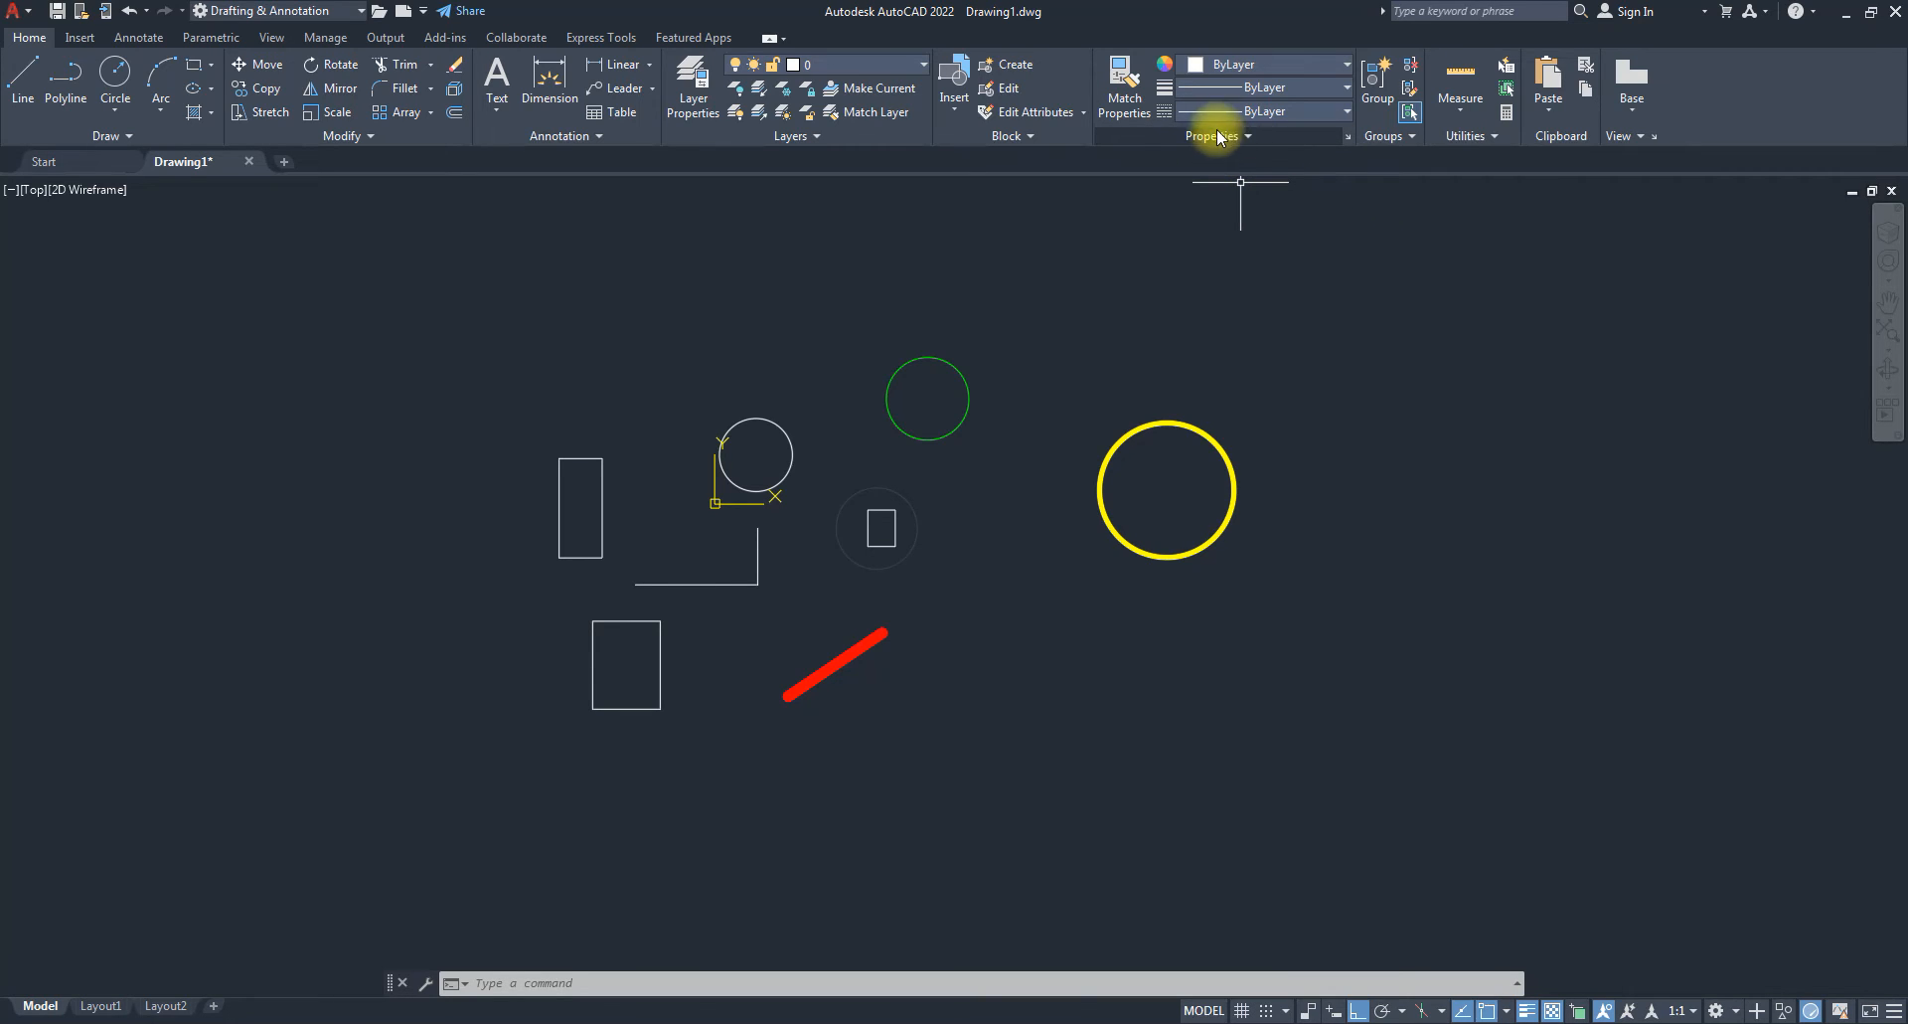
click(1350, 135)
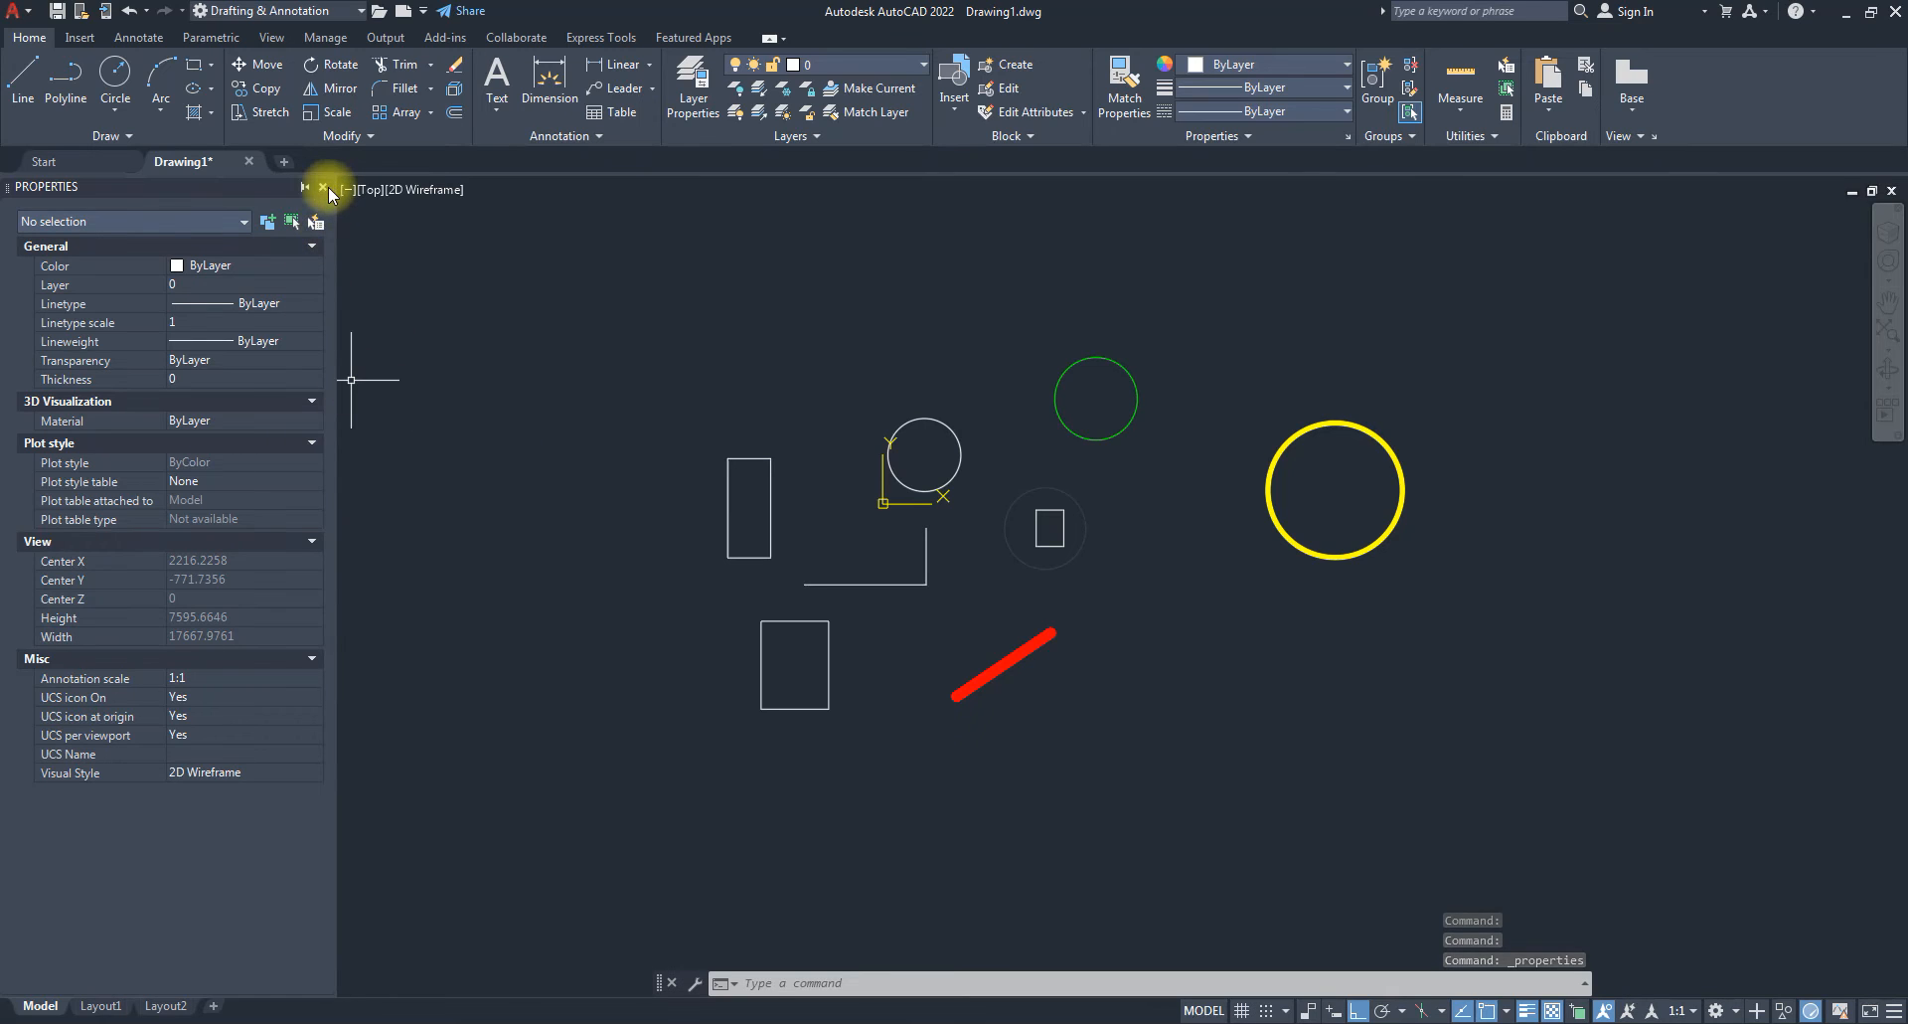
Reopen the Properties palette with PR and inspect the yellow circle's properties, radius 622.6697.
click(324, 188)
text(PR)
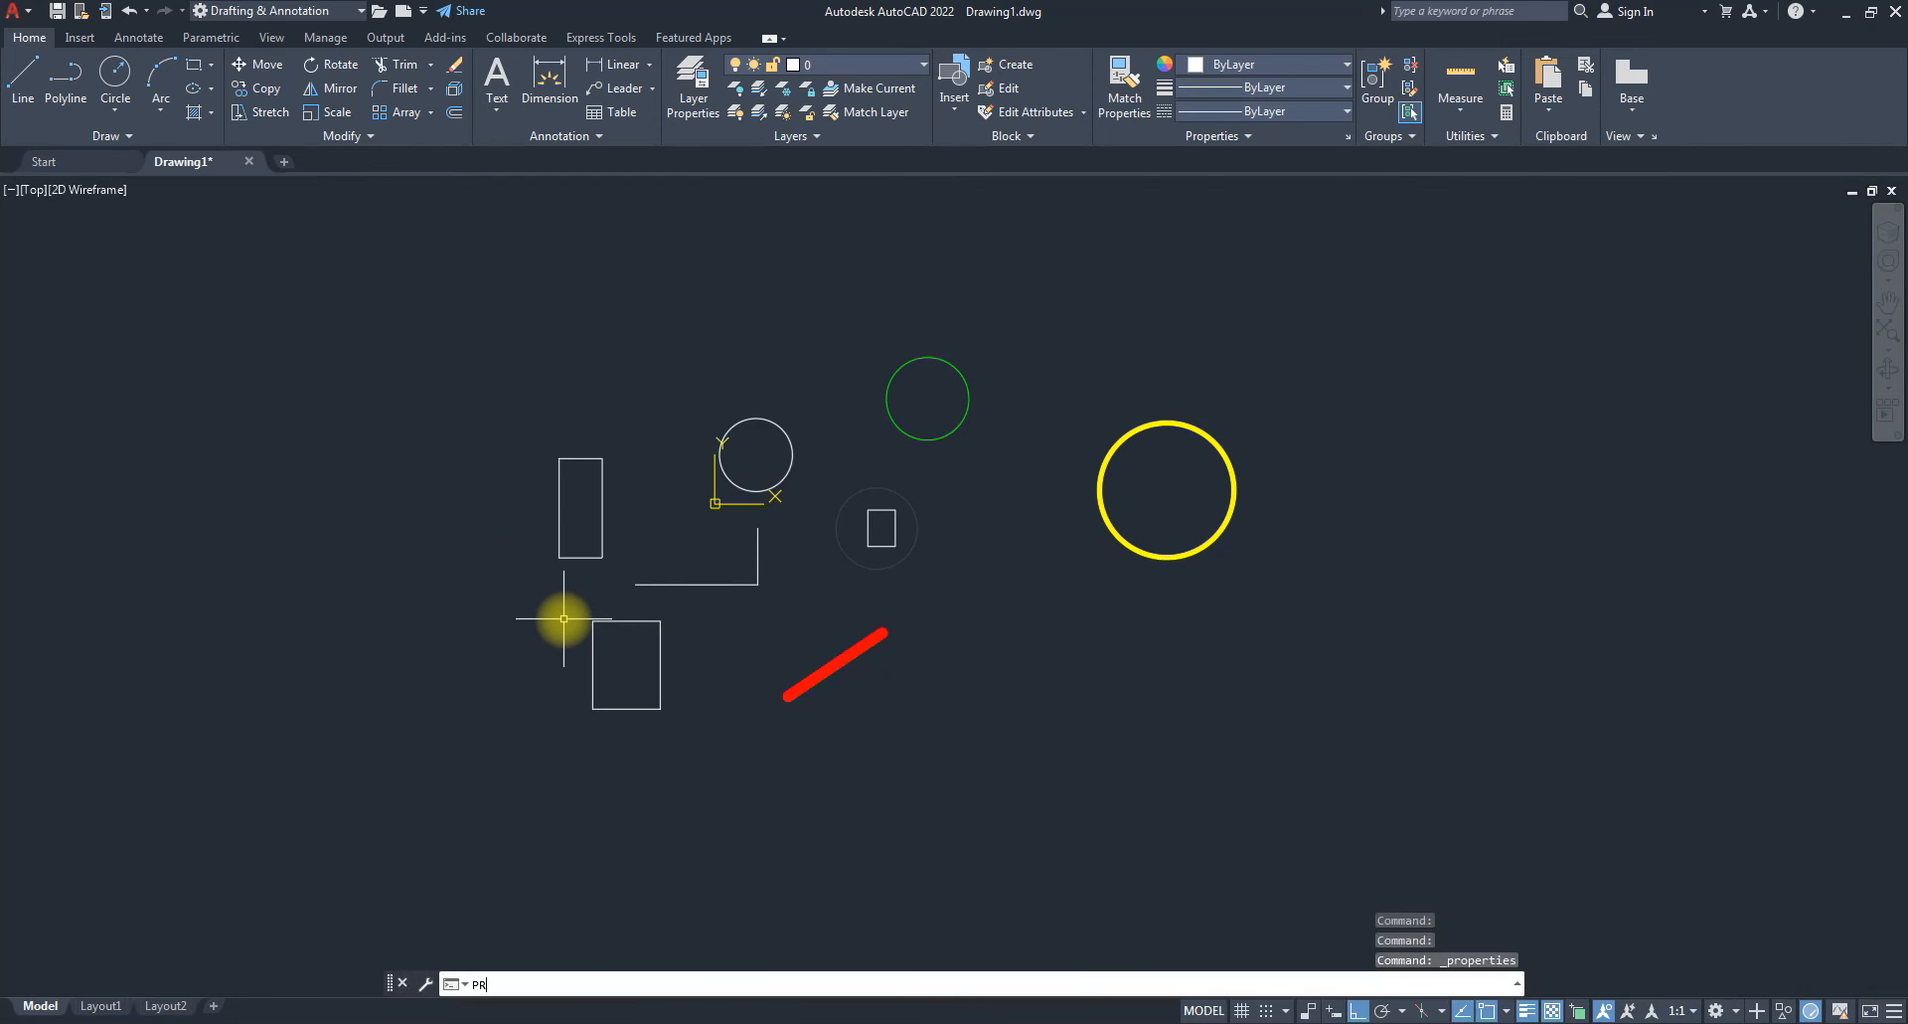
key(Return)
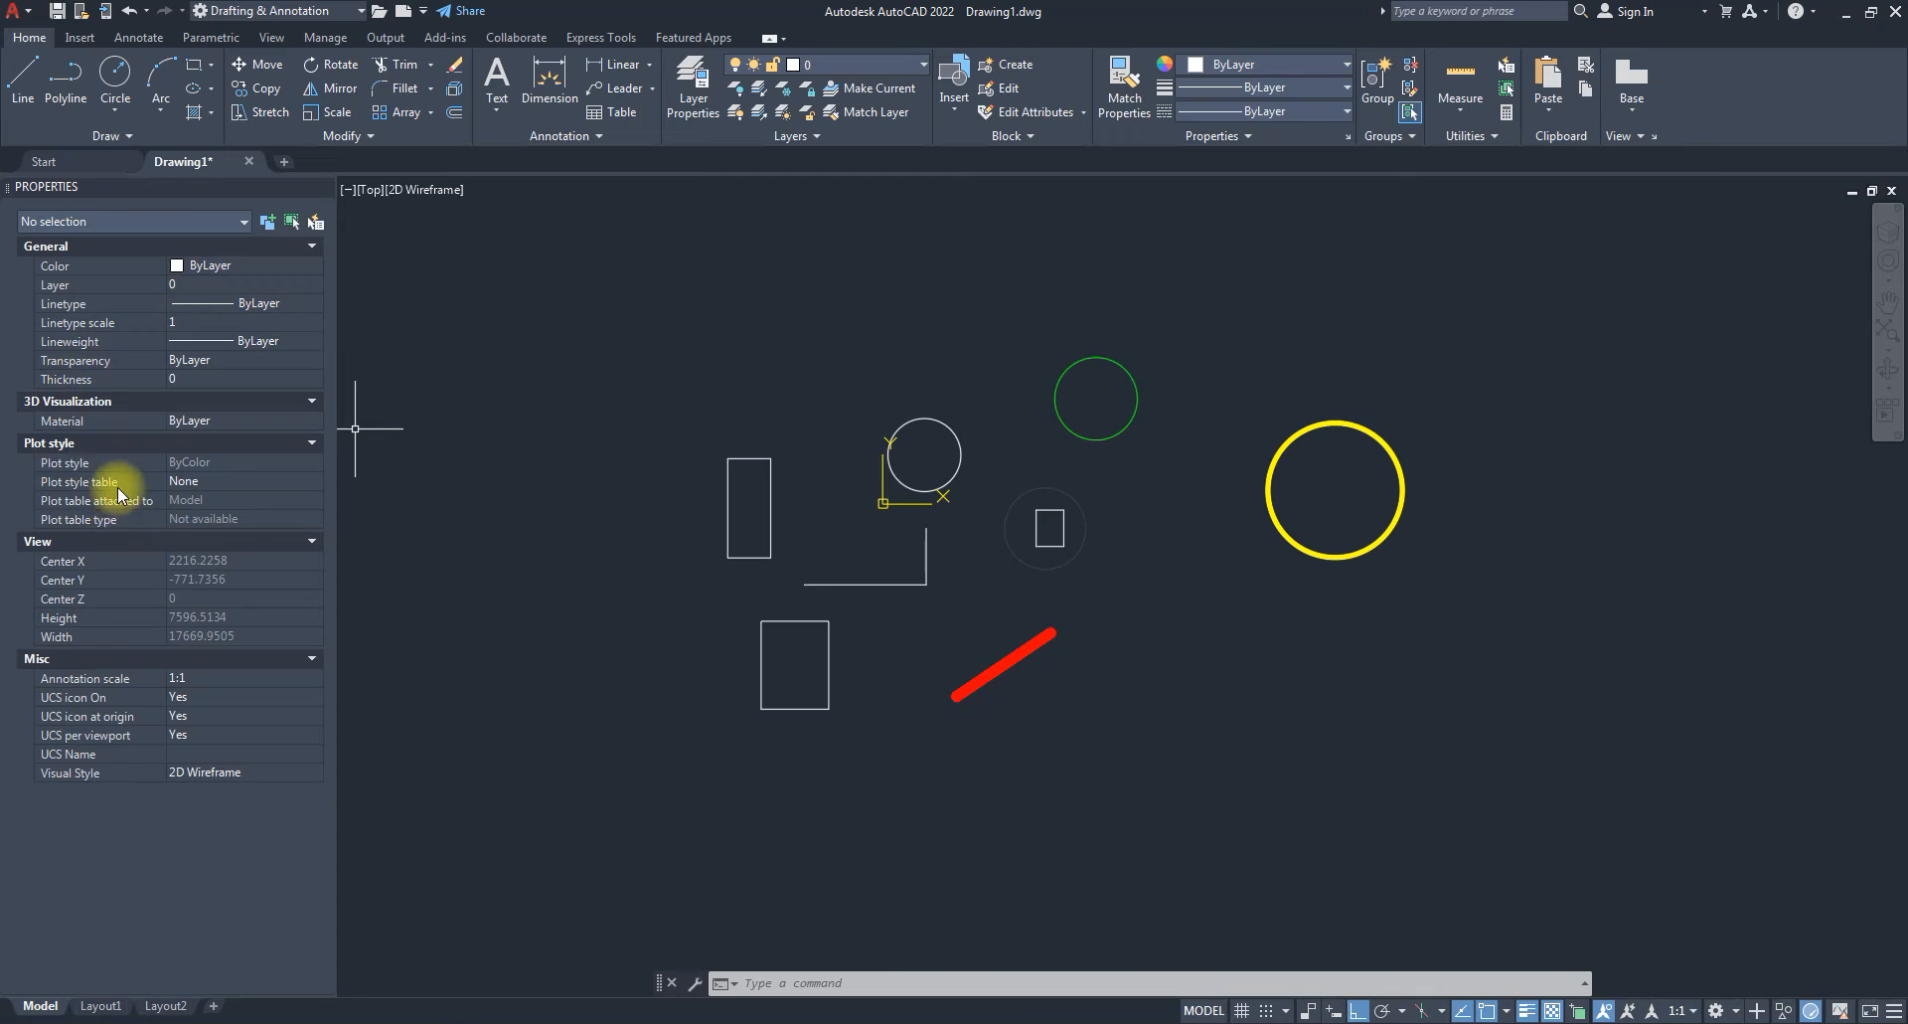
click(1328, 553)
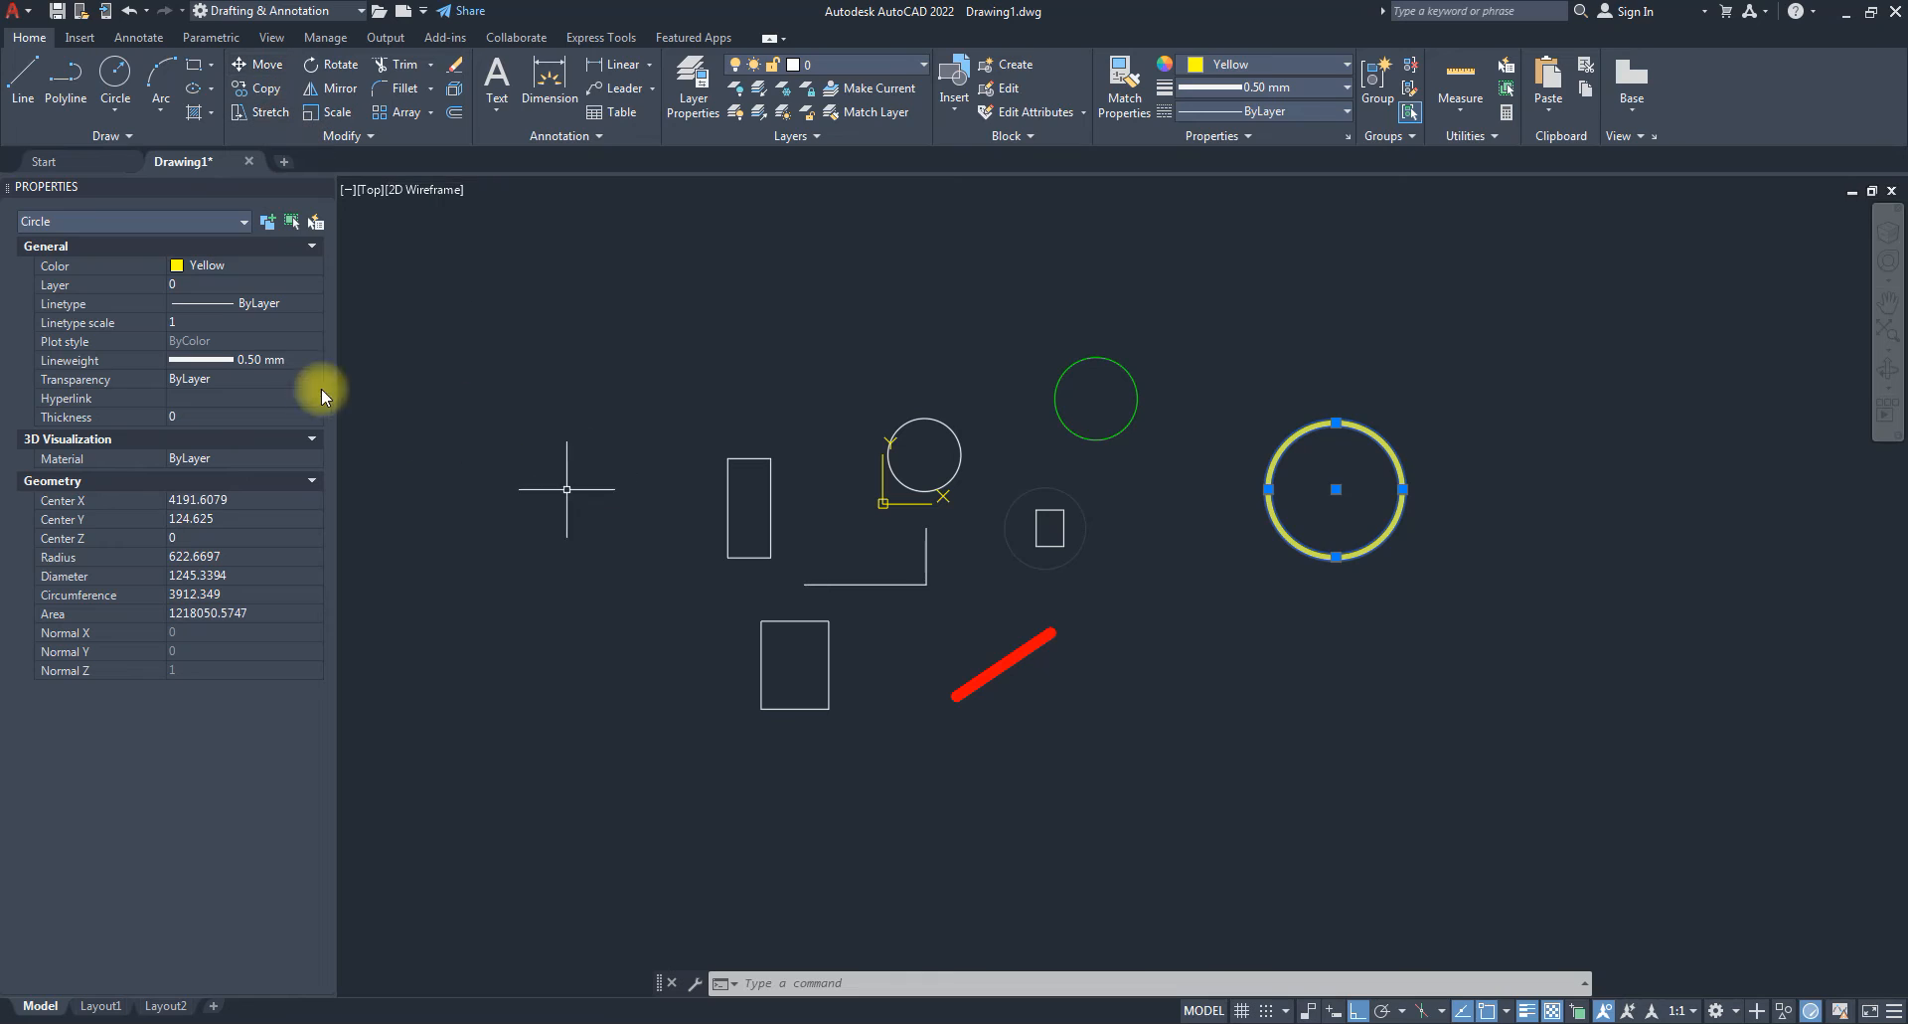
key(Escape)
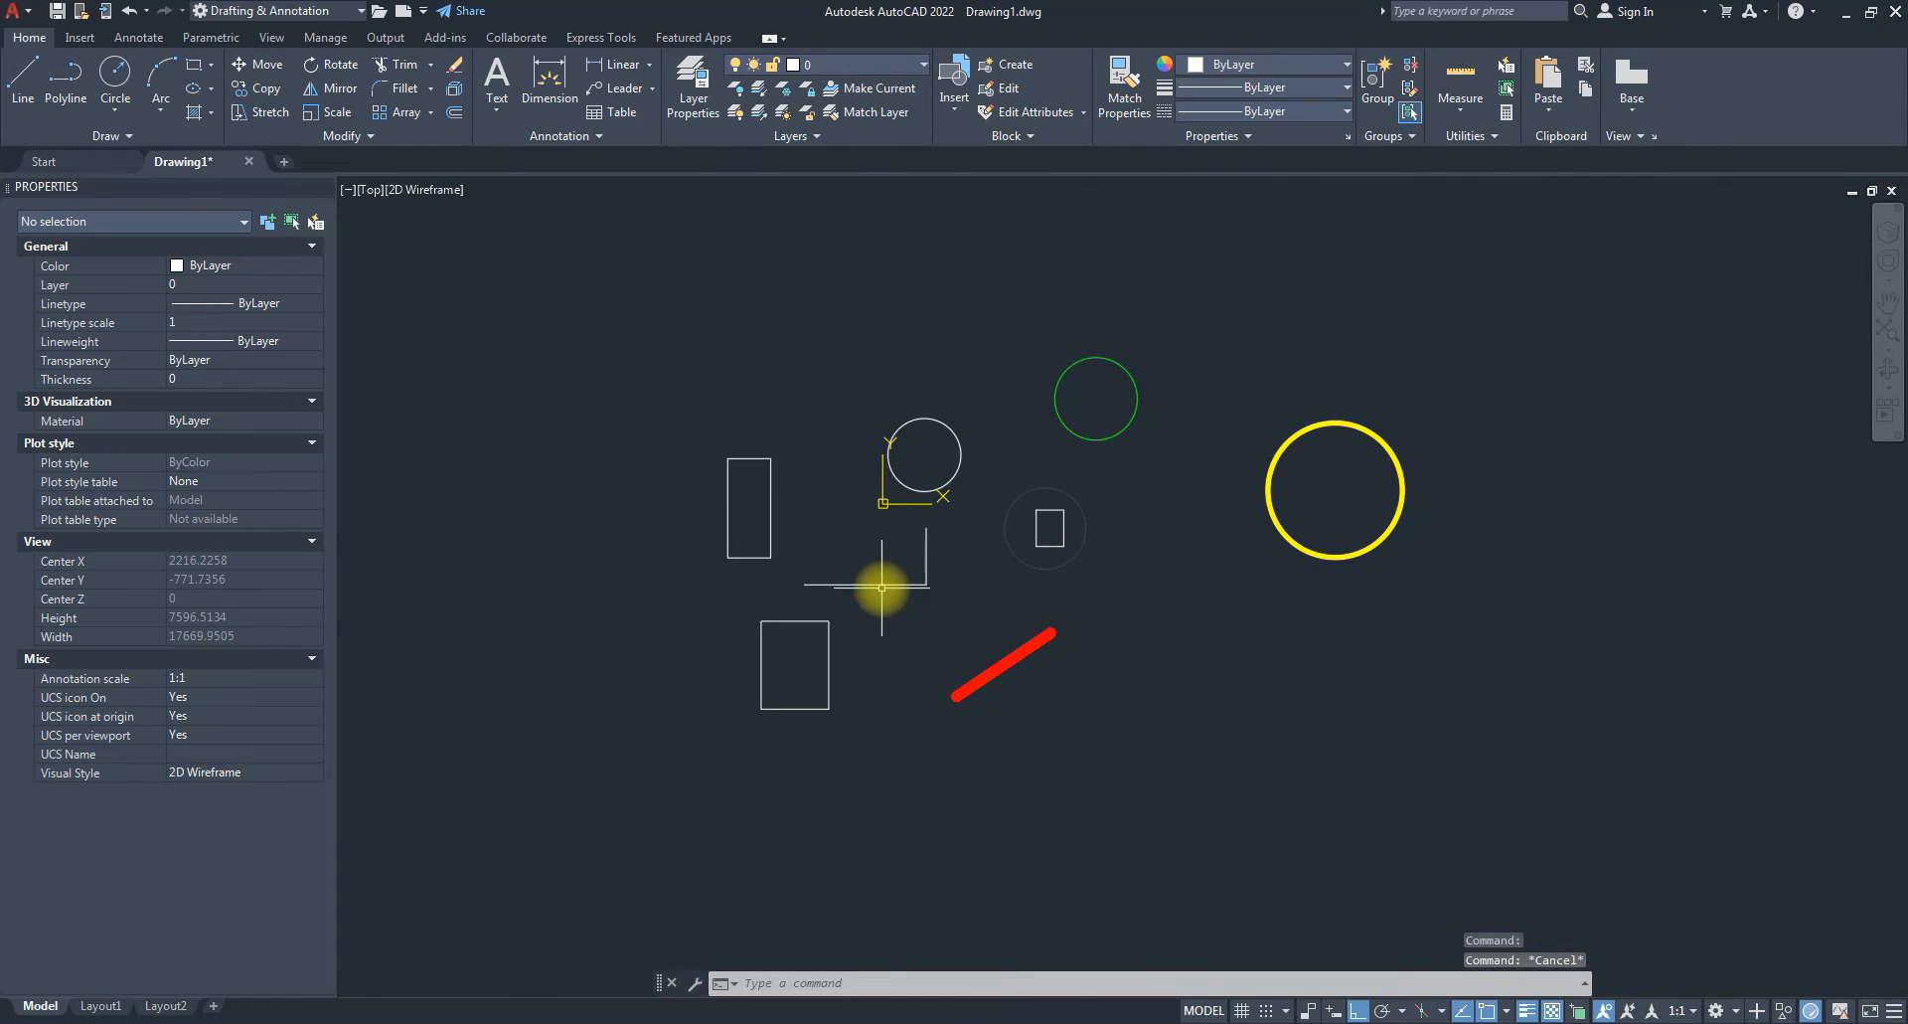
Select the eight shapes with a crossing window to compare their properties.
scroll(882, 587, up, 2)
scroll(988, 611, down, 4)
scroll(1121, 554, up, 2)
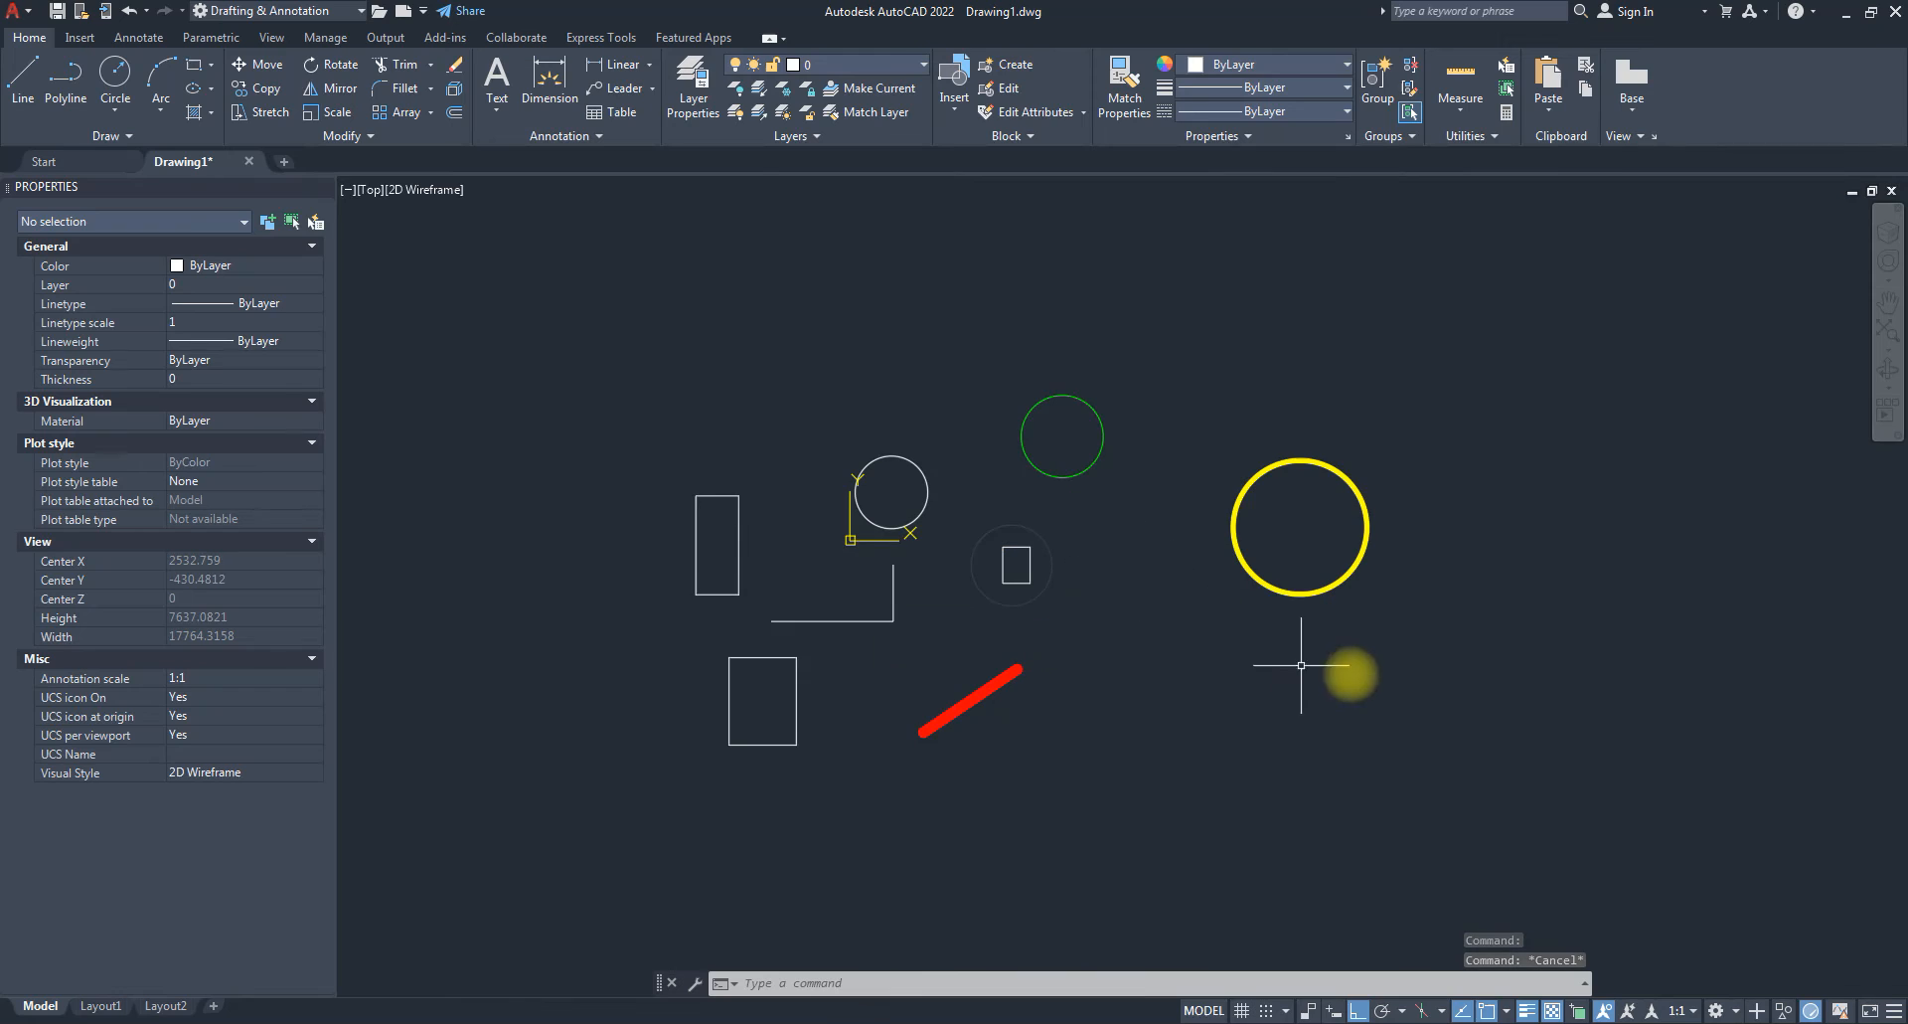
click(1385, 707)
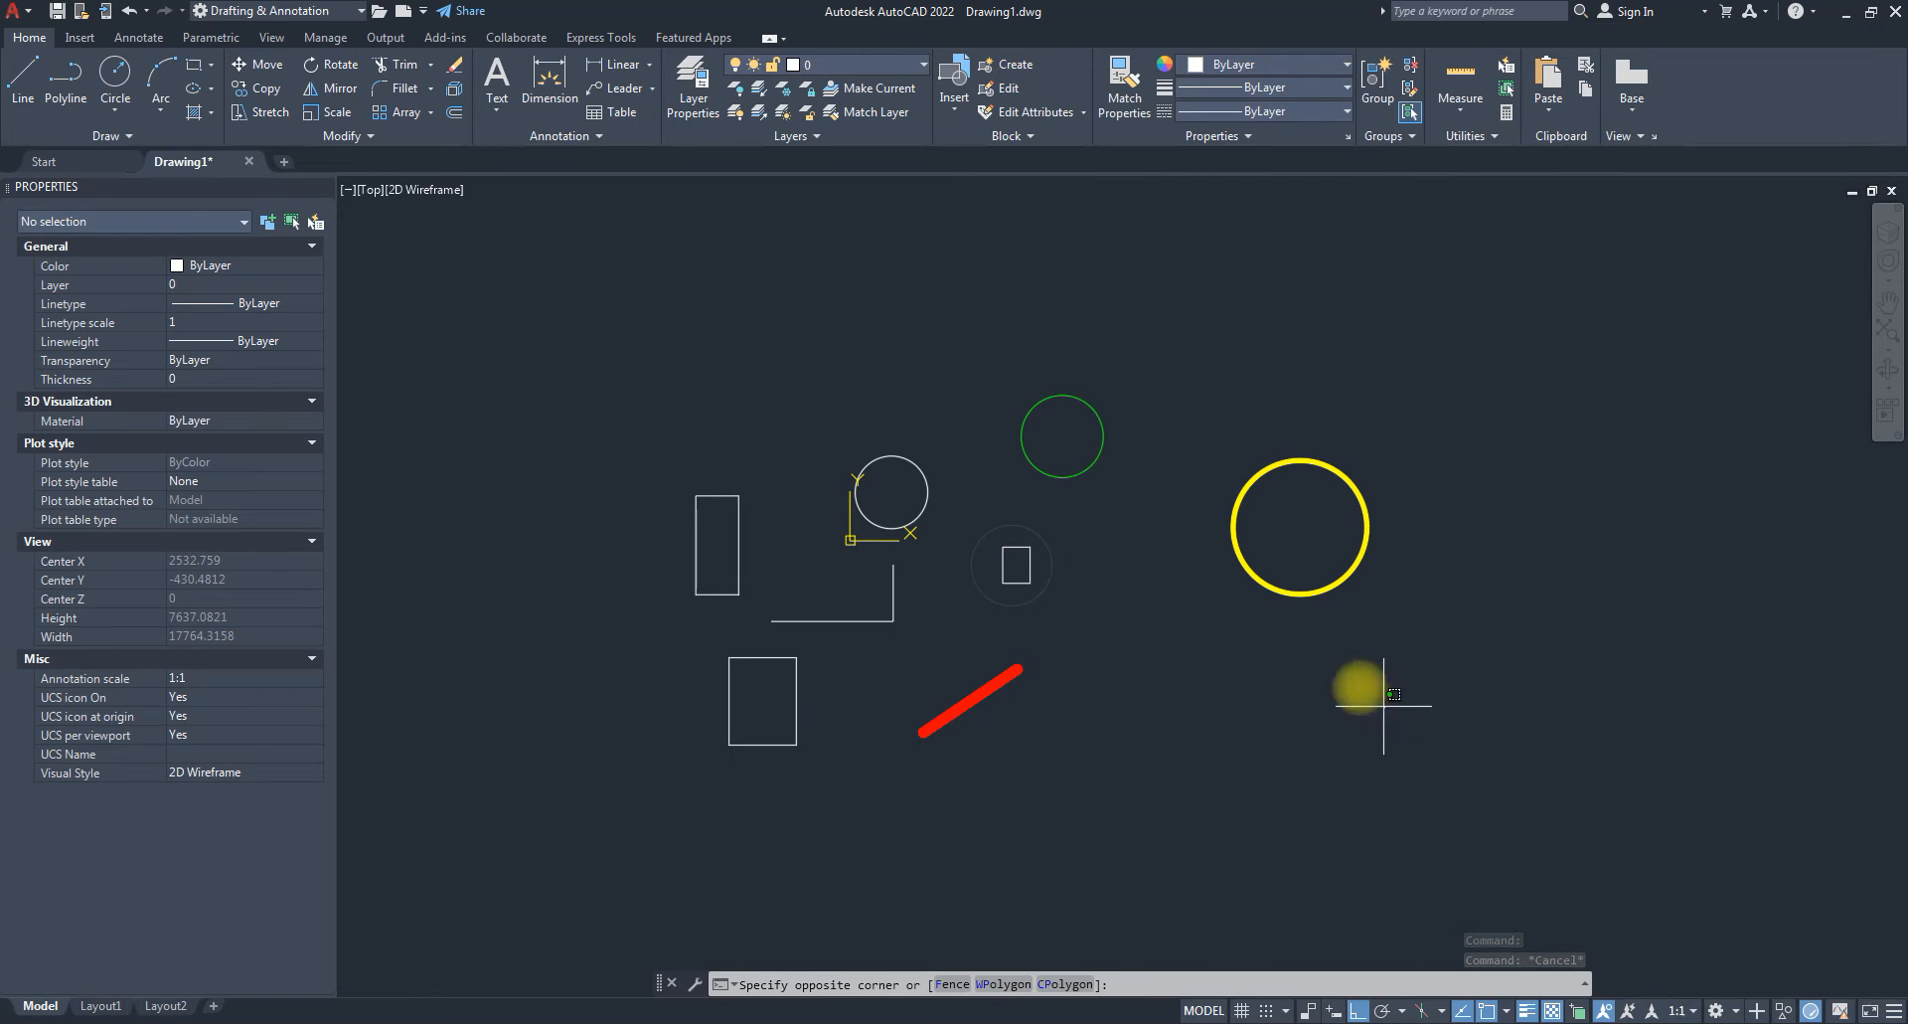
click(887, 402)
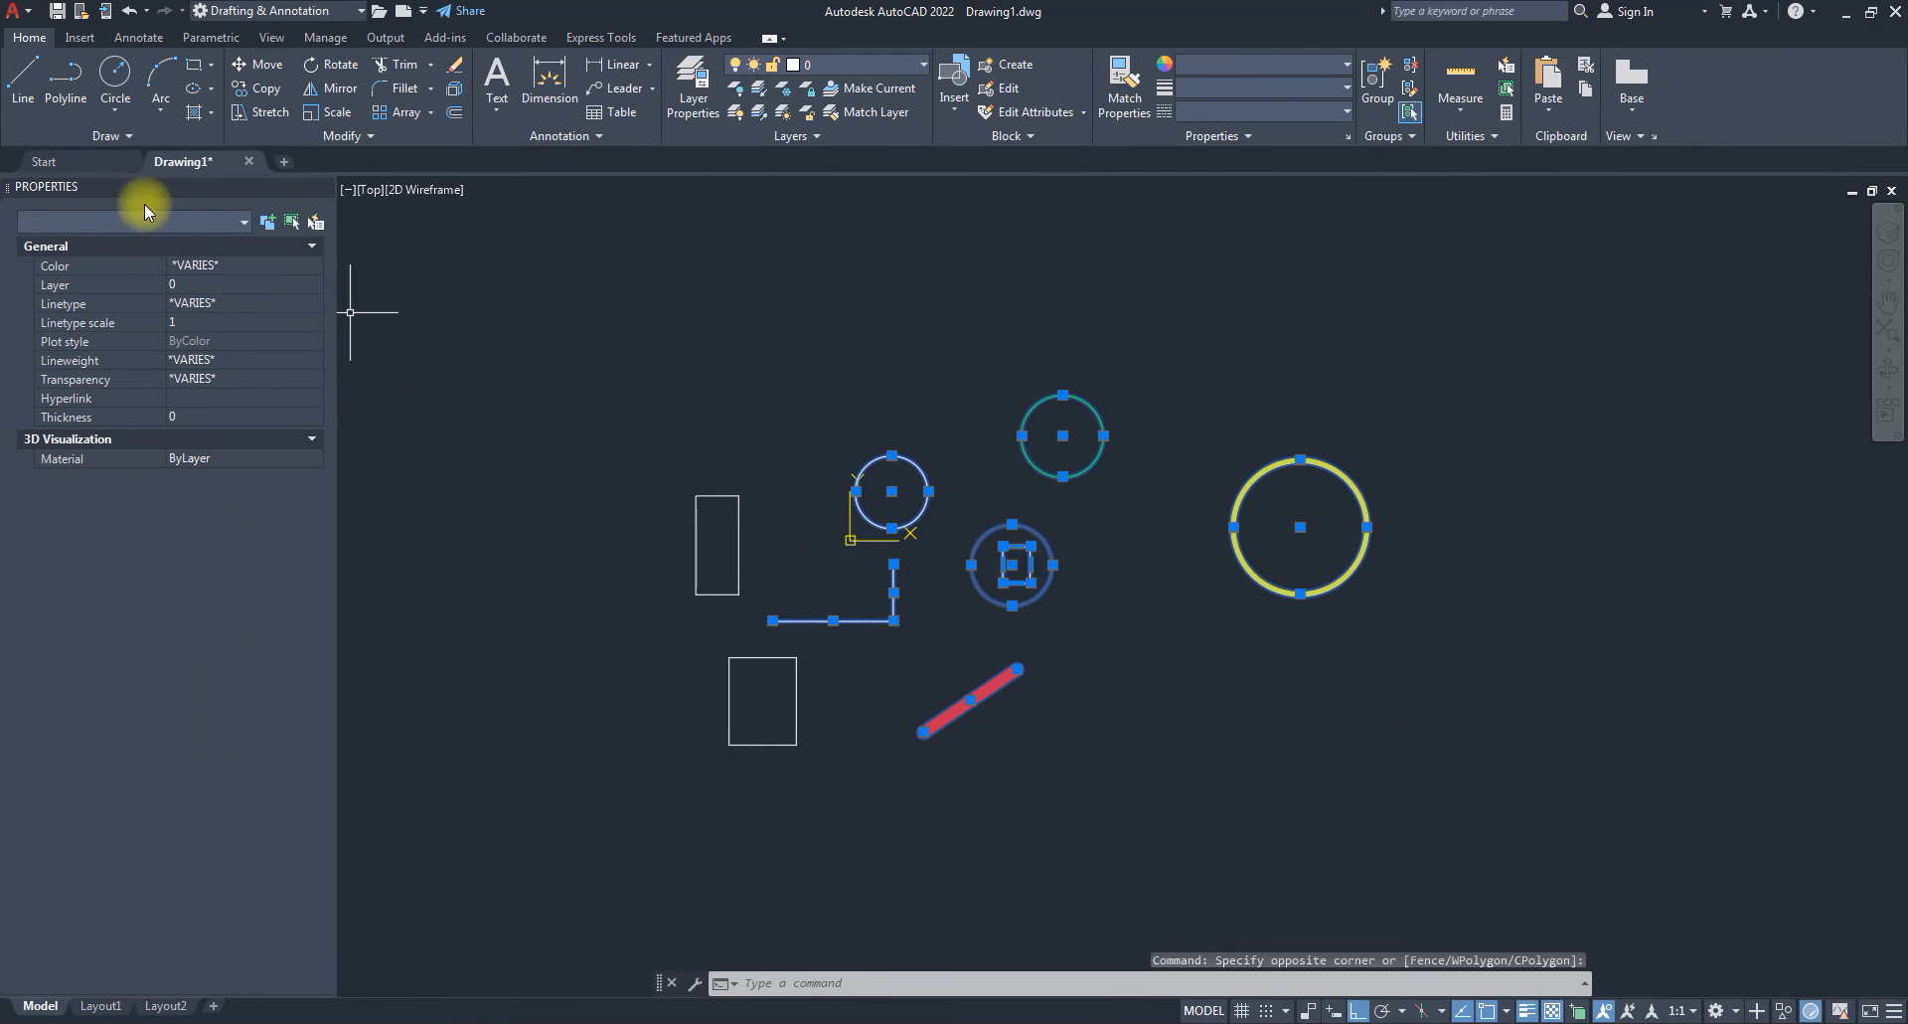
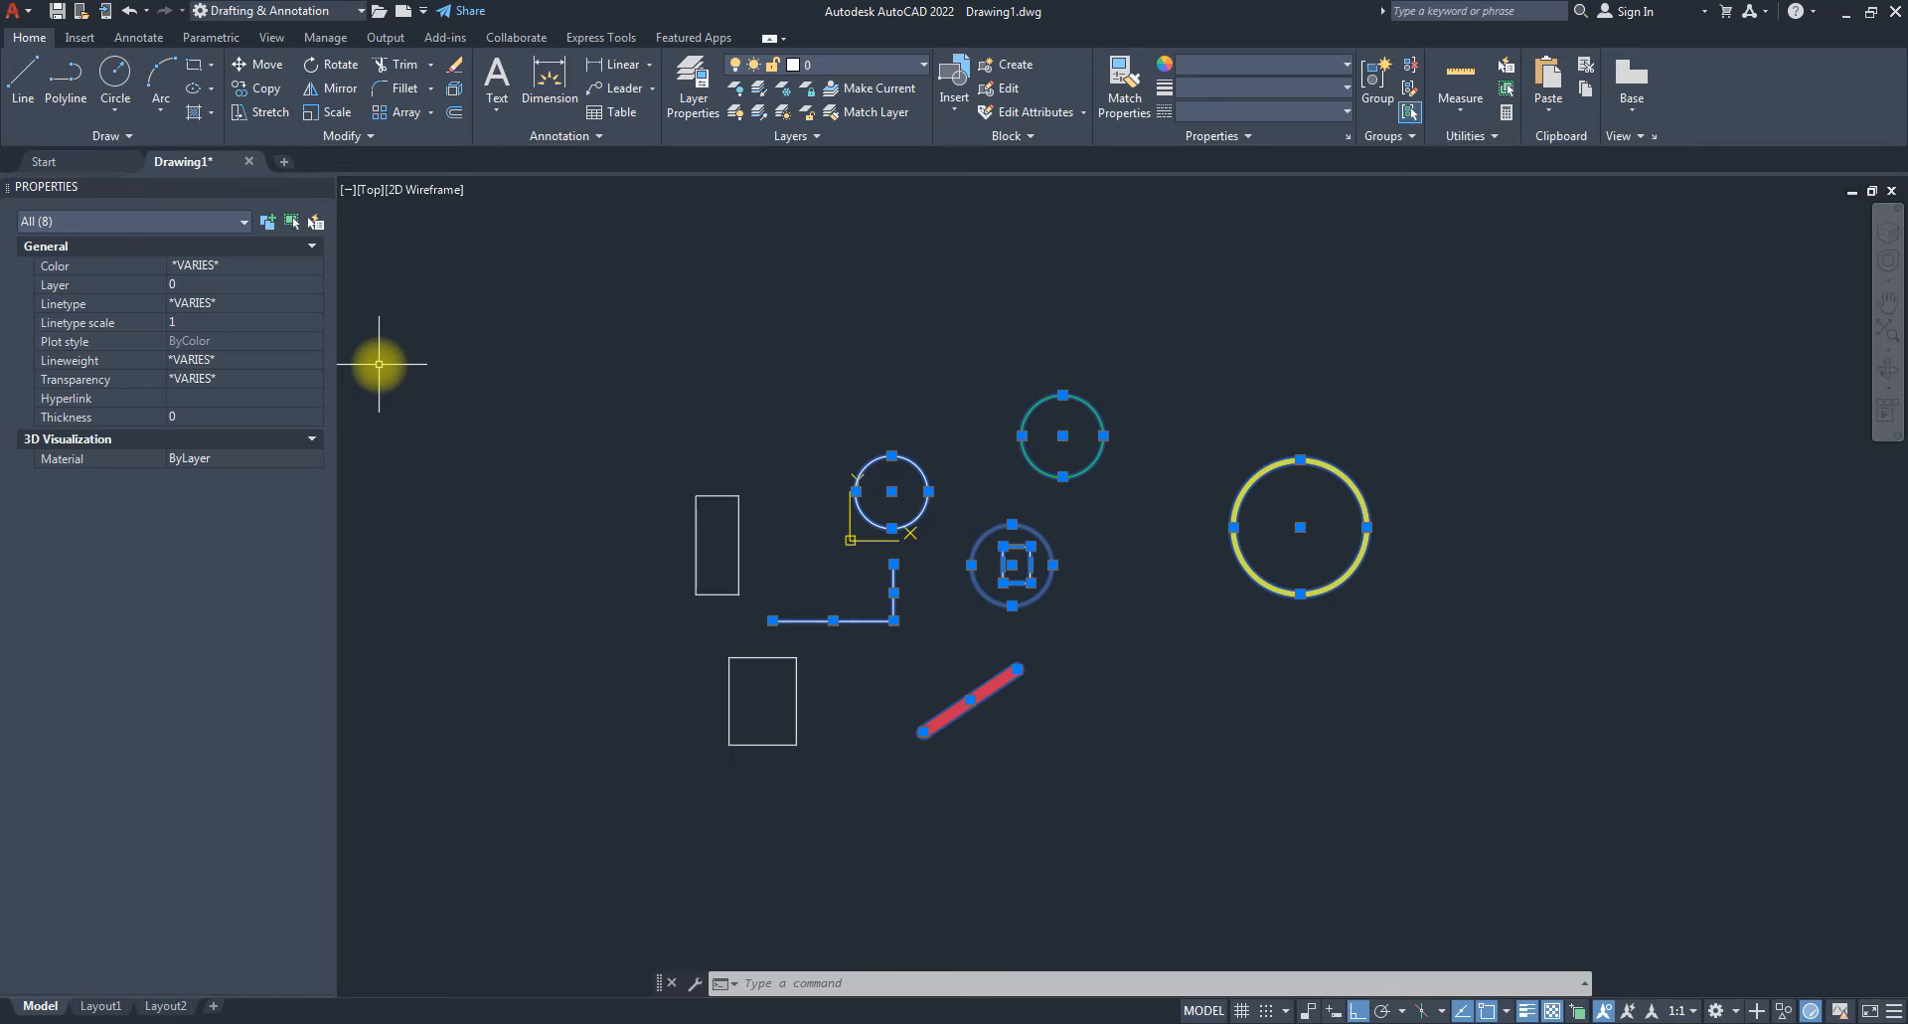
Leave the Color unchanged and add both rectangles to the selection with a crossing window.
click(258, 265)
click(307, 266)
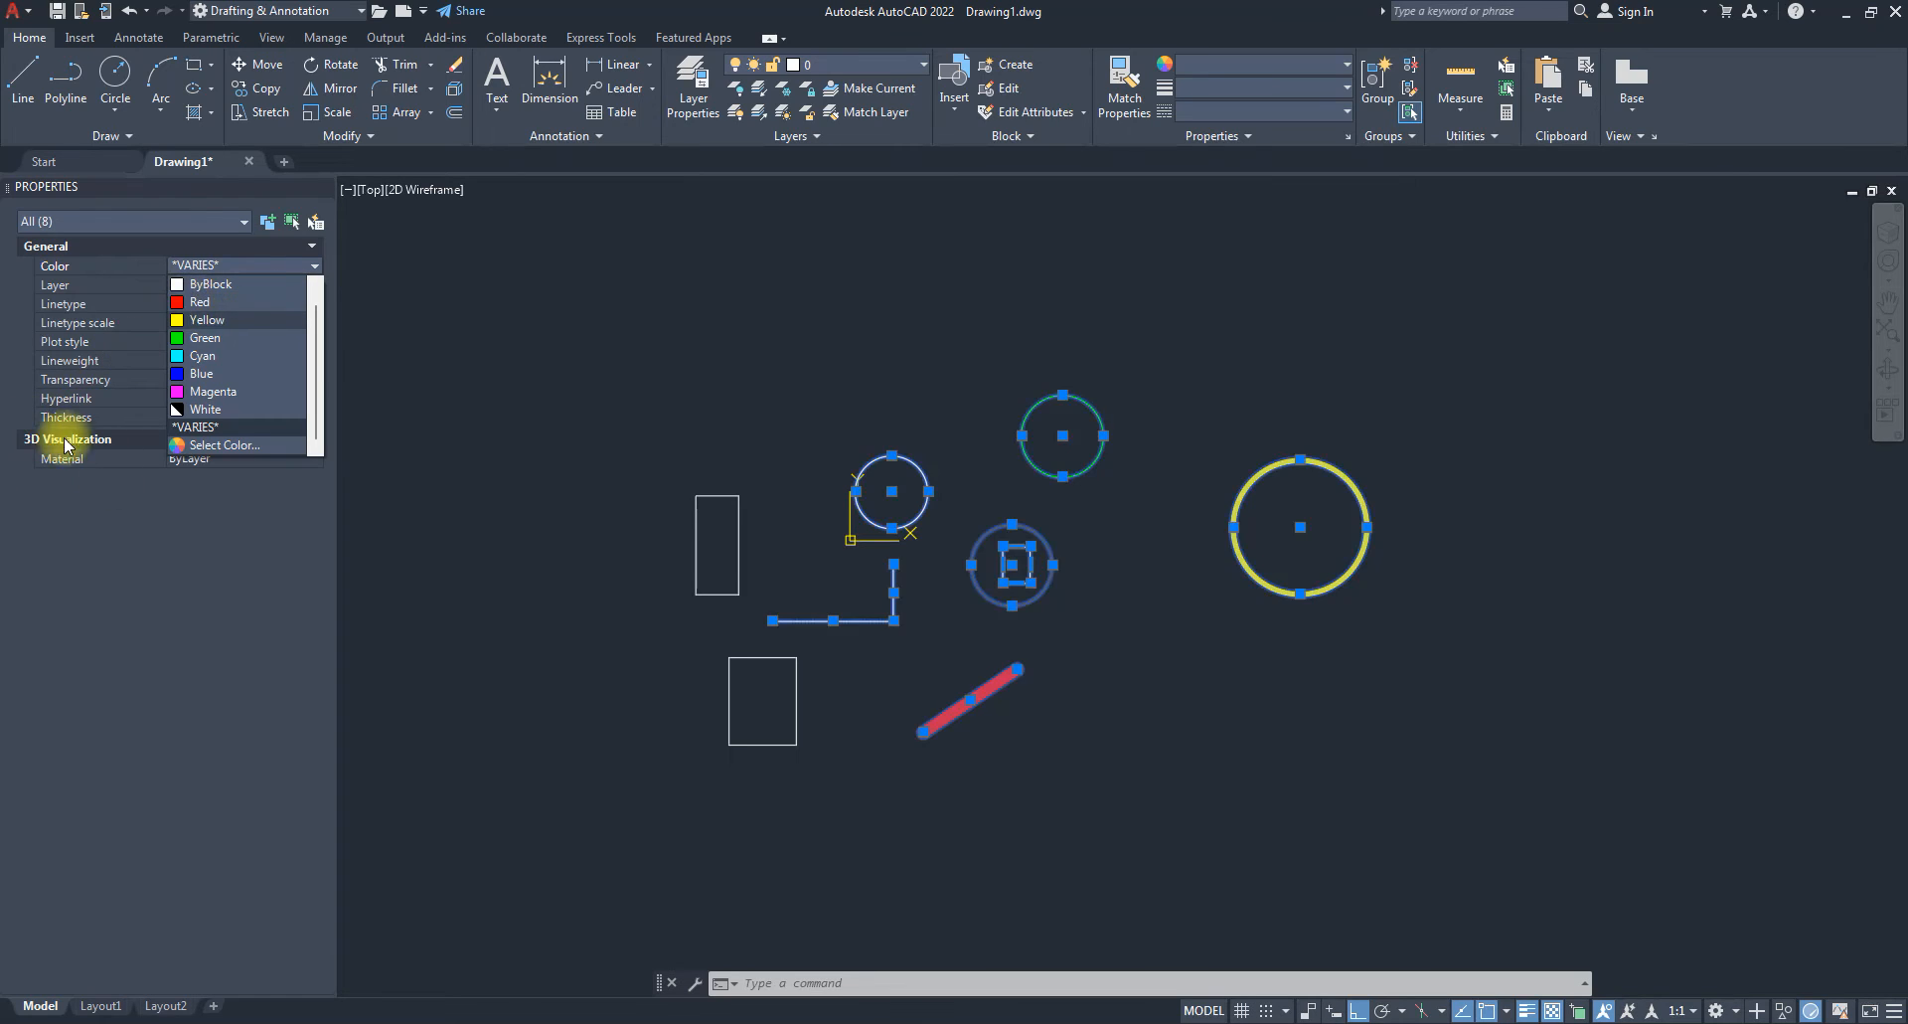
click(145, 593)
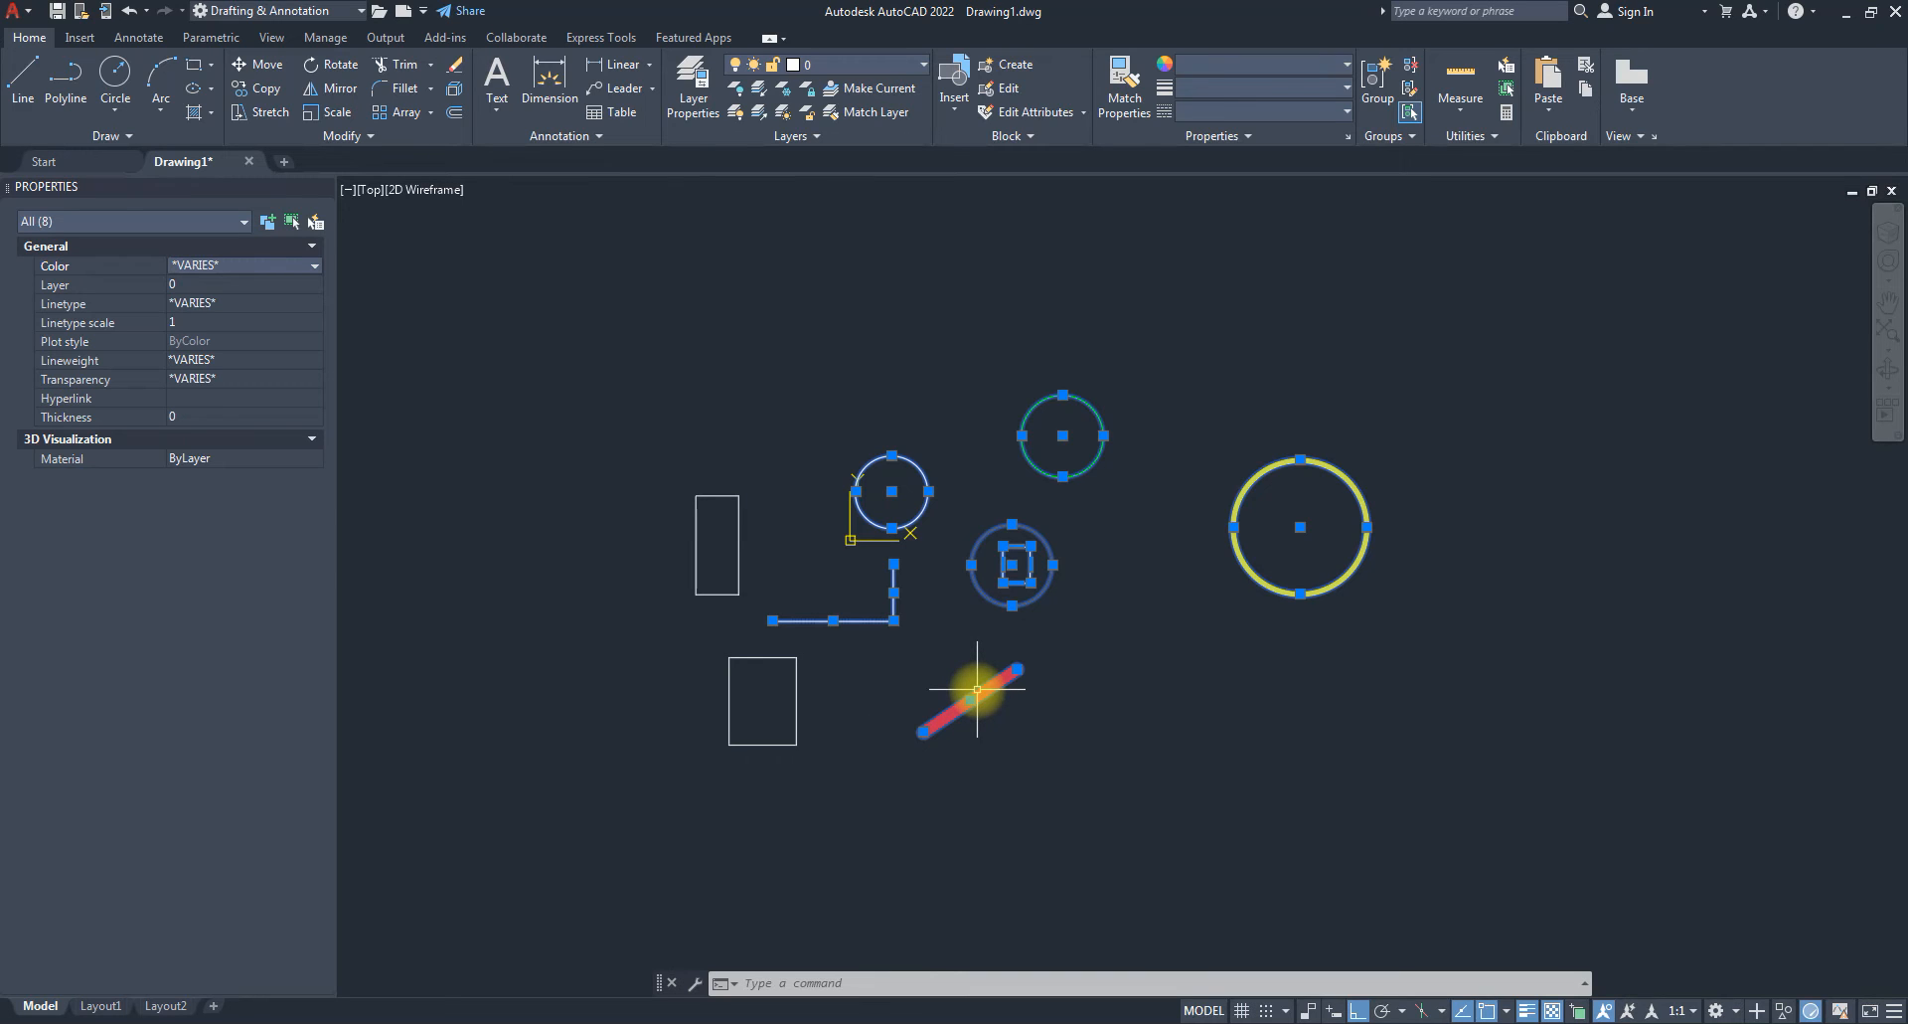
click(1422, 859)
click(619, 337)
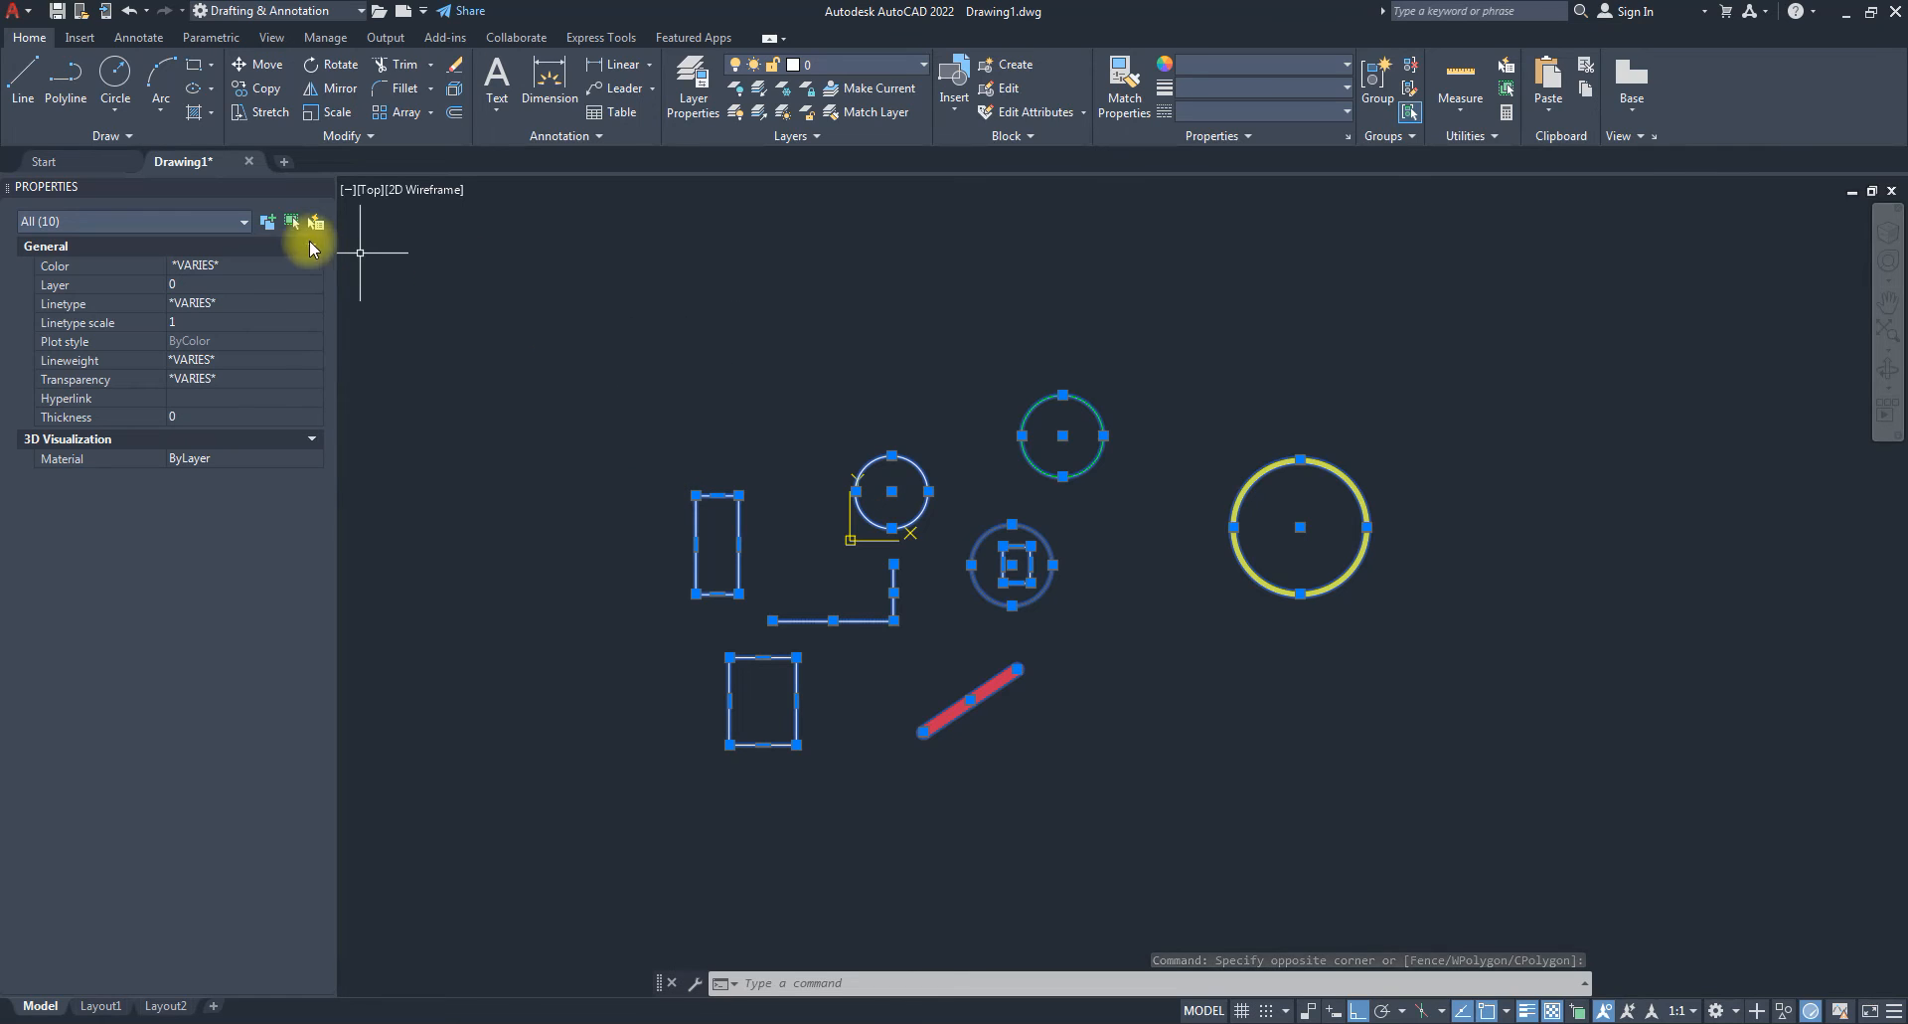
Filter the Properties list to Circle (4), set their Color to Yellow, then clear the selection.
click(245, 223)
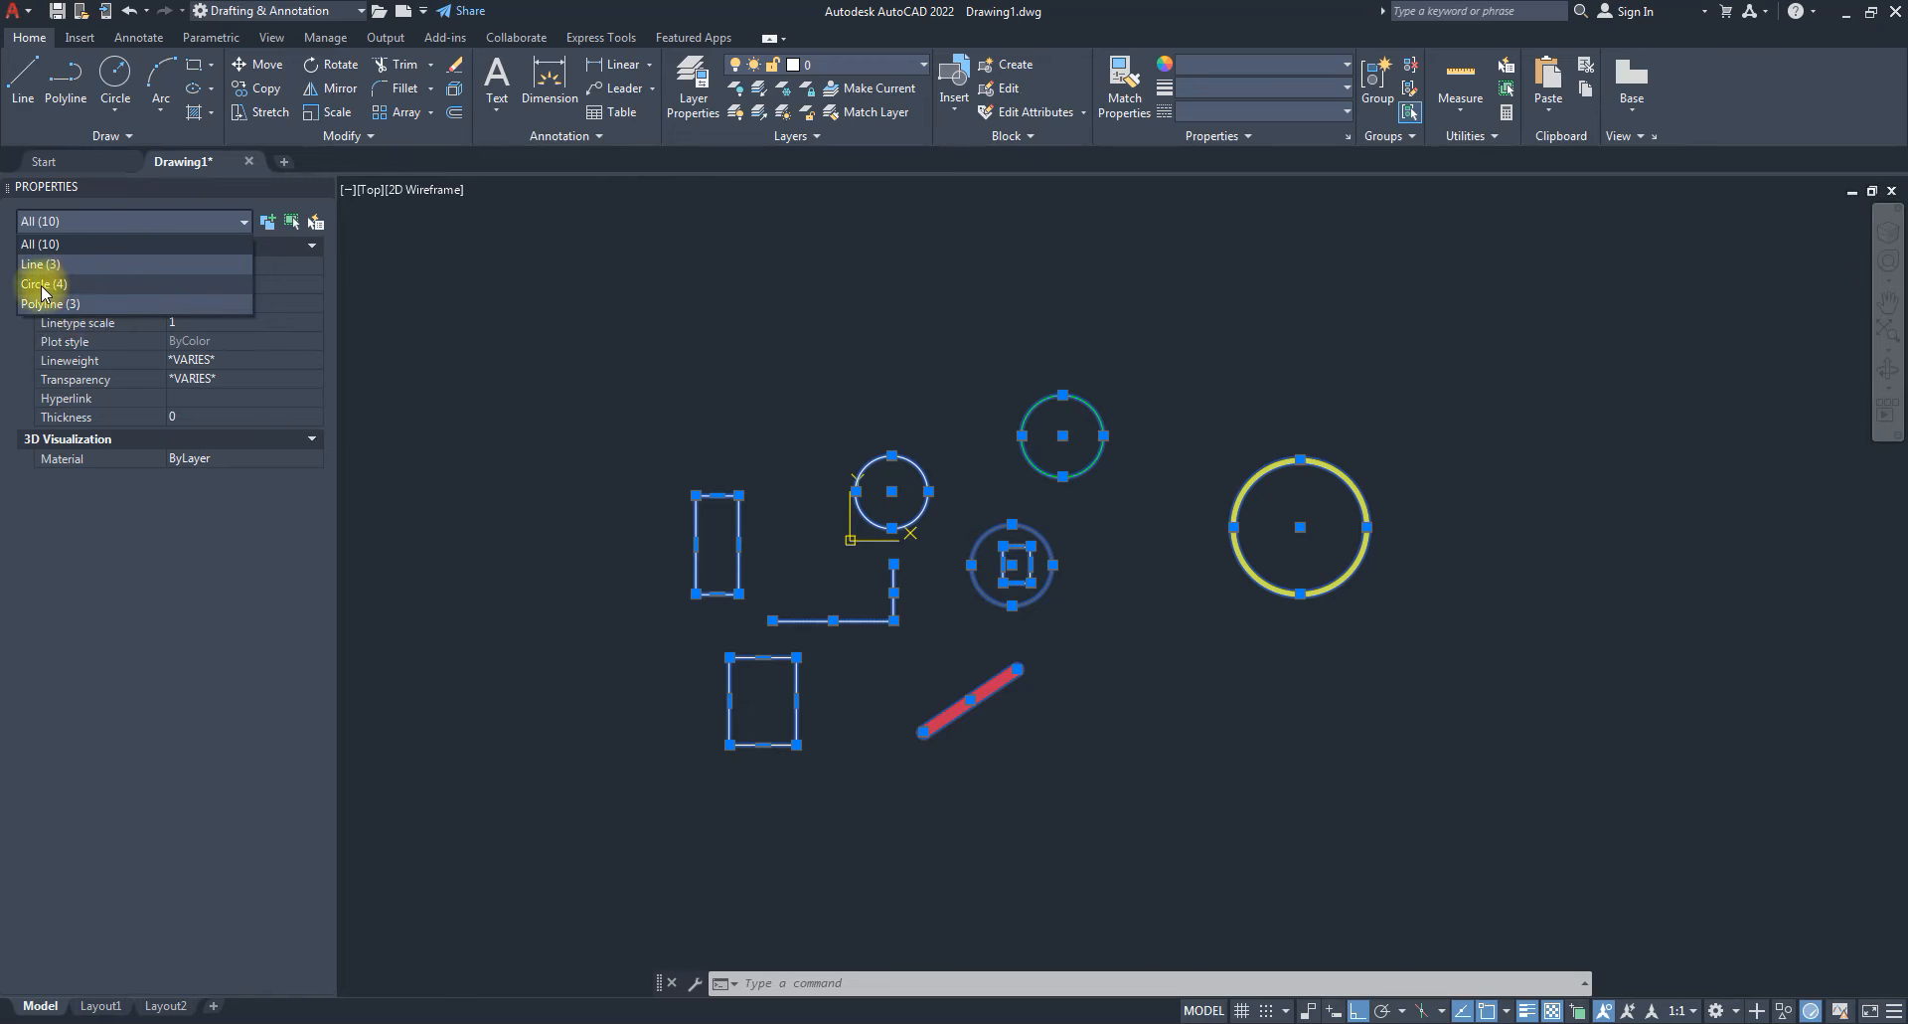
click(41, 286)
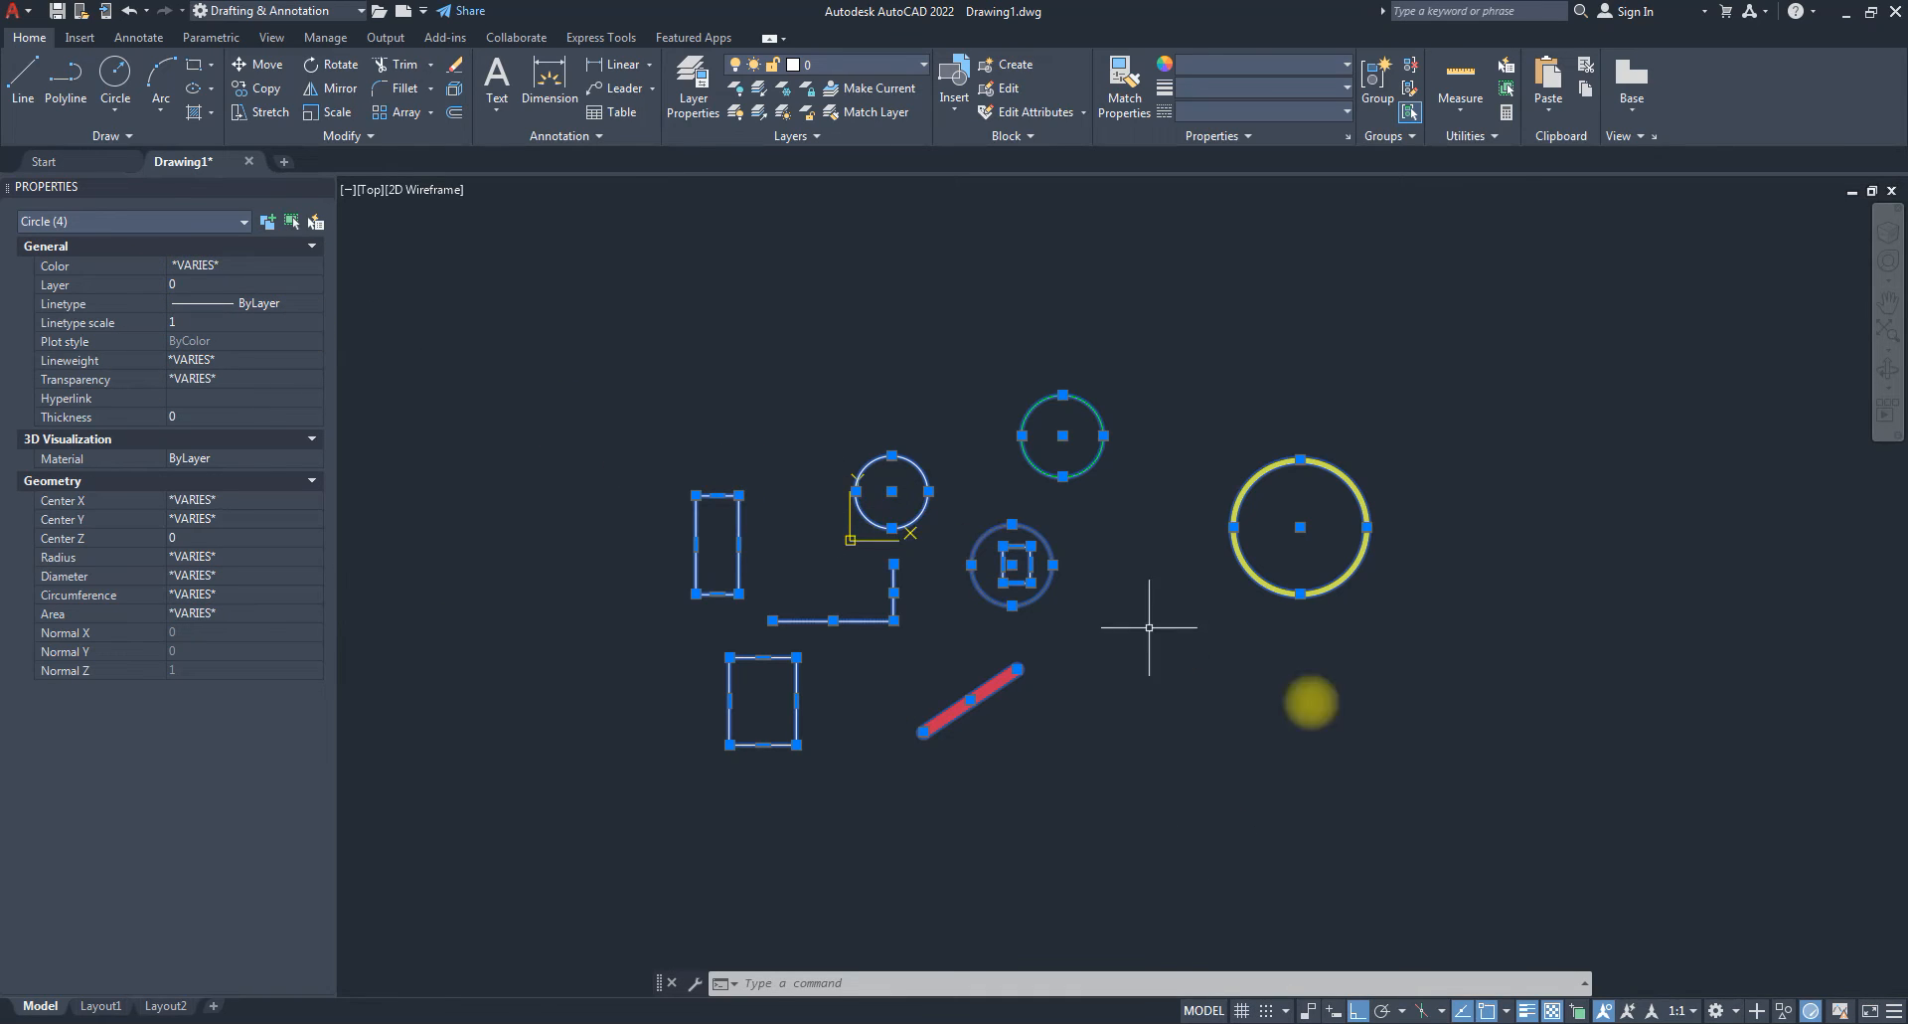
click(212, 221)
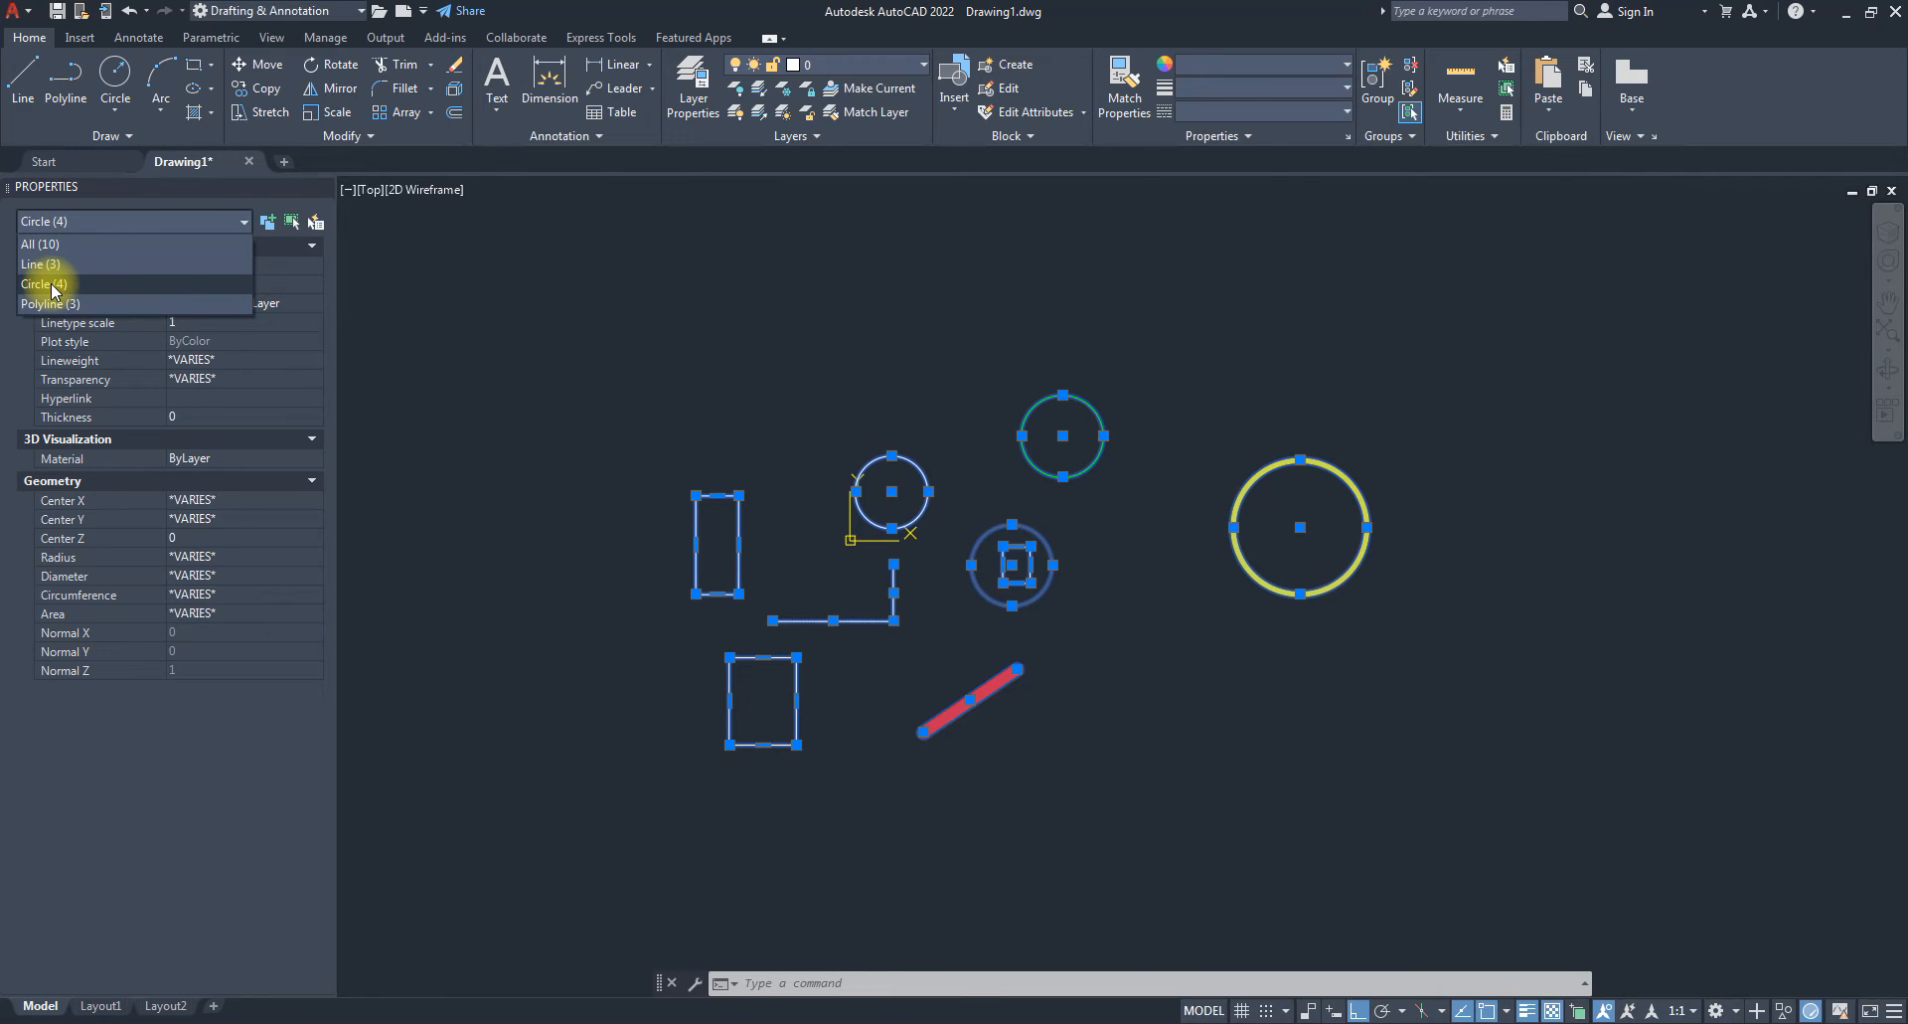
click(52, 287)
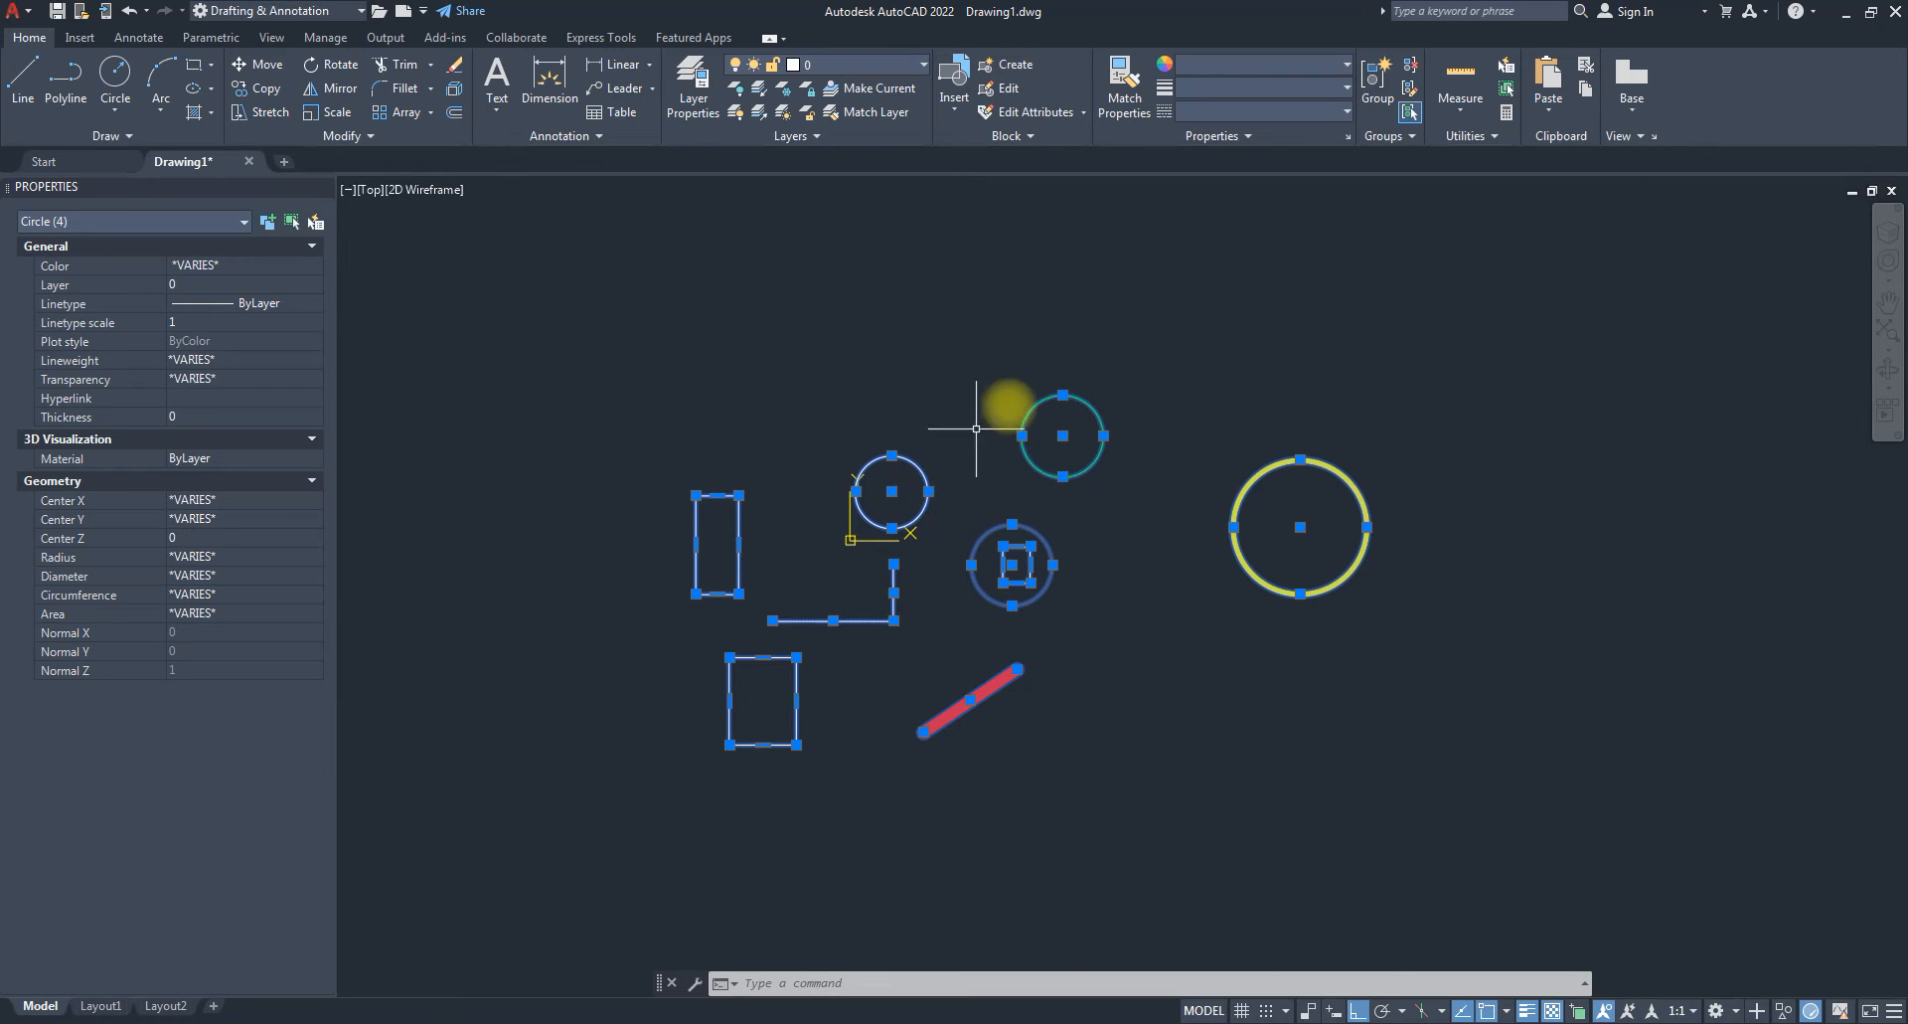
click(312, 265)
click(312, 265)
click(186, 316)
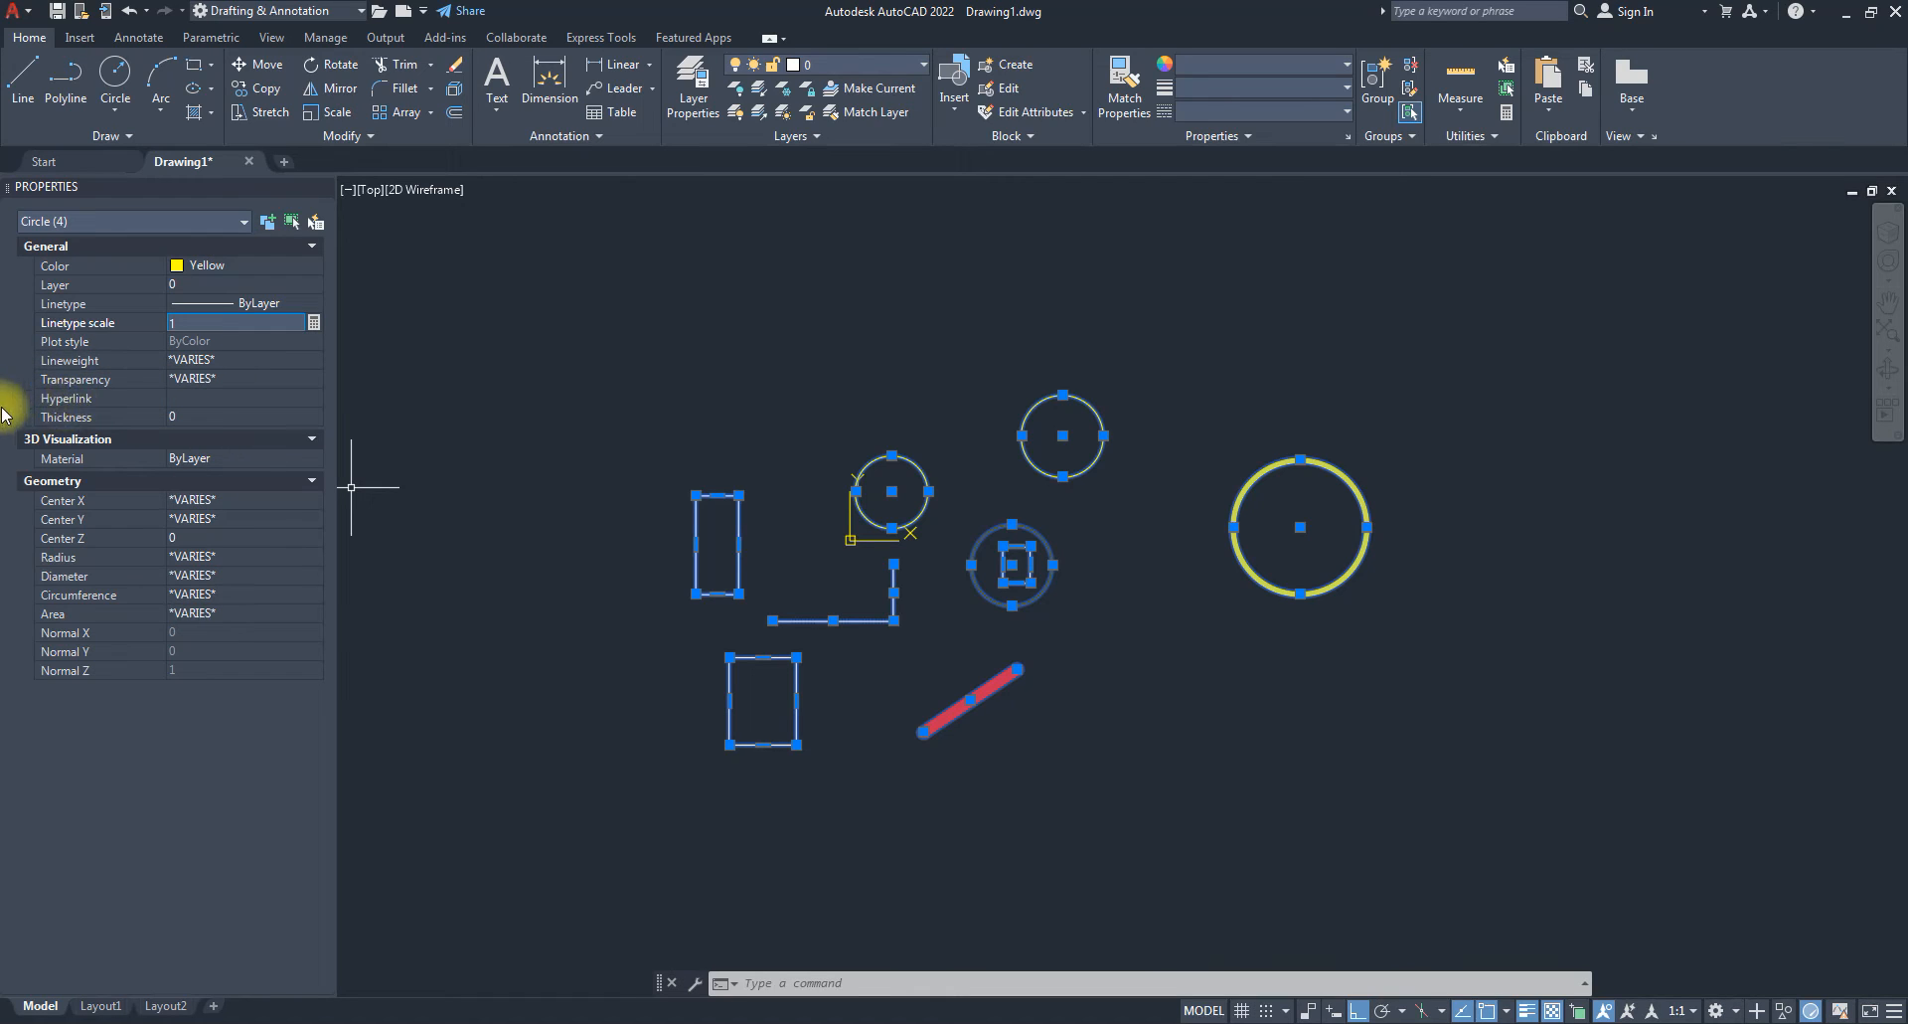
click(197, 419)
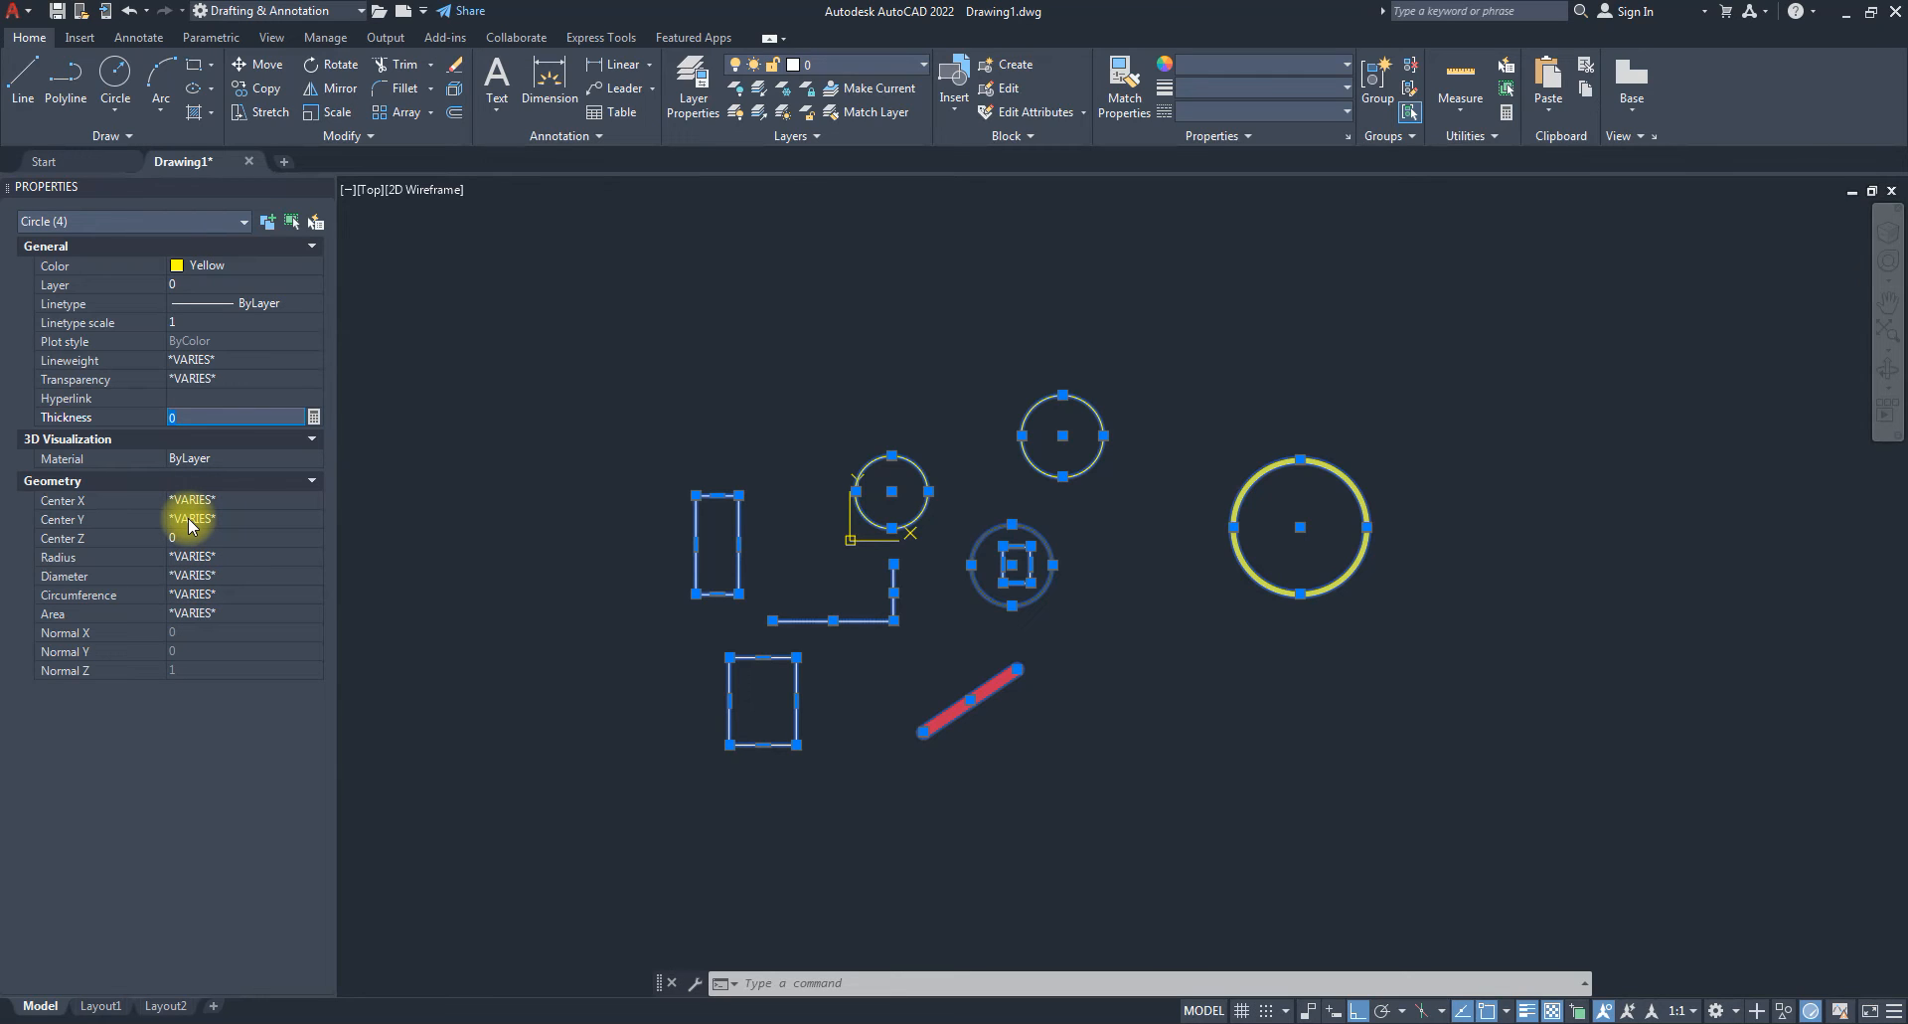
key(Escape)
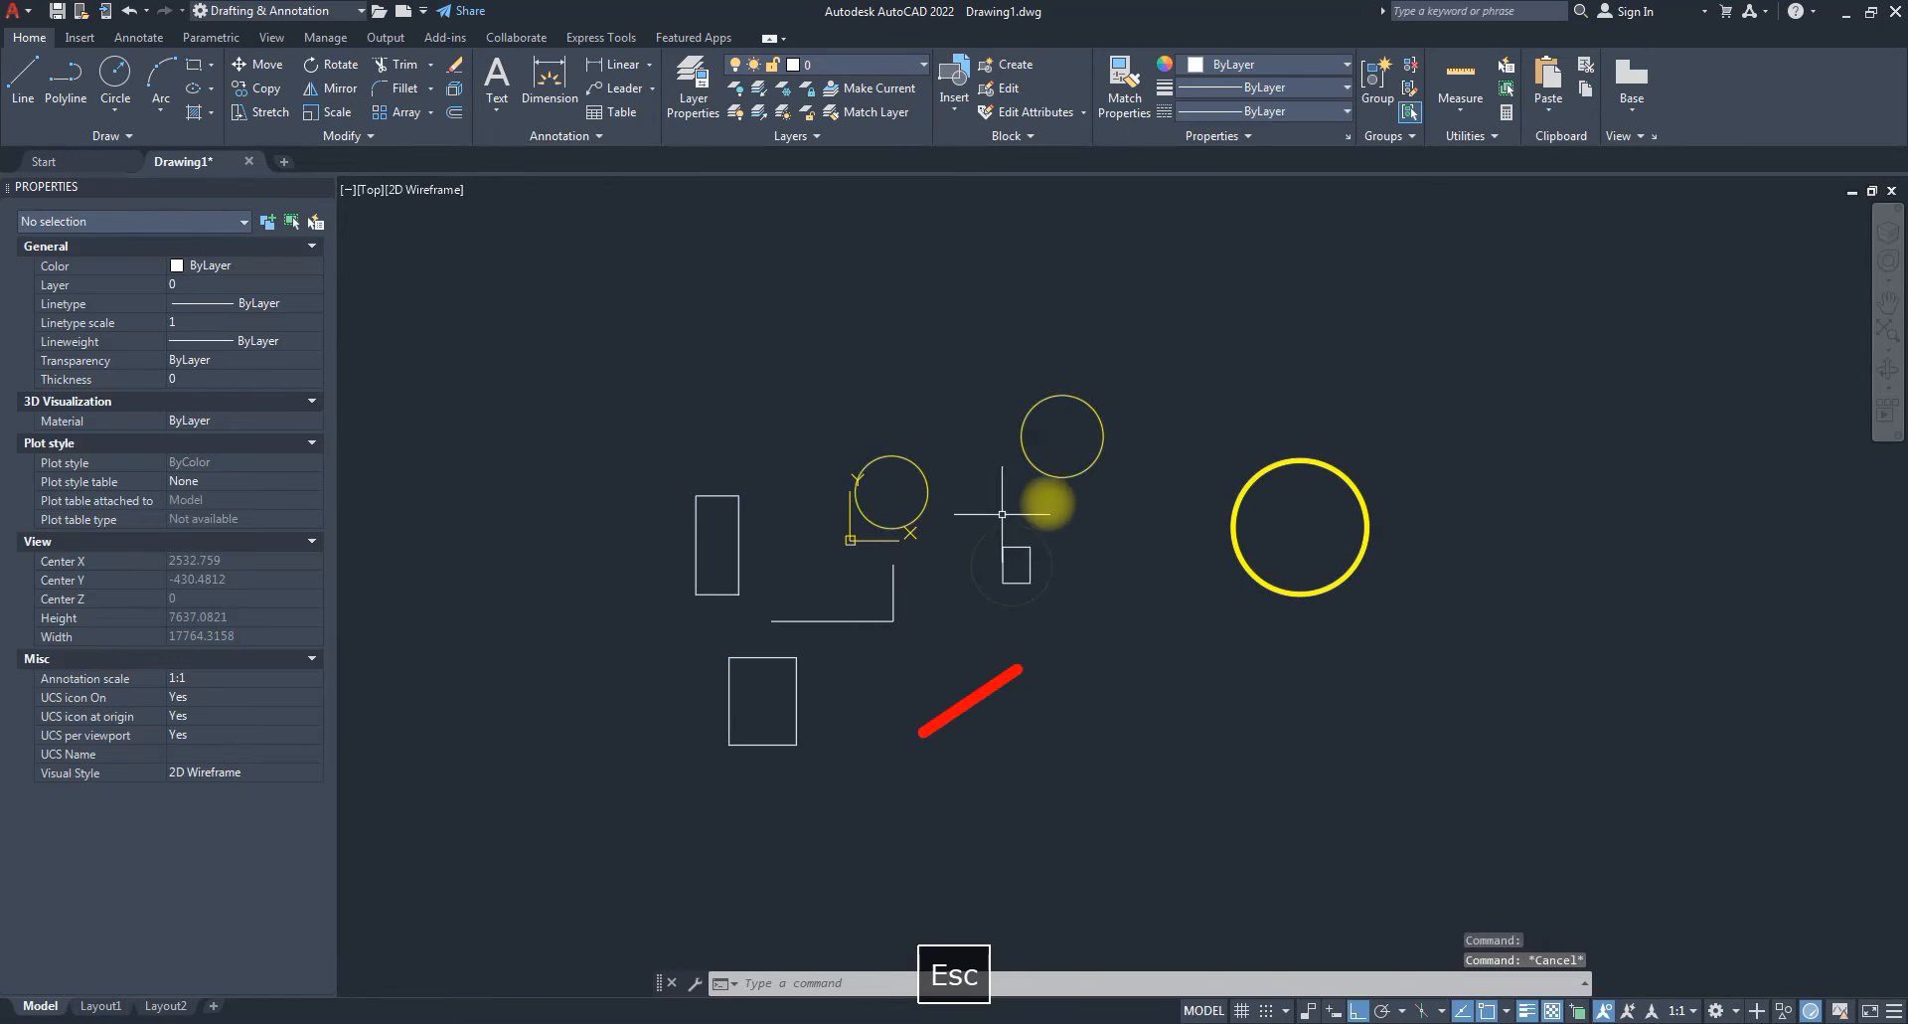
Select the big yellow circle and set its radius to 800.
click(1244, 492)
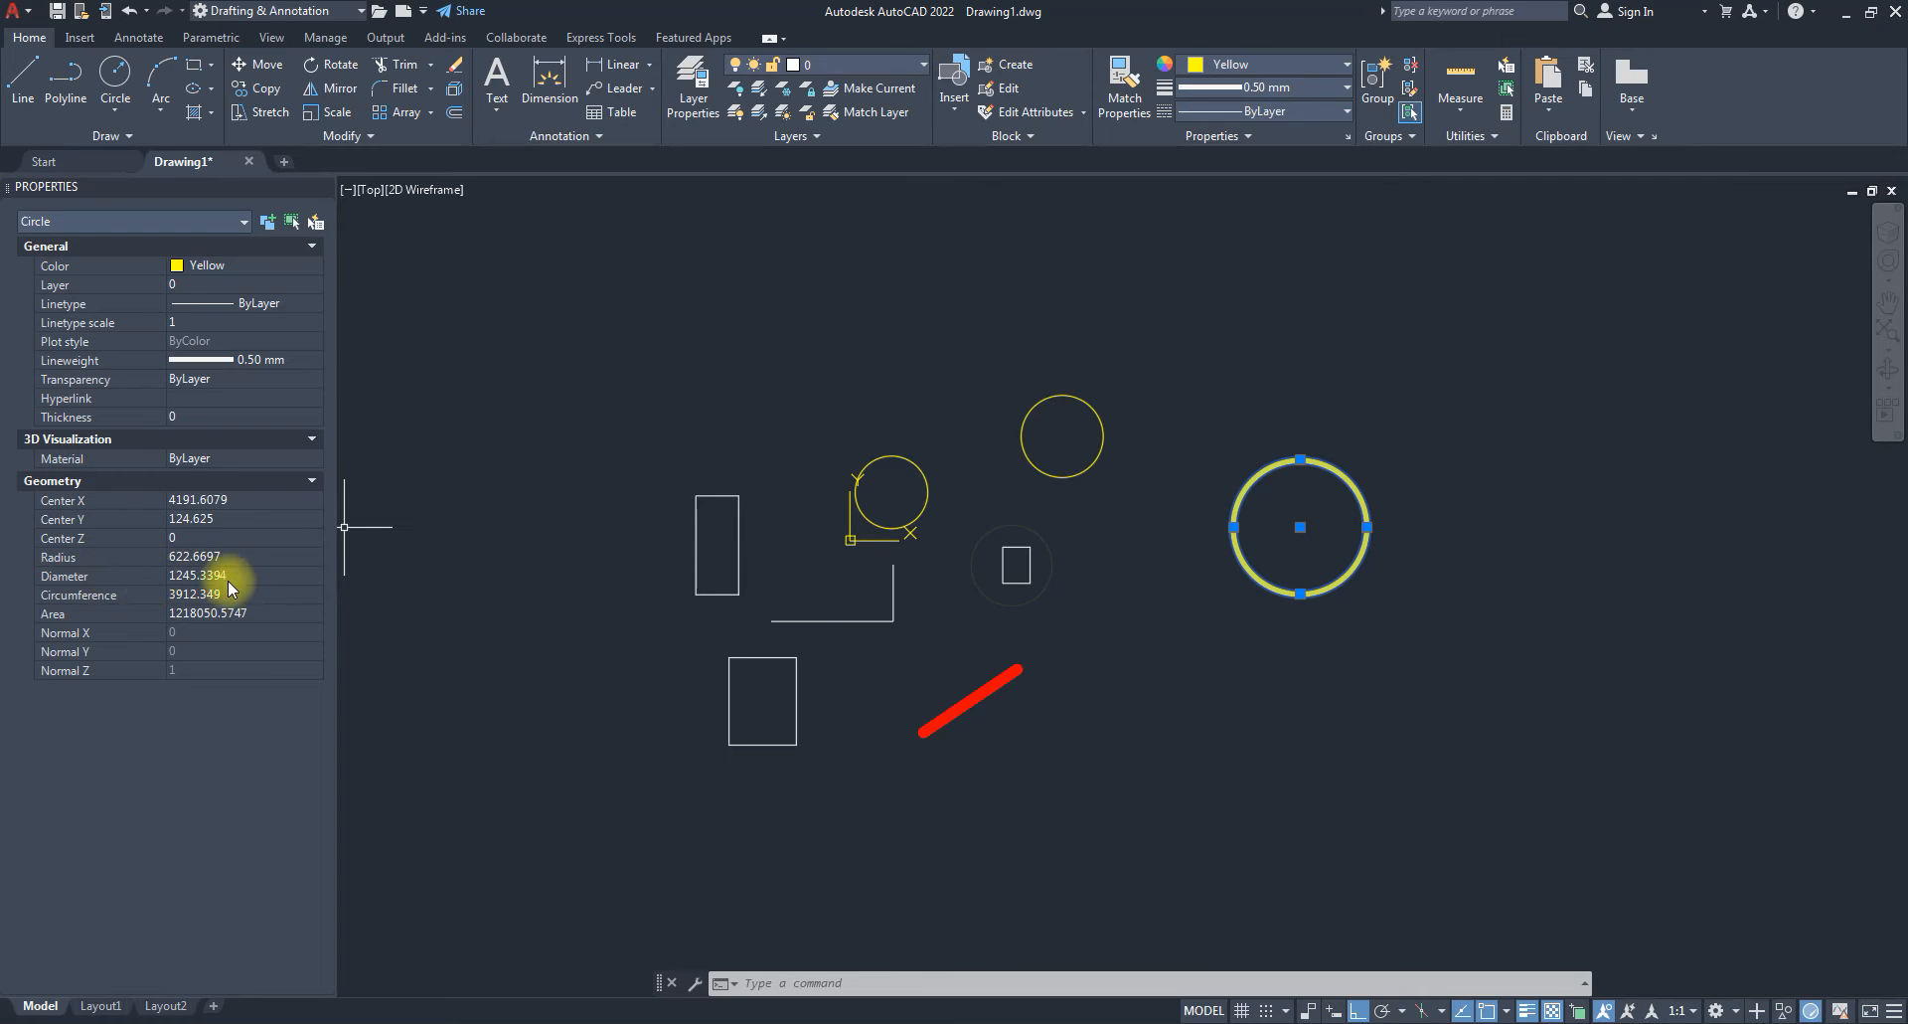
click(251, 557)
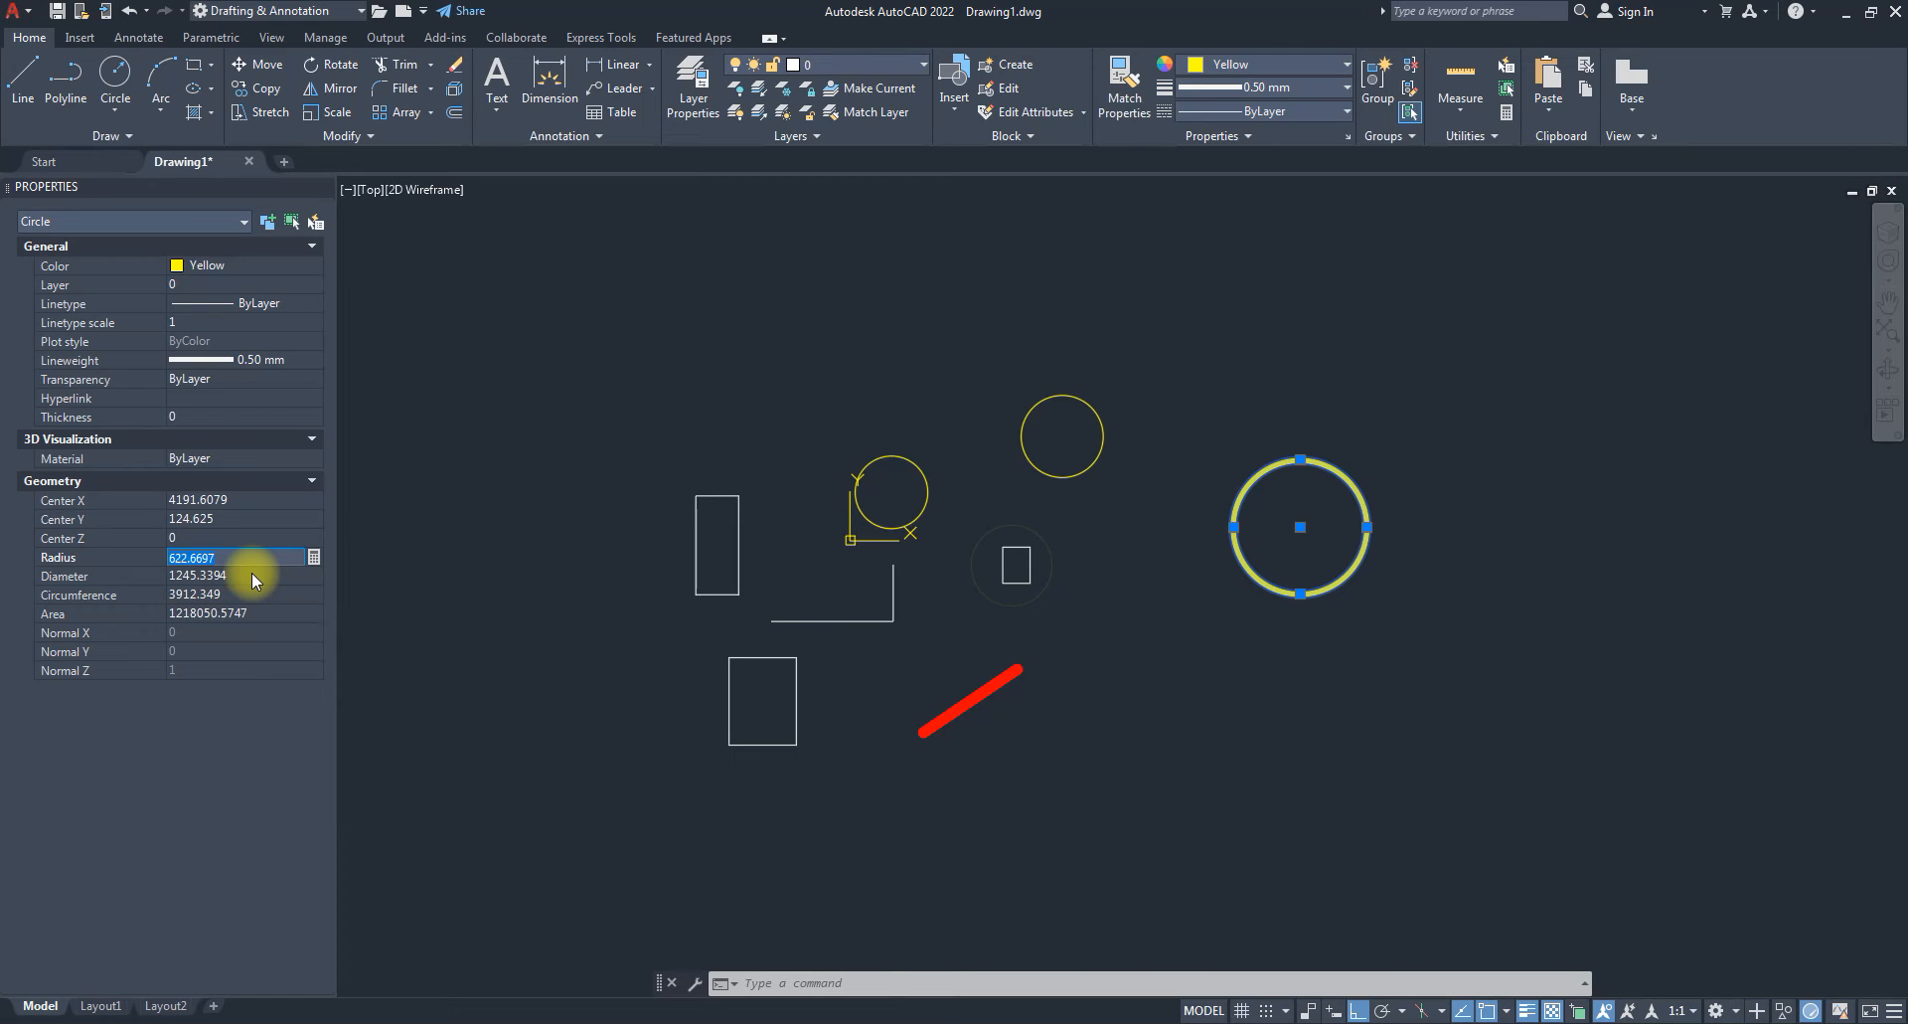
text(800)
click(252, 575)
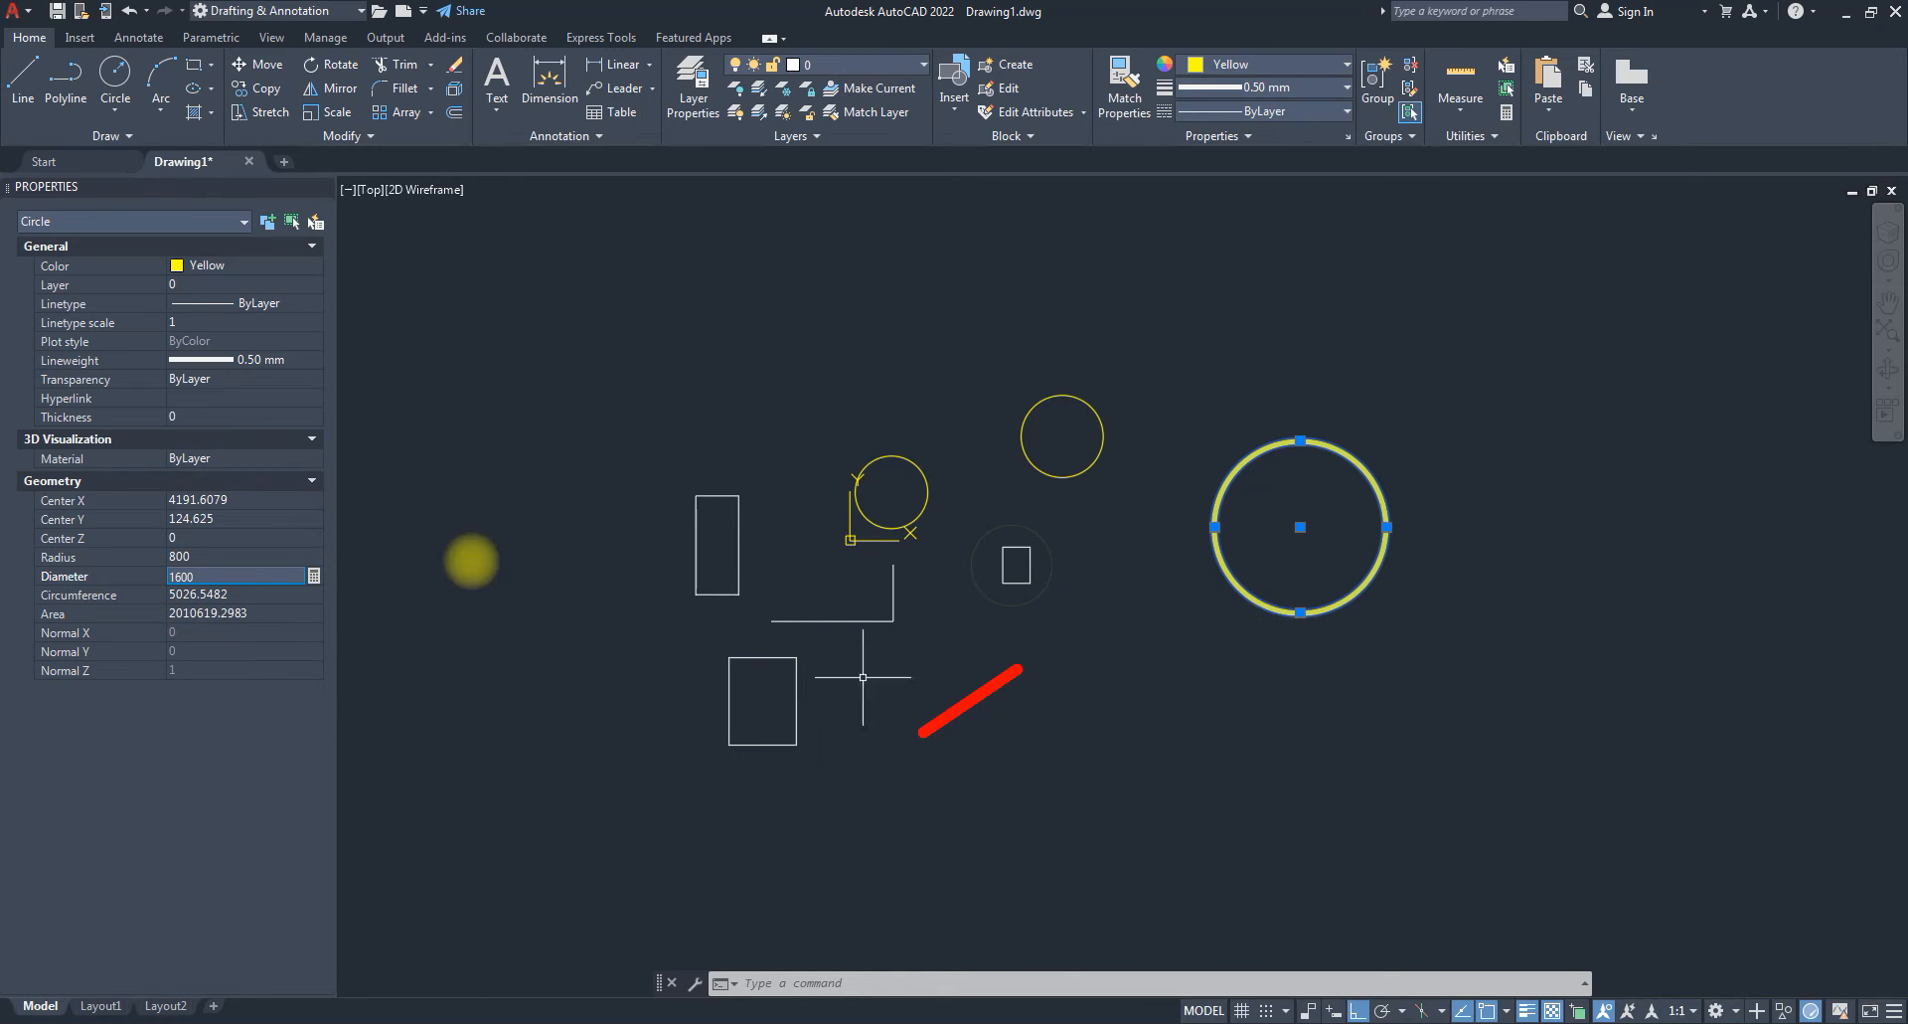
Place the circle's centre at X 0, Y 0.
click(254, 499)
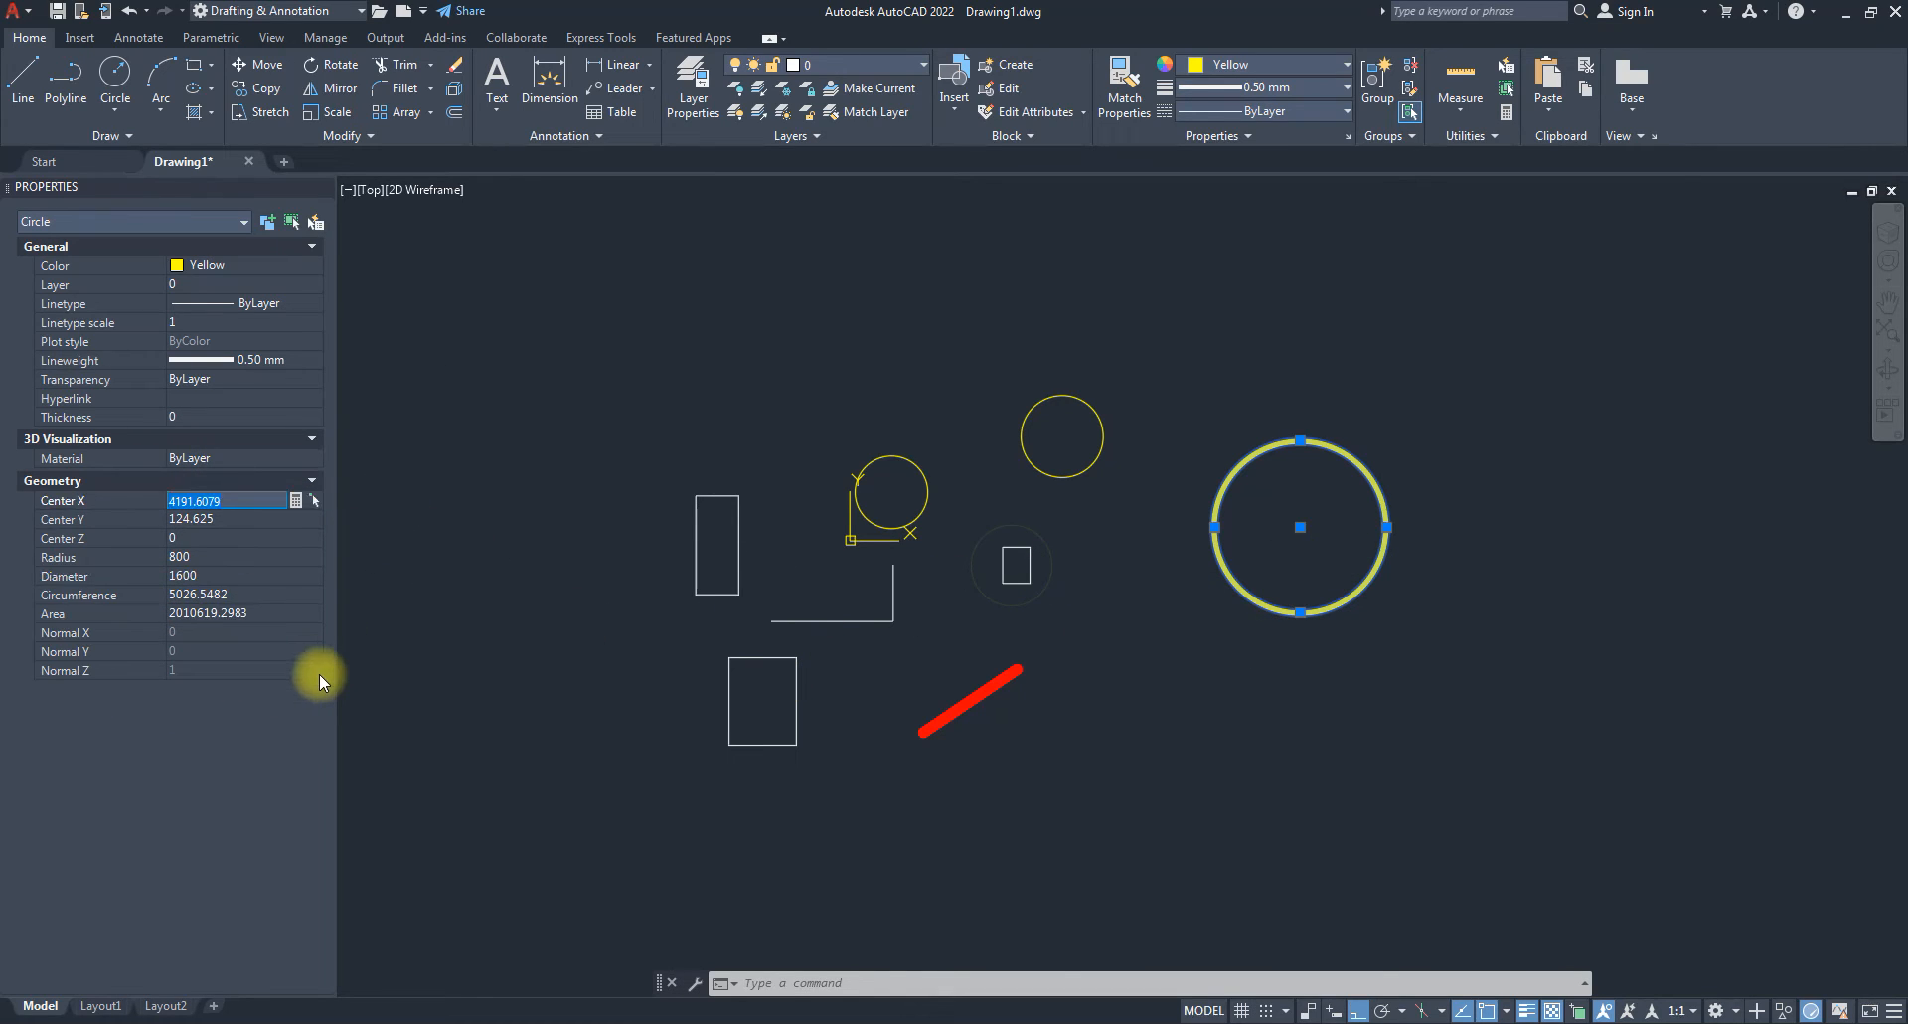
text(0)
key(Tab)
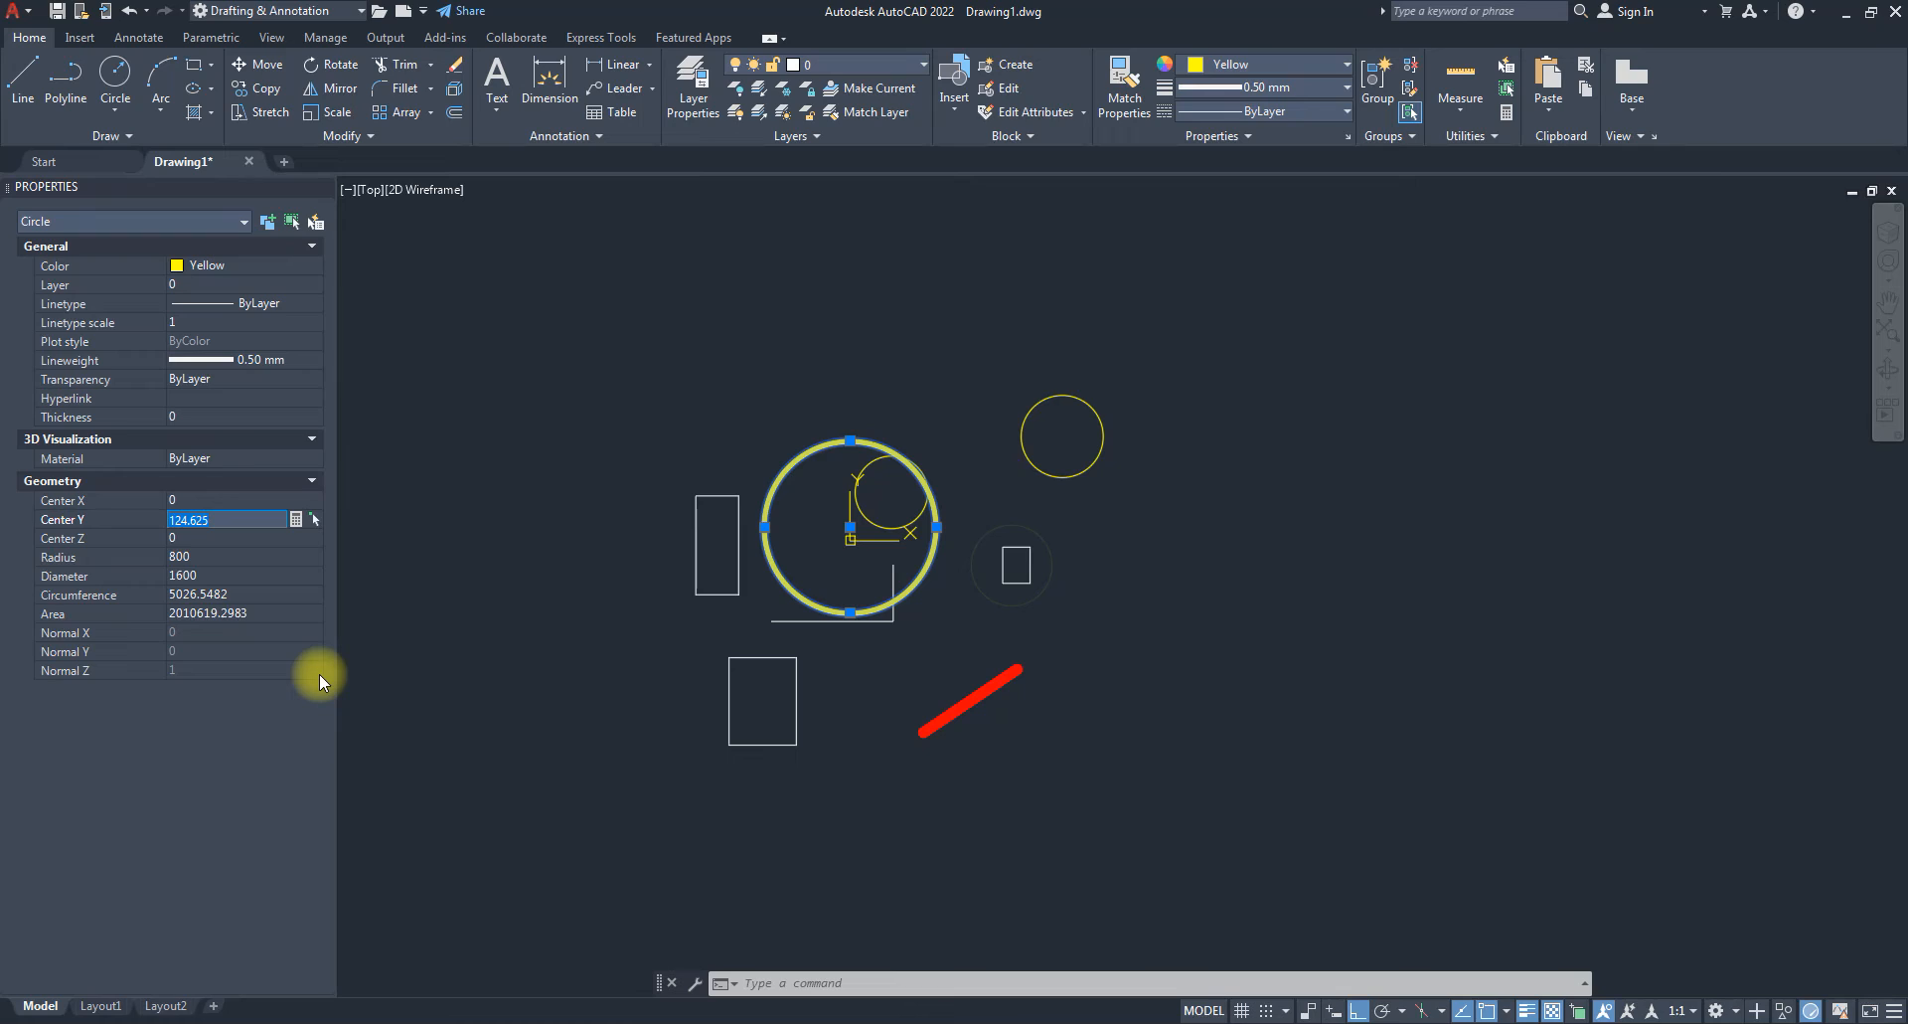
text(0)
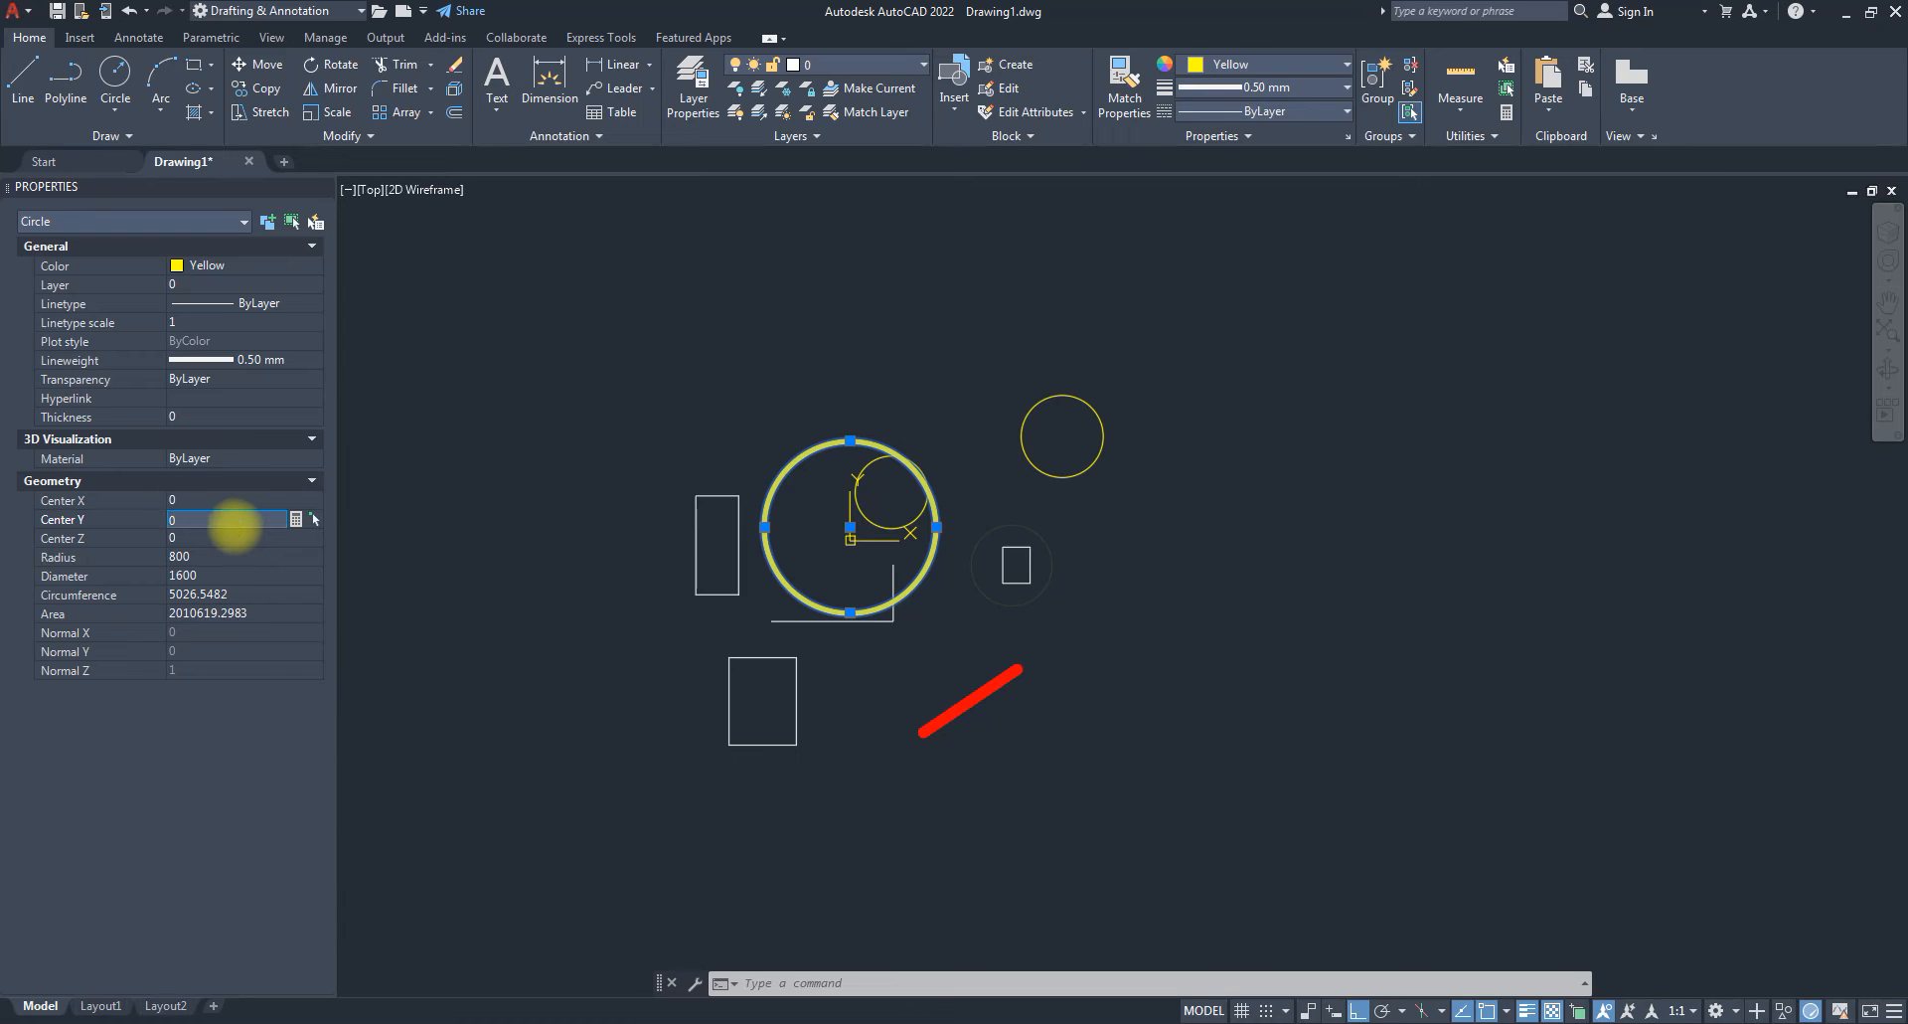
key(Tab)
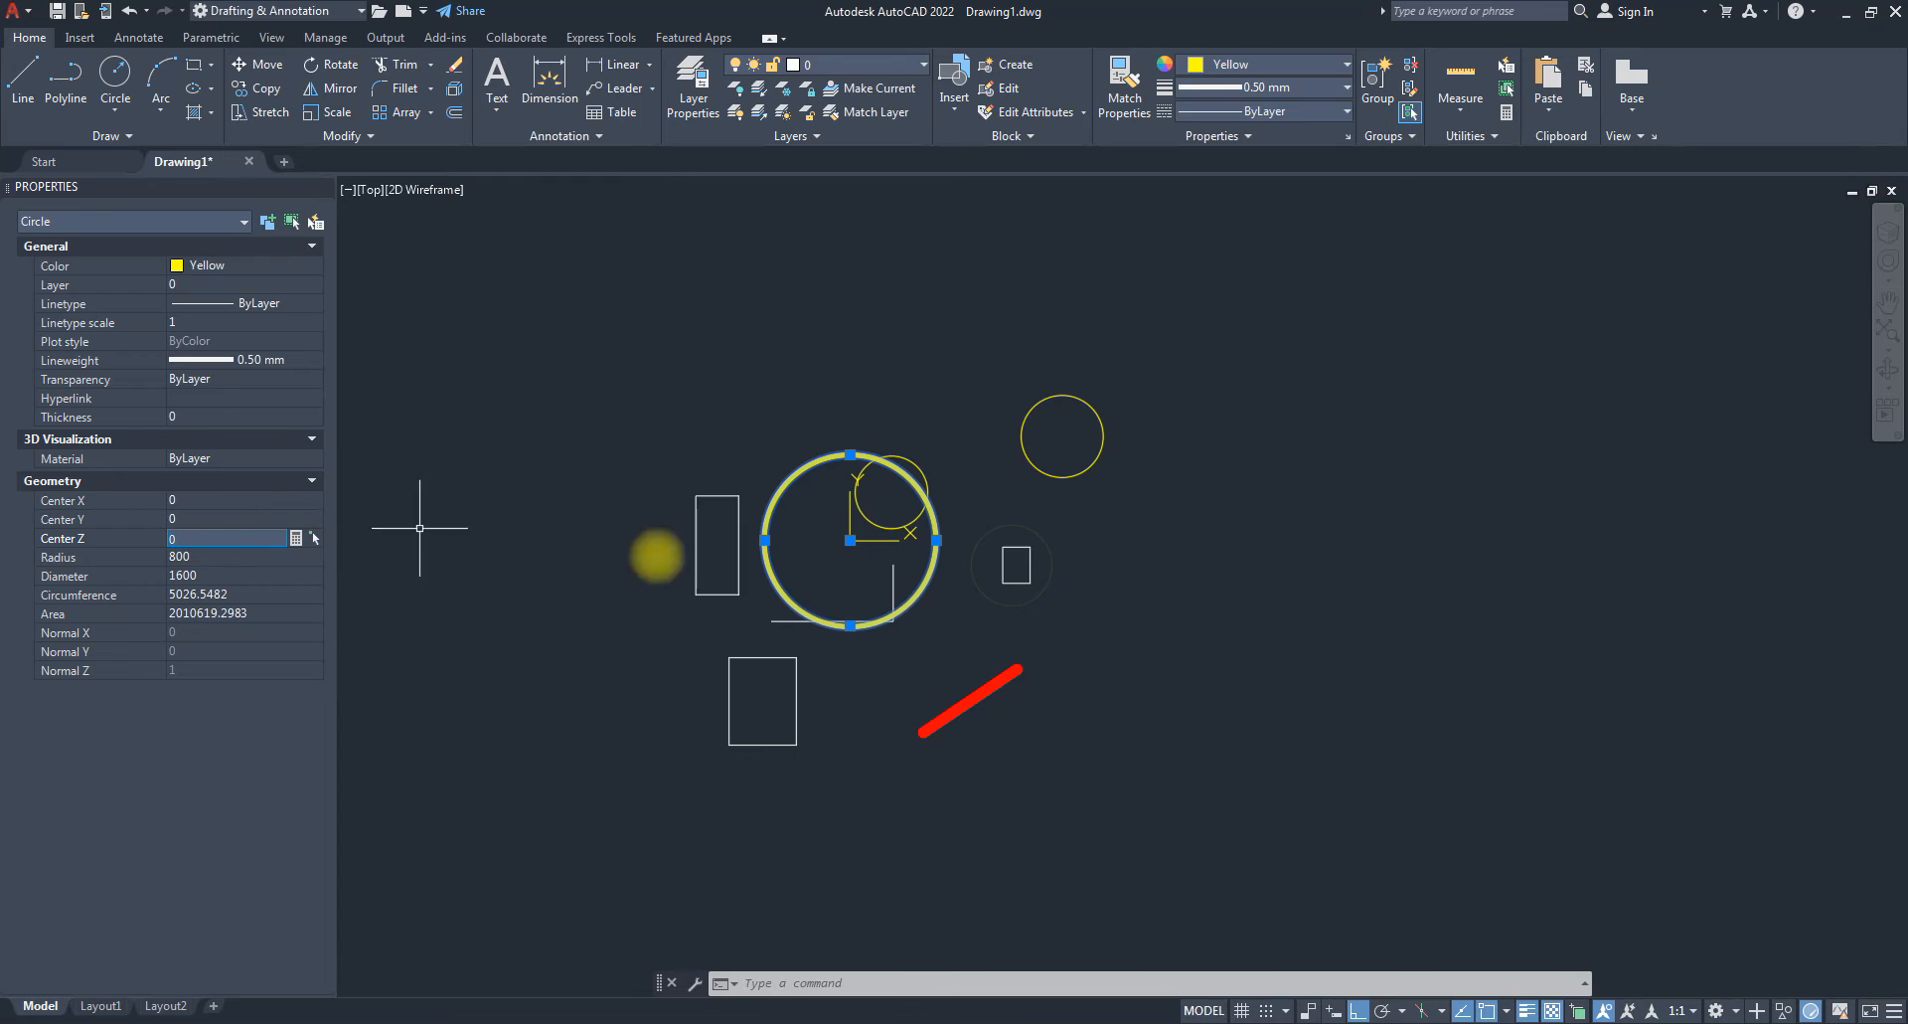
Drag the circle's centre grip right to X 5890.9497 and clear the selection.
click(854, 535)
click(850, 539)
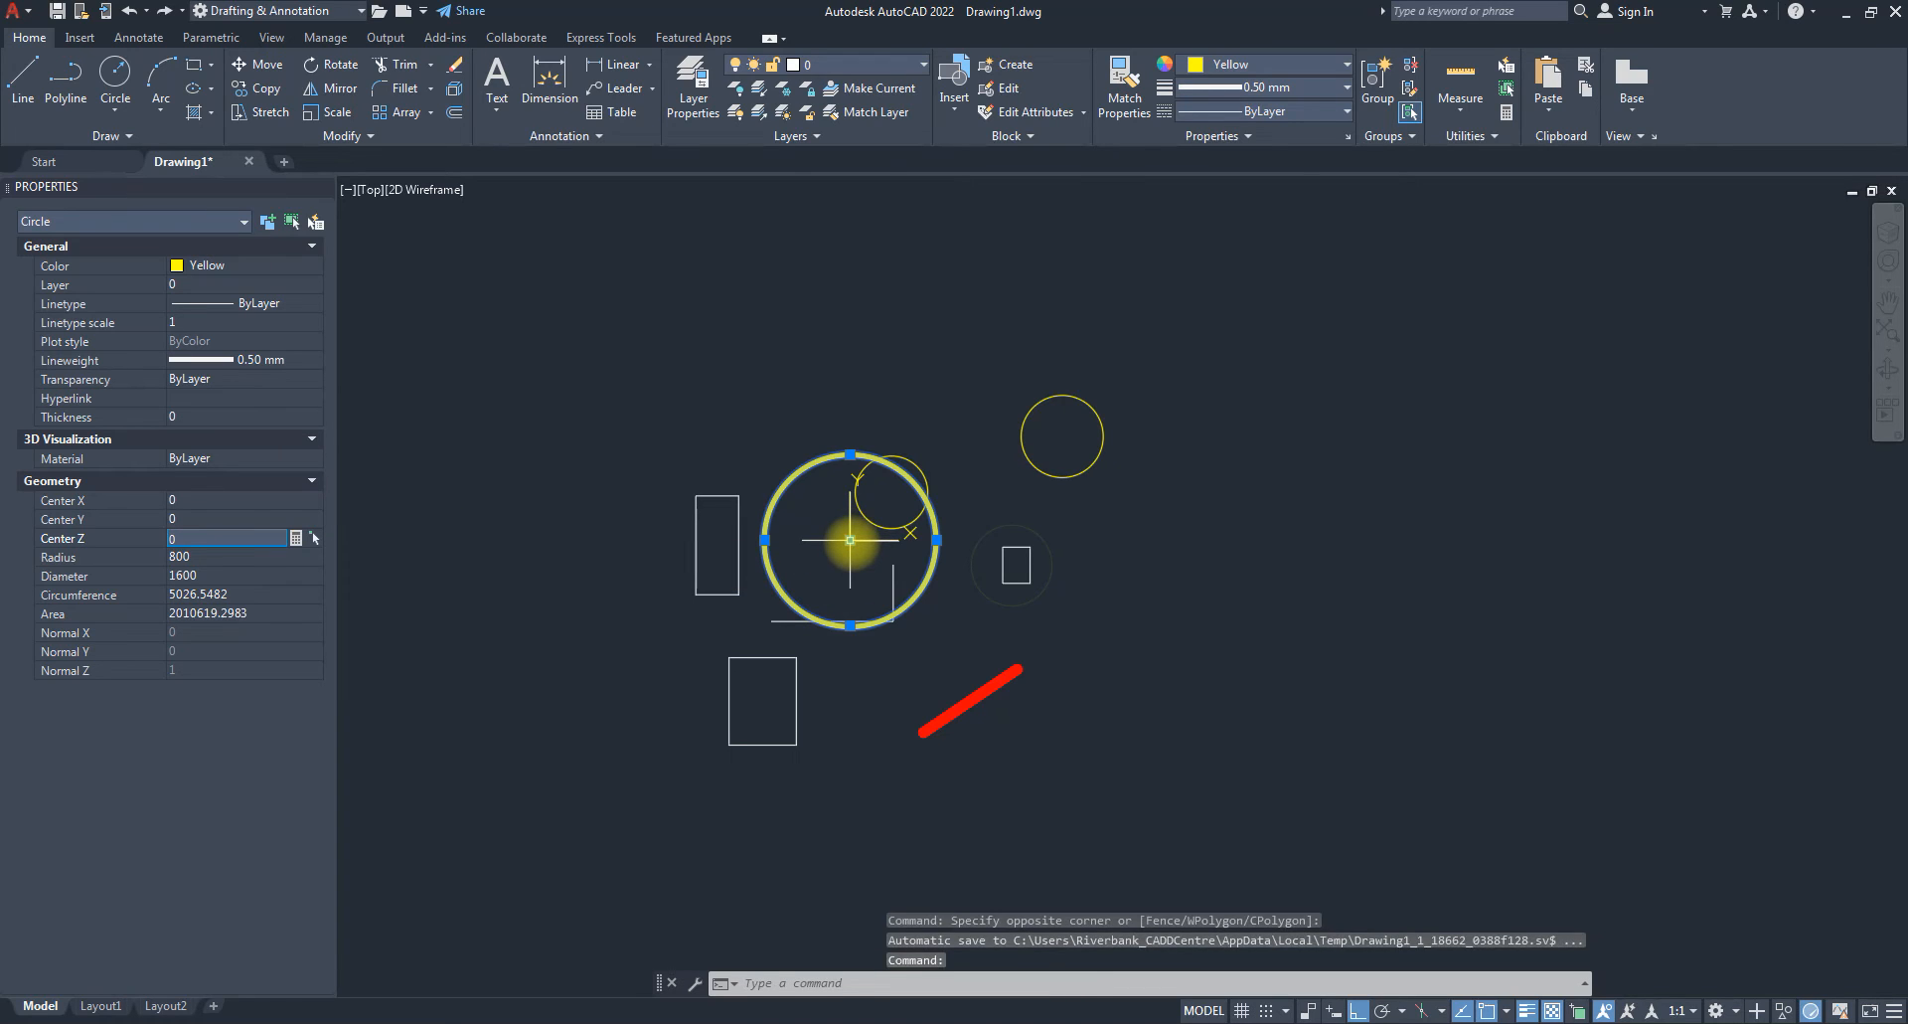
click(1479, 543)
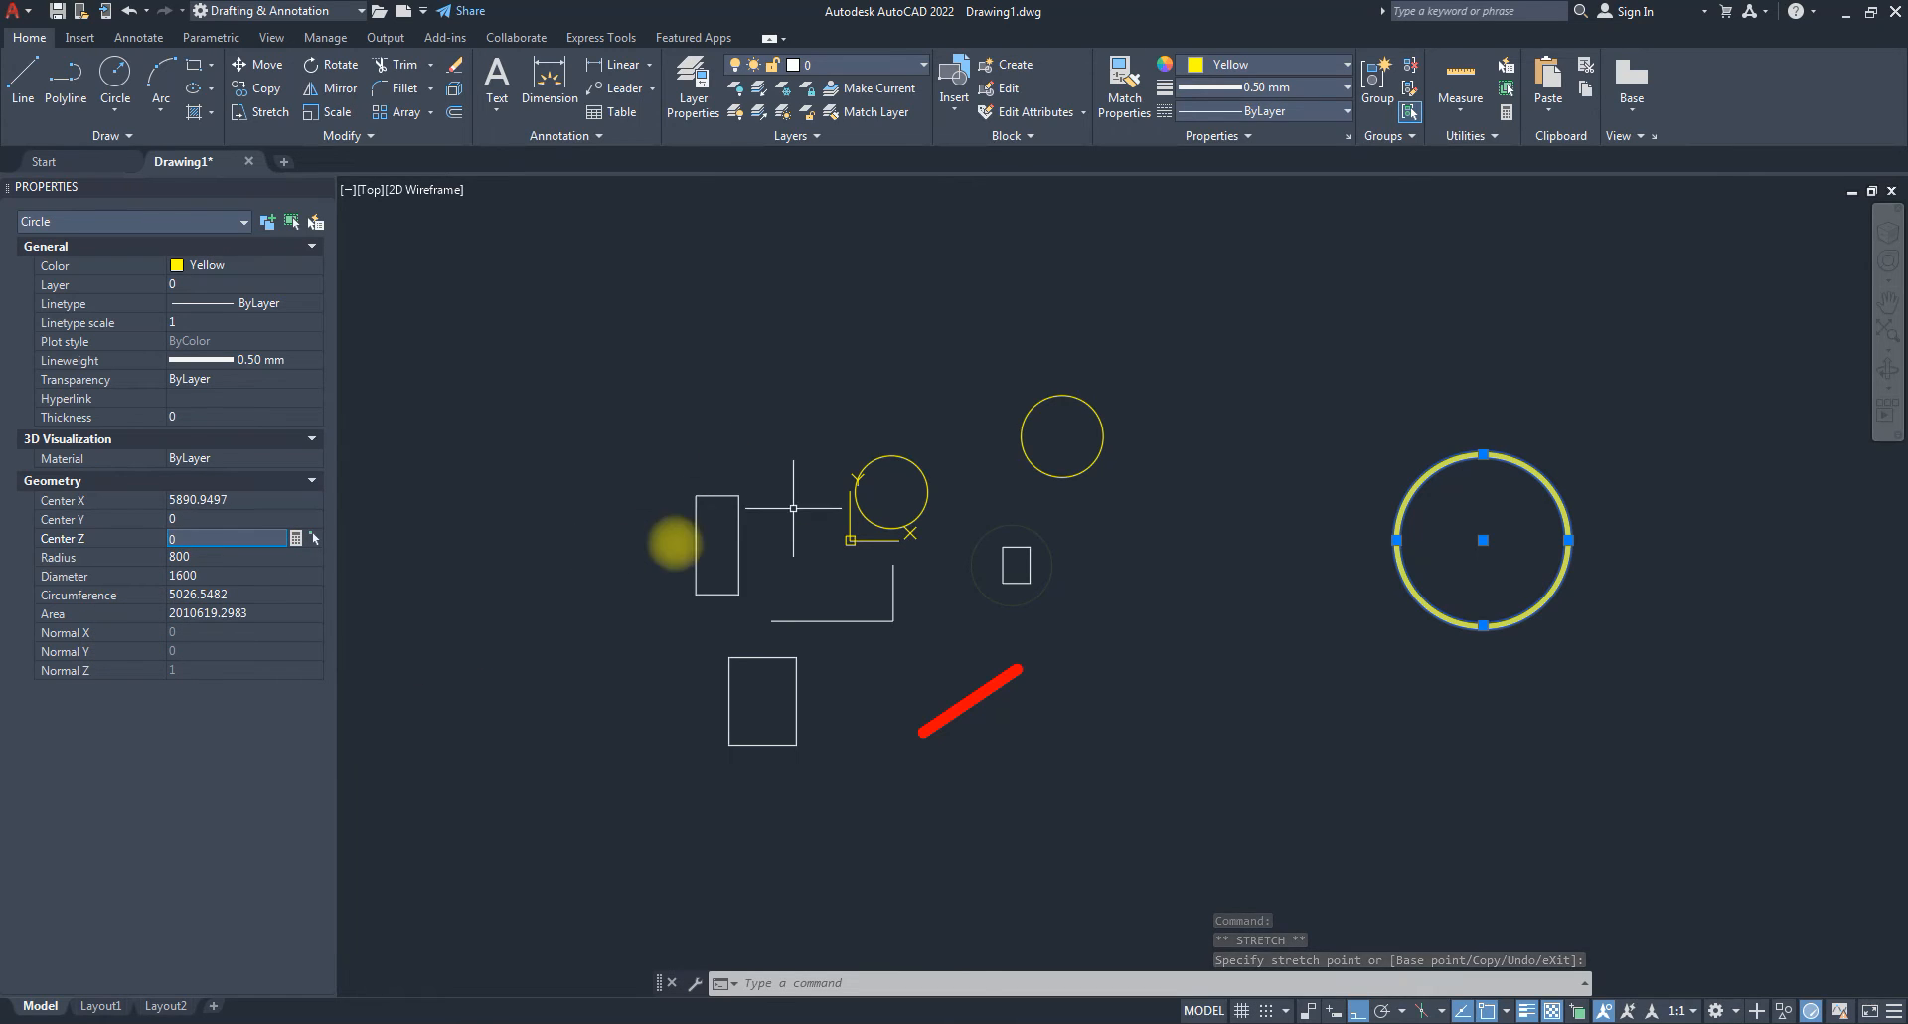
key(Escape)
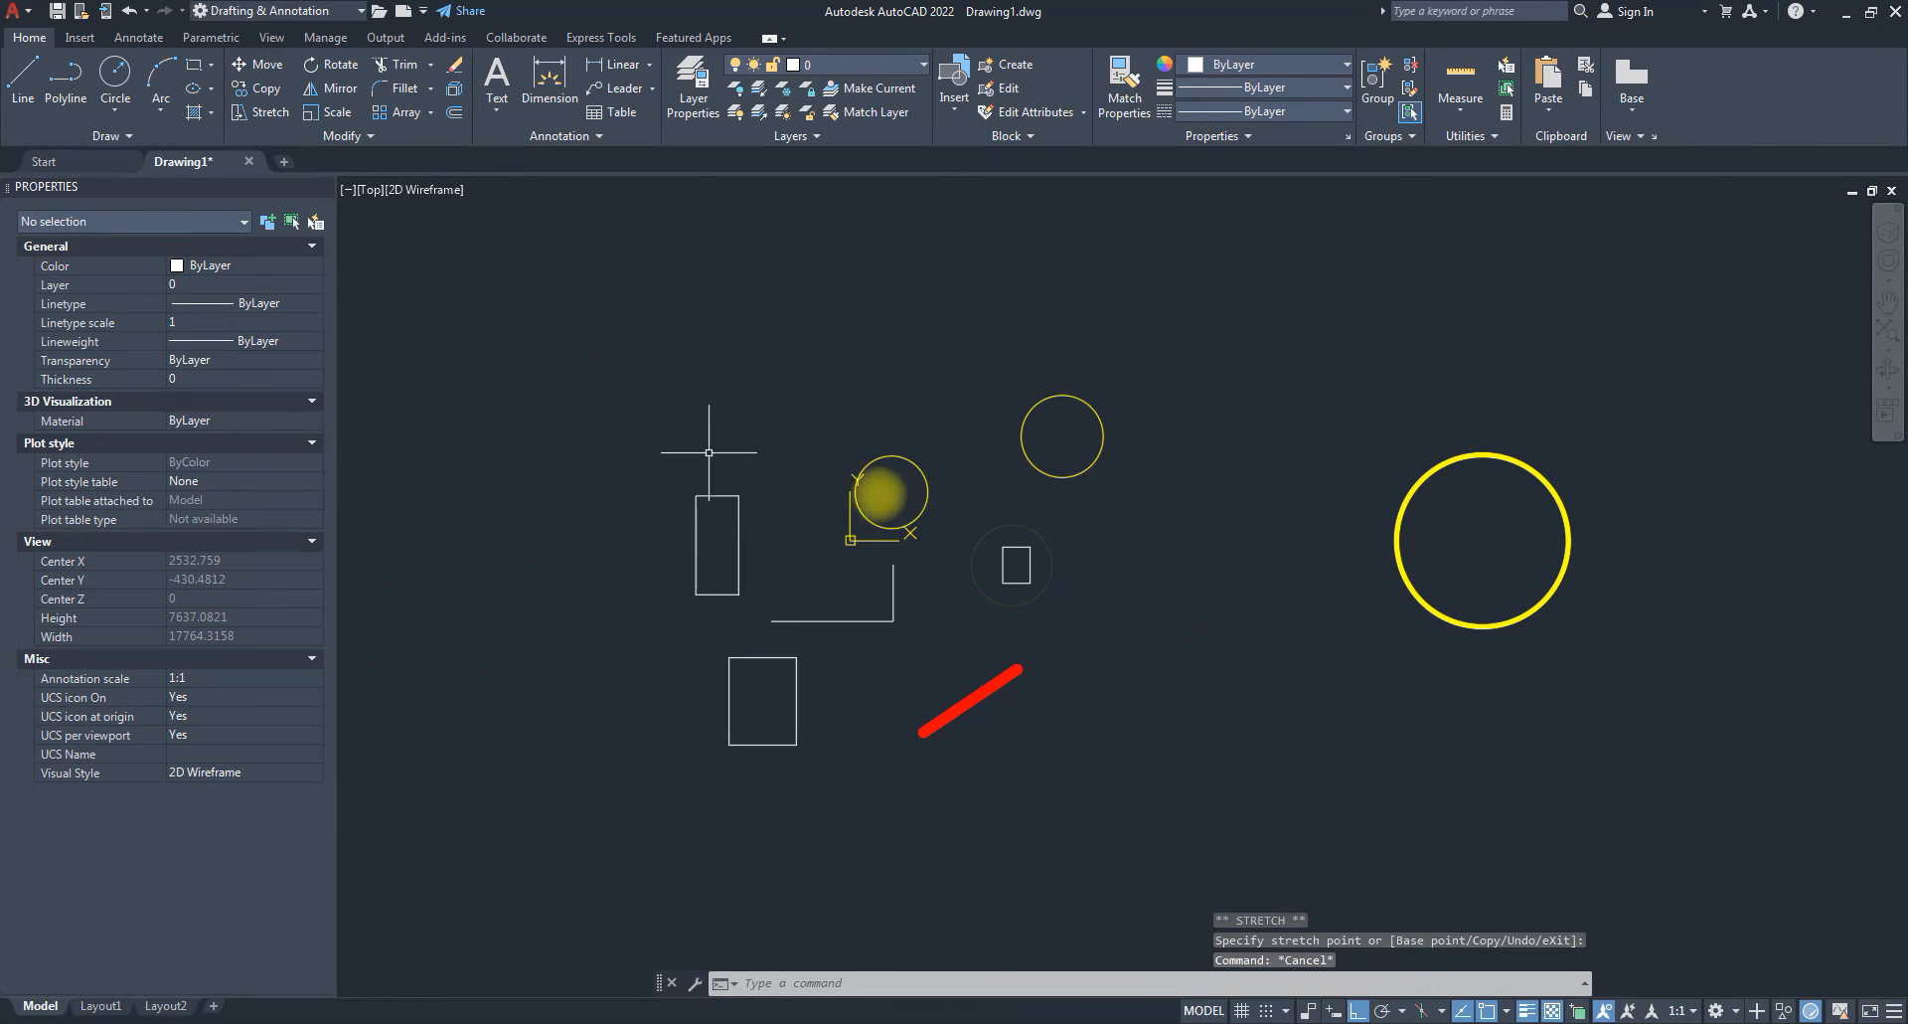
Select the horizontal centre line and try linetype scales 5, 58, 8, 10 and 100.
scroll(833, 617, up, 4)
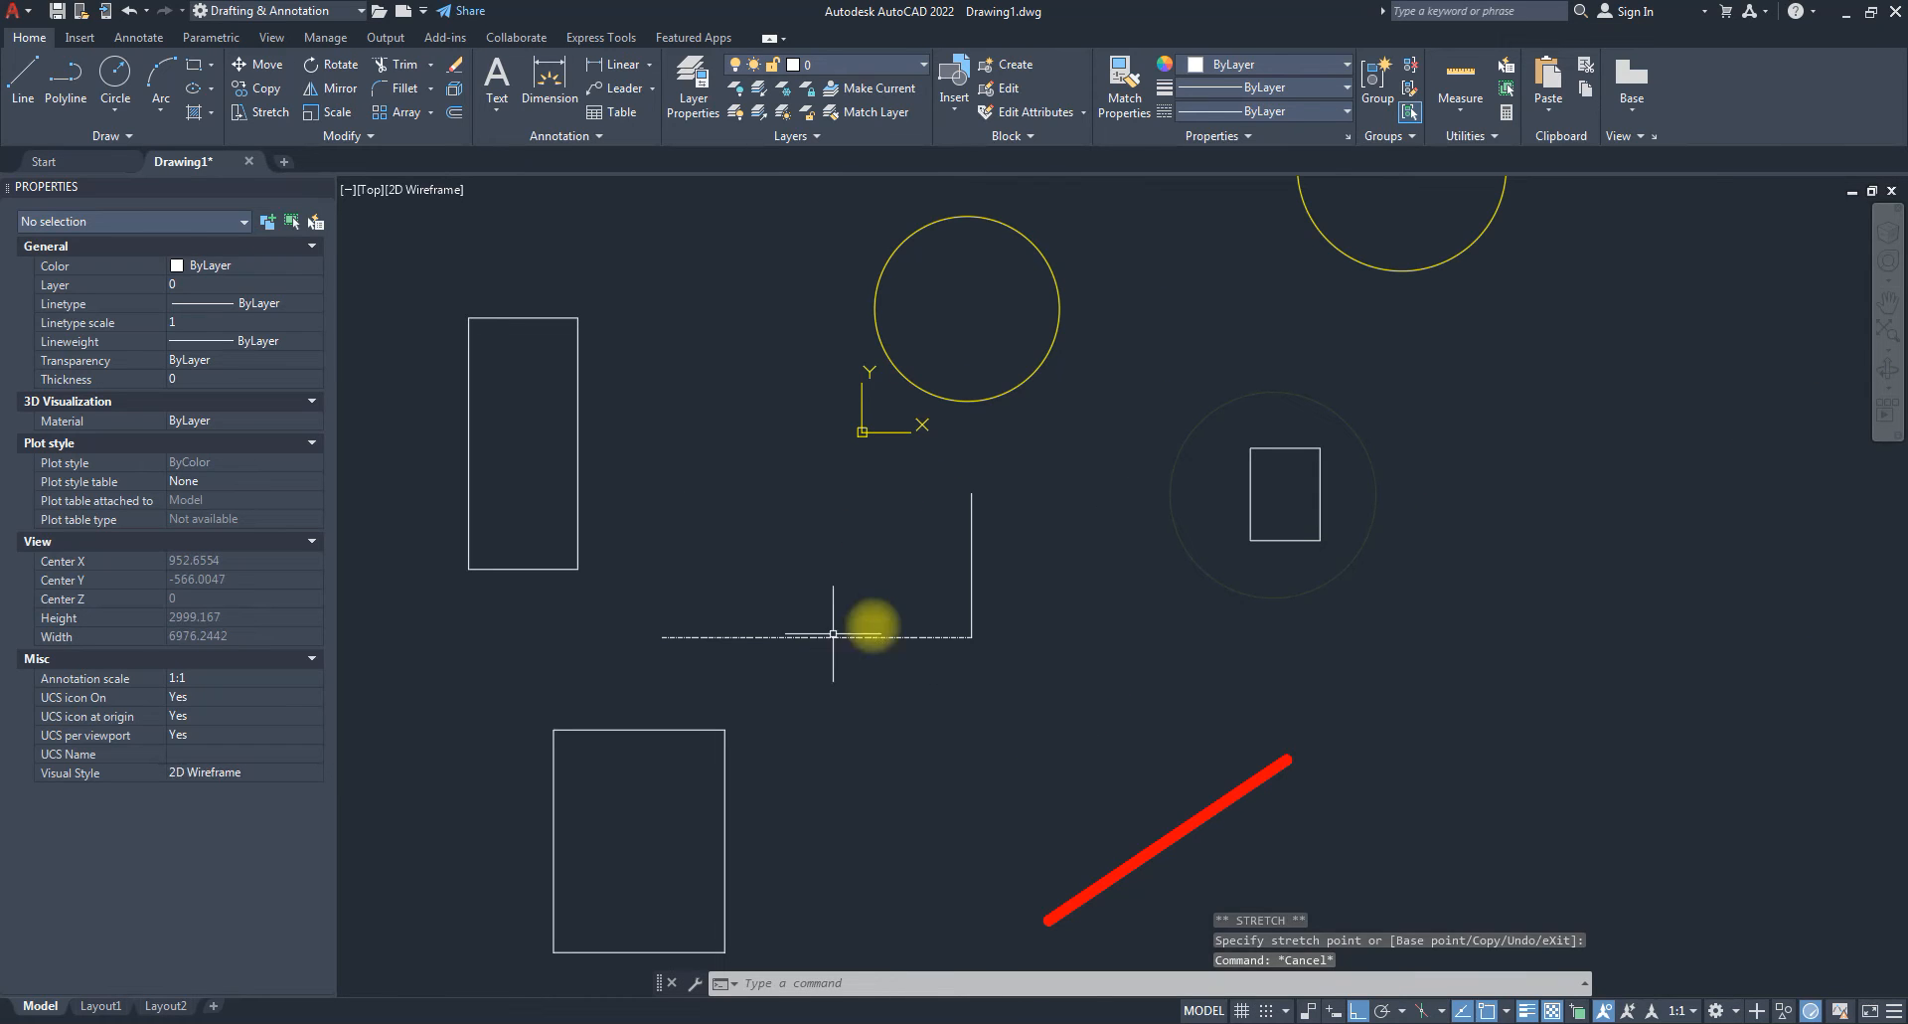
click(866, 668)
click(827, 636)
scroll(831, 641, up, 6)
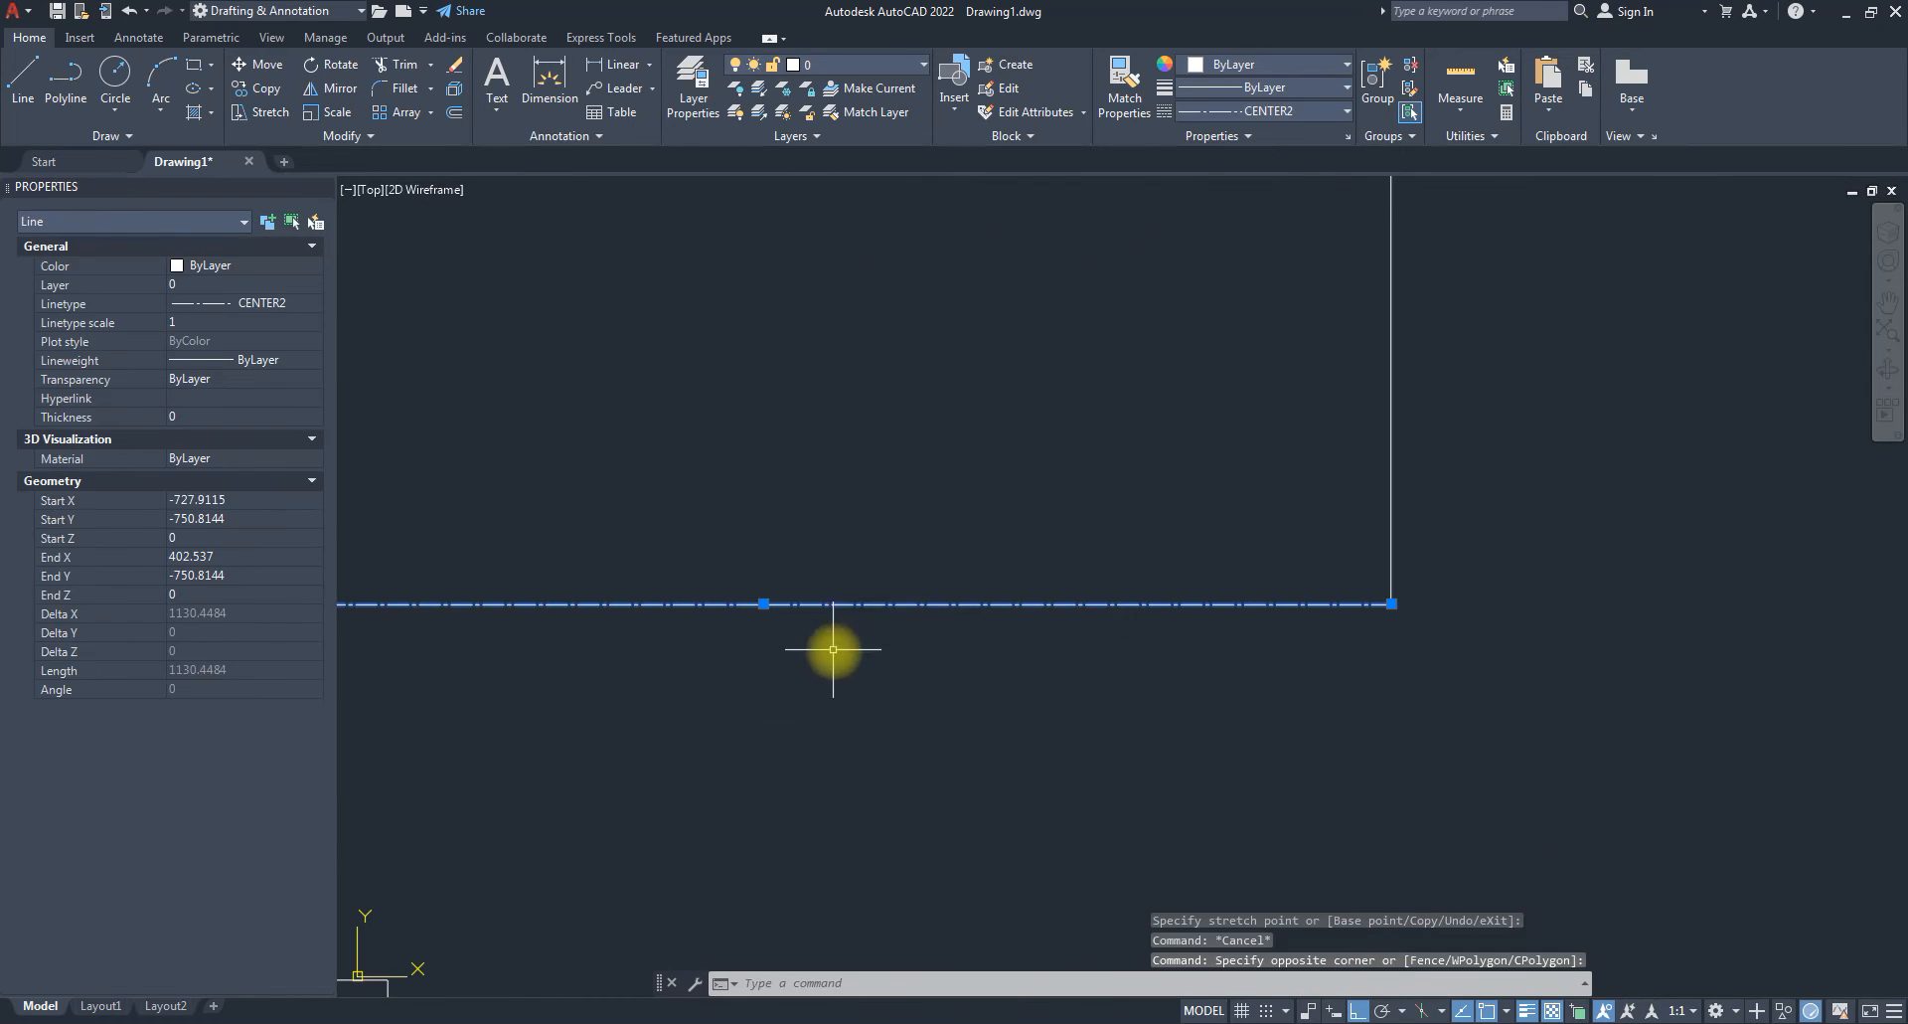
scroll(1272, 618, down, 6)
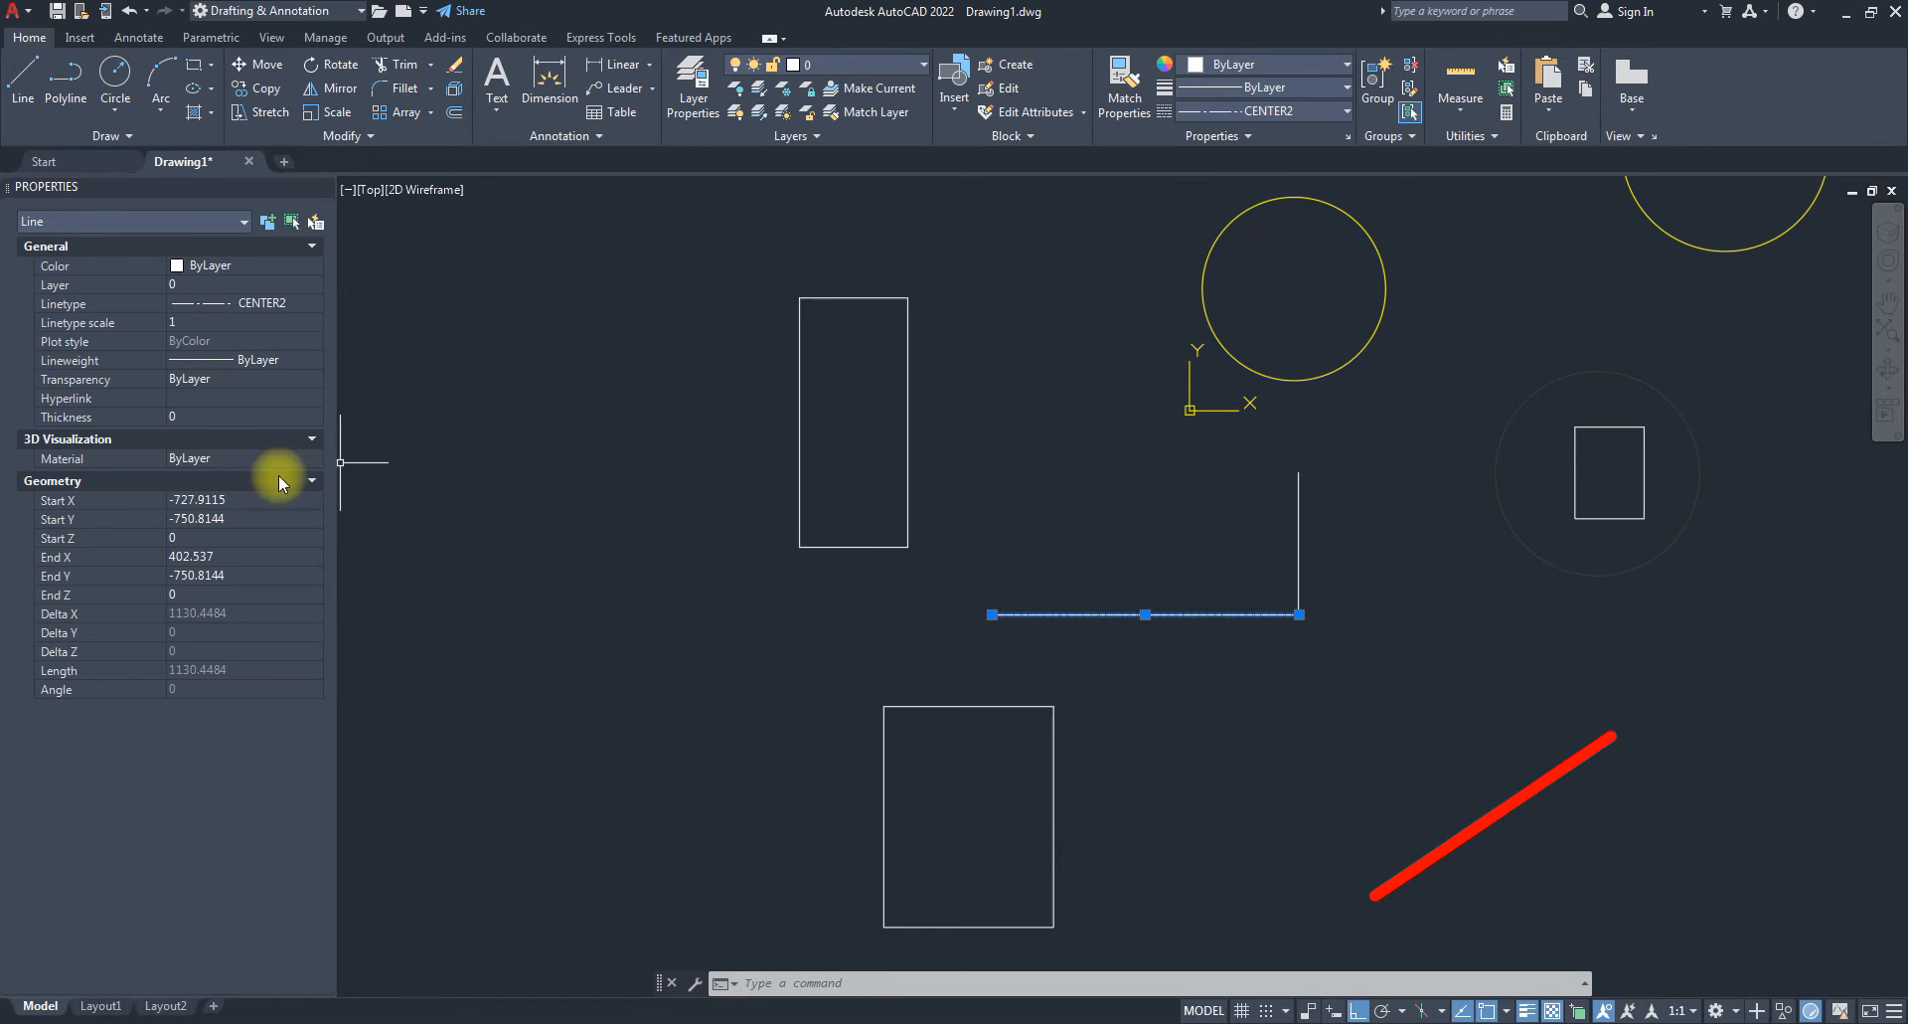
click(201, 320)
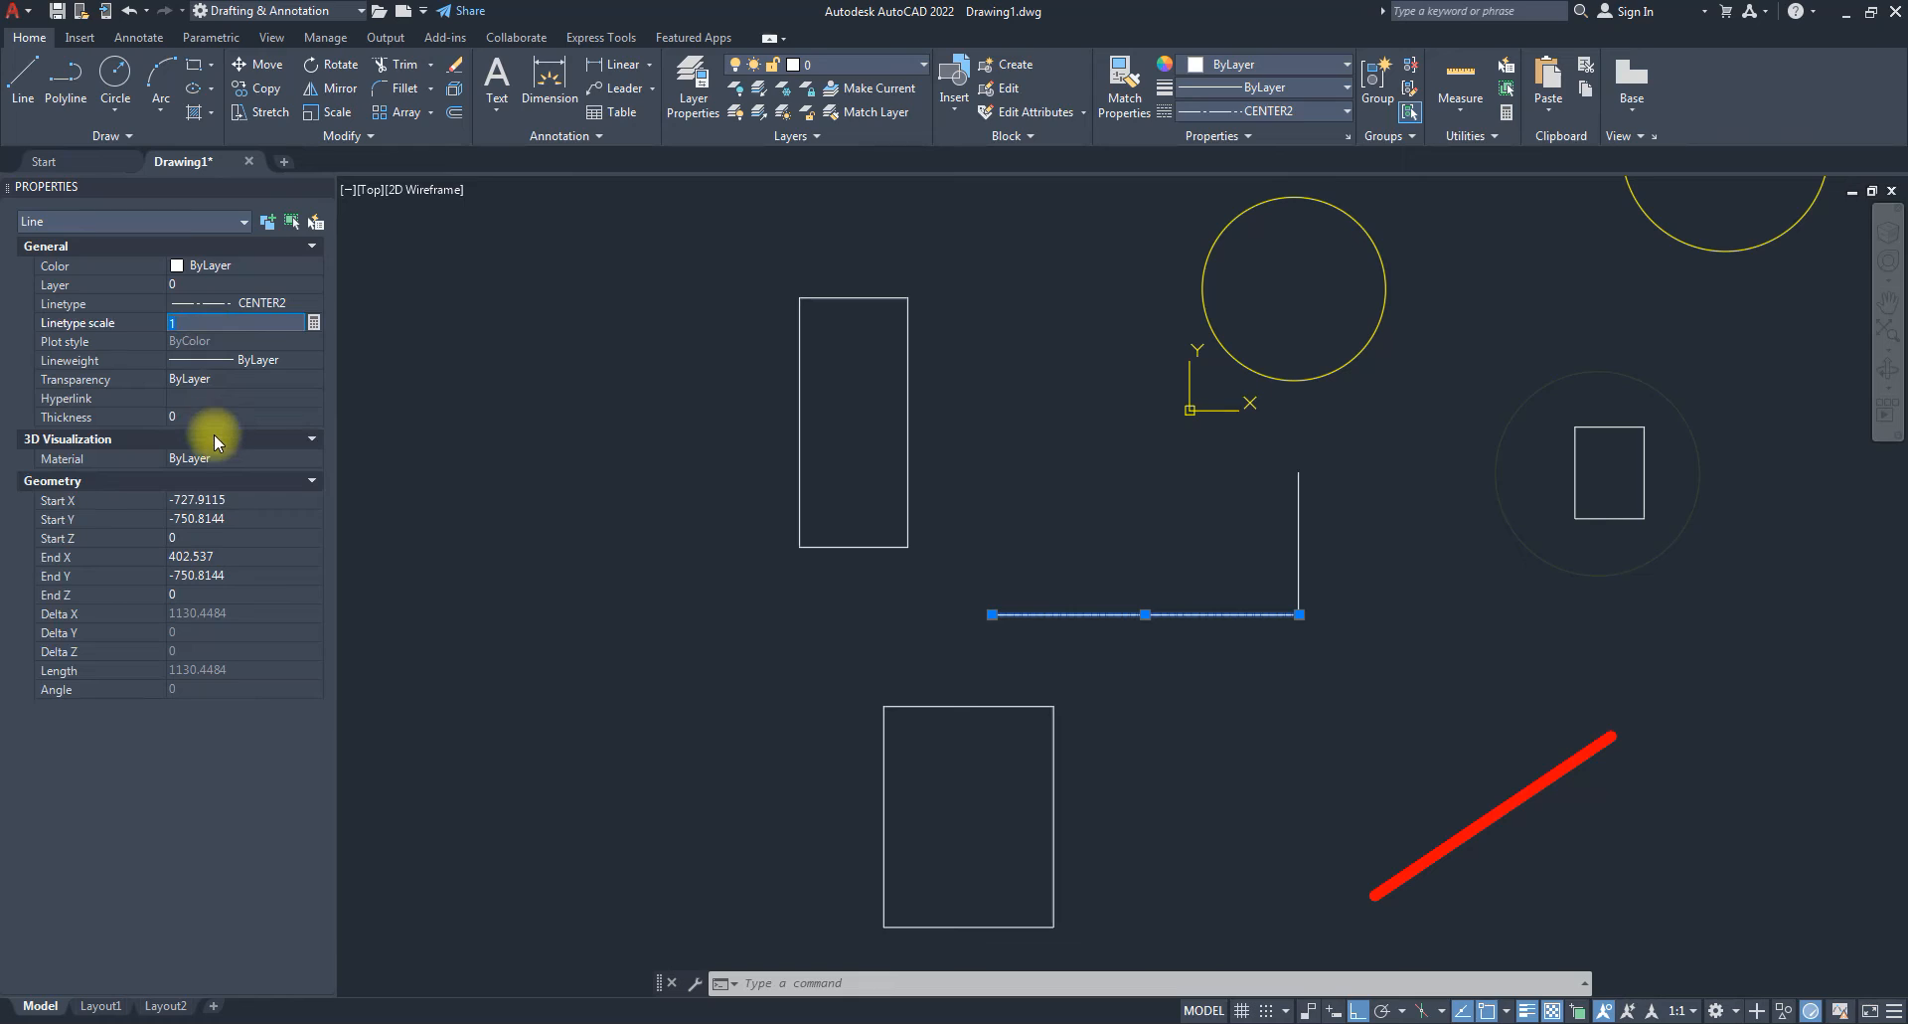
text(5)
key(Return)
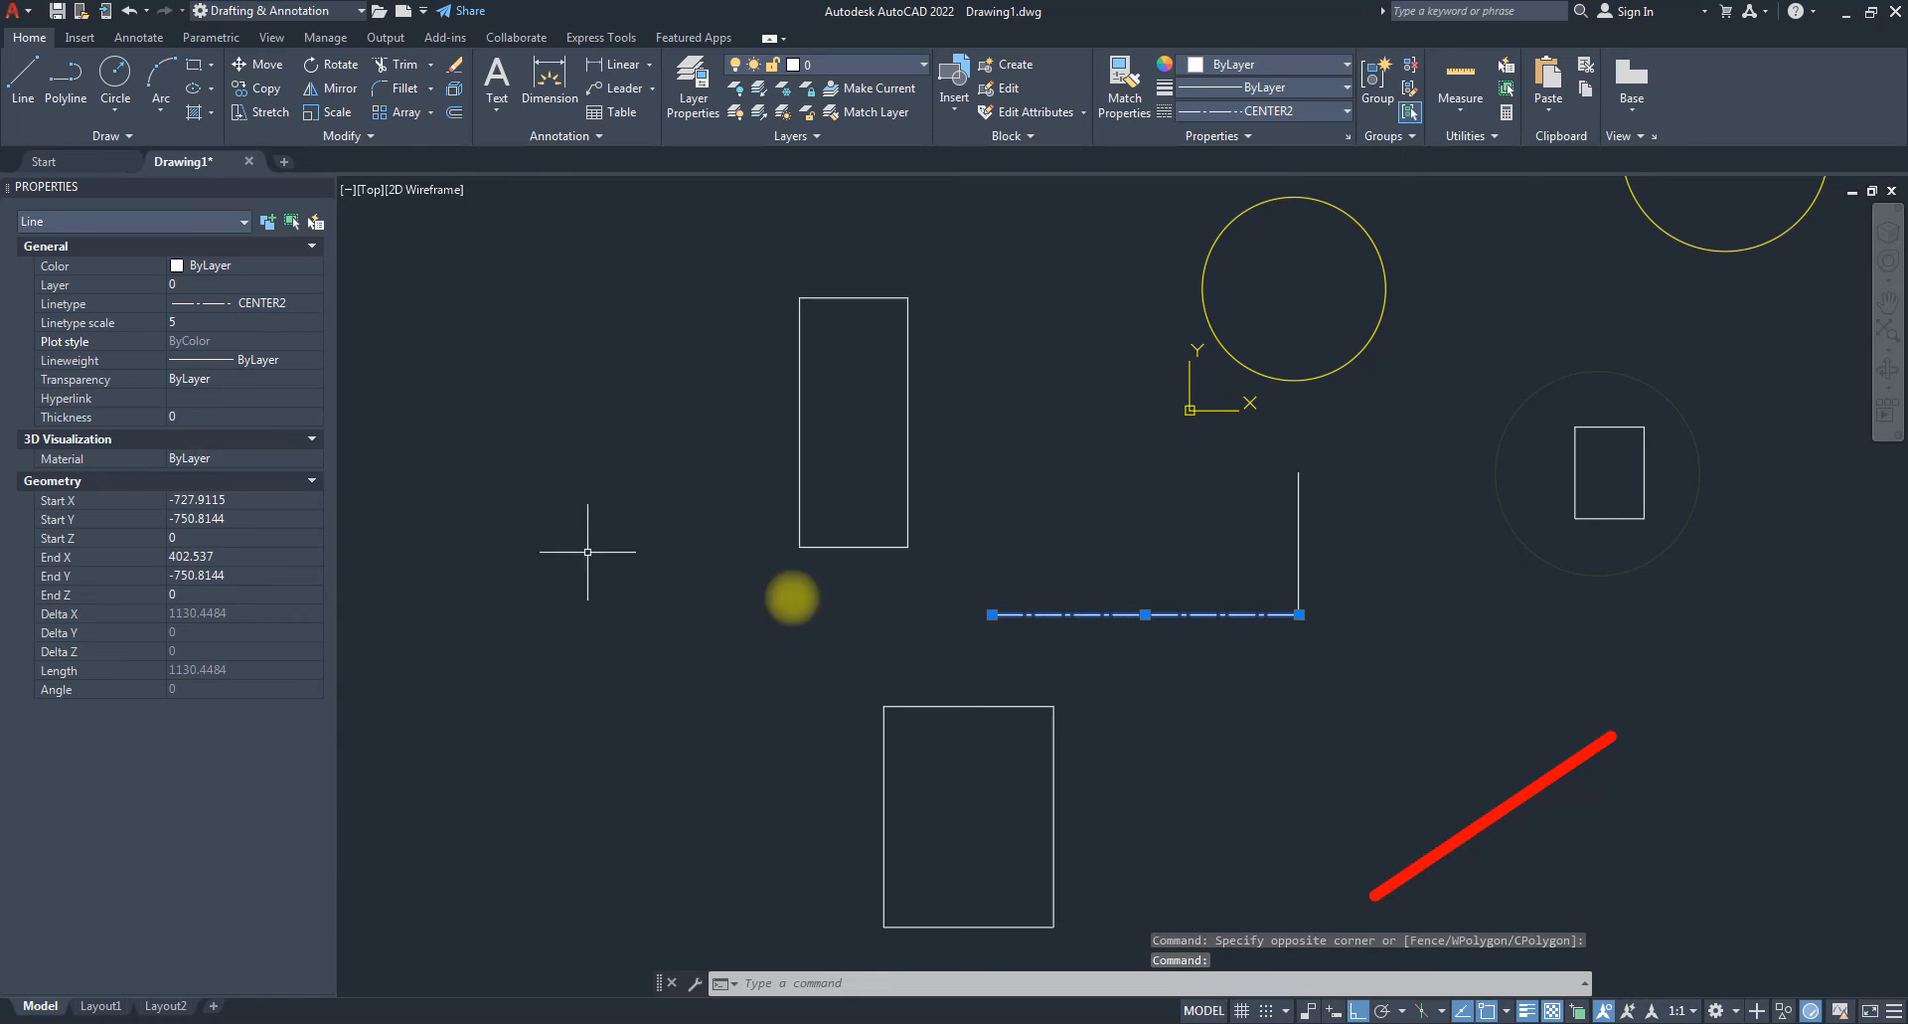
scroll(1086, 646, up, 2)
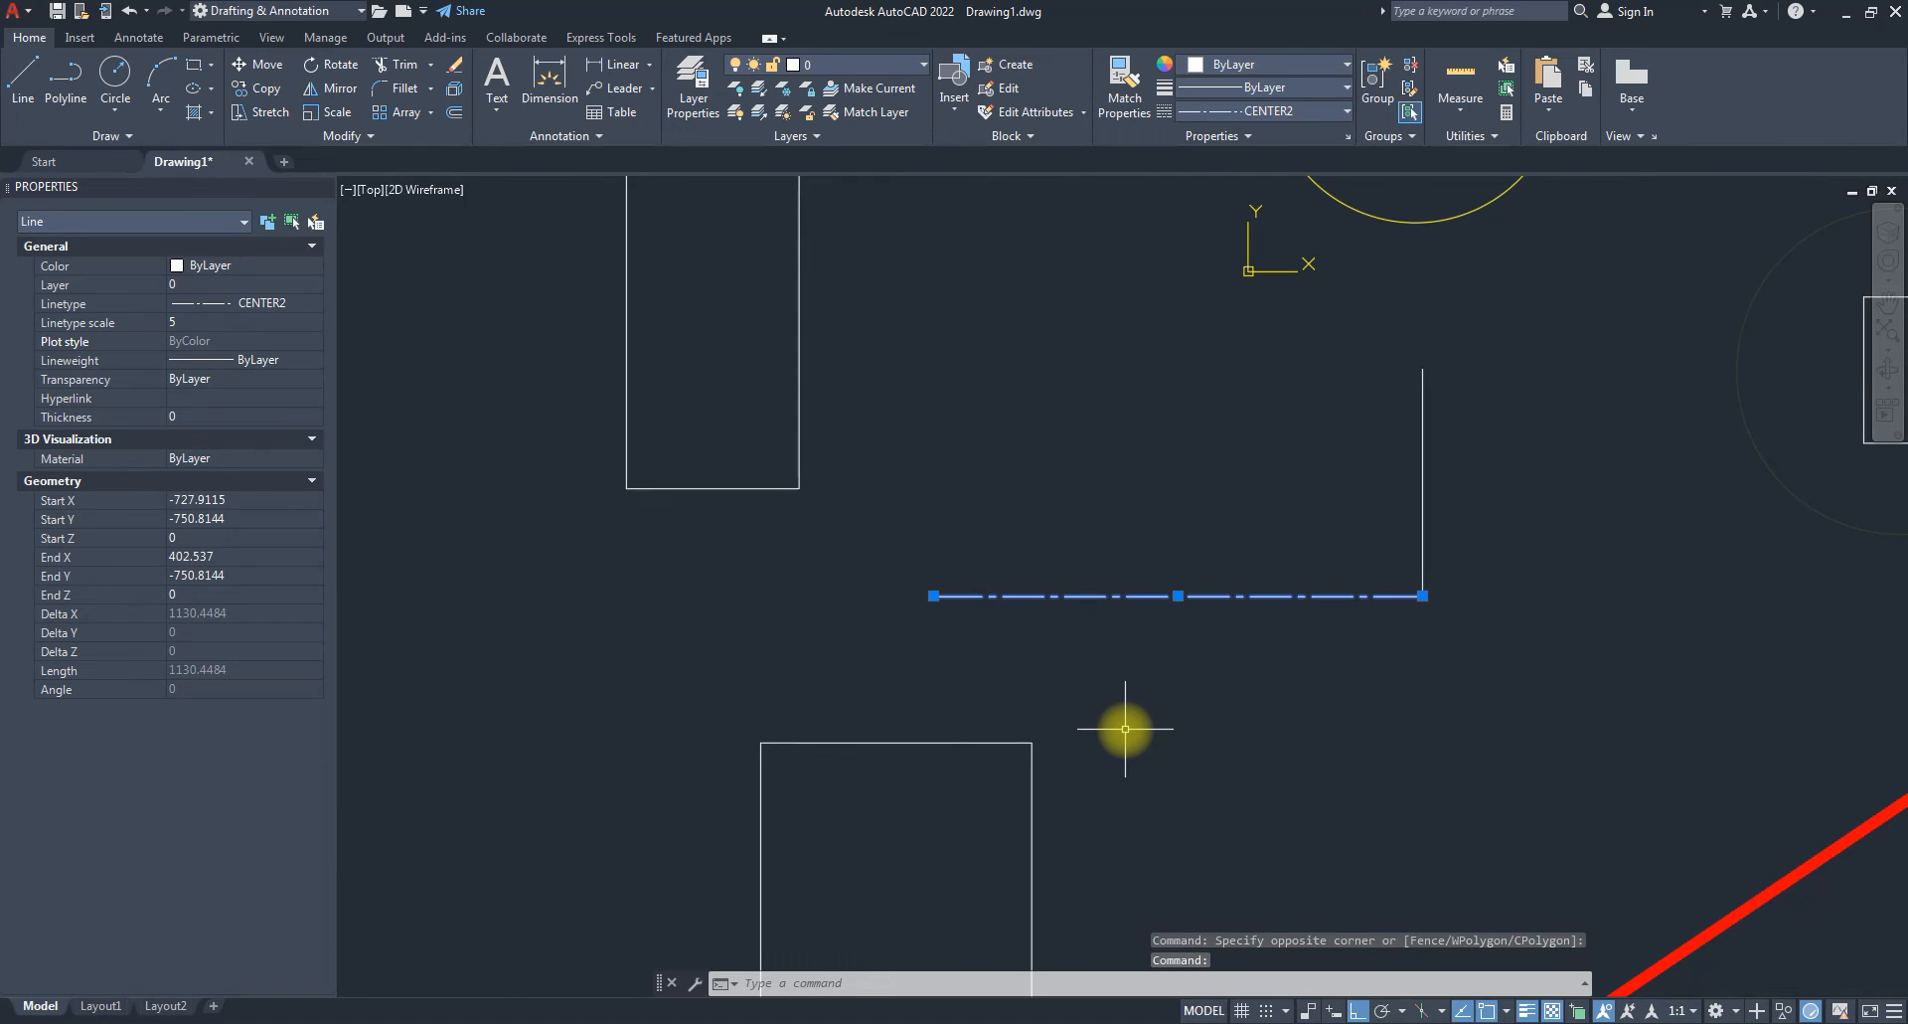
click(184, 324)
text(58)
key(Return)
click(196, 323)
text(8)
key(Return)
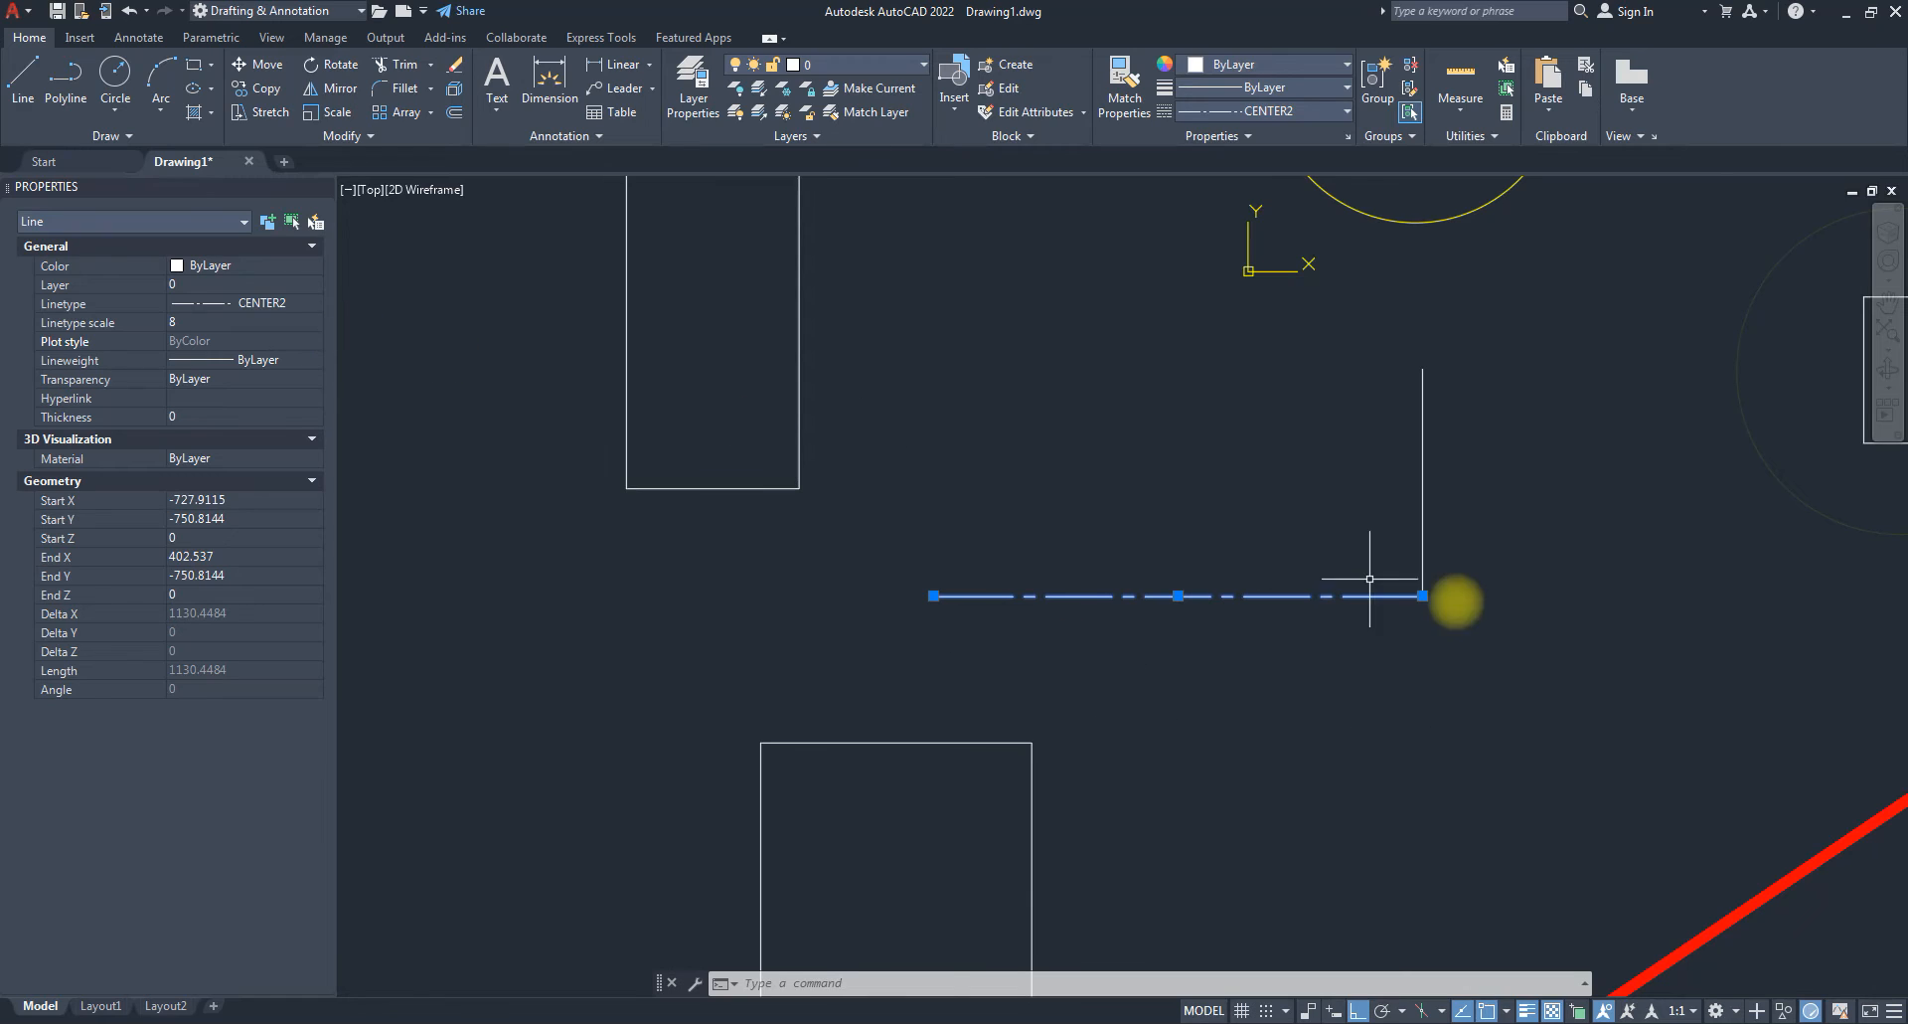
click(215, 323)
text(10)
key(Return)
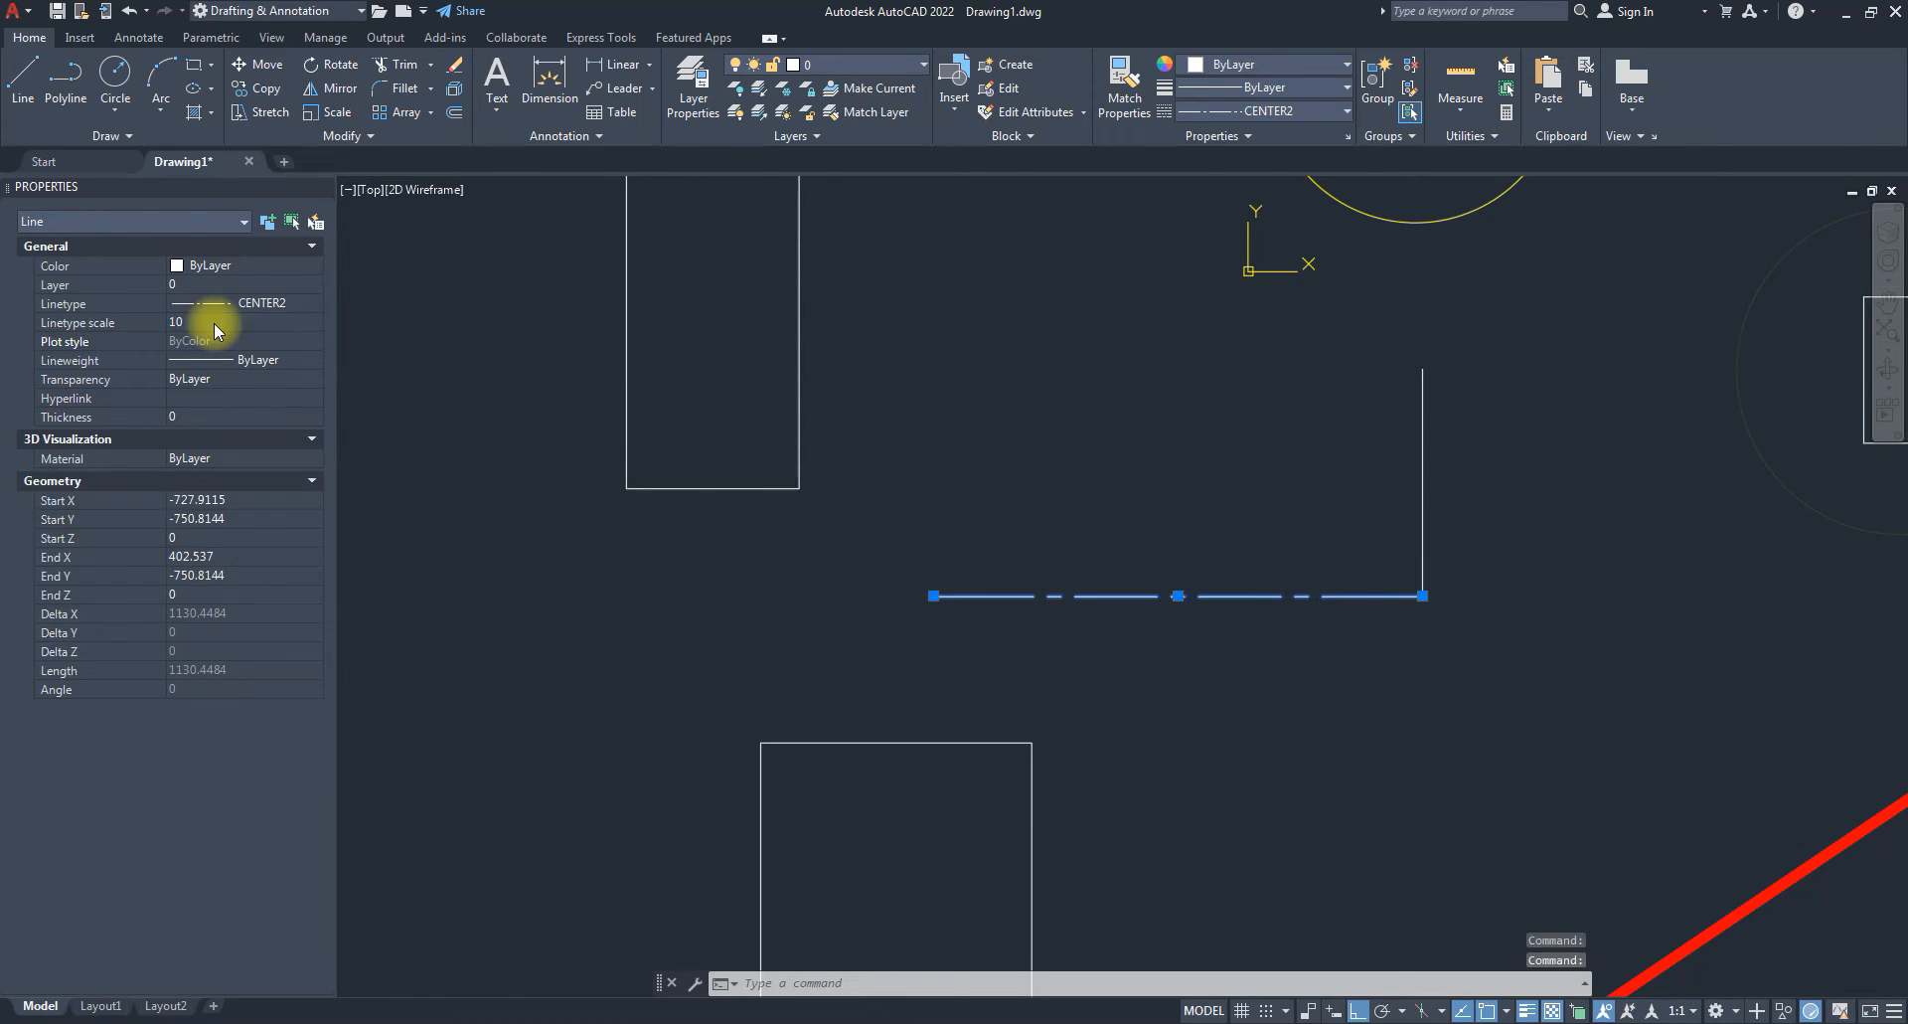
click(206, 321)
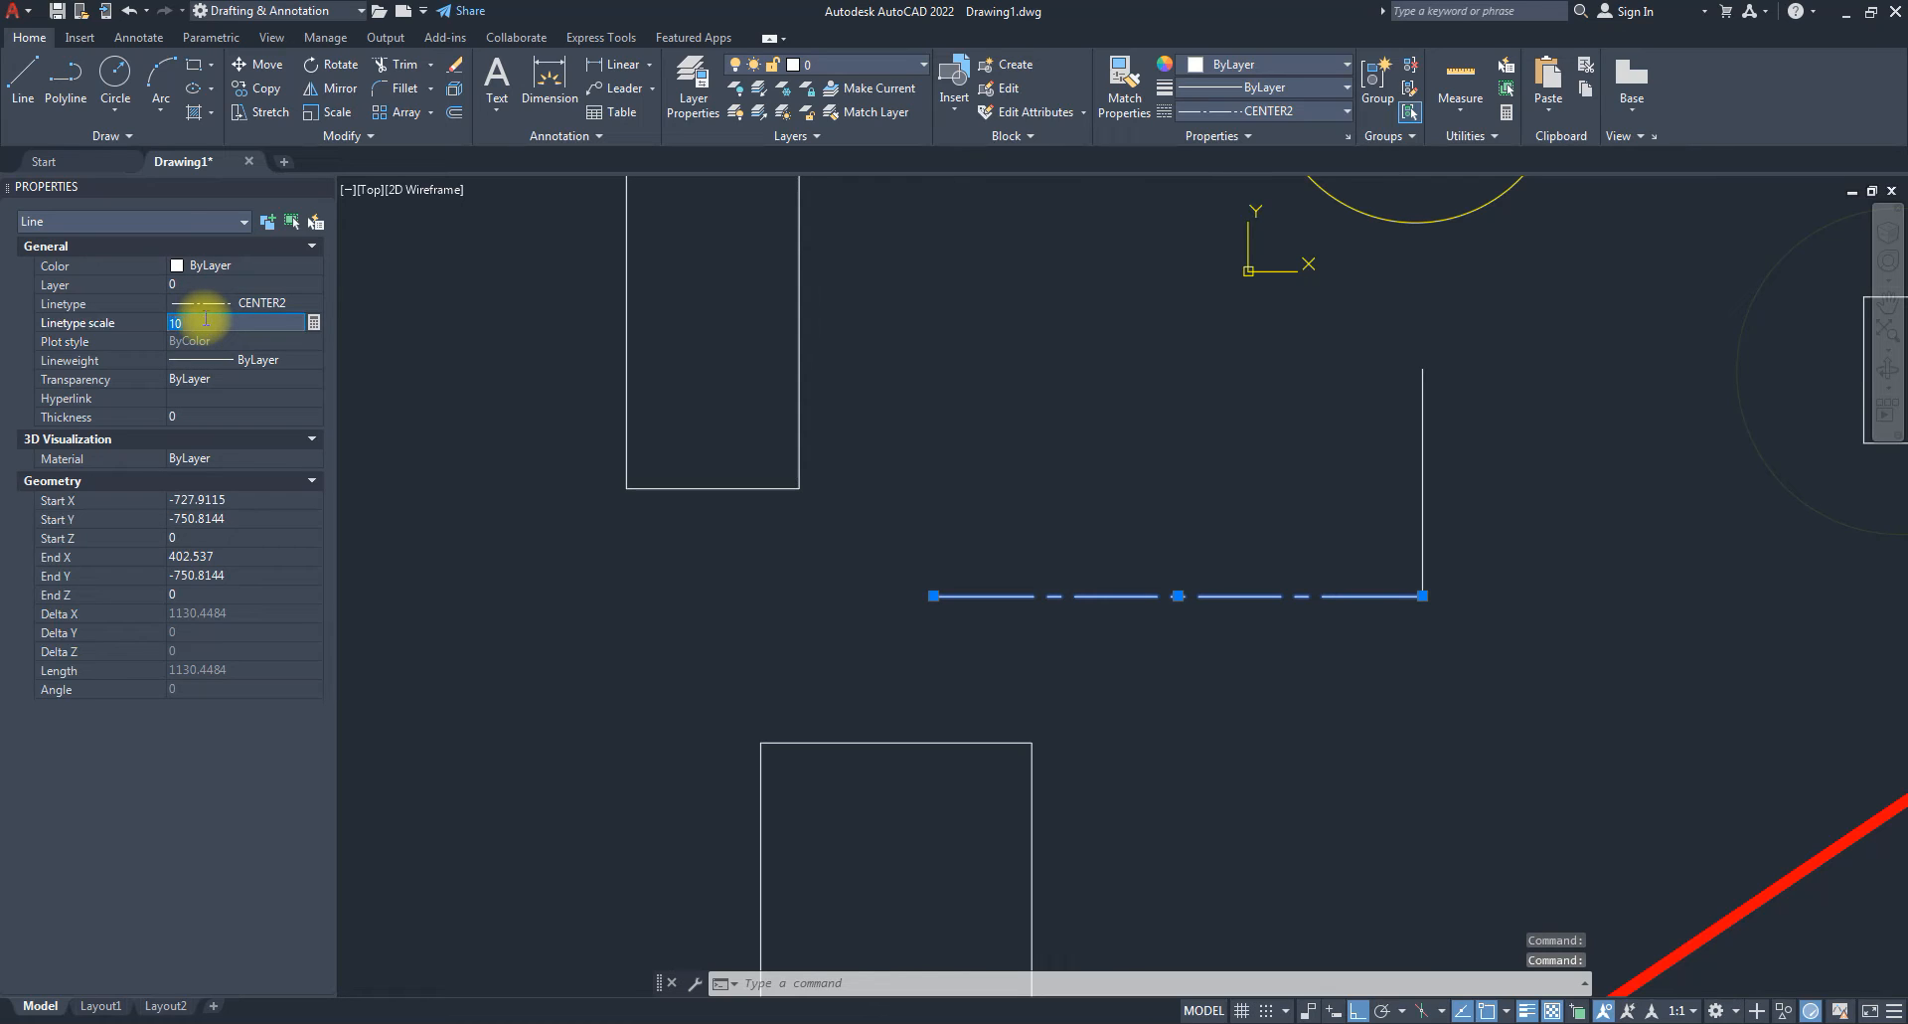
key(Return)
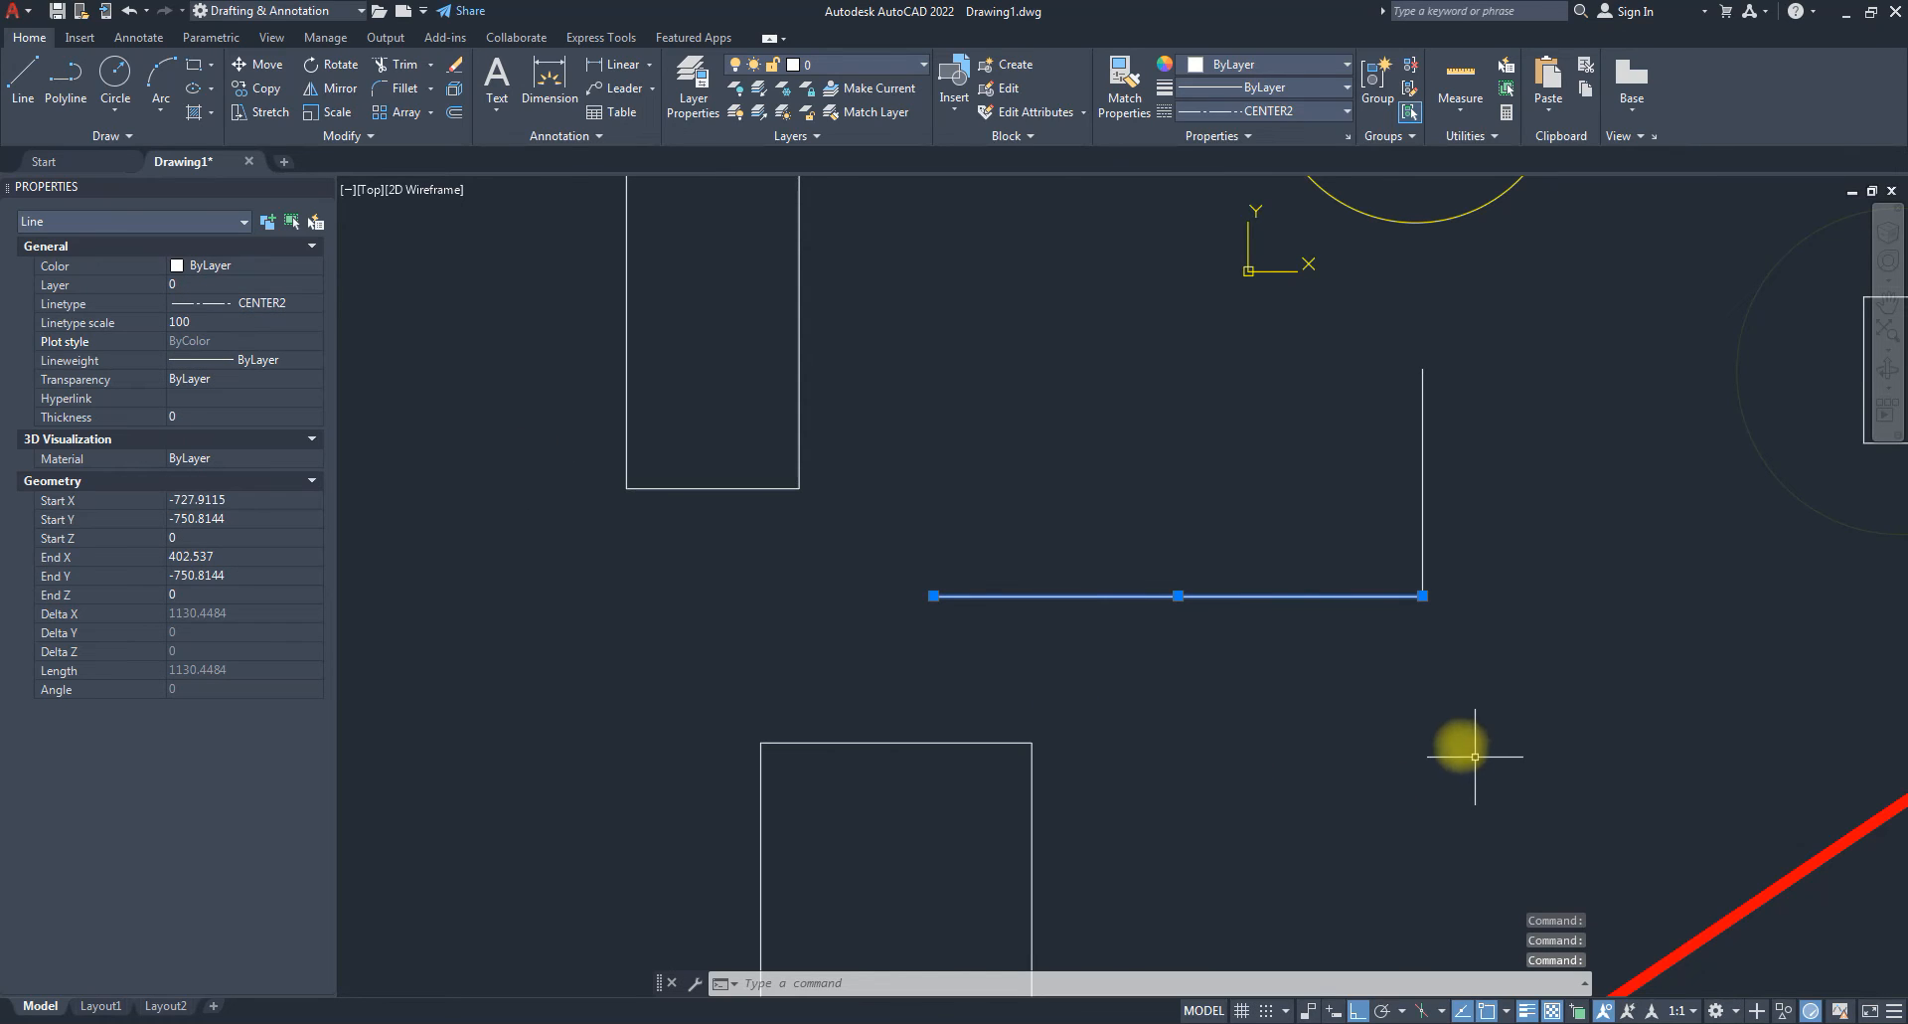
Try linetype scales 50, 20, 10 and 6, settling on a final value of 5.
scroll(1458, 739, up, 4)
scroll(1069, 378, up, 5)
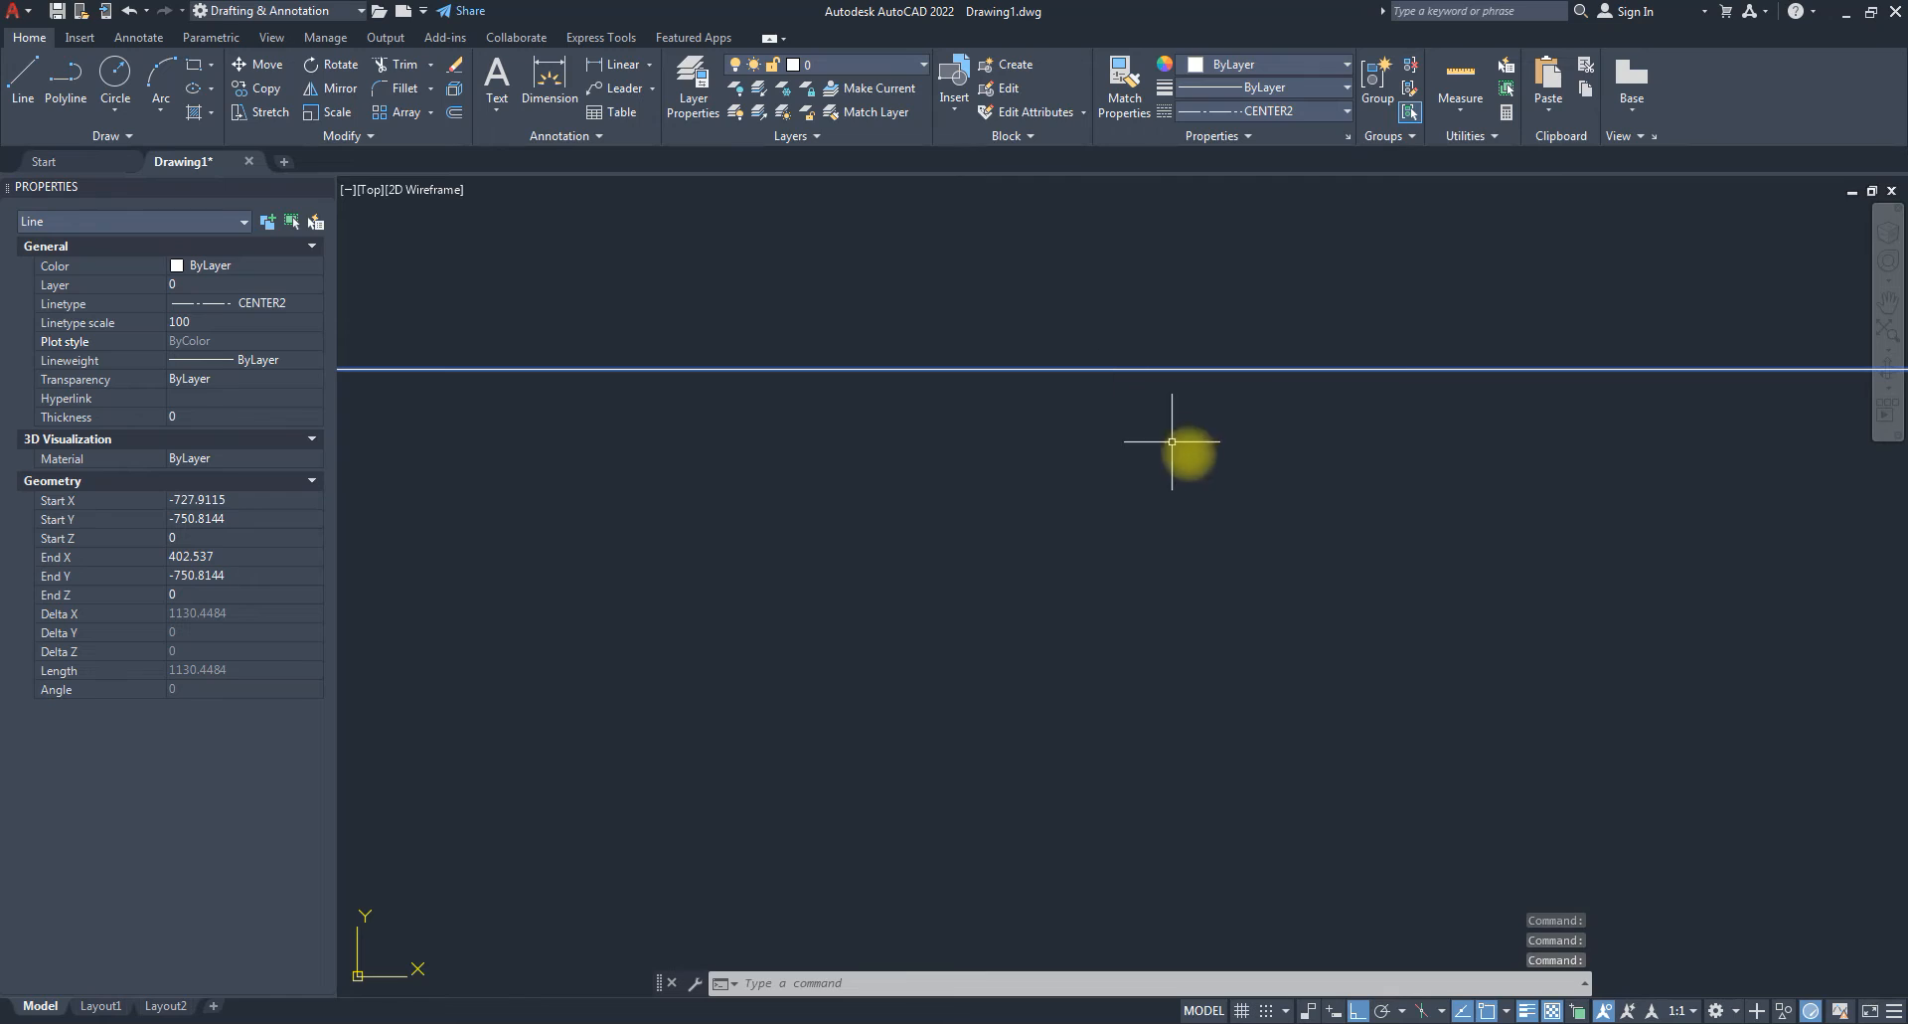
scroll(1234, 503, down, 3)
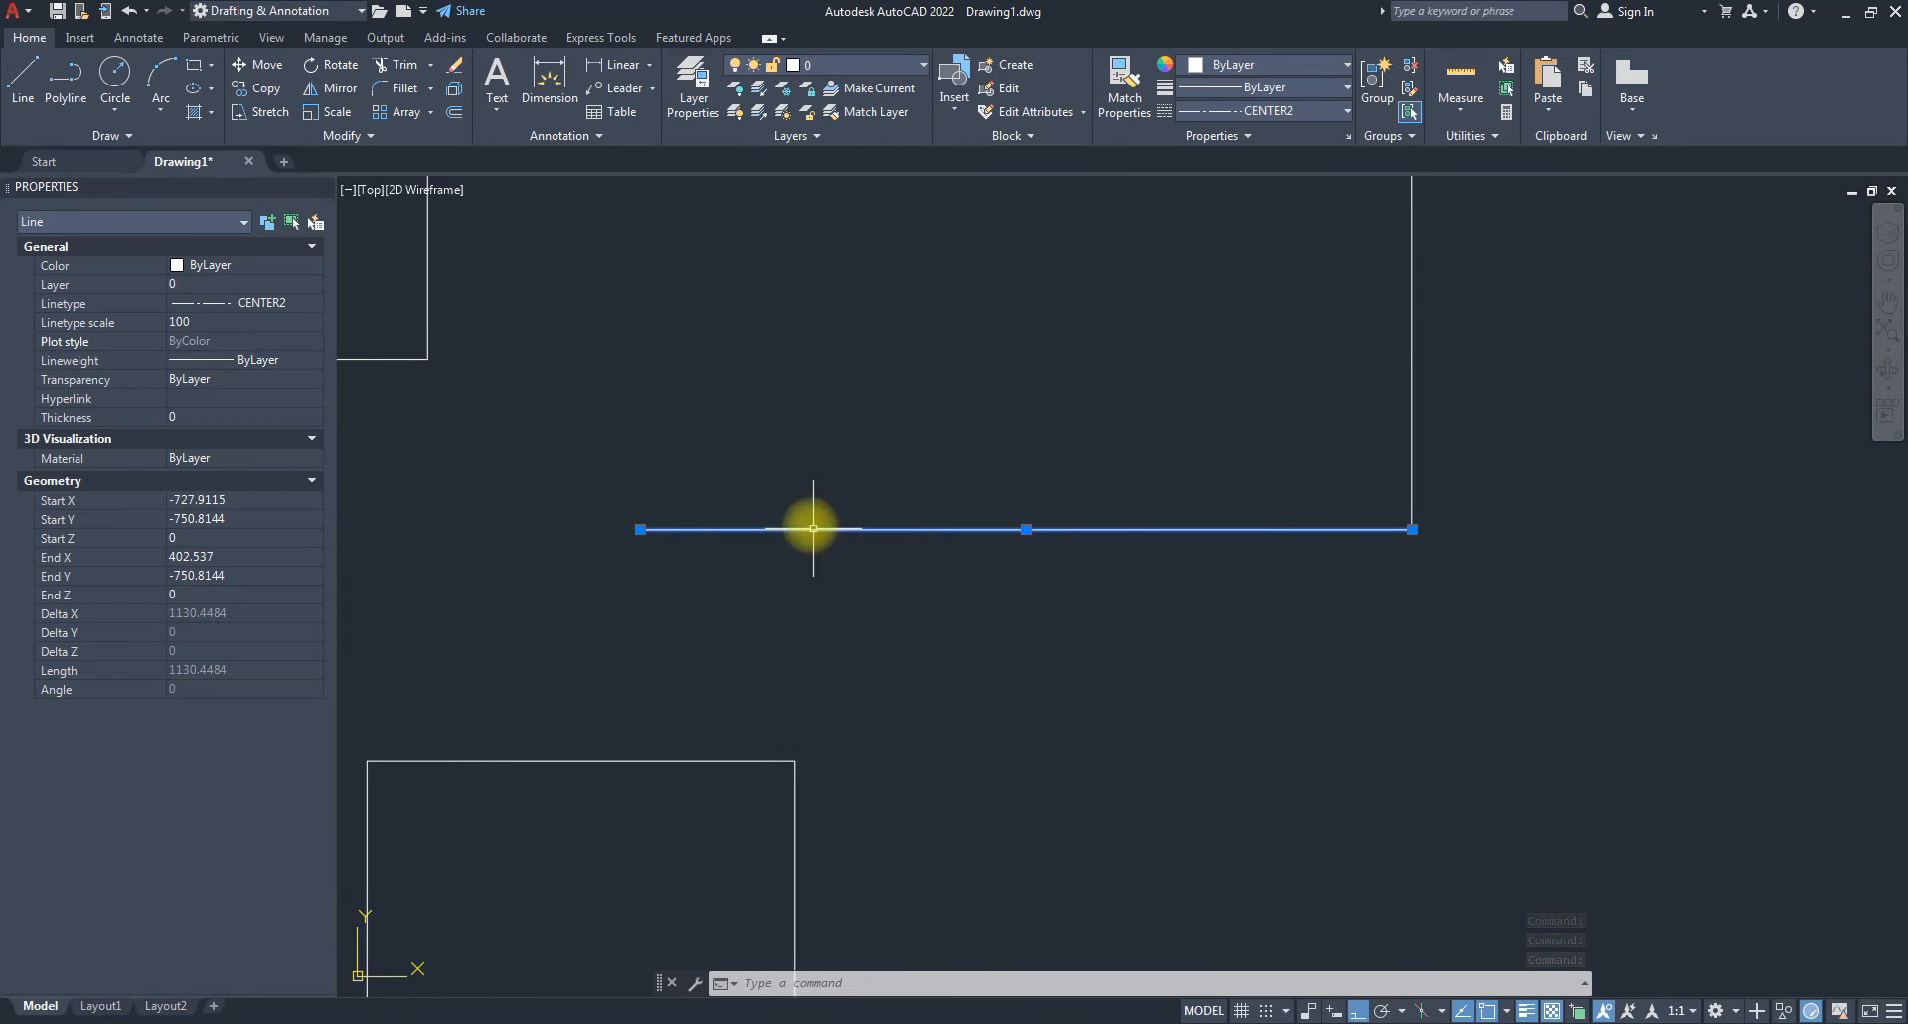
click(214, 324)
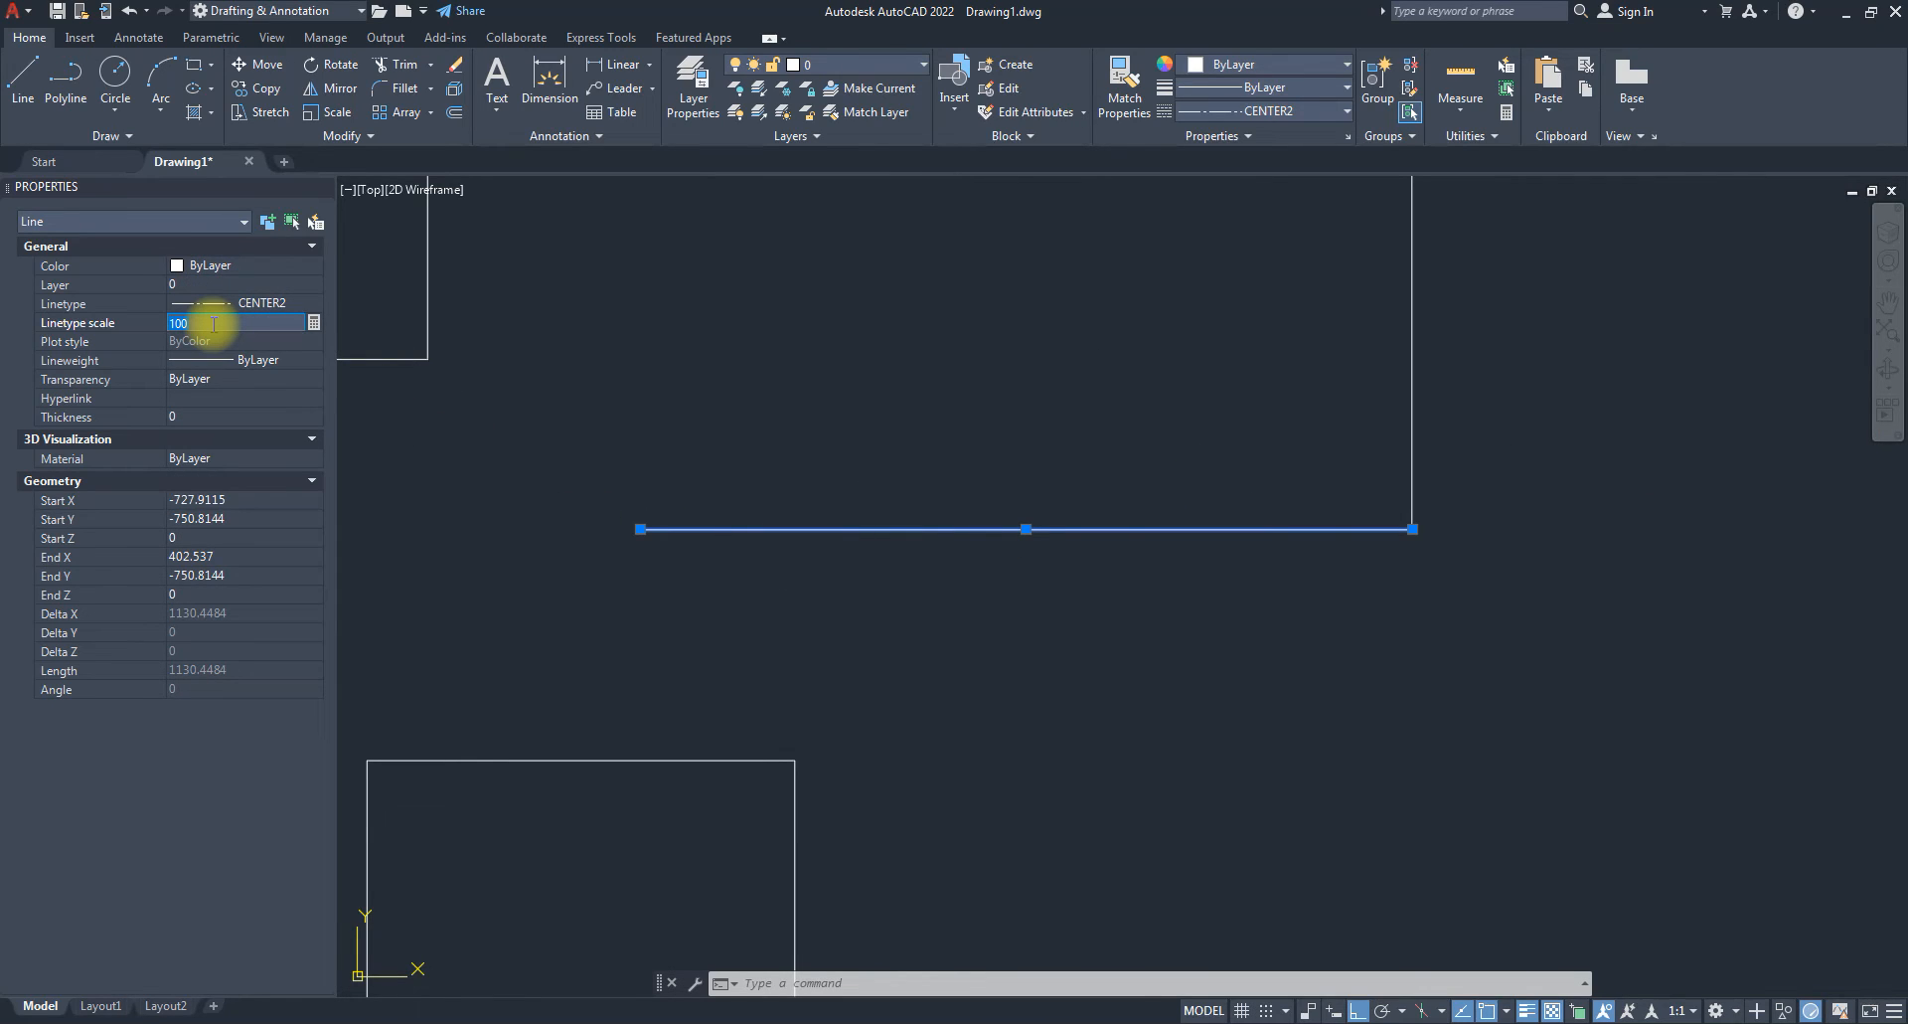
text(50)
key(Return)
click(213, 324)
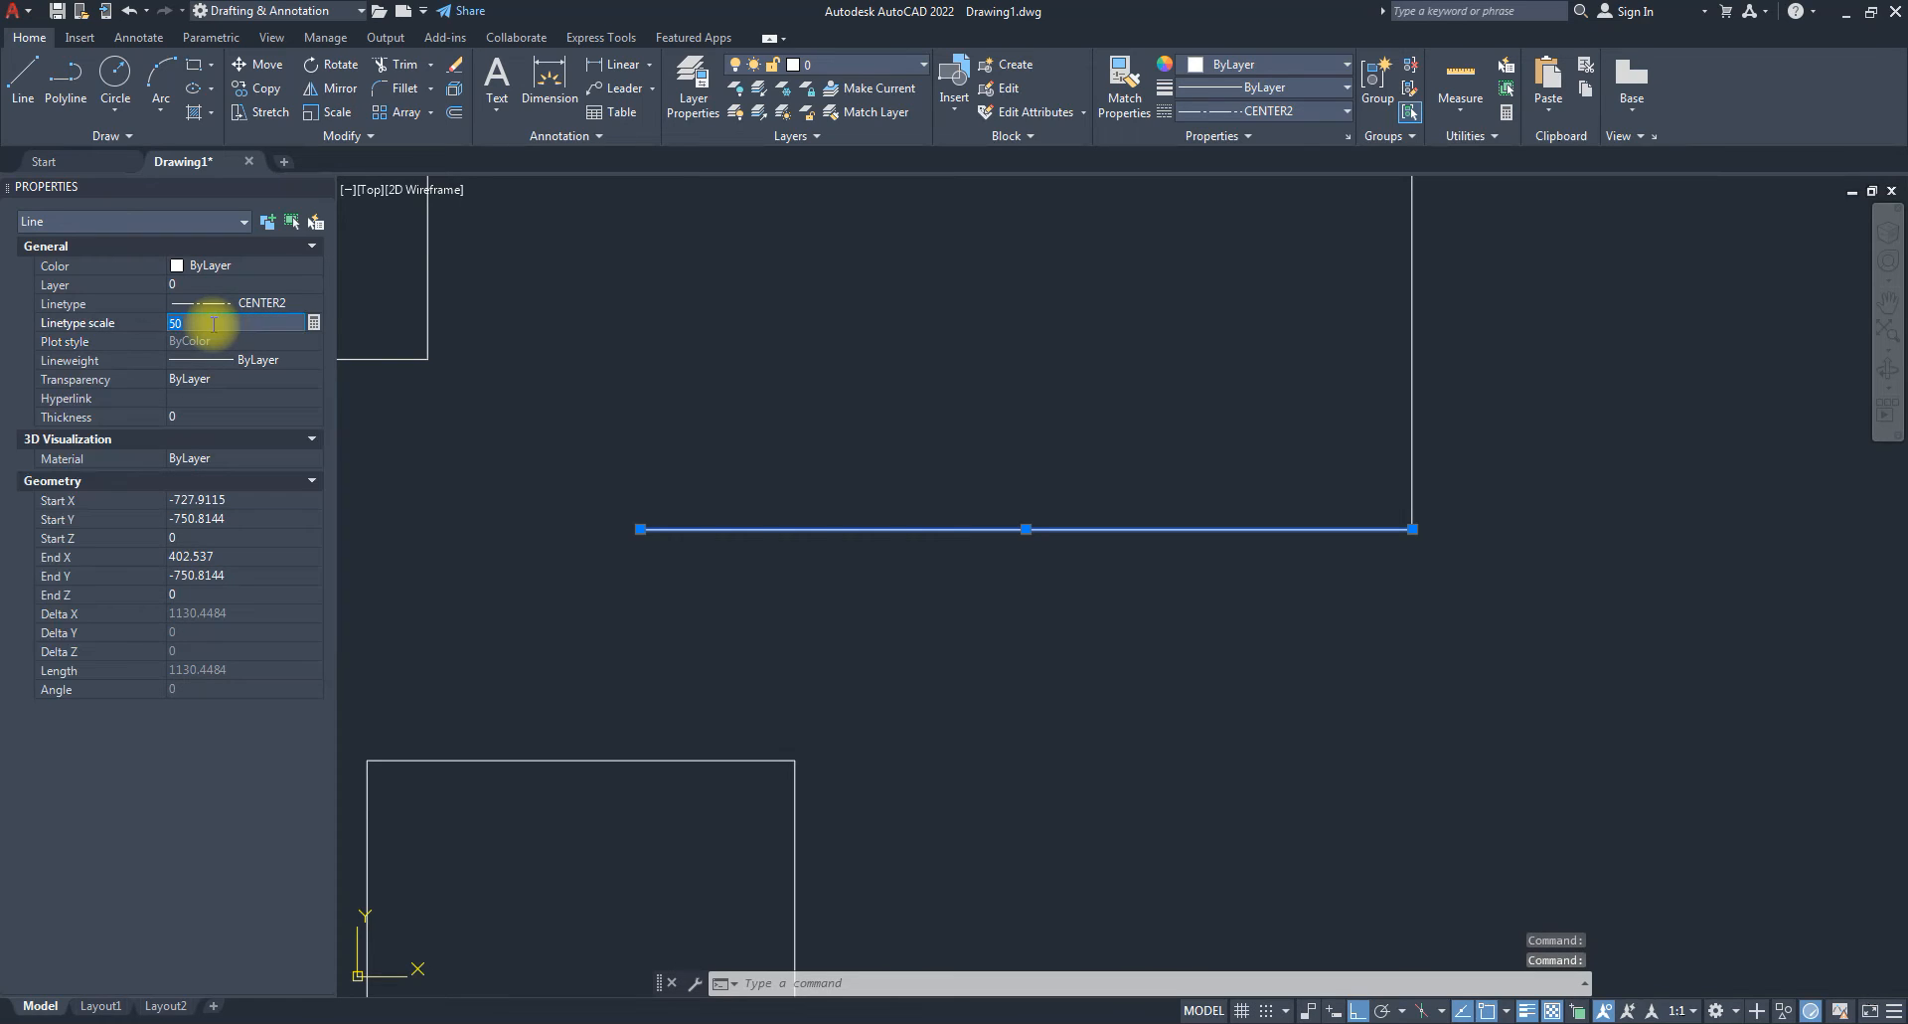
text(20)
key(Return)
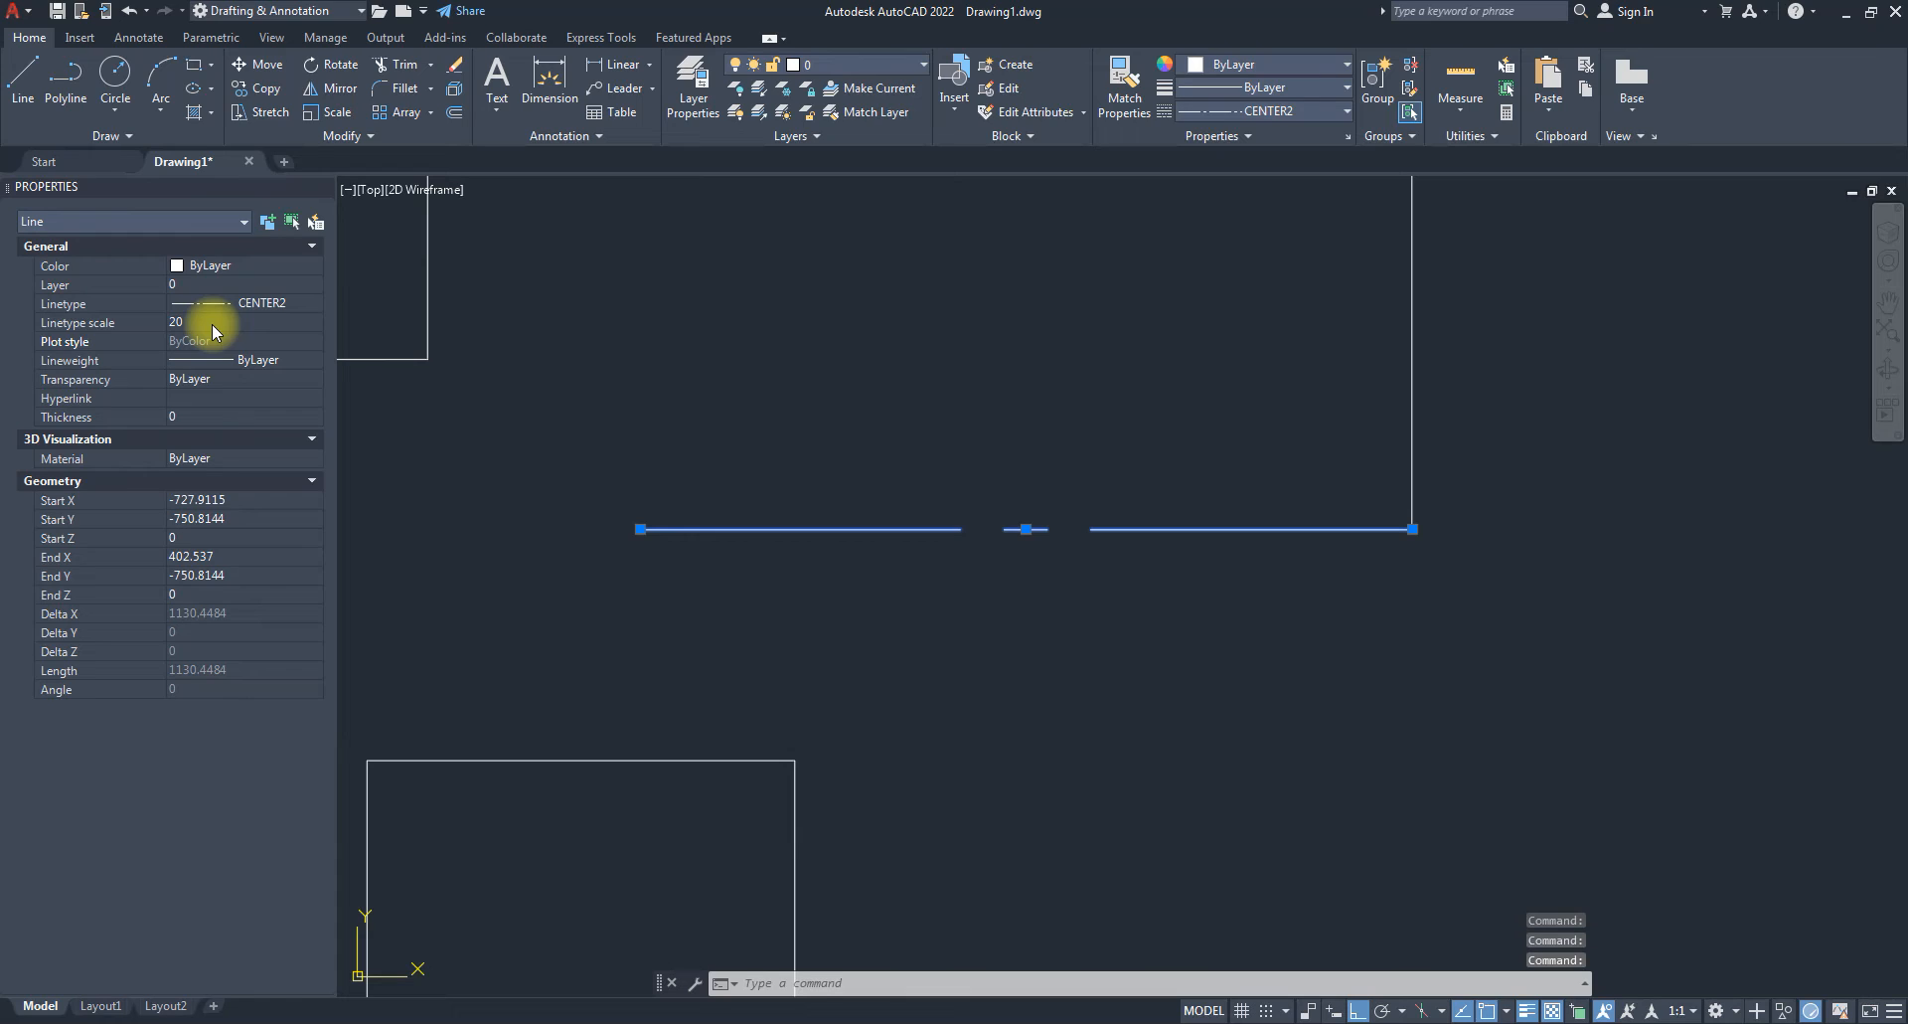
click(212, 324)
text(10)
key(Return)
click(212, 324)
text(6)
key(Return)
click(212, 324)
text(5)
key(Return)
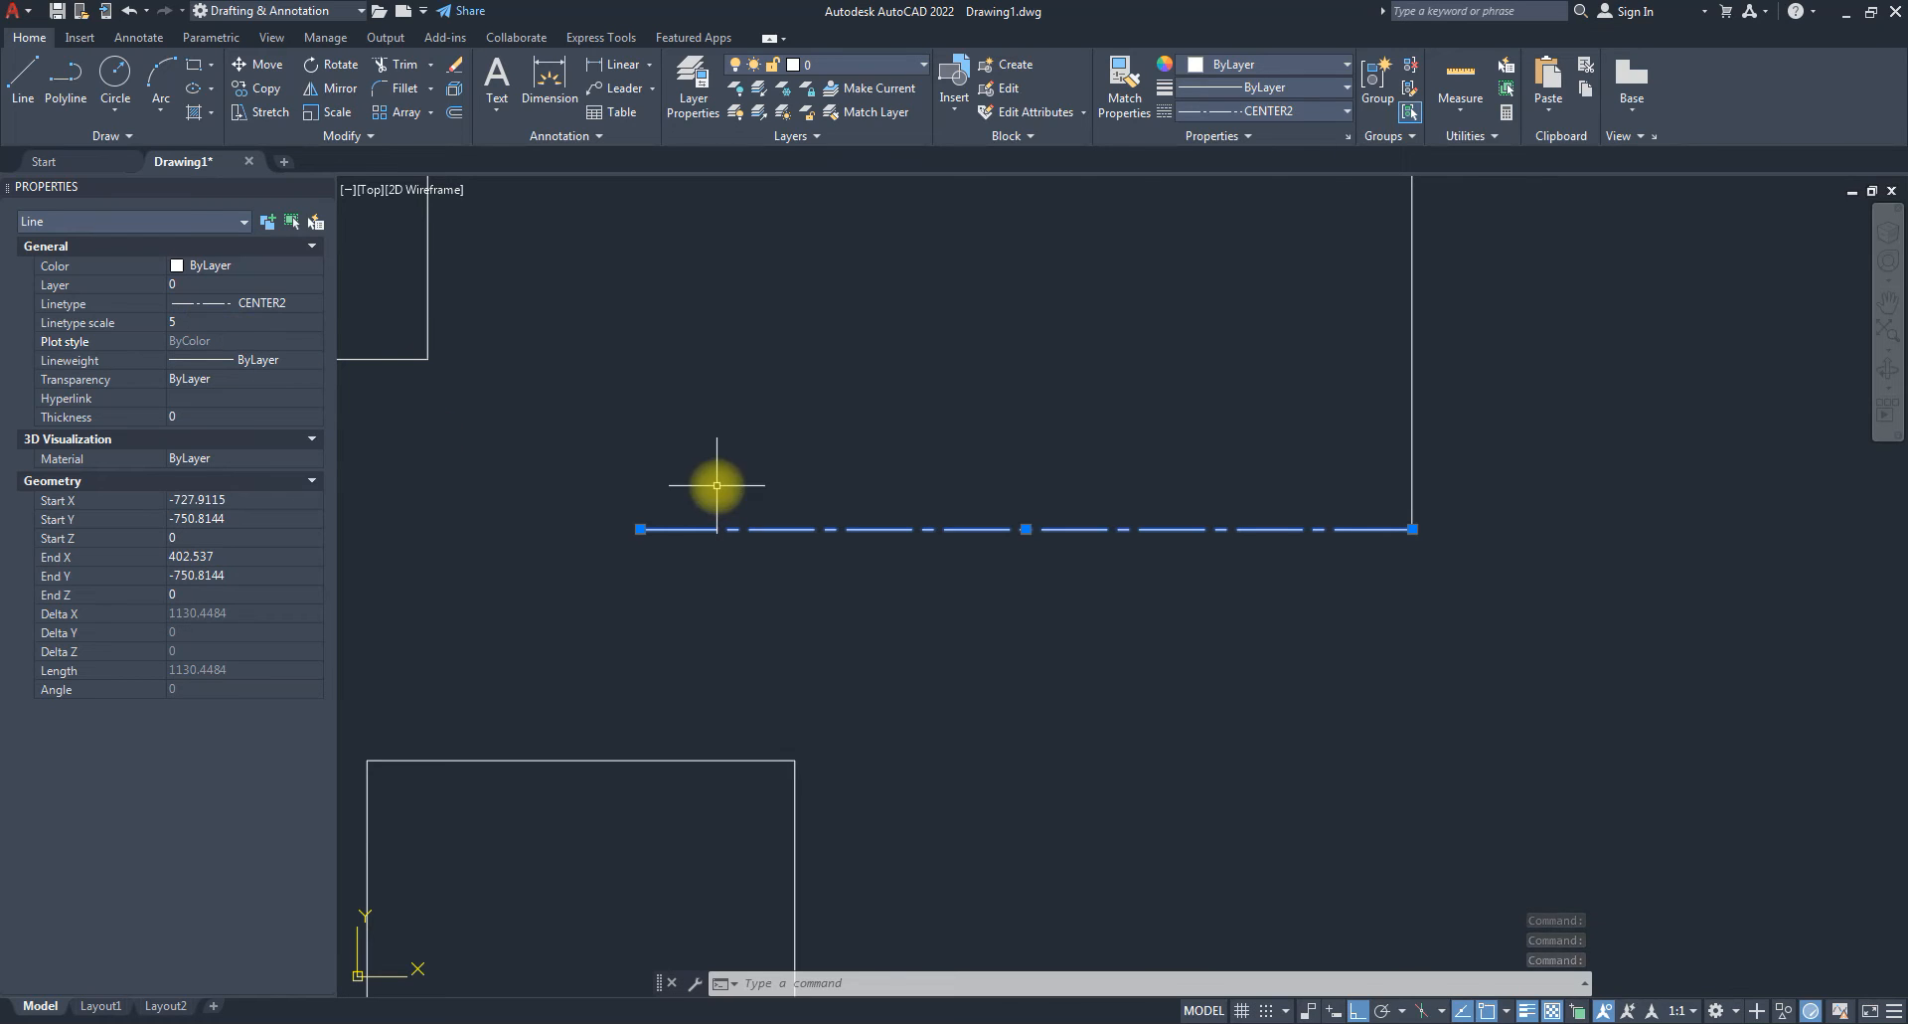
Deselect the centre line and close the Properties palette.
scroll(999, 636, down, 6)
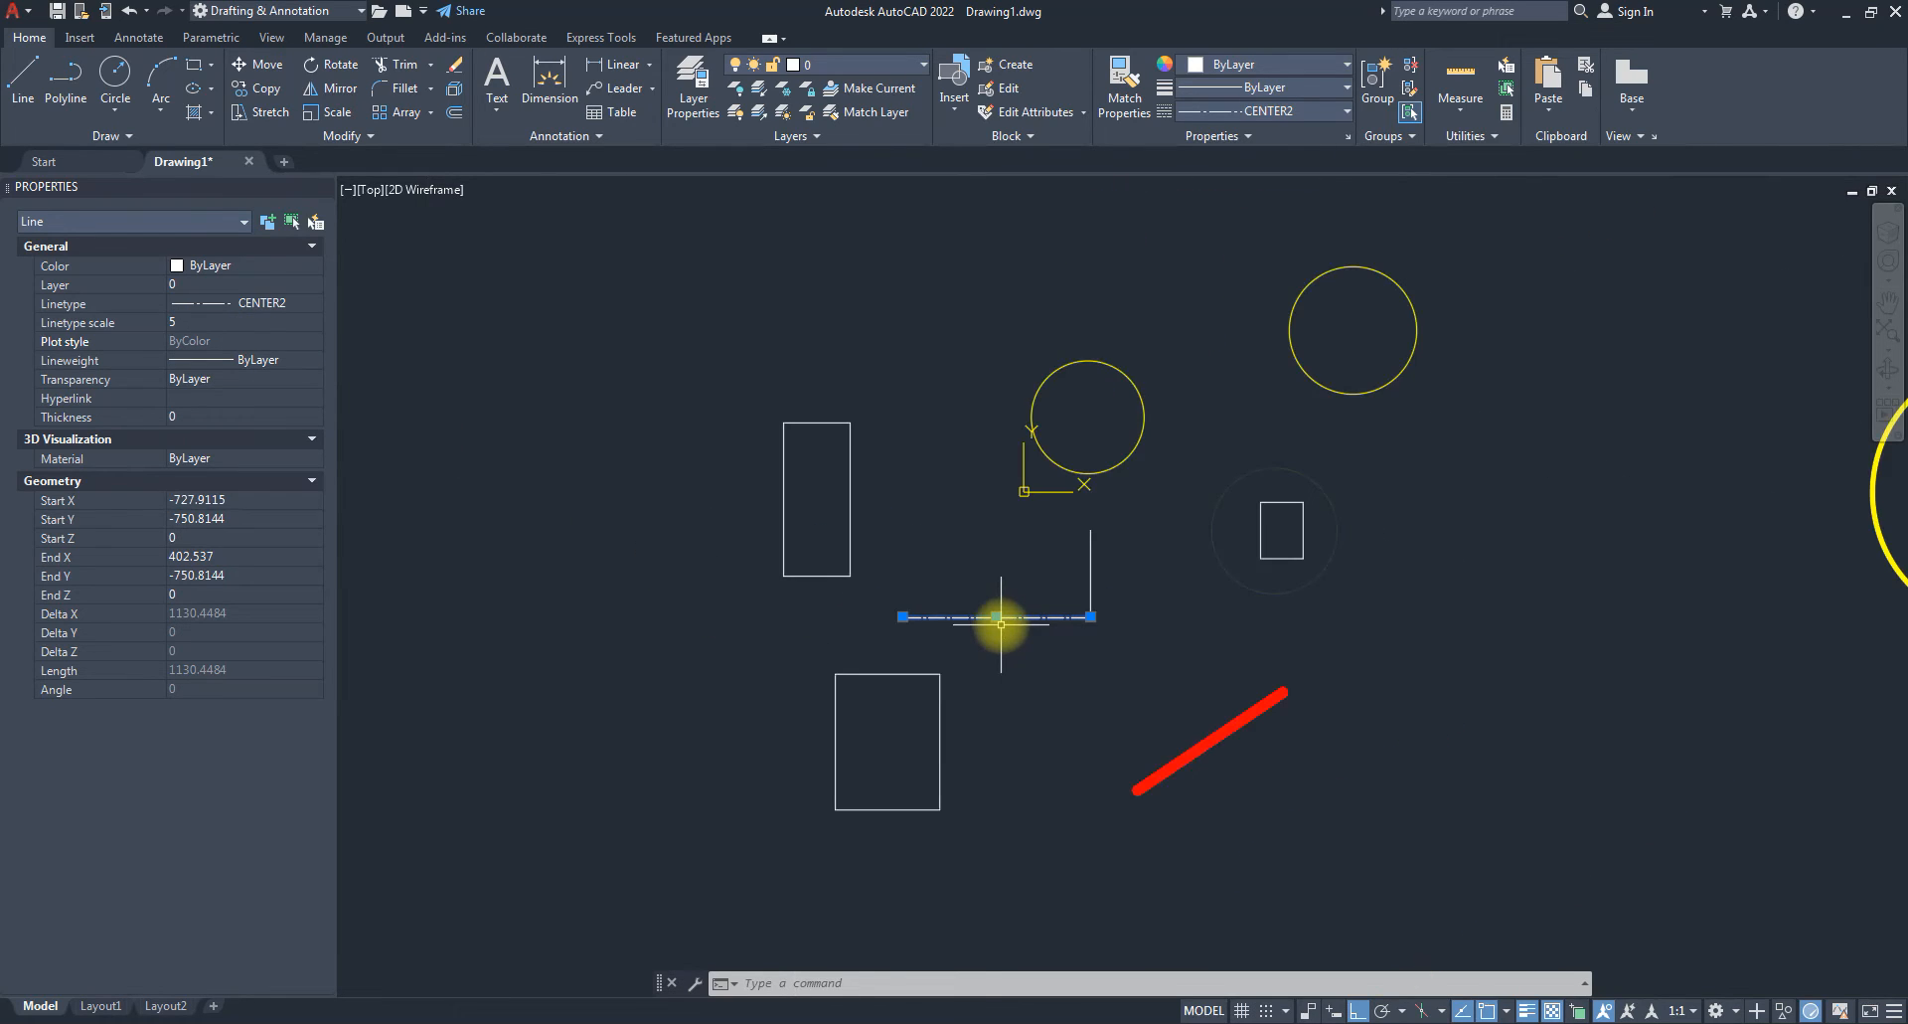
key(Escape)
key(Escape)
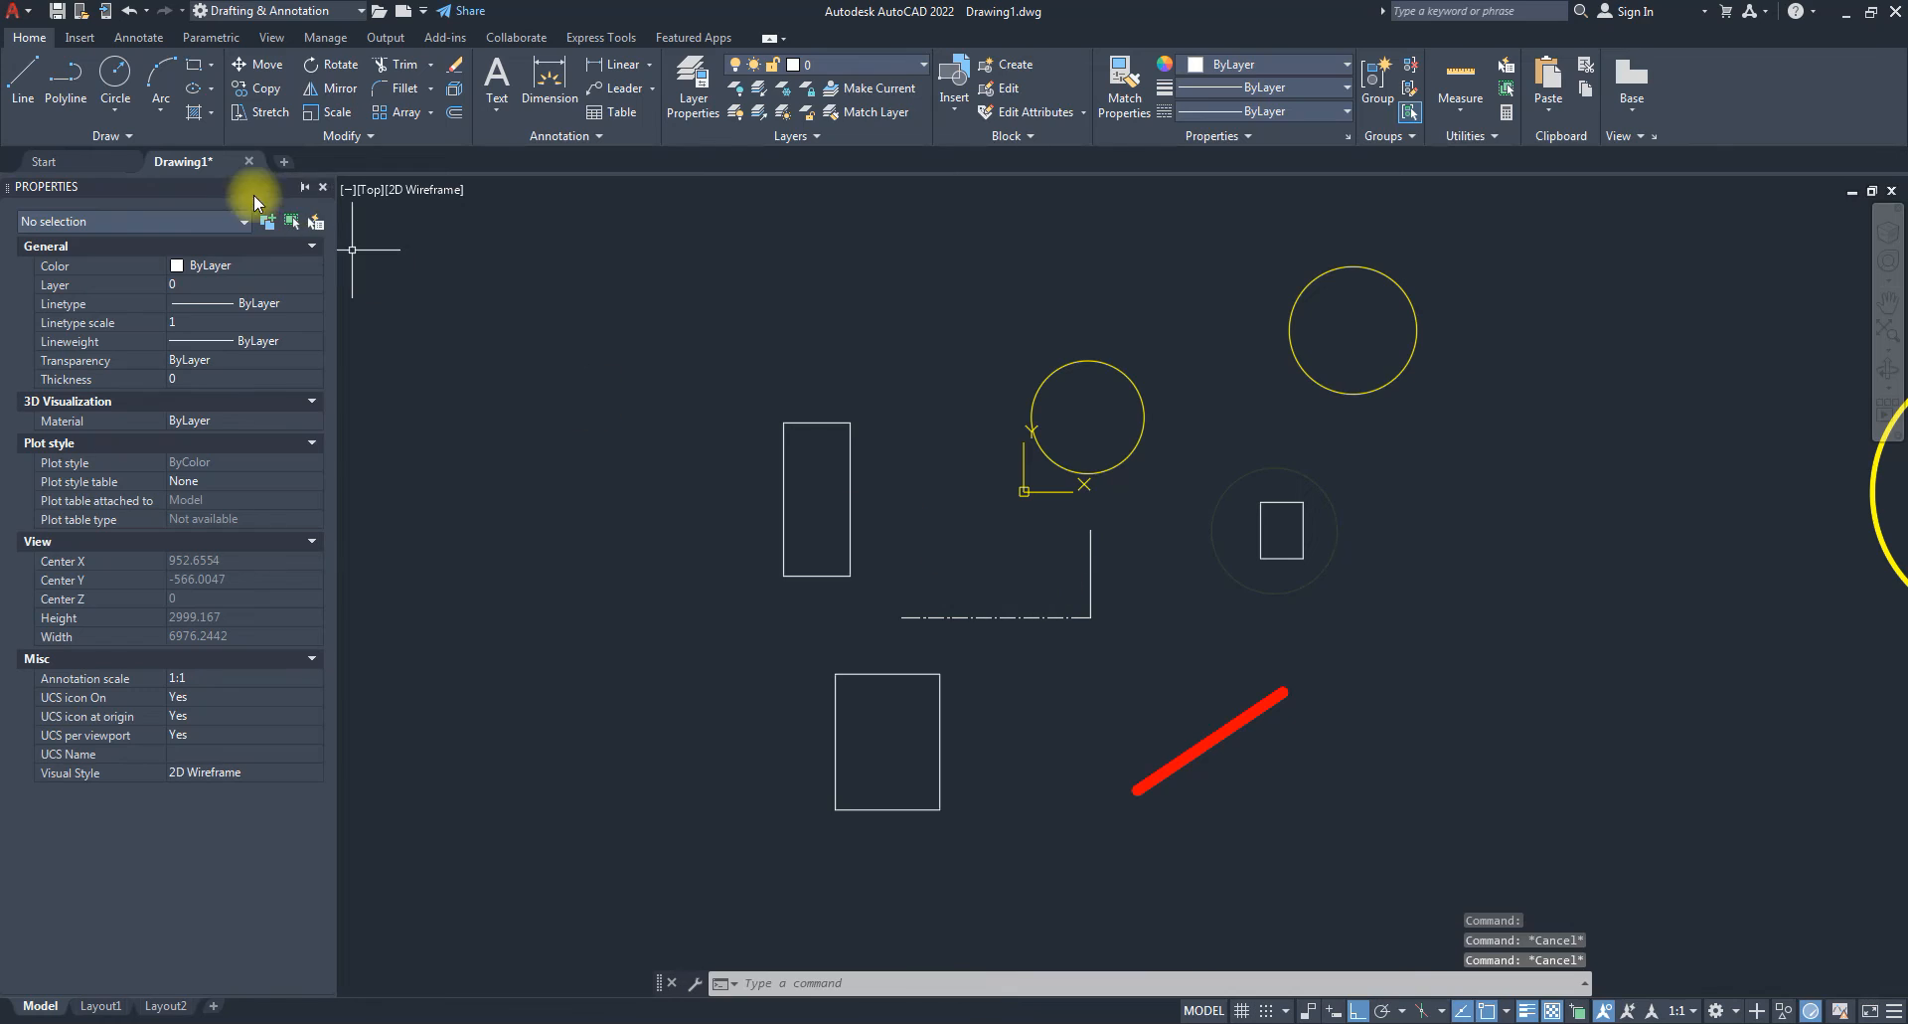
click(323, 187)
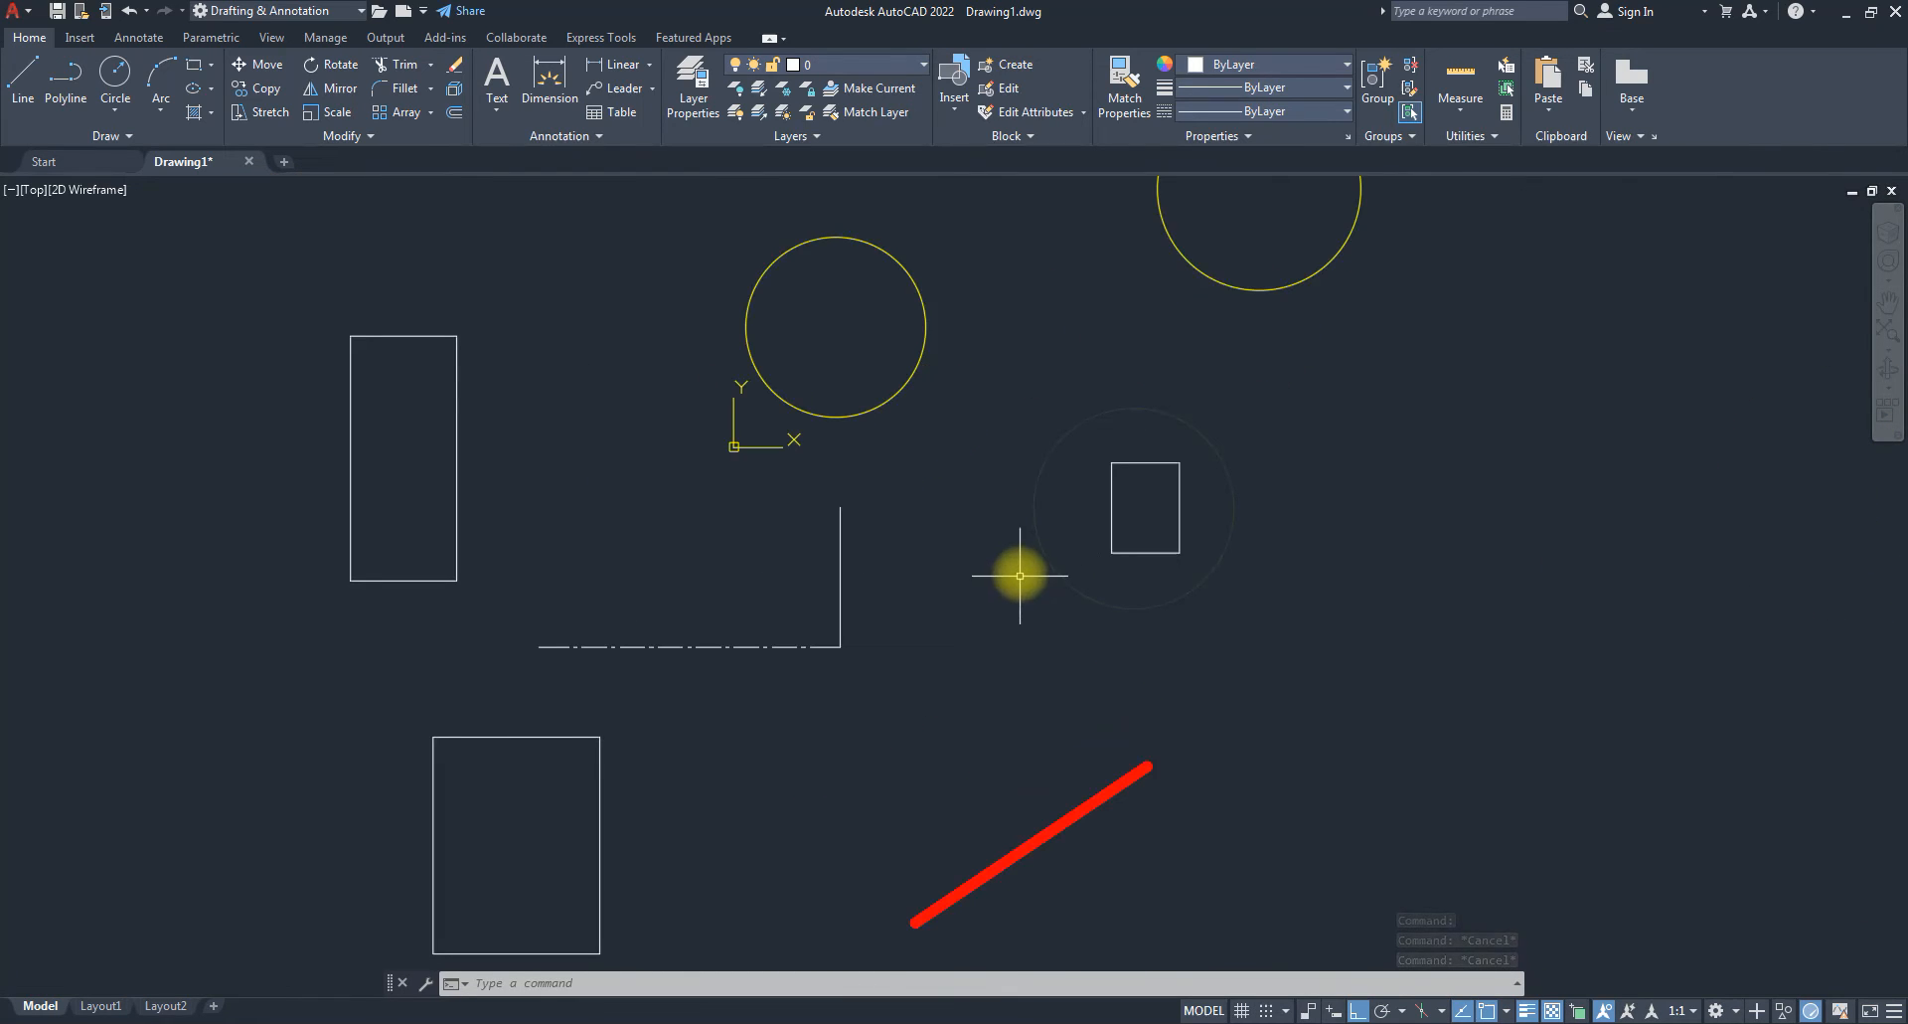
mouse_move(1125, 604)
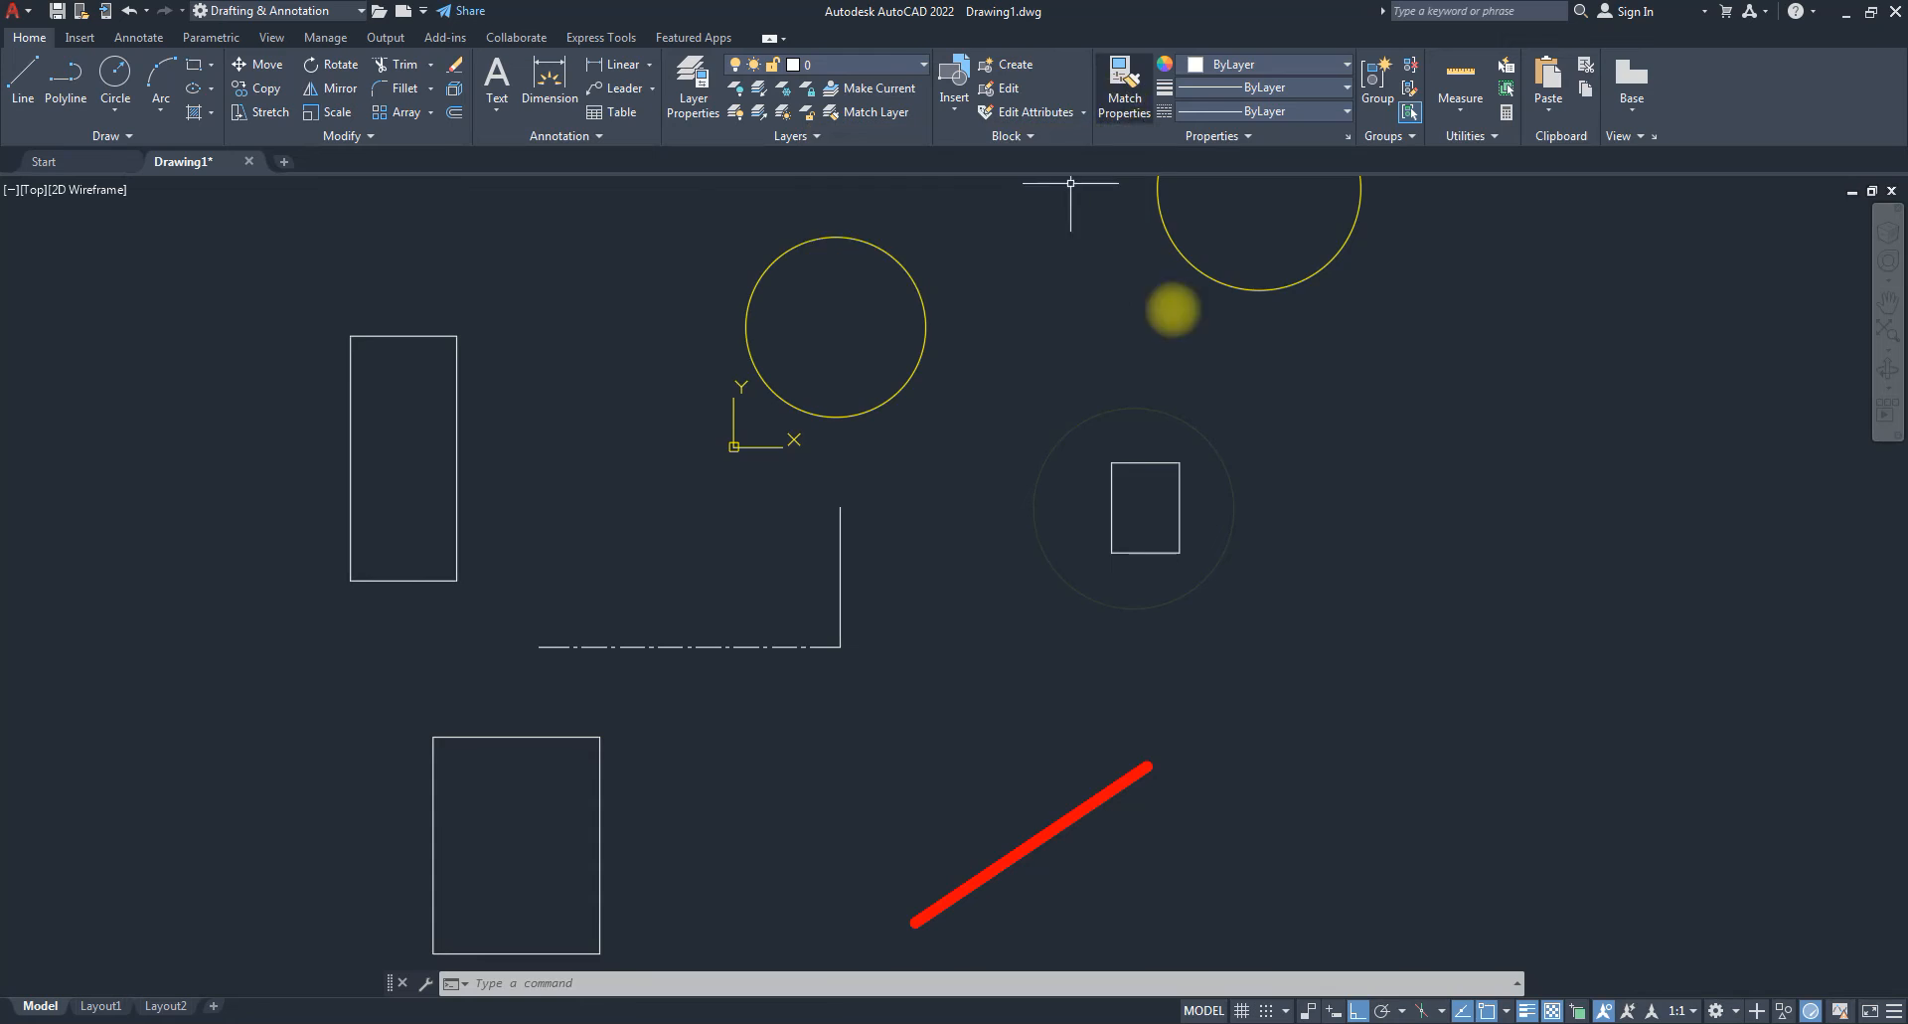
scroll(865, 591, down, 5)
scroll(1054, 634, up, 2)
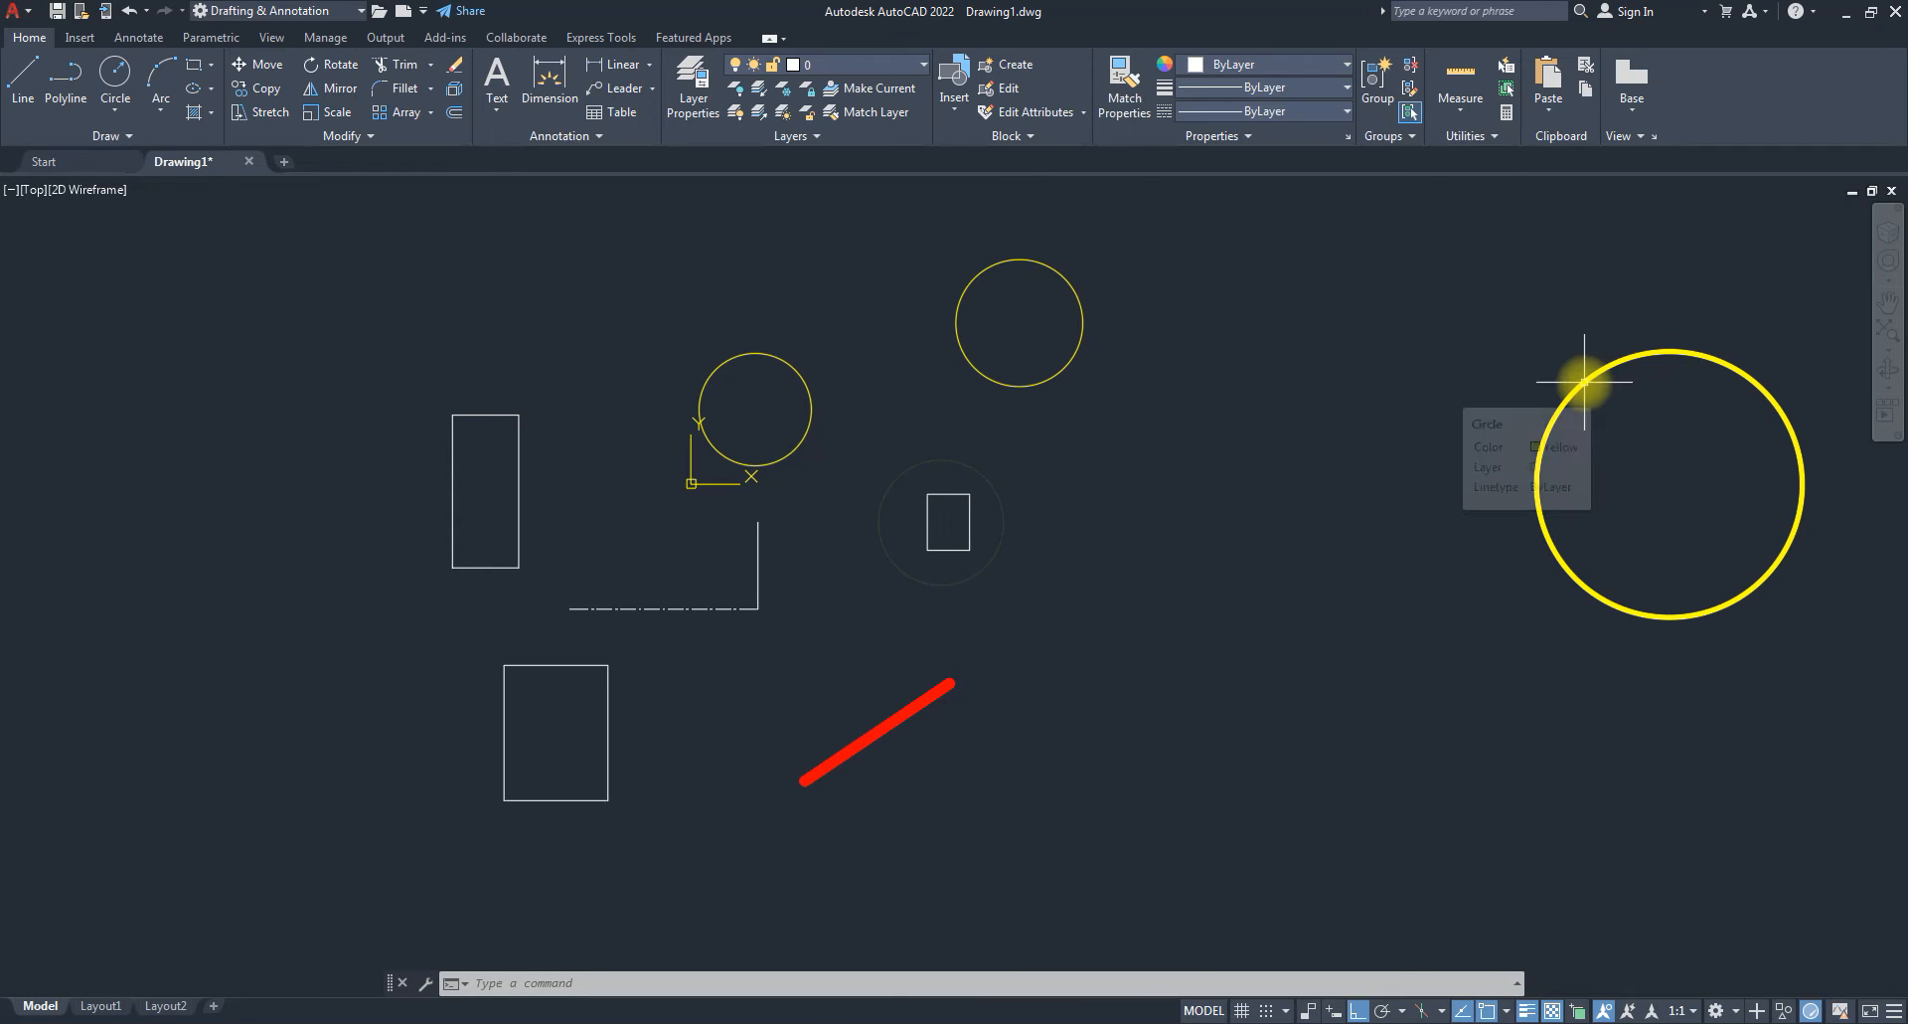
click(1121, 89)
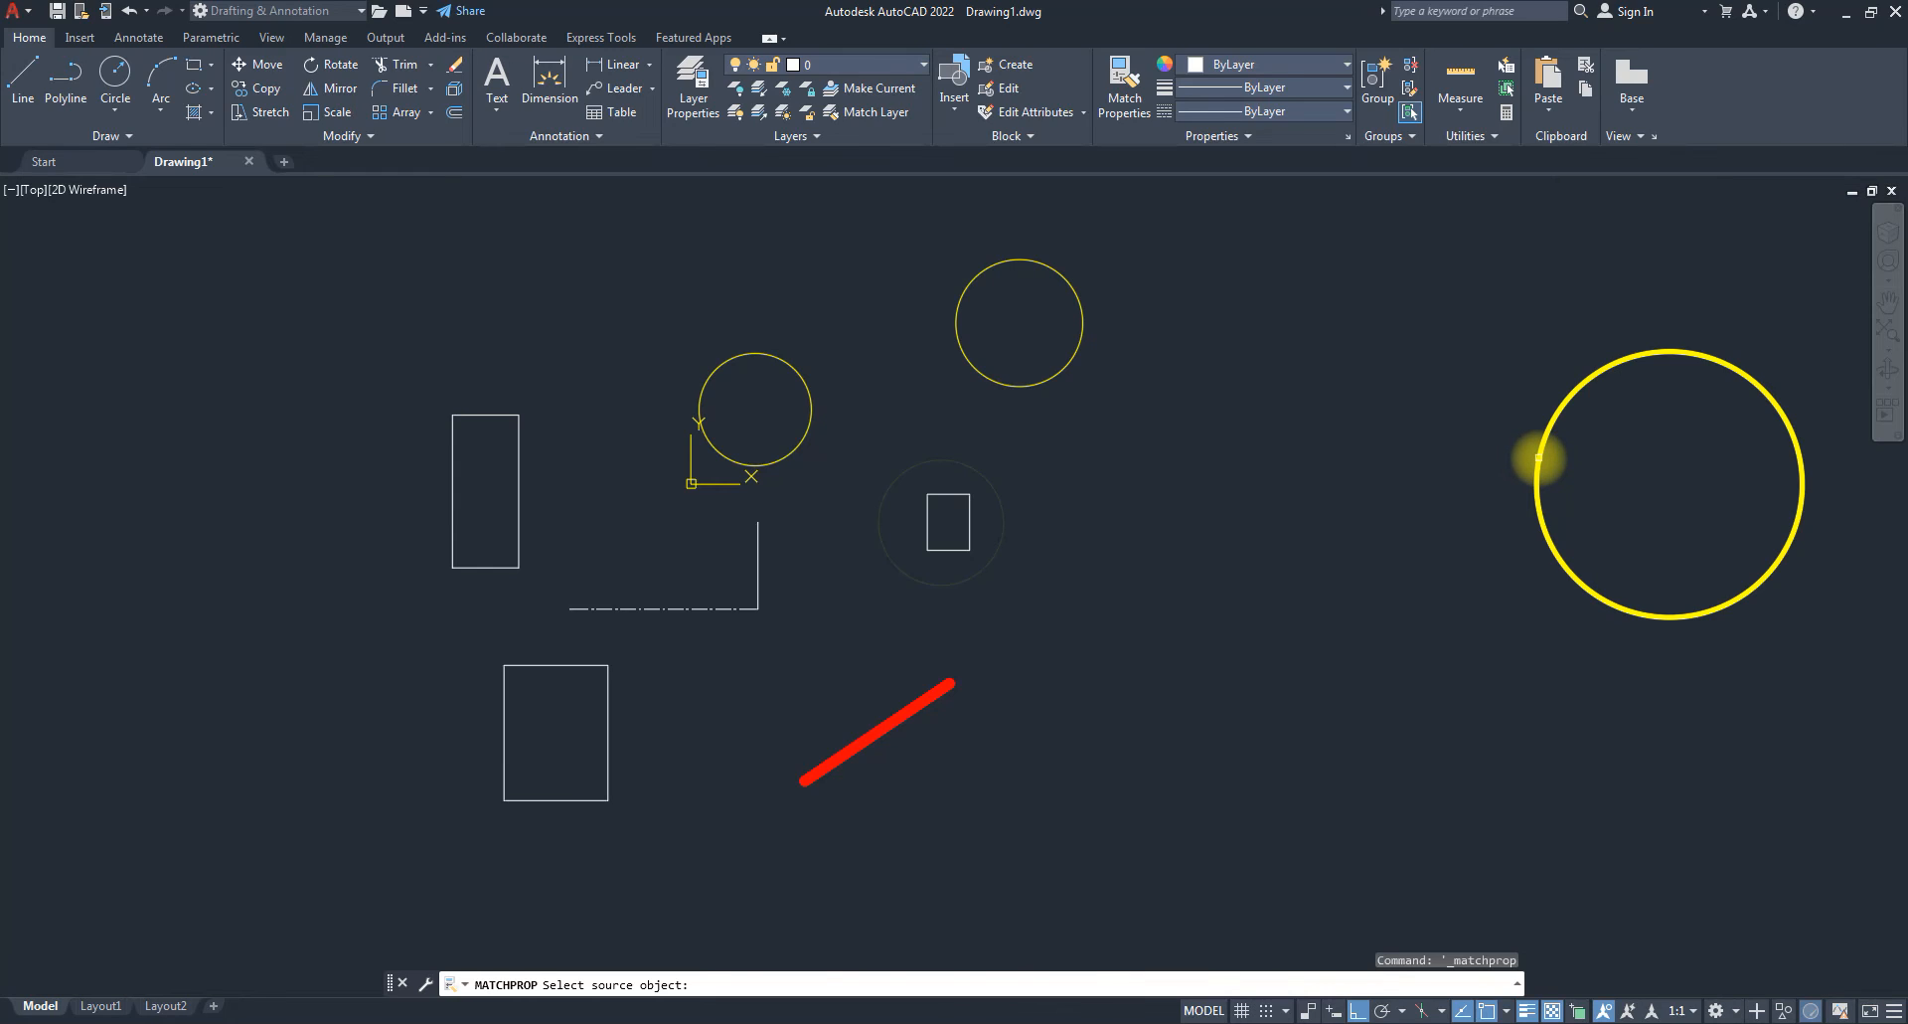
Match the upper, middle and rectangle-enclosing circles to the large thick yellow circle.
click(1538, 459)
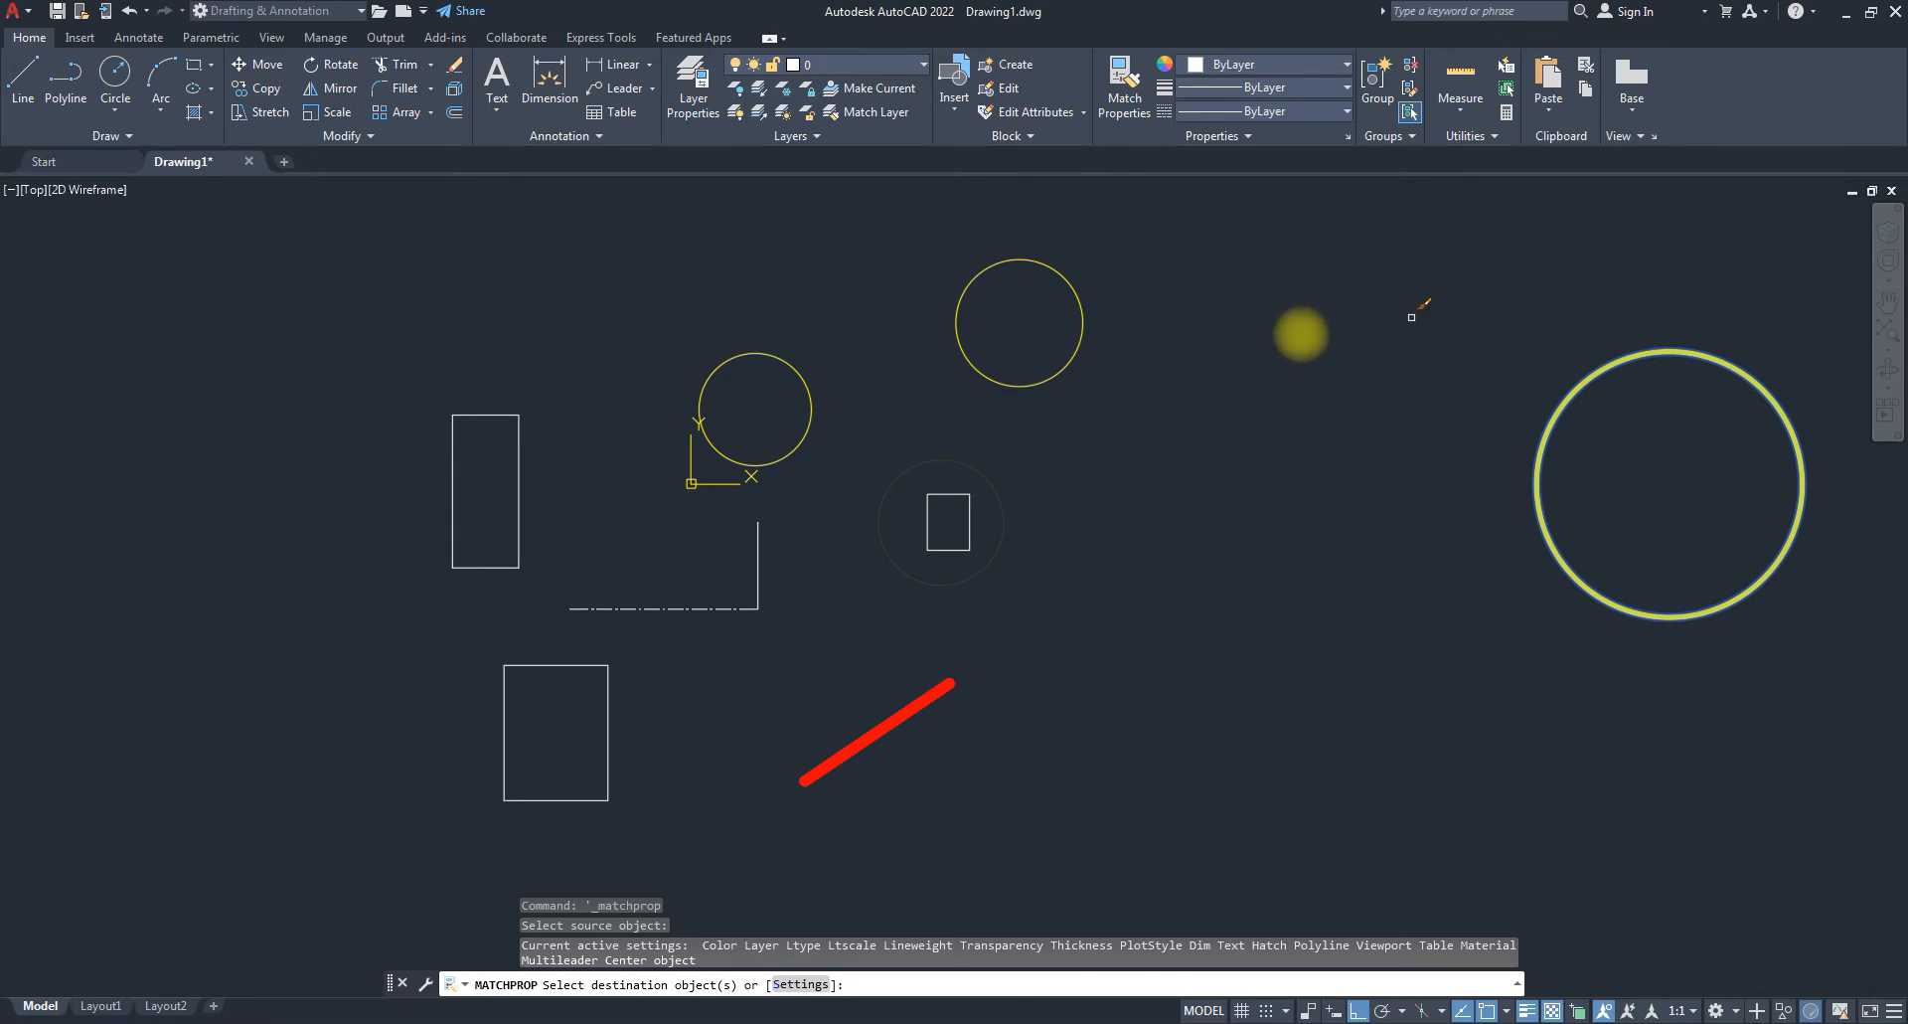
click(1078, 349)
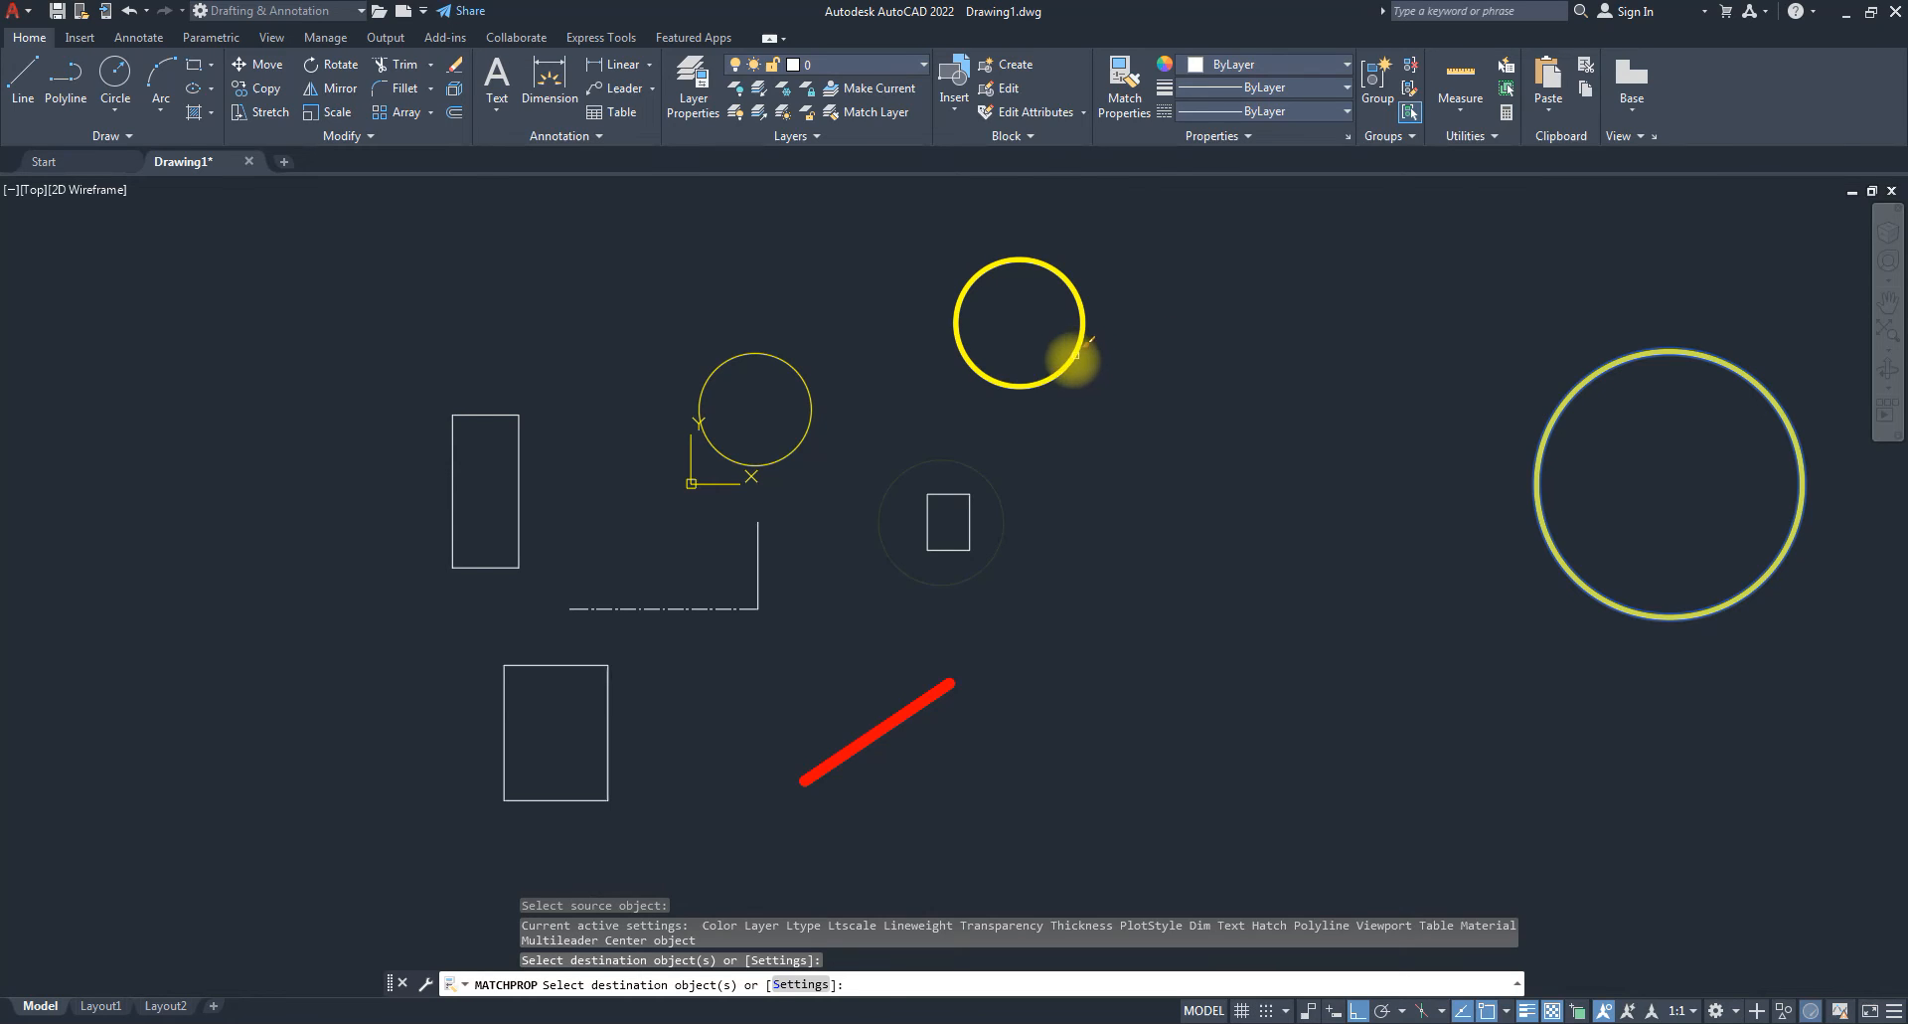
click(803, 434)
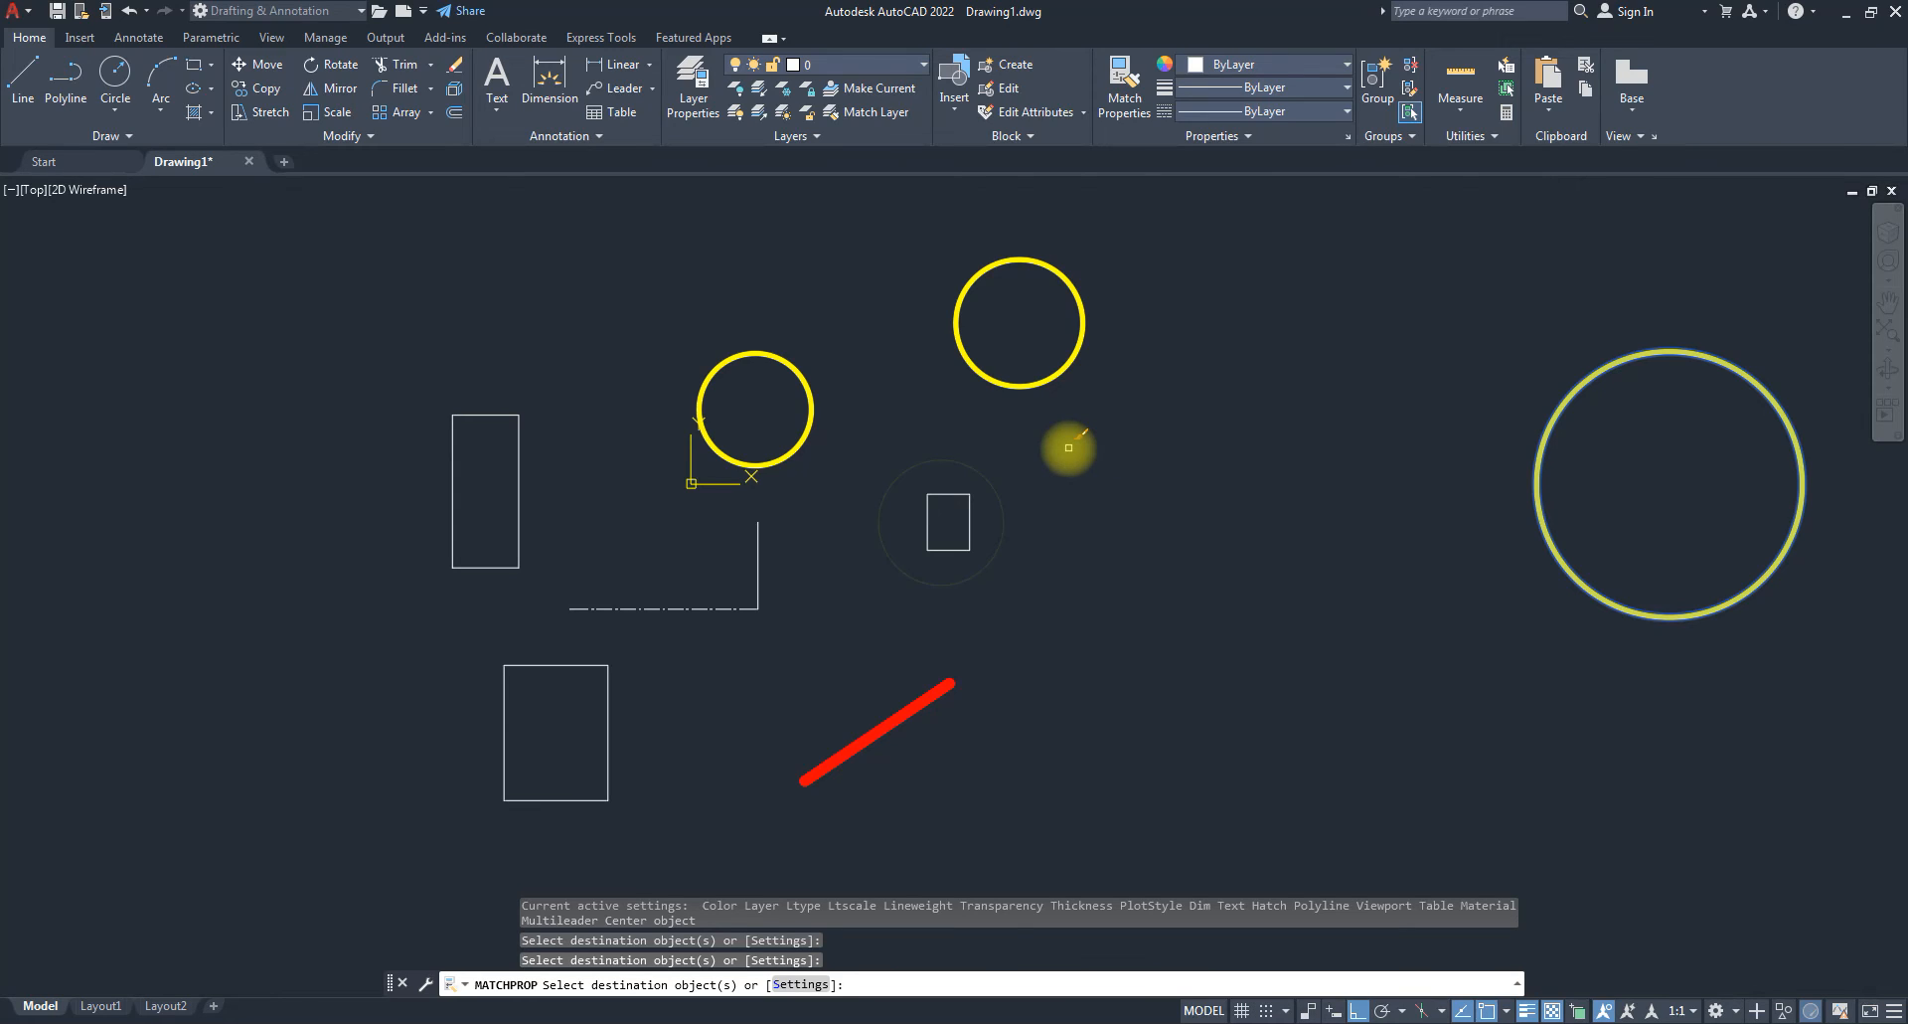
click(980, 475)
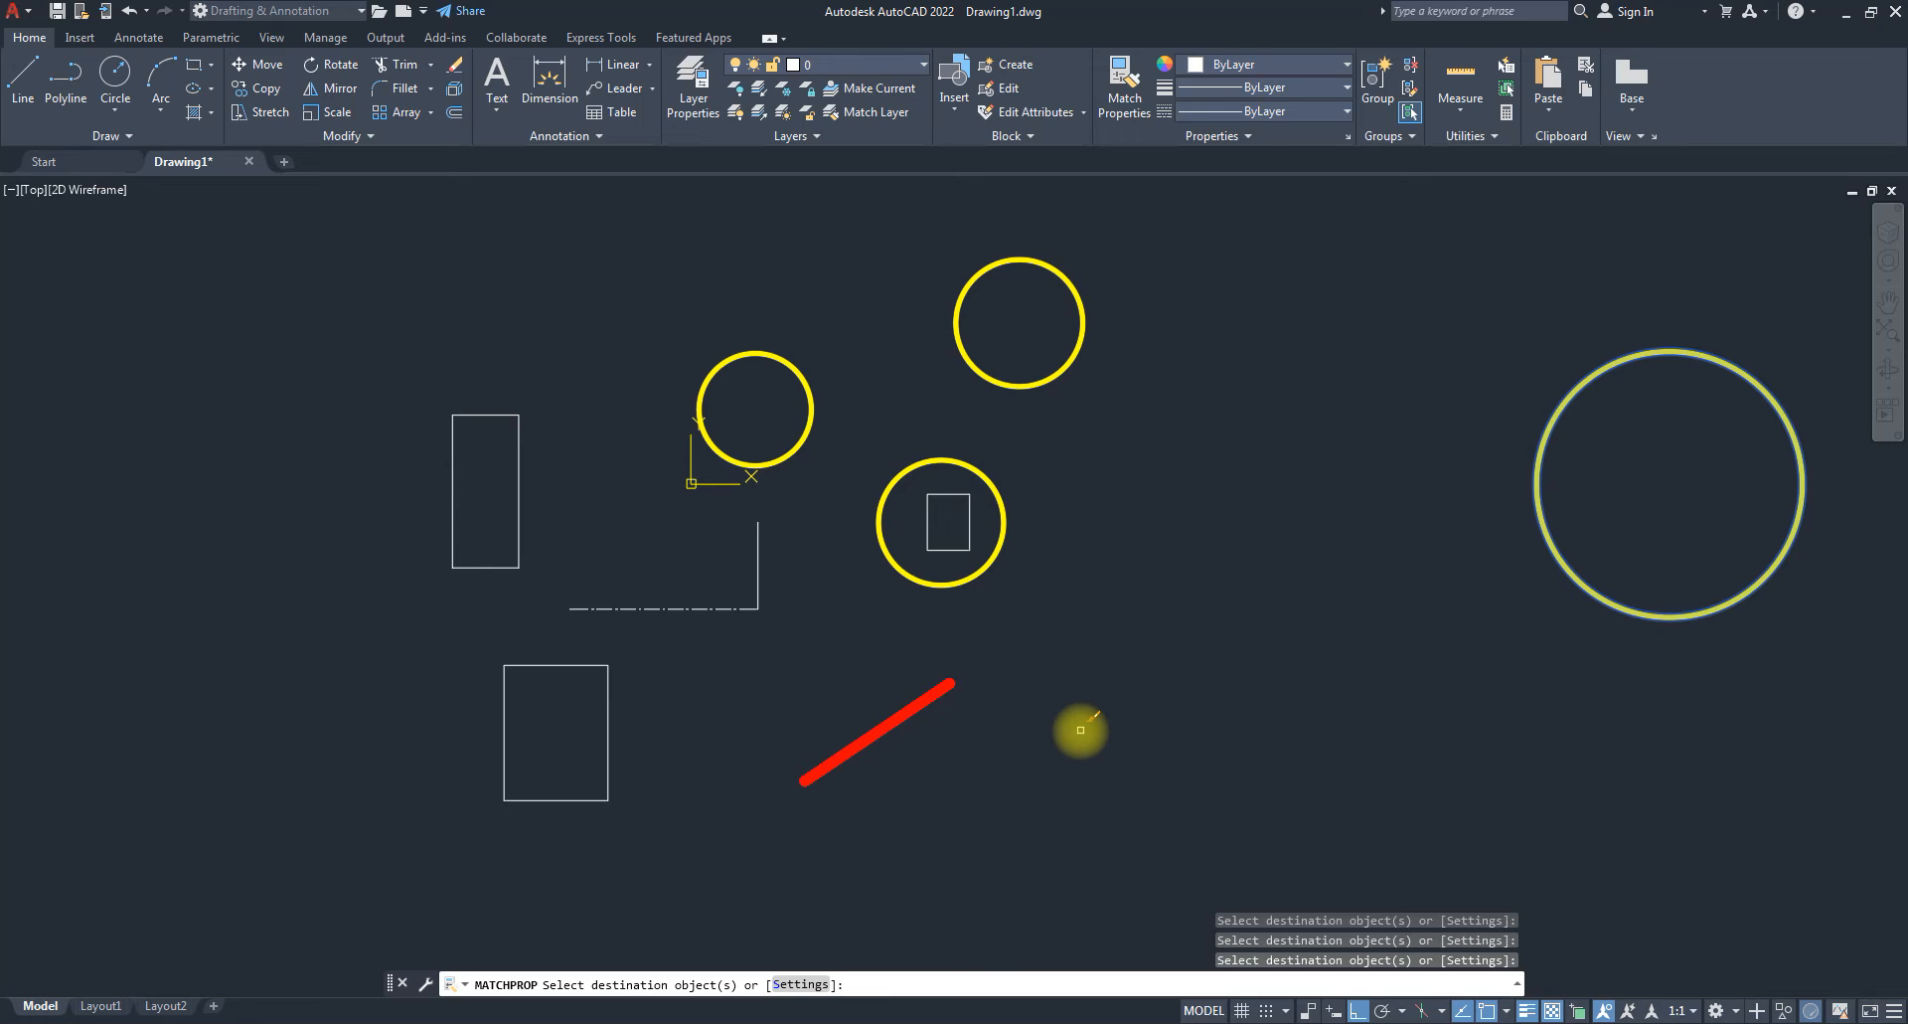
key(Escape)
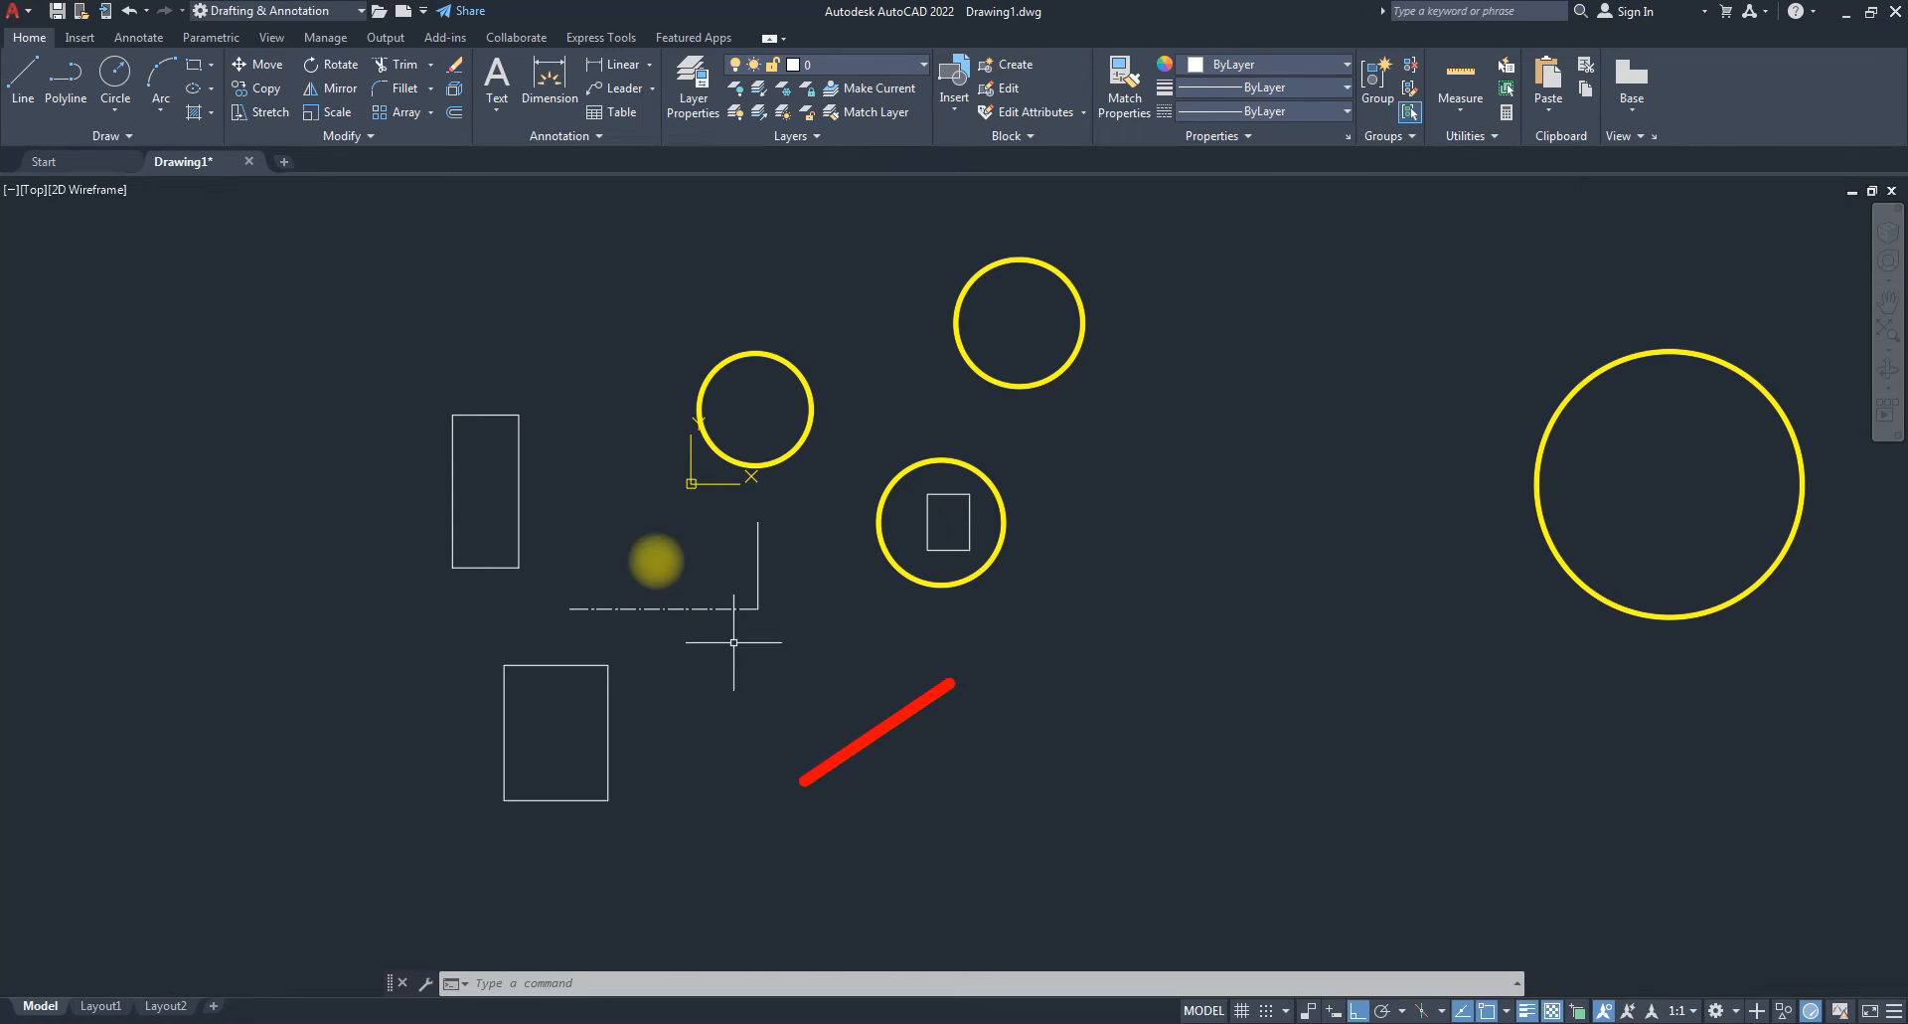
Copy the red diagonal line's thick red properties onto the short vertical line and small rectangle.
scroll(723, 676, up, 2)
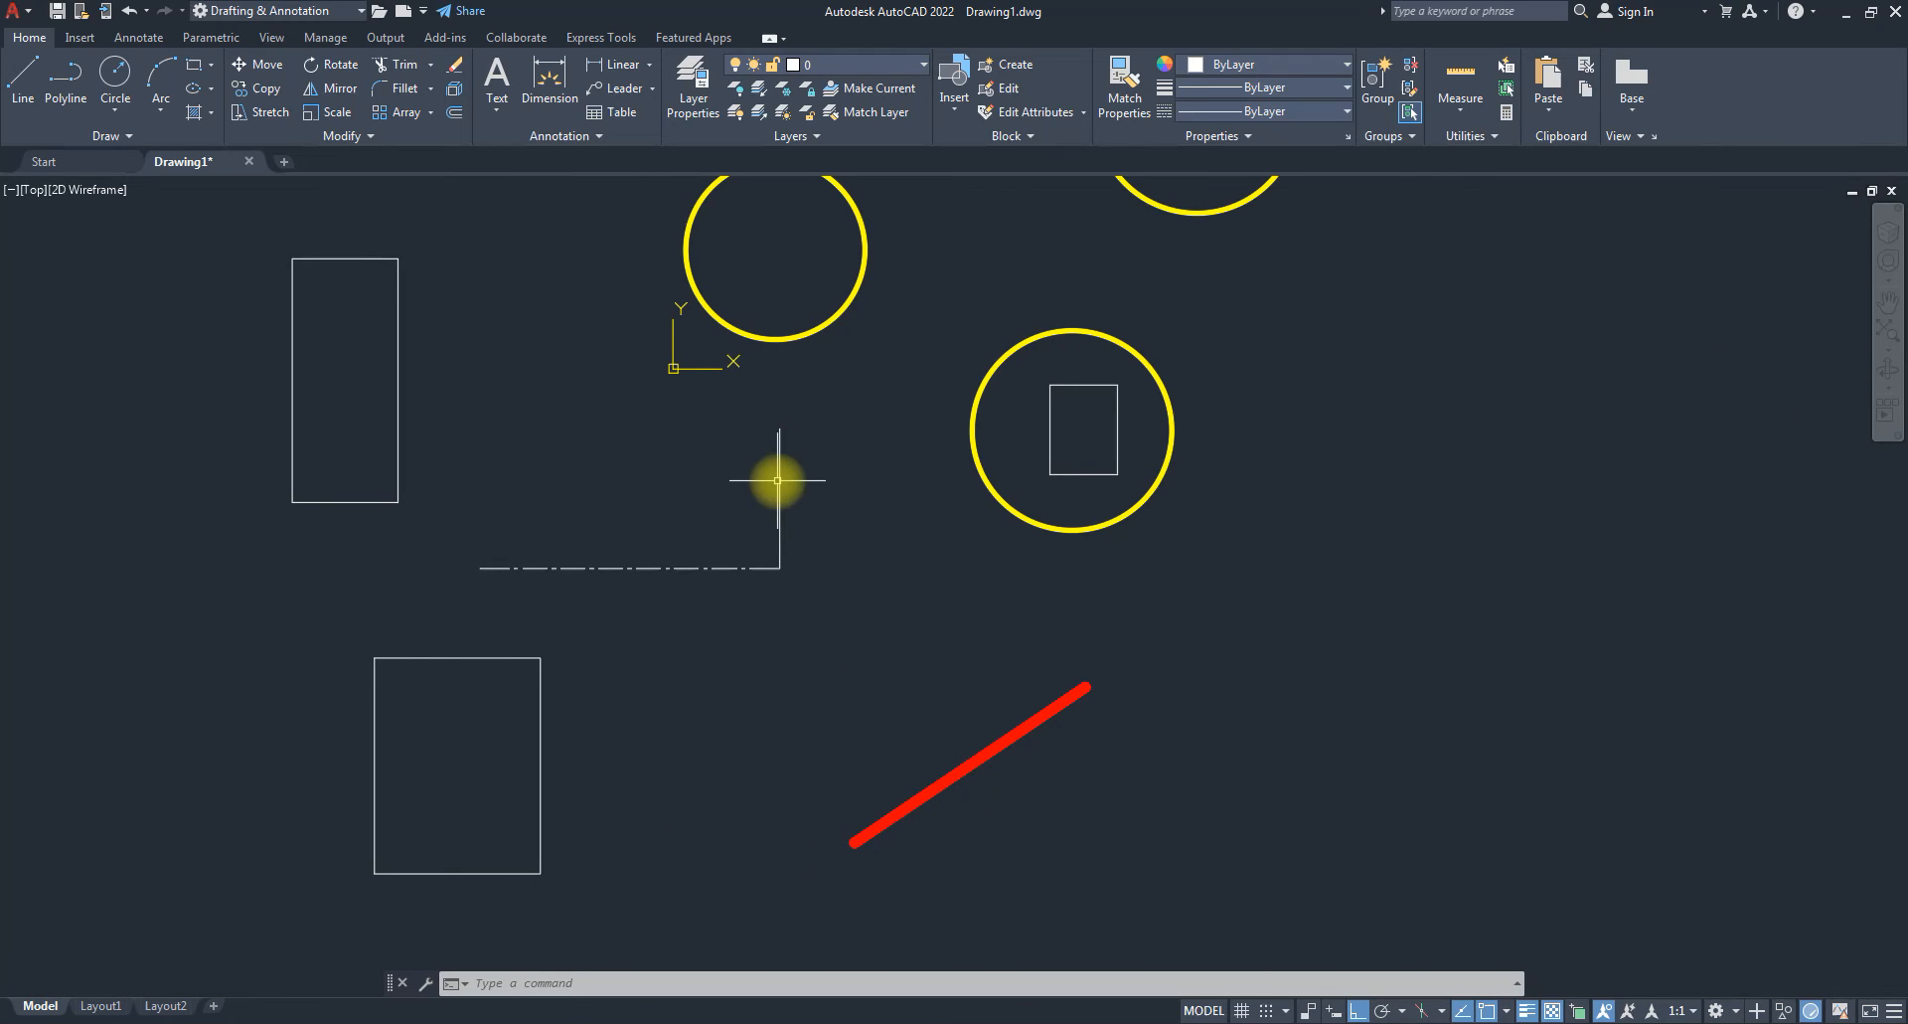
click(1072, 795)
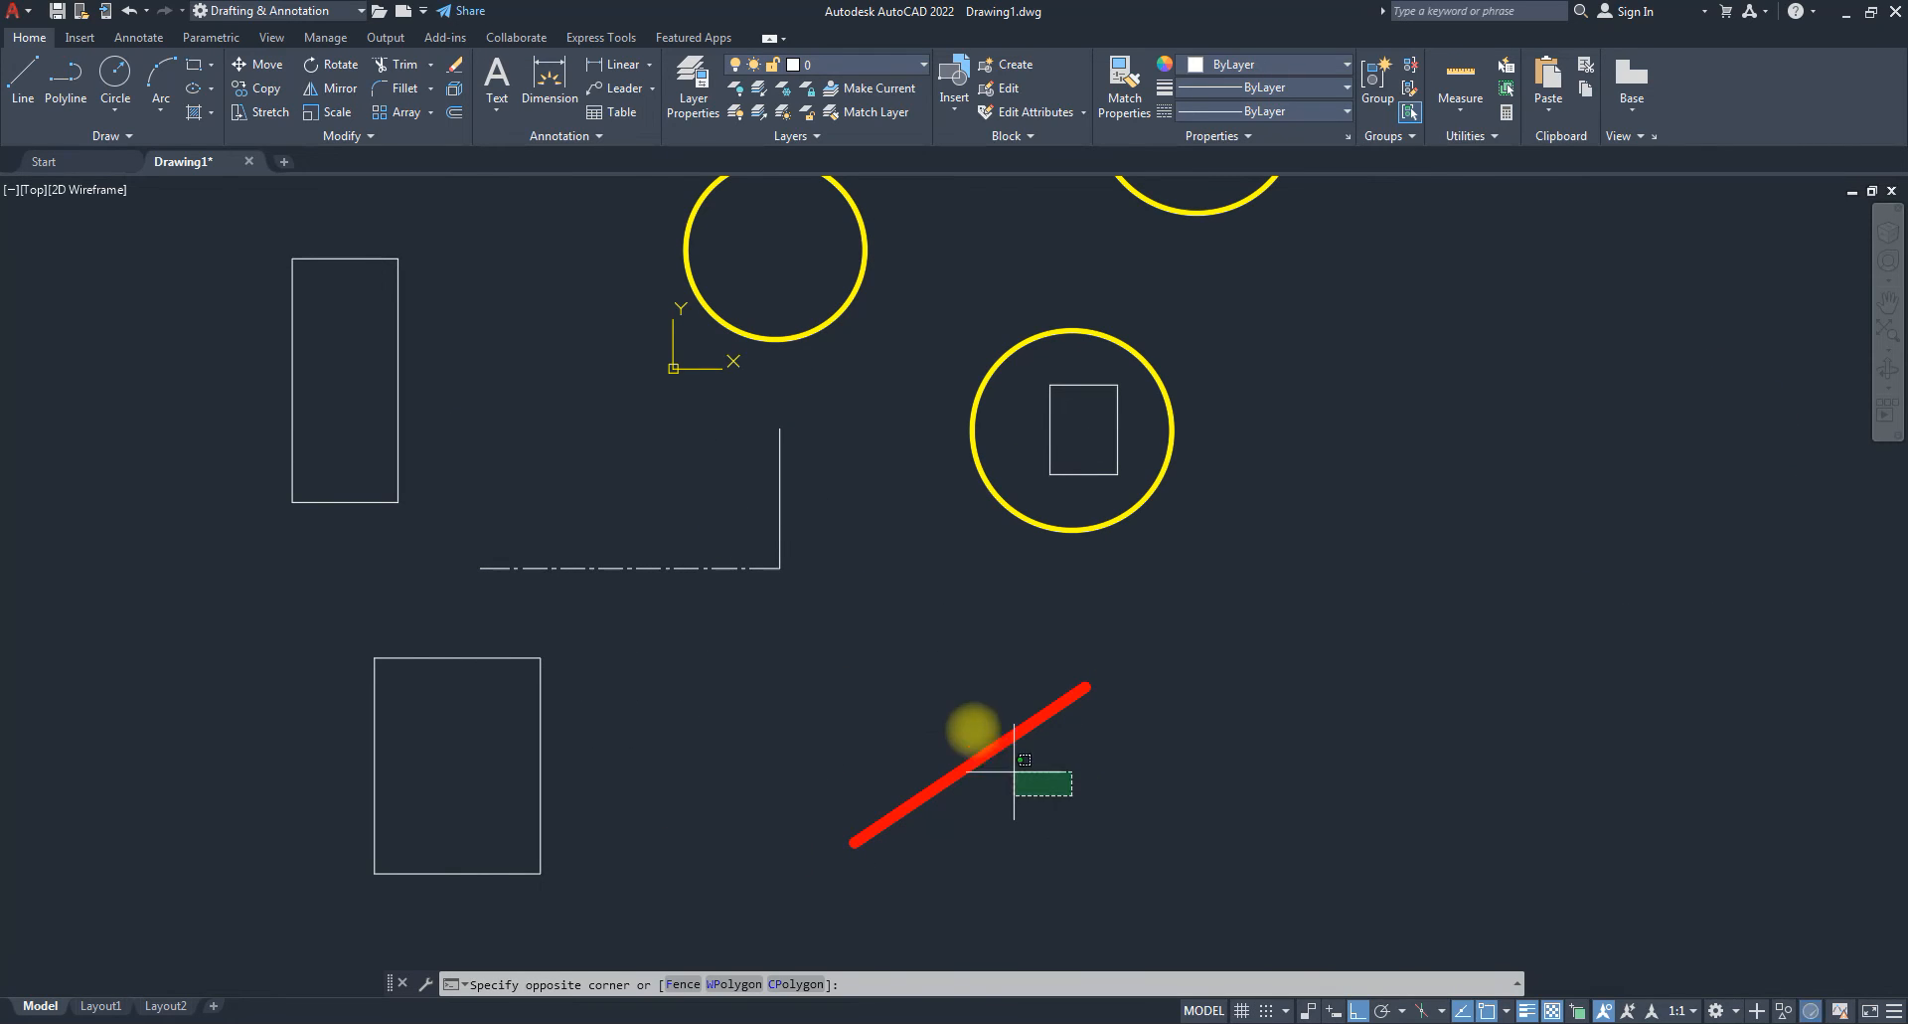
click(962, 721)
click(1101, 99)
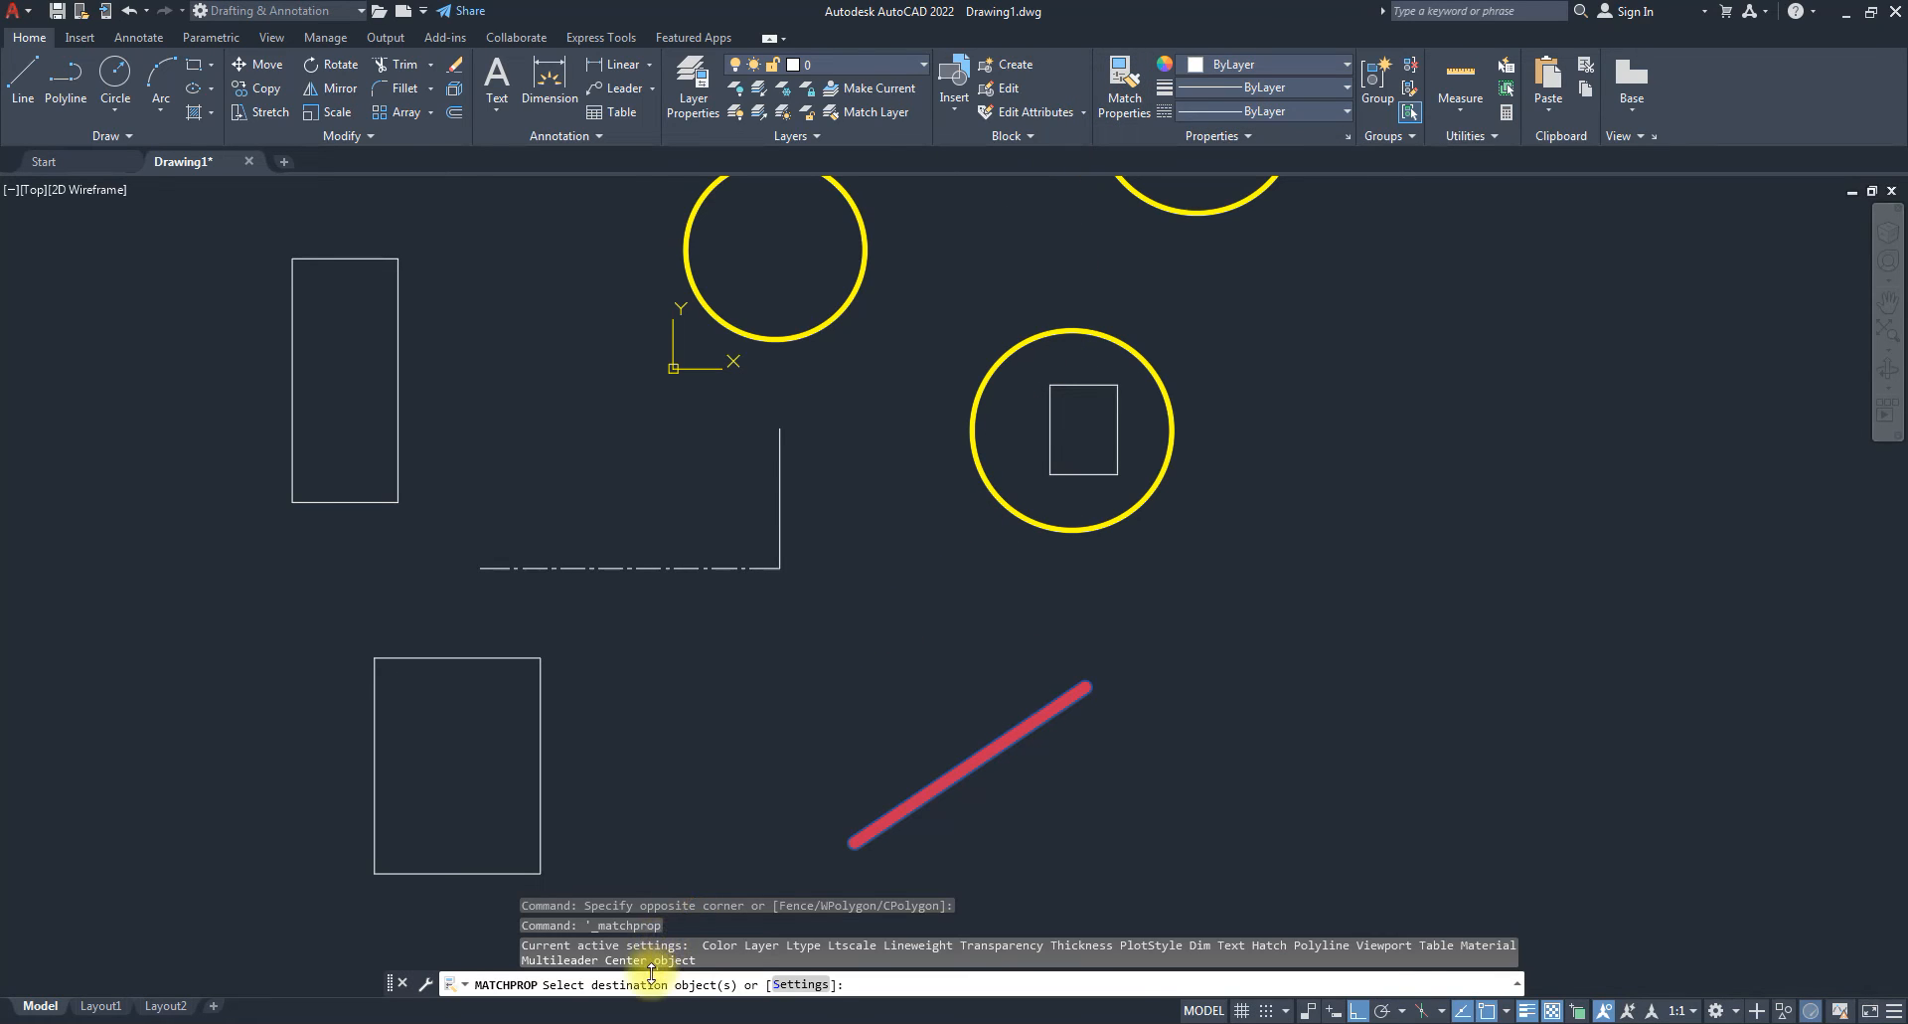
click(779, 447)
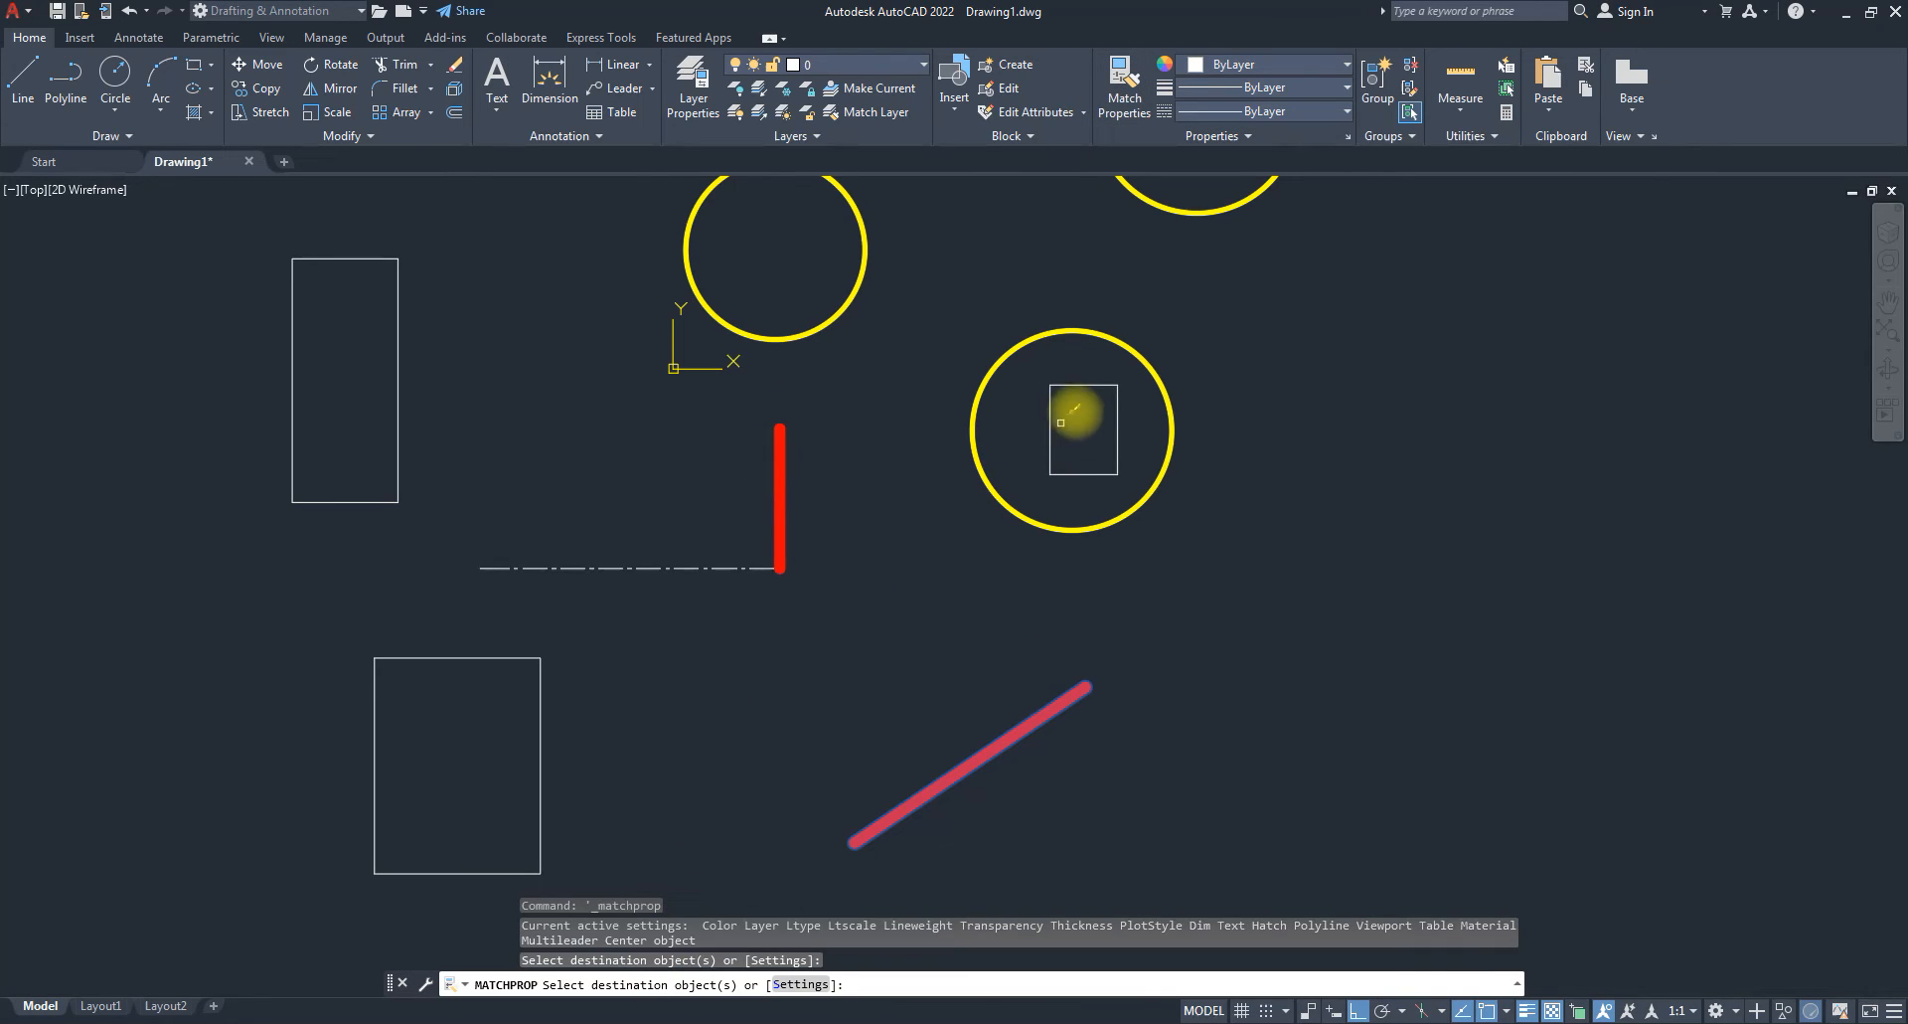
click(1050, 427)
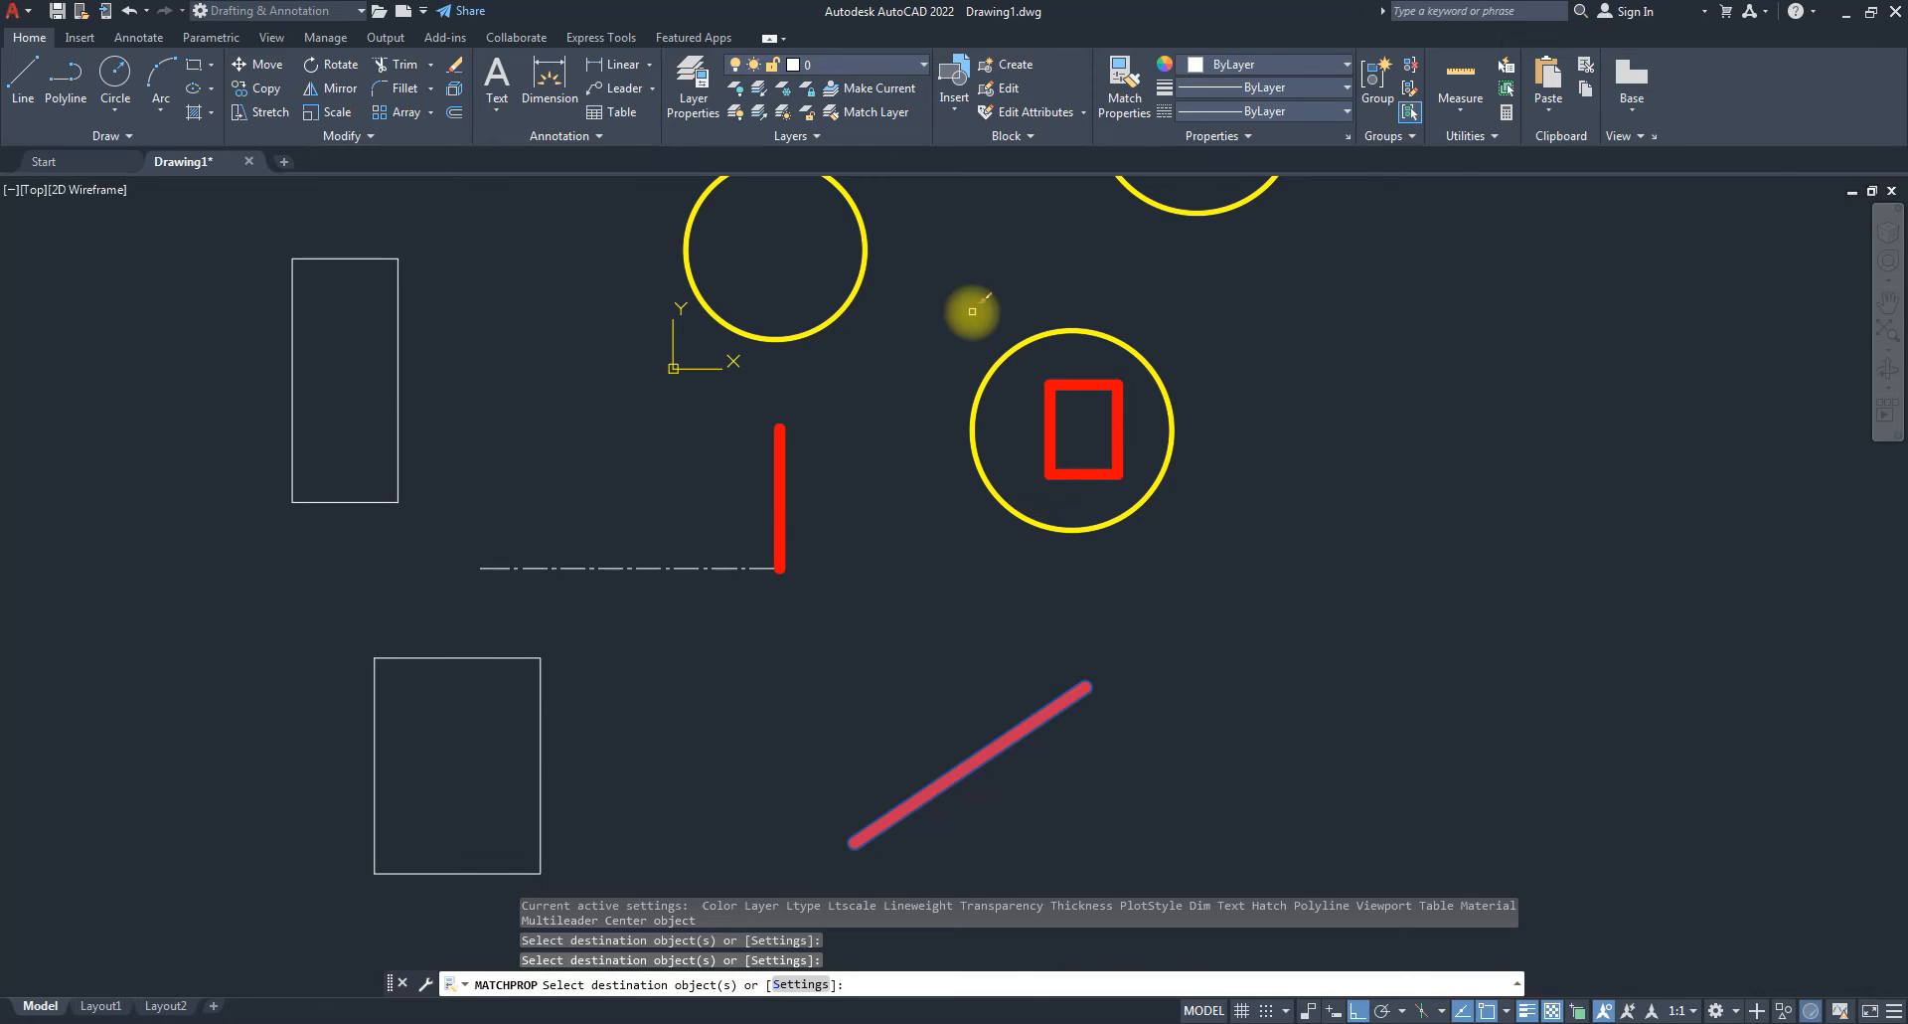
key(Escape)
key(Escape)
key(Escape)
scroll(1010, 468, down, 3)
scroll(1049, 527, up, 3)
scroll(1175, 420, down, 6)
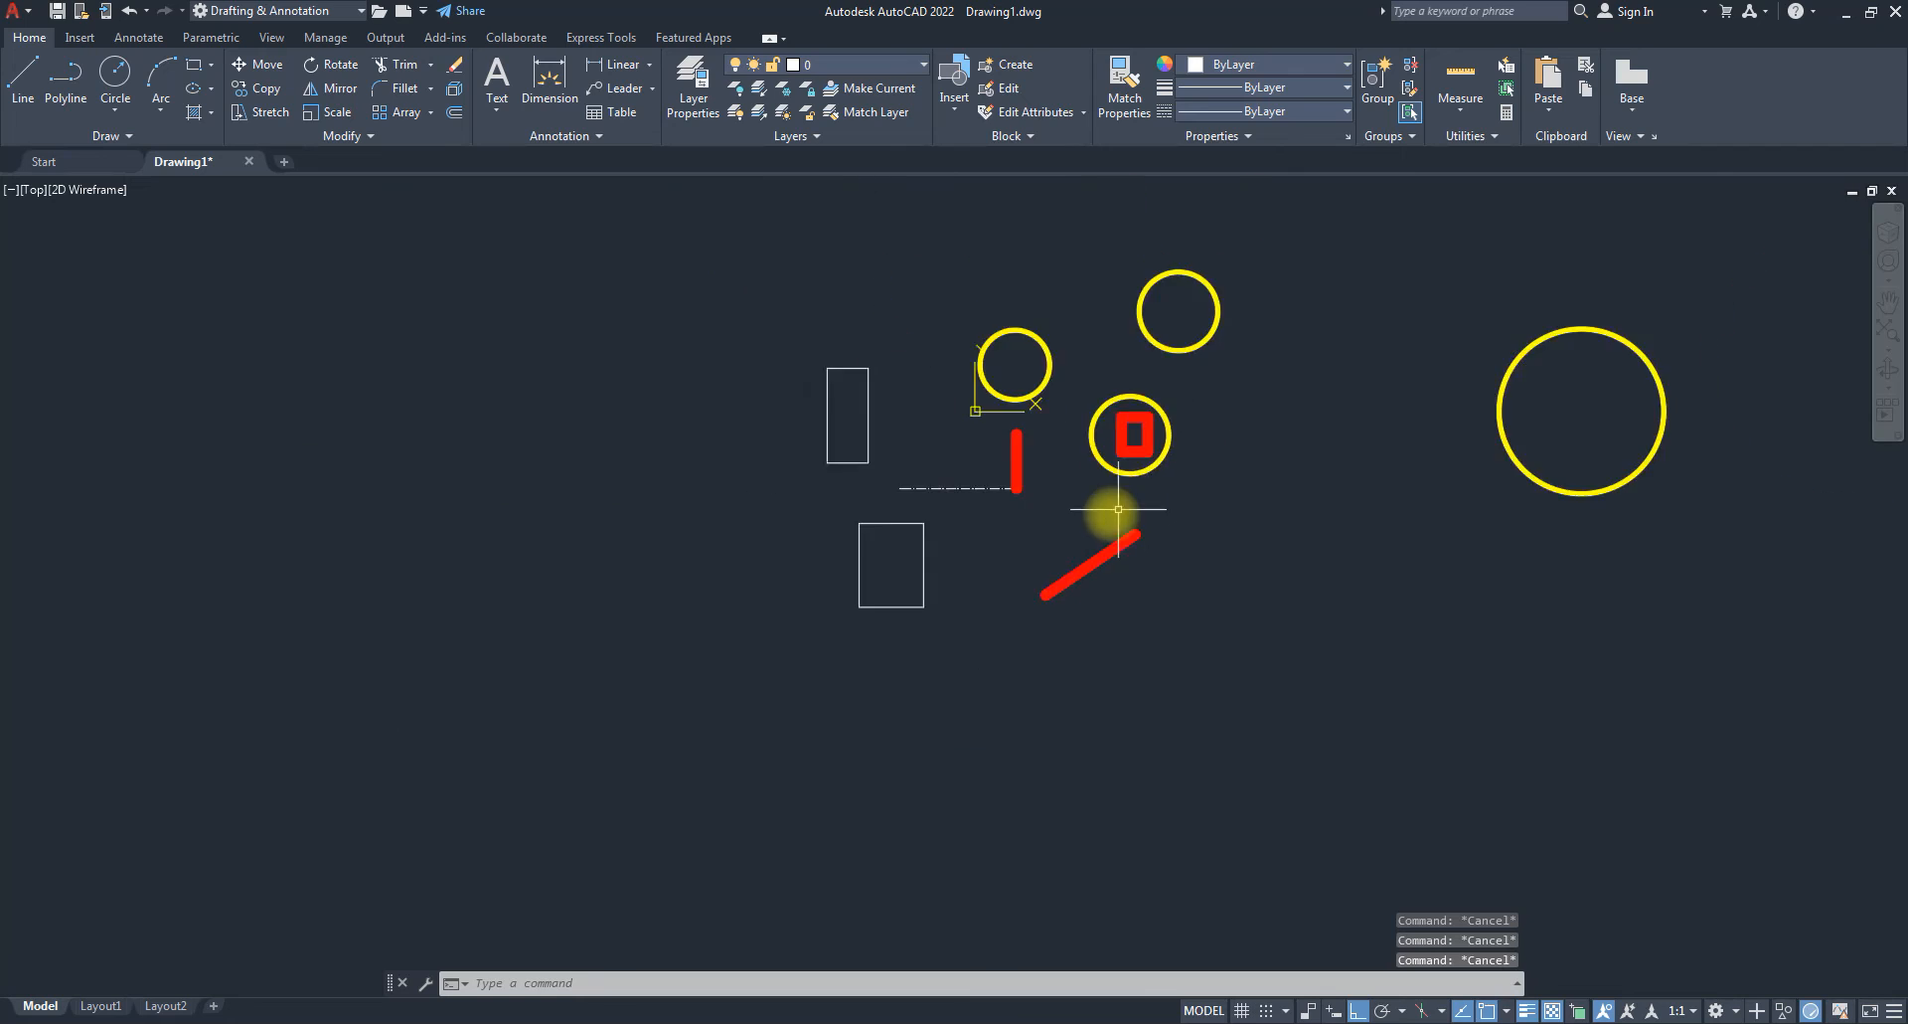
mouse_move(1124, 464)
middle_down()
mouse_move(801, 572)
mouse_move(705, 579)
middle_up()
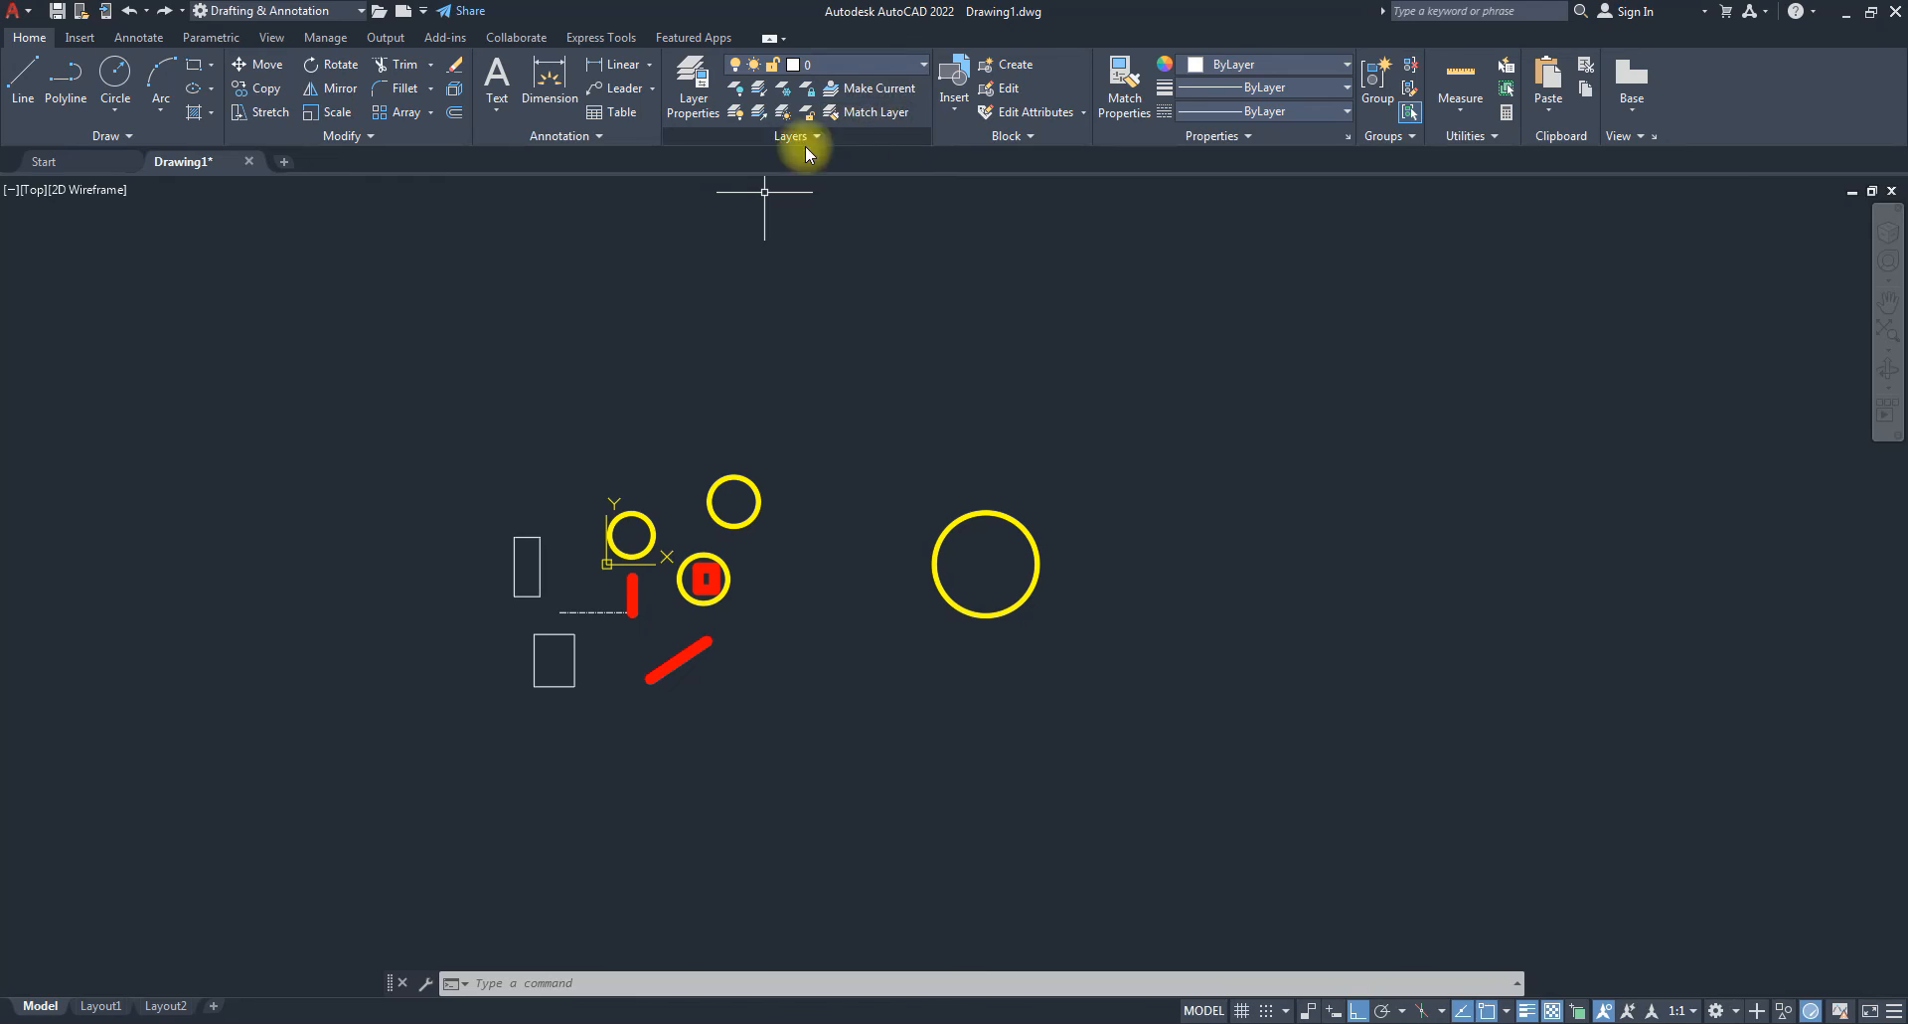
click(920, 66)
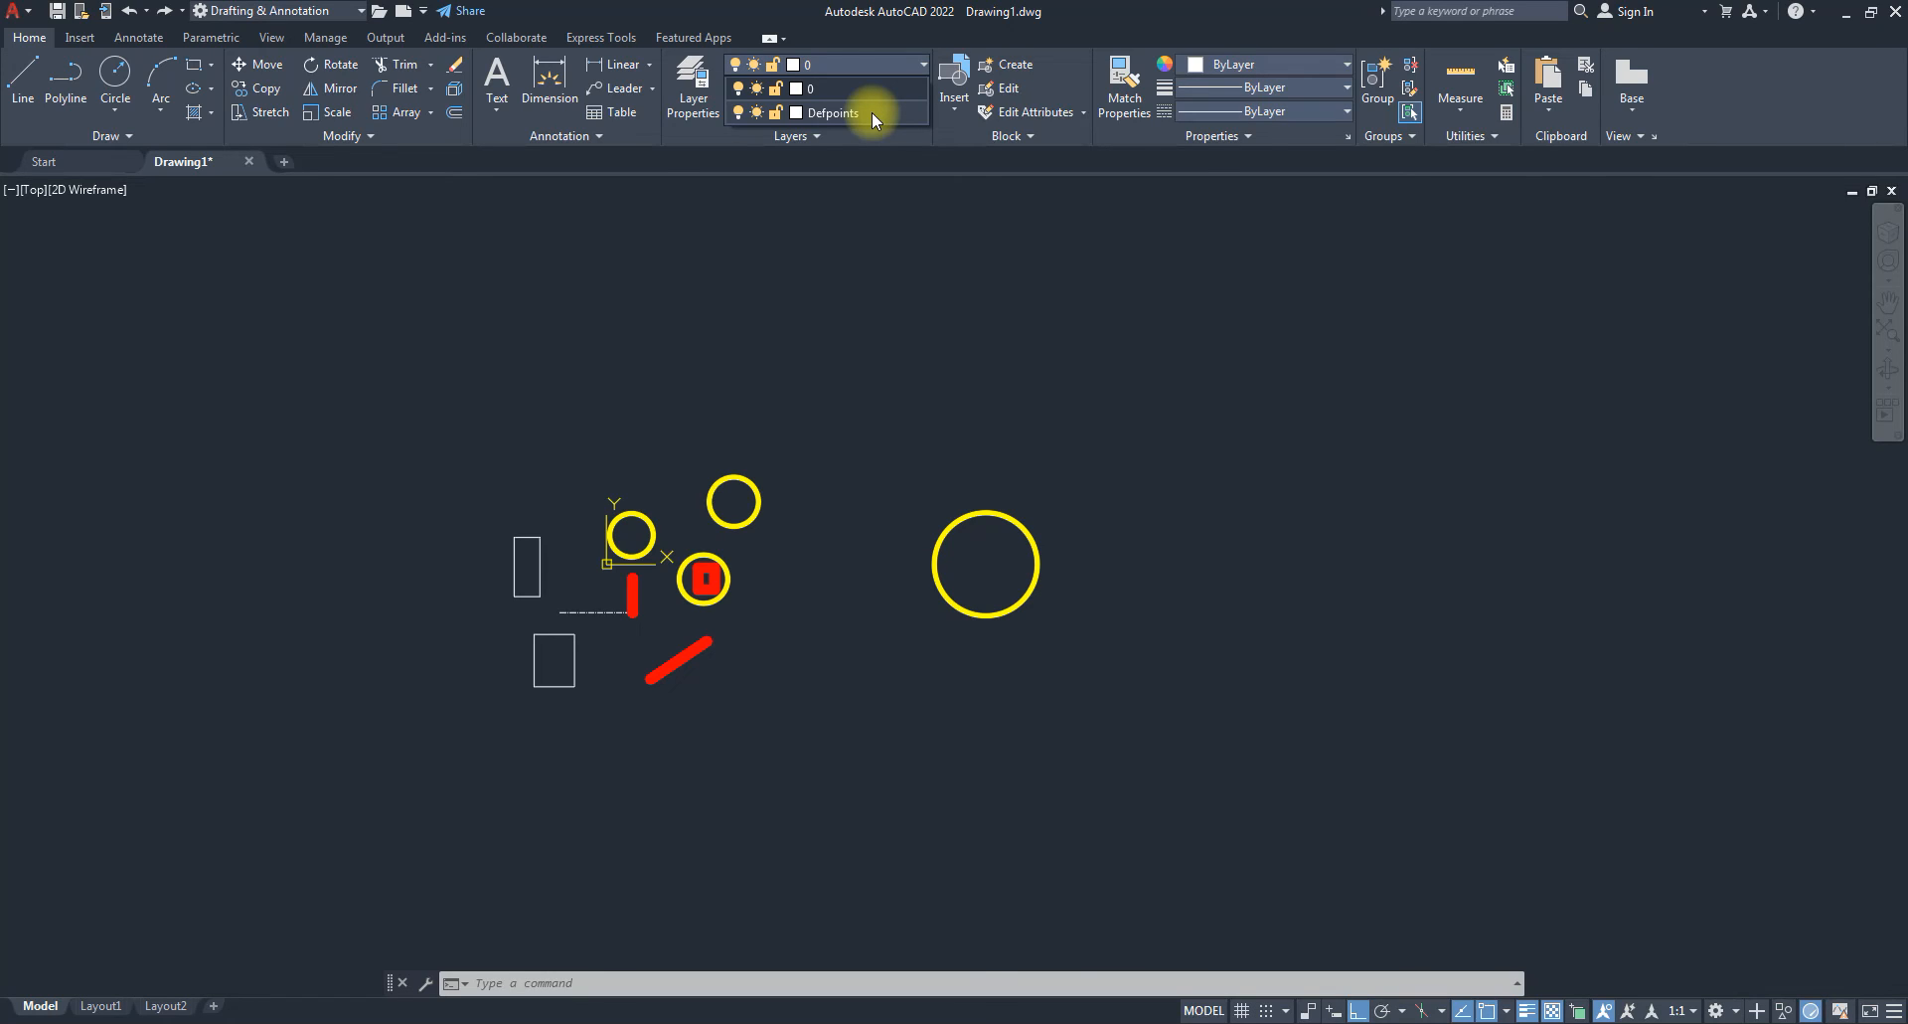
click(906, 296)
click(875, 303)
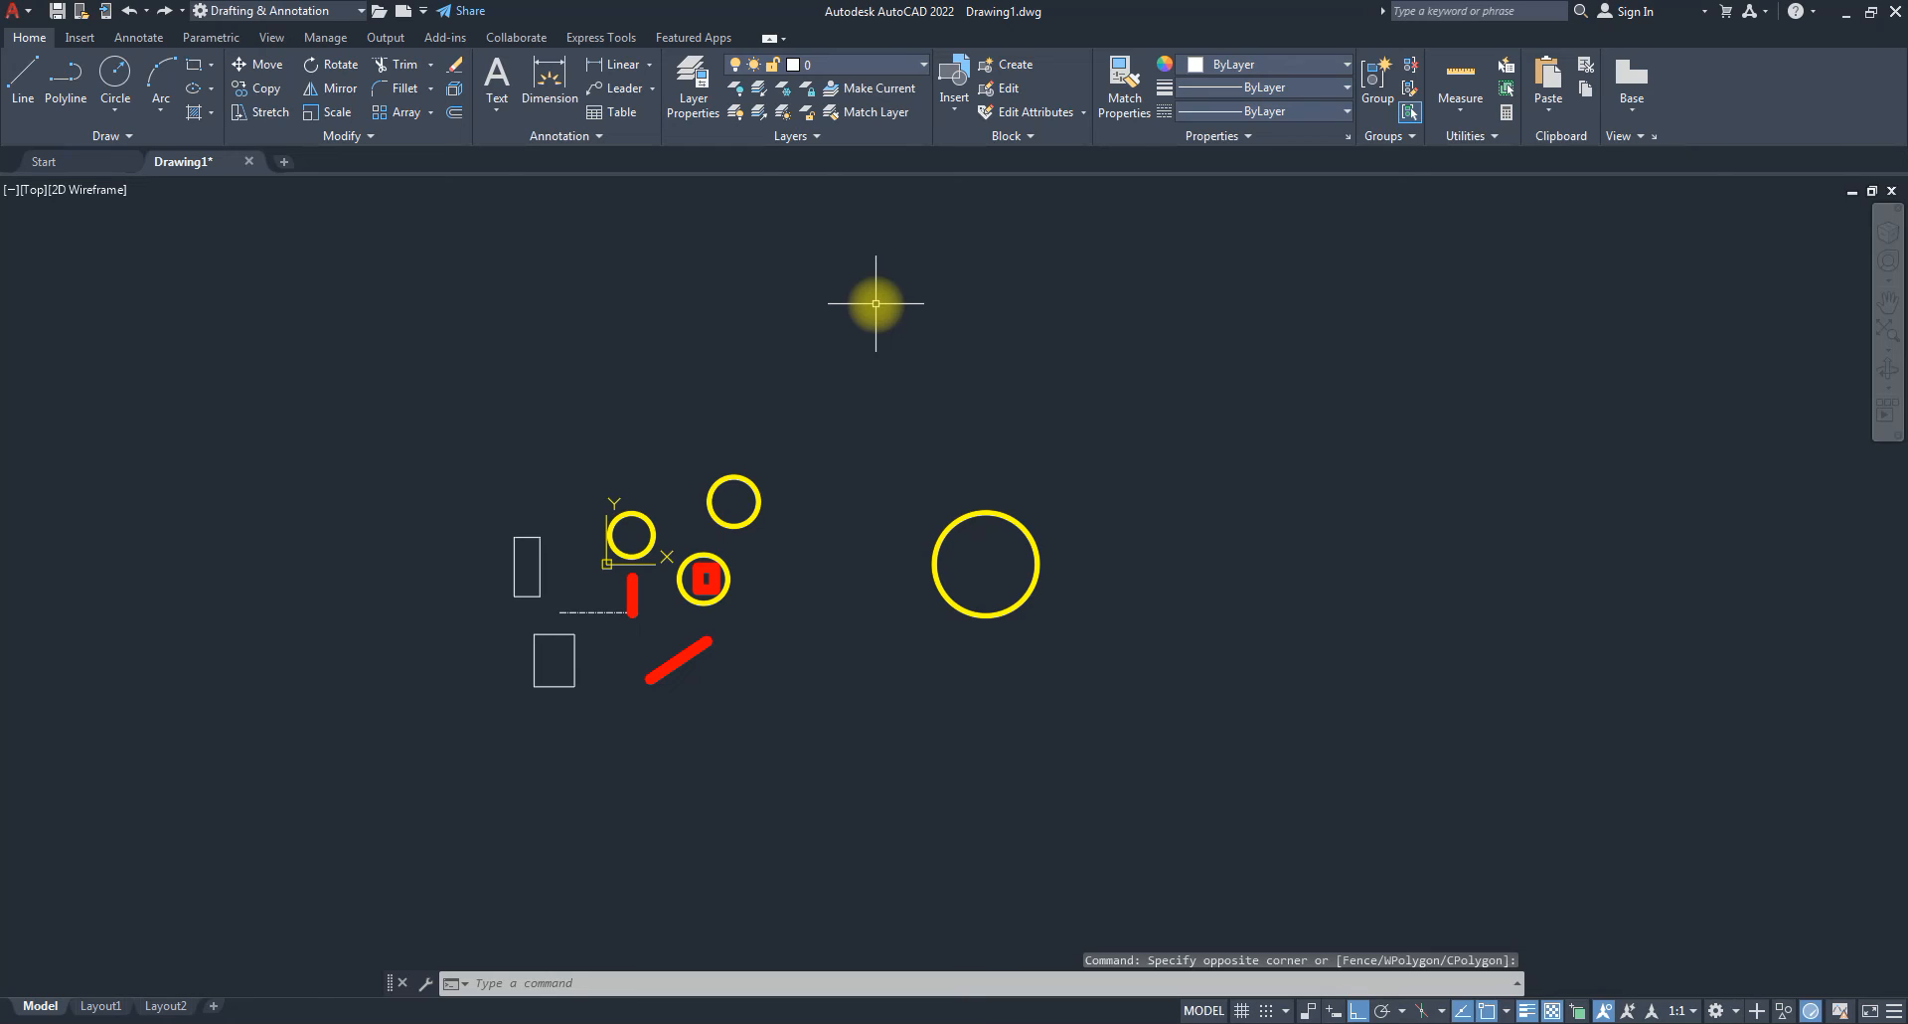
click(284, 163)
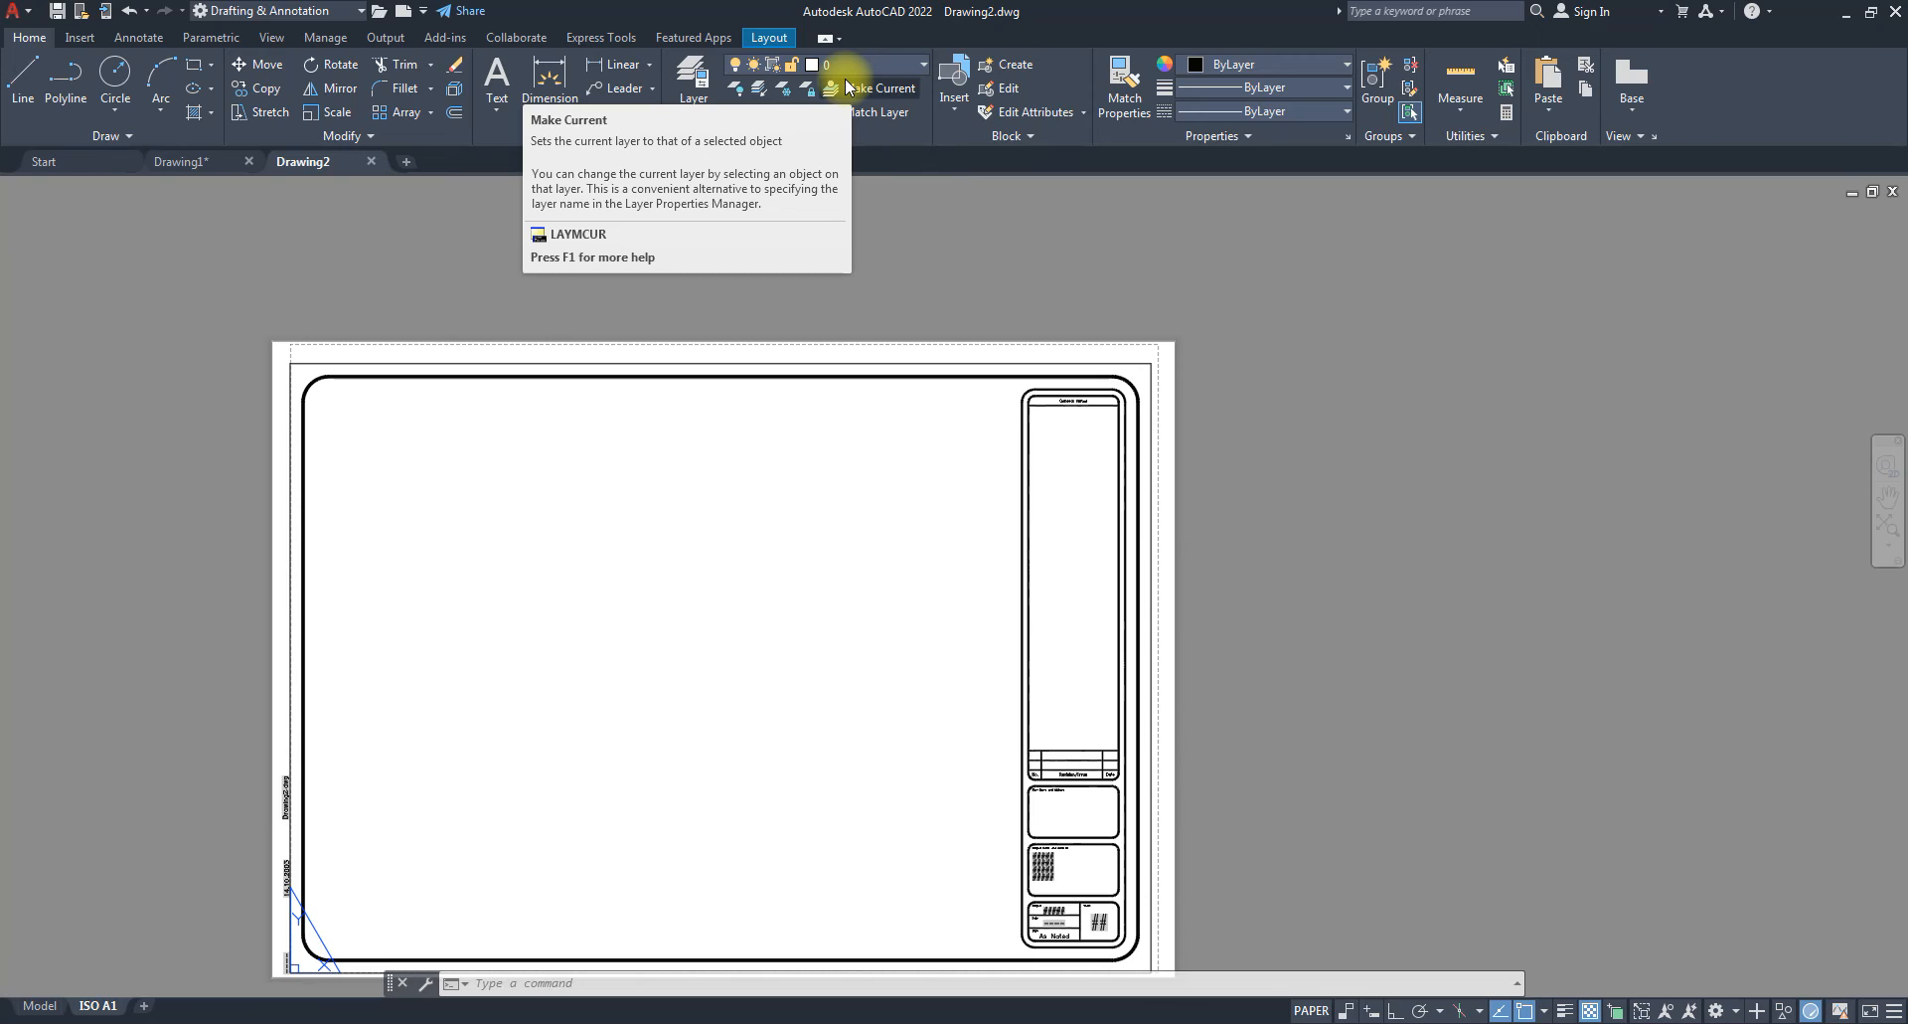
click(371, 162)
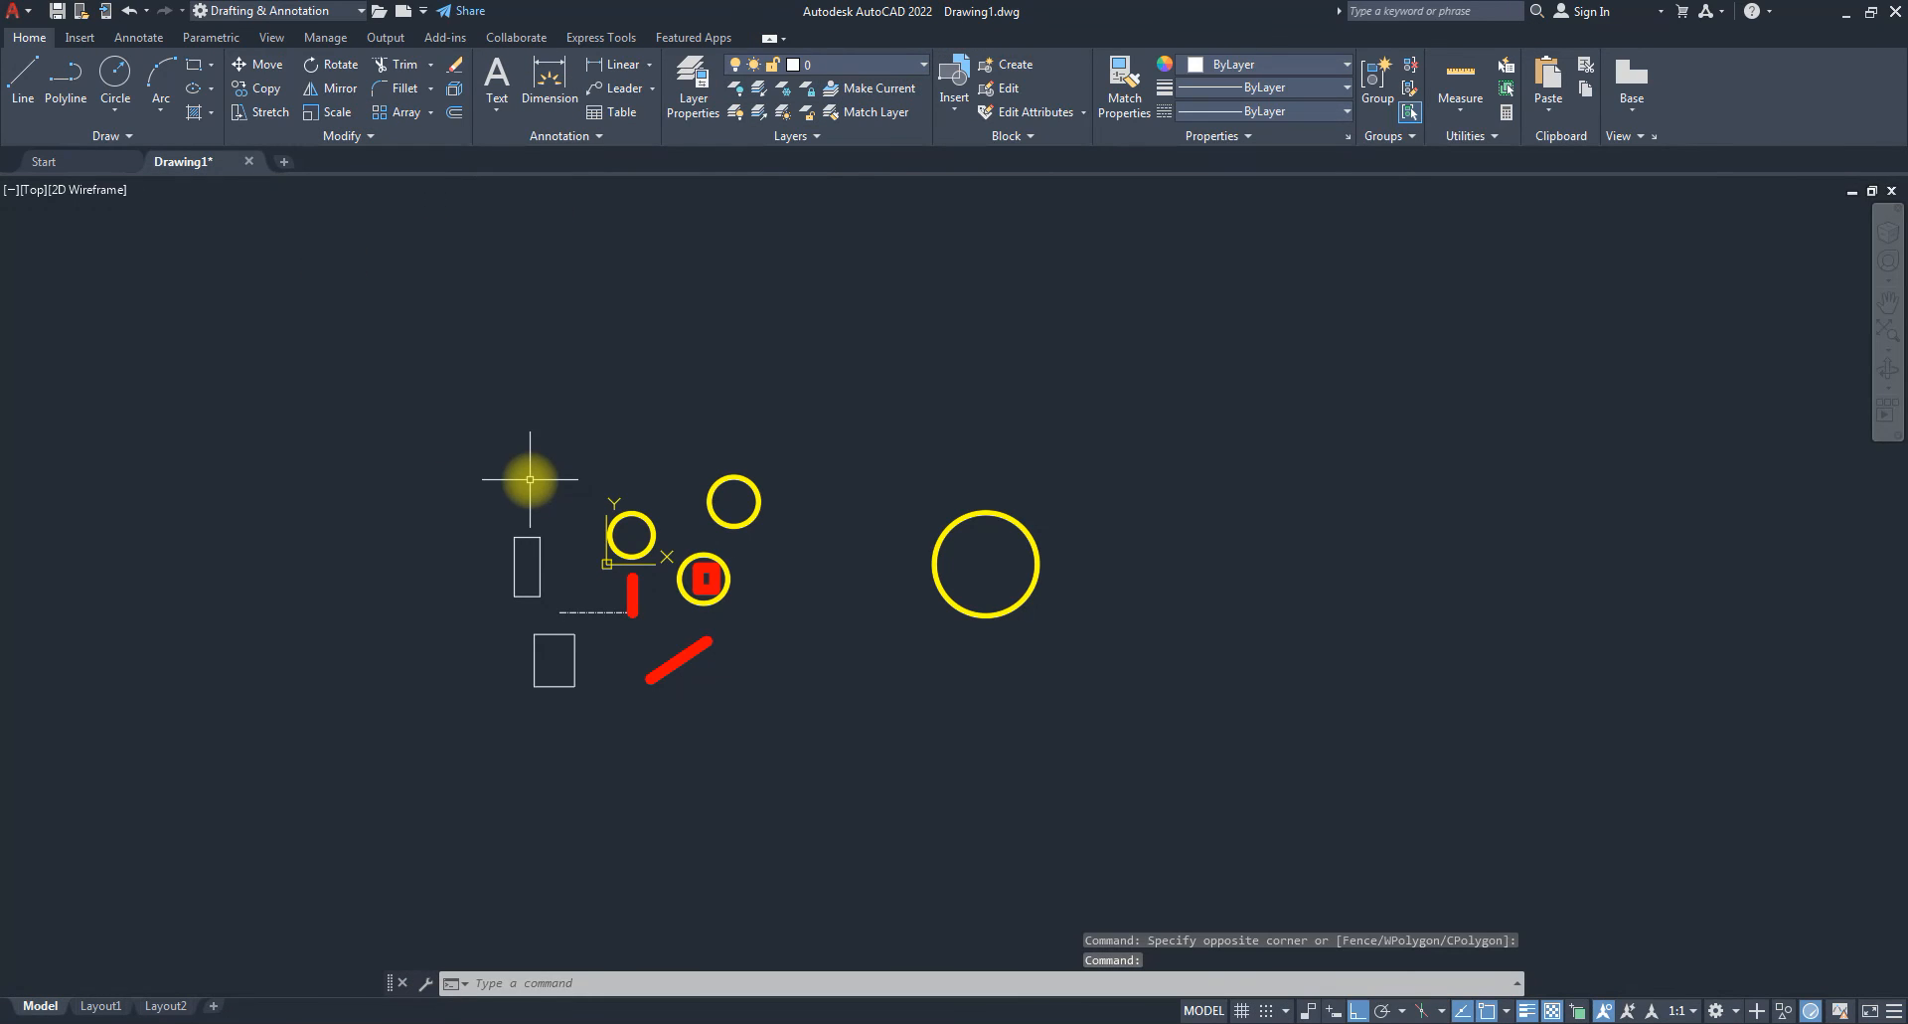
Open the Layer Properties Manager from the Layers dropdown and add a new layer.
click(910, 70)
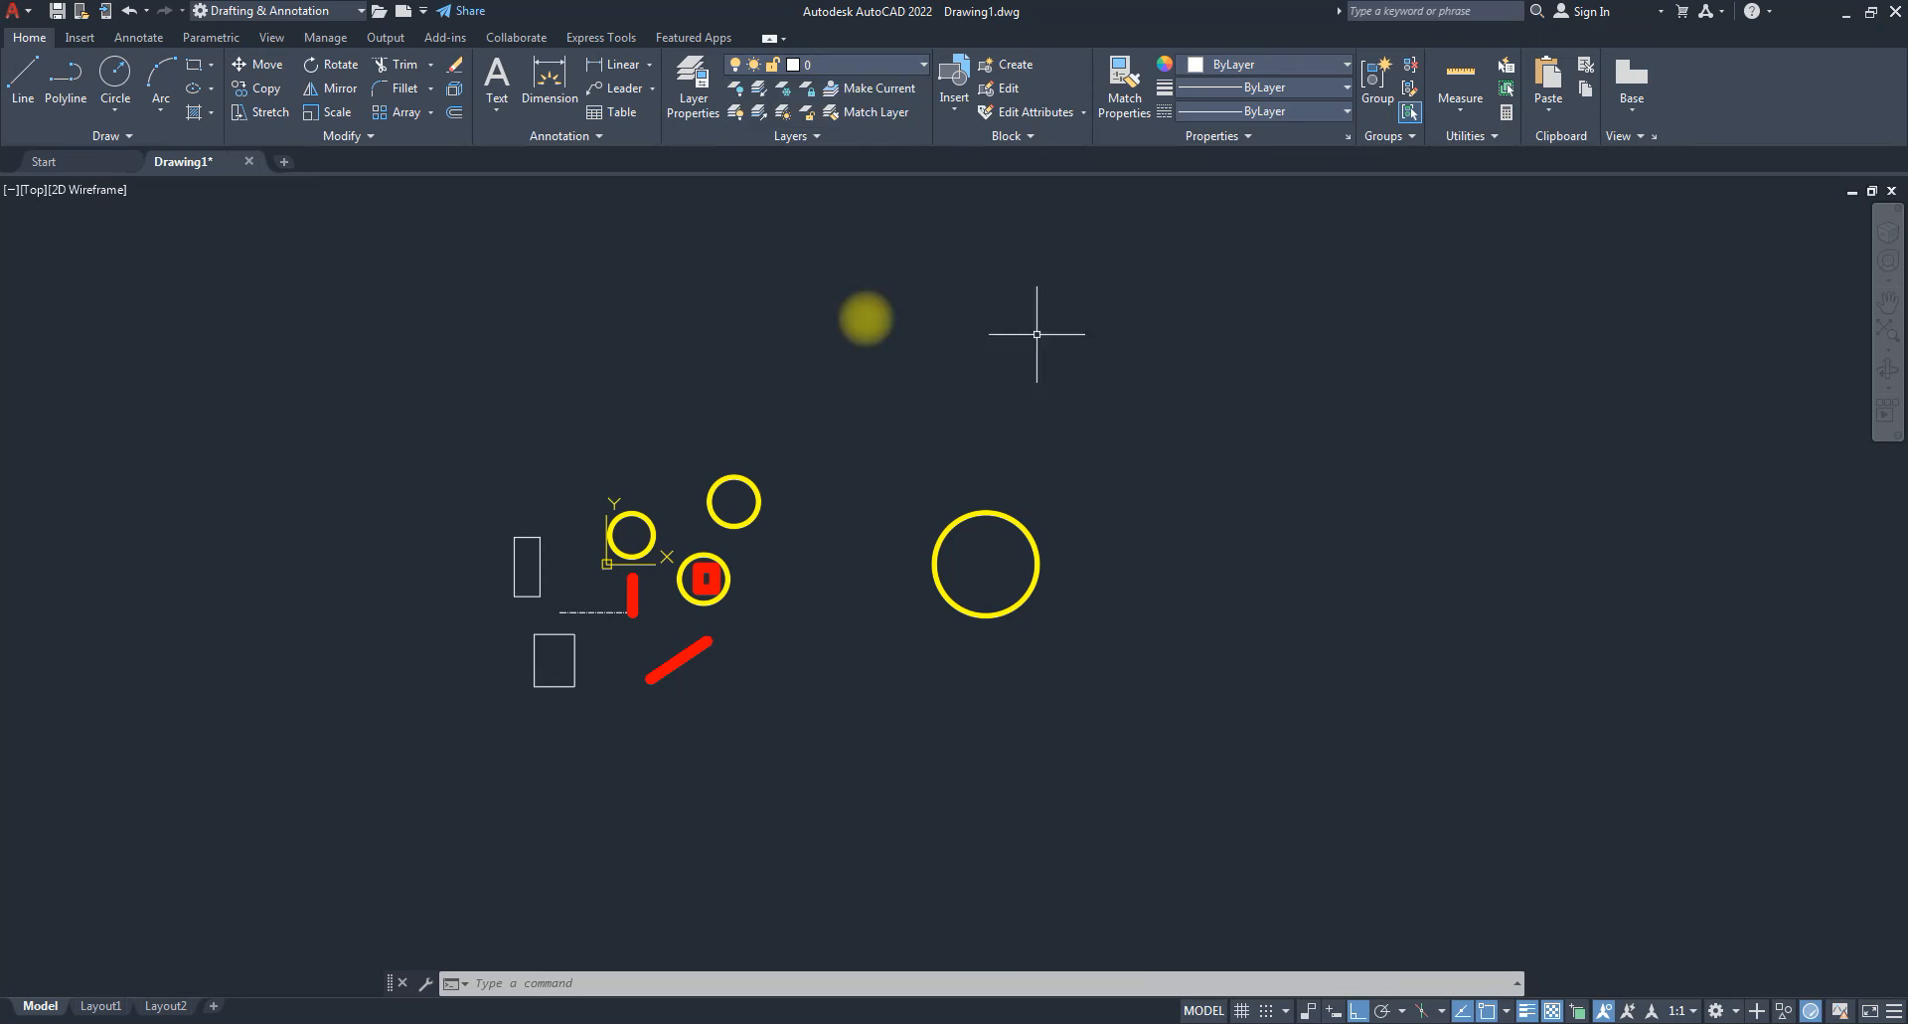
click(693, 89)
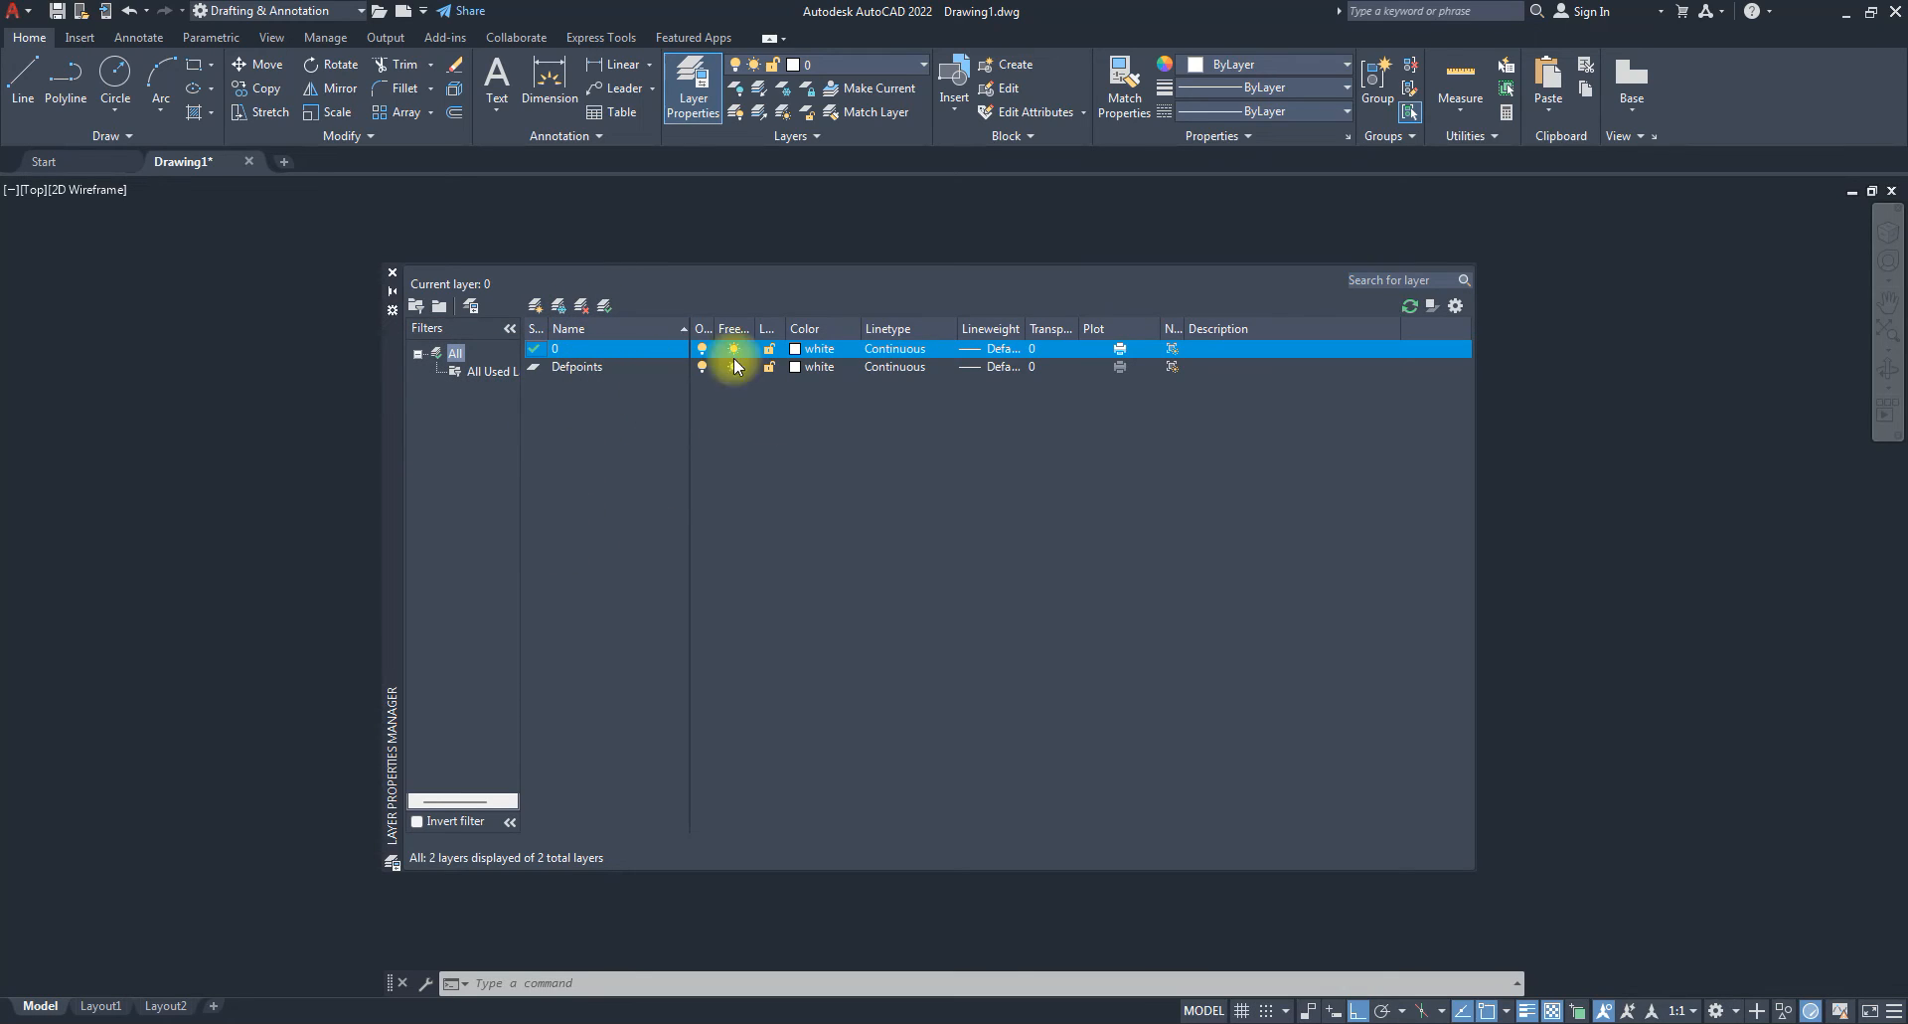
click(537, 308)
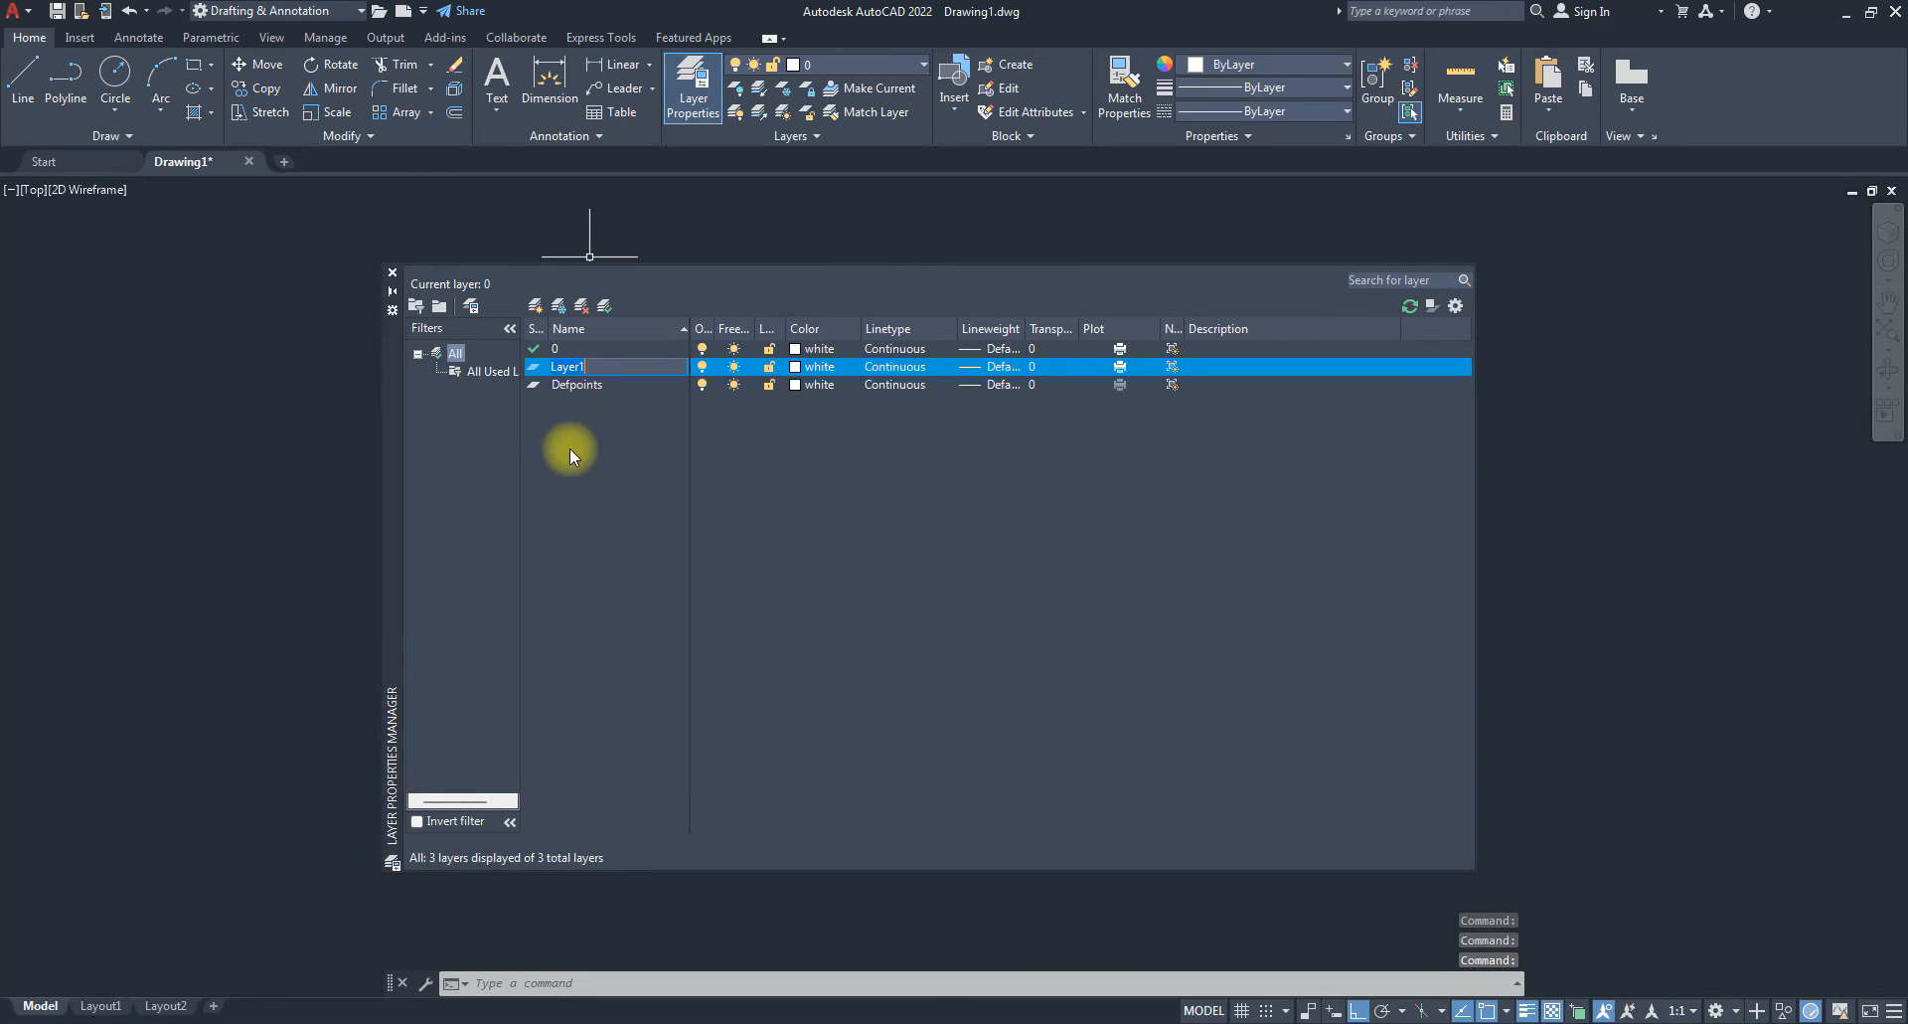
click(536, 307)
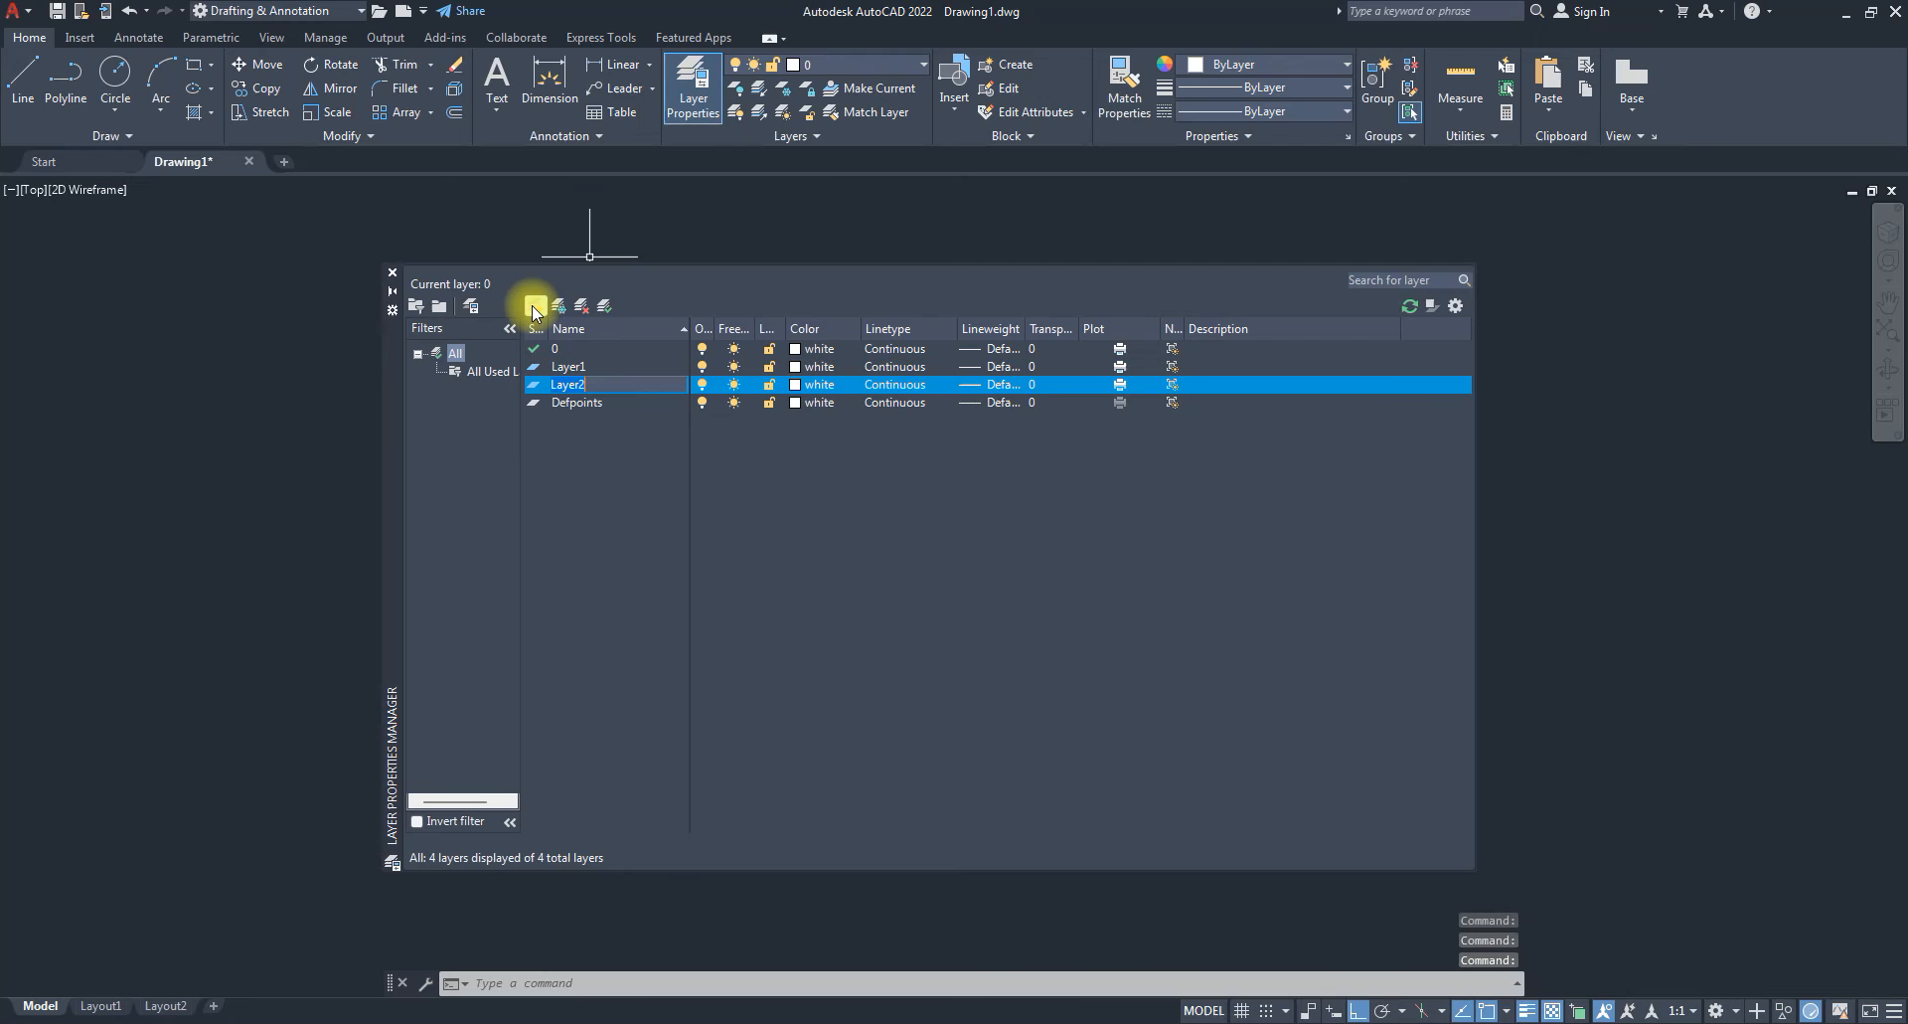
click(536, 307)
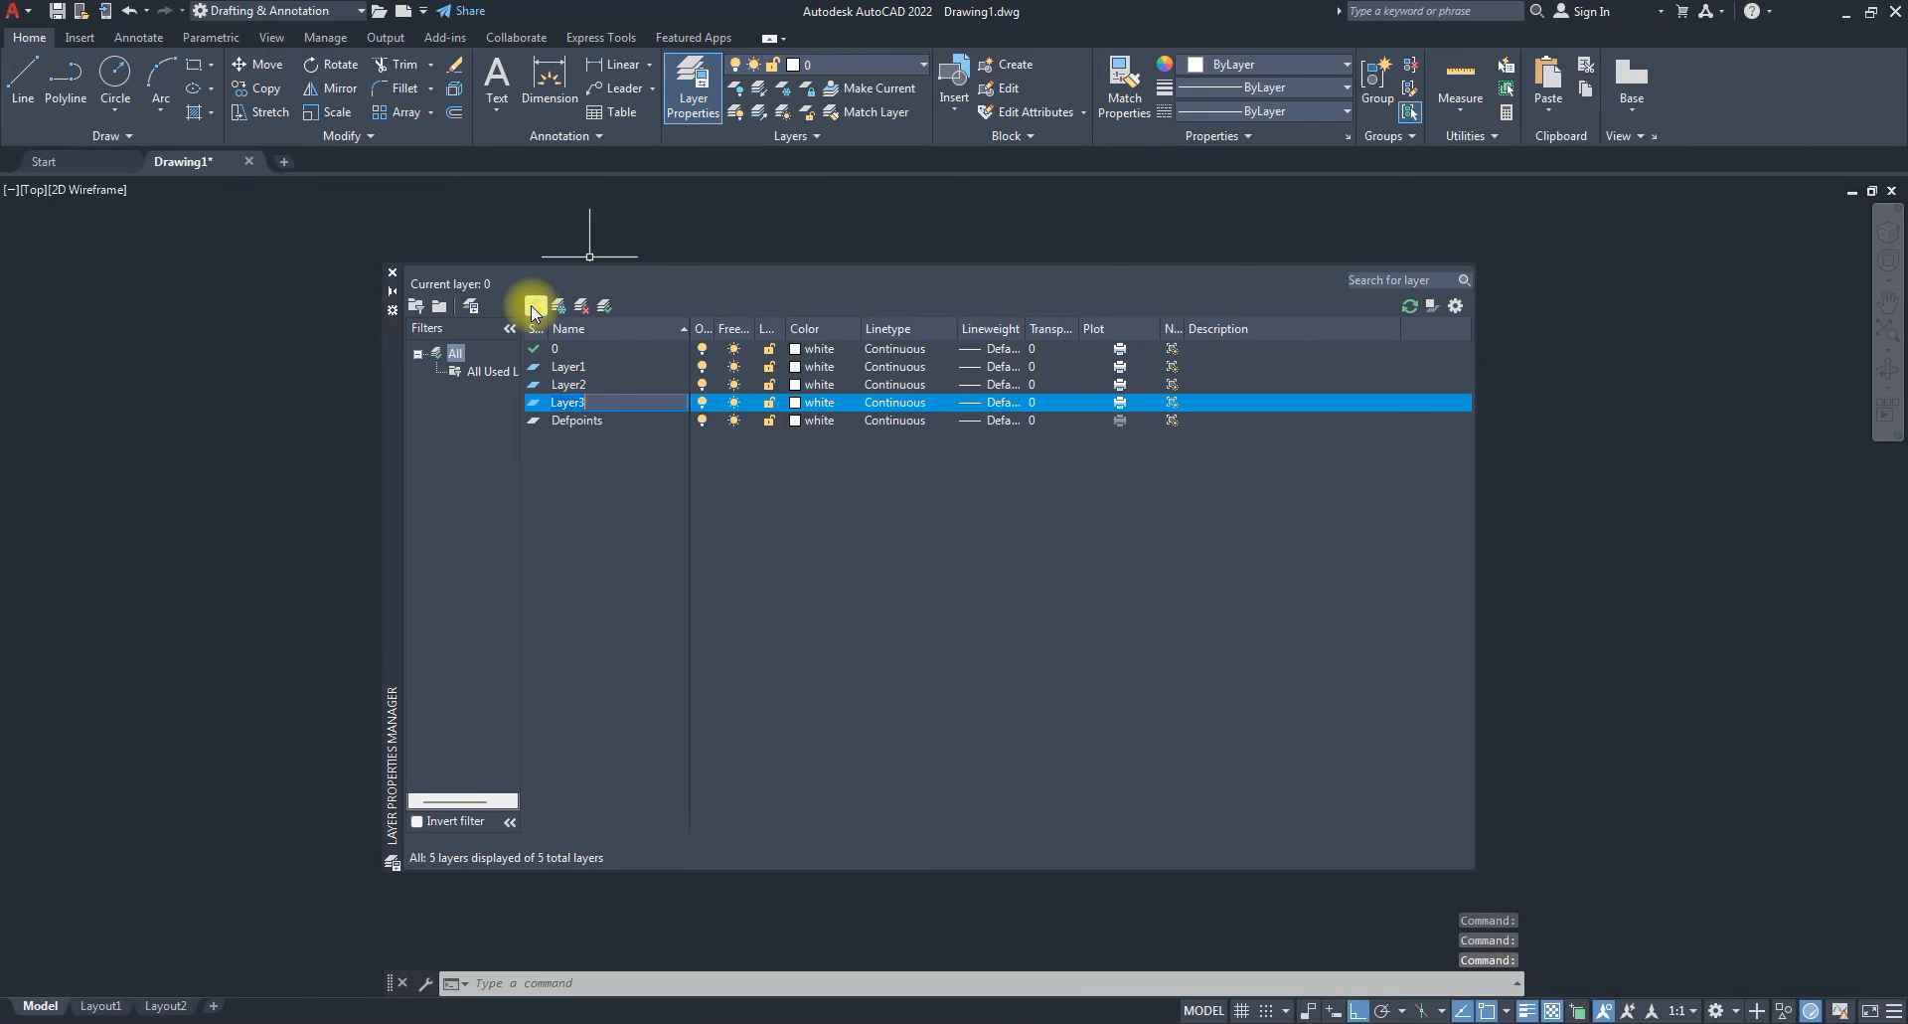
click(536, 307)
click(536, 307)
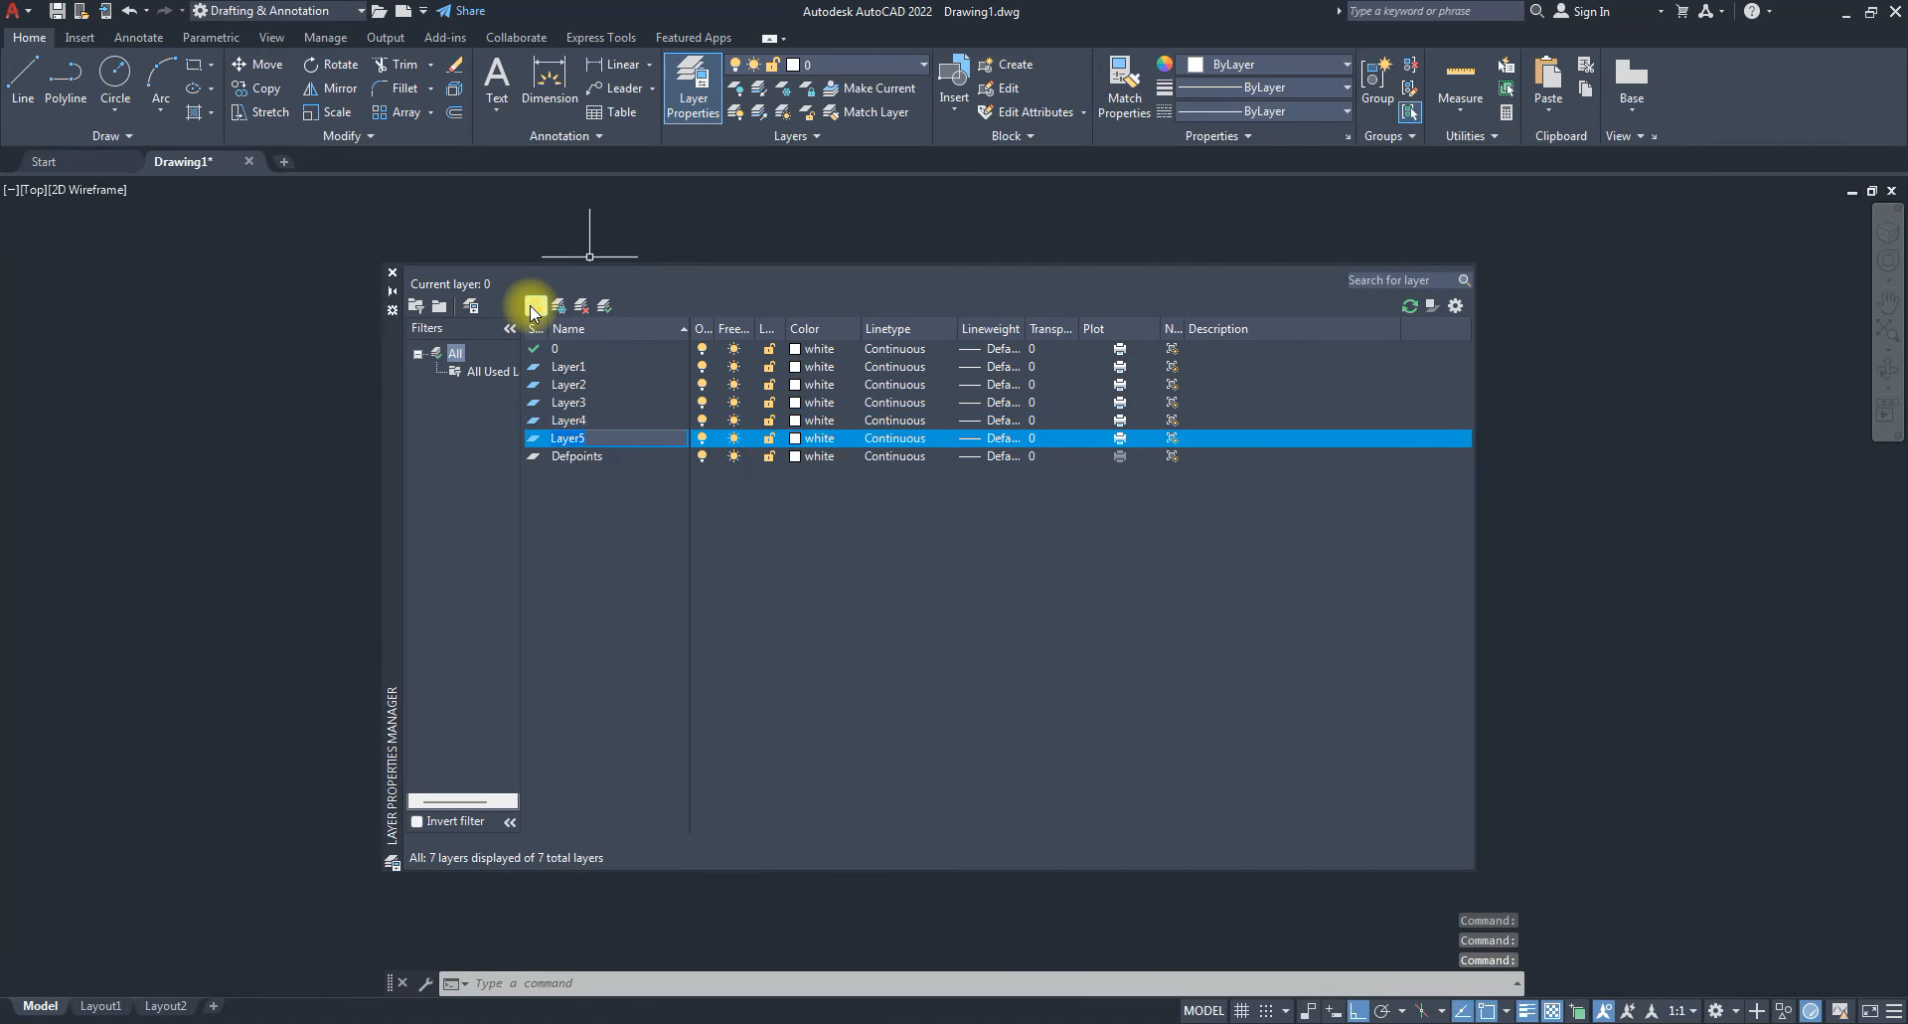
click(535, 307)
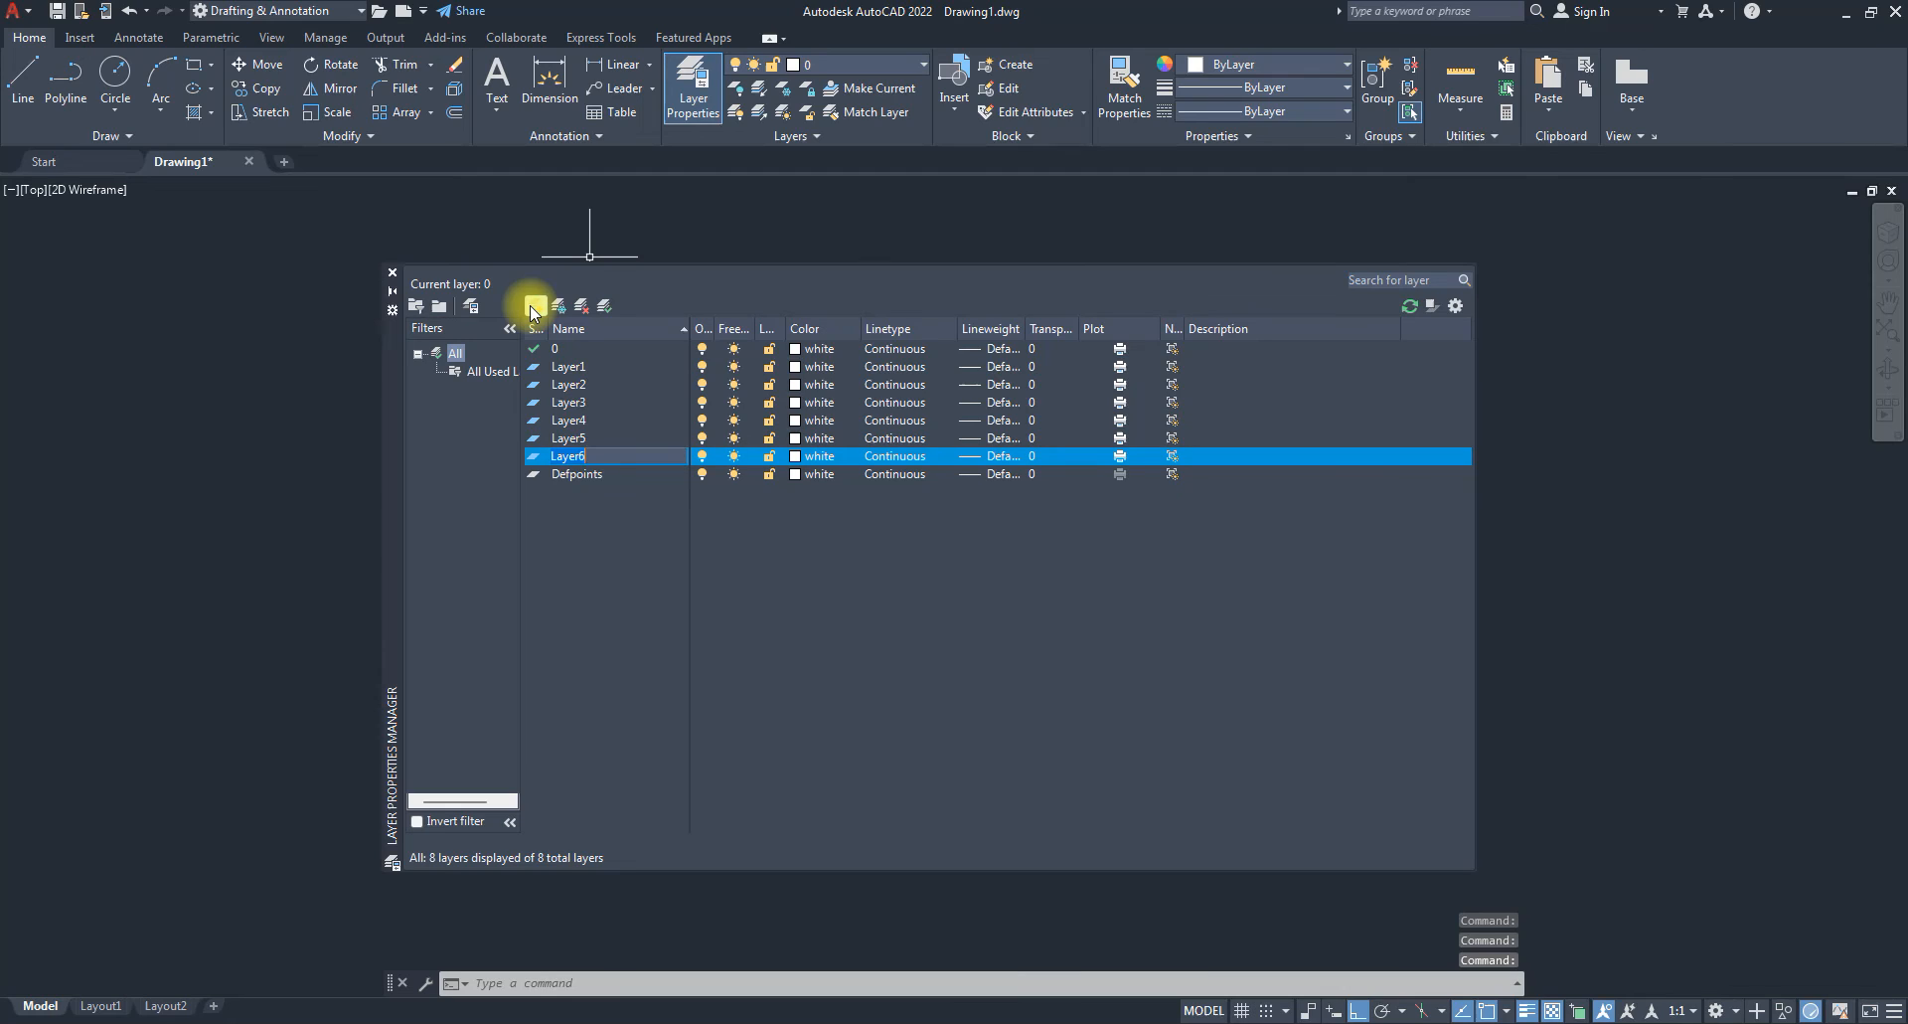
click(551, 441)
click(543, 453)
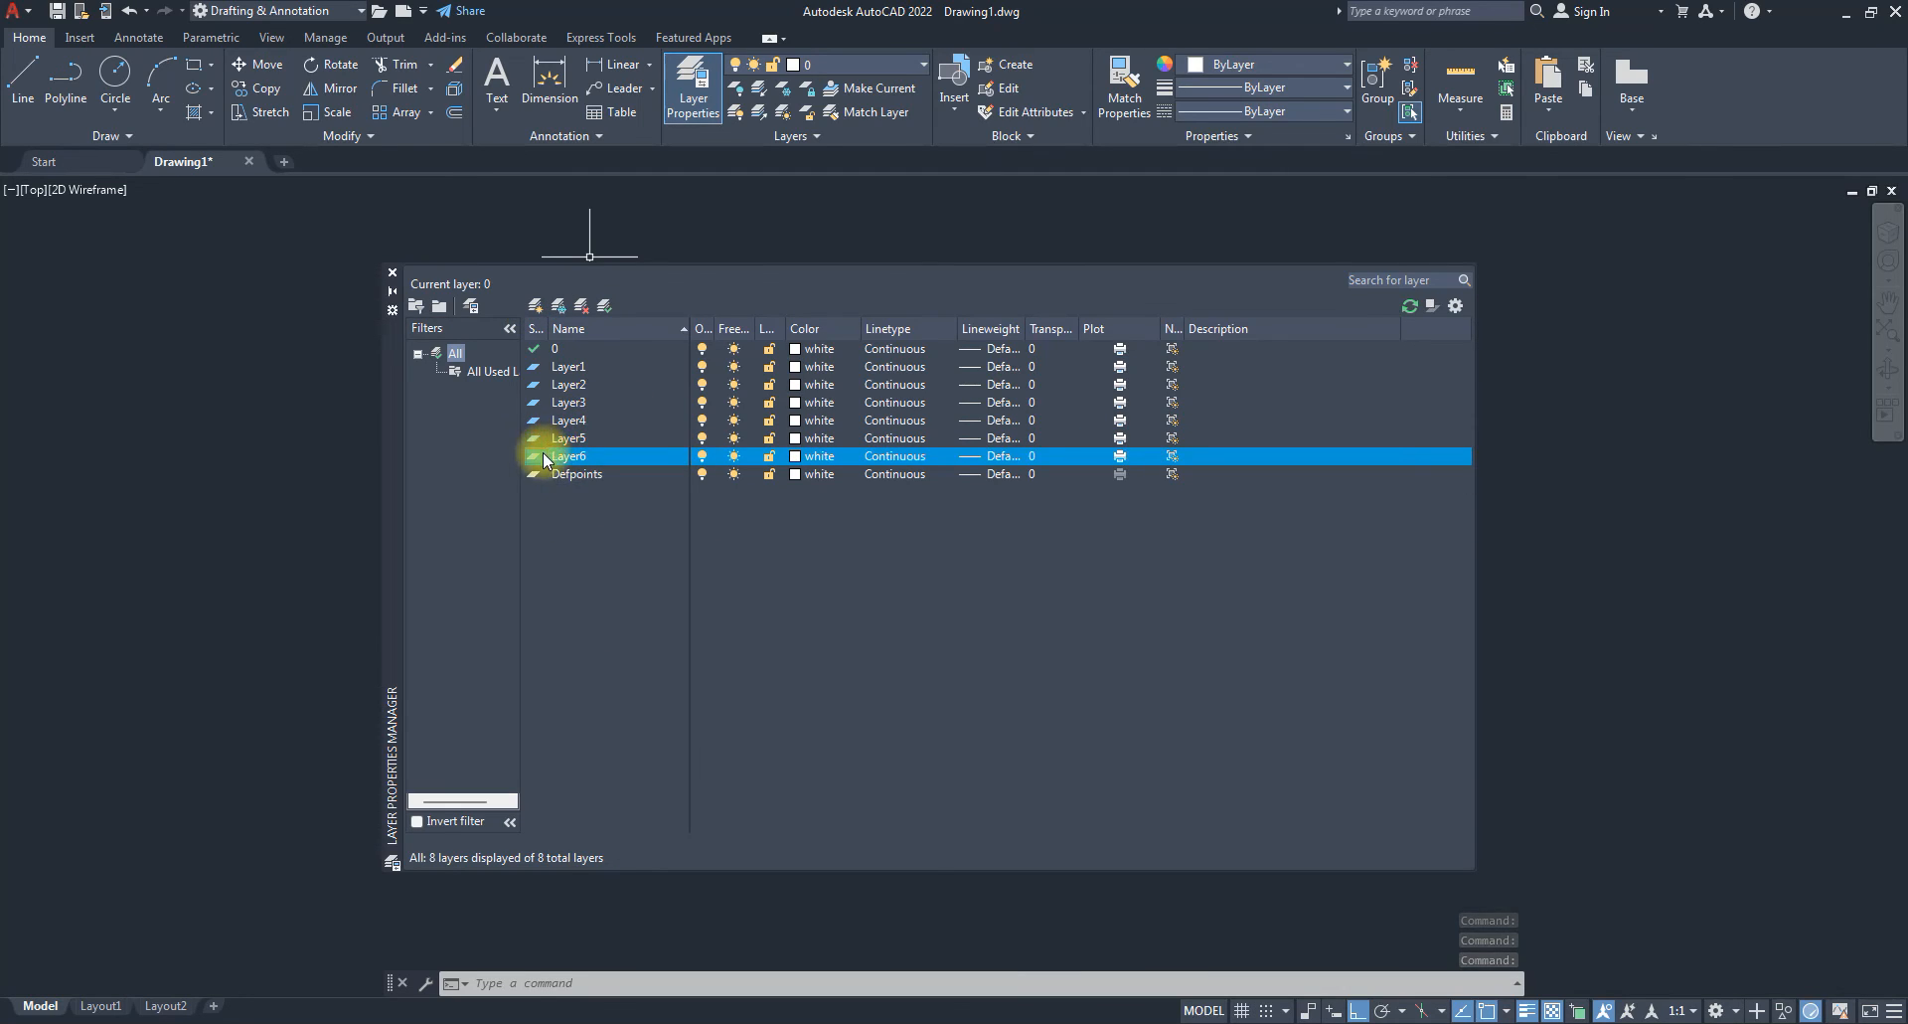
click(583, 305)
click(551, 385)
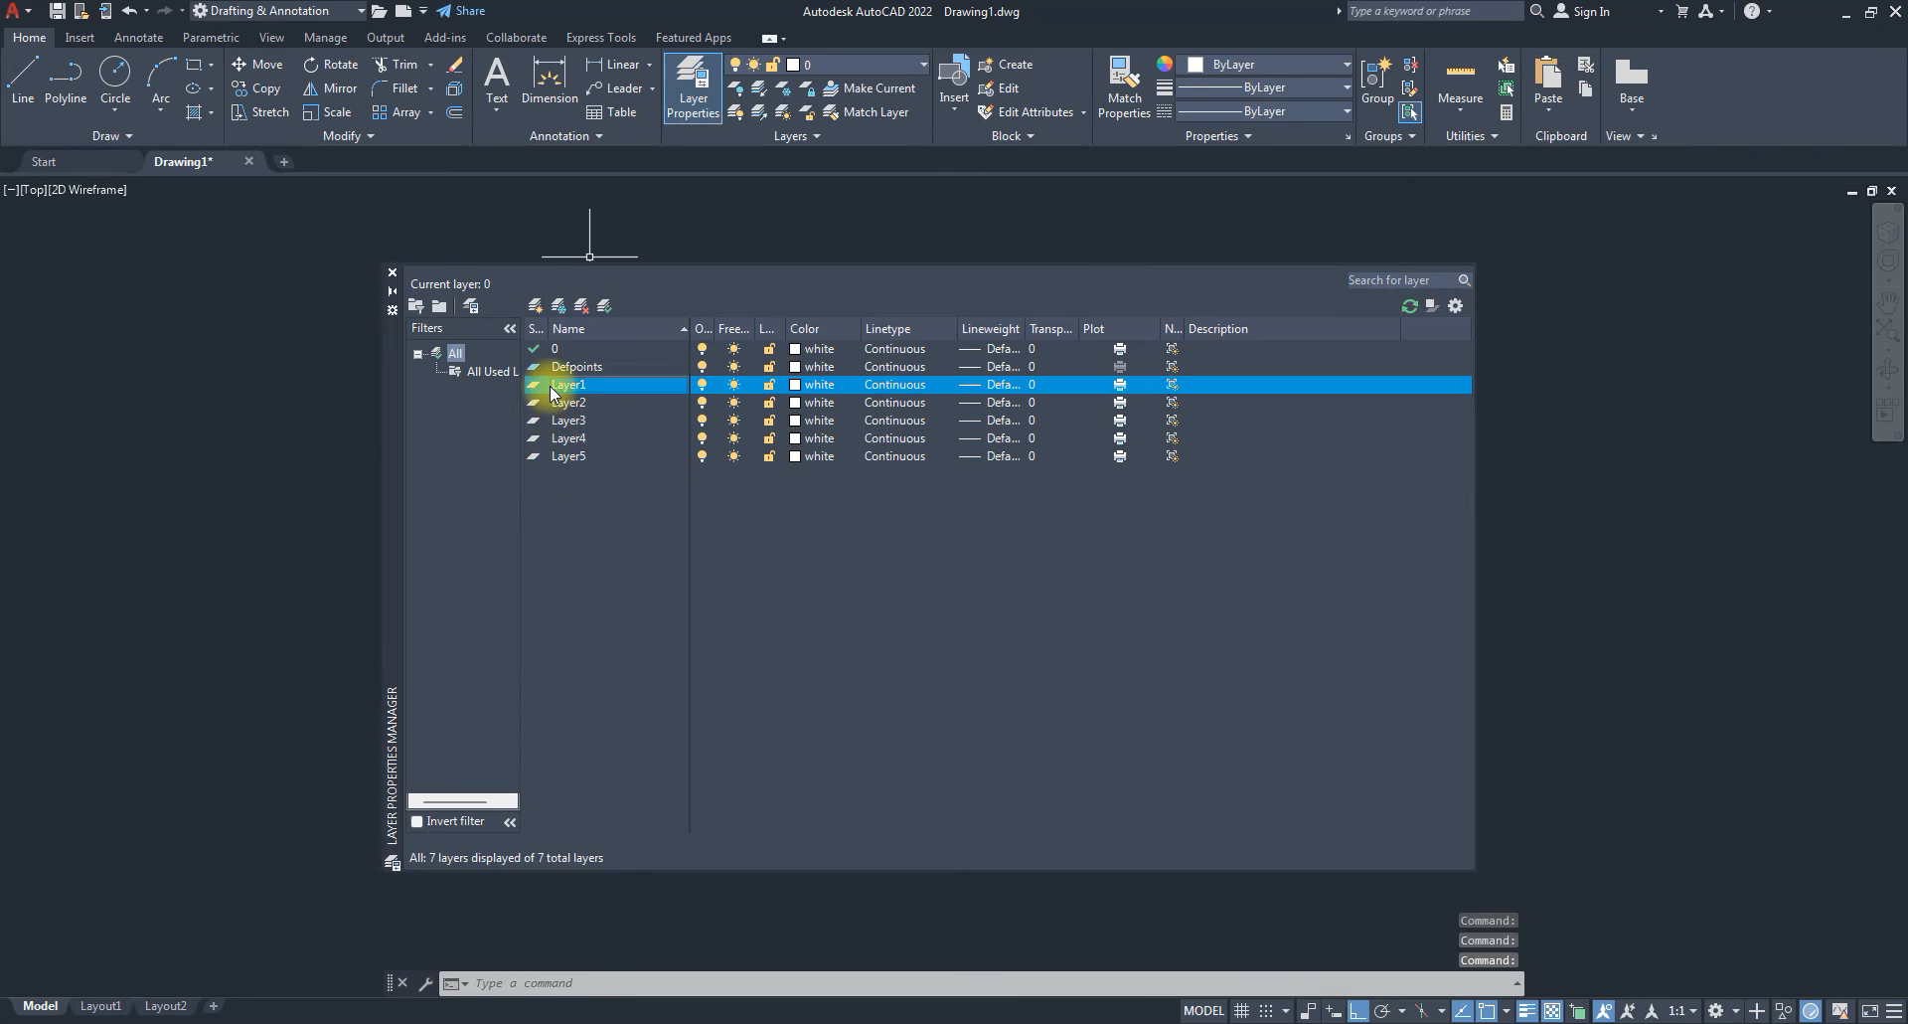
click(585, 306)
click(586, 306)
click(587, 306)
click(587, 307)
click(582, 305)
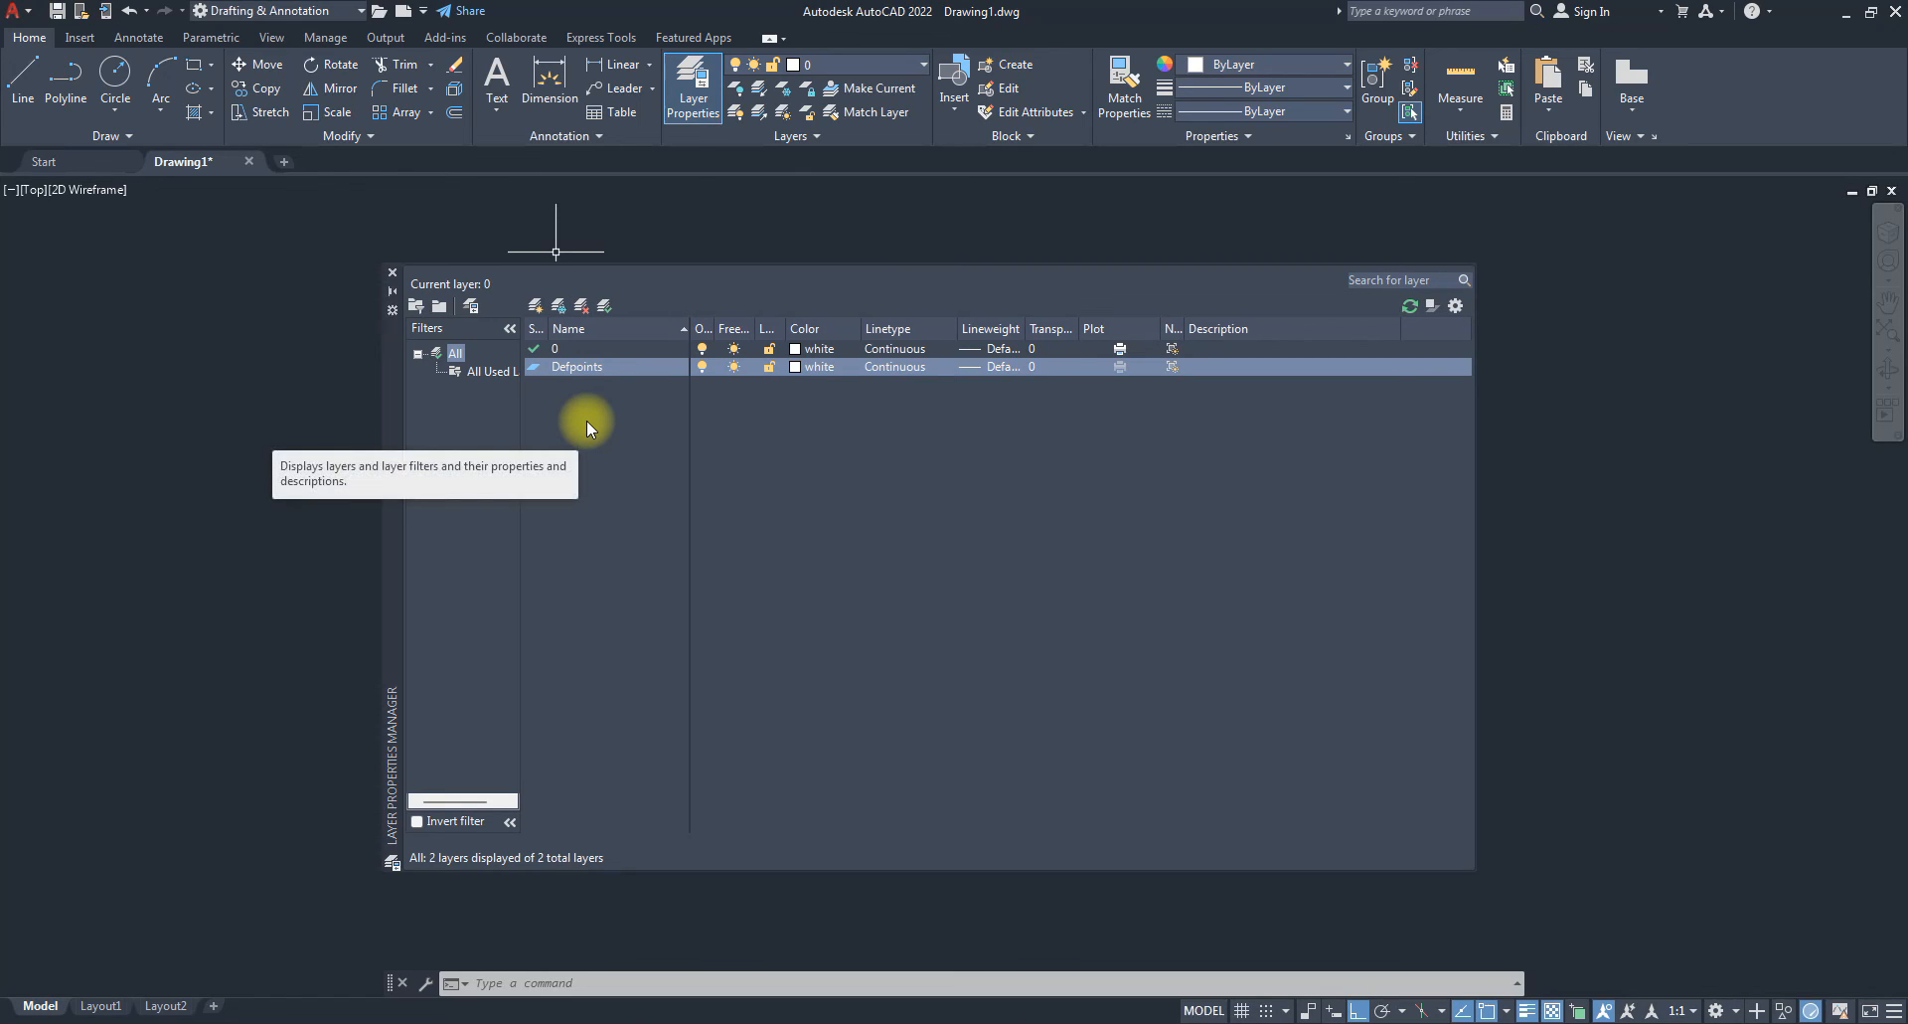
click(536, 306)
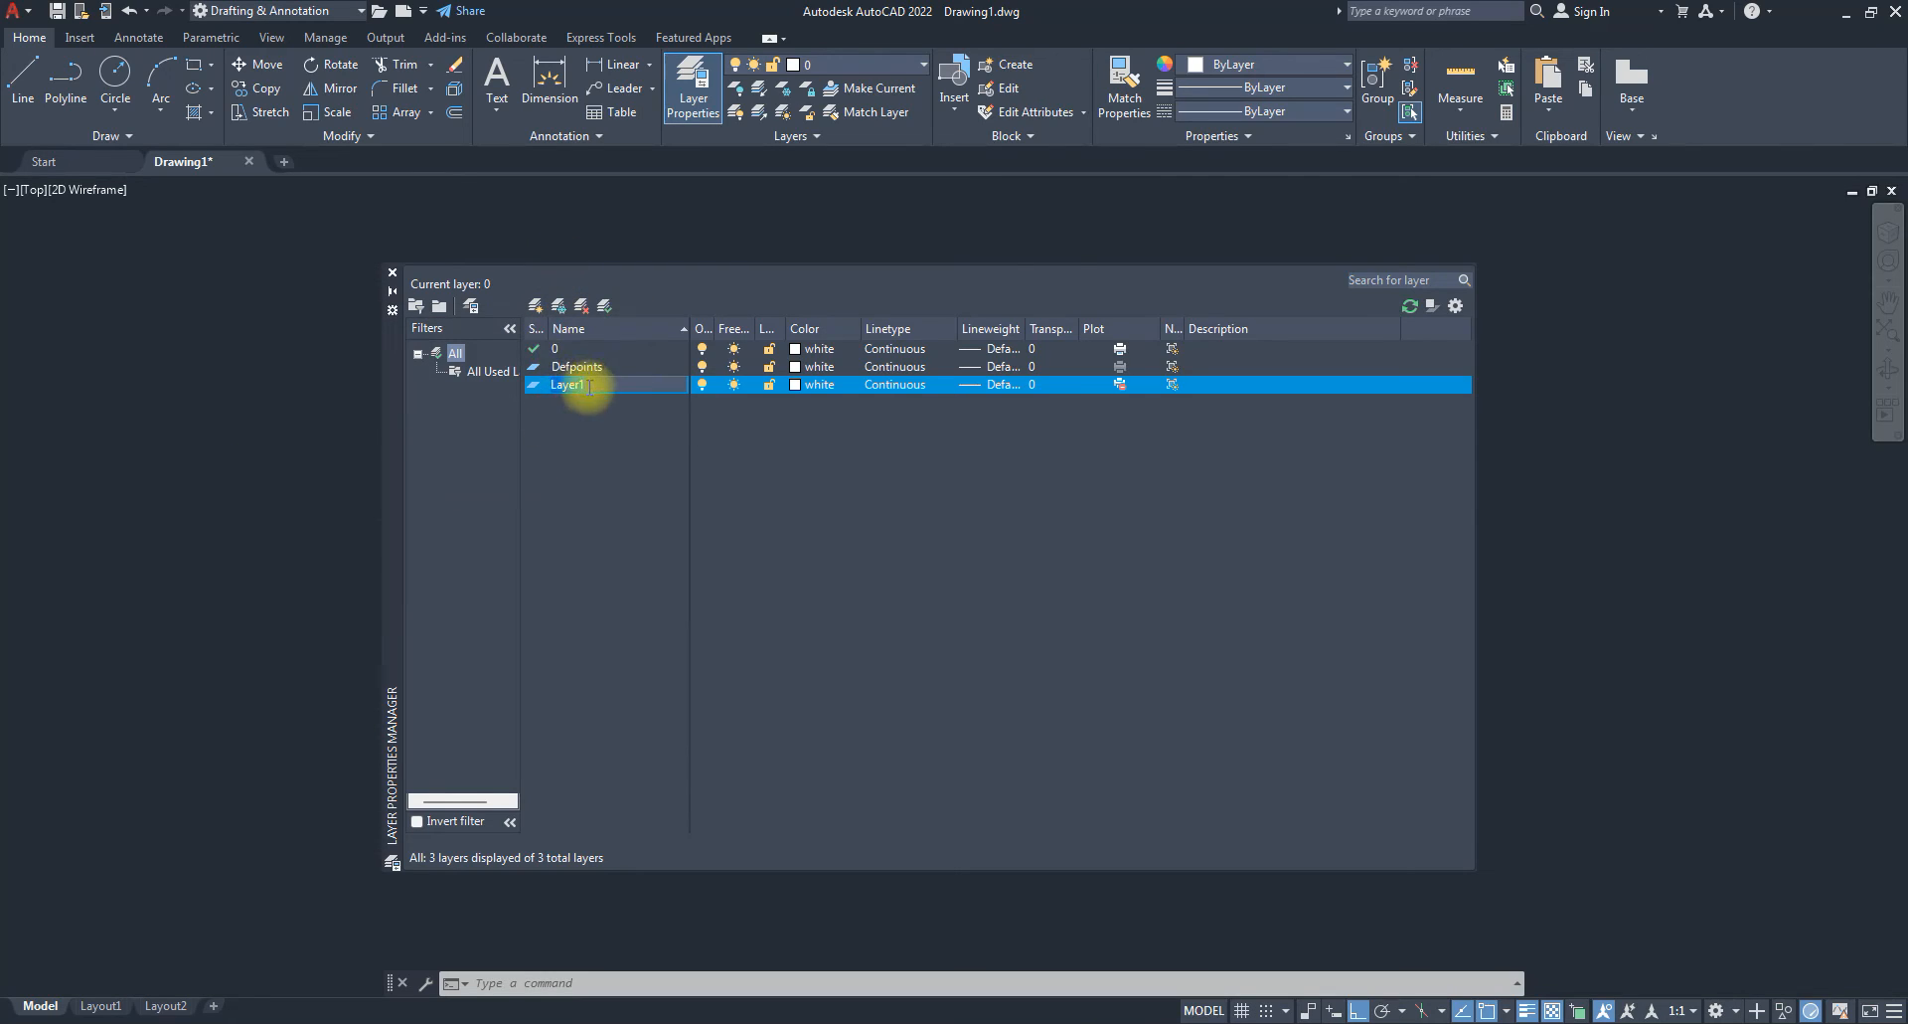
Rename Layer1 to 'Construction Line', fixing its capitalisation.
key(Return)
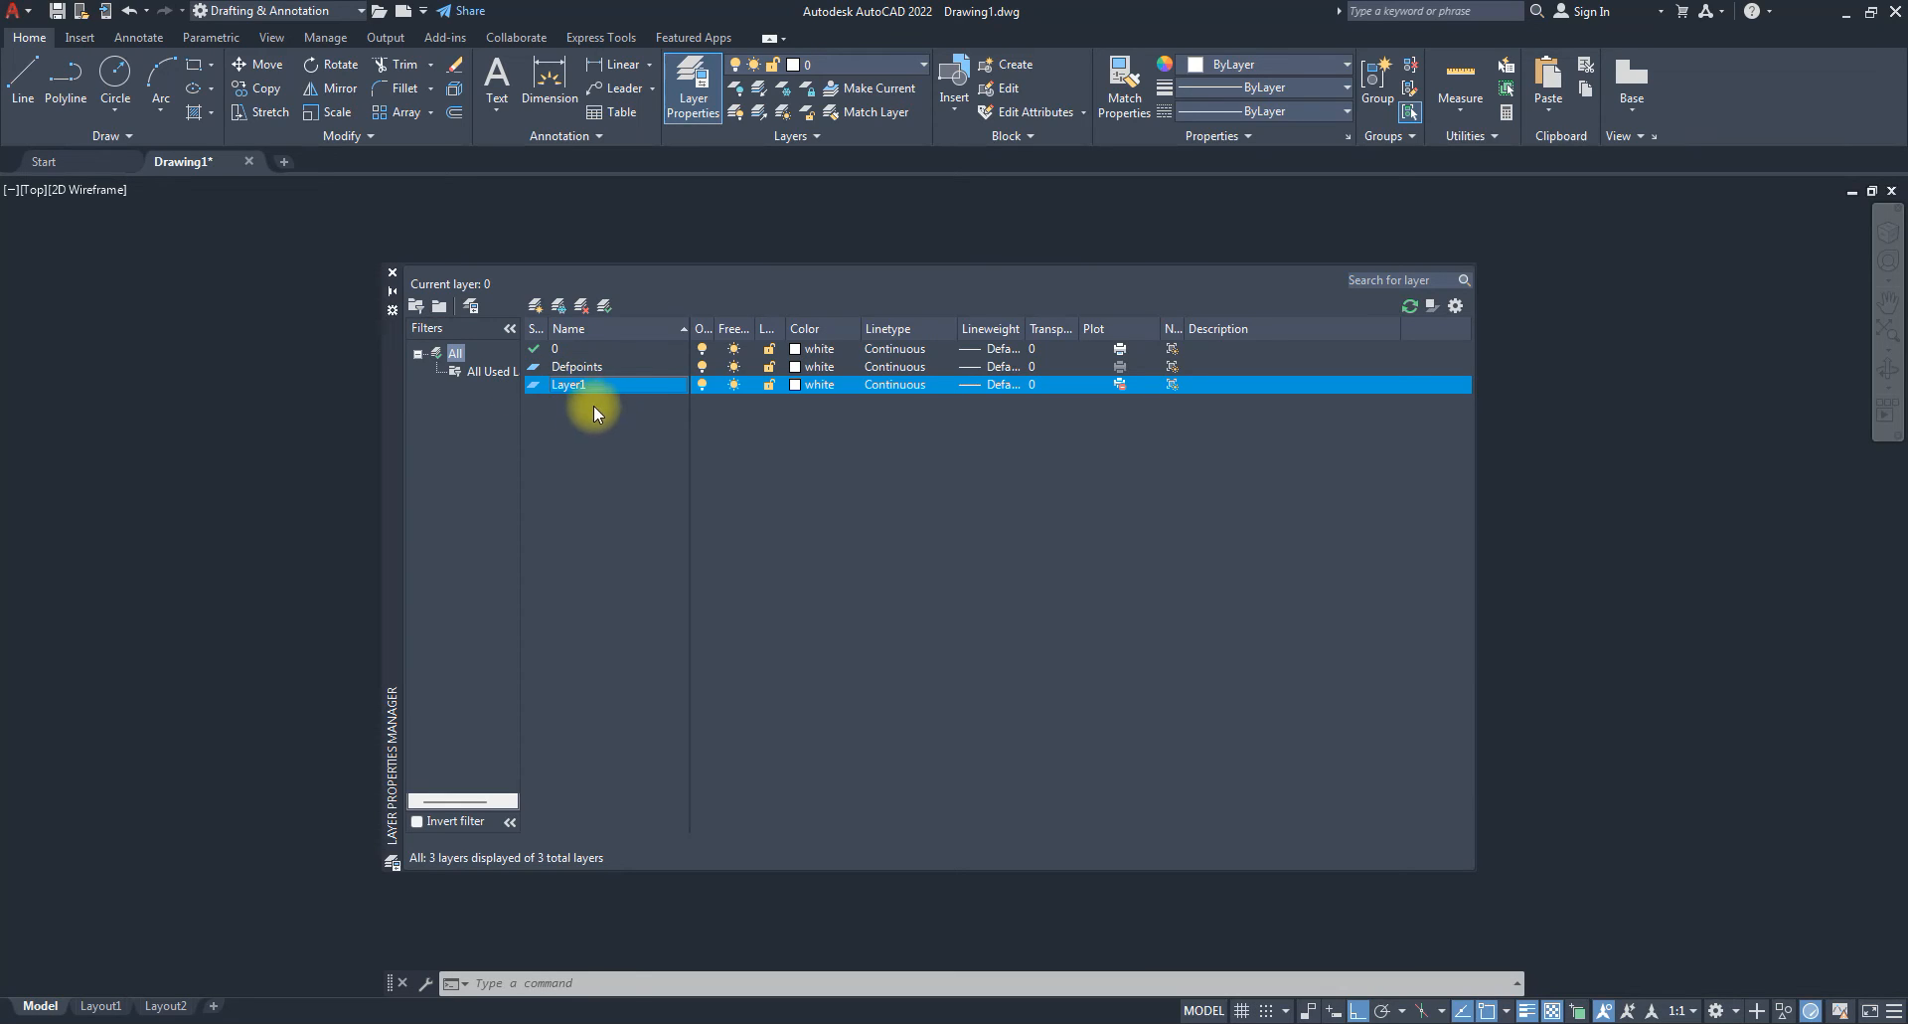
right_click(576, 388)
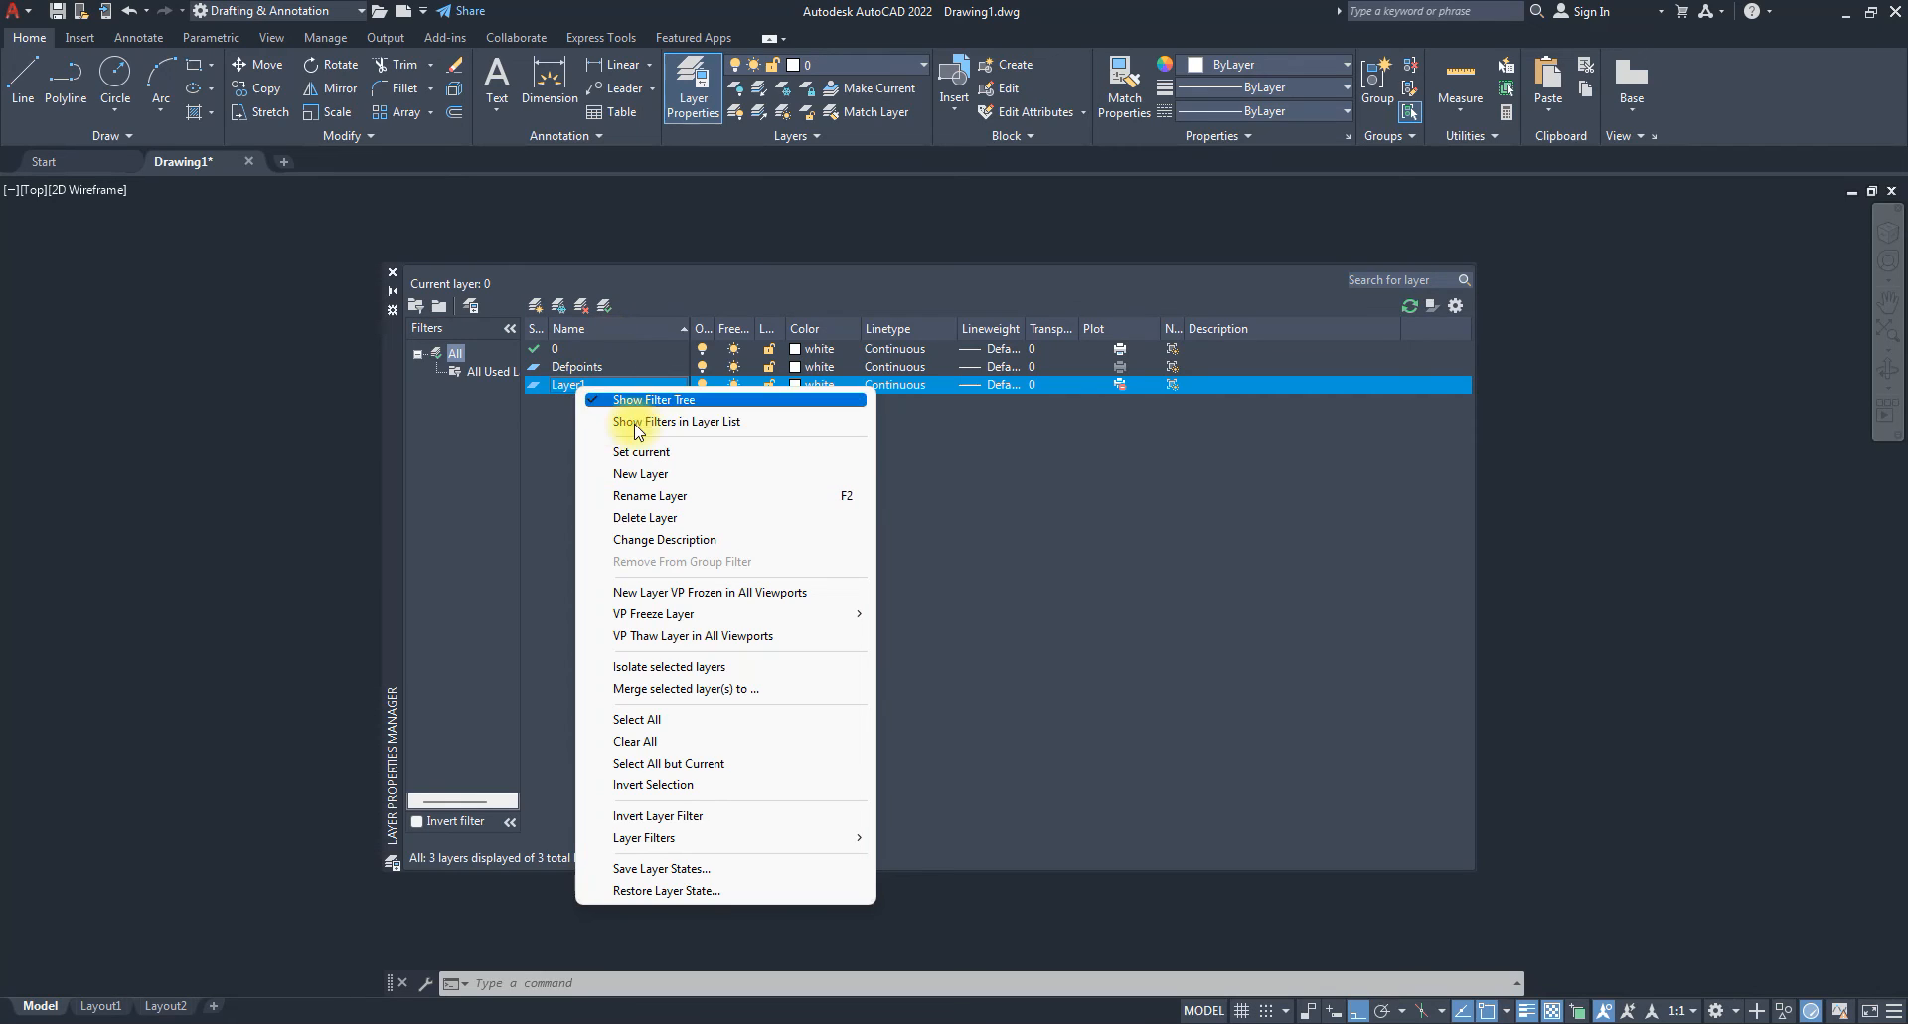
click(656, 496)
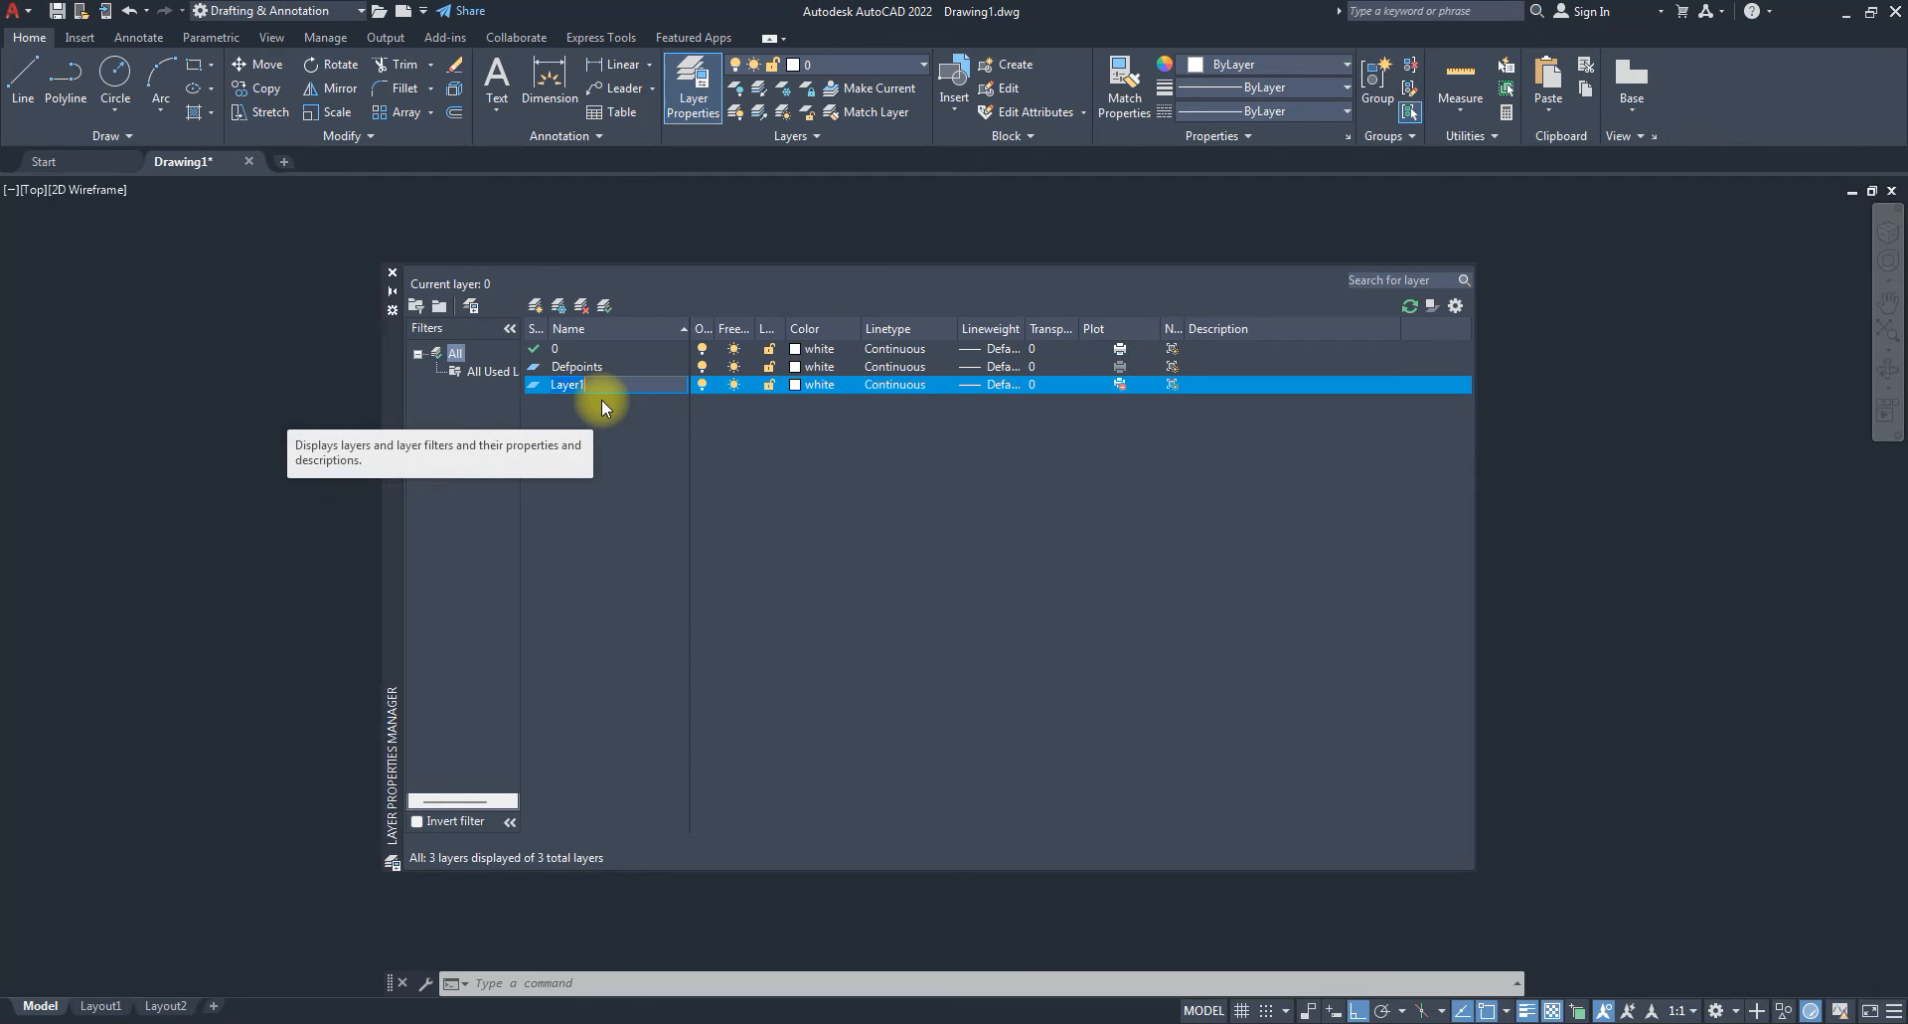
text(COnstruction )
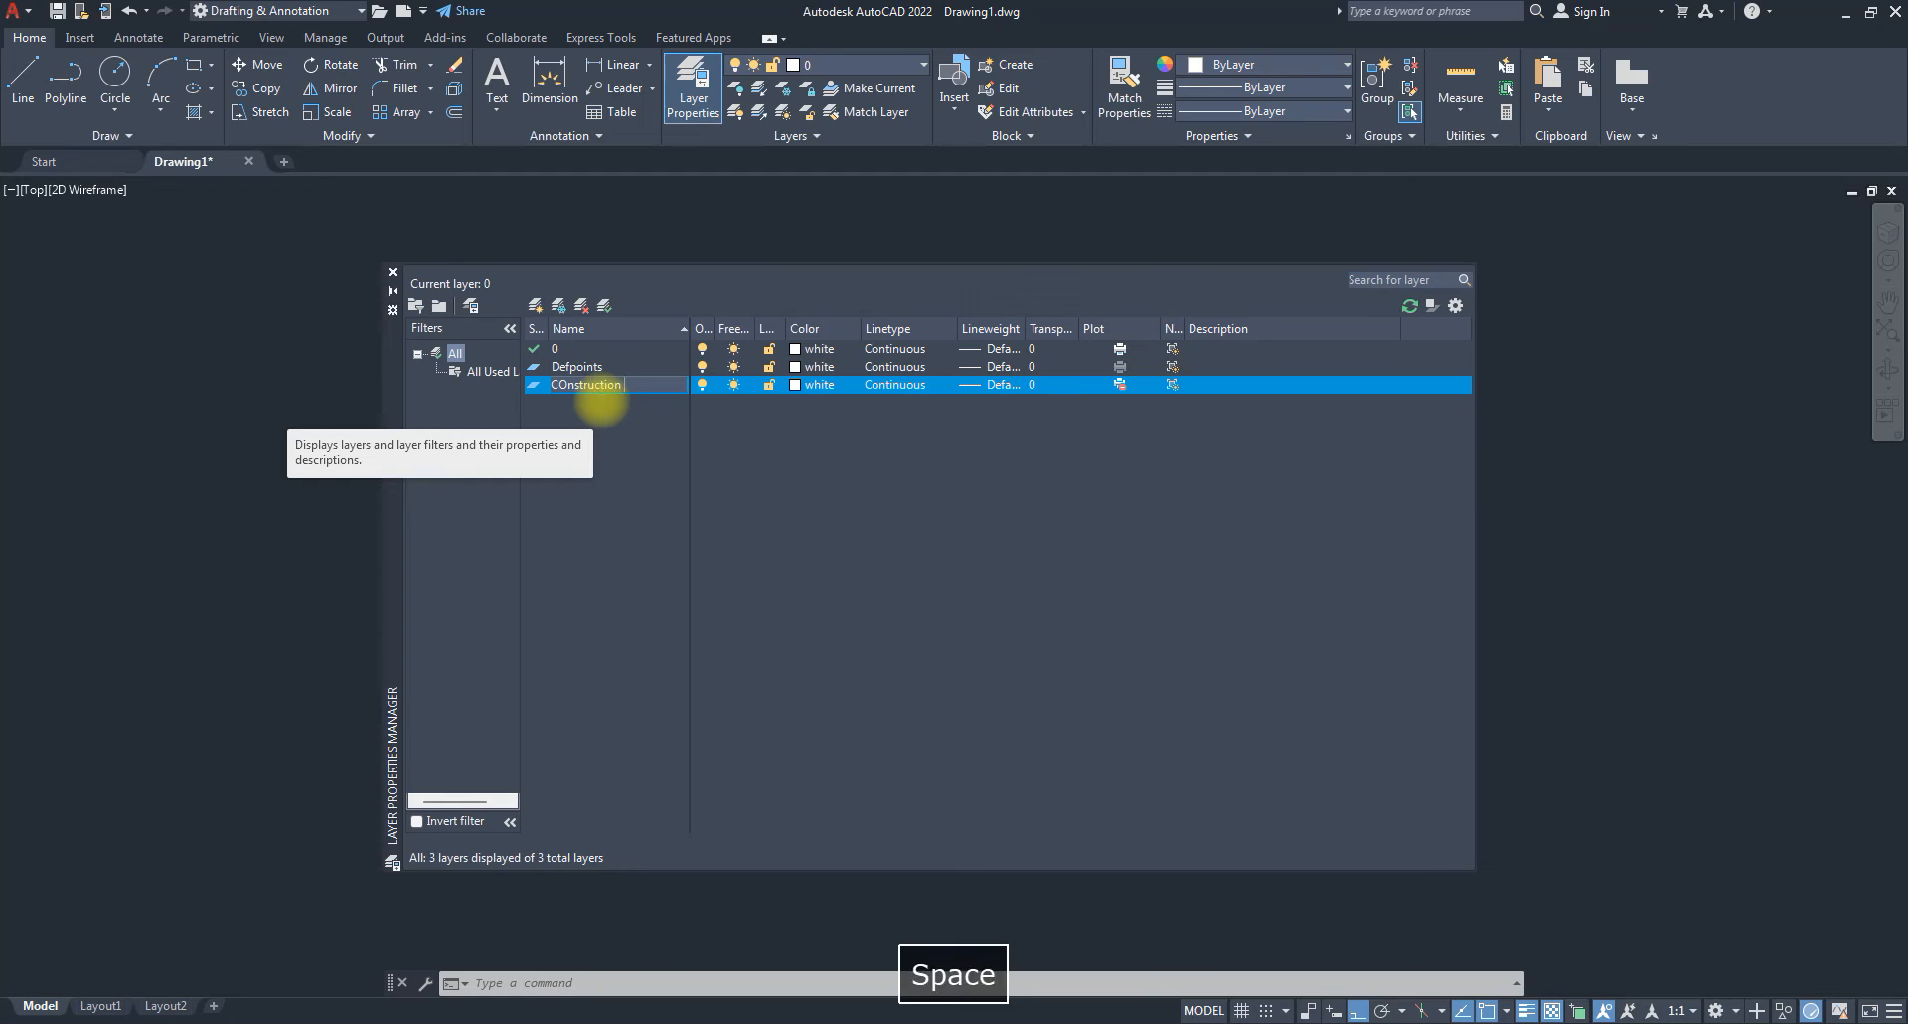
text(Line)
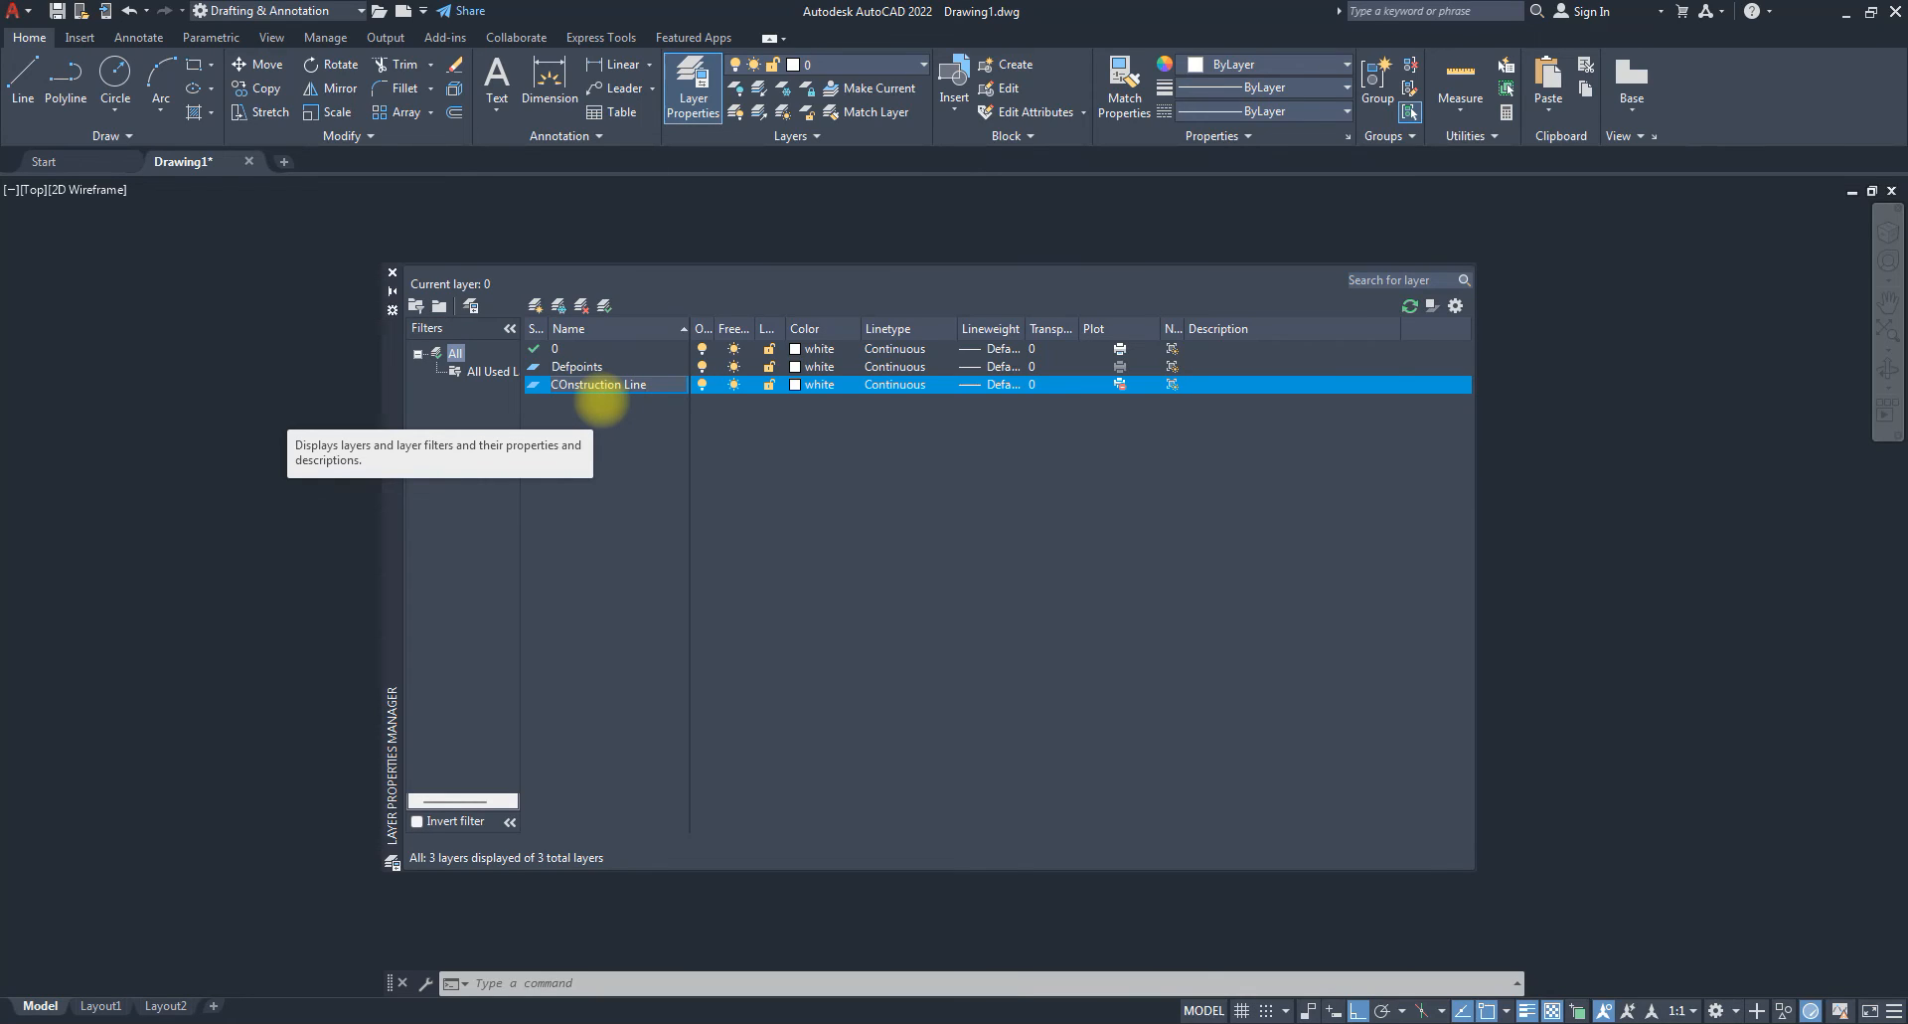
key(Return)
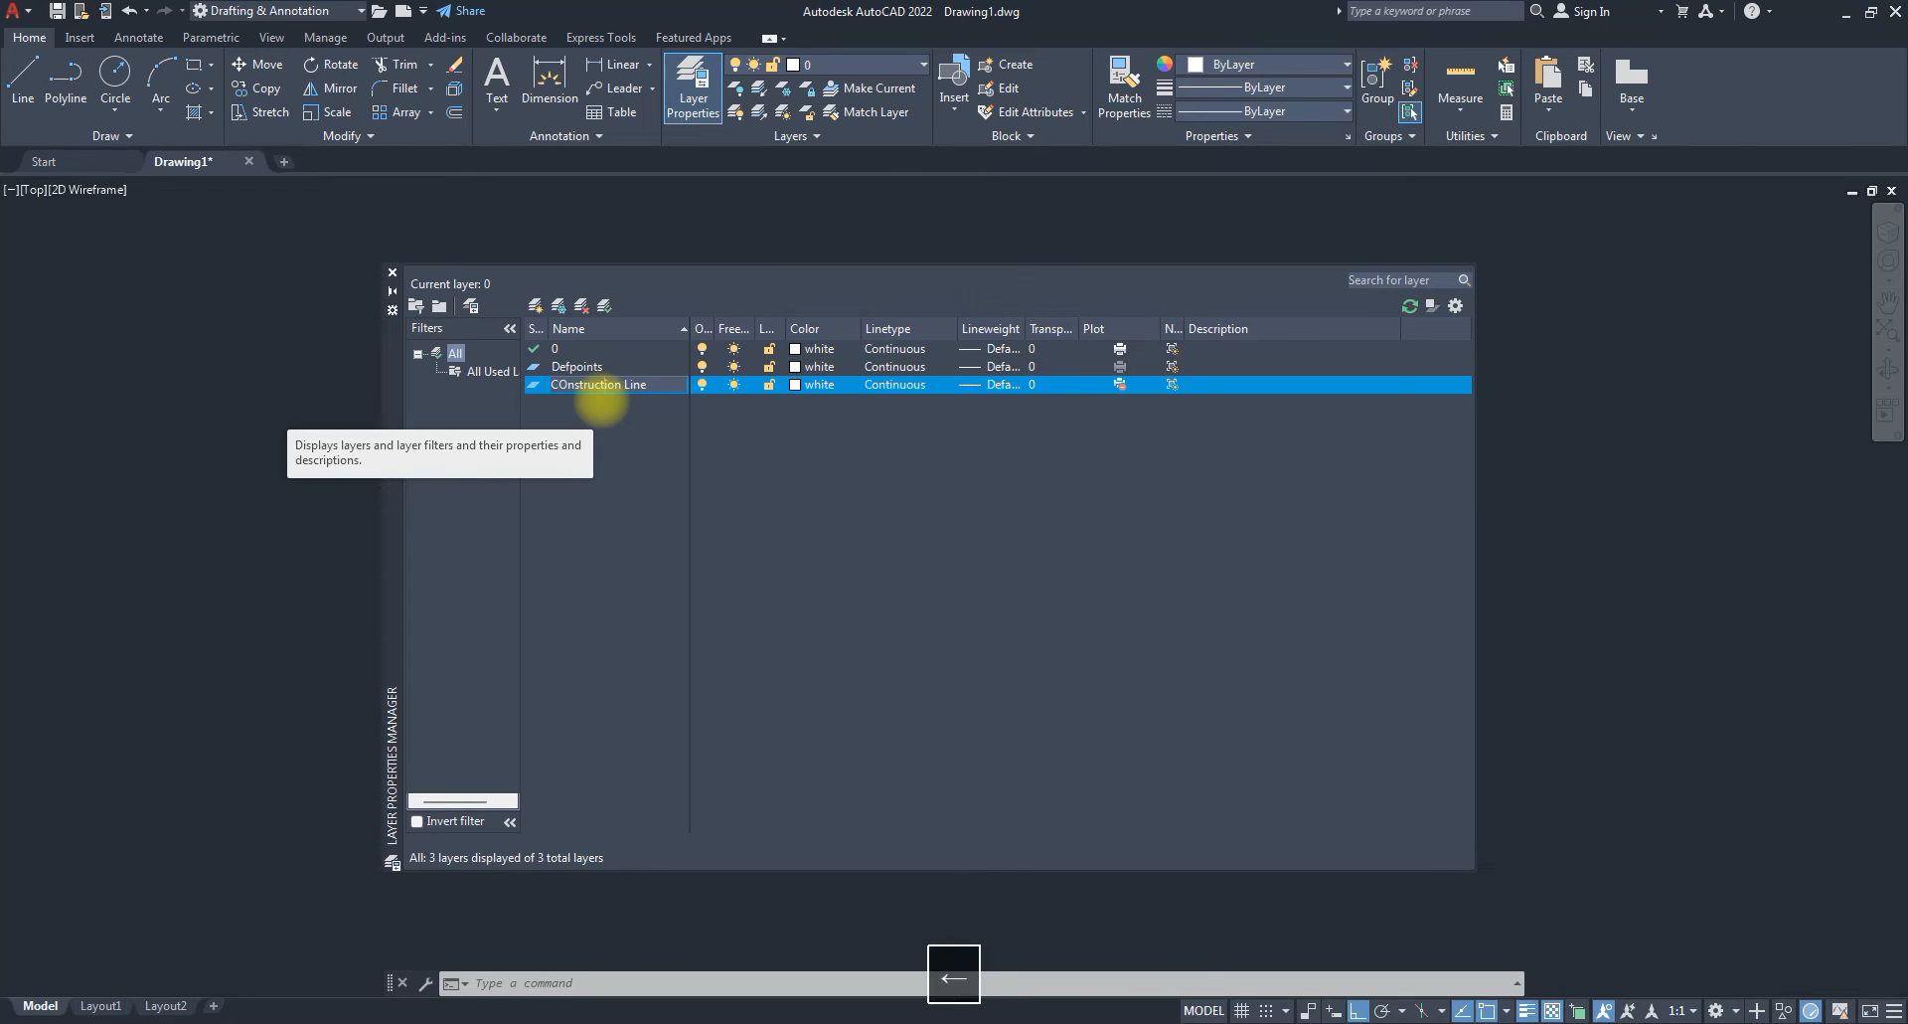
key(BackSpace)
text(o)
key(Return)
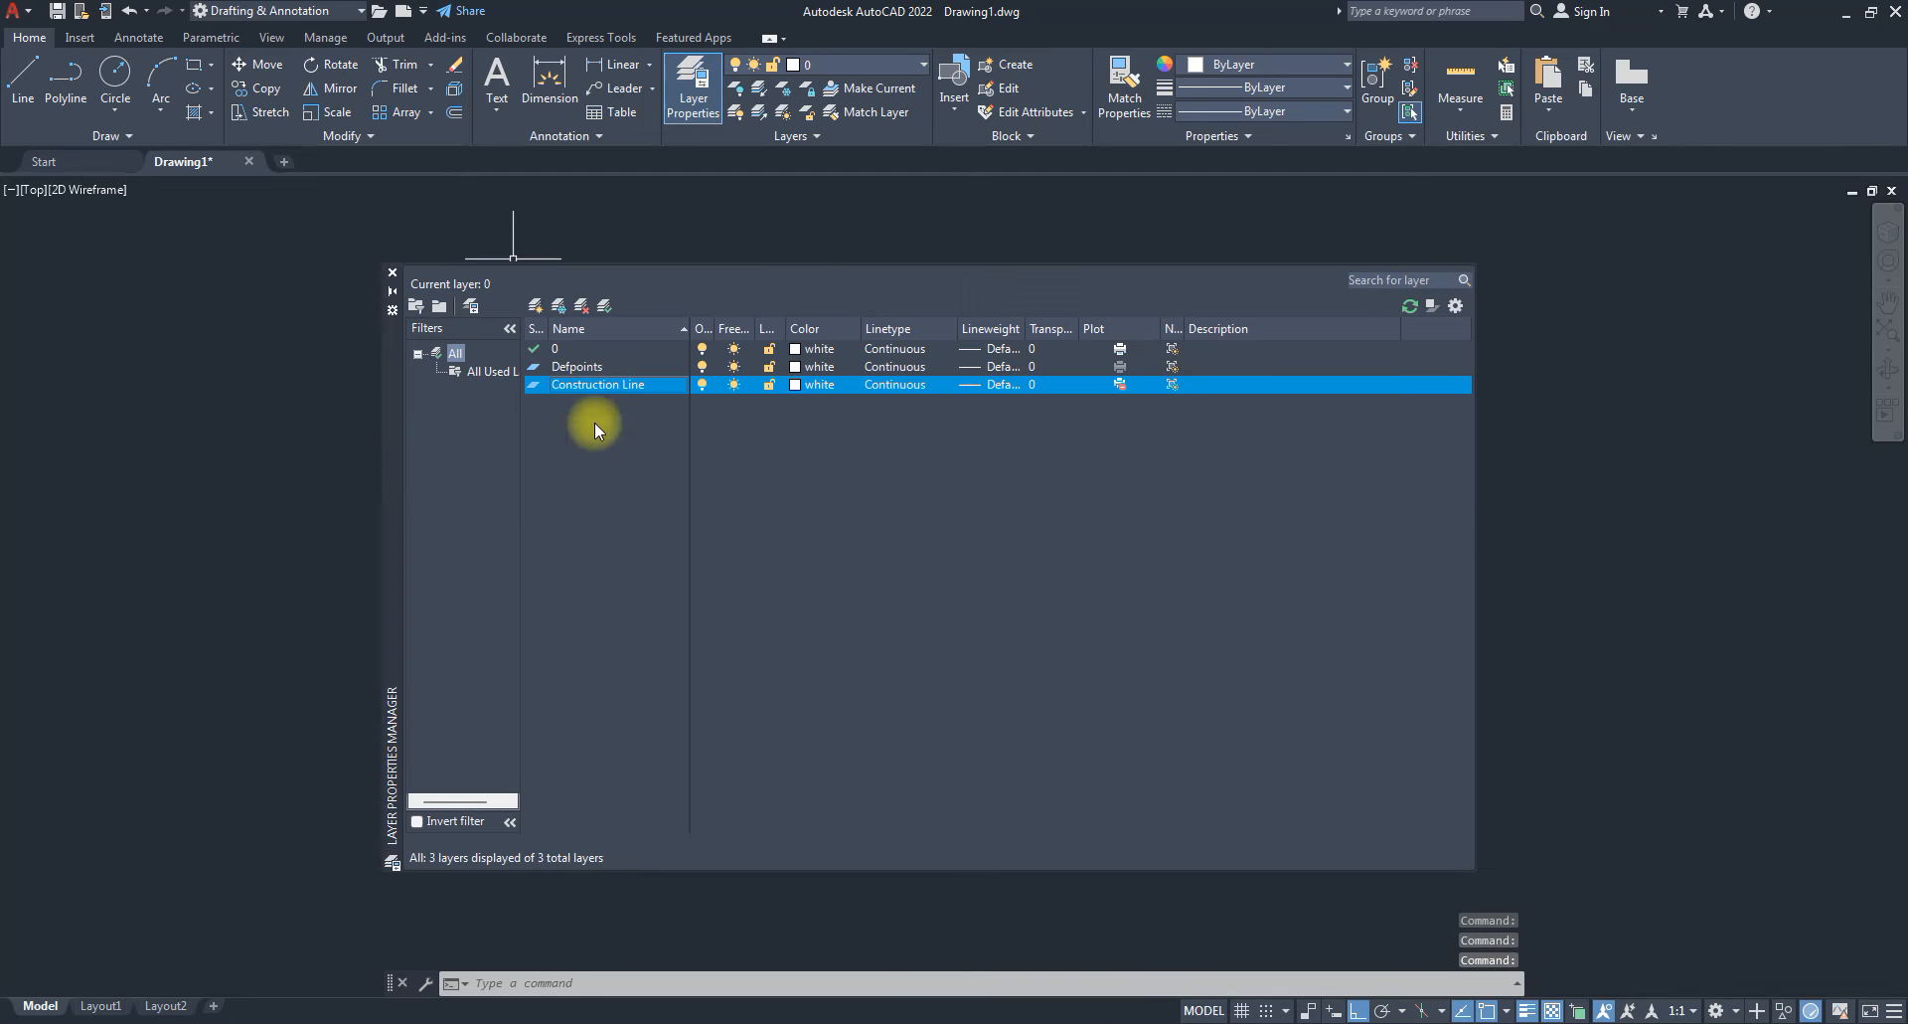
Add three new layers plus a layer named 'Center lines'.
click(535, 308)
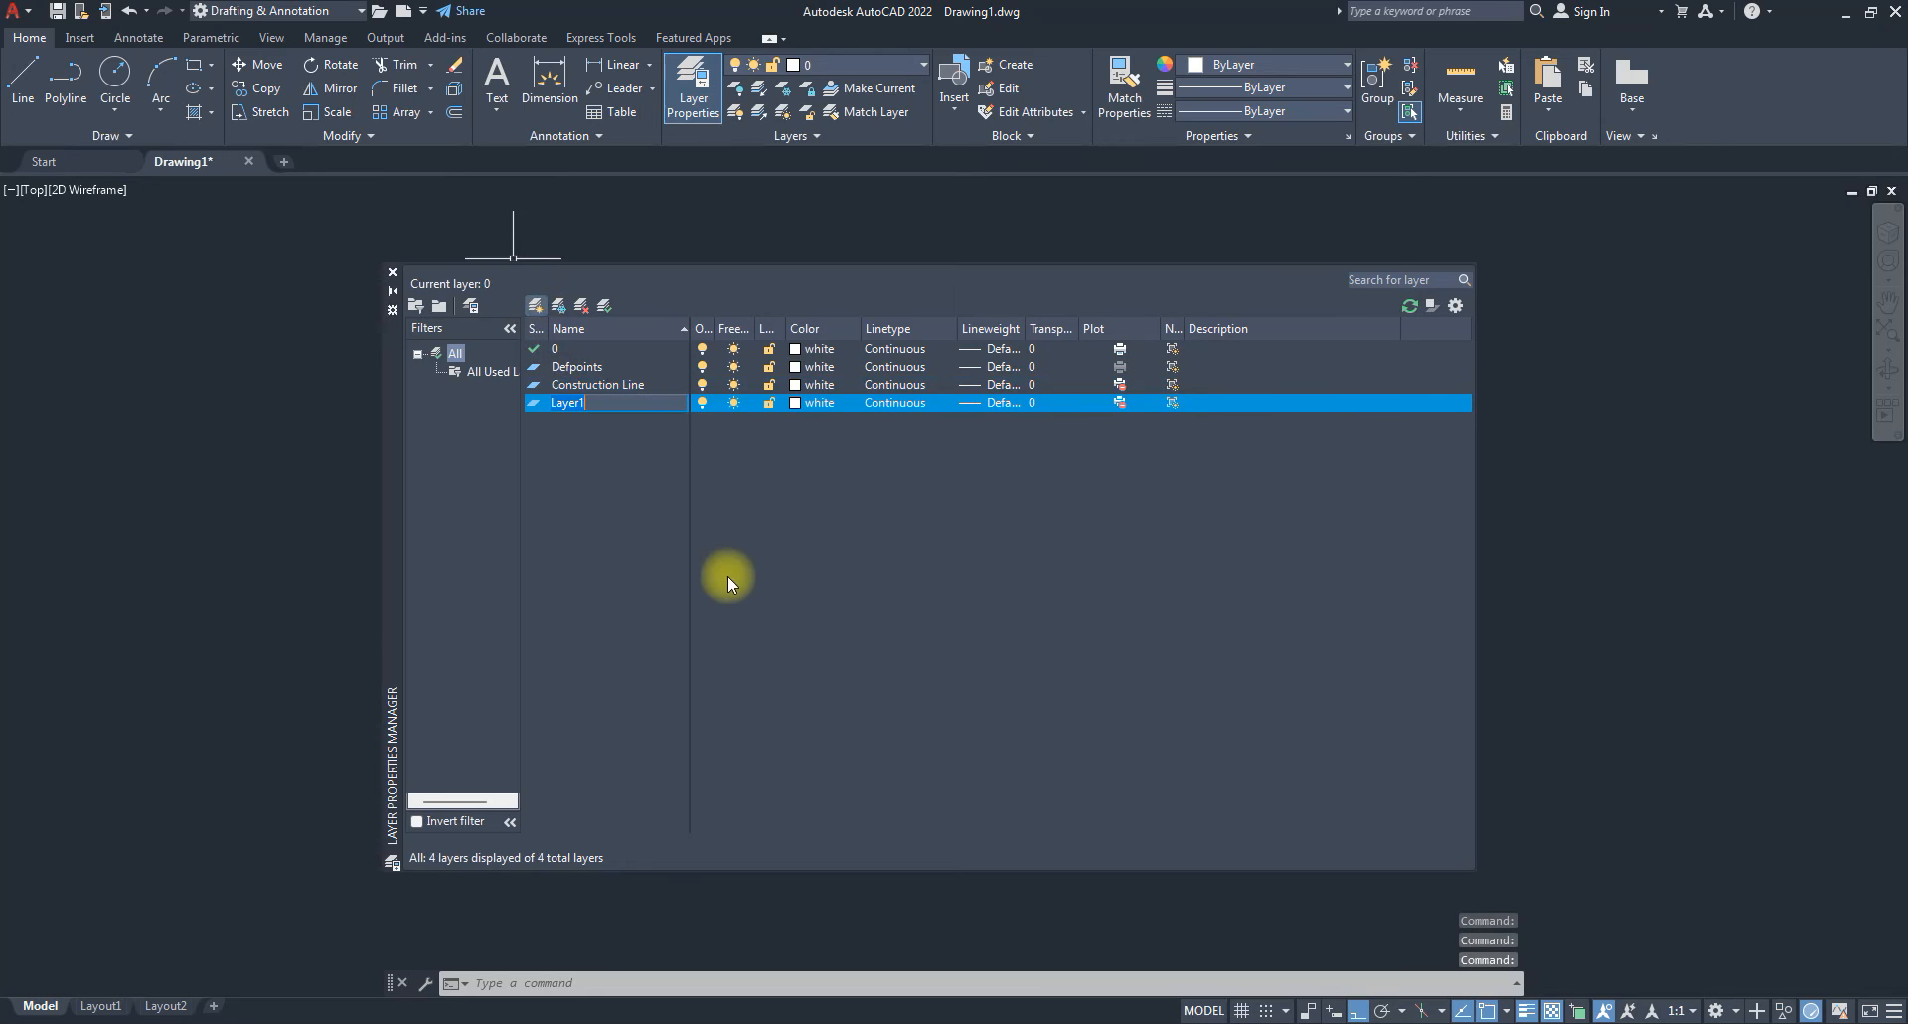
click(536, 307)
click(536, 307)
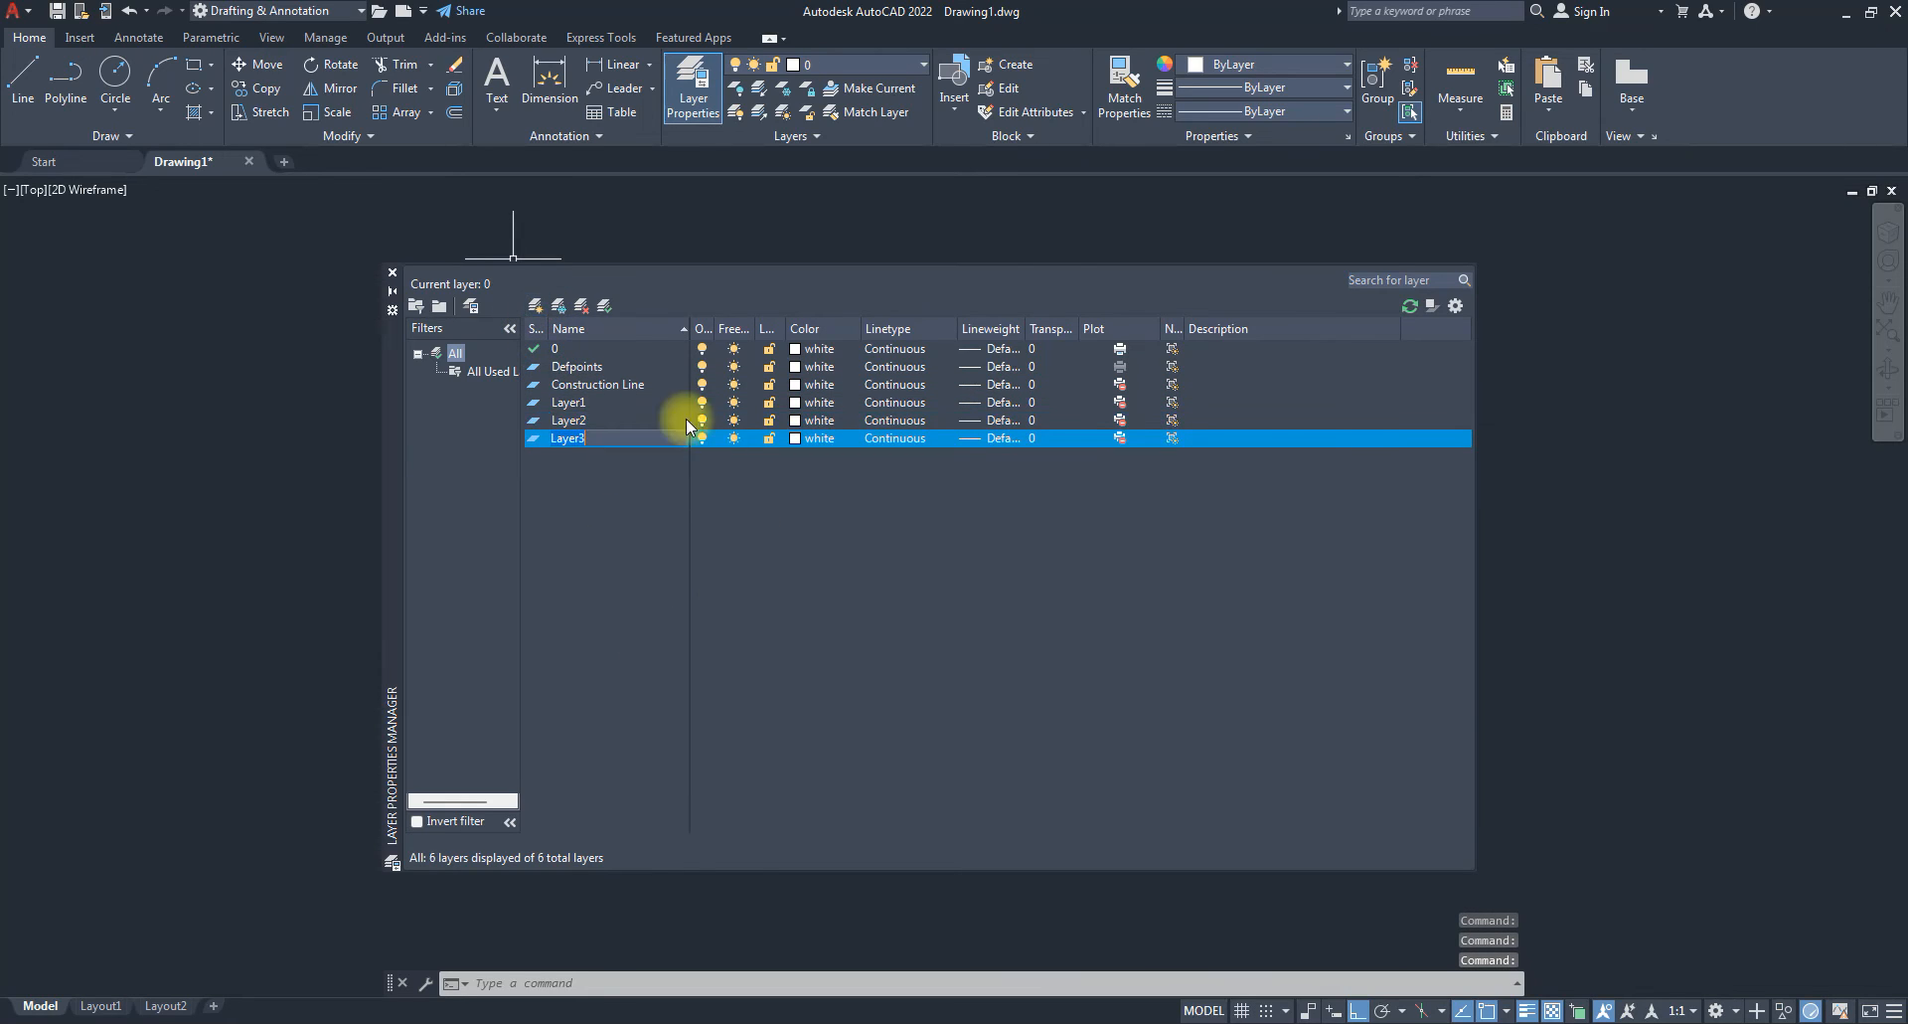
click(576, 404)
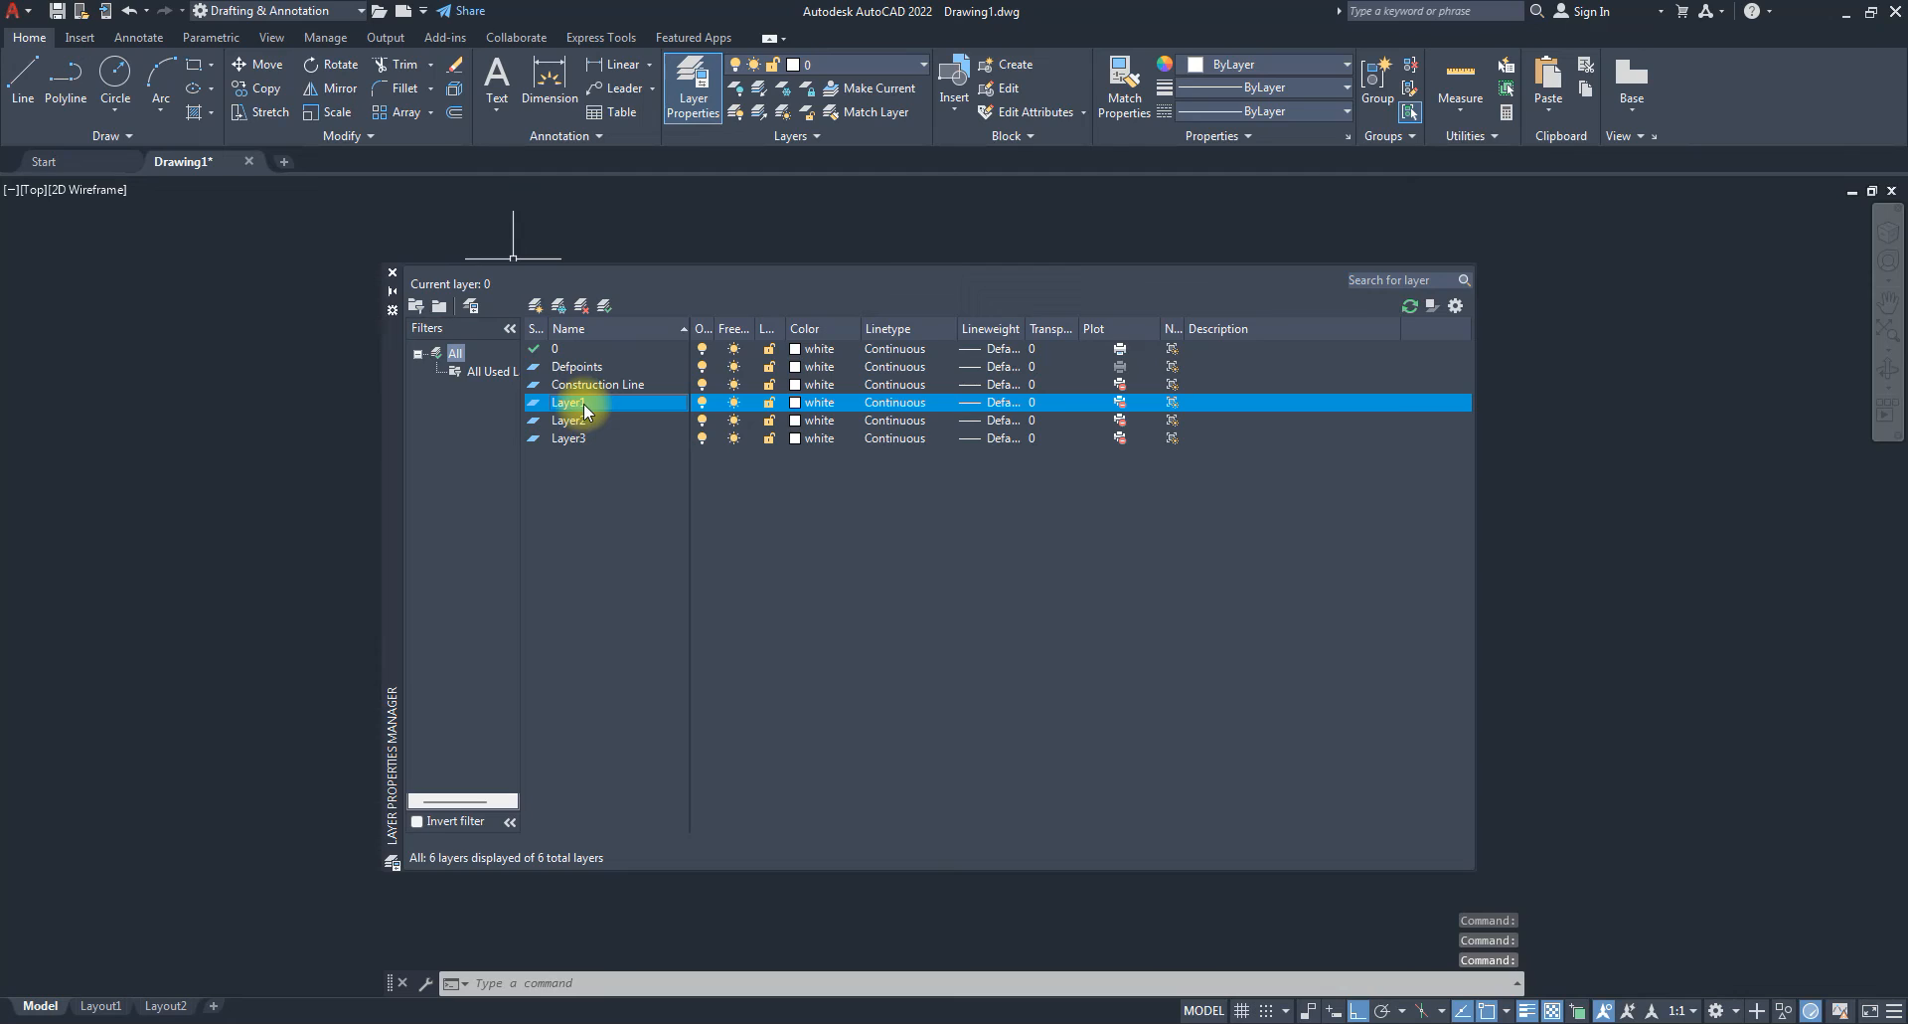
right_click(582, 404)
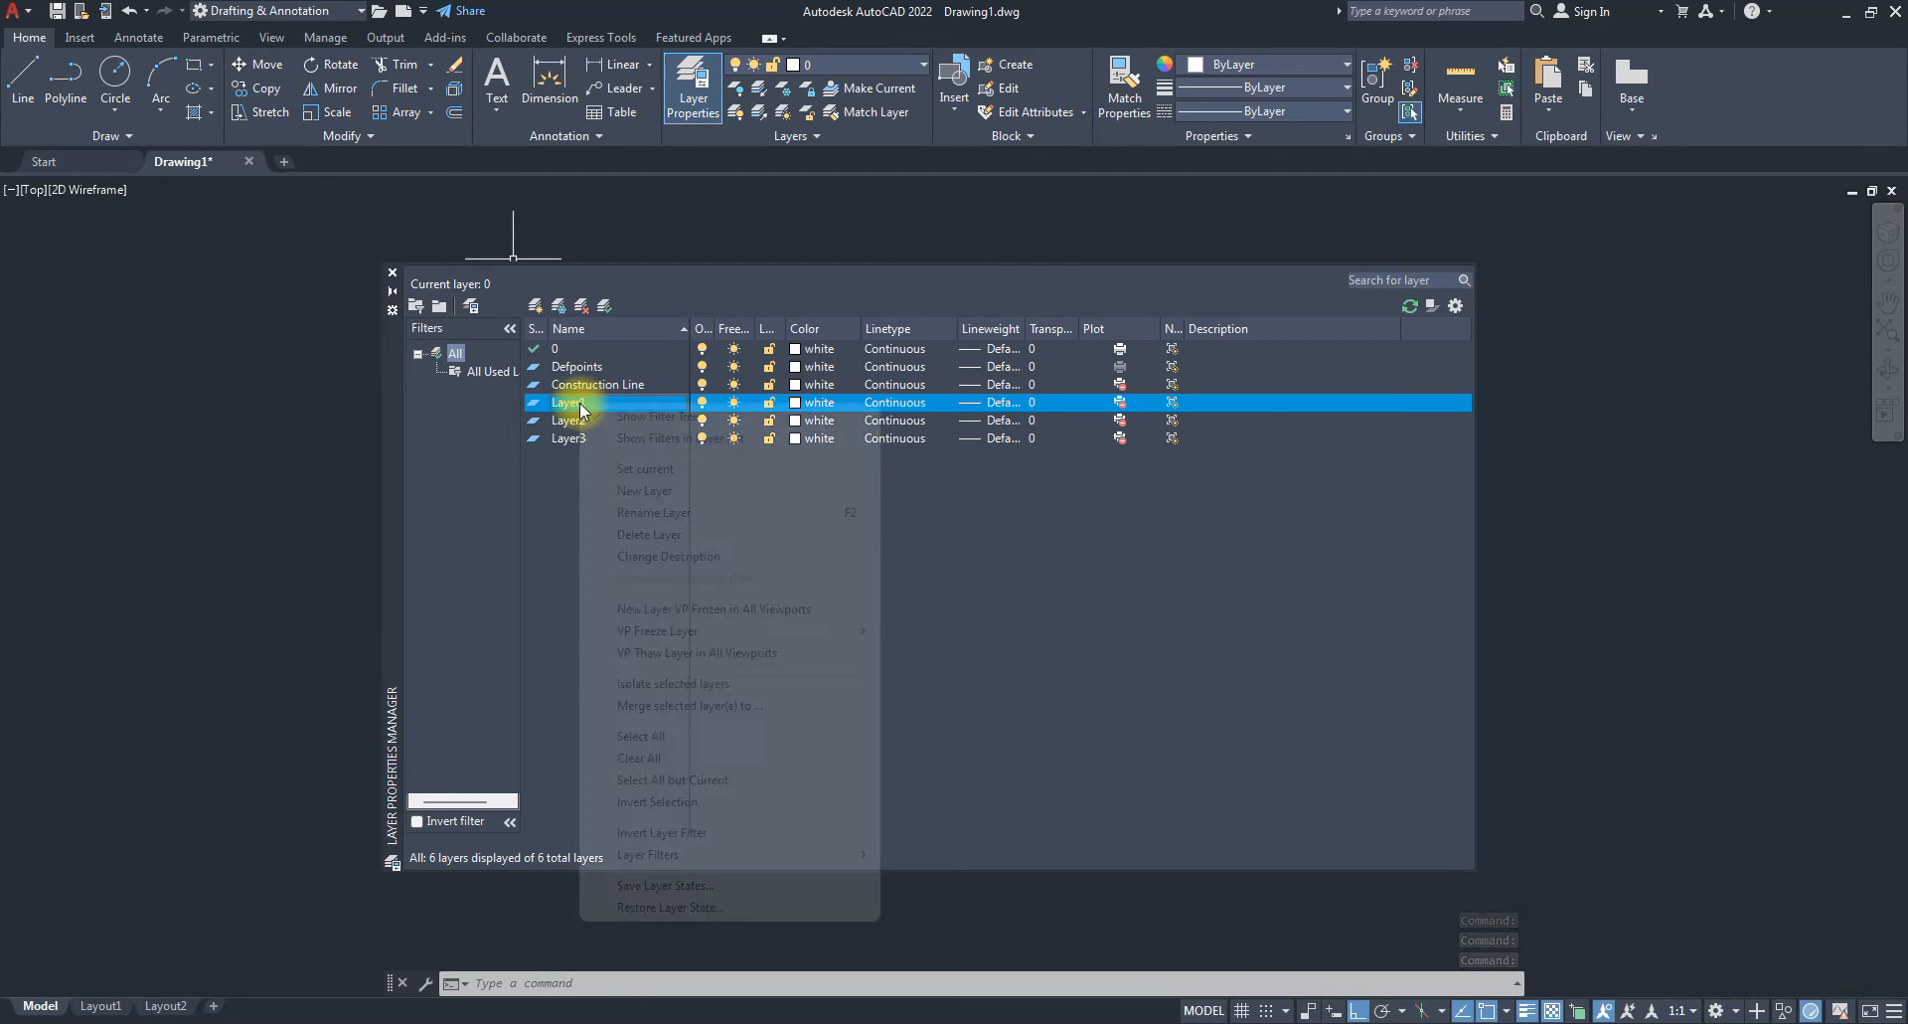
click(611, 491)
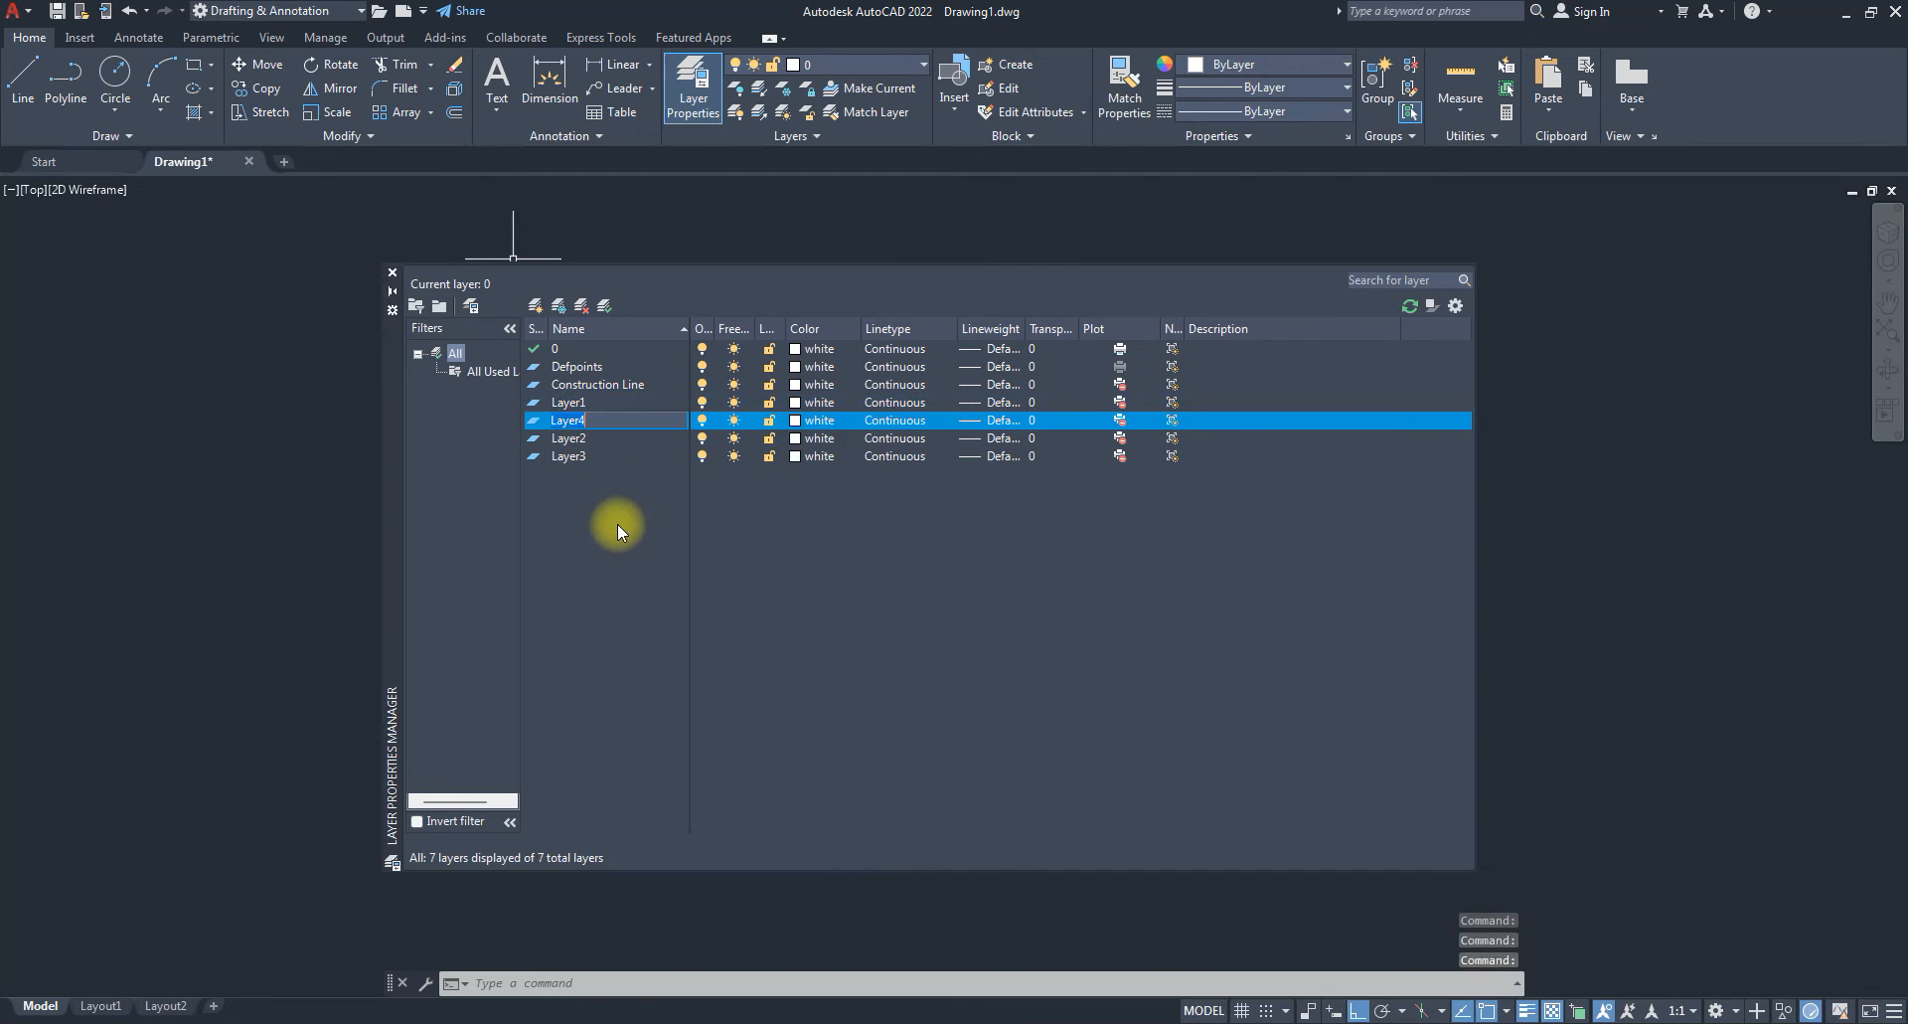
text(Centre li)
key(BackSpace)
key(BackSpace)
key(BackSpace)
key(BackSpace)
text(er lines)
key(Return)
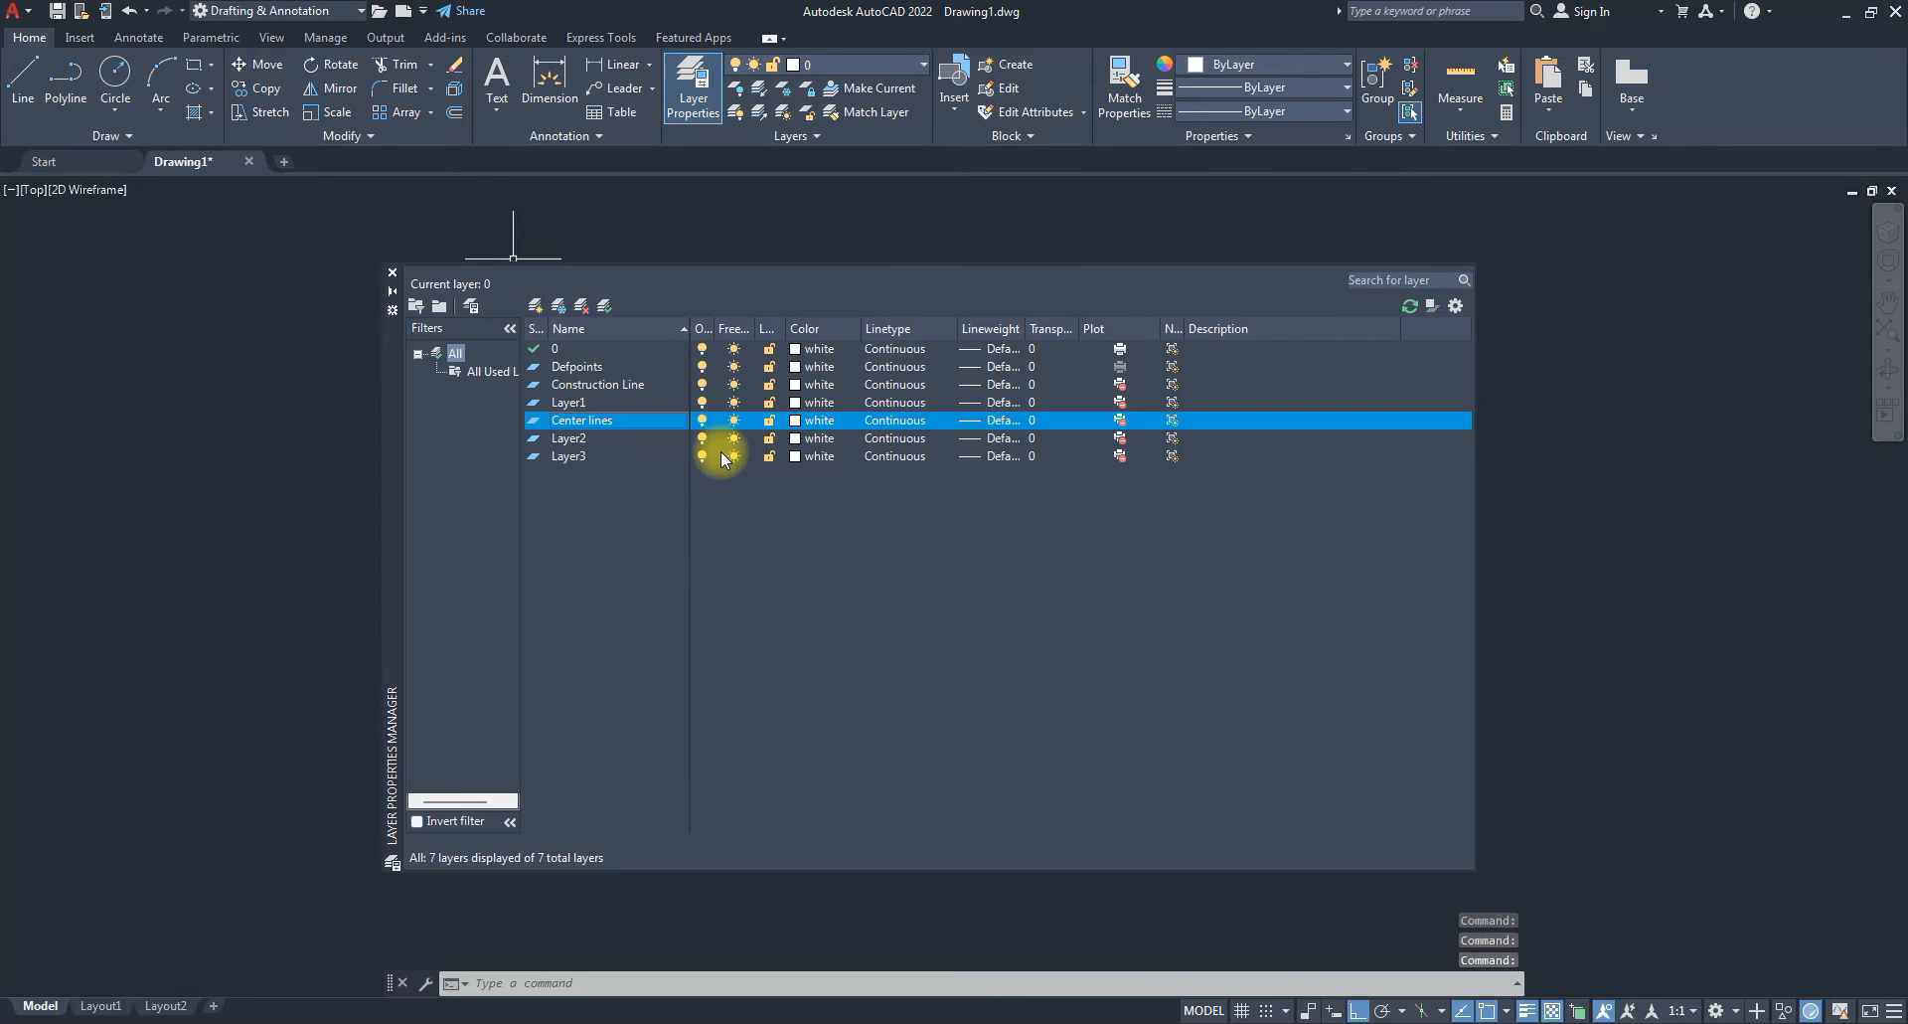
Rename Layer1 to 'Outline' and Layer2 to 'Hidden Lines'.
right_click(559, 403)
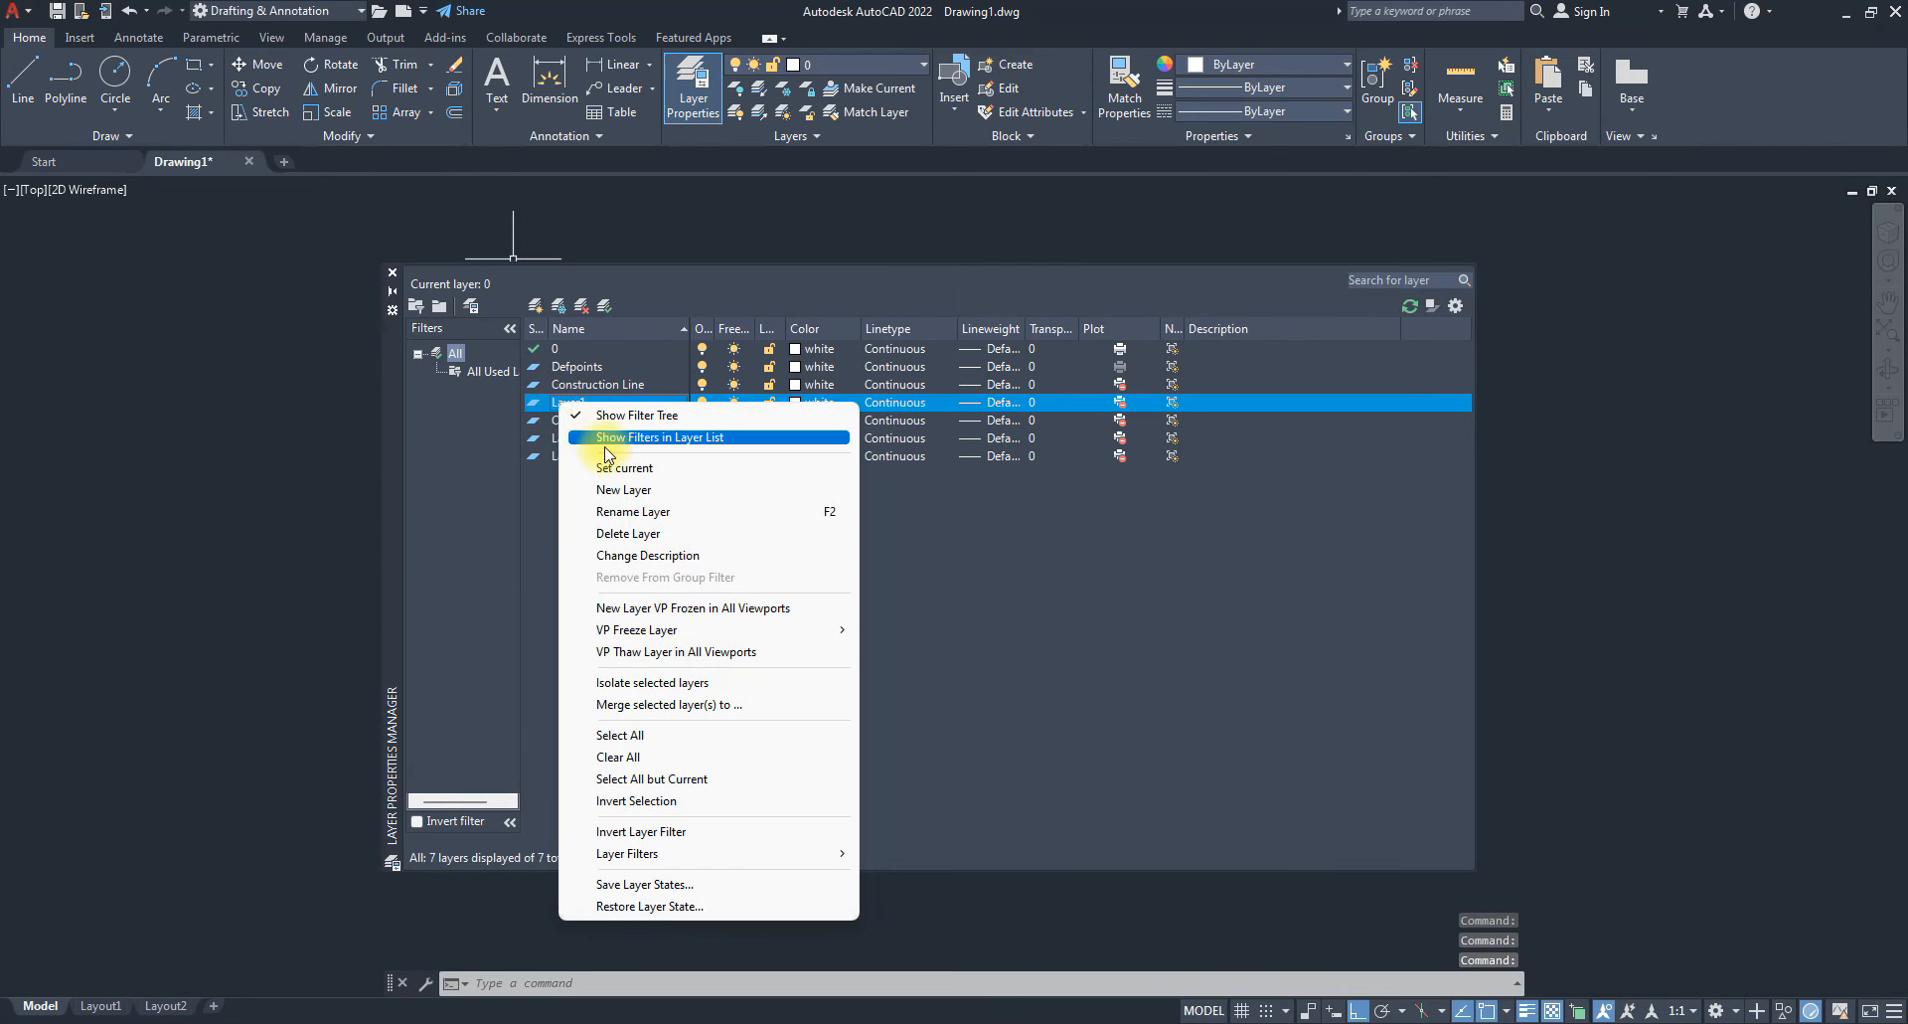
click(638, 513)
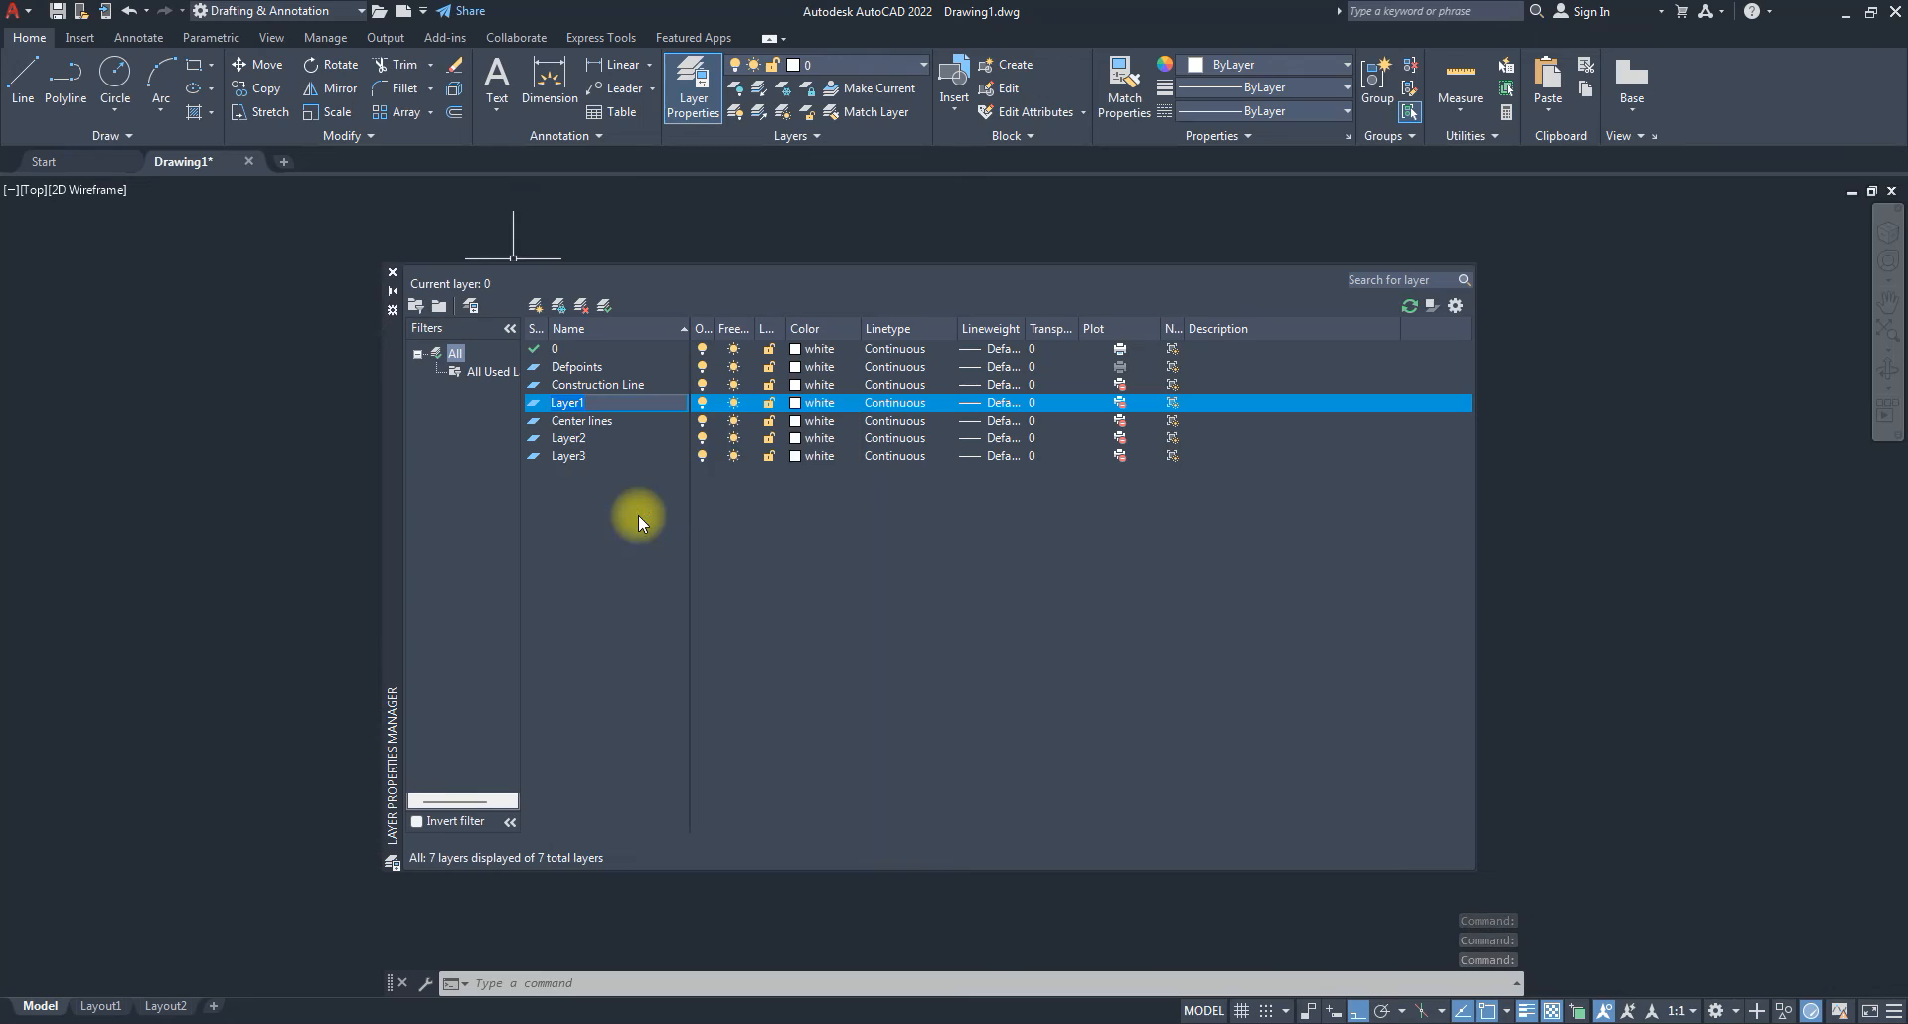
text(Outline)
key(Return)
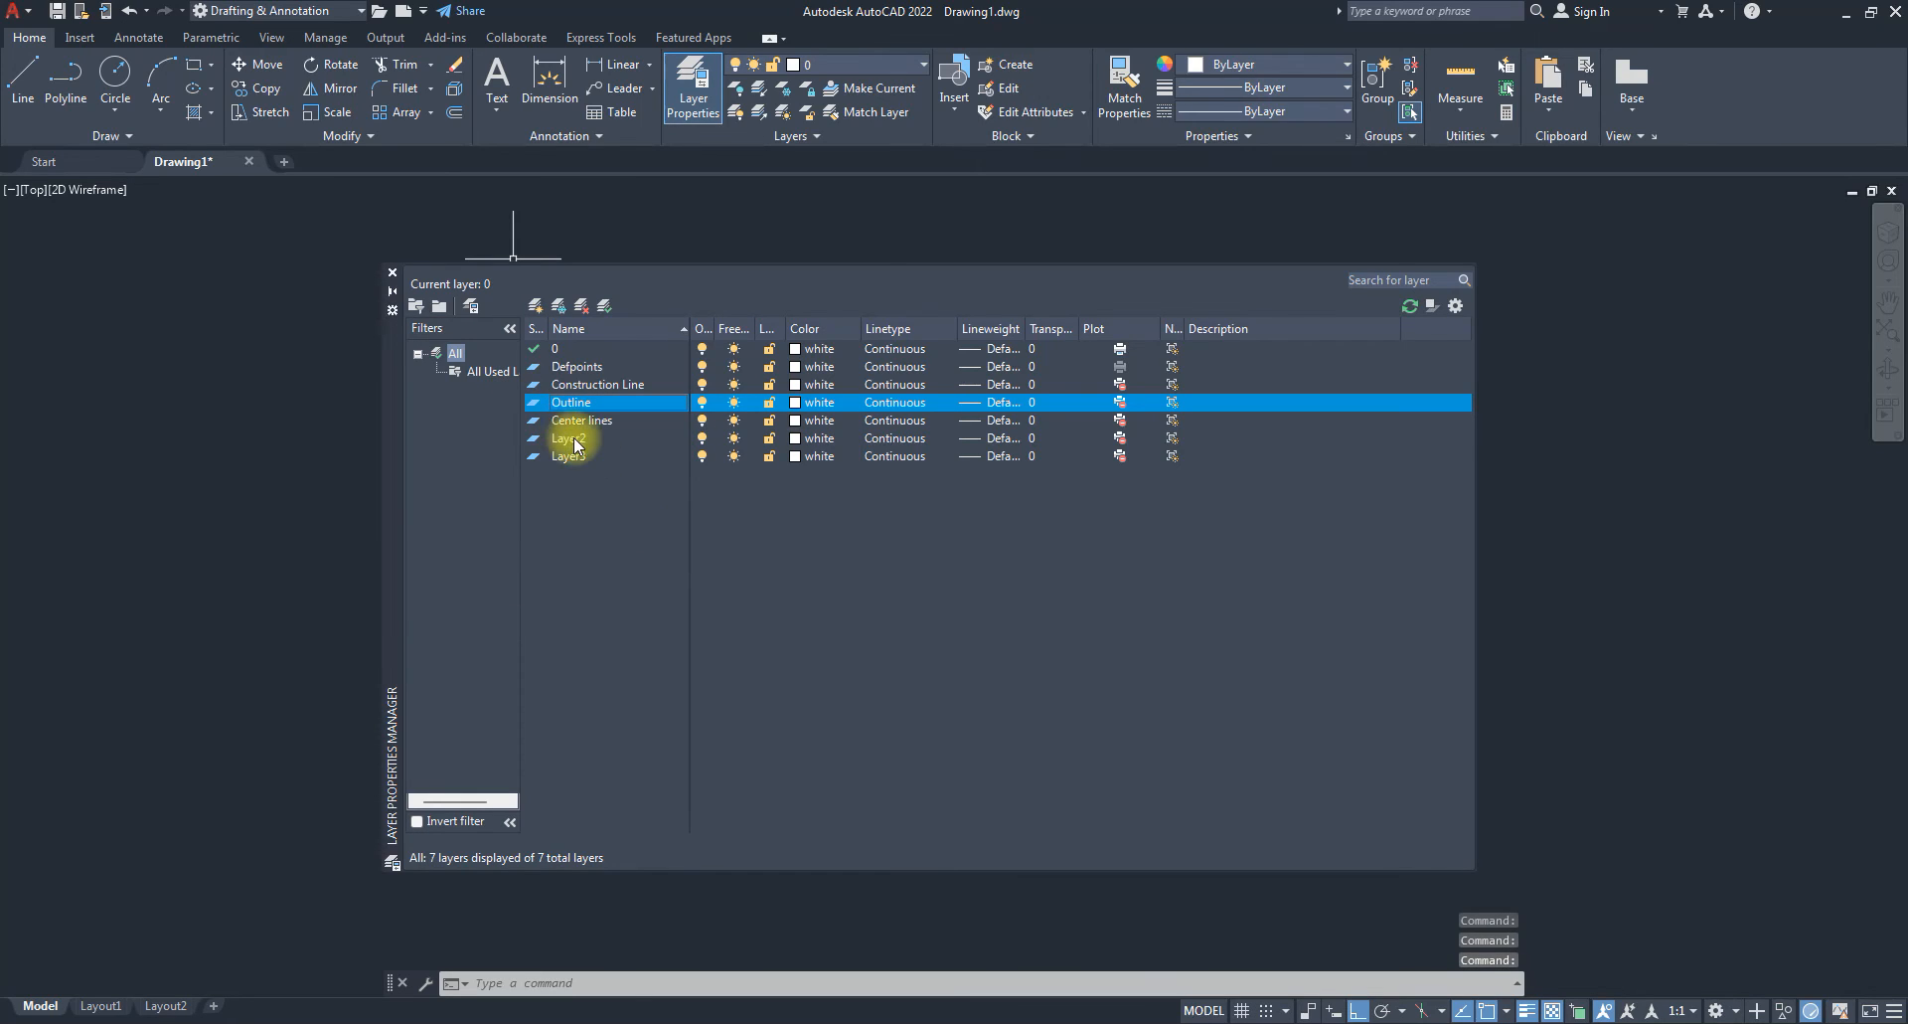
click(575, 439)
right_click(586, 435)
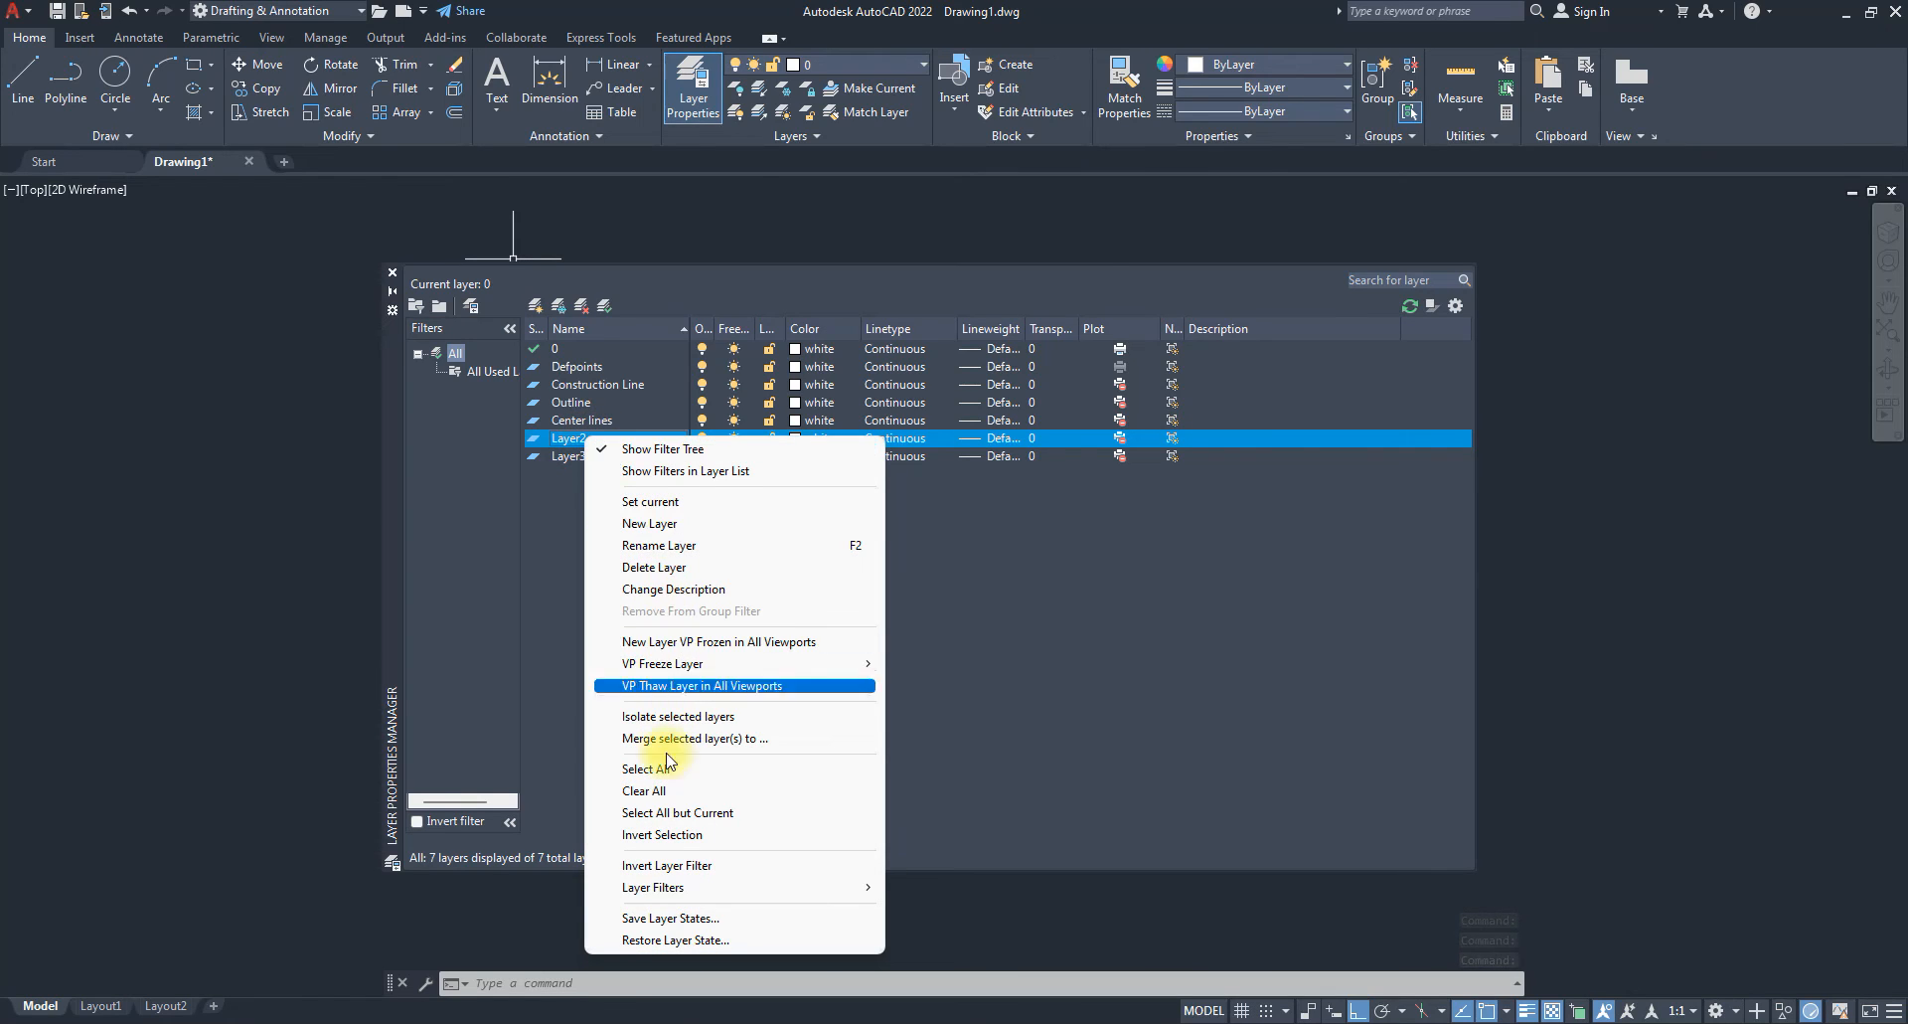
click(668, 546)
text(H)
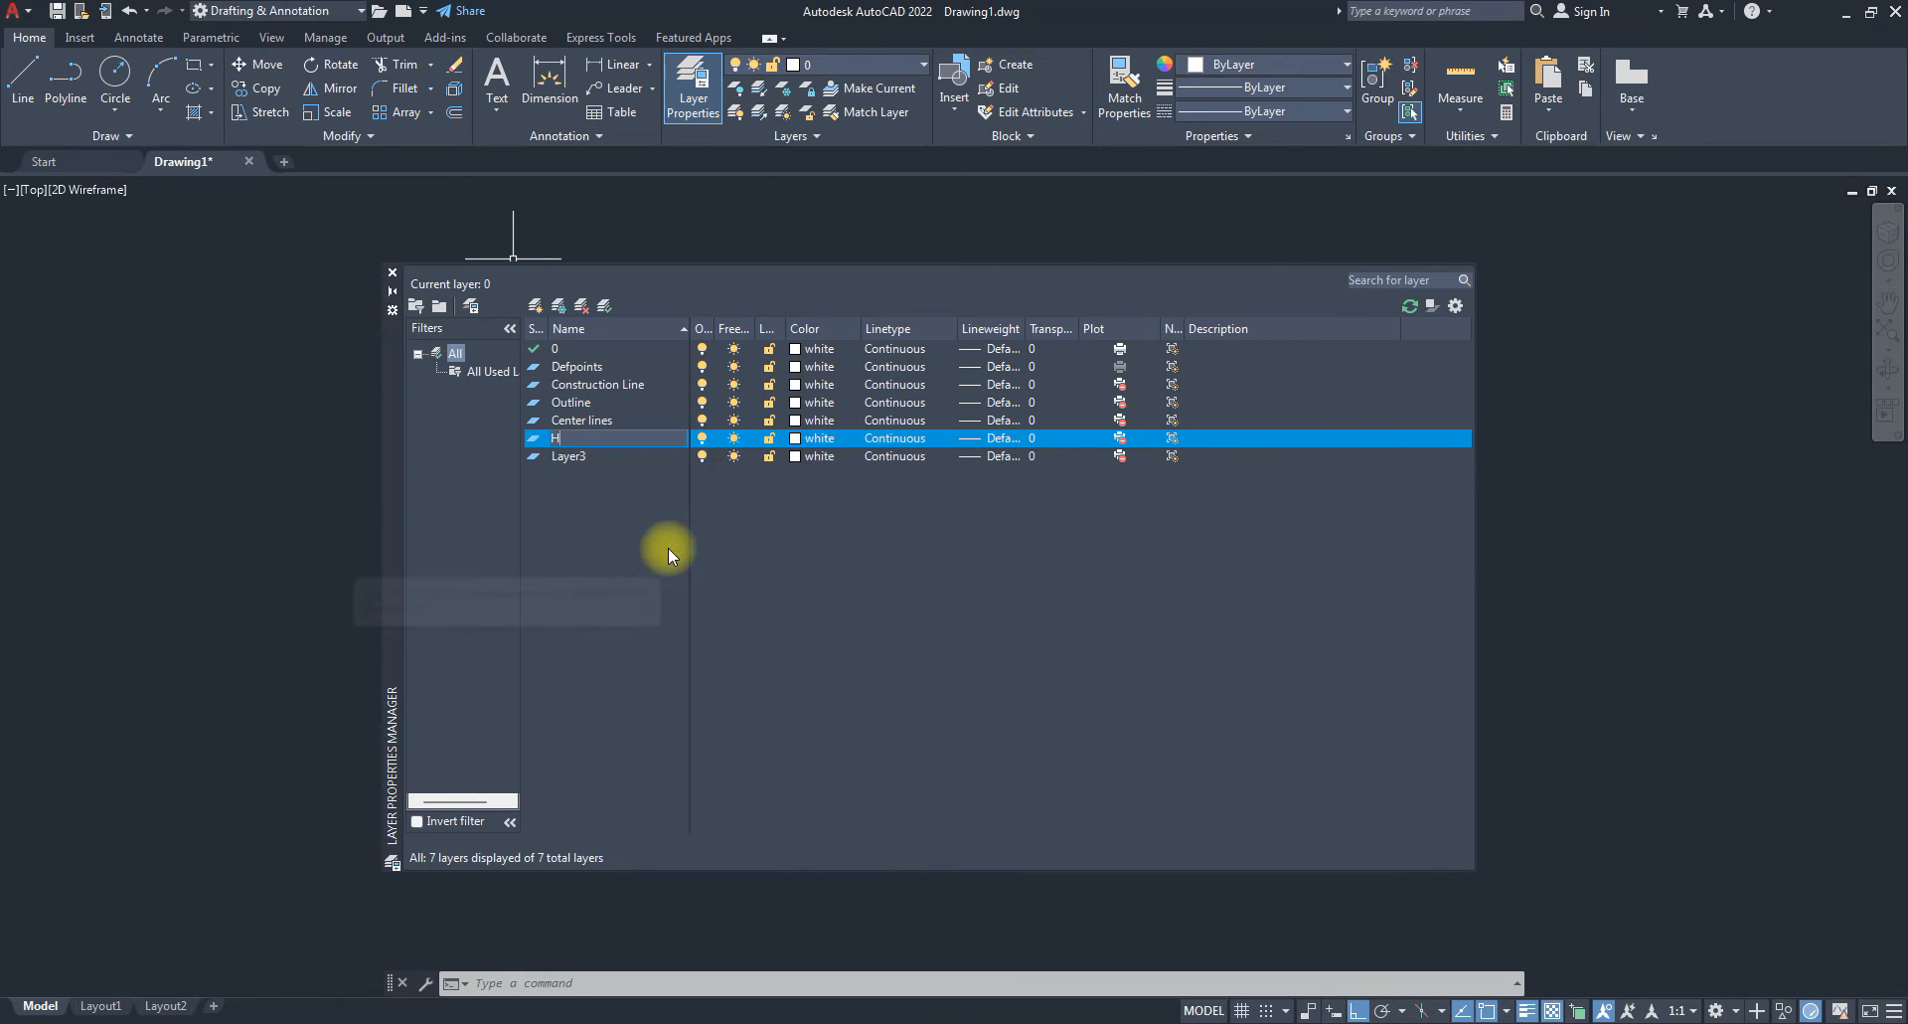
text(idden Lines)
key(Return)
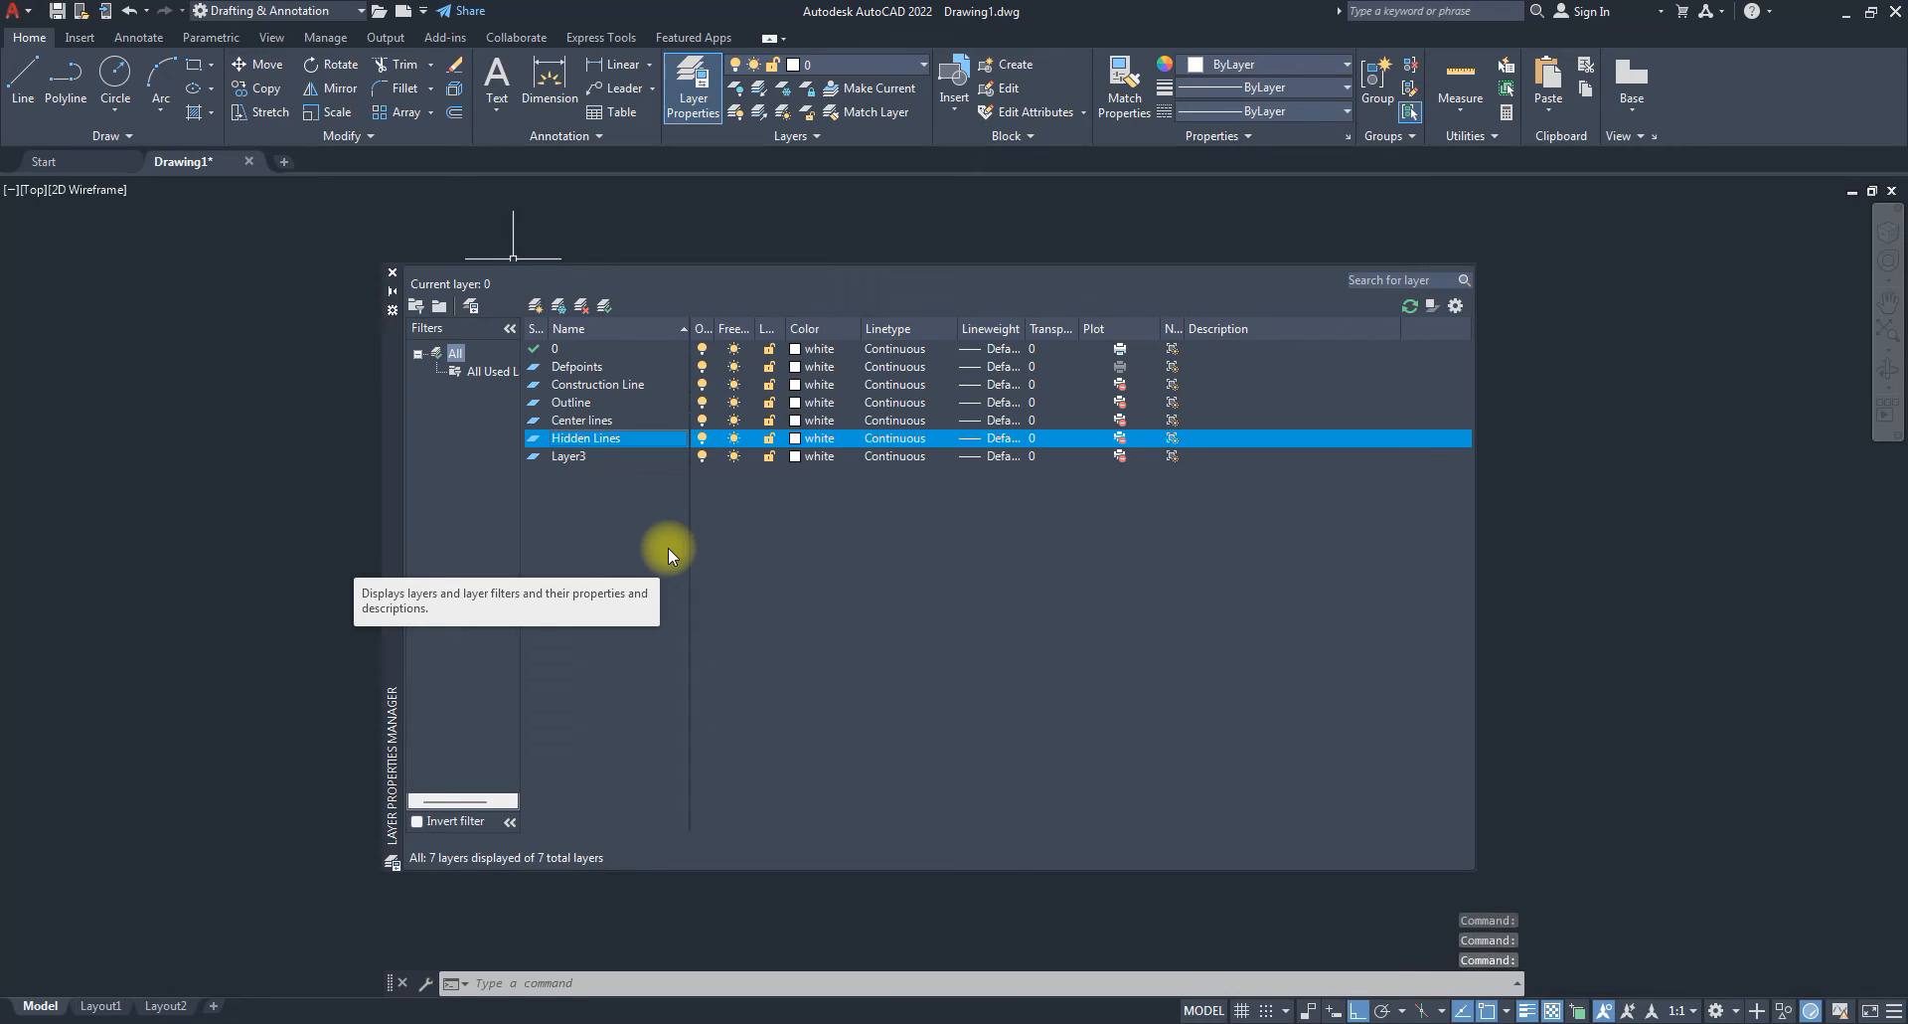
Rename Layer3 to 'Dimension'.
click(584, 459)
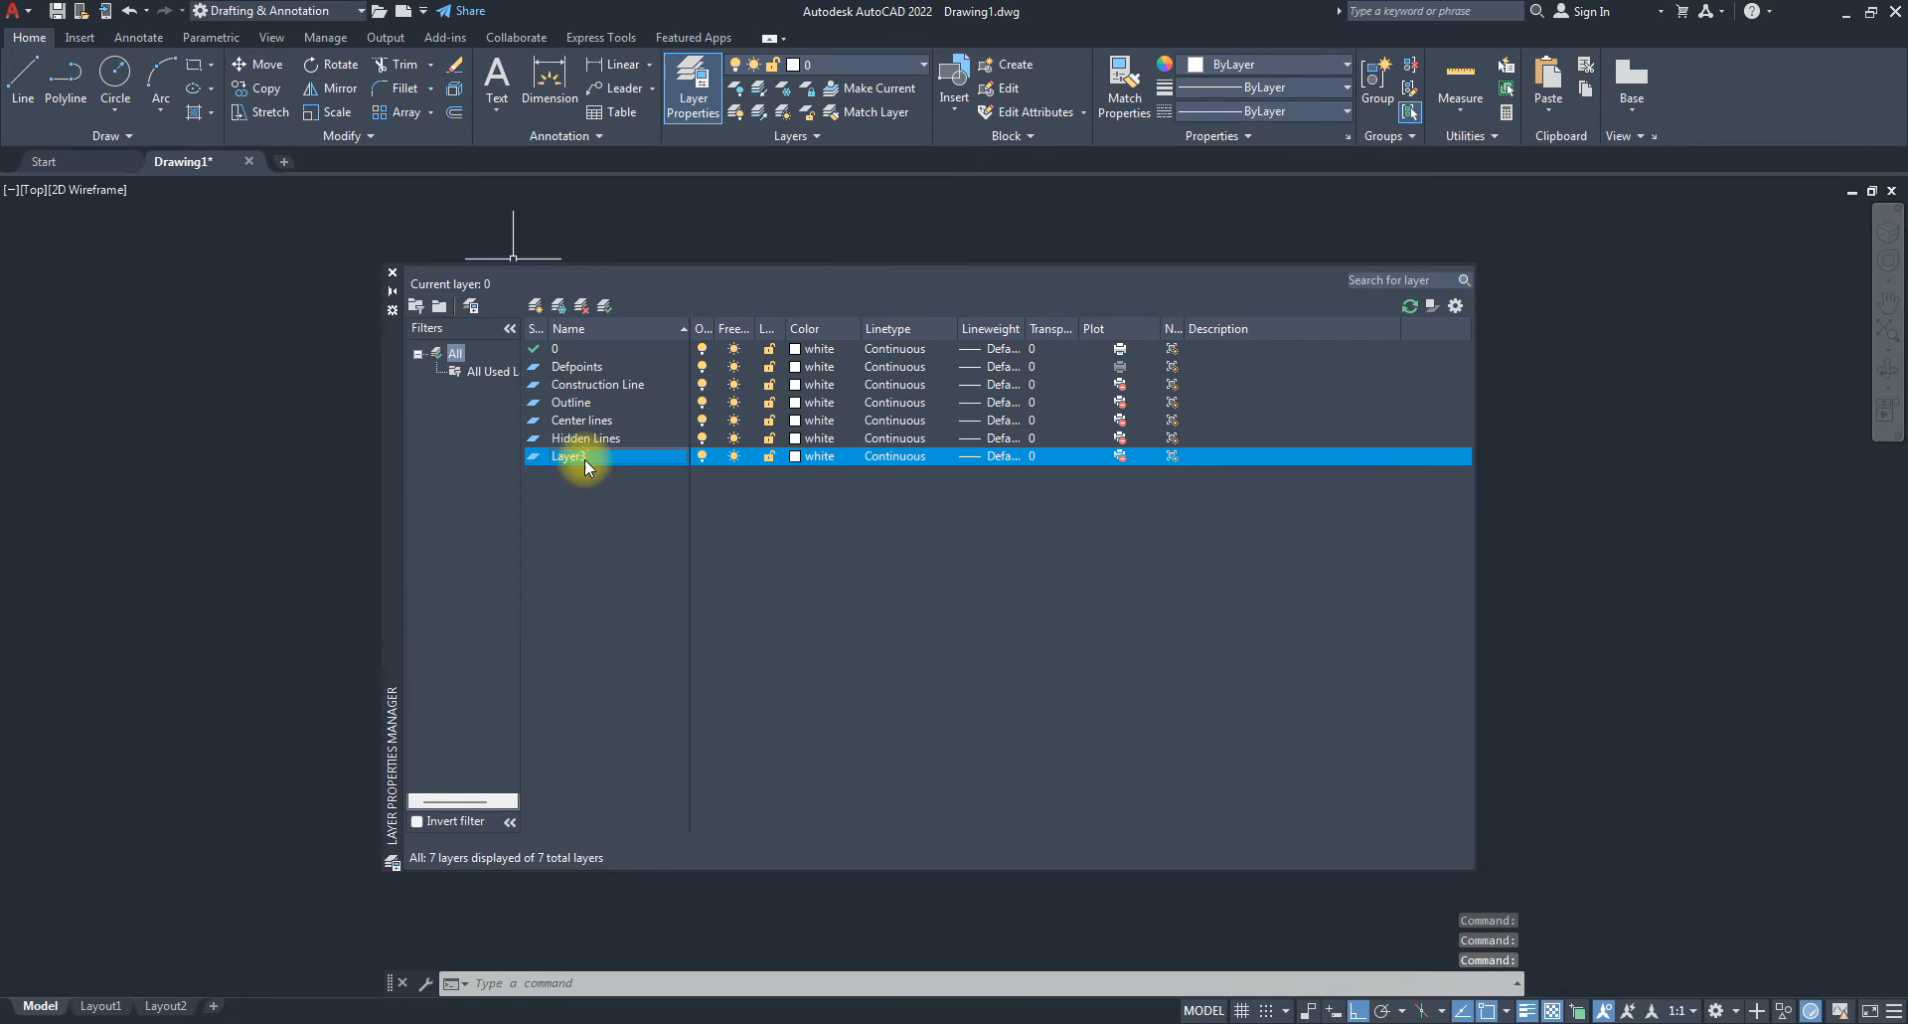
right_click(584, 459)
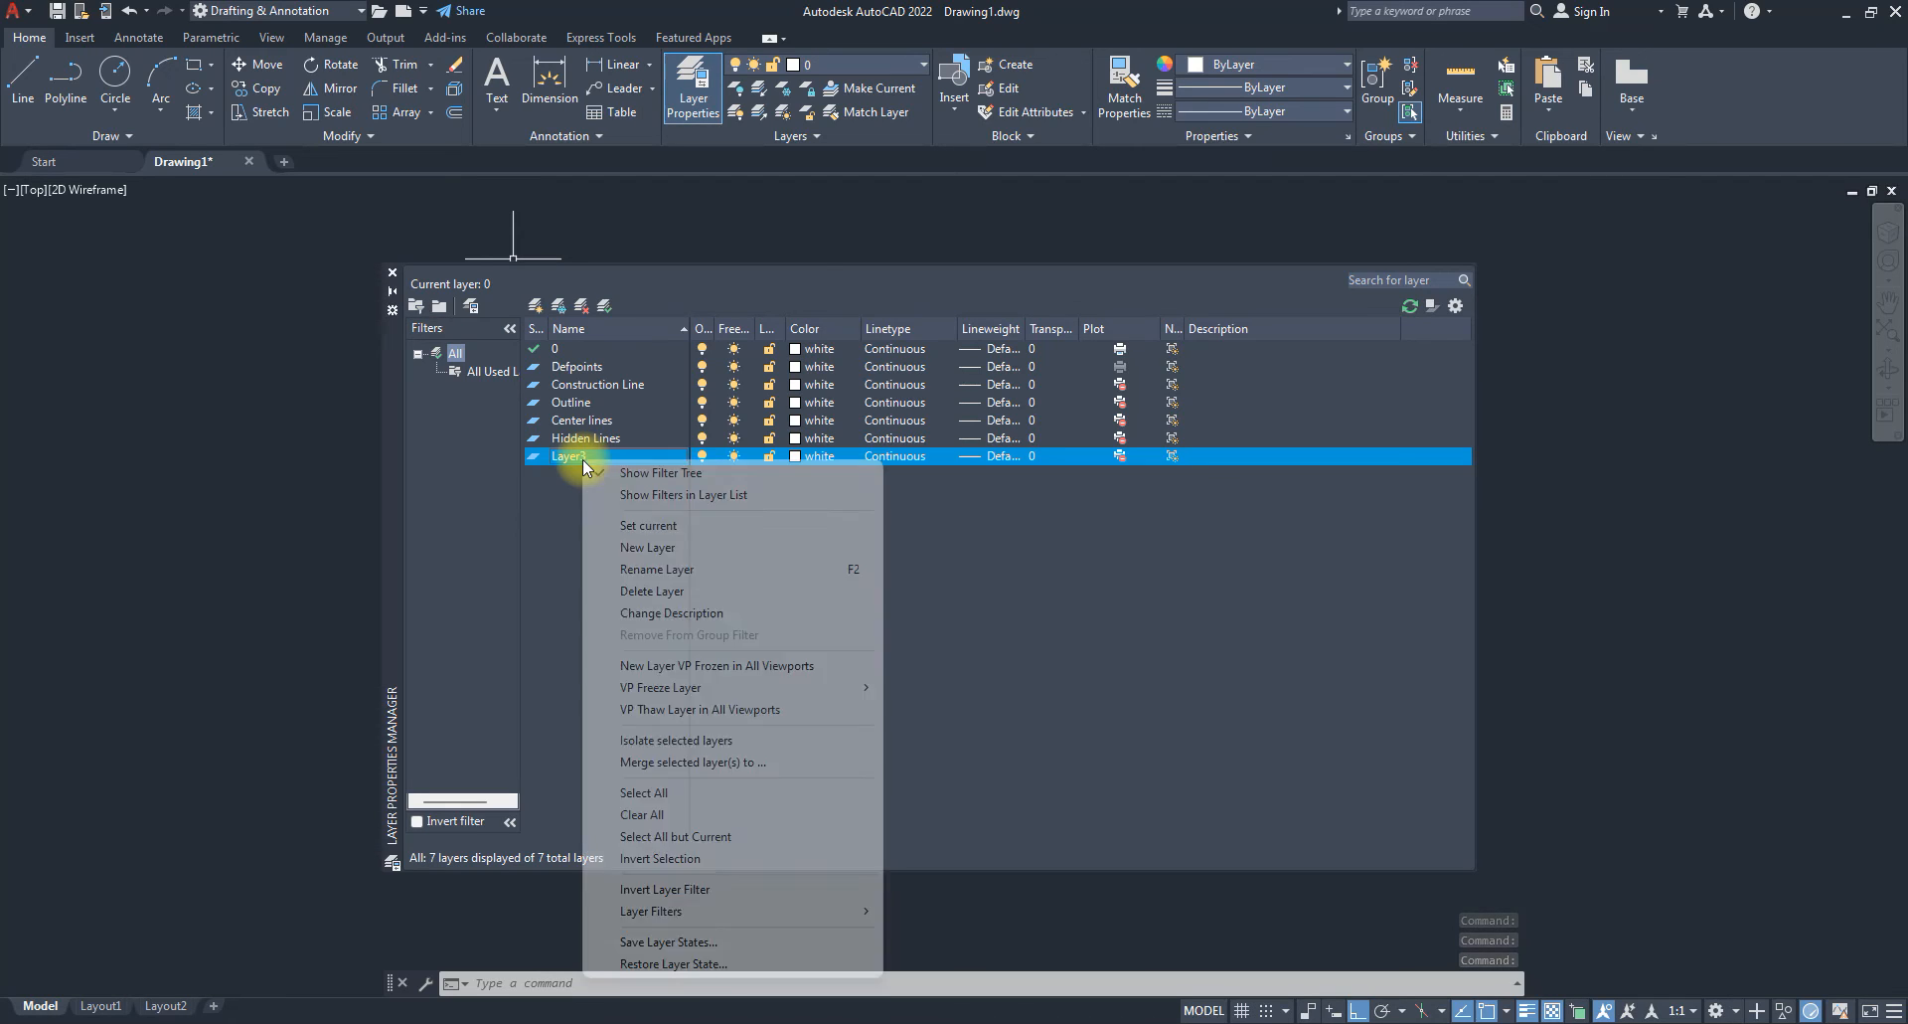
click(659, 569)
text(Dimension)
key(Return)
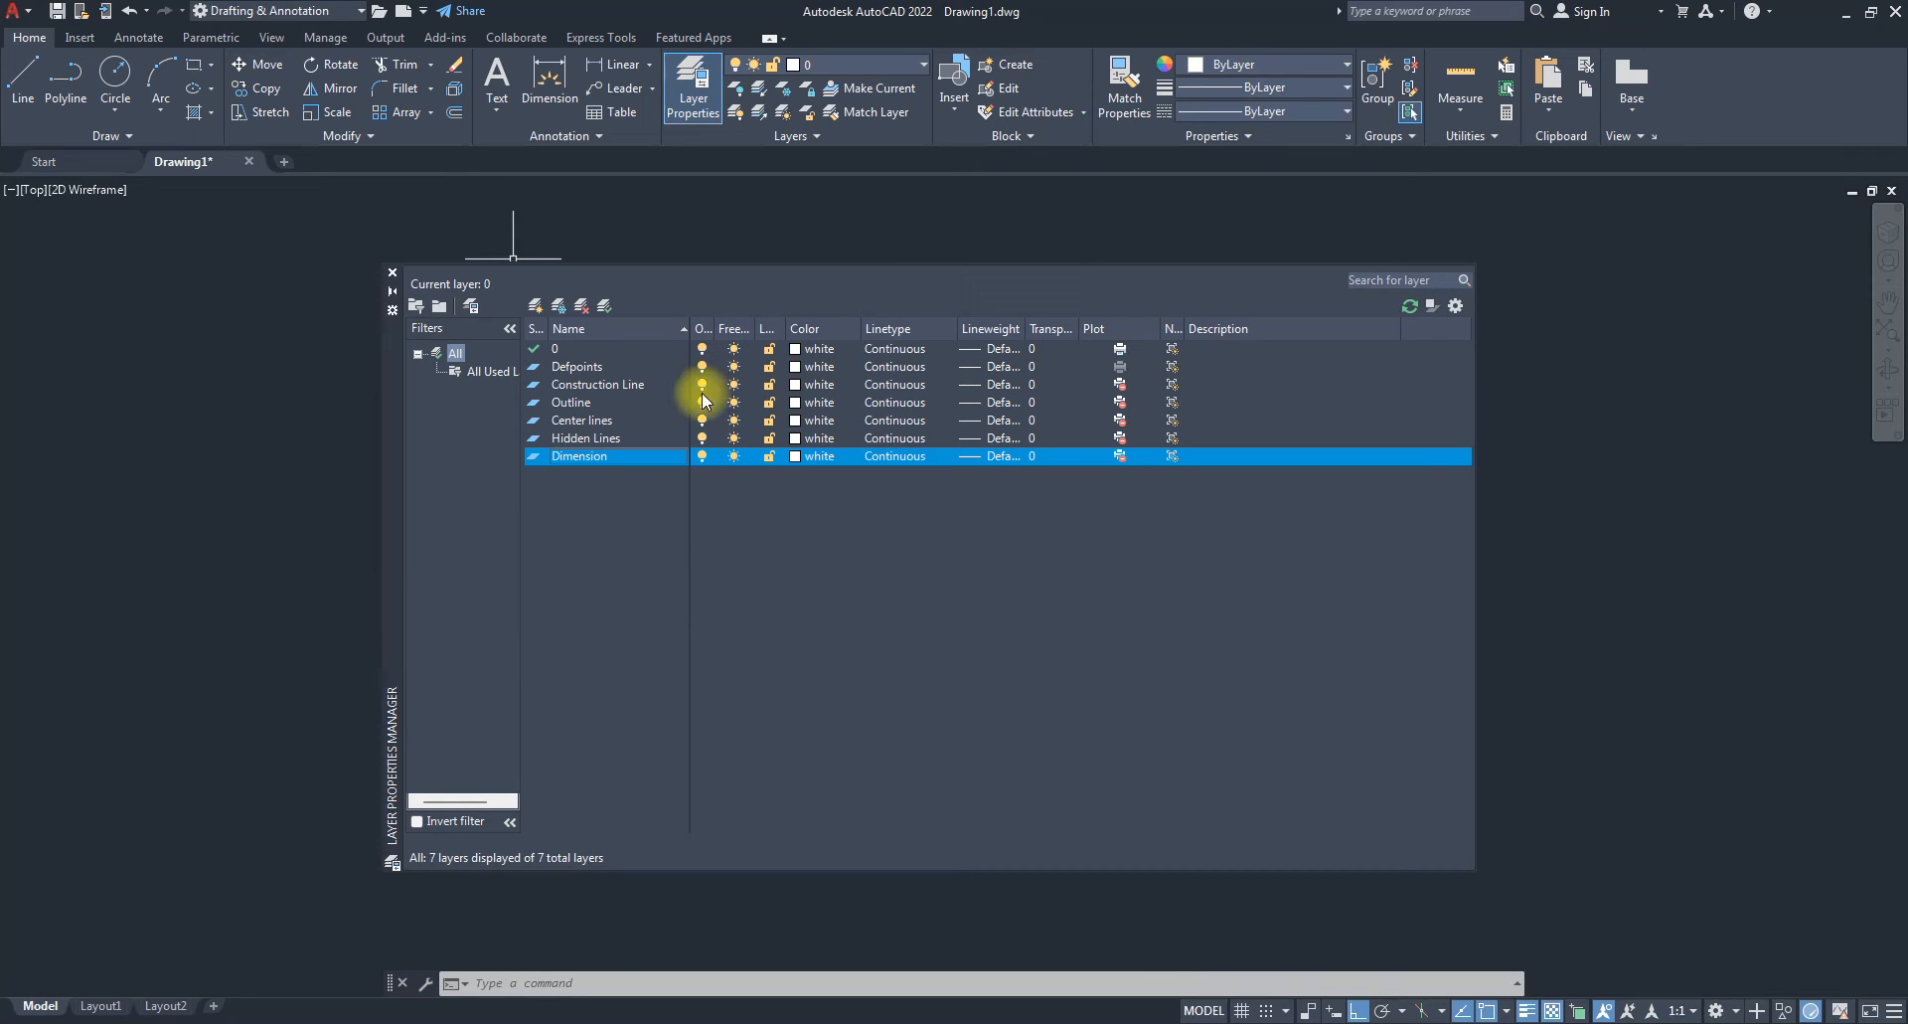
Enter 45 in the Layer Transparency dialog for the Construction Line layer.
click(573, 389)
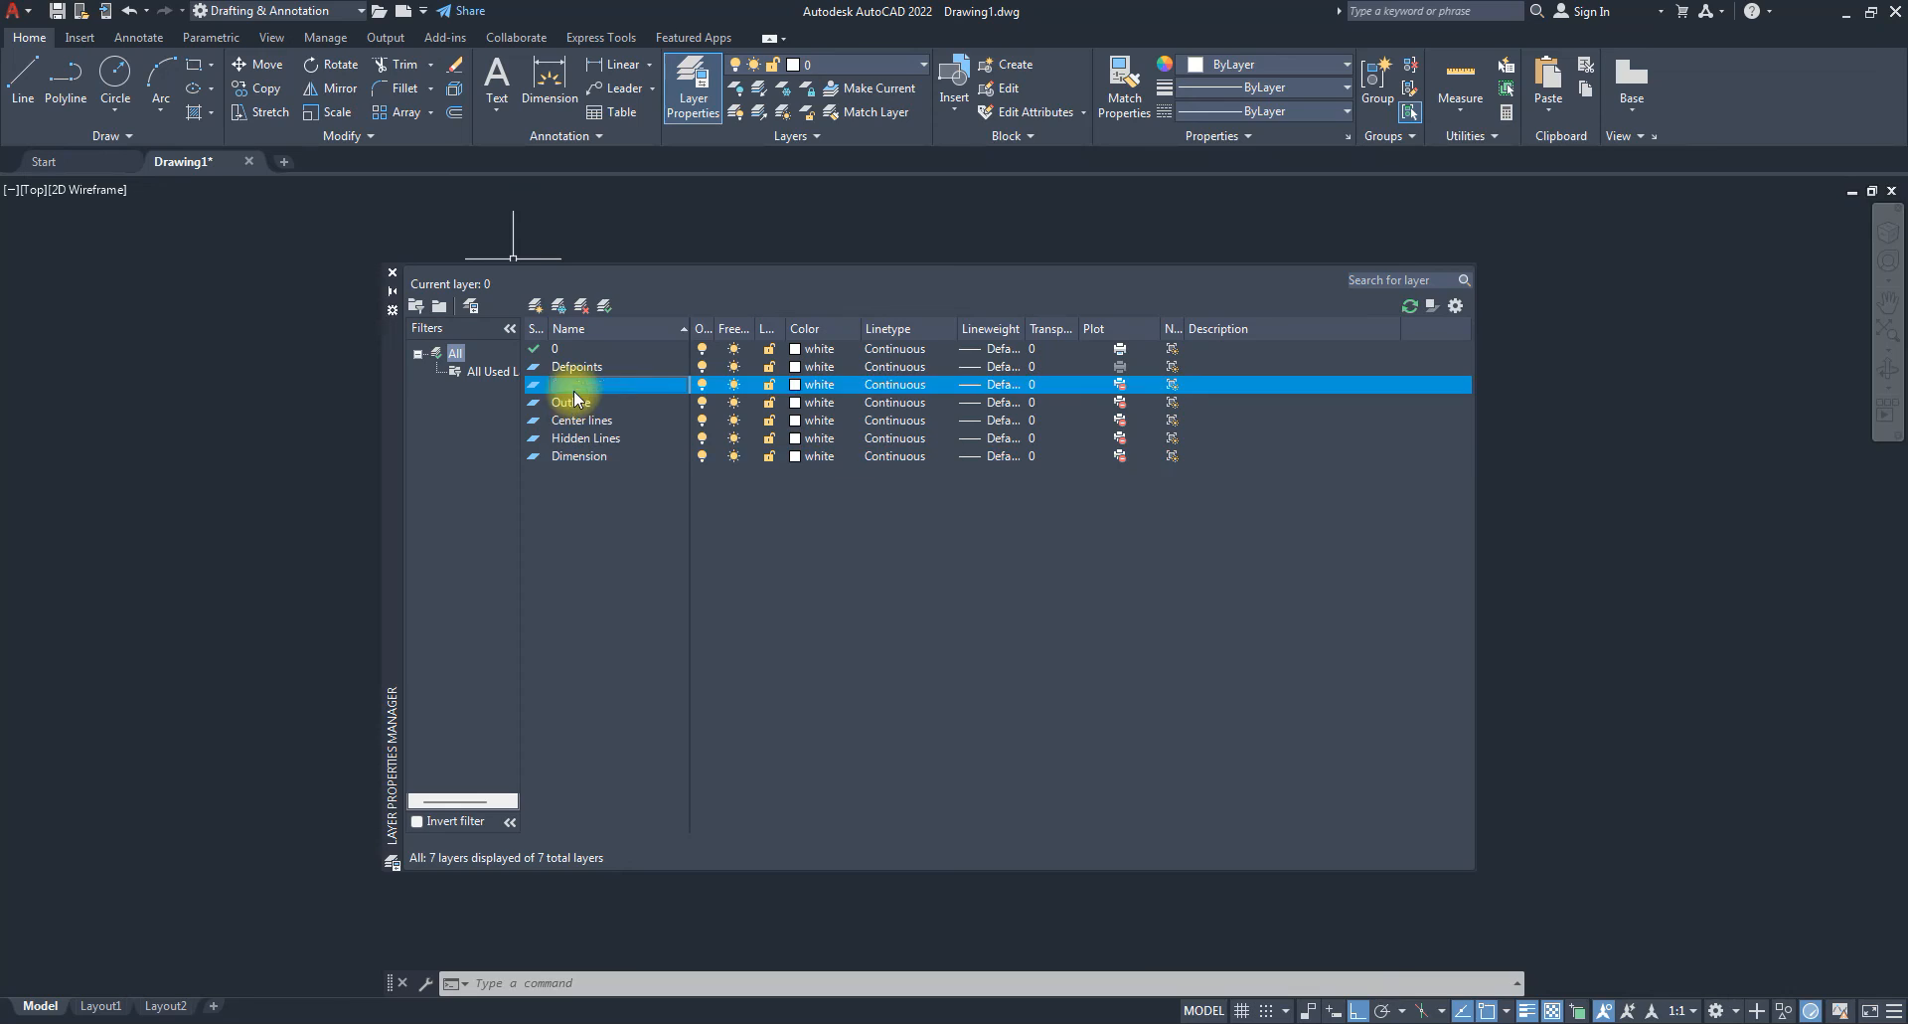
click(574, 401)
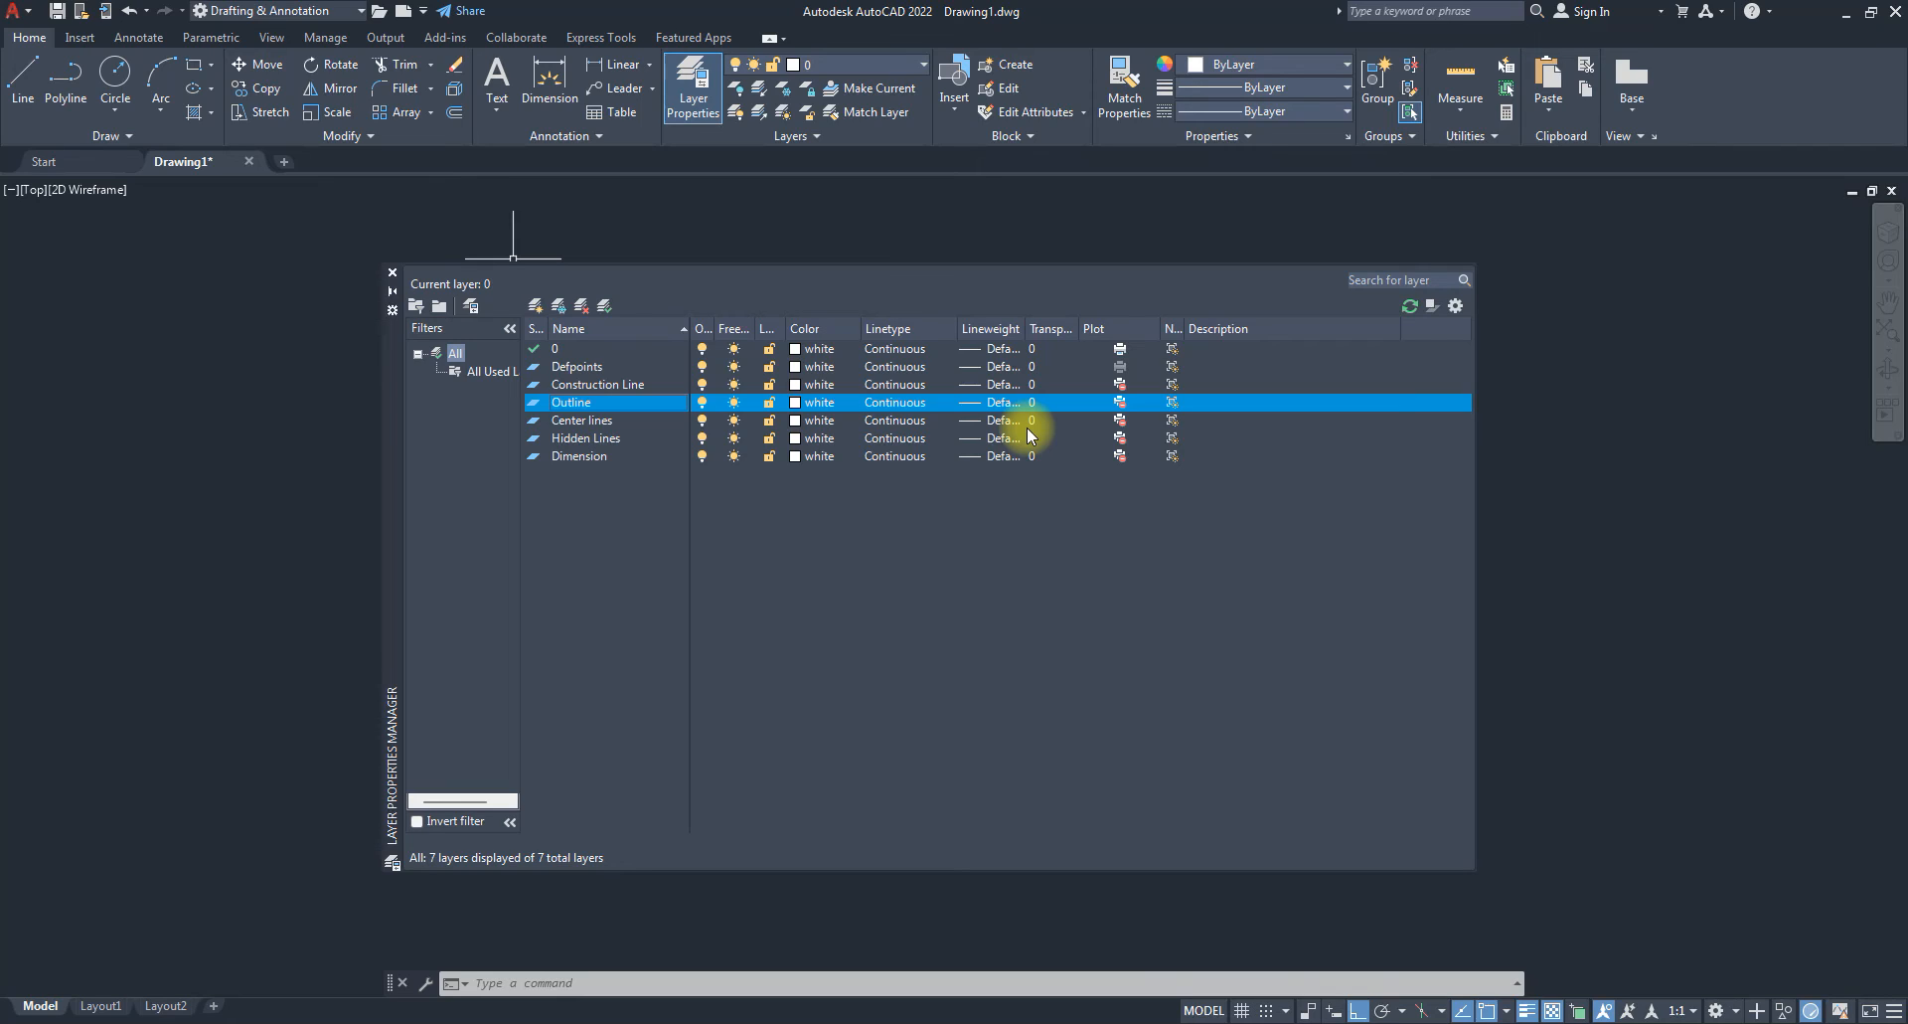
click(582, 388)
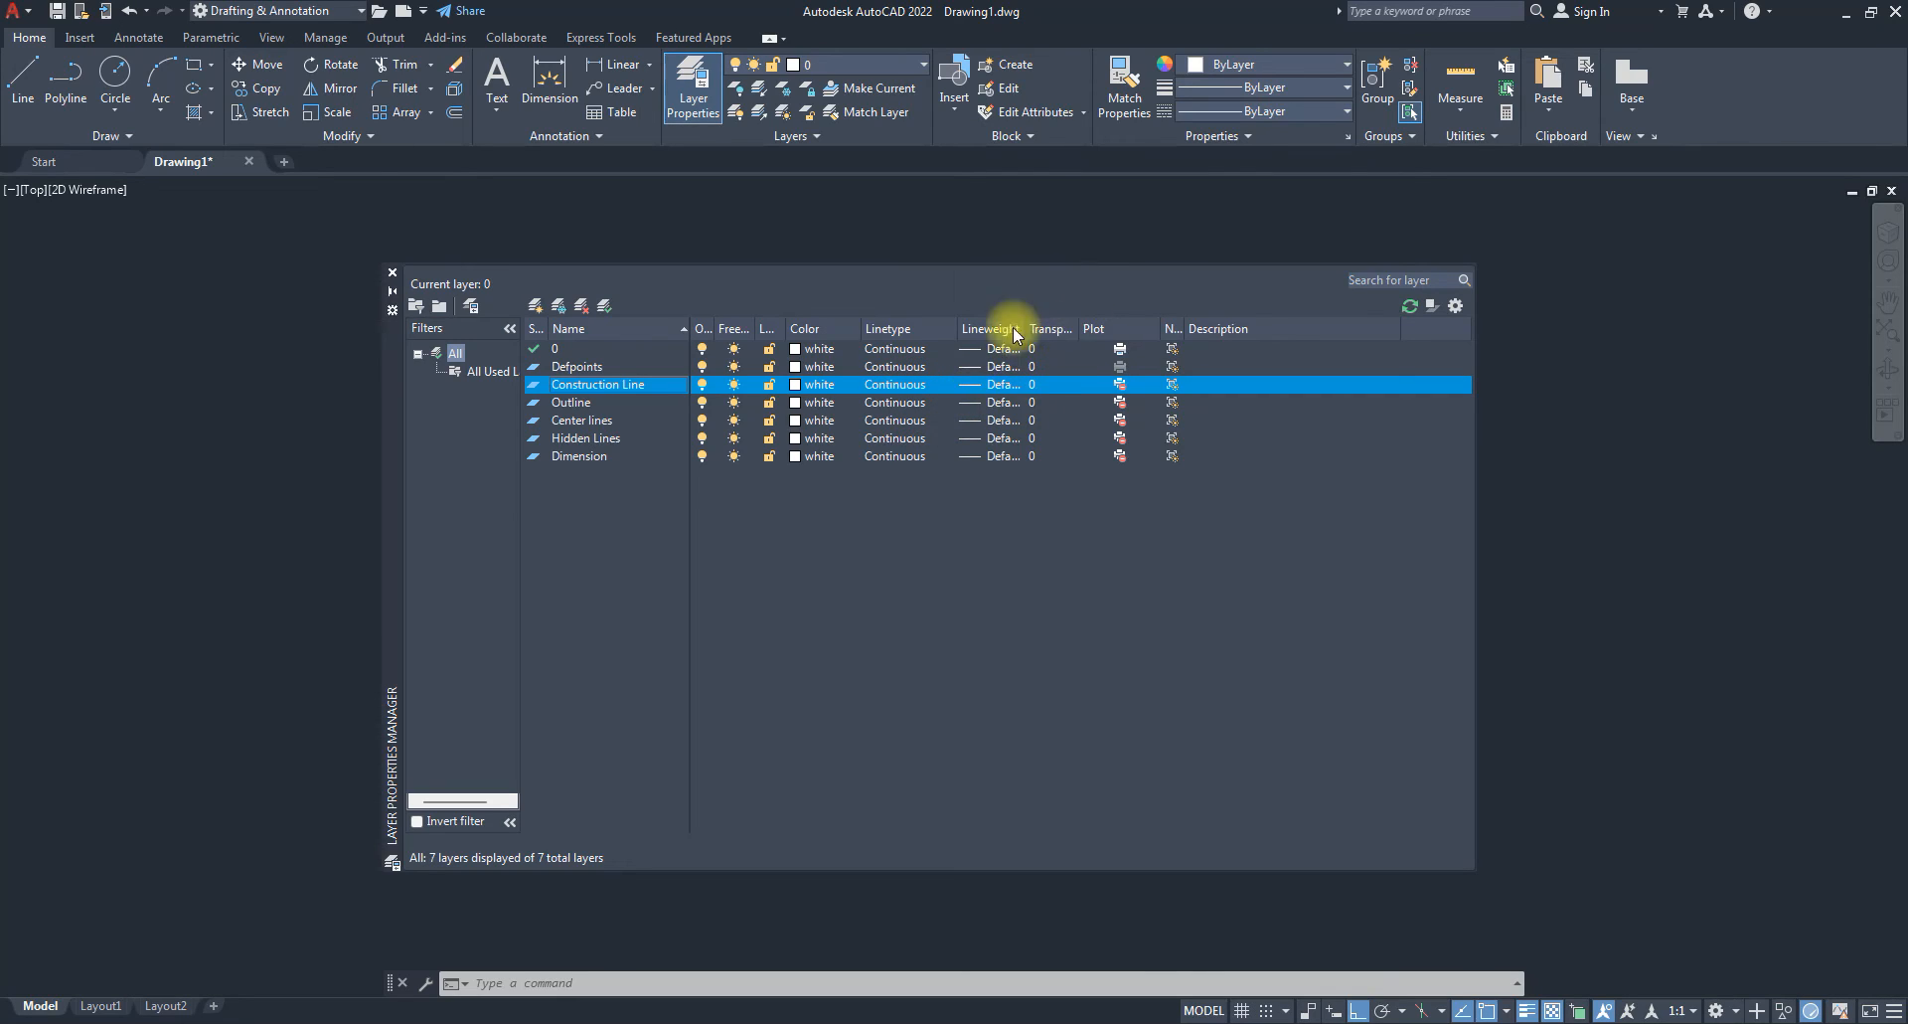
click(1034, 387)
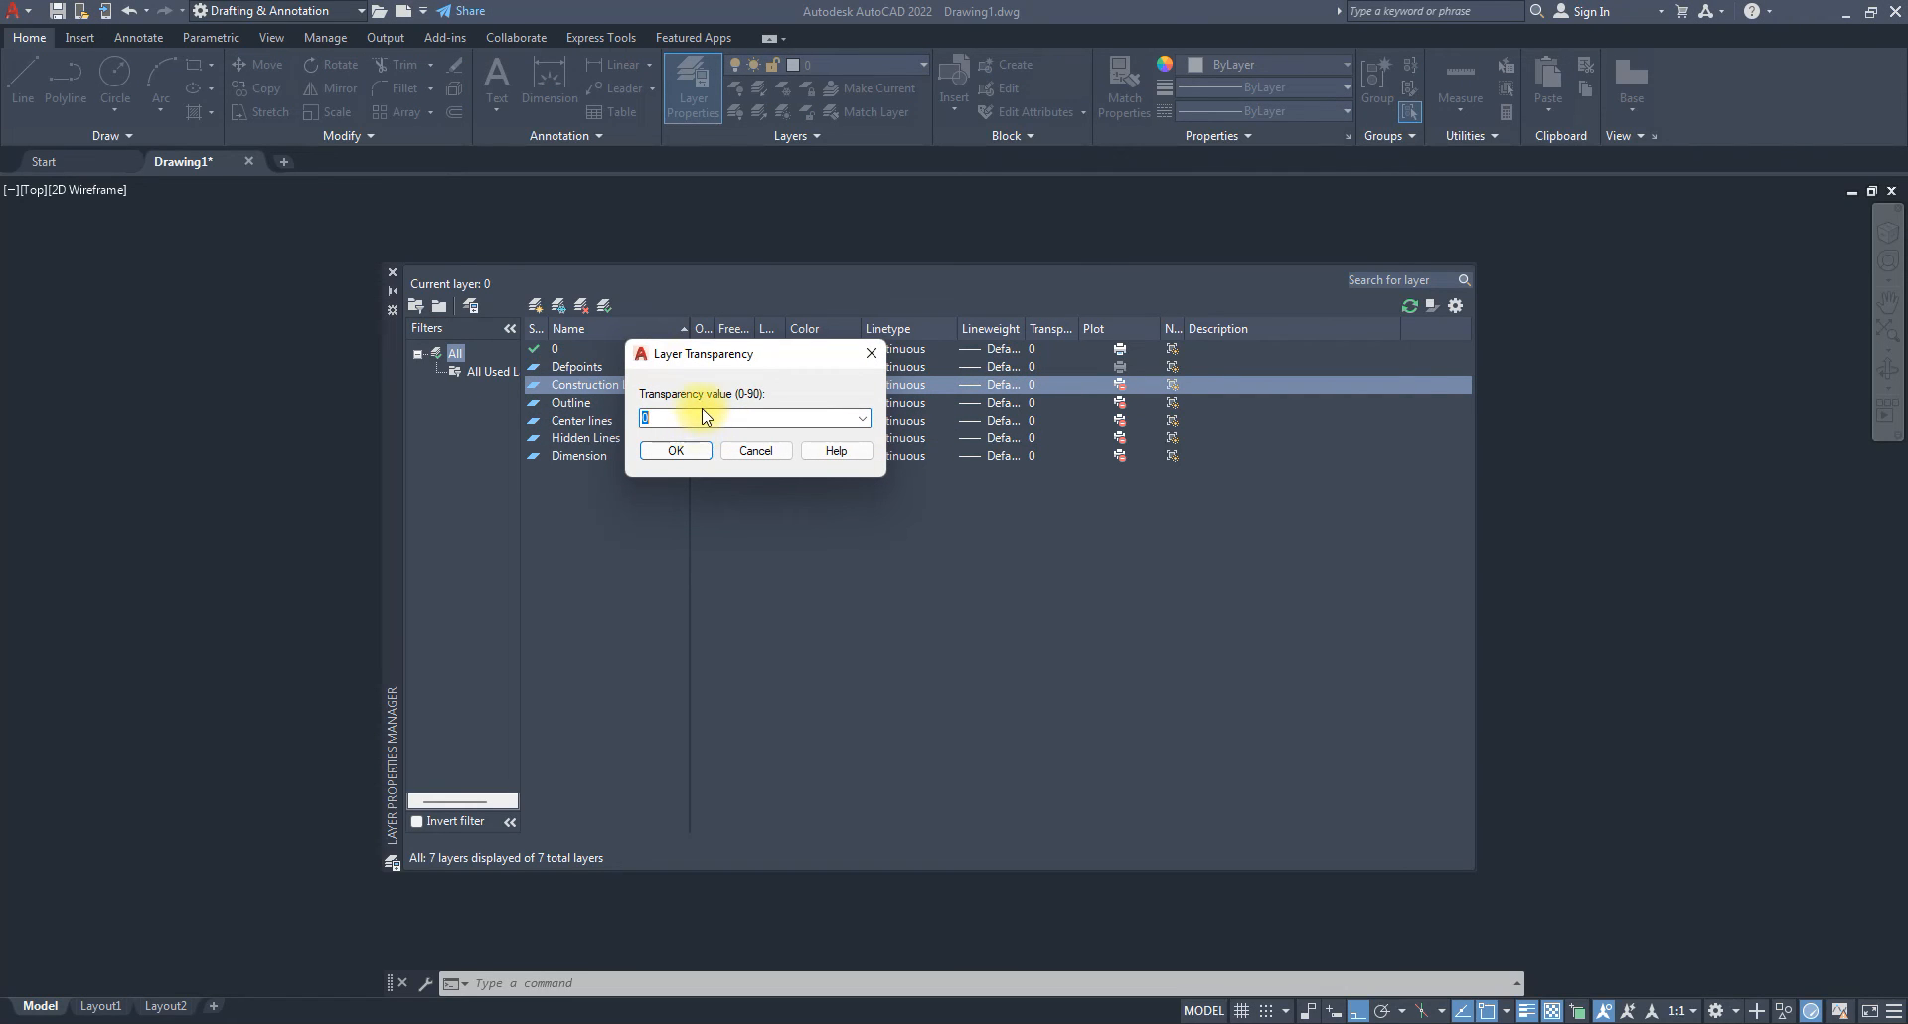
text(6)
key(BackSpace)
text(45)
key(Return)
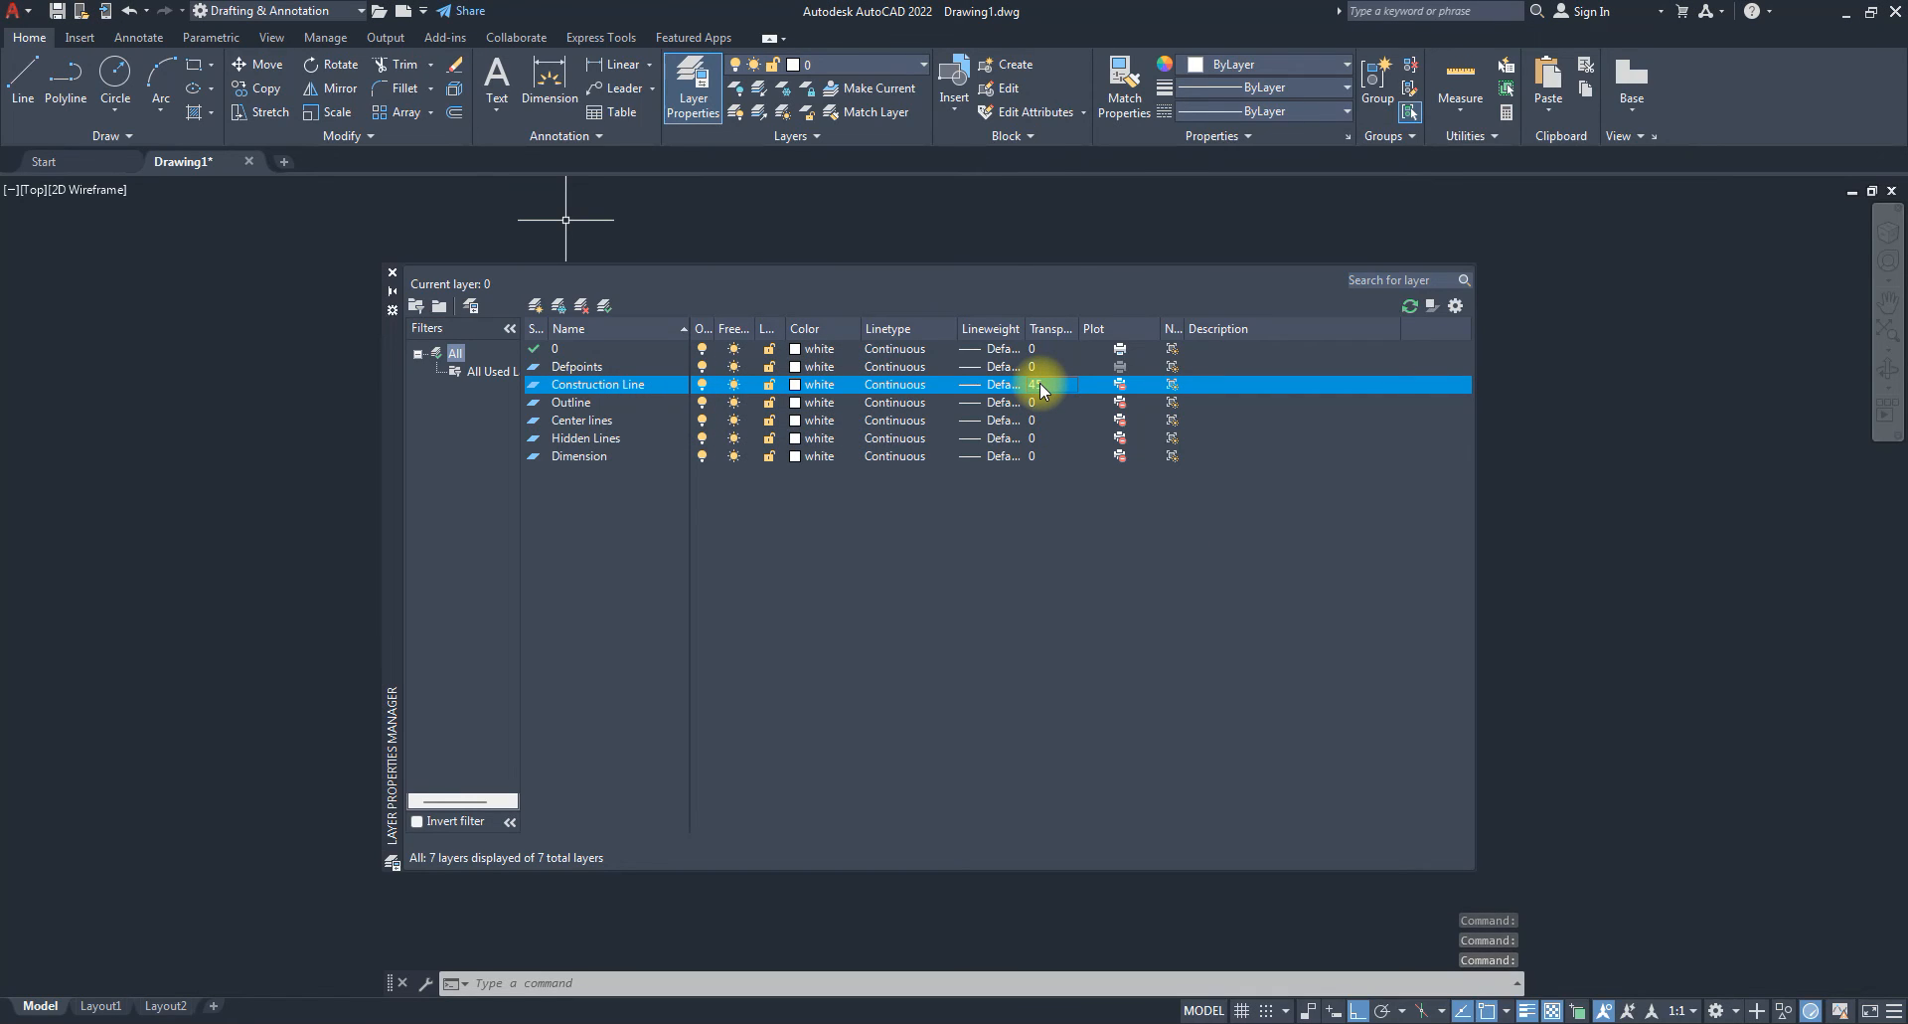
Assign the Outline layer a 0.35 mm lineweight, then set Center lines as the current layer.
click(572, 403)
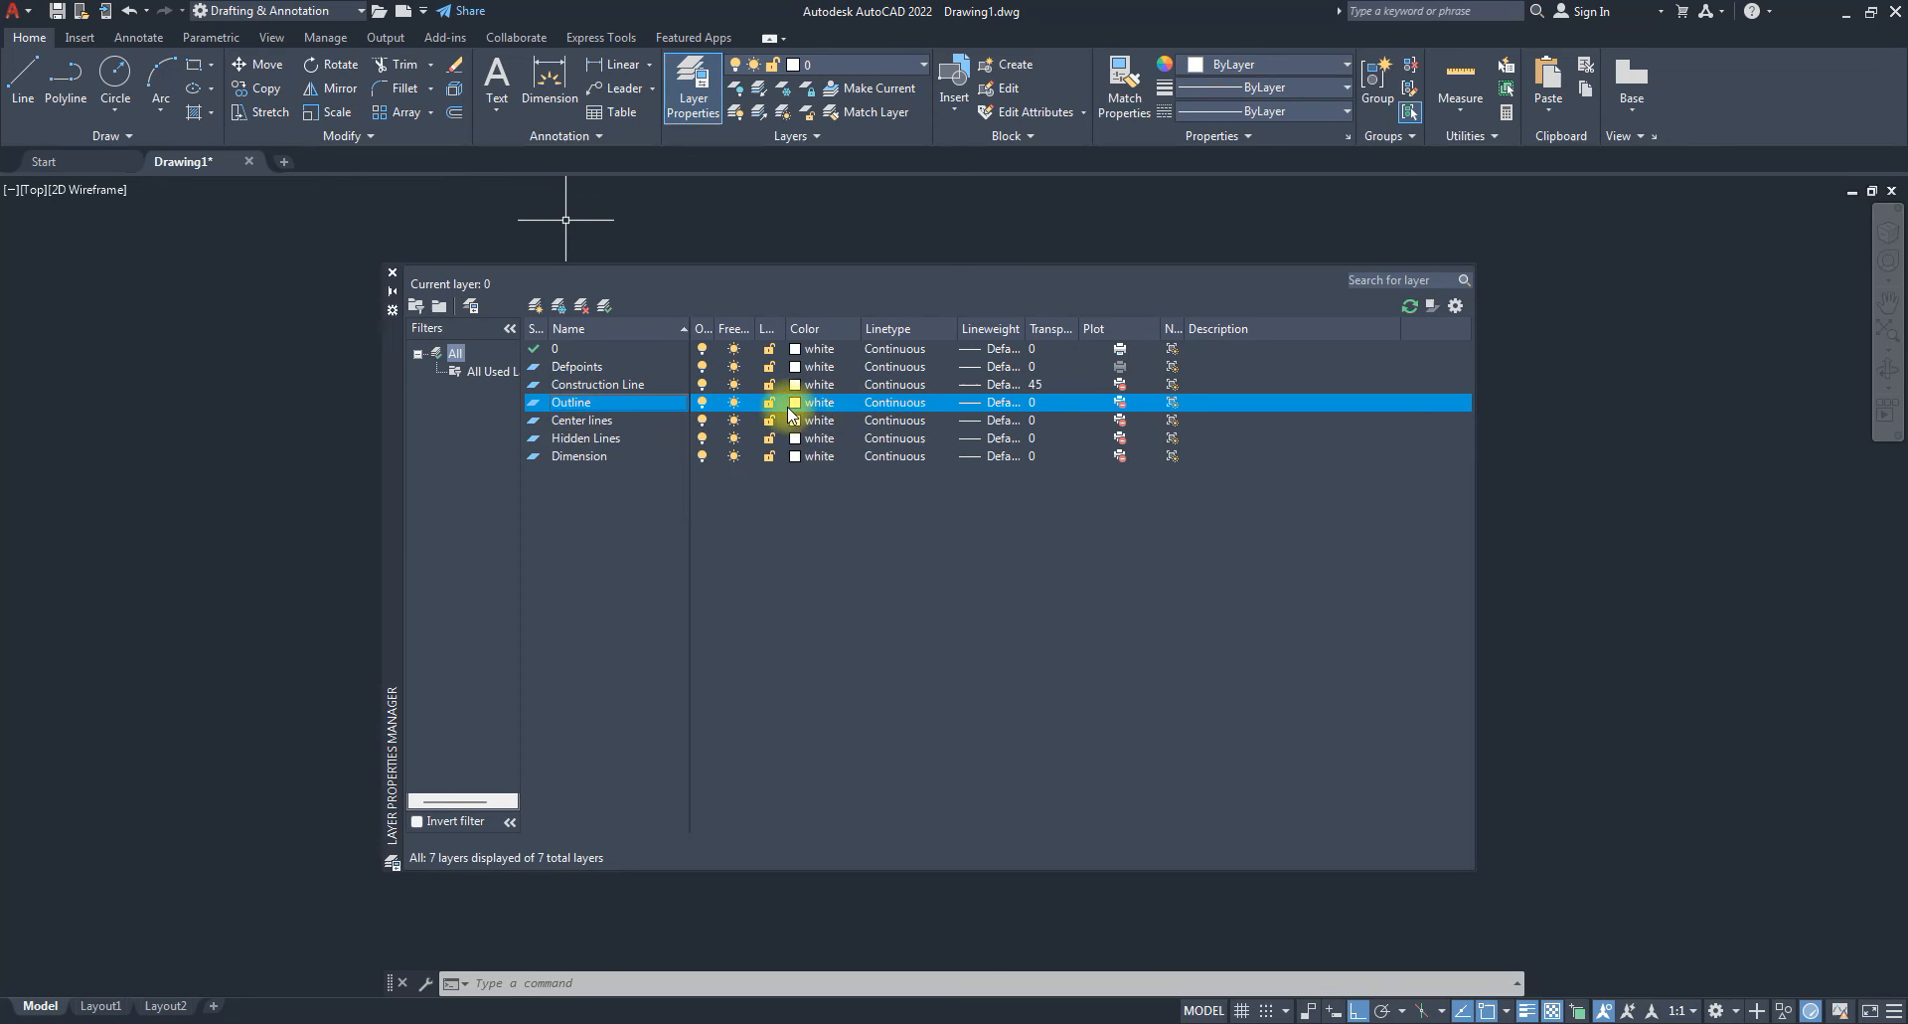
click(970, 402)
scroll(693, 437, down, 1)
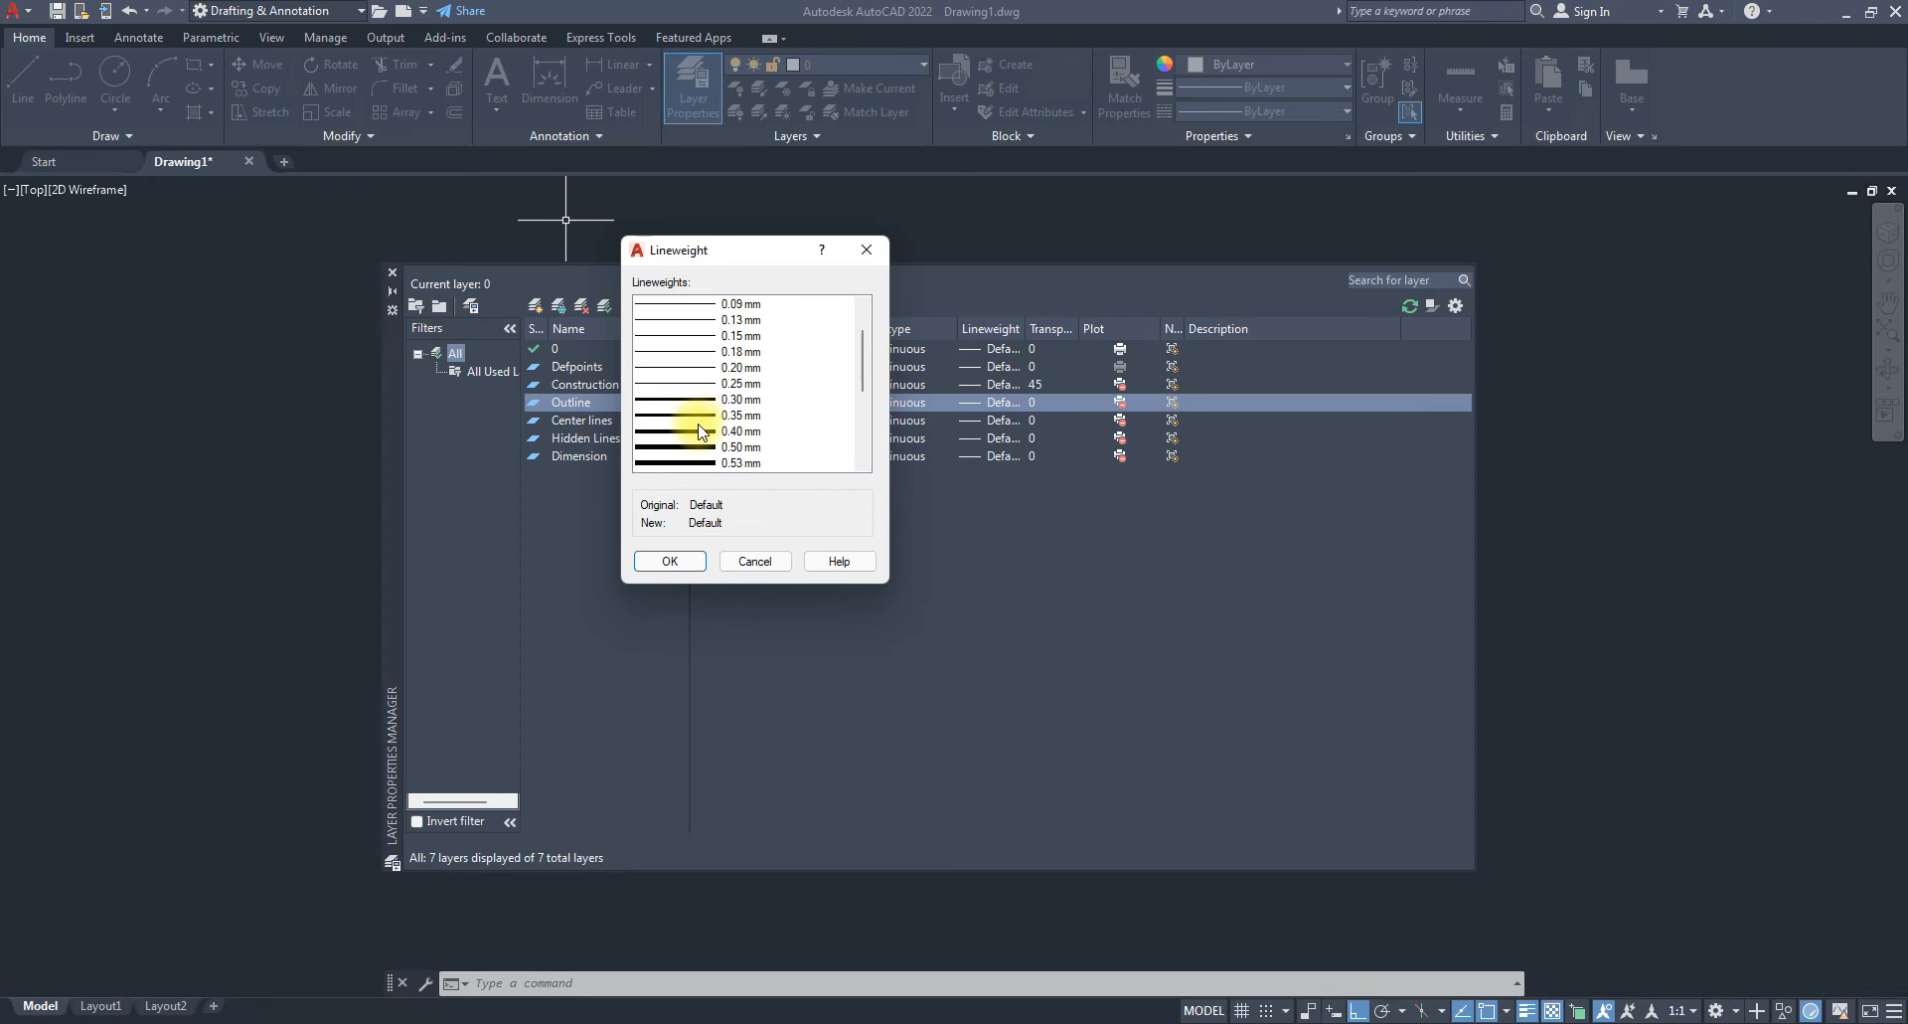
click(697, 431)
click(686, 415)
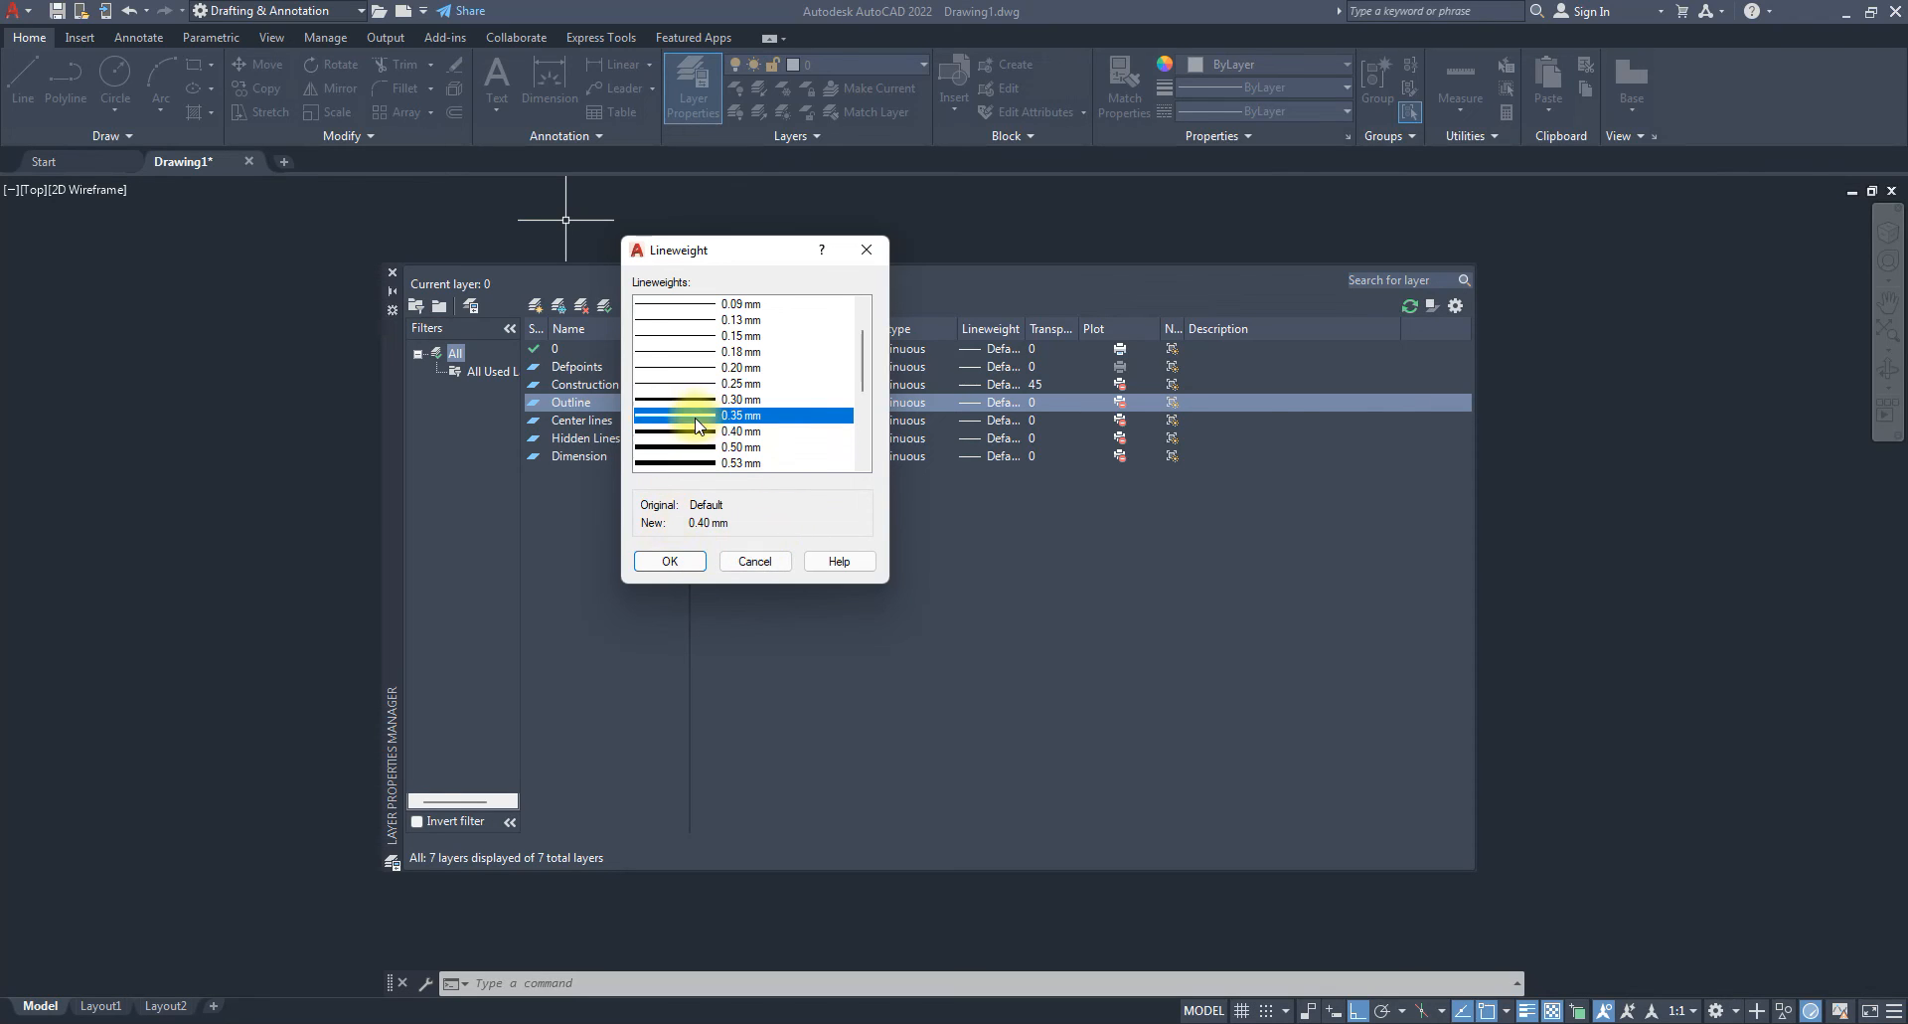
click(669, 559)
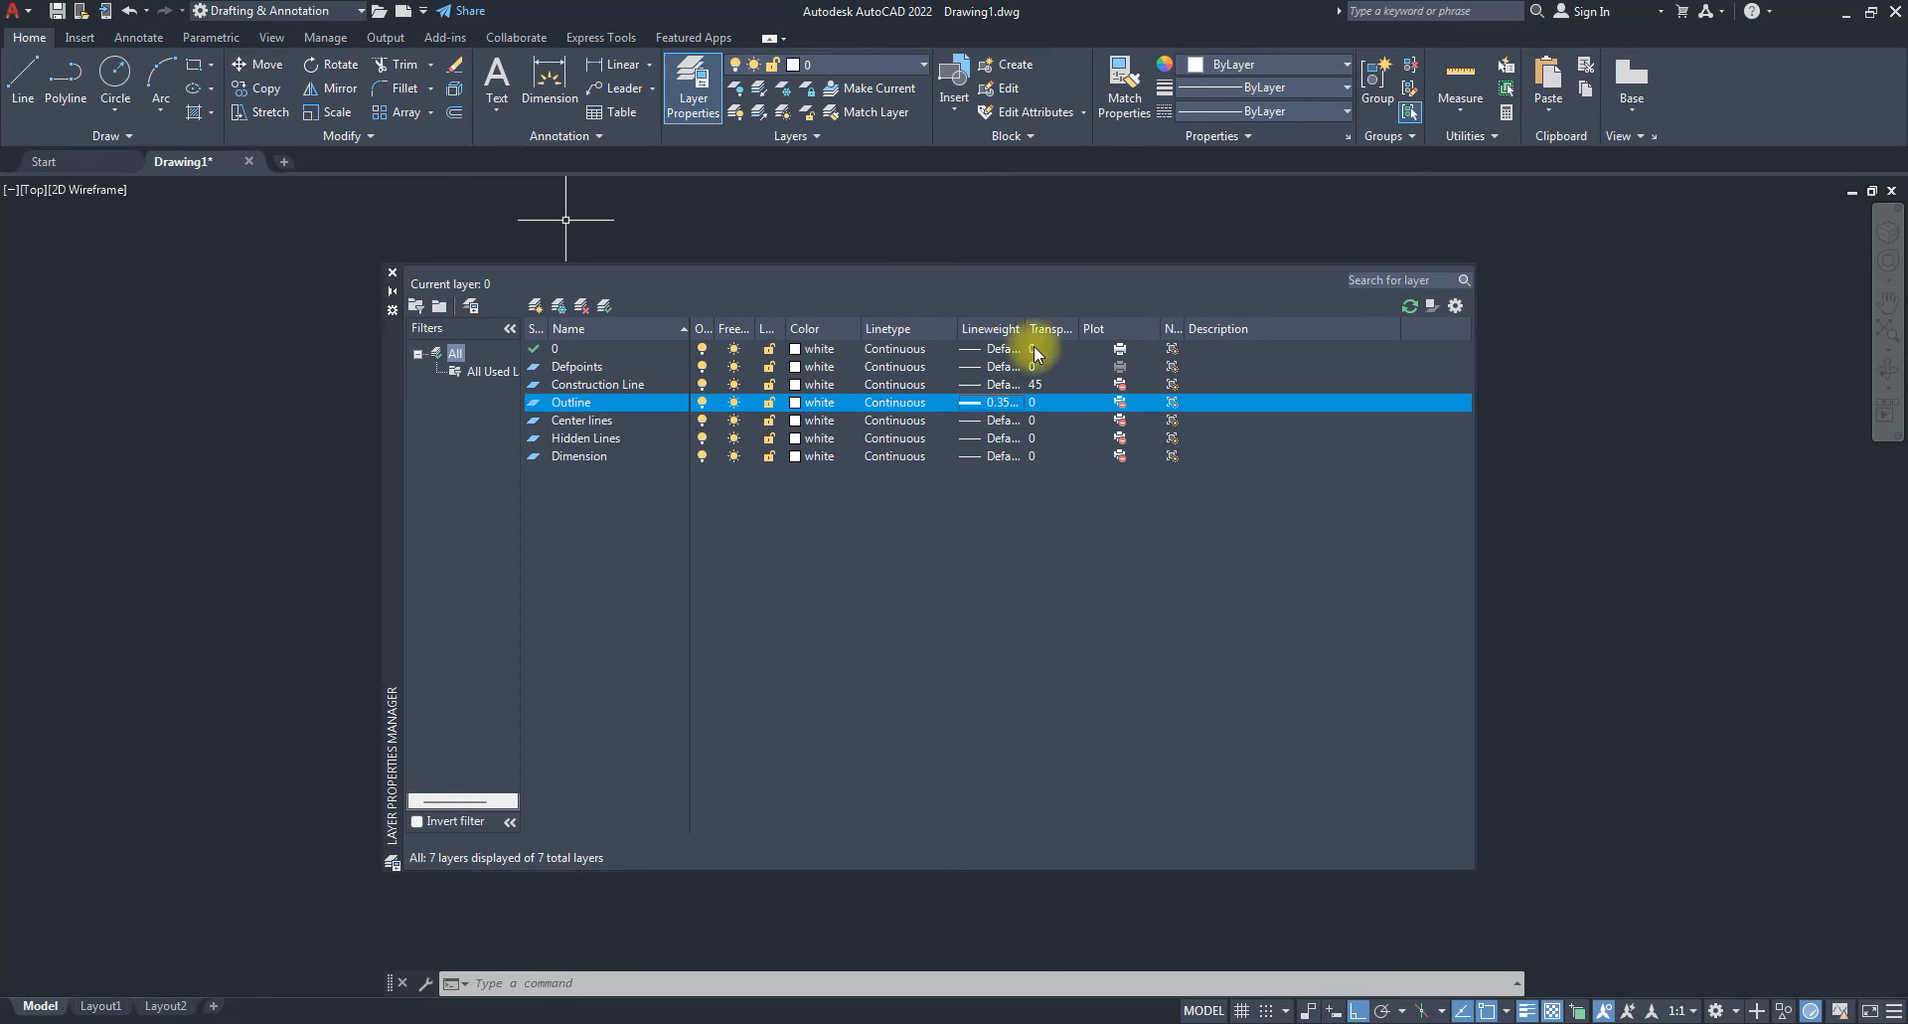
double_click(577, 421)
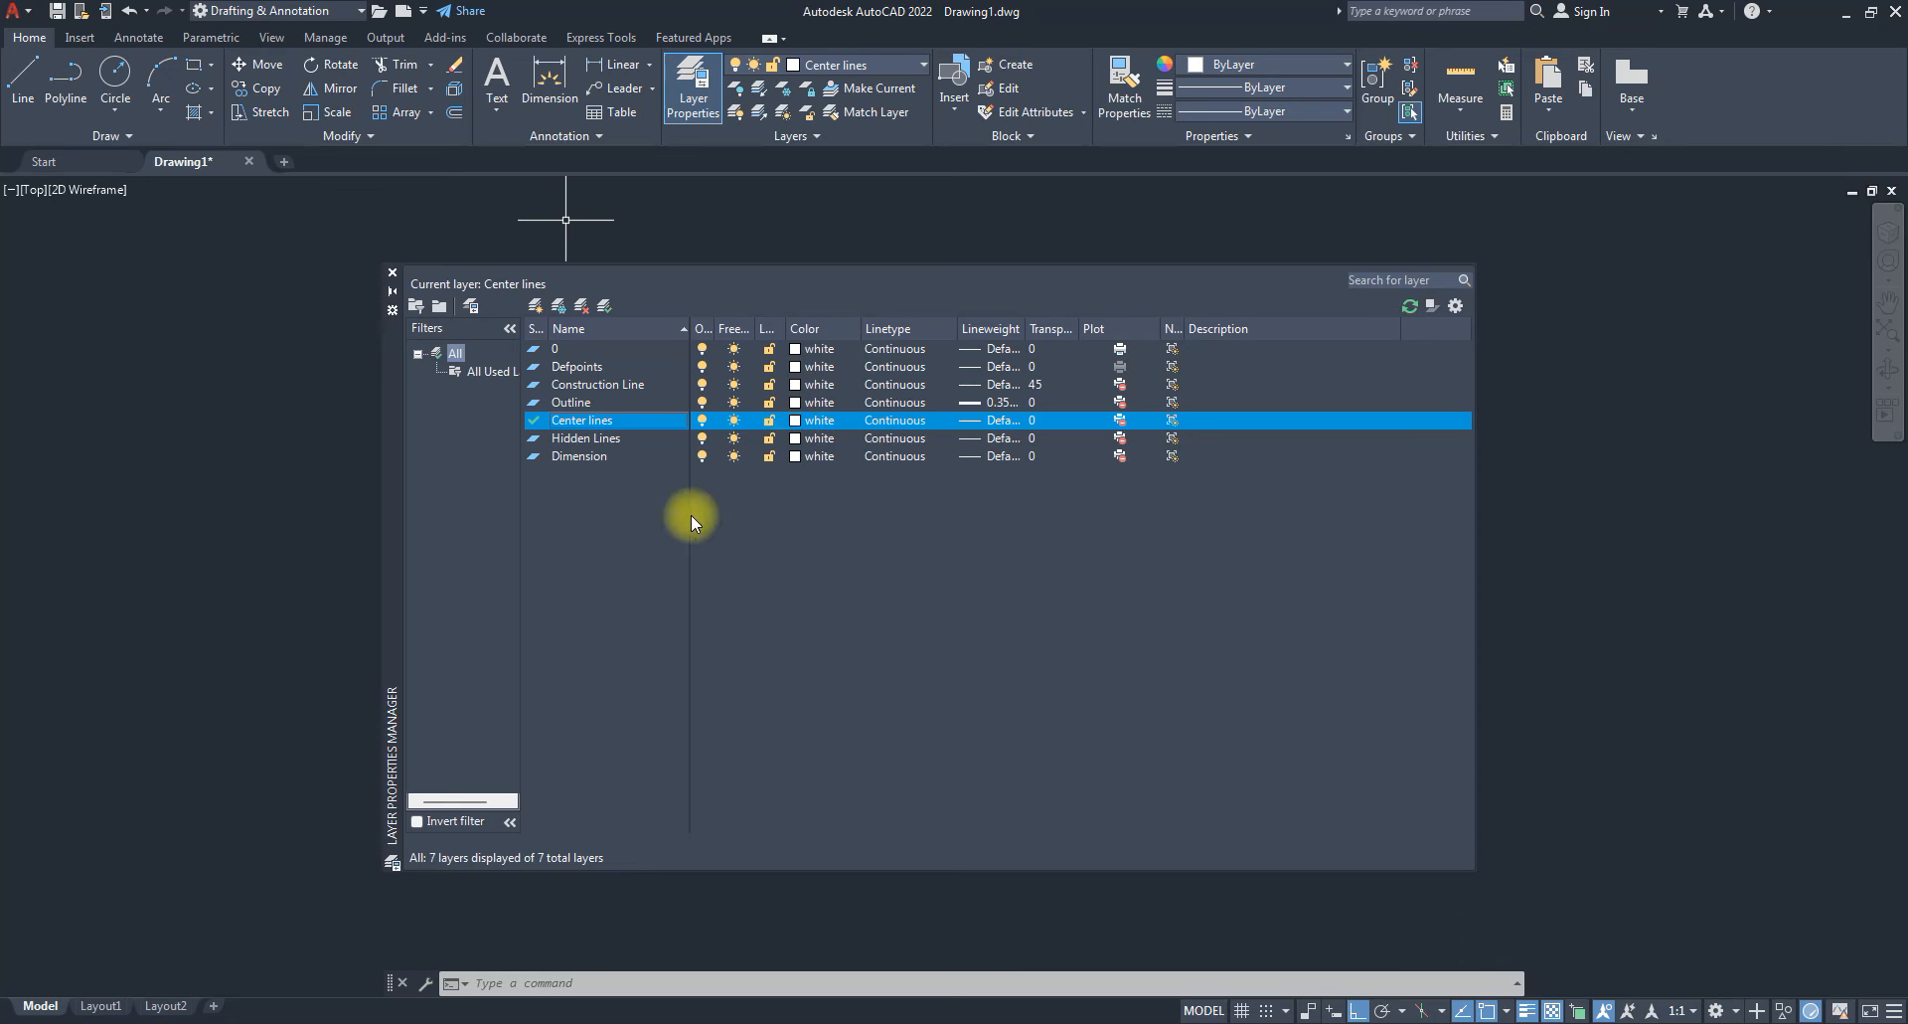
Set the Center lines layer colour to index 140.
click(798, 425)
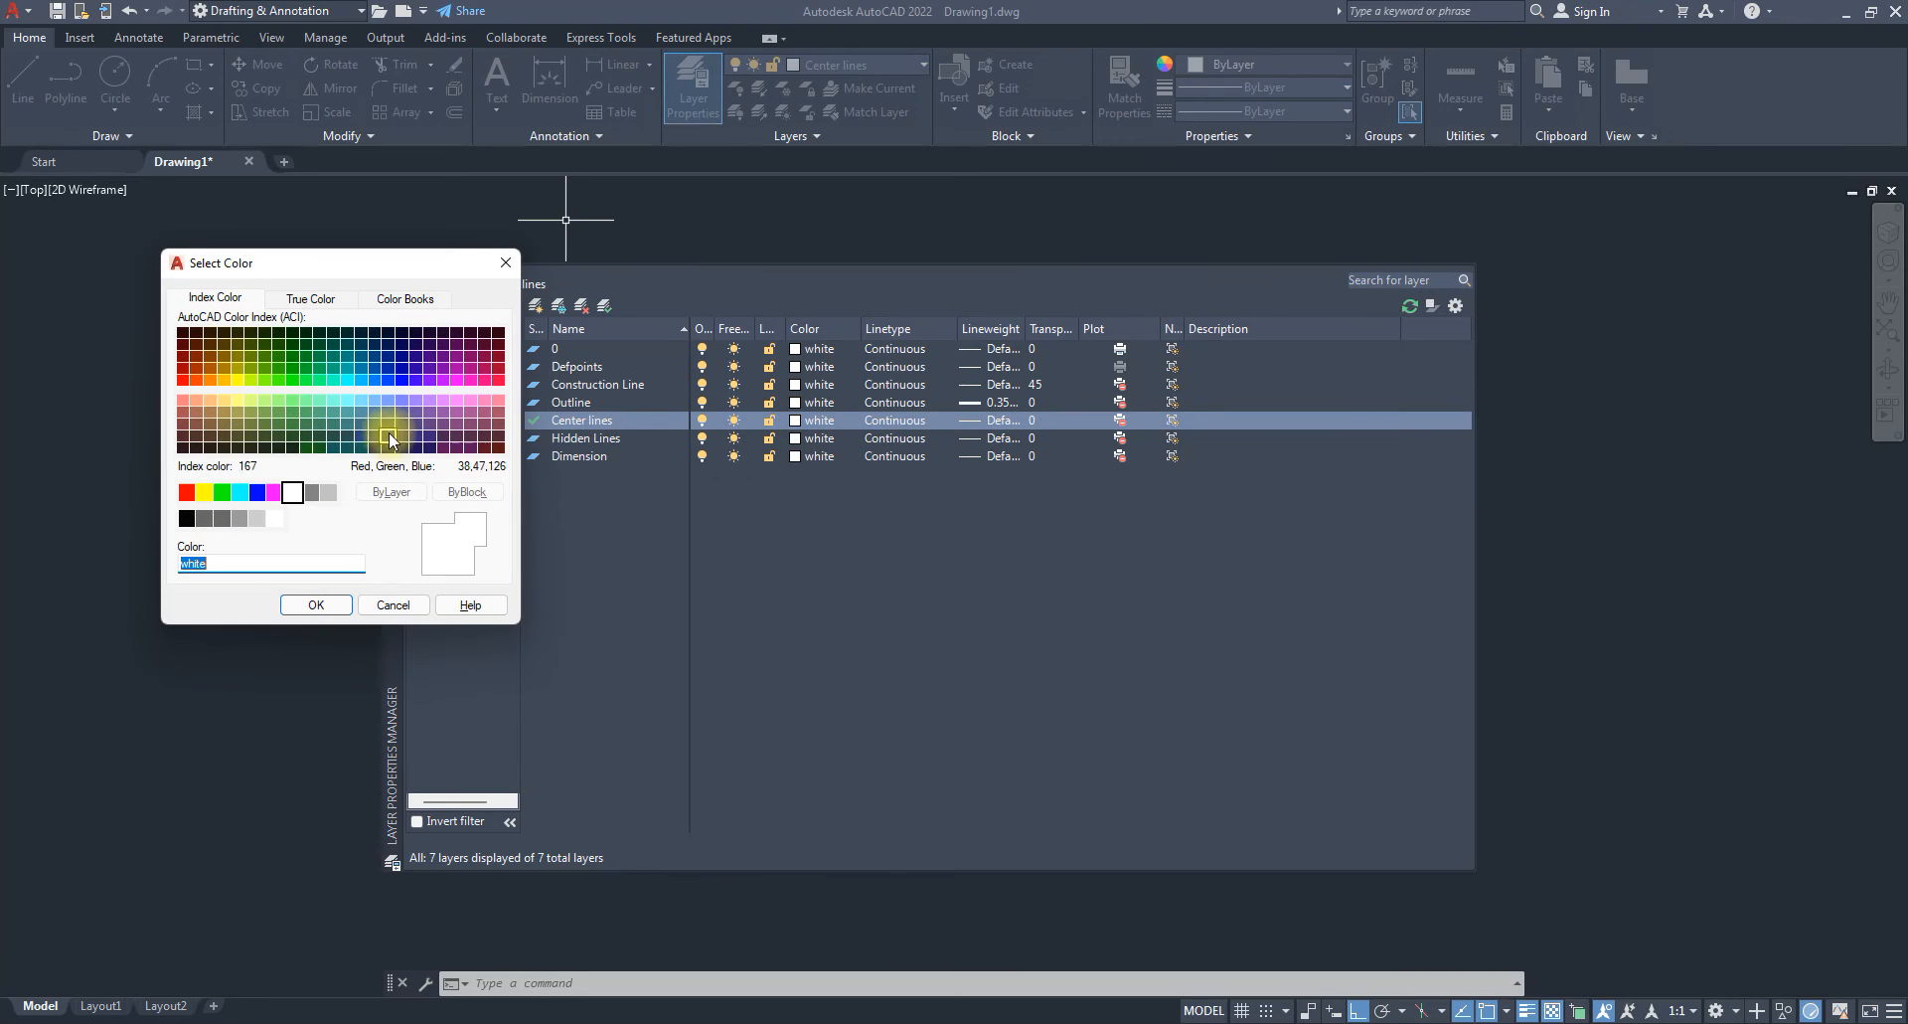
click(361, 380)
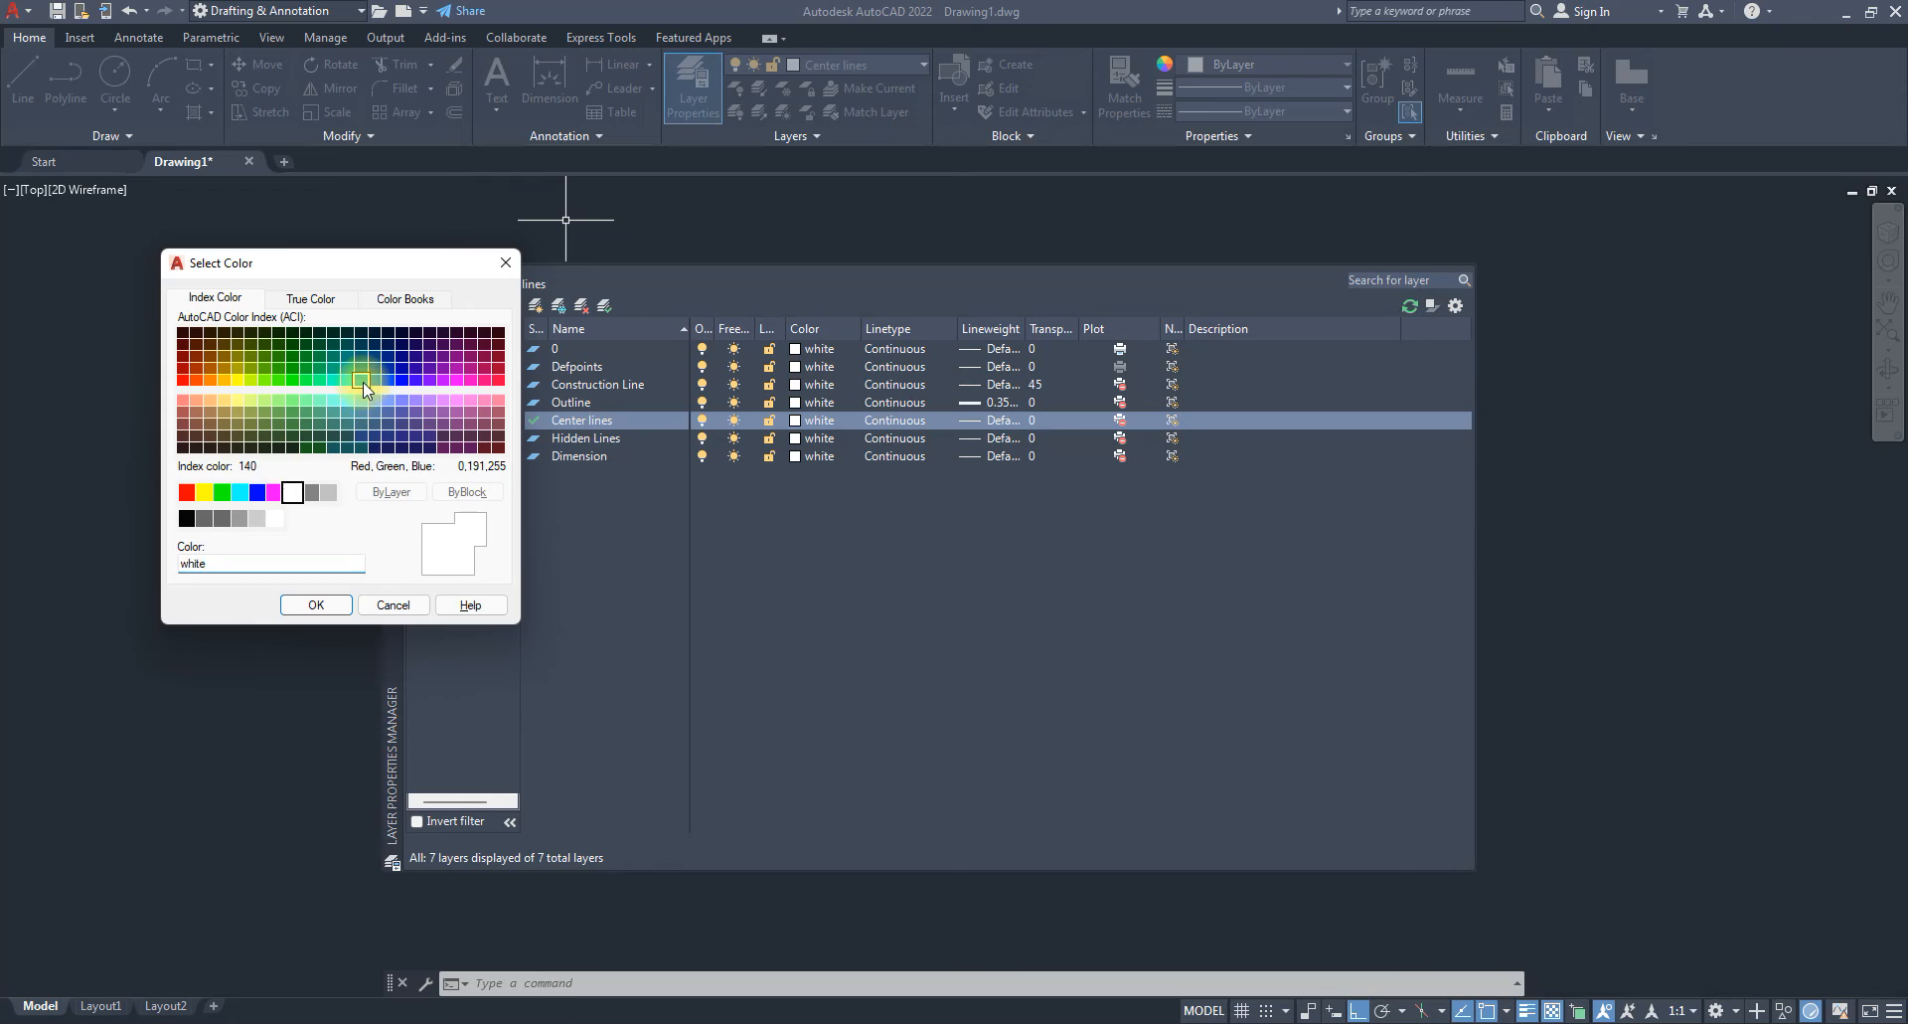
click(347, 380)
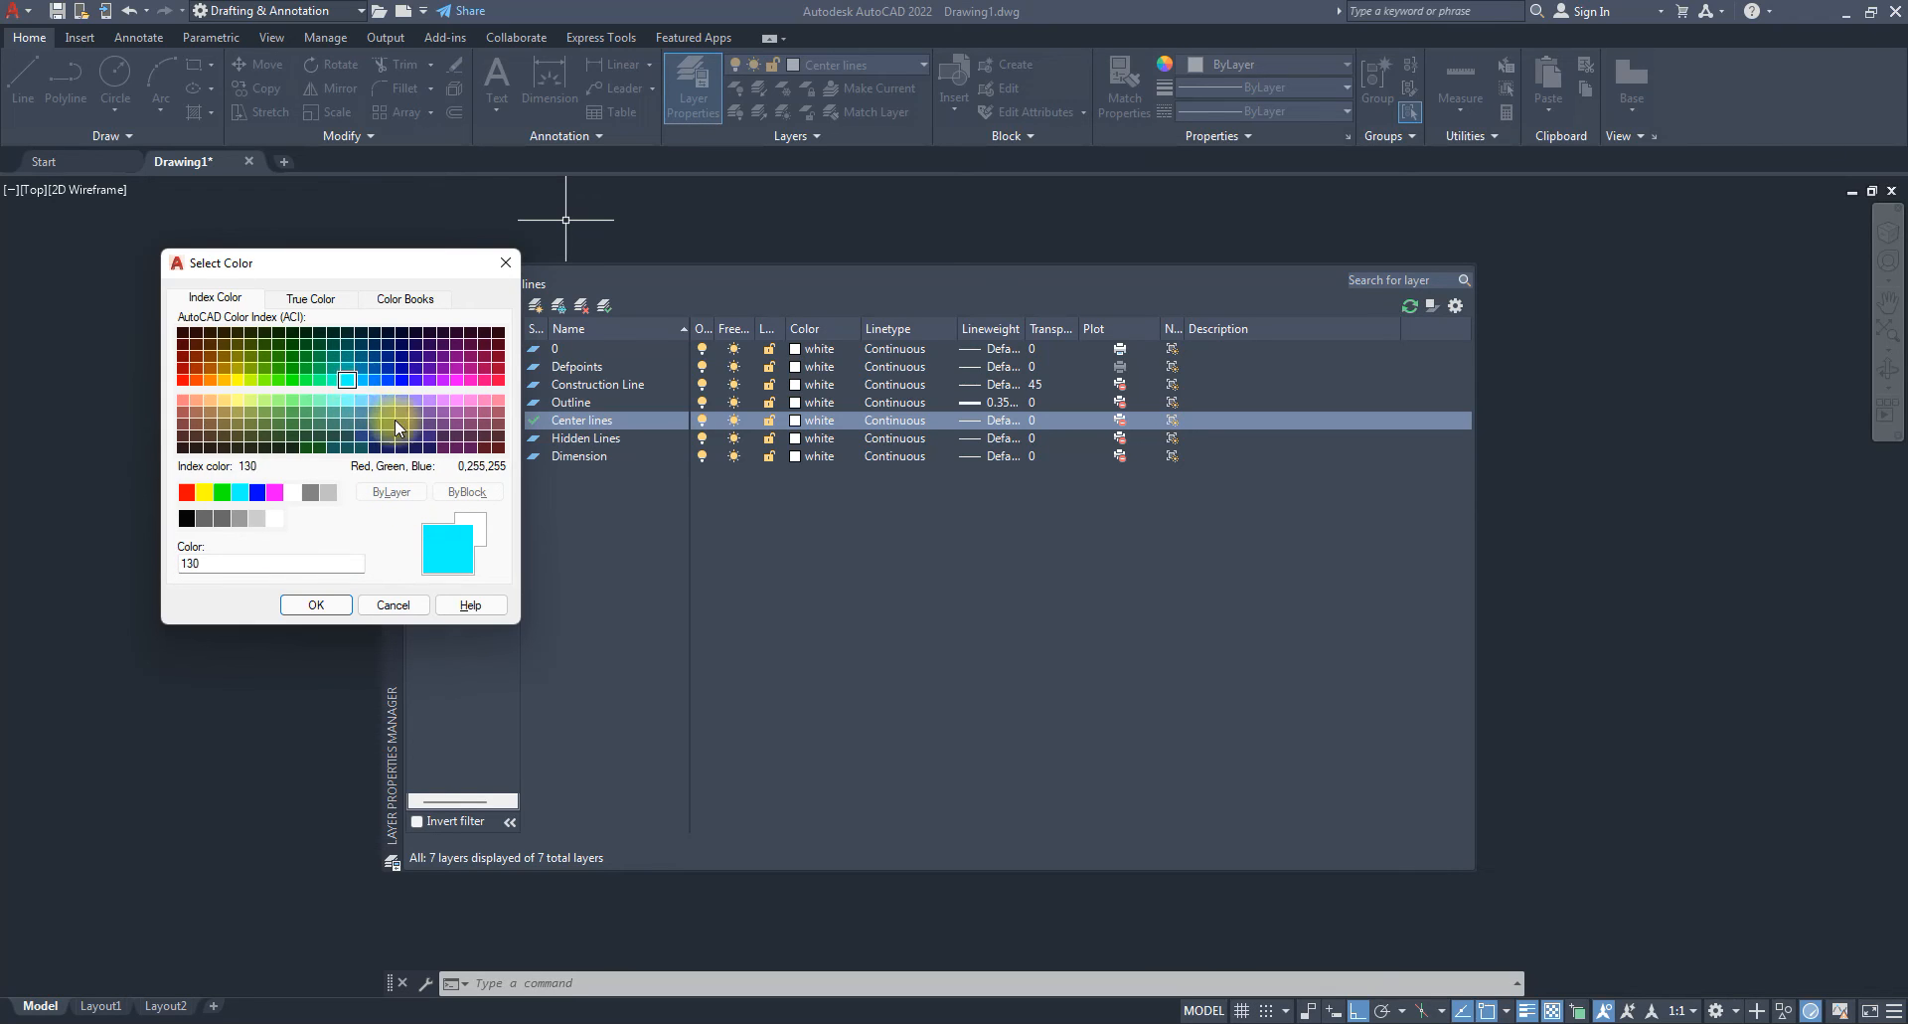
click(361, 380)
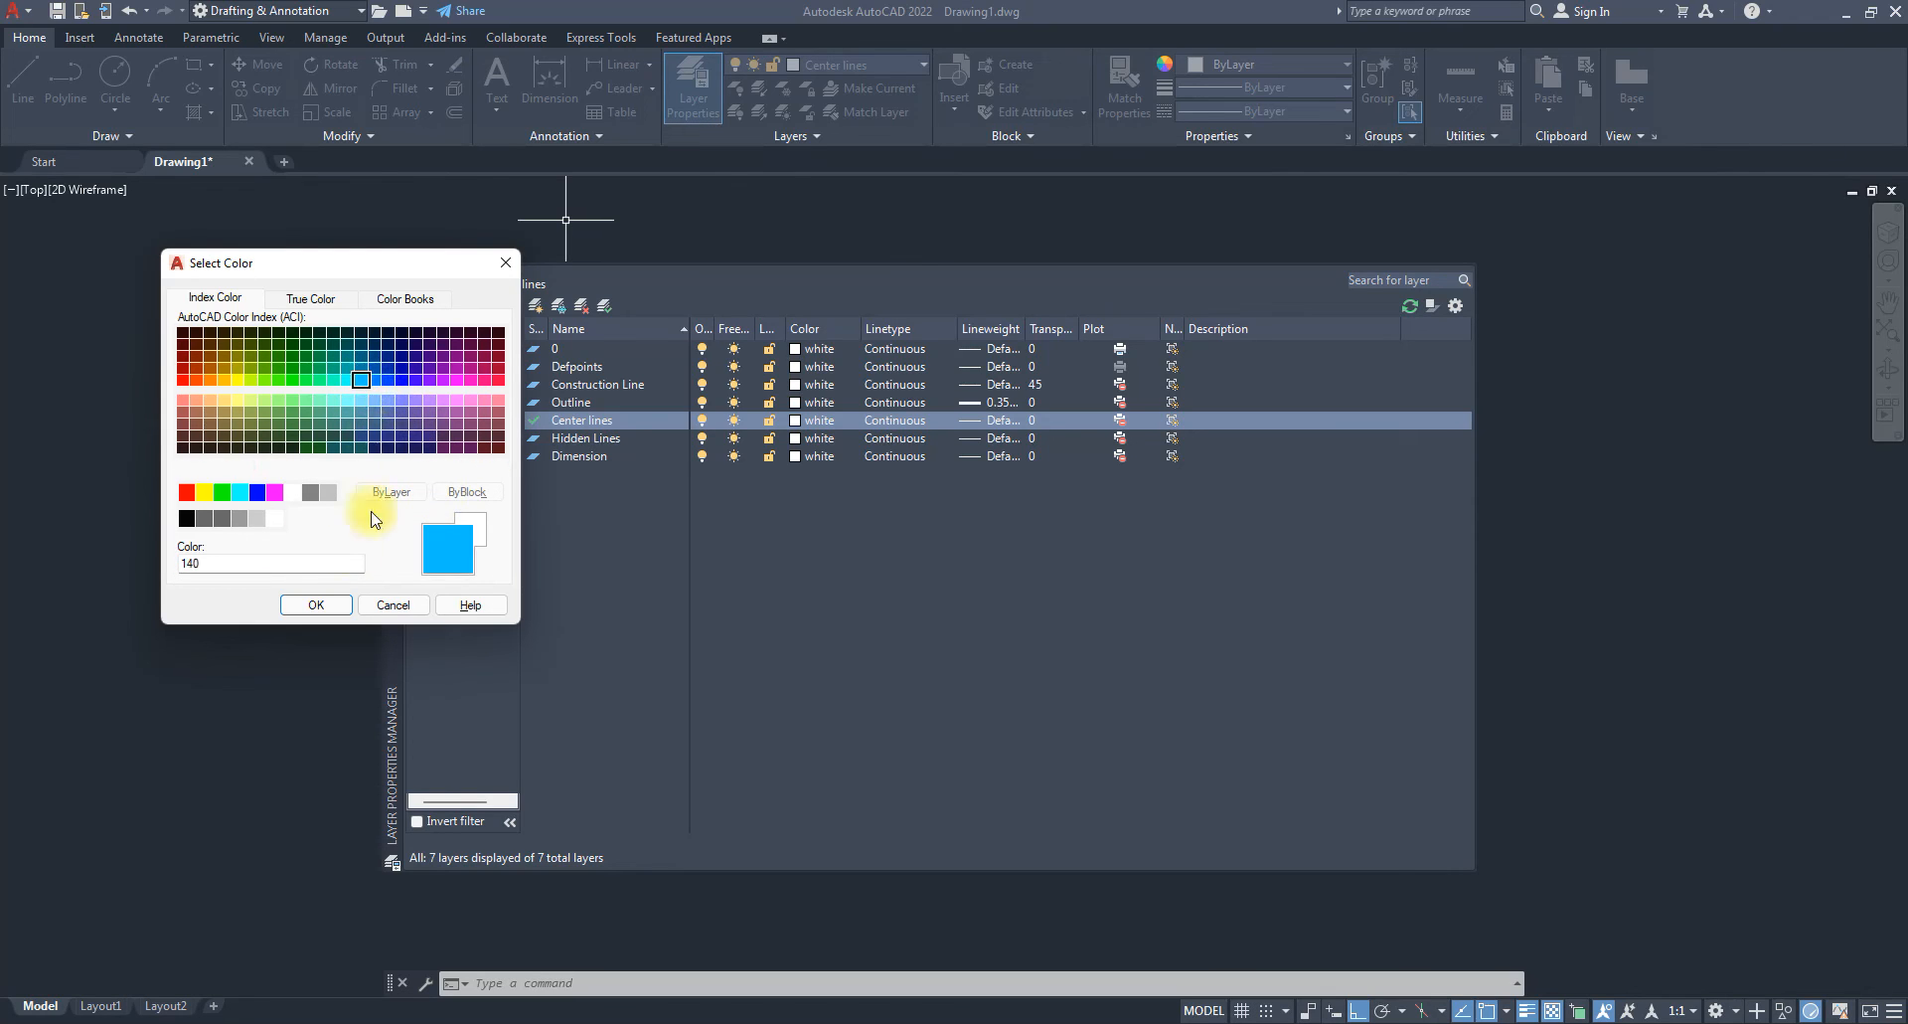
click(315, 604)
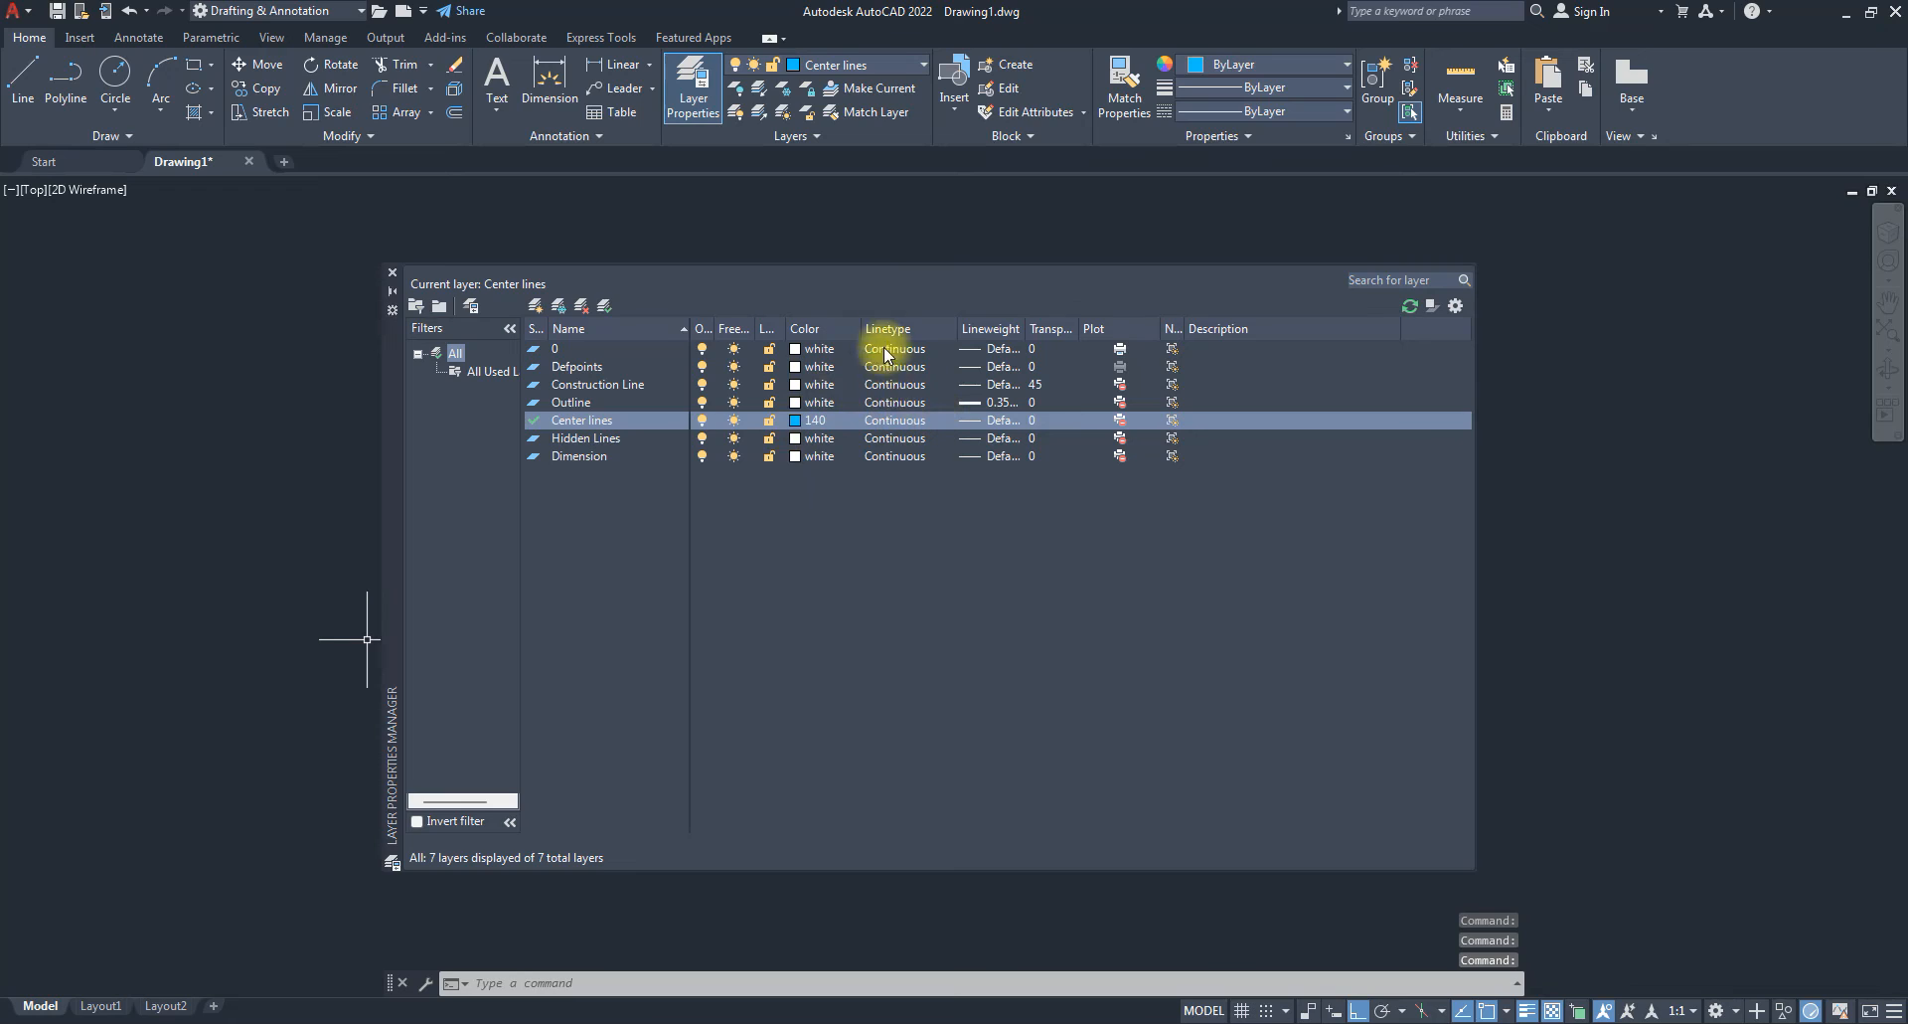
Assign the CENTER2 linetype to the Center lines layer.
click(890, 422)
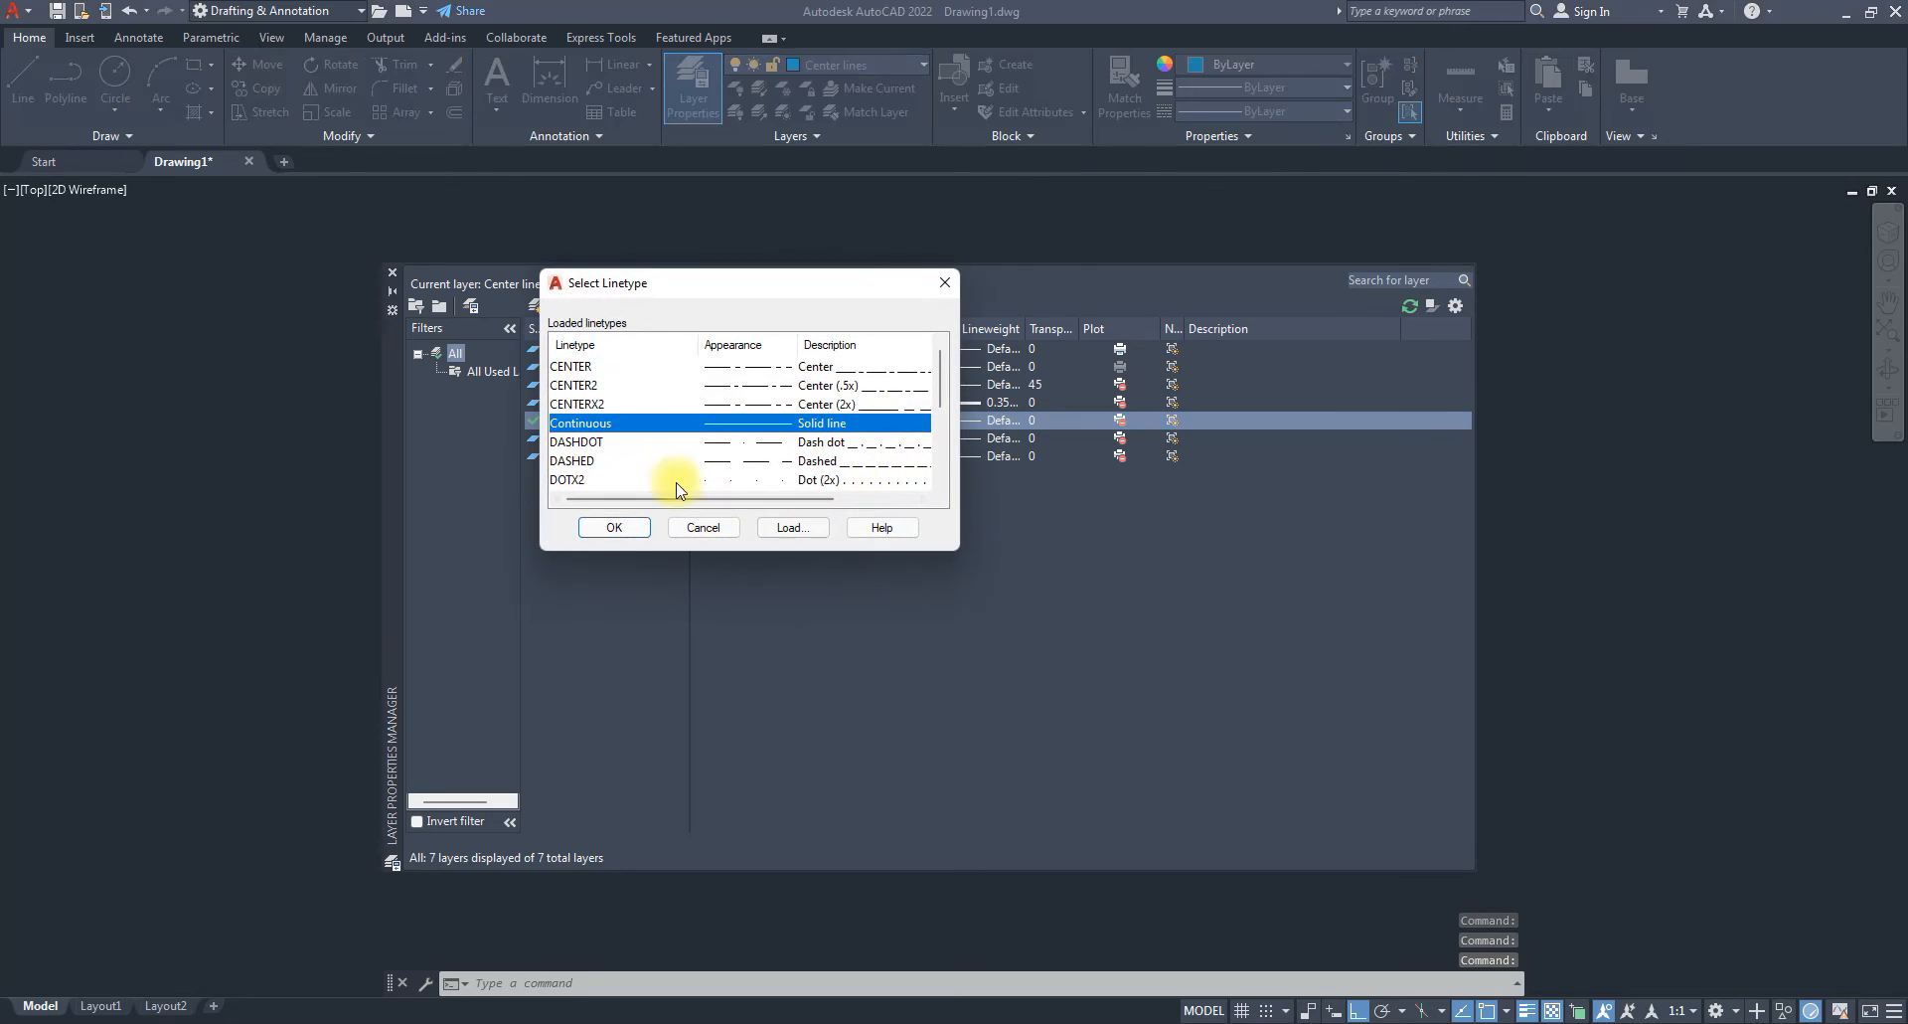
click(740, 404)
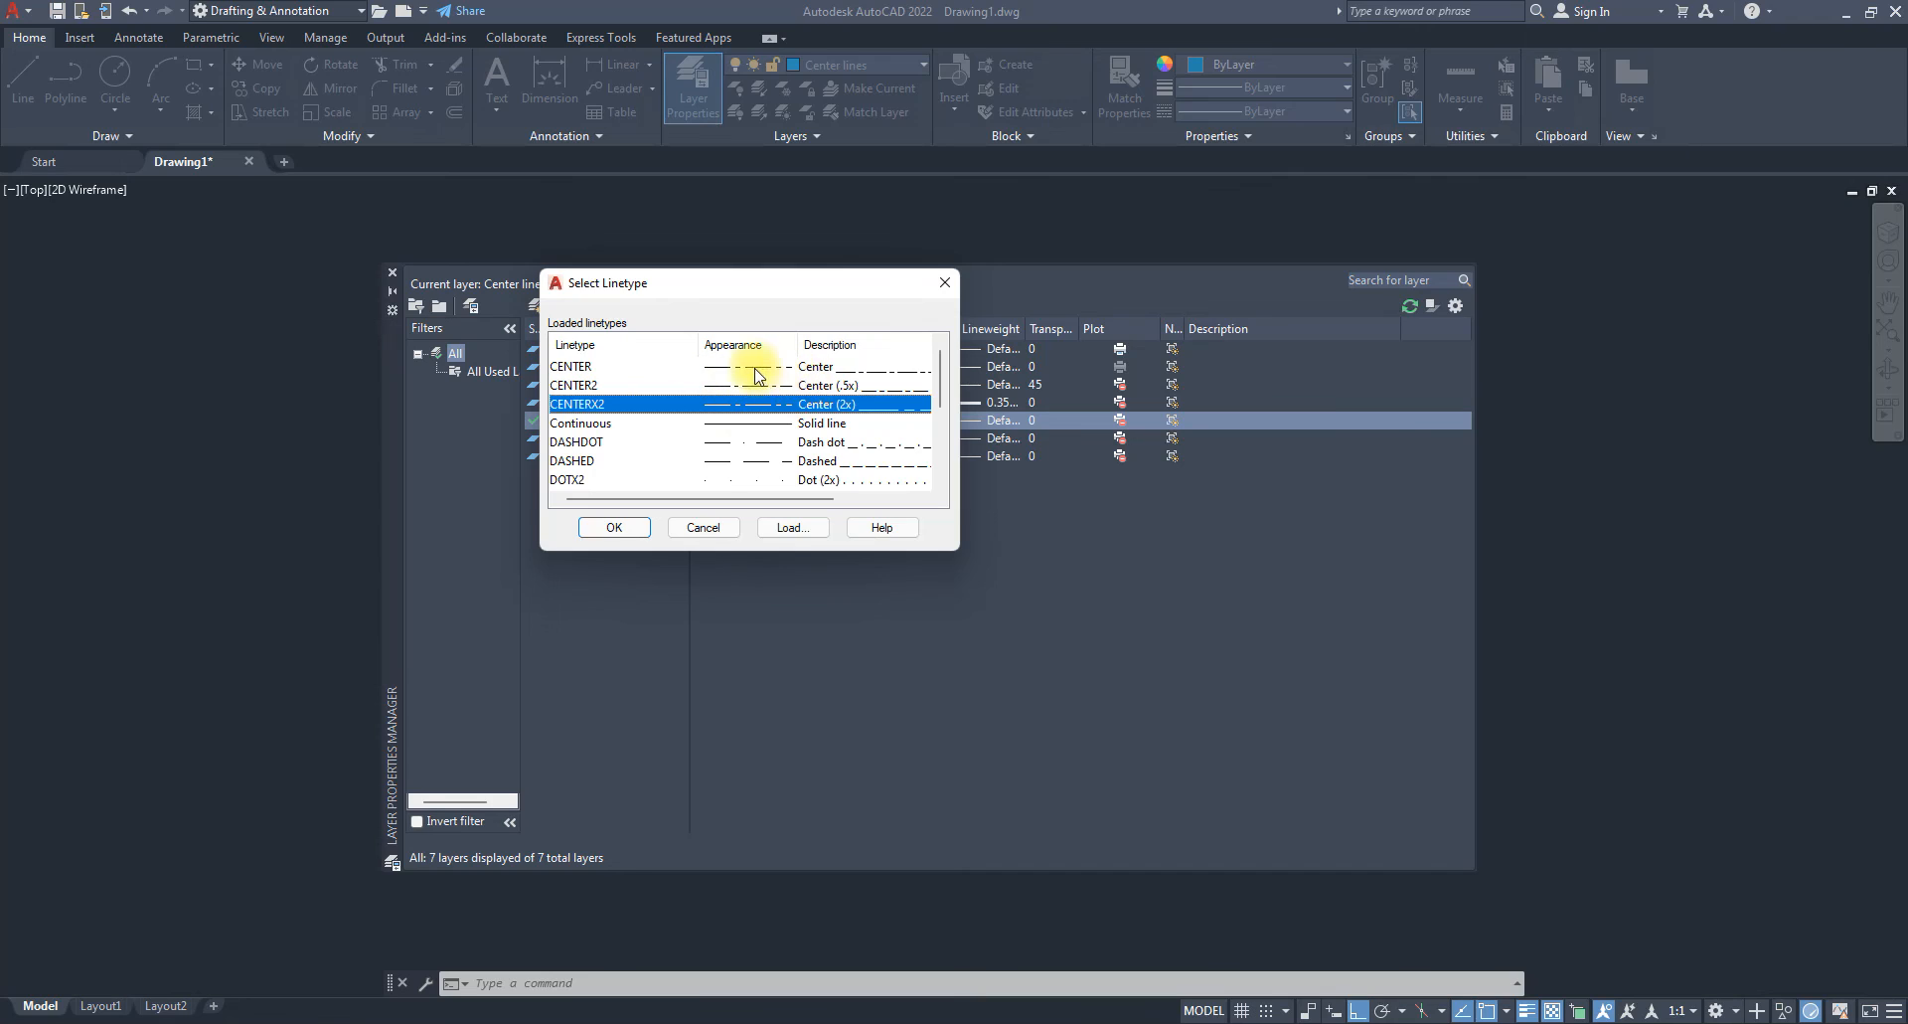
click(790, 385)
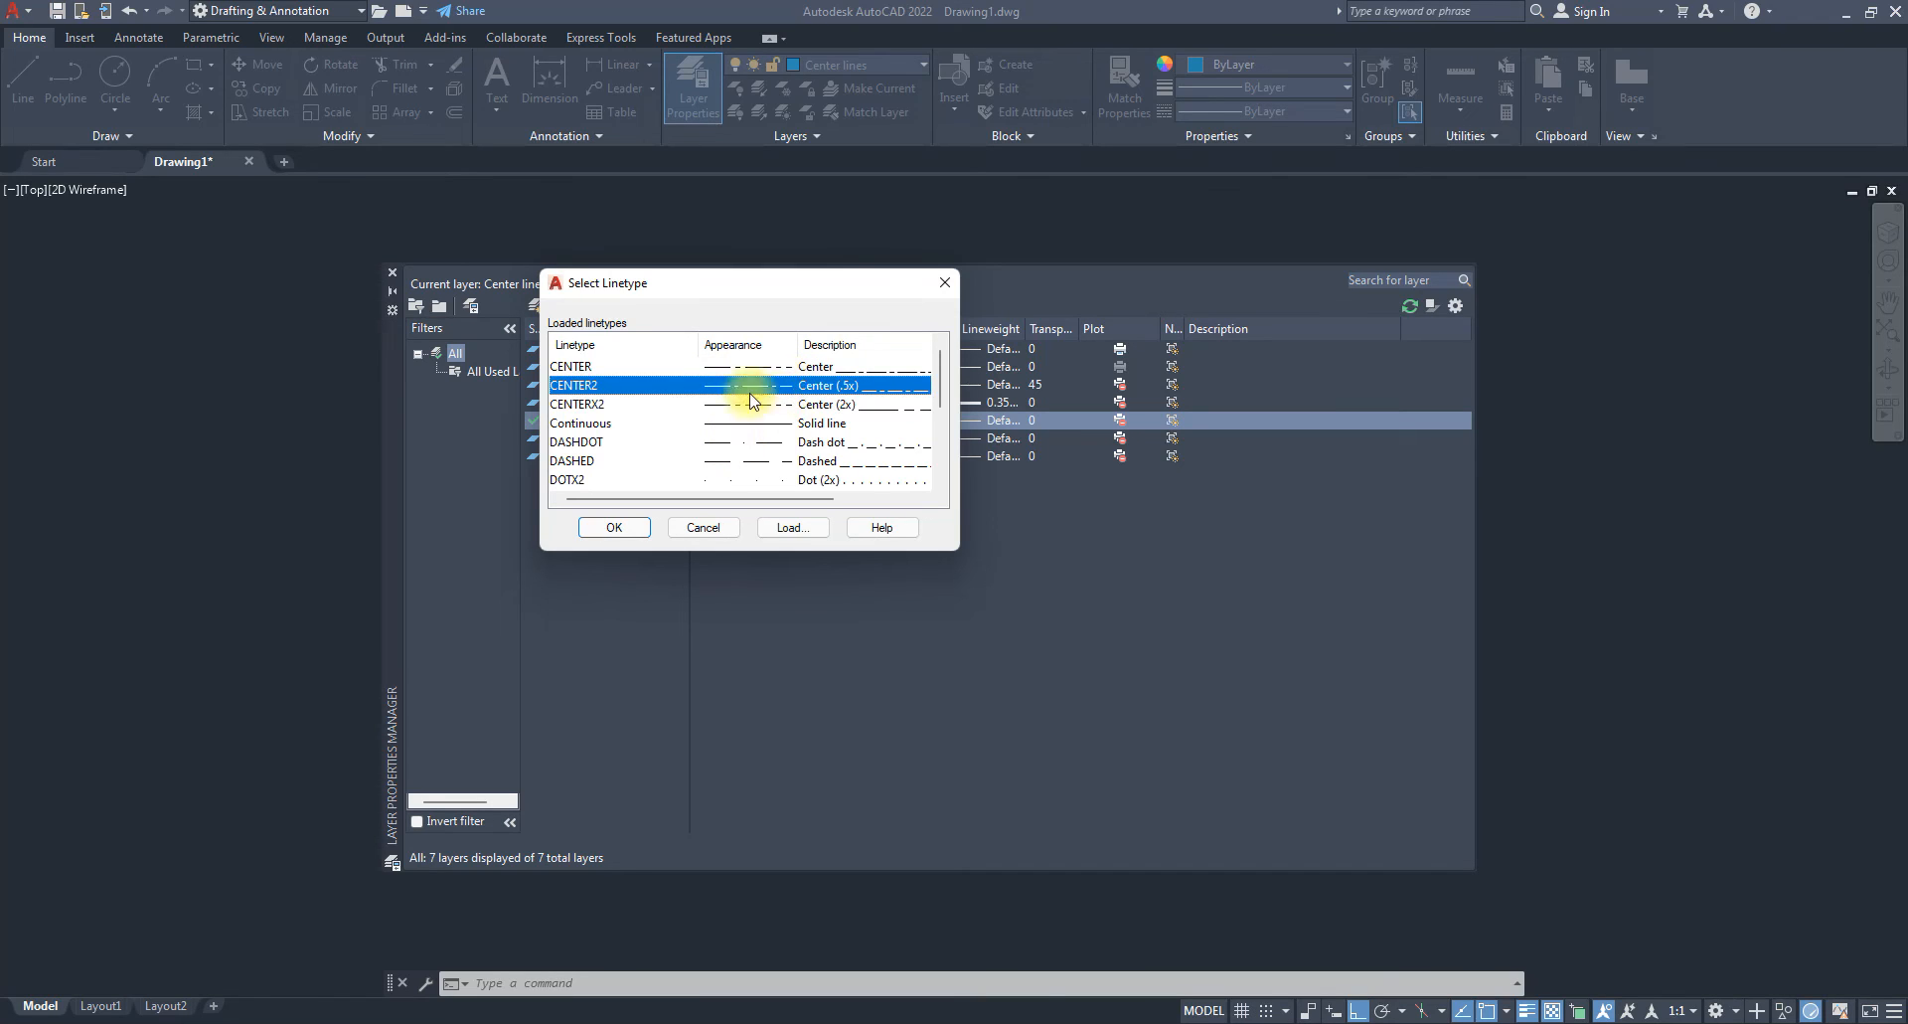
click(624, 527)
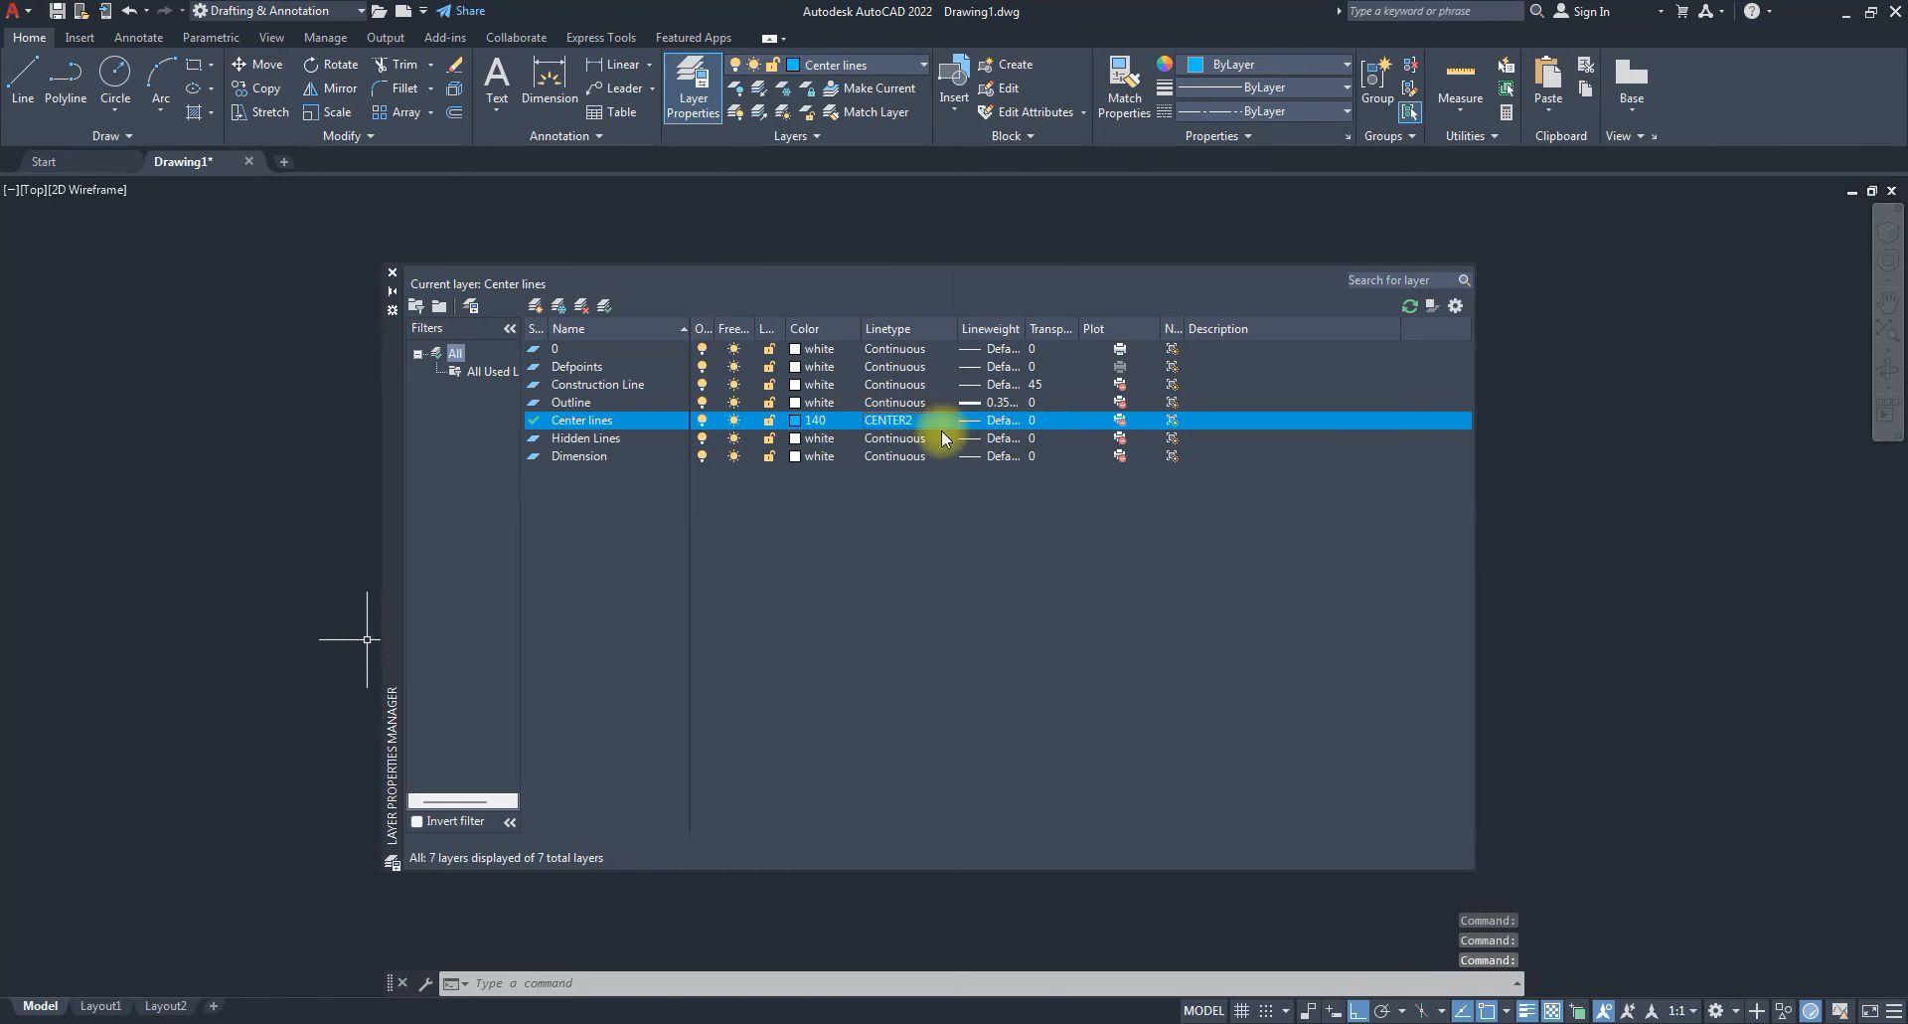
Assign the HIDDEN2 linetype to the Hidden Lines layer.
click(579, 438)
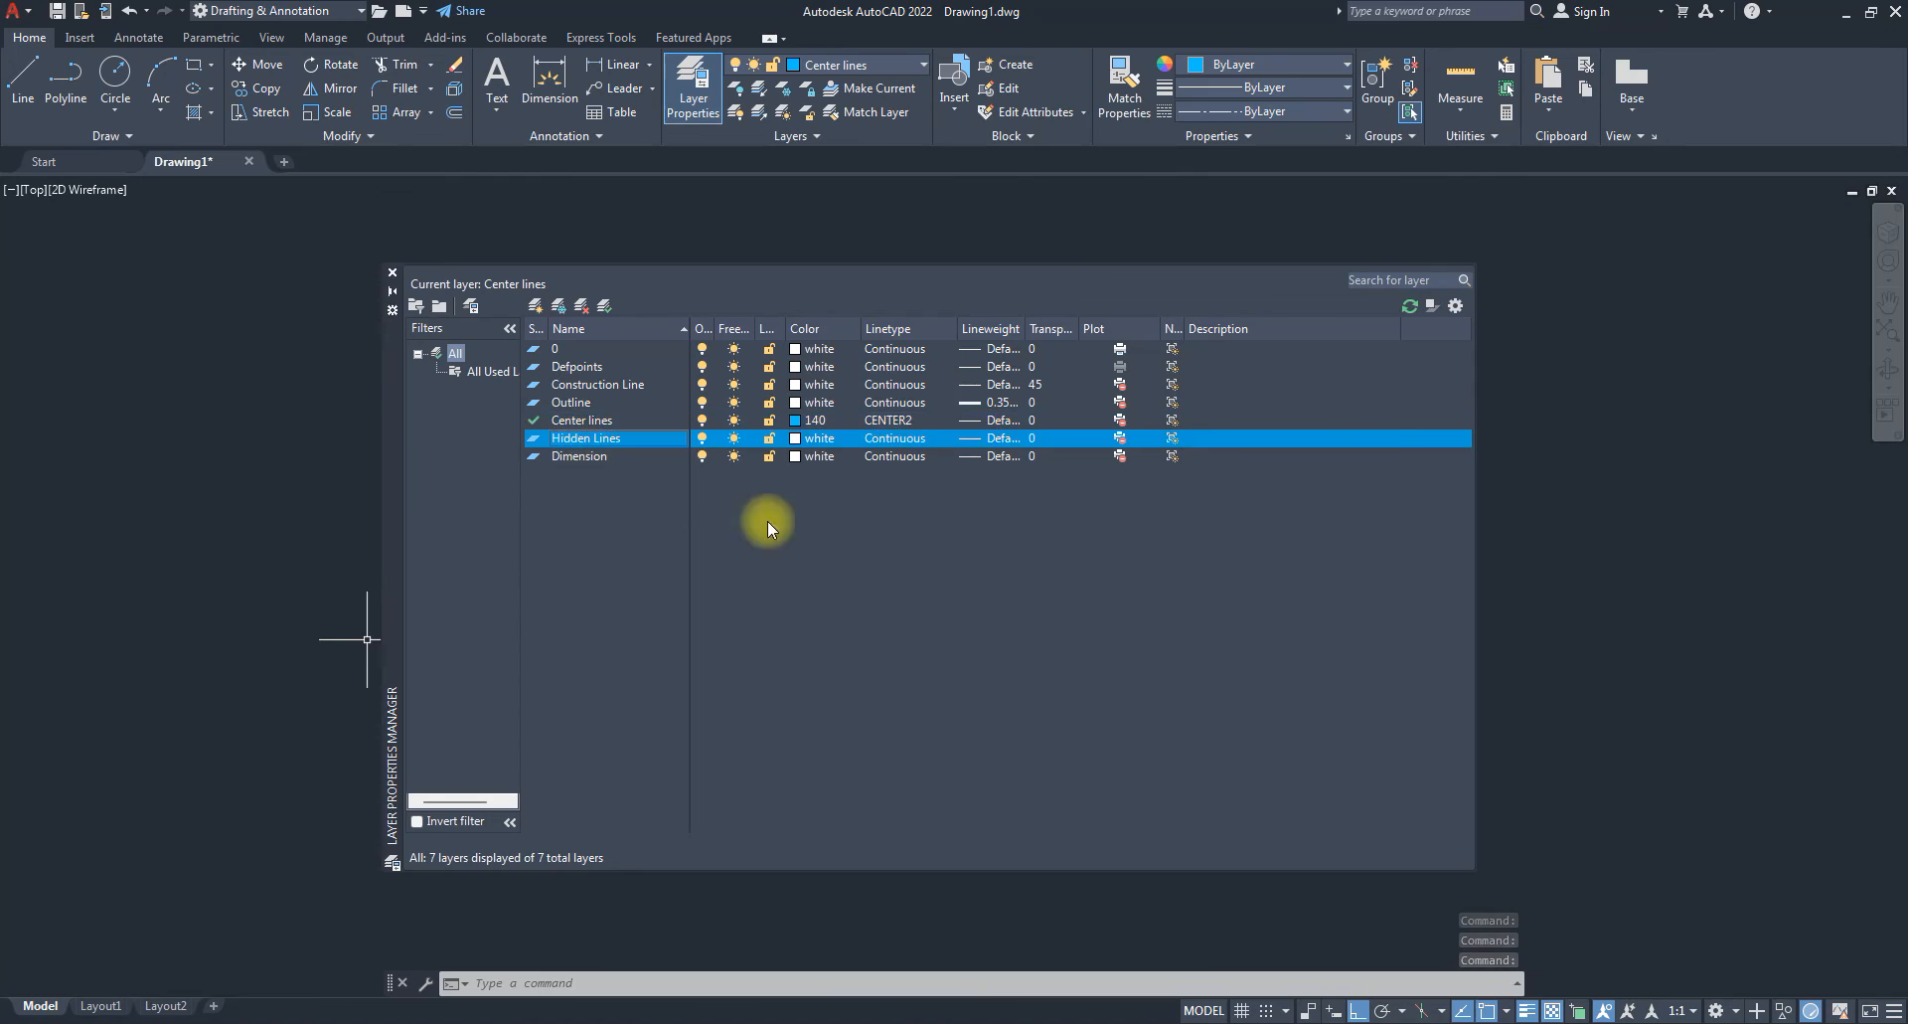
click(900, 445)
scroll(596, 432, down, 5)
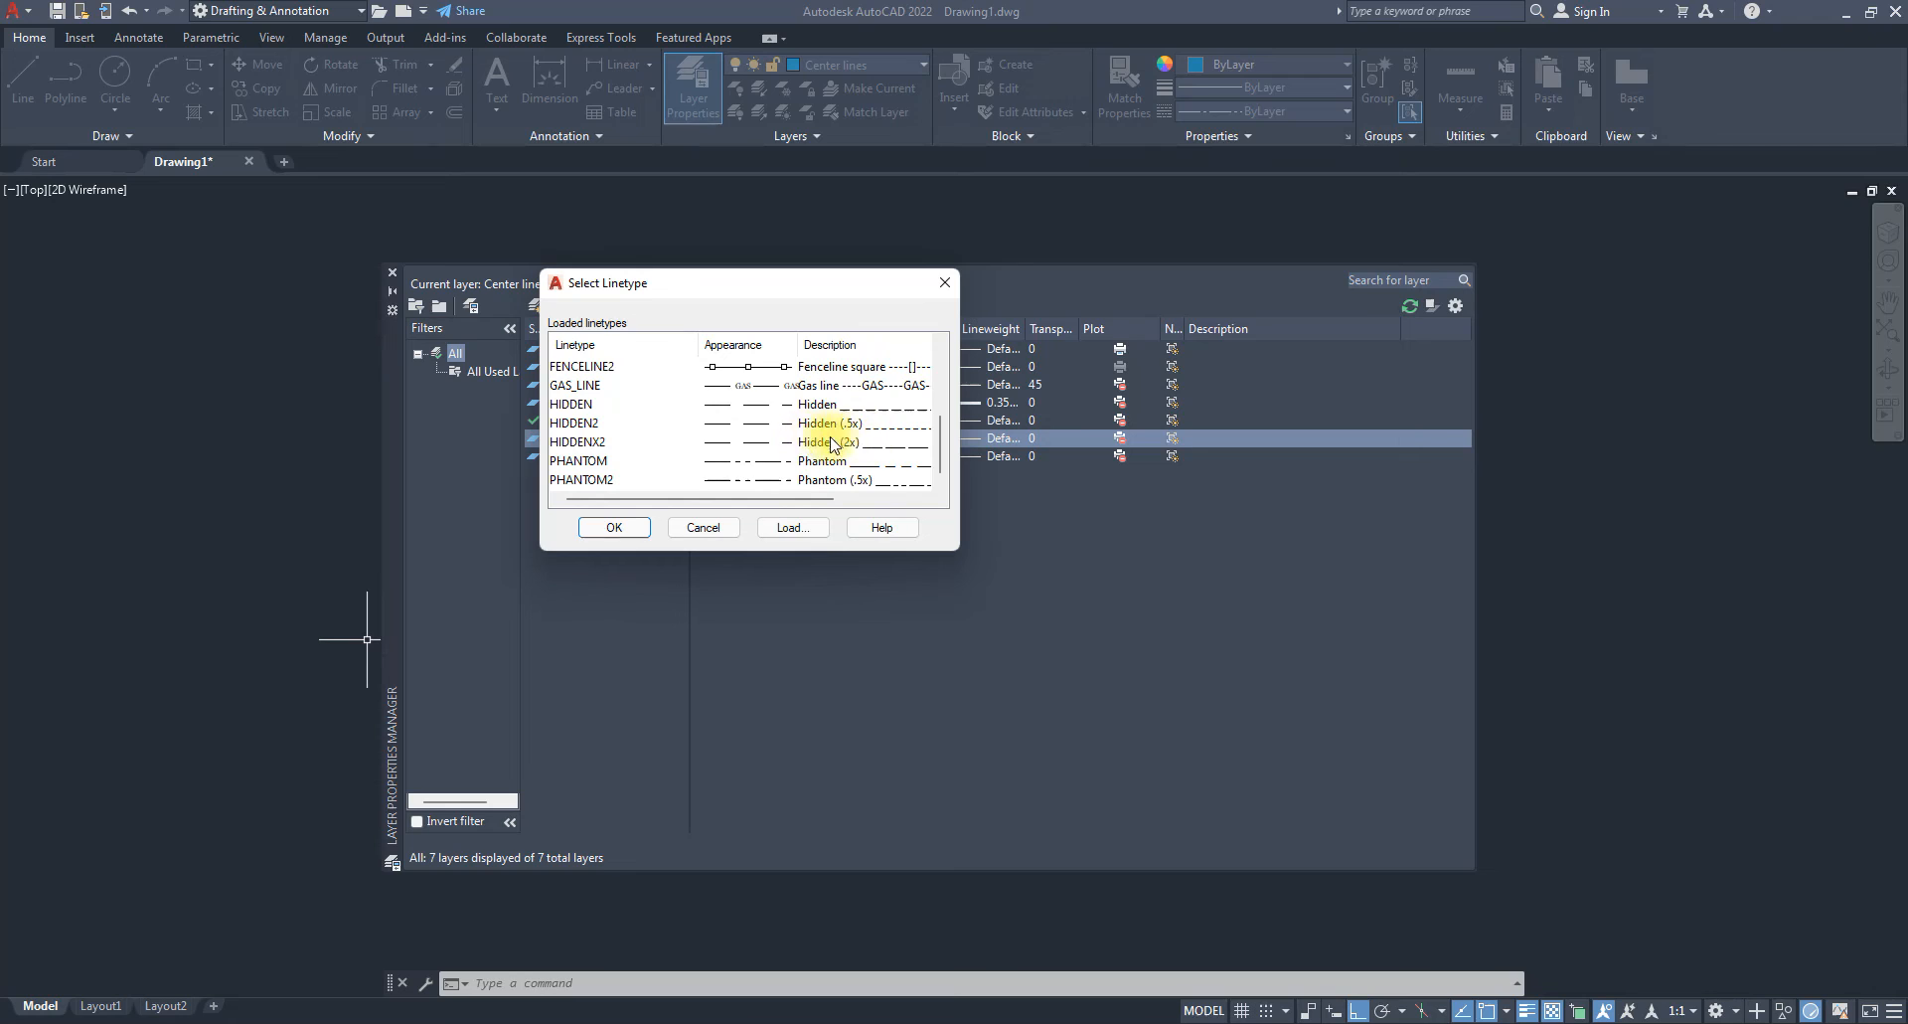
click(762, 422)
click(614, 527)
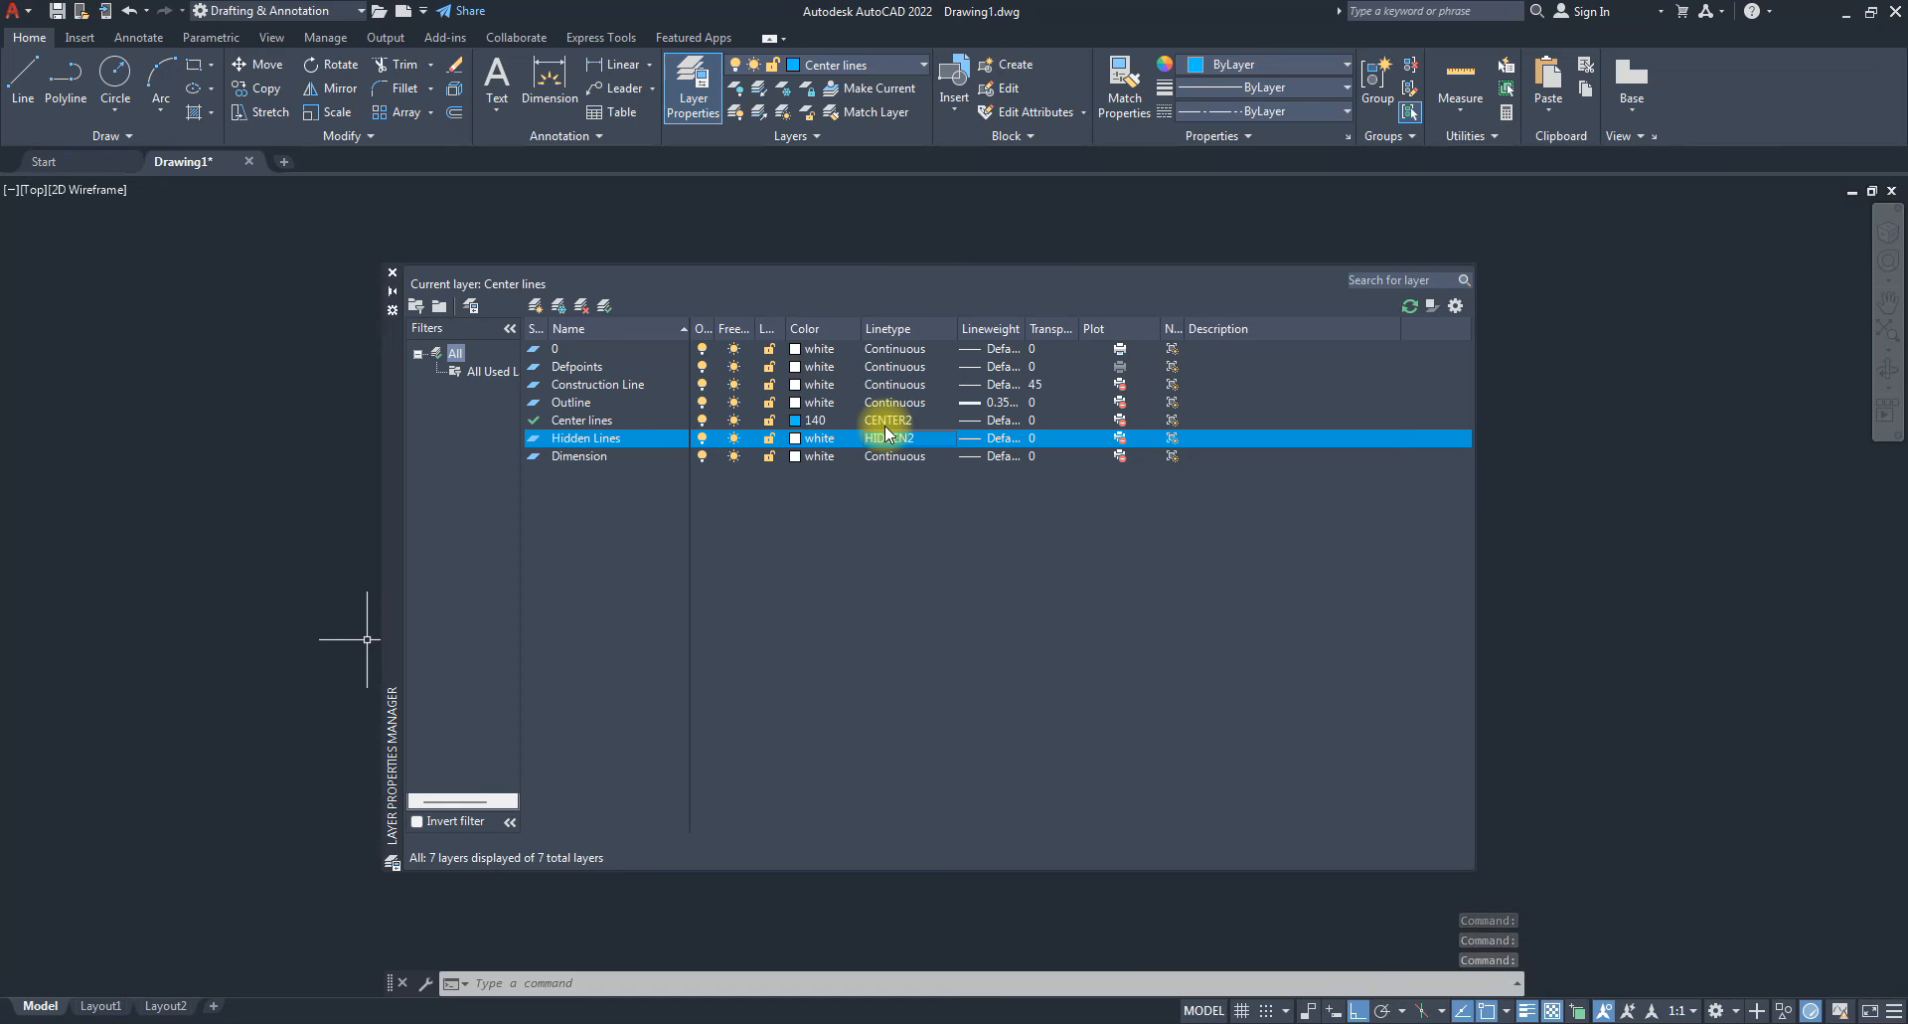
Set the Hidden Lines layer colour to red, index 10.
click(800, 439)
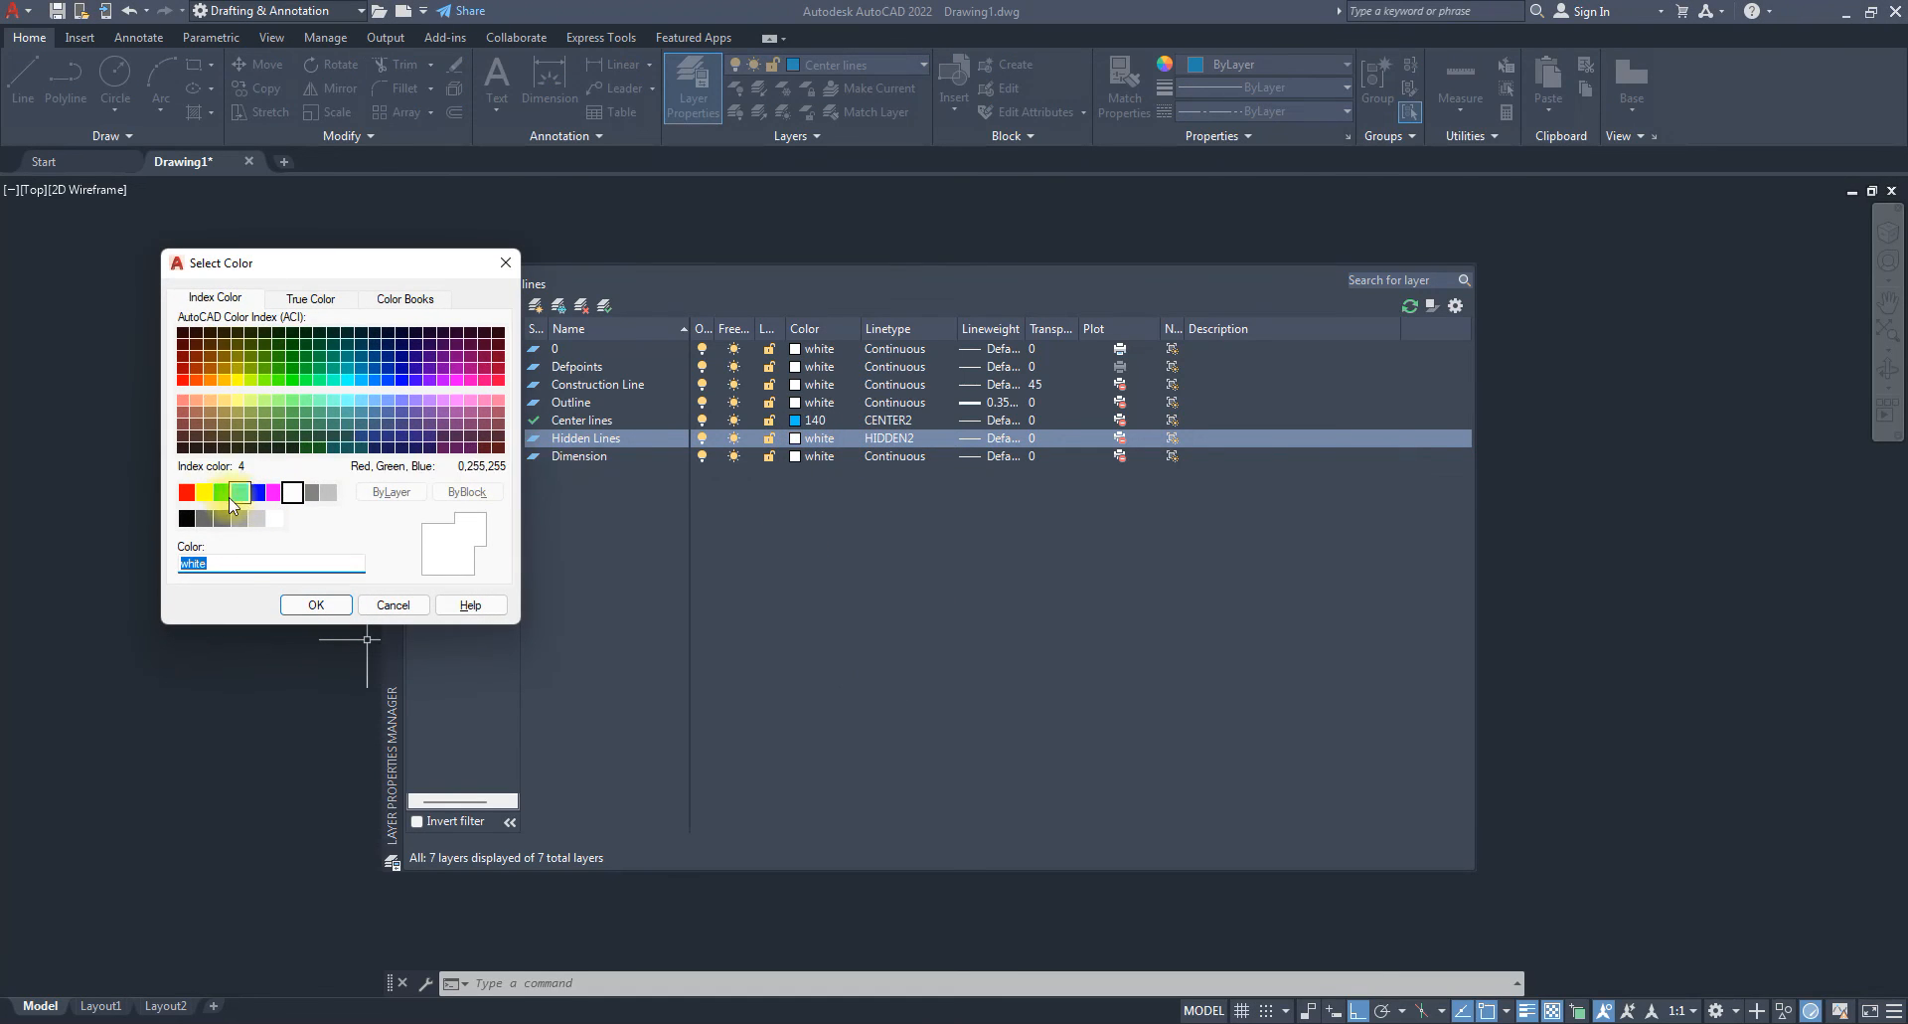
click(183, 380)
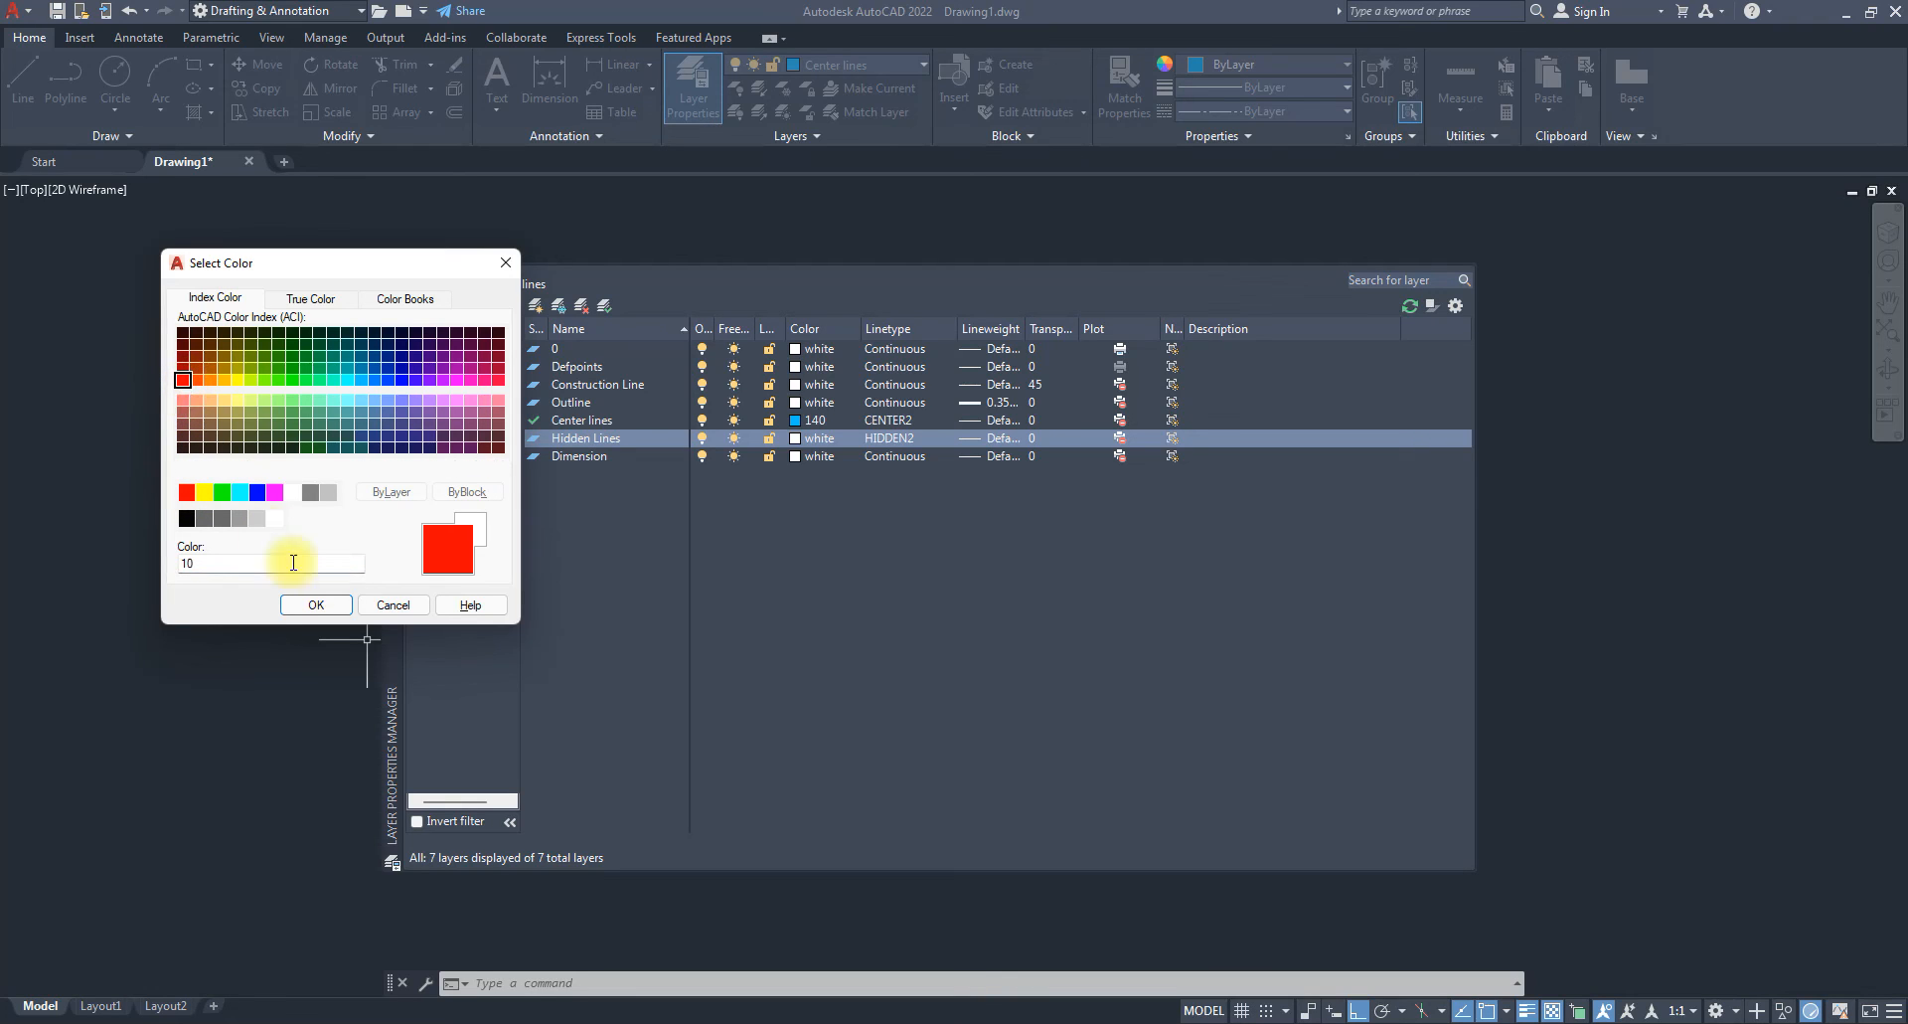
click(315, 605)
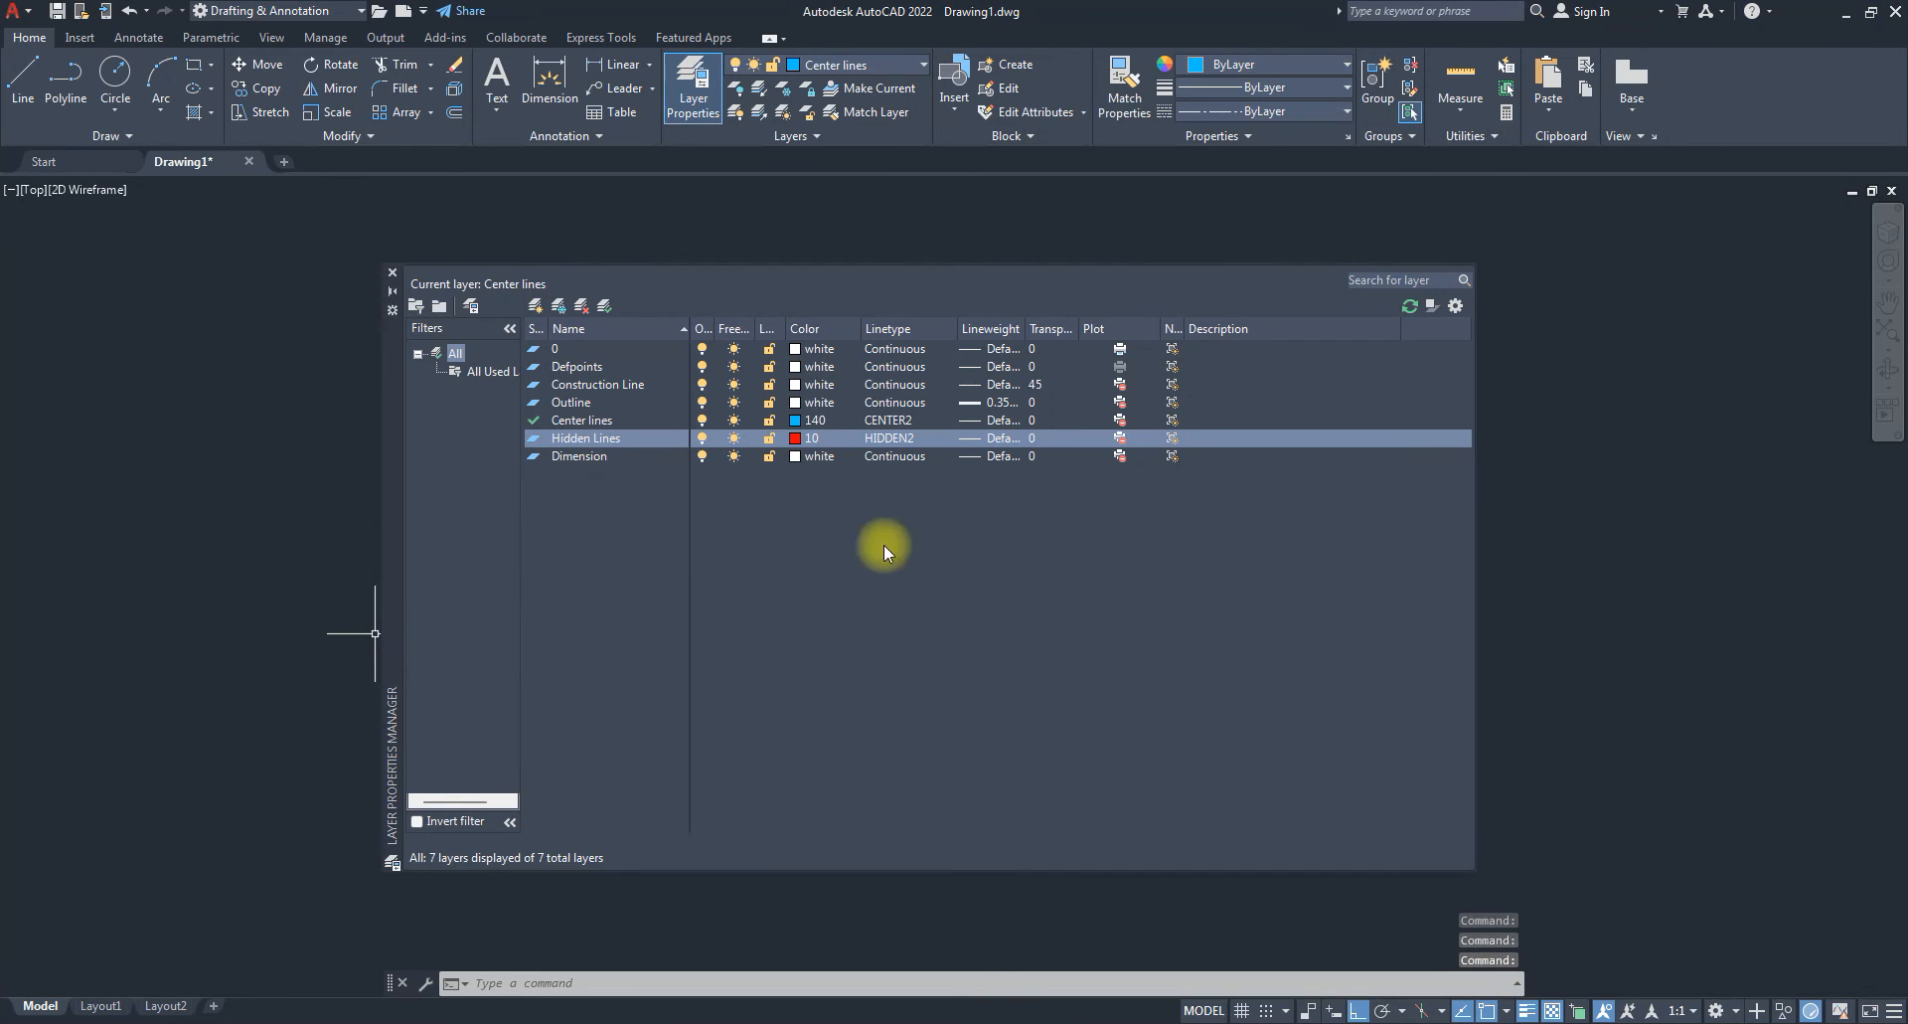
Set the Dimension layer colour to green.
click(581, 456)
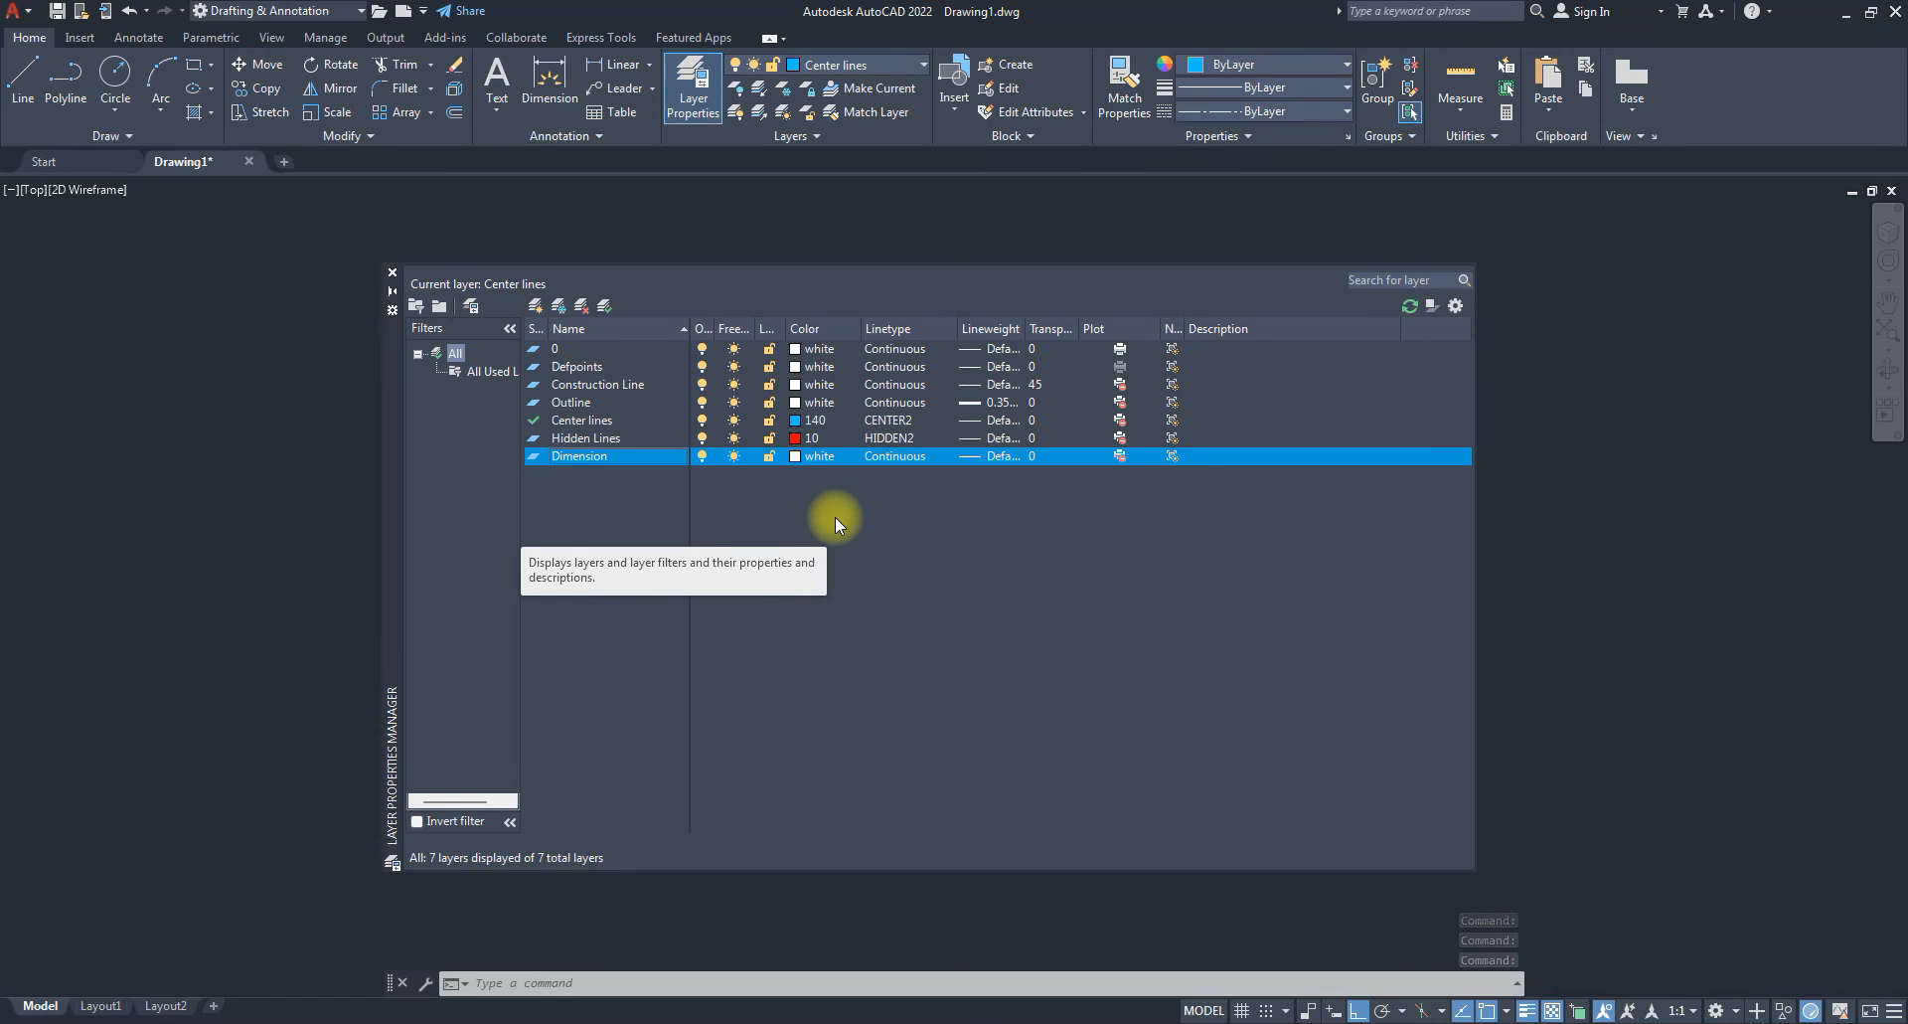
click(801, 456)
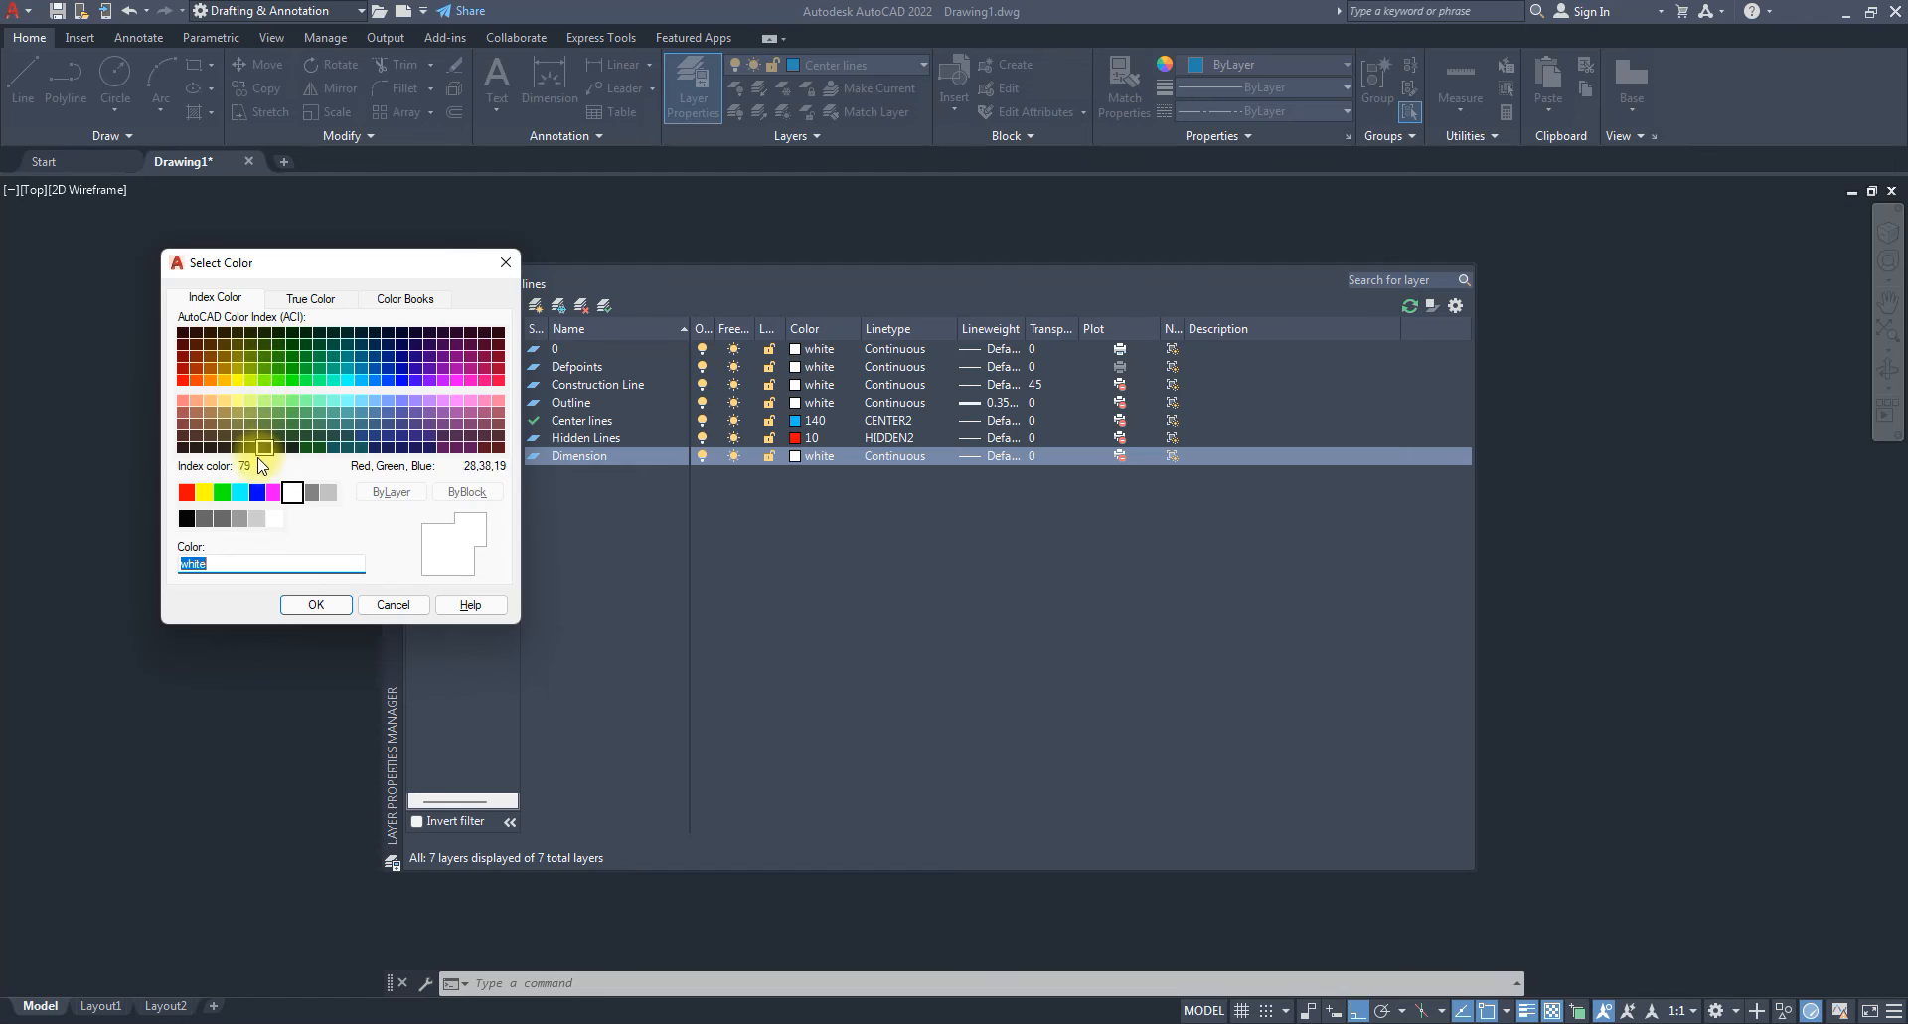
click(221, 492)
click(304, 602)
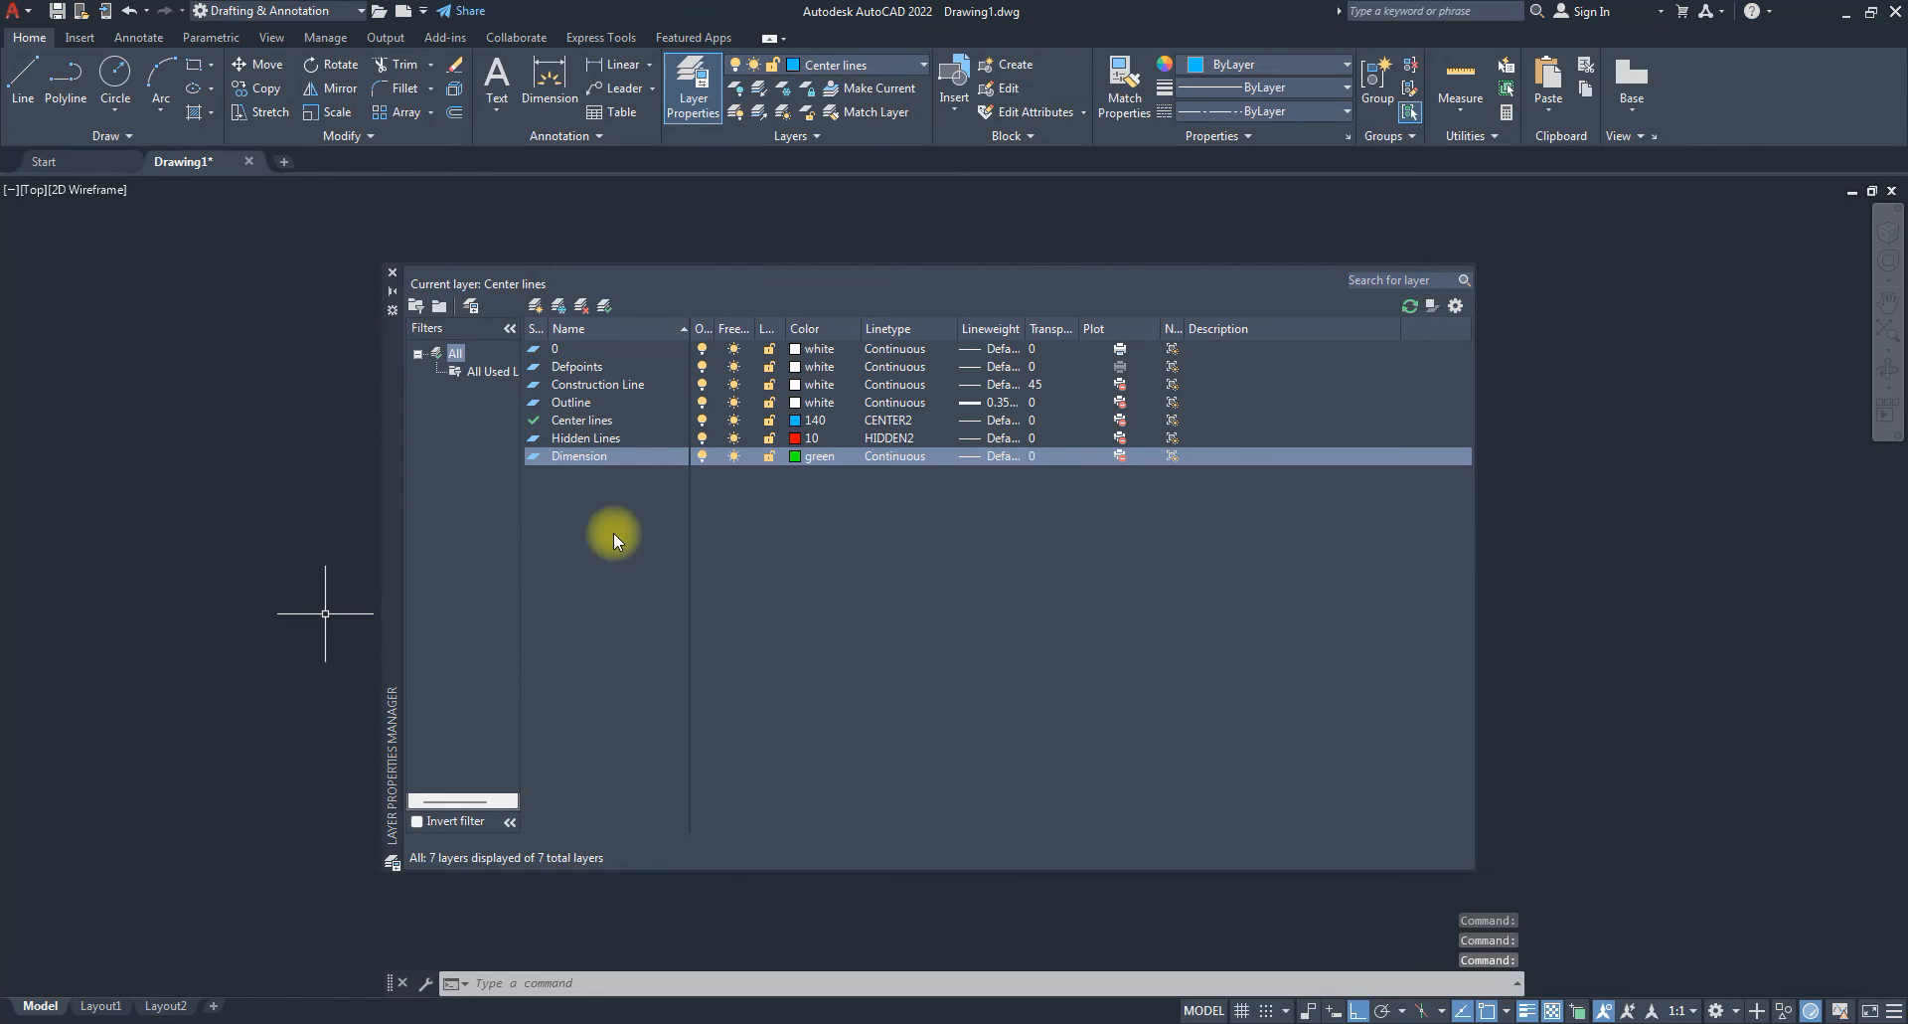
Give the Dimension layer a transparency of 45.
click(1036, 457)
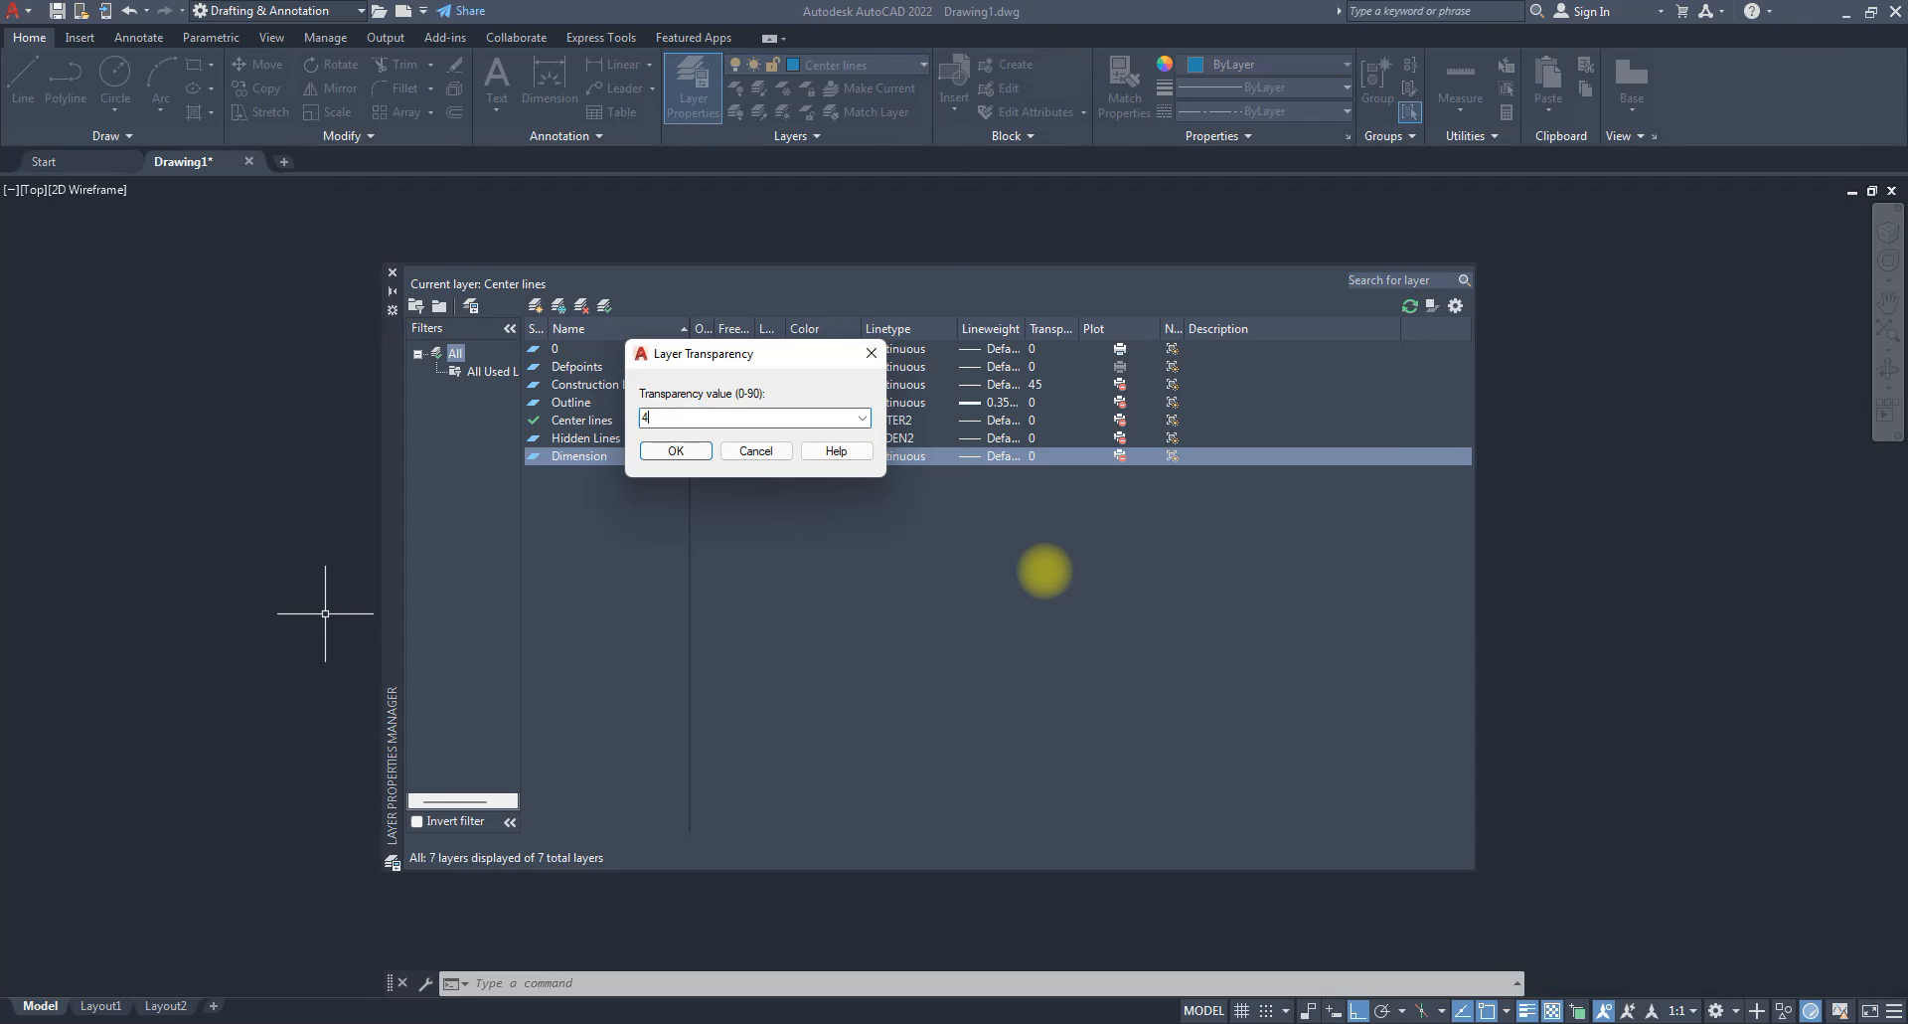
click(678, 451)
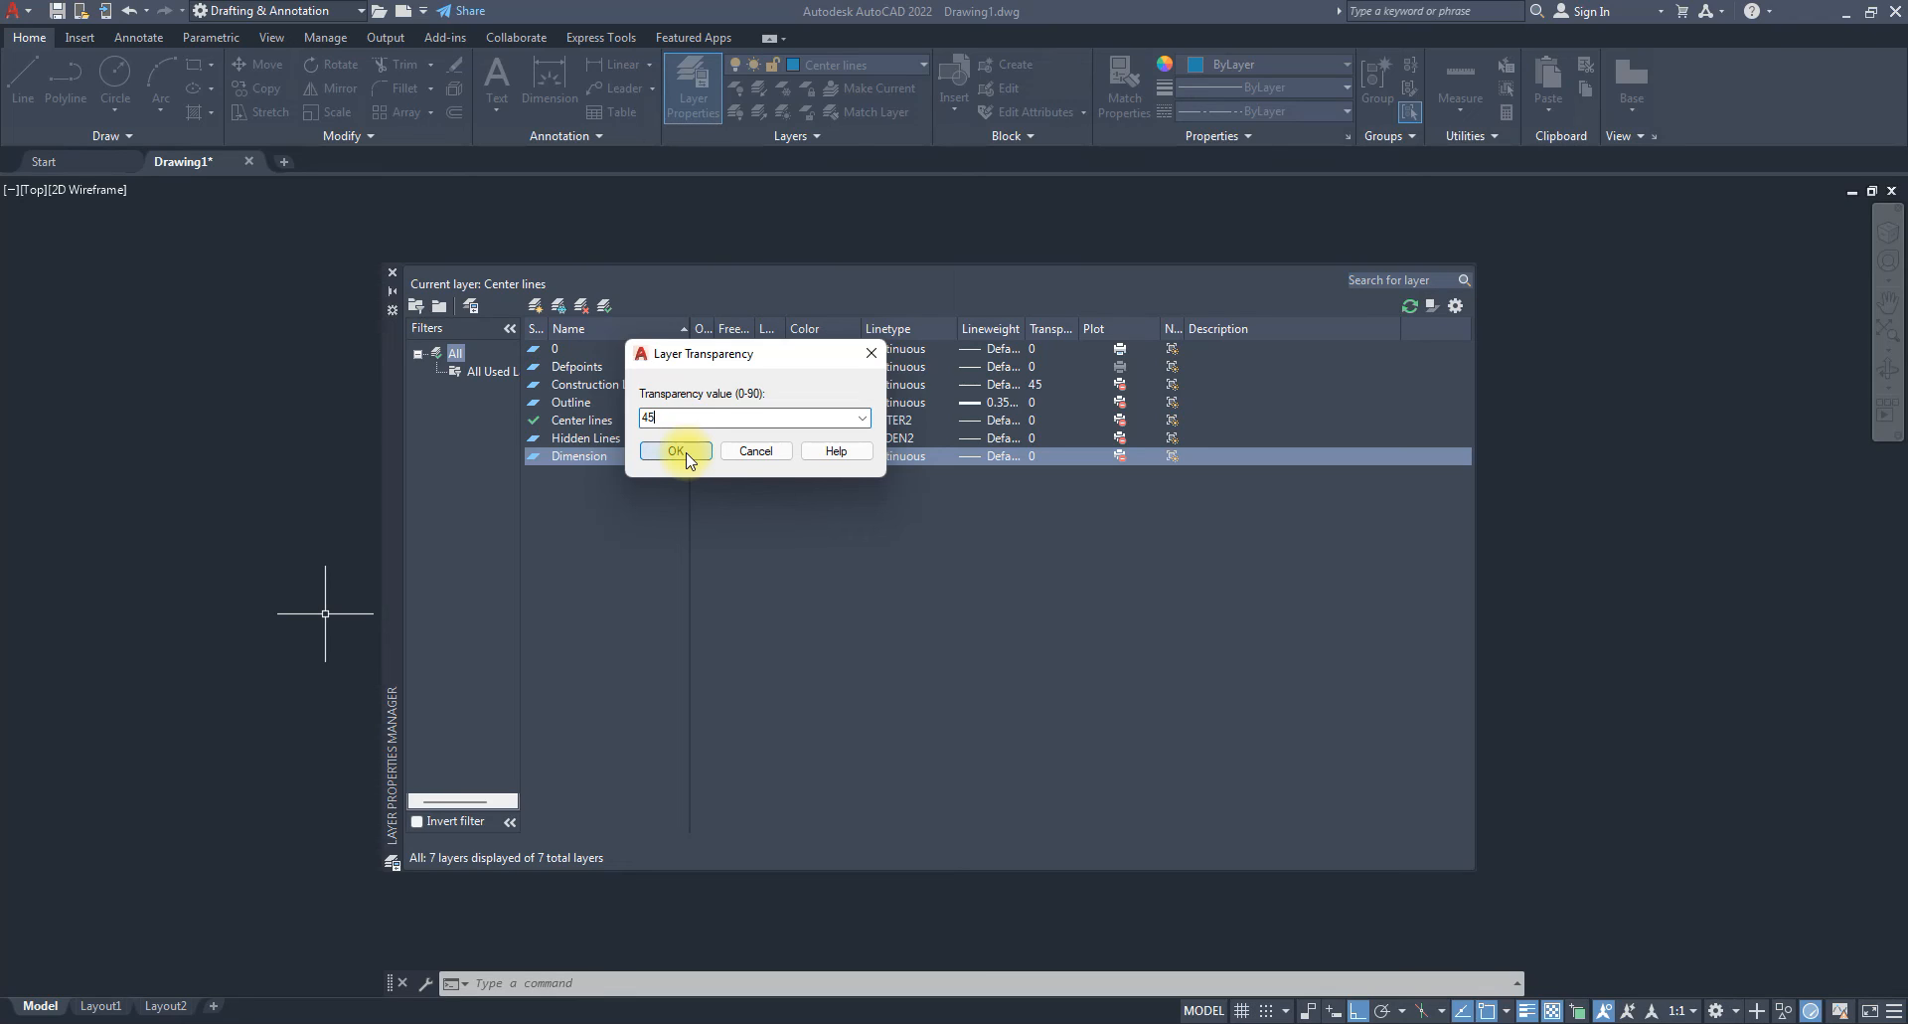
click(675, 452)
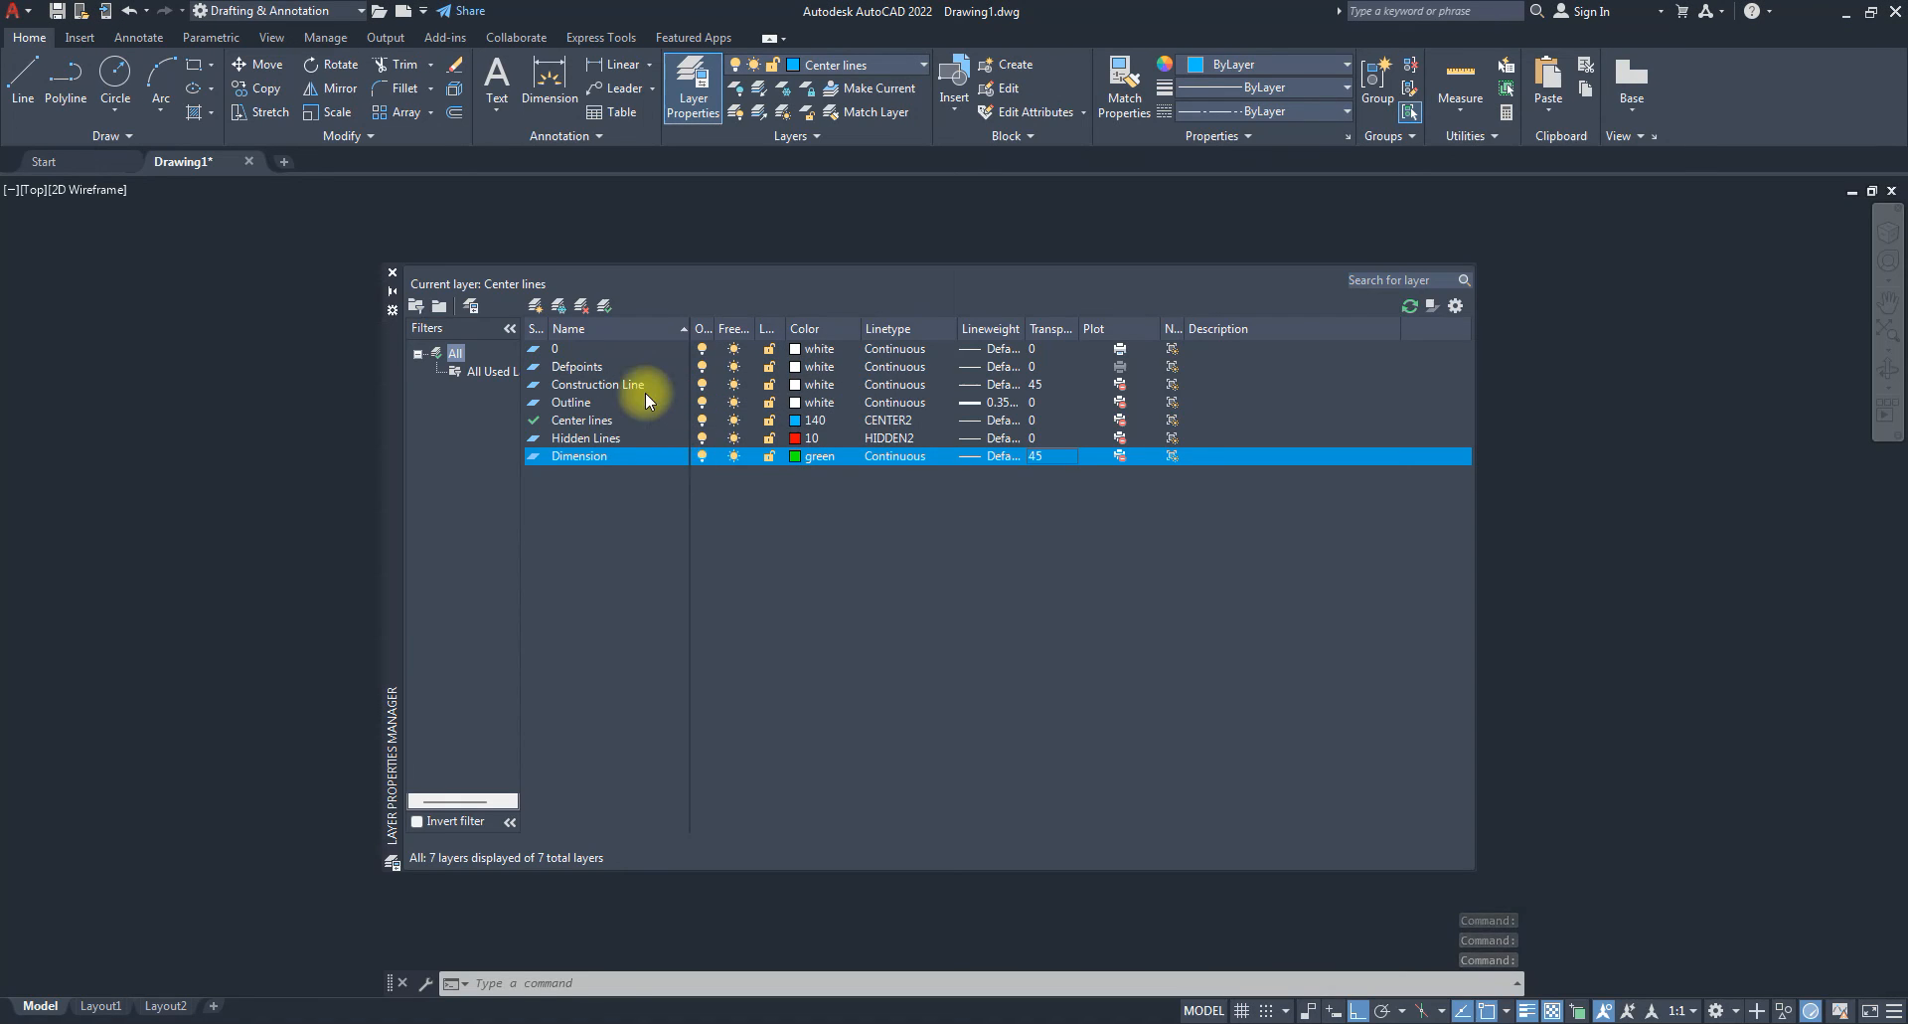
Turn off plotting for Center lines, toggle plotting for Outline, and close the Layer Properties Manager.
click(1120, 420)
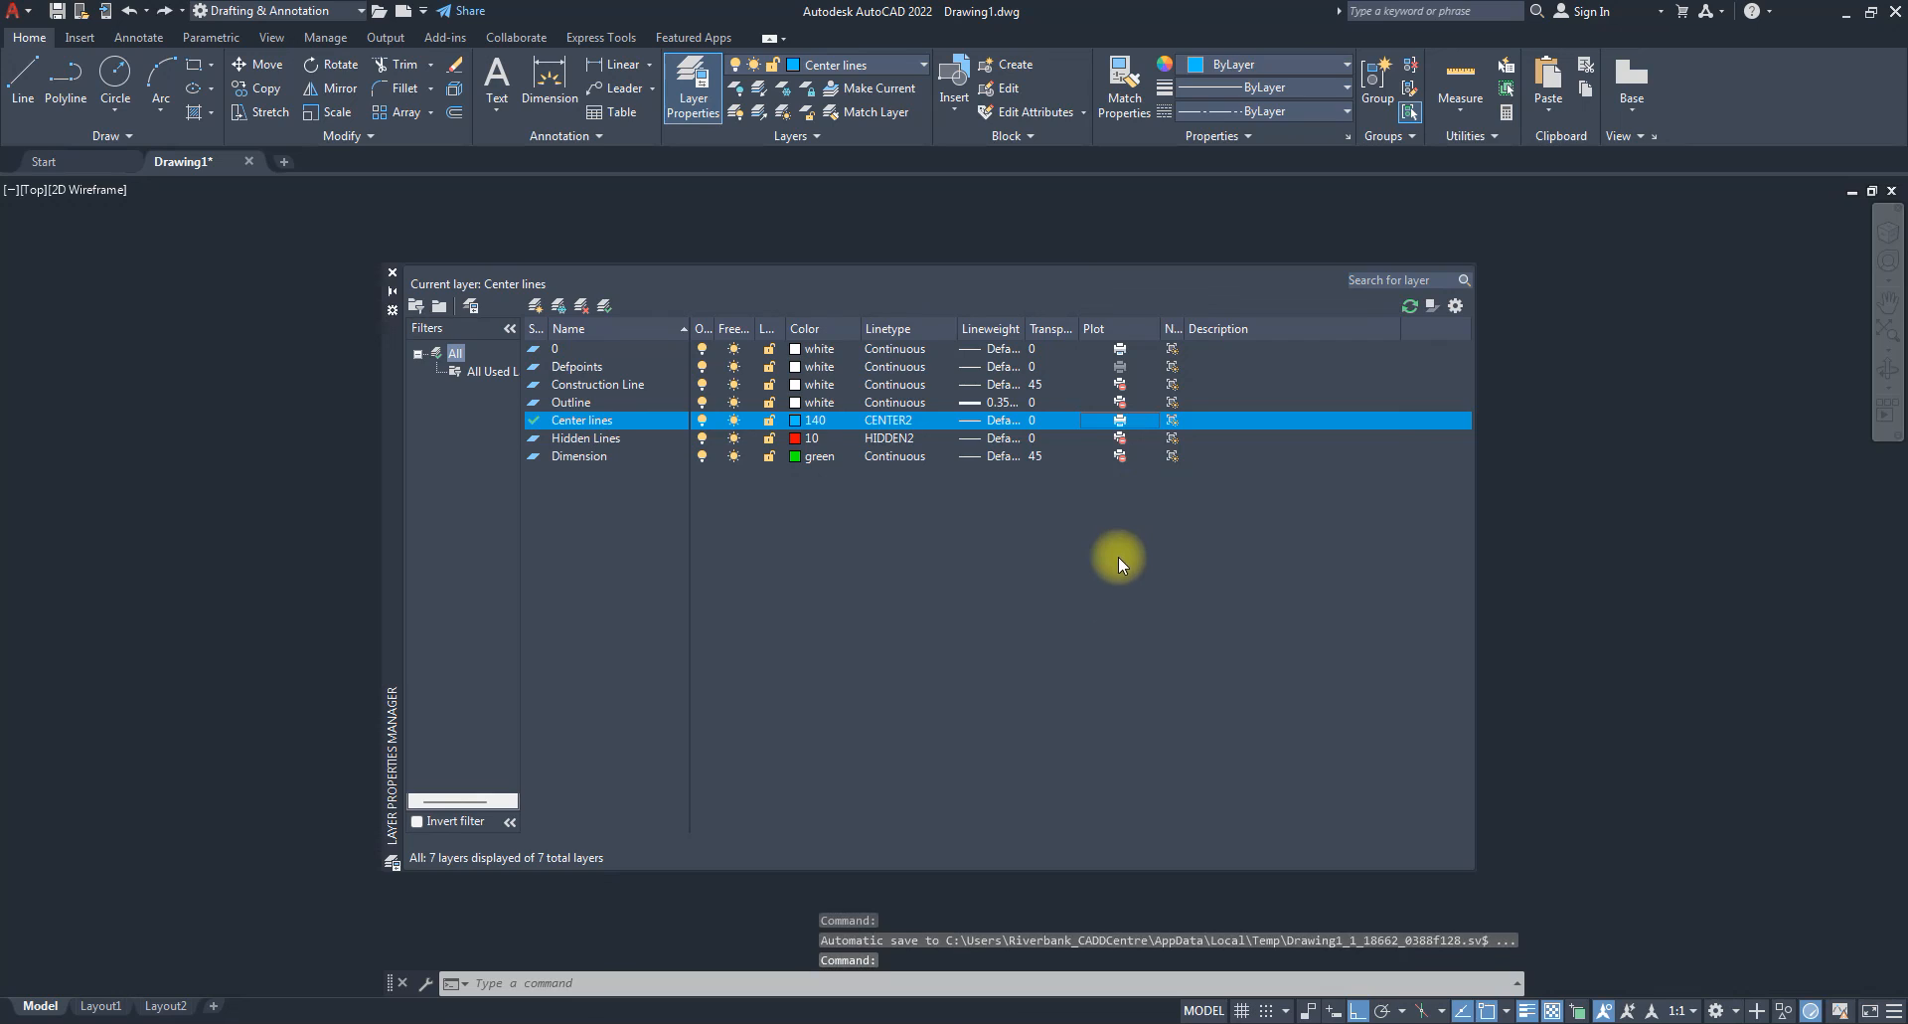
click(1117, 426)
click(1120, 404)
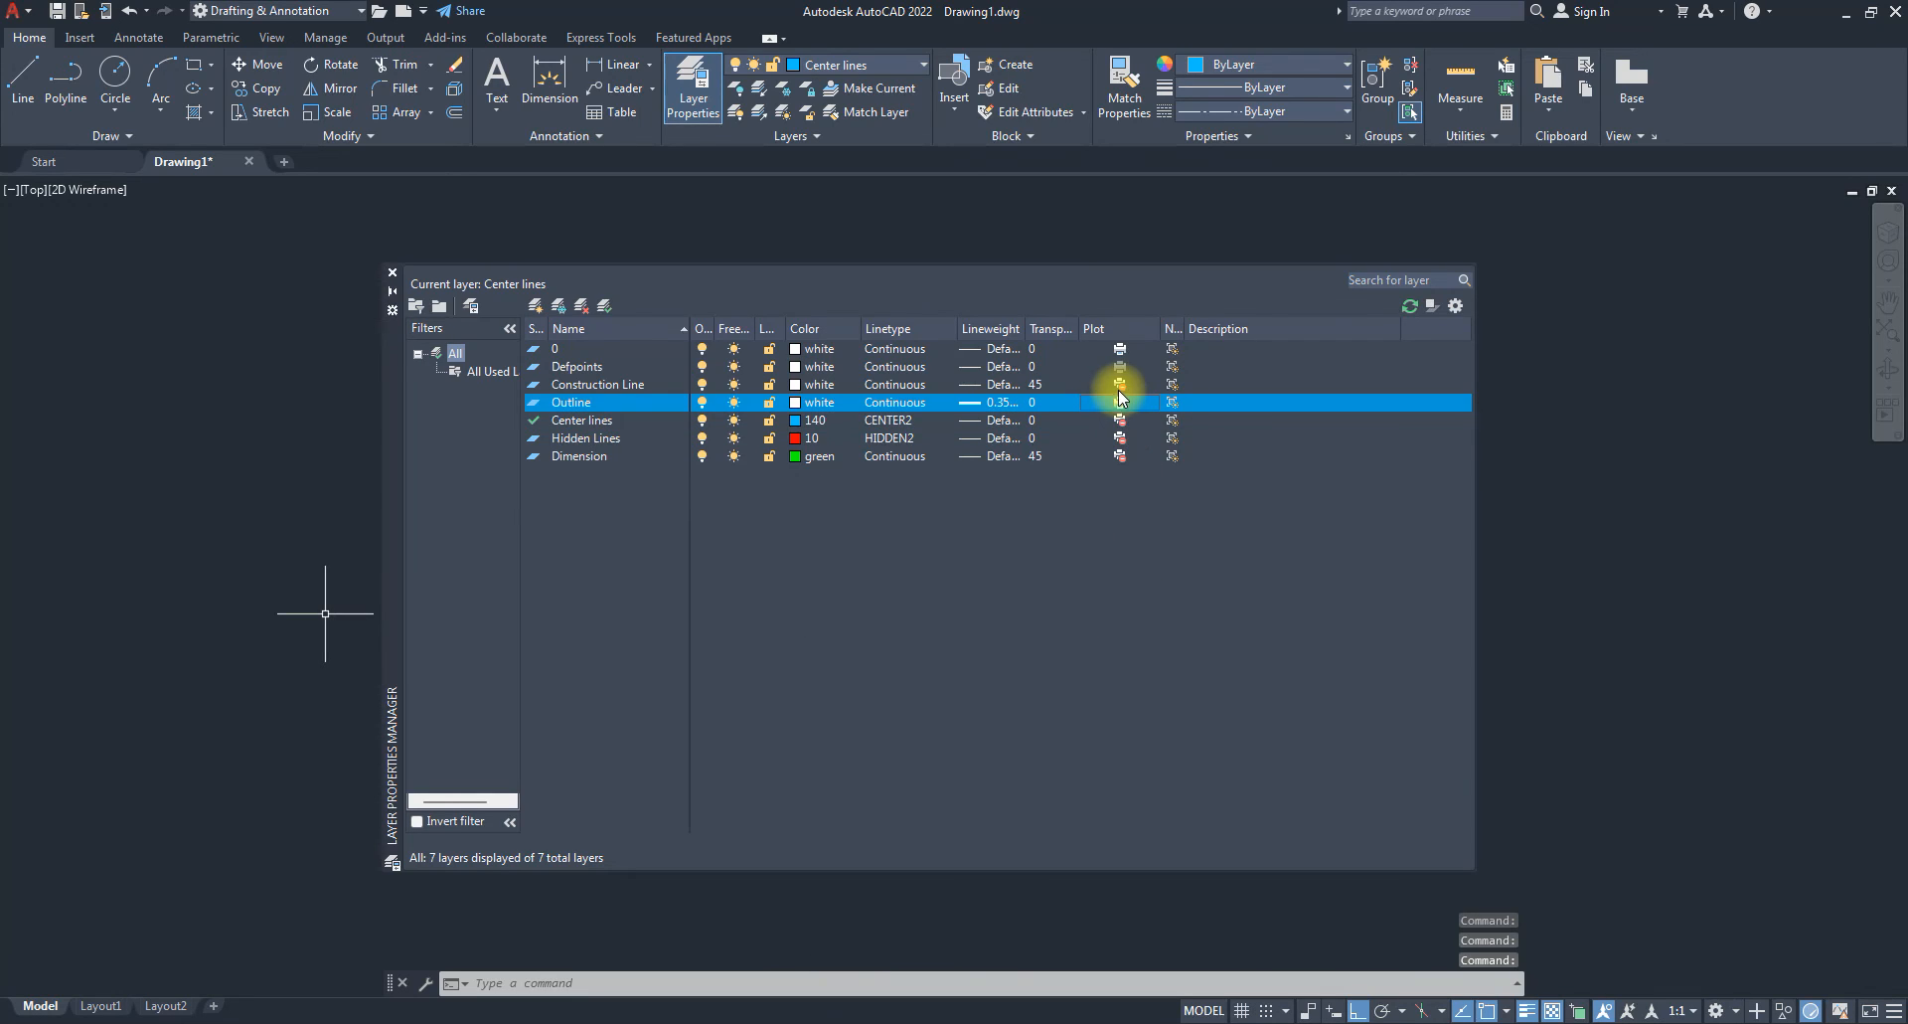
click(1118, 387)
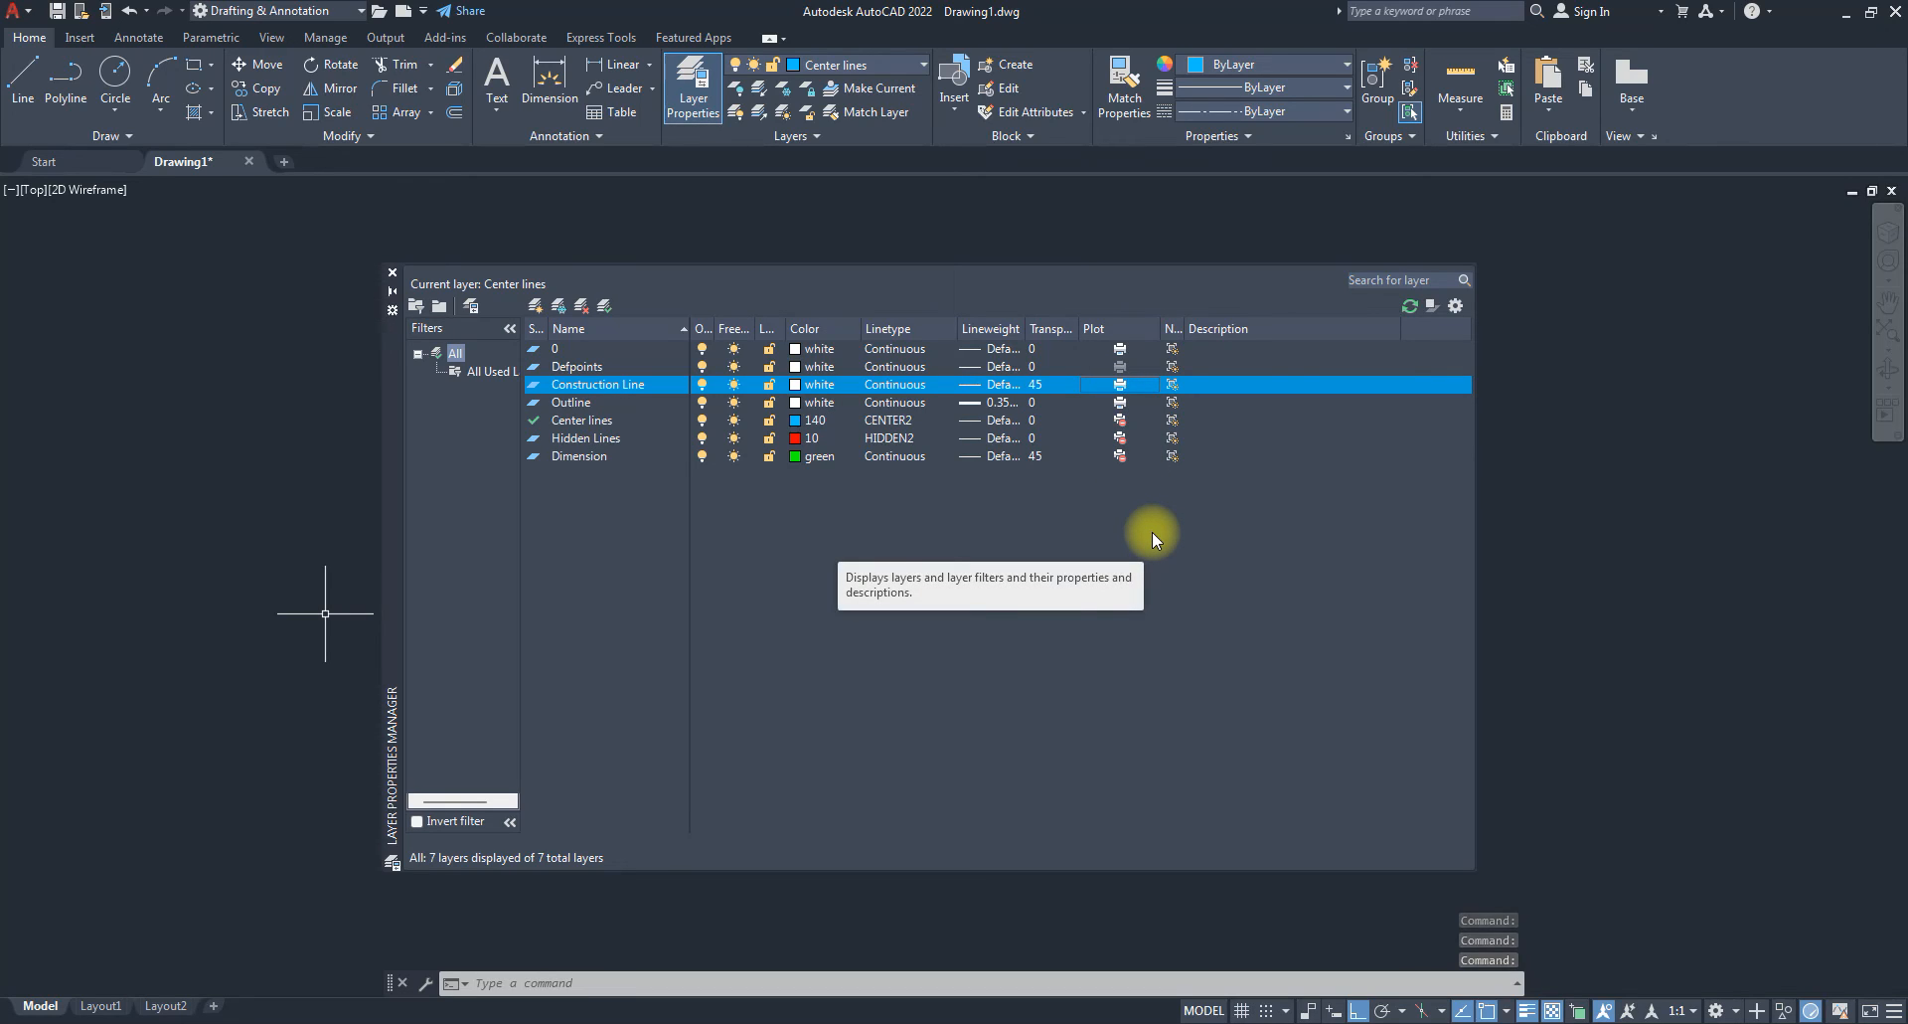
click(1121, 402)
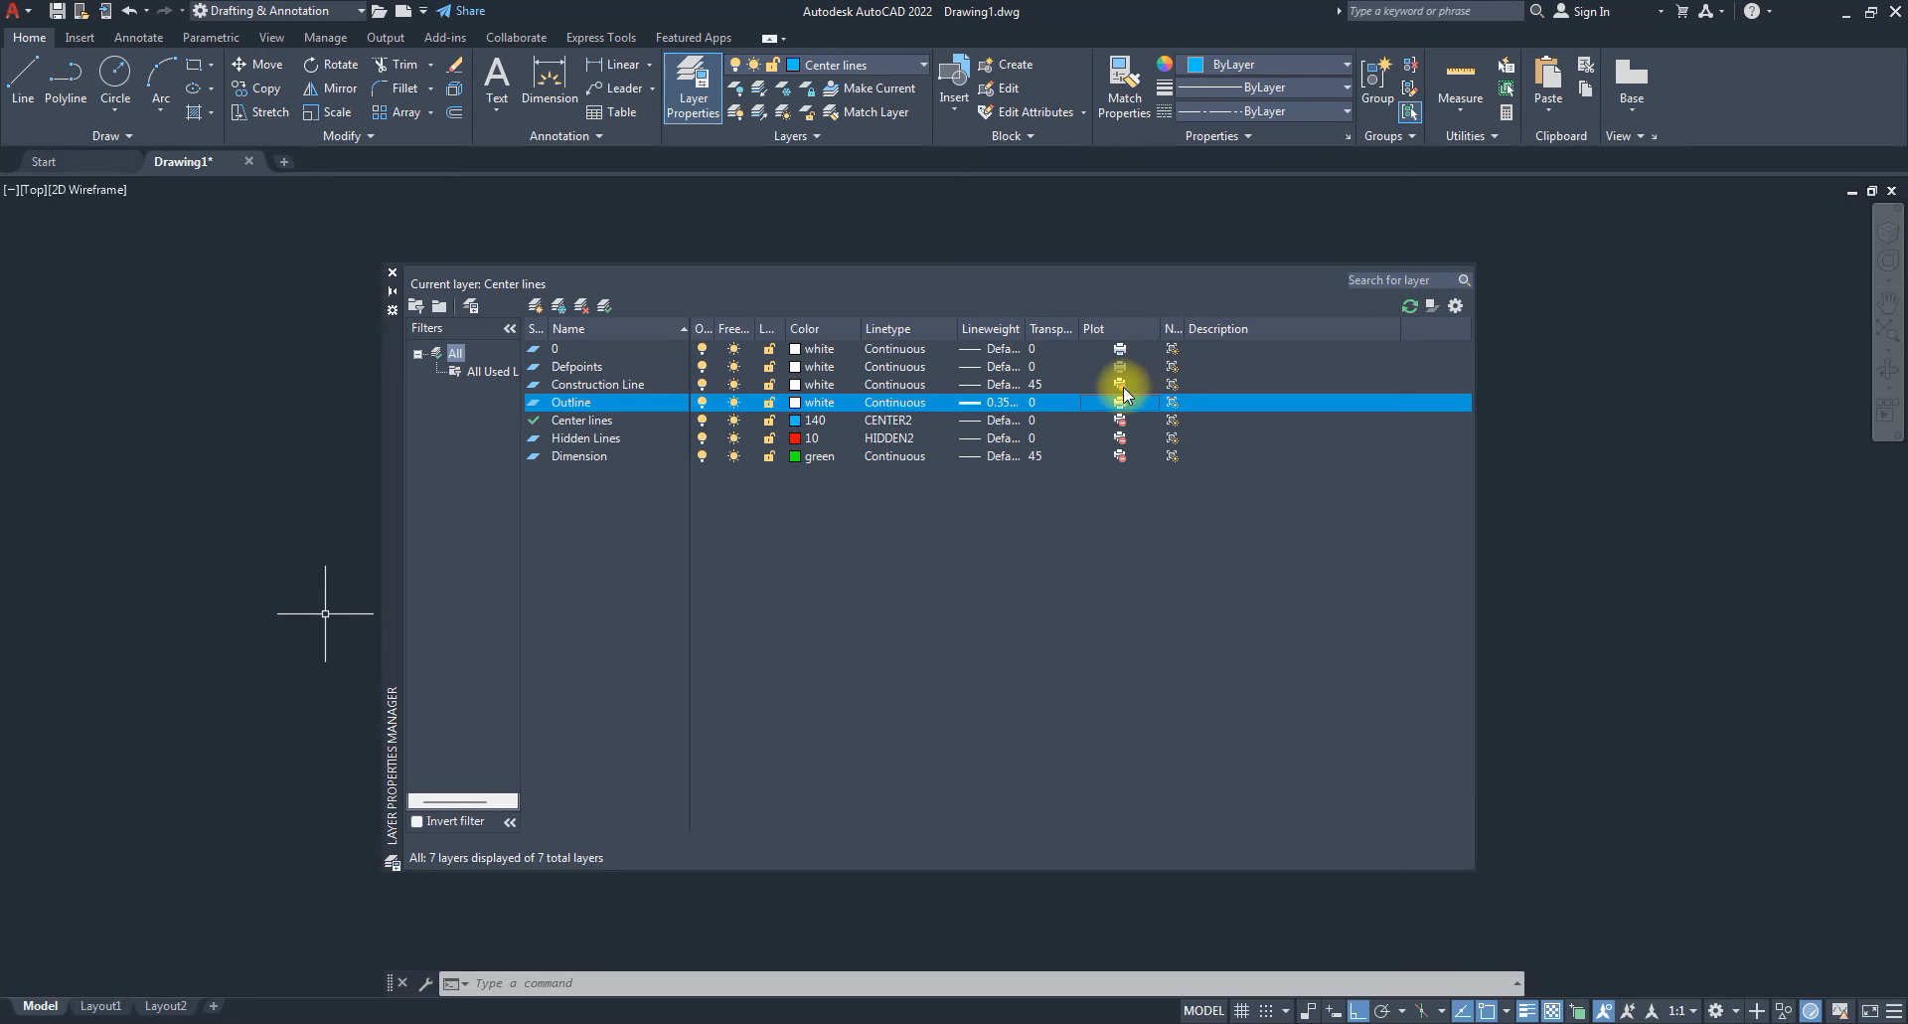
click(585, 424)
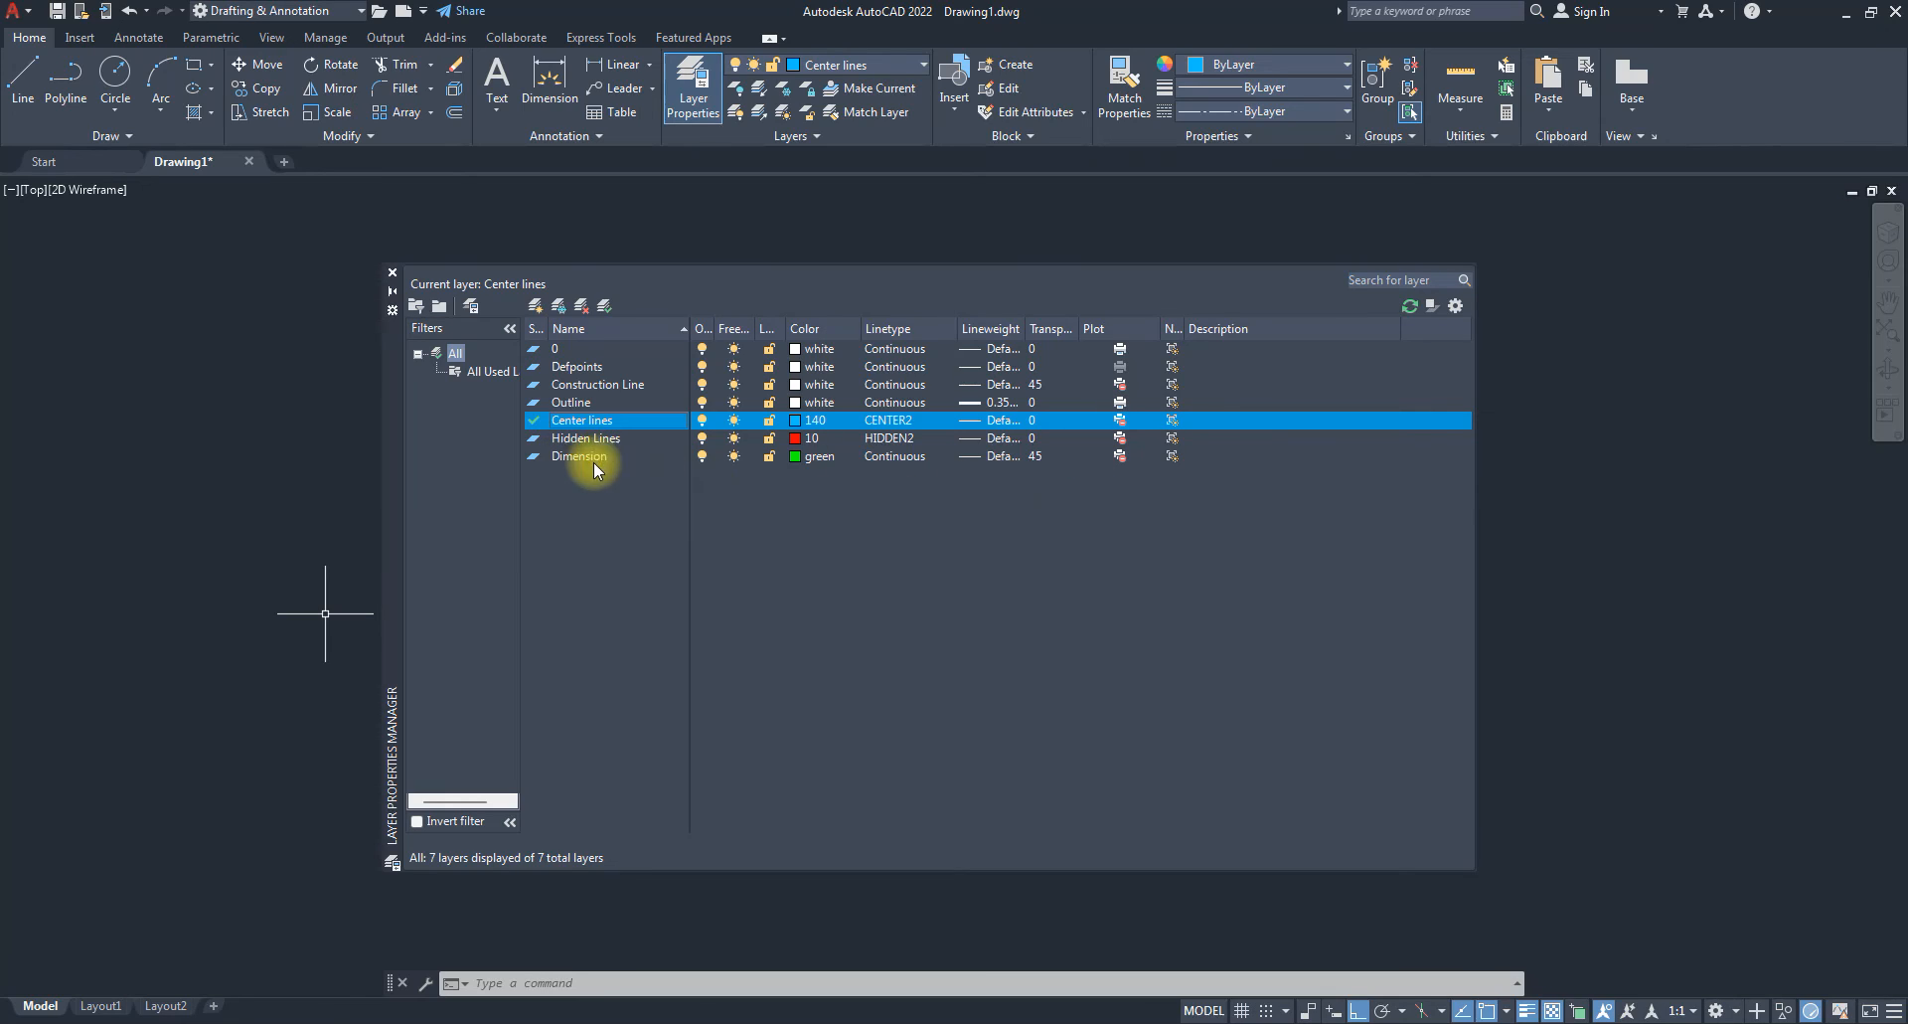
click(1120, 456)
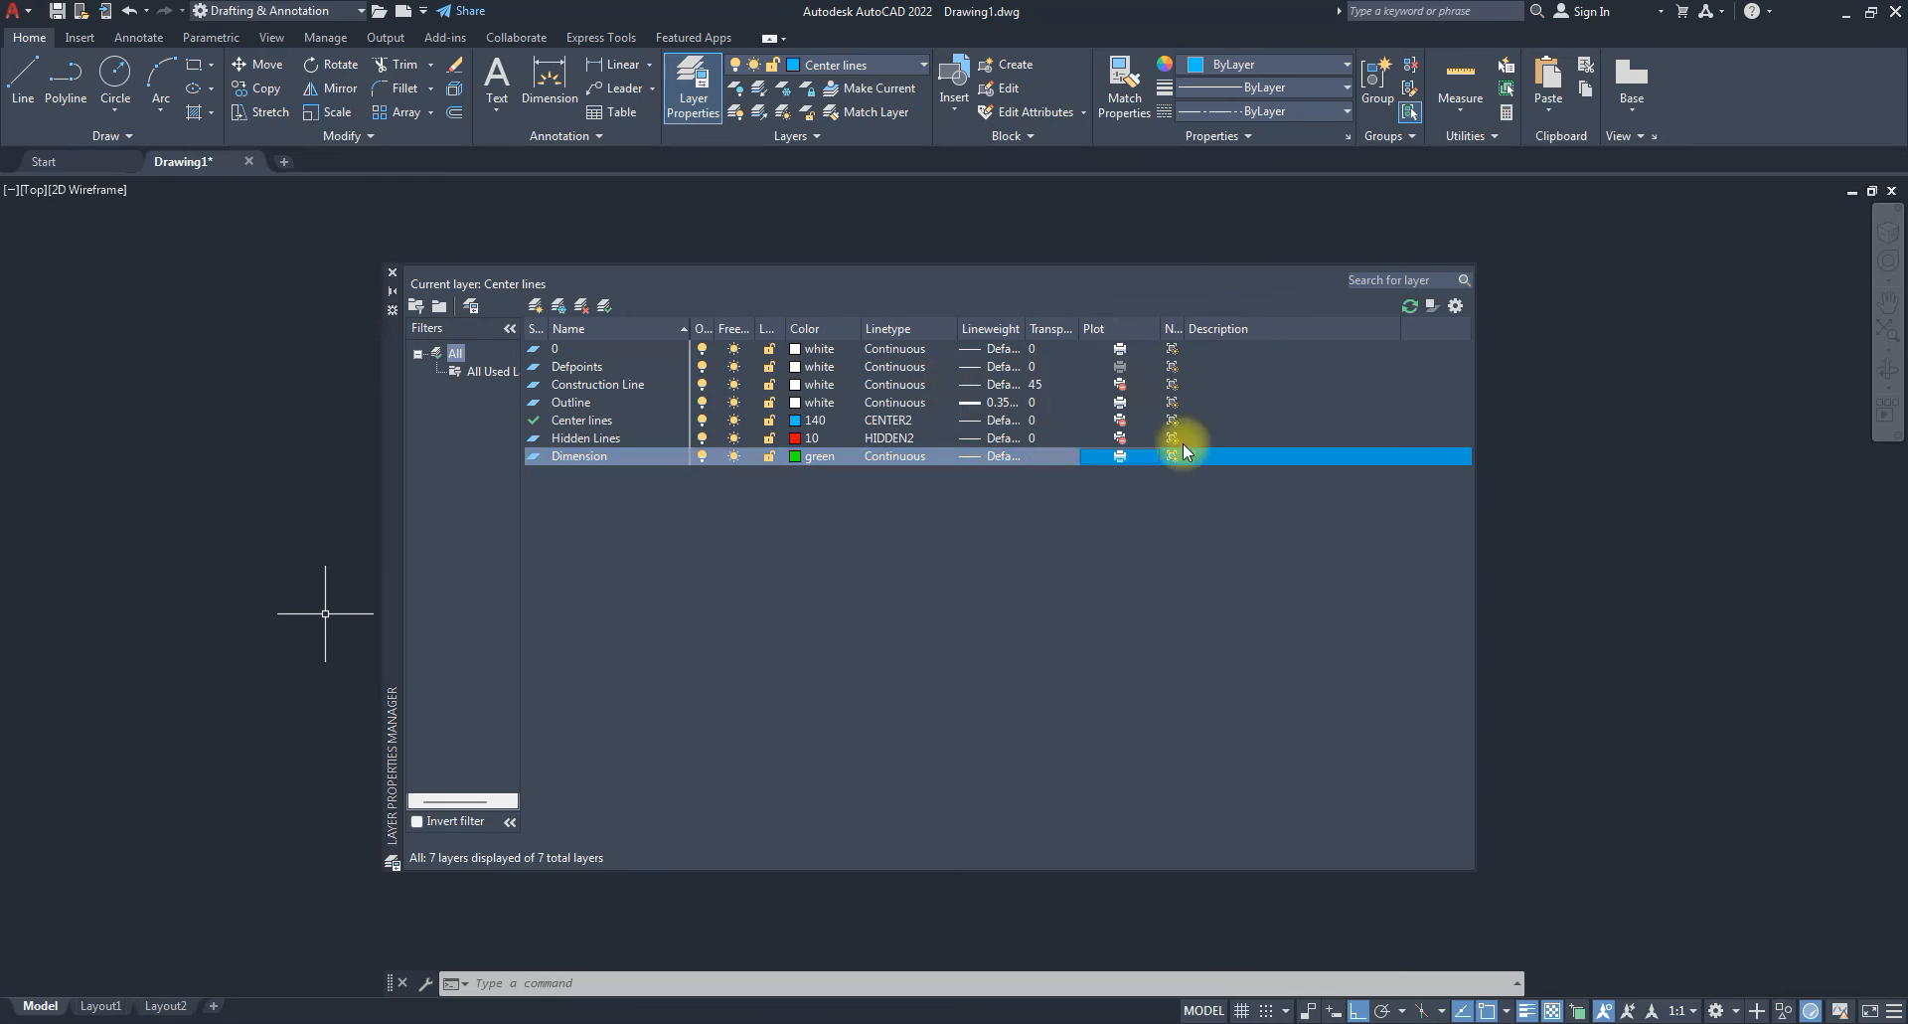
click(392, 273)
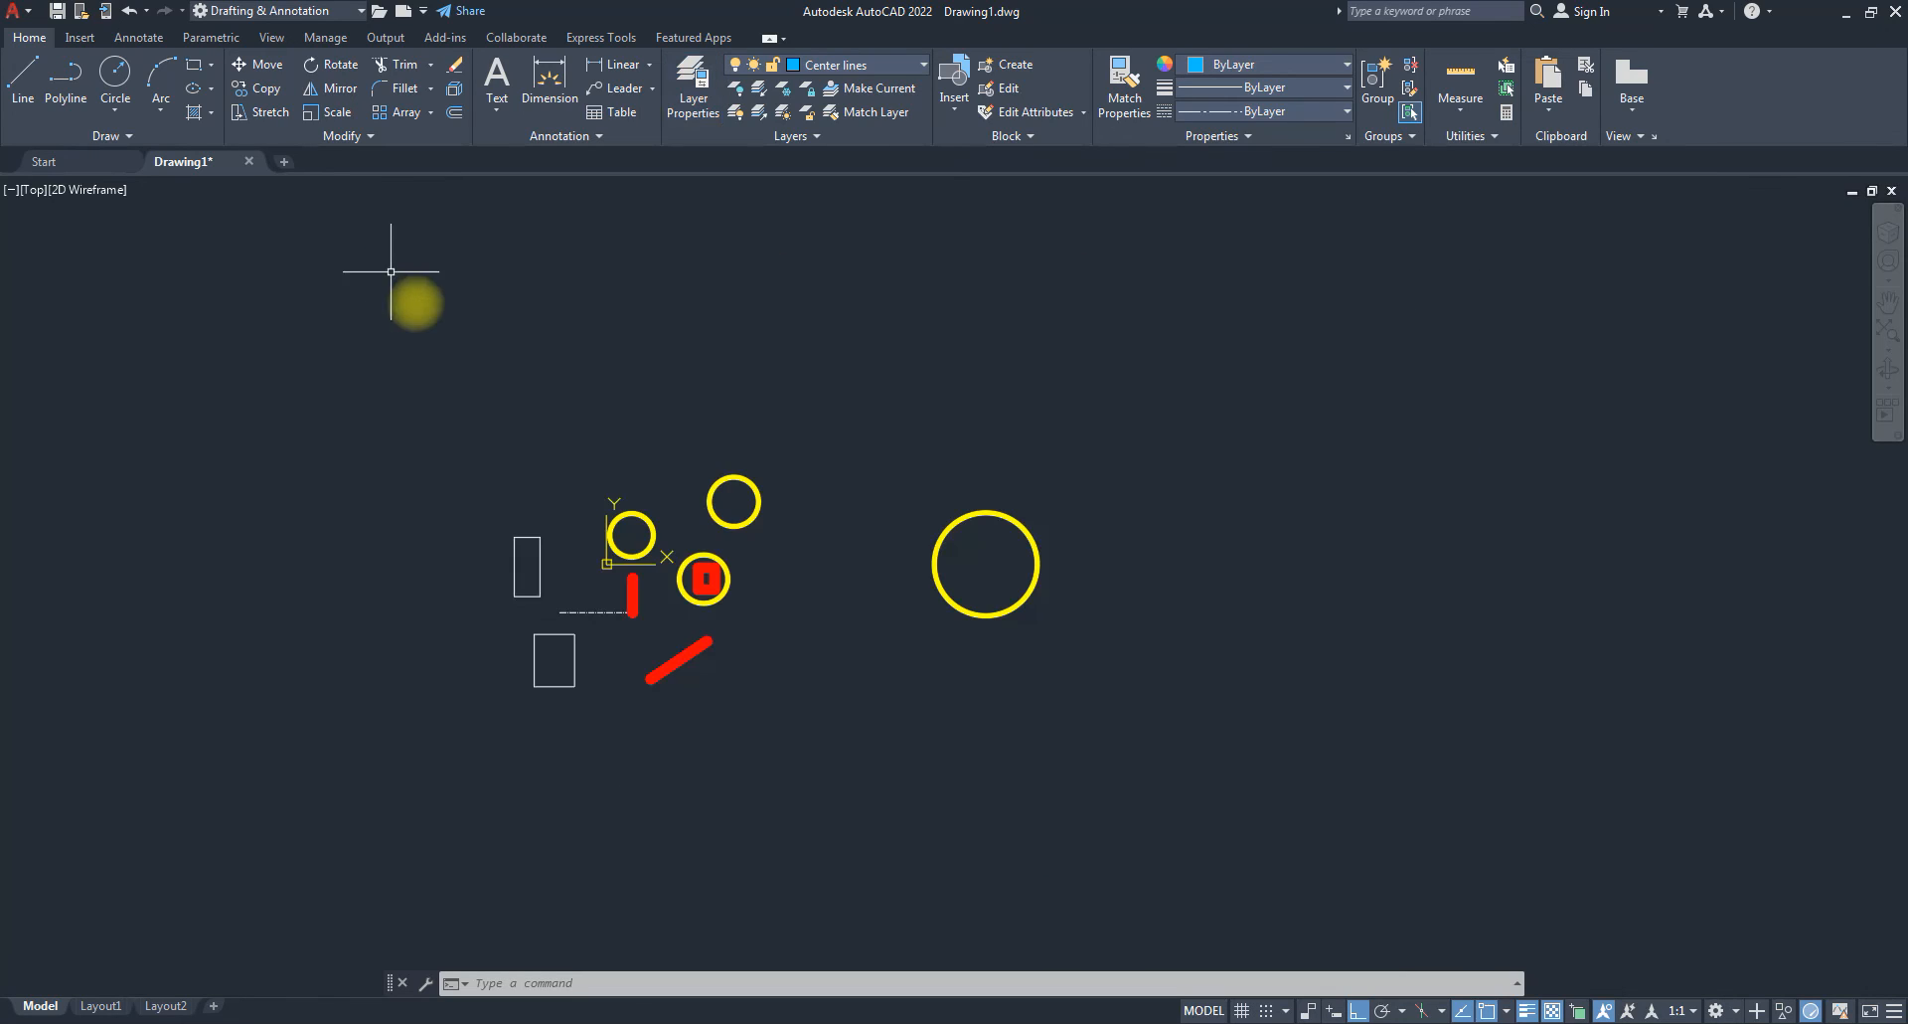
Use the Layer dropdown to set Construction Line as the current layer.
click(879, 66)
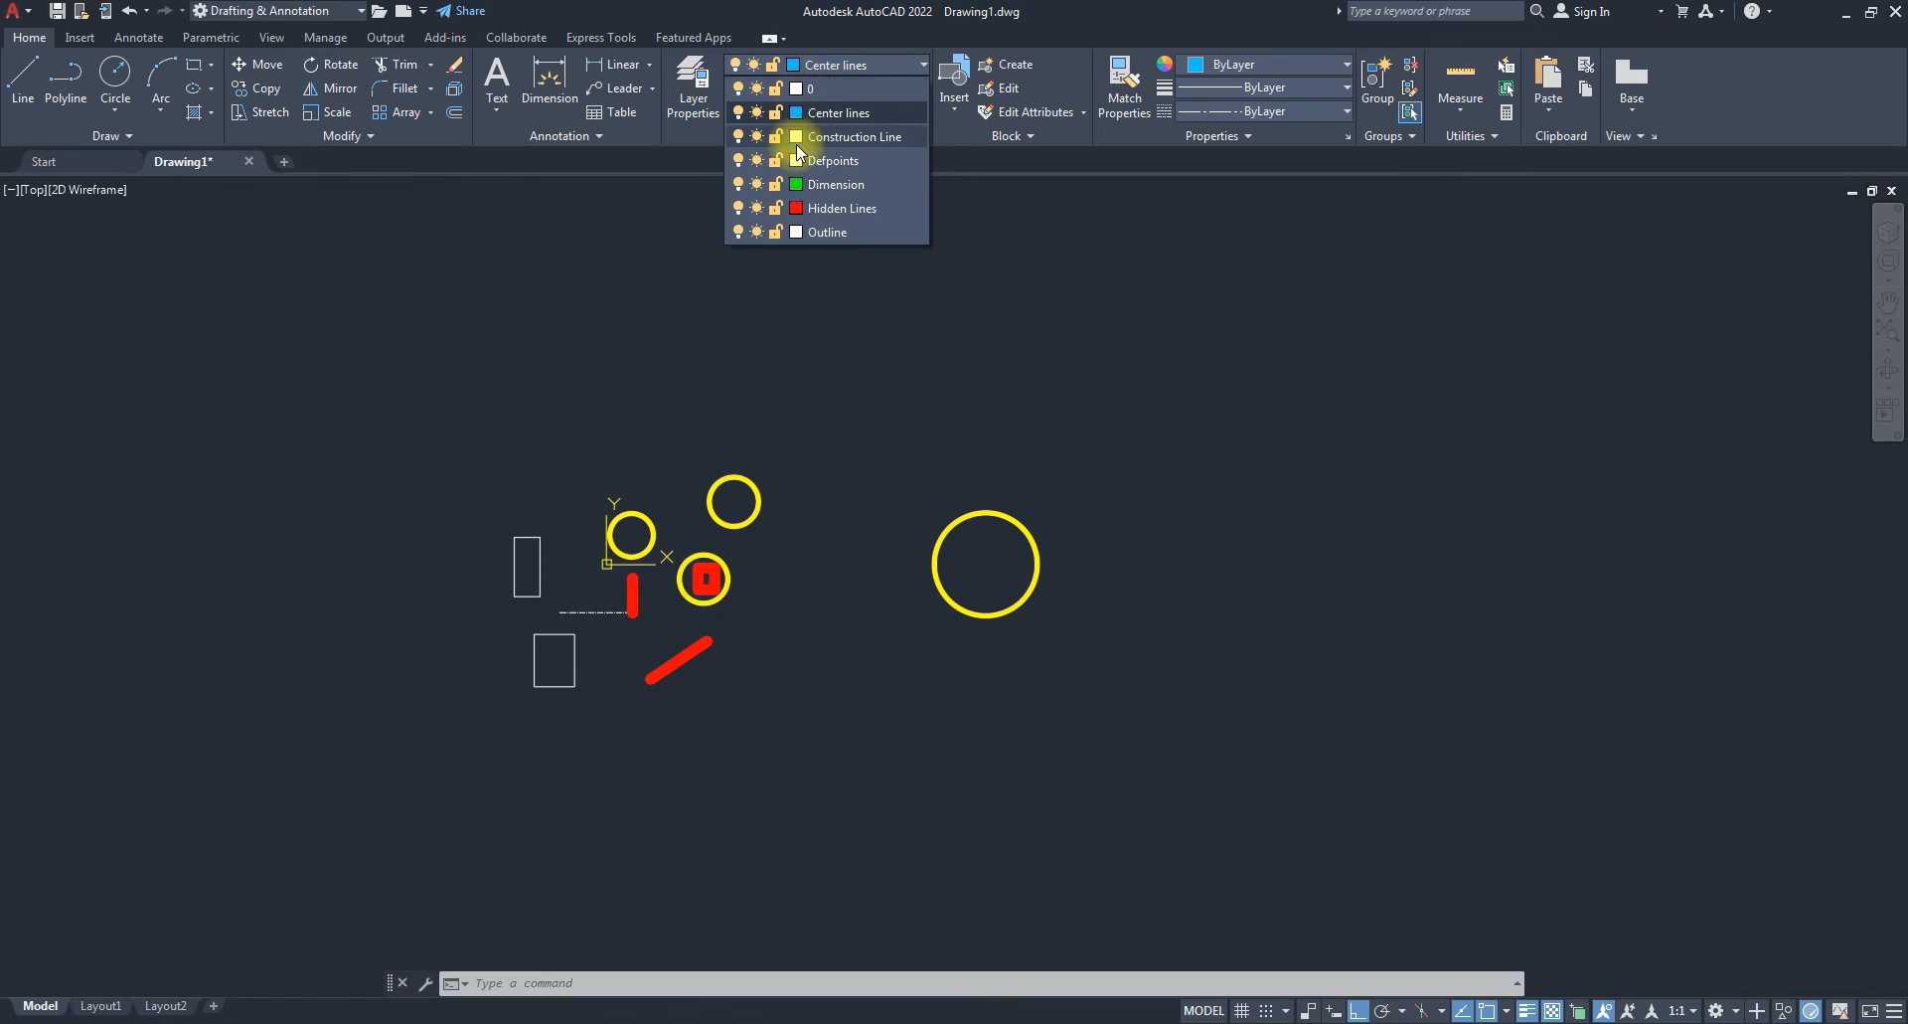
click(815, 89)
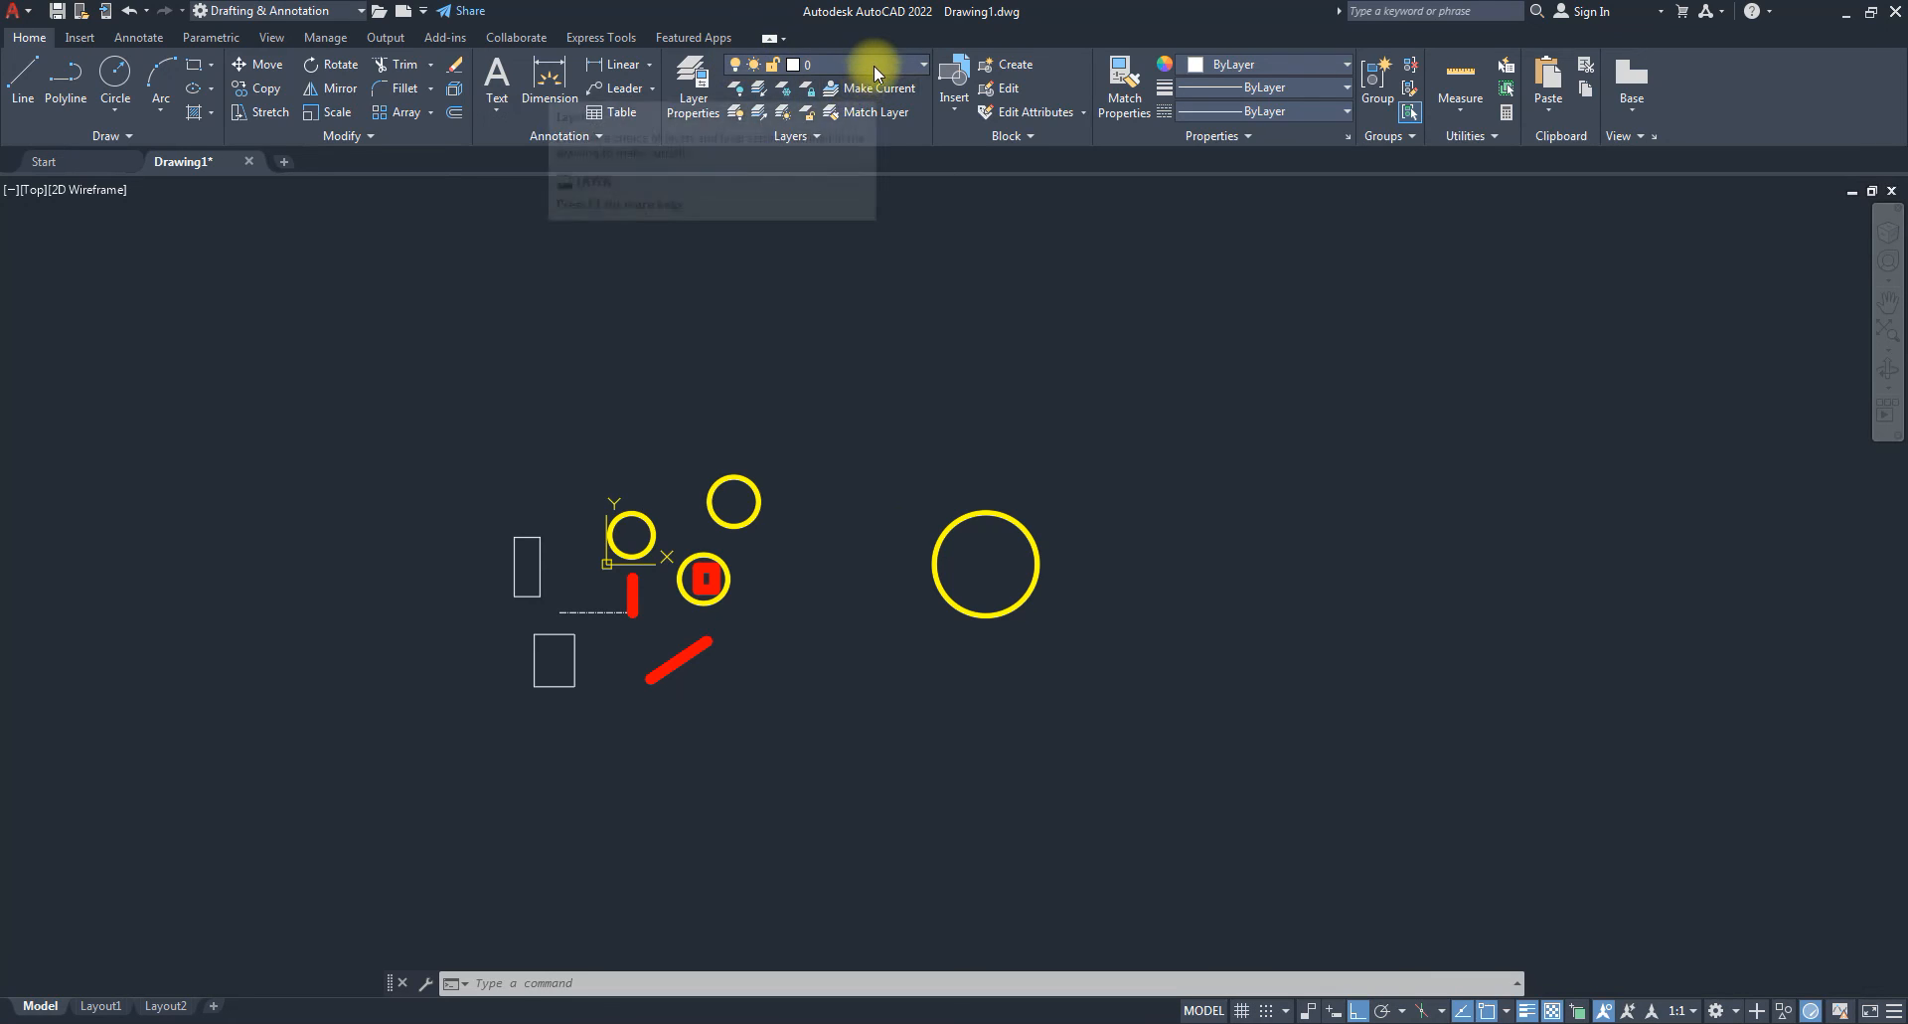
click(899, 64)
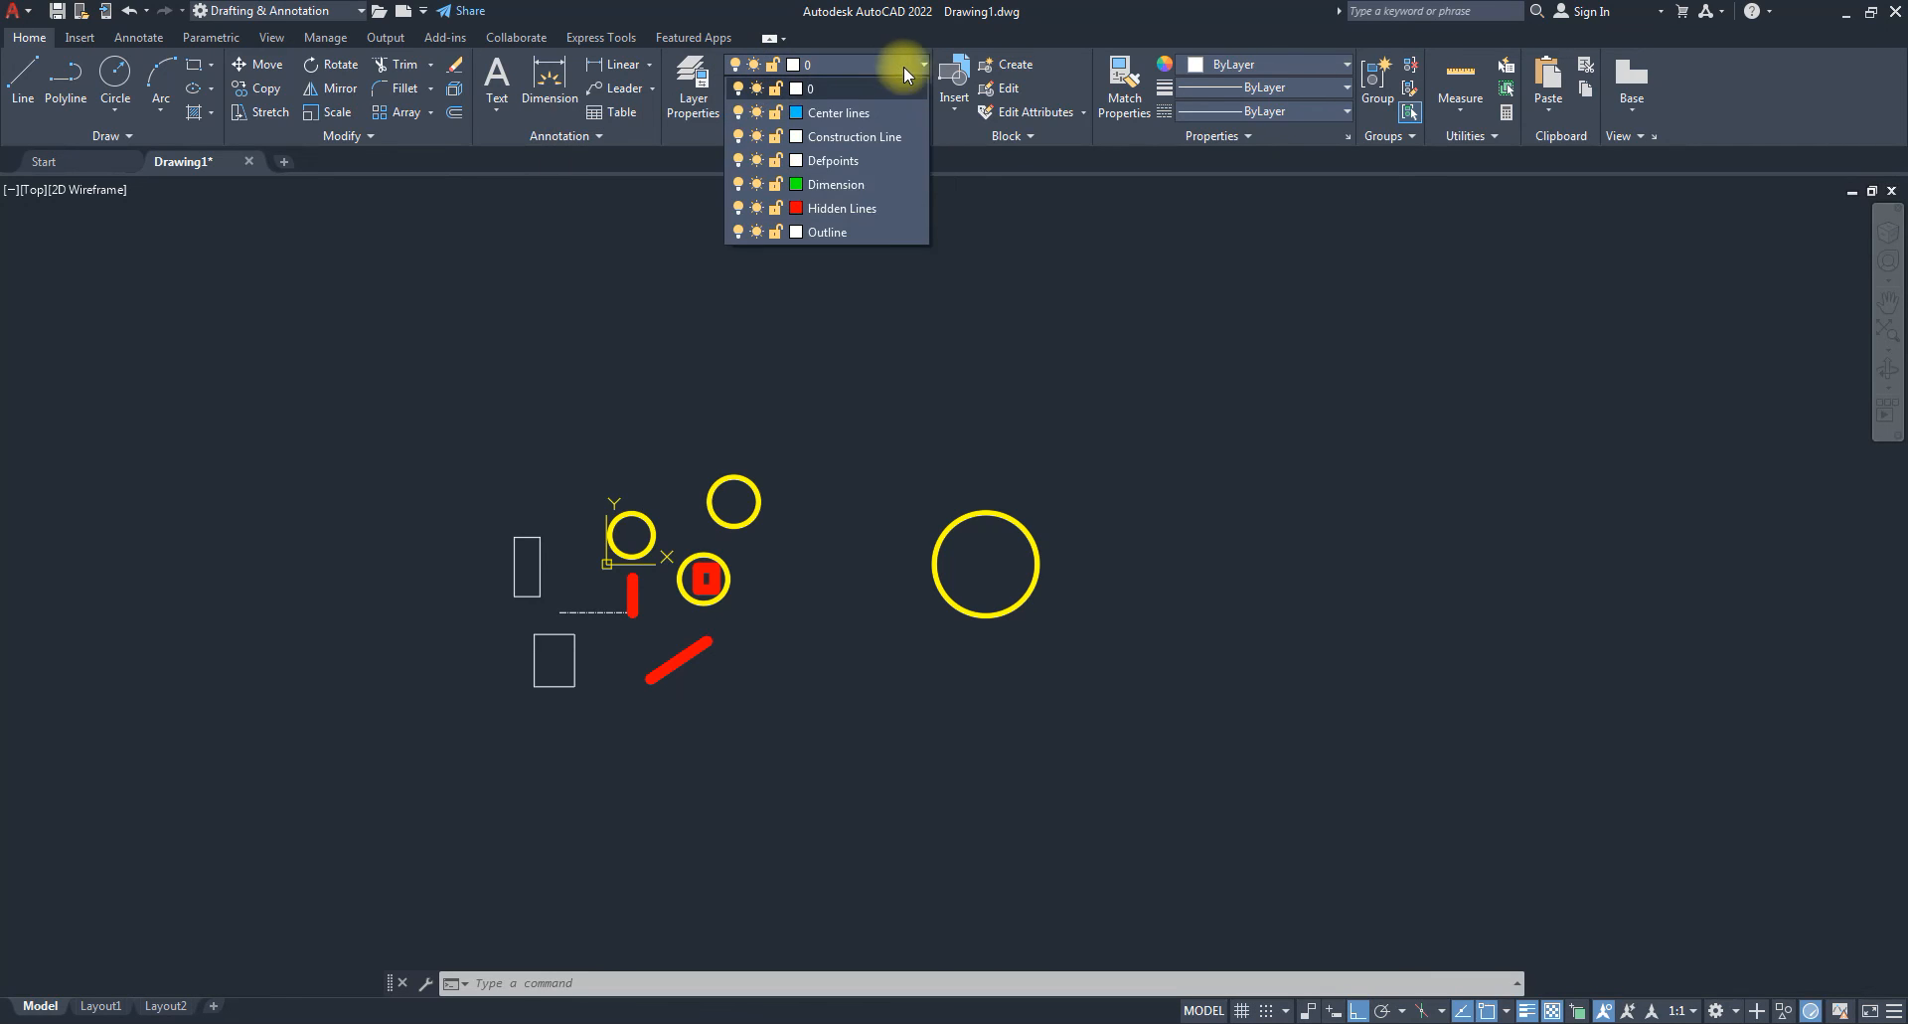
click(835, 185)
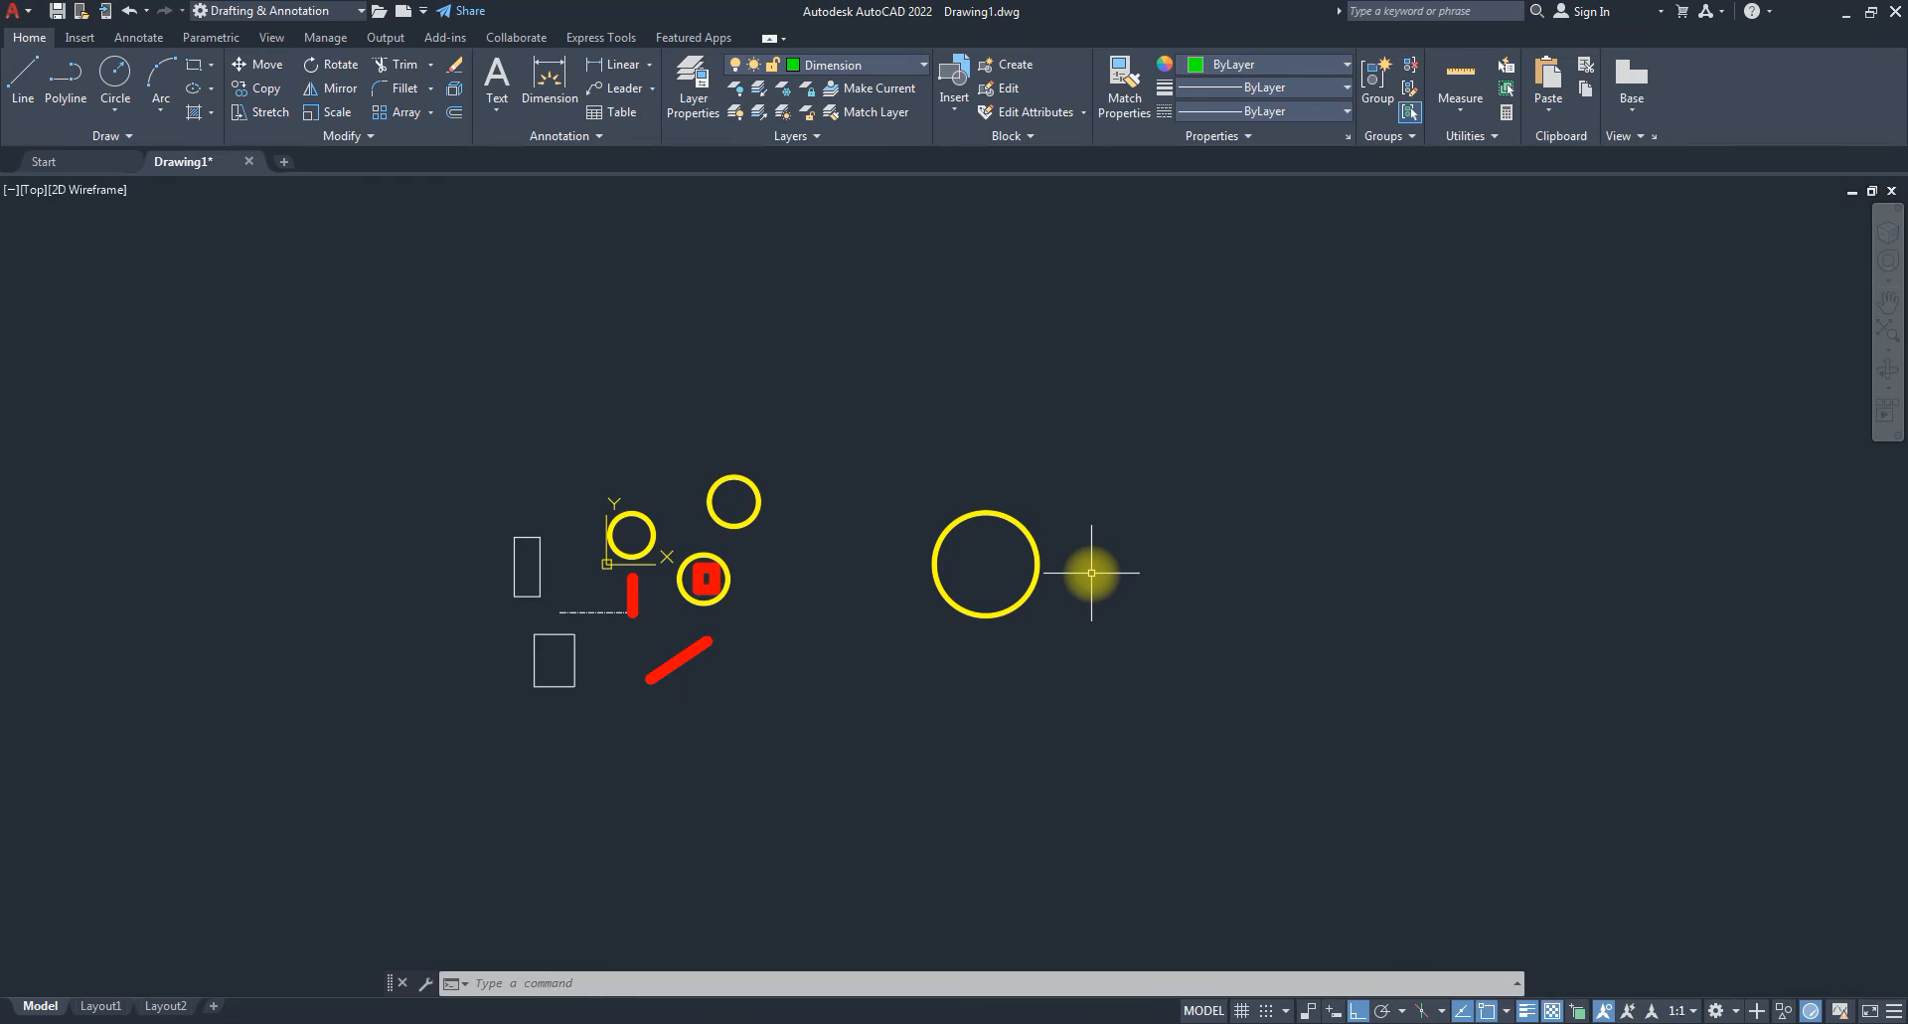
click(871, 64)
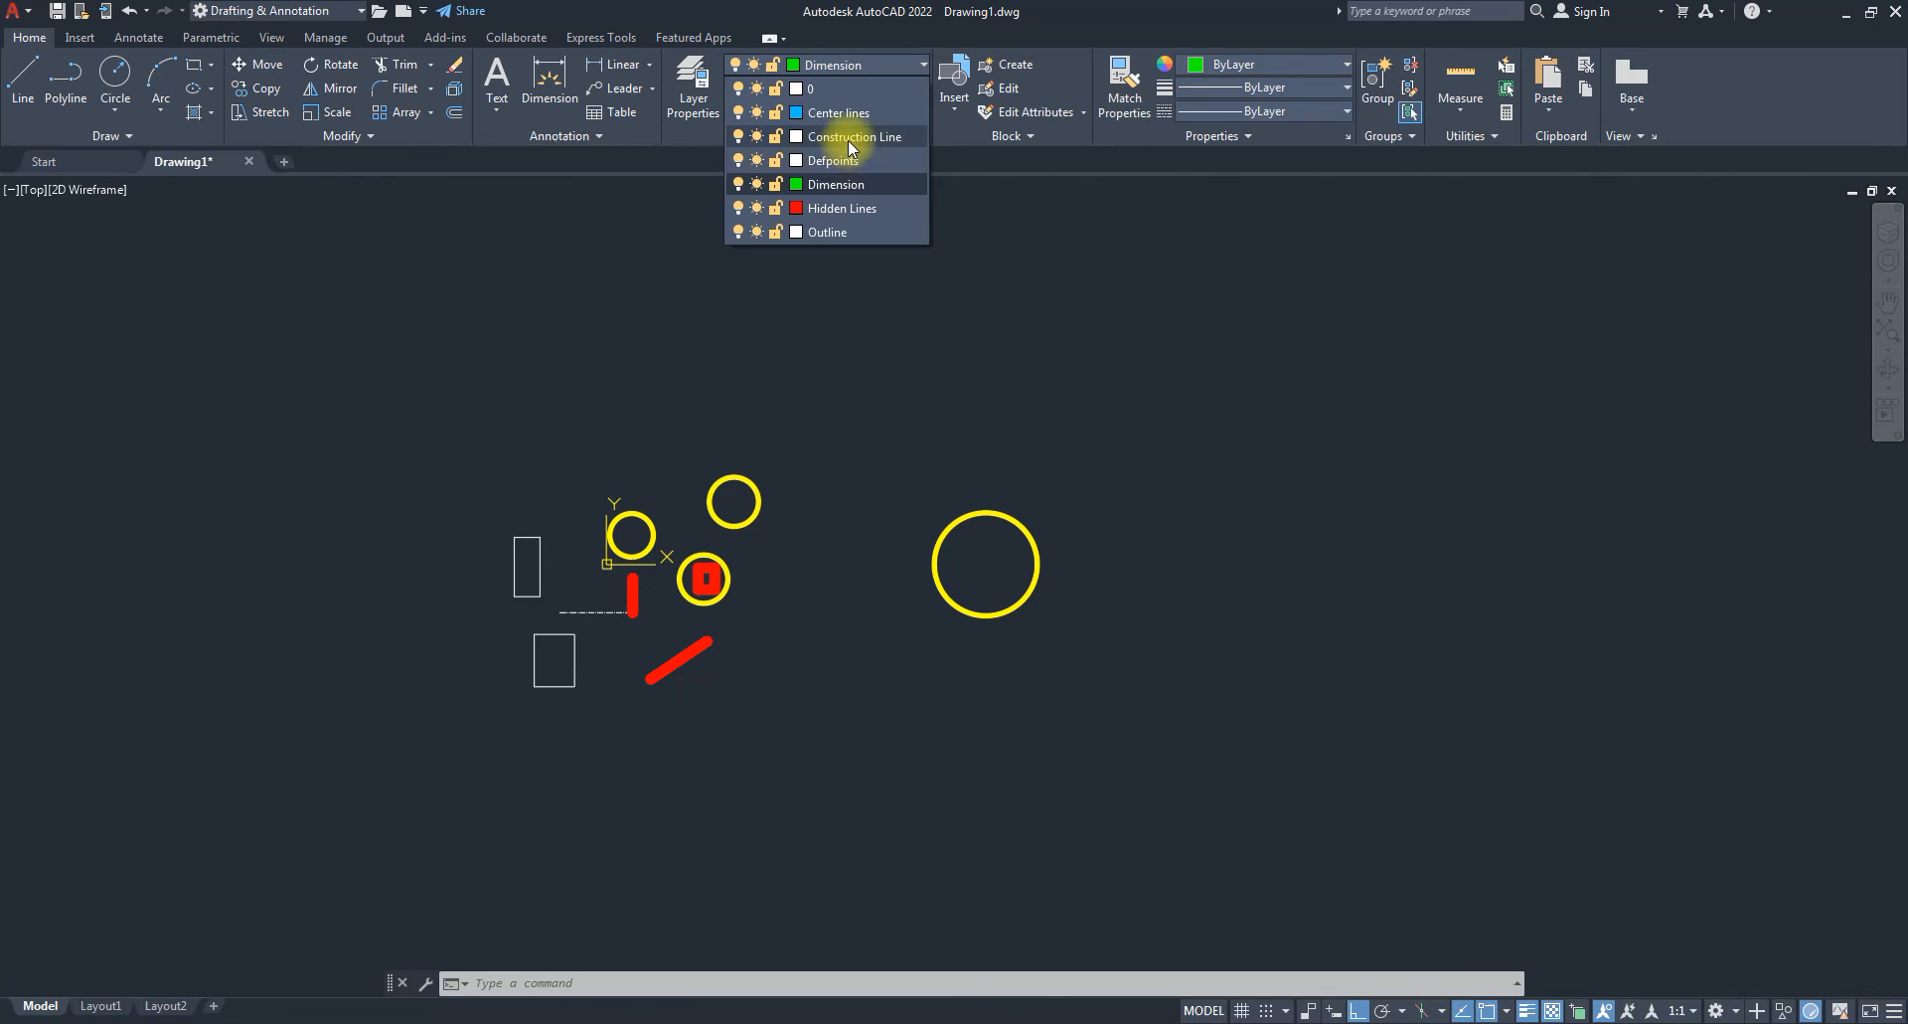
click(849, 138)
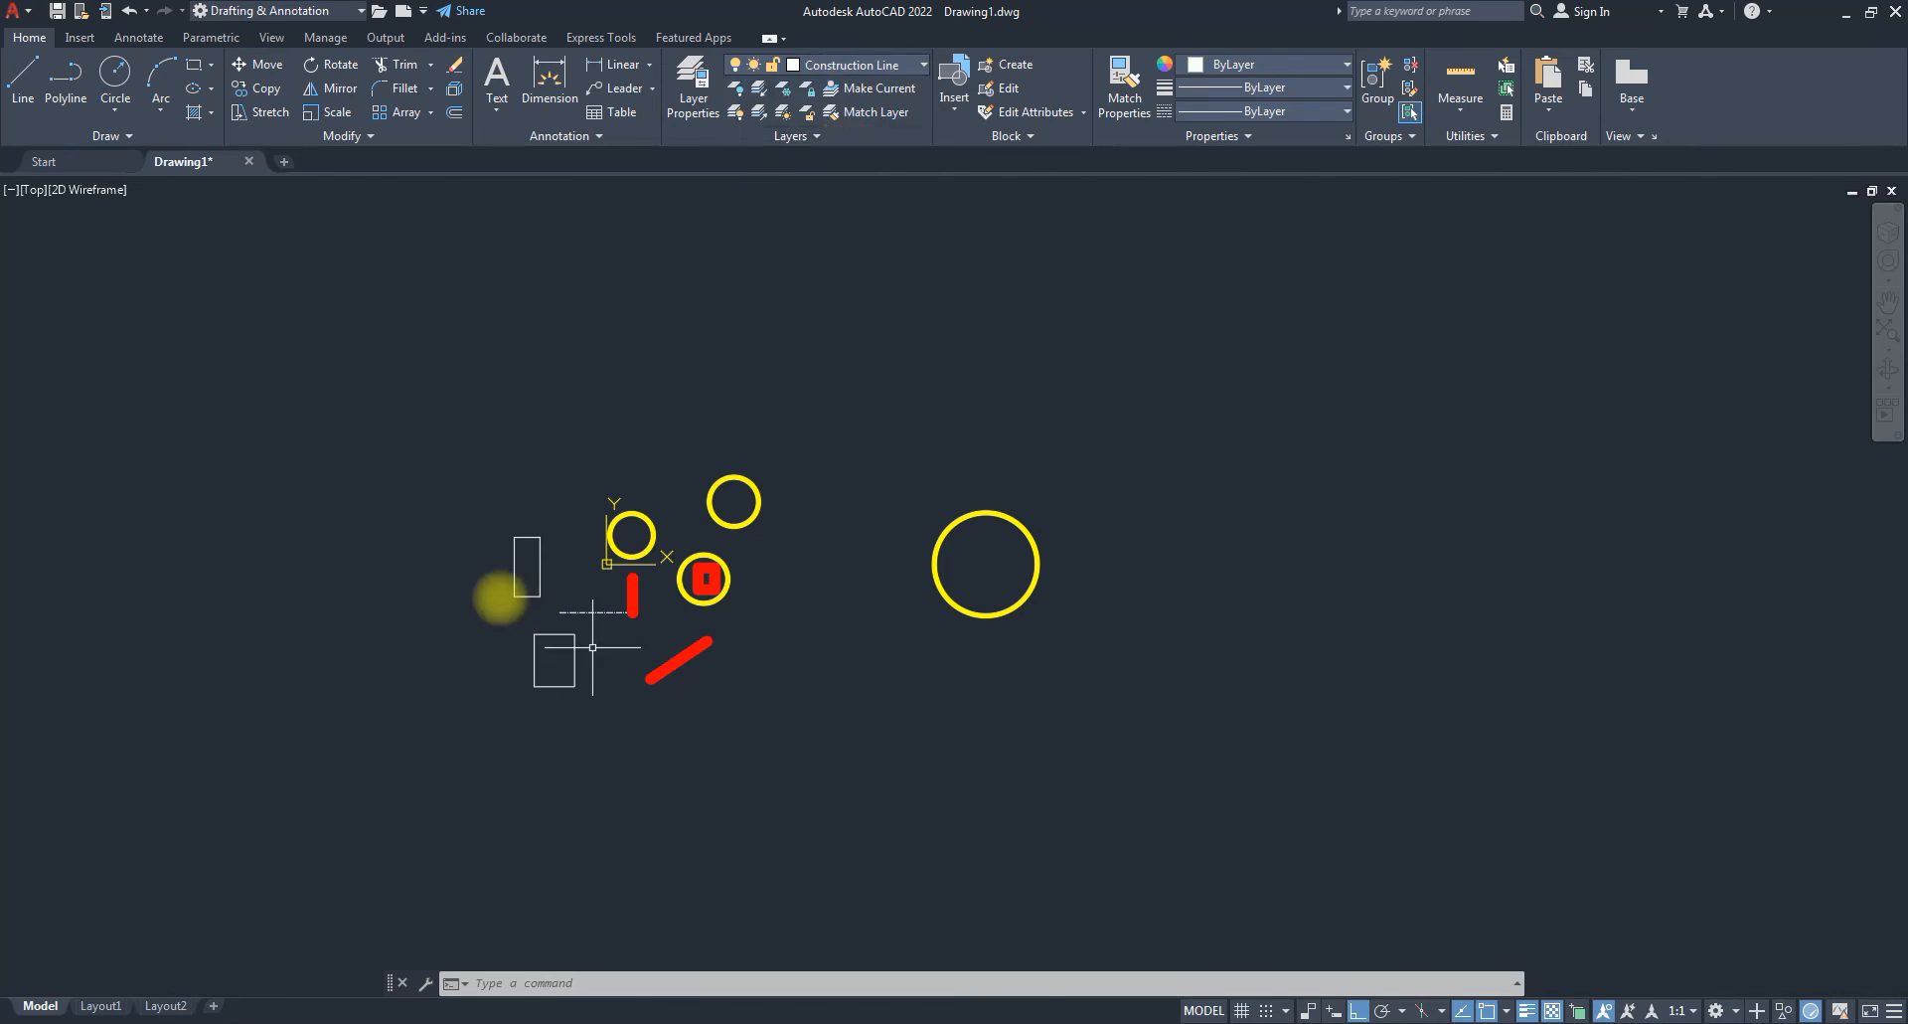
scroll(482, 566, down, 2)
scroll(994, 557, up, 4)
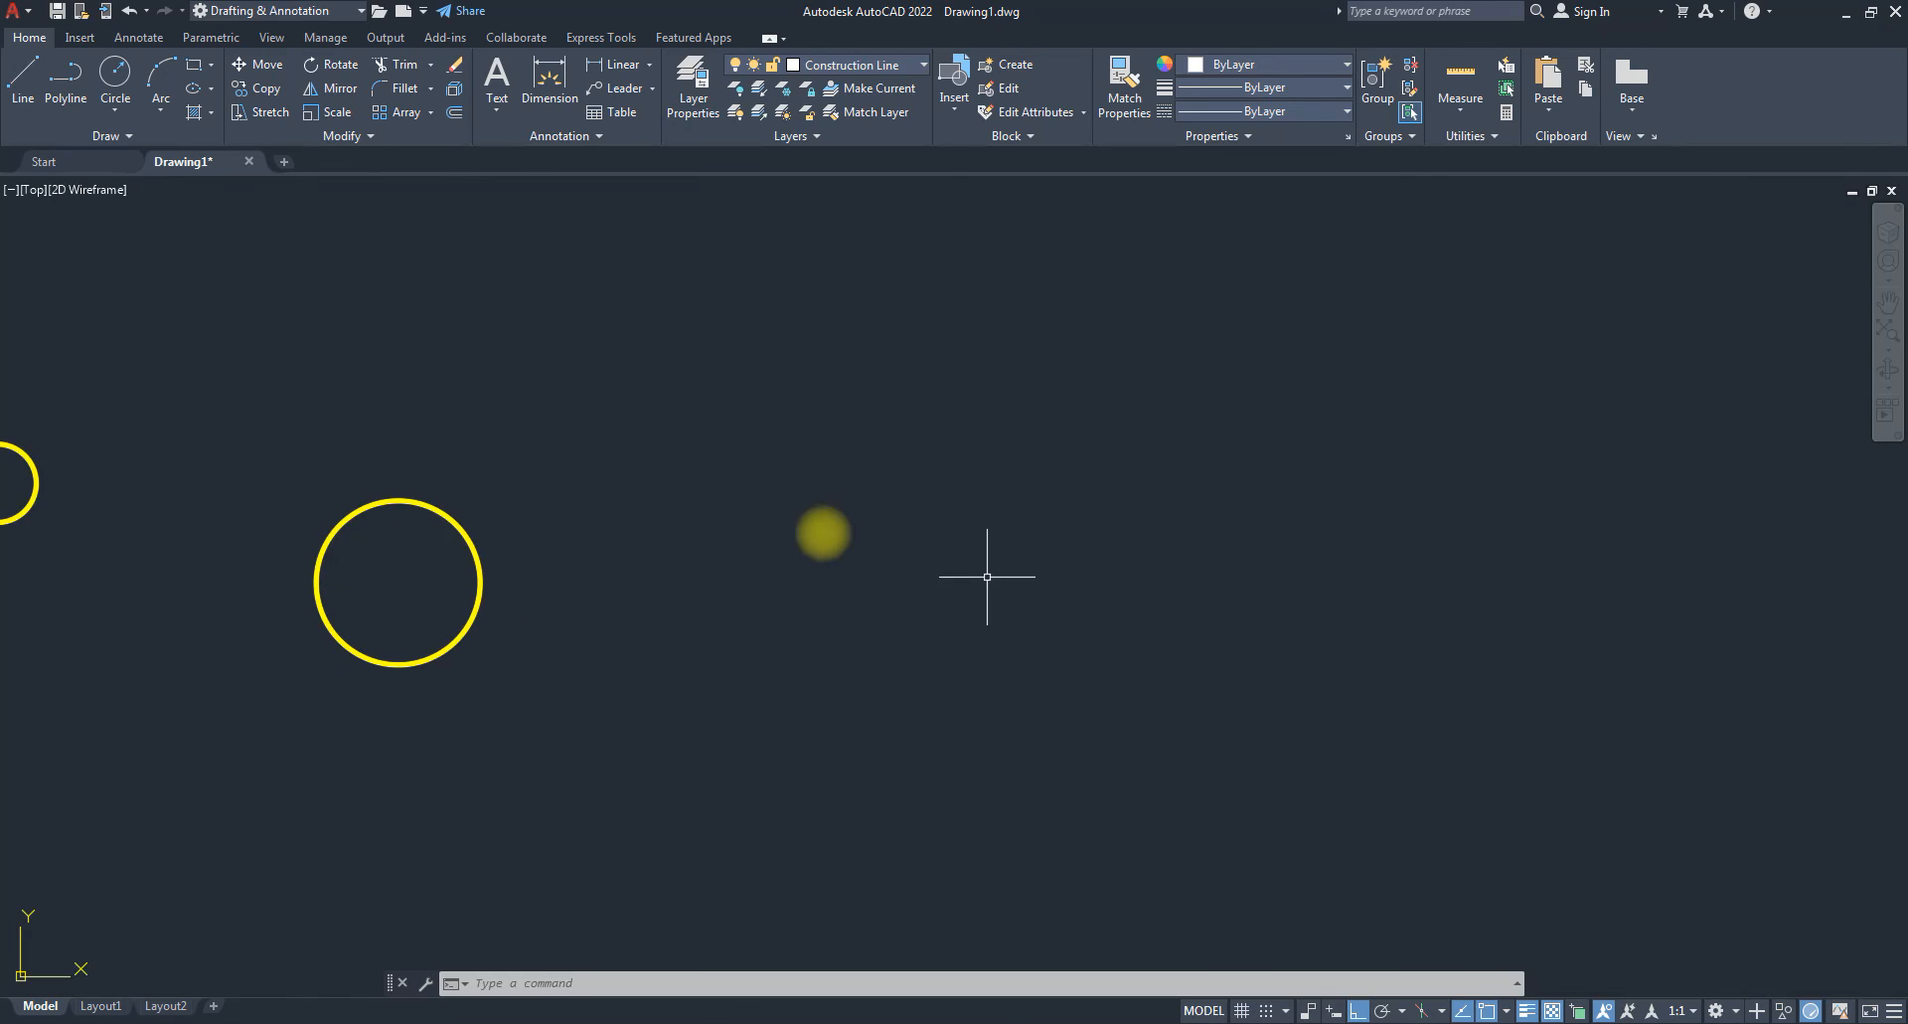
Draw four vertical construction lines with LINE, spaced across the drawing area.
click(24, 89)
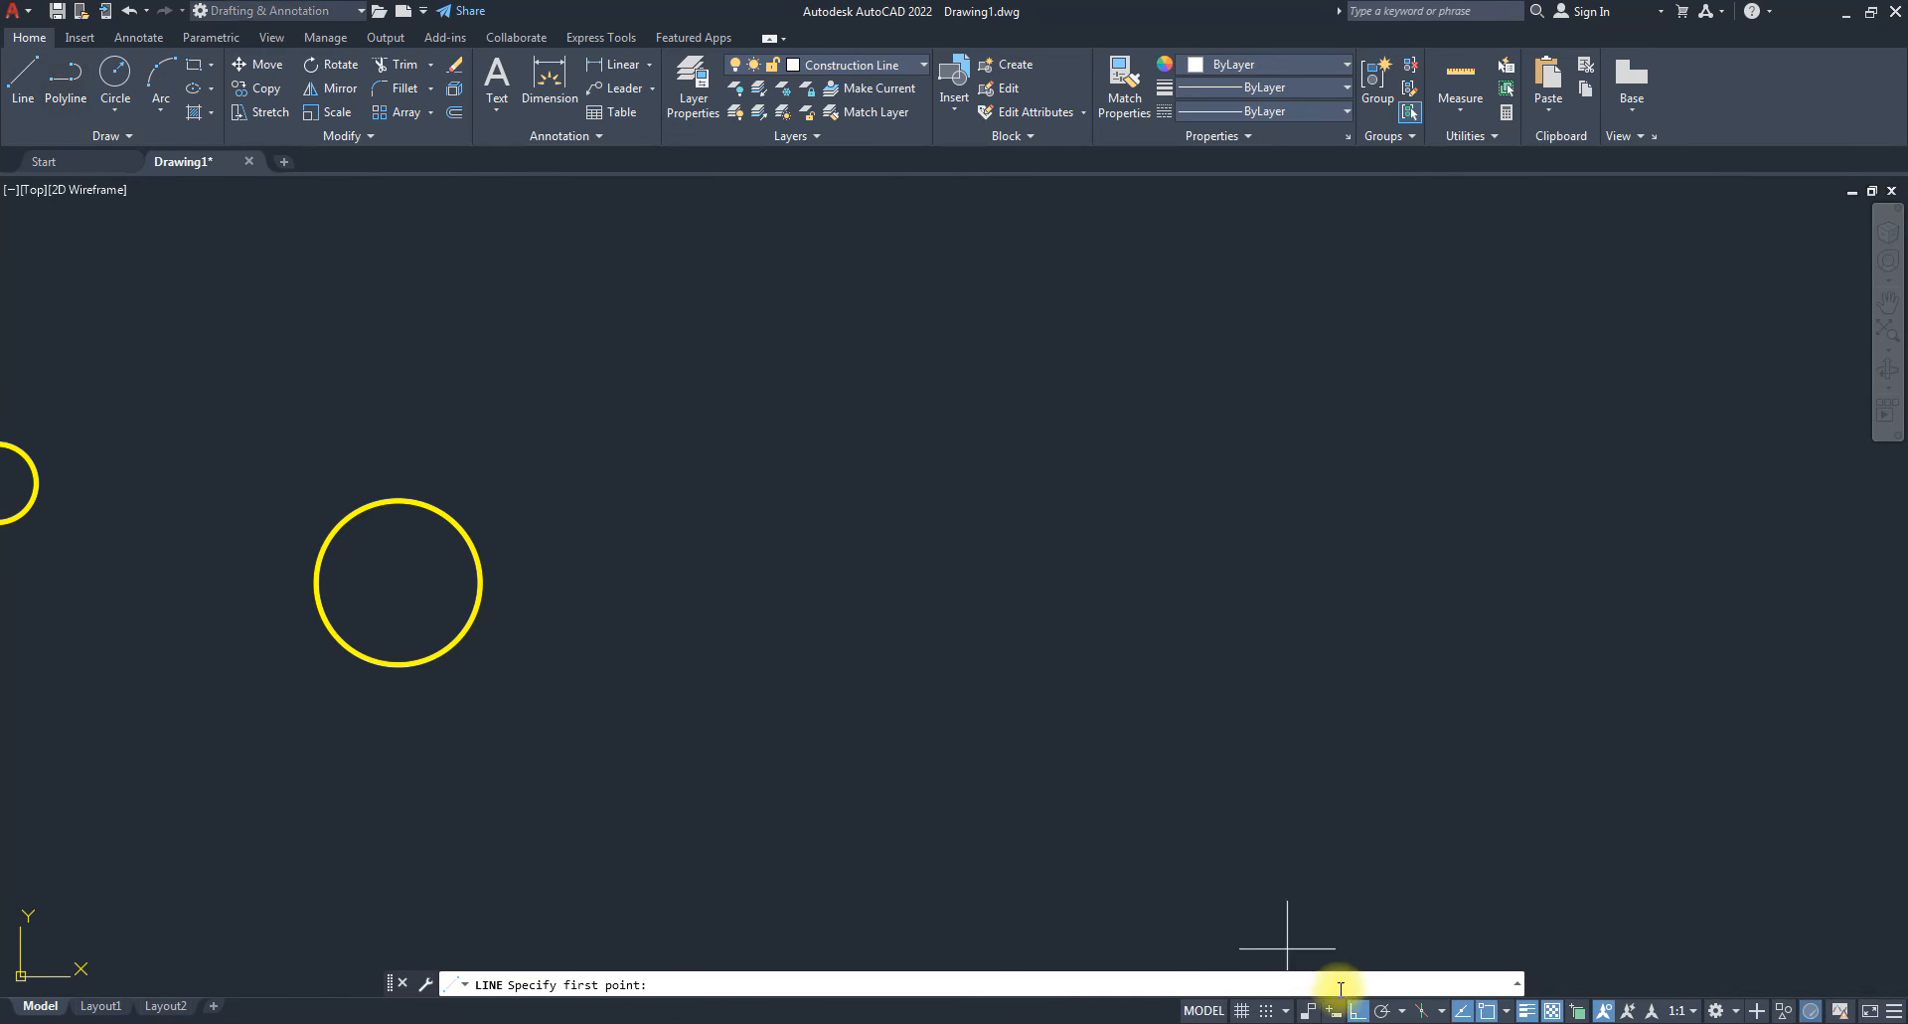
click(861, 368)
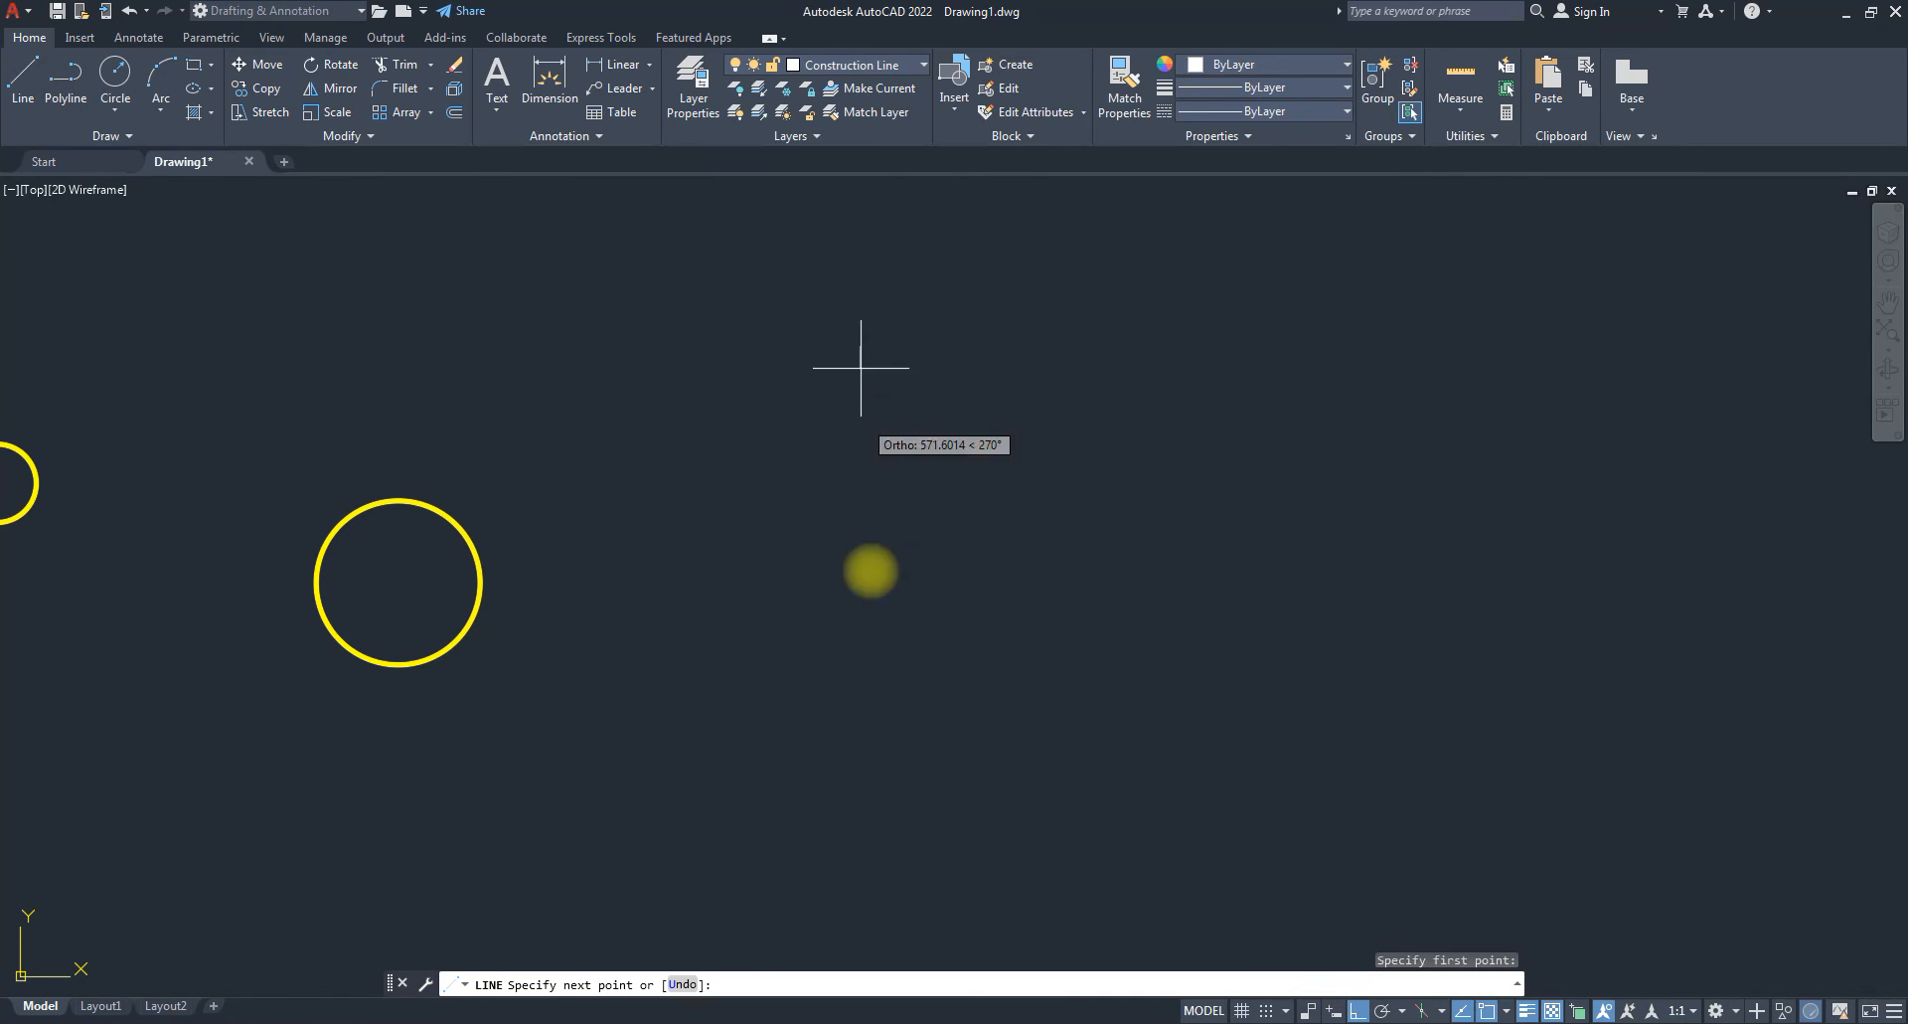
click(859, 782)
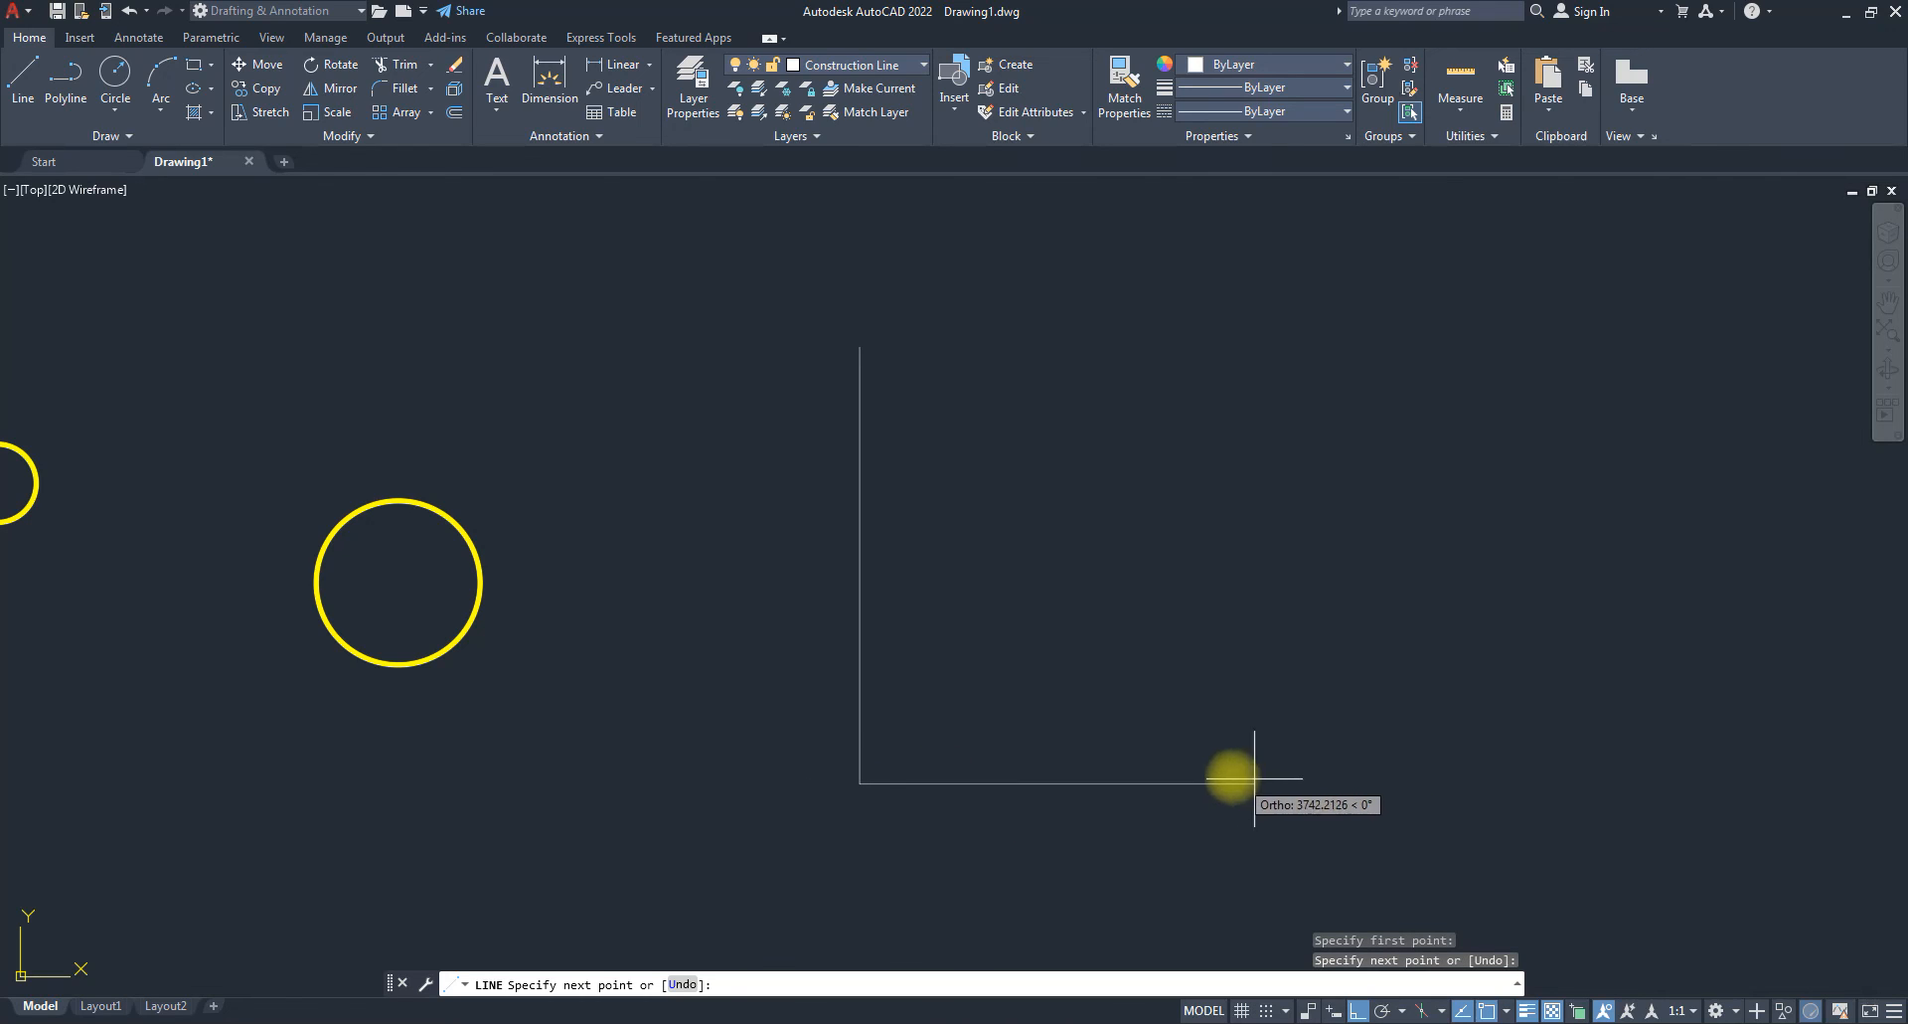
key(space)
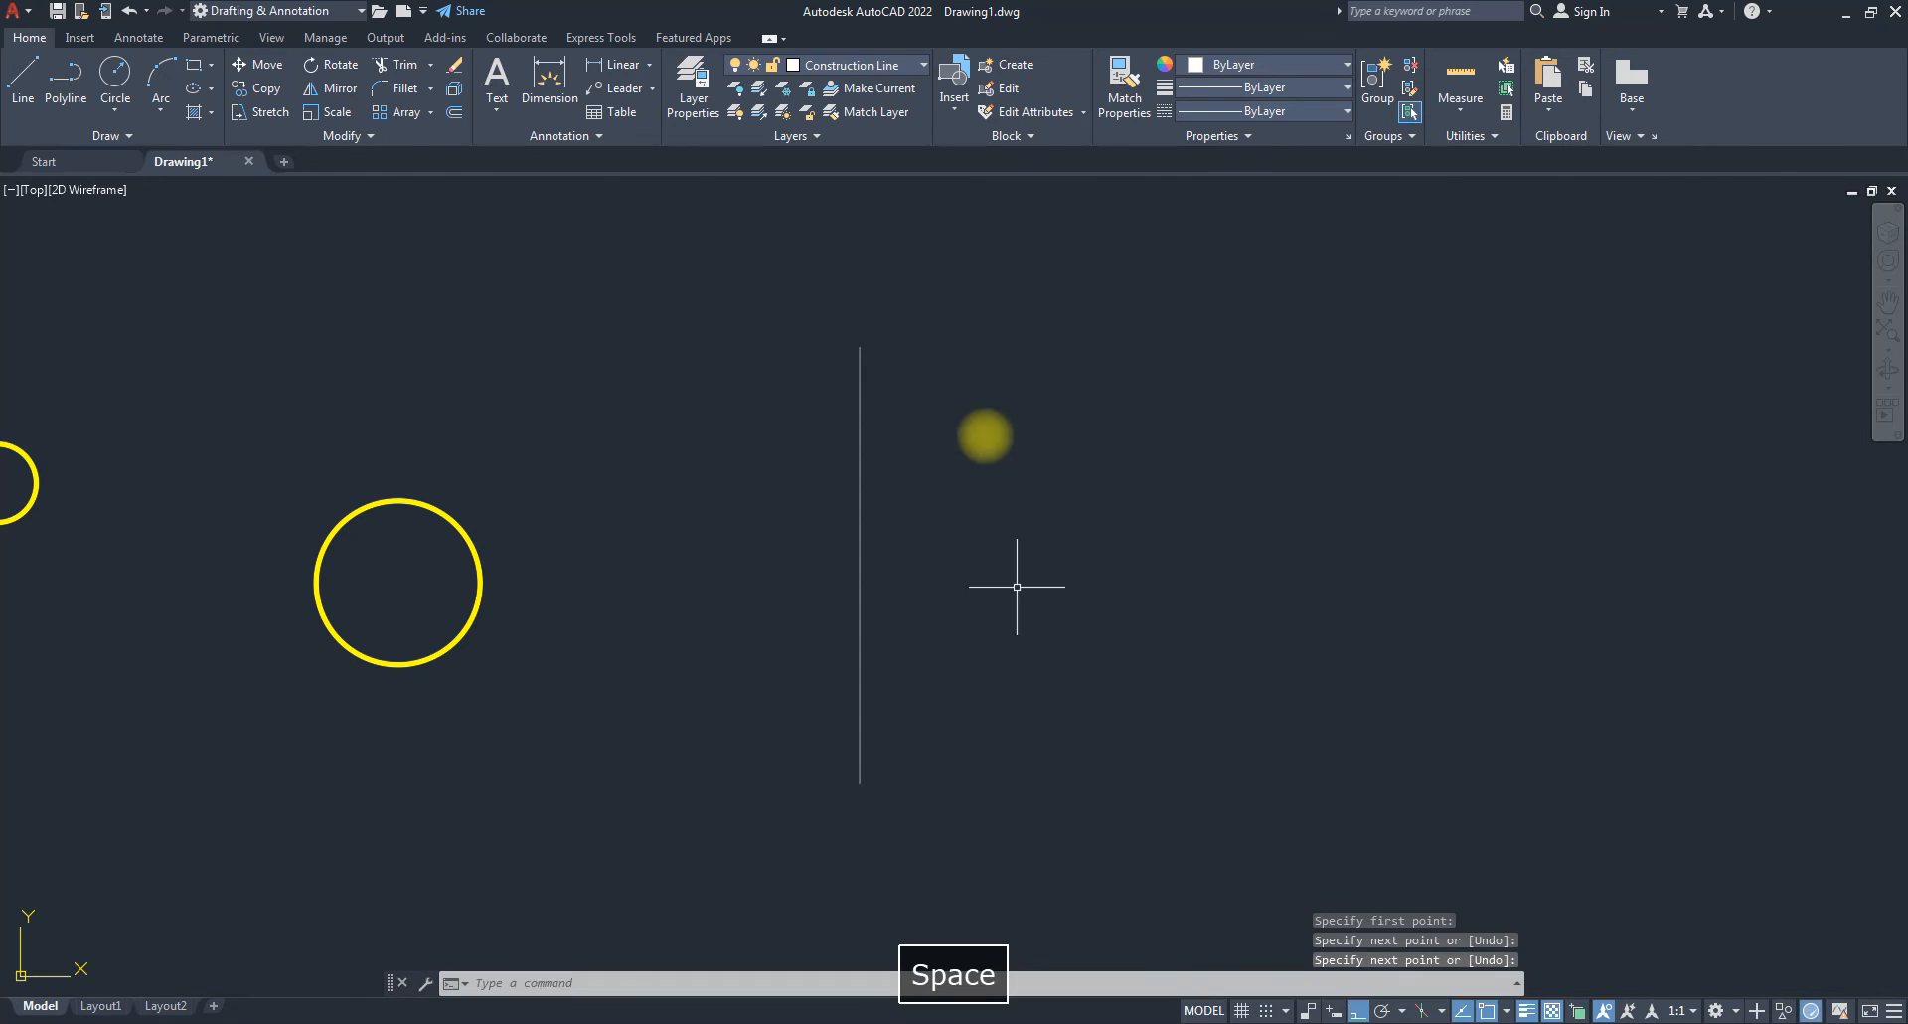
key(space)
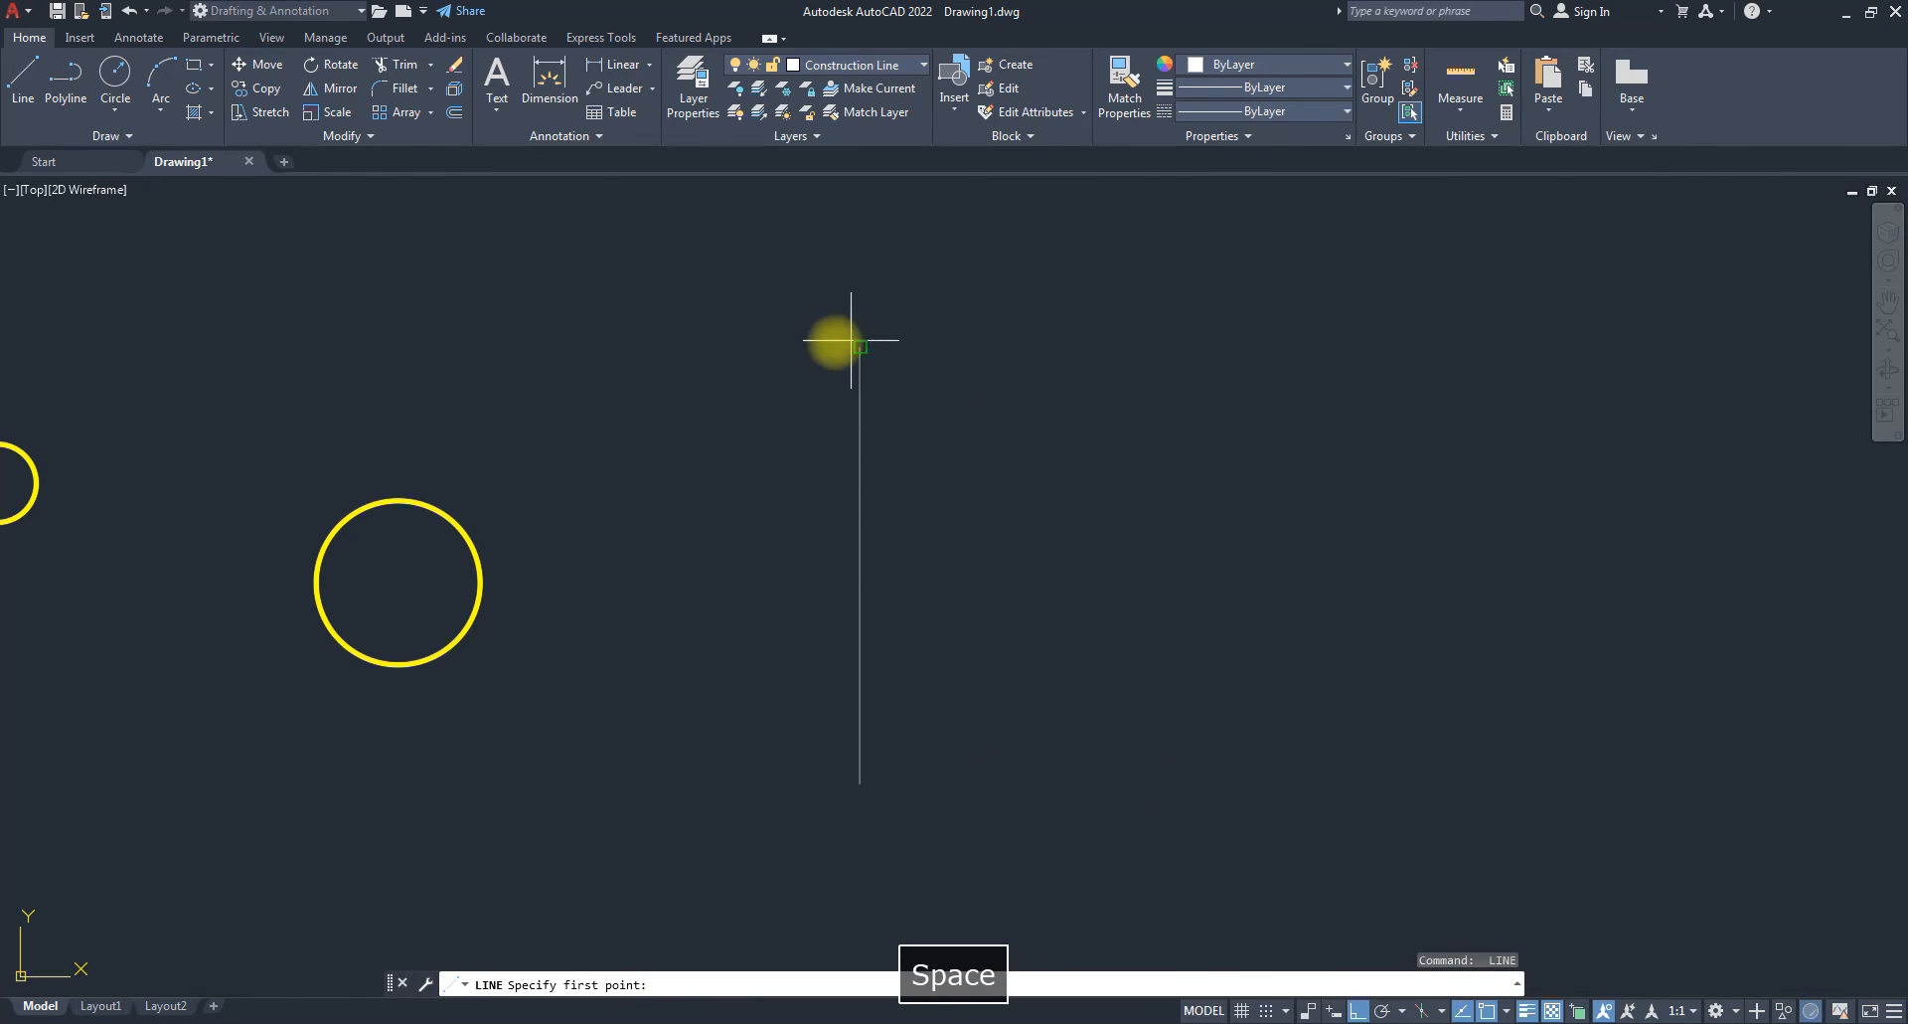
click(955, 347)
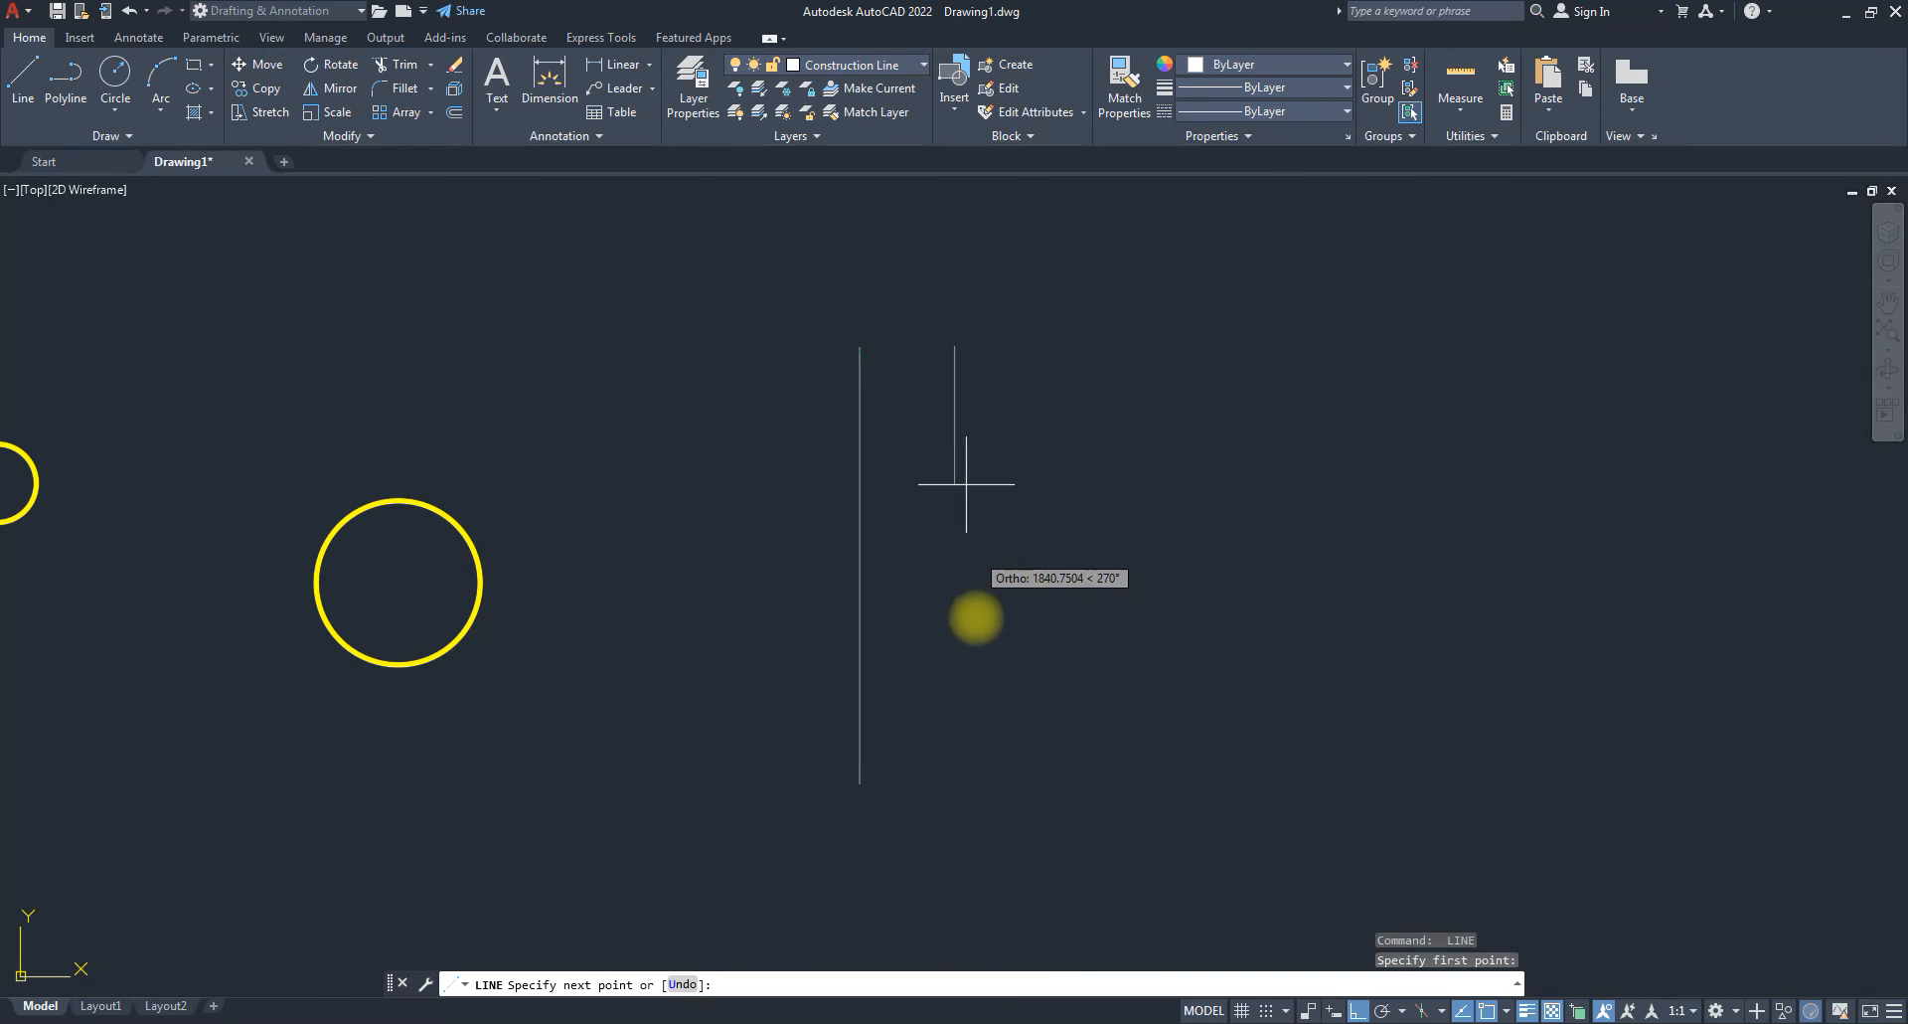
click(904, 783)
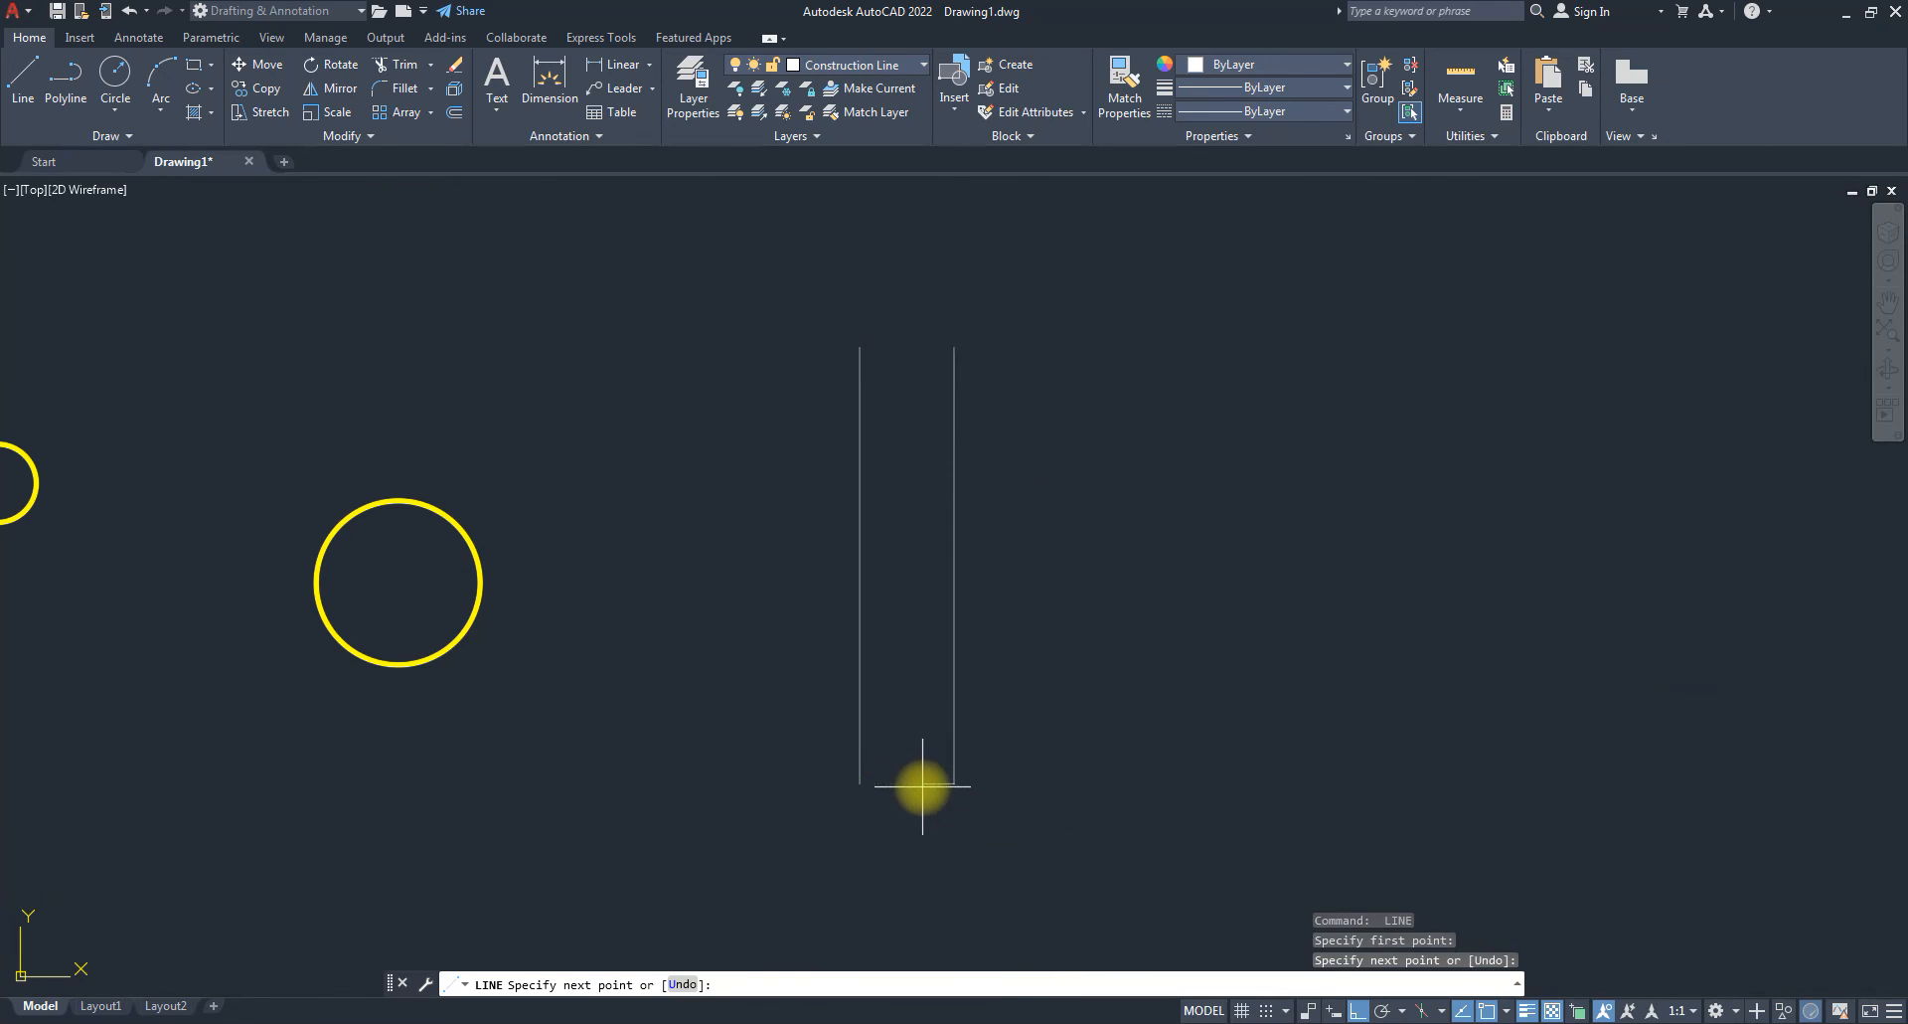
key(space)
key(space)
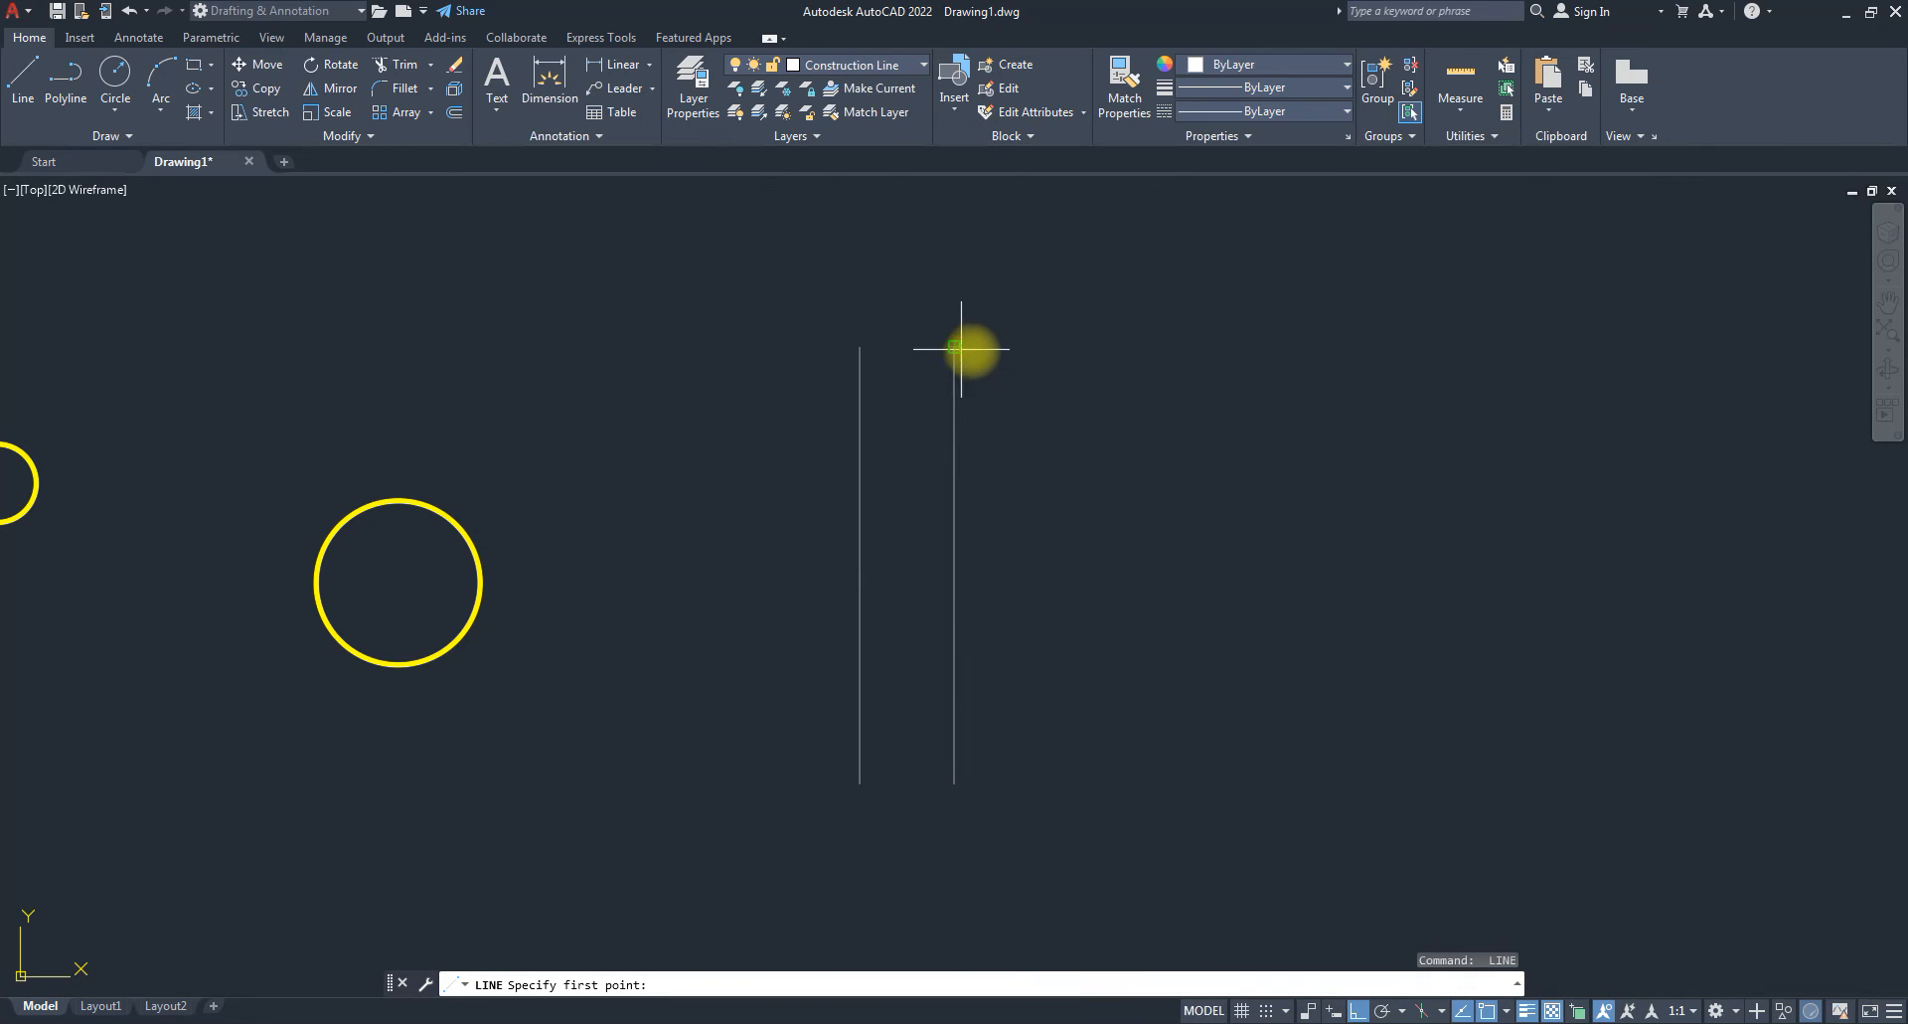
click(1019, 347)
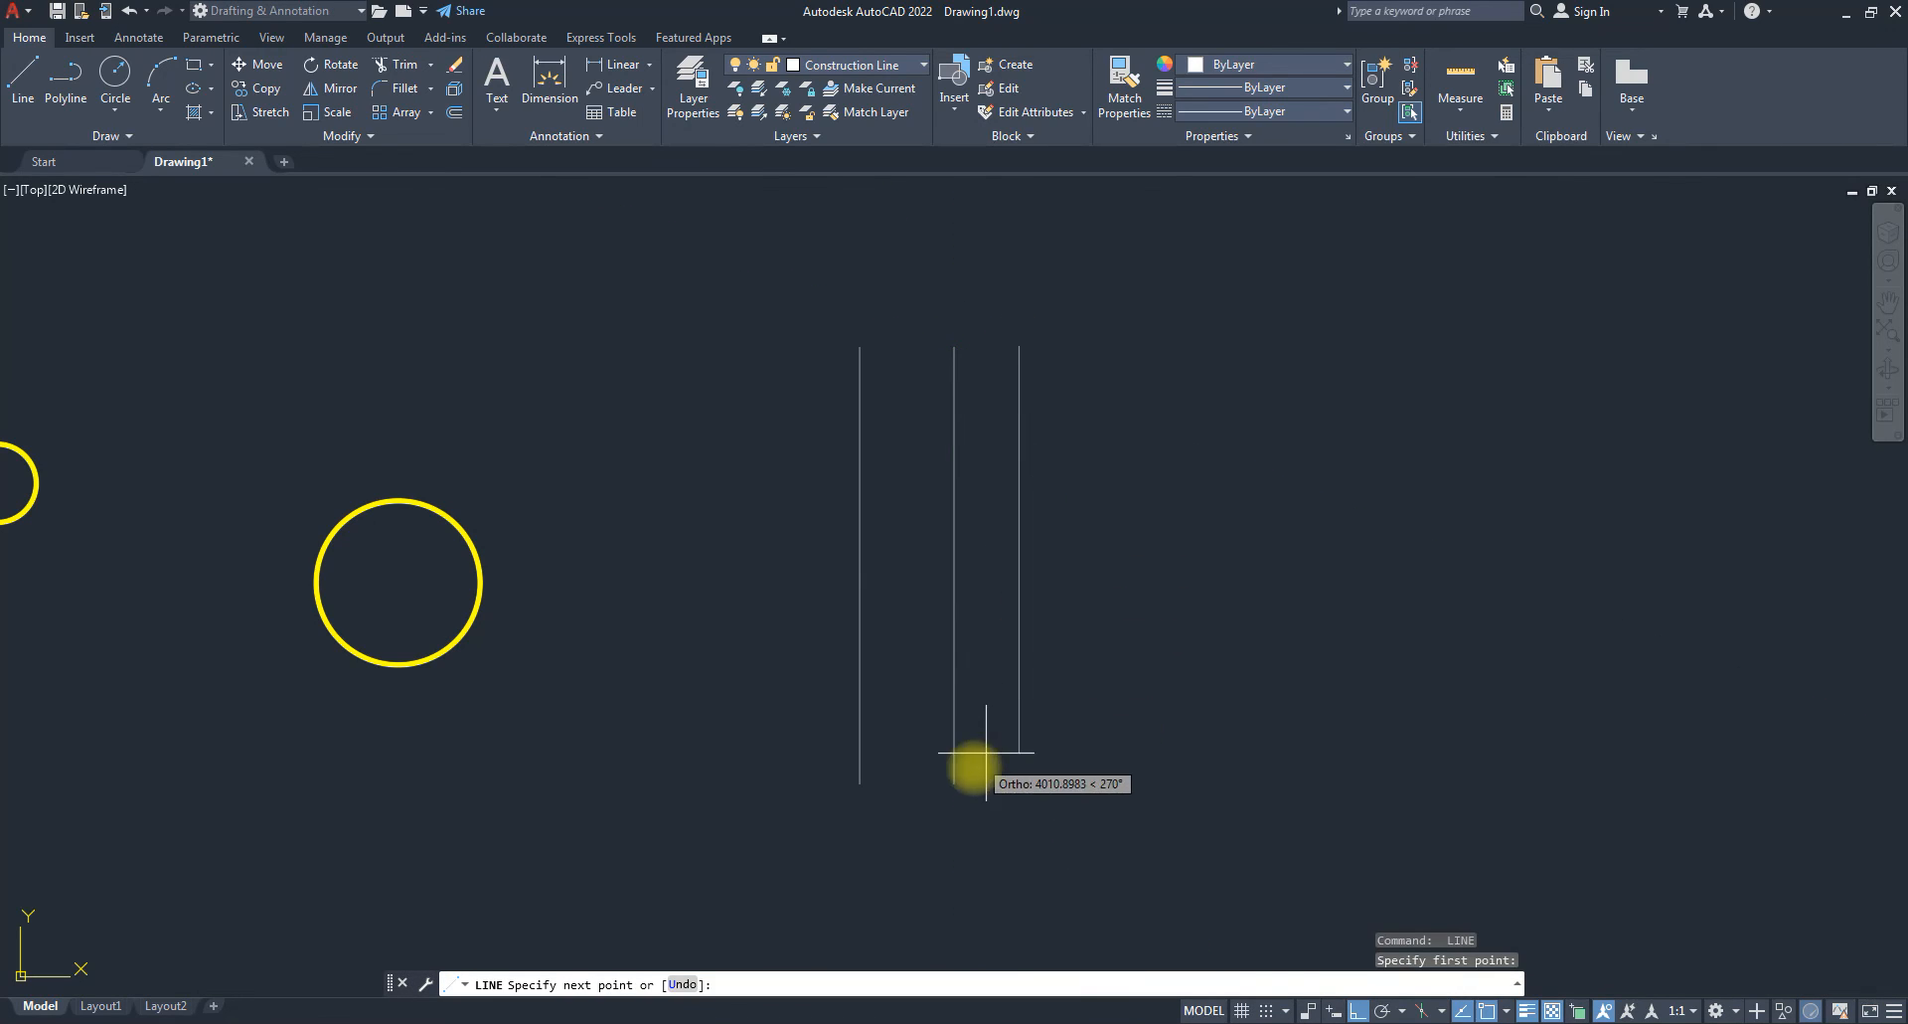
click(1015, 818)
key(space)
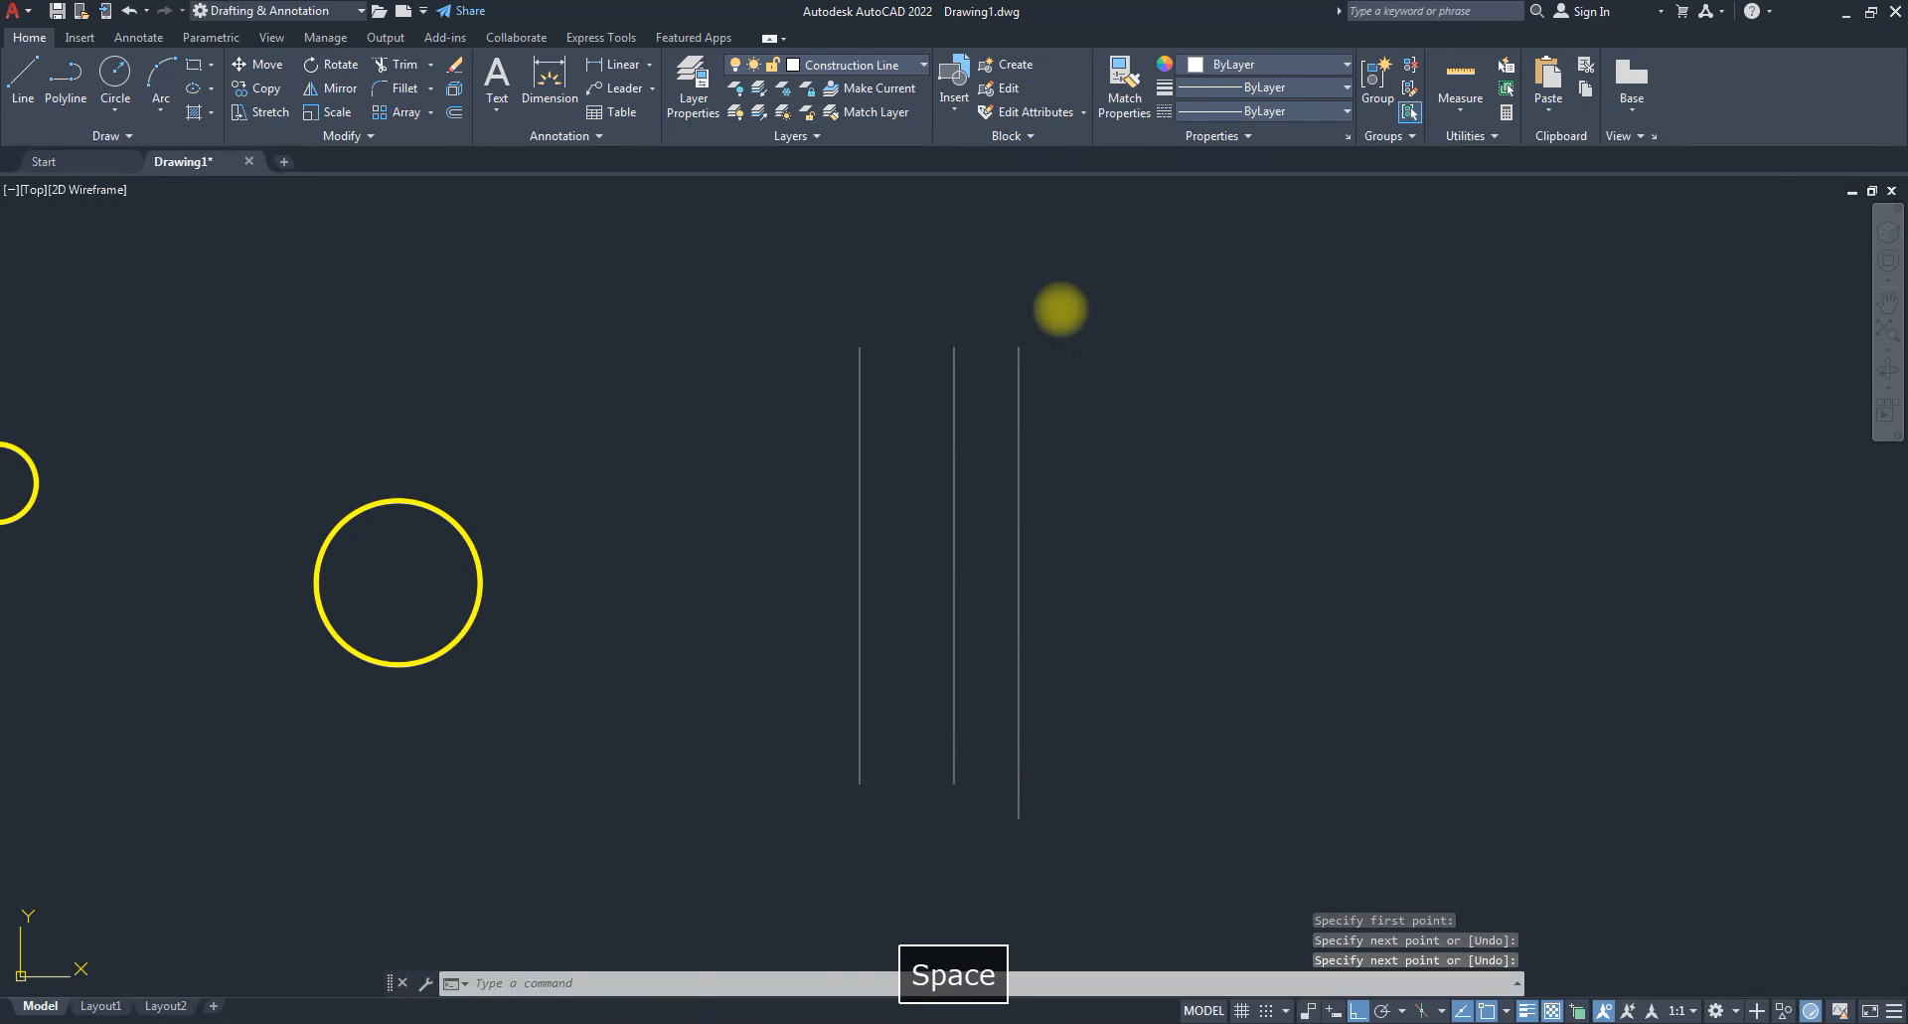
key(space)
click(1098, 322)
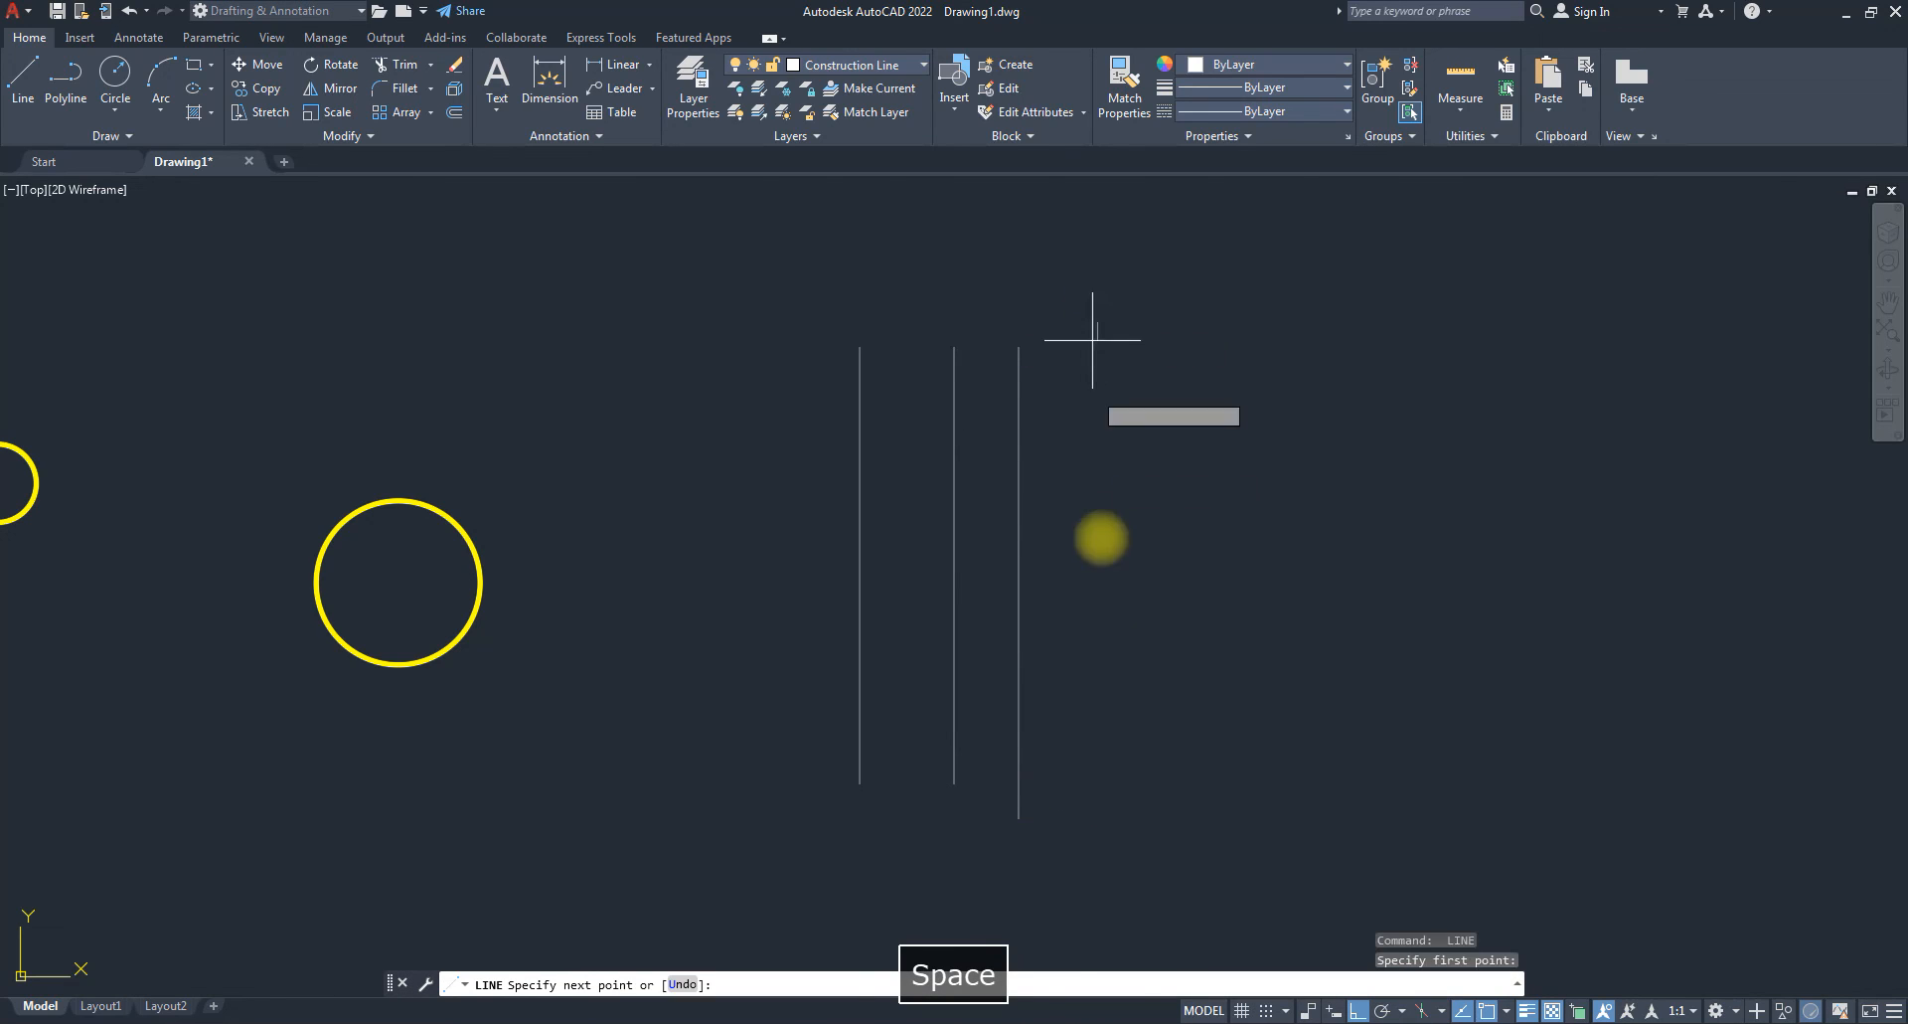
click(1083, 817)
key(space)
Draw four horizontal construction lines crossing the verticals to complete the grid.
key(space)
click(752, 418)
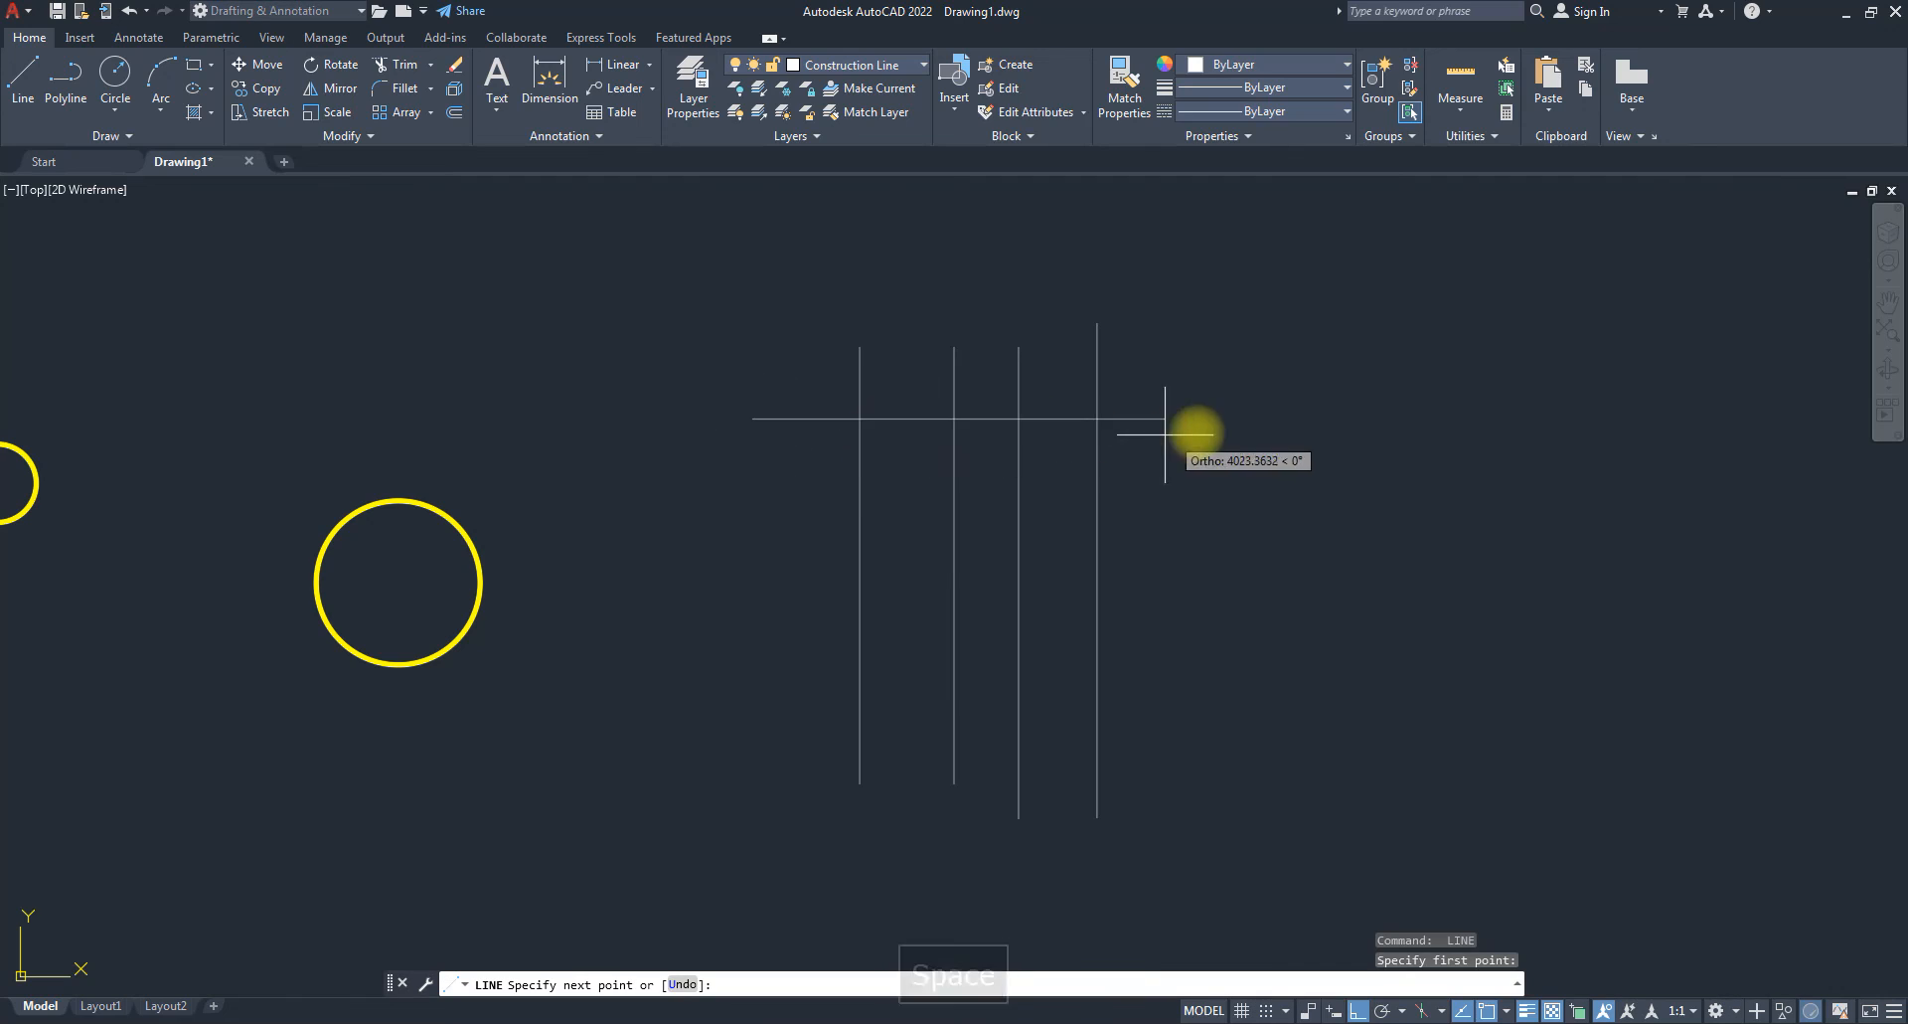
click(1219, 419)
key(space)
key(space)
click(794, 525)
click(1216, 546)
key(space)
key(space)
click(800, 623)
click(1216, 640)
key(space)
key(space)
click(782, 731)
click(1238, 736)
key(space)
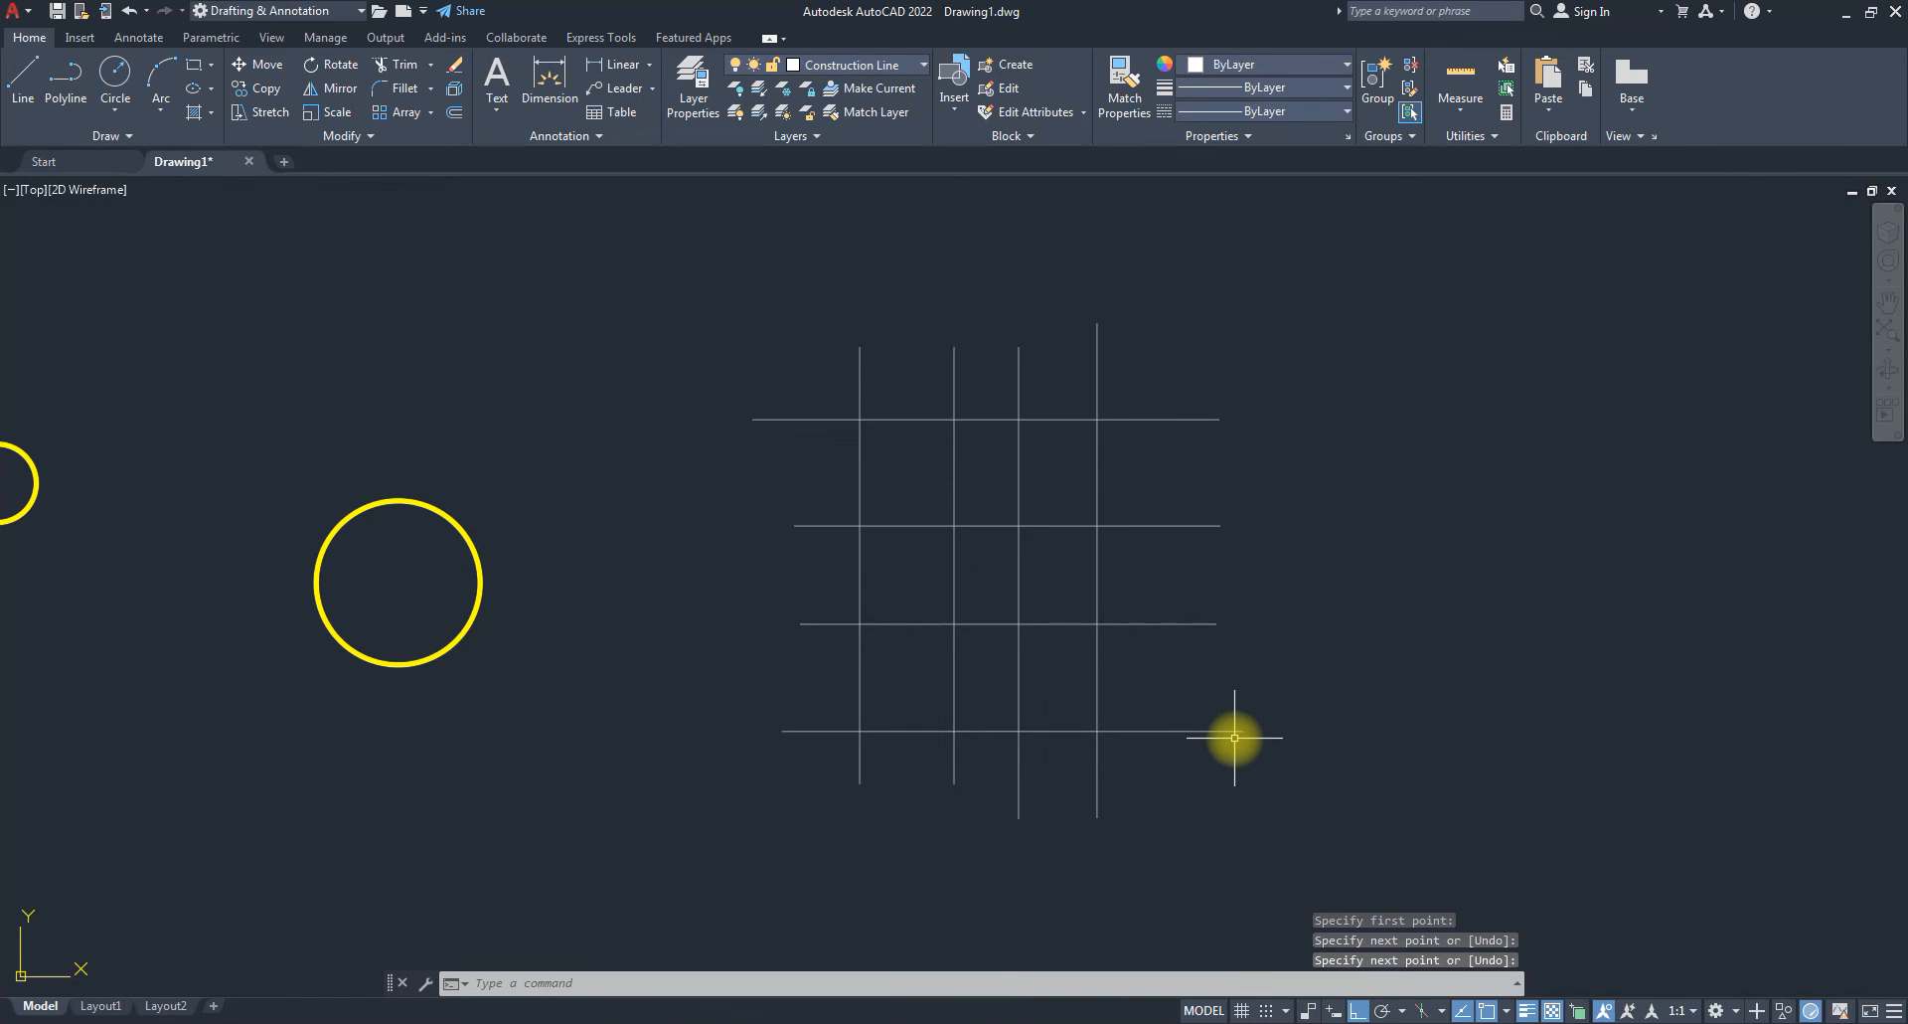
Zoom and pan to center the construction grid in the view.
scroll(993, 516, down, 4)
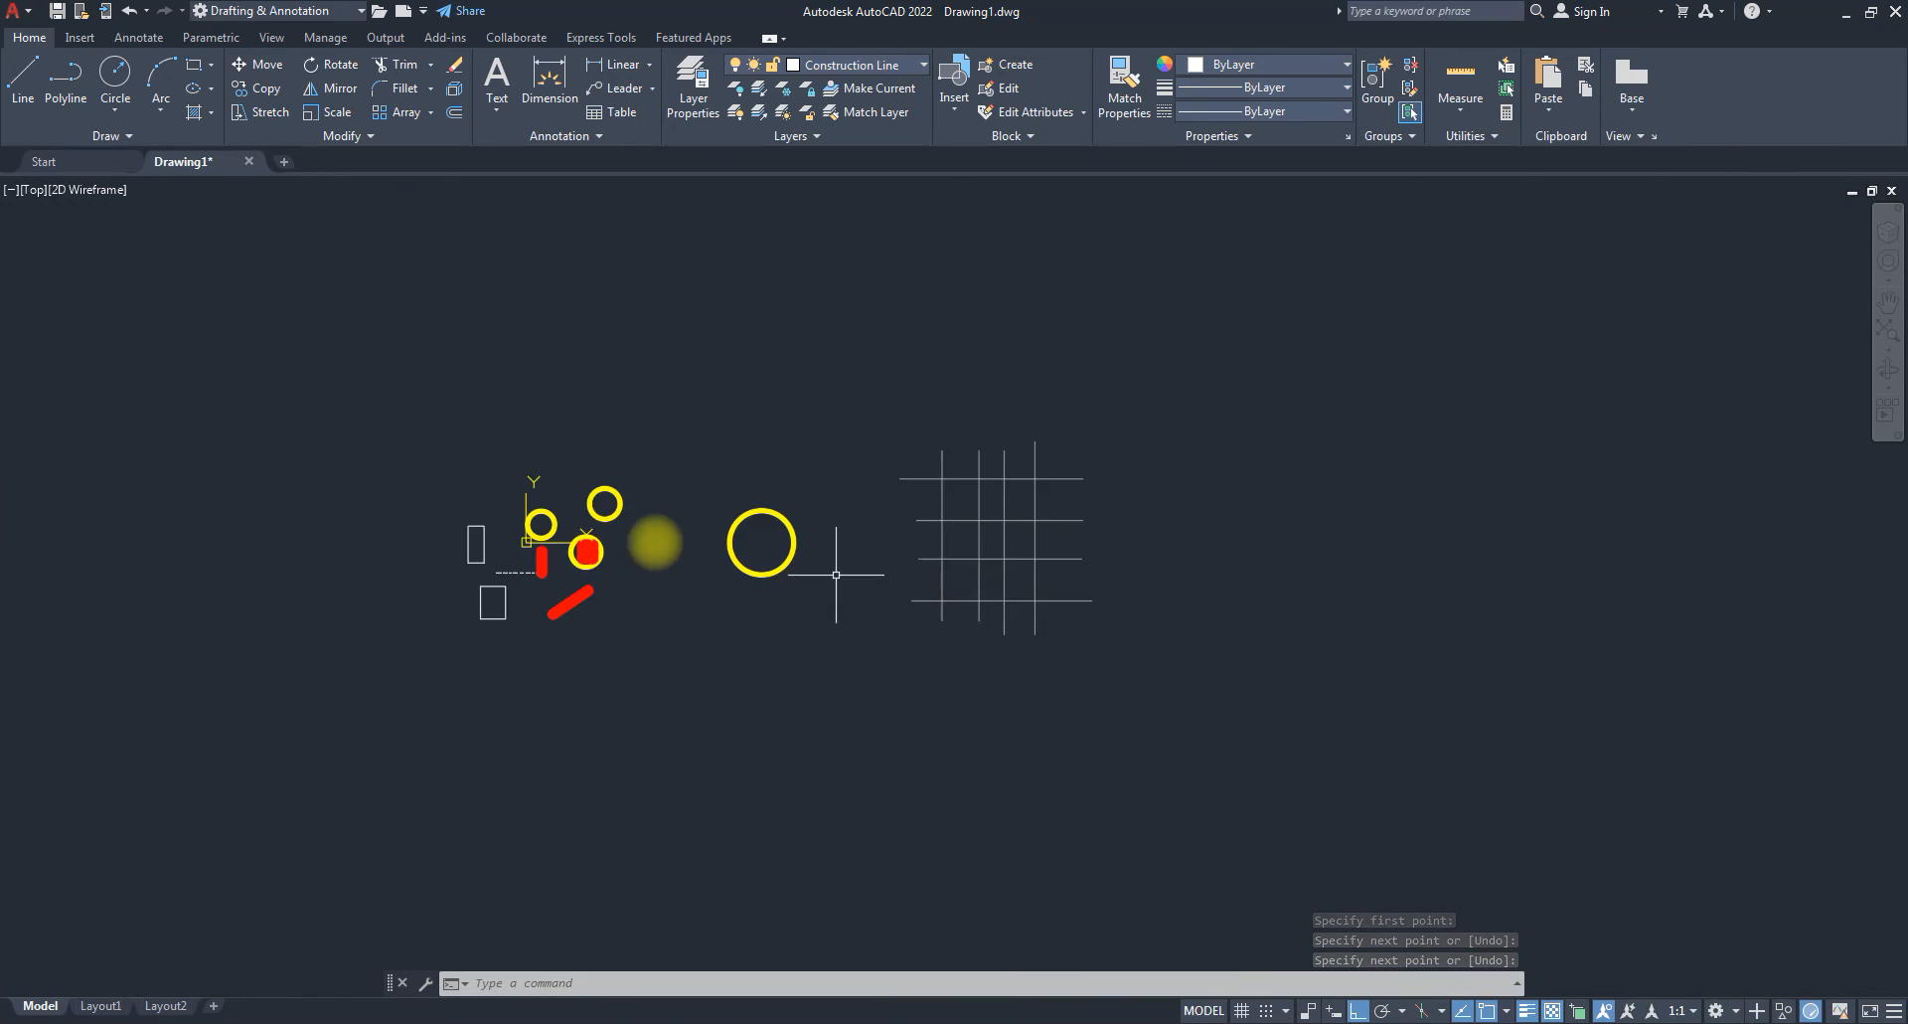
scroll(551, 559, up, 4)
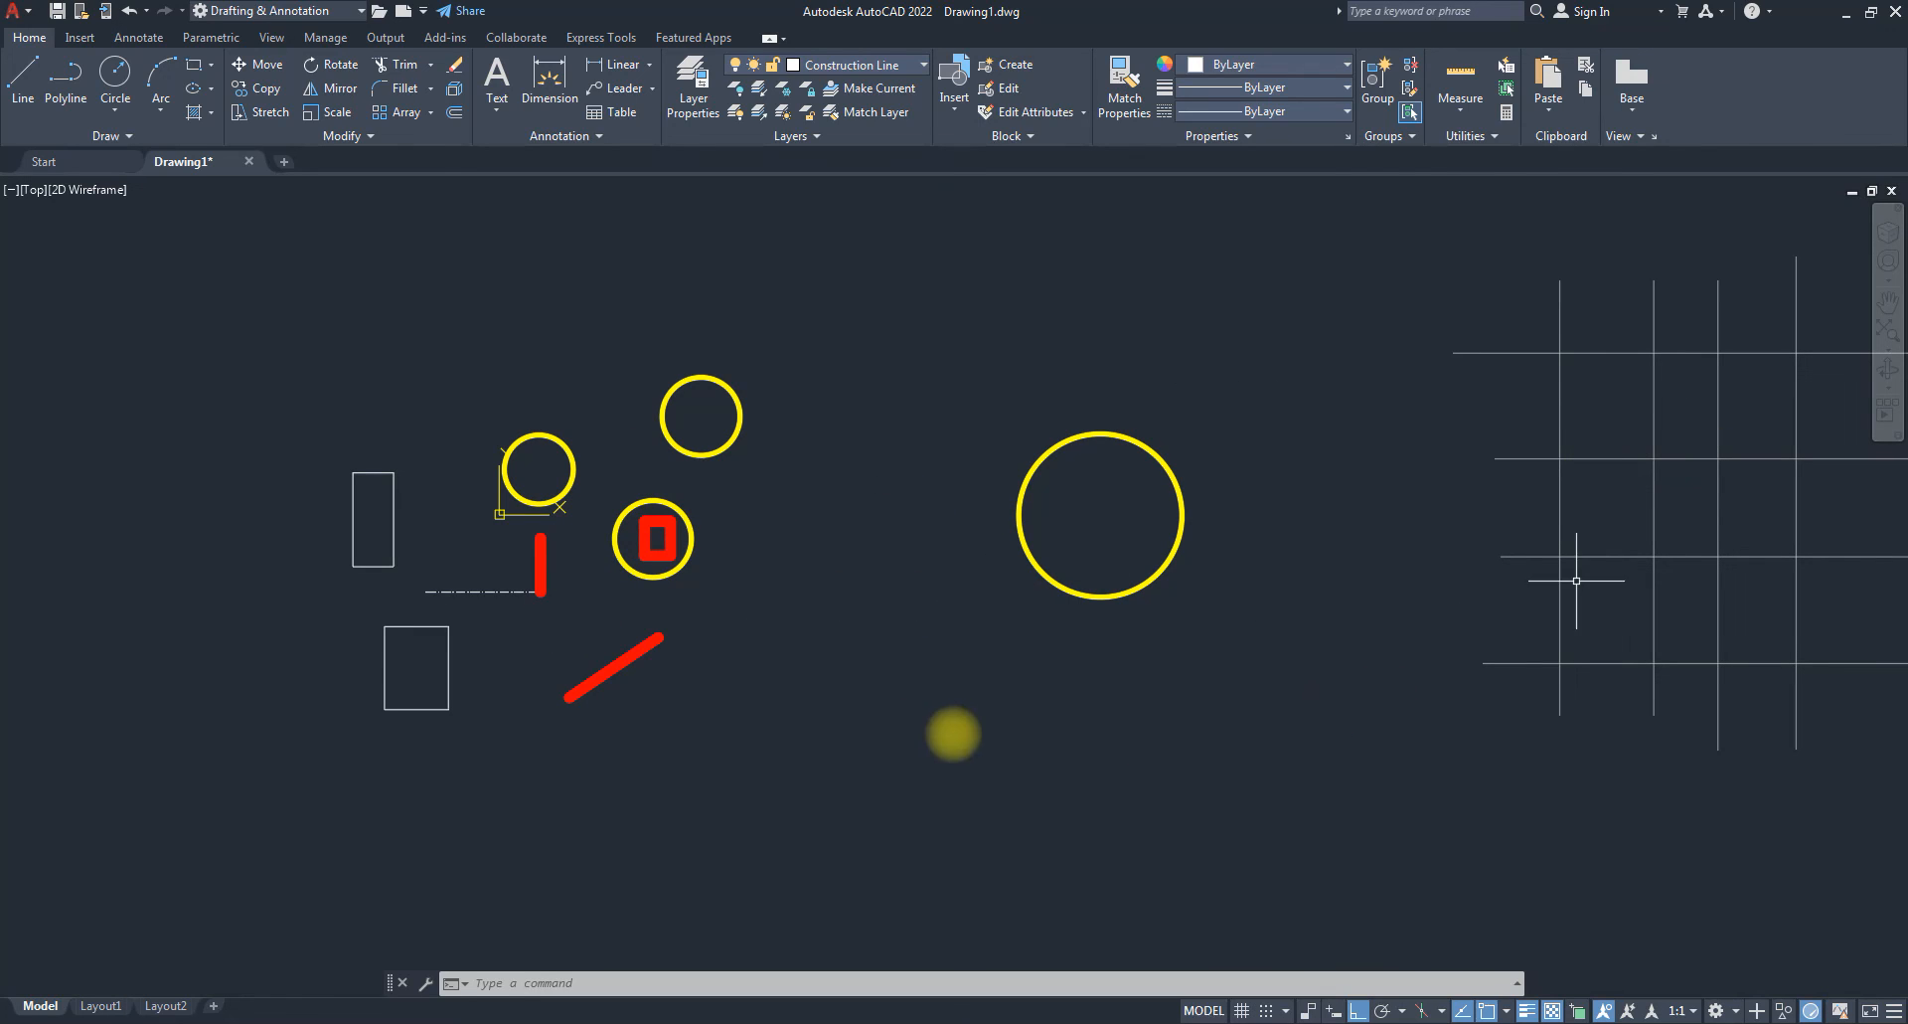
scroll(413, 601, down, 3)
scroll(877, 567, up, 5)
scroll(878, 567, up, 2)
scroll(747, 521, down, 4)
scroll(833, 534, up, 2)
middle_drag(926, 508, 850, 575)
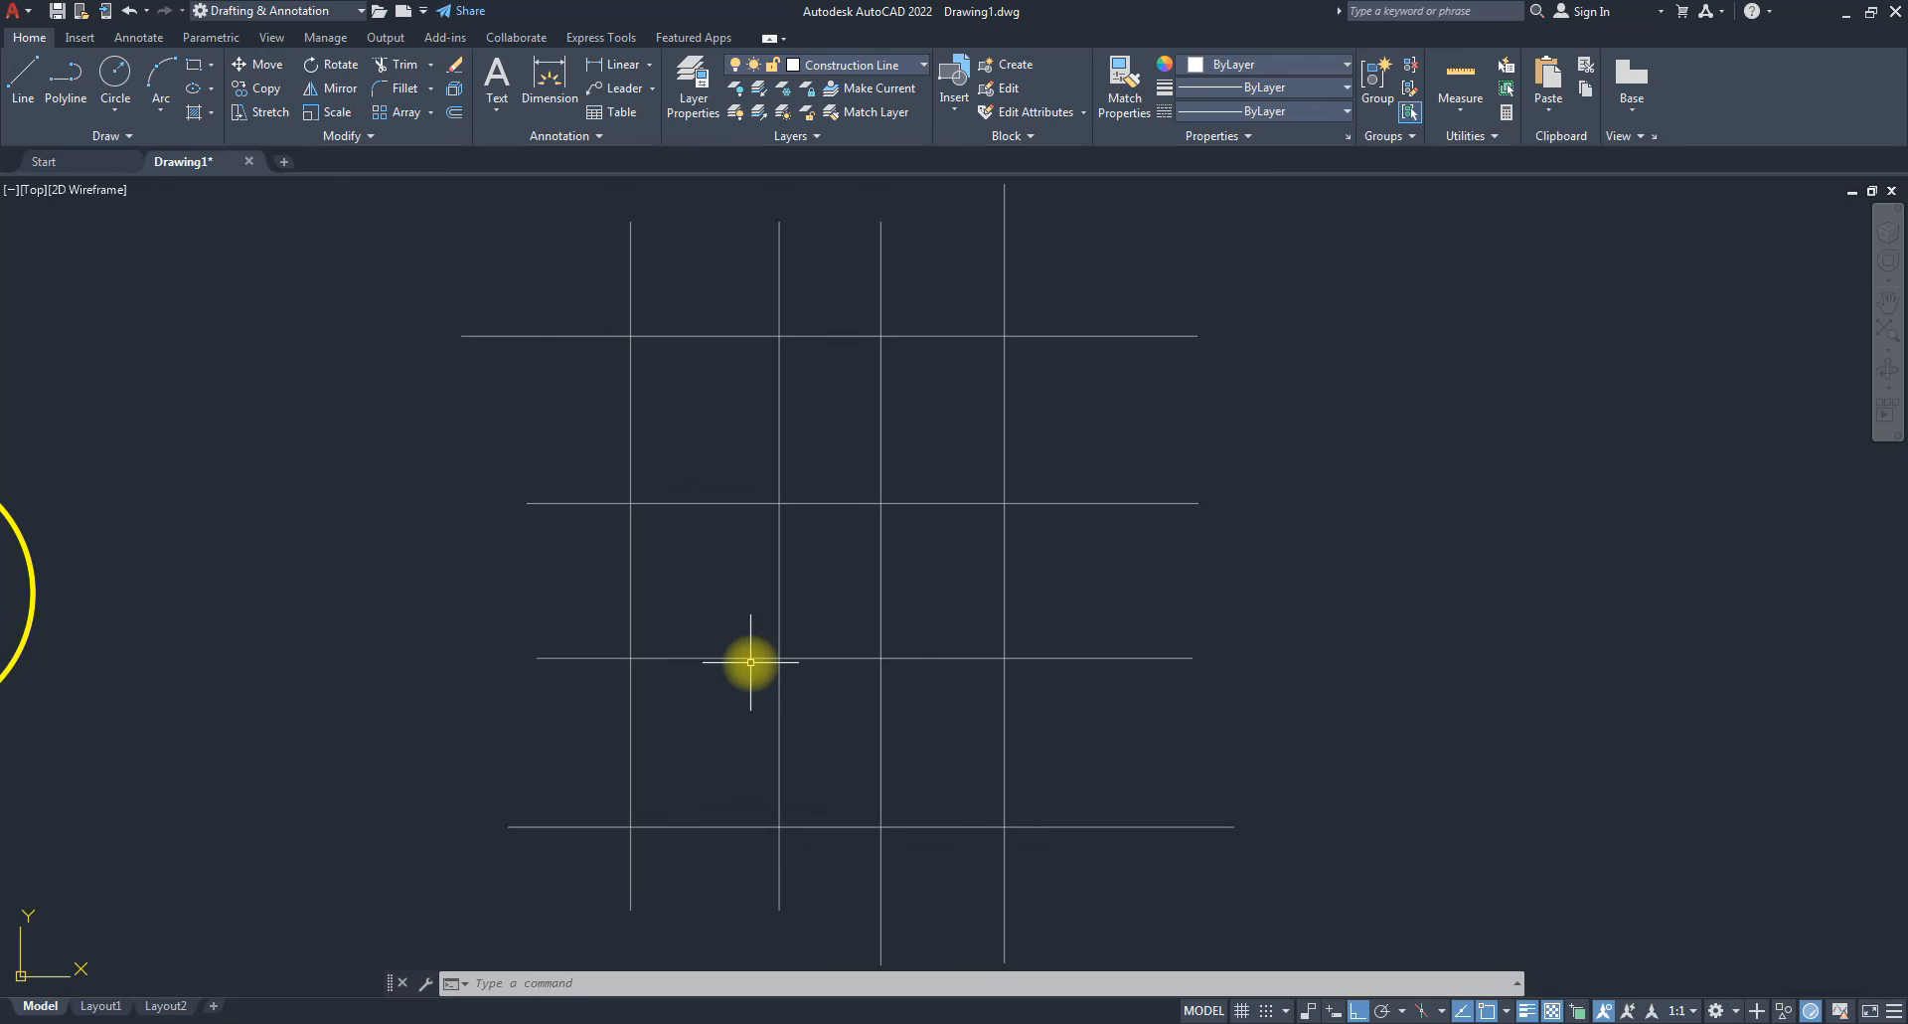
Make Outline current and draw the closed L-shaped profile through the grid intersections.
click(883, 72)
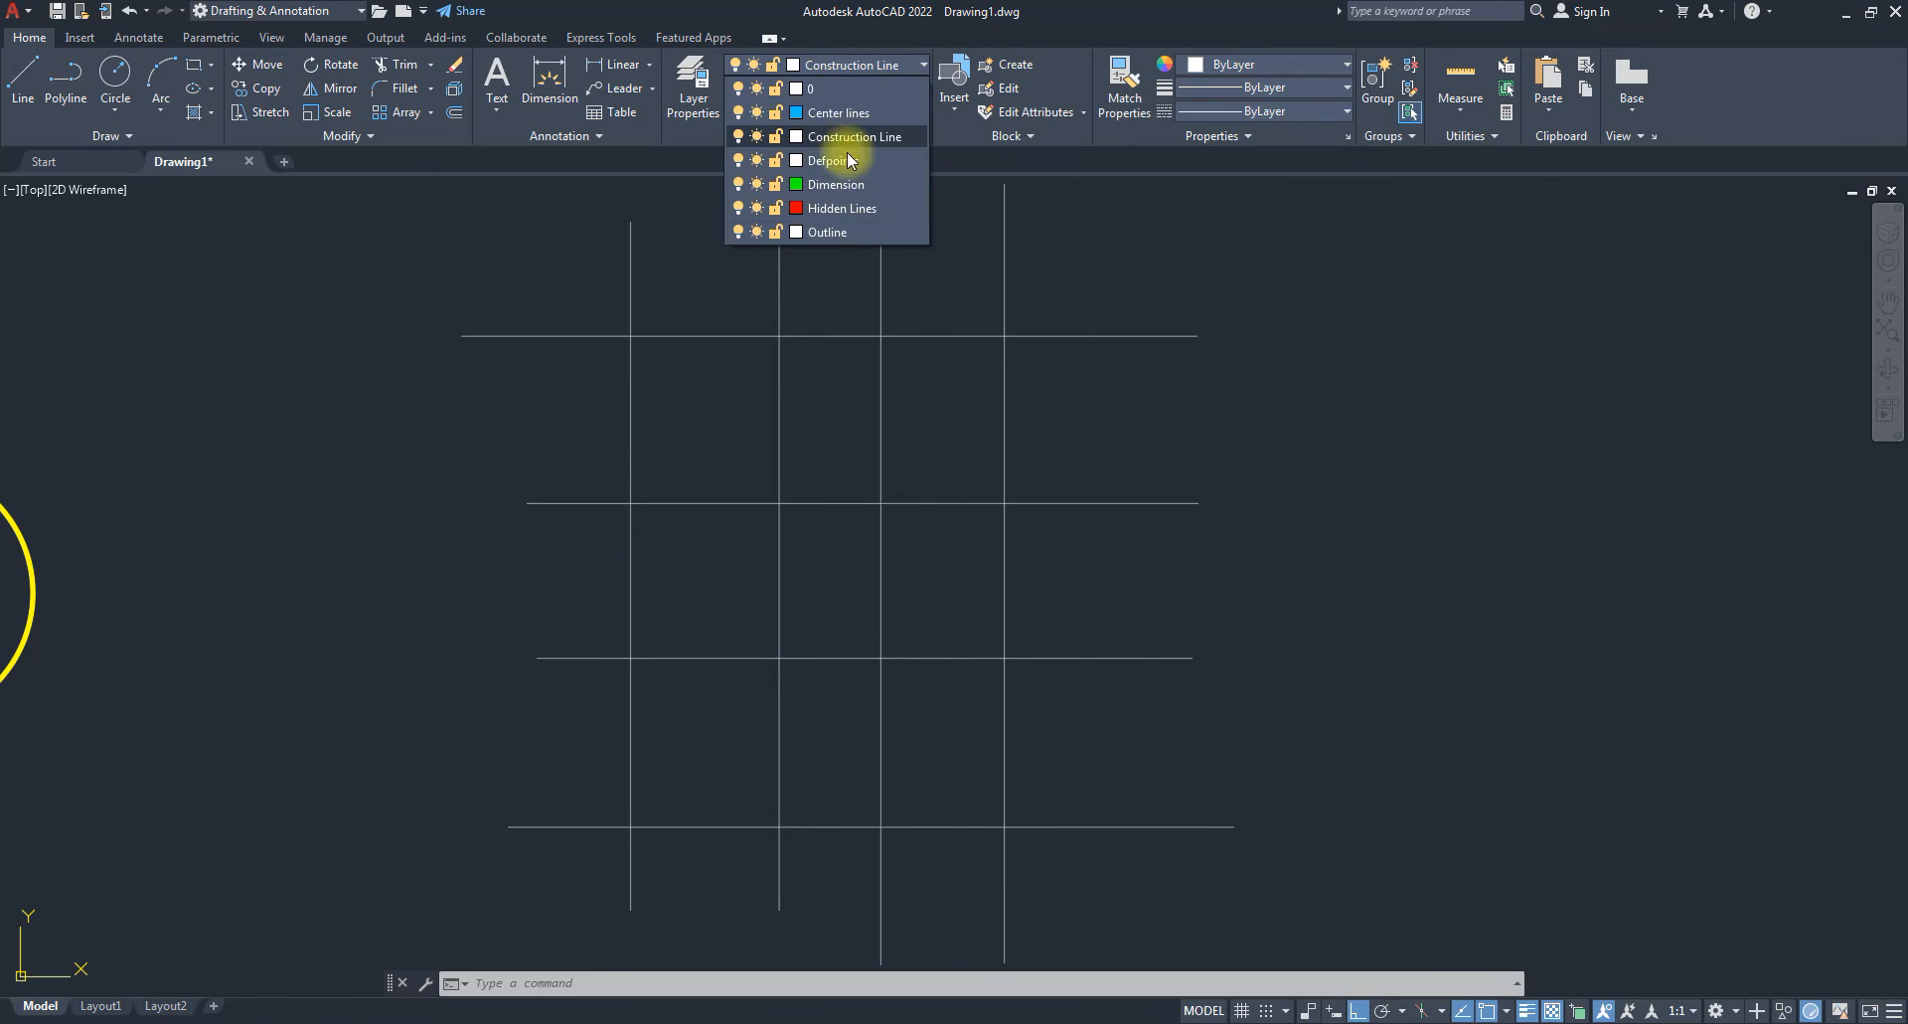
click(834, 234)
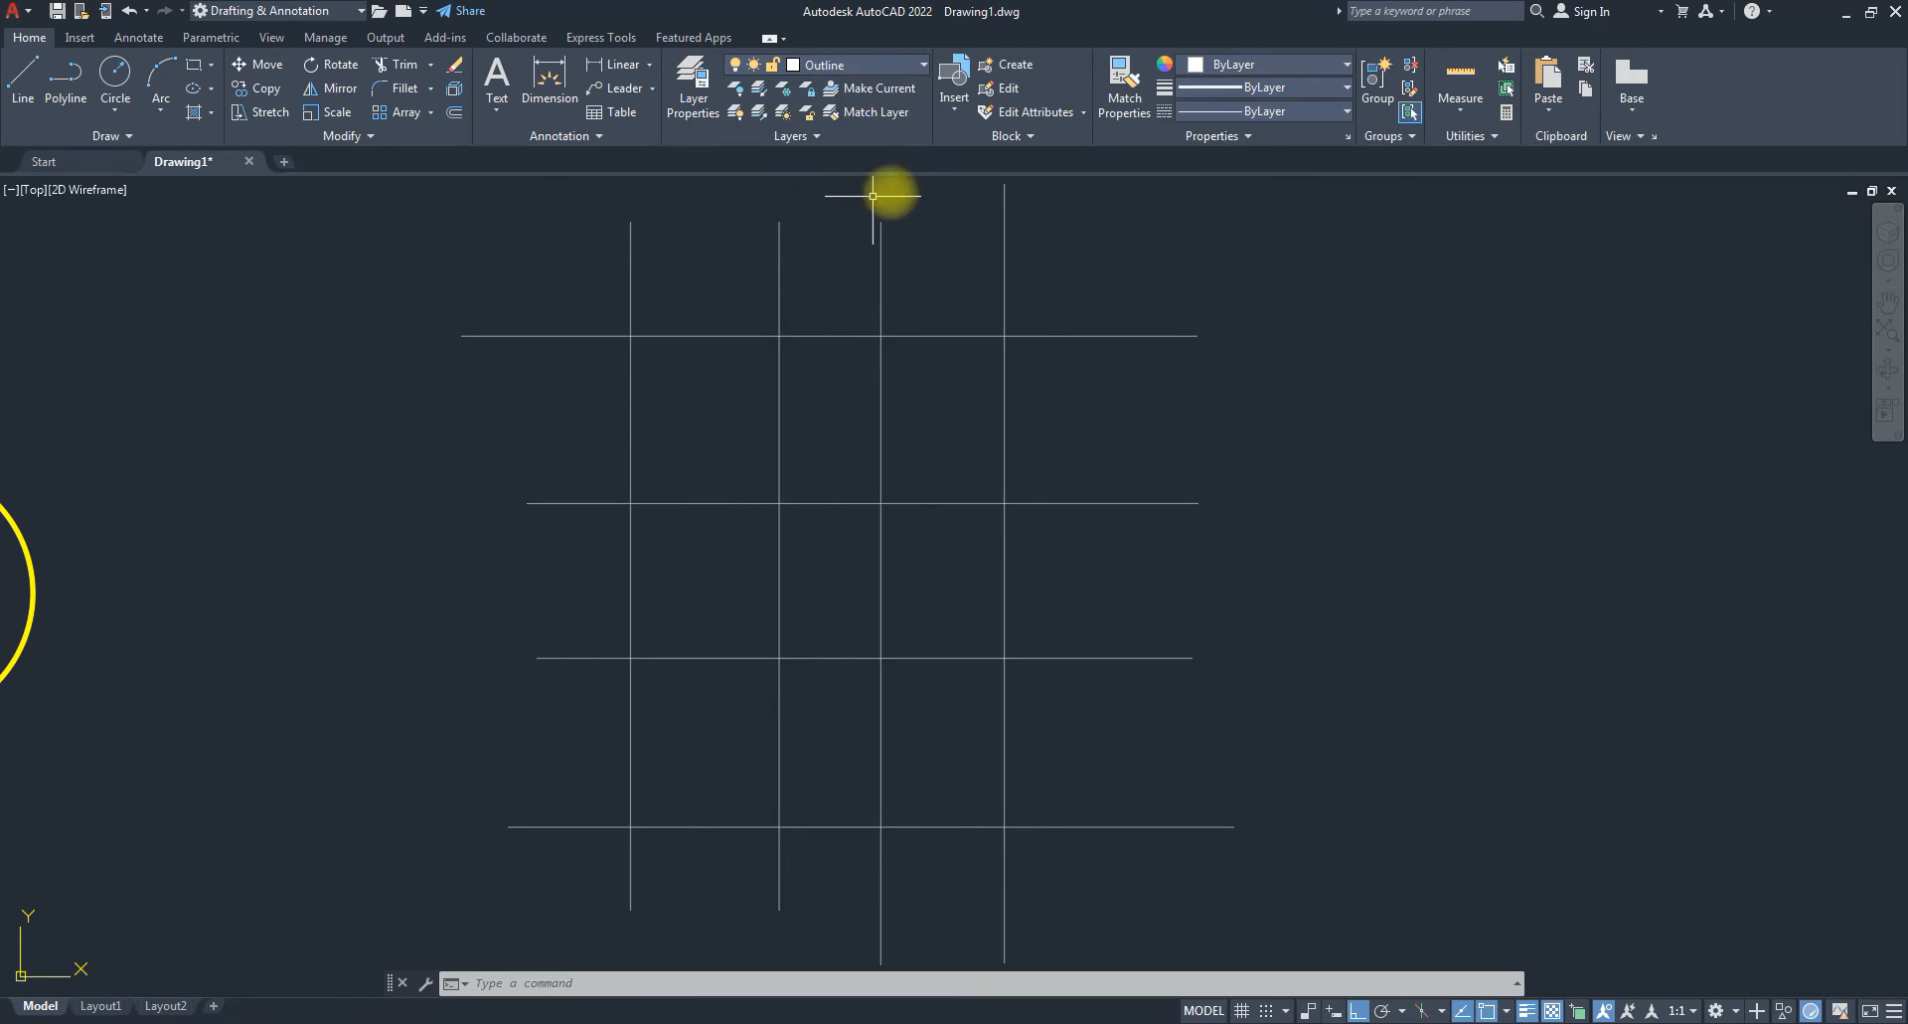
click(22, 78)
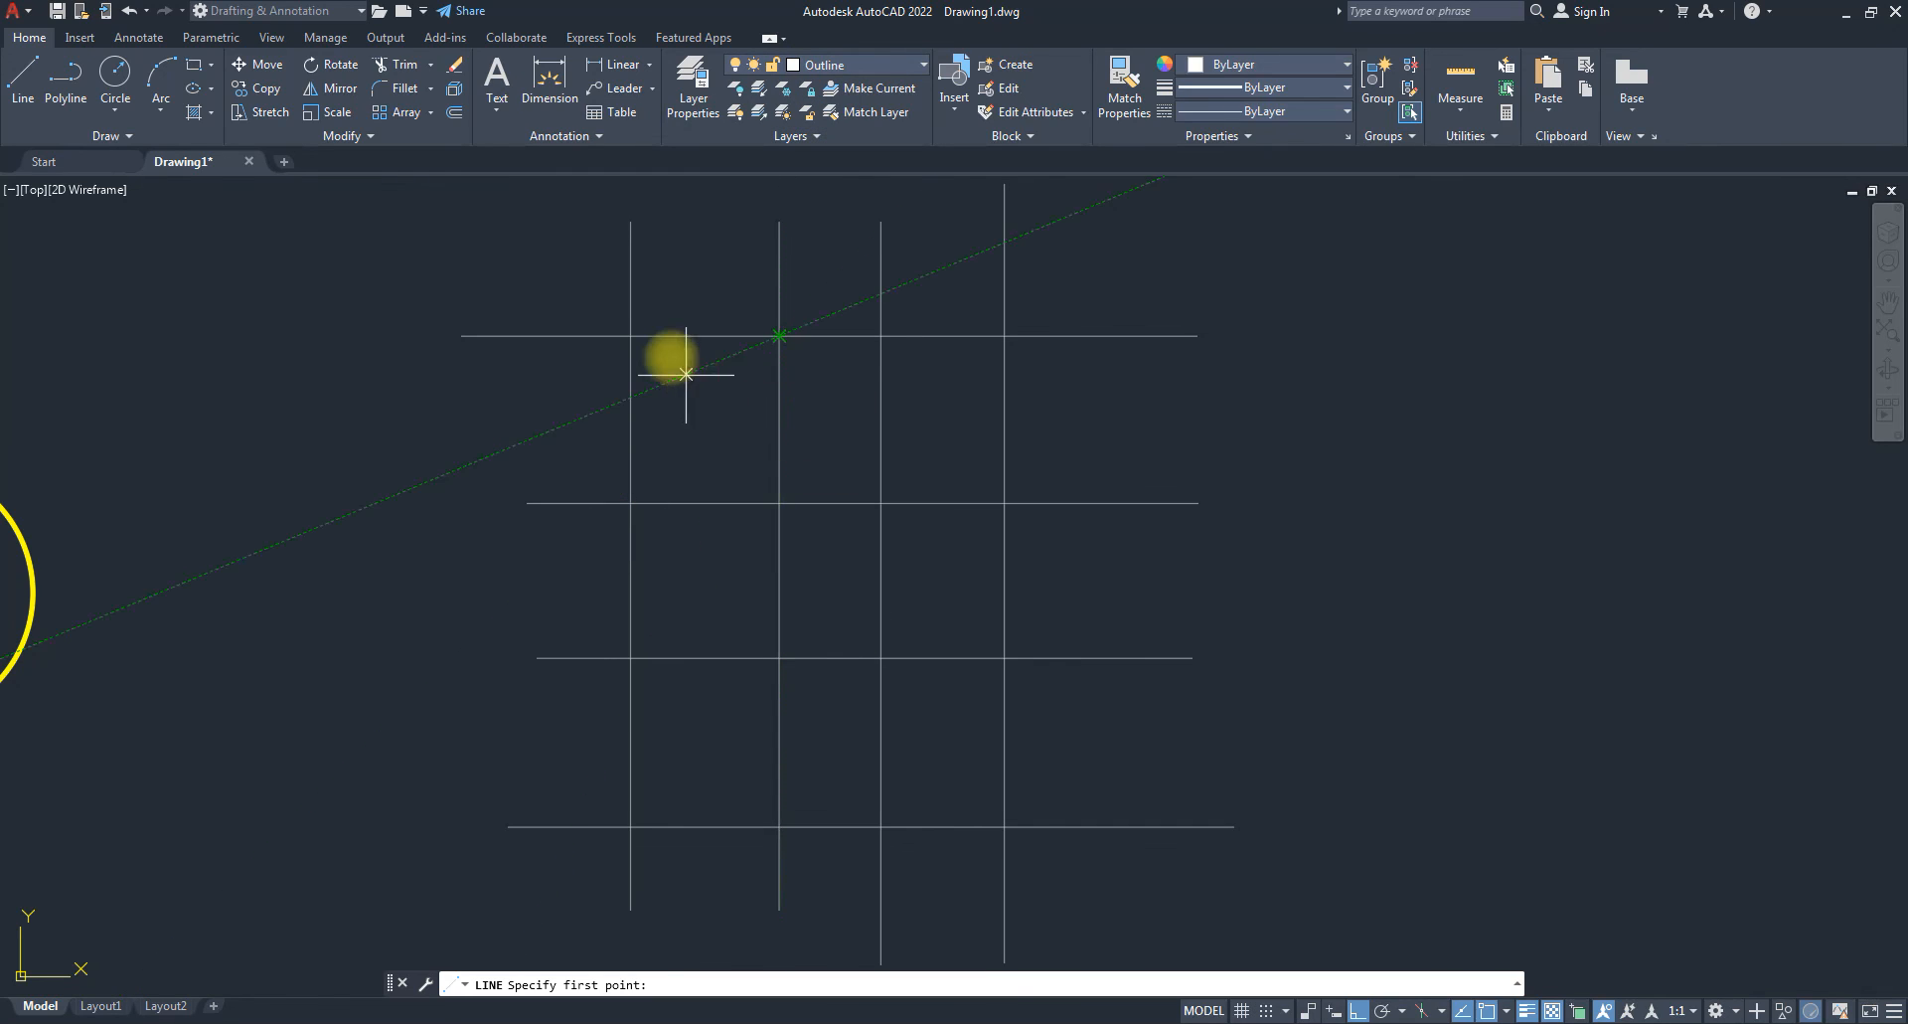
click(630, 336)
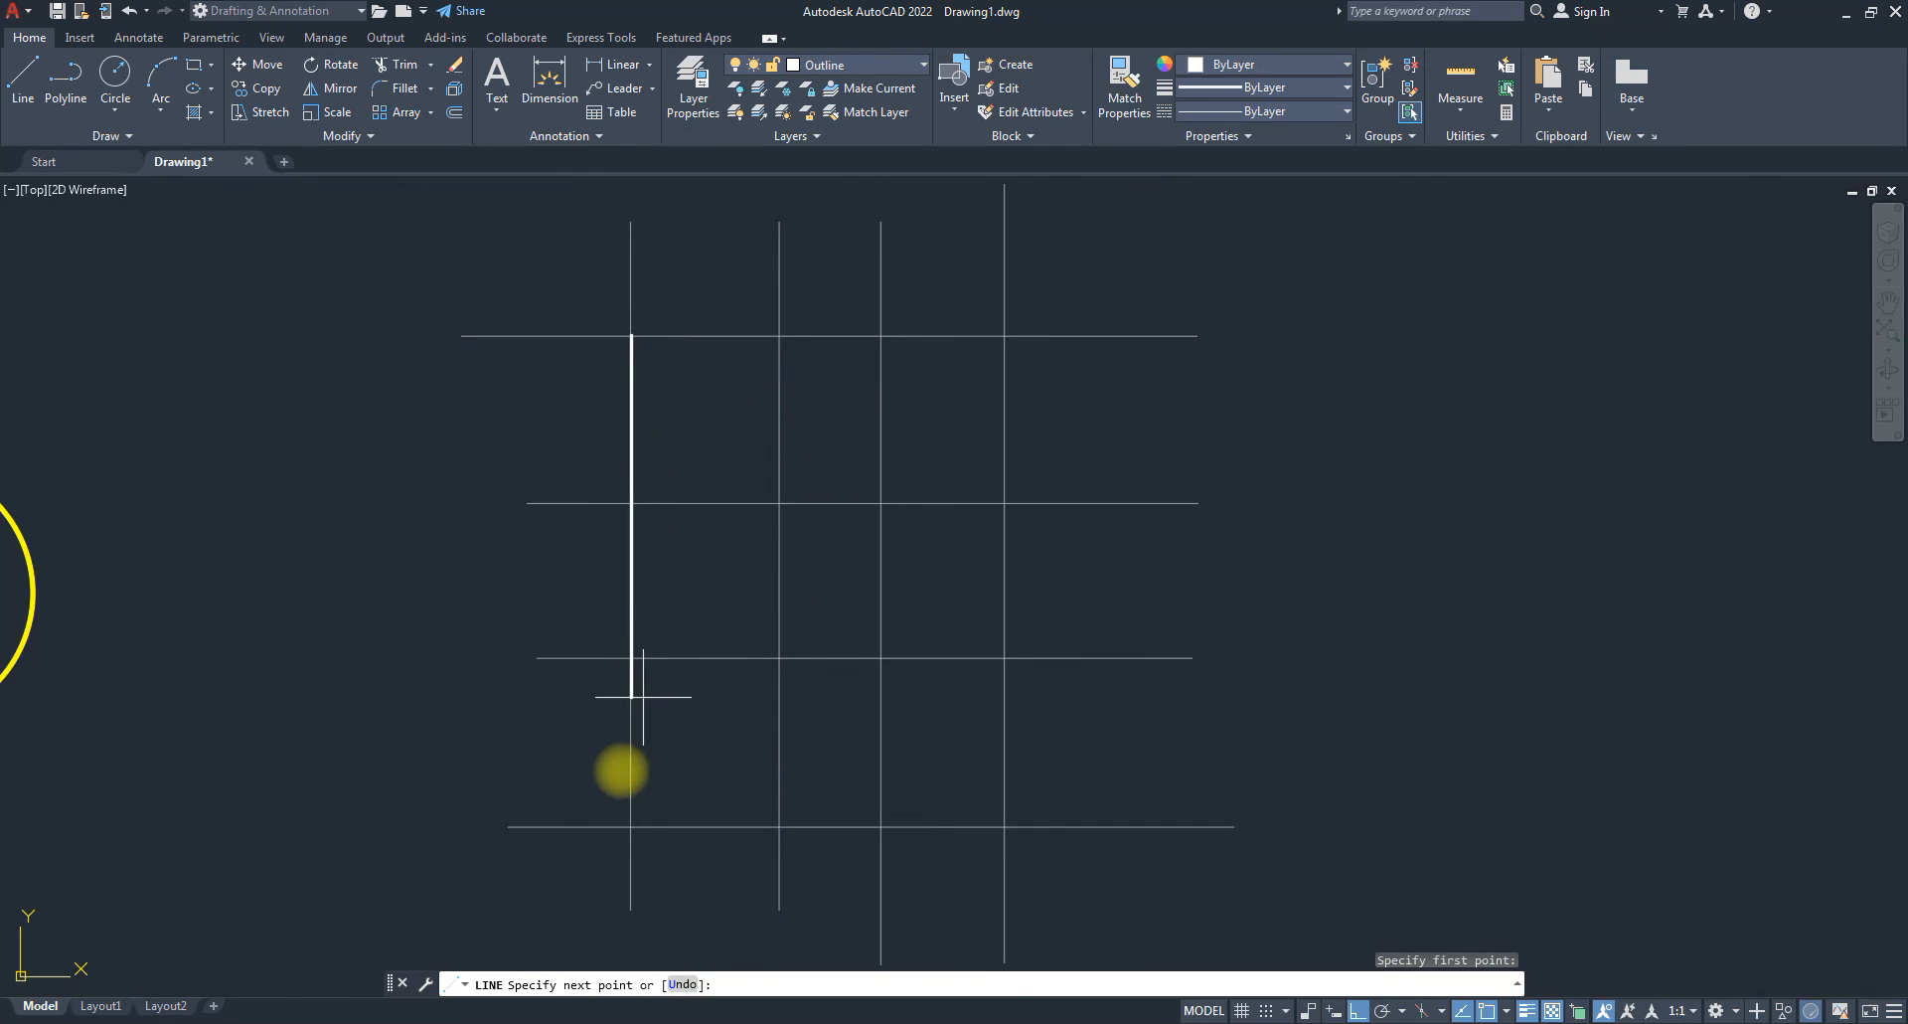
click(631, 826)
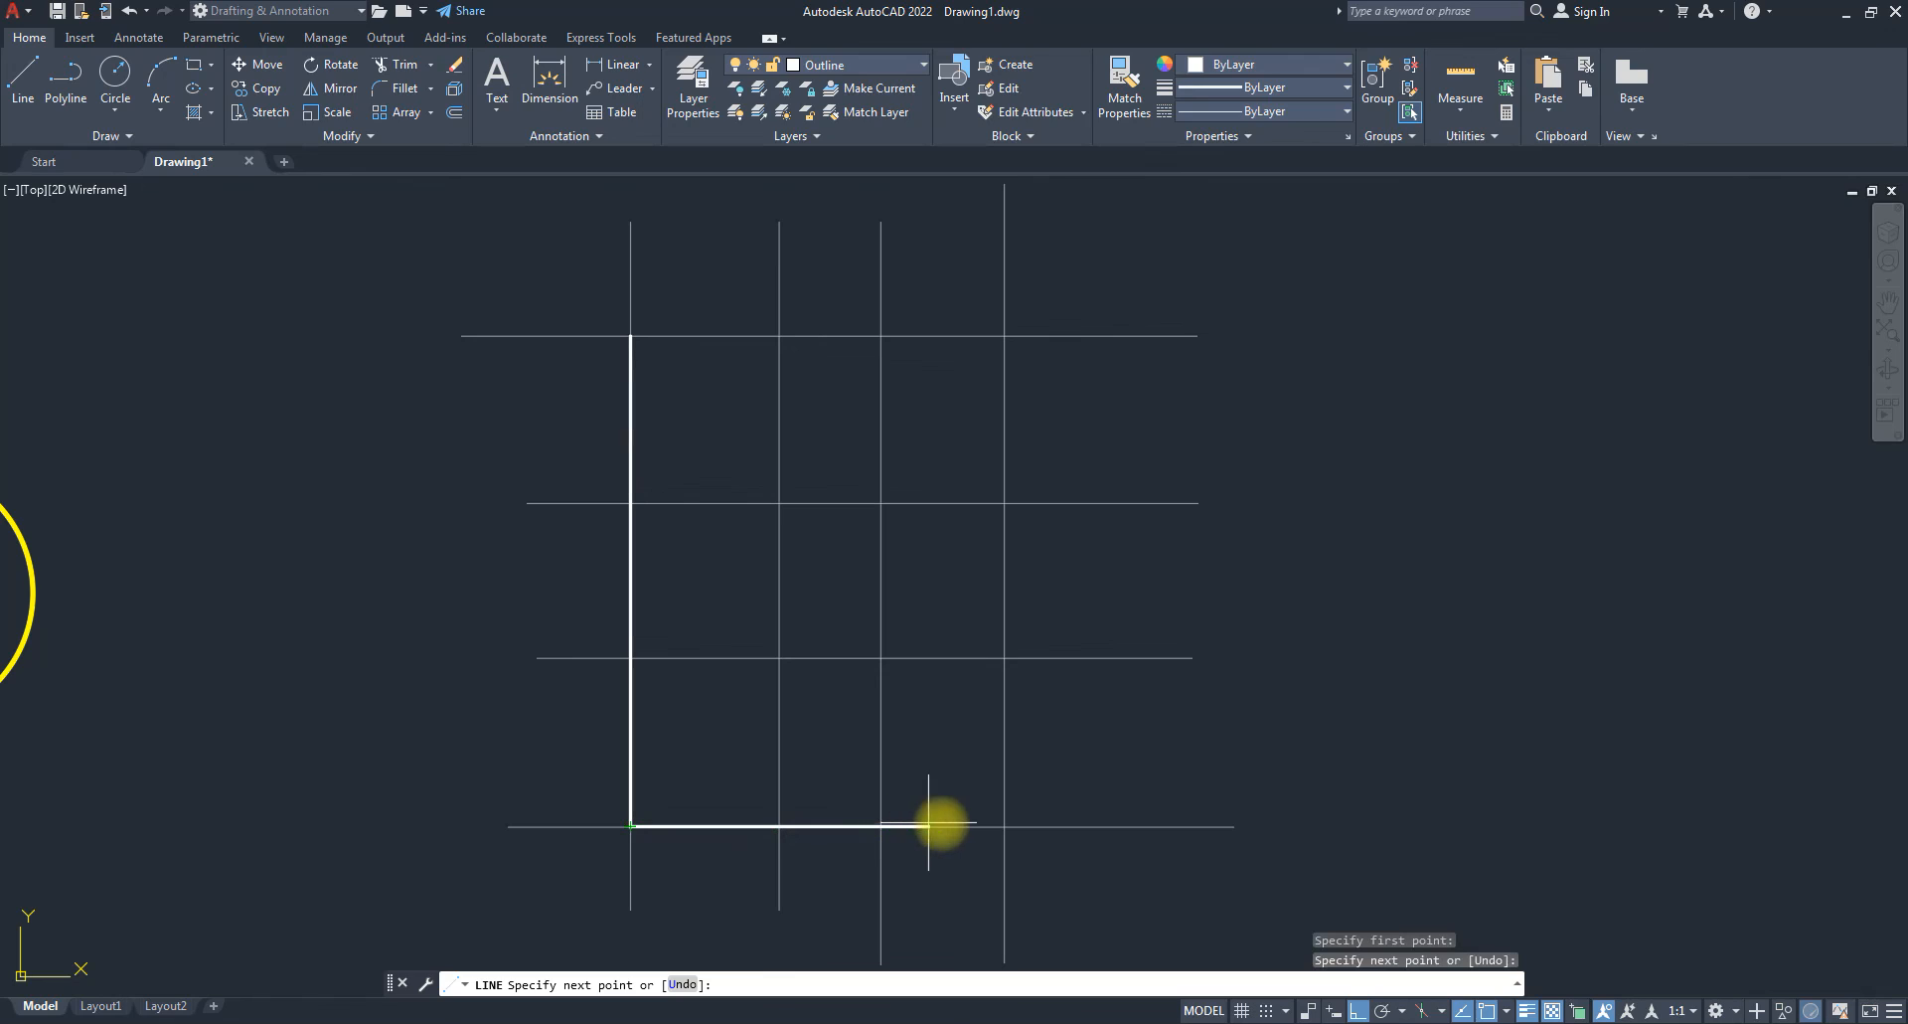
click(1004, 826)
click(1004, 657)
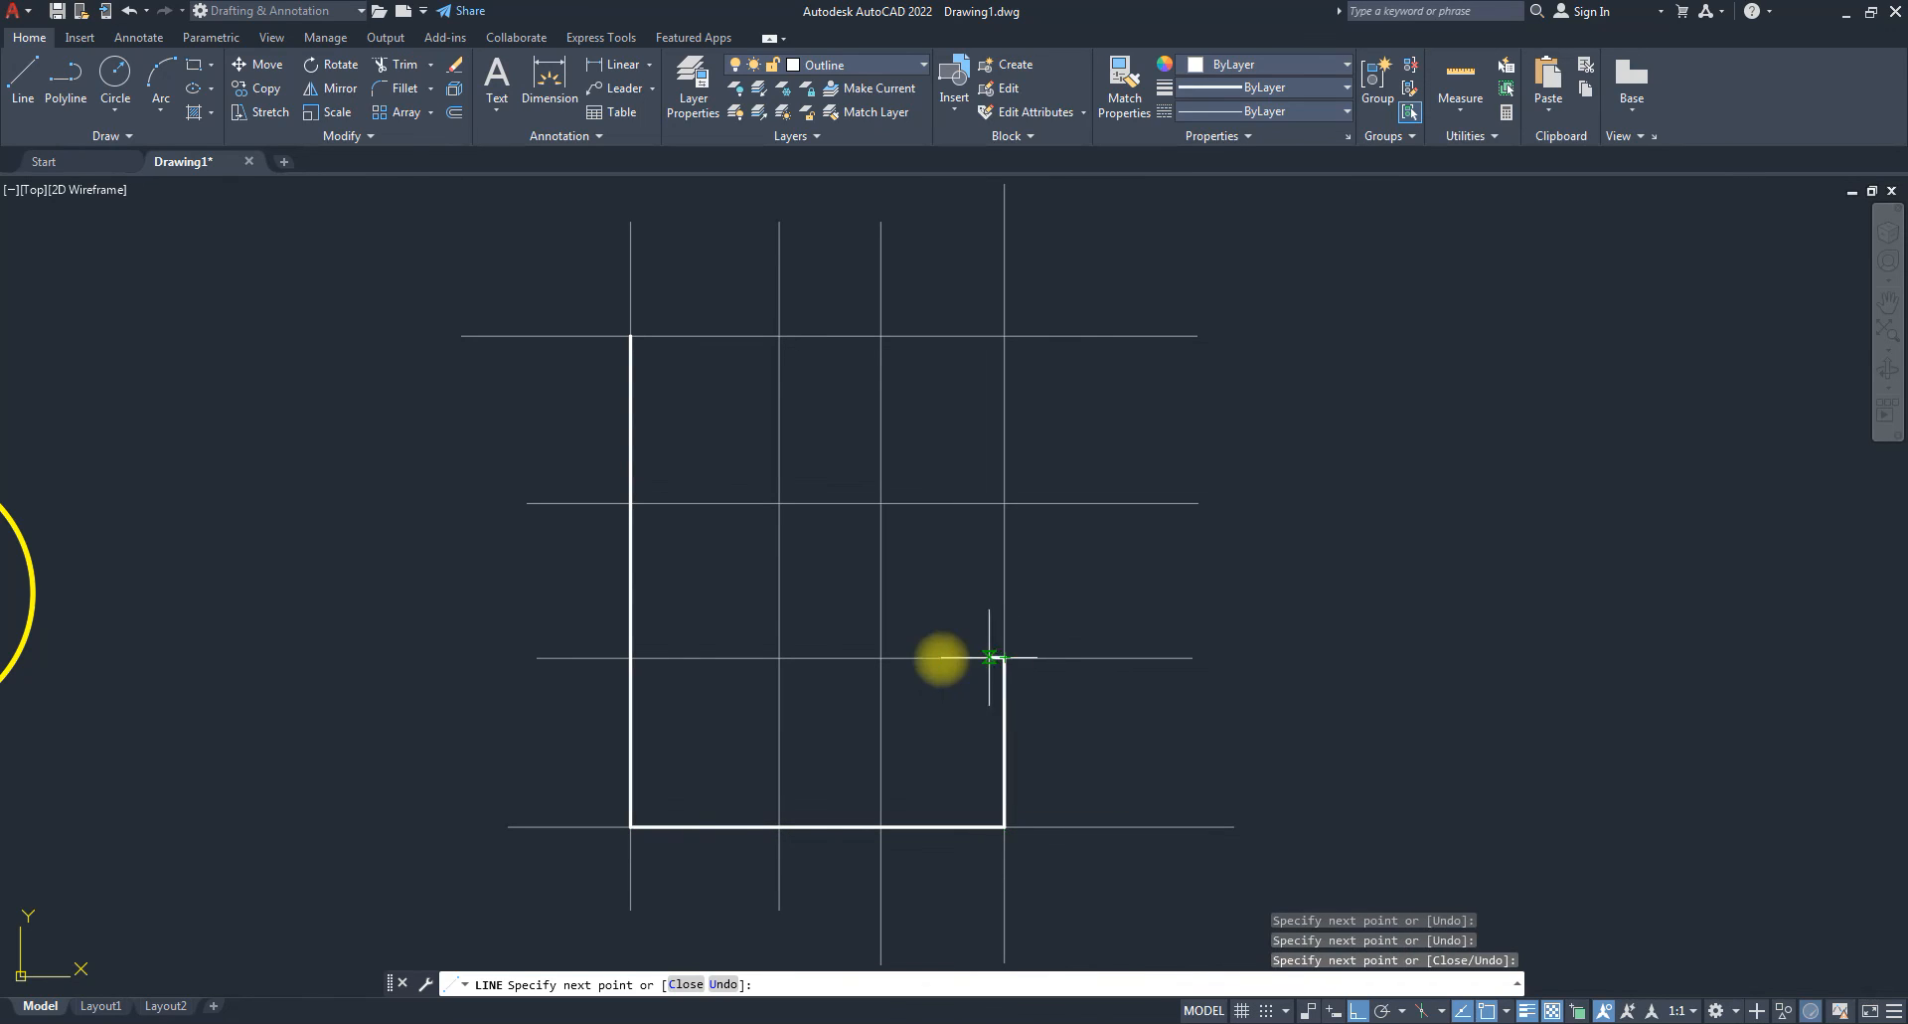
click(779, 657)
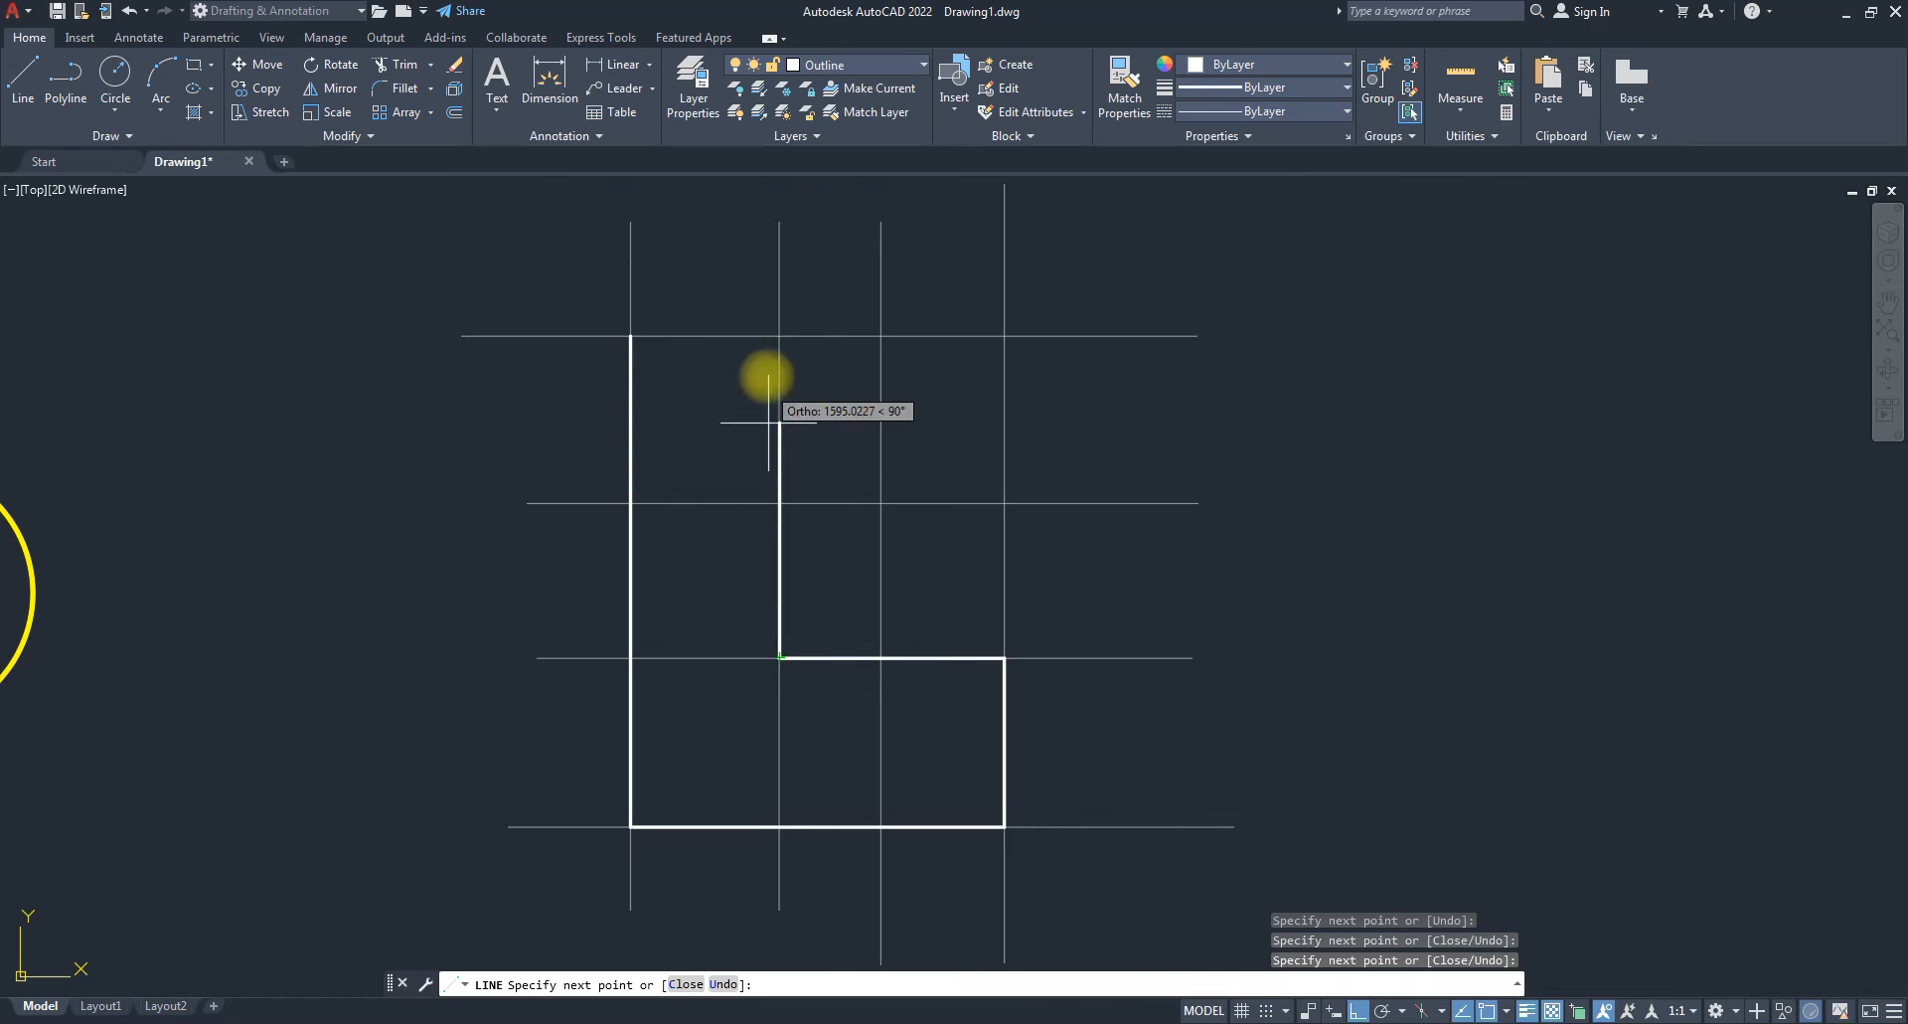
click(779, 336)
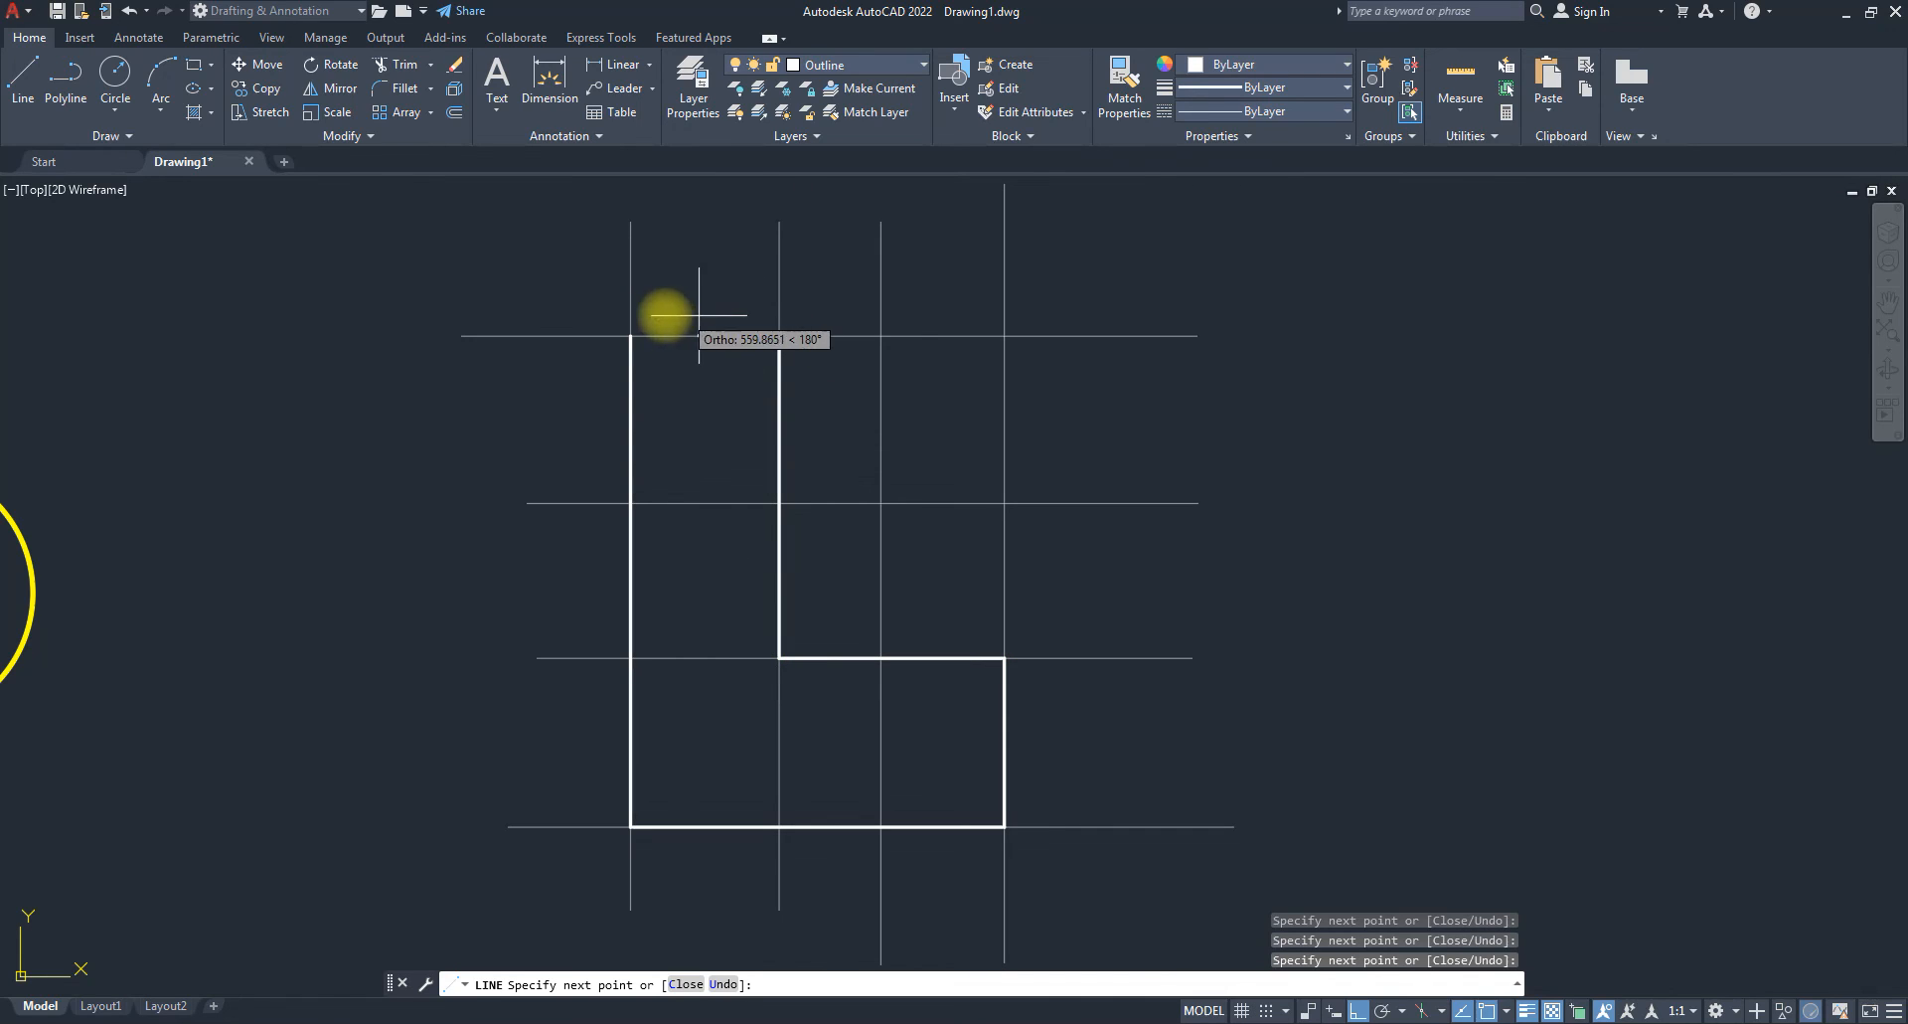
click(630, 336)
key(Escape)
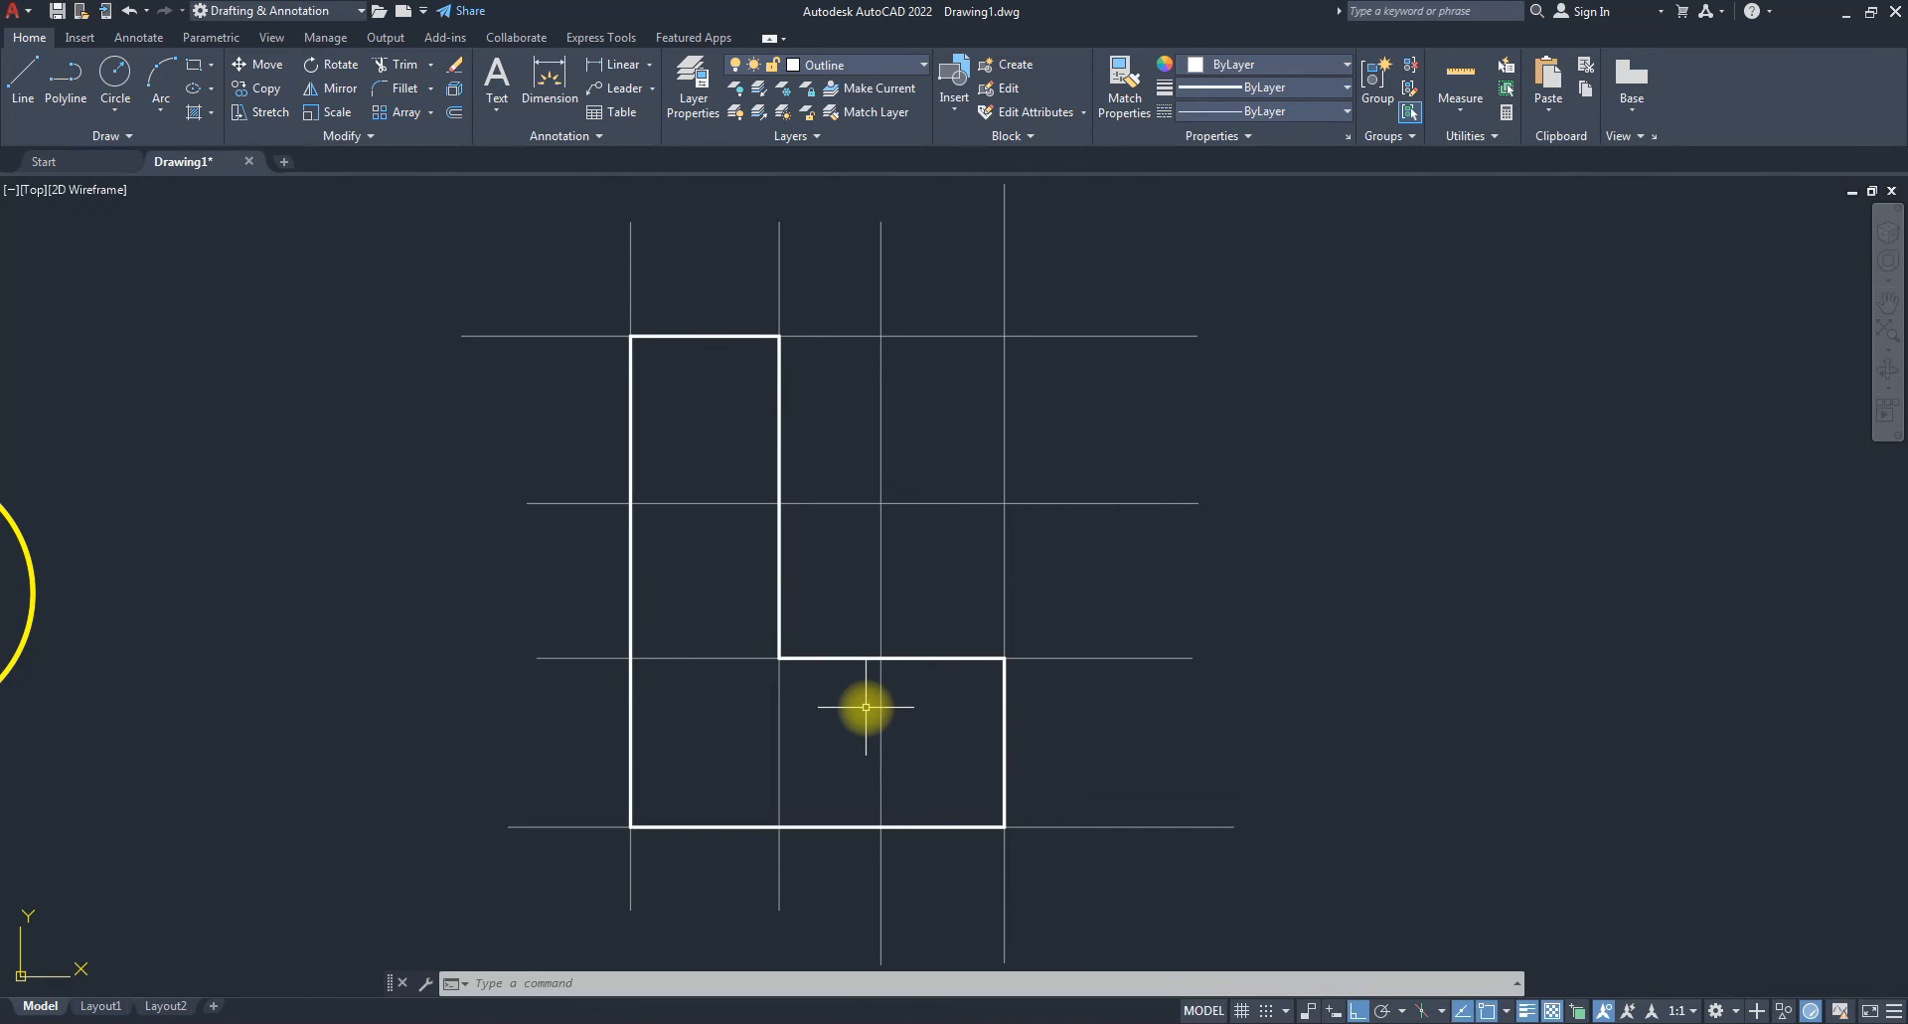
scroll(984, 721, up, 2)
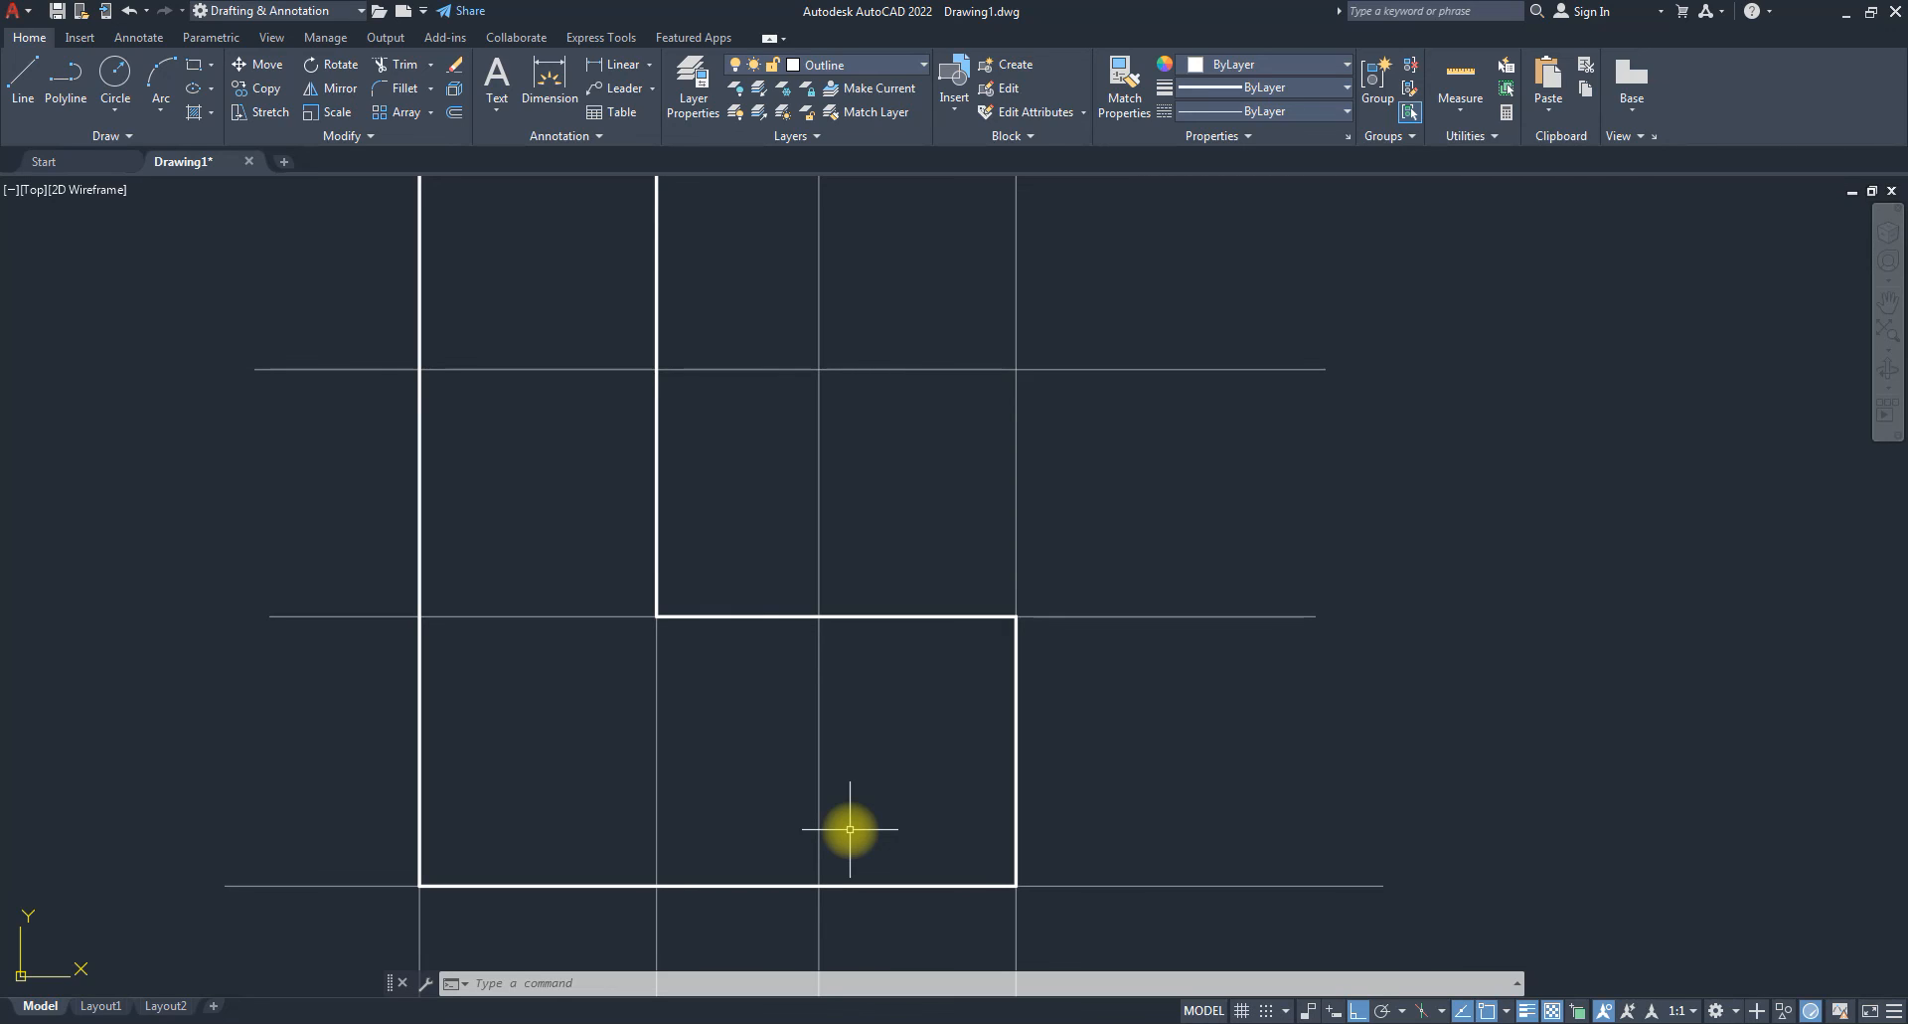
On the Hidden Lines layer, draw three lines forming a narrow rectangle against the lower leg's right edge.
click(872, 64)
click(837, 209)
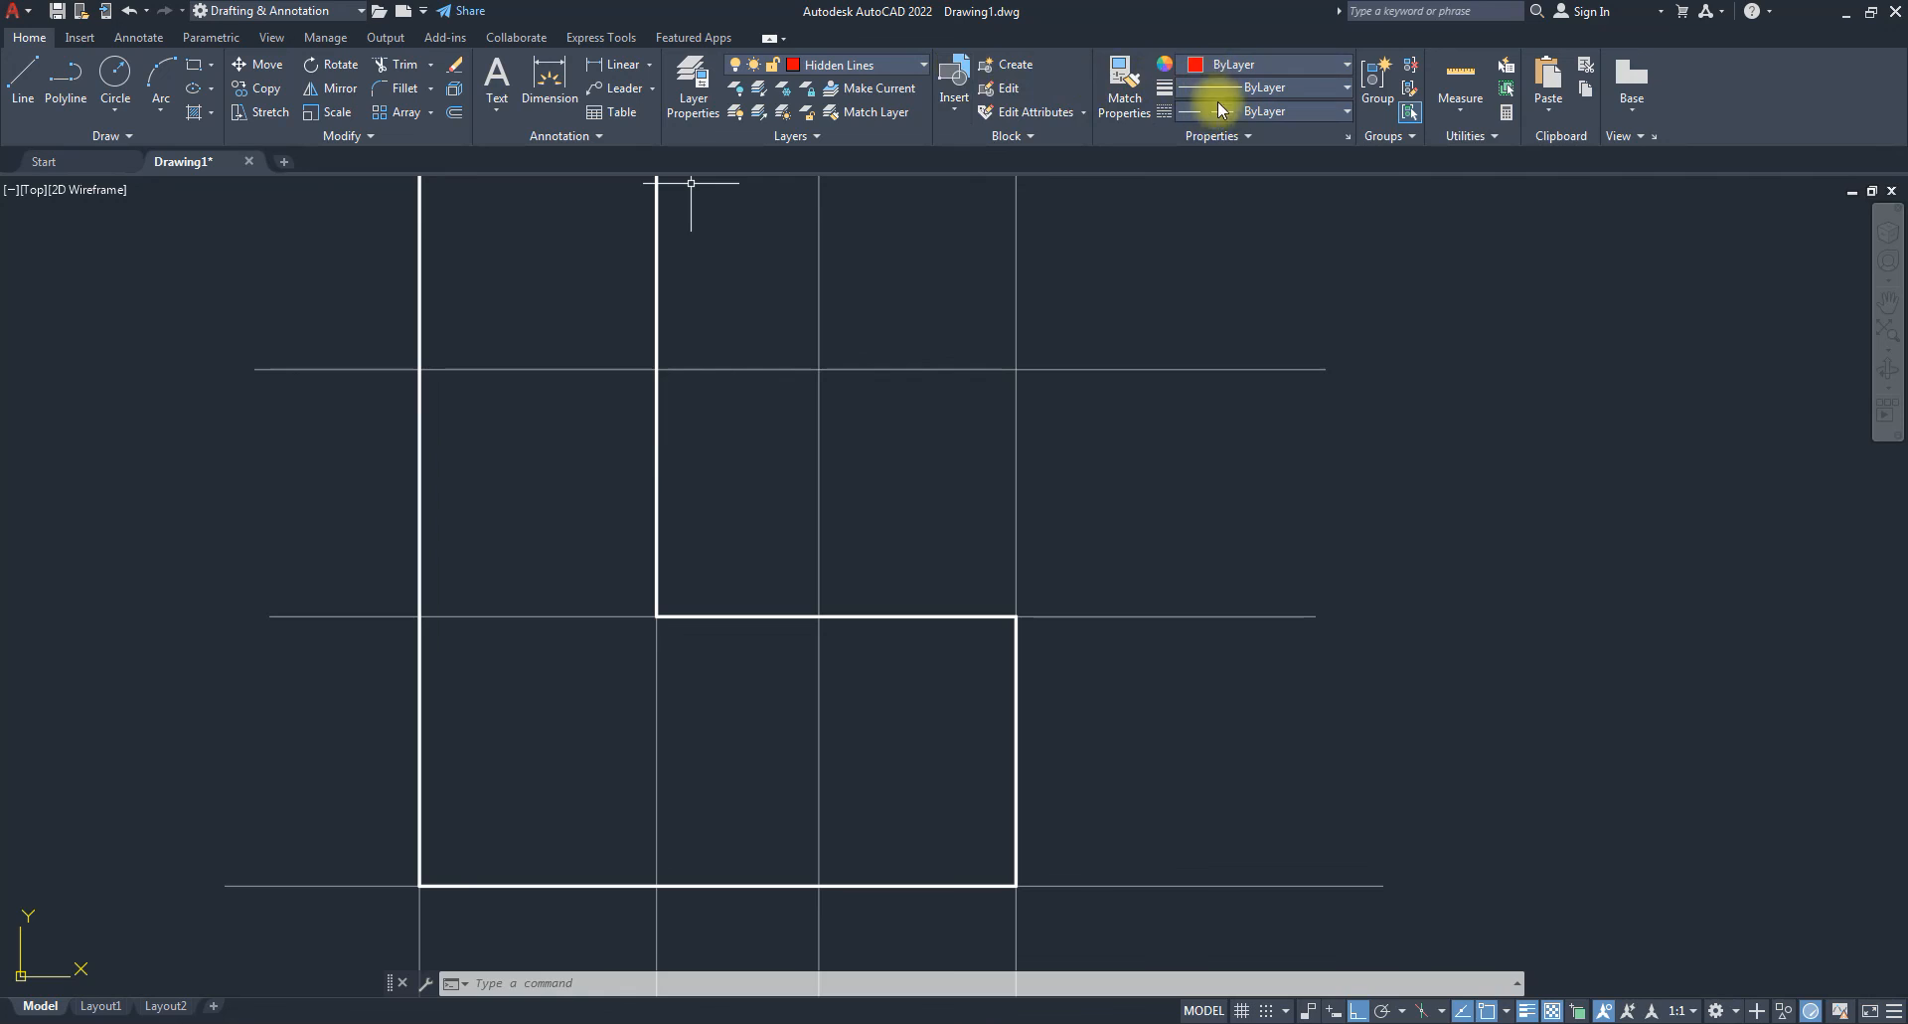
click(22, 74)
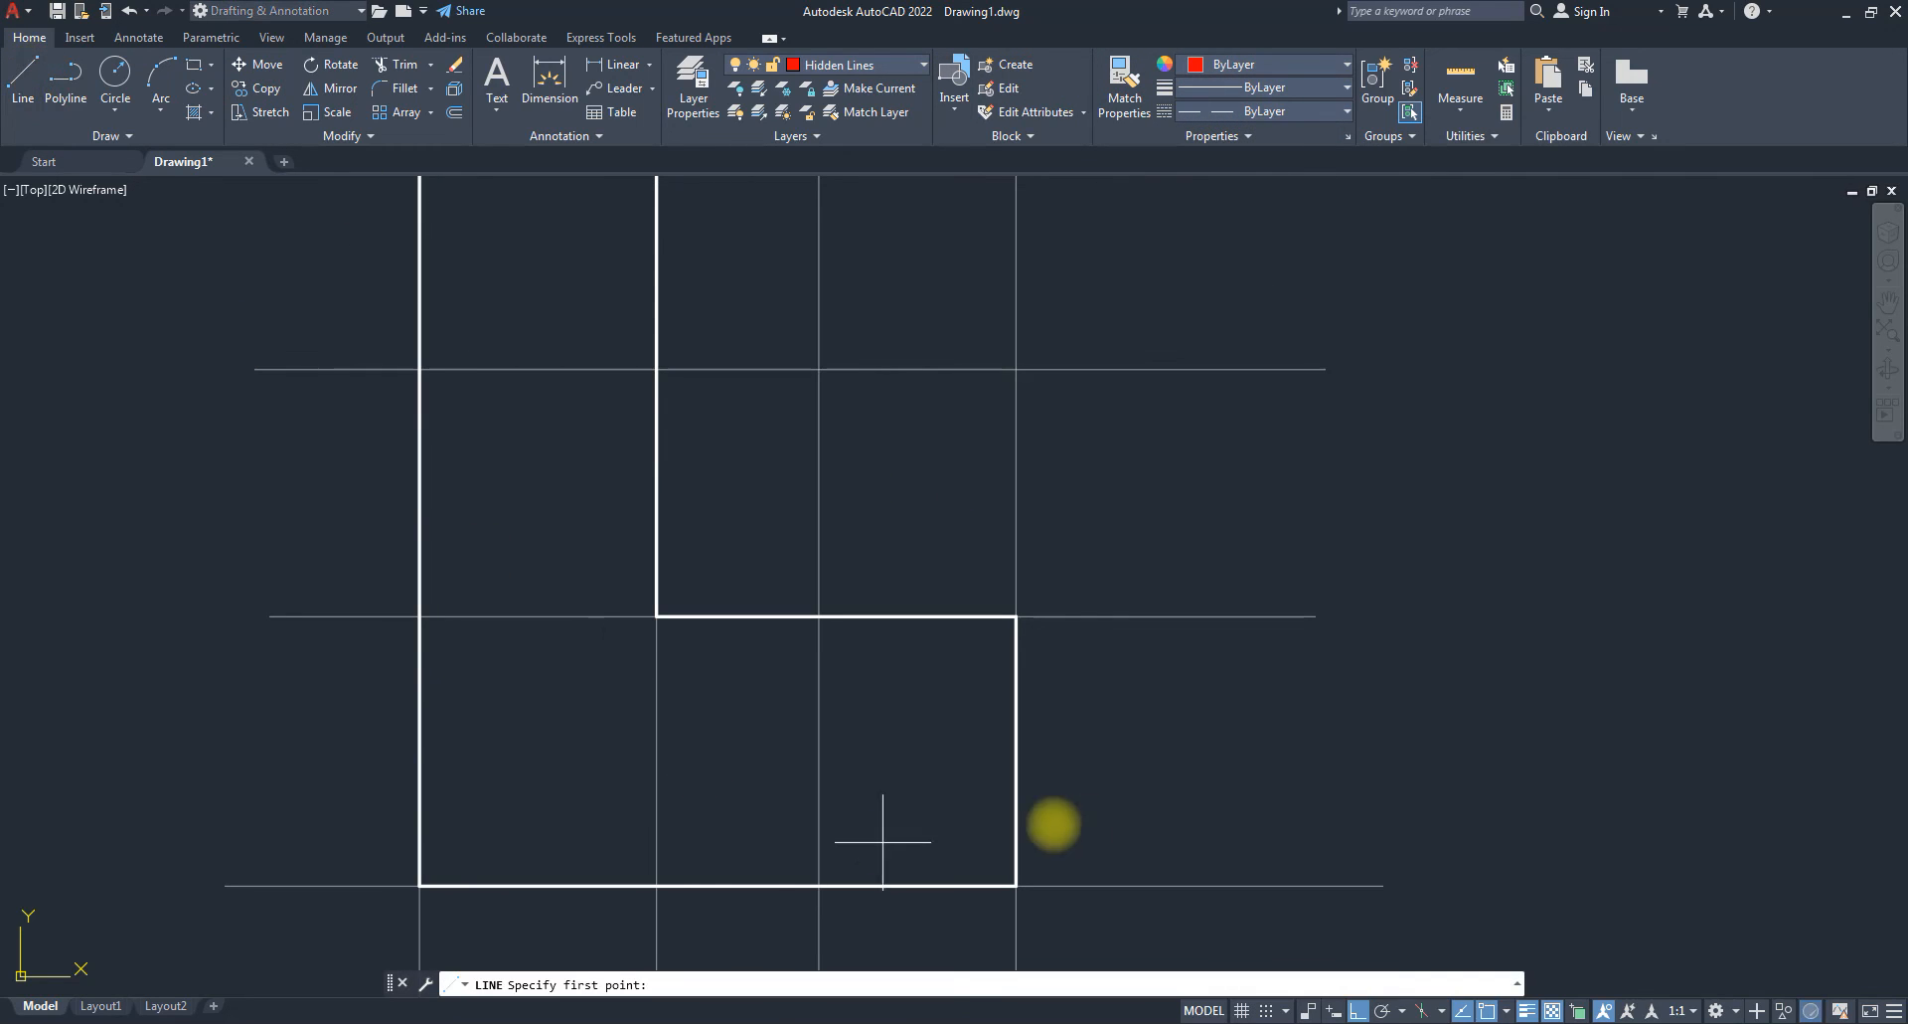
click(1016, 661)
click(930, 661)
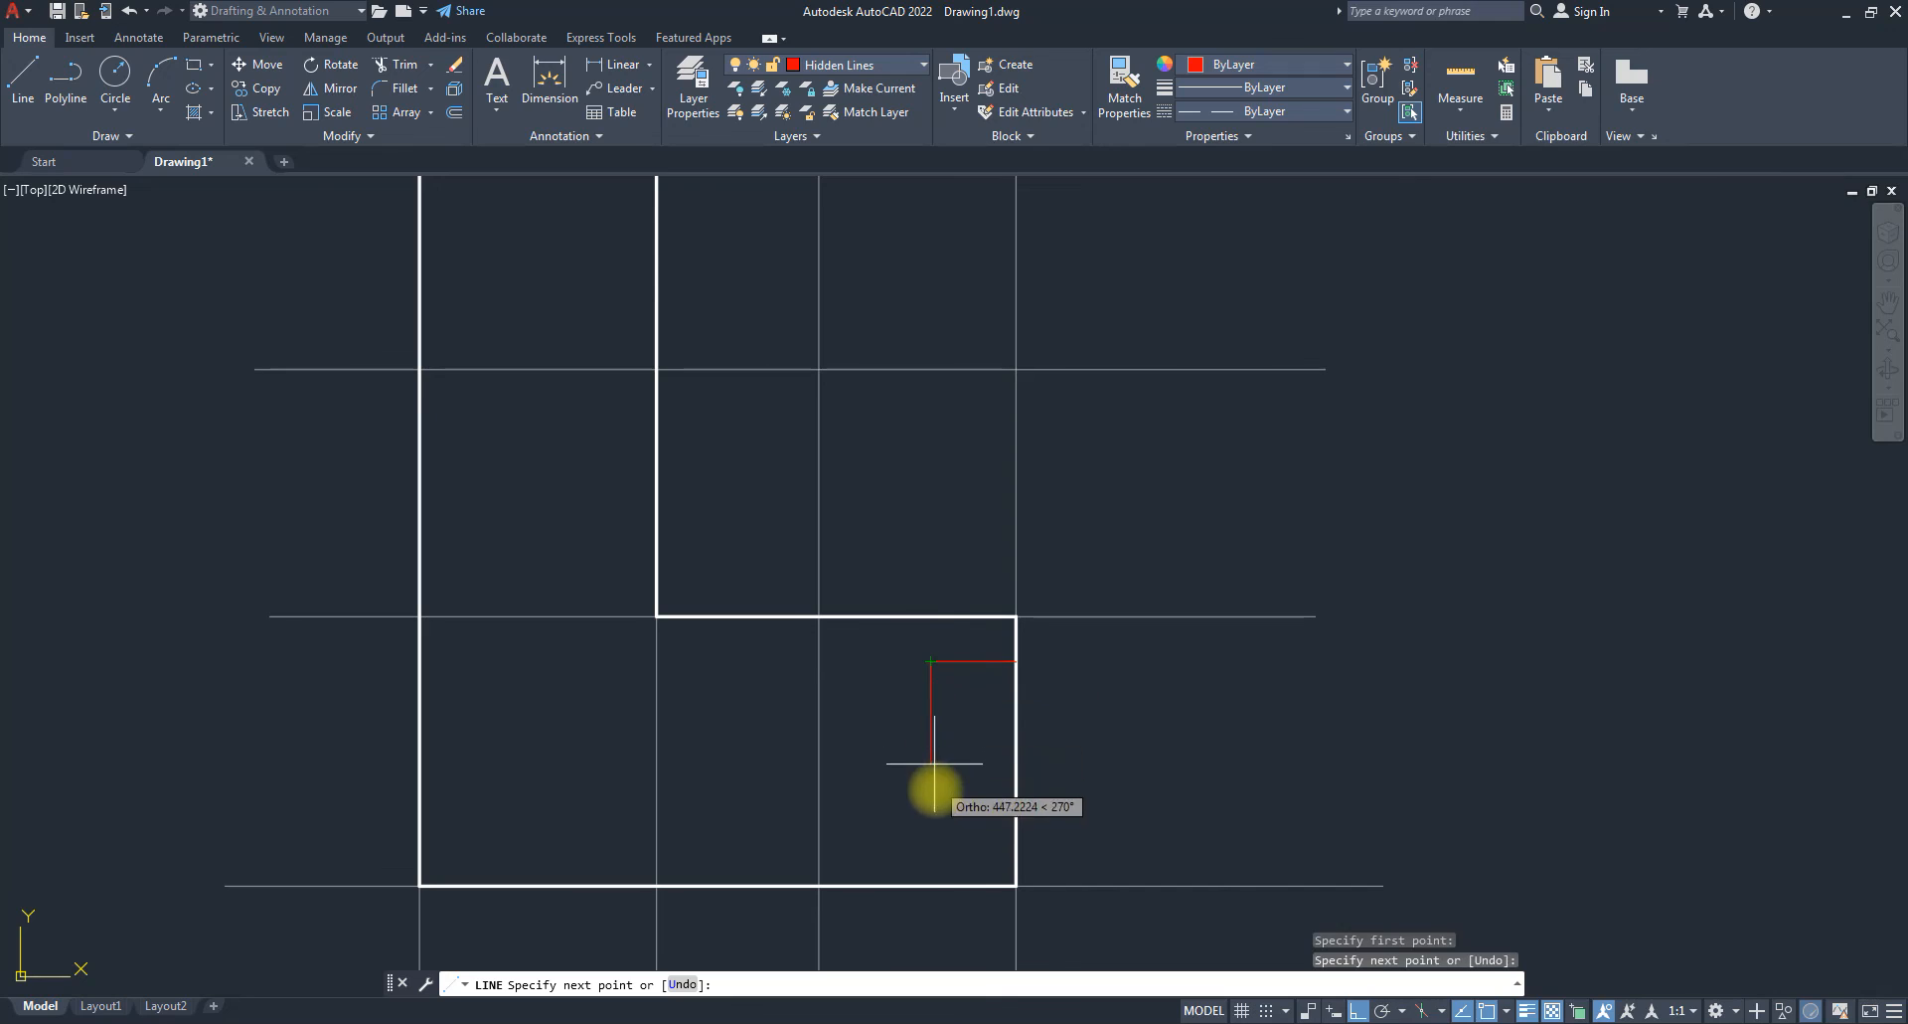
click(931, 843)
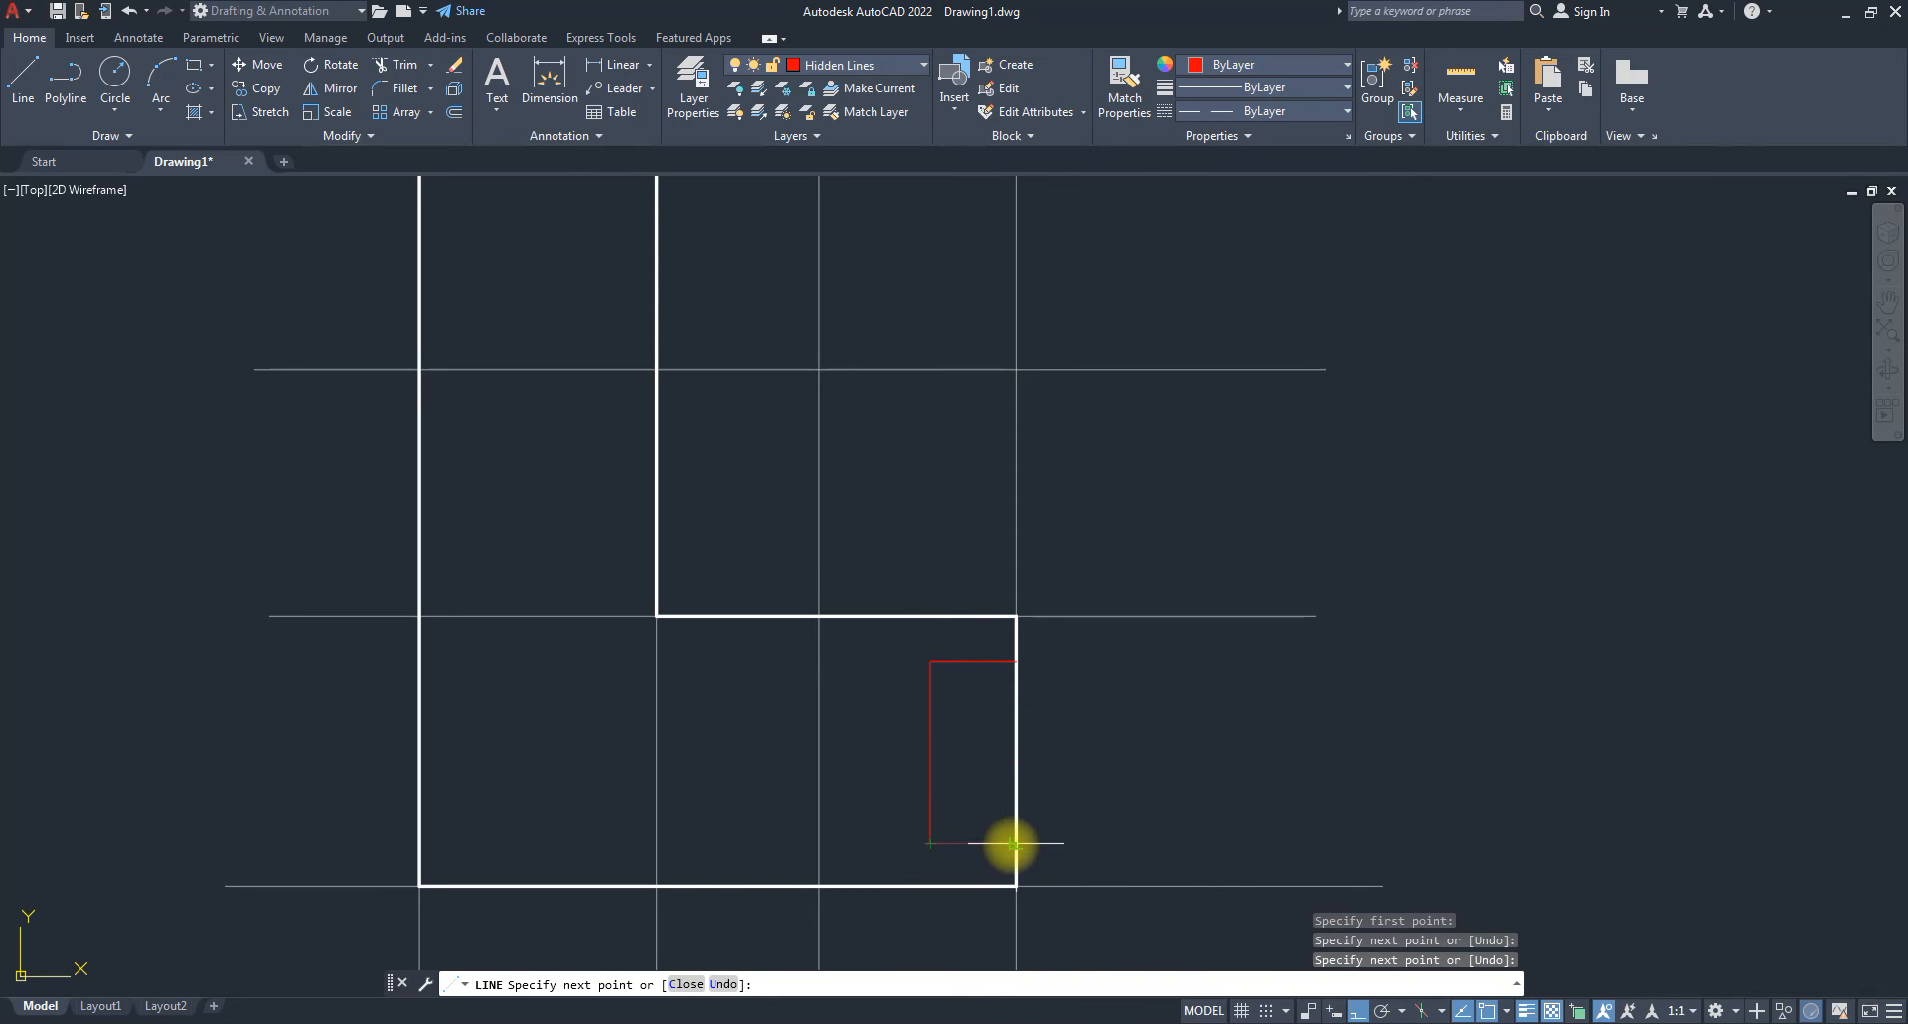
click(1014, 843)
key(Return)
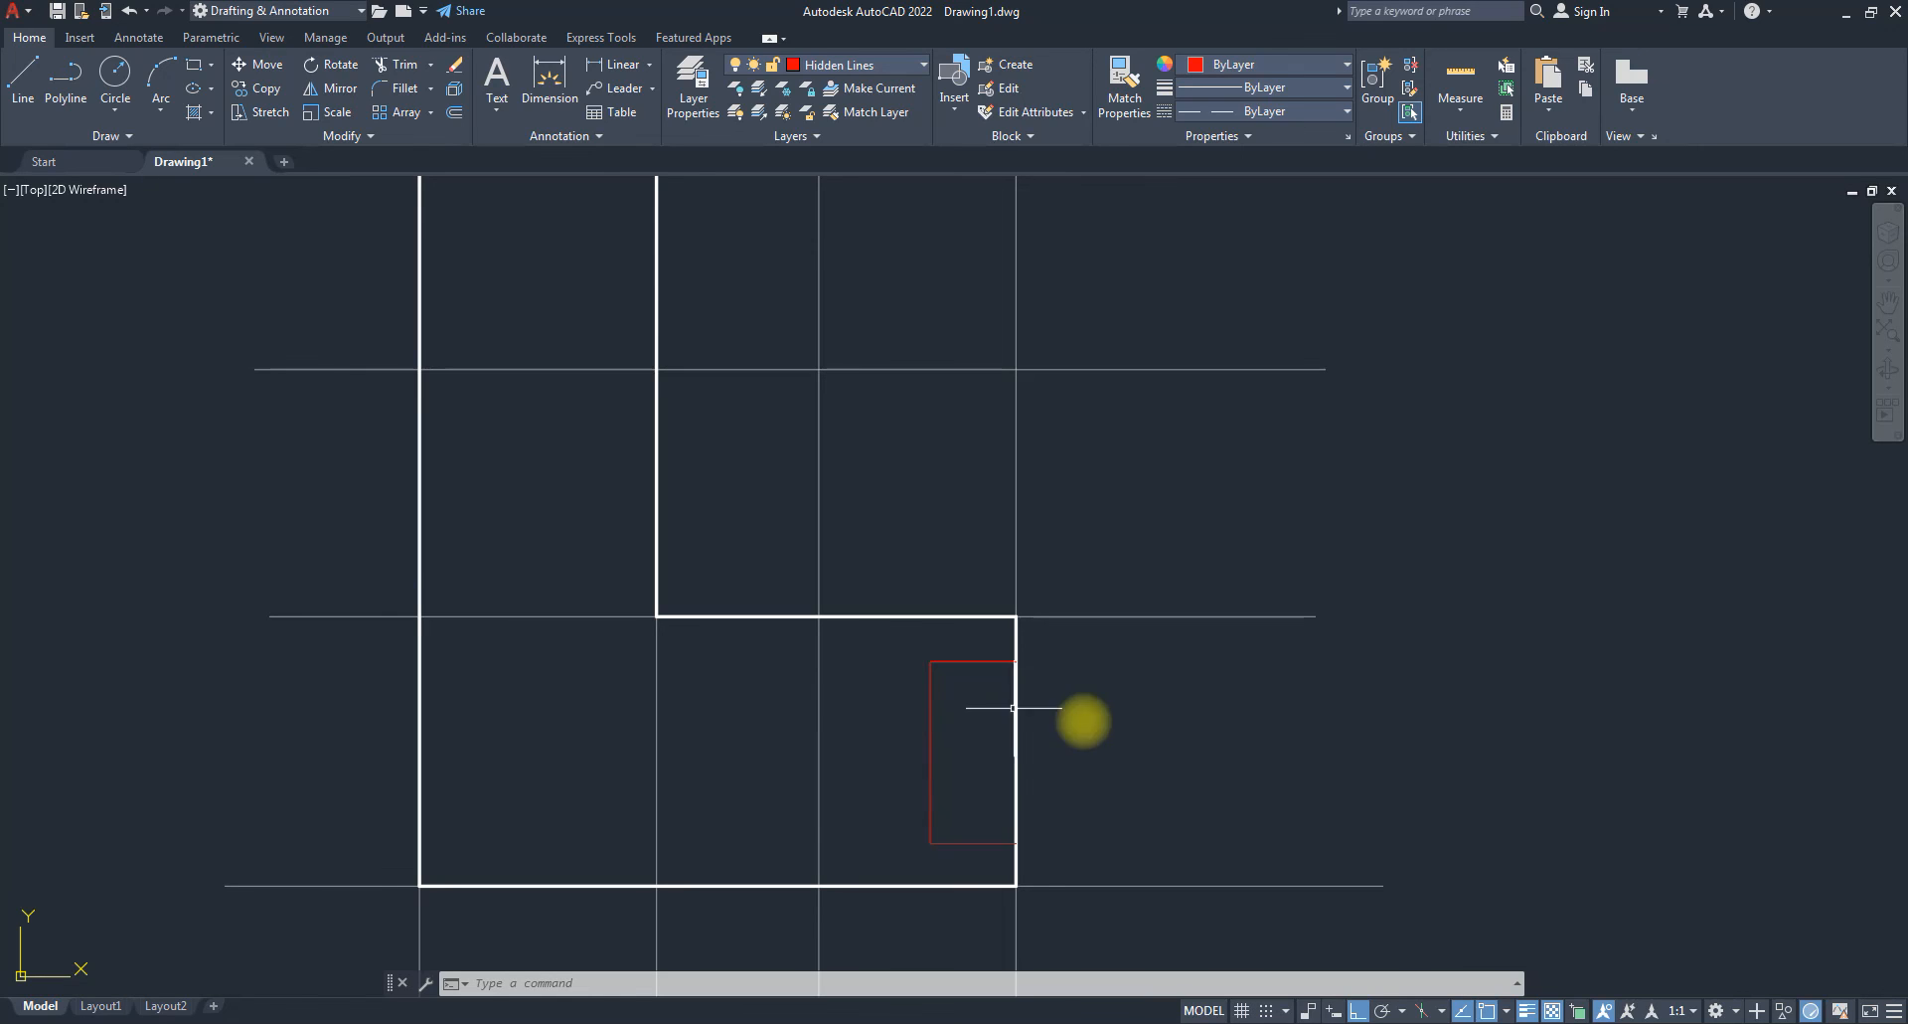
Window-select the three red hidden lines and open their Properties with PR.
click(970, 851)
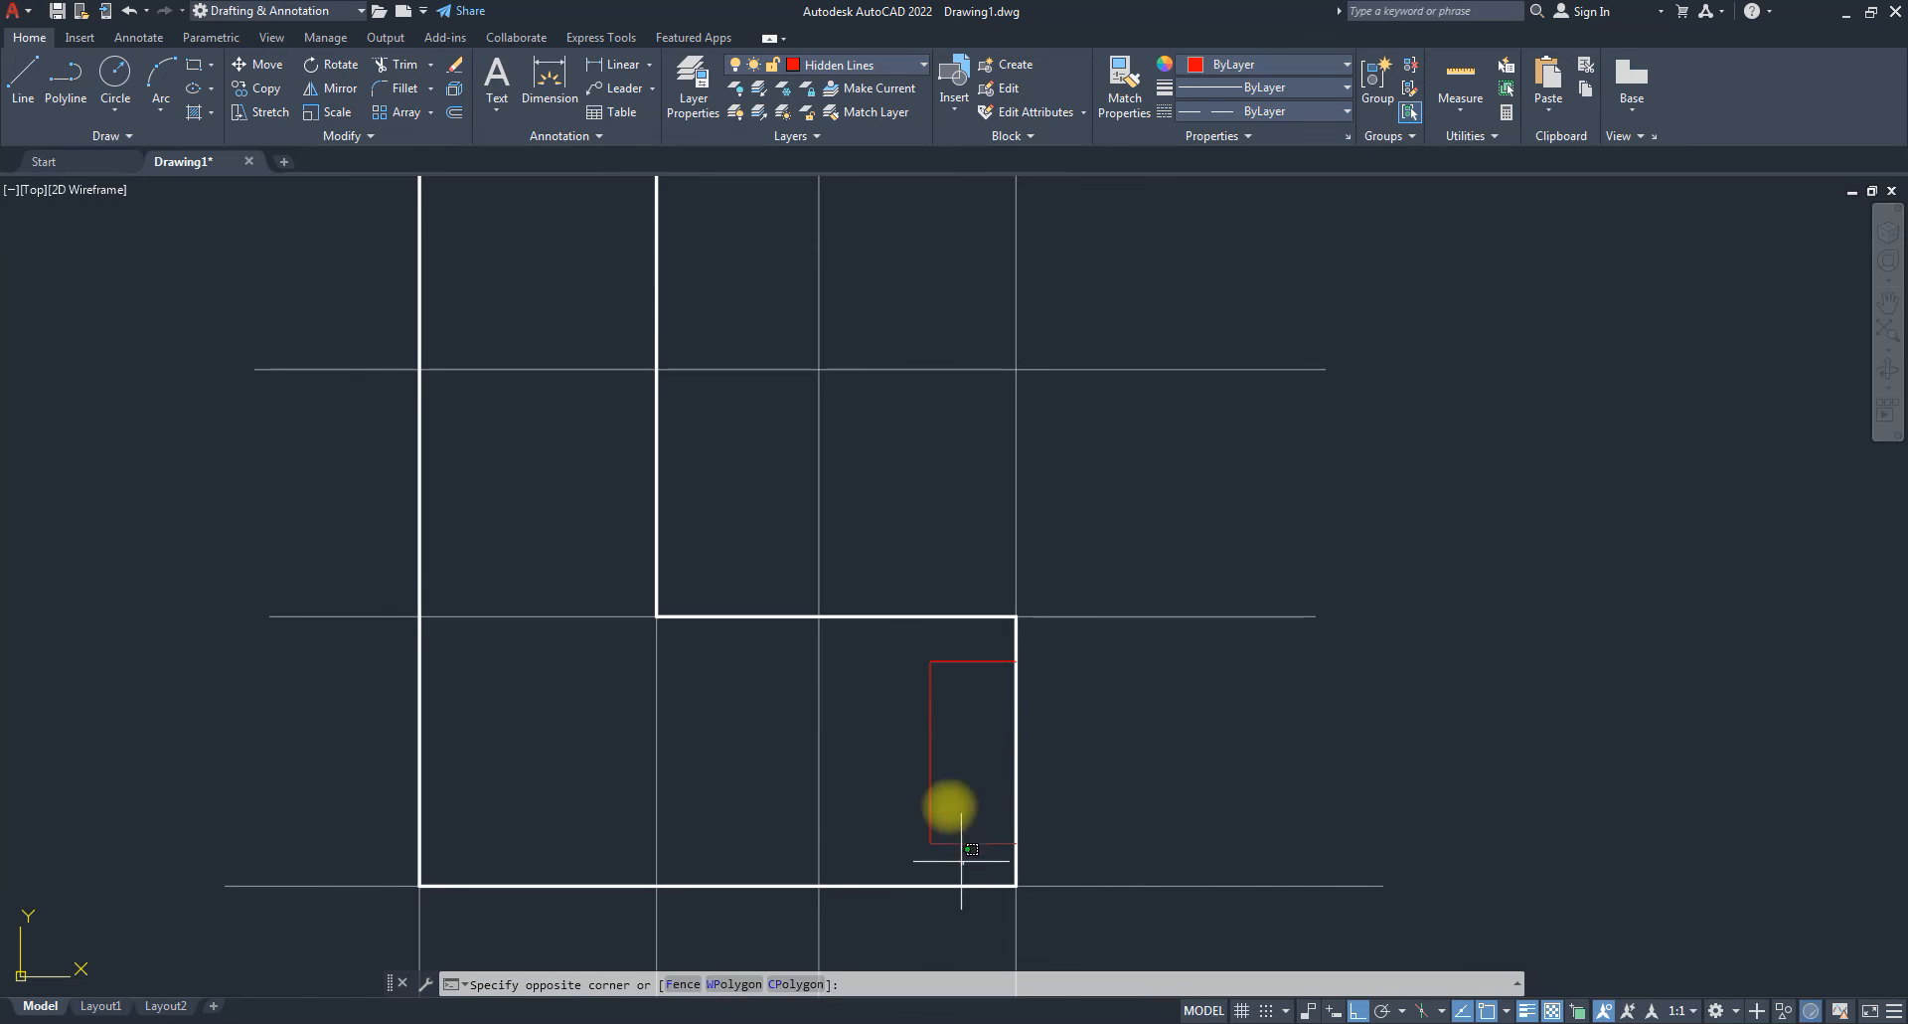
click(894, 650)
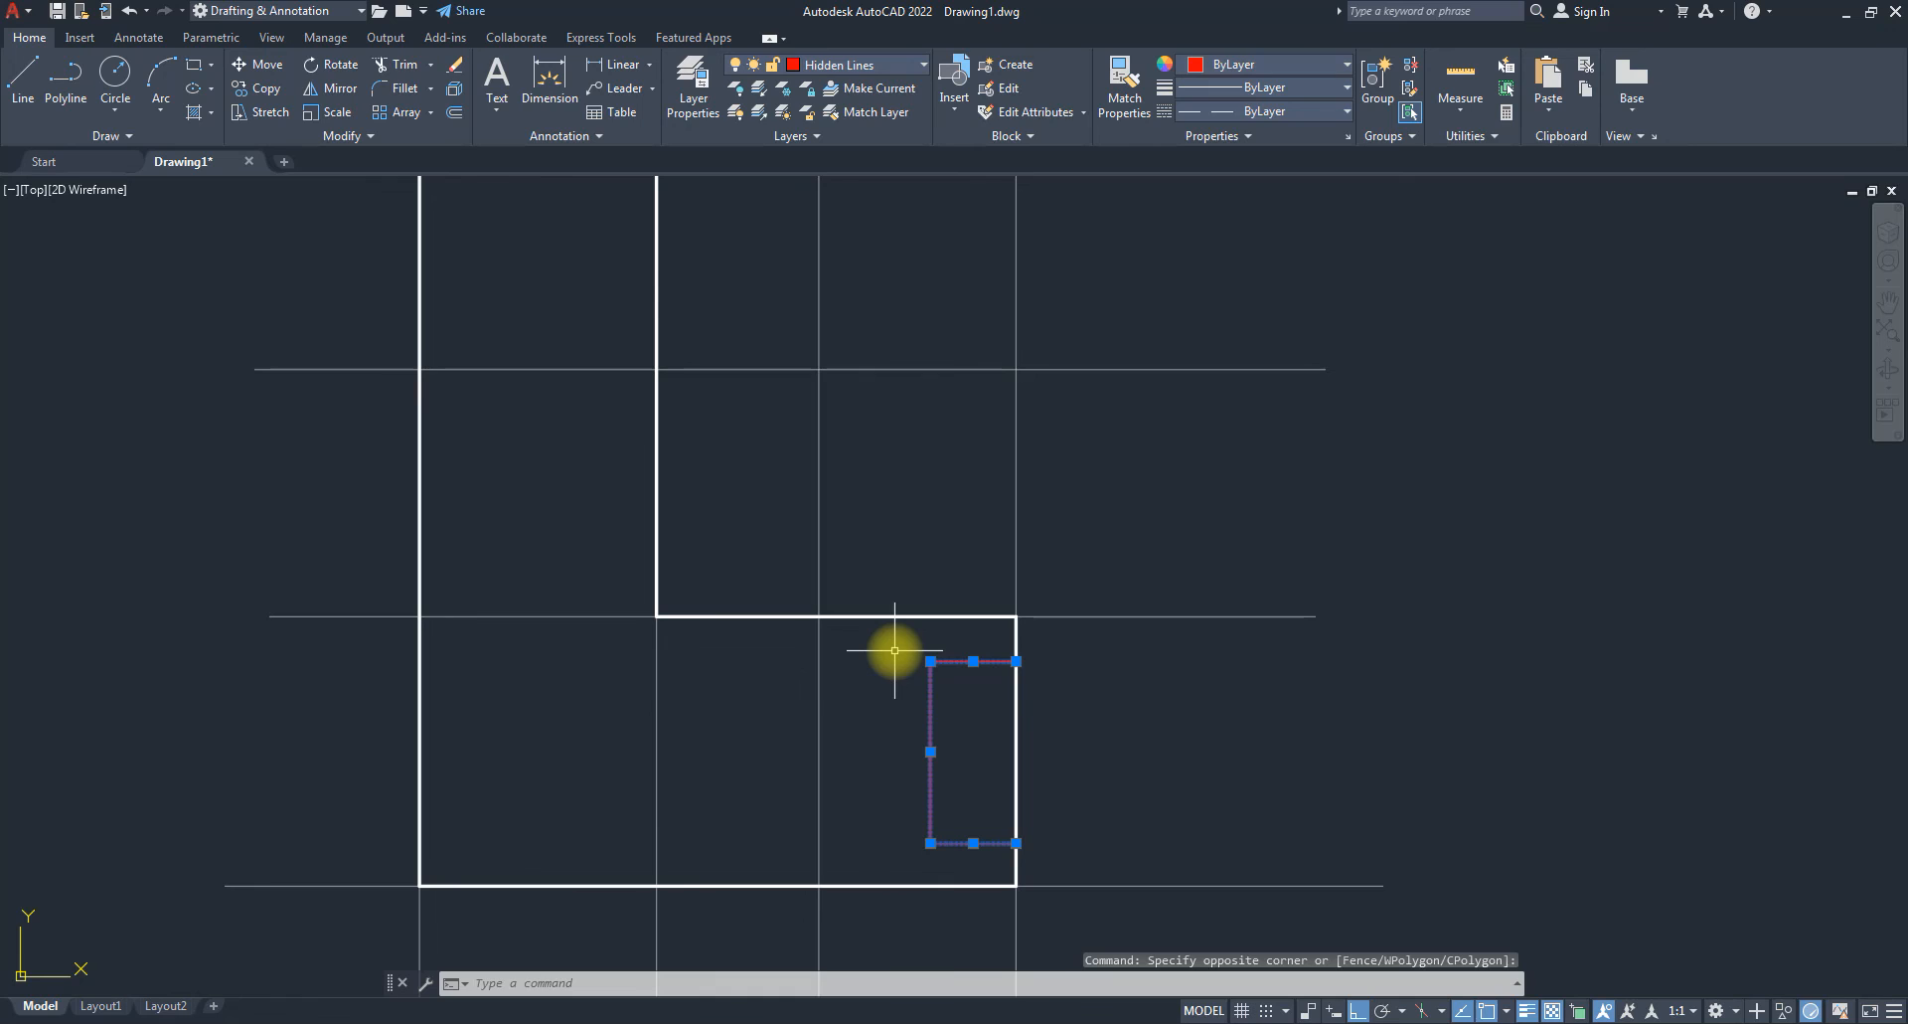
scroll(924, 708, up, 8)
scroll(949, 701, up, 2)
scroll(947, 699, down, 6)
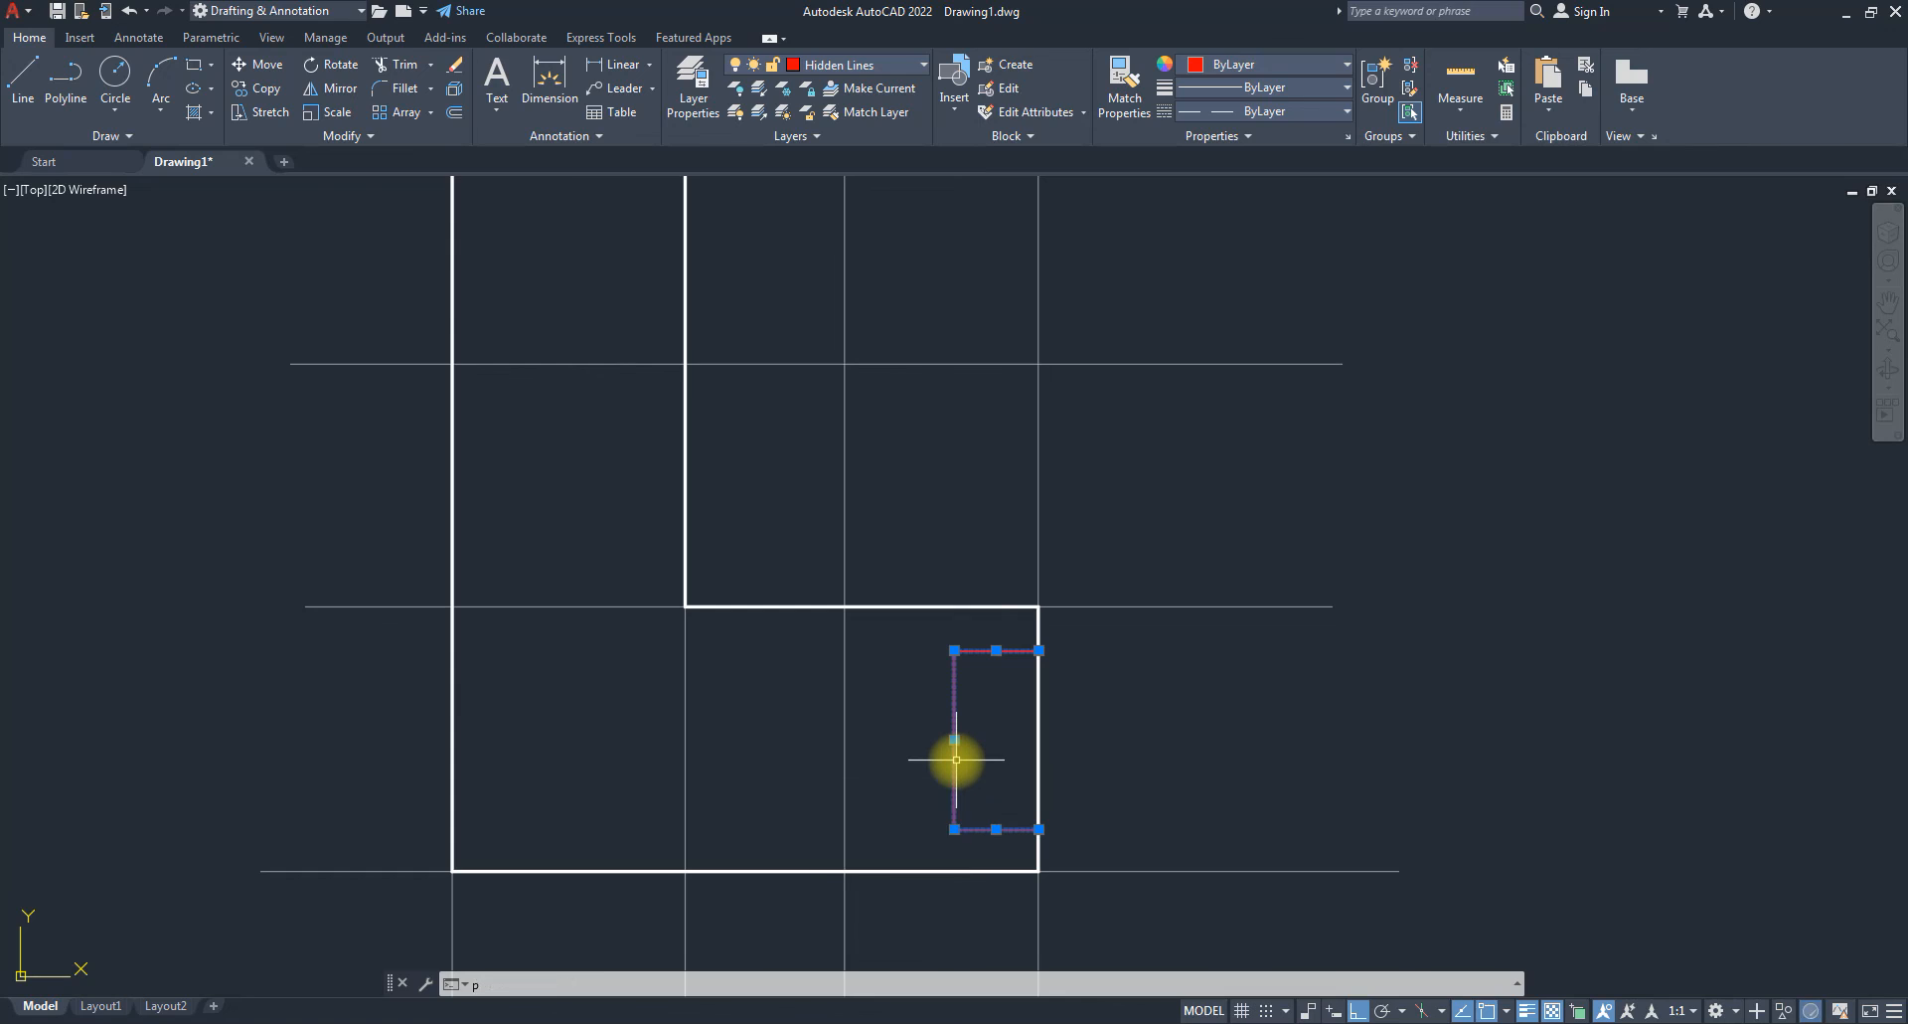
text(PR)
key(Return)
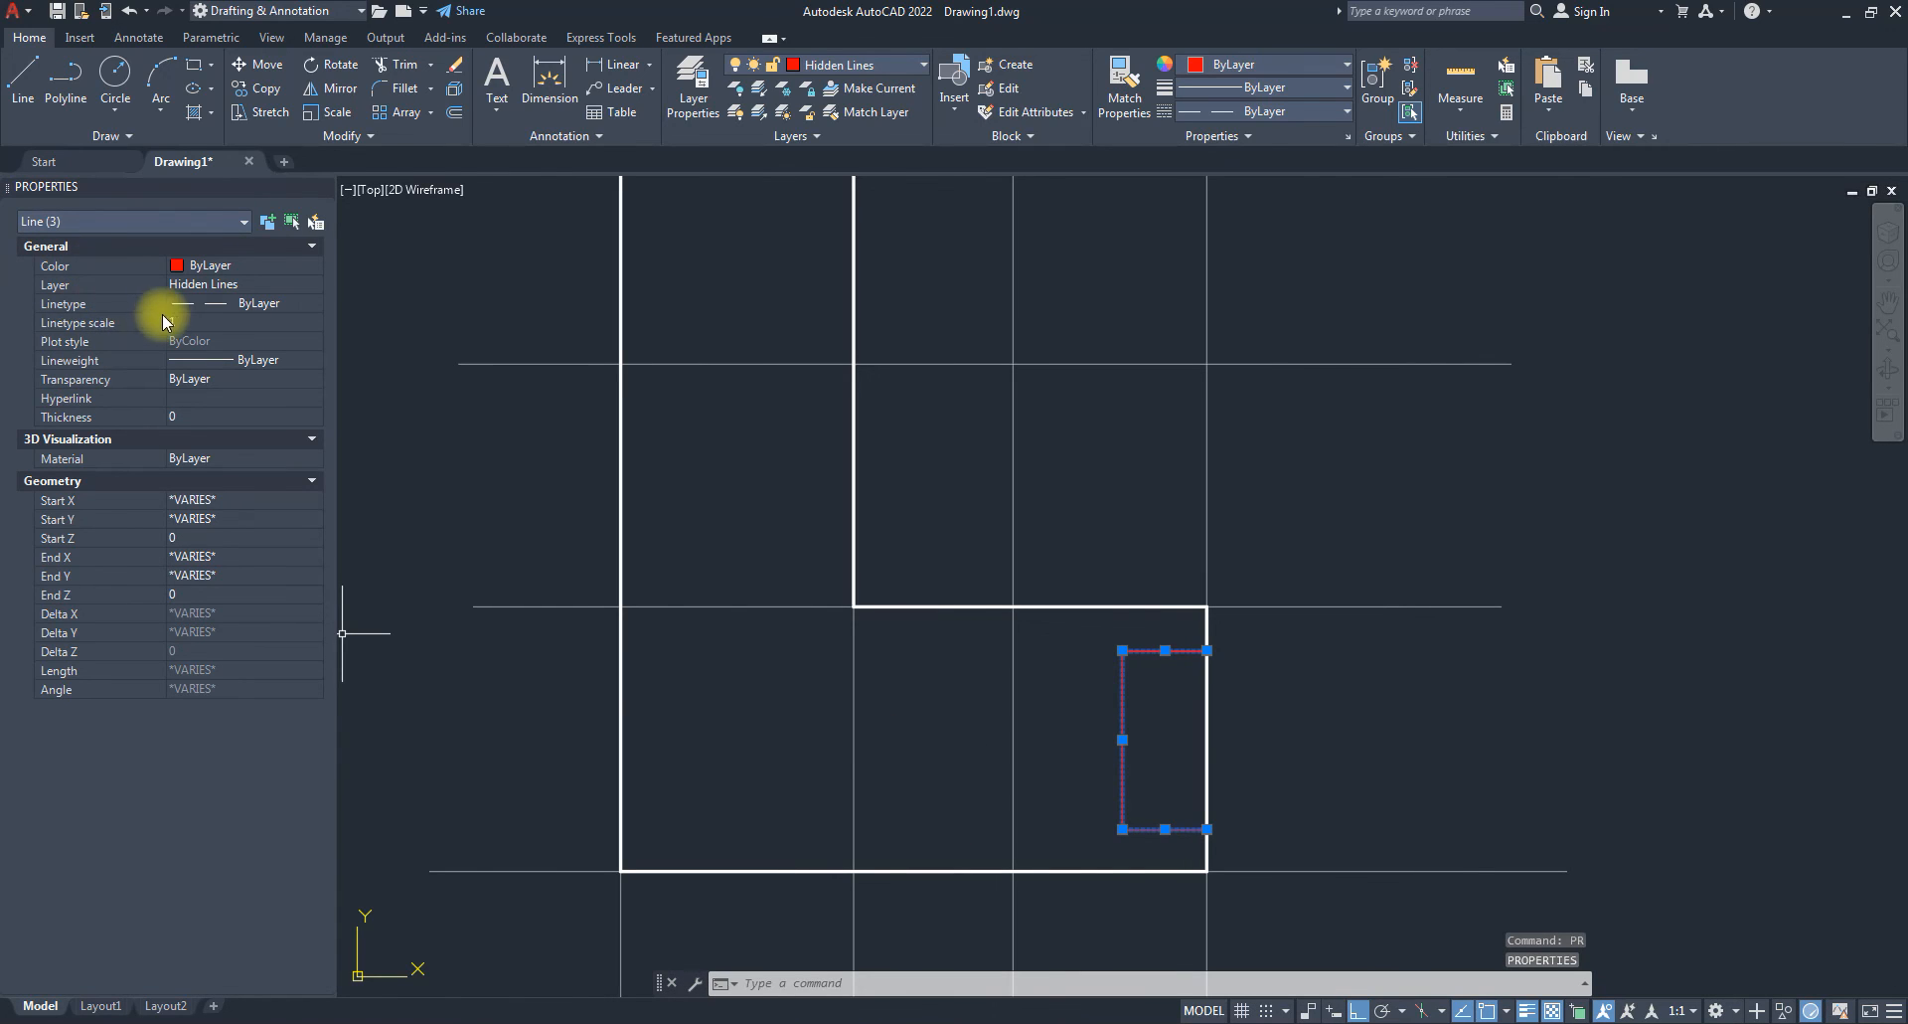
Set the hidden lines' linetype scale to 20, then close the palette and clear the selection.
click(183, 323)
text(0)
key(Return)
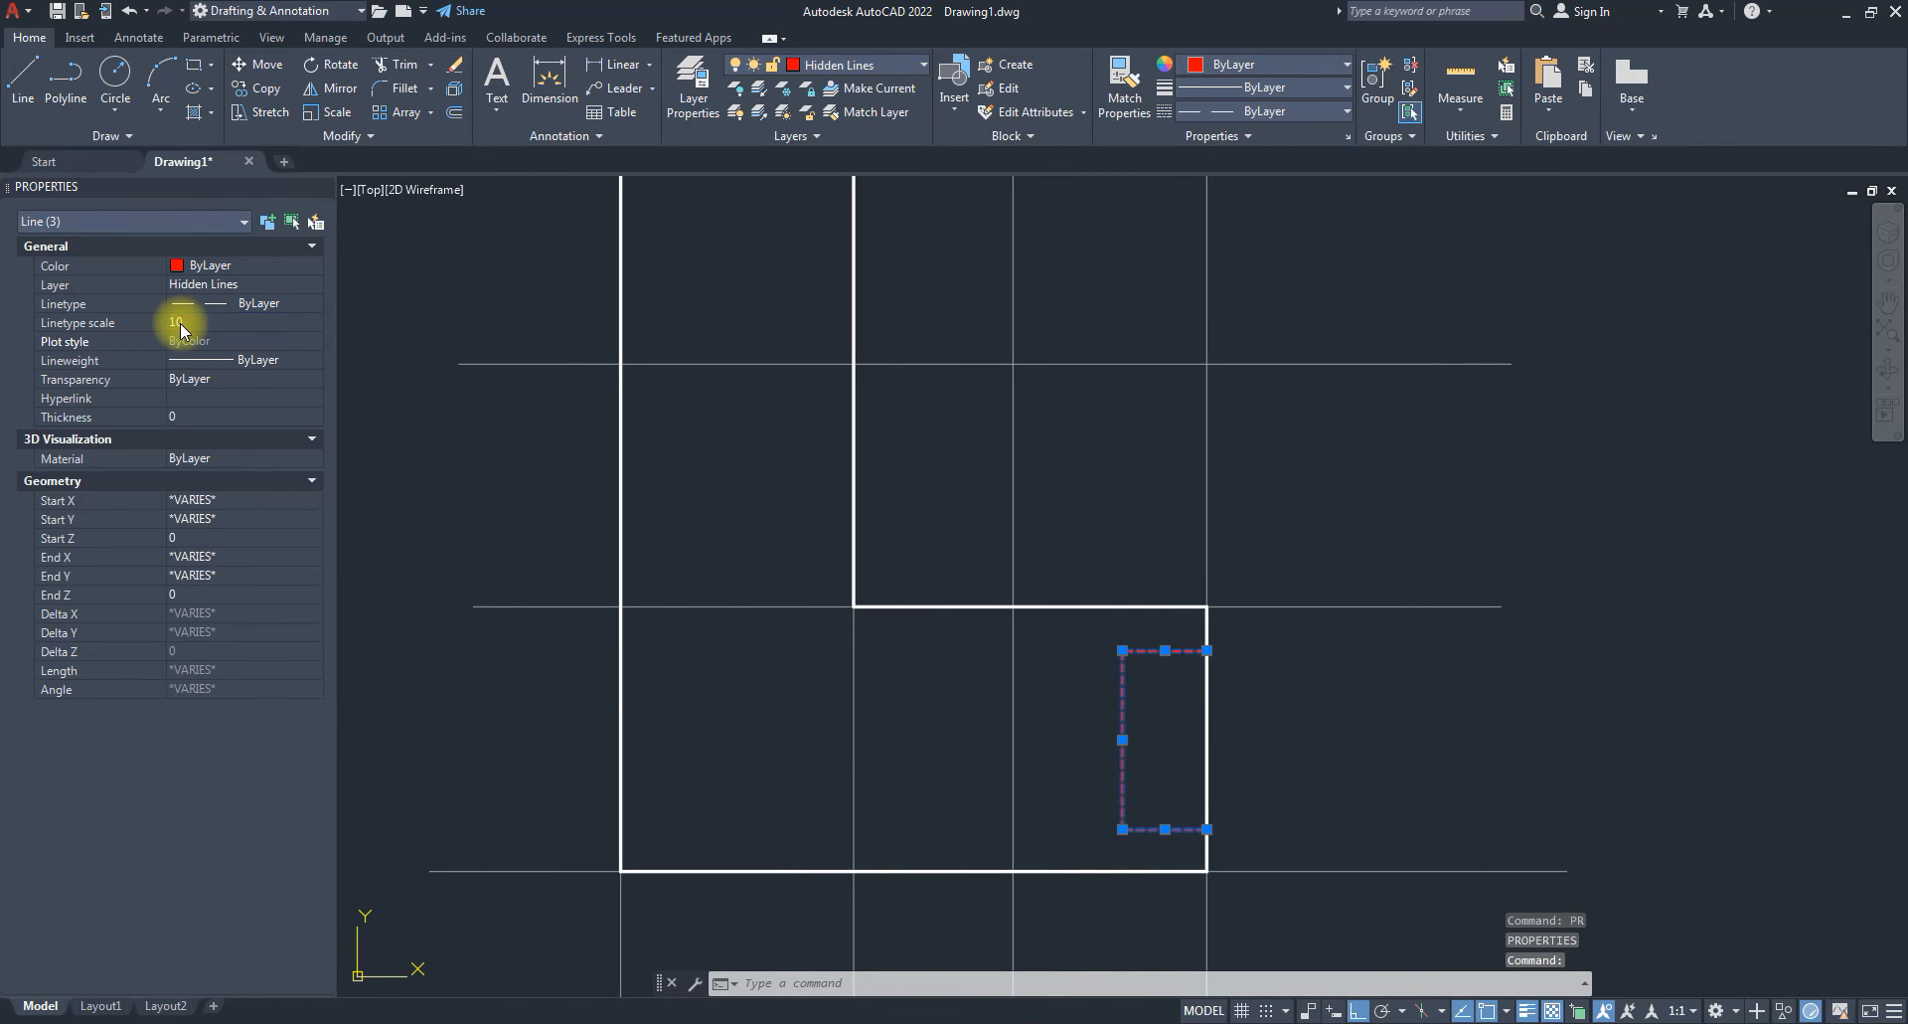
text(15)
key(Return)
click(196, 323)
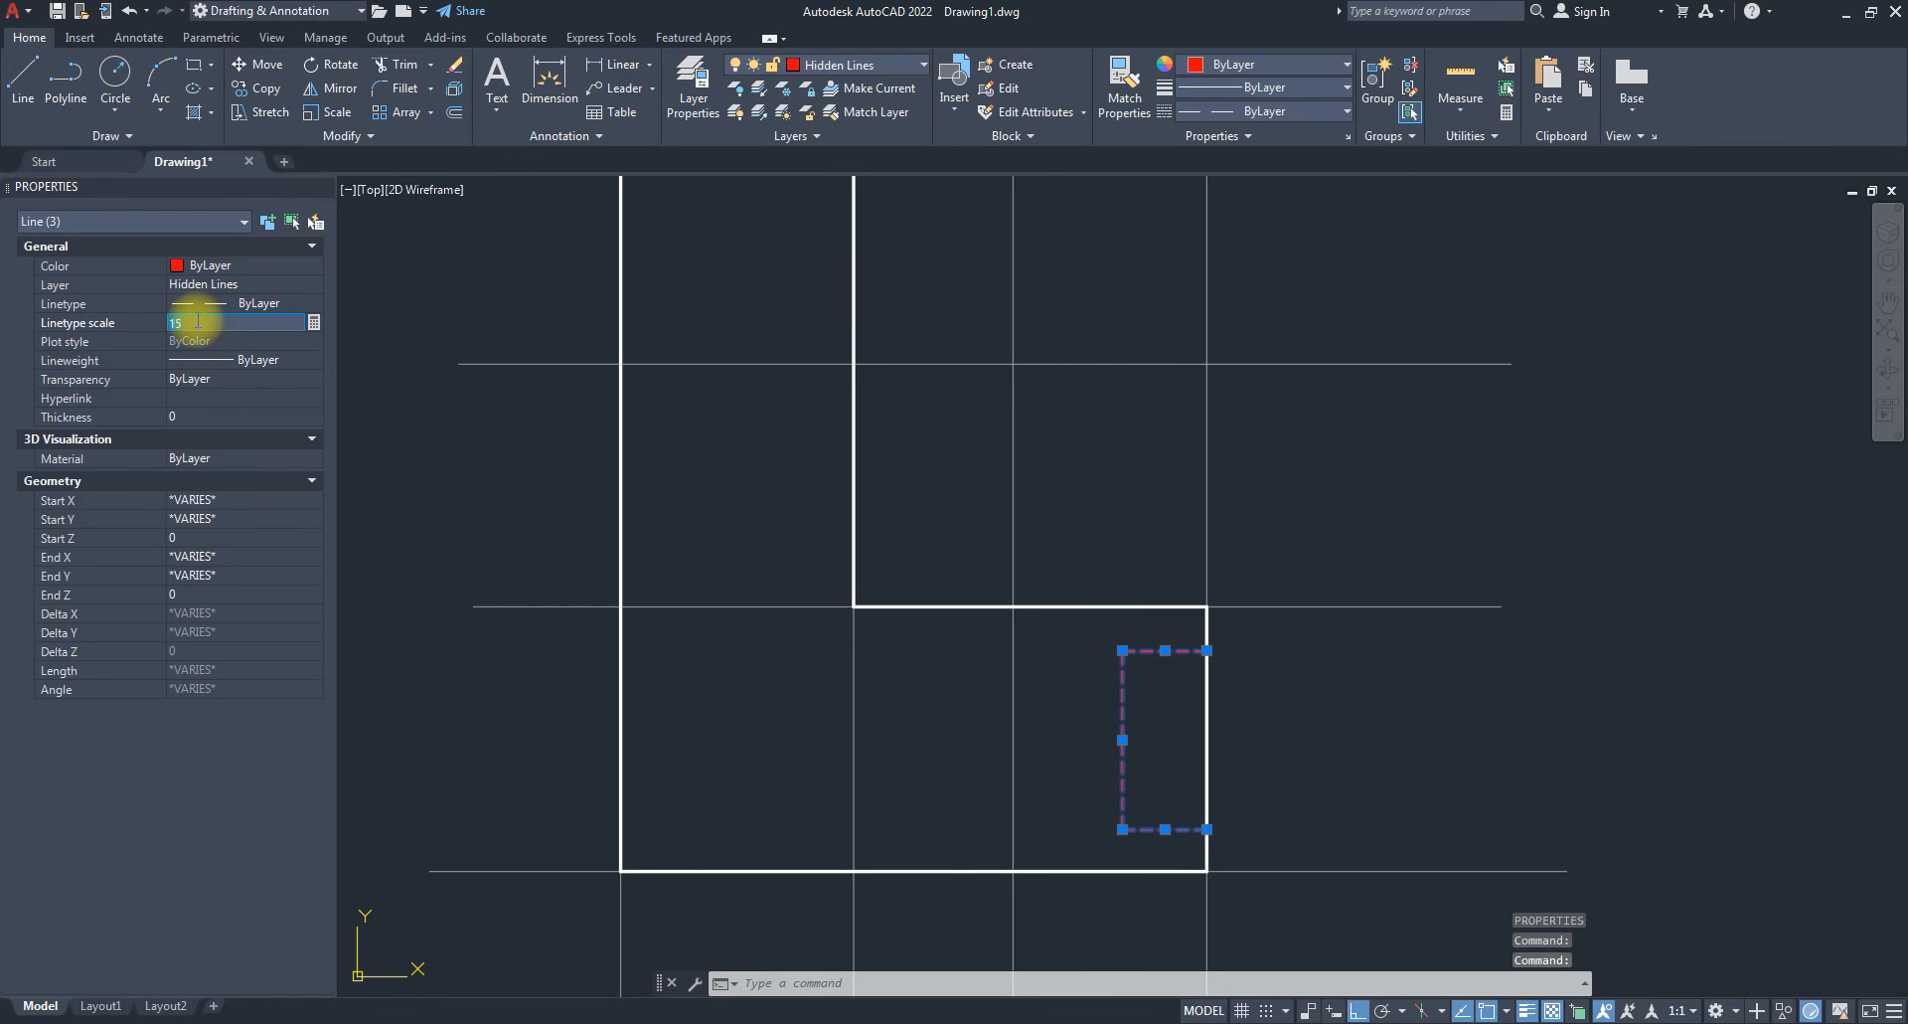
text(20)
key(Return)
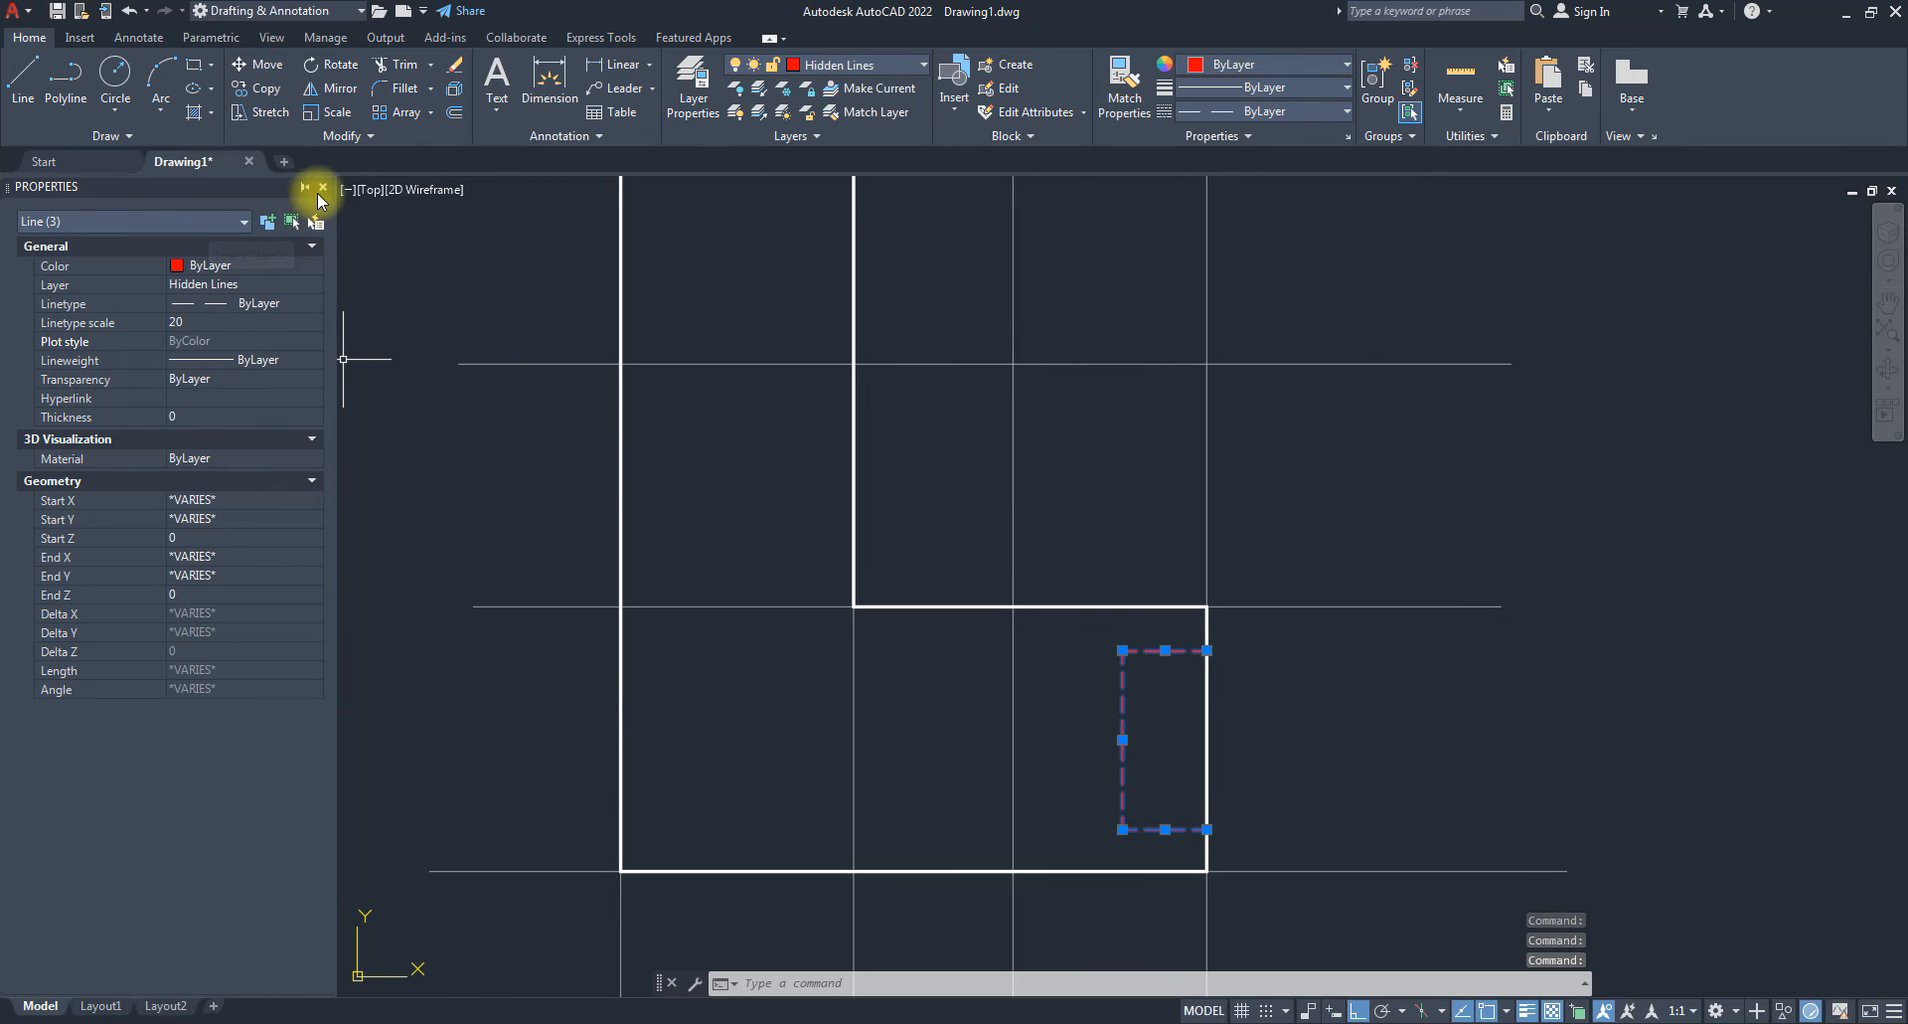
click(323, 188)
key(Escape)
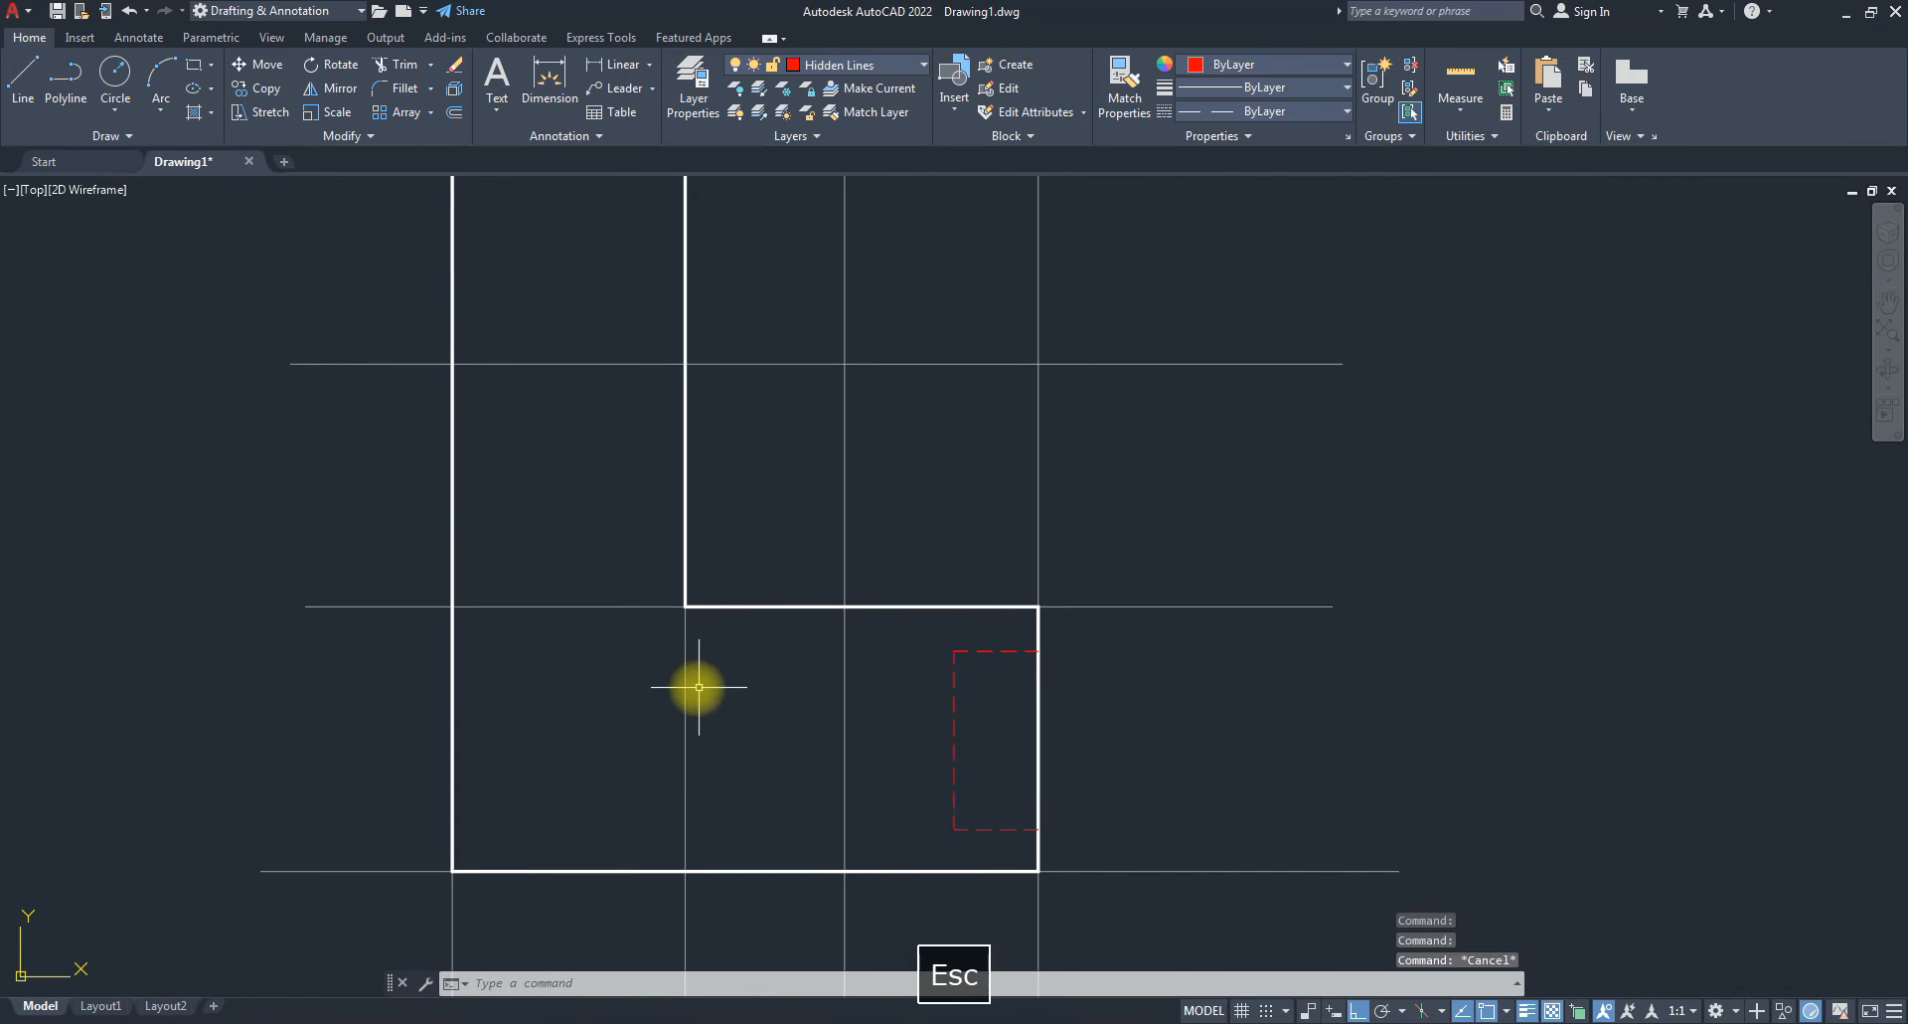
scroll(984, 792, down, 2)
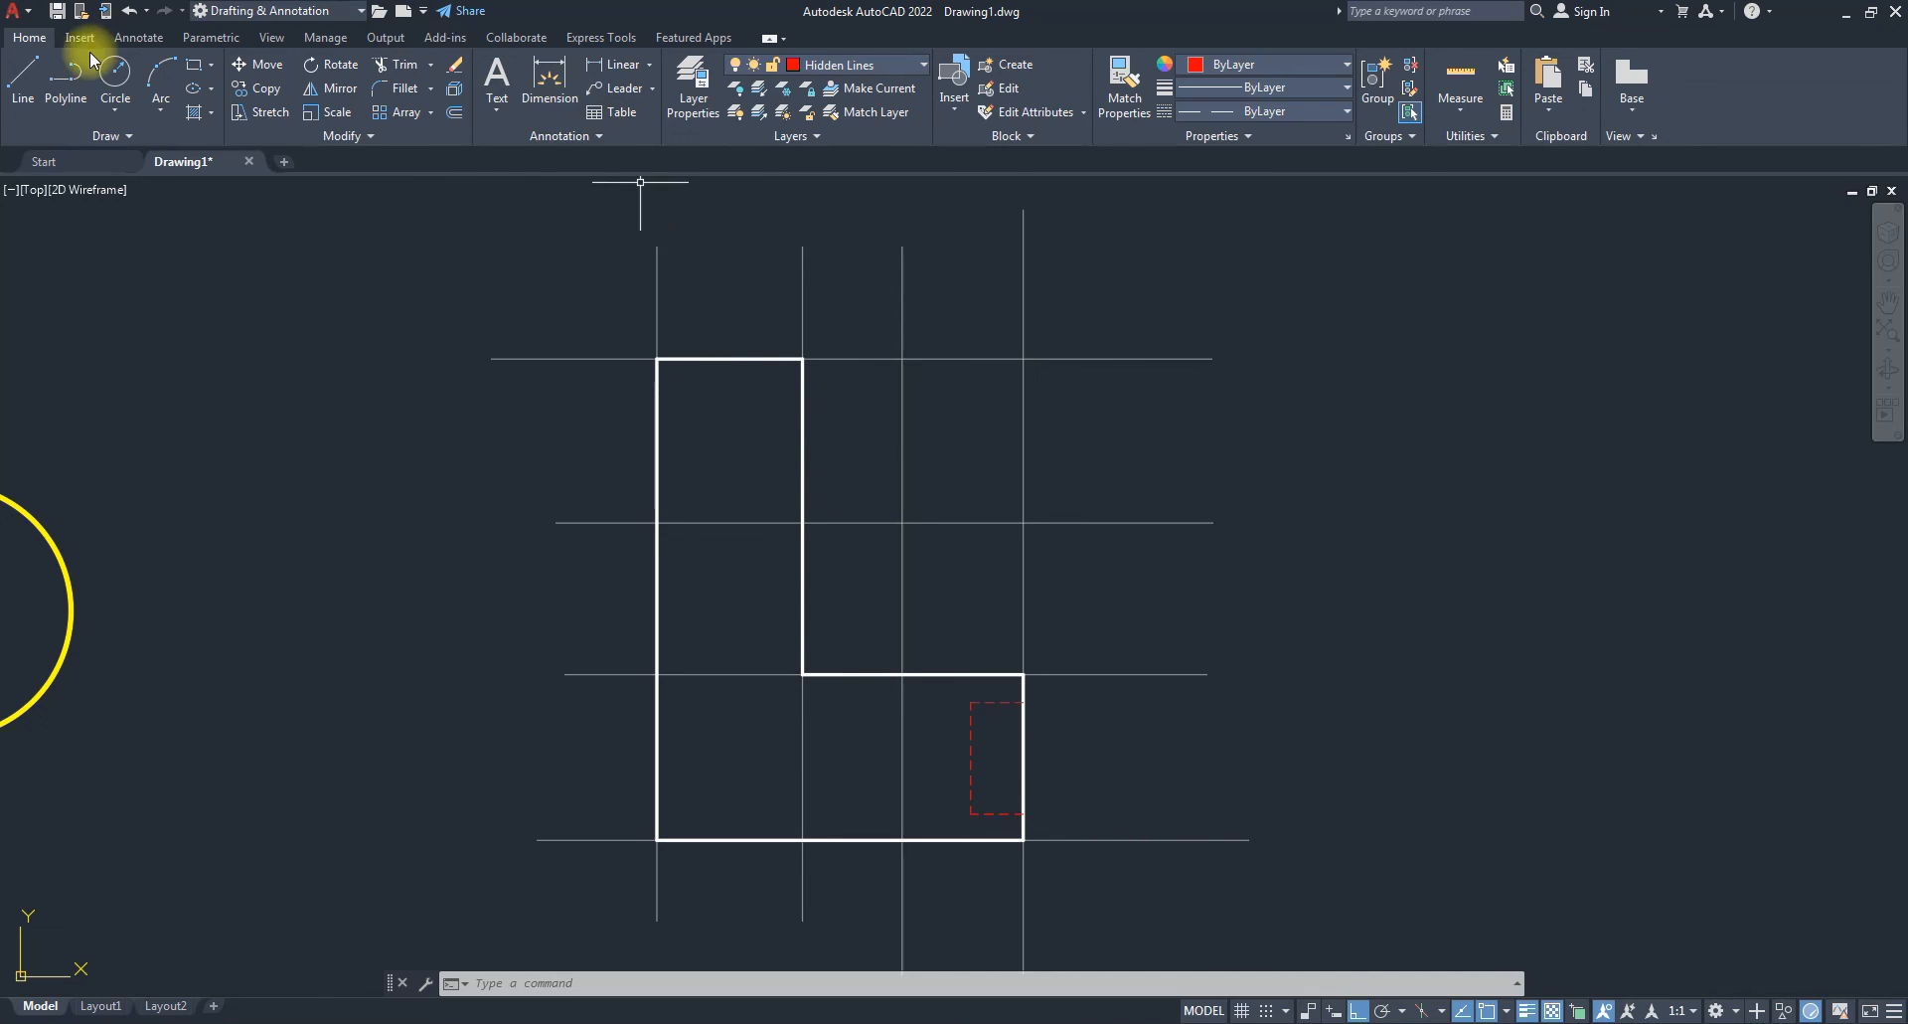
Make Outline the current layer and place a circle's centre inside the L's upper arm.
click(872, 65)
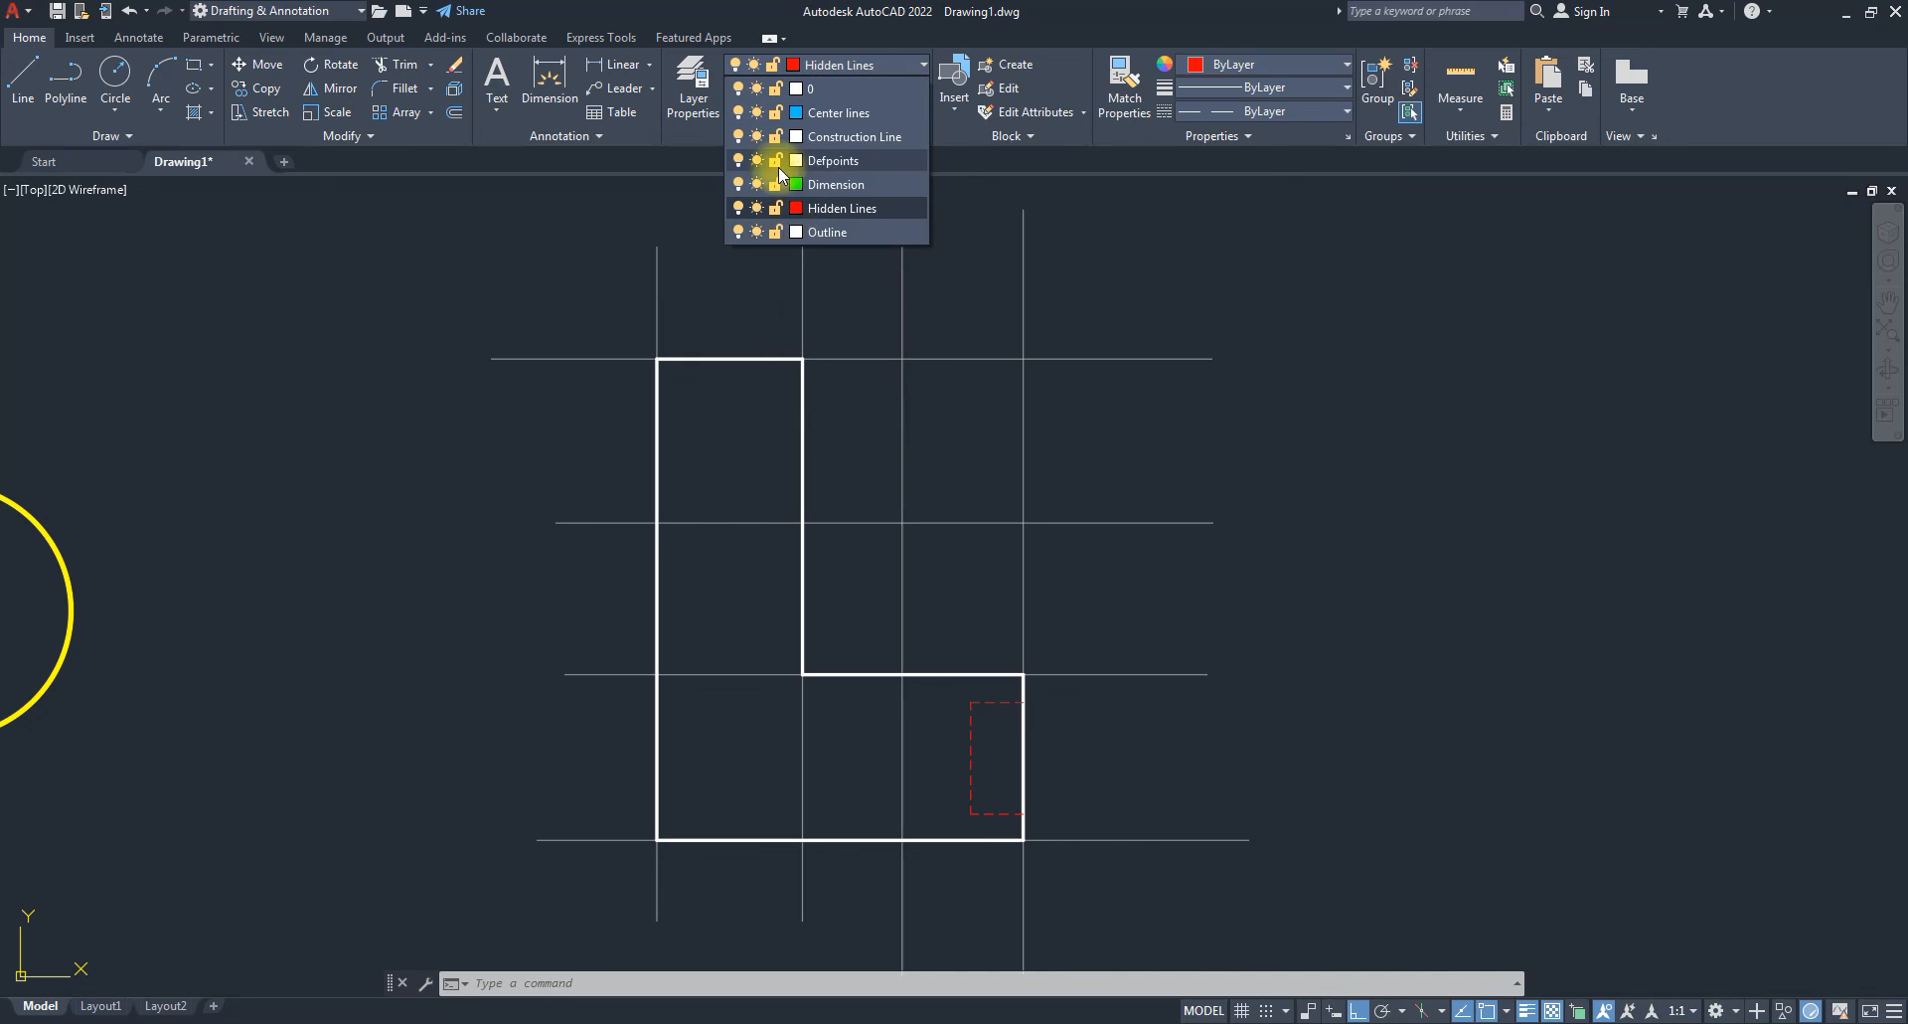
click(825, 232)
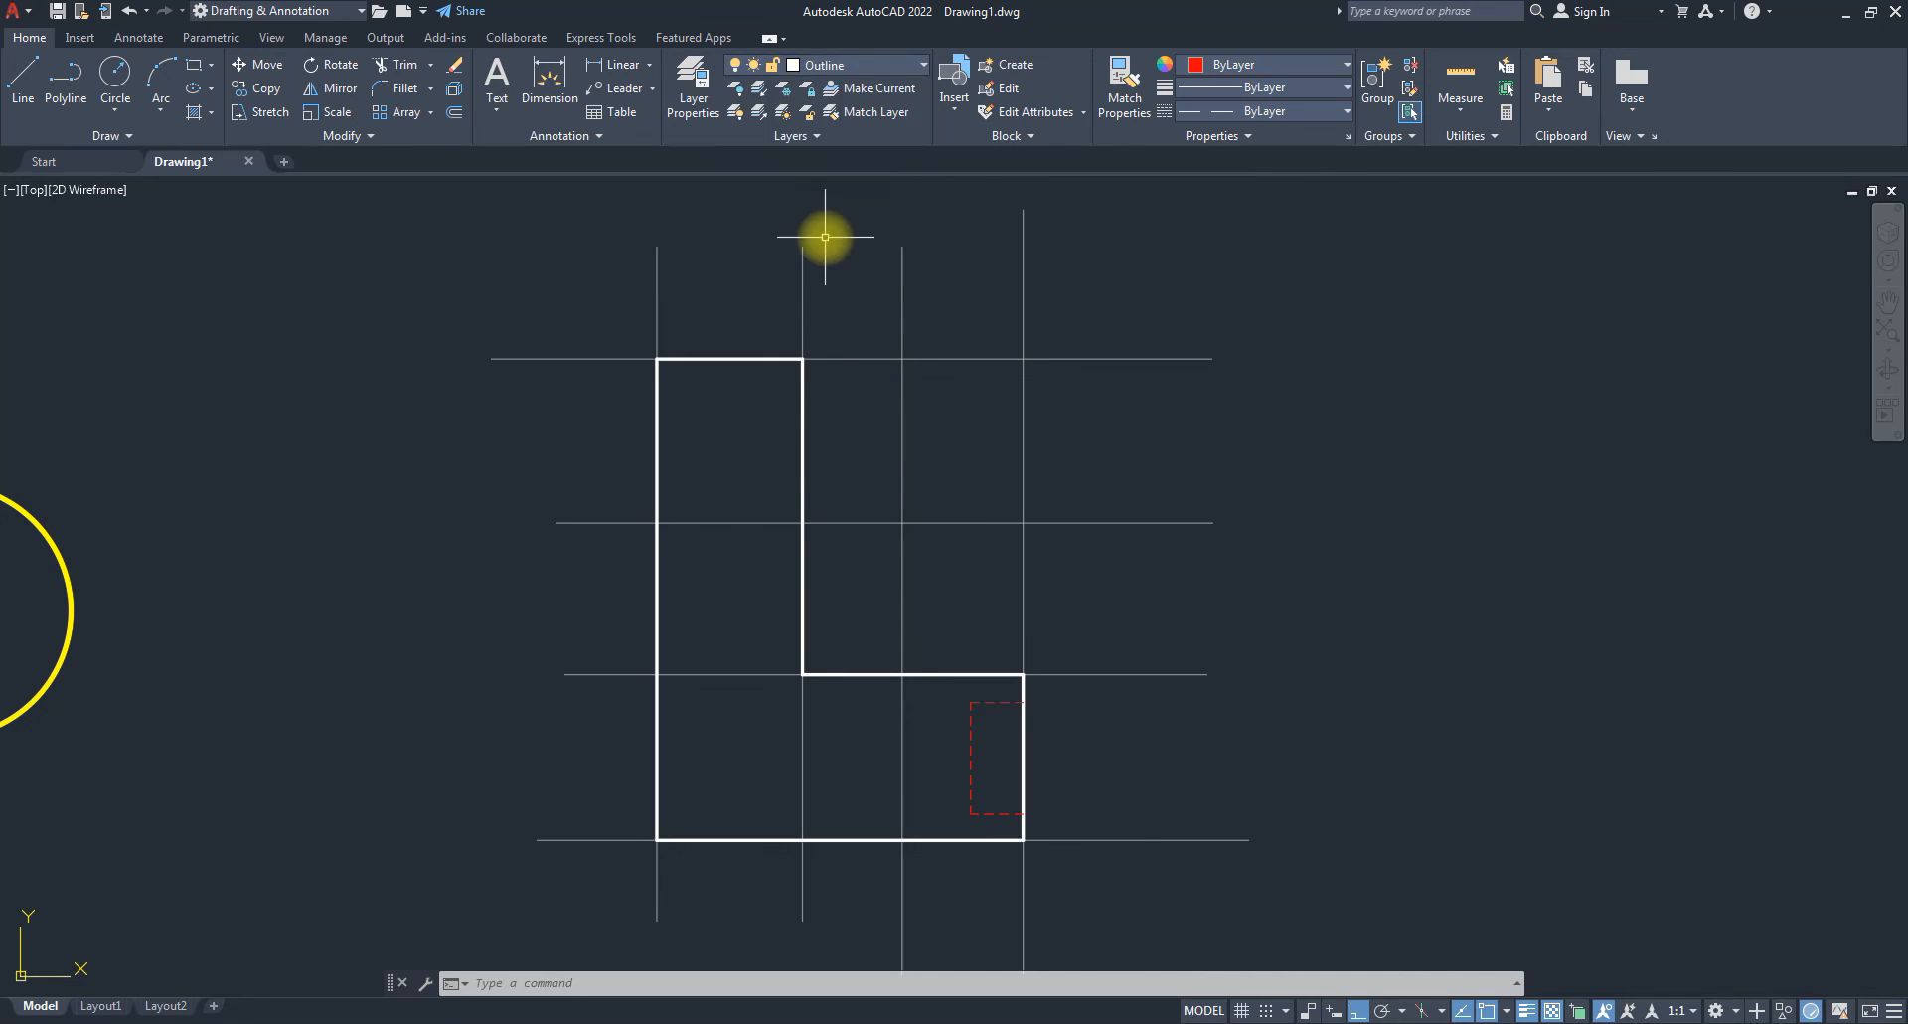
click(114, 74)
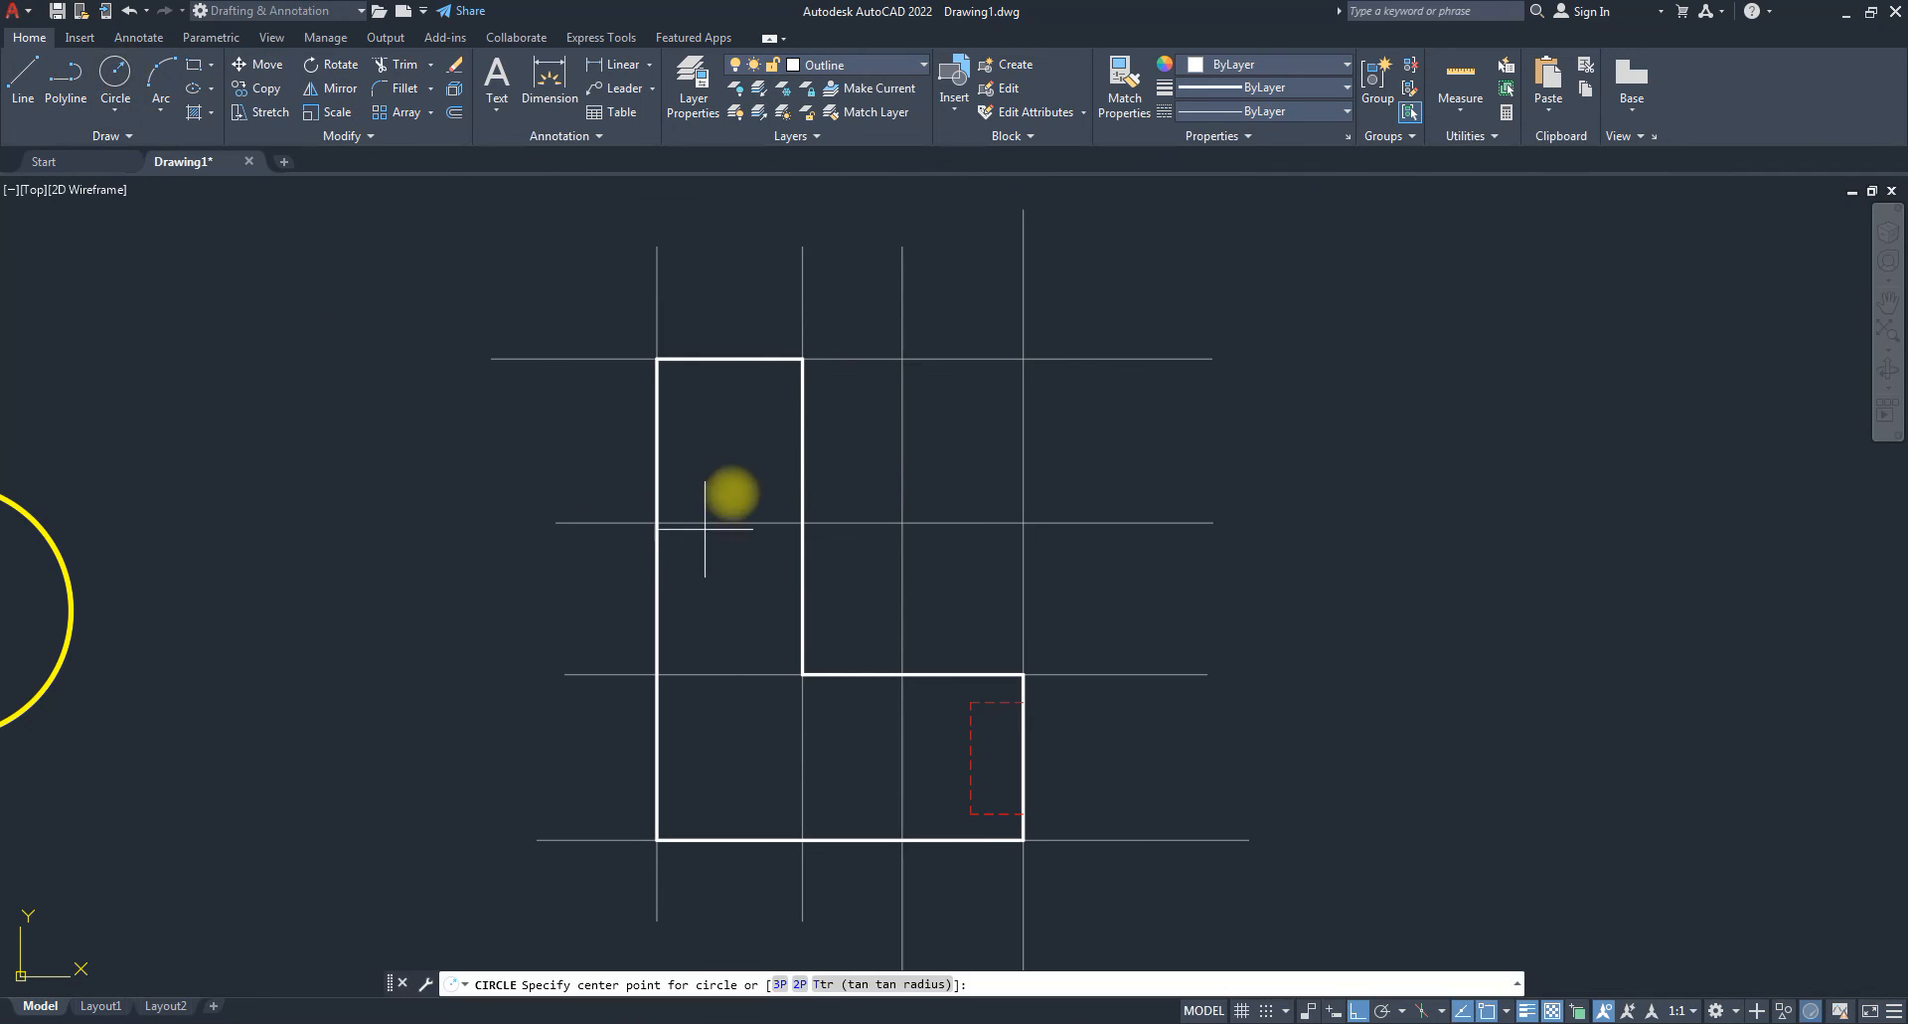
click(729, 428)
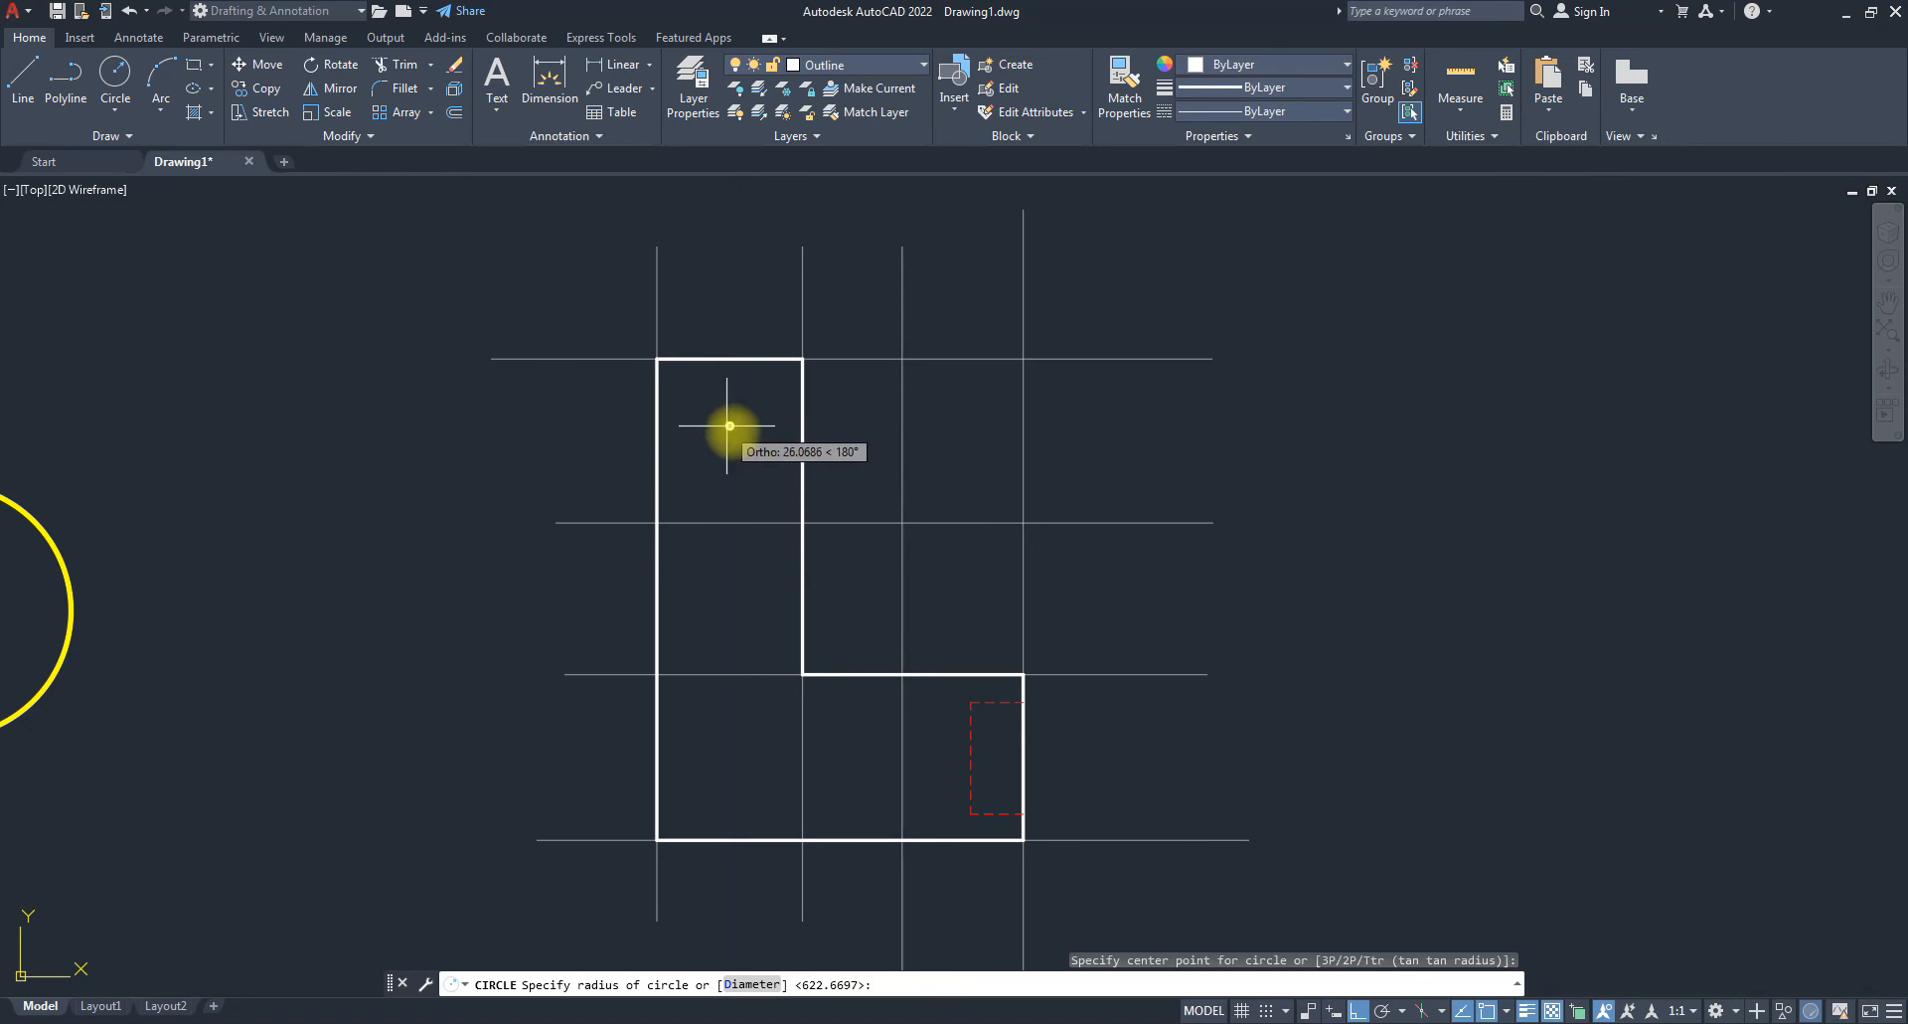
Finish the hole circle's radius and draw a large circle centred on the bottom-left corner.
click(761, 468)
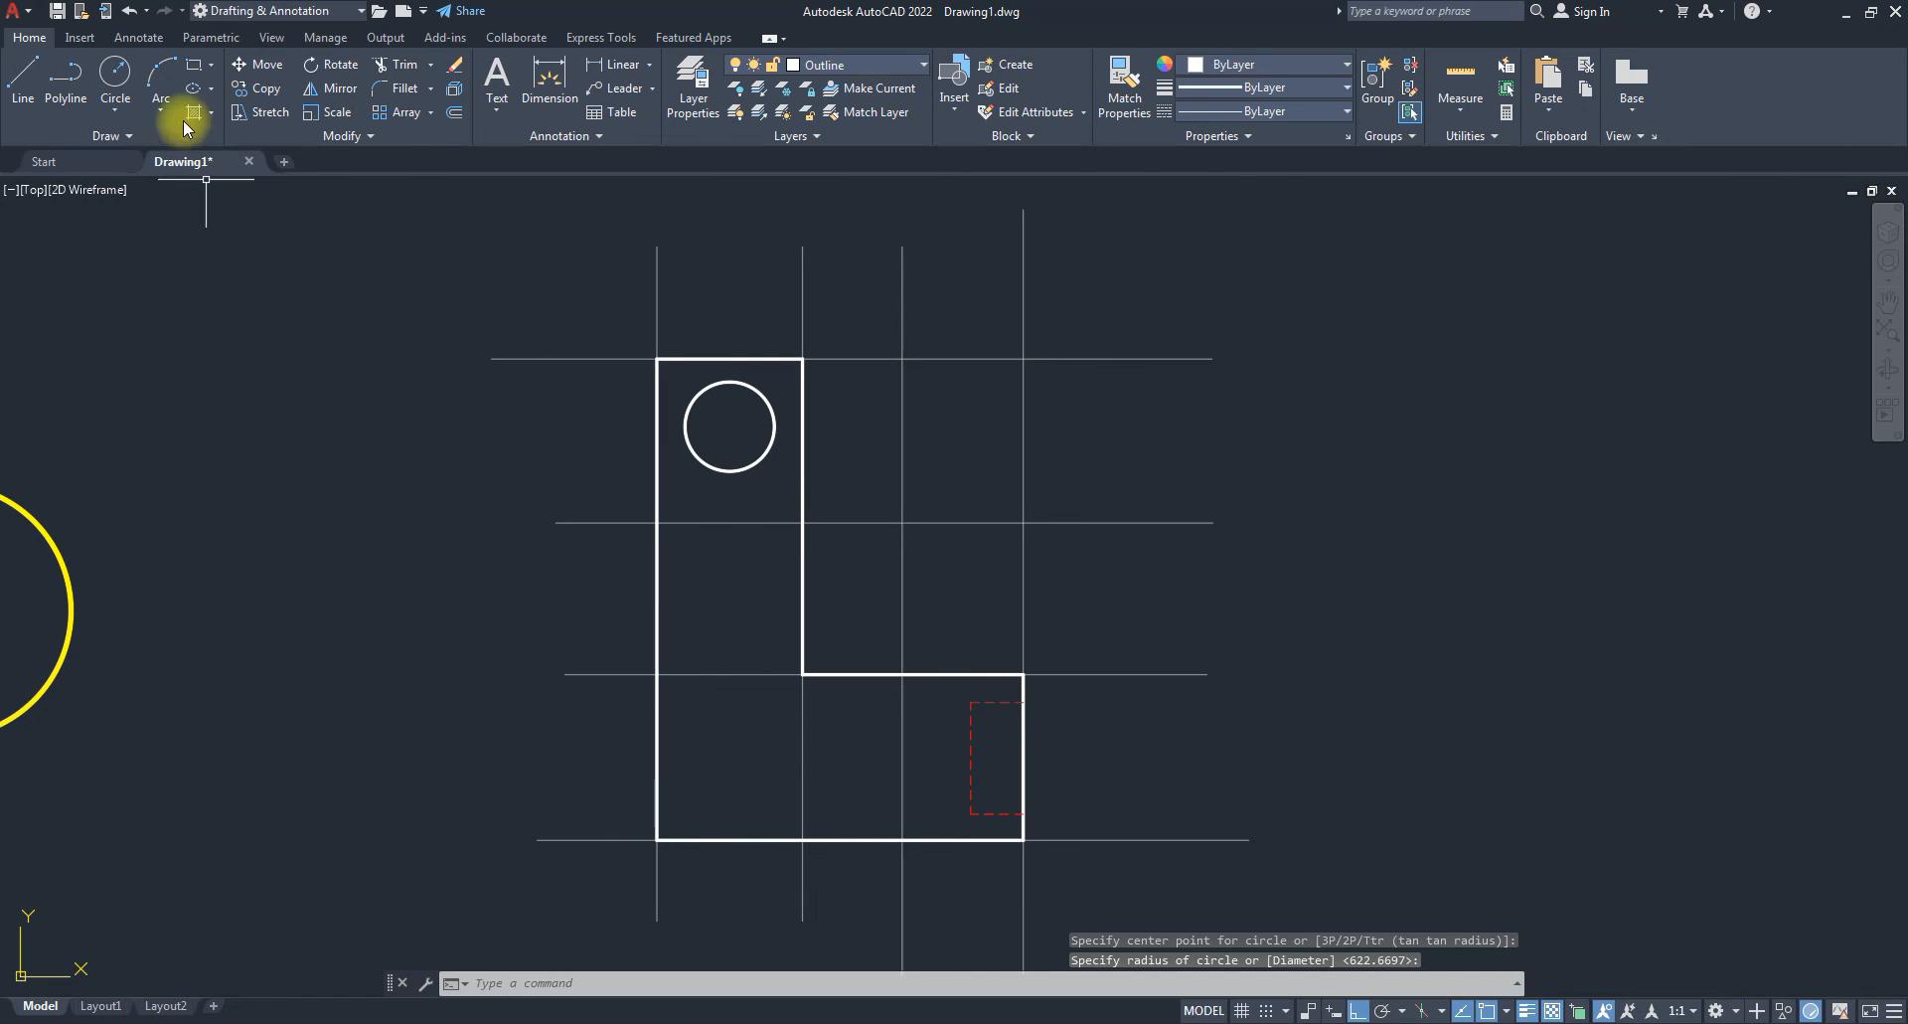
click(116, 73)
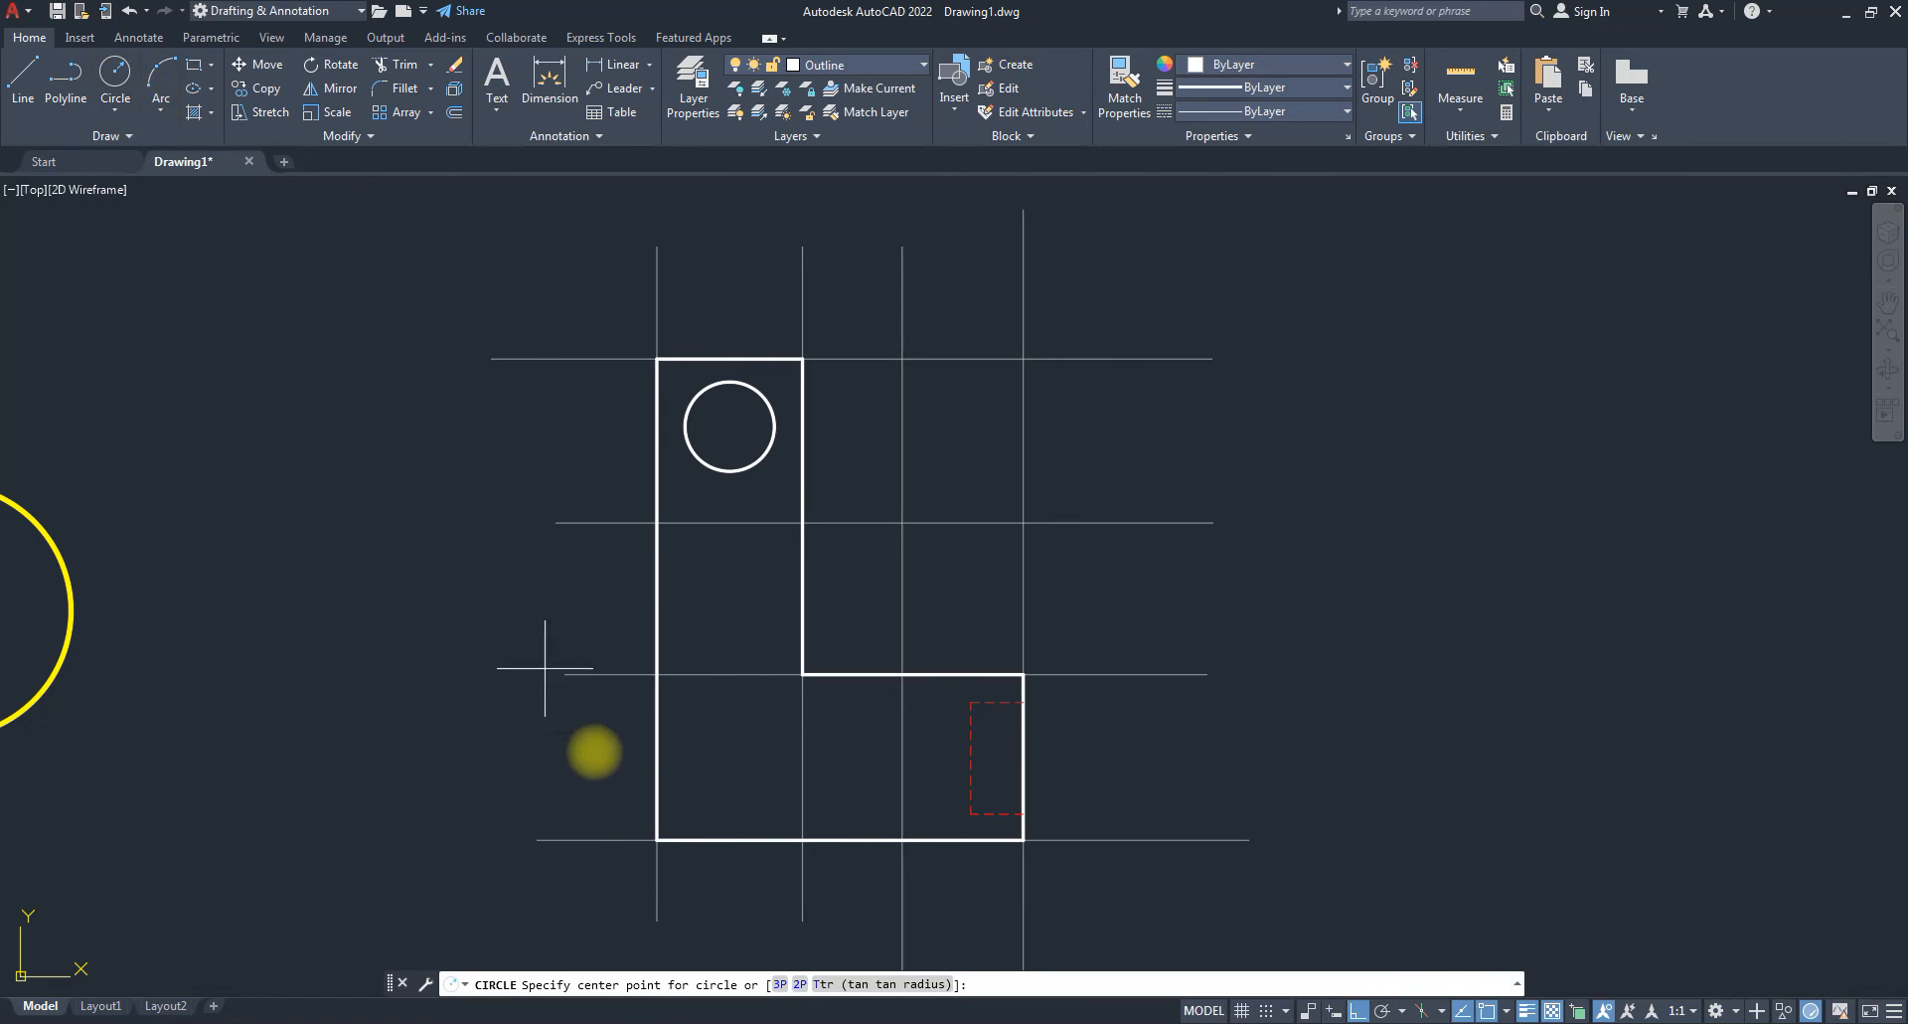
click(657, 840)
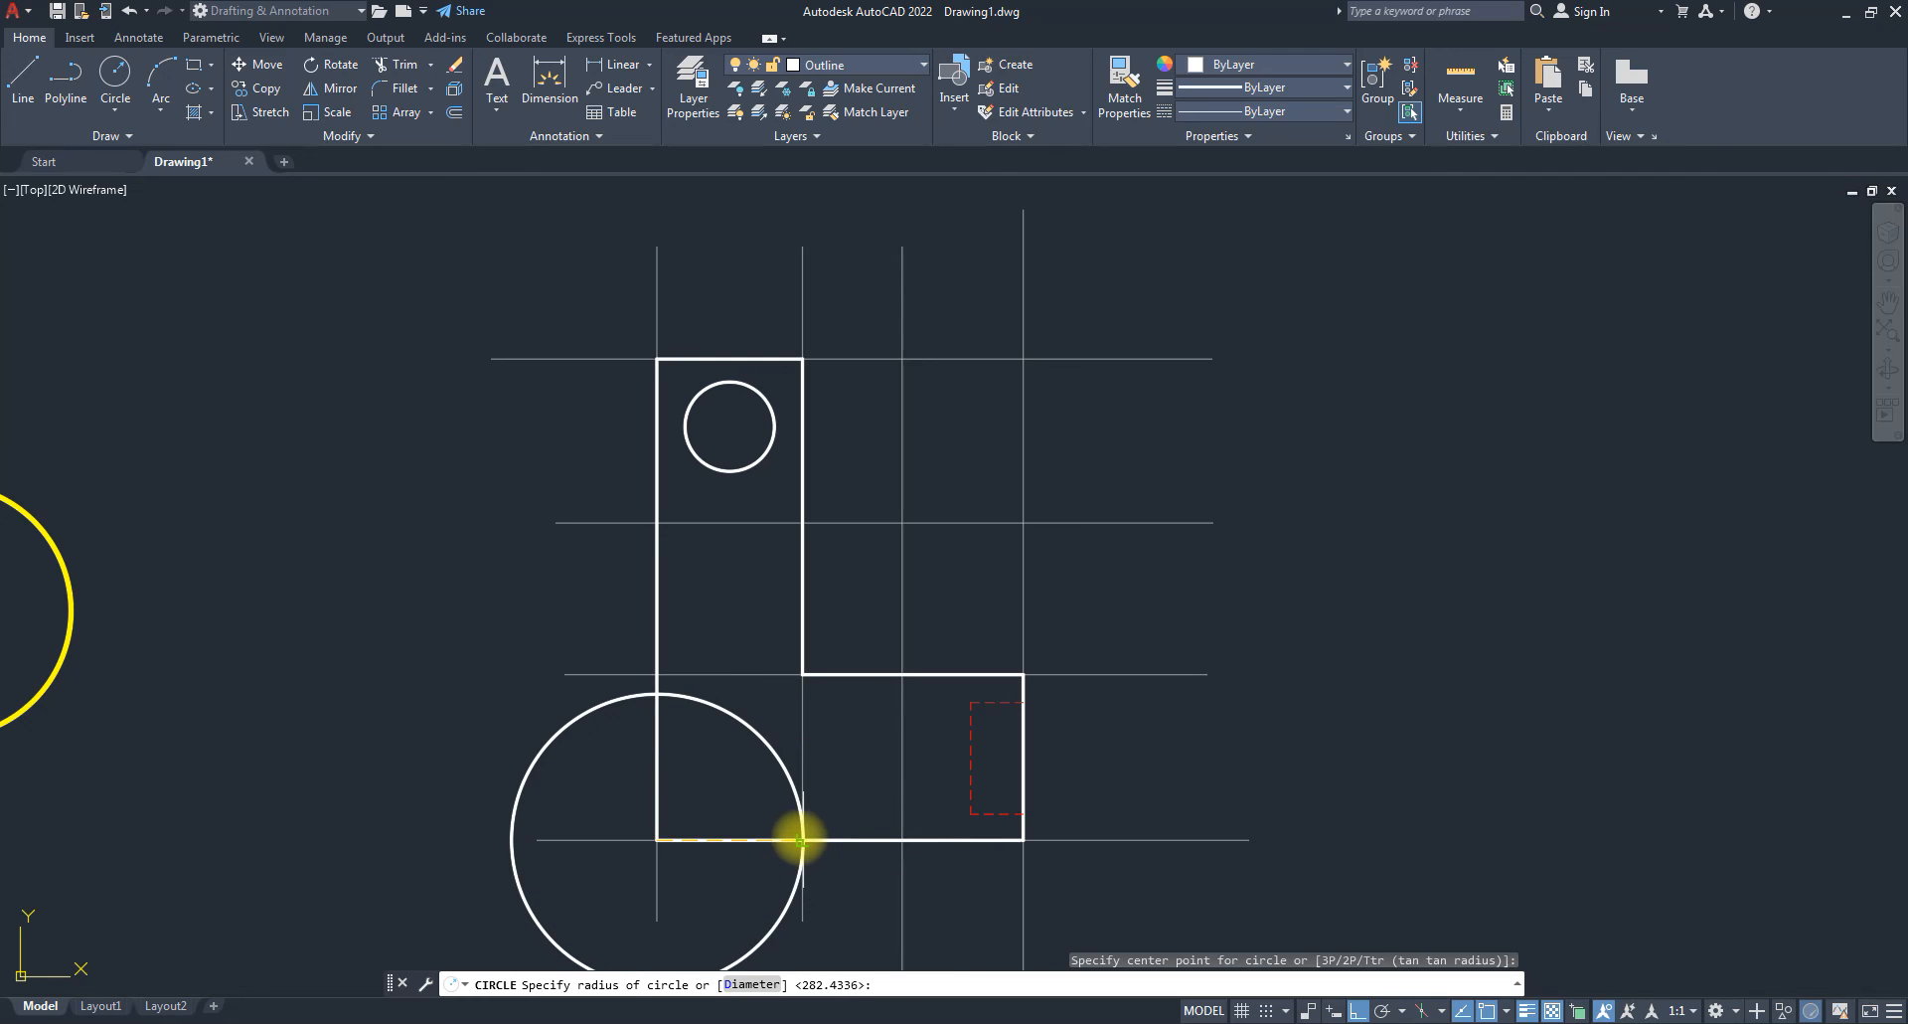
click(801, 840)
scroll(611, 666, down, 2)
Trim the large circle with TR, leaving a quarter arc at the bottom-left corner.
text(tr)
key(space)
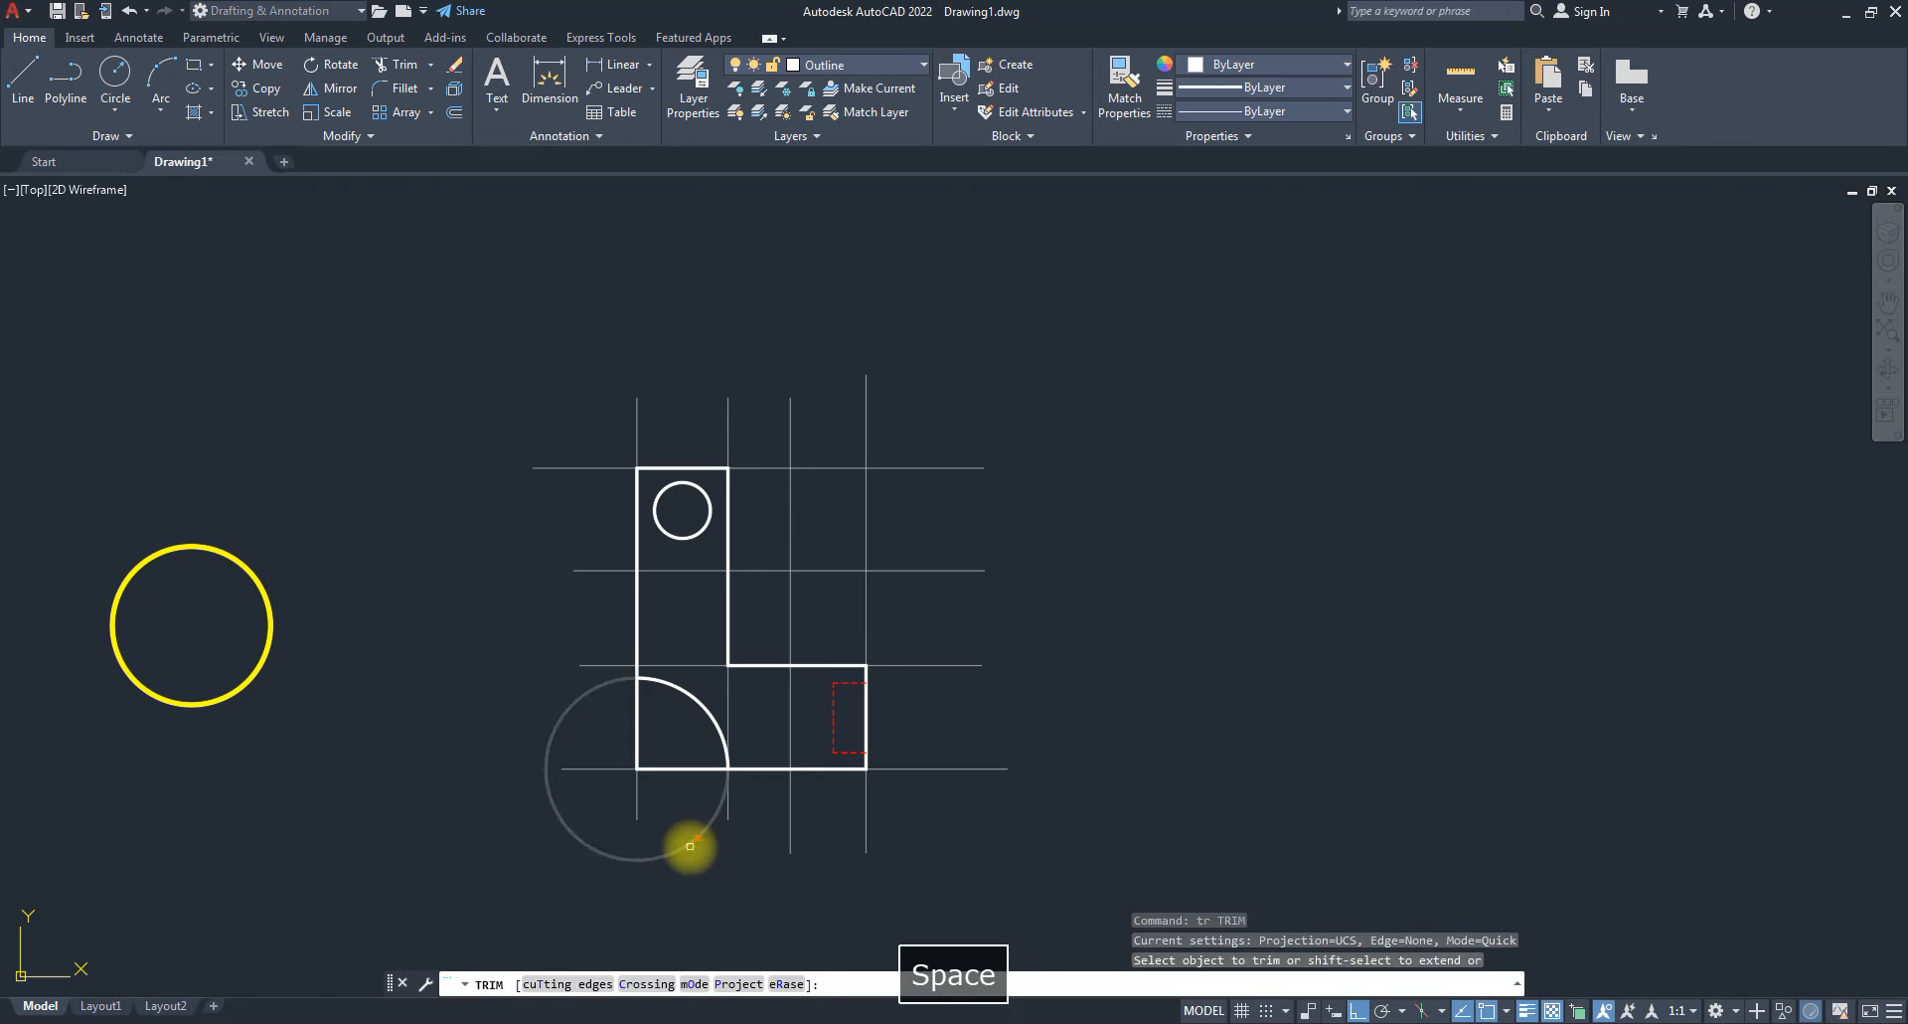
click(690, 846)
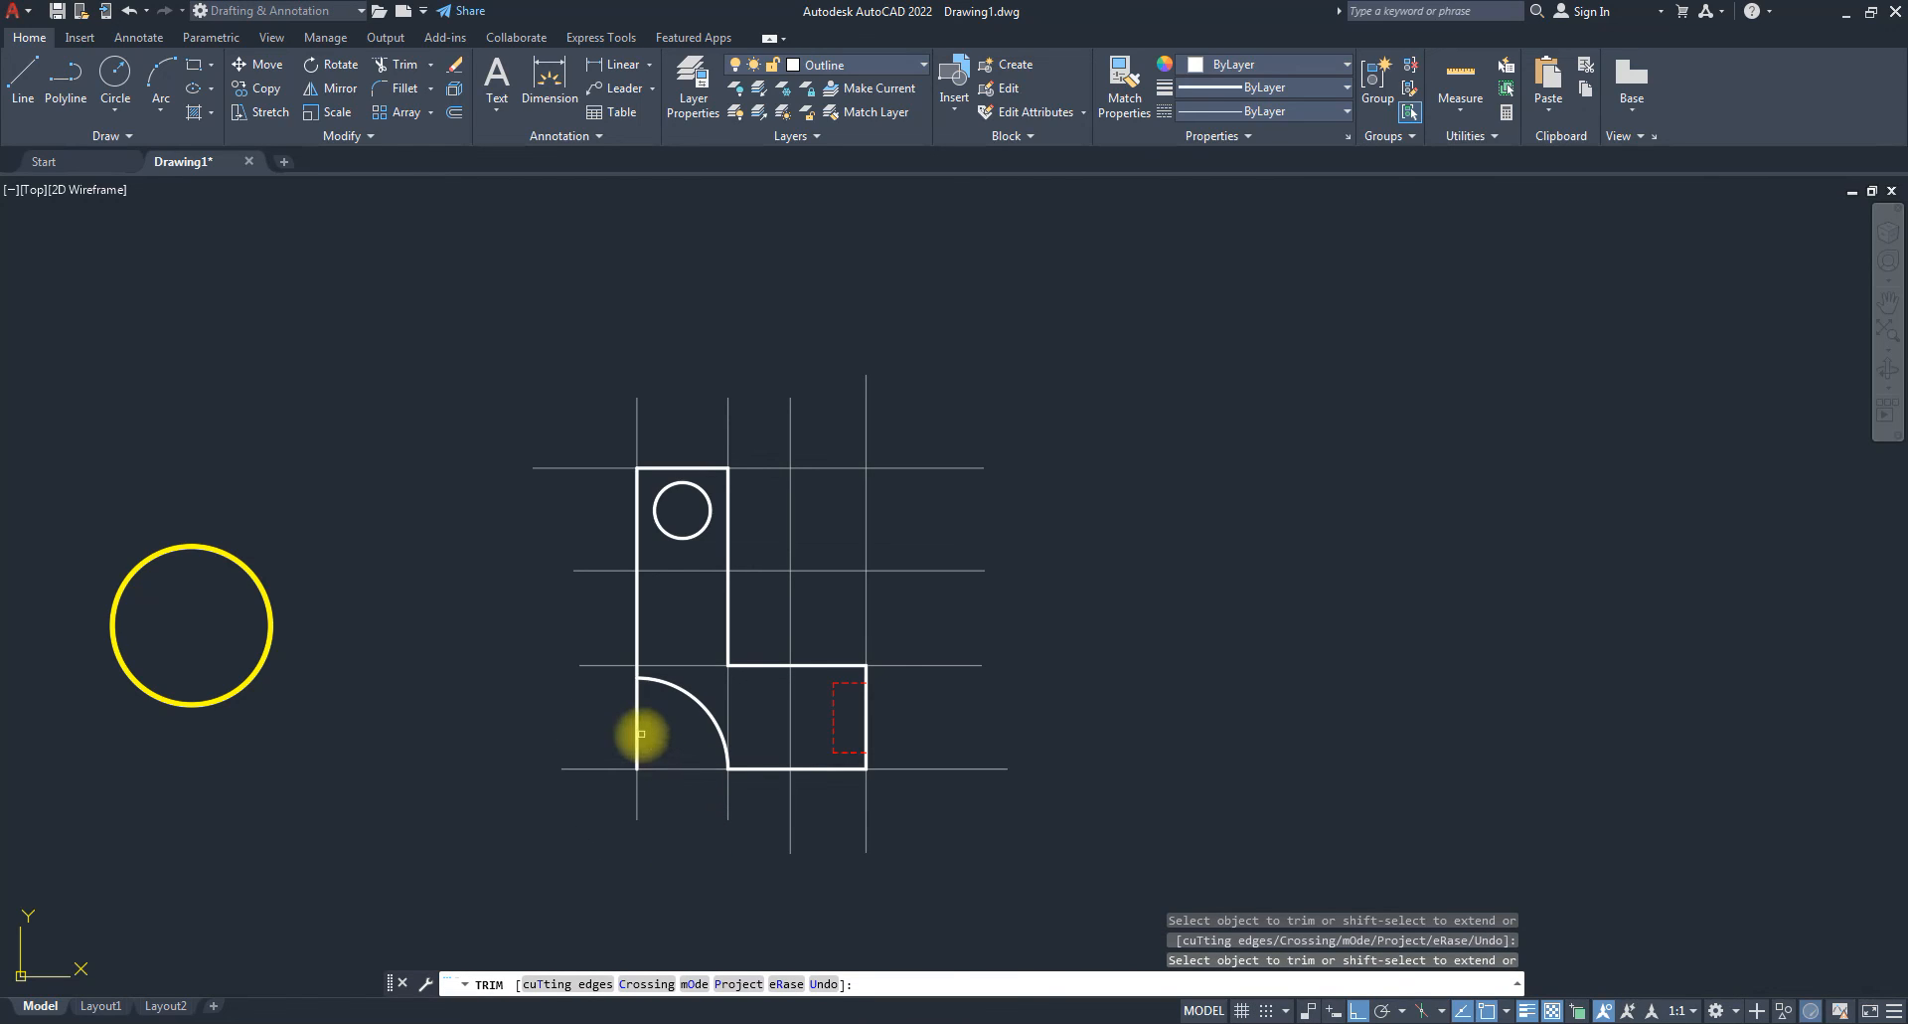
key(Escape)
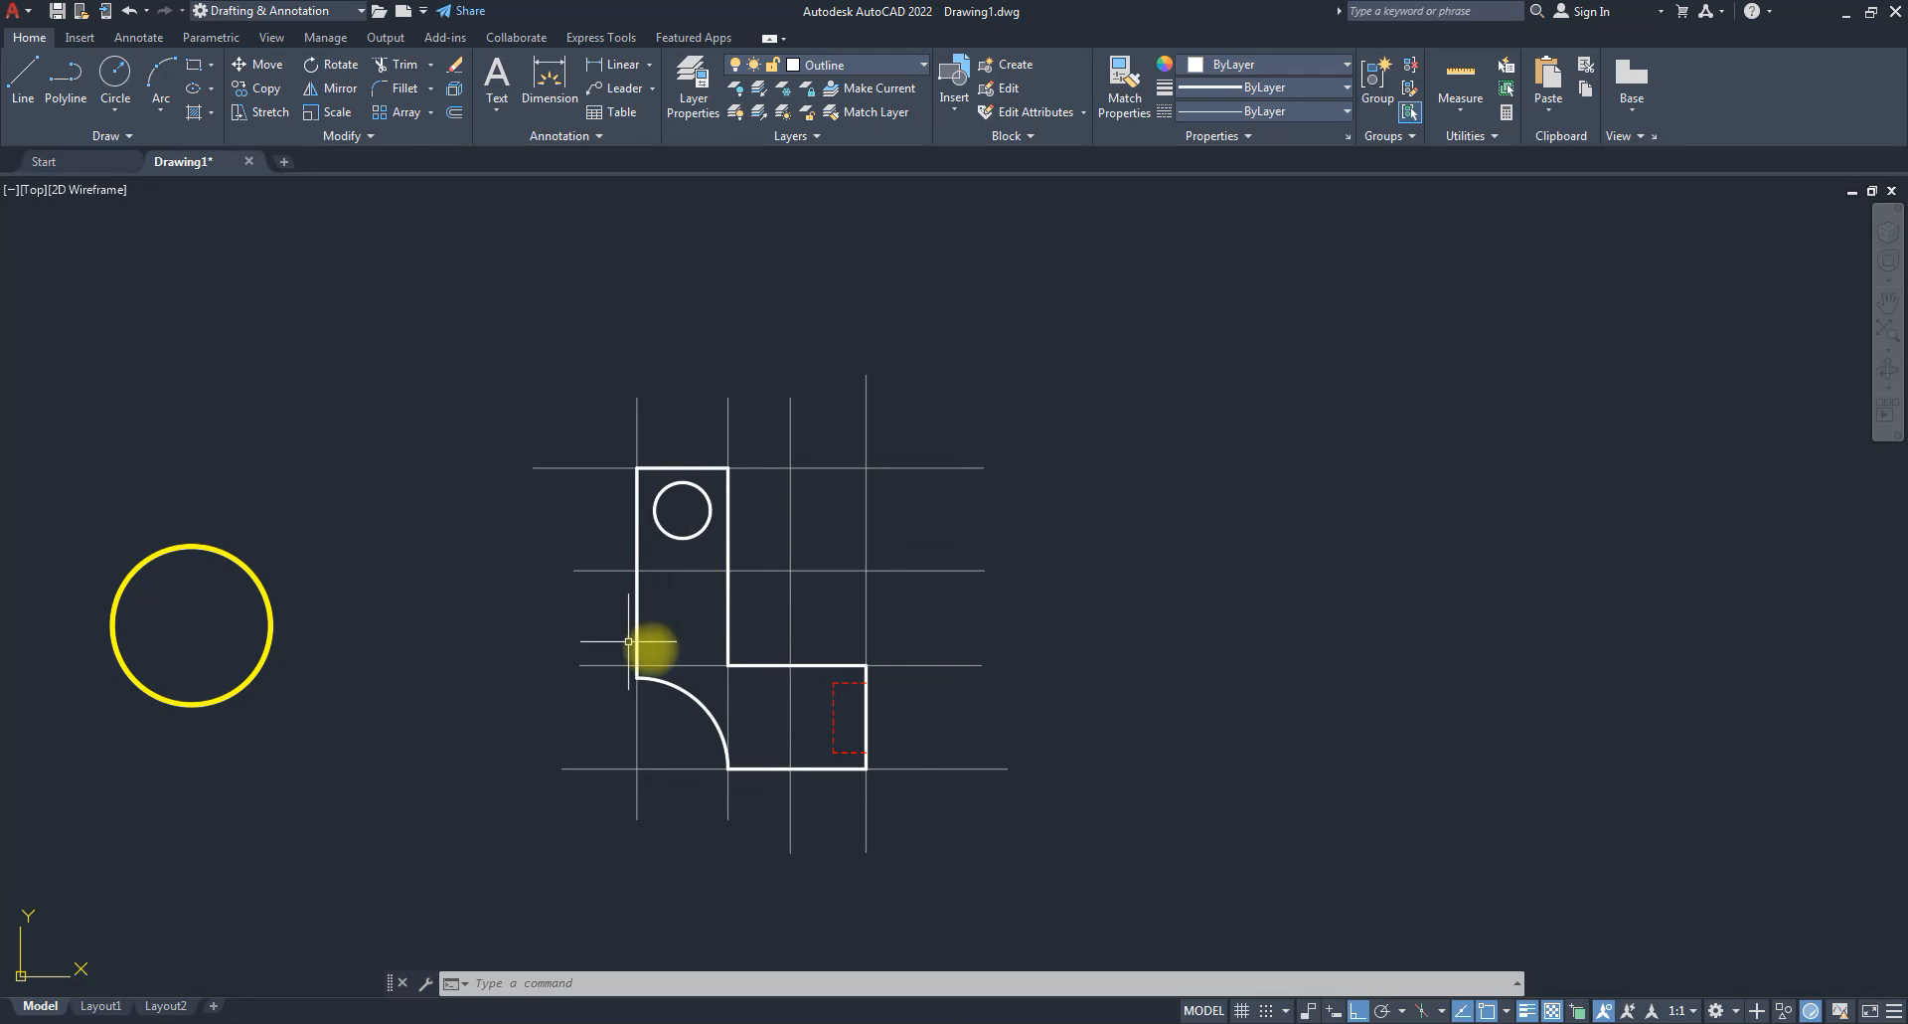
Make Center lines the current layer and draw a vertical centre line through the hole.
click(866, 64)
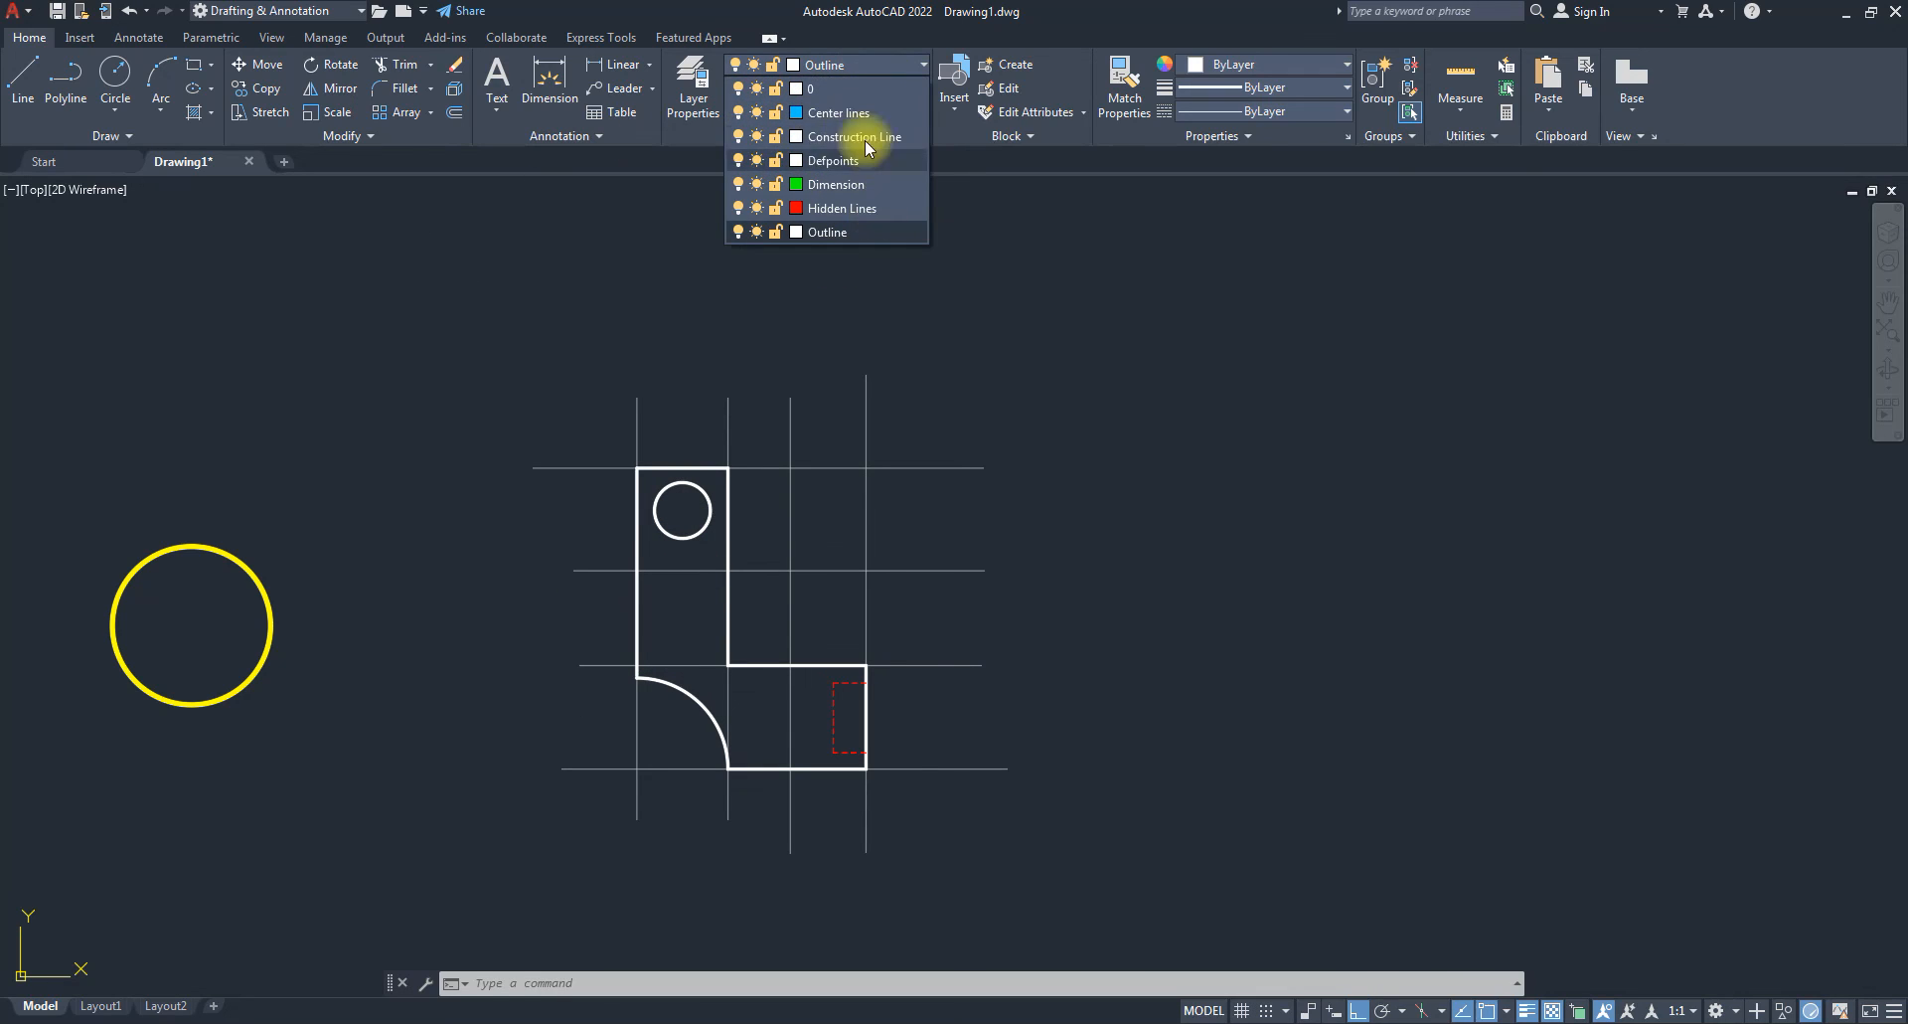
click(840, 113)
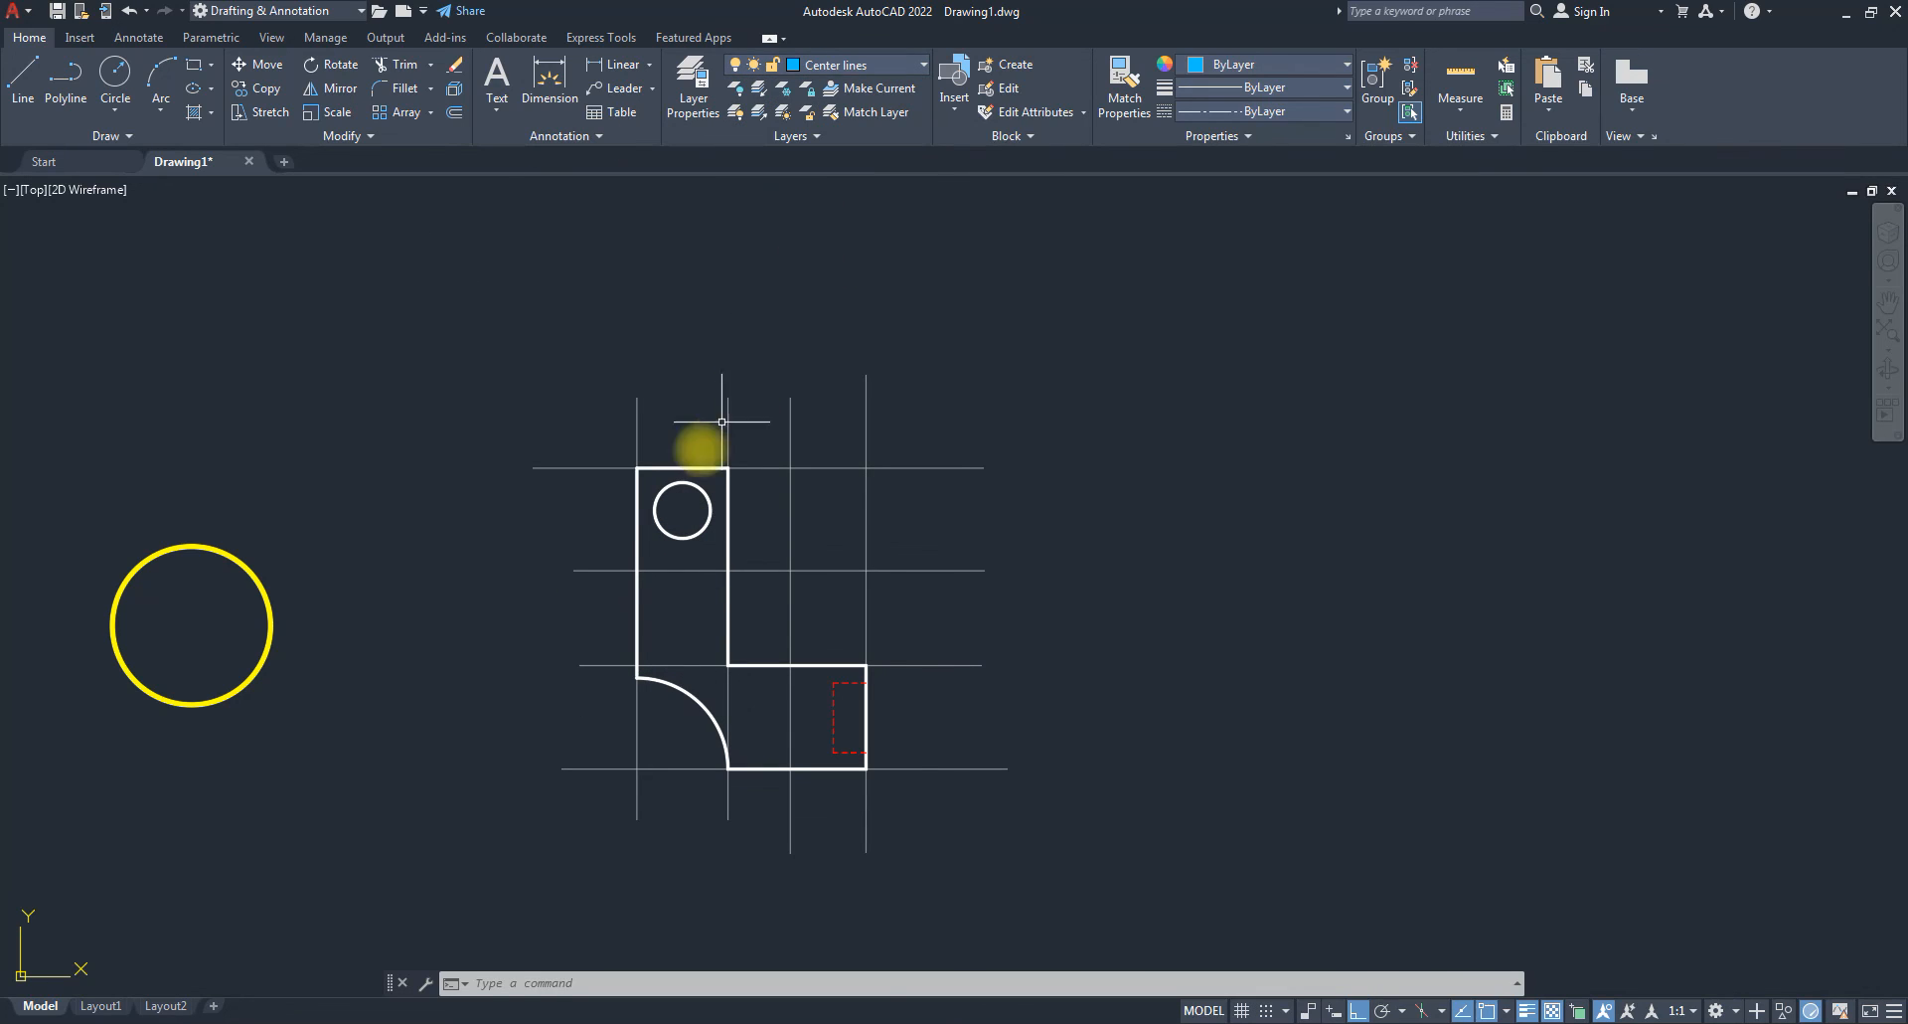
click(23, 74)
scroll(682, 509, up, 2)
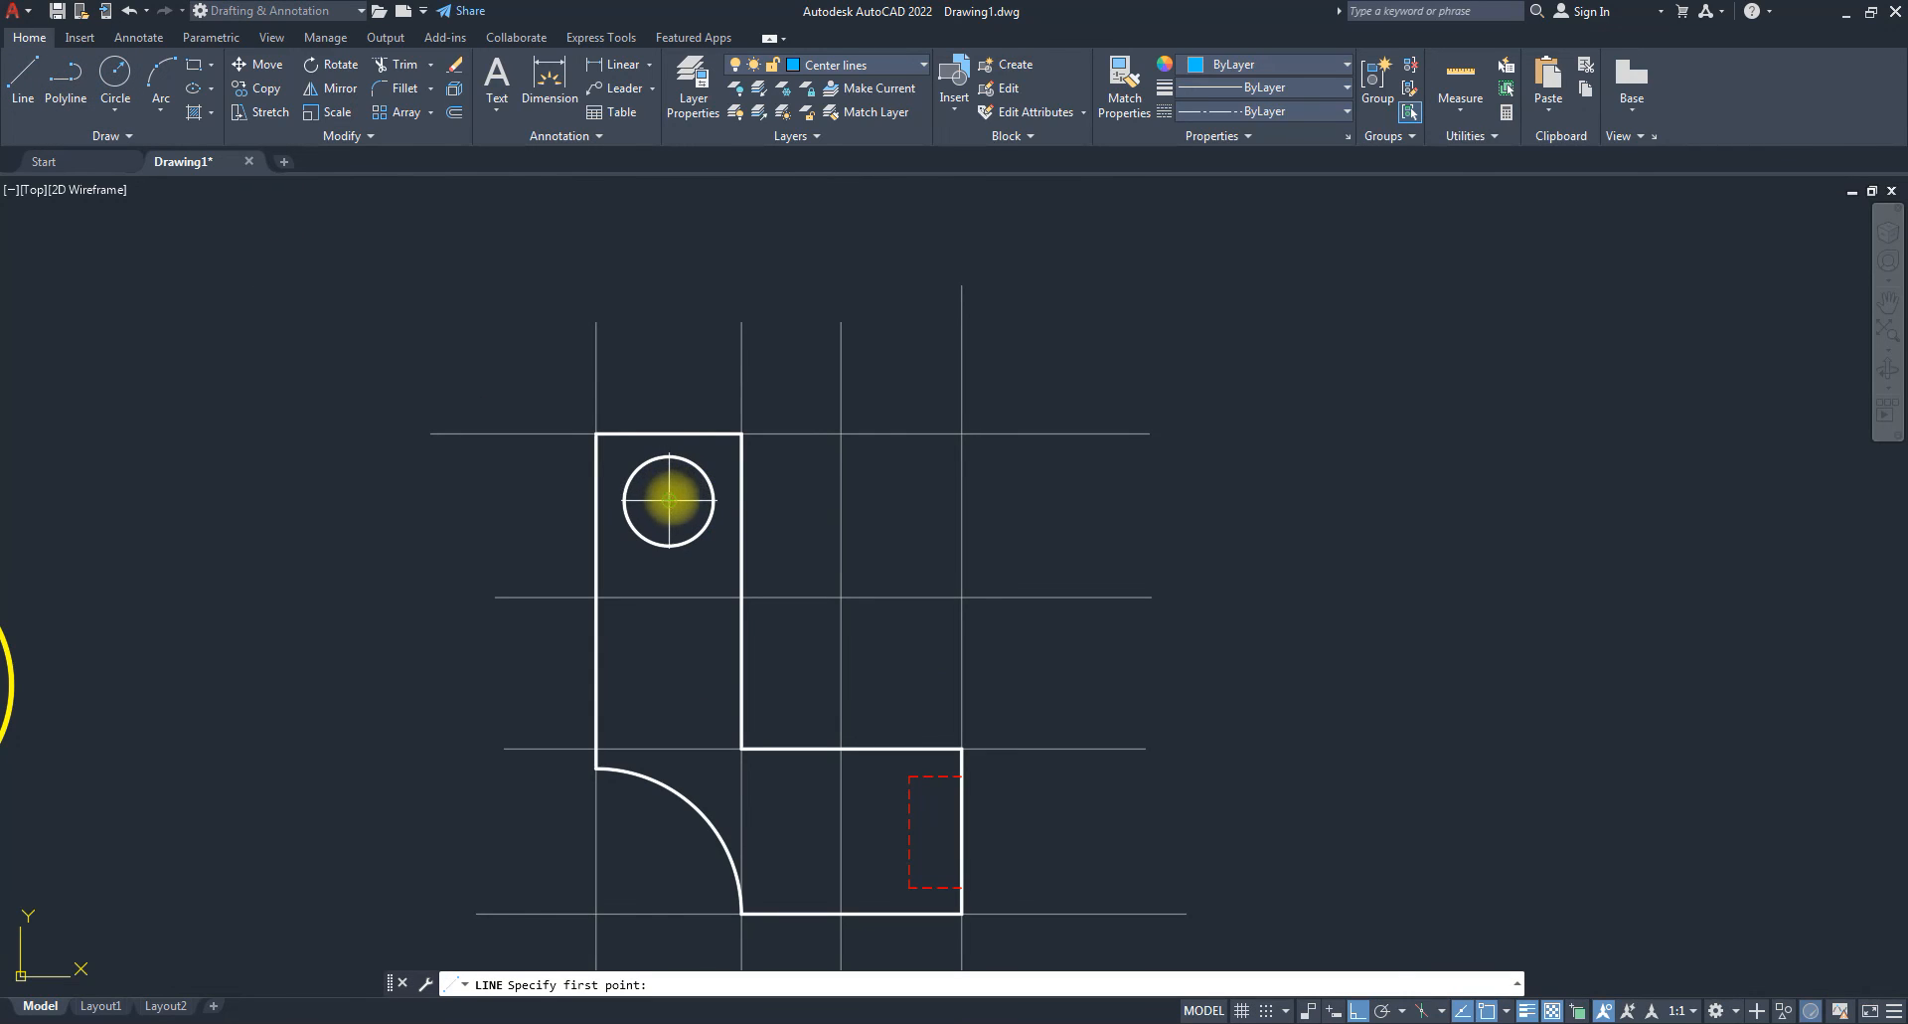
click(669, 371)
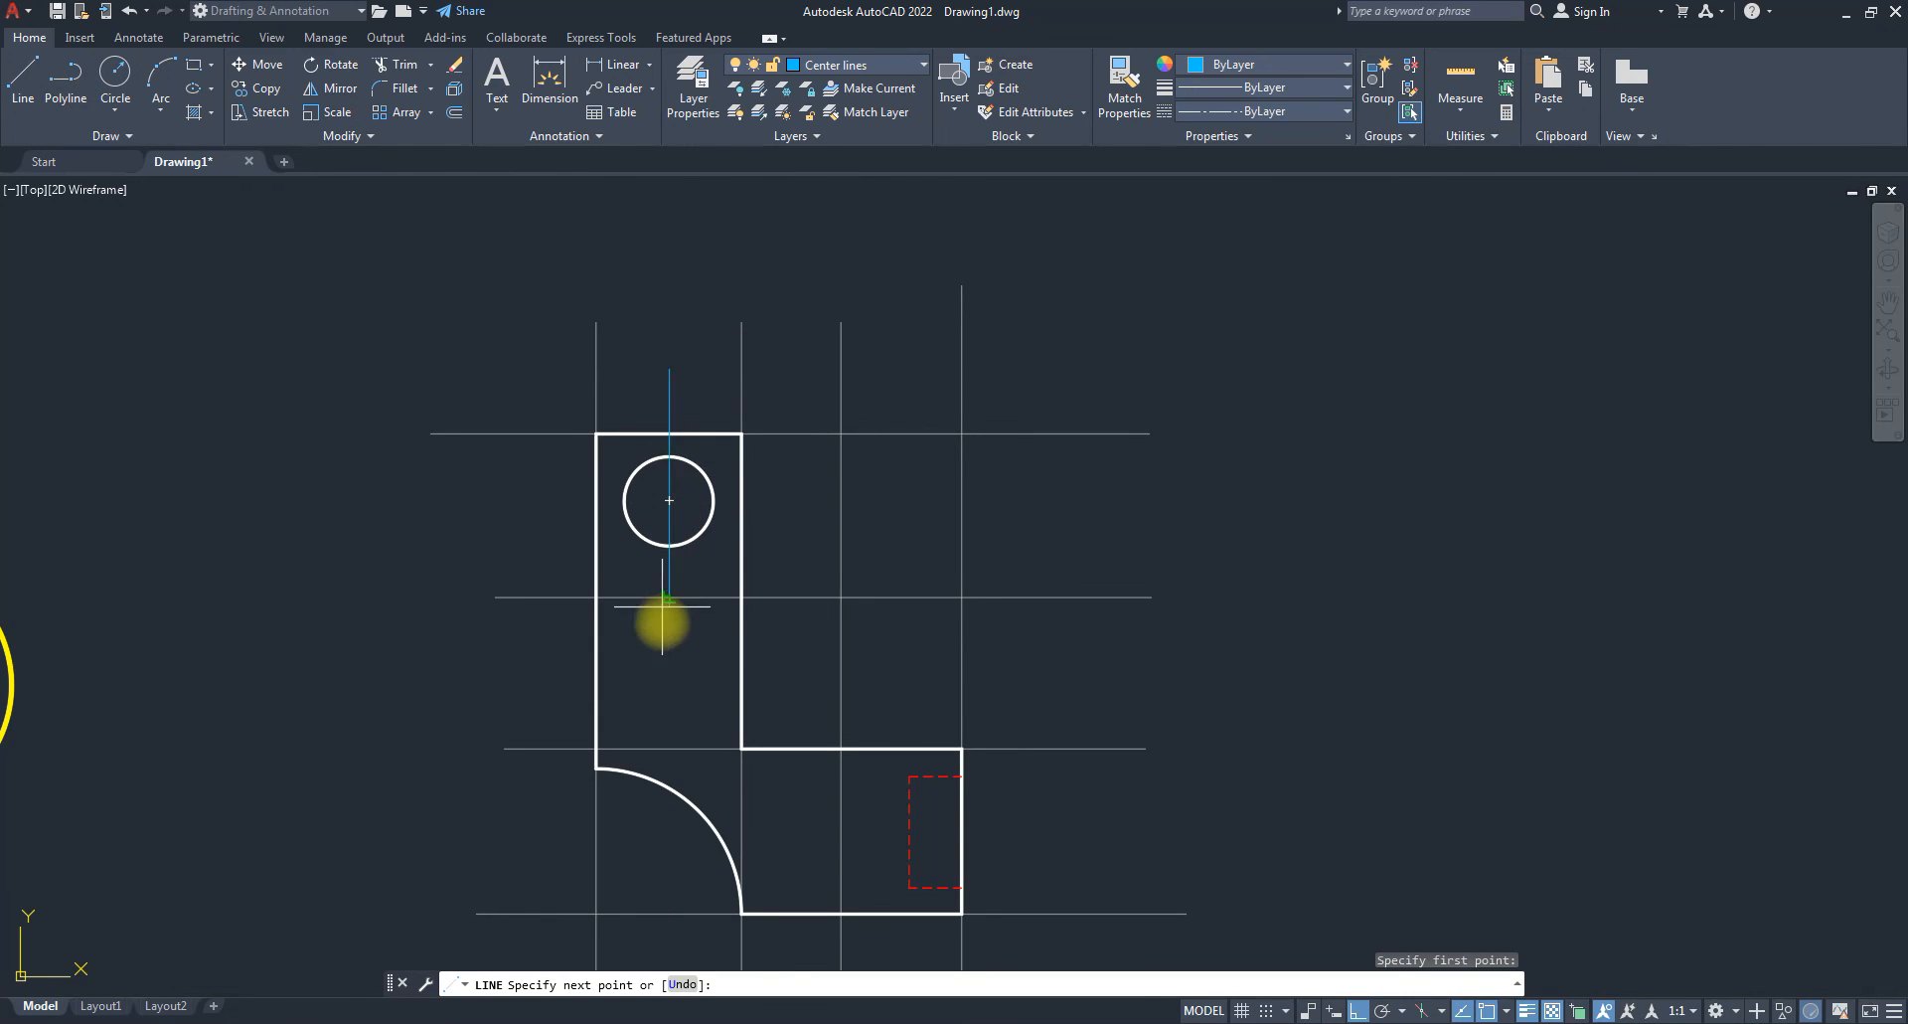
click(669, 644)
key(space)
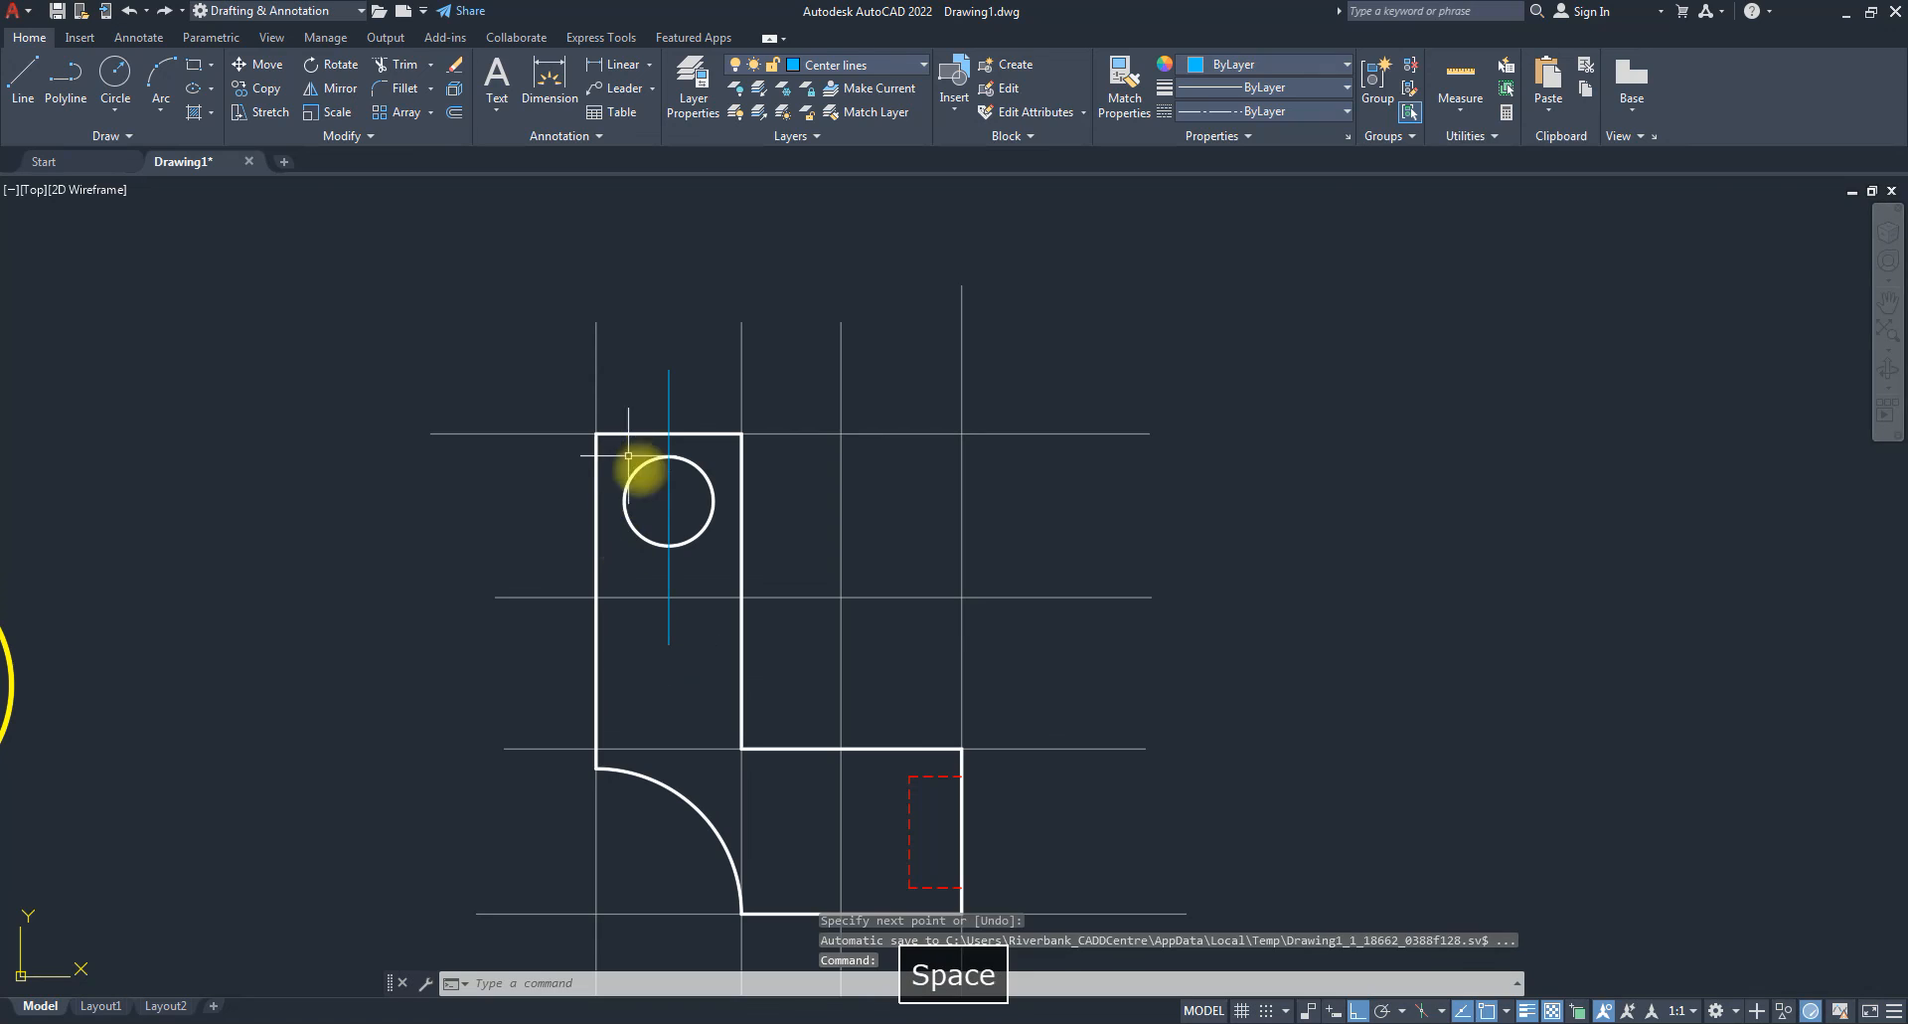
Draw a horizontal centre line across the hole.
key(space)
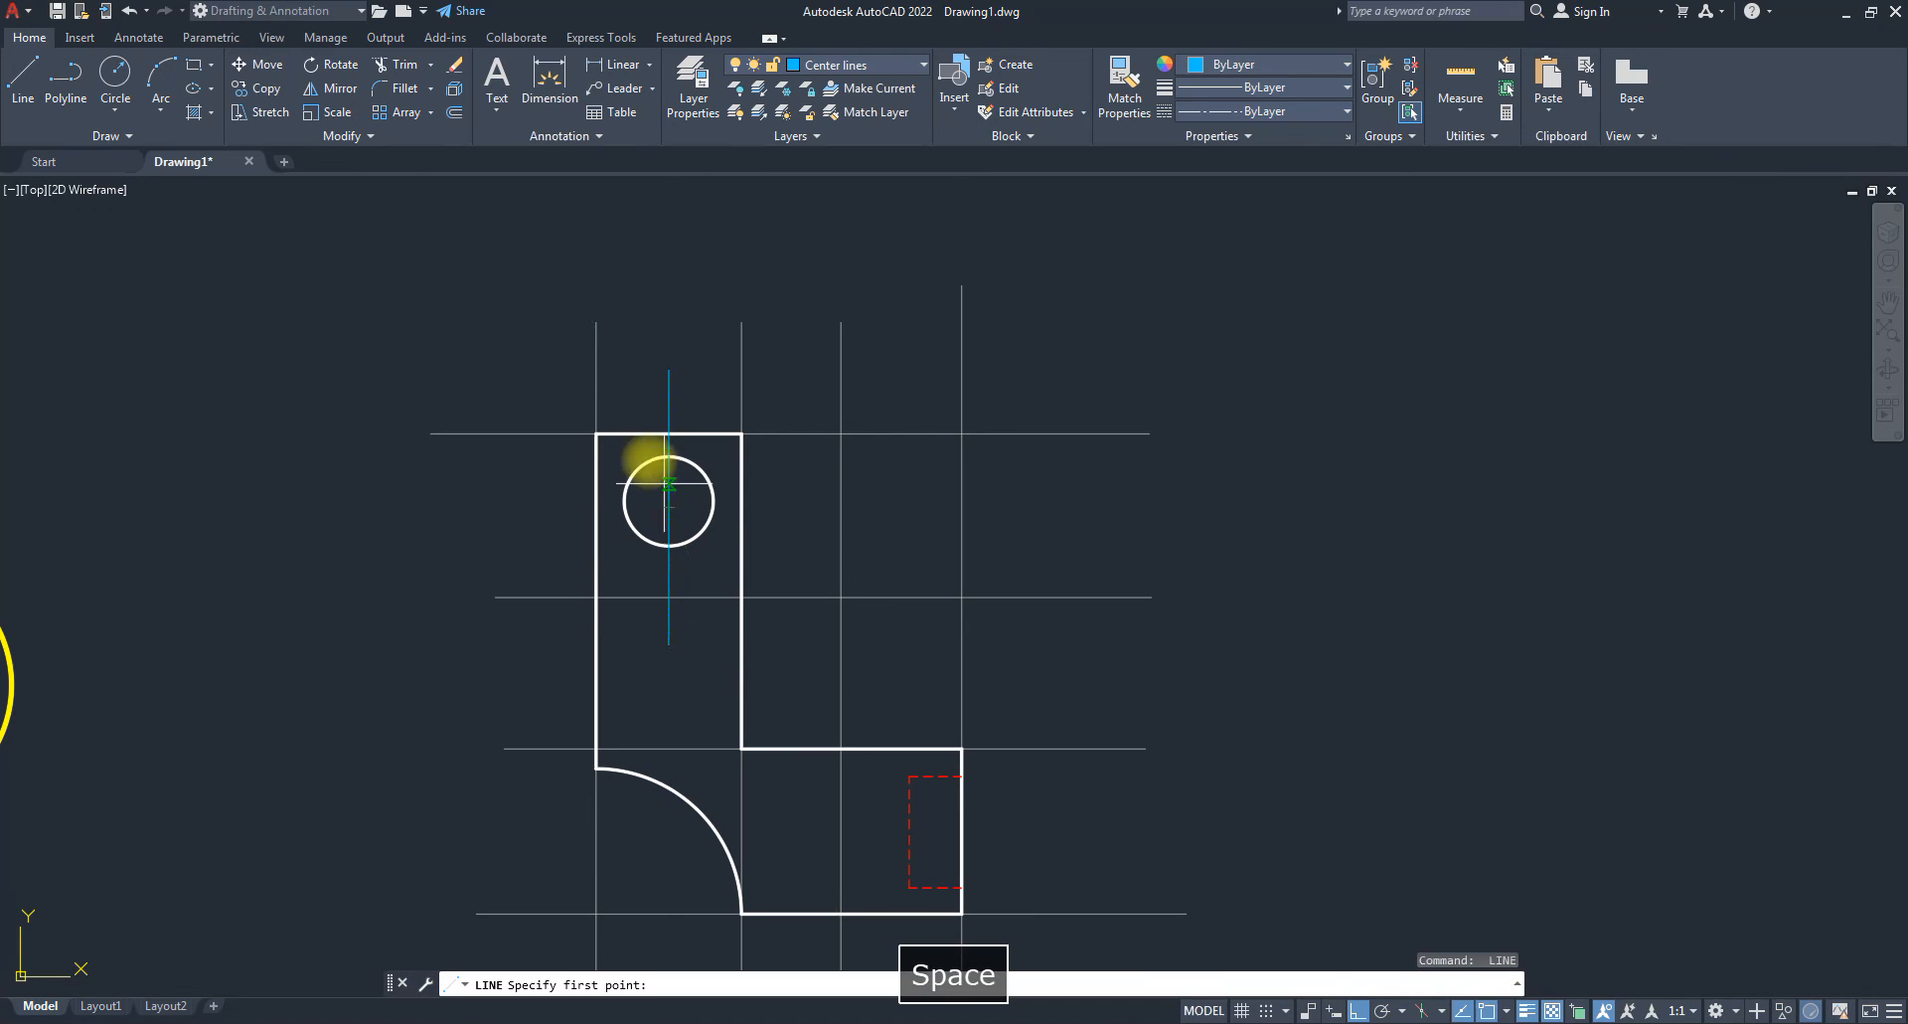
click(537, 500)
click(809, 500)
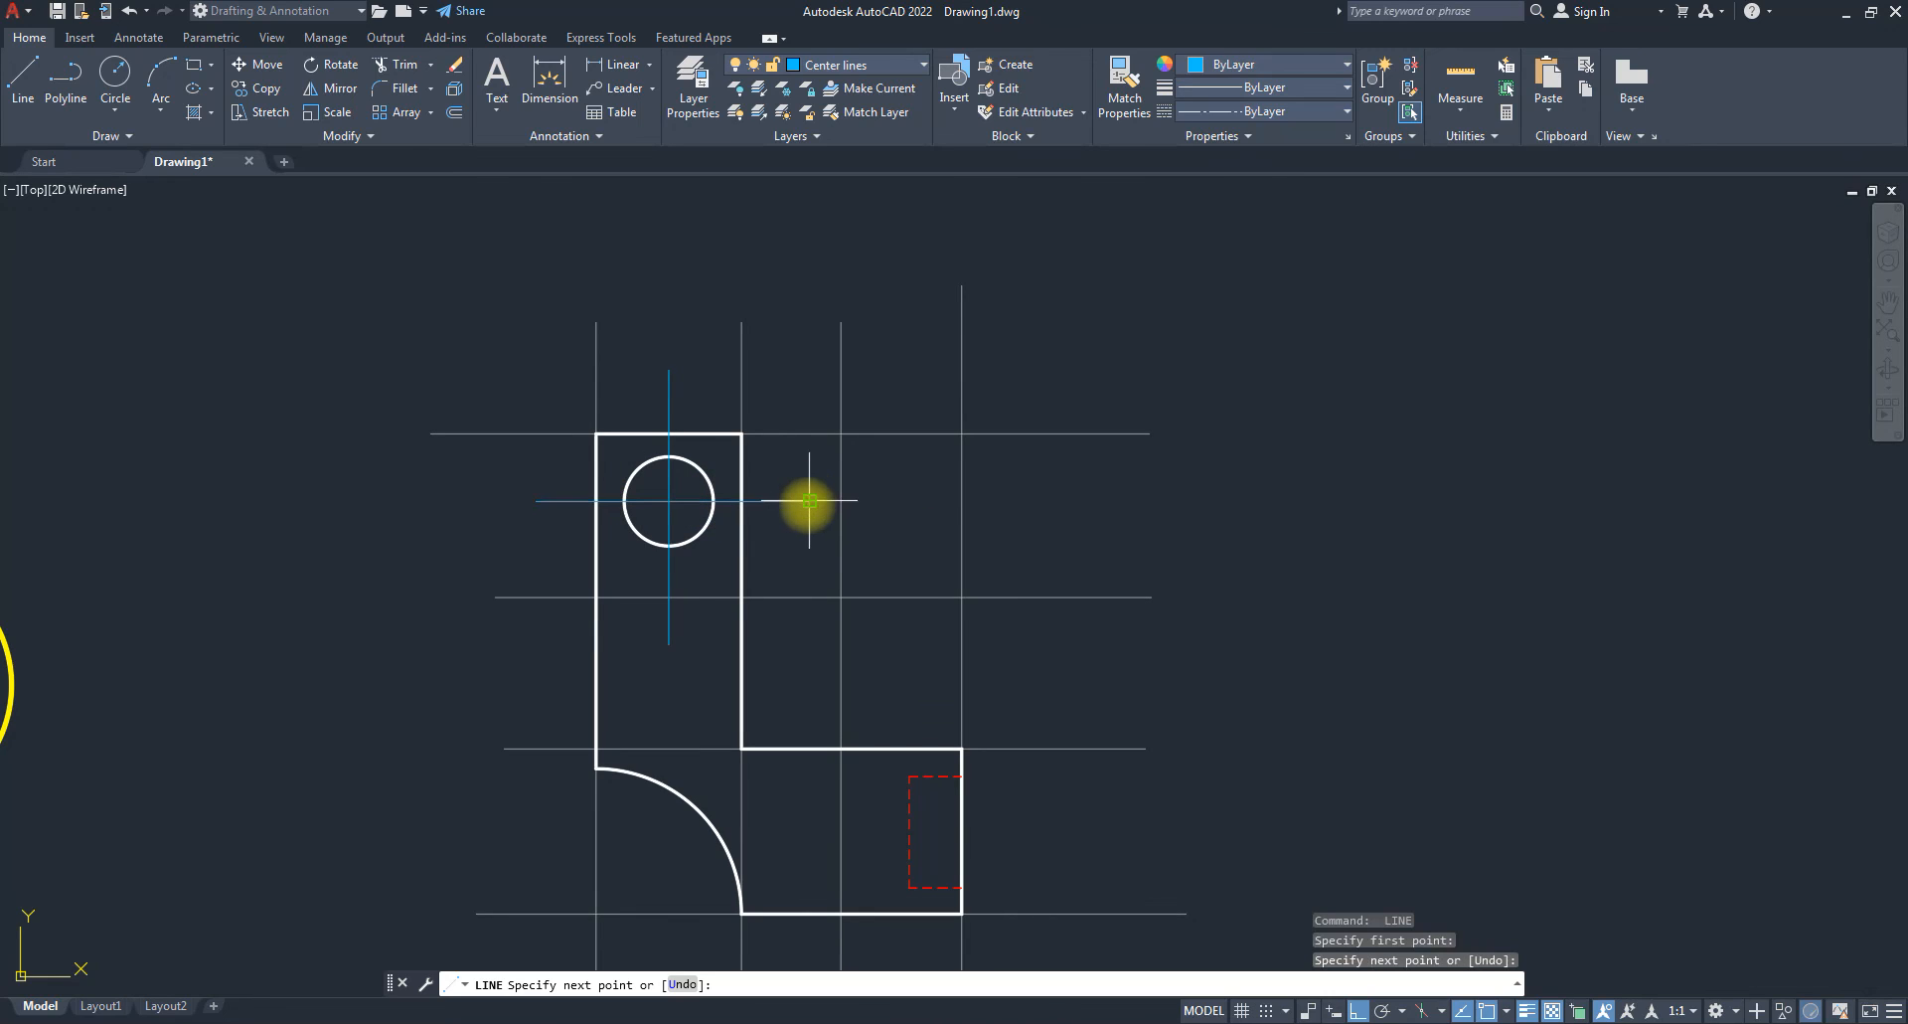
key(space)
Window-select both centre lines.
scroll(717, 594, down, 4)
scroll(717, 594, up, 8)
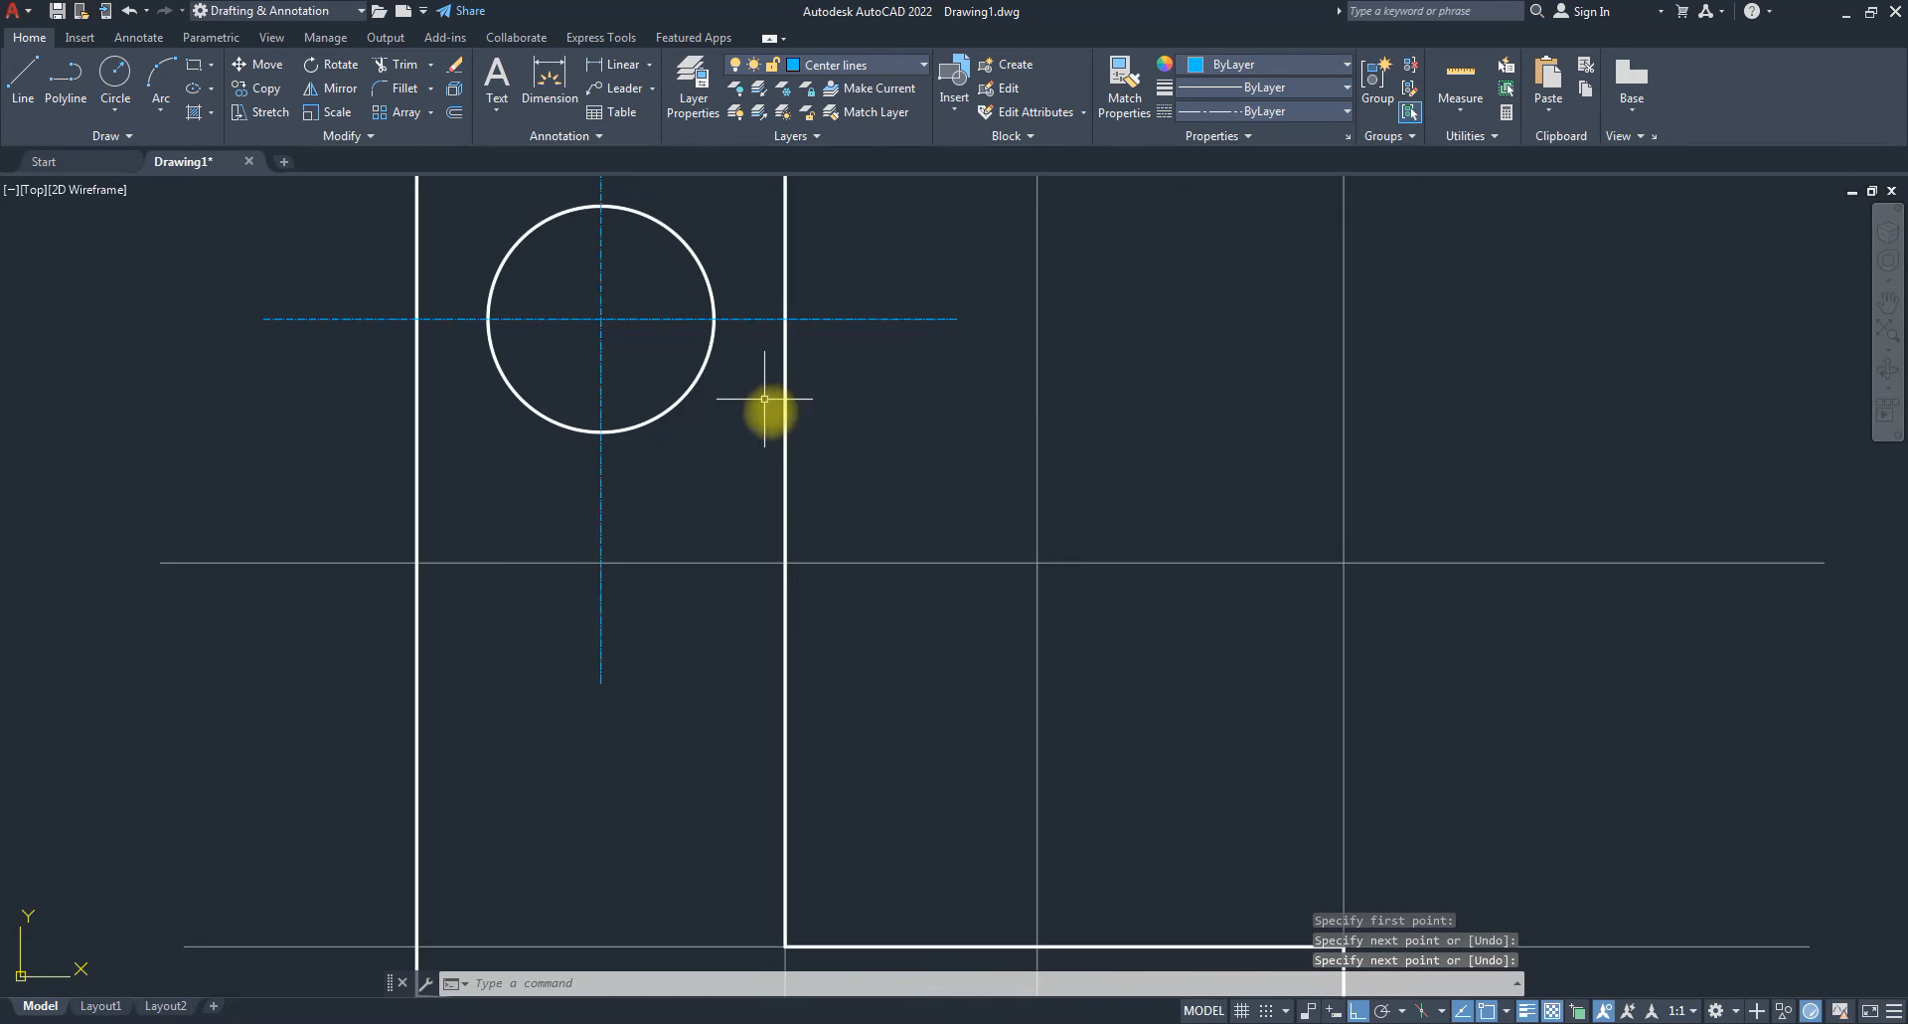
click(648, 330)
click(587, 296)
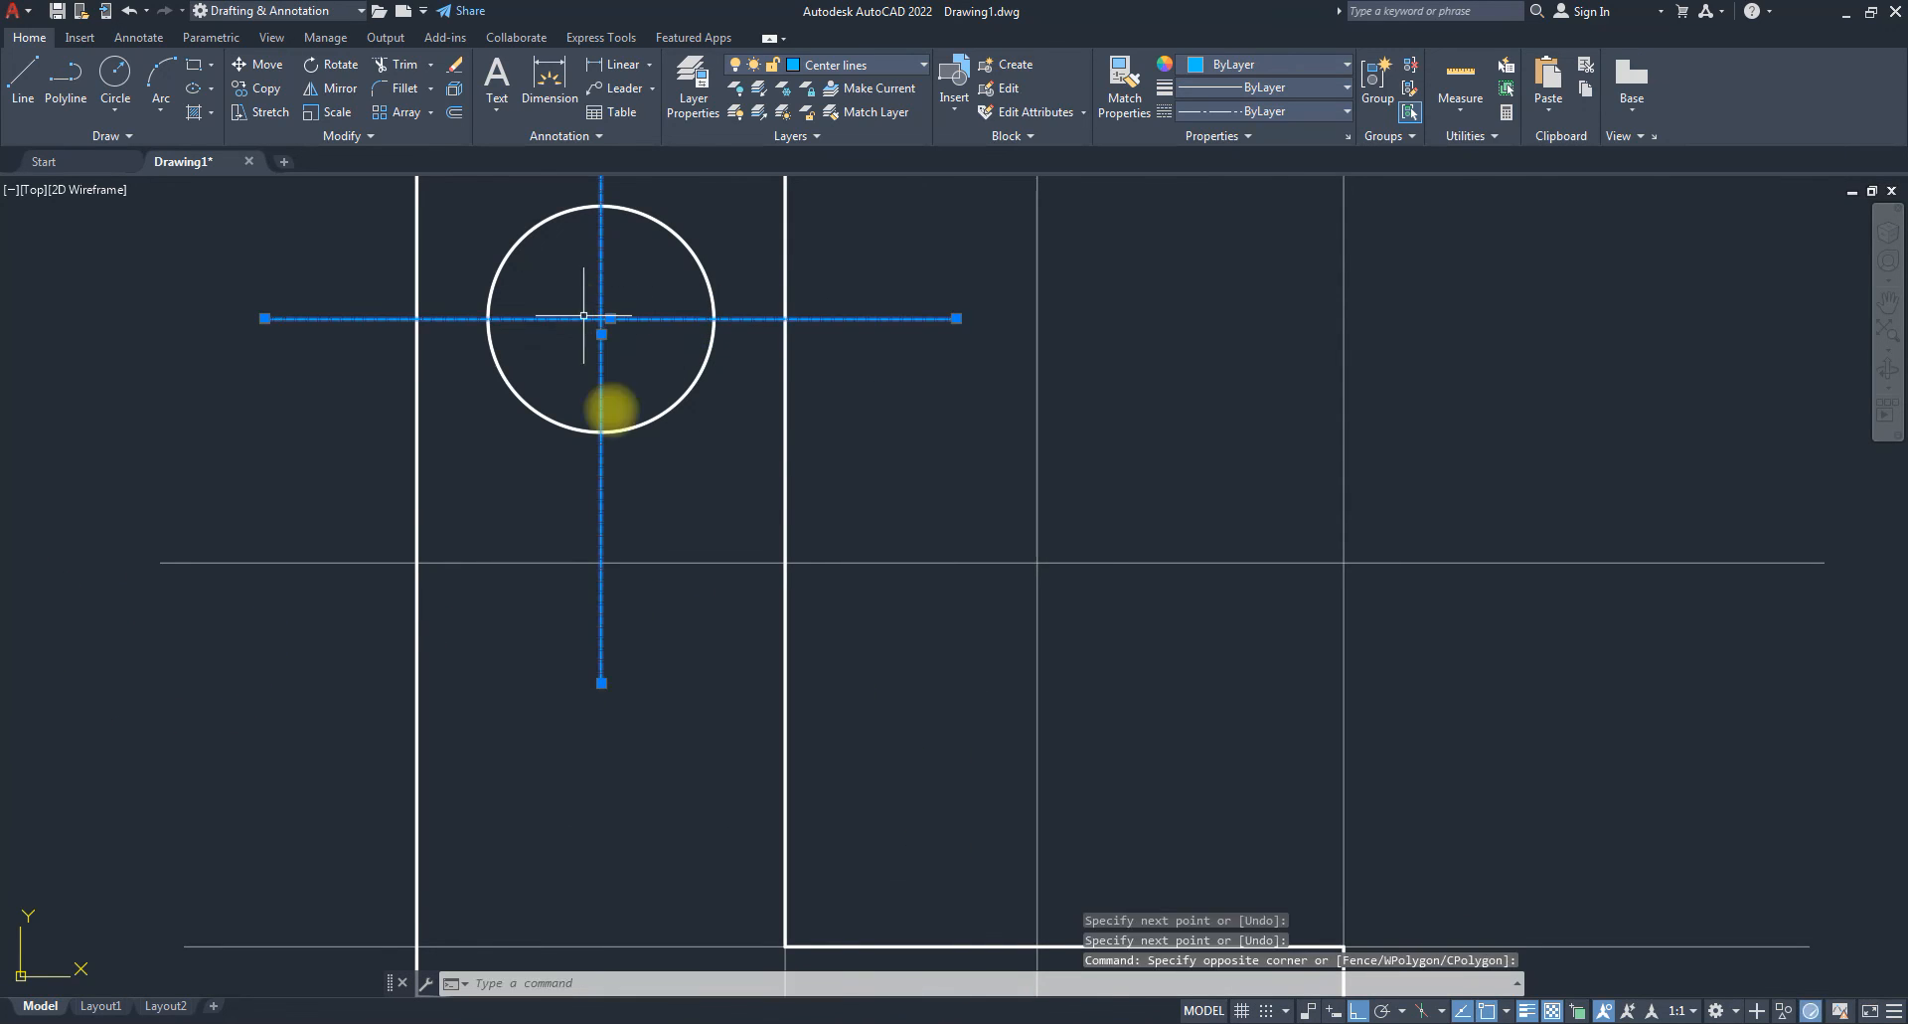
Set the centre lines' linetype scale to 20 in Properties.
text(pr)
key(space)
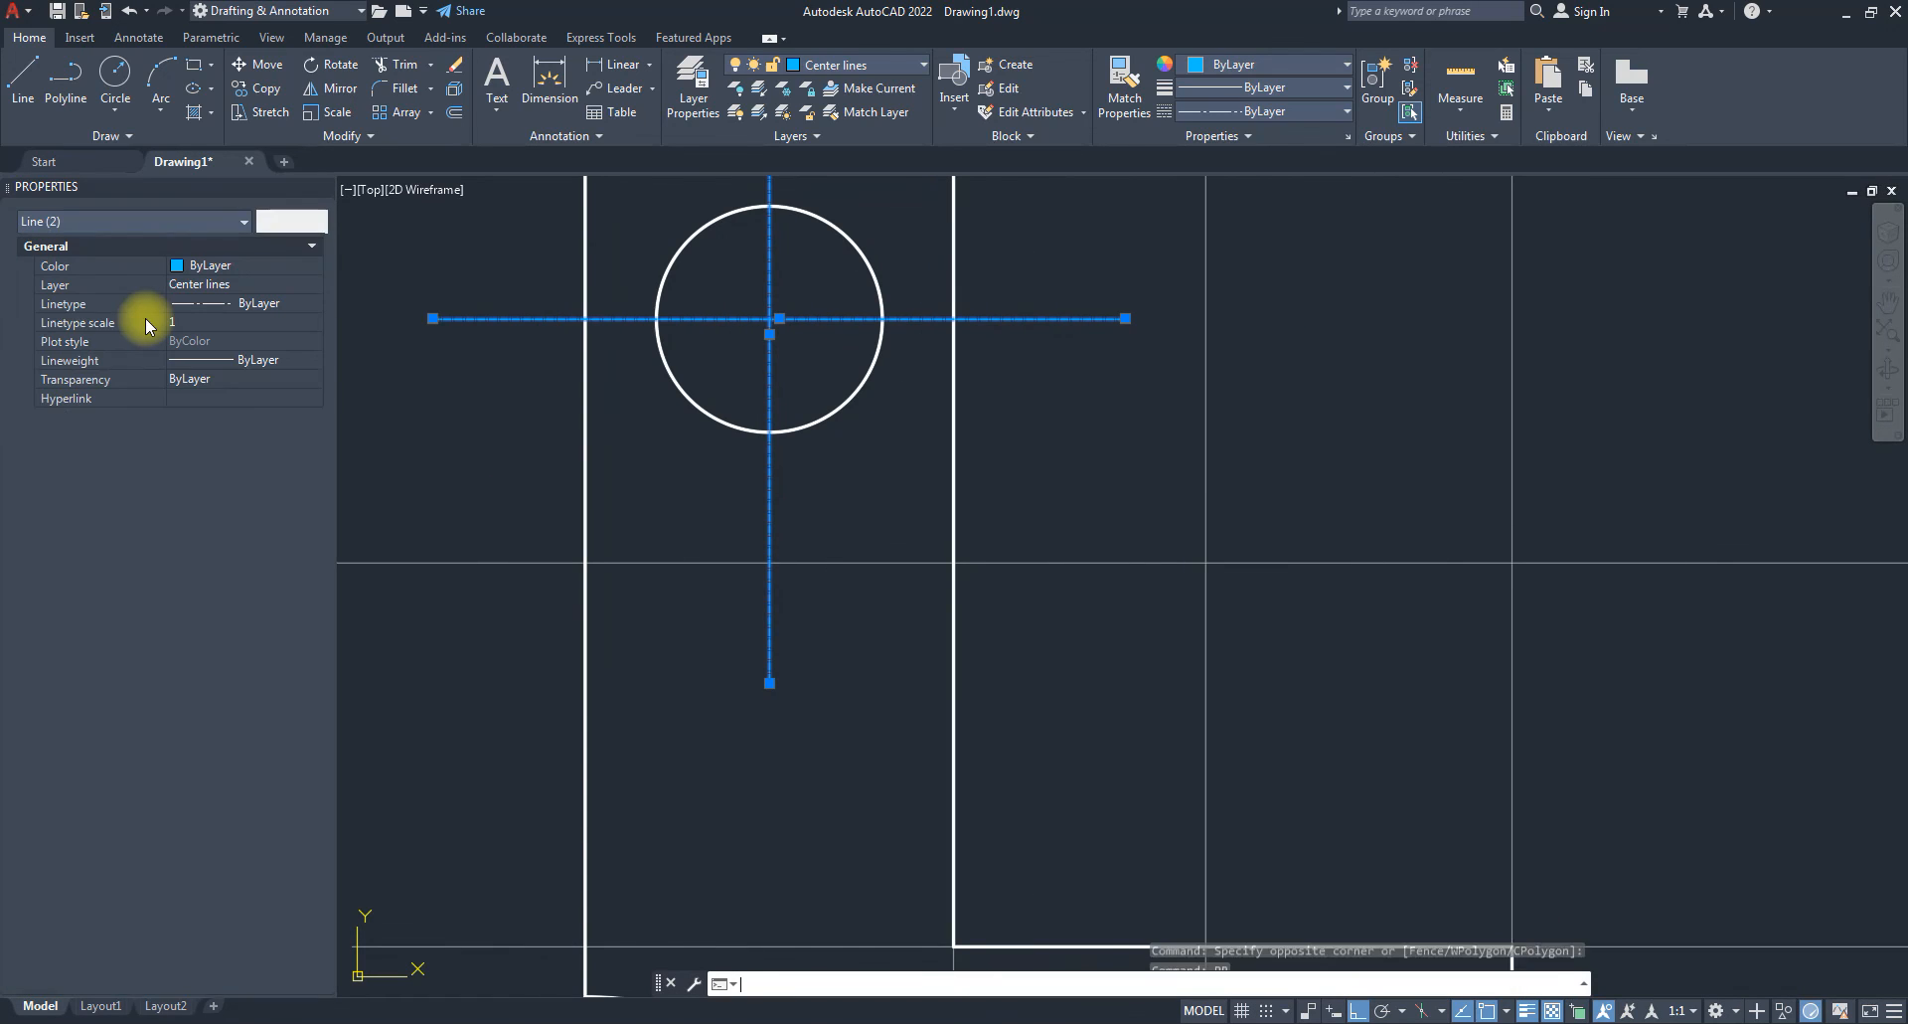
click(201, 320)
text(20)
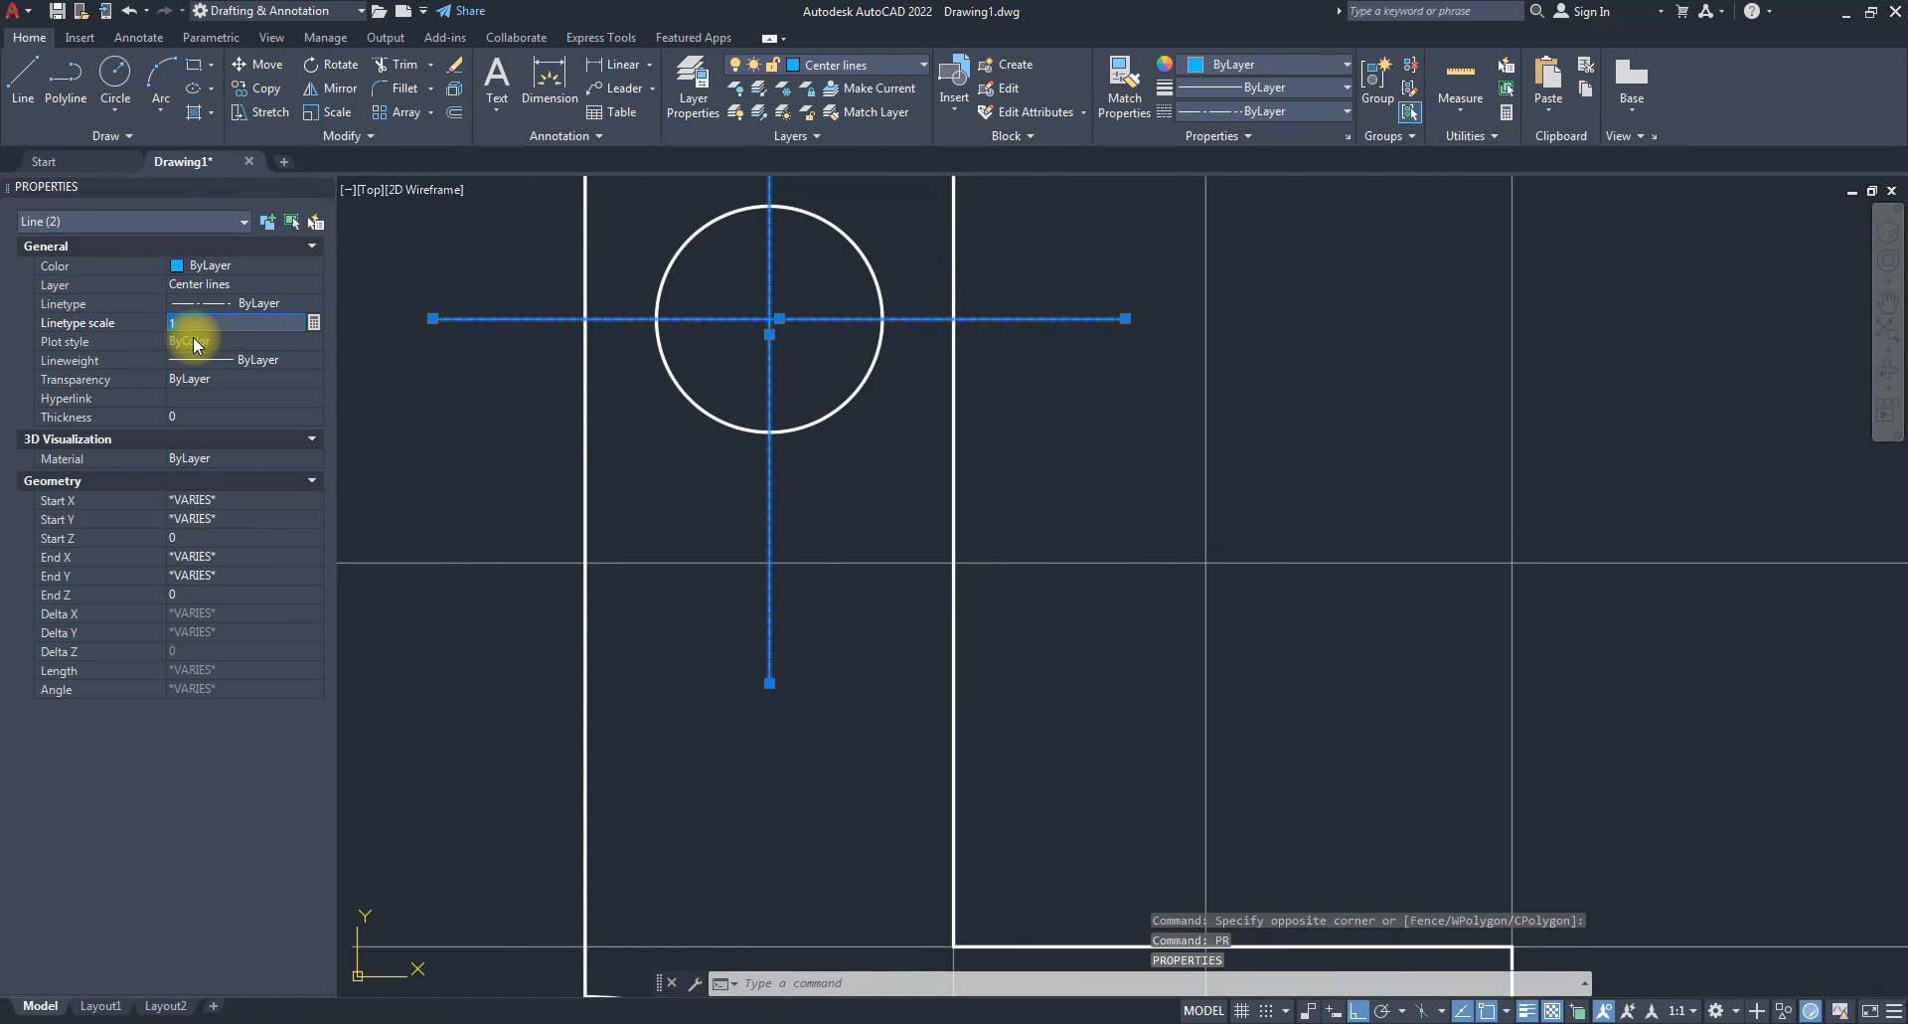
key(Return)
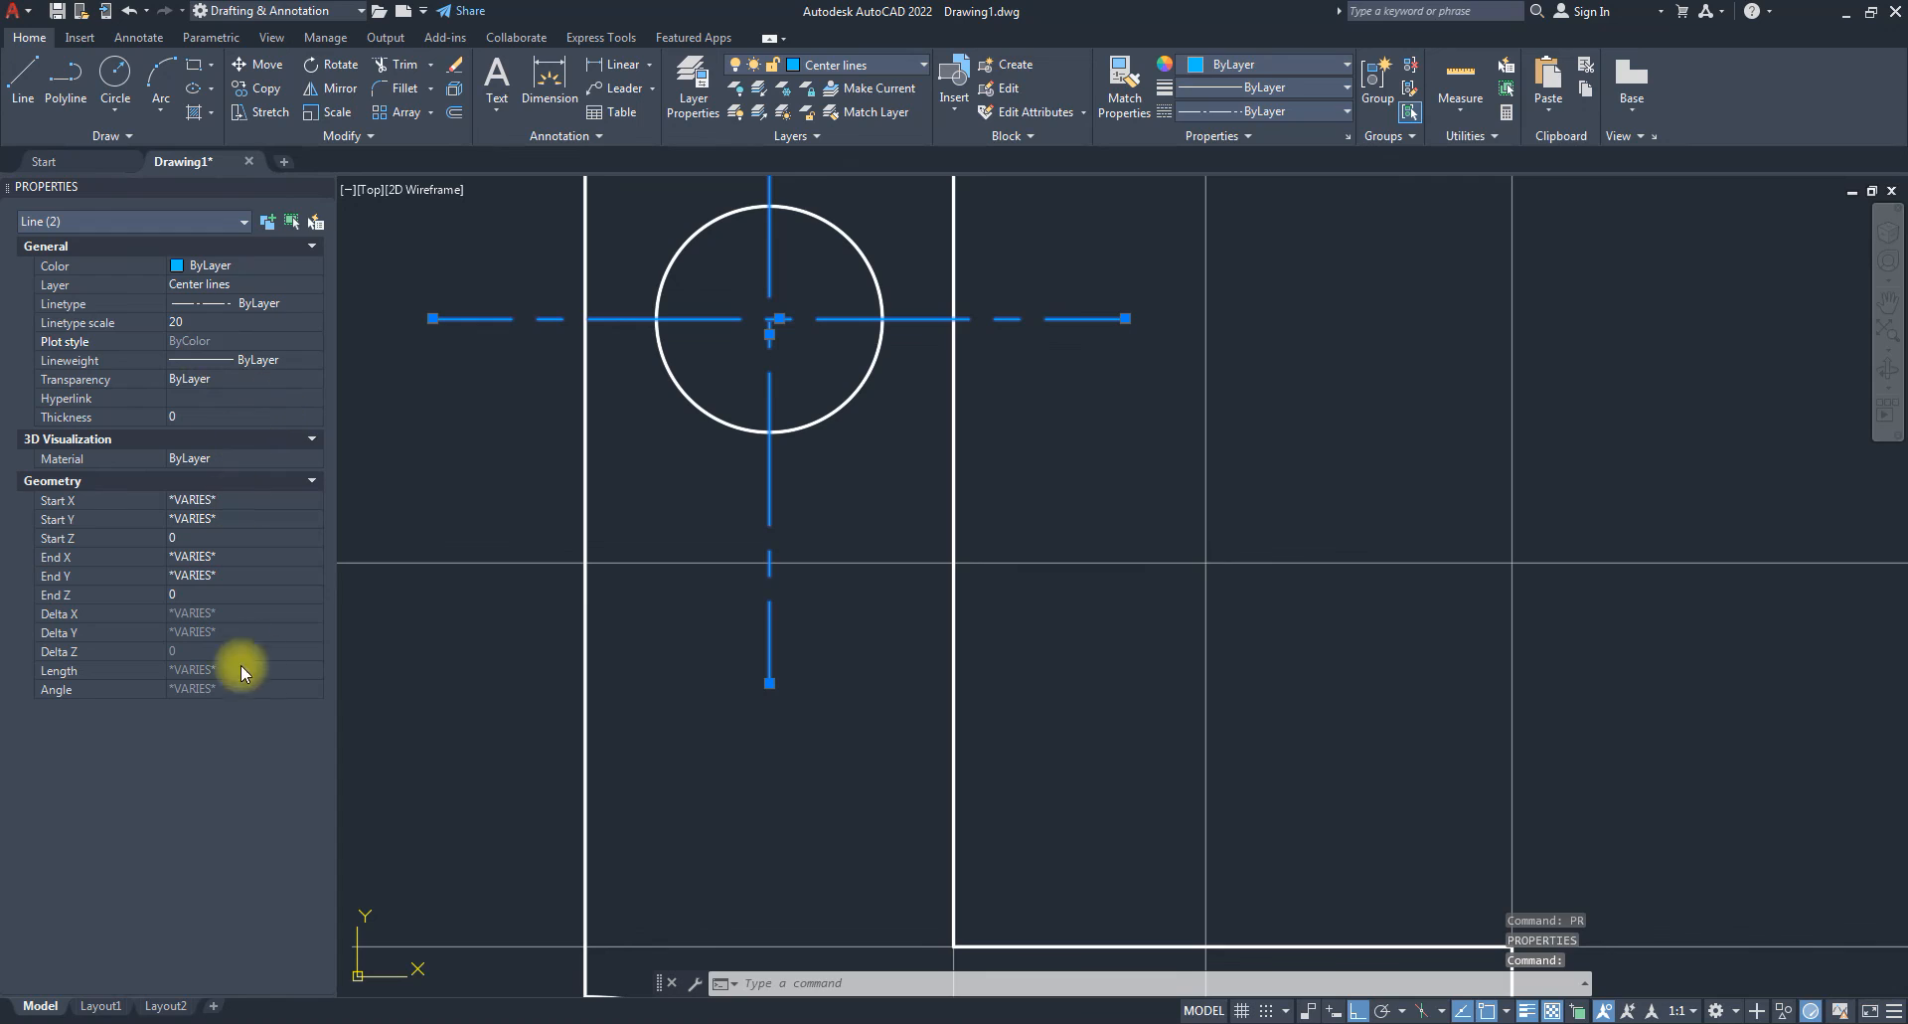
click(321, 189)
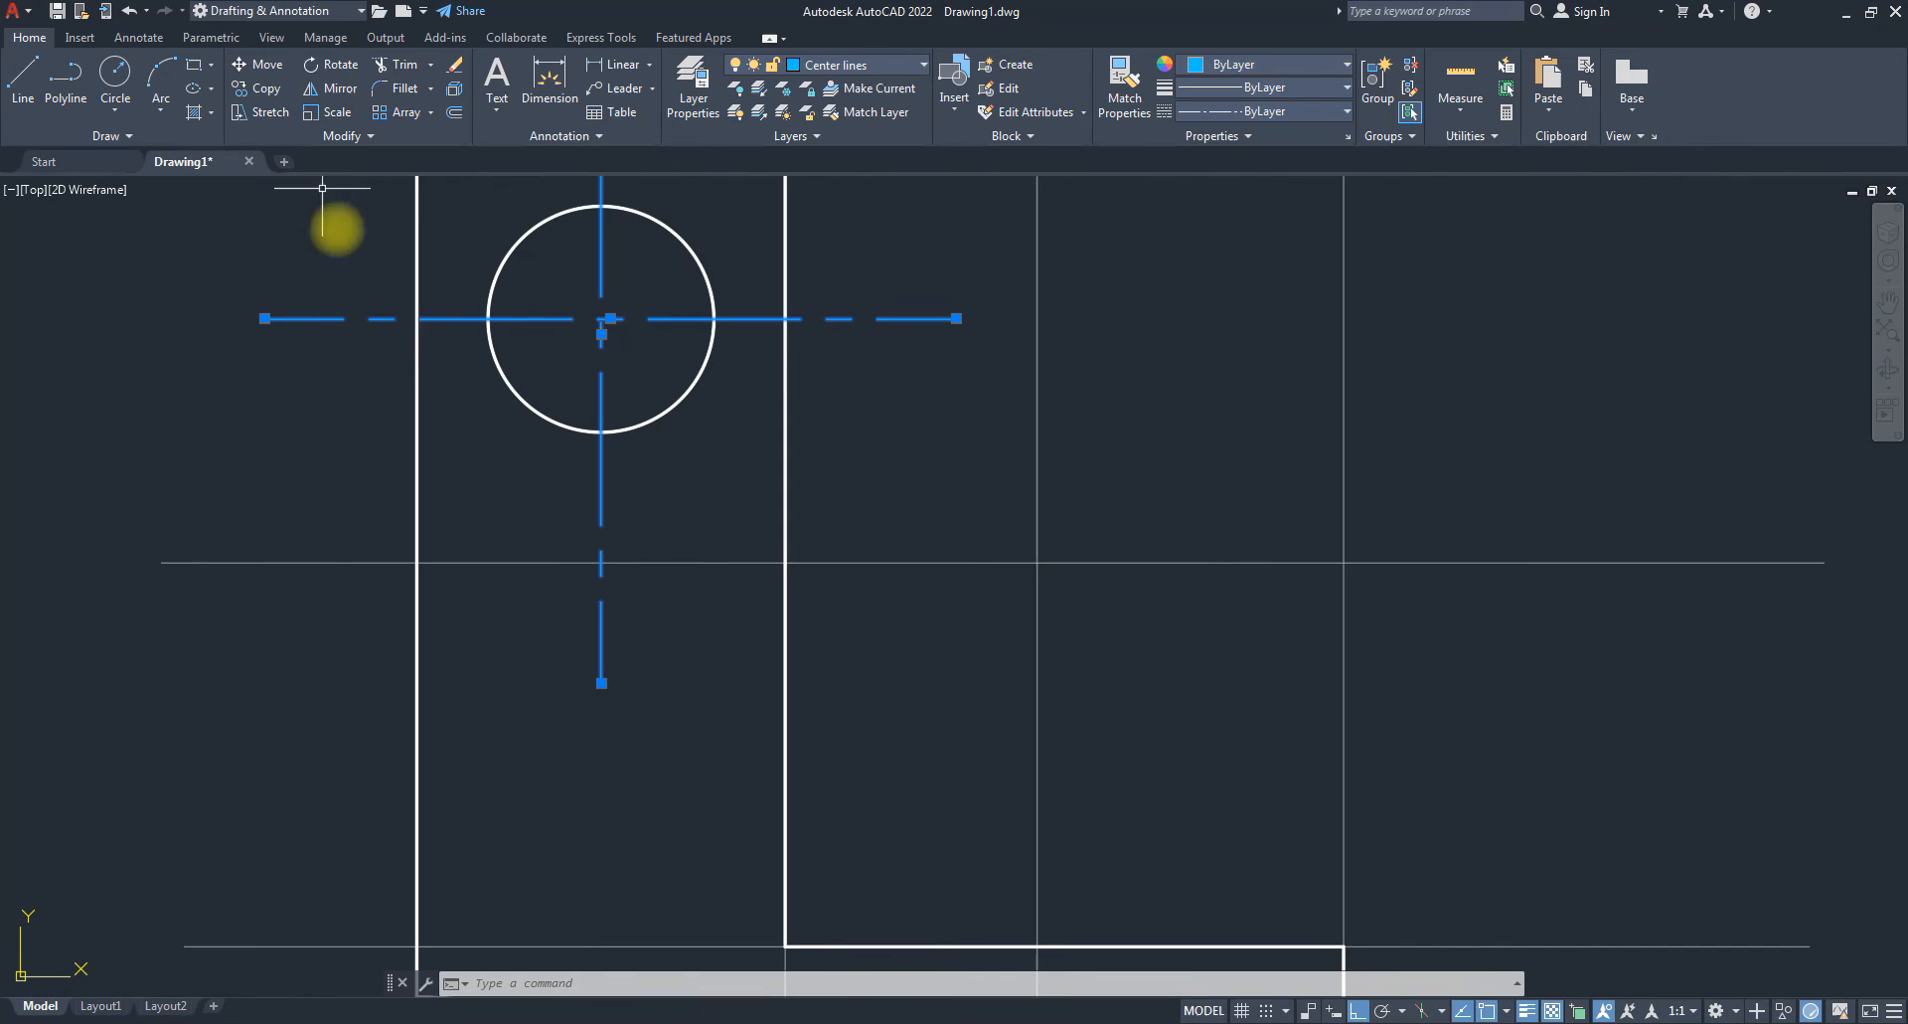
Change the centre lines' linetype scale to 10 and clear the selection.
text(pr)
key(space)
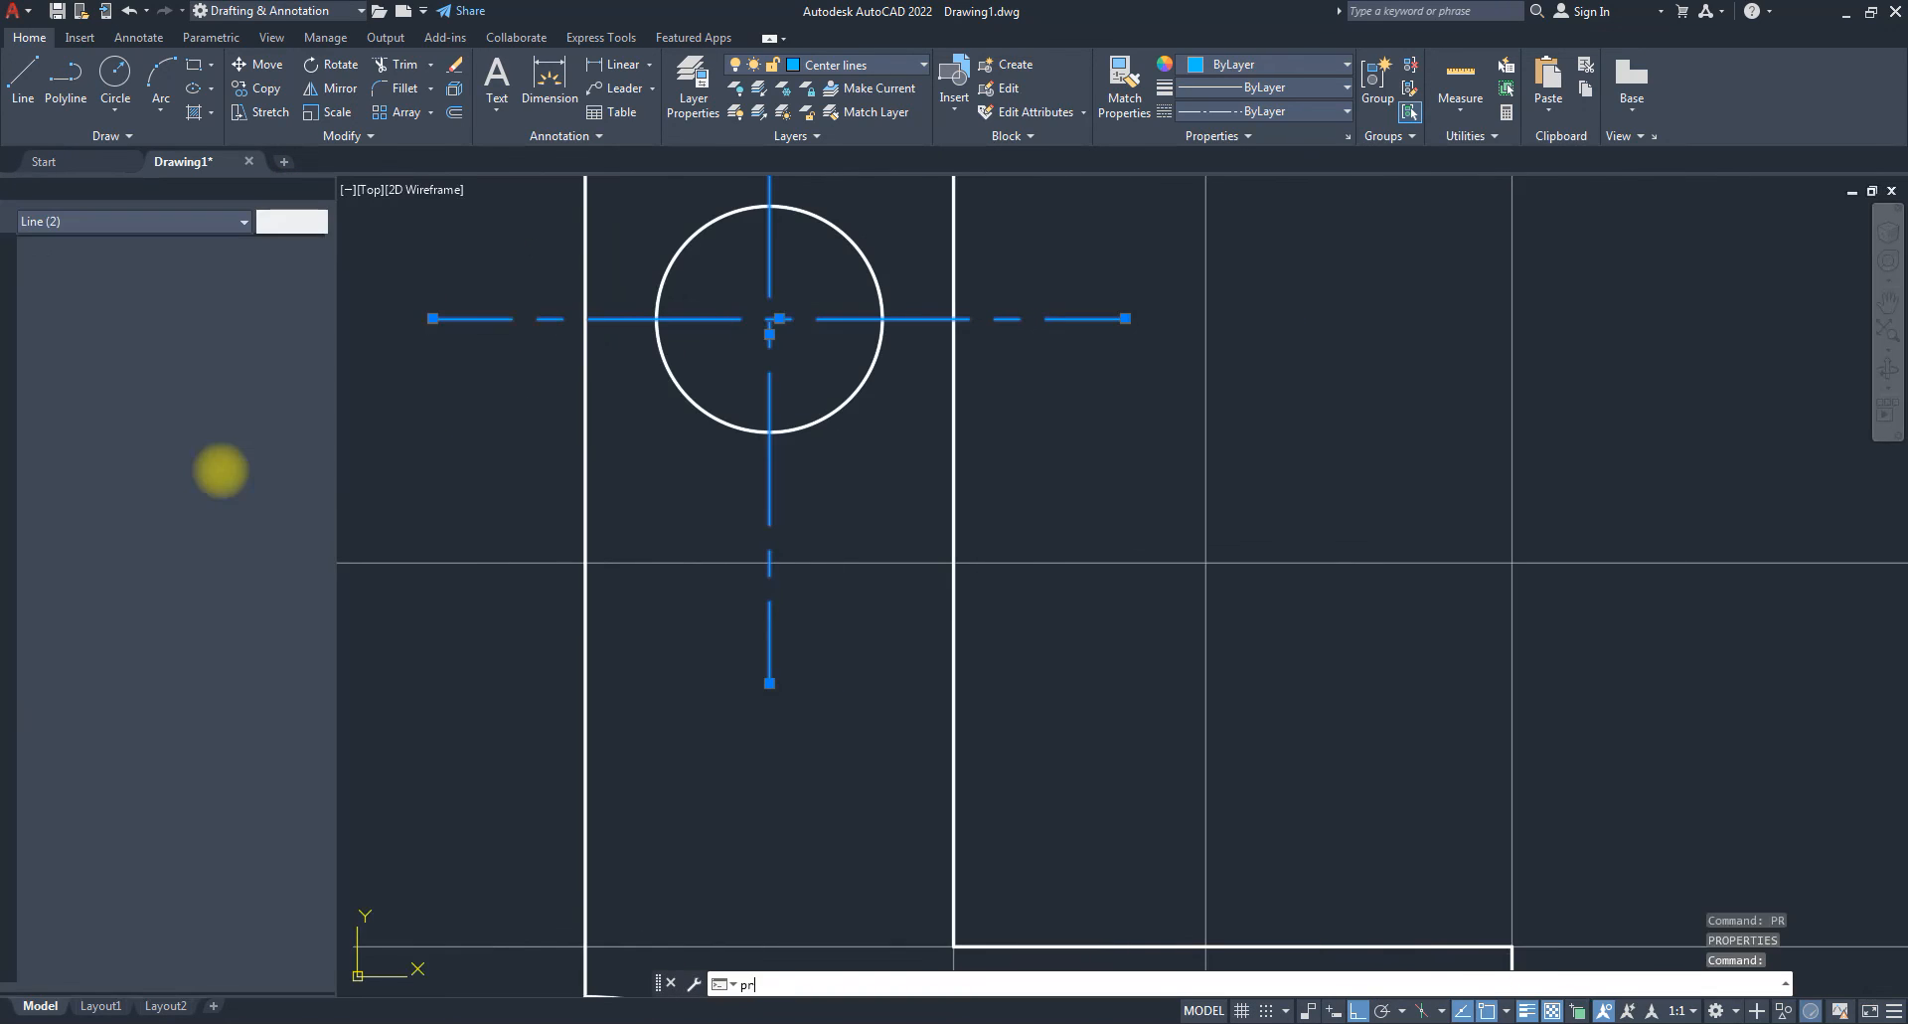
click(195, 323)
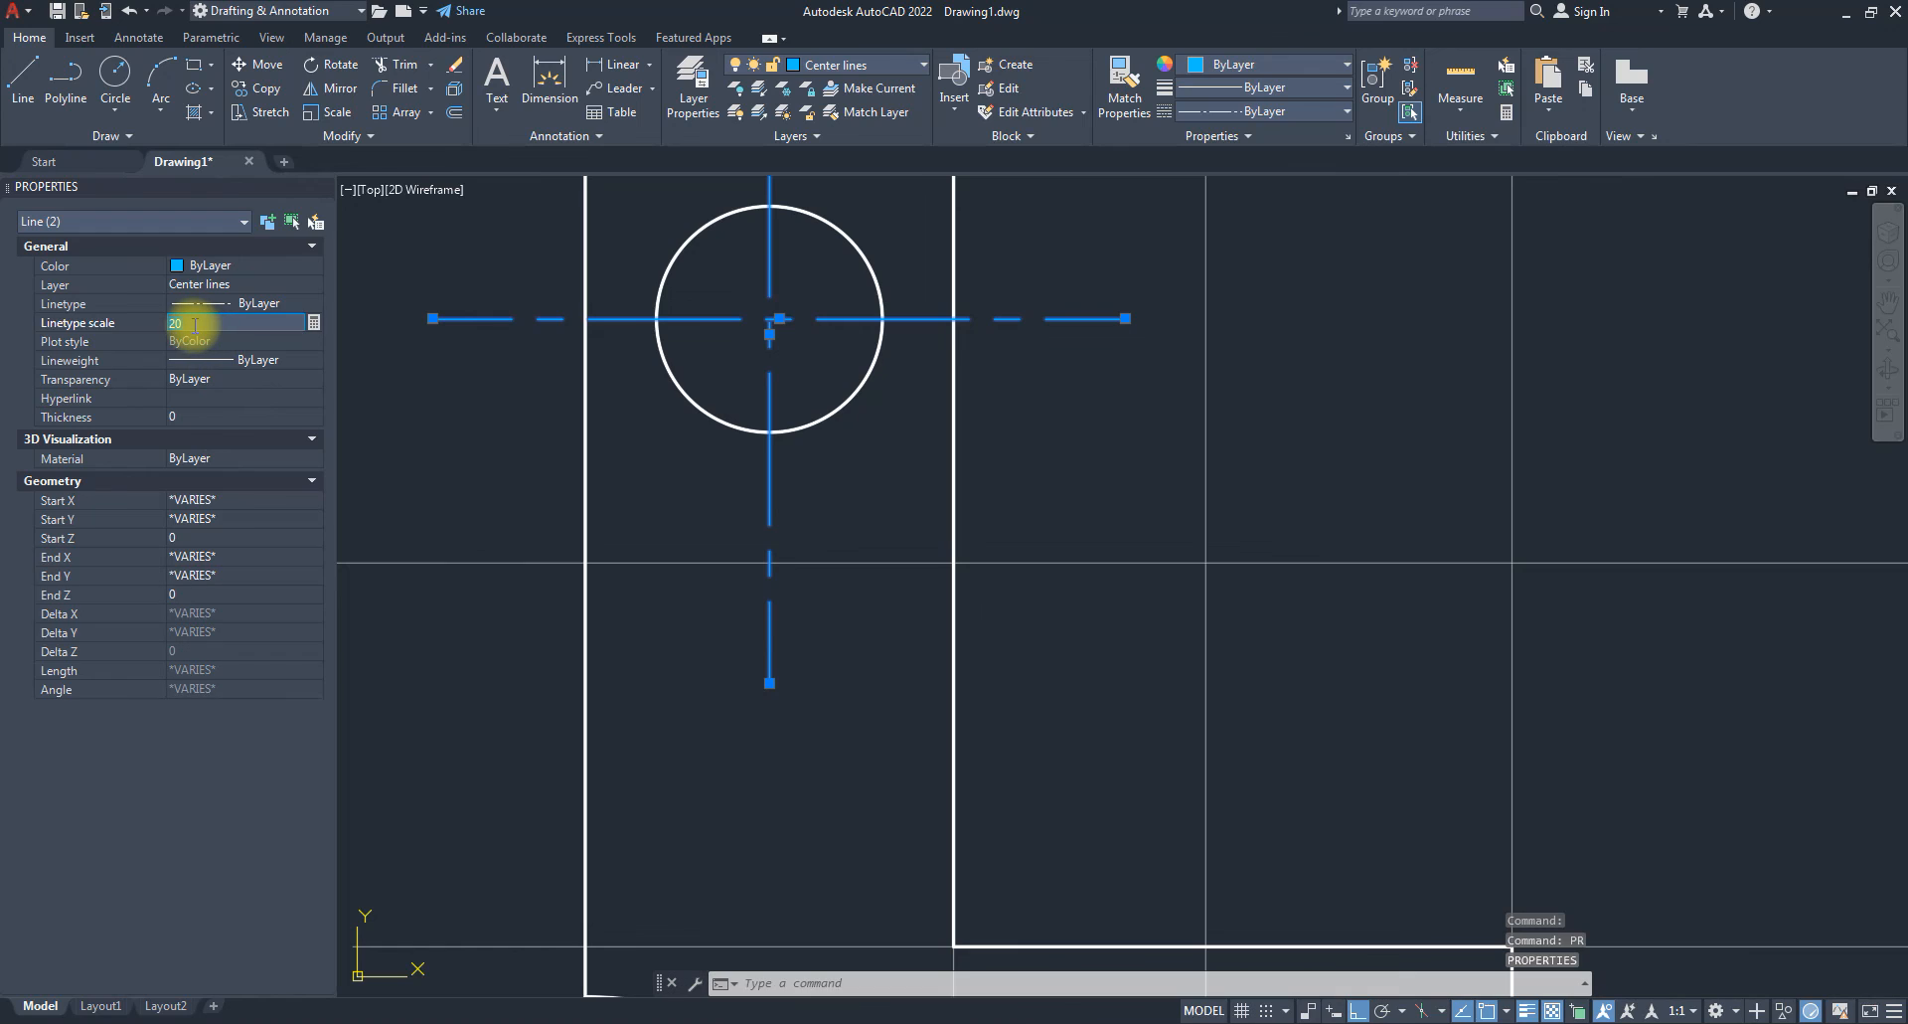
text(10)
key(Return)
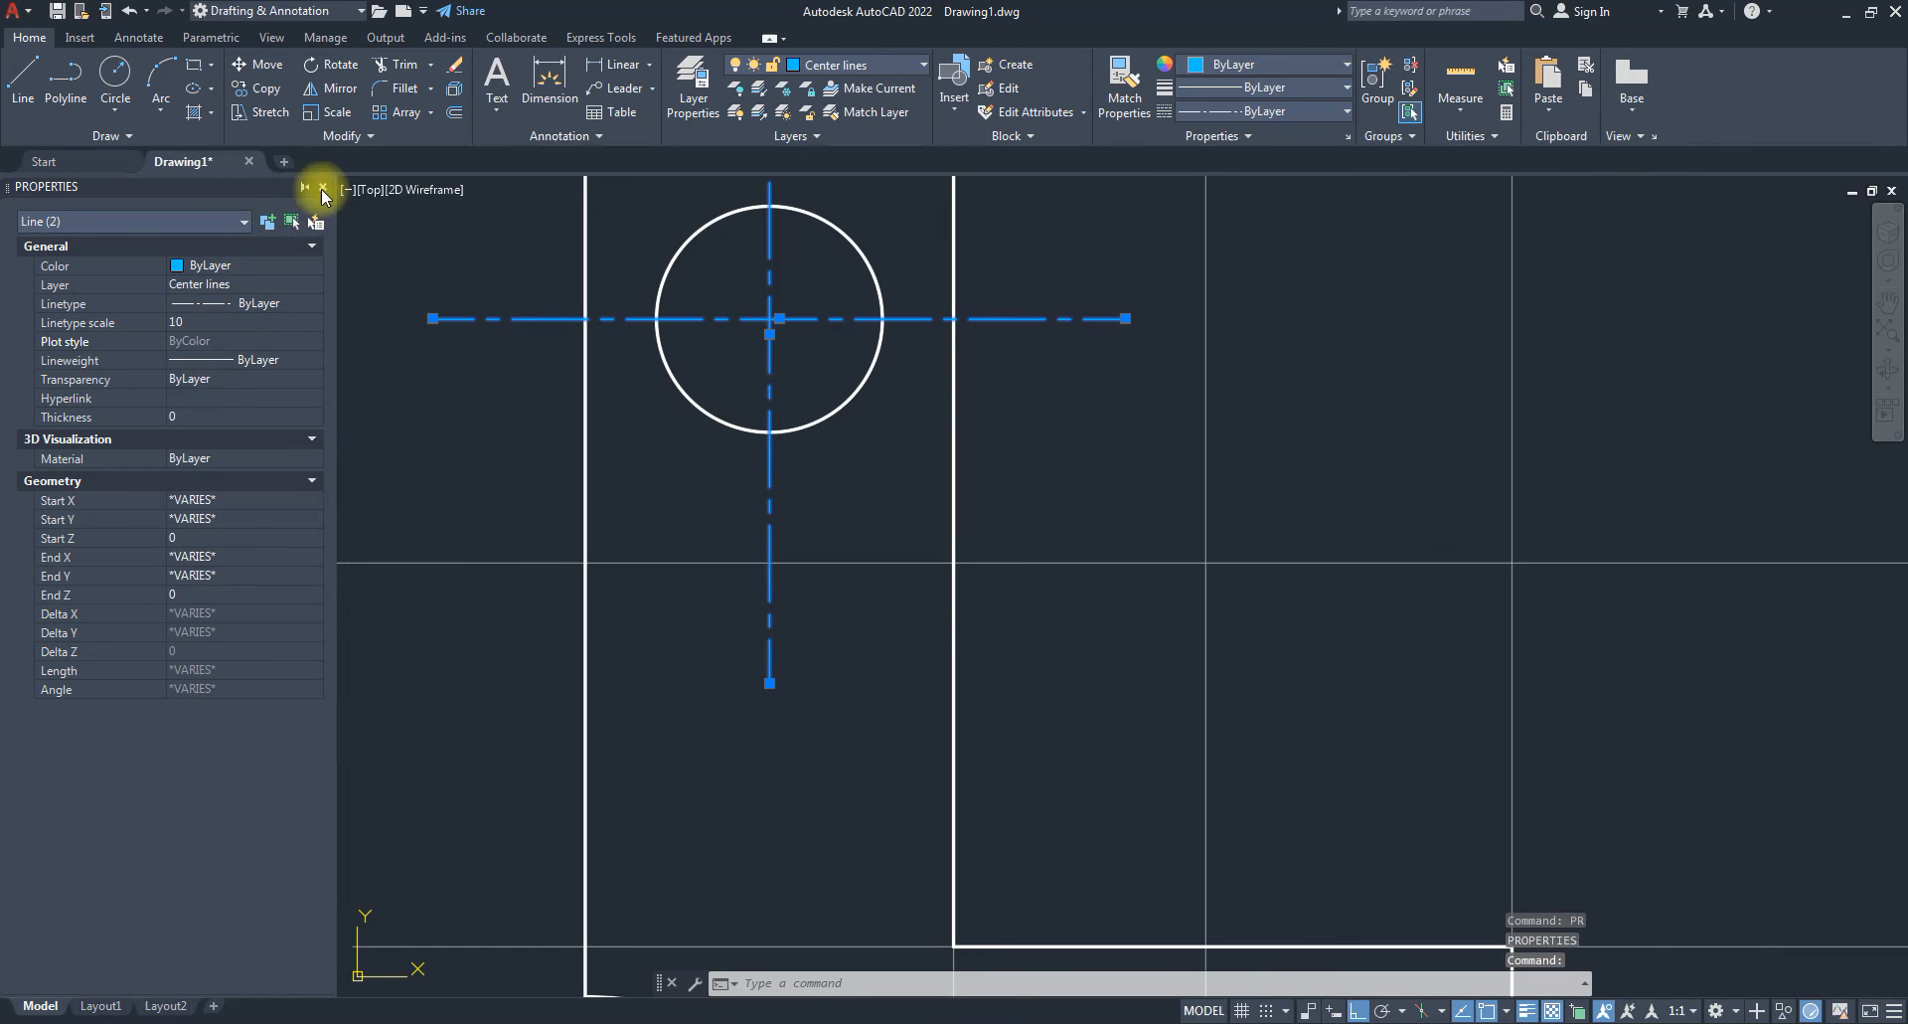
click(326, 189)
click(326, 187)
scroll(617, 576, down, 4)
key(Escape)
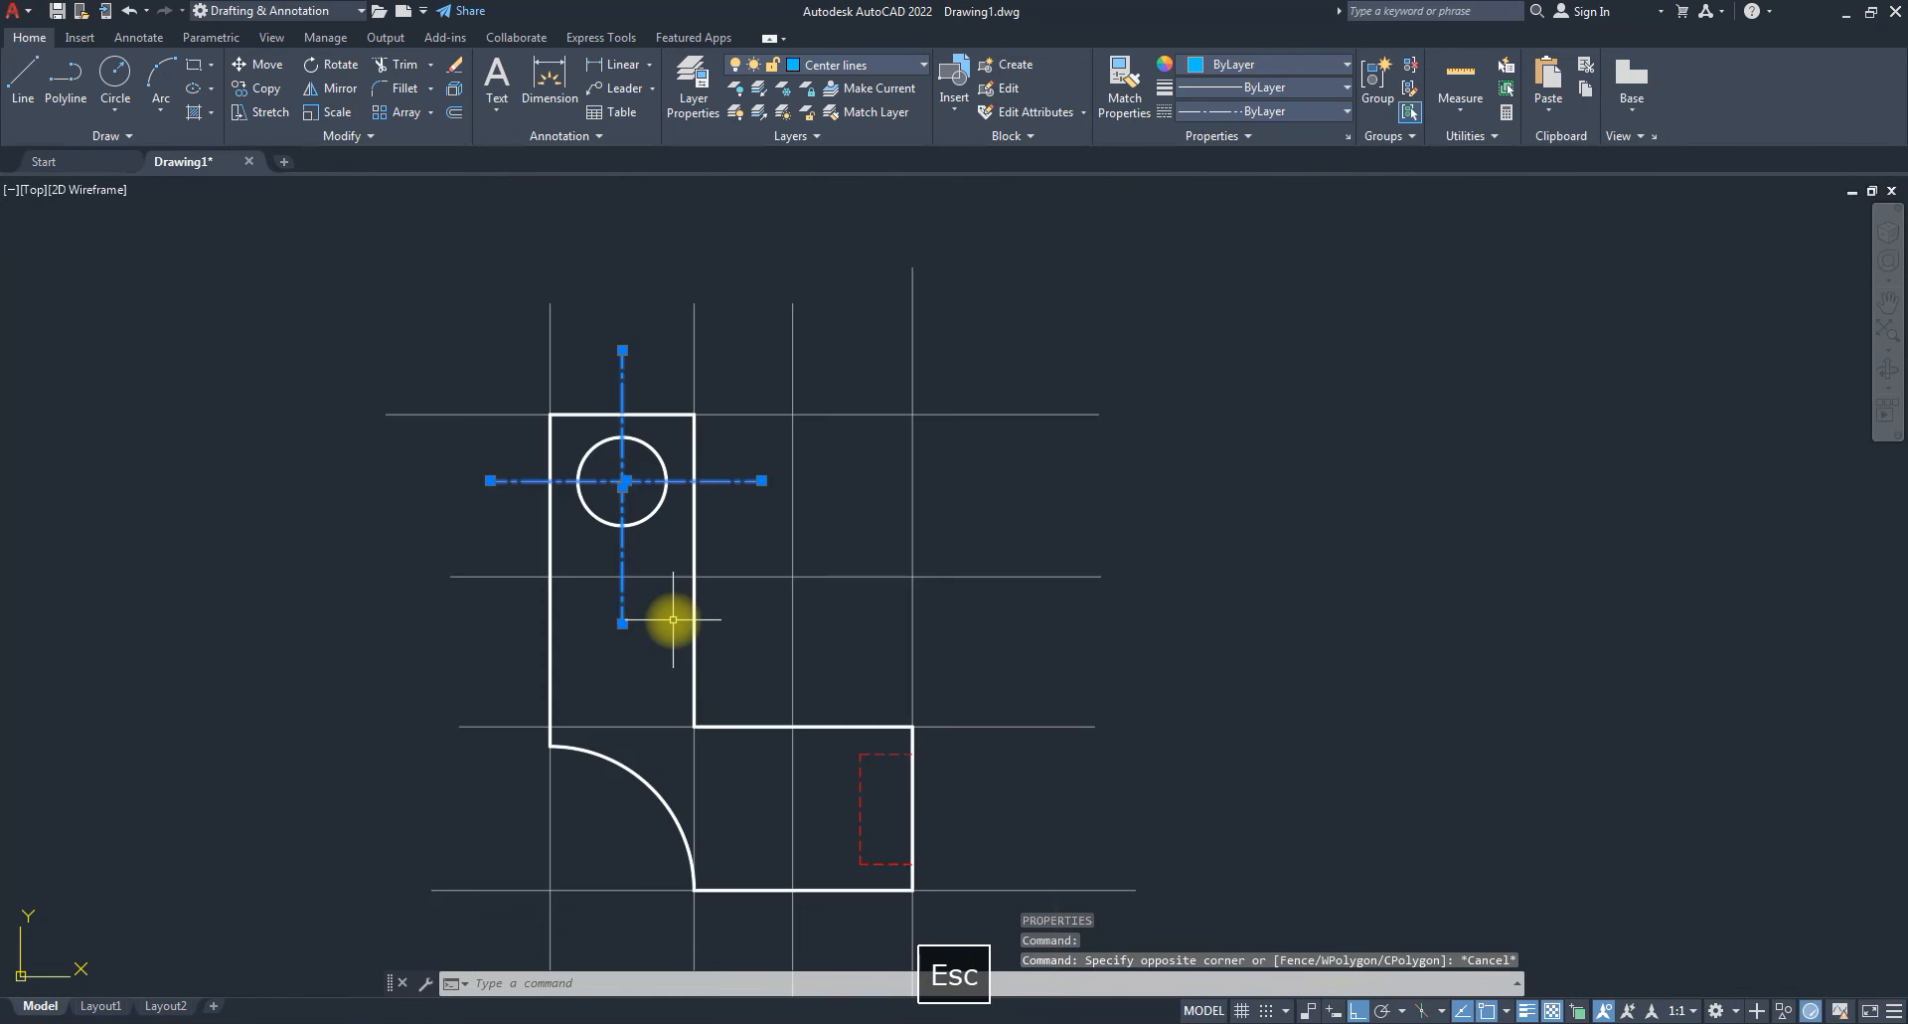
key(Escape)
key(Escape)
scroll(760, 676, down, 2)
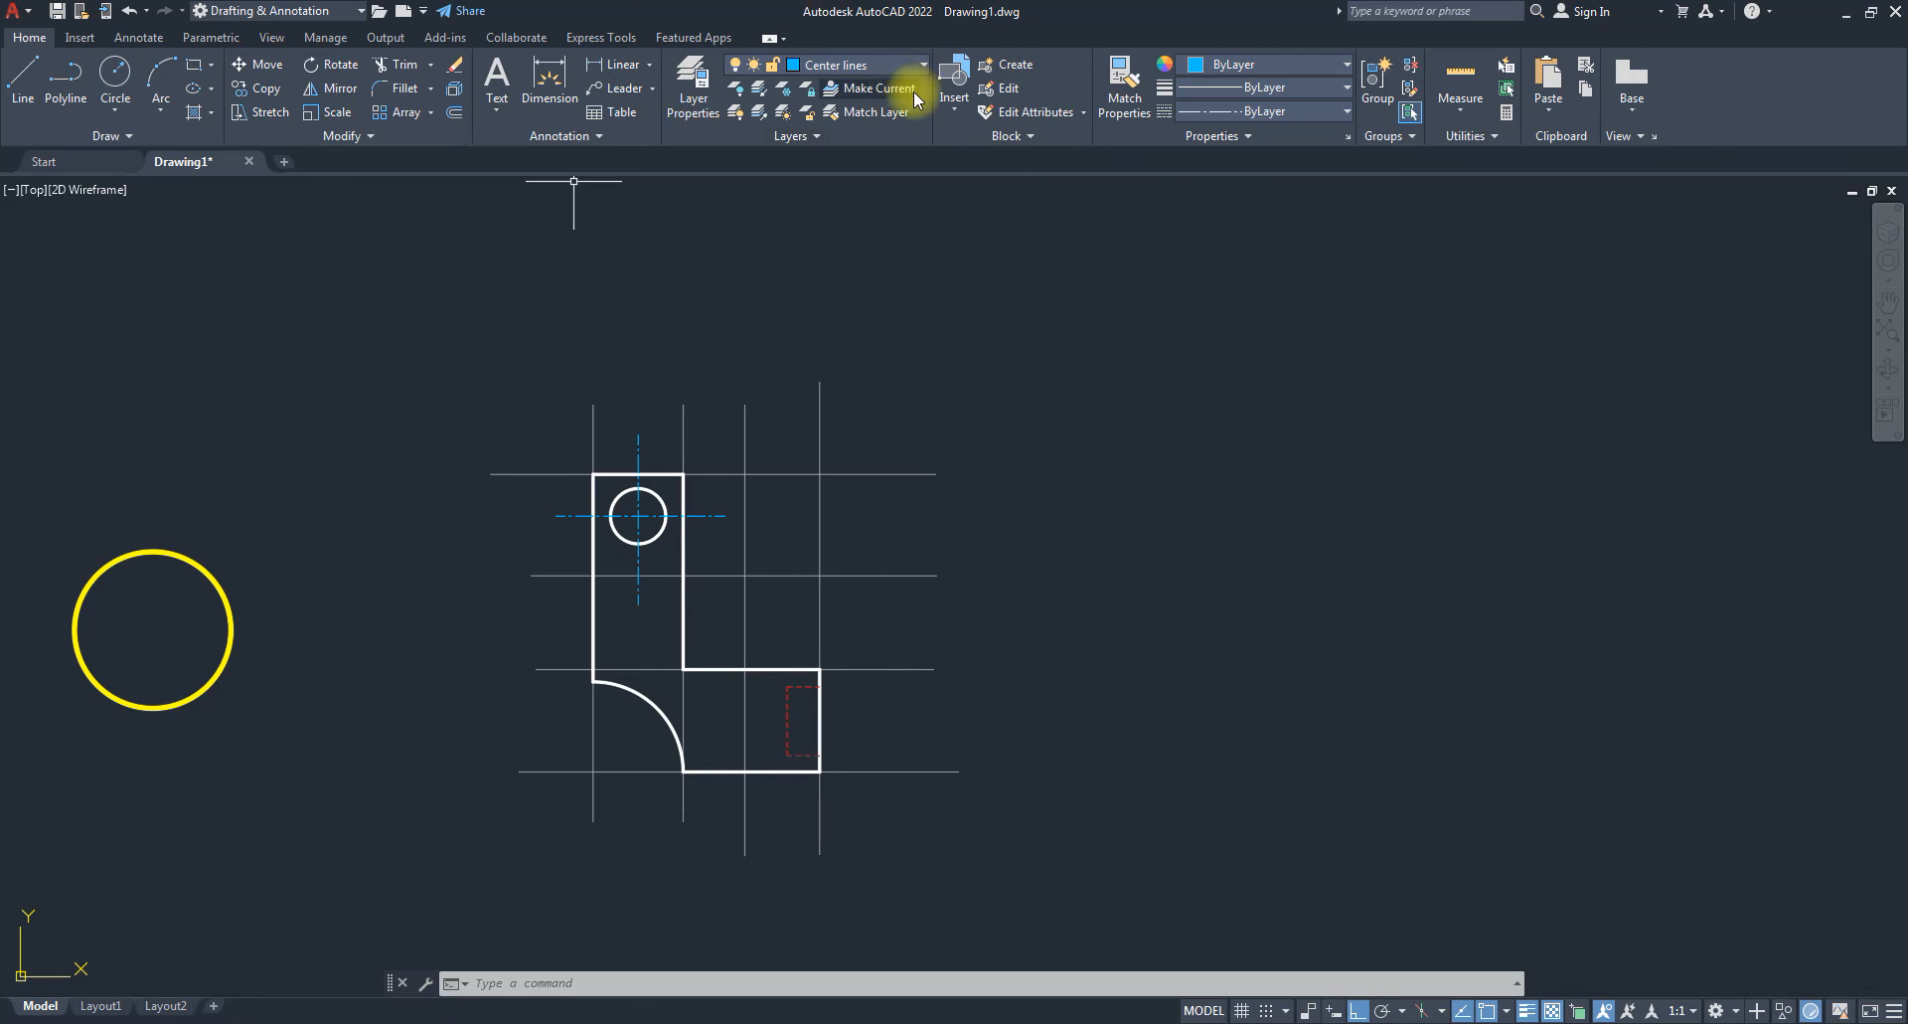
click(894, 65)
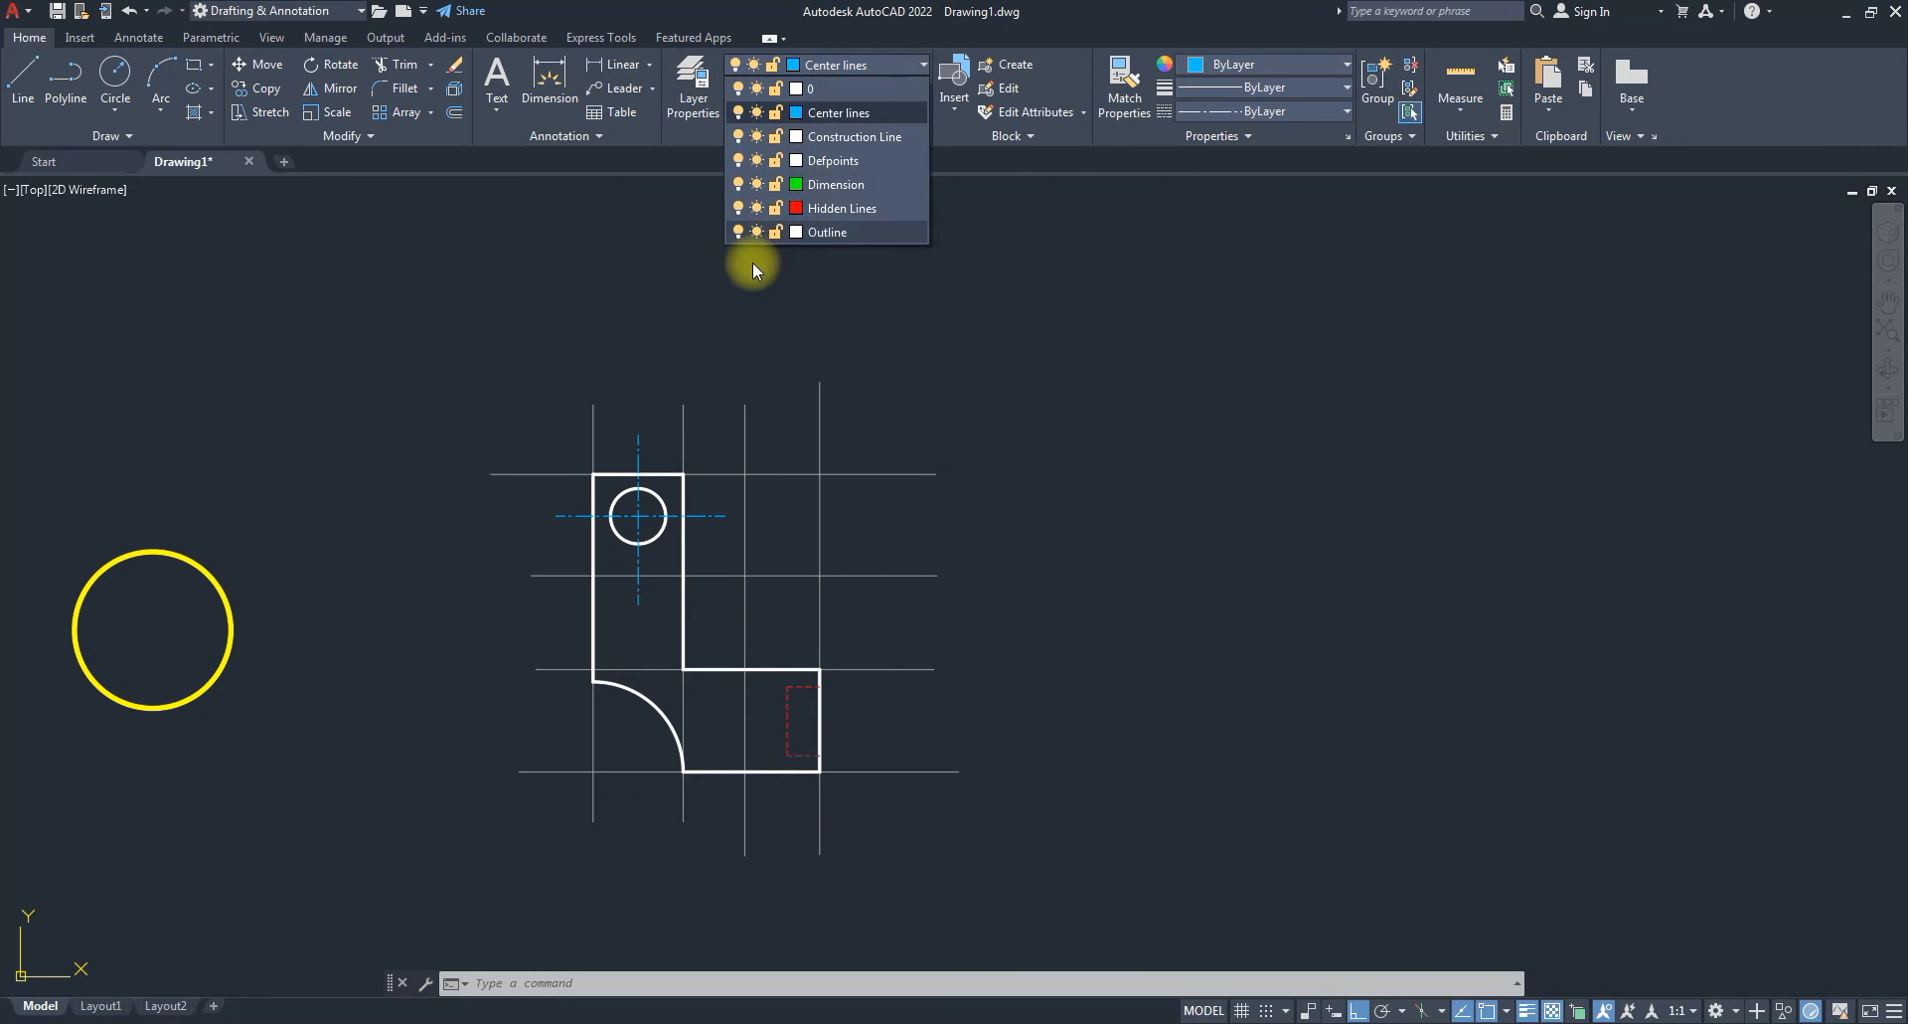
On the Dimension layer, add a vertical DIMLINEAR dimension to the lower leg's short right edge.
click(835, 184)
text(dimlin)
key(Return)
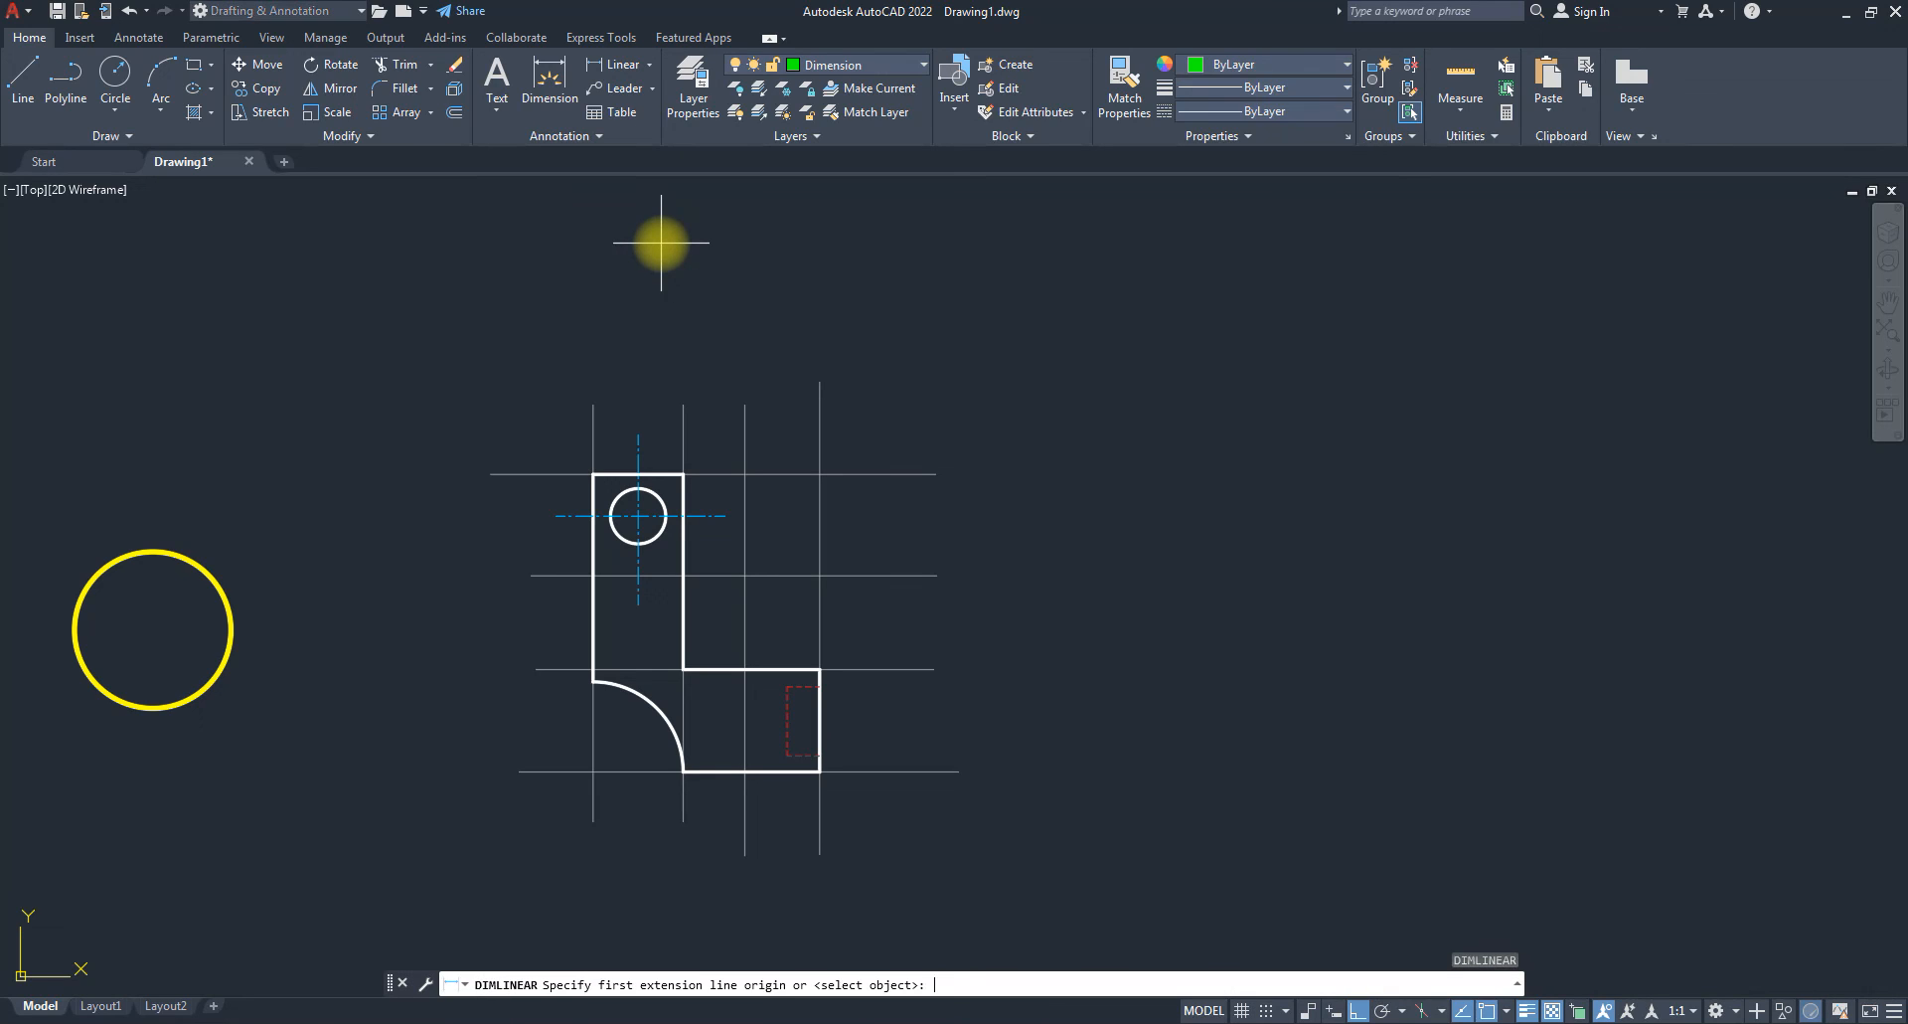
scroll(800, 701, up, 2)
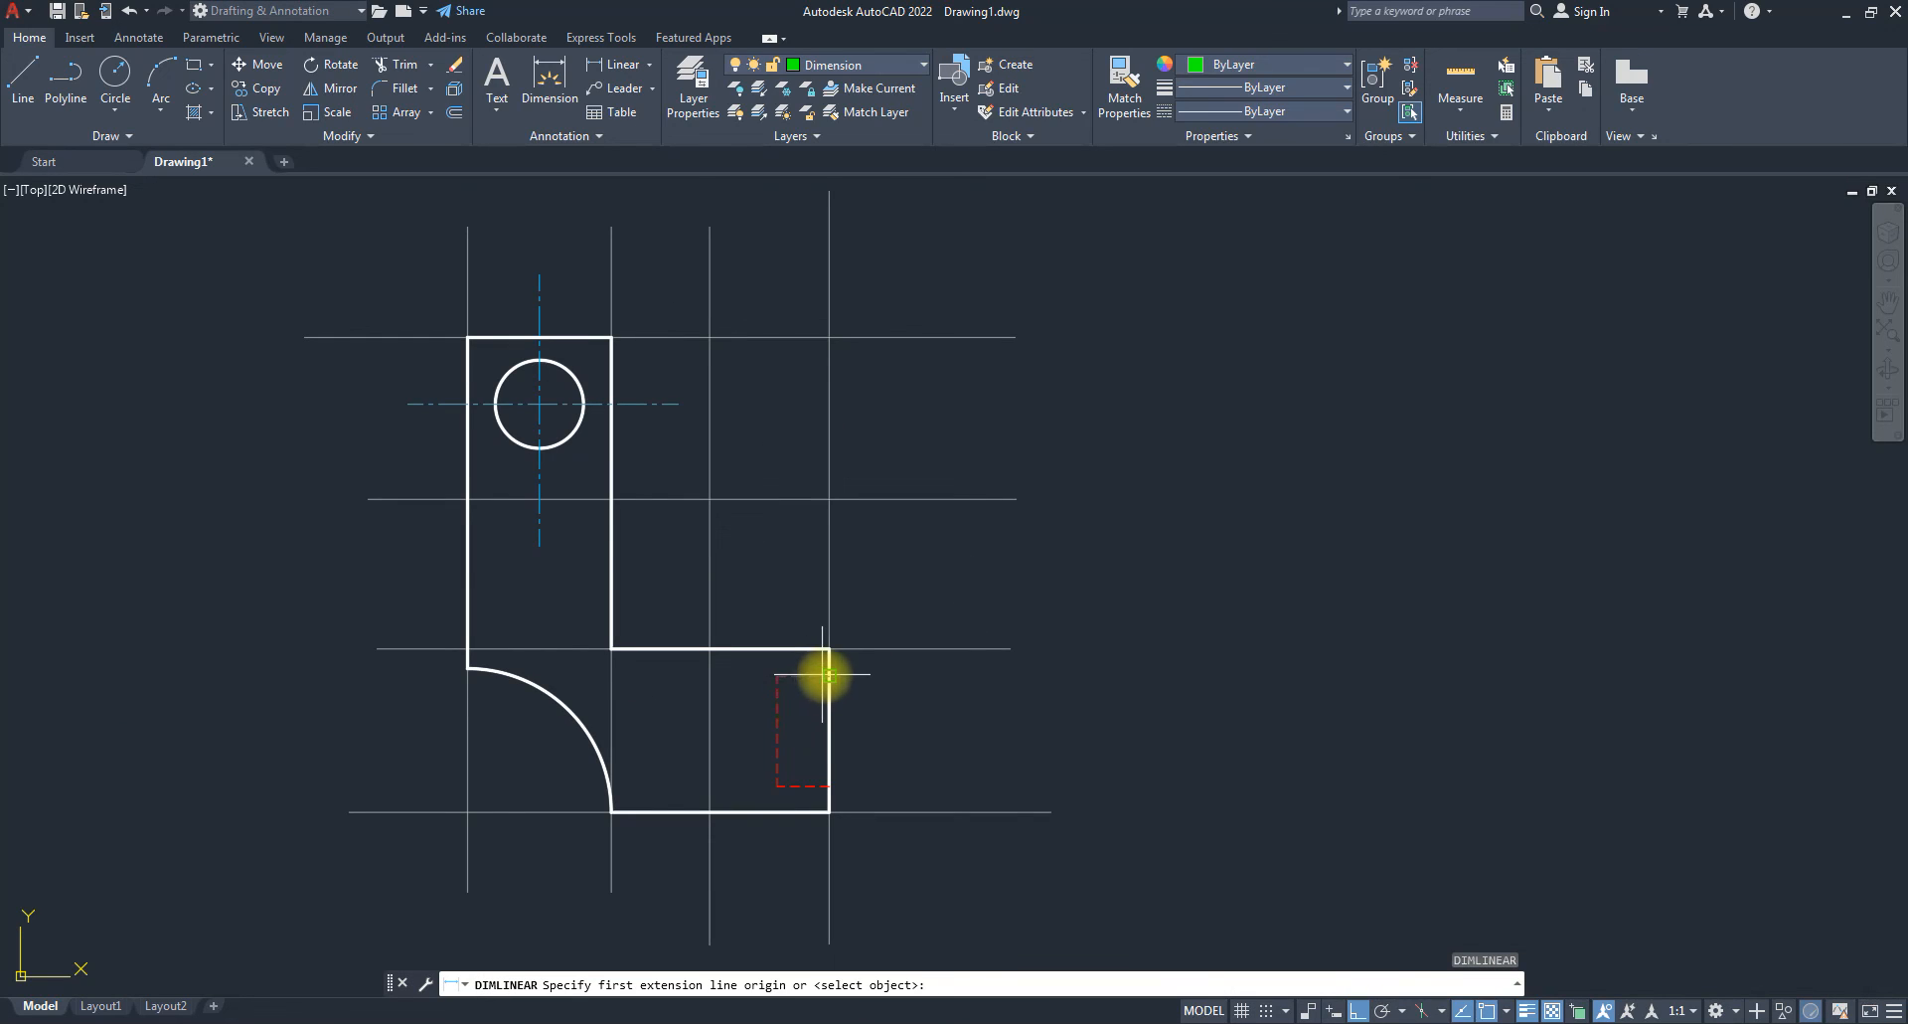
click(825, 675)
click(830, 785)
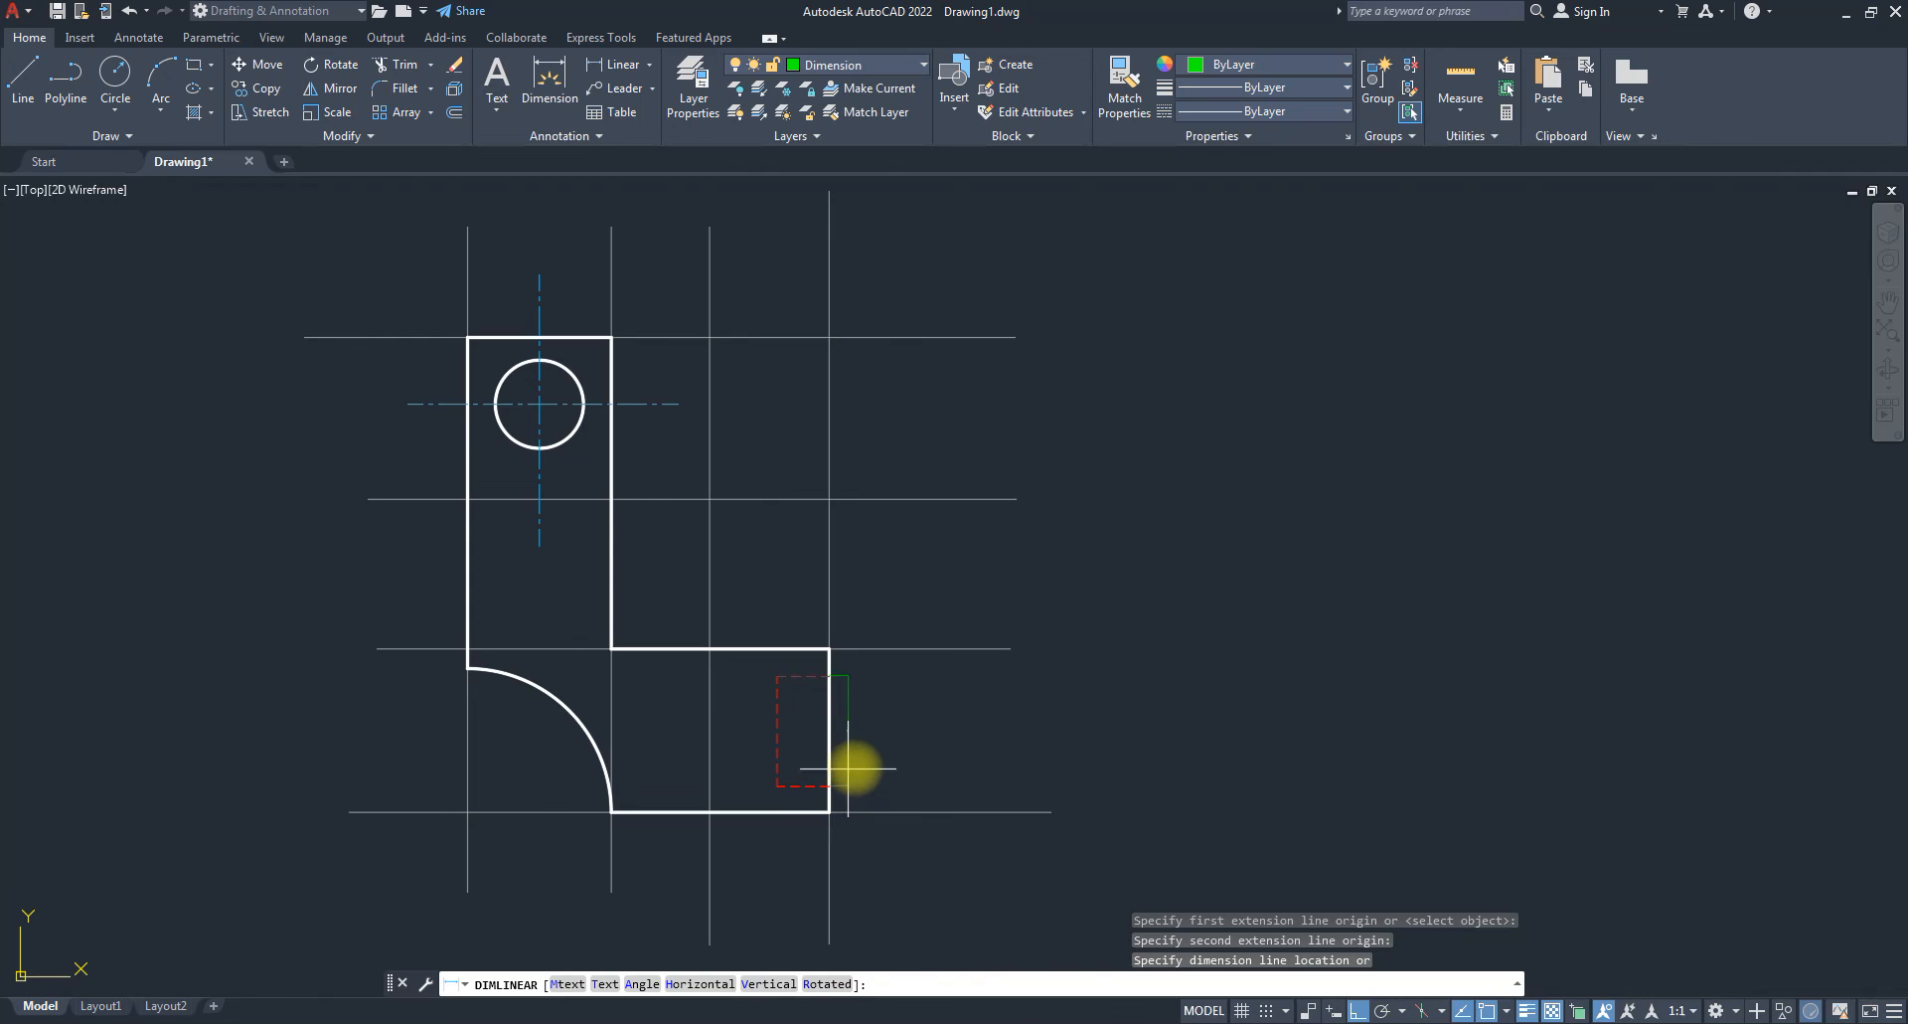
click(854, 764)
scroll(856, 756, up, 6)
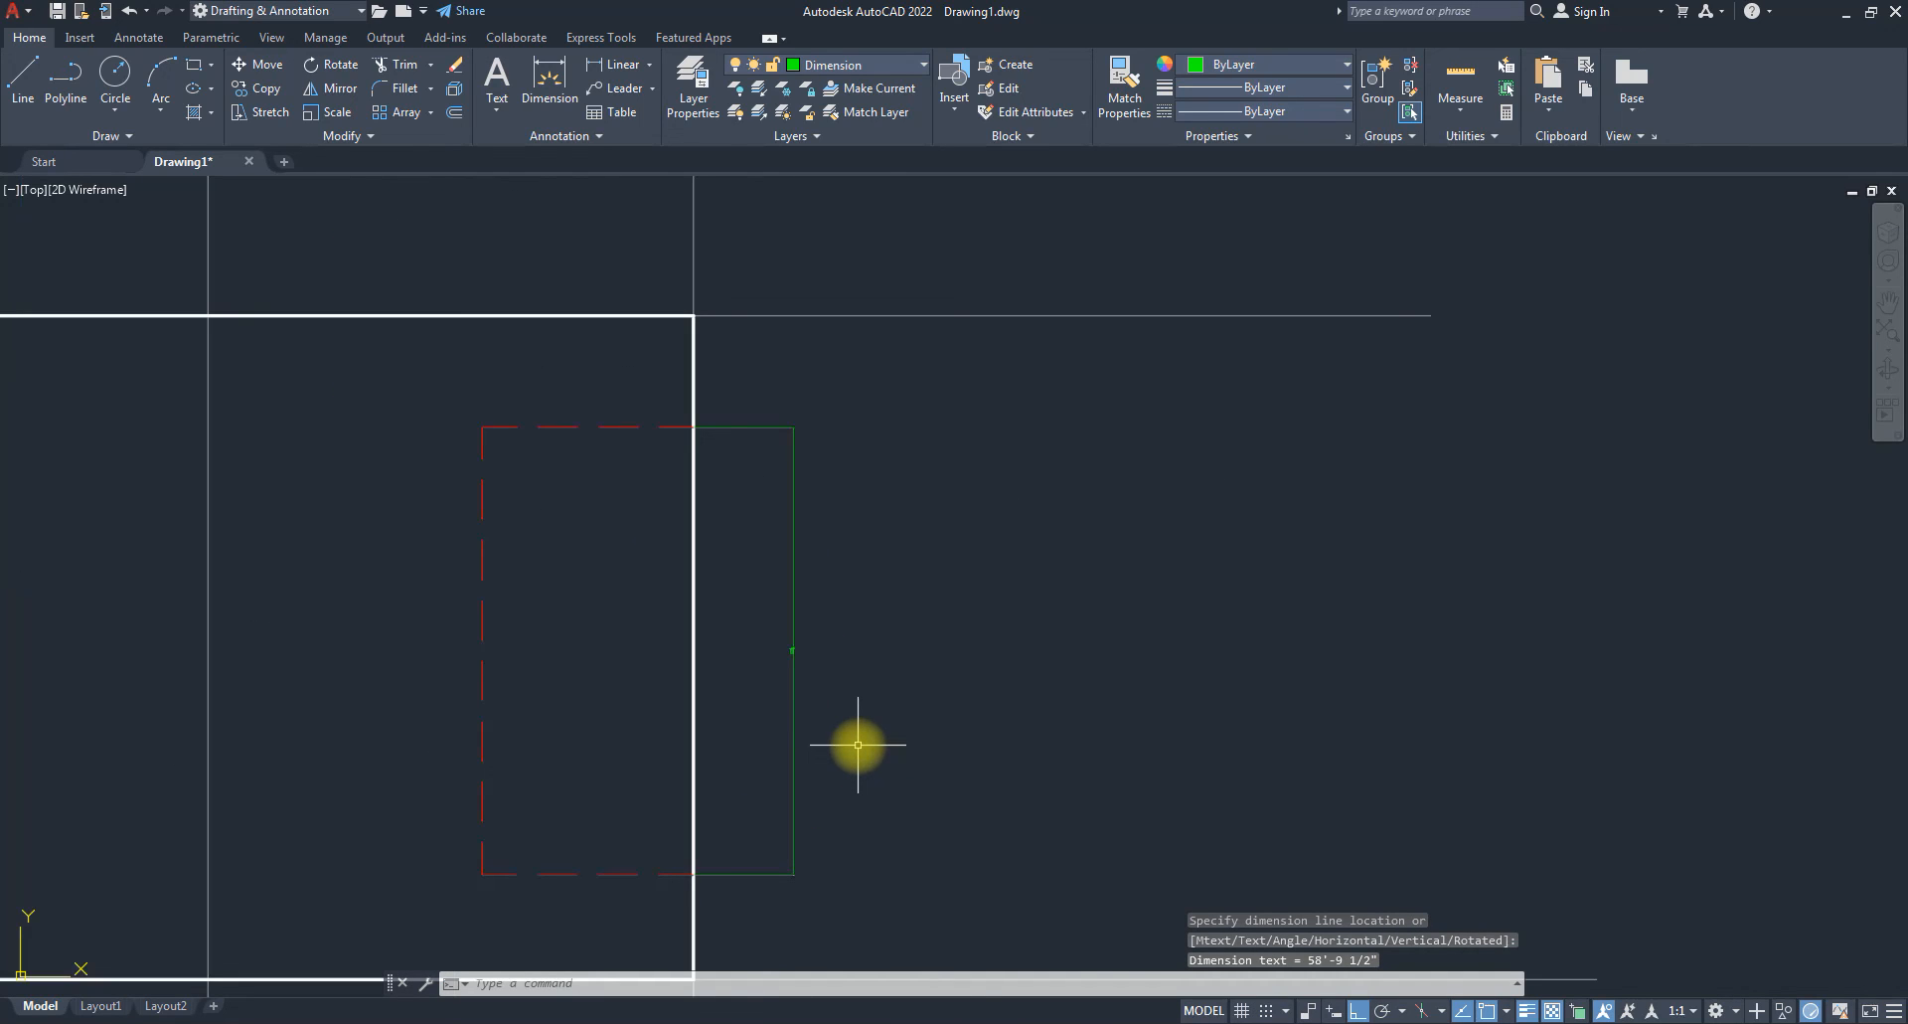
scroll(858, 740, down, 4)
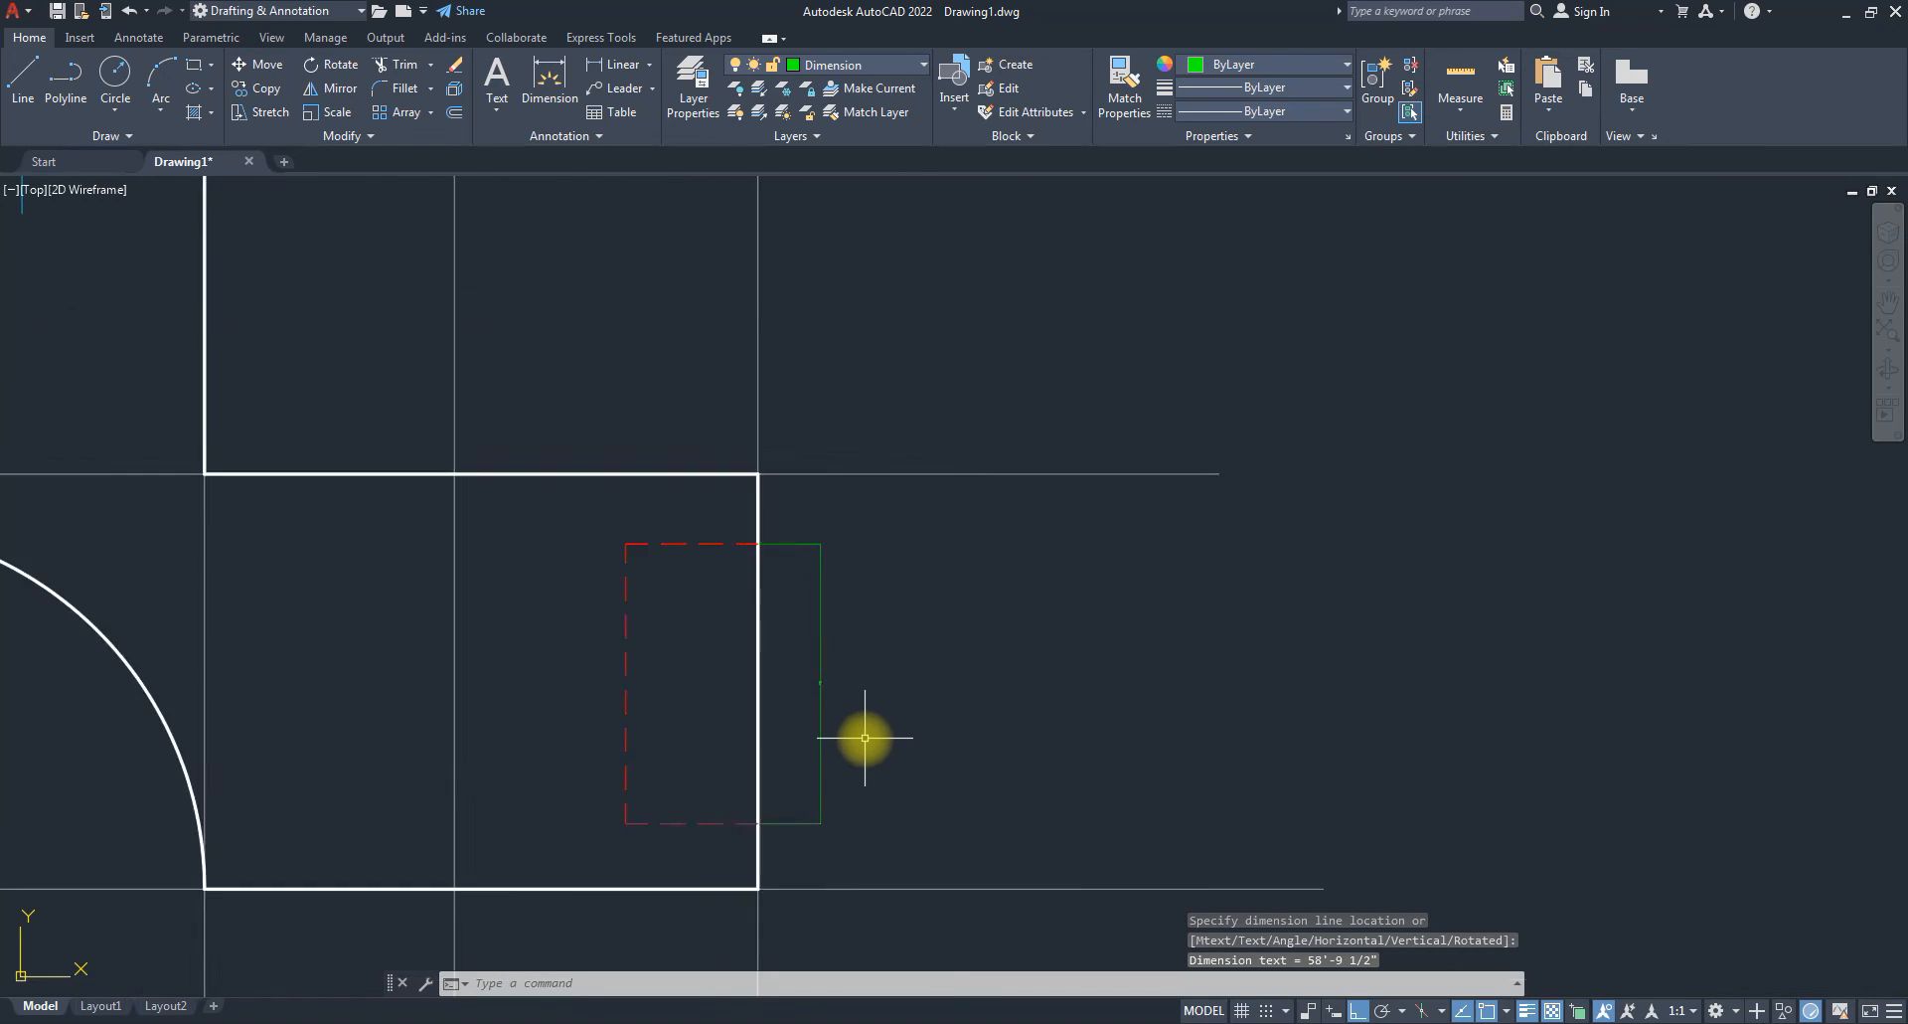
text(dimst)
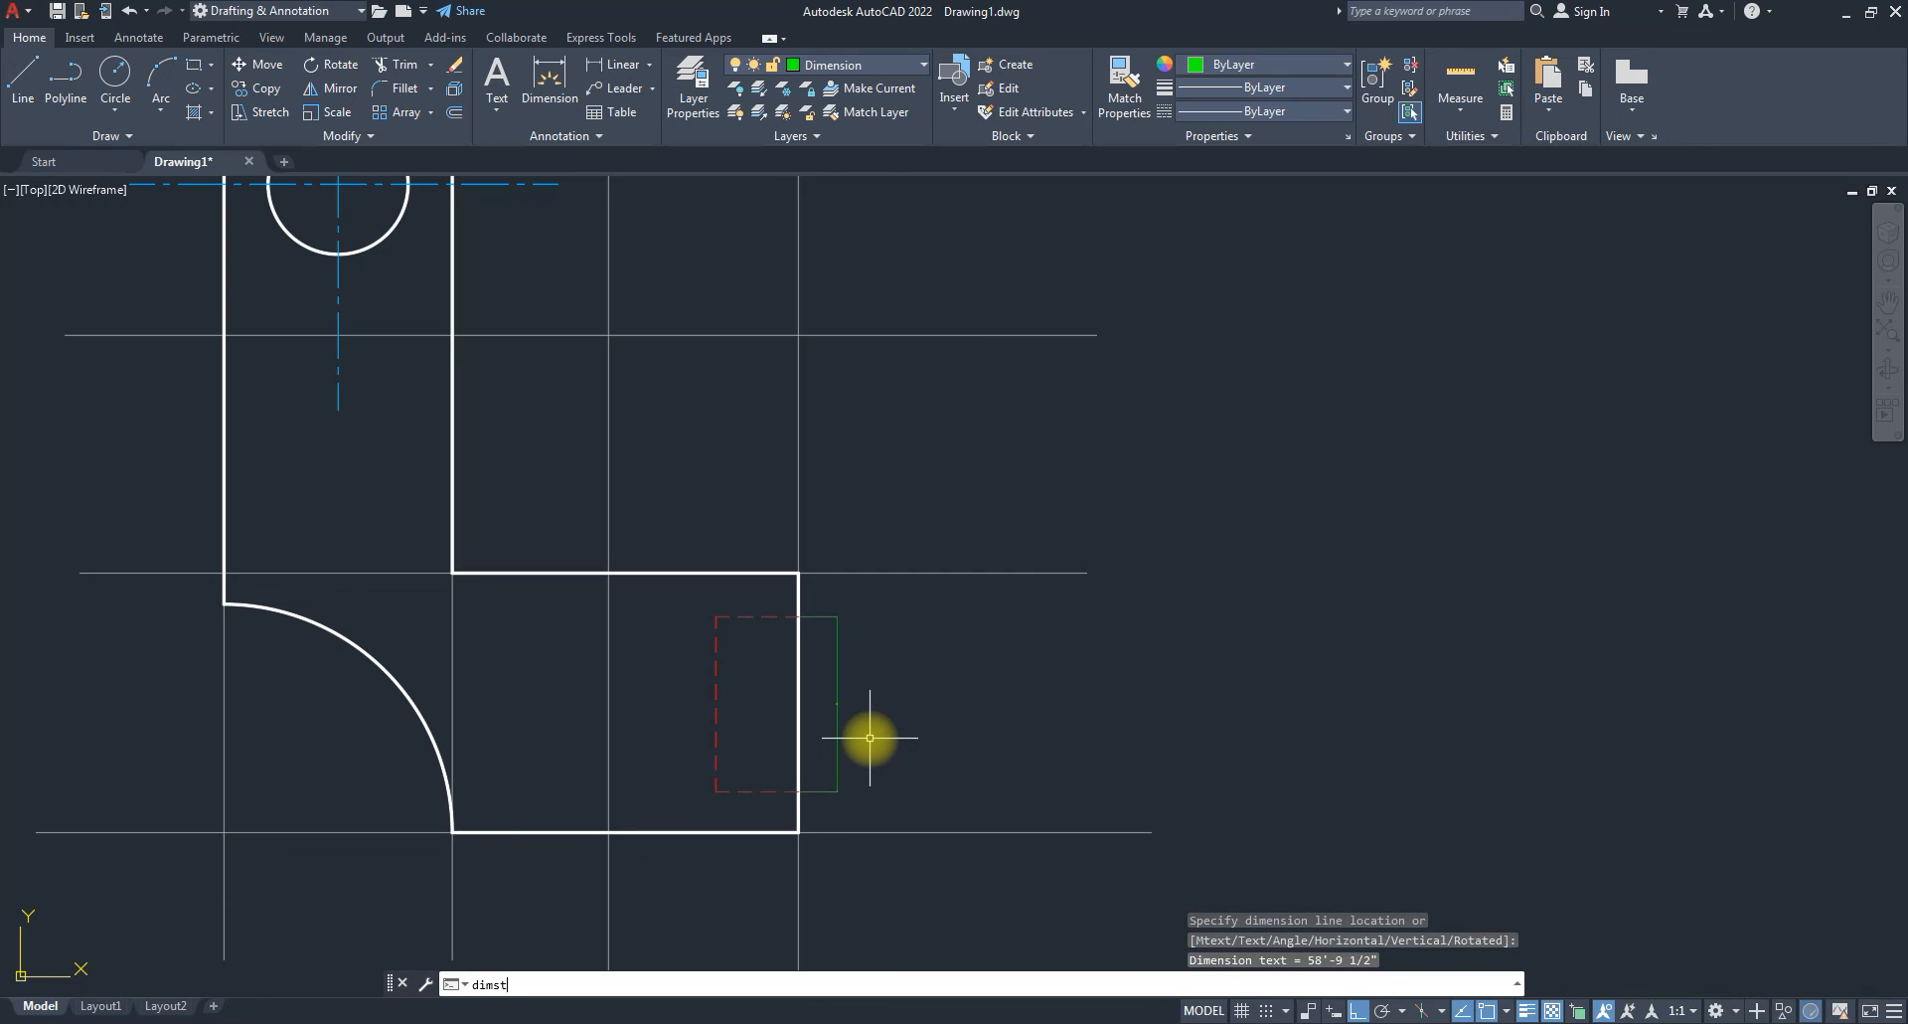
text(y;)
key(BackSpace)
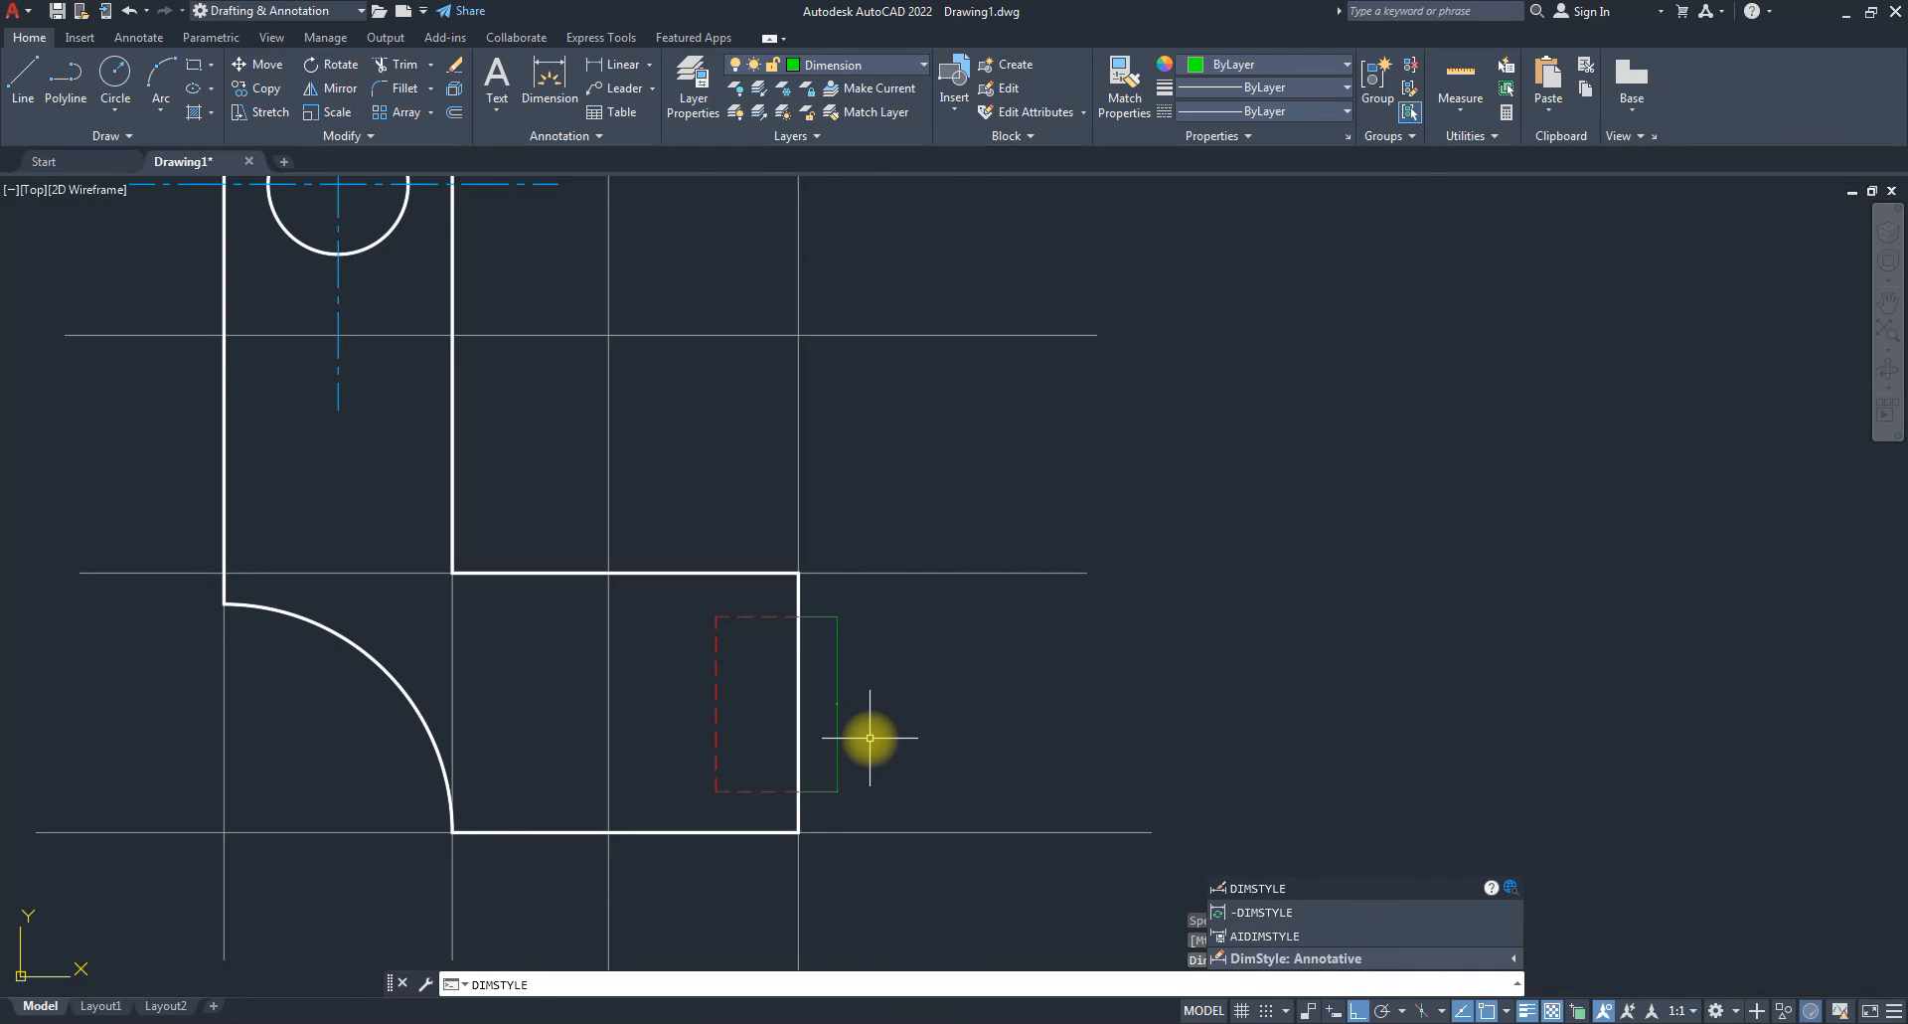
Switch the ISO-25 dimension style's unit format to Decimal.
key(Return)
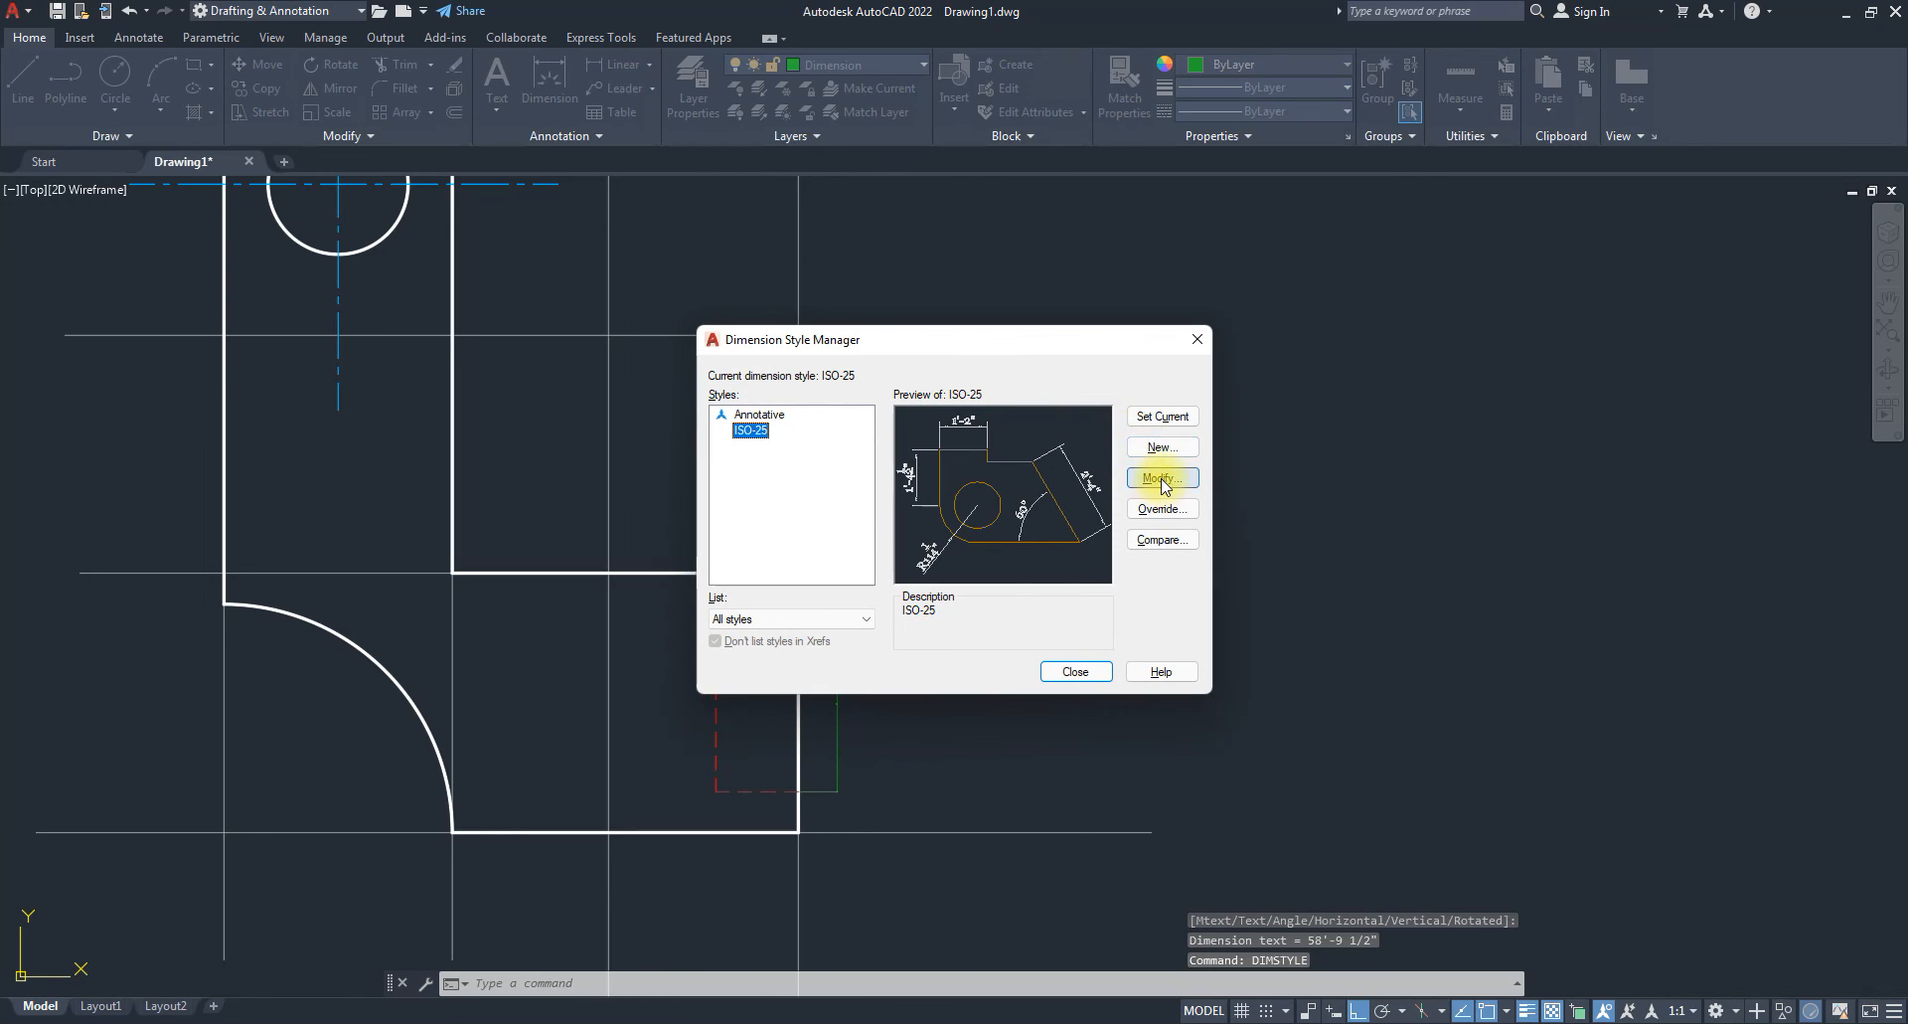
click(1163, 478)
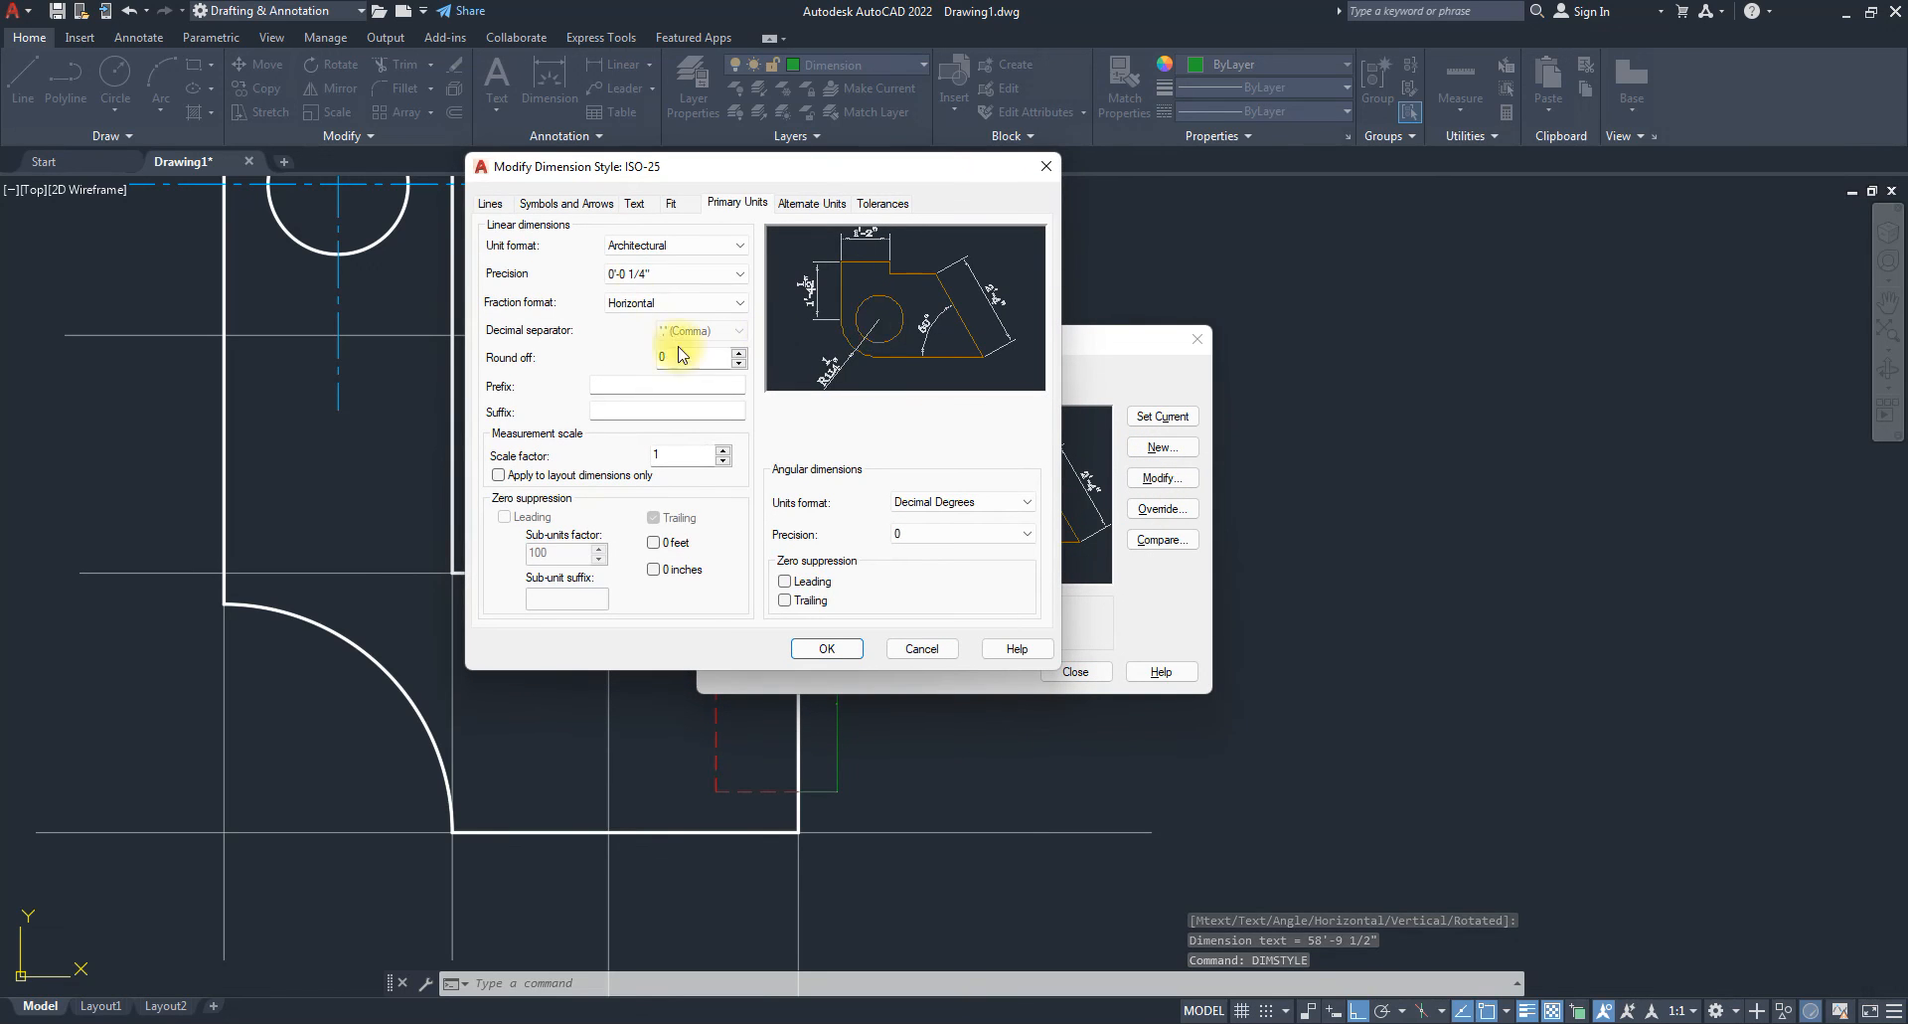
click(668, 244)
click(634, 283)
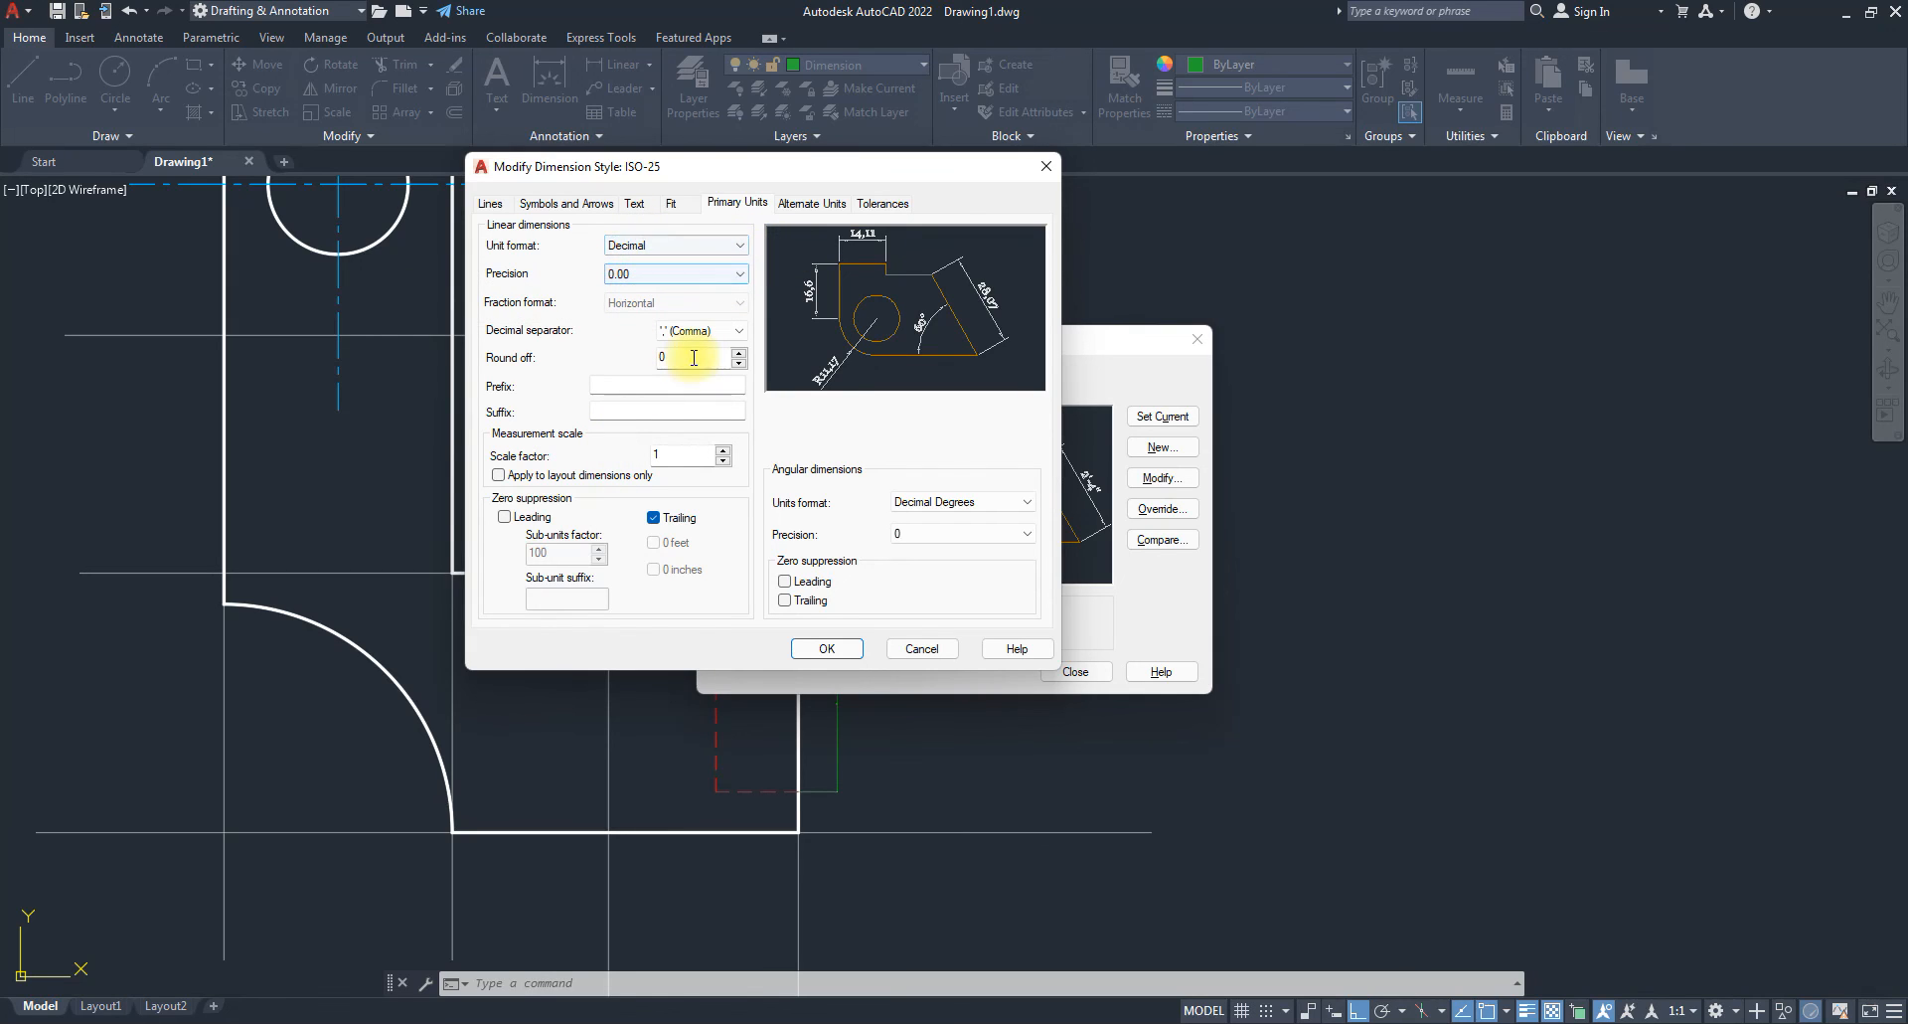
click(636, 203)
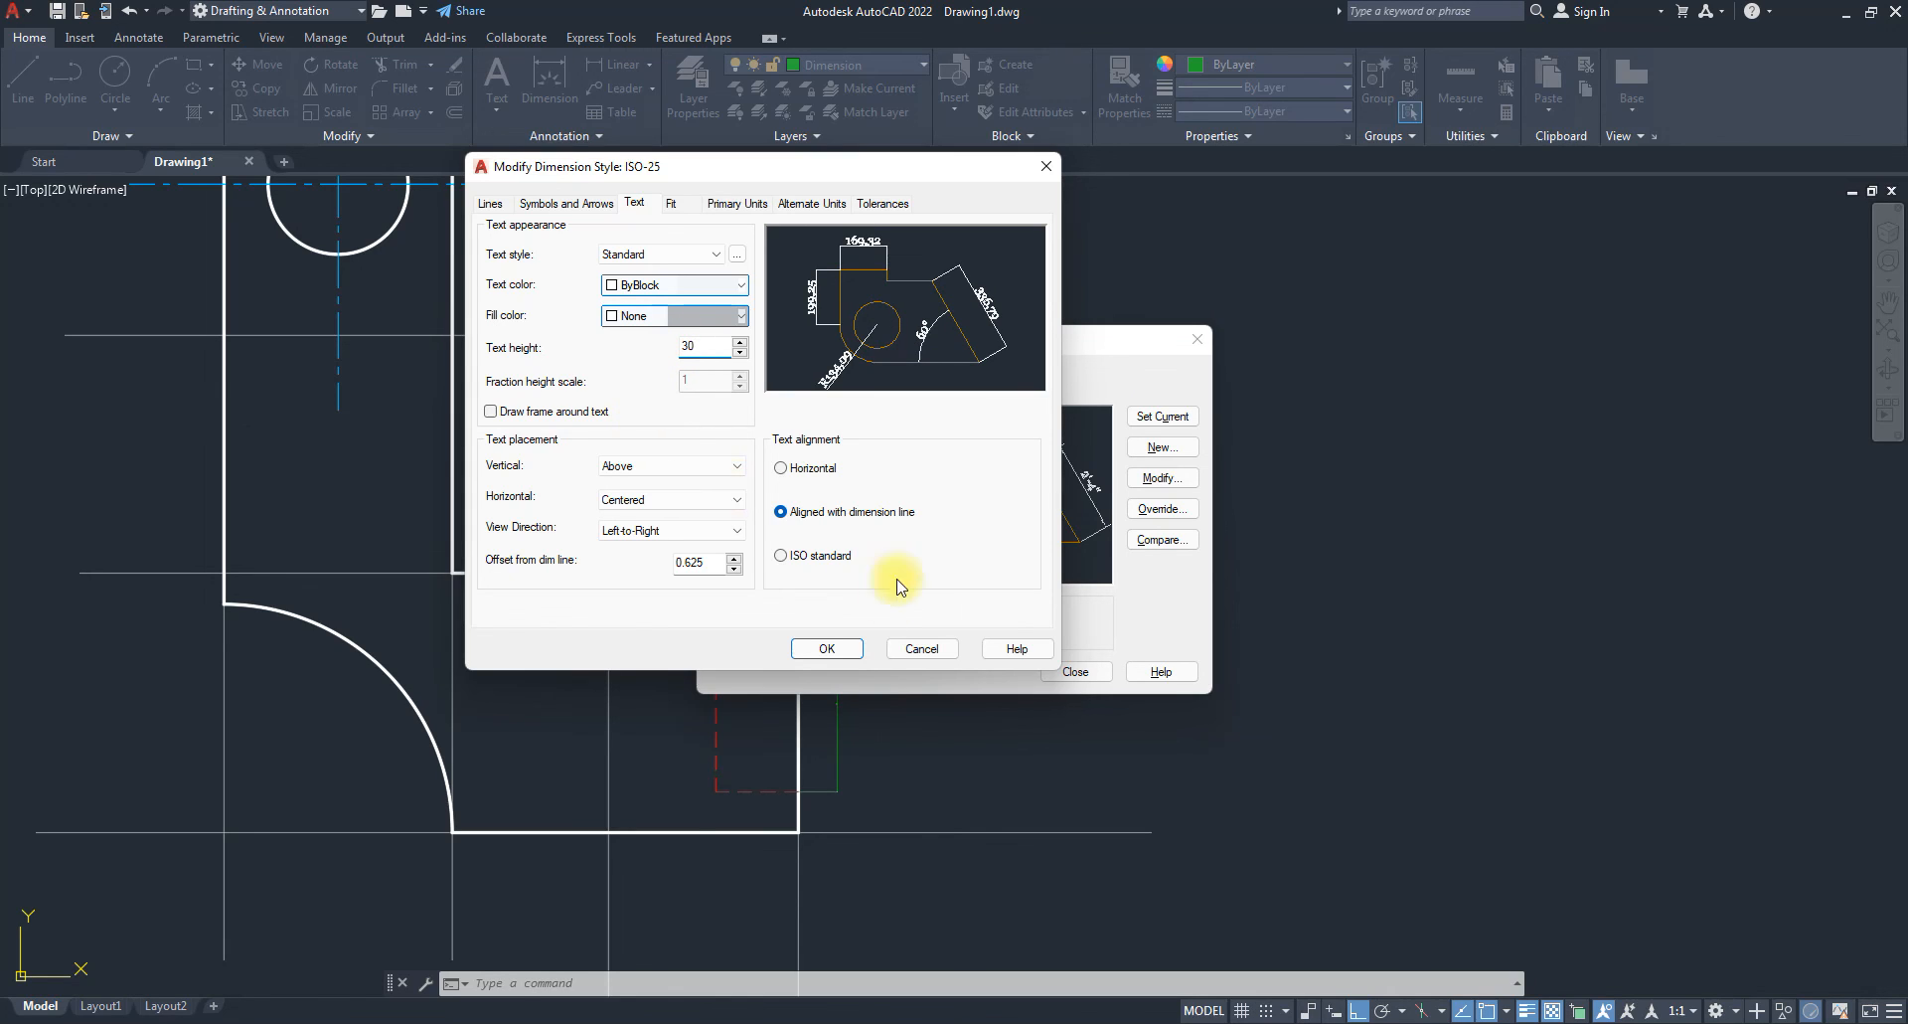
click(828, 649)
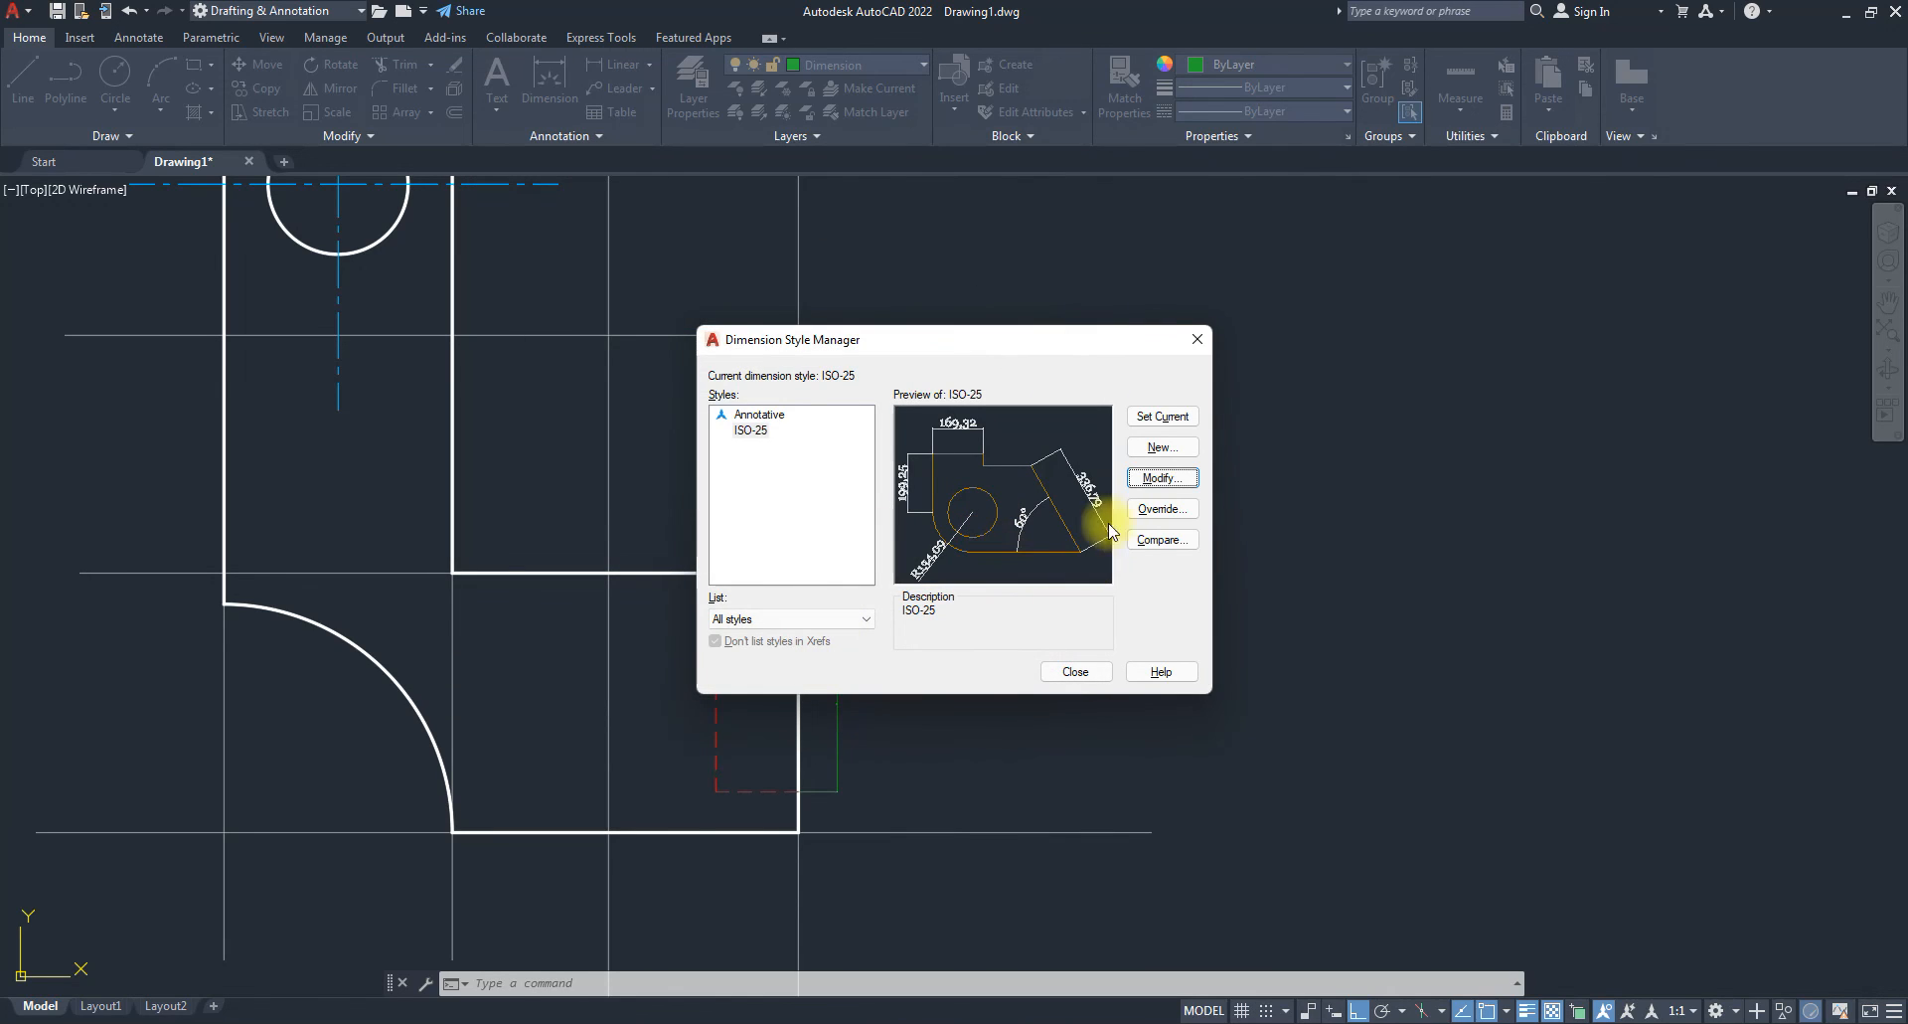
Review ISO-25's Lines and Symbols and Arrows settings, then close the style manager.
key(Return)
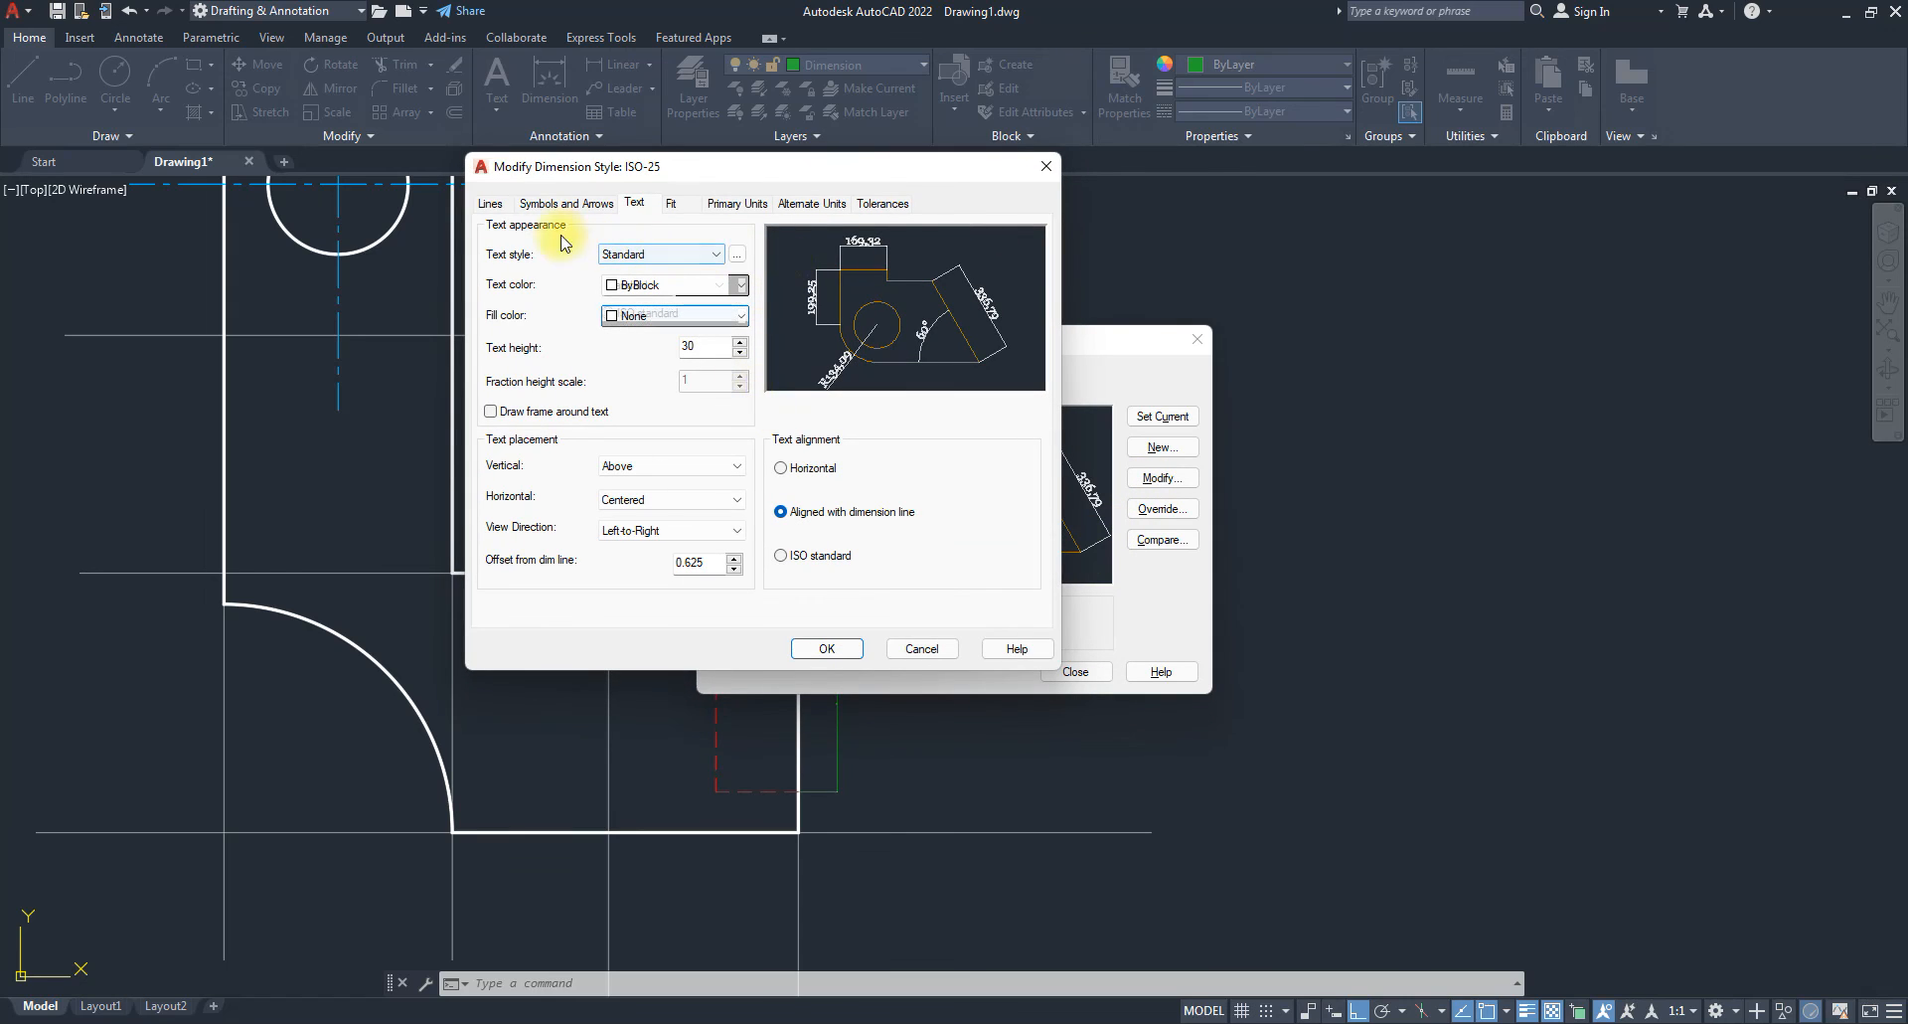
click(492, 203)
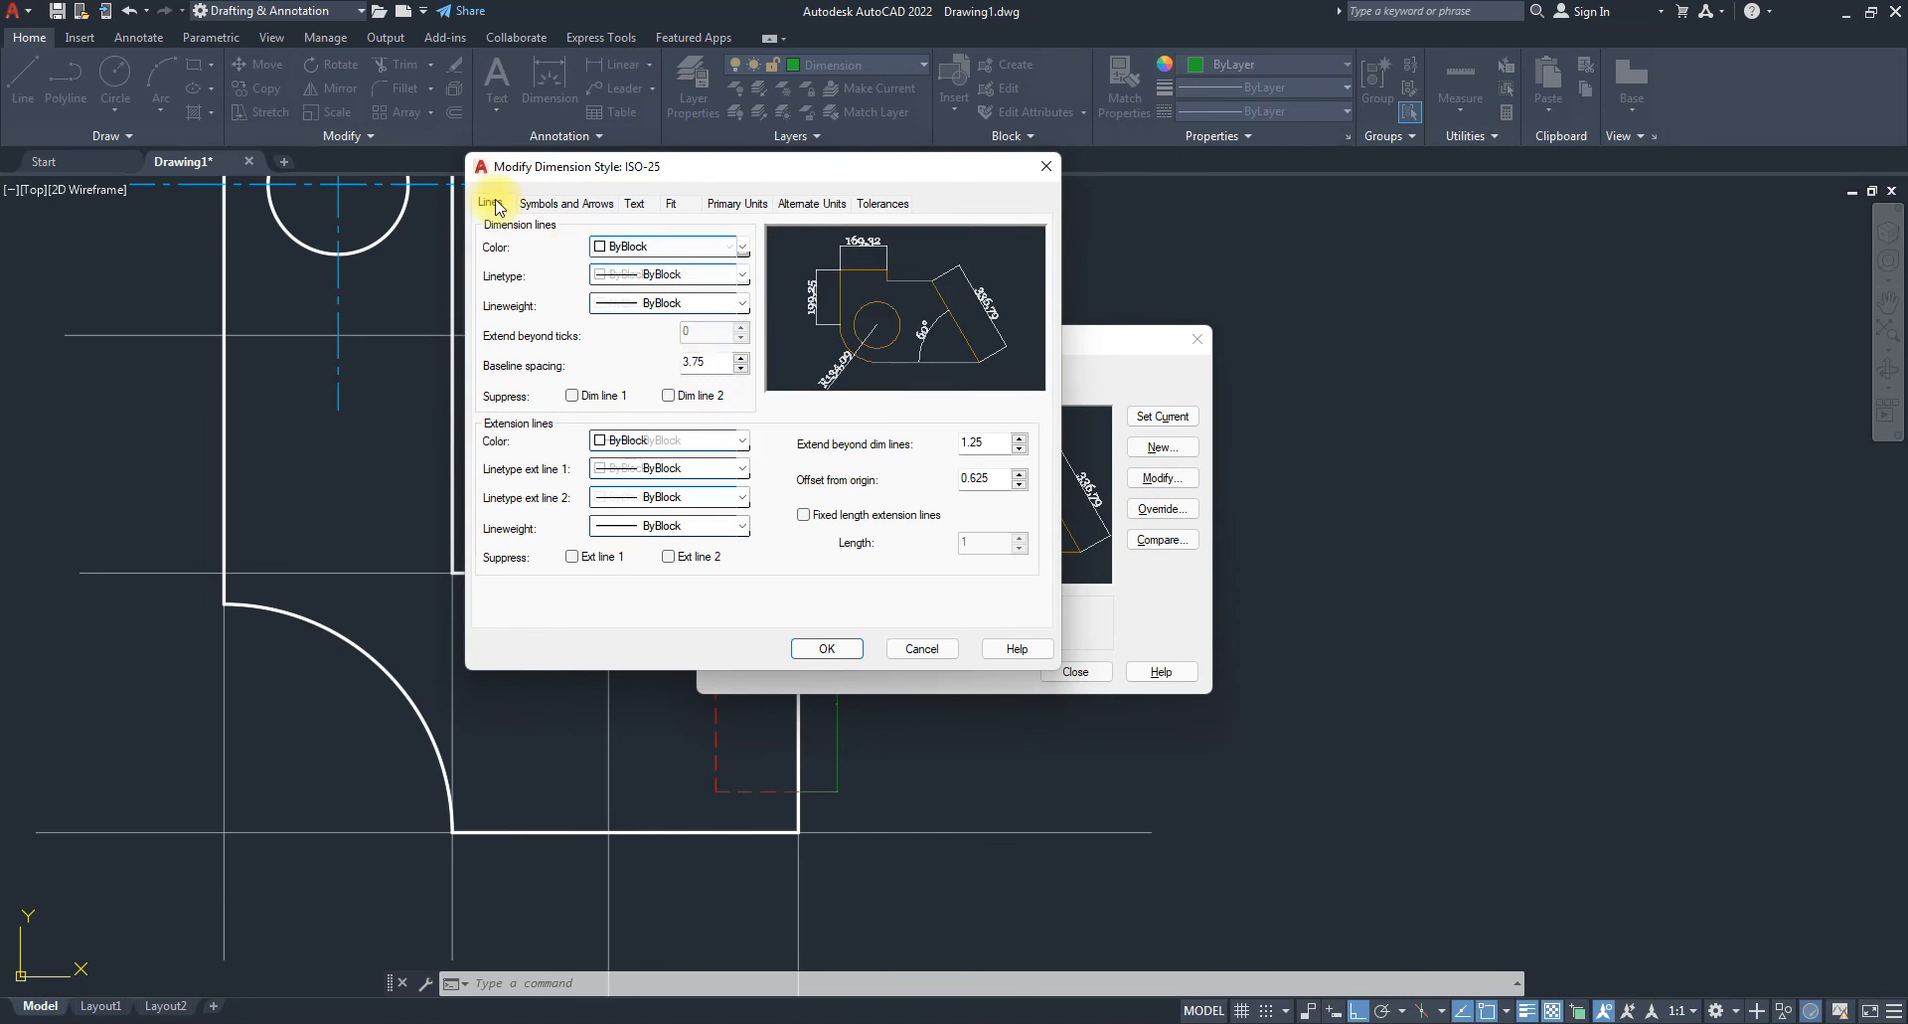
click(552, 203)
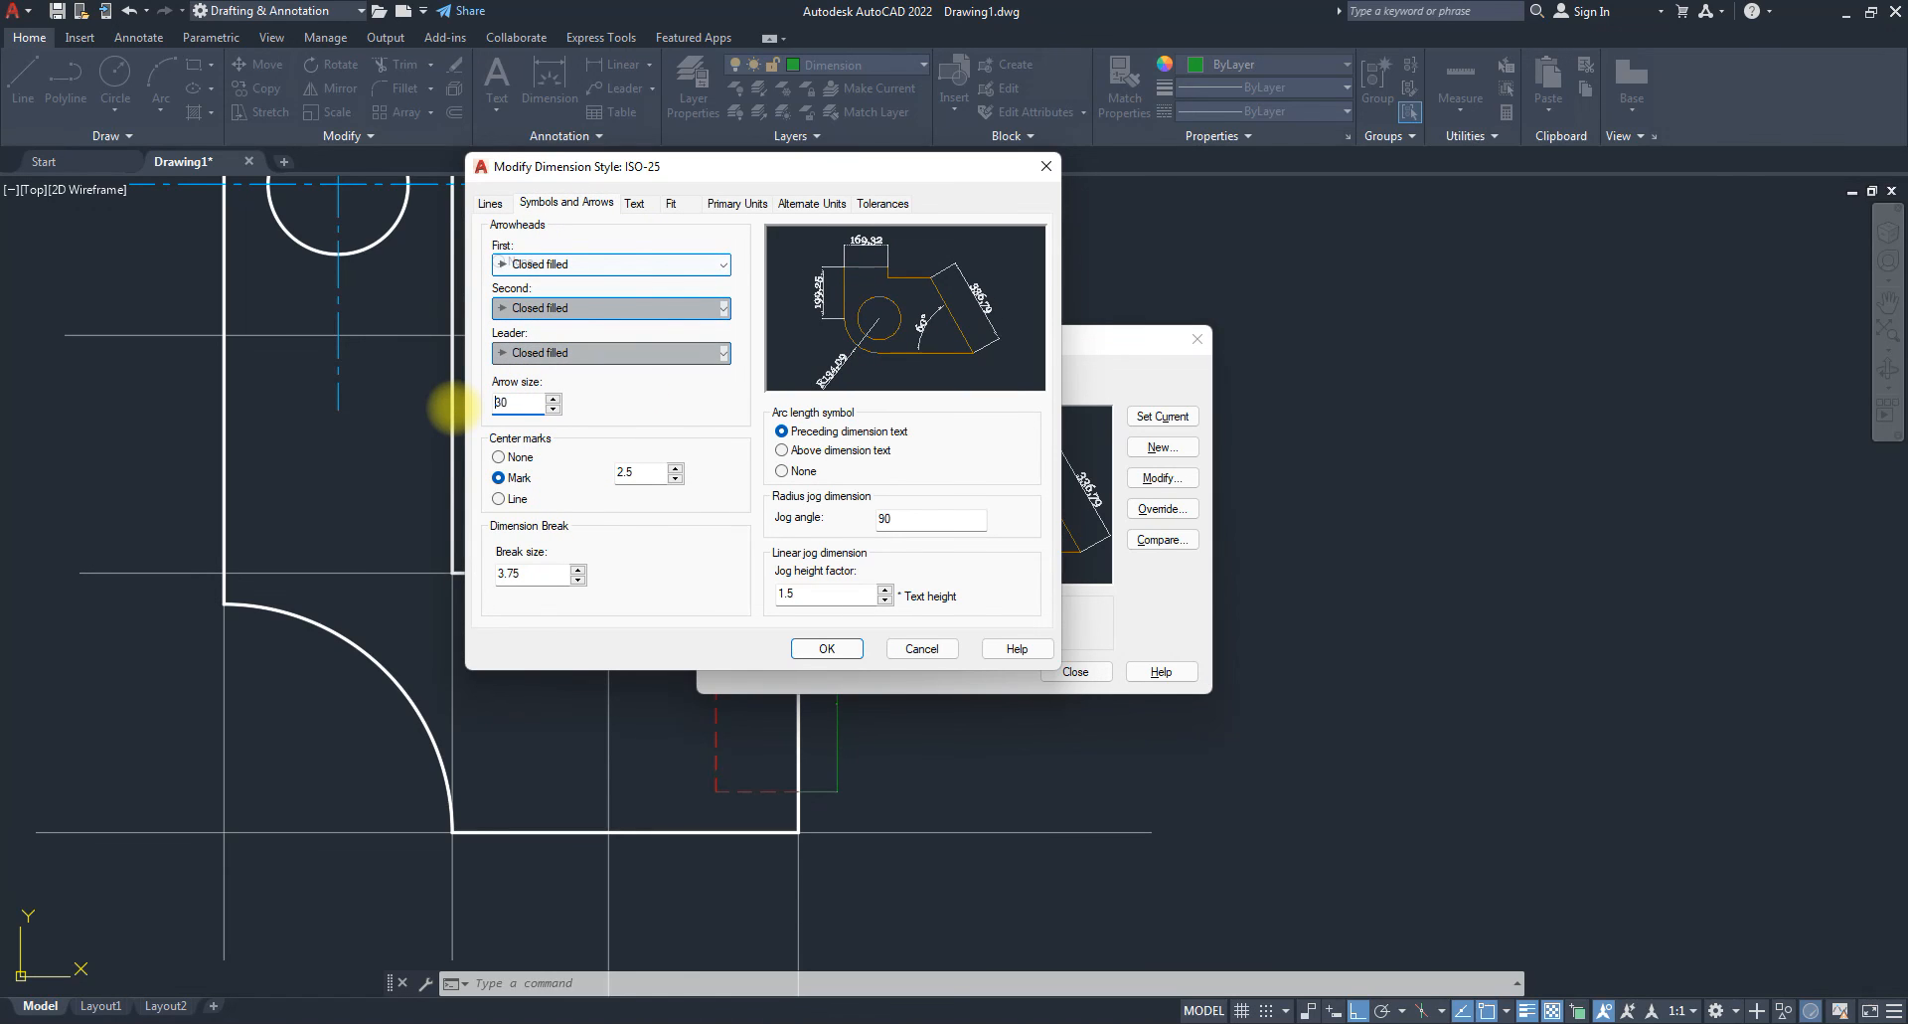
click(814, 653)
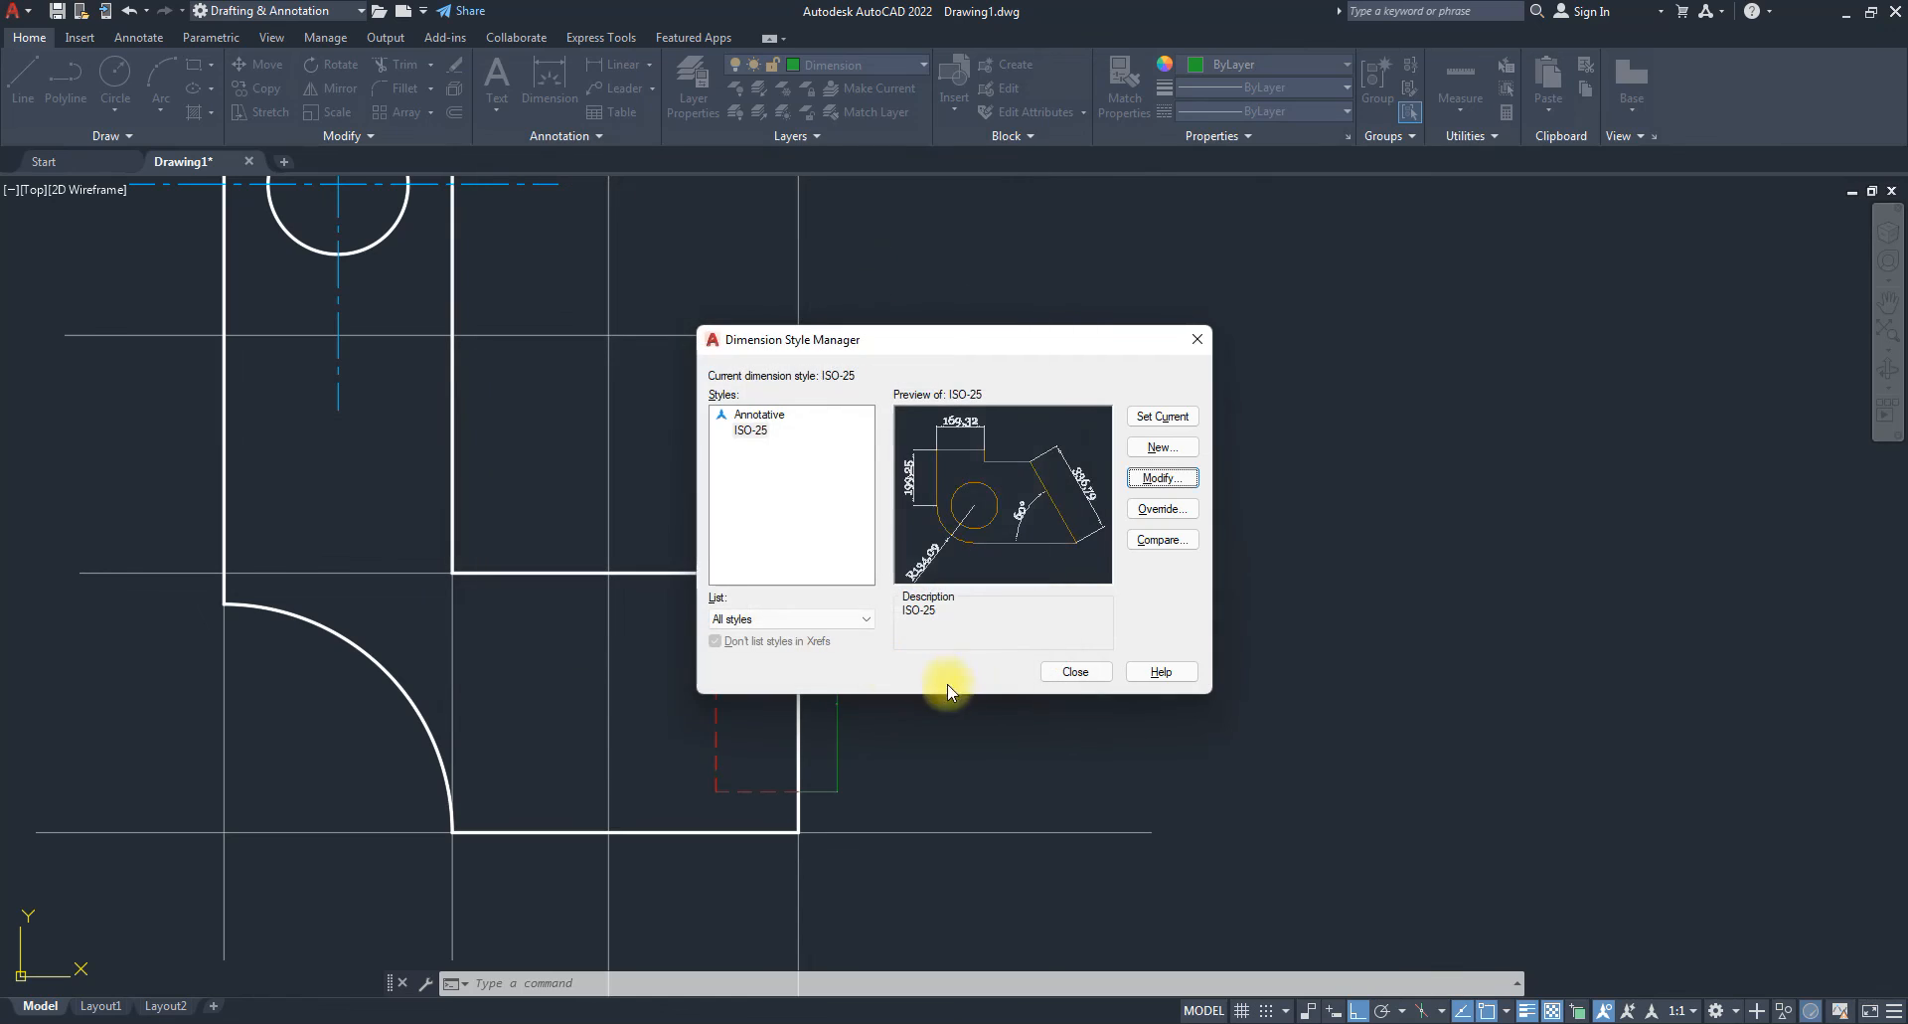
click(1075, 672)
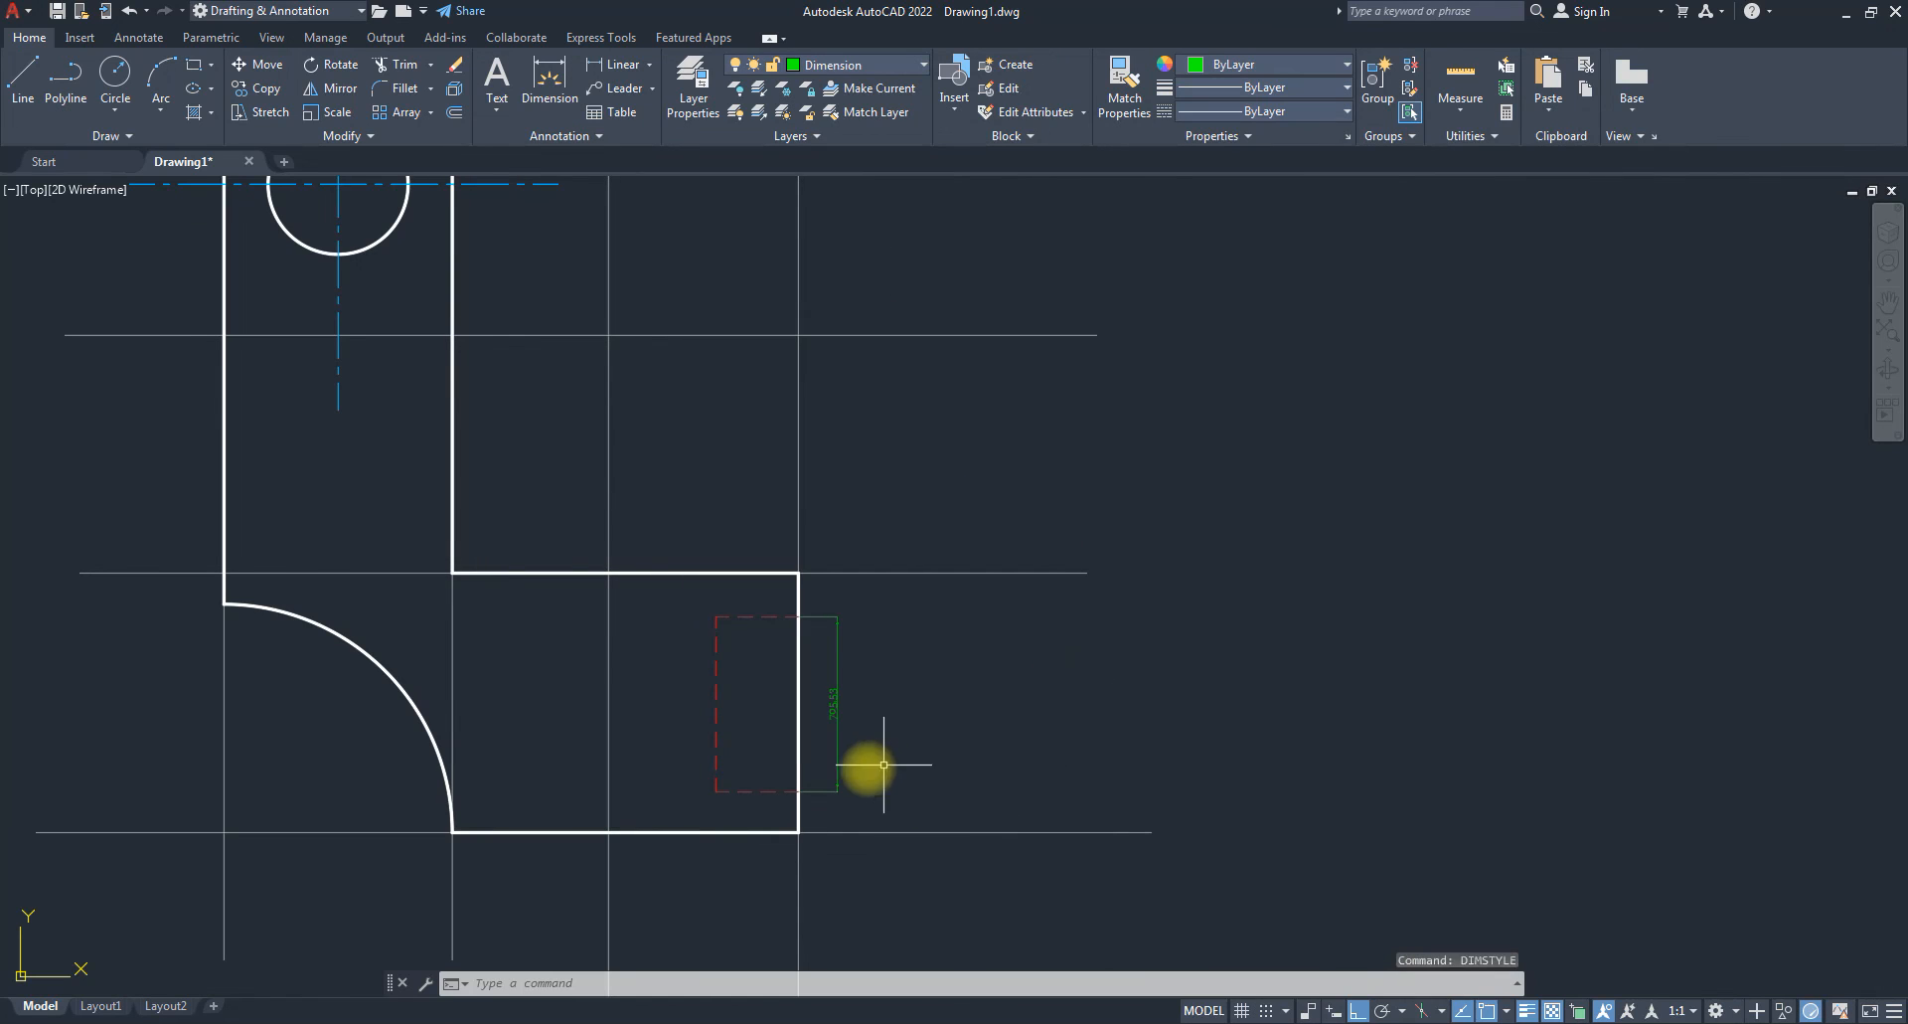
Set ISO-25's arrow size and text height to 70 and close the style manager.
text(dimstyle)
key(Return)
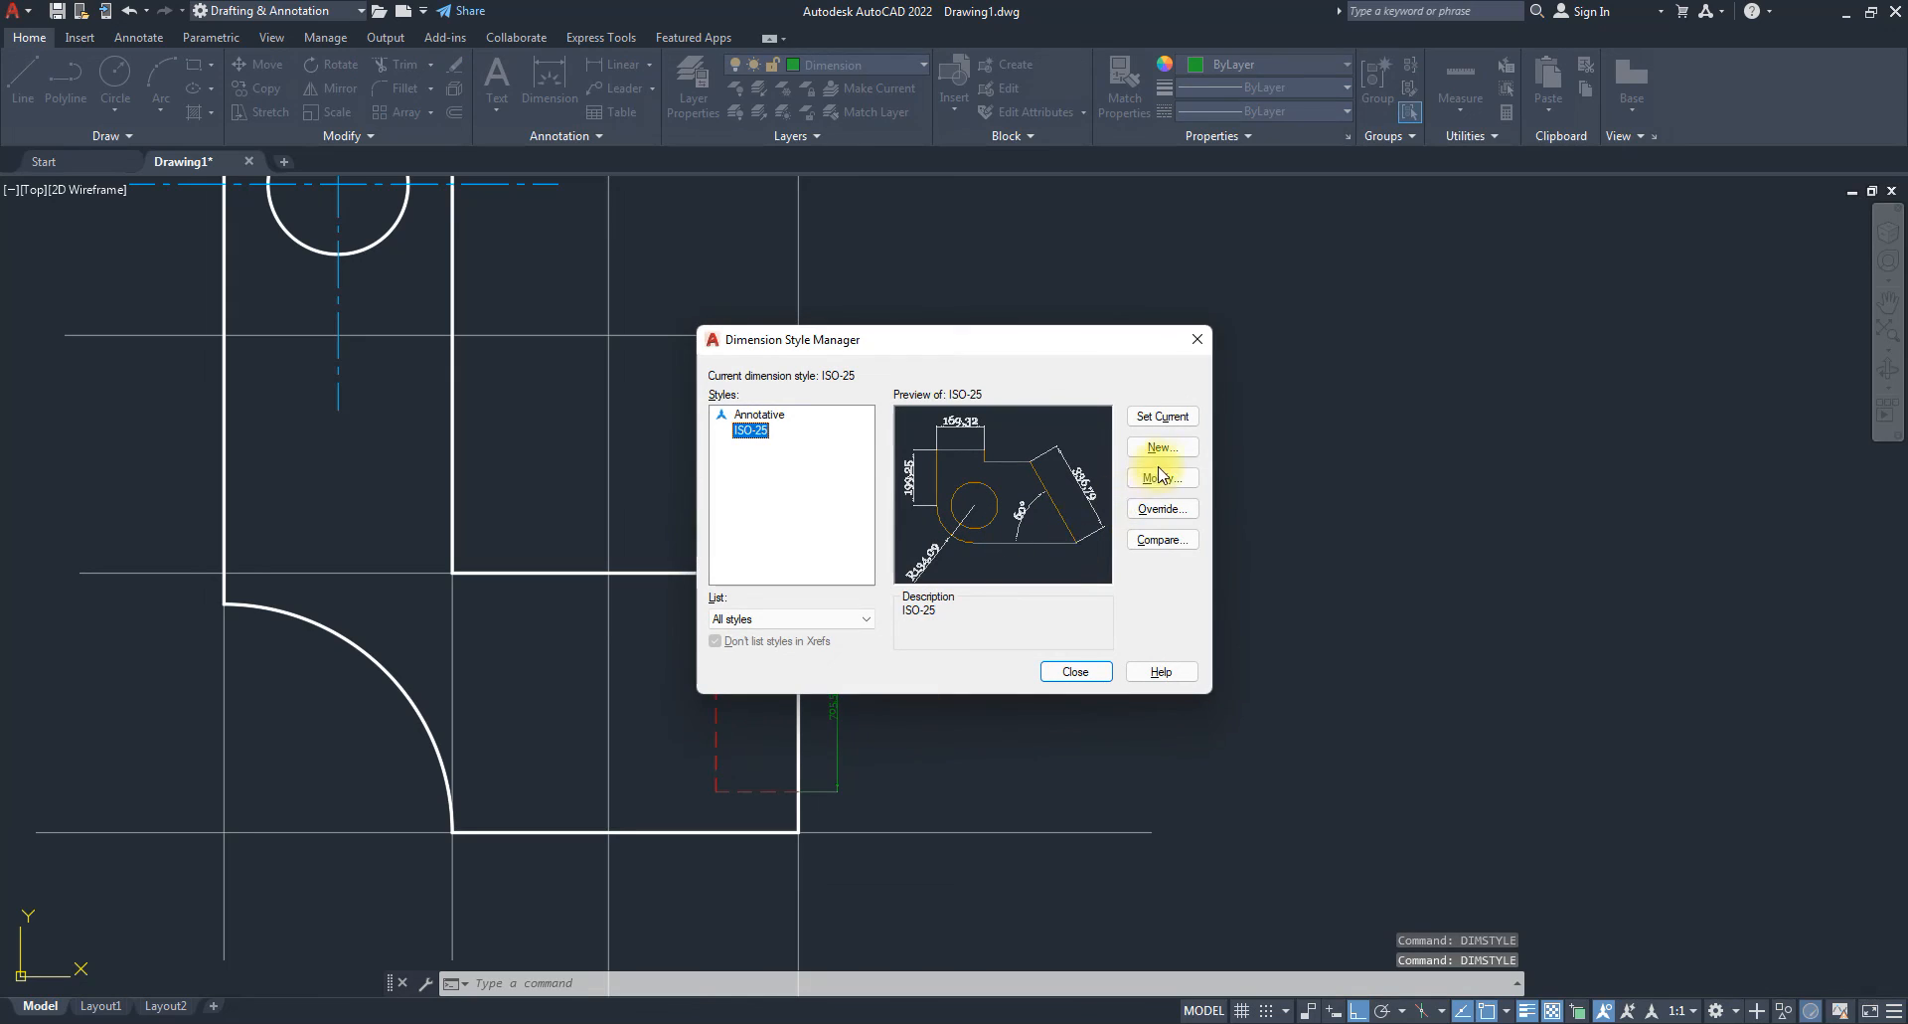
click(1161, 478)
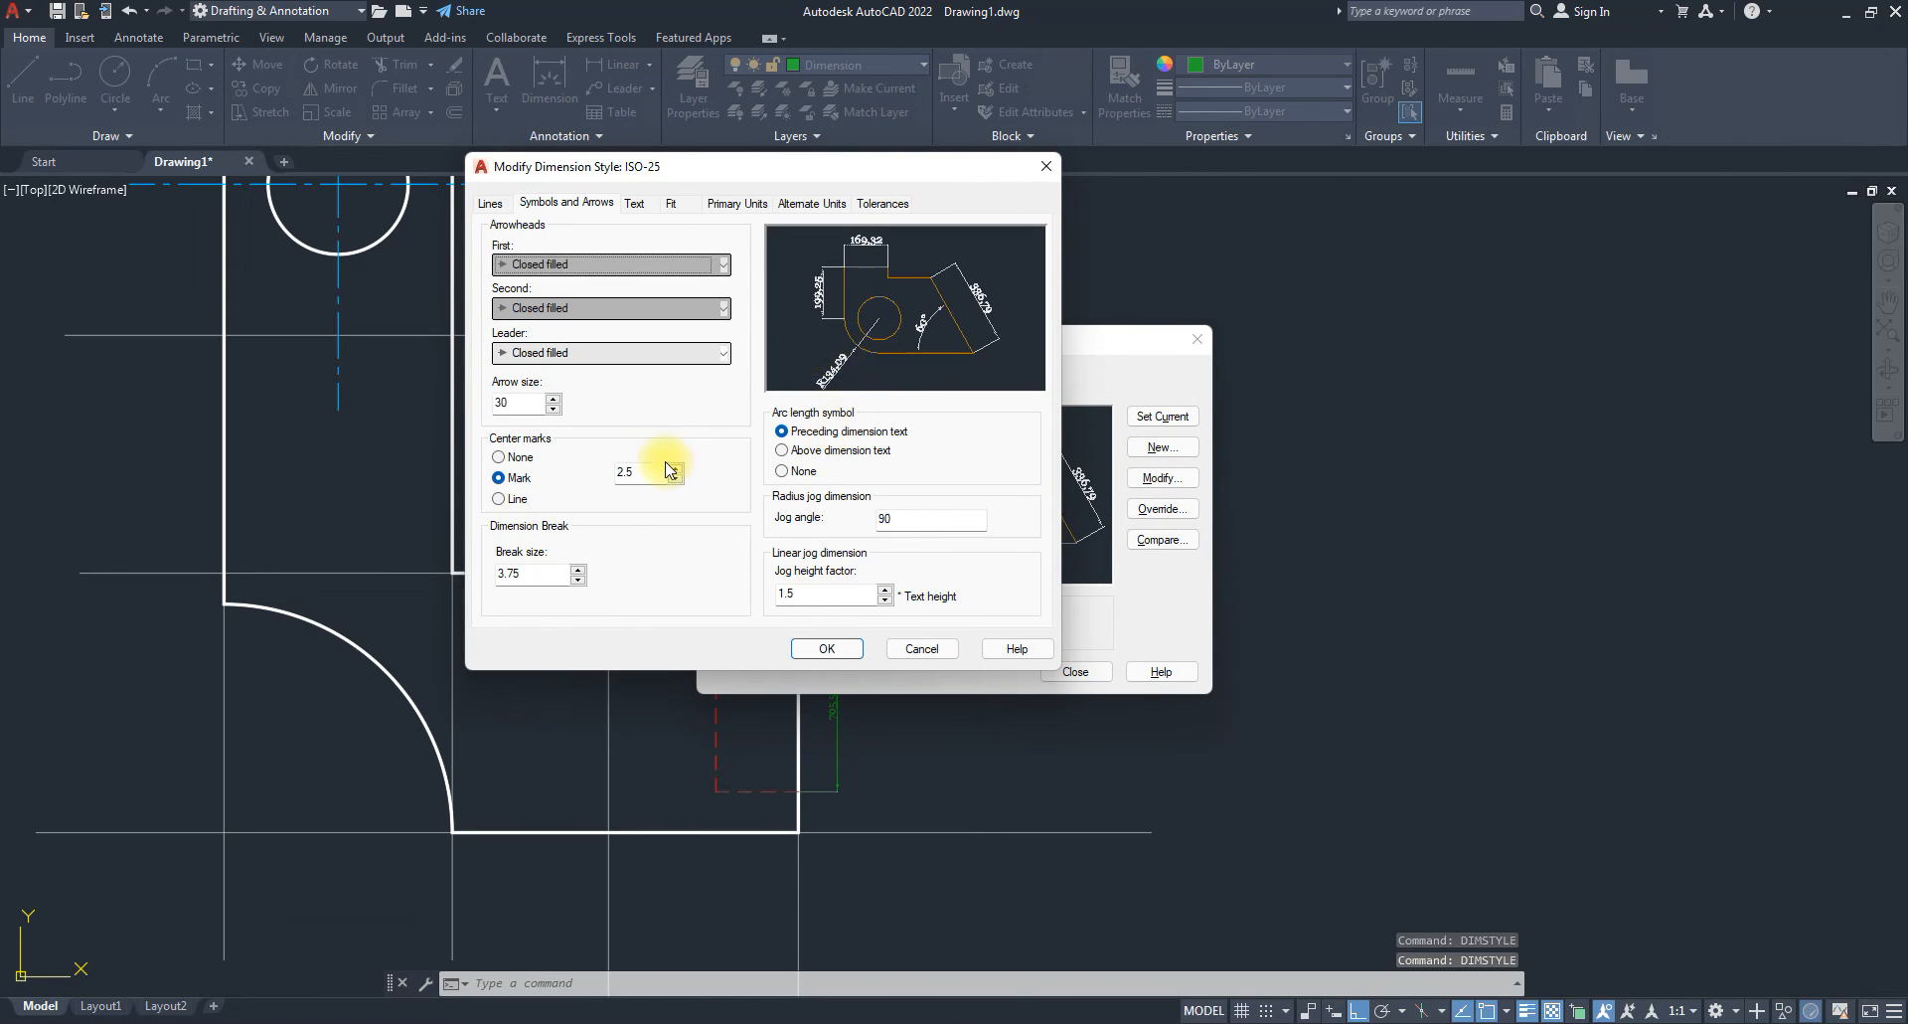
double_click(516, 404)
text(70)
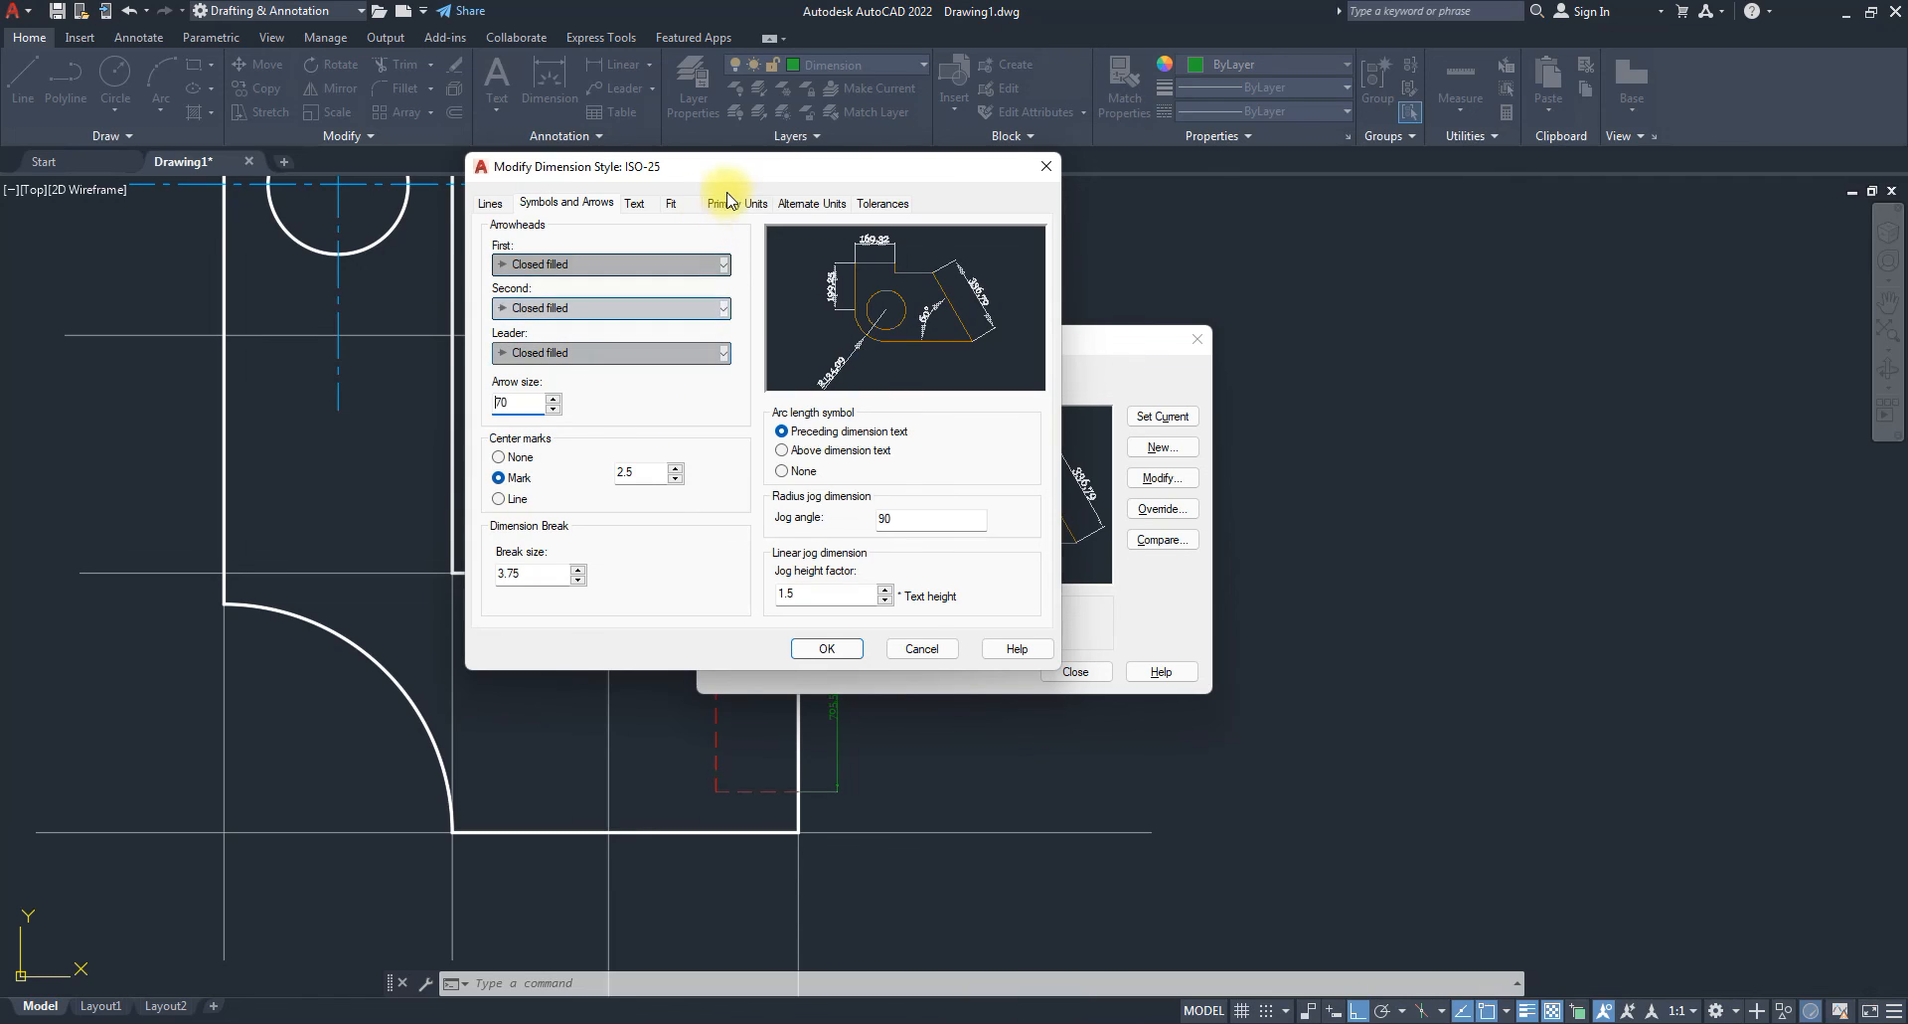
click(731, 201)
click(635, 202)
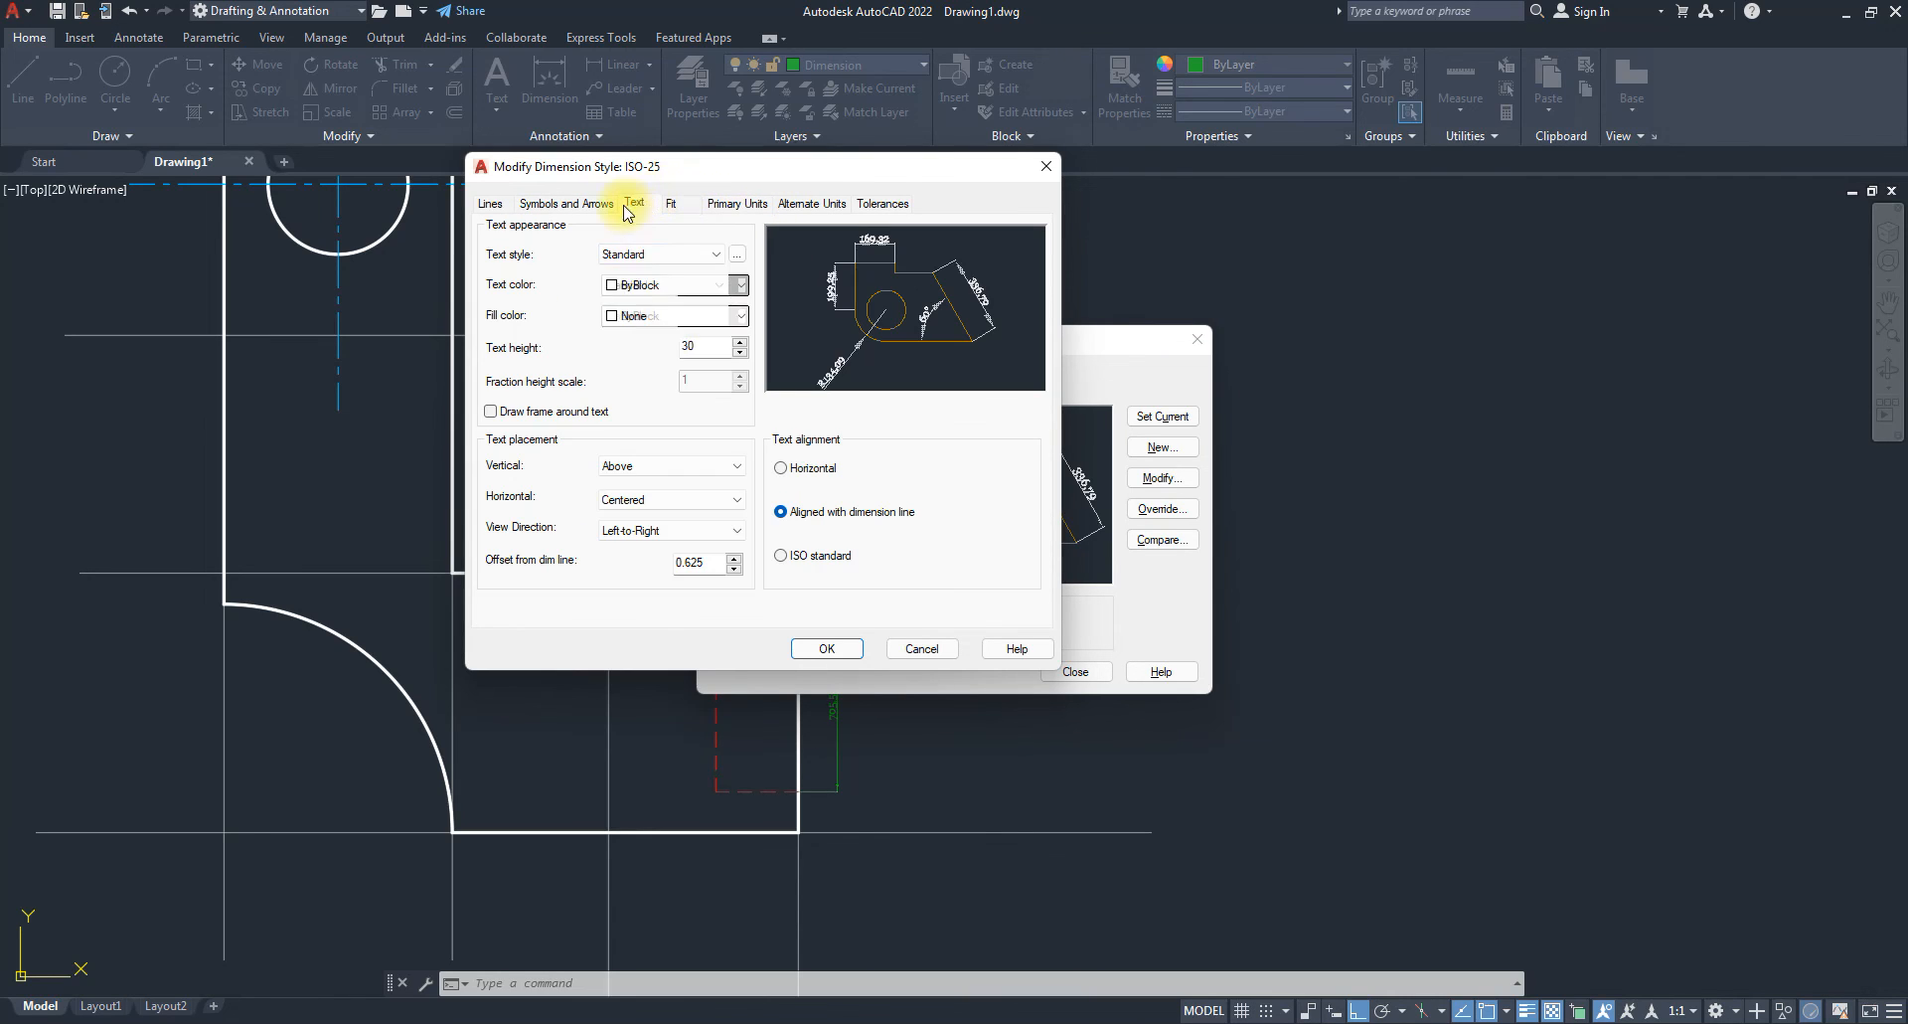
text(70)
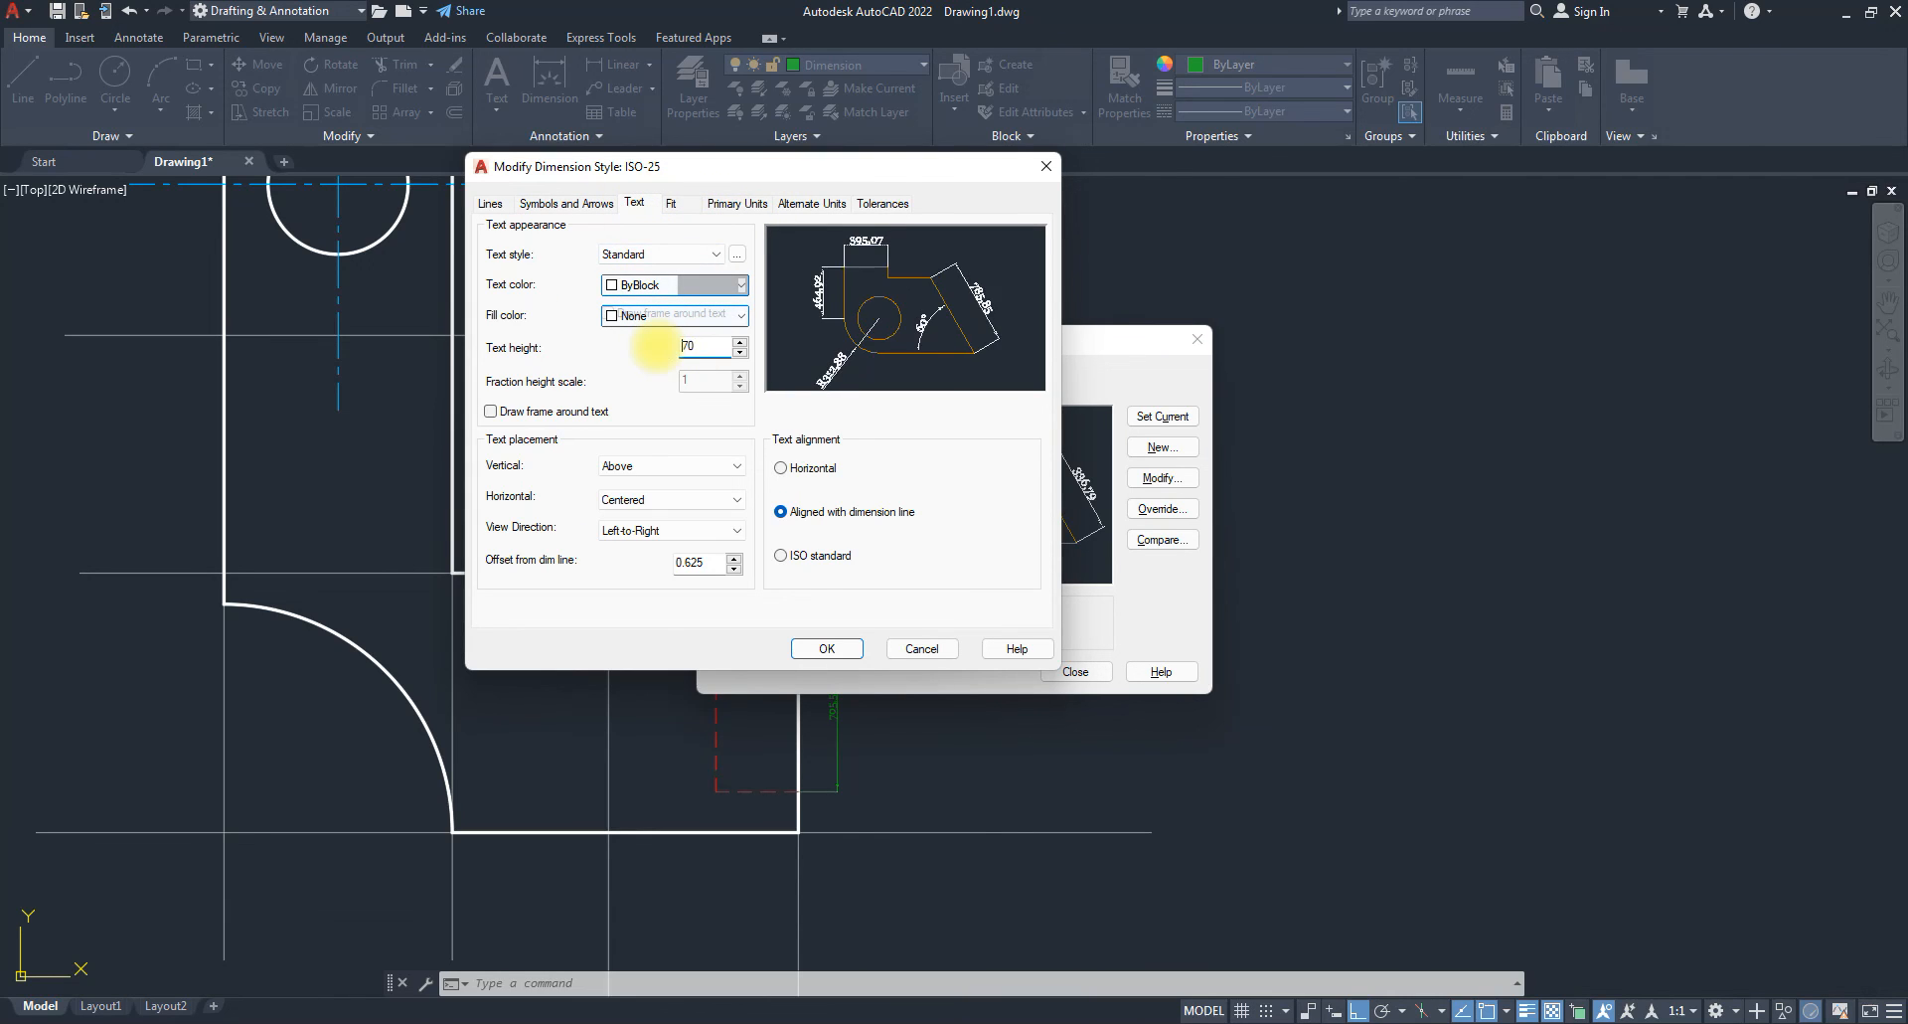
click(833, 648)
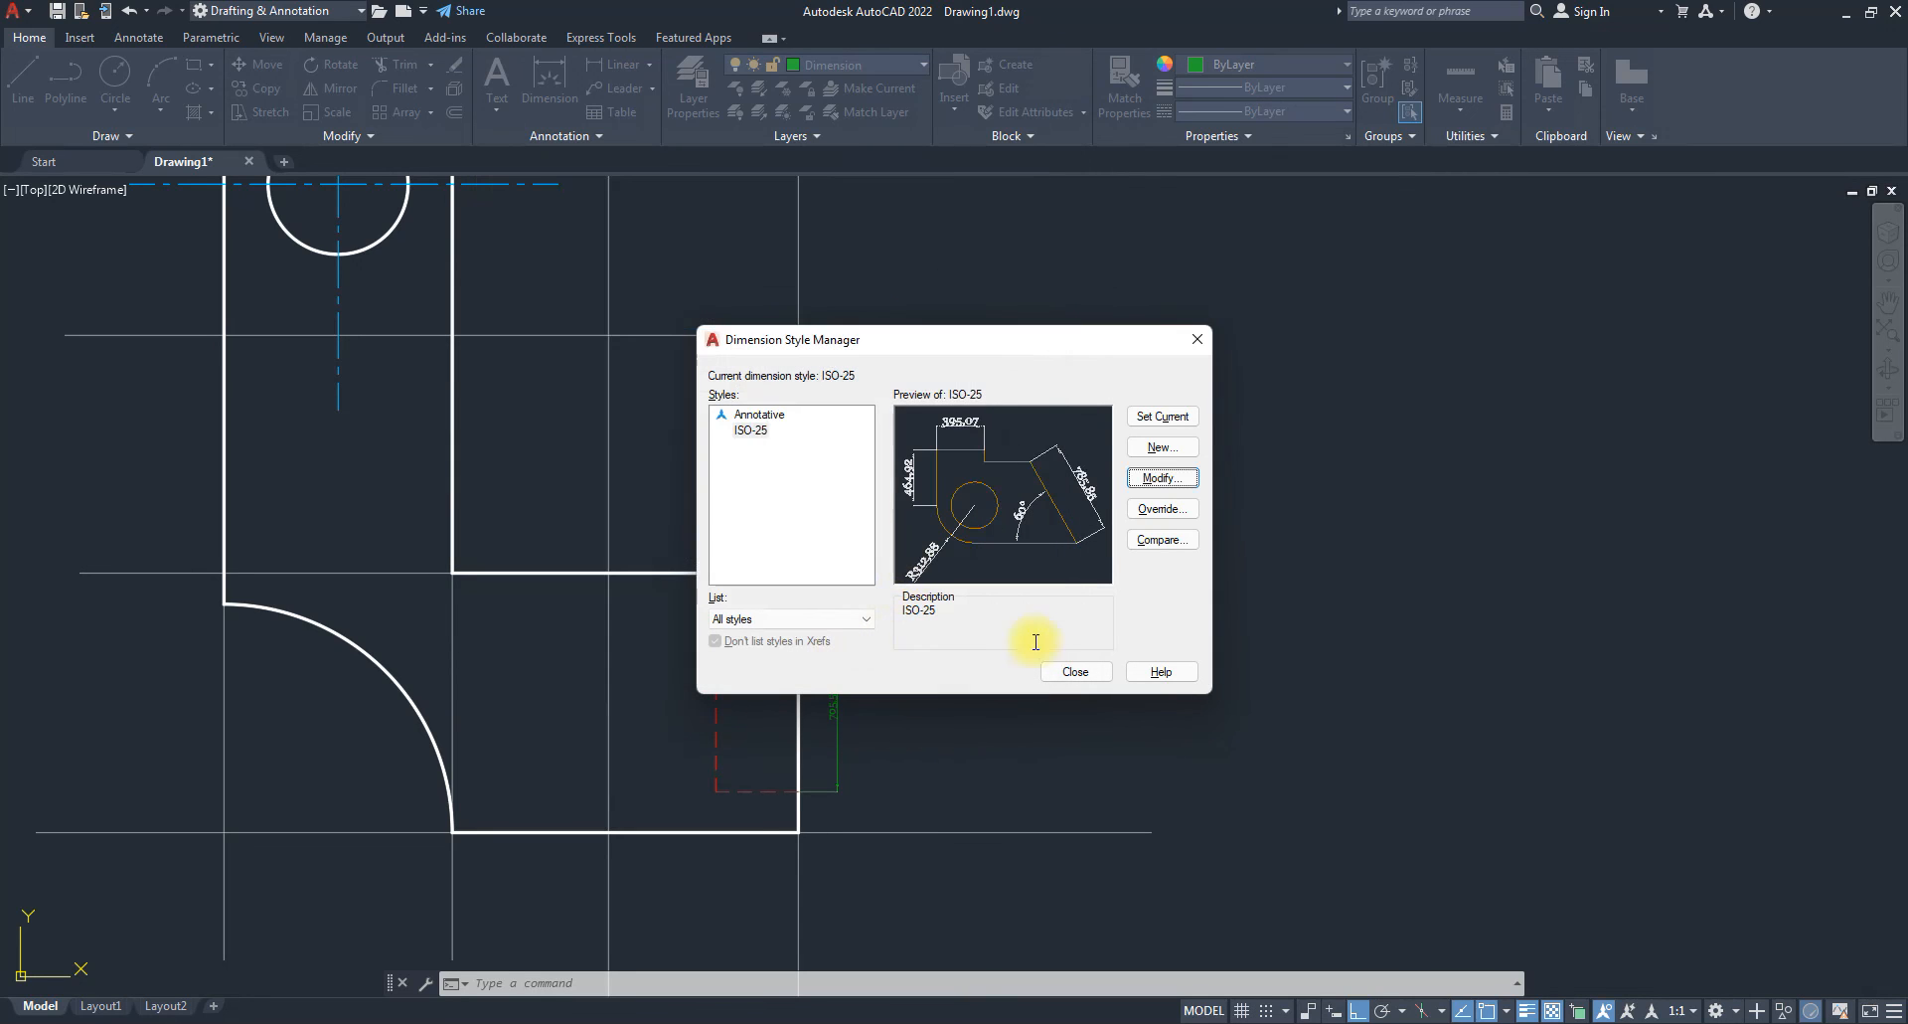
click(1063, 672)
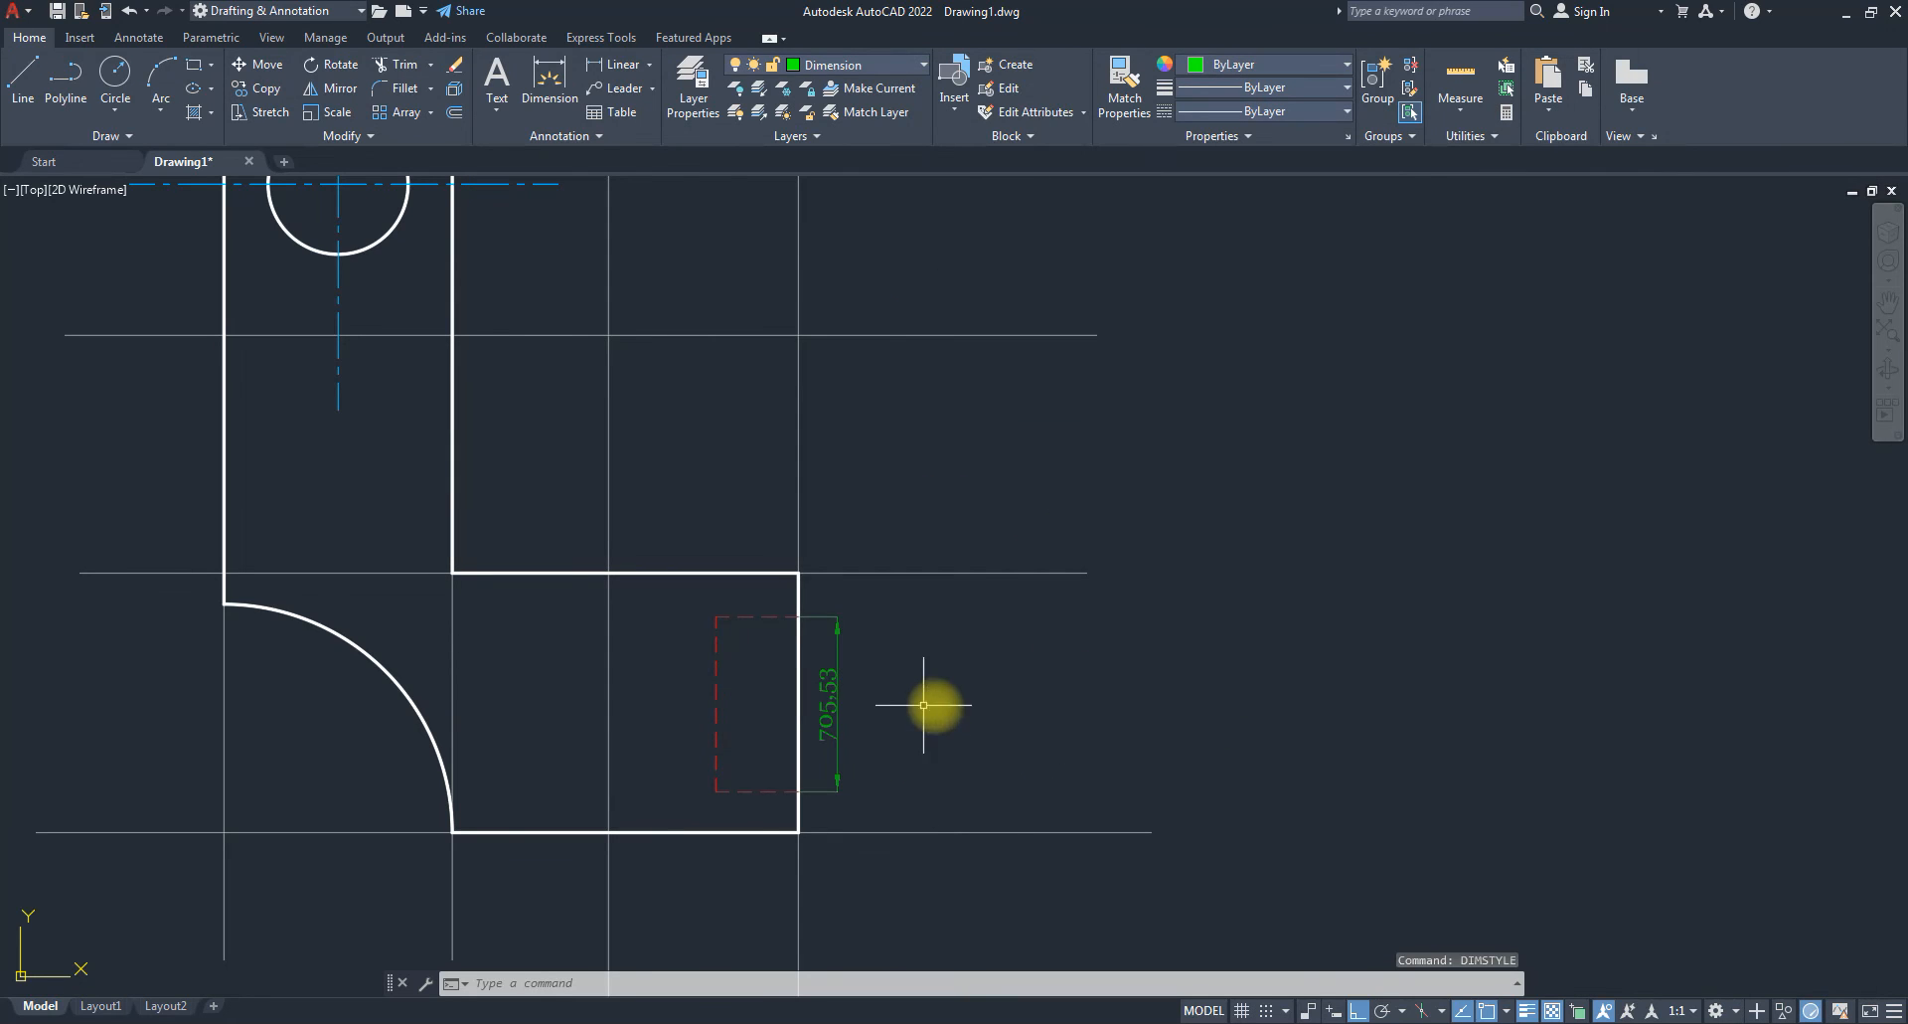
Dimension the part's top edge with a 921.01 linear dimension.
scroll(931, 704, down, 4)
scroll(882, 717, up, 5)
middle_drag(919, 735, 1133, 798)
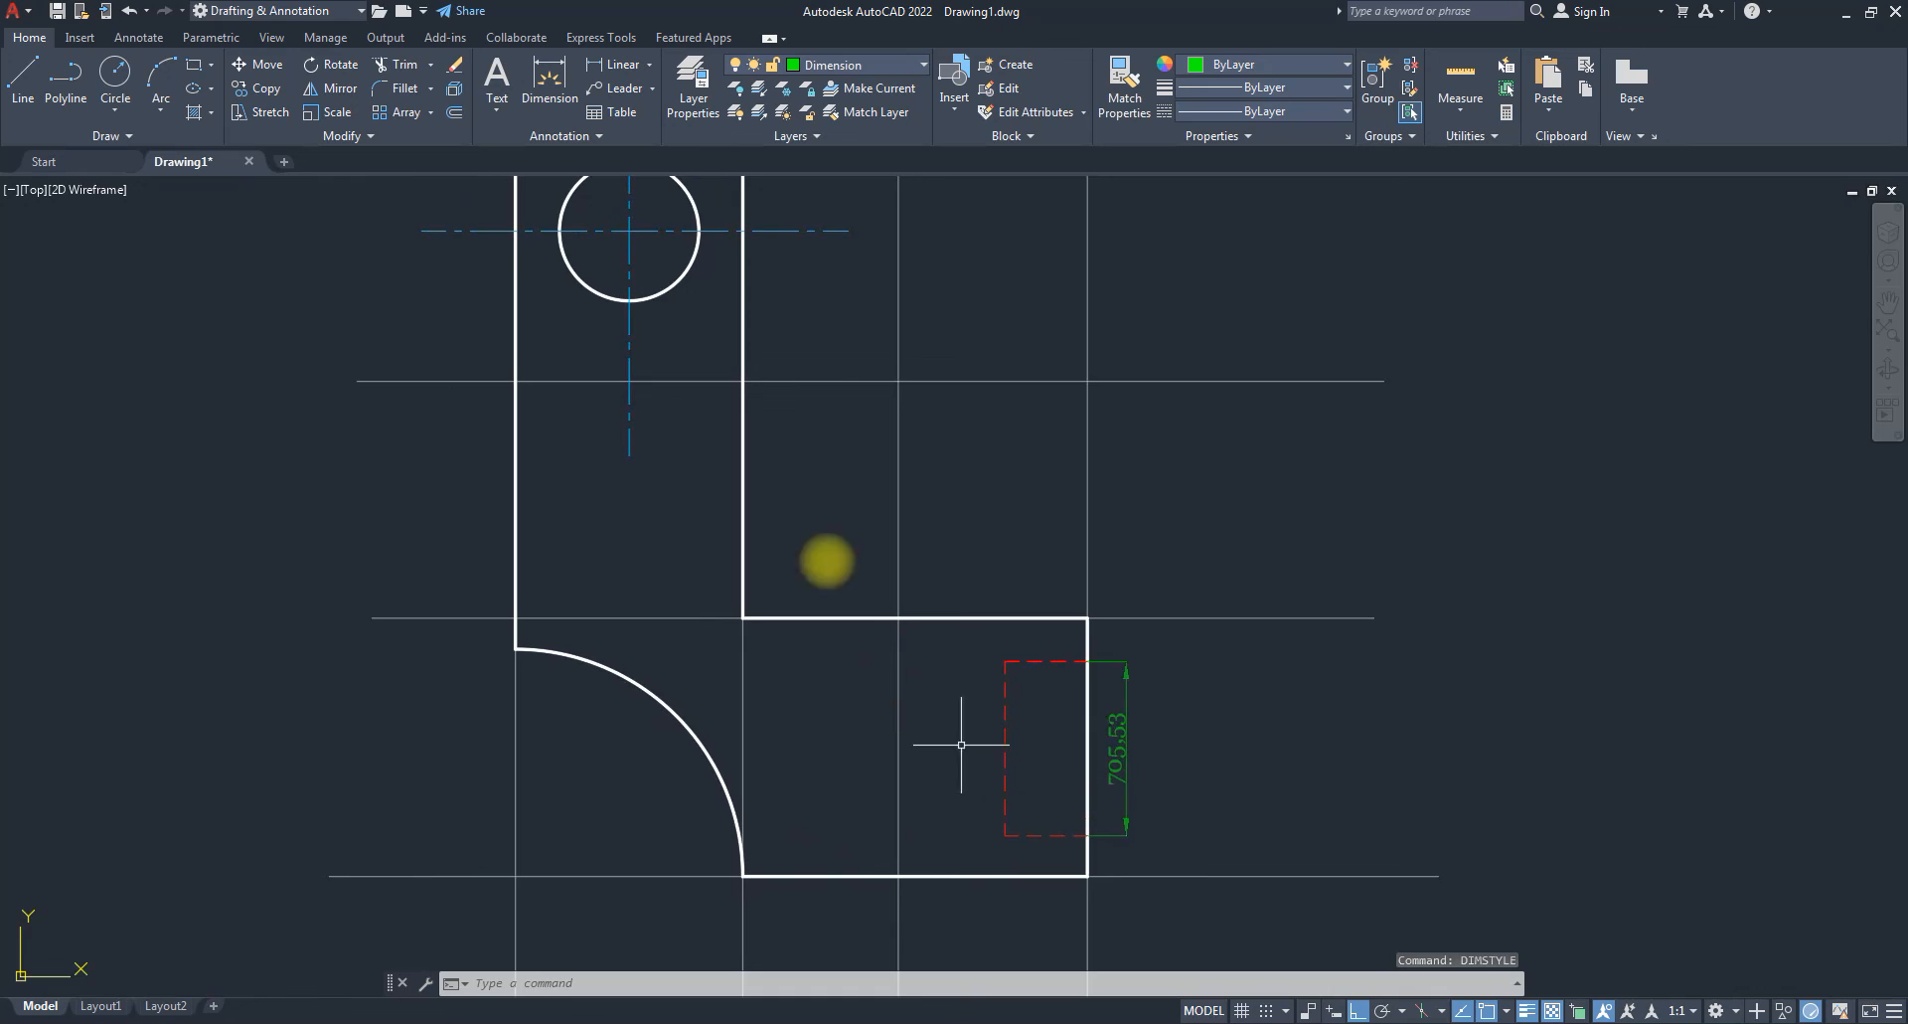
scroll(757, 225, down, 2)
middle_drag(757, 226, 736, 426)
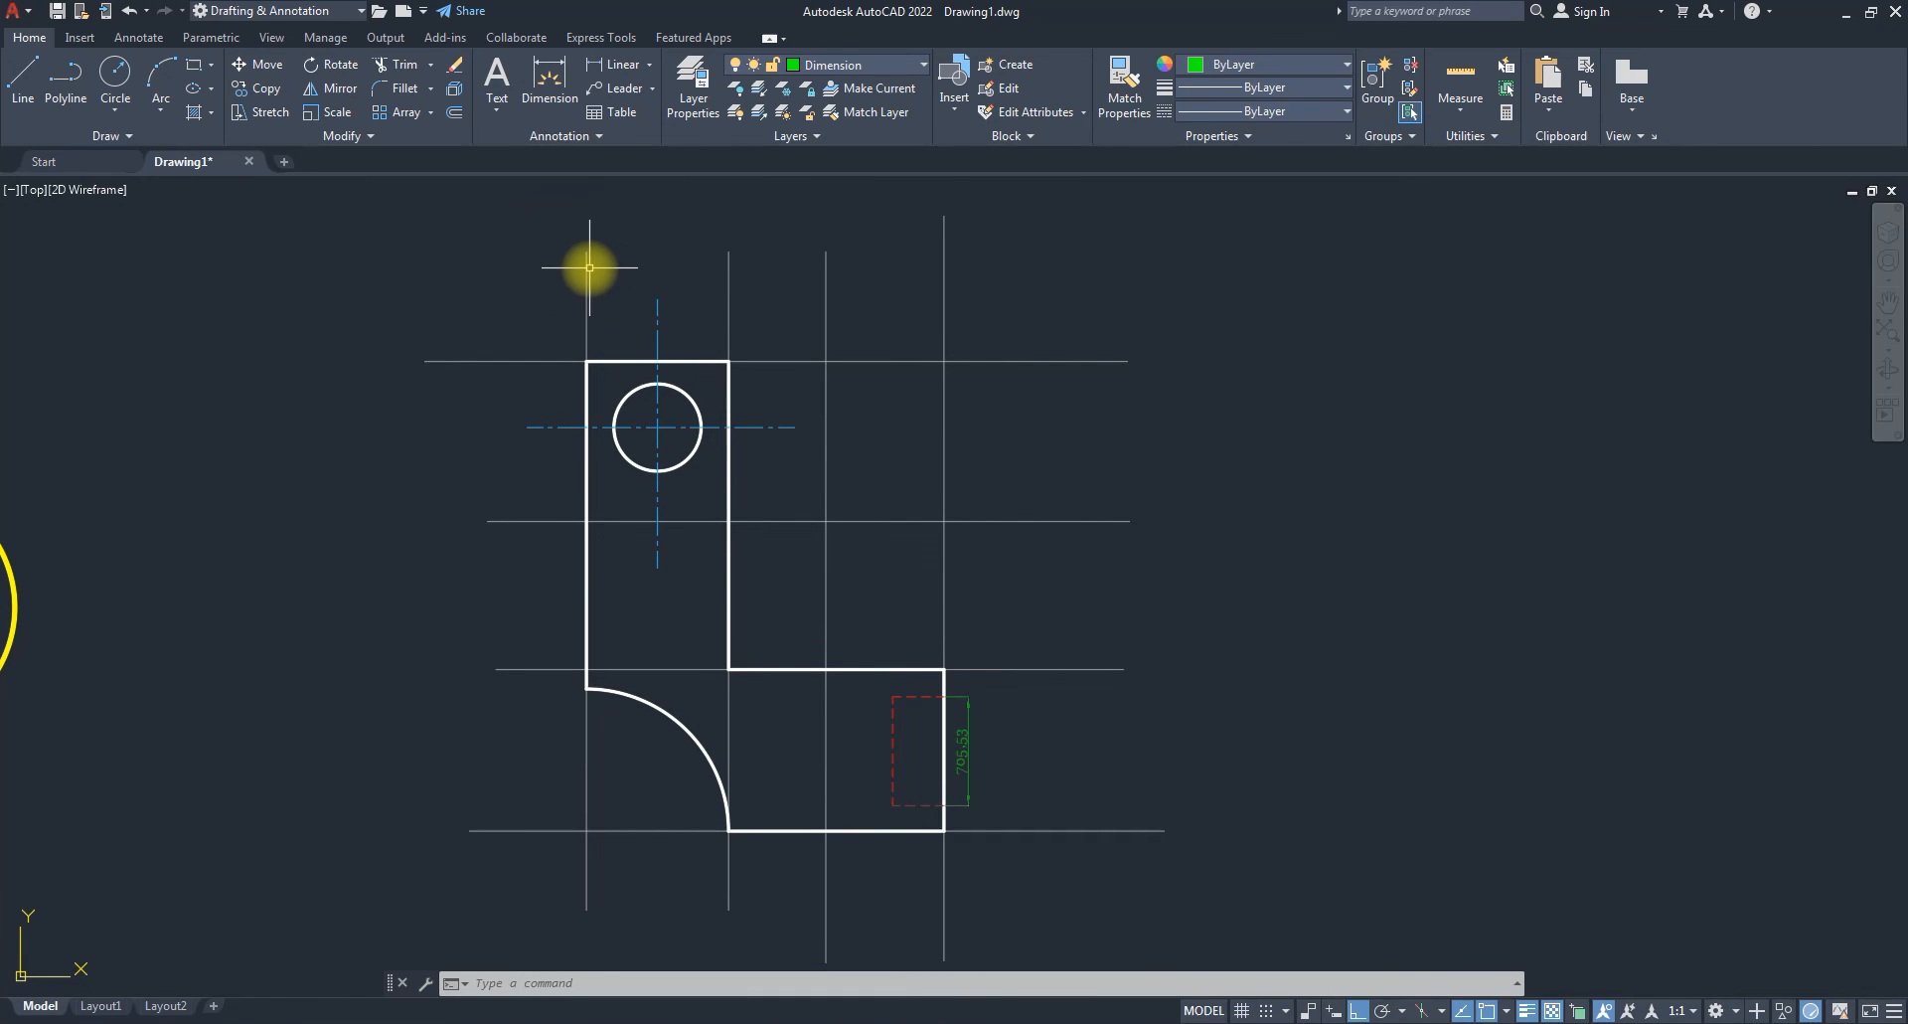
text(Dimli)
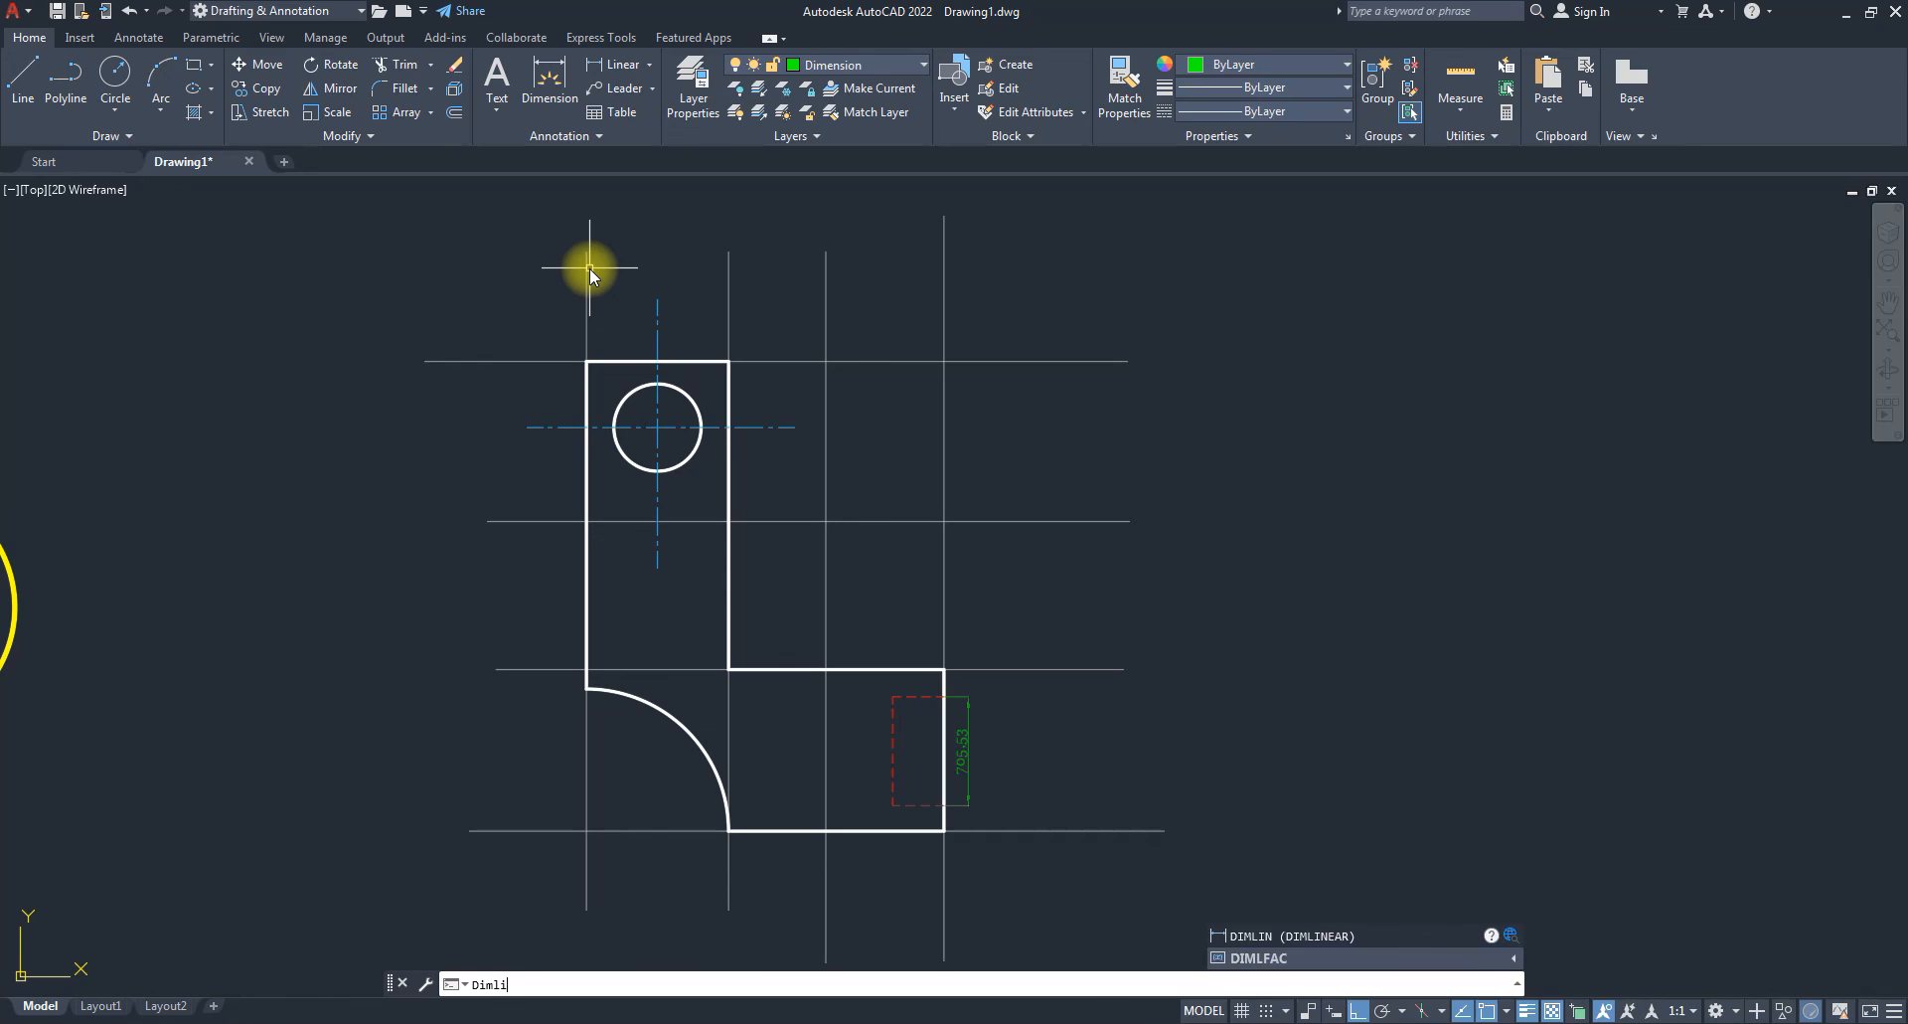
text(n)
key(Return)
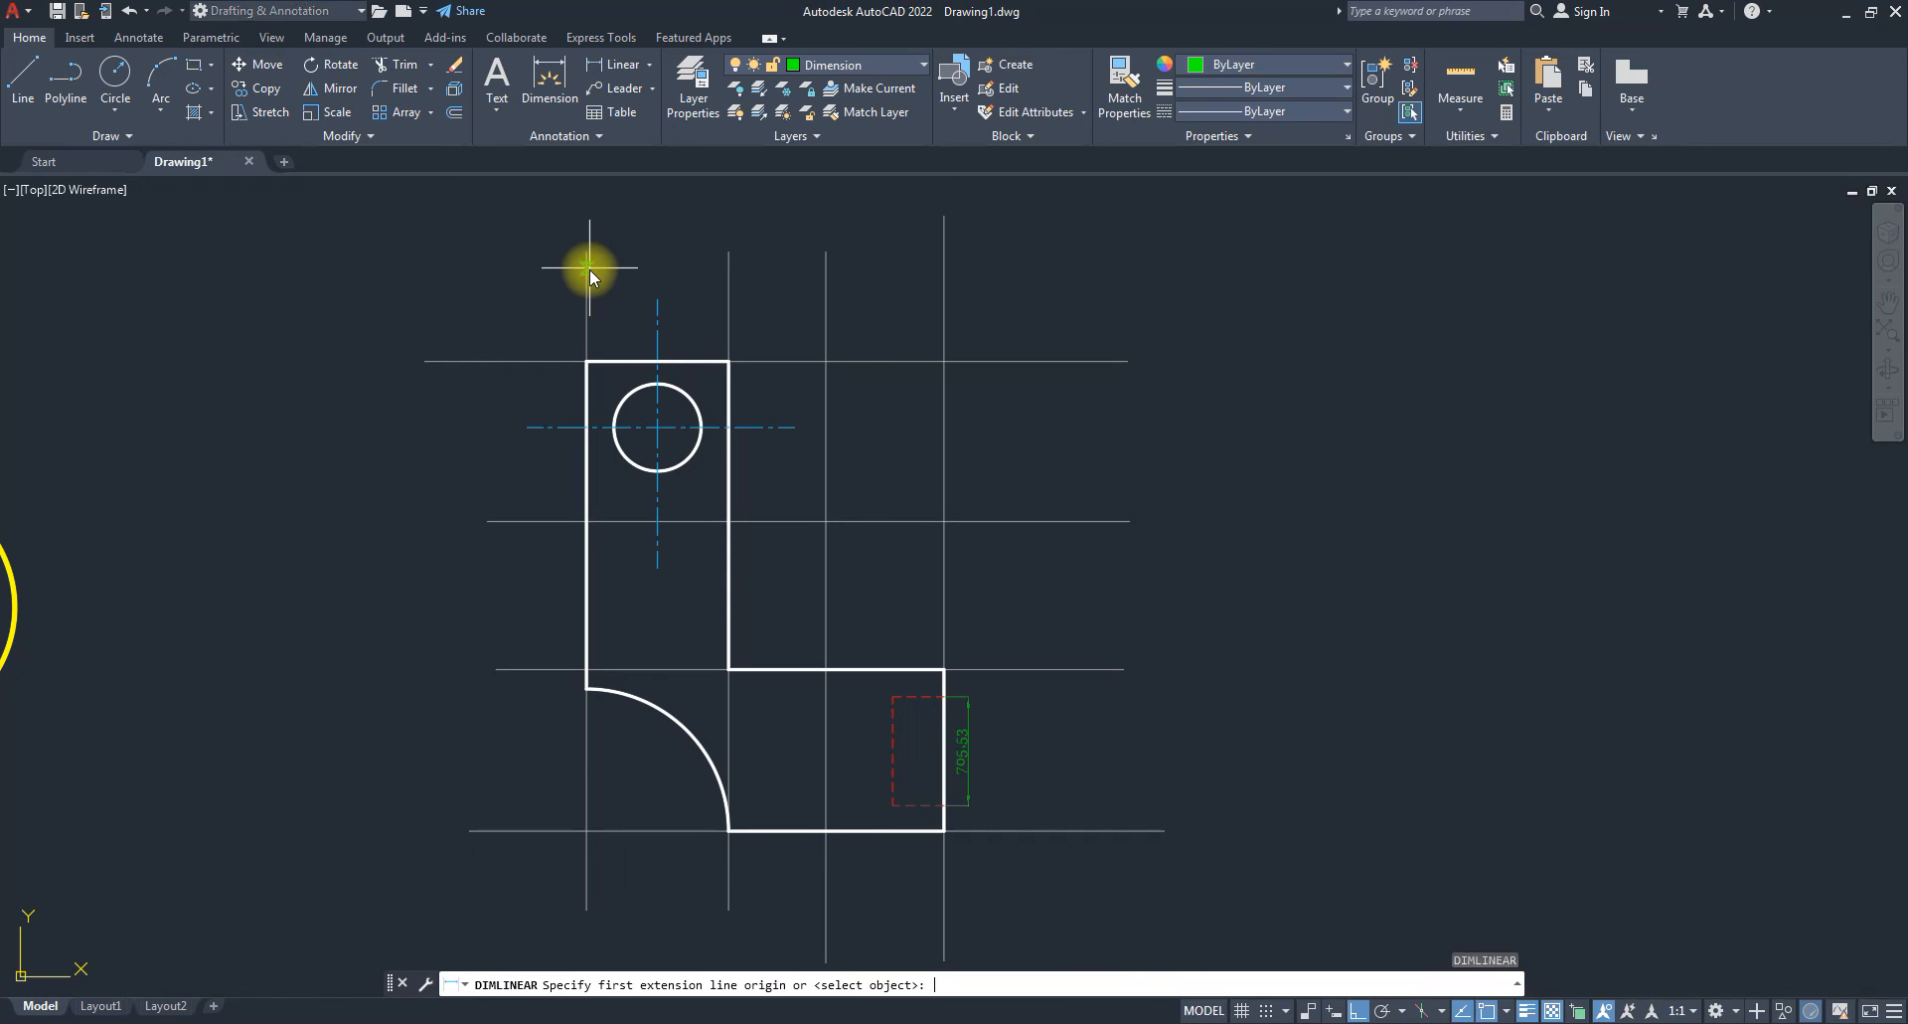
click(587, 361)
click(727, 362)
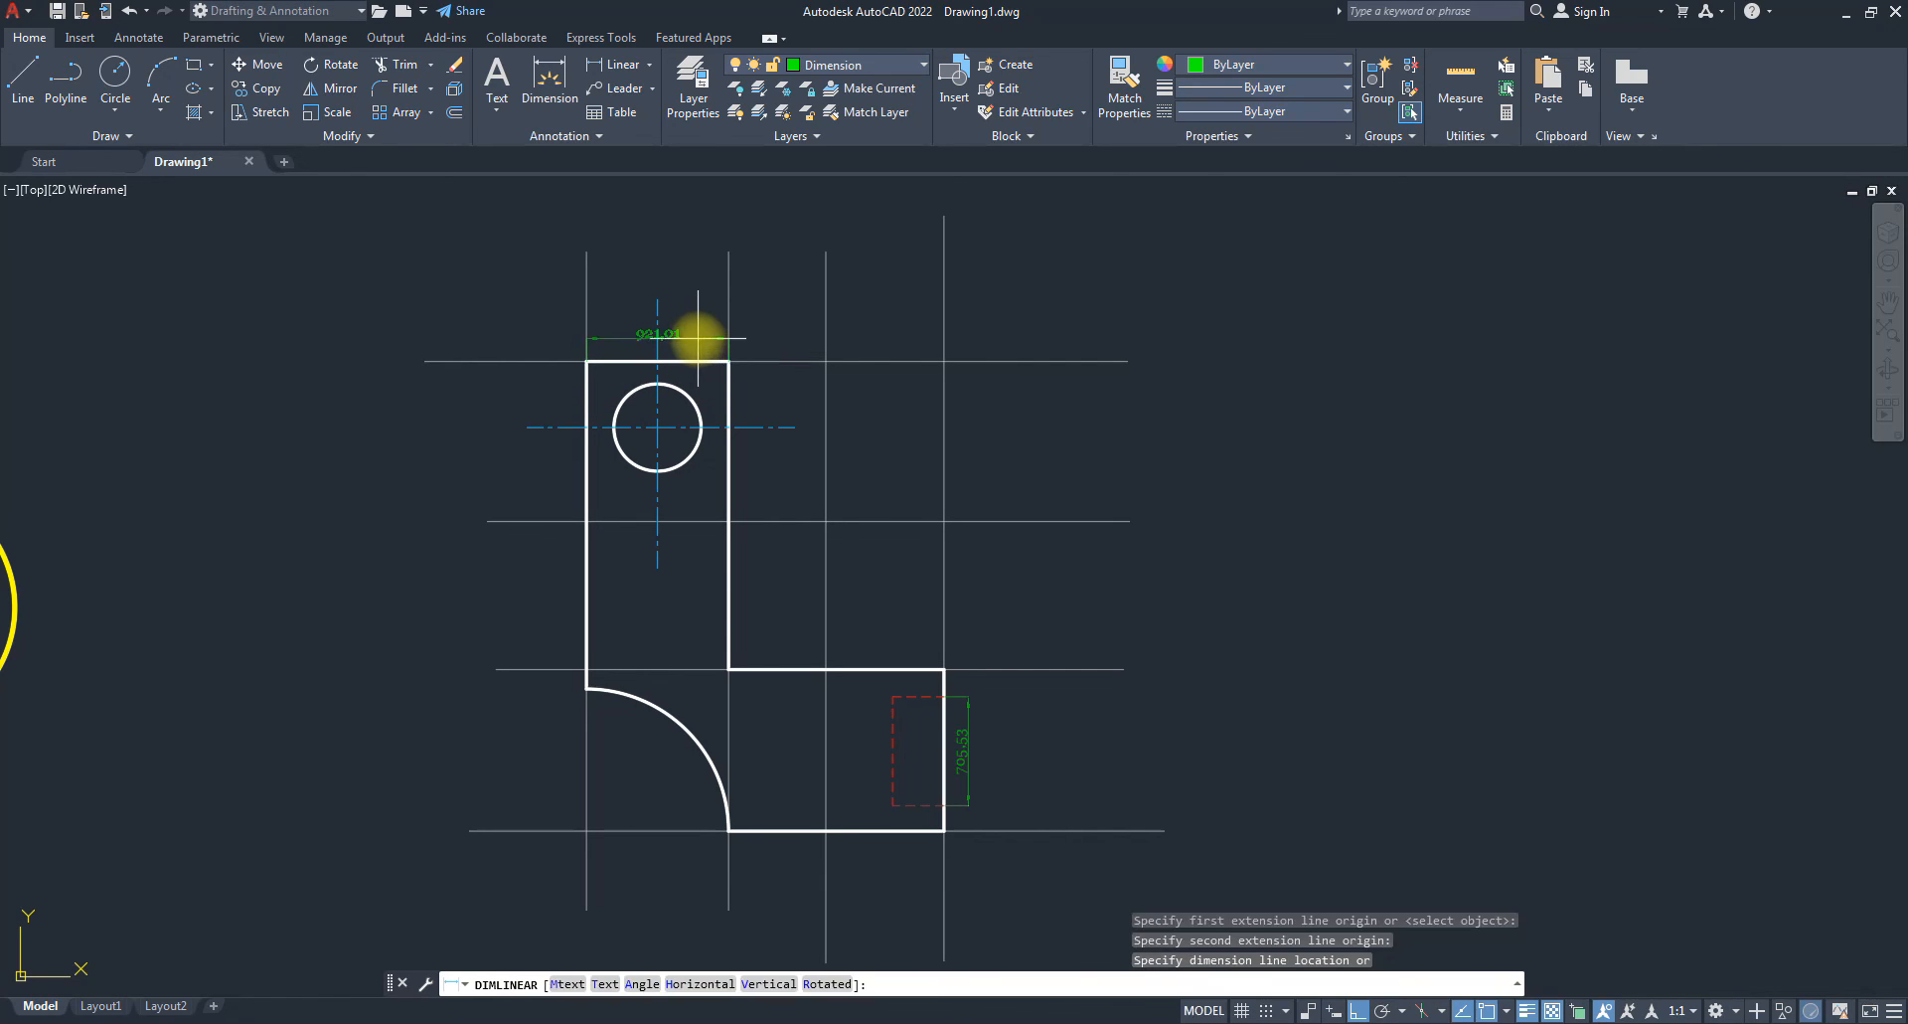
click(686, 338)
Add the 3042.08 left-side and 2317.07 bottom linear dimensions.
key(space)
click(588, 361)
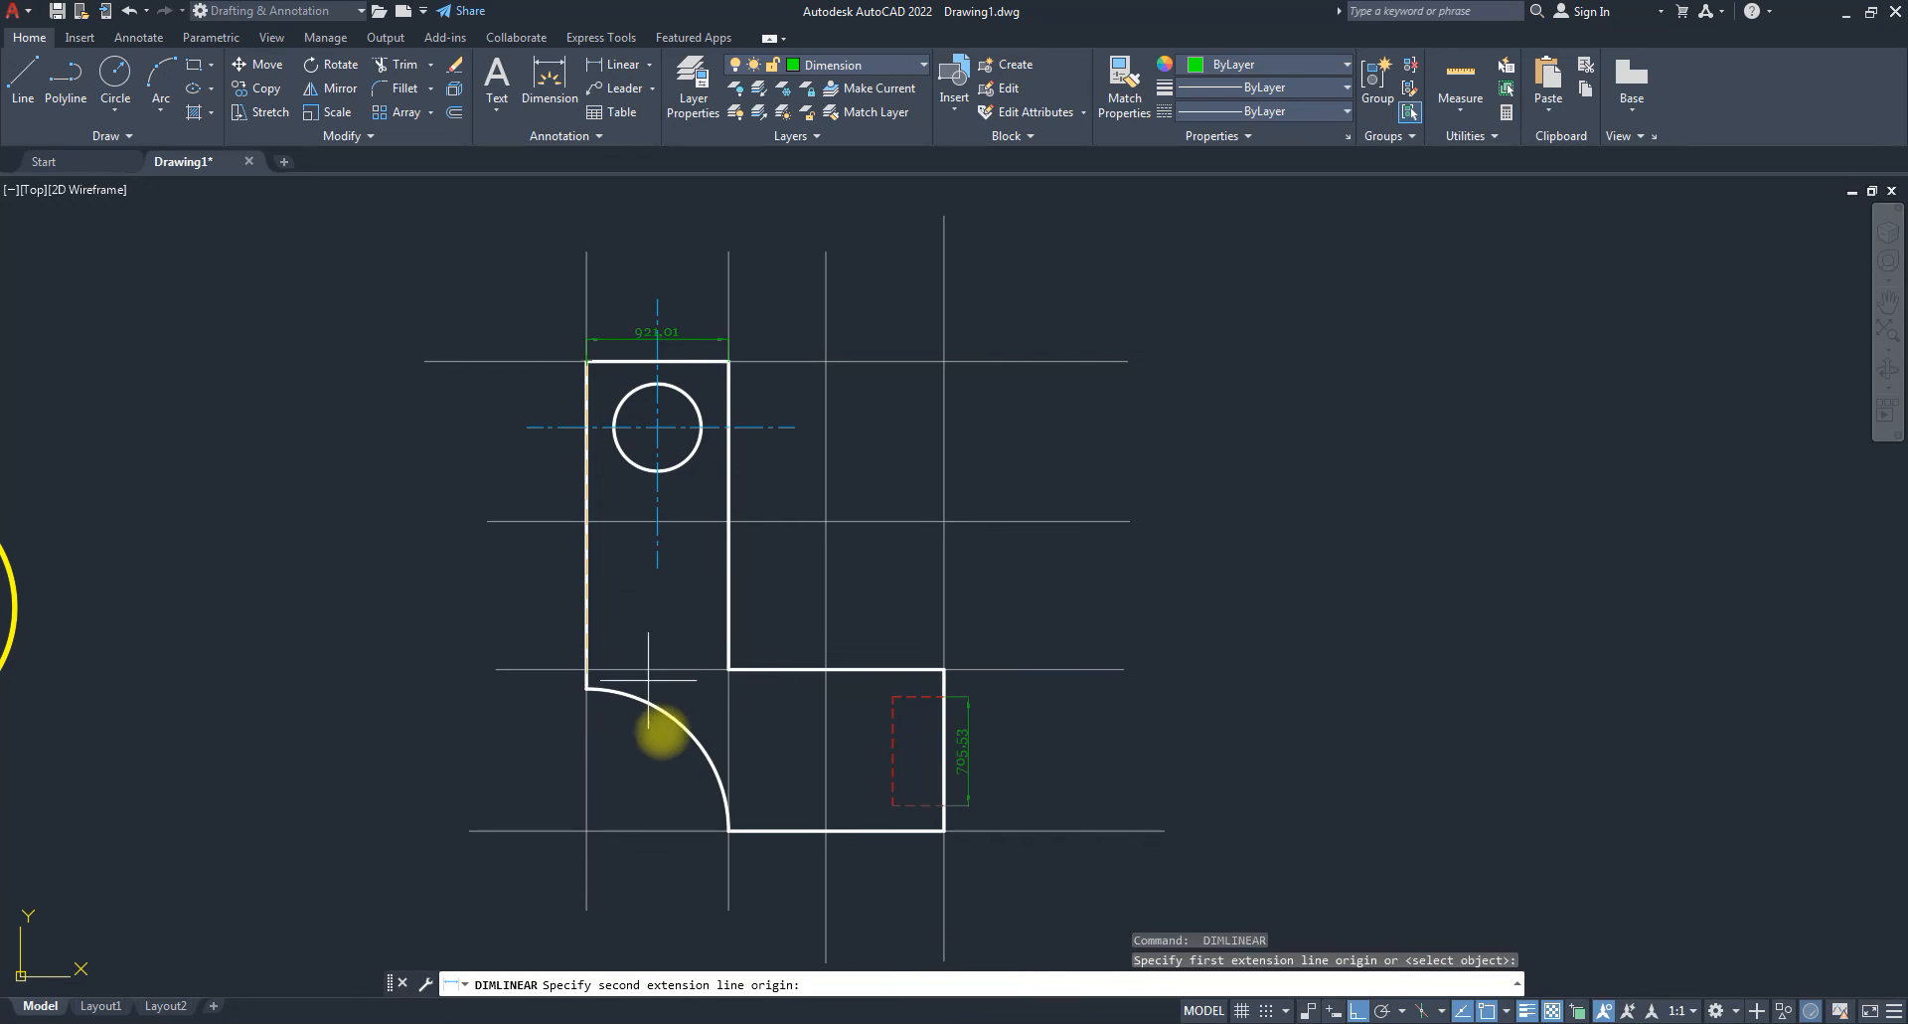
click(586, 830)
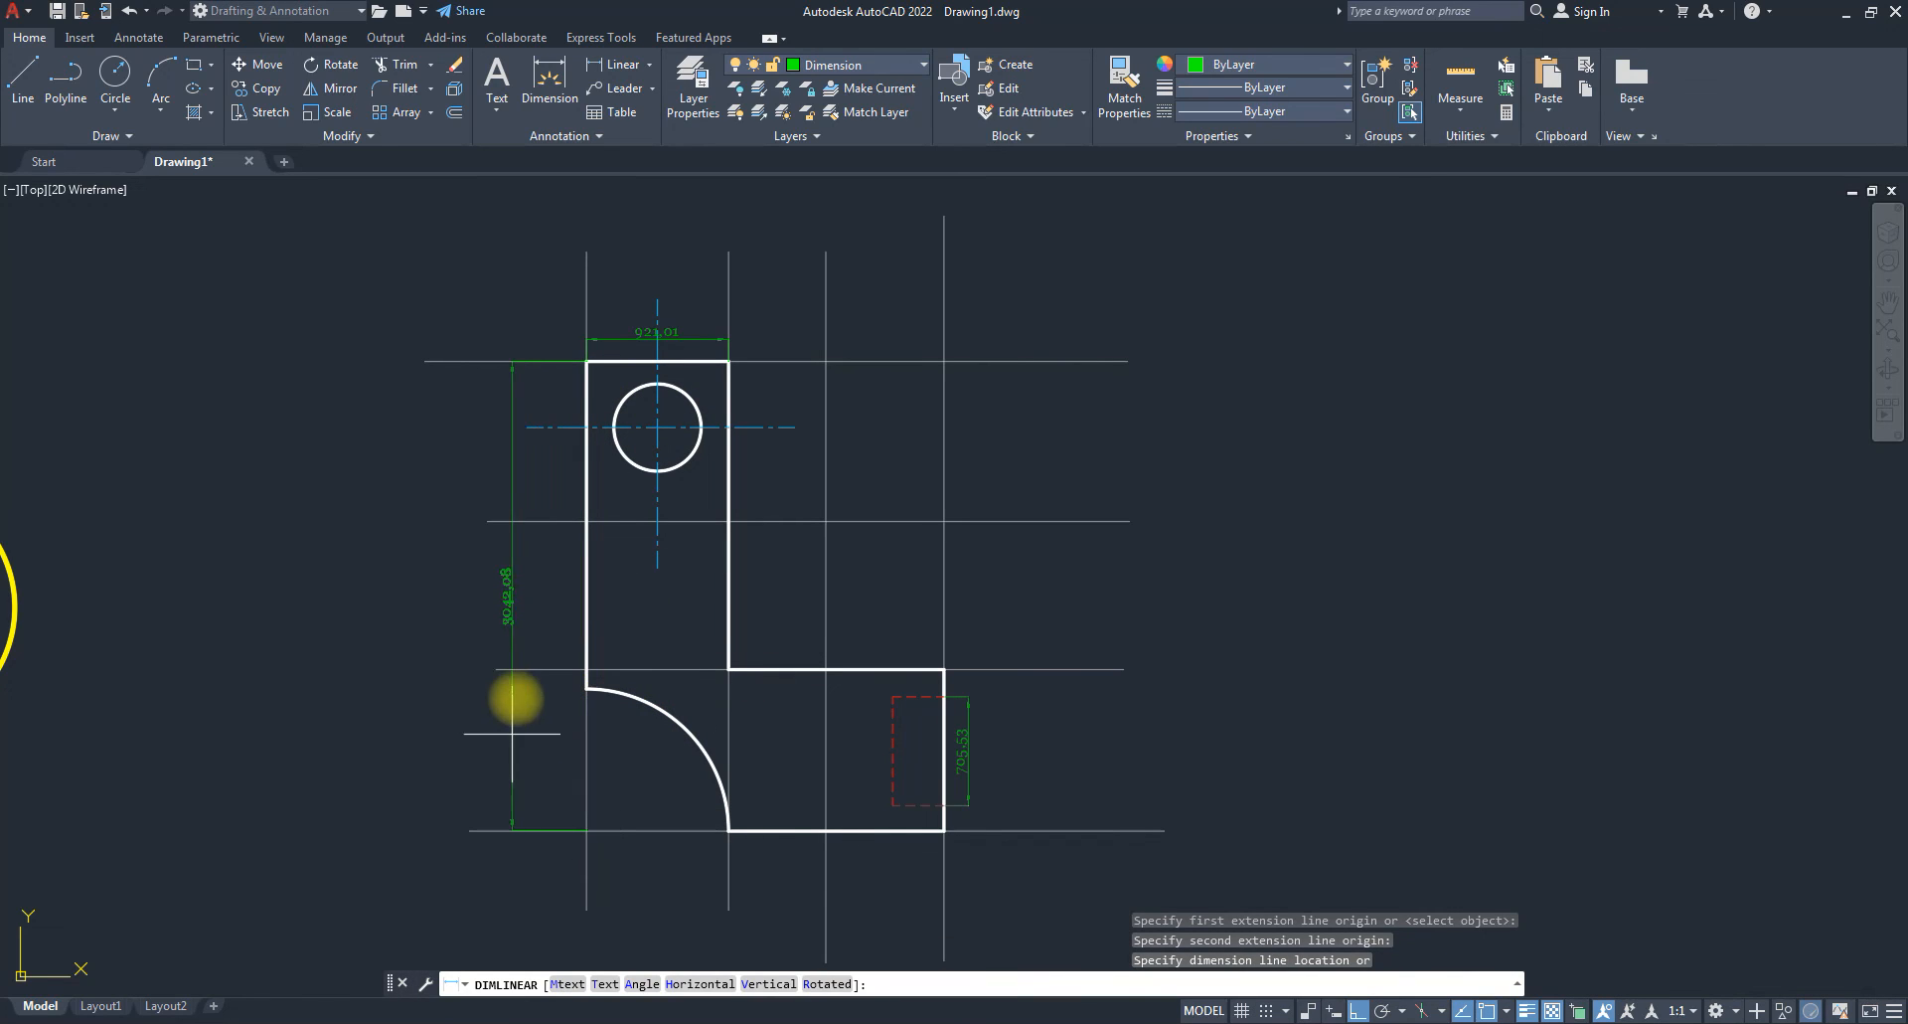
click(514, 616)
key(space)
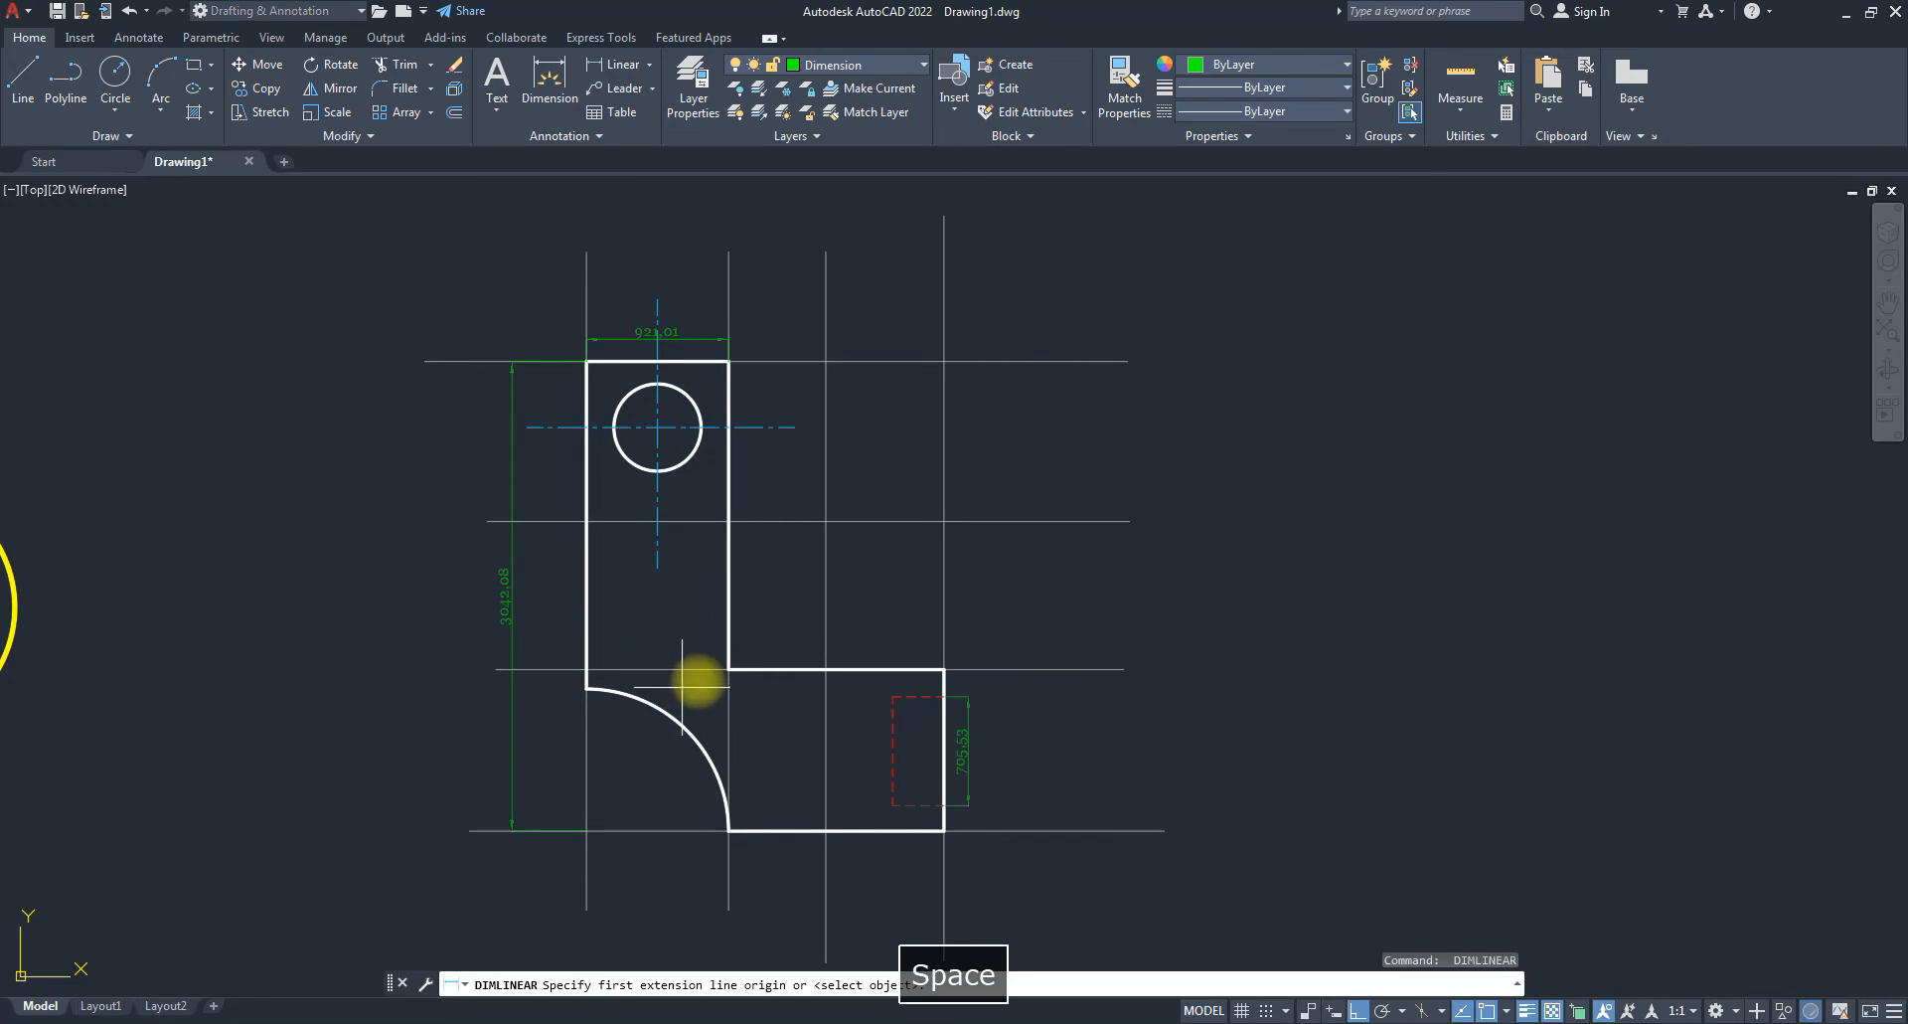
click(944, 830)
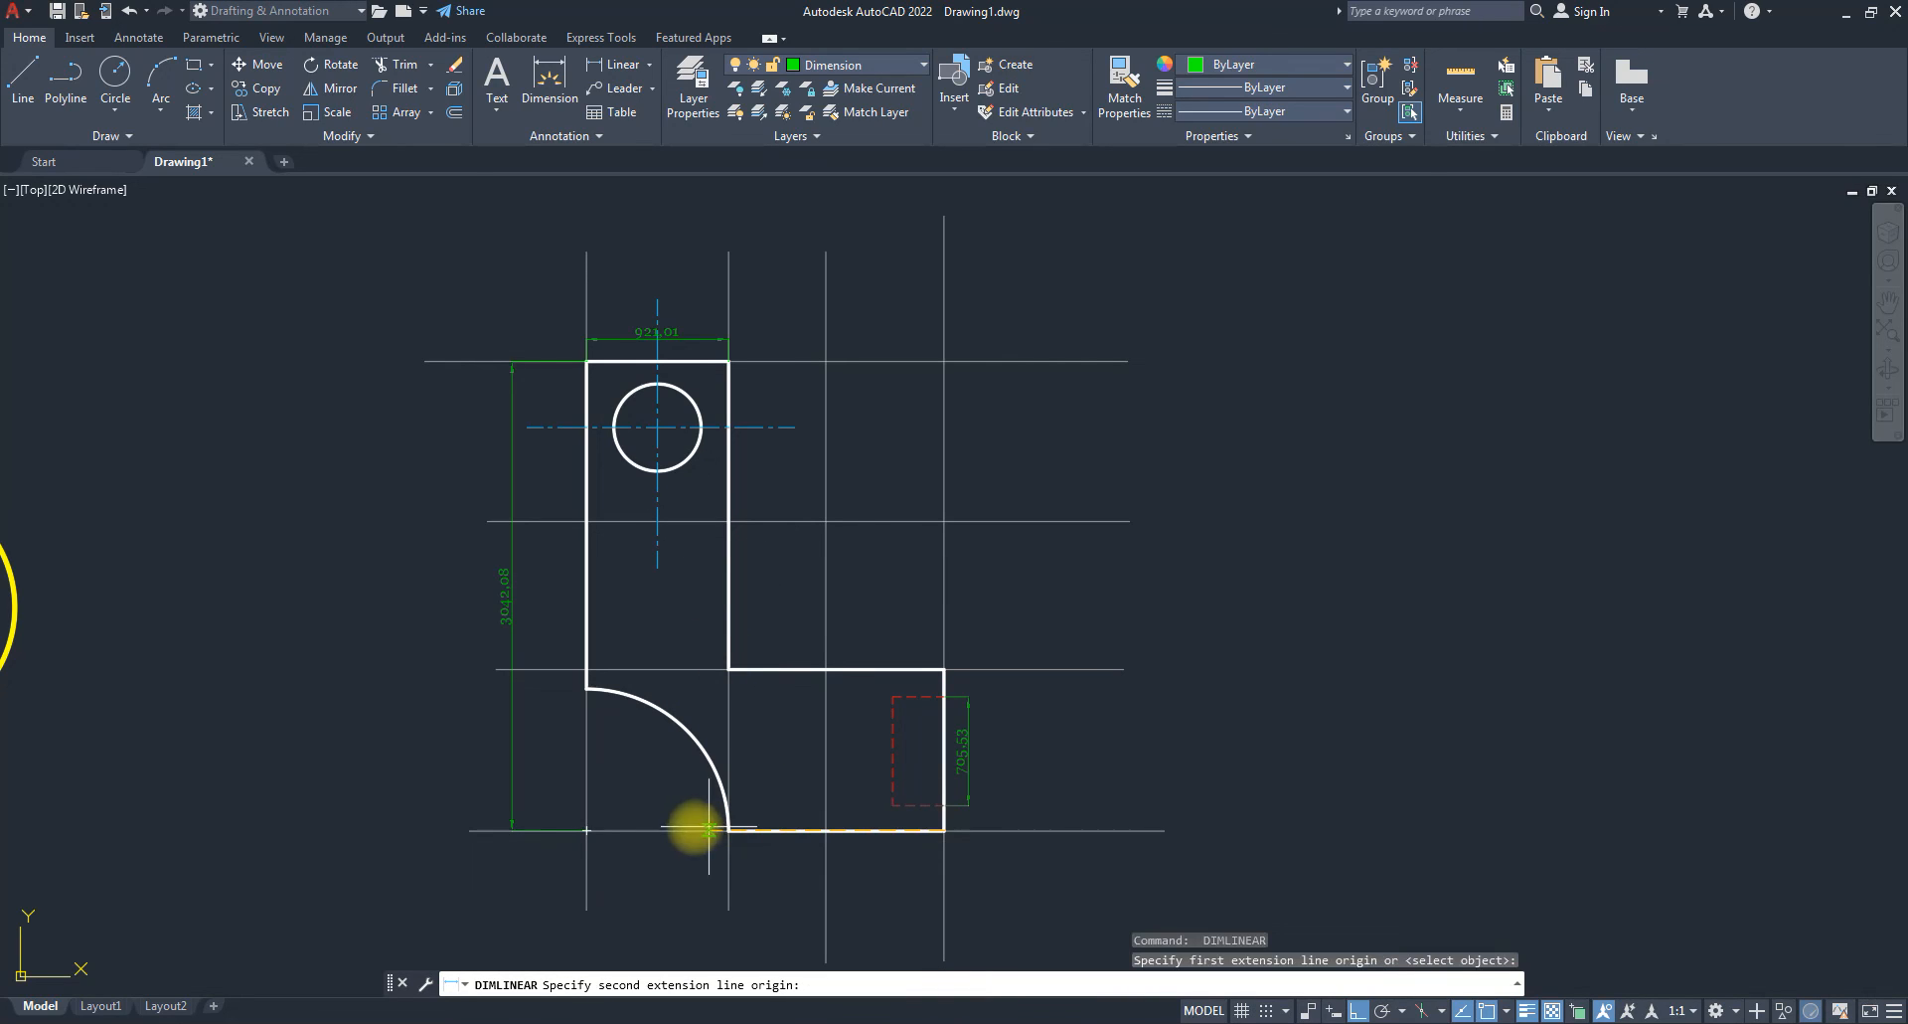
click(601, 829)
click(661, 890)
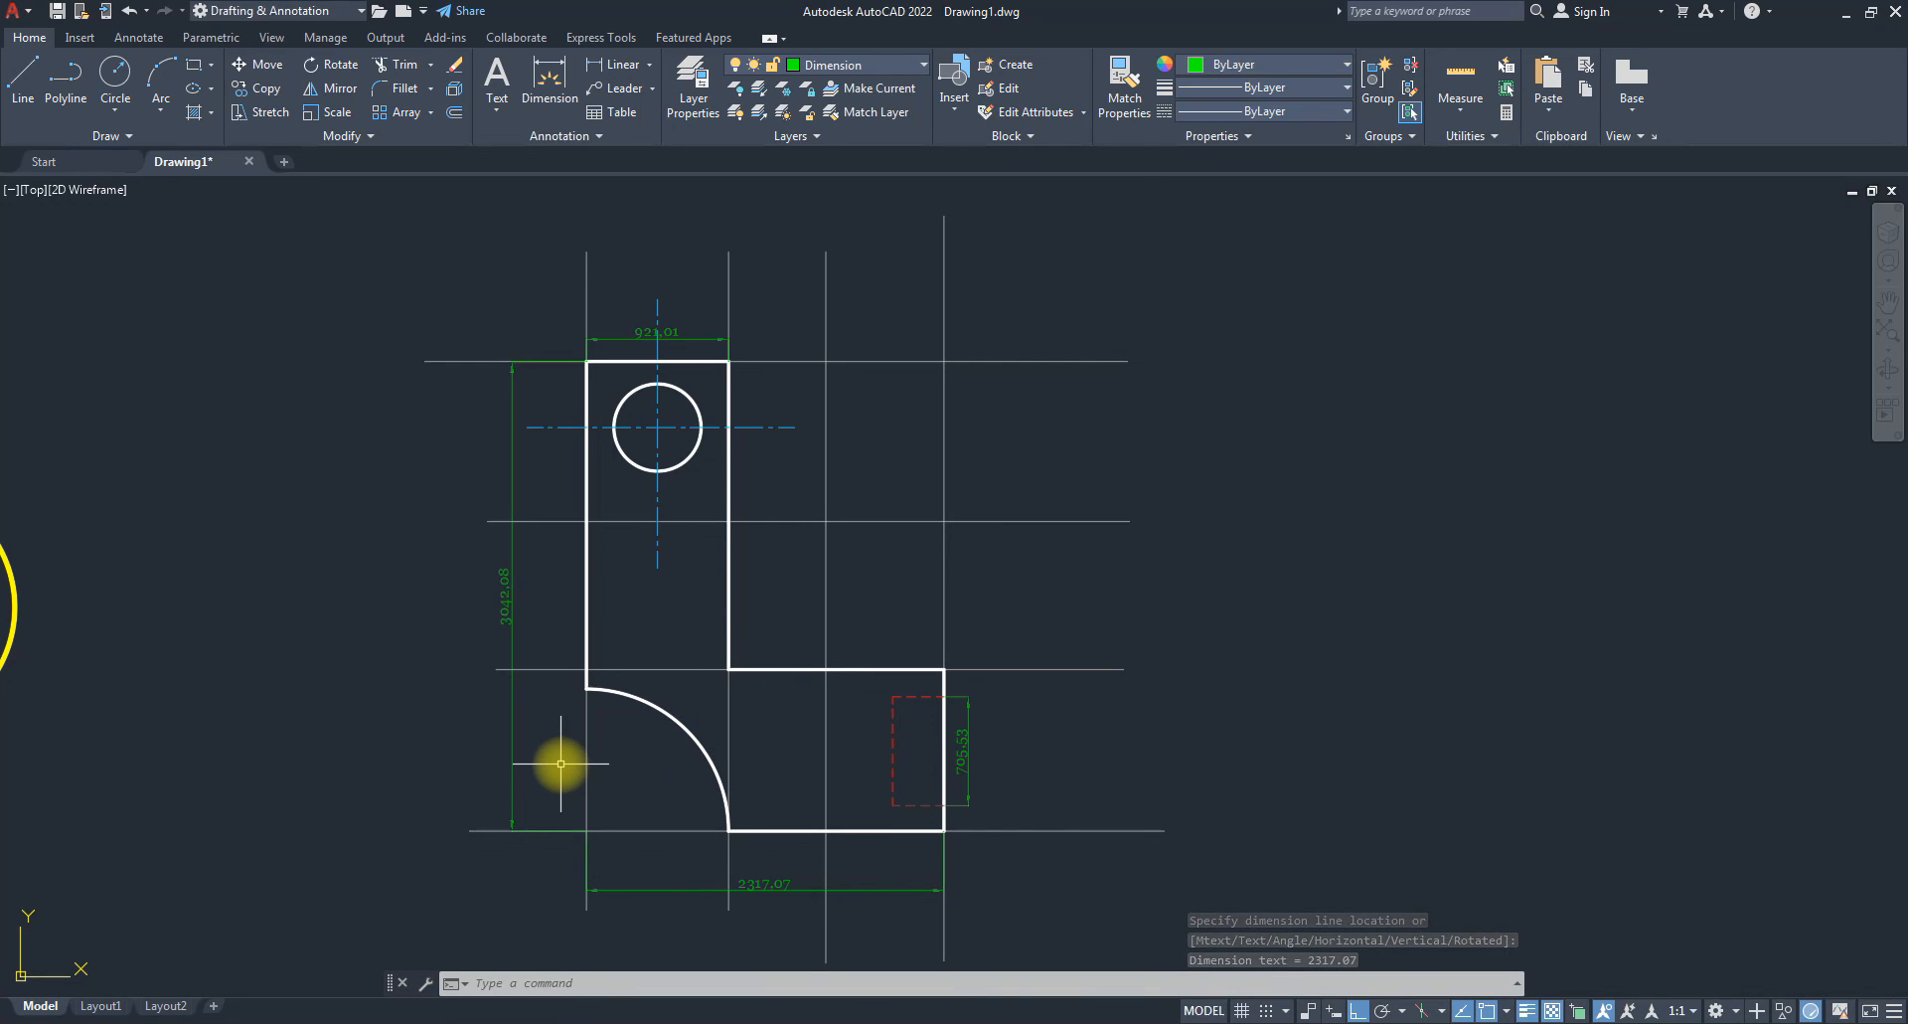
text(dimra)
key(Return)
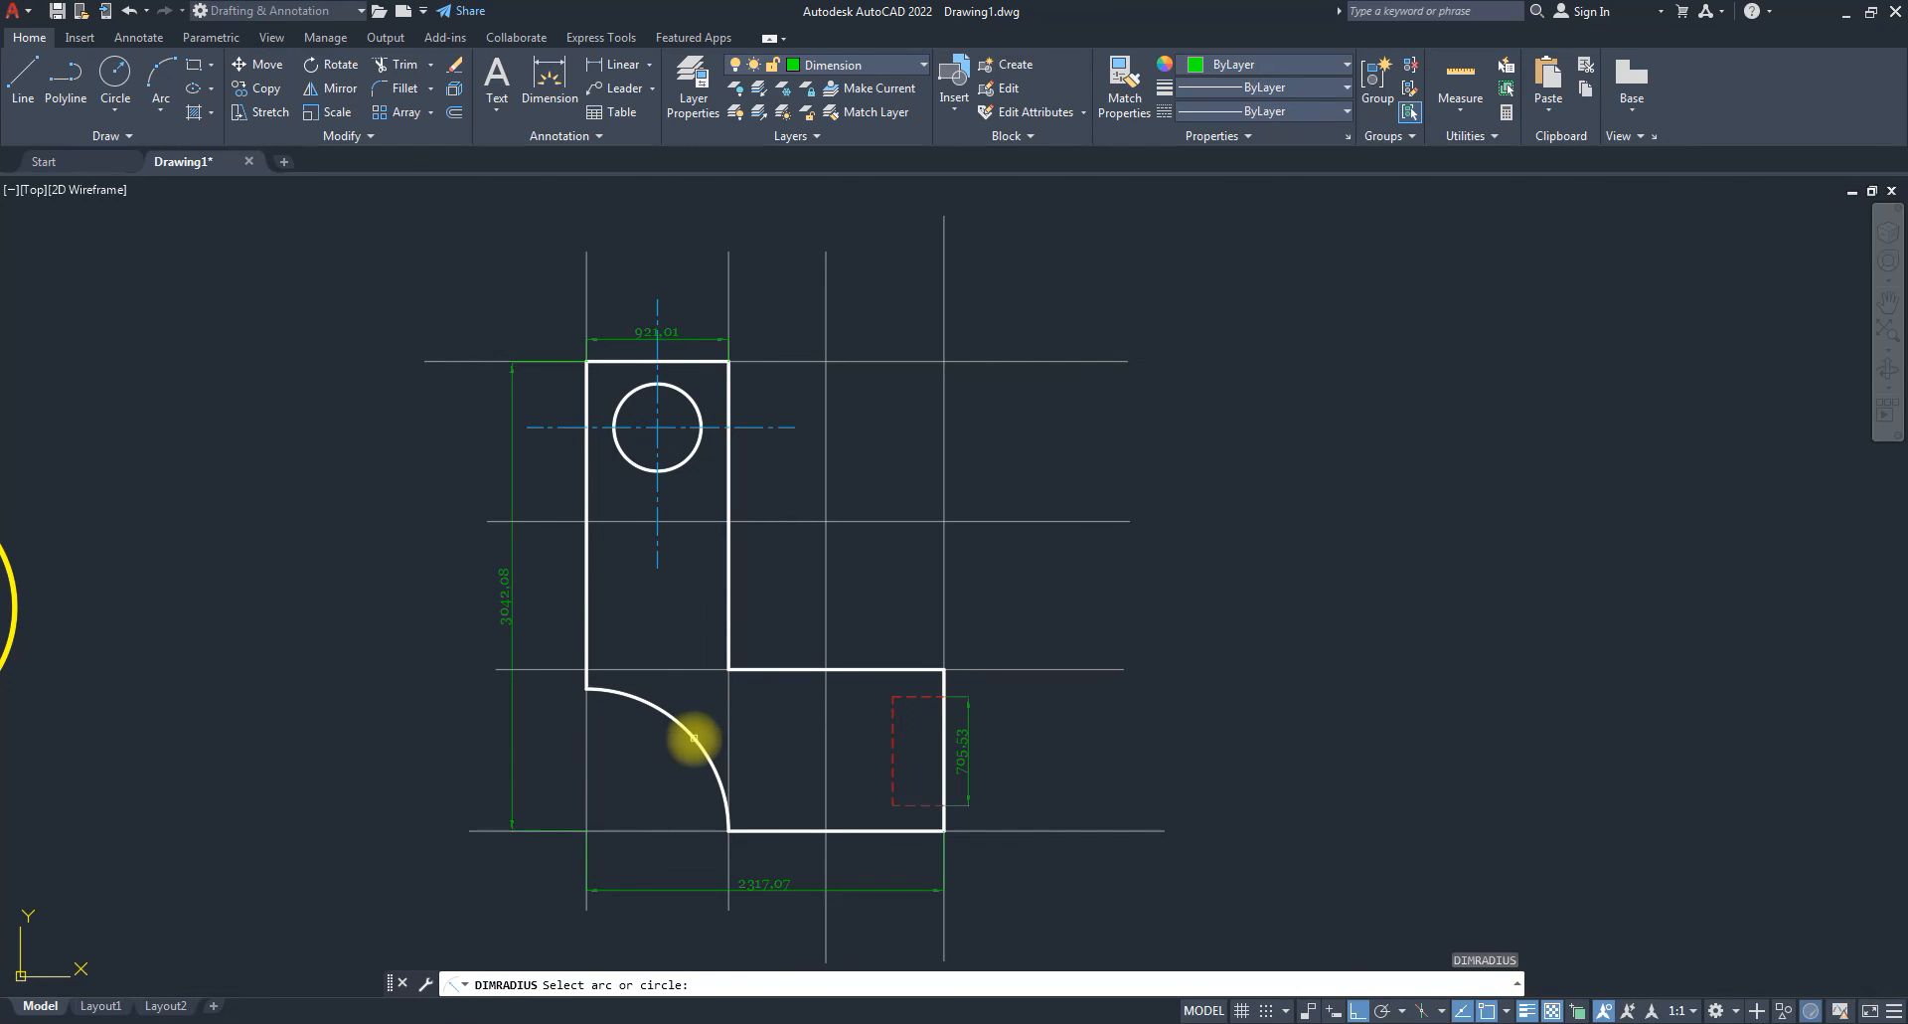
Add radius dimensions R921.01 to the corner arc and R282.43 to the hole.
click(693, 737)
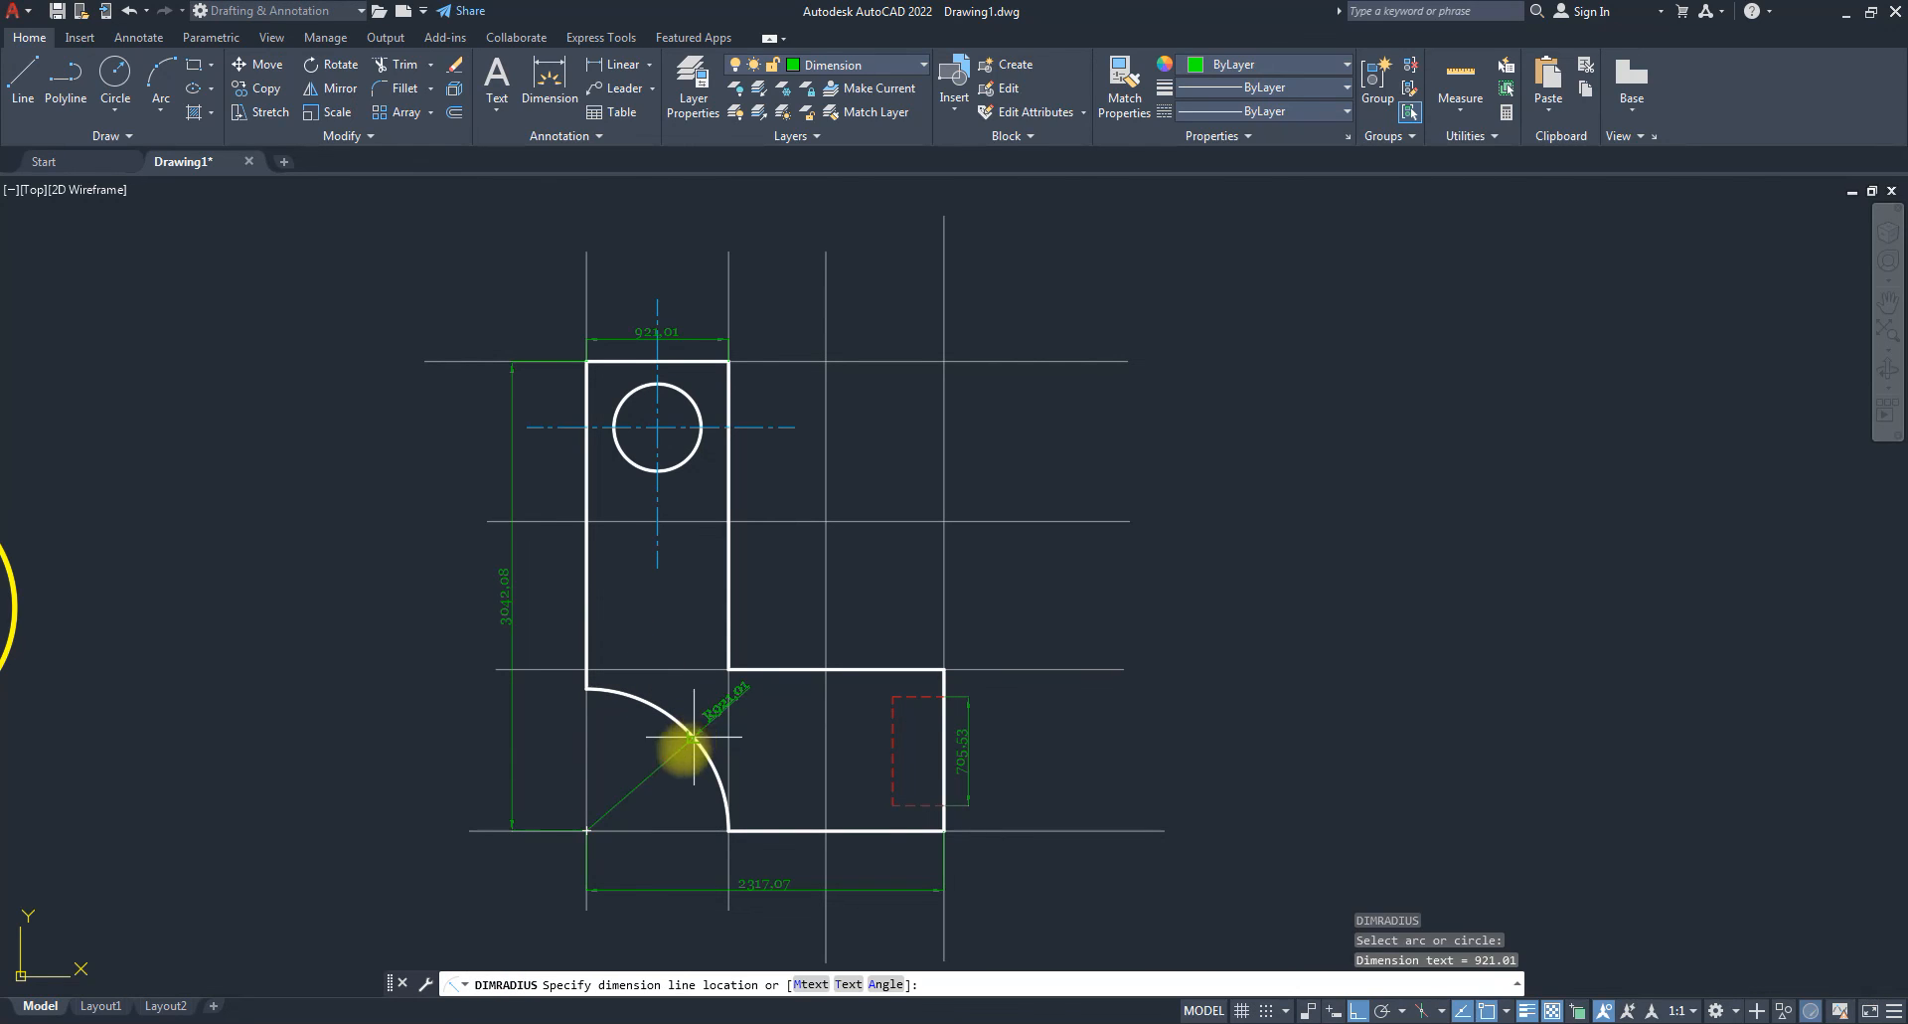
click(630, 809)
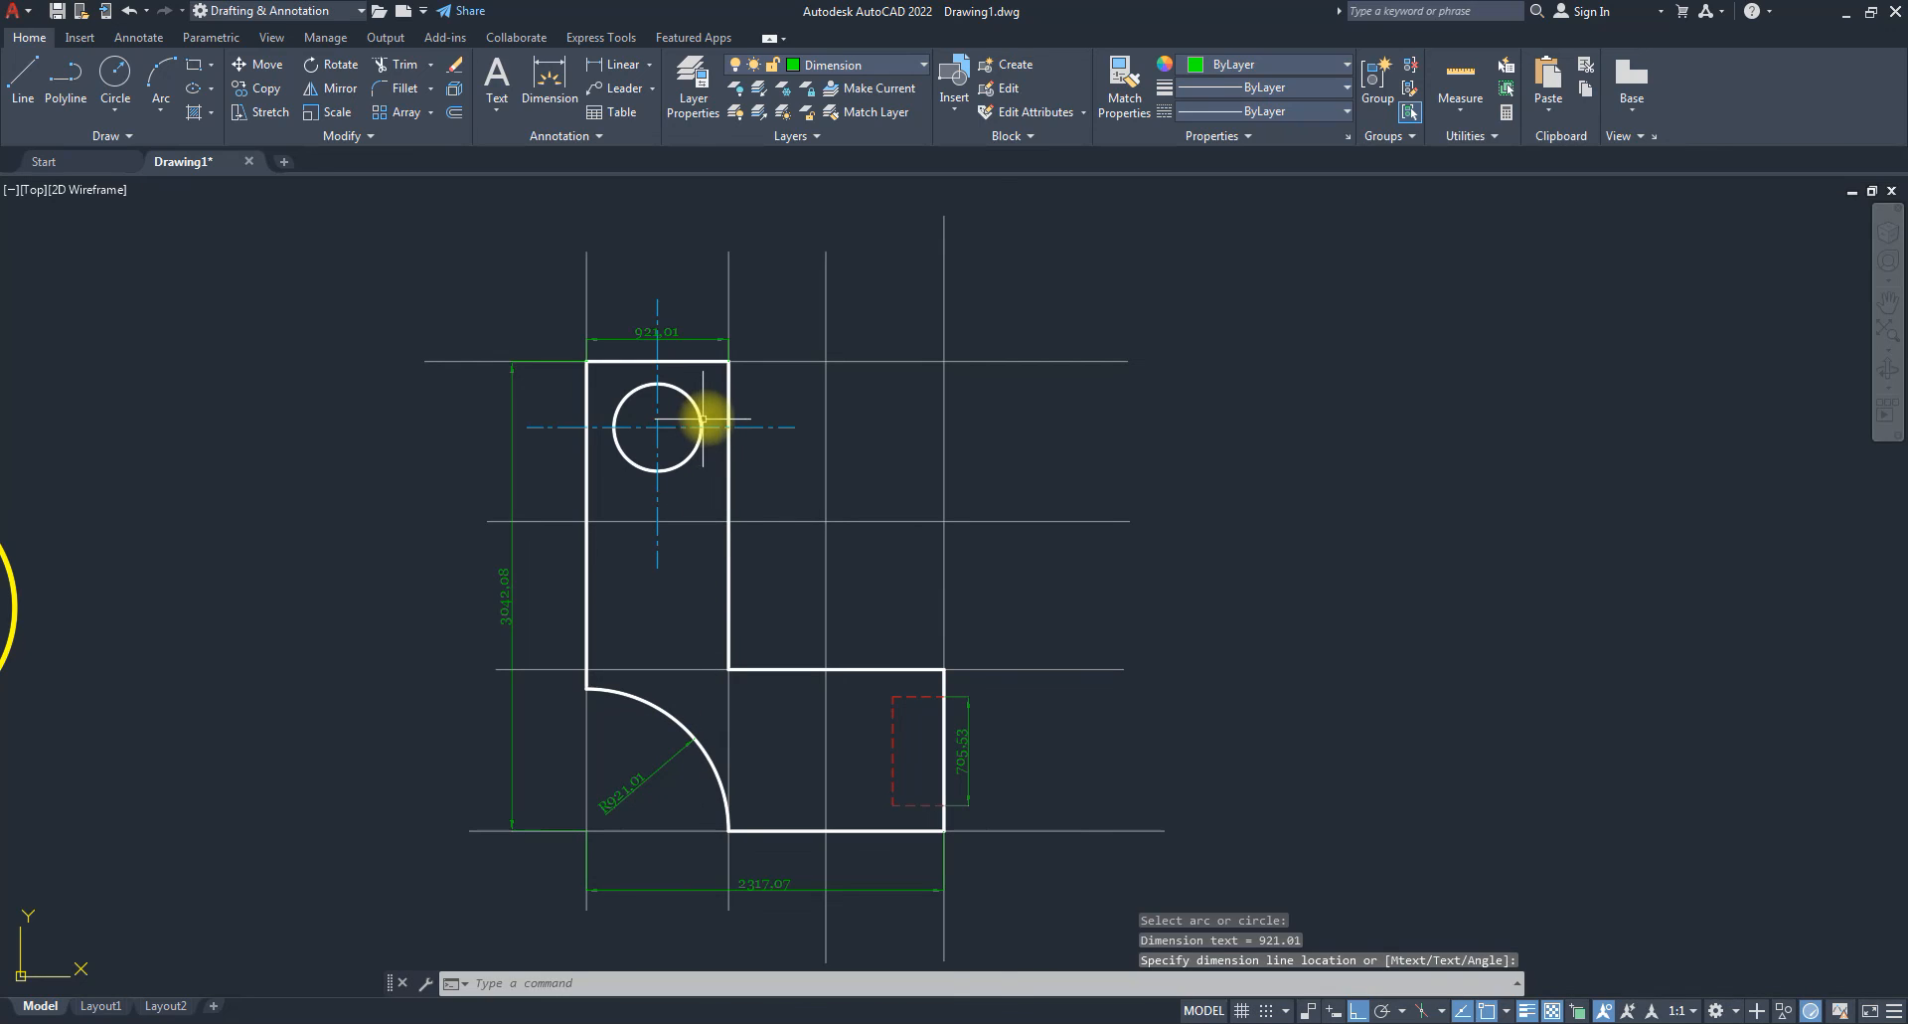
key(space)
click(695, 453)
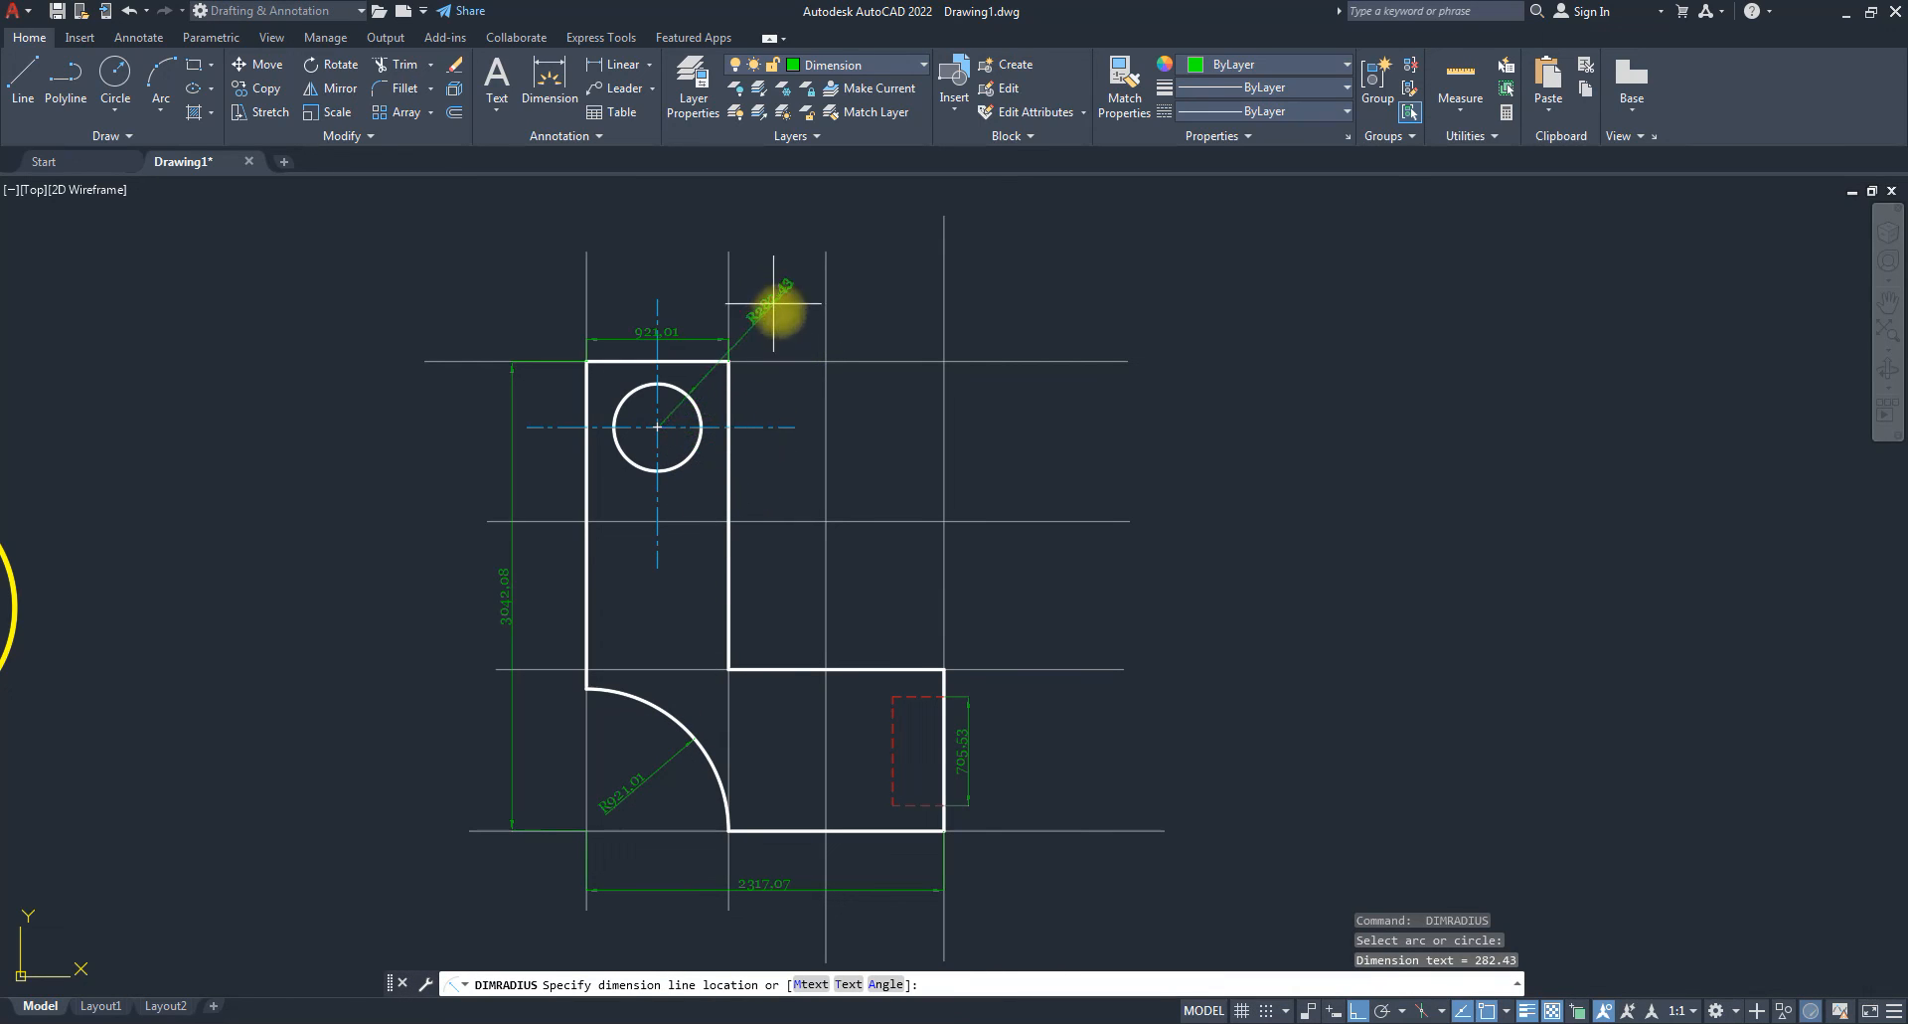
click(793, 397)
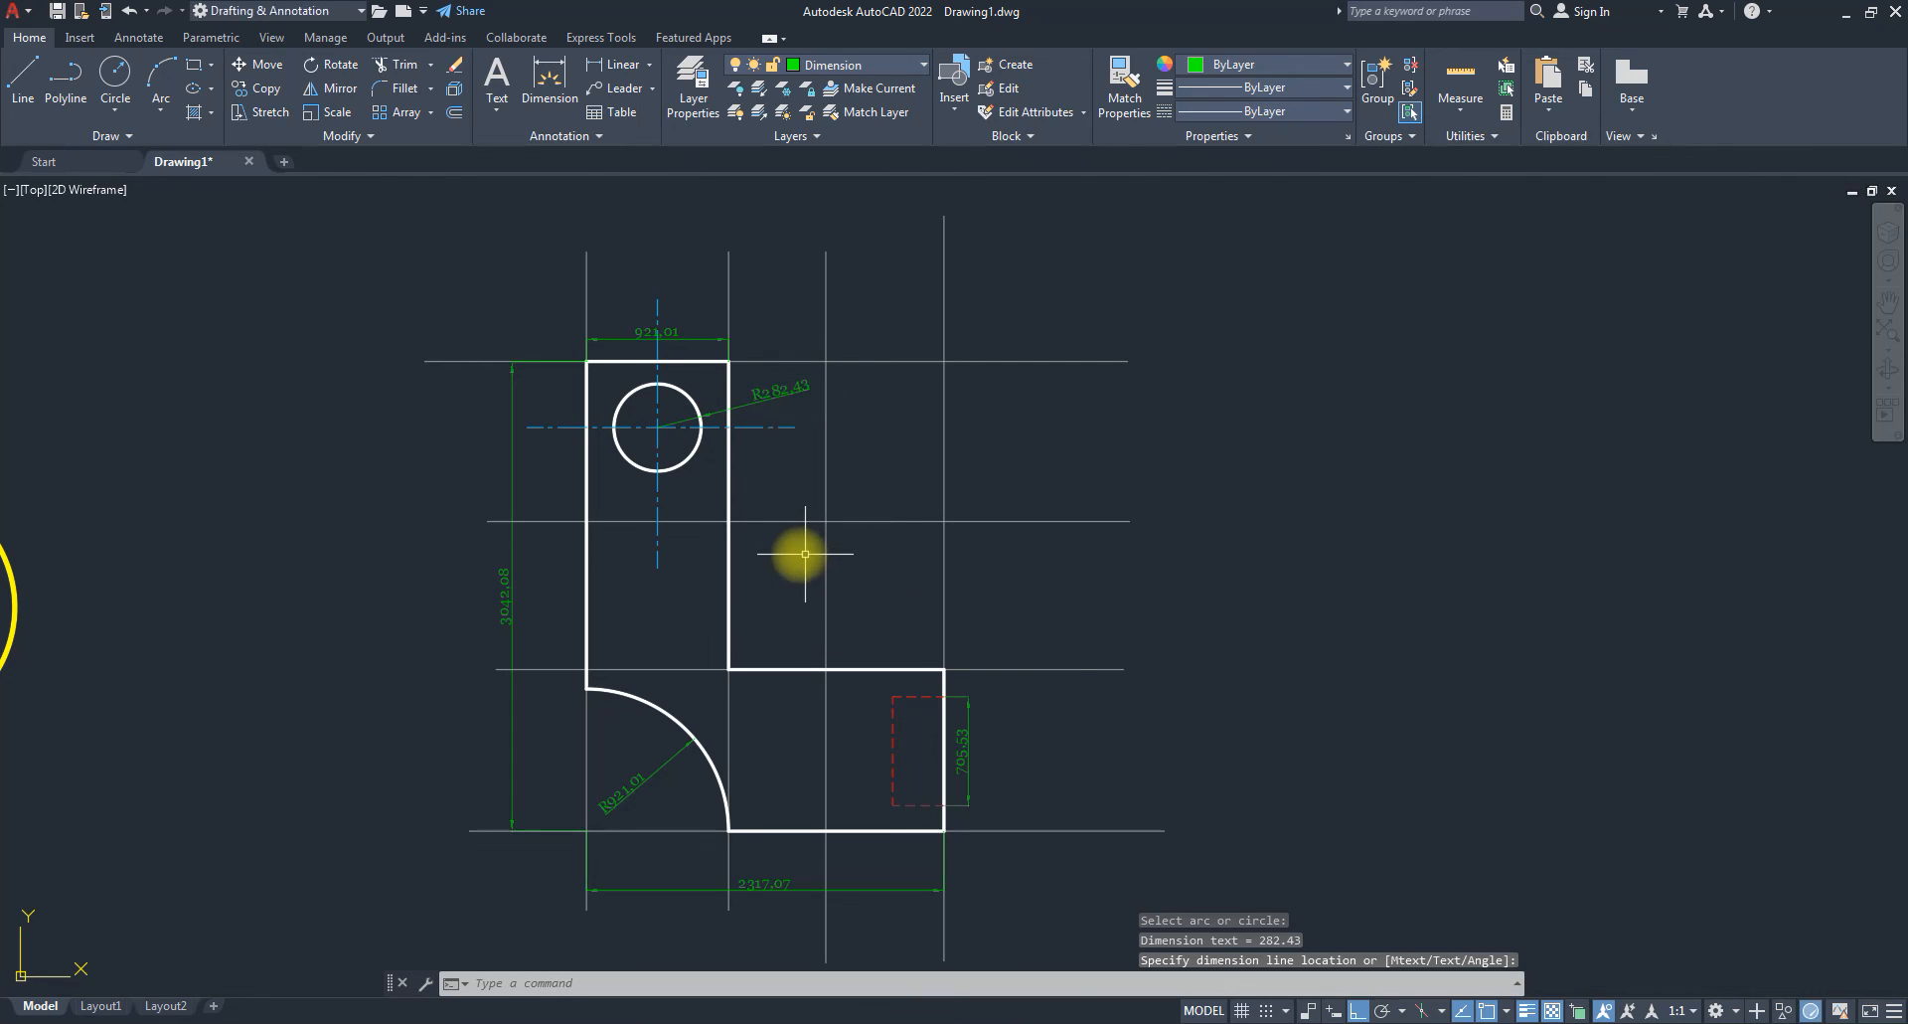
Zoom to fit the whole drawing and make layer 0 current.
scroll(895, 596, down, 3)
scroll(968, 648, up, 4)
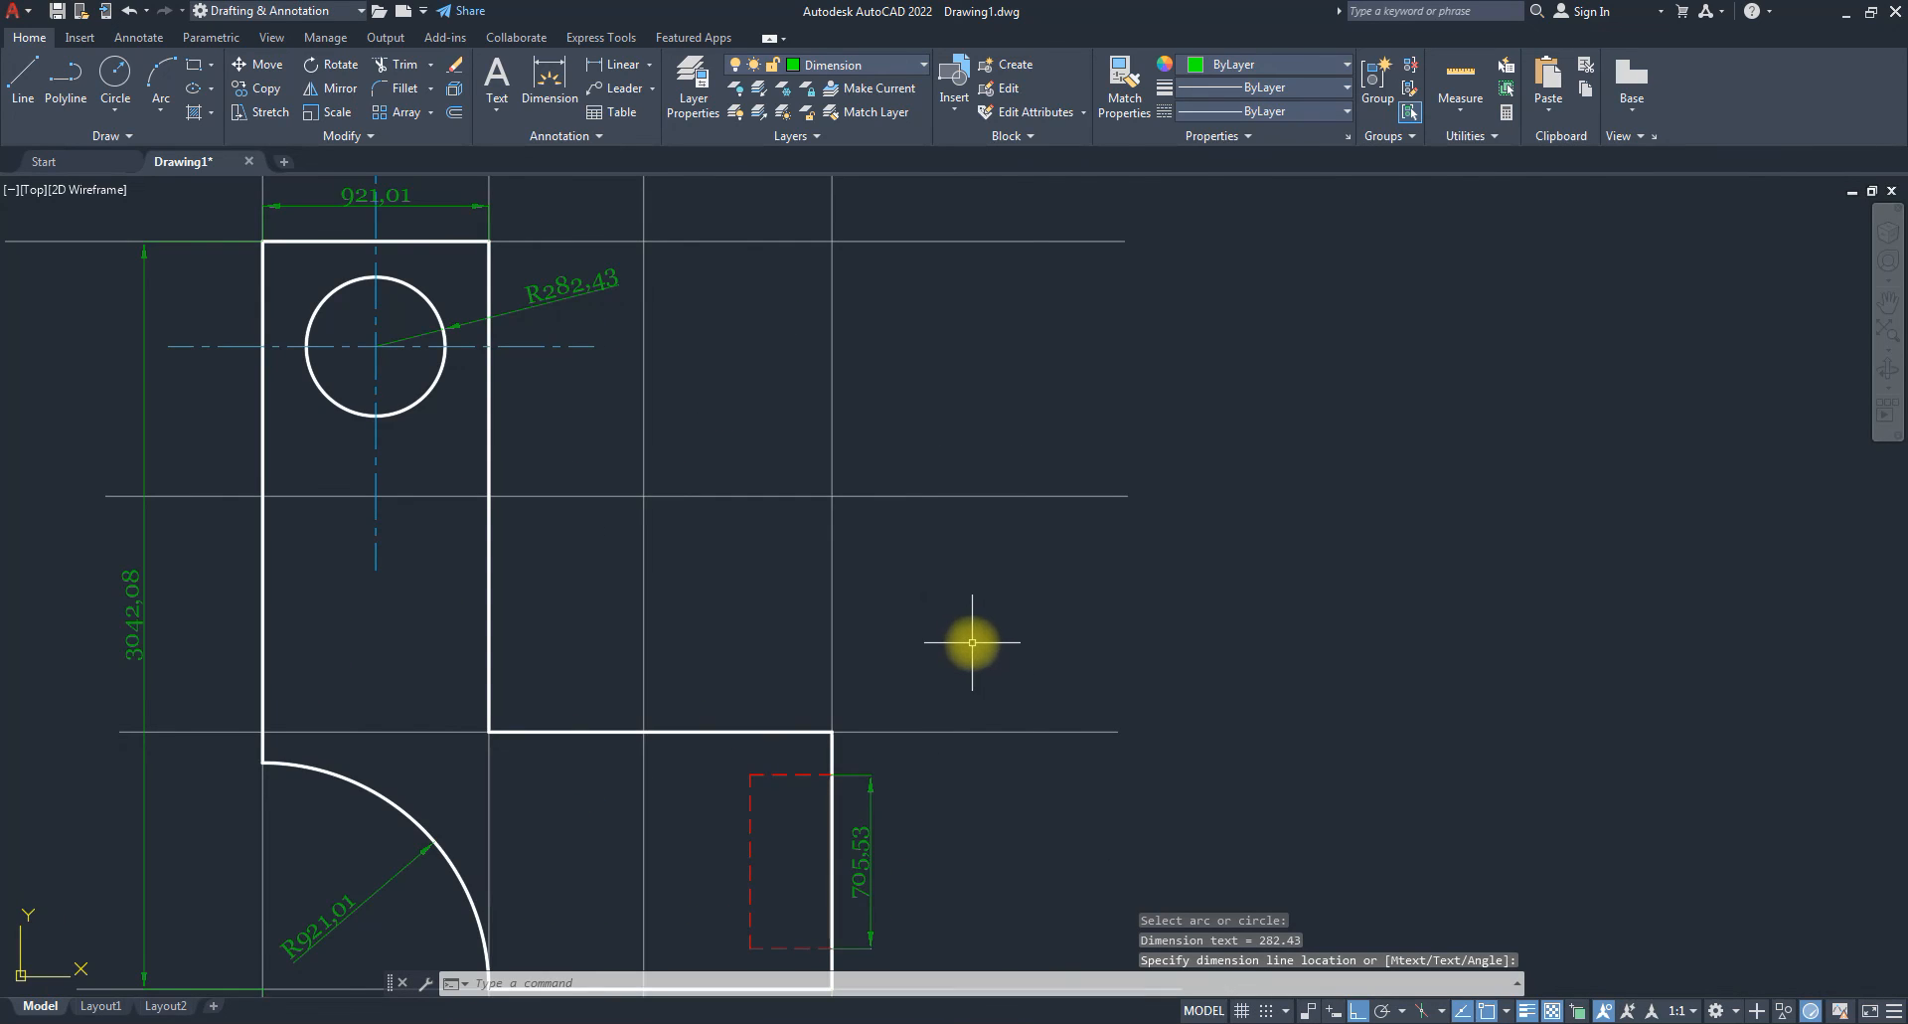
scroll(971, 644, down, 2)
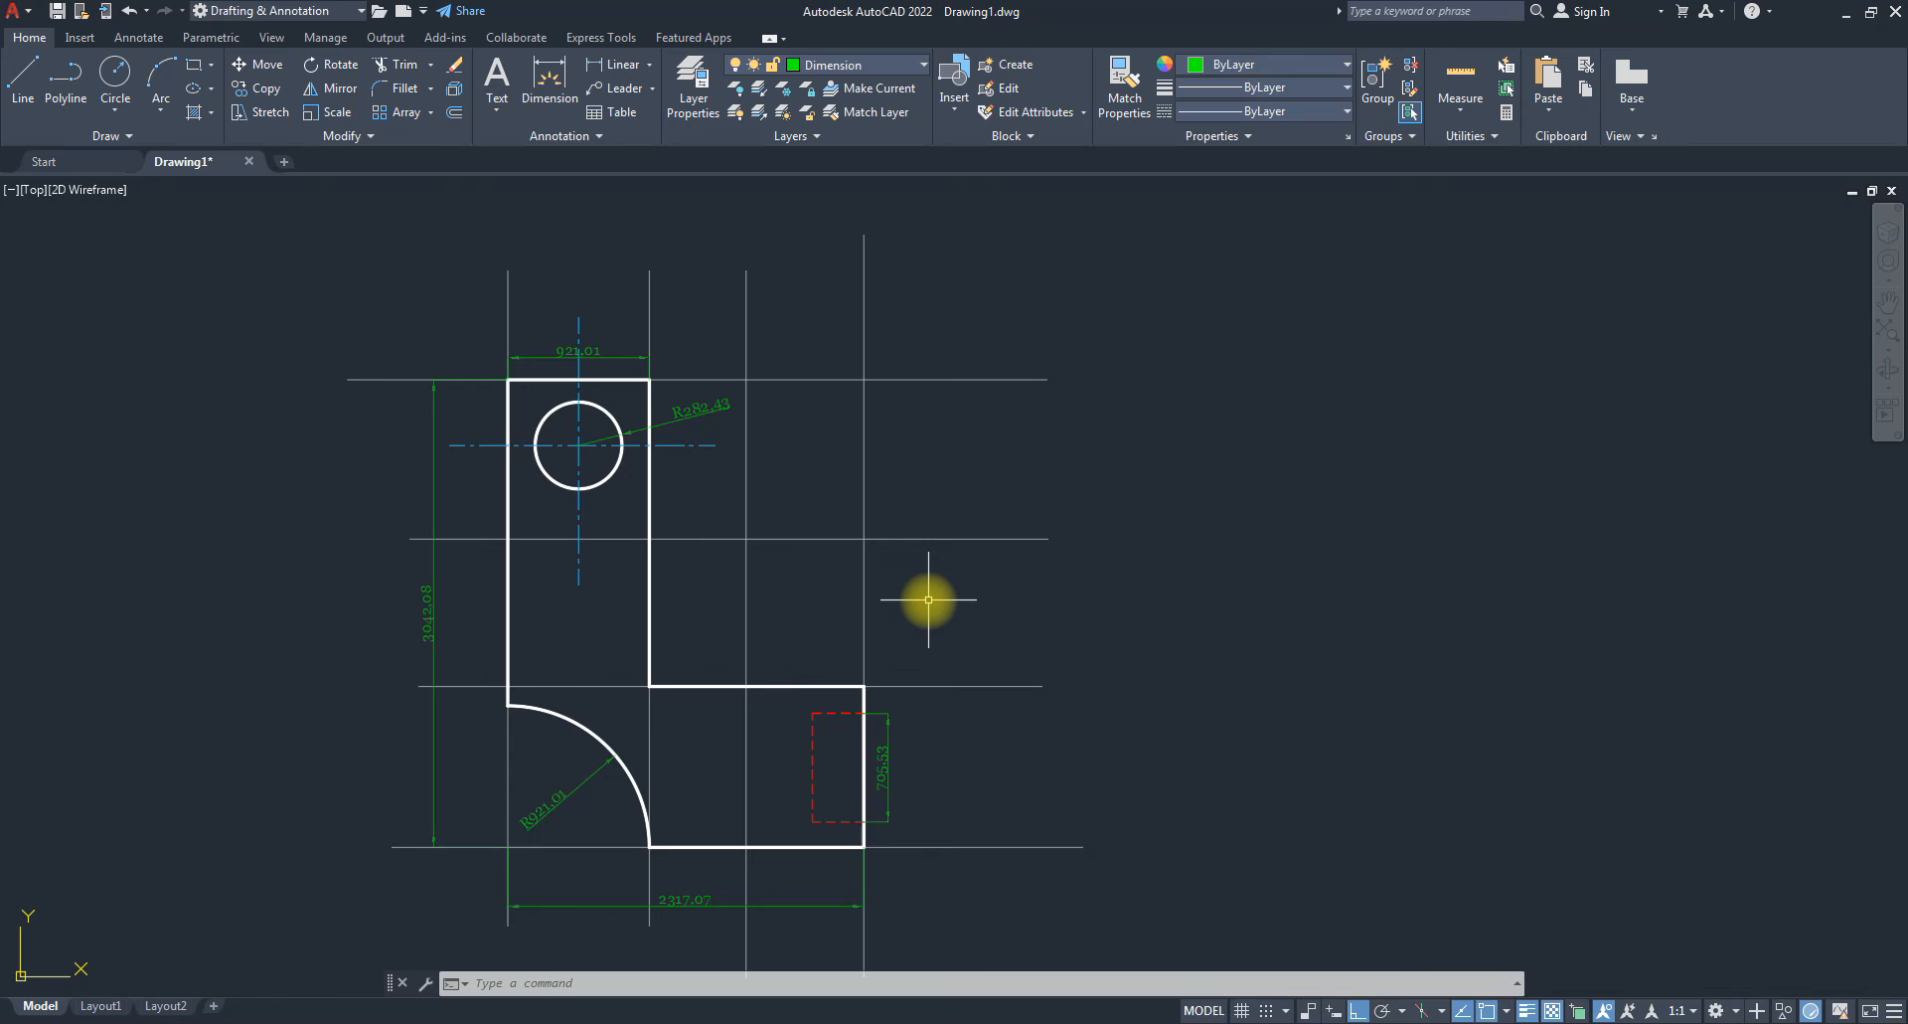
middle_click(1247, 440)
middle_click(1247, 440)
mouse_move(1247, 441)
middle_down()
mouse_move(1260, 414)
mouse_move(865, 437)
middle_up()
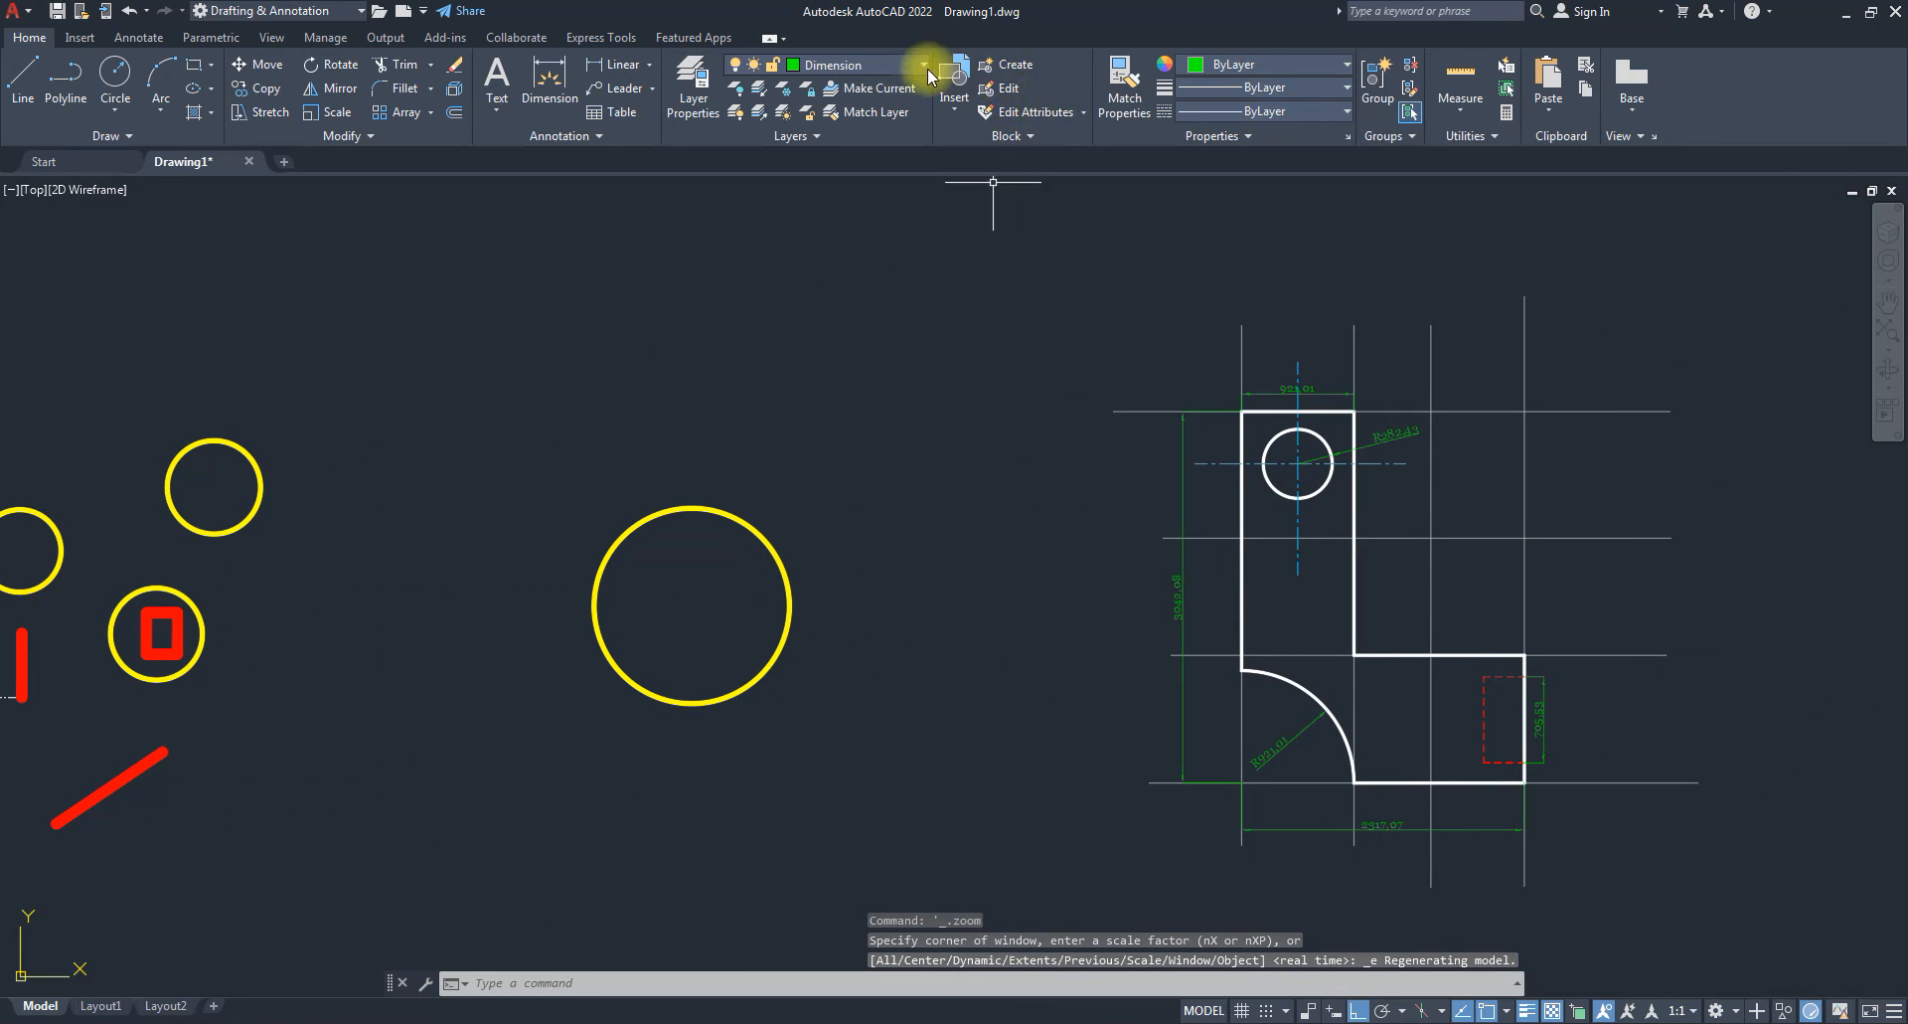
click(923, 64)
click(835, 79)
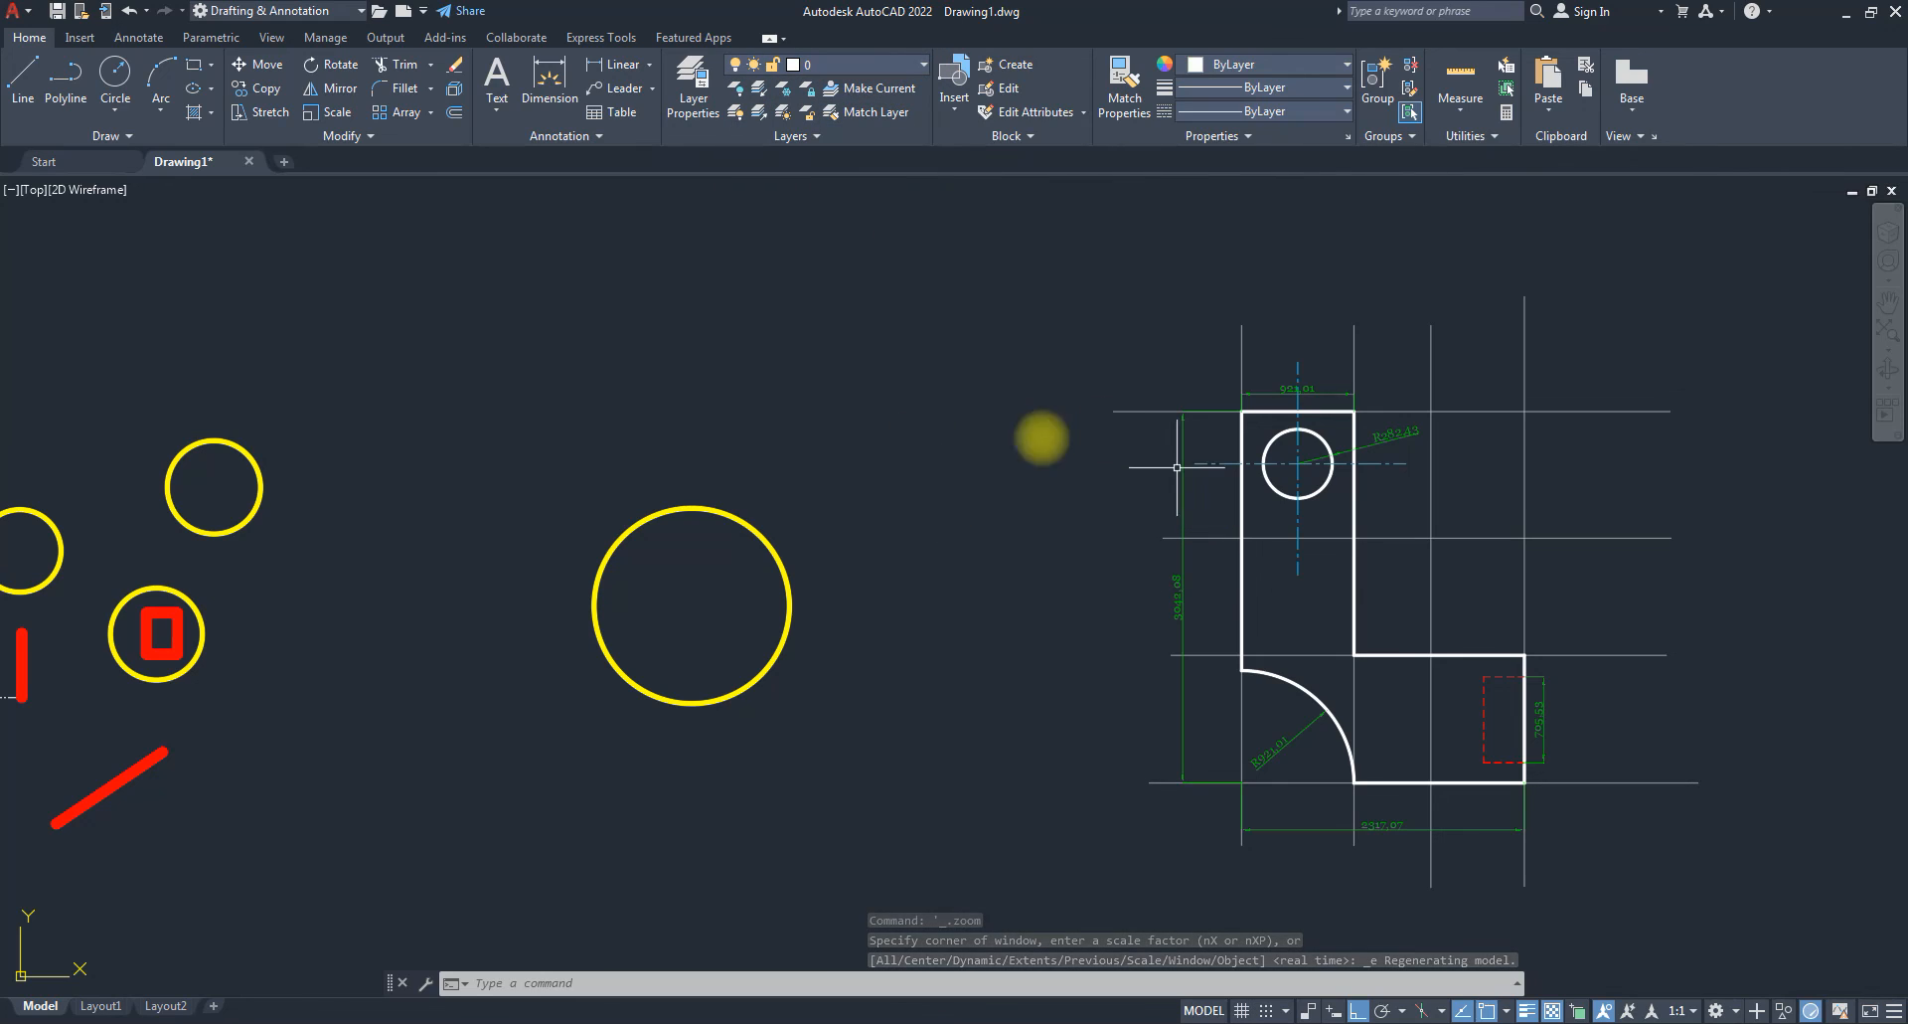
click(923, 66)
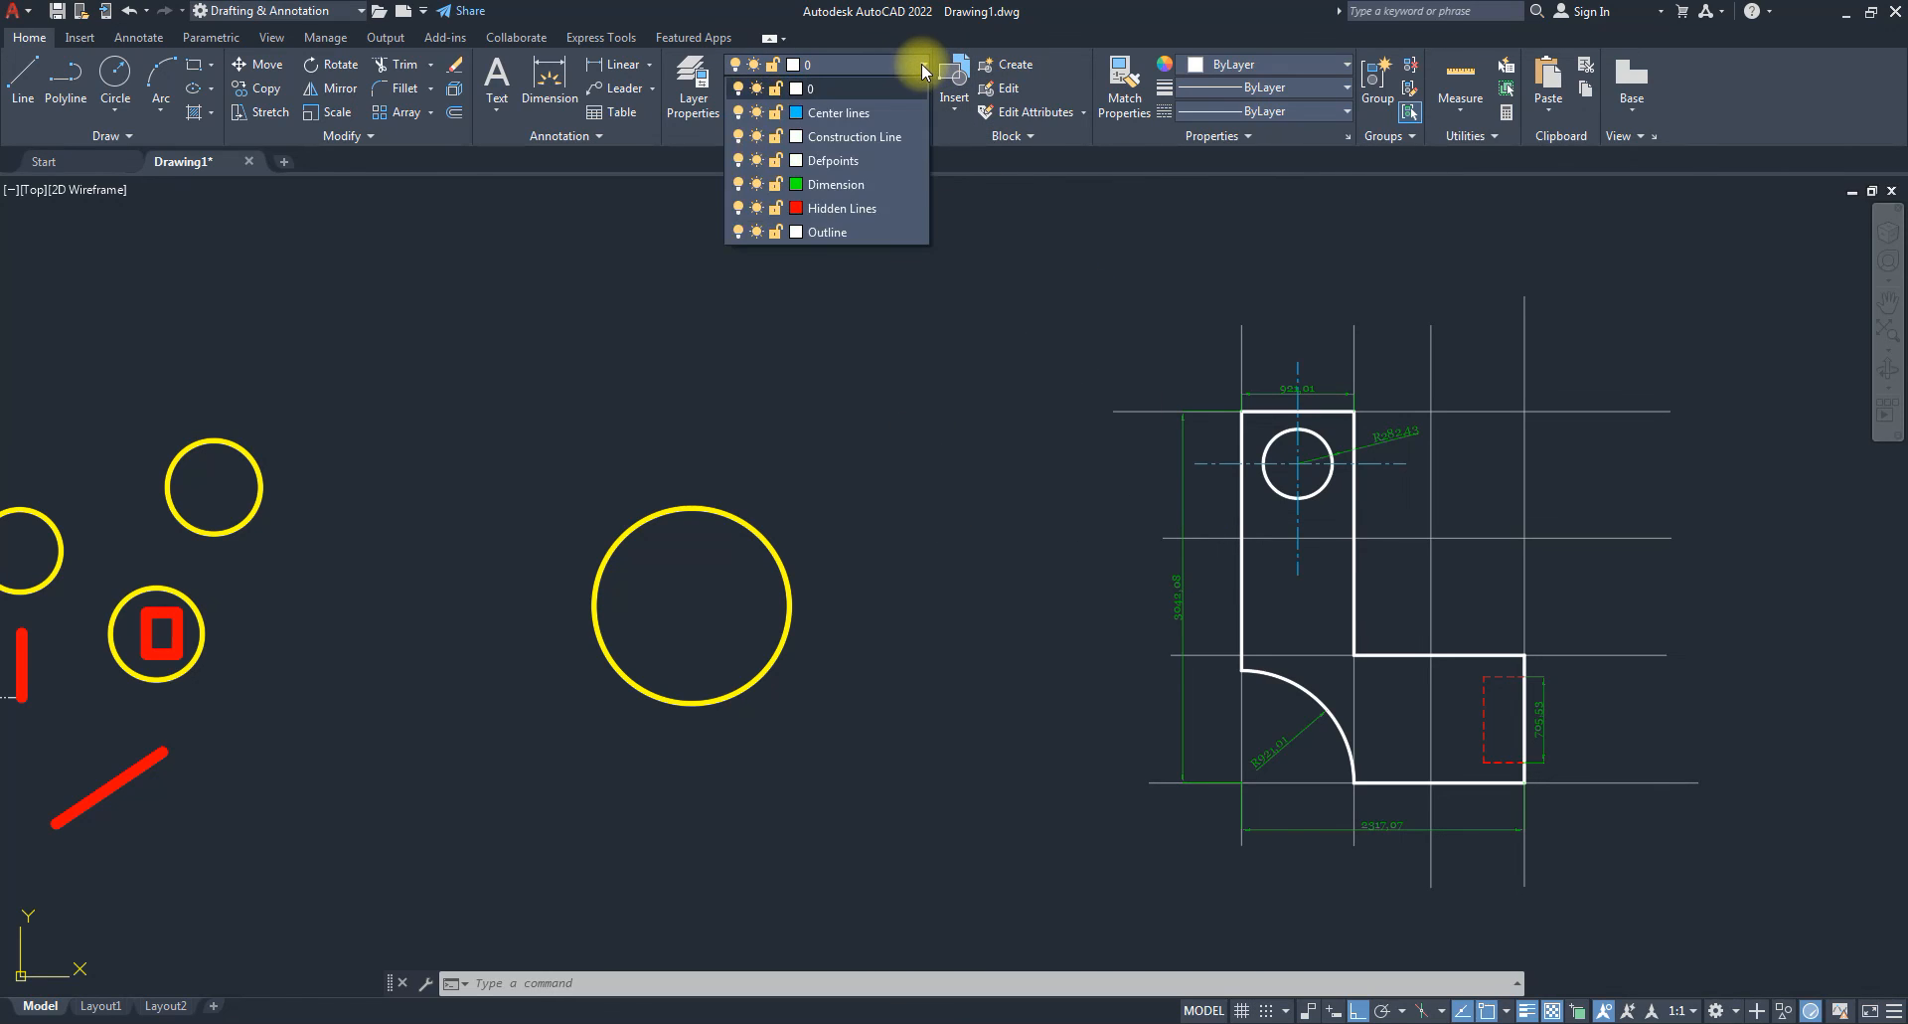
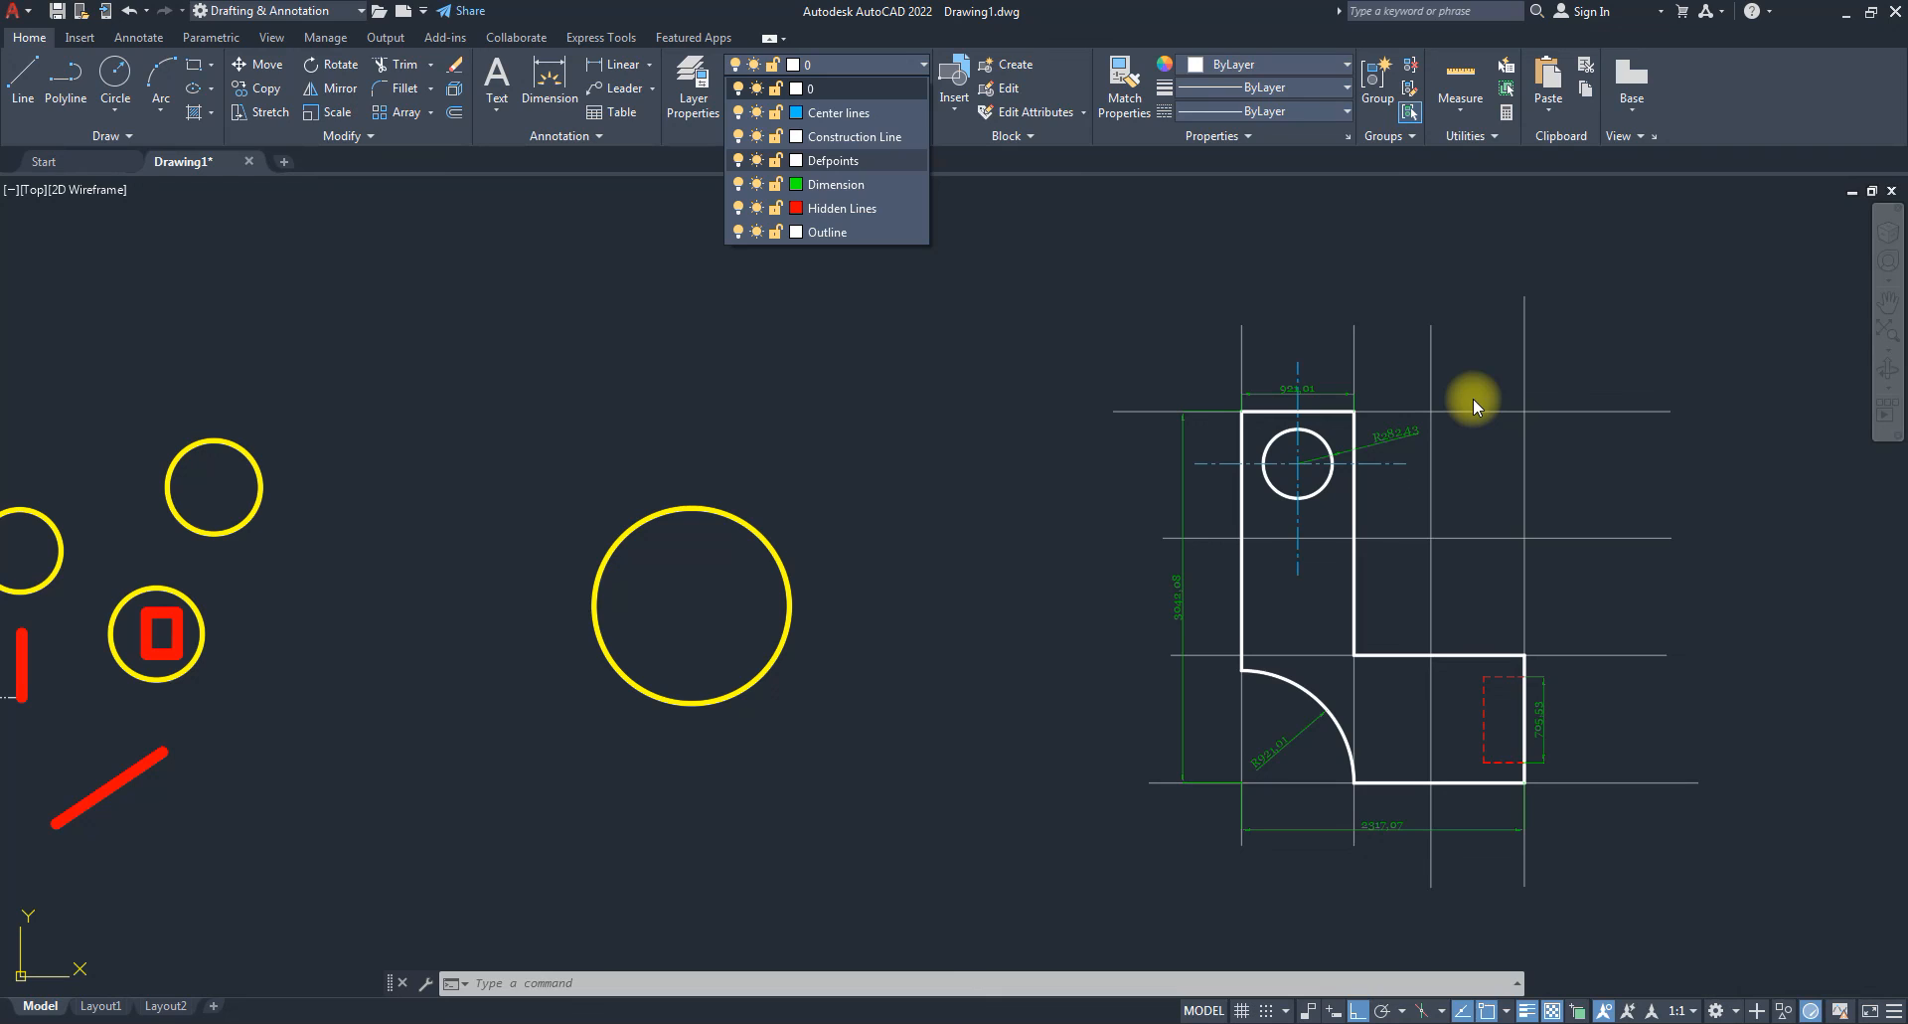
Turn off the Construction Line, Dimension and Hidden Lines layers, then turn them back on.
click(738, 138)
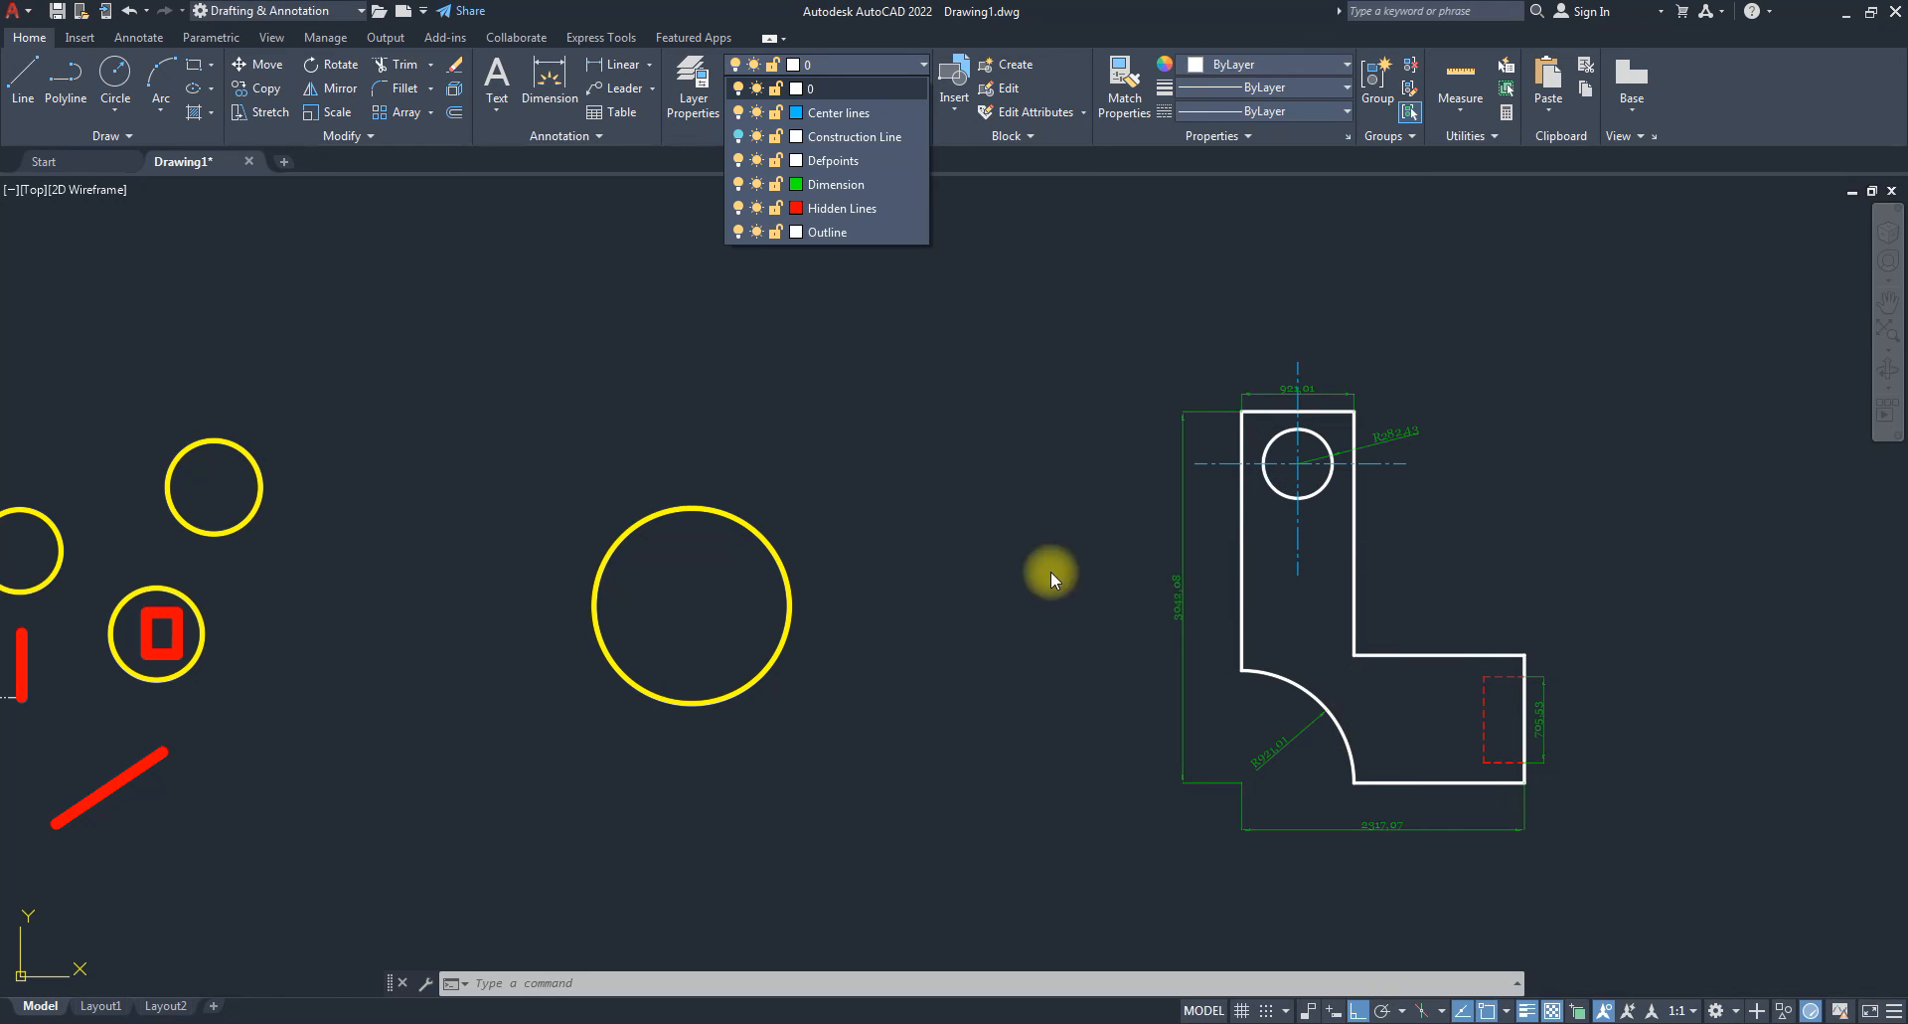
click(738, 187)
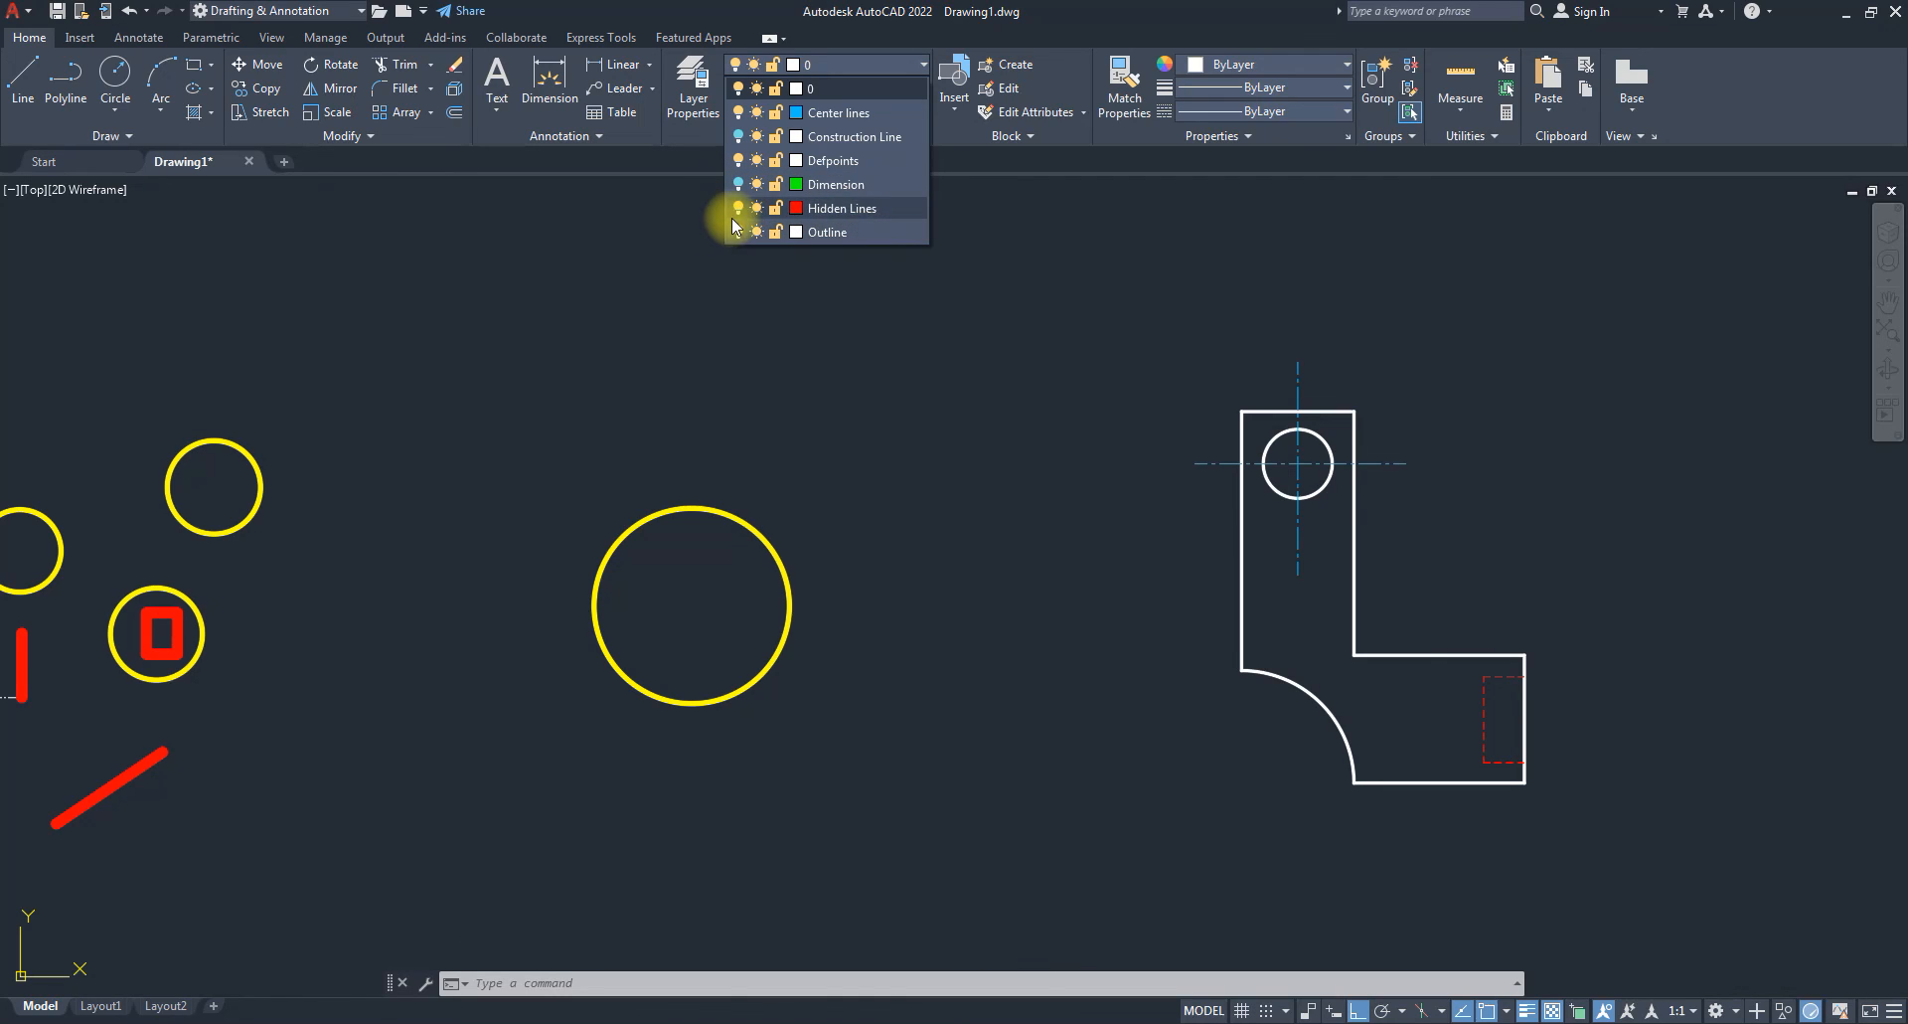
click(736, 207)
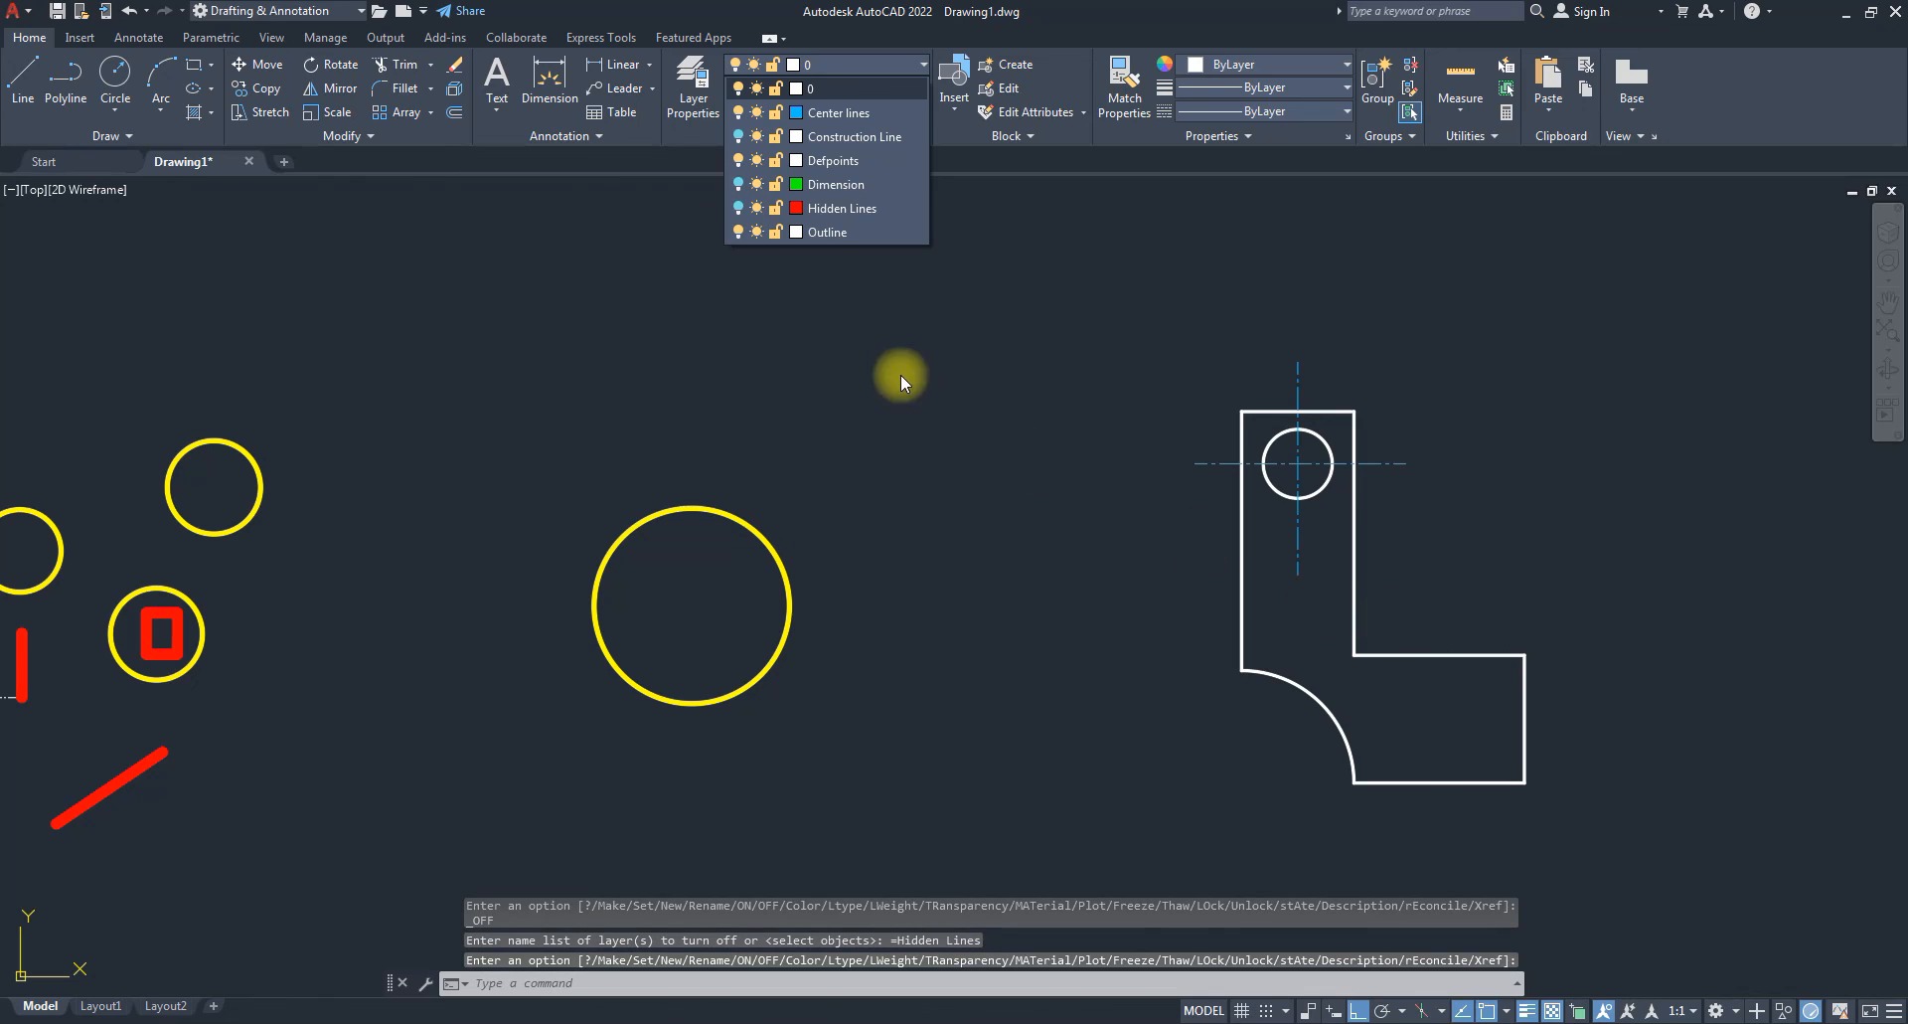
click(738, 207)
click(739, 185)
click(738, 138)
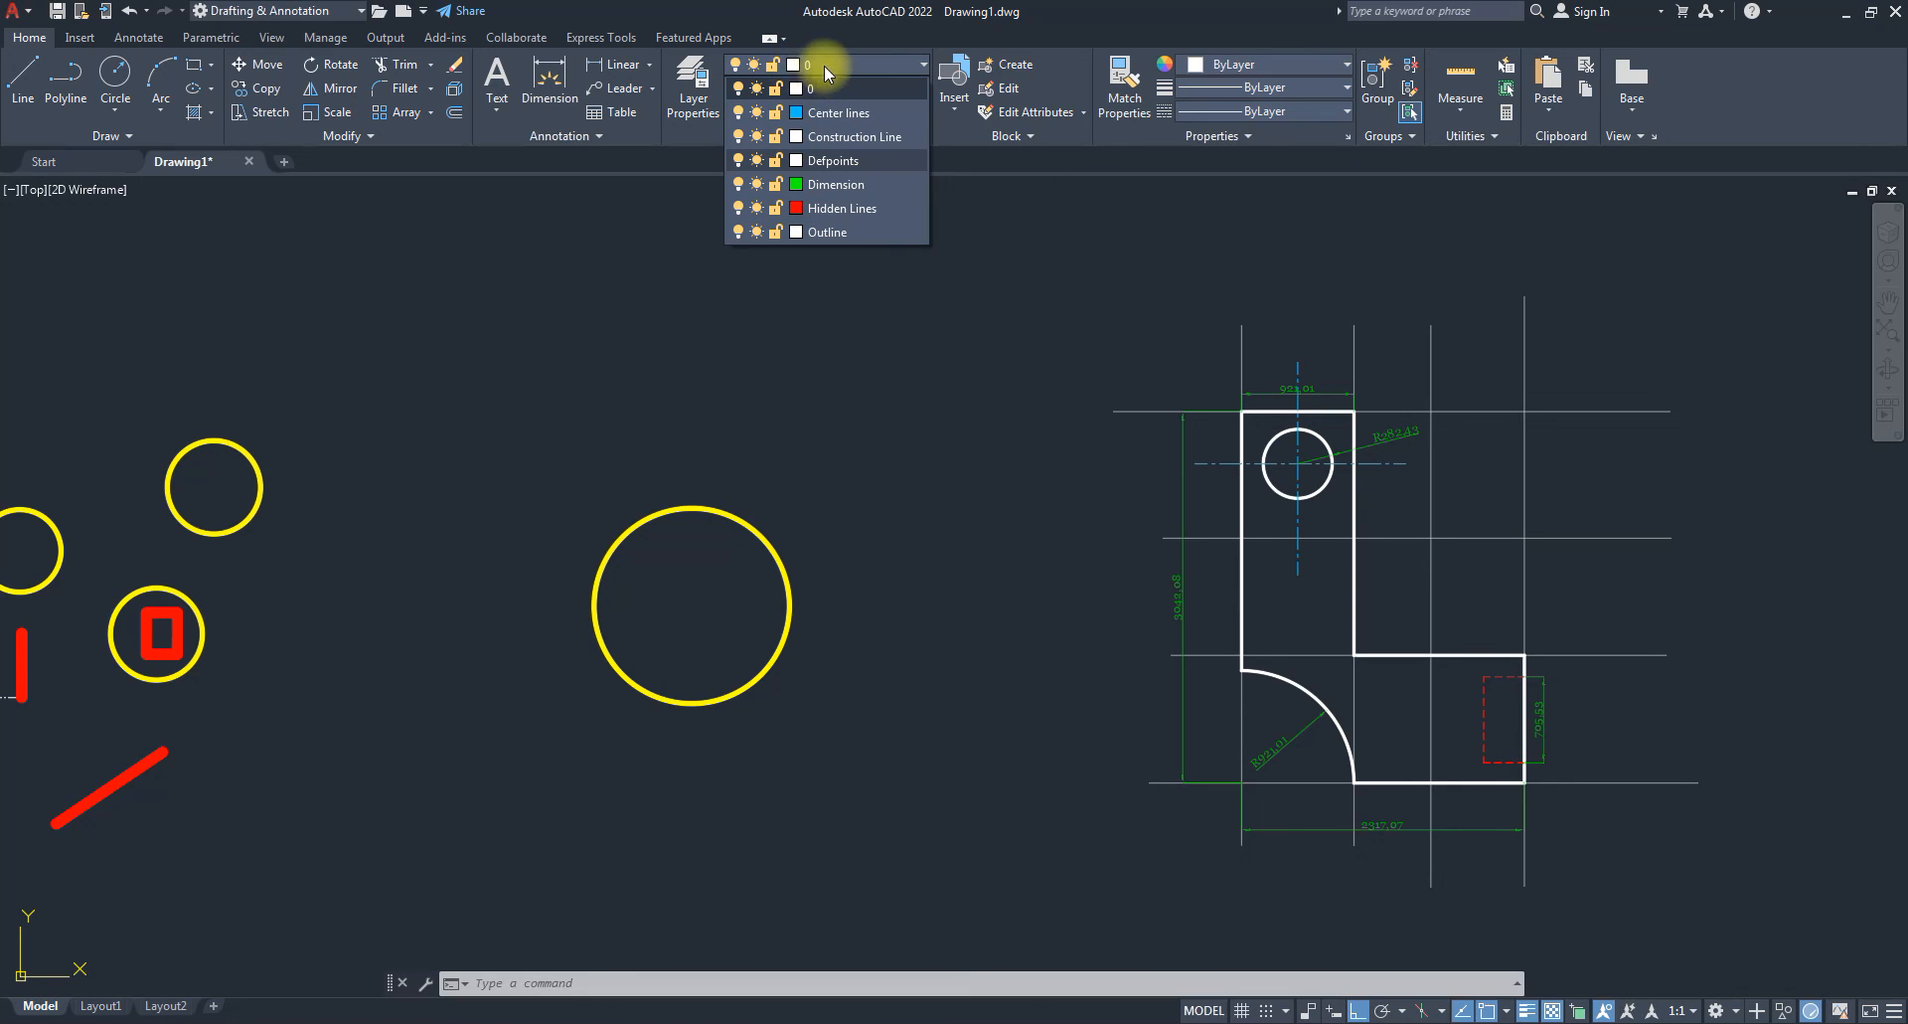
Make Outline the current layer and turn it off, accepting the current-layer warning.
click(844, 231)
click(844, 227)
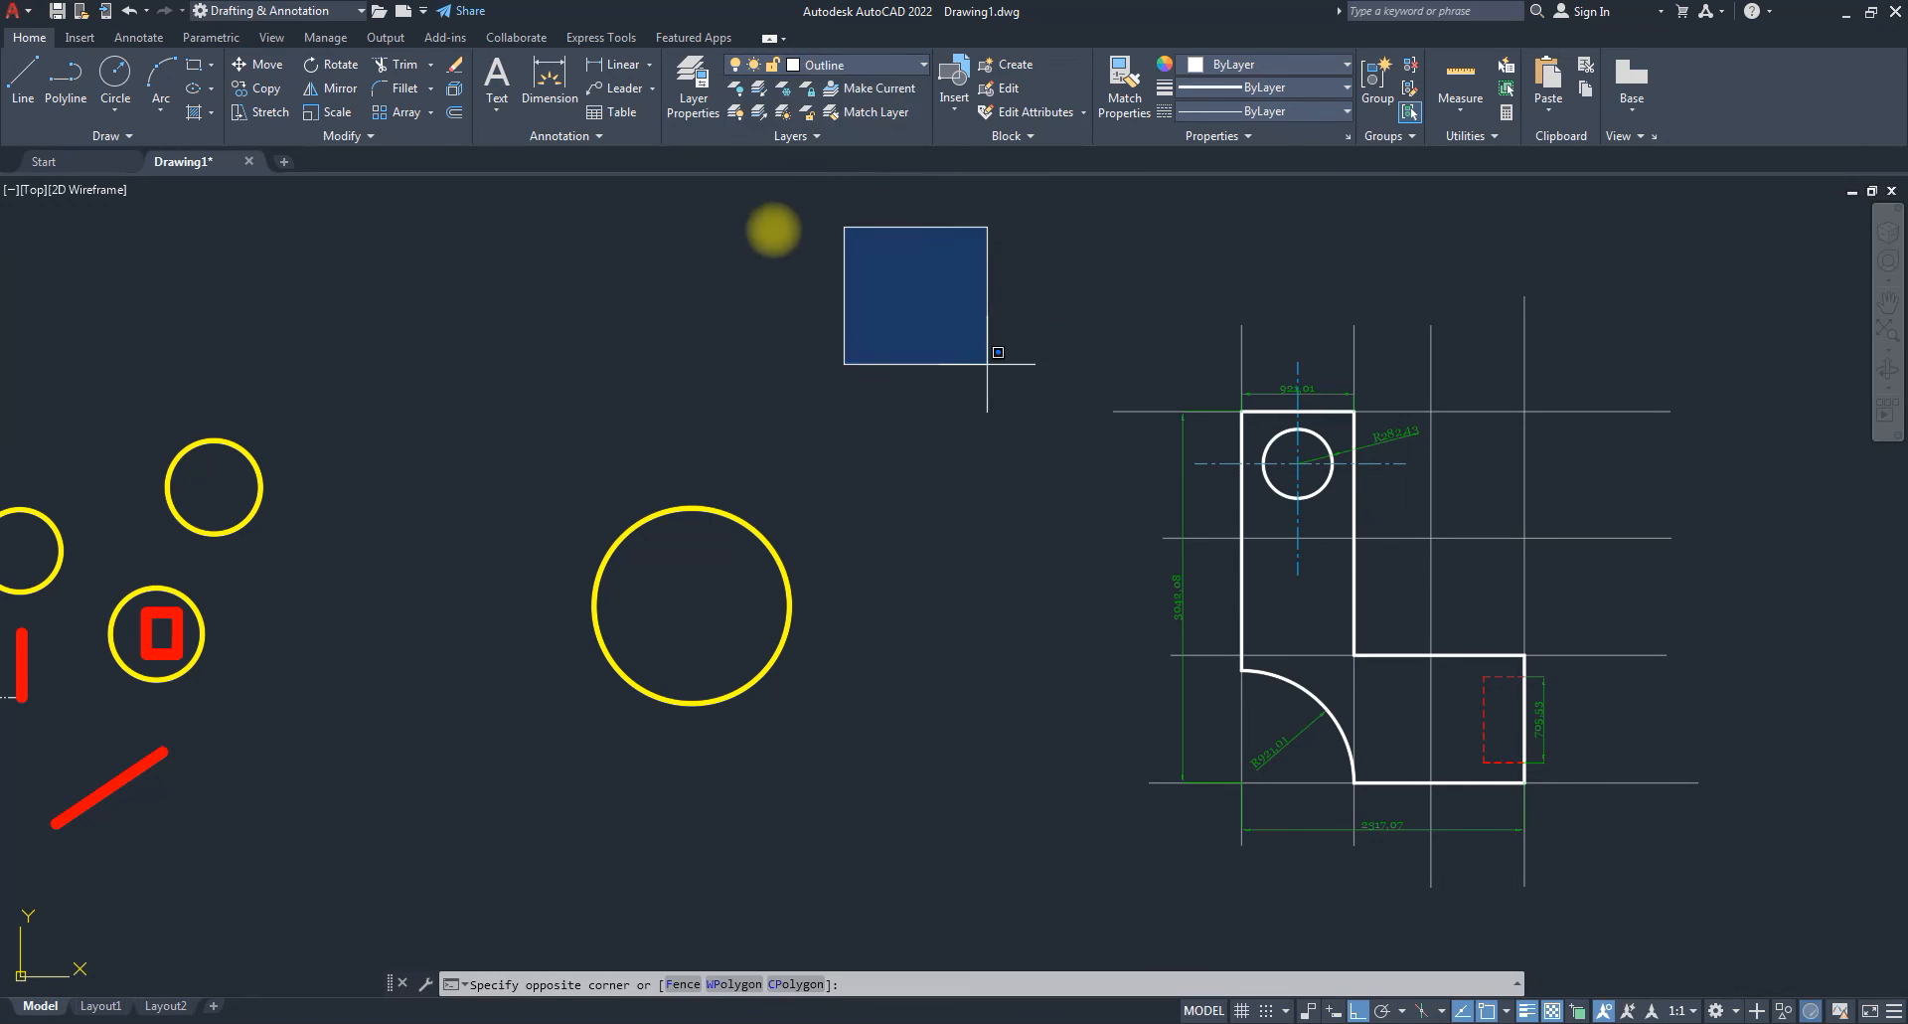
click(756, 281)
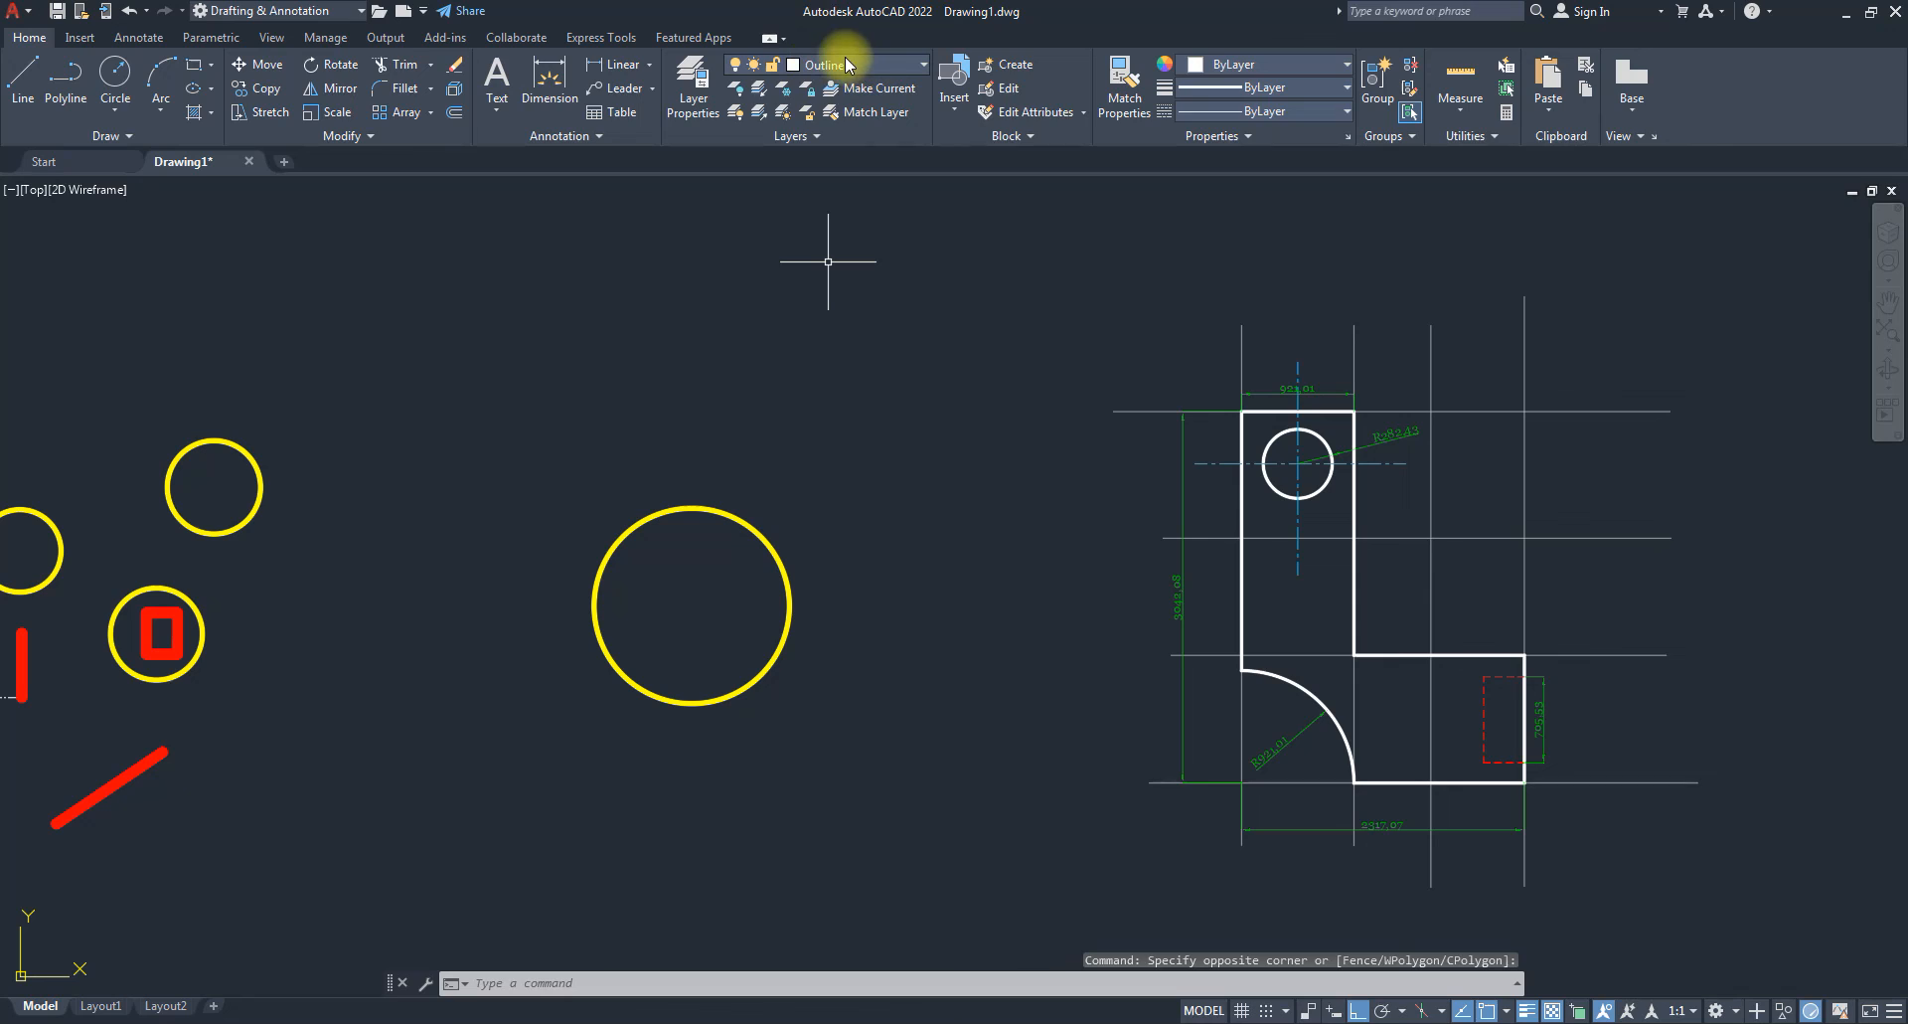
click(897, 62)
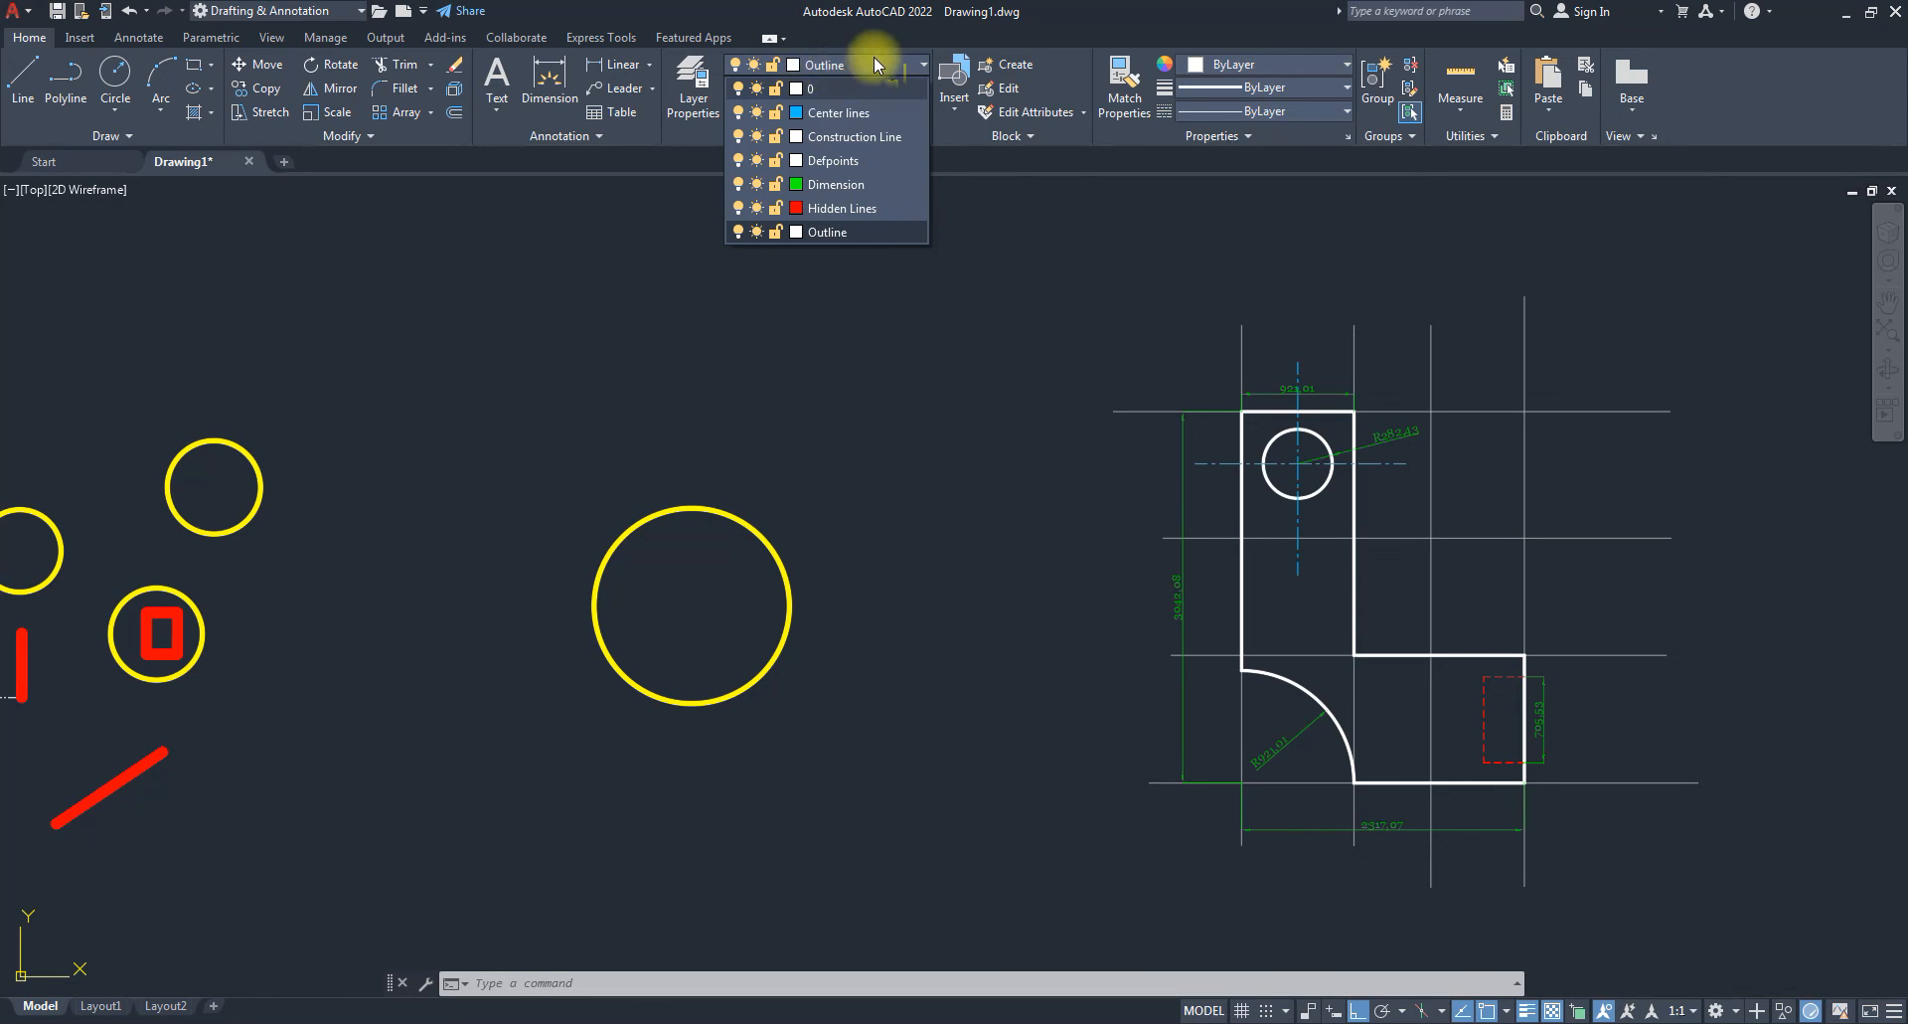
click(738, 231)
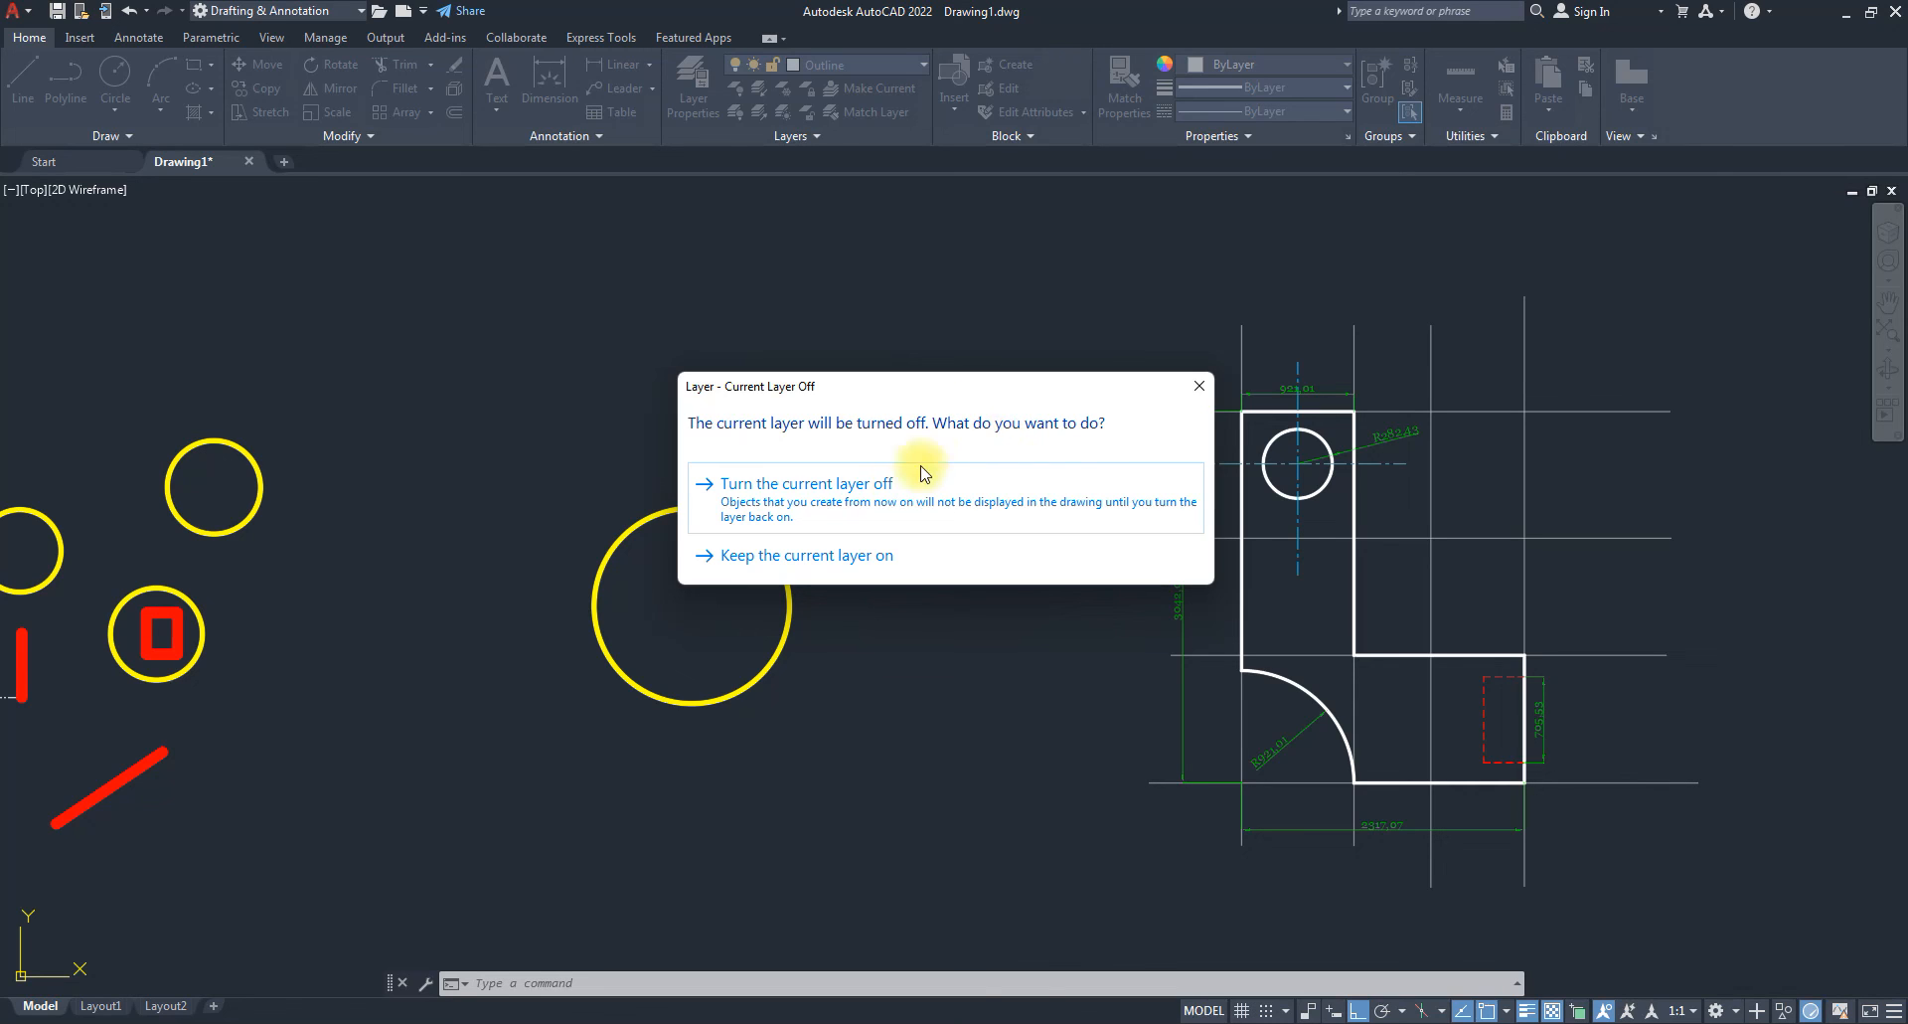
click(860, 495)
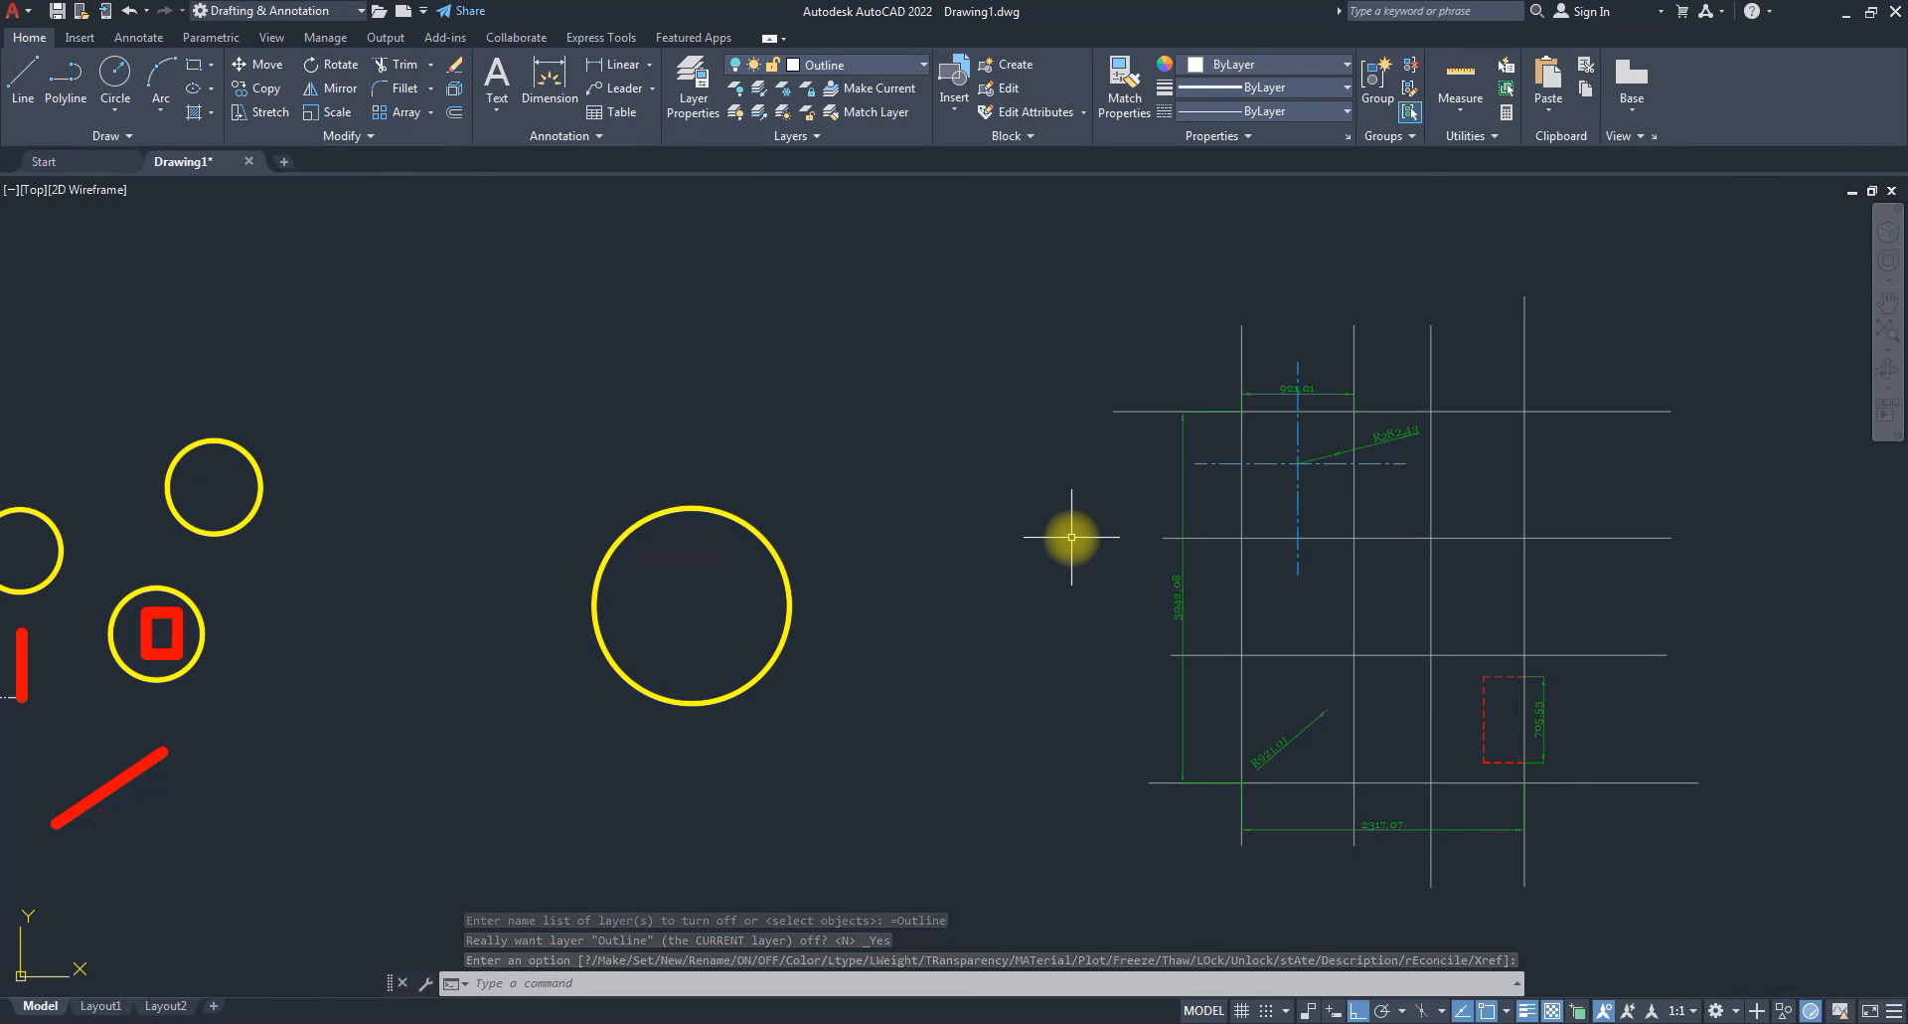
Start a circle at the large circle's centre, then cancel it.
click(116, 75)
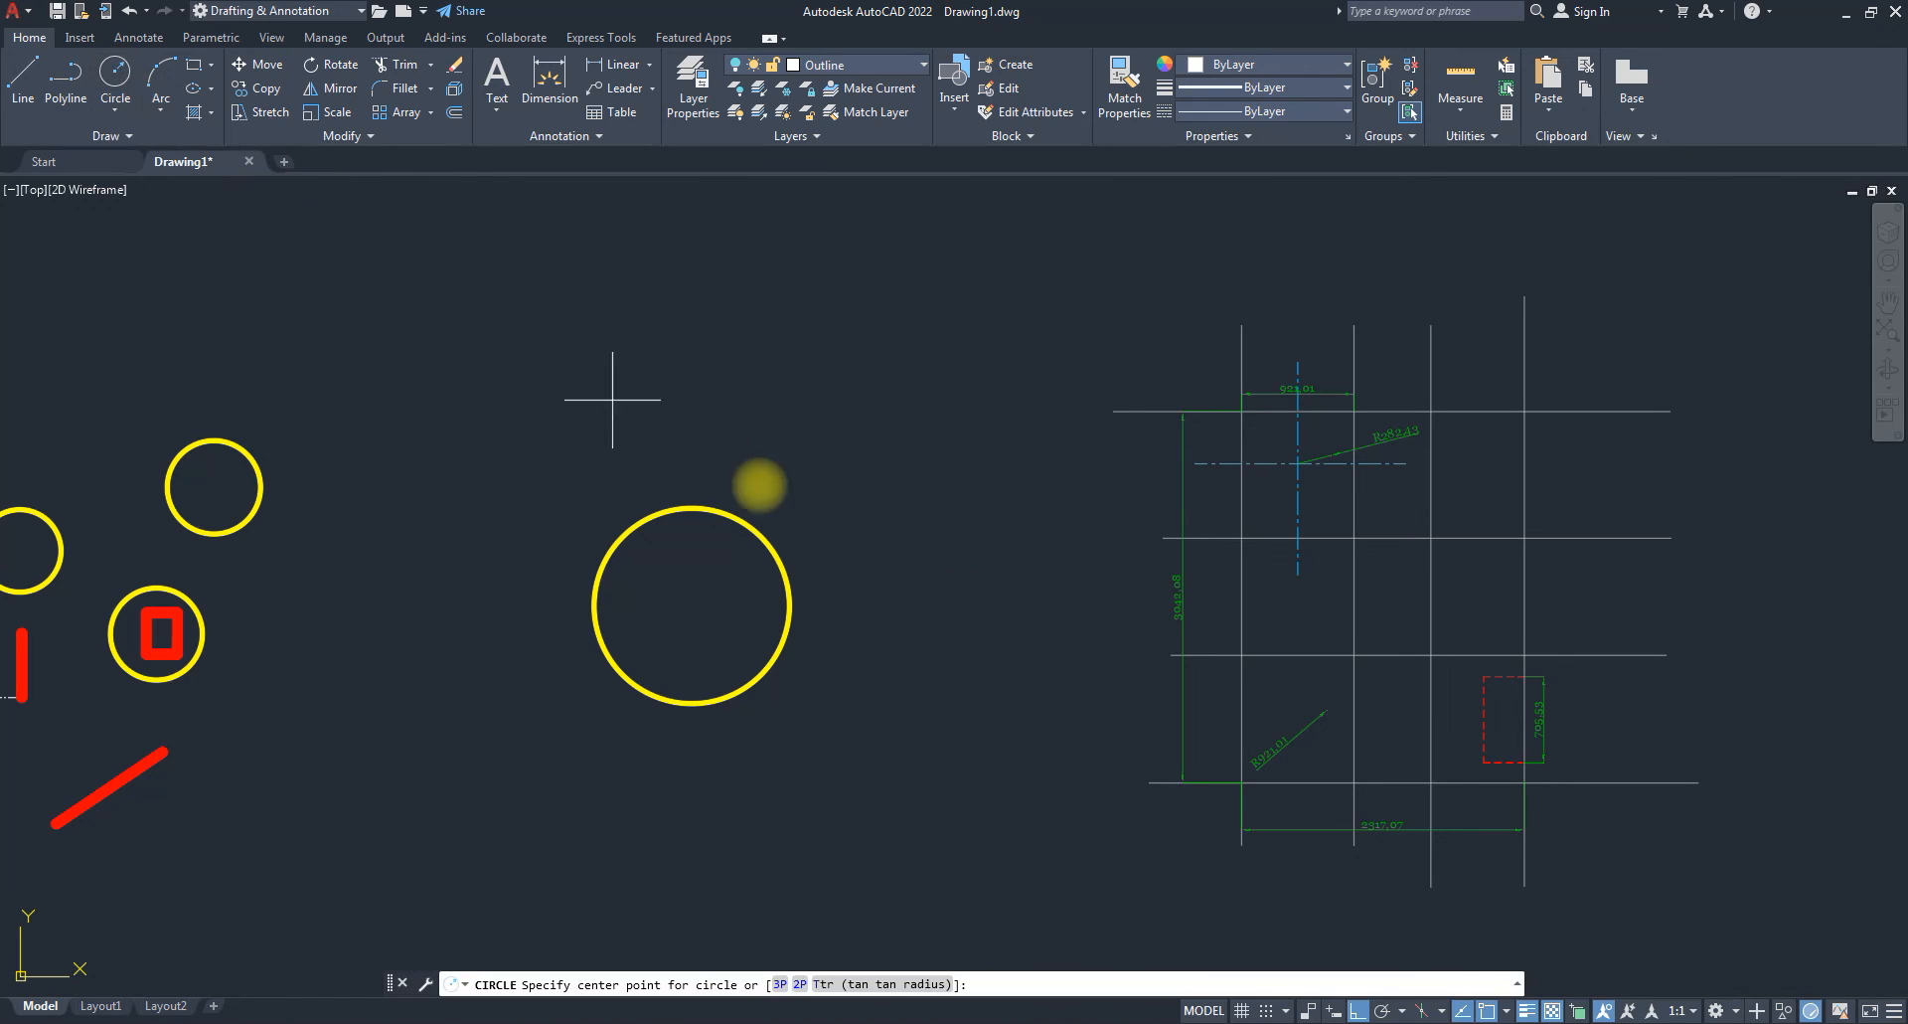
click(692, 605)
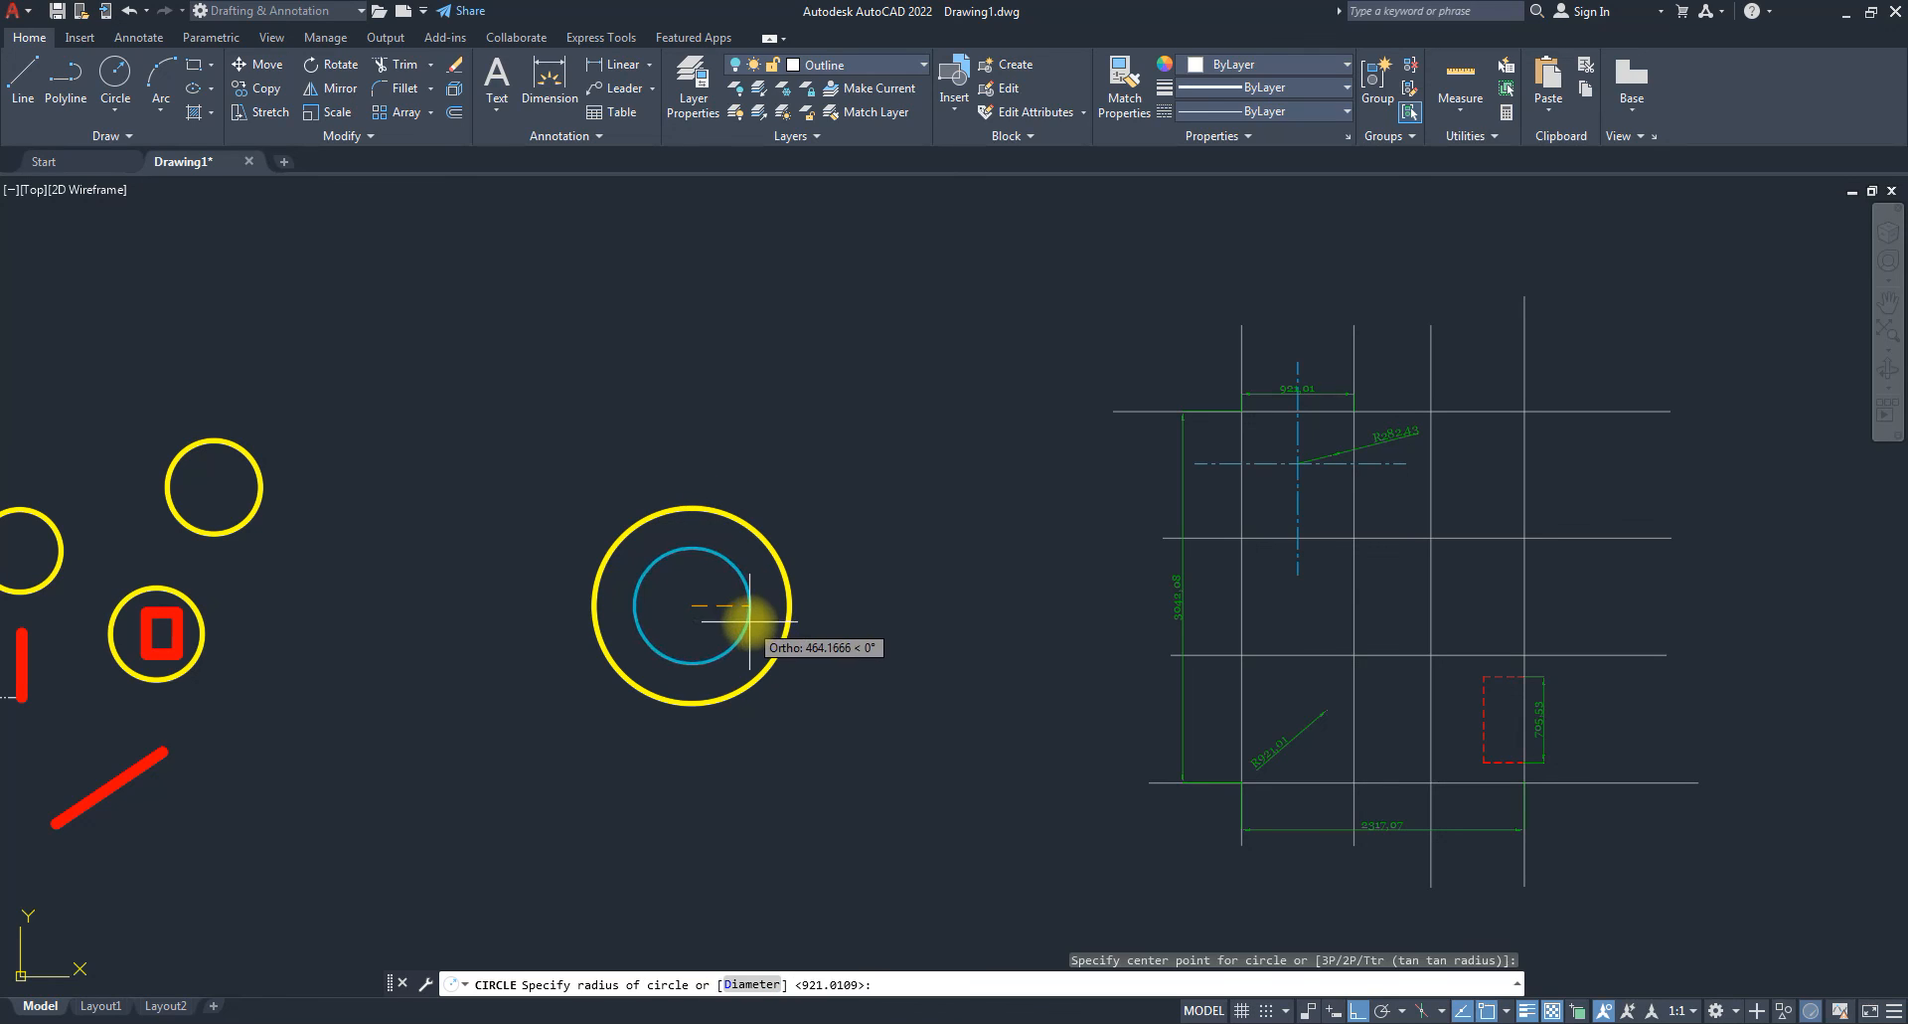
key(Escape)
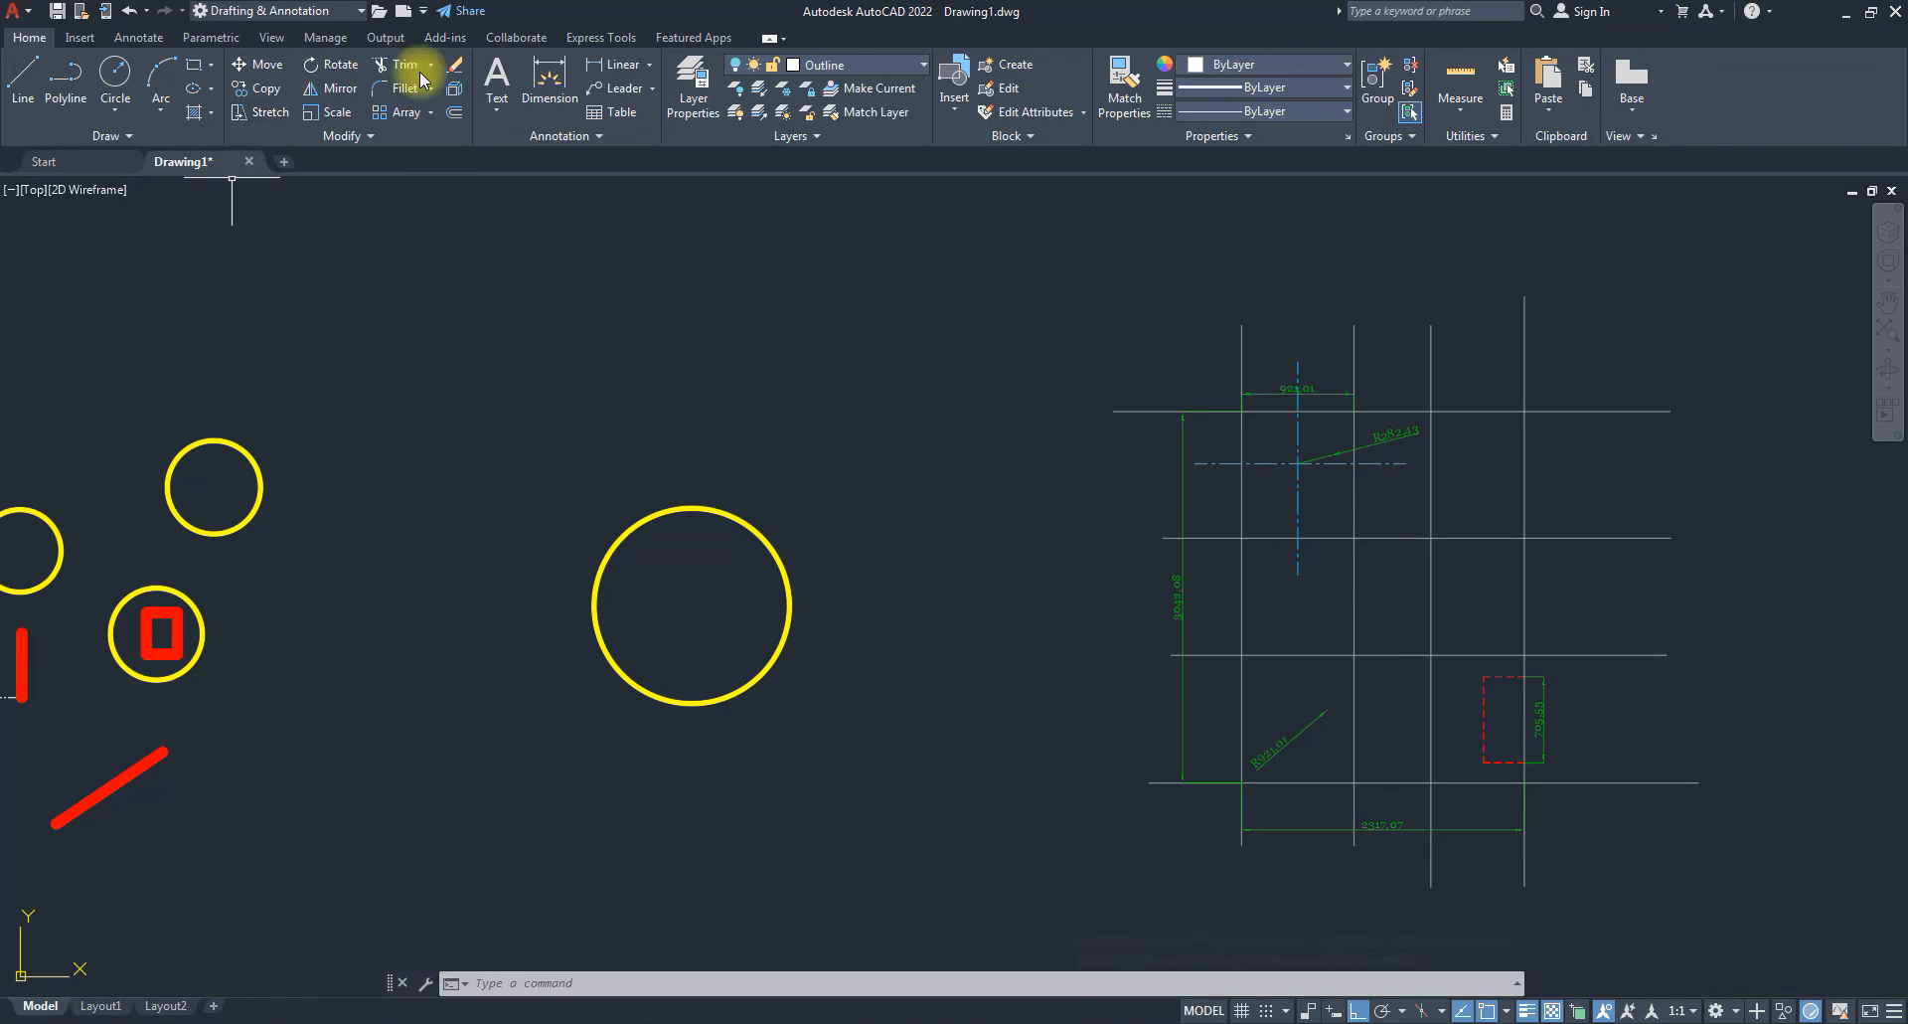
Turn Outline back on, then freeze and thaw the Construction Line and Dimension layers.
click(865, 68)
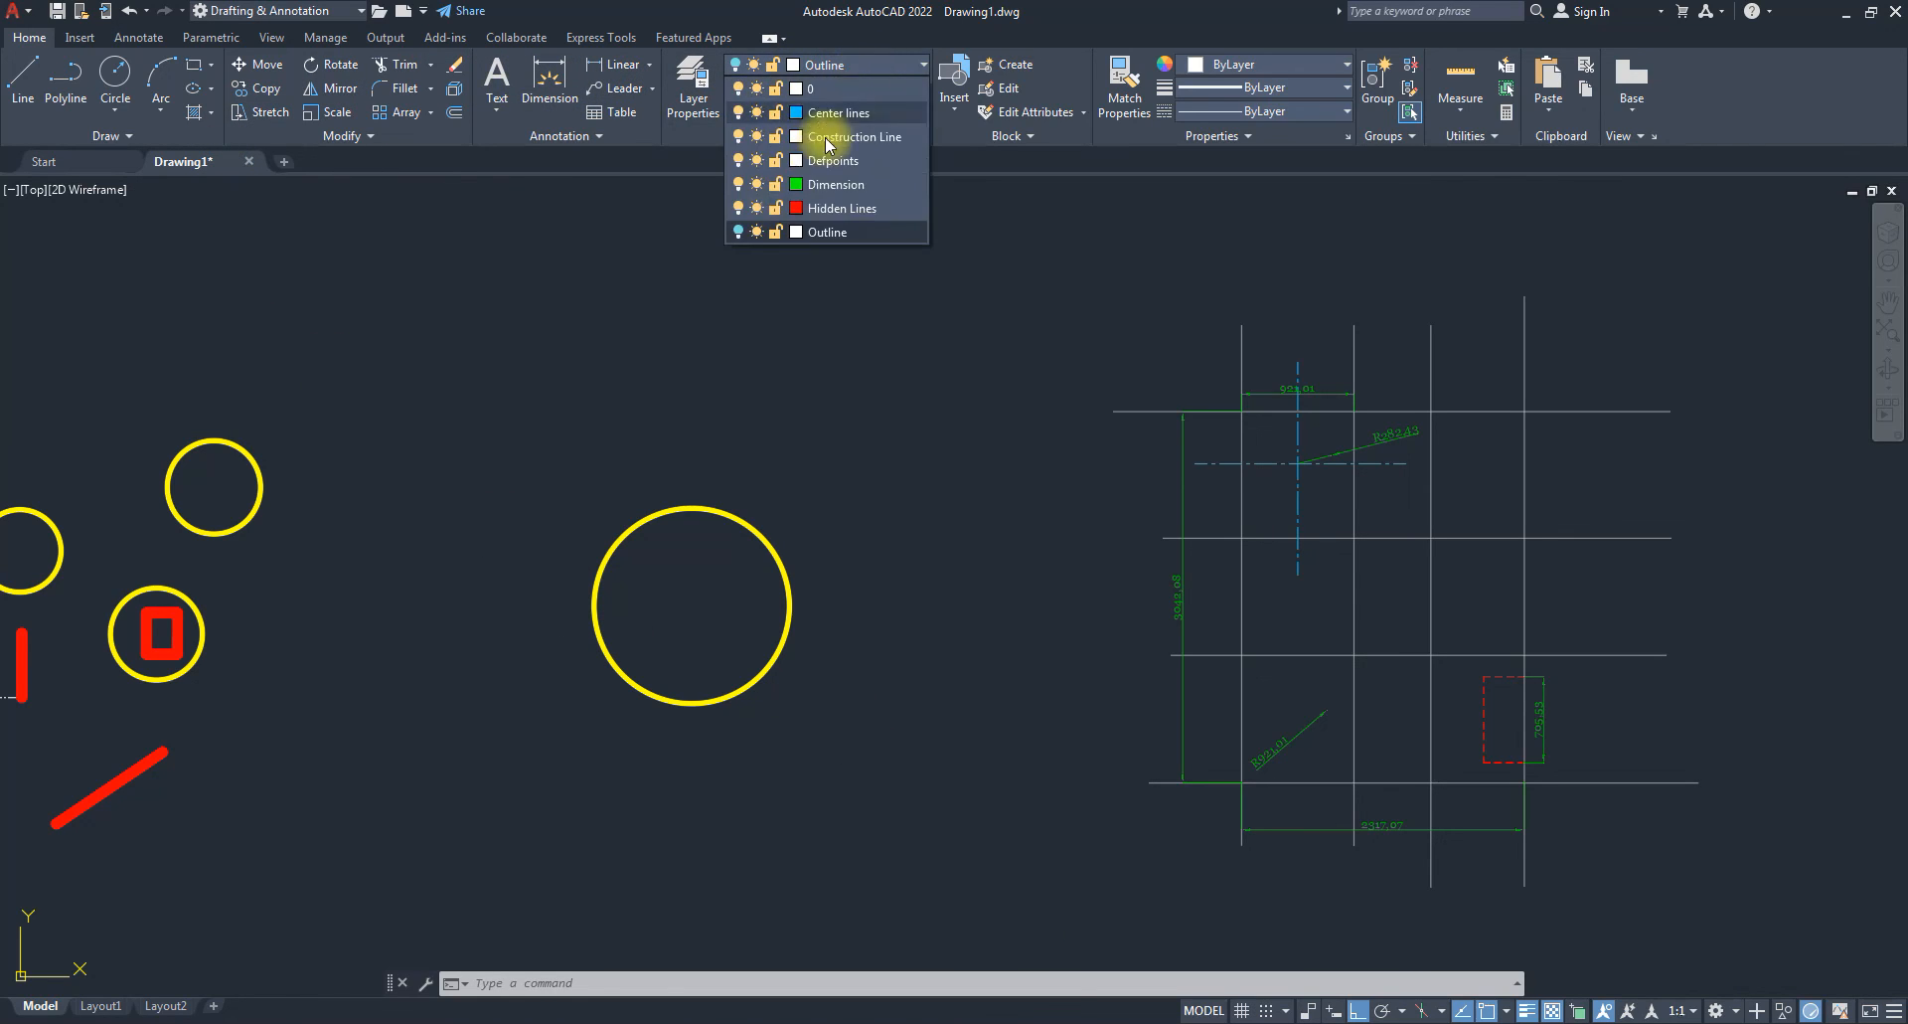
click(738, 231)
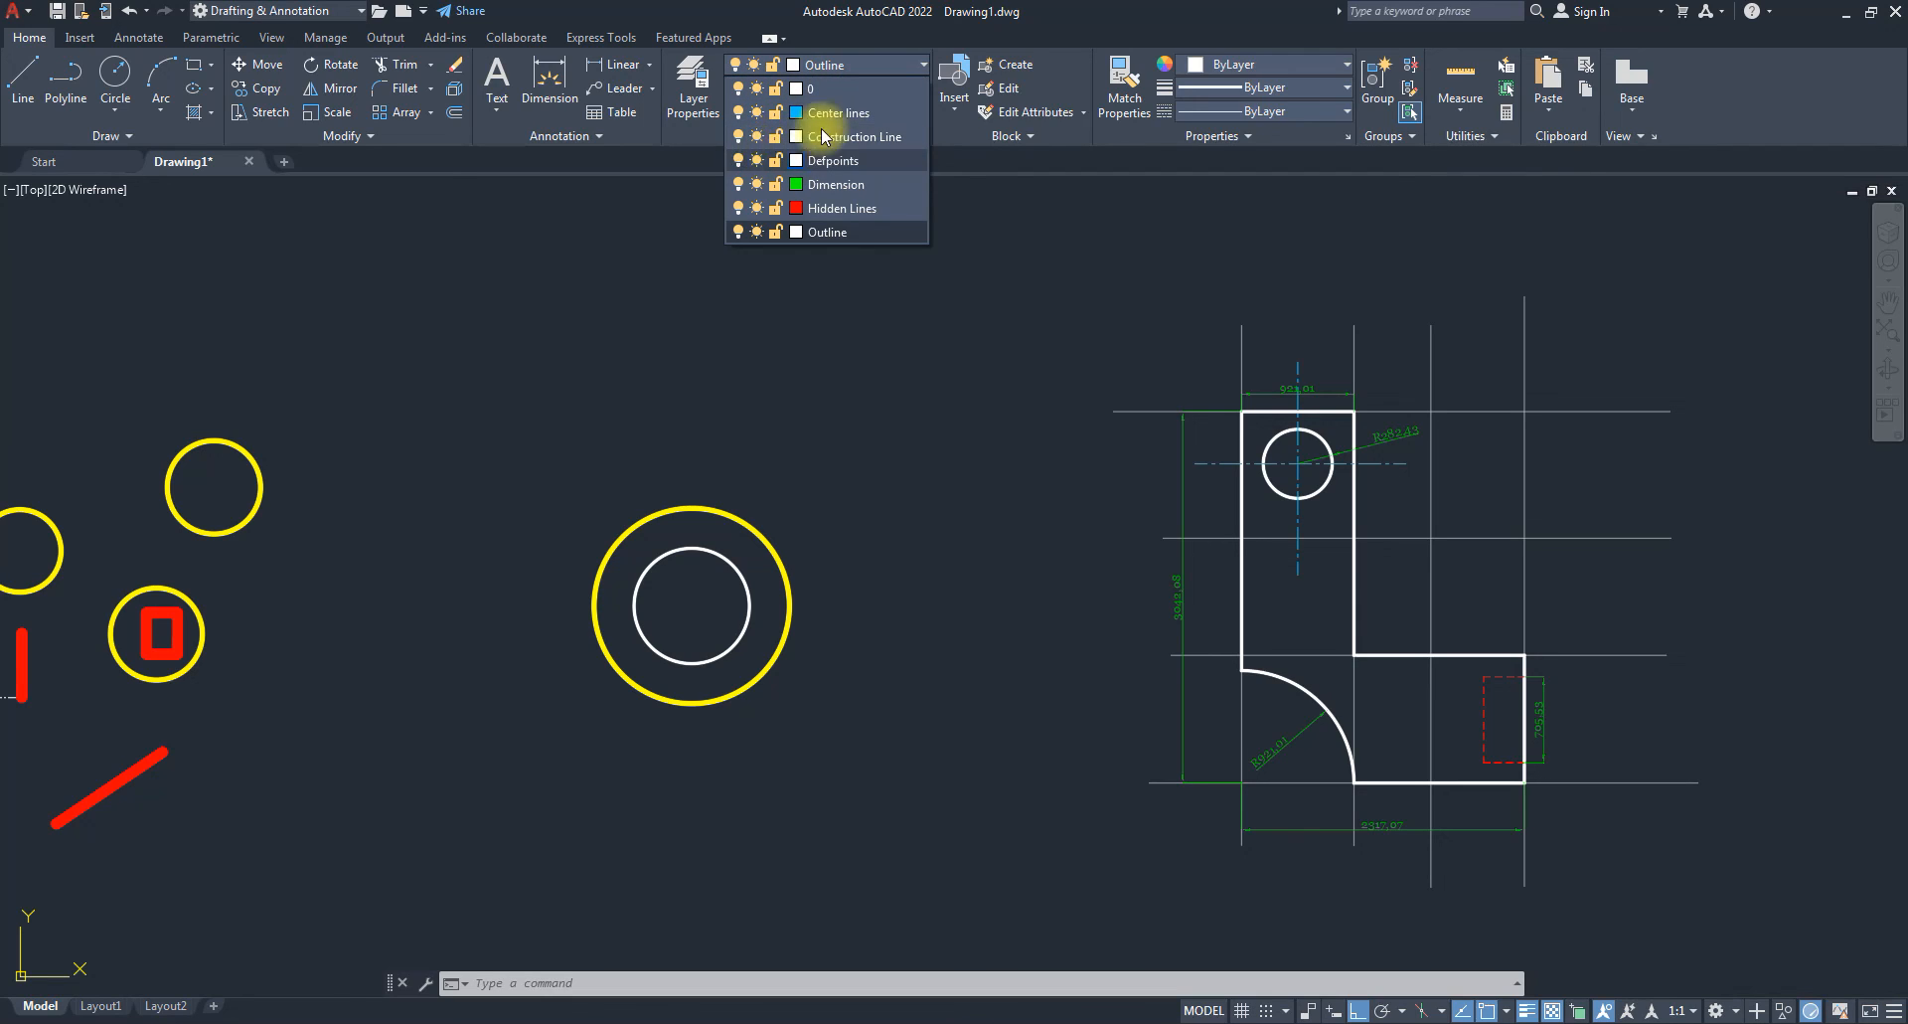
click(757, 138)
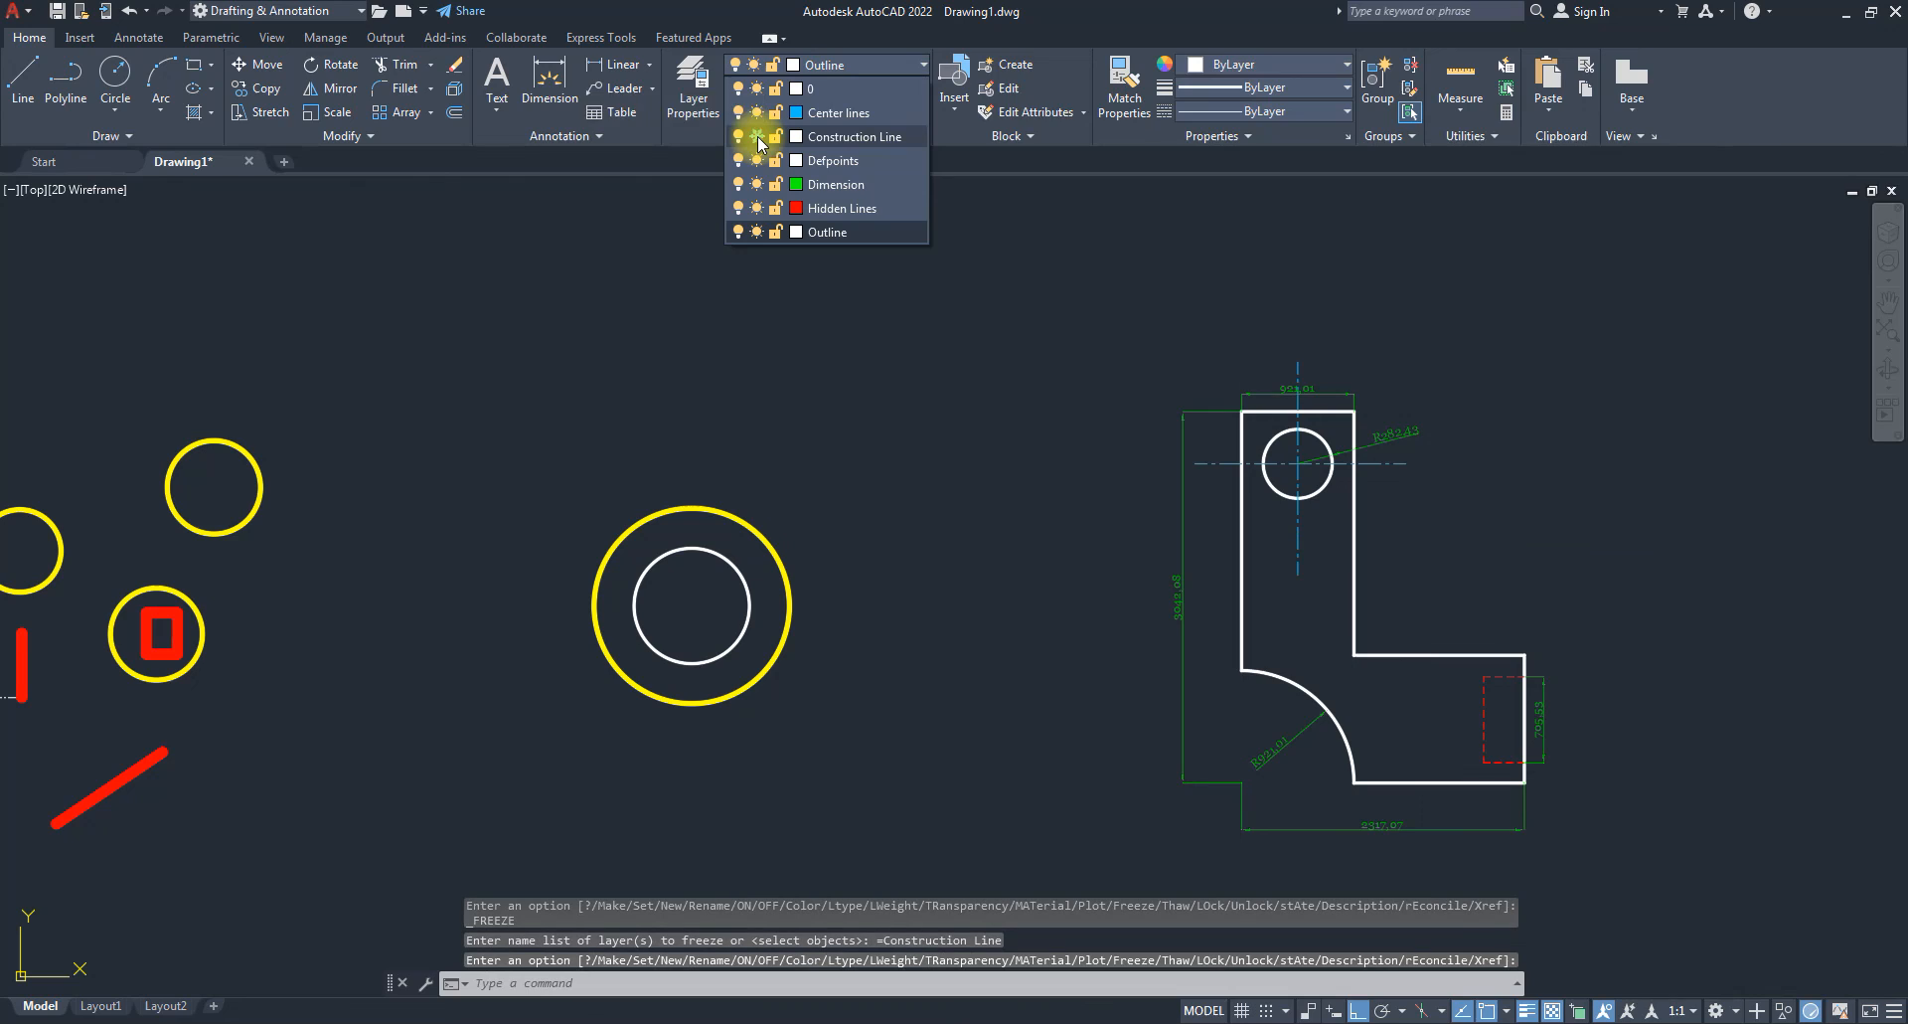
click(758, 138)
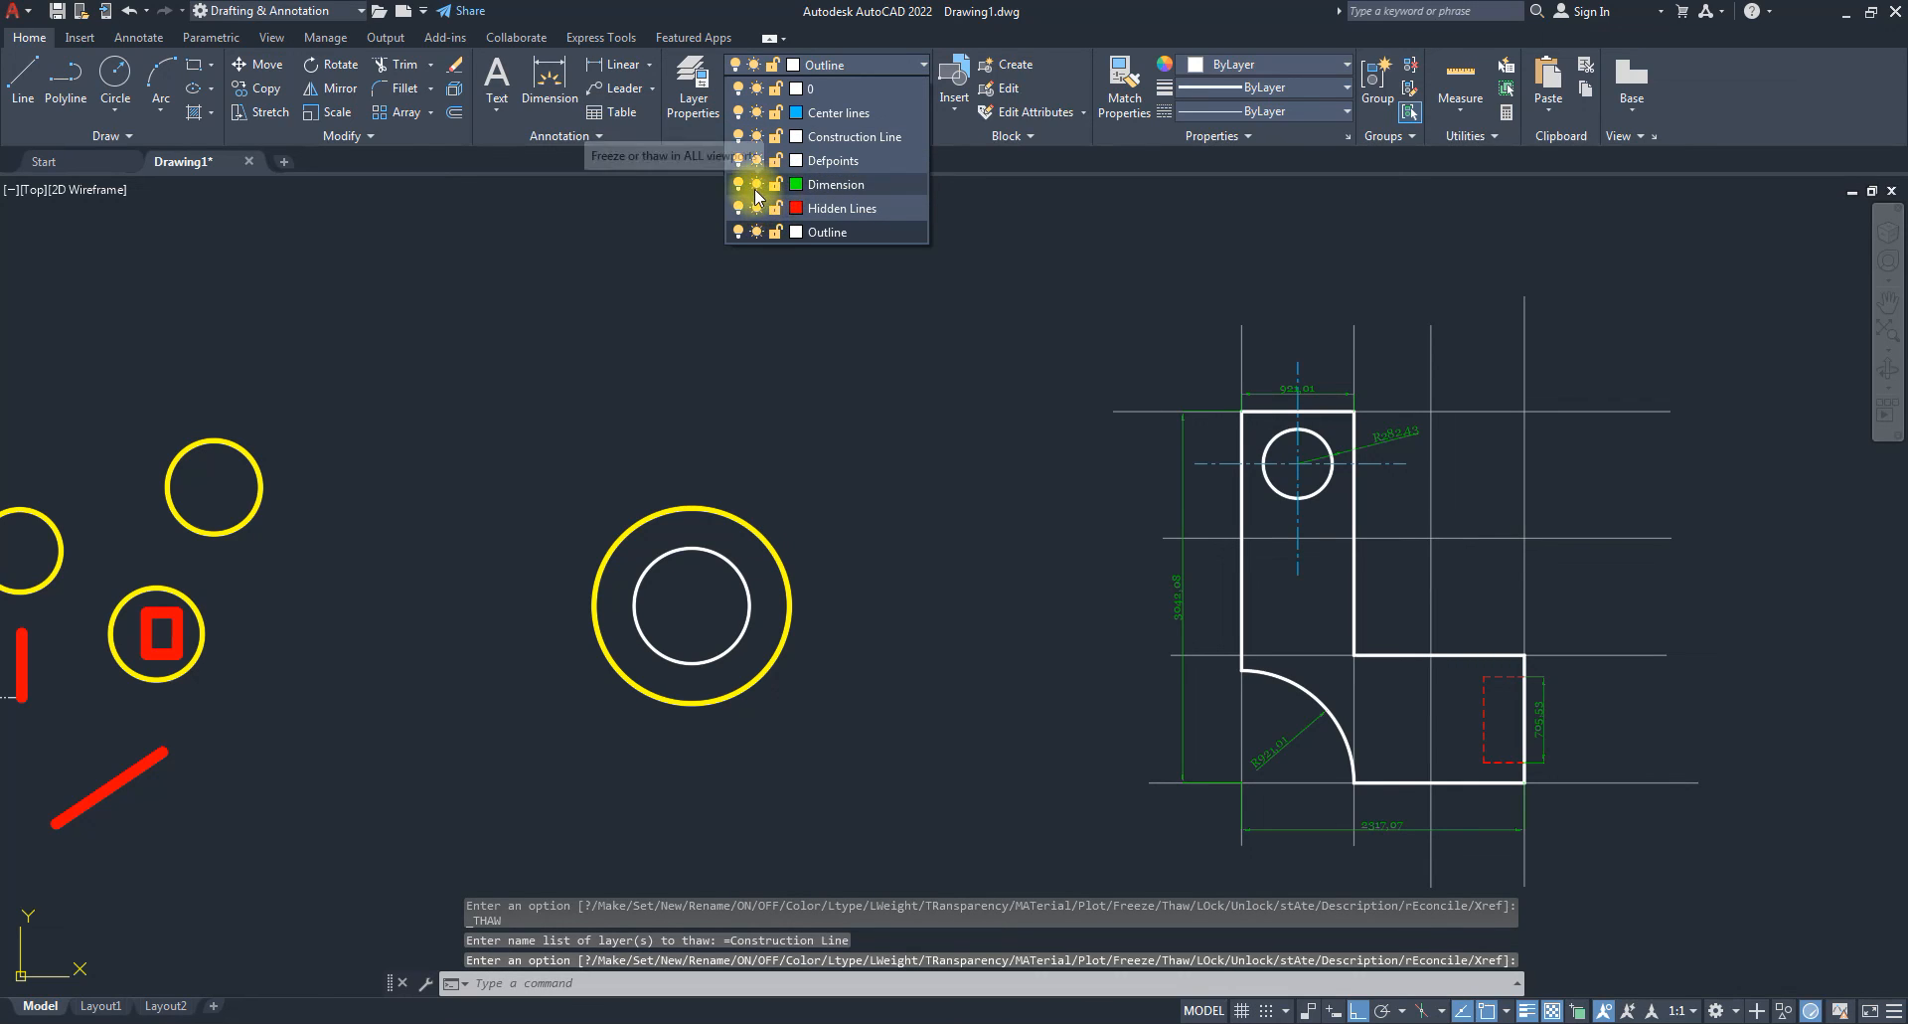
click(757, 186)
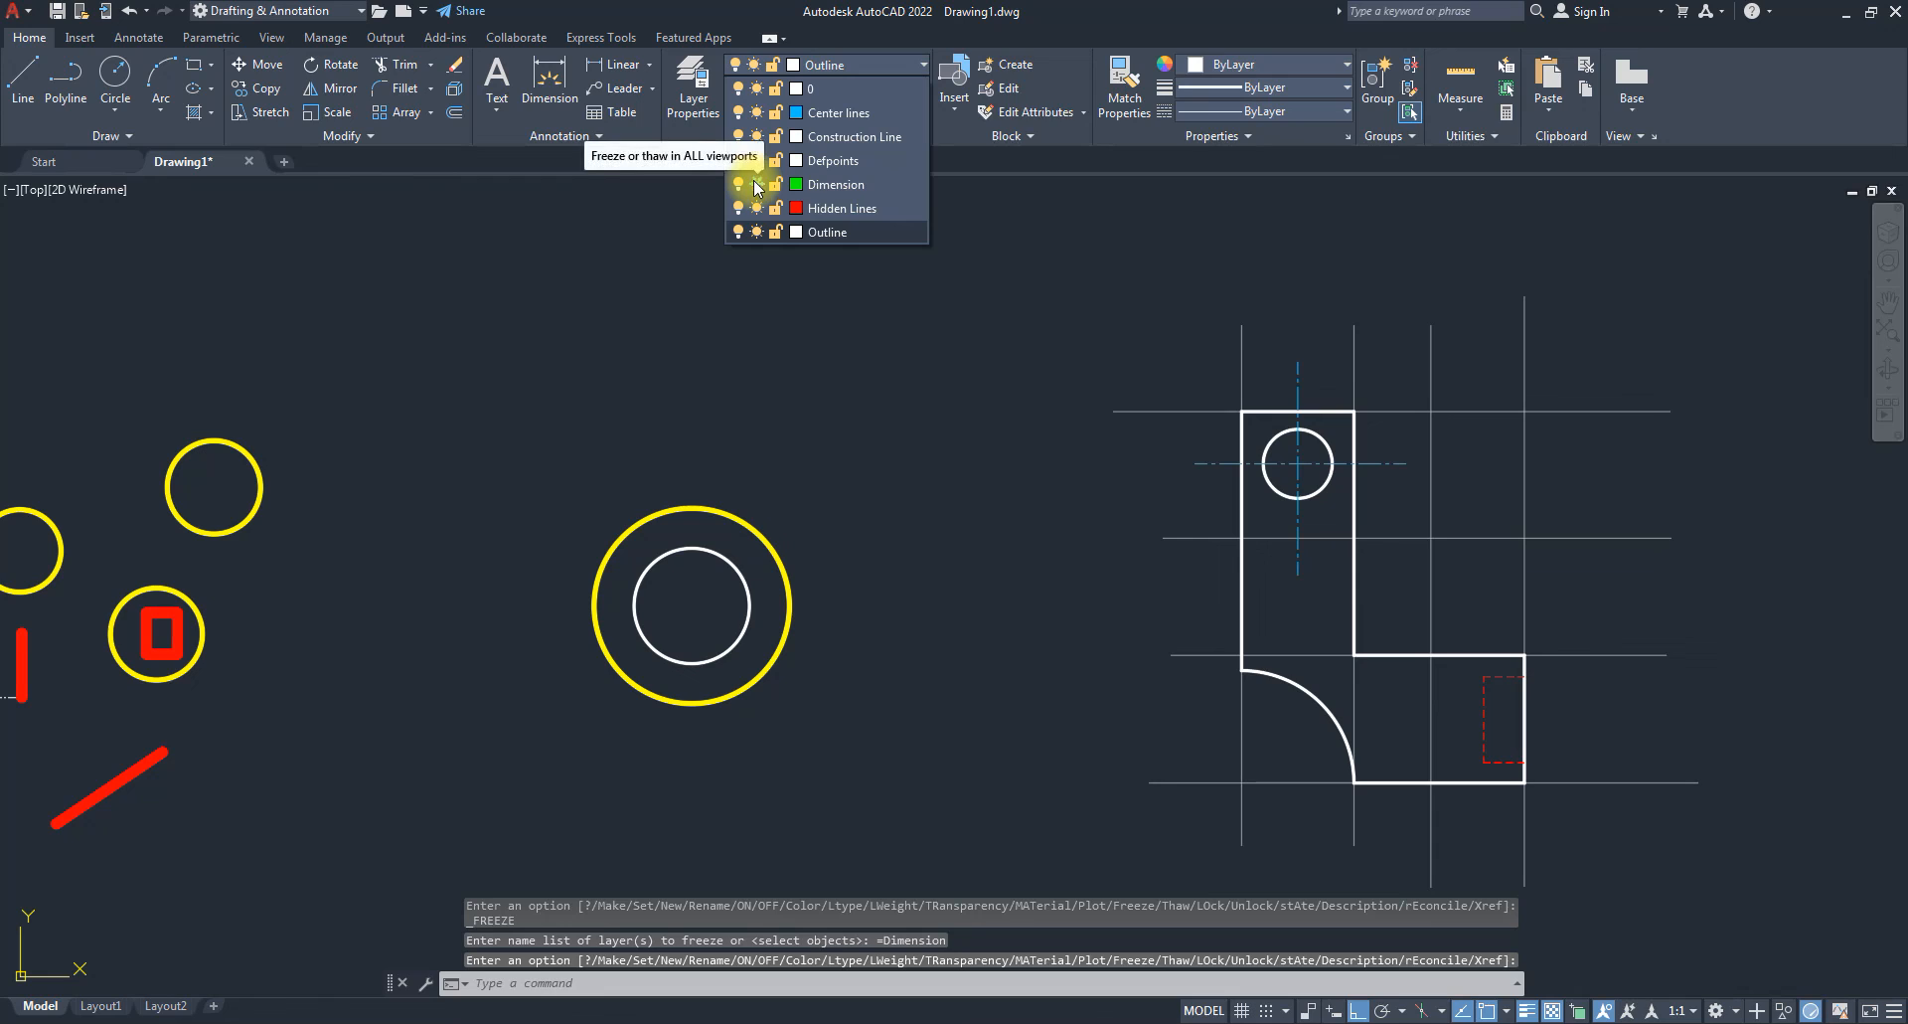
click(758, 186)
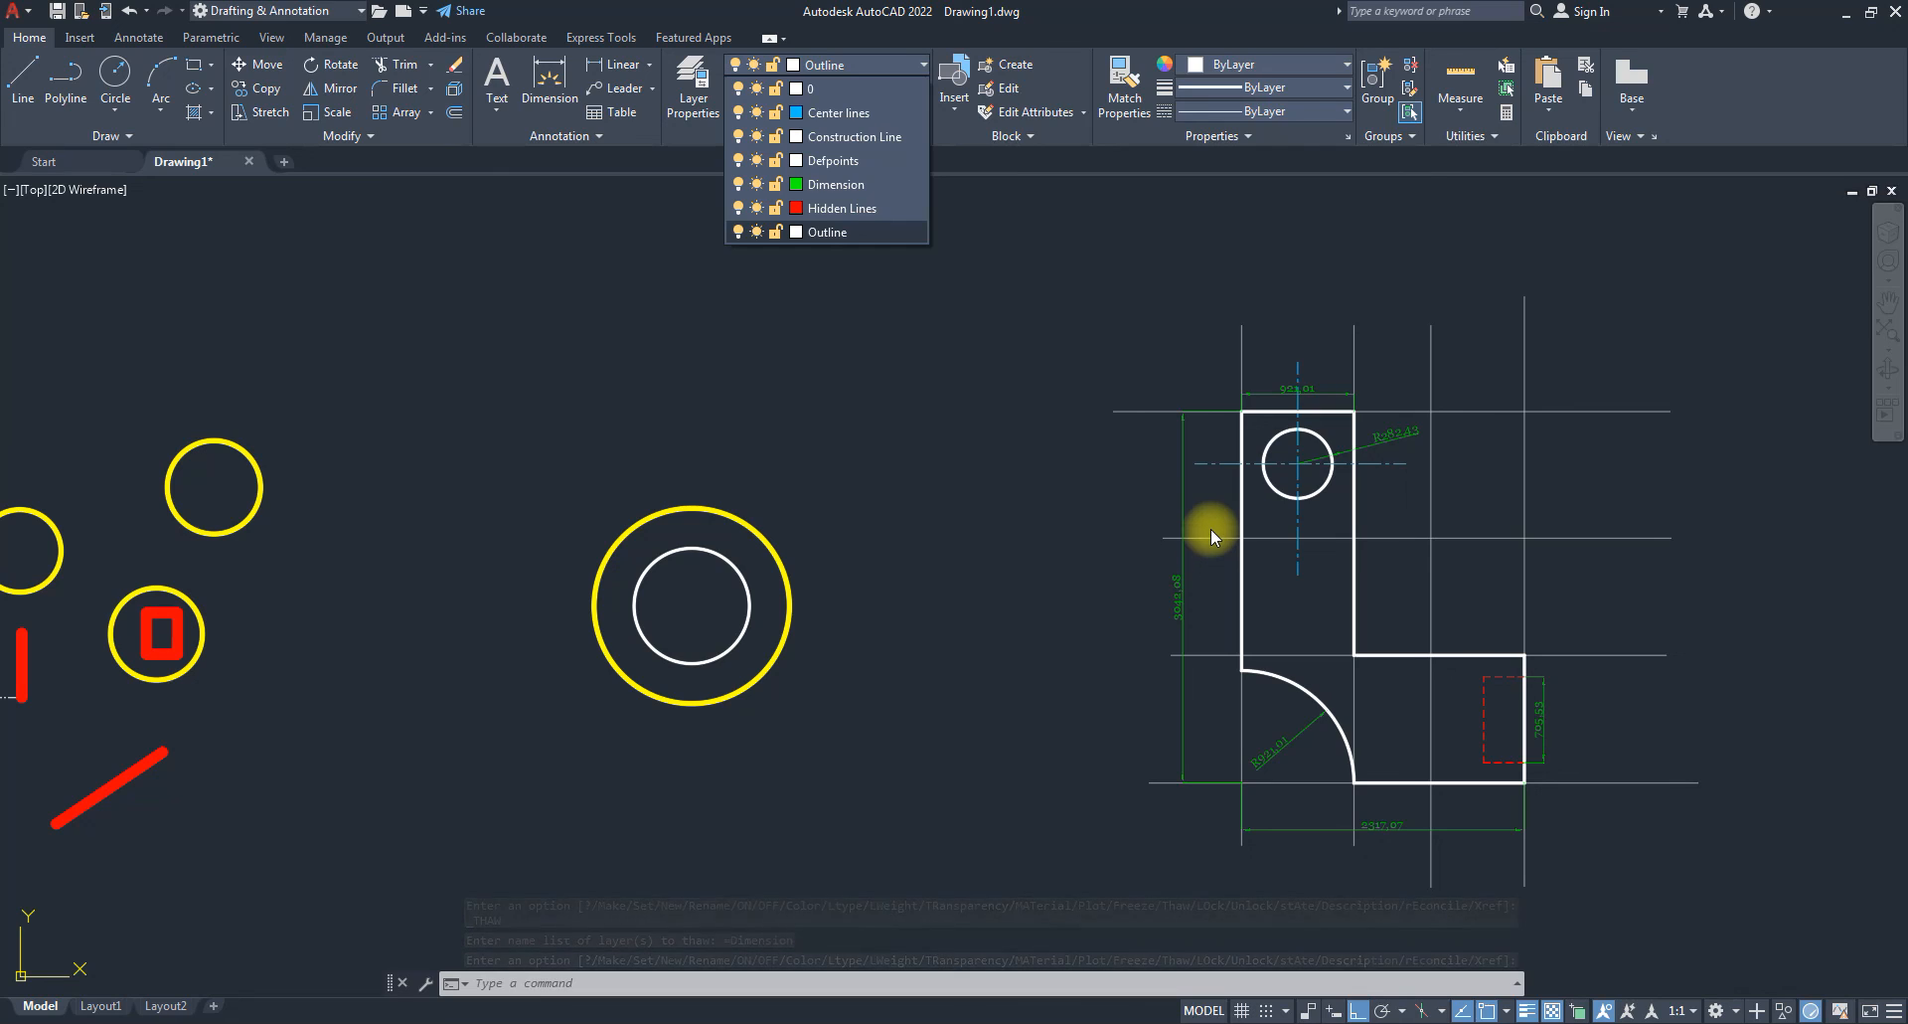
Try freezing the current Outline layer and dismiss the cannot-freeze warning.
click(761, 232)
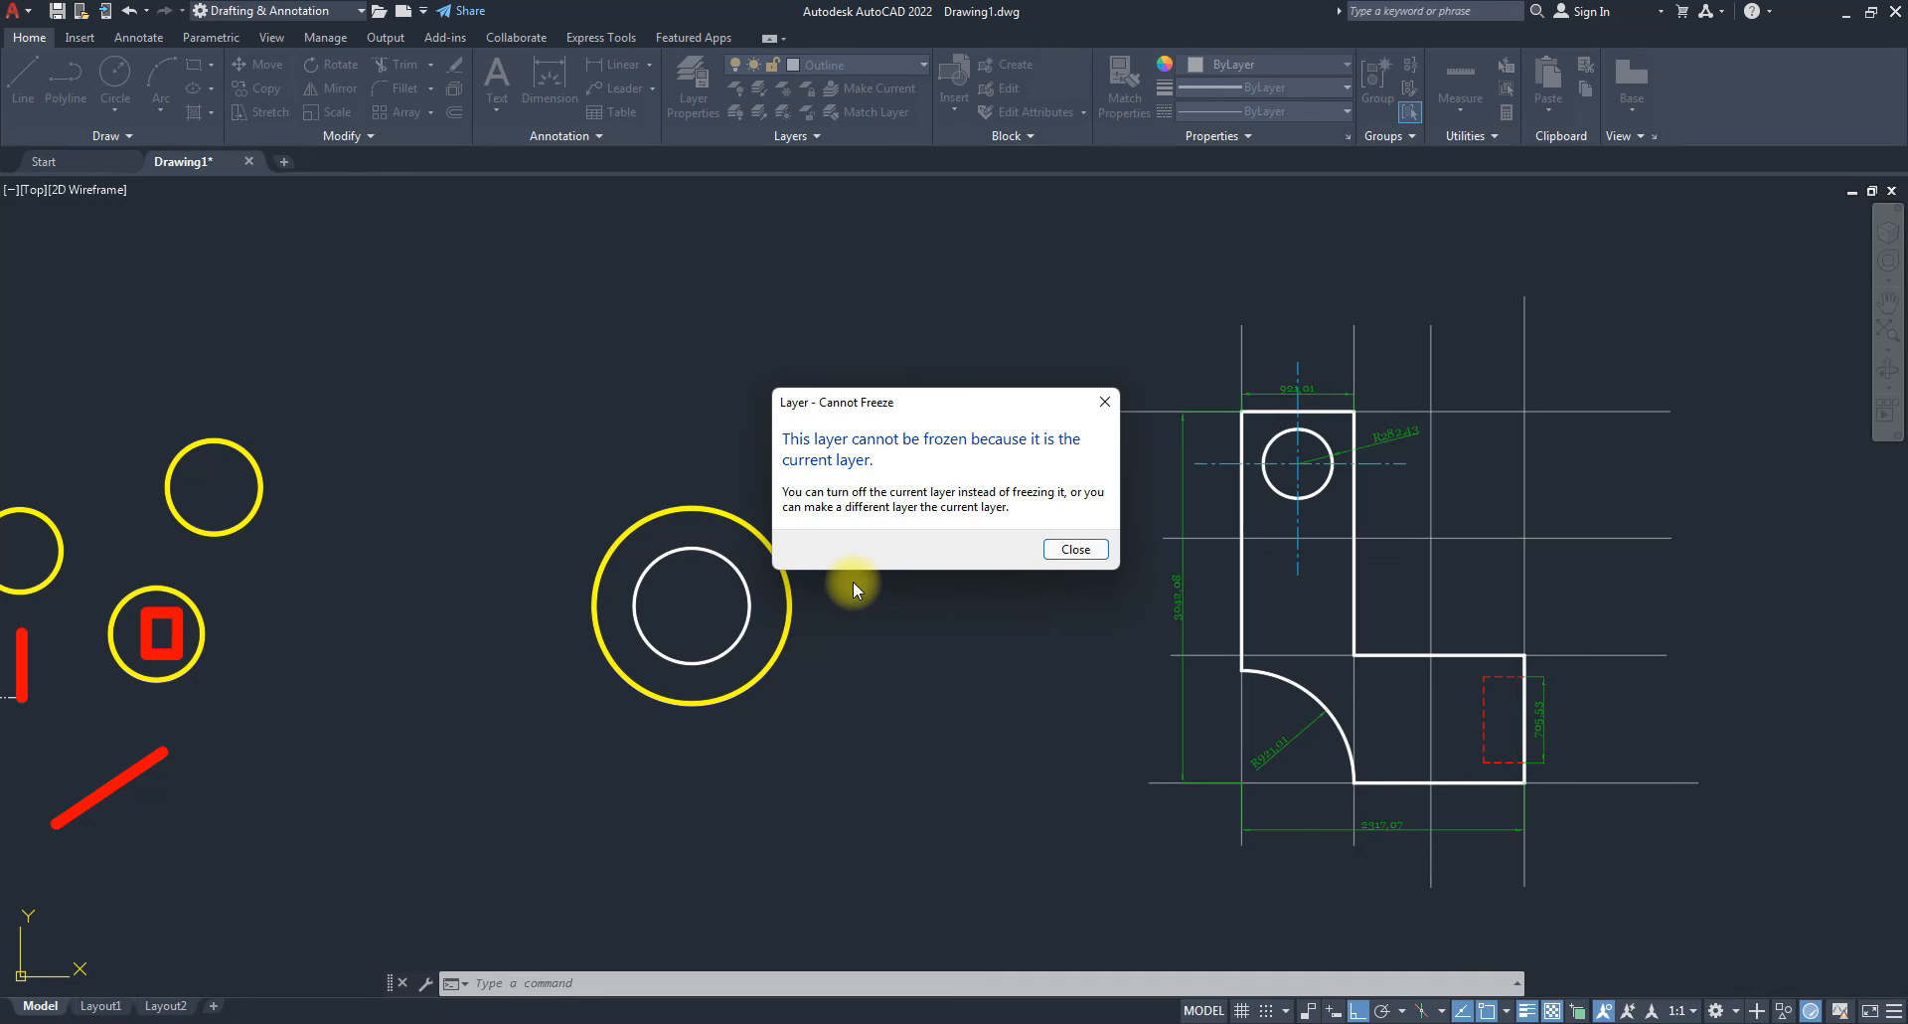
click(1076, 550)
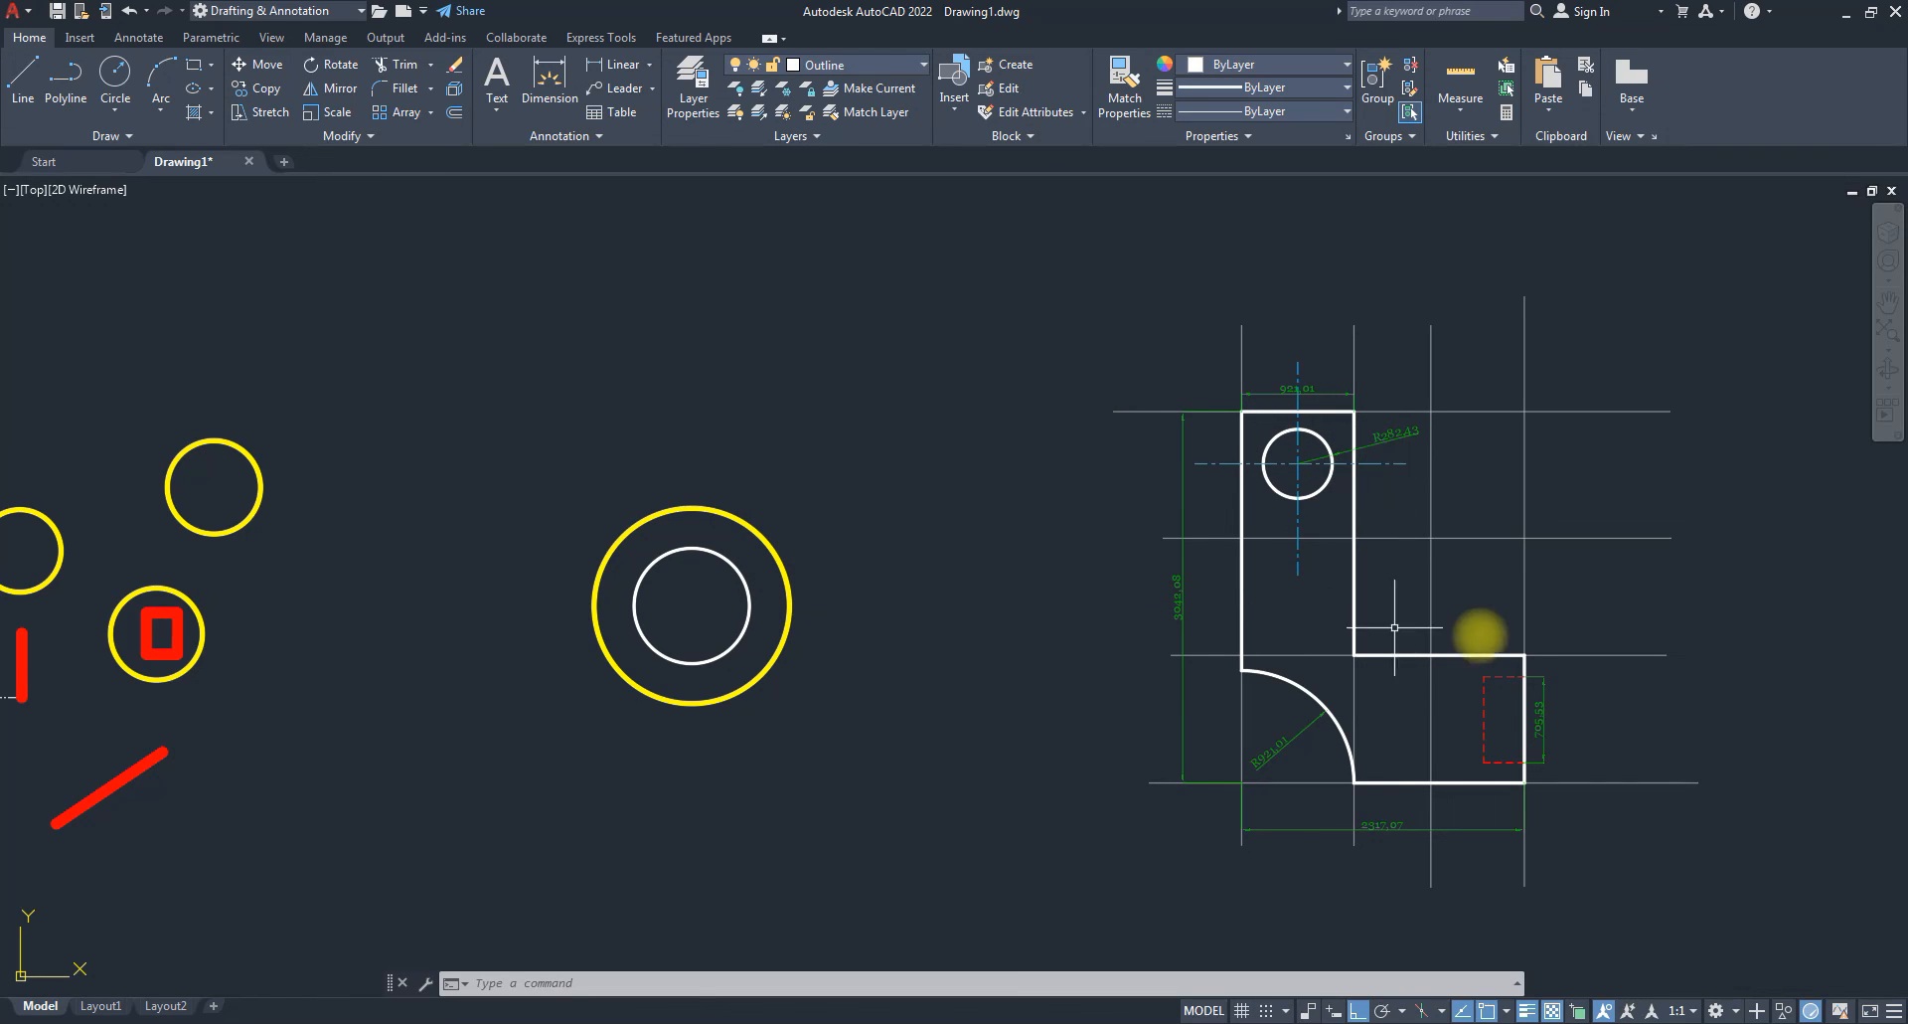
click(849, 74)
Make layer 0 current, then freeze the Outline layer and thaw it again.
click(857, 87)
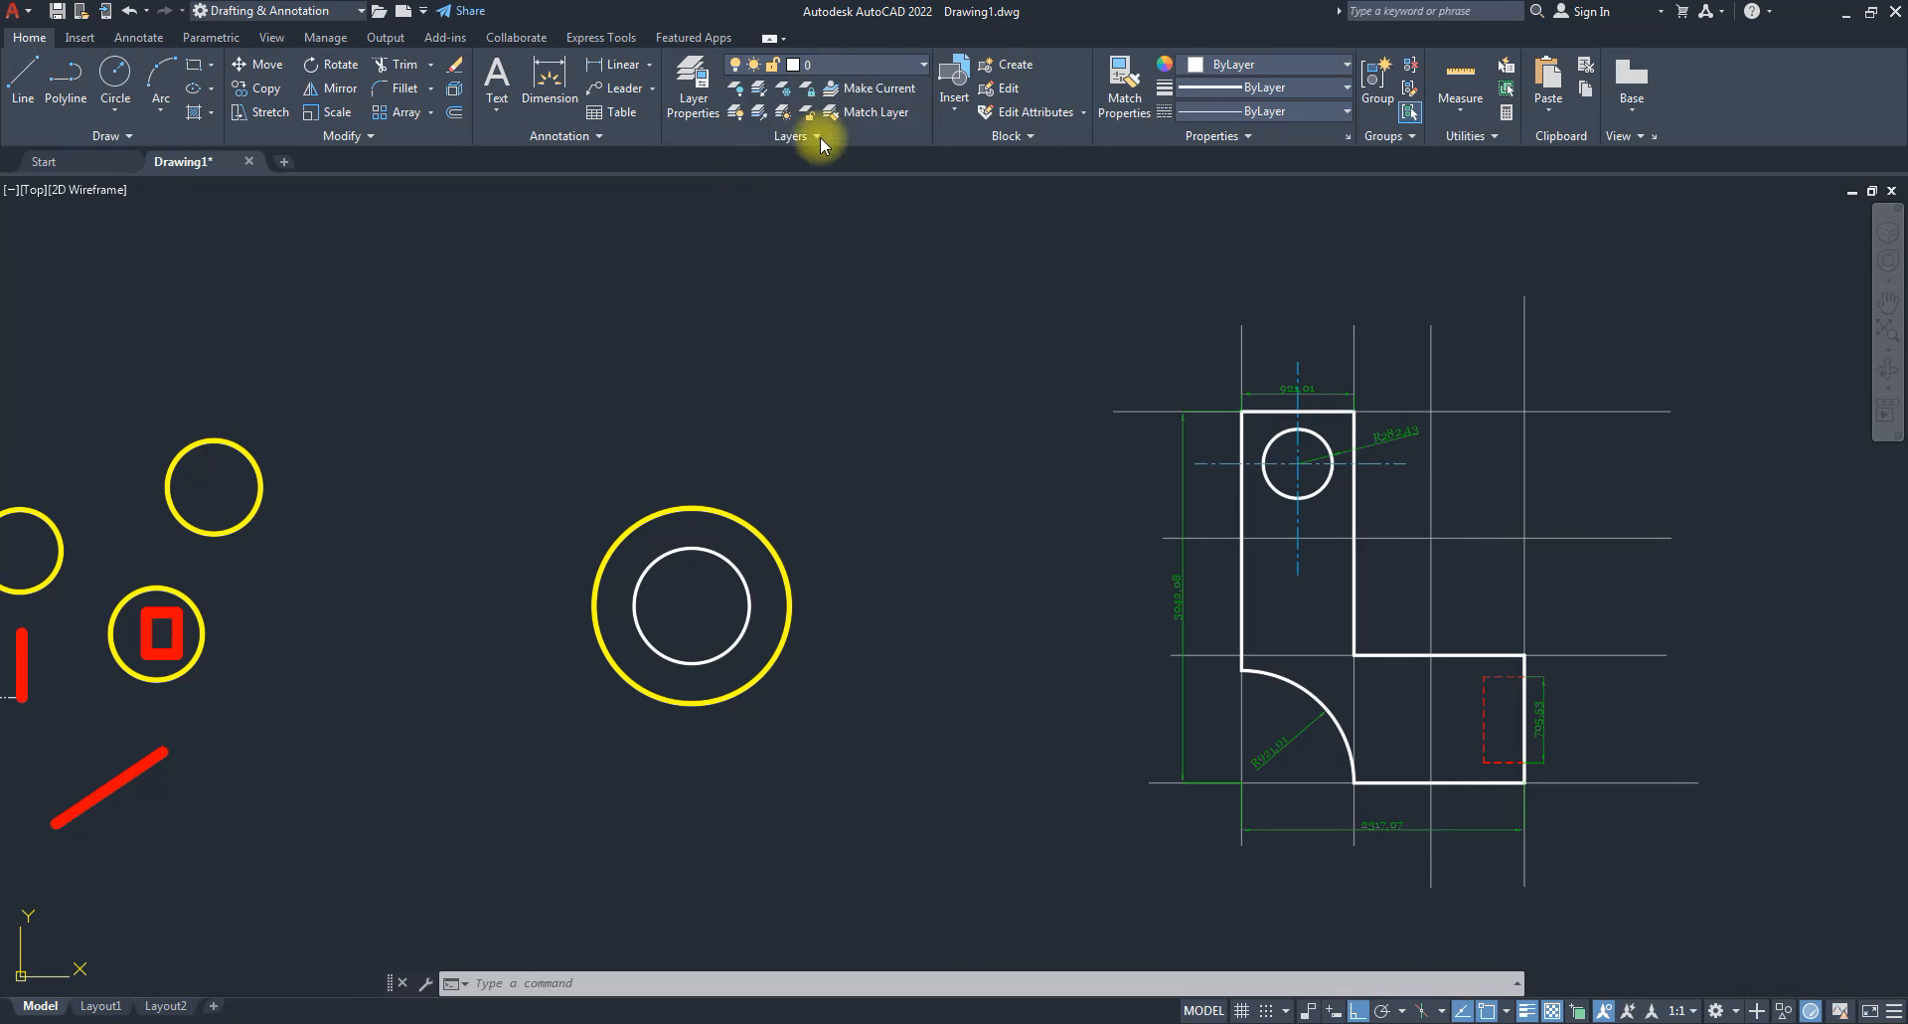
click(863, 67)
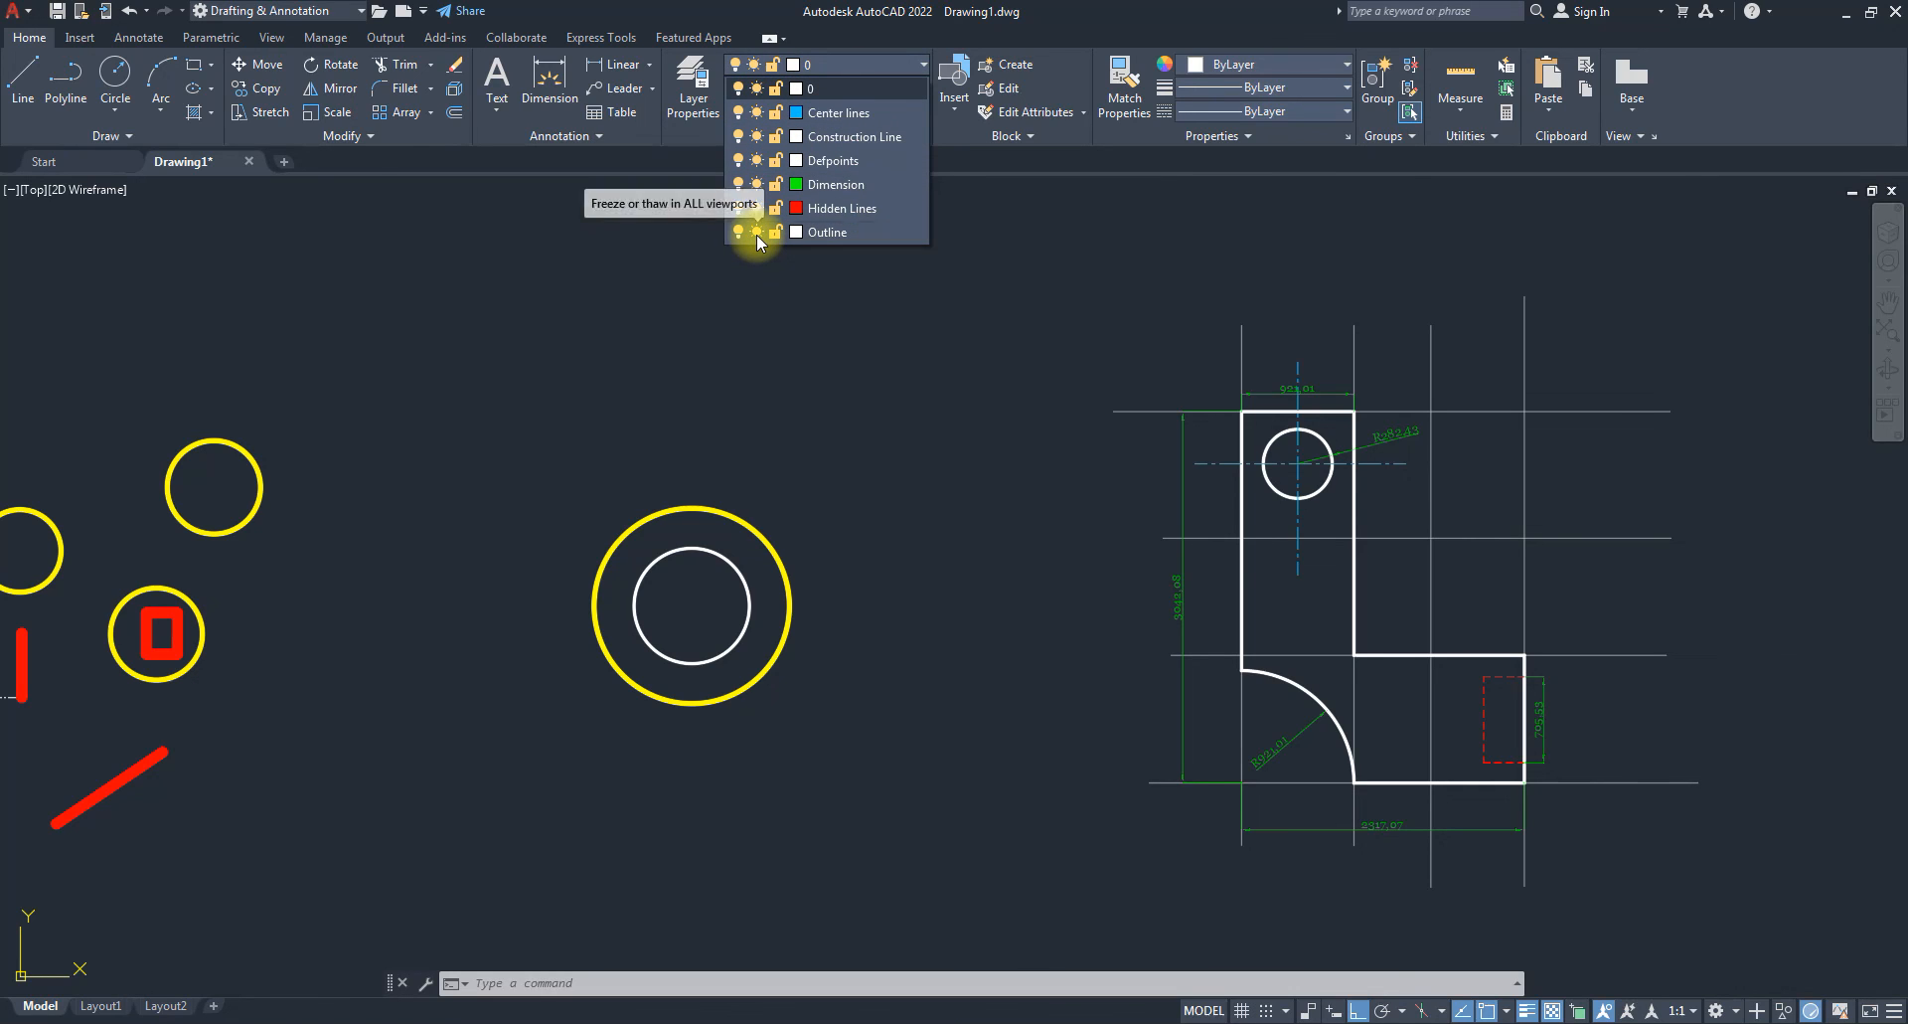
click(755, 232)
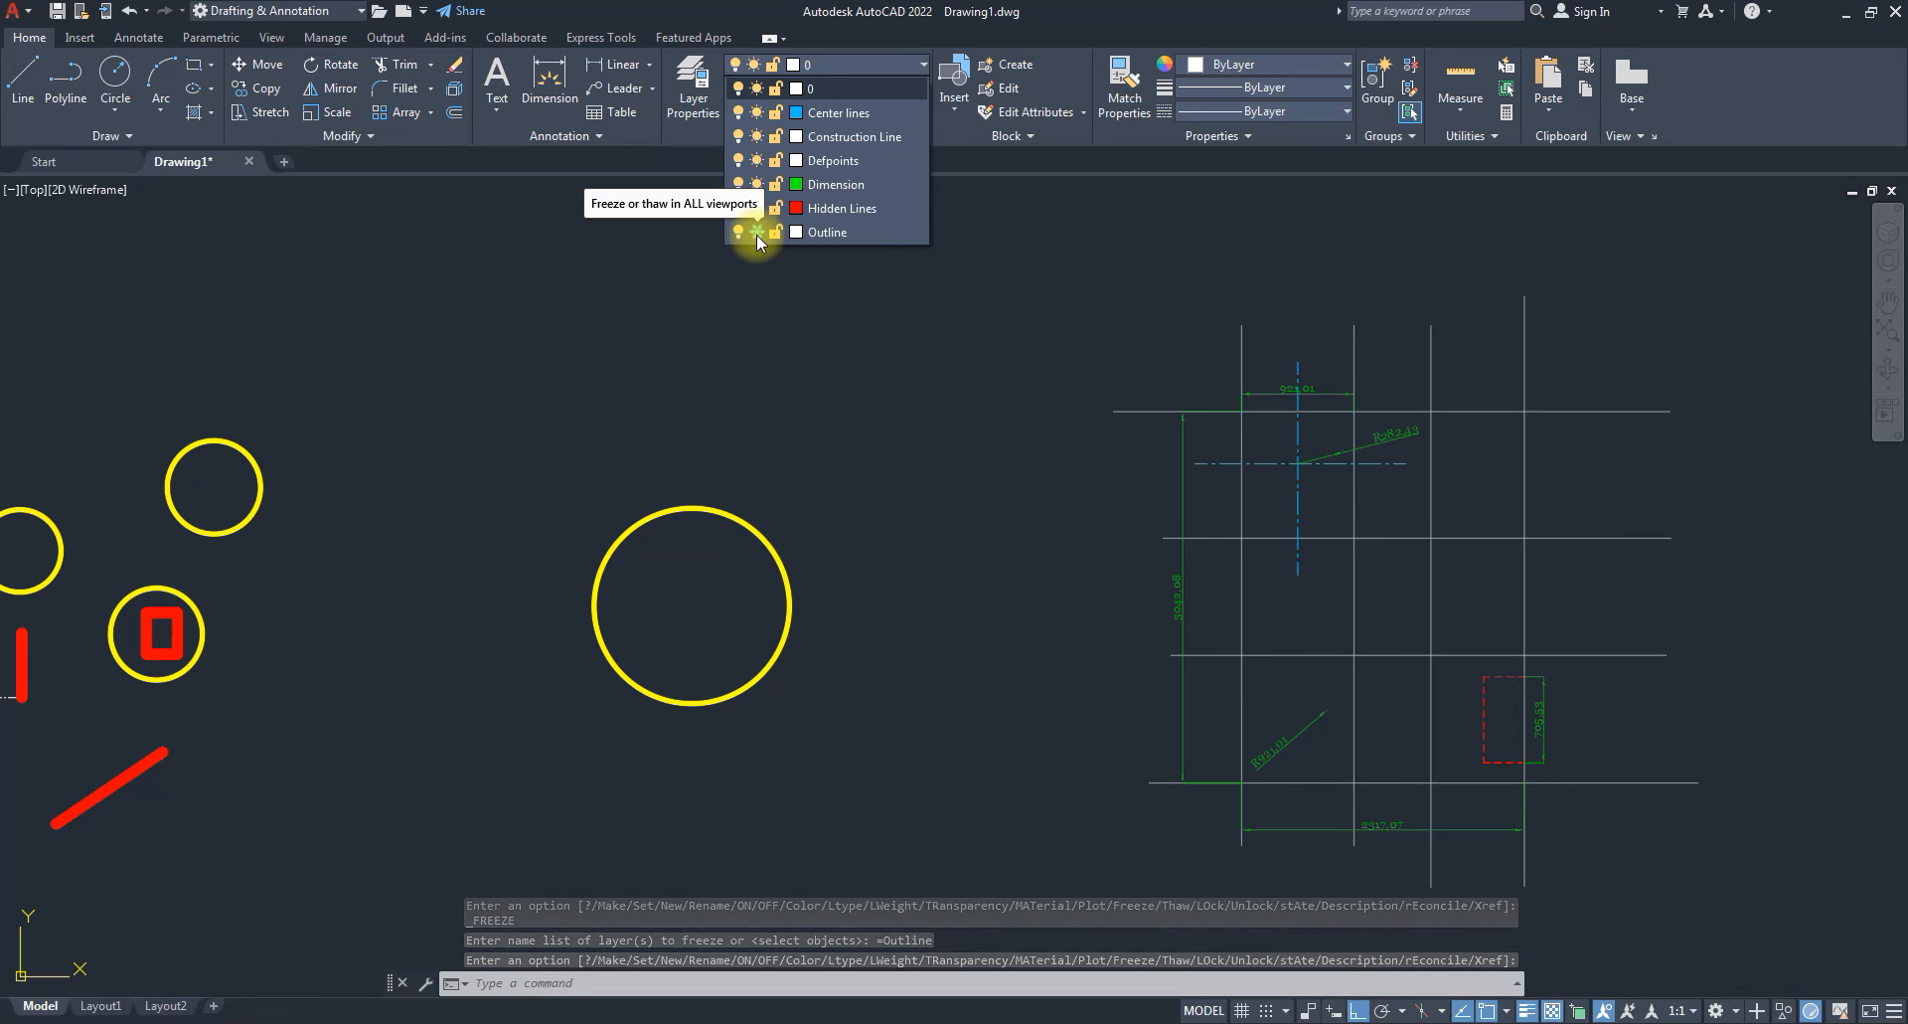
click(847, 90)
click(854, 88)
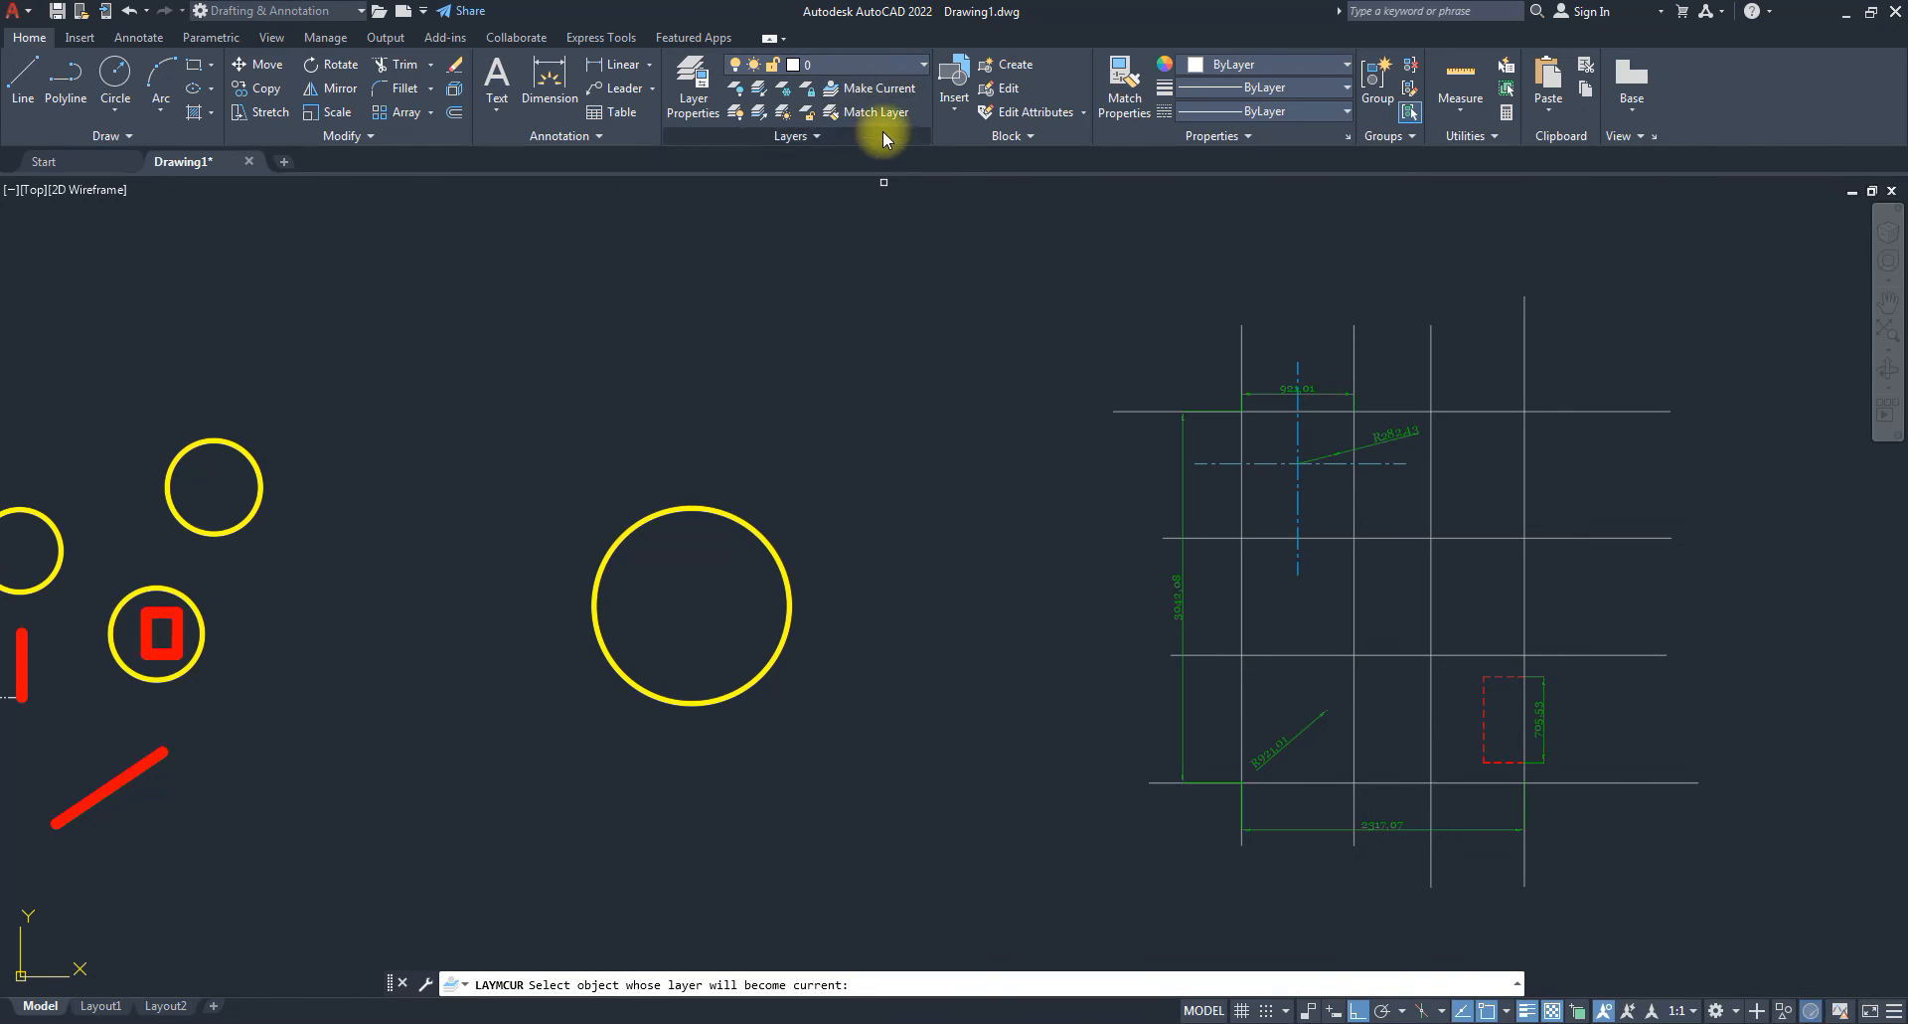
key(Escape)
click(889, 65)
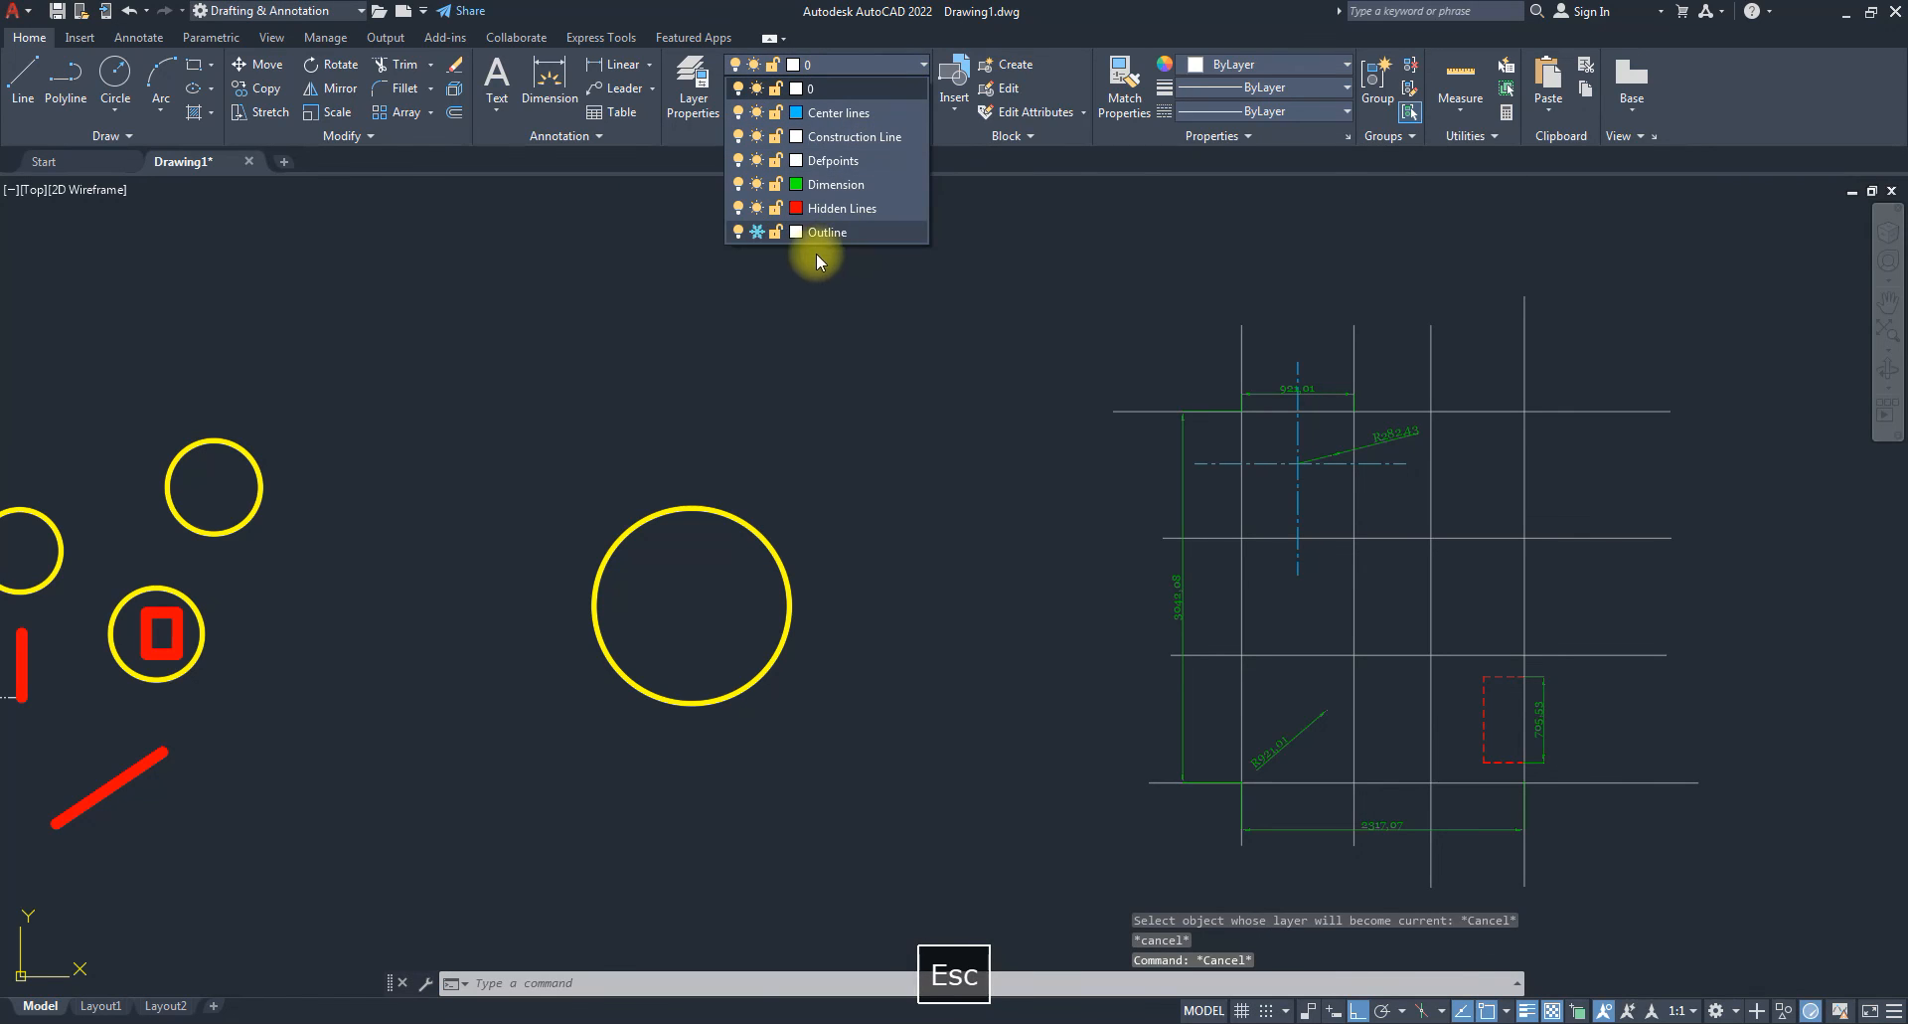
click(756, 231)
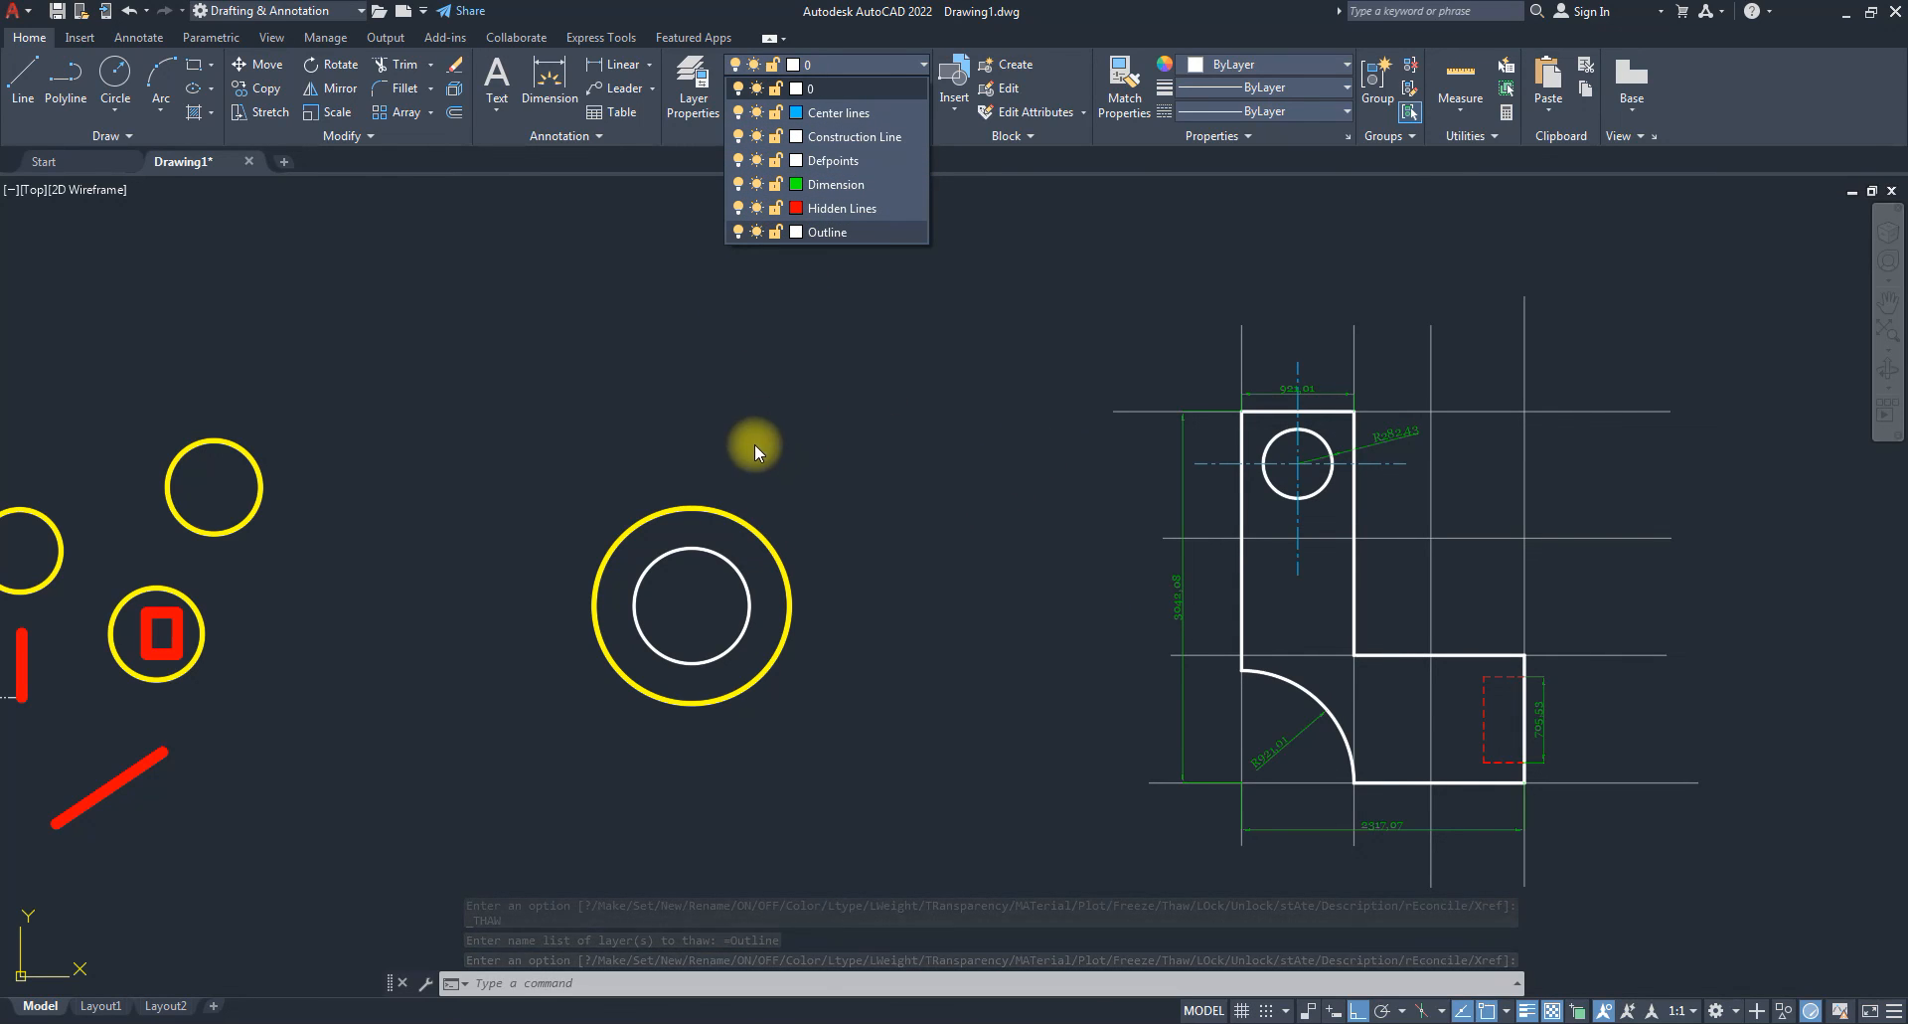
Erase the 3042,08 vertical and 2317,07 bottom dimensions, then lock the Construction Line layer.
scroll(757, 445, down, 3)
scroll(1120, 467, up, 5)
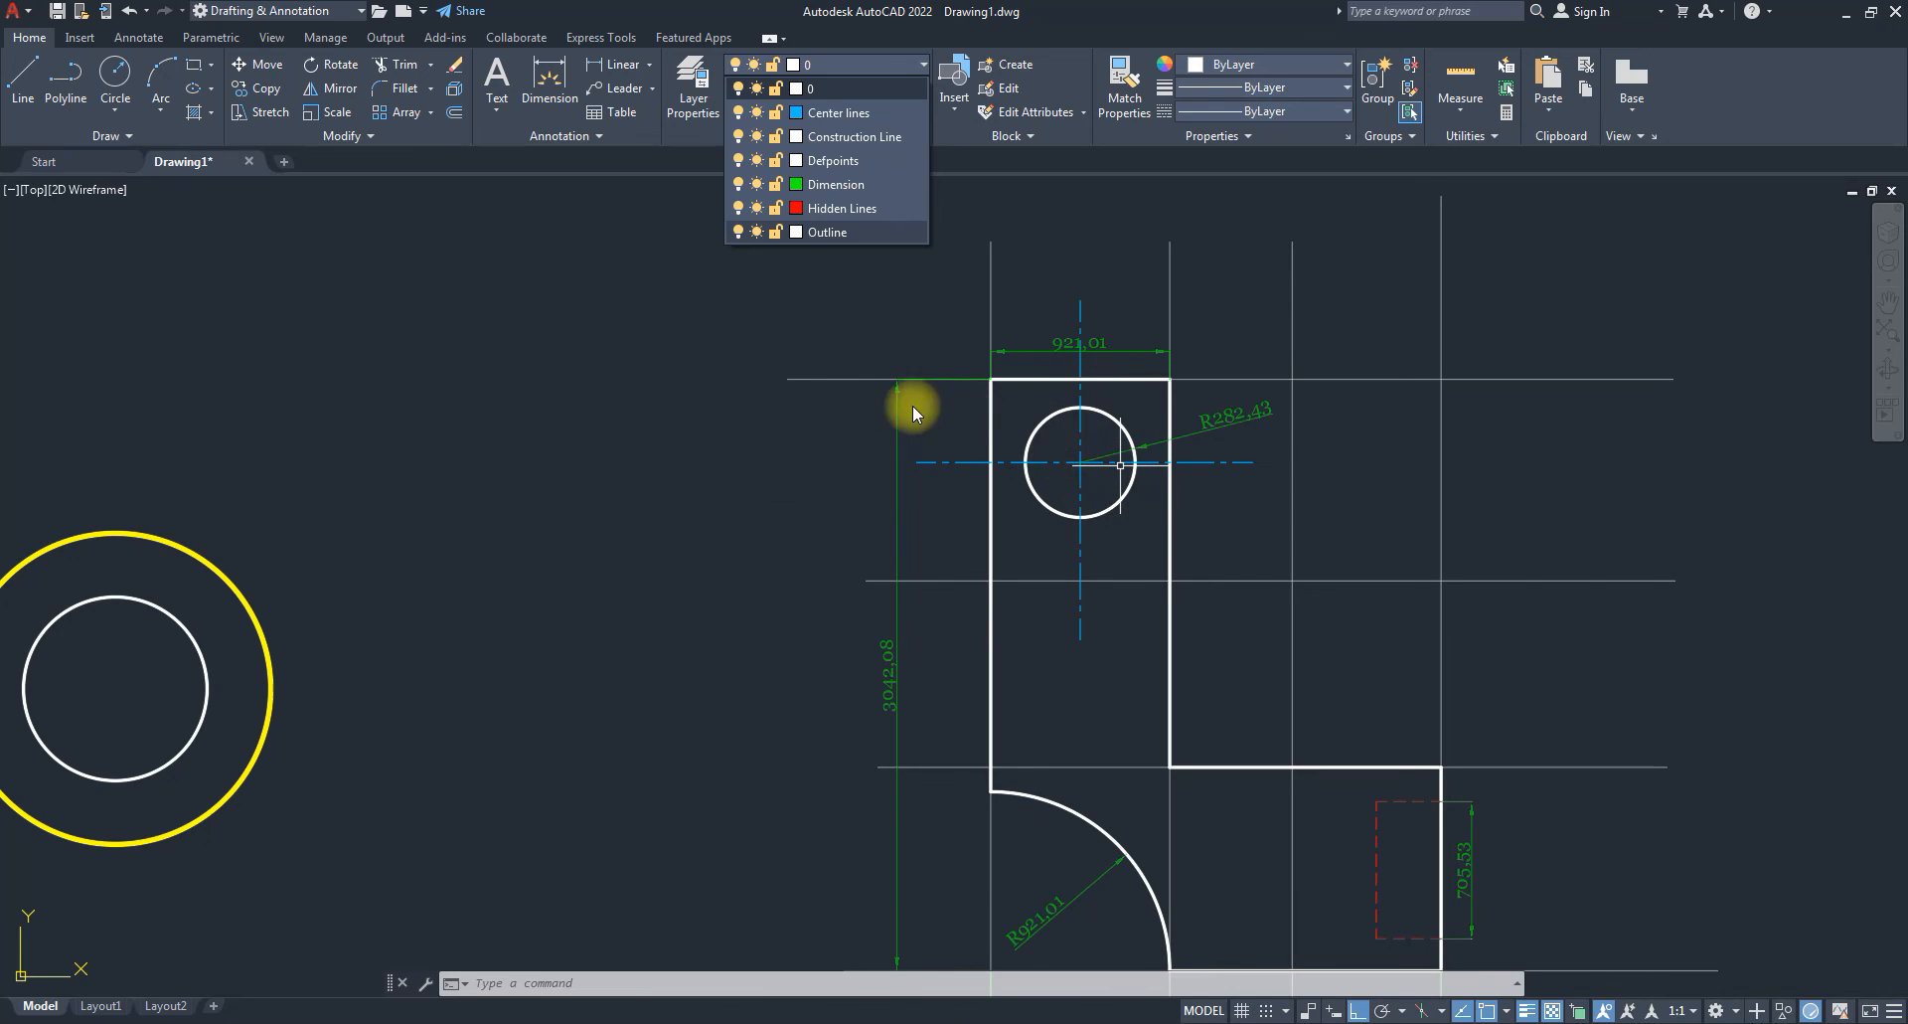
click(704, 435)
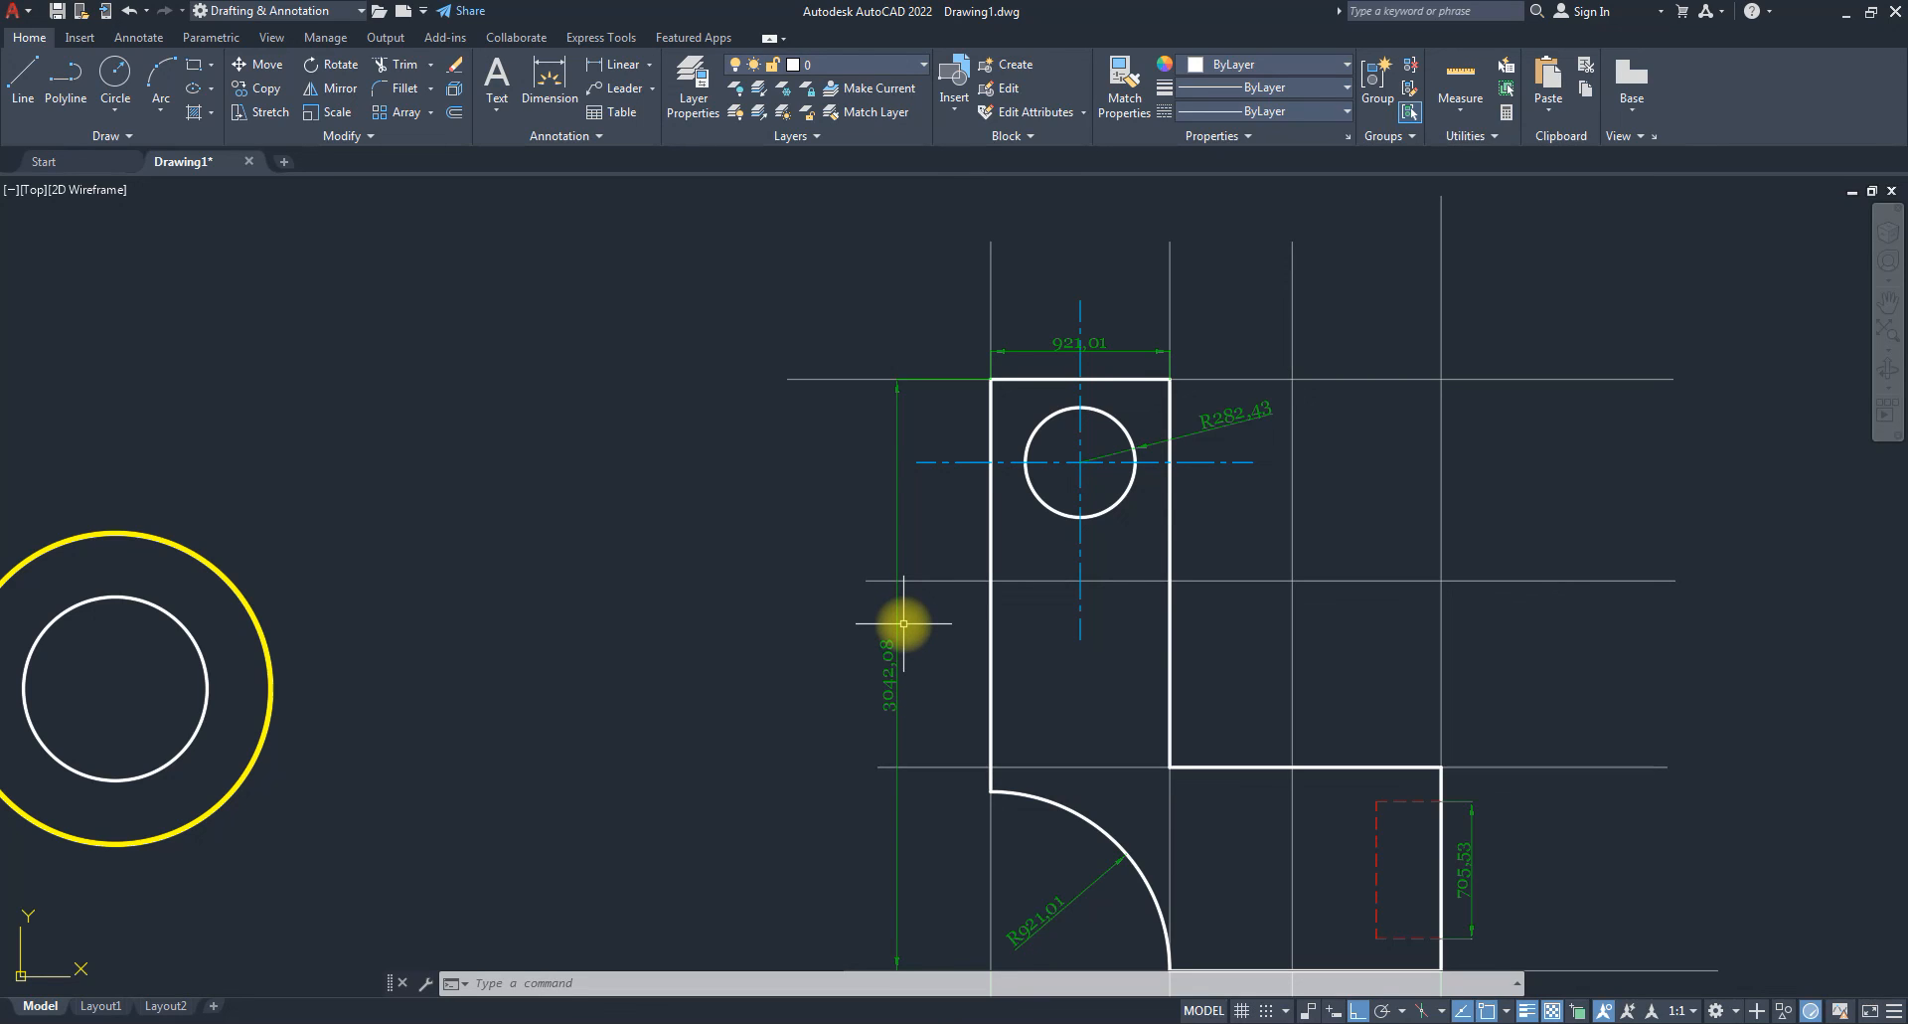
scroll(903, 623, down, 2)
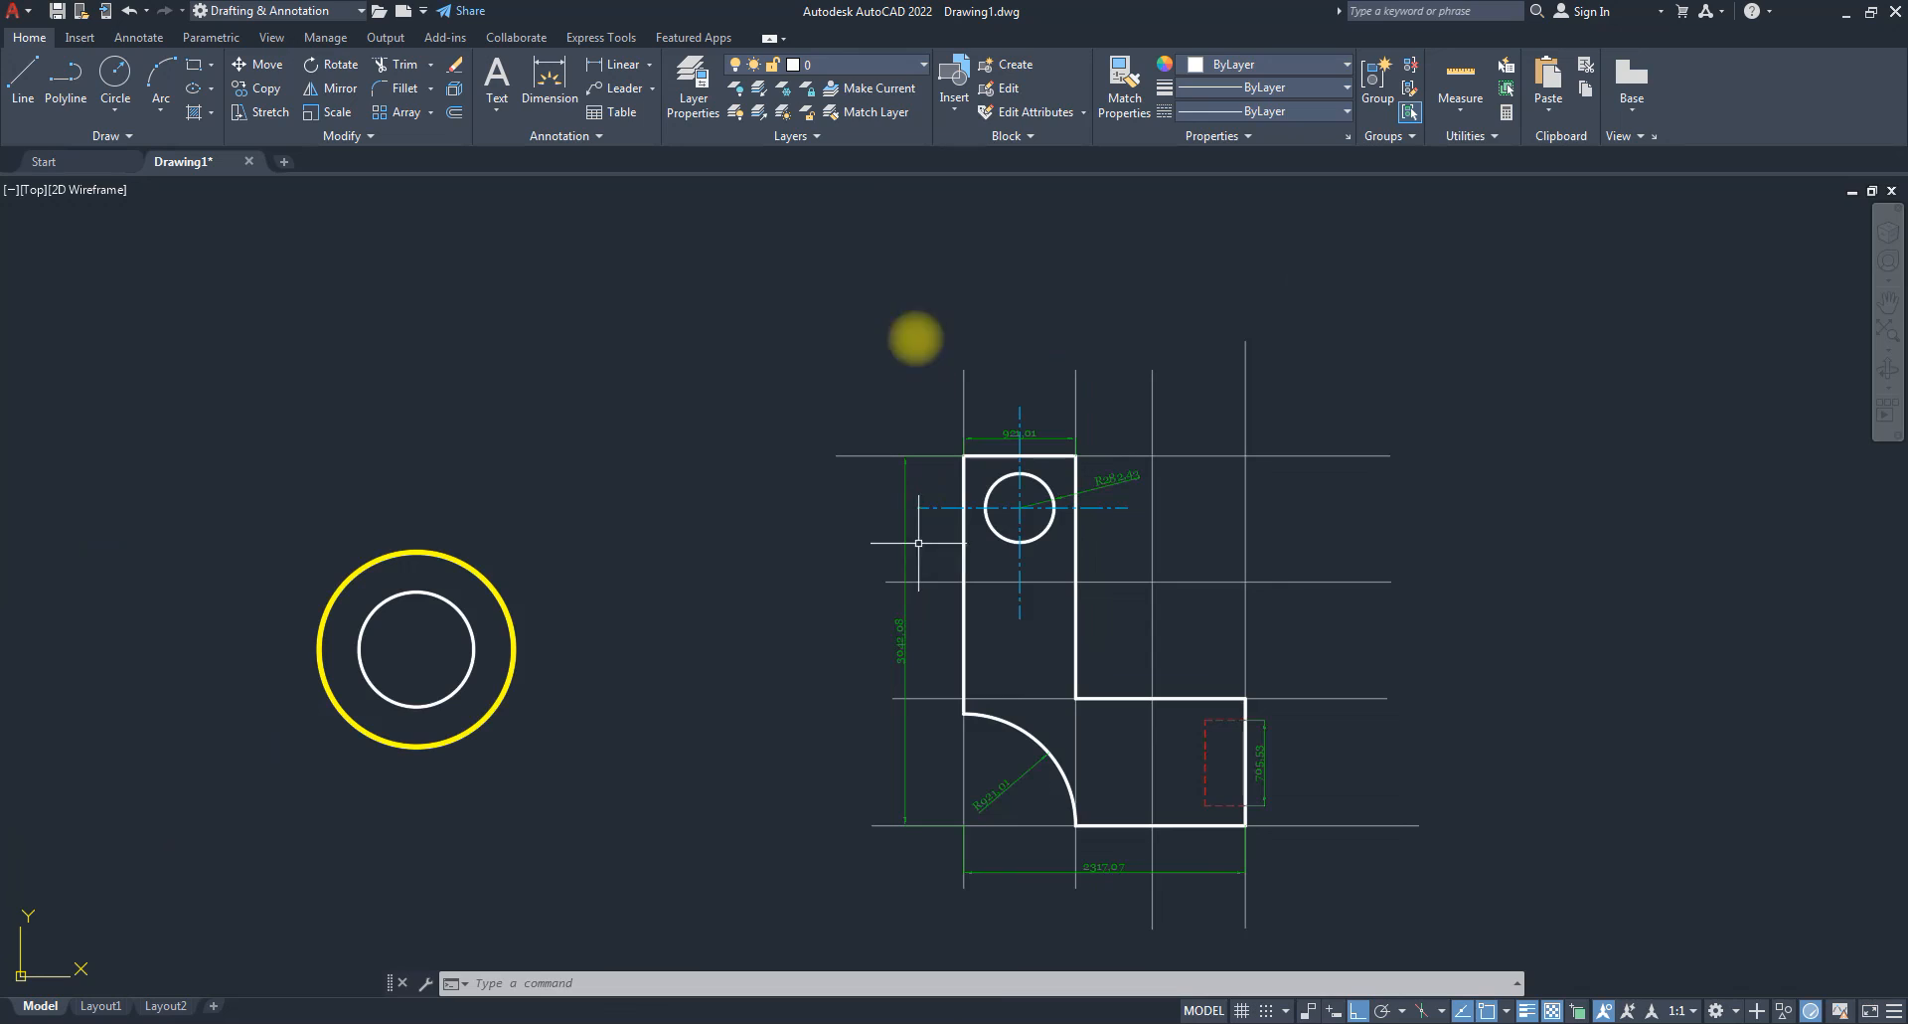
click(922, 664)
click(881, 630)
key(Delete)
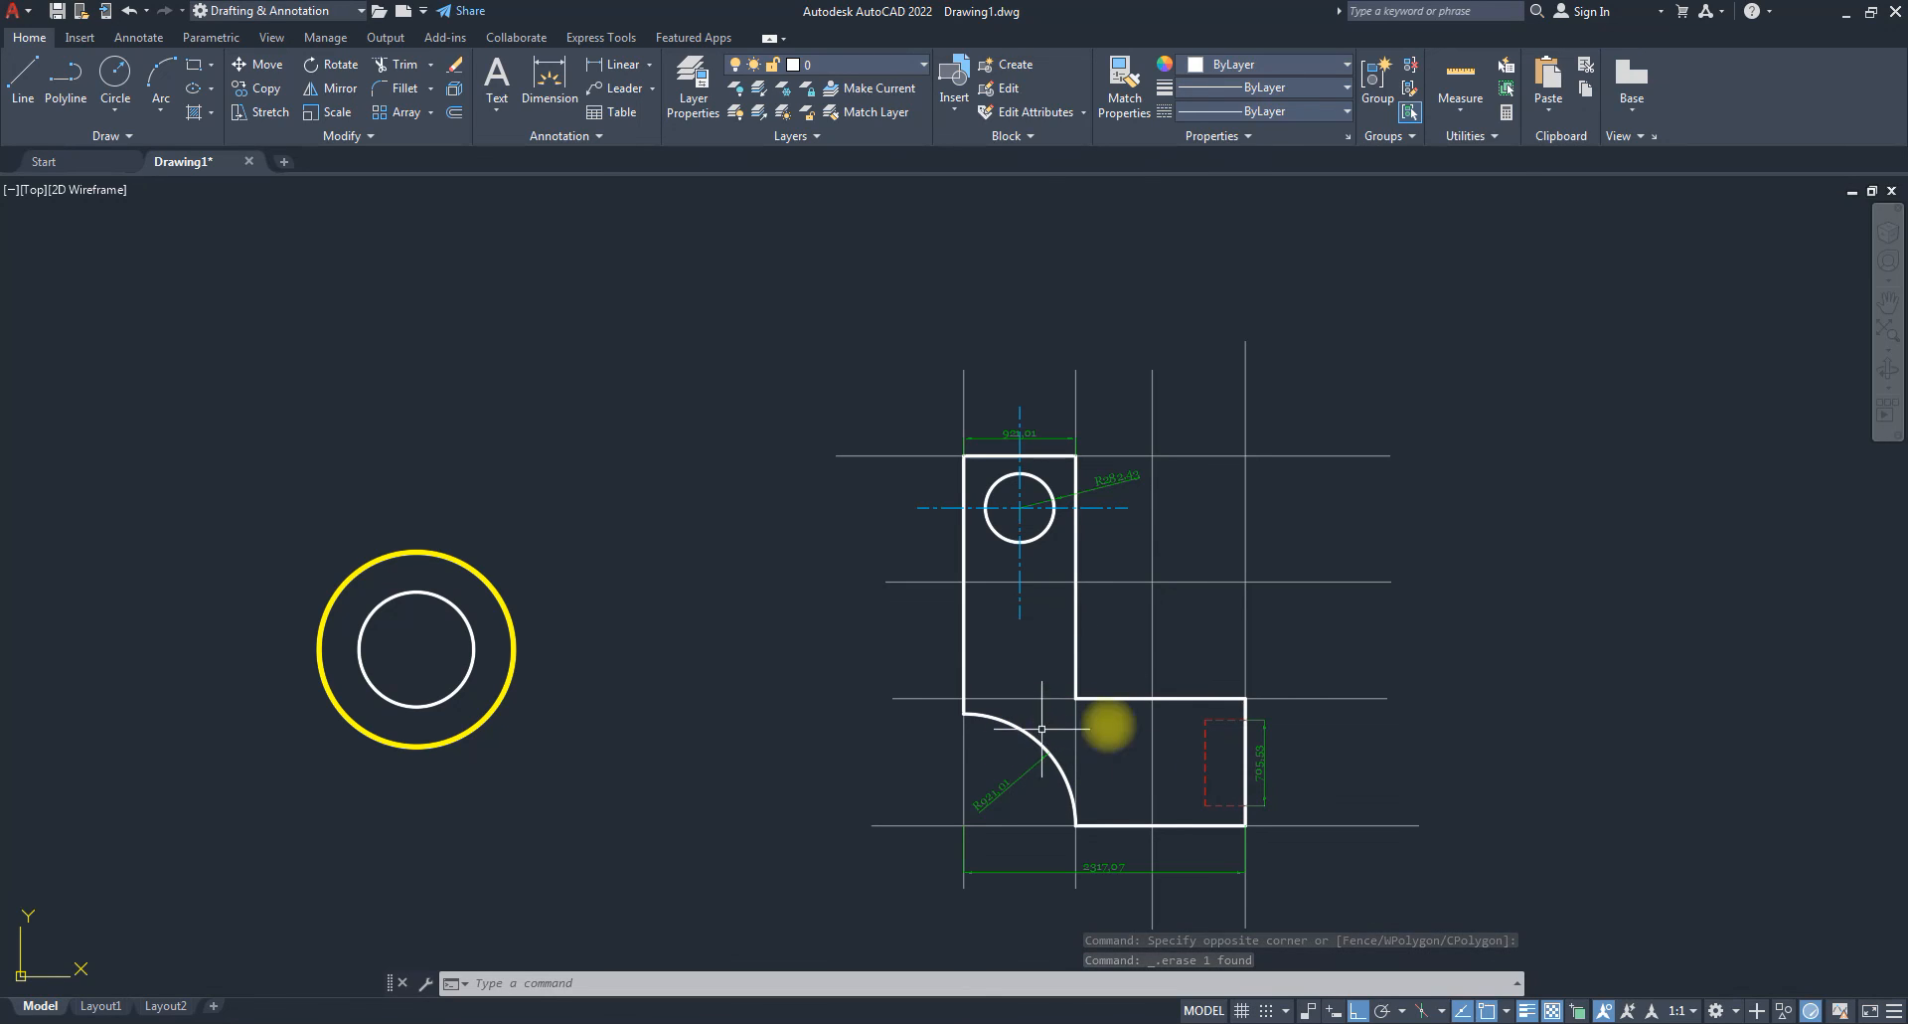
click(1045, 874)
click(1037, 864)
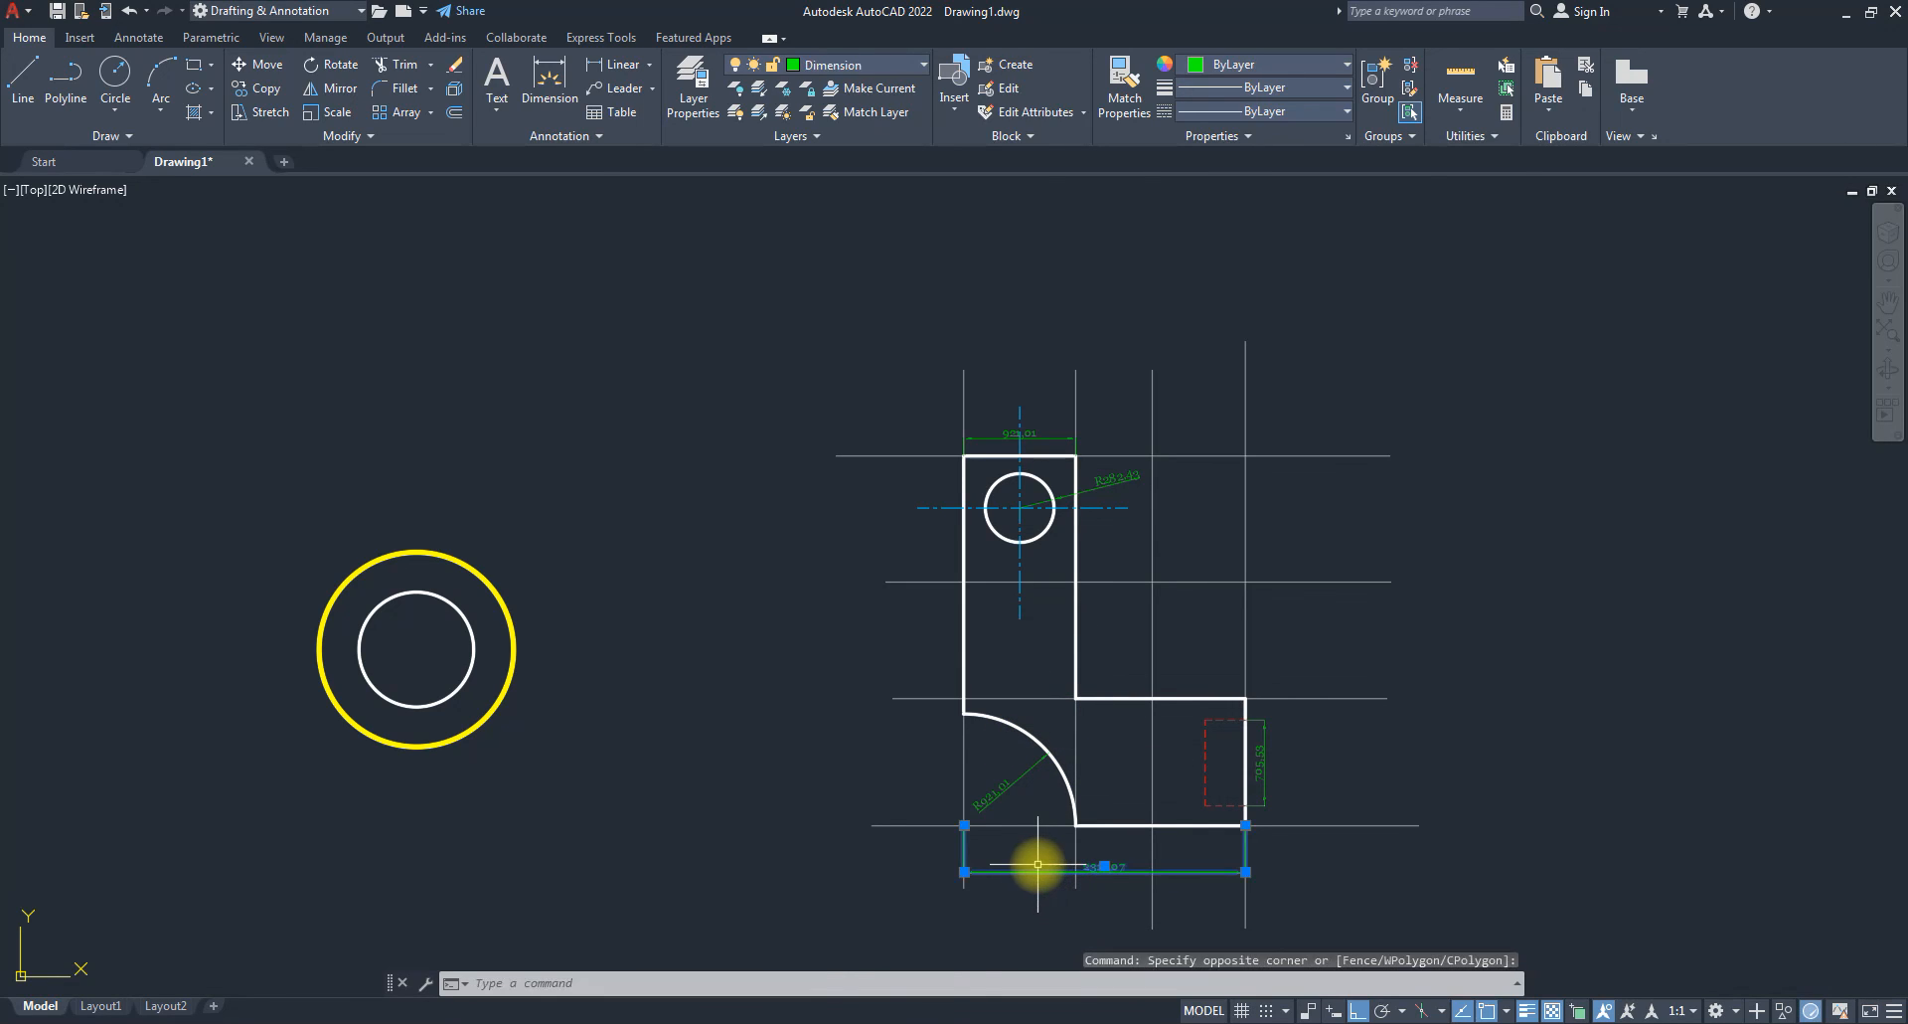
key(Delete)
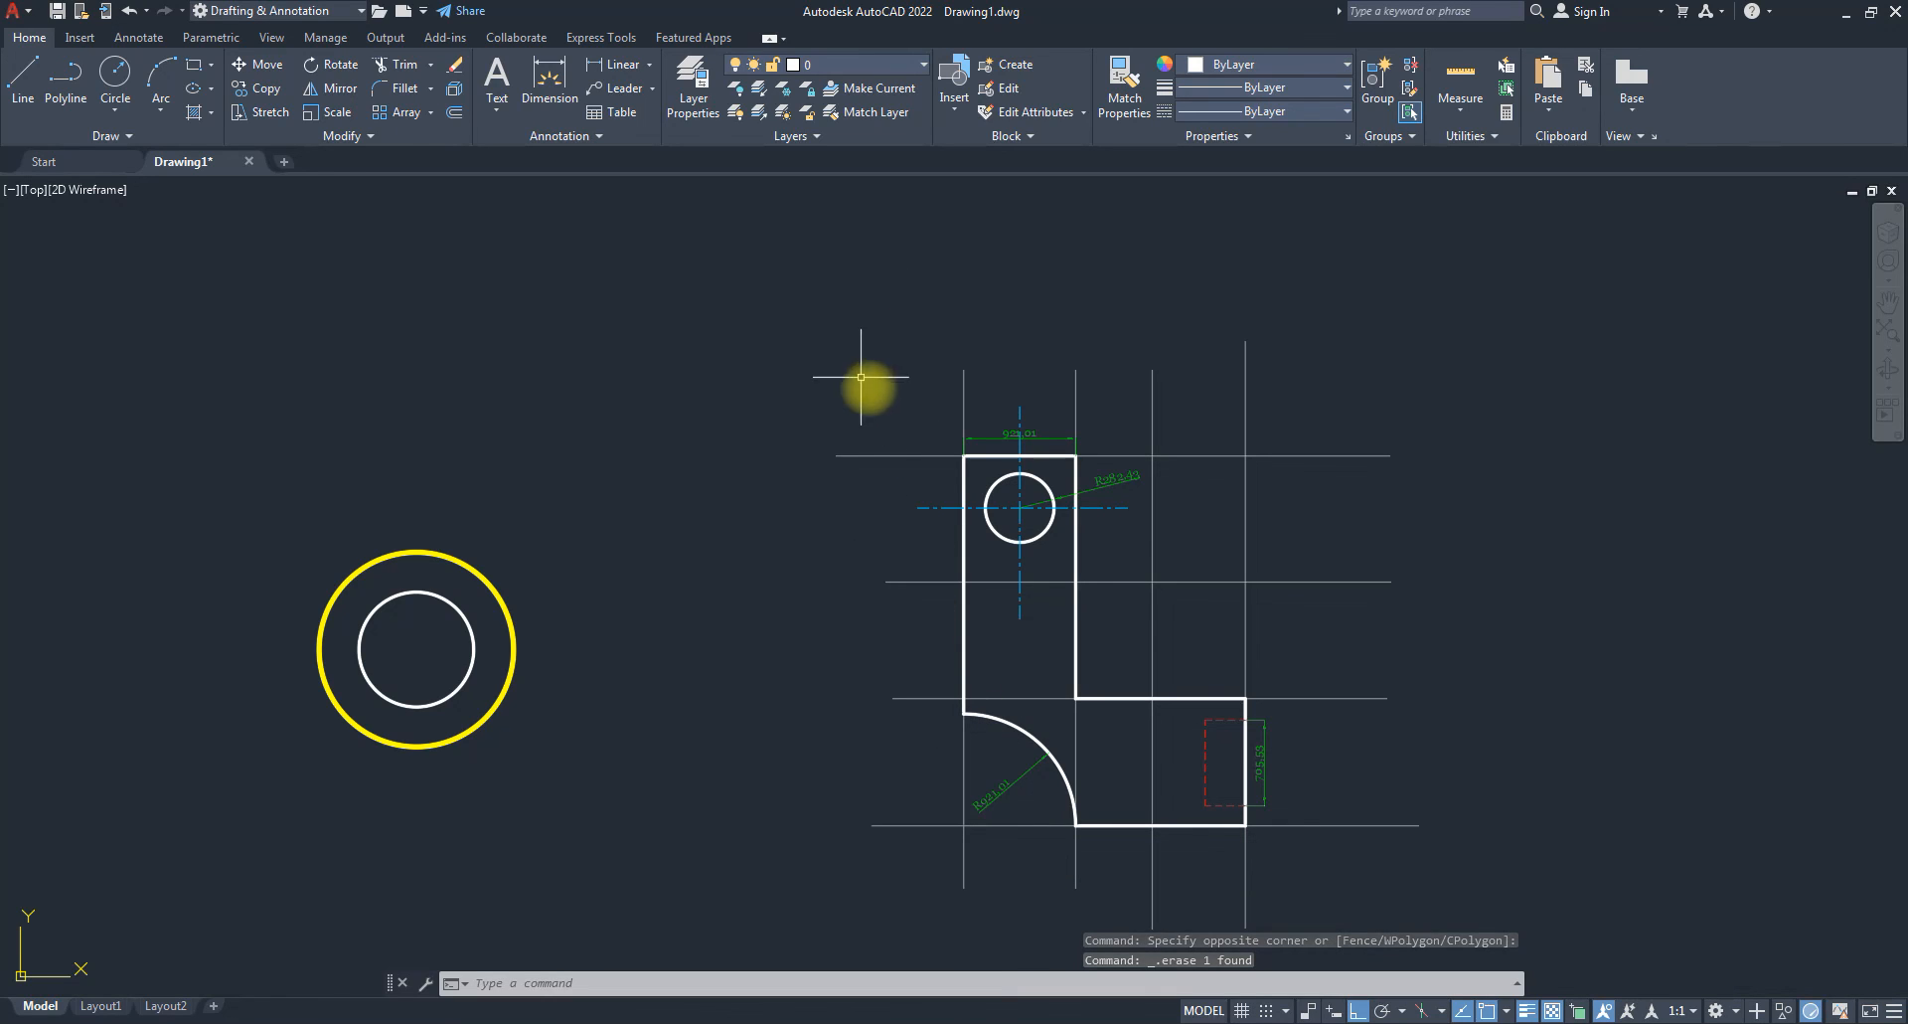
click(909, 68)
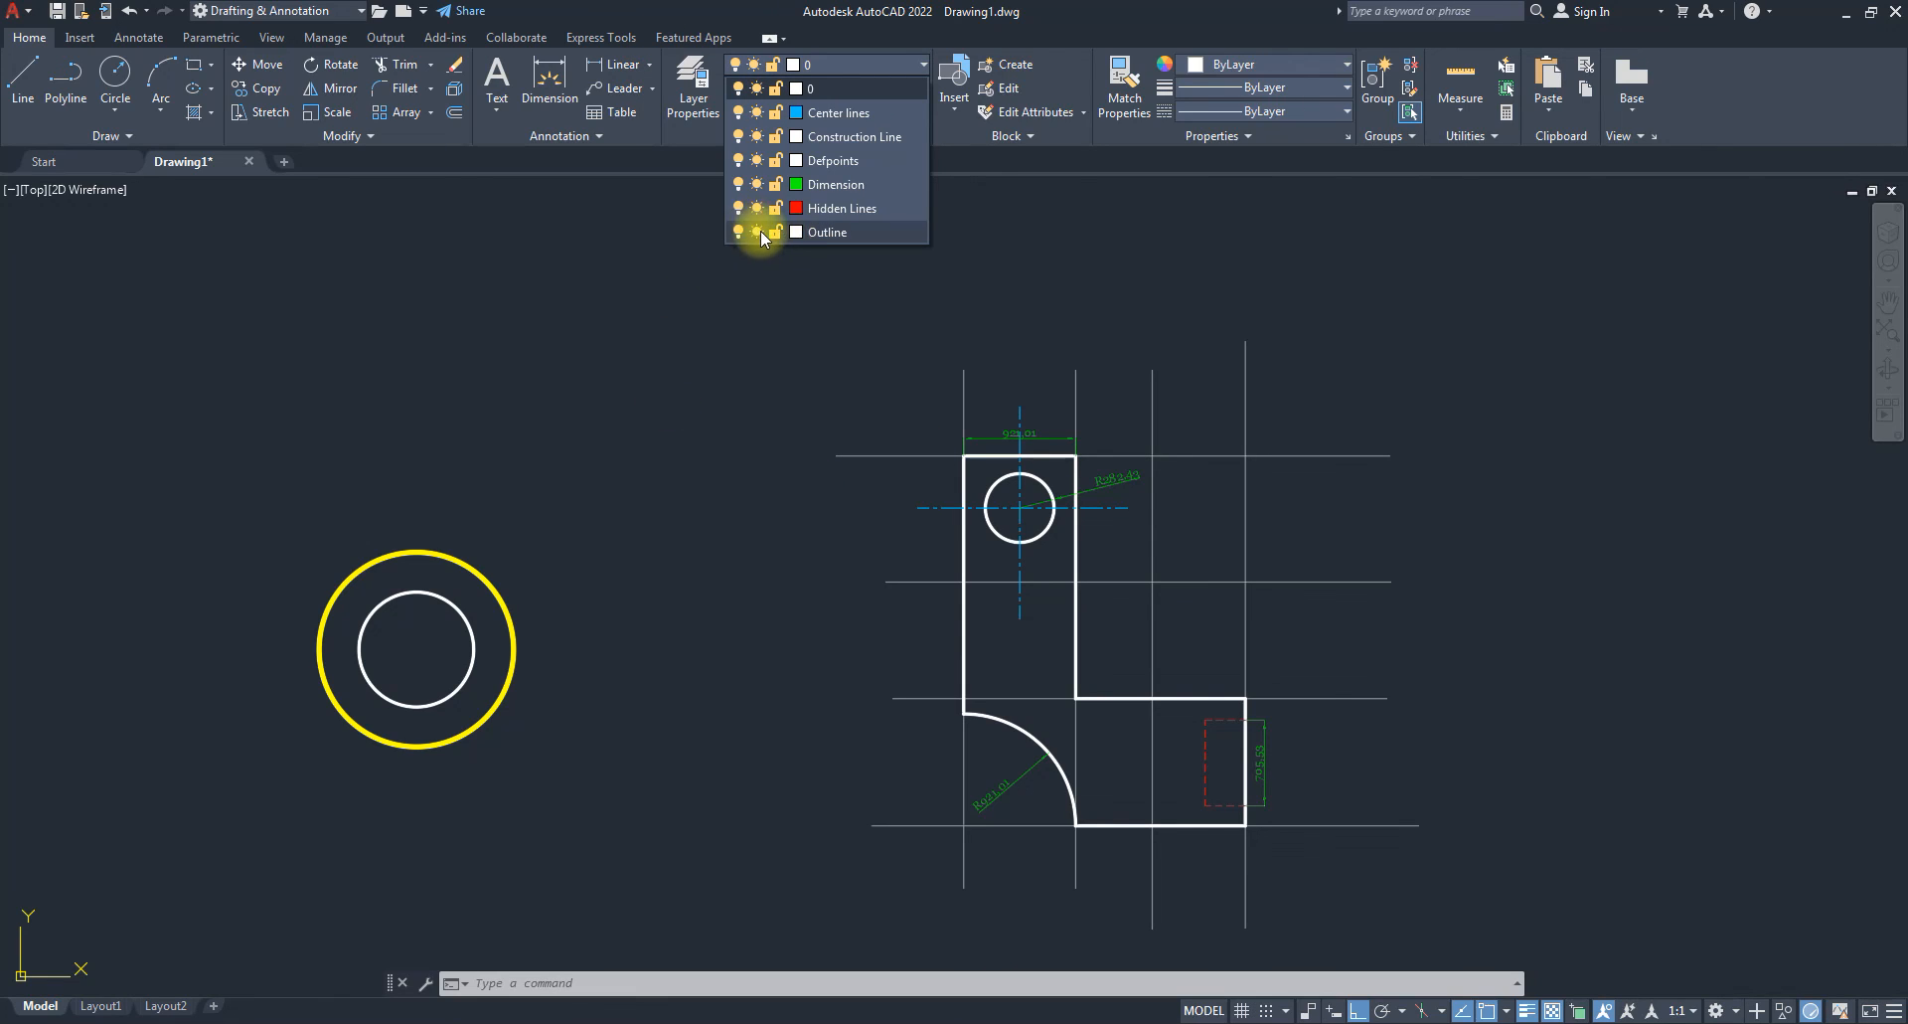
click(774, 137)
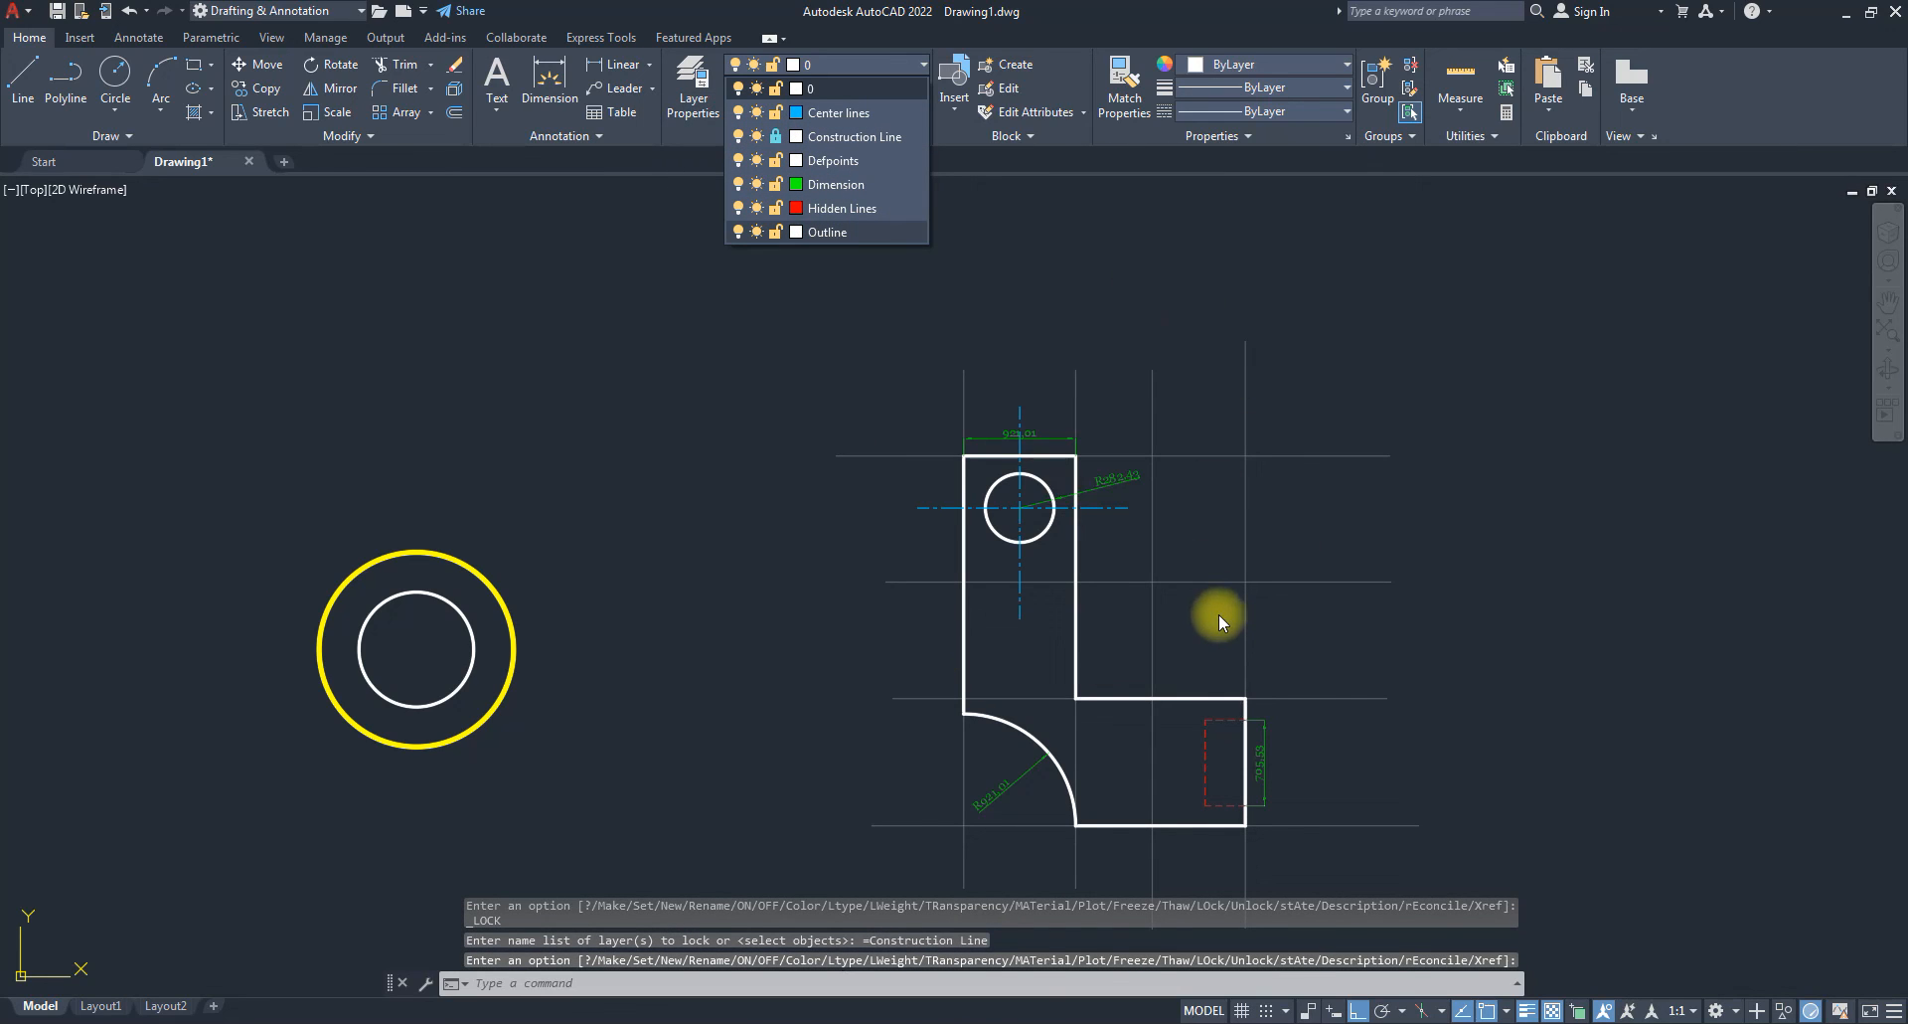
Try erasing the top construction line, which the locked layer refuses.
click(1391, 323)
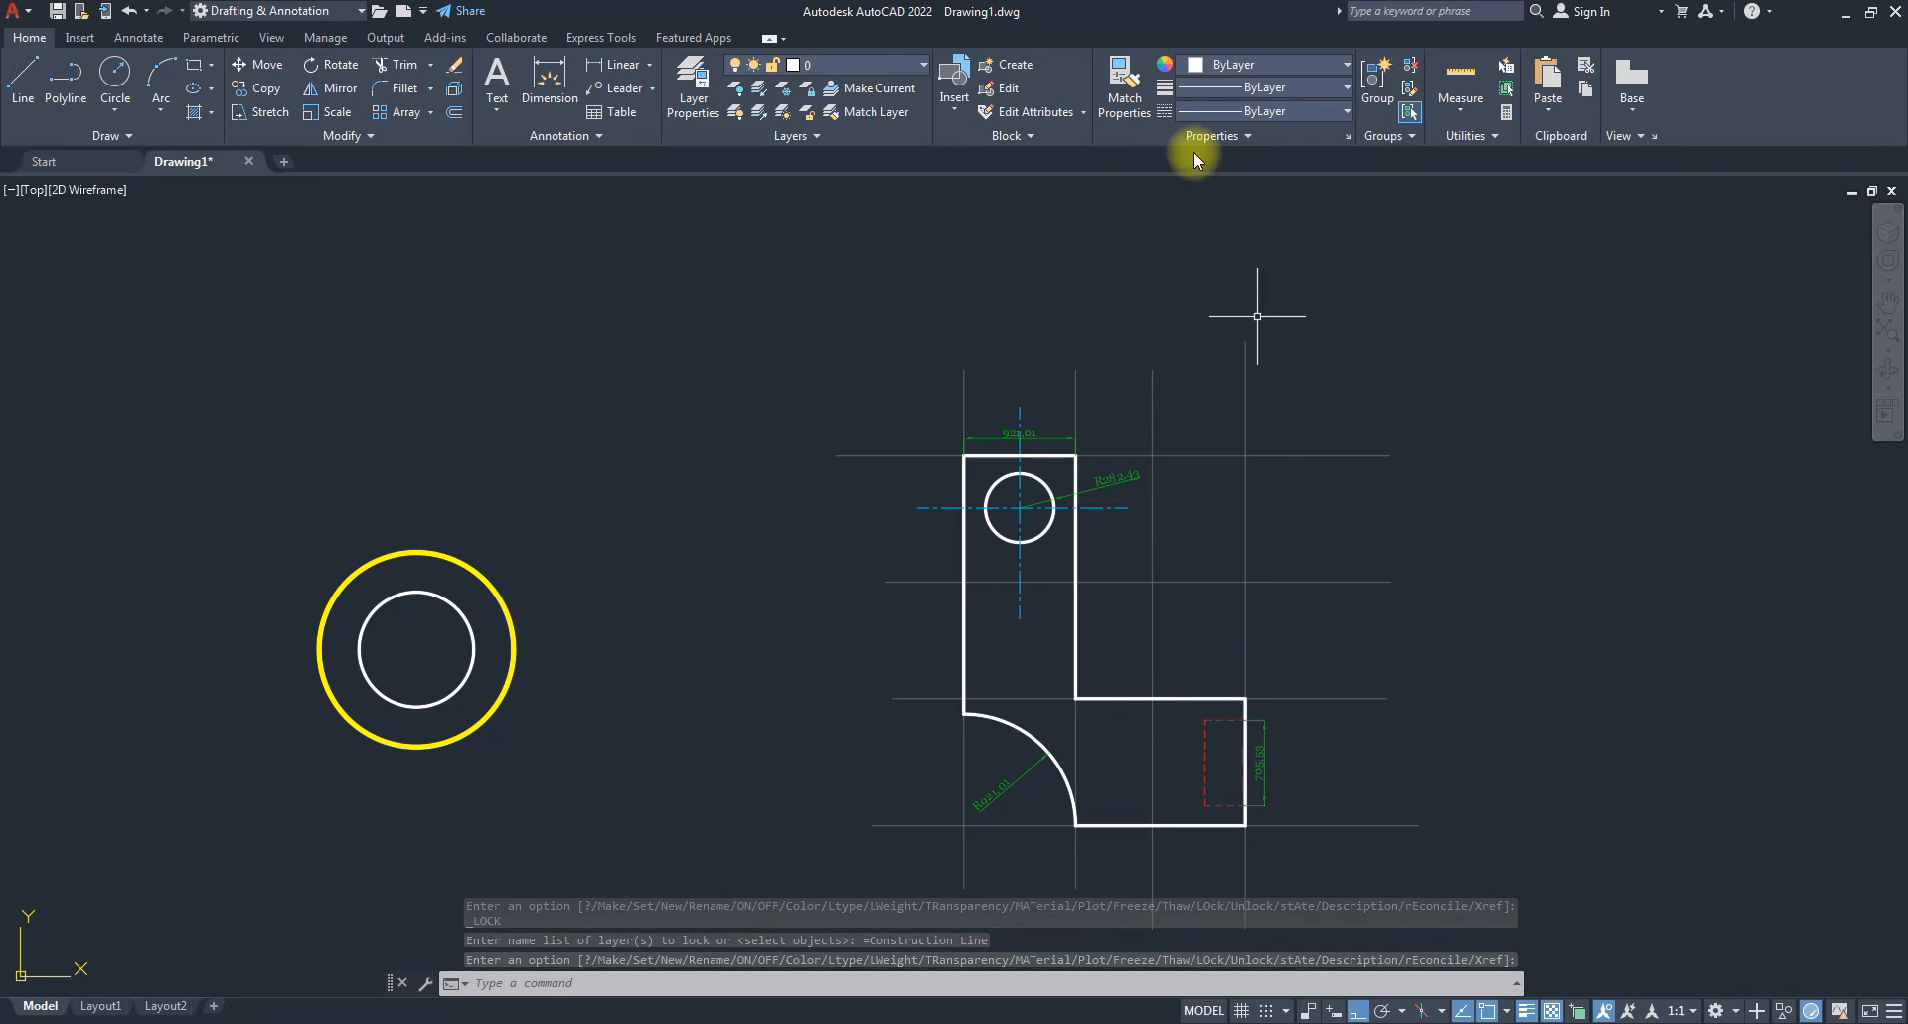
click(1306, 470)
click(1281, 429)
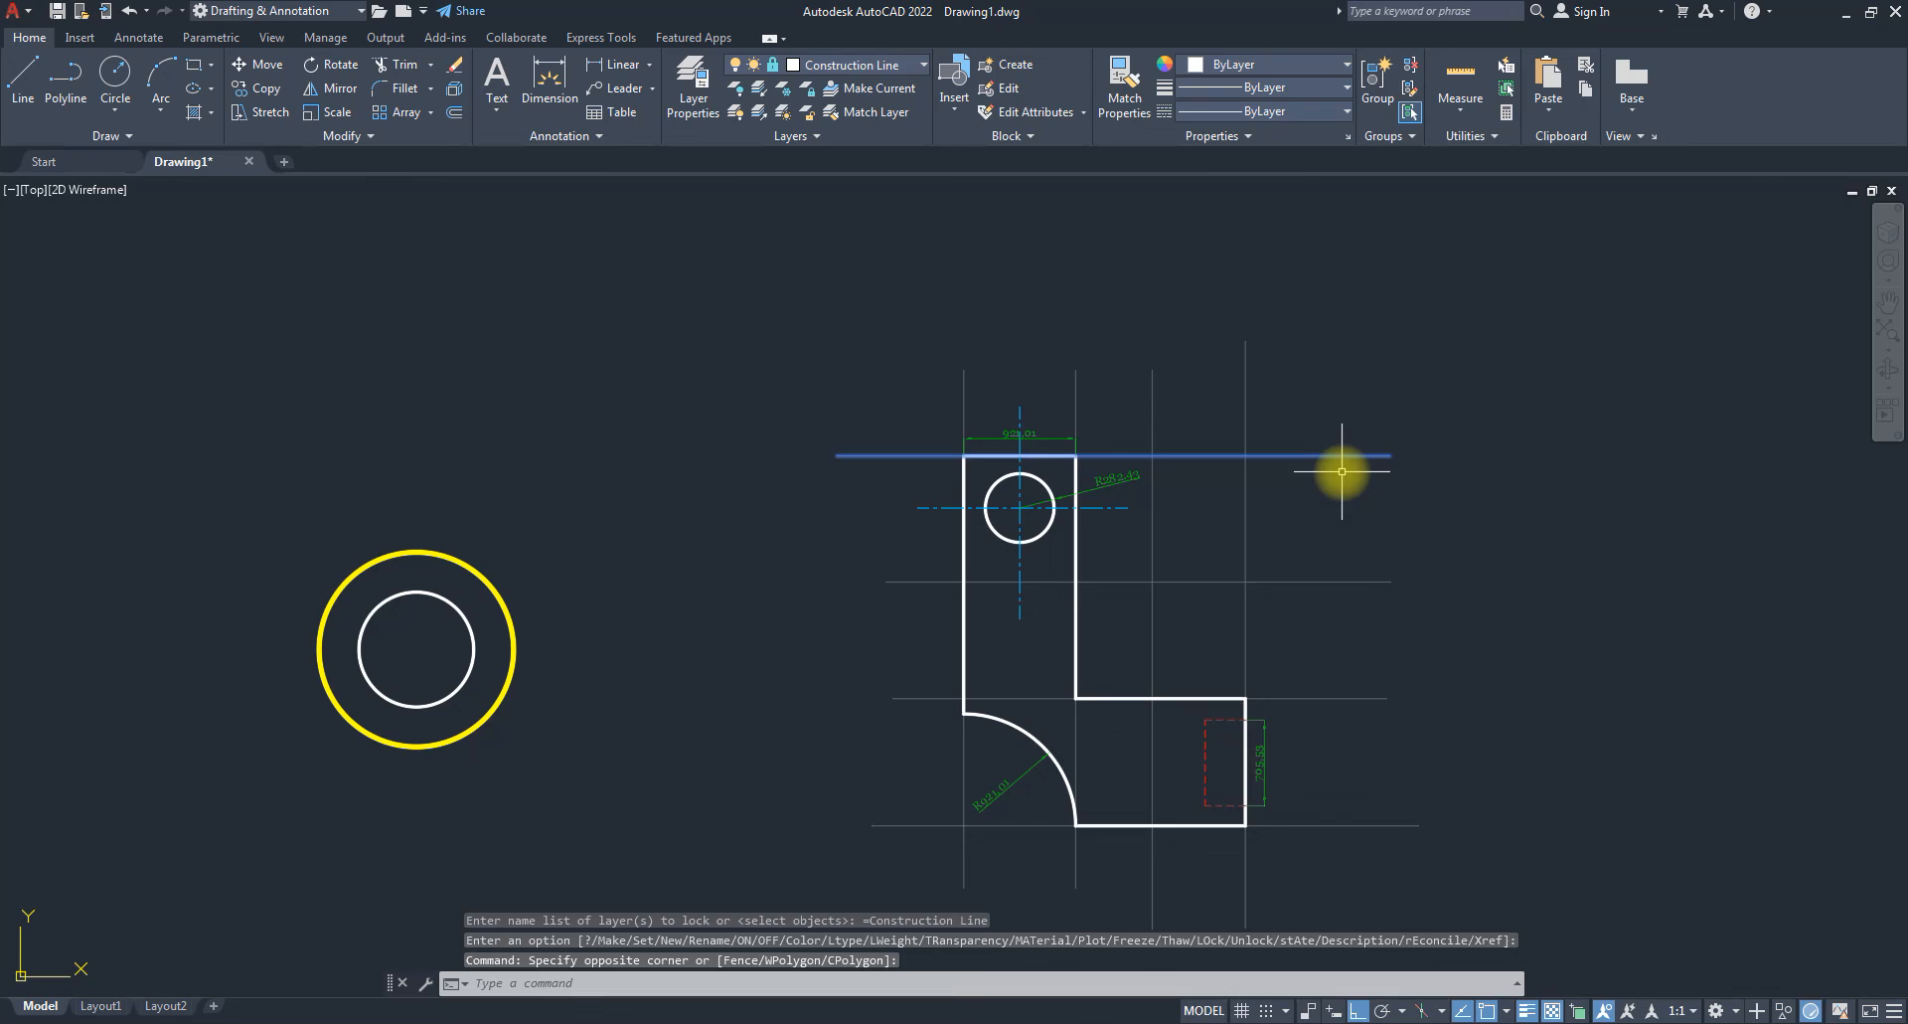
key(Delete)
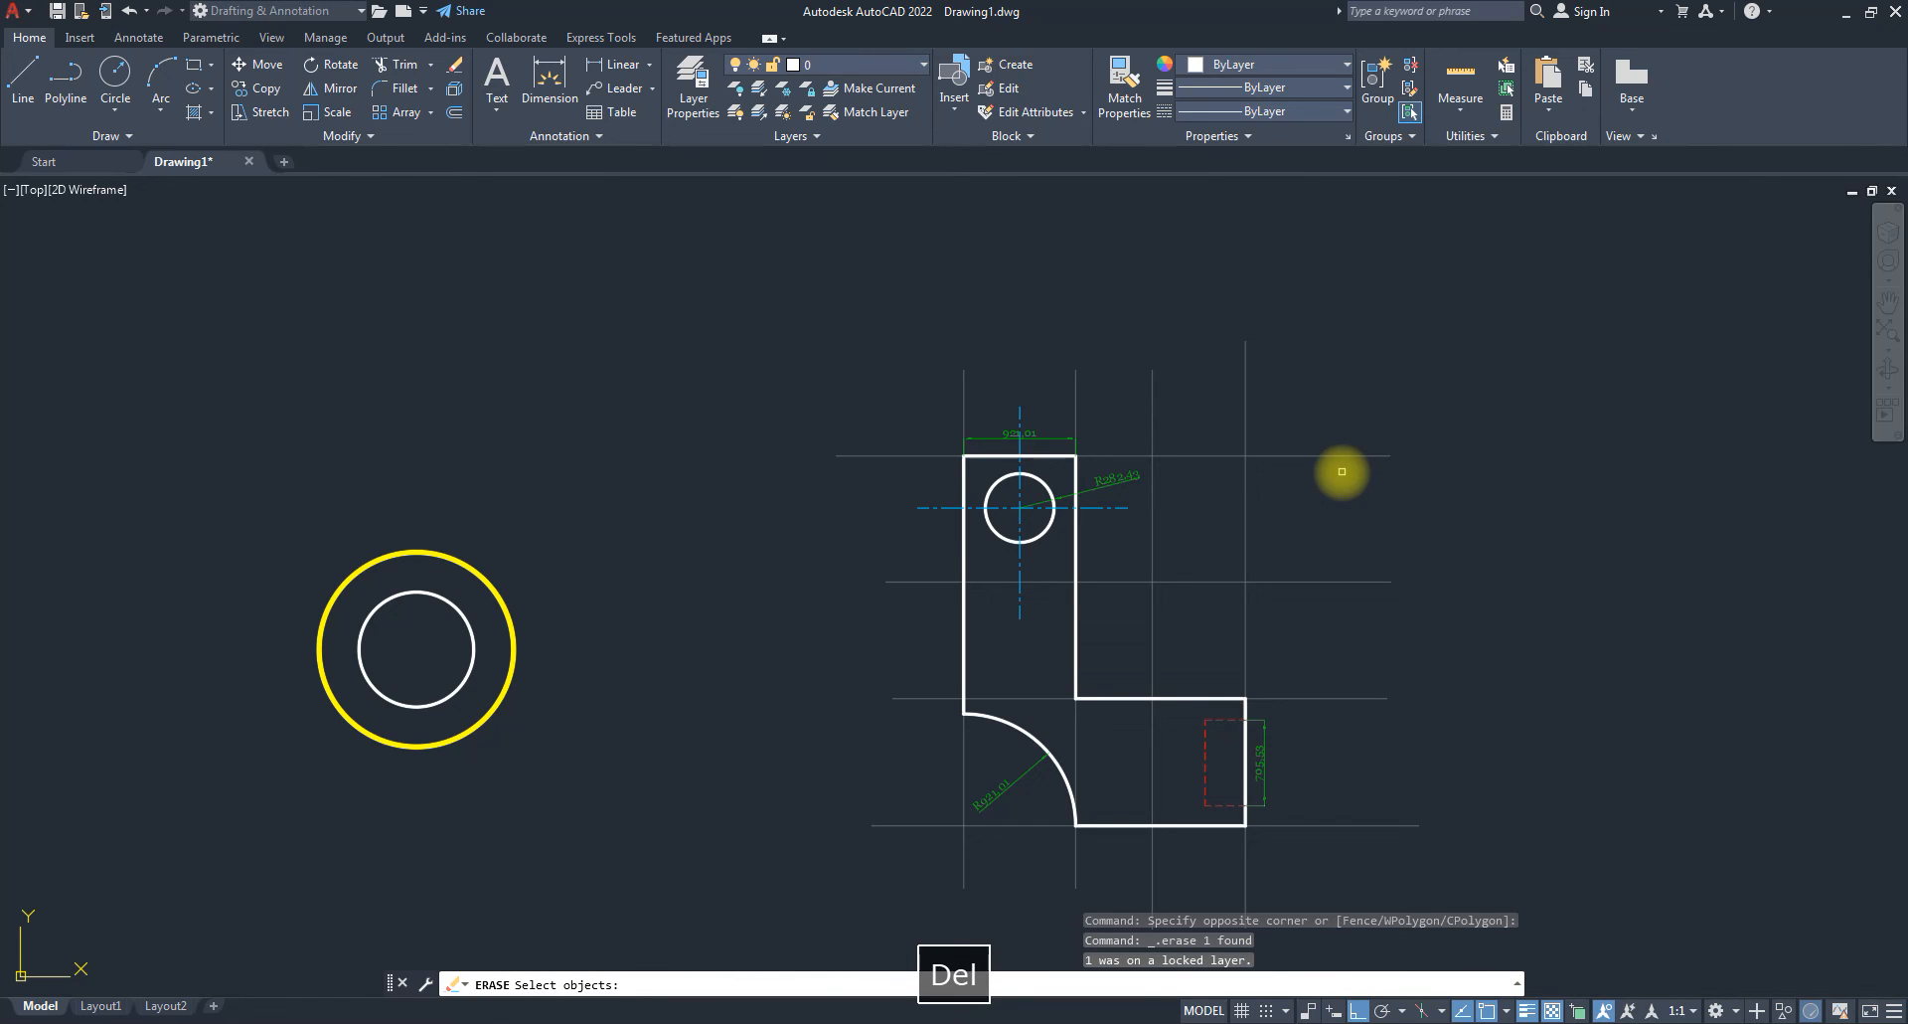
key(Escape)
key(Escape)
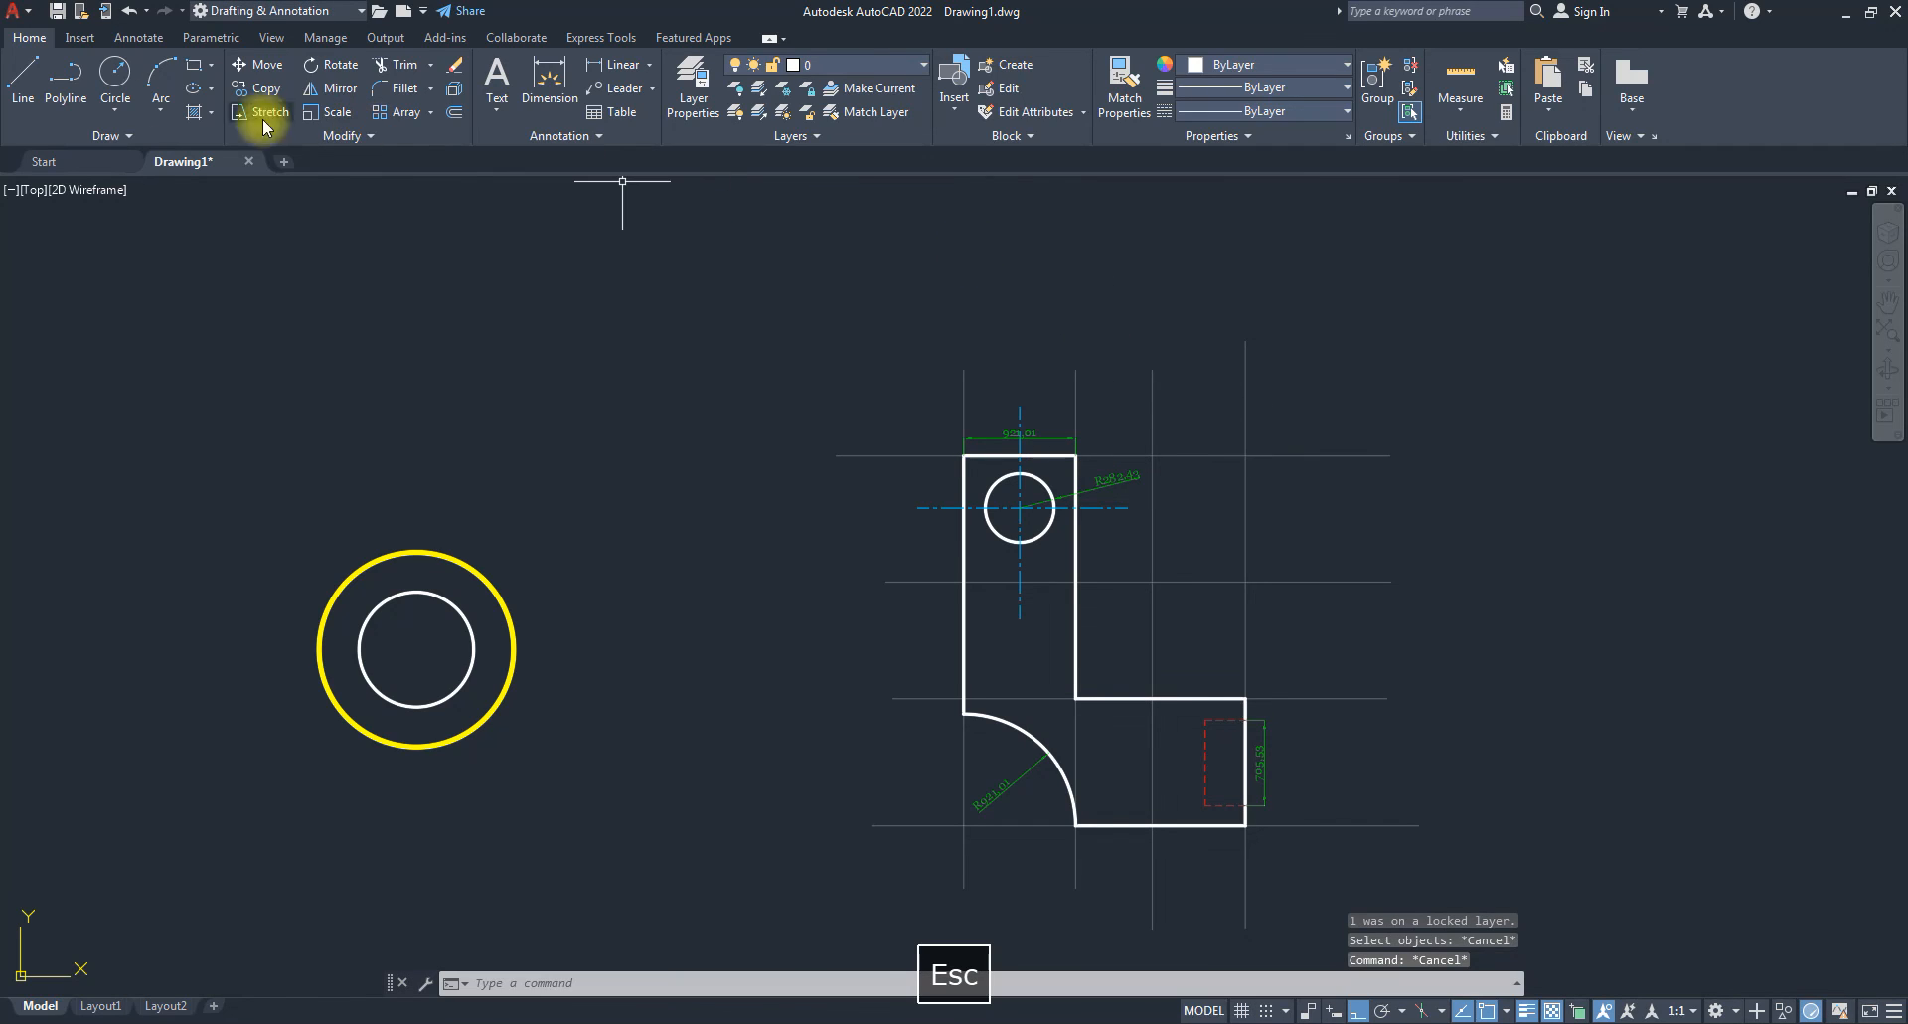
Draw the diamond-shaped figure with its inner edges as line segments, closing at the top point.
click(23, 78)
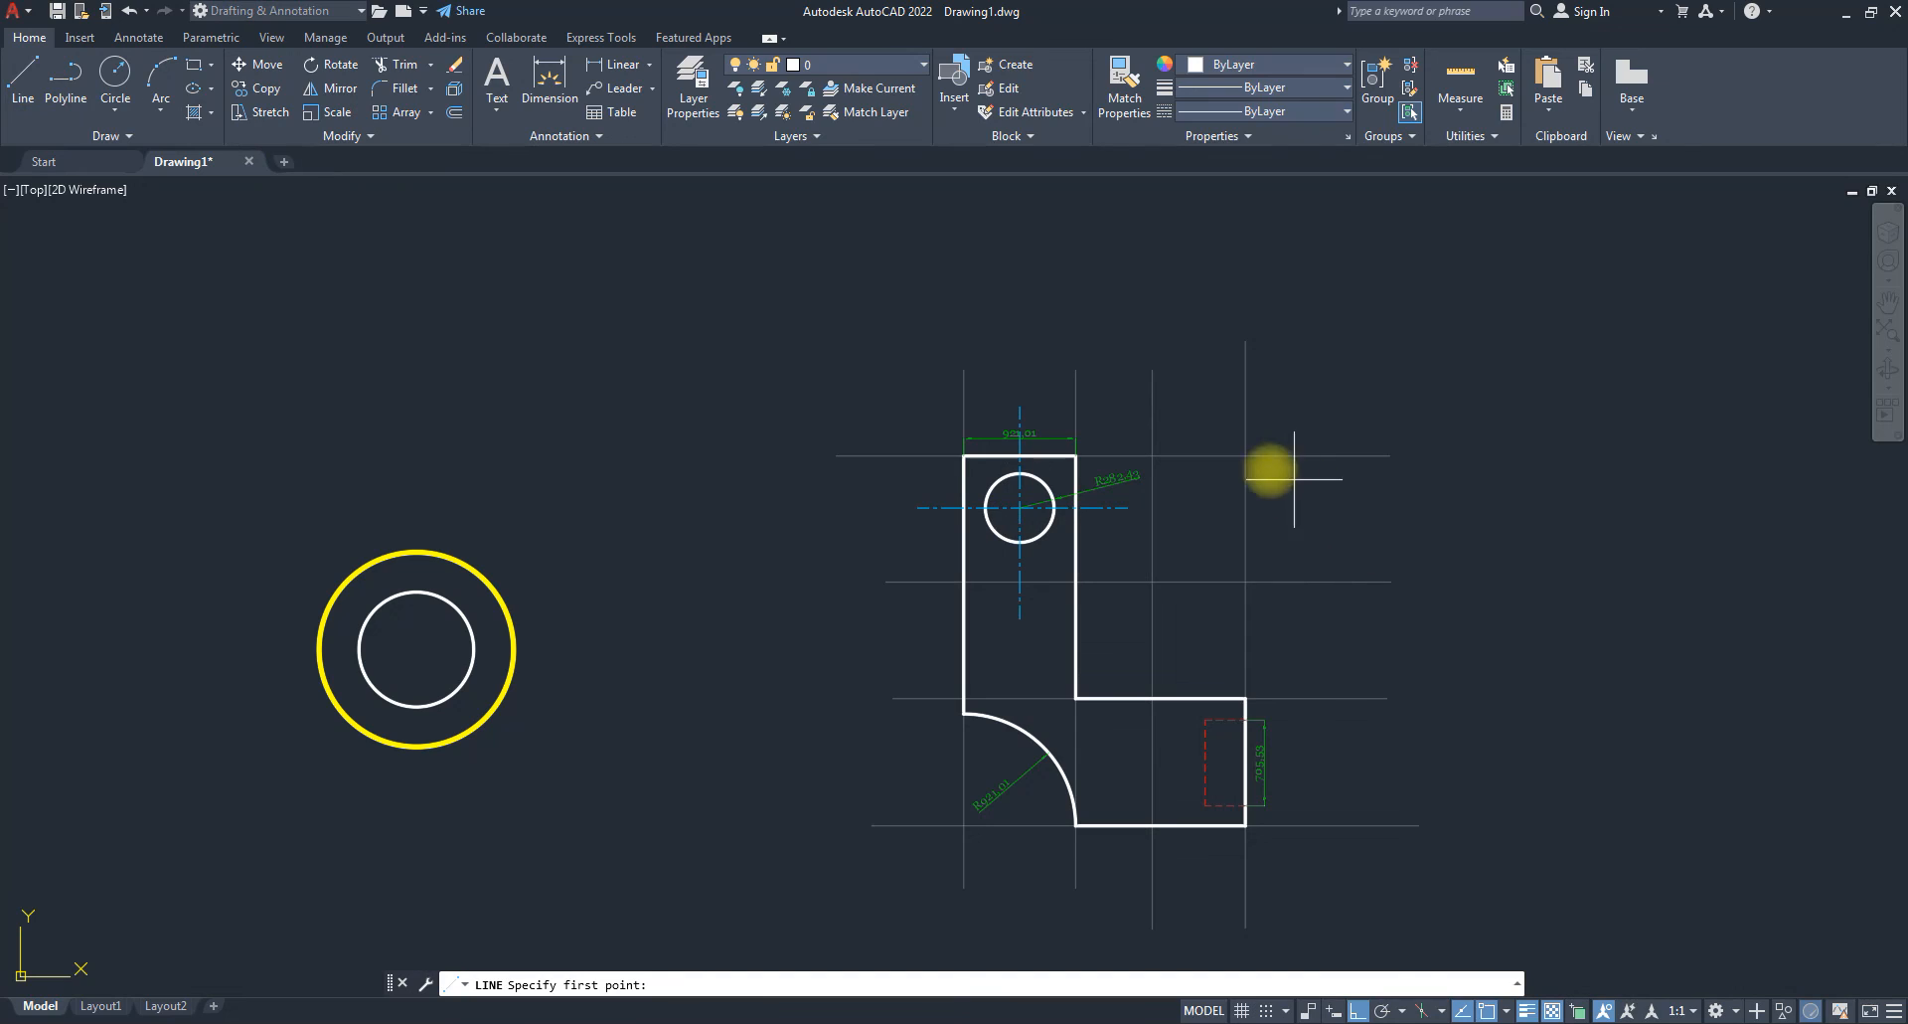
click(1245, 456)
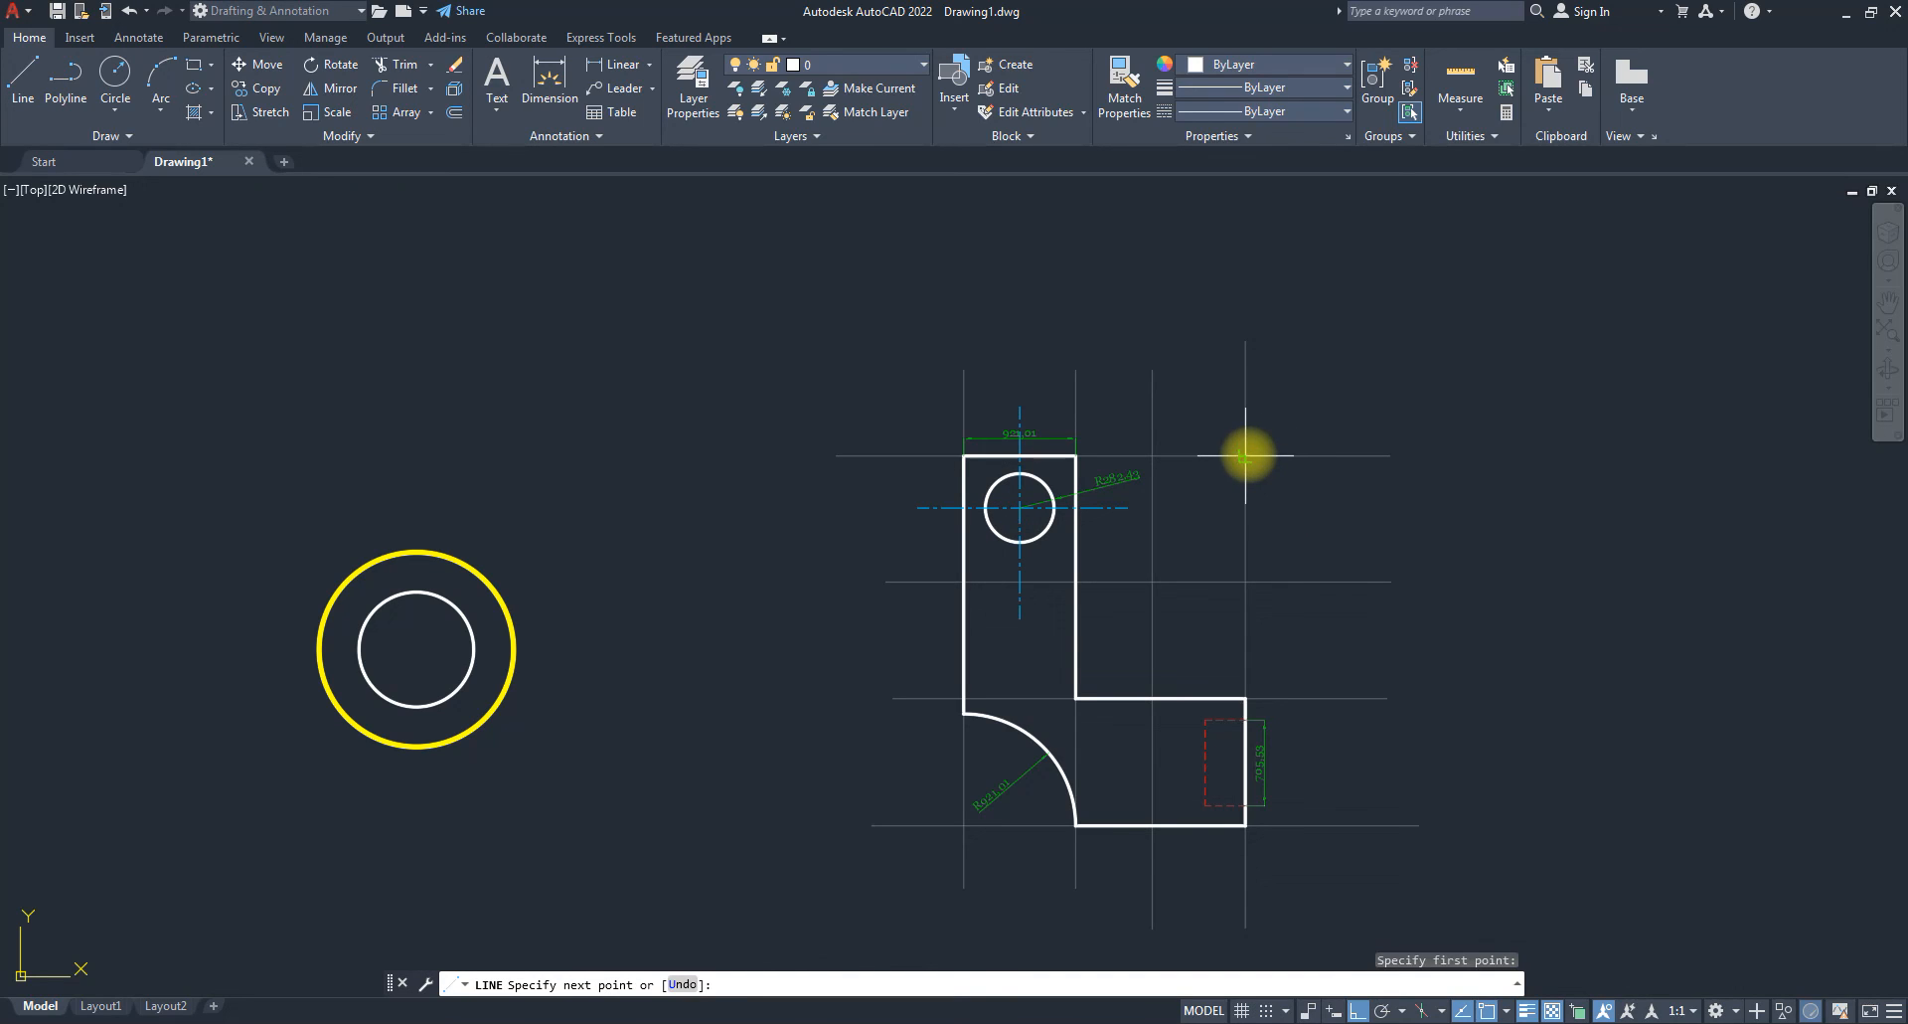
click(1390, 582)
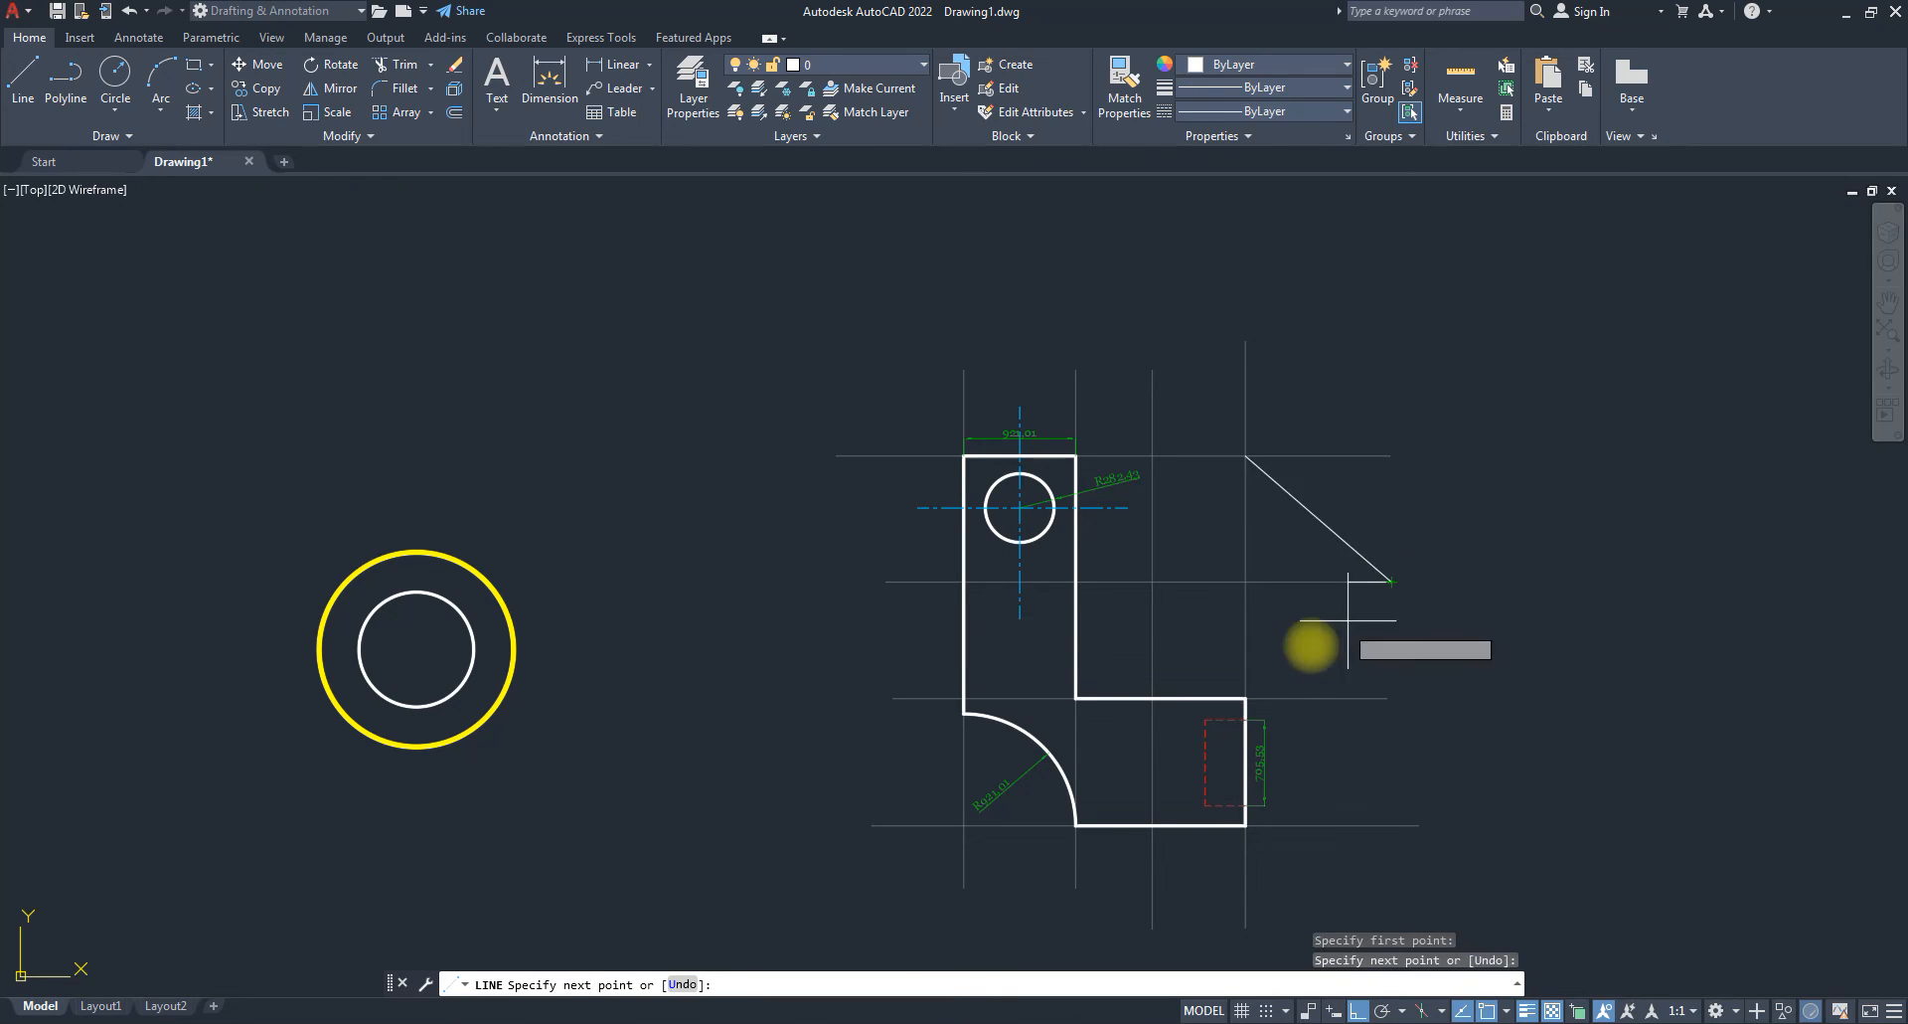
click(1246, 699)
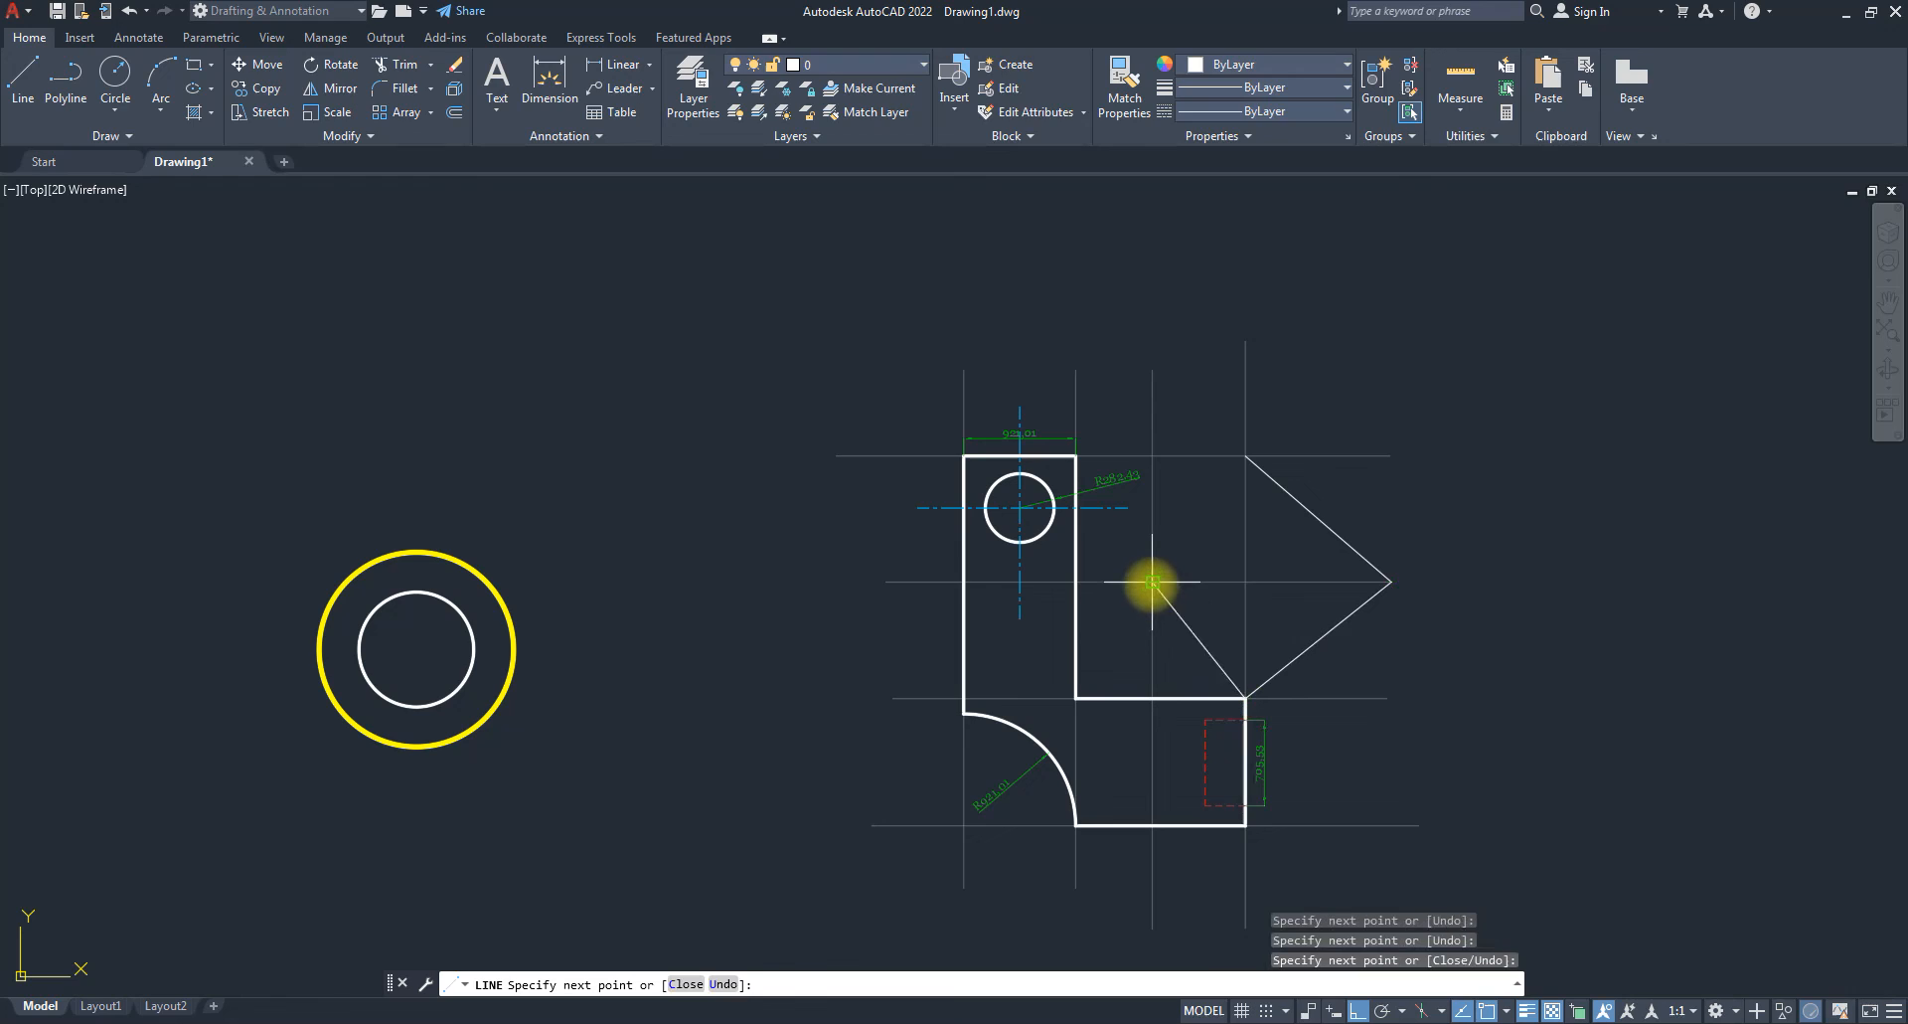
click(1152, 581)
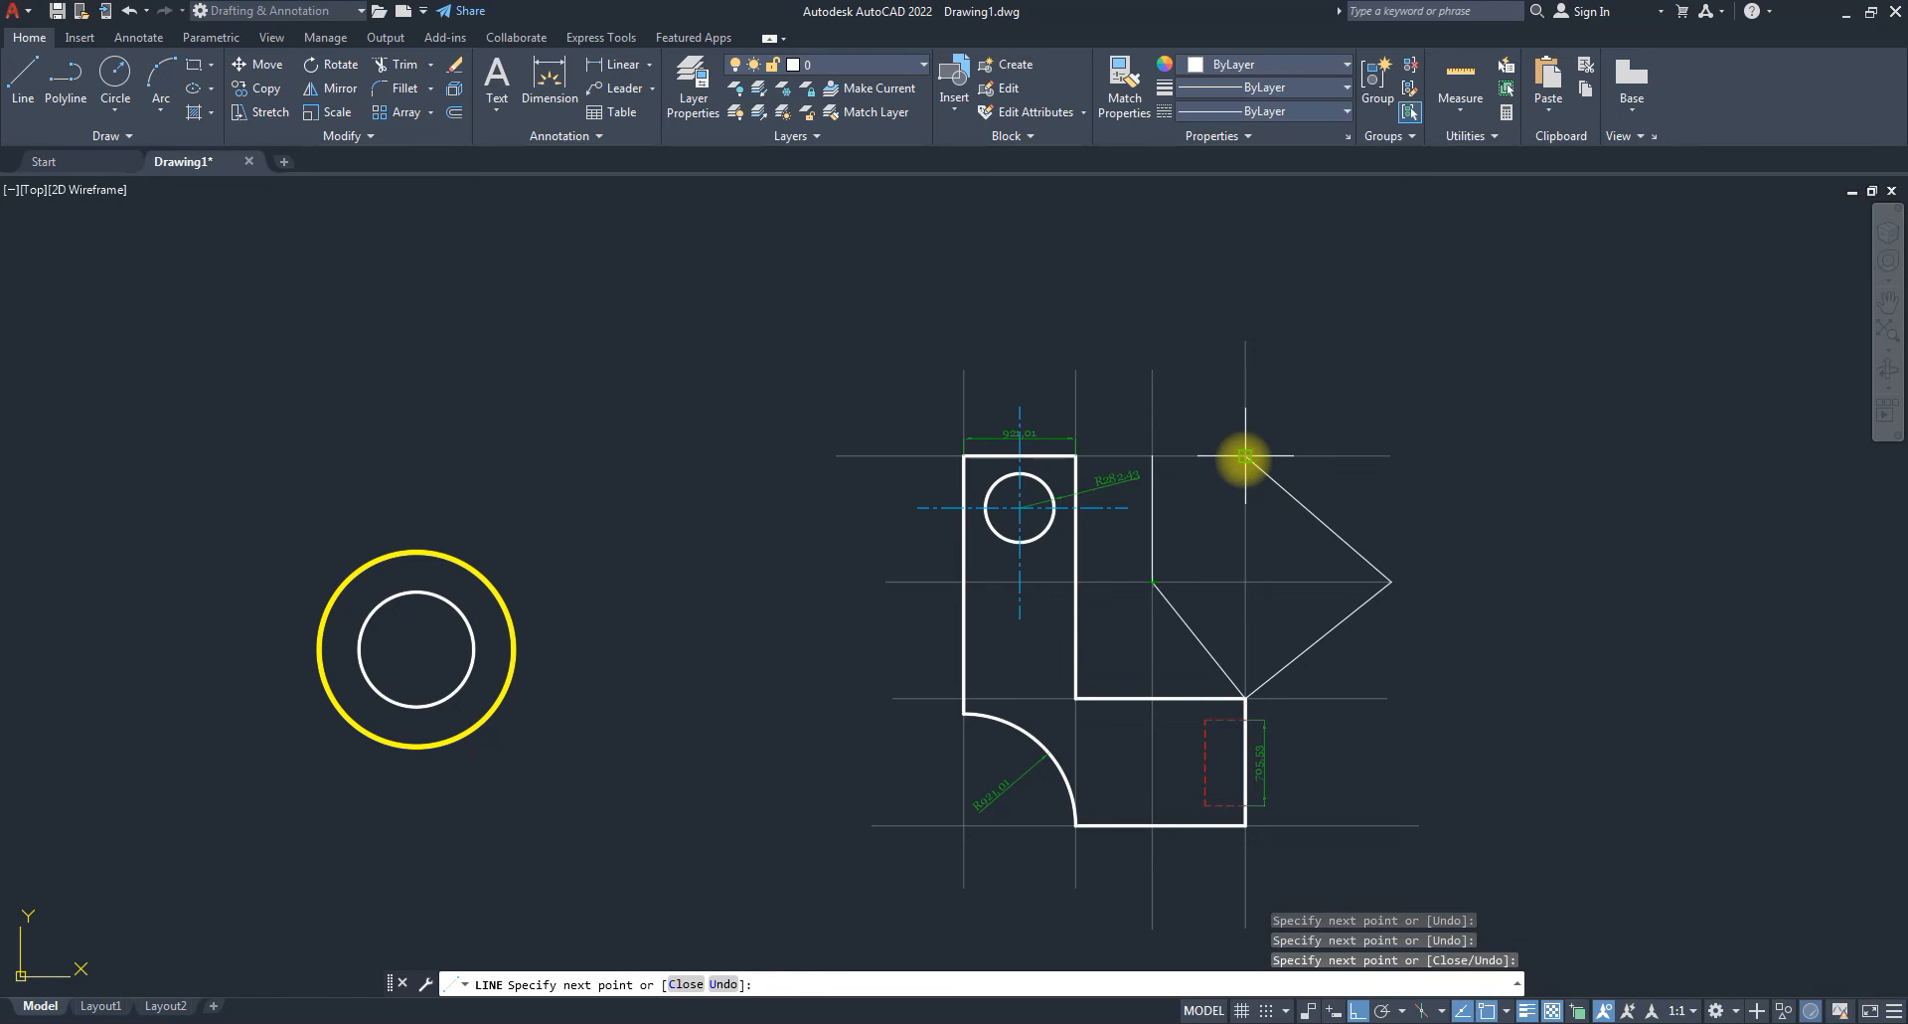
click(1198, 456)
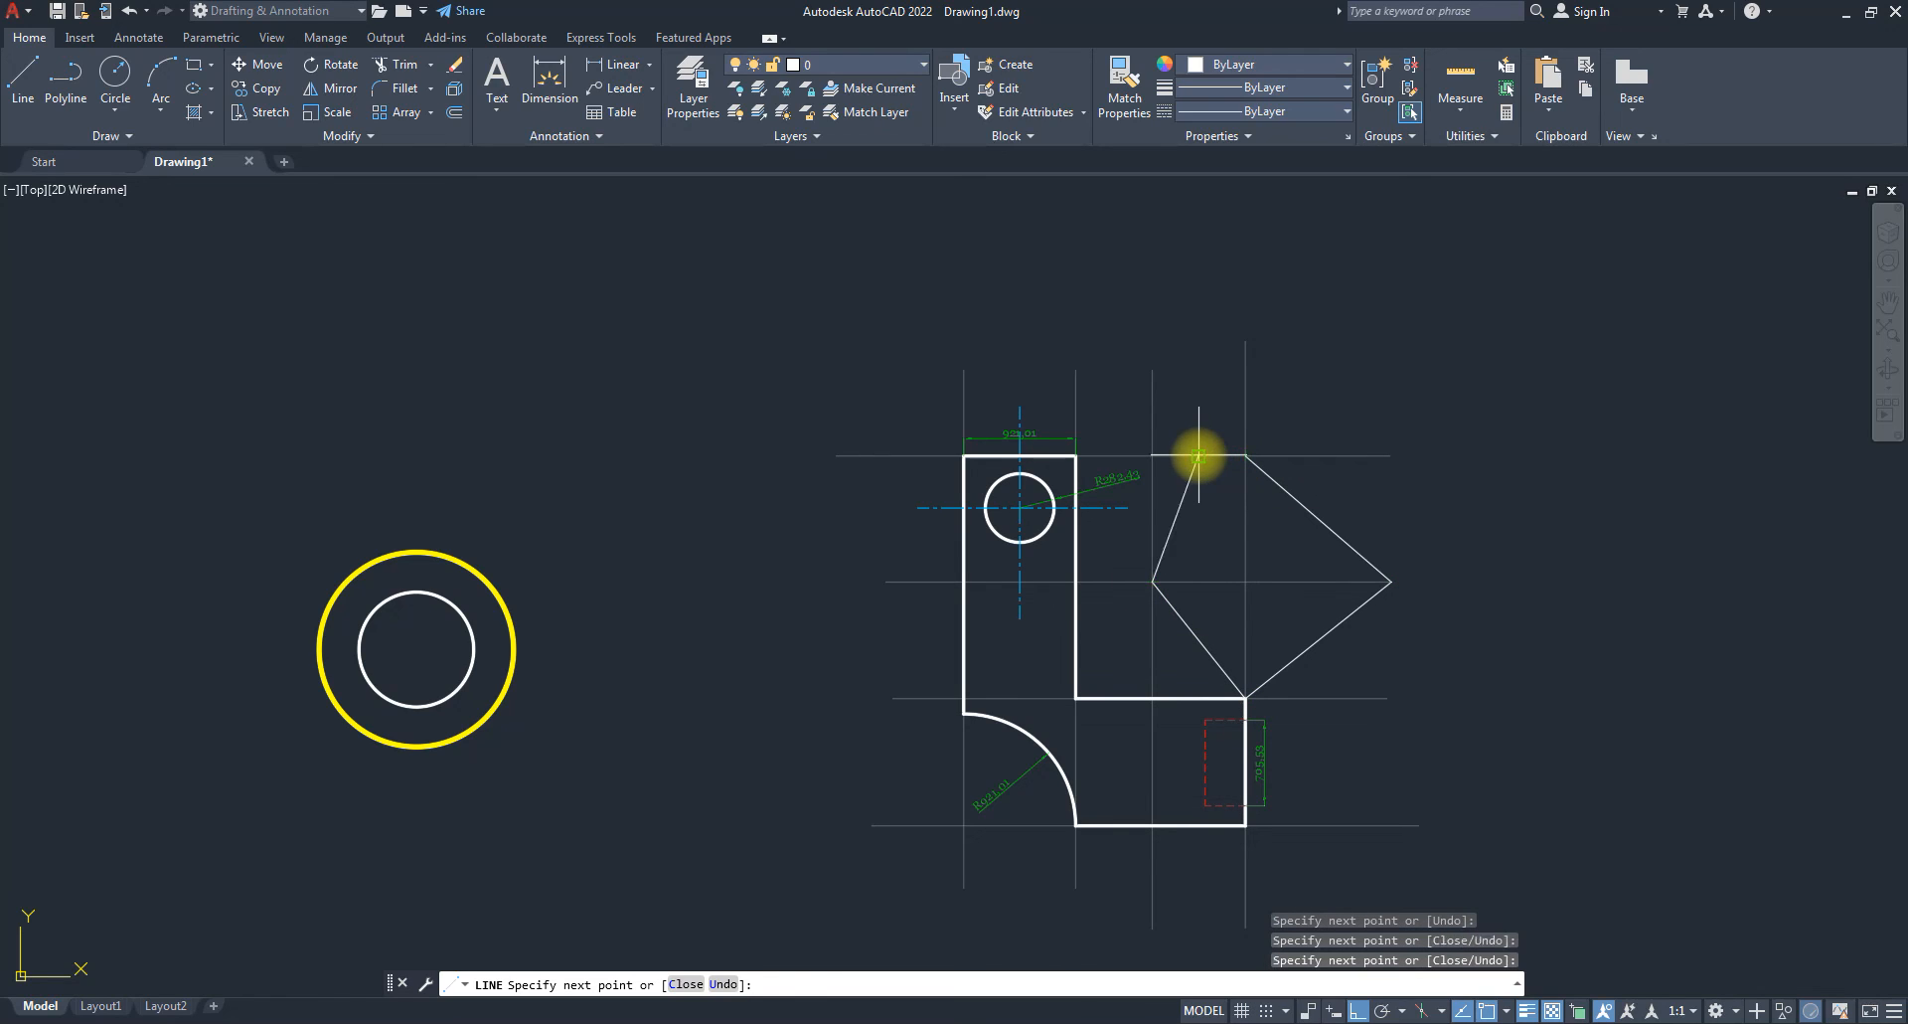
click(1244, 518)
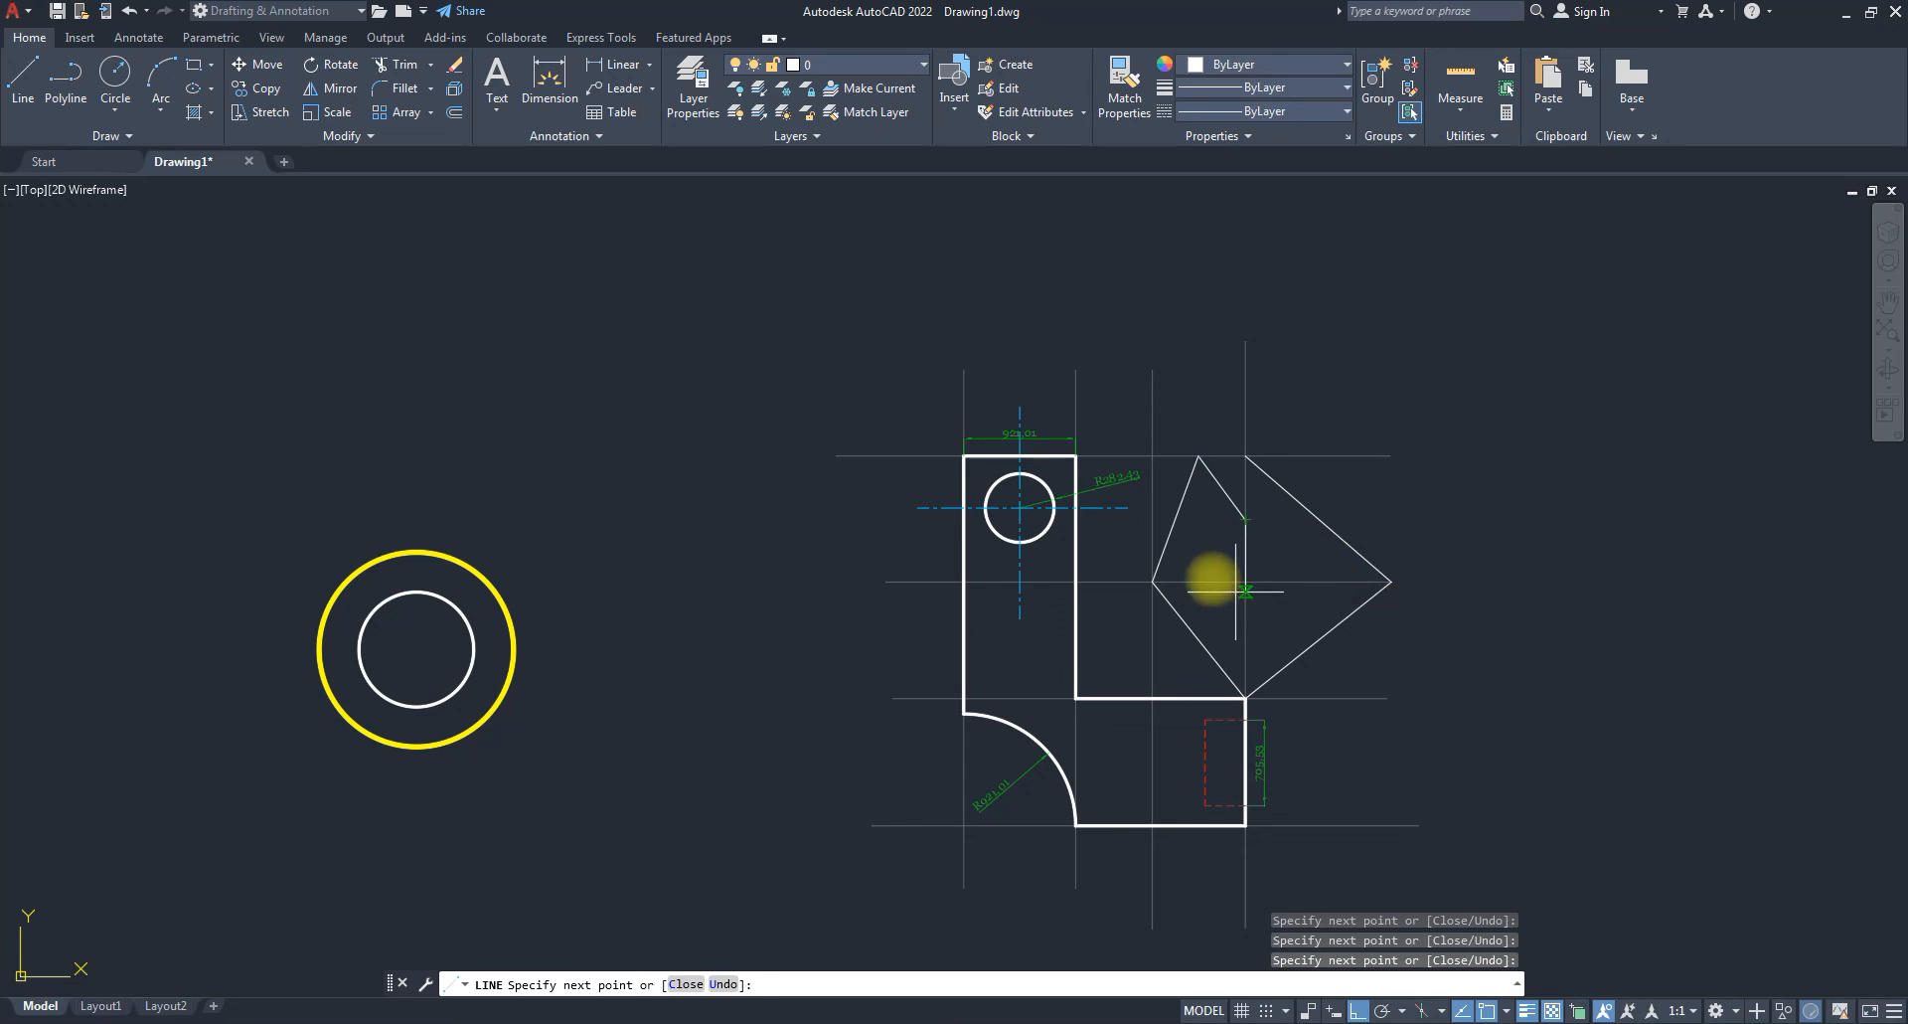
click(1205, 581)
click(1245, 632)
click(1311, 582)
click(1245, 456)
key(Return)
Try erasing the locked top construction line again and cancel.
click(1366, 475)
click(1346, 432)
key(Delete)
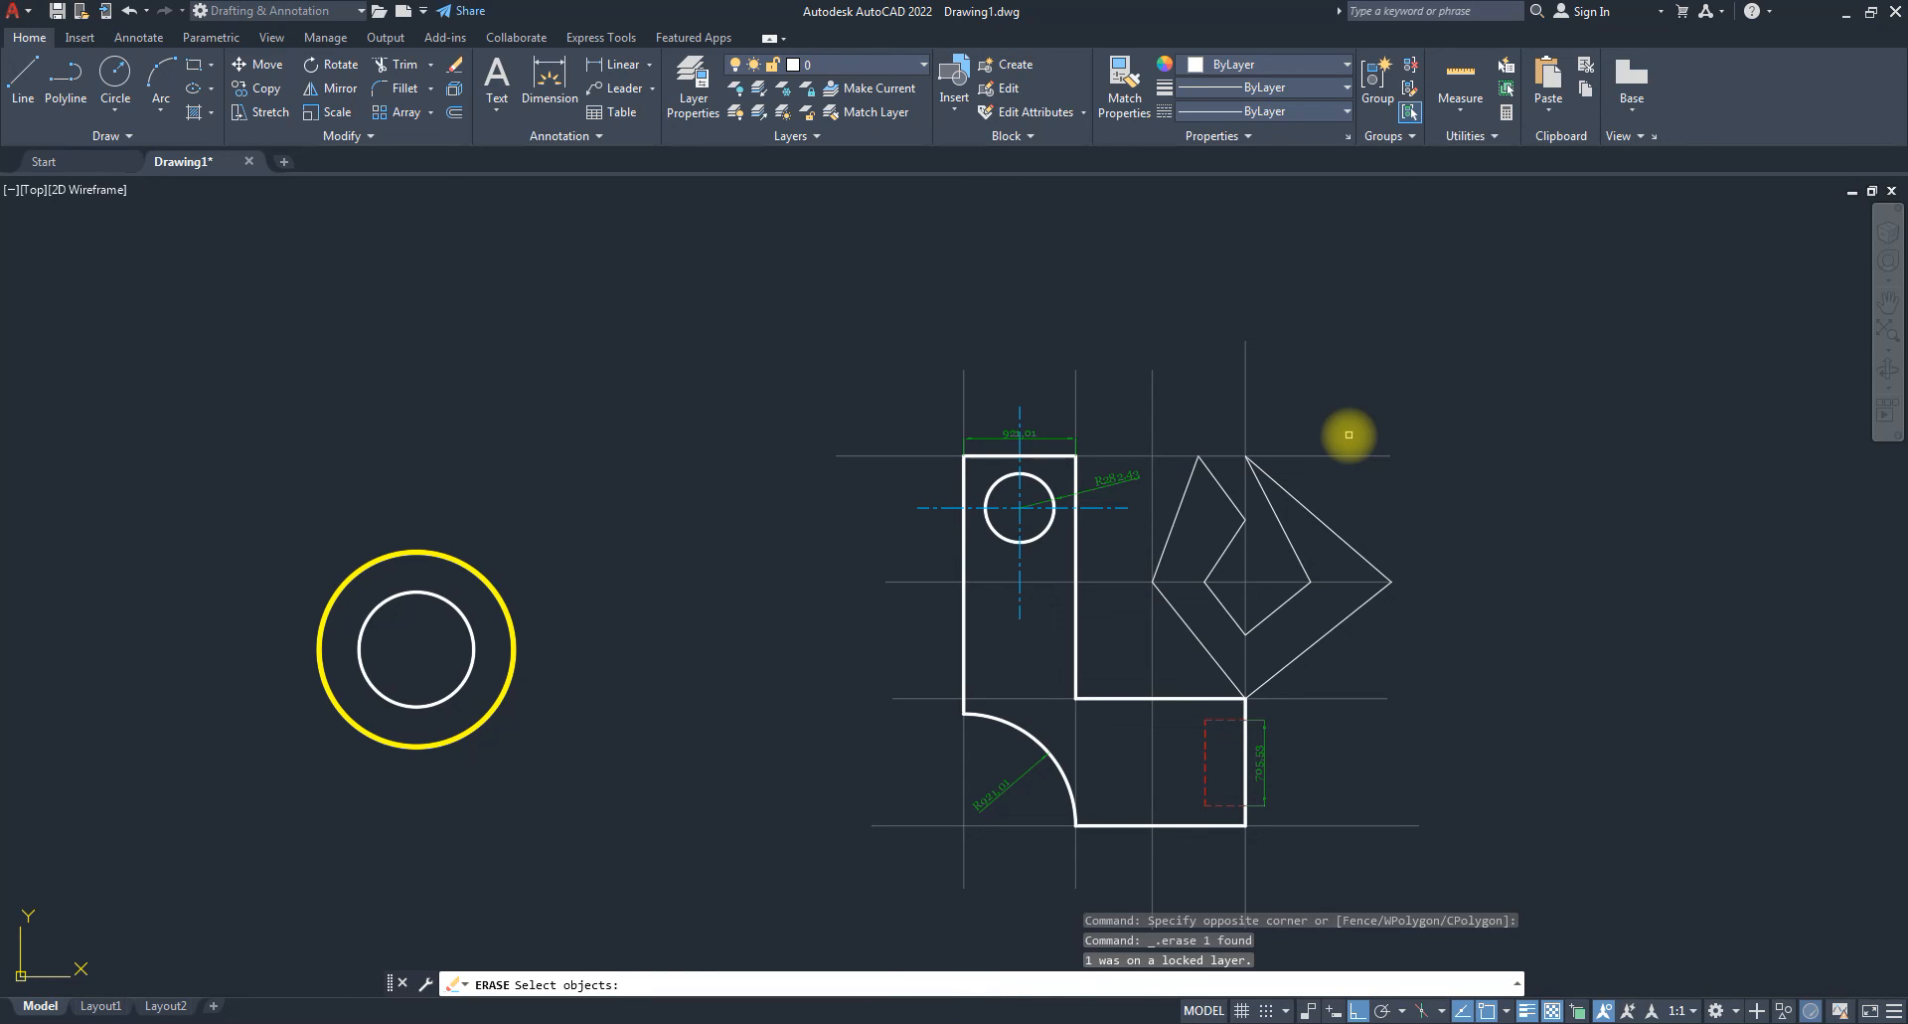
key(Escape)
key(Escape)
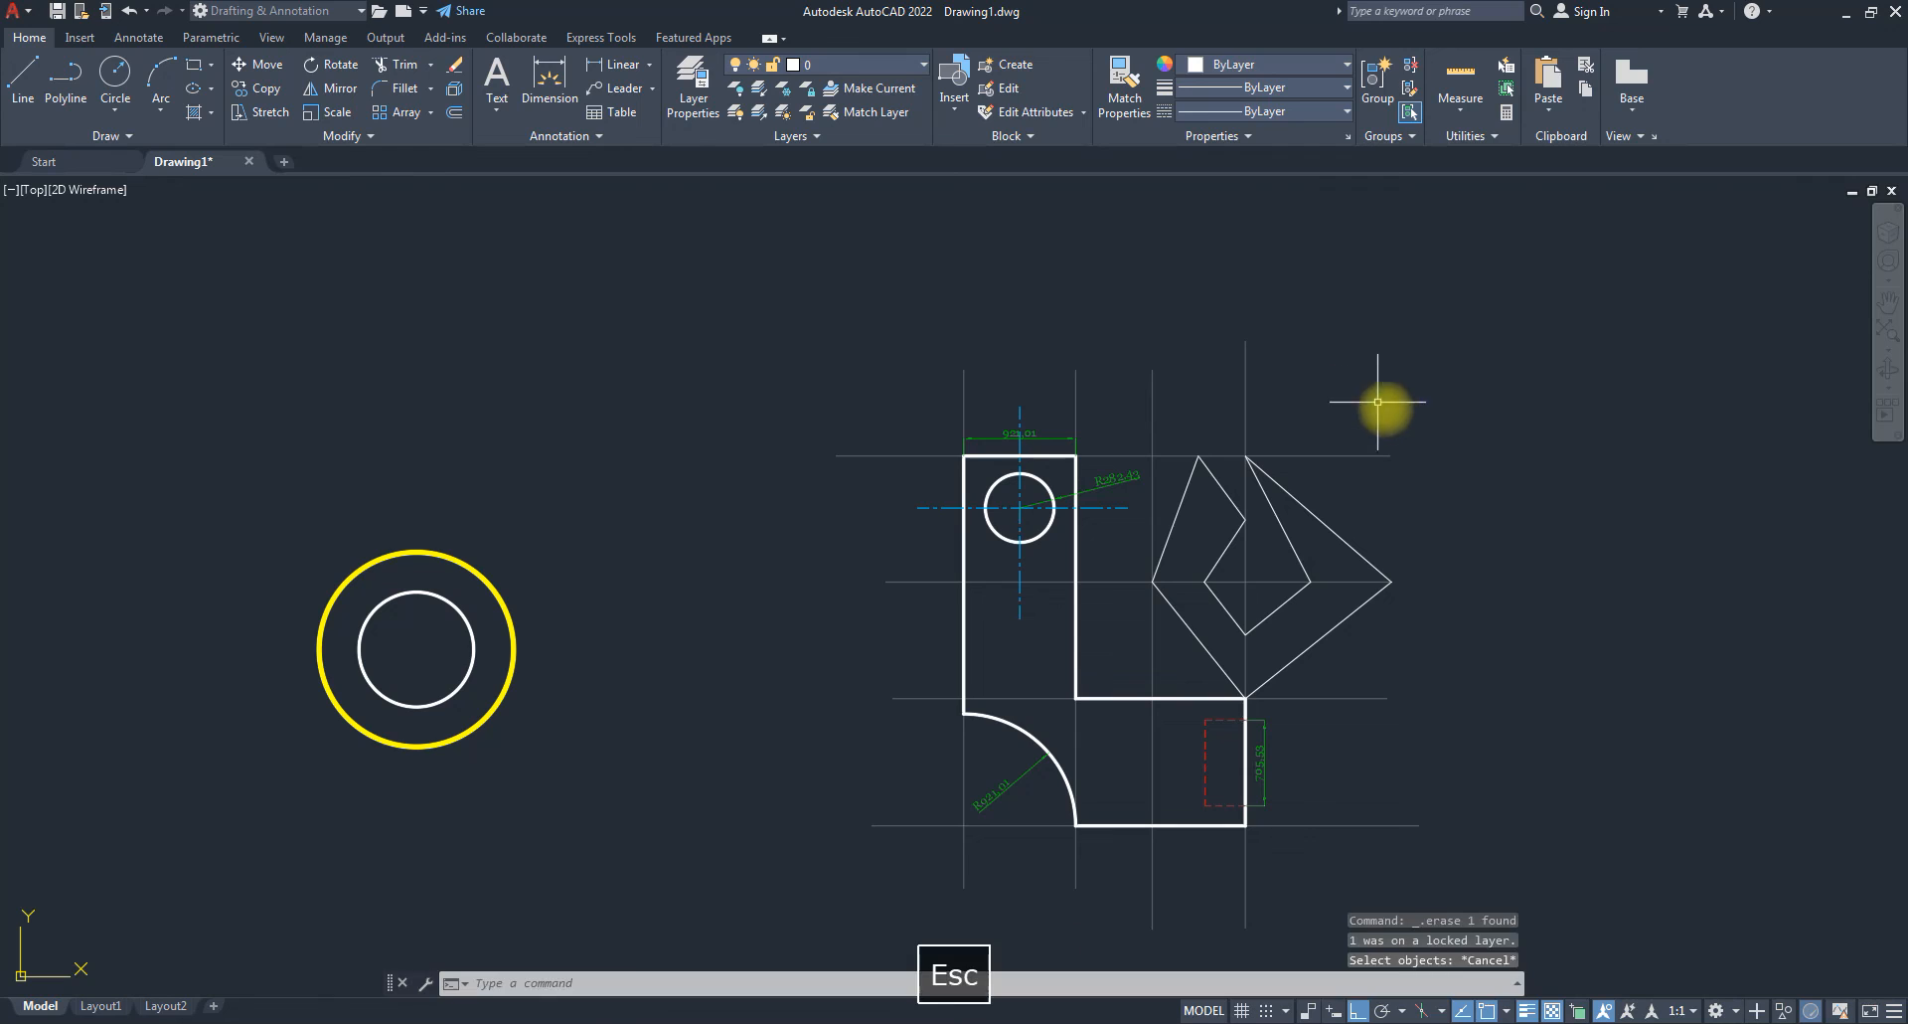
Unlock the Construction Line layer so its guide lines stop appearing faded.
scroll(1267, 506, down, 2)
scroll(1280, 531, up, 3)
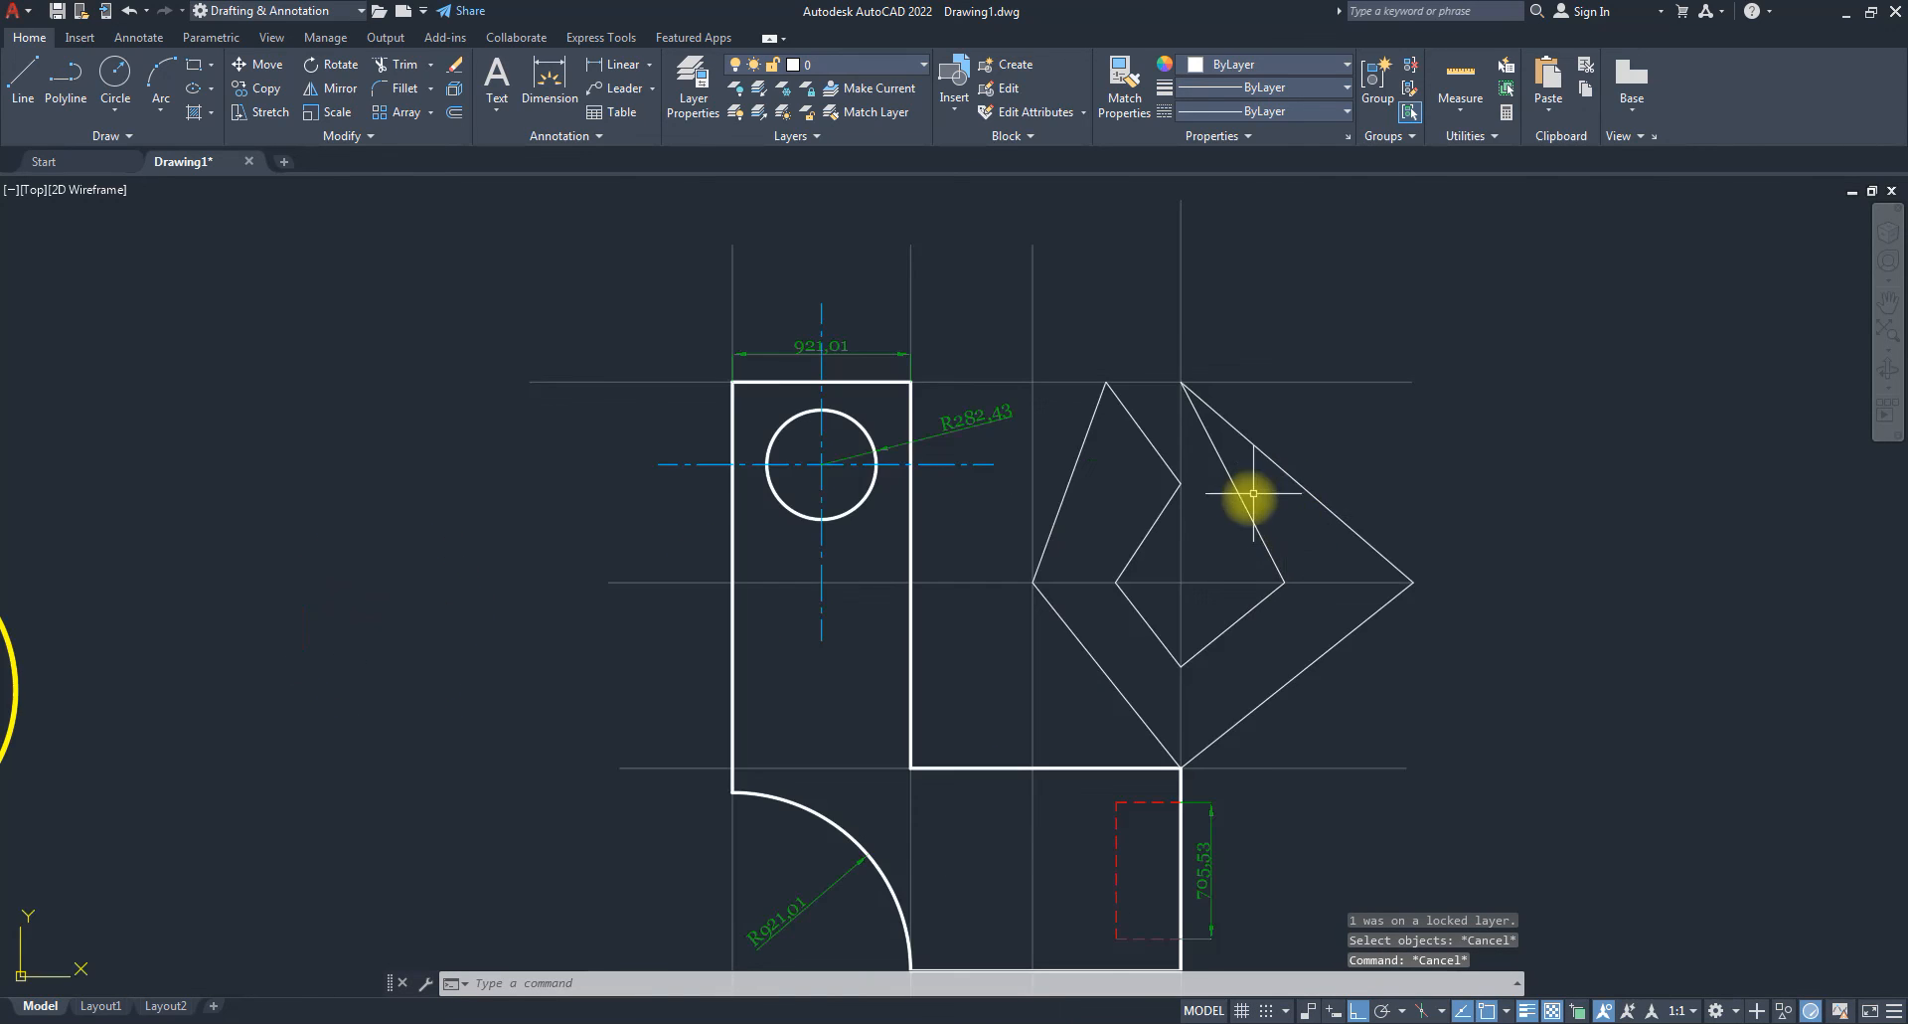
scroll(1248, 498, down, 4)
click(855, 61)
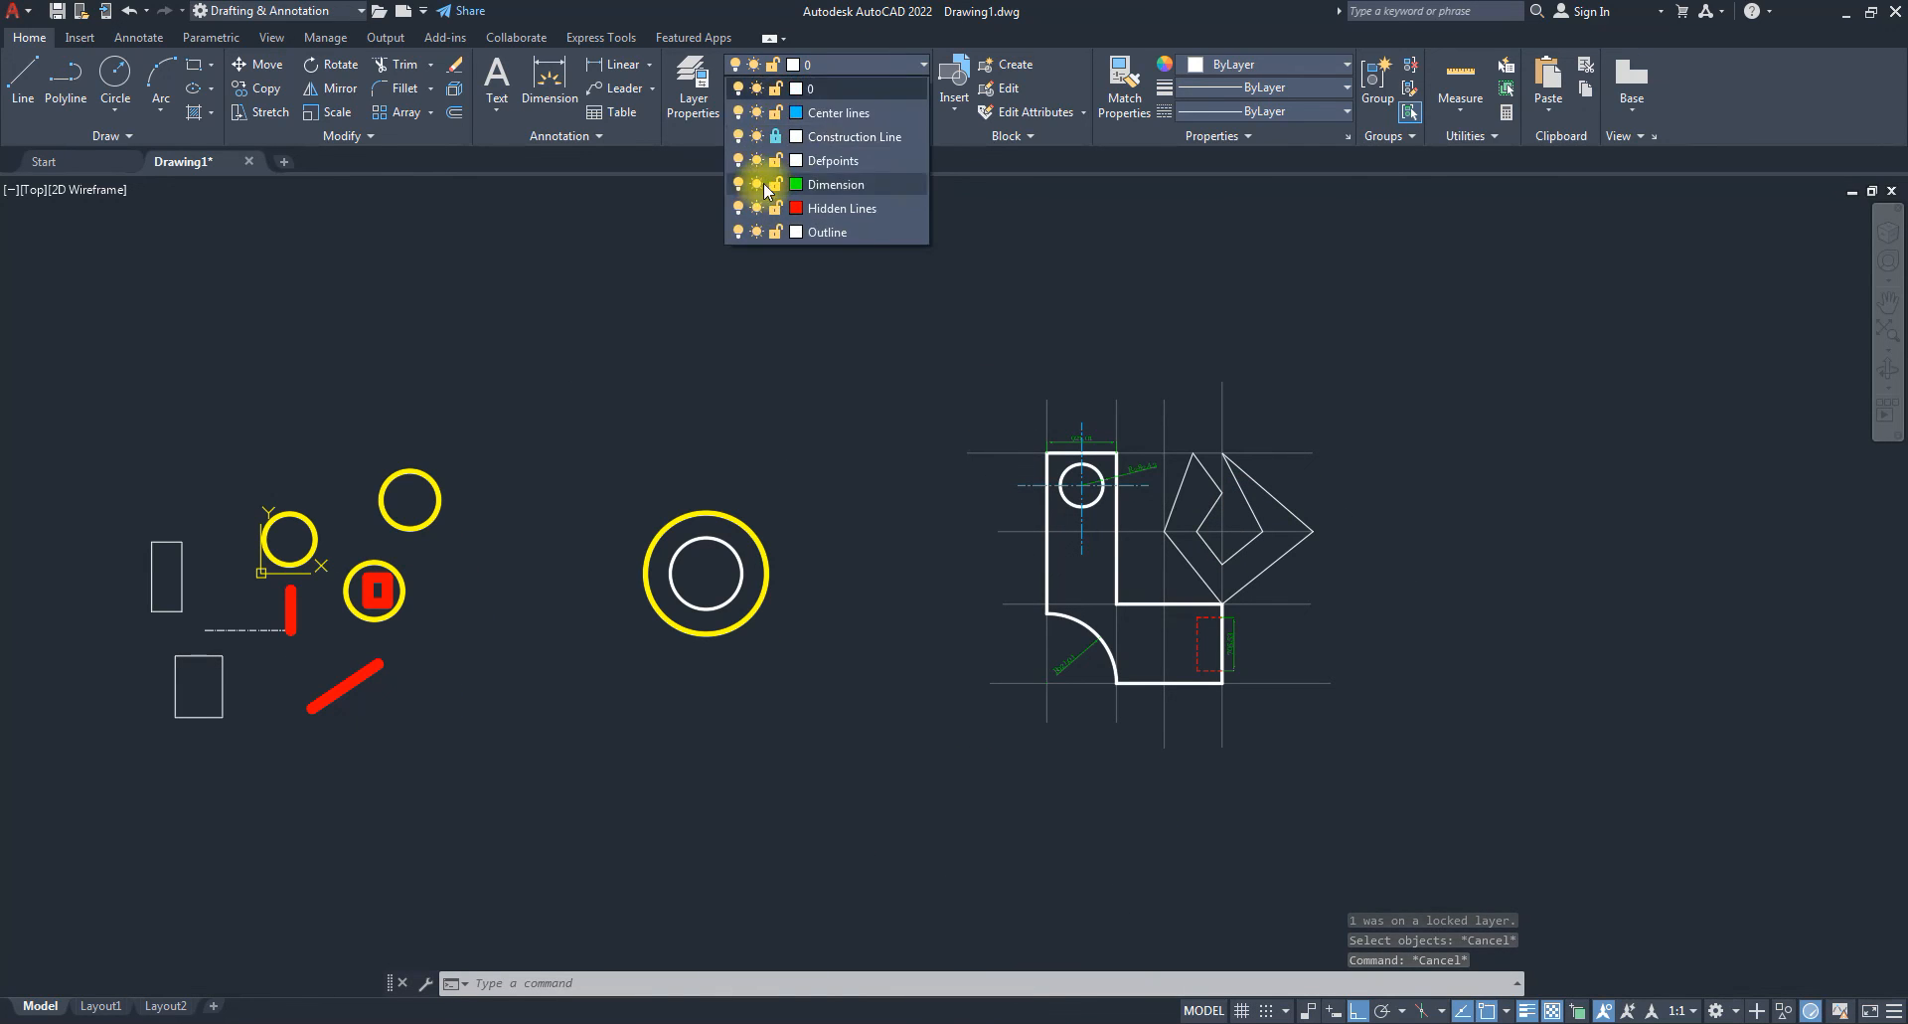
click(775, 136)
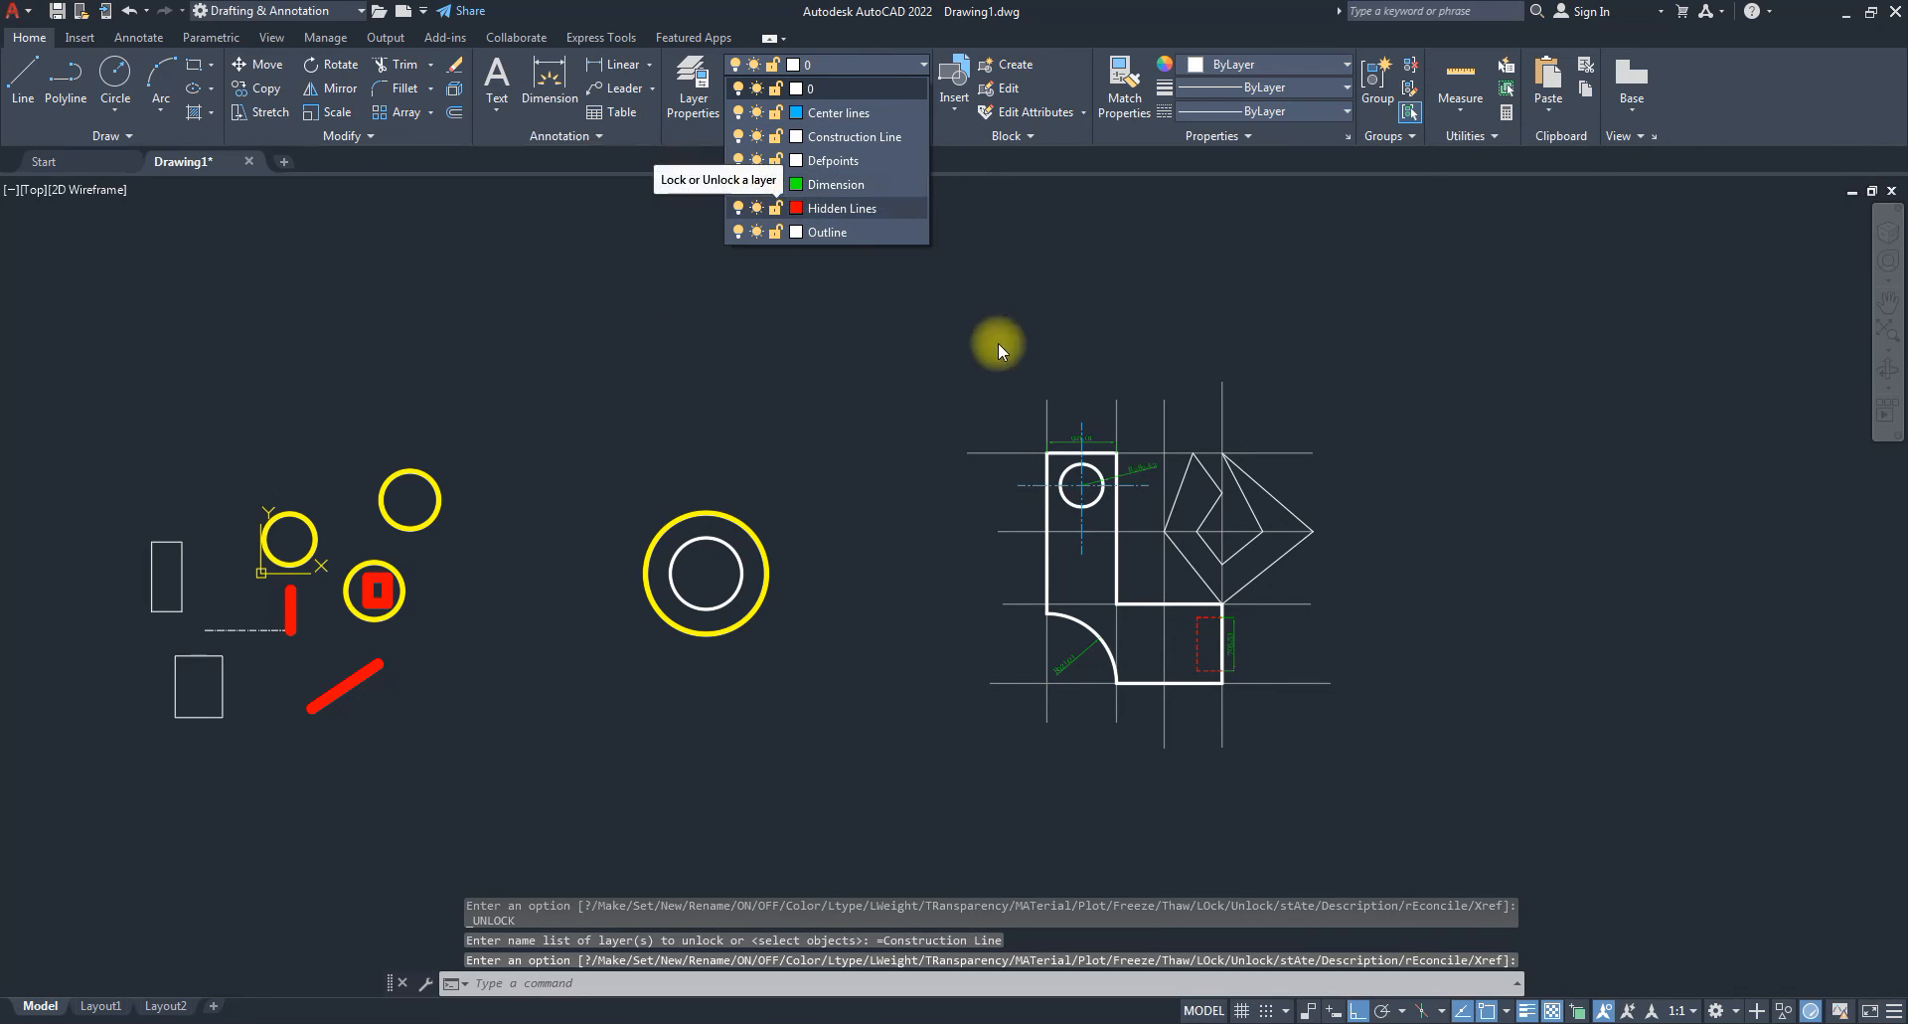
click(932, 346)
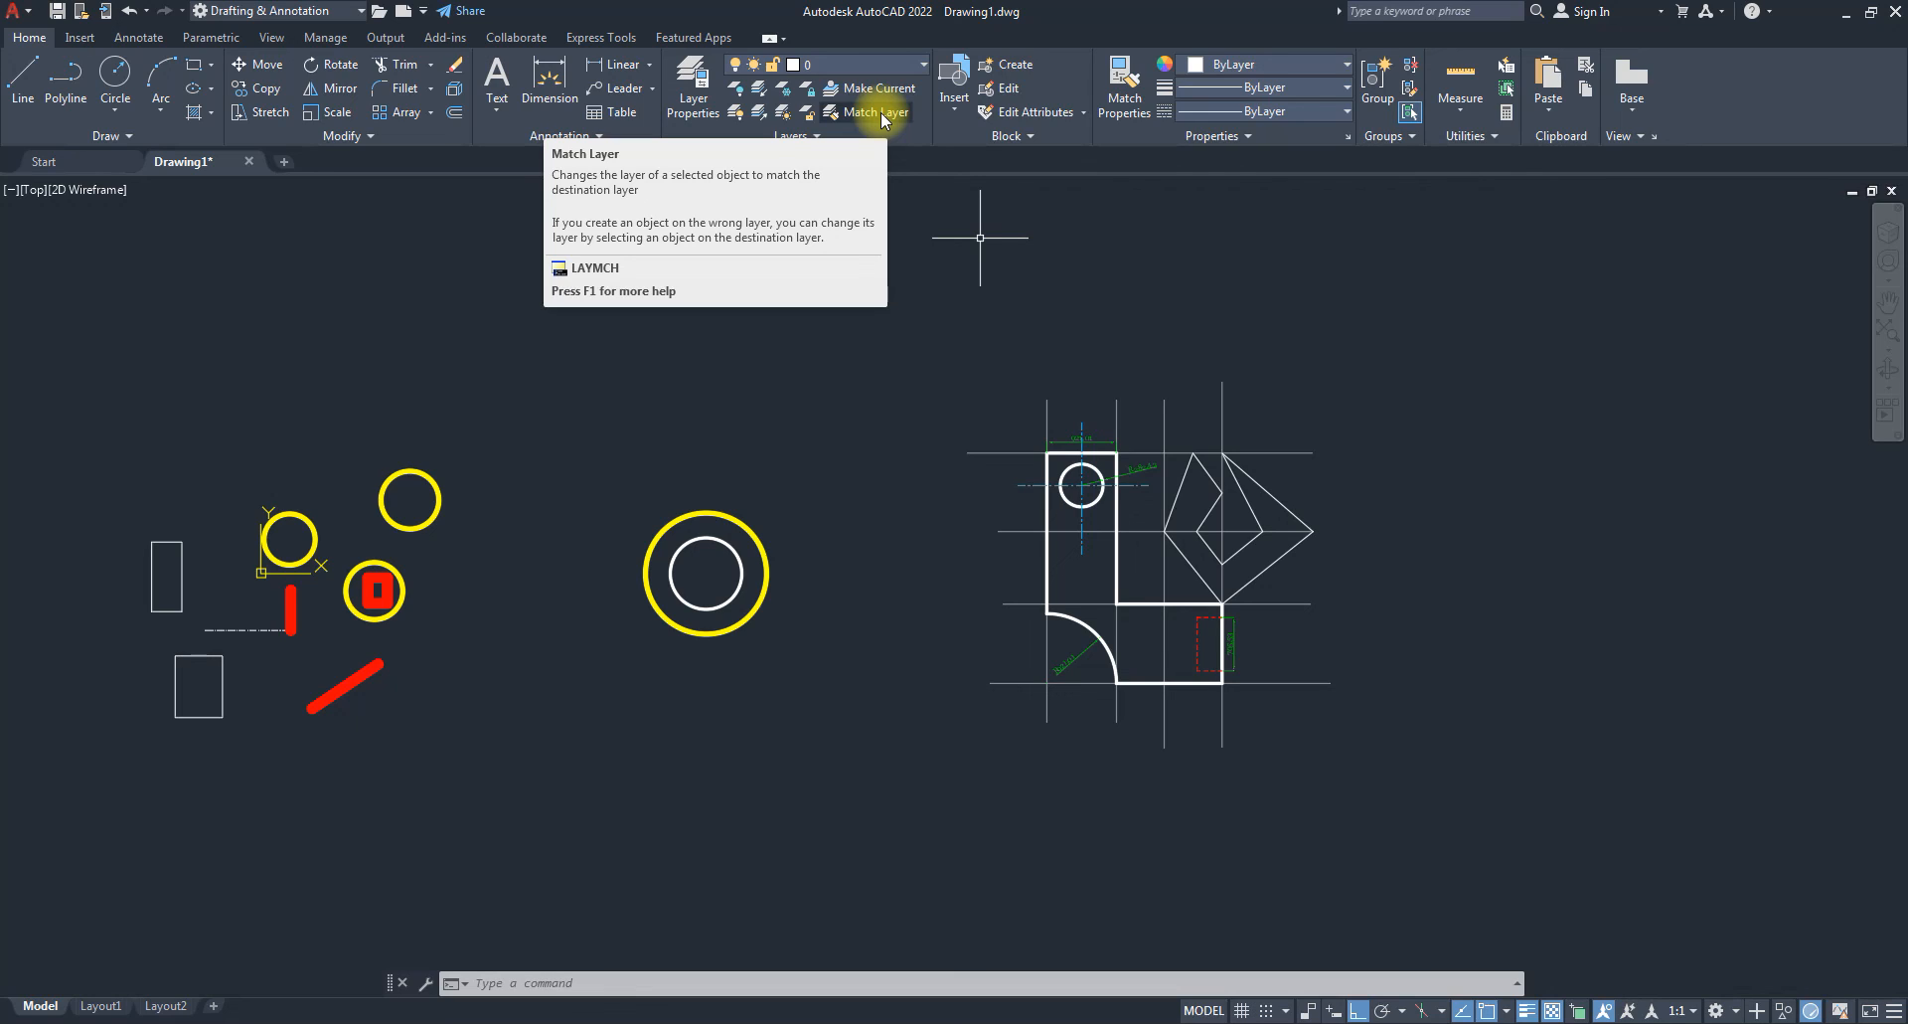
scroll(618, 611, up, 2)
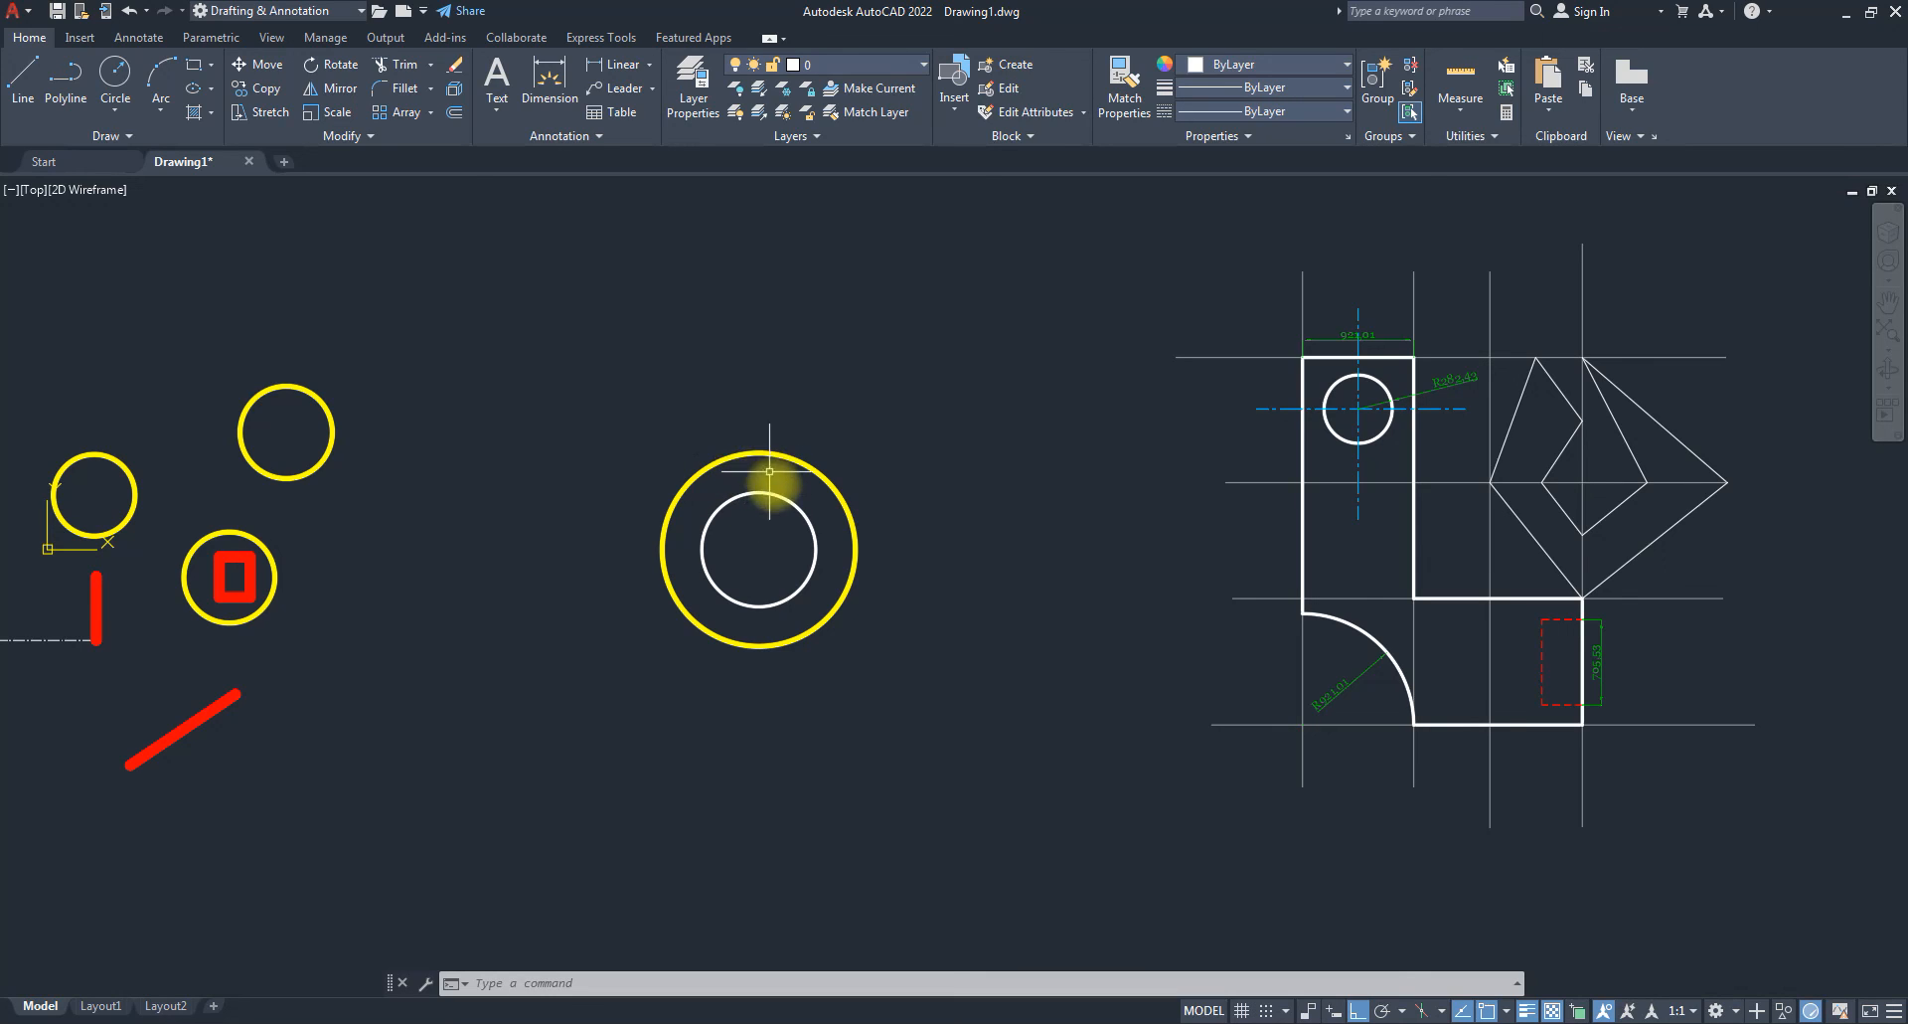
mouse_move(779, 492)
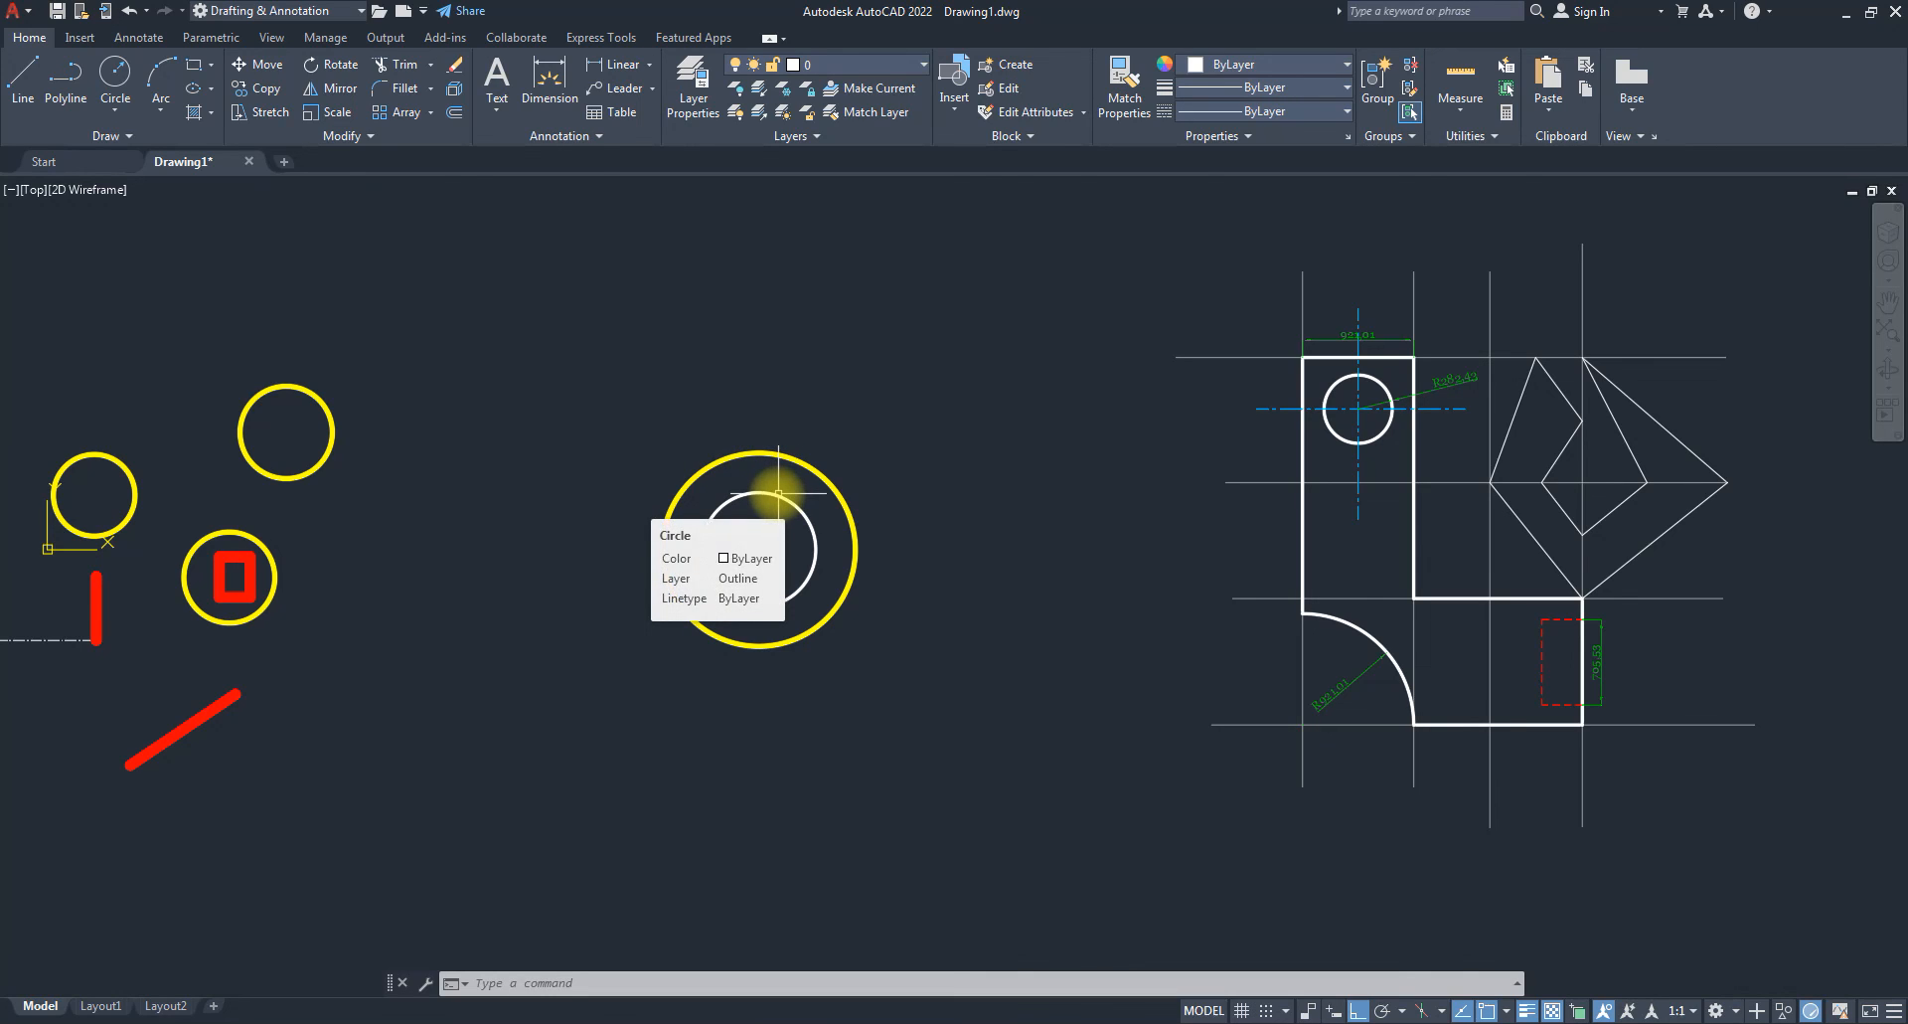
scroll(761, 454, up, 2)
click(760, 467)
click(716, 424)
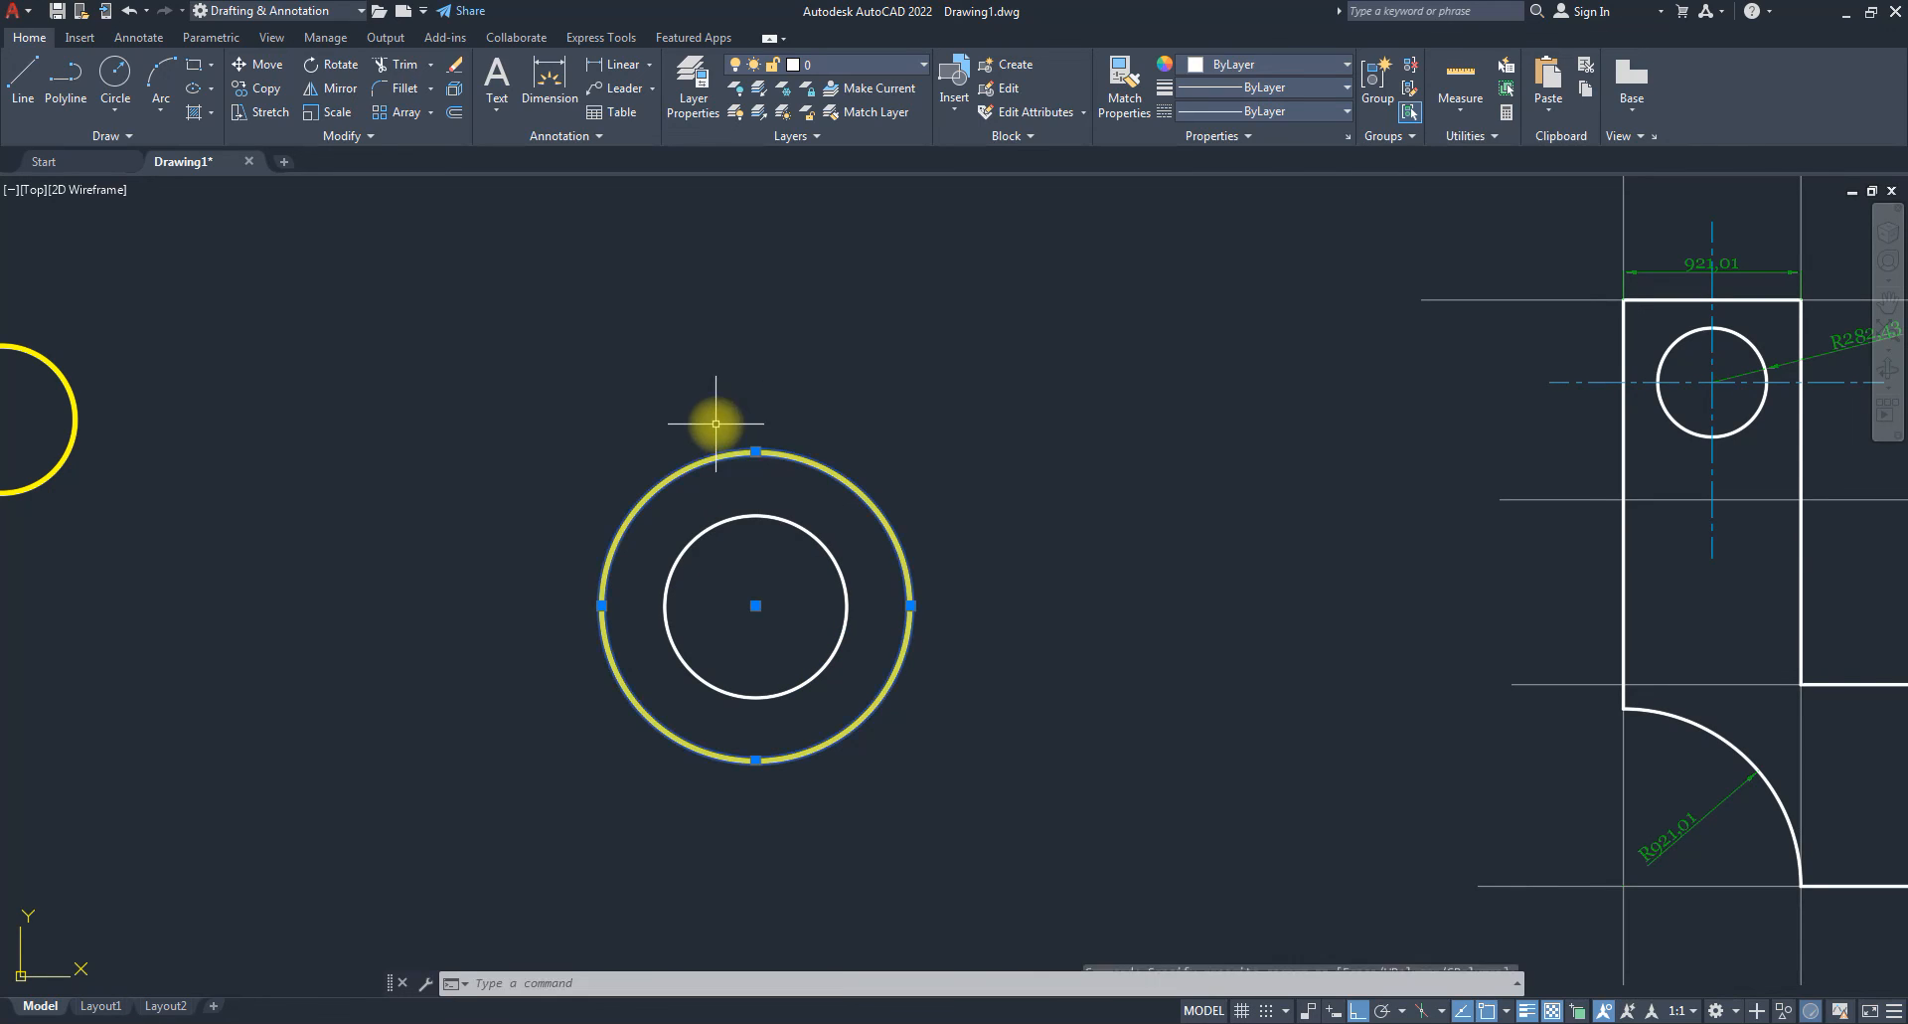
key(Escape)
key(Escape)
click(764, 544)
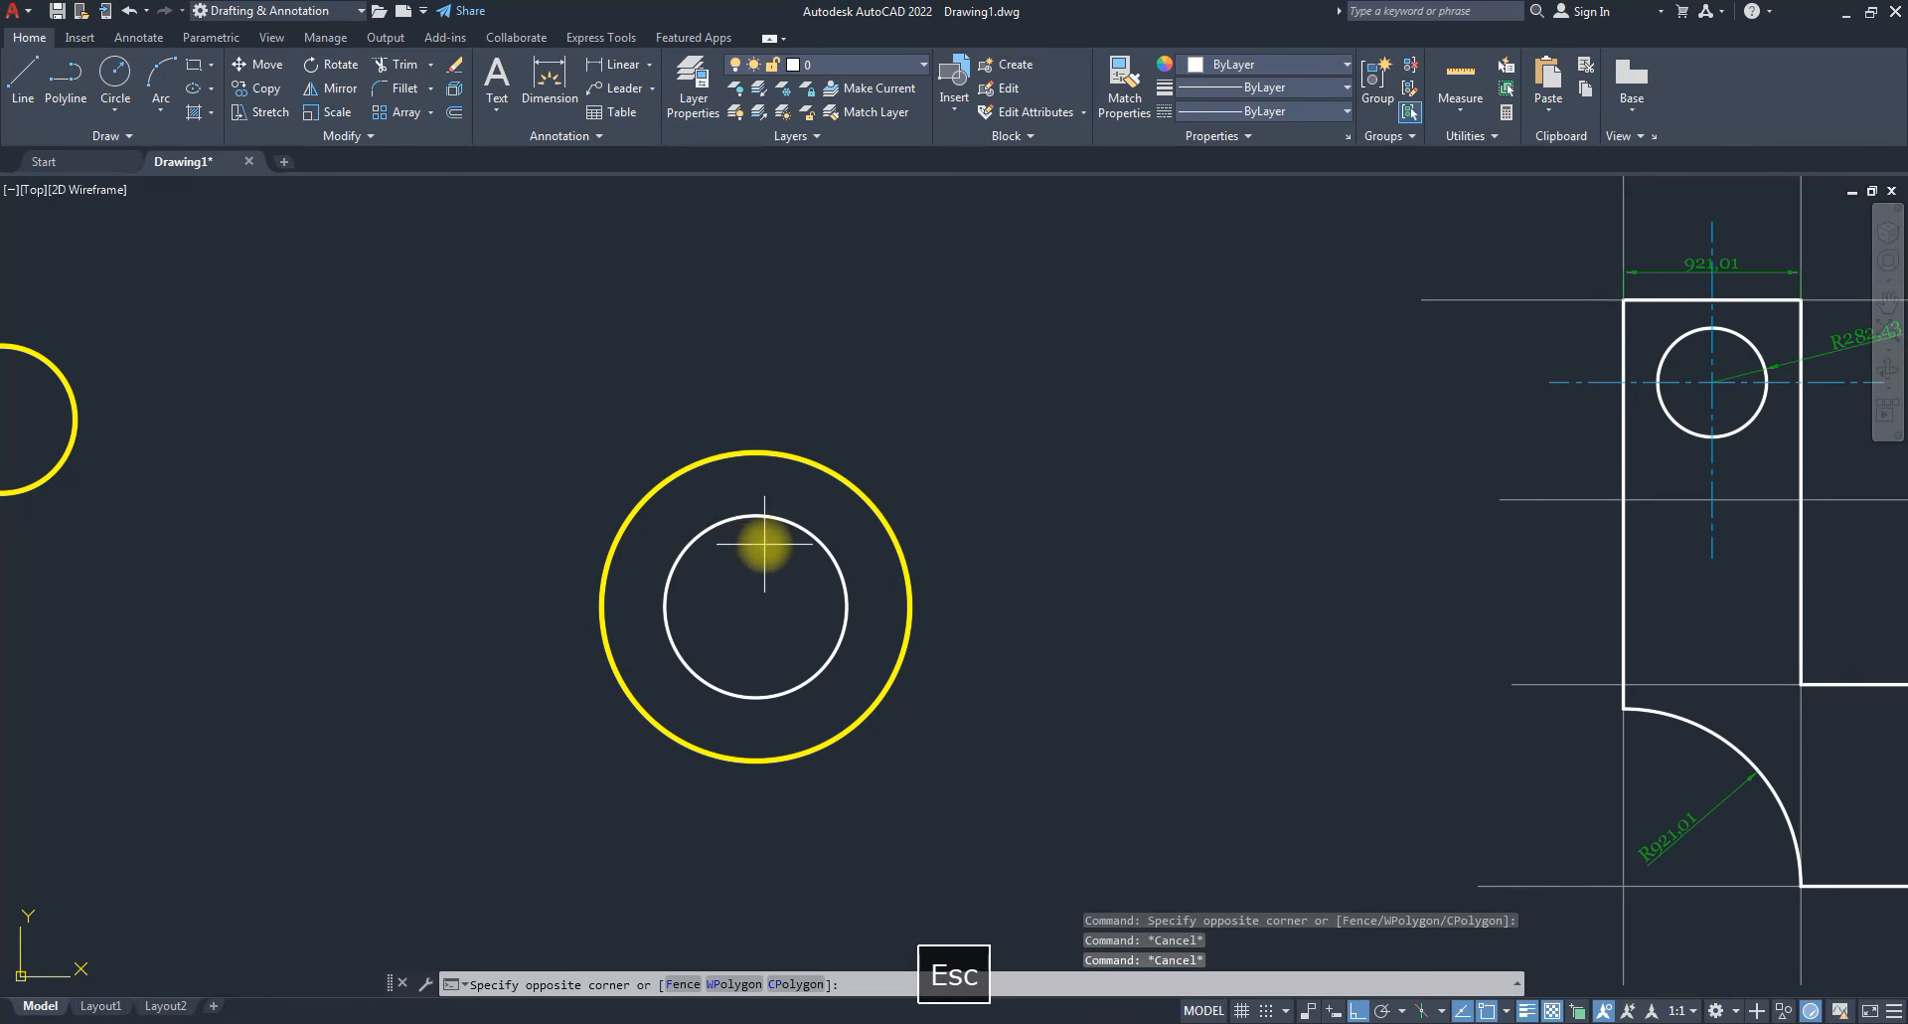
click(720, 505)
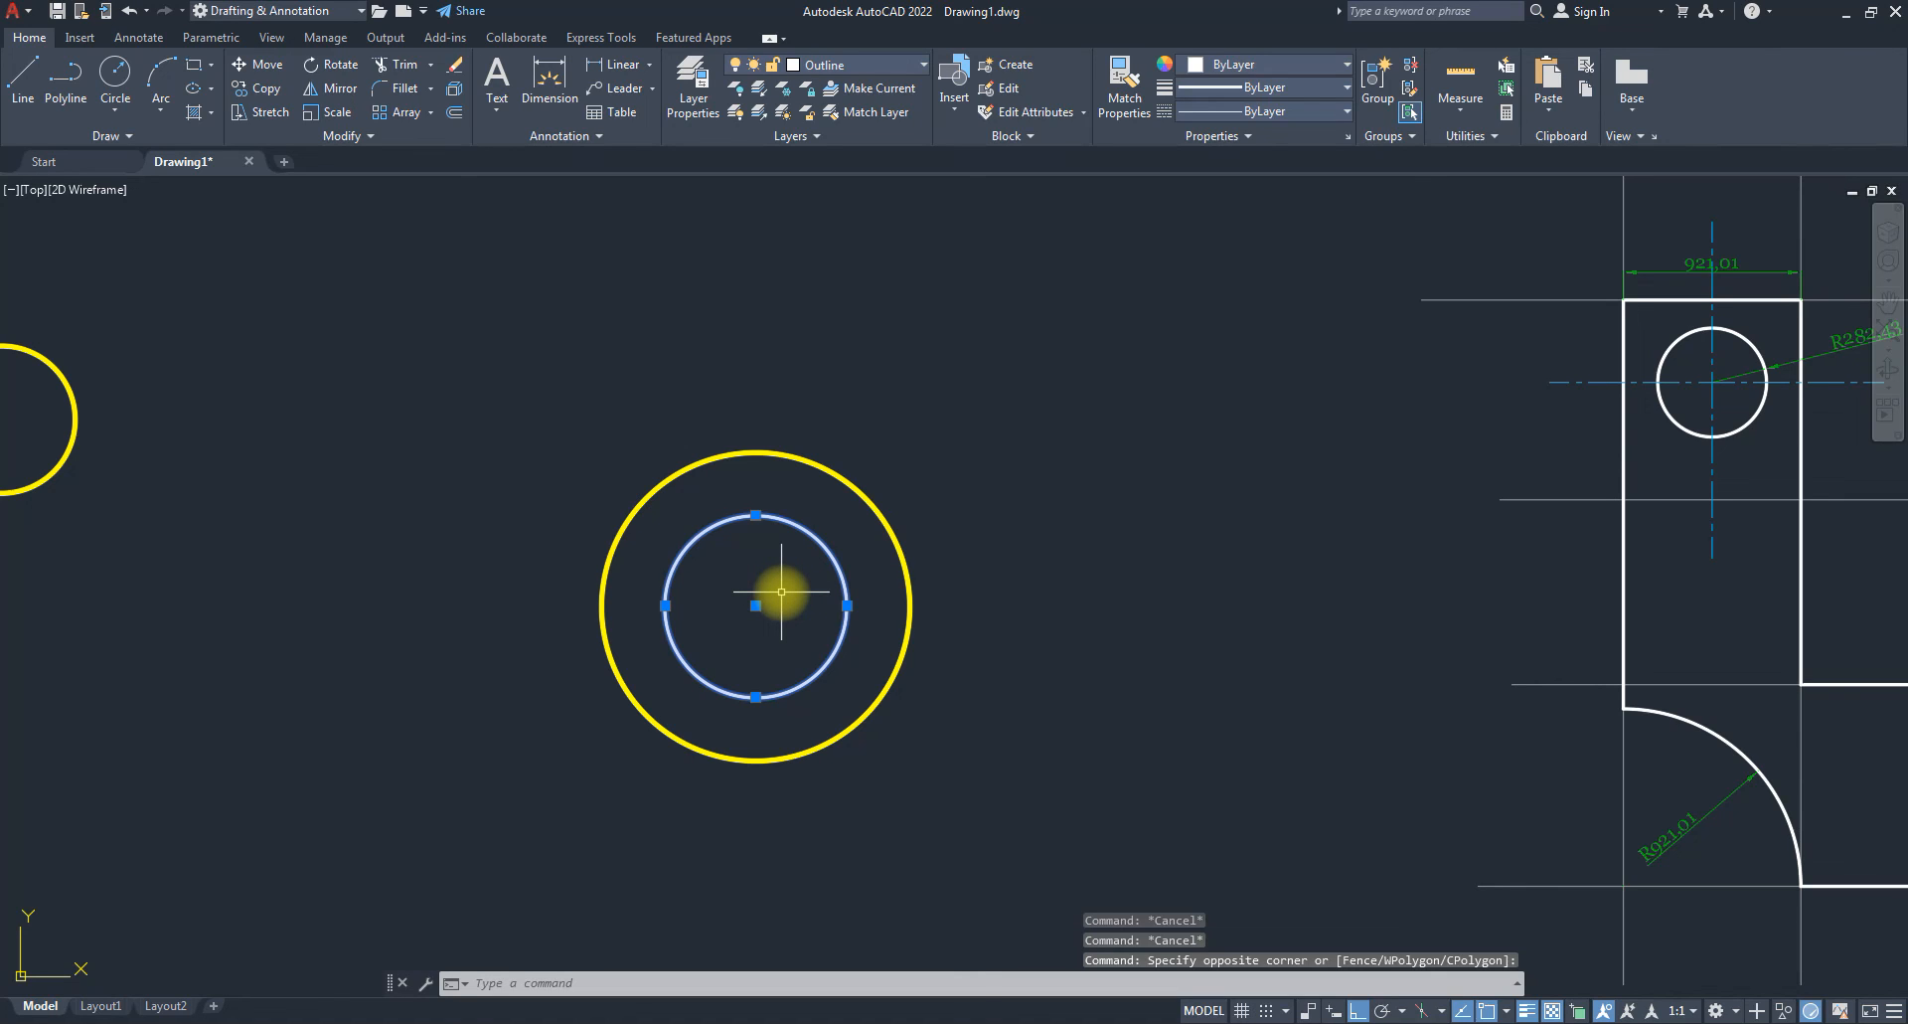
key(Escape)
key(Escape)
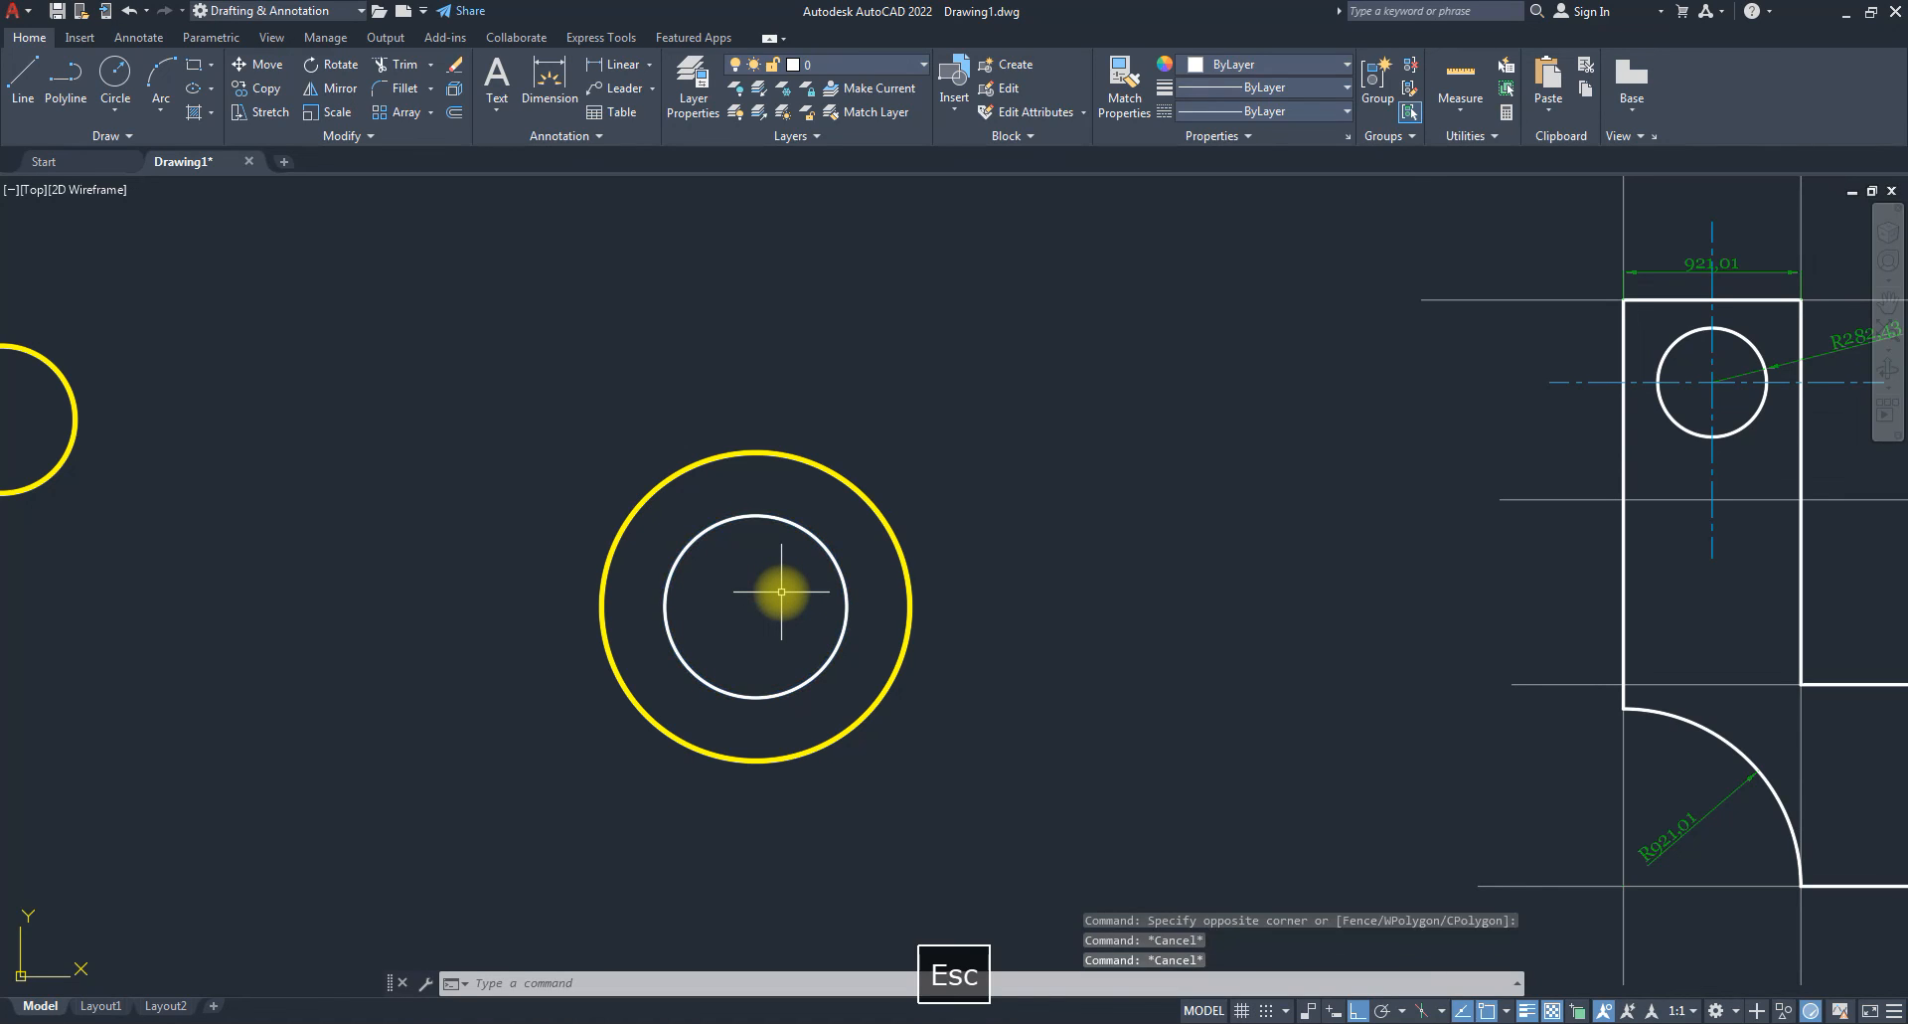
click(877, 112)
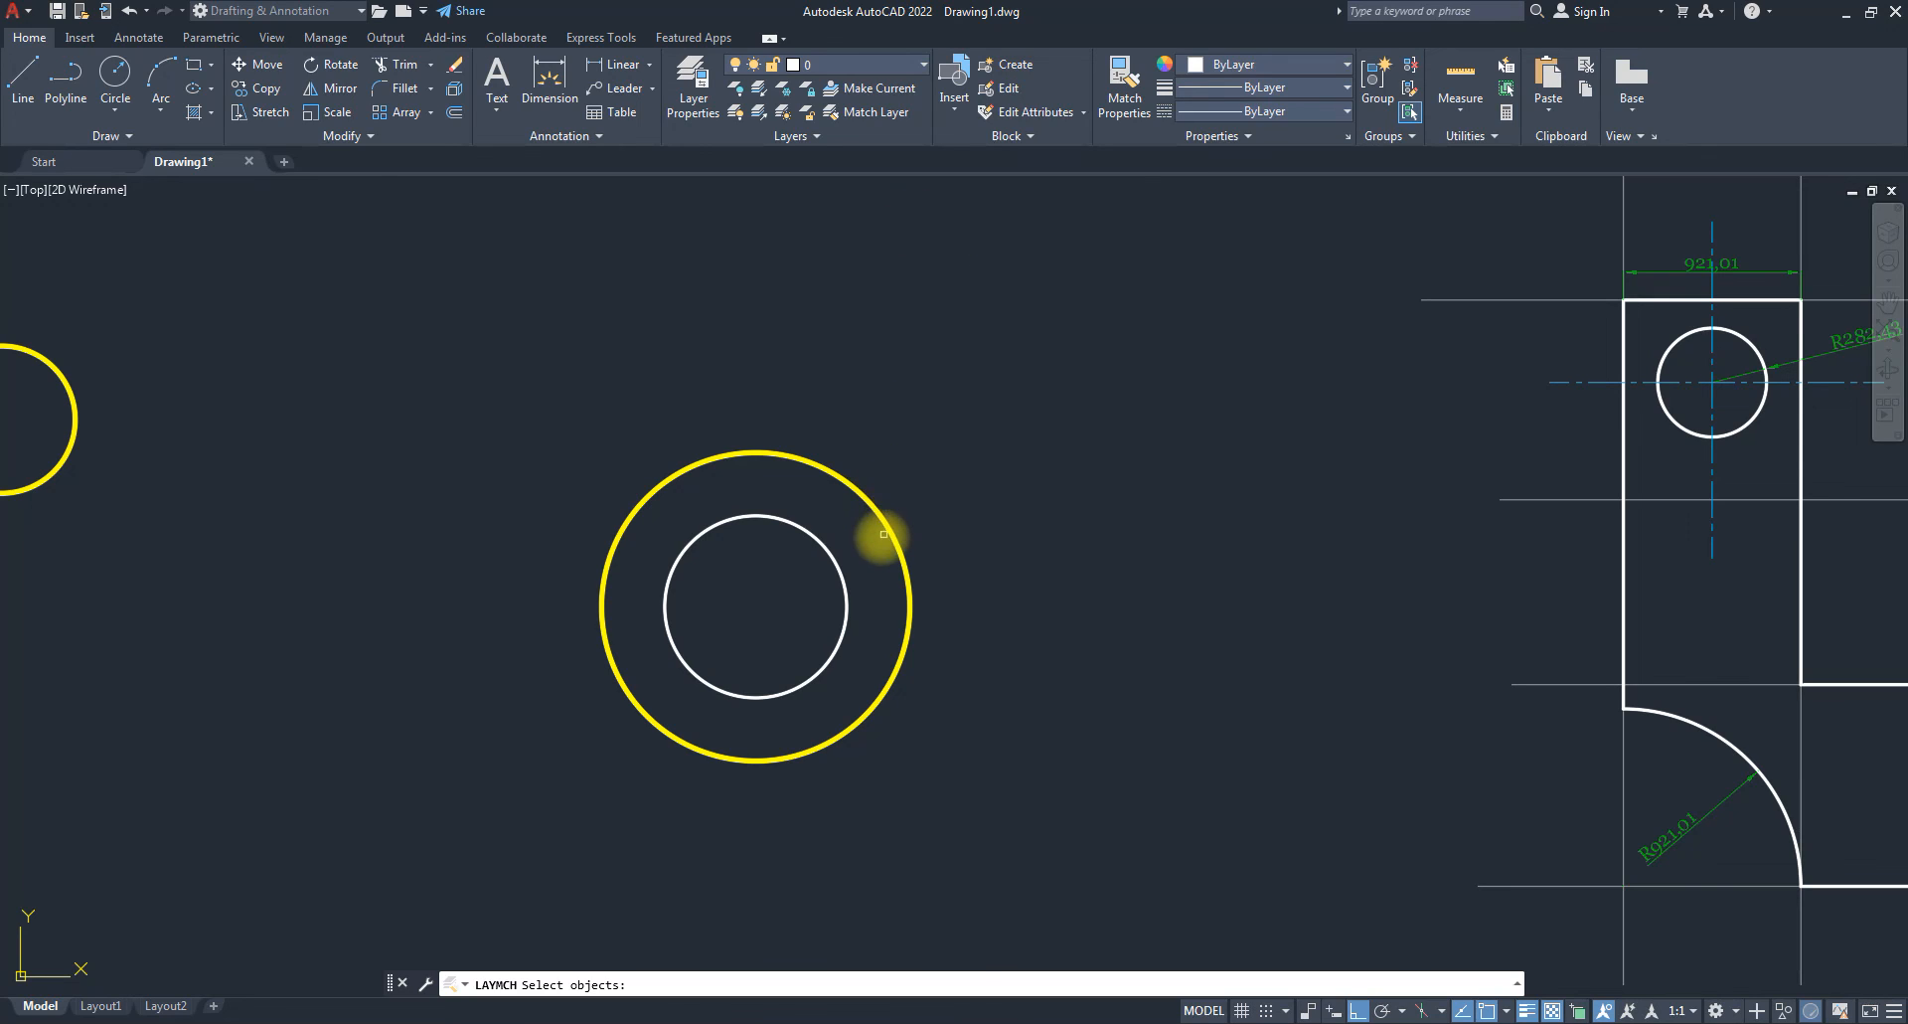
key(Escape)
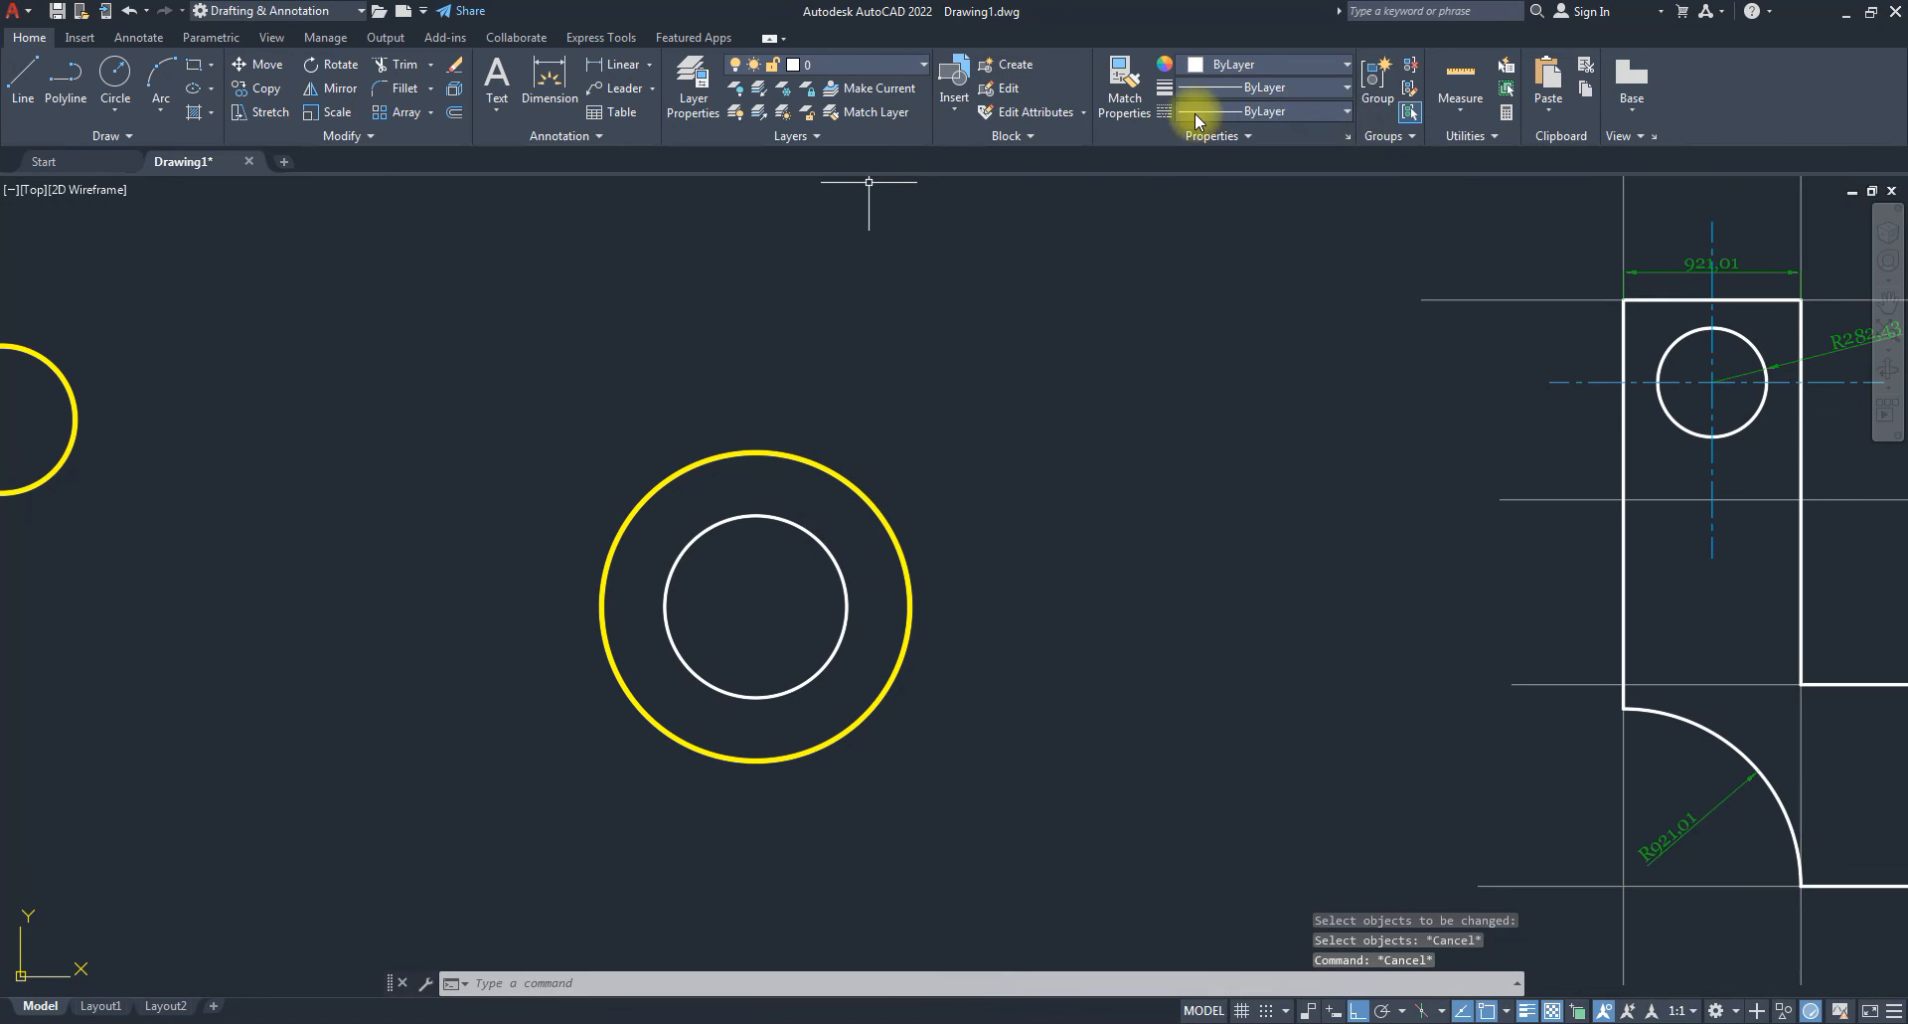
click(1115, 112)
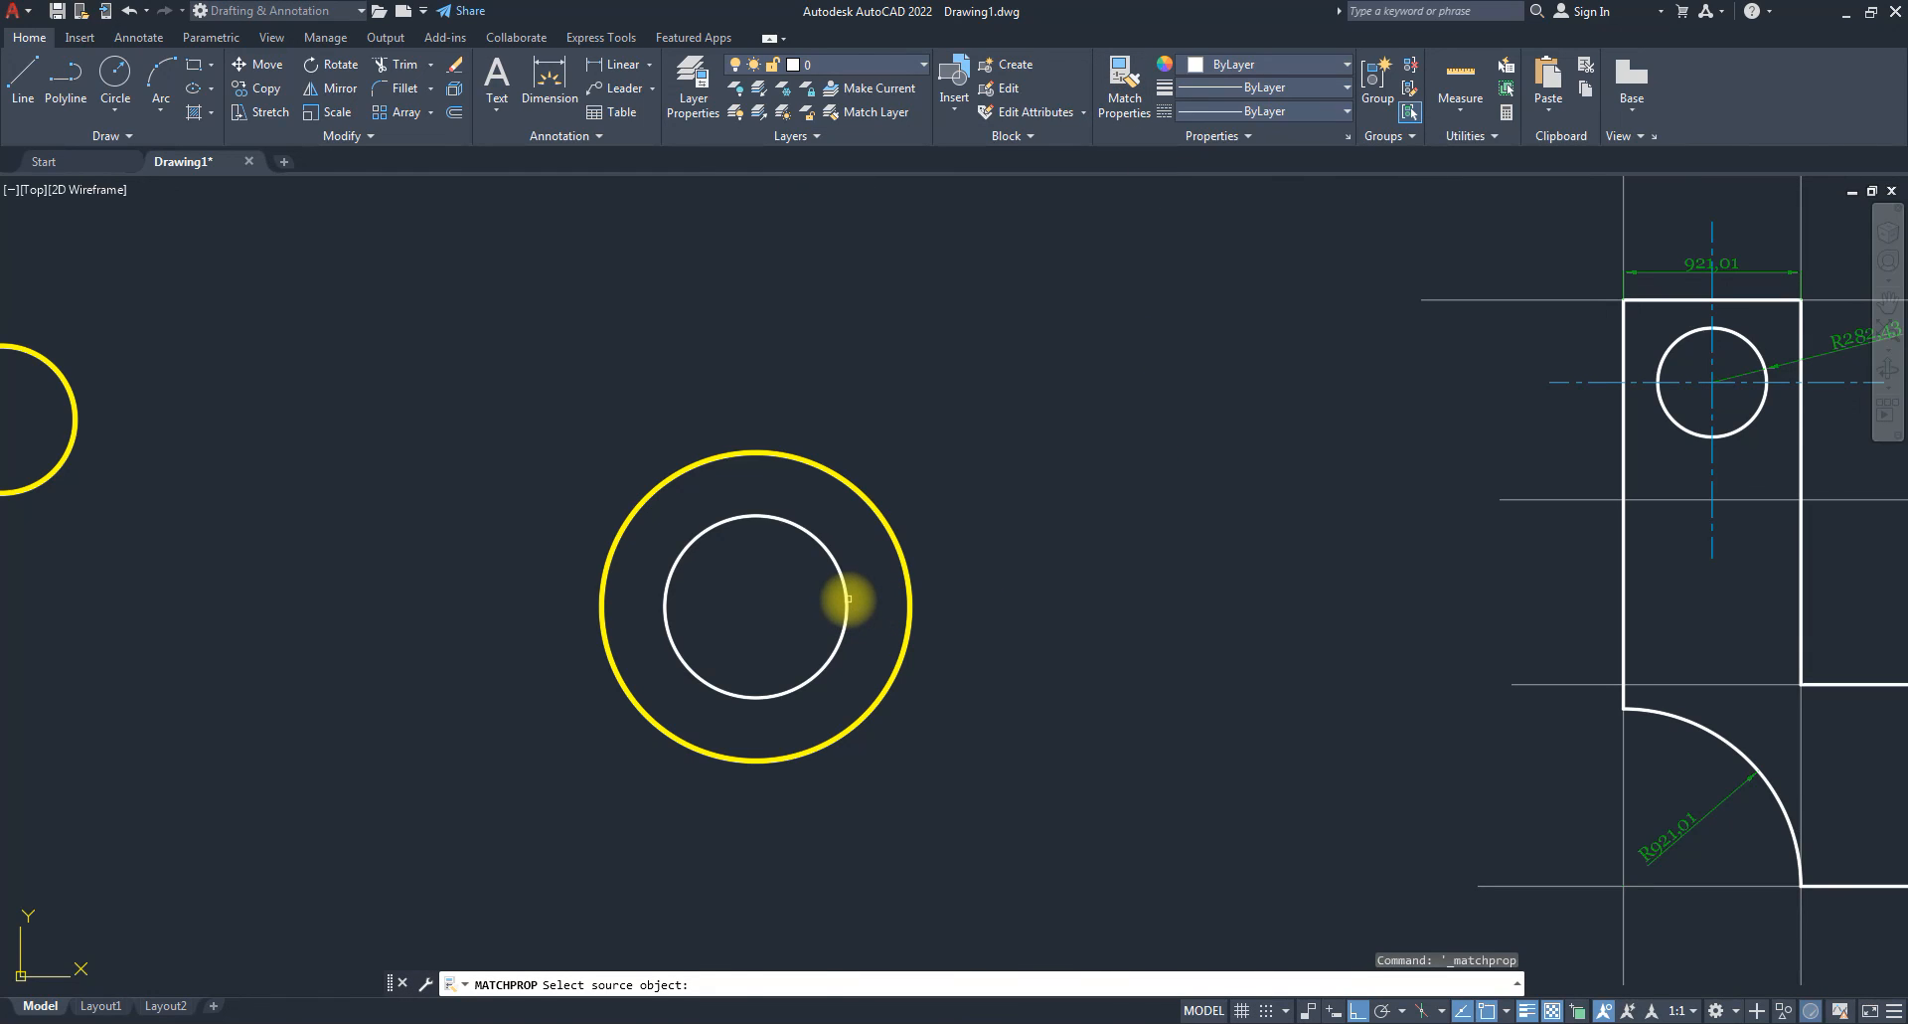
click(849, 599)
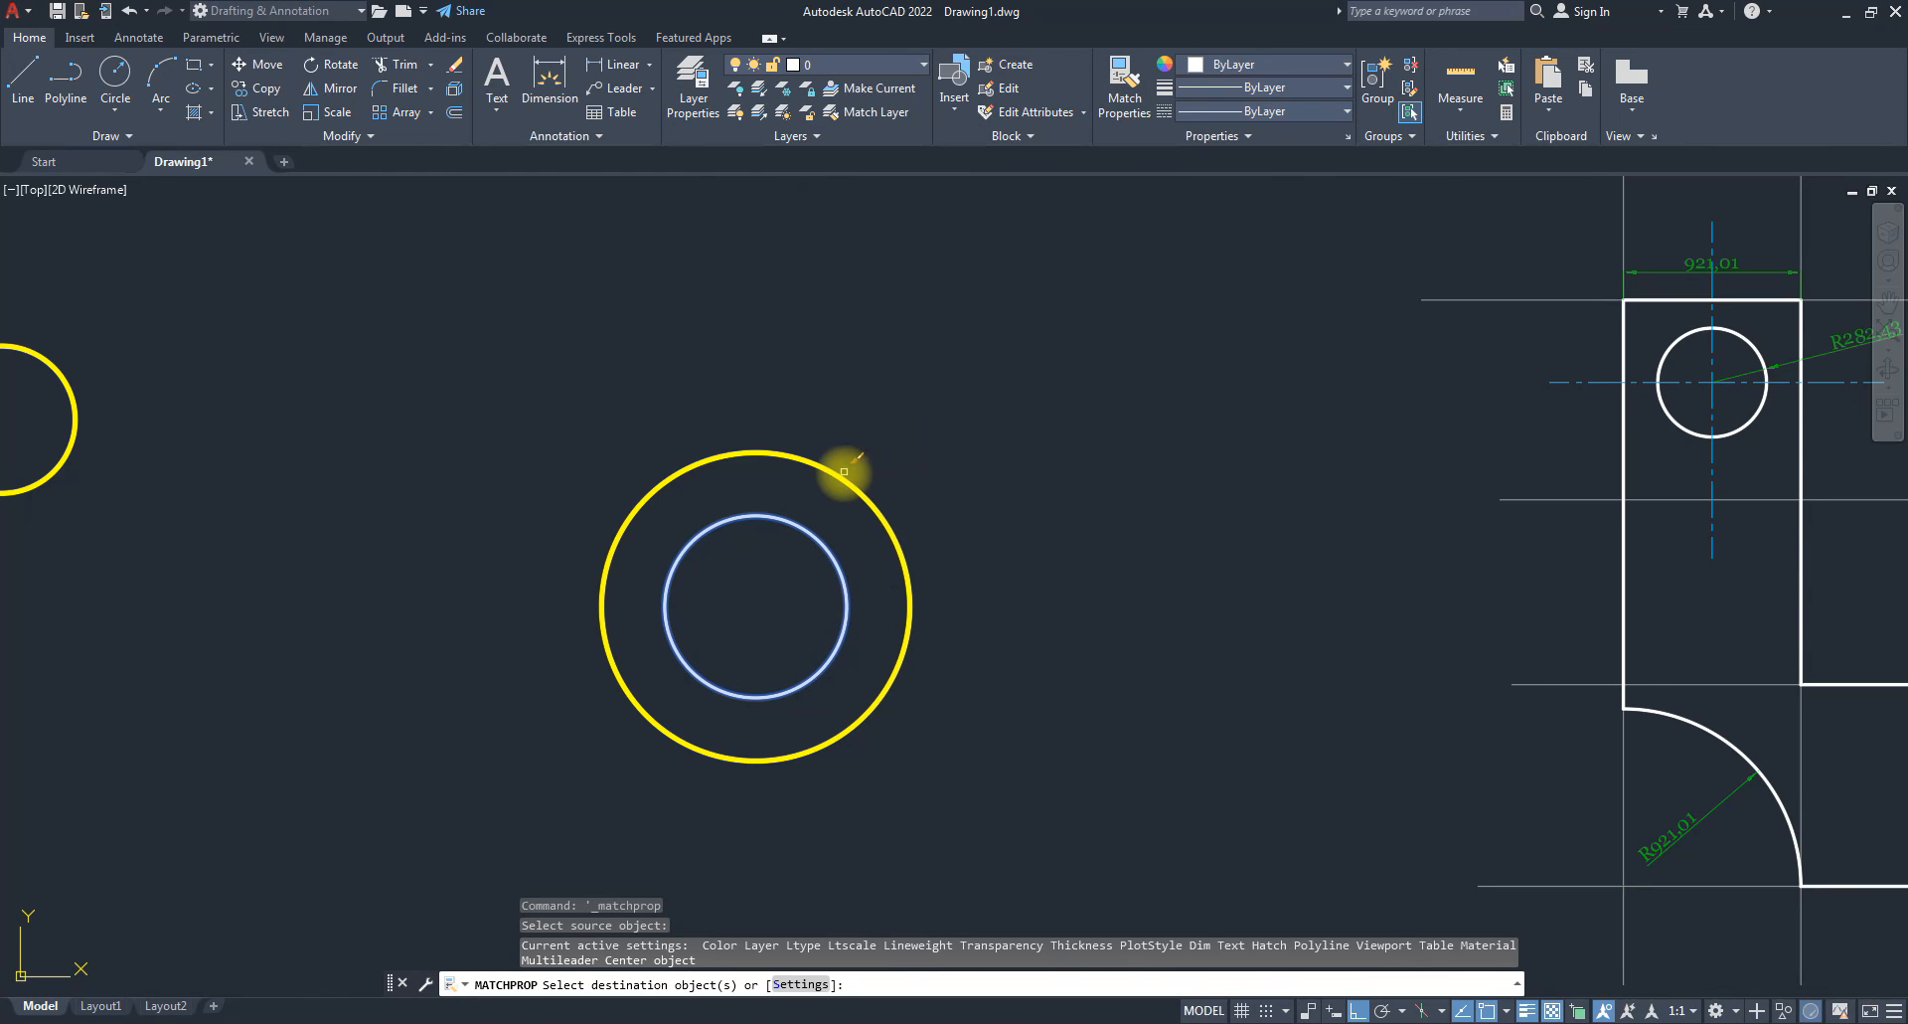
click(844, 473)
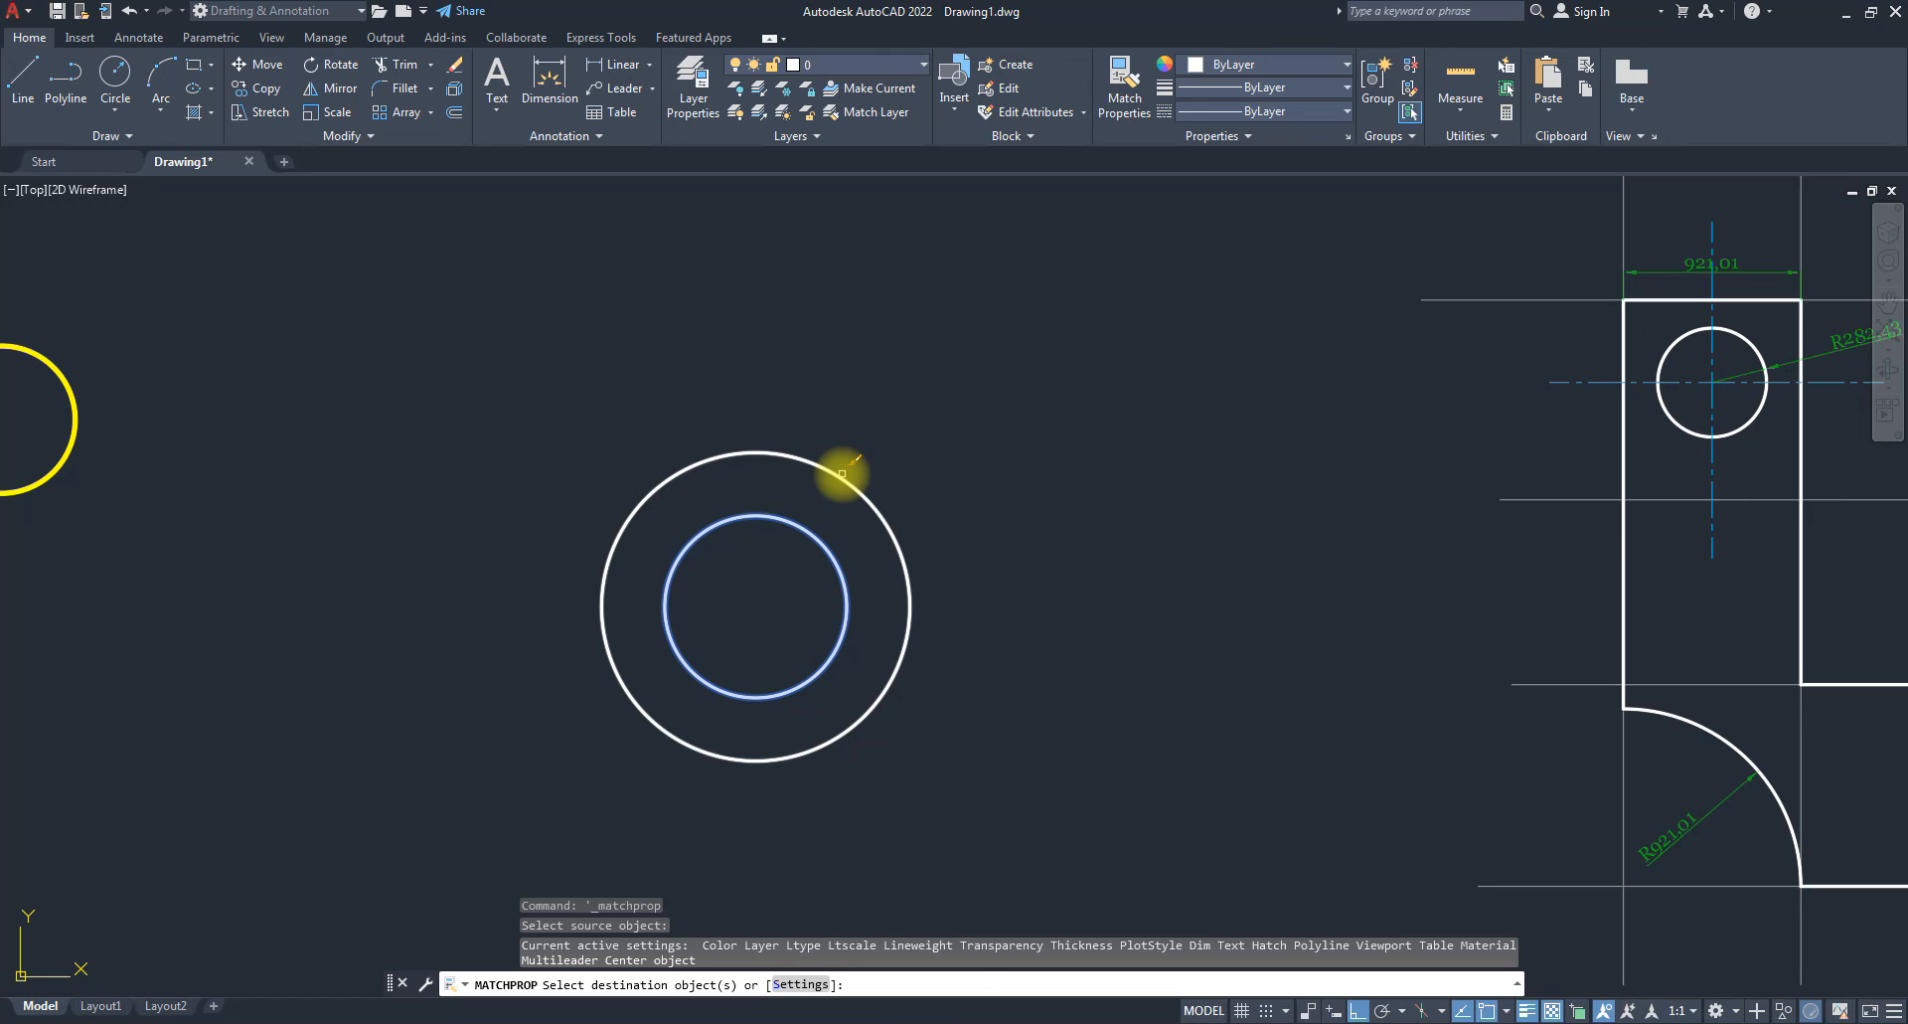
key(Escape)
key(Escape)
key(Escape)
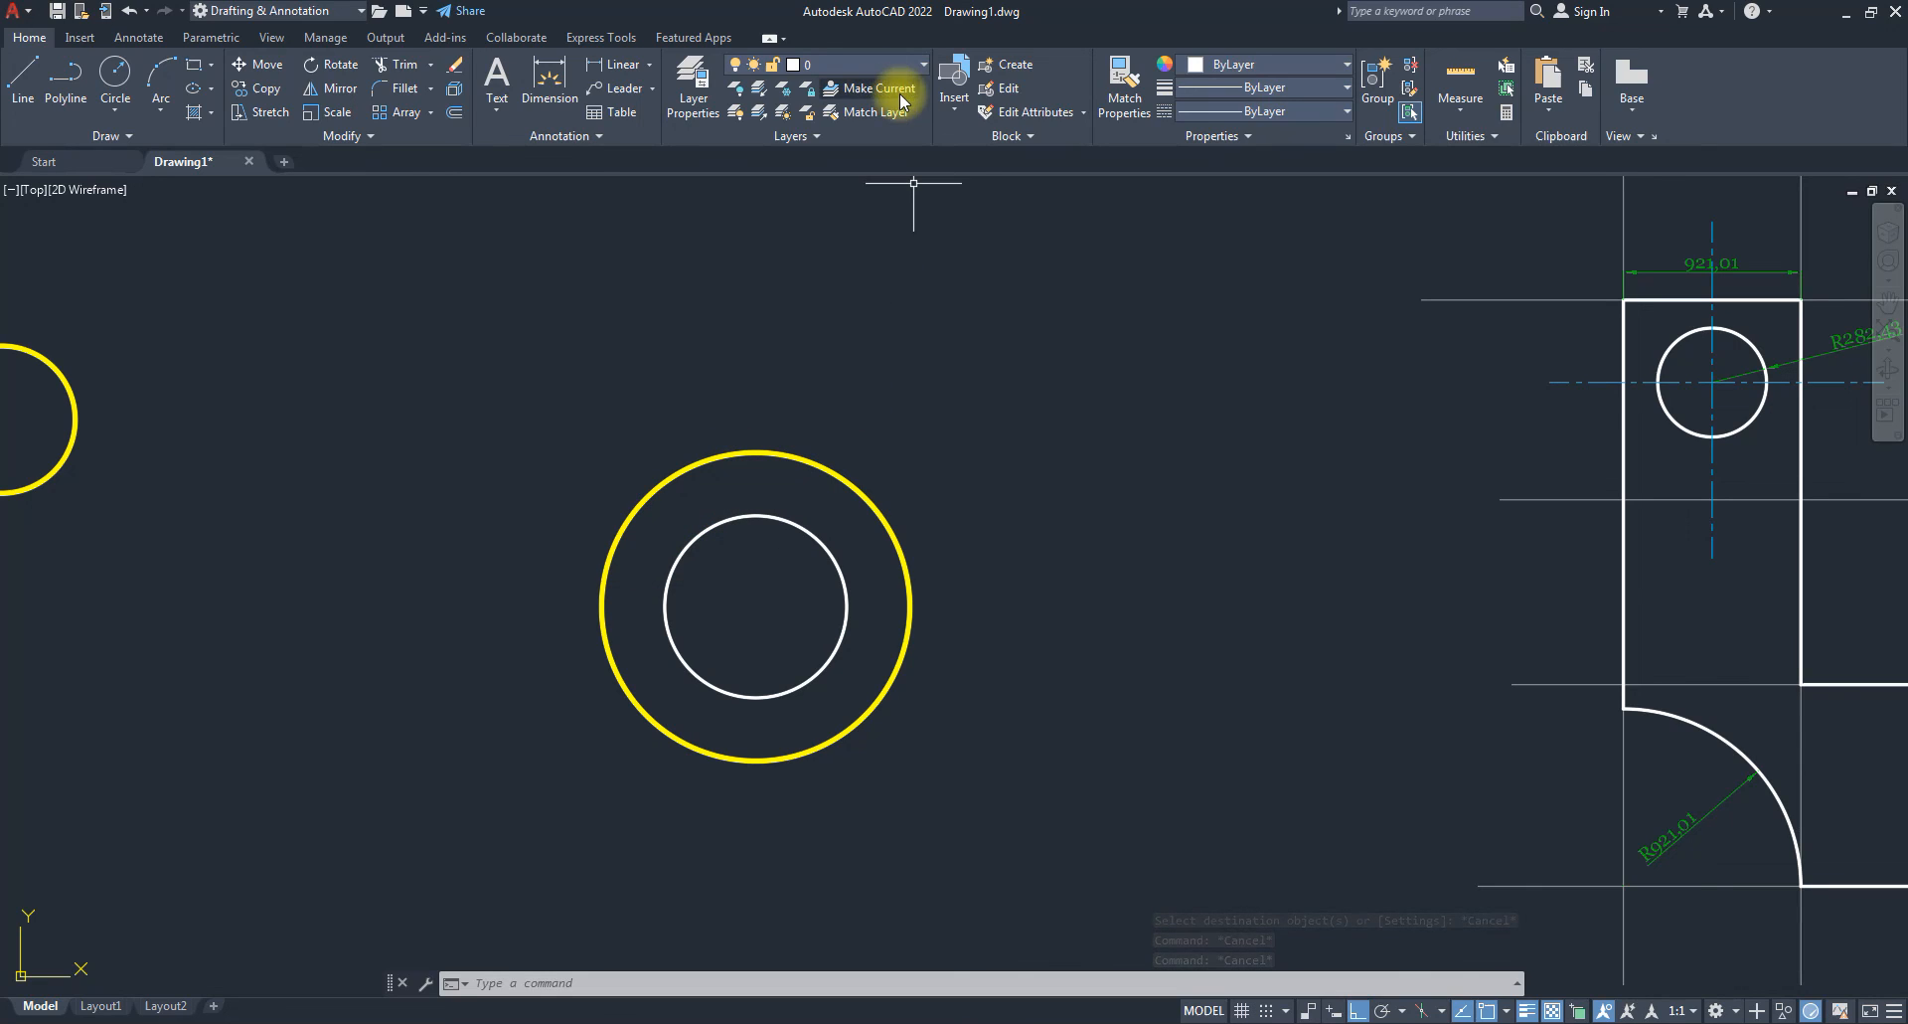
click(847, 113)
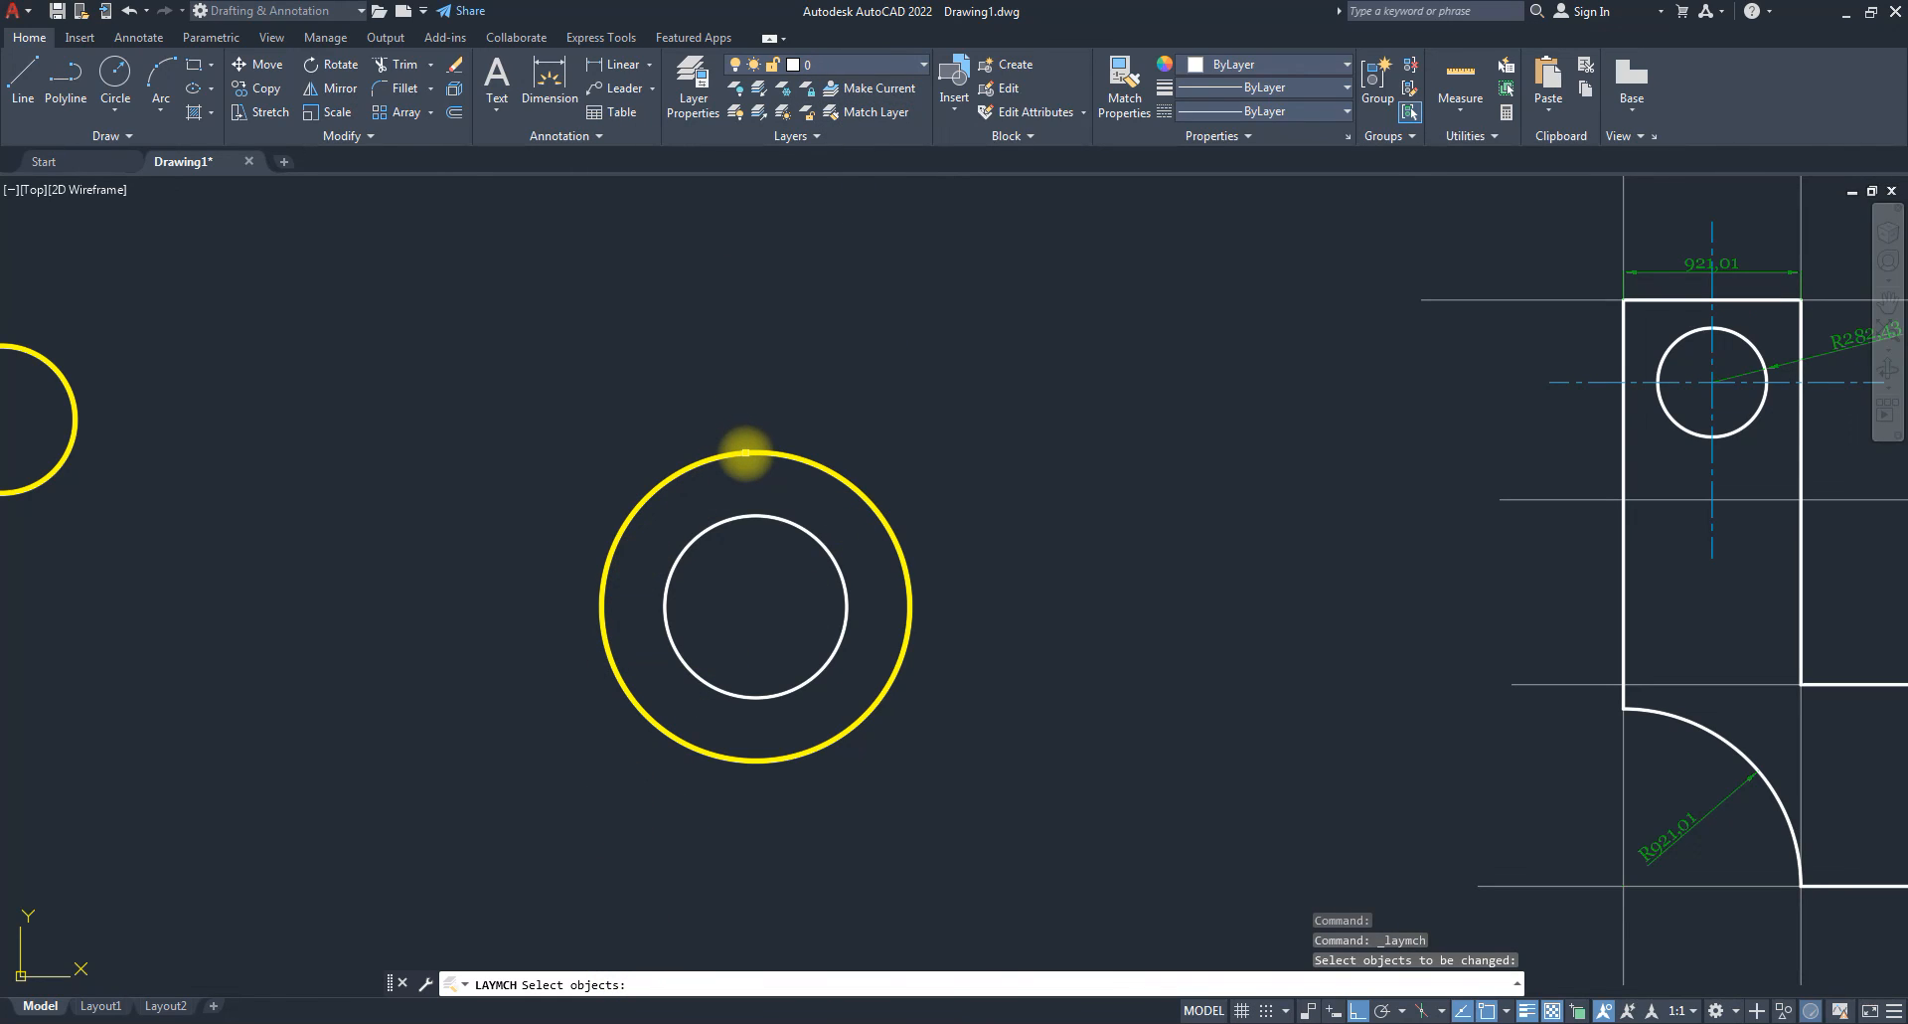
Match the yellow outer circle's layer to the inner circle's Outline layer.
click(745, 452)
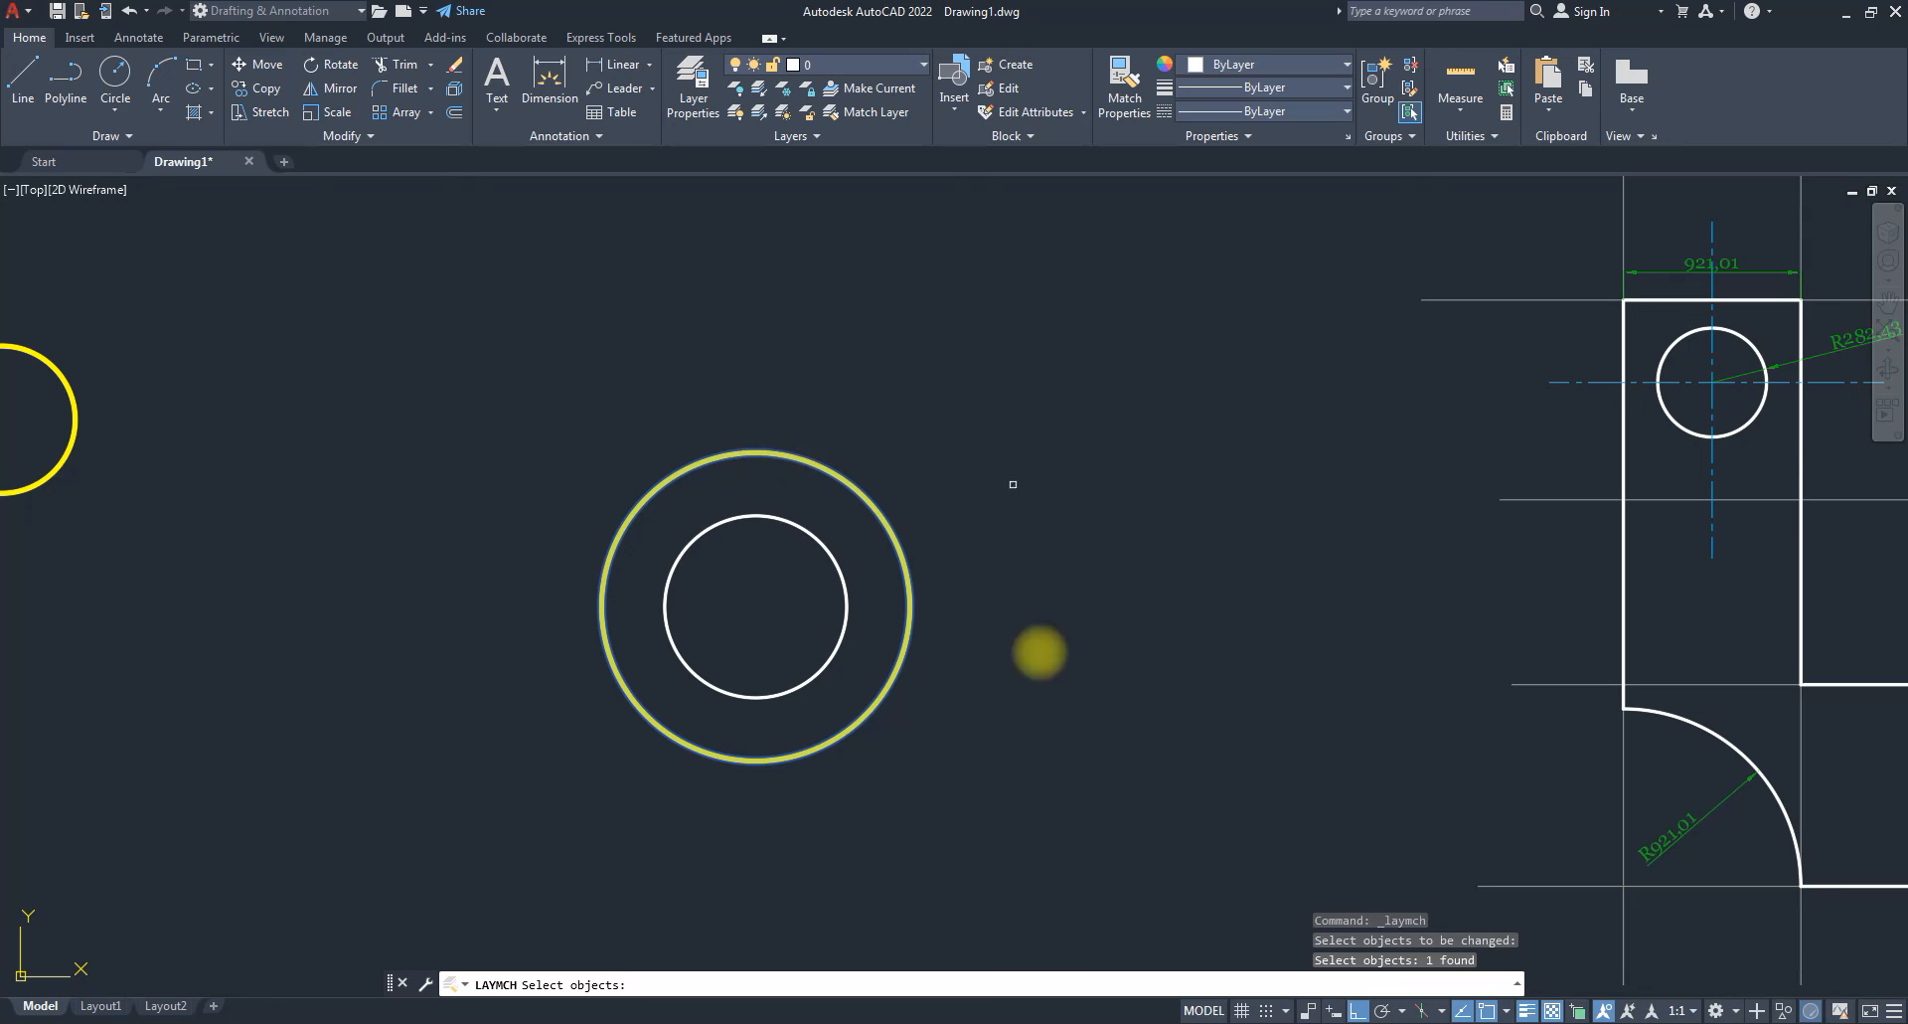
key(Return)
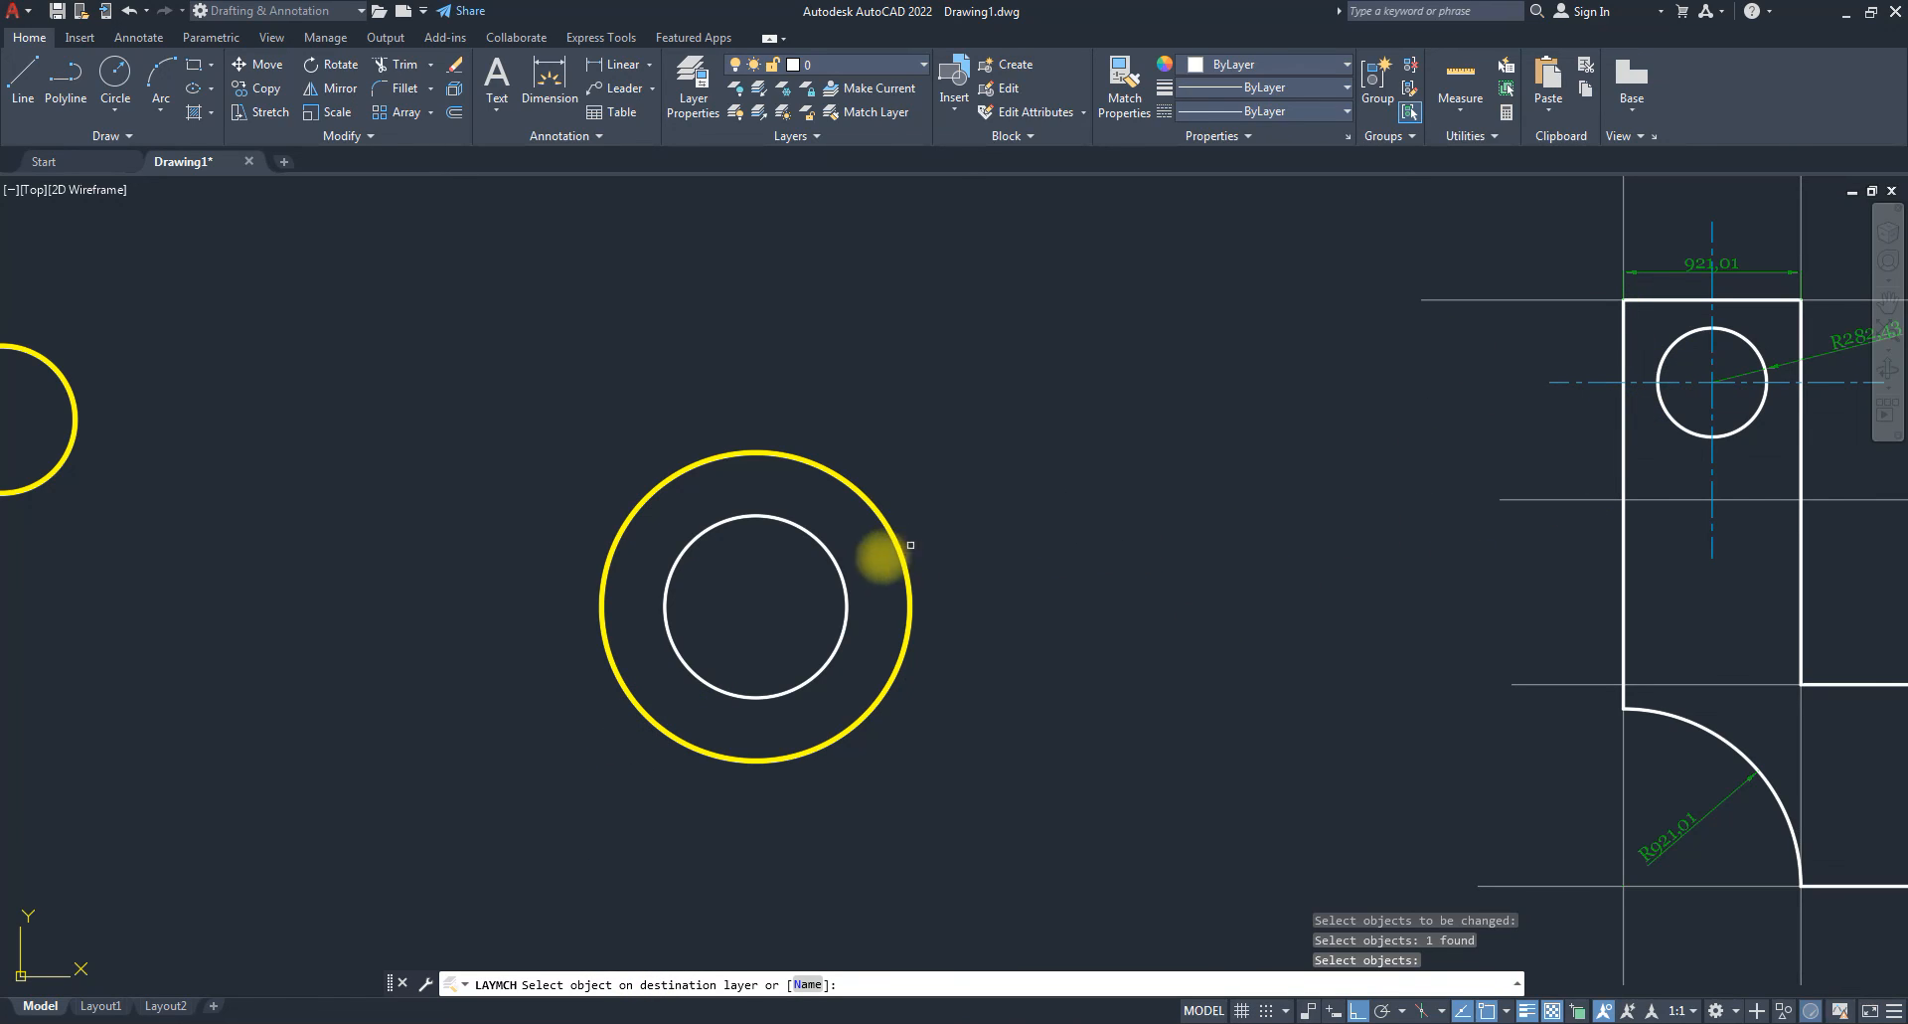
click(834, 563)
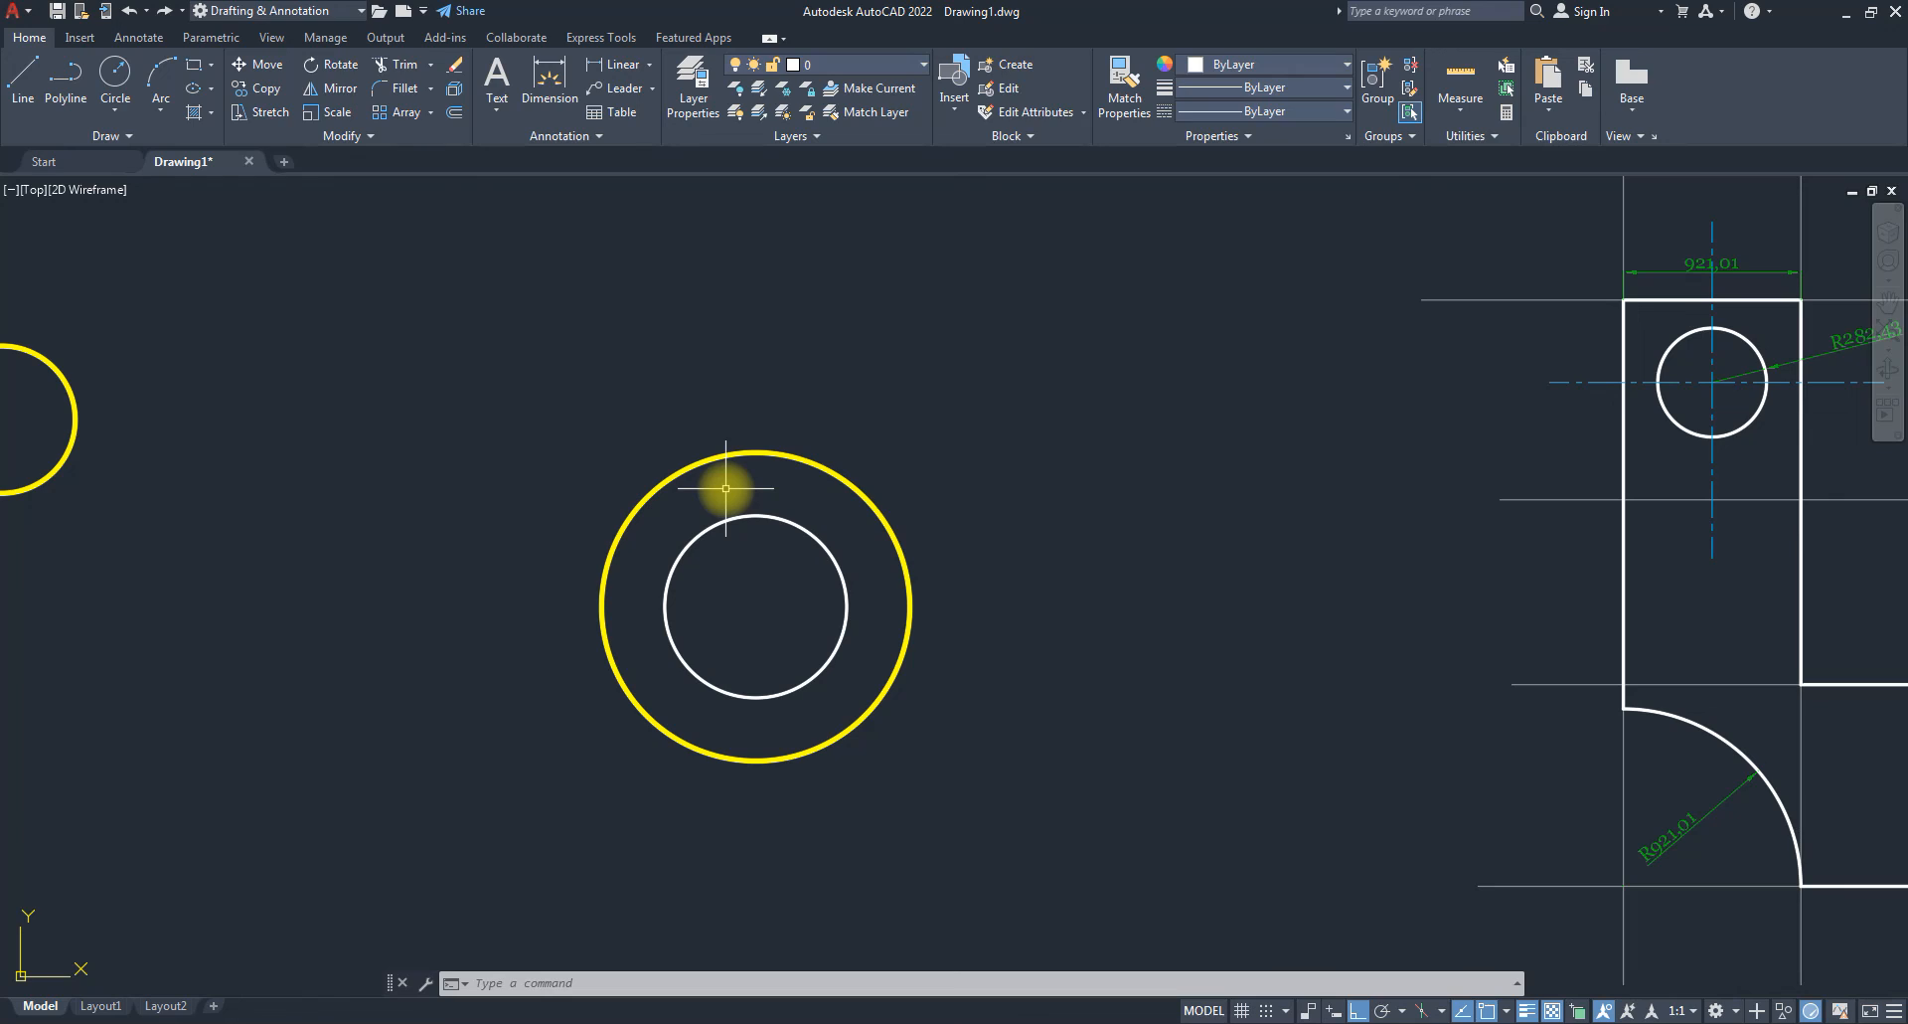
mouse_move(650, 489)
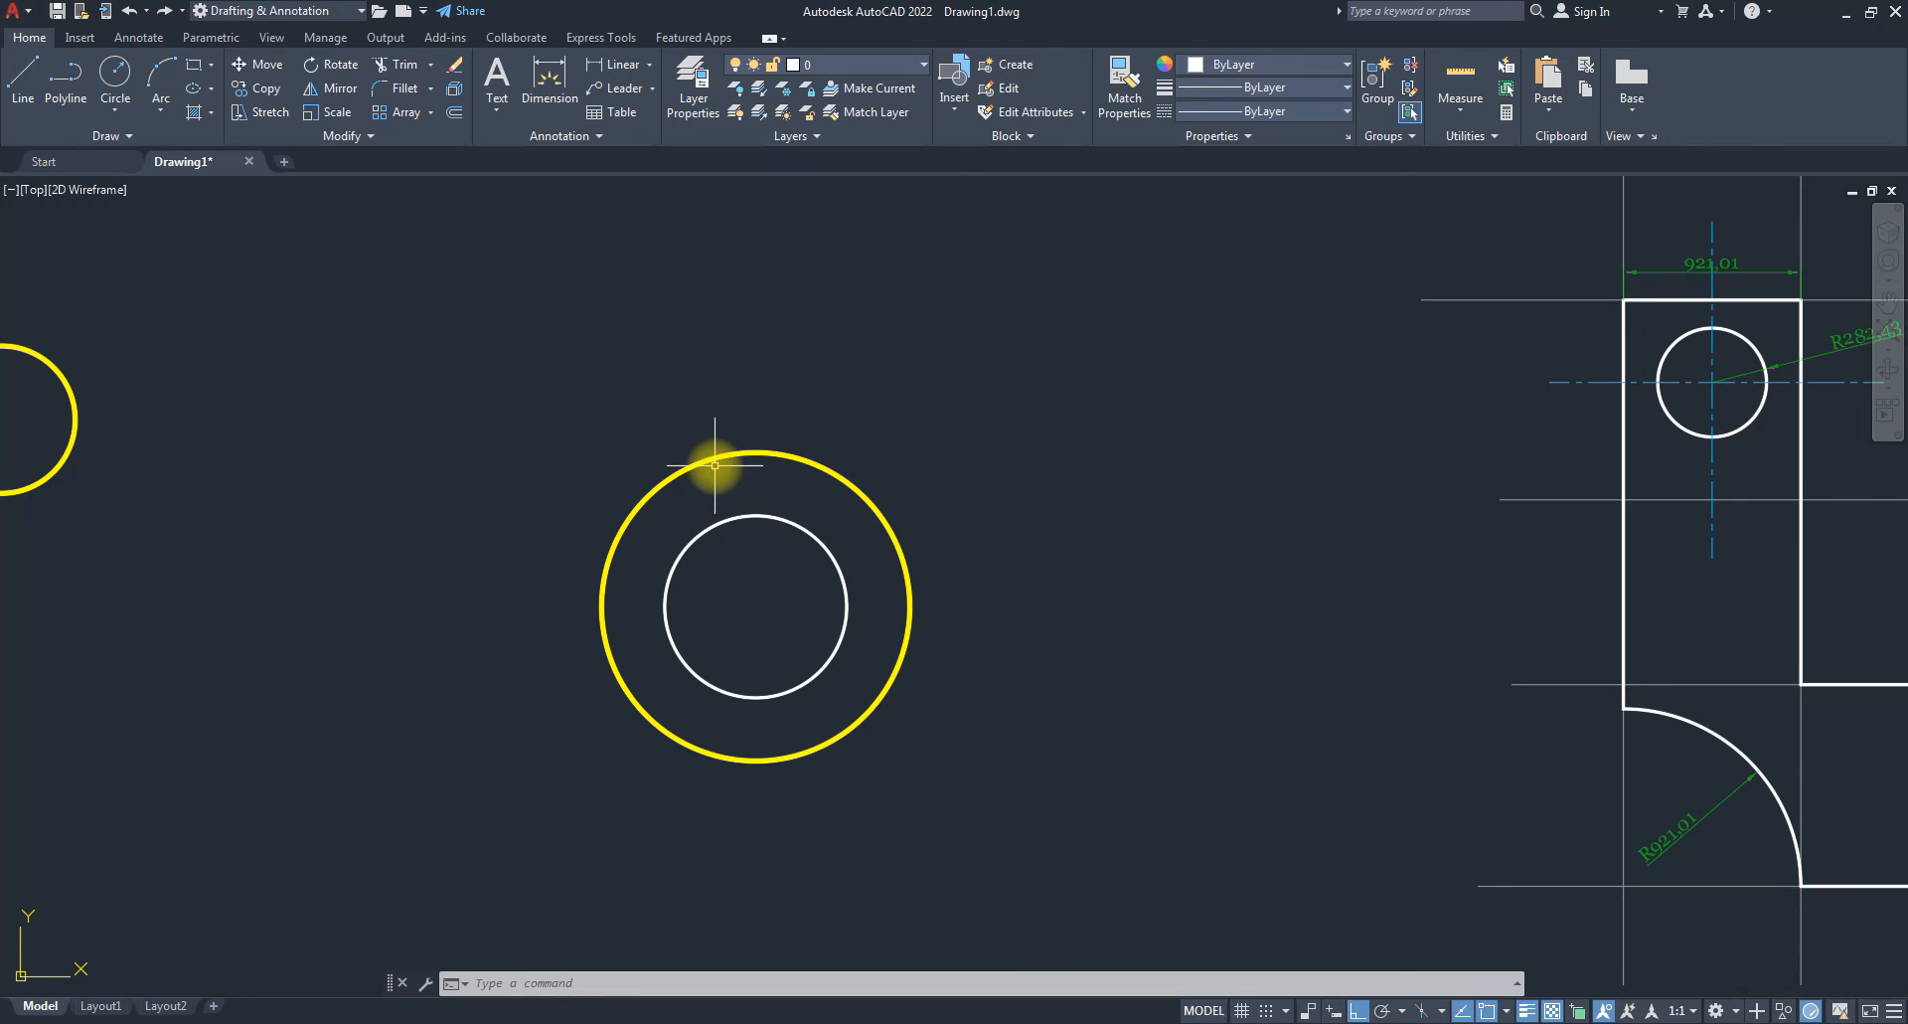
mouse_move(712, 457)
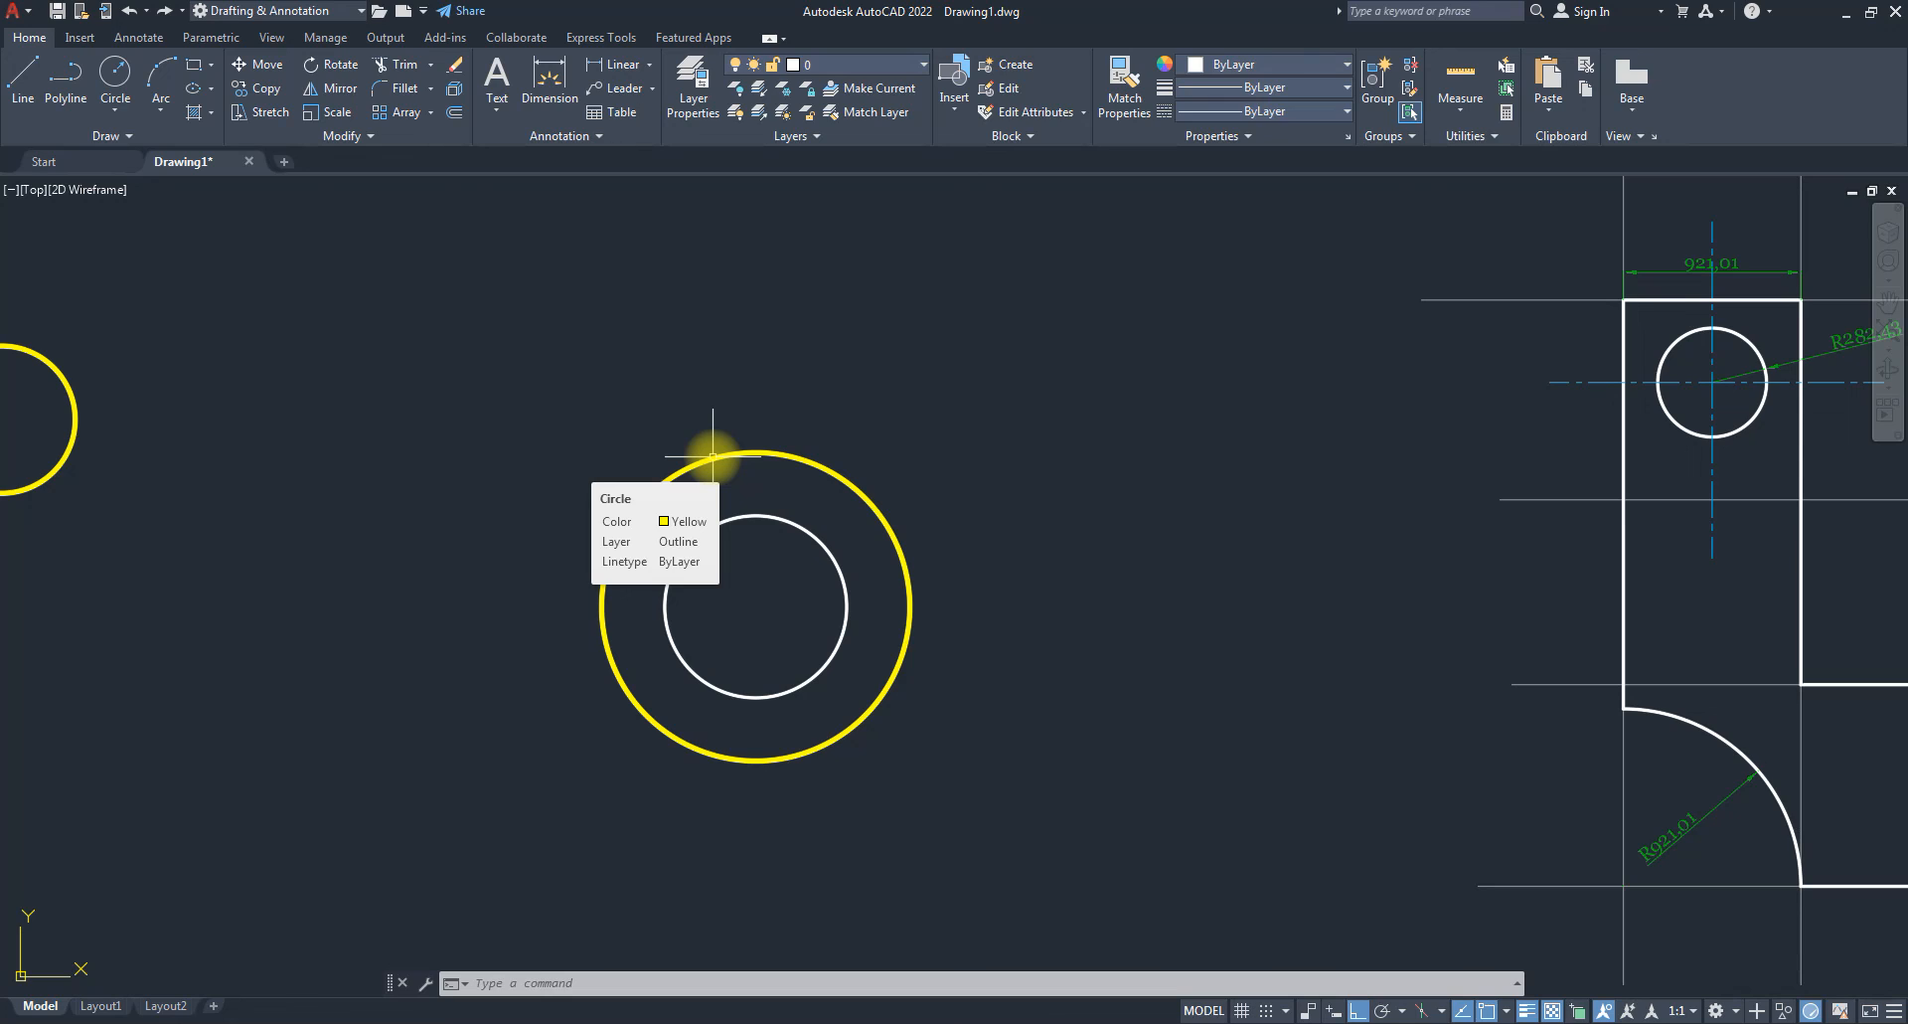
click(713, 456)
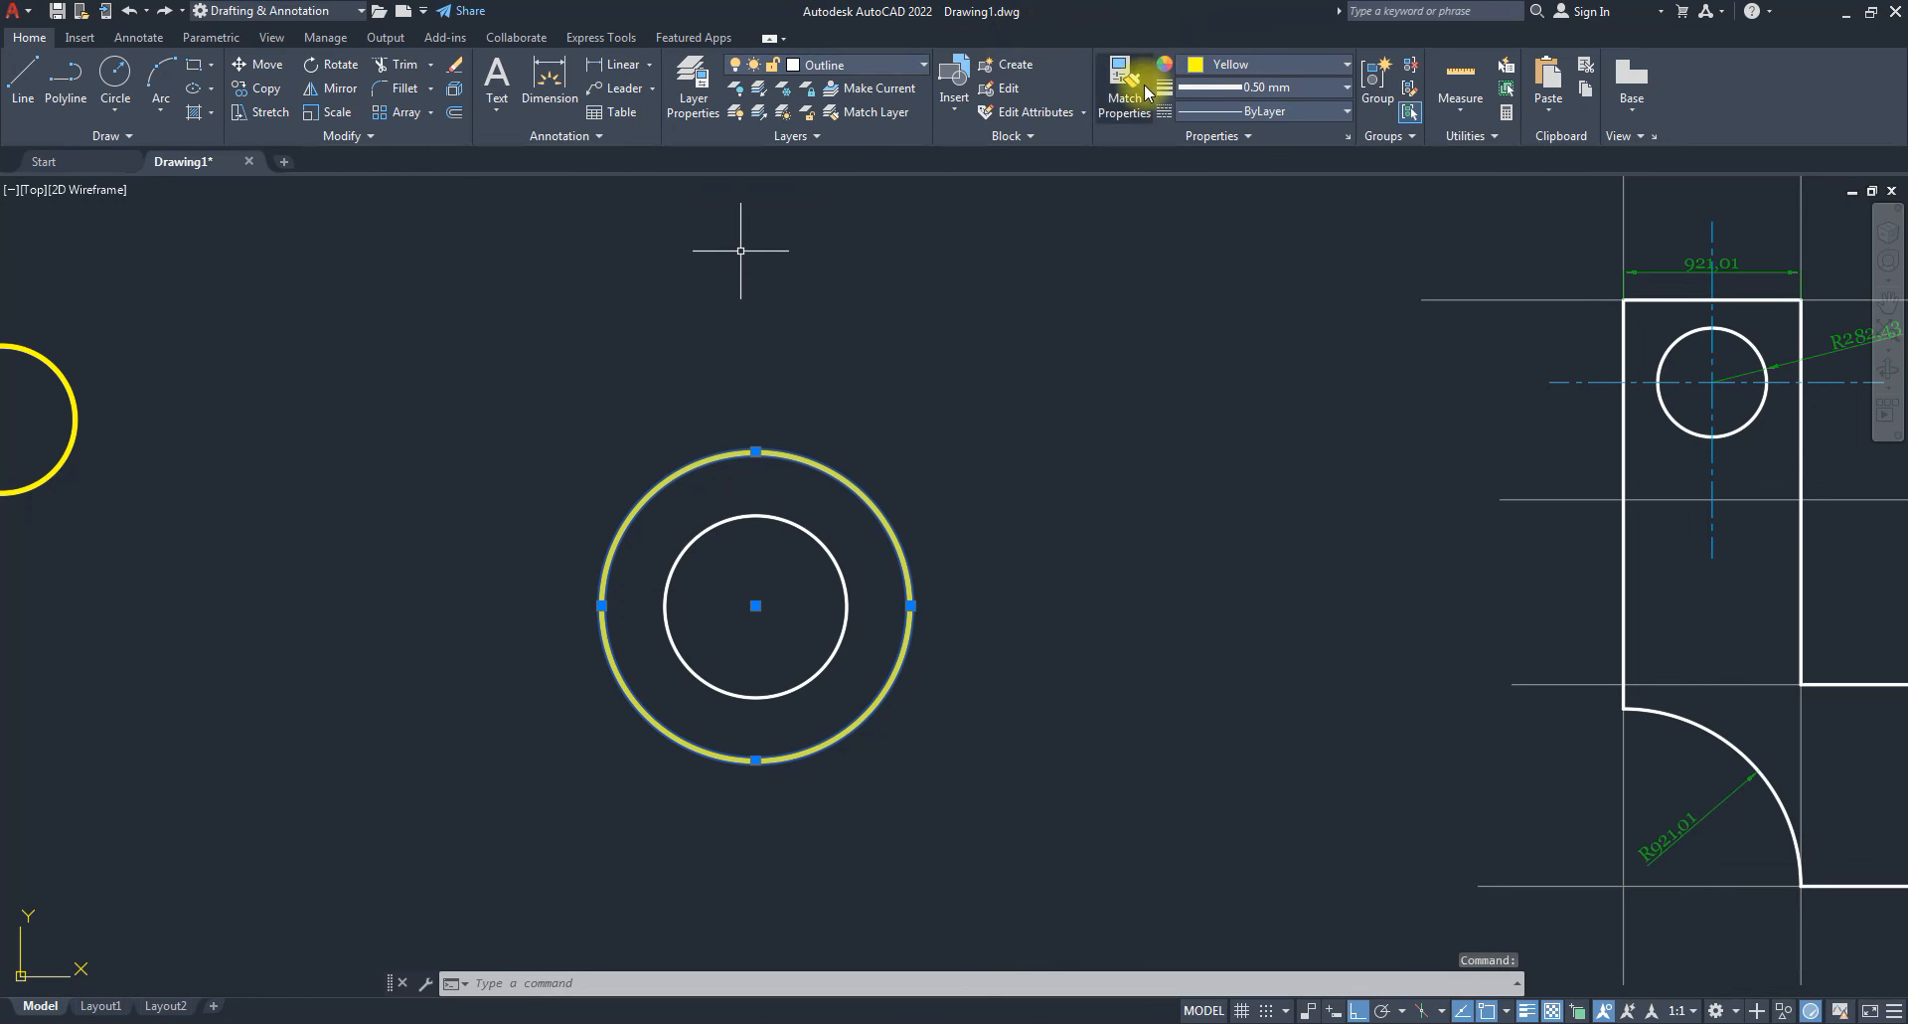
Set the outer circle's lineweight and colour to ByLayer, then deselect it.
click(1297, 90)
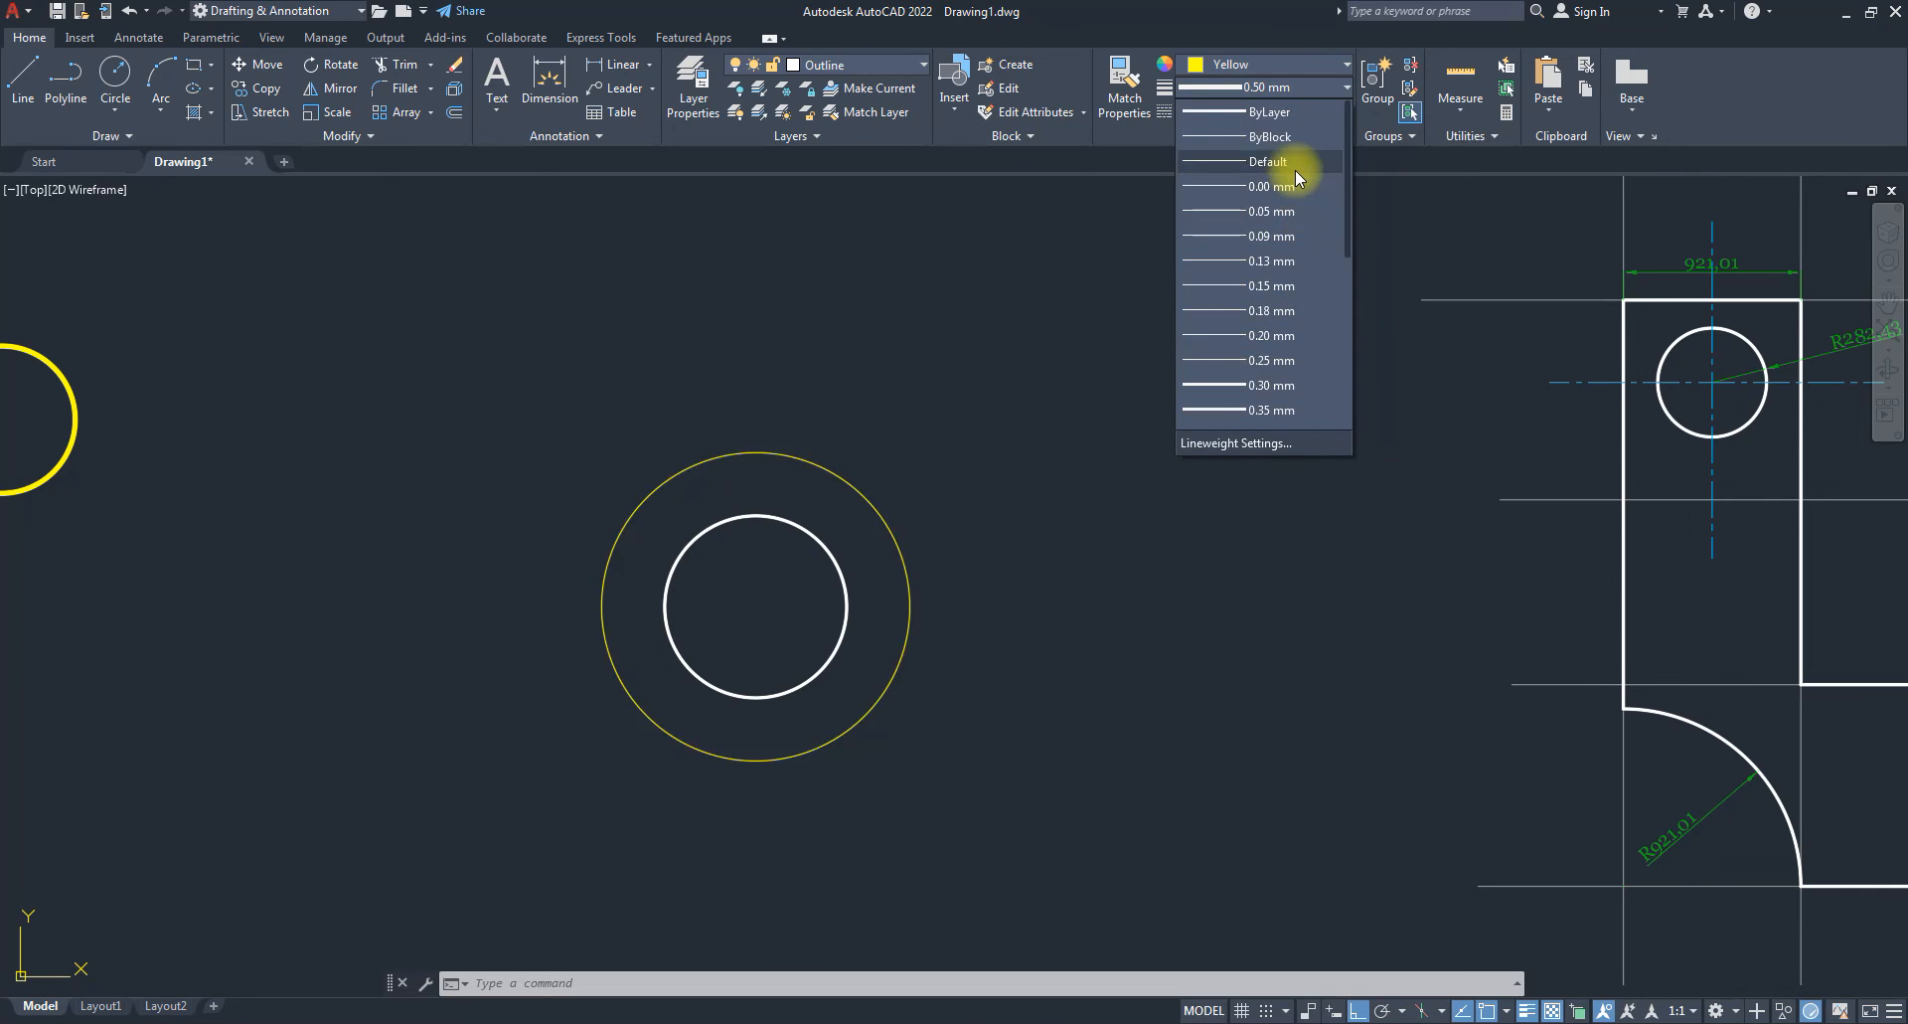
click(1272, 113)
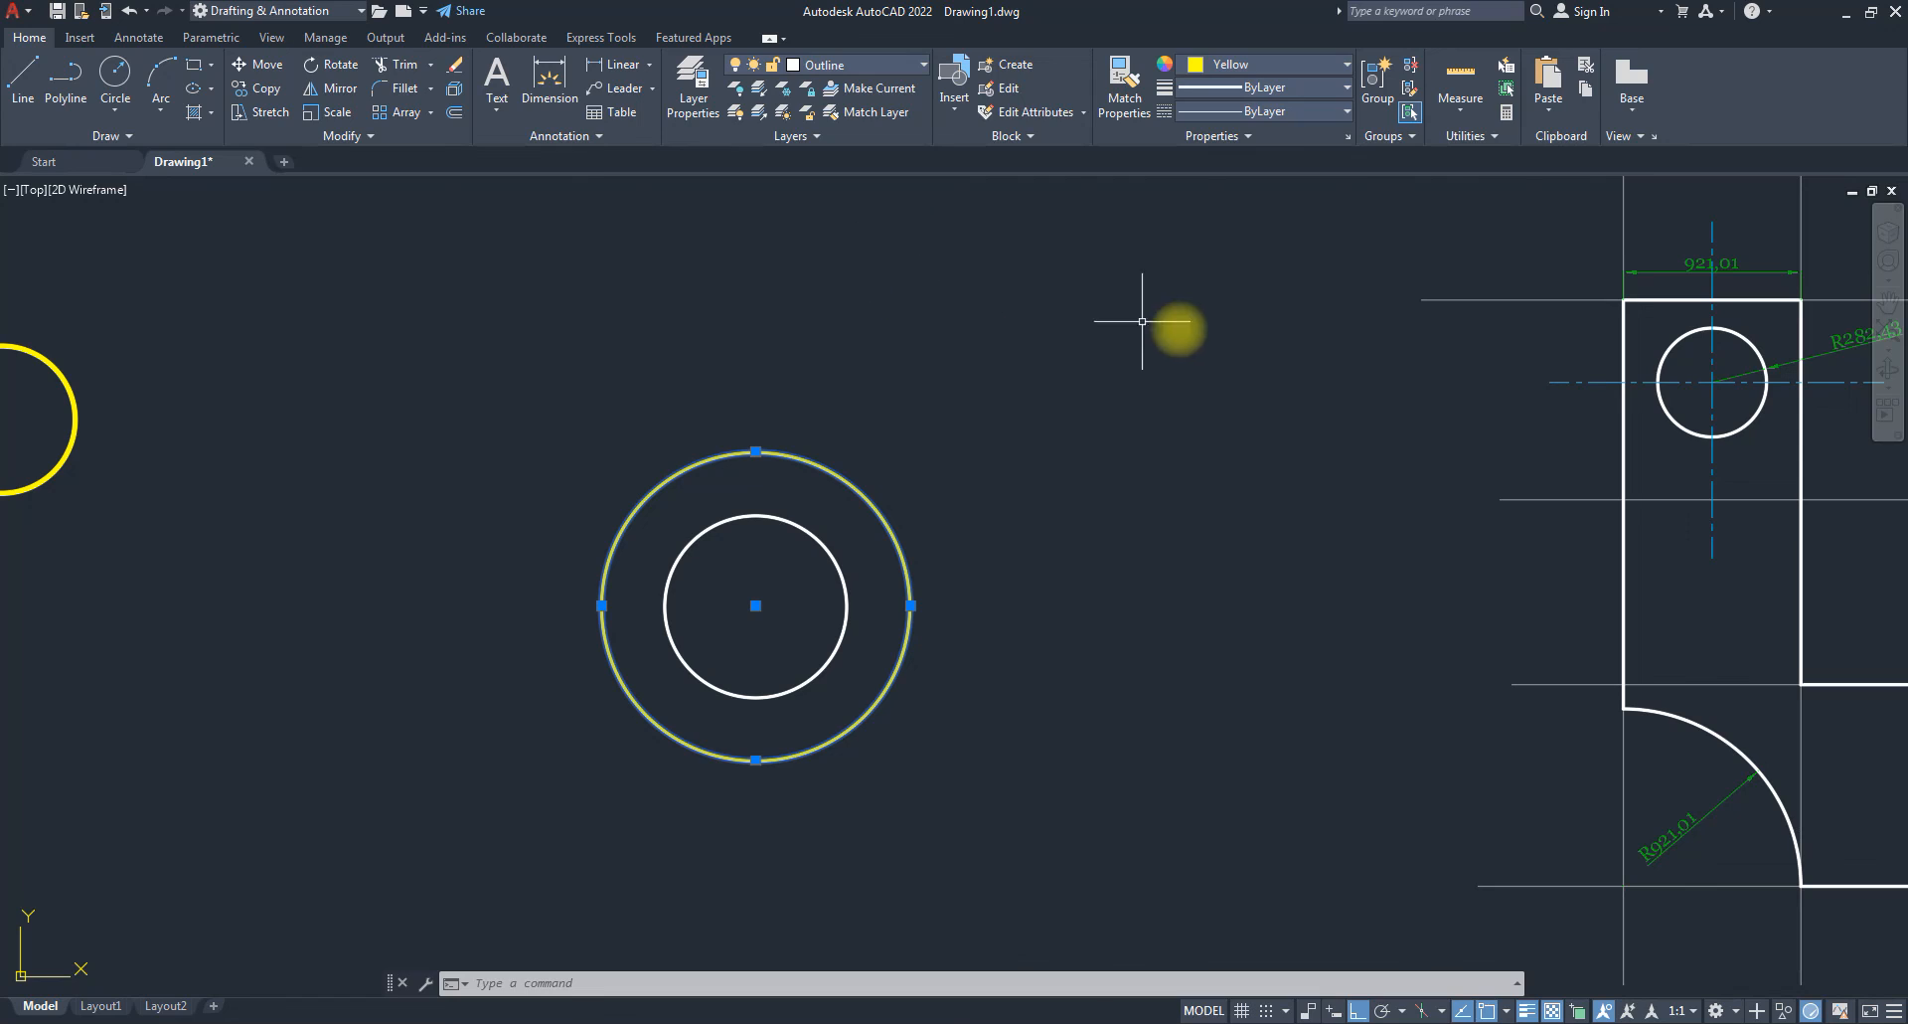
click(1294, 65)
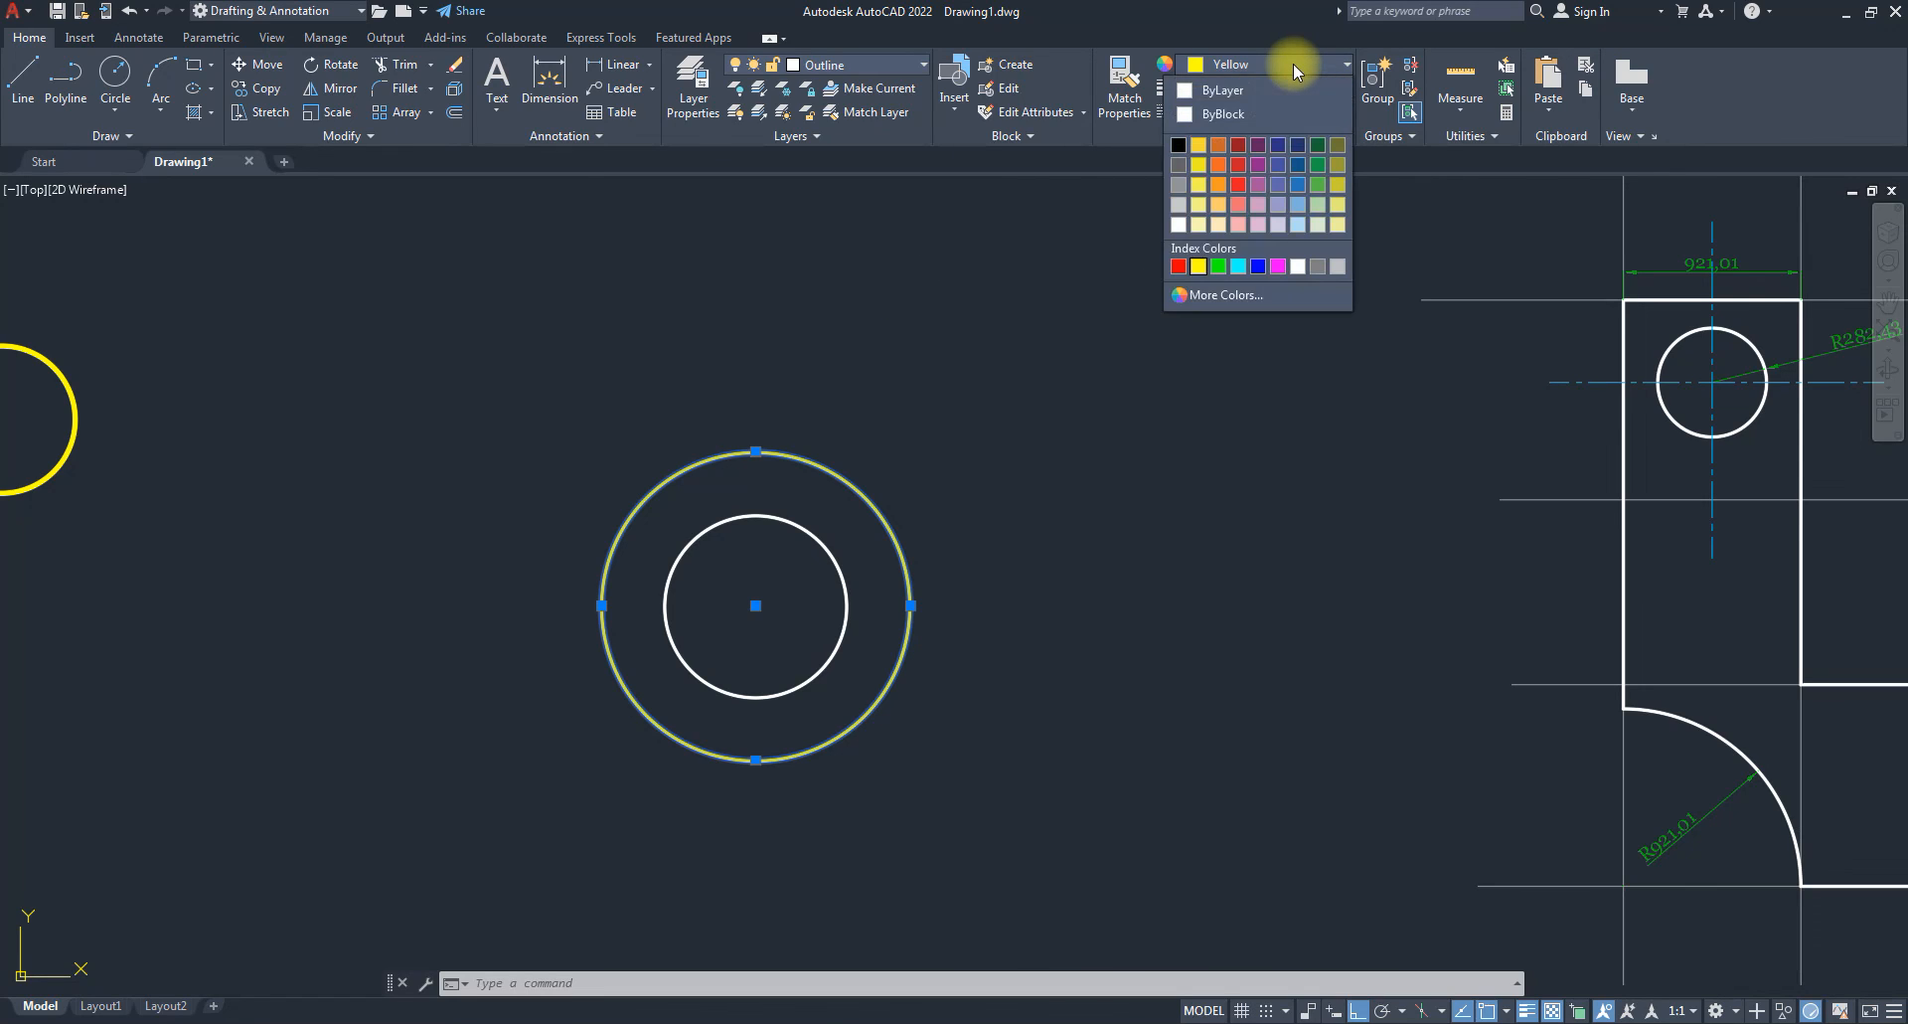
click(1242, 86)
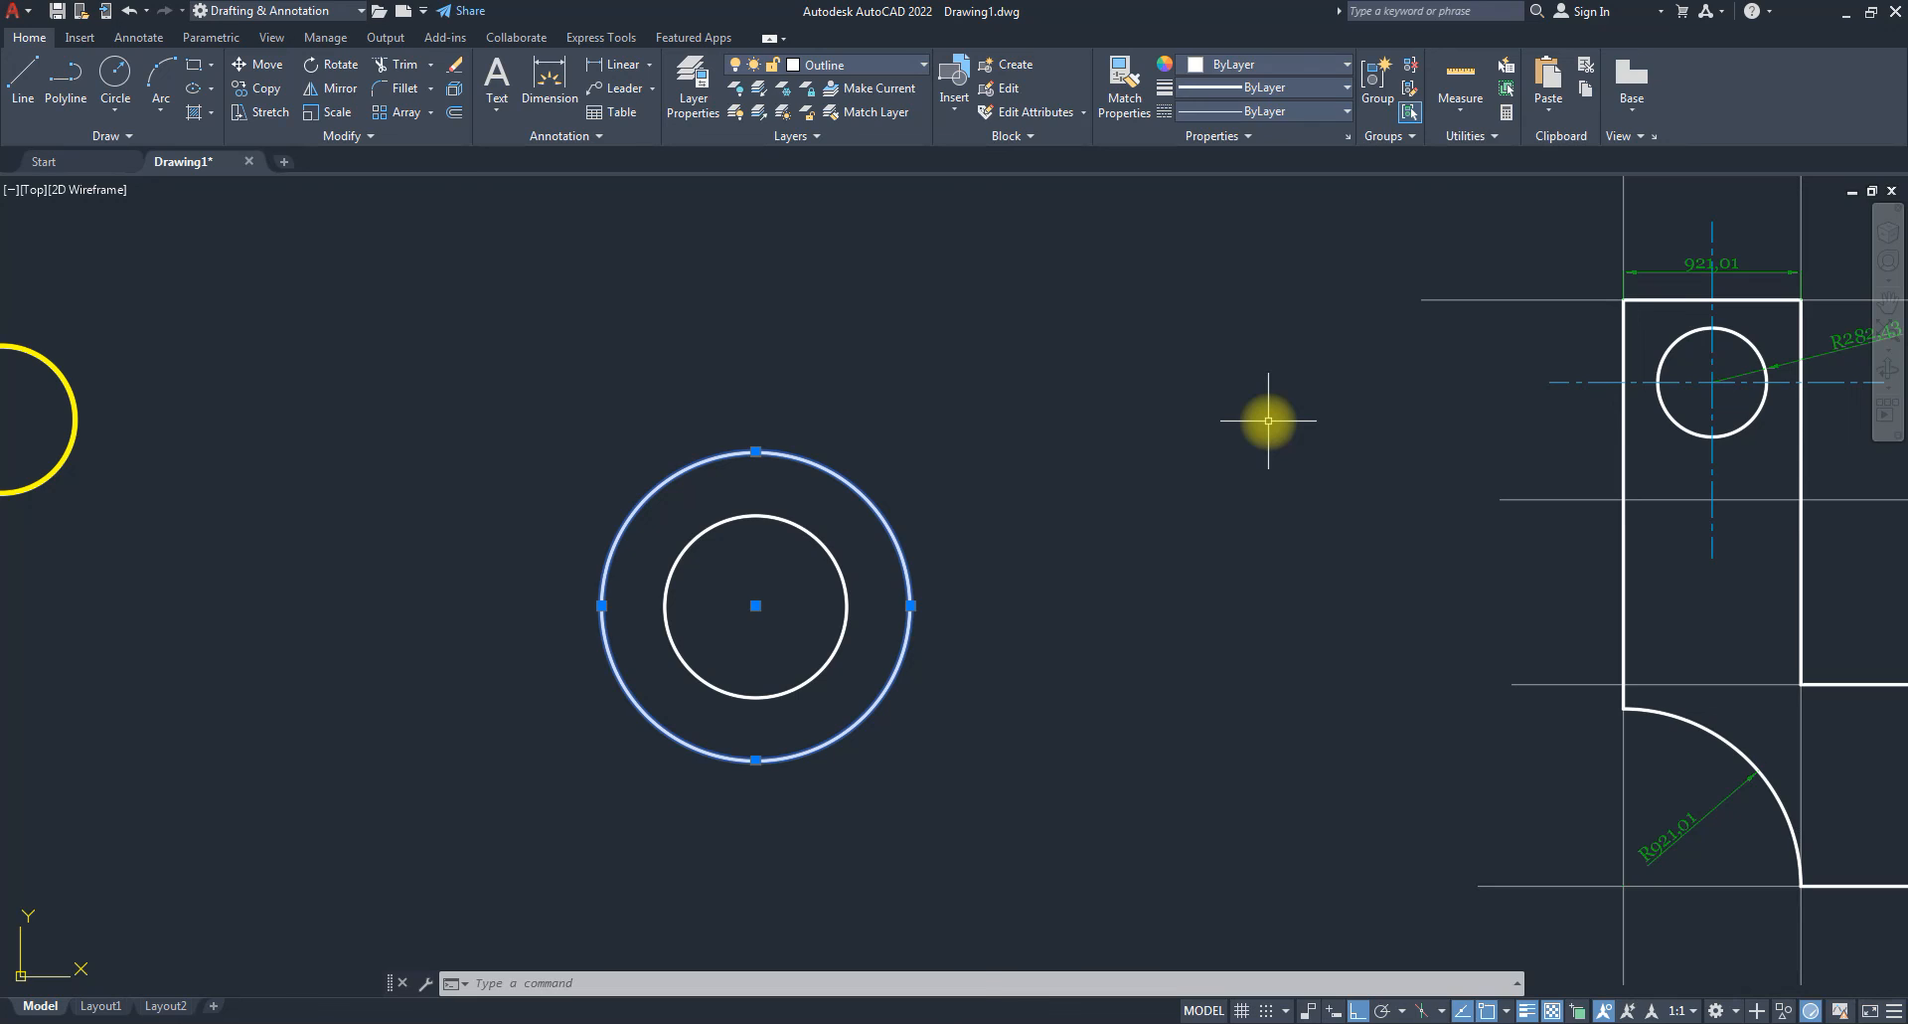
key(Escape)
key(Escape)
scroll(1415, 545, down, 4)
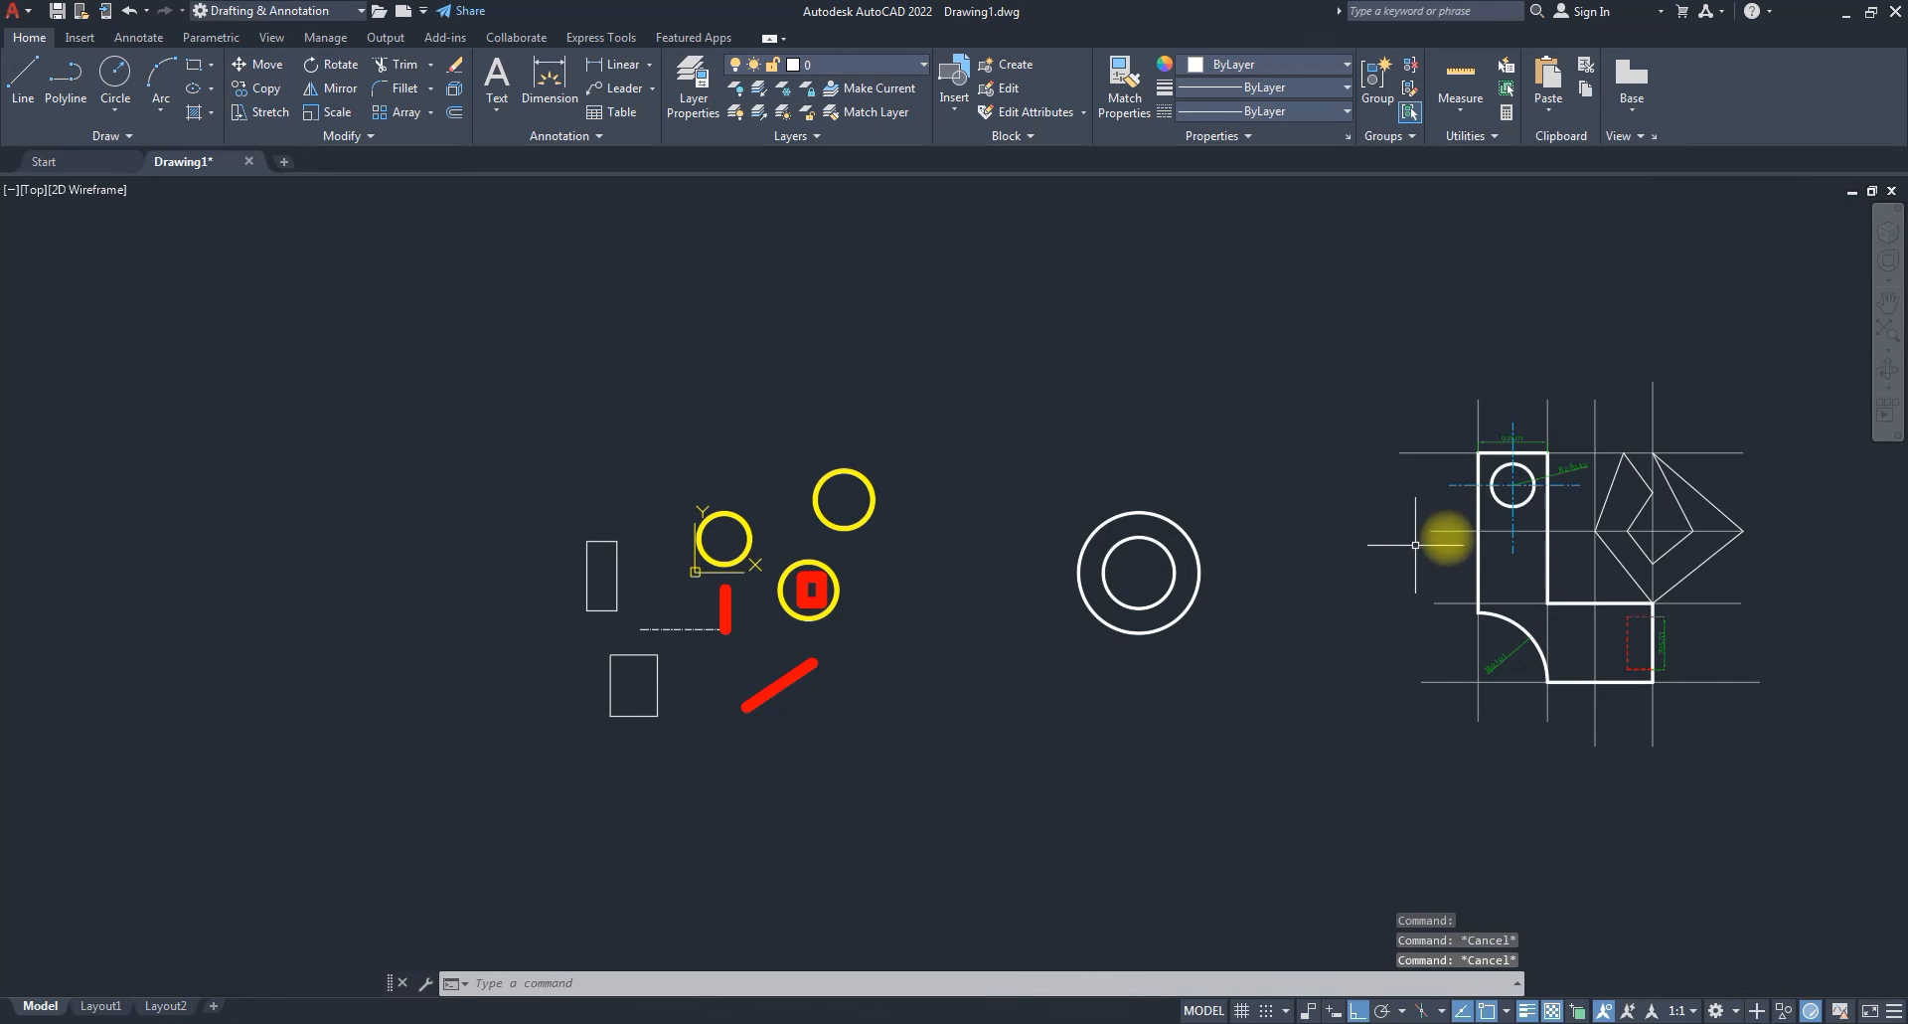
Colour the small hole circle red, then deselect it.
scroll(1500, 501, up, 4)
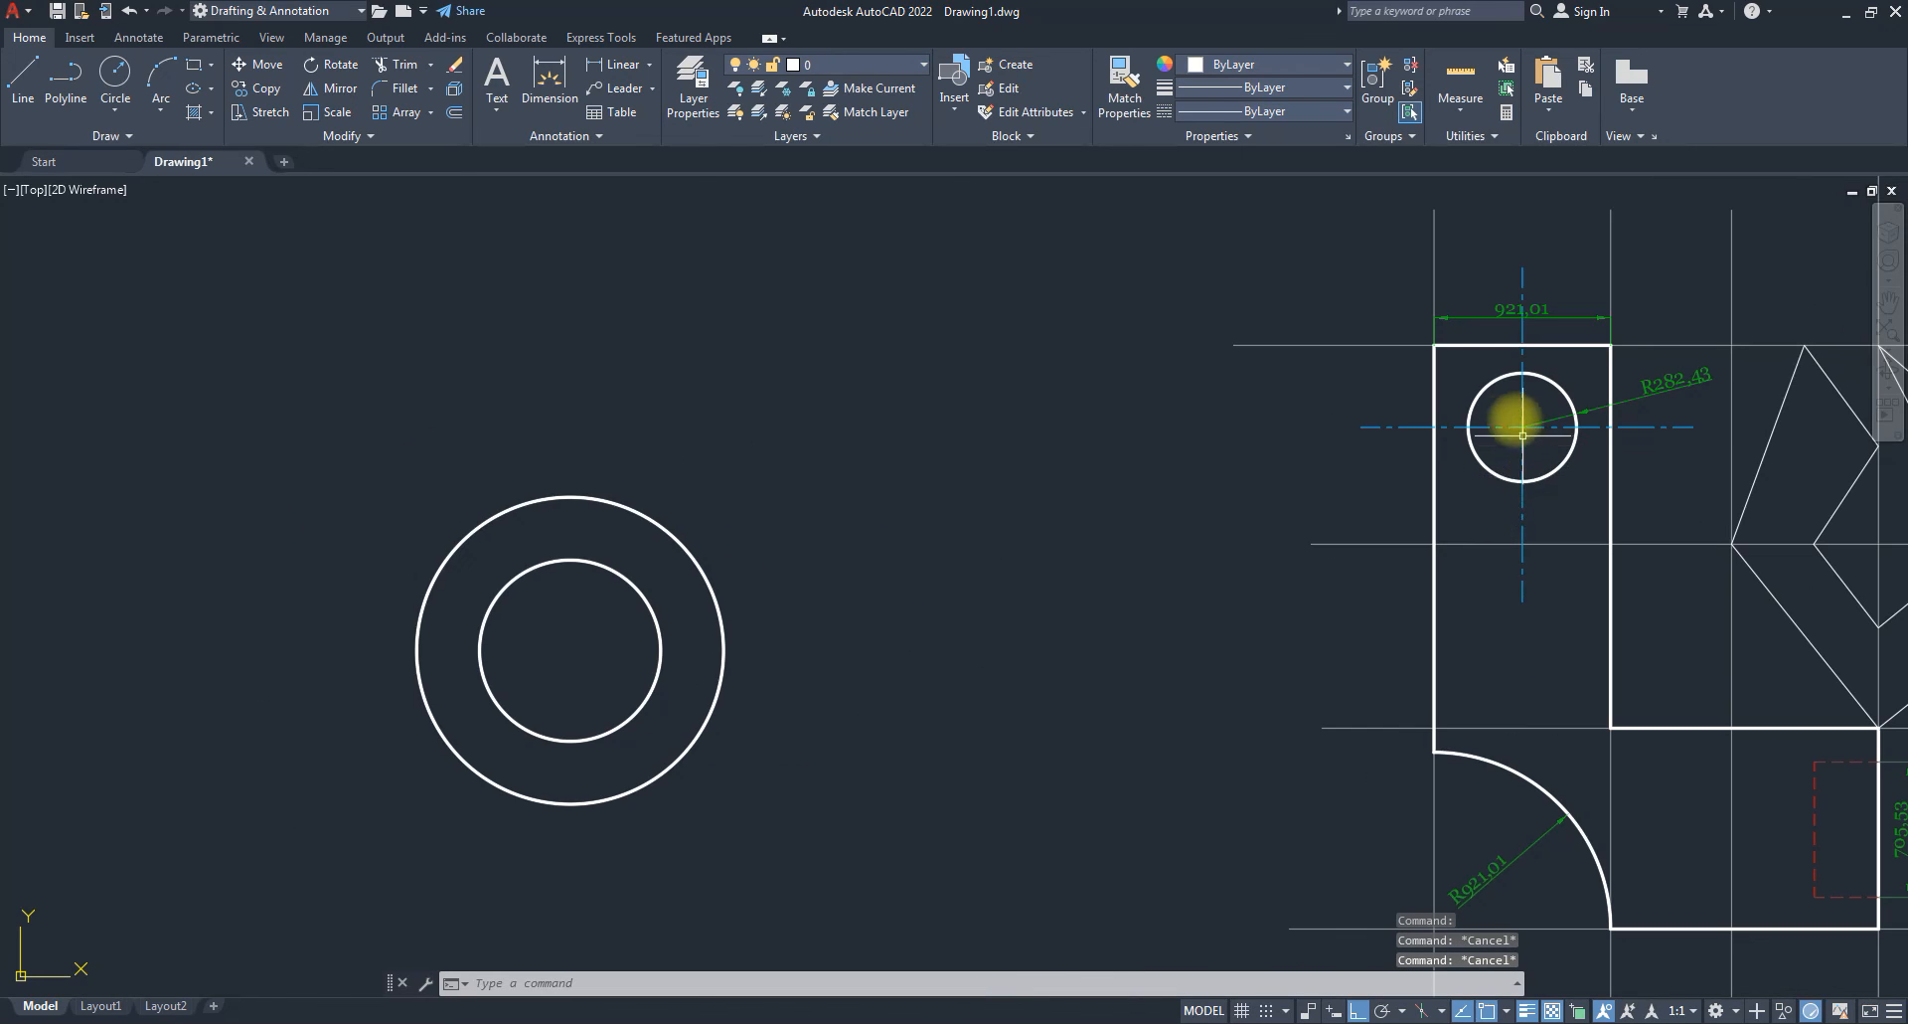
click(1470, 443)
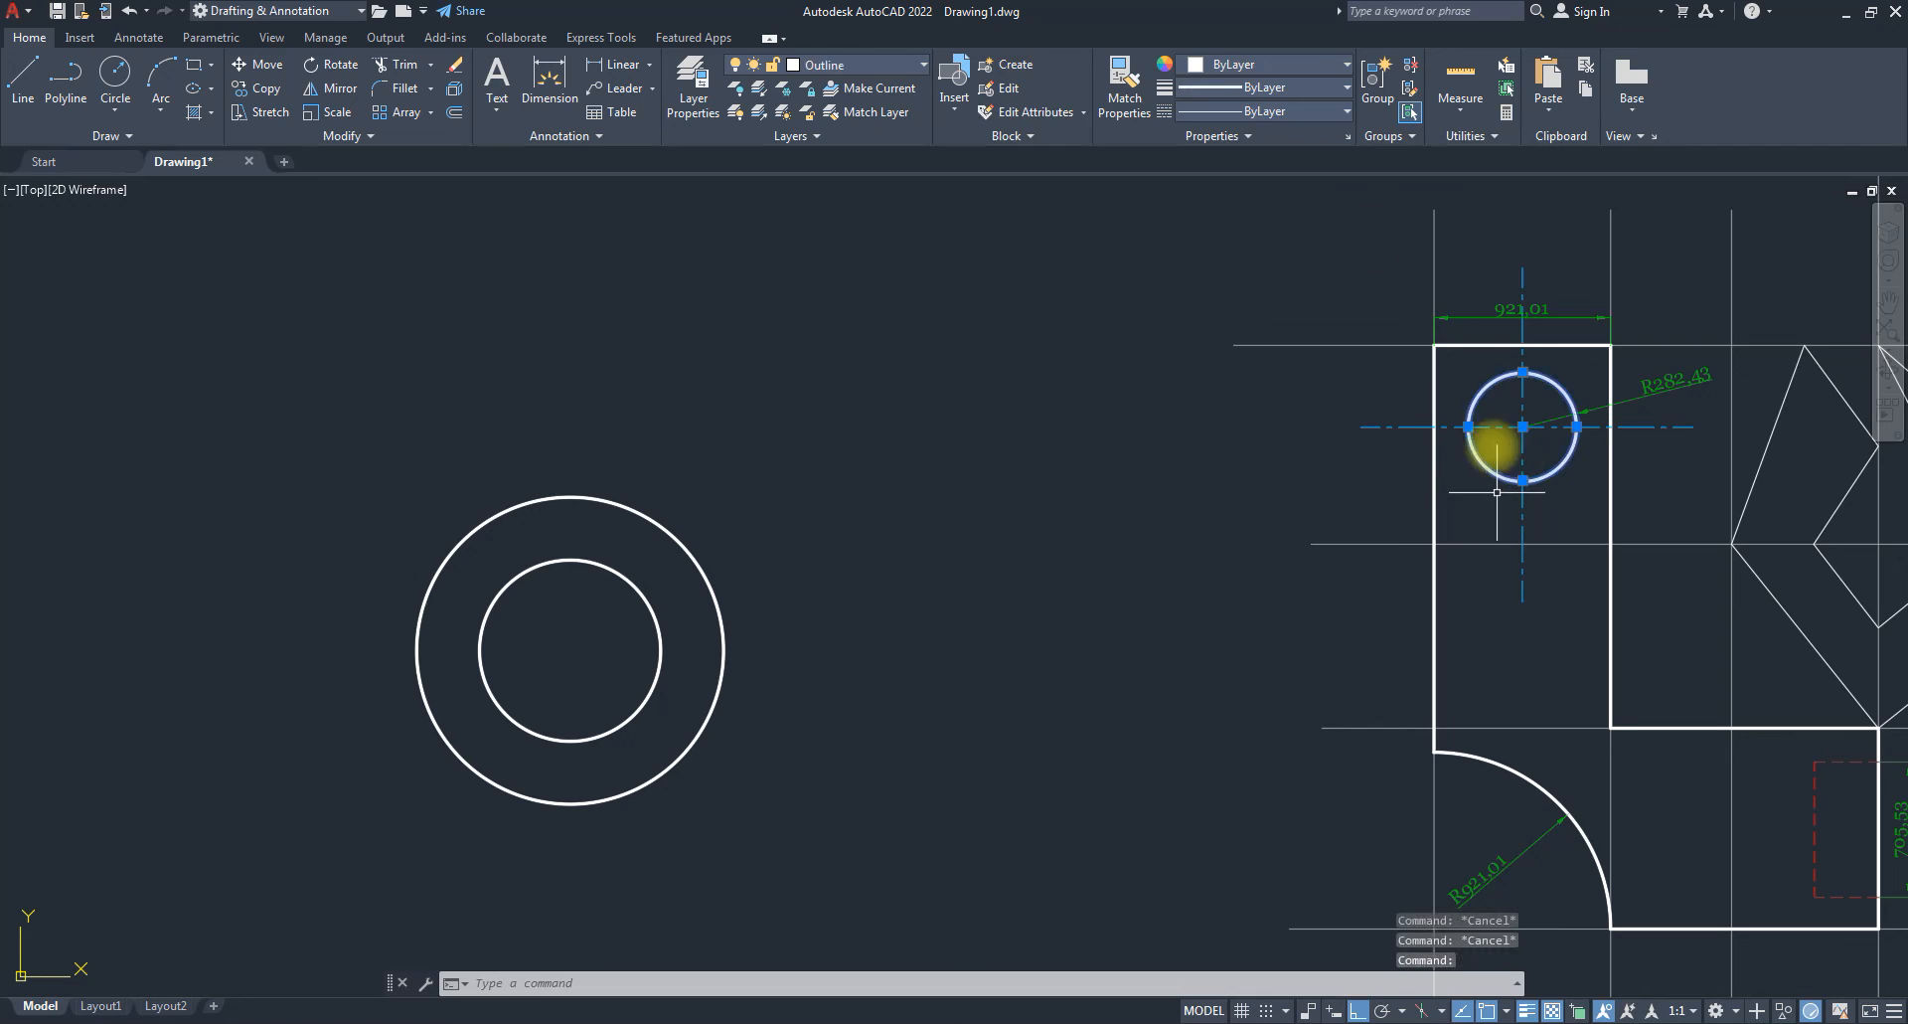
click(1260, 62)
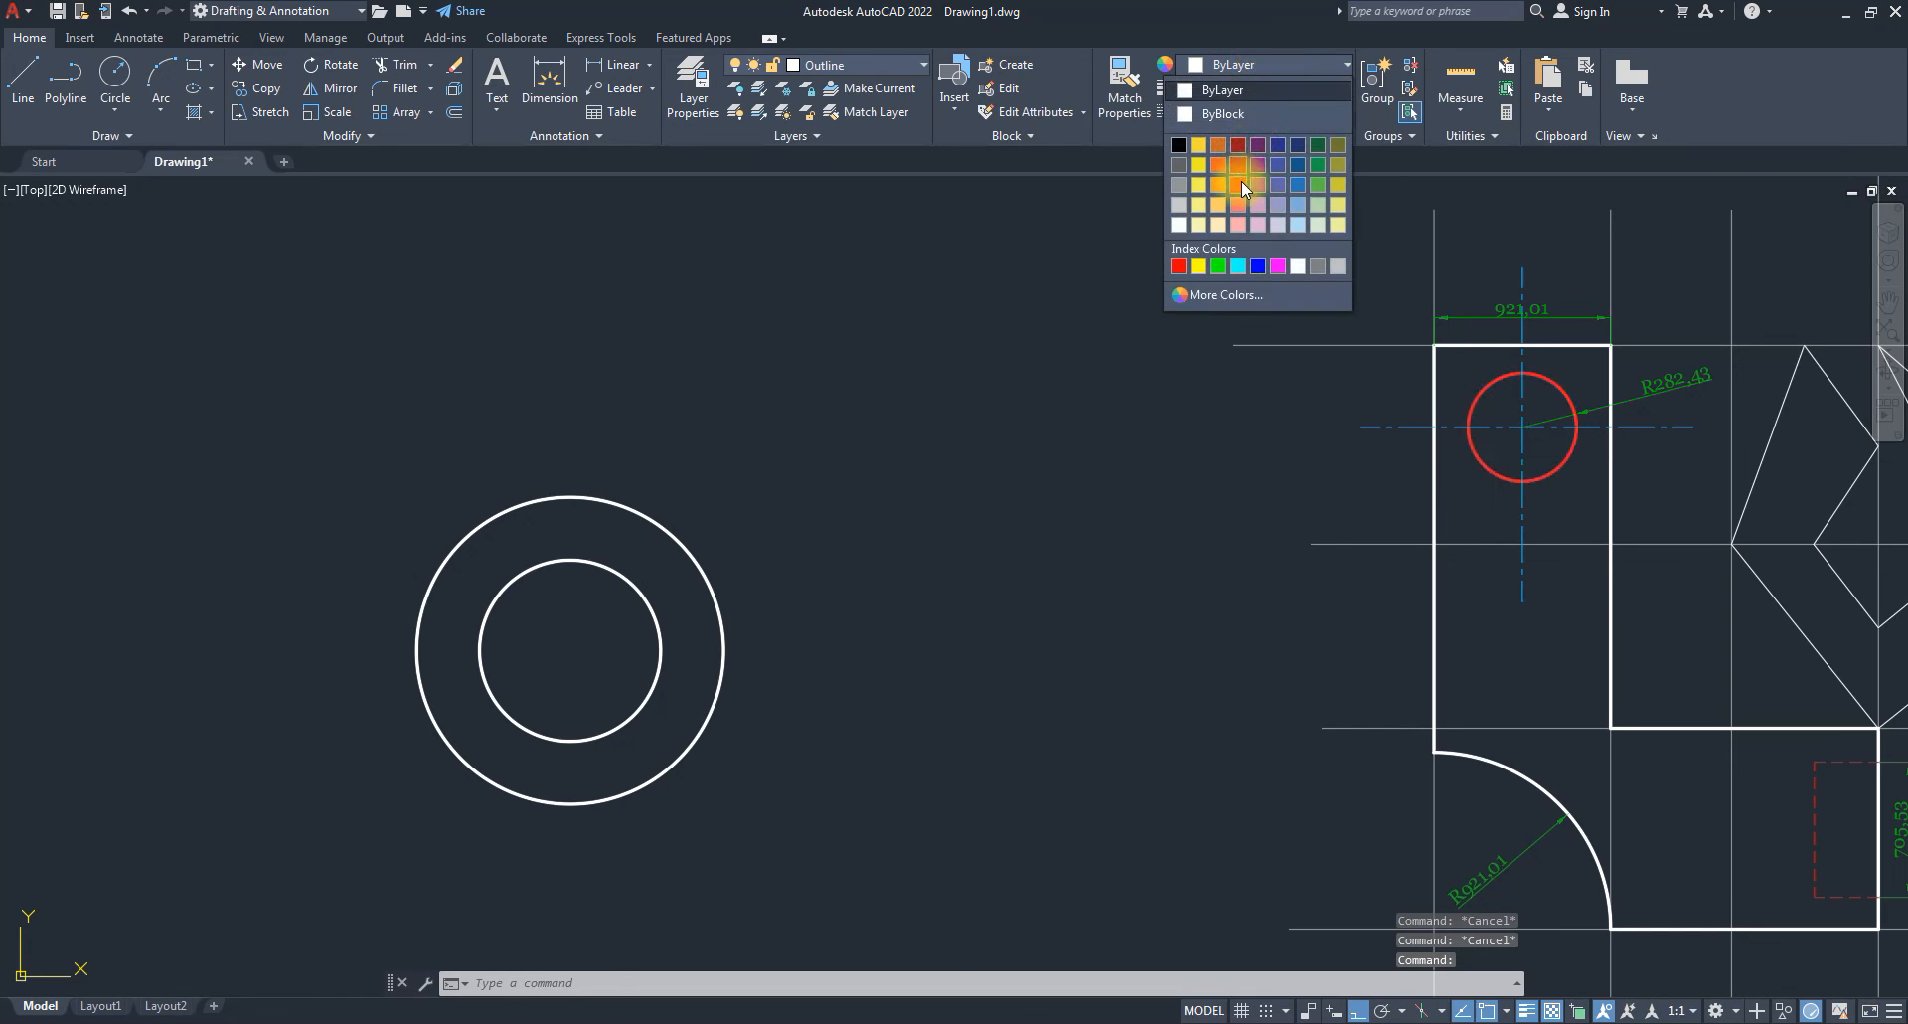
click(1240, 185)
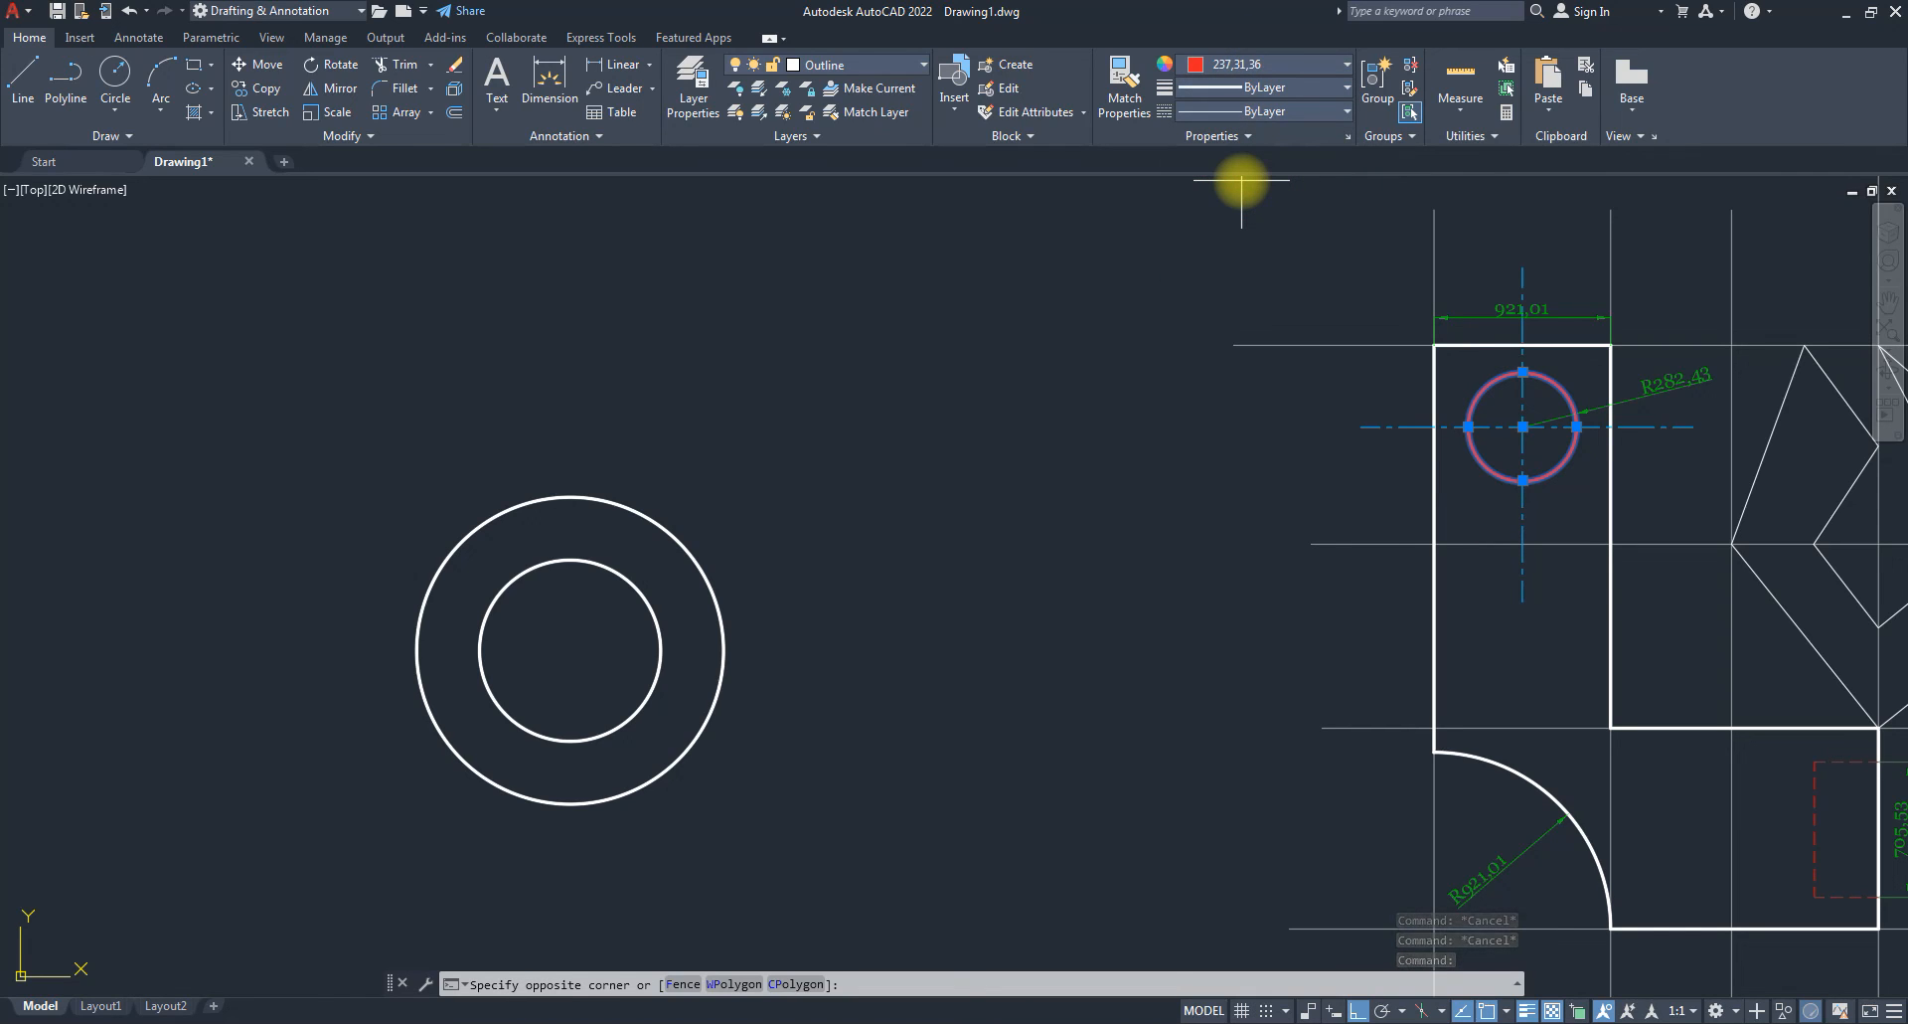
key(Escape)
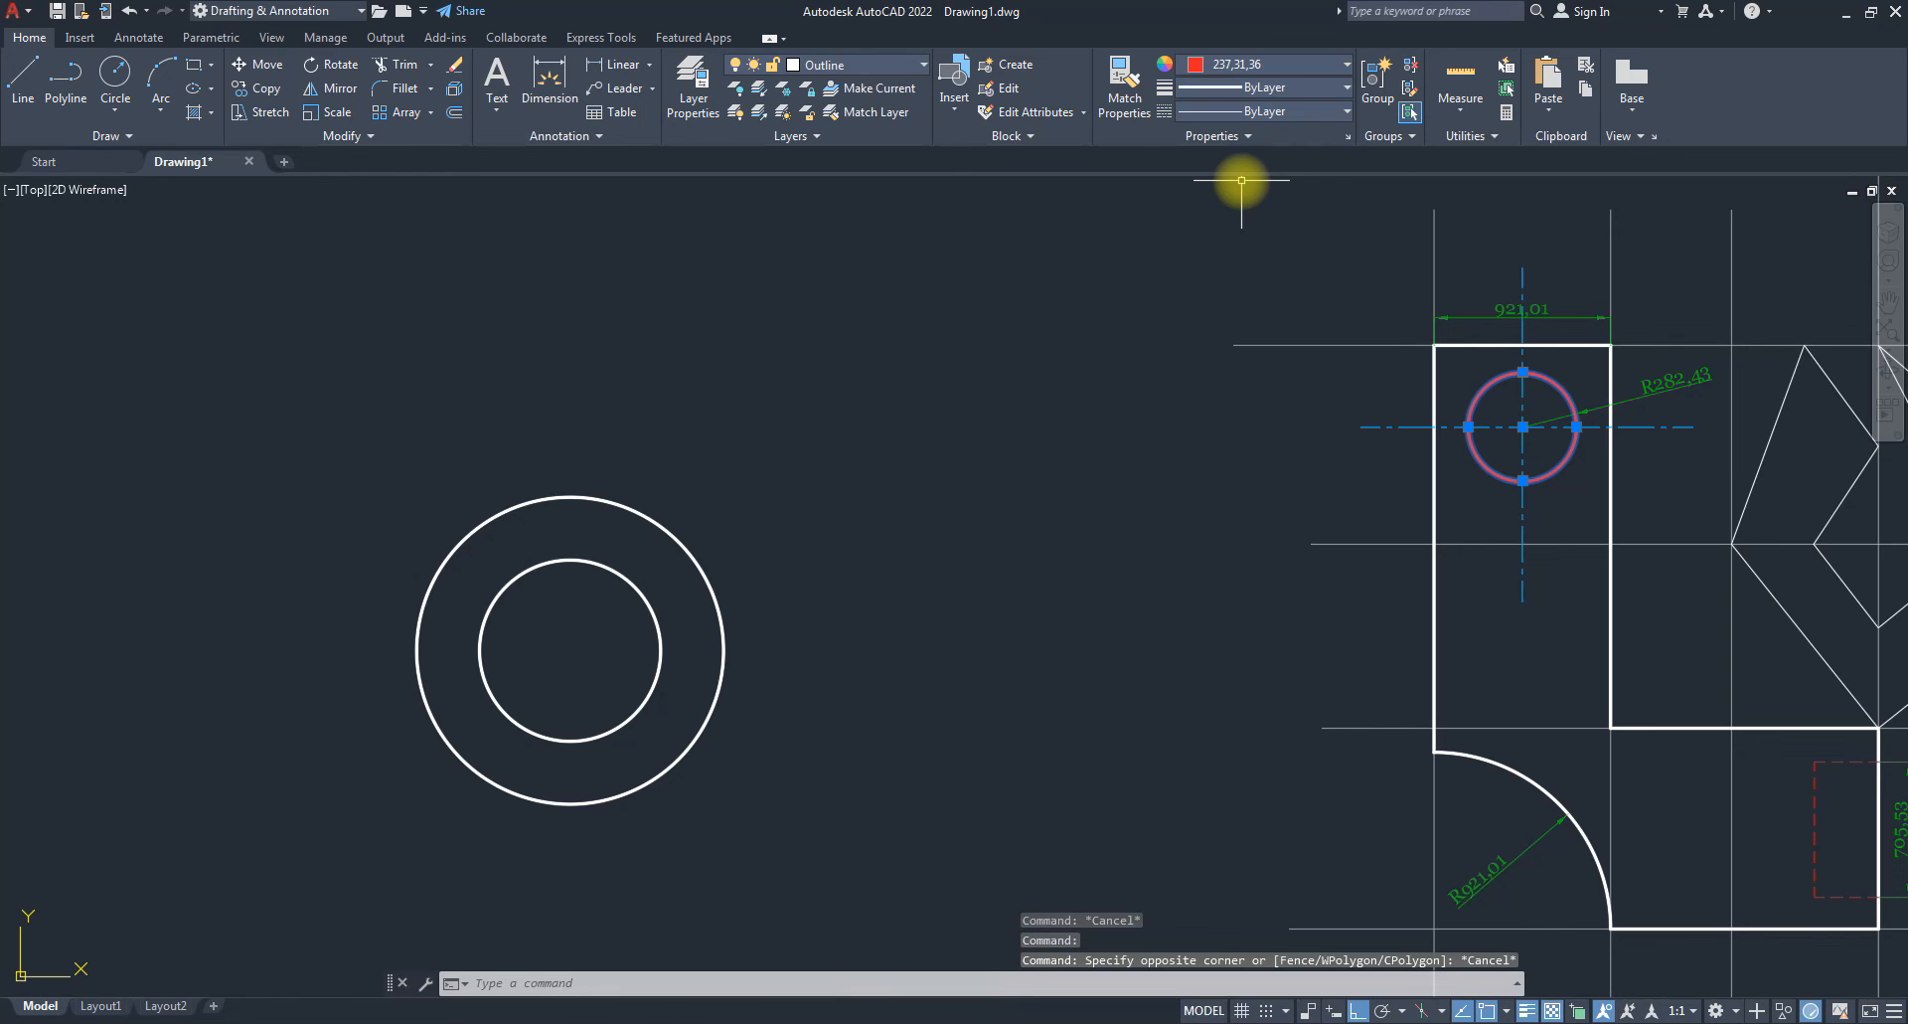
key(Escape)
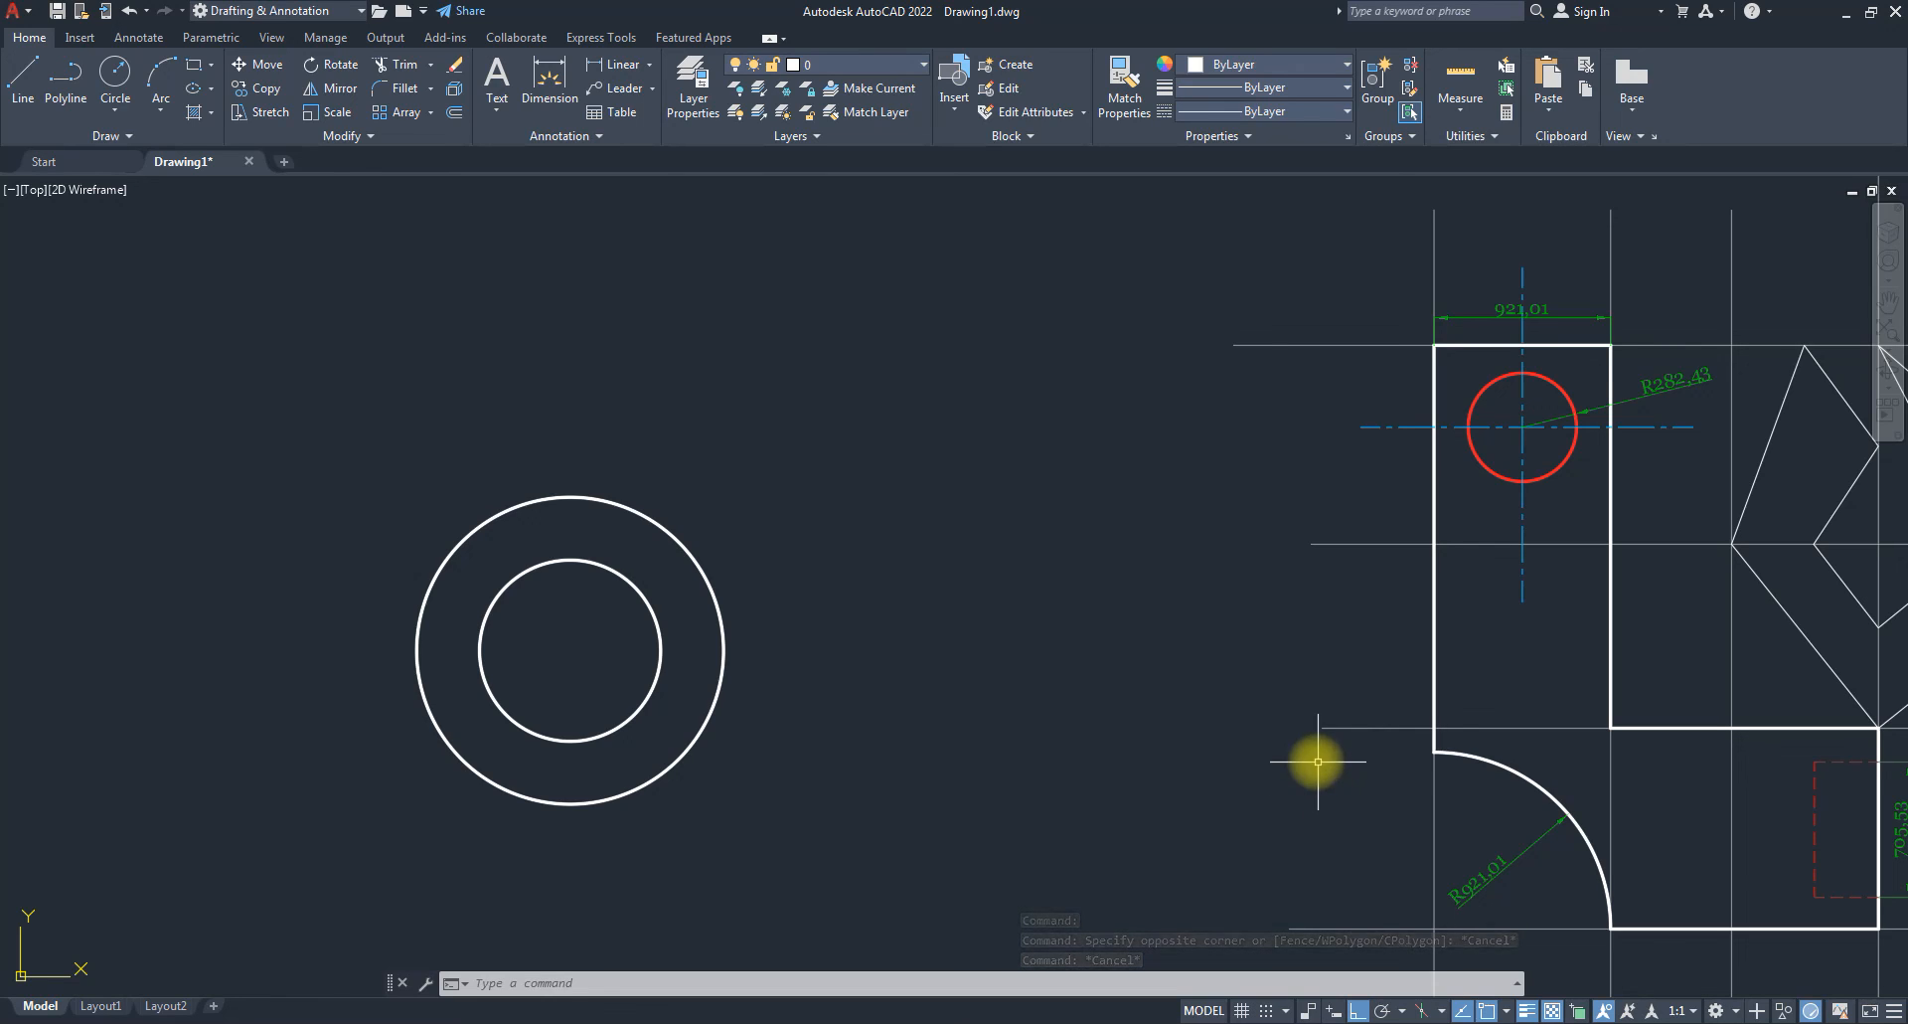
Set the hole circle's colour back to ByLayer and clear the selection.
click(1460, 415)
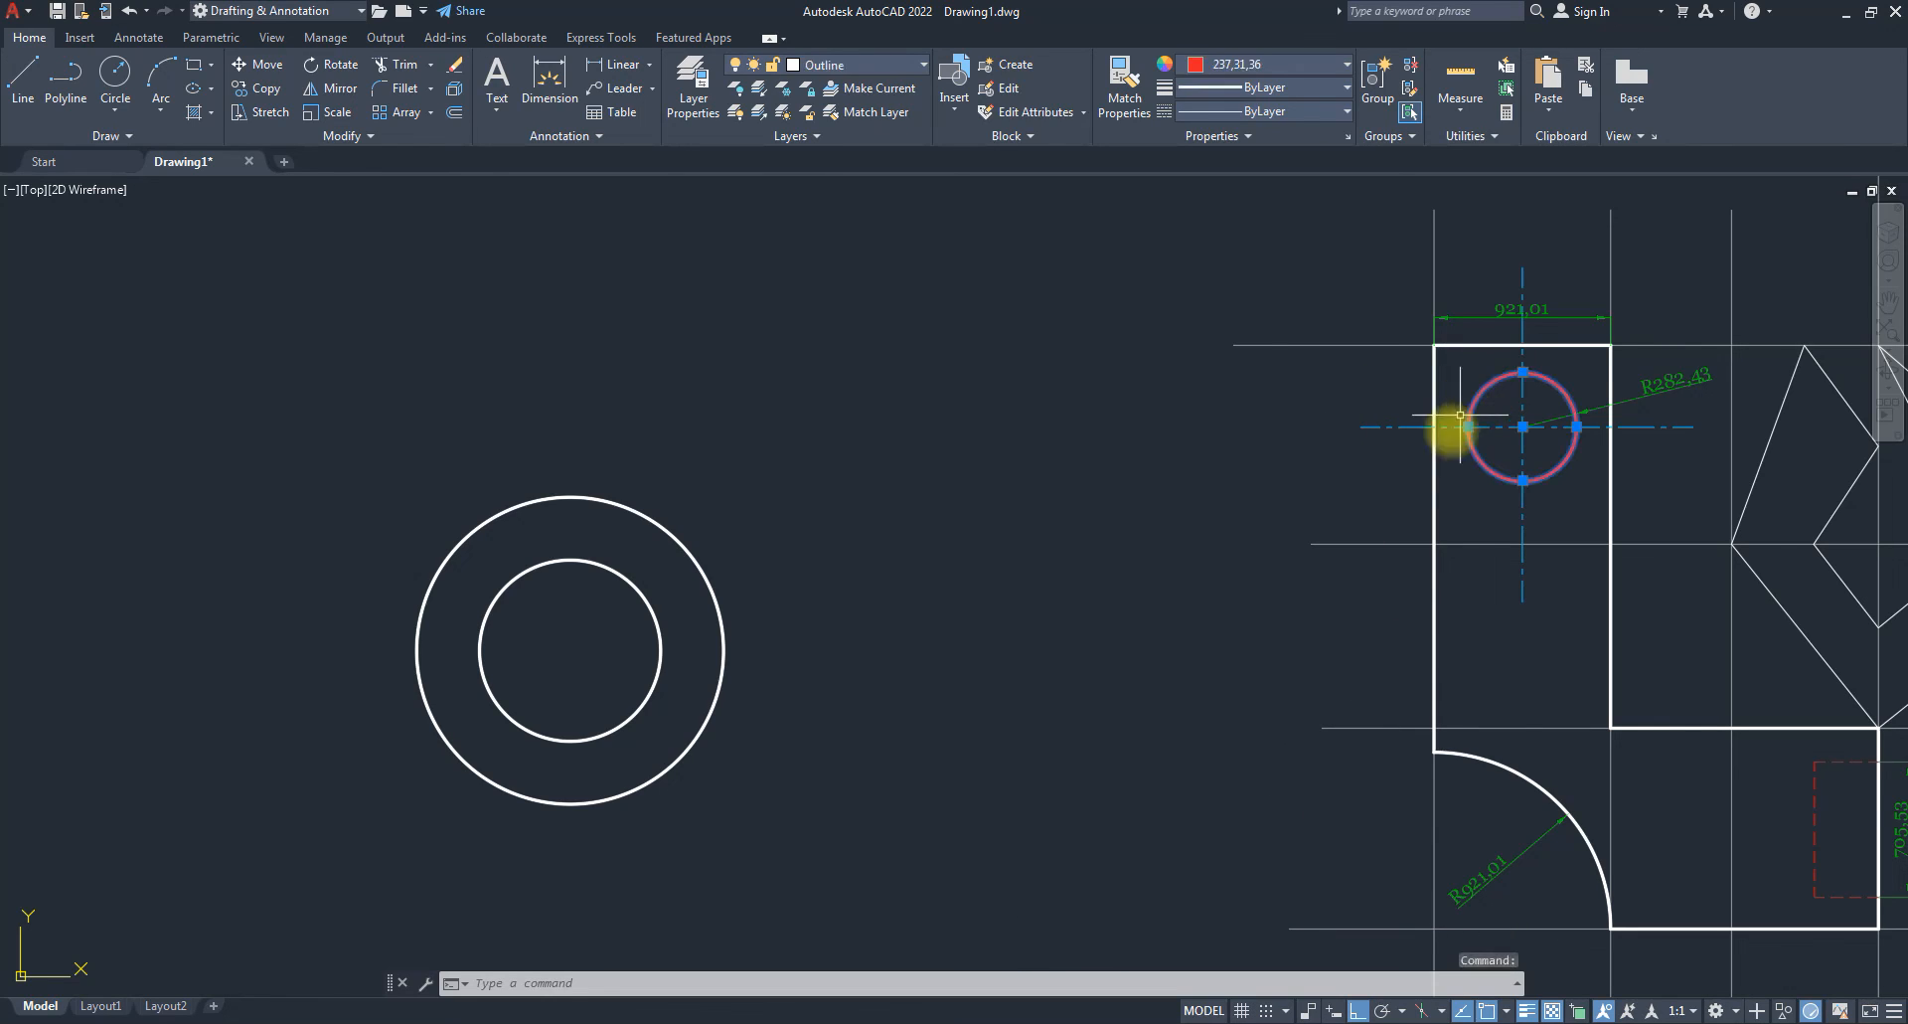
click(1266, 66)
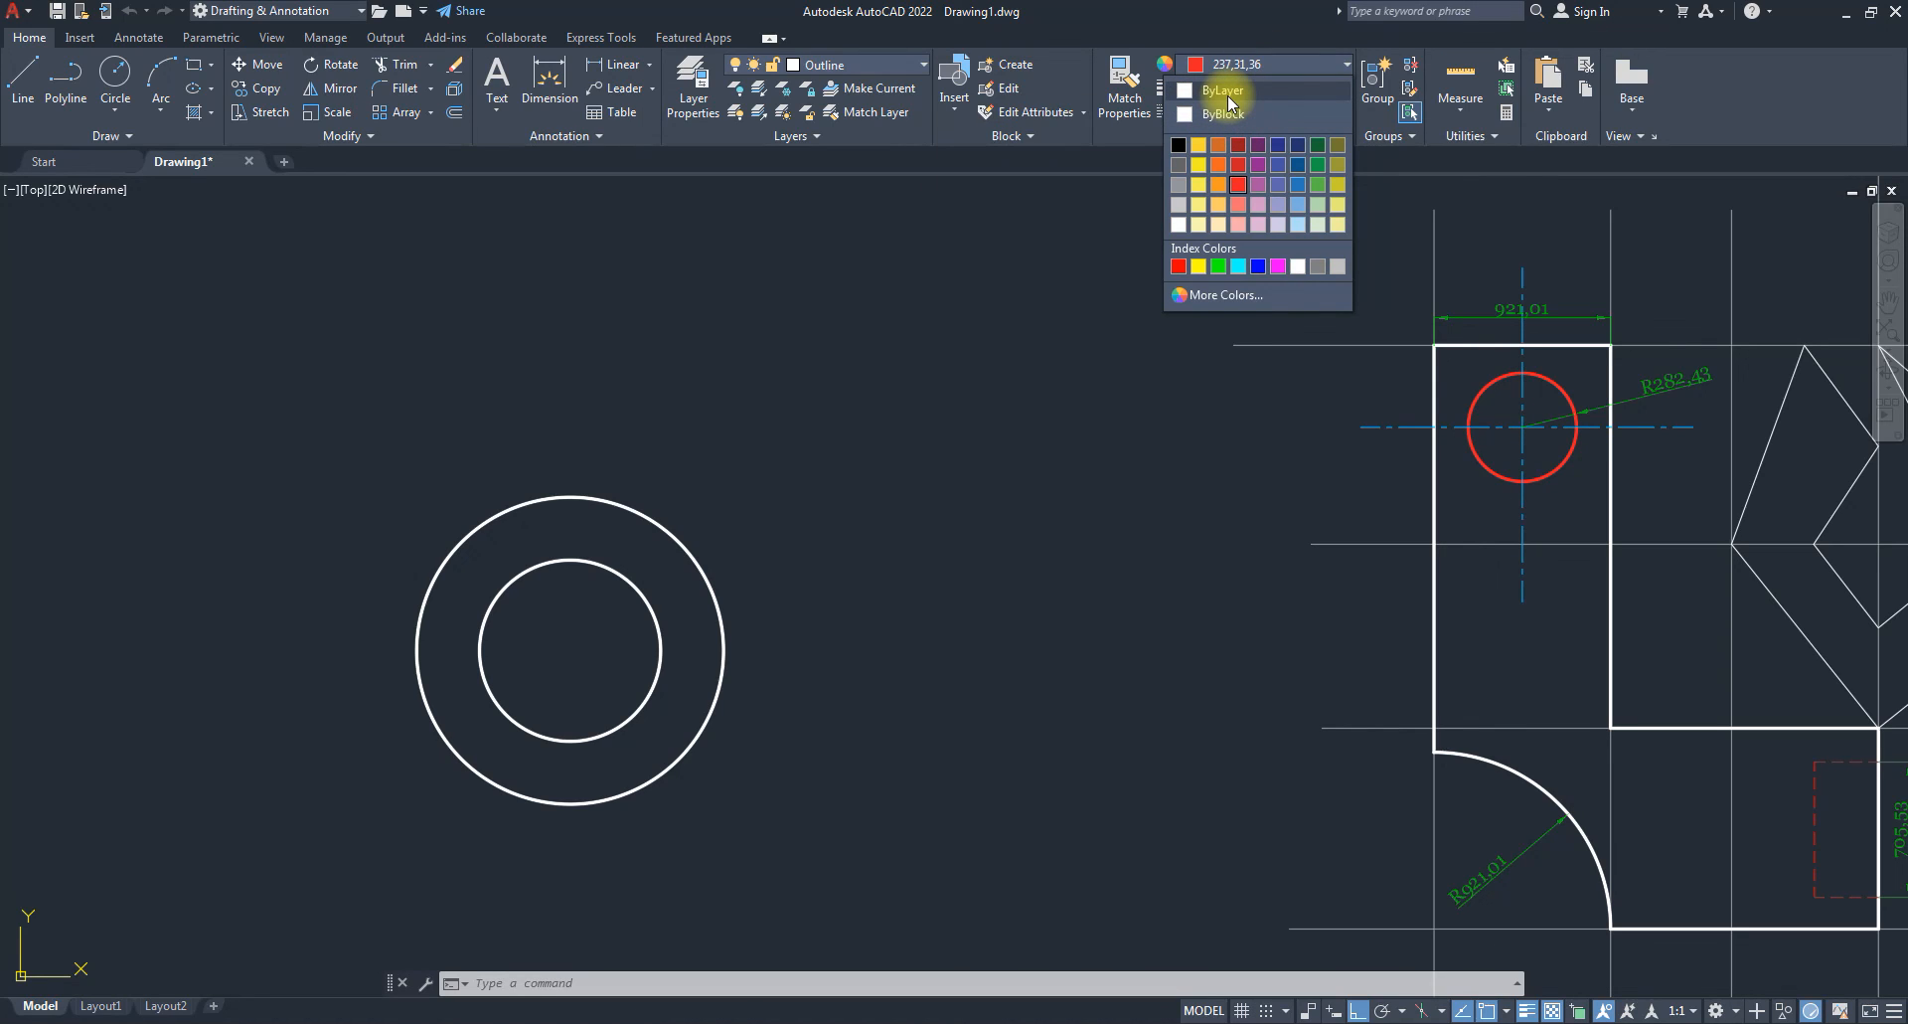
click(1225, 92)
click(1226, 89)
key(Escape)
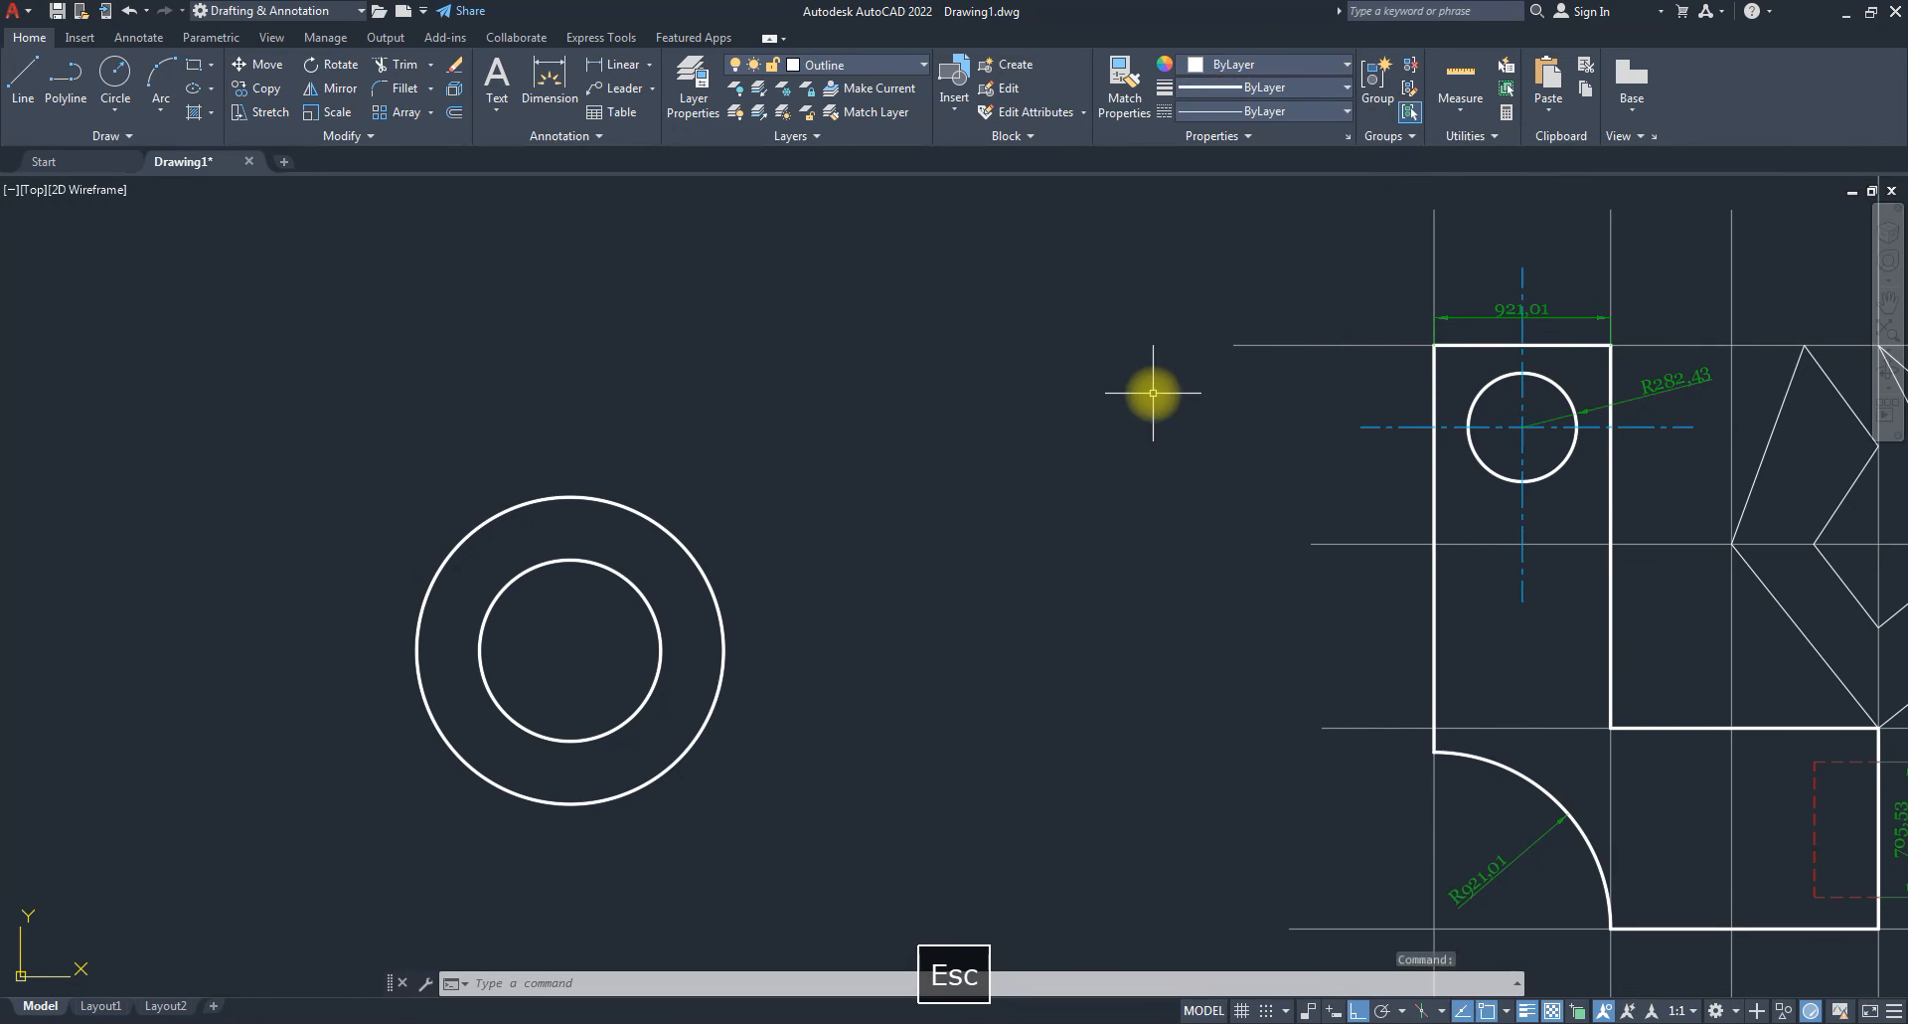